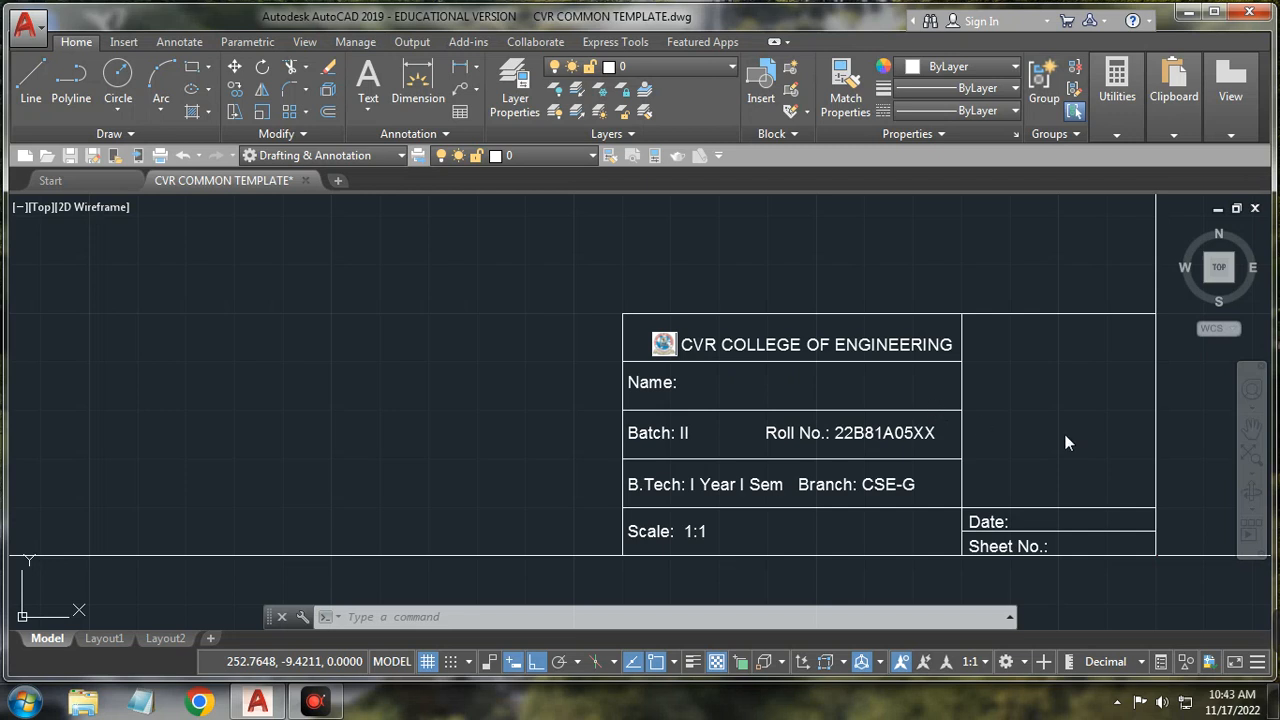
# Step: Review the status-bar drafting aids and switch through Layout1, Layout2 and back to Model
pyautogui.click(1257, 667)
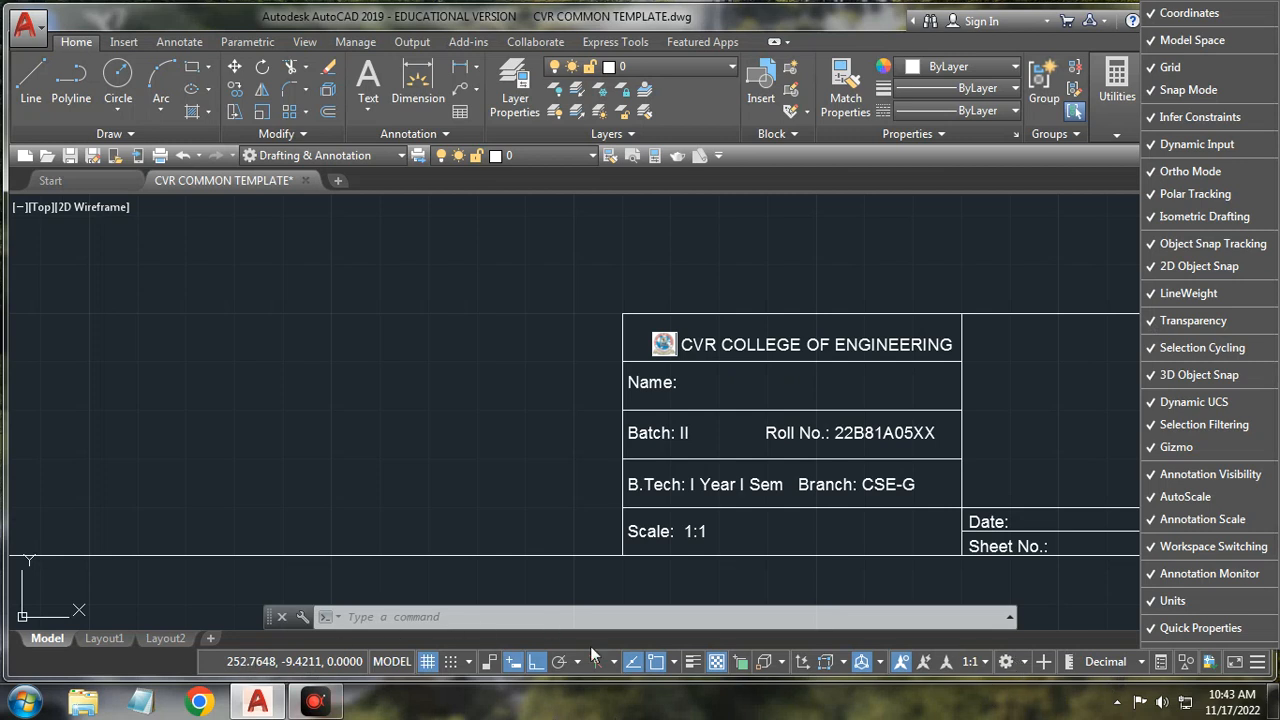
pyautogui.click(475, 399)
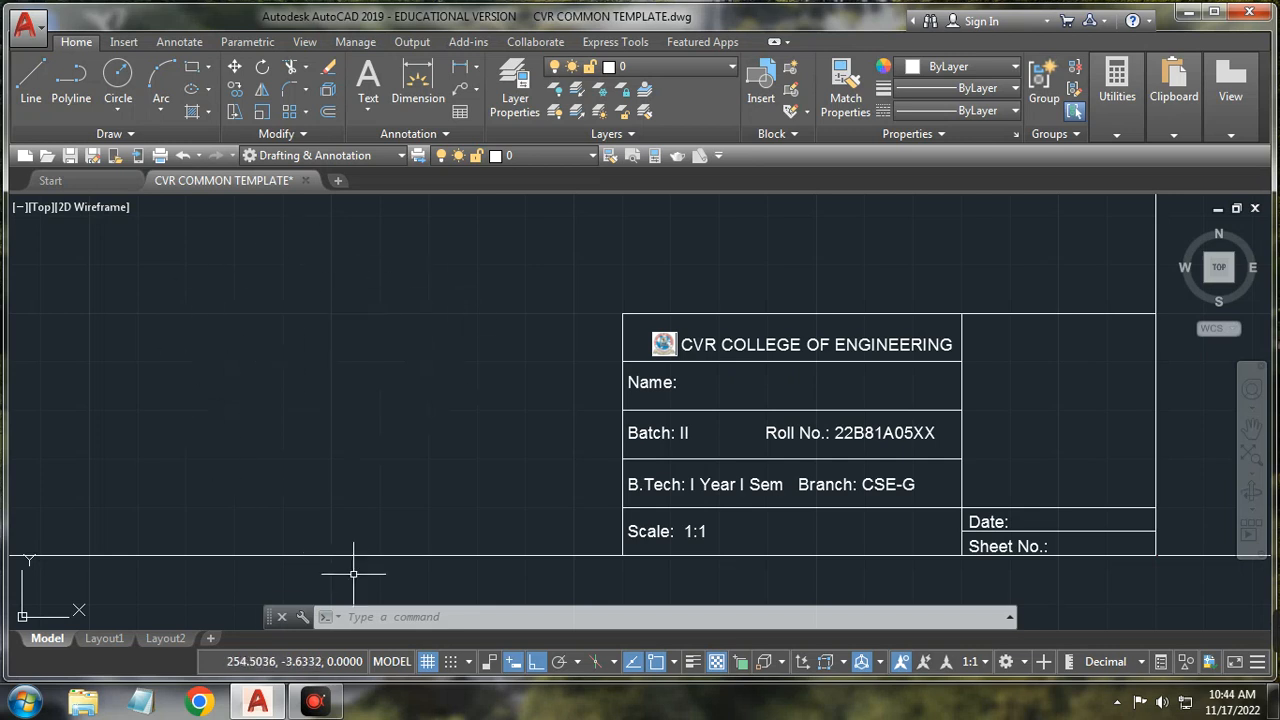
pyautogui.click(392, 662)
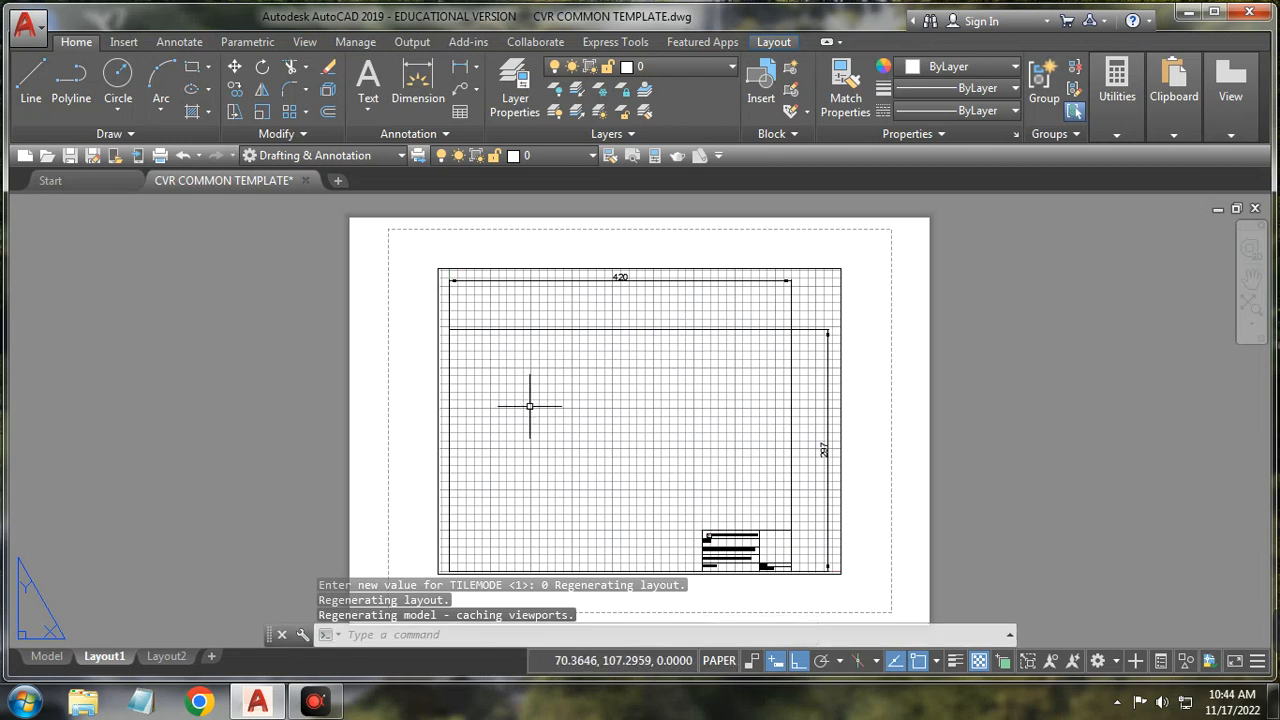
pyautogui.click(166, 658)
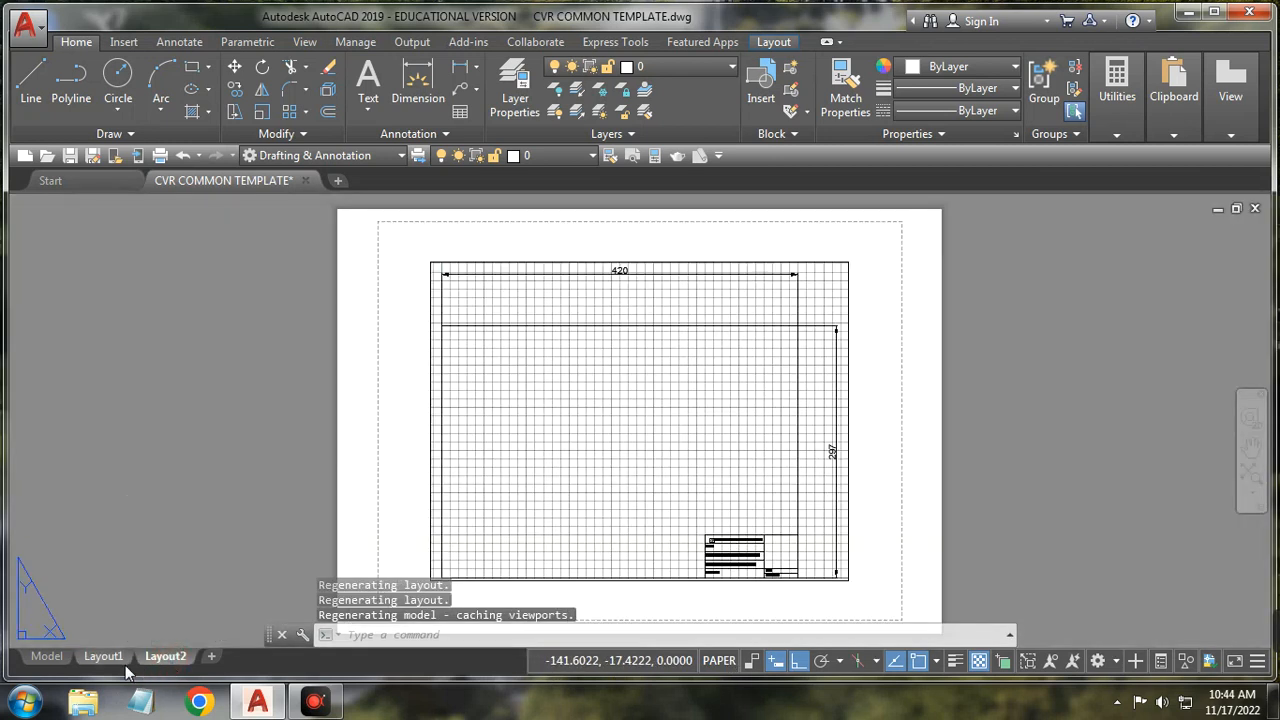
pyautogui.click(720, 661)
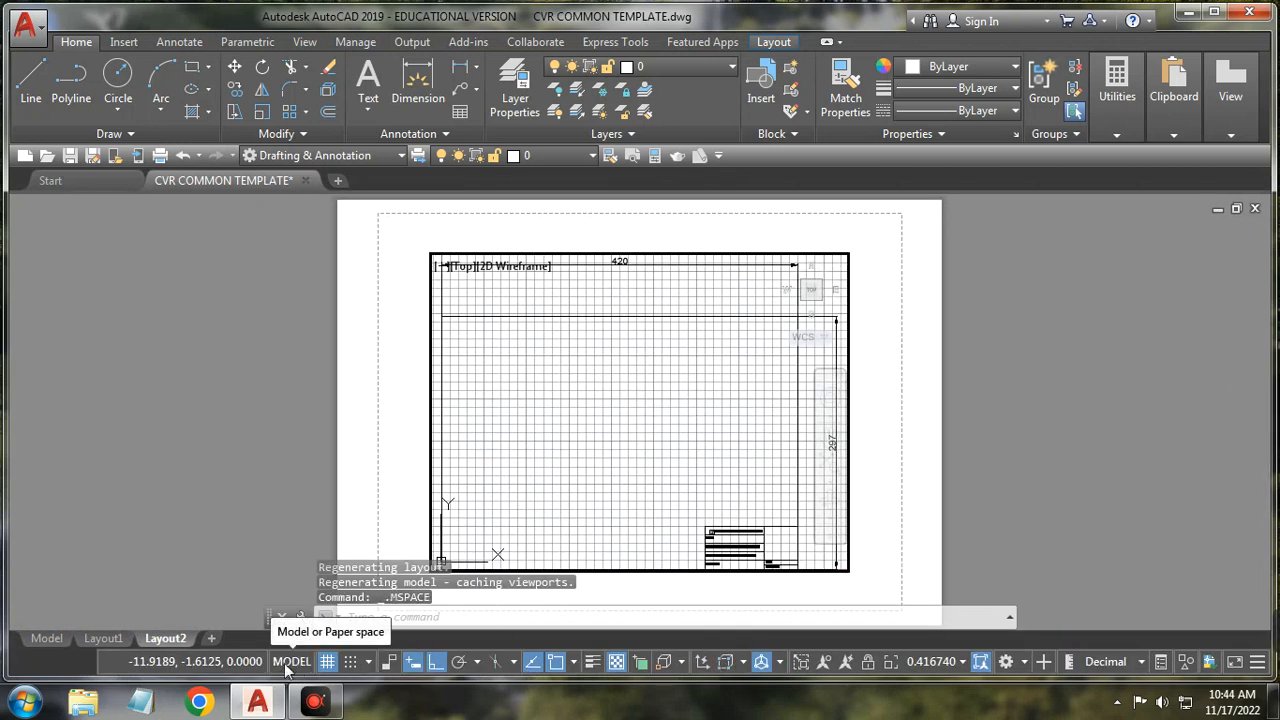
pyautogui.click(47, 638)
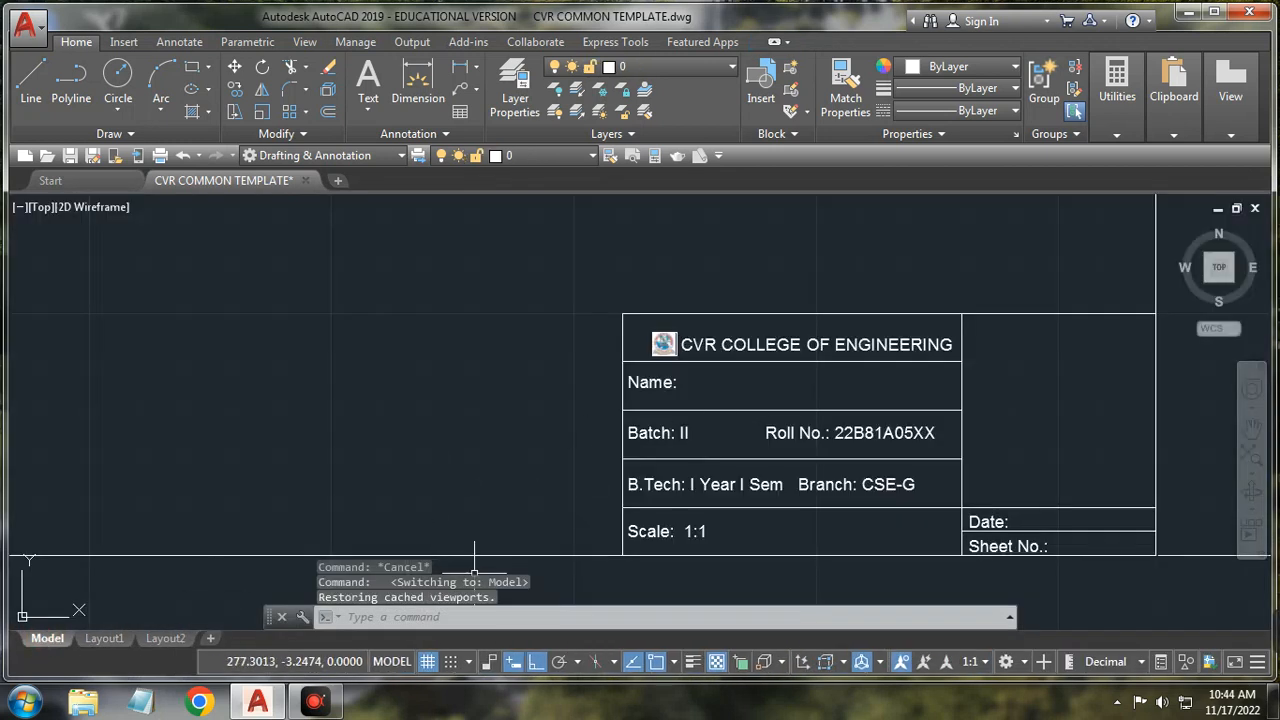
# Step: Toggle the grid off and on, then choose Snap Settings from the snap dropdown
pyautogui.click(428, 662)
pyautogui.click(429, 664)
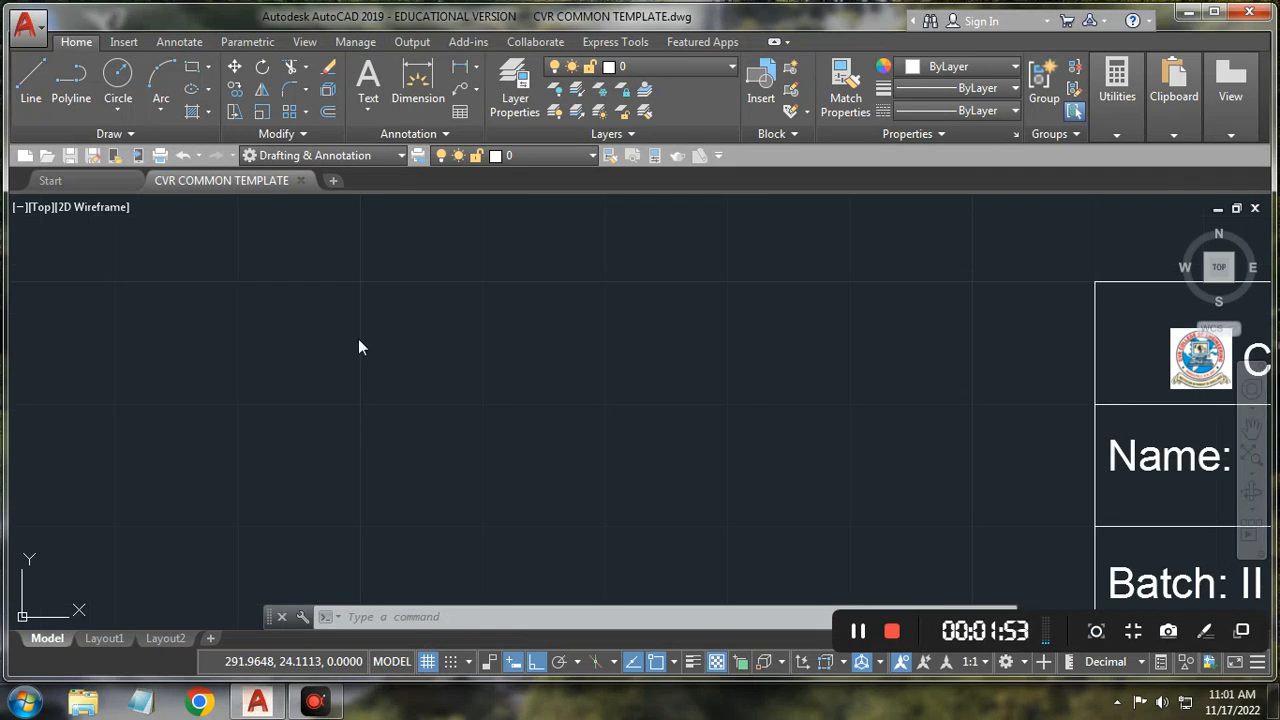
pyautogui.click(428, 662)
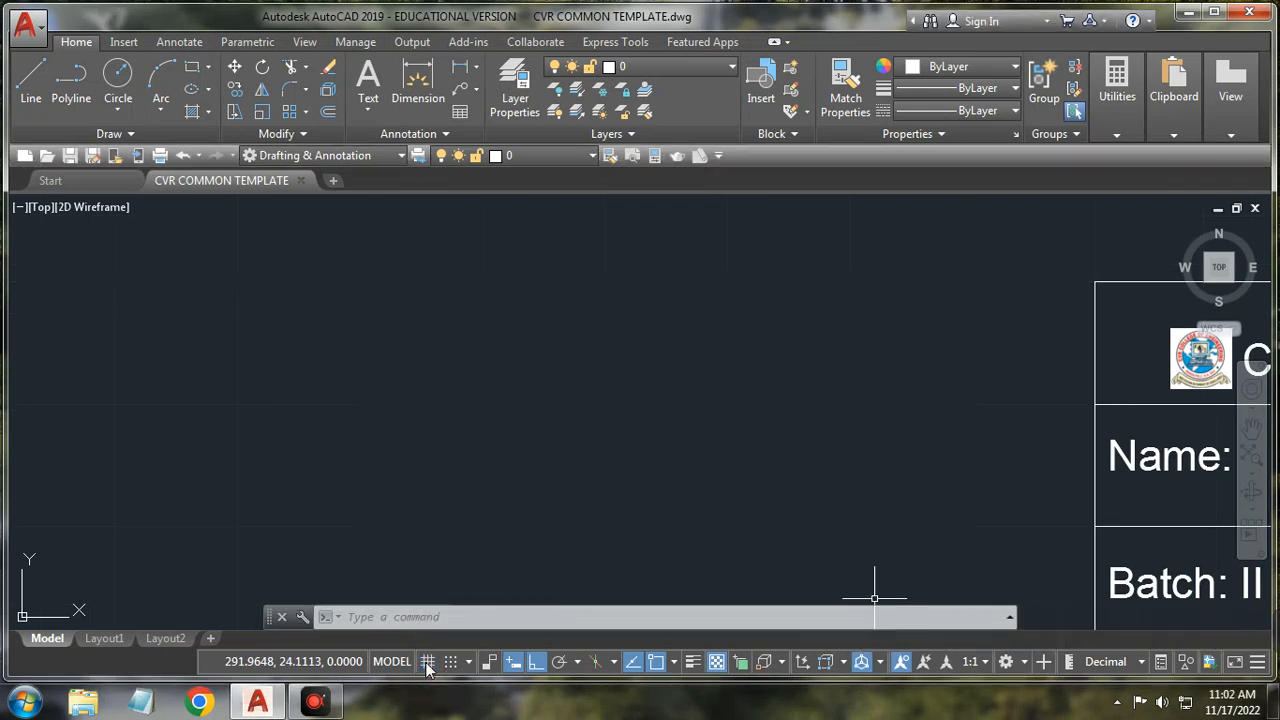
pyautogui.click(428, 662)
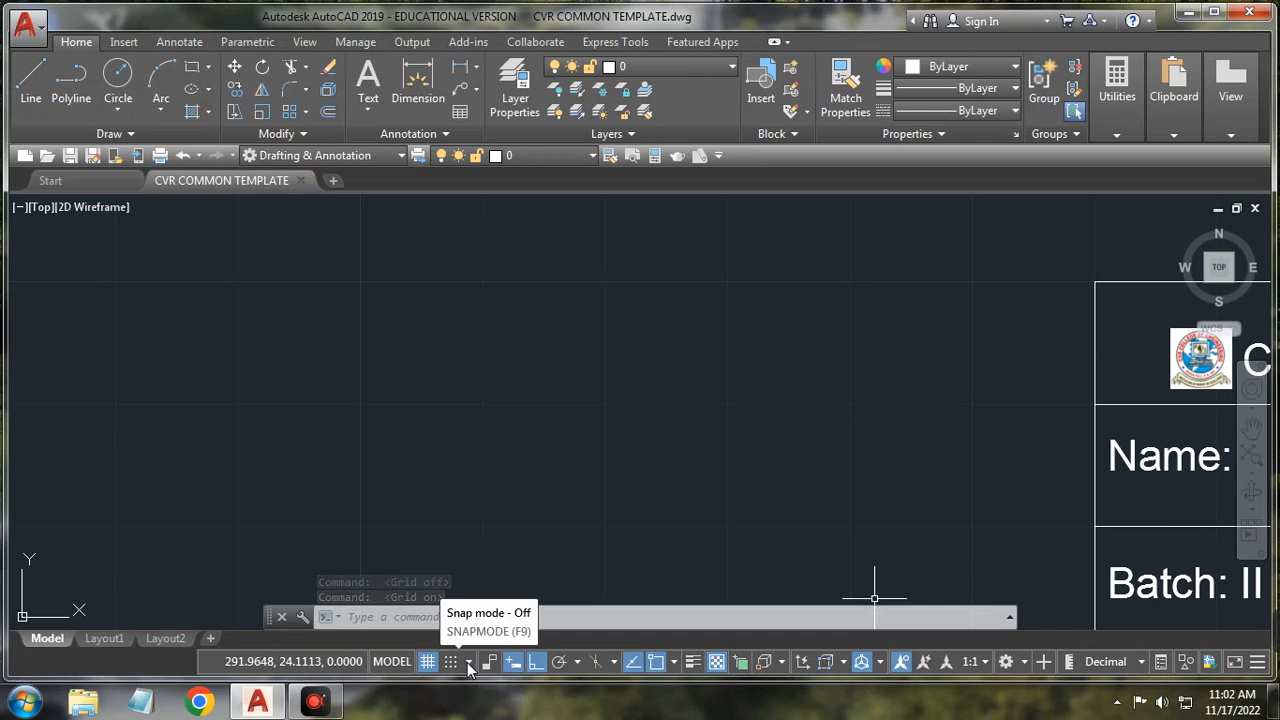
pyautogui.click(469, 664)
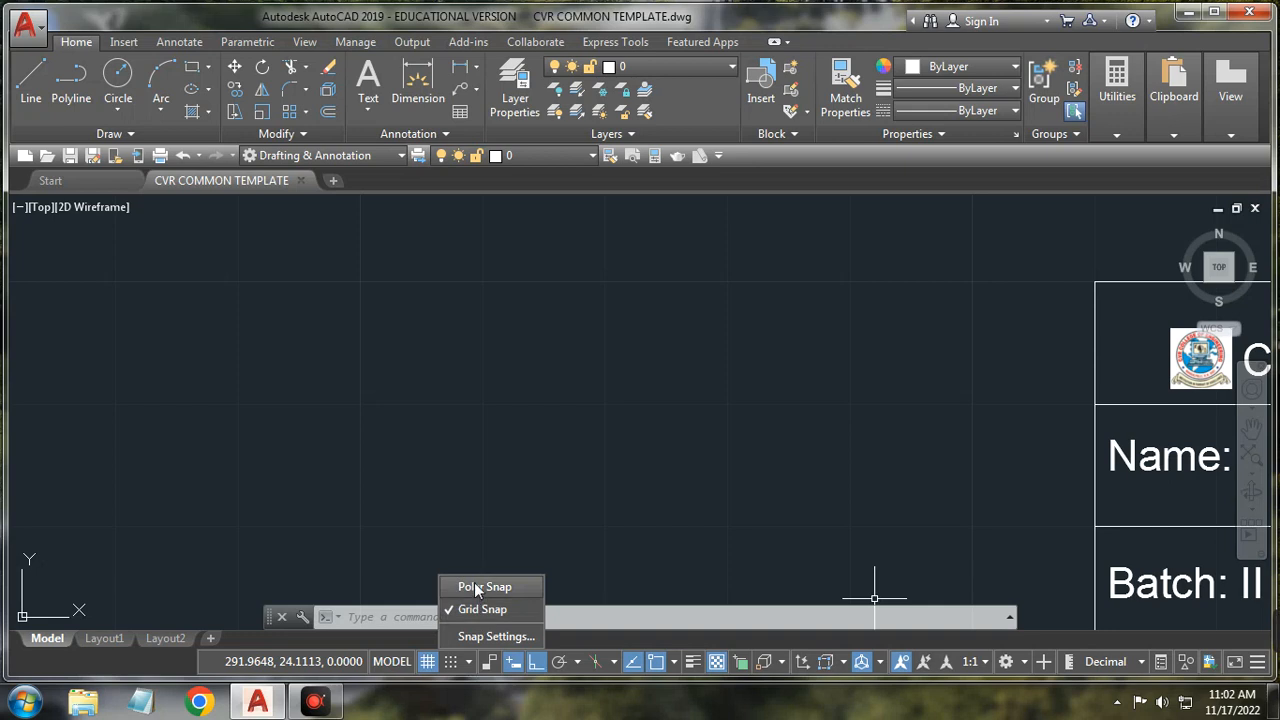
pyautogui.click(483, 634)
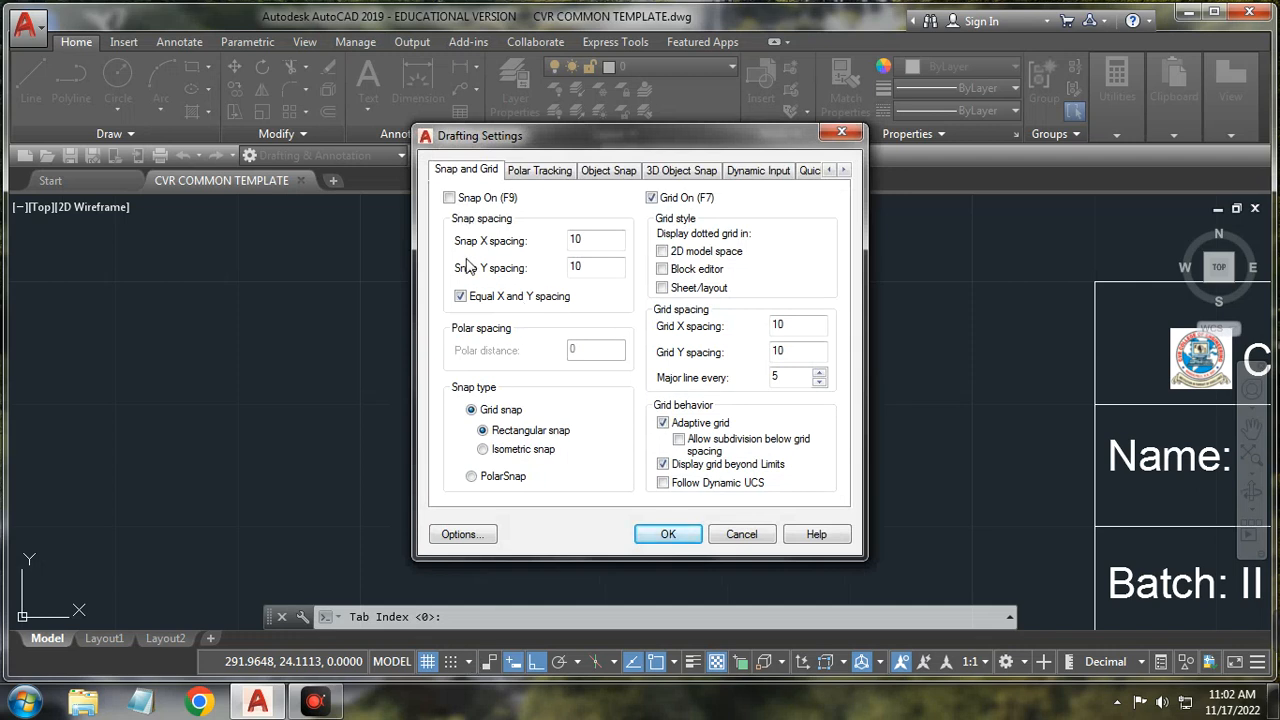
# Step: Turn Snap On with PolarSnap as the snap type, then bring up Options
pyautogui.click(450, 198)
pyautogui.click(510, 479)
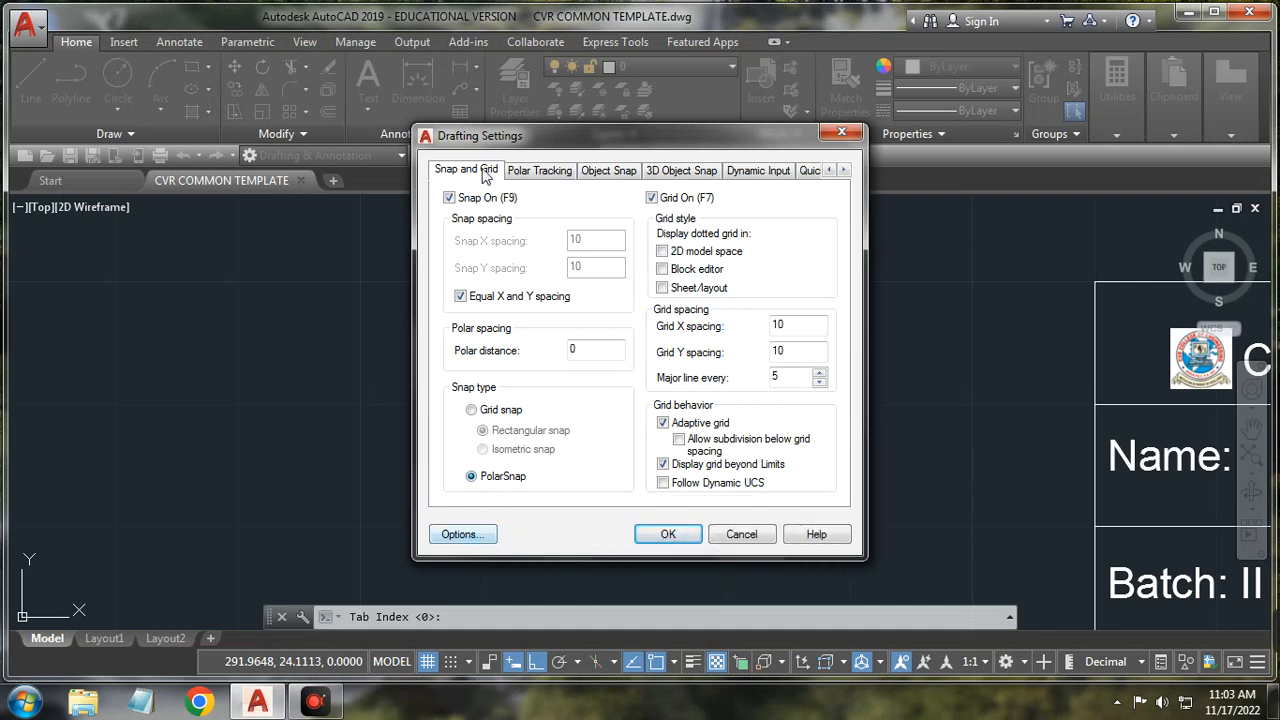
pyautogui.click(472, 534)
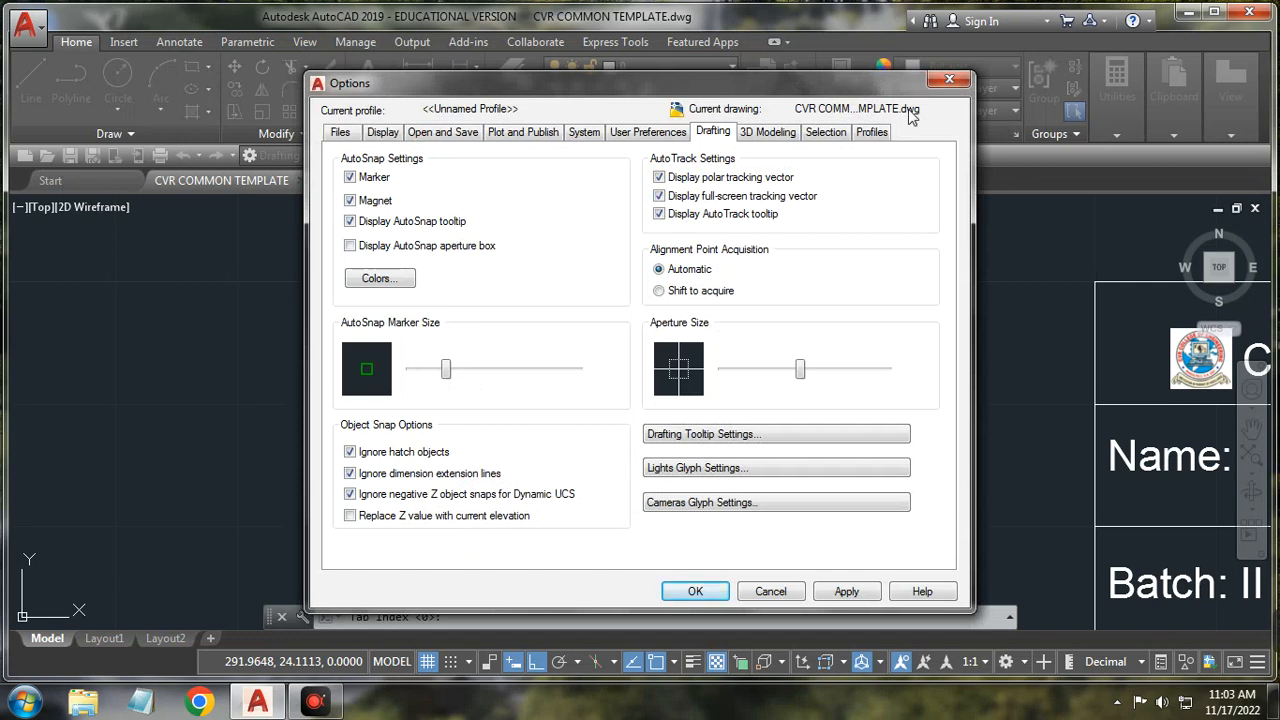
# Step: Look through Files, Display and Open and Save, keeping HP LaserJet 1020 (Copy 1) as default plotter
pyautogui.click(341, 133)
pyautogui.click(398, 136)
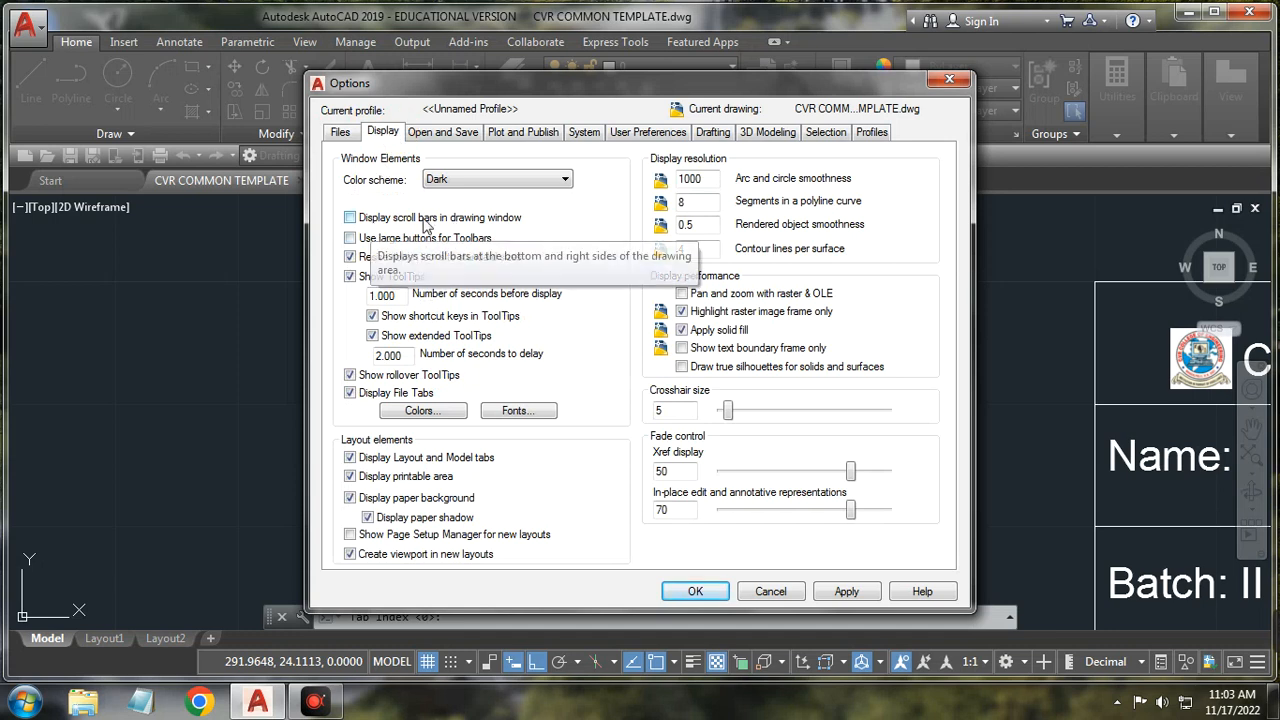
pyautogui.click(436, 137)
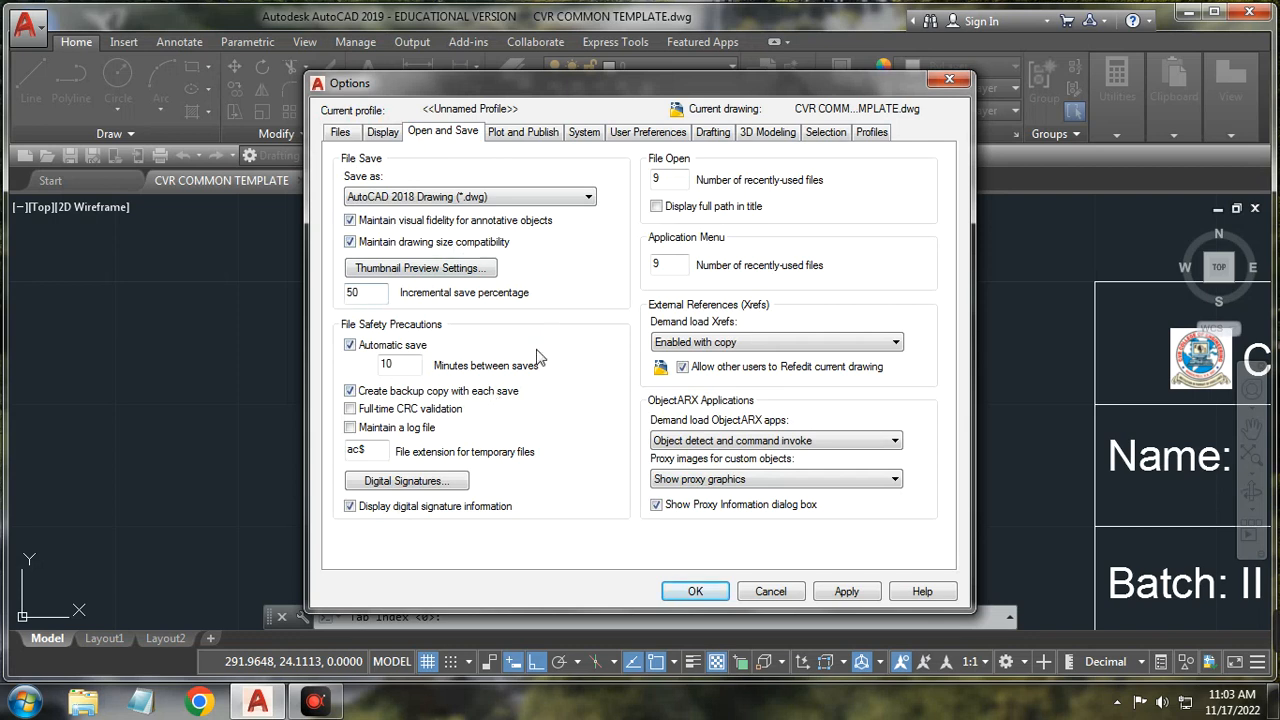
pyautogui.click(545, 131)
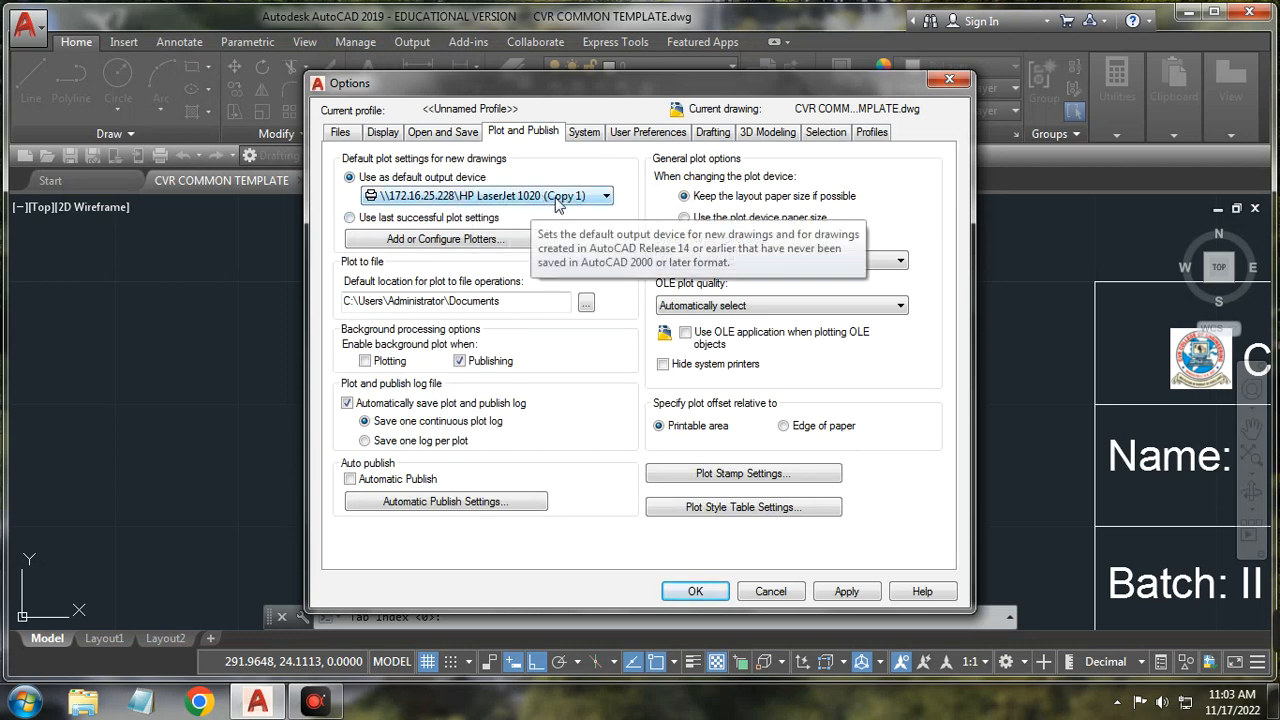
pyautogui.click(603, 199)
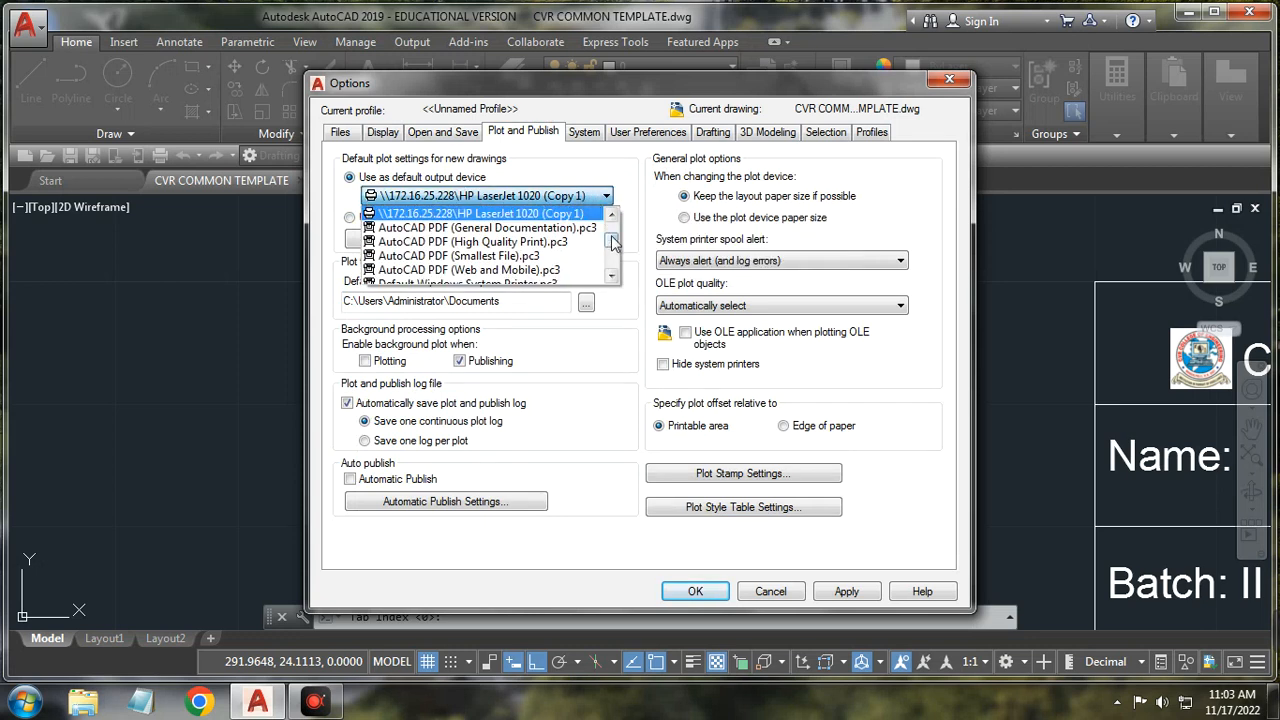
pyautogui.moveTo(611, 241)
pyautogui.mouseDown()
pyautogui.moveTo(612, 268)
pyautogui.moveTo(613, 230)
pyautogui.mouseUp()
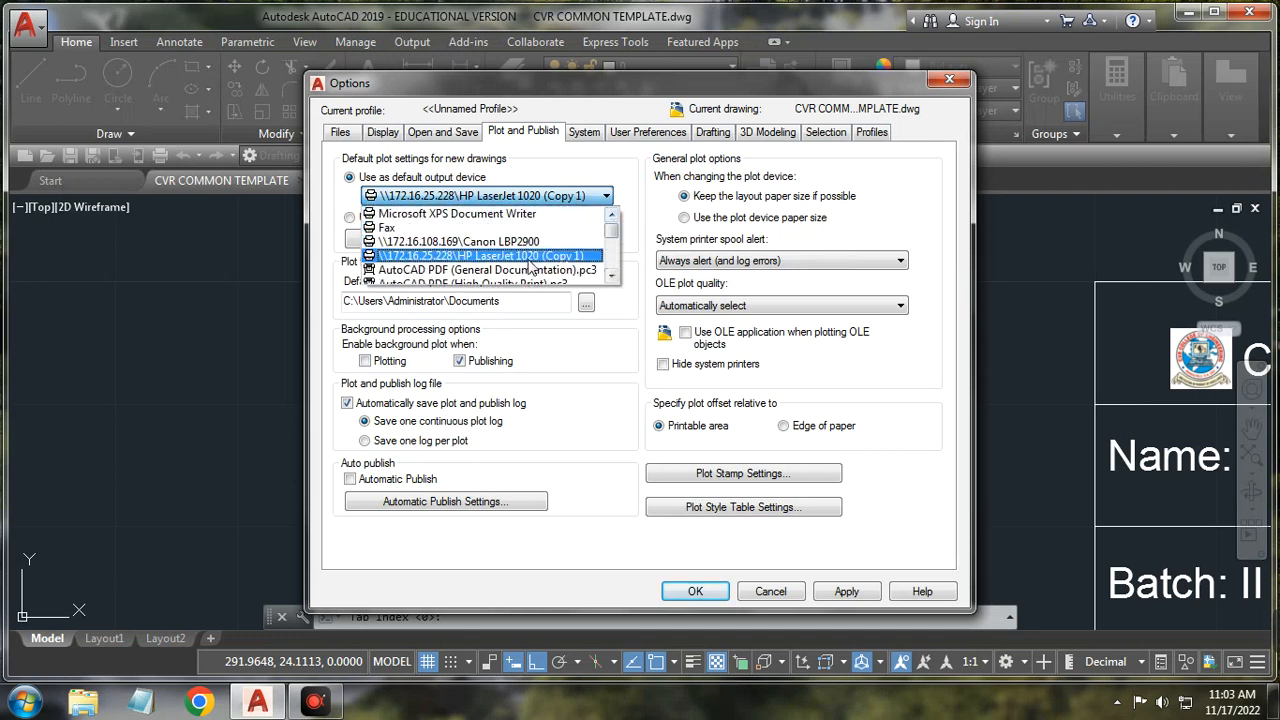
pyautogui.click(528, 259)
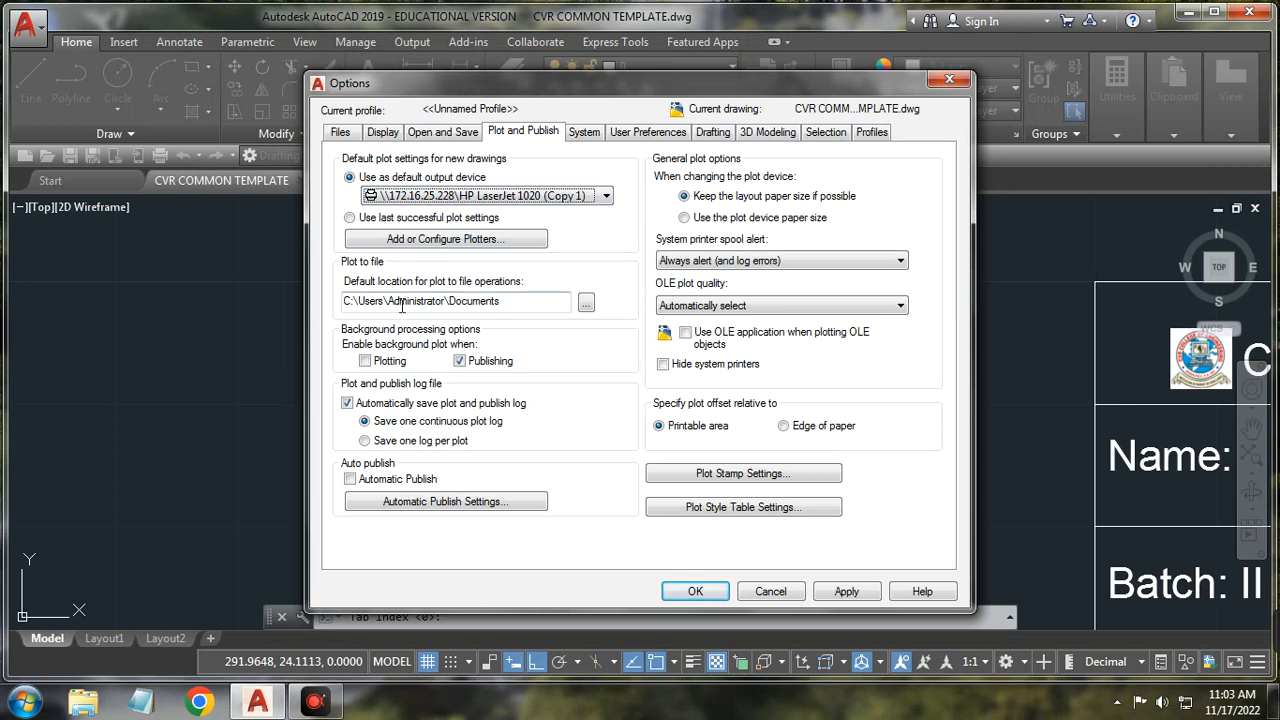
# Step: Keep Documents as the plot-to-file location and show the System options
pyautogui.click(586, 302)
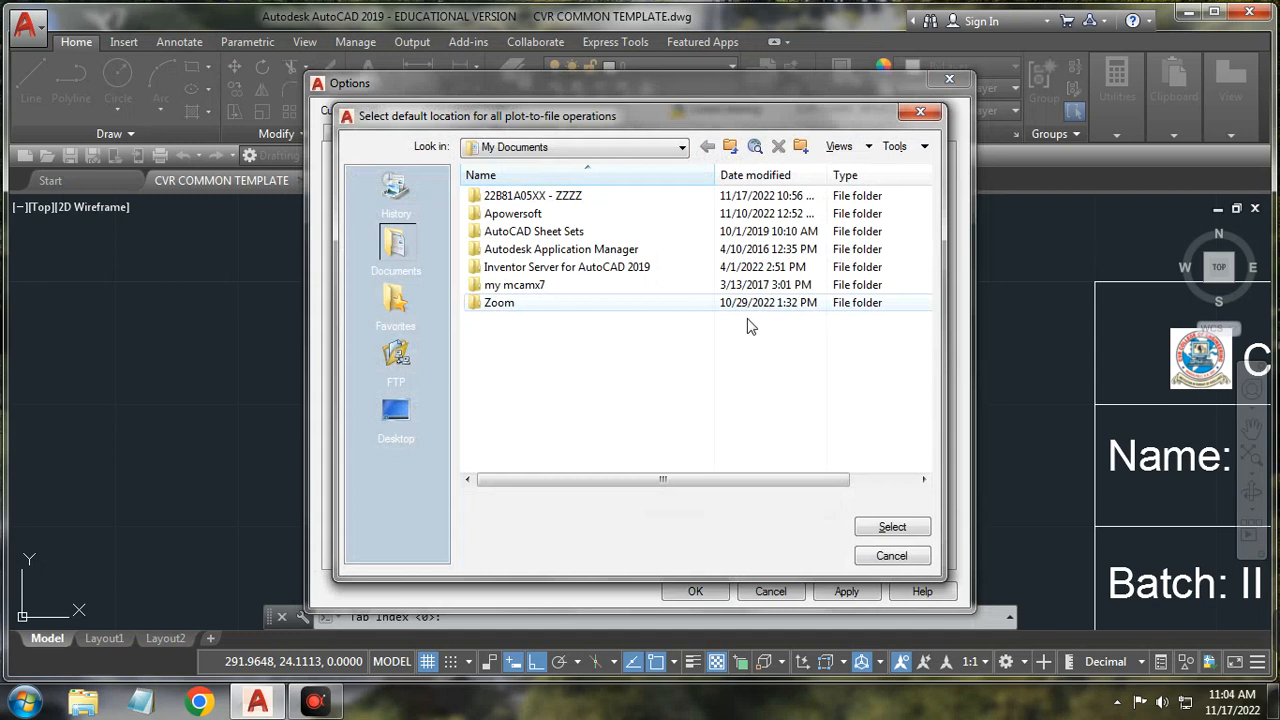
pyautogui.click(920, 111)
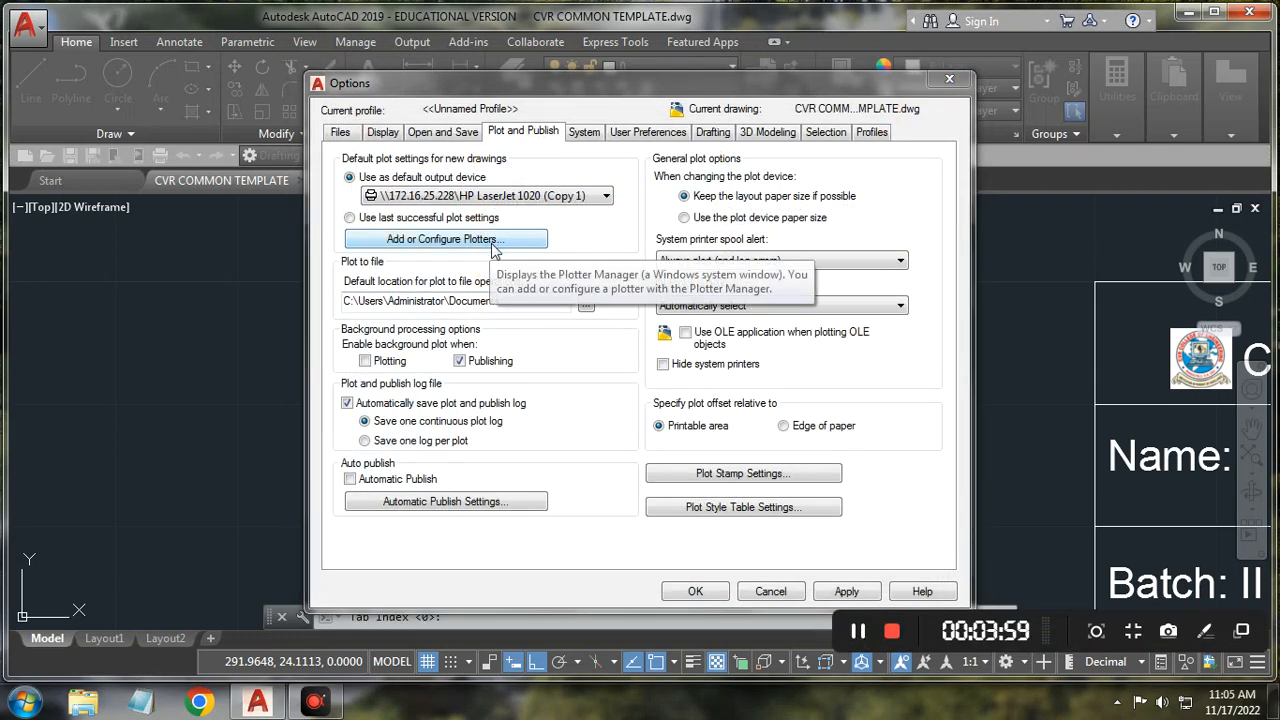
pyautogui.click(586, 303)
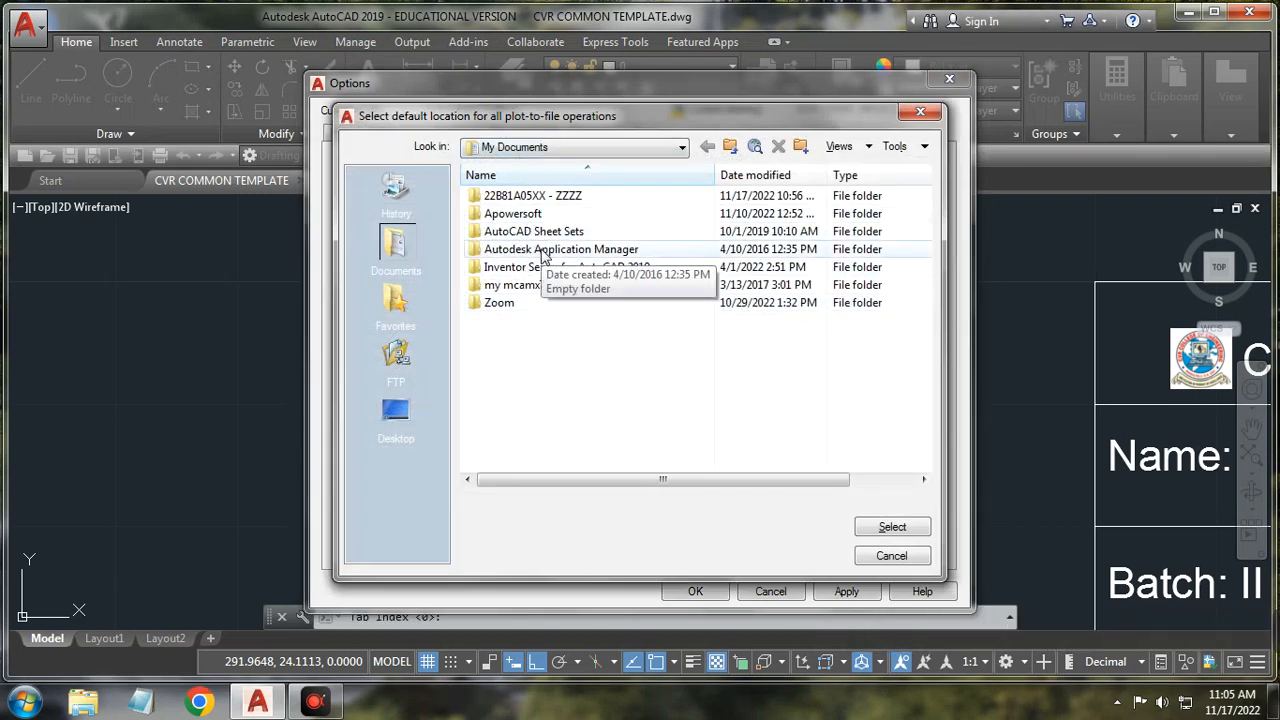
pyautogui.click(891, 556)
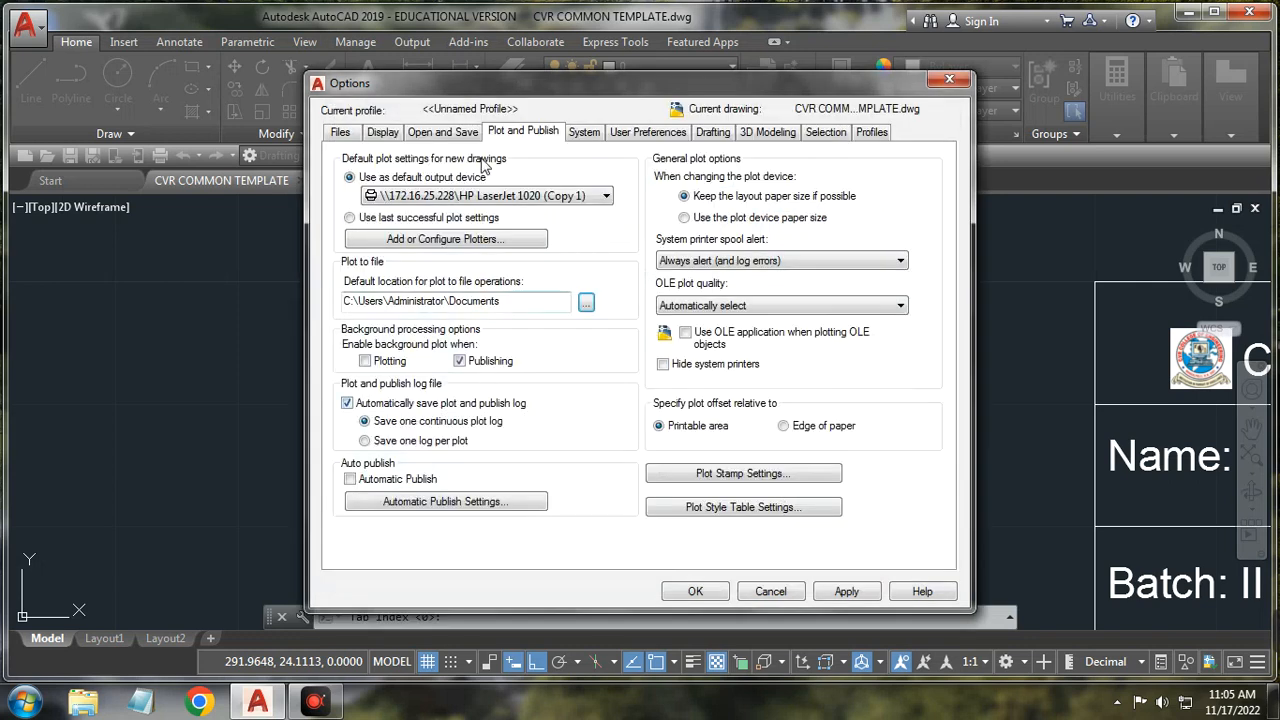
pyautogui.click(576, 138)
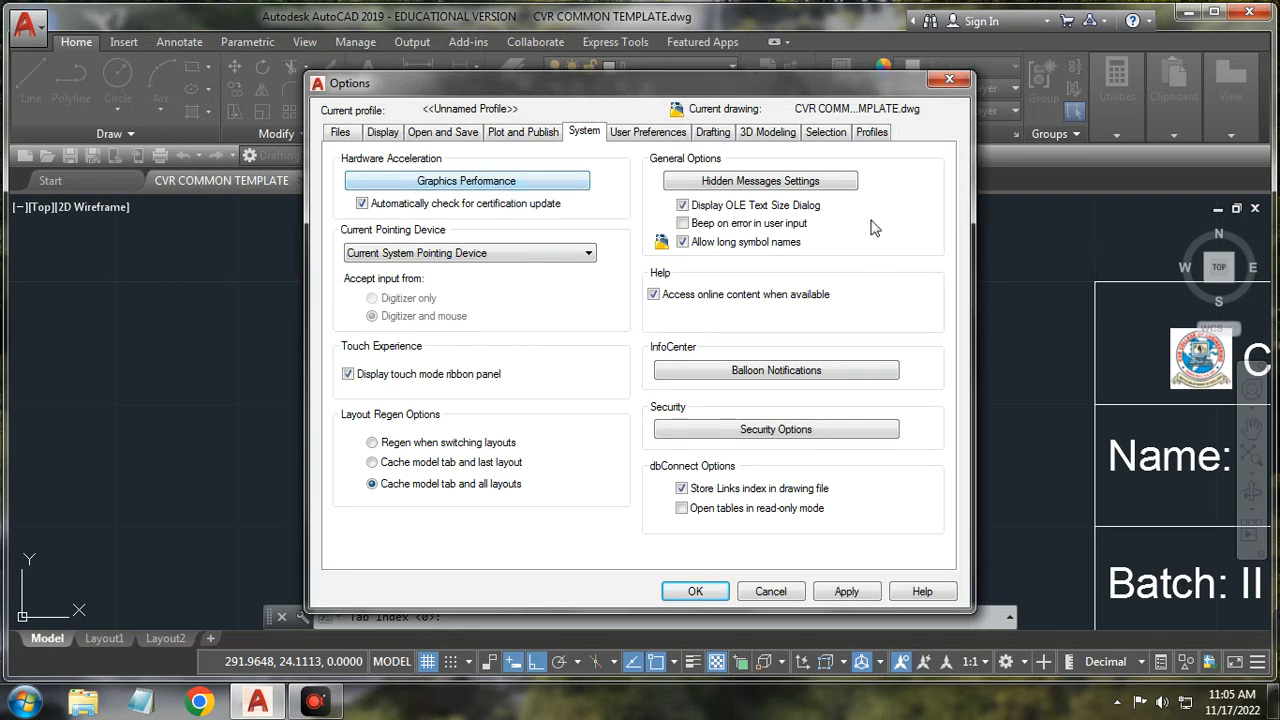
# Step: On the Drafting page, try larger AutoSnap marker sizes and reduce the aperture slightly
pyautogui.click(657, 137)
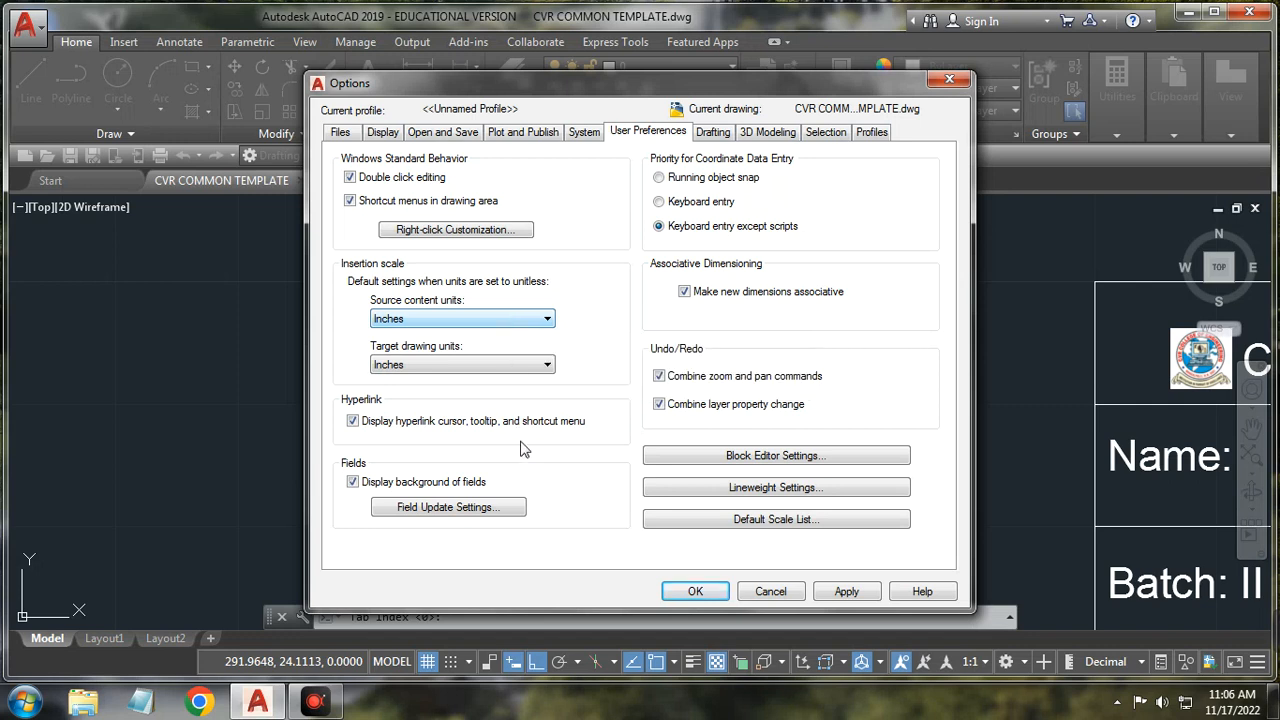
pyautogui.click(714, 132)
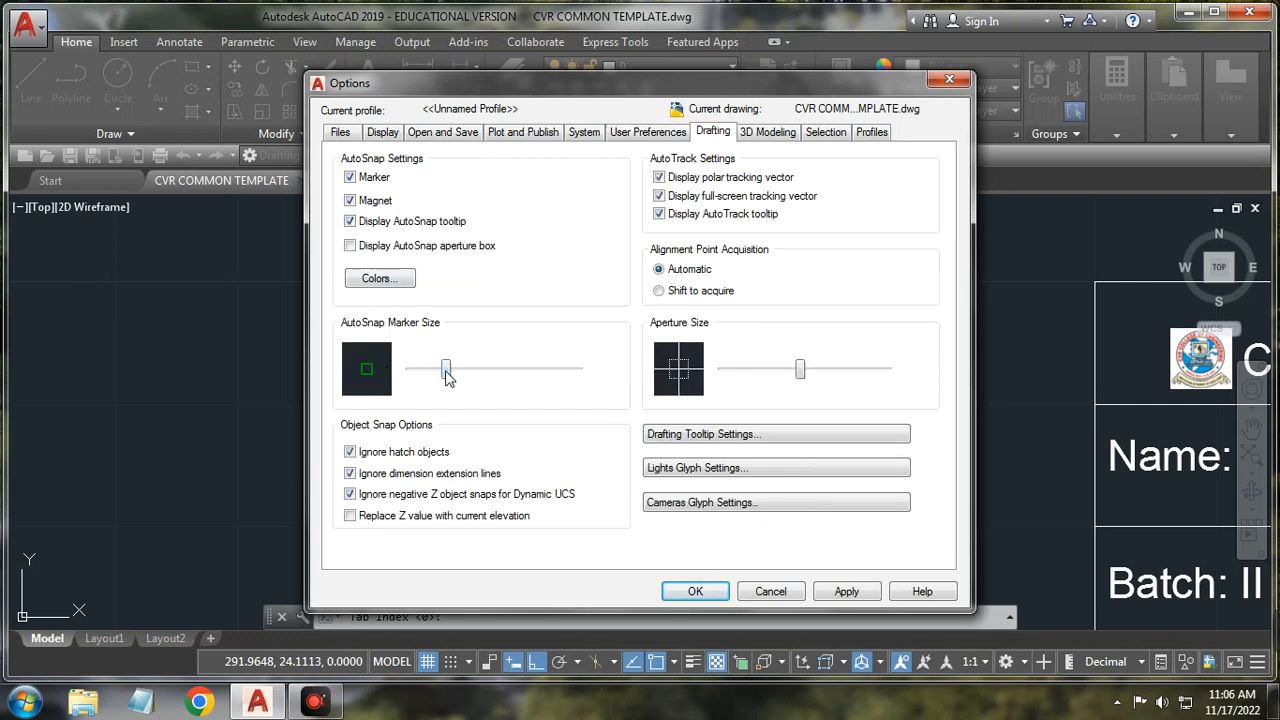
pyautogui.moveTo(449, 376)
pyautogui.mouseDown()
pyautogui.moveTo(544, 378)
pyautogui.moveTo(437, 372)
pyautogui.moveTo(457, 371)
pyautogui.mouseUp()
pyautogui.moveTo(455, 372)
pyautogui.mouseDown()
pyautogui.moveTo(510, 370)
pyautogui.moveTo(429, 370)
pyautogui.moveTo(445, 370)
pyautogui.mouseUp()
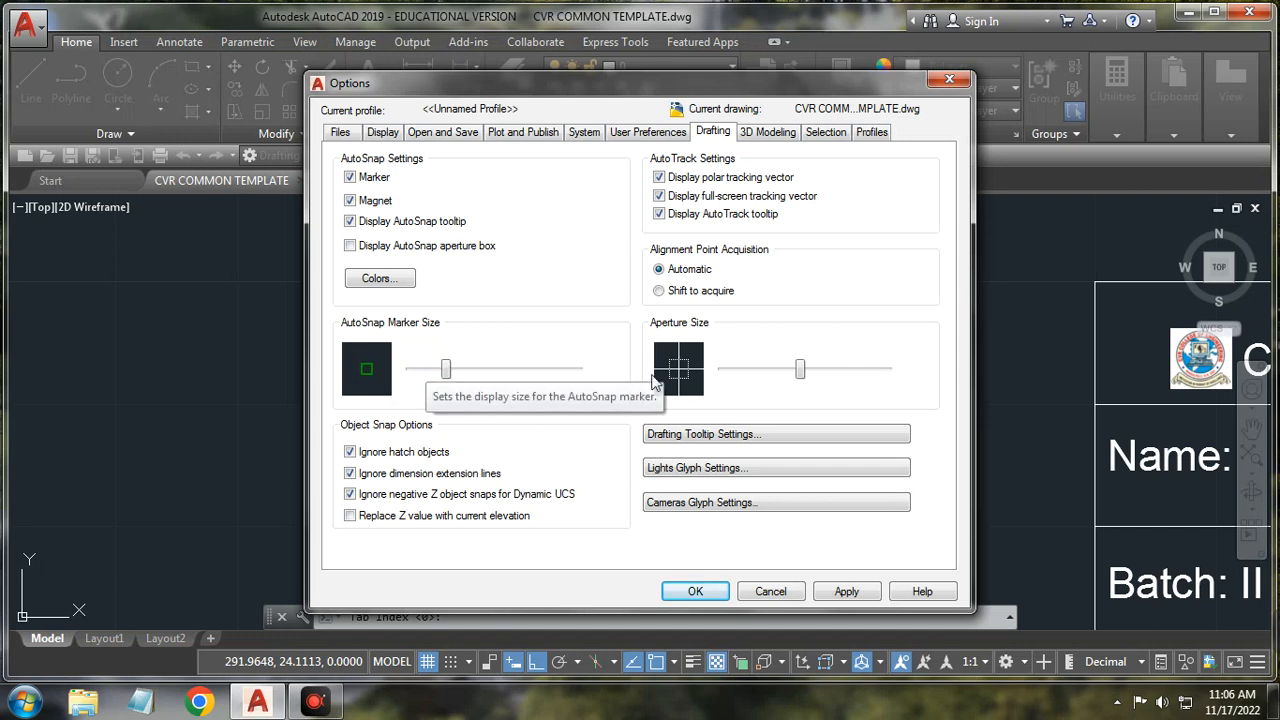
pyautogui.moveTo(806, 378)
pyautogui.mouseDown()
pyautogui.moveTo(880, 372)
pyautogui.moveTo(775, 372)
pyautogui.moveTo(791, 379)
pyautogui.mouseUp()
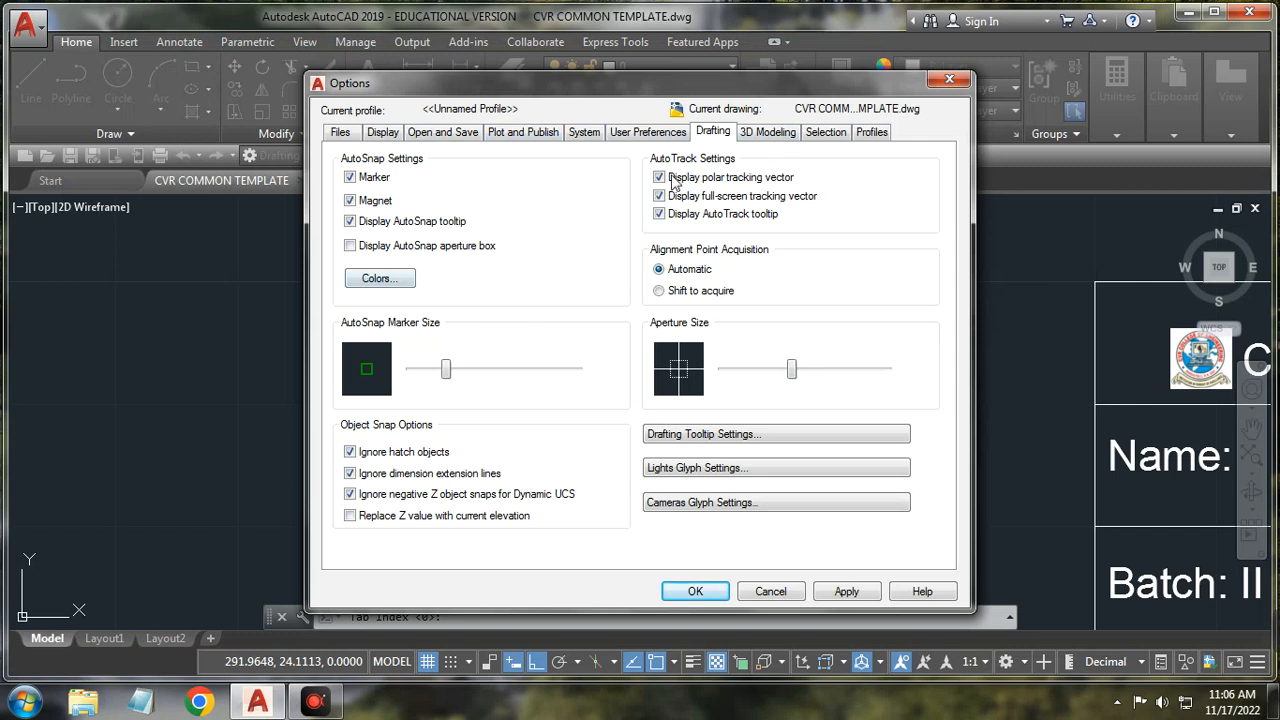
# Step: Keep ByViewport as the 3D object visual style, then show the Selection settings
pyautogui.click(770, 132)
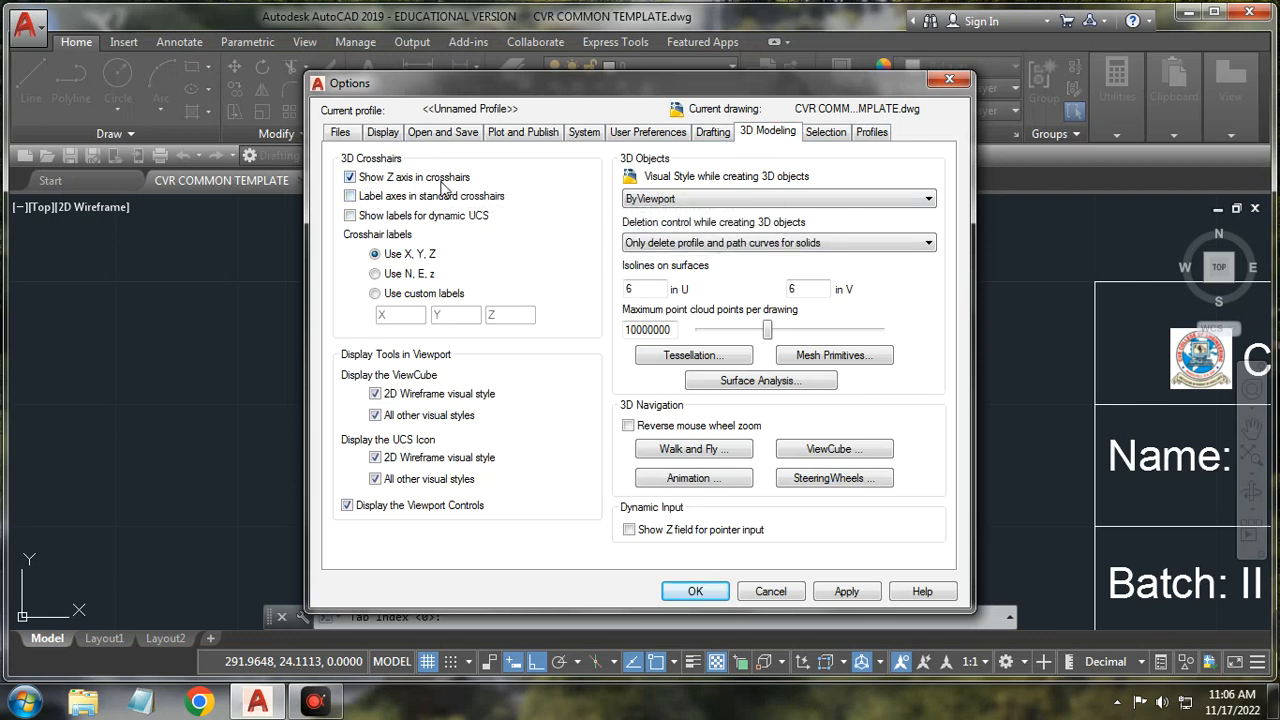
pyautogui.click(679, 200)
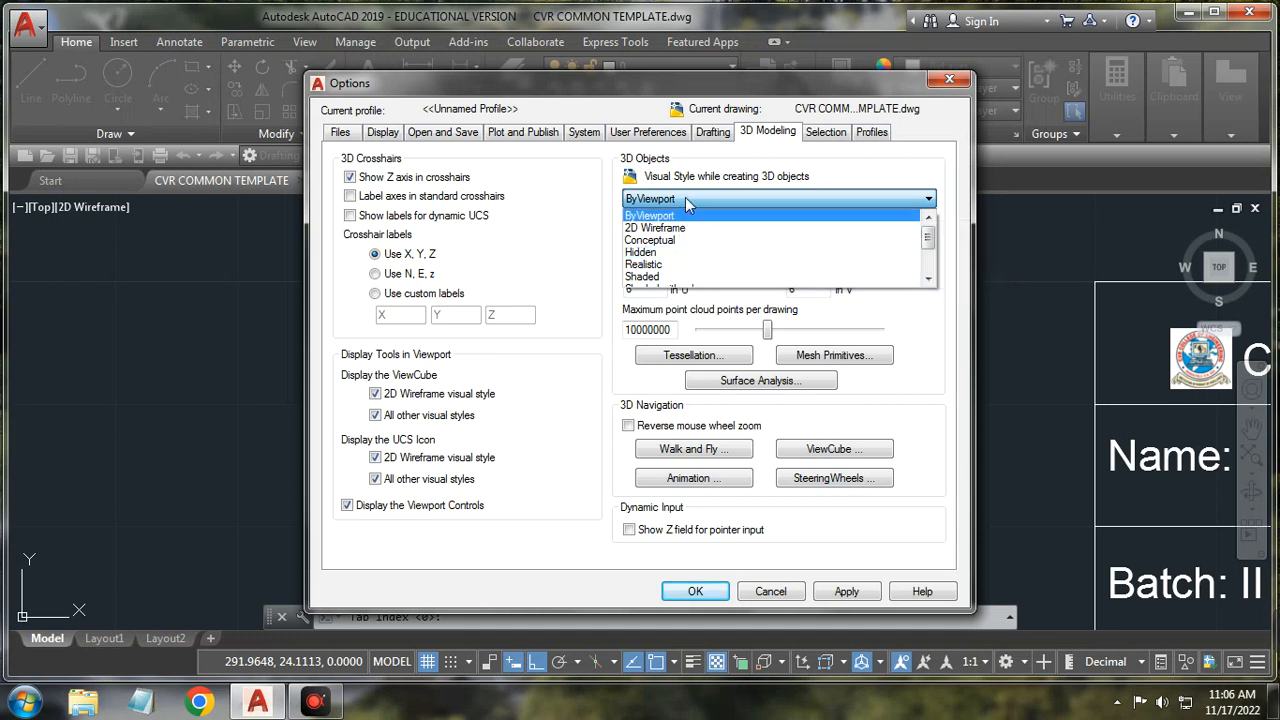
pyautogui.click(685, 197)
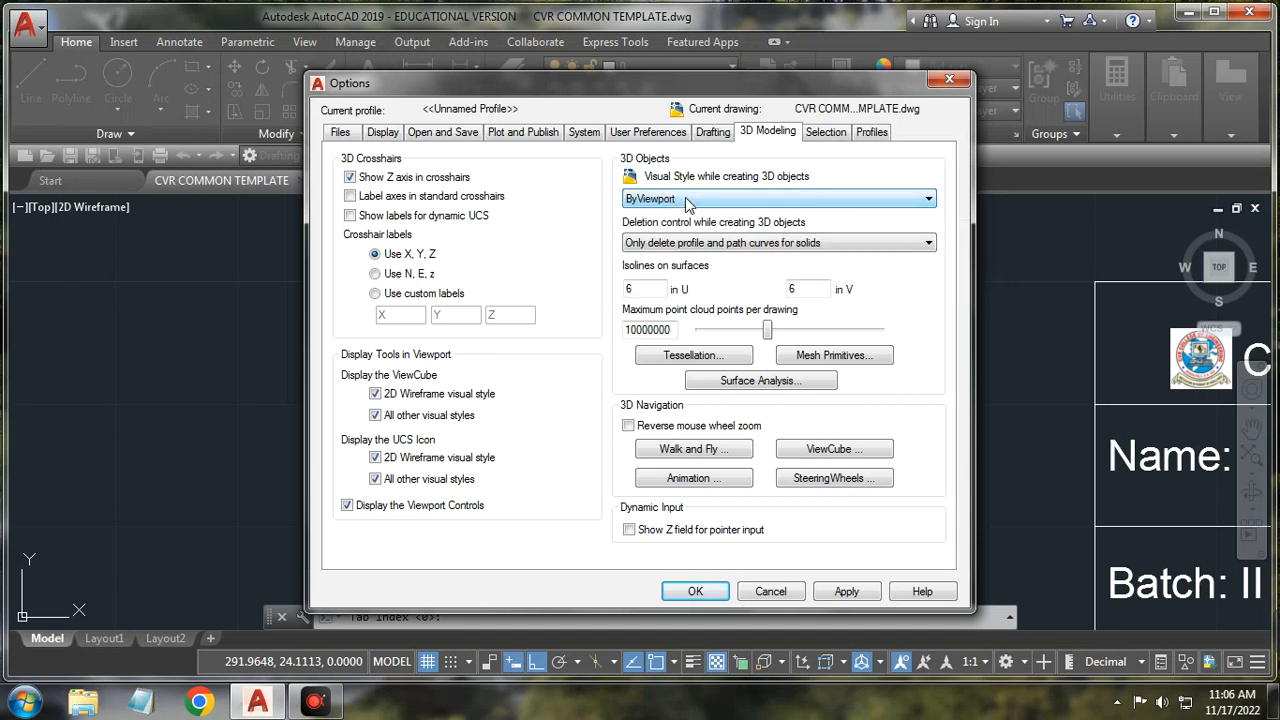
pyautogui.click(826, 133)
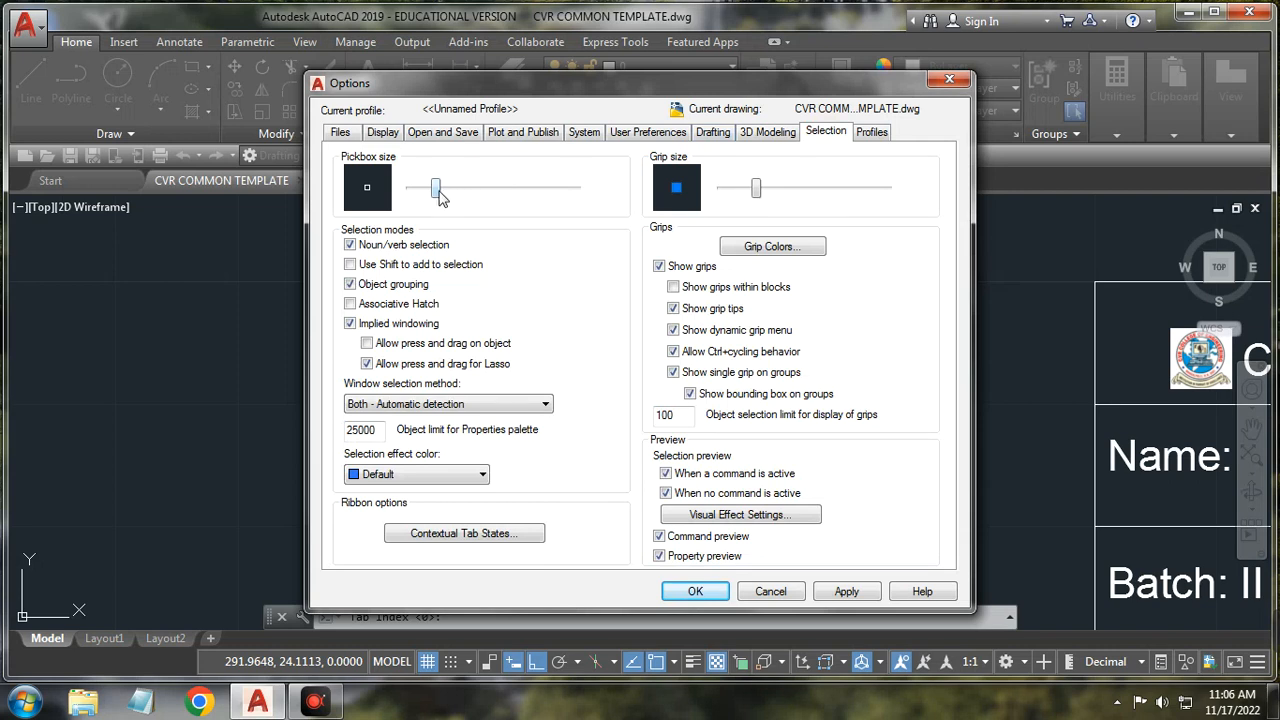
# Step: Enlarge the pickbox slightly, preview grip sizes, and display the Profiles list
pyautogui.moveTo(436, 194)
pyautogui.mouseDown()
pyautogui.moveTo(470, 193)
pyautogui.moveTo(450, 187)
pyautogui.mouseUp()
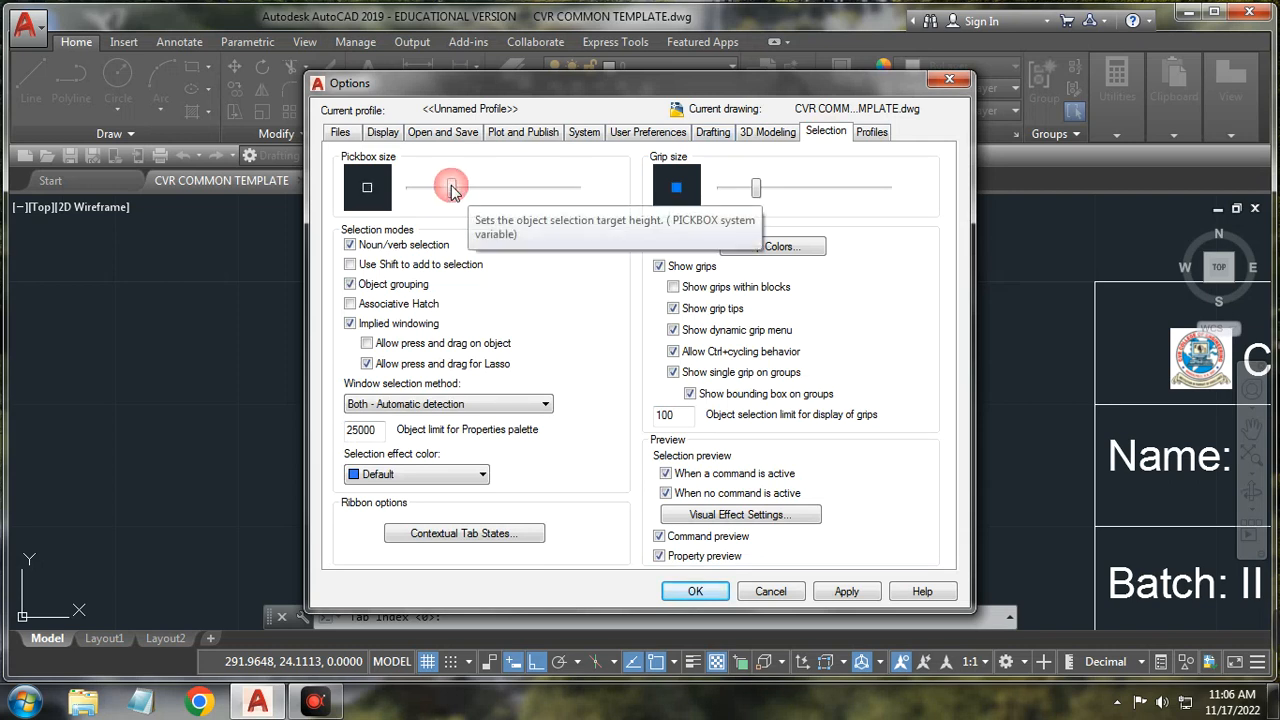
pyautogui.moveTo(761, 187)
pyautogui.mouseDown()
pyautogui.moveTo(773, 187)
pyautogui.moveTo(758, 188)
pyautogui.mouseUp()
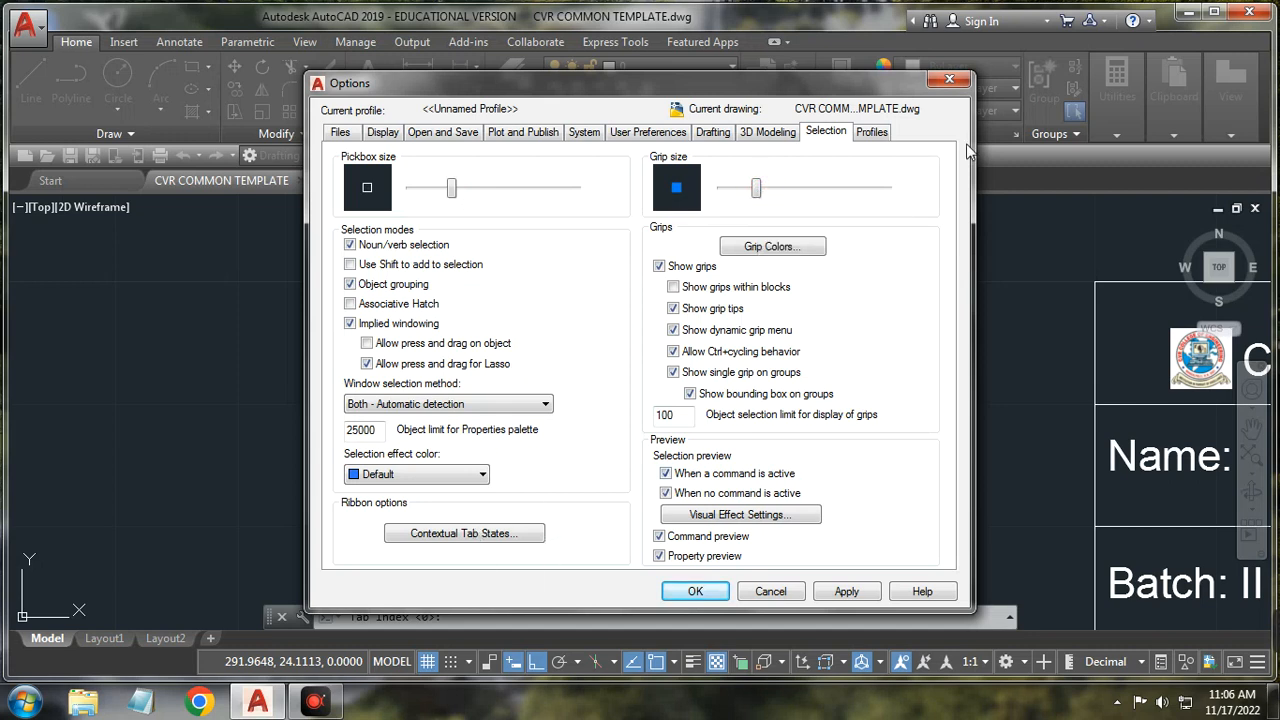
pyautogui.click(874, 132)
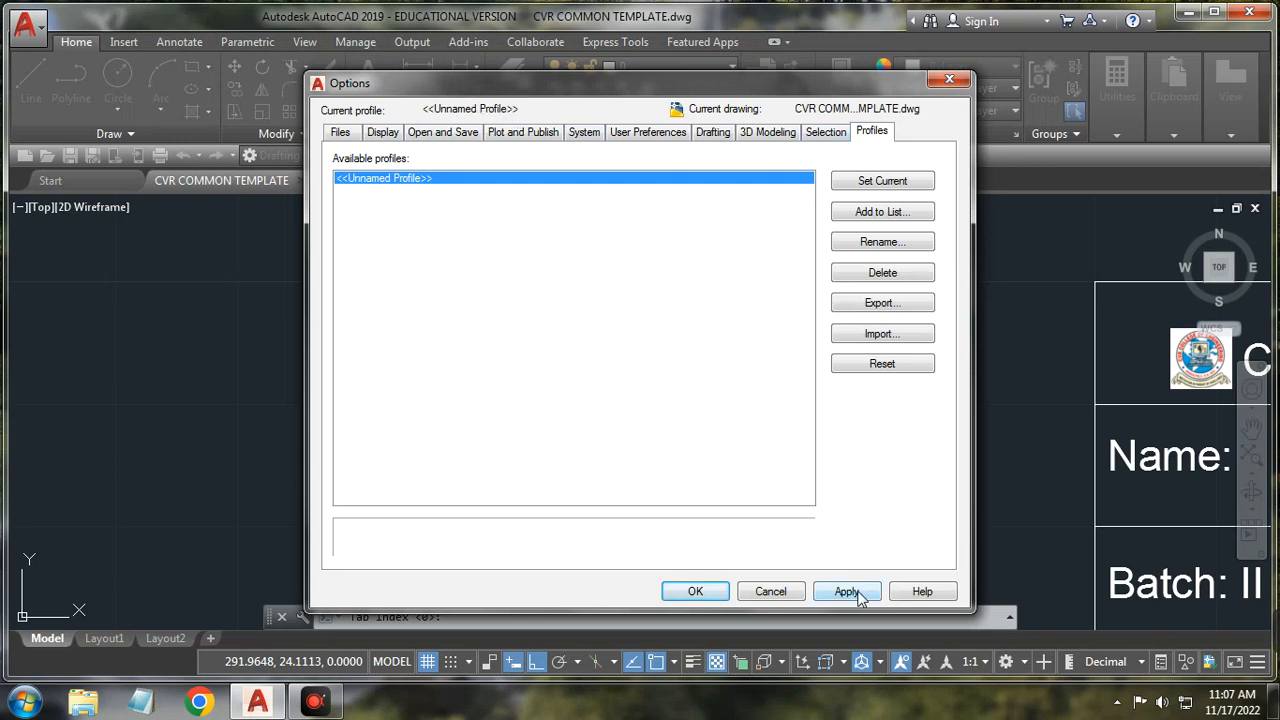
# Step: Close Options, keep the polar increment angle at 90, and show the Object Snap settings
pyautogui.click(962, 84)
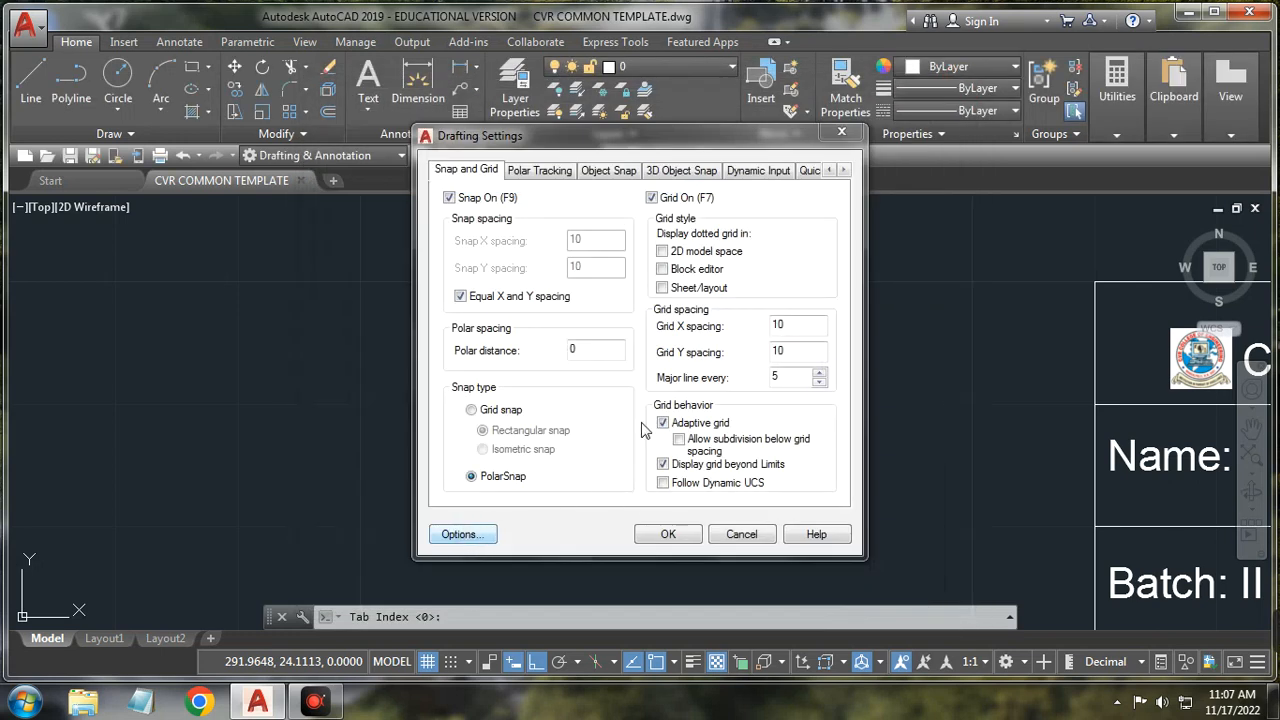
pyautogui.click(538, 171)
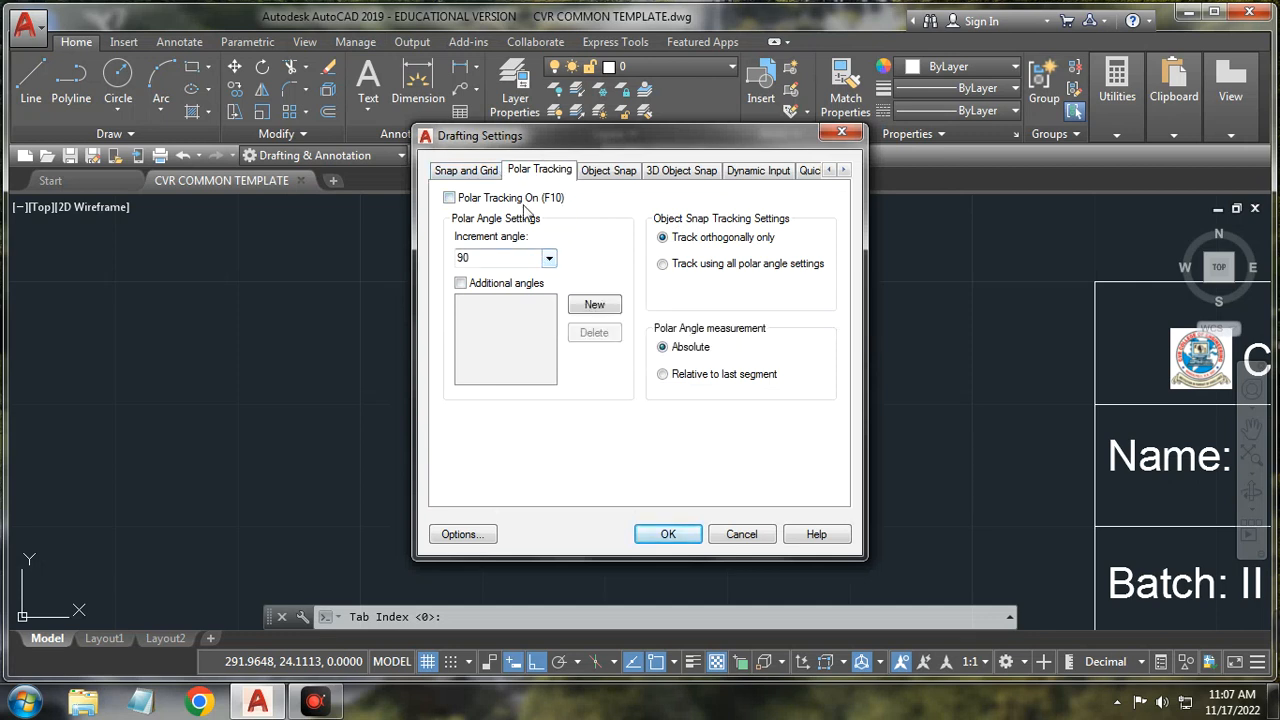
pyautogui.click(550, 260)
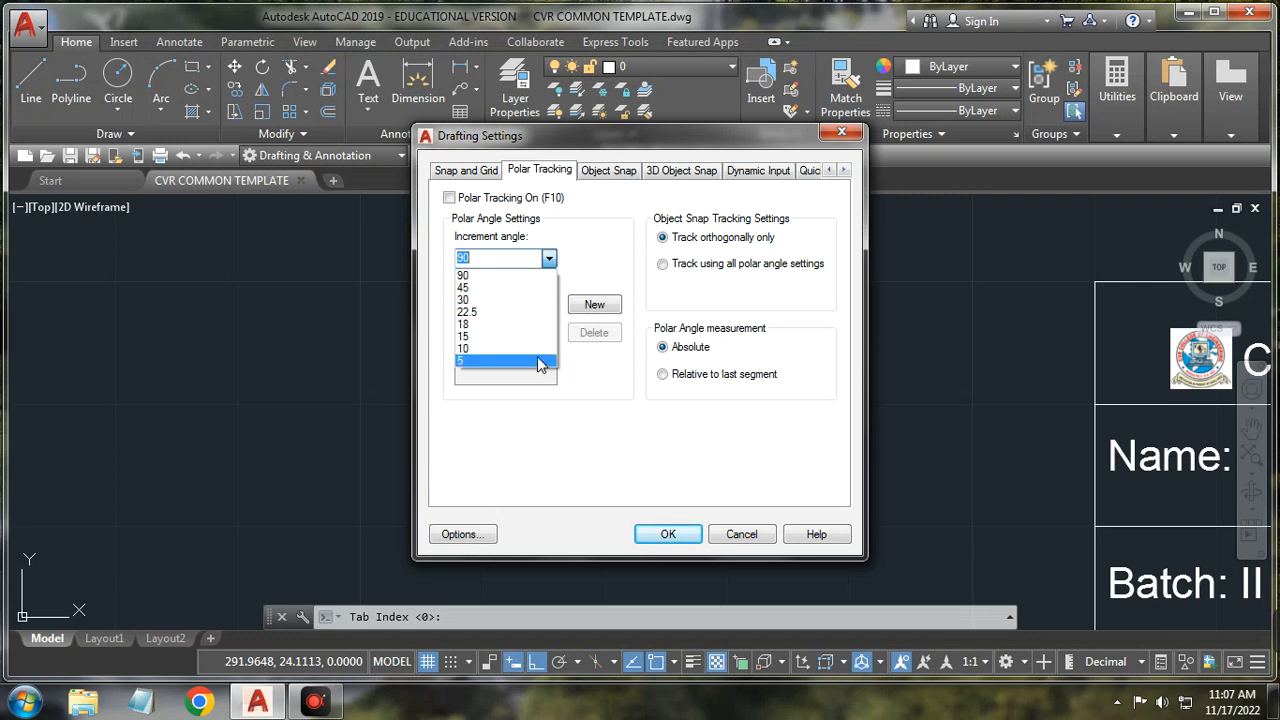
pyautogui.click(578, 256)
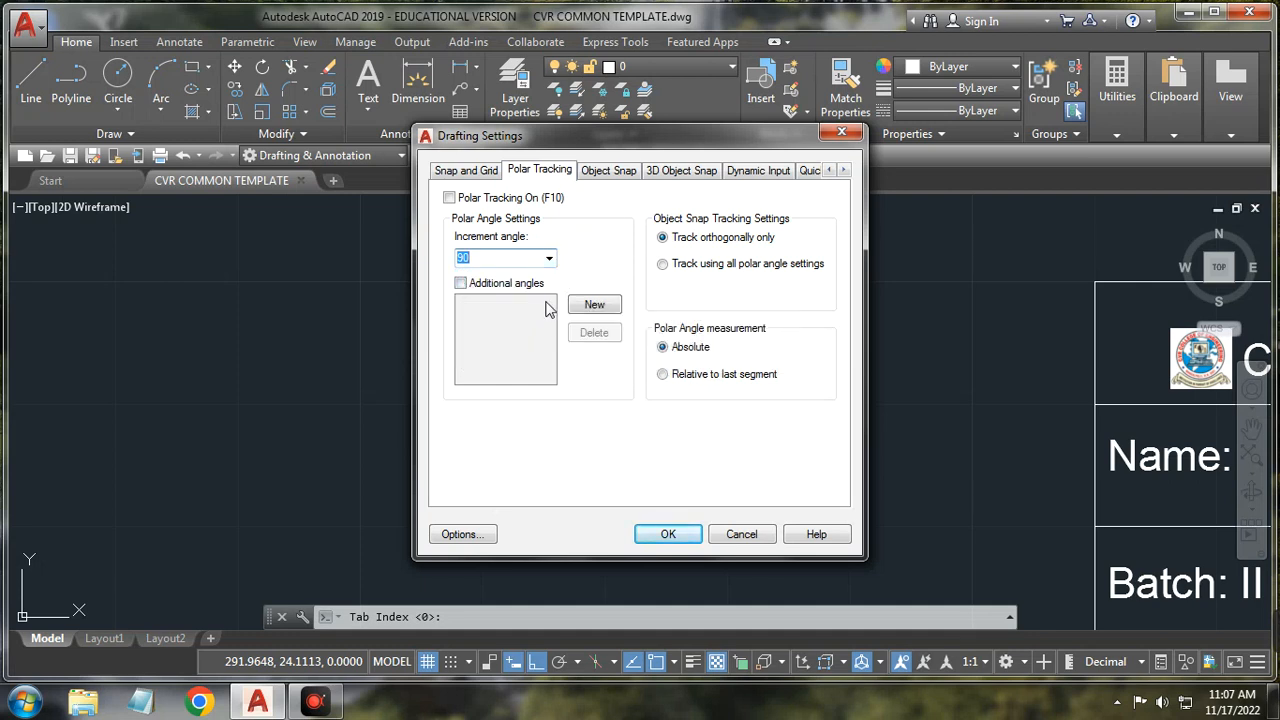
pyautogui.click(549, 259)
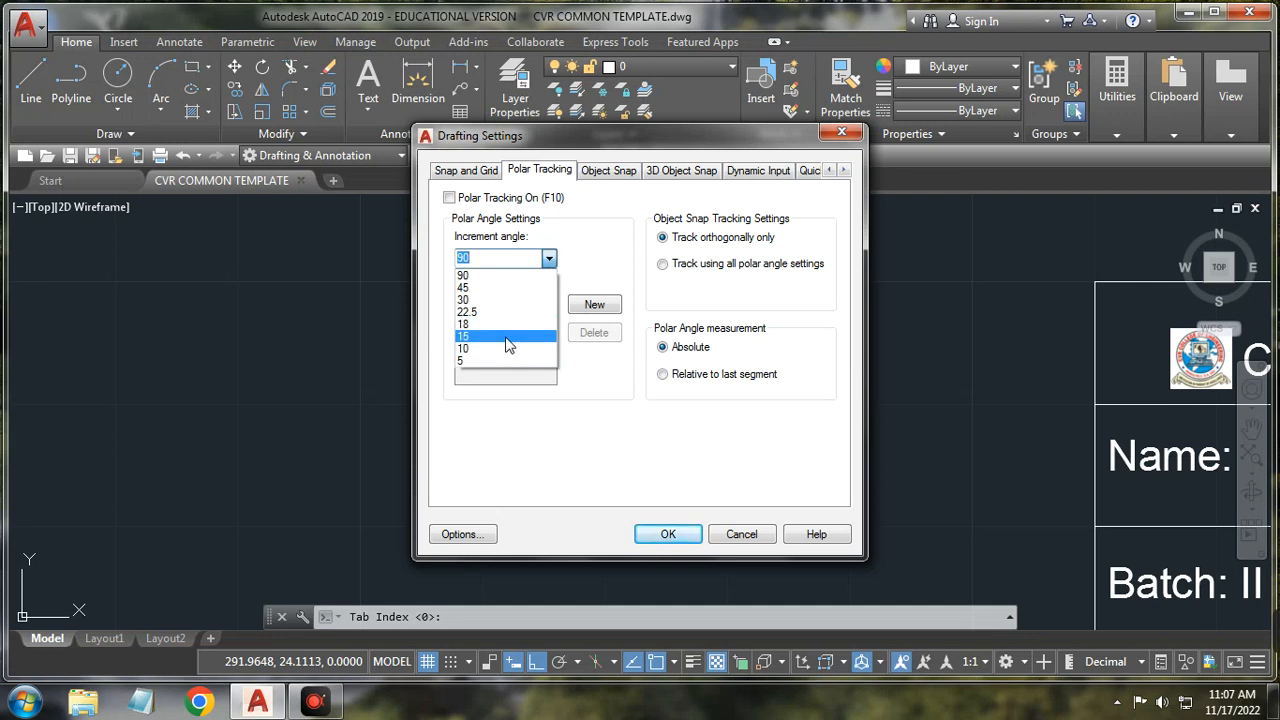
pyautogui.click(598, 235)
pyautogui.click(610, 172)
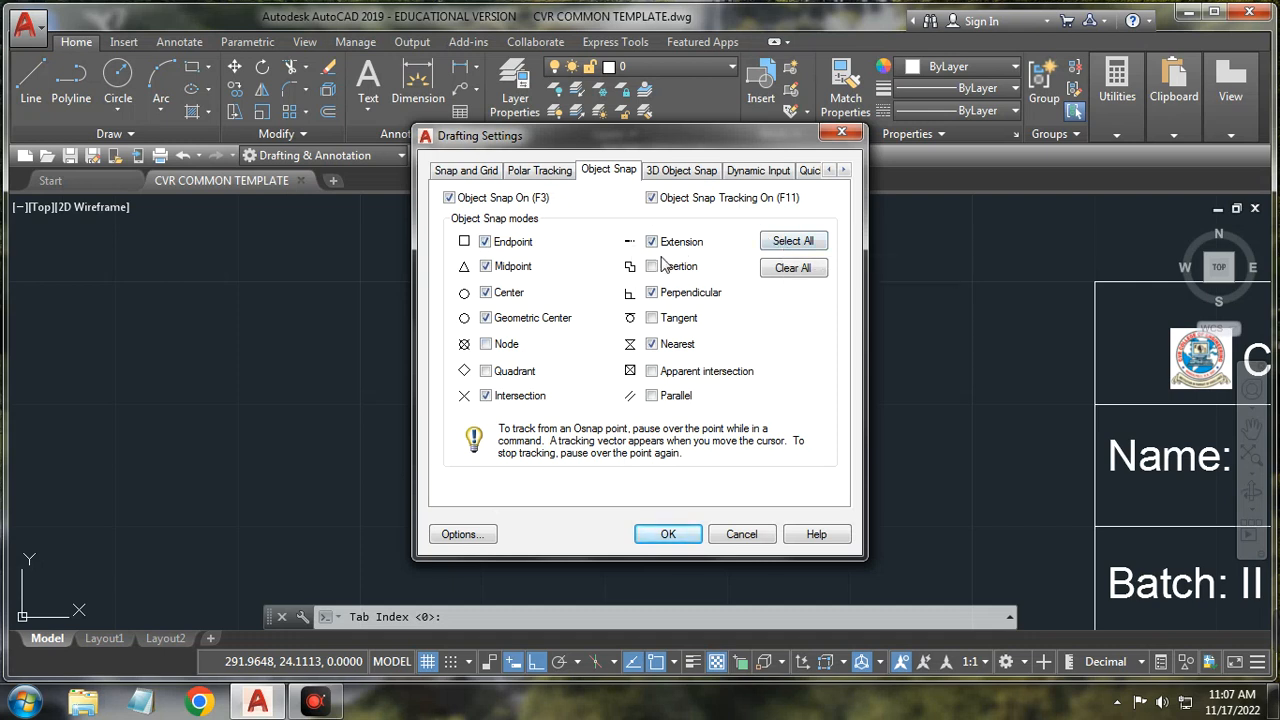
# Step: Enable all object snap modes, Endpoint through Parallel, with Select All
pyautogui.click(796, 242)
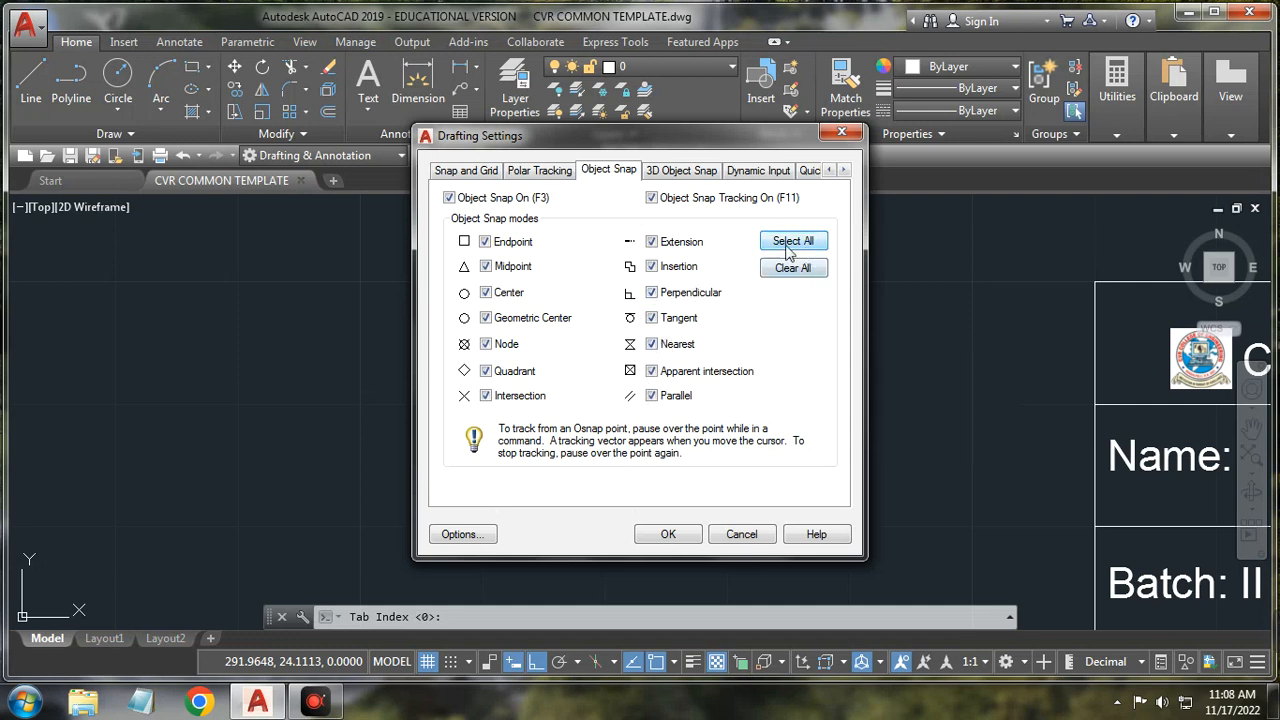
# Step: Check the Midpoint on edge 3D snap, leave 3D Object Snap off, then view Dynamic Input
pyautogui.click(699, 176)
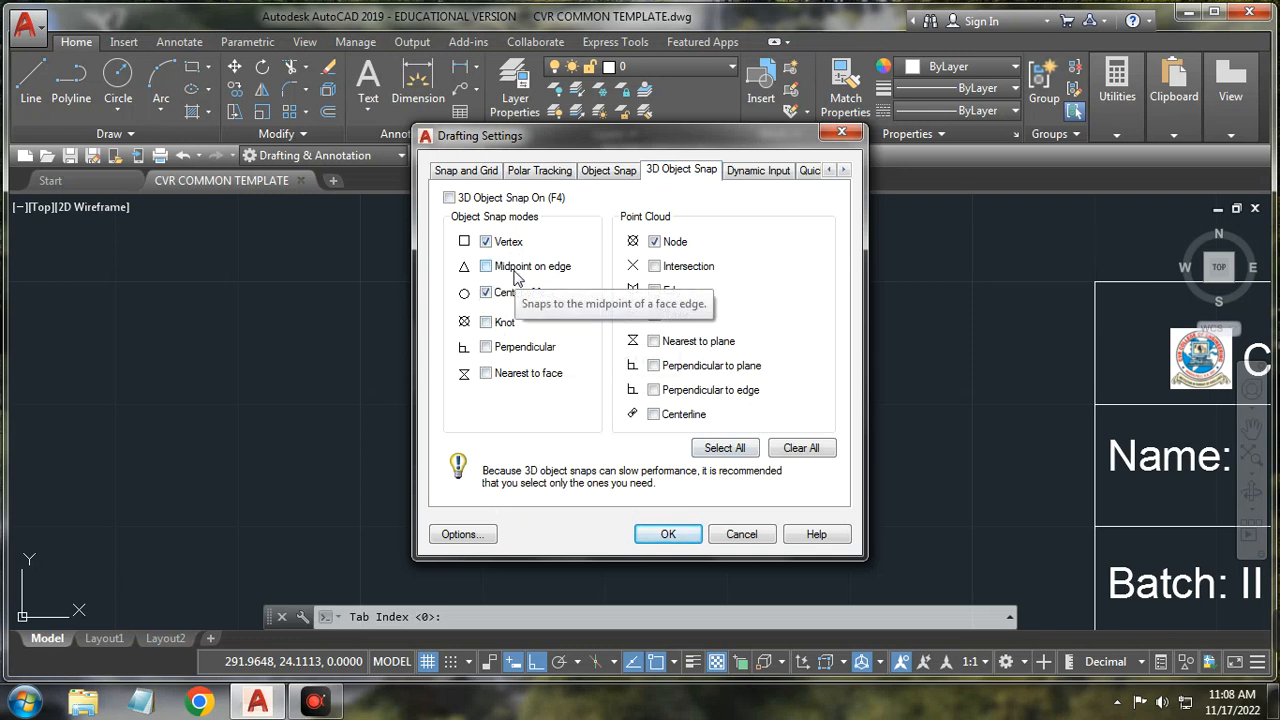
pyautogui.click(450, 199)
pyautogui.click(450, 198)
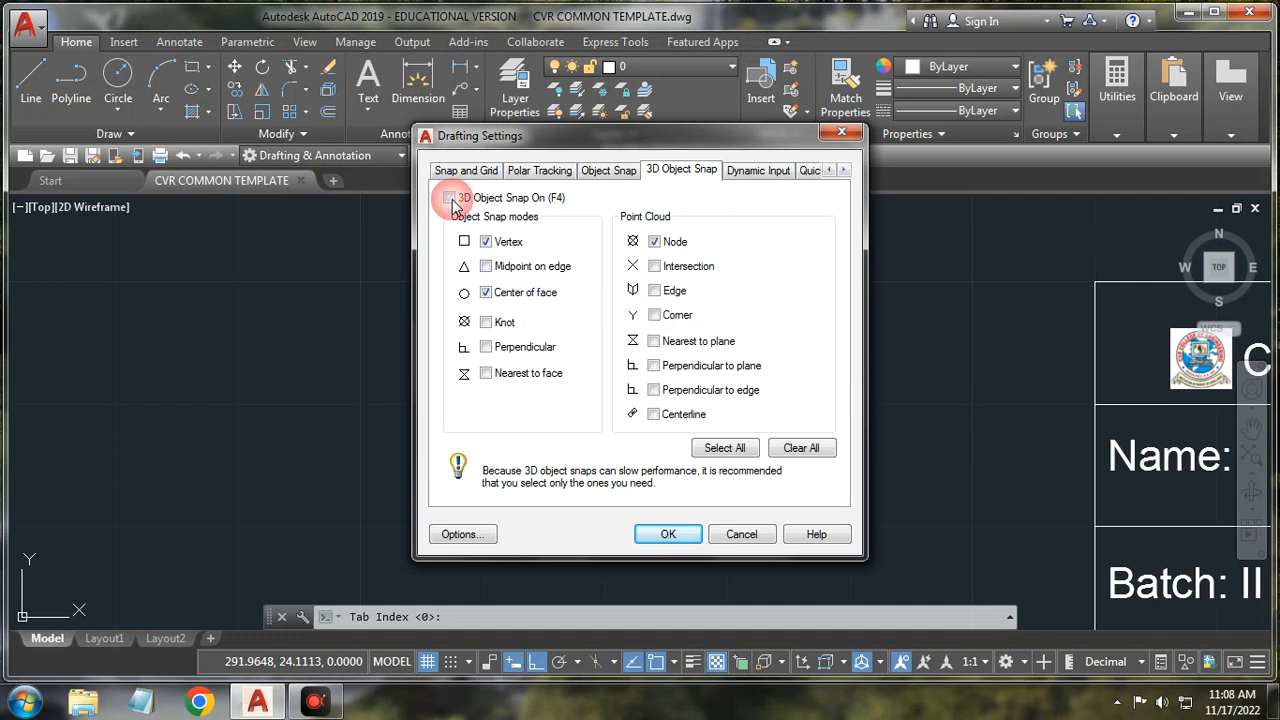
pyautogui.click(486, 267)
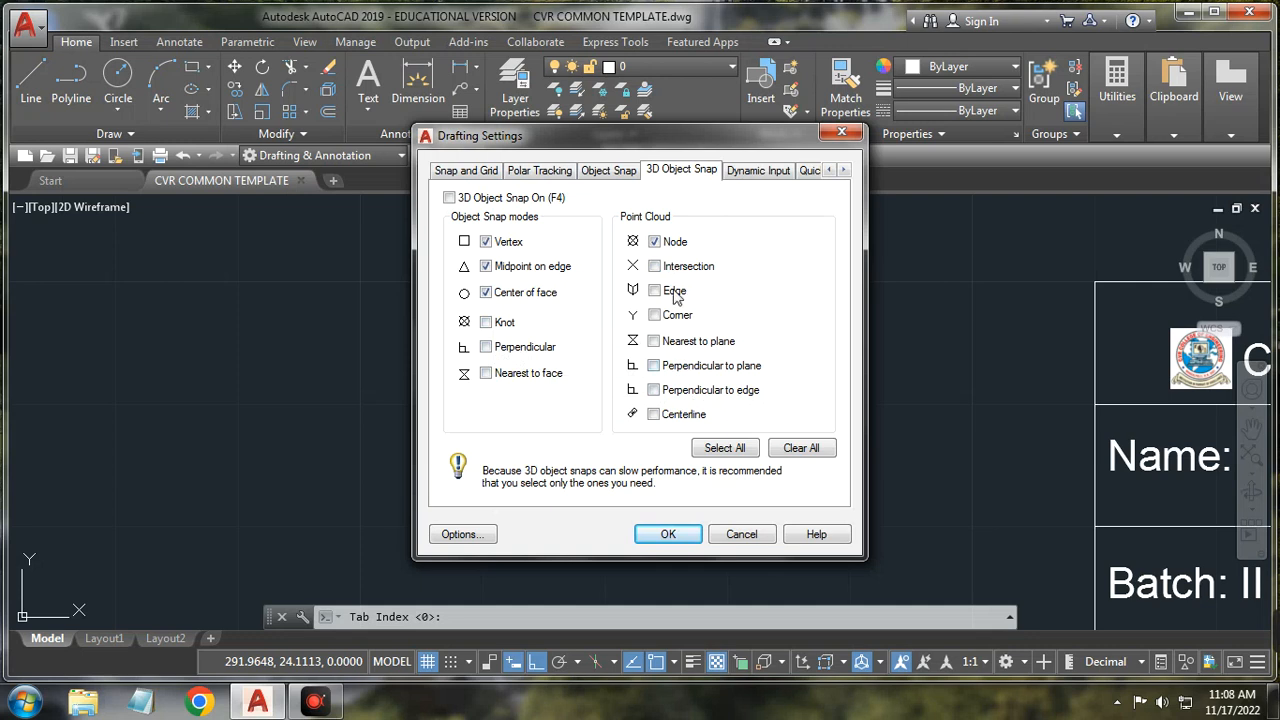
pyautogui.click(764, 180)
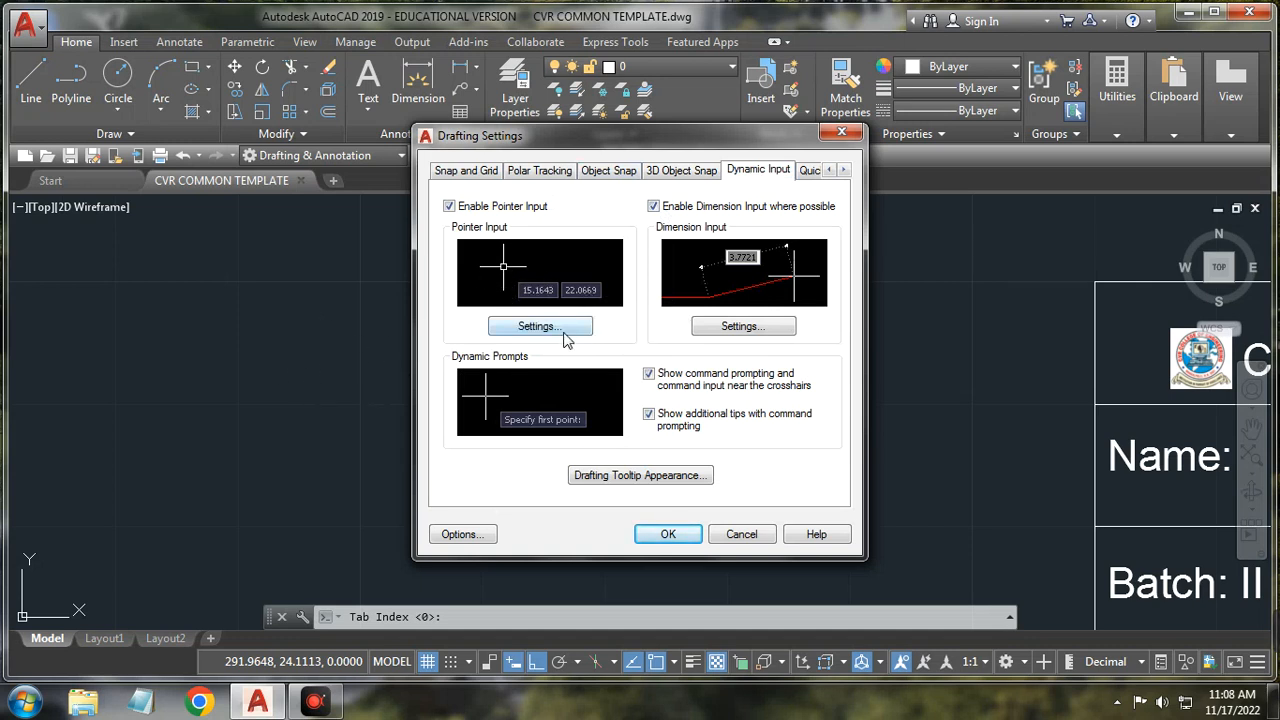
# Step: Open Pointer Input Settings from the Dynamic Input page of Drafting Settings
pyautogui.click(568, 330)
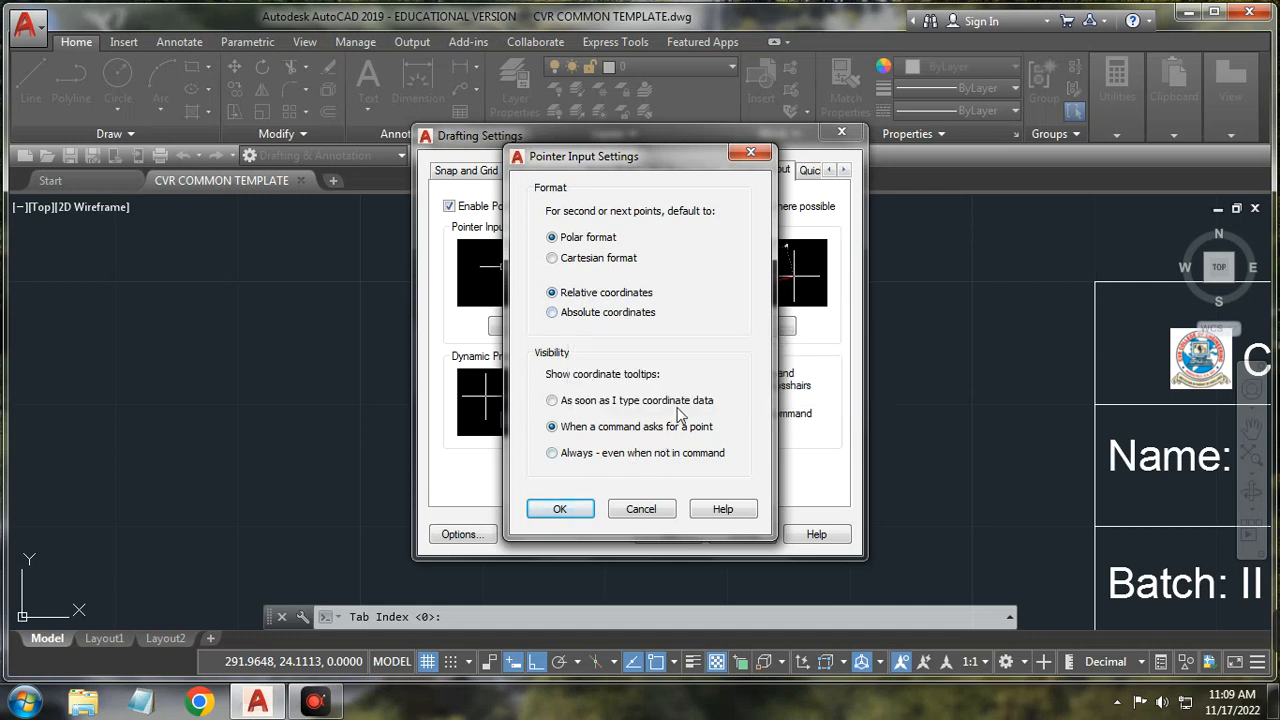
# Step: Close Pointer Input Settings unchanged and bring up the Dimension Input Settings
pyautogui.click(750, 152)
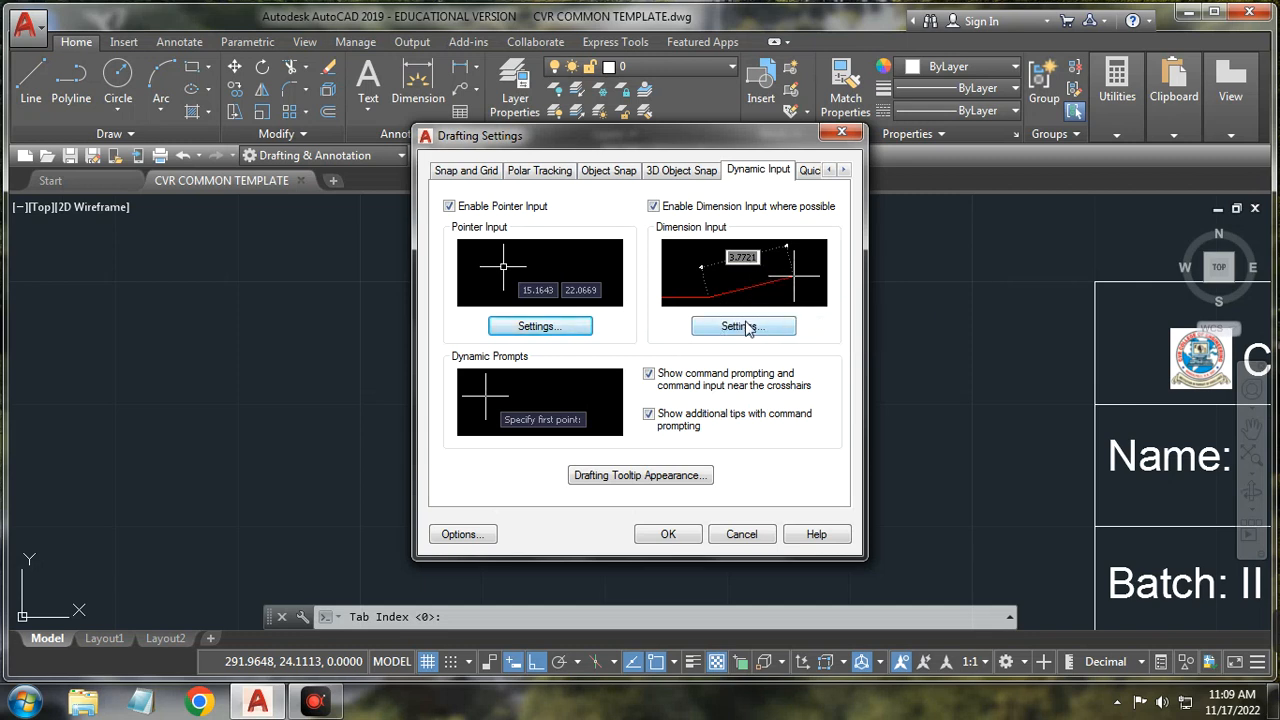
pyautogui.click(743, 326)
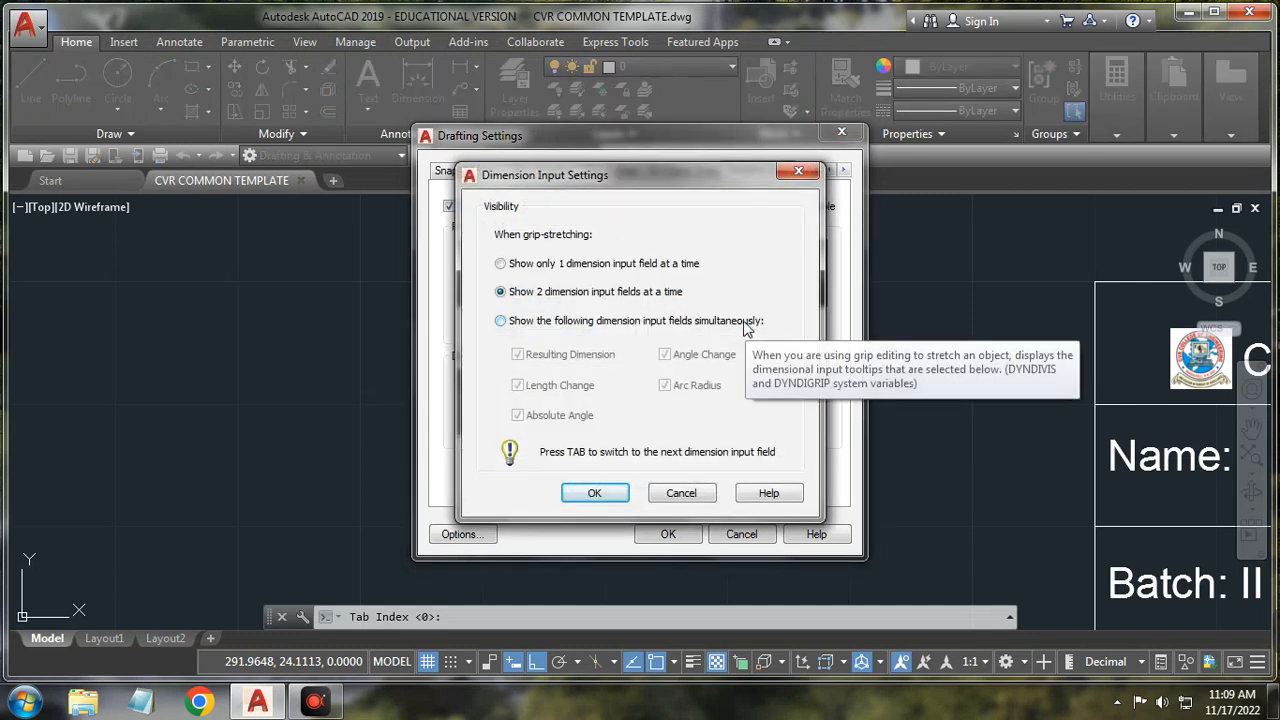
# Step: Close Dimension Input Settings, browse the Quick Properties and Selection Cycling pages, then cancel Drafting Settings
pyautogui.click(798, 171)
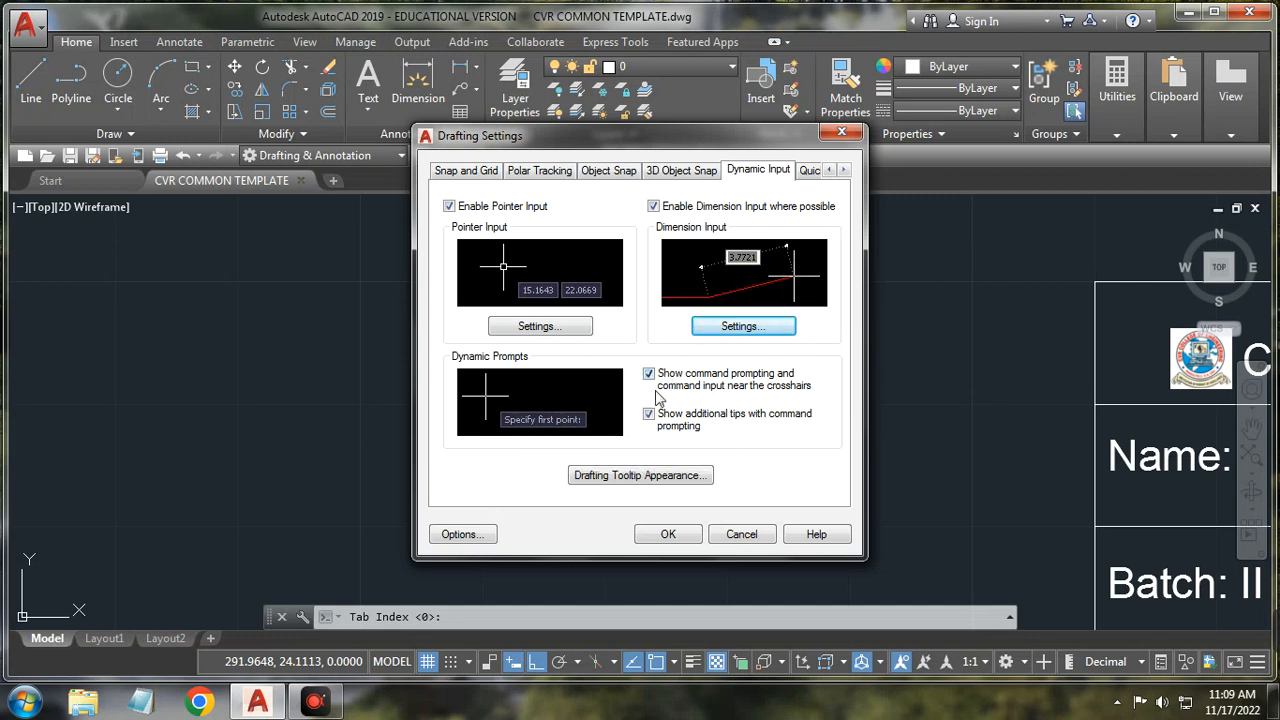
pyautogui.click(811, 170)
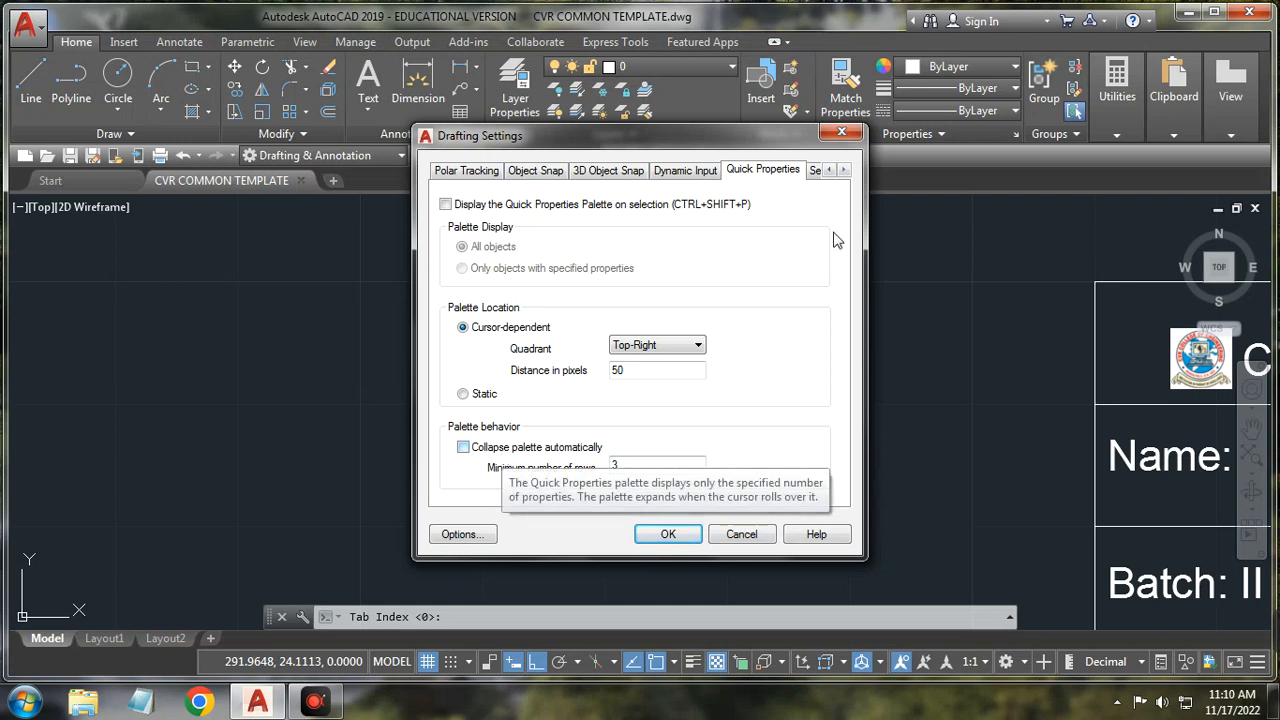
pyautogui.click(815, 170)
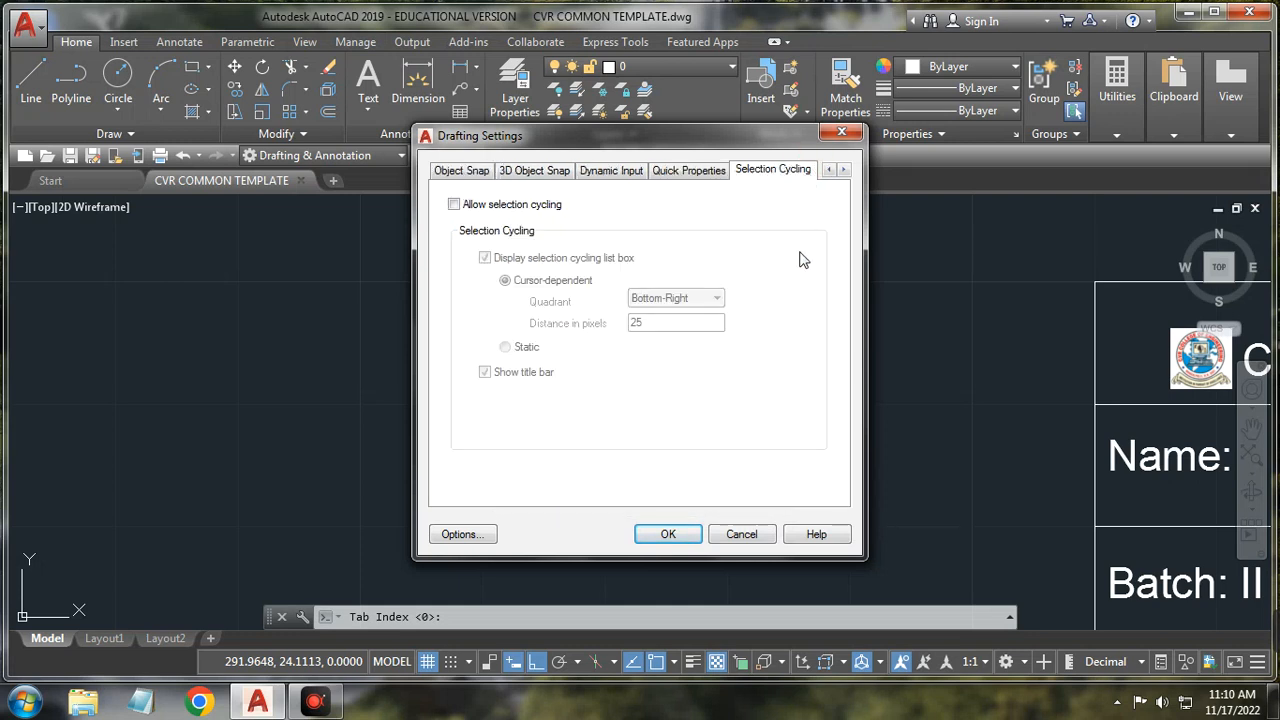
pyautogui.click(827, 172)
pyautogui.click(827, 171)
pyautogui.click(843, 171)
pyautogui.click(843, 171)
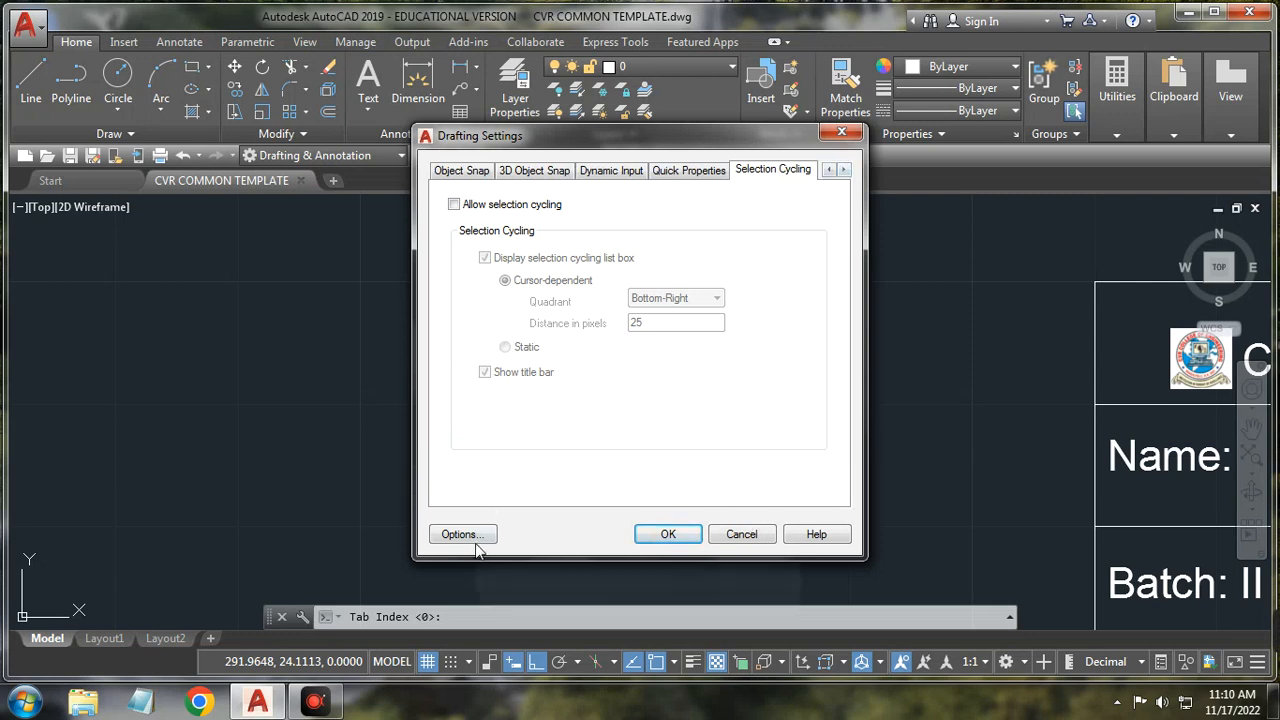
pyautogui.click(739, 535)
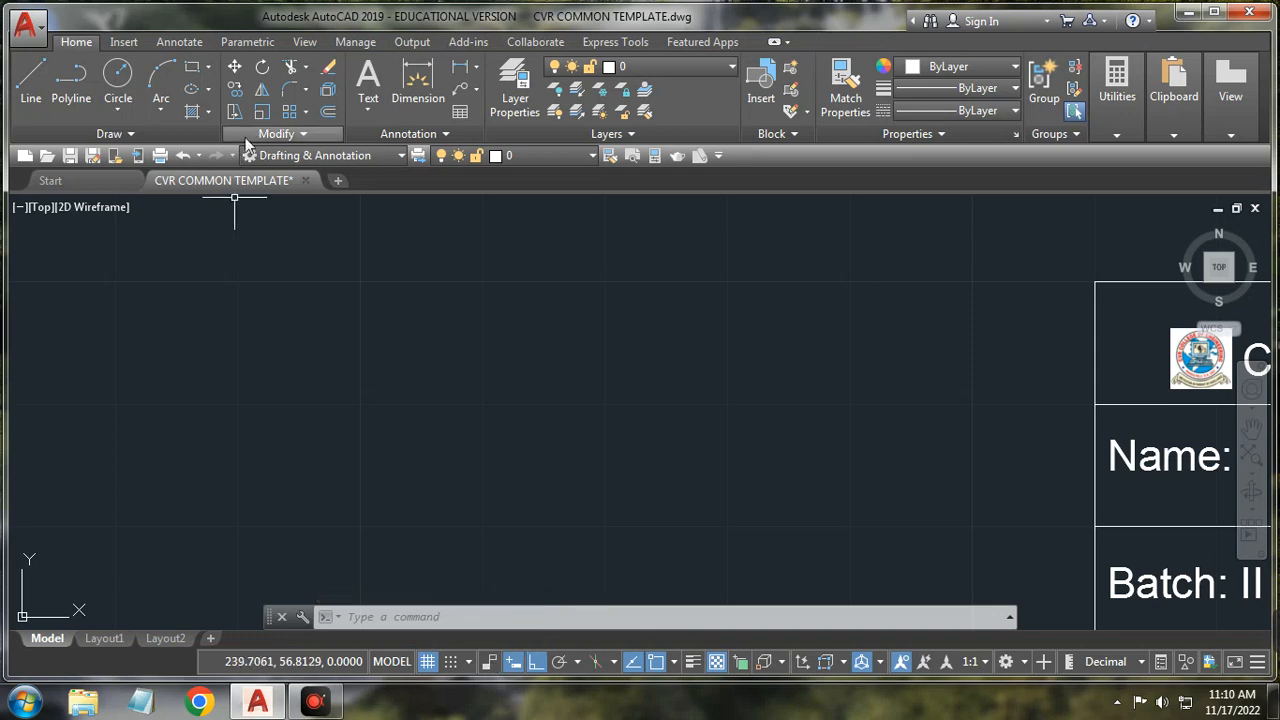
# Step: Glance at the Parametric tools, then start the LINE command from the Home tab
pyautogui.click(268, 44)
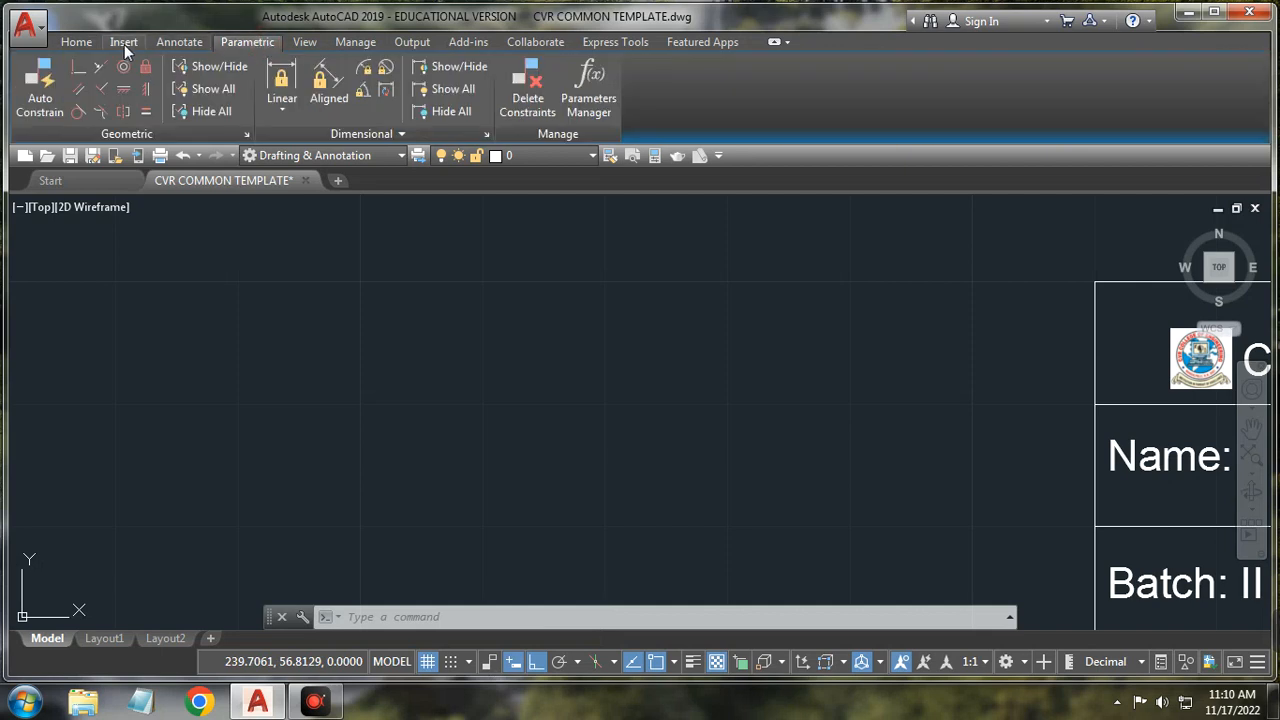
pyautogui.click(78, 41)
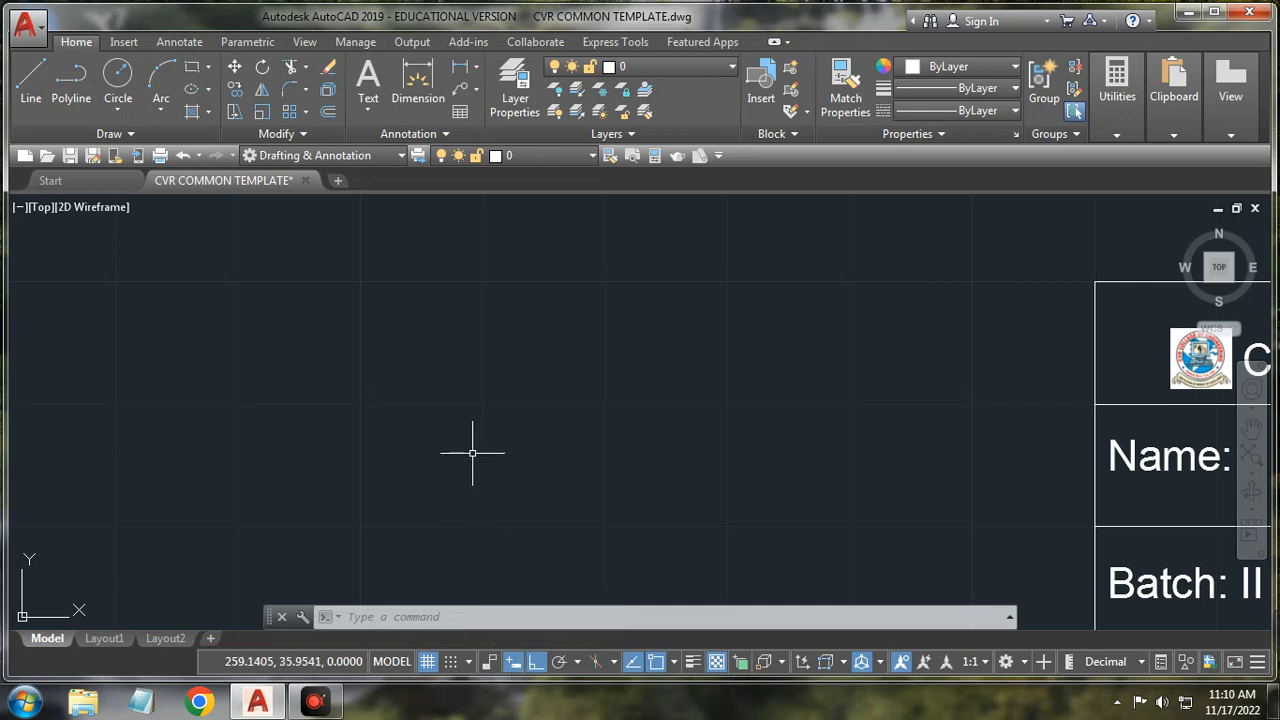
pyautogui.click(33, 82)
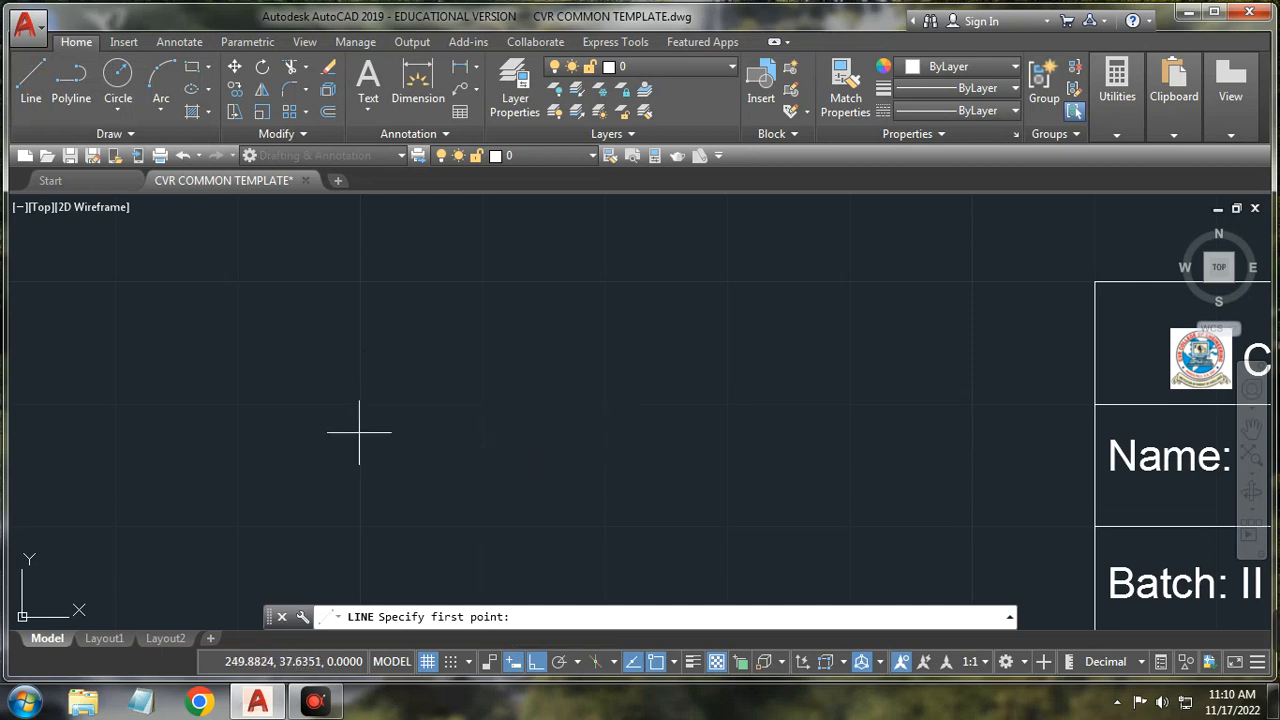
# Step: Sketch a free-angle zigzag line, then undo it
pyautogui.click(359, 432)
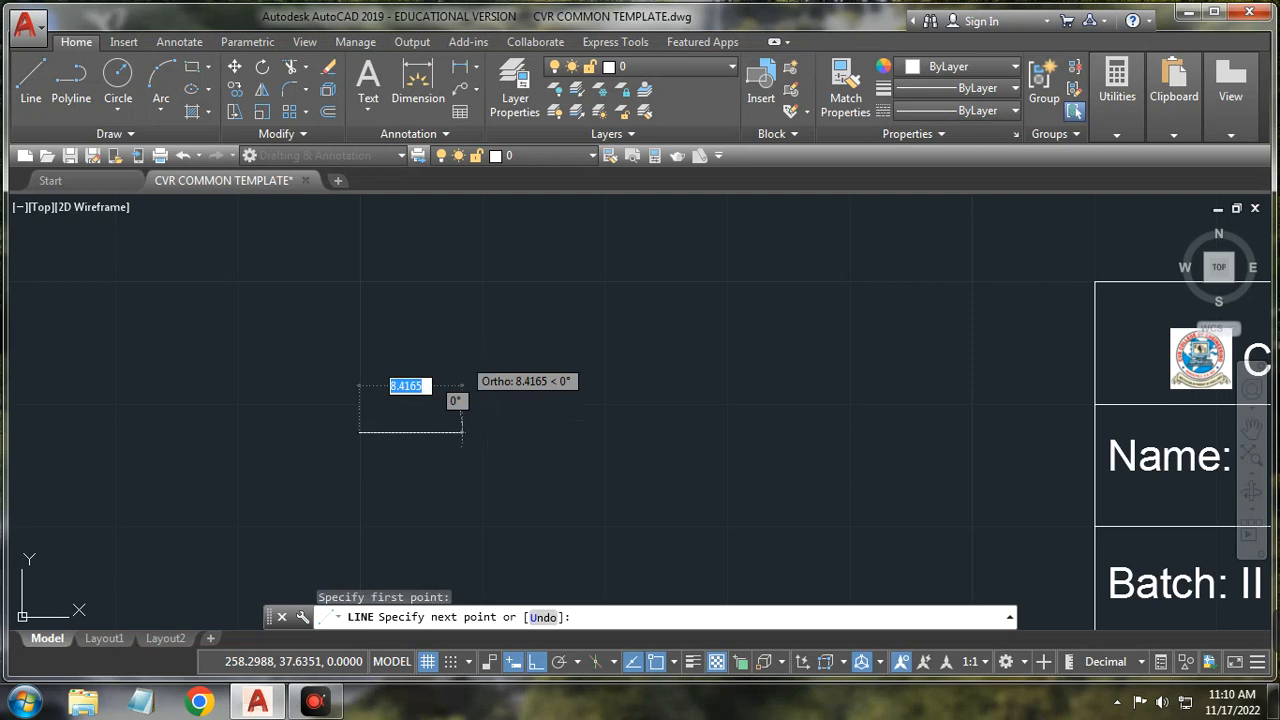
pyautogui.rightClick(469, 360)
pyautogui.click(536, 663)
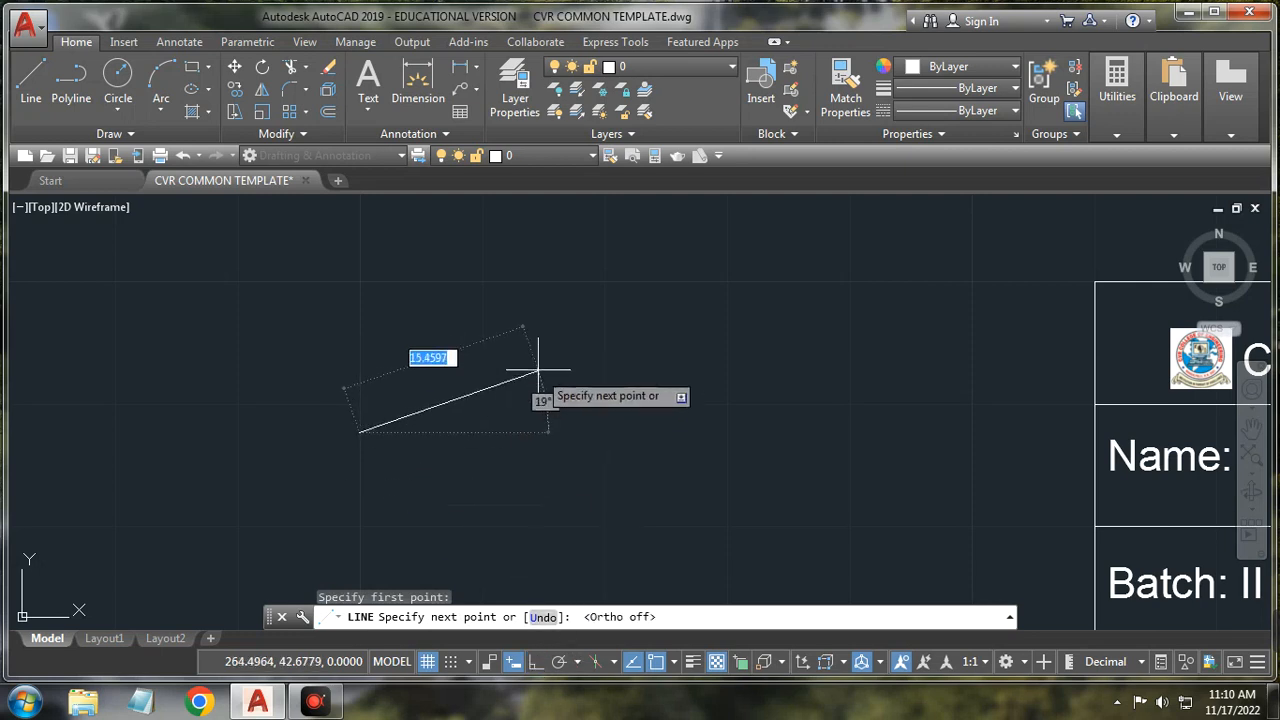
pyautogui.click(513, 298)
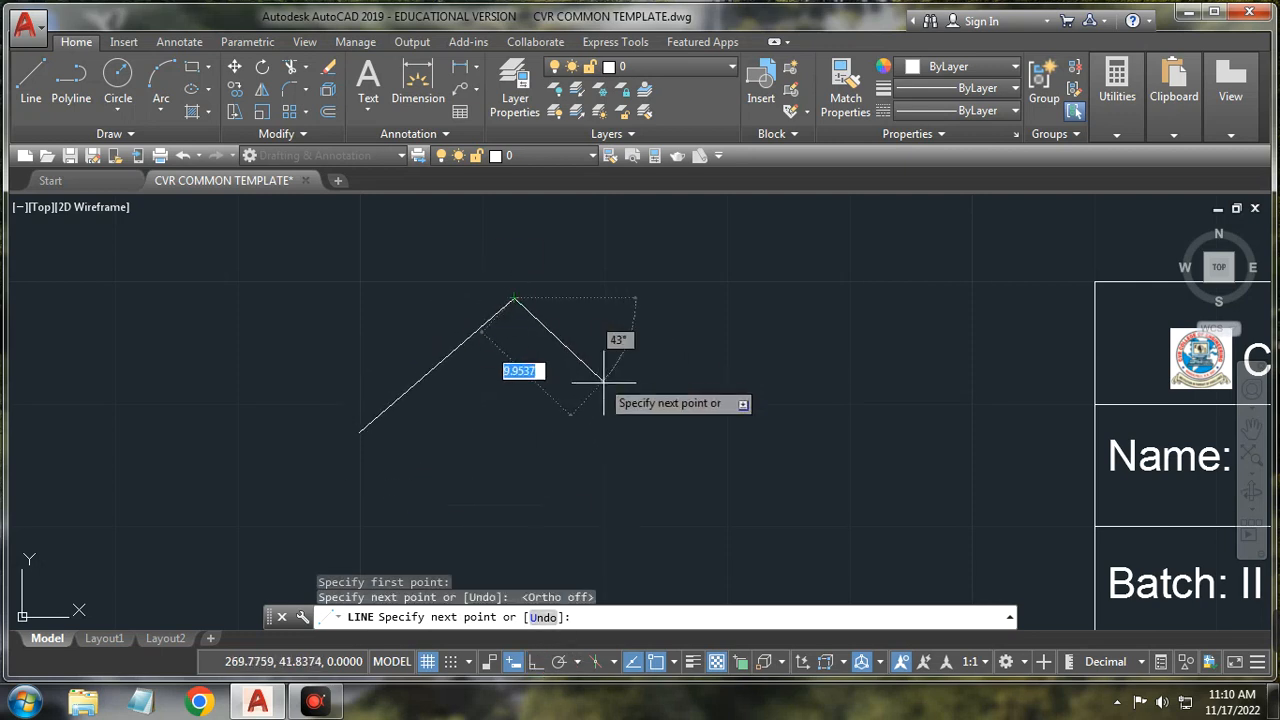
pyautogui.click(614, 396)
pyautogui.click(677, 333)
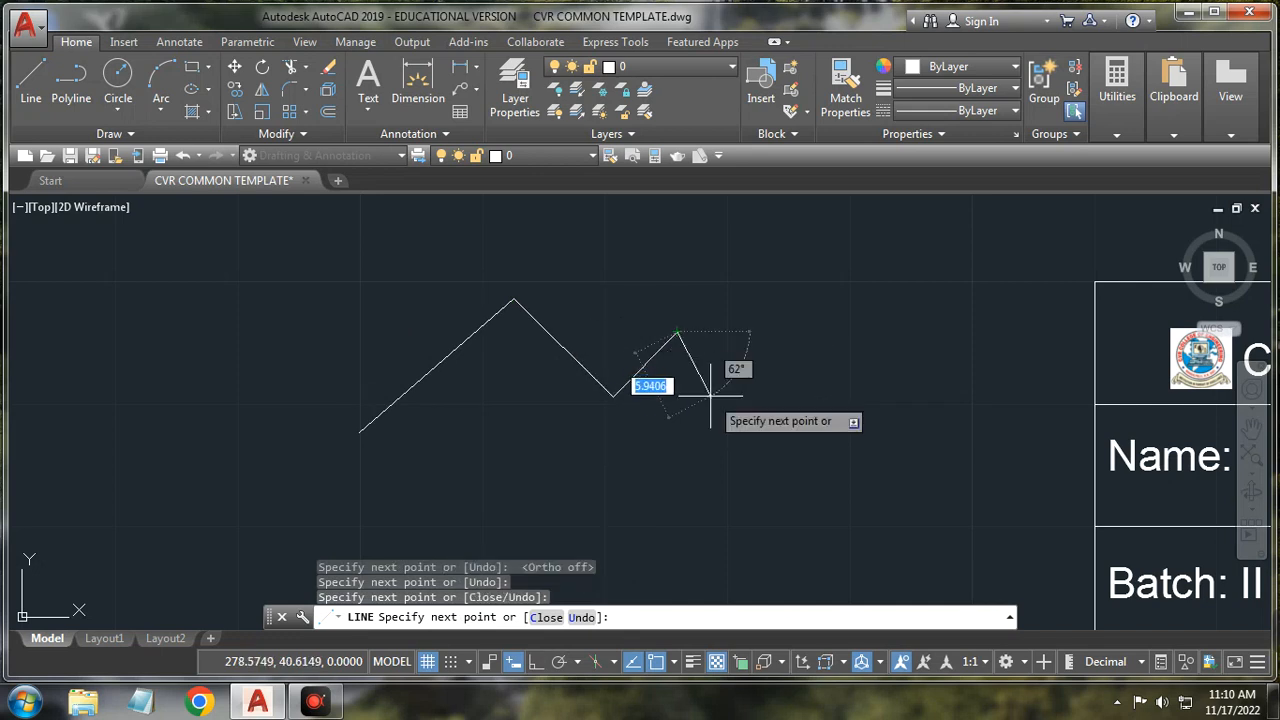
pyautogui.hotkey('ctrl', 'z')
pyautogui.hotkey('ctrl', 'z')
pyautogui.hotkey('ctrl', 'z')
pyautogui.hotkey('ctrl', 'z')
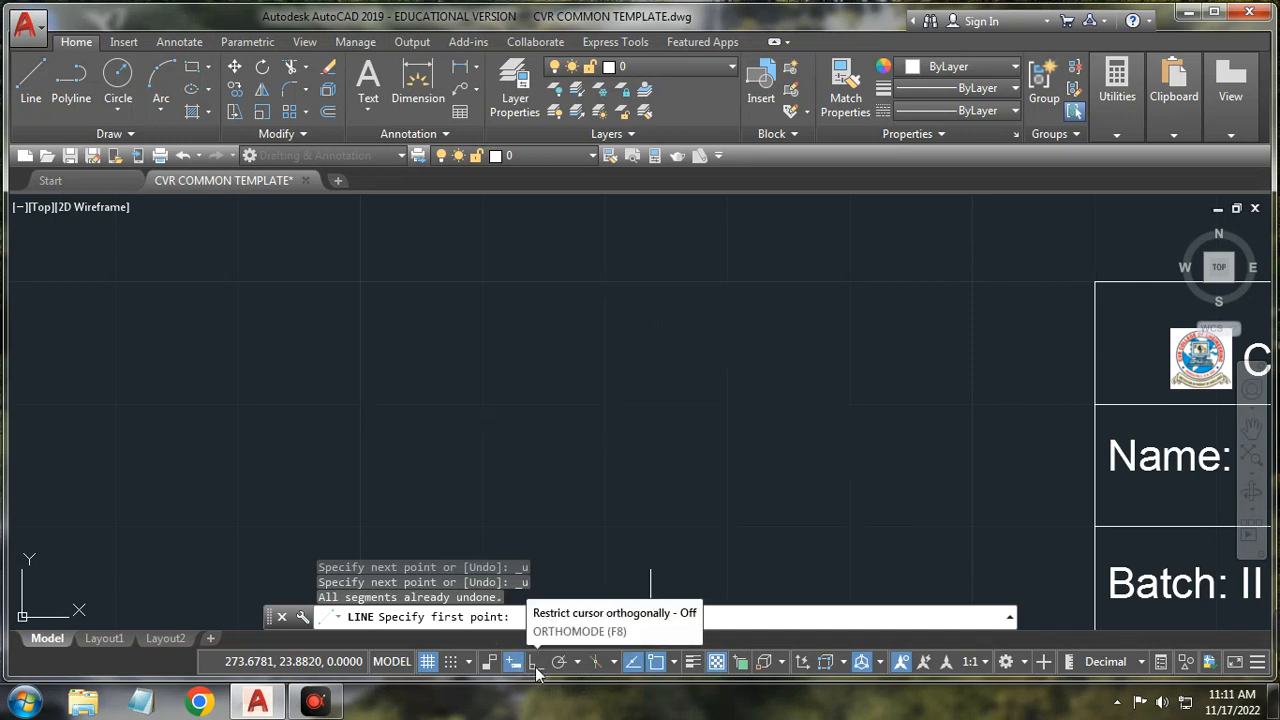
# Step: Redraw a four-segment zigzag line and end the command
pyautogui.click(31, 90)
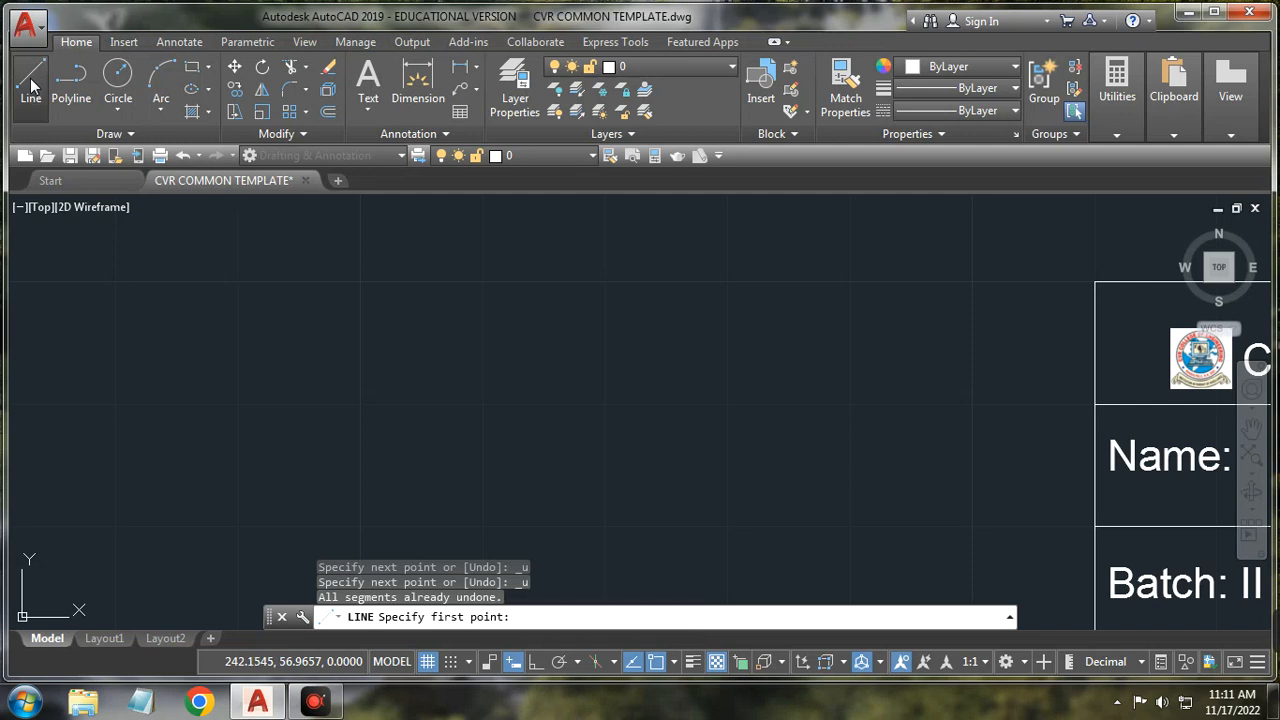
pyautogui.click(390, 418)
pyautogui.click(475, 255)
pyautogui.click(614, 410)
pyautogui.click(644, 308)
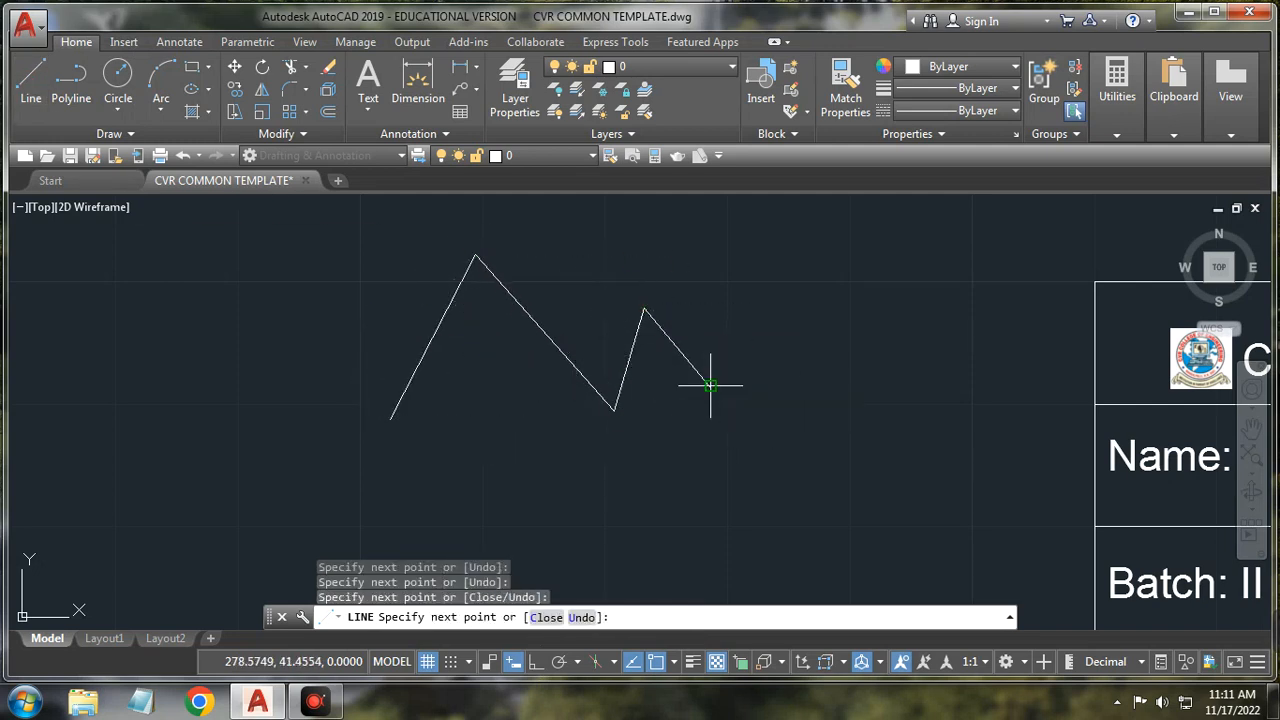
pyautogui.click(690, 402)
pyautogui.rightClick(690, 402)
pyautogui.click(728, 434)
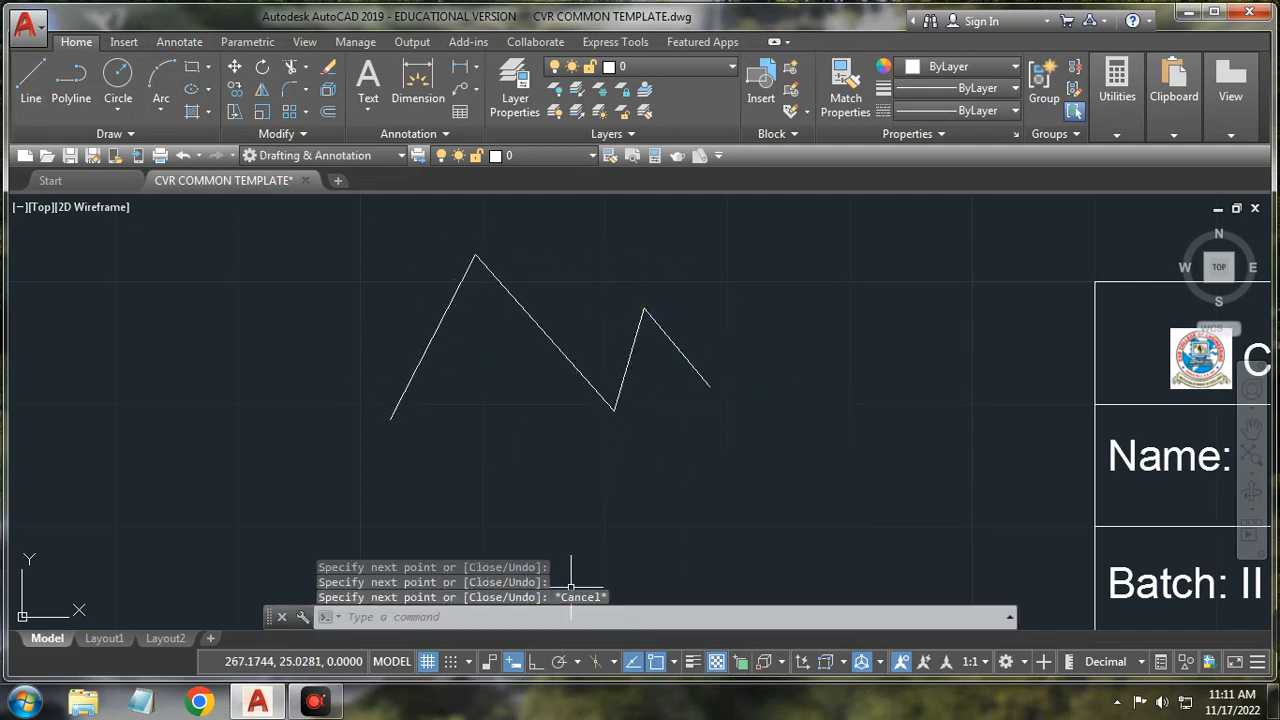
# Step: Turn on Ortho and draw a boxed line of horizontal and vertical segments joined to the zigzag
pyautogui.click(535, 662)
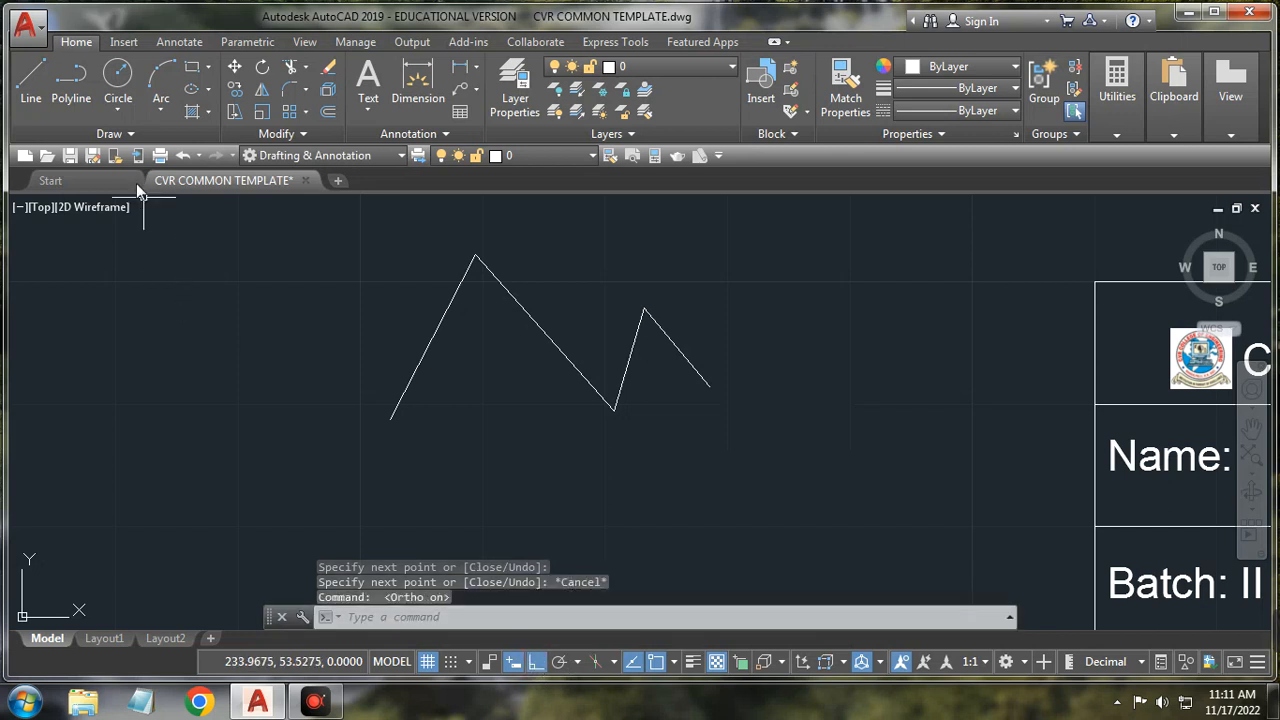
pyautogui.click(31, 80)
pyautogui.click(591, 493)
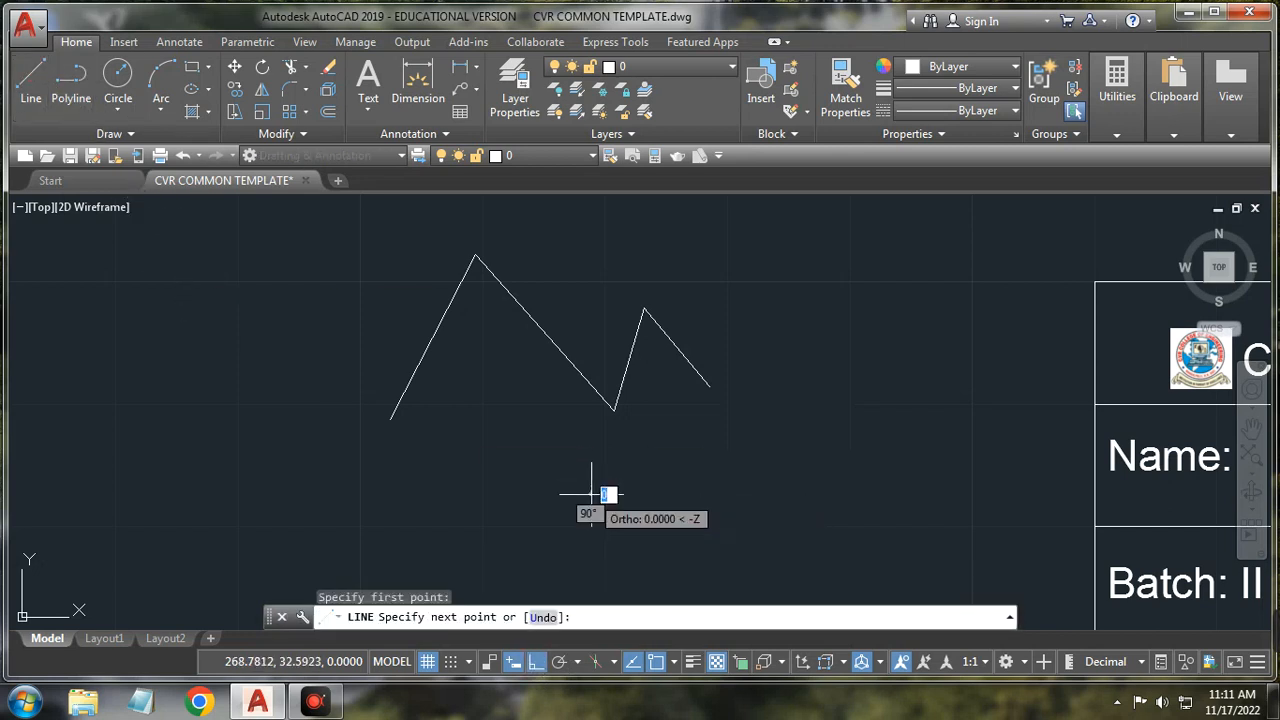
pyautogui.click(841, 490)
pyautogui.click(818, 343)
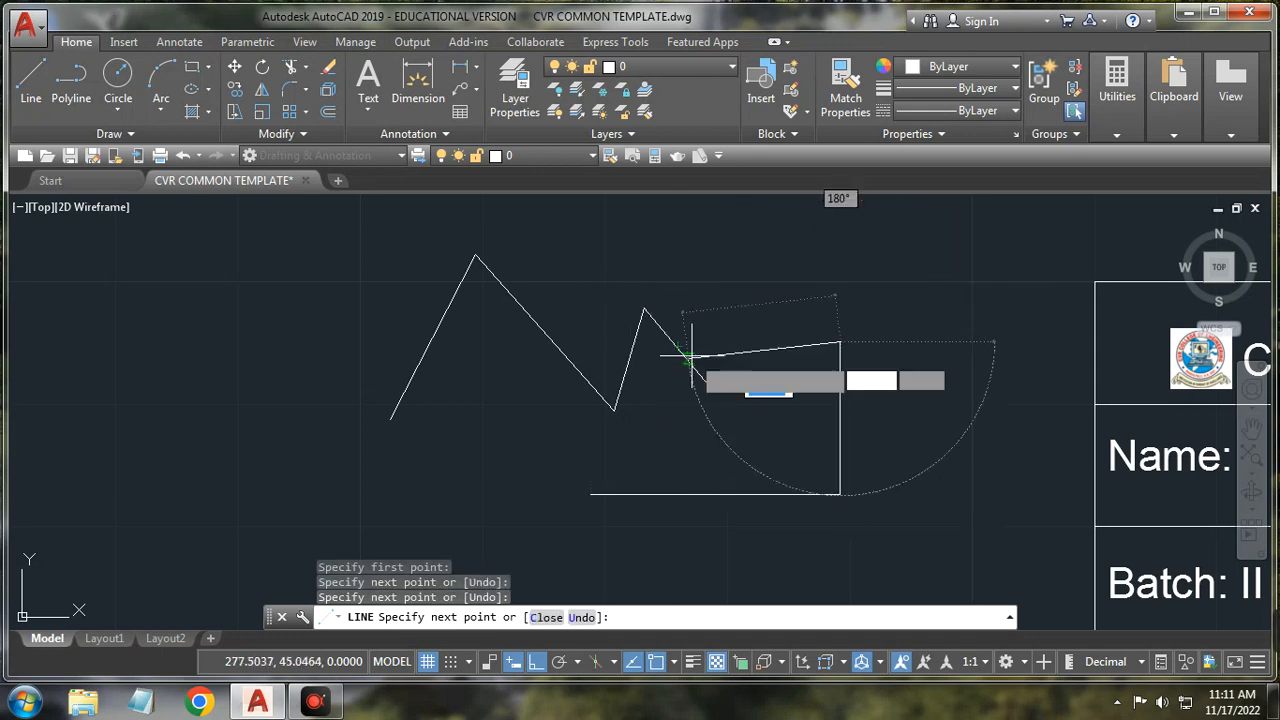
pyautogui.click(645, 308)
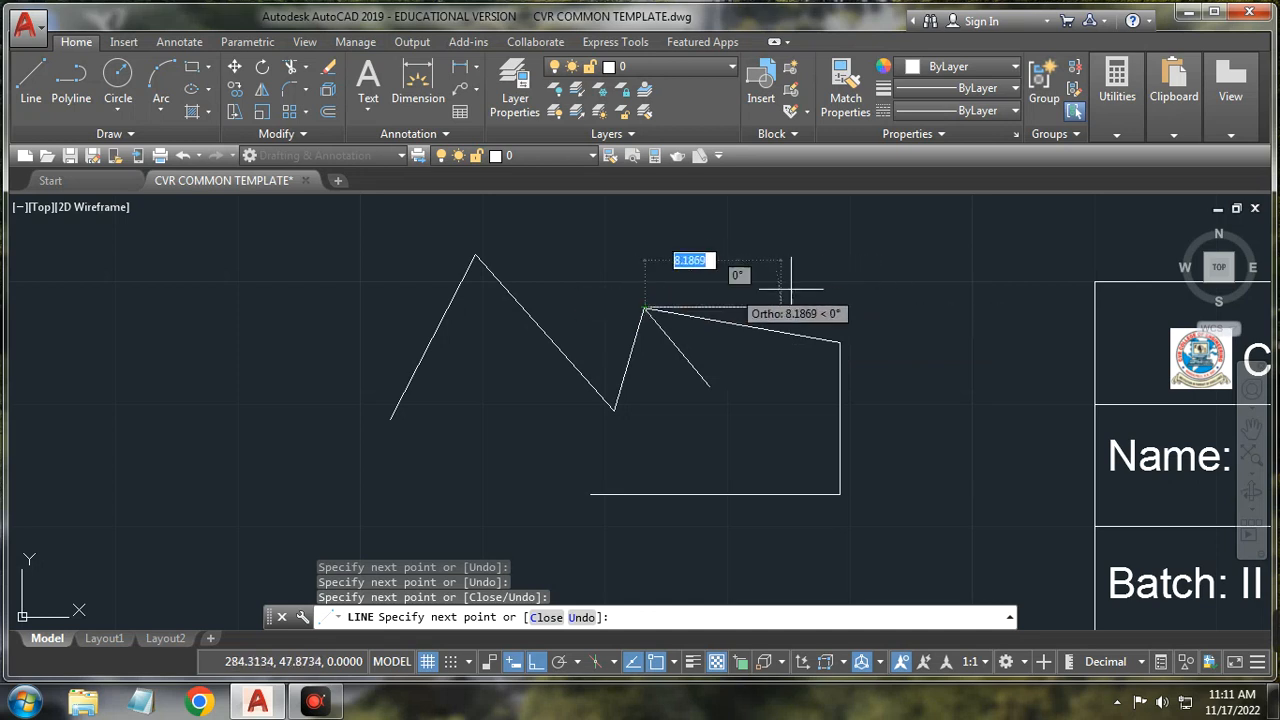
pyautogui.click(908, 308)
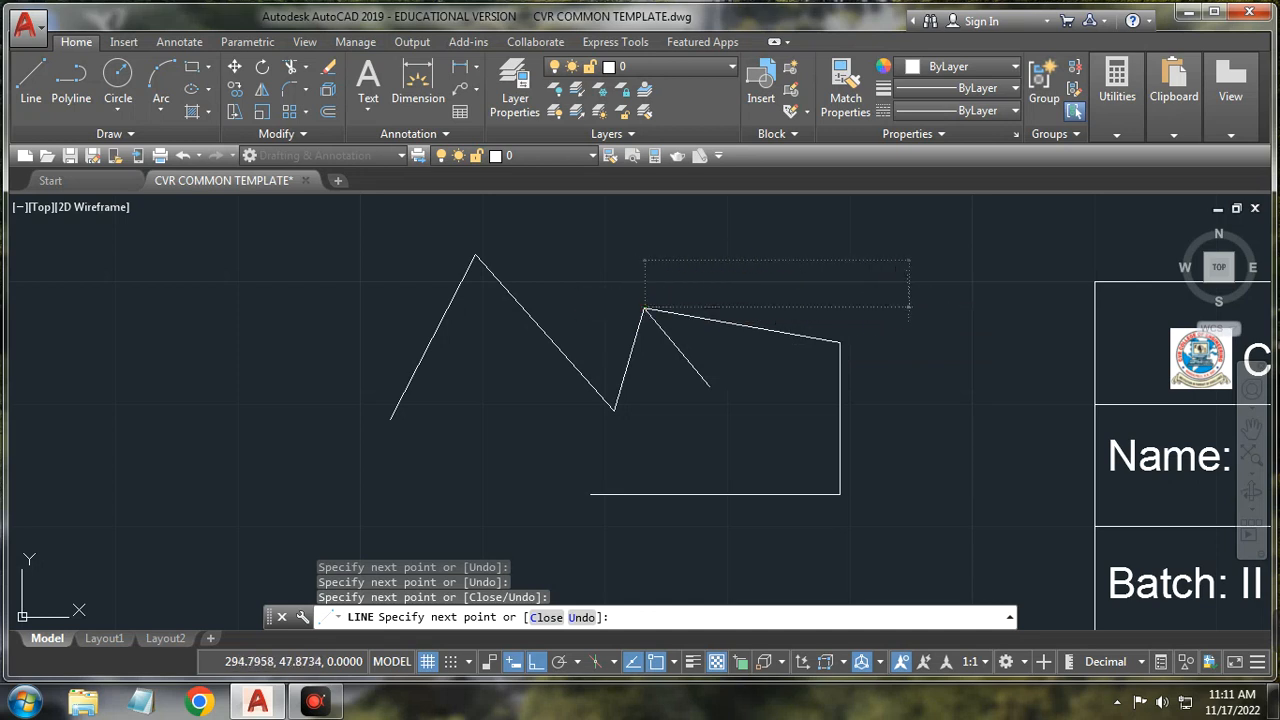
pyautogui.click(908, 225)
pyautogui.click(667, 225)
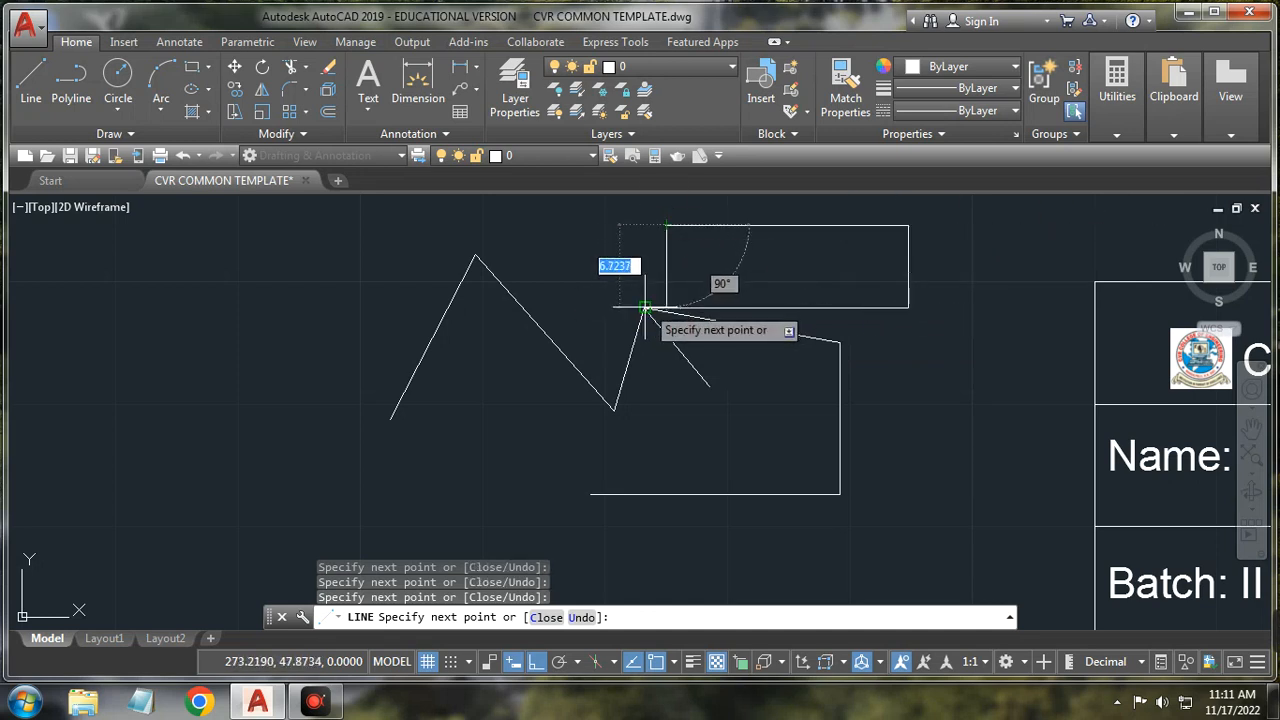
pyautogui.click(645, 308)
pyautogui.rightClick(982, 450)
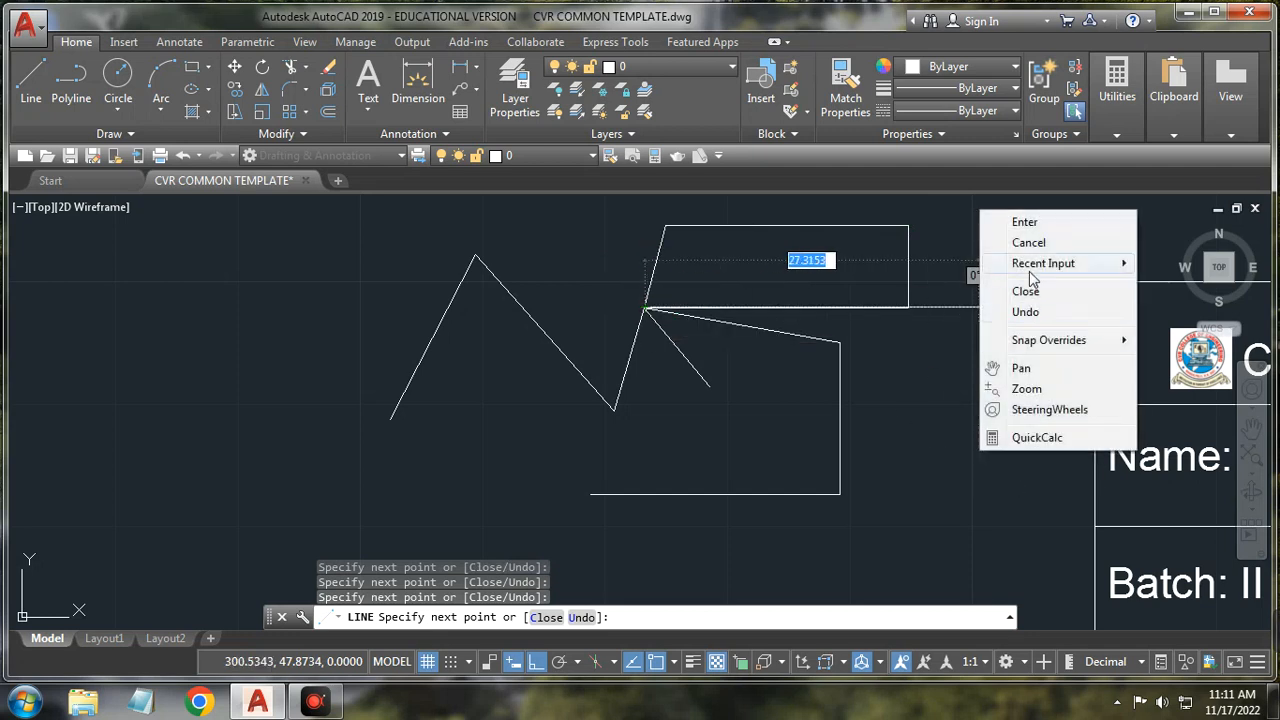
pyautogui.click(1000, 240)
# Step: Crossing-select all the sketched lines and delete them
pyautogui.click(952, 219)
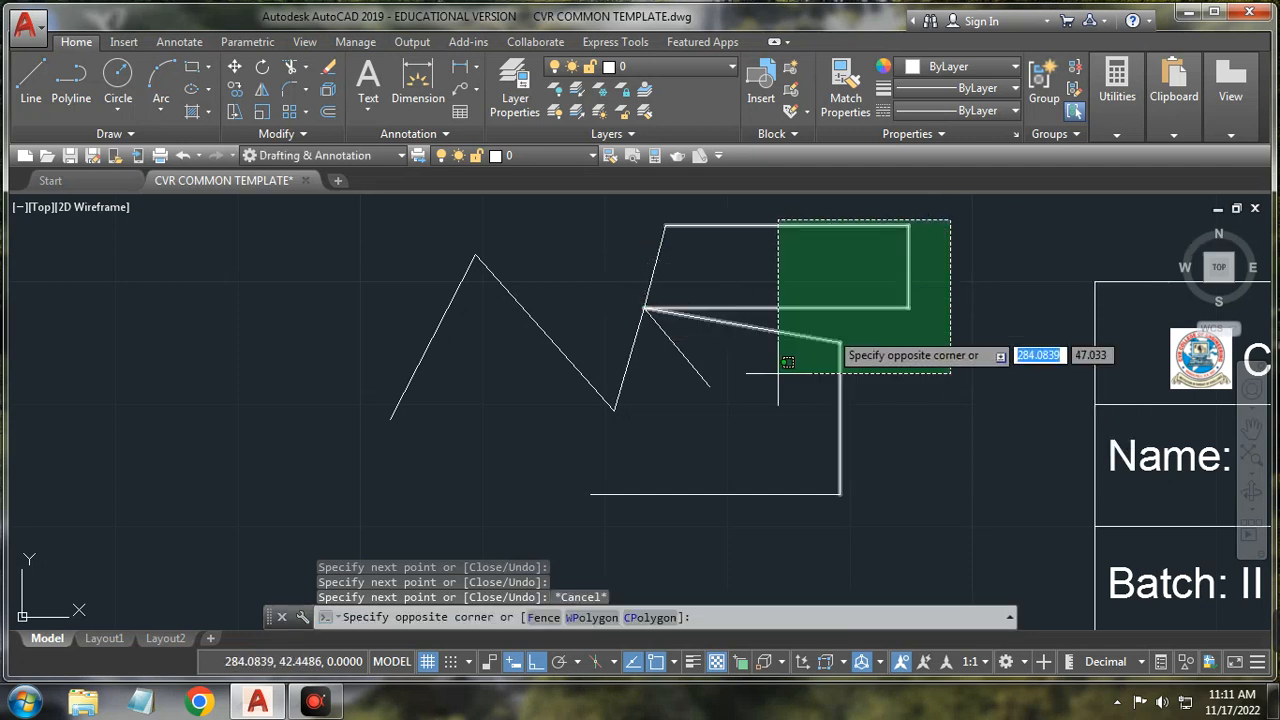
pyautogui.click(381, 523)
pyautogui.press('Delete')
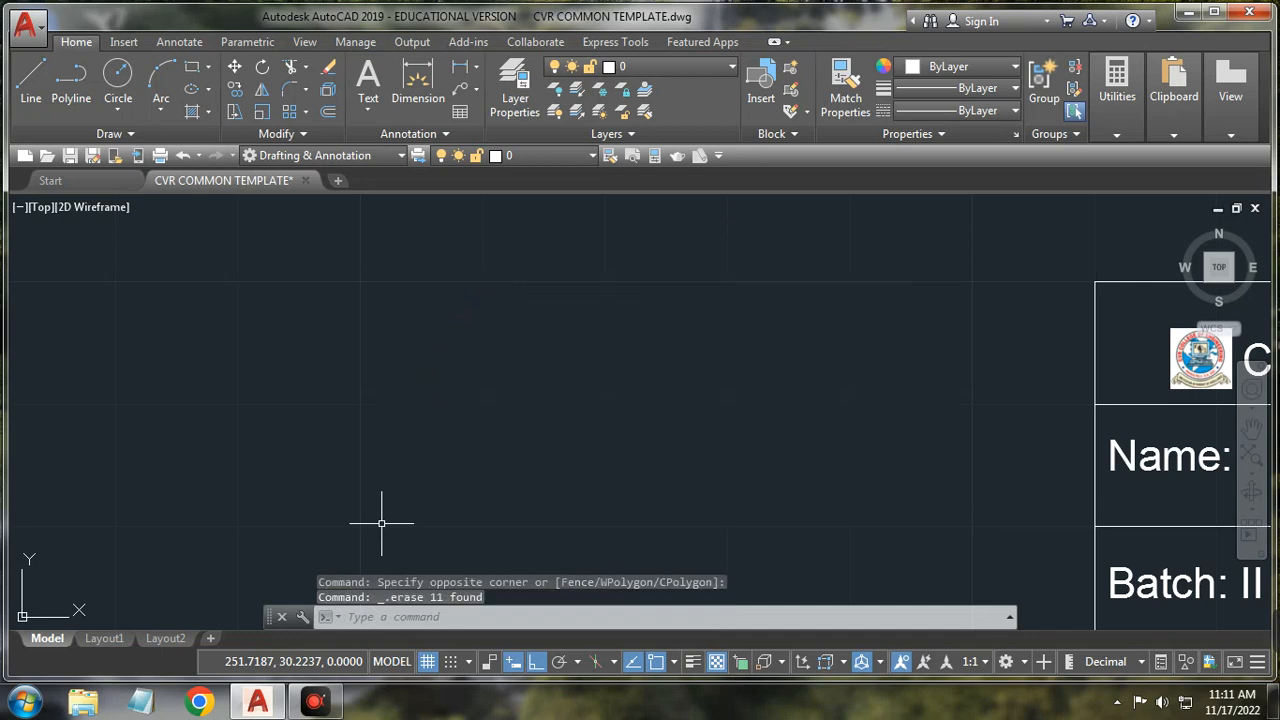
# Step: Check the polar tracking angle list, then show the isoplane Left, Top and Right options
pyautogui.click(577, 663)
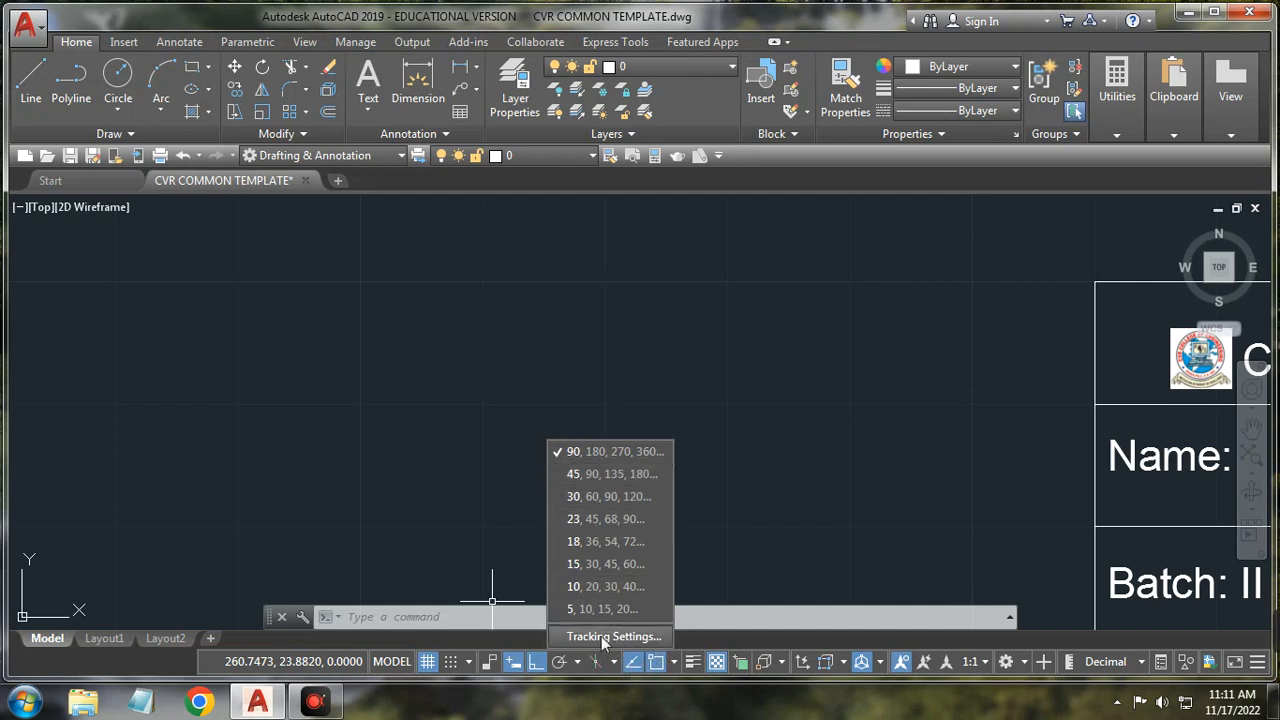
pyautogui.click(604, 451)
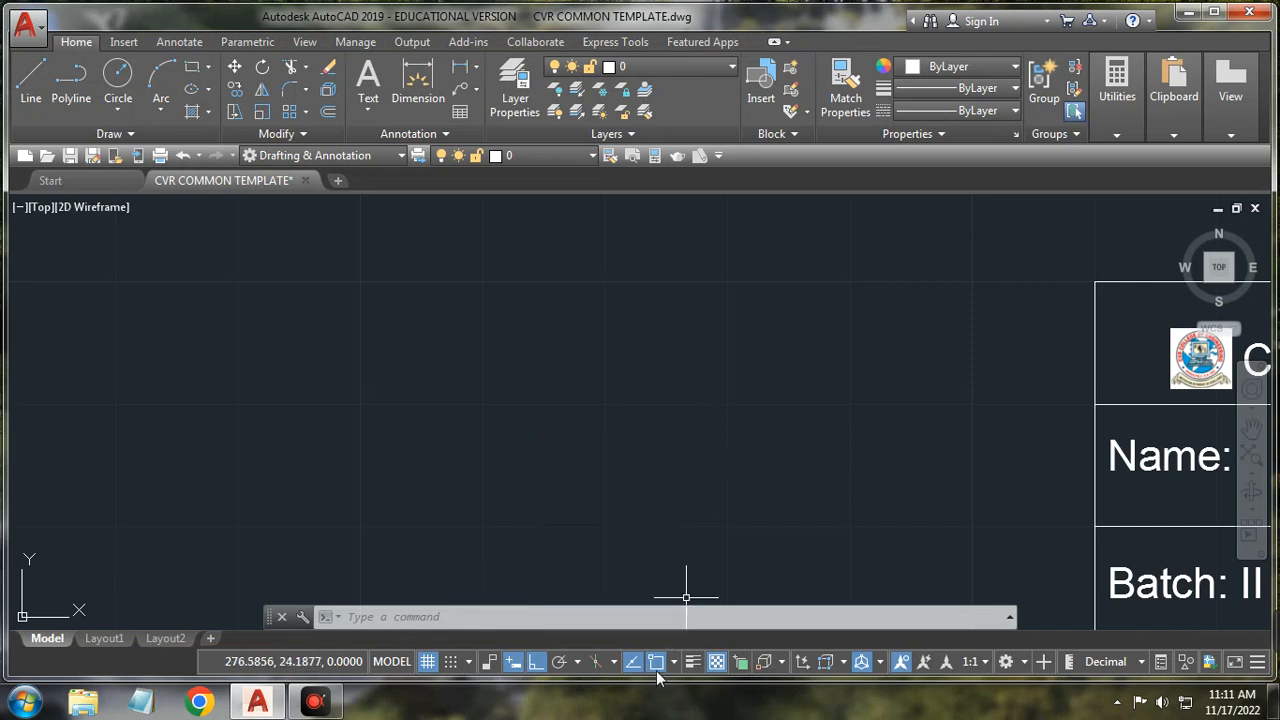
pyautogui.click(613, 662)
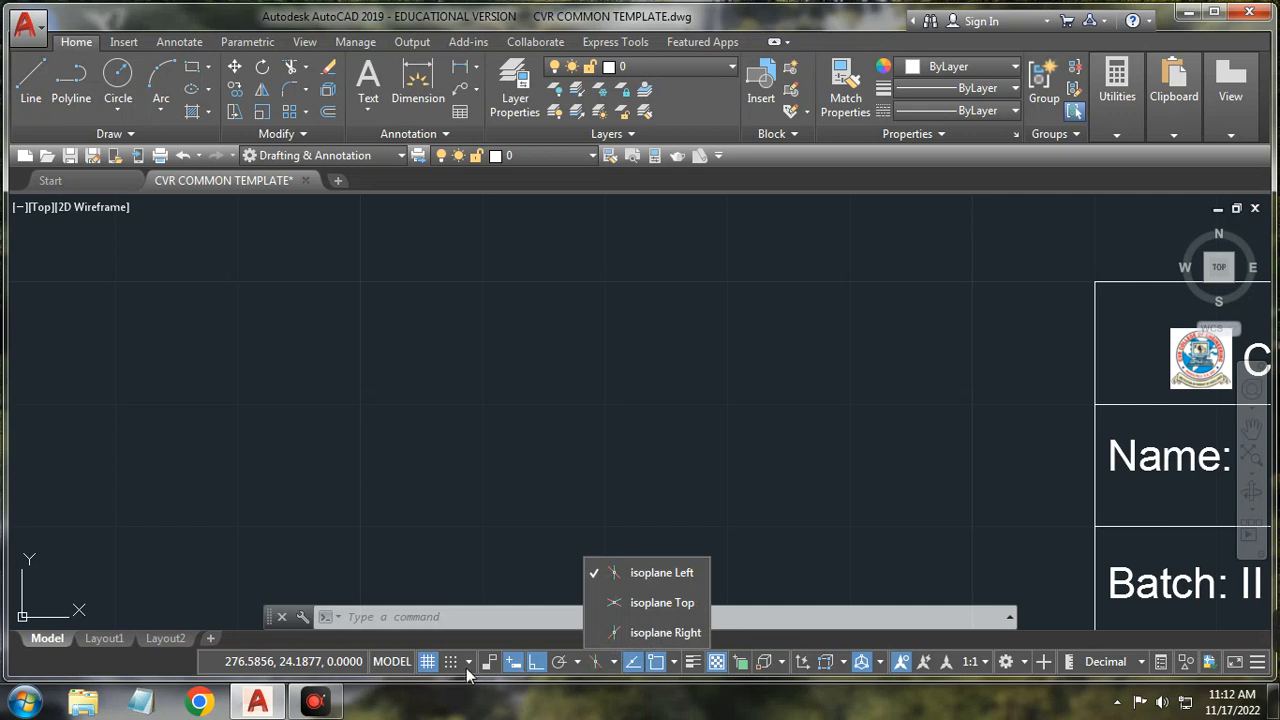
# Step: Switch isometric drafting on for the Left plane, then back to orthographic
pyautogui.click(594, 664)
pyautogui.click(594, 664)
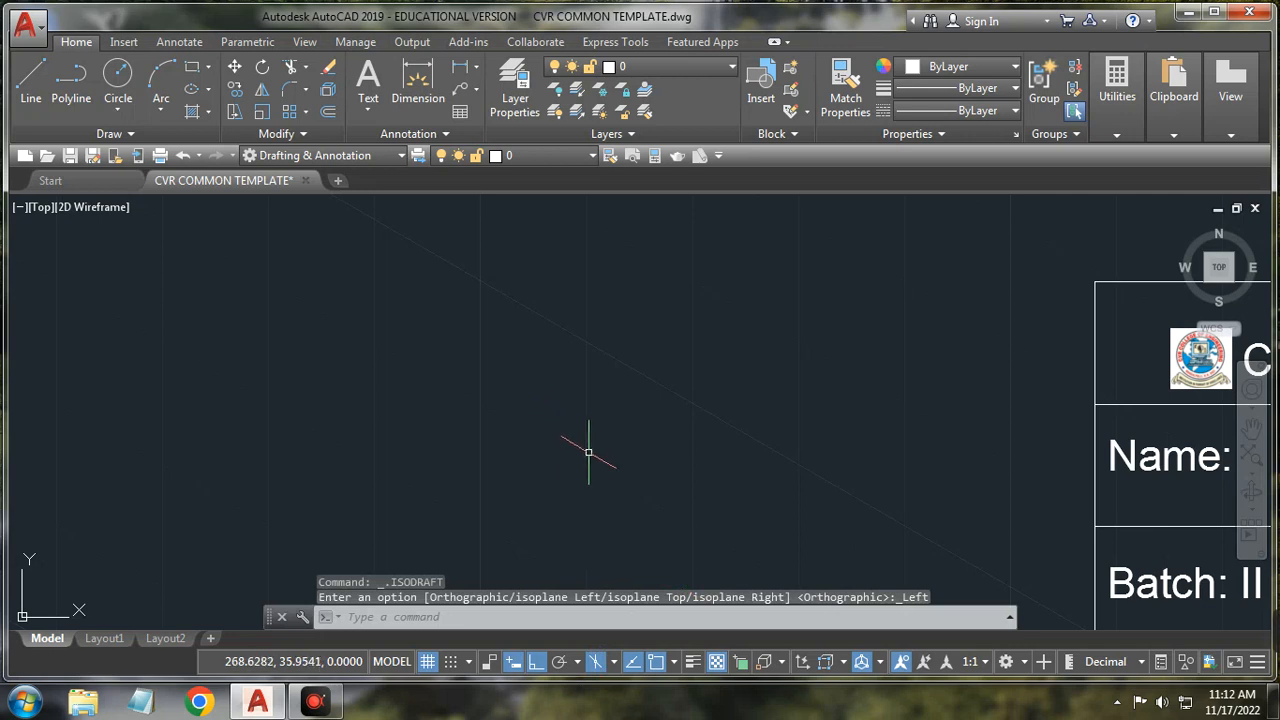
pyautogui.click(595, 661)
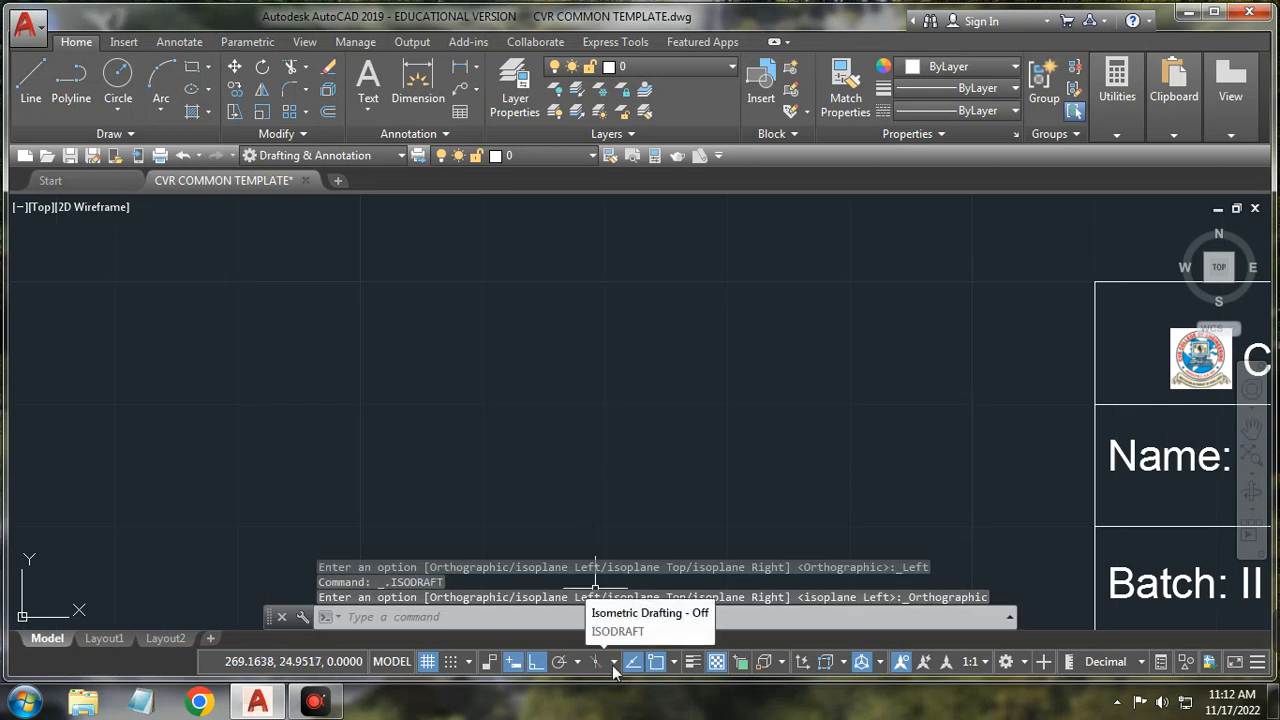
# Step: Select all 14 object snap modes in Object Snap Settings, confirm, and recheck the snap list
pyautogui.click(676, 662)
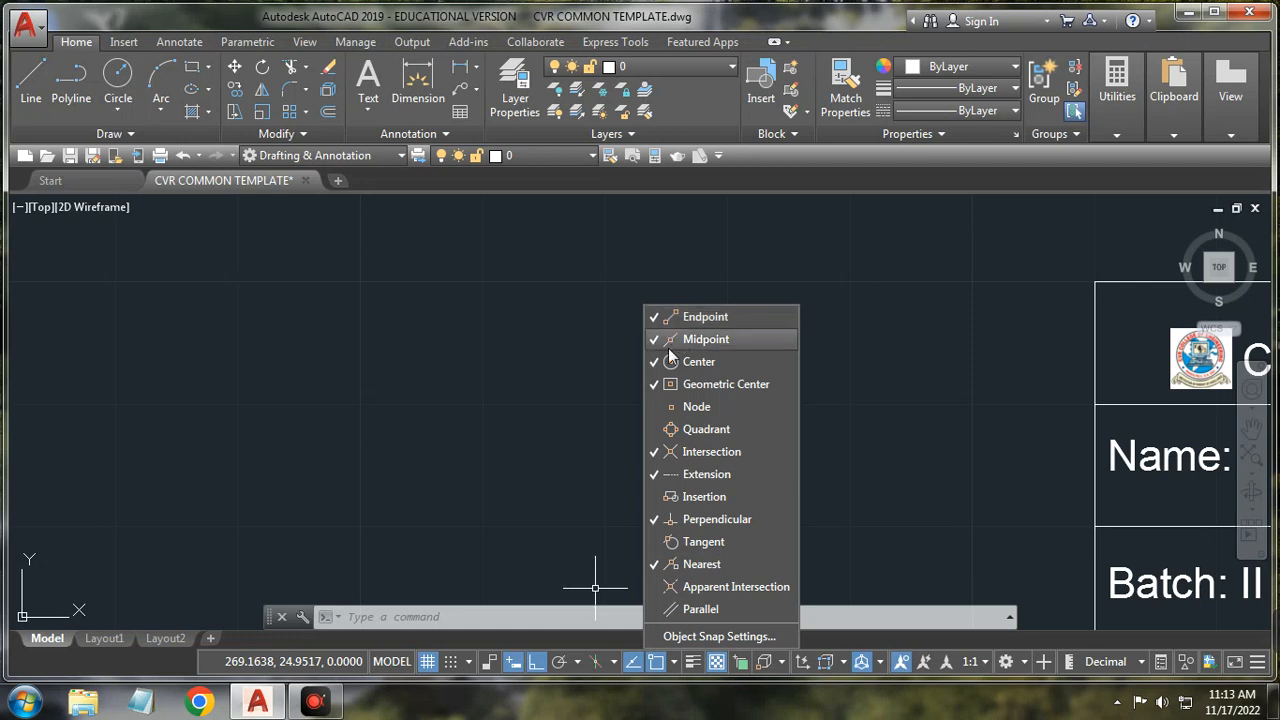
pyautogui.click(712, 637)
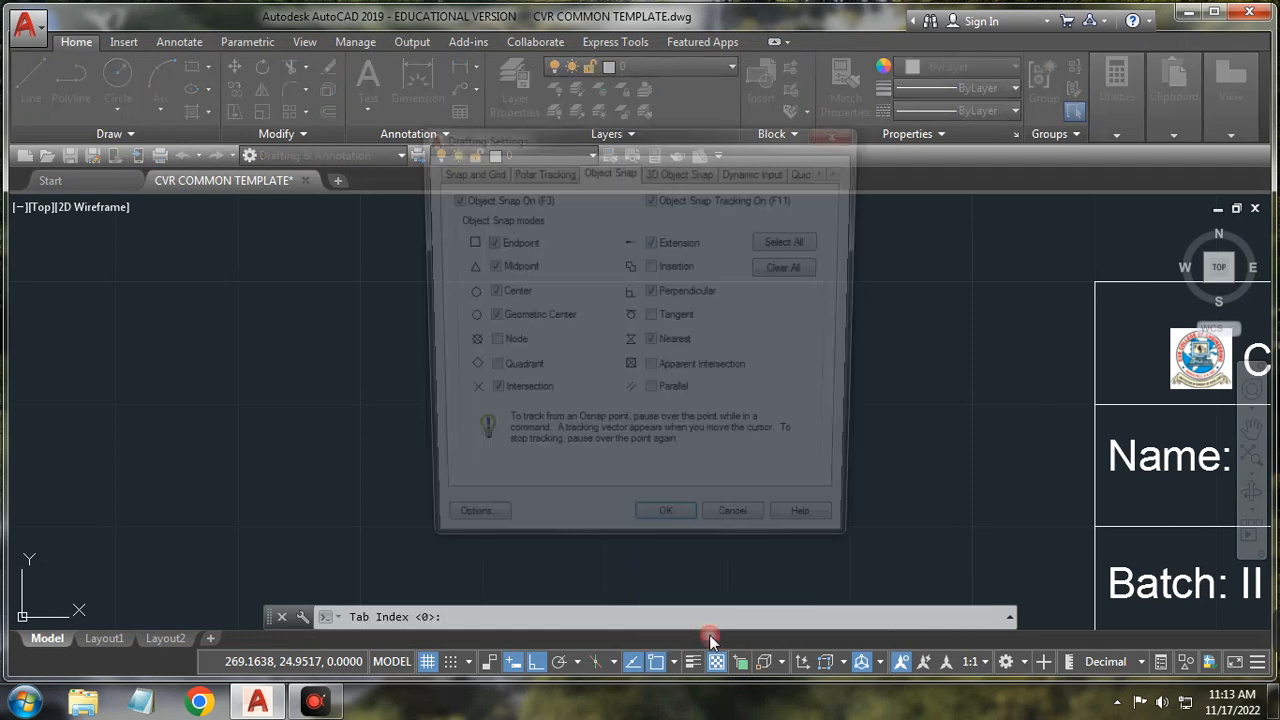
pyautogui.click(793, 242)
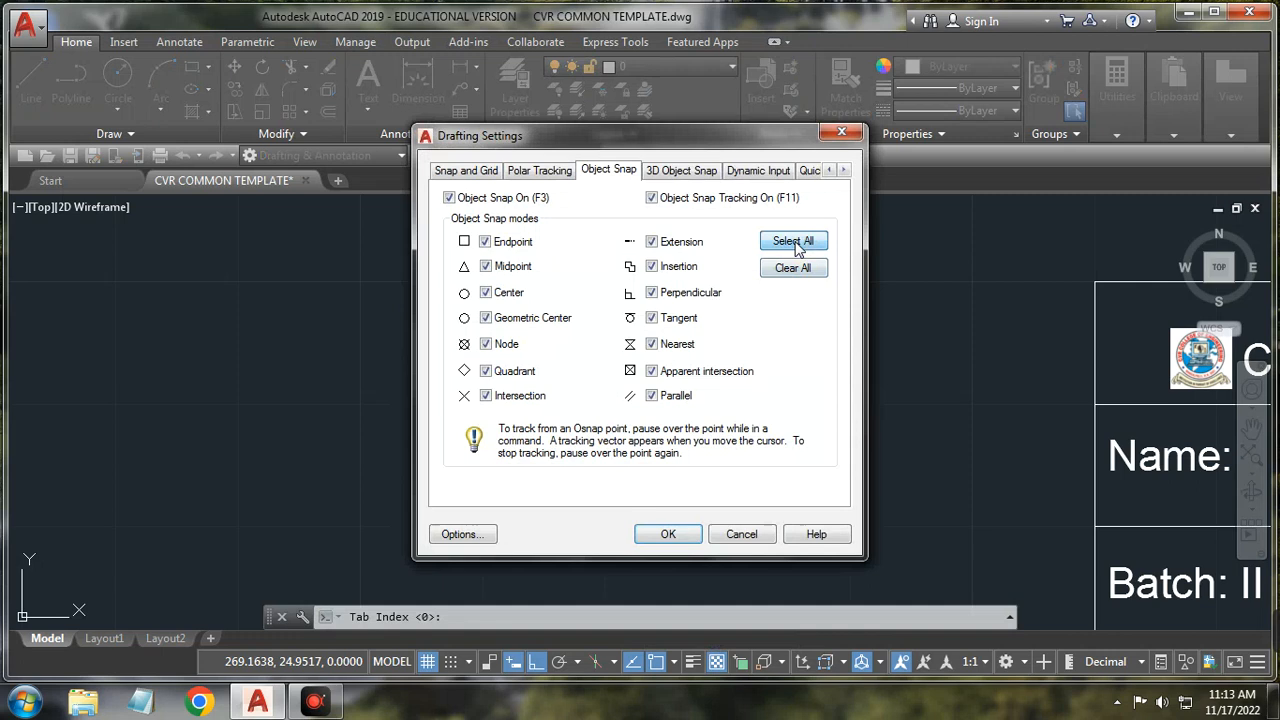
pyautogui.click(668, 534)
pyautogui.click(677, 662)
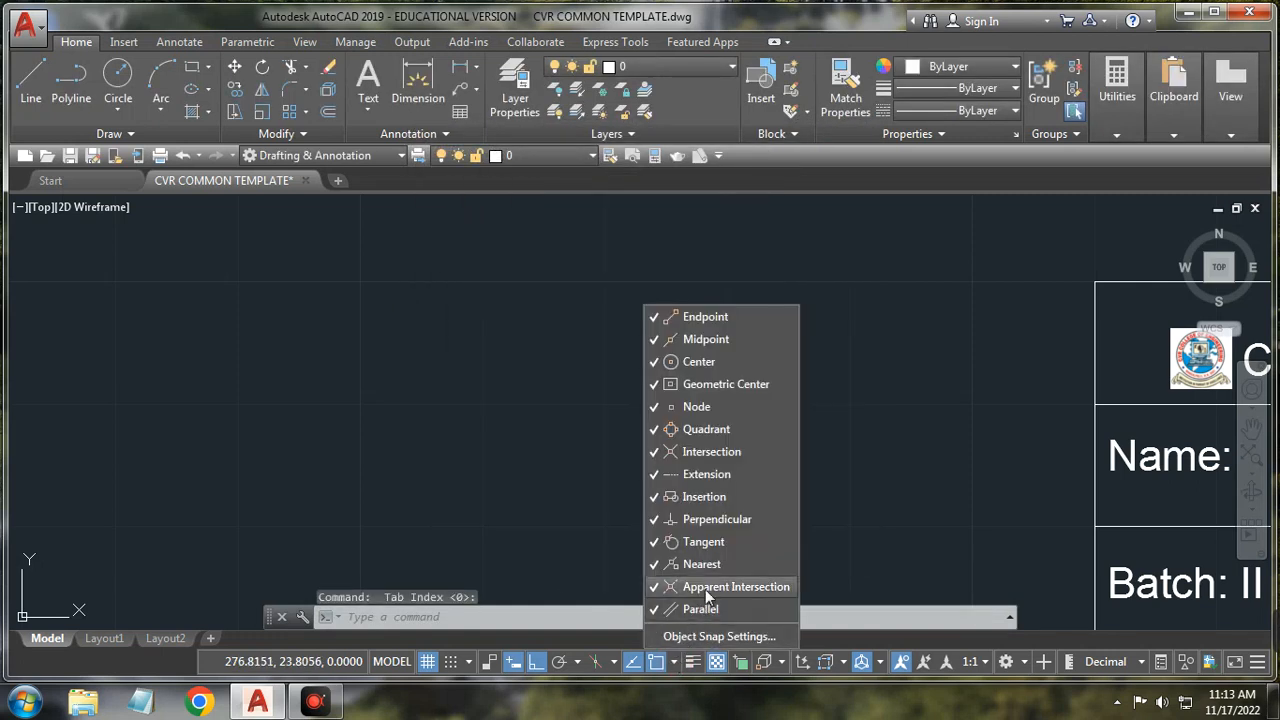
pyautogui.click(828, 393)
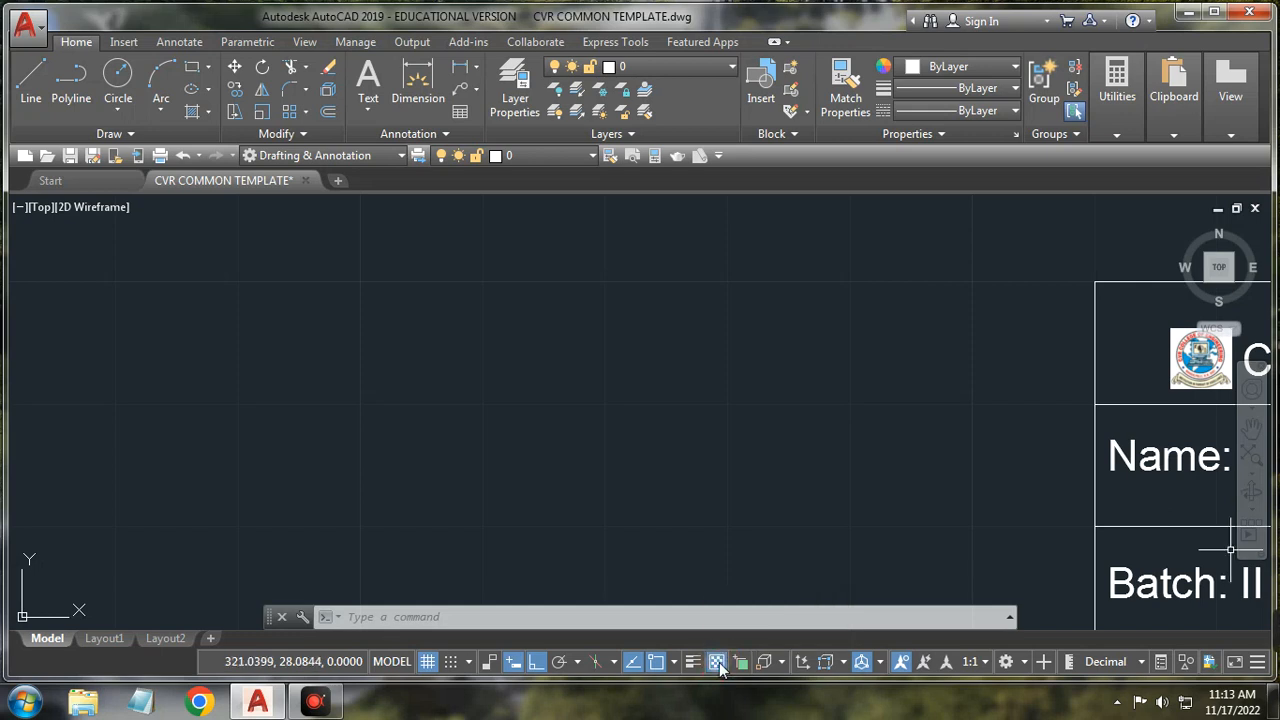
pyautogui.moveTo(1254, 616)
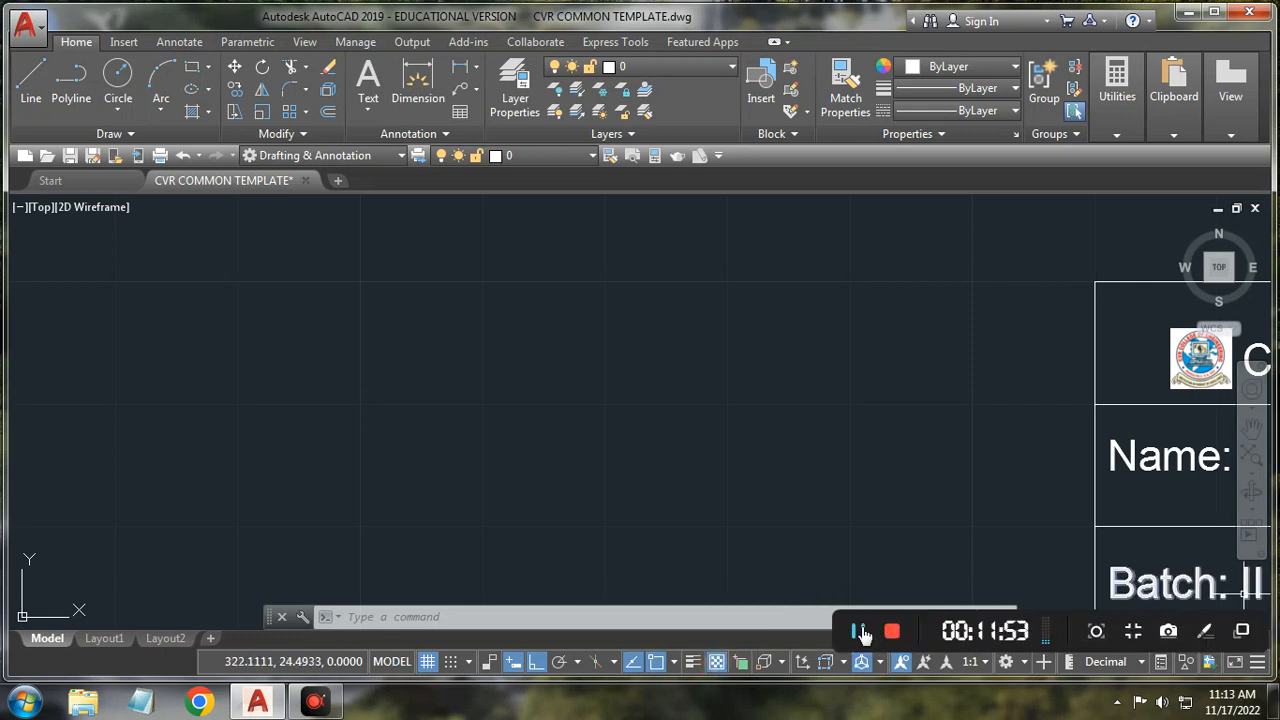
pyautogui.click(859, 632)
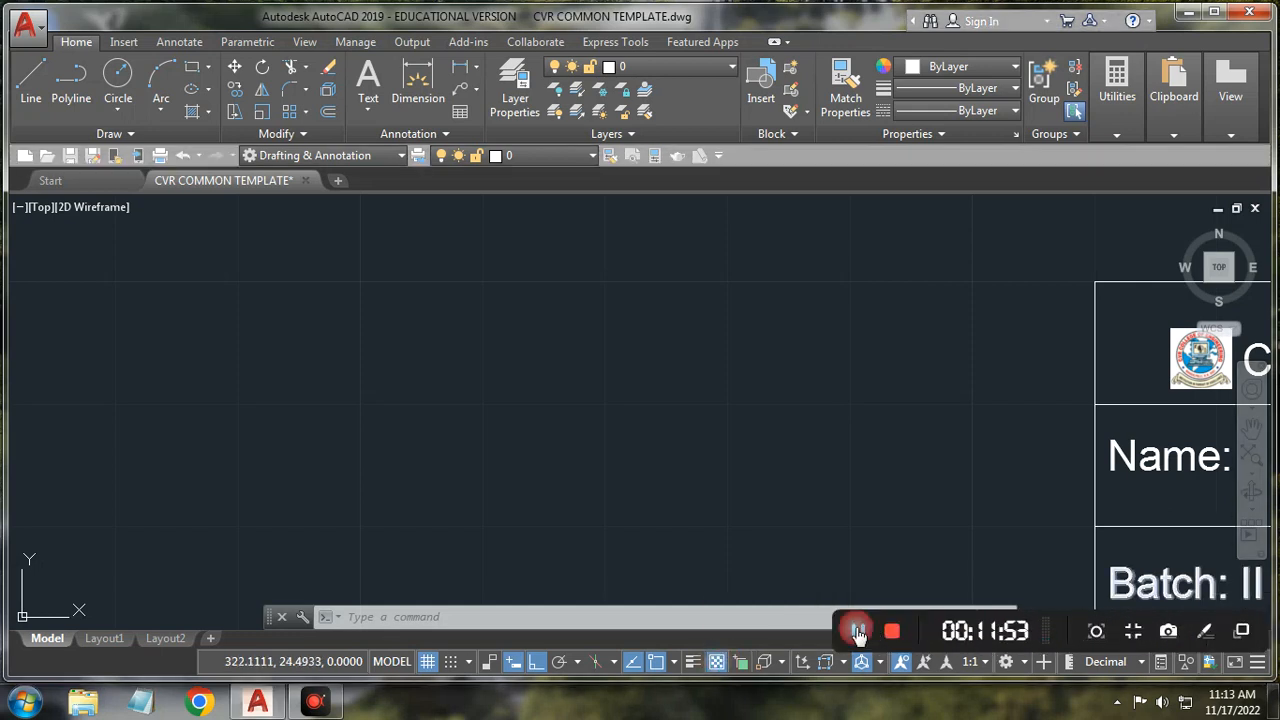
pyautogui.click(710, 663)
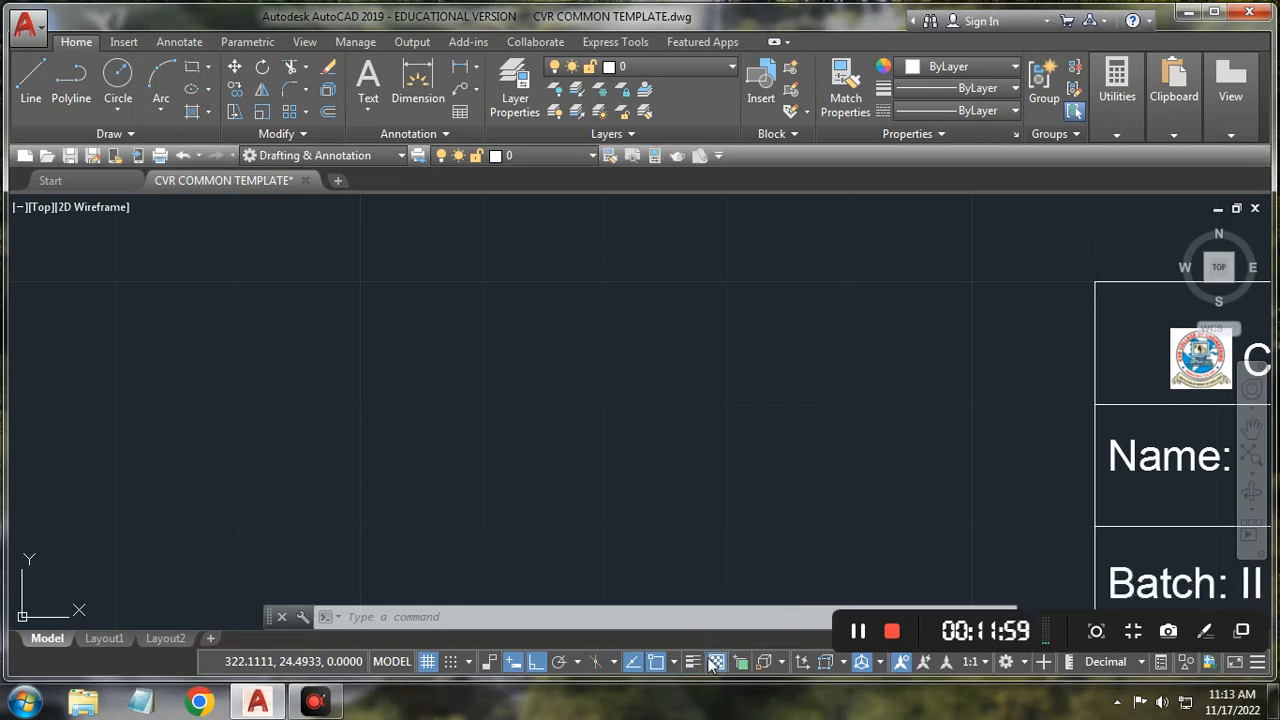
pyautogui.click(781, 664)
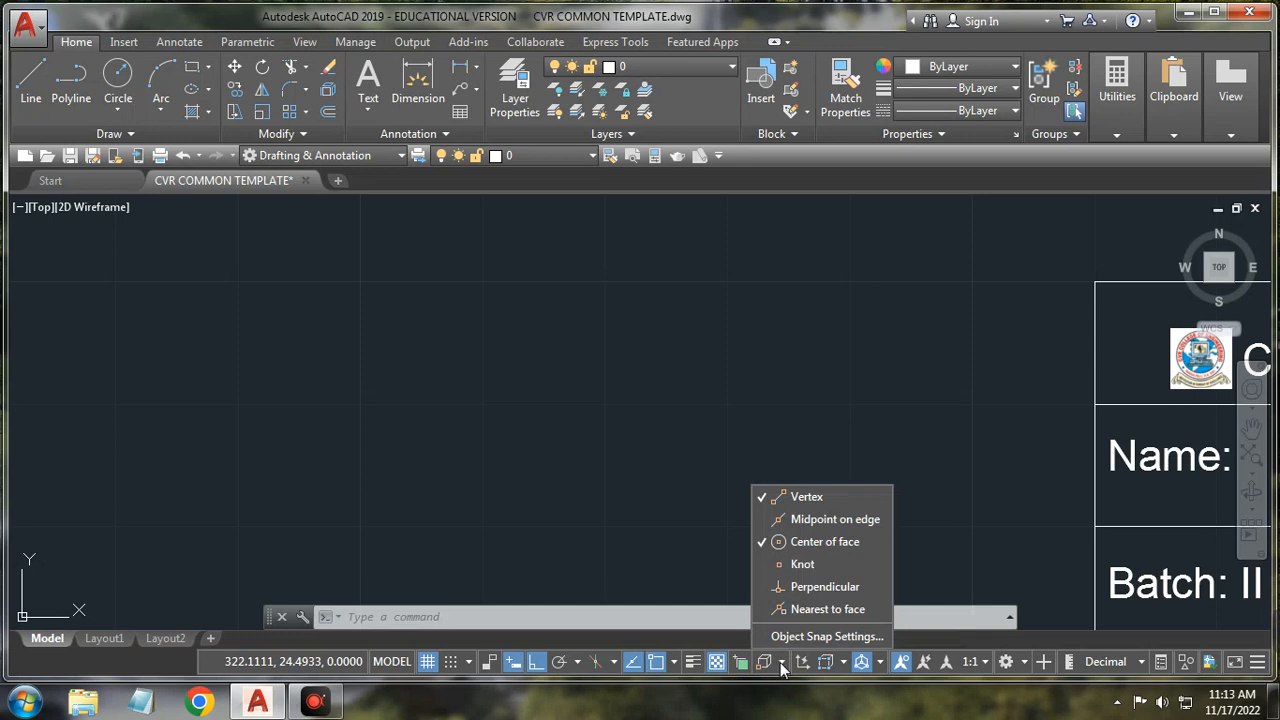
pyautogui.click(782, 663)
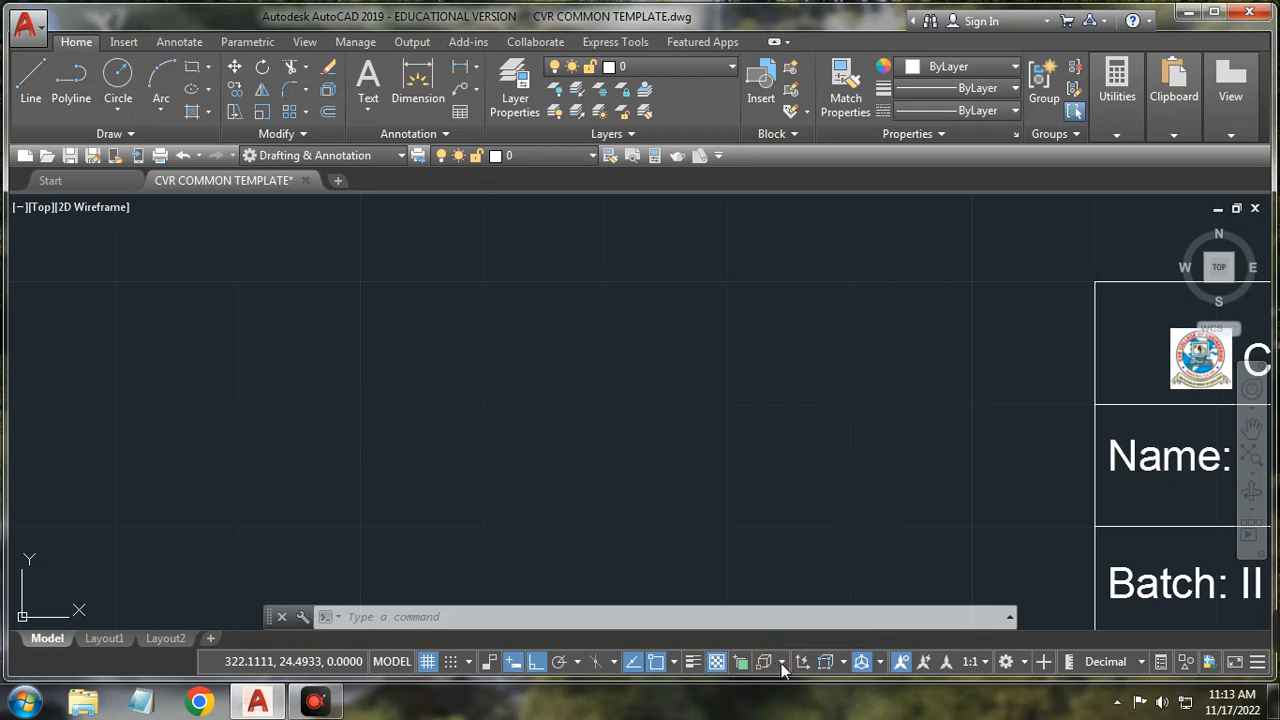
pyautogui.click(782, 664)
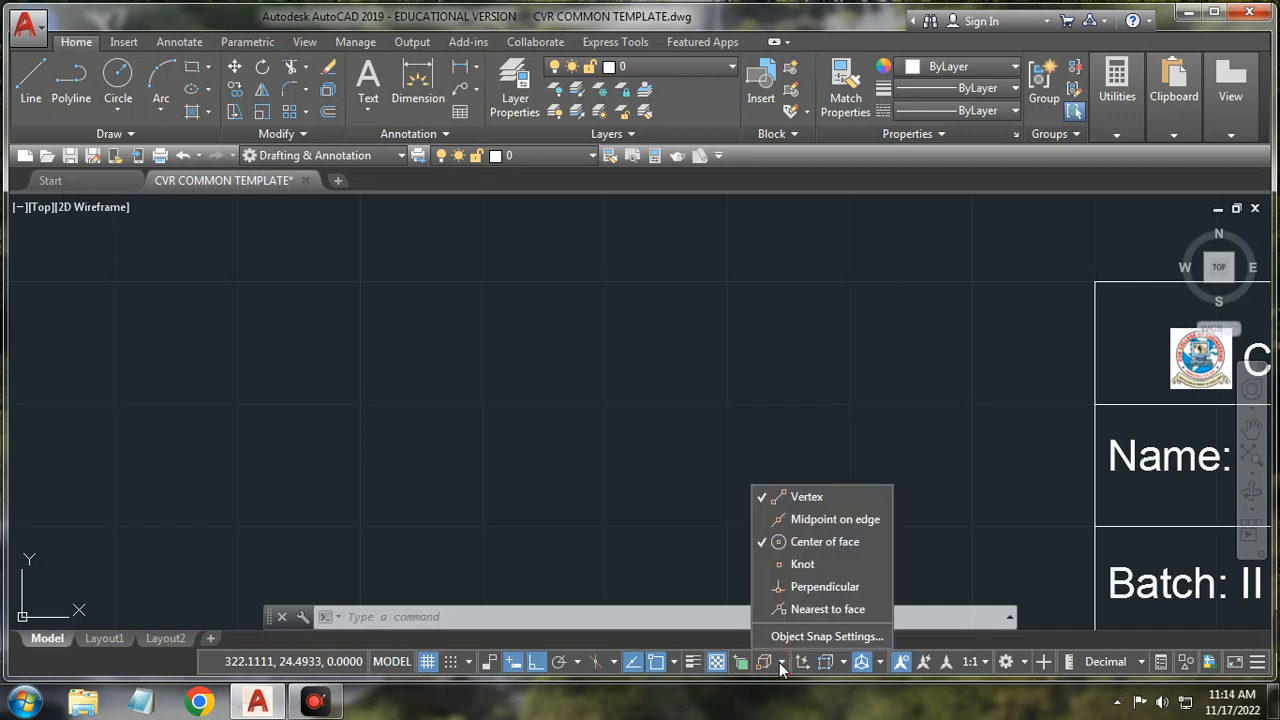
pyautogui.click(781, 663)
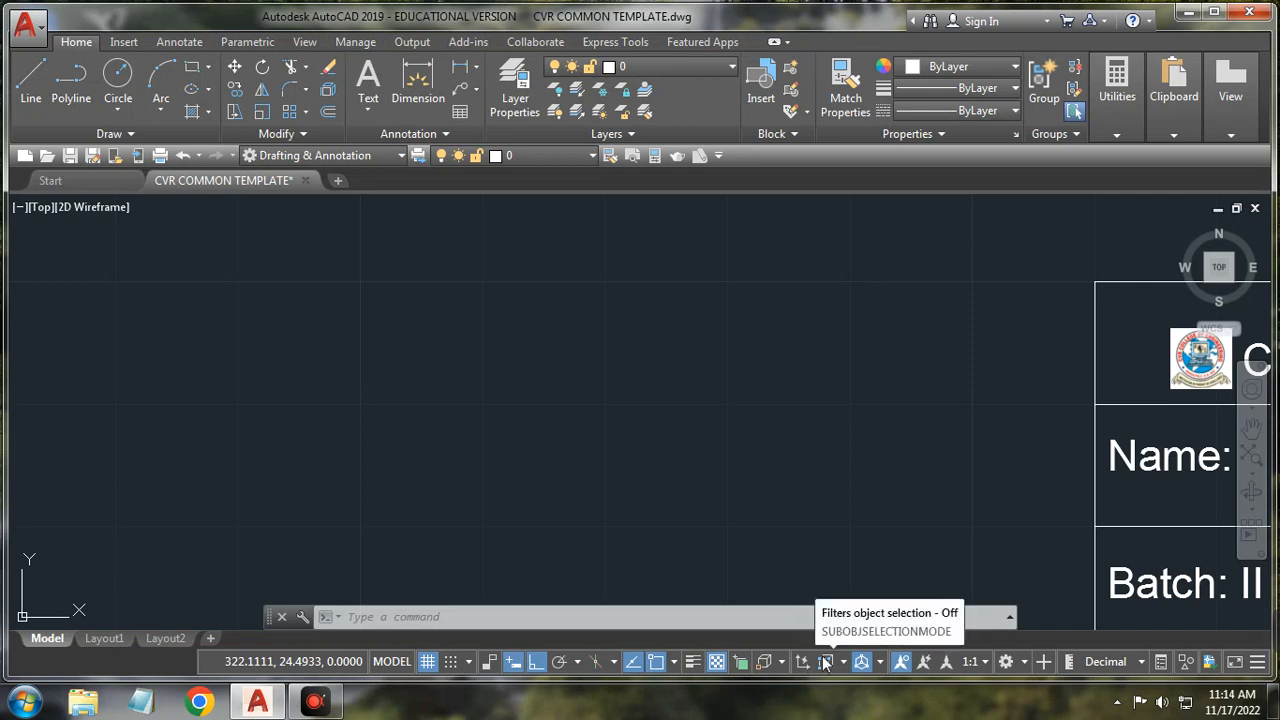
pyautogui.click(842, 660)
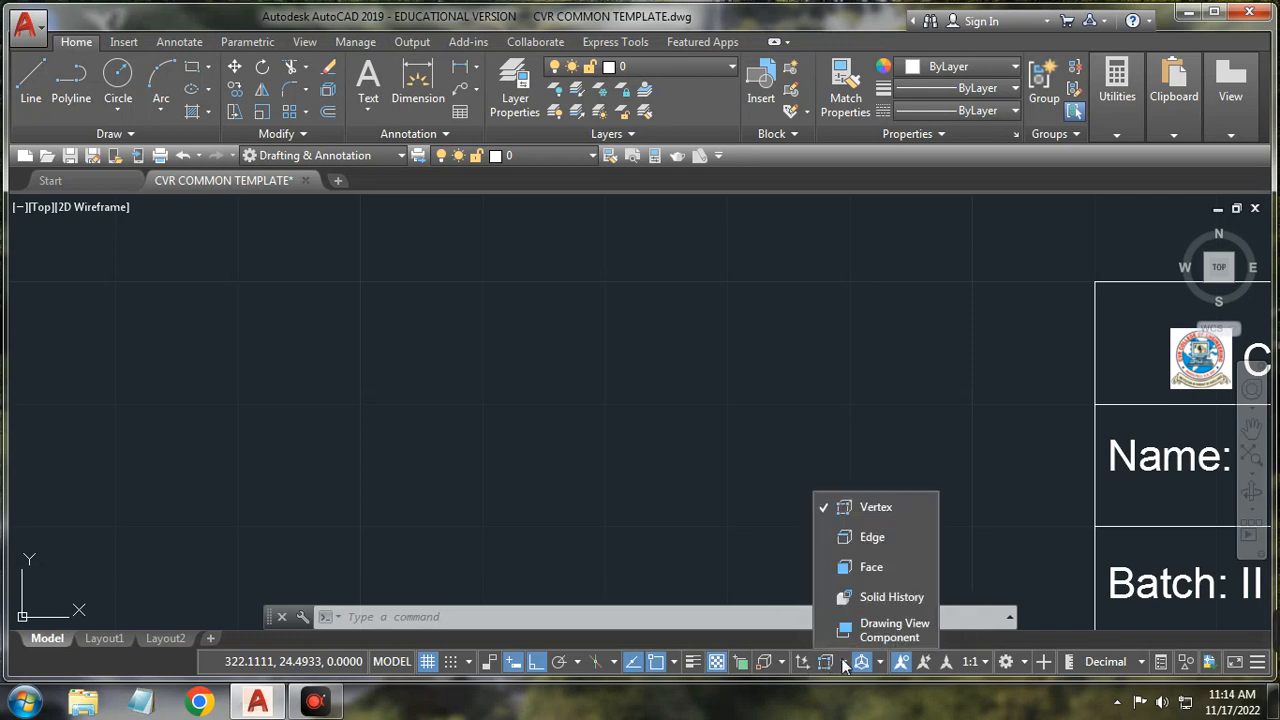
pyautogui.click(842, 661)
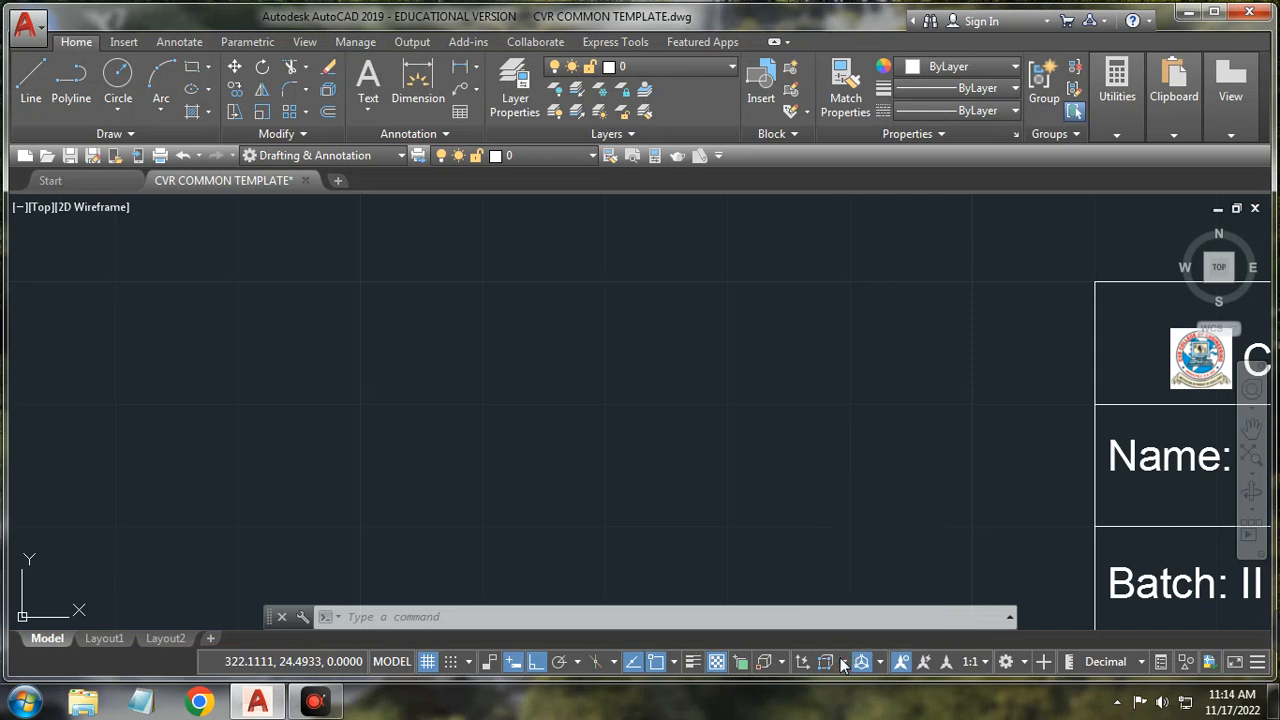
pyautogui.click(842, 661)
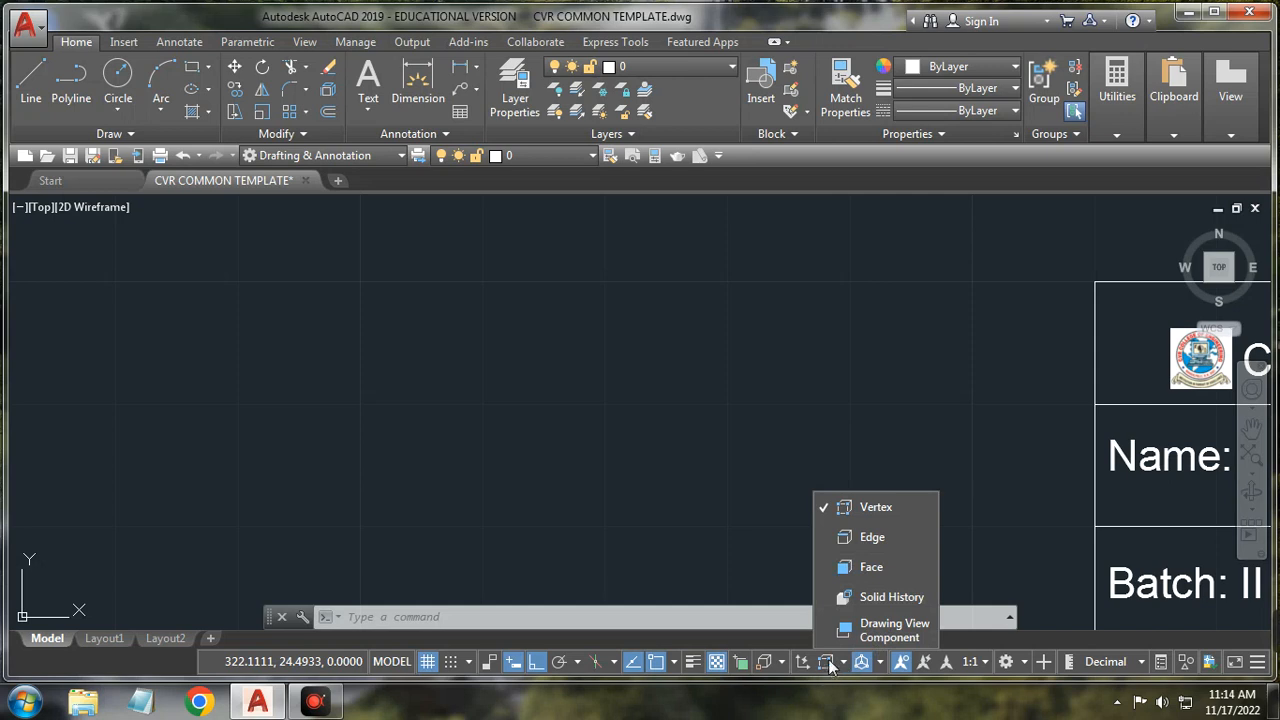
pyautogui.click(881, 663)
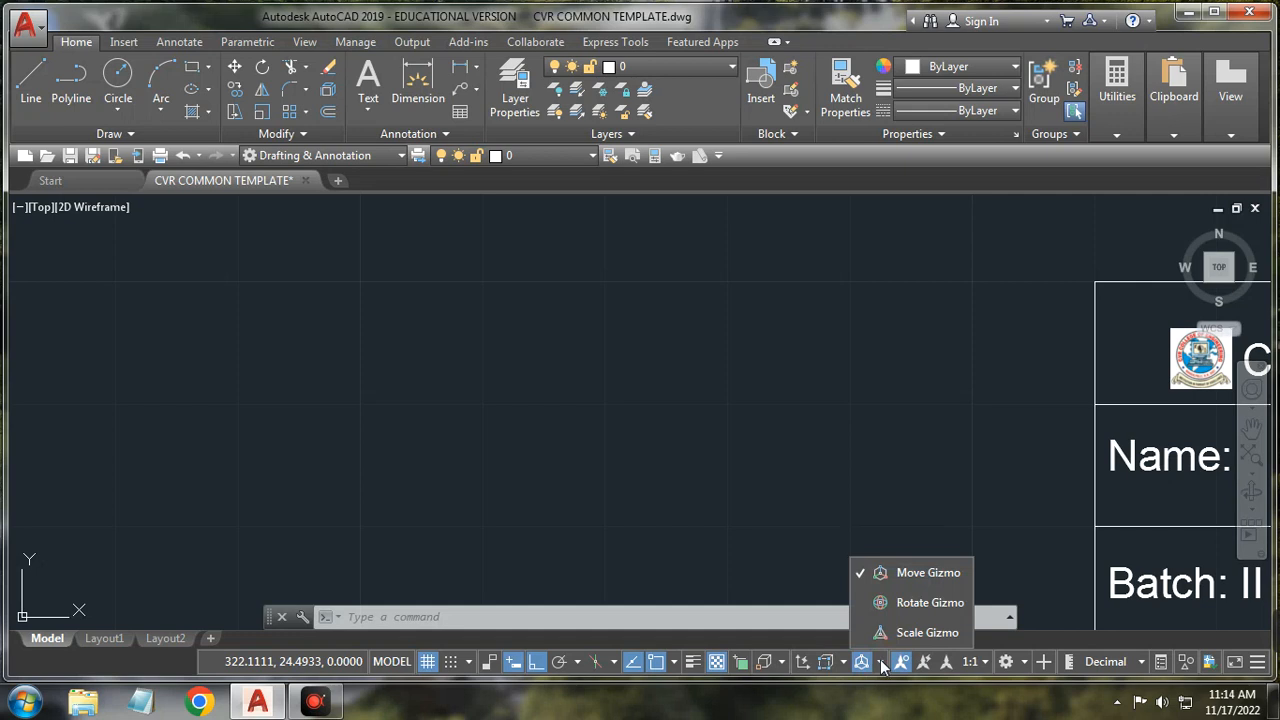
pyautogui.click(898, 603)
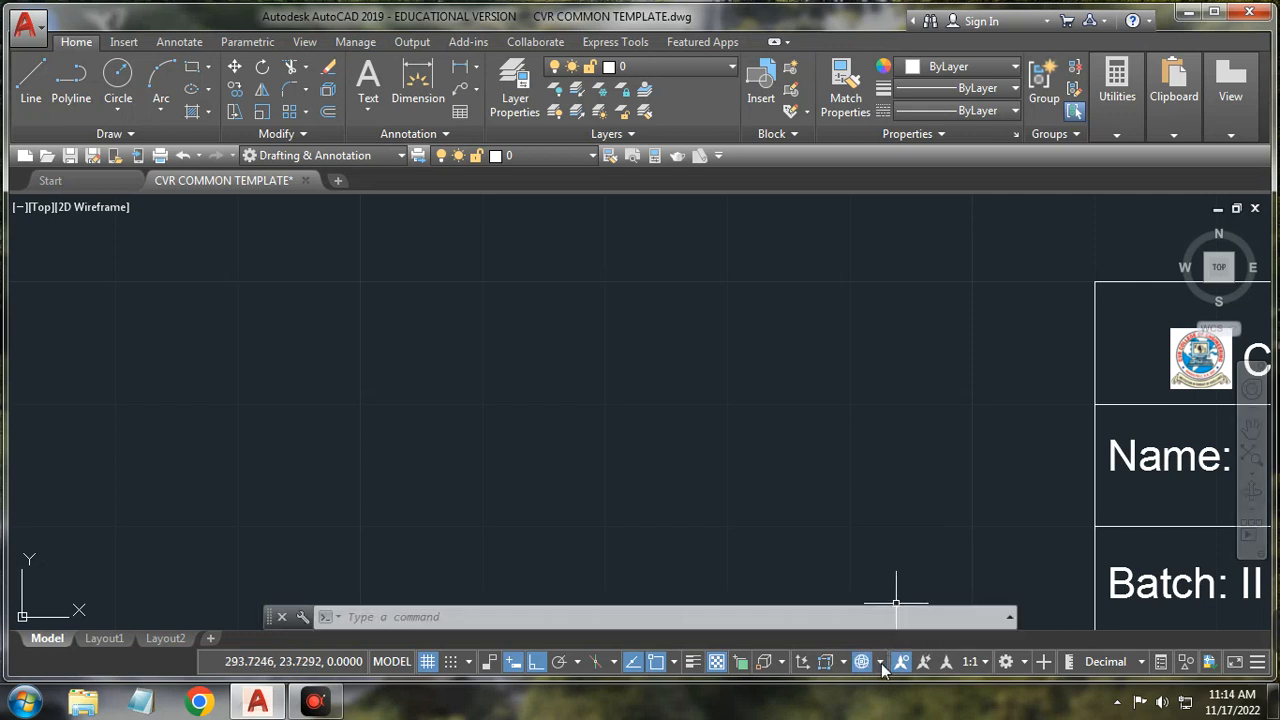
pyautogui.click(881, 663)
pyautogui.click(893, 633)
pyautogui.click(879, 665)
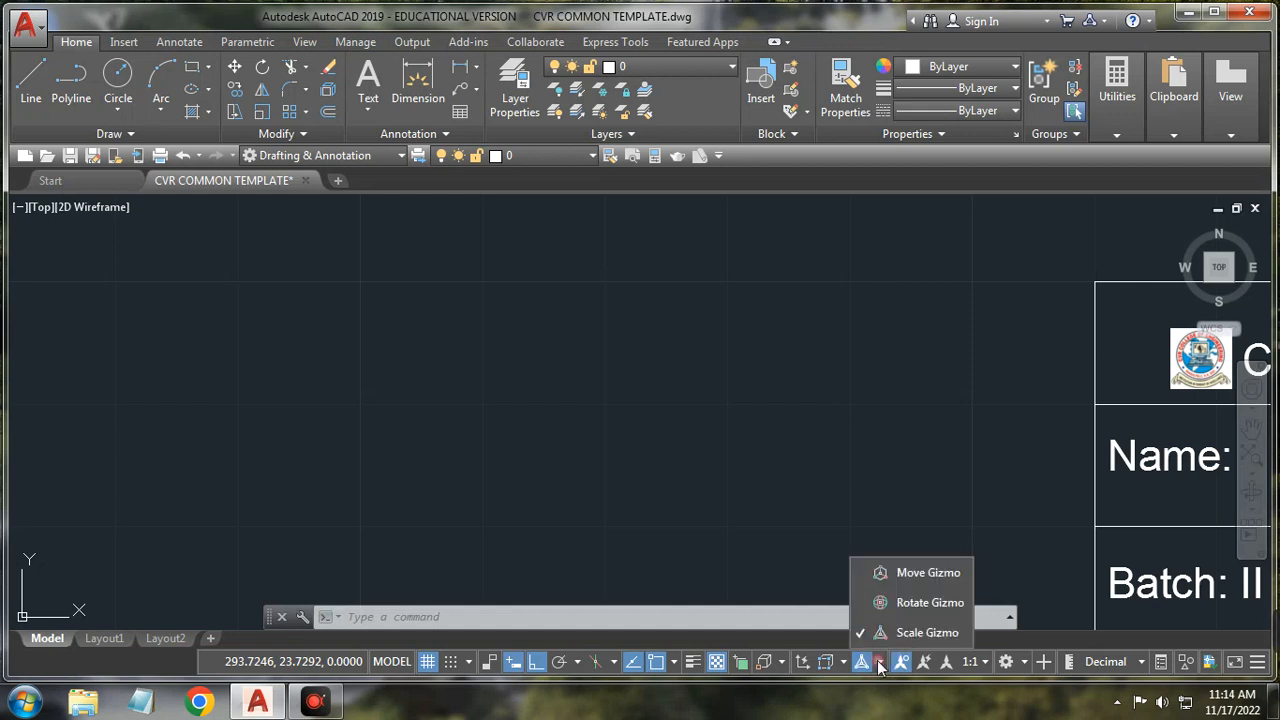
pyautogui.click(891, 572)
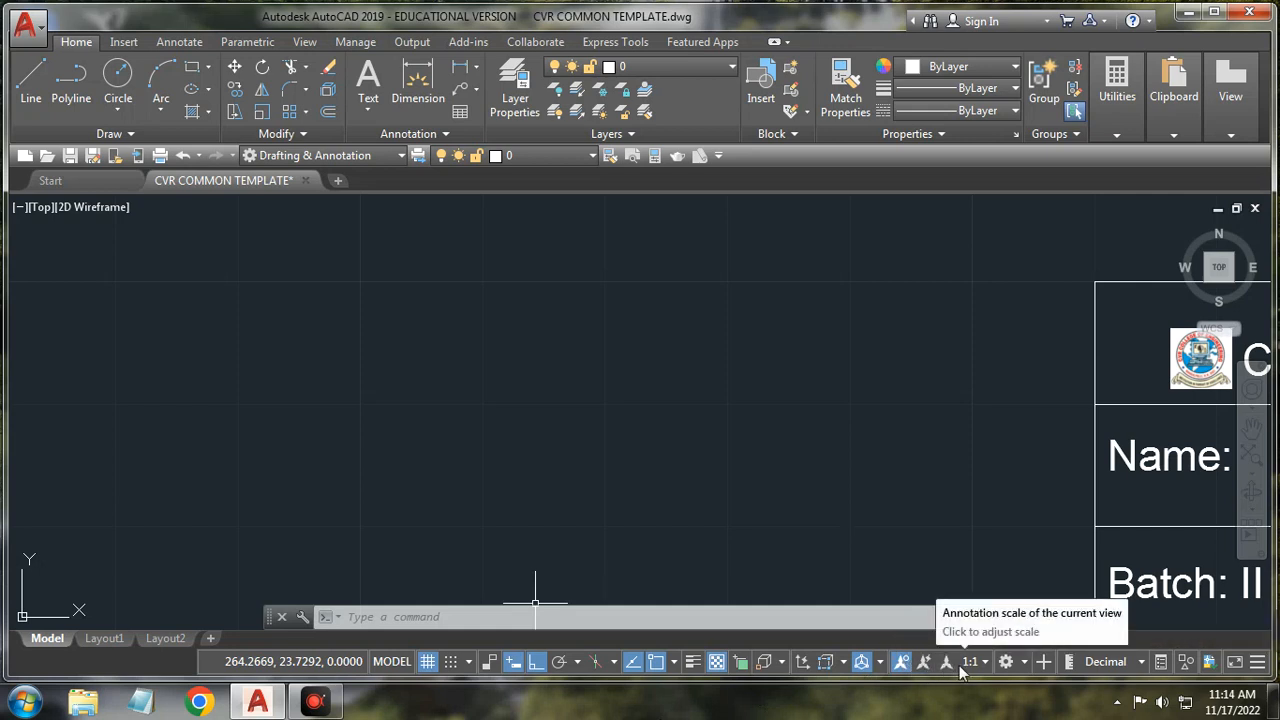
# Step: Toggle showing annotation objects at all scales, leaving the annotation scale at 1:1
pyautogui.click(902, 663)
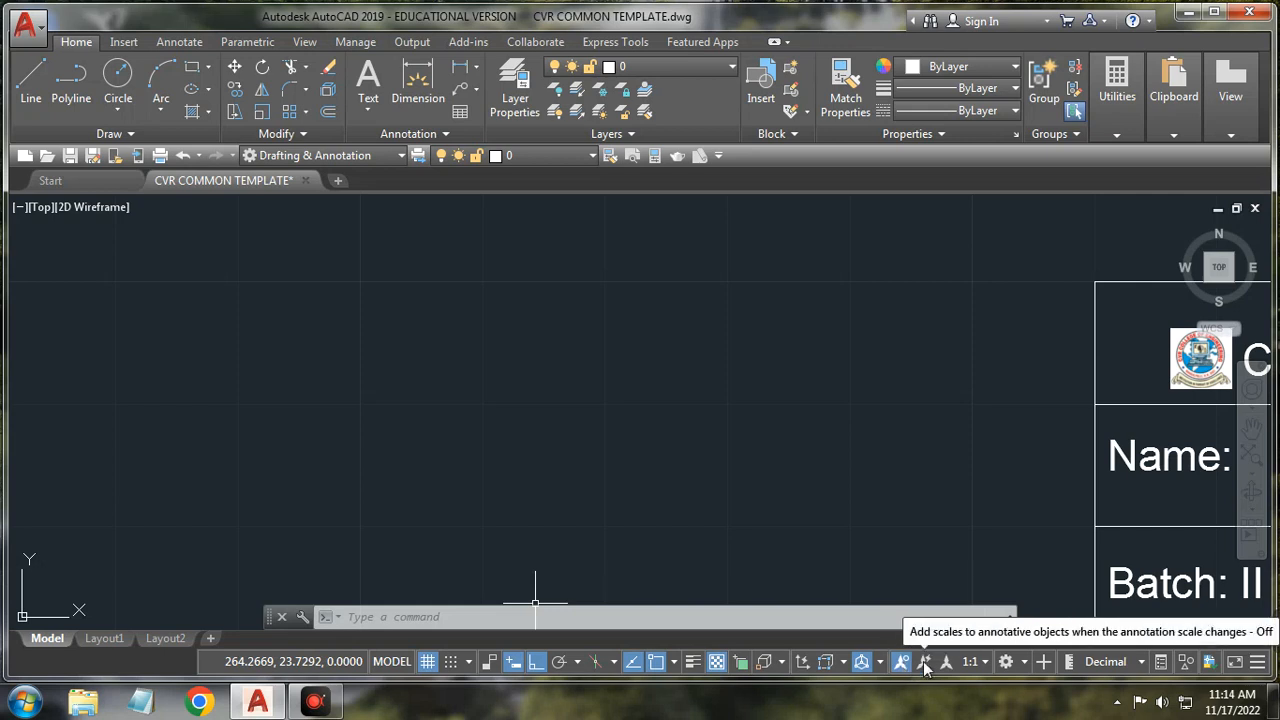
pyautogui.click(982, 665)
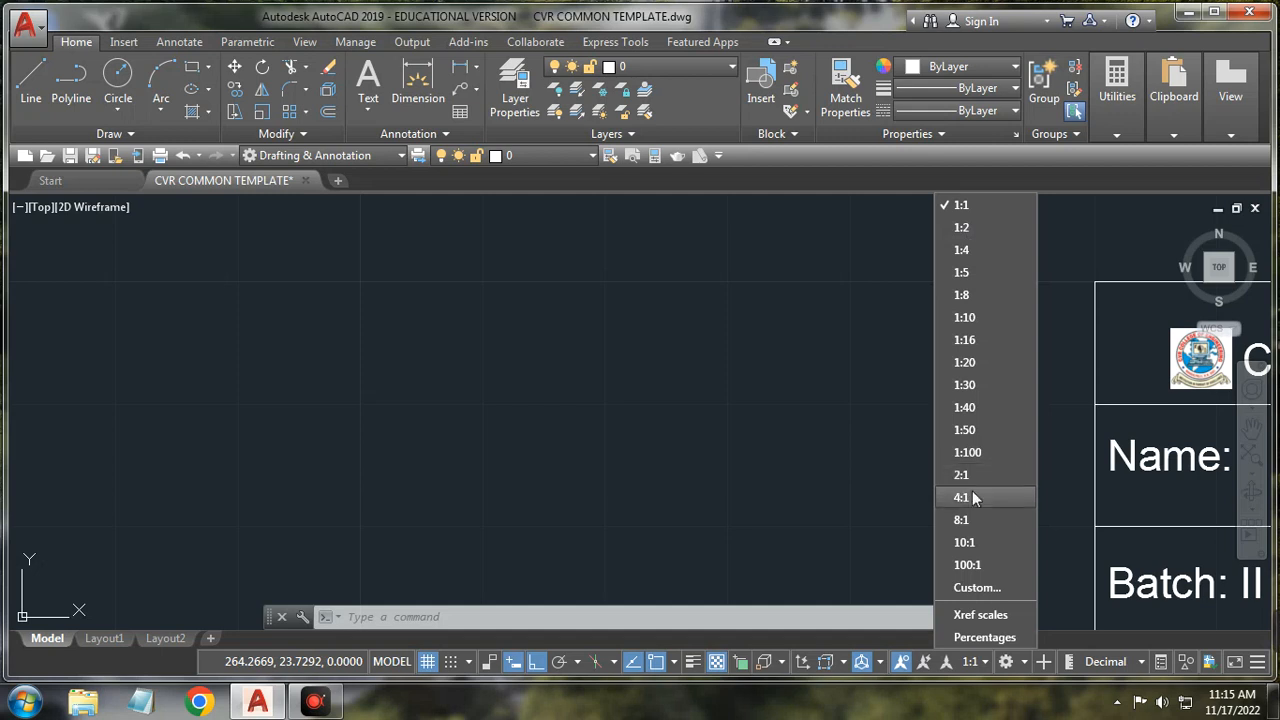
pyautogui.click(985, 664)
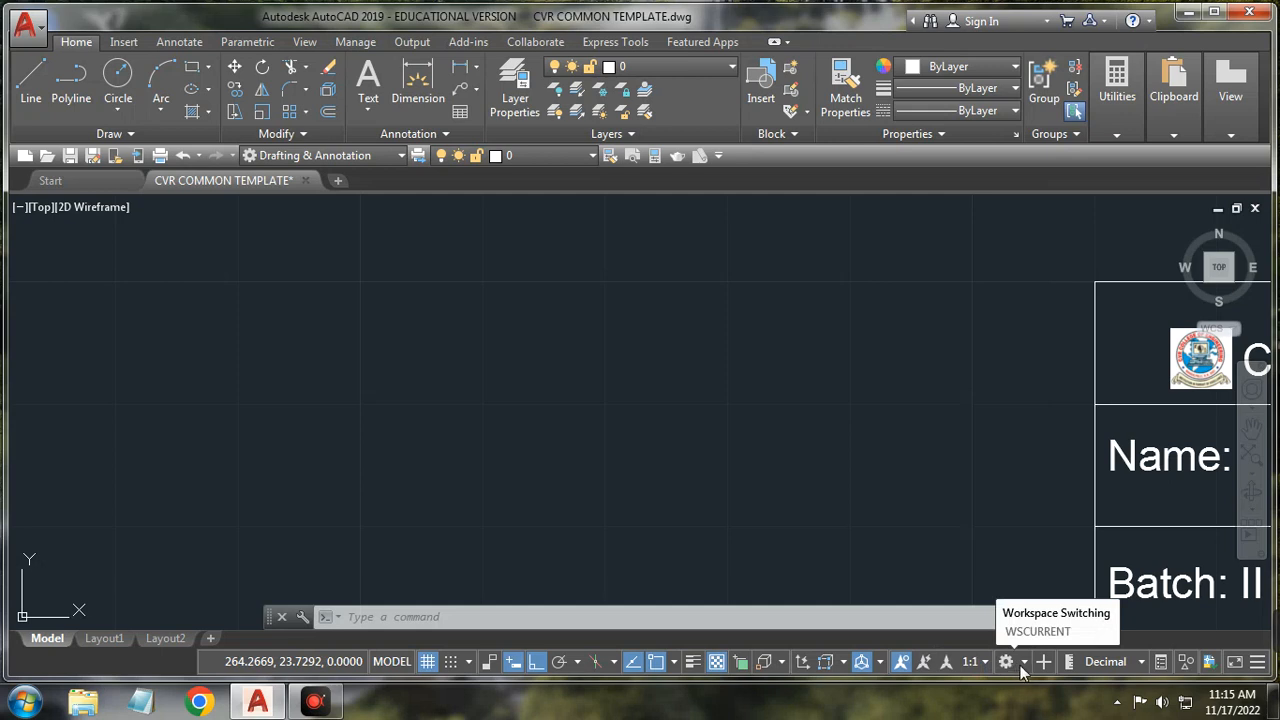
# Step: Start and cancel saving the current workspace, then open Workspace Settings
pyautogui.click(1024, 662)
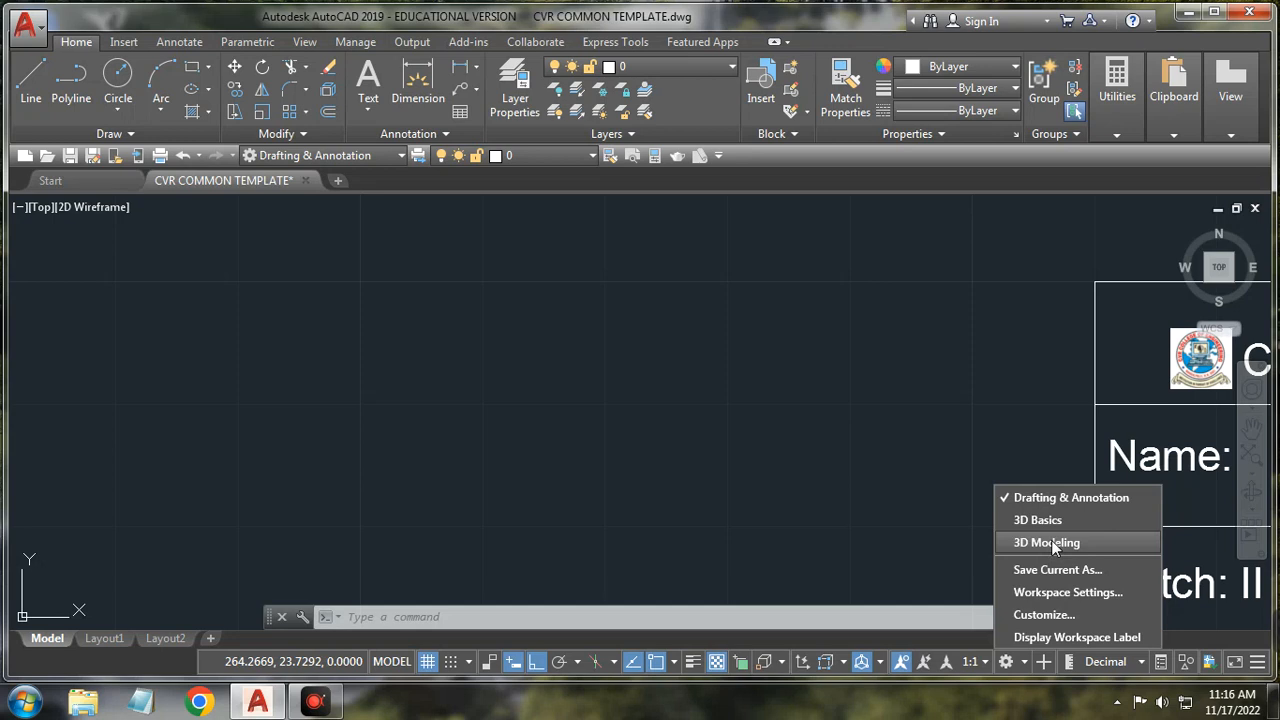
pyautogui.click(1046, 570)
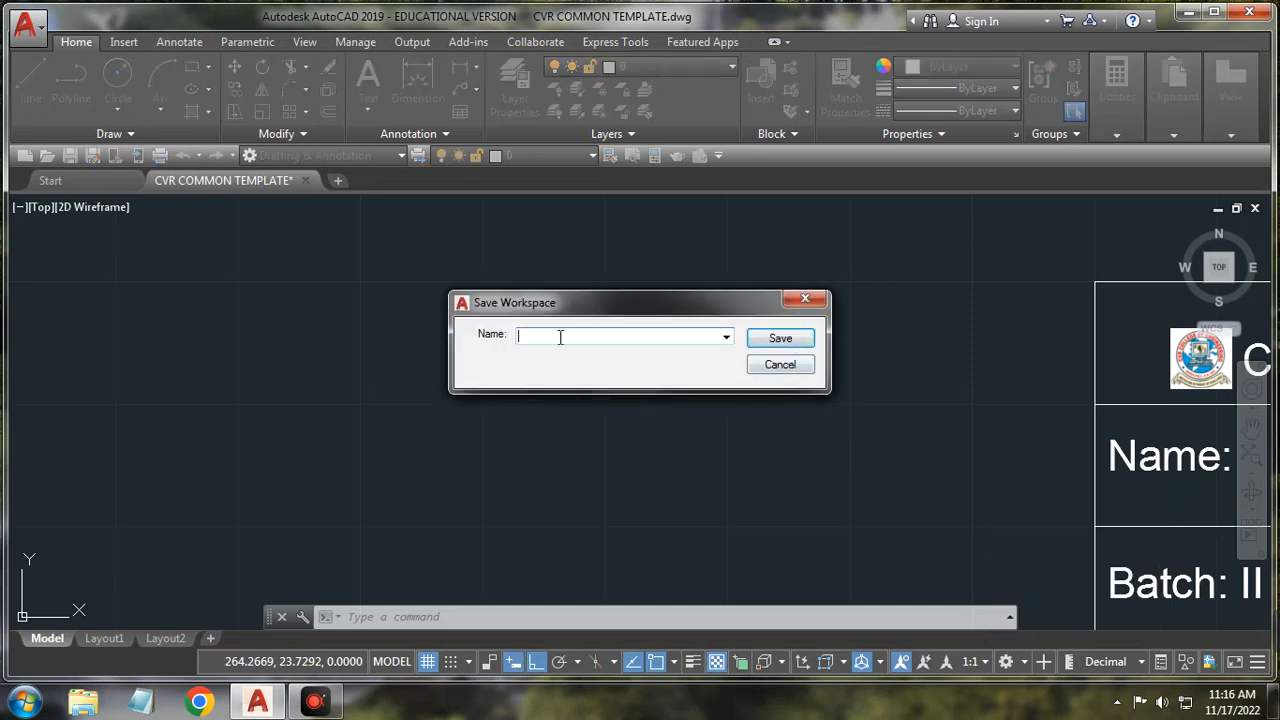
pyautogui.click(812, 300)
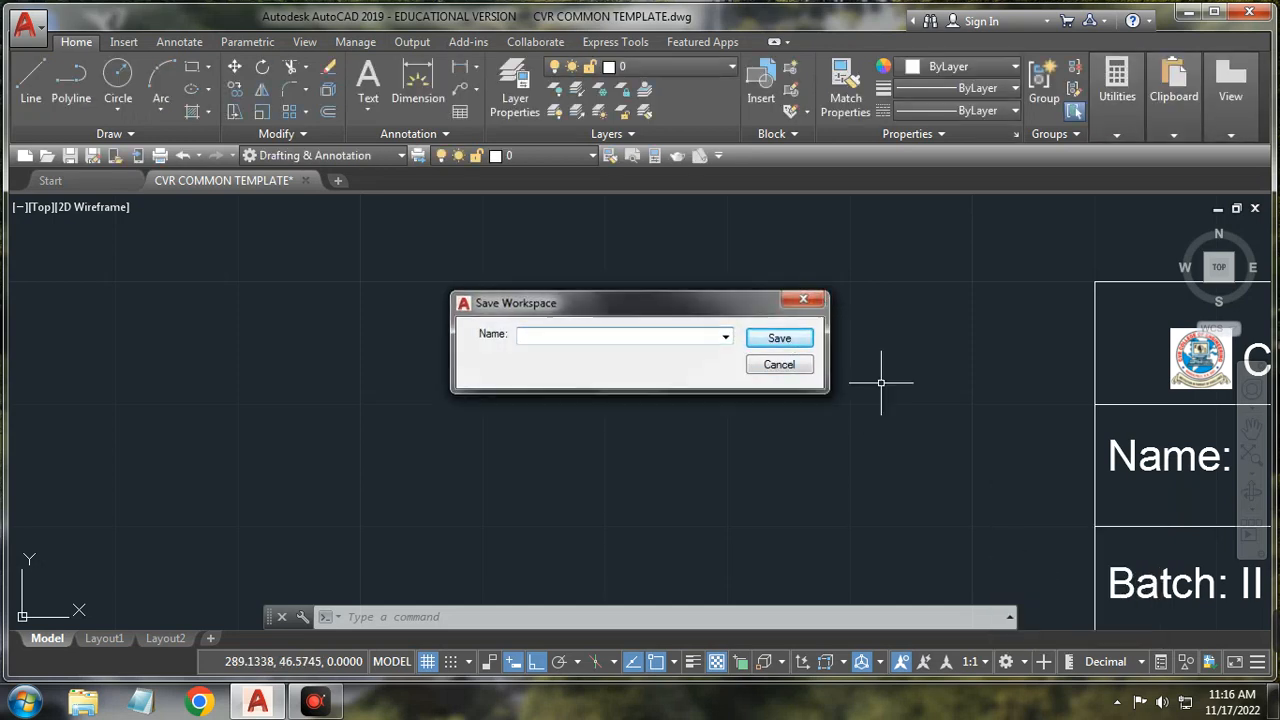
pyautogui.click(1024, 662)
pyautogui.click(1065, 593)
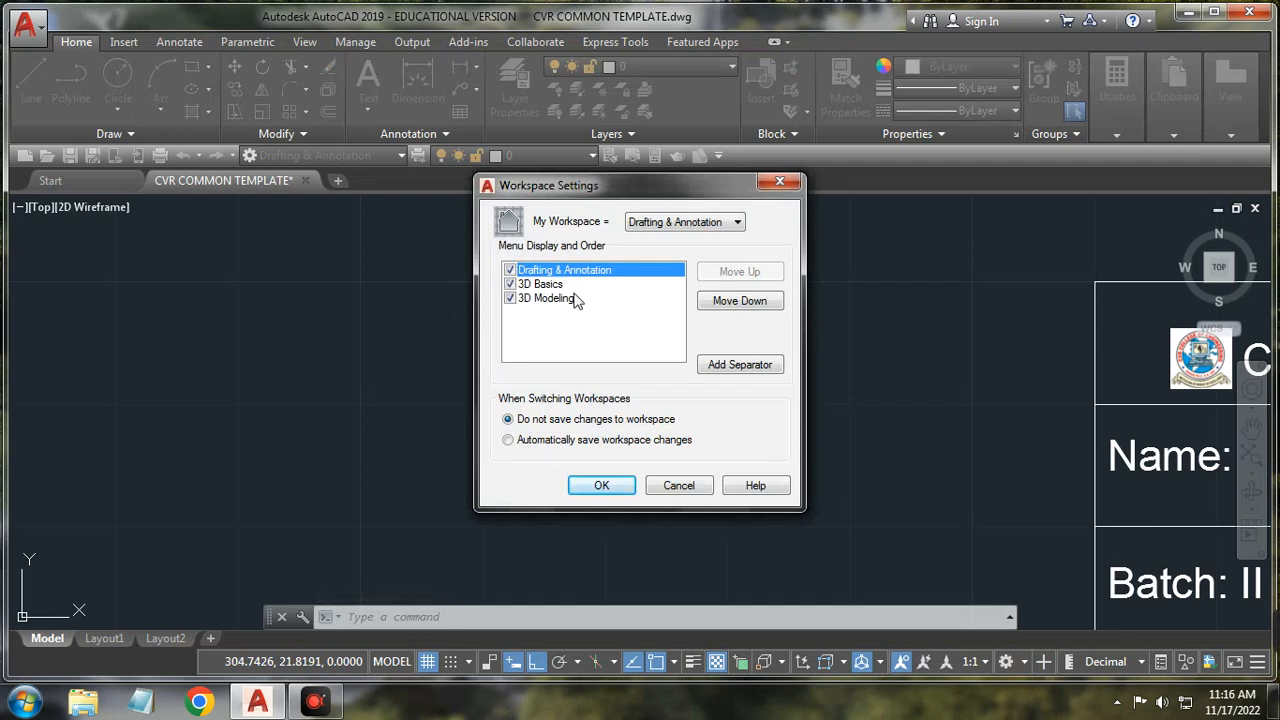
# Step: Toggle 3D Basics and 3D Modeling off and back on in Workspace Settings, then cancel unchanged
pyautogui.click(510, 284)
pyautogui.click(510, 298)
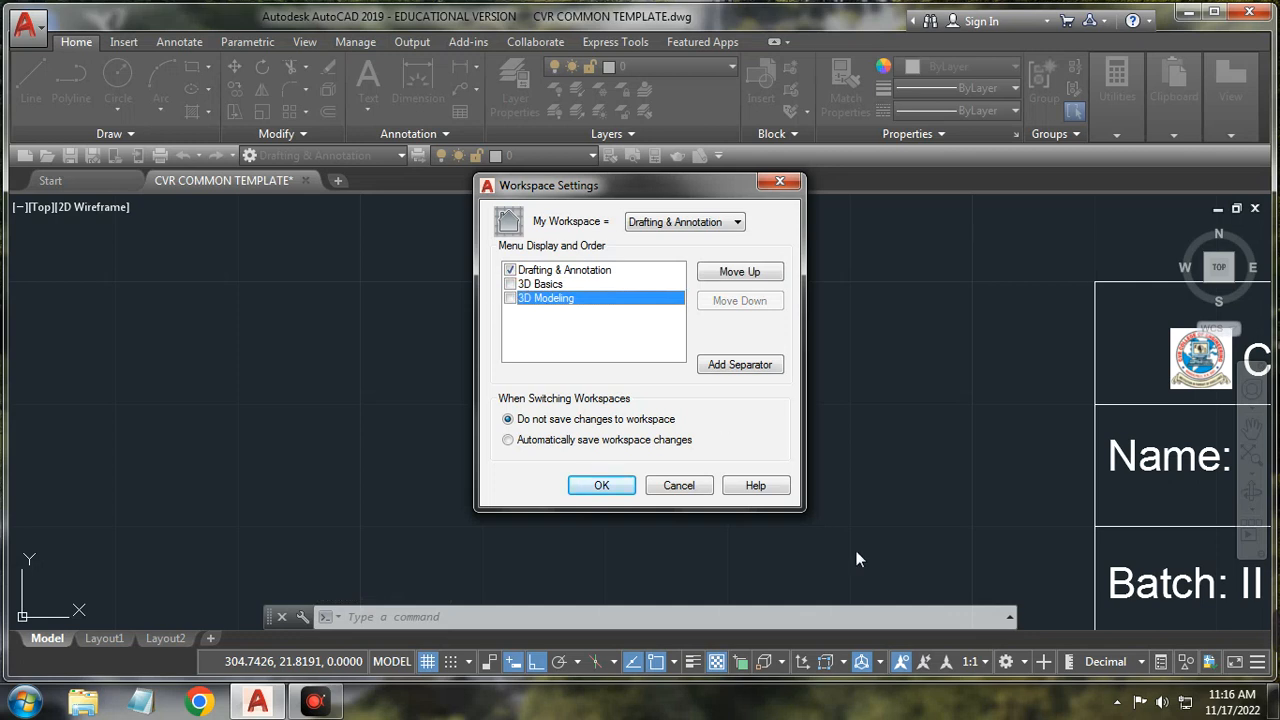
pyautogui.click(510, 284)
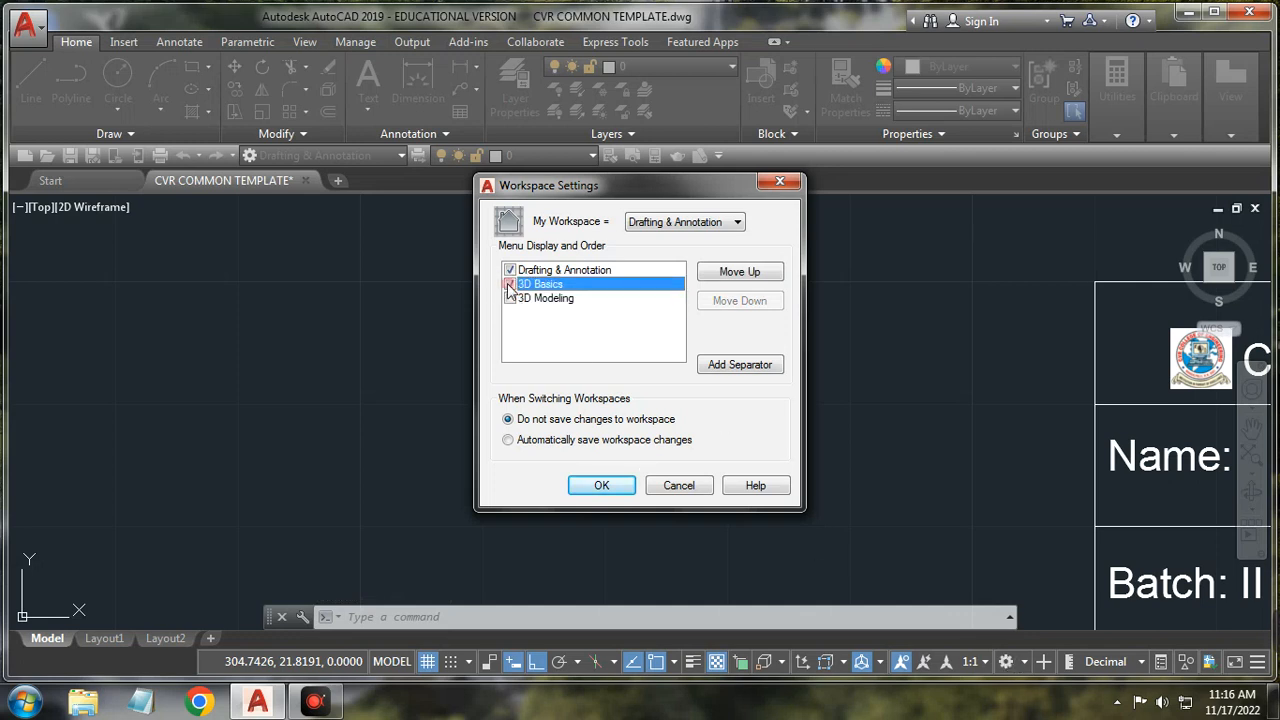
pyautogui.click(510, 298)
pyautogui.click(697, 487)
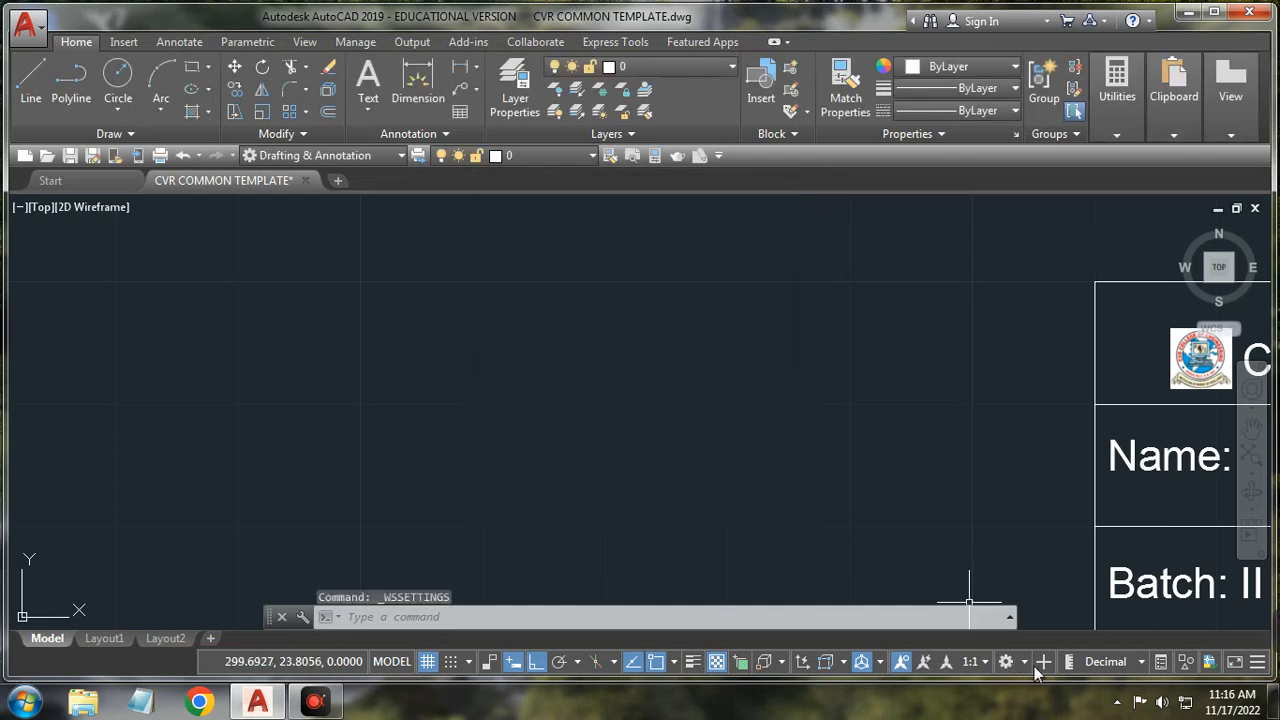
# Step: Open Customize User Interface from the workspace menu, browse its command list, and close it unchanged
pyautogui.click(1006, 661)
pyautogui.click(1044, 615)
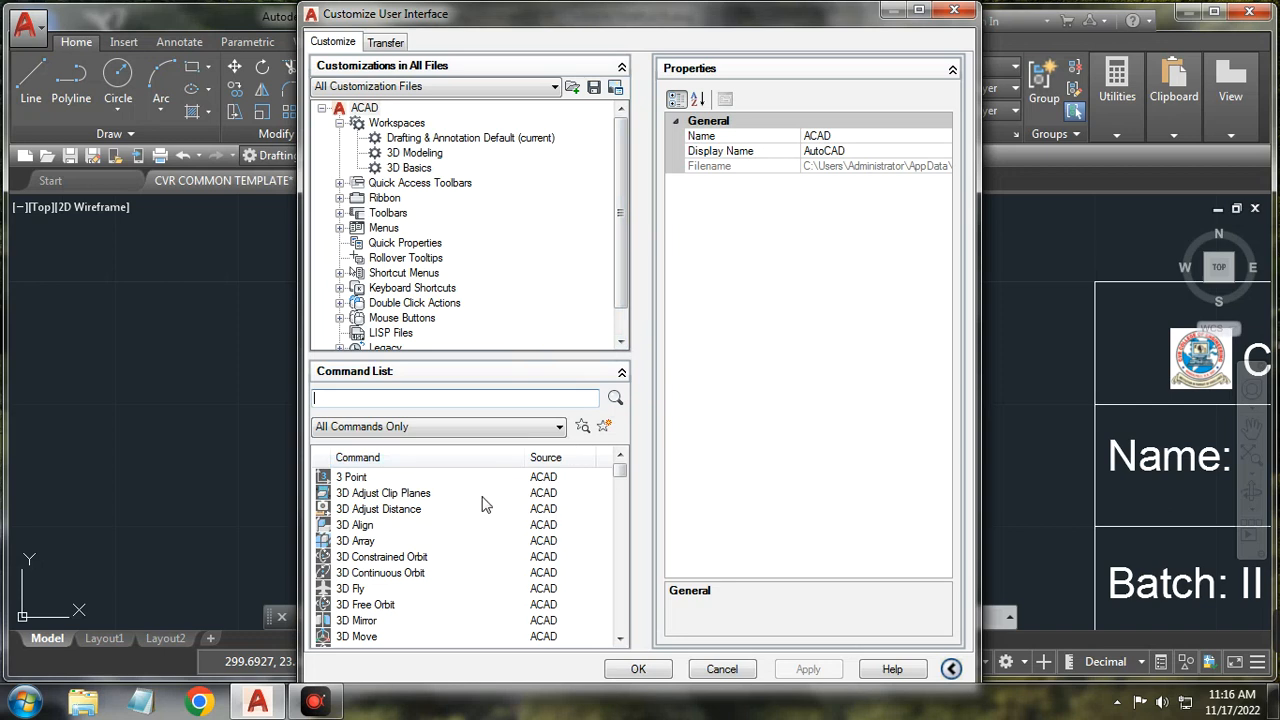
pyautogui.click(620, 478)
pyautogui.moveTo(620, 478)
pyautogui.mouseDown()
pyautogui.moveTo(623, 634)
pyautogui.moveTo(623, 466)
pyautogui.mouseUp()
pyautogui.click(962, 12)
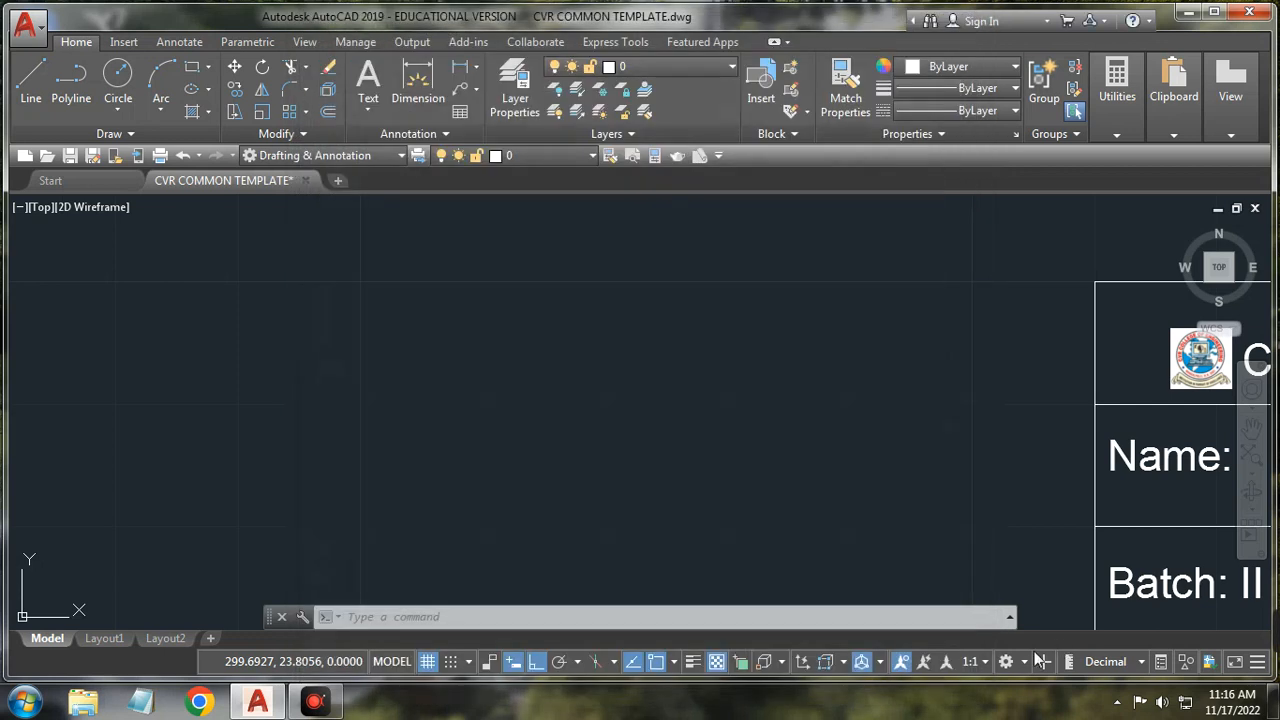
pyautogui.click(1022, 660)
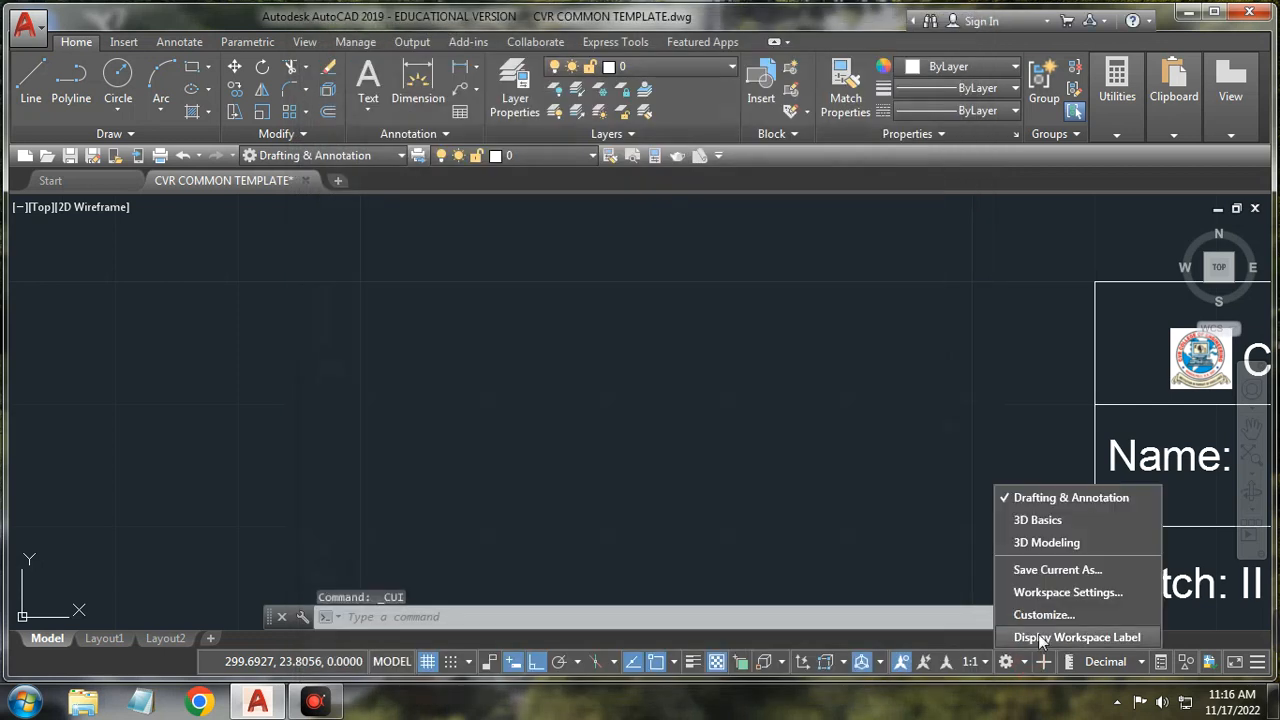
# Step: Toggle Display Workspace Label on, off, and on again
pyautogui.click(1040, 637)
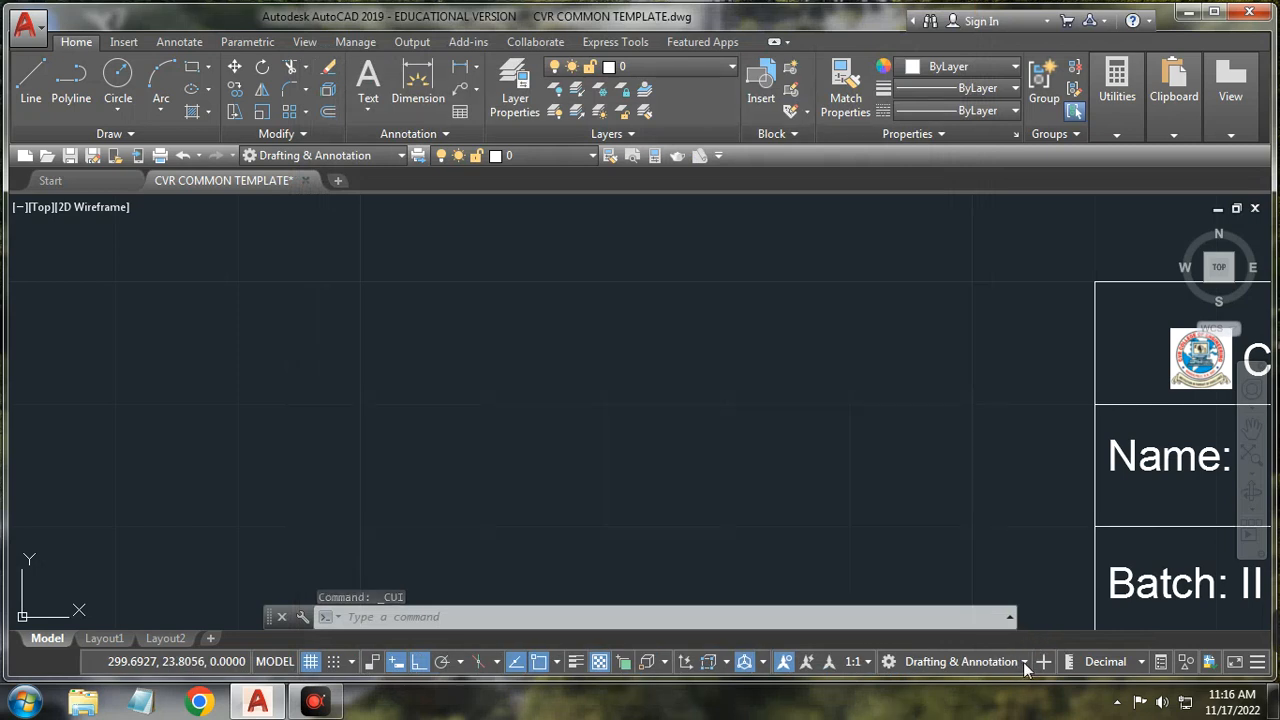
pyautogui.click(1023, 662)
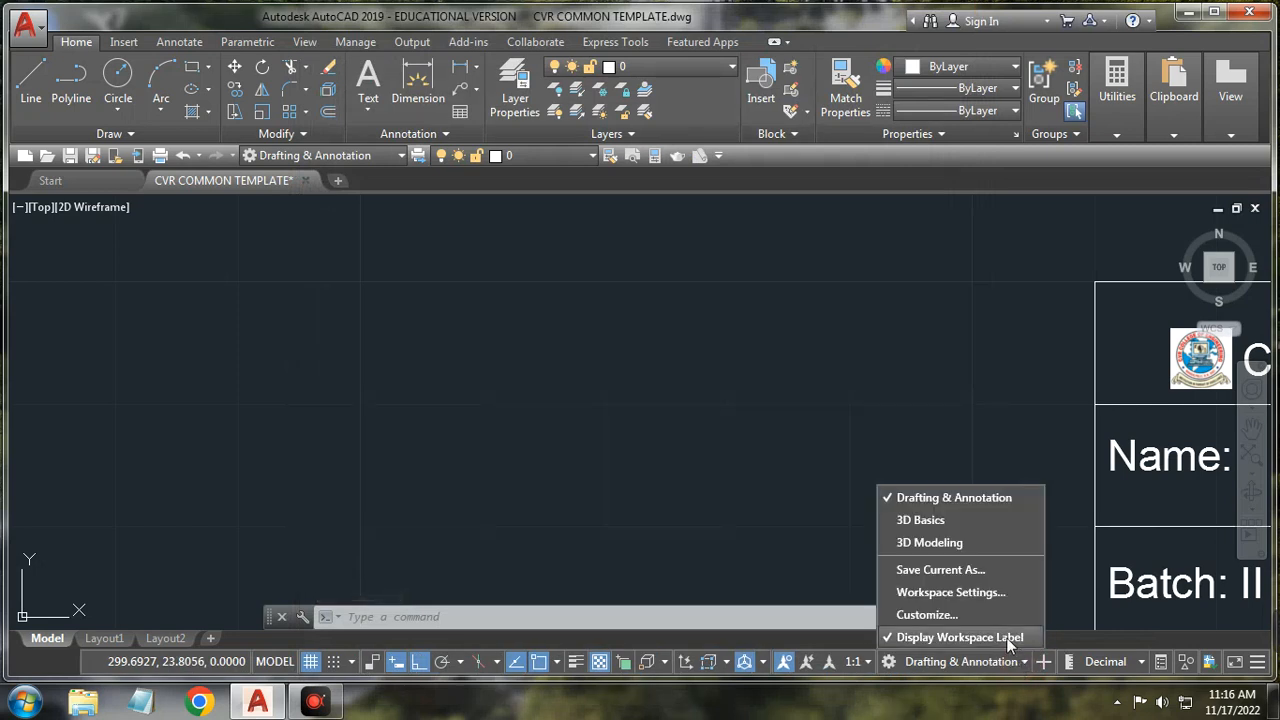
pyautogui.click(1007, 637)
pyautogui.click(1022, 662)
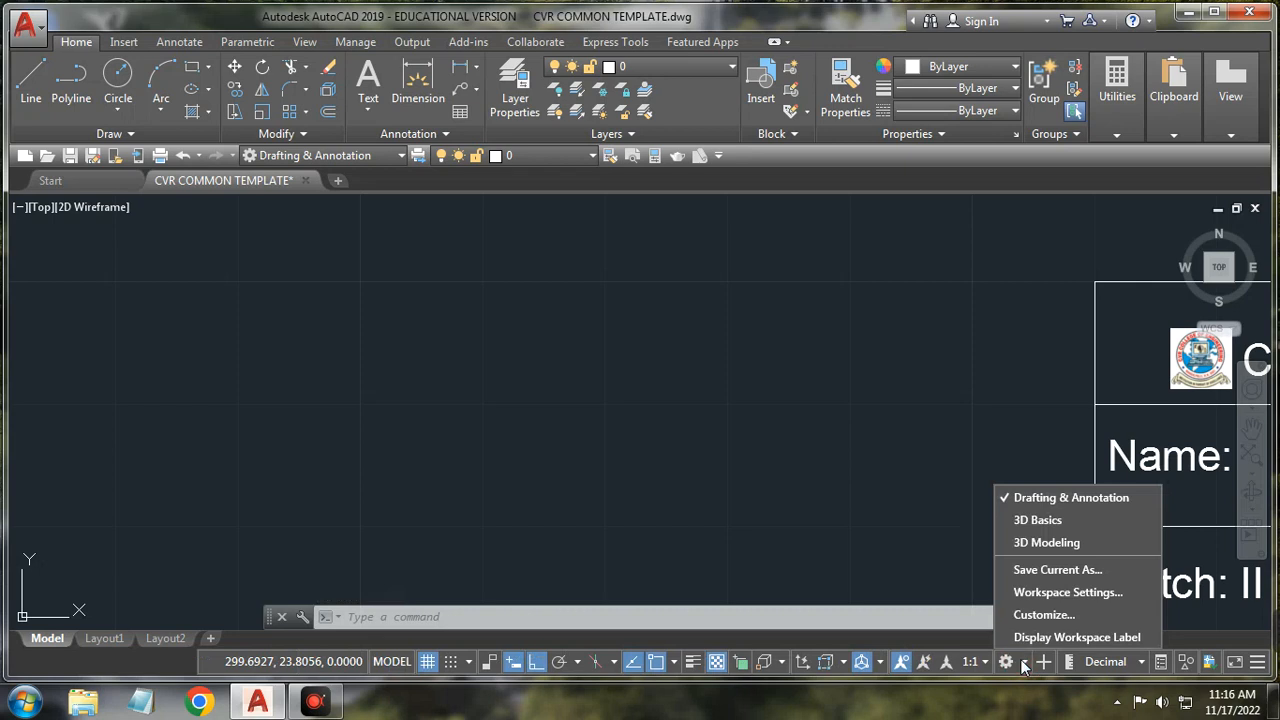
pyautogui.click(1033, 638)
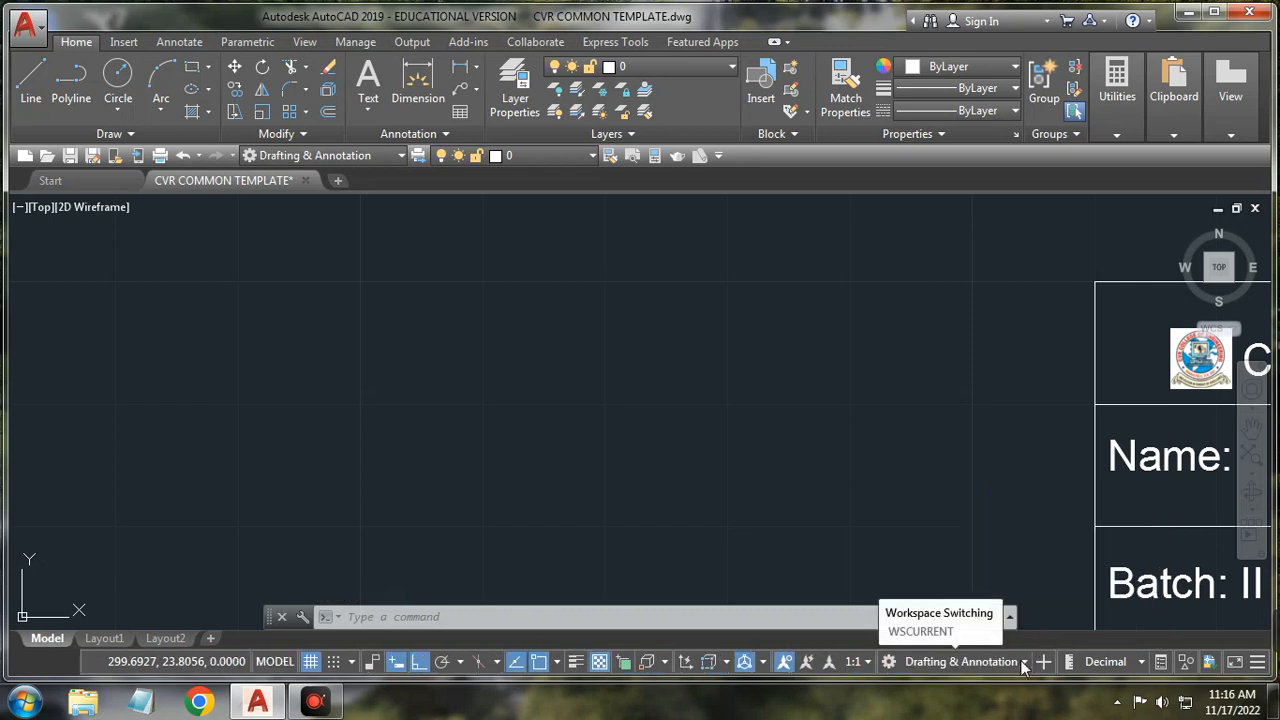
# Step: Switch to 3D Basics, return to Drafting & Annotation, and hide the workspace label
pyautogui.click(1023, 665)
pyautogui.click(1005, 520)
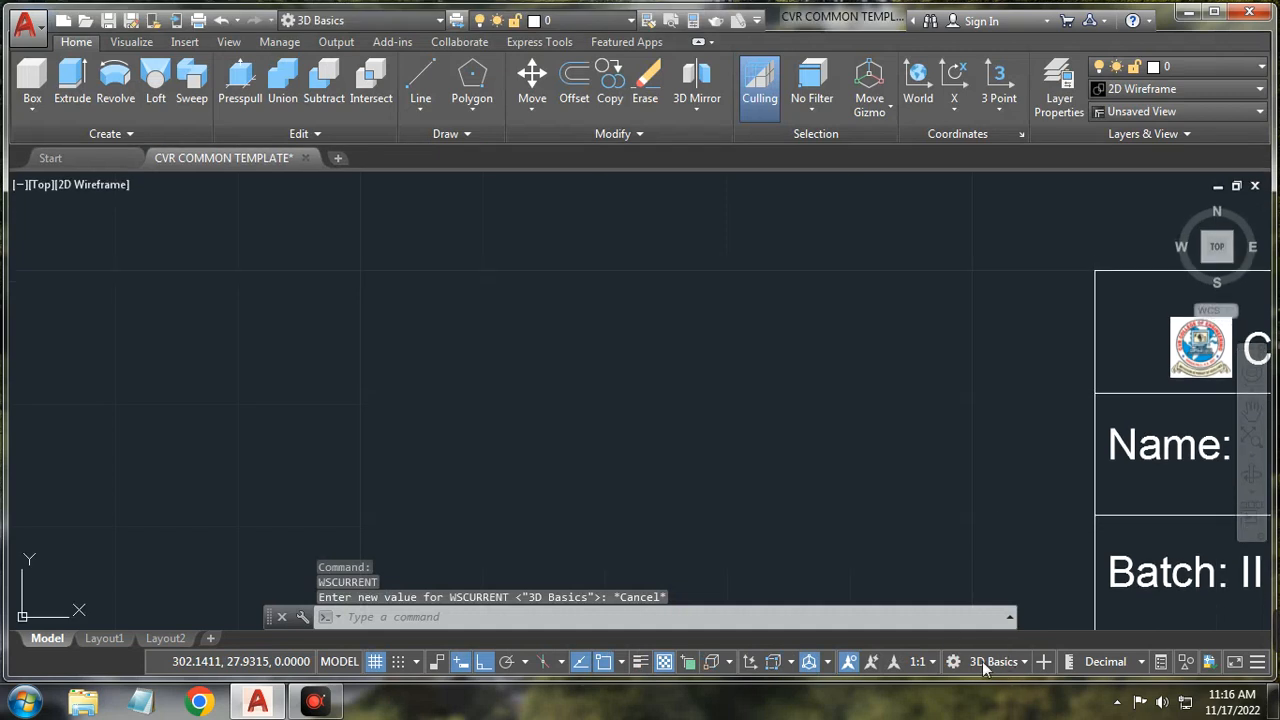
pyautogui.click(1023, 663)
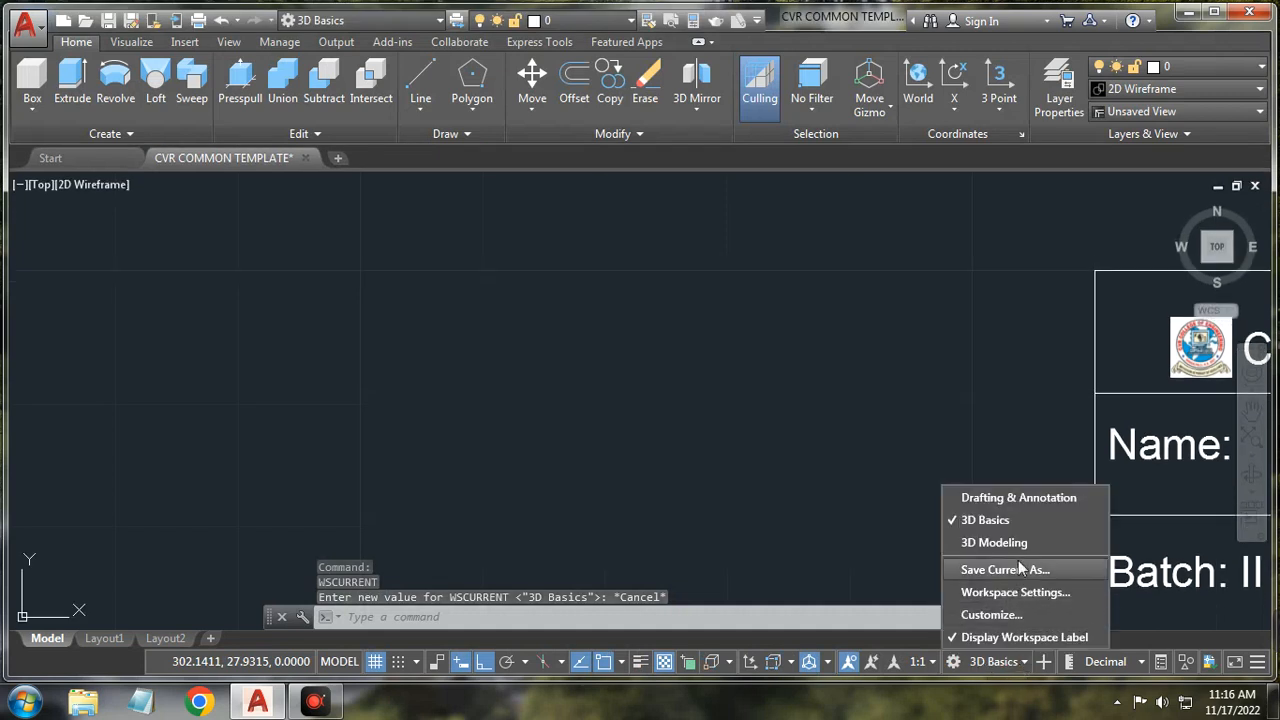
pyautogui.click(1020, 497)
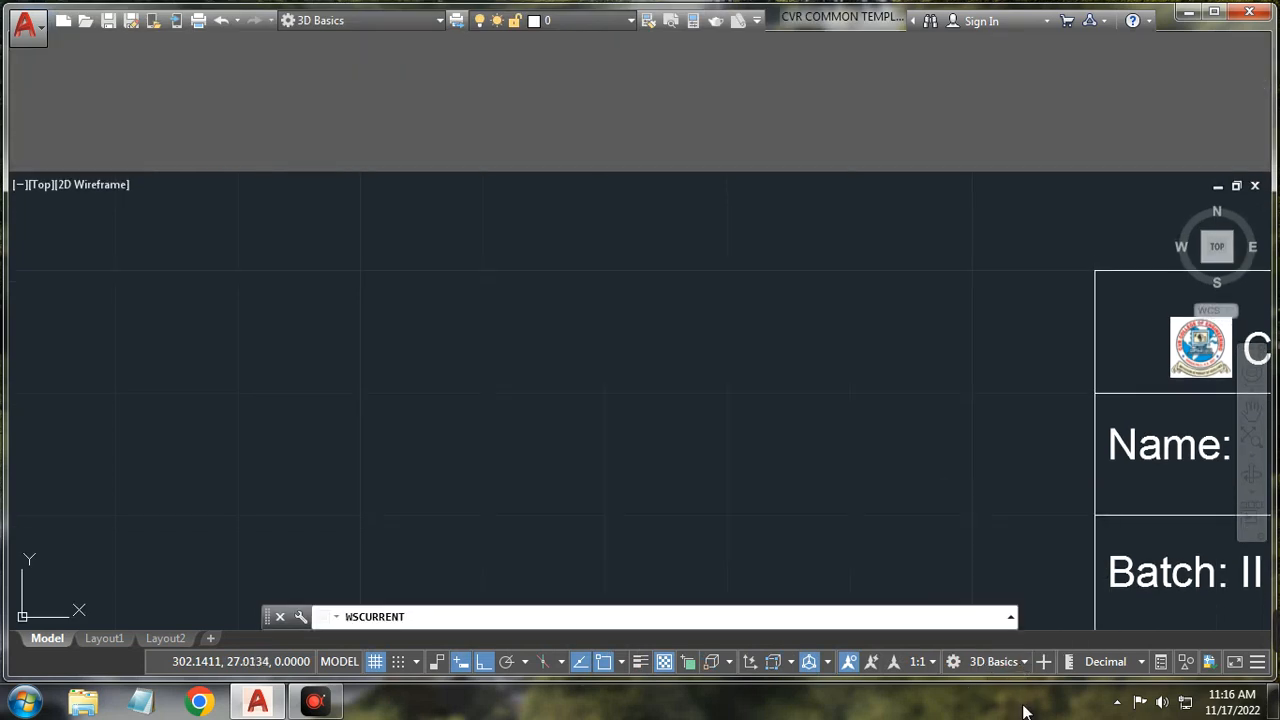
pyautogui.click(996, 652)
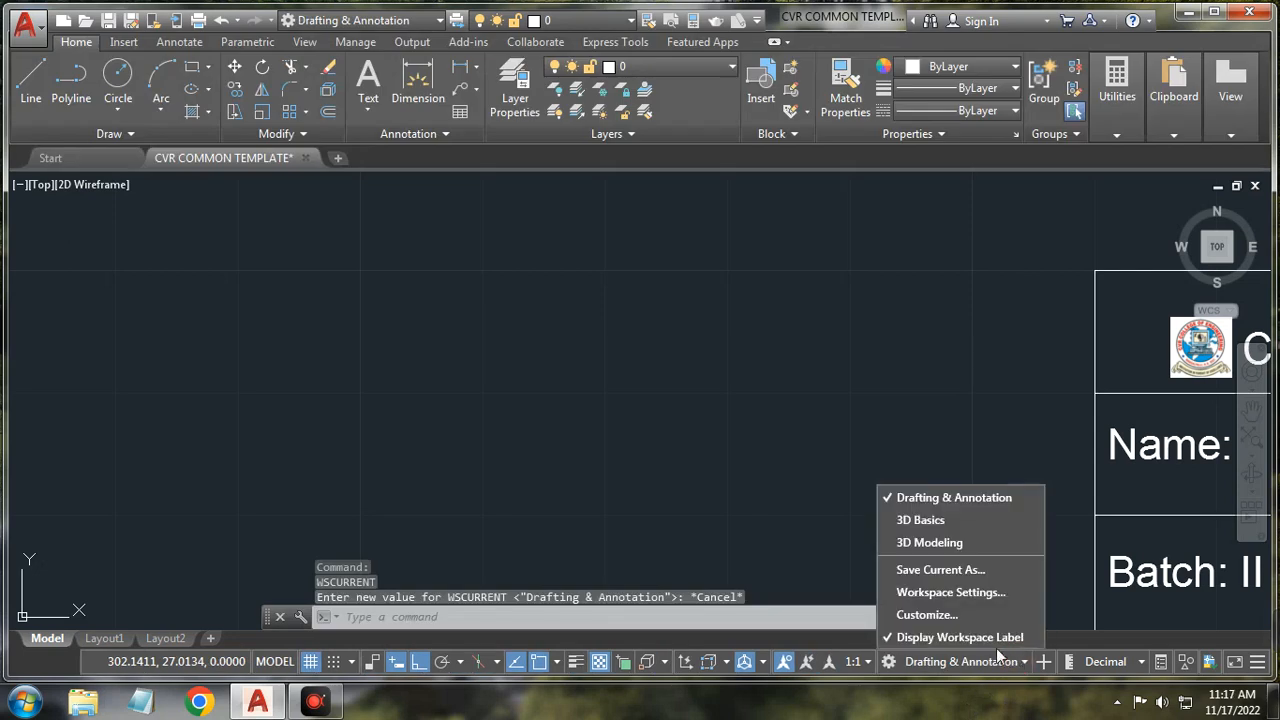
pyautogui.click(961, 638)
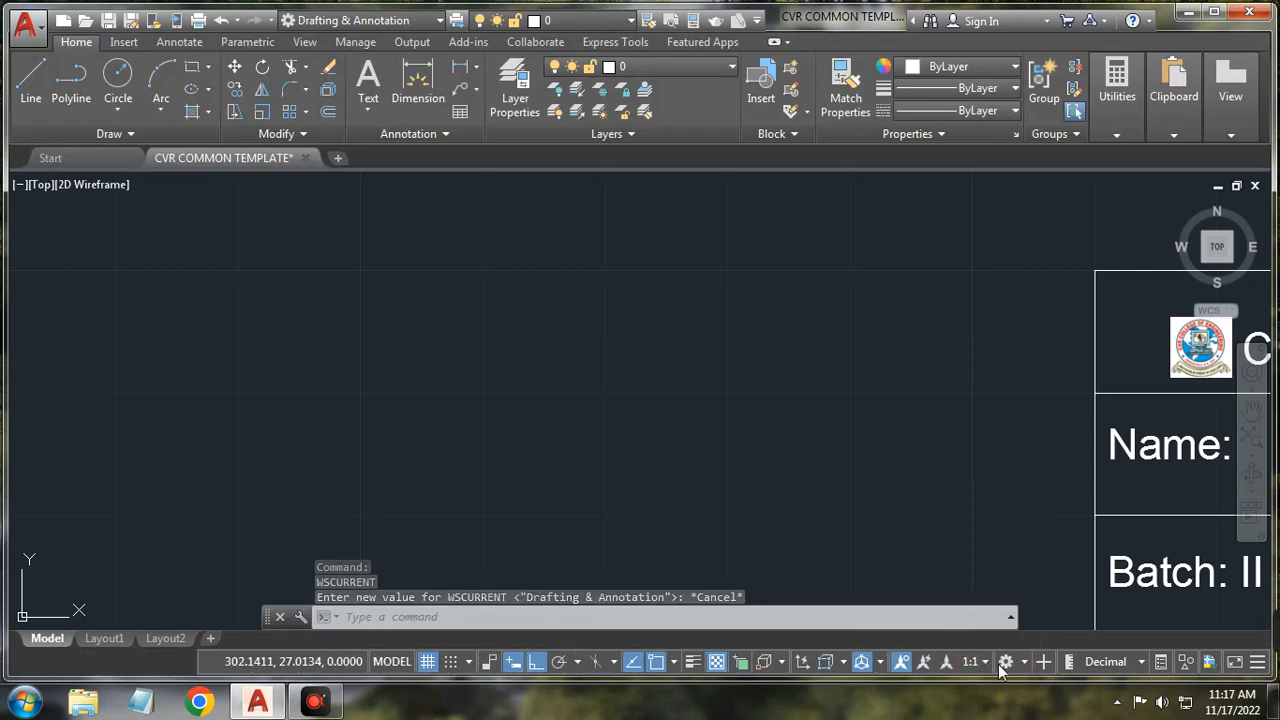
pyautogui.click(1141, 663)
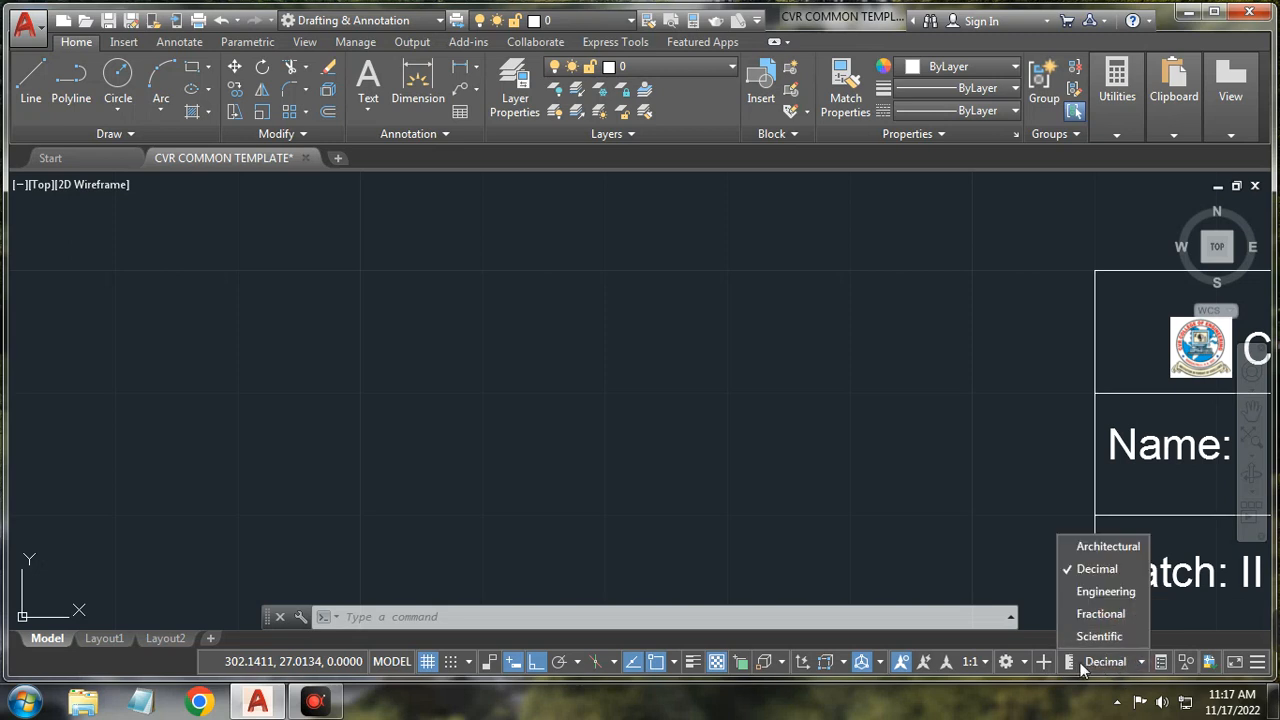
pyautogui.click(1025, 573)
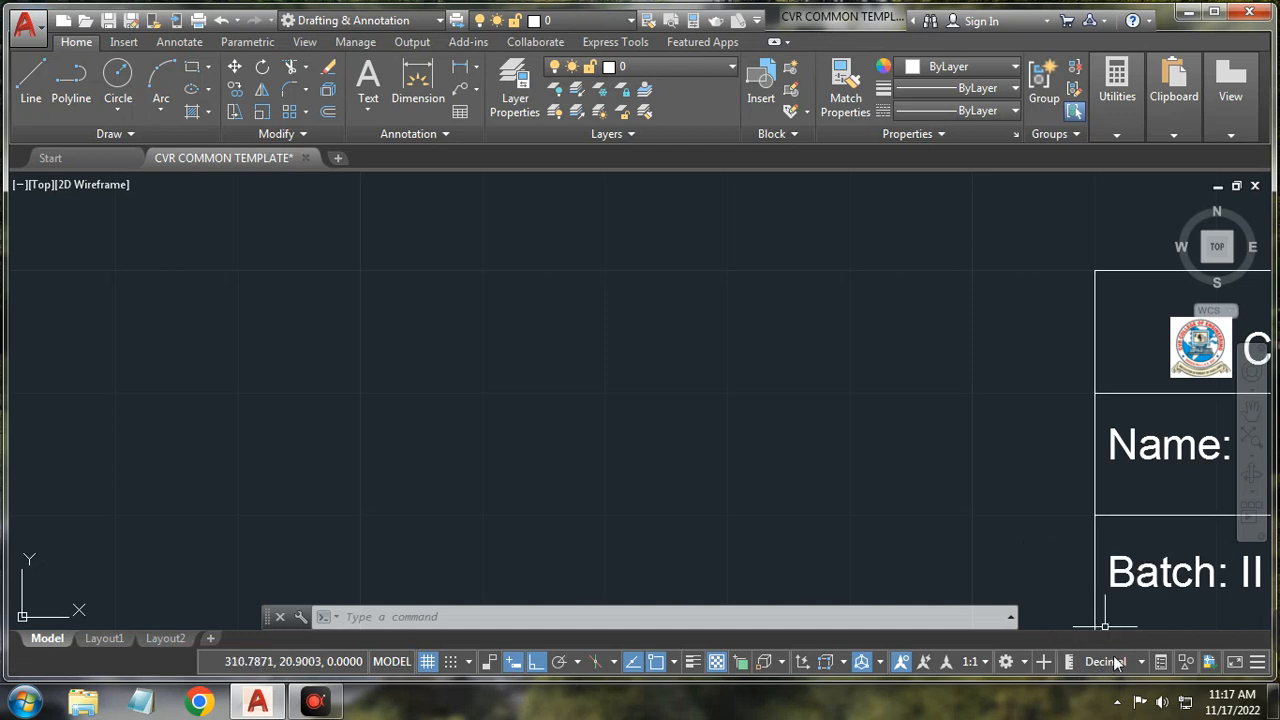
pyautogui.click(1133, 659)
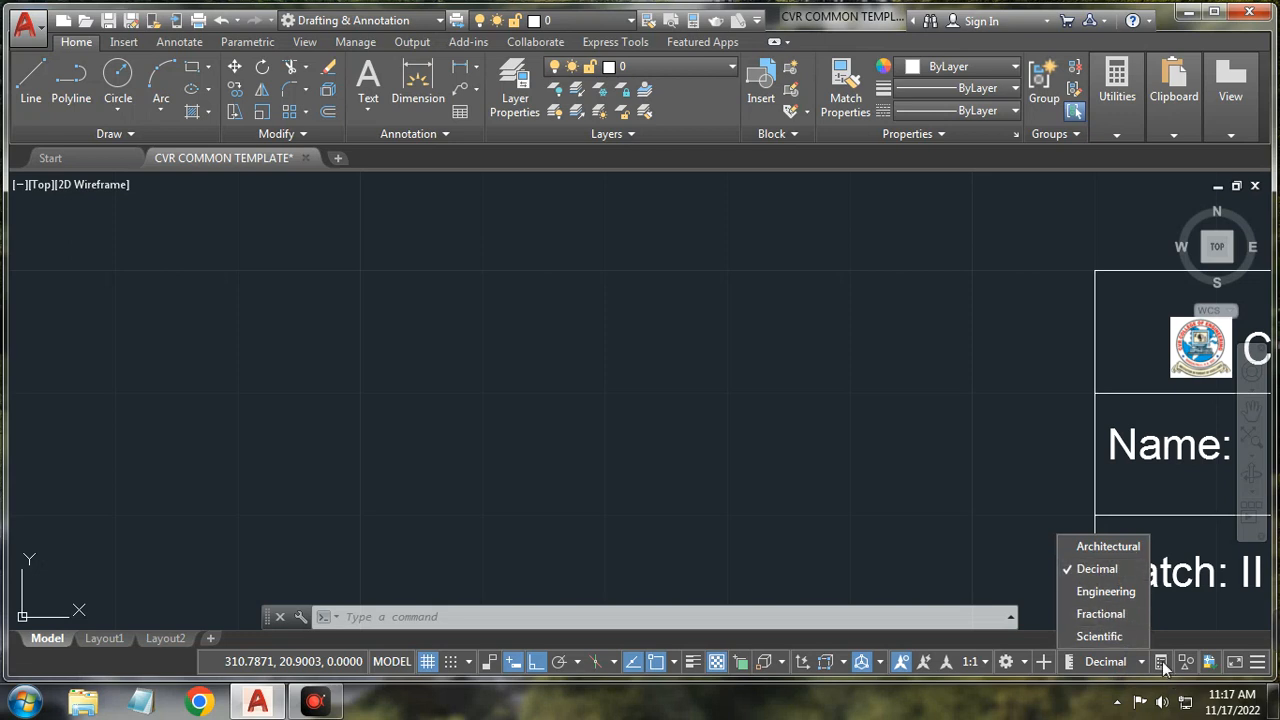
pyautogui.click(1033, 567)
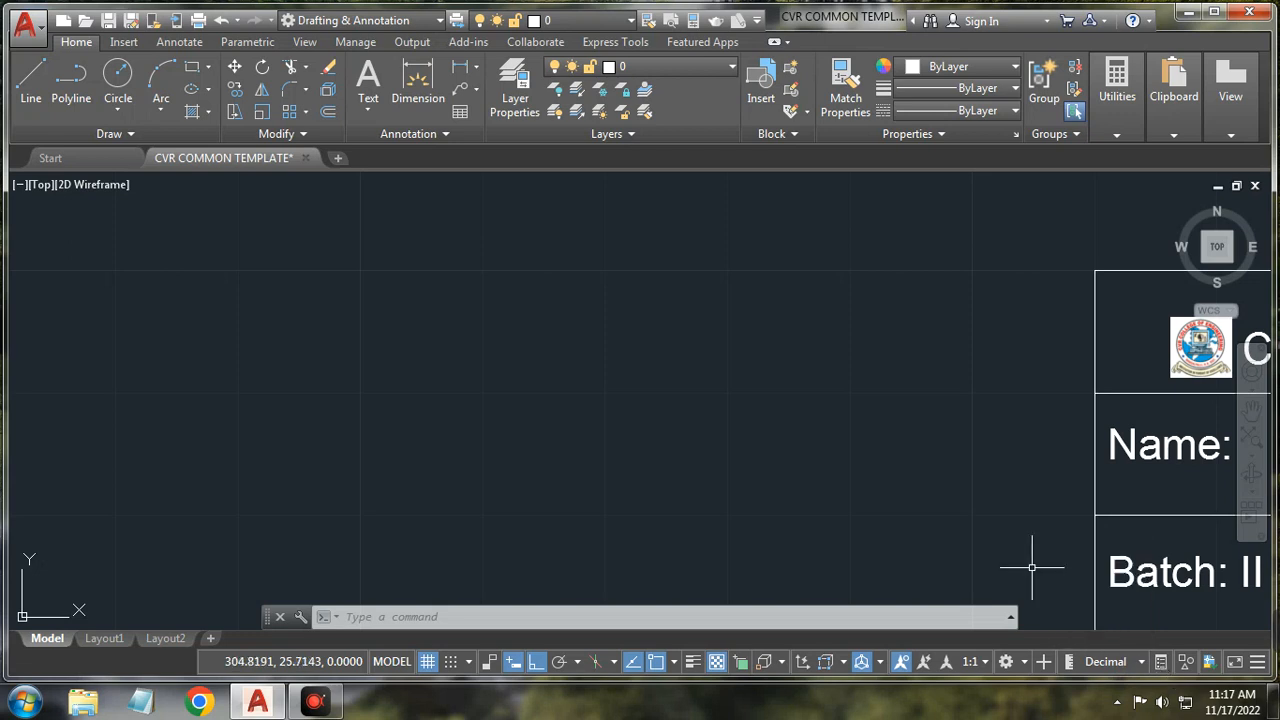
pyautogui.click(1162, 662)
pyautogui.click(1163, 663)
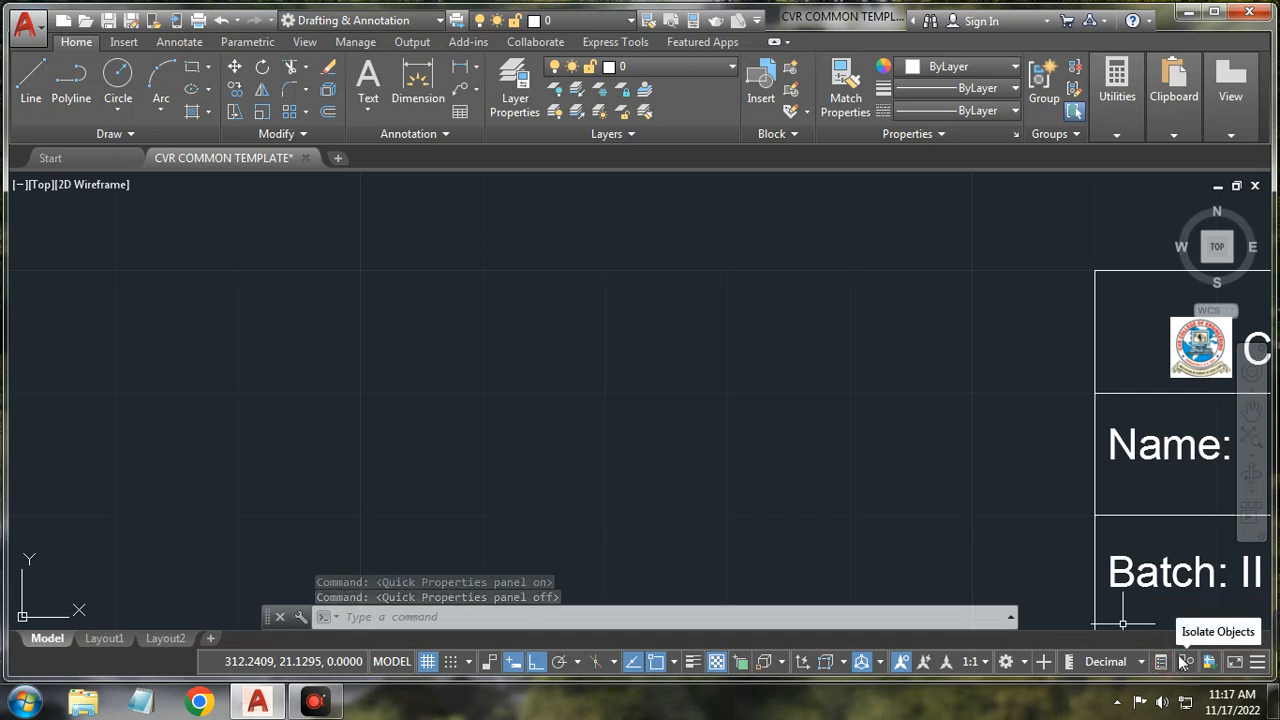
# Step: Draw a rectangle from four Ortho lines left of the title block, then cancel LINE
pyautogui.click(37, 82)
pyautogui.click(327, 379)
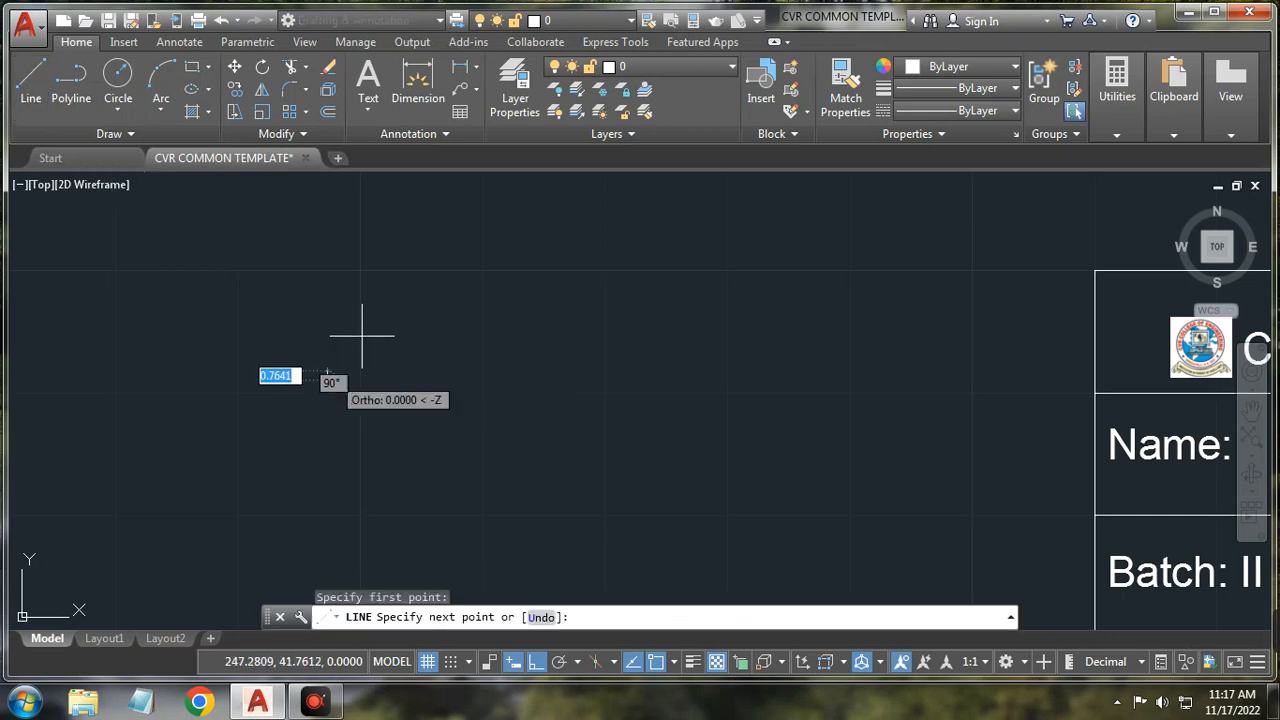
pyautogui.click(393, 269)
pyautogui.click(572, 285)
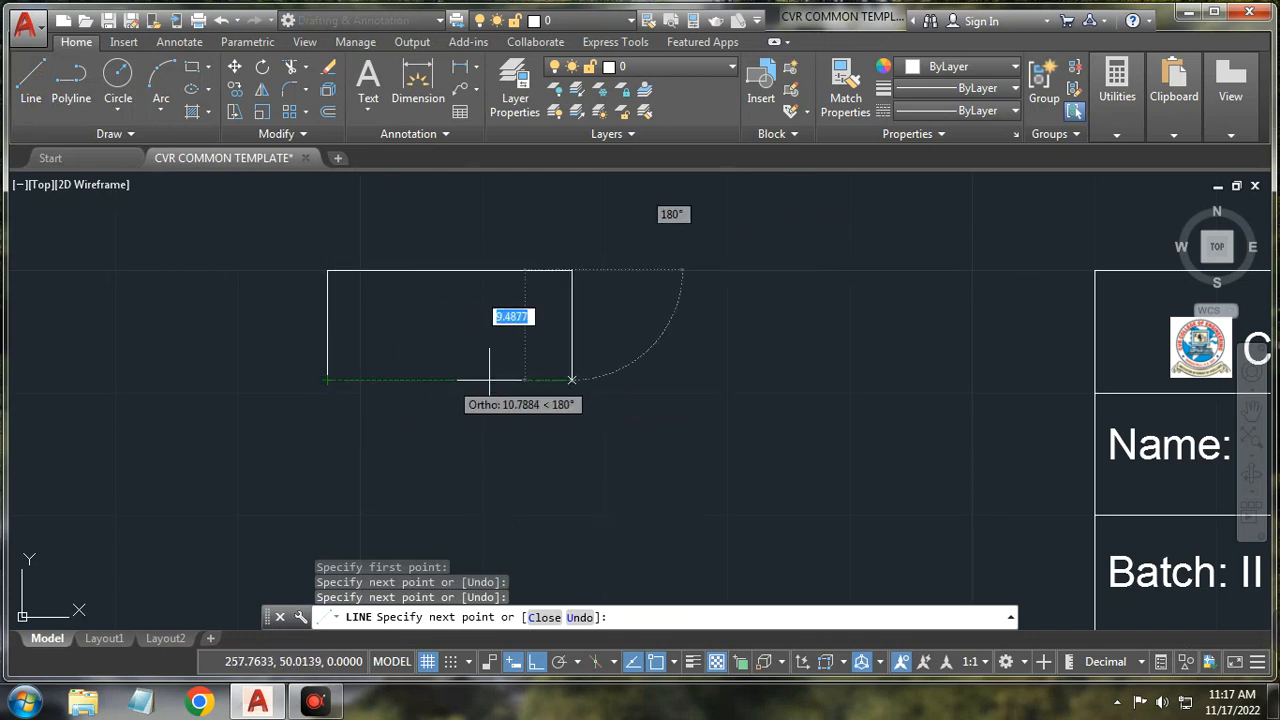
pyautogui.click(572, 380)
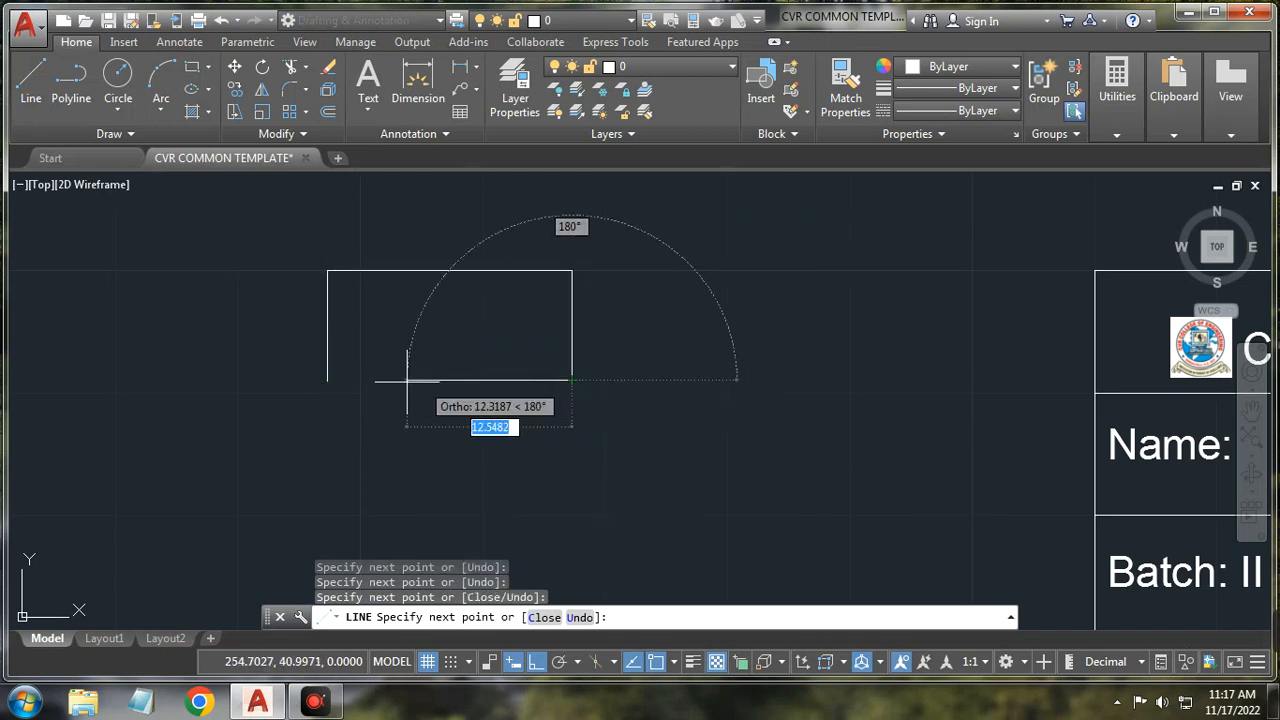
pyautogui.click(327, 380)
pyautogui.rightClick(604, 345)
pyautogui.click(651, 374)
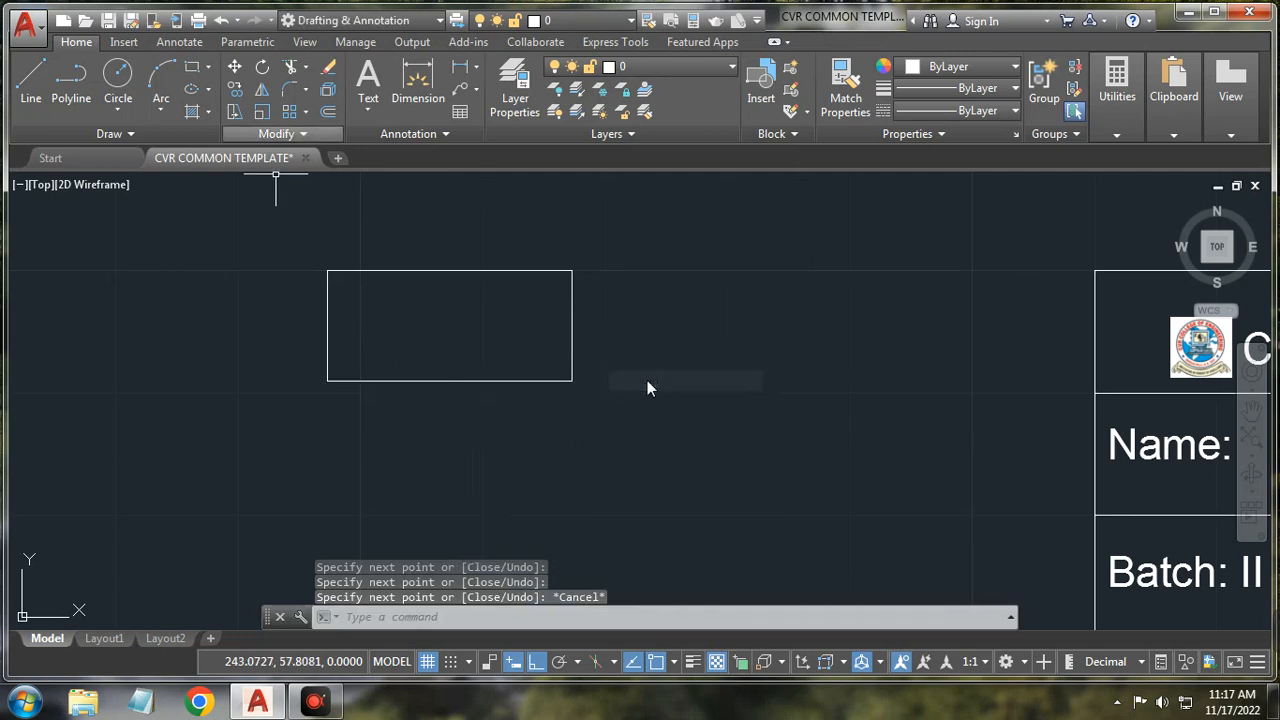
# Step: Draw a circle with C to the right of the rectangle, picking its center and radius
pyautogui.write('c')
pyautogui.press('Return')
pyautogui.click(671, 348)
pyautogui.click(737, 271)
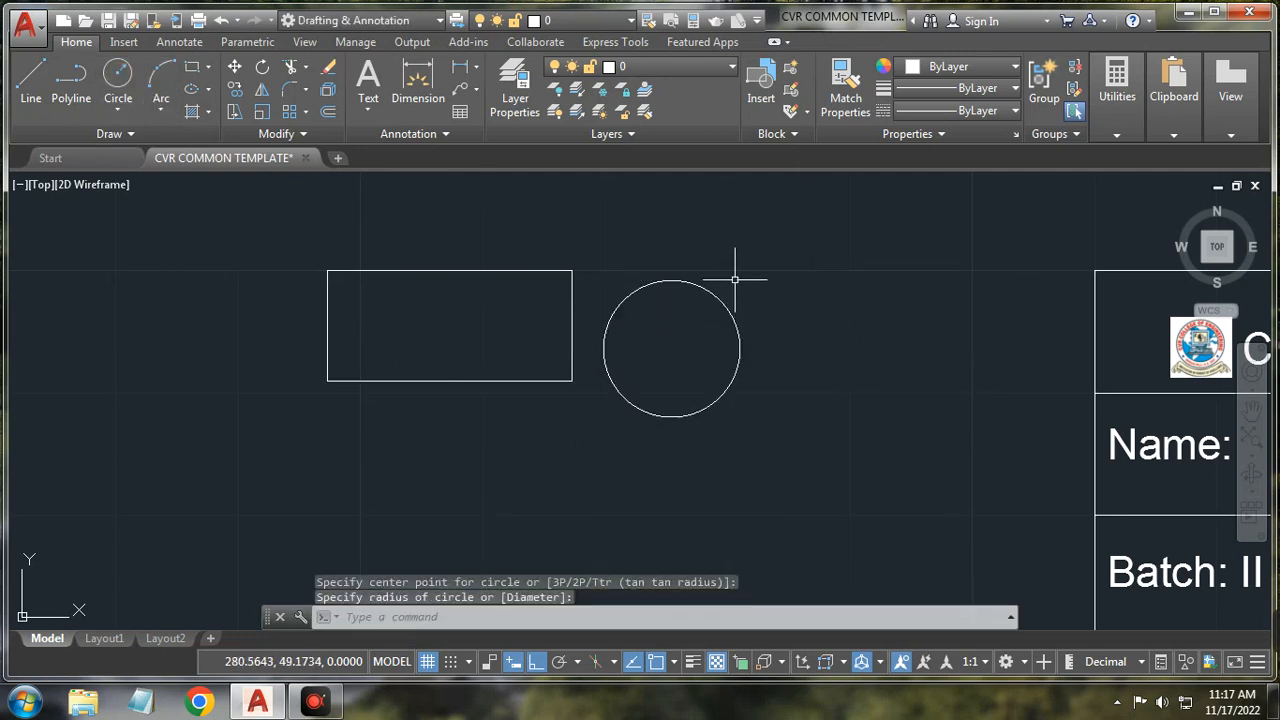
pyautogui.rightClick(770, 302)
pyautogui.click(745, 266)
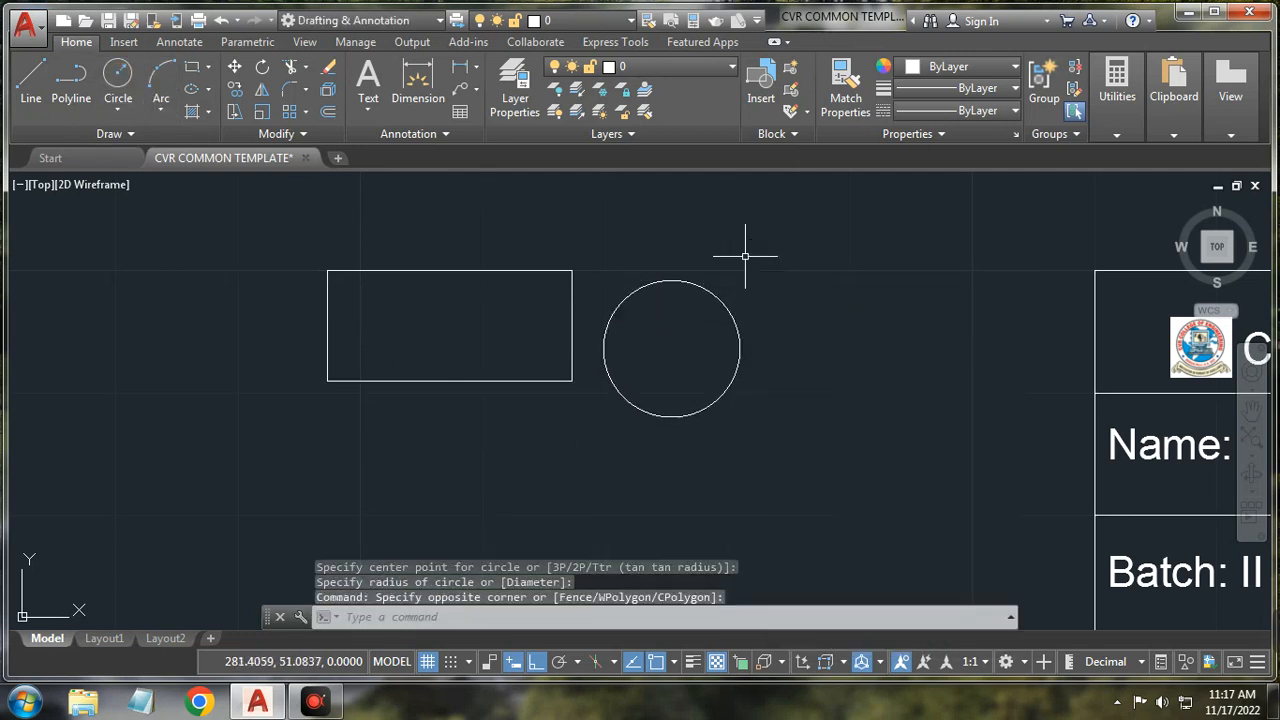
pyautogui.click(1187, 663)
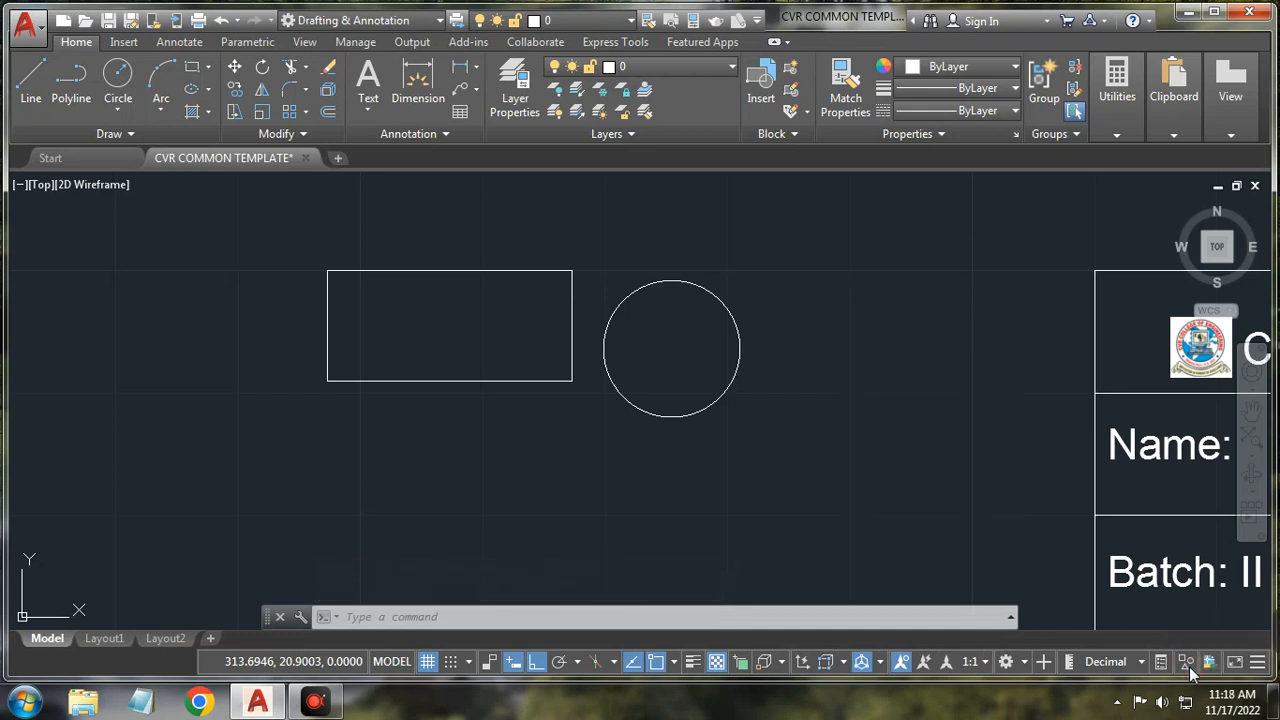
pyautogui.click(1193, 631)
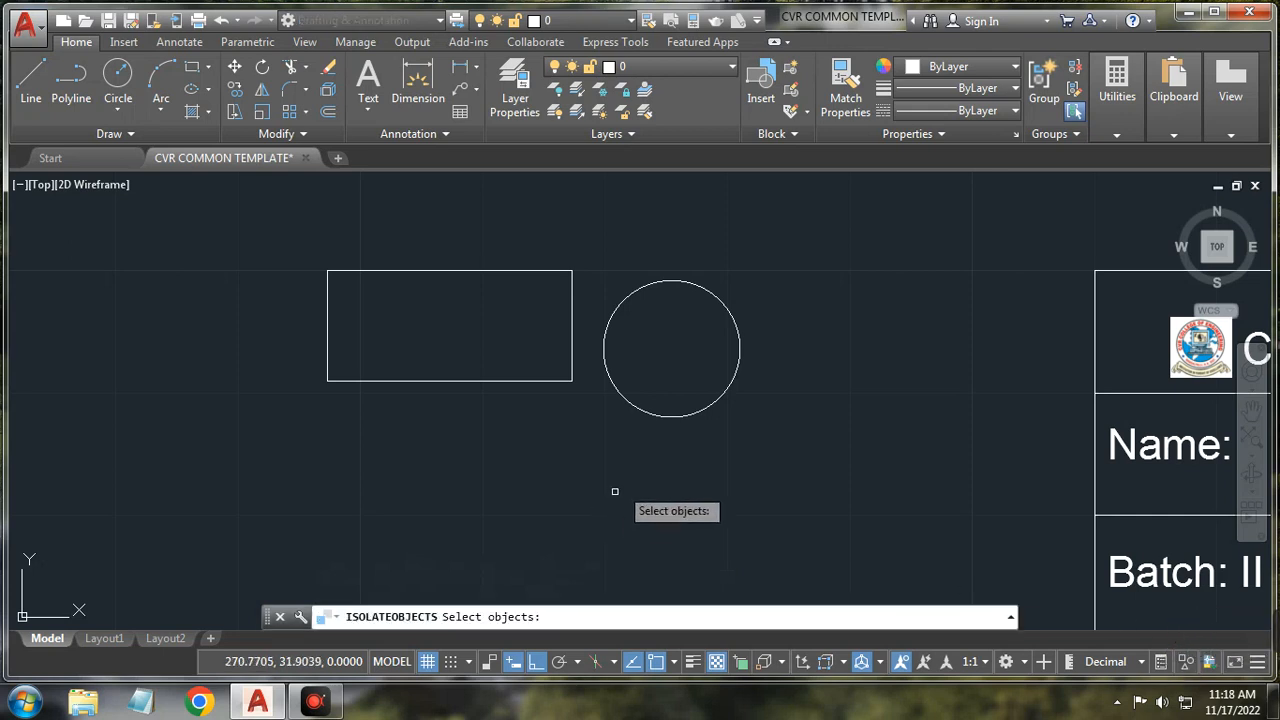
pyautogui.click(610, 372)
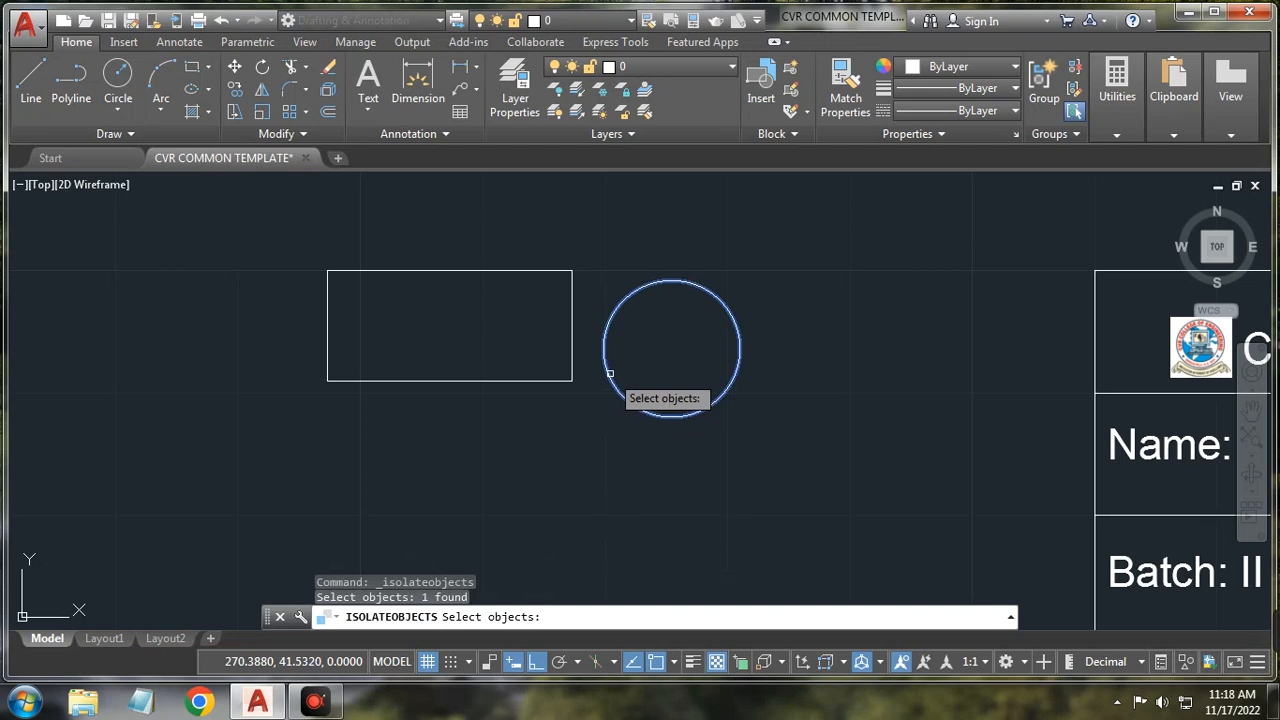
pyautogui.press('Return')
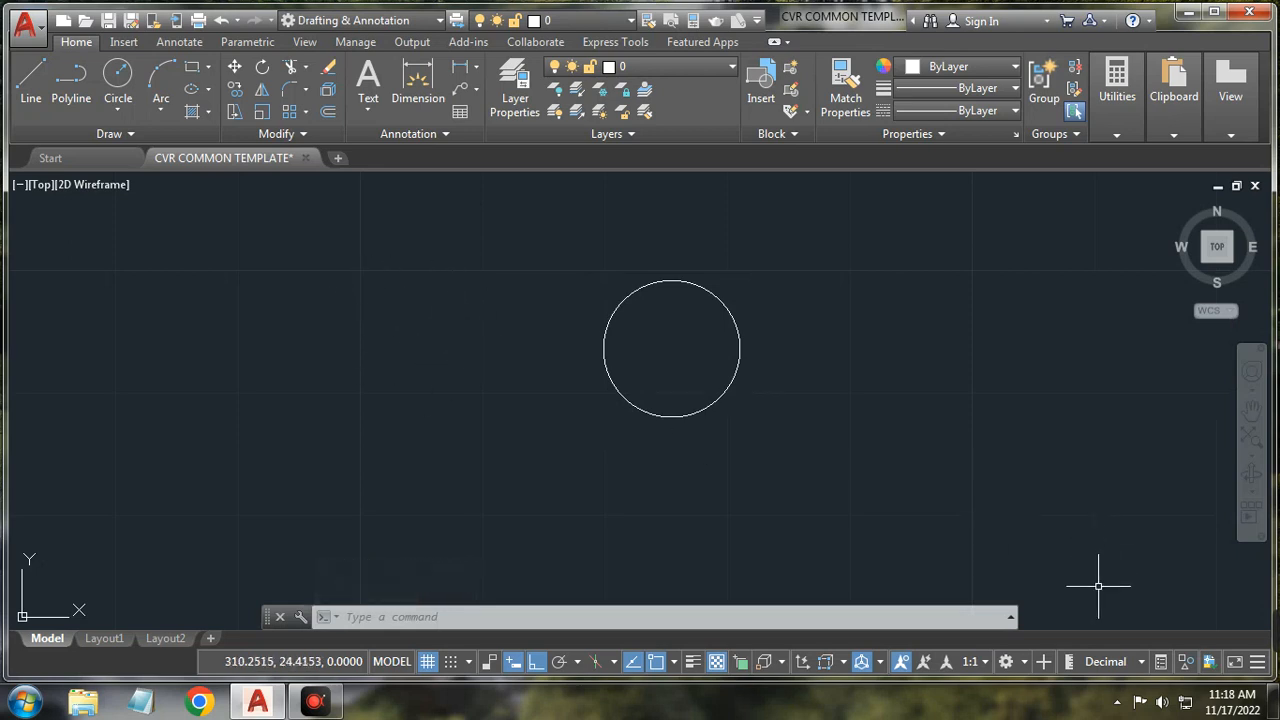
pyautogui.click(1188, 662)
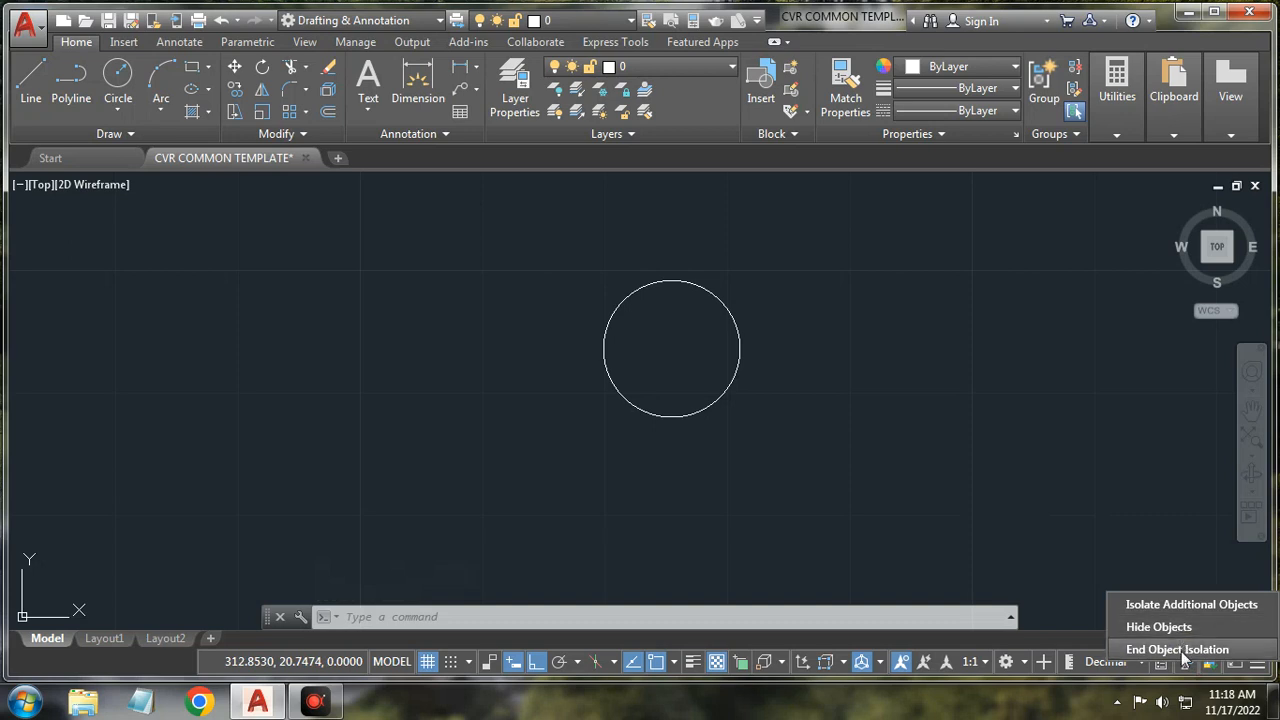
pyautogui.click(1180, 650)
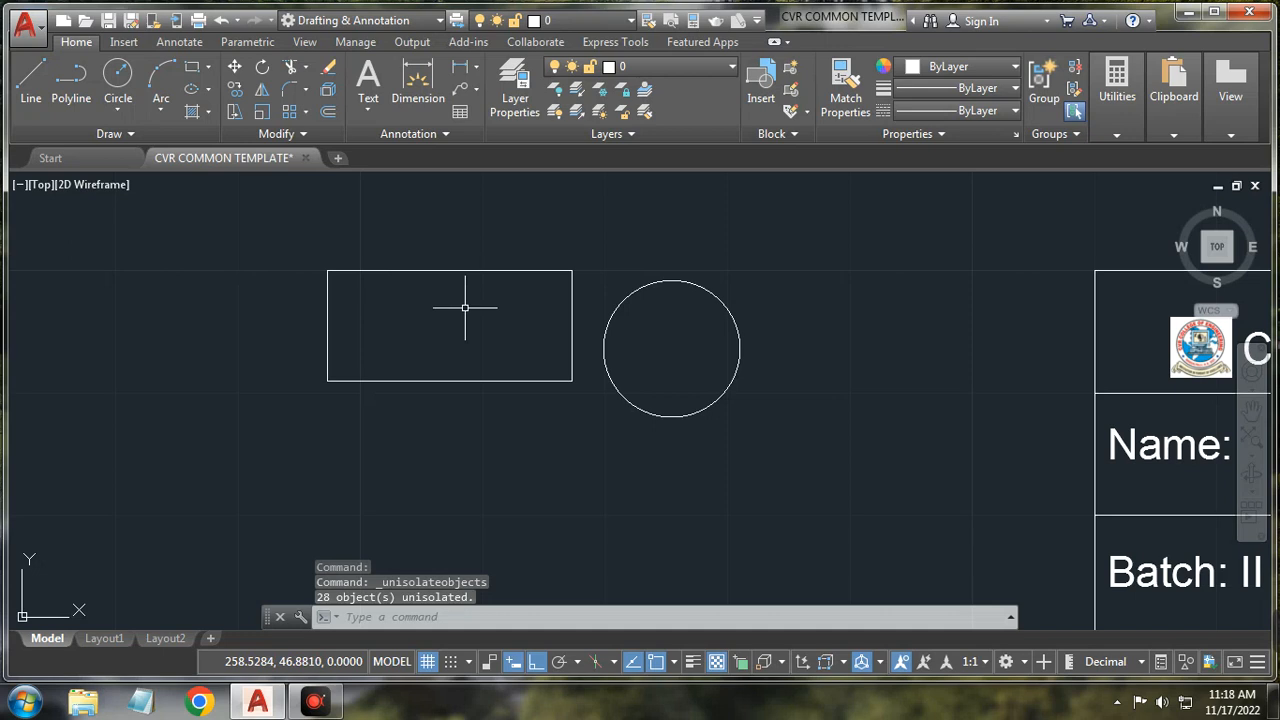
pyautogui.scroll(-1, 771, 430)
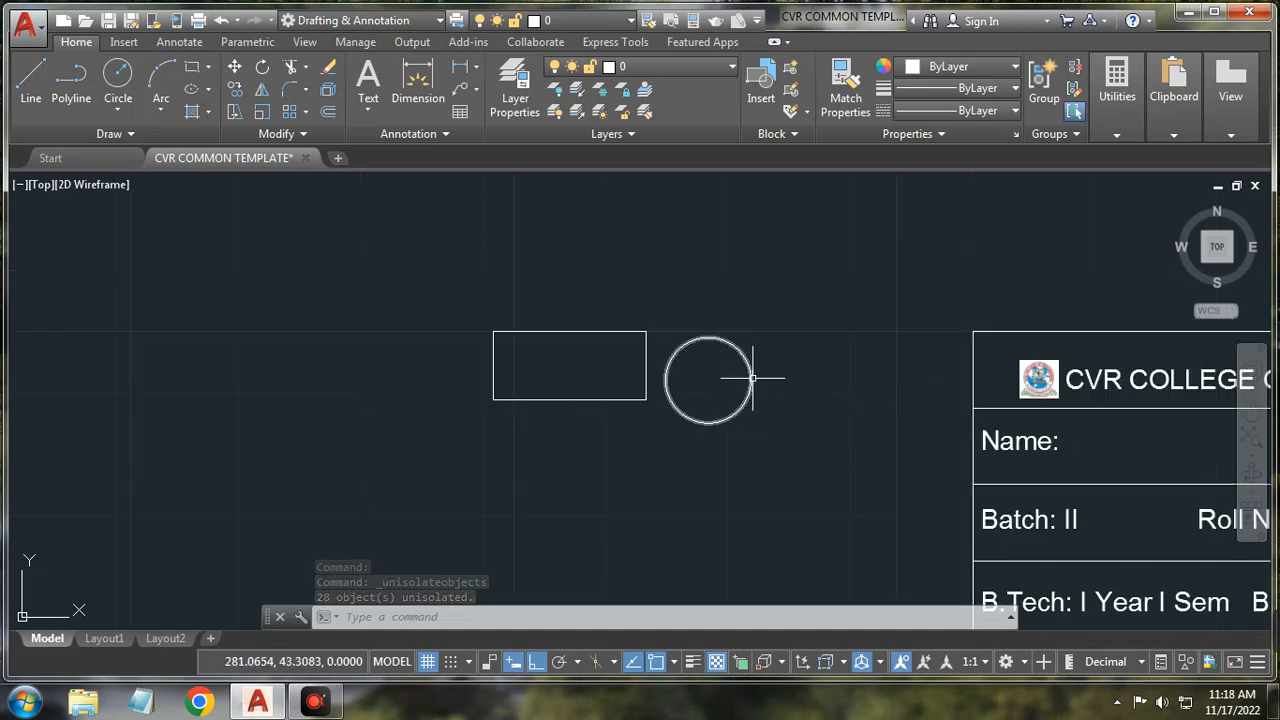
pyautogui.click(1185, 661)
pyautogui.click(1198, 623)
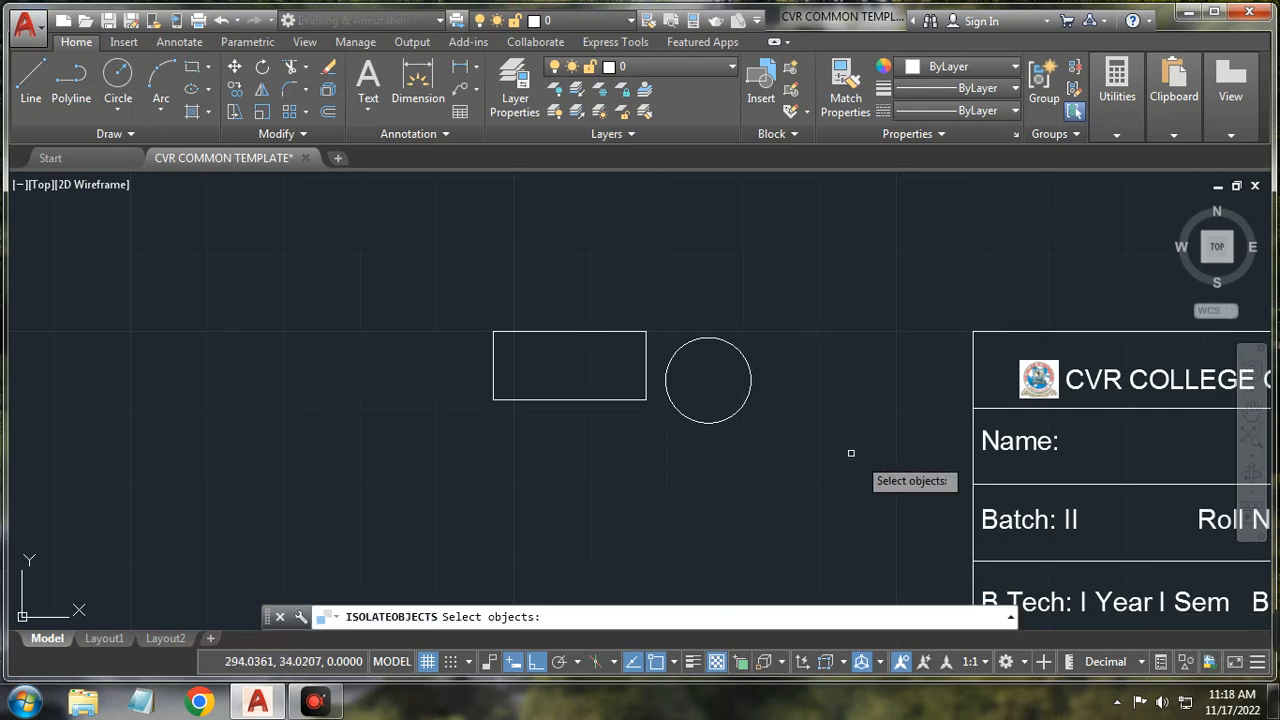
pyautogui.click(751, 390)
pyautogui.press('Return')
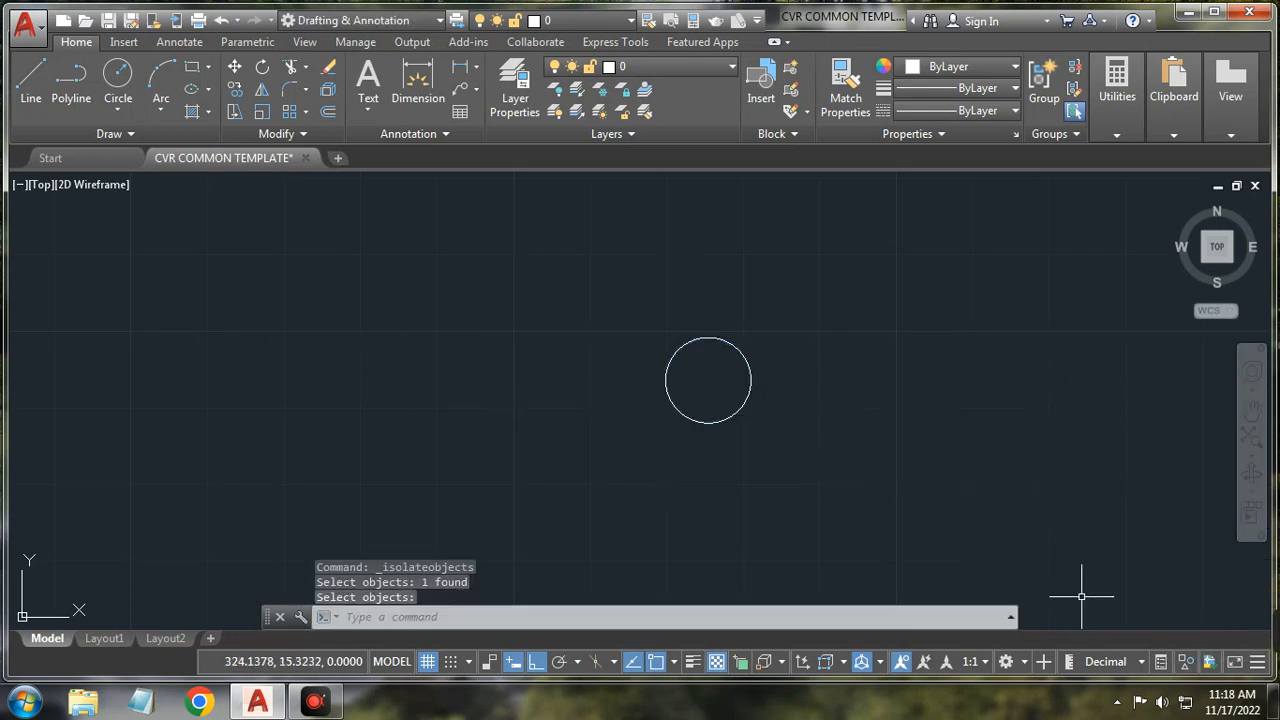
pyautogui.click(1194, 662)
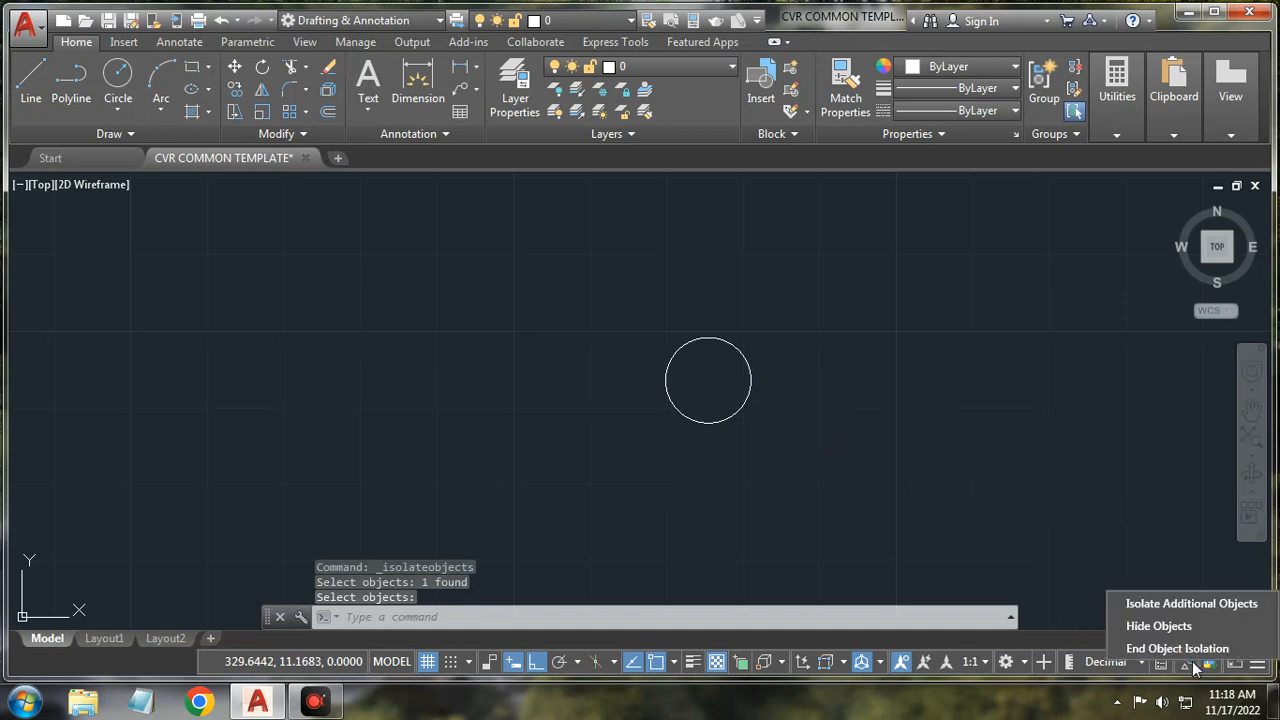
pyautogui.click(1181, 604)
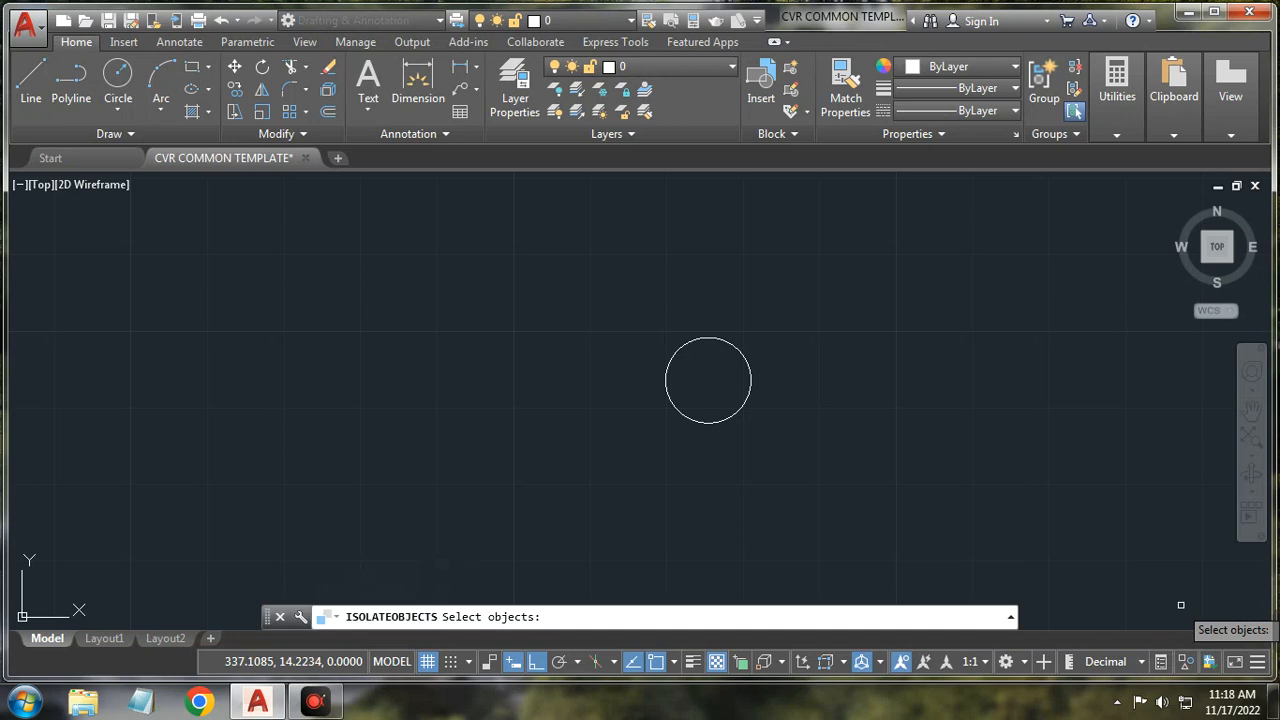
pyautogui.click(1184, 664)
pyautogui.click(1182, 655)
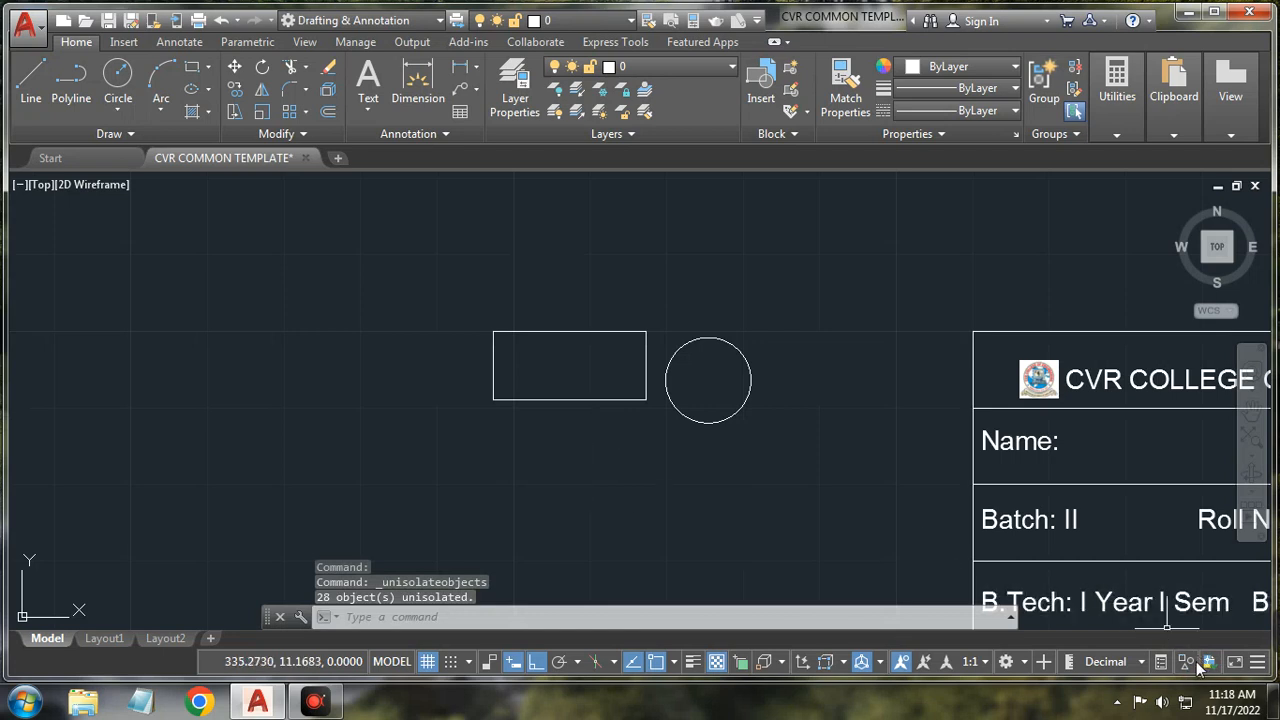
# Step: Window-select the rectangle's four lines and delete them, then view the TrustedDWG information
pyautogui.click(415, 270)
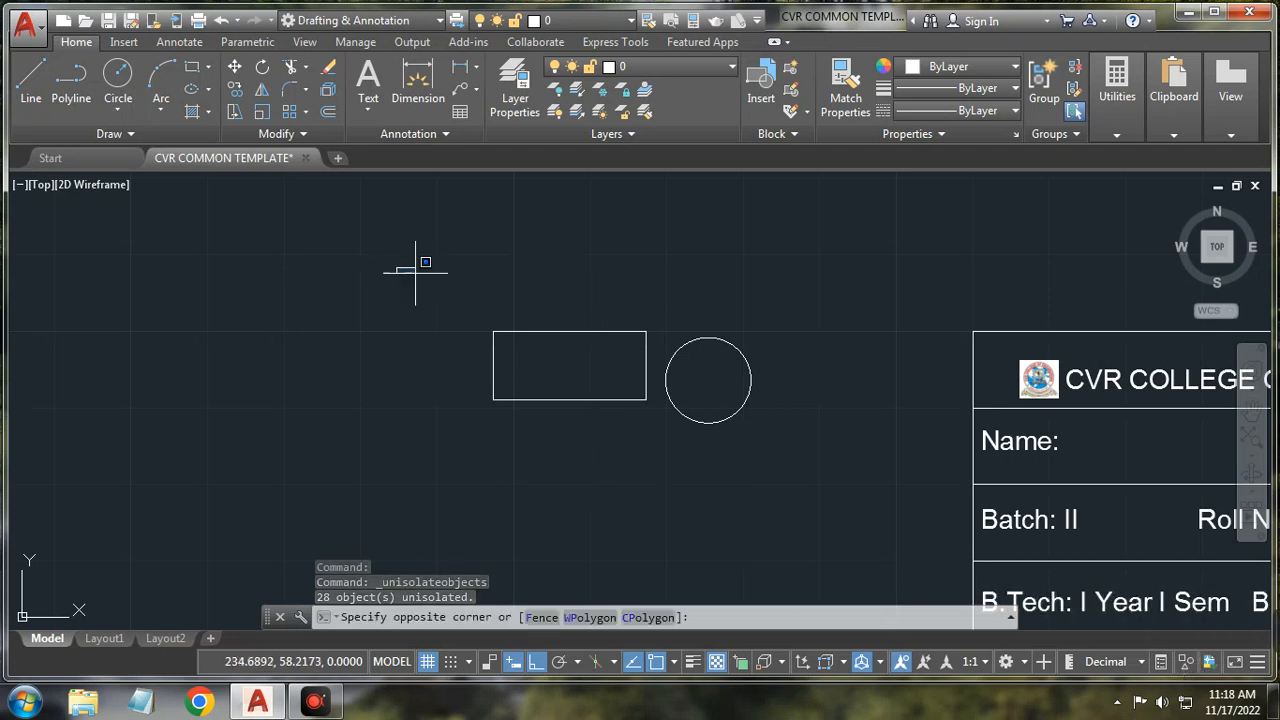
pyautogui.click(655, 450)
pyautogui.press('Delete')
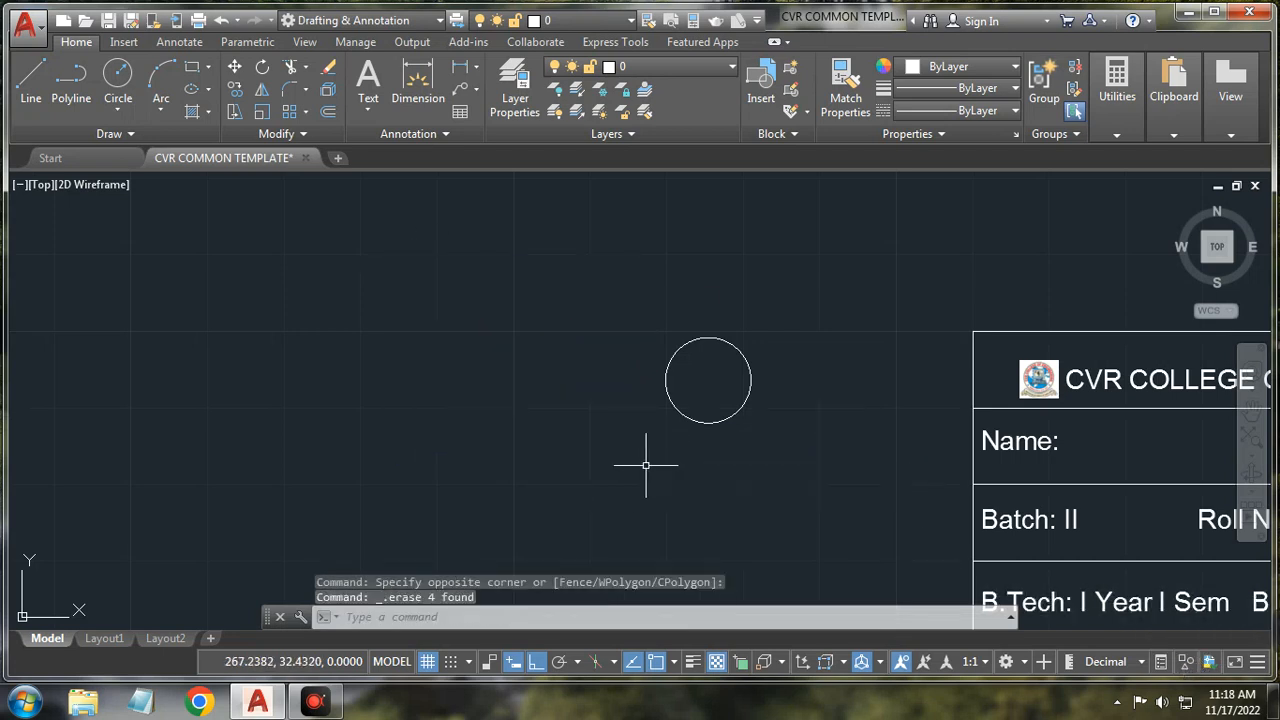
pyautogui.click(1210, 664)
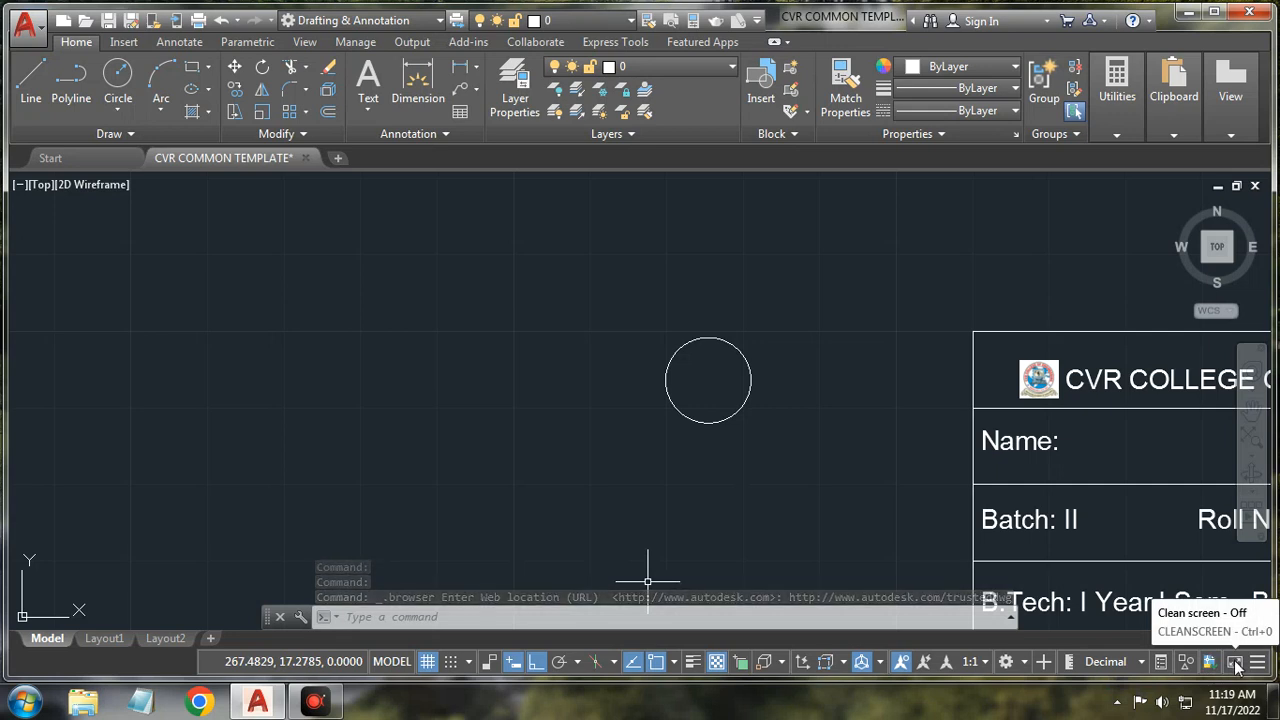
# Step: Turn on Clean Screen, toggle the grid with F7, and bring up the Select File dialog
pyautogui.click(1236, 666)
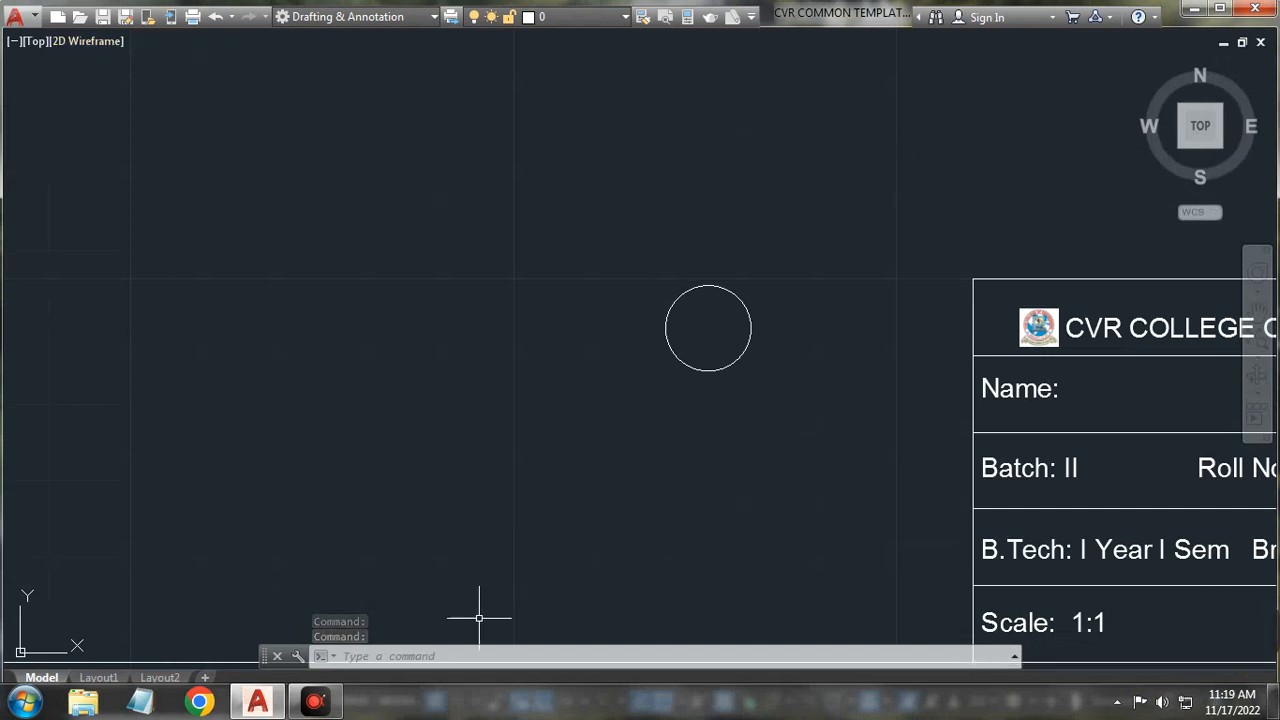
pyautogui.press('F7')
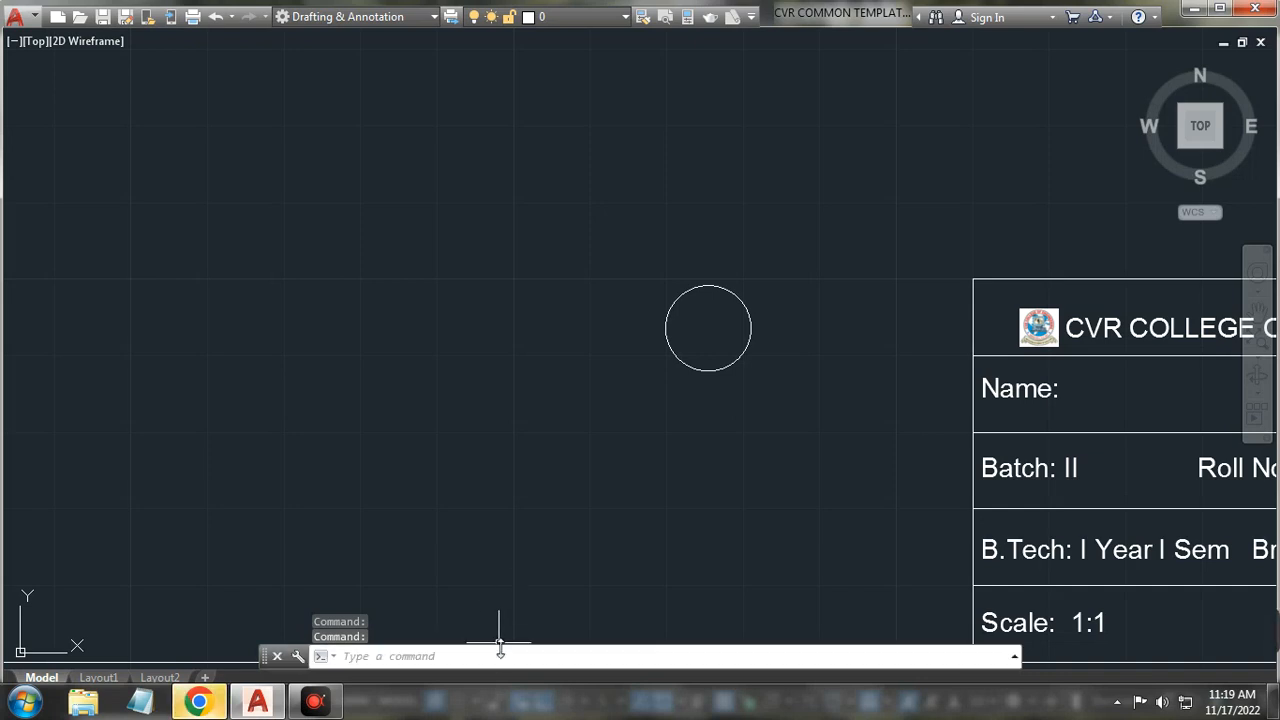
pyautogui.click(521, 507)
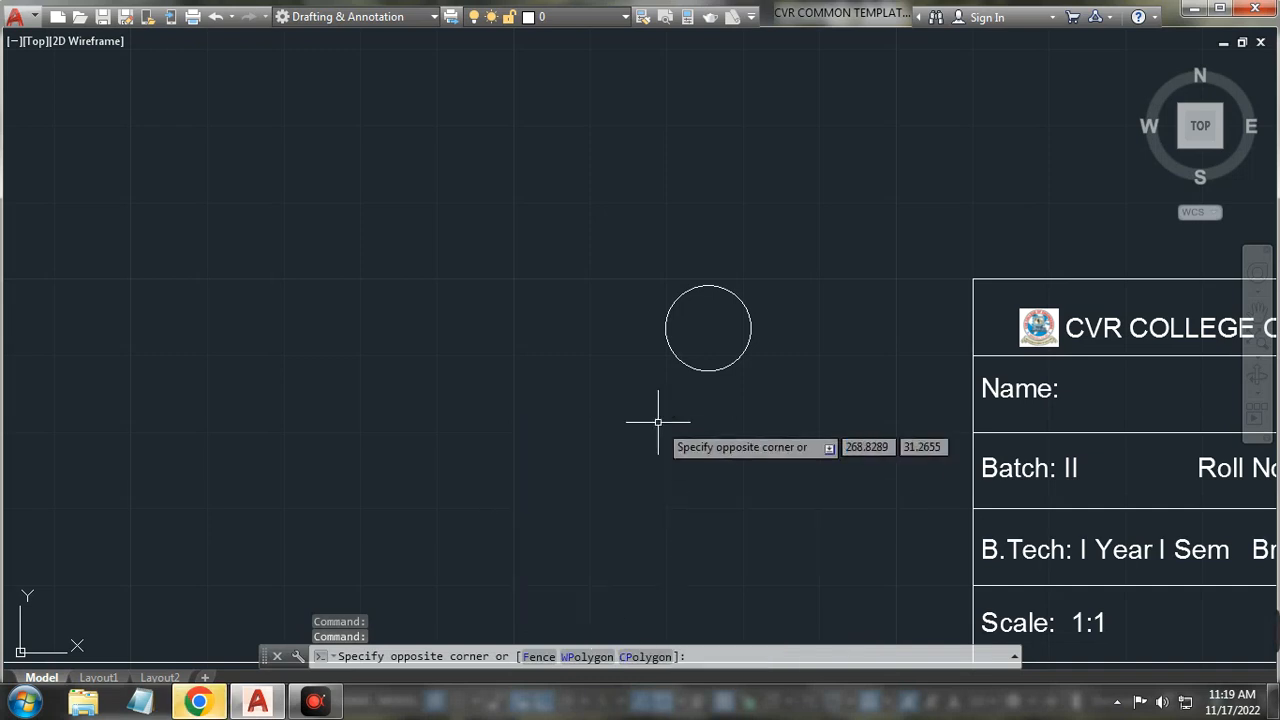
pyautogui.press('Escape')
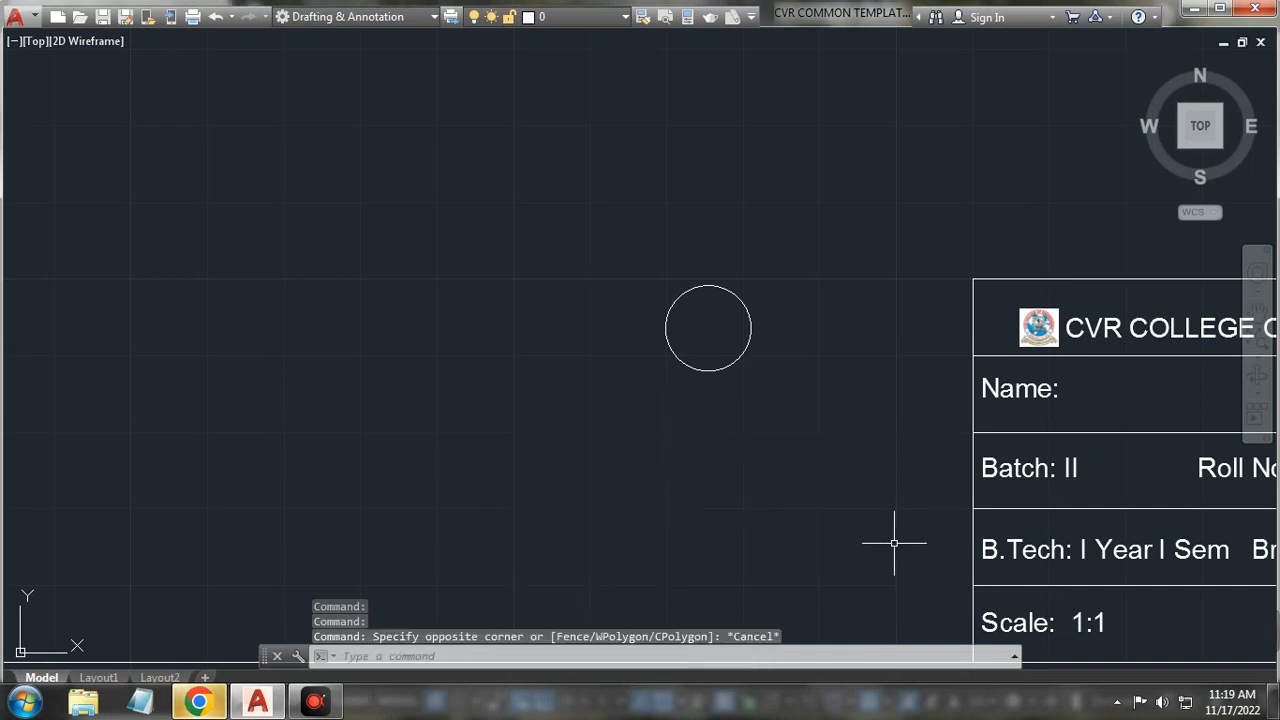
pyautogui.hotkey('ctrl', 'p')
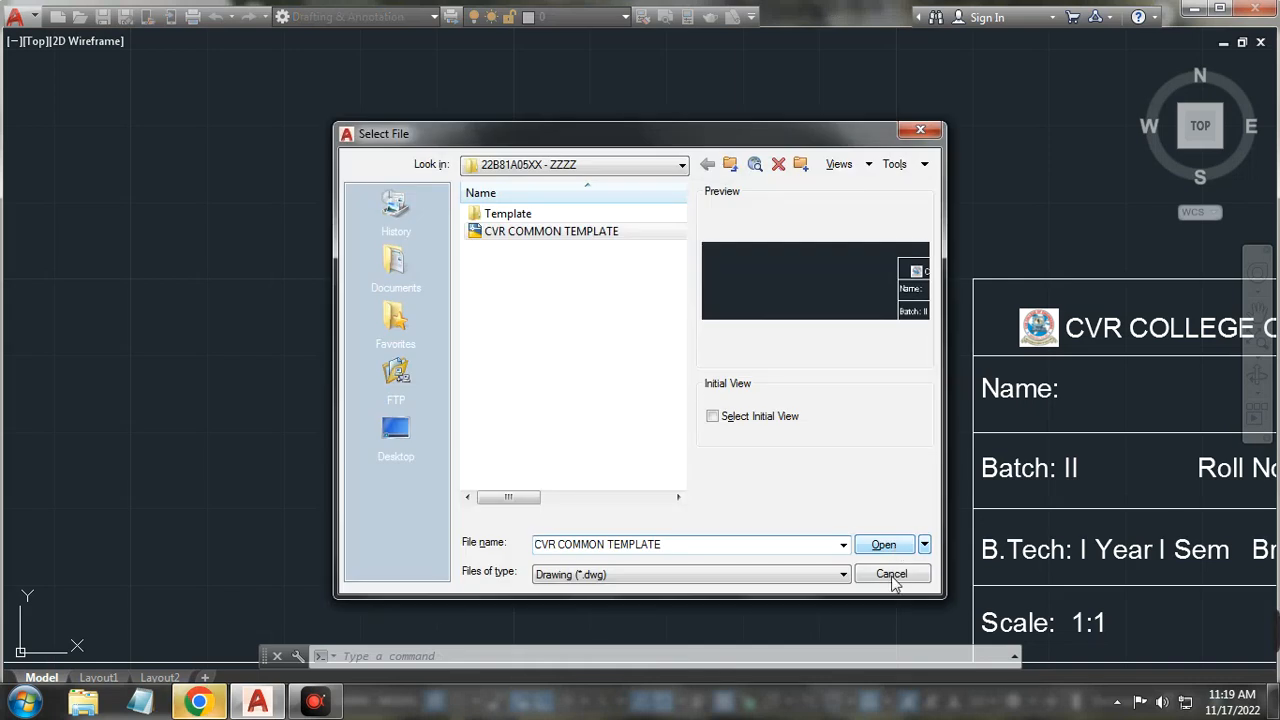
# Step: Cancel Select File and turn Clean Screen off with Ctrl+0, restoring ribbon and status bar
pyautogui.click(891, 574)
pyautogui.click(894, 560)
pyautogui.press('Escape')
pyautogui.hotkey('ctrl', '0')
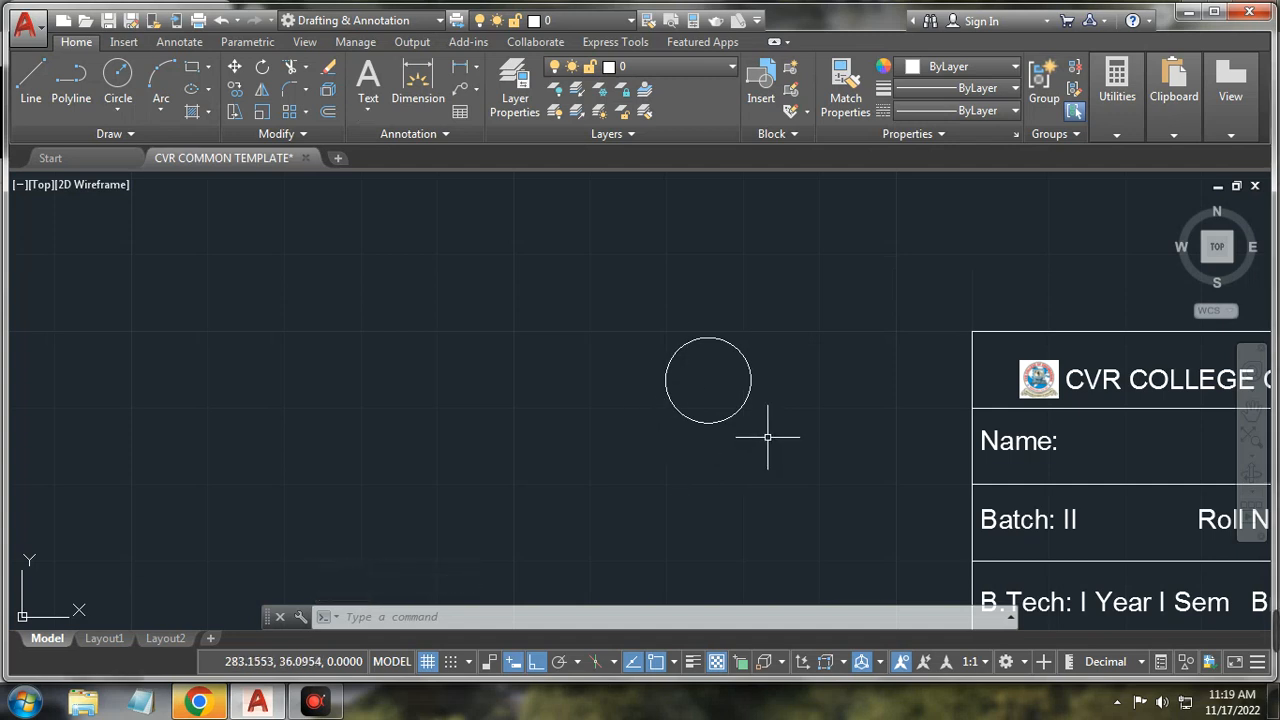
pyautogui.moveTo(1245, 668)
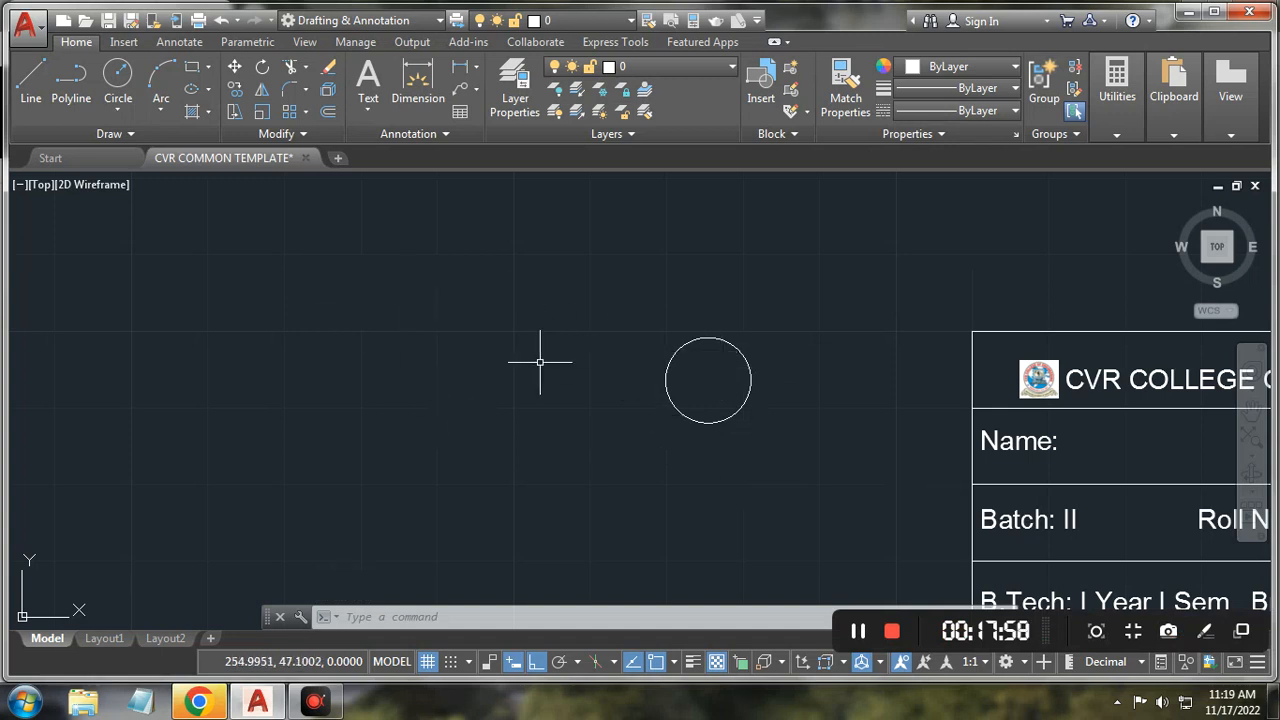
# Step: Choose Export > Other Formats from the Application menu to open Export Data
pyautogui.click(1258, 666)
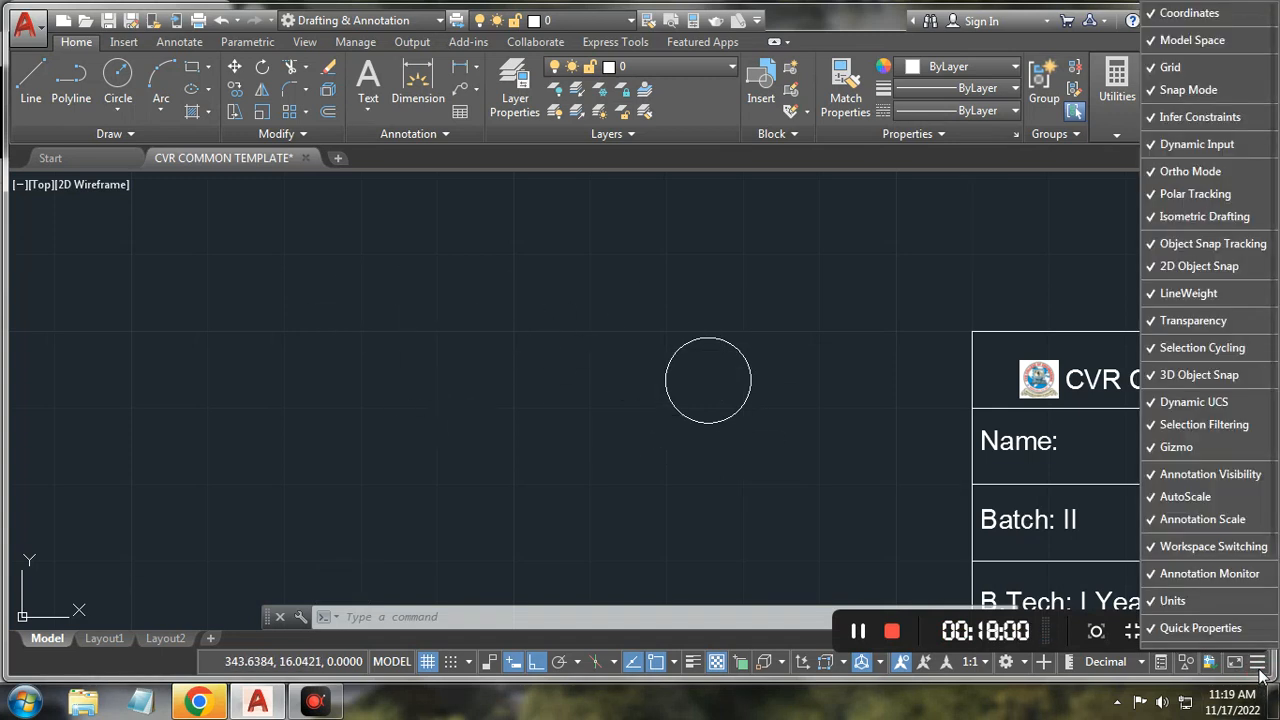
pyautogui.click(1260, 676)
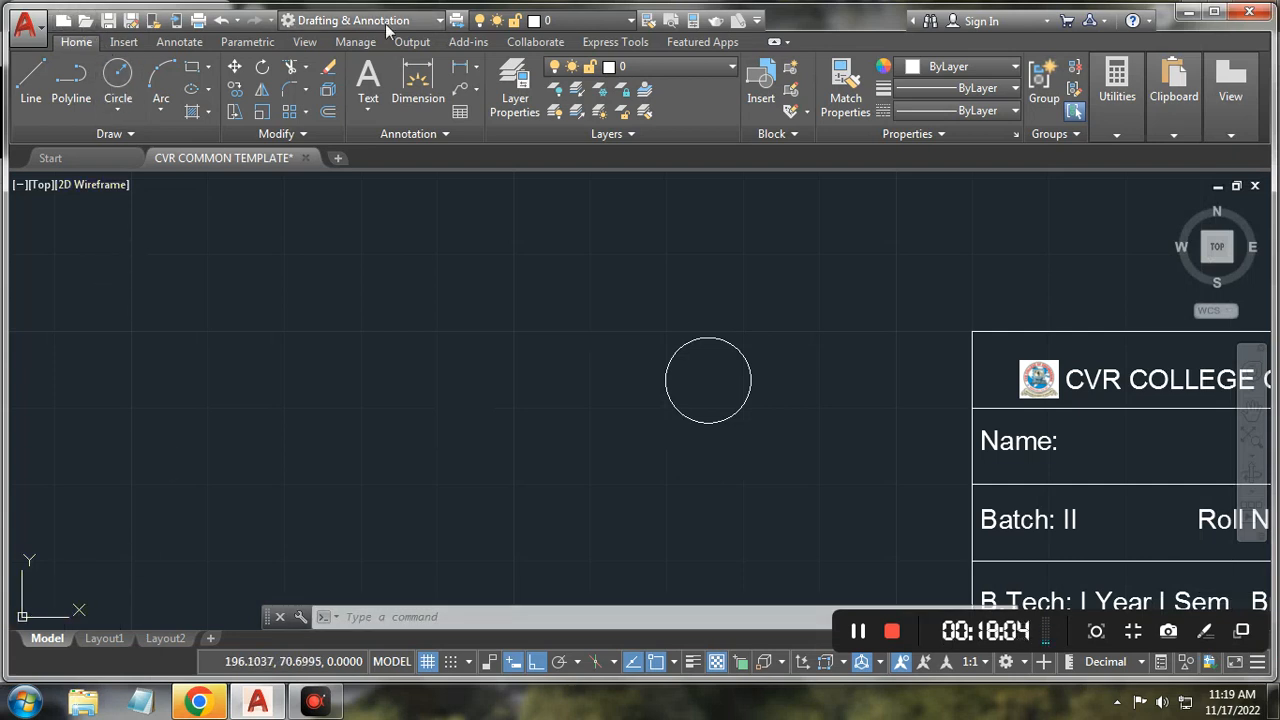
pyautogui.click(36, 31)
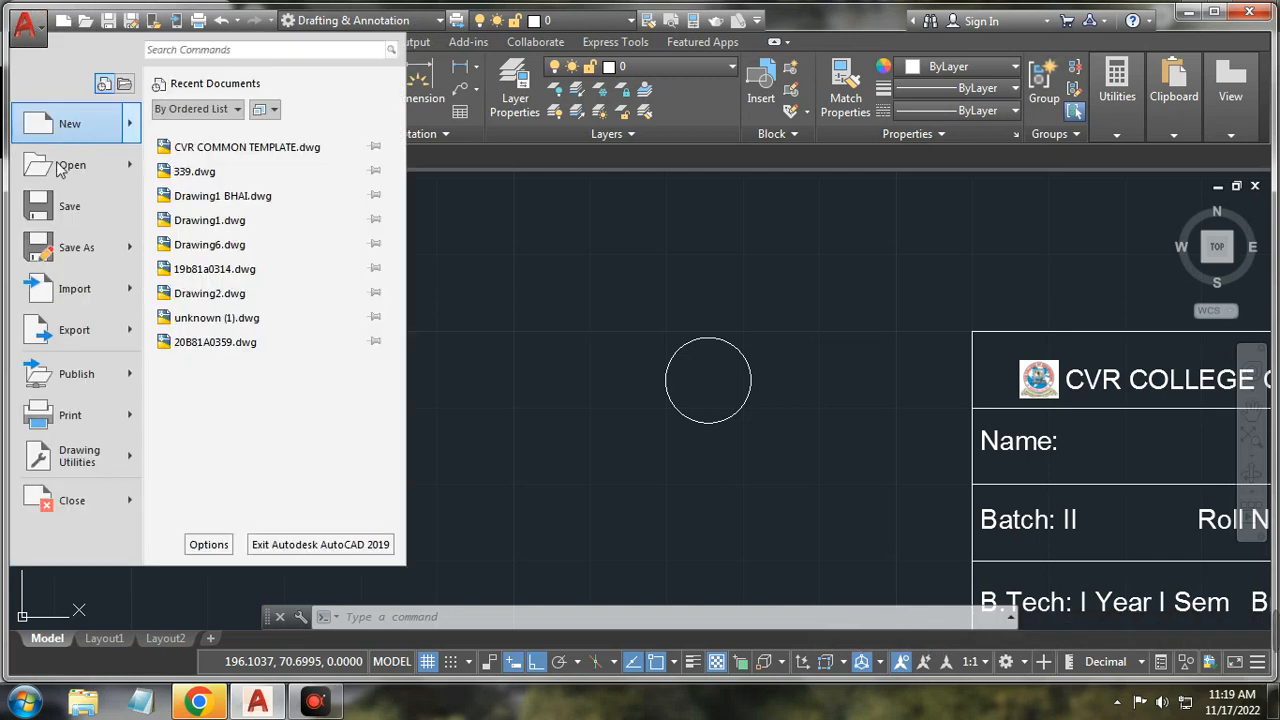
pyautogui.moveTo(128, 170)
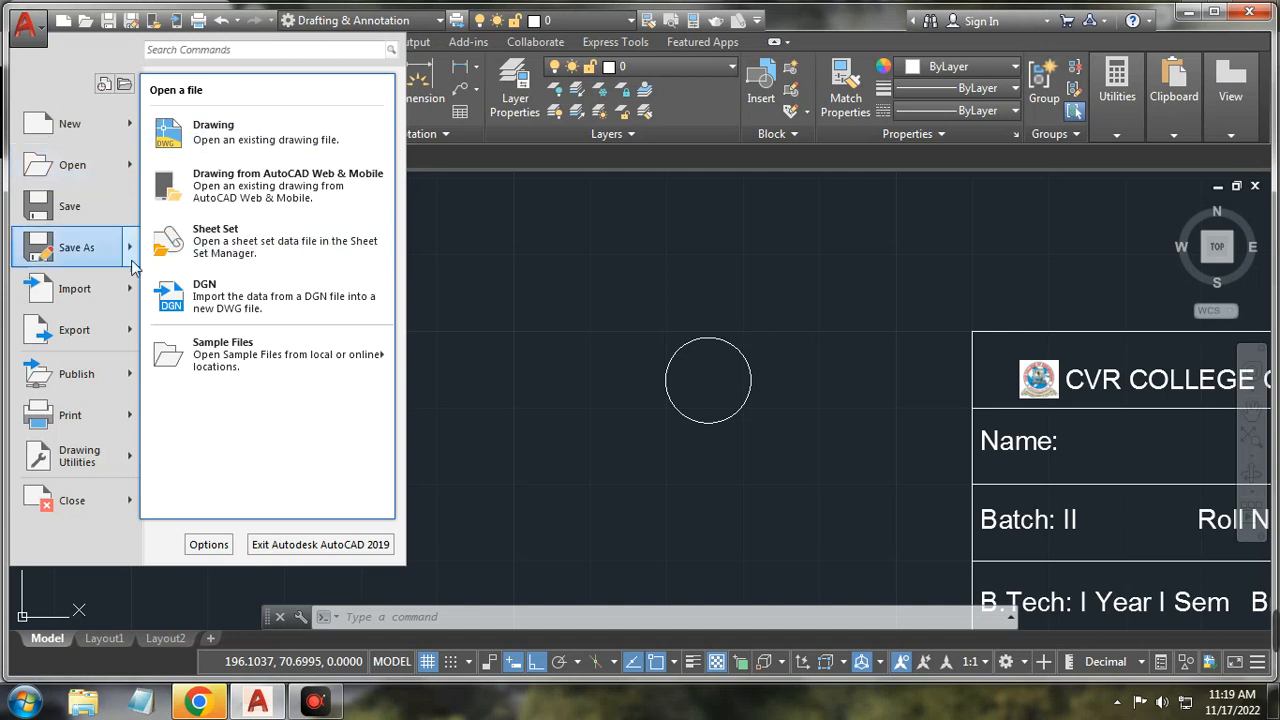
pyautogui.moveTo(128, 250)
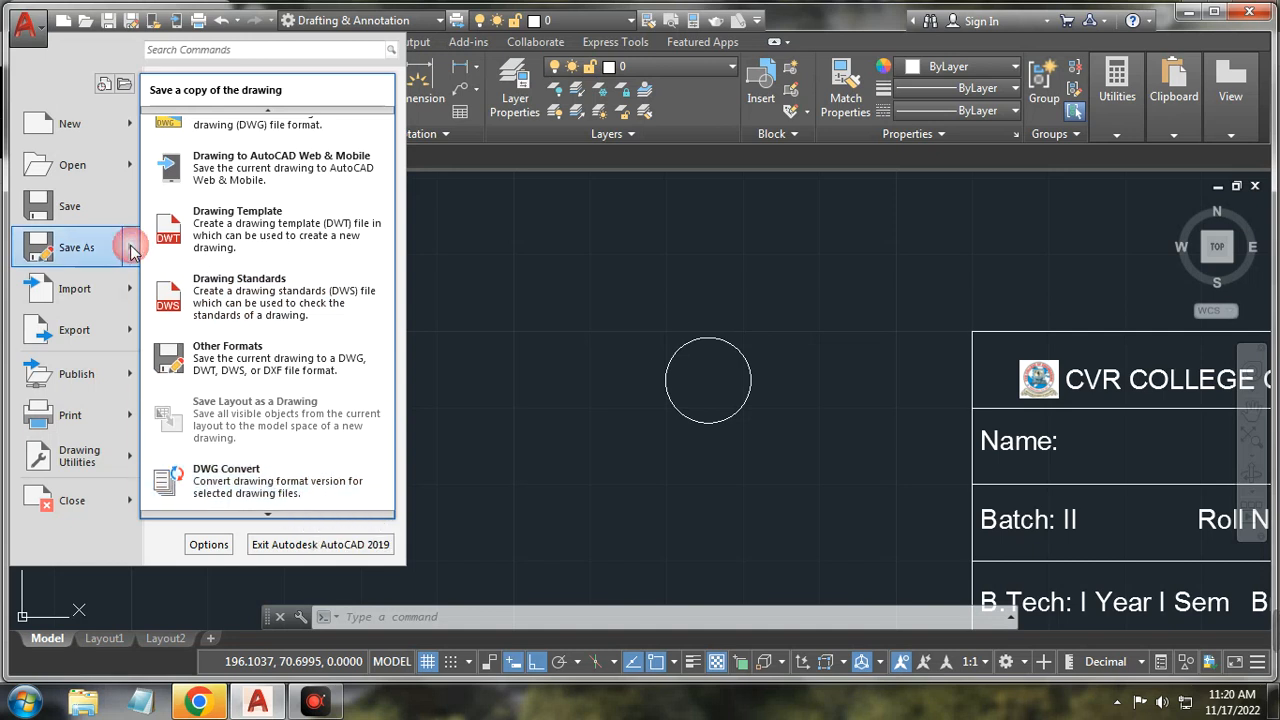
pyautogui.moveTo(131, 298)
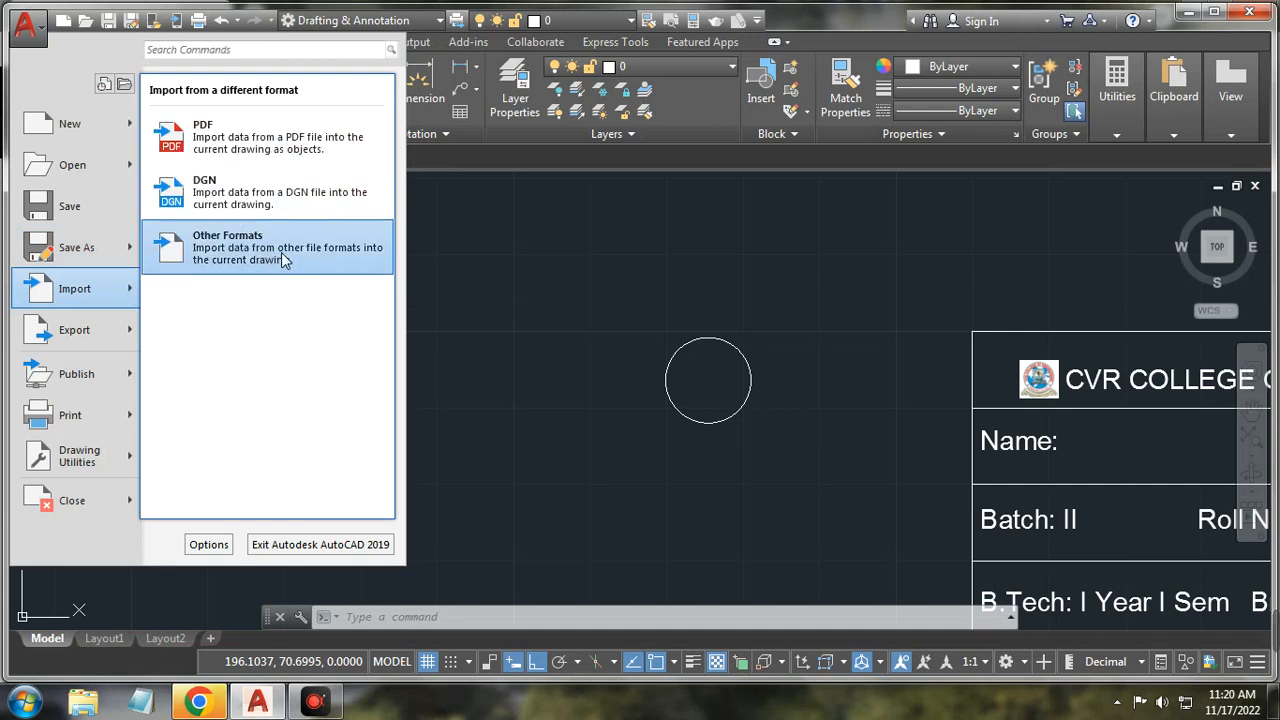
pyautogui.moveTo(123, 332)
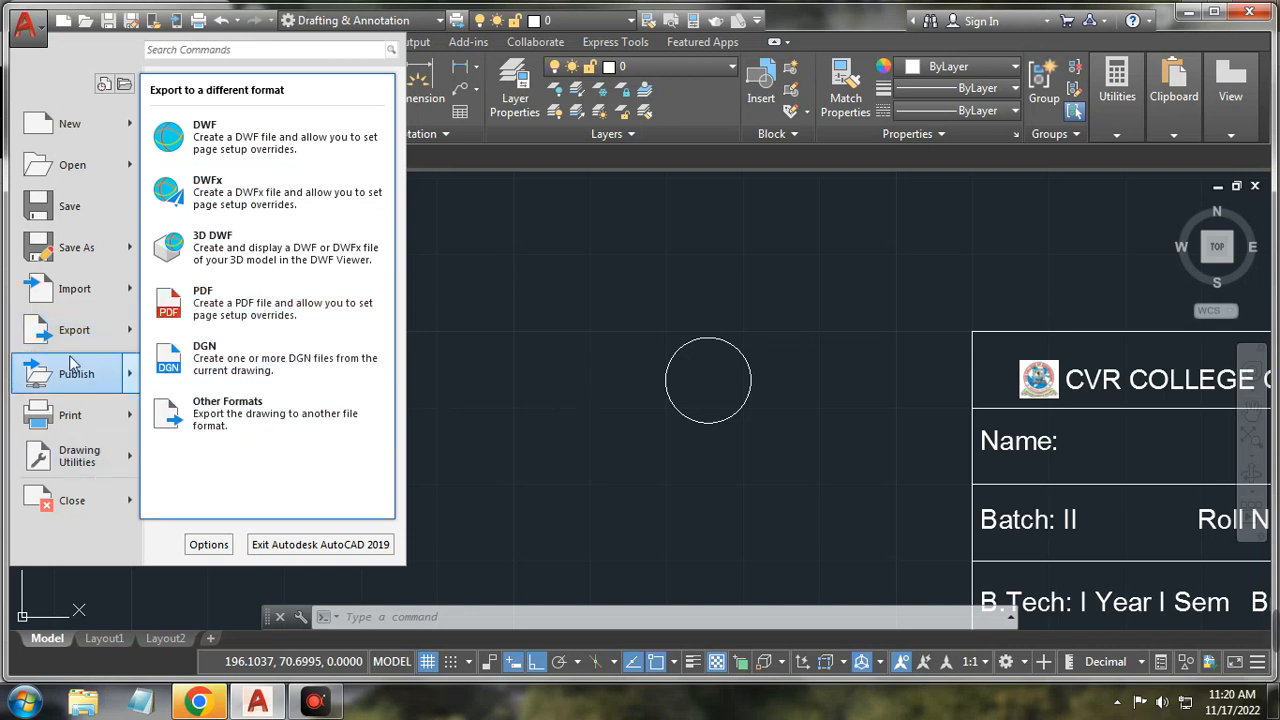
pyautogui.click(253, 419)
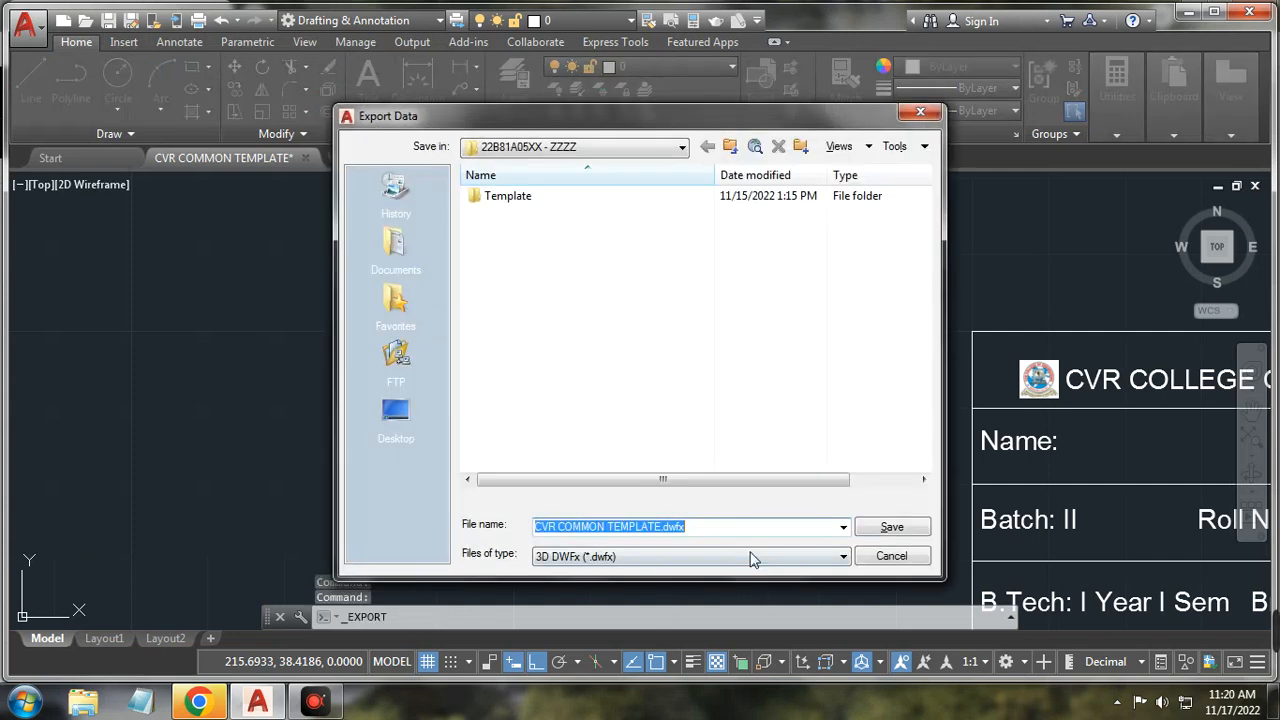
# Step: Check the Files of type list in Export Data, then cancel without exporting
pyautogui.click(753, 559)
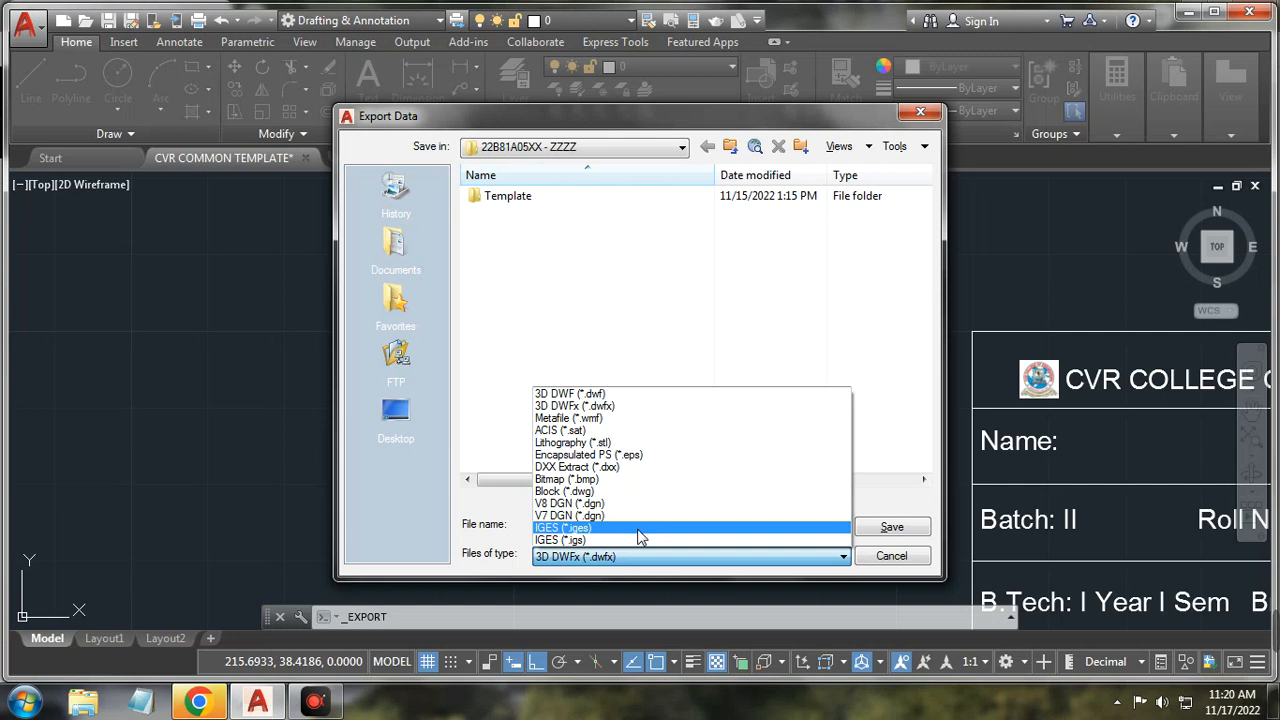
pyautogui.click(884, 558)
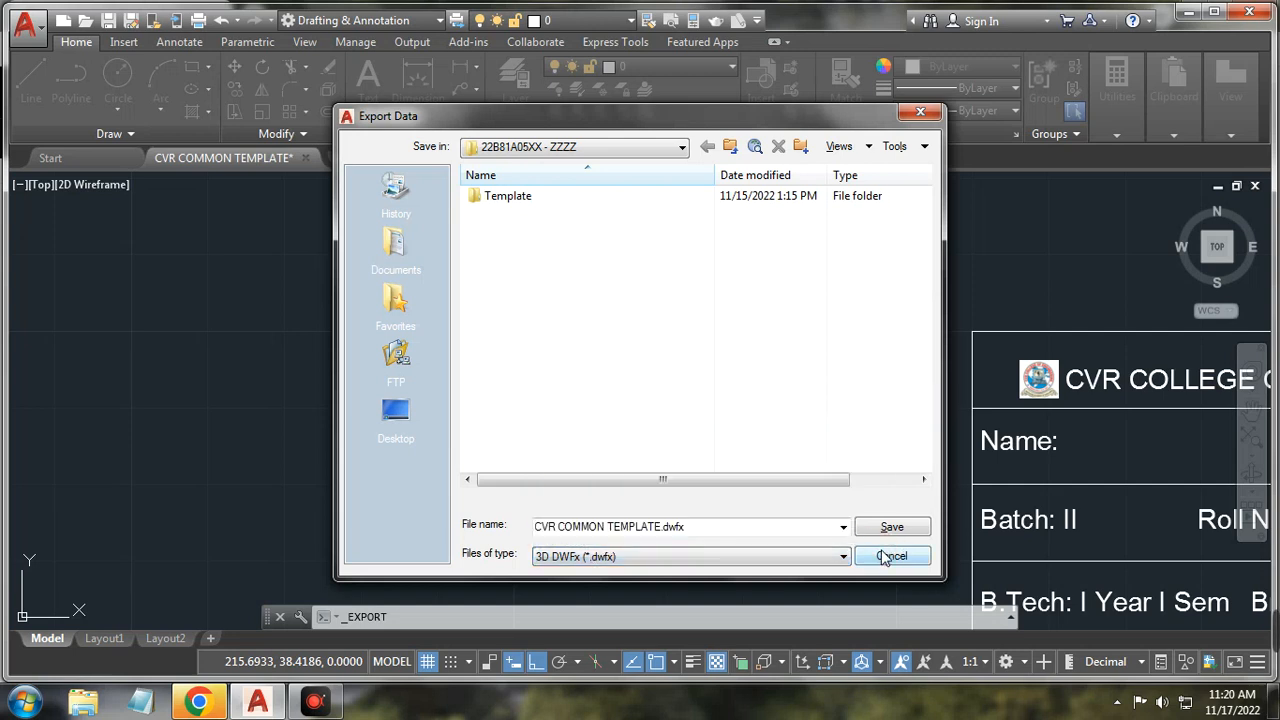
pyautogui.click(886, 557)
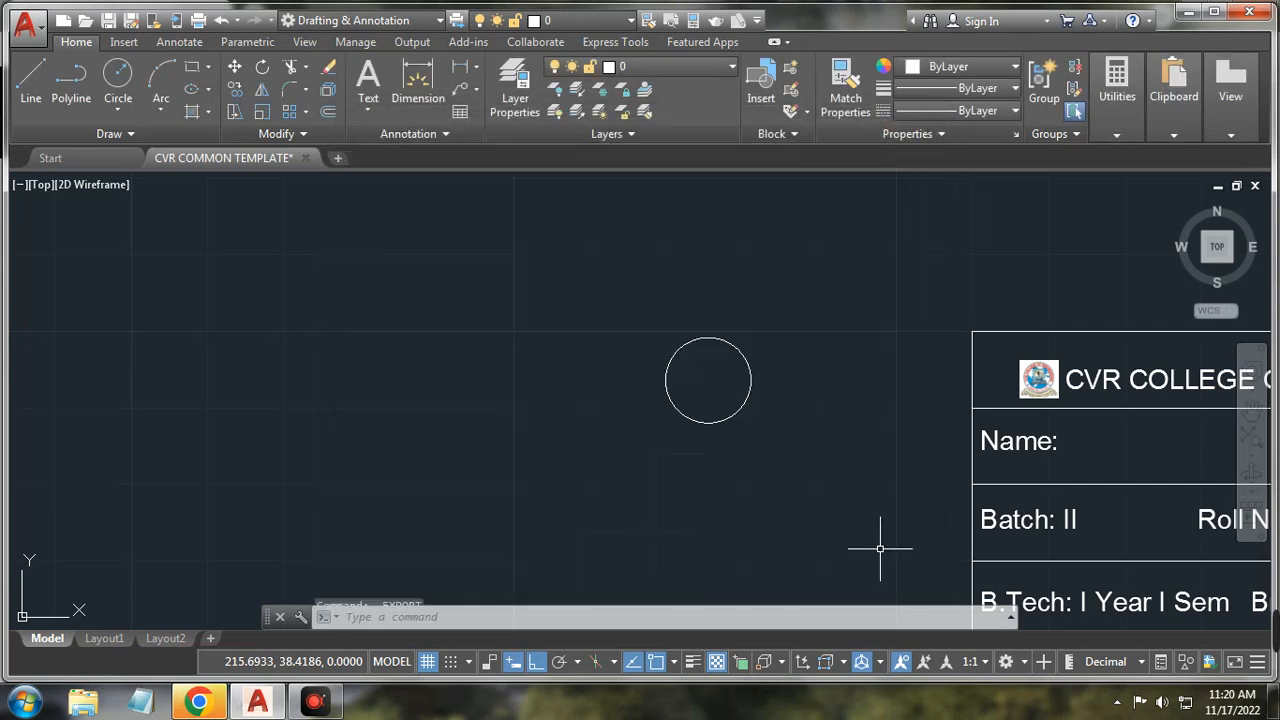
# Step: Open the Application menu and show the Publish and Print submenus with the plot options
pyautogui.click(28, 24)
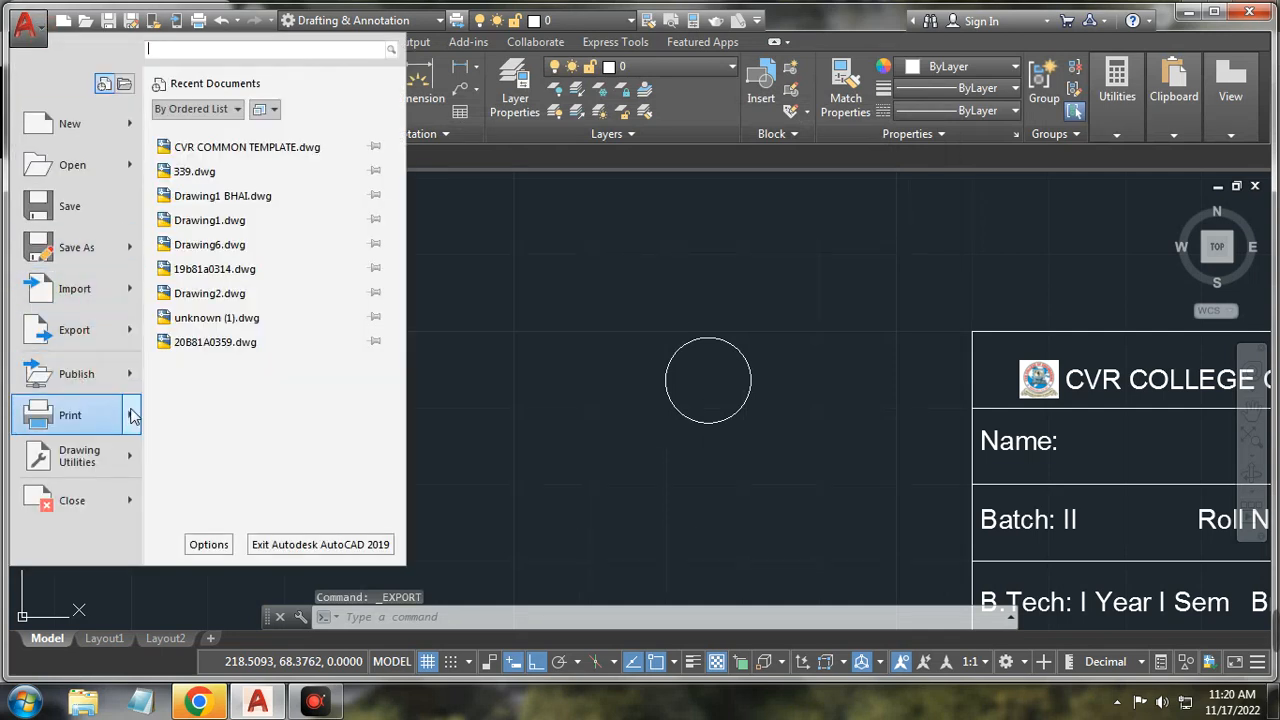
pyautogui.moveTo(129, 380)
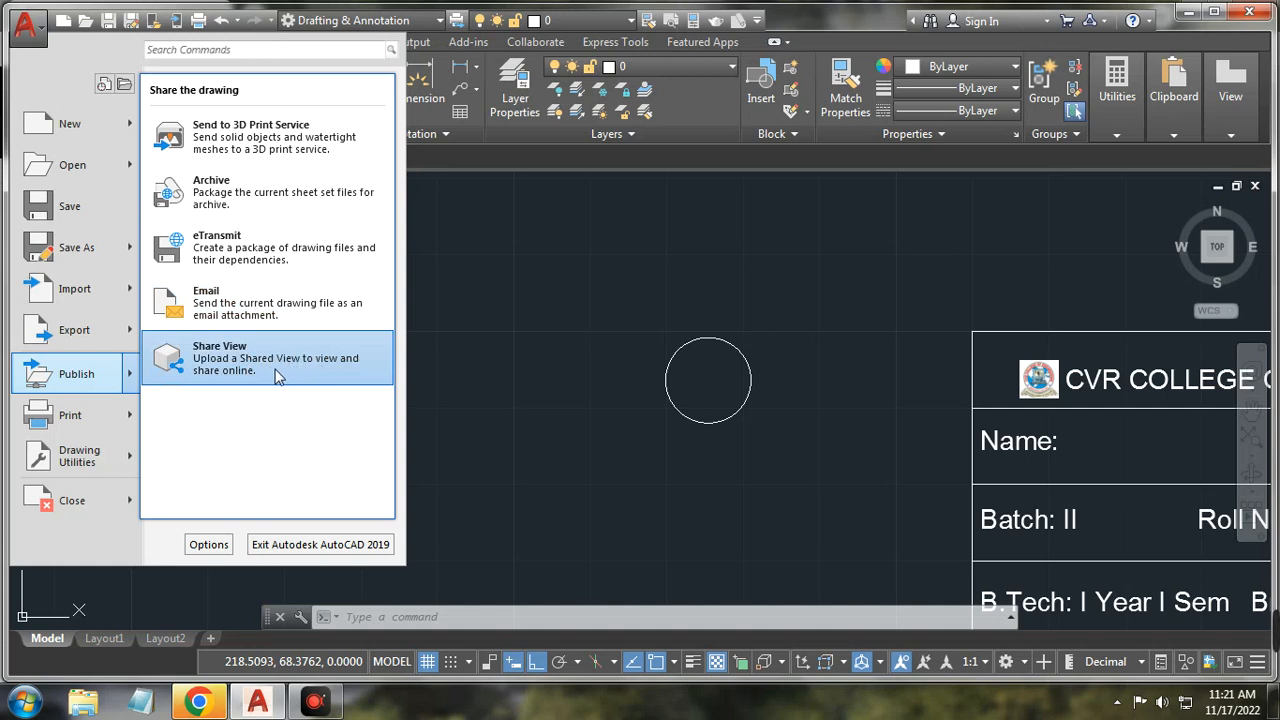
pyautogui.moveTo(128, 416)
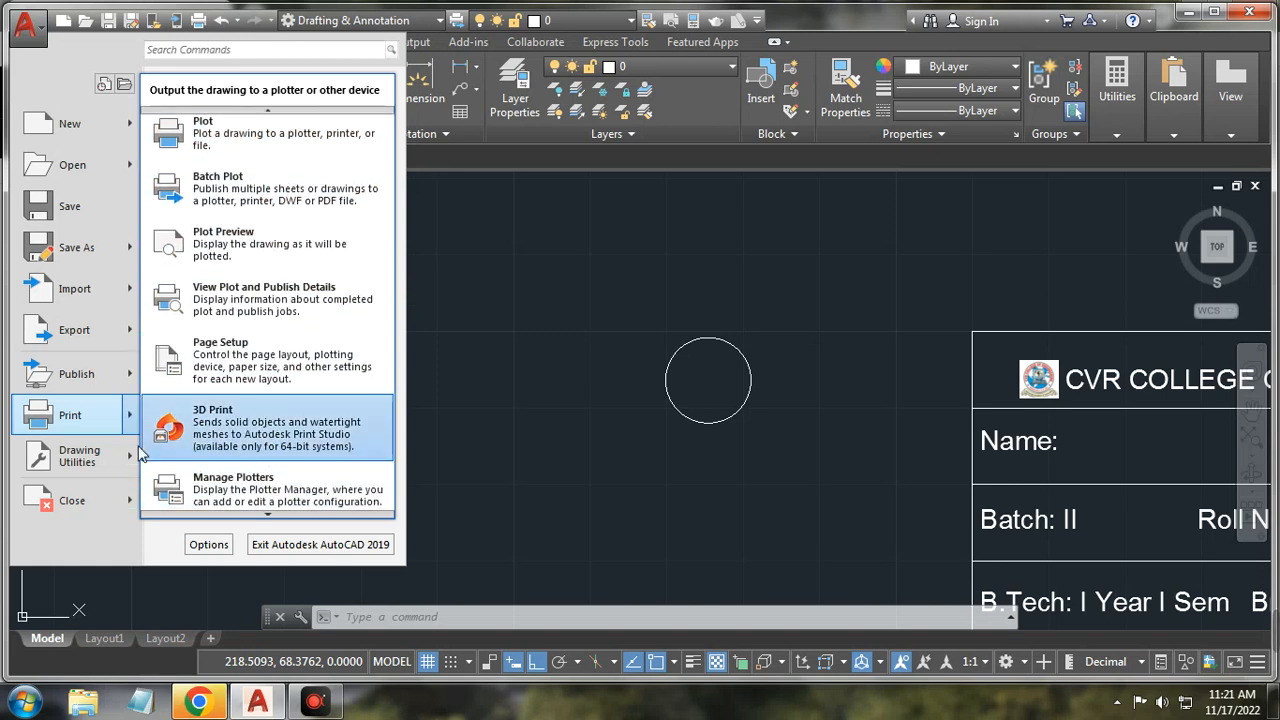
# Step: Look over Drawing Utilities and Close, then dismiss the Application menu without closing the drawing
pyautogui.moveTo(130, 462)
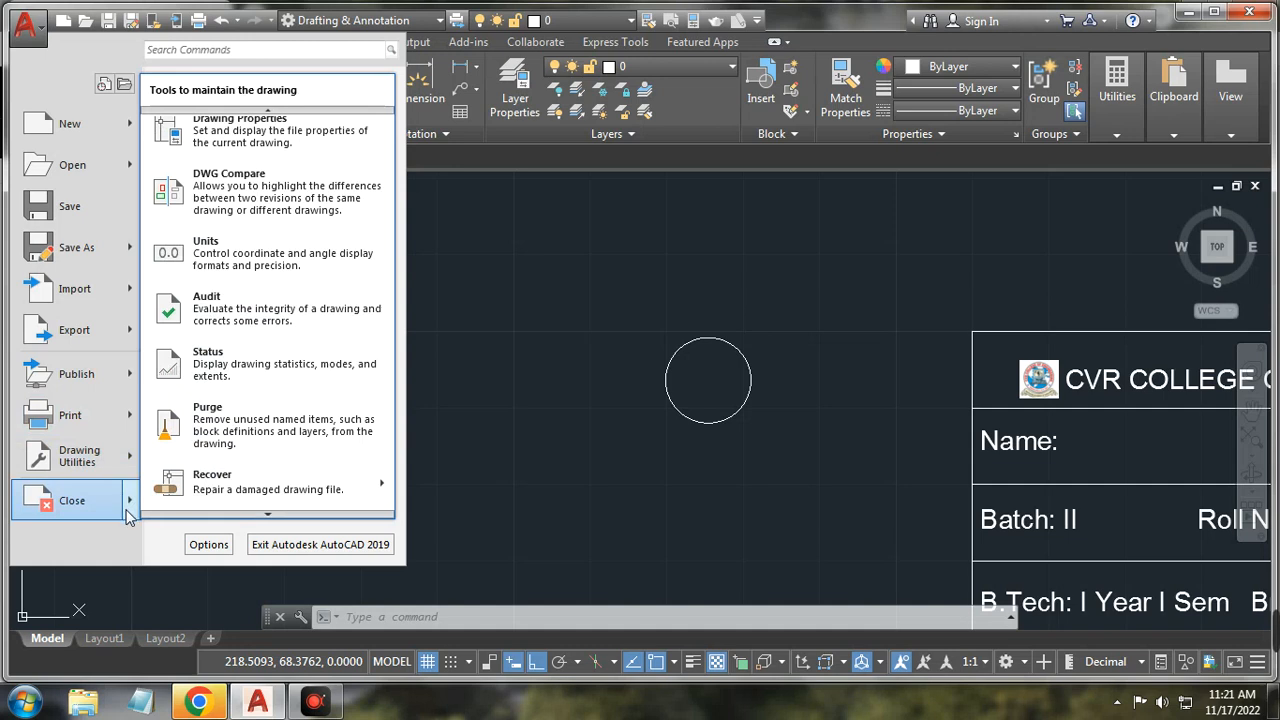
pyautogui.moveTo(101, 509)
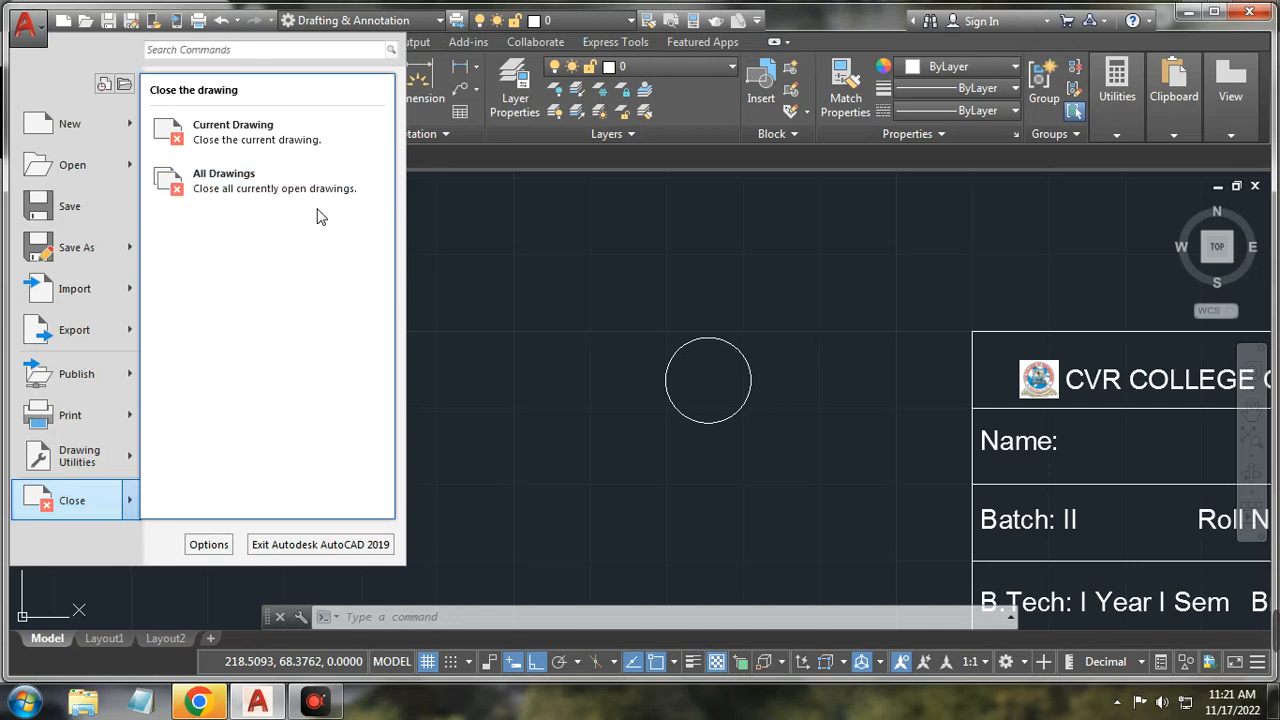
pyautogui.click(561, 278)
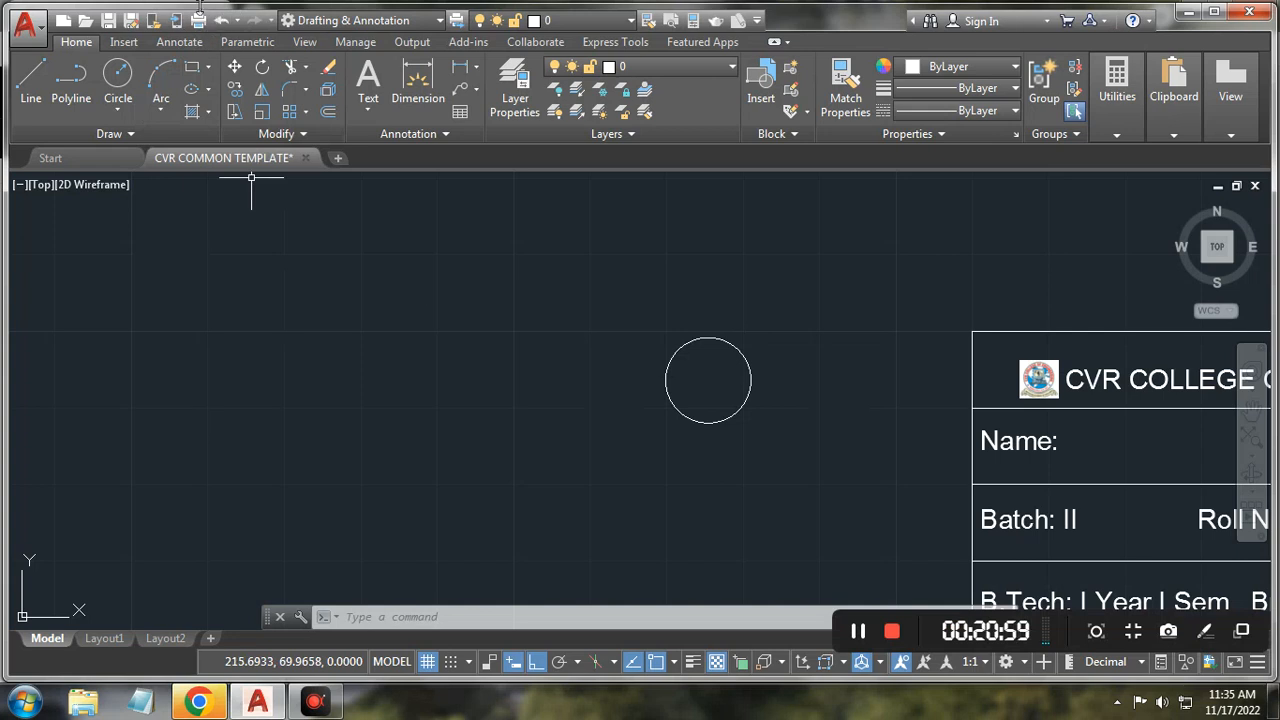
pyautogui.click(199, 21)
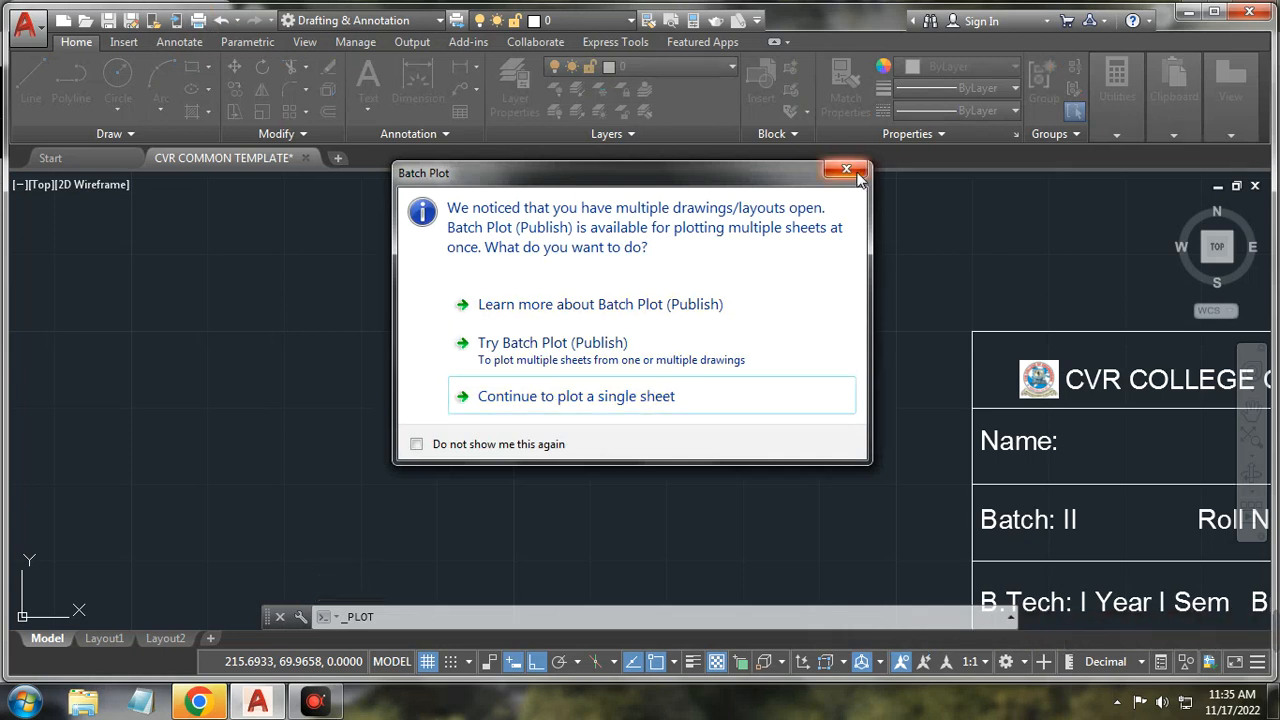
pyautogui.click(714, 390)
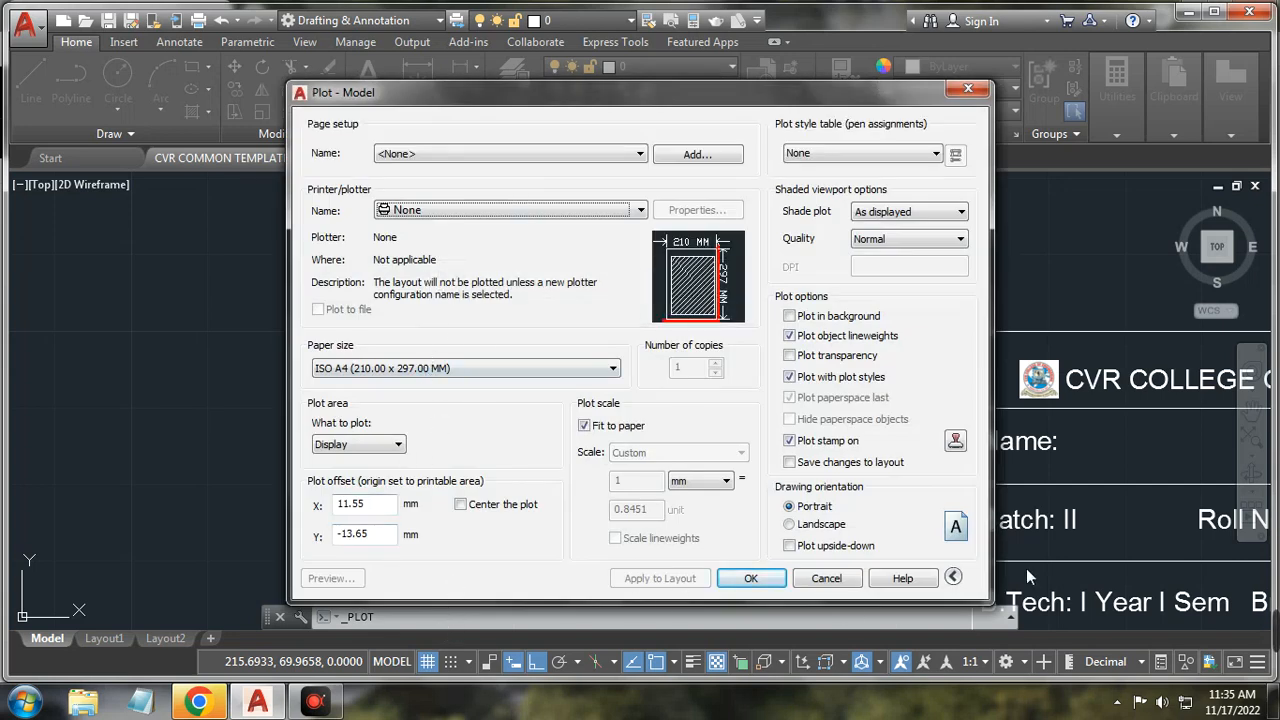
pyautogui.click(968, 91)
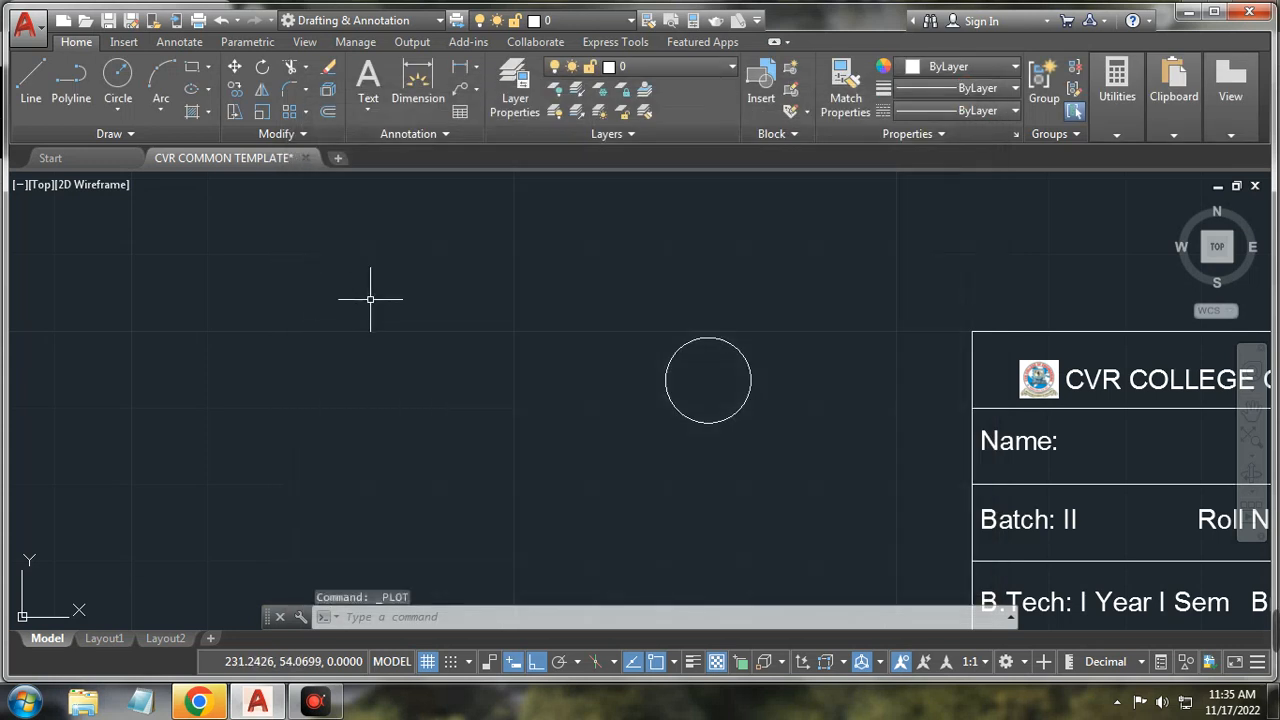
pyautogui.click(238, 21)
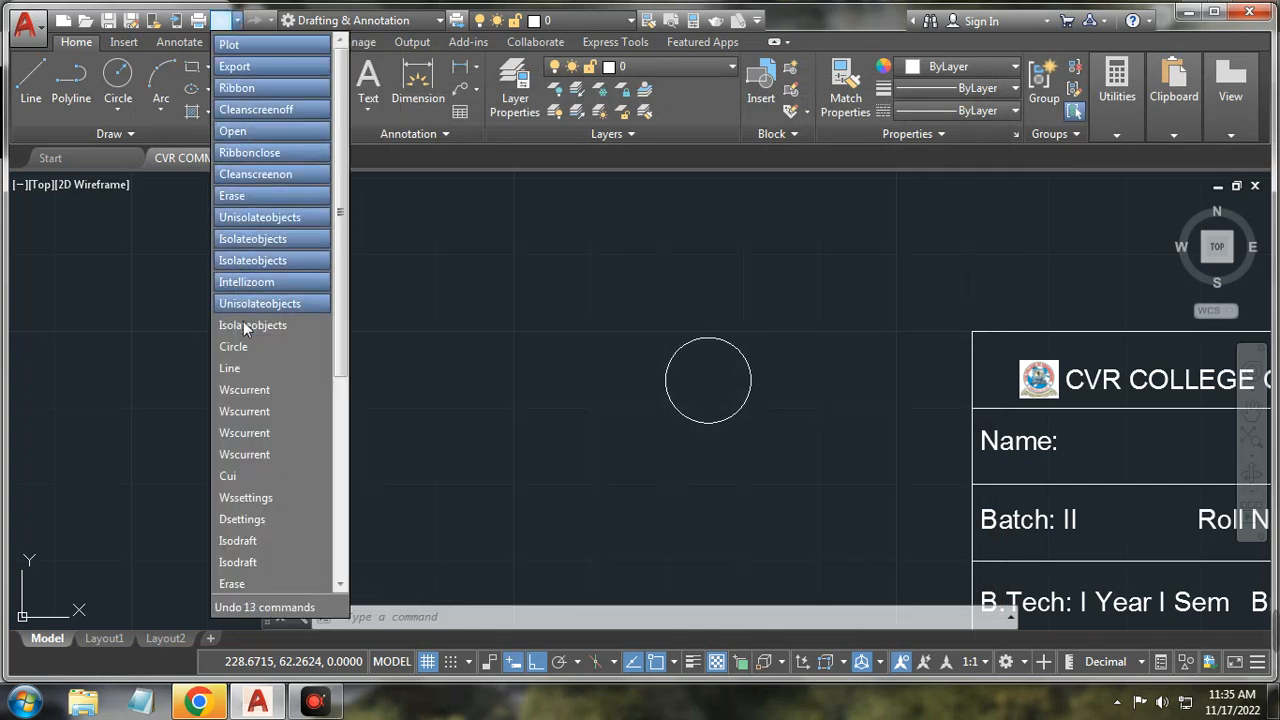
pyautogui.scroll(-5, 266, 585)
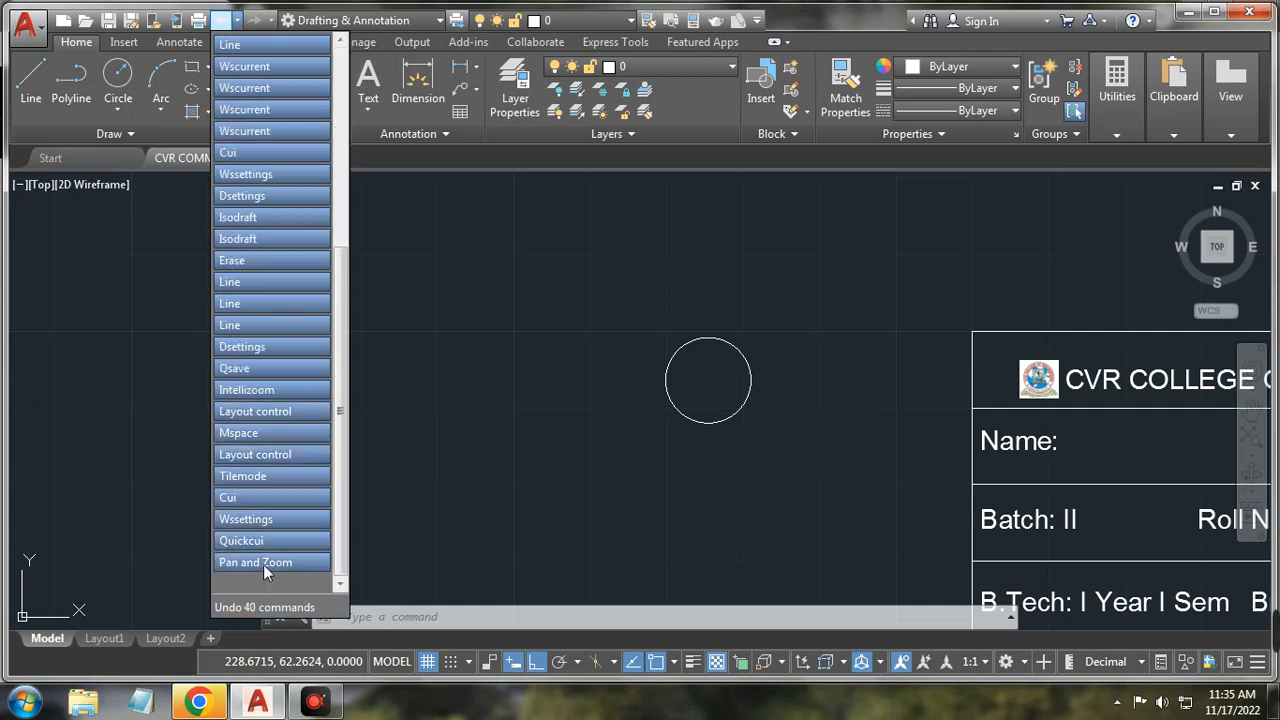
pyautogui.scroll(5, 269, 562)
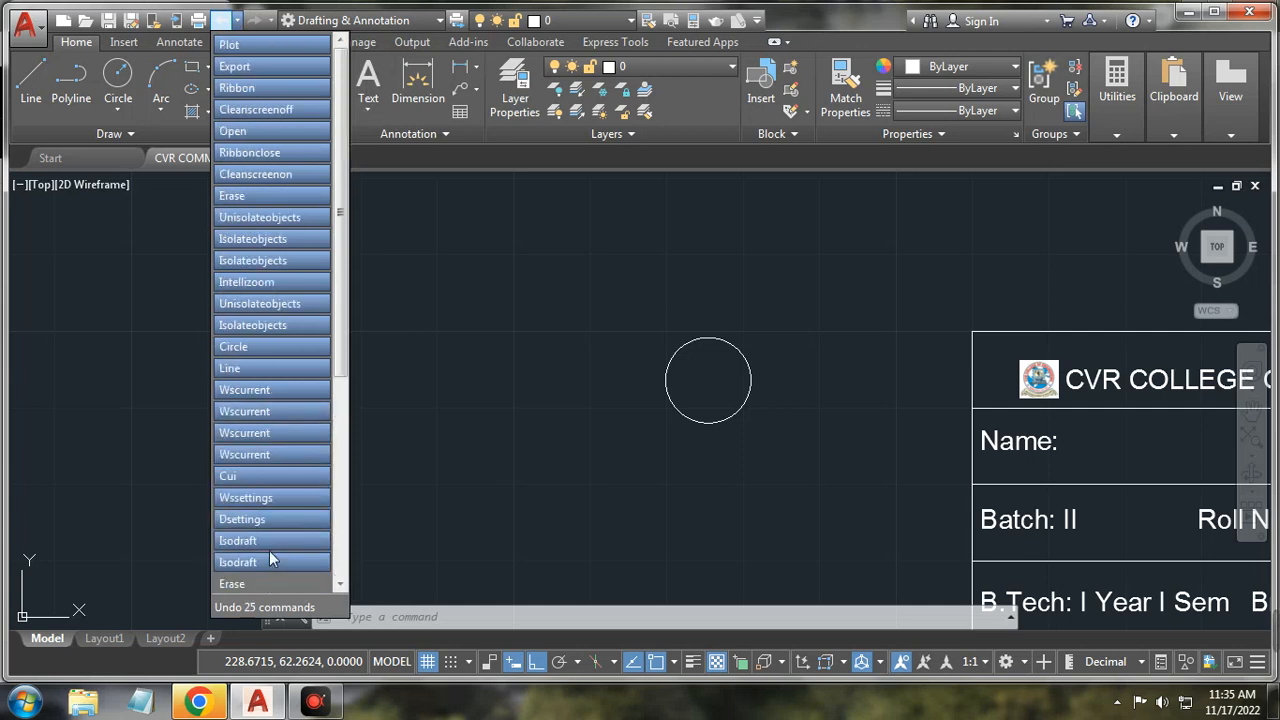
pyautogui.click(237, 21)
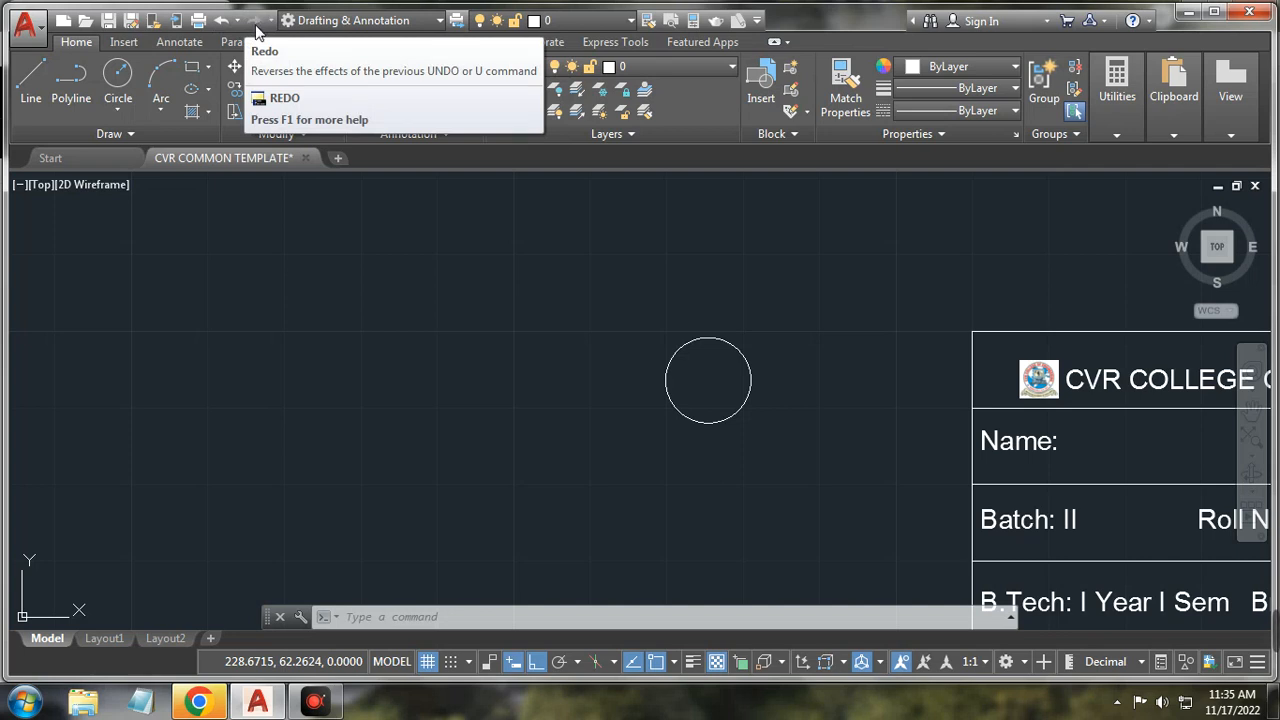
pyautogui.click(221, 21)
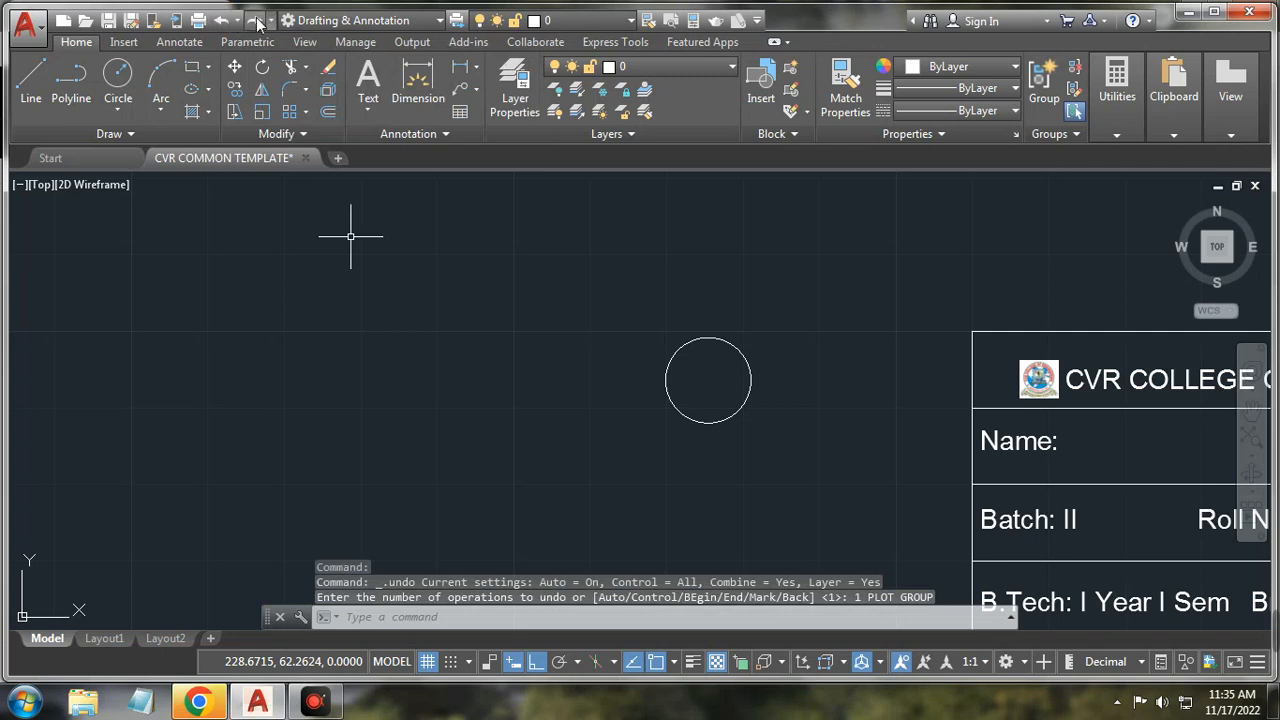
pyautogui.click(256, 21)
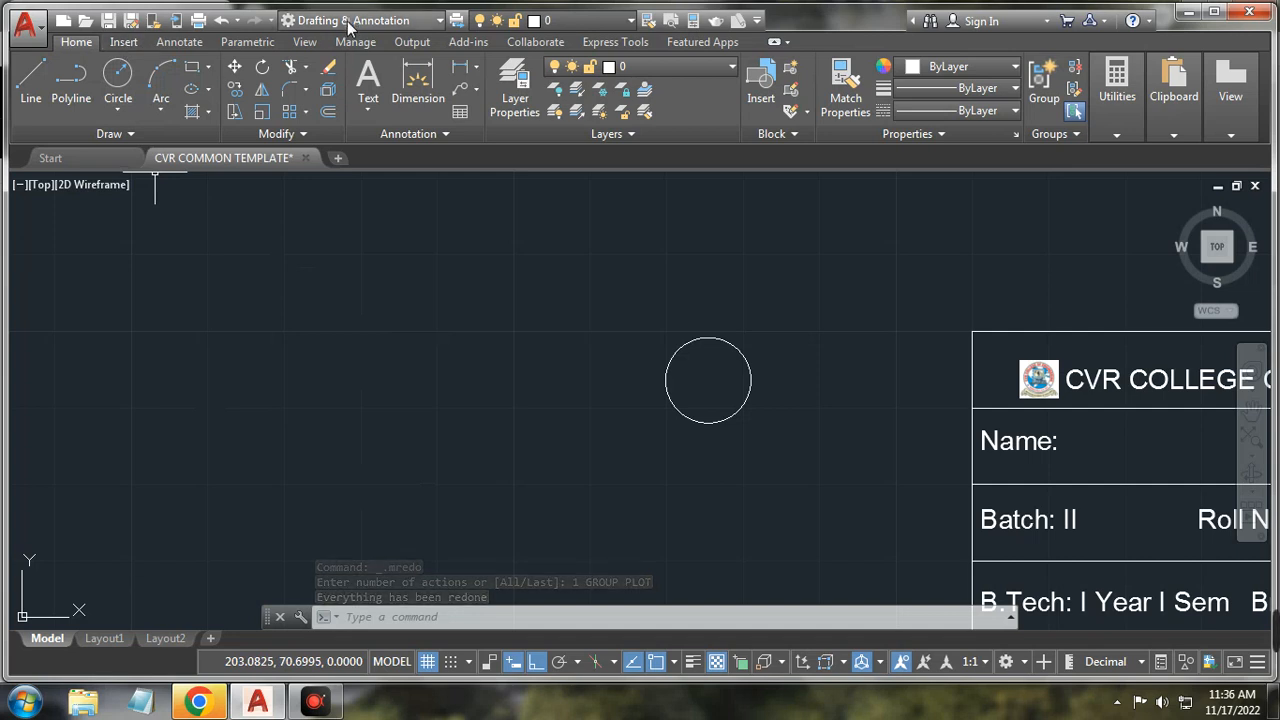
pyautogui.click(435, 21)
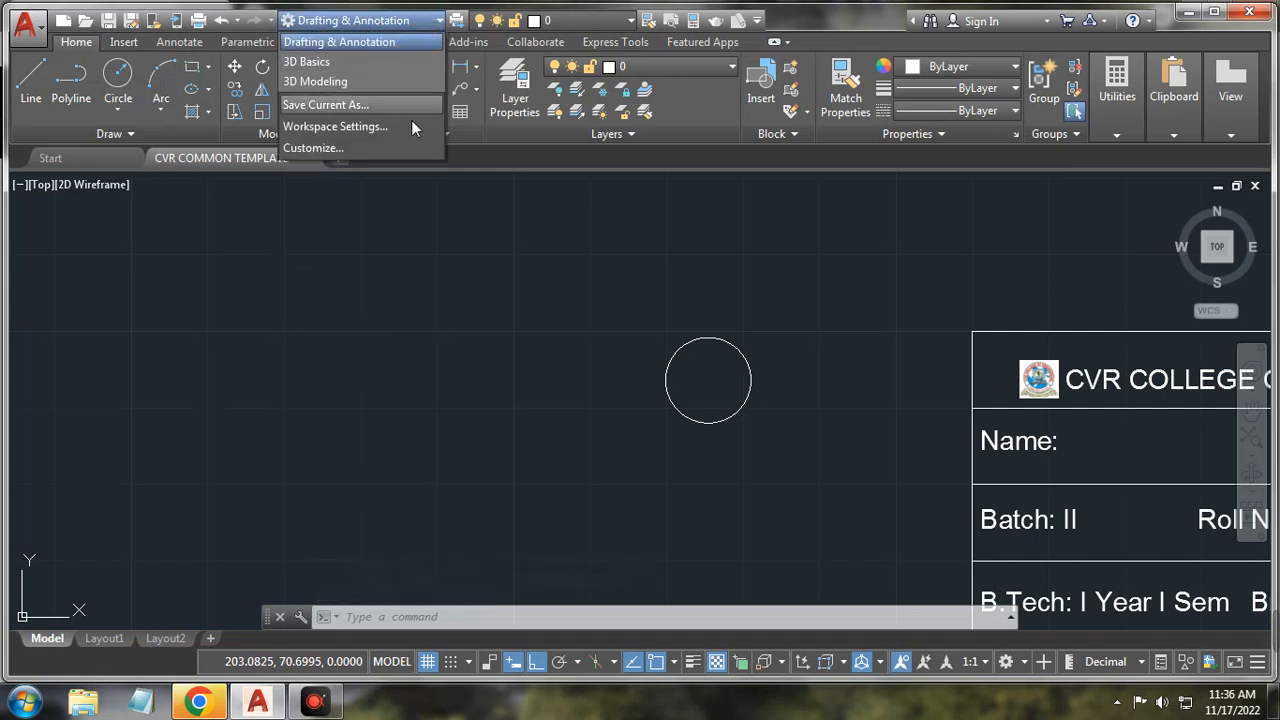
pyautogui.click(457, 26)
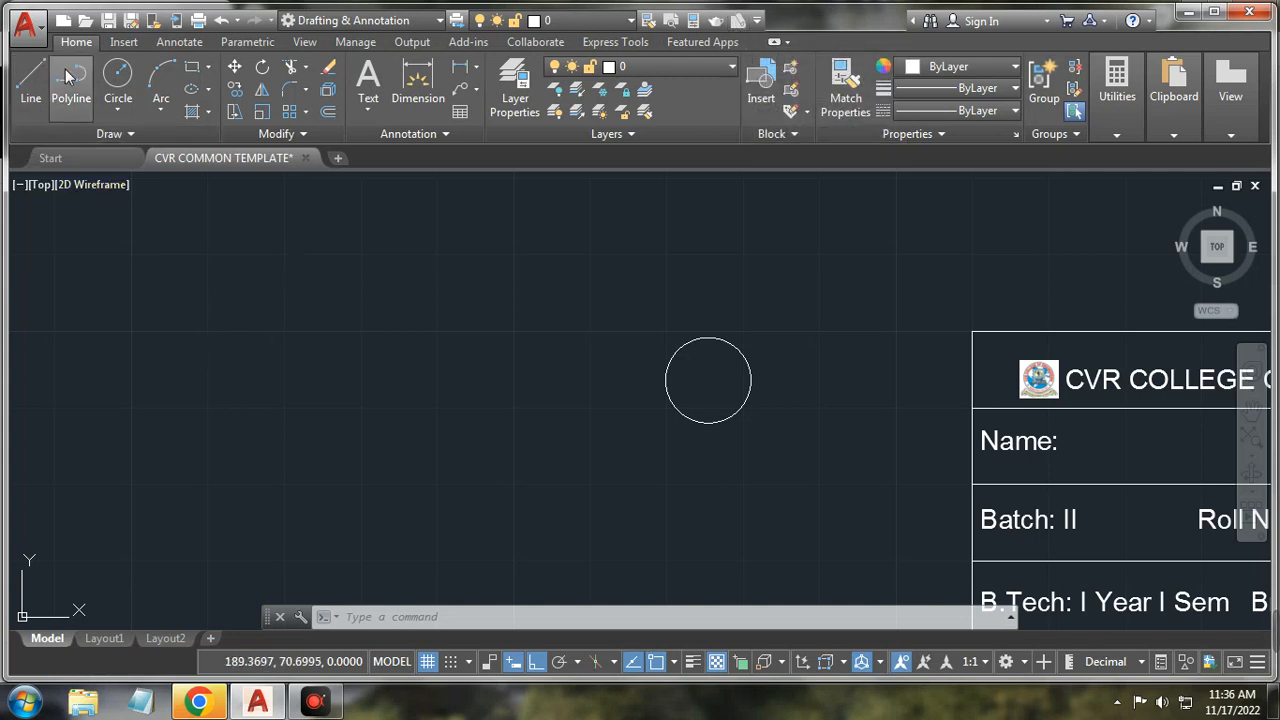
# Step: Cycle through the ribbon tabs from Insert to Featured Apps, then show the ribbon minimize choices
pyautogui.click(1117, 96)
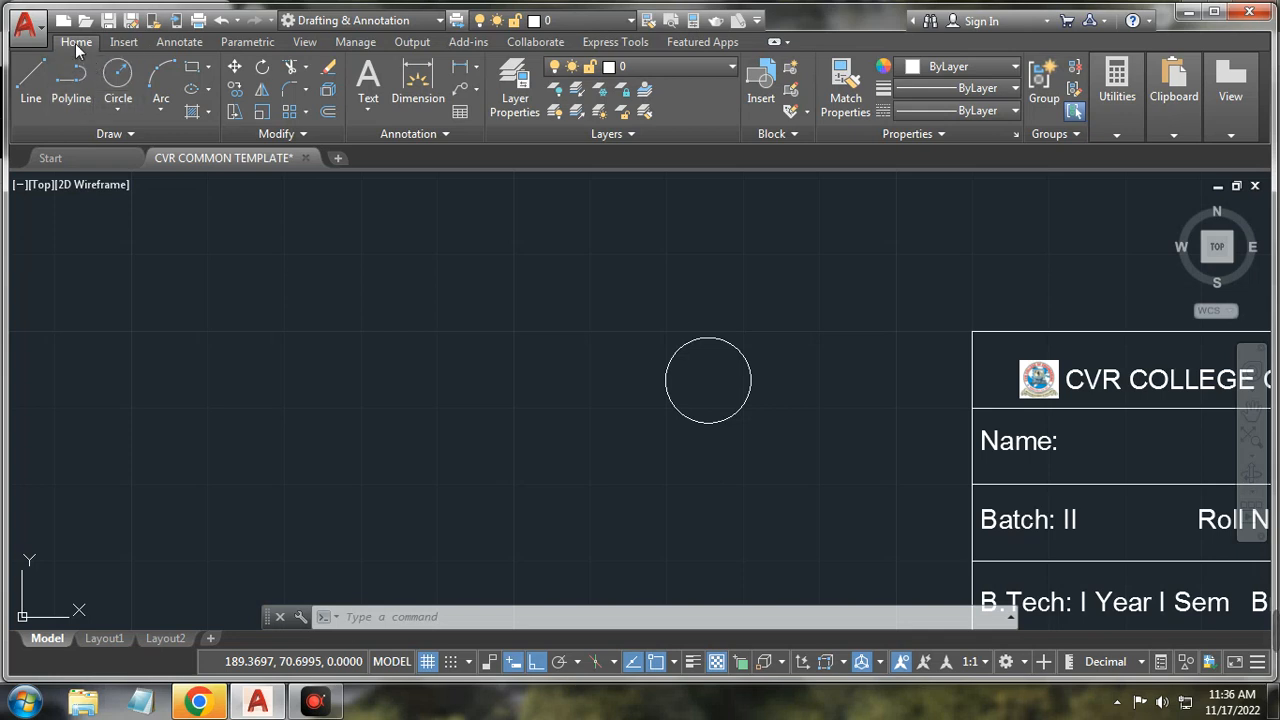
pyautogui.click(124, 42)
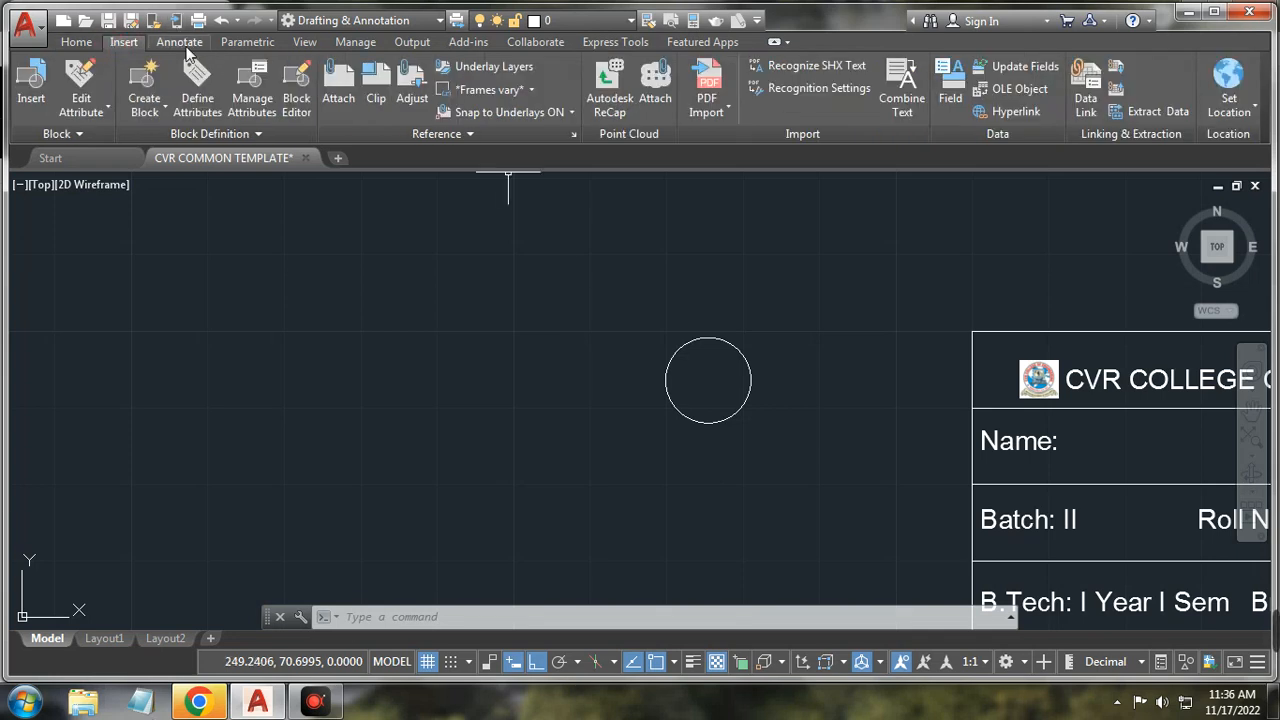
pyautogui.click(180, 42)
pyautogui.click(261, 44)
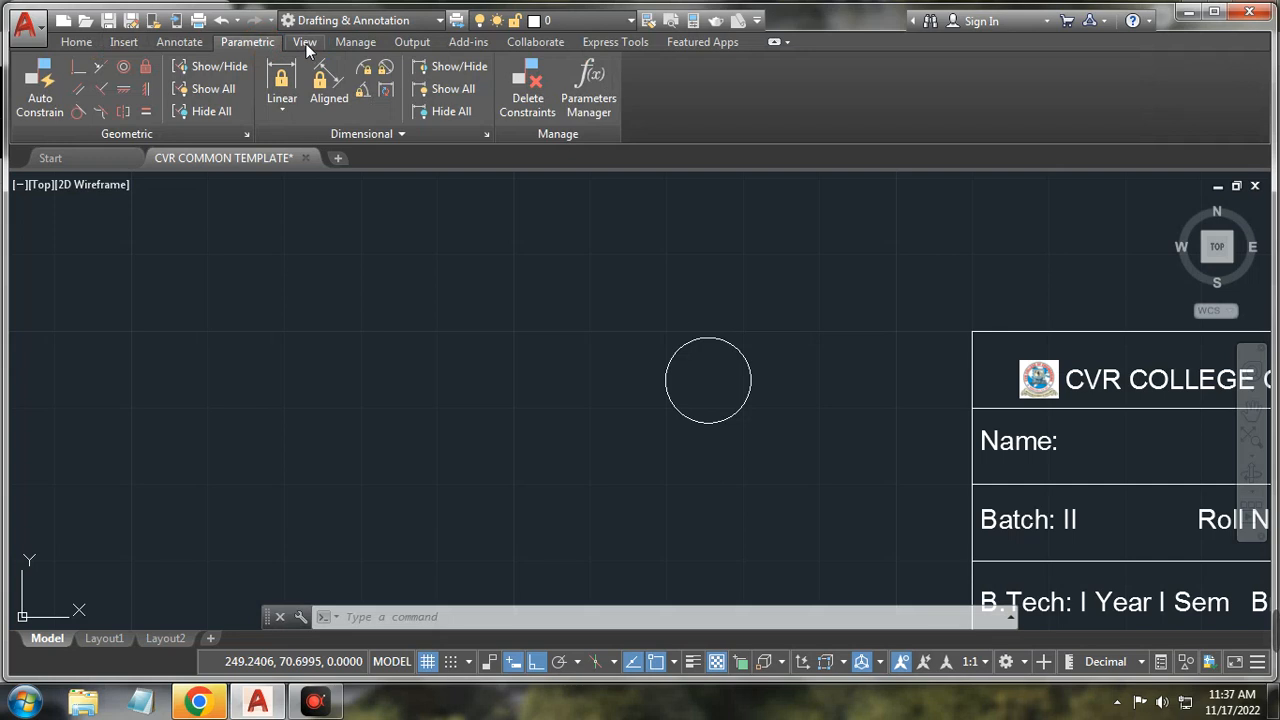
pyautogui.click(305, 44)
pyautogui.click(358, 42)
pyautogui.click(410, 42)
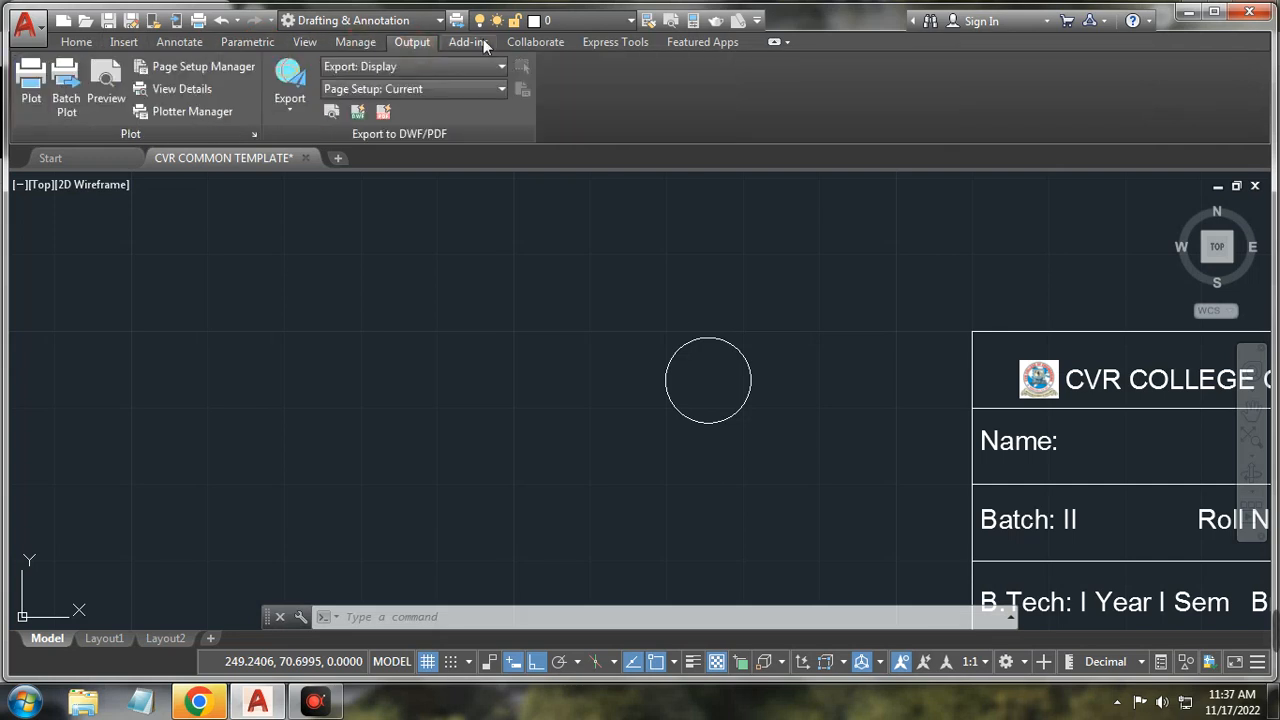
pyautogui.click(483, 41)
pyautogui.click(532, 42)
pyautogui.click(617, 43)
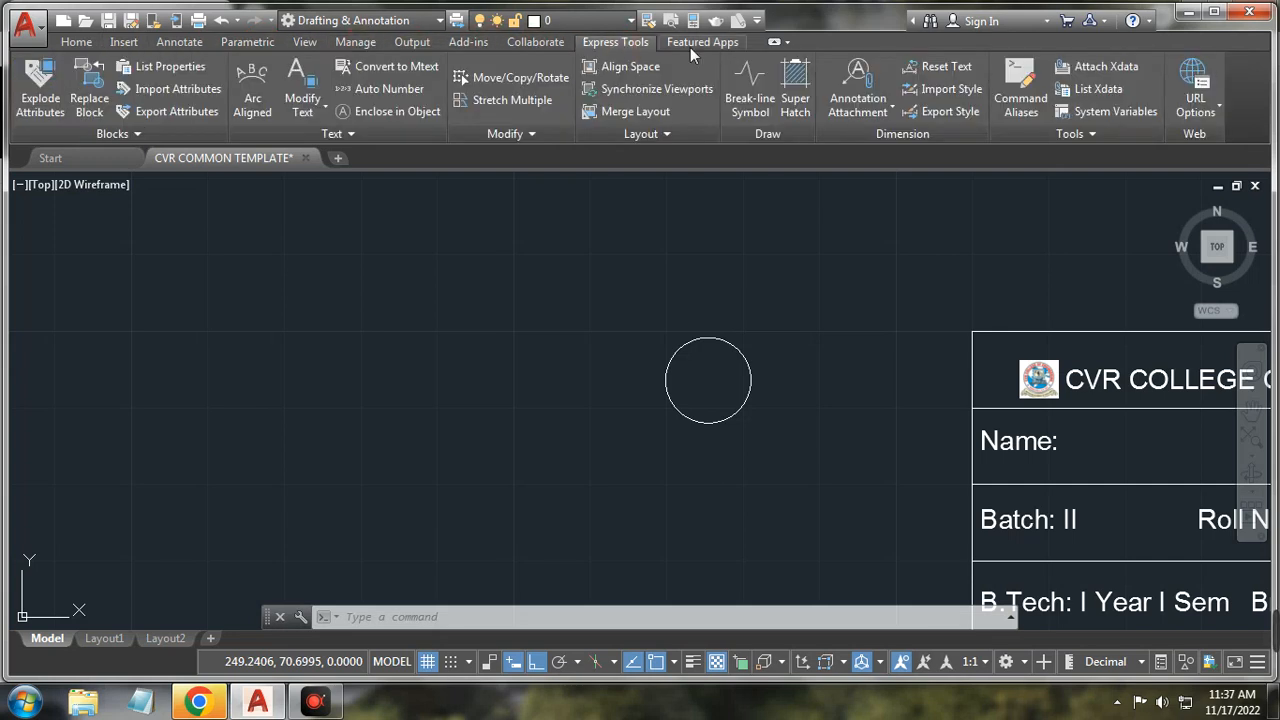
pyautogui.click(695, 43)
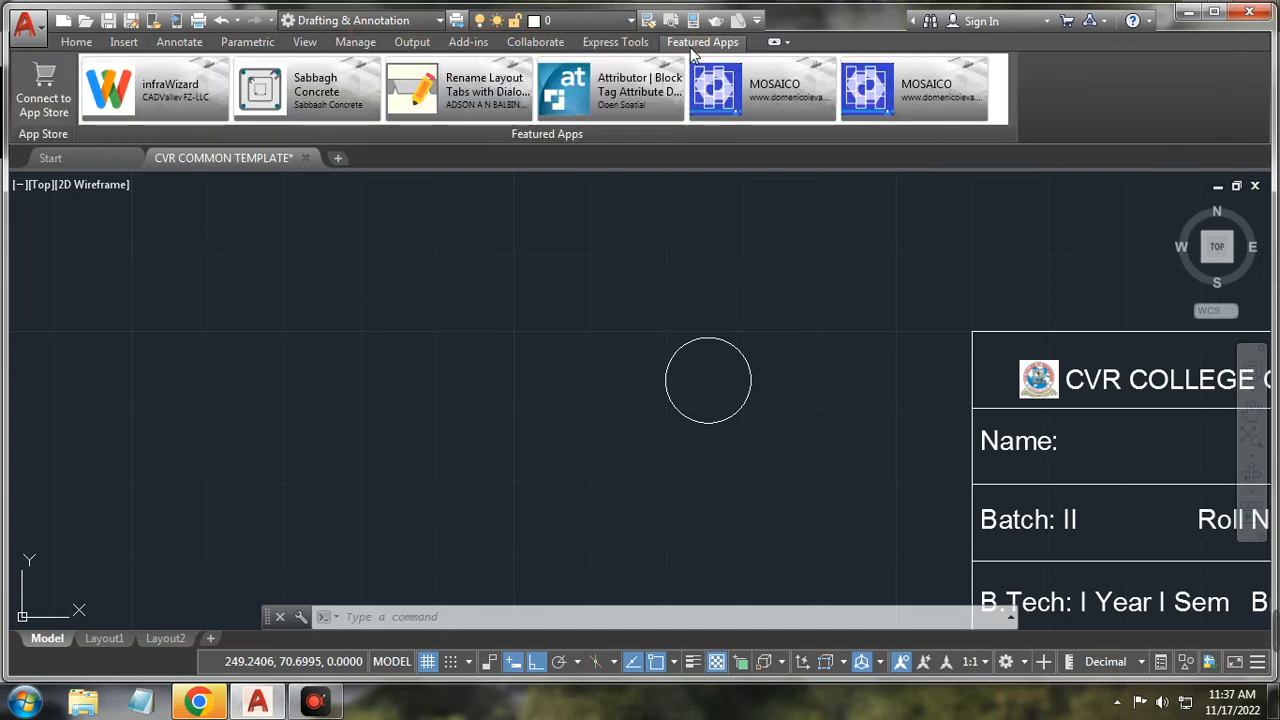
pyautogui.click(788, 44)
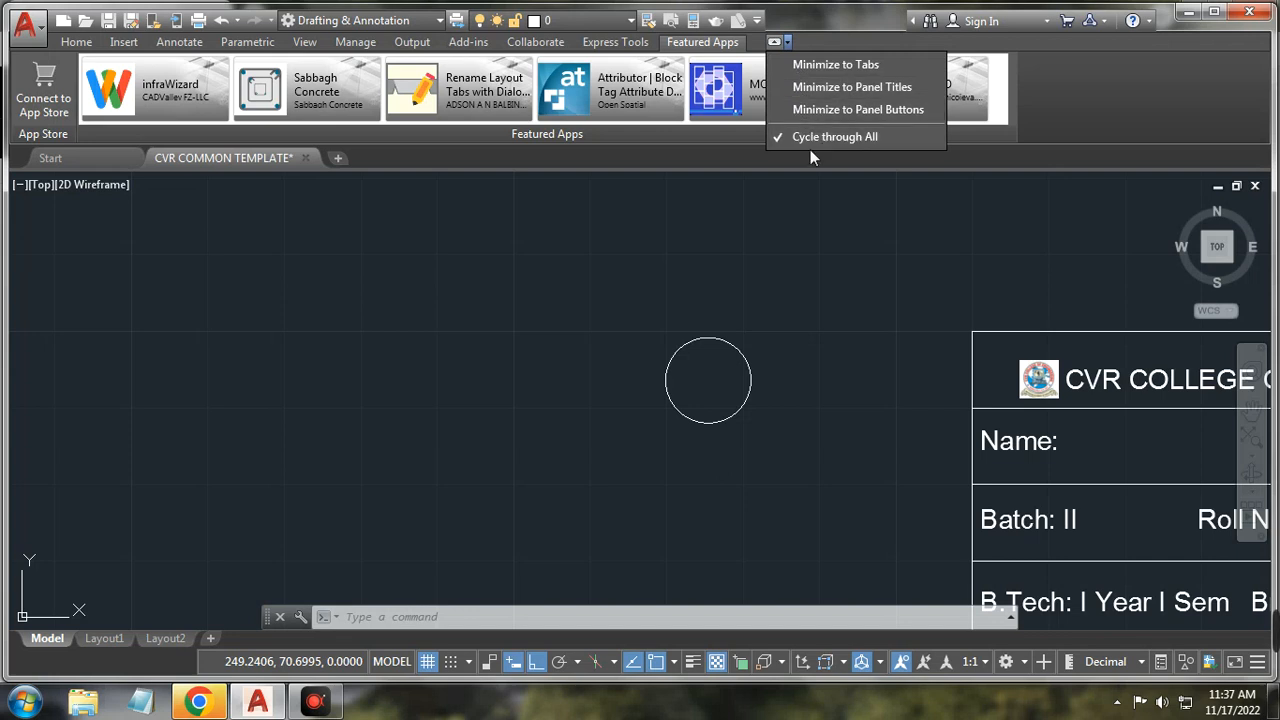
pyautogui.click(796, 210)
pyautogui.click(788, 44)
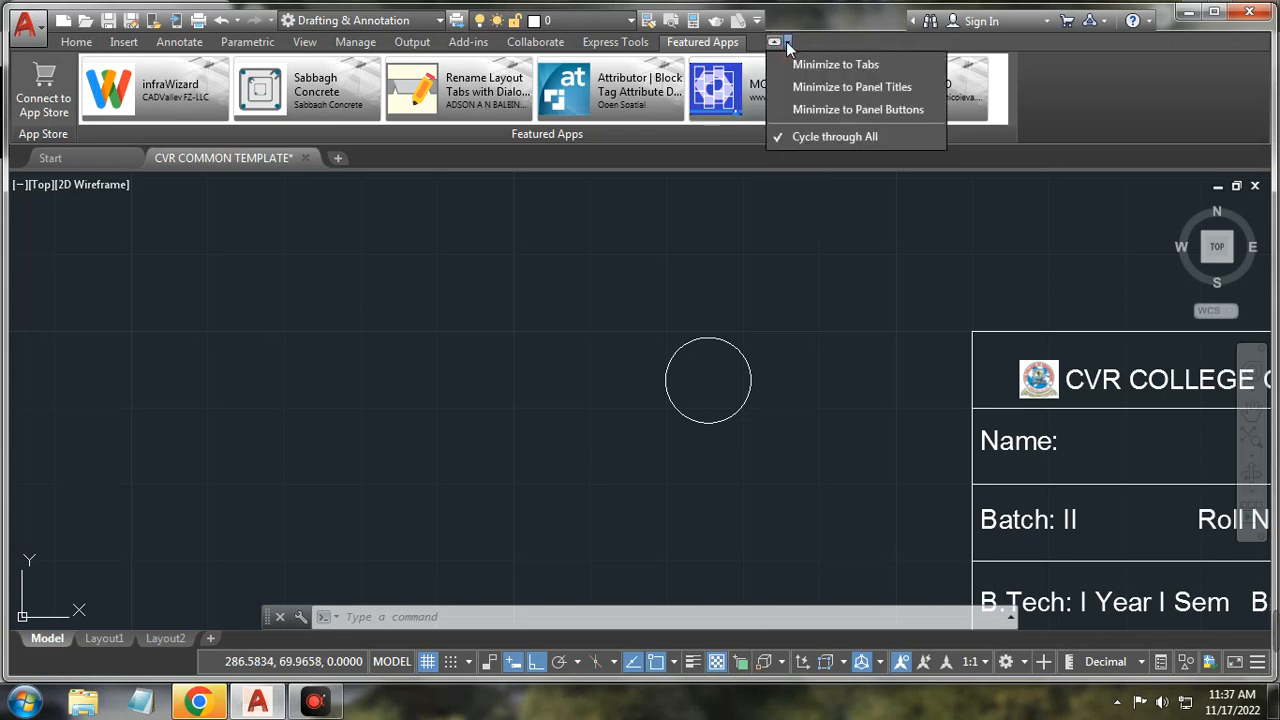
pyautogui.click(788, 44)
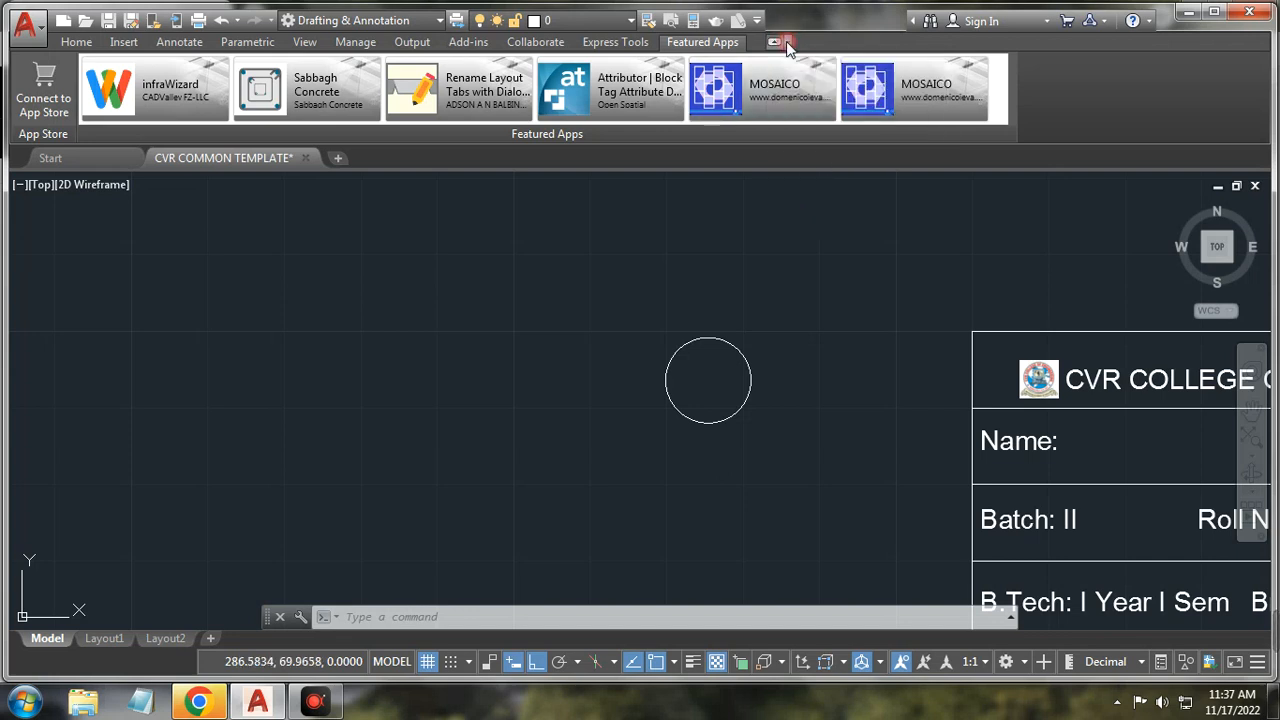
# Step: Expand the InfoCenter search box, then choose Explore Purchase Options from the Sign In menu
pyautogui.click(912, 22)
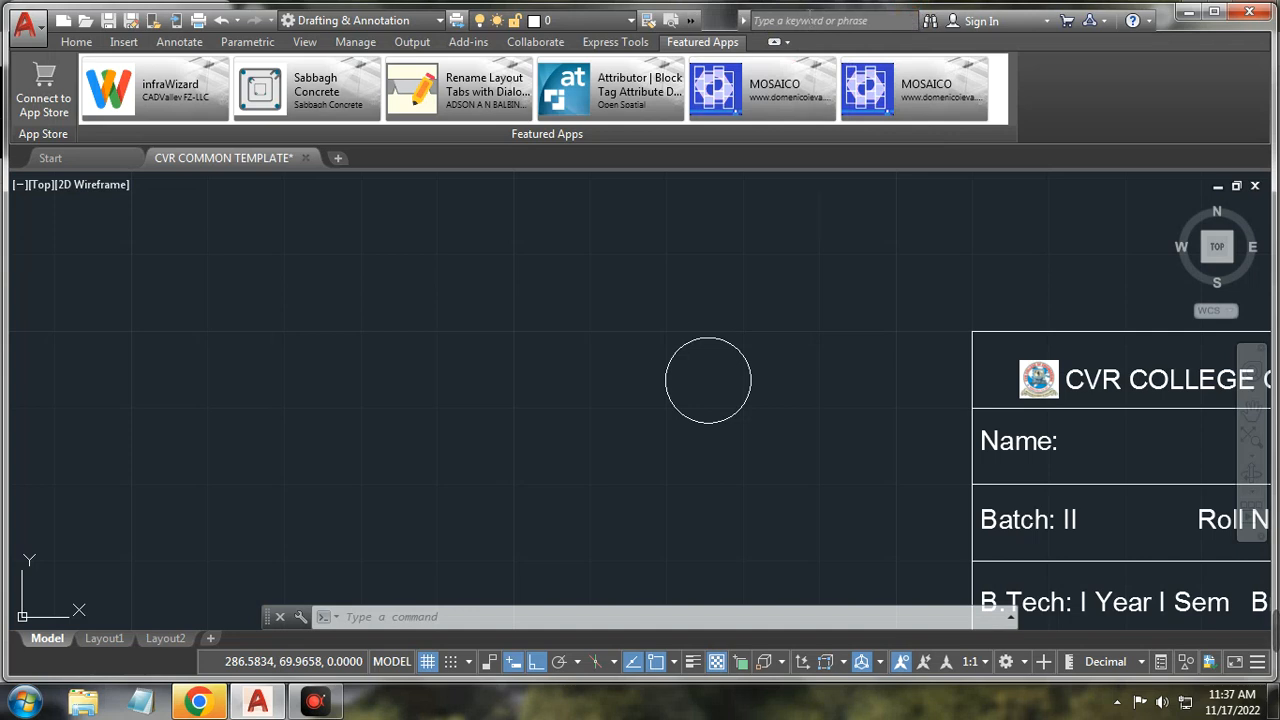
pyautogui.click(818, 13)
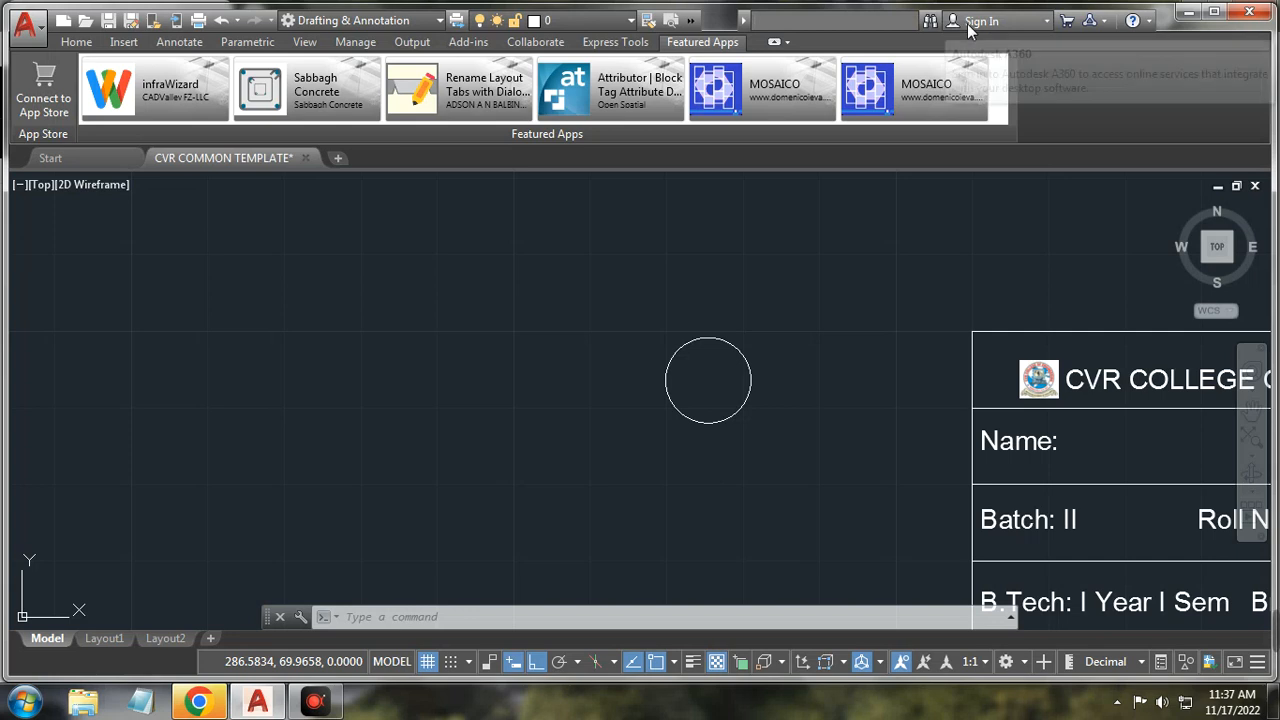
pyautogui.click(1031, 24)
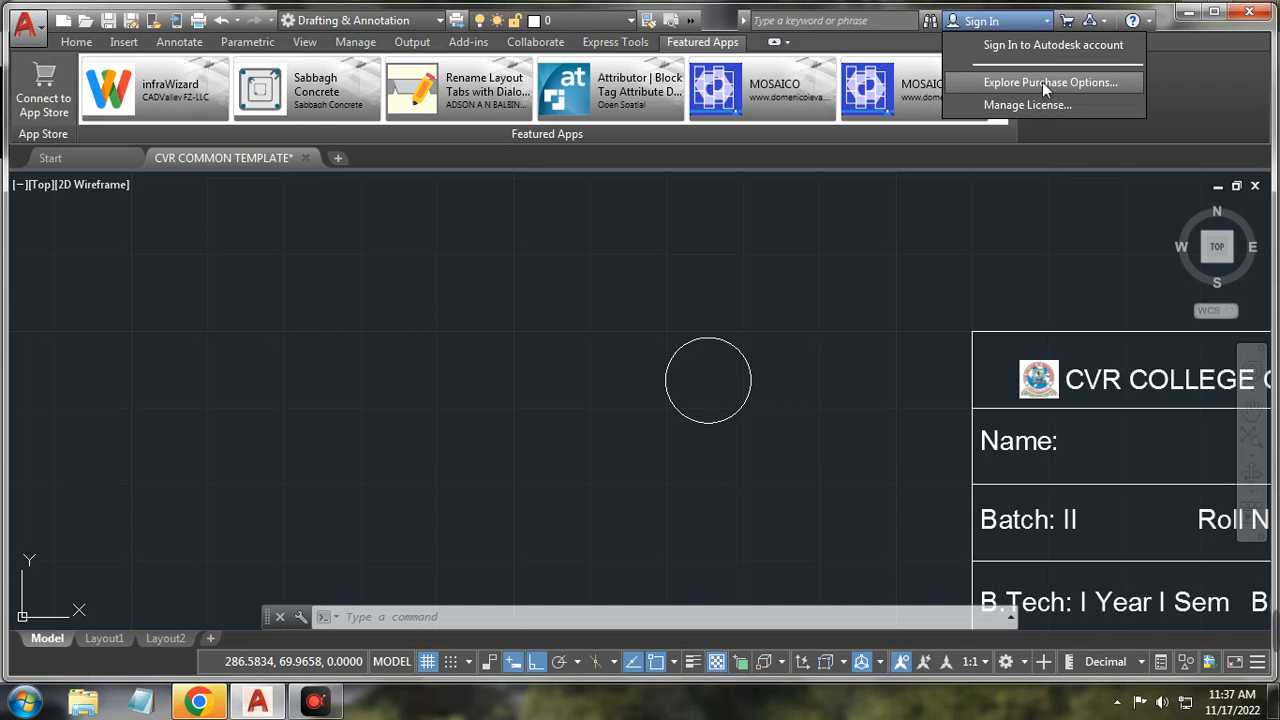
pyautogui.click(1041, 82)
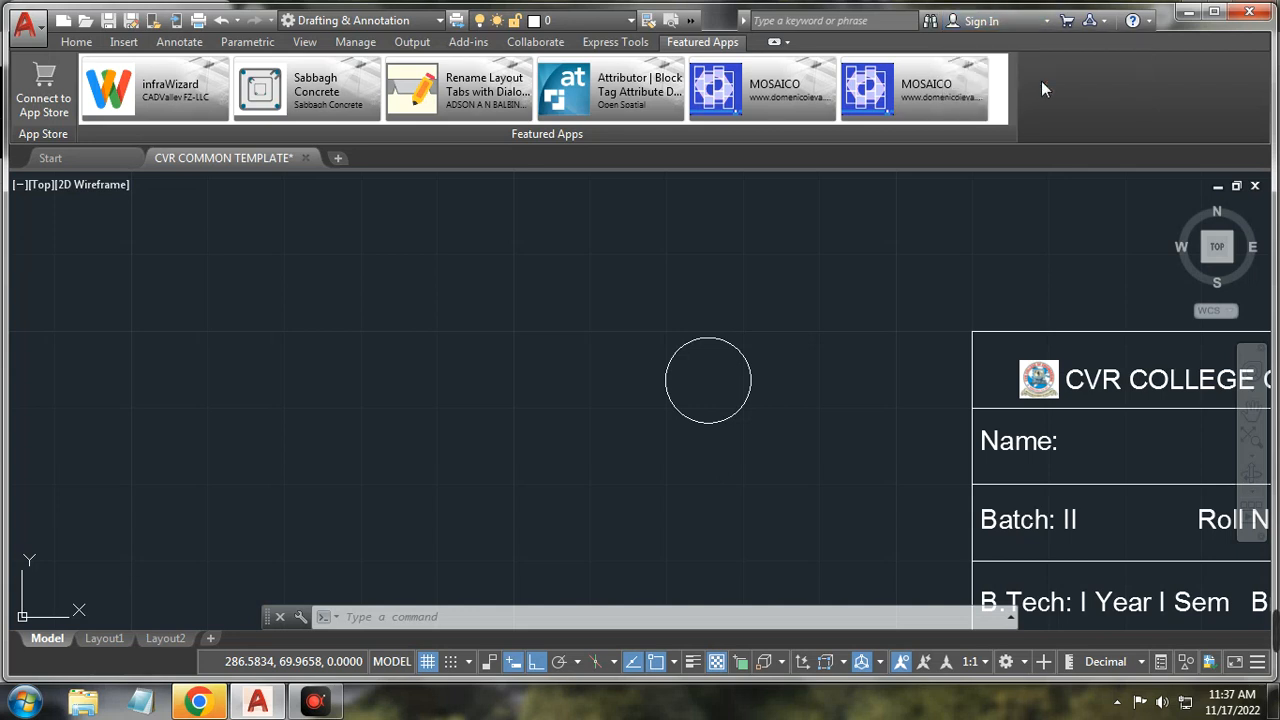
# Step: Minimize the Chrome window loading the autodesk.com/store page to return to the AutoCAD drawing
pyautogui.click(1041, 22)
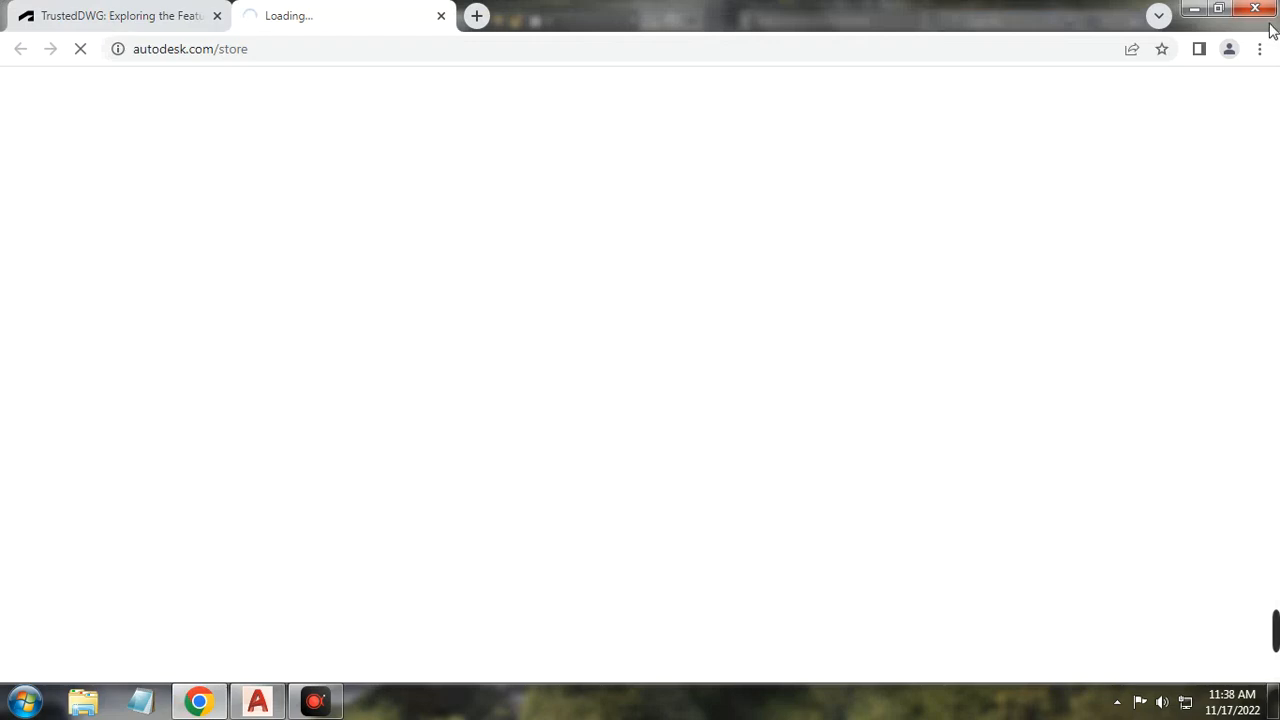
pyautogui.click(1194, 8)
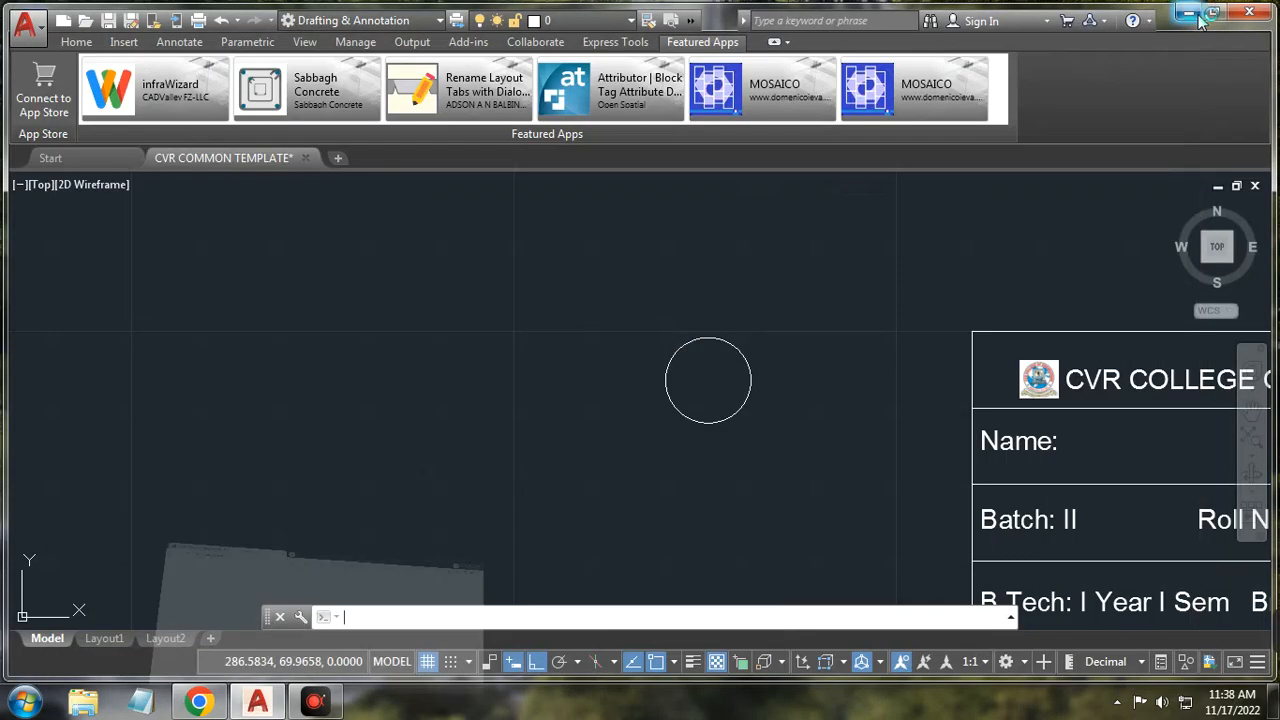
pyautogui.click(1047, 21)
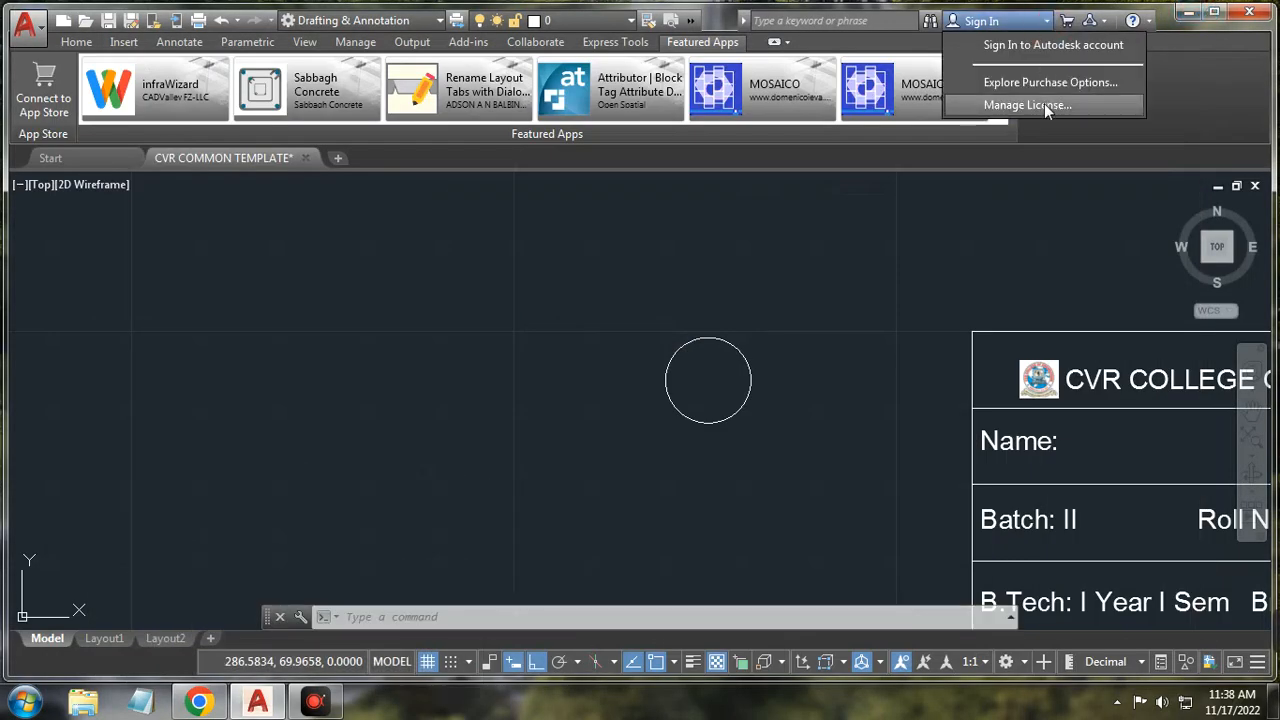
pyautogui.click(1027, 105)
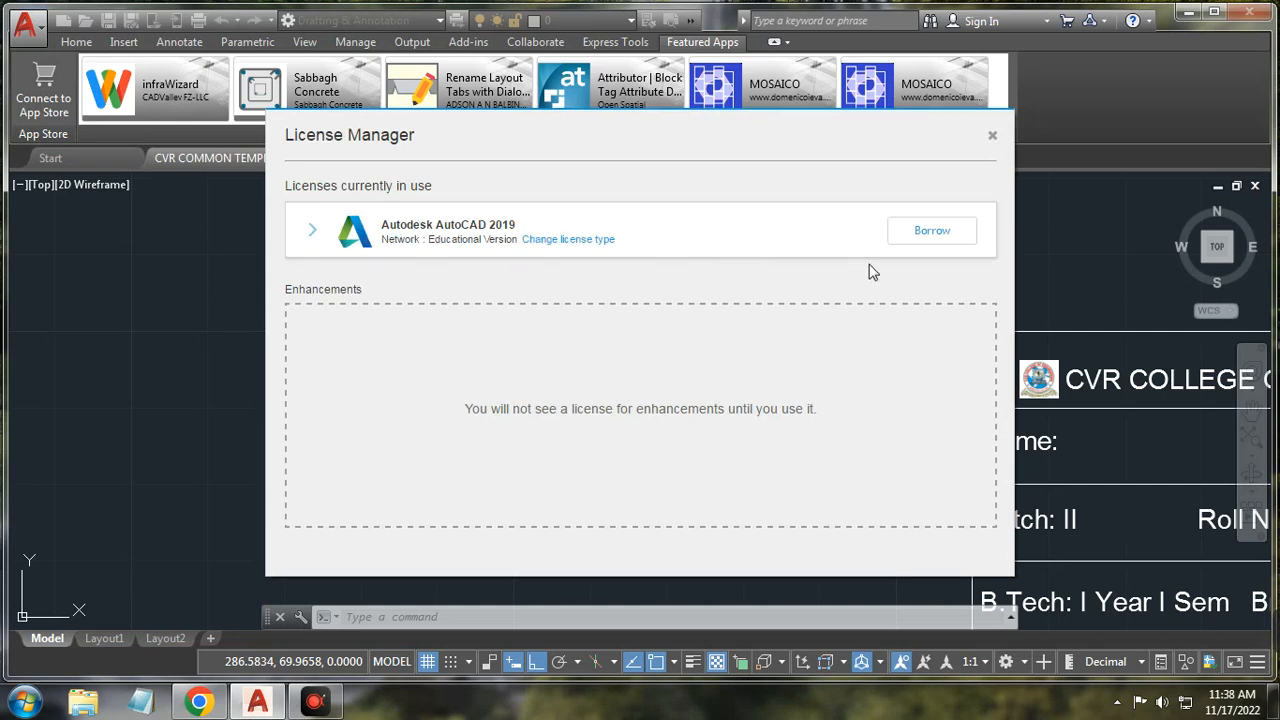
pyautogui.click(735, 242)
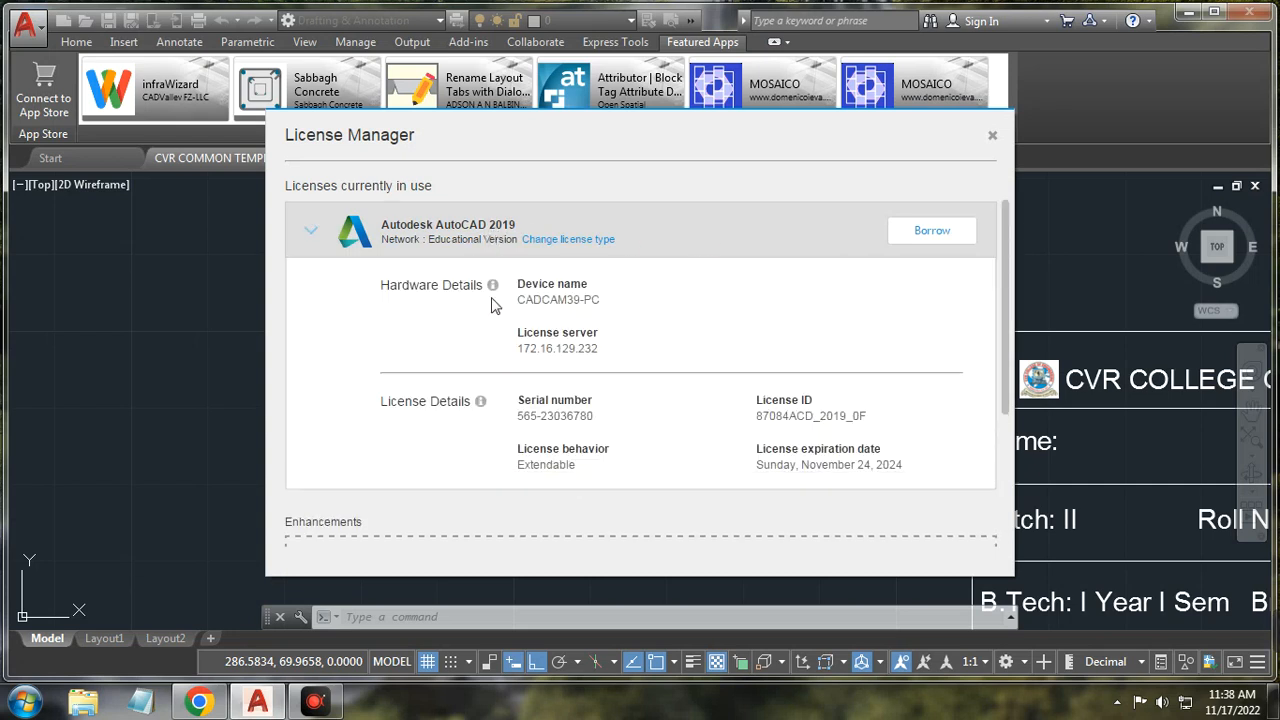
pyautogui.scroll(-3, 577, 315)
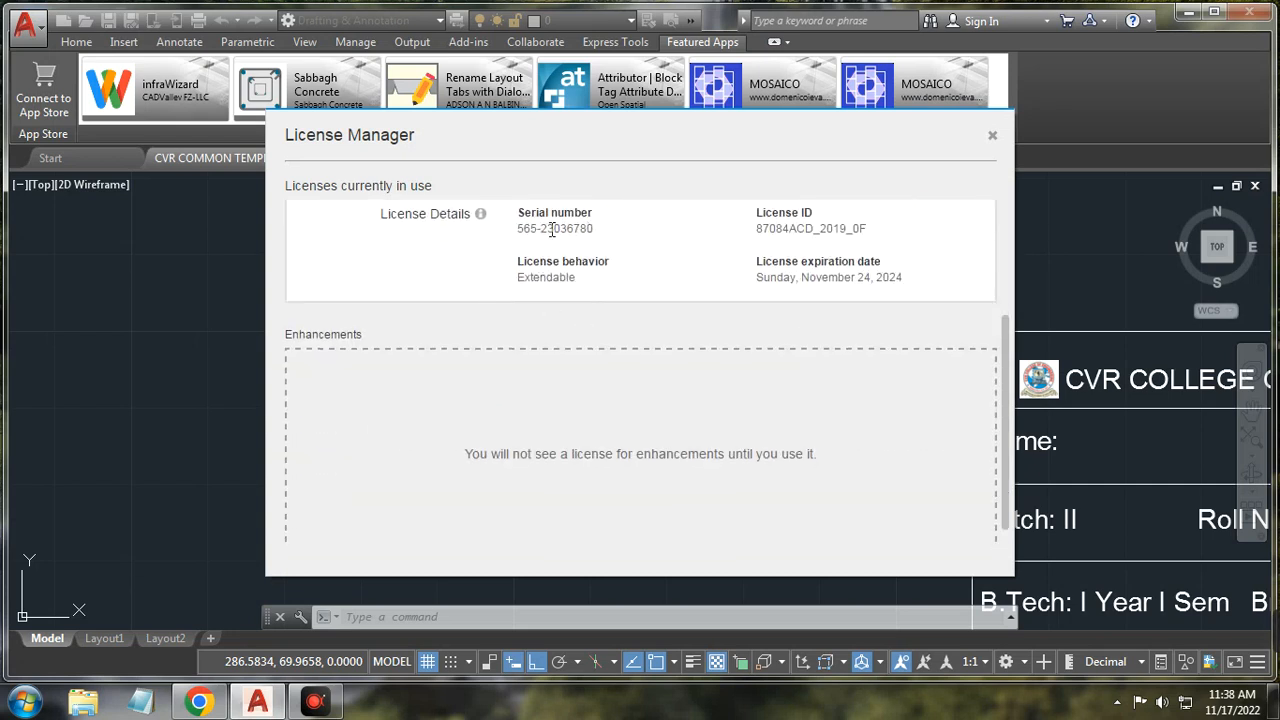
pyautogui.moveTo(523, 233); pyautogui.dragTo(595, 230)
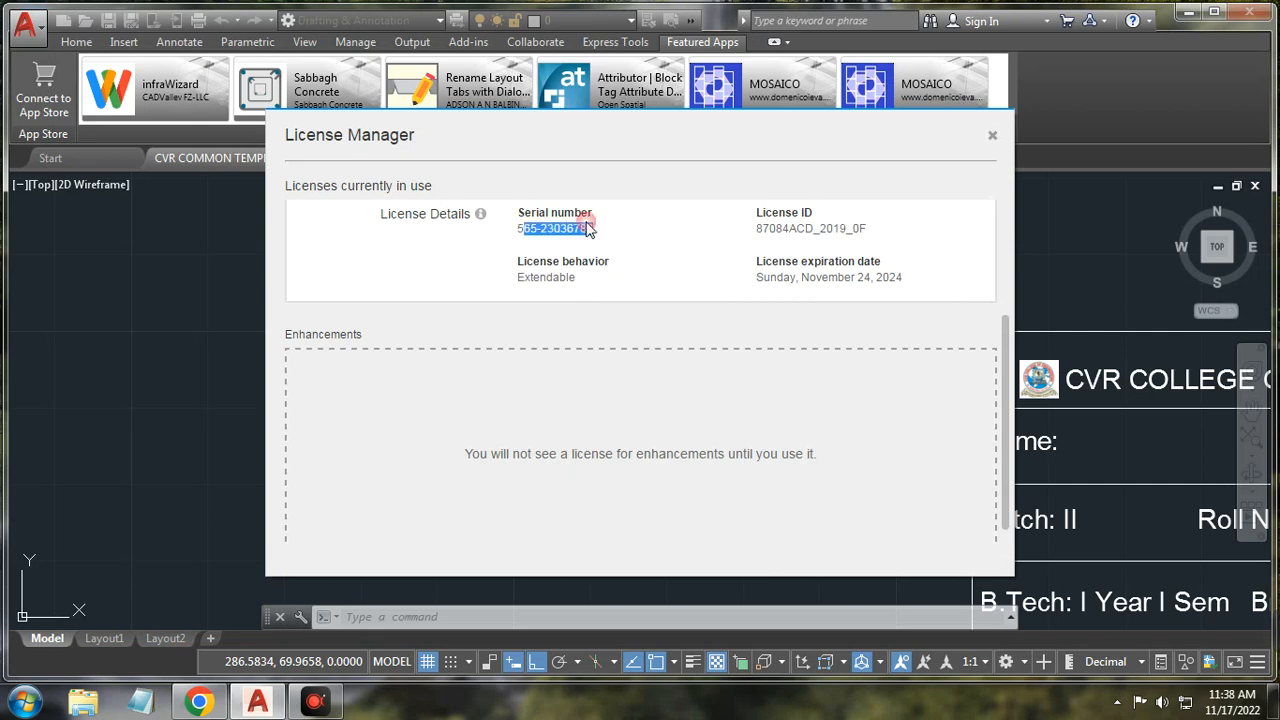
pyautogui.click(600, 243)
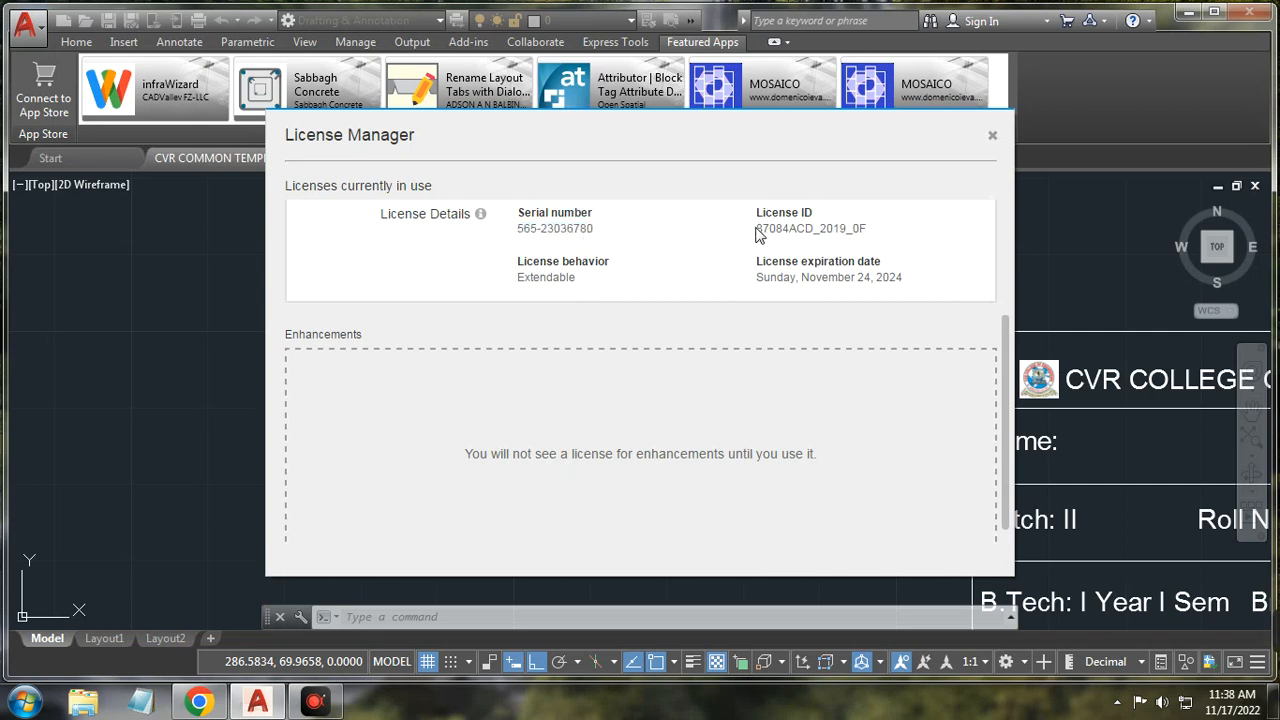
pyautogui.moveTo(754, 231); pyautogui.dragTo(889, 237)
pyautogui.click(884, 234)
pyautogui.moveTo(906, 281); pyautogui.dragTo(812, 269)
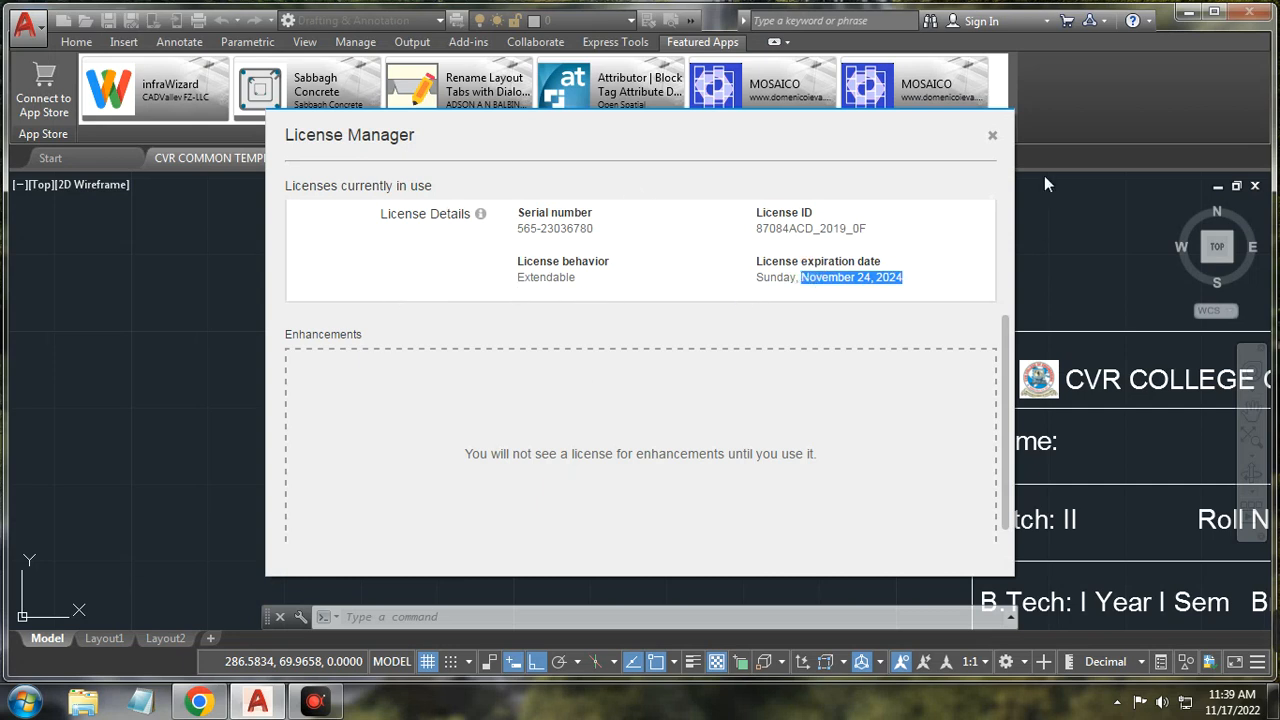
pyautogui.click(993, 140)
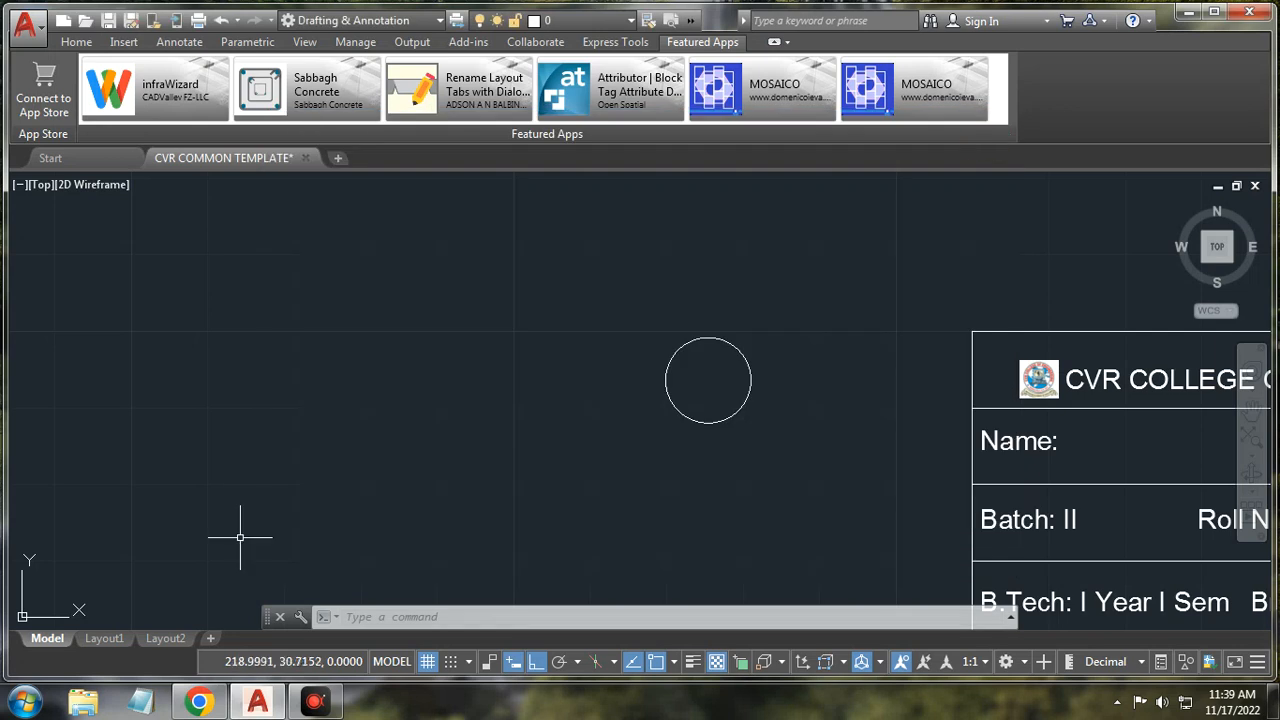
# Step: On the Home tab, zoom out and delete the circle beside the title block
pyautogui.click(78, 42)
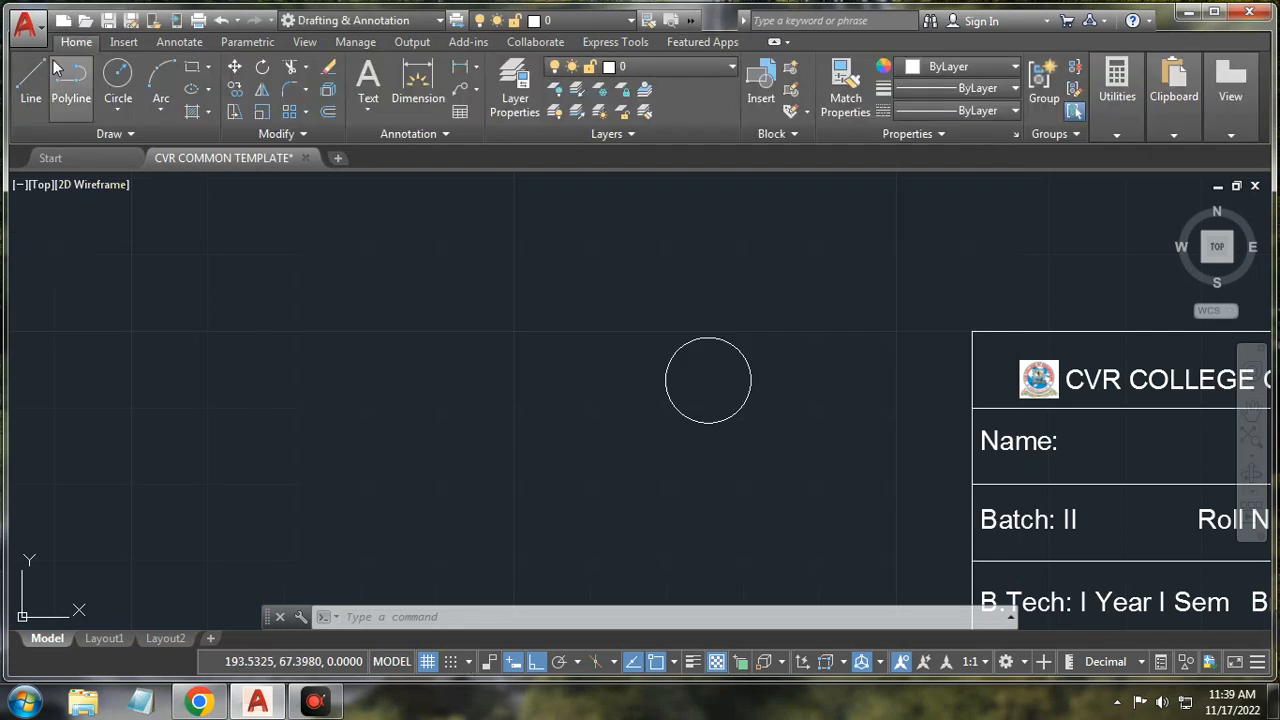
pyautogui.scroll(-3, 720, 330)
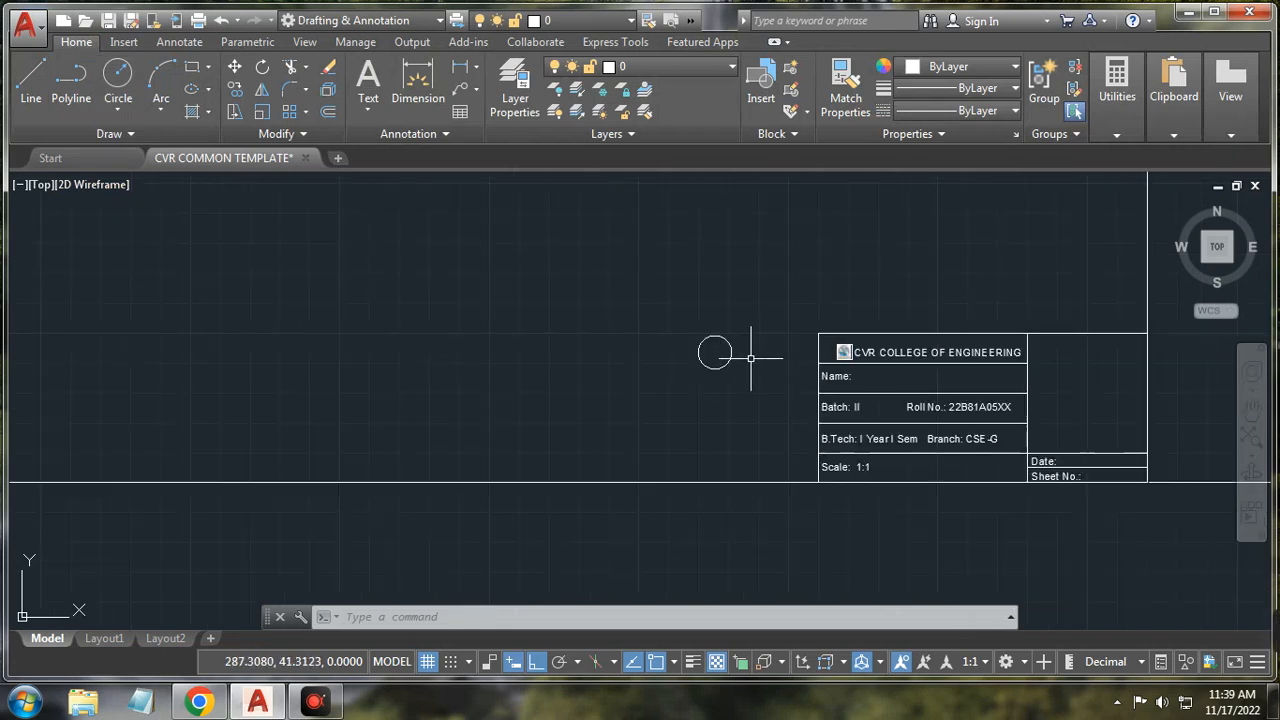
pyautogui.click(758, 305)
pyautogui.click(678, 388)
pyautogui.press('Delete')
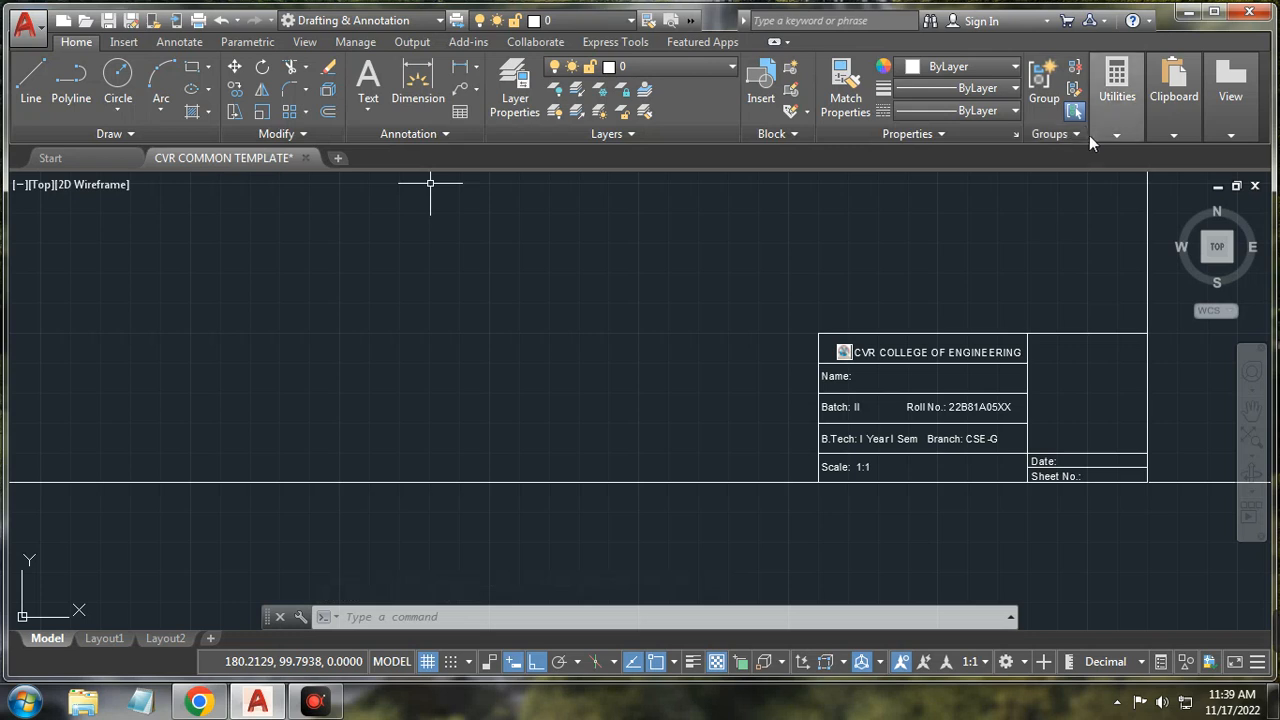
# Step: Dismiss the Utilities options and click into the command line
pyautogui.moveTo(1114, 138)
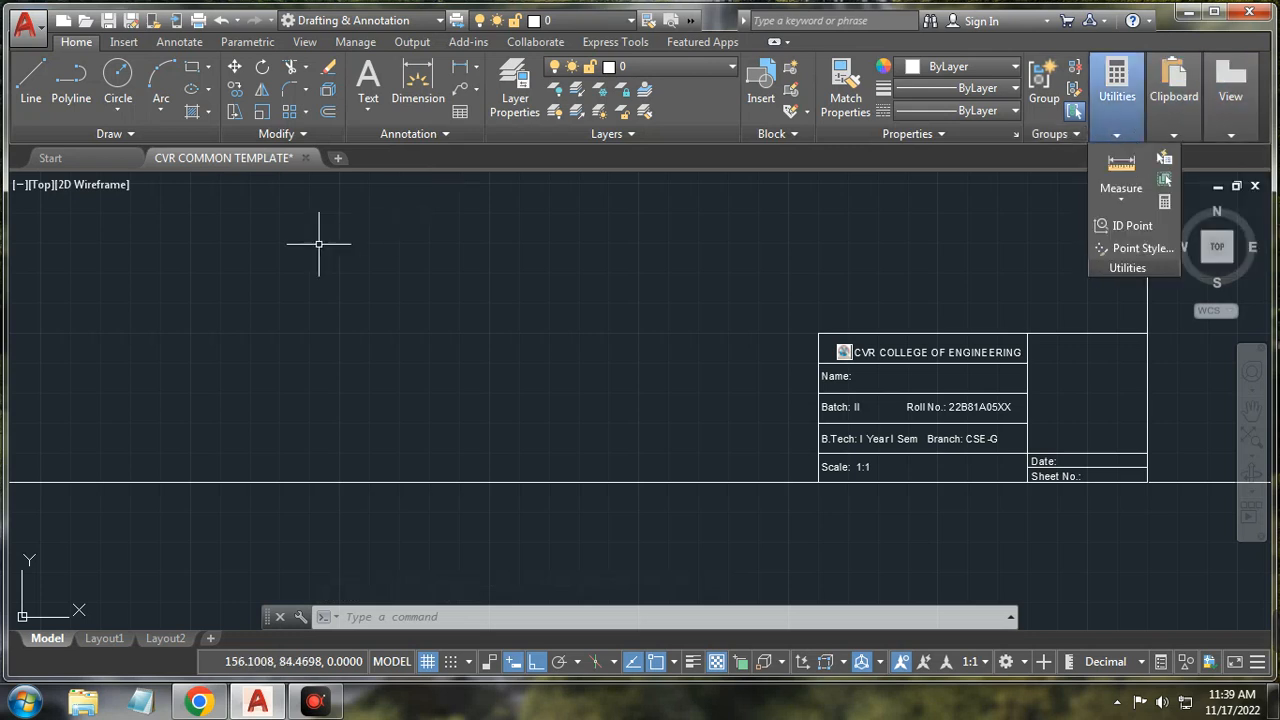
pyautogui.click(134, 136)
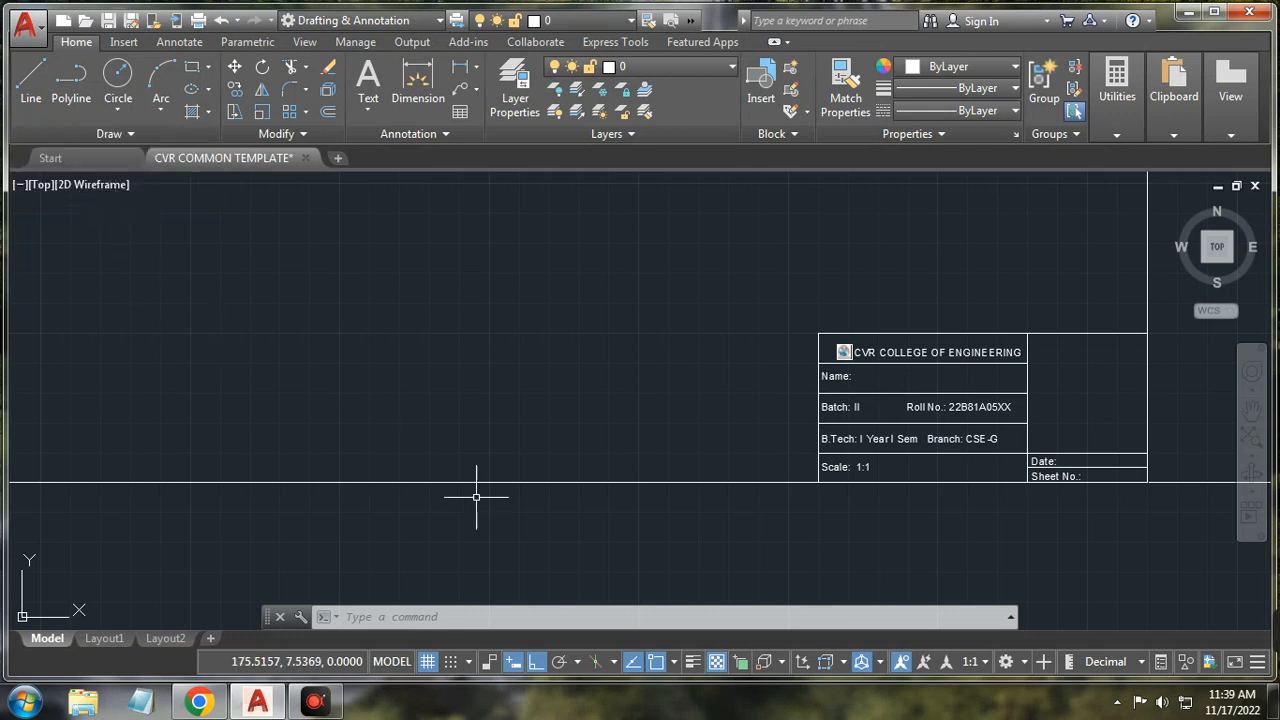
pyautogui.click(502, 618)
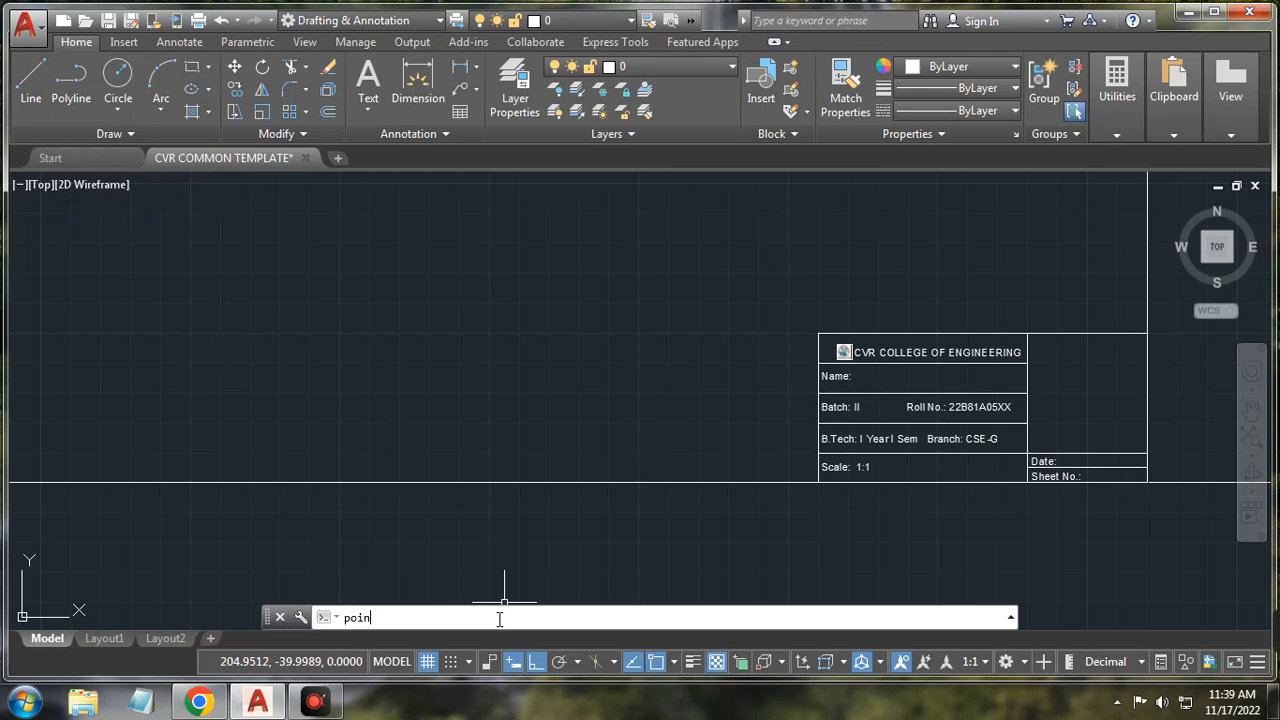
# Step: Run POINT and place a point at X 150, Y 150 inside the A4 frame
pyautogui.write('point')
pyautogui.press('Return')
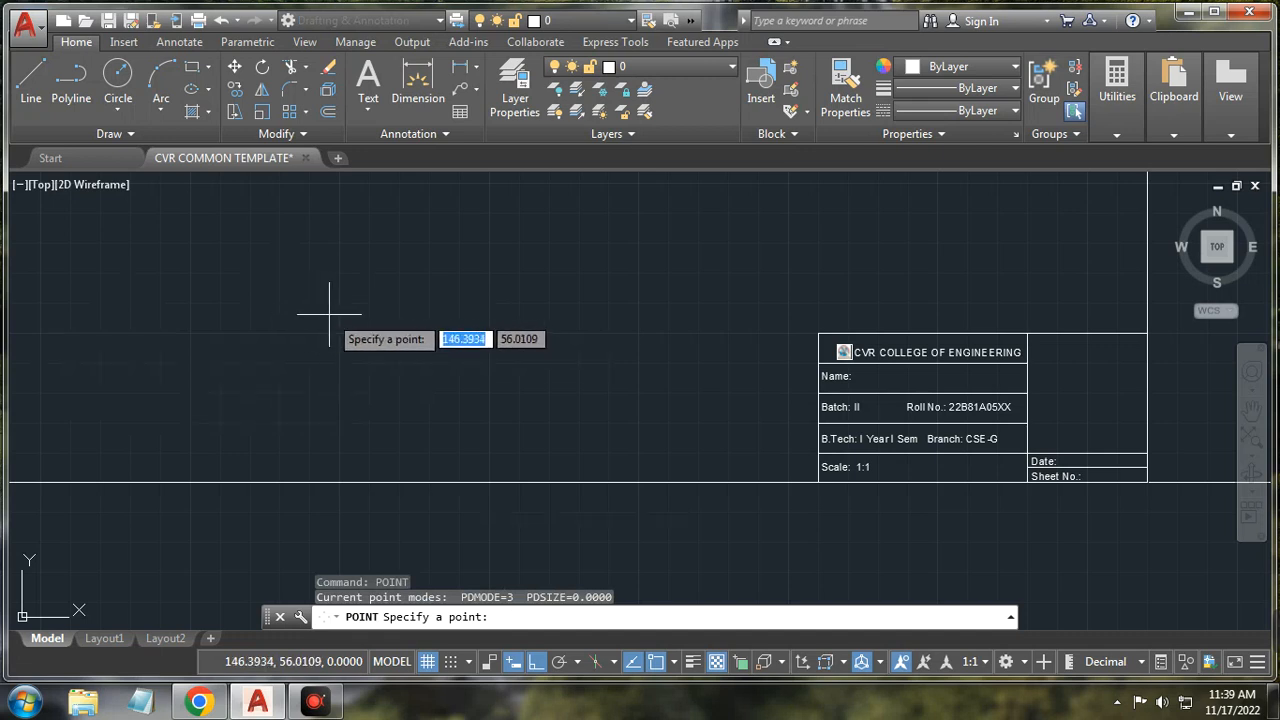
pyautogui.write('150')
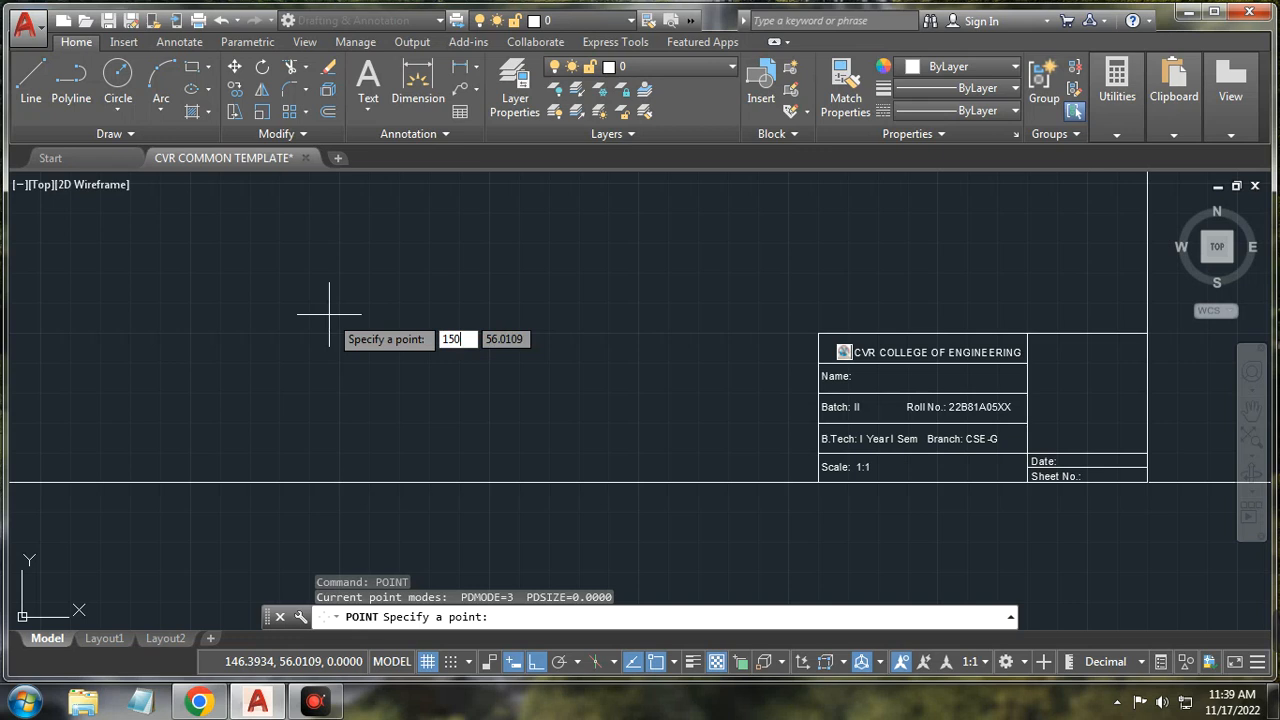
pyautogui.press('Tab')
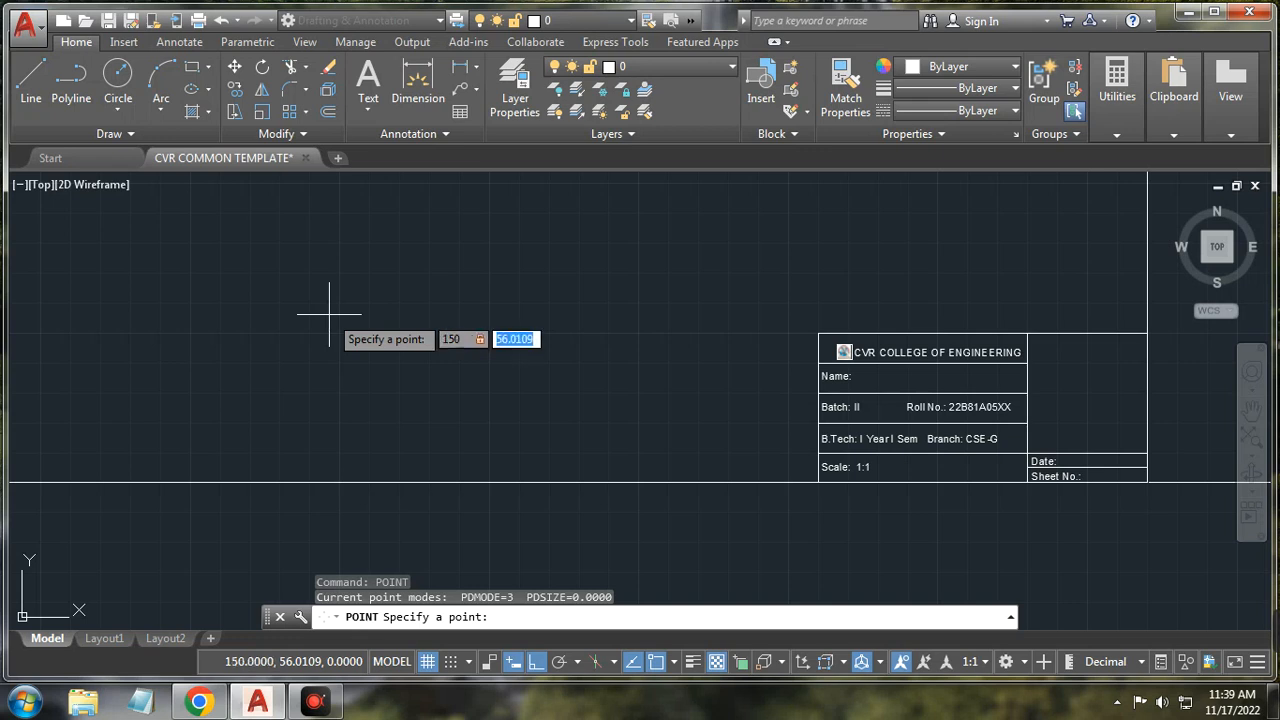
pyautogui.write('150')
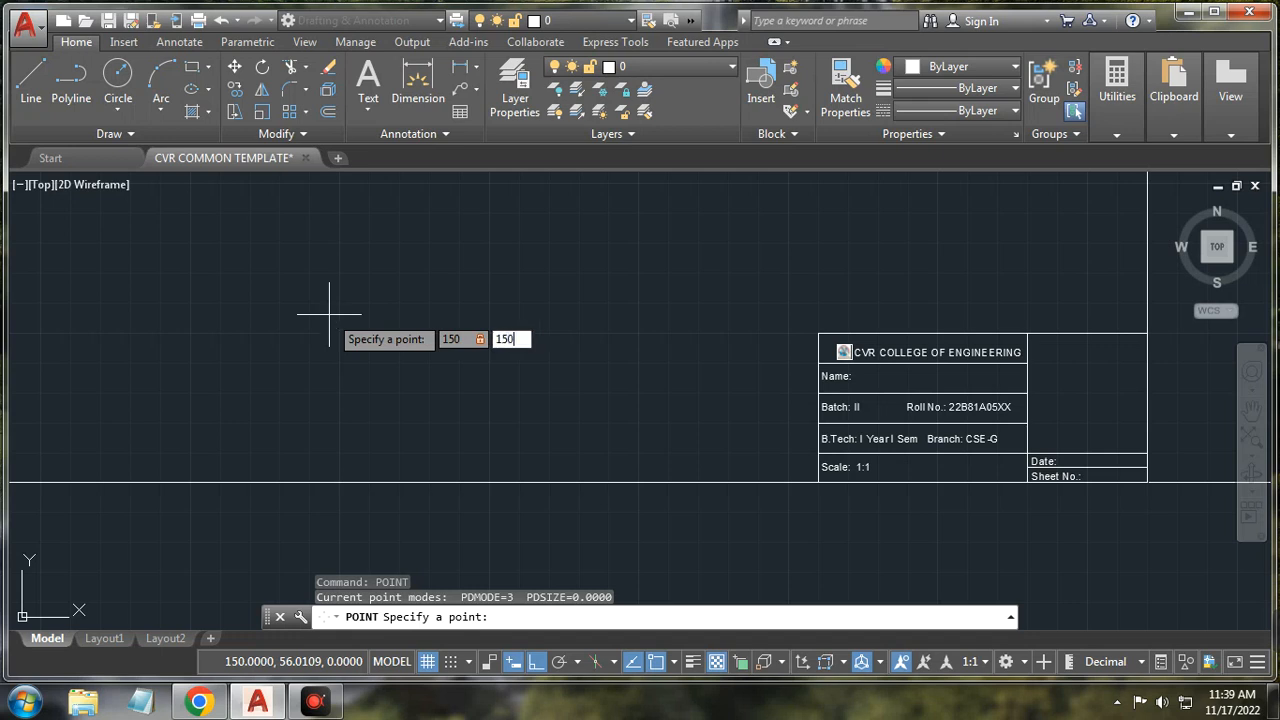
pyautogui.press('Return')
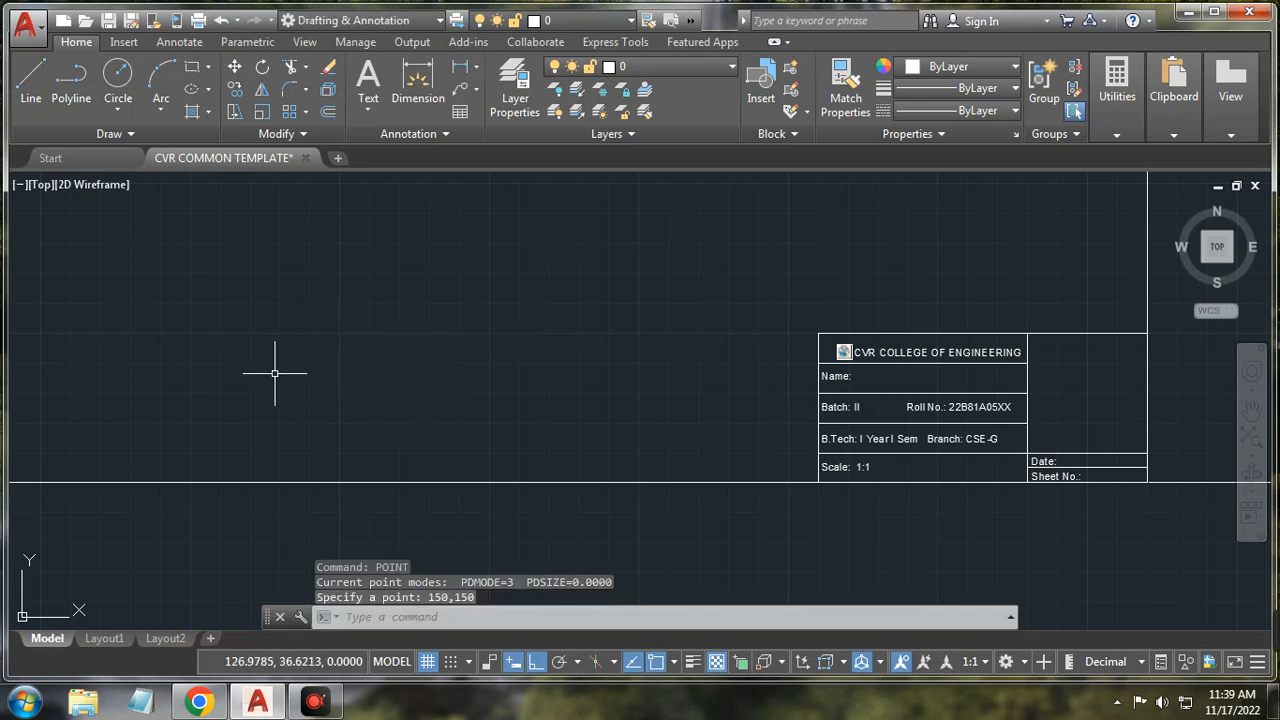
pyautogui.scroll(-5, 381, 365)
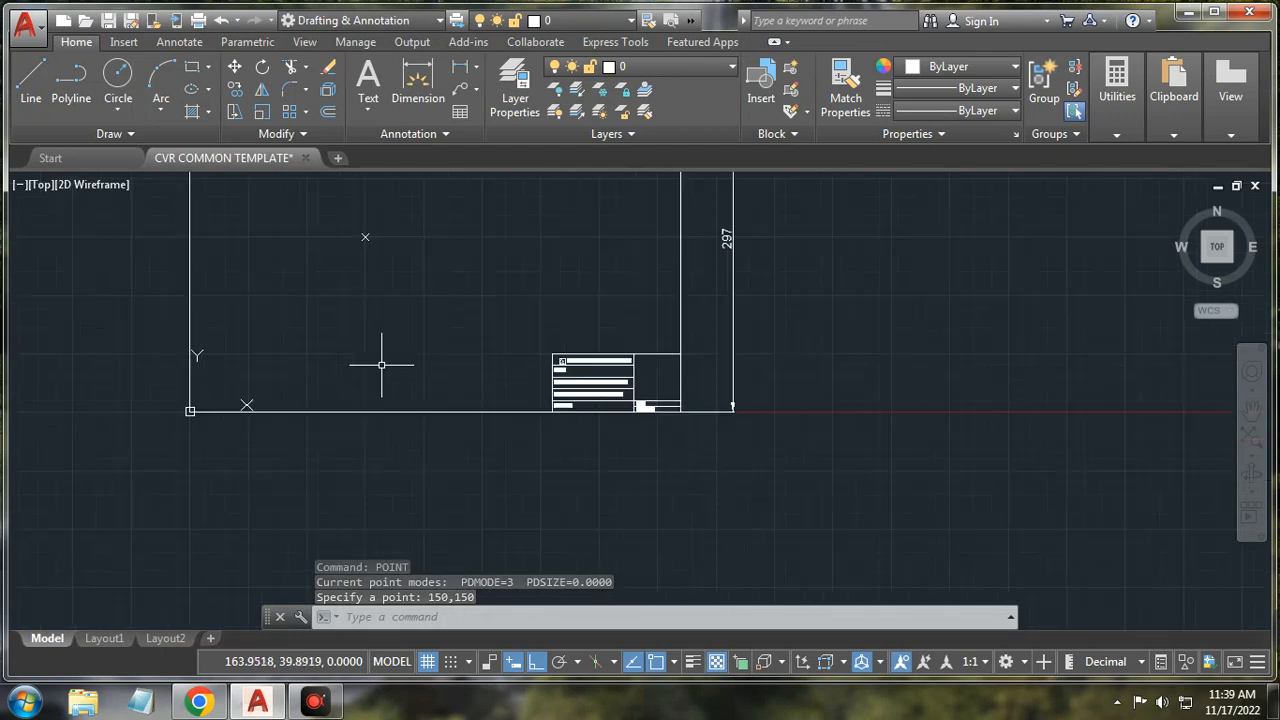
pyautogui.scroll(5, 375, 228)
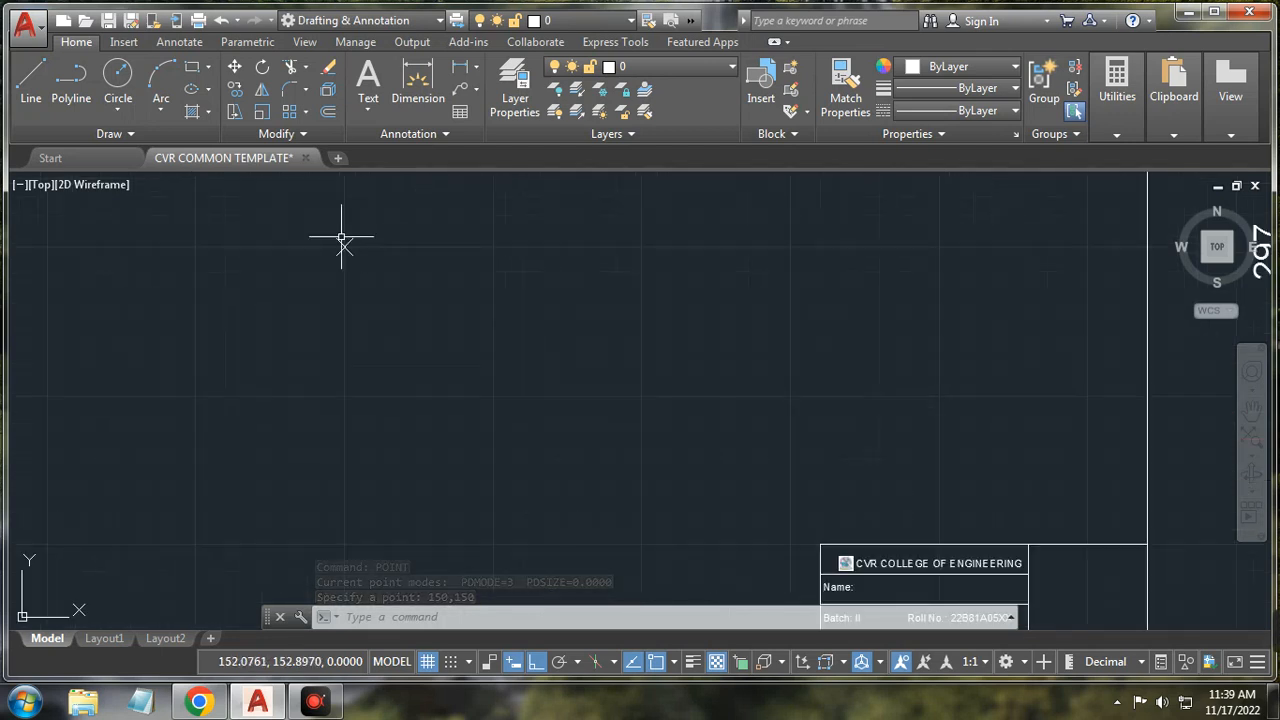
pyautogui.scroll(-2, 343, 244)
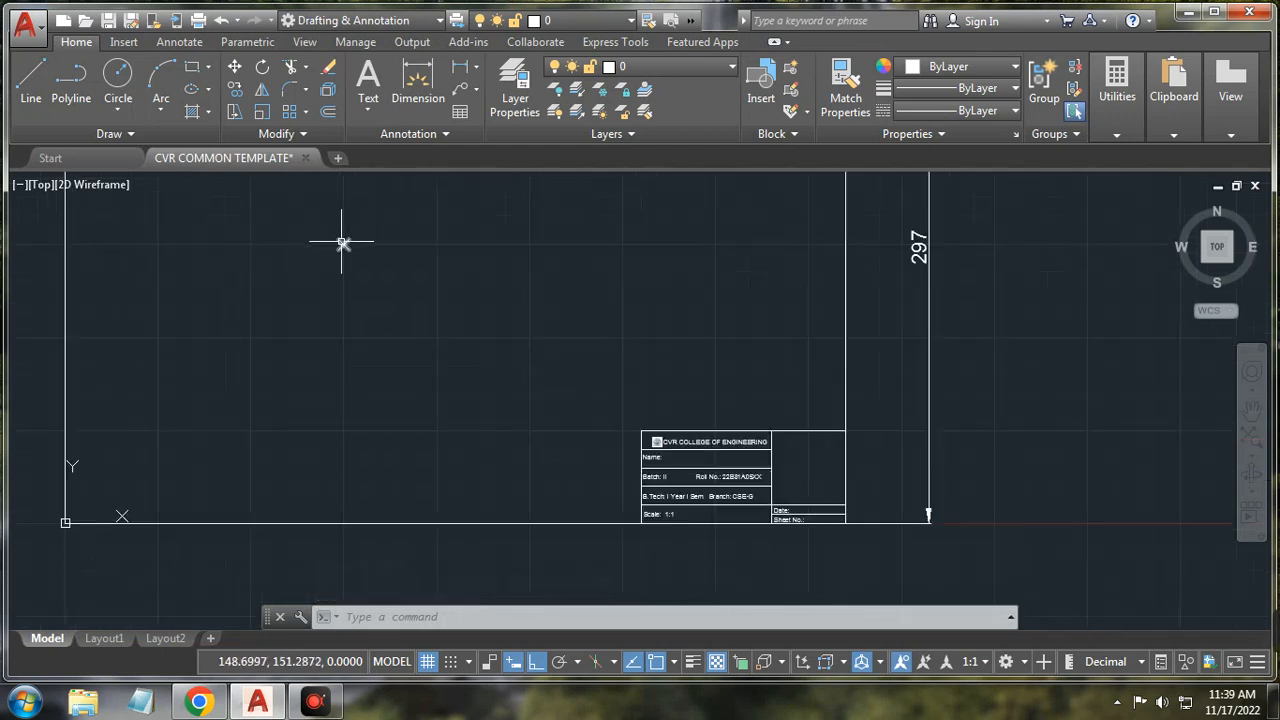
pyautogui.click(550, 614)
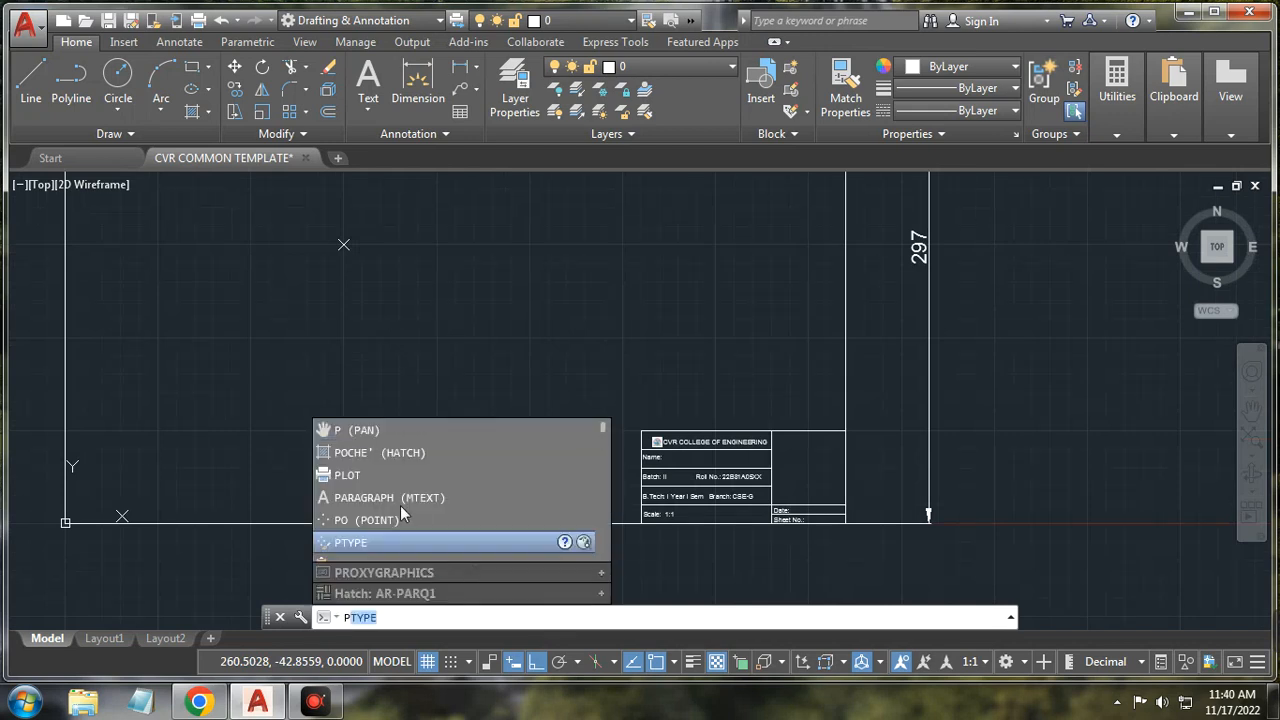
# Step: With PTYPE, set Point Size to 3 and choose the circle-with-X point style
pyautogui.click(427, 615)
pyautogui.press('Return')
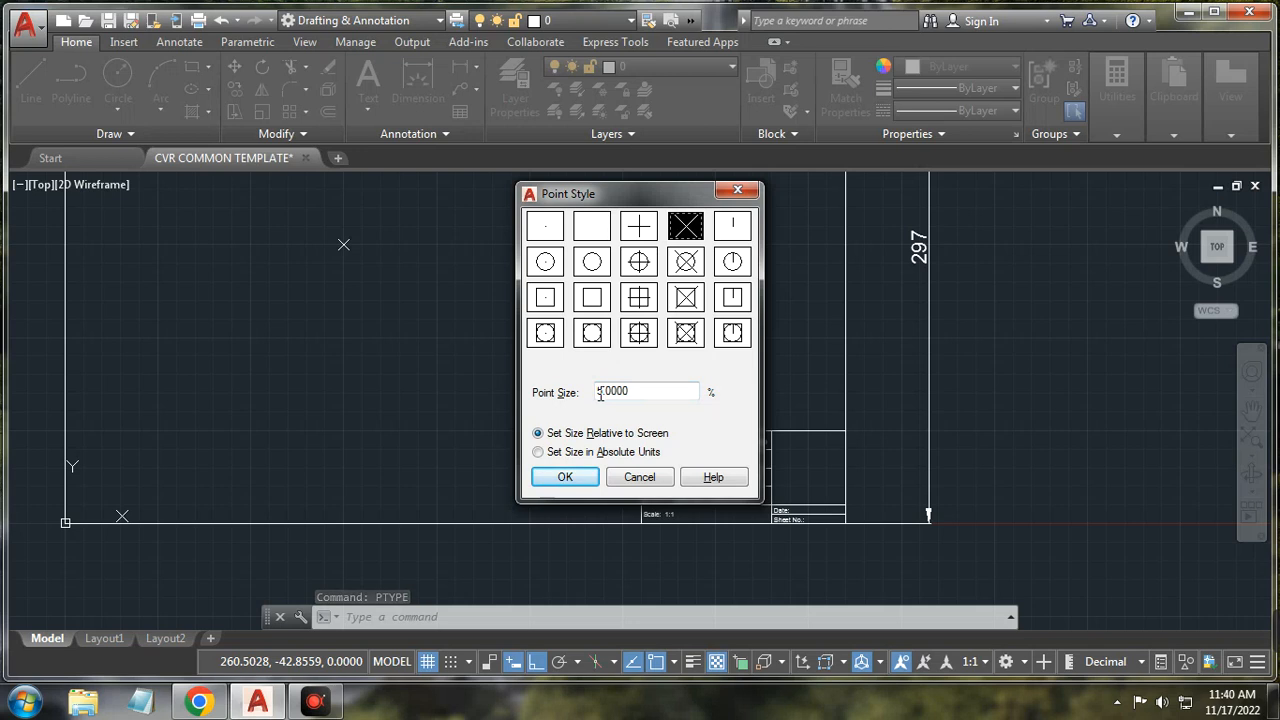
pyautogui.moveTo(604, 394); pyautogui.dragTo(599, 393)
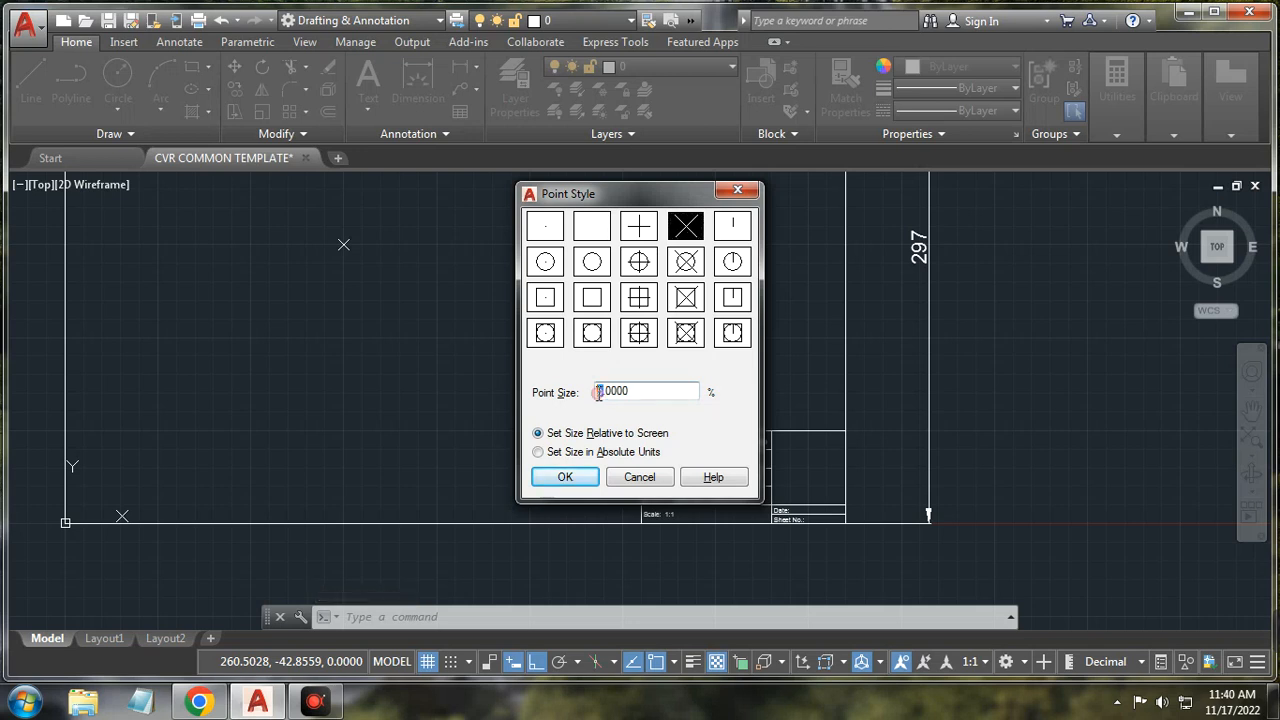
pyautogui.write('3')
pyautogui.click(689, 262)
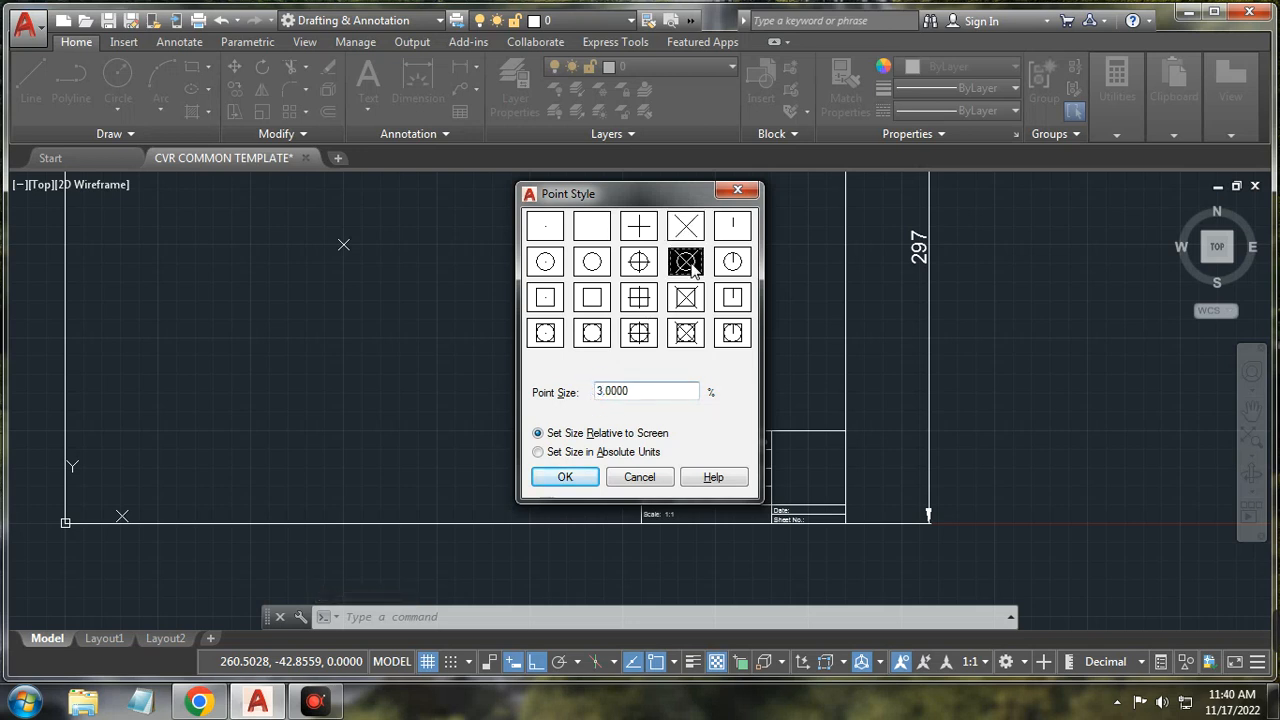
pyautogui.click(688, 300)
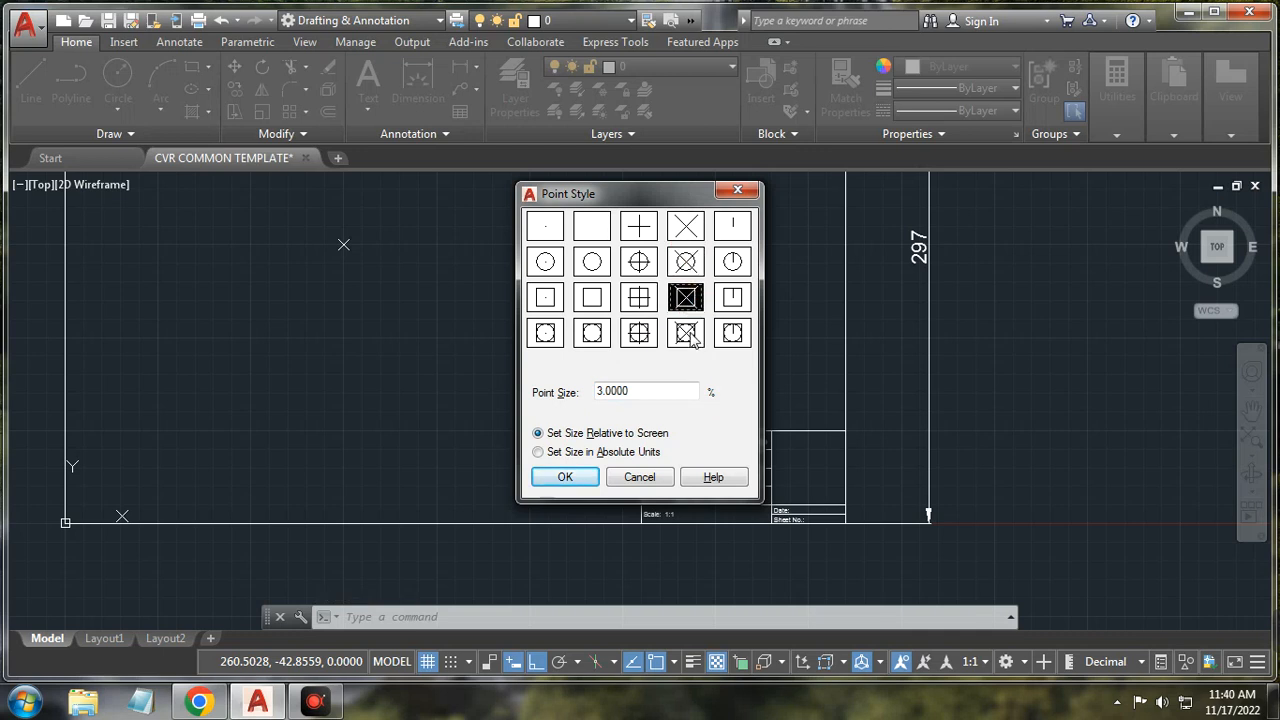
pyautogui.click(642, 230)
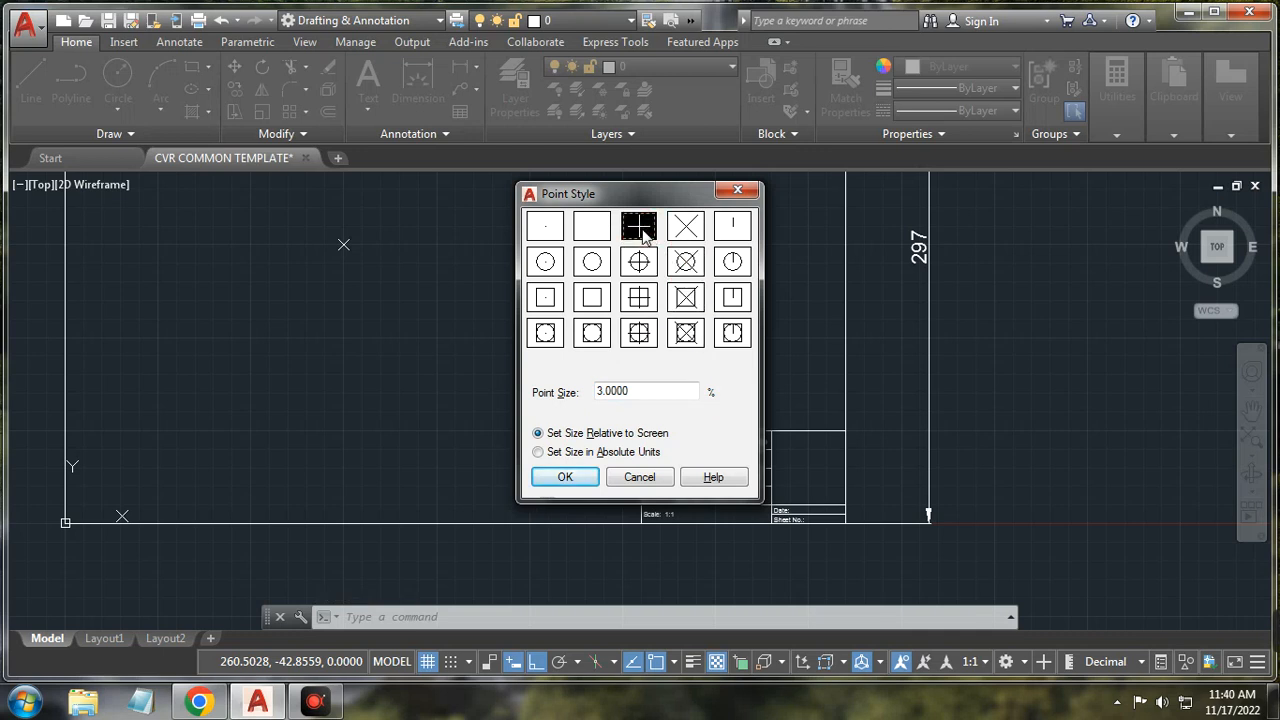
pyautogui.click(685, 228)
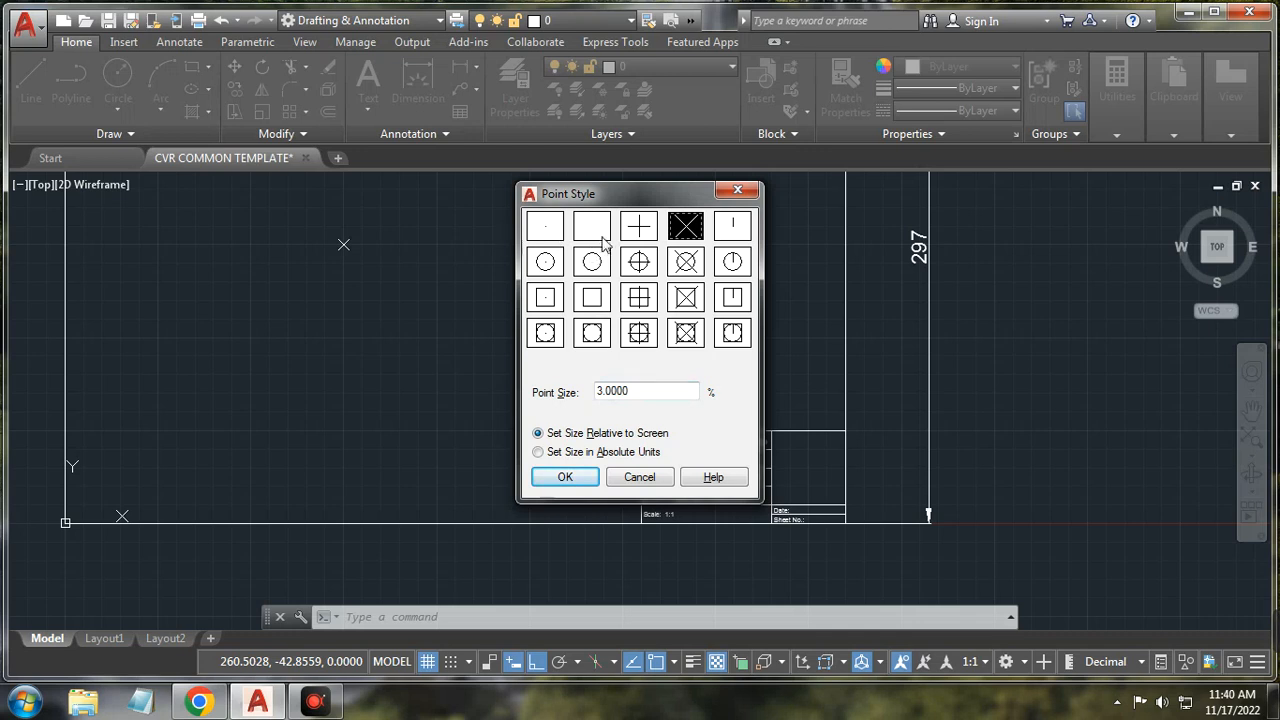
pyautogui.click(687, 264)
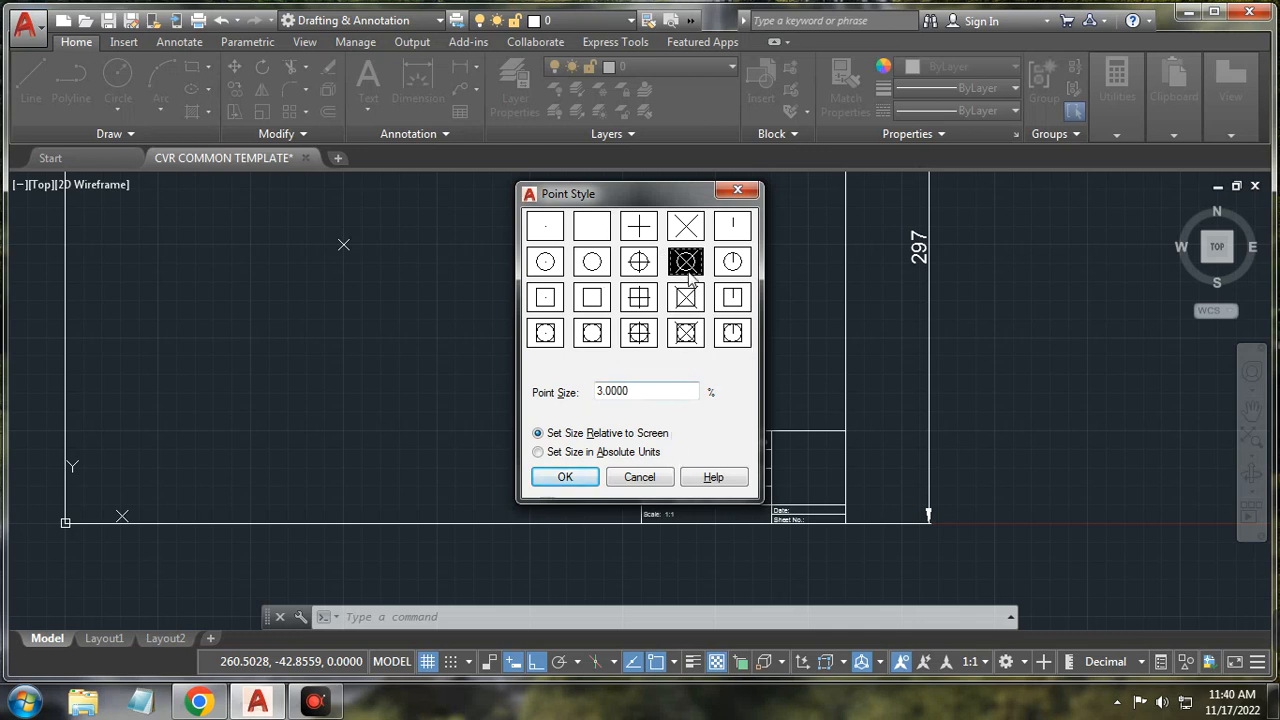
pyautogui.click(565, 478)
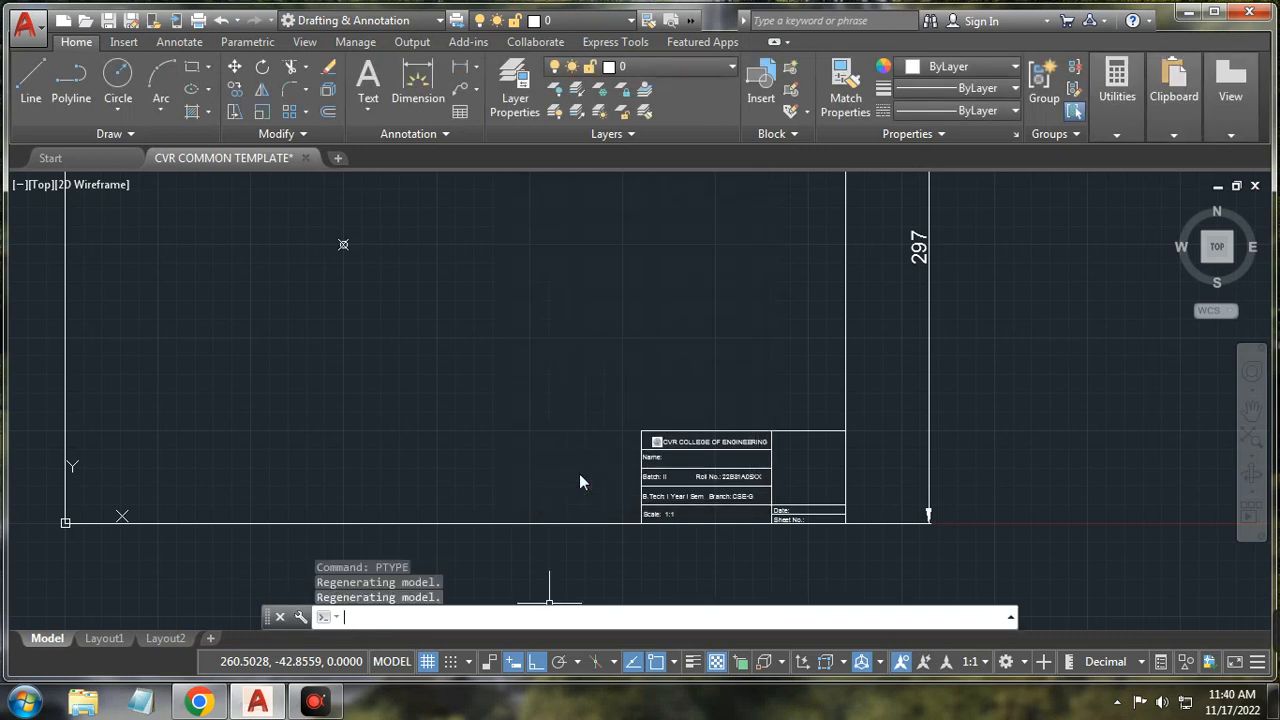
# Step: Zoom out and delete the point at 150,150
pyautogui.scroll(6, 344, 240)
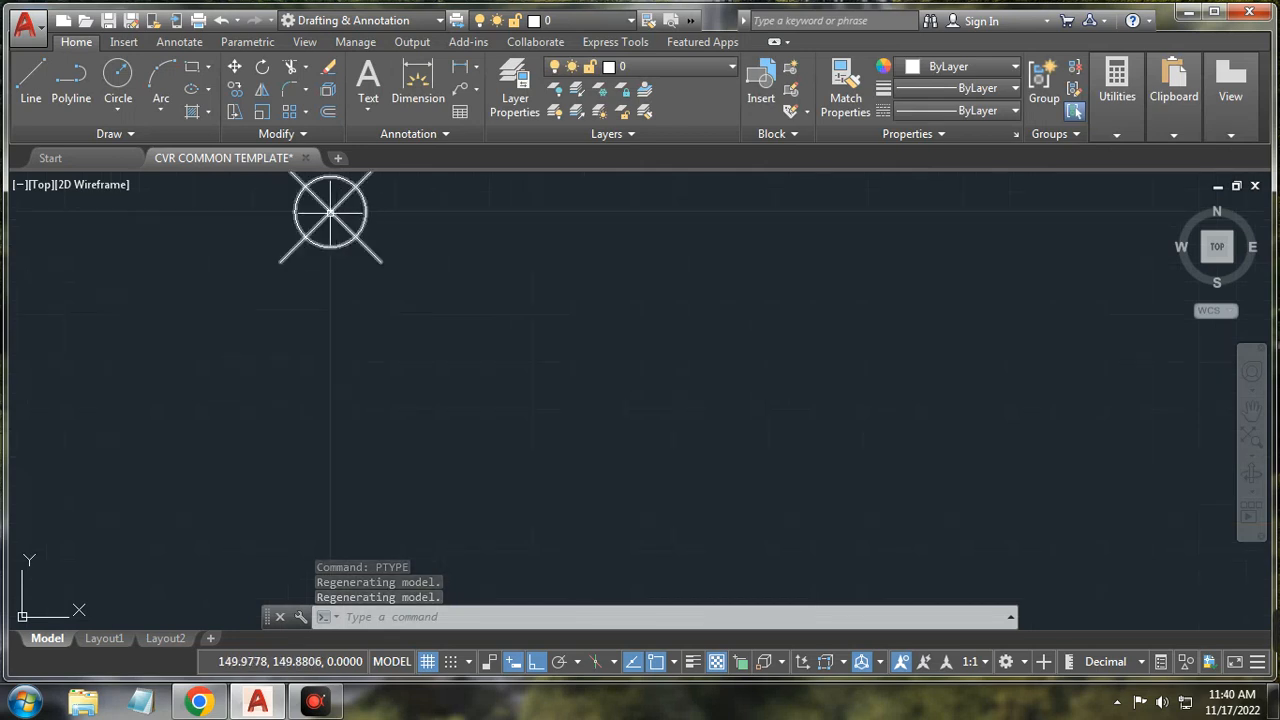
pyautogui.scroll(-6, 469, 307)
pyautogui.scroll(-3, 471, 294)
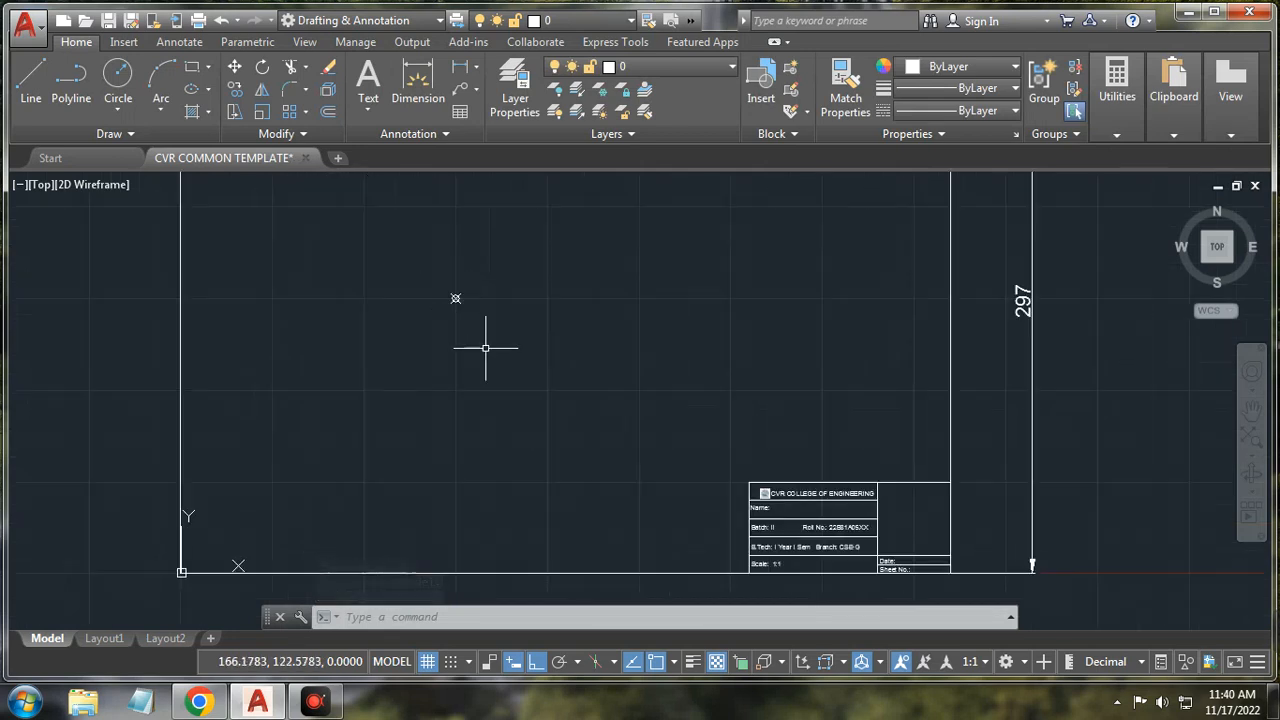
pyautogui.scroll(-2, 471, 309)
pyautogui.click(455, 306)
pyautogui.click(474, 336)
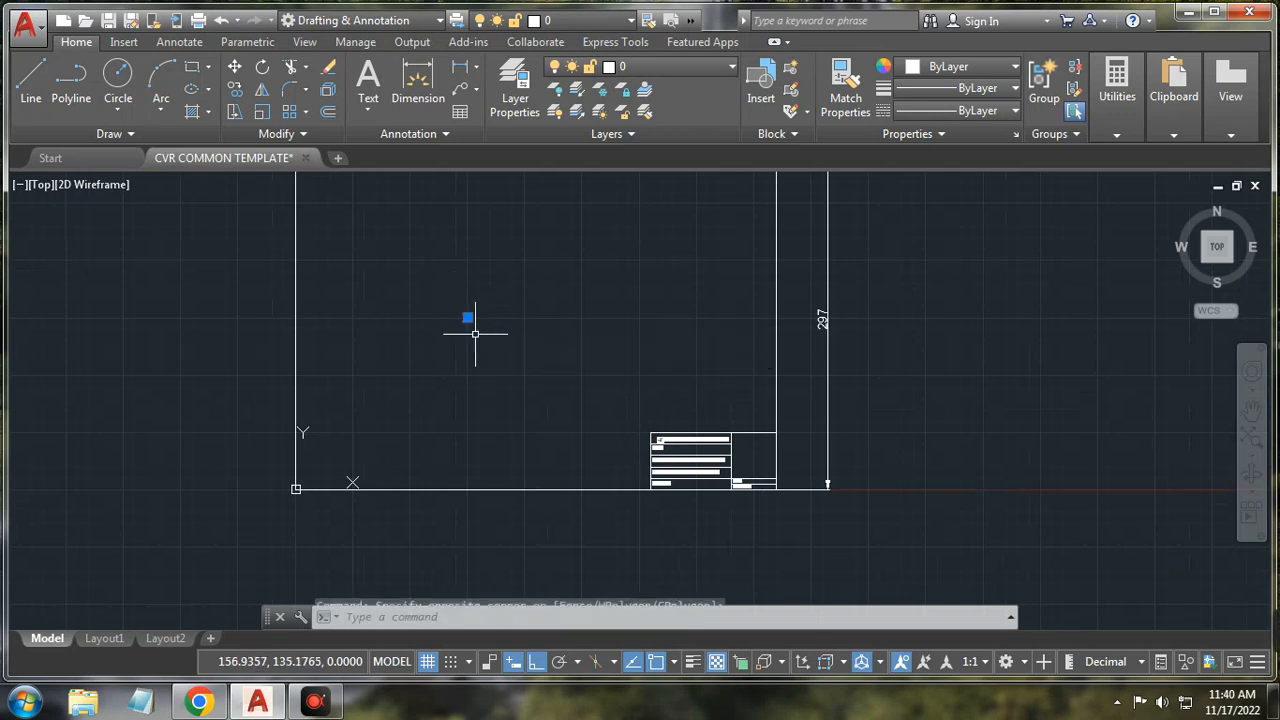
pyautogui.press('Delete')
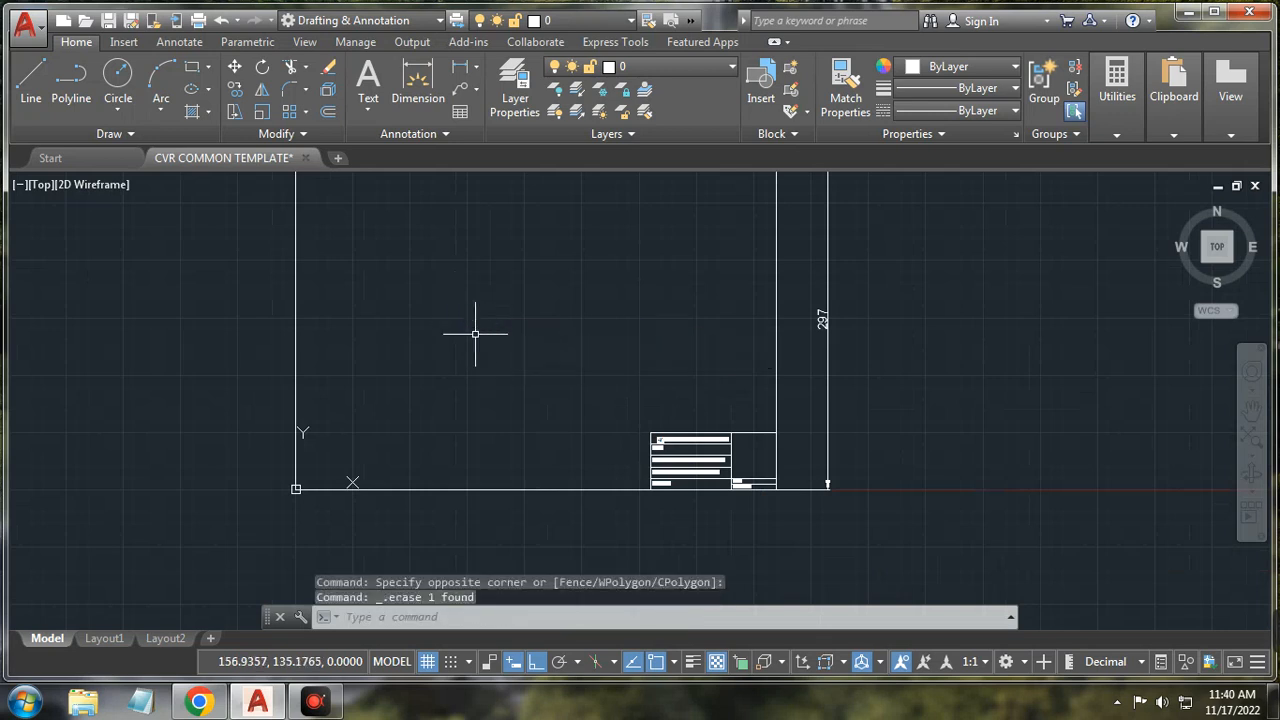
# Step: Repeat POINT to place circle-X points at several spots inside the border above the title block
pyautogui.click(537, 613)
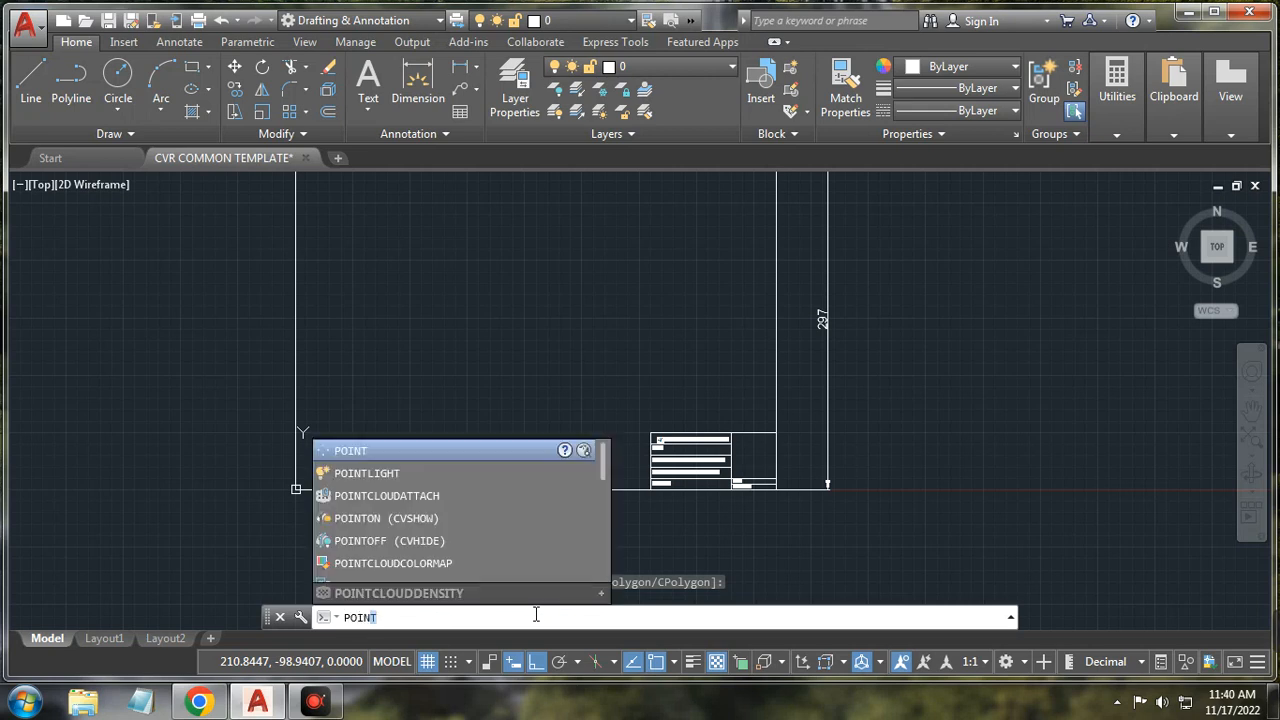
pyautogui.press('Return')
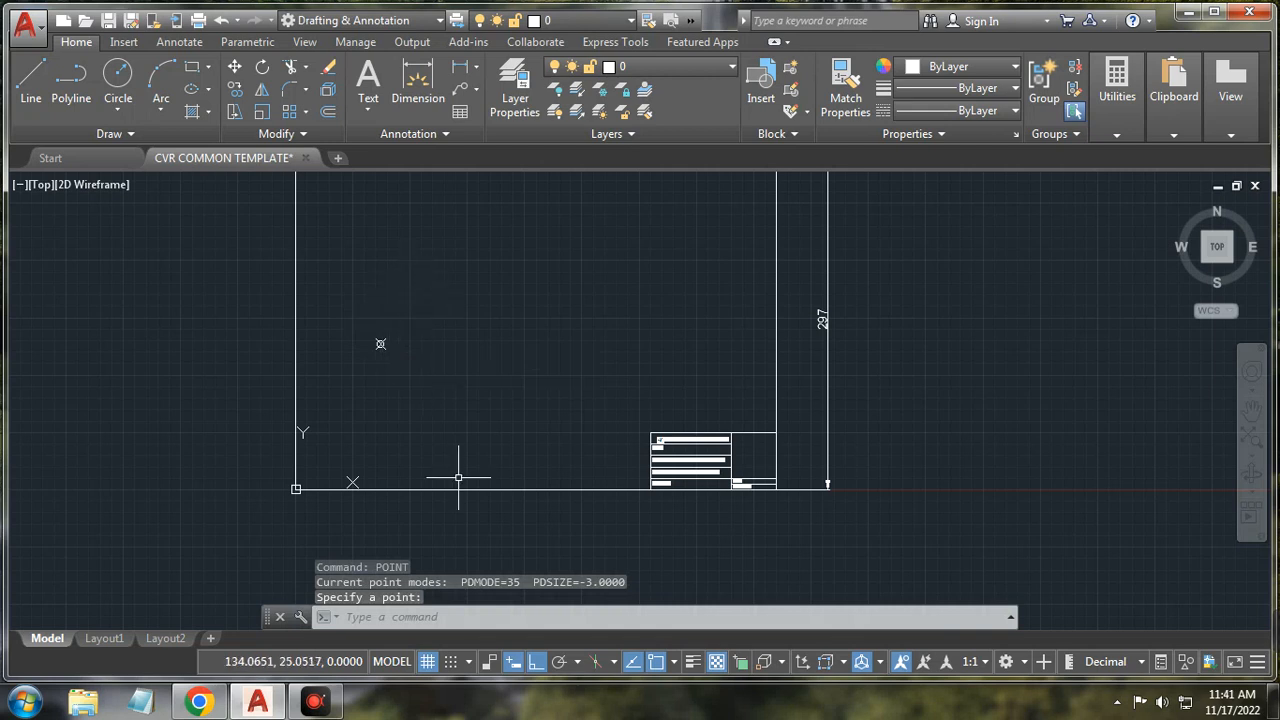
pyautogui.click(557, 618)
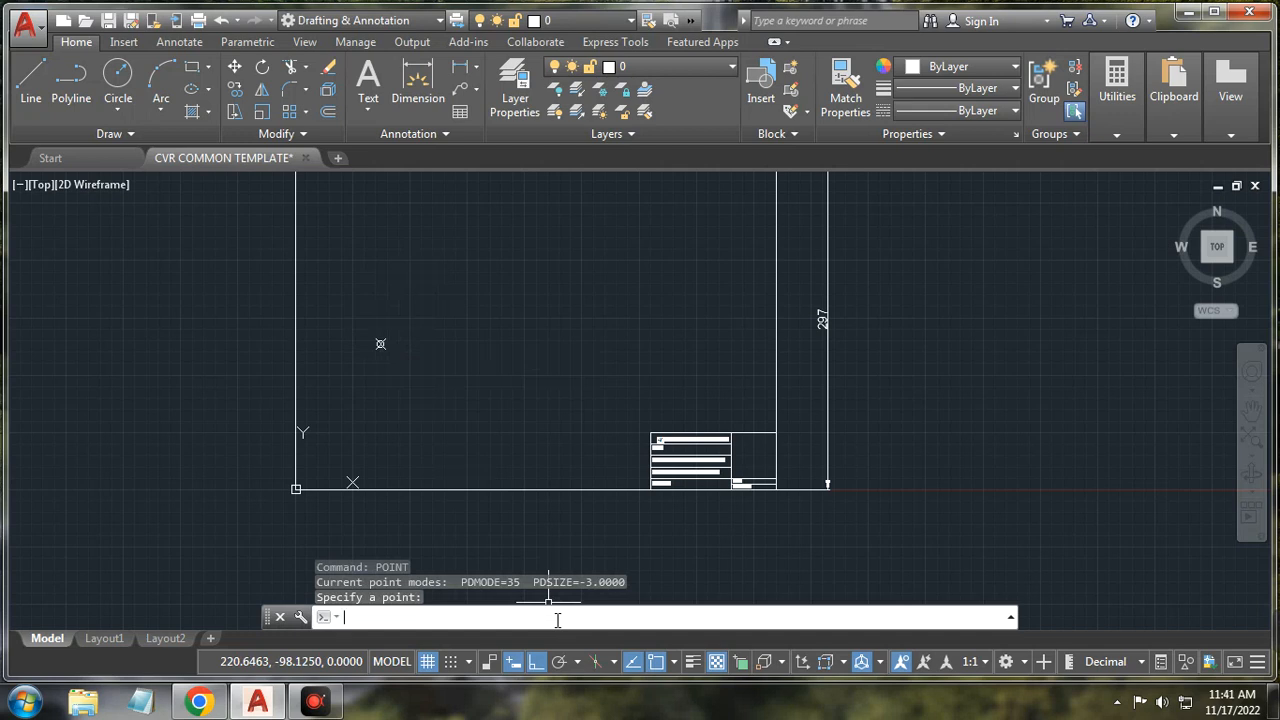
pyautogui.press('Return')
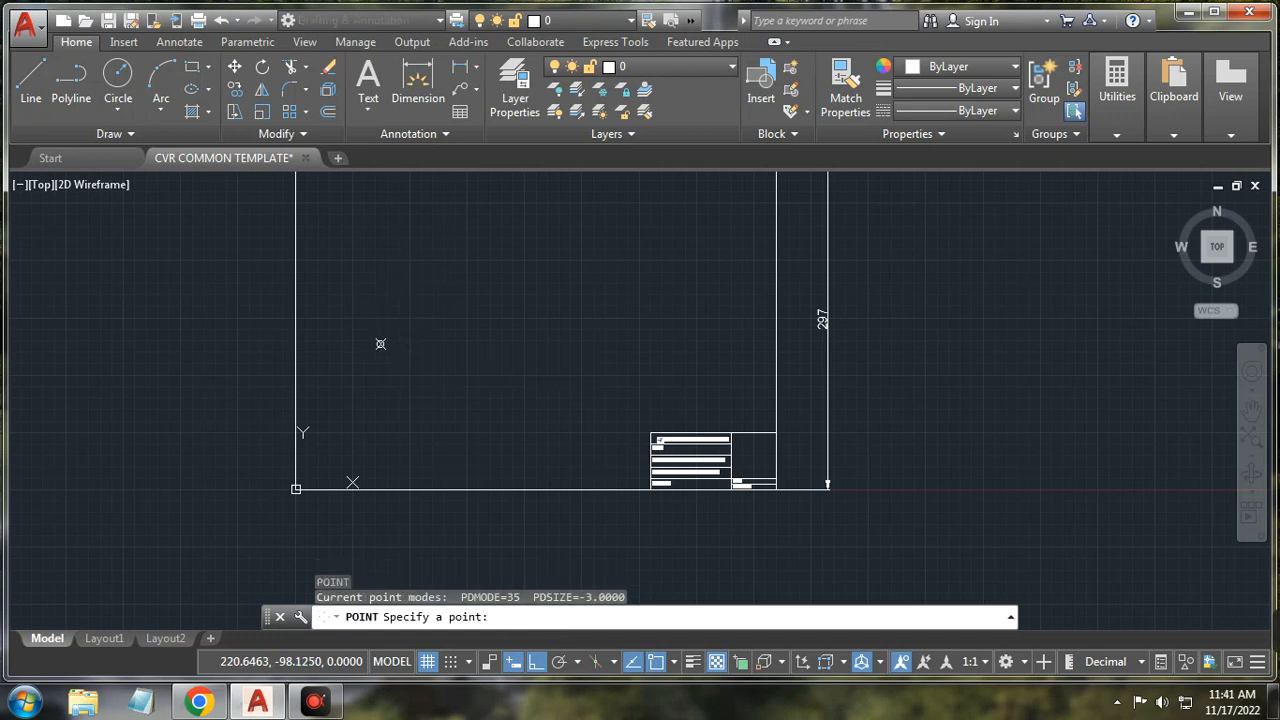
pyautogui.click(439, 268)
pyautogui.press('Return')
pyautogui.click(481, 279)
pyautogui.press('Return')
pyautogui.click(488, 314)
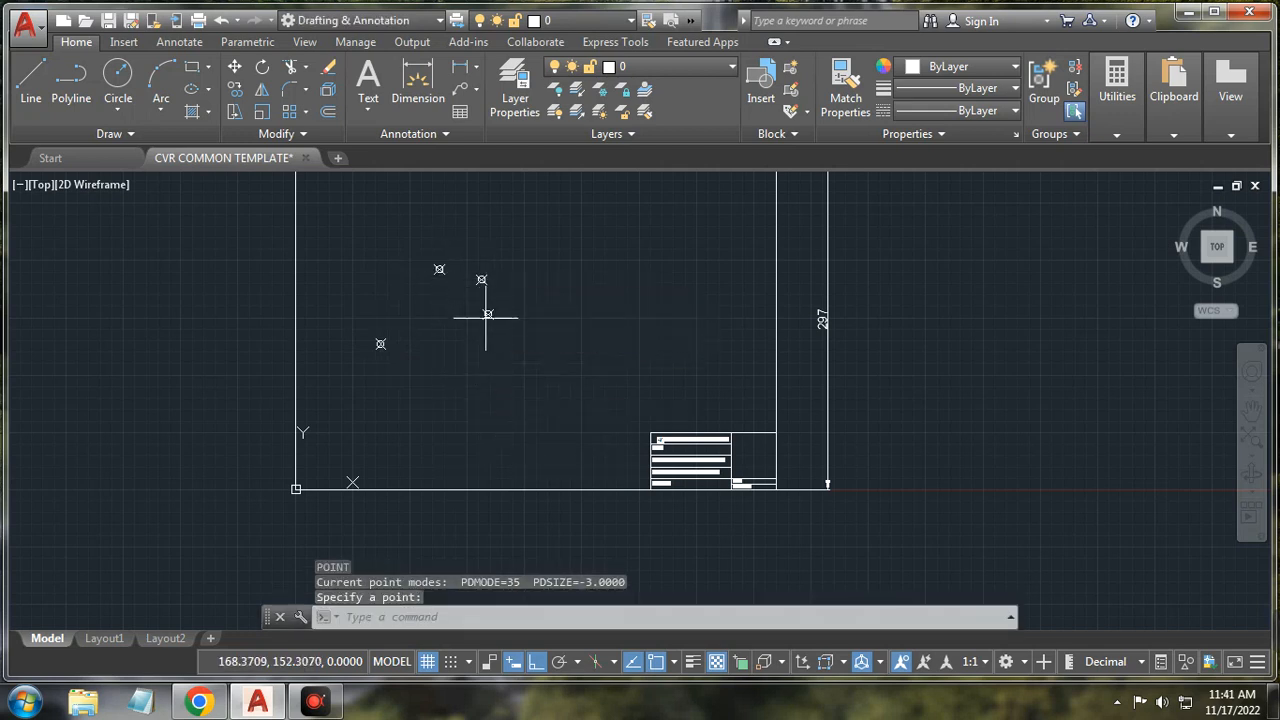
pyautogui.press('Return')
pyautogui.click(468, 337)
pyautogui.press('Return')
pyautogui.click(532, 239)
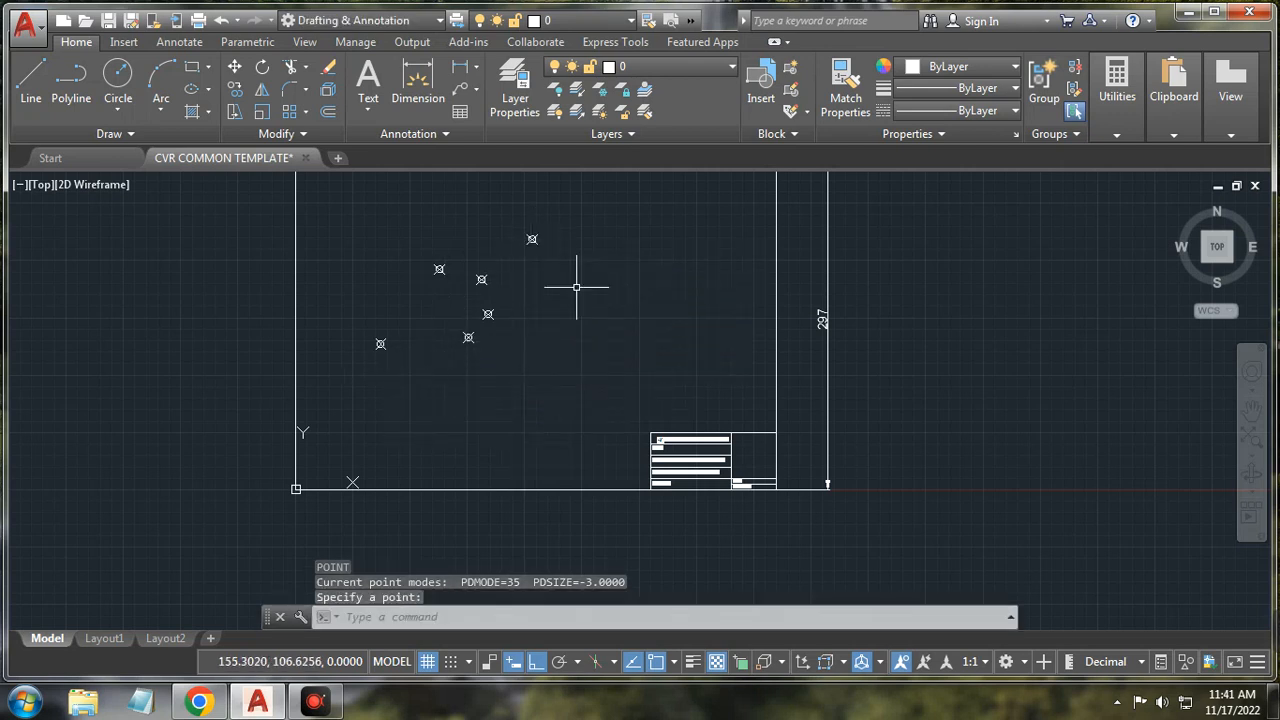
# Step: Crossing-select and delete all six points, then pan the sheet back into view
pyautogui.click(582, 210)
pyautogui.click(357, 380)
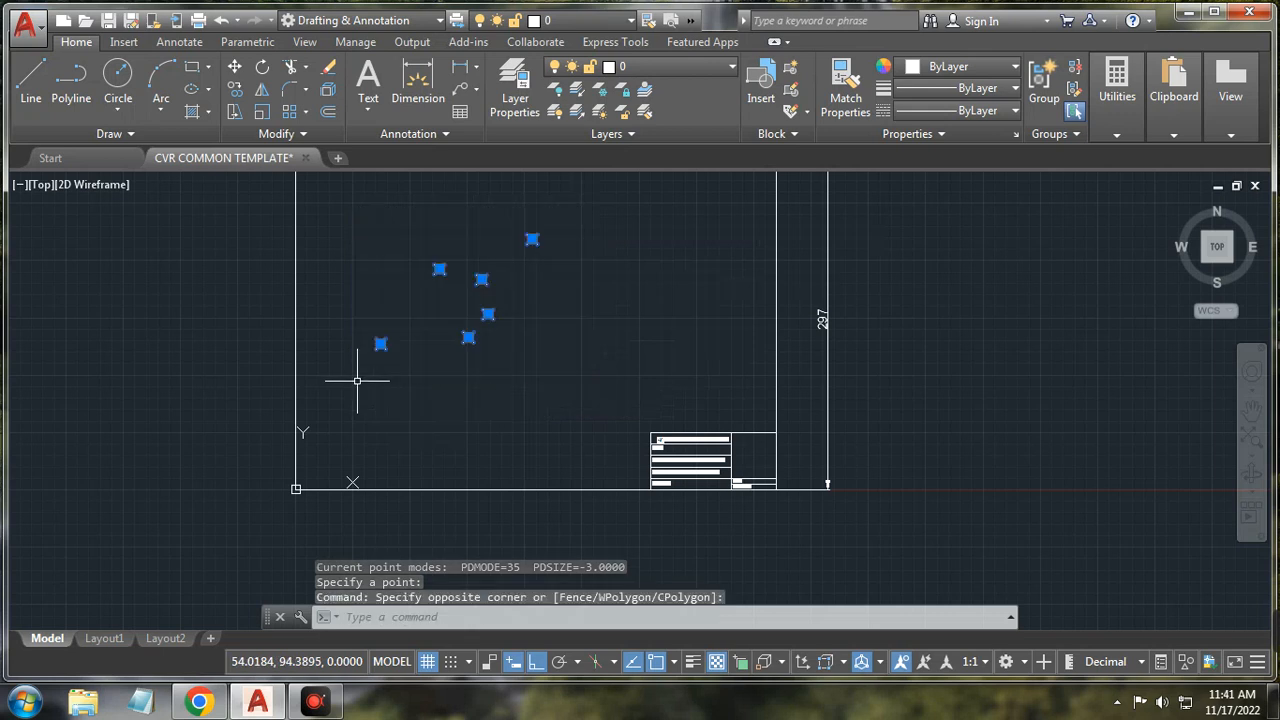
pyautogui.press('Delete')
pyautogui.scroll(3, 443, 391)
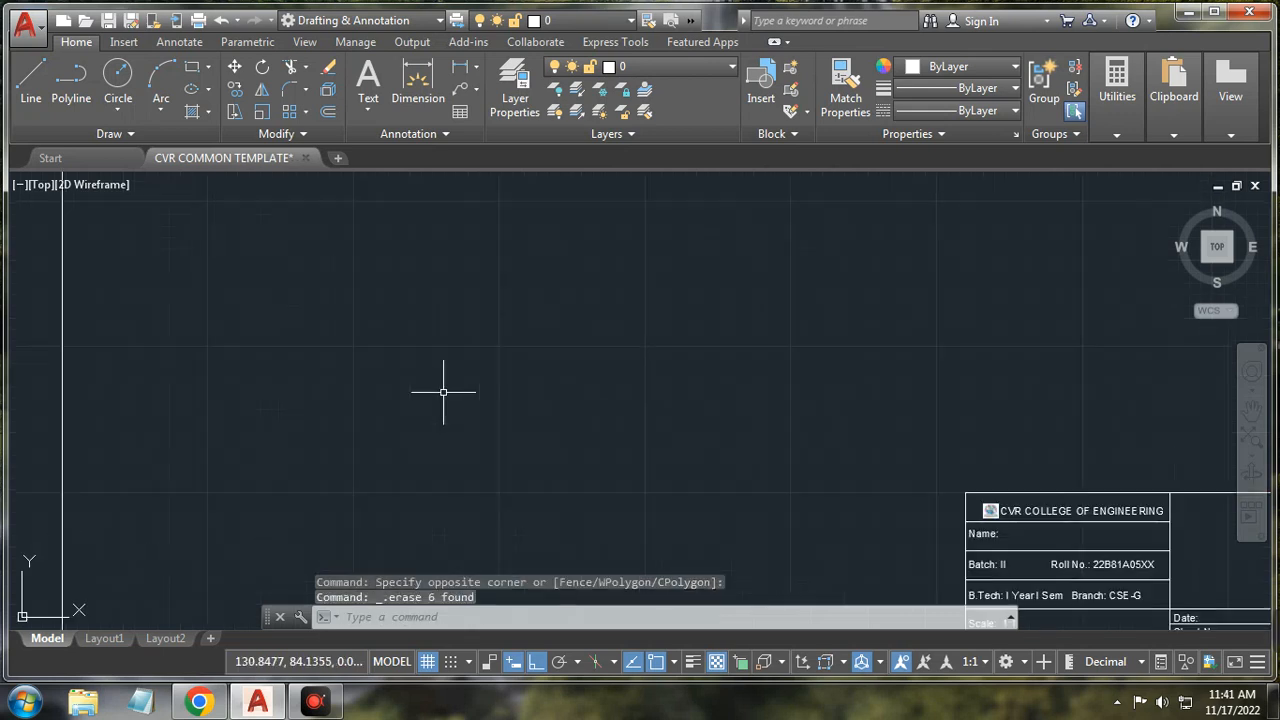
pyautogui.scroll(-3, 443, 391)
pyautogui.moveTo(428, 320); pyautogui.dragTo(429, 352, button='middle')
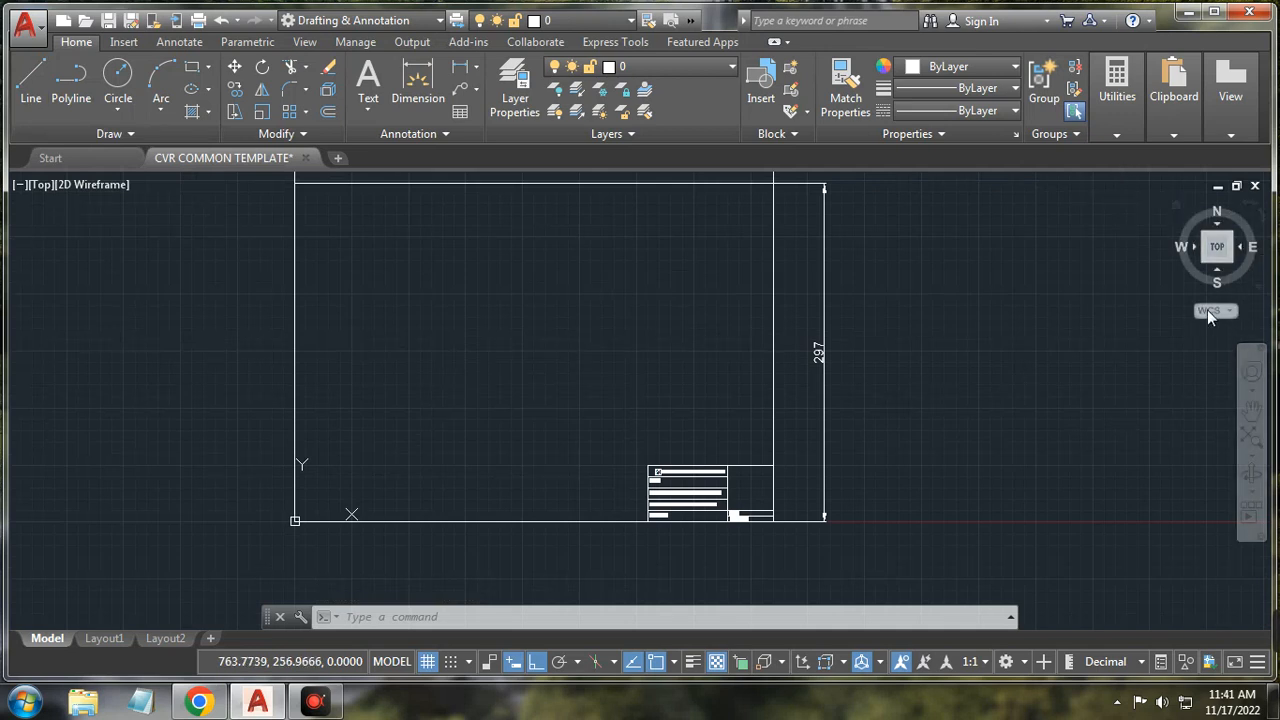
# Step: Open and close the WCS menu, then use the ViewCube to view the sheet angled, from the front, and from top
pyautogui.click(1232, 318)
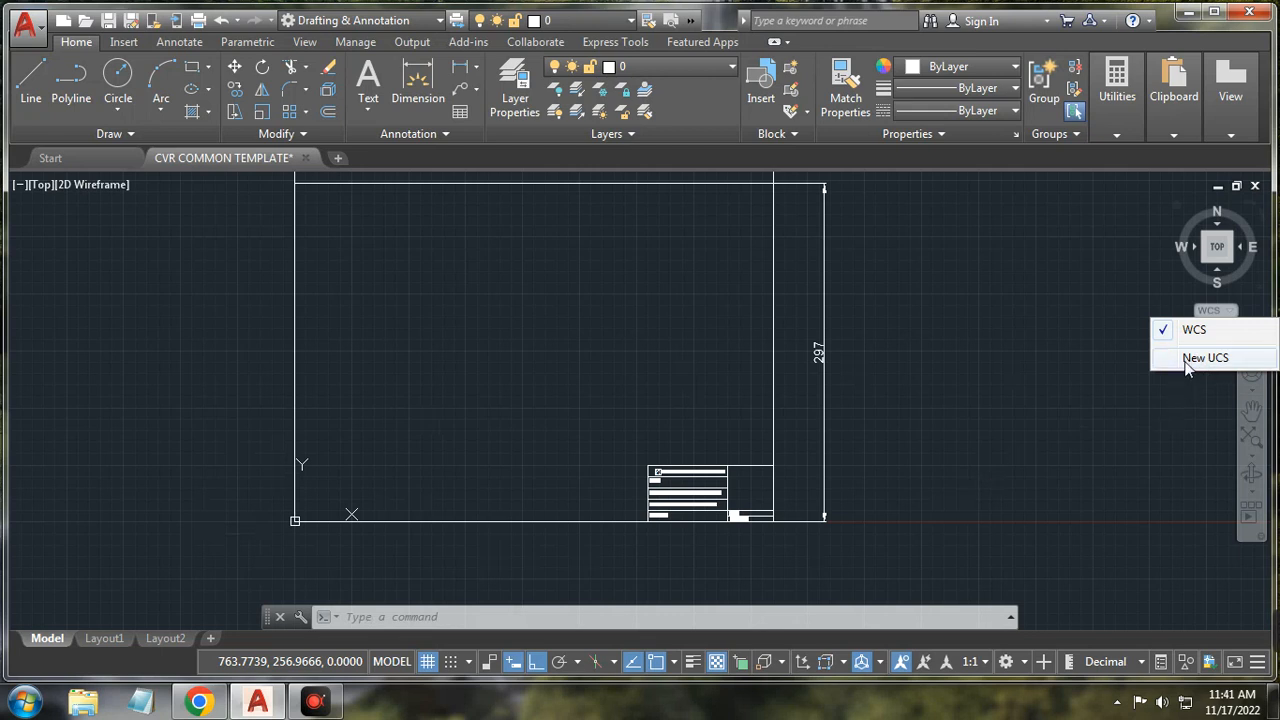
pyautogui.click(1097, 393)
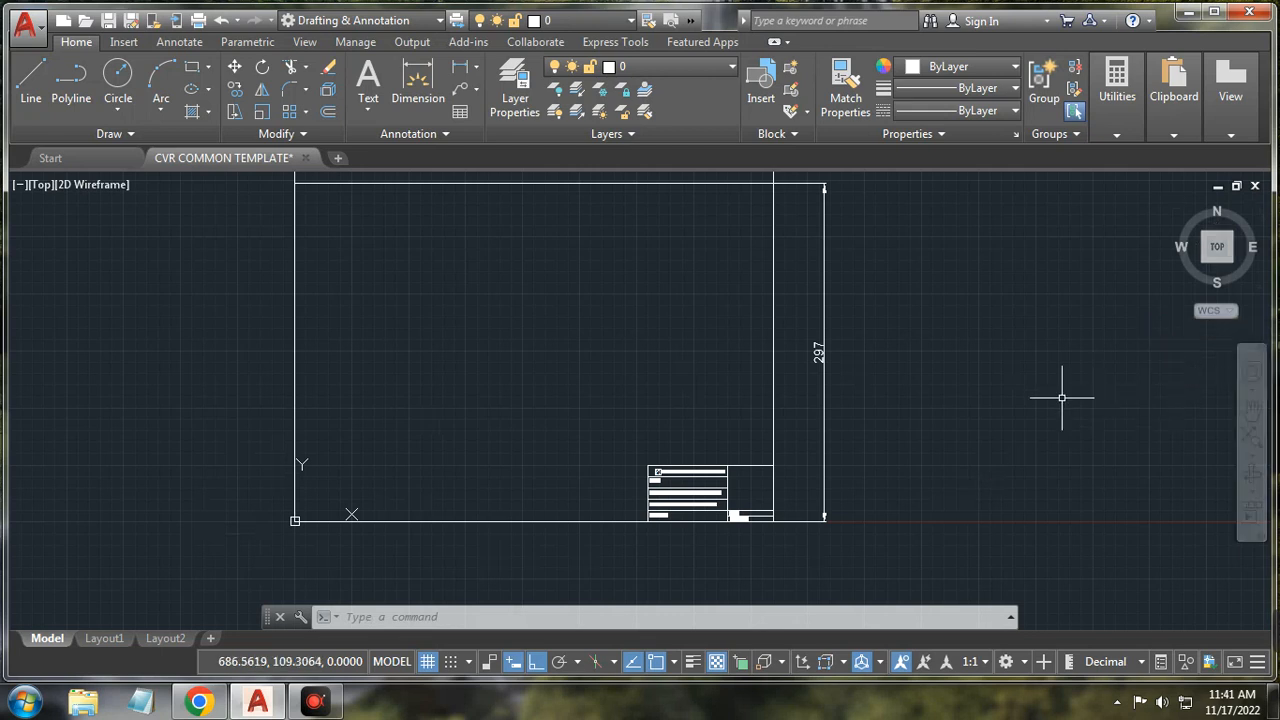
pyautogui.click(1219, 262)
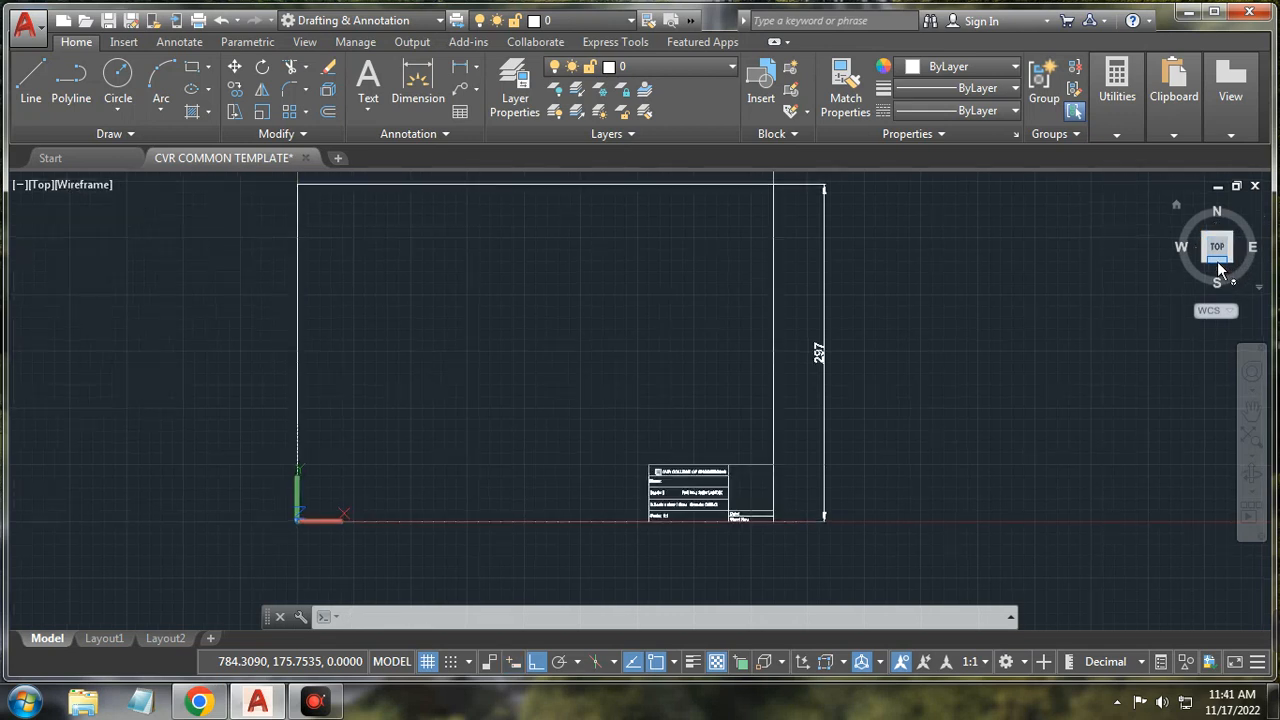
pyautogui.click(1219, 262)
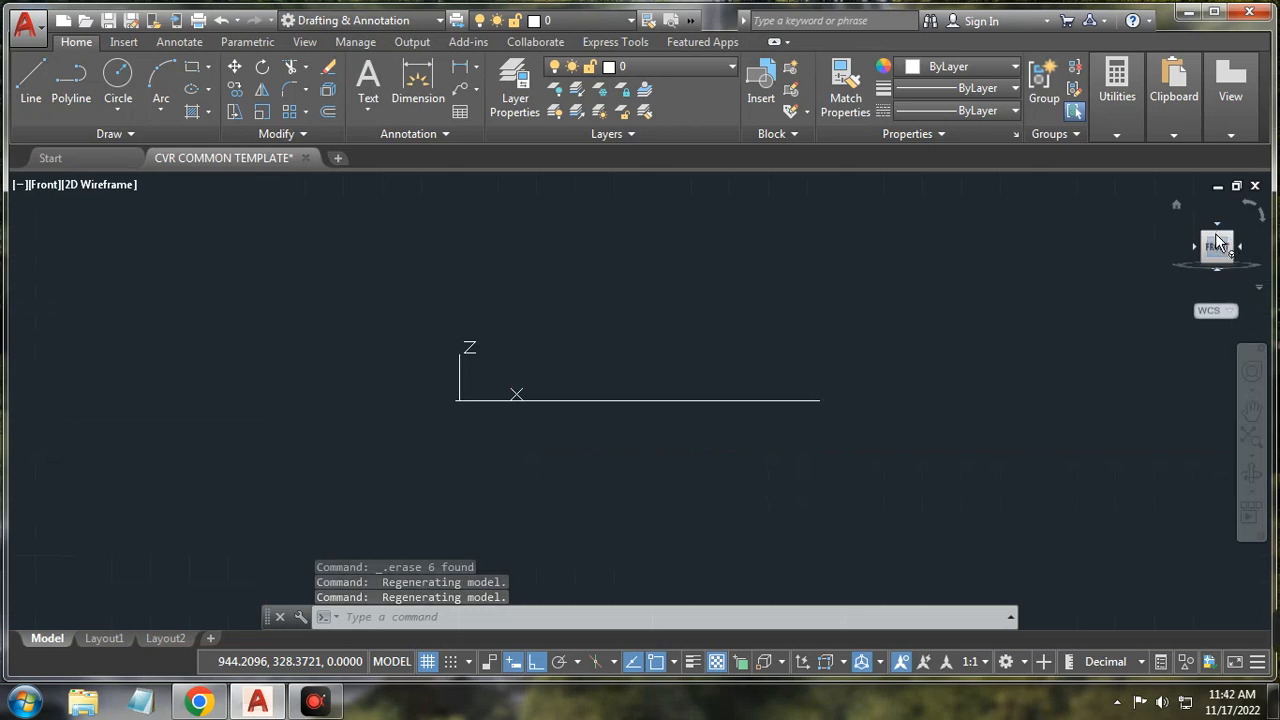
pyautogui.click(1220, 241)
pyautogui.click(1220, 240)
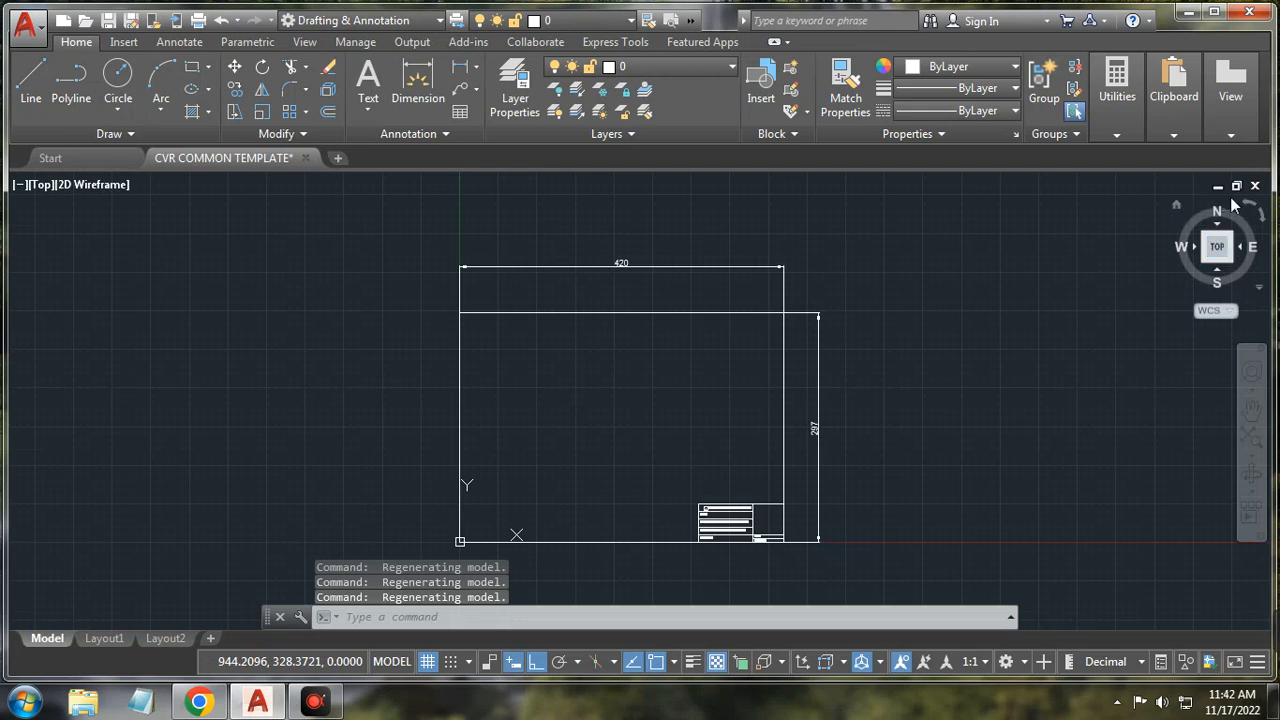
# Step: Rotate the top view 90 degrees twice with the ViewCube arrows, then return it to north up
pyautogui.click(1262, 217)
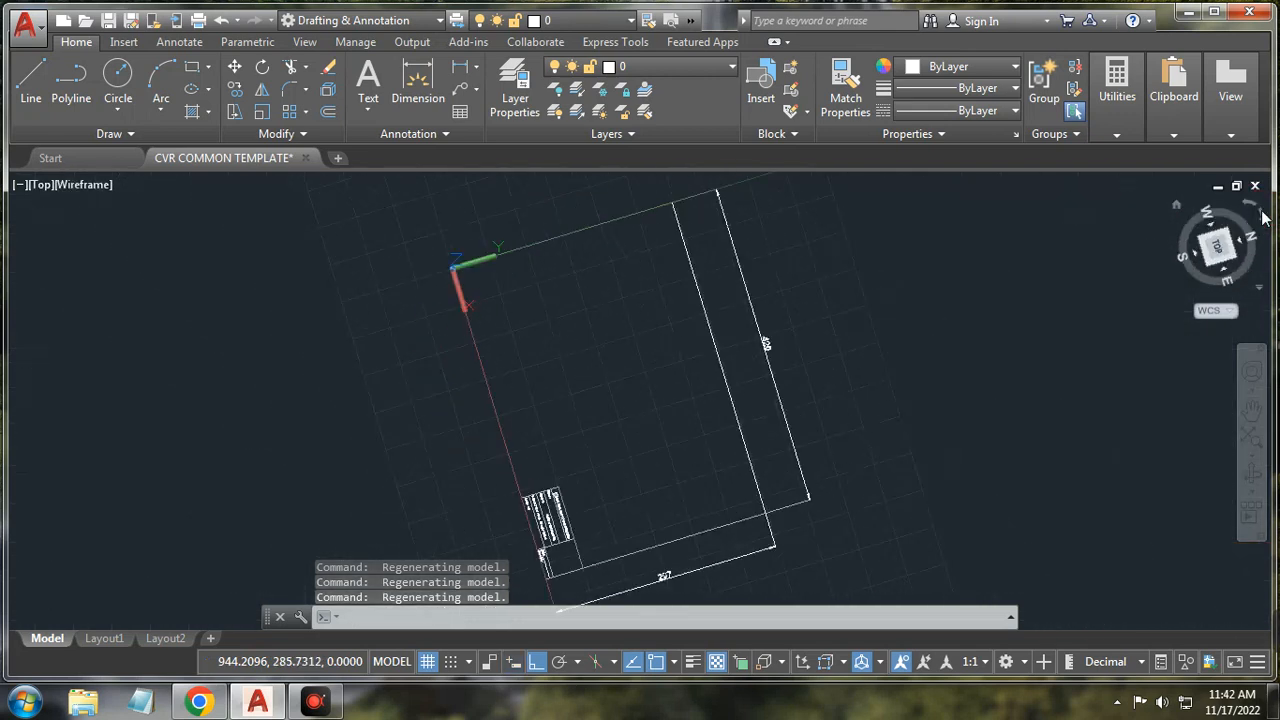
pyautogui.click(1262, 217)
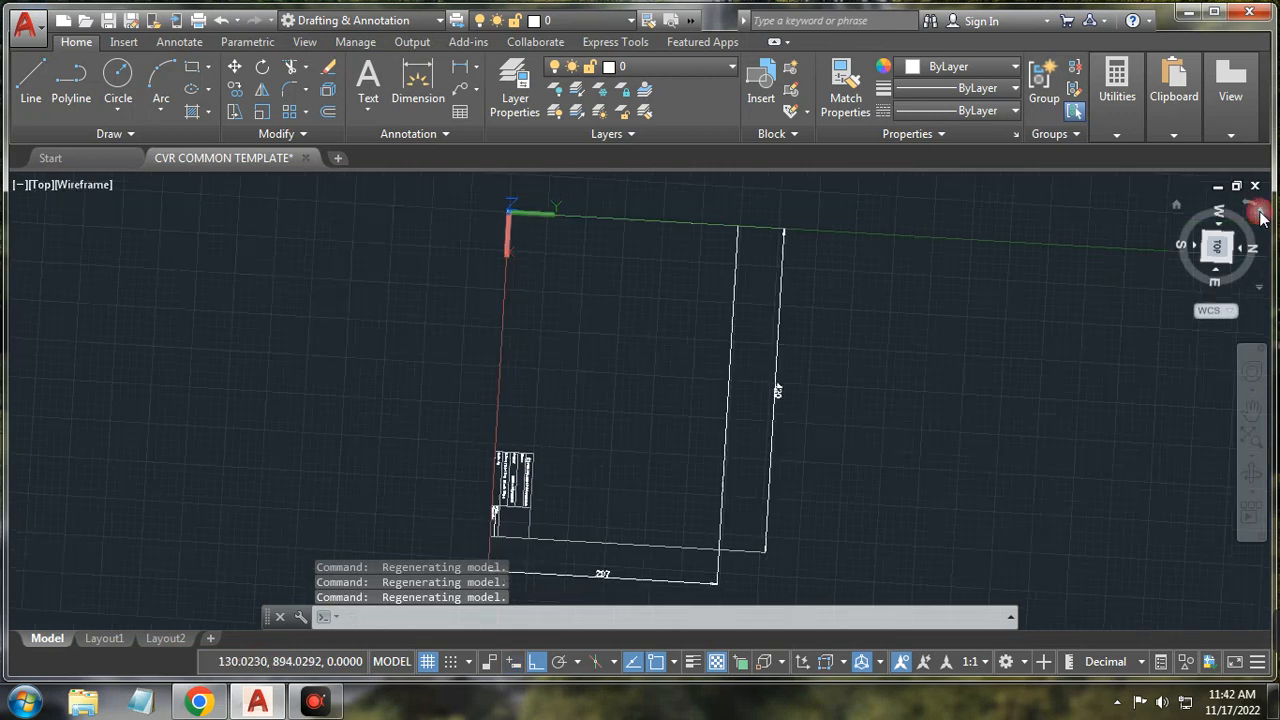
pyautogui.click(1260, 217)
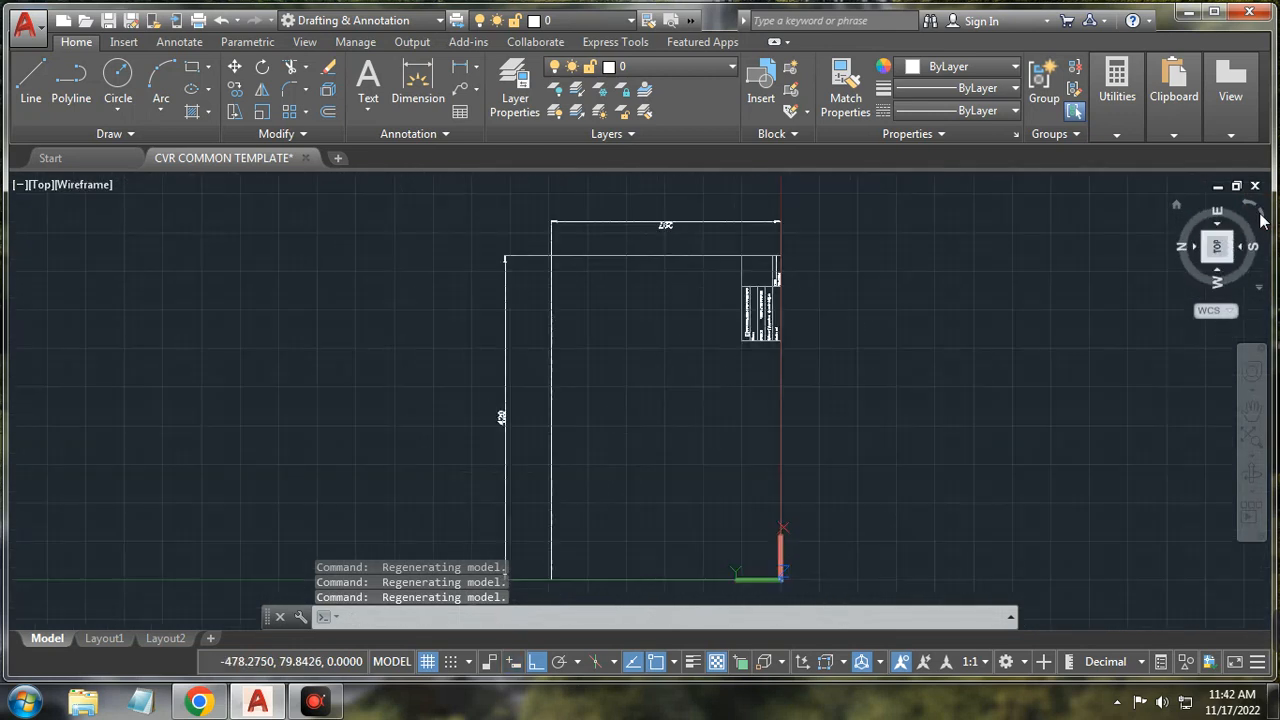
pyautogui.click(1260, 216)
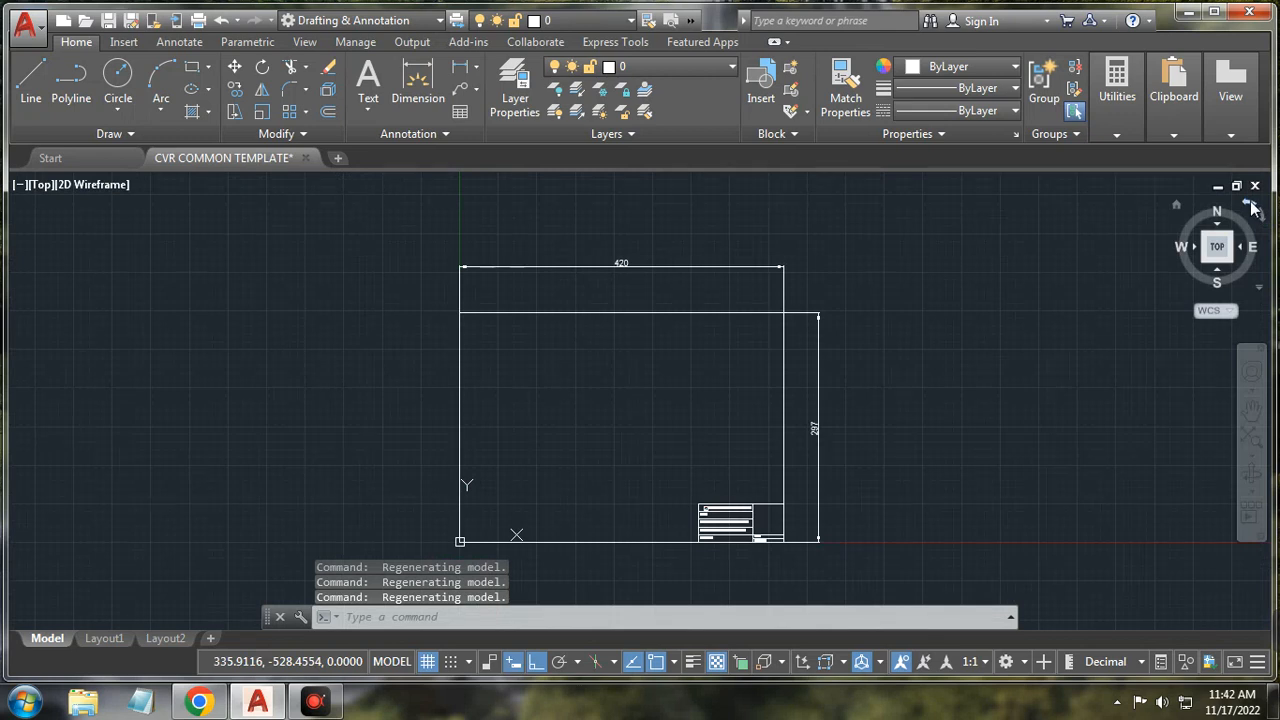
# Step: Pan the sheet toward the upper left of the viewport and open the Zoom options list
pyautogui.click(1253, 381)
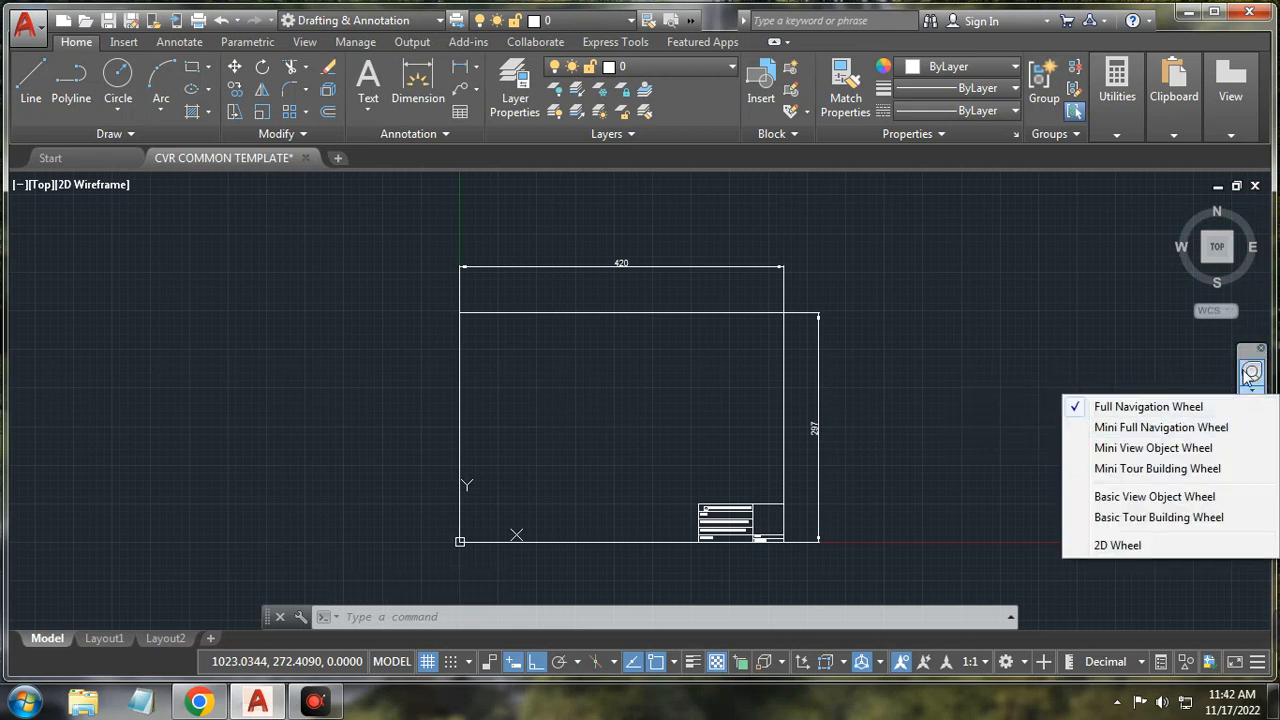
pyautogui.click(1249, 357)
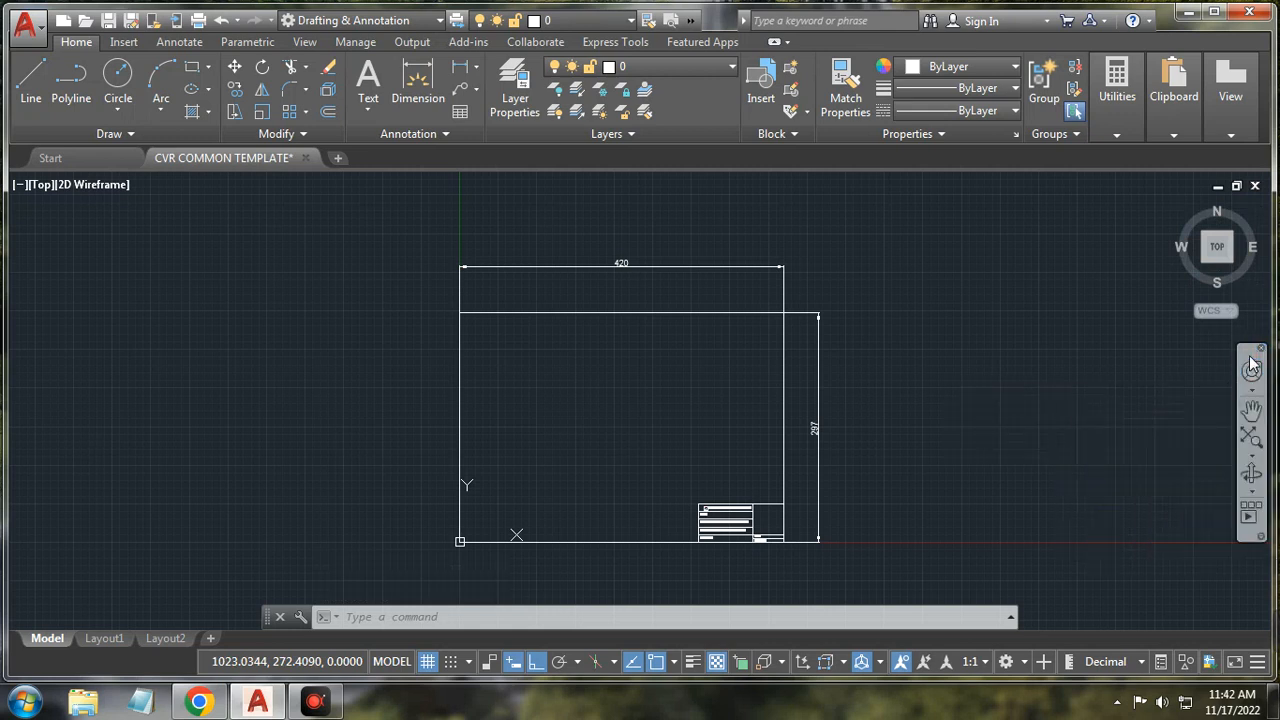
pyautogui.click(1252, 413)
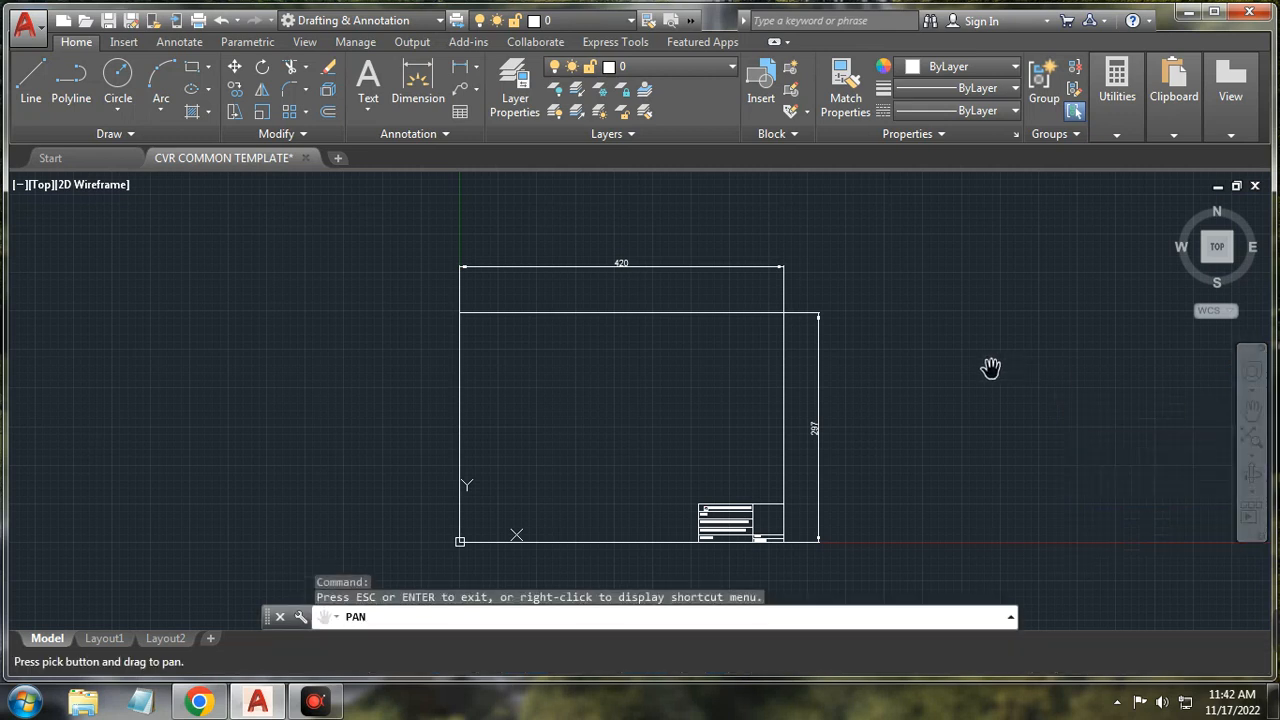
pyautogui.moveTo(986, 366)
pyautogui.mouseDown()
pyautogui.moveTo(789, 340)
pyautogui.moveTo(884, 352)
pyautogui.moveTo(860, 366)
pyautogui.moveTo(831, 349)
pyautogui.mouseUp()
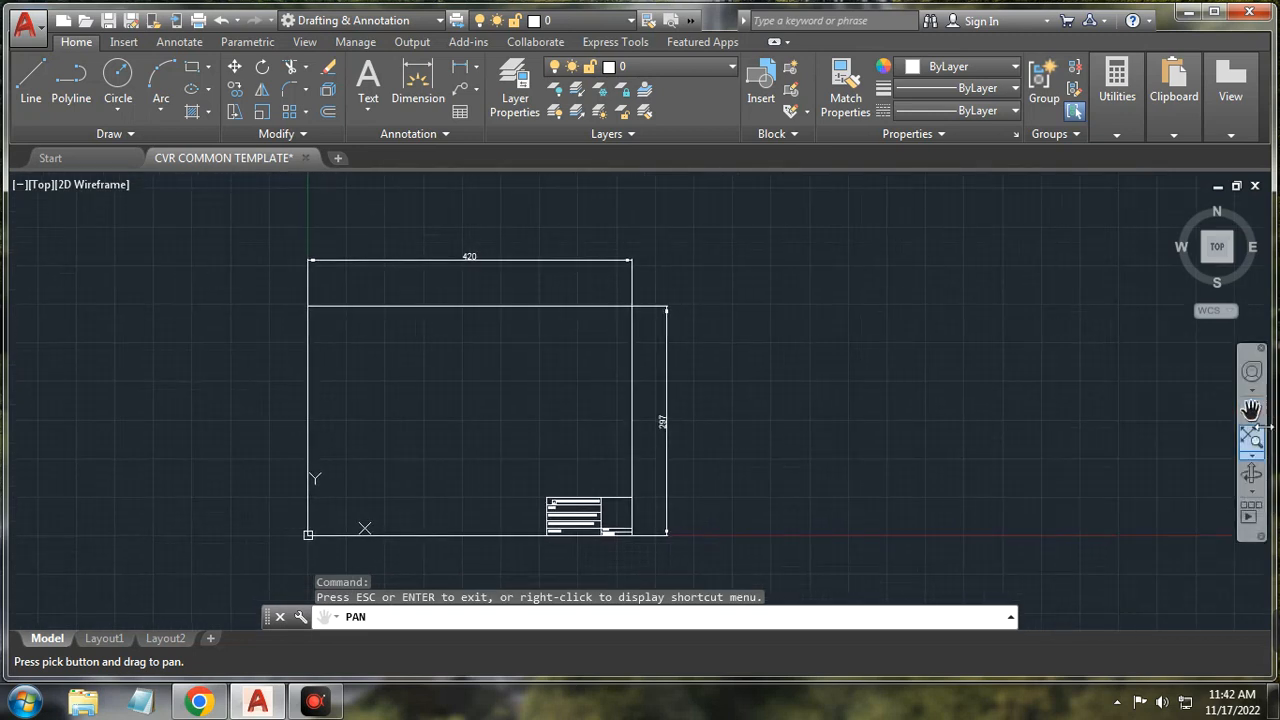
pyautogui.click(1251, 456)
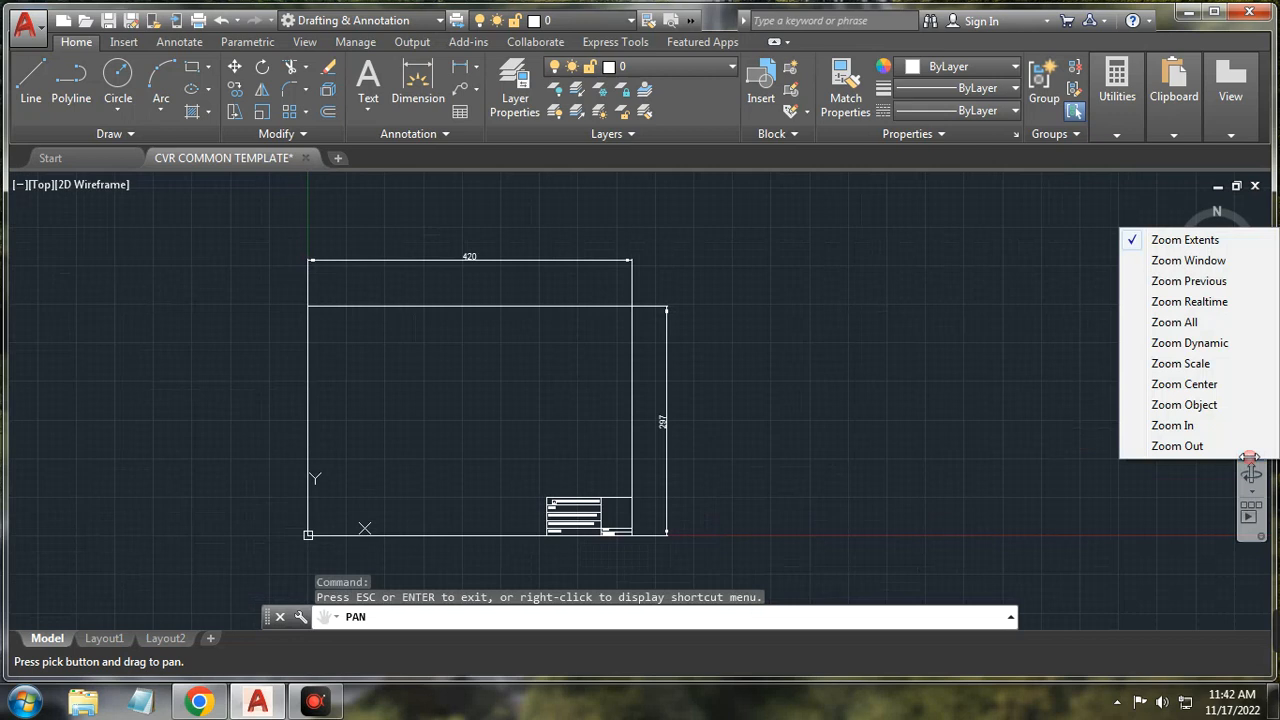
# Step: Zoom into a window drawn around the sheet, then return to the previous view
pyautogui.click(1183, 260)
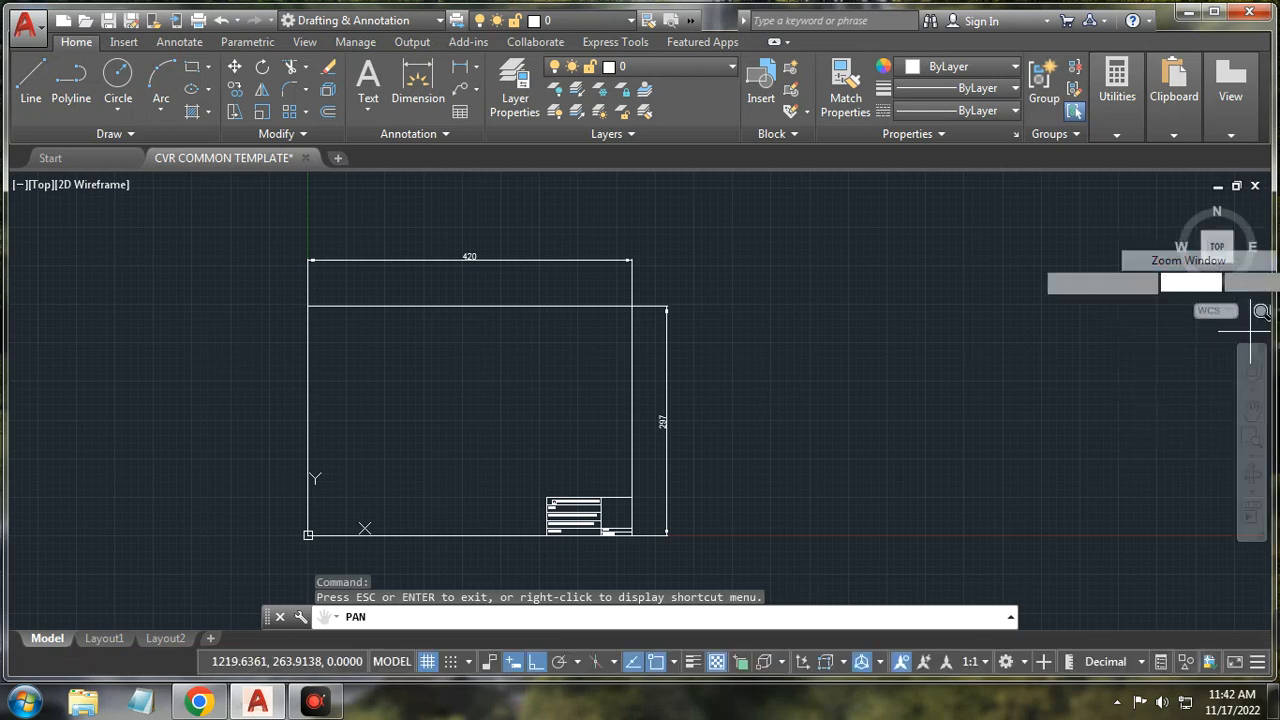
pyautogui.click(291, 541)
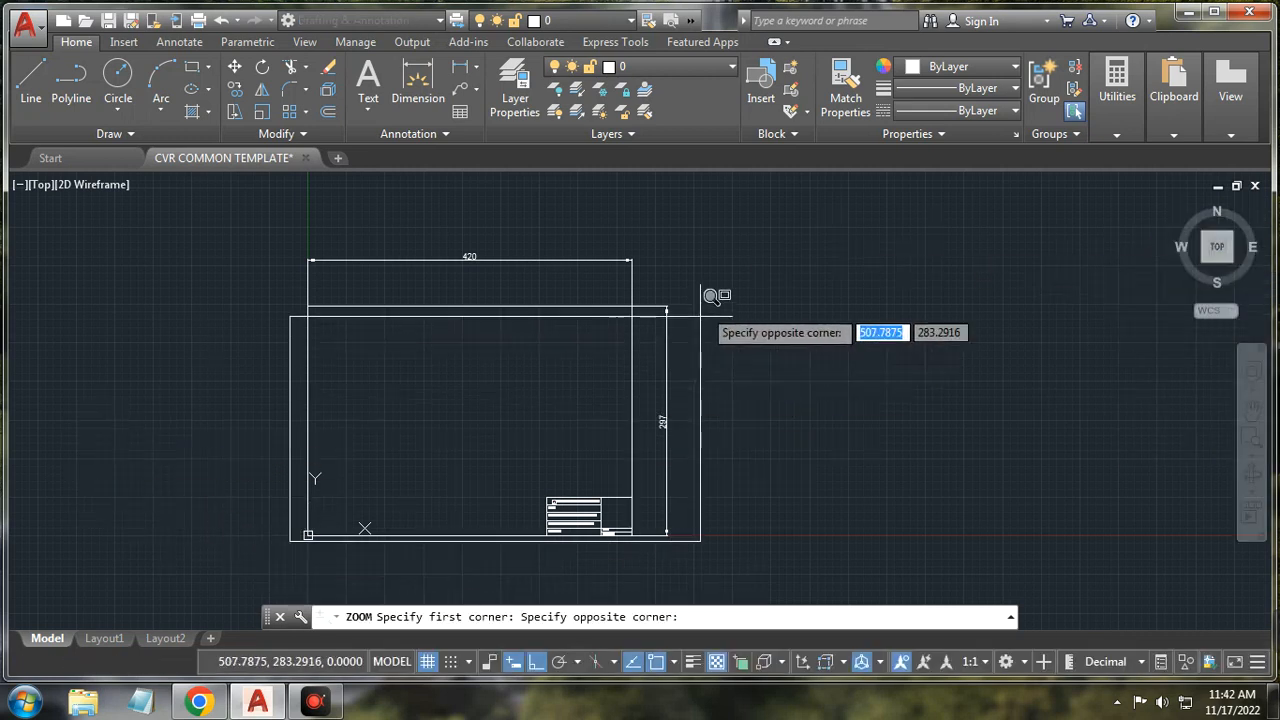
pyautogui.click(730, 222)
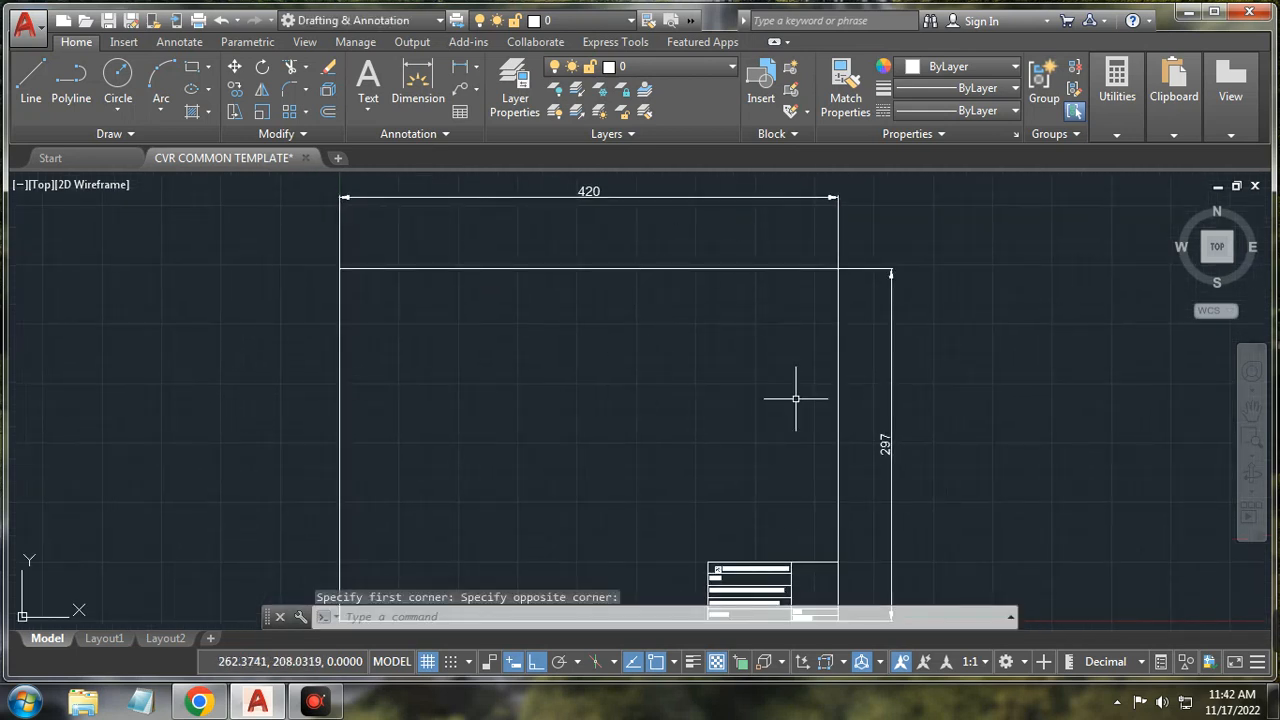
pyautogui.click(1254, 462)
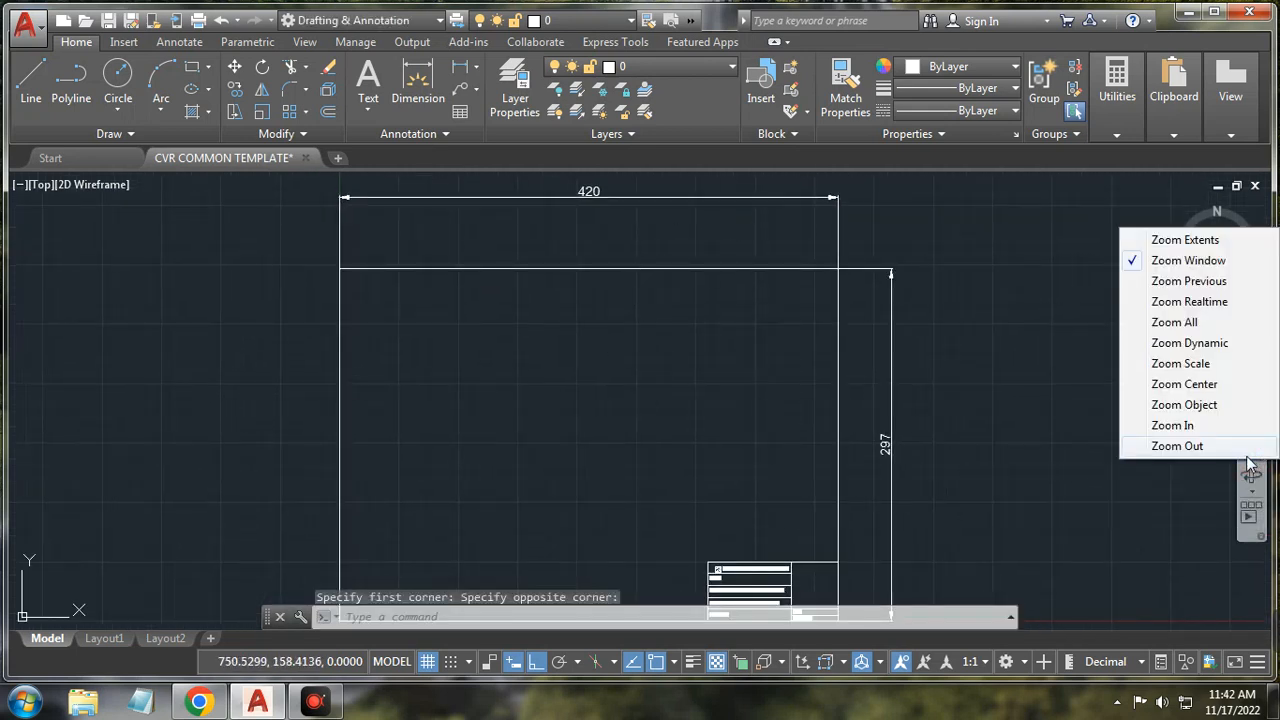
pyautogui.click(1212, 283)
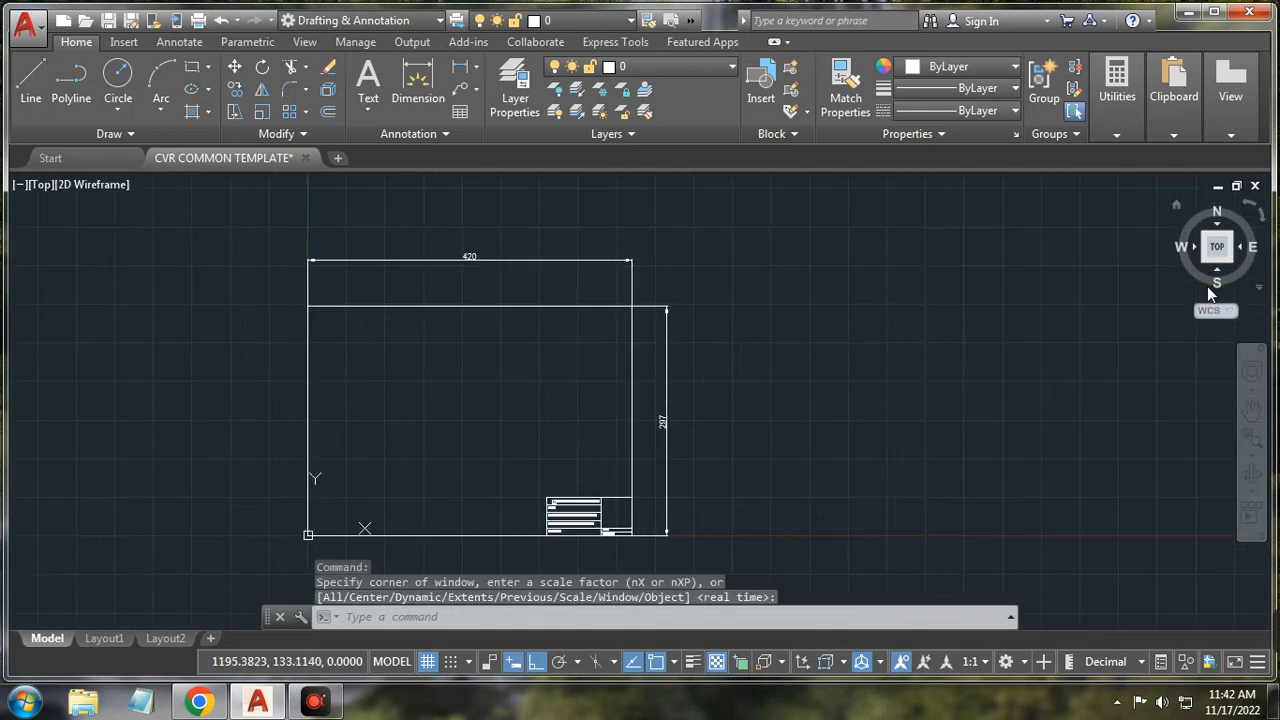
# Step: Zoom to all, then zoom in and back out so the whole sheet is in view
pyautogui.click(1252, 460)
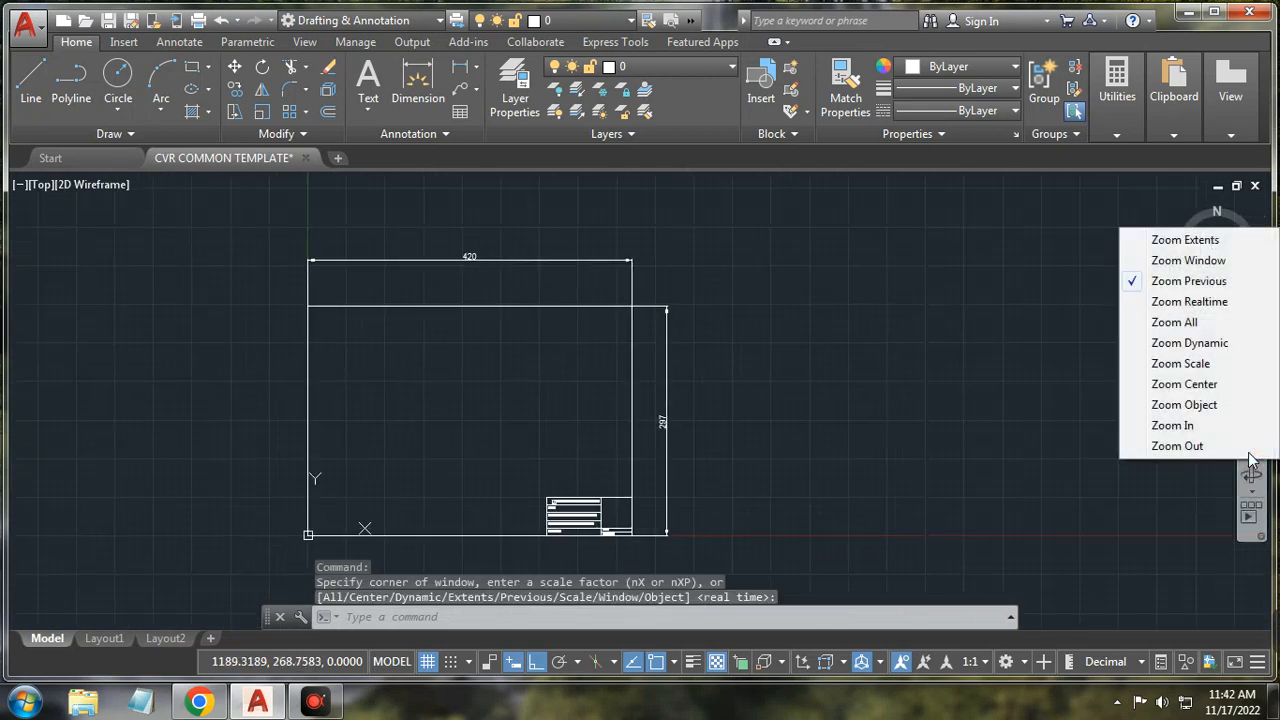
pyautogui.click(1192, 322)
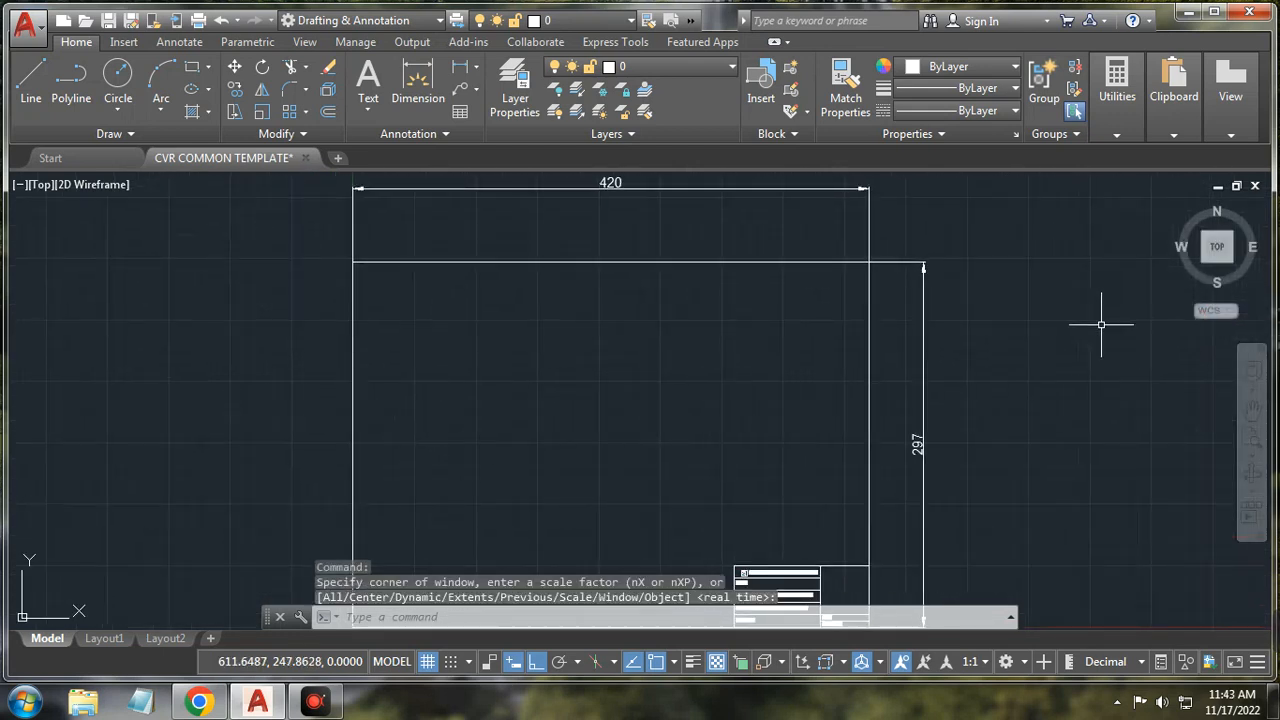
pyautogui.click(1251, 460)
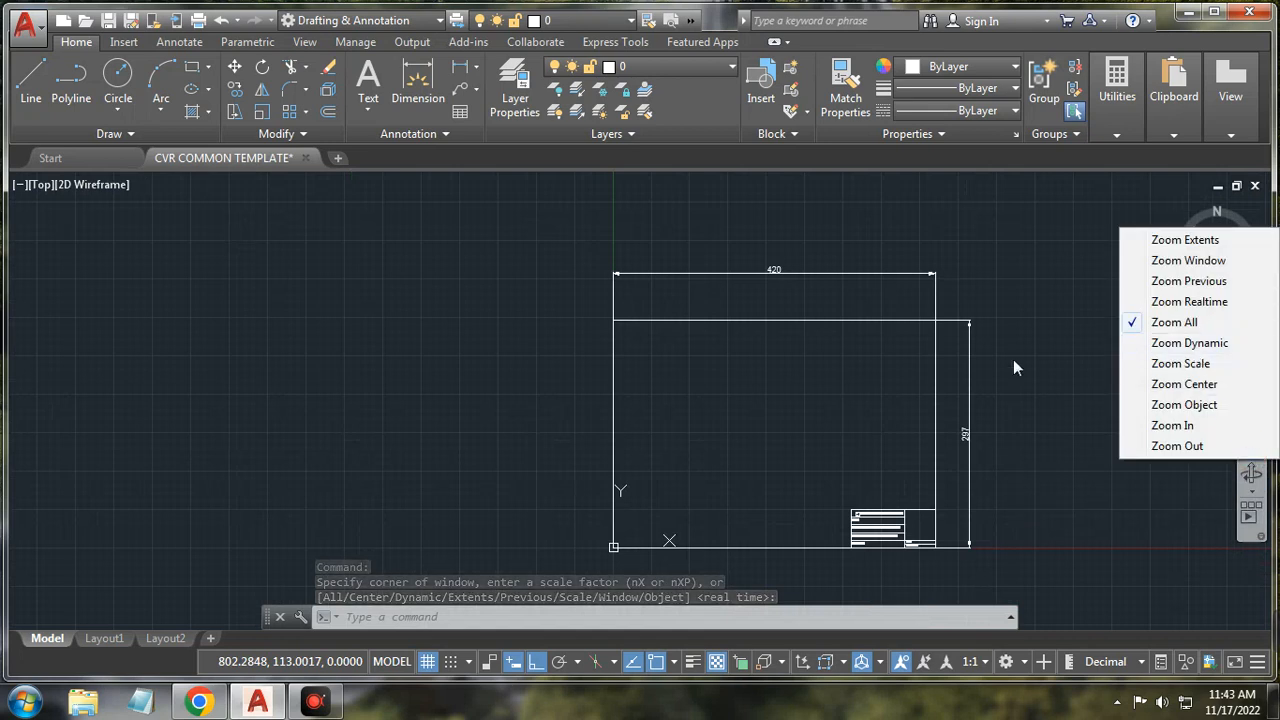
pyautogui.click(1184, 426)
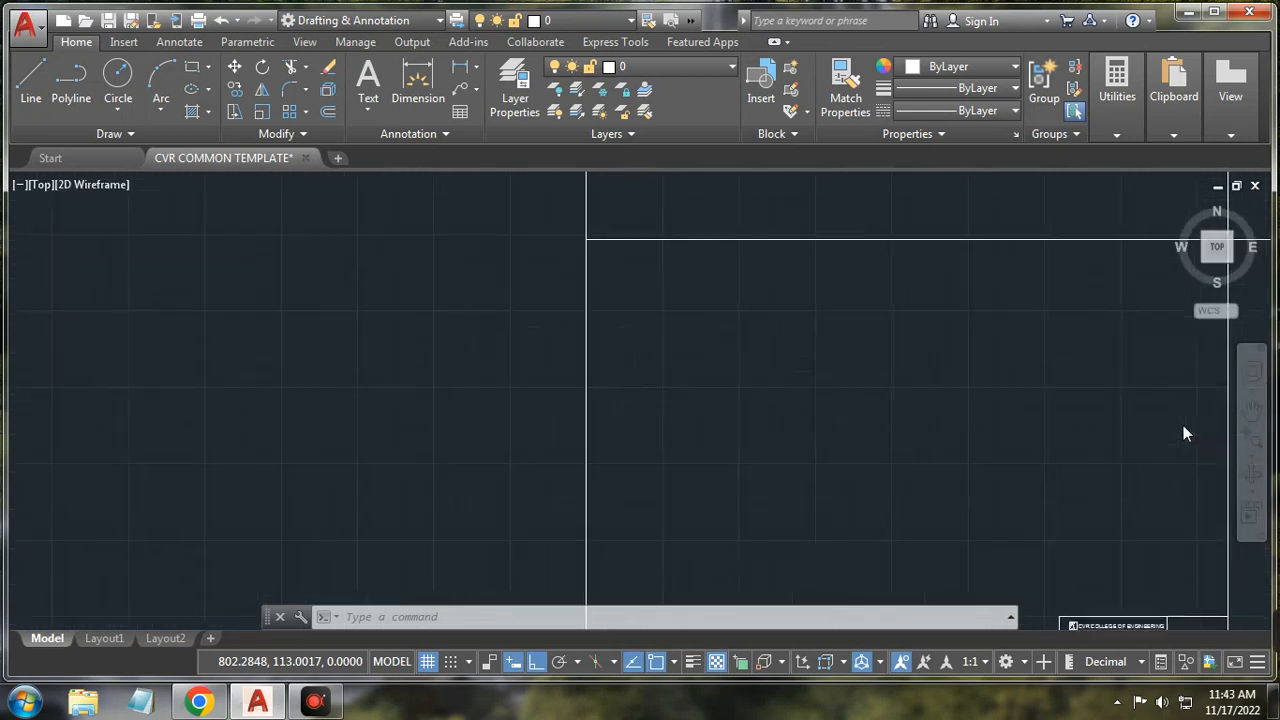
pyautogui.click(1255, 460)
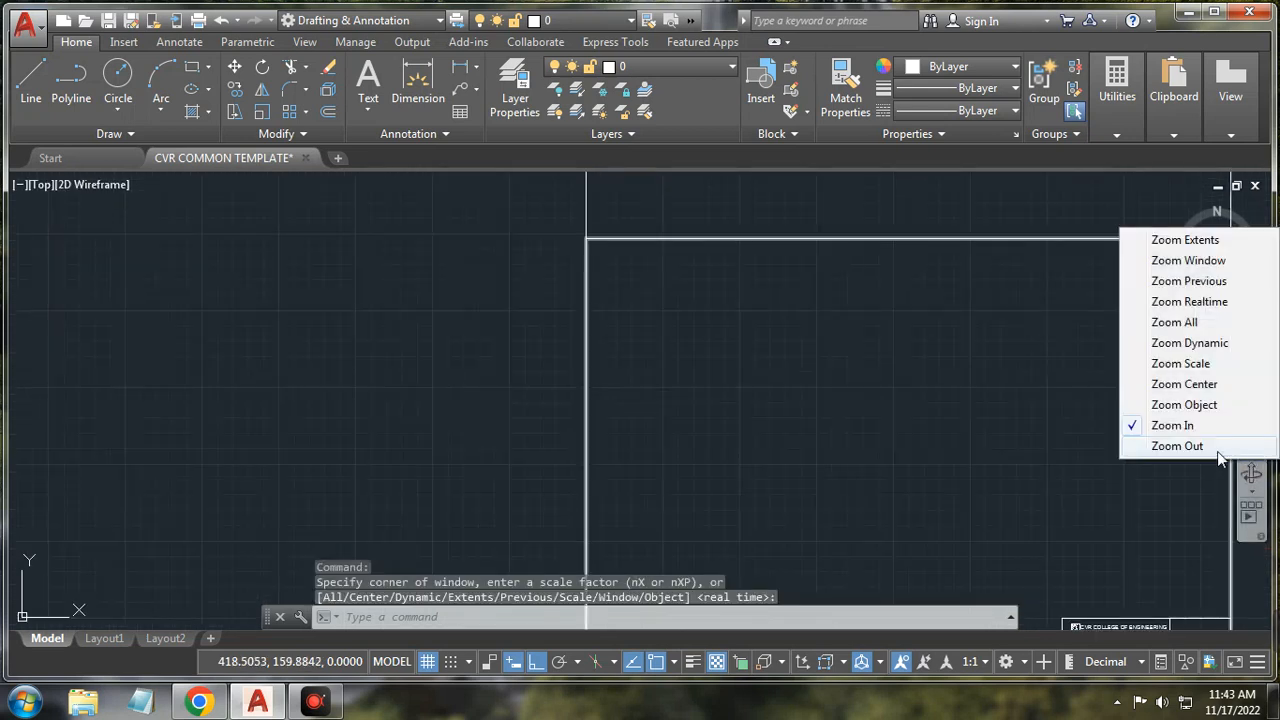
pyautogui.click(1211, 450)
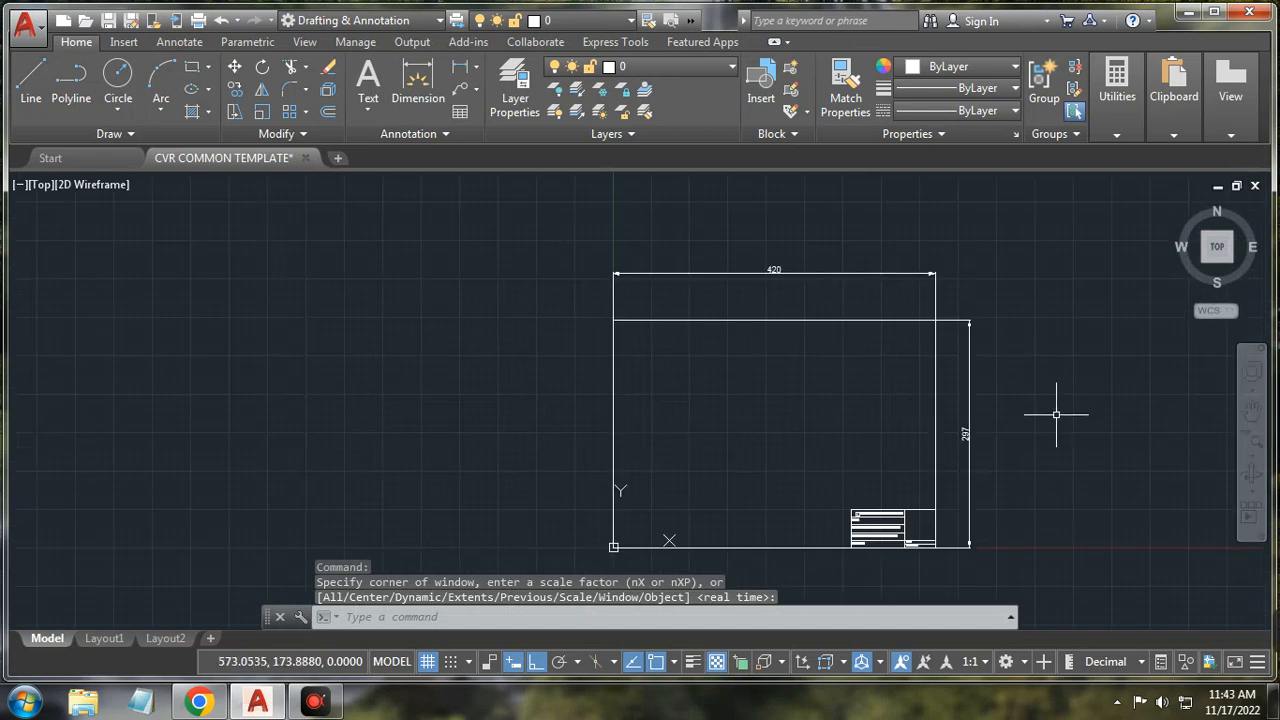
pyautogui.click(1255, 490)
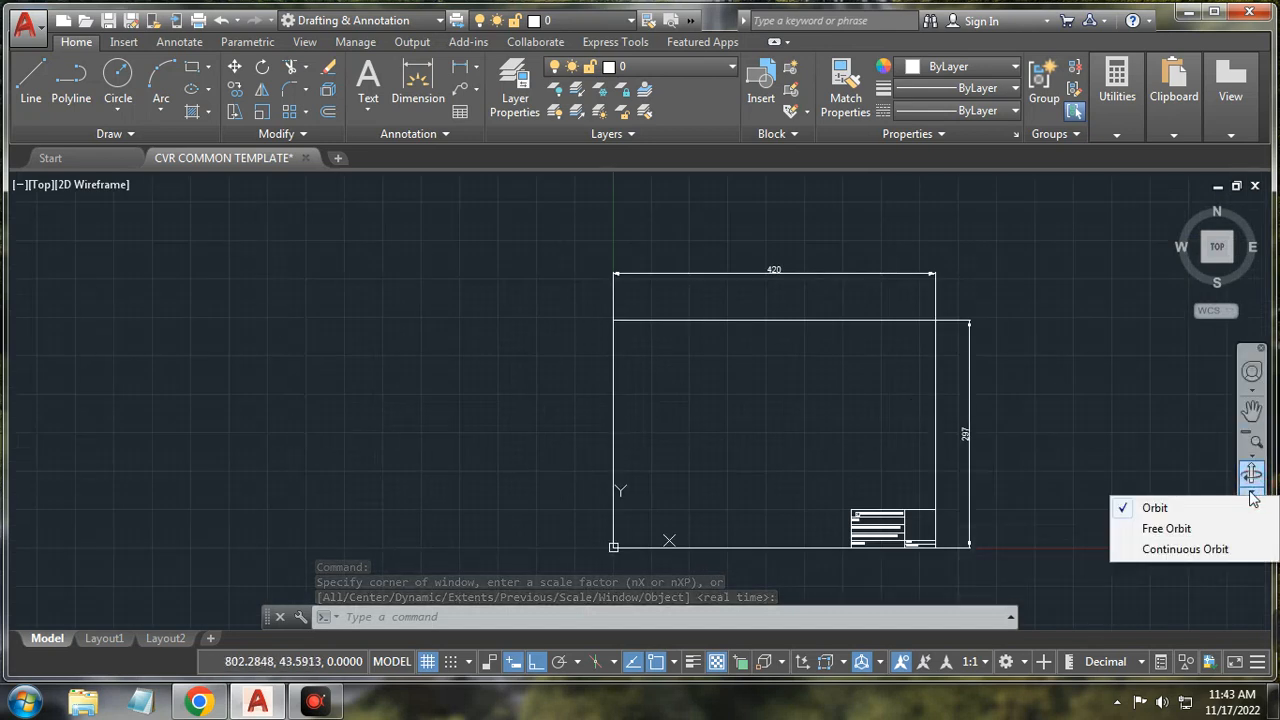
# Step: Free-orbit the title-block sheet, rotating and tilting it with the arcball
pyautogui.click(1166, 529)
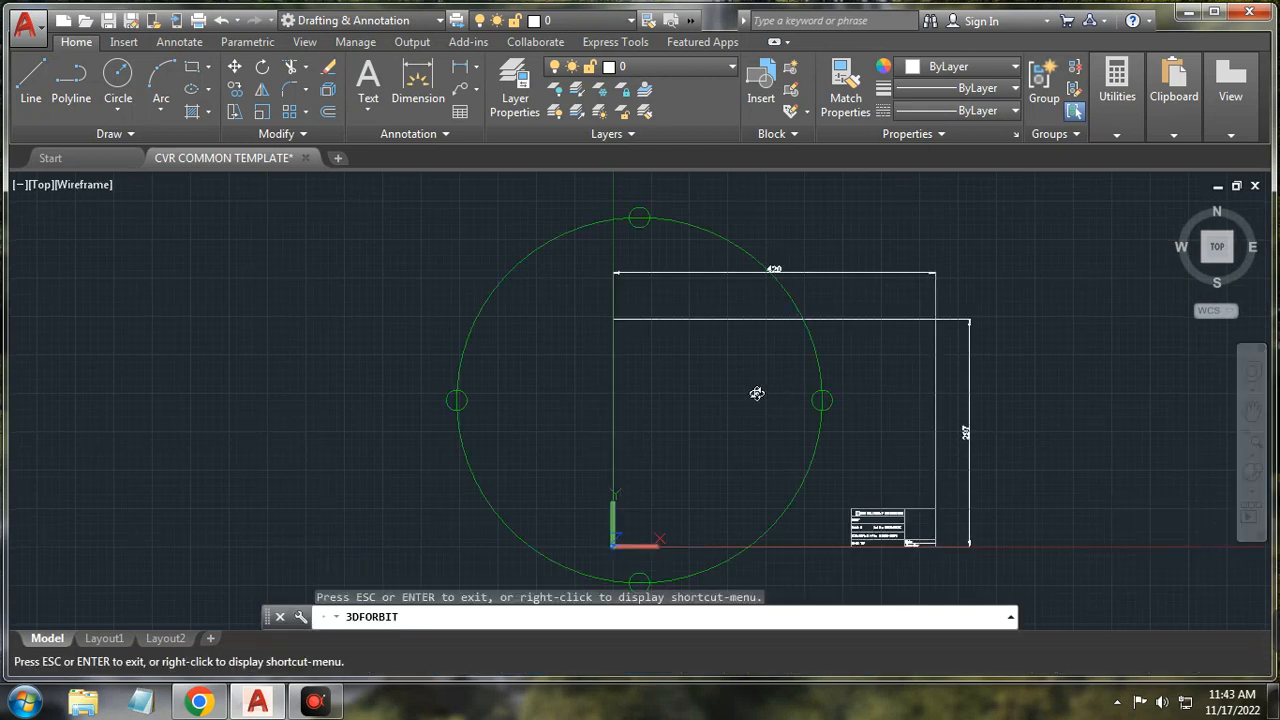
pyautogui.moveTo(823, 400)
pyautogui.mouseDown()
pyautogui.moveTo(823, 381)
pyautogui.moveTo(709, 391)
pyautogui.moveTo(800, 403)
pyautogui.mouseUp()
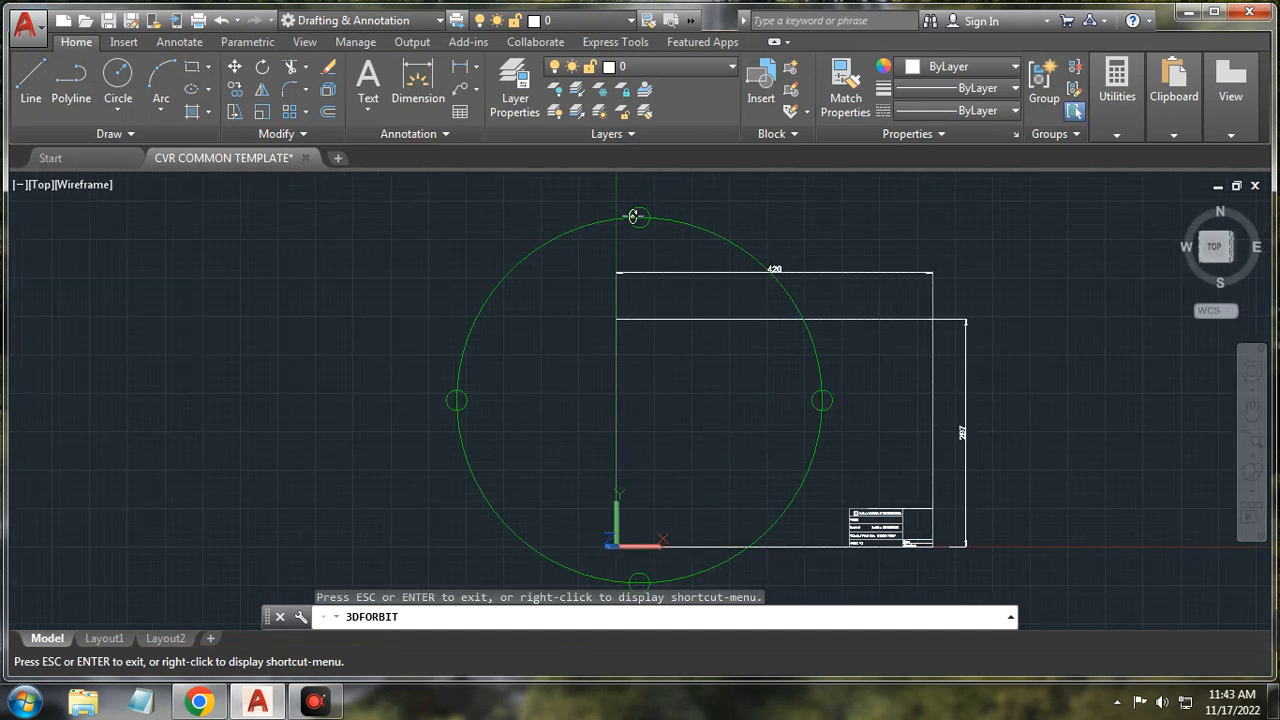
pyautogui.moveTo(636, 216)
pyautogui.mouseDown()
pyautogui.moveTo(634, 229)
pyautogui.moveTo(638, 216)
pyautogui.mouseUp()
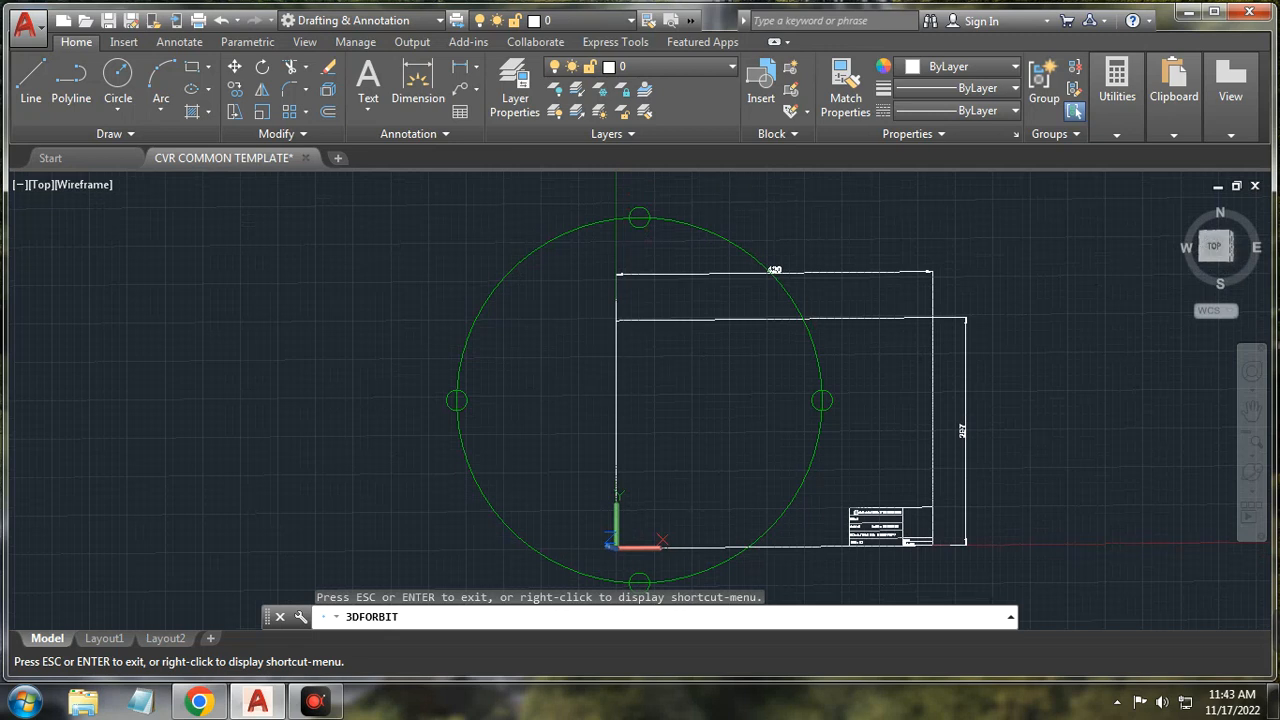
pyautogui.click(1253, 472)
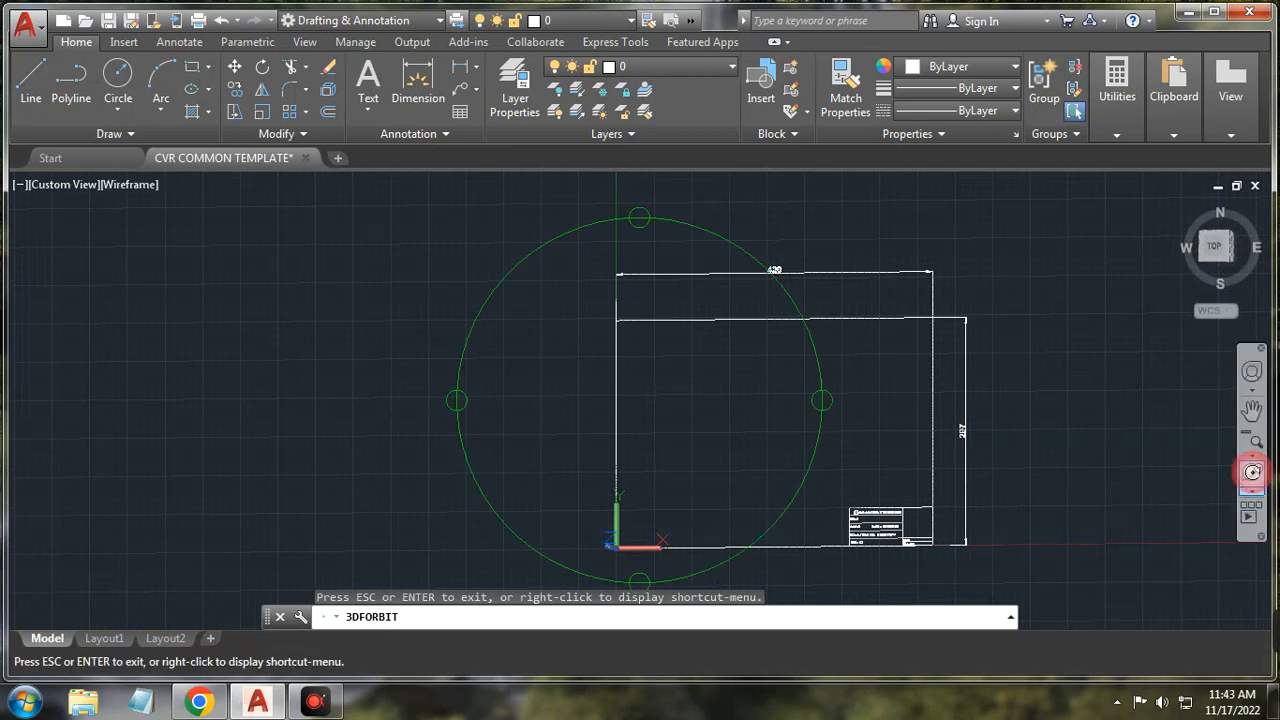
# Step: Try constrained Orbit, then restore the plain TOP view and cancel the stray selection
pyautogui.click(1253, 492)
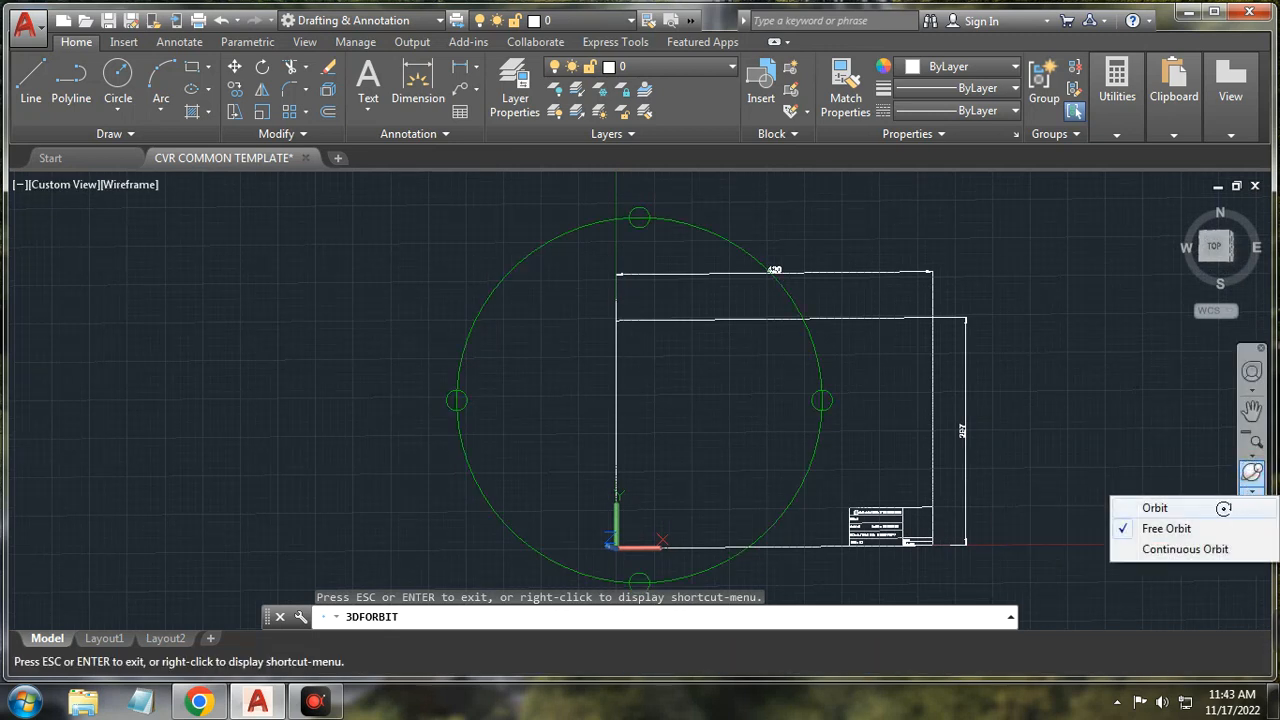
pyautogui.click(1222, 508)
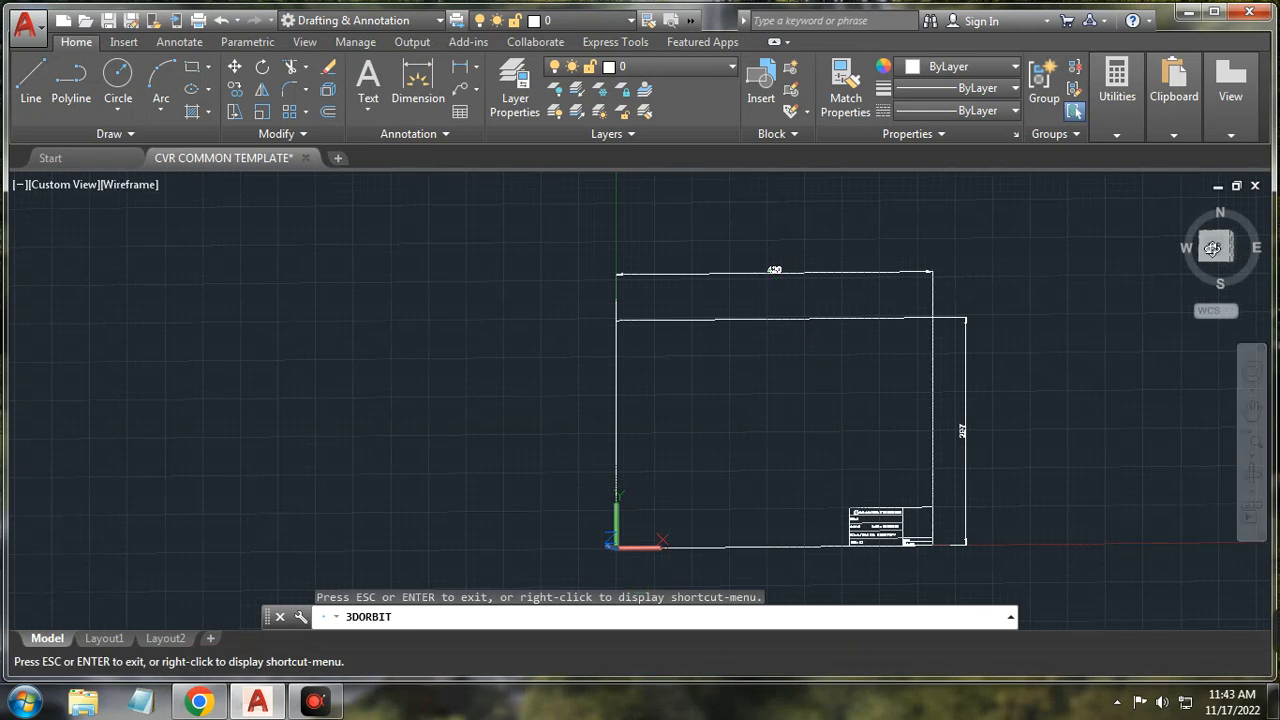
pyautogui.press('Escape')
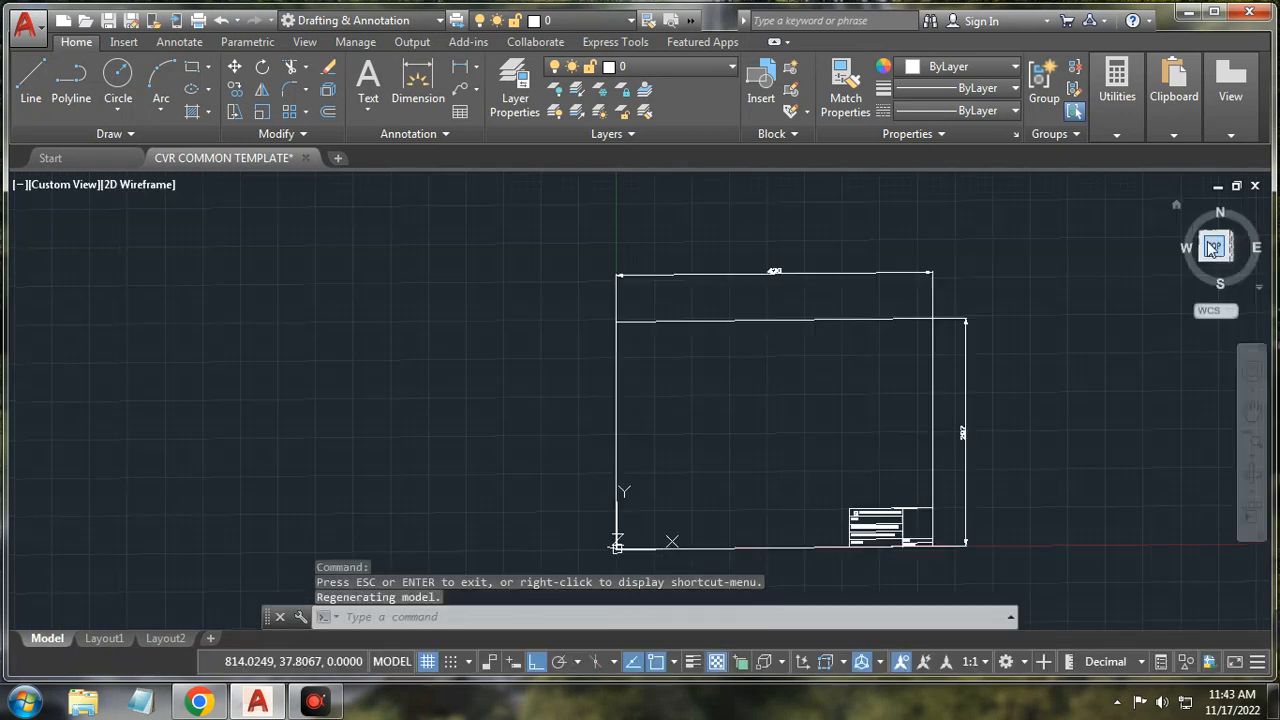
pyautogui.click(1218, 248)
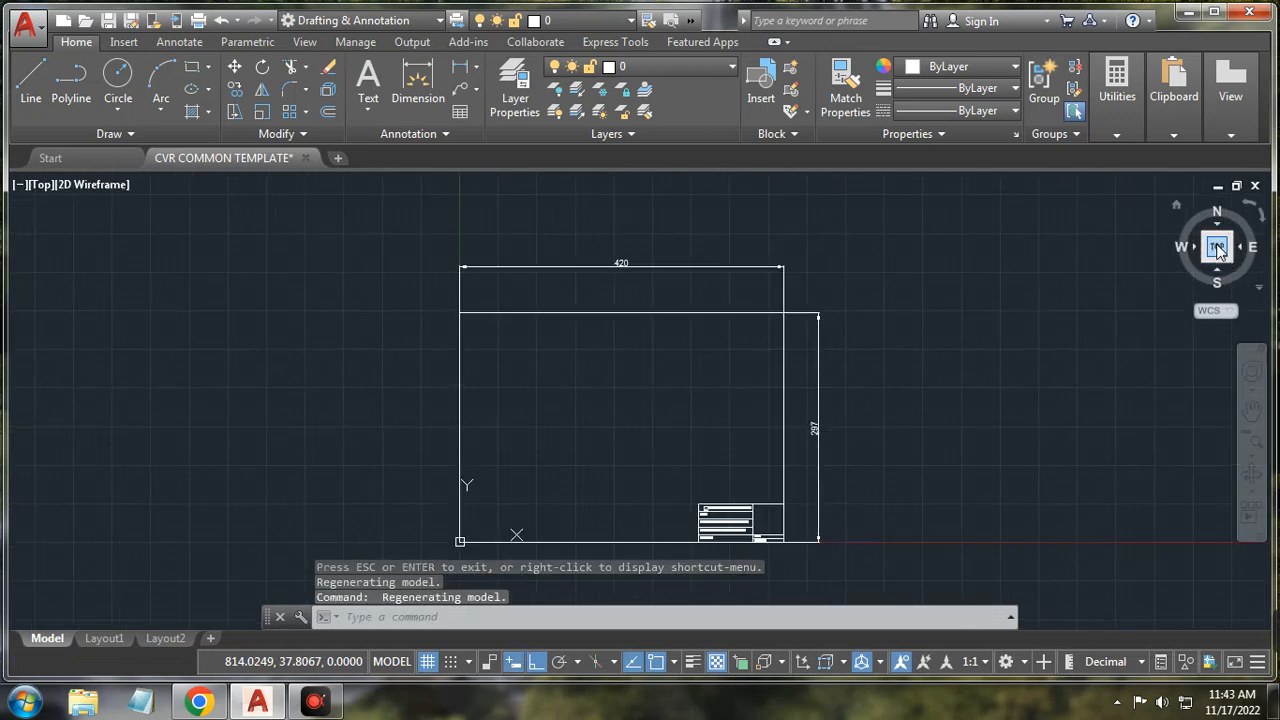
pyautogui.click(1254, 492)
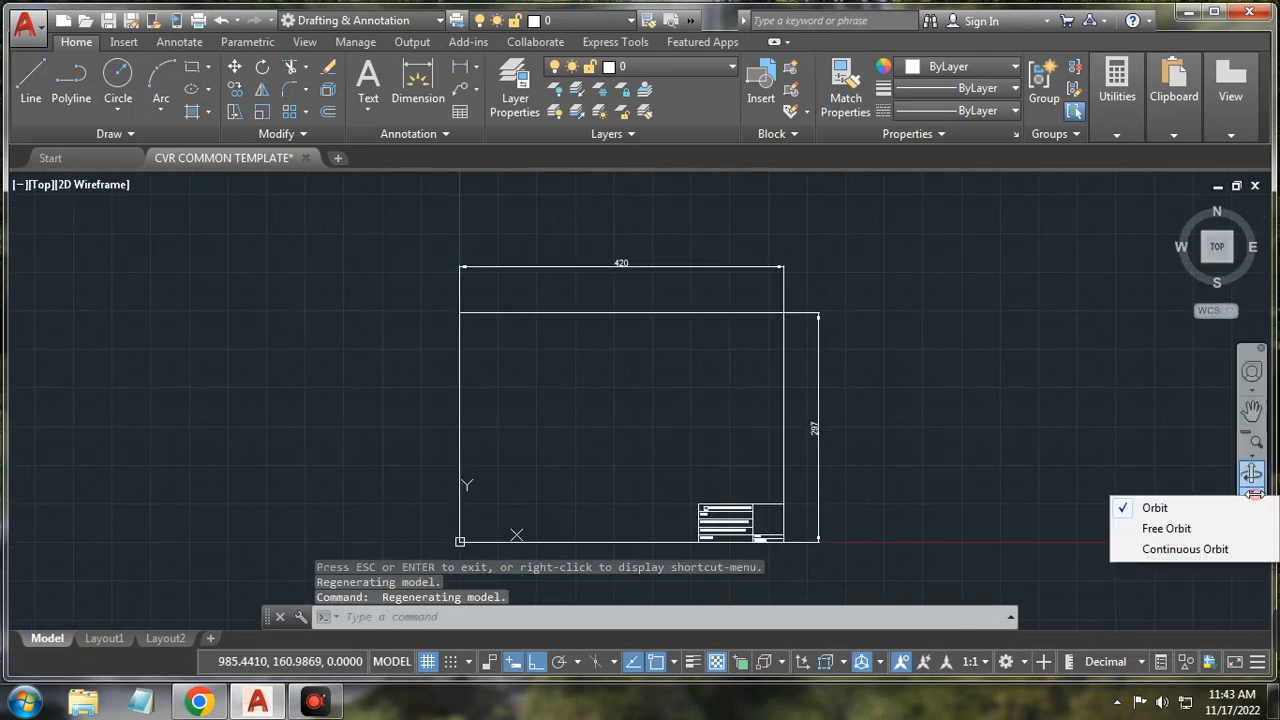
pyautogui.click(1168, 440)
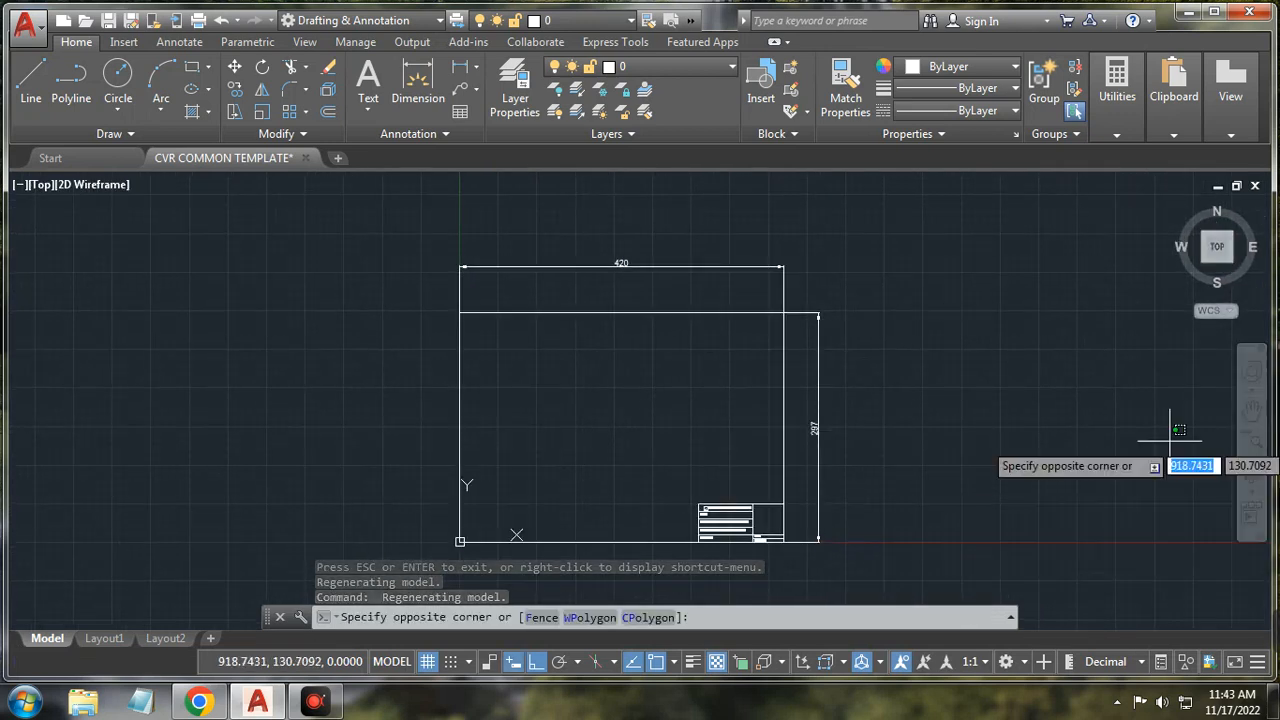
pyautogui.click(1175, 431)
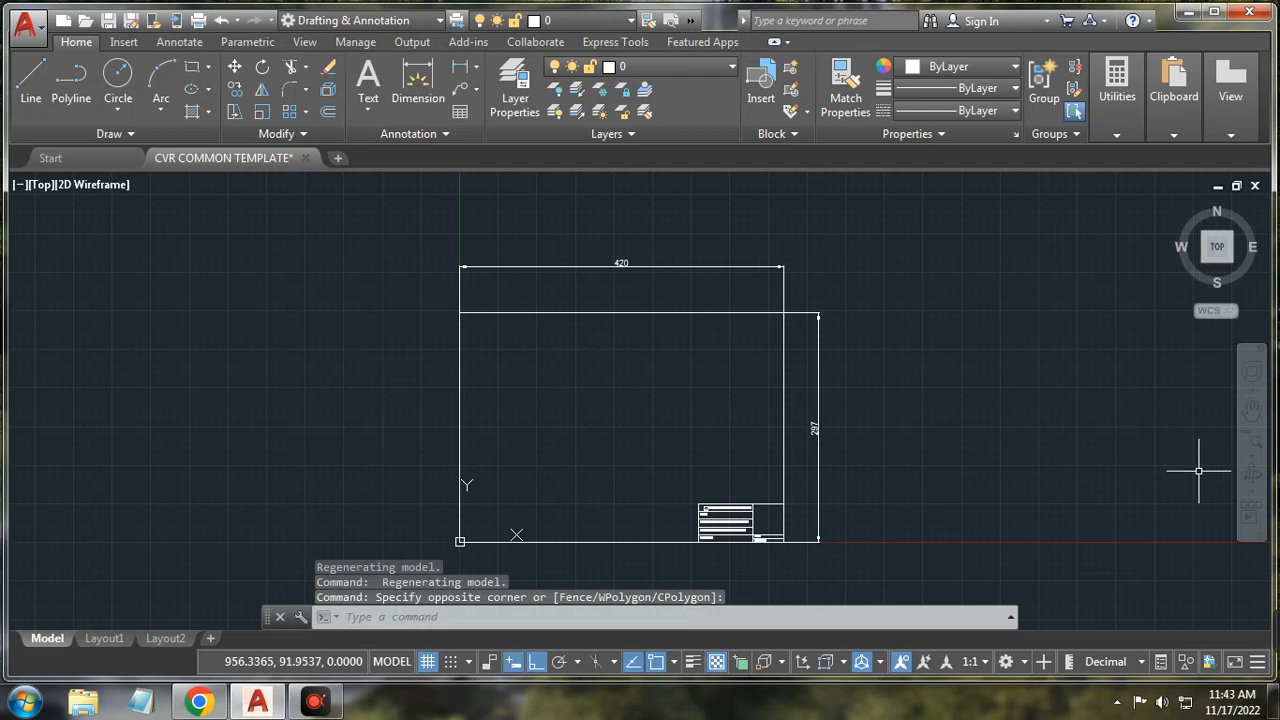
pyautogui.press('Escape')
pyautogui.press('Escape')
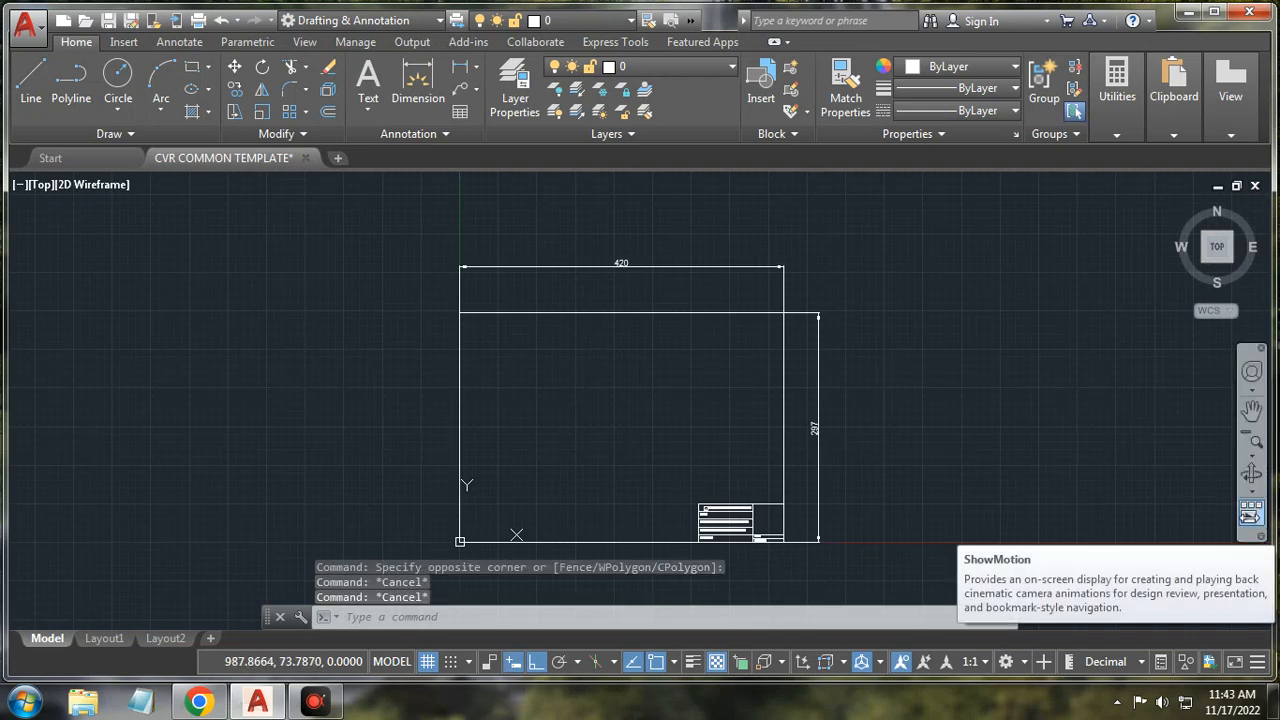
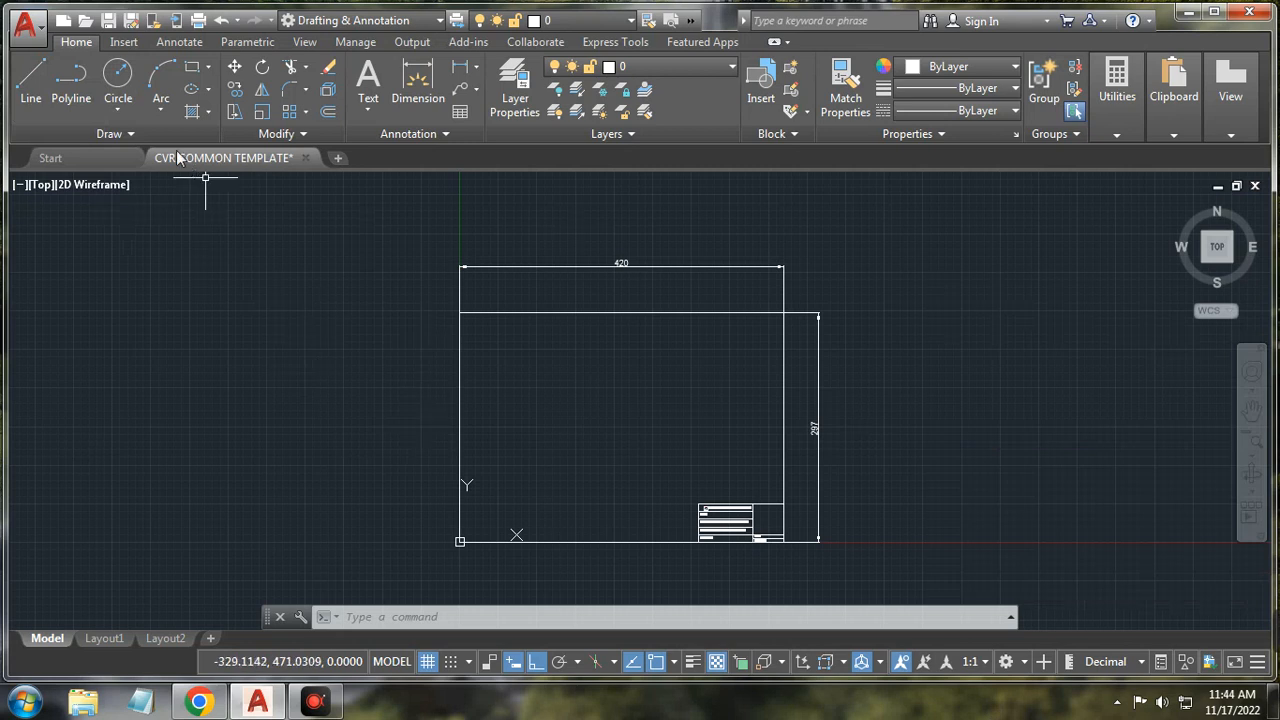
# Step: Draw a free-angle four-segment zigzag line inside the sheet with Ortho off
pyautogui.click(110, 136)
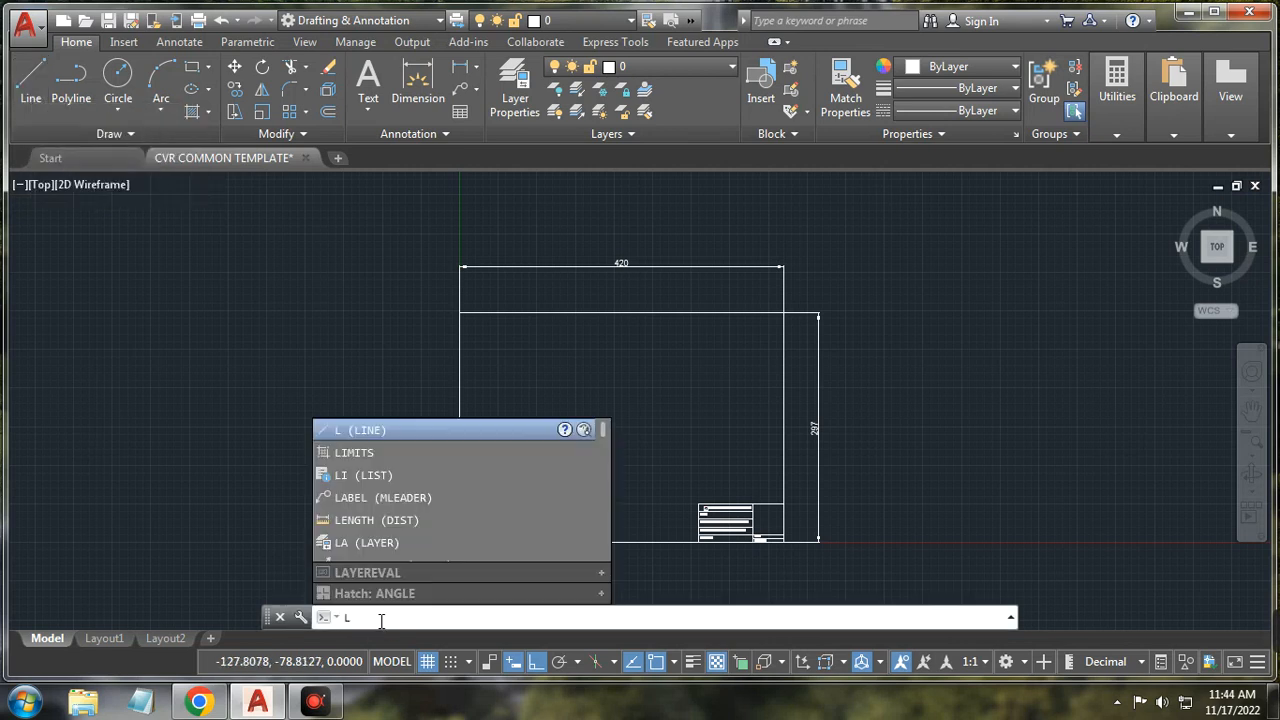
pyautogui.press('Return')
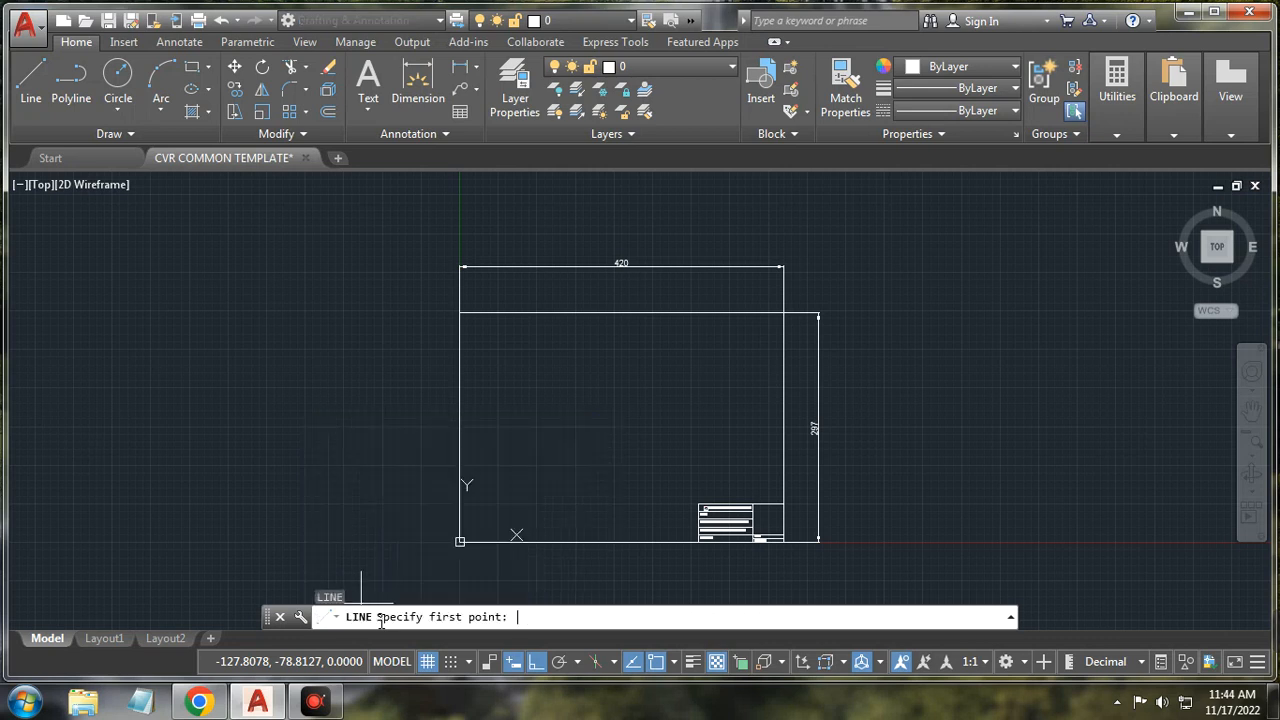
pyautogui.click(31, 98)
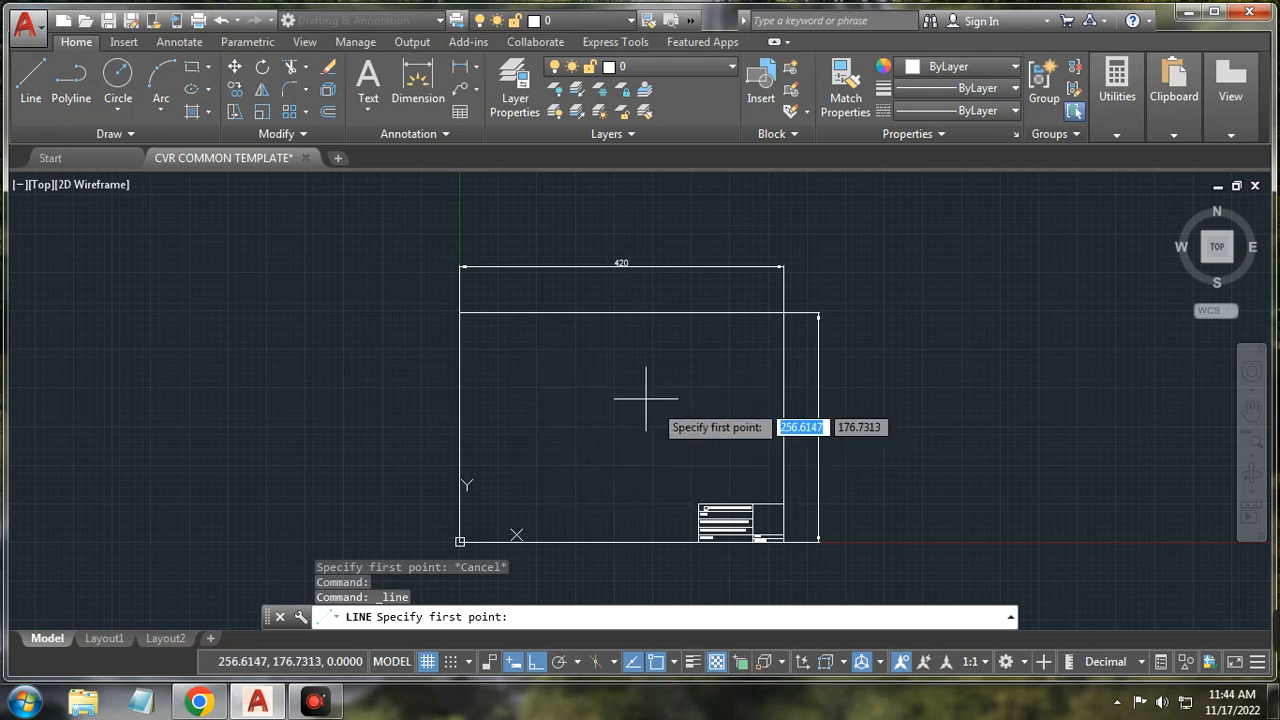
pyautogui.click(622, 427)
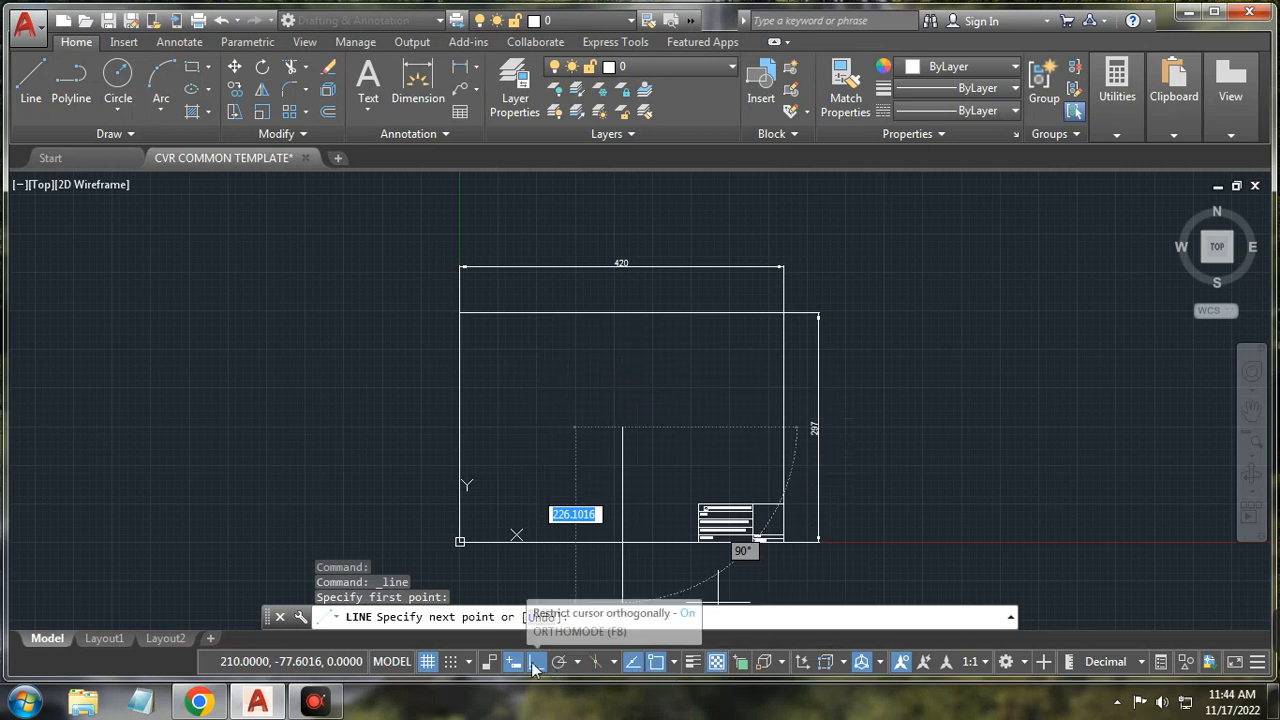
pyautogui.click(634, 665)
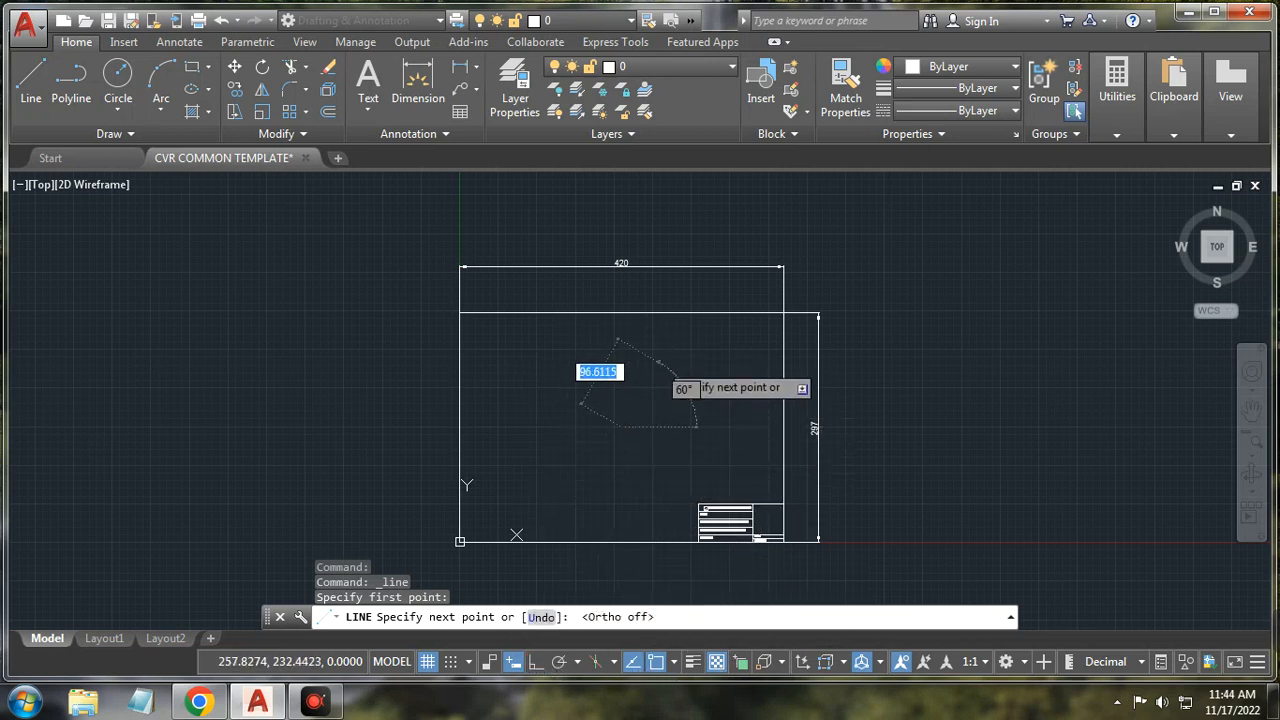
pyautogui.click(657, 365)
pyautogui.click(681, 413)
pyautogui.click(697, 367)
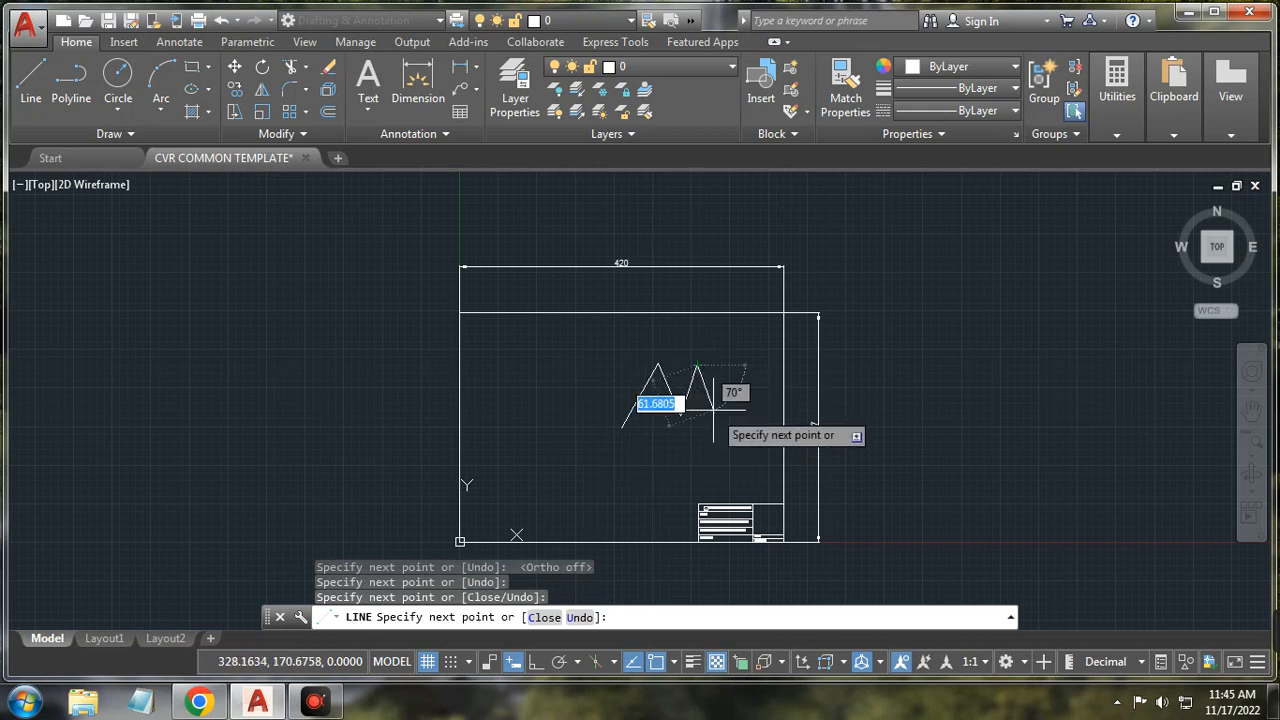
pyautogui.click(713, 410)
pyautogui.rightClick(713, 410)
pyautogui.click(757, 443)
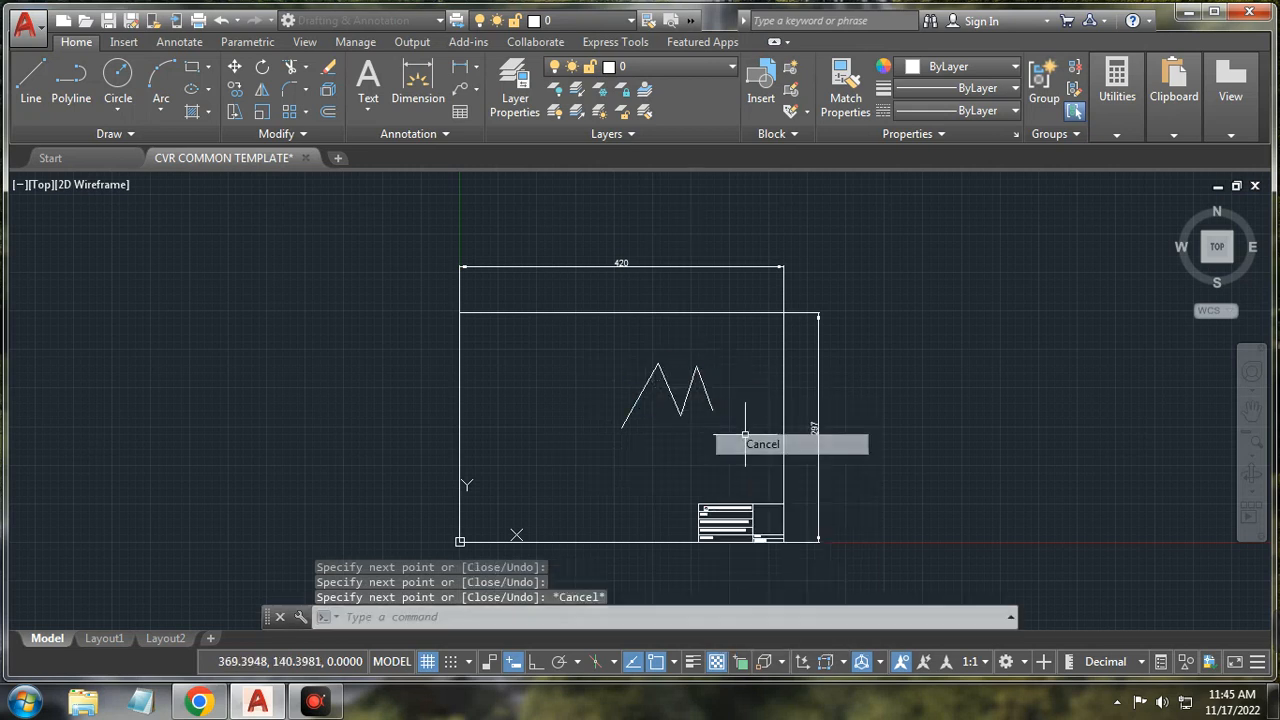
# Step: Erase the practice zigzag using a selection window
pyautogui.scroll(2, 674, 398)
pyautogui.scroll(-2, 667, 396)
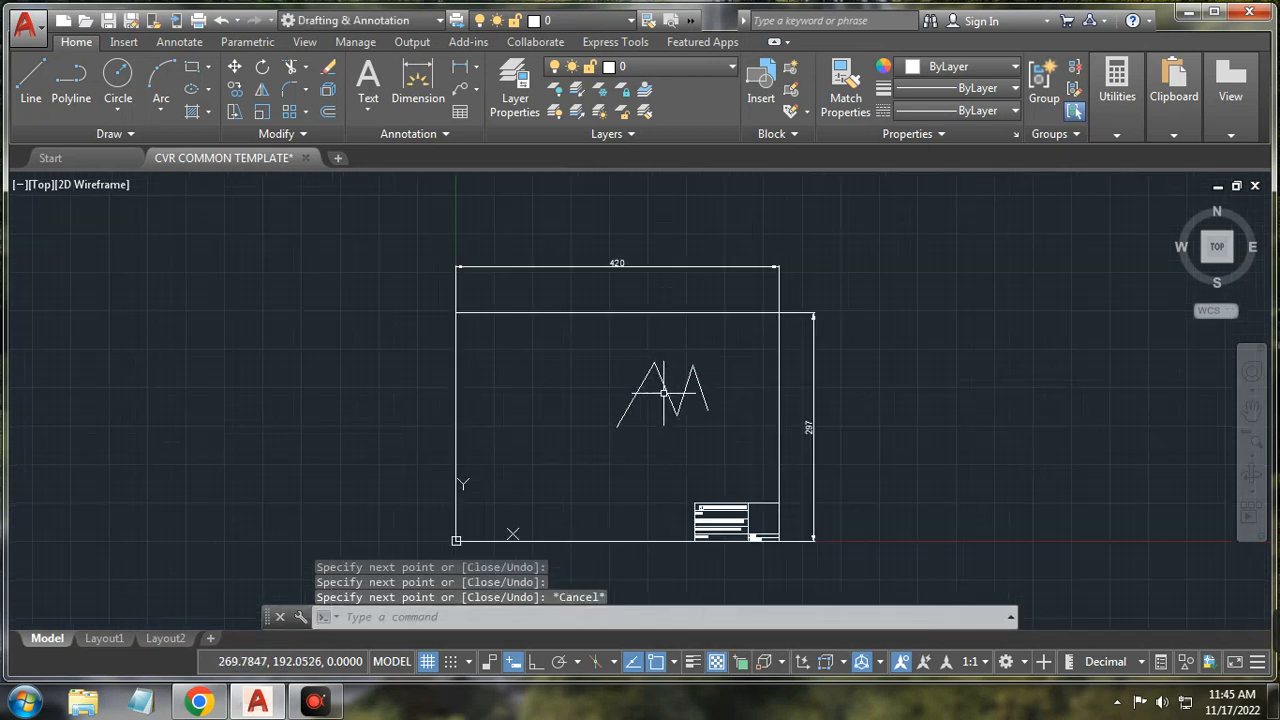
pyautogui.click(30, 80)
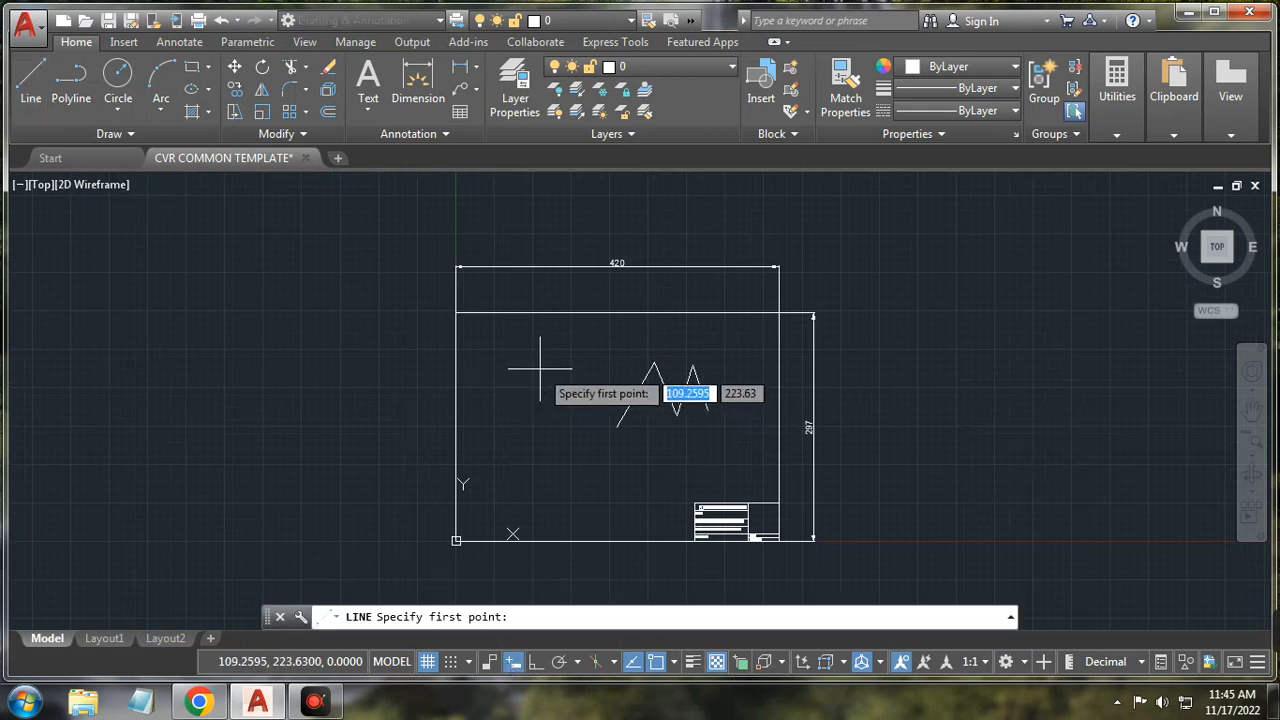
pyautogui.press('Escape')
pyautogui.click(587, 325)
pyautogui.click(742, 456)
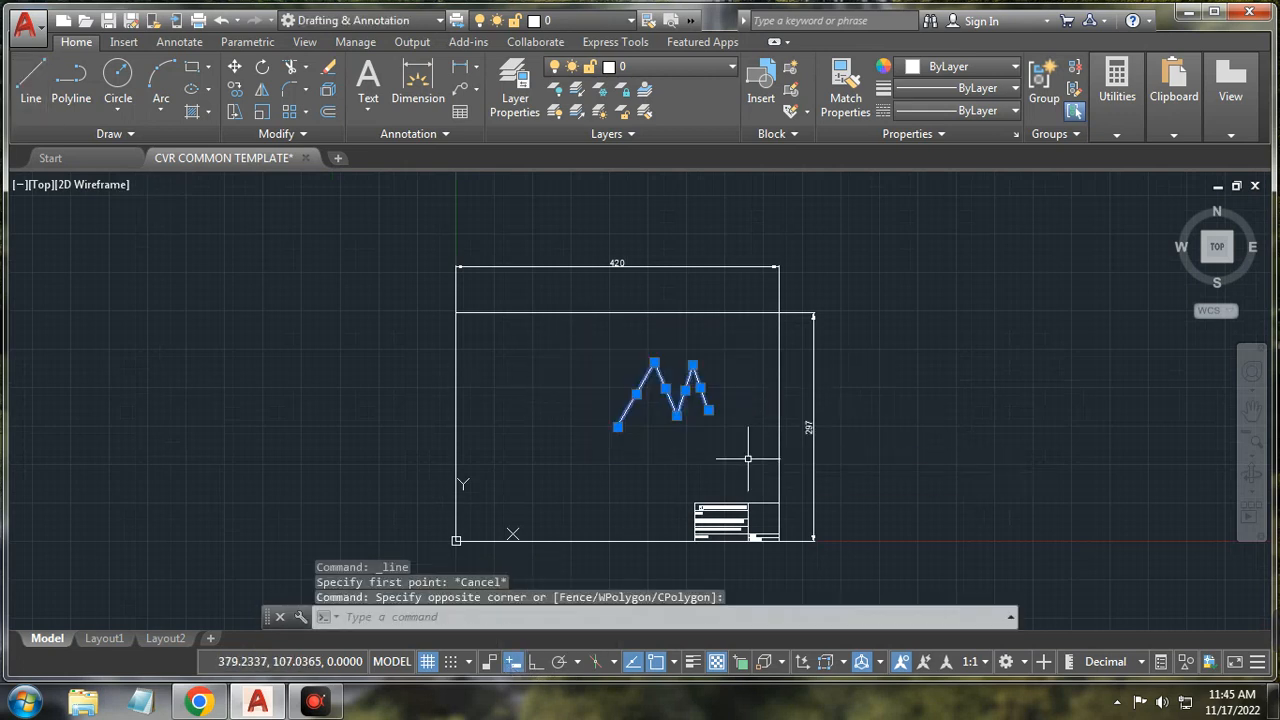
pyautogui.press('Delete')
# Step: Draw a two-segment line whose first segment is 100 long at 30 degrees
pyautogui.click(30, 80)
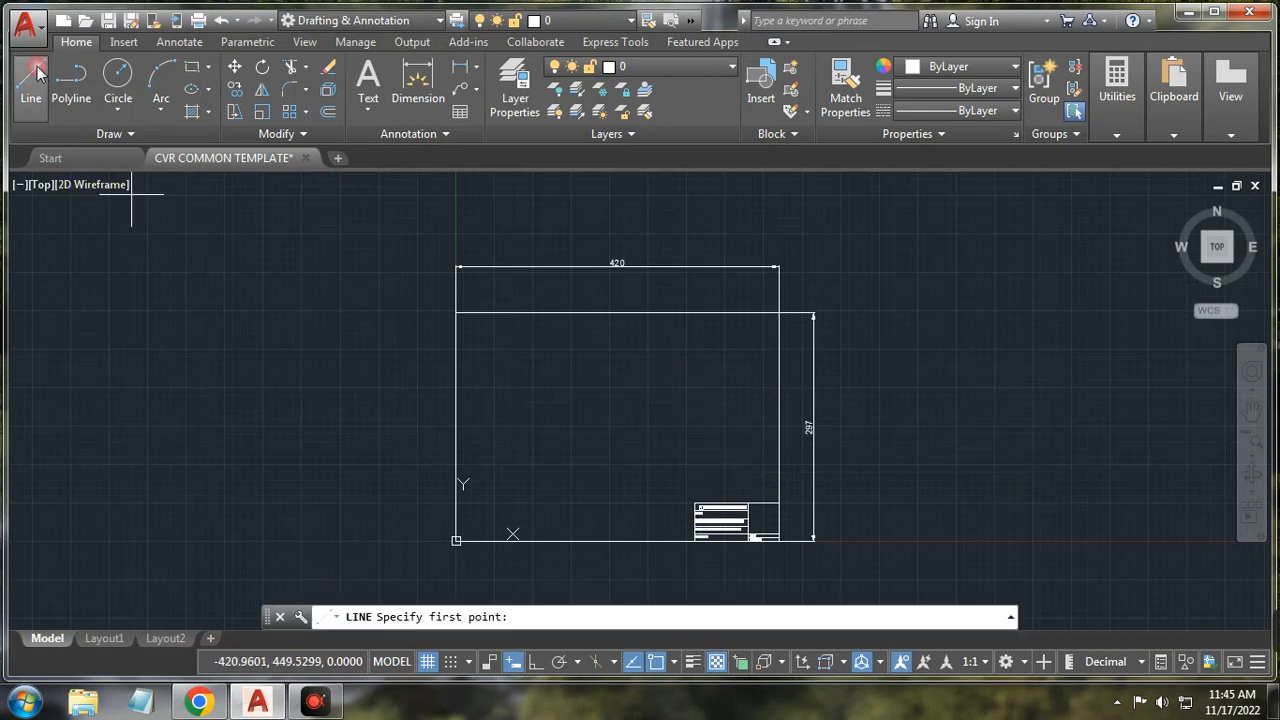
pyautogui.click(519, 413)
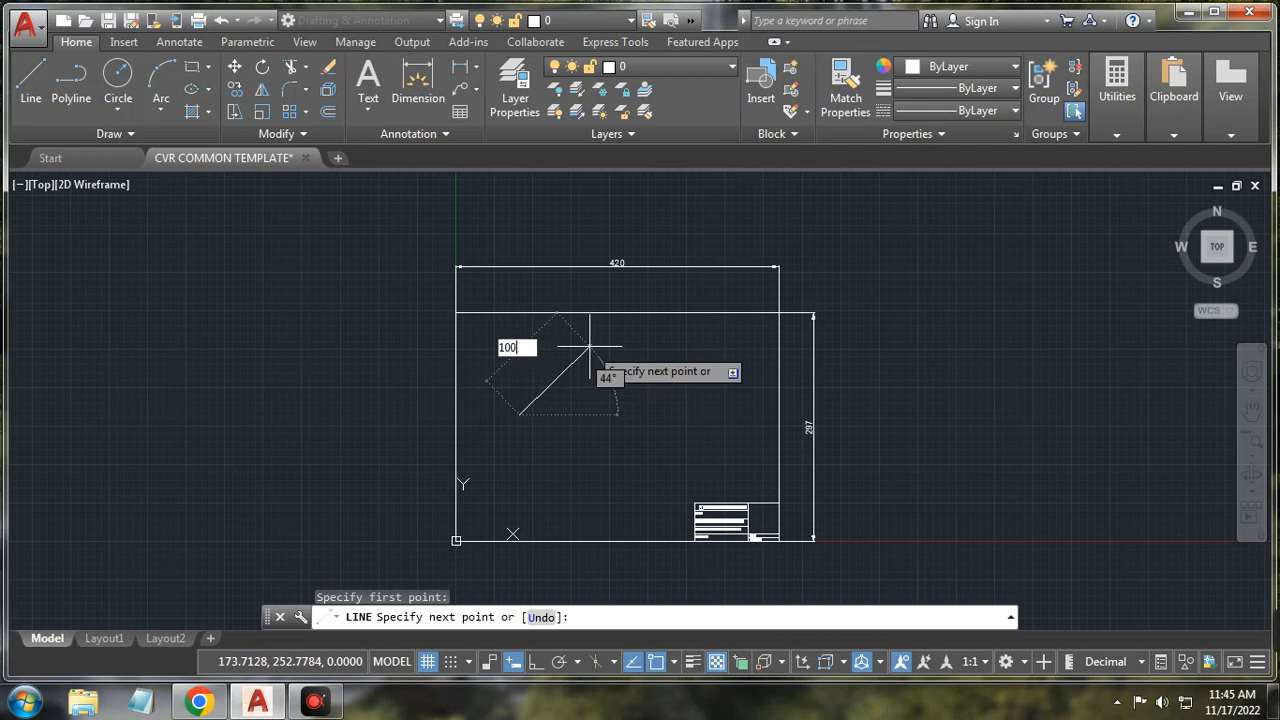
pyautogui.press('Tab')
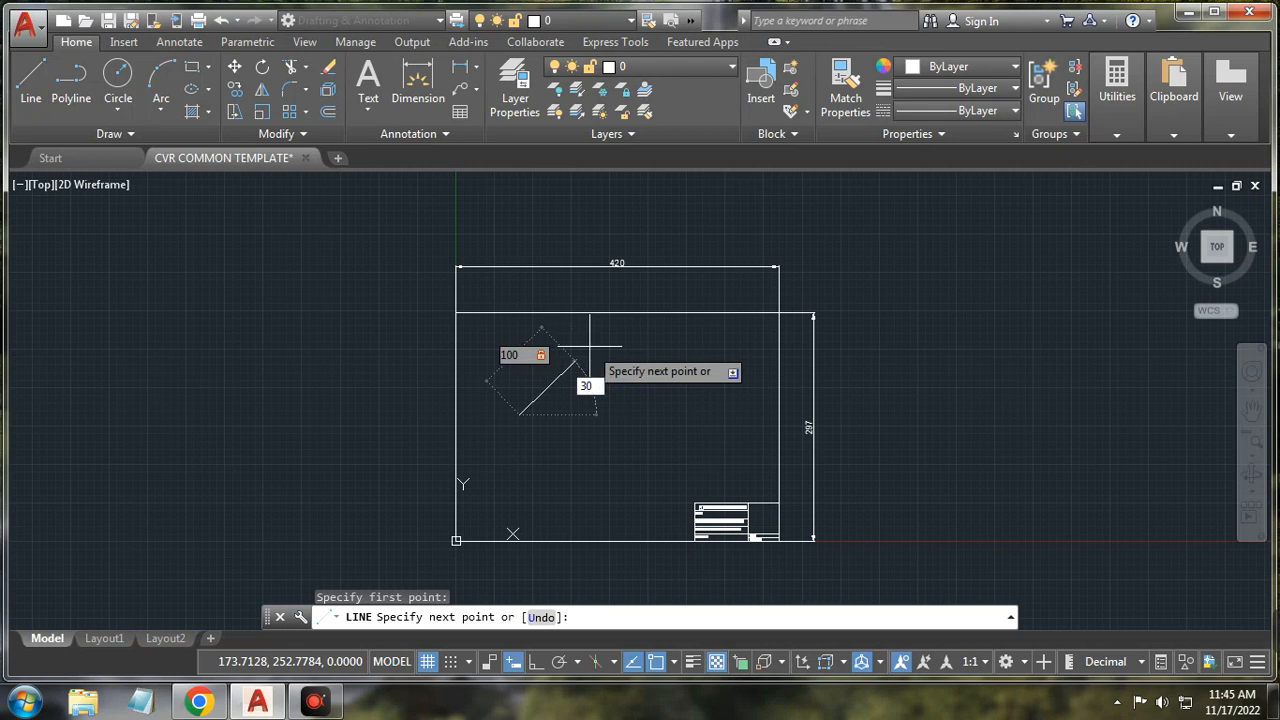
pyautogui.write('30')
pyautogui.press('Return')
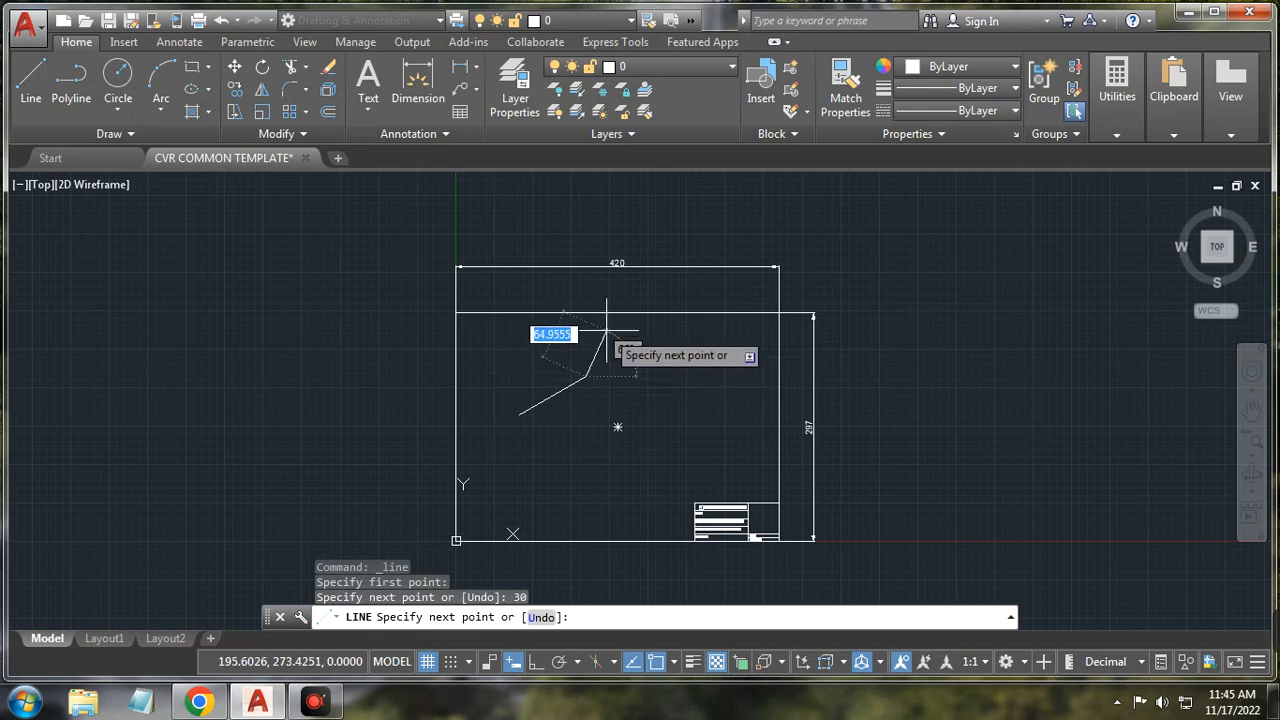
pyautogui.click(618, 427)
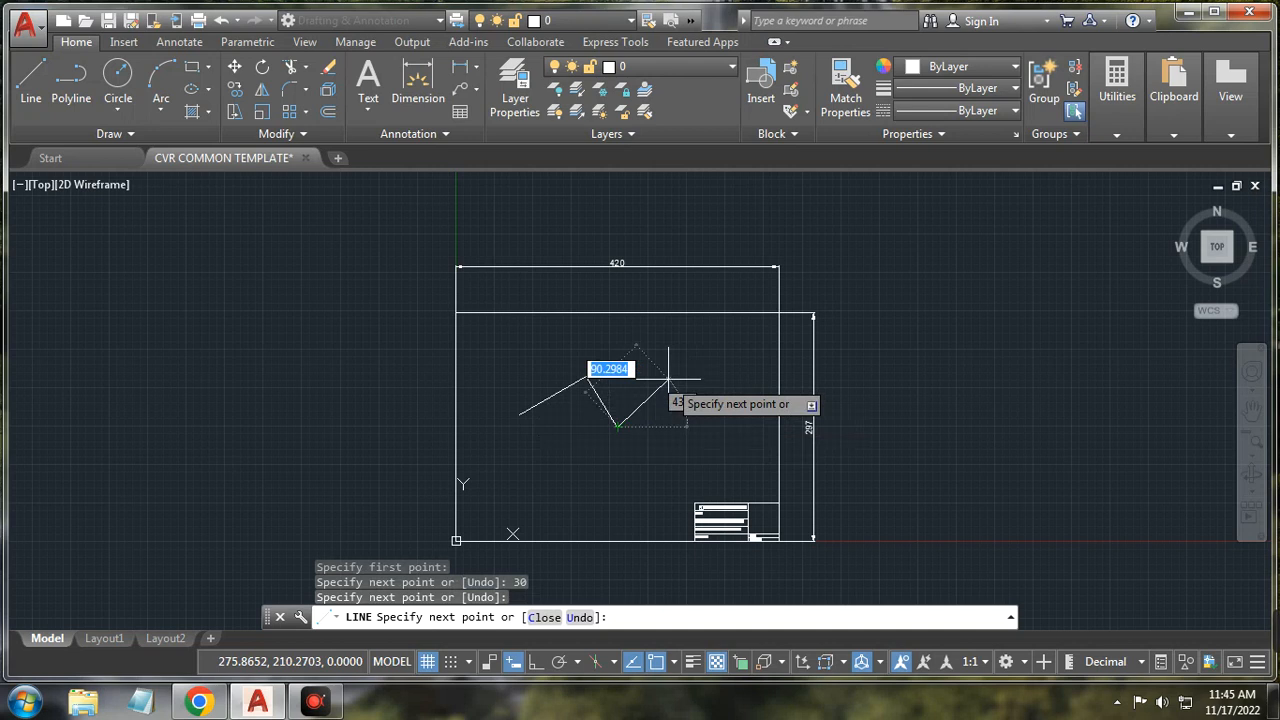
pyautogui.rightClick(668, 378)
pyautogui.click(714, 410)
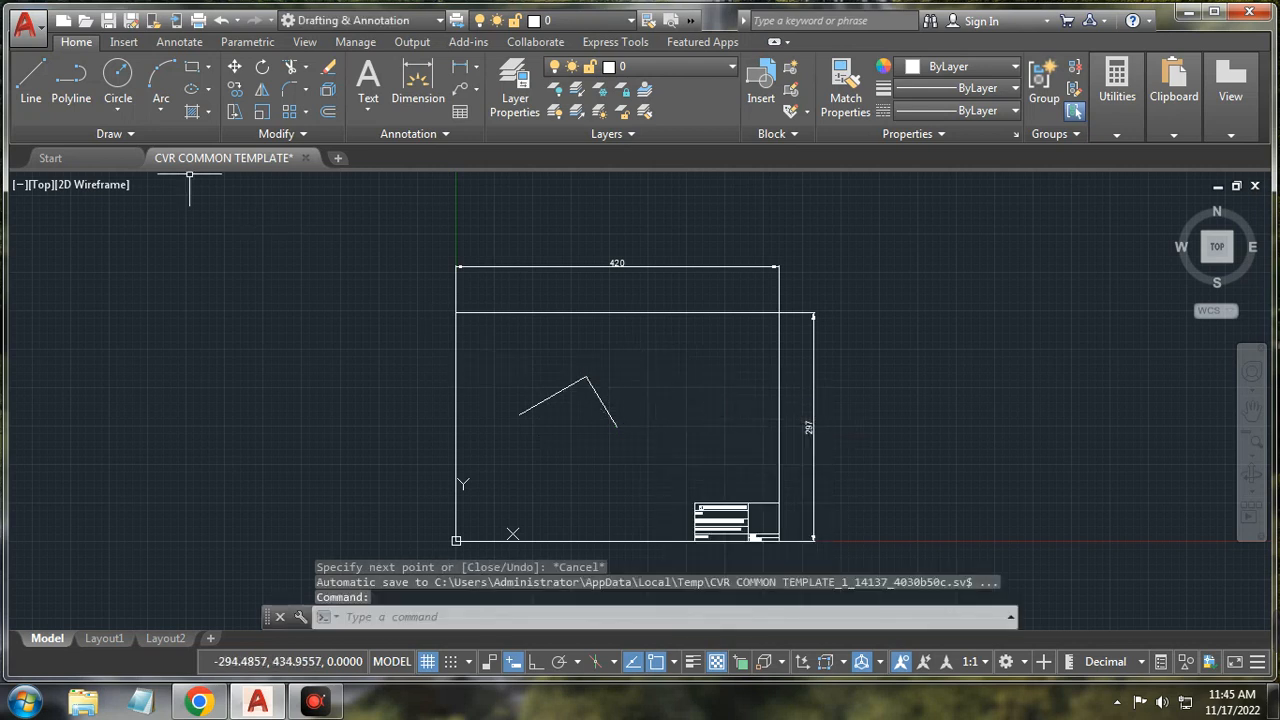
pyautogui.click(30, 76)
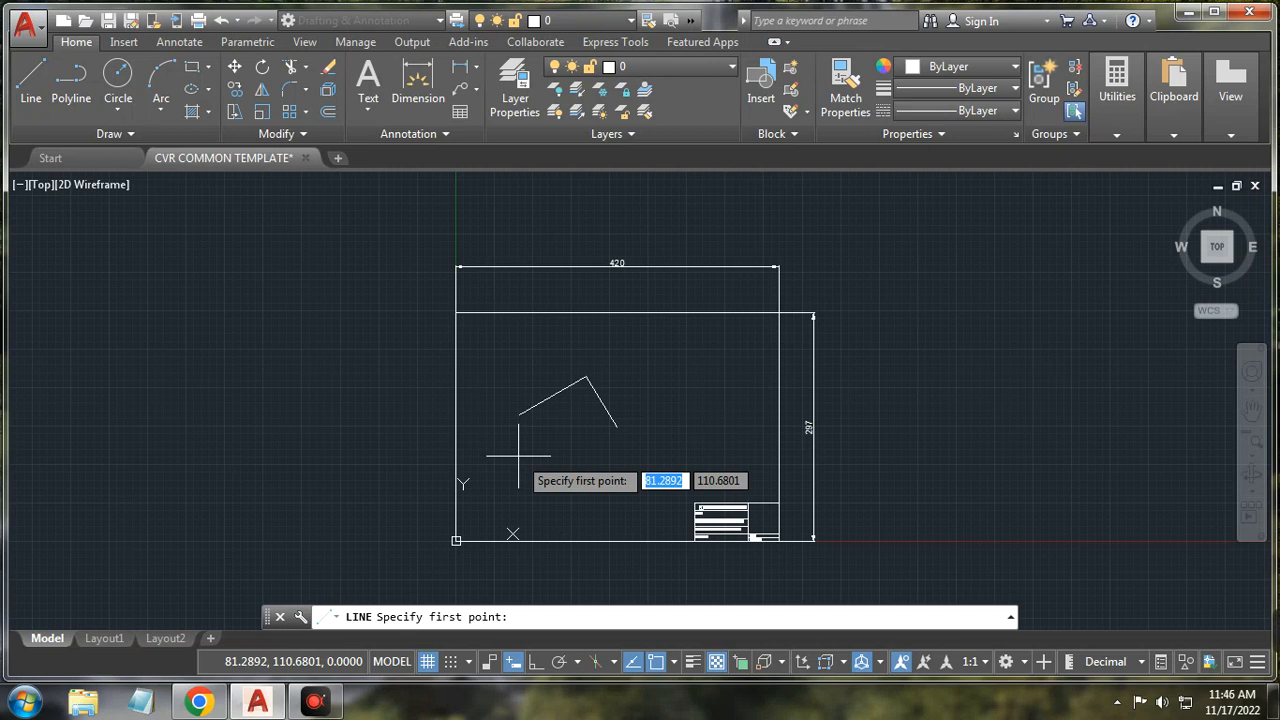
# Step: Draw a horizontal line 200 long starting at coordinates 100,100
pyautogui.write('00')
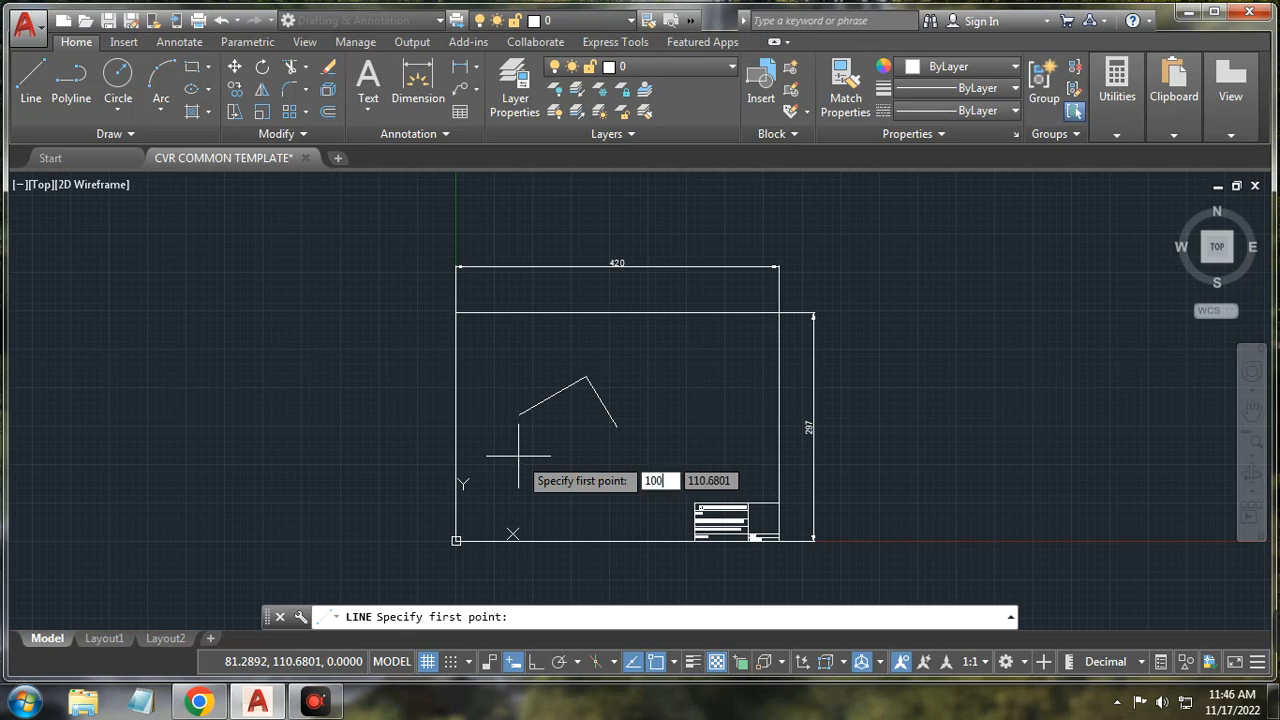
pyautogui.press('Tab')
pyautogui.write('1')
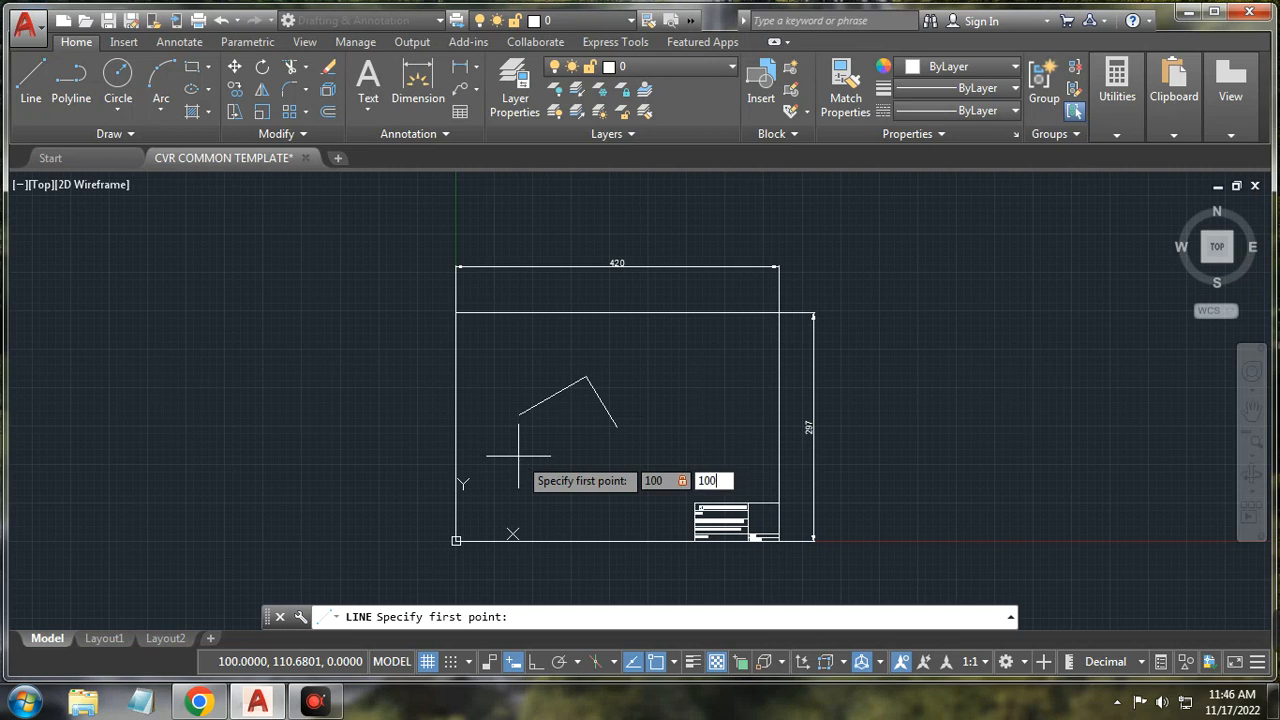
pyautogui.press('Return')
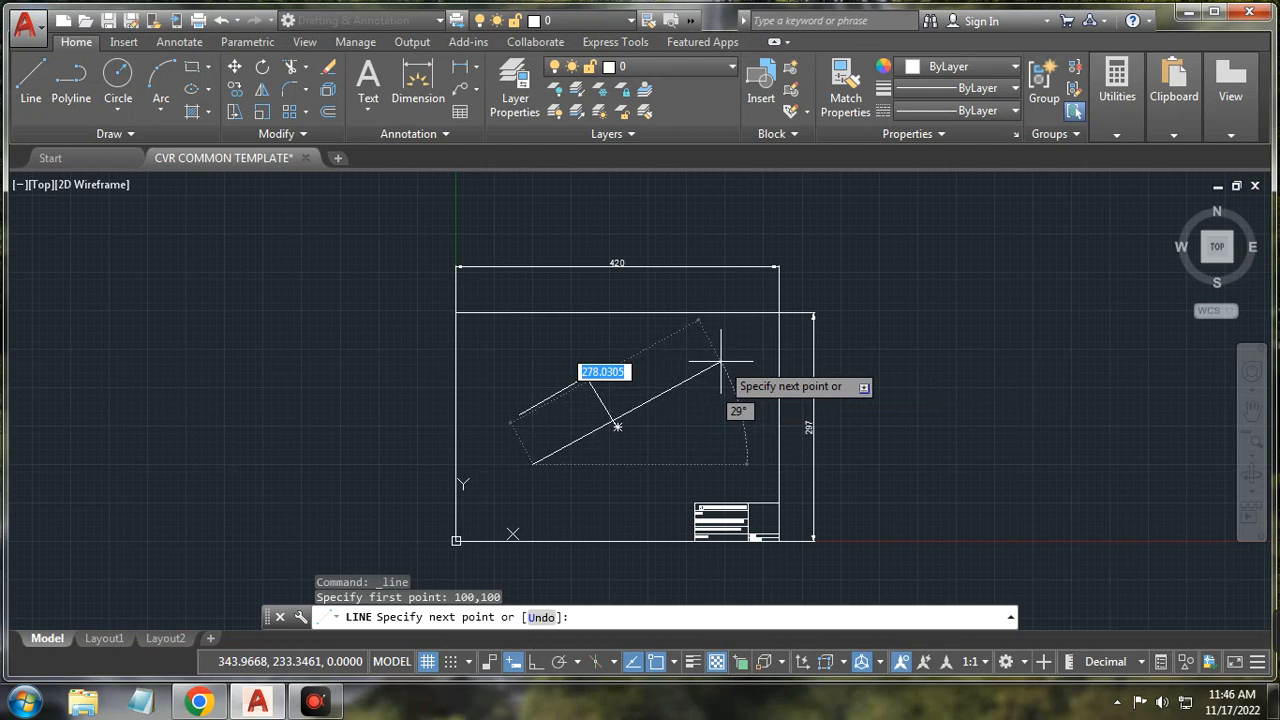
pyautogui.write('200')
pyautogui.press('Tab')
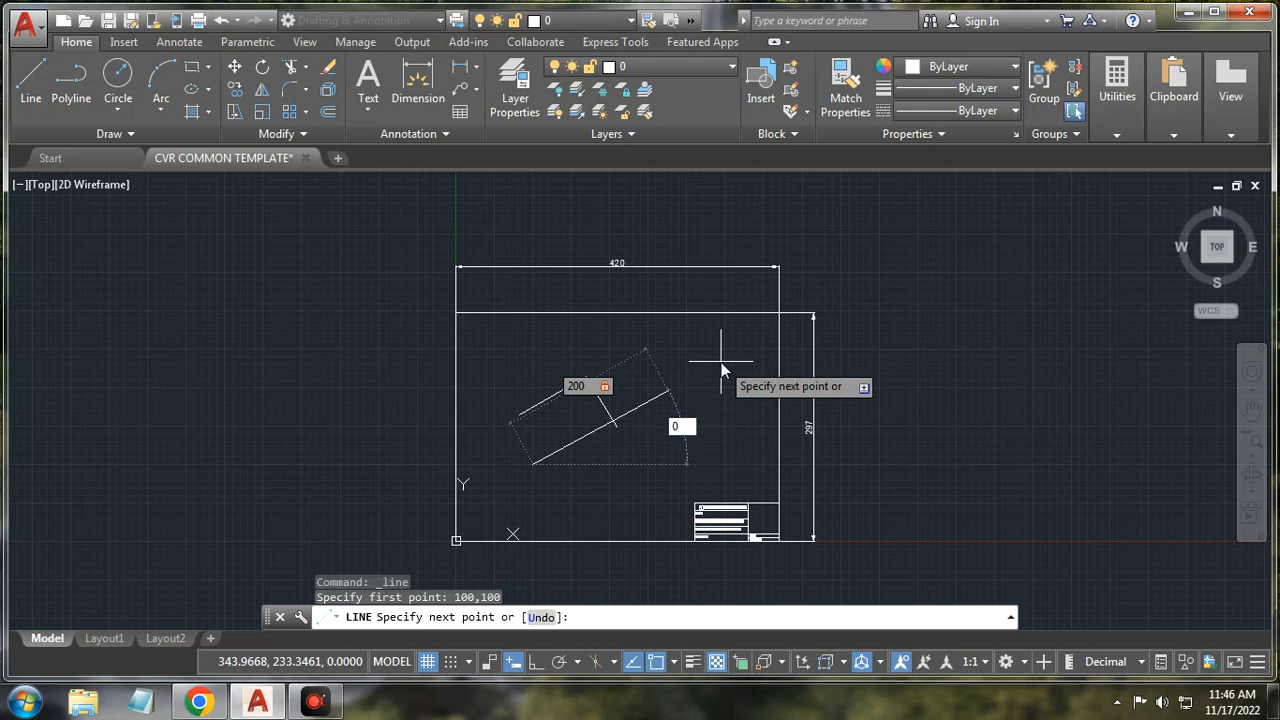
pyautogui.press('Return')
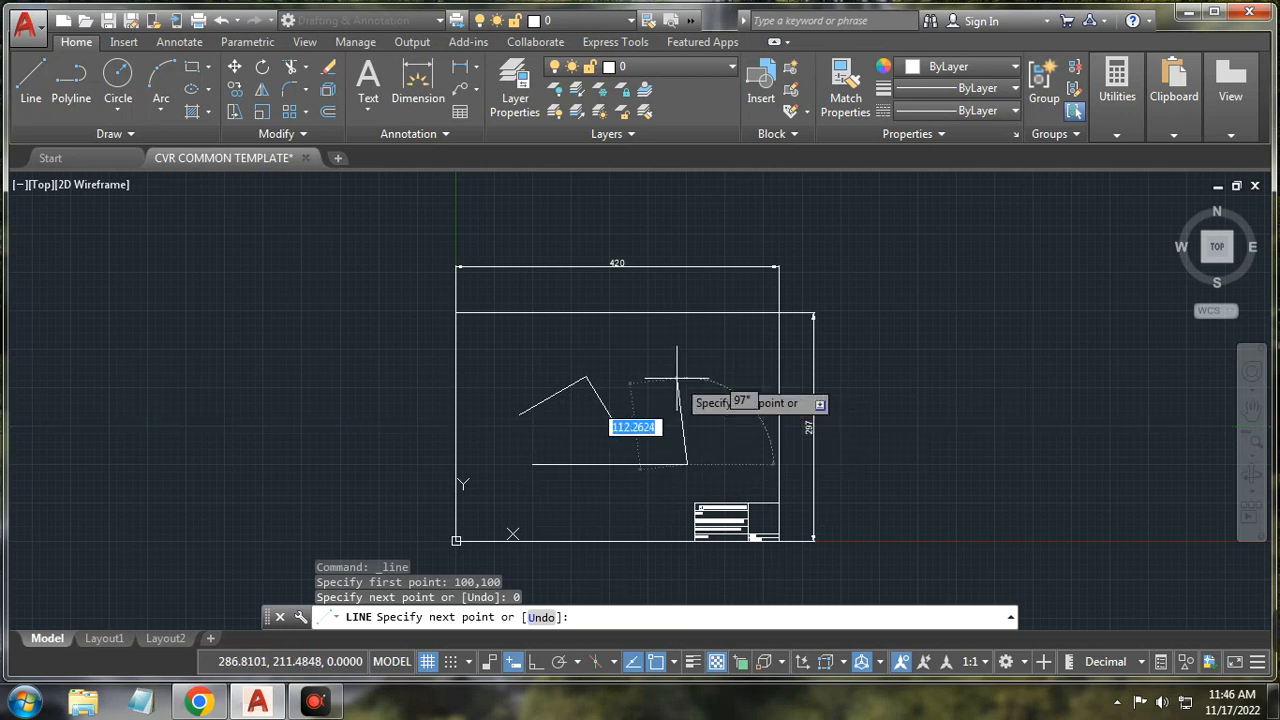
pyautogui.press('Escape')
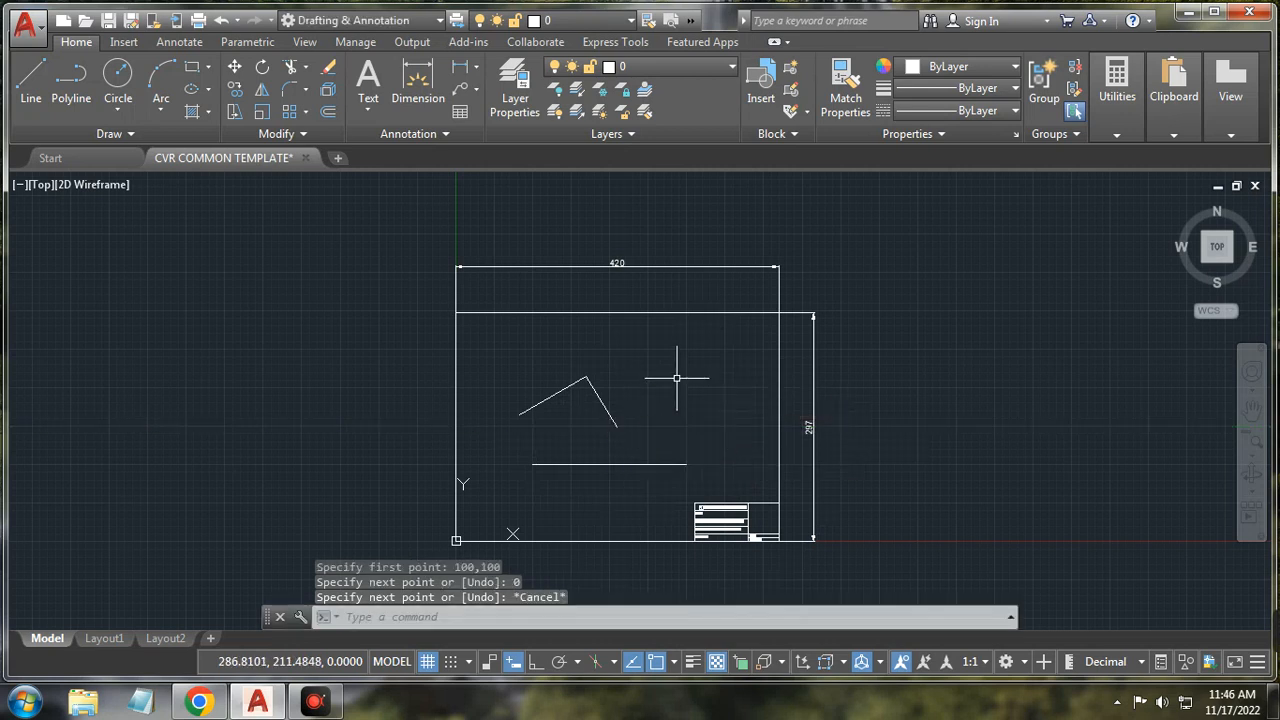
pyautogui.click(44, 88)
pyautogui.moveTo(1138, 626)
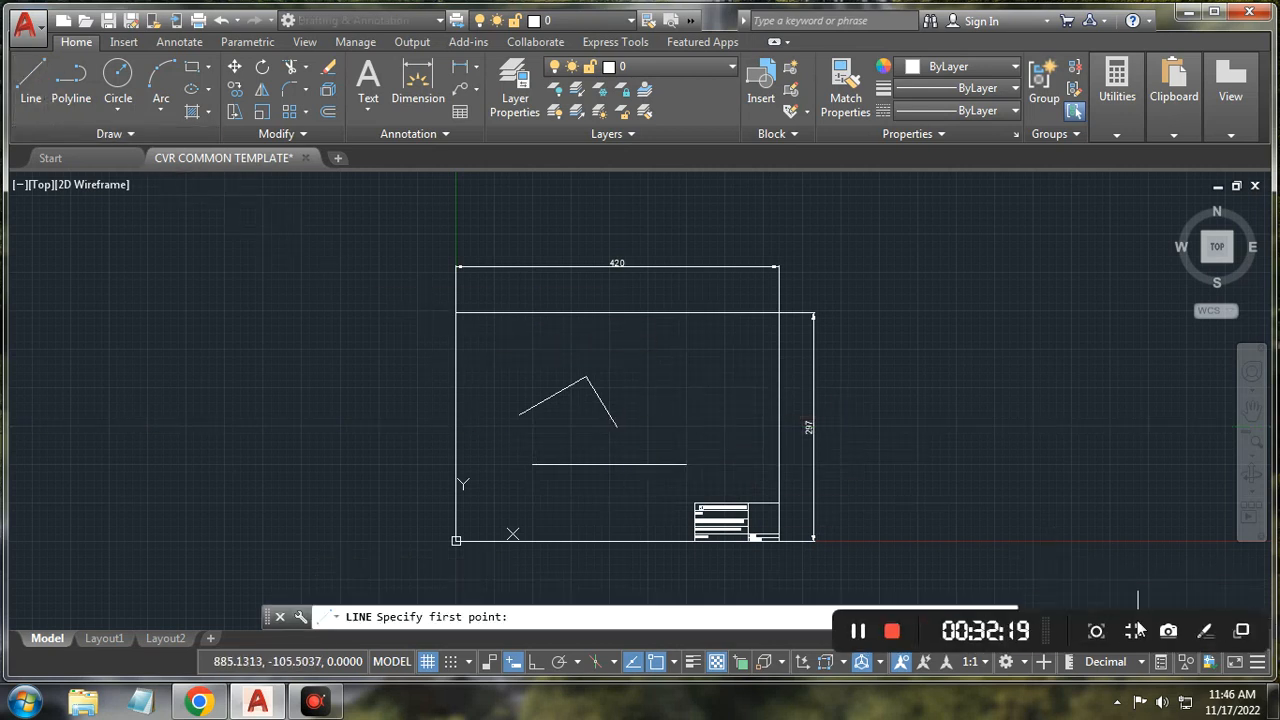
pyautogui.click(858, 632)
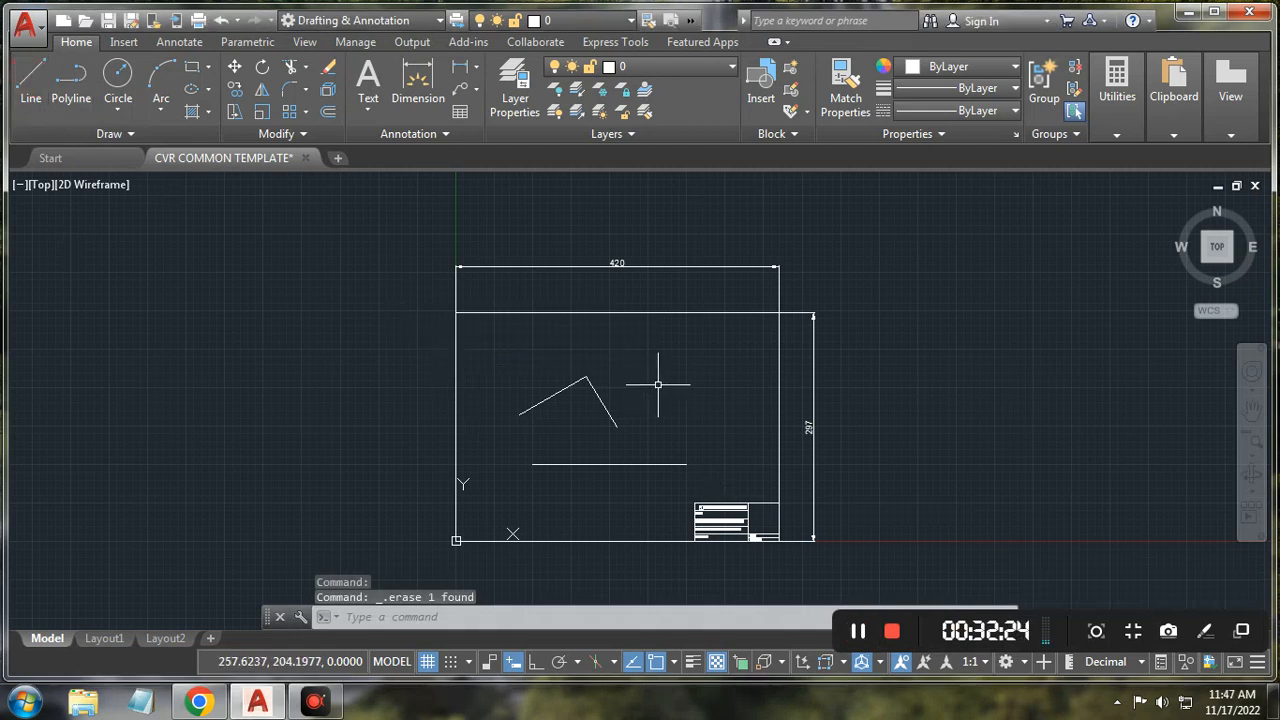
# Step: Draw a diagonal line from 150,150 to 200,200
pyautogui.click(31, 85)
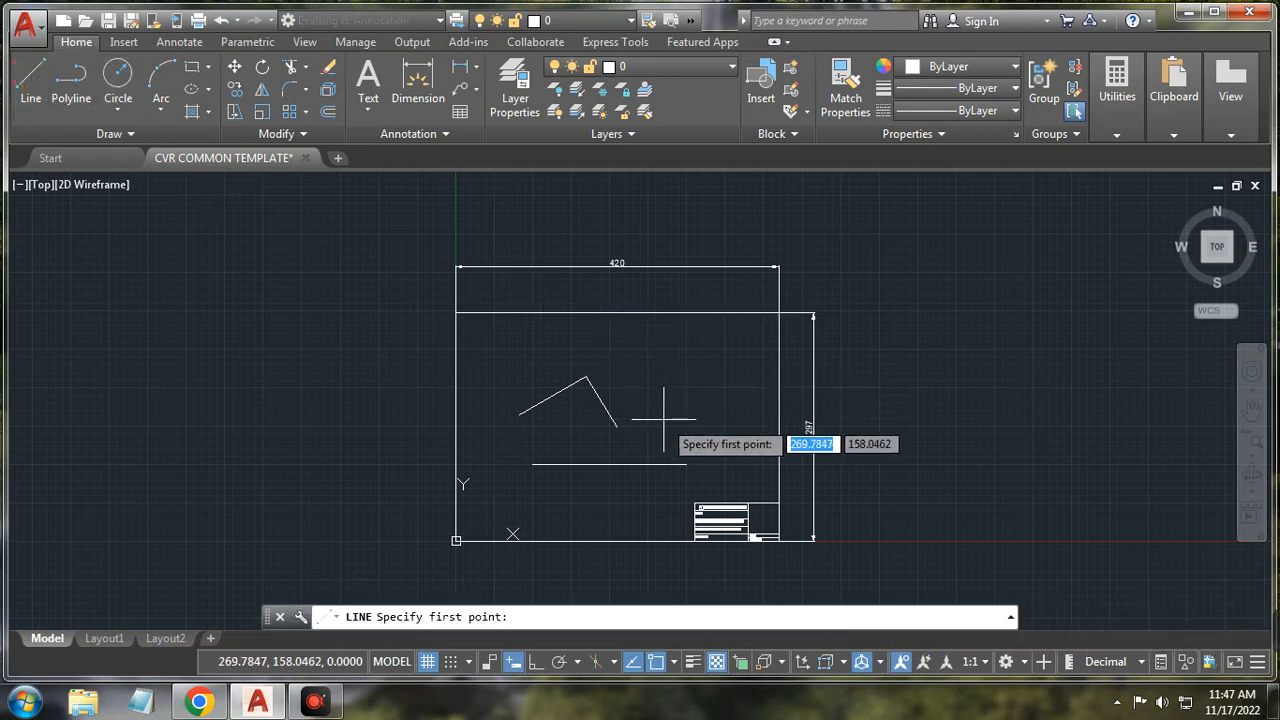
pyautogui.write('150')
pyautogui.press('Tab')
pyautogui.write('1')
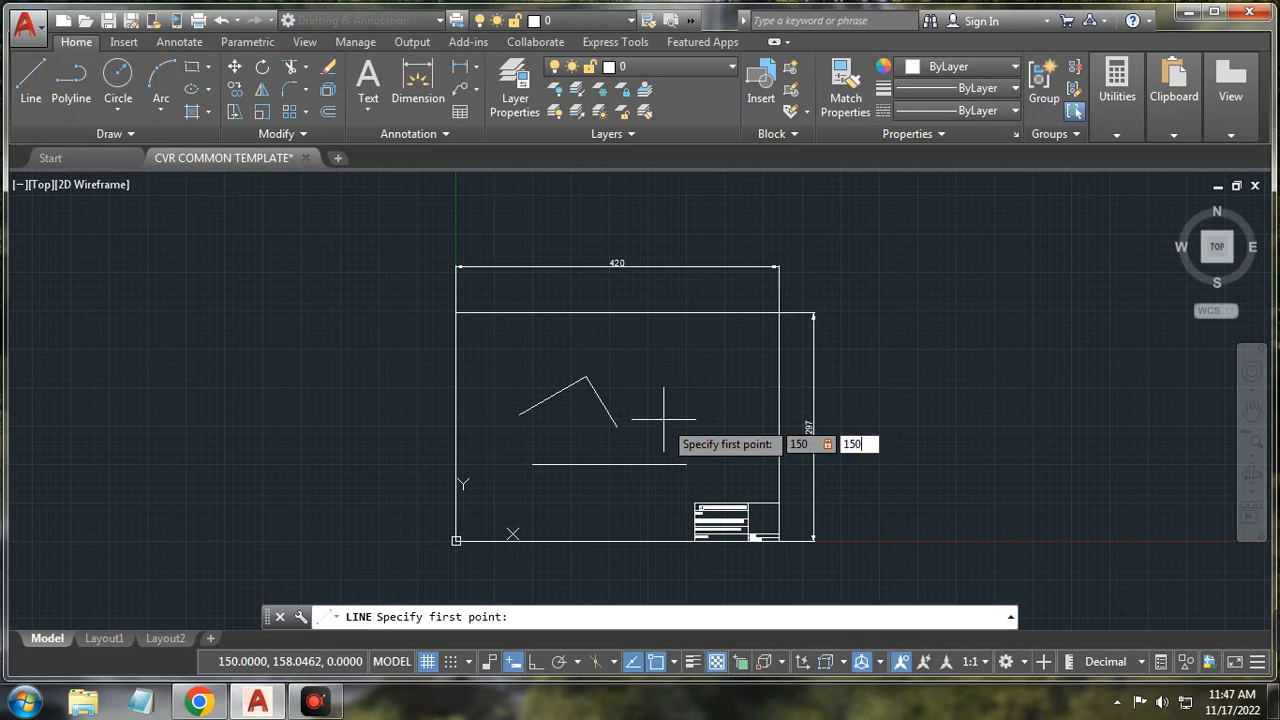
pyautogui.press('Return')
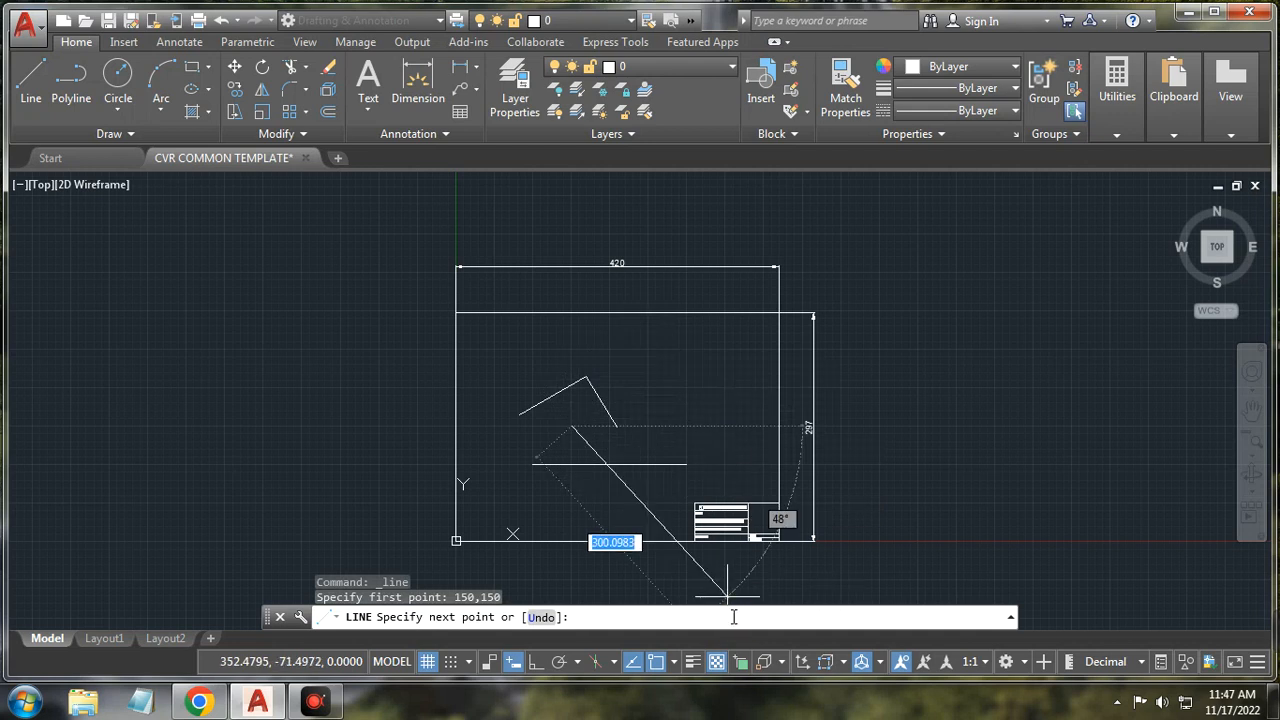
pyautogui.write('200,200')
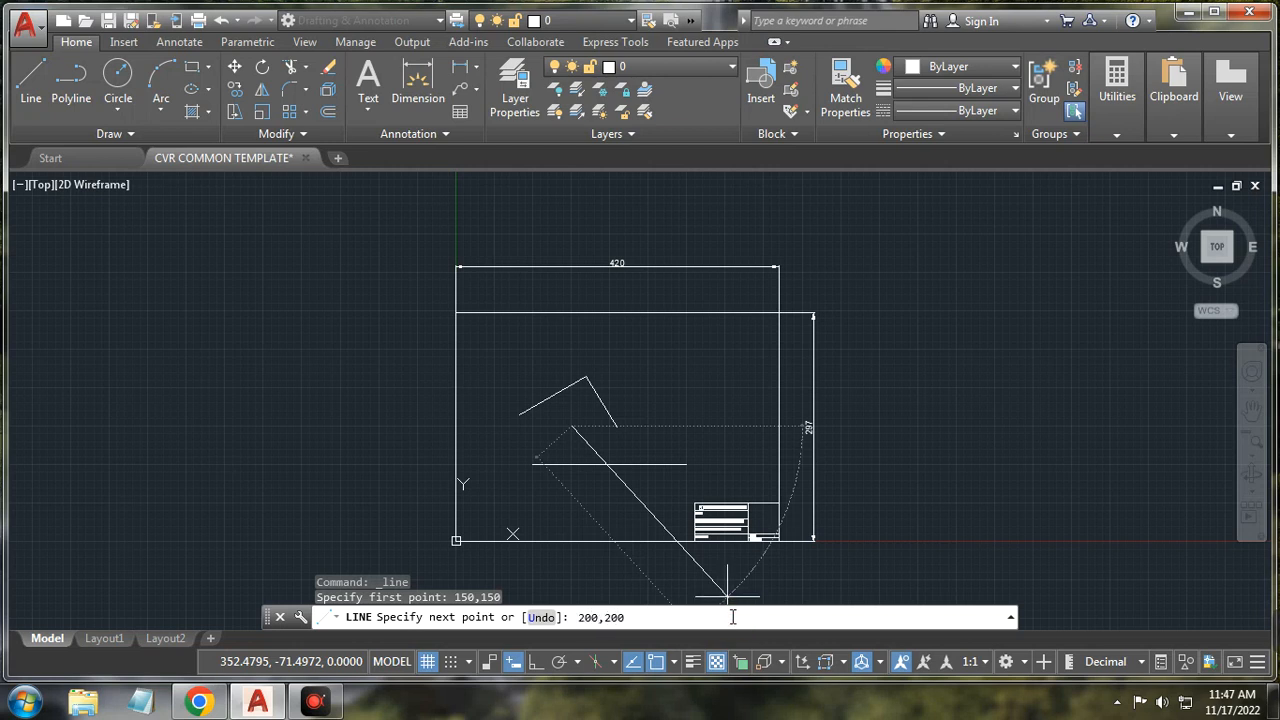
pyautogui.press('Return')
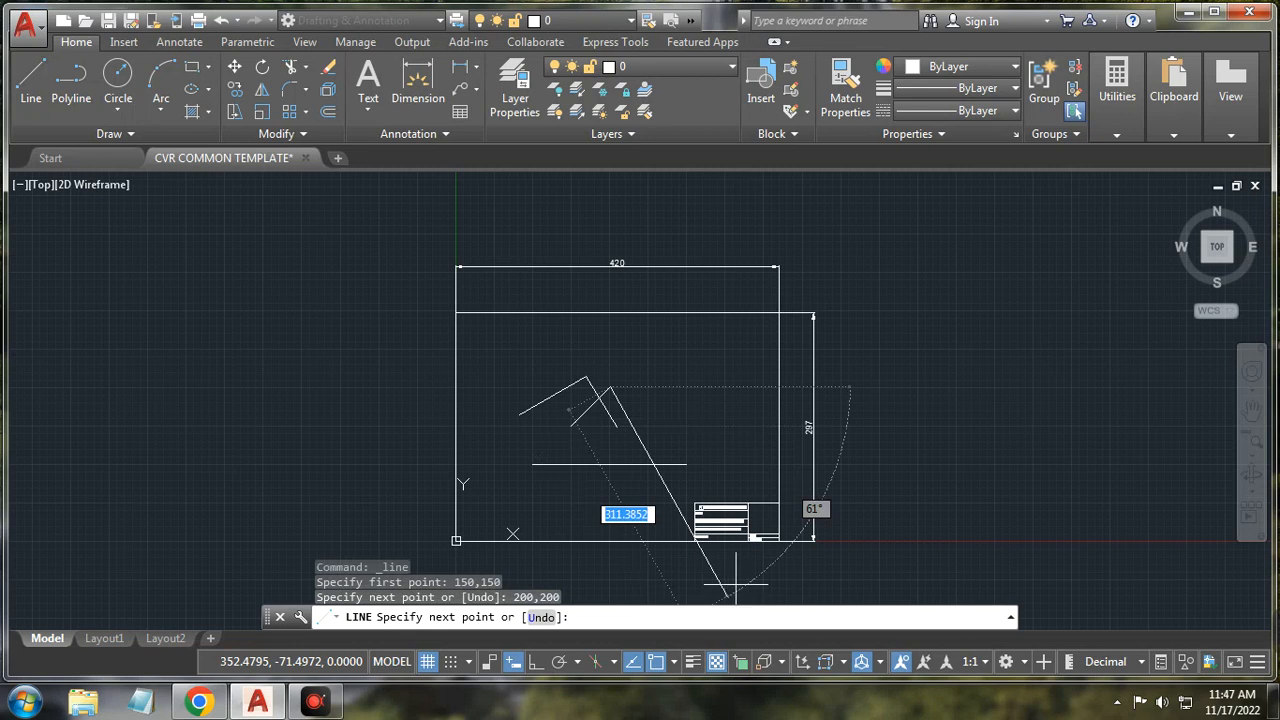
pyautogui.rightClick(703, 390)
pyautogui.click(742, 420)
# Step: Window-select the four practice lines and delete them
pyautogui.scroll(2, 575, 410)
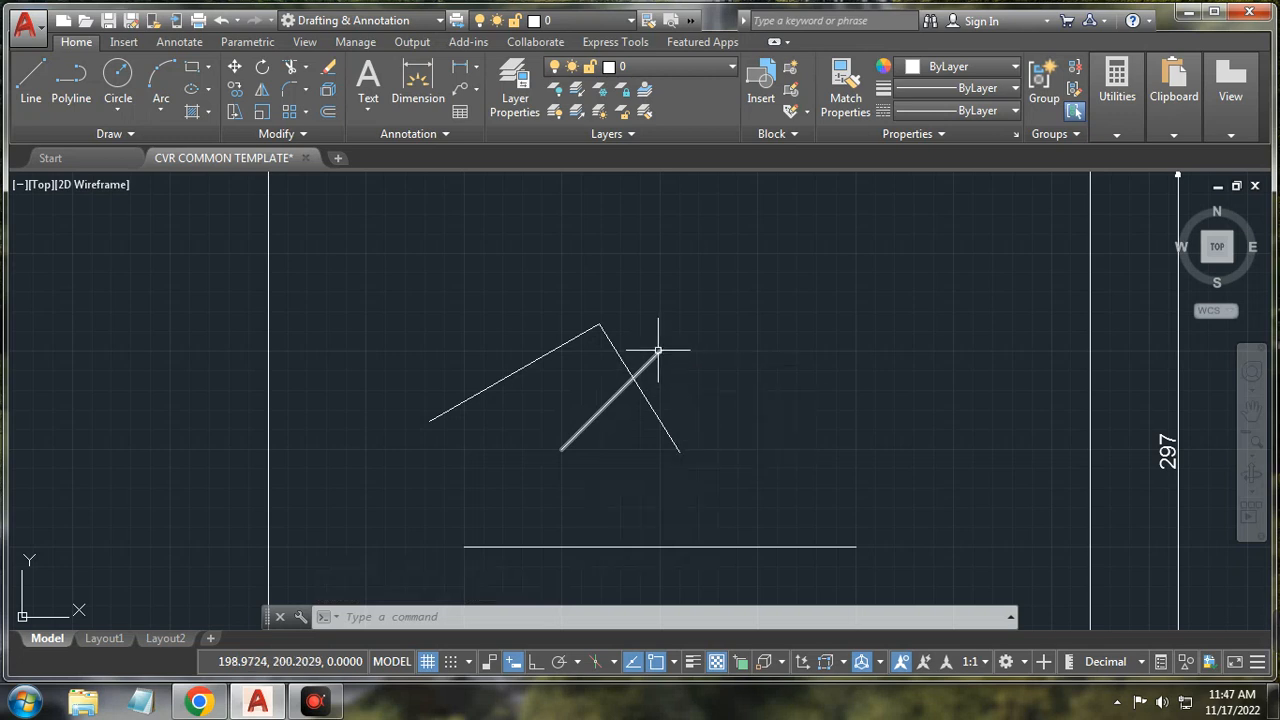
pyautogui.scroll(-3, 484, 325)
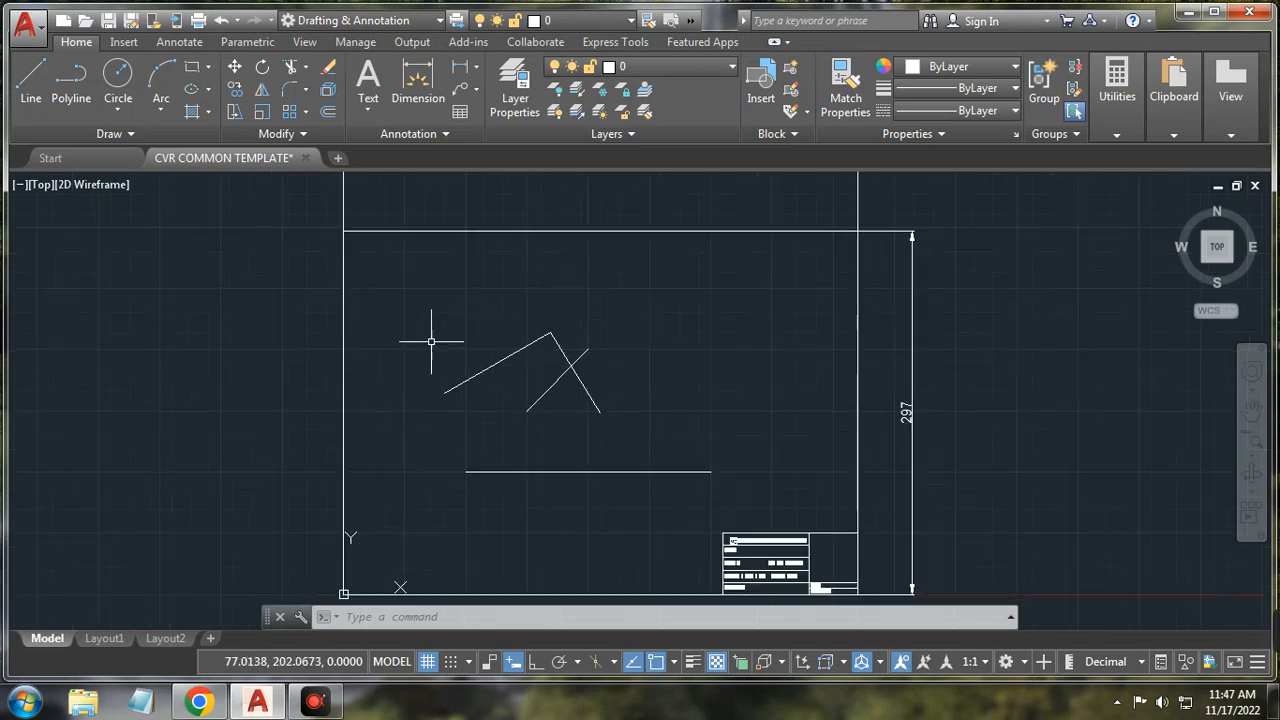
pyautogui.click(421, 320)
pyautogui.click(770, 484)
pyautogui.press('Delete')
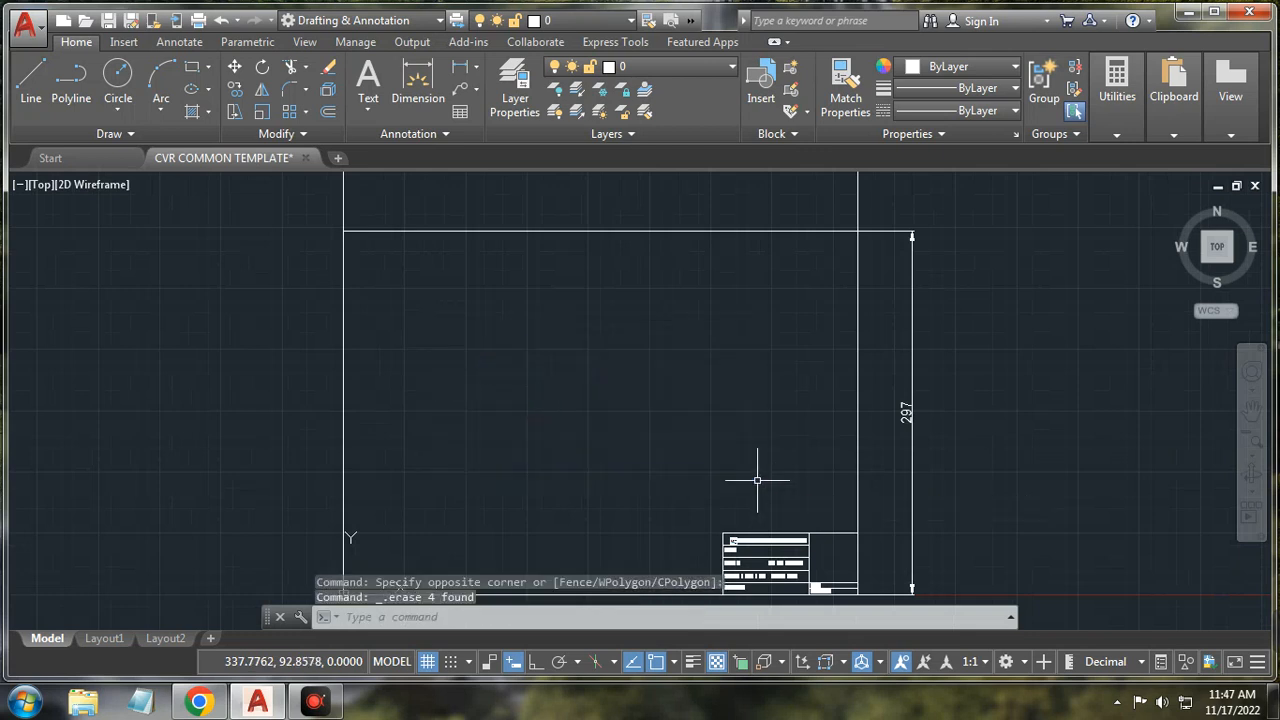
# Step: Draw a right triangle from three separate lines with Ortho on, near the sheet's upper left
pyautogui.click(31, 85)
pyautogui.click(405, 415)
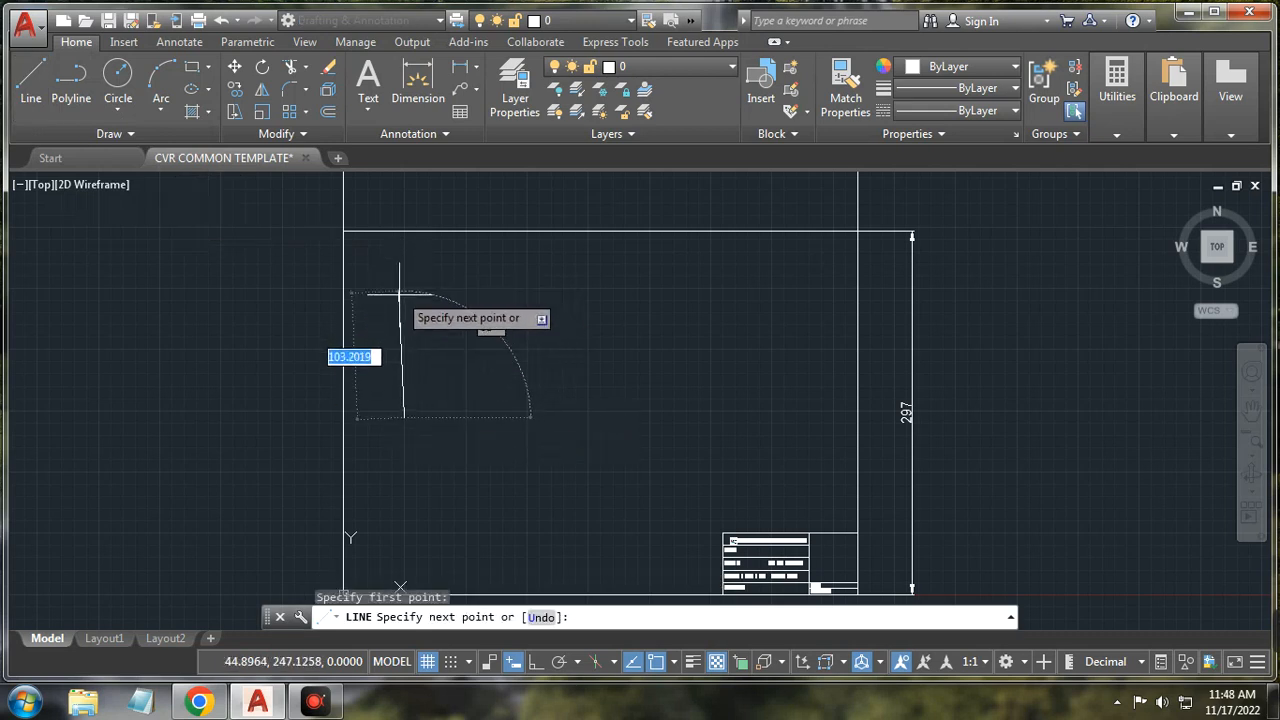
pyautogui.click(535, 661)
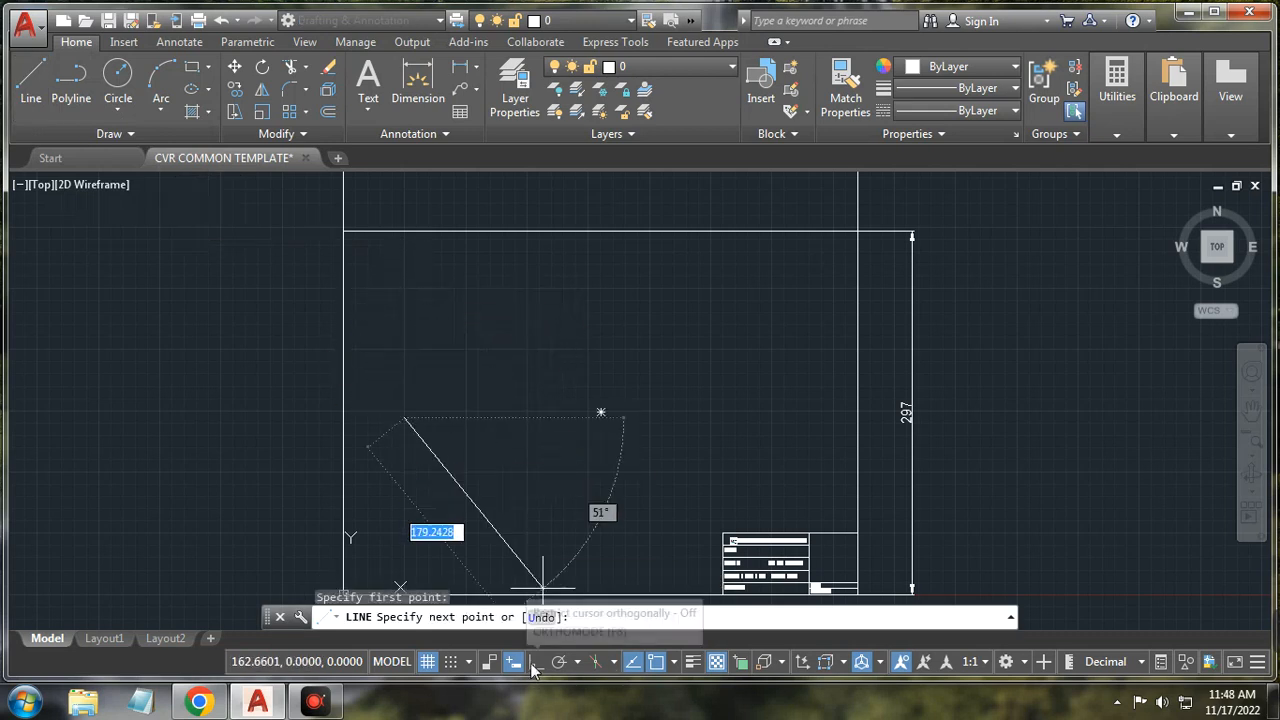
pyautogui.click(418, 297)
pyautogui.click(594, 297)
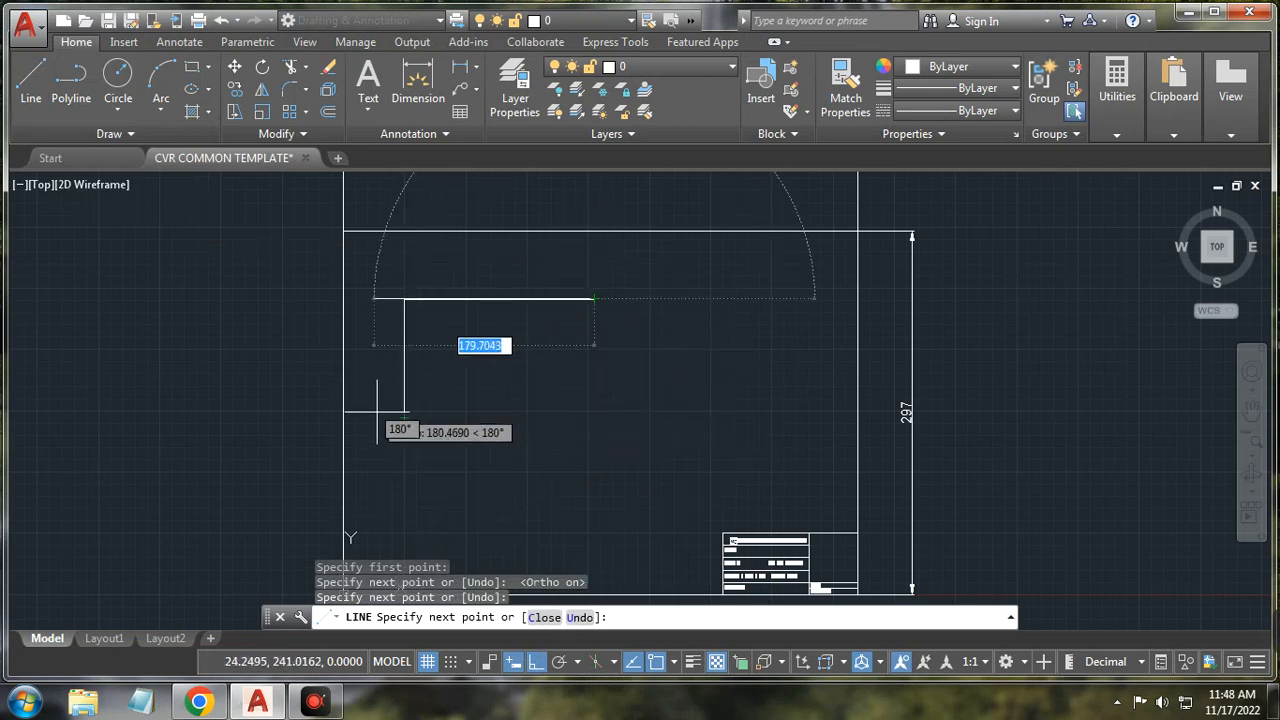
pyautogui.click(407, 416)
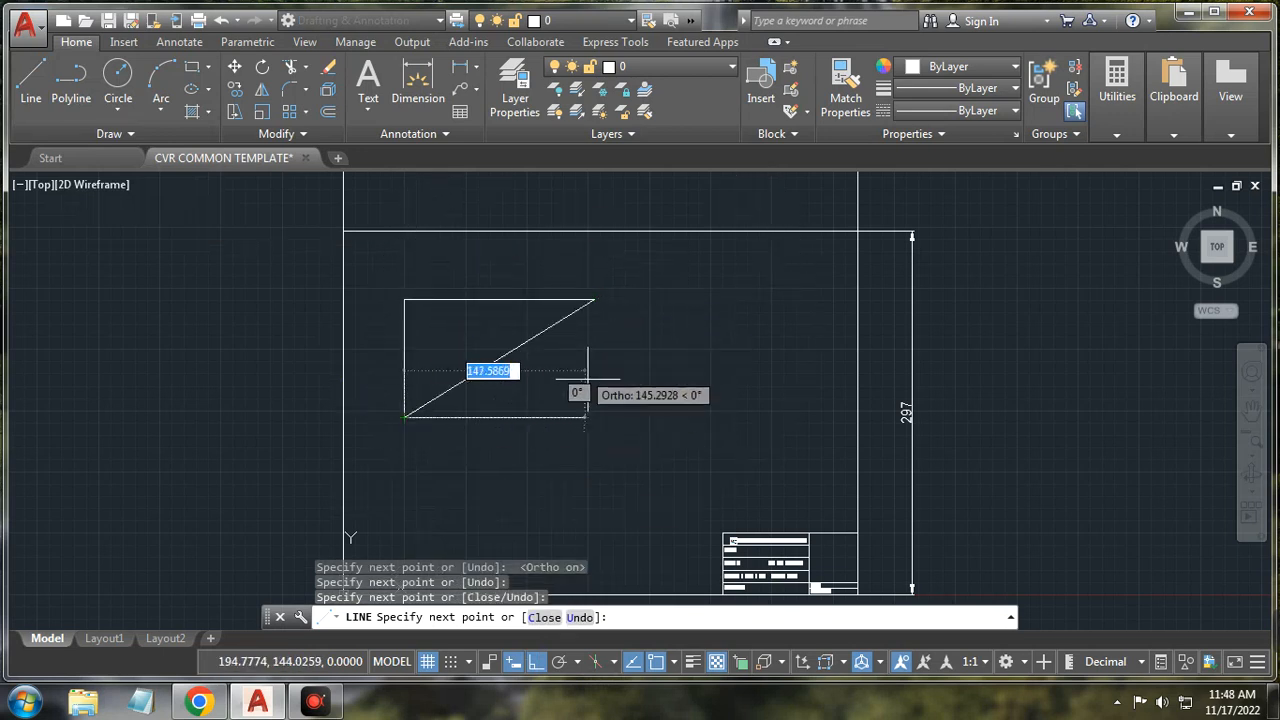
pyautogui.rightClick(630, 387)
pyautogui.click(662, 420)
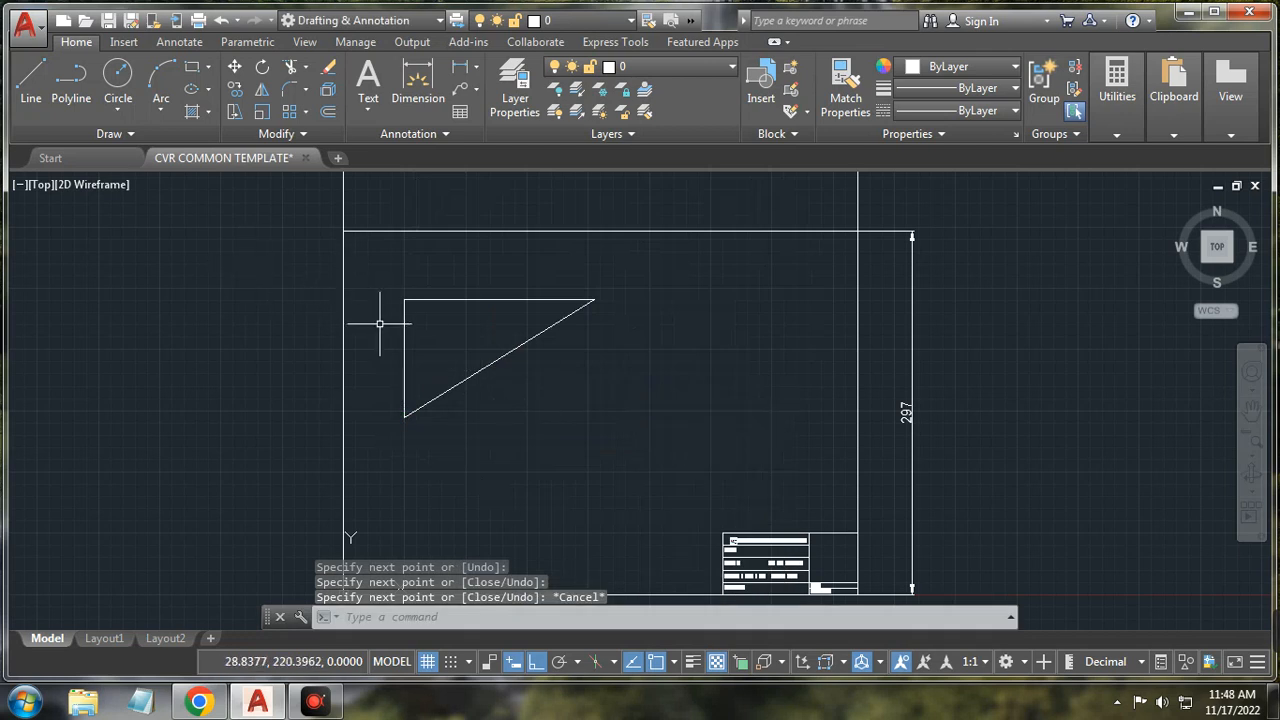
# Step: Select the triangle's sides to check they are separate, then clear the selection
pyautogui.click(407, 343)
pyautogui.click(403, 341)
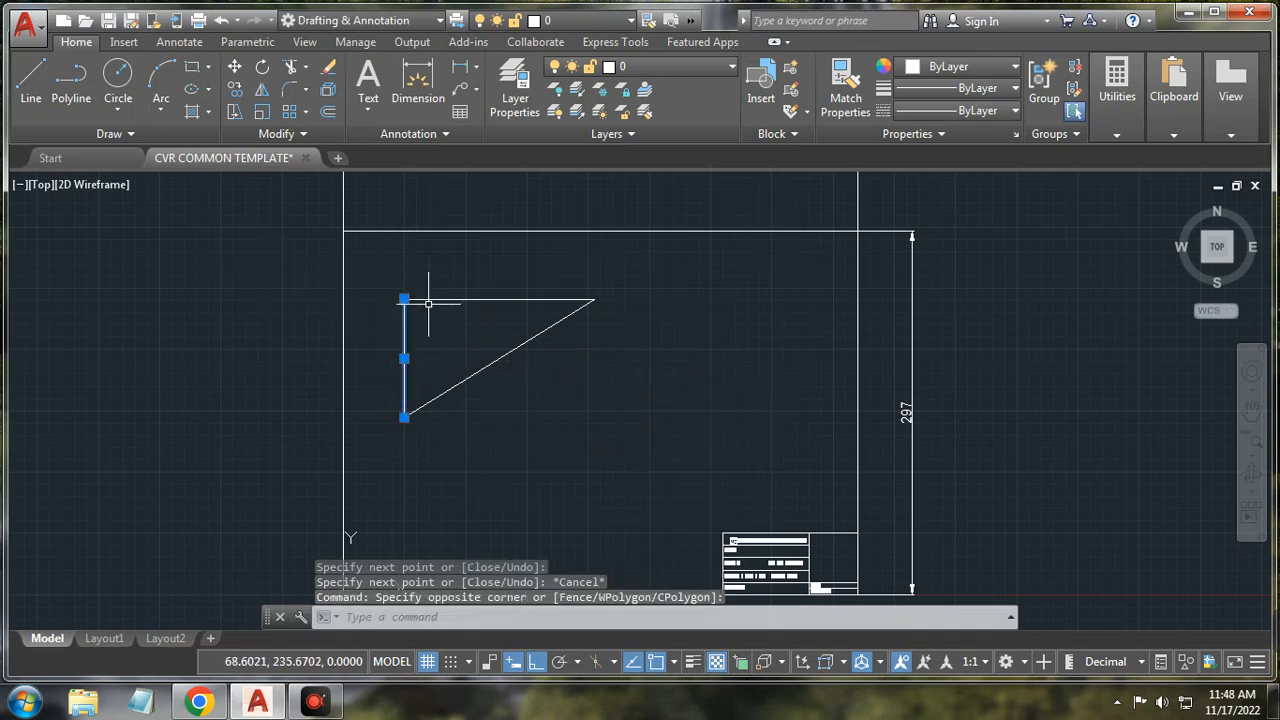
pyautogui.click(429, 301)
pyautogui.click(463, 372)
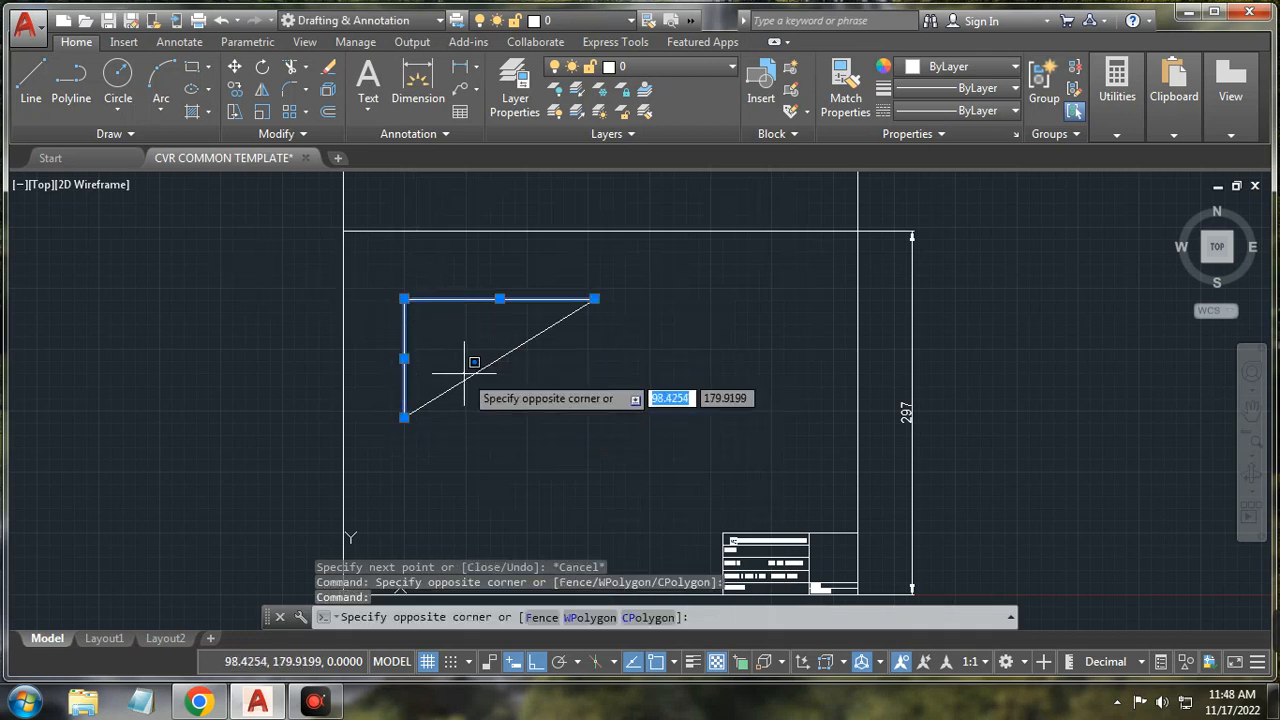
pyautogui.press('Escape')
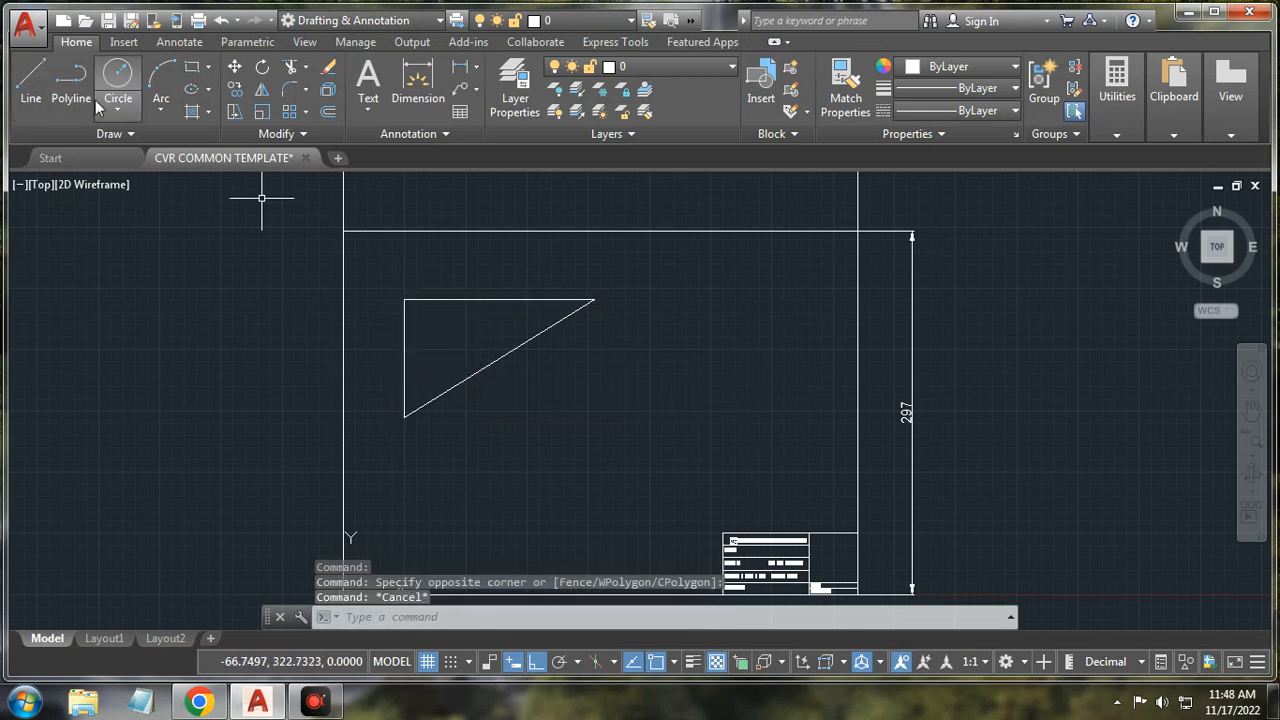
pyautogui.click(71, 80)
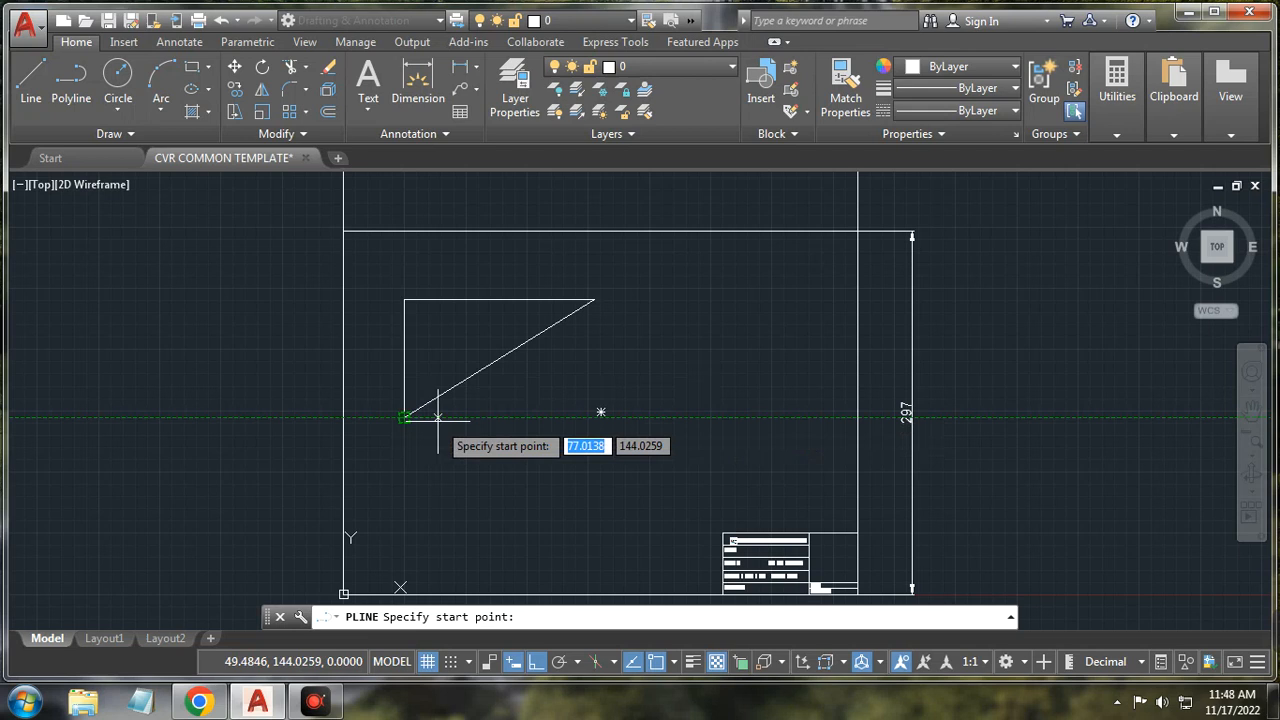
# Step: Draw a matching right triangle as one closed polyline beside the first triangle
pyautogui.click(678, 417)
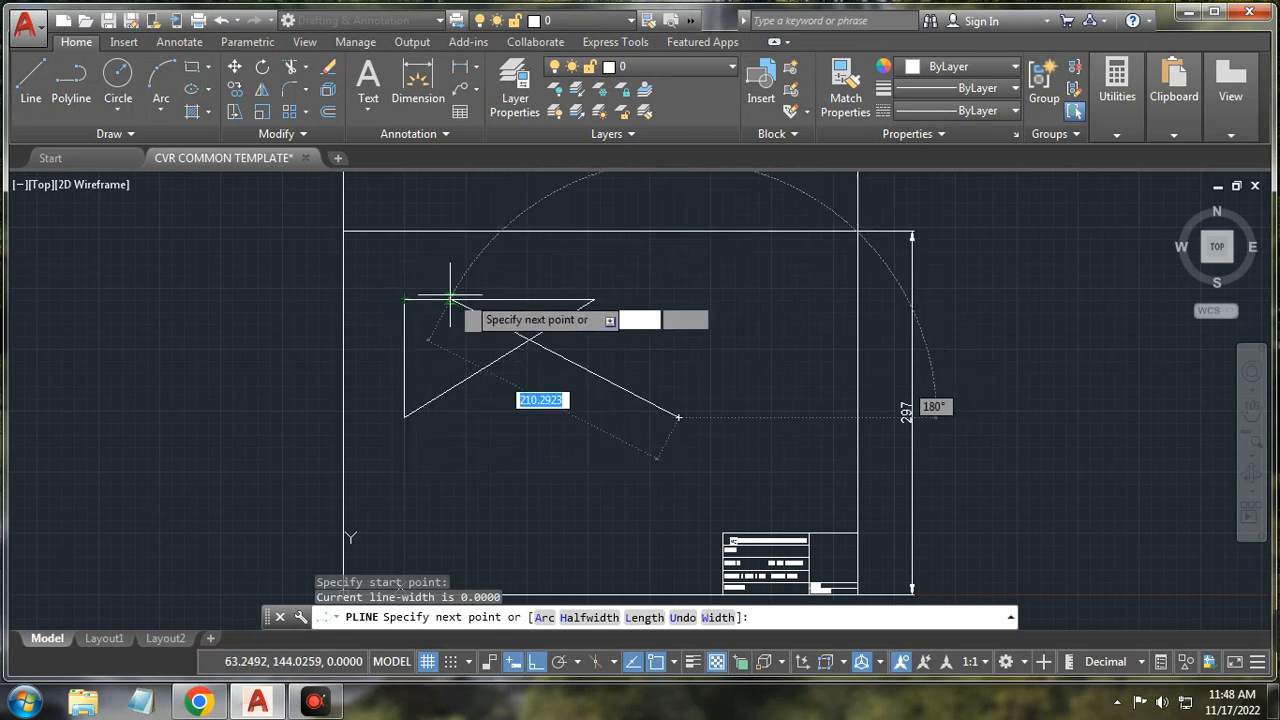
pyautogui.click(678, 298)
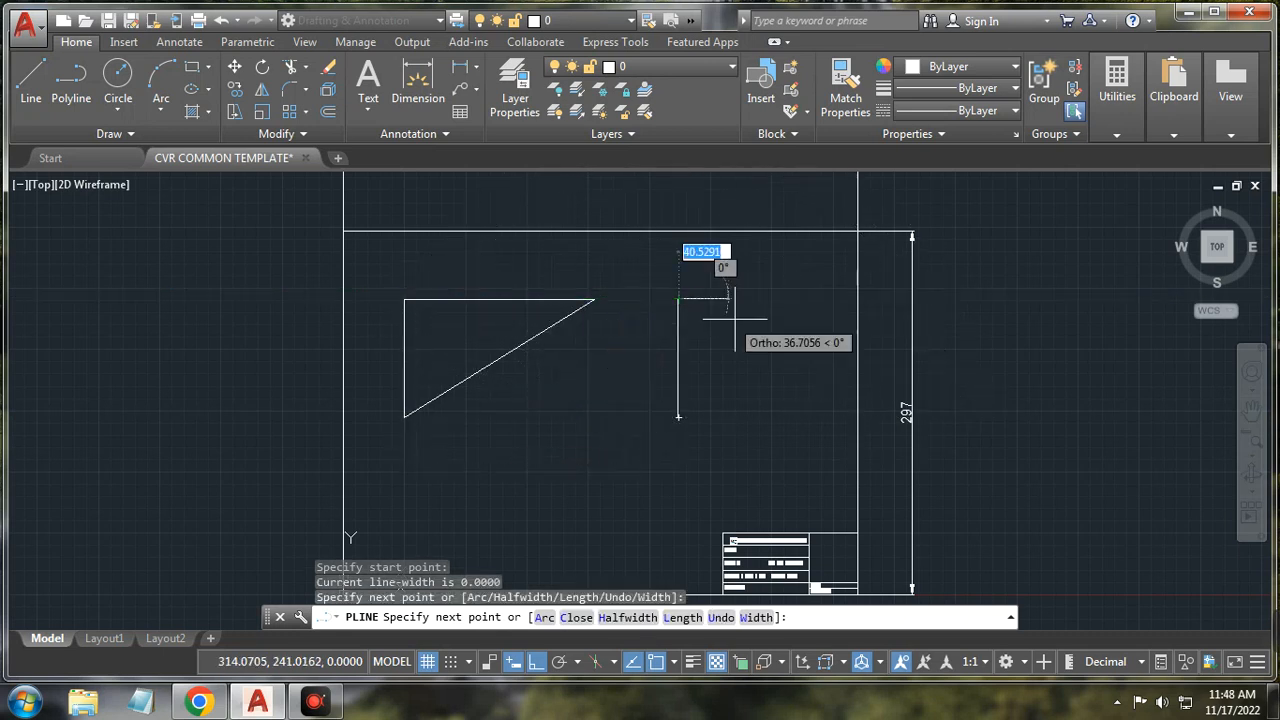
pyautogui.click(834, 308)
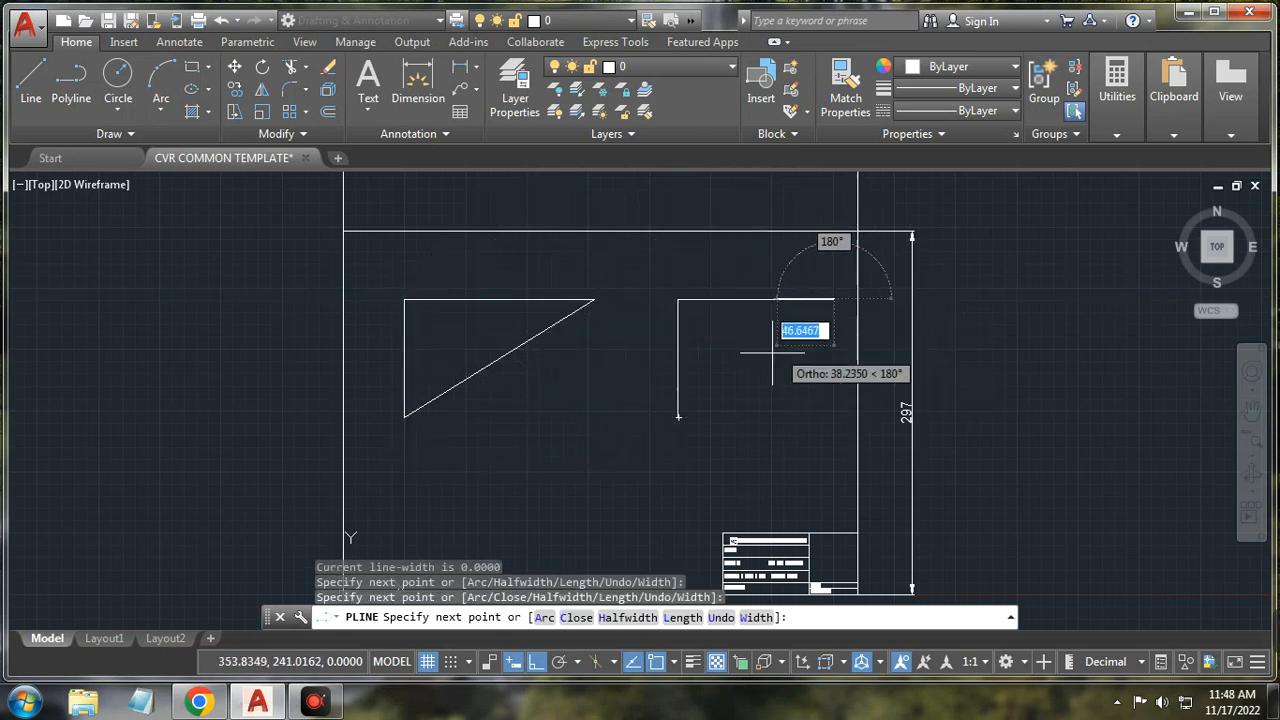
pyautogui.click(678, 417)
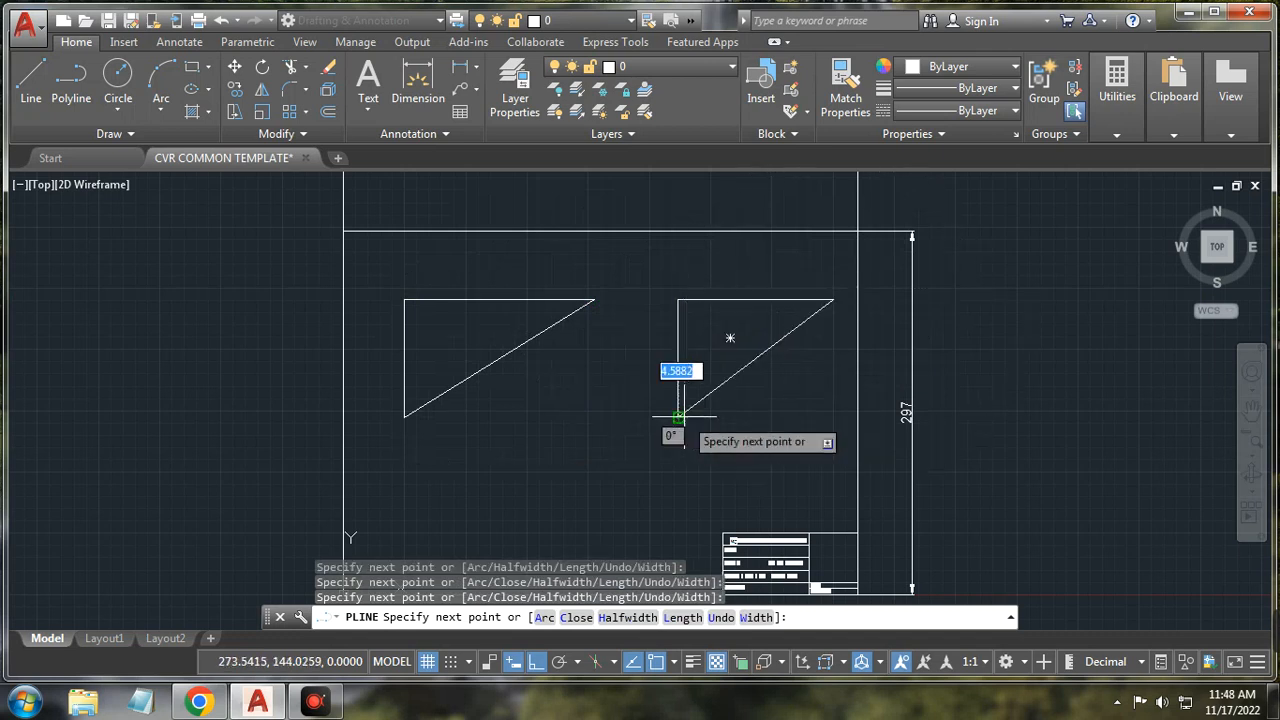
pyautogui.rightClick(638, 404)
pyautogui.click(688, 112)
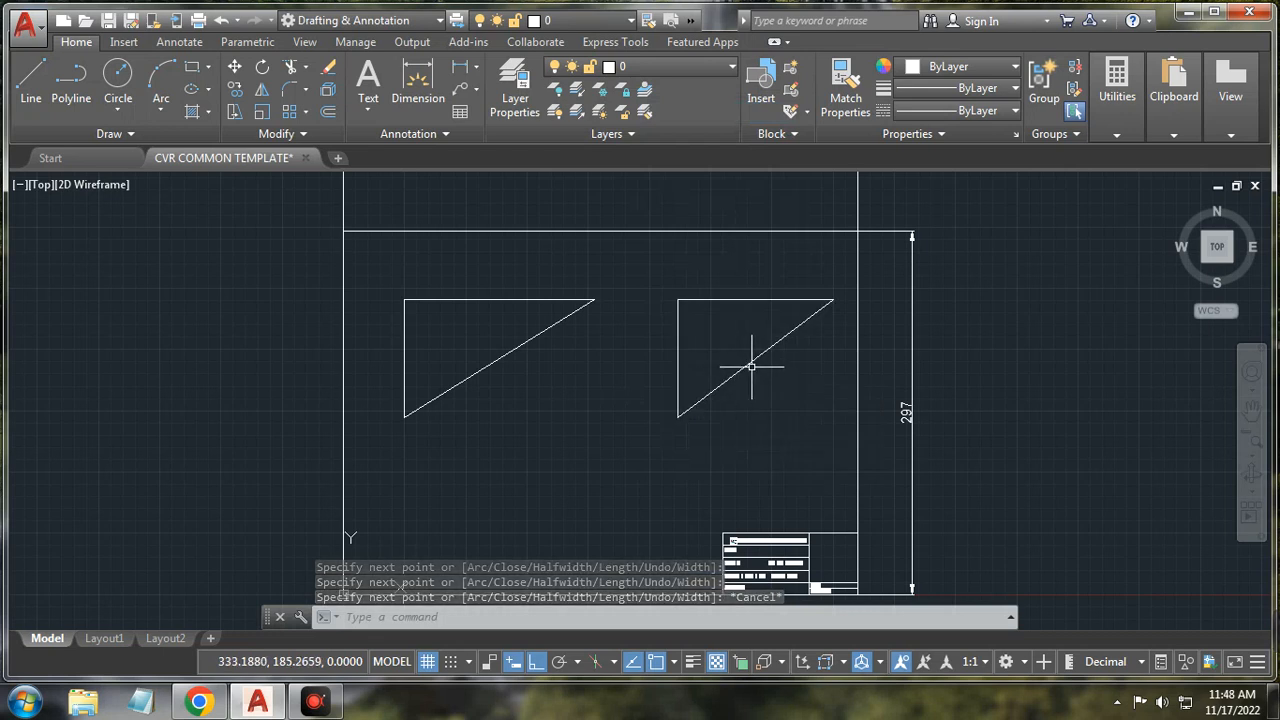
pyautogui.click(71, 82)
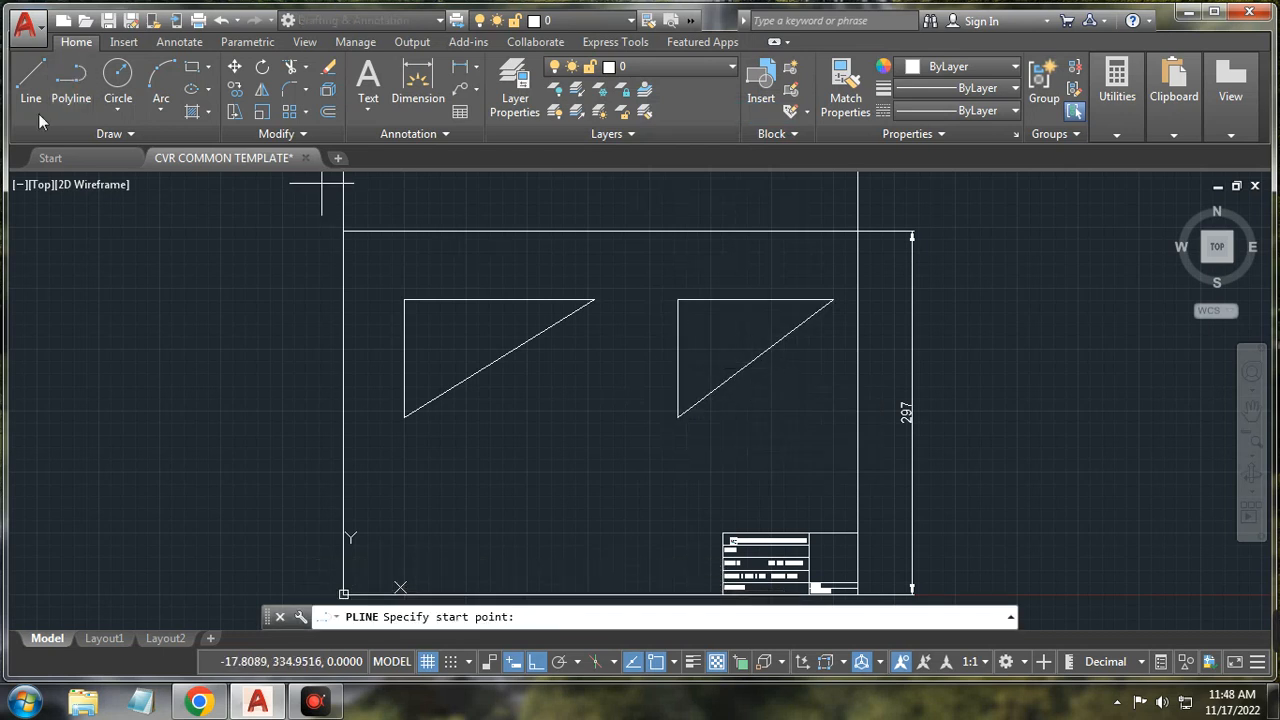
# Step: Draw an S-shaped arc polyline of two 100-unit arcs in the lower-left area
pyautogui.click(443, 547)
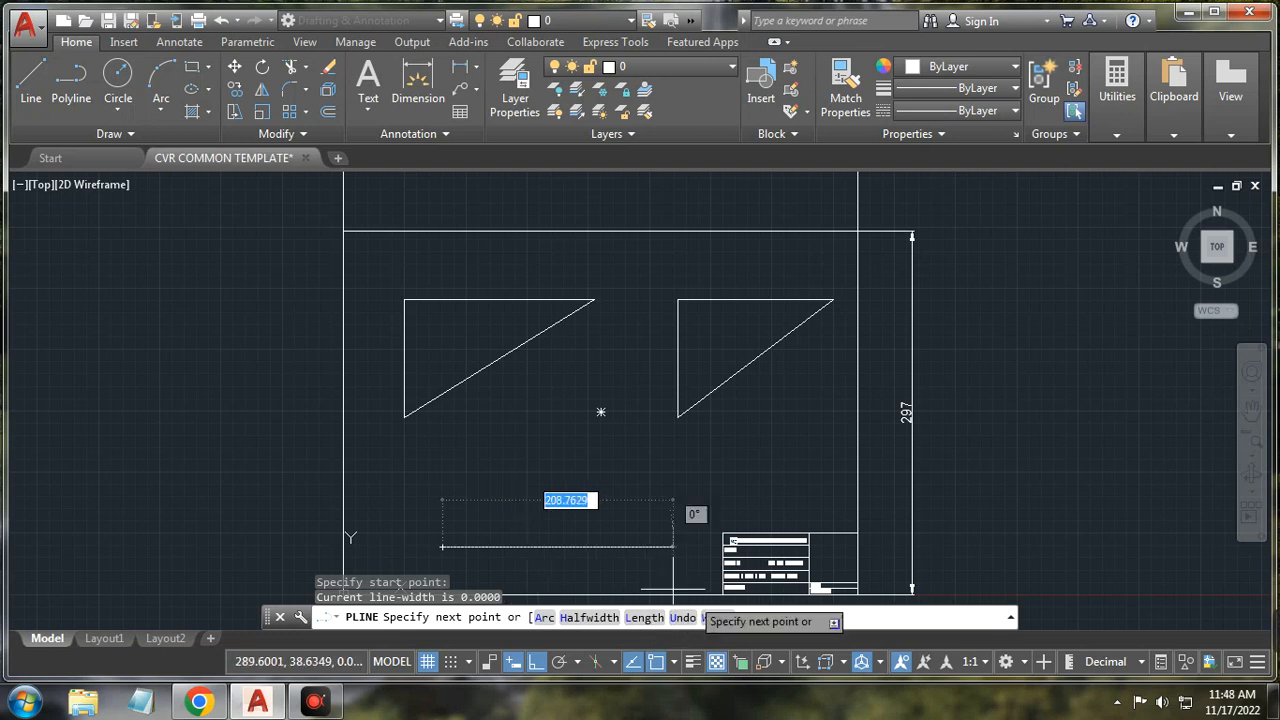
pyautogui.click(544, 618)
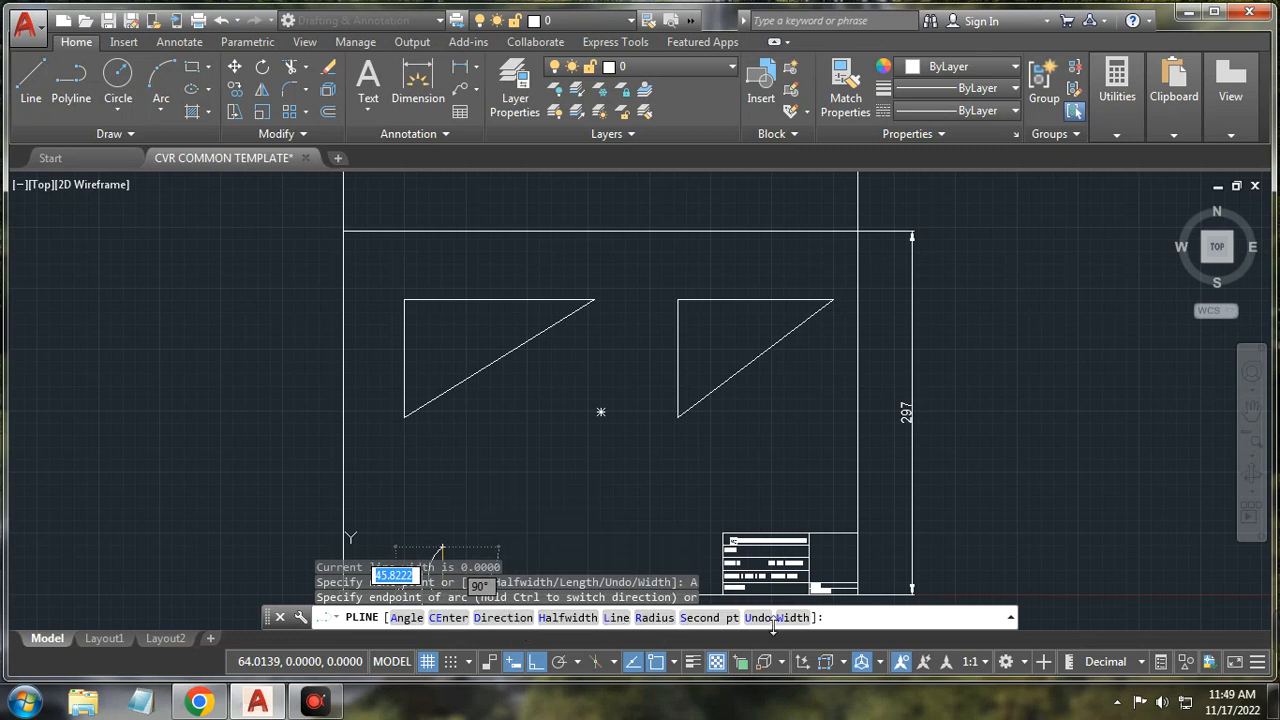
pyautogui.scroll(-6, 500, 502)
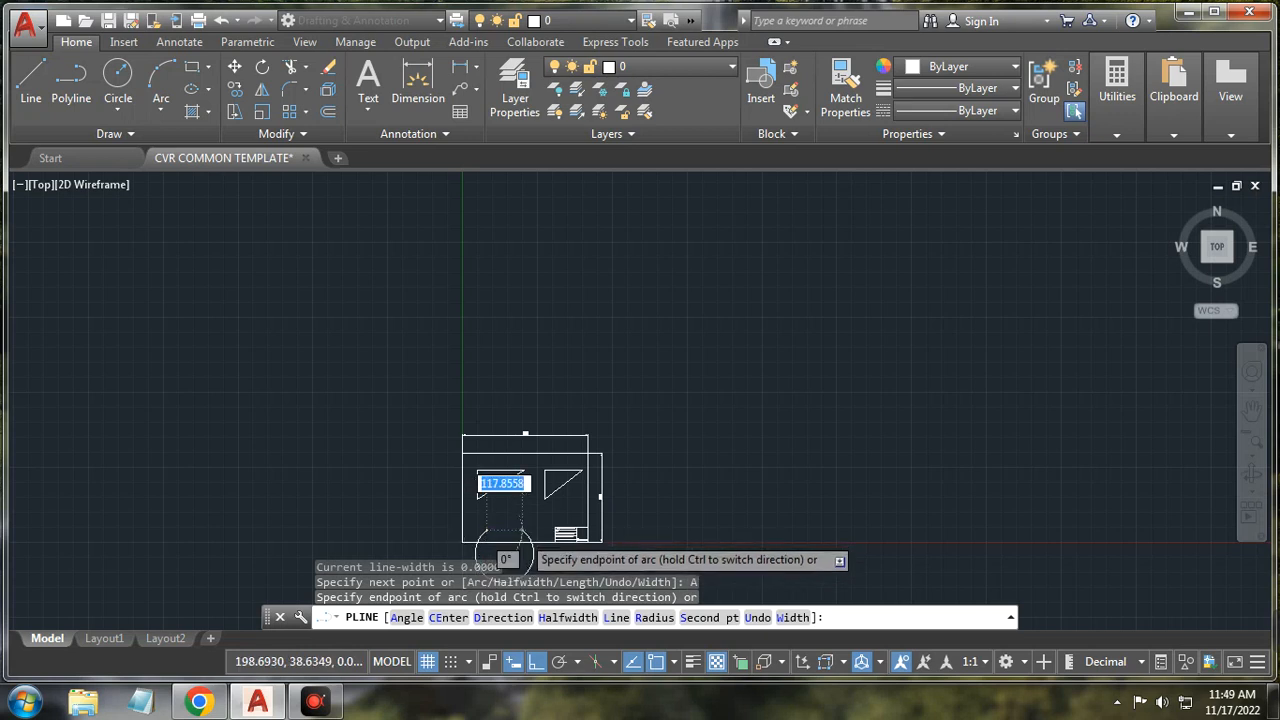
pyautogui.scroll(6, 500, 552)
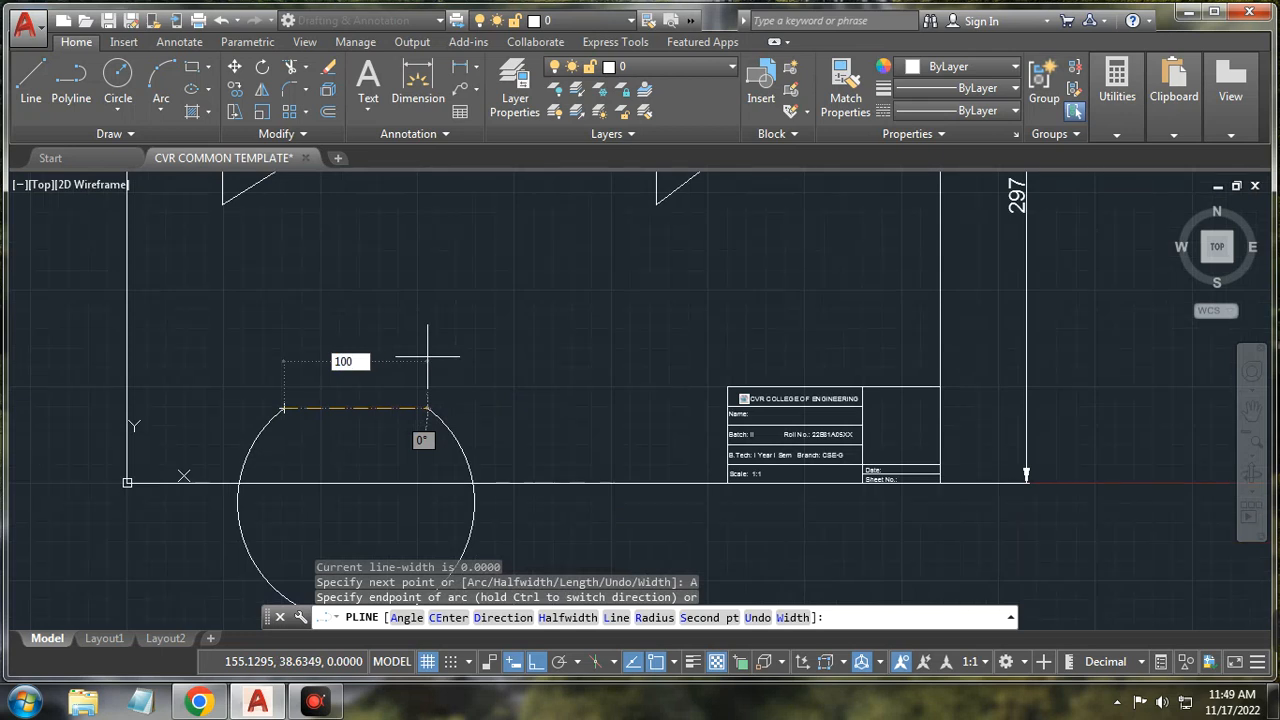
pyautogui.press('Return')
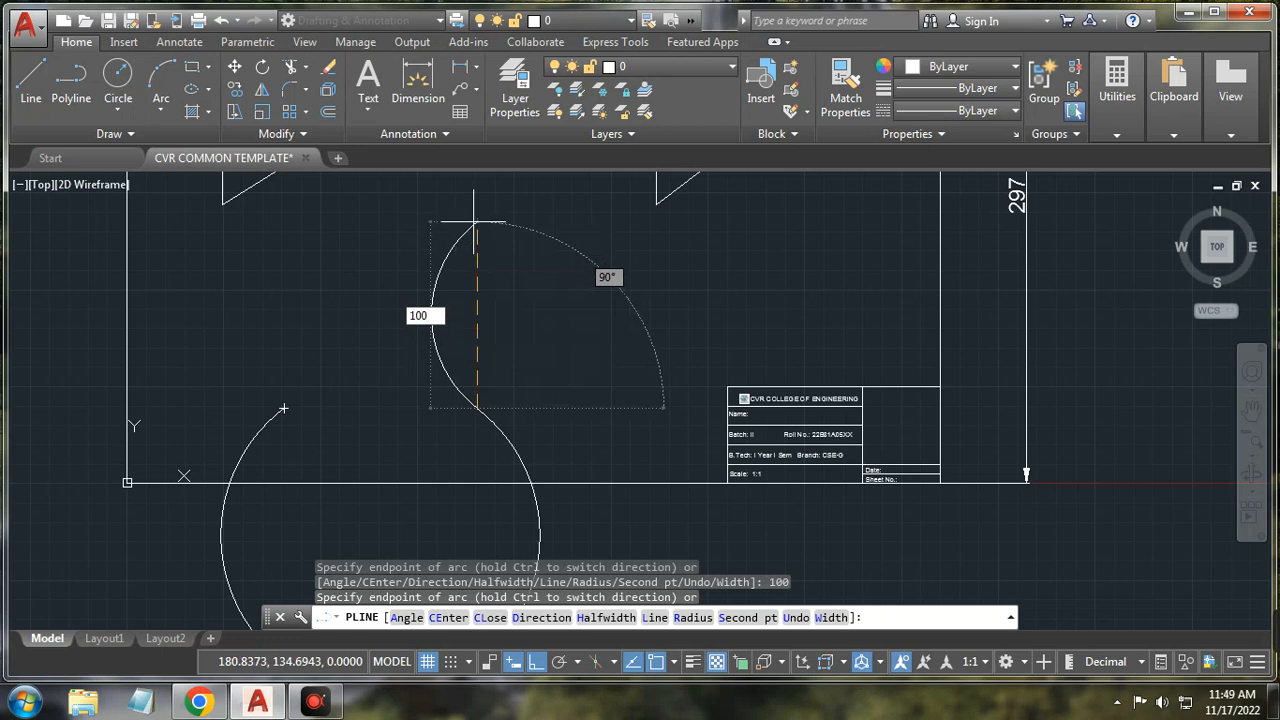
pyautogui.press('Return')
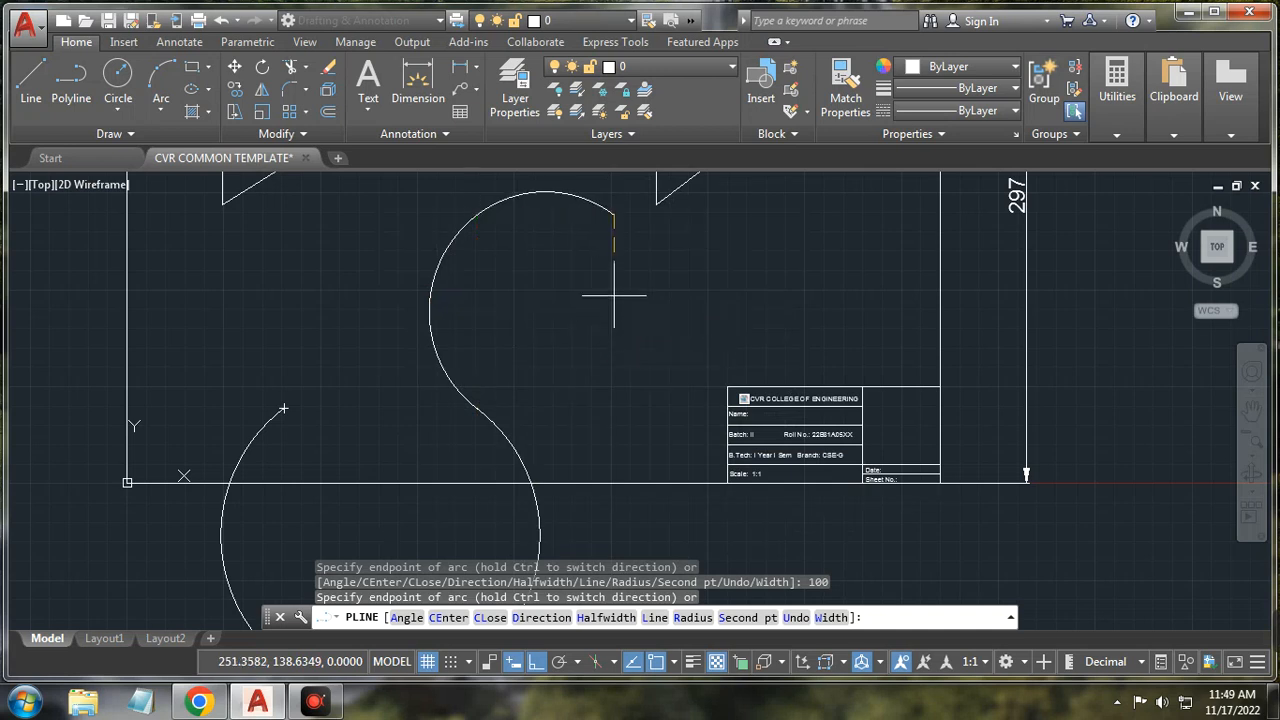
pyautogui.rightClick(698, 285)
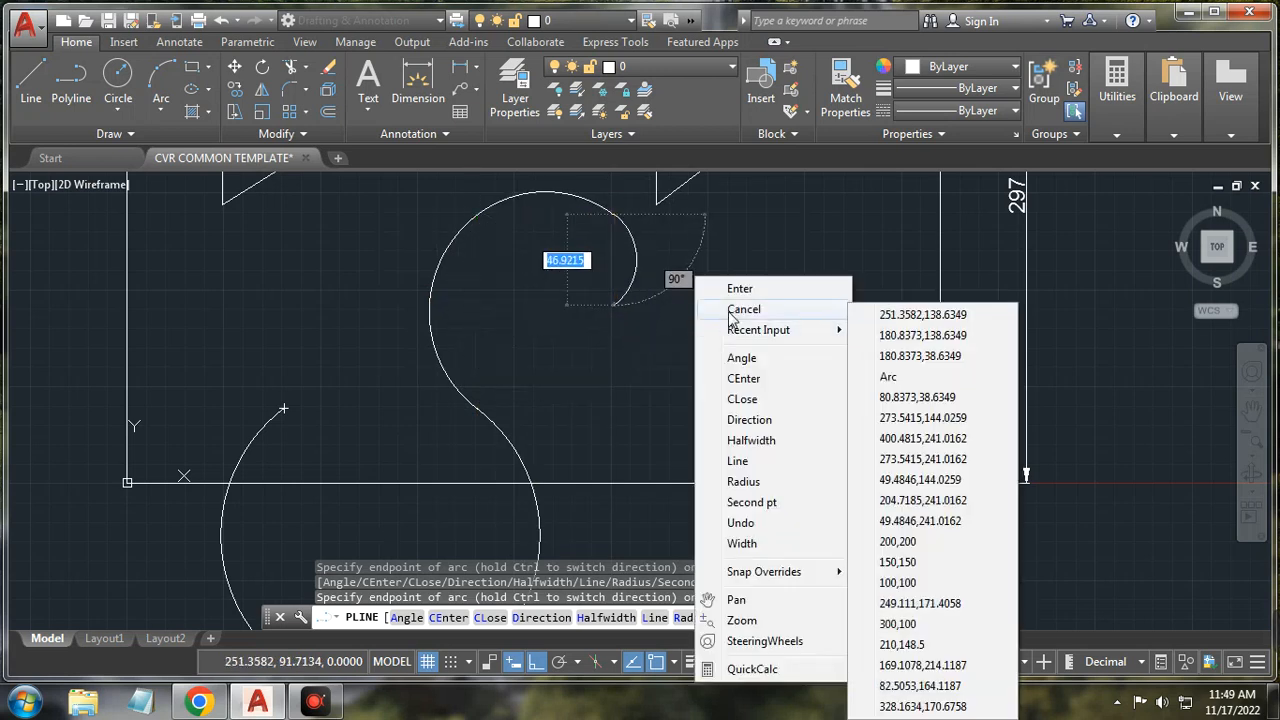
pyautogui.click(740, 309)
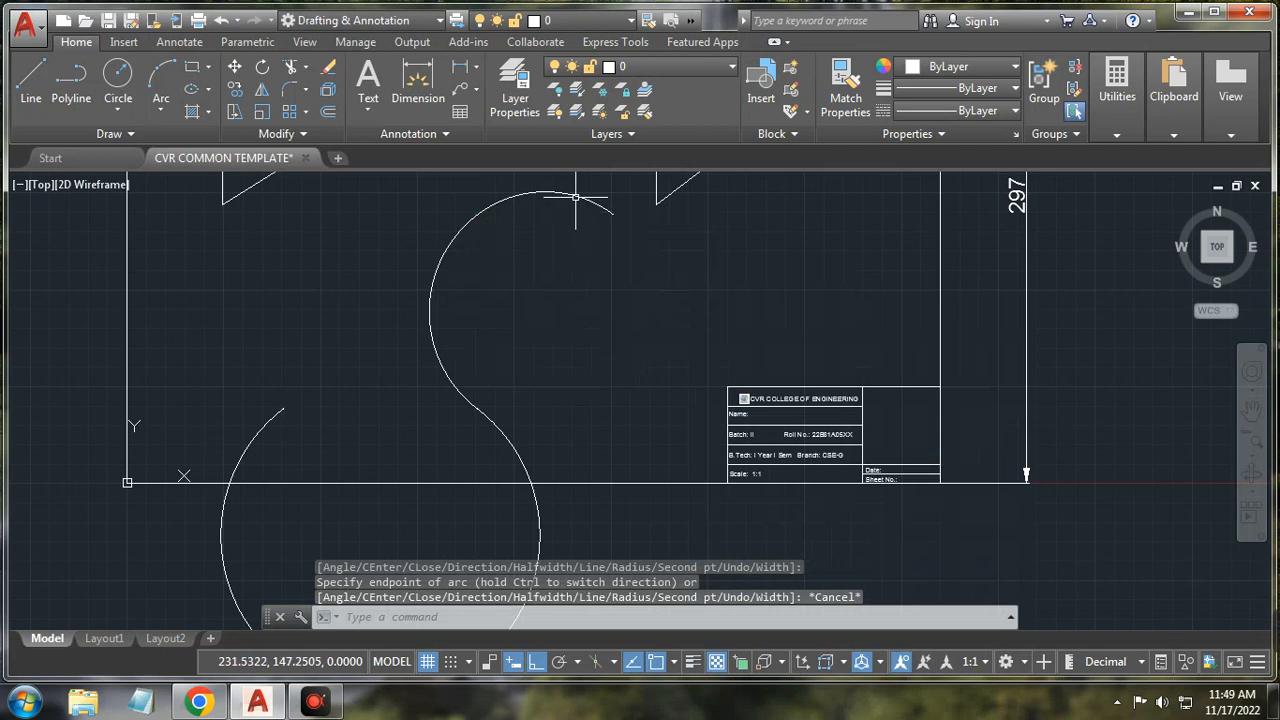
pyautogui.click(576, 197)
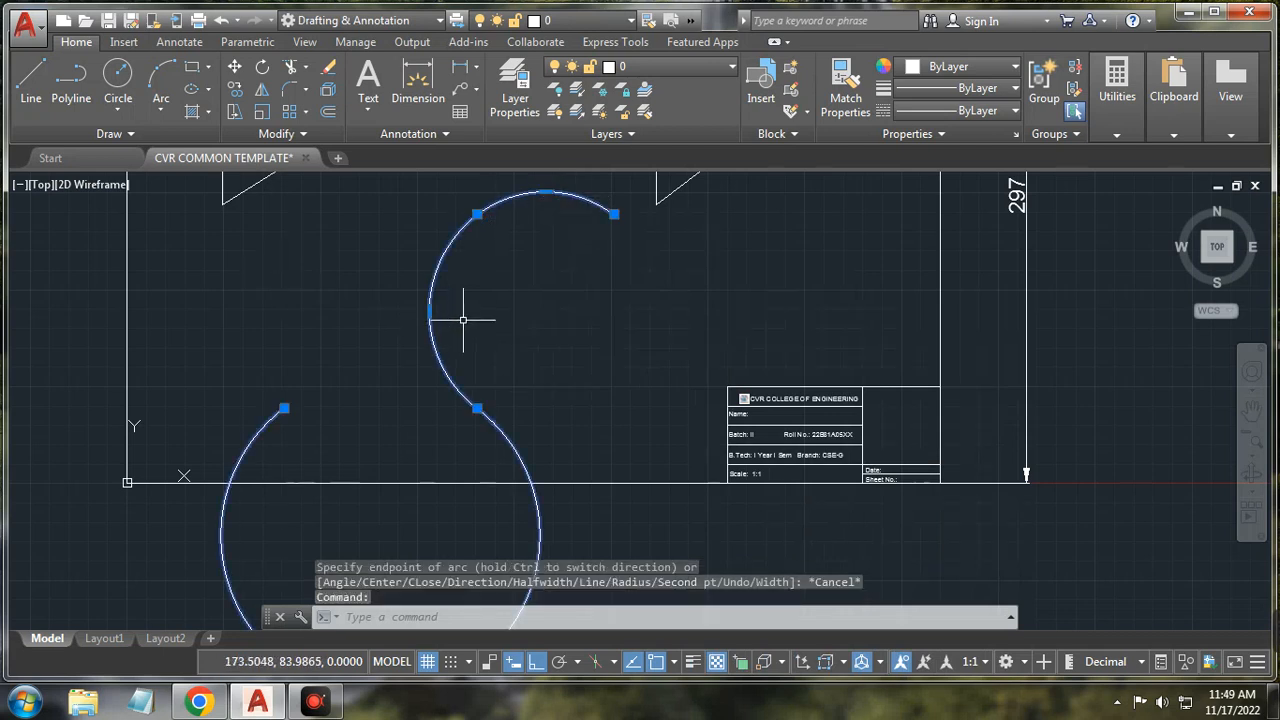
pyautogui.press('Escape')
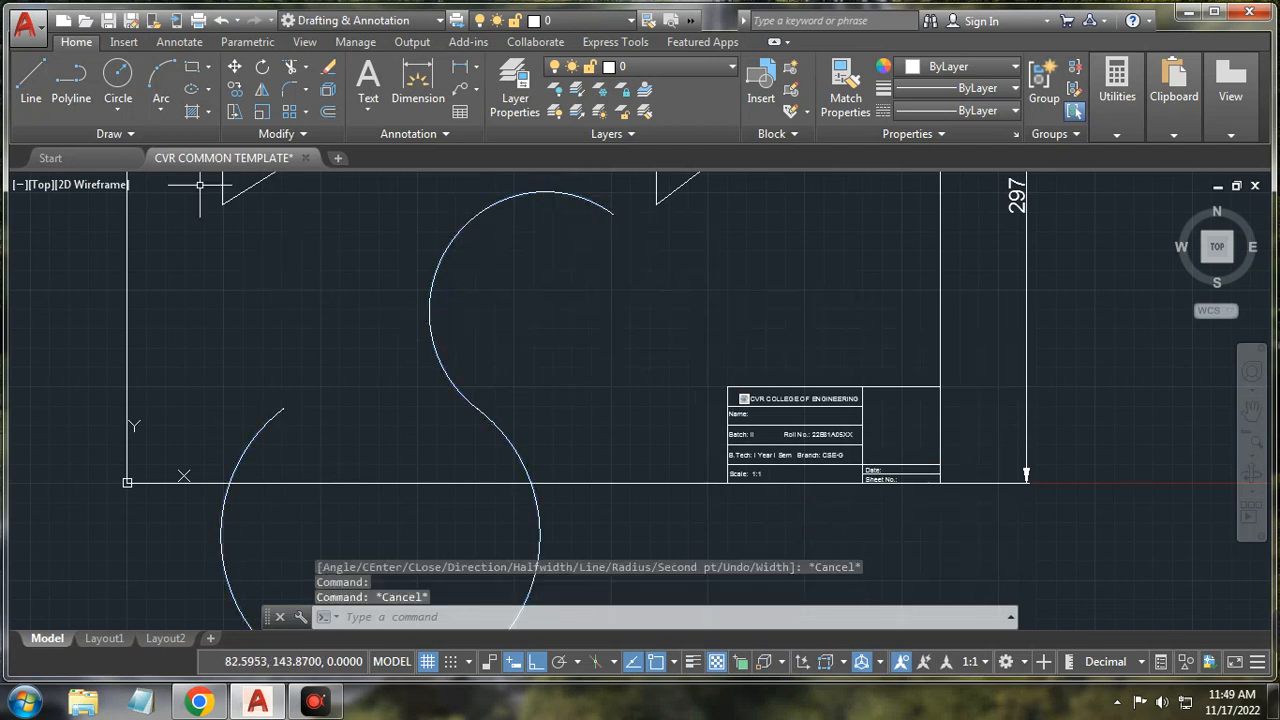
# Step: Draw a two-segment polyline with start and end half-widths of 3, Ortho off
pyautogui.click(71, 82)
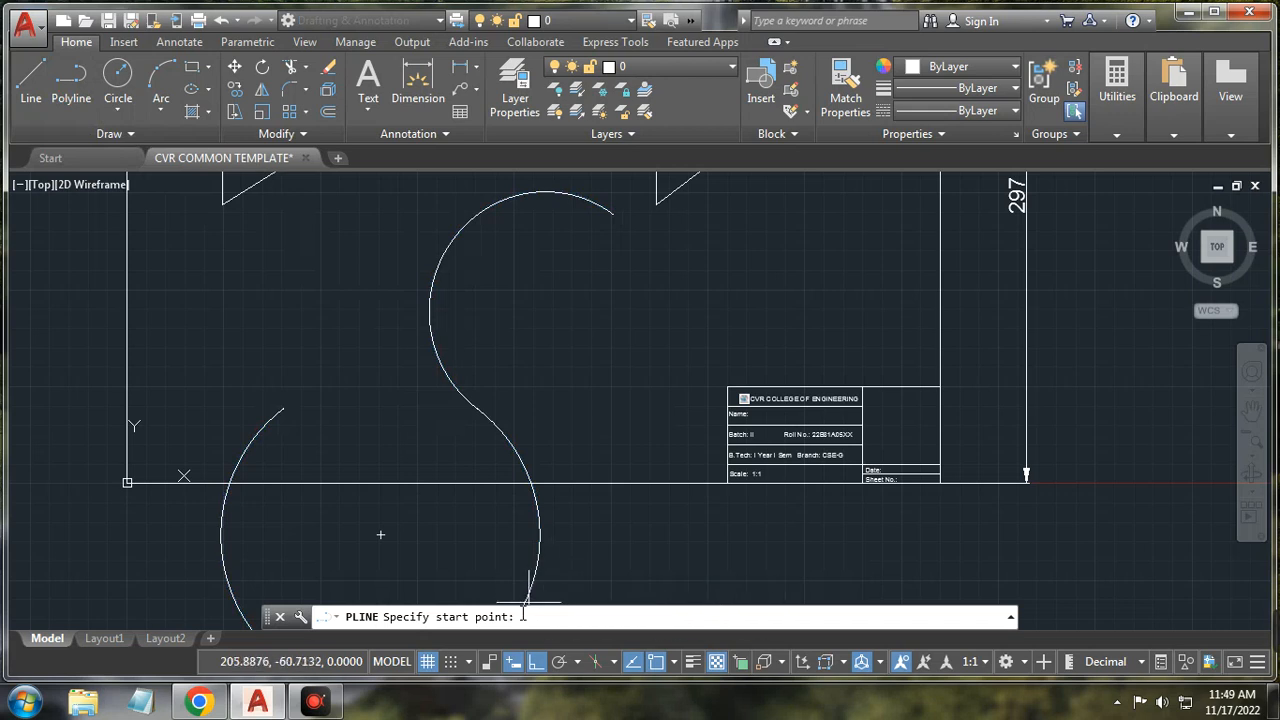
pyautogui.click(589, 417)
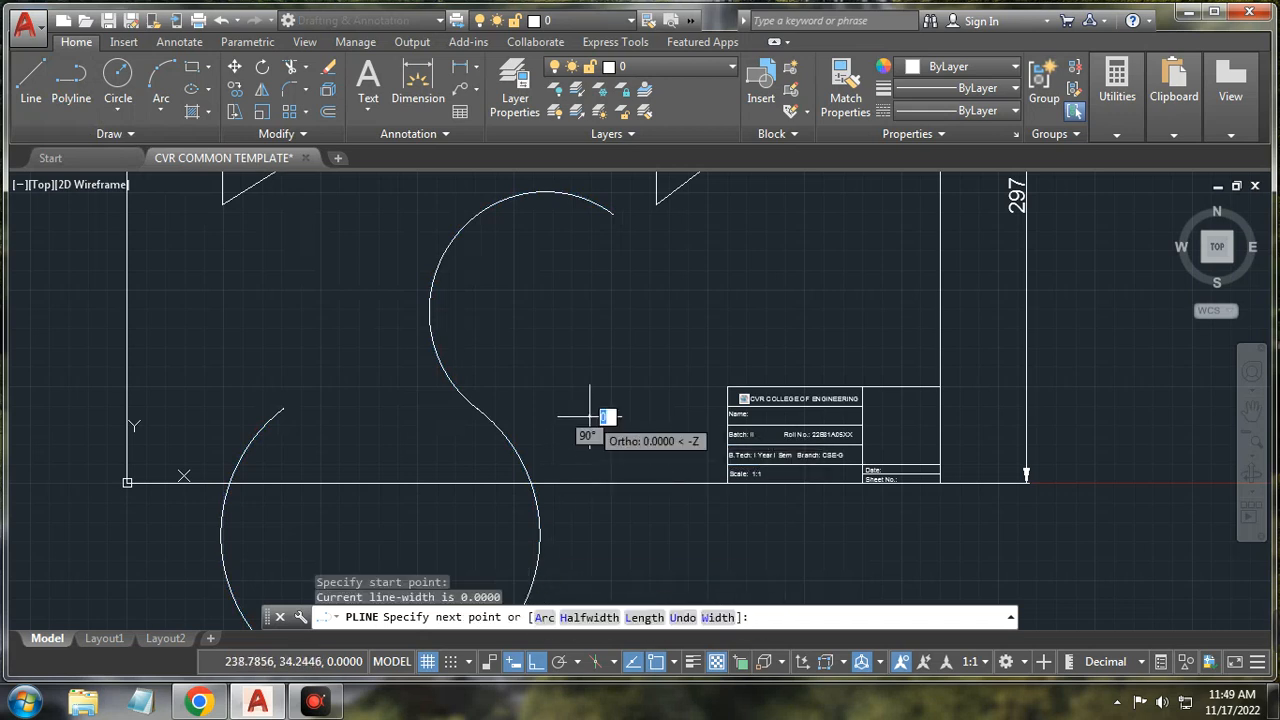
pyautogui.click(589, 618)
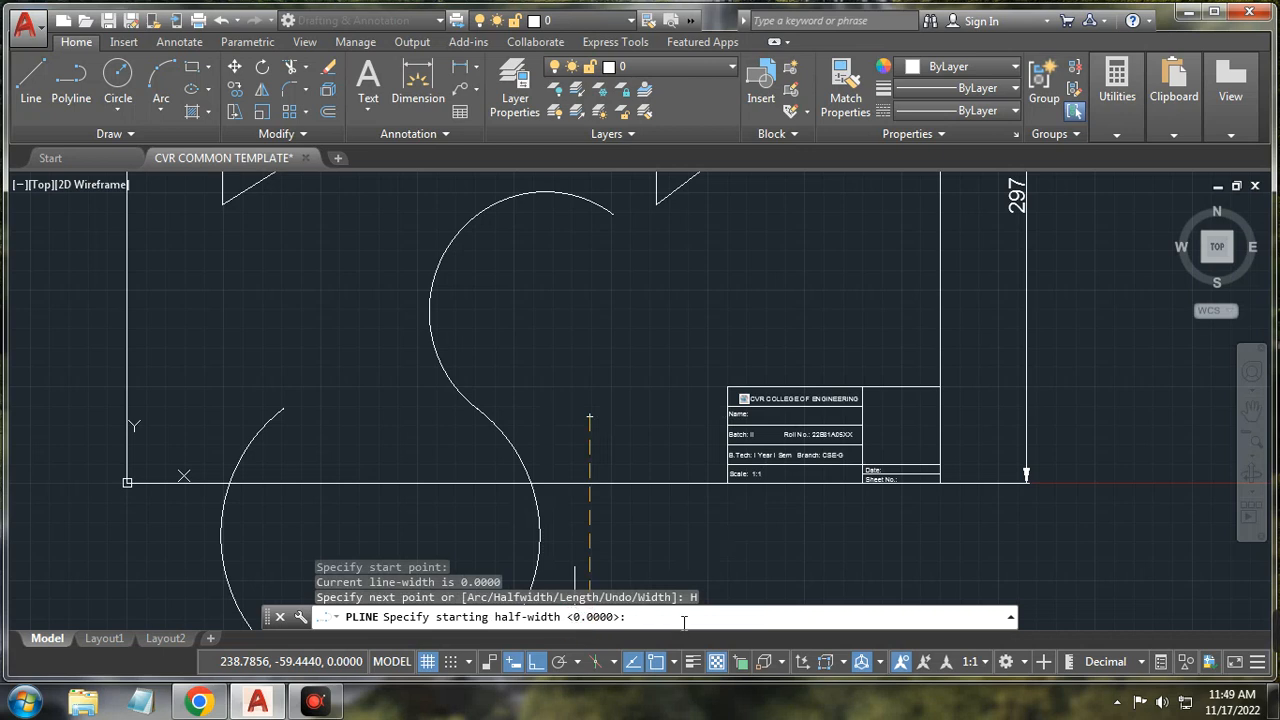
pyautogui.press('Return')
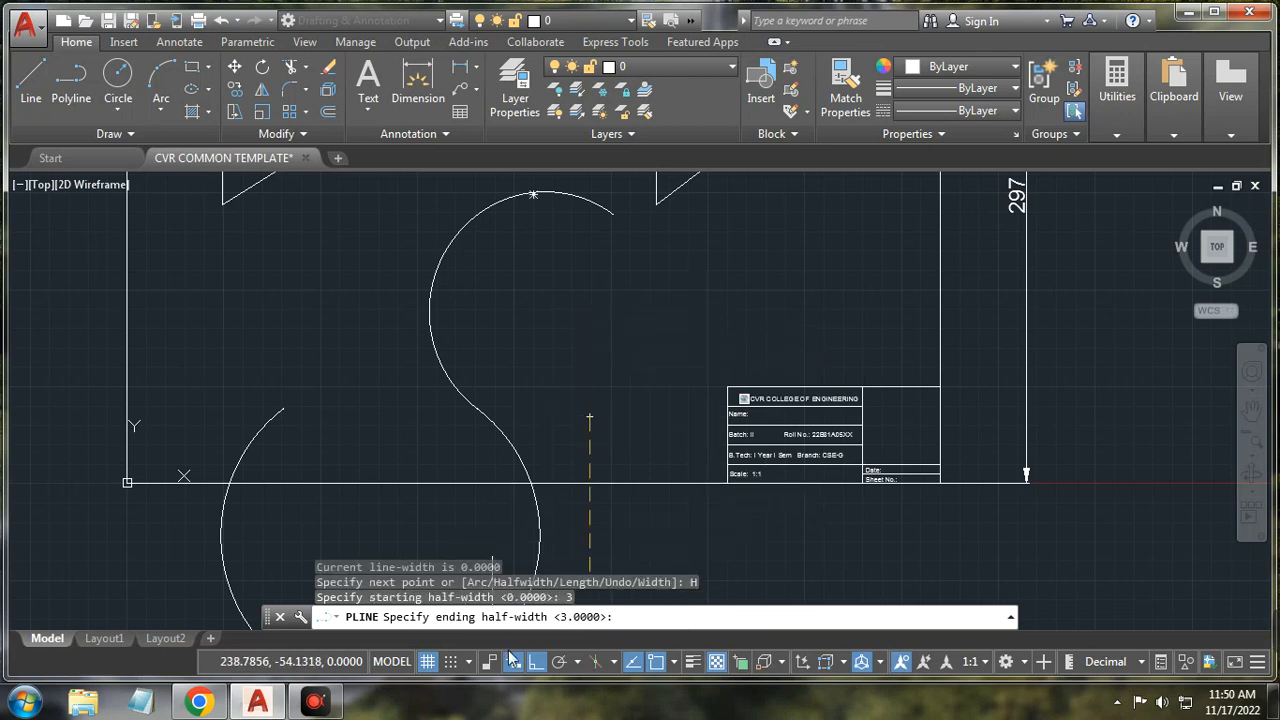
pyautogui.click(534, 662)
pyautogui.press('Return')
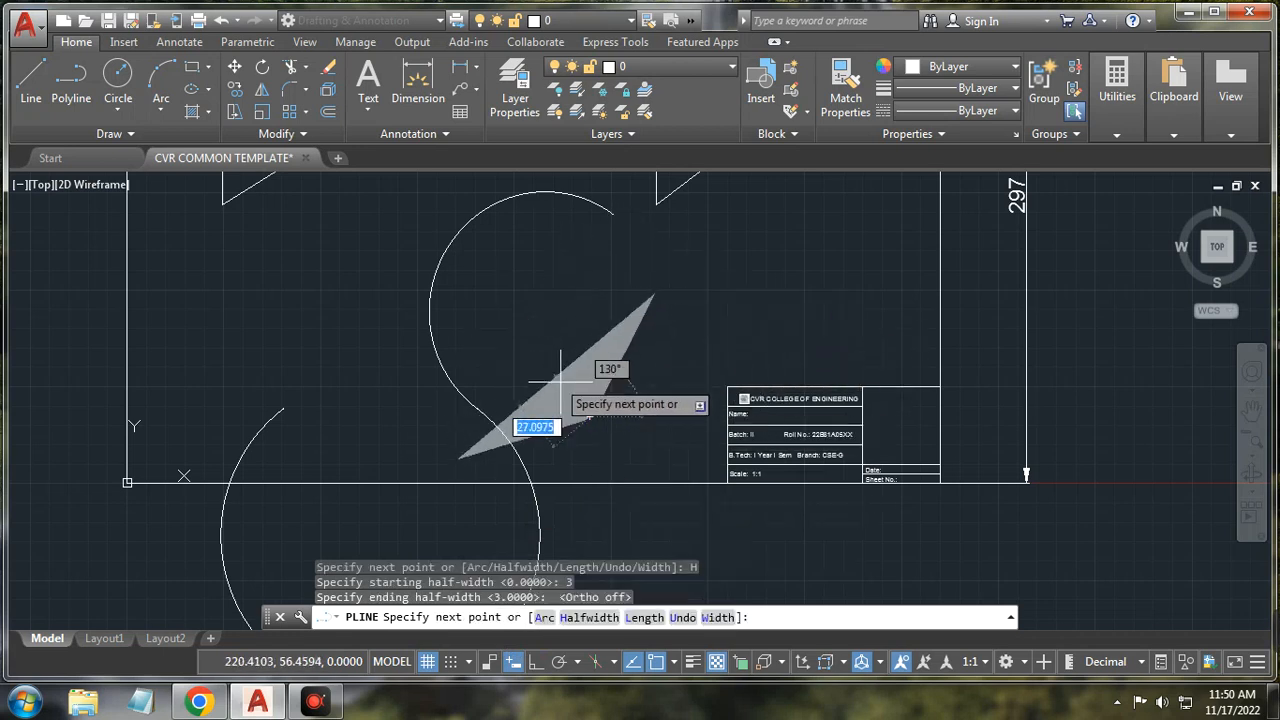
pyautogui.click(570, 289)
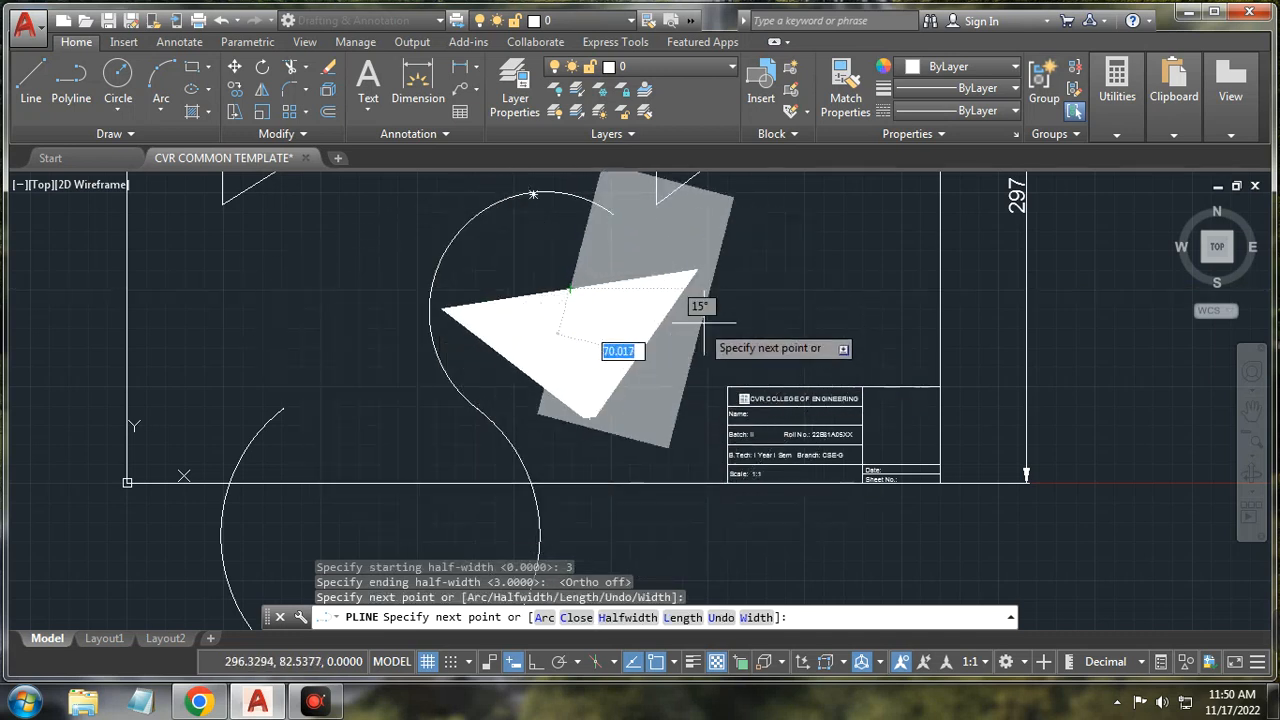
pyautogui.click(813, 357)
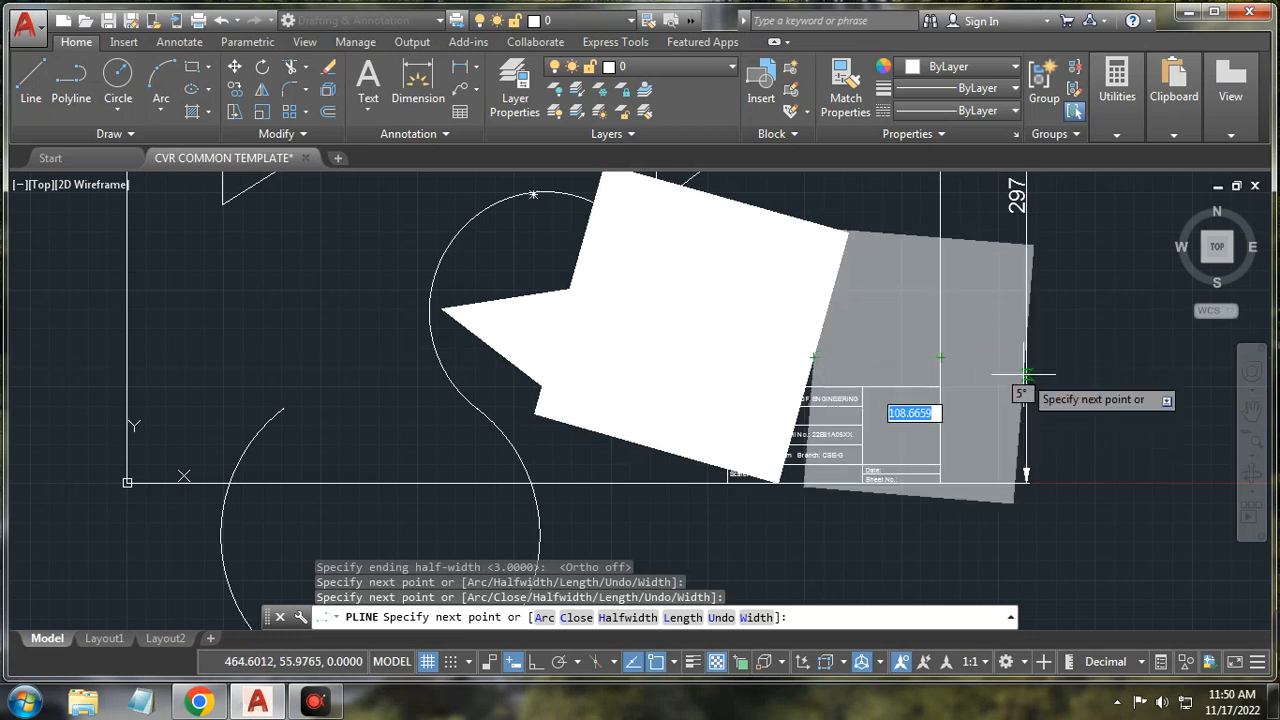
pyautogui.press('Escape')
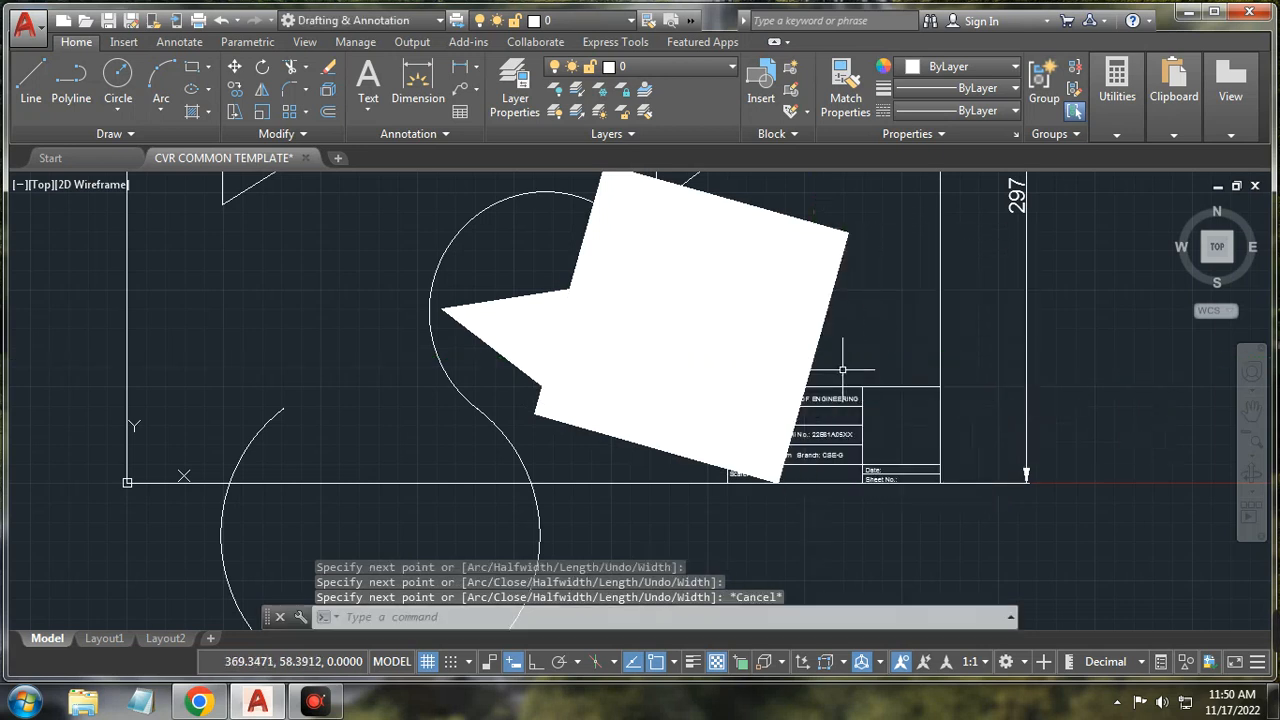
pyautogui.click(672, 279)
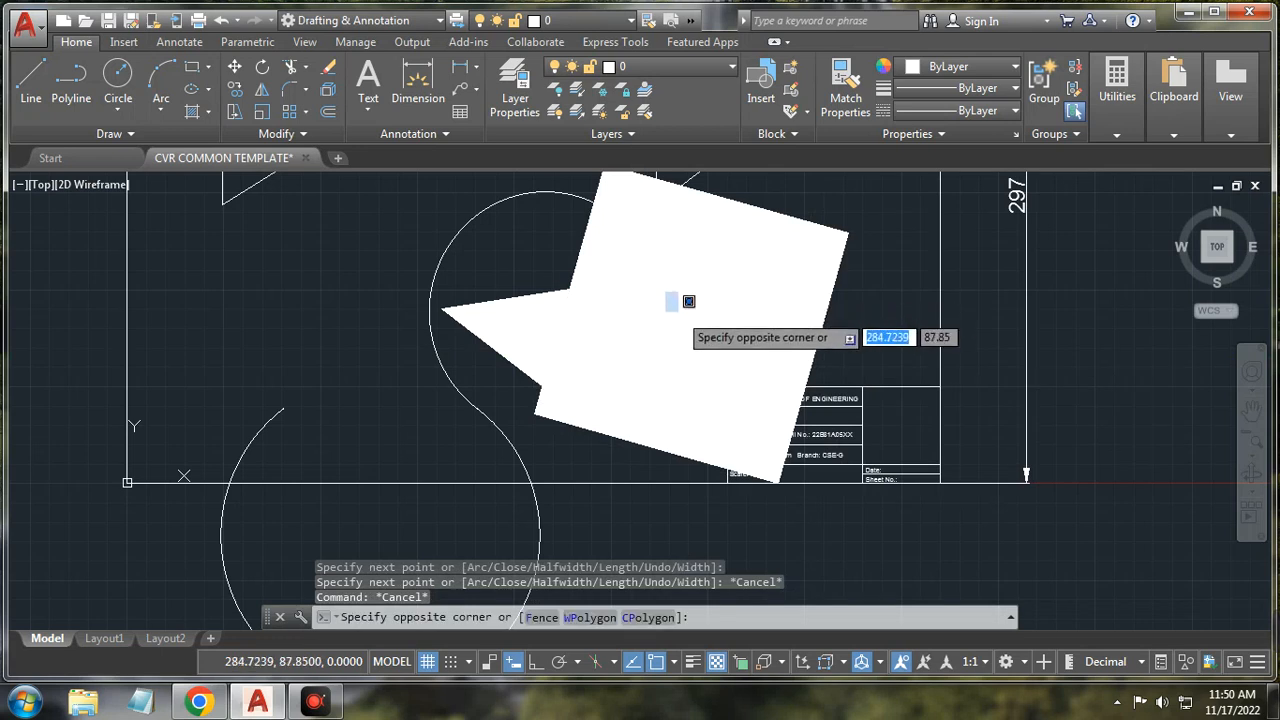
# Step: Undo the wide polyline and delete both triangles with a crossing selection
pyautogui.click(219, 21)
pyautogui.scroll(-2, 359, 301)
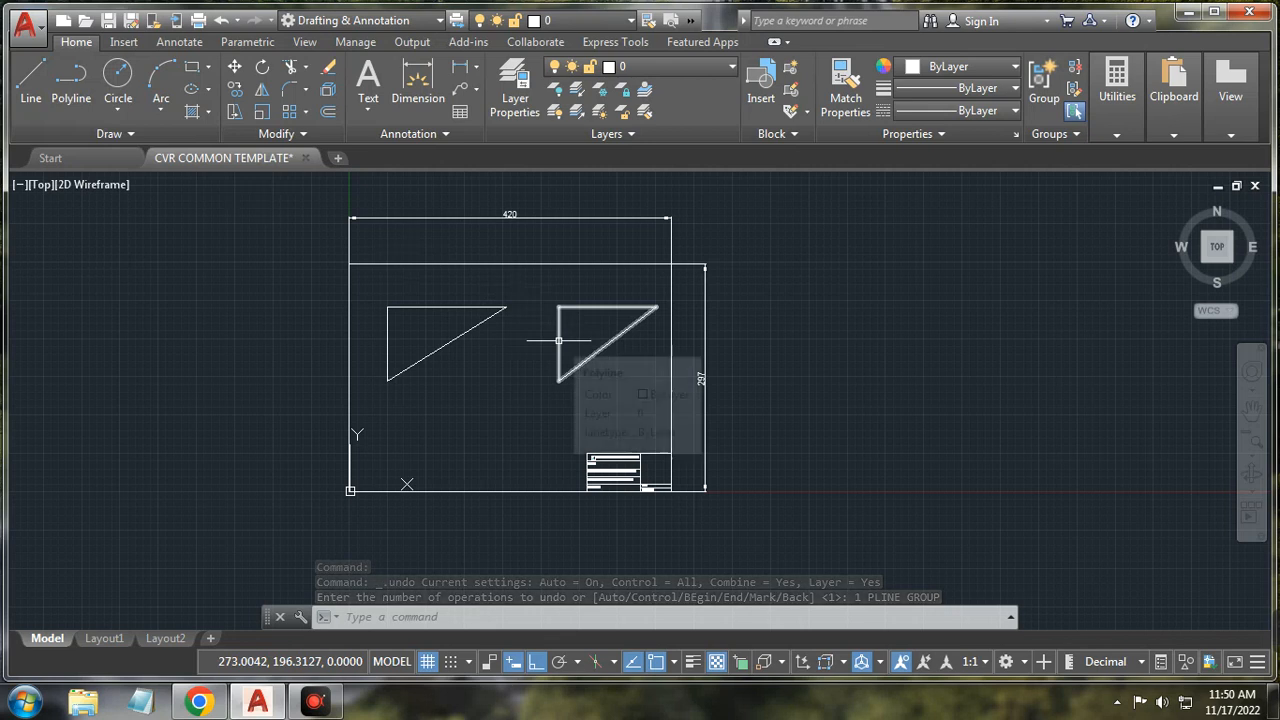
pyautogui.click(658, 286)
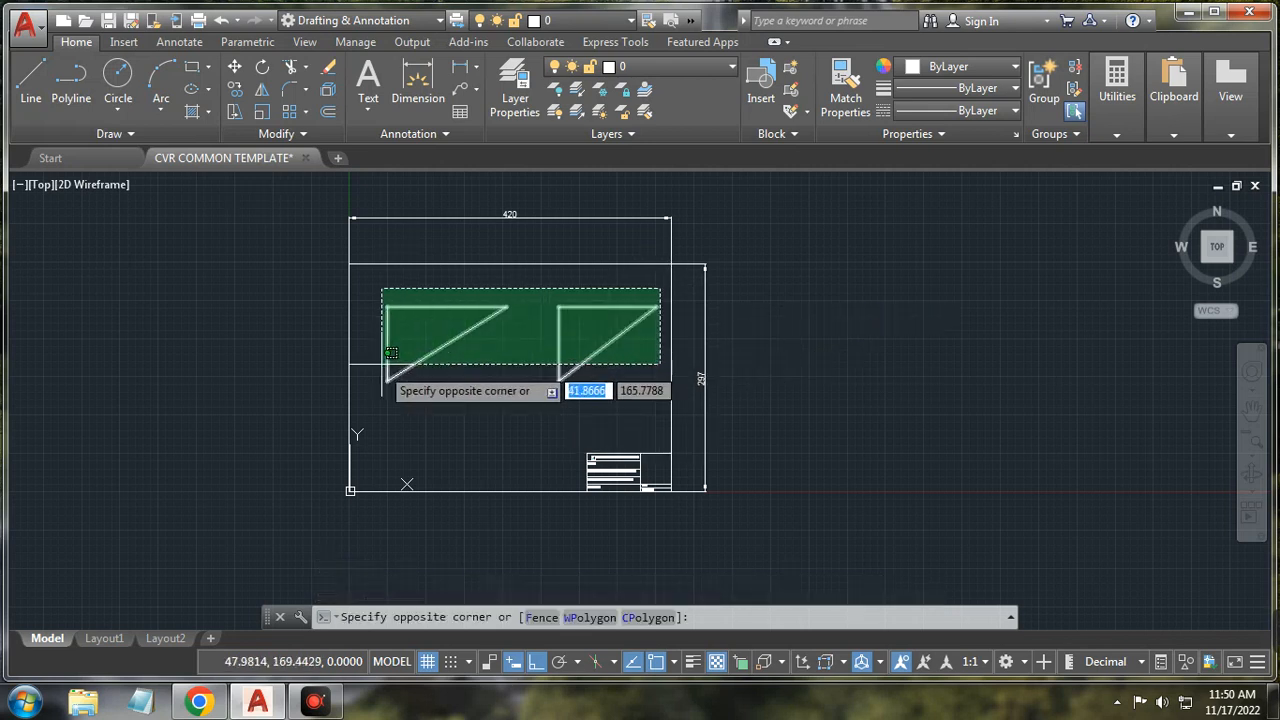
pyautogui.click(371, 399)
pyautogui.press('Delete')
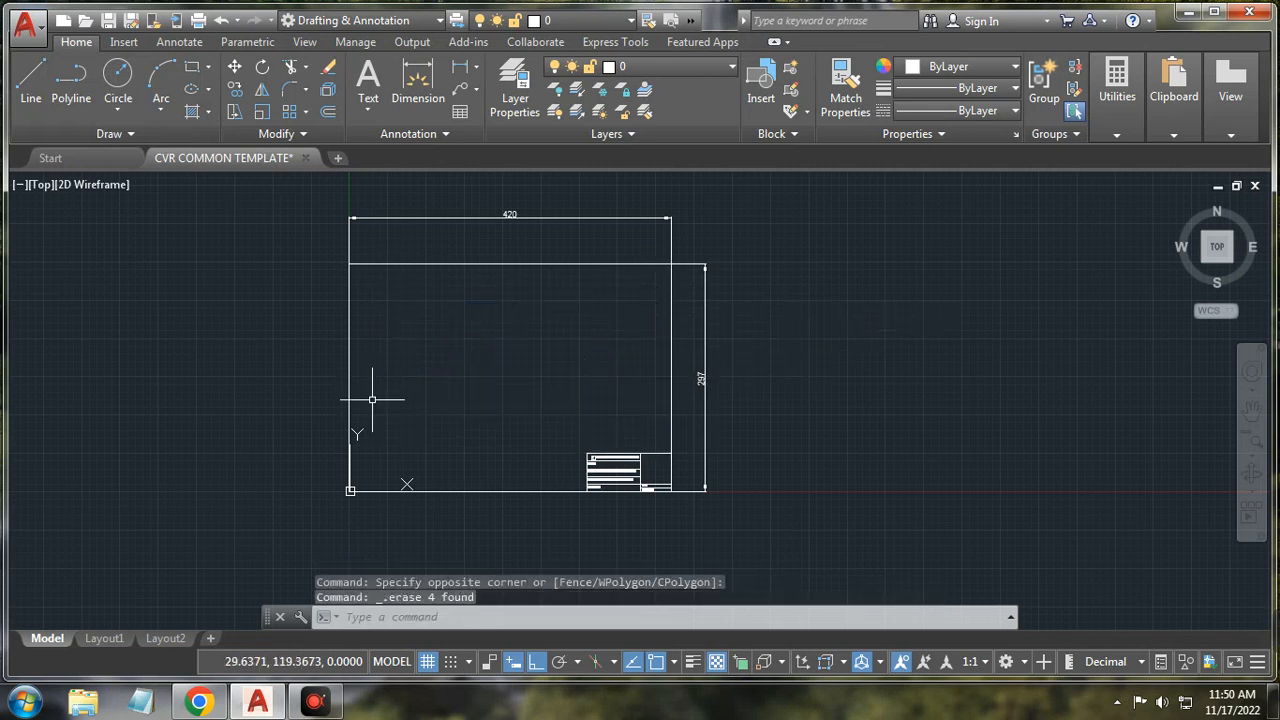
# Step: Draw a small Center-Radius circle and a concentric Center-Diameter circle of diameter 200
pyautogui.click(126, 112)
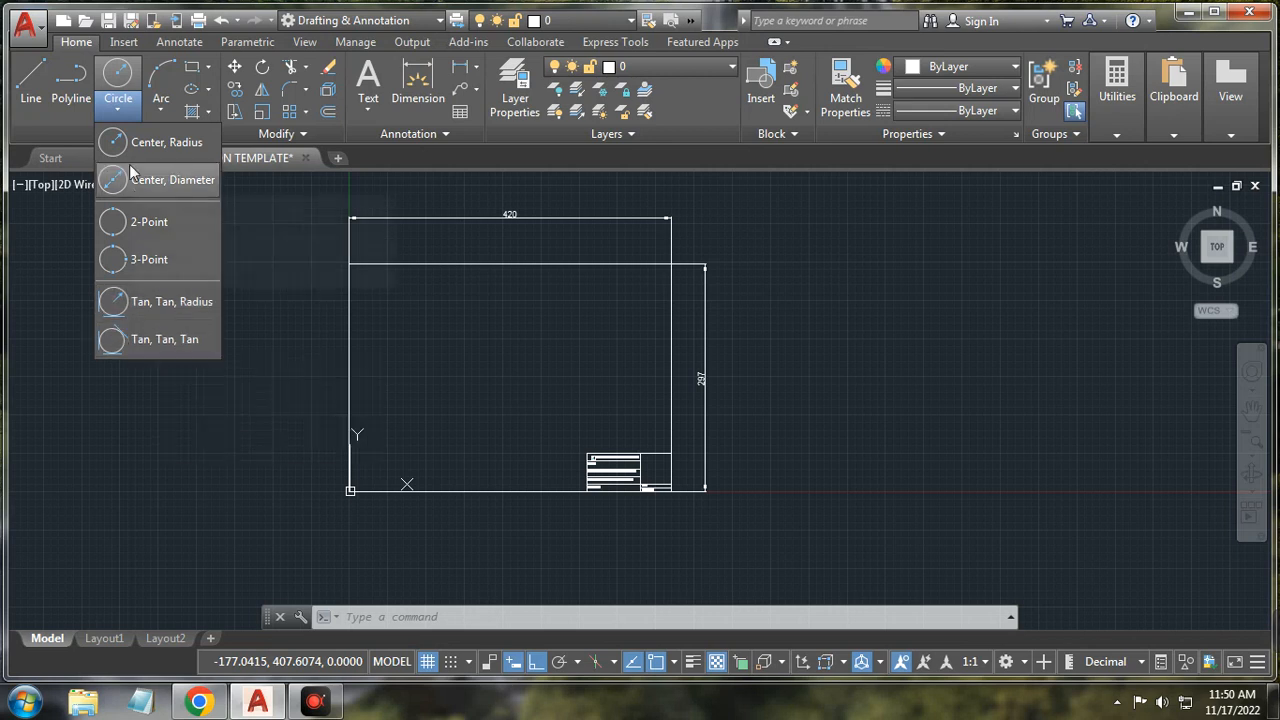
pyautogui.click(141, 143)
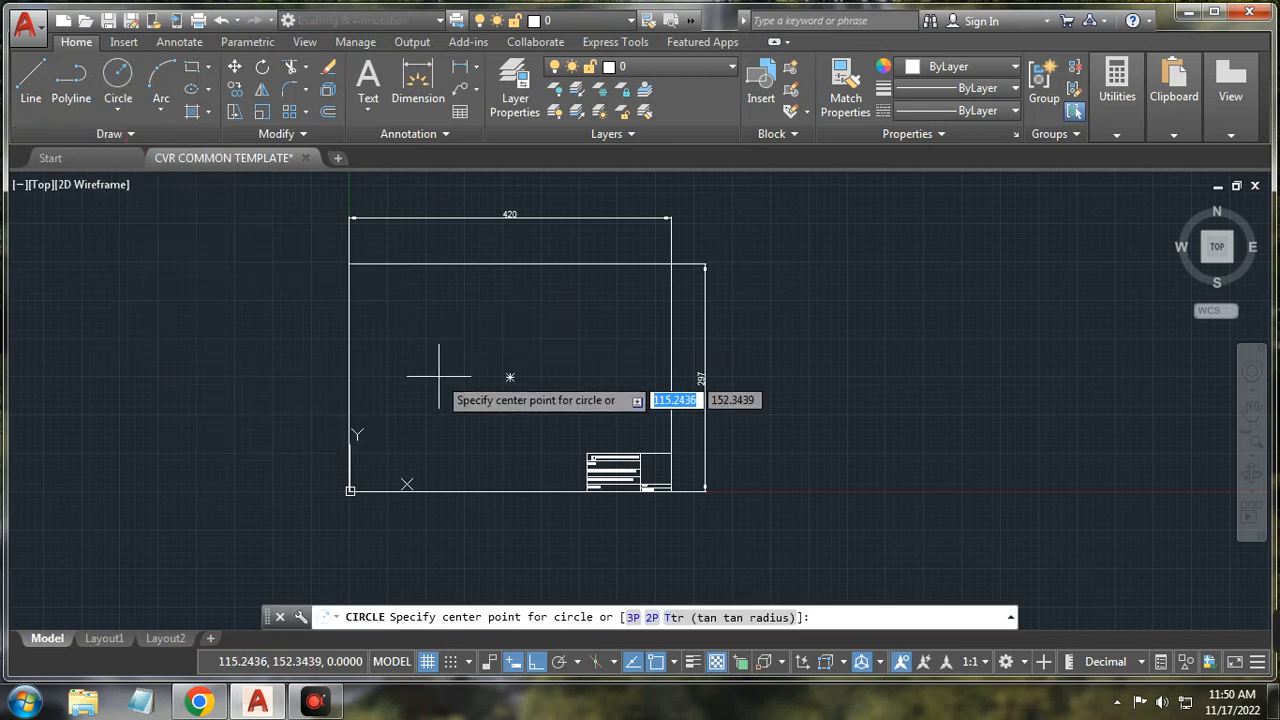
pyautogui.click(514, 368)
pyautogui.click(537, 349)
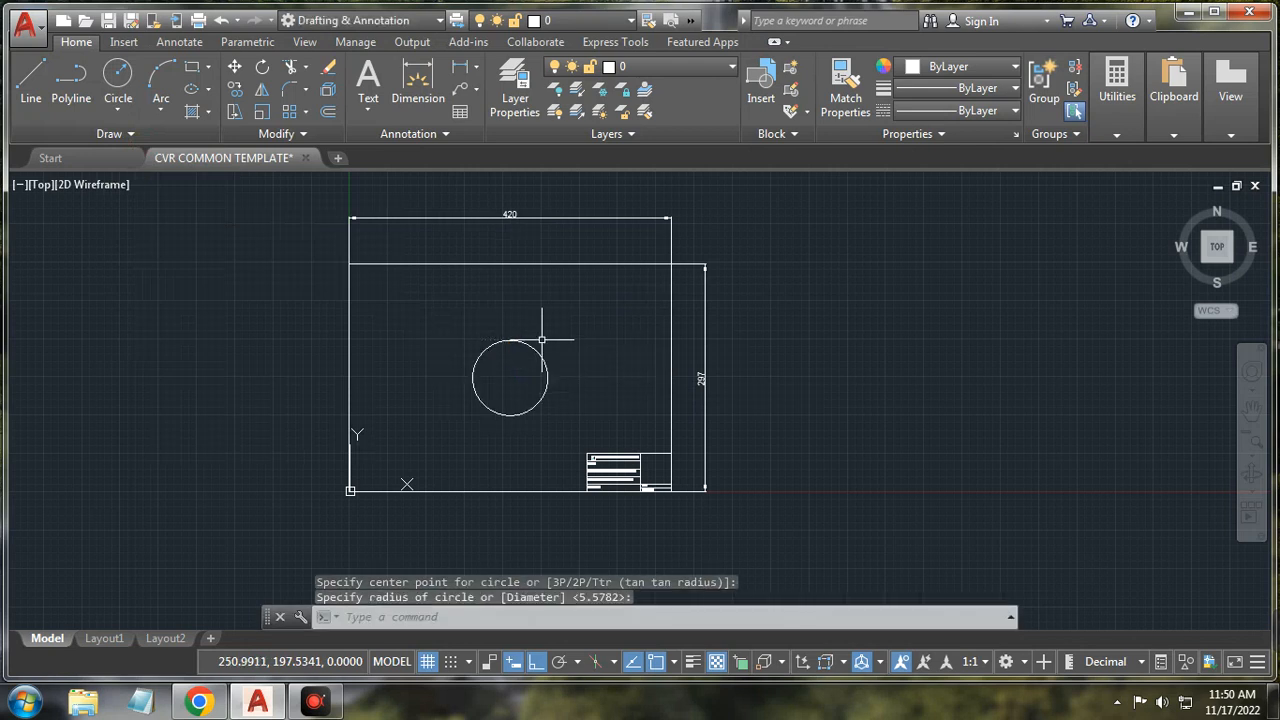
pyautogui.click(130, 97)
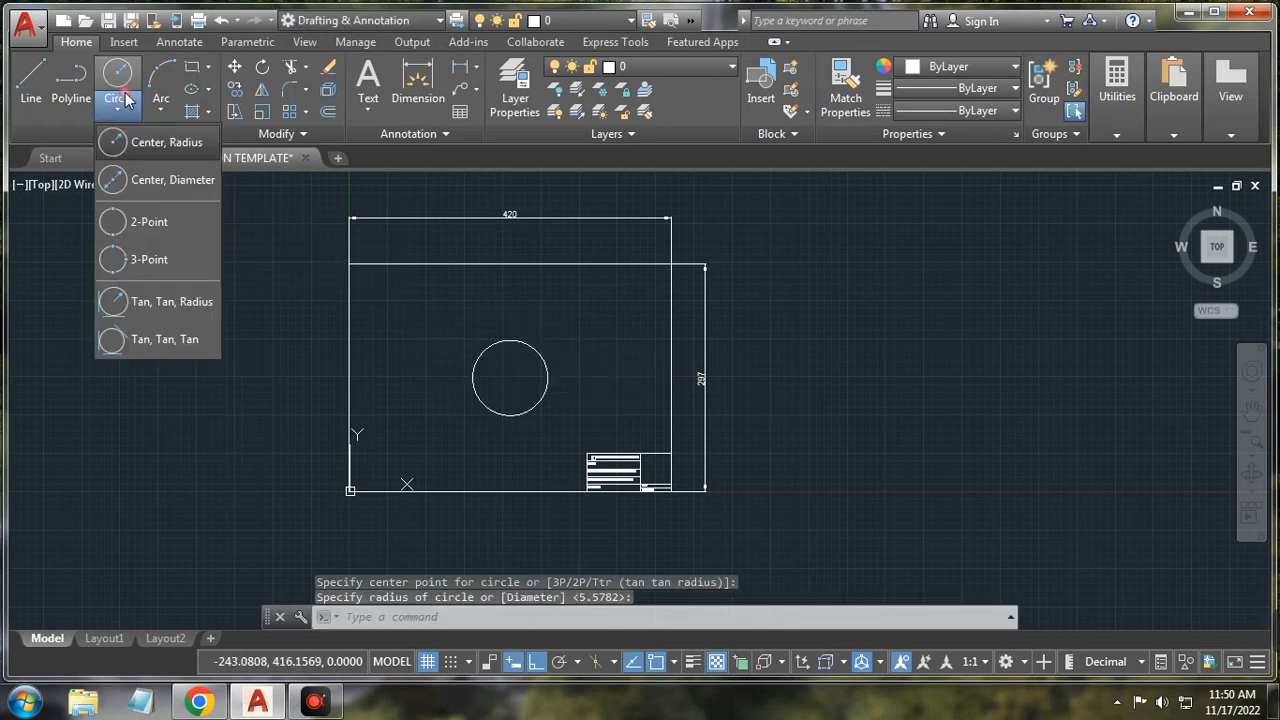
pyautogui.click(145, 175)
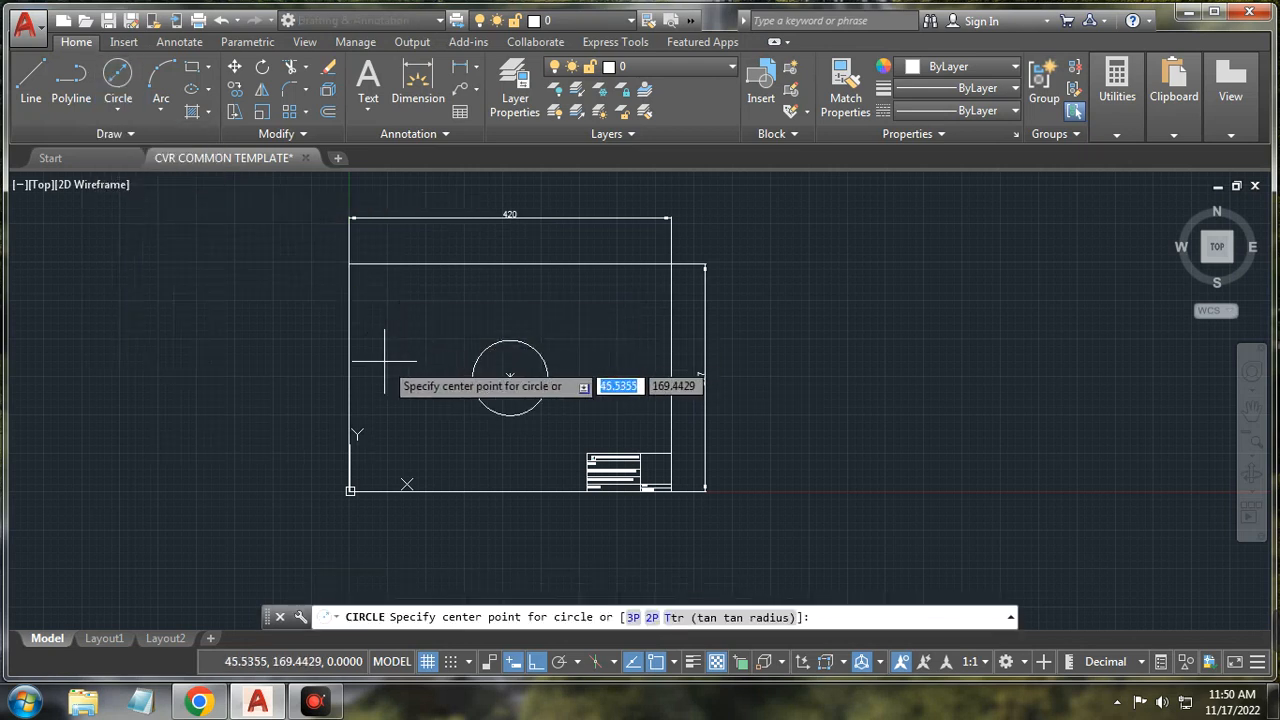
pyautogui.click(510, 376)
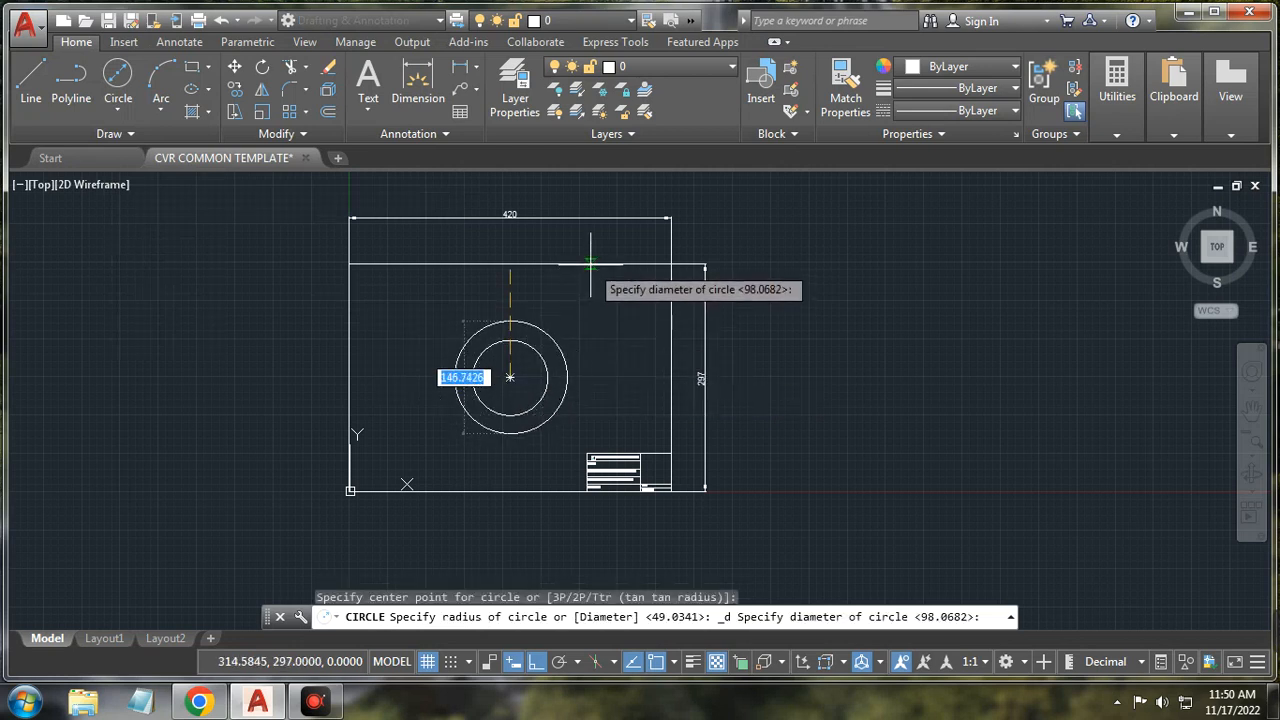
pyautogui.write('200')
pyautogui.press('Return')
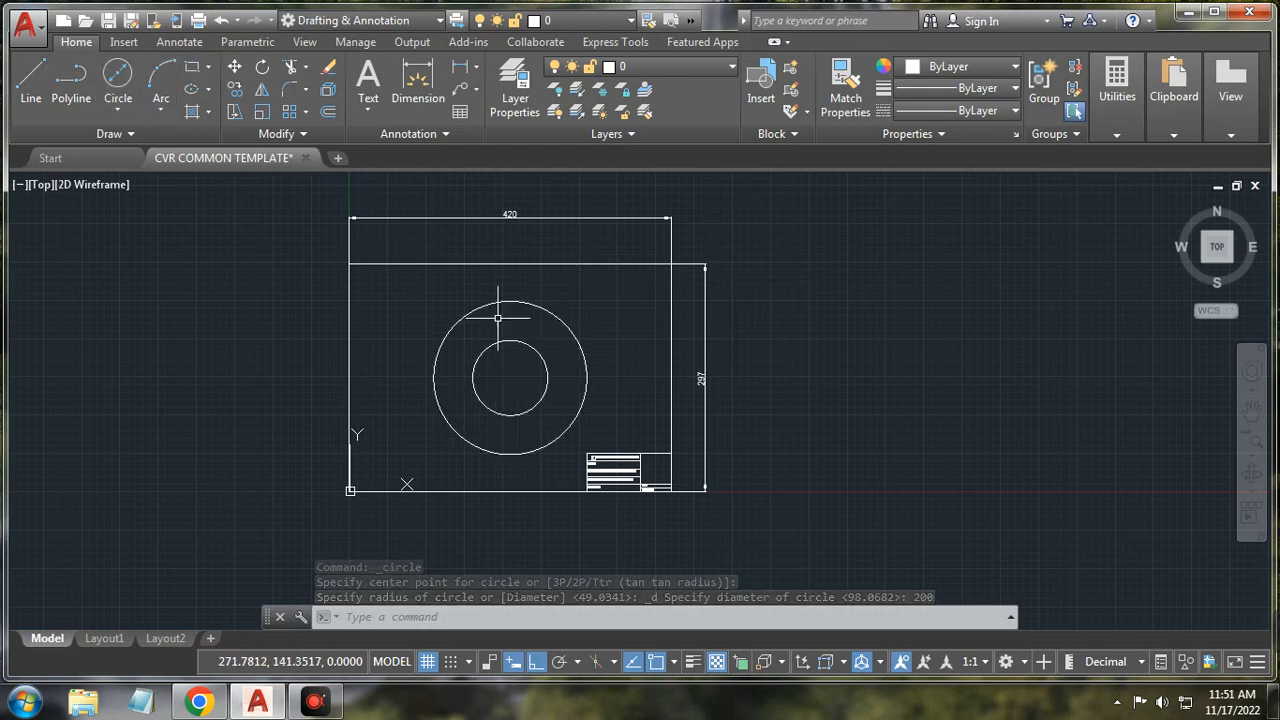
pyautogui.click(480, 68)
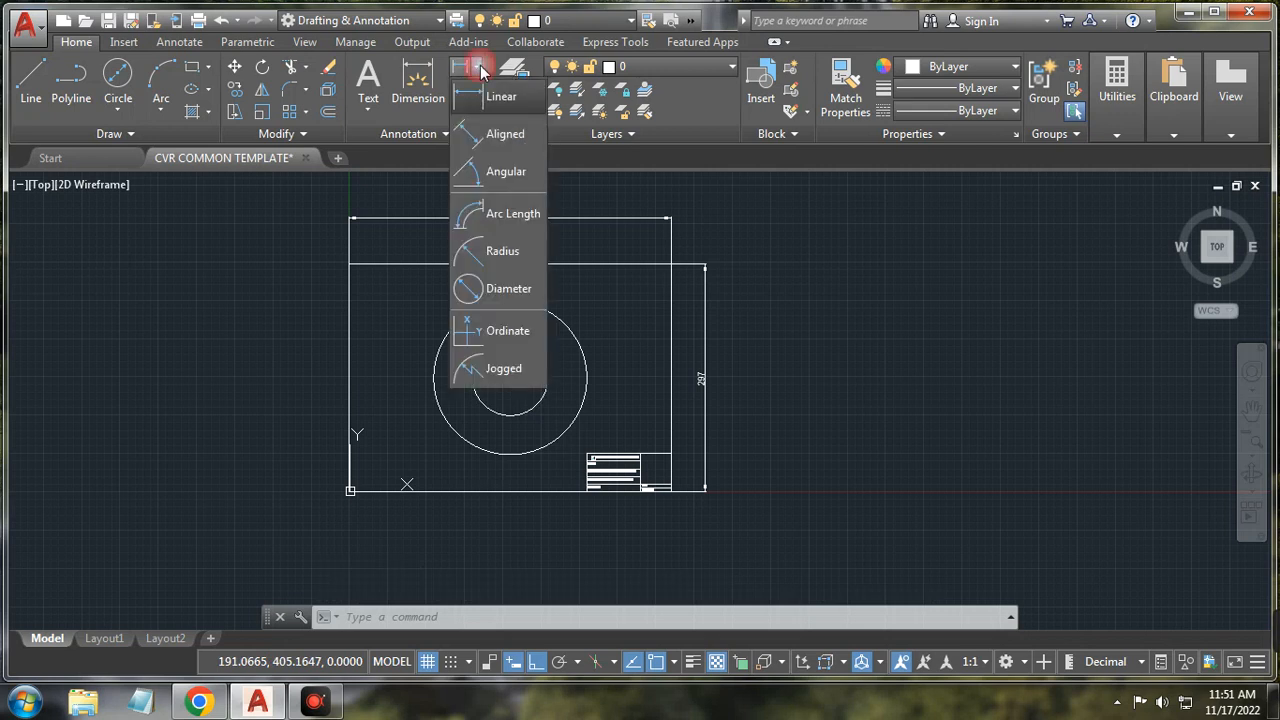
# Step: Add a radius dimension to the inner circle, then delete both circles and the dimension
pyautogui.click(500, 255)
pyautogui.click(546, 390)
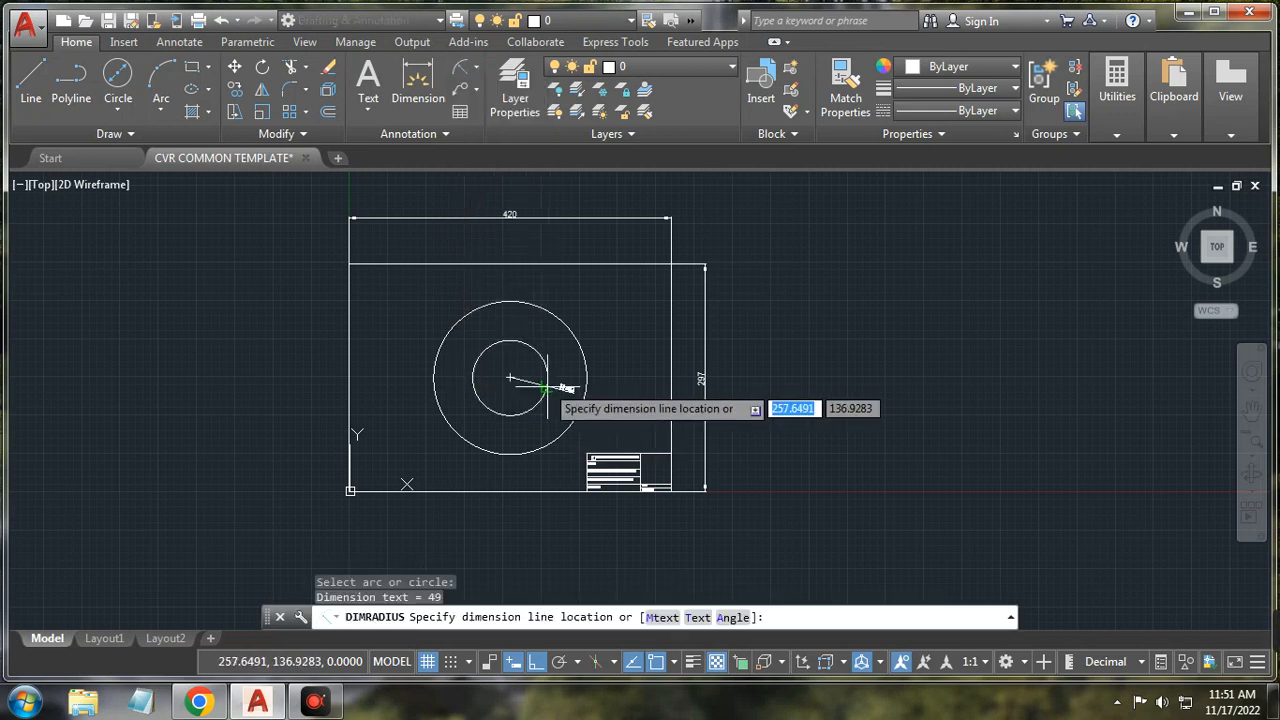
pyautogui.click(545, 332)
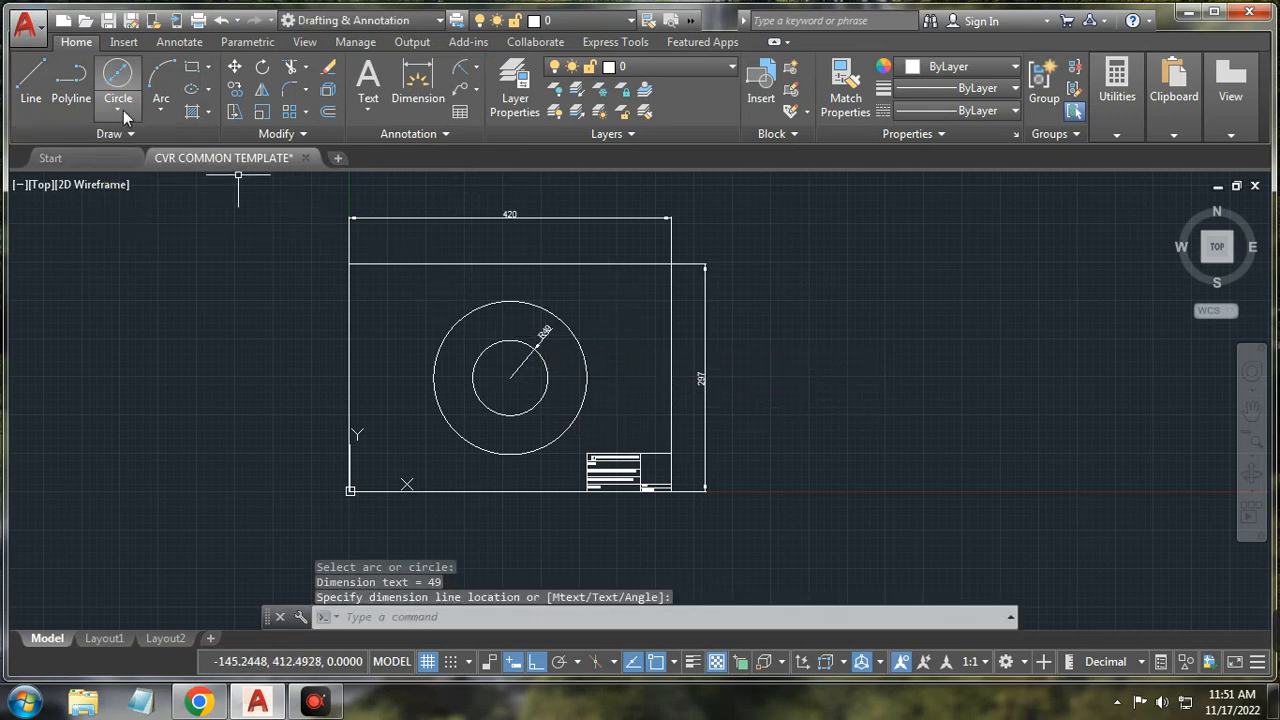
pyautogui.click(407, 288)
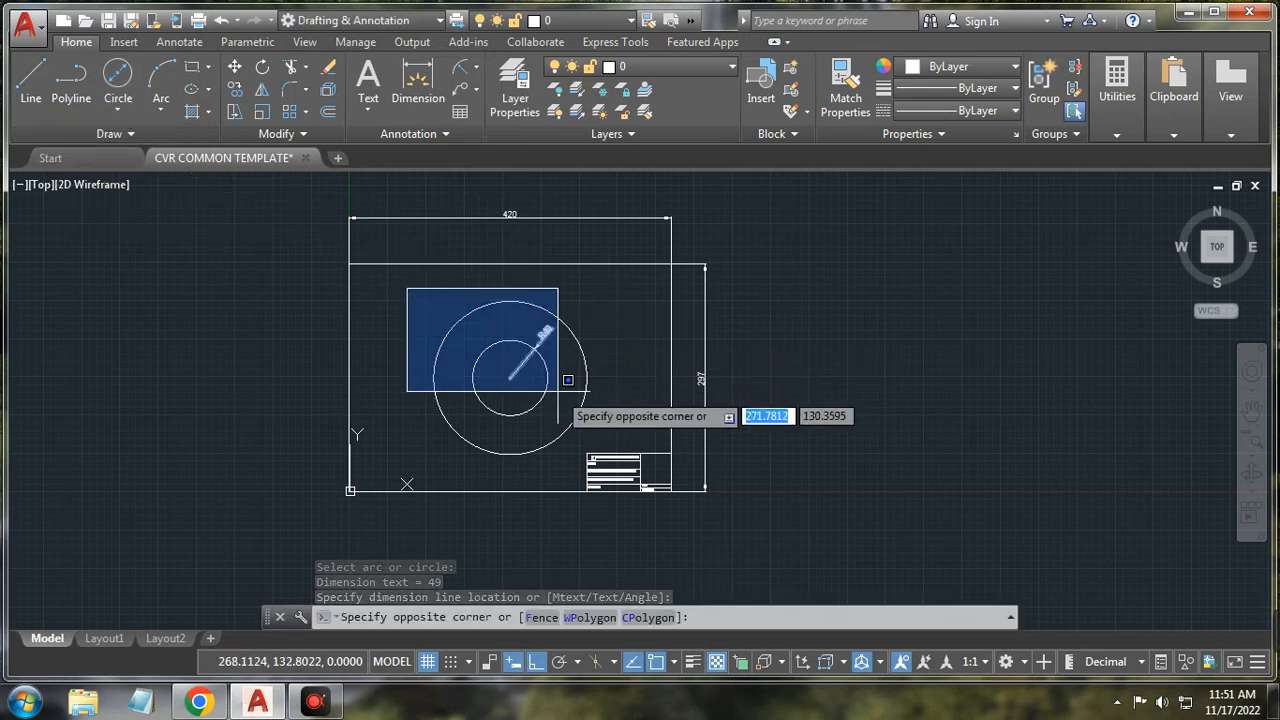
pyautogui.click(600, 442)
pyautogui.press('Delete')
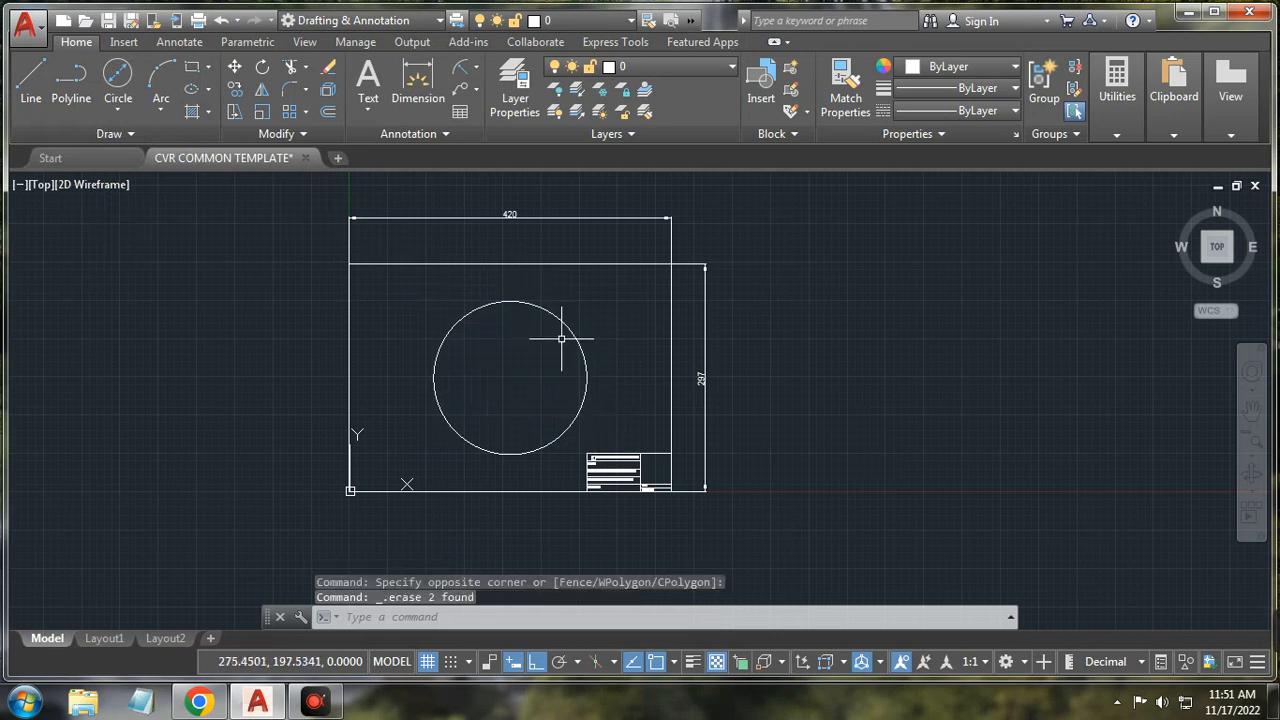
pyautogui.click(568, 330)
pyautogui.press('Delete')
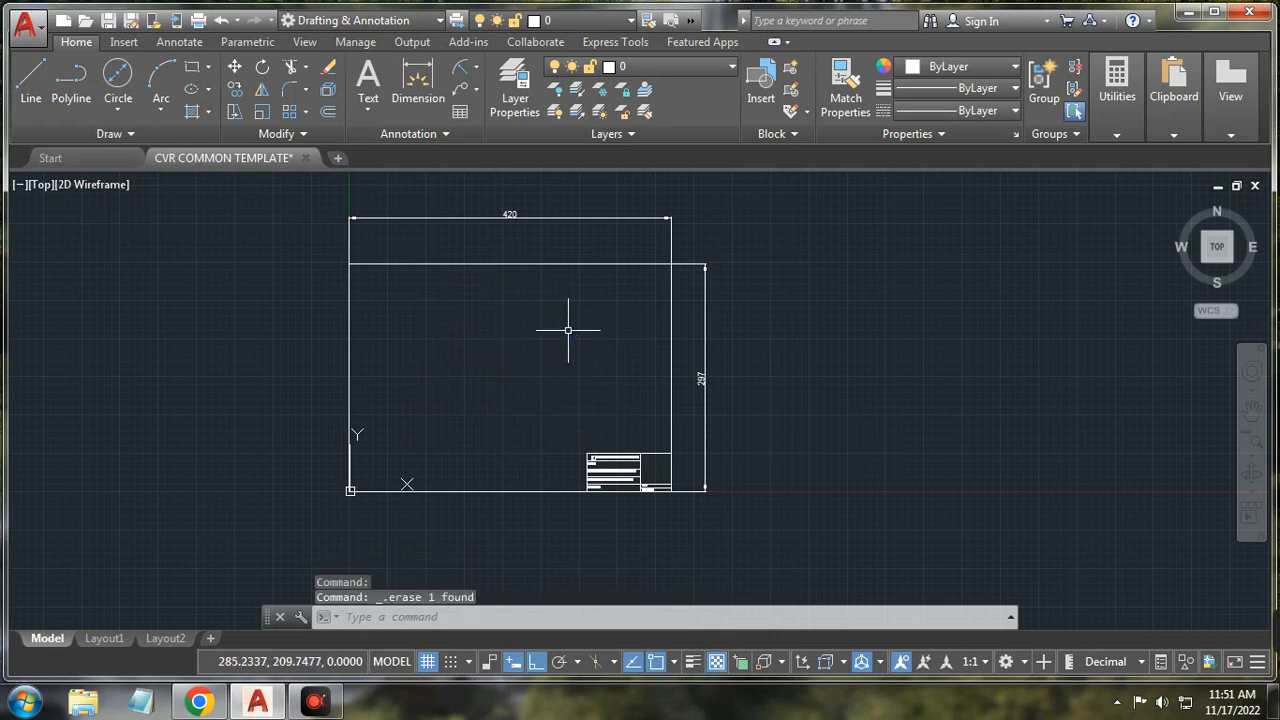
# Step: Draw a trial 2-Point circle, then erase it
pyautogui.click(118, 112)
pyautogui.click(178, 222)
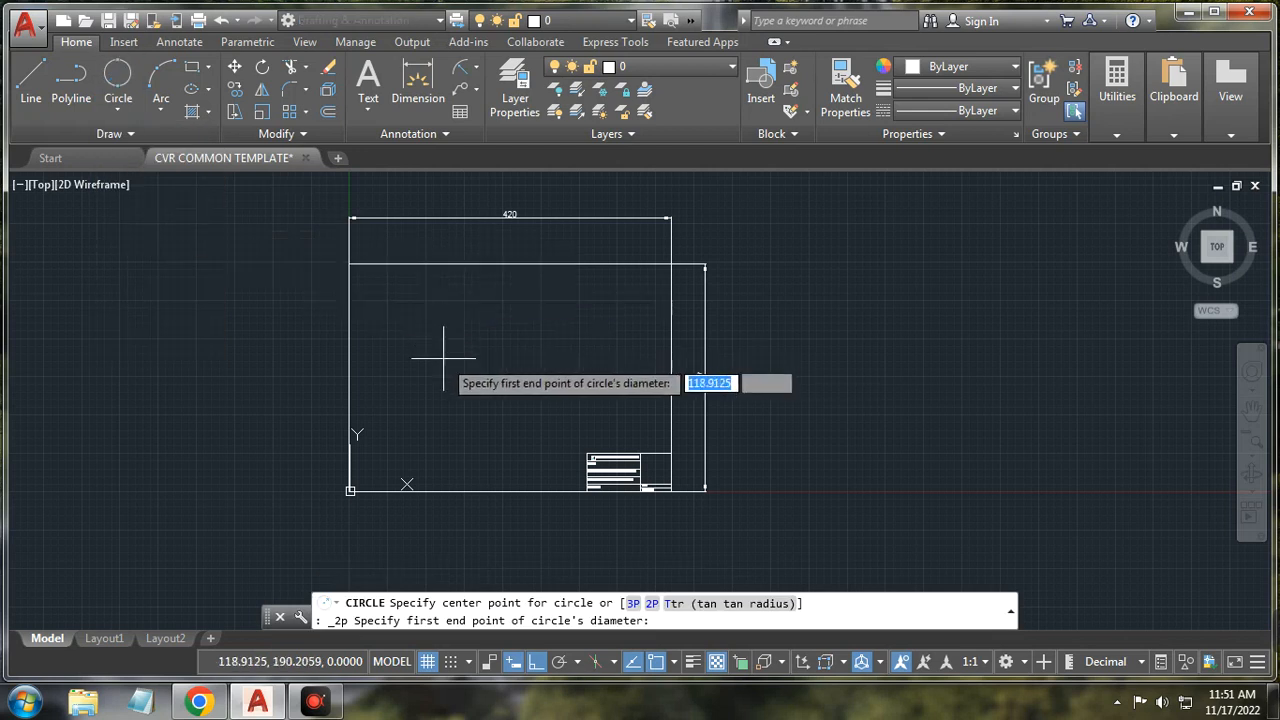
pyautogui.click(404, 350)
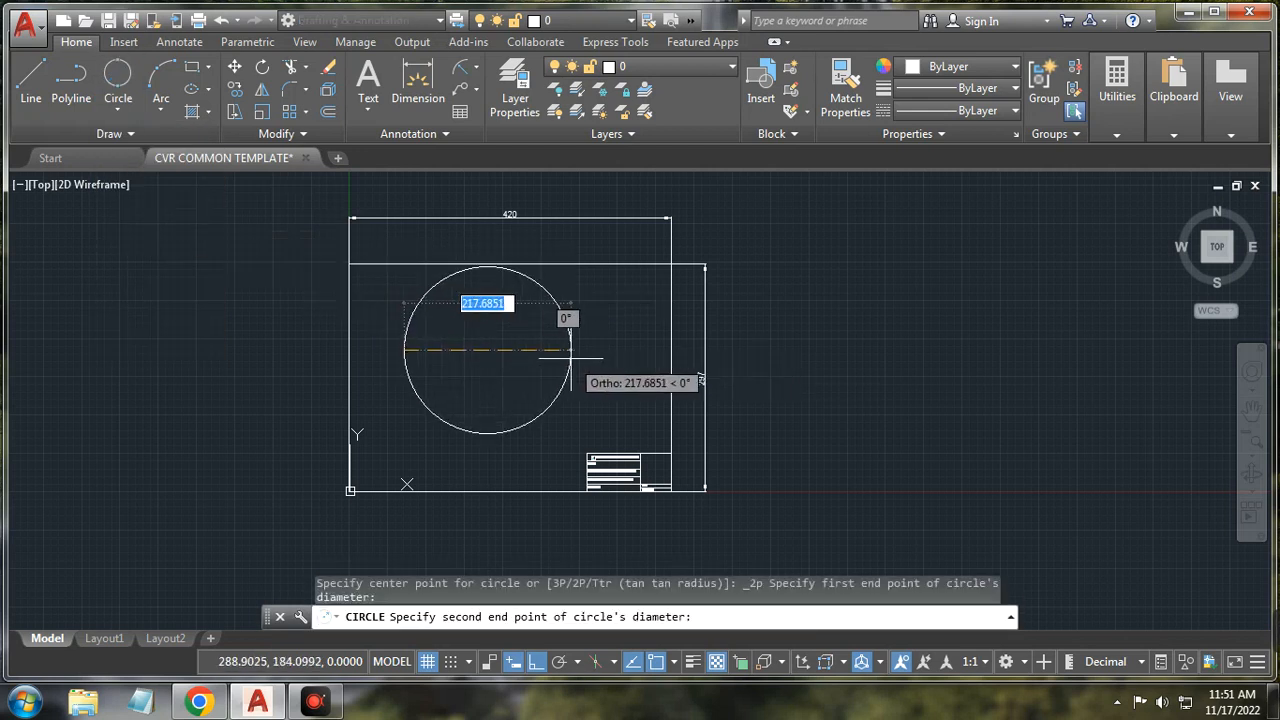
pyautogui.click(570, 357)
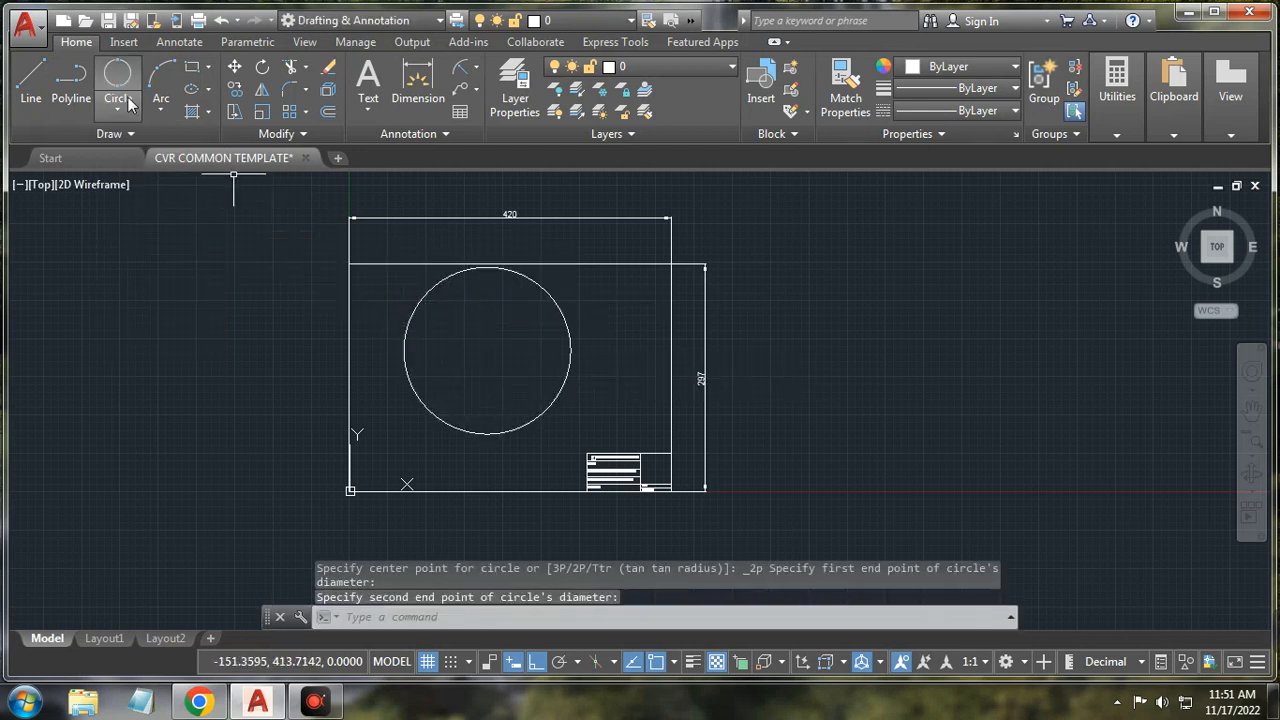
pyautogui.click(421, 298)
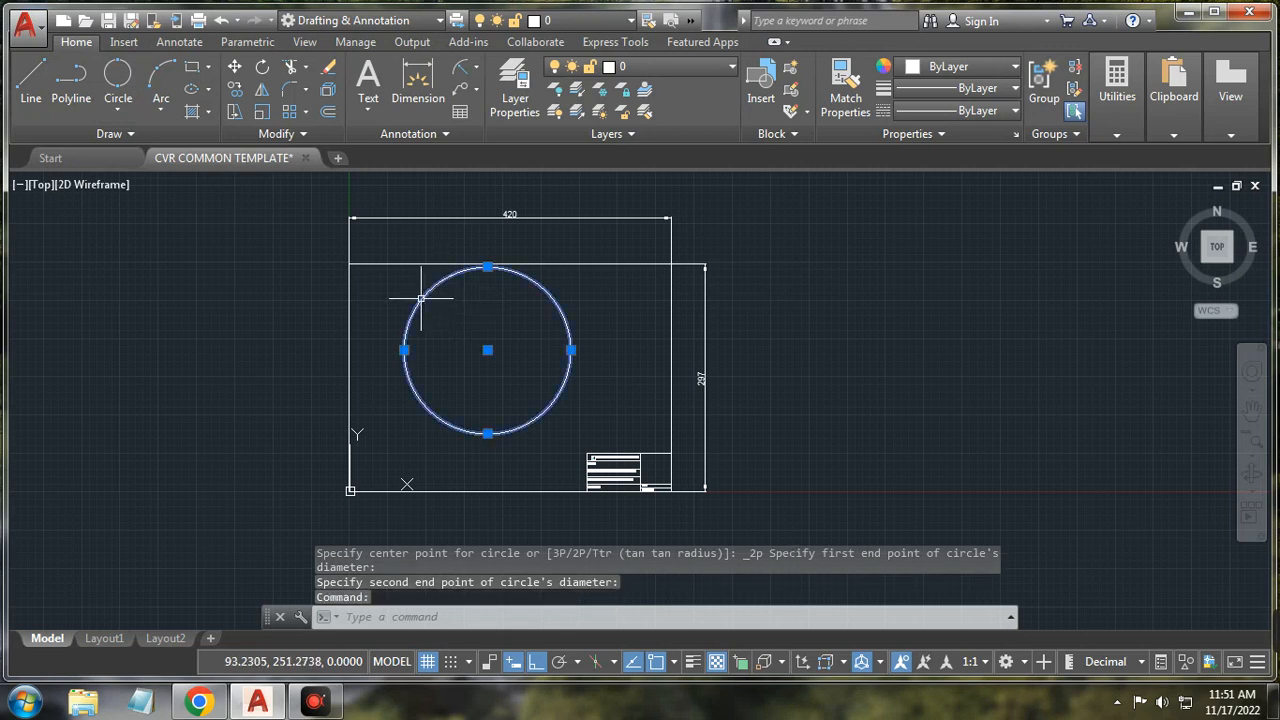
pyautogui.press('Delete')
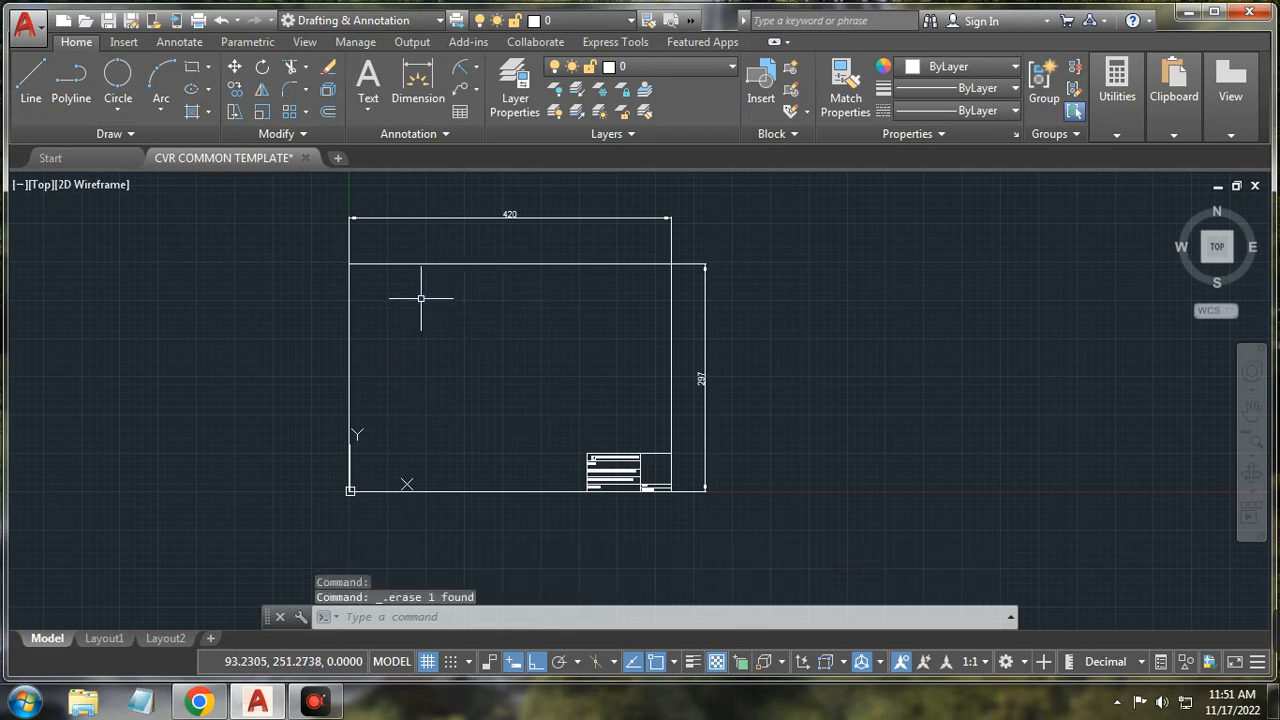
# Step: Draw a single slanted line with Ortho turned off via F8
pyautogui.click(31, 82)
pyautogui.click(438, 395)
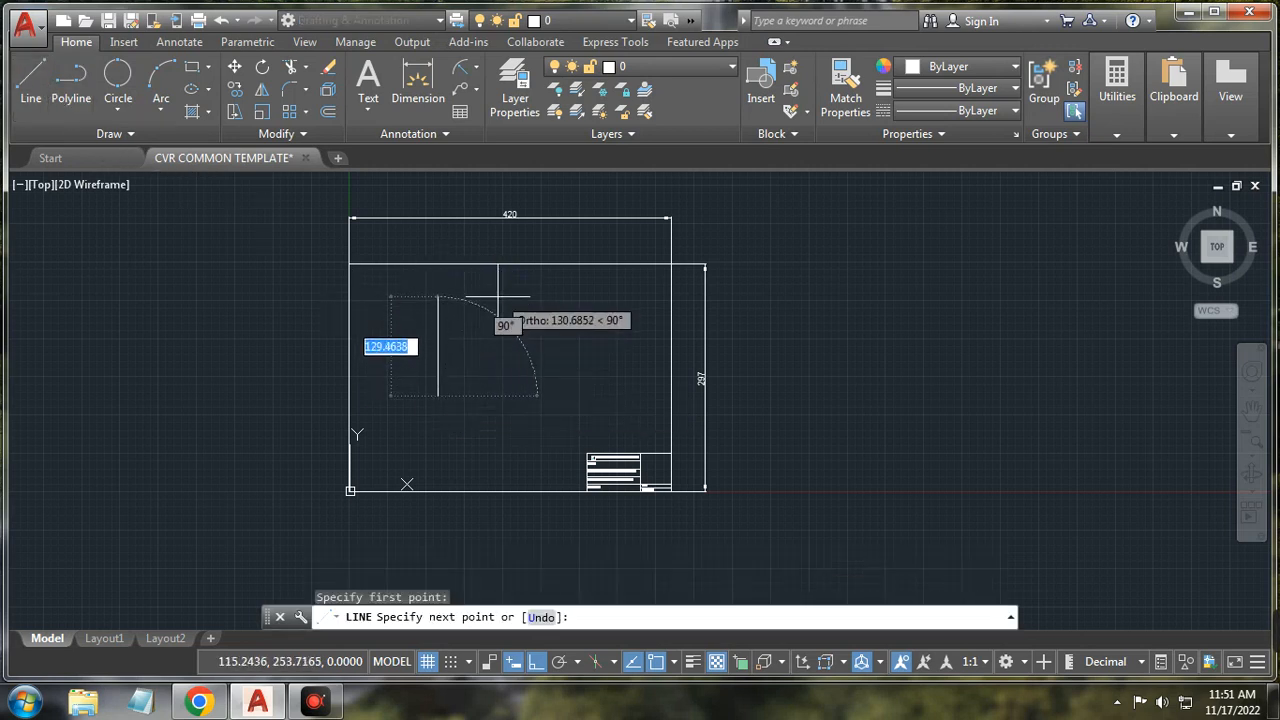
pyautogui.press('F8')
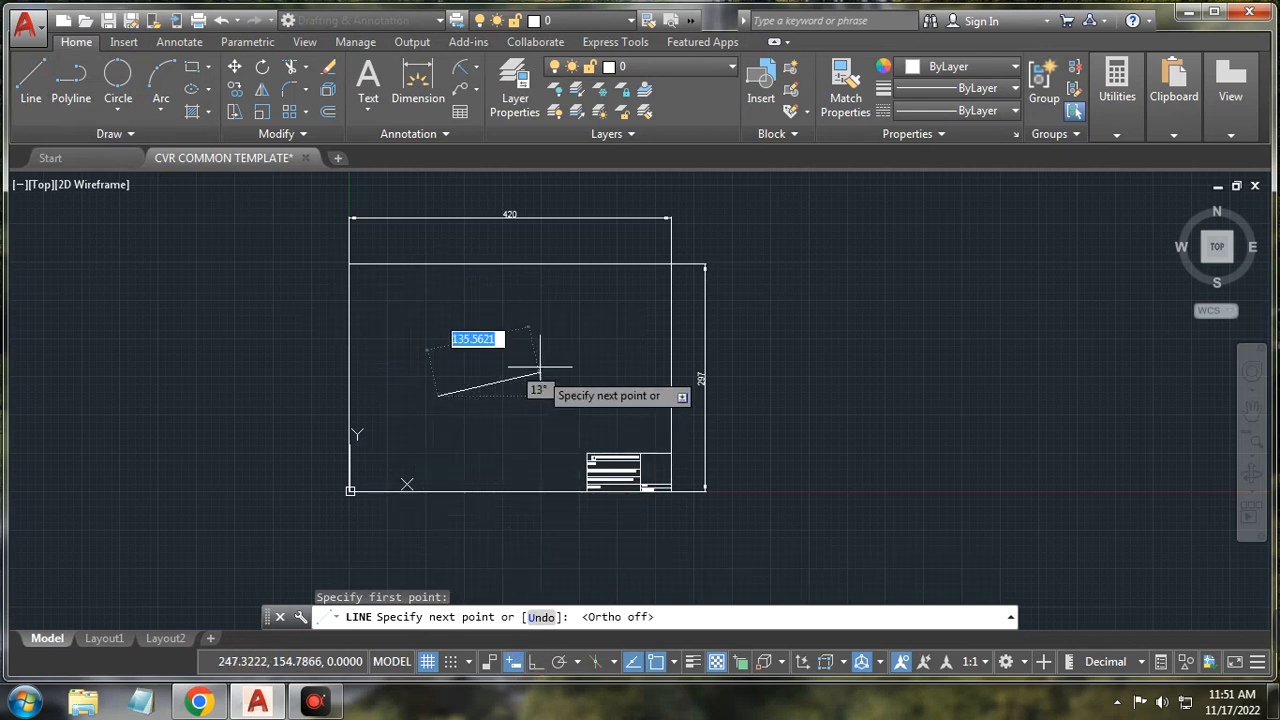
pyautogui.click(555, 310)
pyautogui.rightClick(596, 336)
pyautogui.click(629, 364)
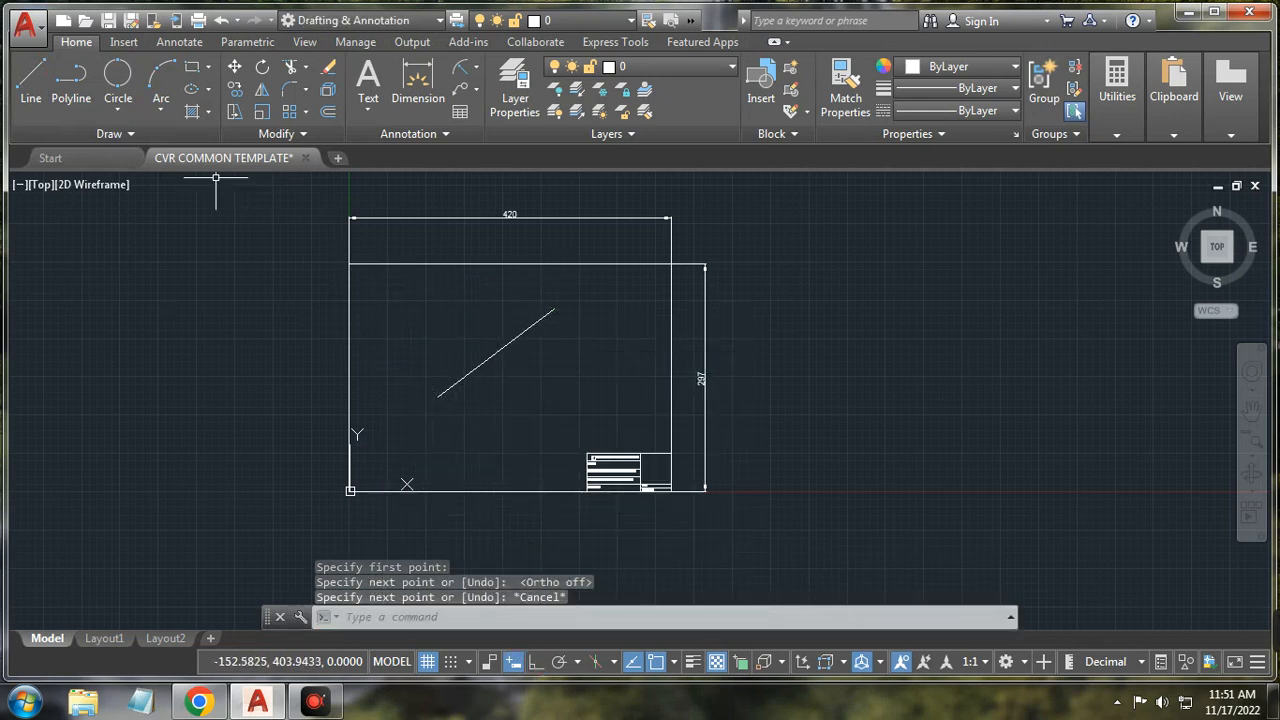
# Step: Draw a 2-Point circle using the slanted line's endpoints as its diameter
pyautogui.click(118, 106)
pyautogui.click(145, 222)
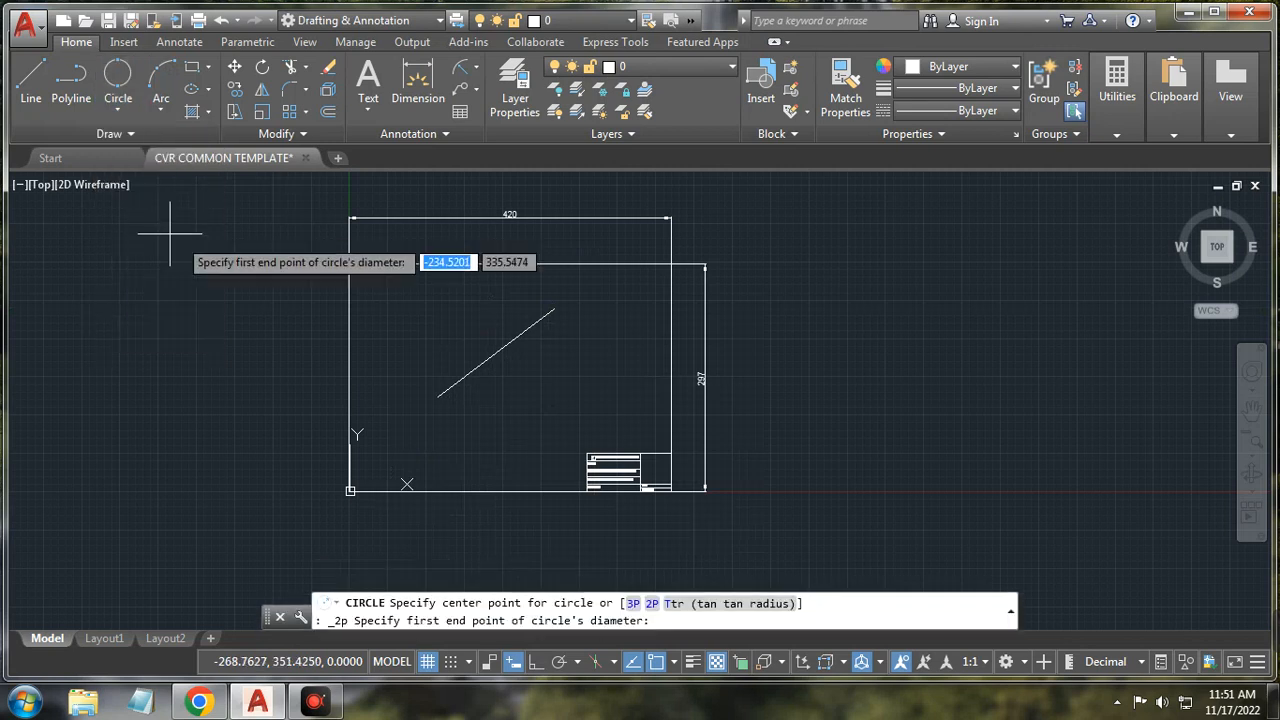
pyautogui.click(437, 395)
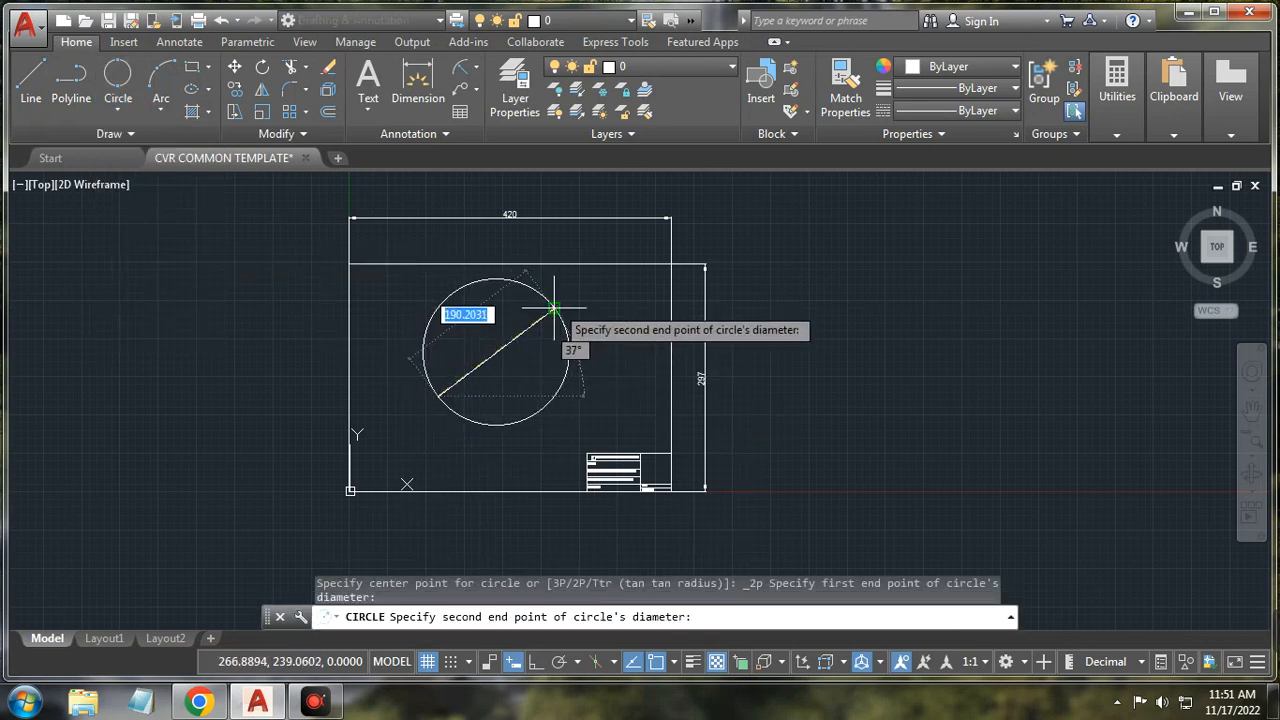
pyautogui.press('Return')
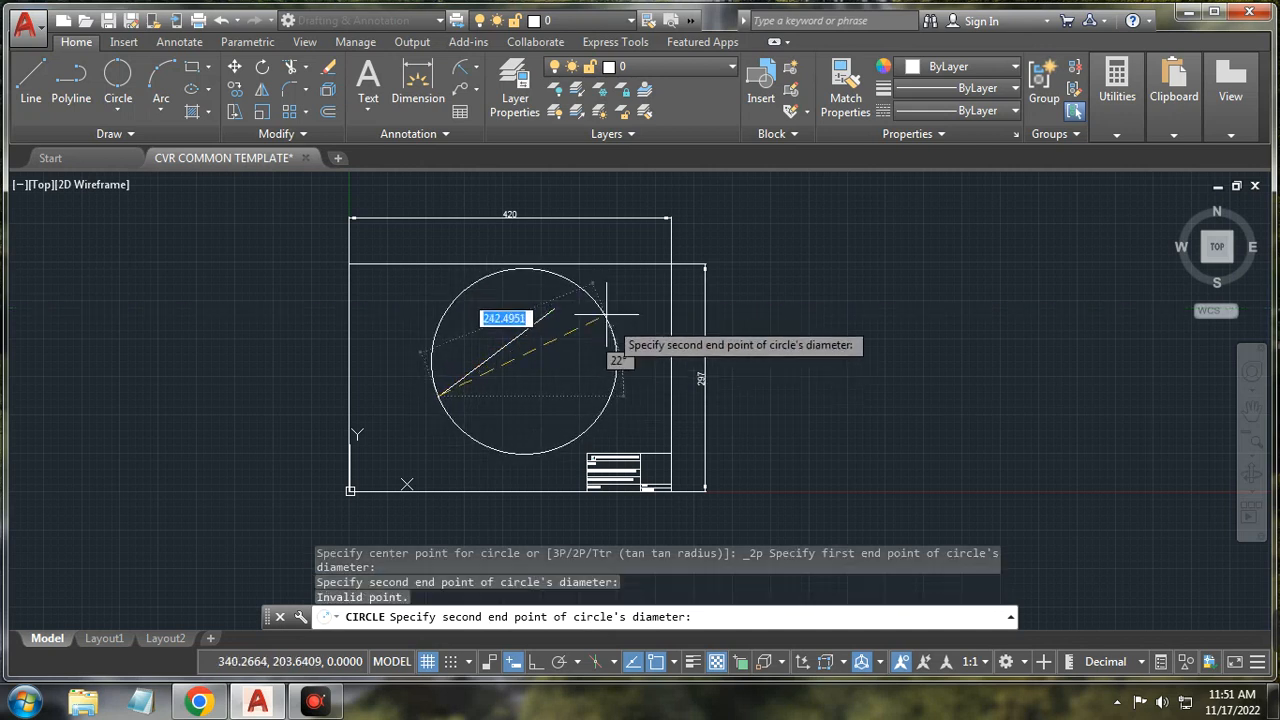
pyautogui.click(553, 309)
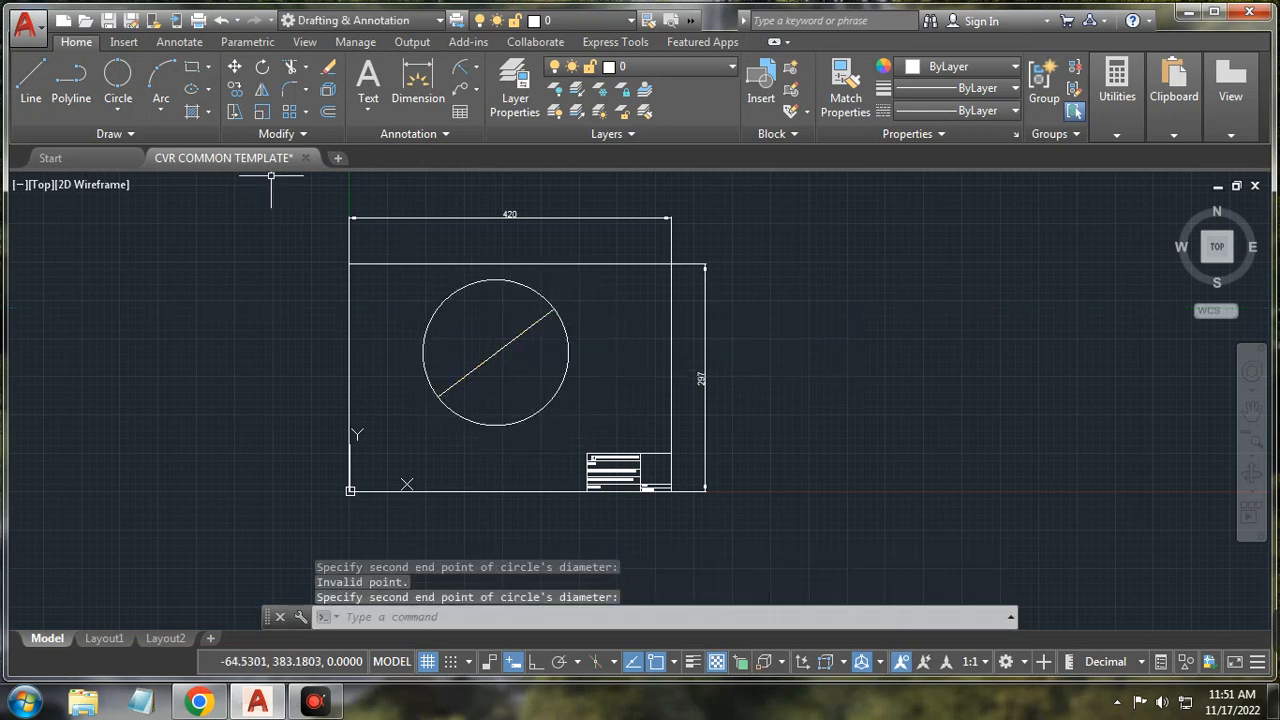
# Step: Draw a three-point circle through the line's lower end and the big circle's centre
pyautogui.click(118, 115)
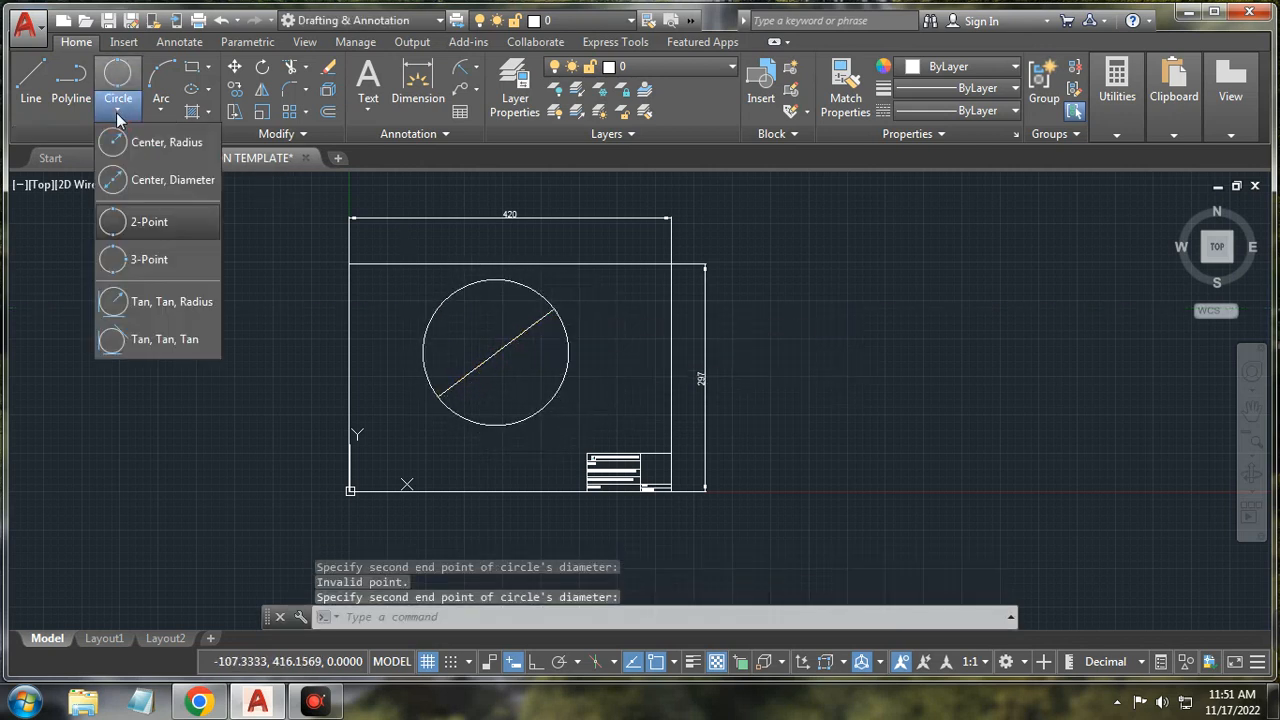
pyautogui.click(137, 264)
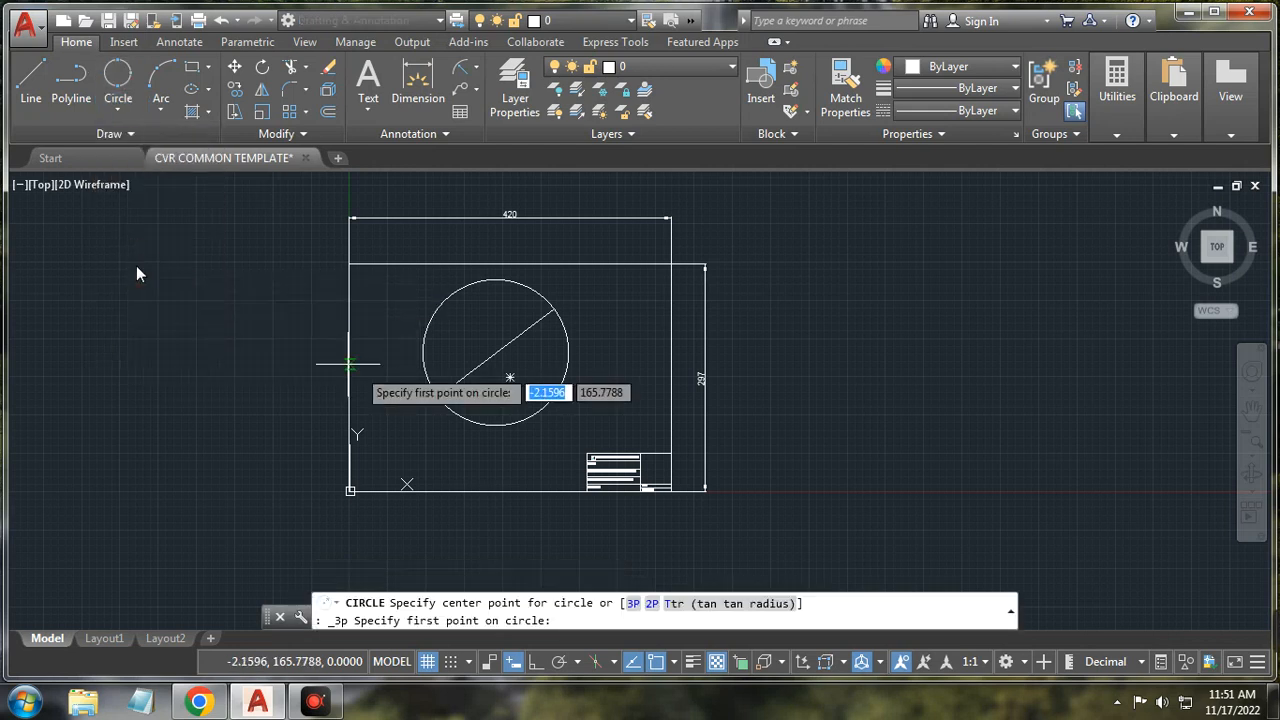
pyautogui.click(436, 394)
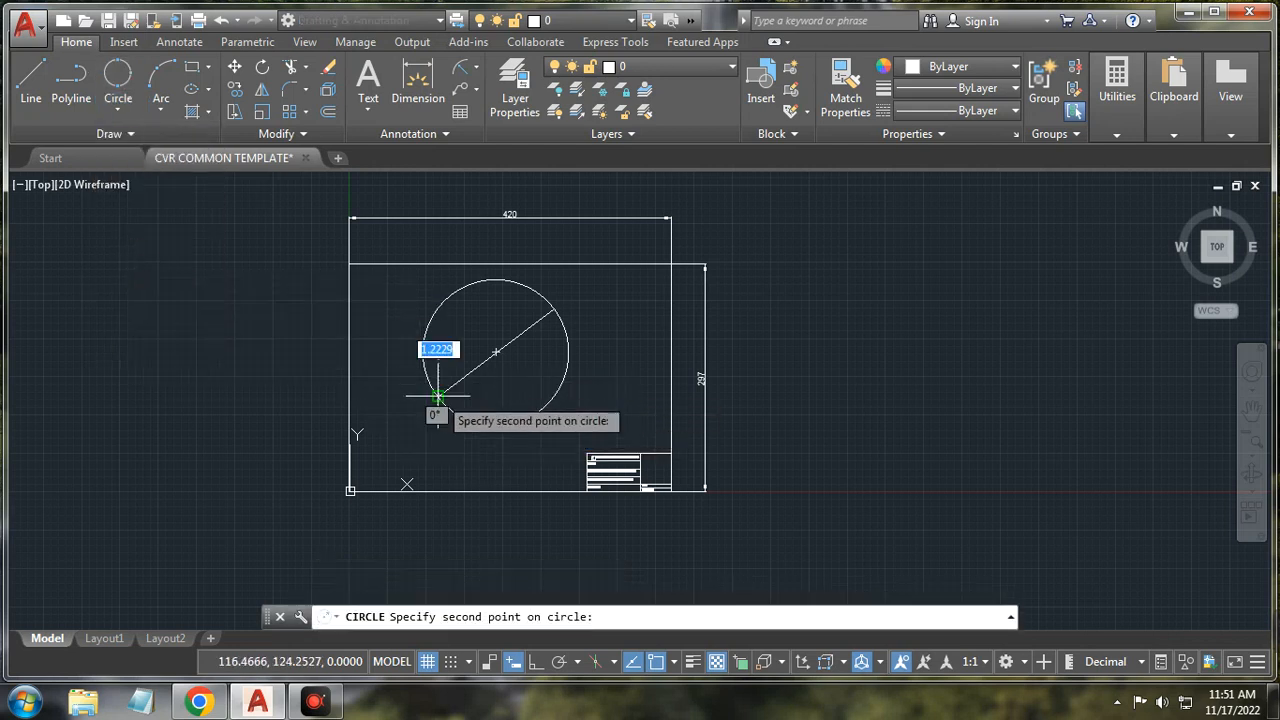
pyautogui.click(497, 352)
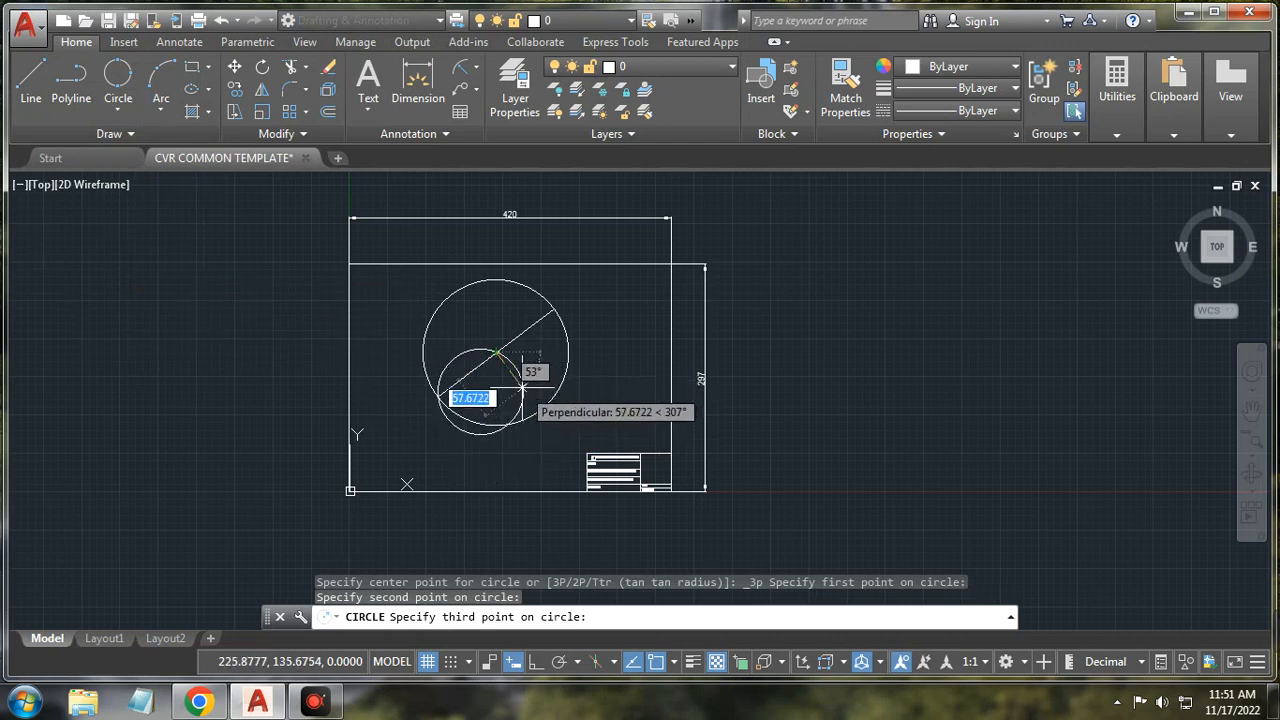
pyautogui.click(521, 387)
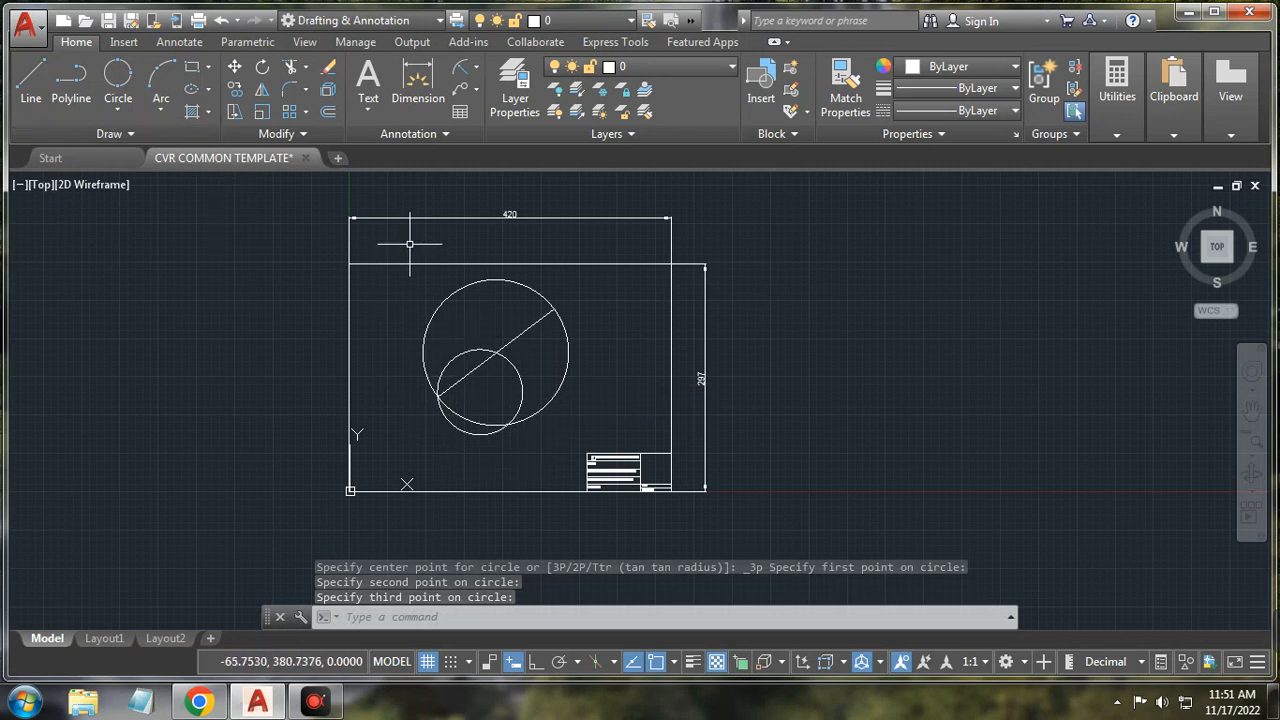
# Step: Window-select the line and both circles and delete them
pyautogui.click(608, 280)
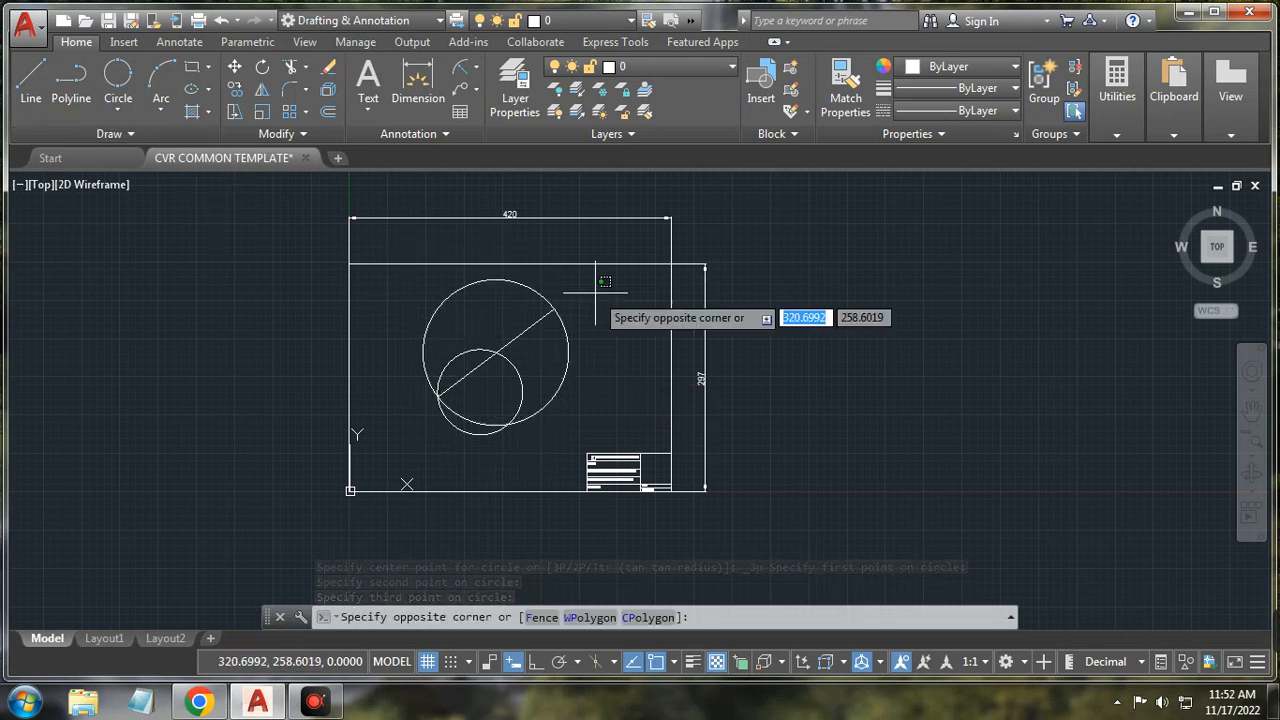
pyautogui.click(430, 430)
pyautogui.press('Delete')
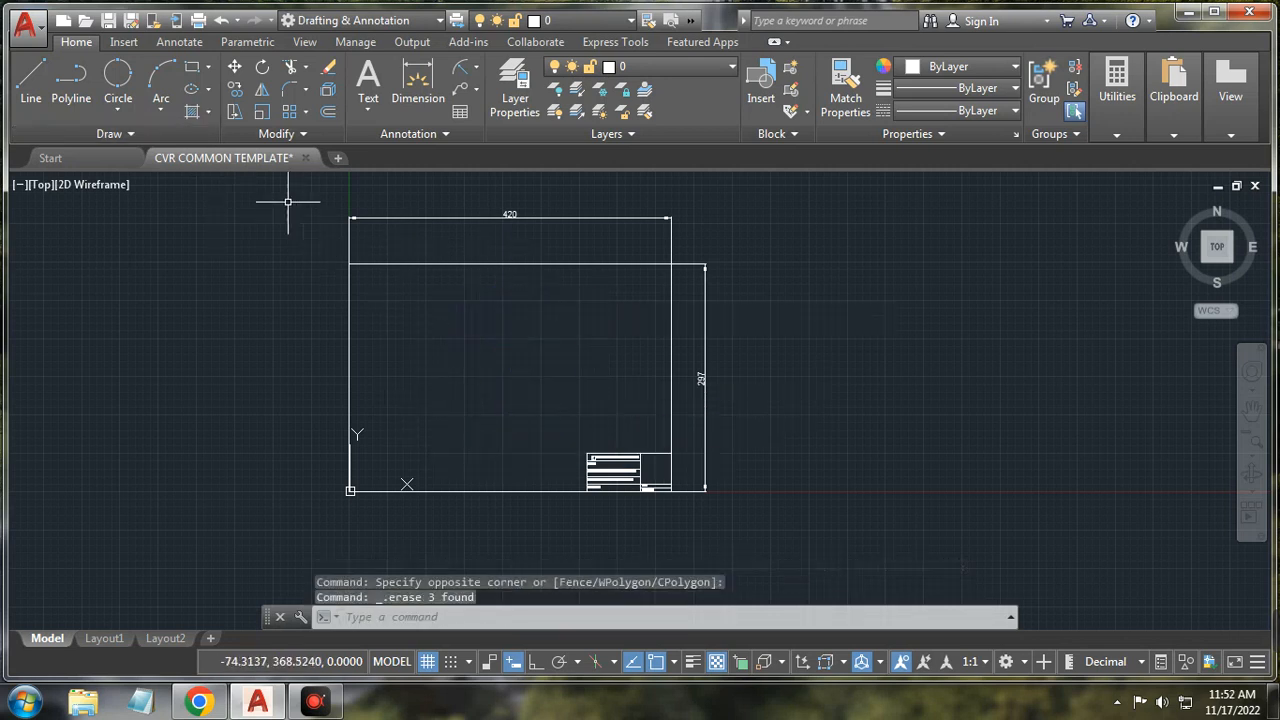
pyautogui.click(112, 112)
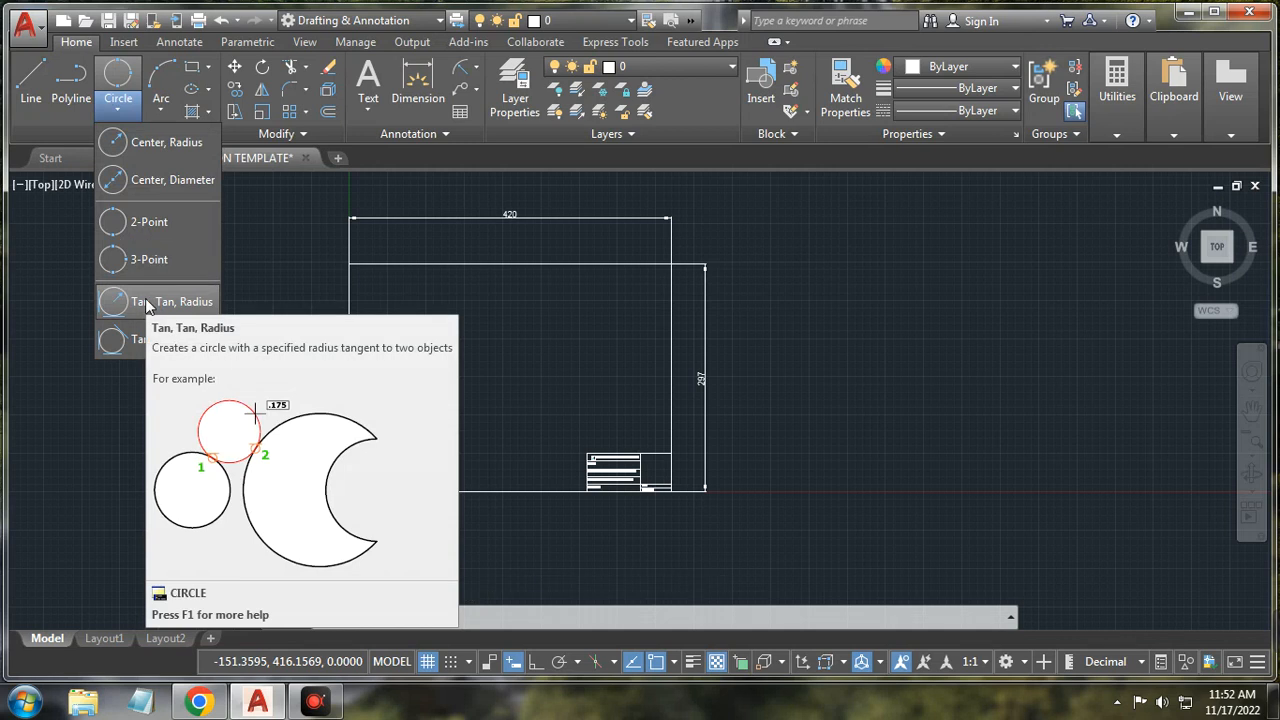
pyautogui.click(31, 80)
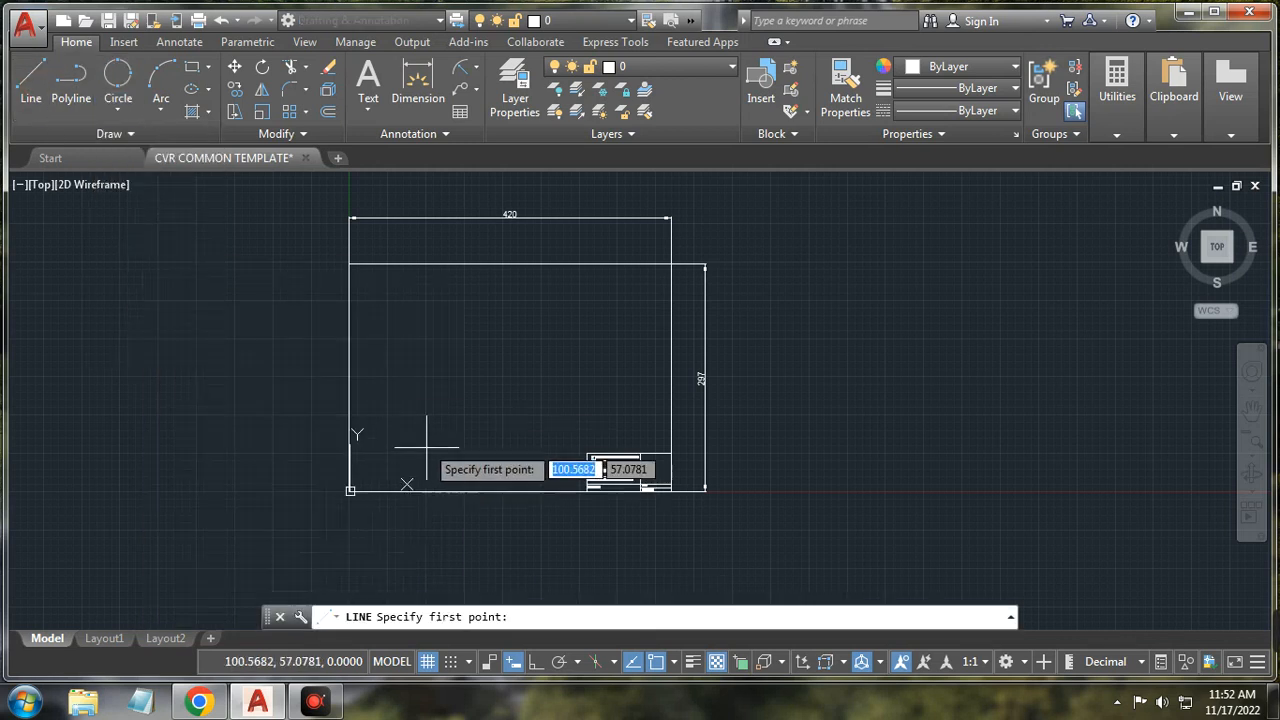
pyautogui.click(350, 490)
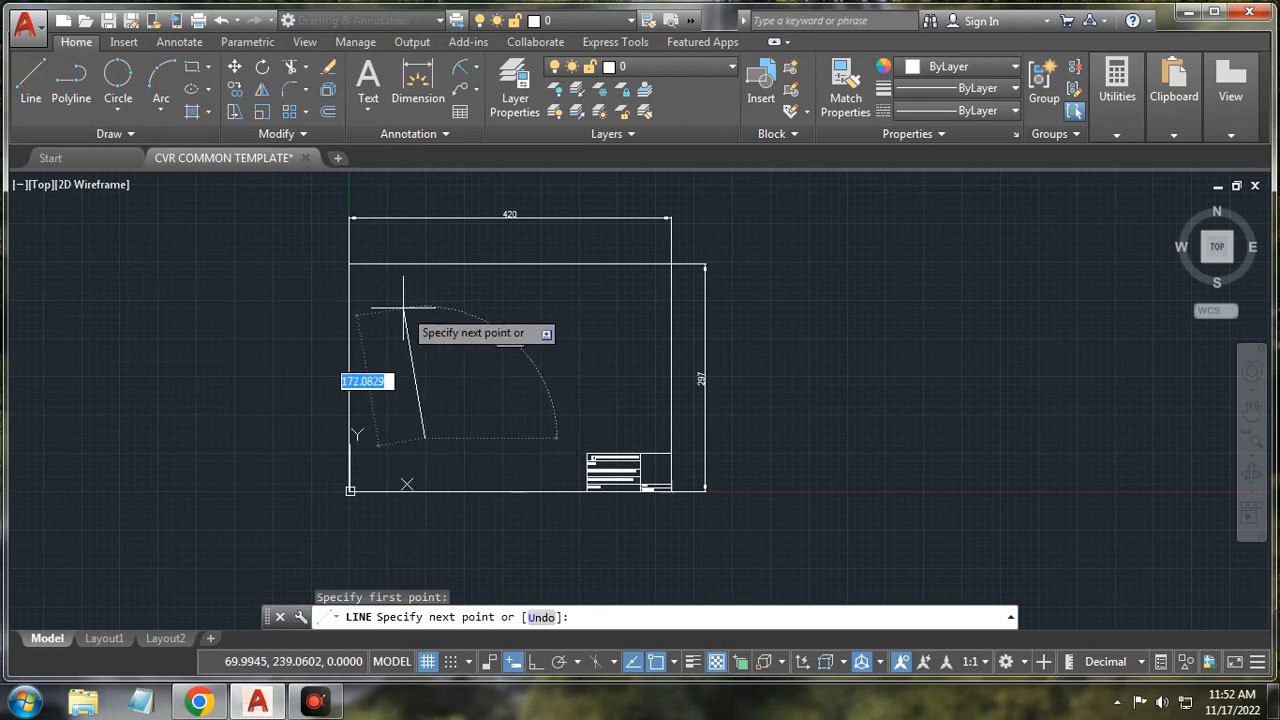
pyautogui.click(404, 312)
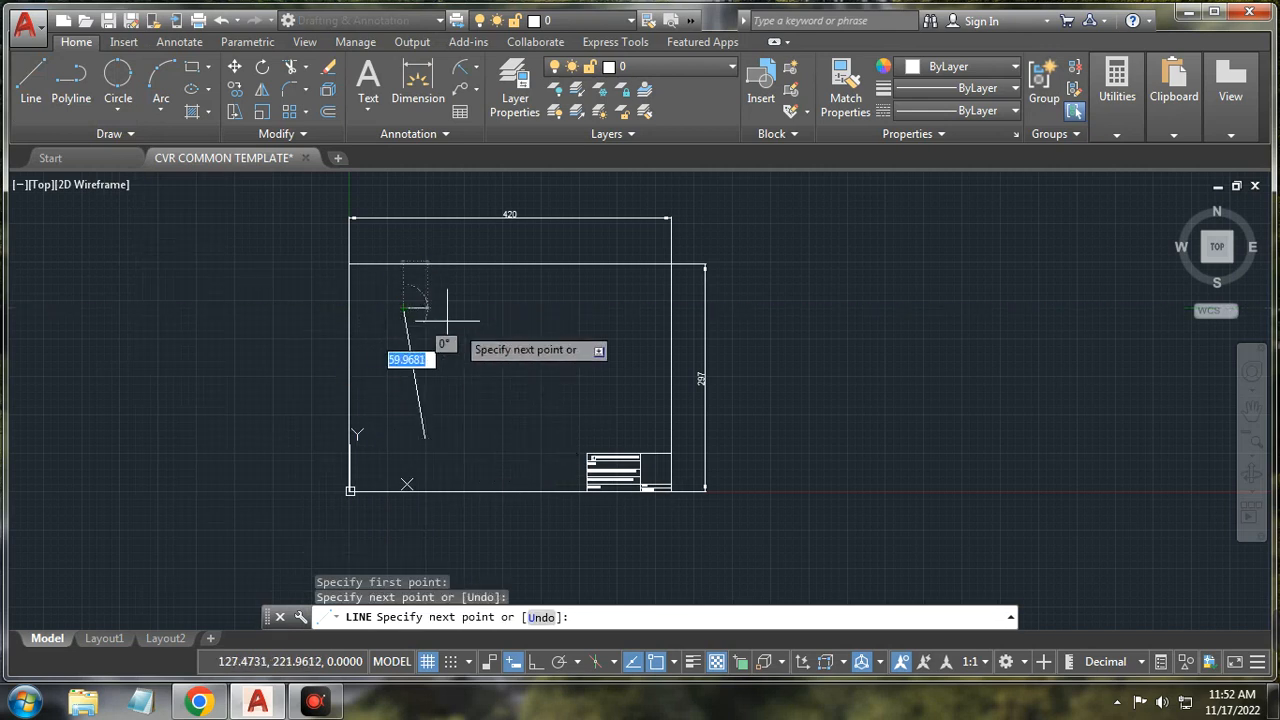
pyautogui.click(570, 335)
pyautogui.rightClick(600, 318)
pyautogui.click(646, 348)
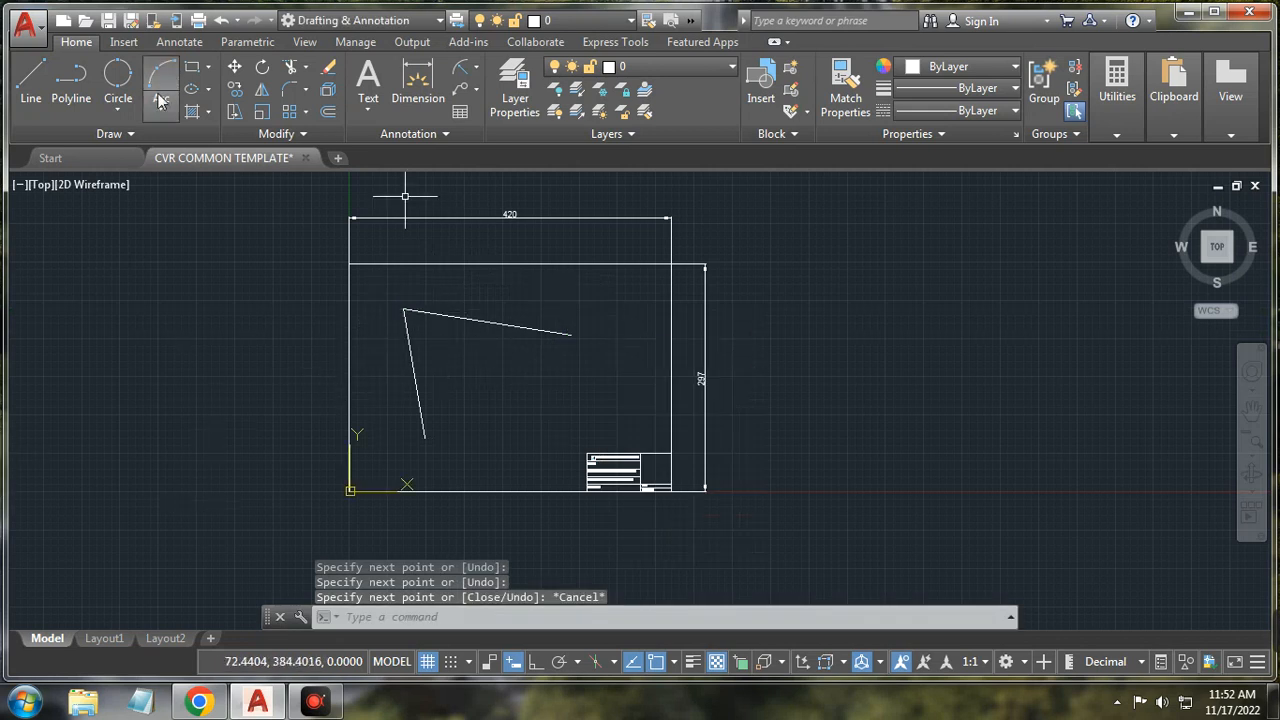
pyautogui.click(118, 110)
pyautogui.click(152, 300)
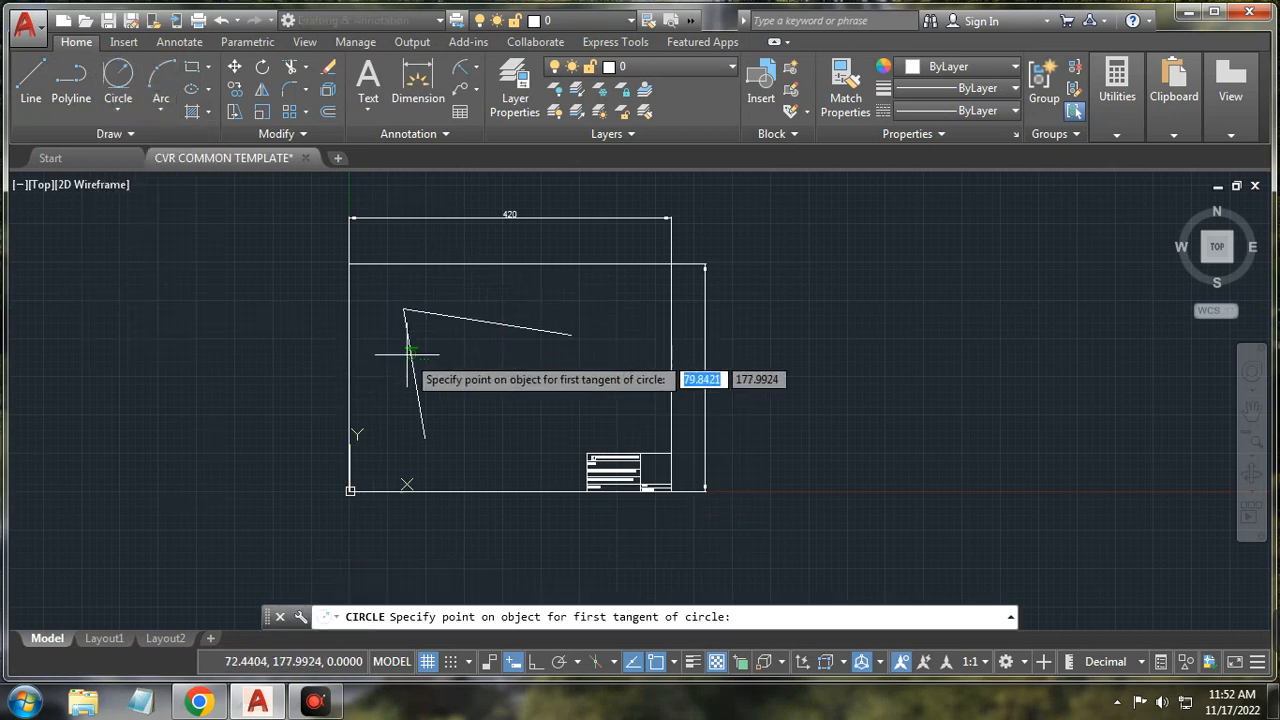
pyautogui.click(415, 382)
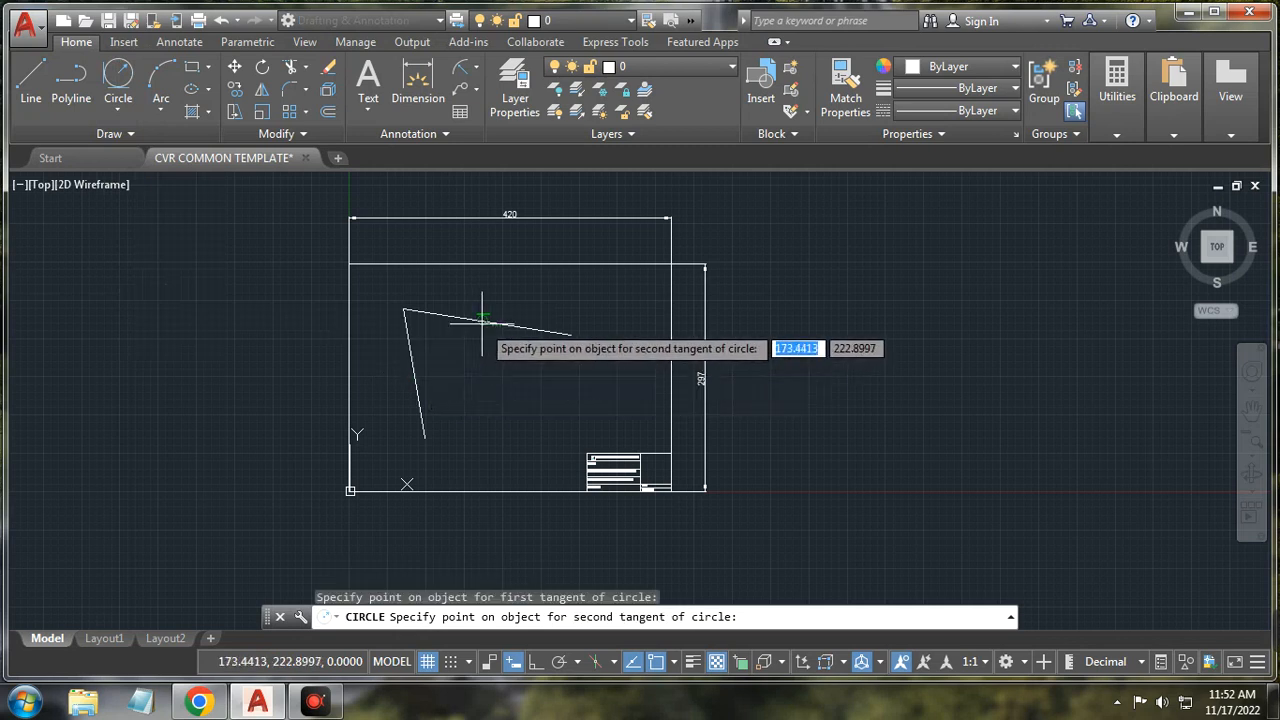
pyautogui.click(487, 323)
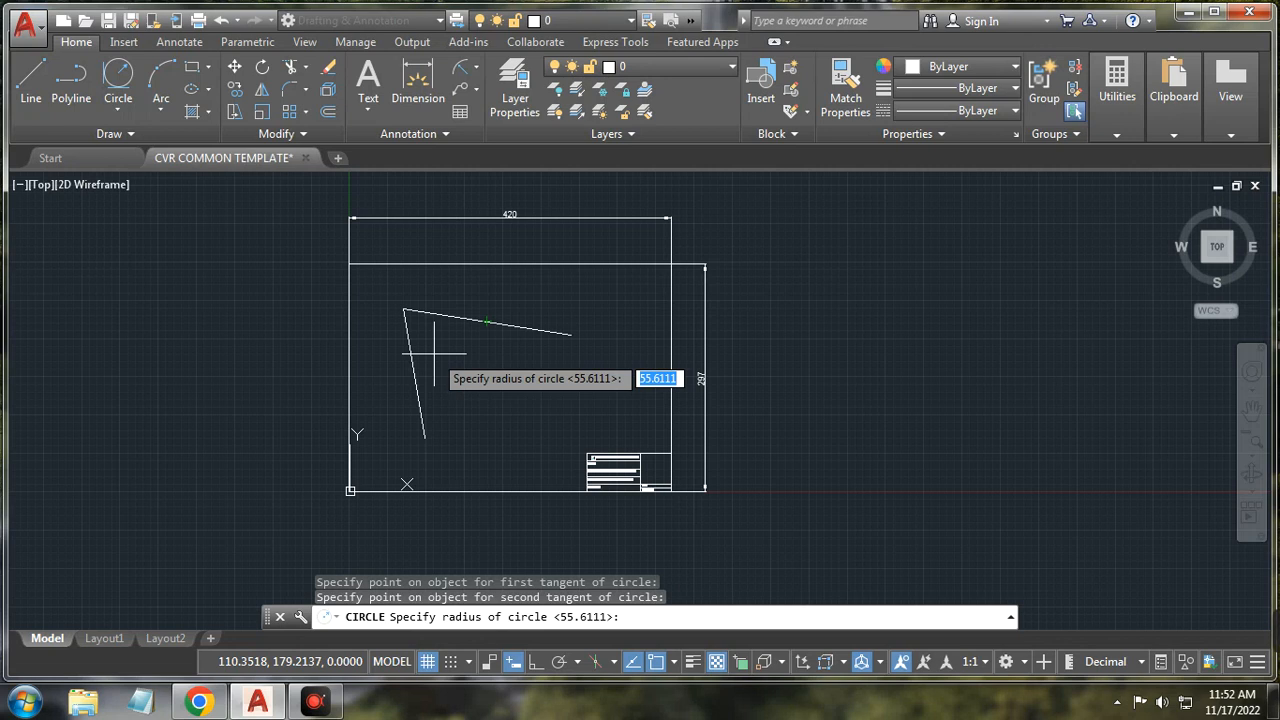
pyautogui.press('Return')
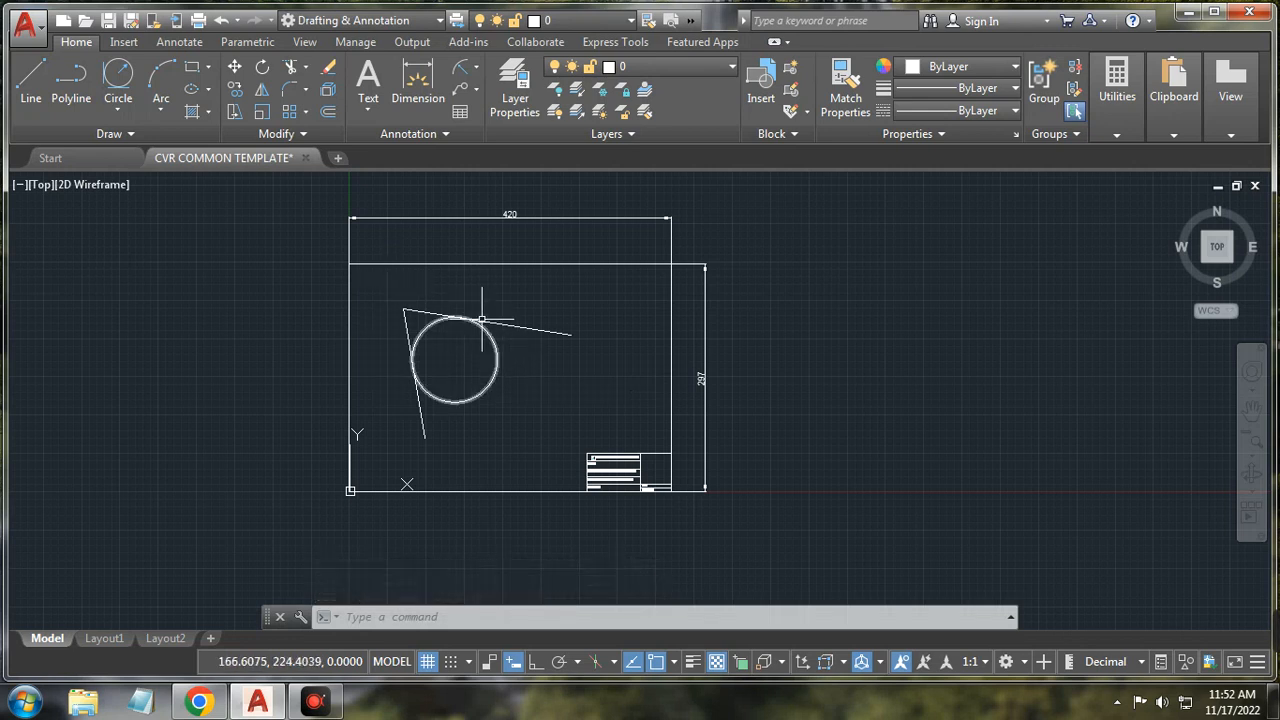
pyautogui.click(613, 301)
pyautogui.click(380, 440)
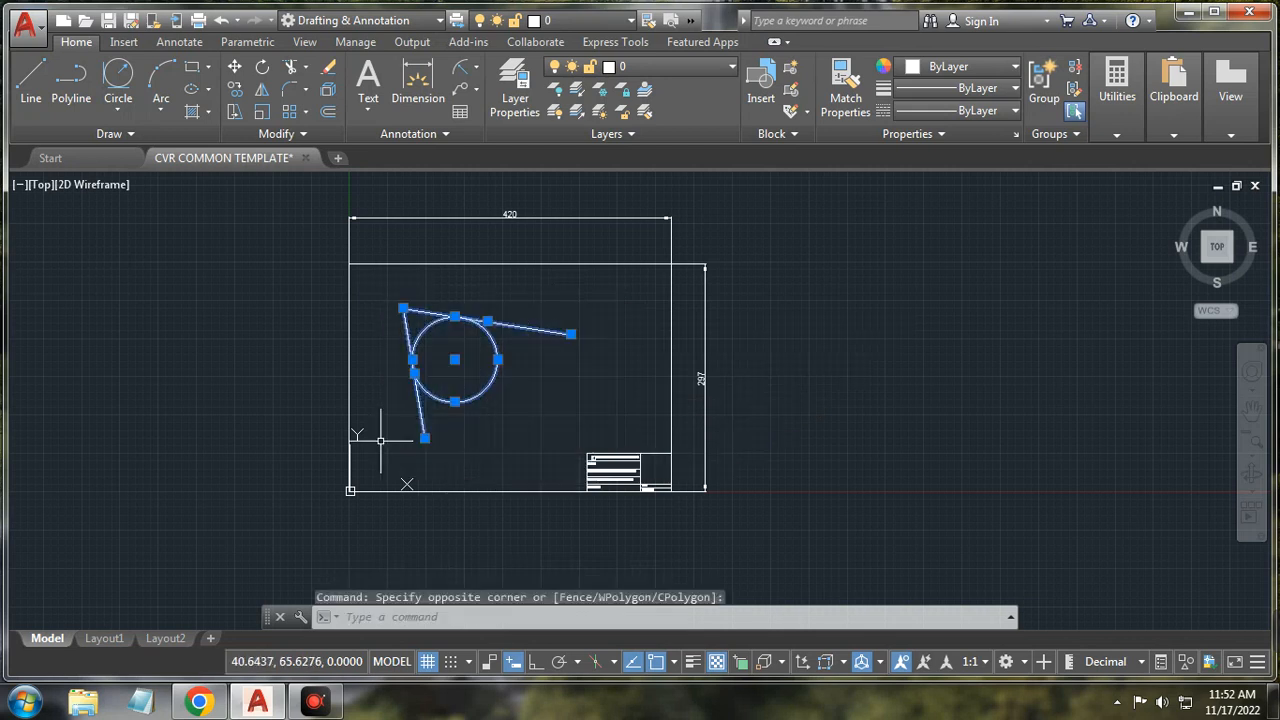
pyautogui.press('Delete')
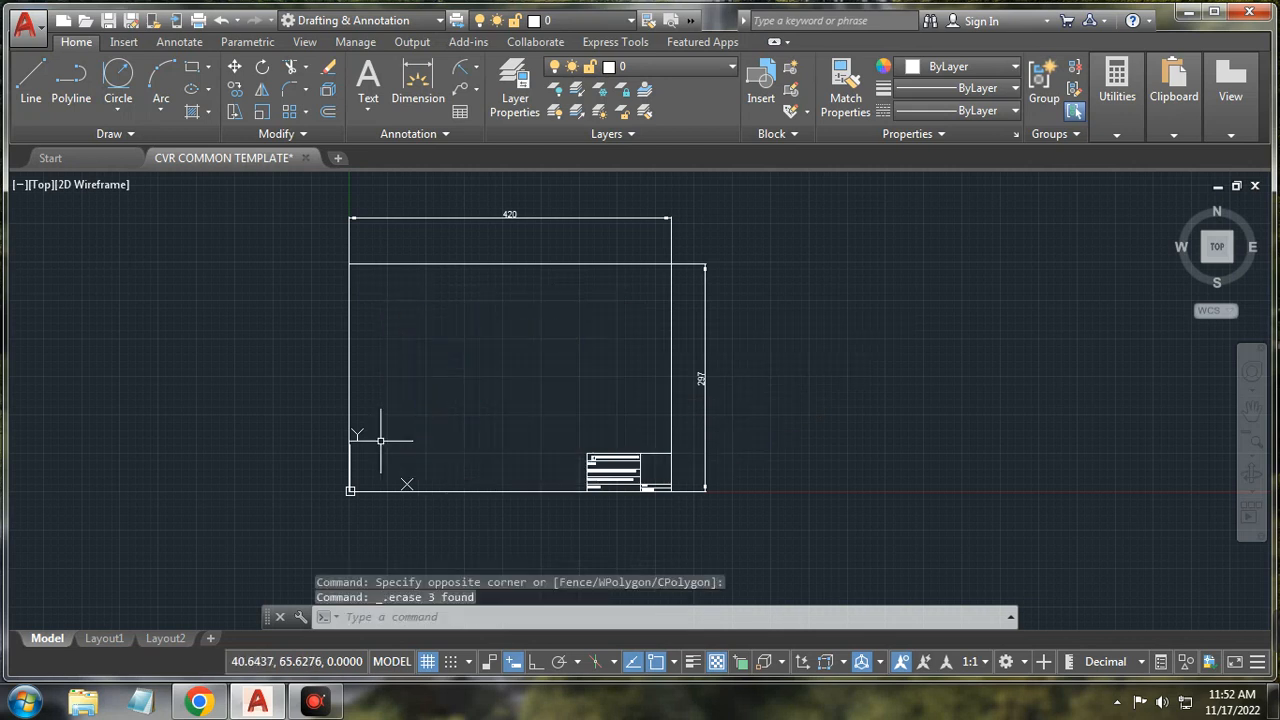
# Step: Draw a triangle with lines in the lower middle of the frame
pyautogui.click(133, 116)
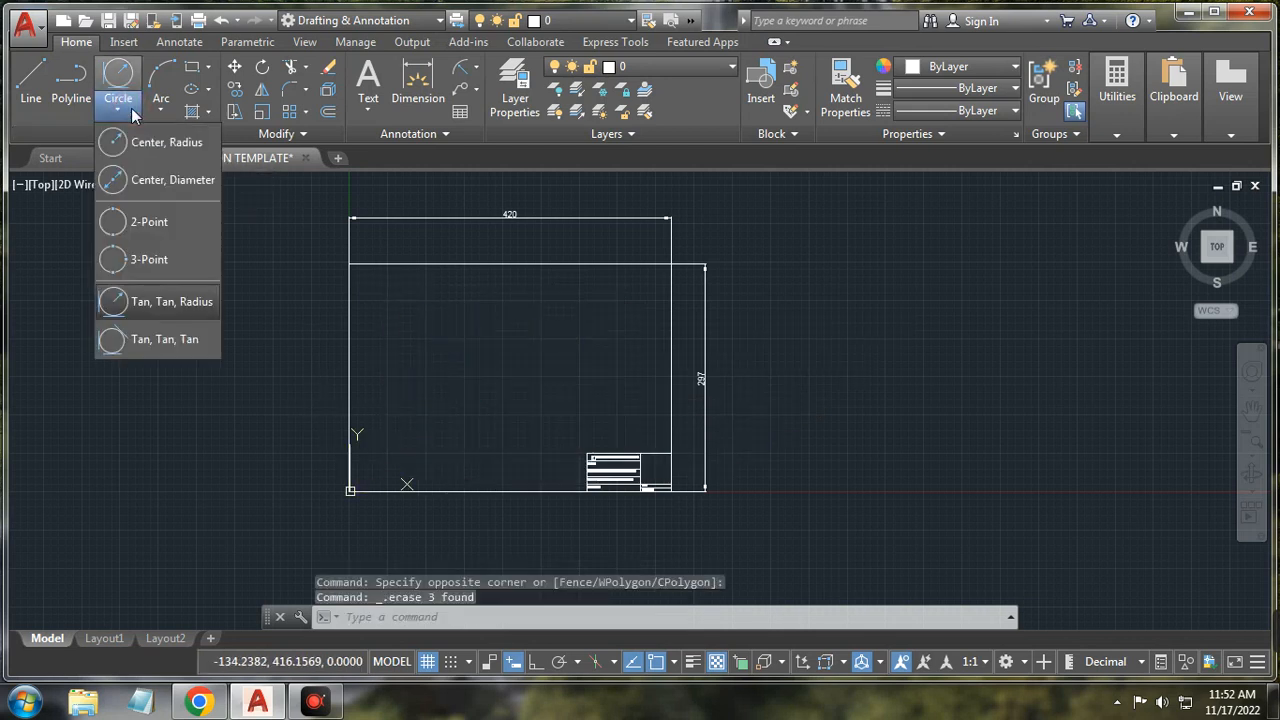
pyautogui.click(31, 85)
pyautogui.click(409, 399)
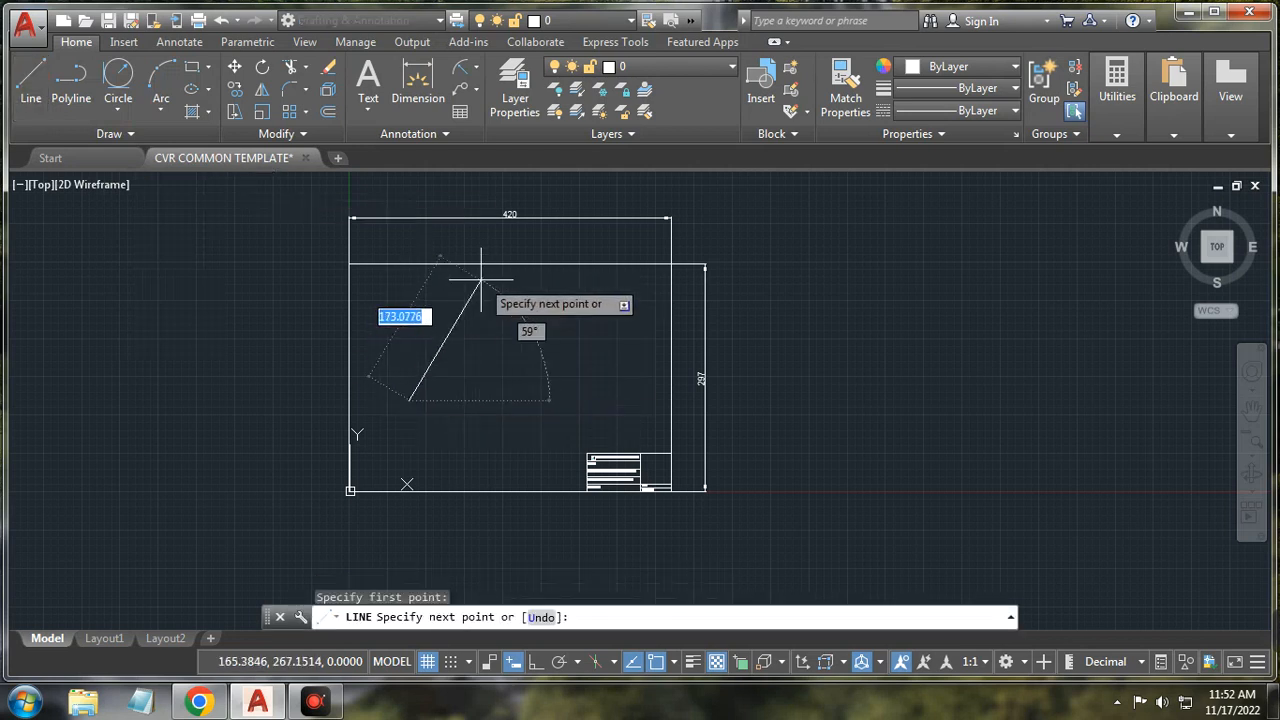
pyautogui.click(488, 281)
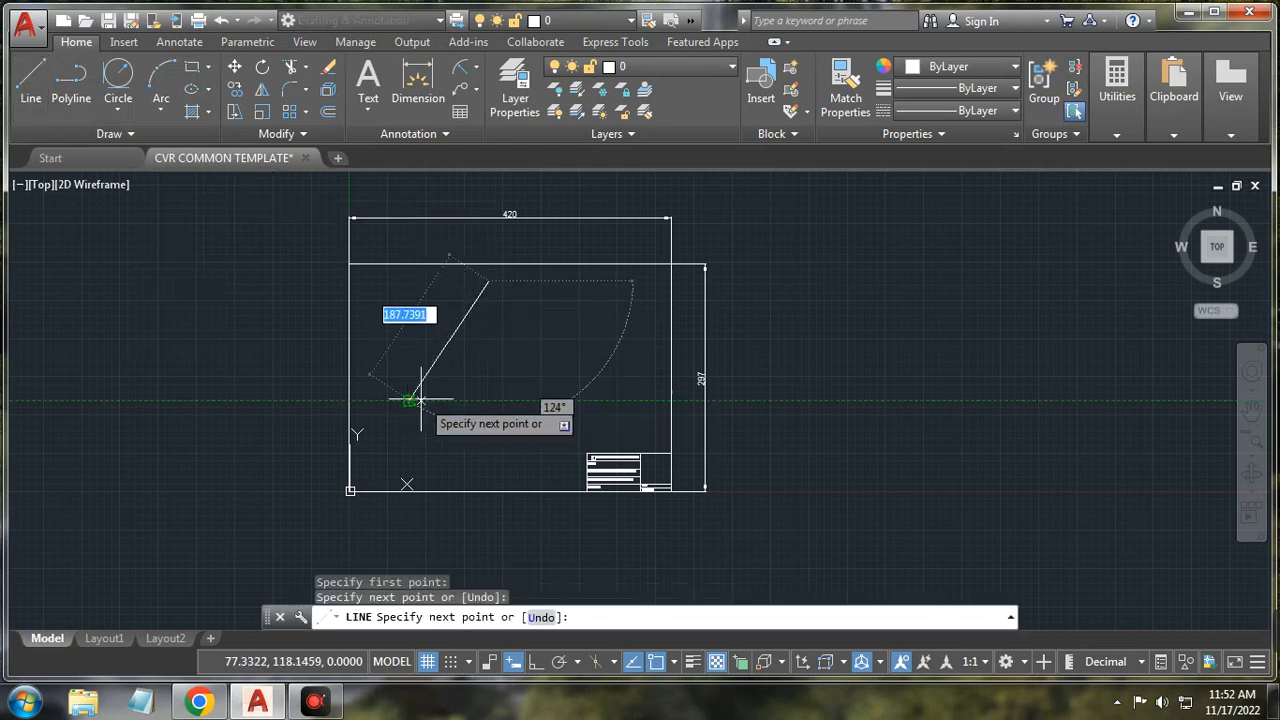
pyautogui.click(578, 399)
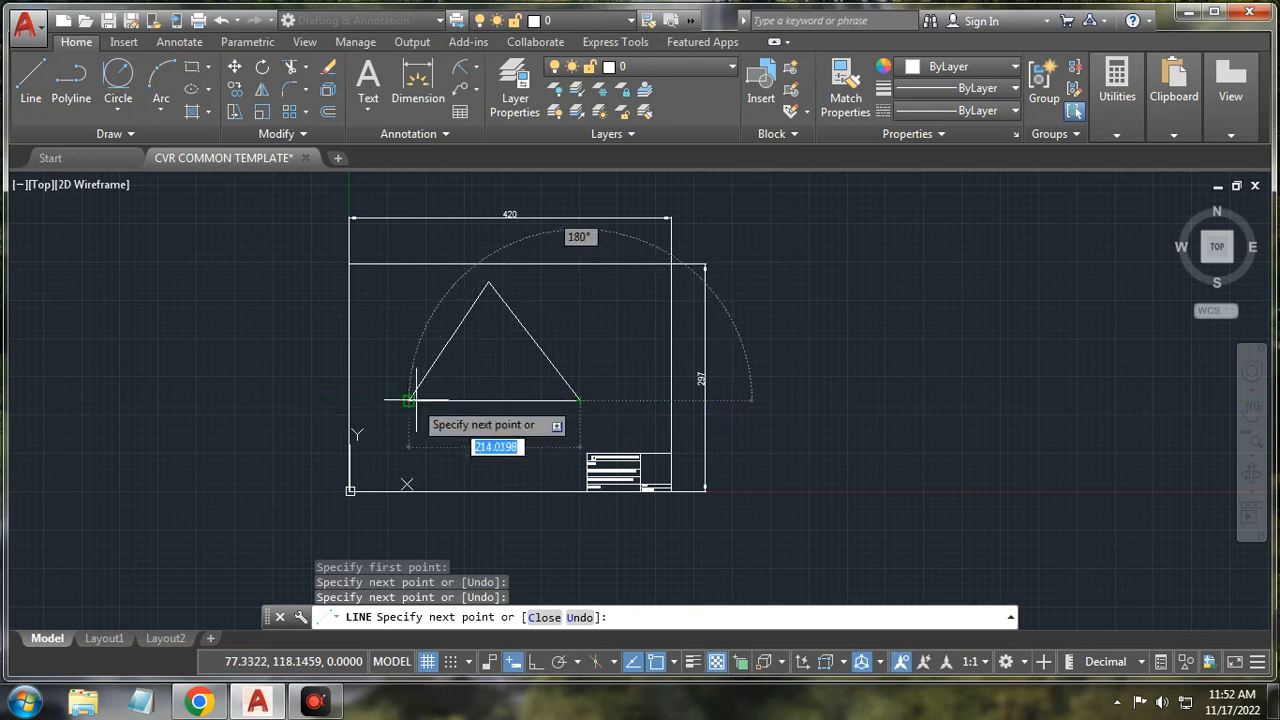
pyautogui.rightClick(481, 437)
pyautogui.click(497, 466)
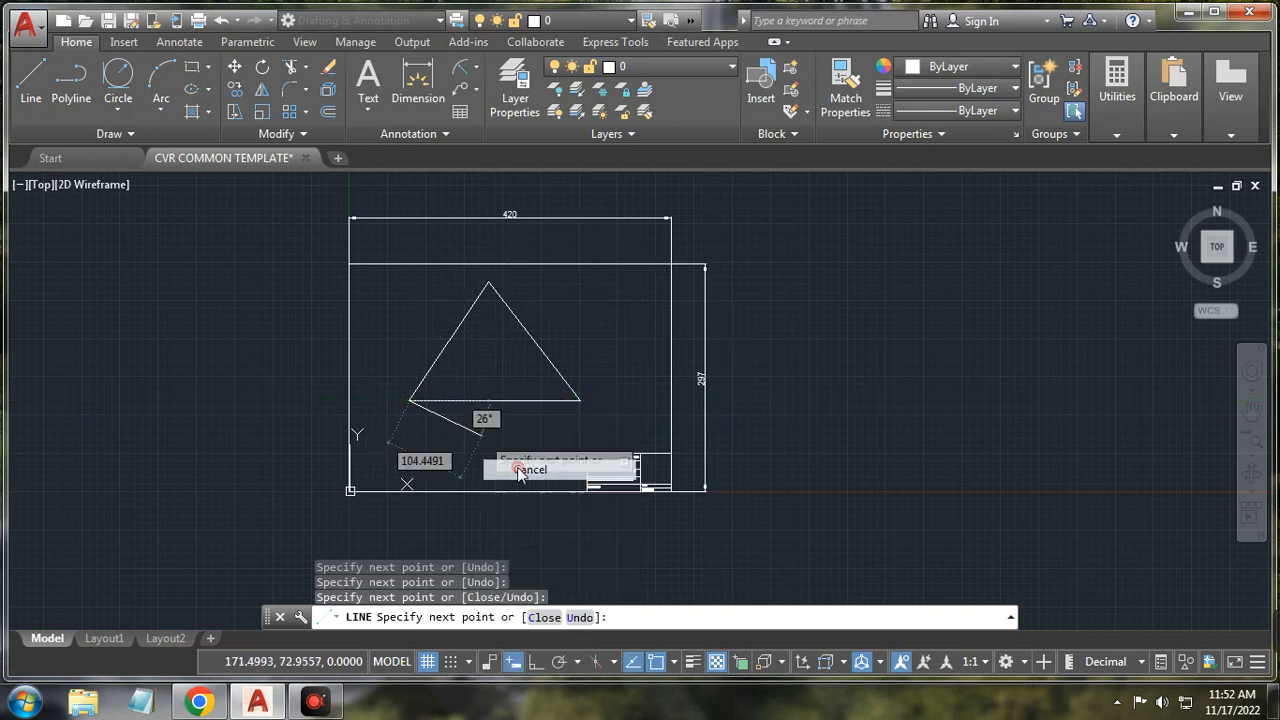
# Step: Inscribe a circle tangent to all three triangle sides using Tan, Tan, Tan
pyautogui.click(117, 80)
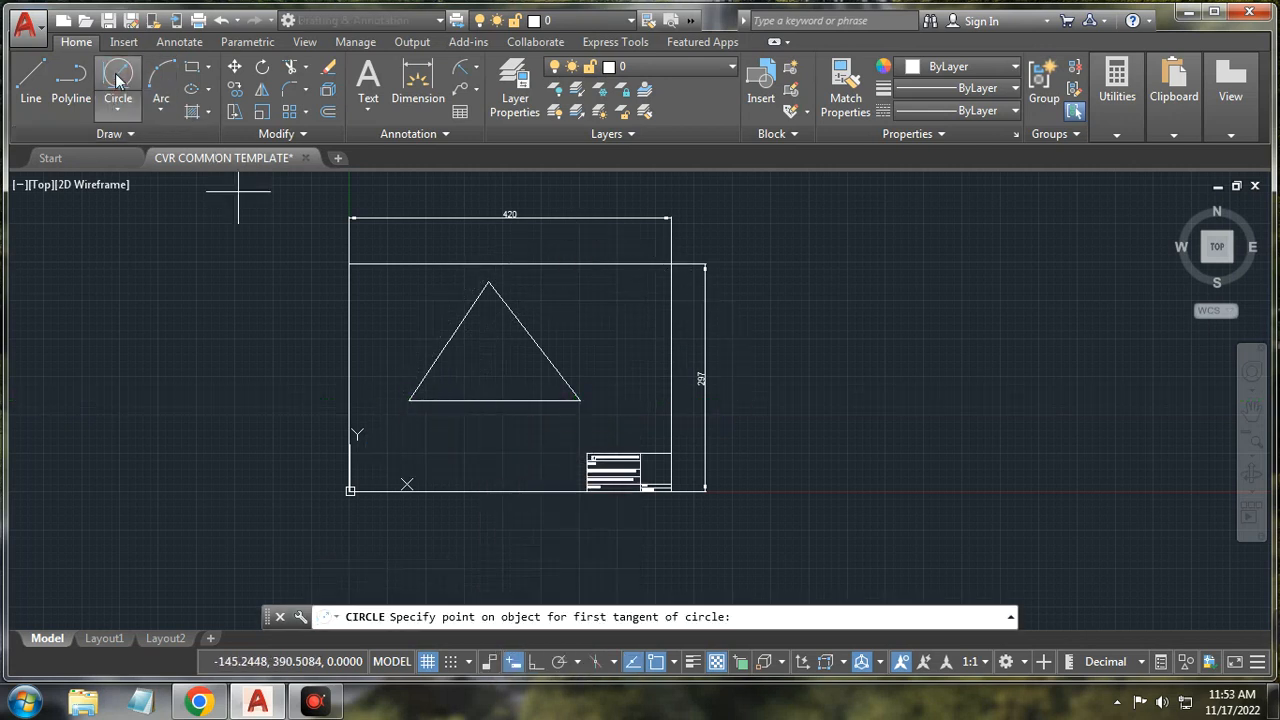
pyautogui.click(451, 341)
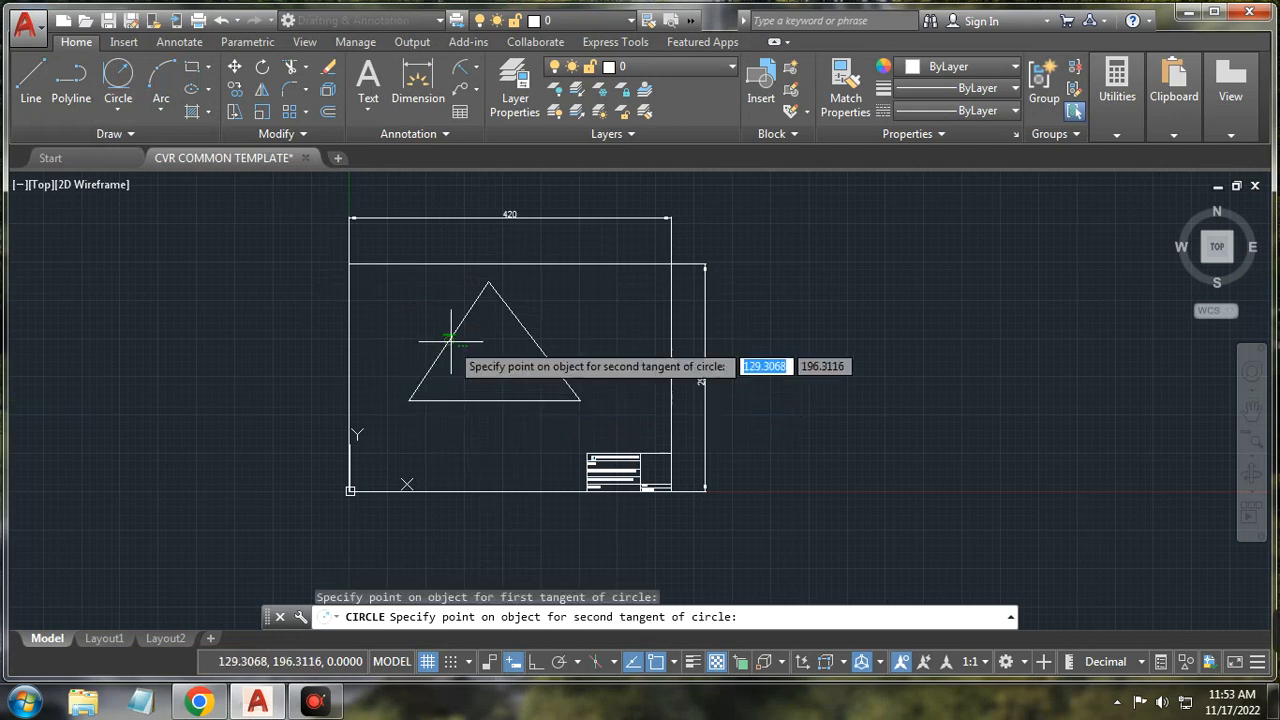
pyautogui.click(489, 400)
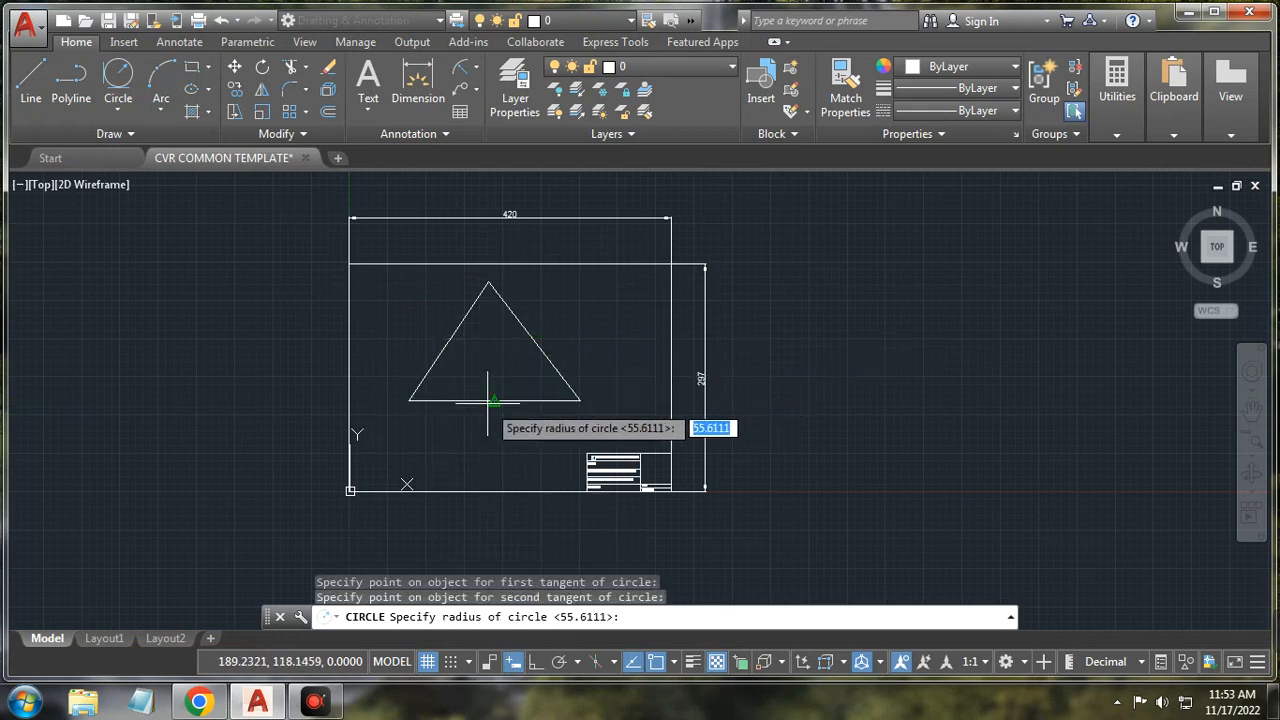
pyautogui.click(493, 400)
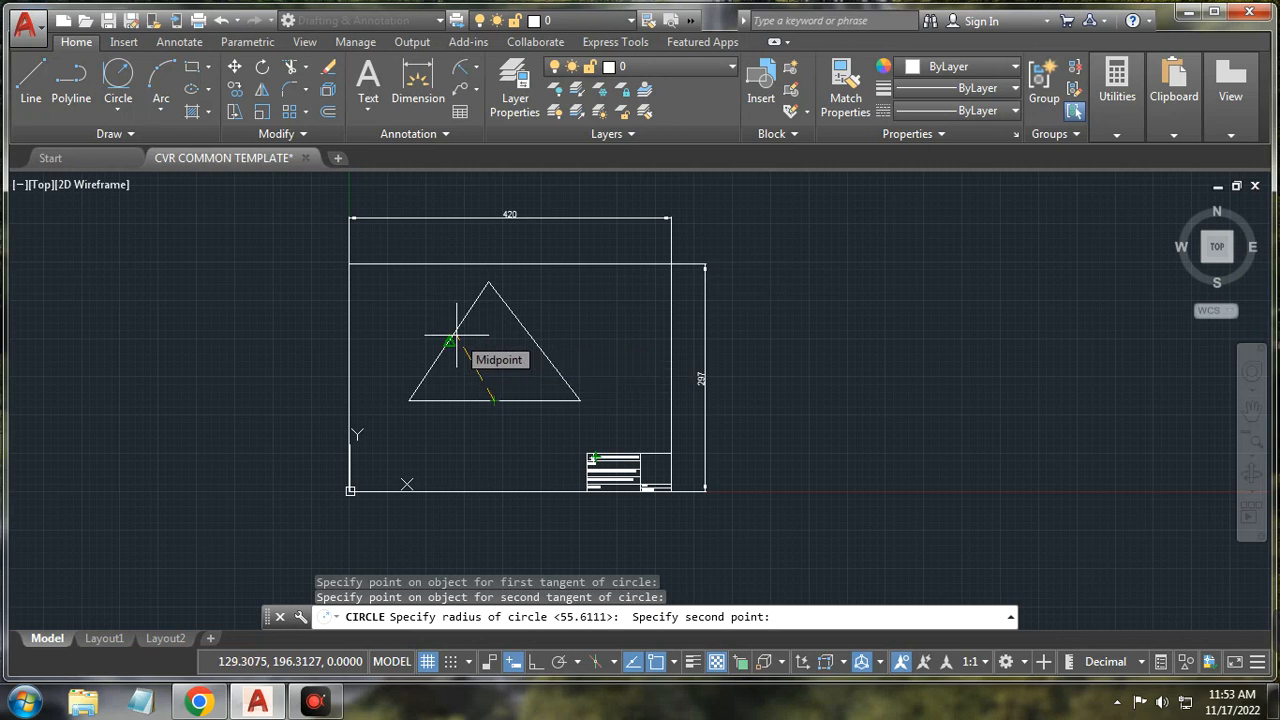
pyautogui.press('Escape')
pyautogui.click(118, 110)
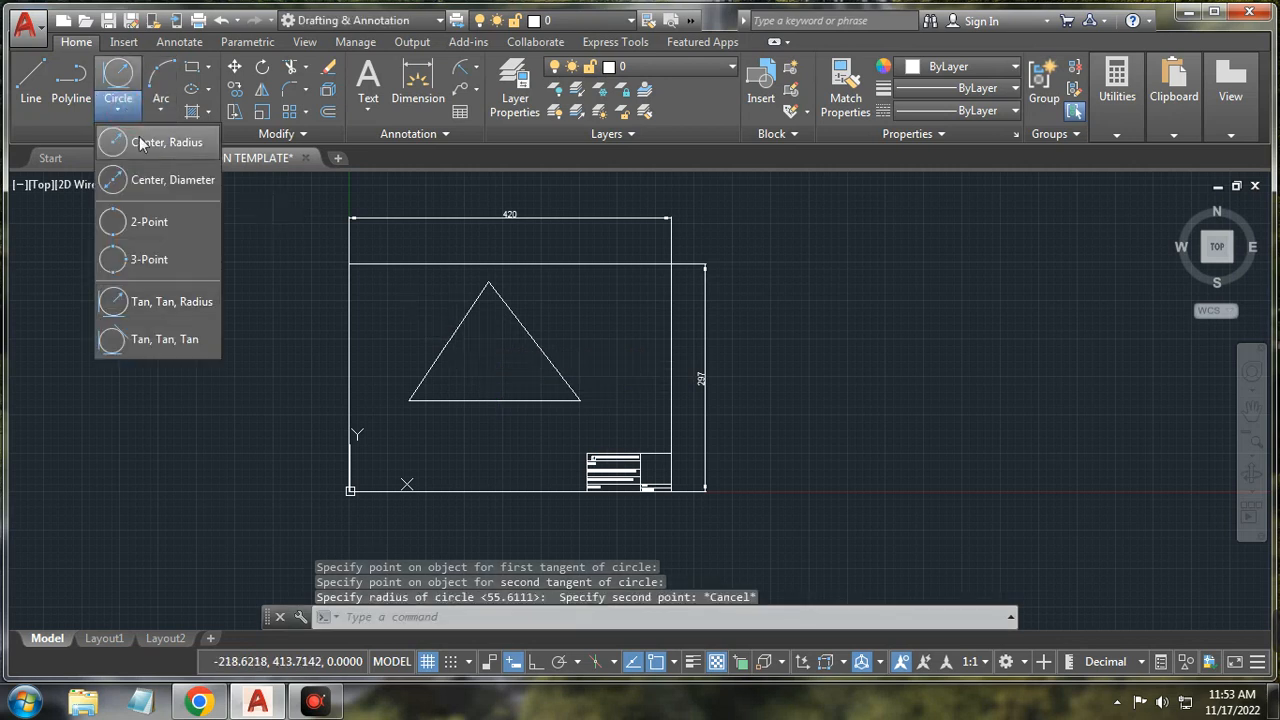
pyautogui.click(165, 339)
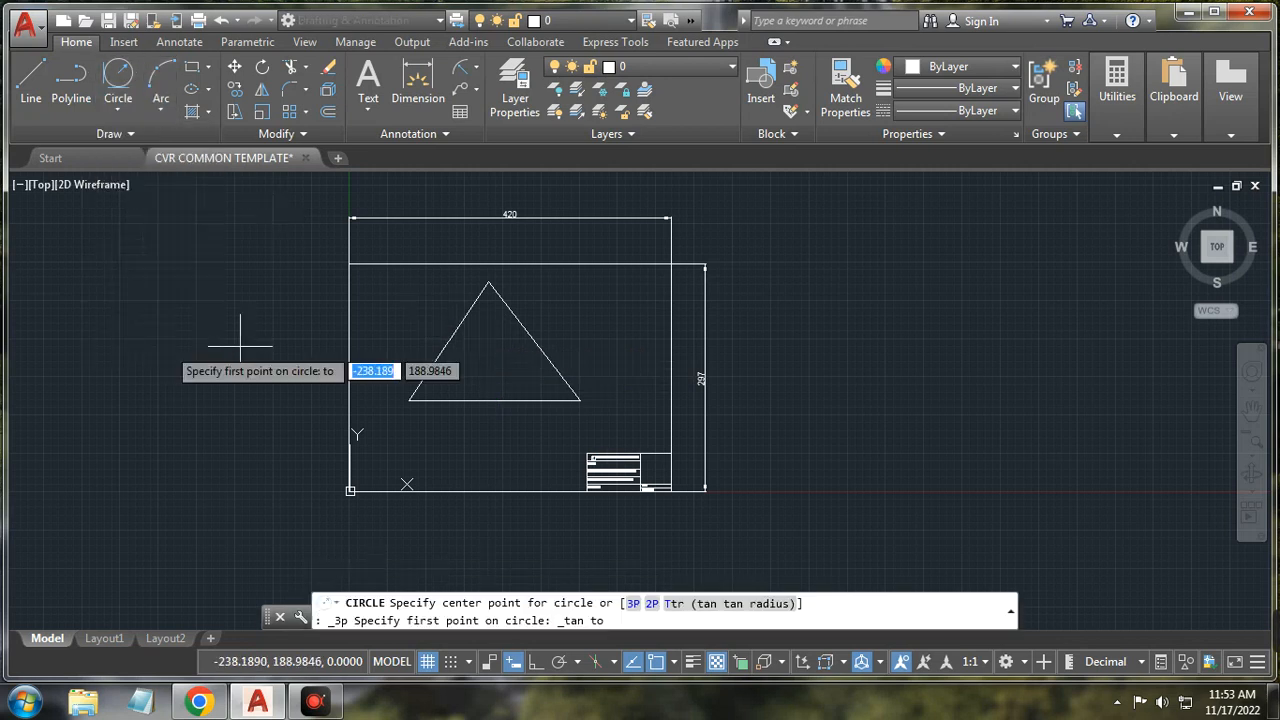
pyautogui.click(459, 327)
pyautogui.click(514, 322)
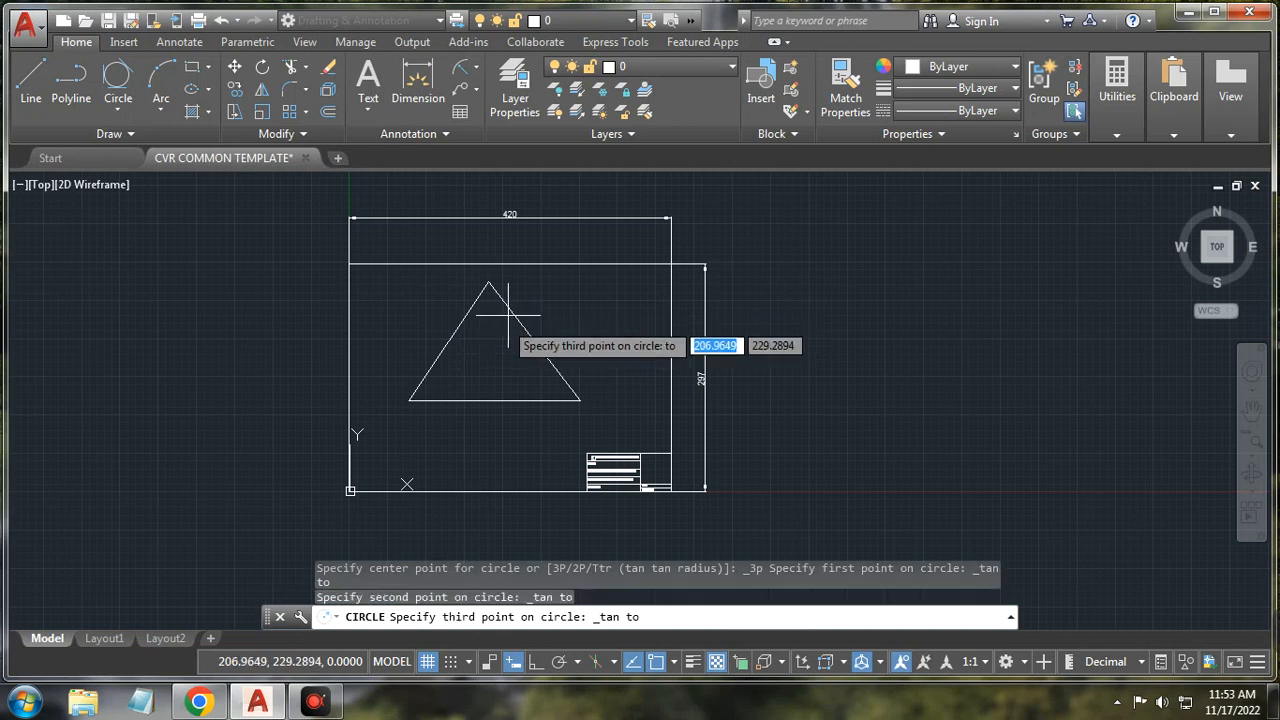
pyautogui.click(459, 400)
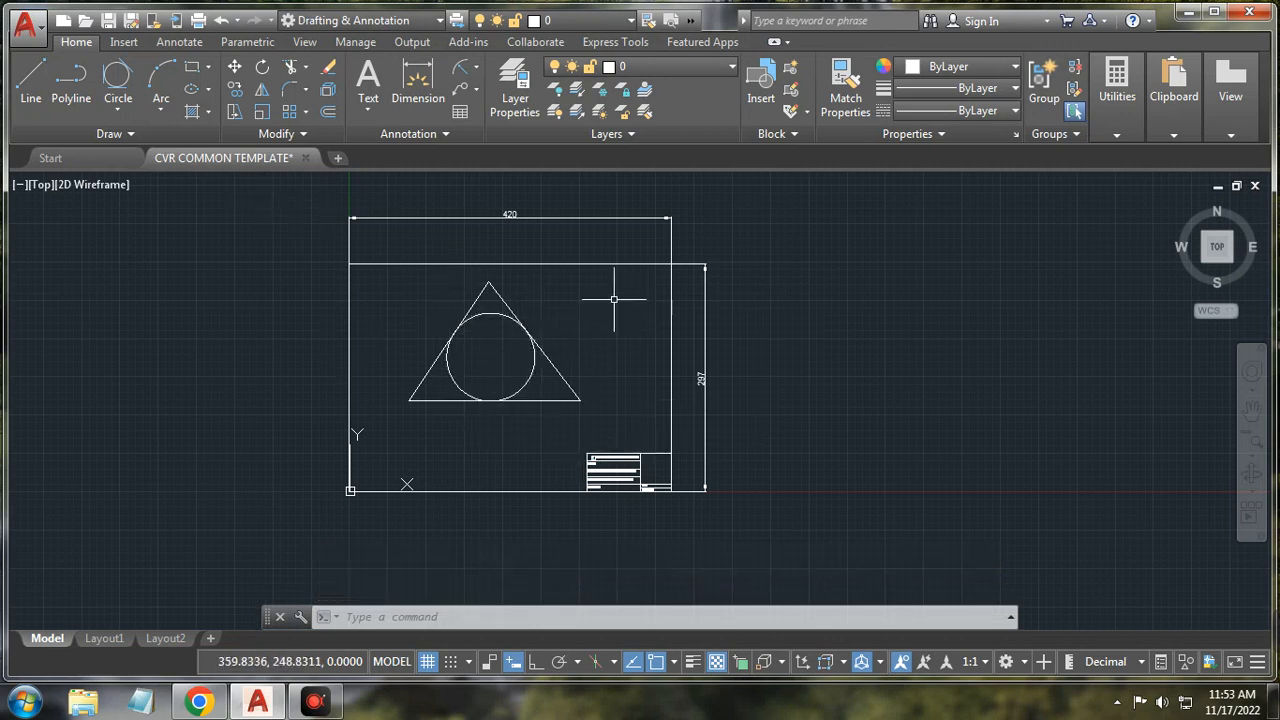
# Step: Window-select the triangle and inscribed circle and delete them
pyautogui.click(602, 430)
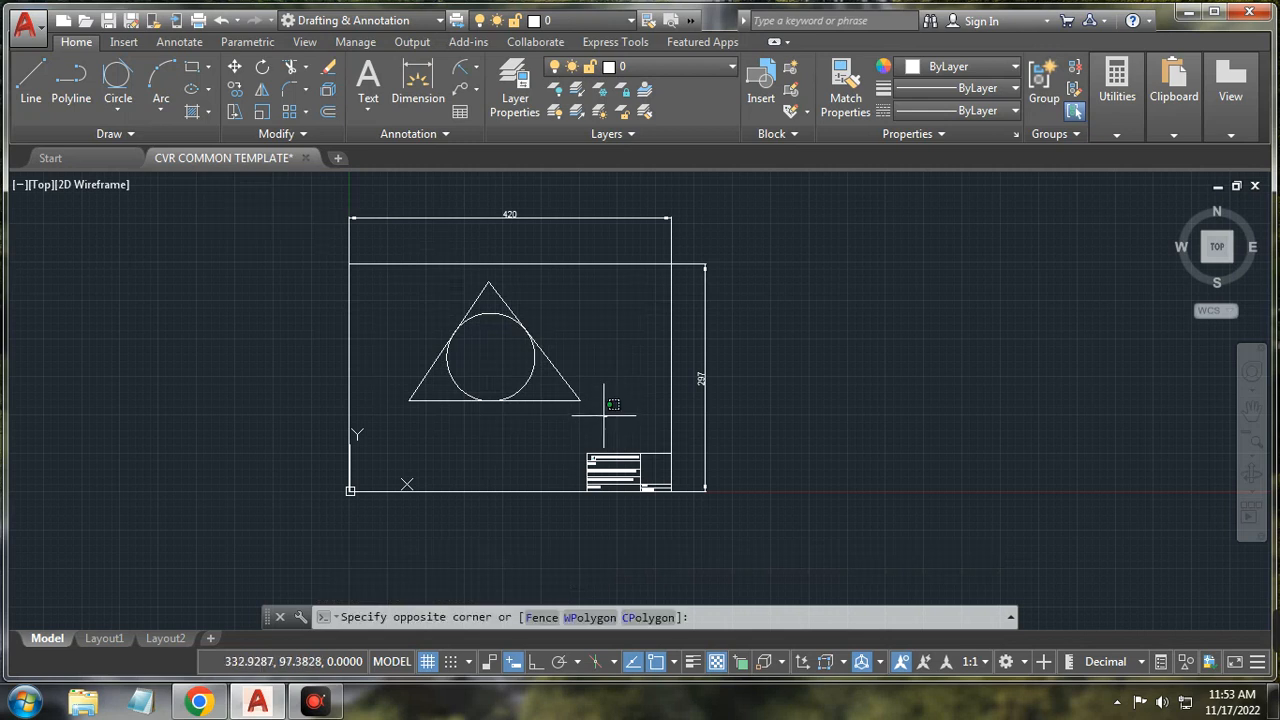
pyautogui.click(403, 278)
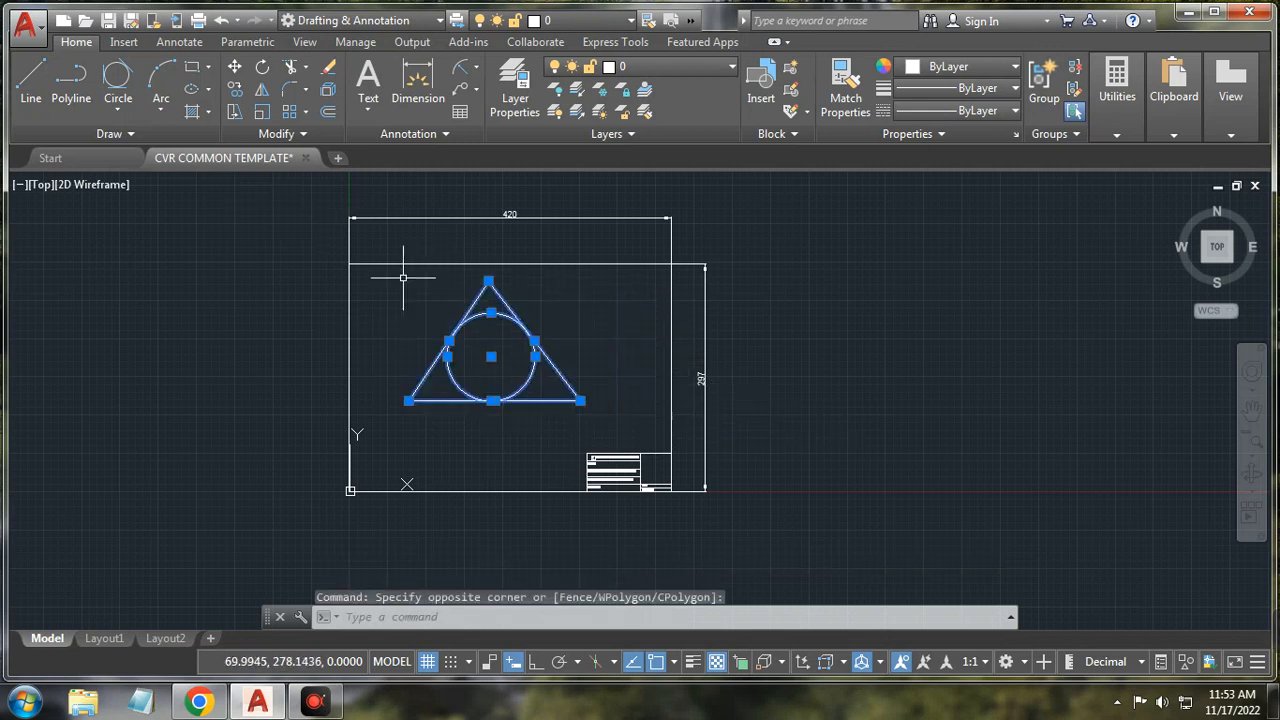
pyautogui.press('Delete')
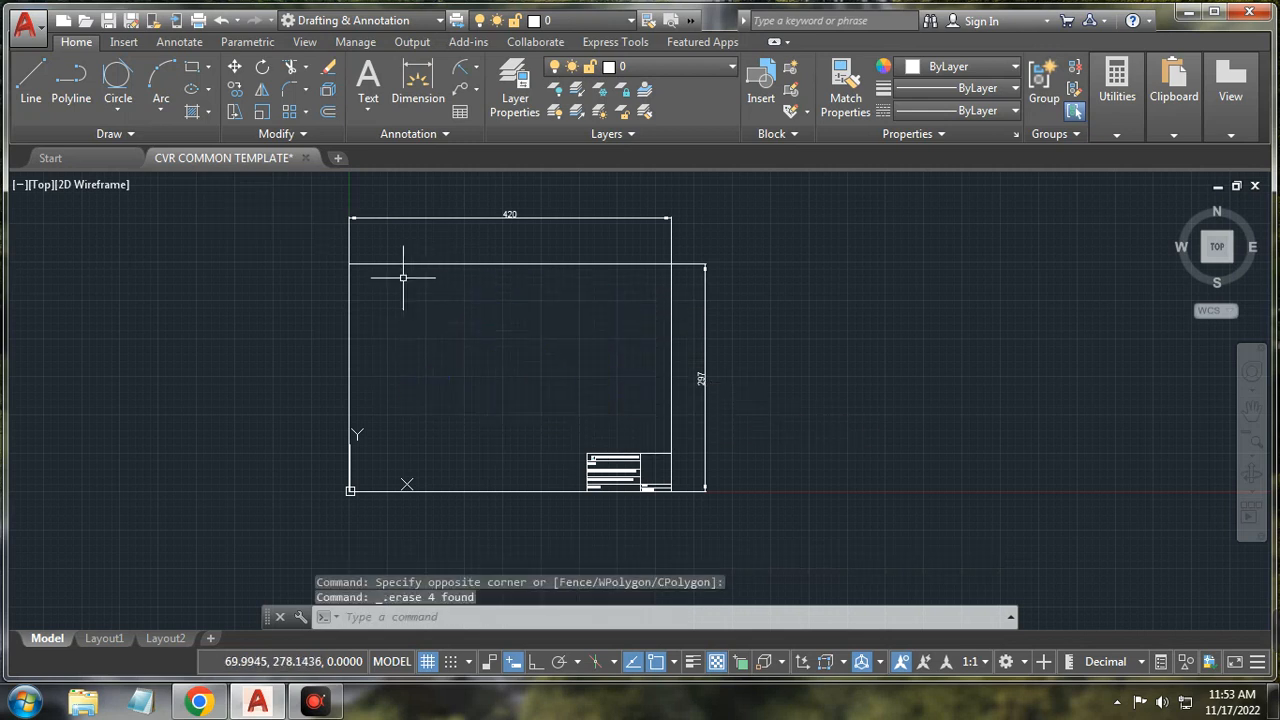
# Step: Draw a trial three-point arc, then select and delete it
pyautogui.click(160, 110)
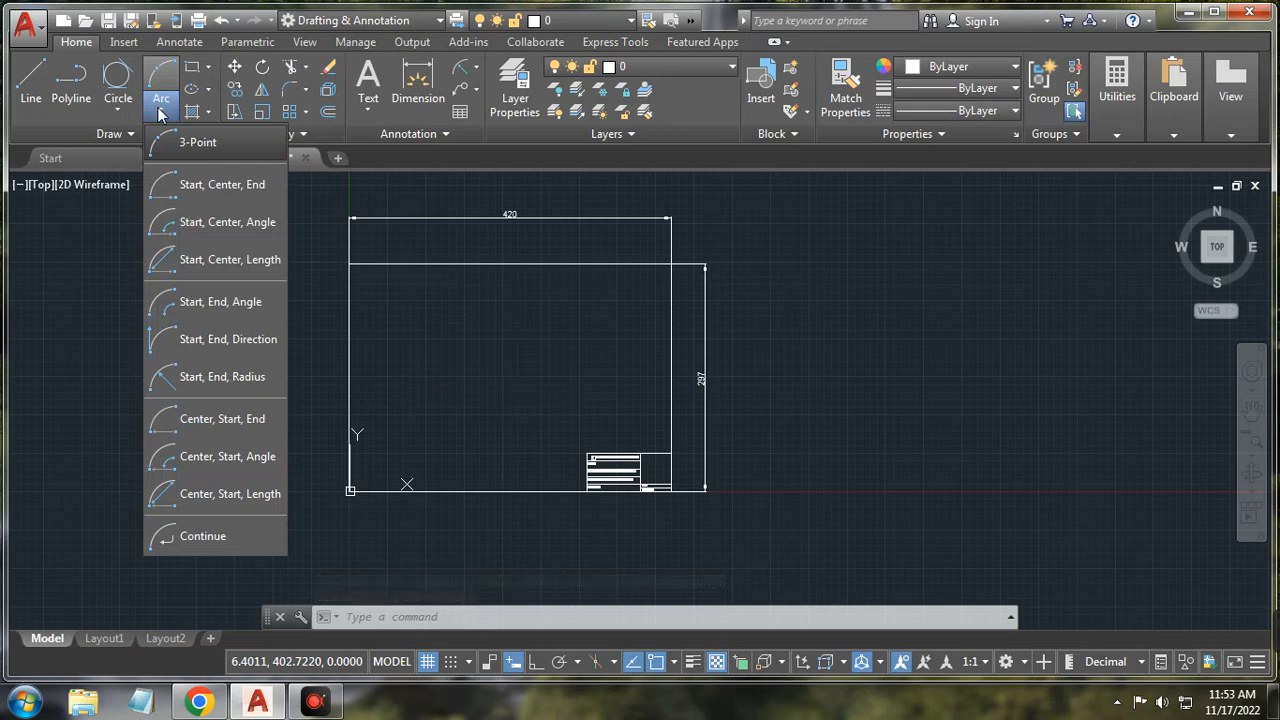
pyautogui.click(167, 146)
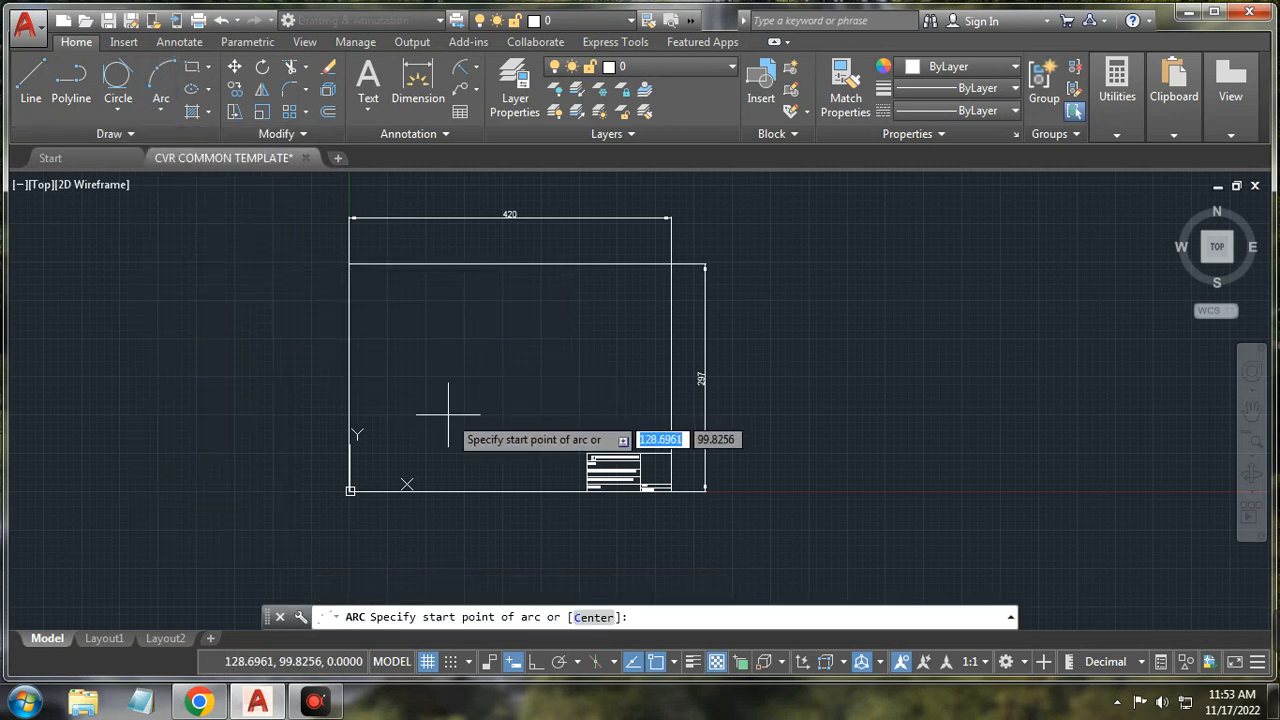
pyautogui.click(433, 410)
pyautogui.click(474, 310)
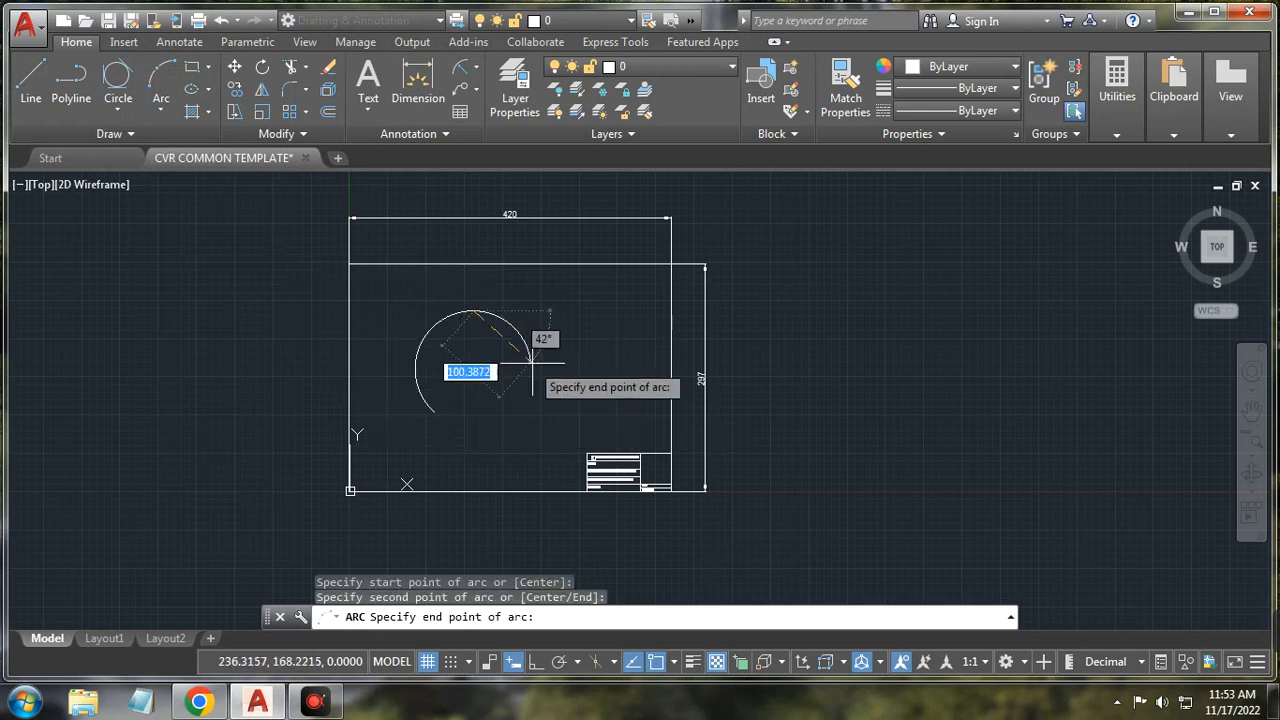
pyautogui.click(616, 387)
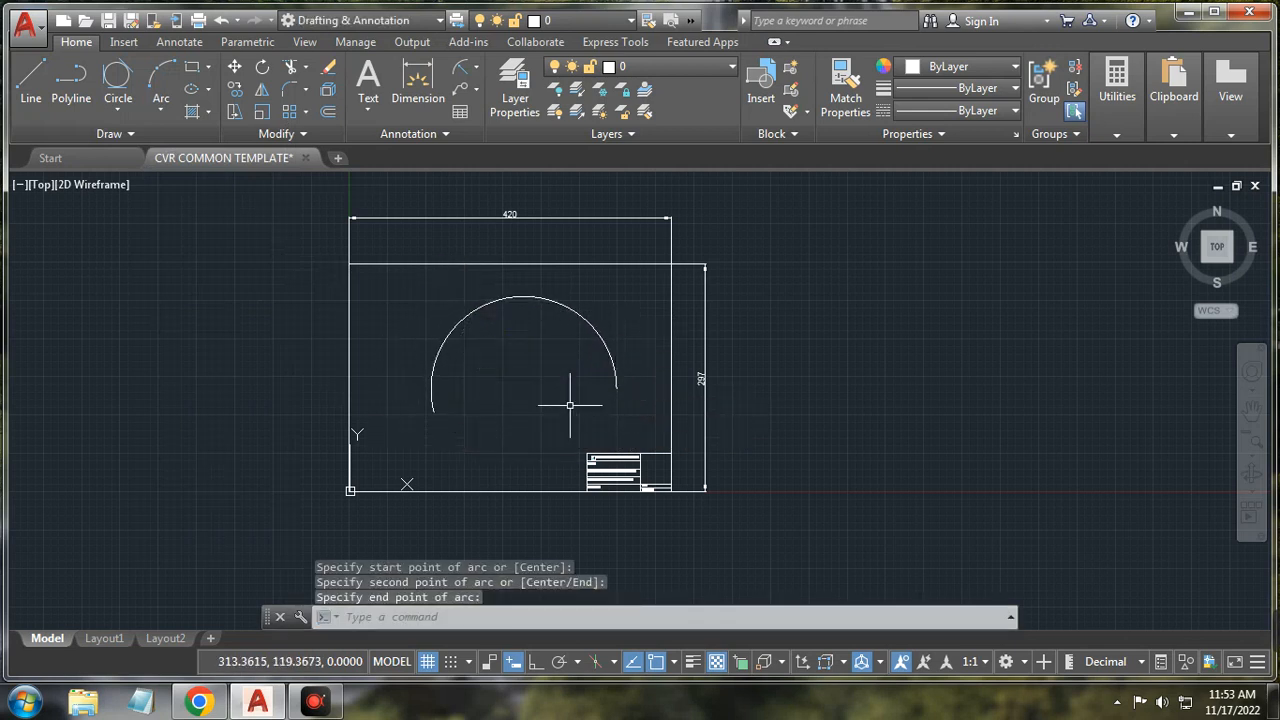
pyautogui.click(522, 296)
pyautogui.press('Delete')
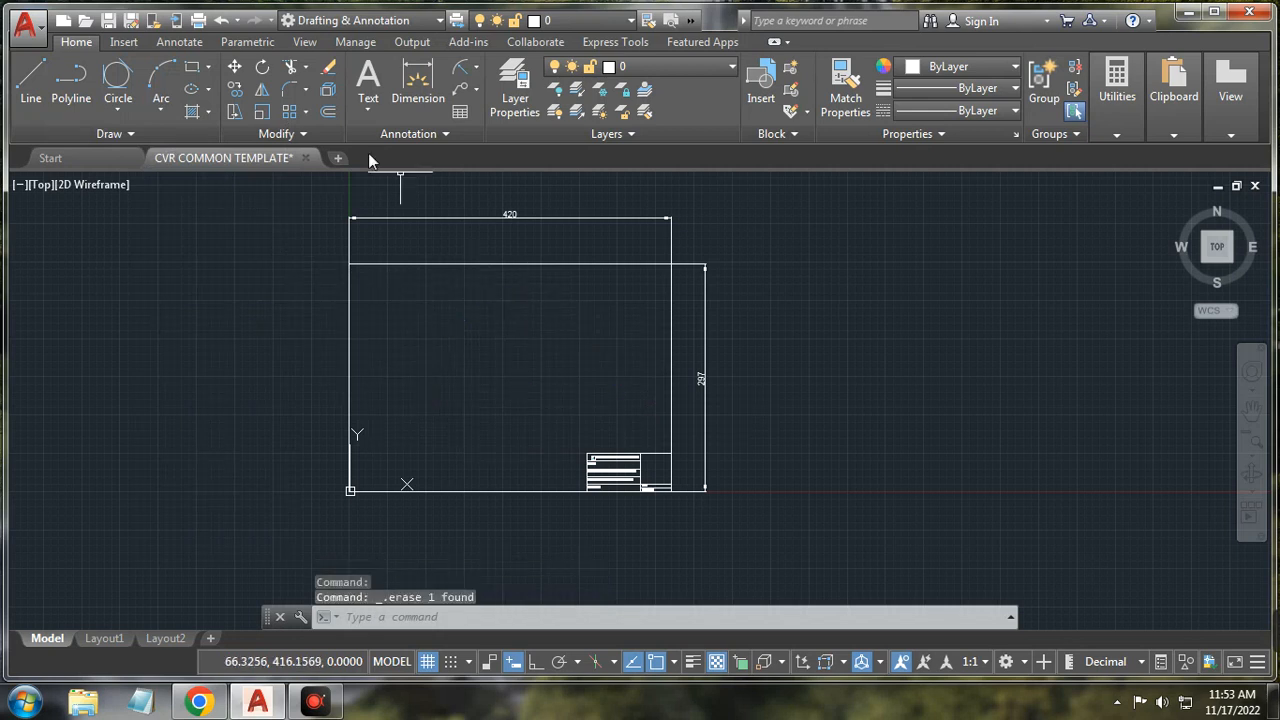
# Step: Draw a half-circle arc using Start, Center, End, from bottom to top
pyautogui.click(169, 117)
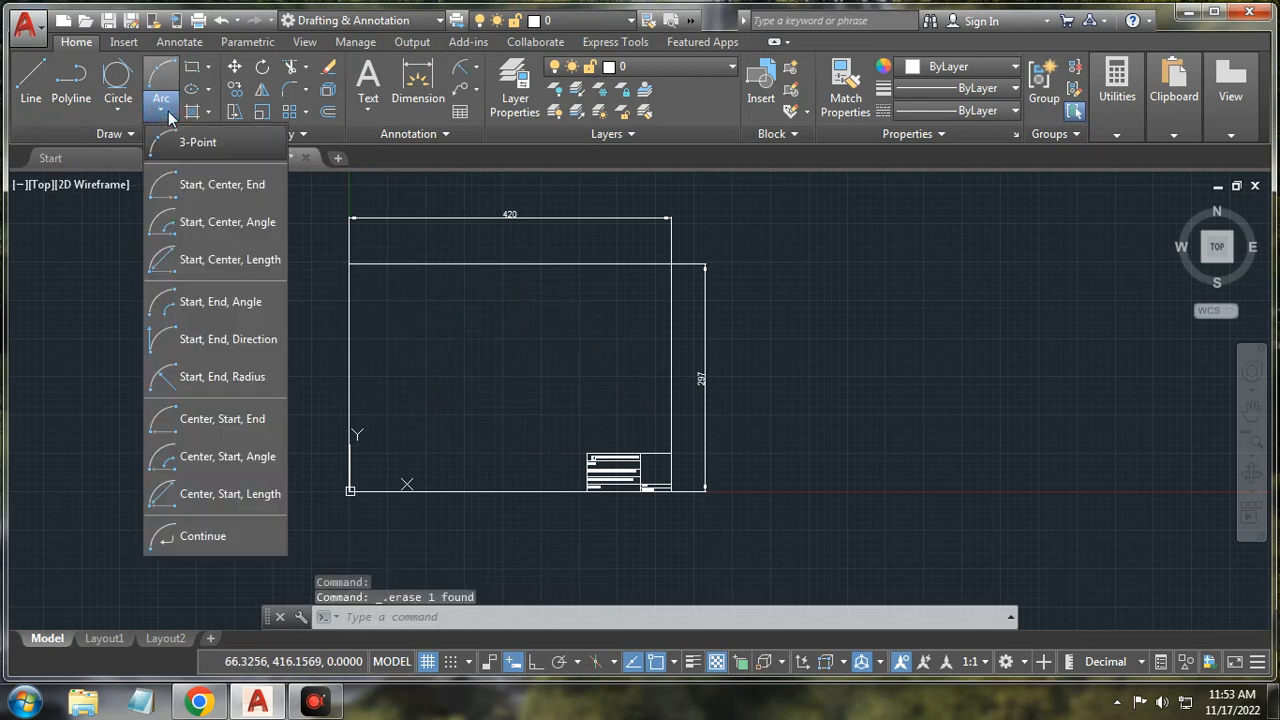
pyautogui.click(184, 186)
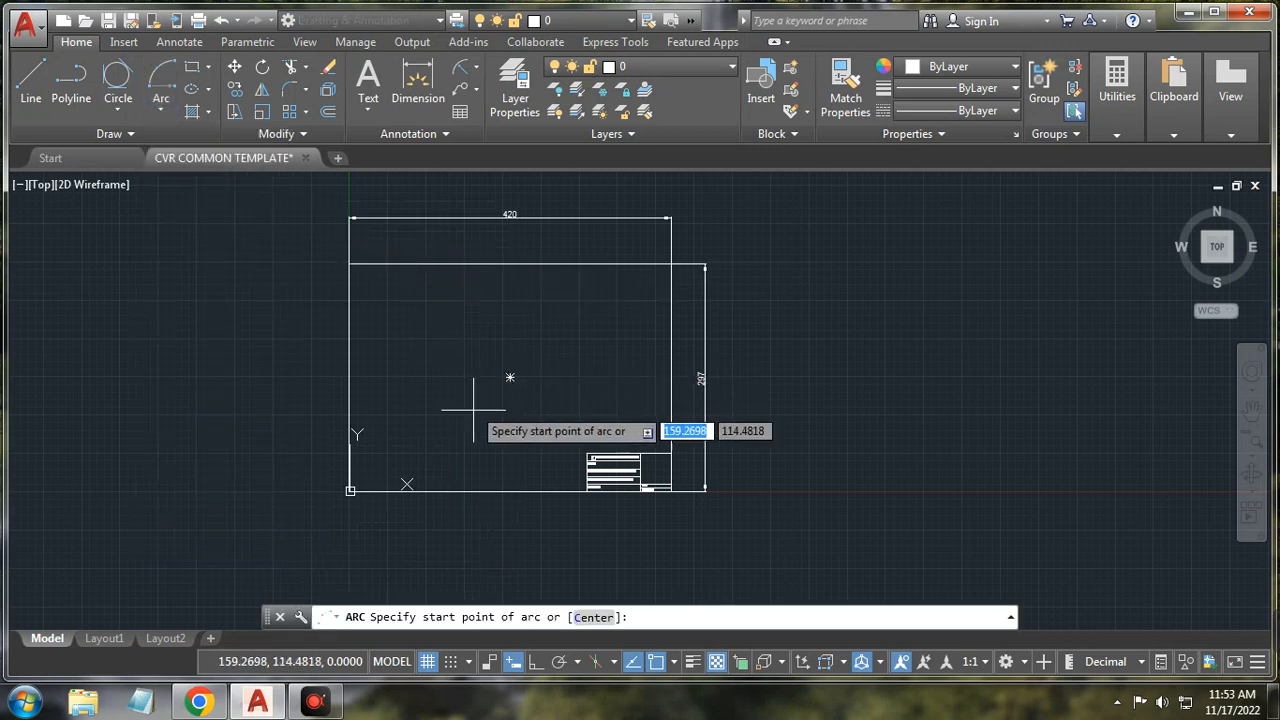
pyautogui.click(490, 458)
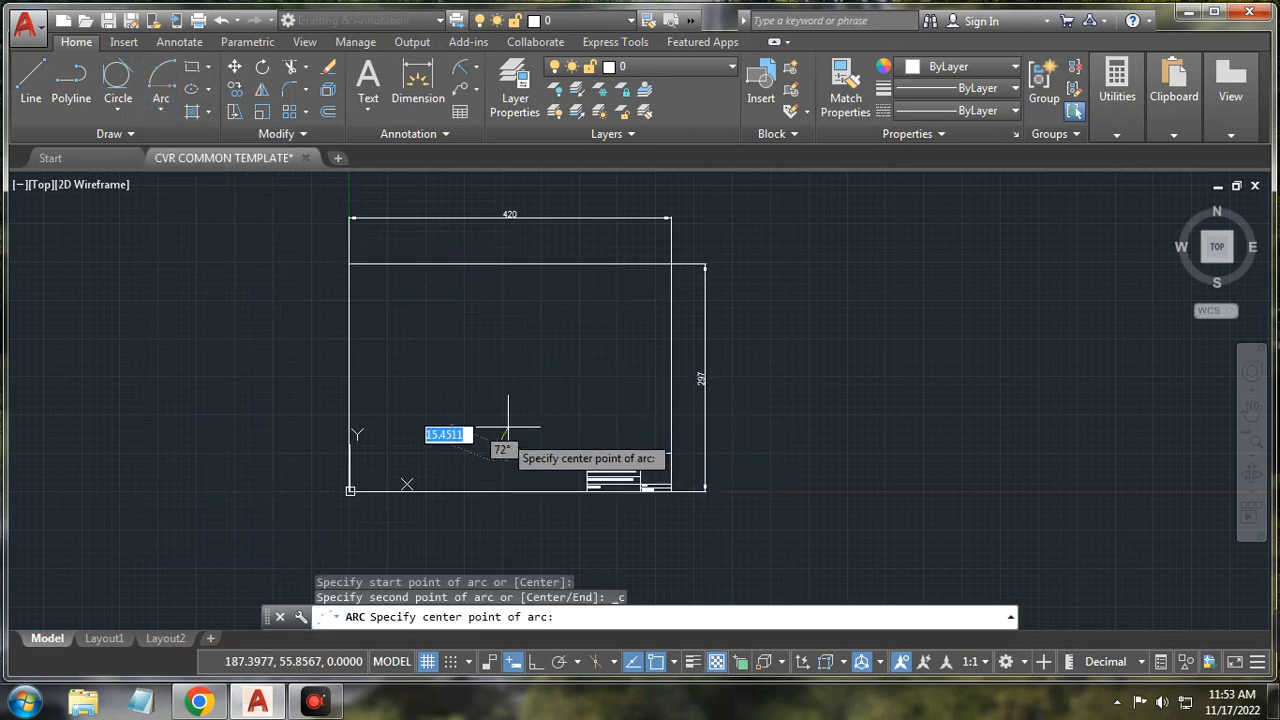
pyautogui.click(504, 375)
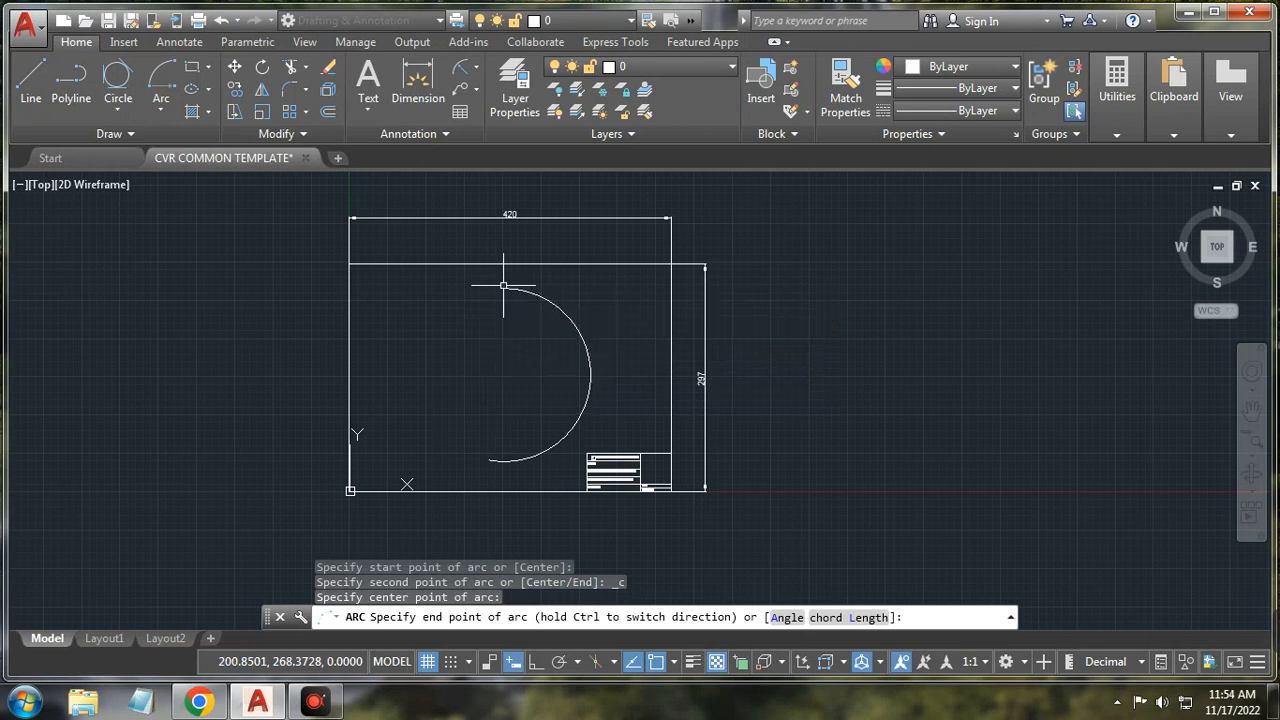
pyautogui.click(503, 290)
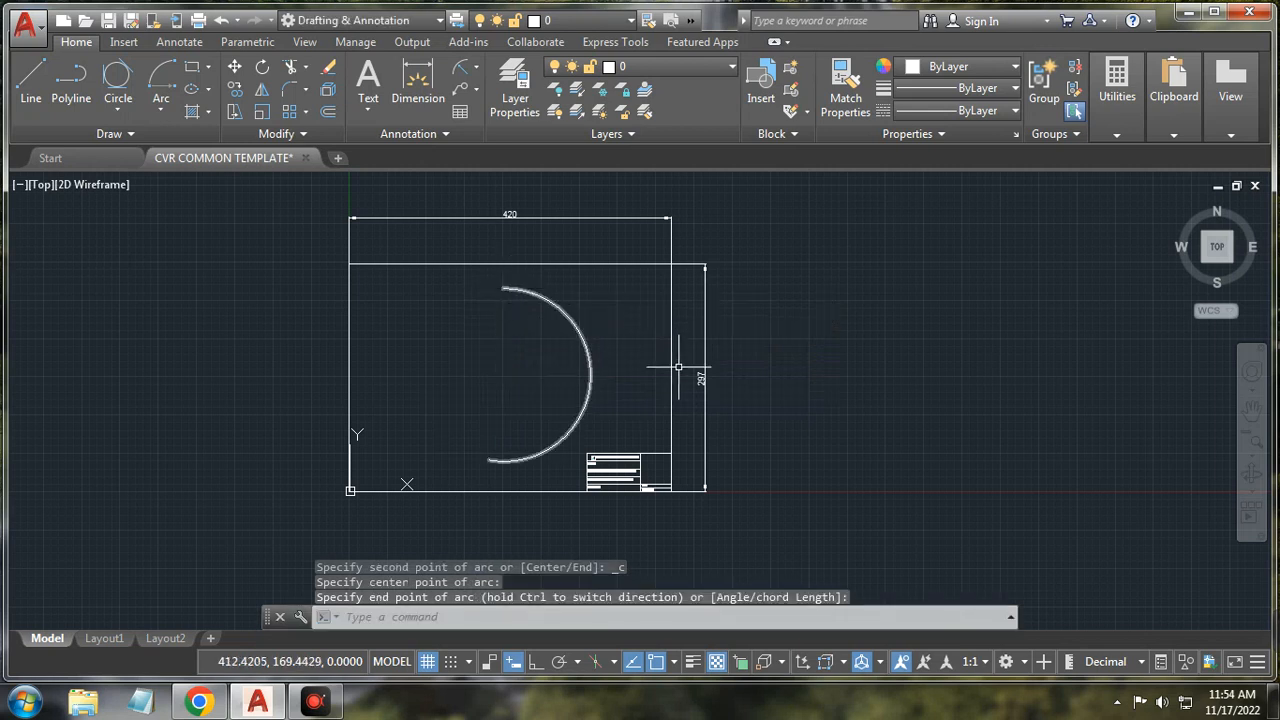
# Step: Add a 10-degree Start, Center, Angle arc at the half-circle's top end
pyautogui.click(161, 112)
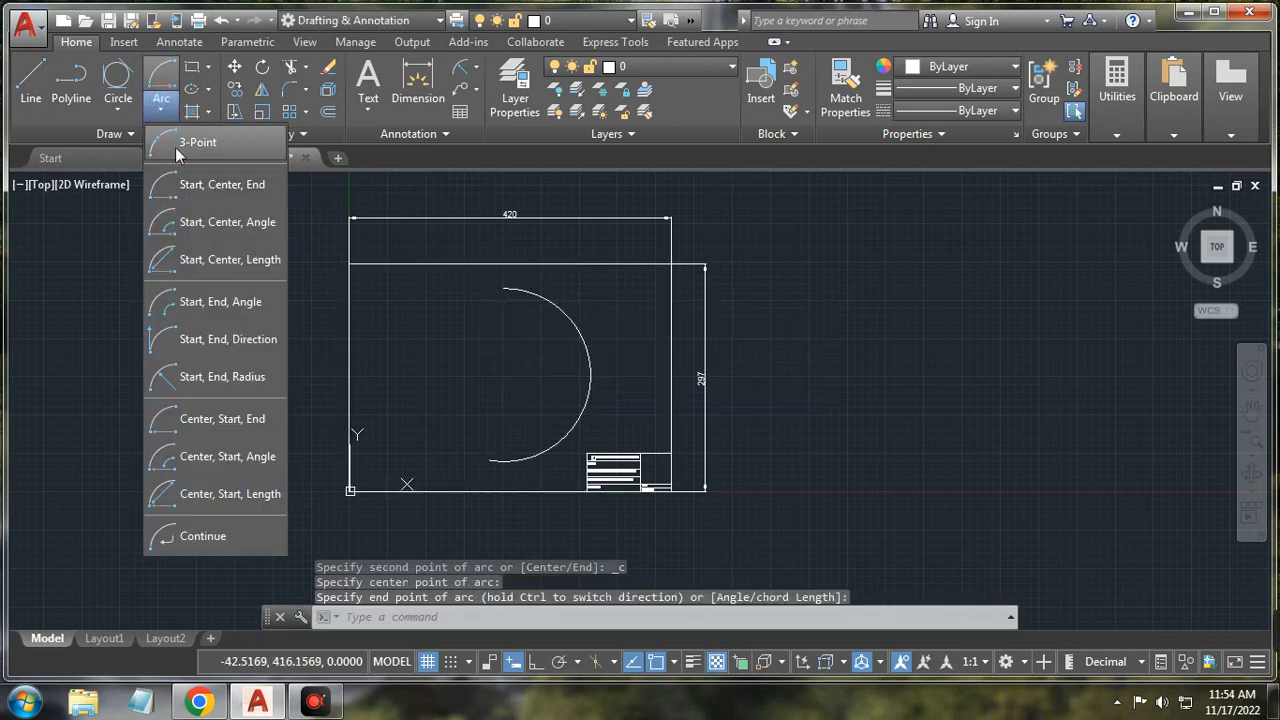
pyautogui.click(195, 222)
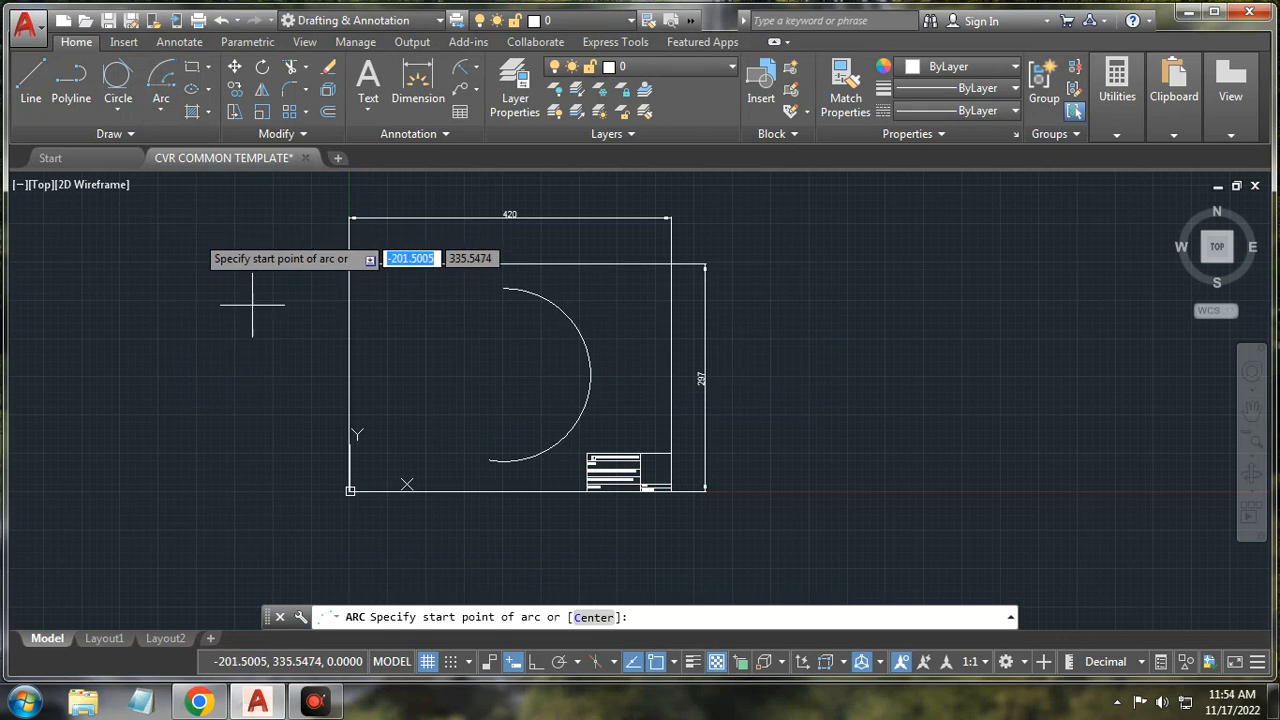
pyautogui.click(503, 290)
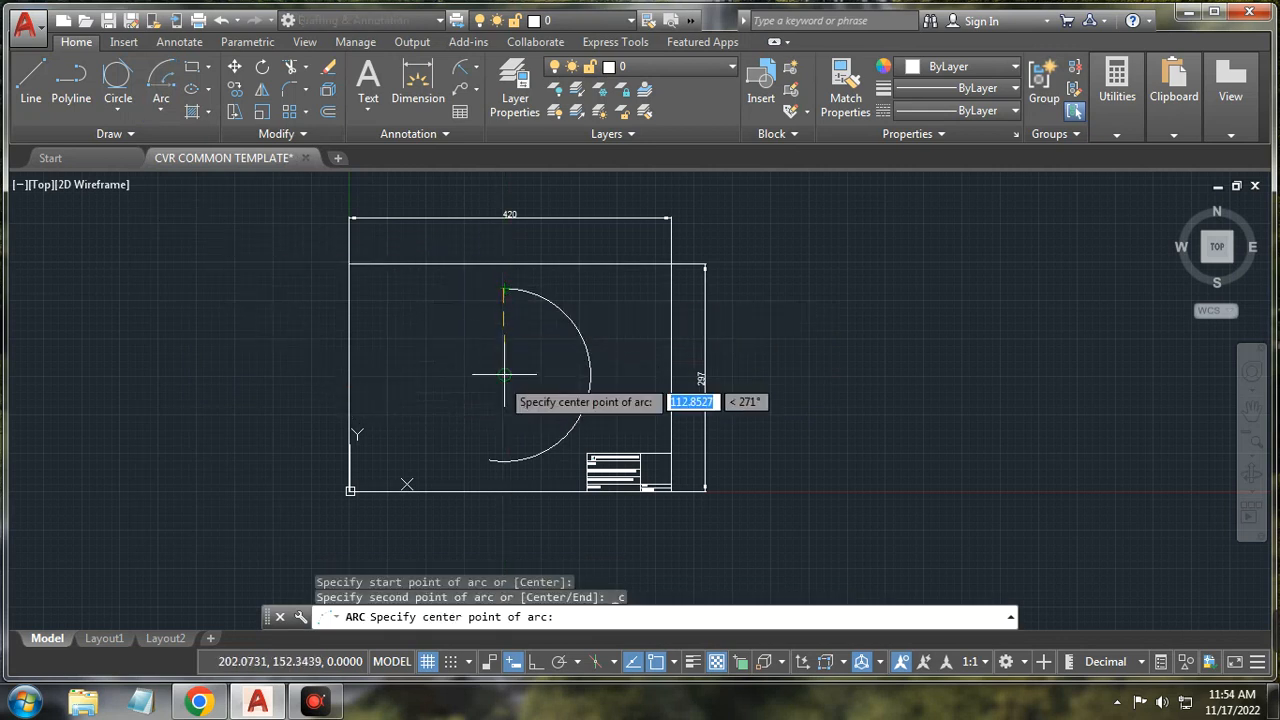
pyautogui.click(504, 376)
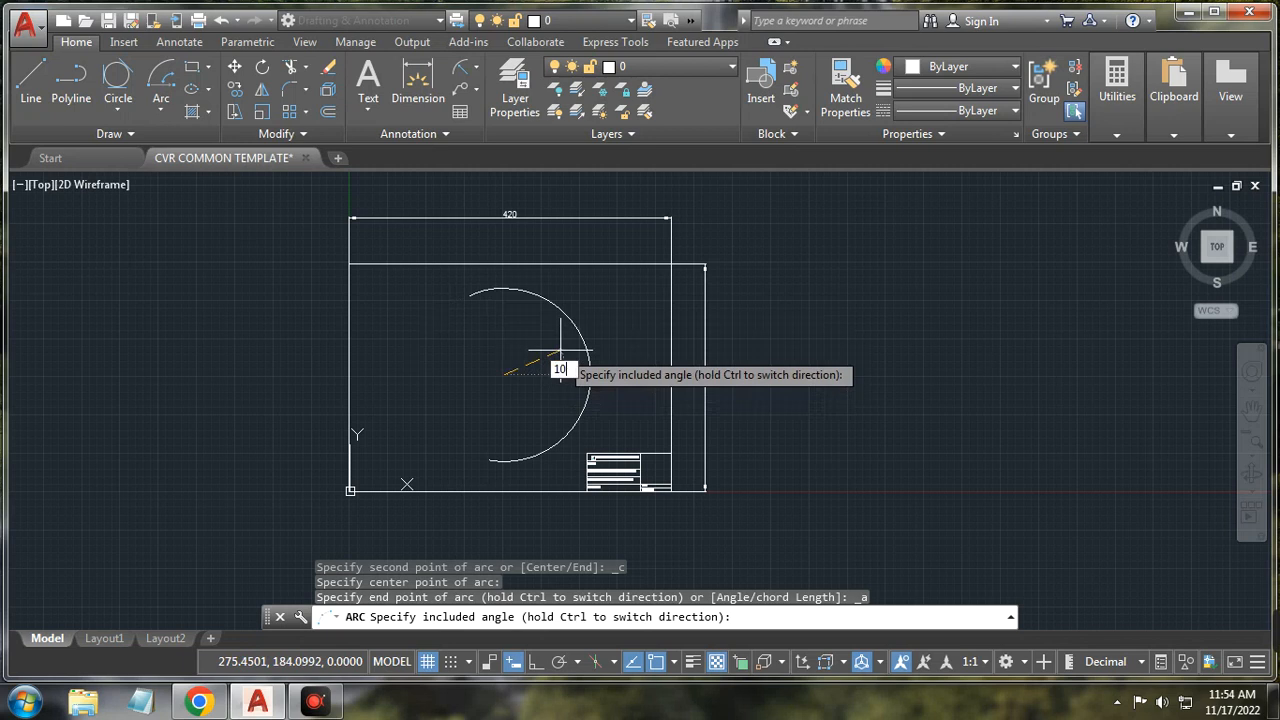
pyautogui.press('Return')
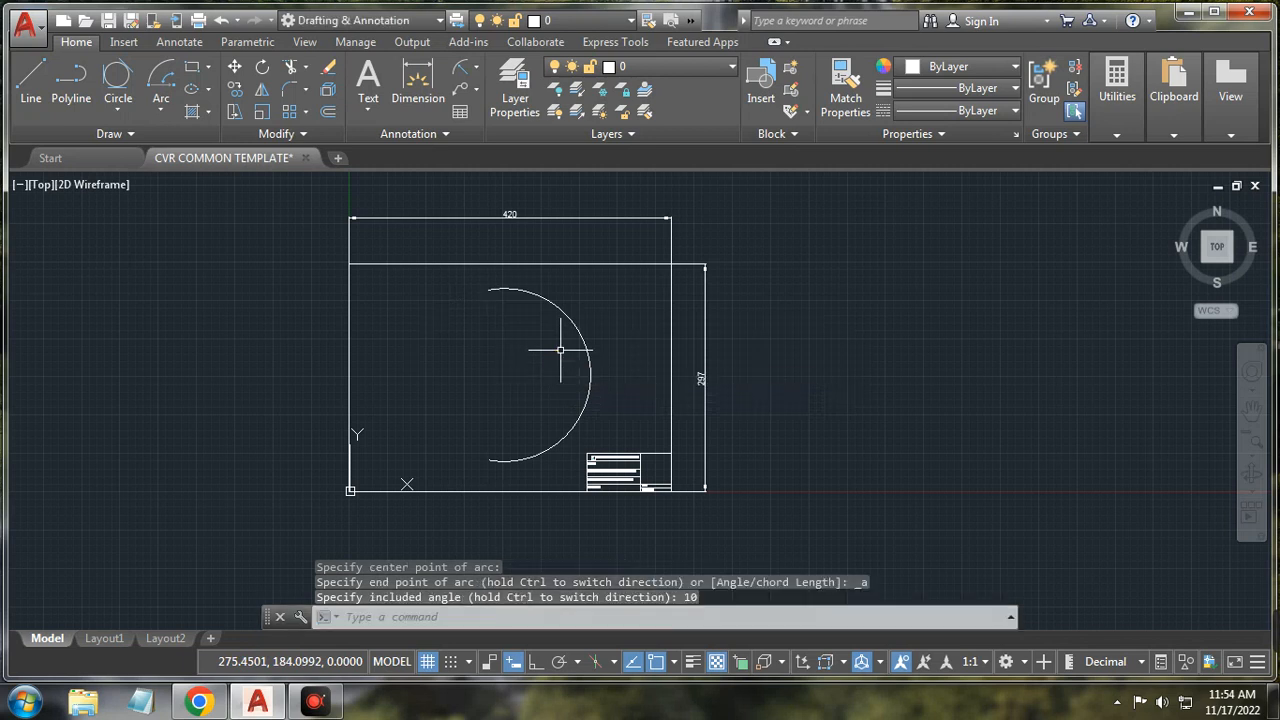
# Step: Select the half-circle arc and zoom in and out to inspect it
pyautogui.click(496, 289)
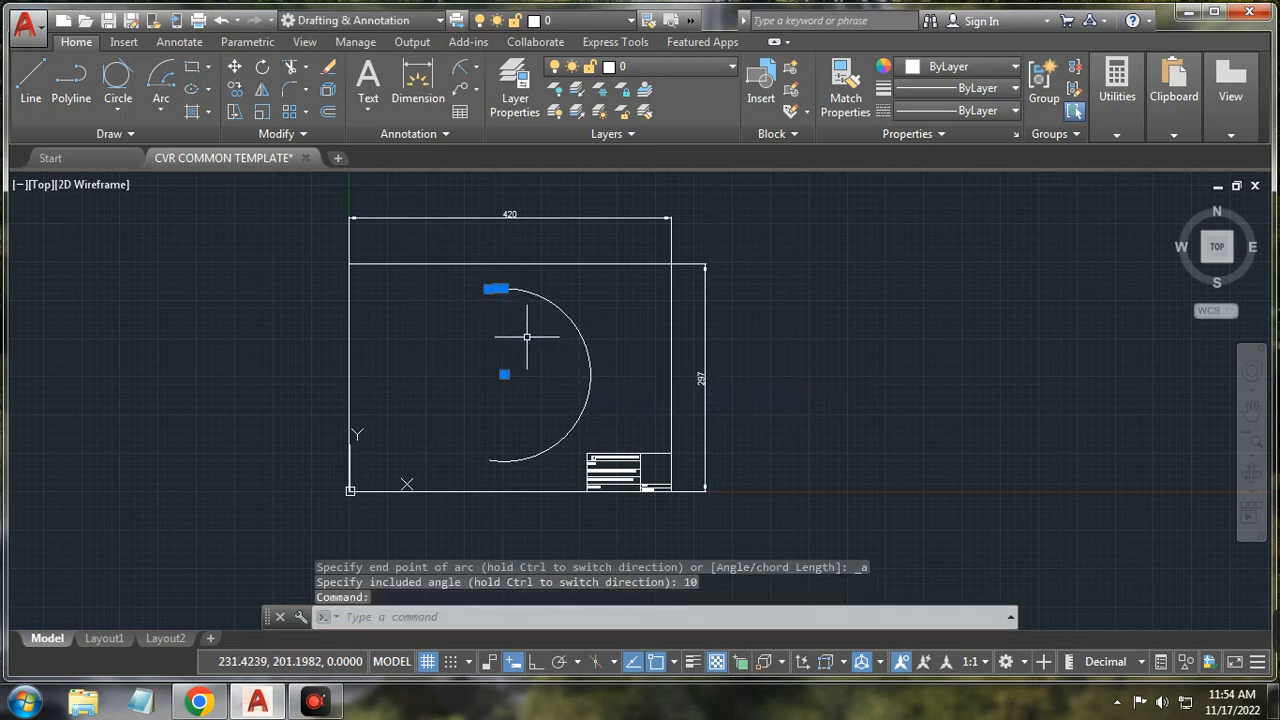
pyautogui.scroll(4, 527, 336)
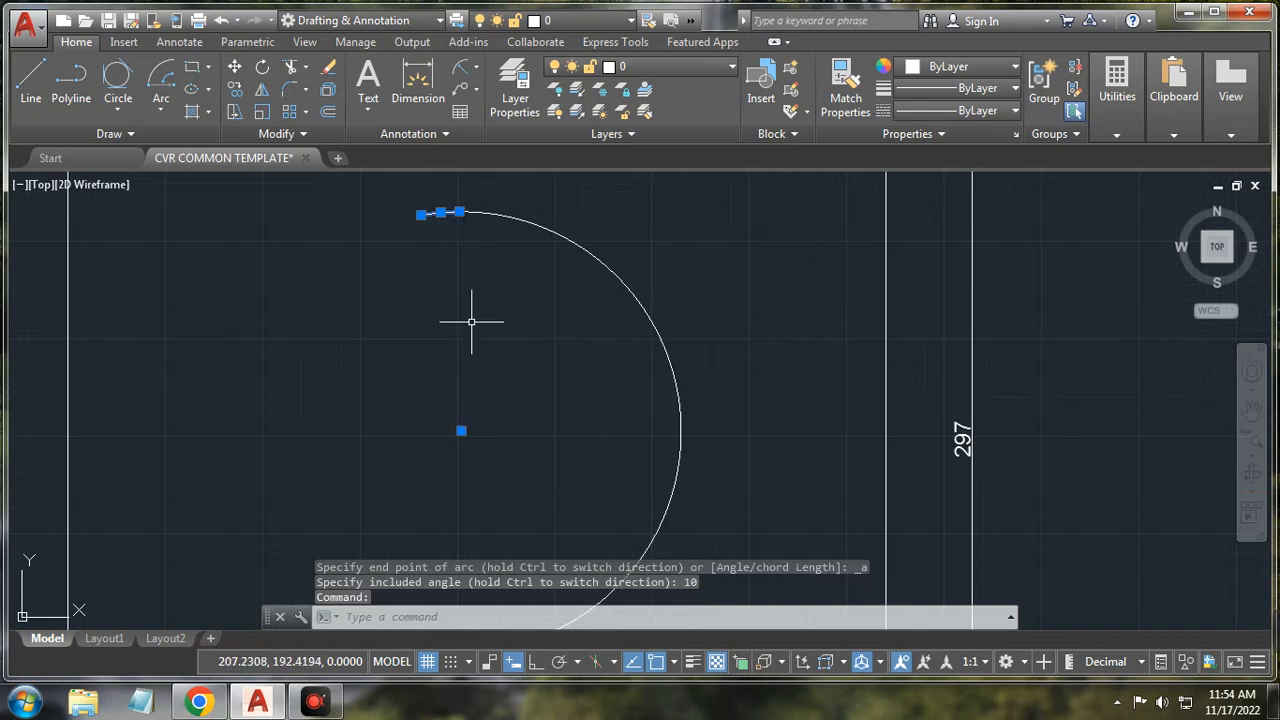
pyautogui.scroll(-4, 533, 374)
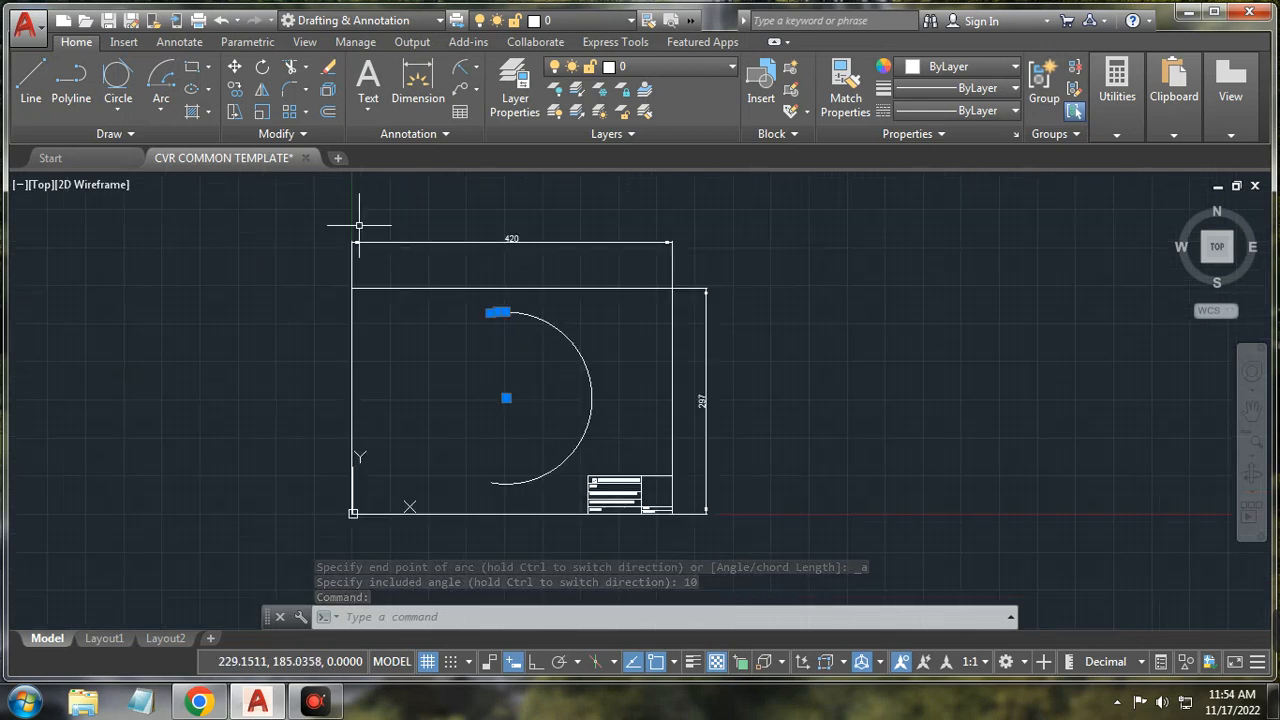
pyautogui.click(160, 104)
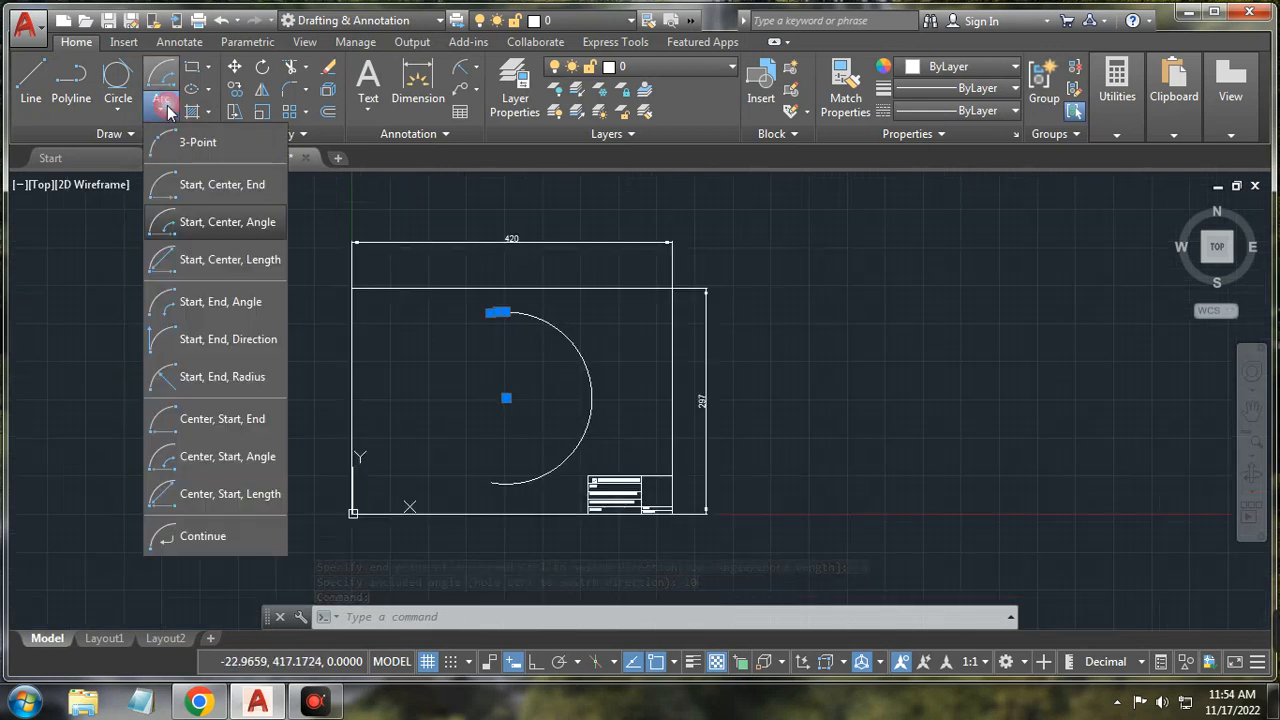
# Step: Draw a Start, Center, Length arc with chord length 100 right of the border
pyautogui.click(184, 262)
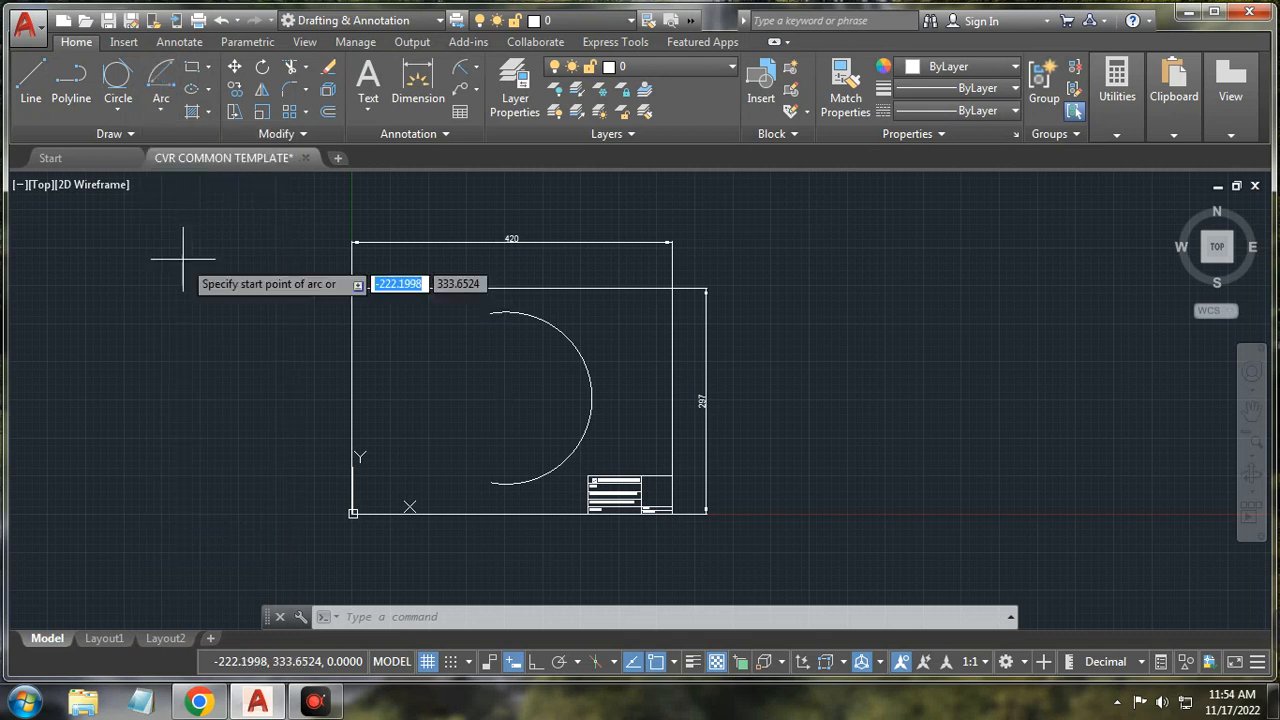
pyautogui.click(797, 347)
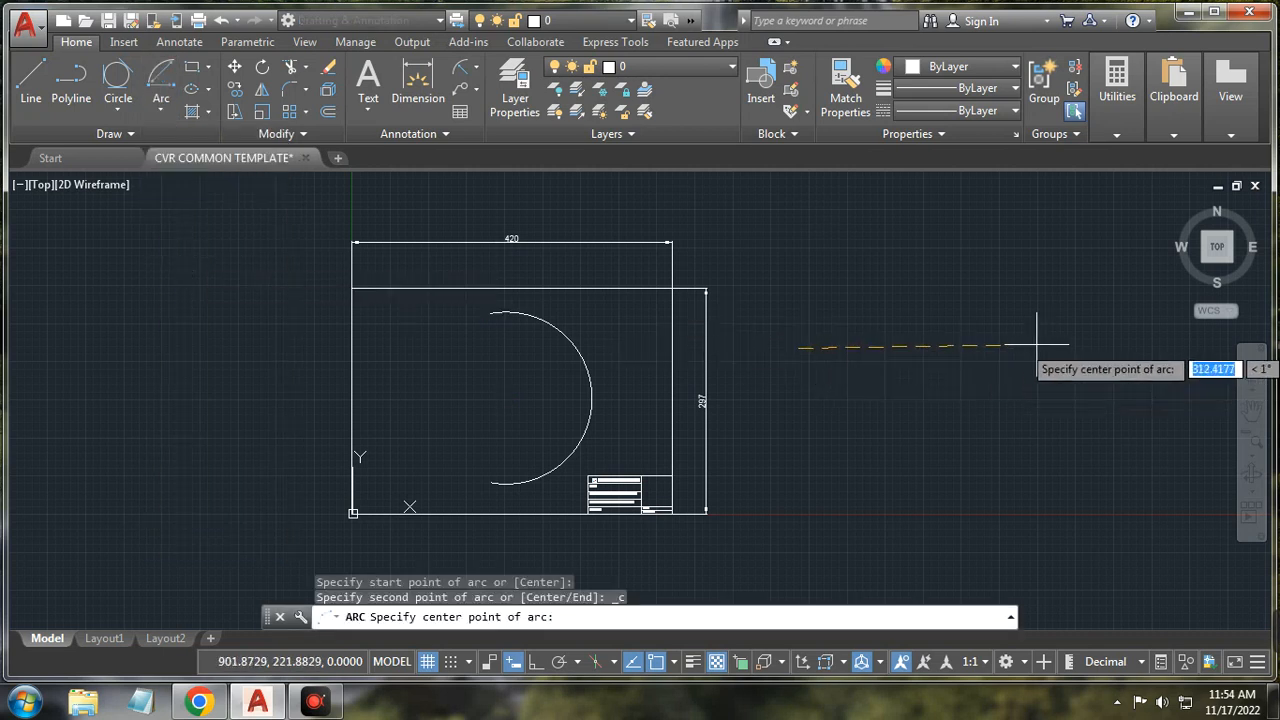
pyautogui.click(945, 236)
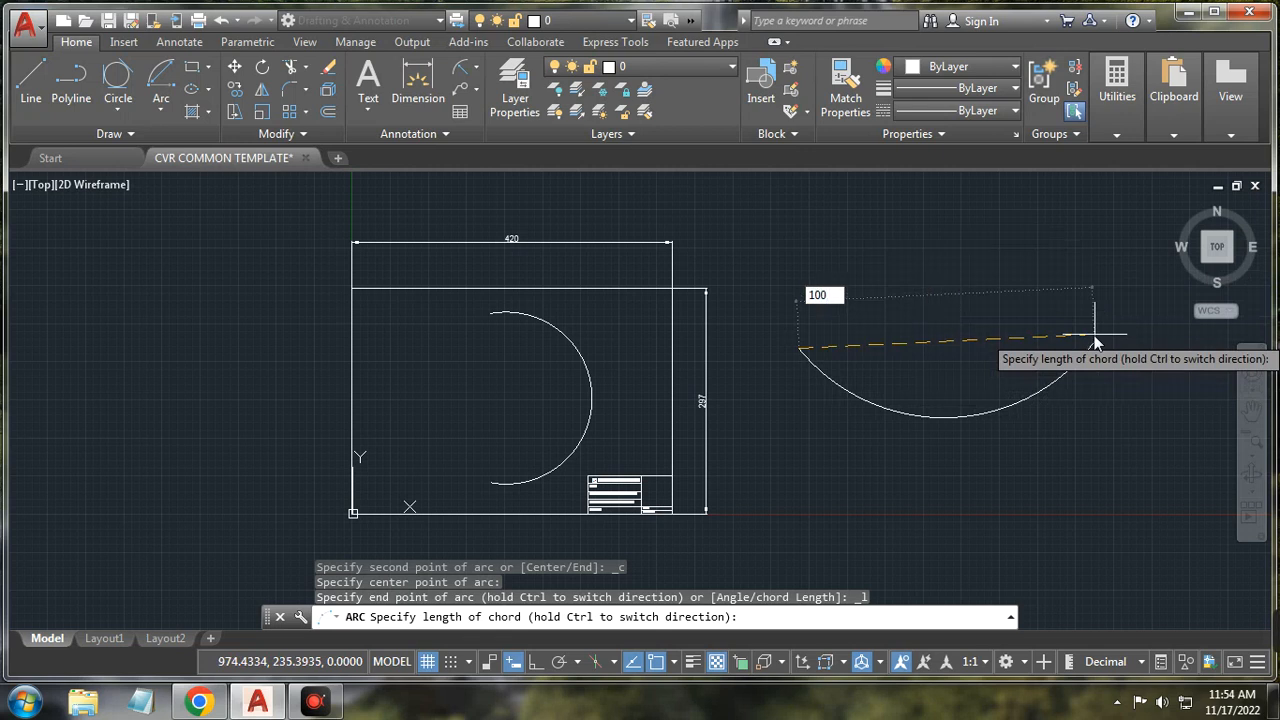
pyautogui.press('Return')
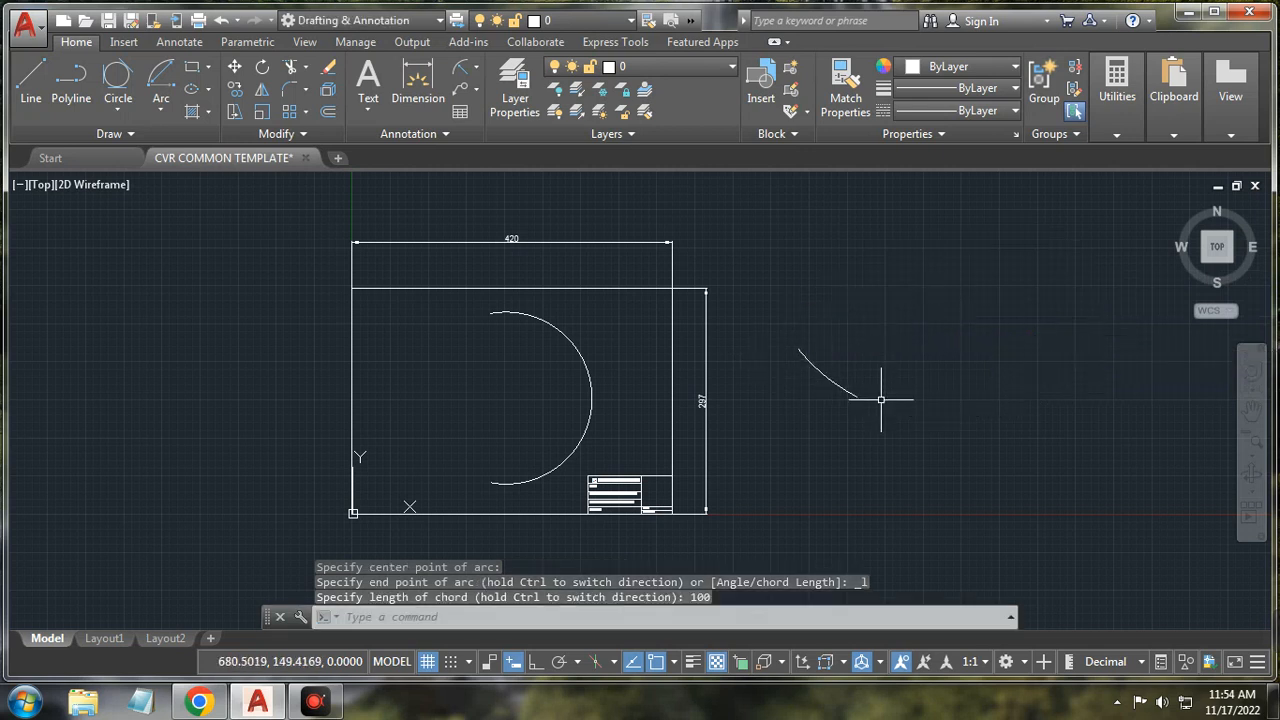
pyautogui.click(160, 110)
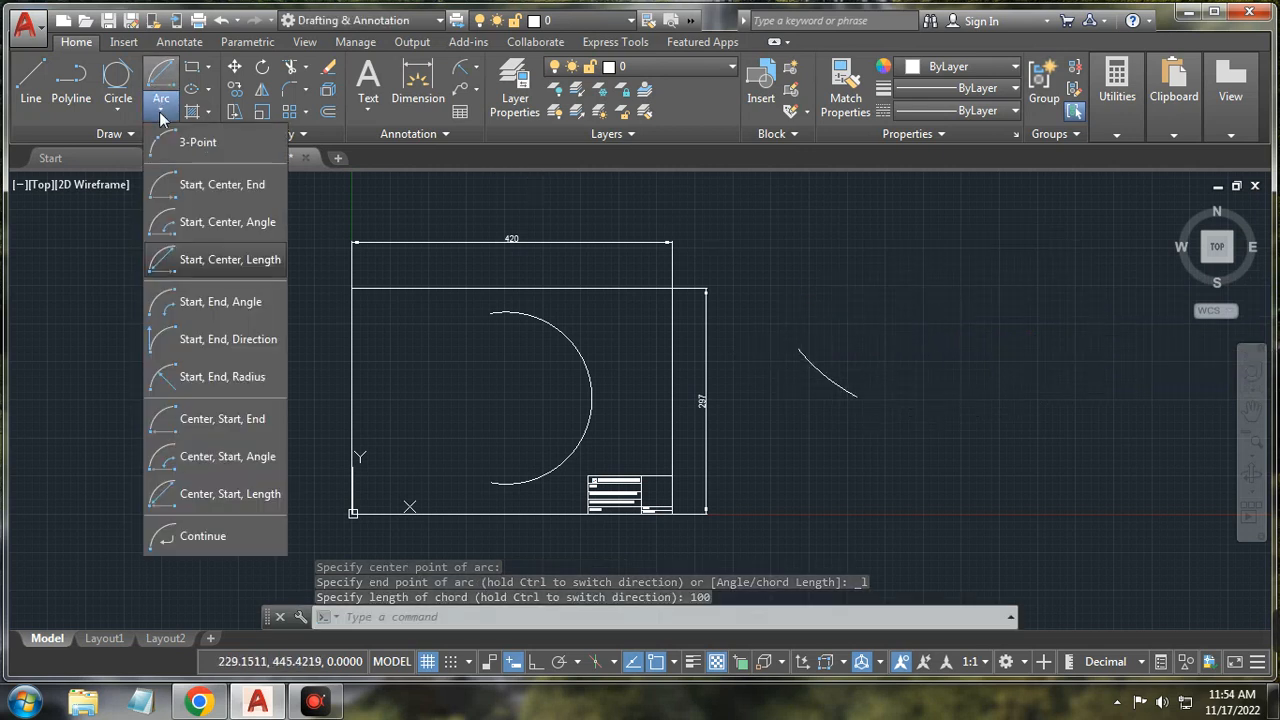
# Step: Join the short arc's two endpoints with a 90-degree Start, End, Angle arc
pyautogui.click(203, 312)
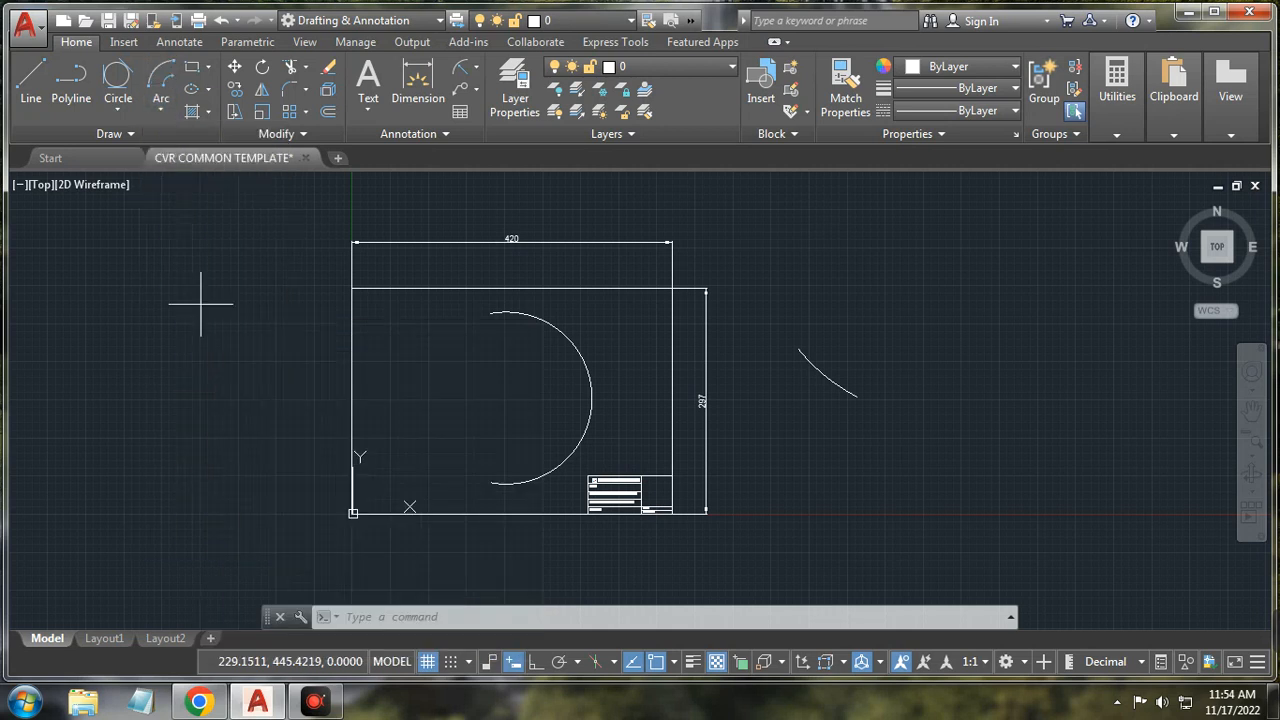
pyautogui.click(798, 348)
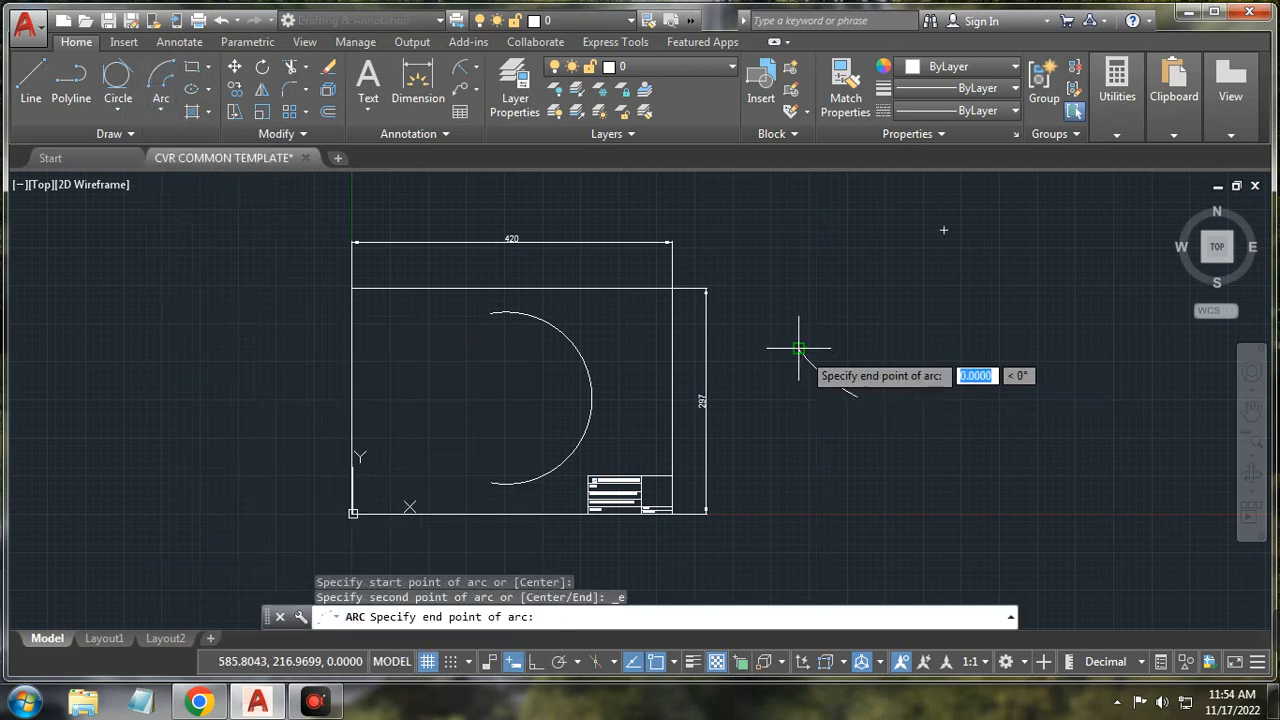
pyautogui.click(857, 395)
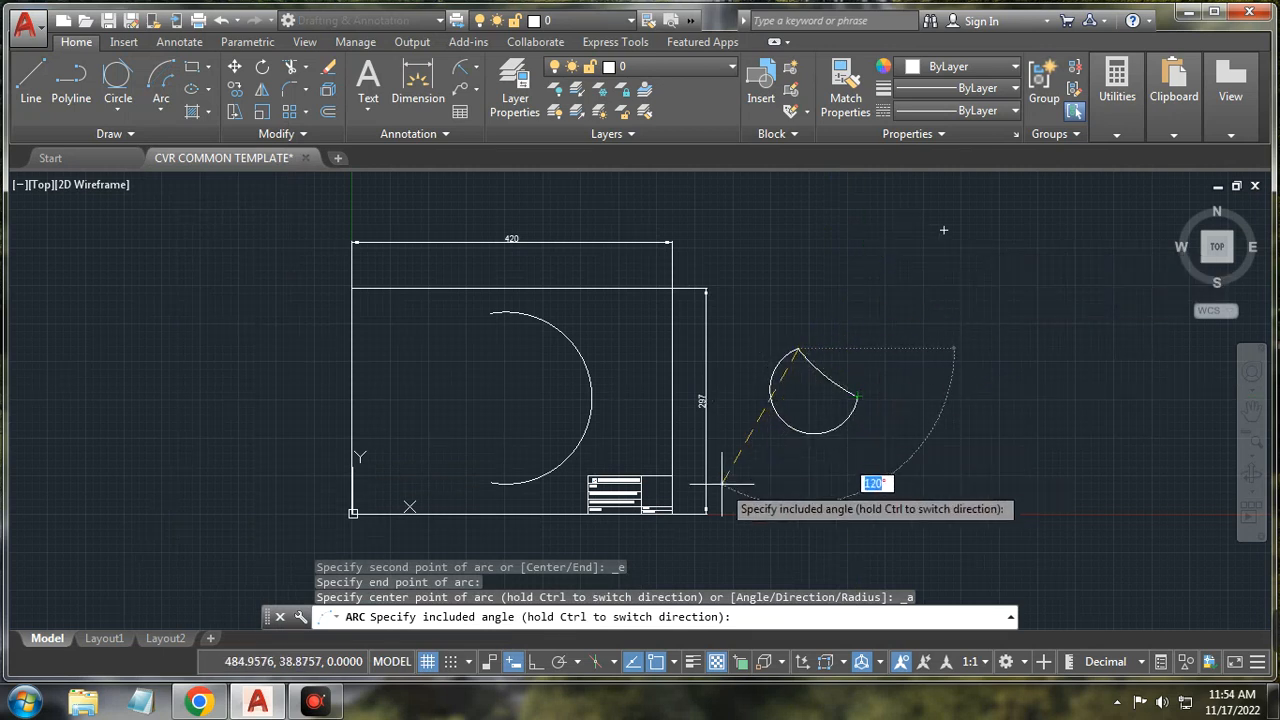
pyautogui.press('Return')
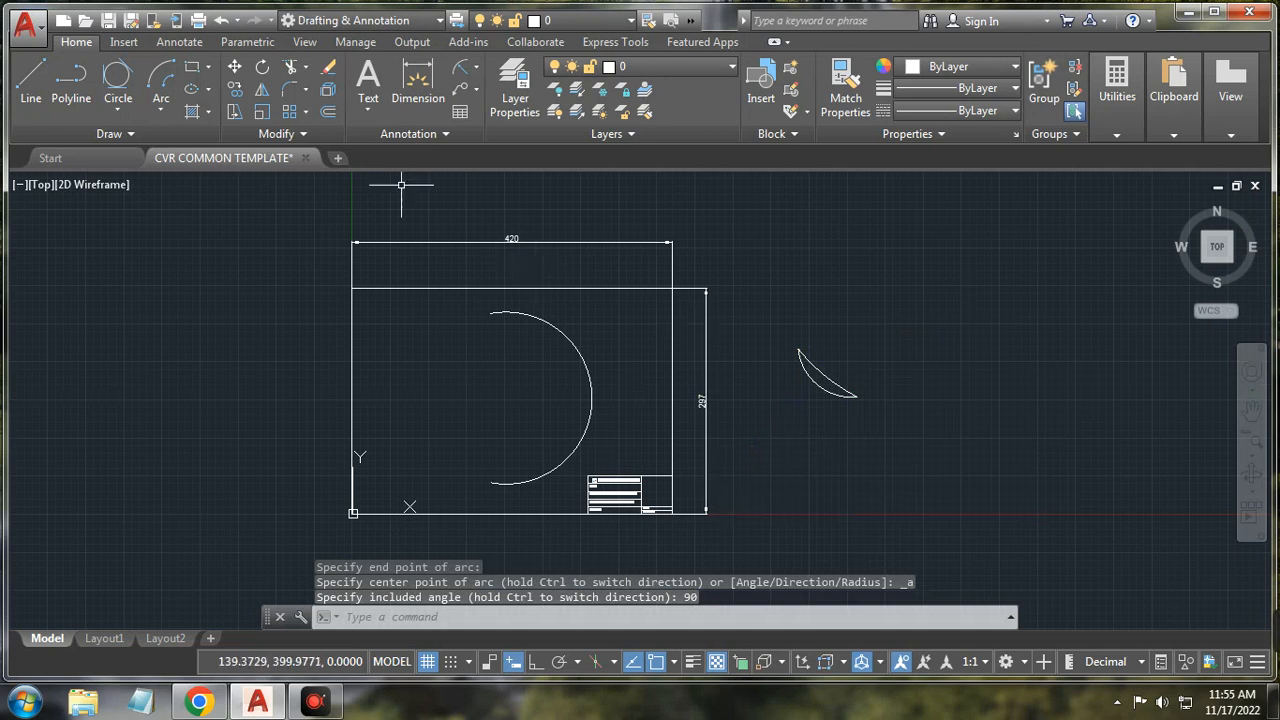
pyautogui.click(160, 108)
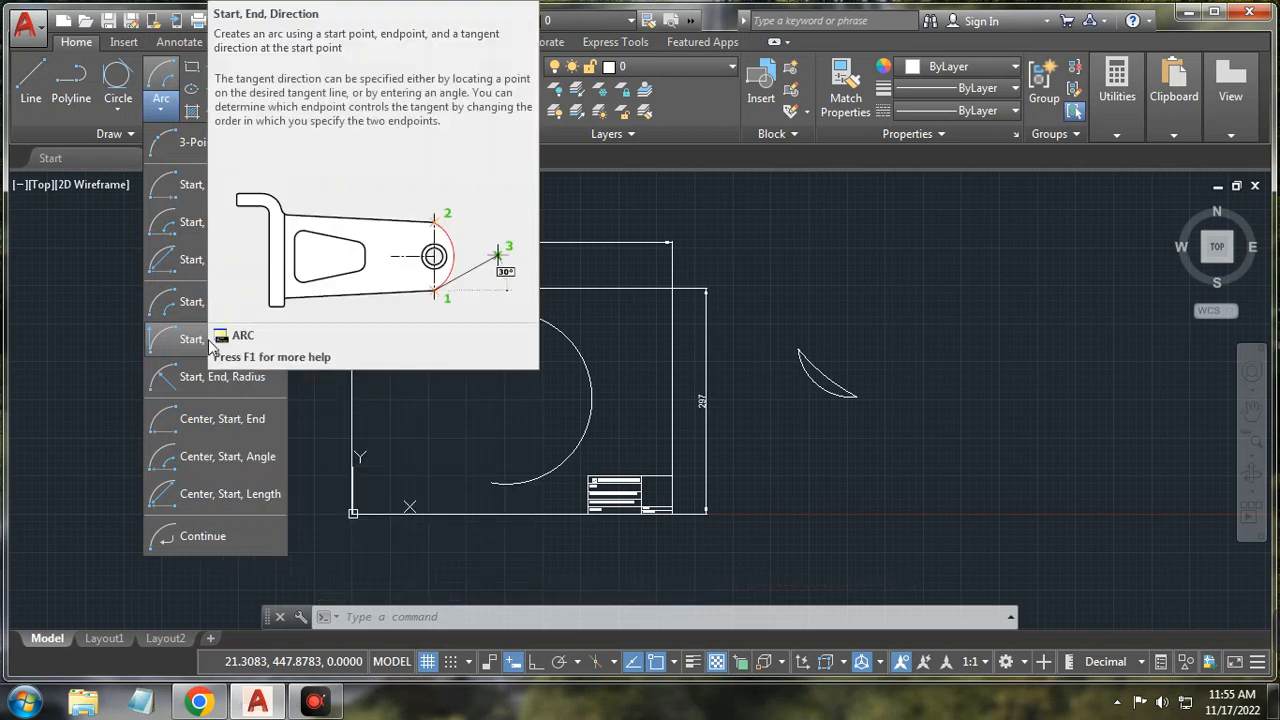
# Step: Draw a Start, End, Direction arc right of the crescent with a rightward tangent
pyautogui.click(195, 341)
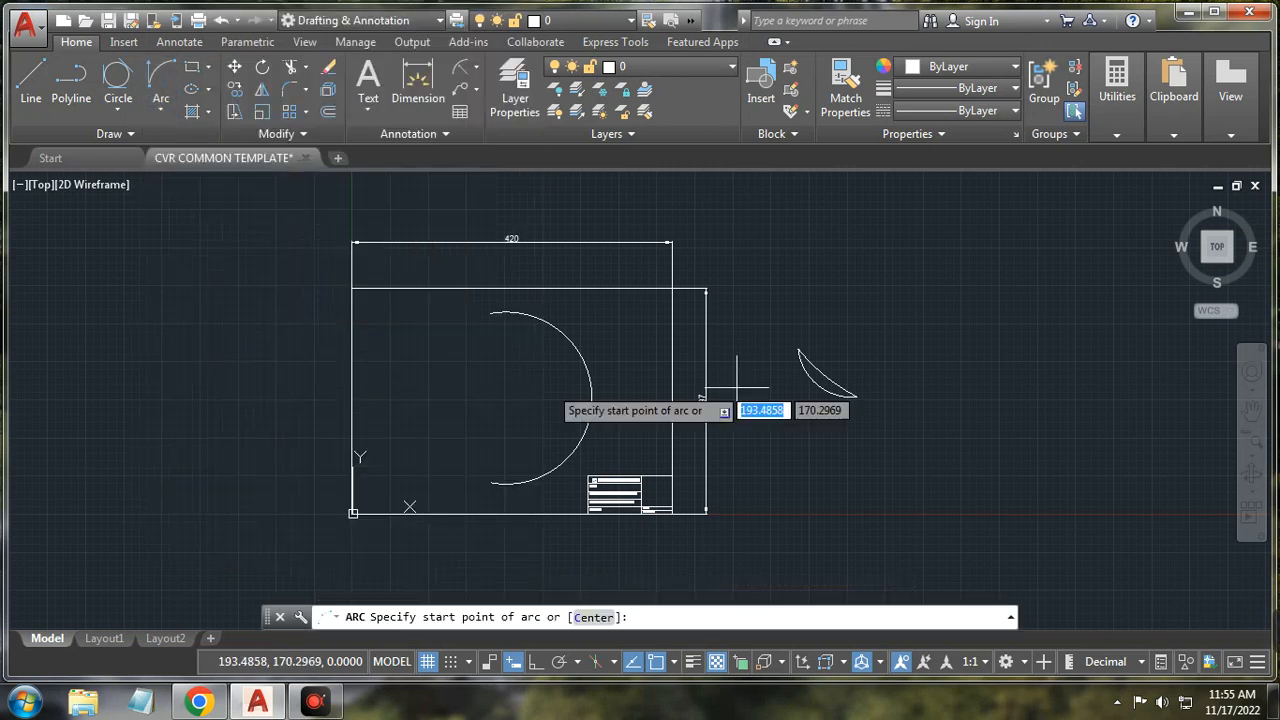
pyautogui.click(948, 430)
pyautogui.click(945, 300)
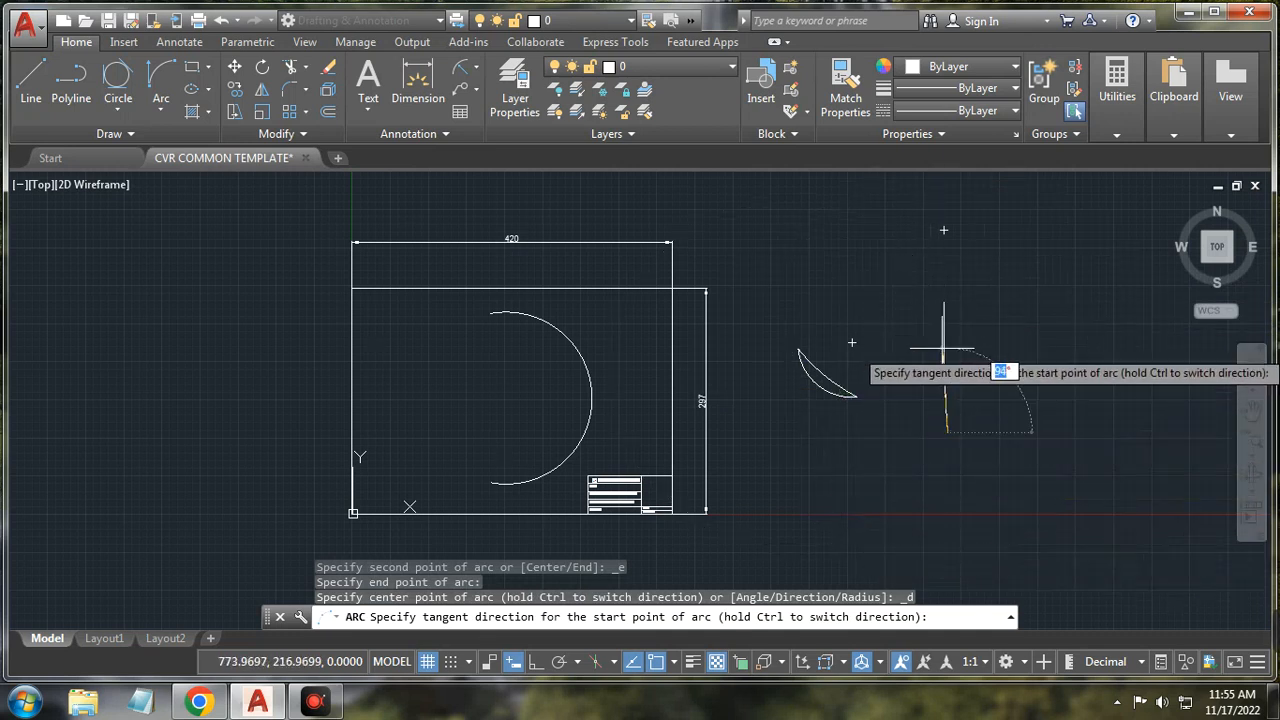
pyautogui.click(1094, 370)
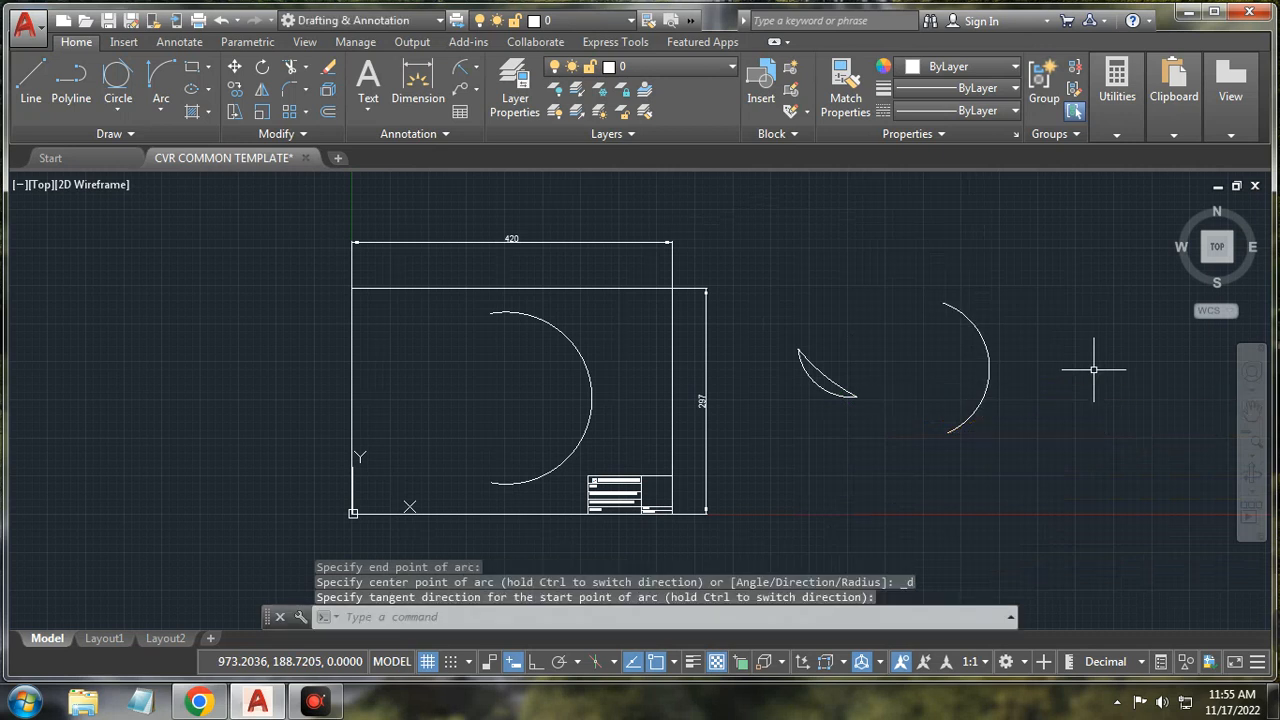
pyautogui.click(161, 104)
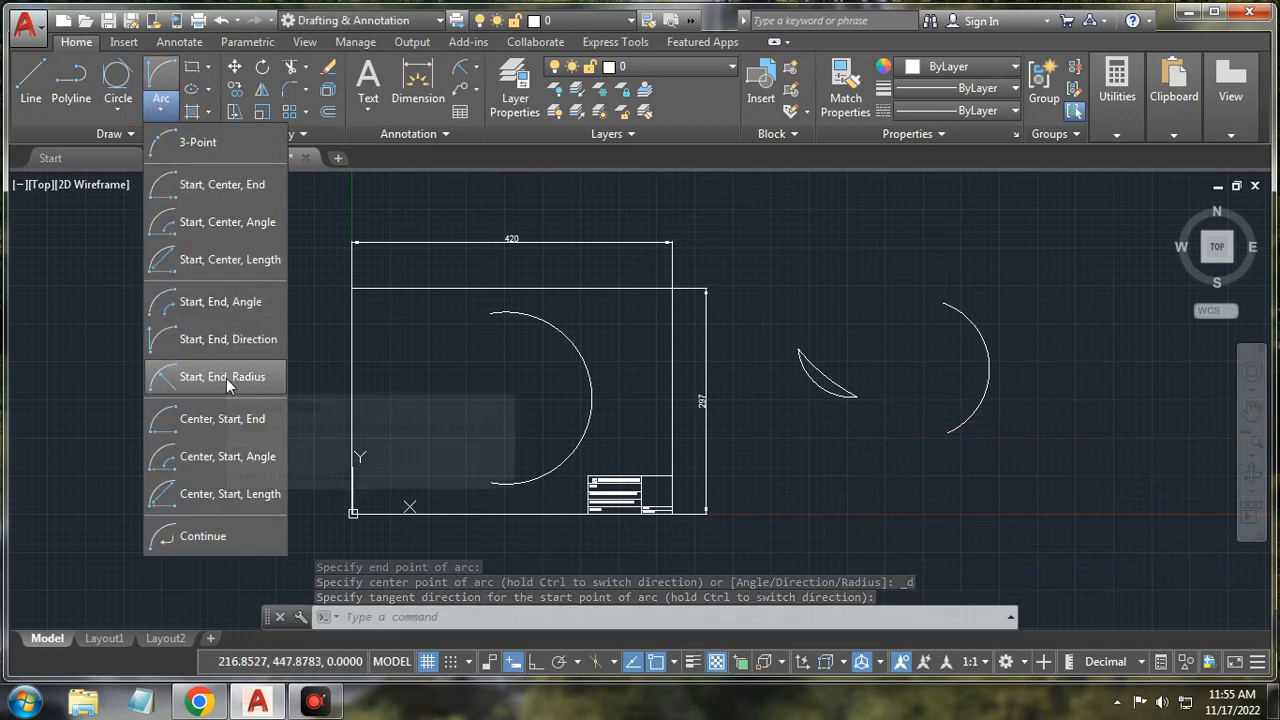
# Step: Join the half-circle's top and bottom ends with a radius-150 Start, End, Radius arc
pyautogui.click(226, 379)
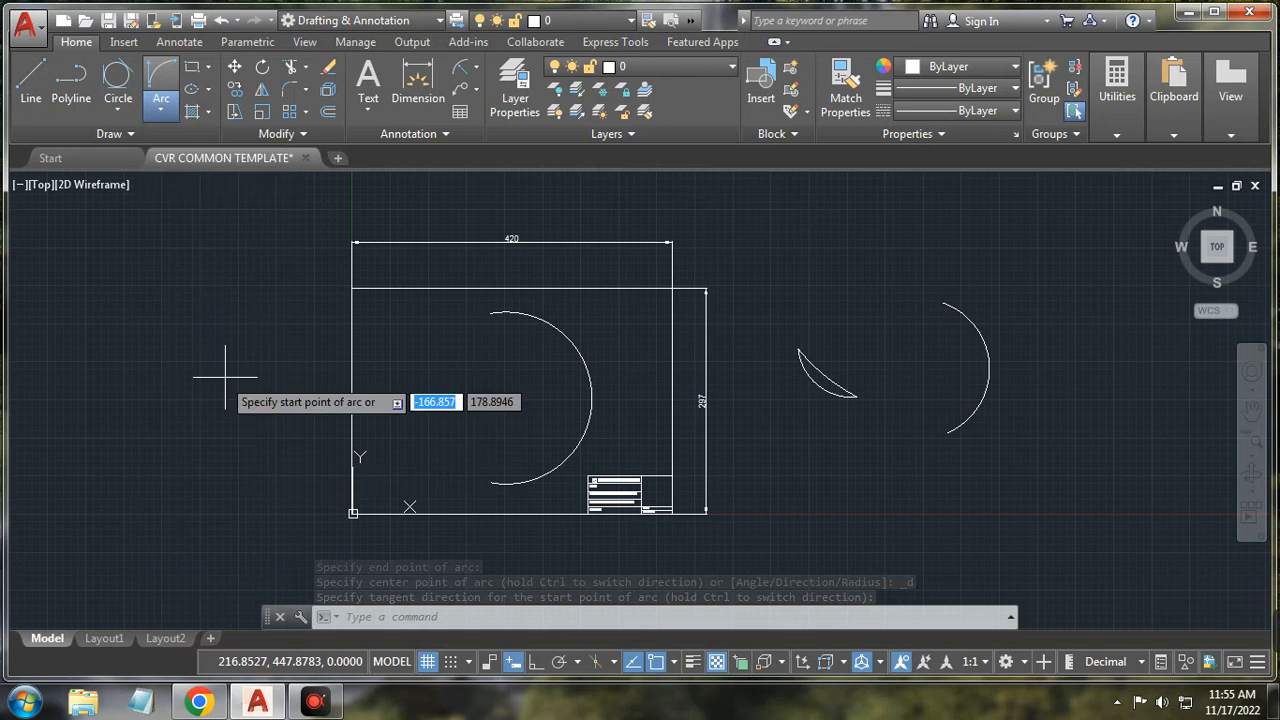
pyautogui.click(490, 313)
pyautogui.click(491, 482)
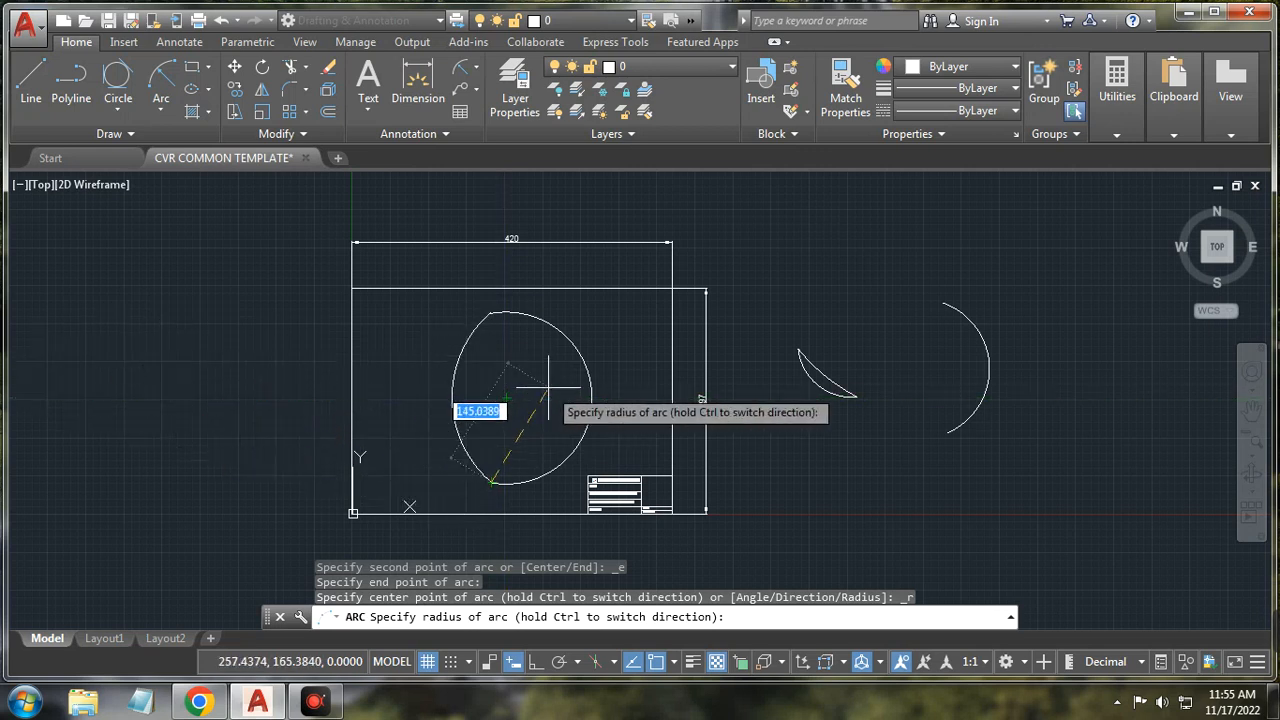
pyautogui.write('15')
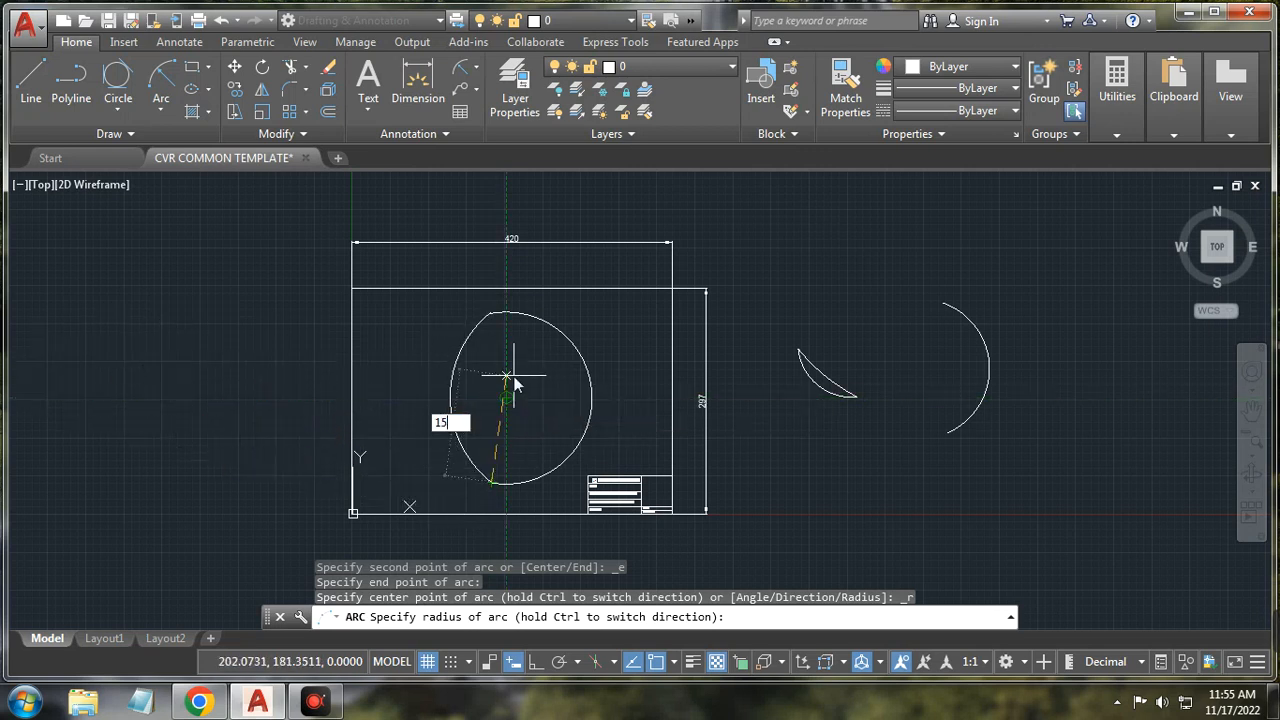
pyautogui.write('0')
pyautogui.press('Return')
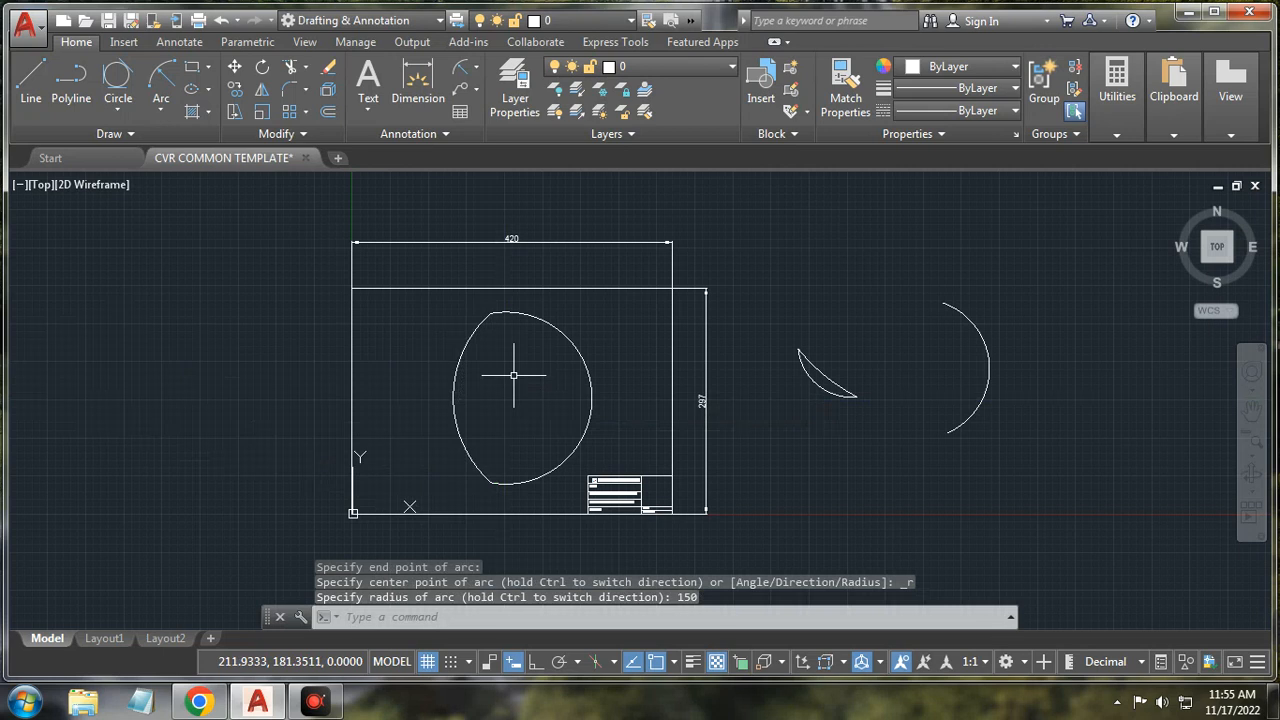
pyautogui.click(160, 110)
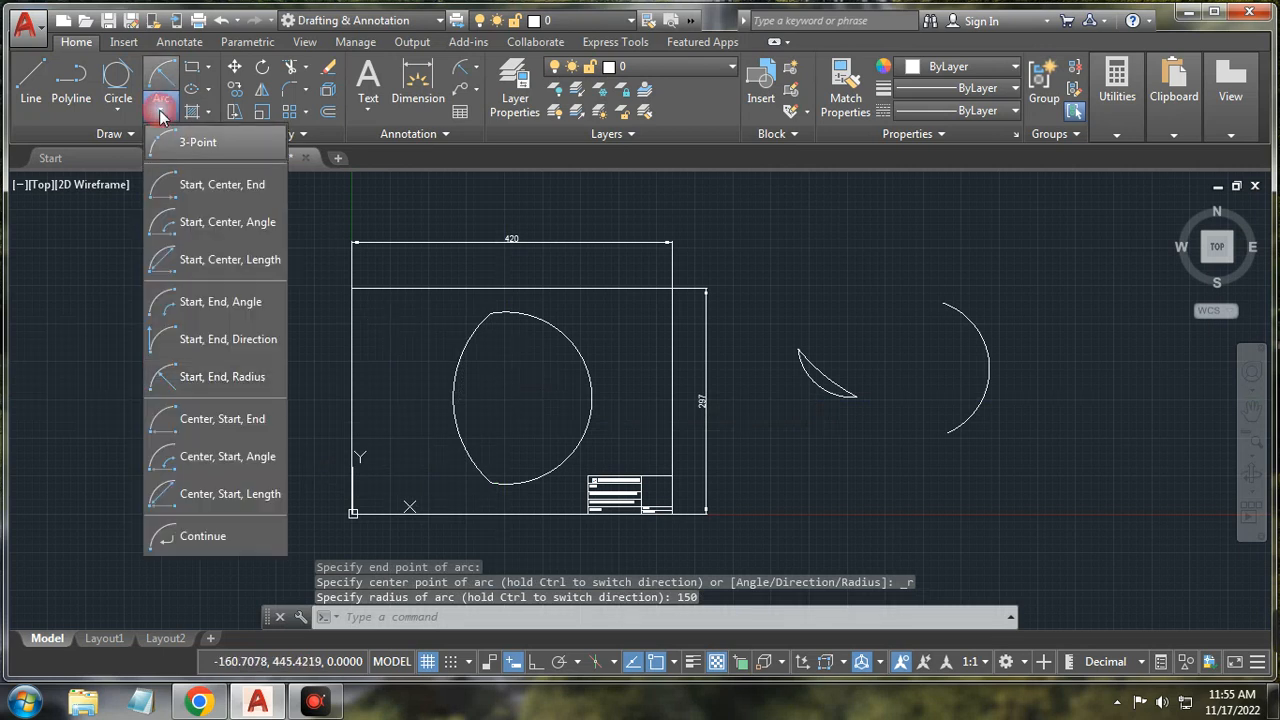
# Step: Draw a large, nearly complete Center, Start, End arc left of the sheet border
pyautogui.click(203, 422)
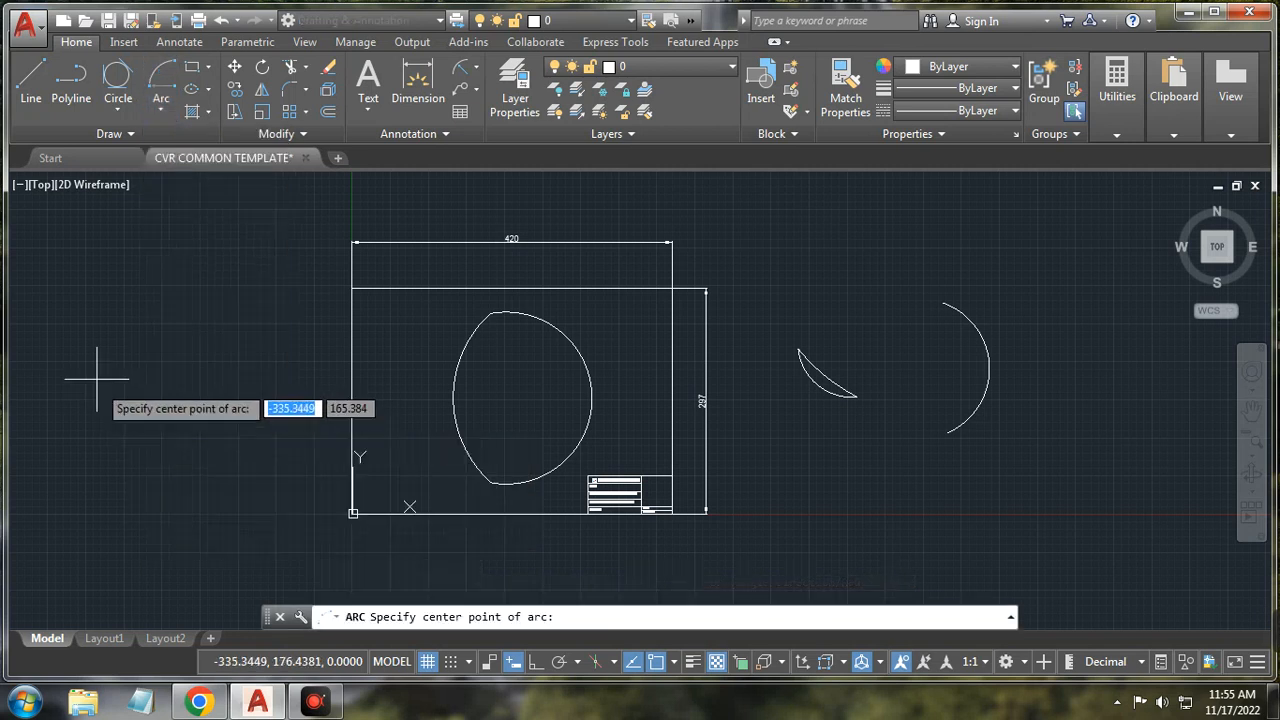
pyautogui.click(138, 422)
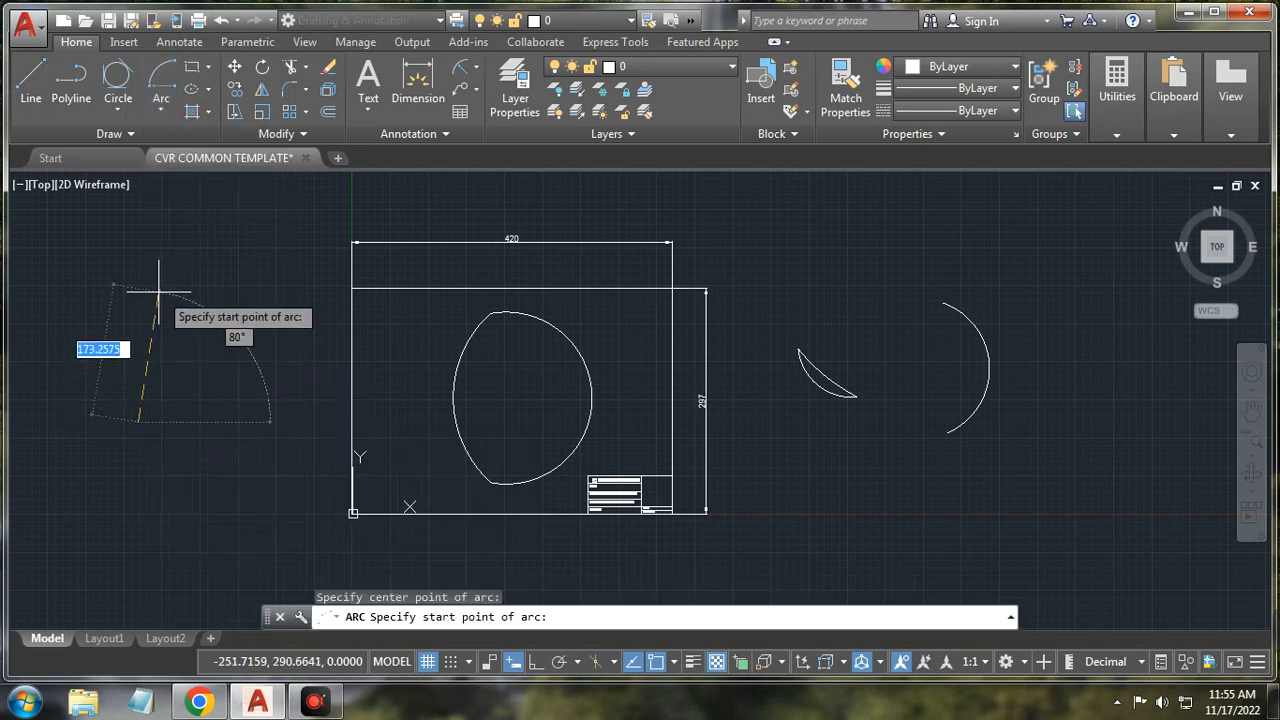
pyautogui.click(166, 112)
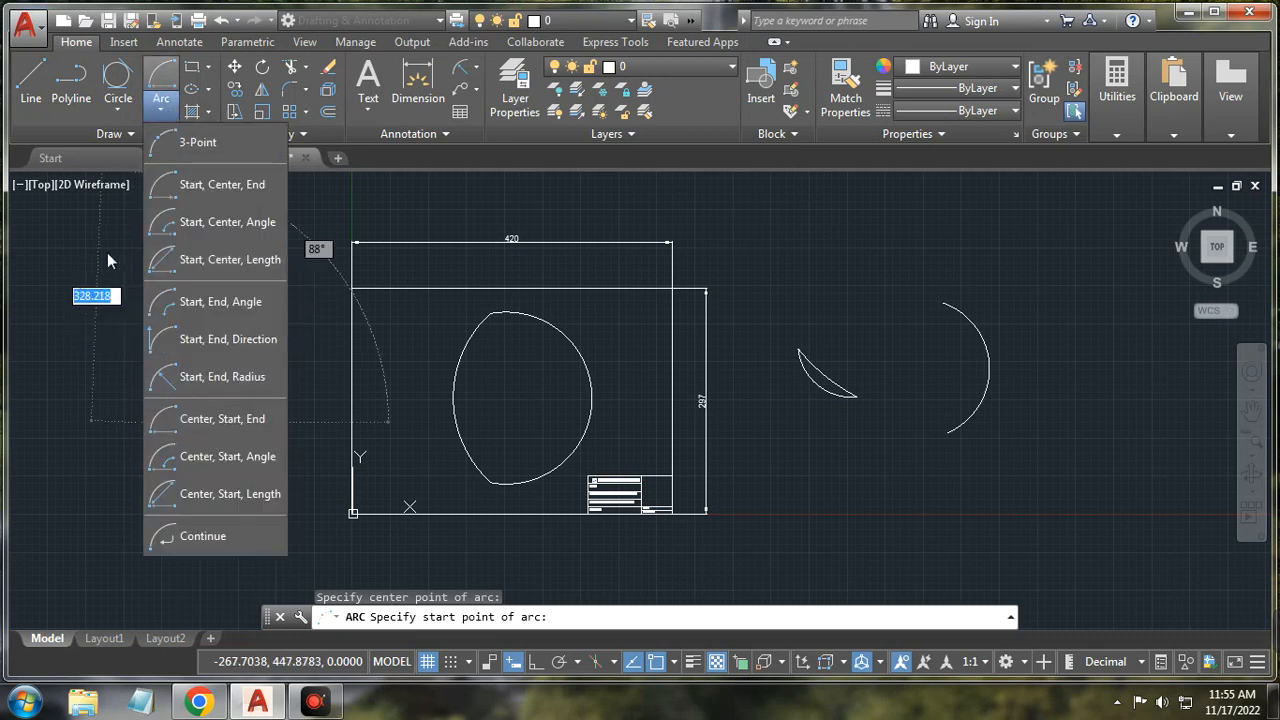
pyautogui.click(177, 289)
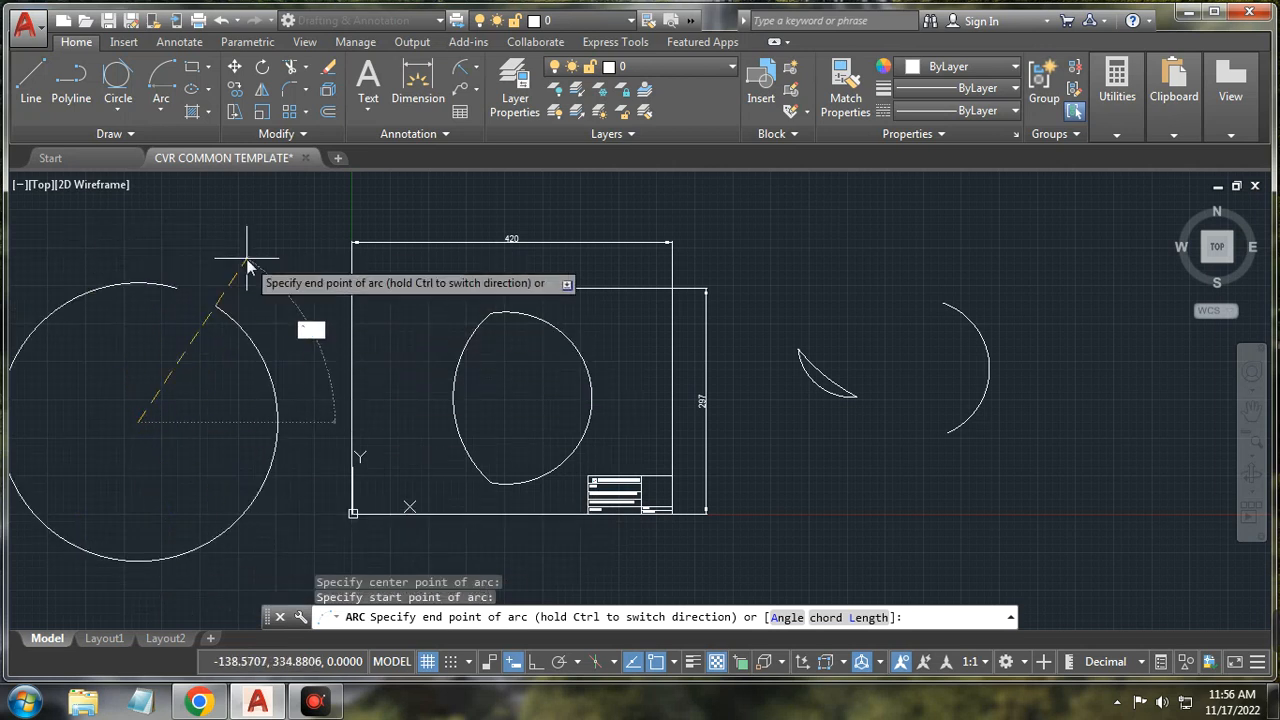
pyautogui.press('Escape')
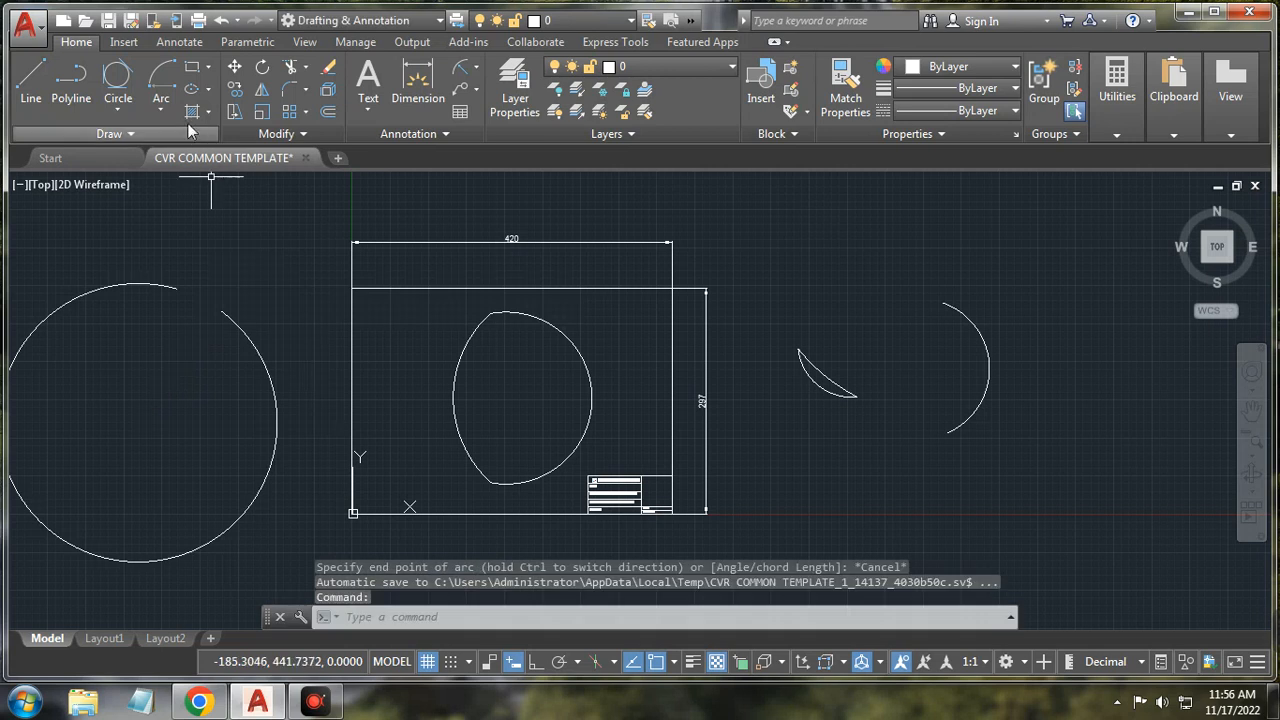
pyautogui.click(161, 105)
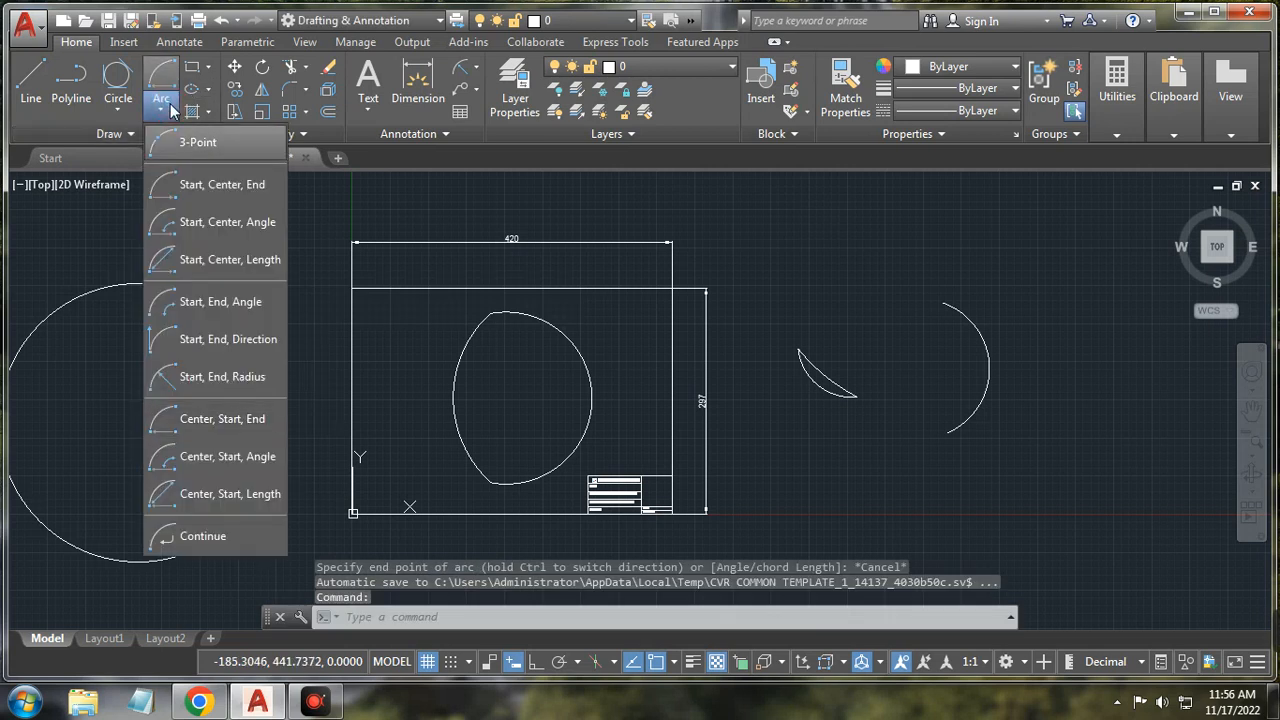
# Step: Draw Center, Start, Angle and Center, Start, Length arcs right of the sheet
pyautogui.click(222, 460)
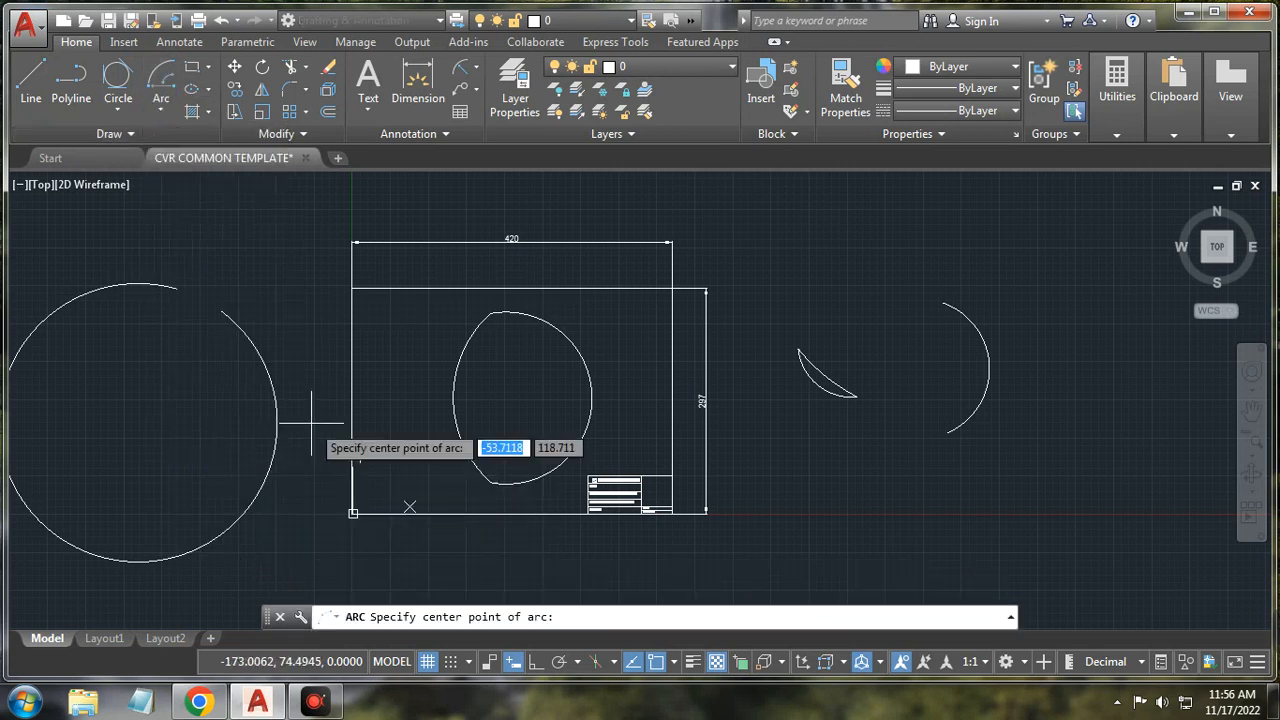
pyautogui.click(852, 342)
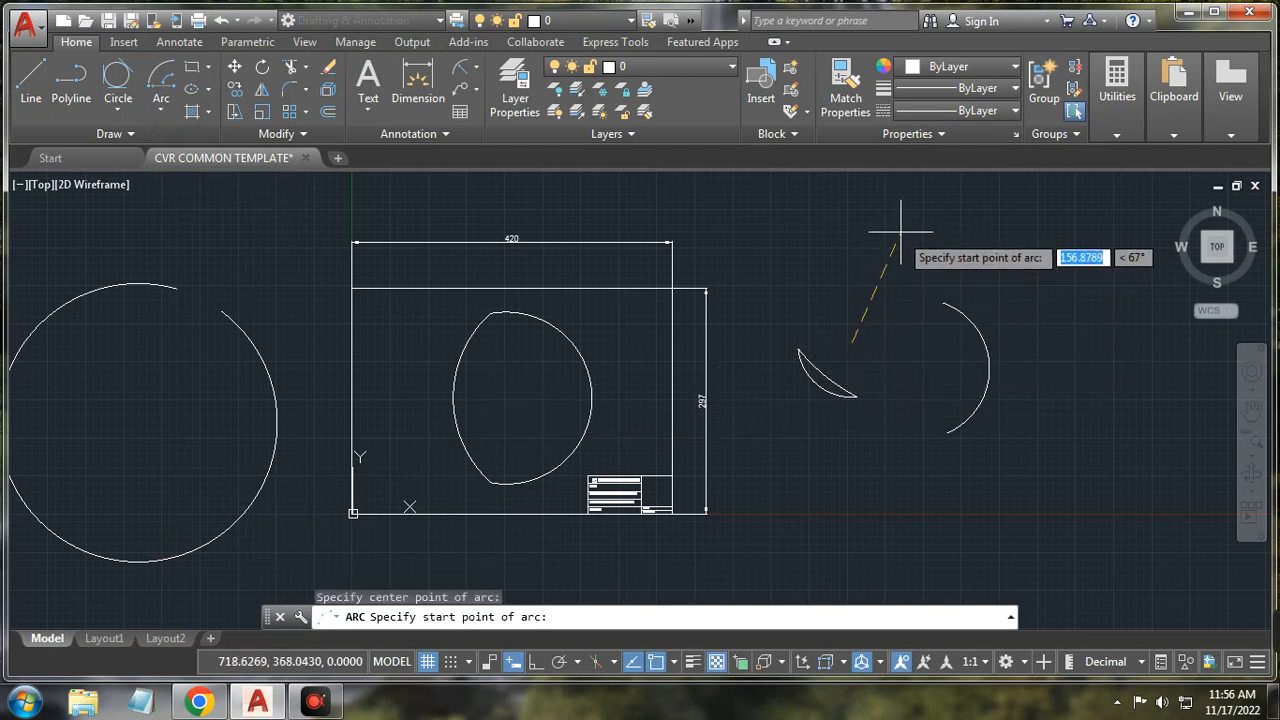
pyautogui.click(972, 248)
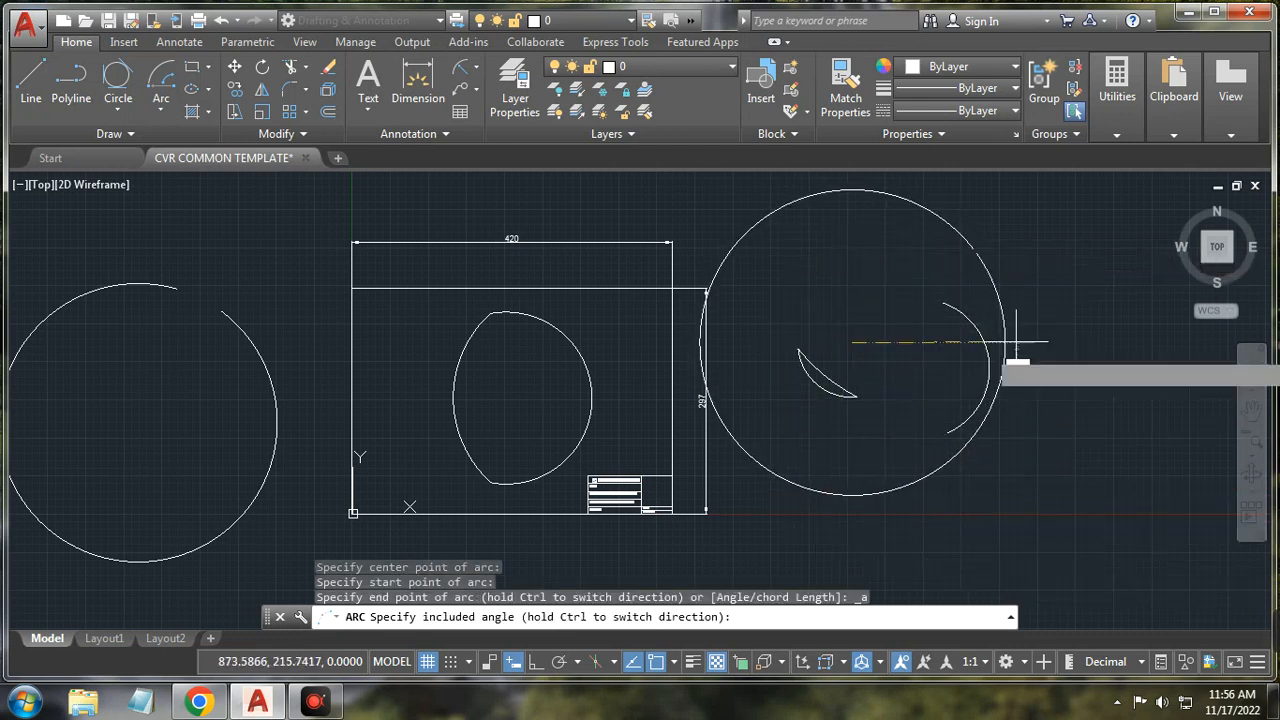
pyautogui.click(161, 104)
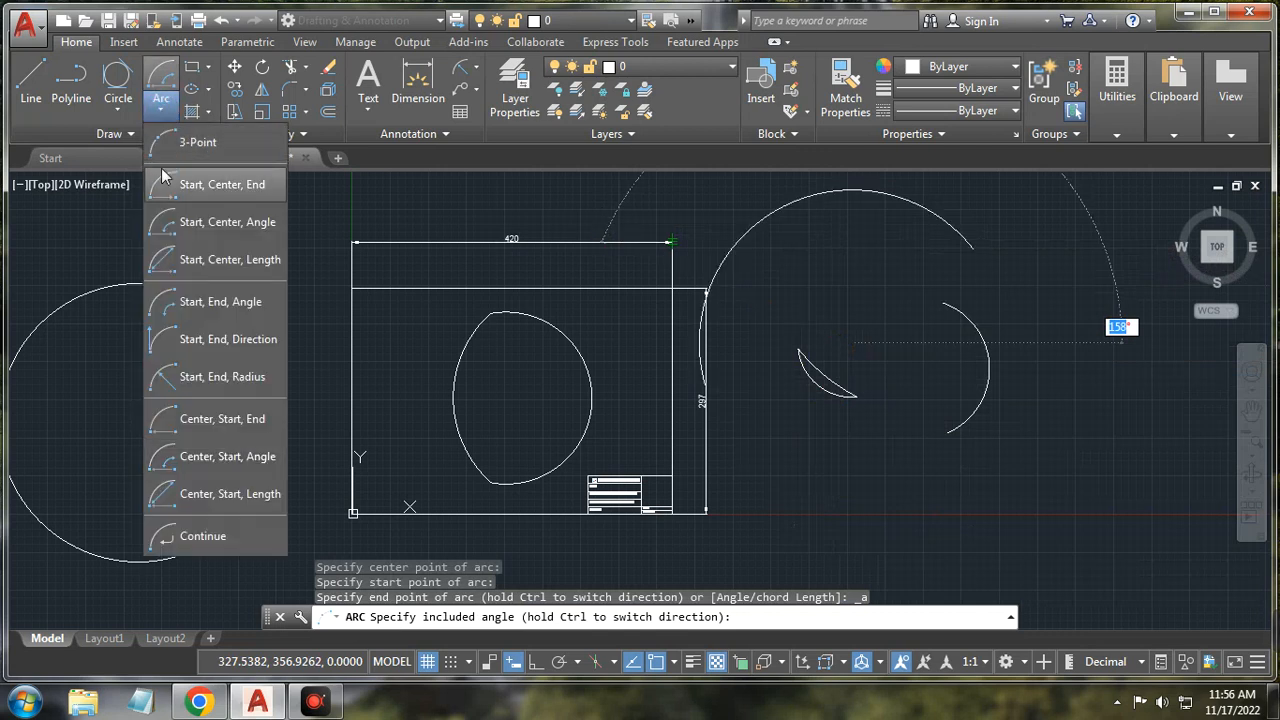
pyautogui.click(218, 492)
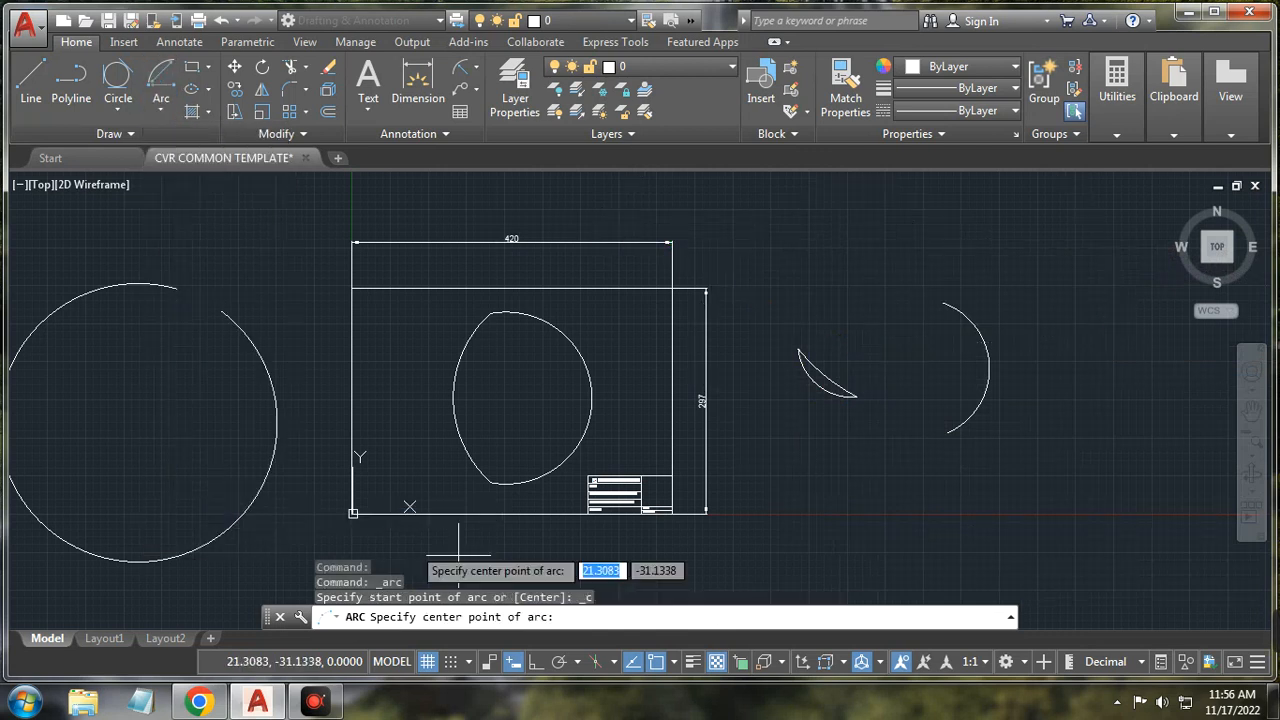
pyautogui.click(814, 513)
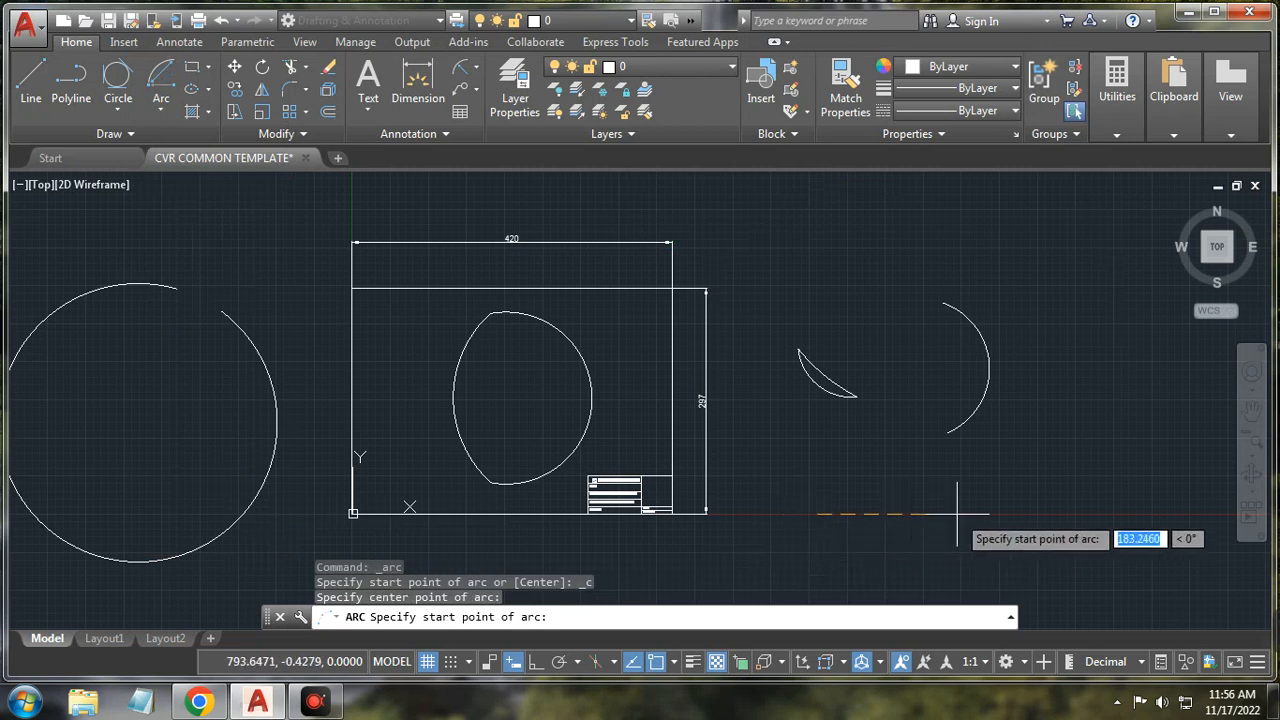
pyautogui.click(962, 514)
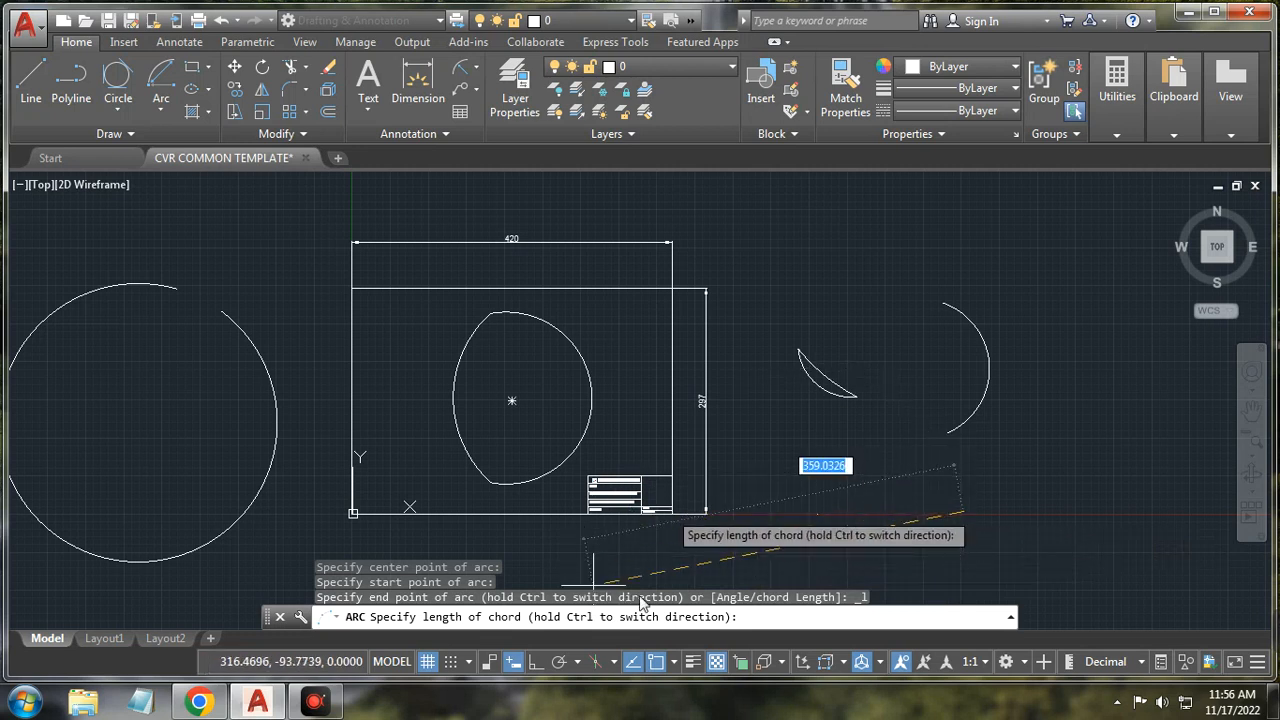
pyautogui.press('Escape')
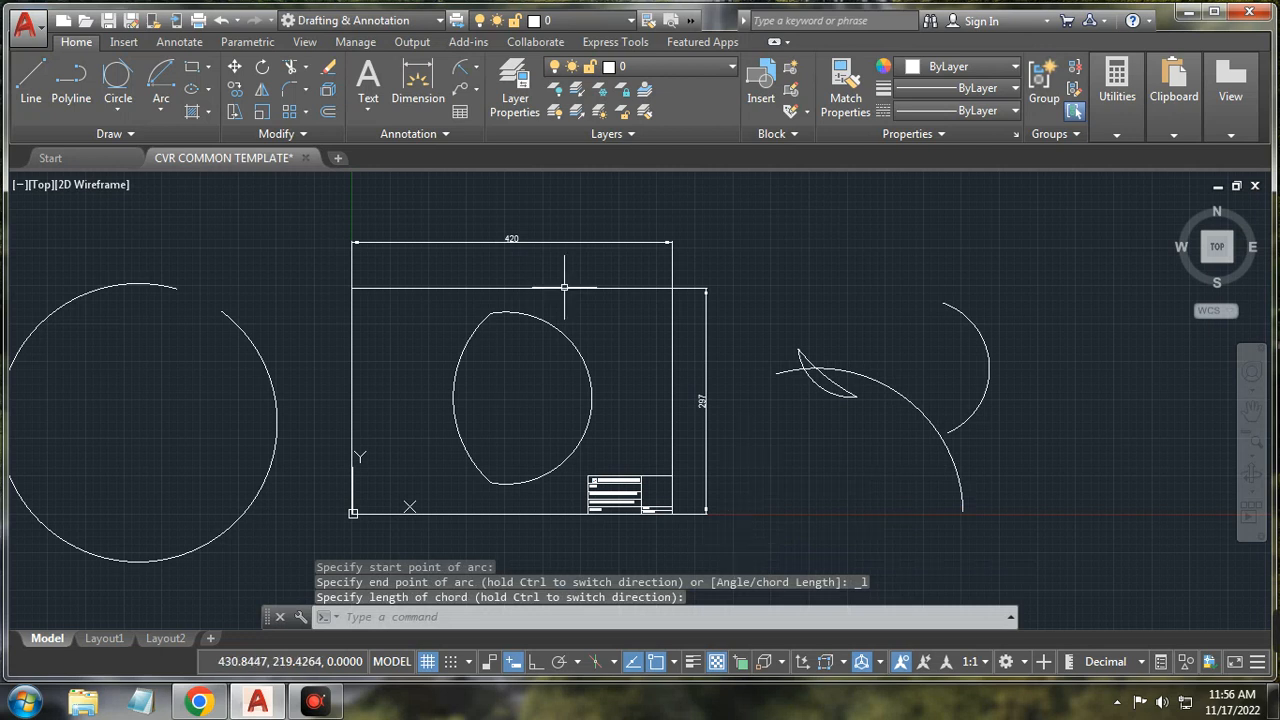
# Step: Window-select the arcs right of the sheet border and delete them
pyautogui.scroll(-4, 967, 250)
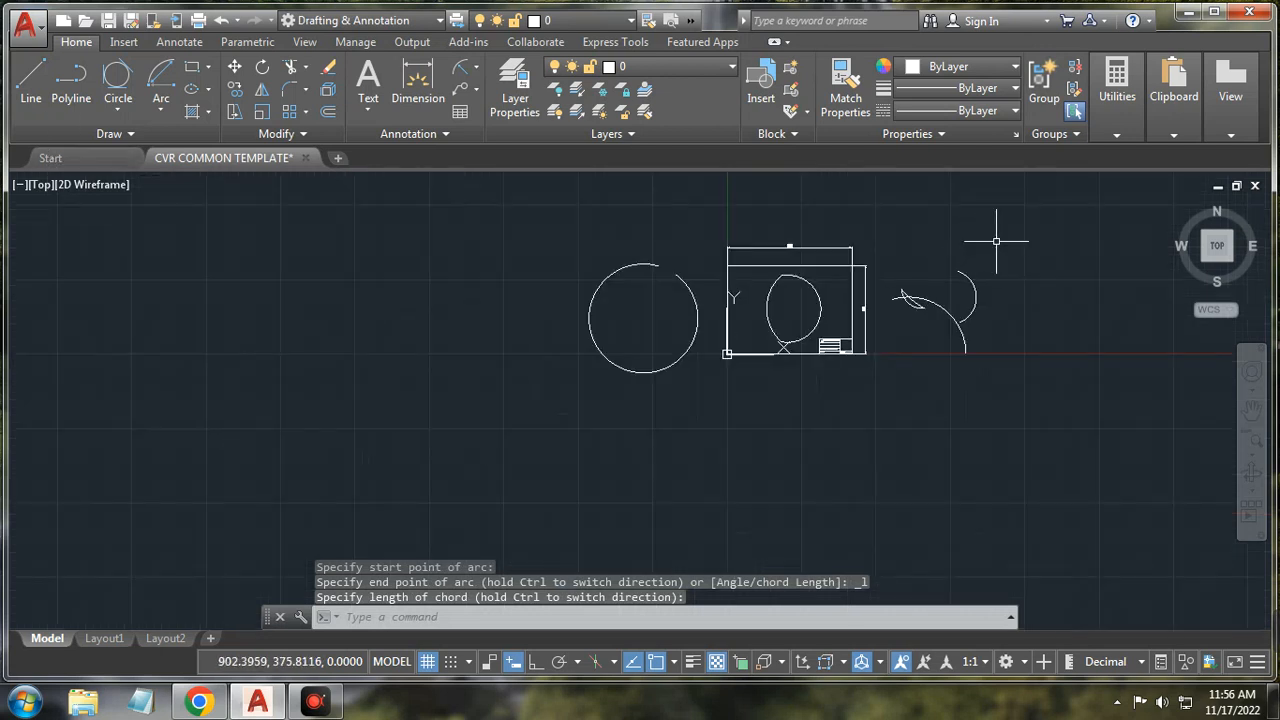
pyautogui.click(996, 241)
pyautogui.click(876, 441)
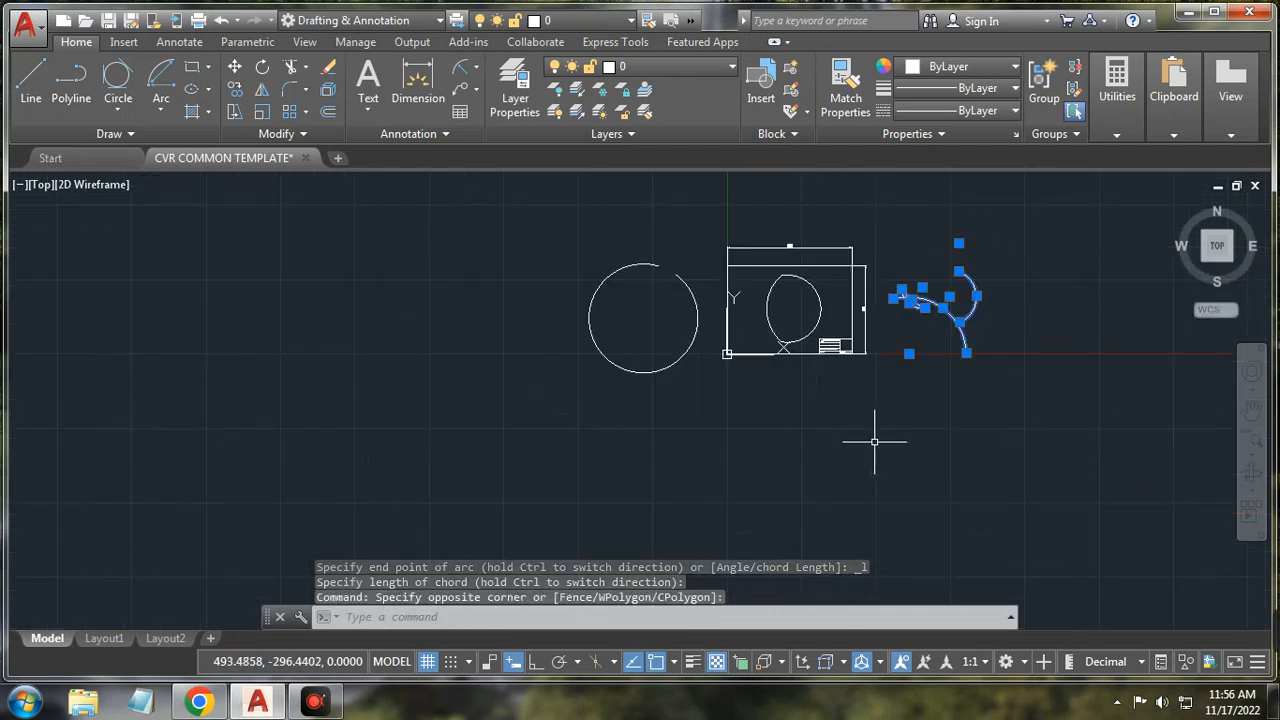
pyautogui.press('Delete')
pyautogui.click(567, 251)
# Step: Erase the left circle and the circle pieces inside the sheet
pyautogui.click(710, 442)
pyautogui.press('Delete')
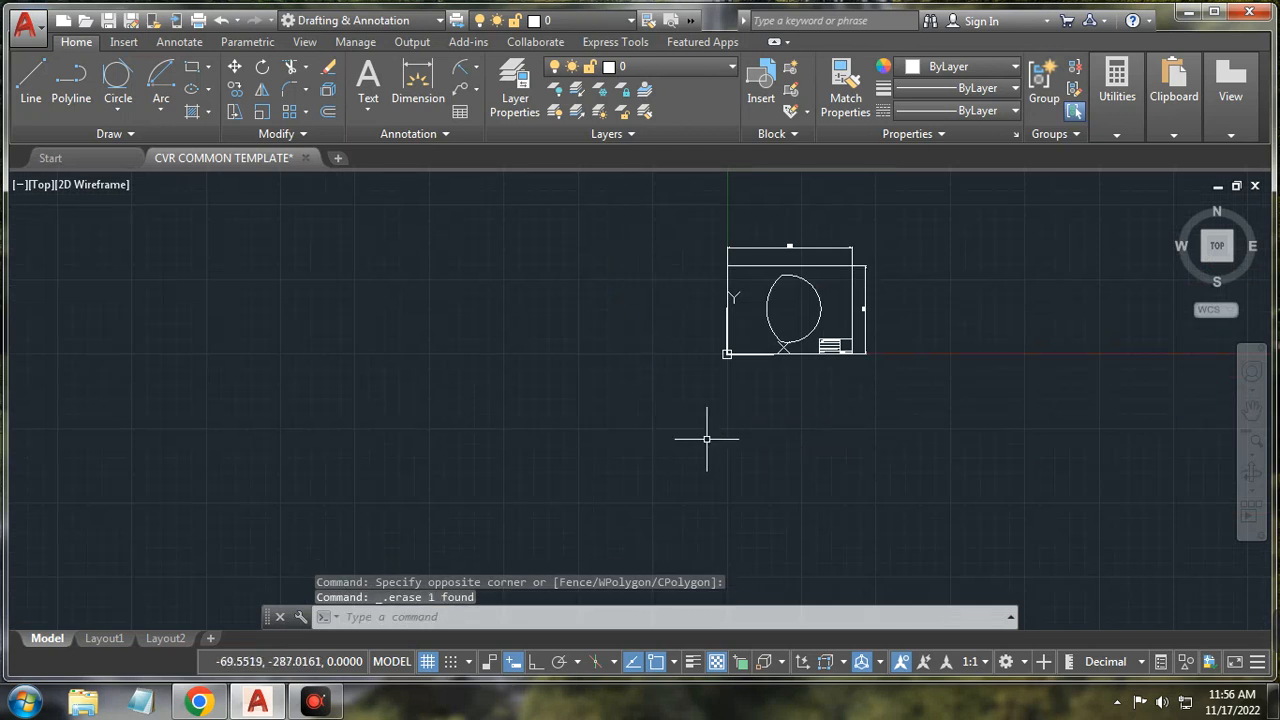
pyautogui.scroll(4, 755, 333)
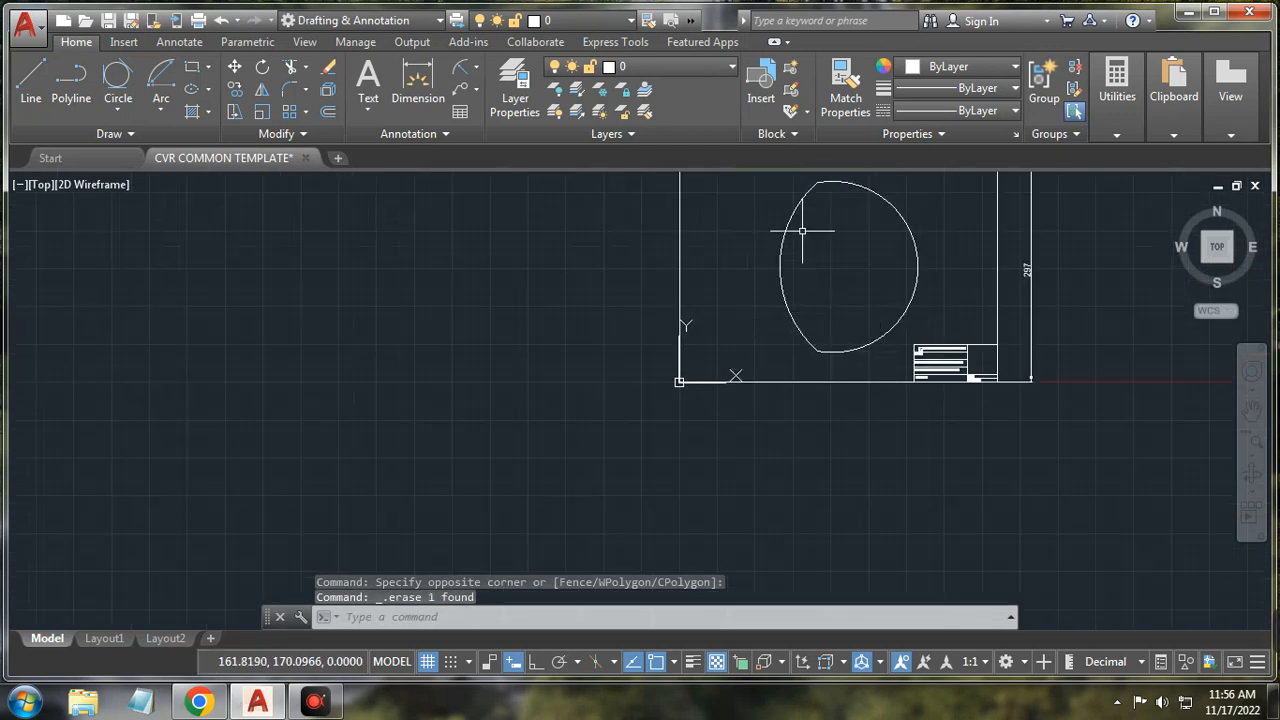
pyautogui.click(742, 179)
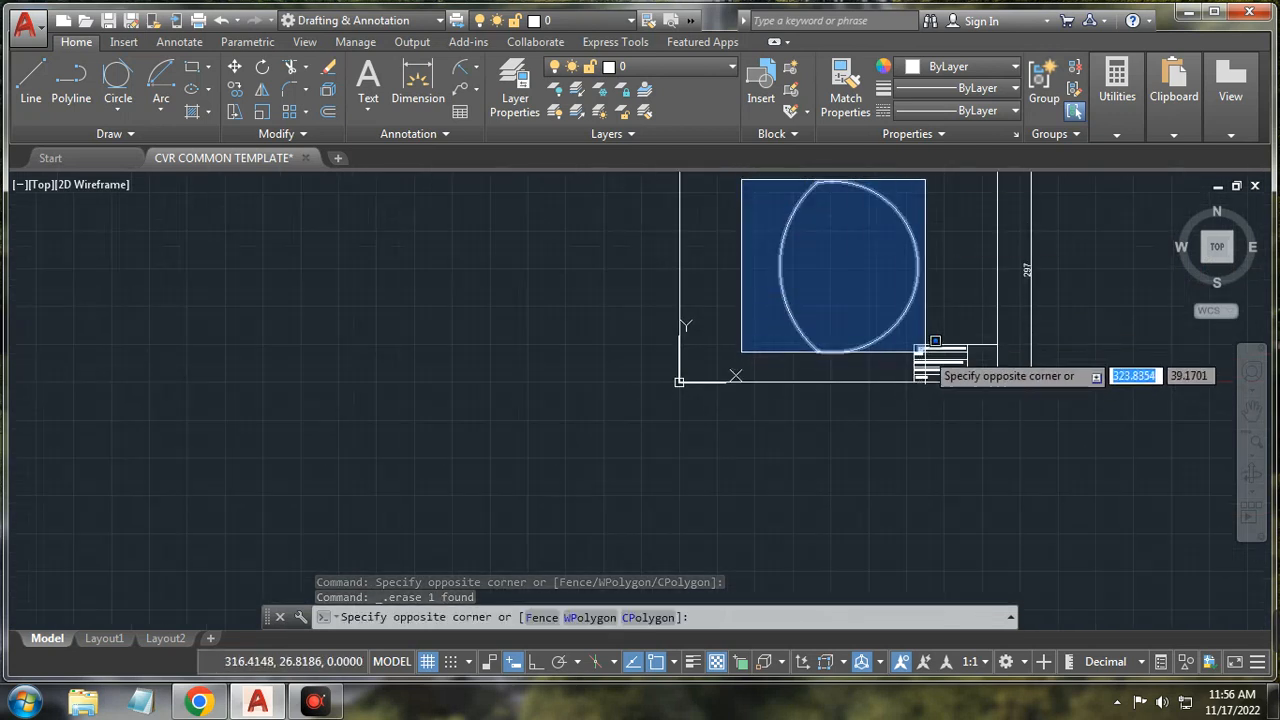
pyautogui.click(938, 329)
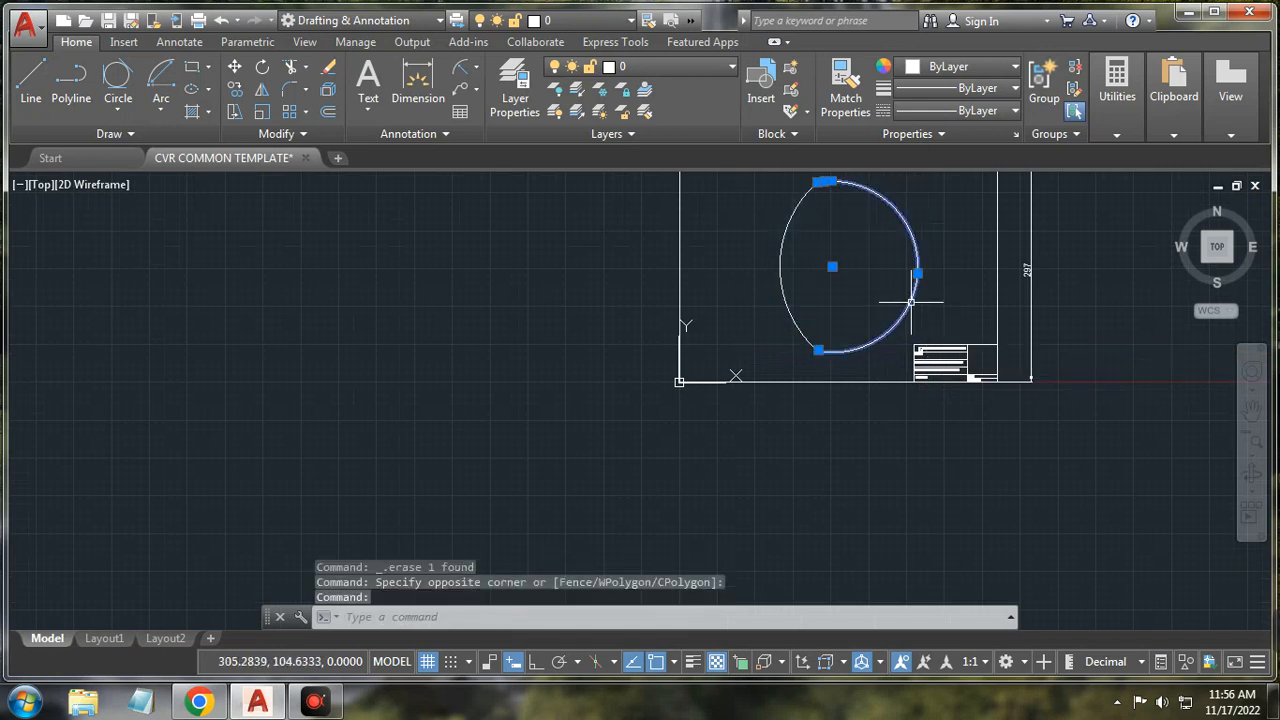
pyautogui.press('Delete')
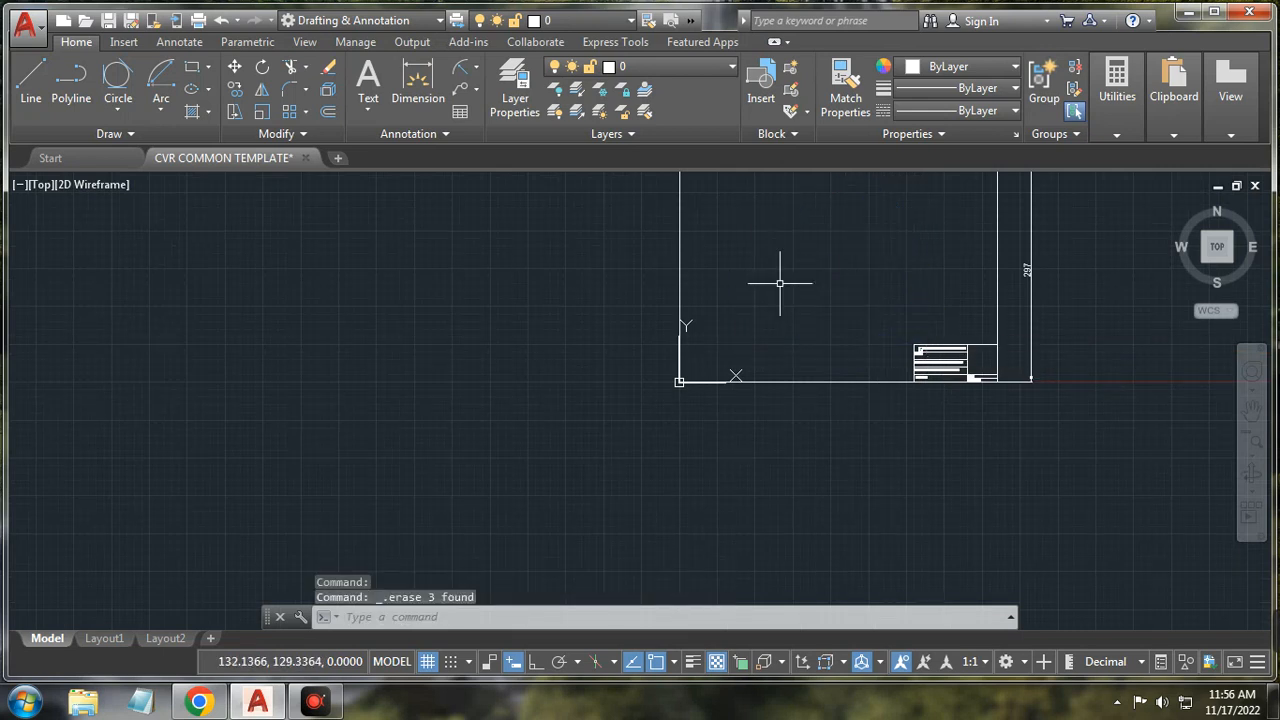
# Step: Bring the empty sheet into view and browse the arc and rectangle/polygon drawing menus
pyautogui.moveTo(776, 304); pyautogui.dragTo(705, 422, button='middle')
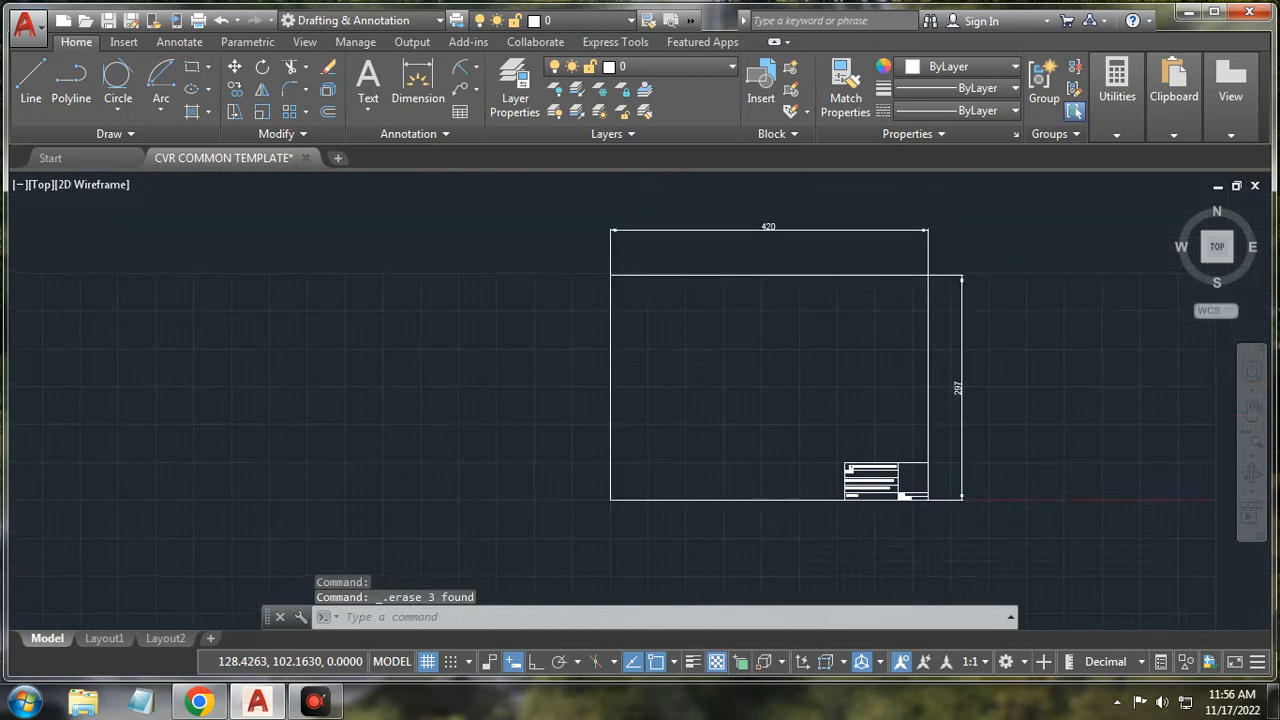
pyautogui.scroll(2, 704, 423)
pyautogui.click(166, 114)
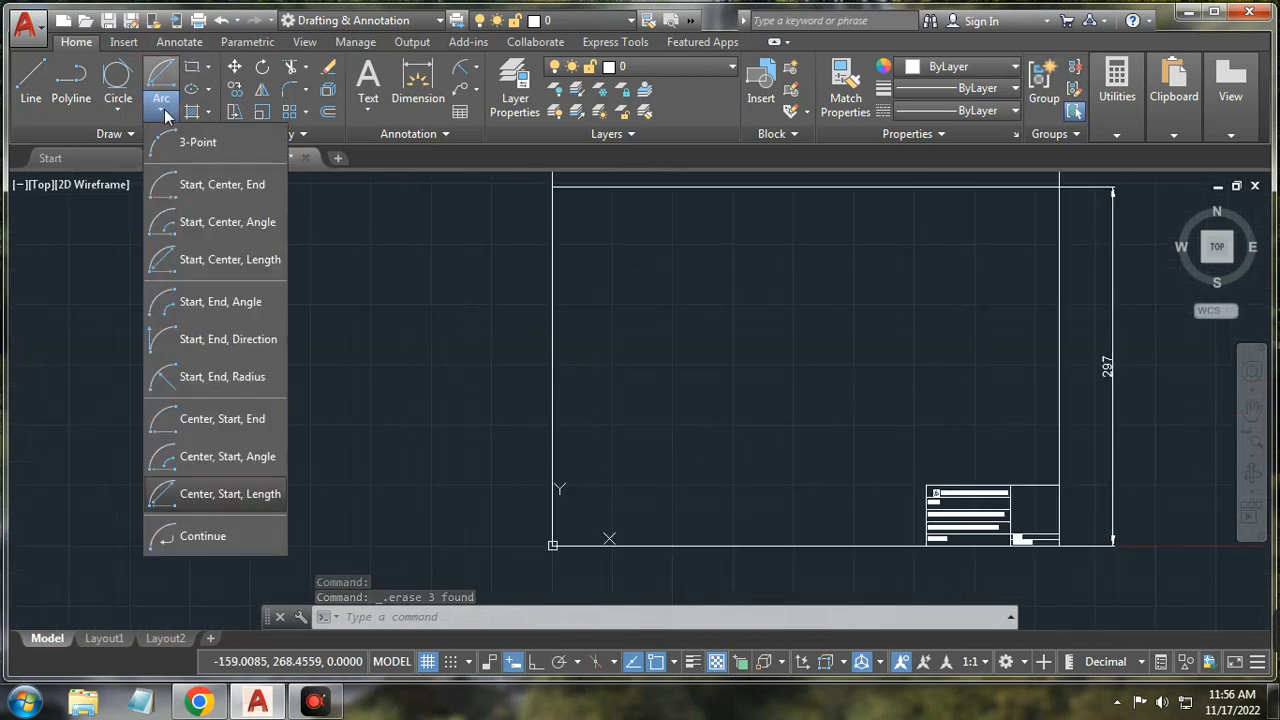
pyautogui.click(163, 111)
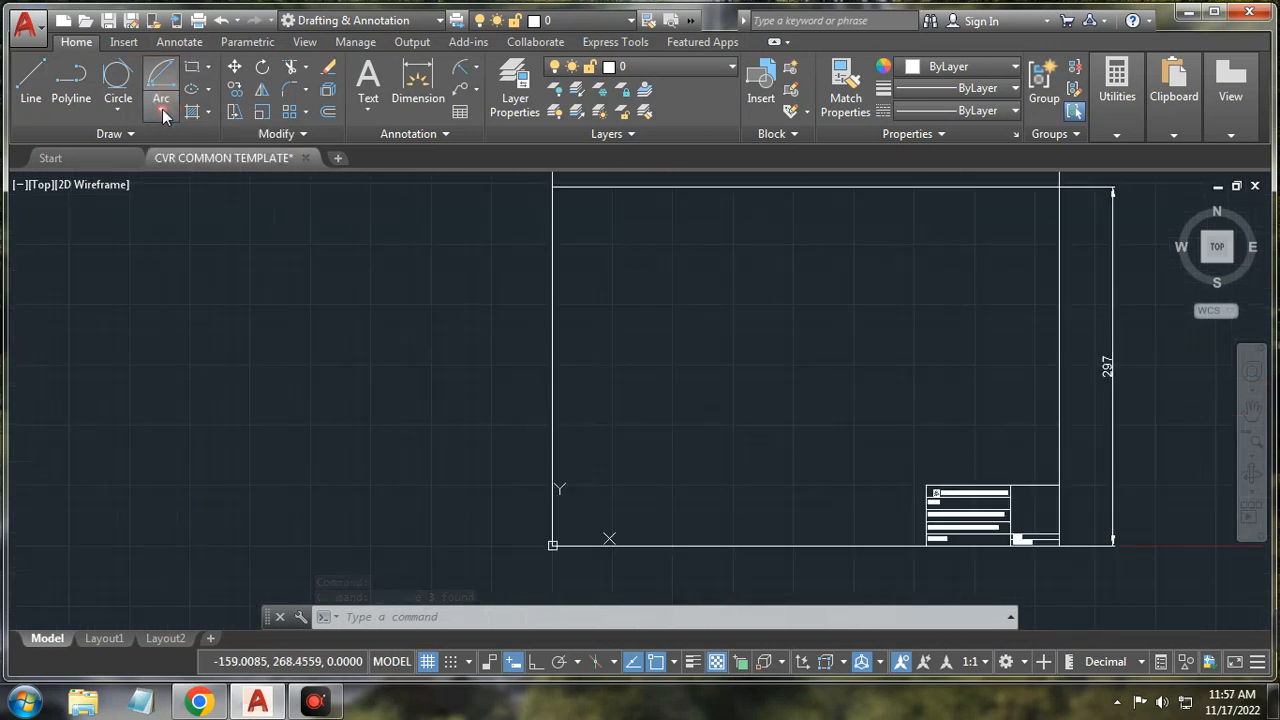
pyautogui.click(207, 68)
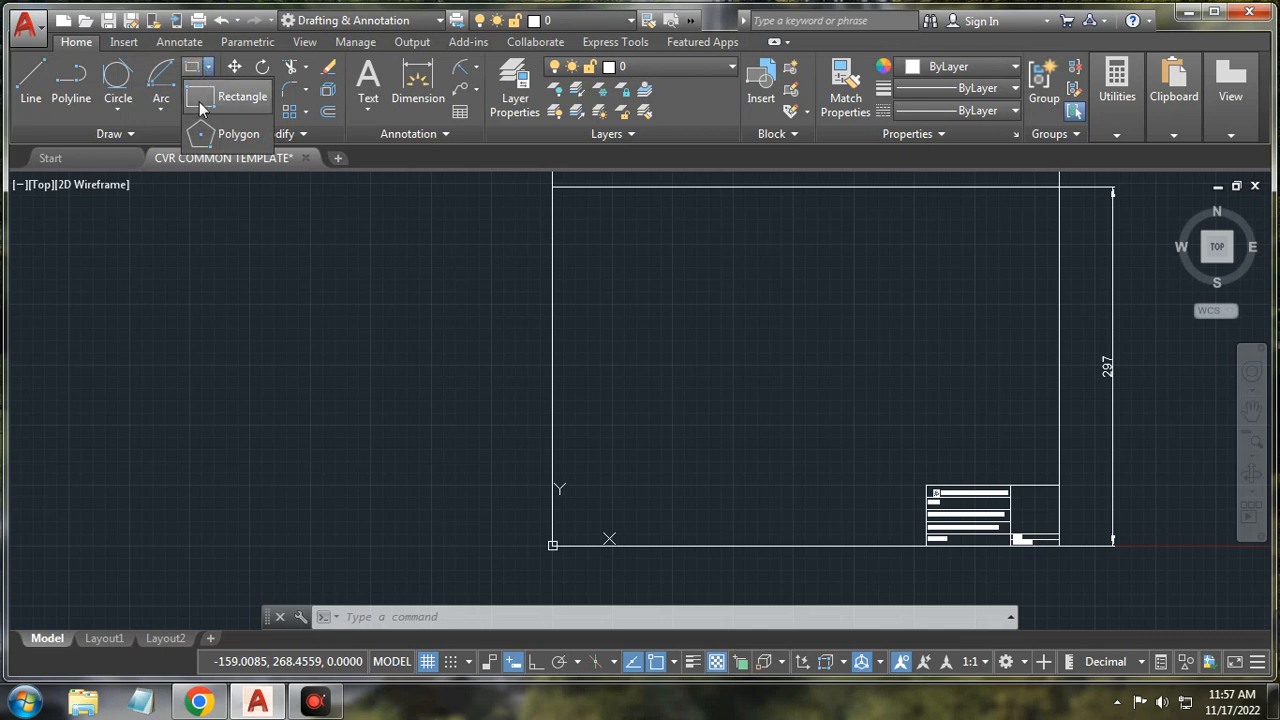
pyautogui.click(199, 101)
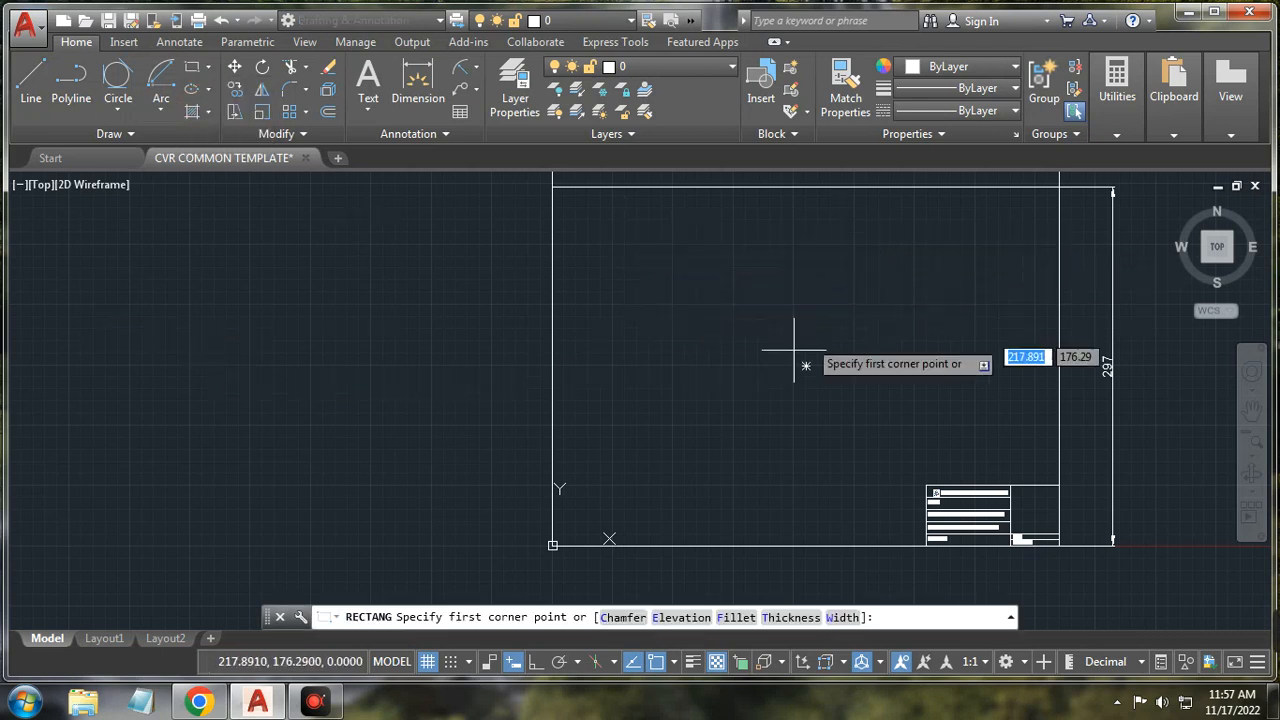
pyautogui.click(655, 442)
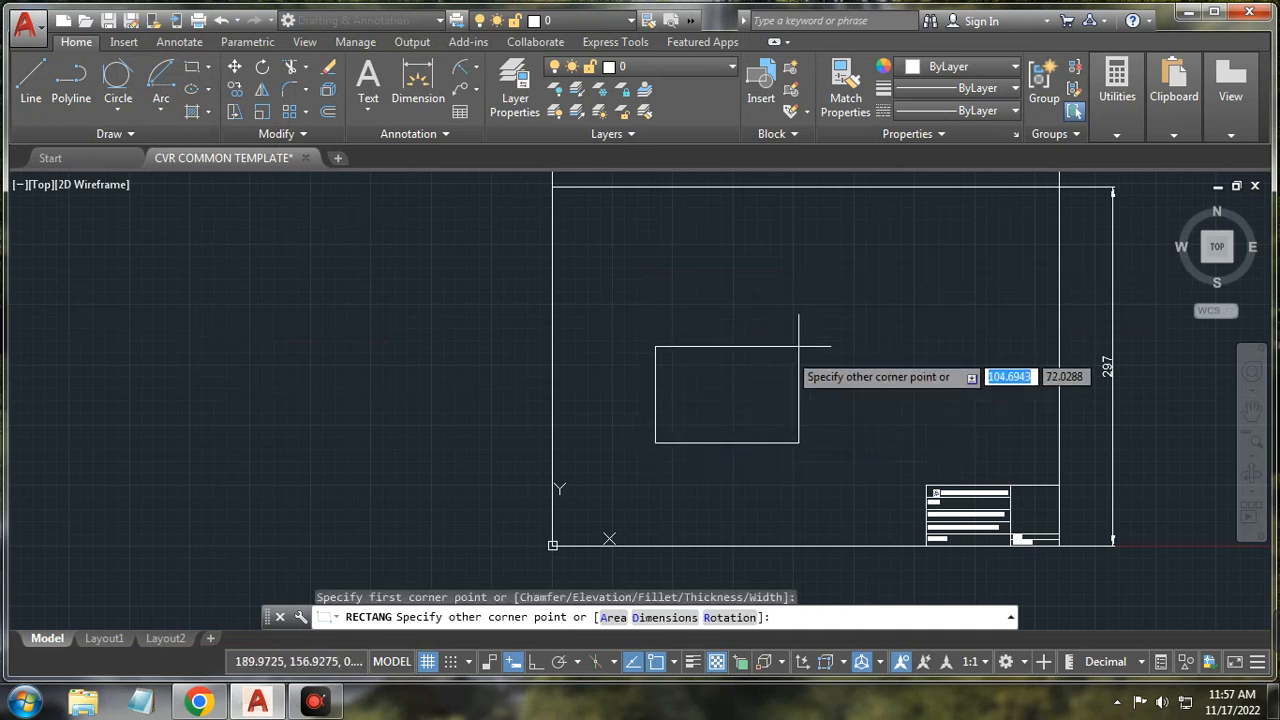
pyautogui.click(850, 302)
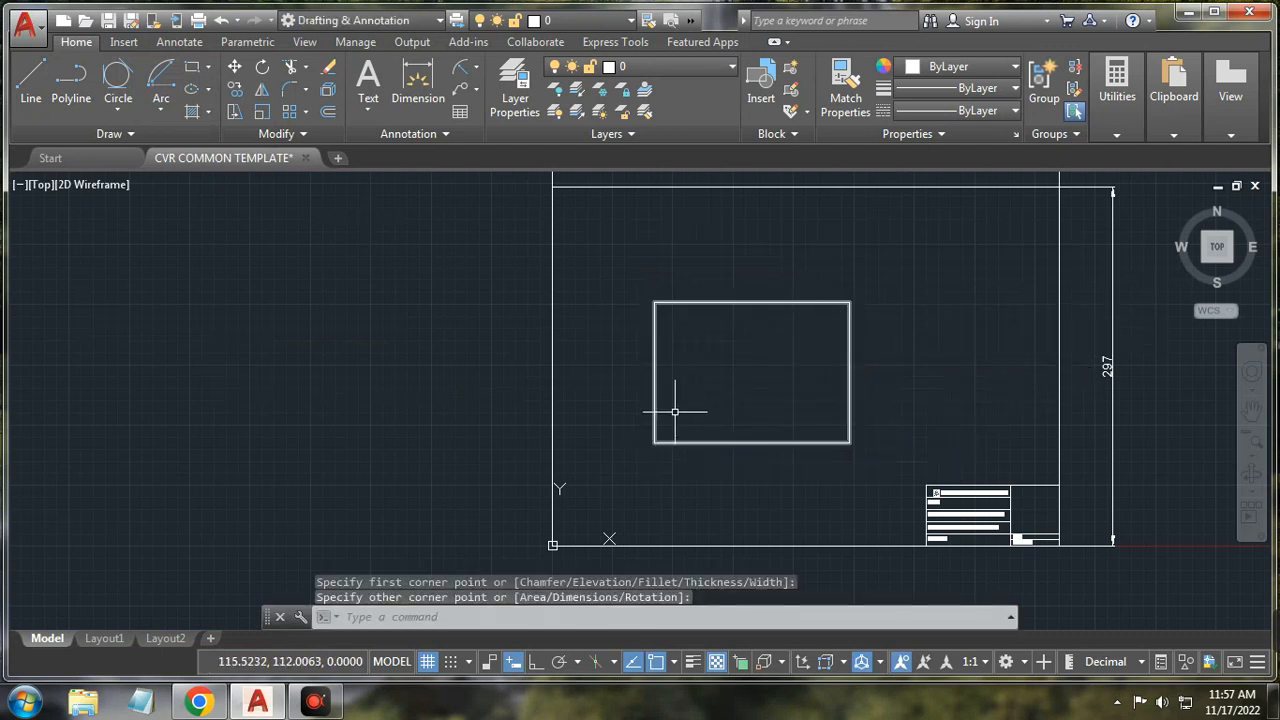
pyautogui.click(190, 67)
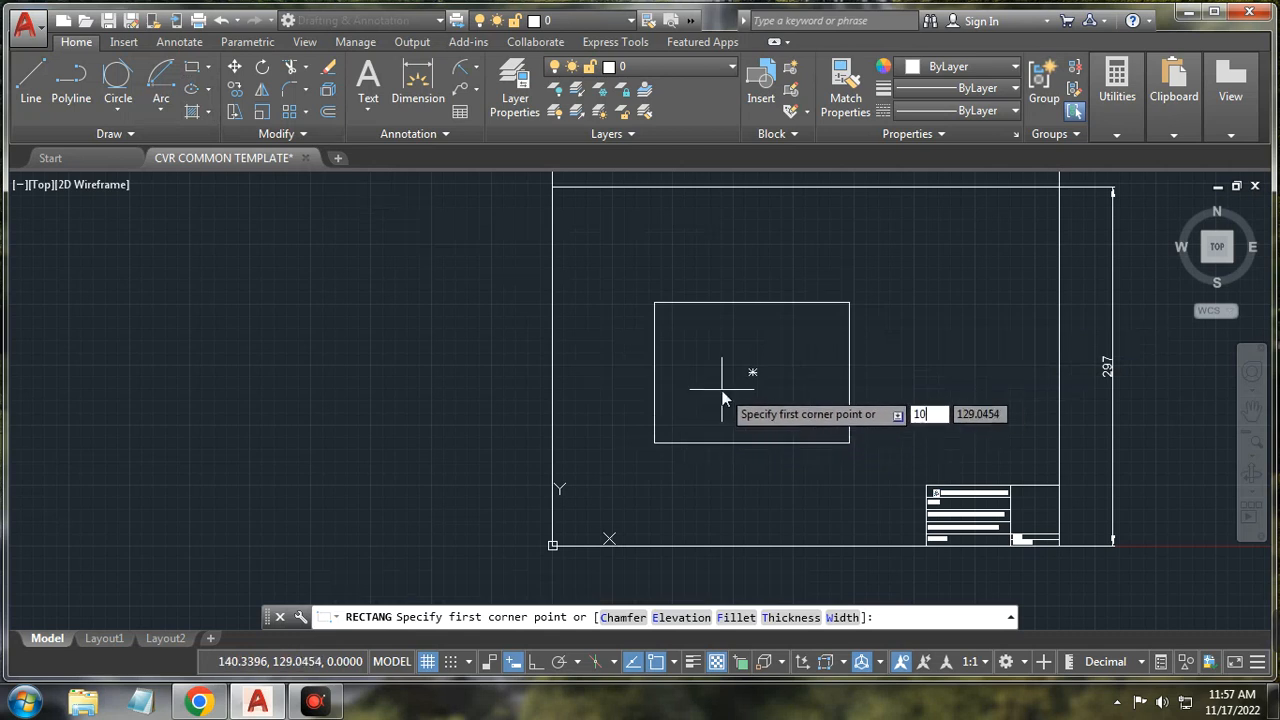
pyautogui.write('100')
pyautogui.press('Tab')
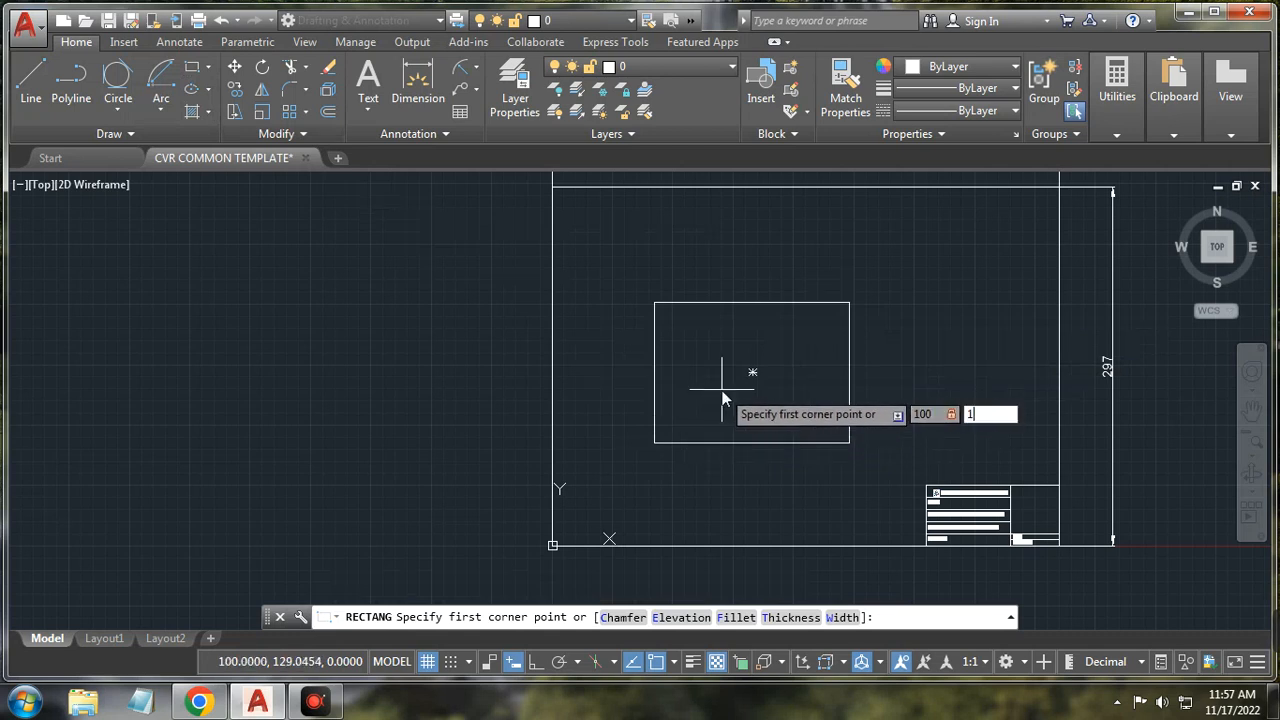
pyautogui.write('100')
pyautogui.press('Return')
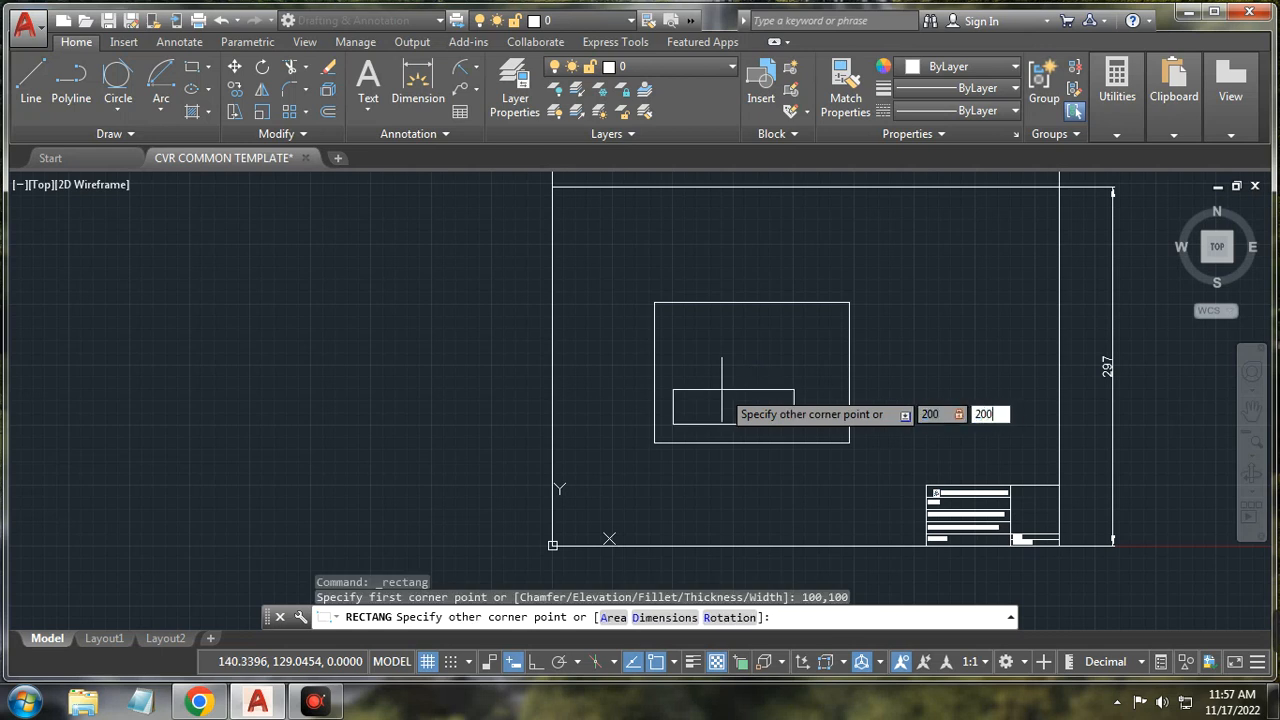
pyautogui.press('Return')
pyautogui.scroll(-3, 720, 390)
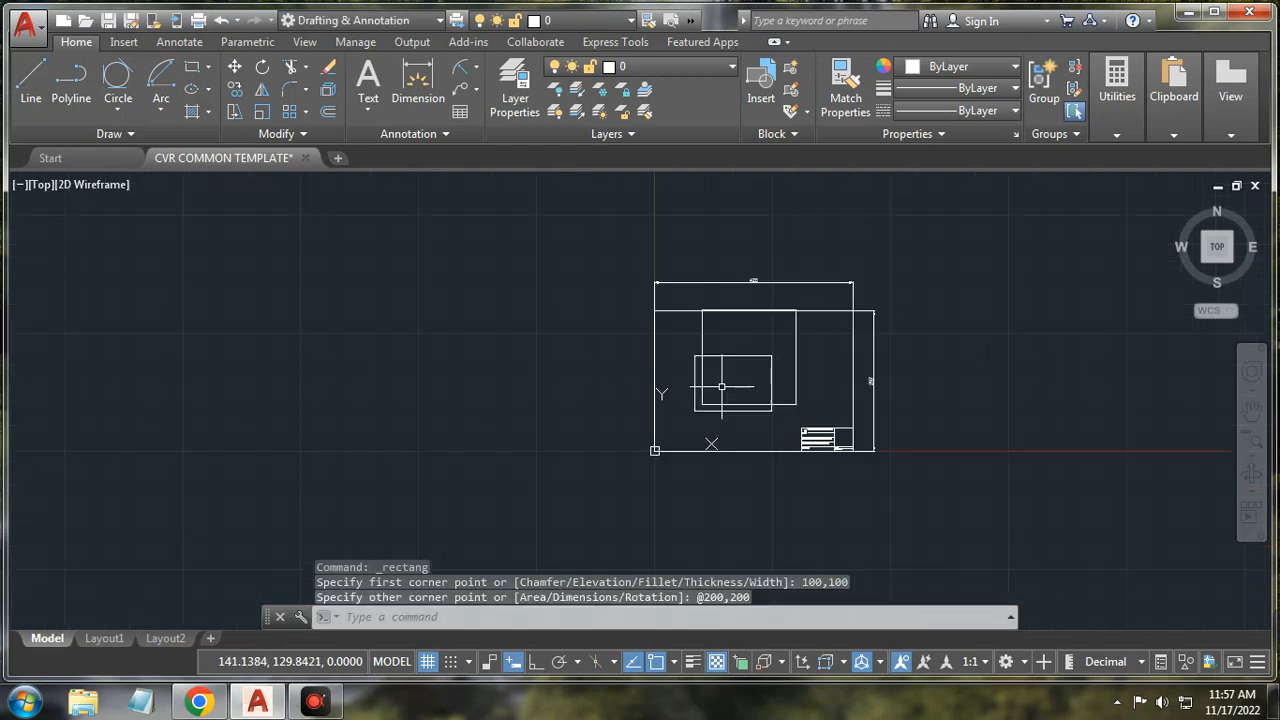
pyautogui.click(790, 355)
pyautogui.click(773, 362)
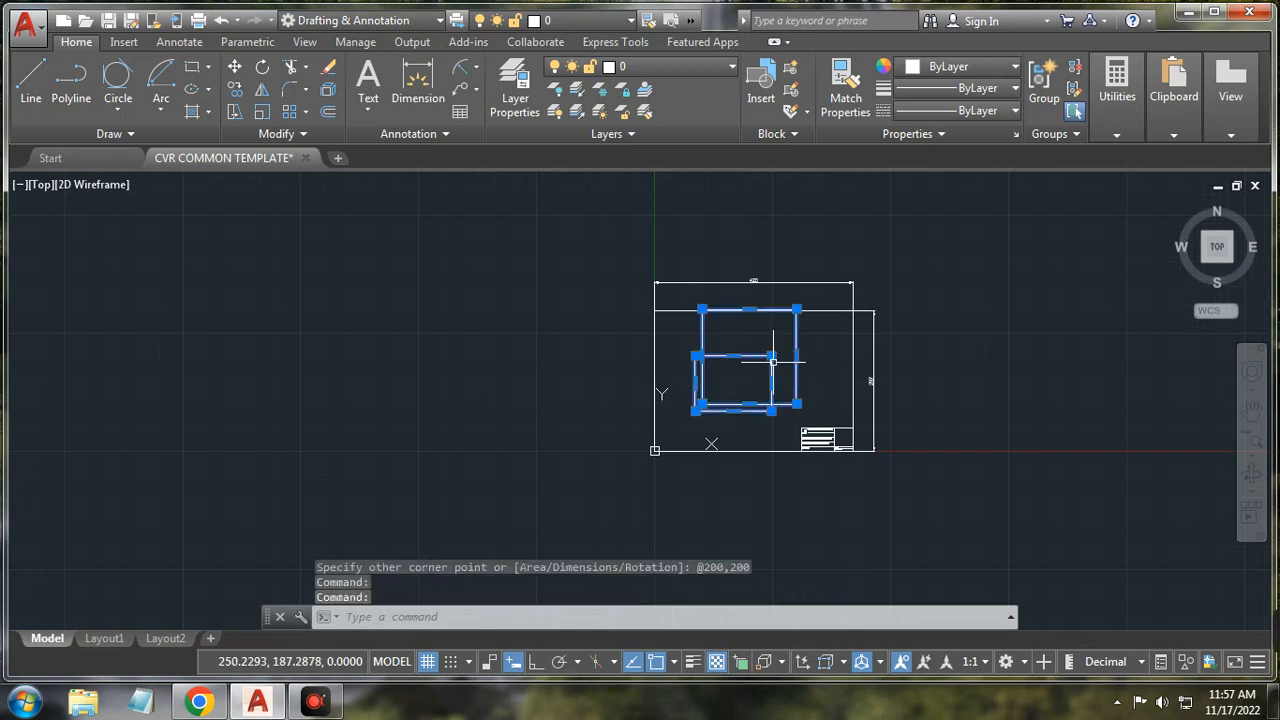
pyautogui.press('Delete')
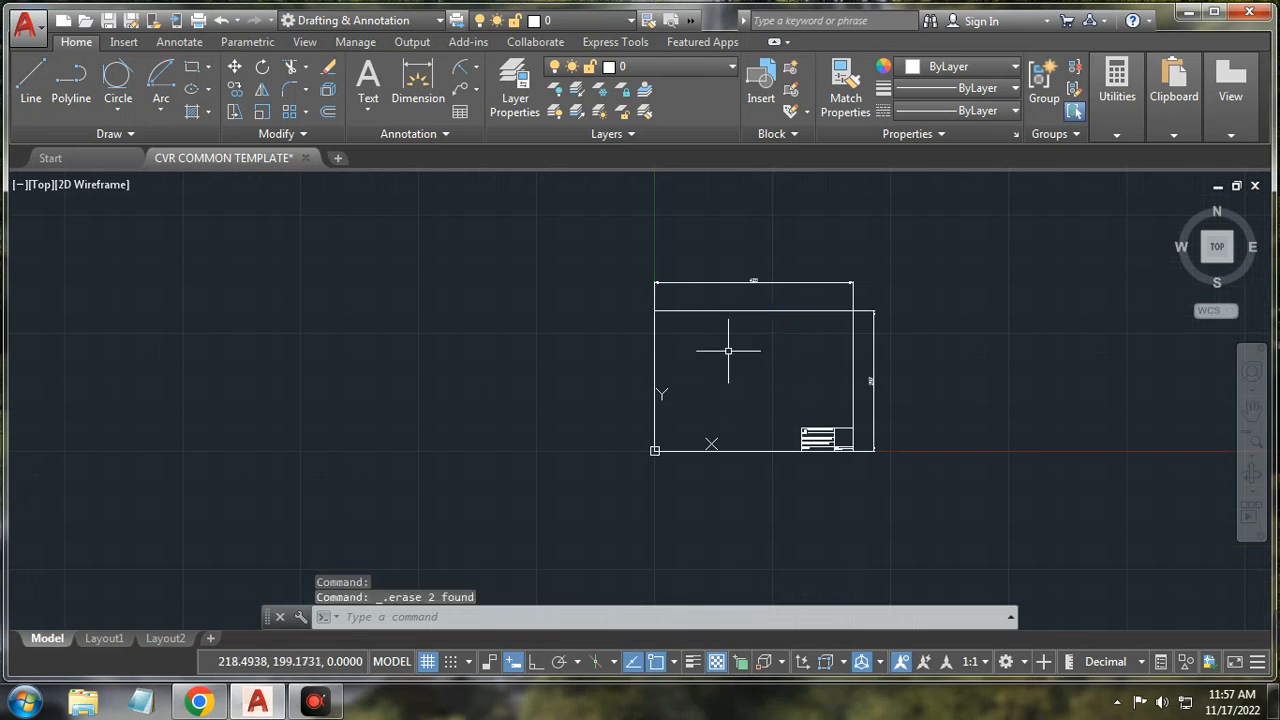
pyautogui.click(209, 69)
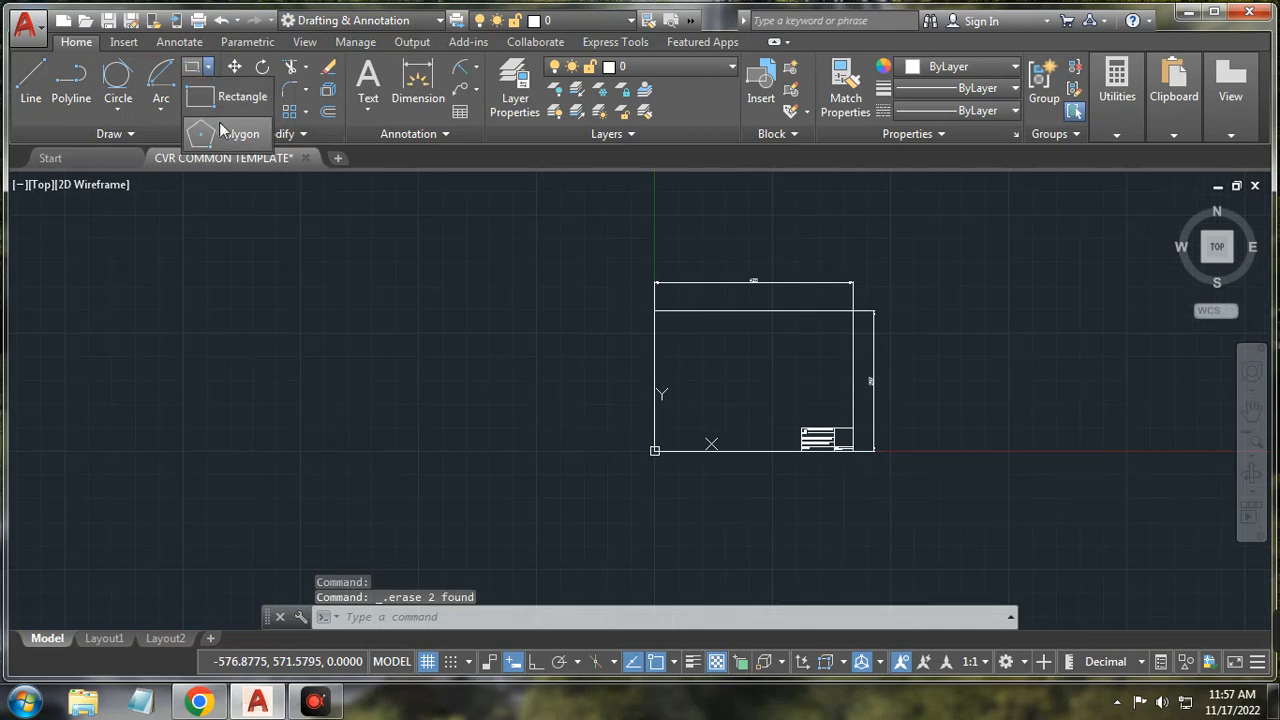
# Step: Draw two circles left of the title block, a smaller one and a larger one beside it
pyautogui.click(118, 108)
pyautogui.click(127, 140)
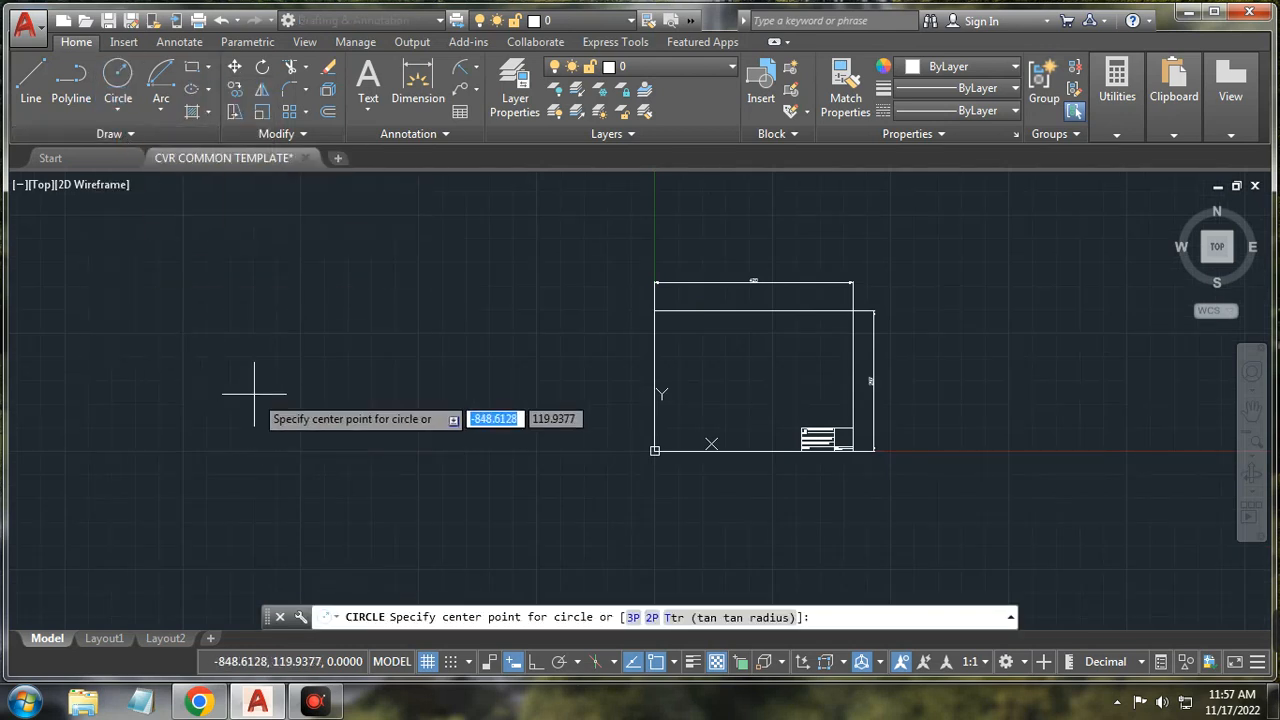
pyautogui.click(252, 405)
pyautogui.click(255, 369)
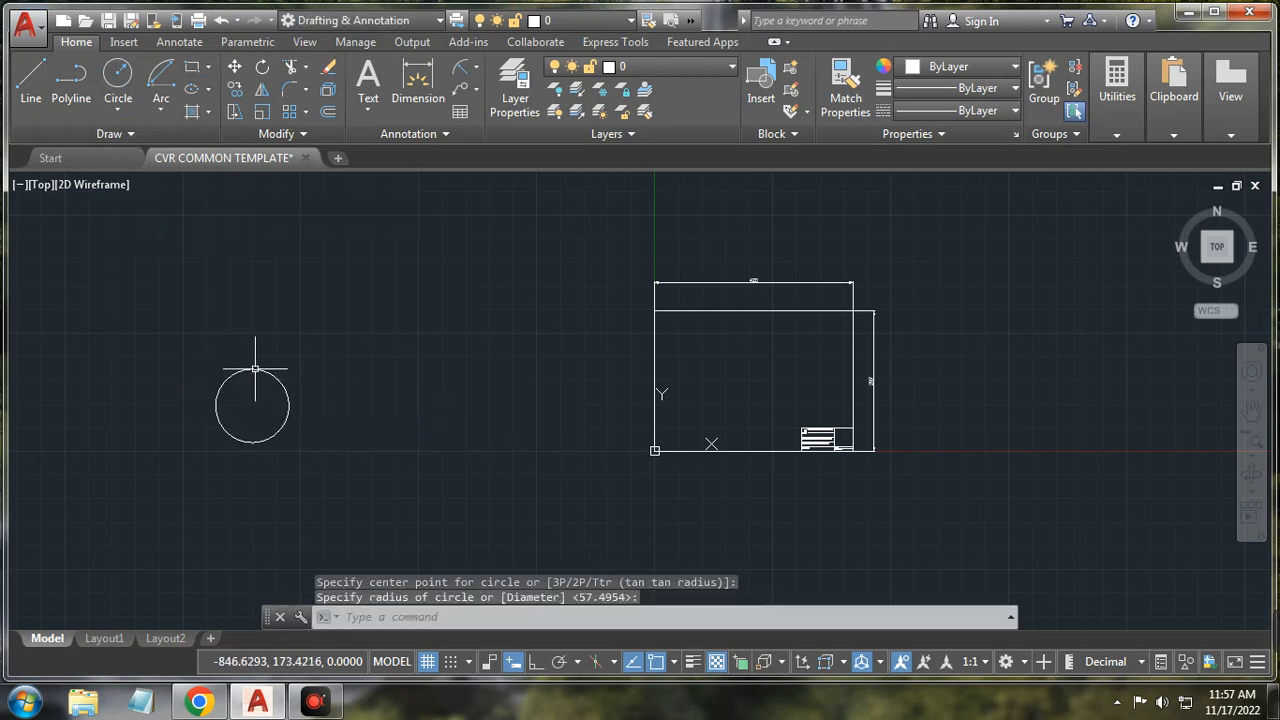
pyautogui.click(403, 358)
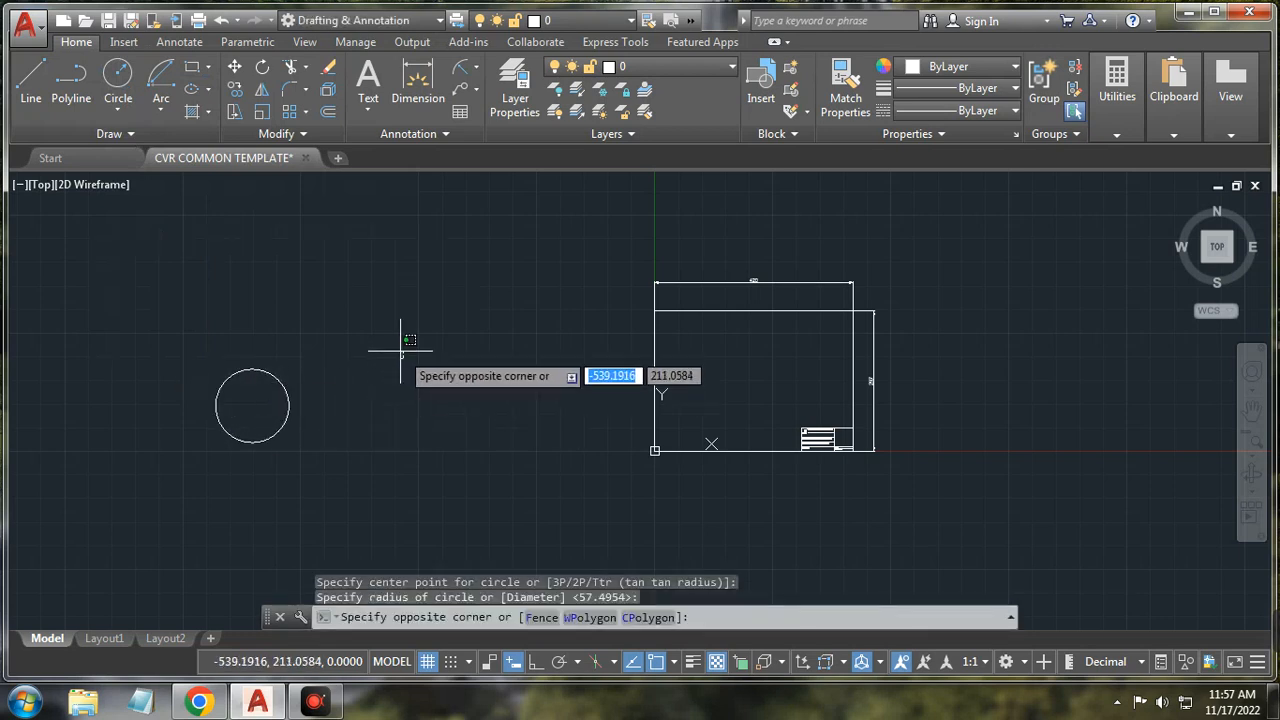
pyautogui.click(400, 351)
pyautogui.click(118, 78)
pyautogui.click(393, 350)
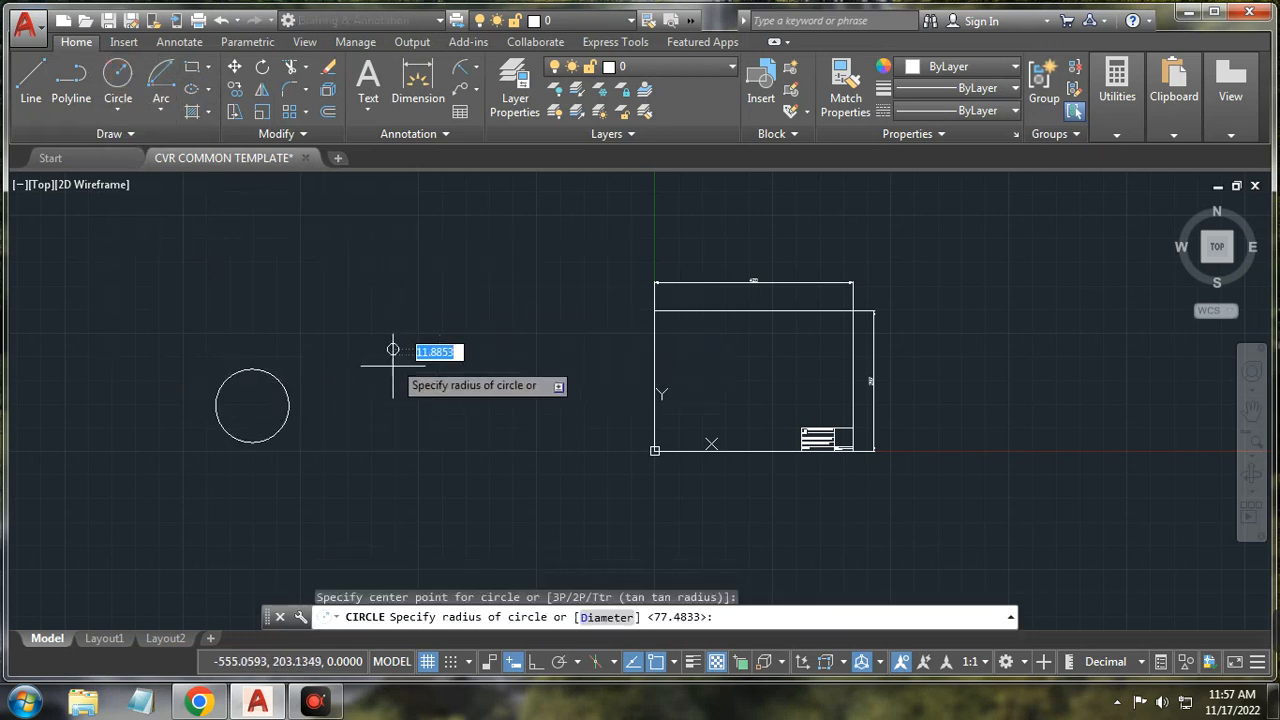
pyautogui.click(393, 397)
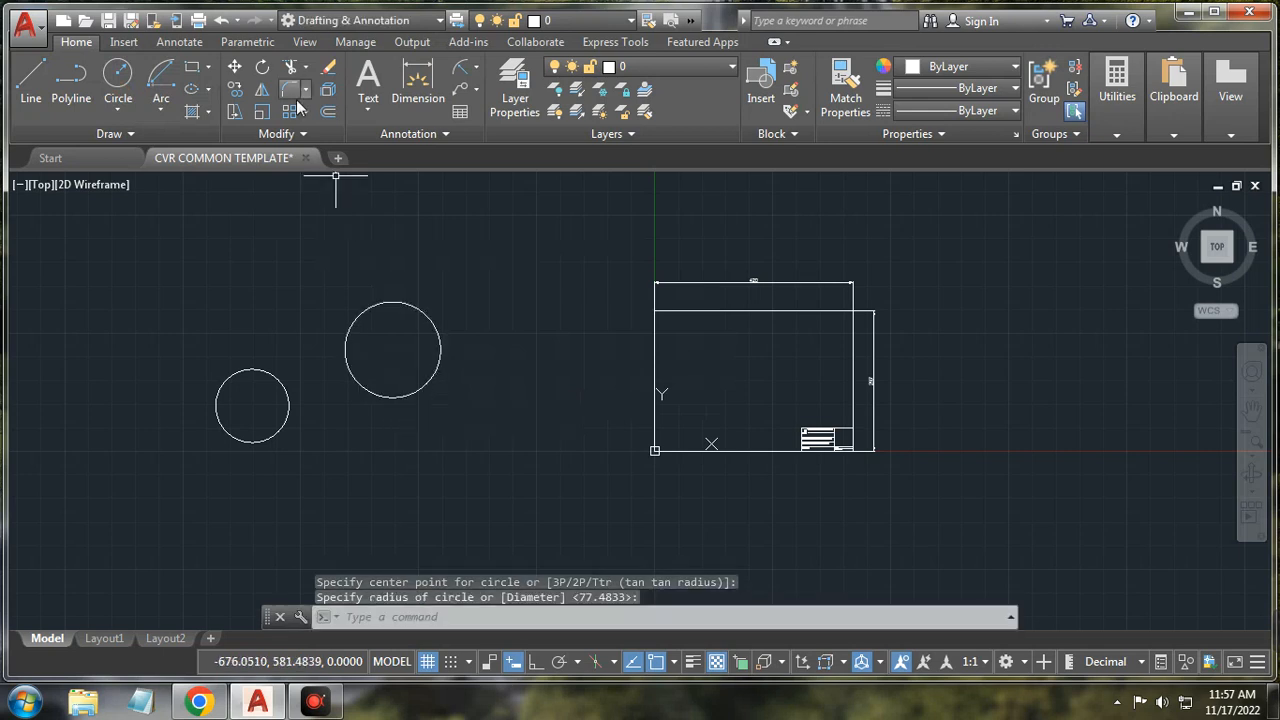
# Step: Inscribe a six-sided polygon in the smaller circle, centred on it and sized to its edge
pyautogui.click(208, 70)
pyautogui.click(230, 134)
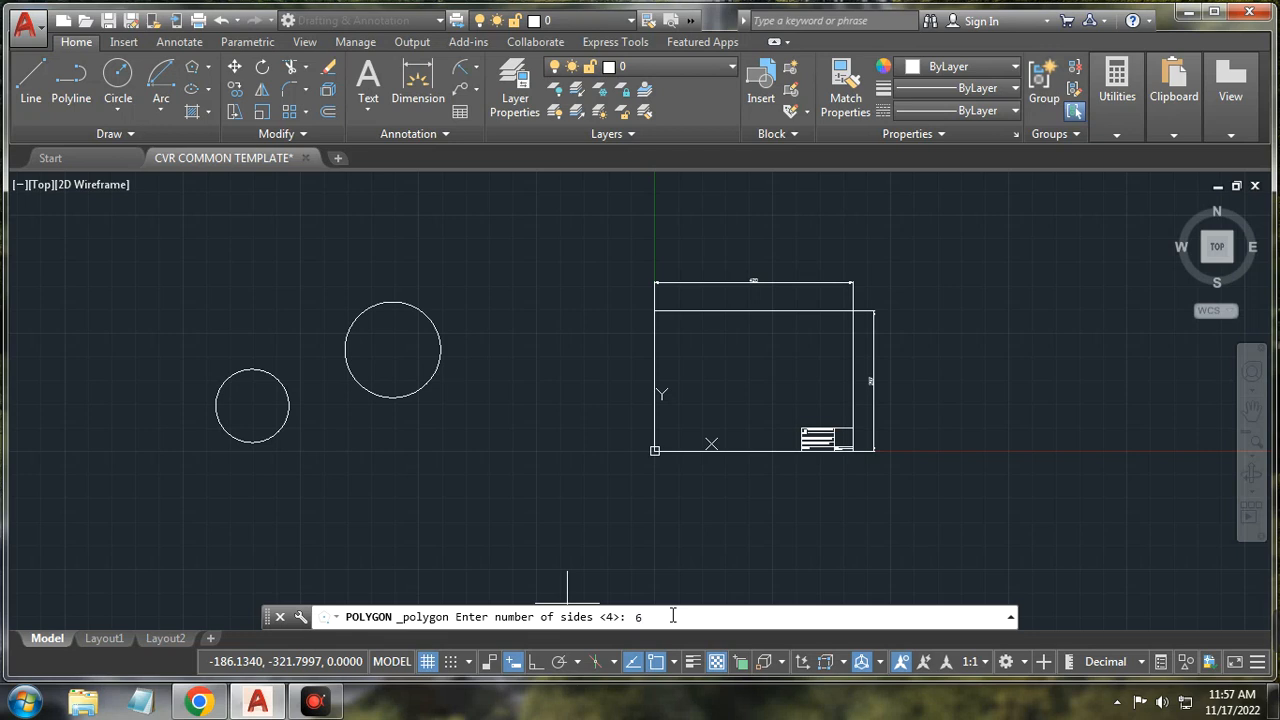
pyautogui.press('Return')
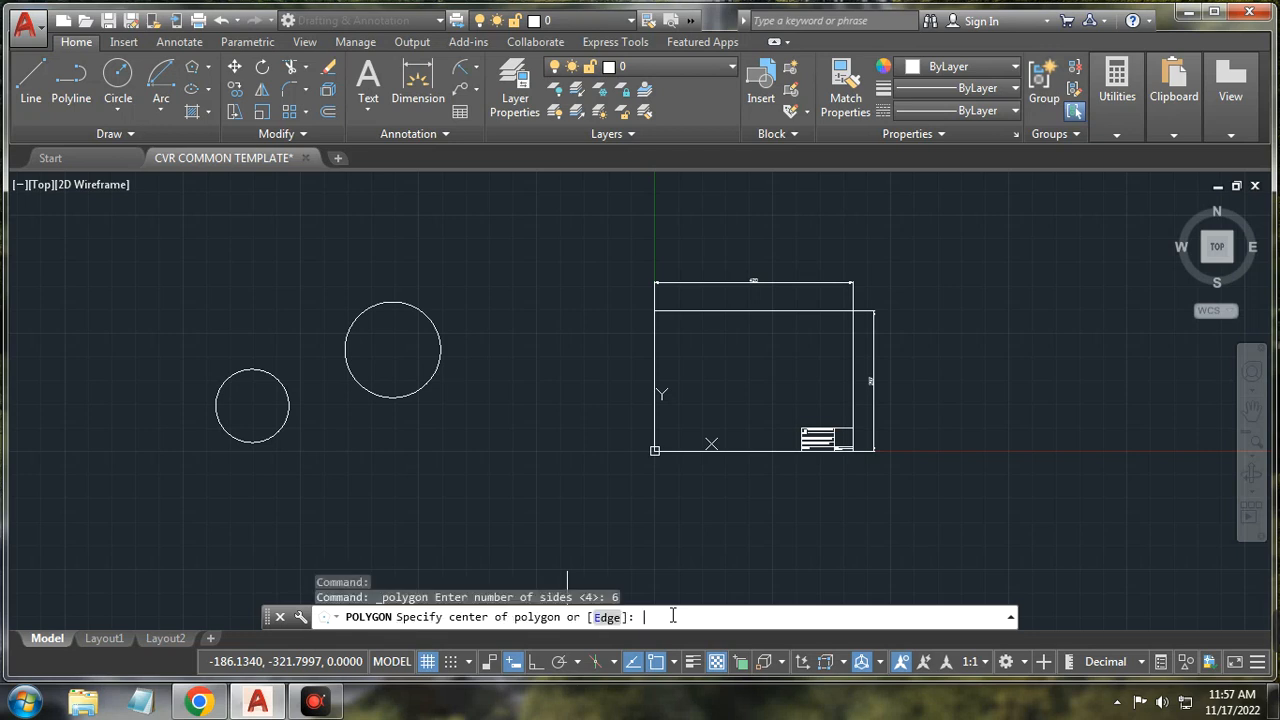
pyautogui.click(252, 405)
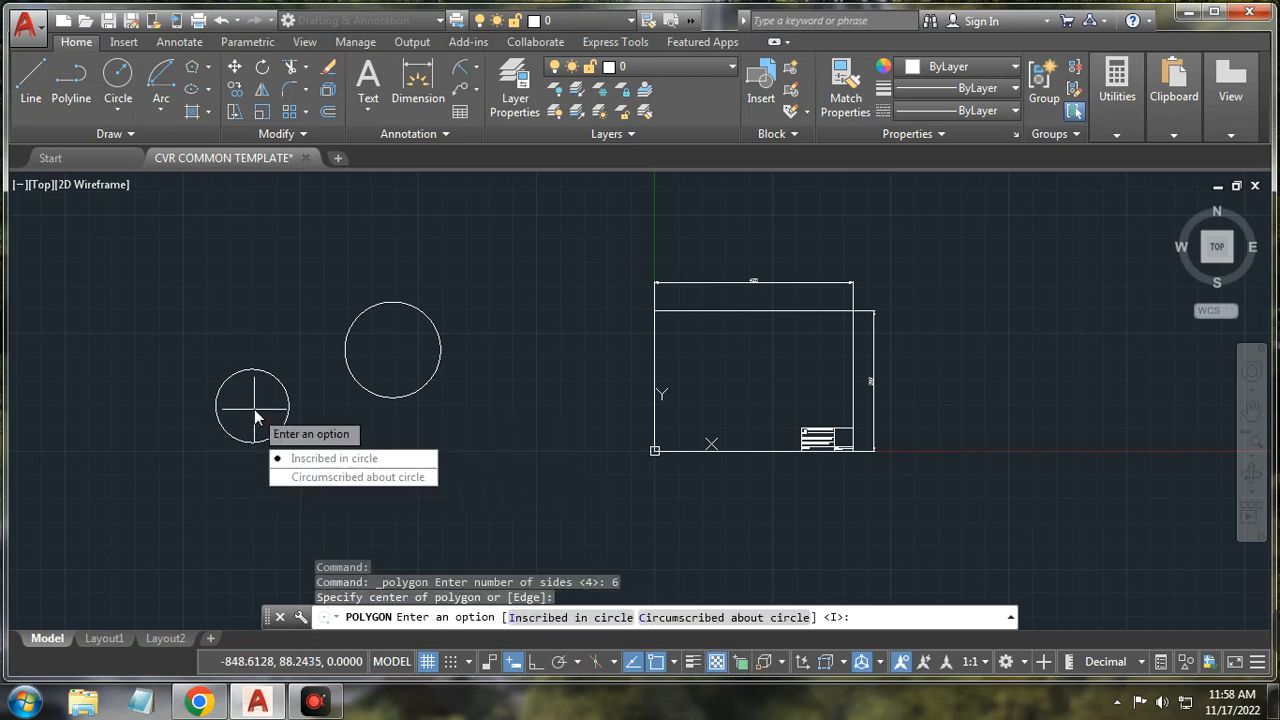
pyautogui.click(298, 464)
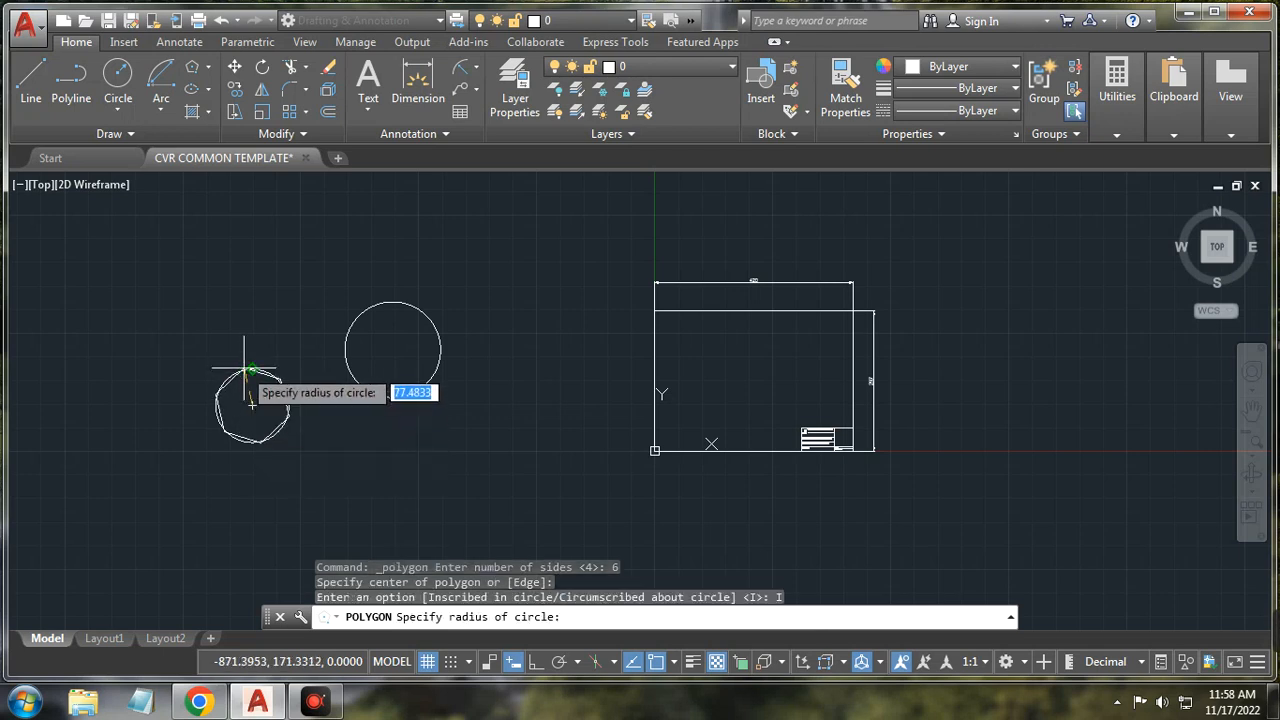
pyautogui.scroll(3, 242, 371)
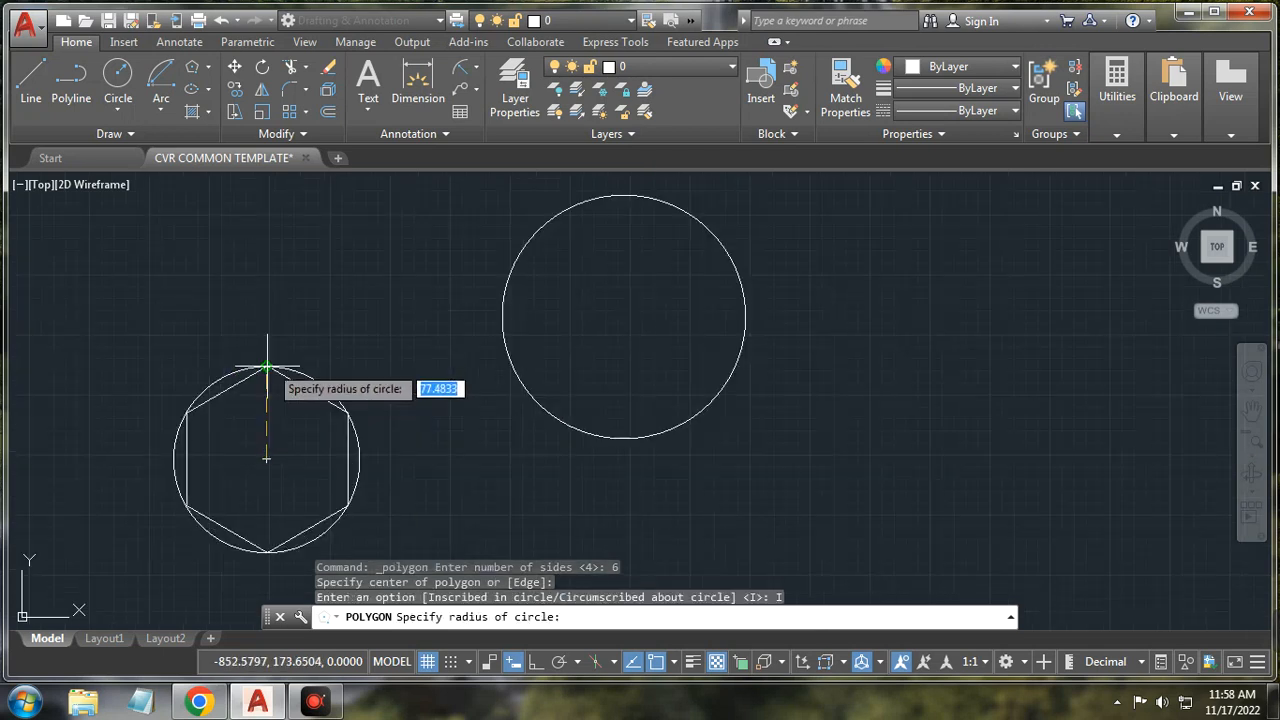
pyautogui.click(266, 368)
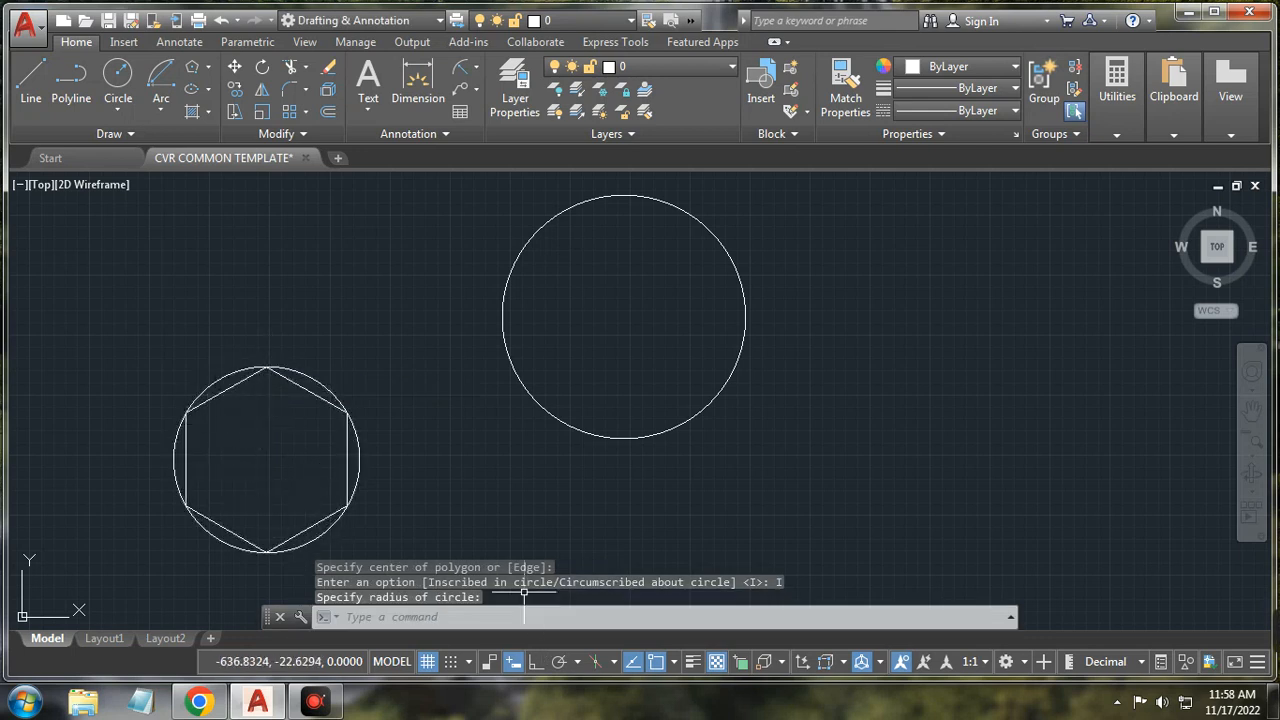
# Step: Circumscribe a six-sided polygon about the larger circle, its sides snapped tangent to the circle
pyautogui.click(194, 68)
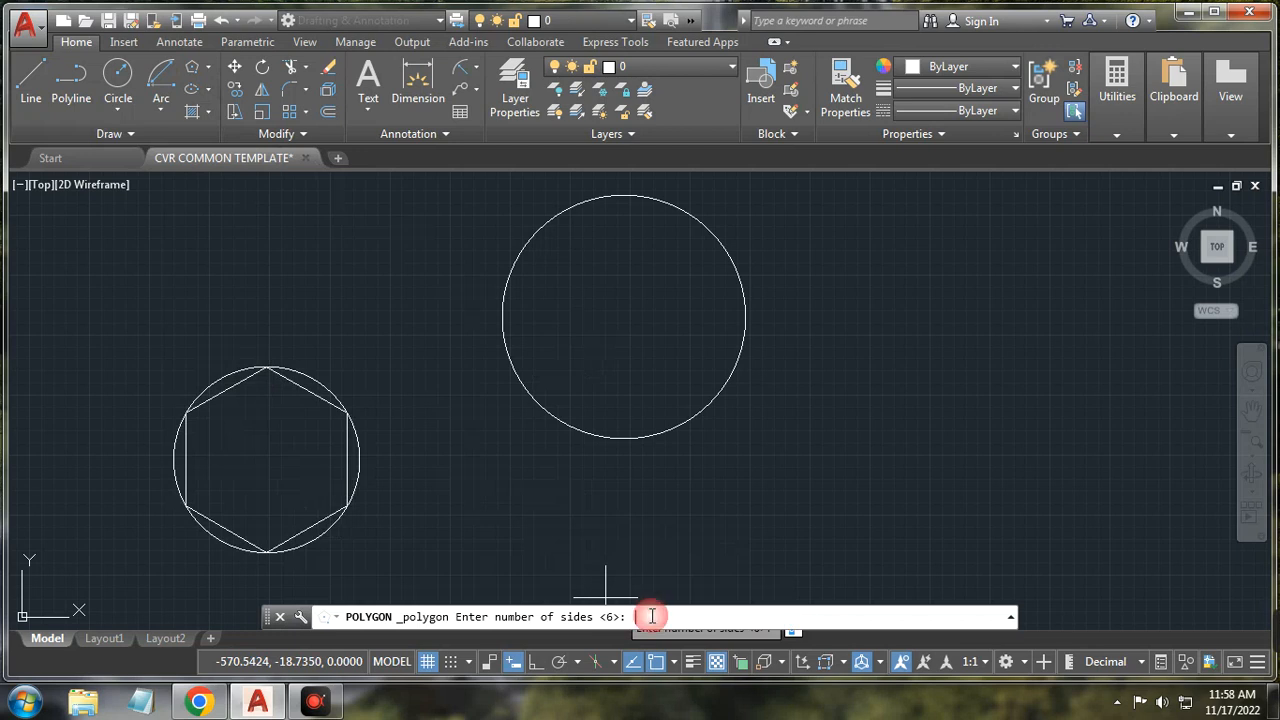
pyautogui.press('Return')
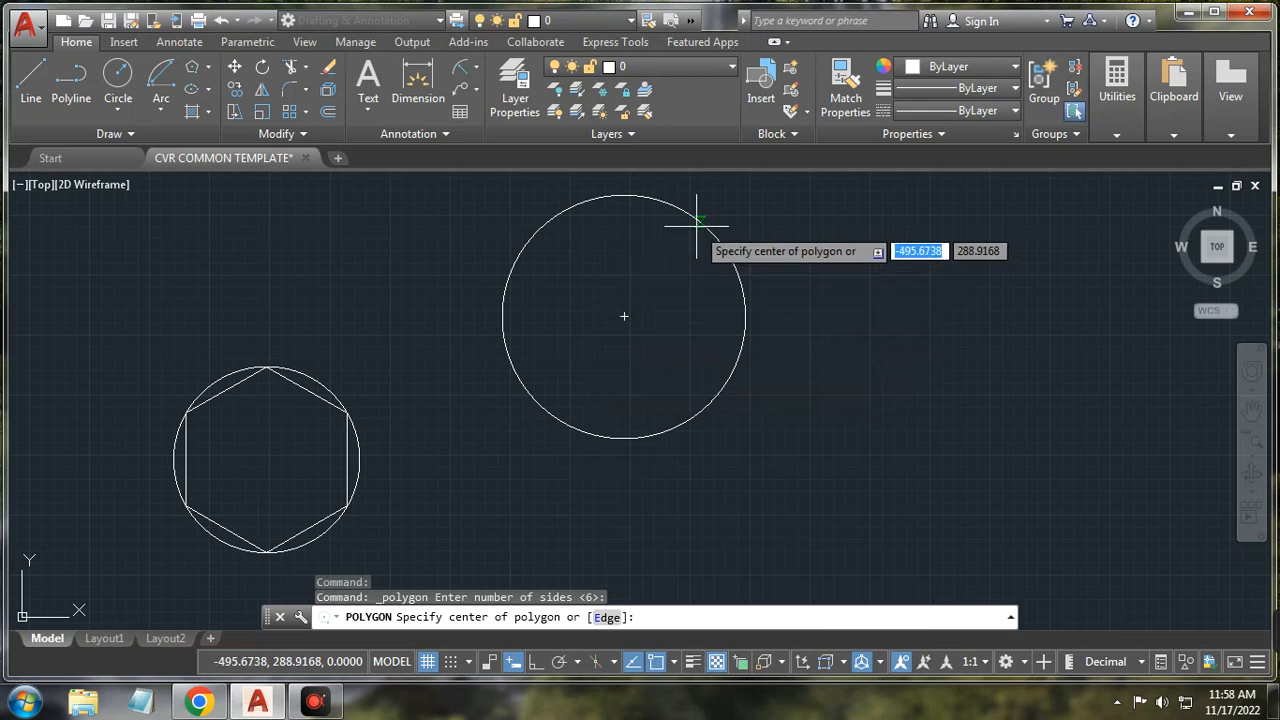
pyautogui.click(624, 316)
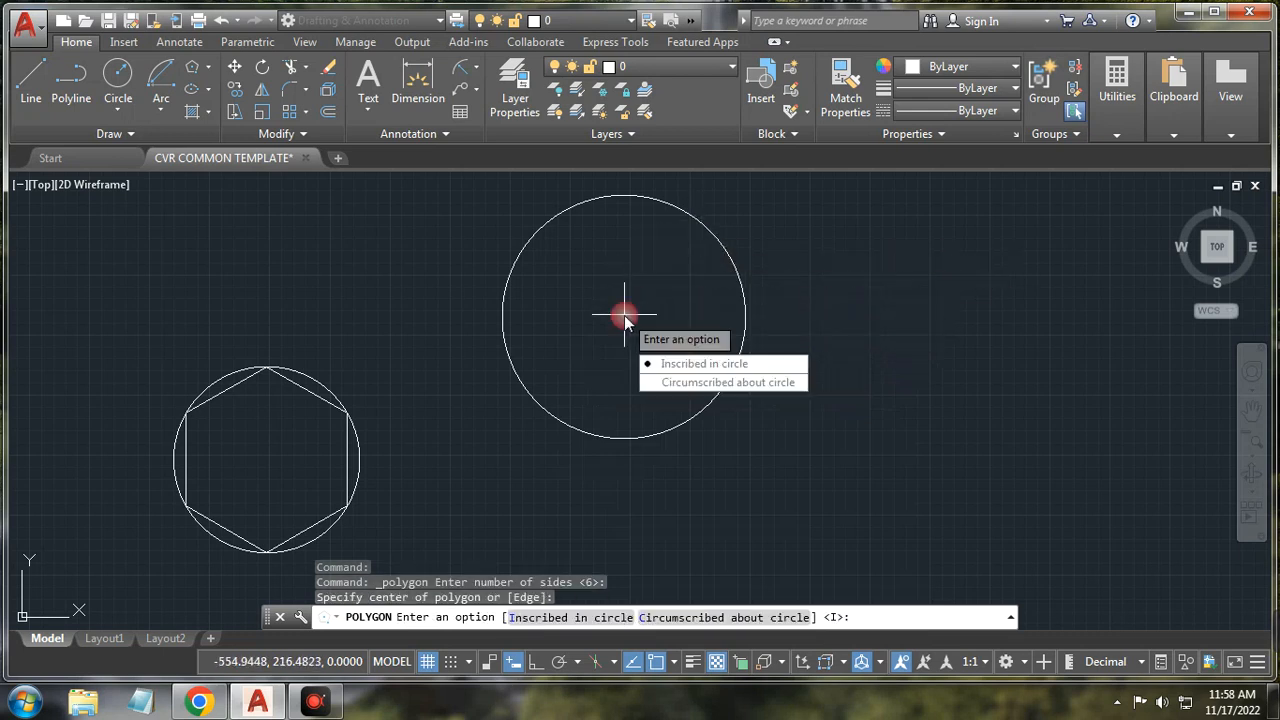
pyautogui.click(686, 619)
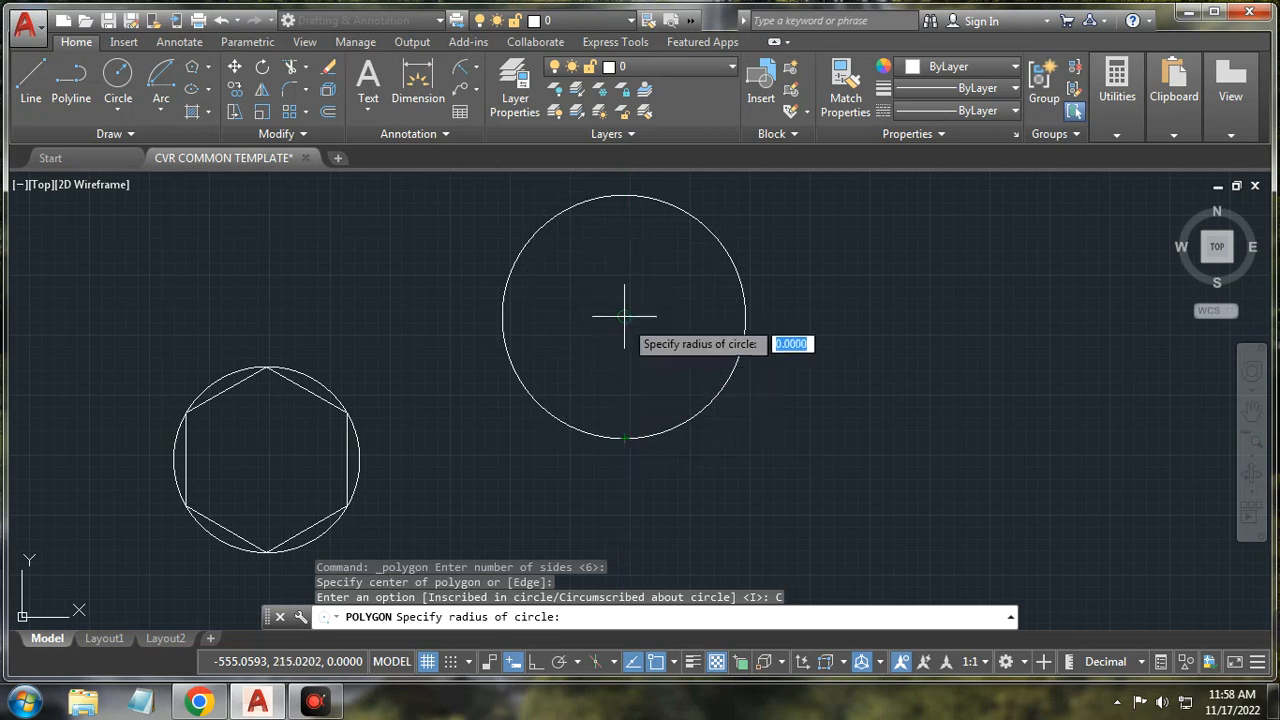
pyautogui.click(625, 439)
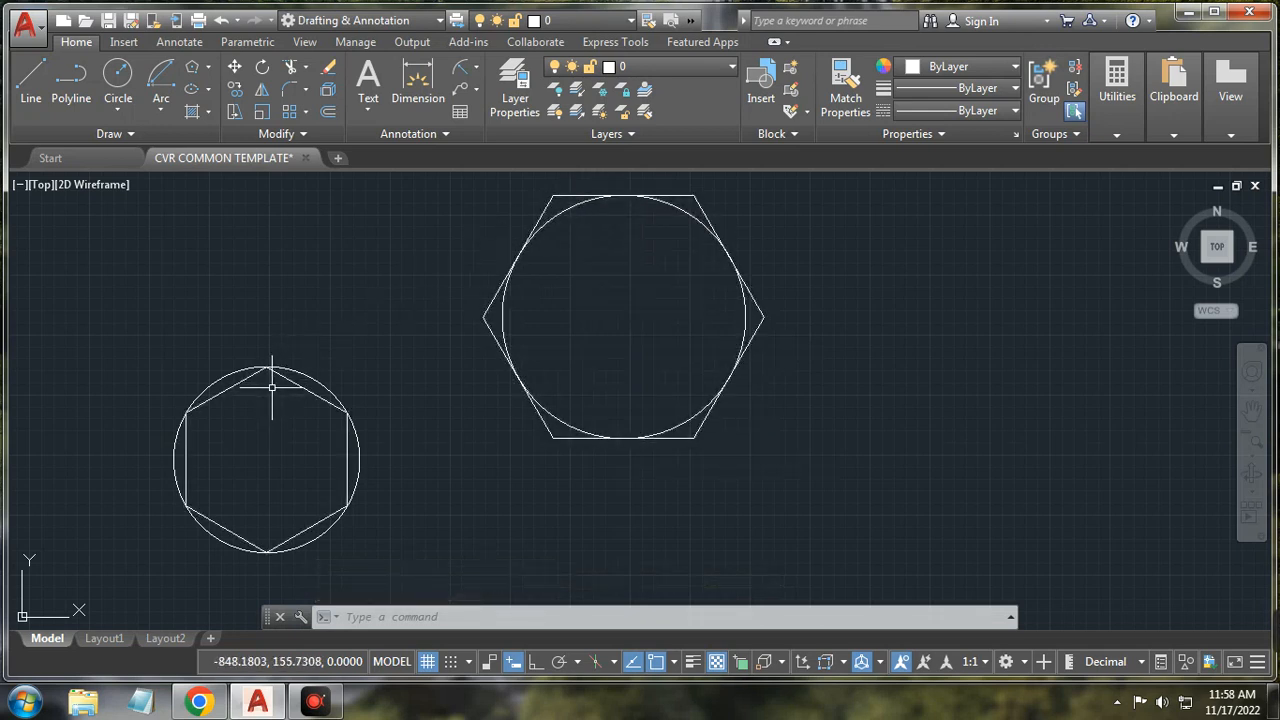
pyautogui.scroll(-2, 509, 438)
# Step: Erase both circles and both hexagons with a crossing selection
pyautogui.click(660, 312)
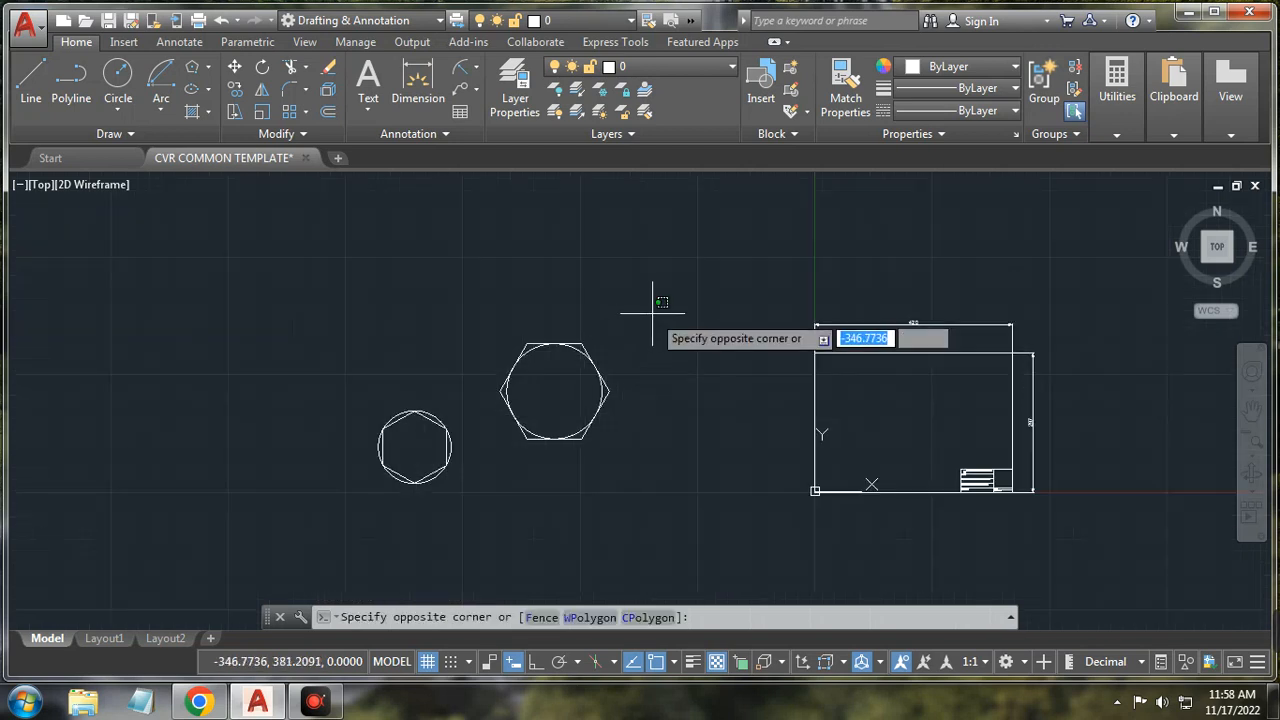
pyautogui.click(335, 546)
pyautogui.press('Delete')
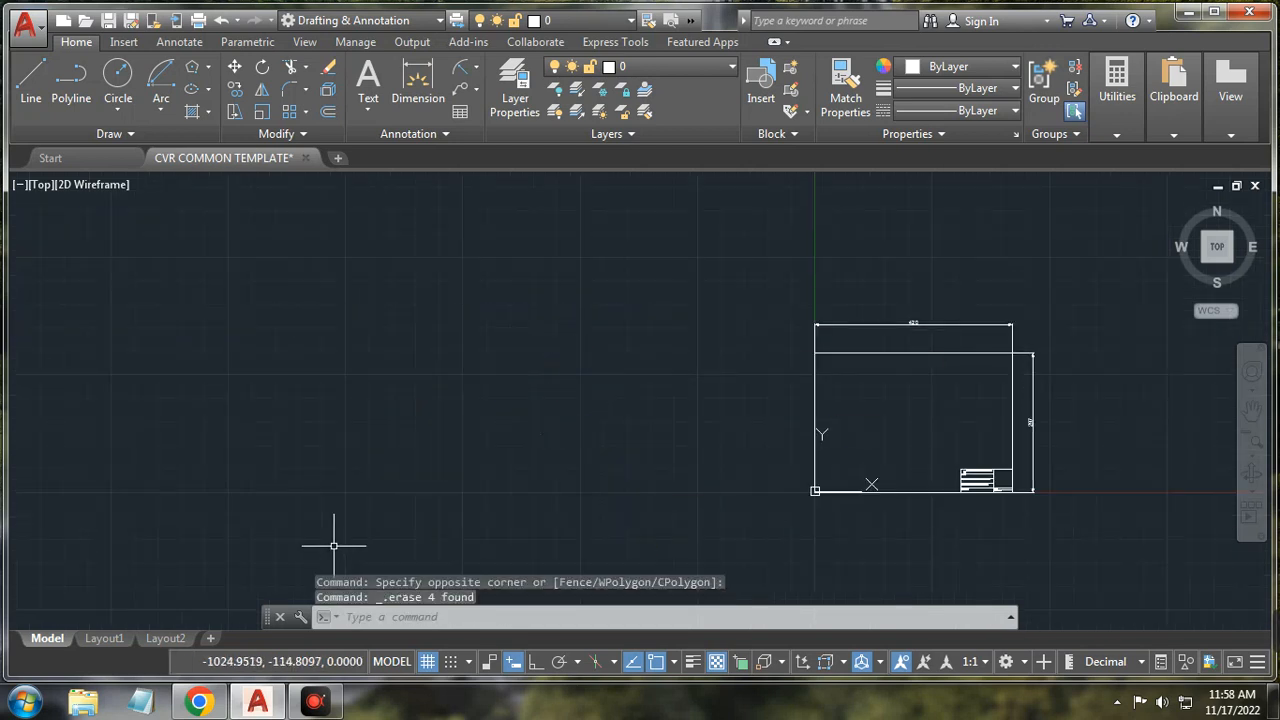
# Step: Start a new inscribed six-sided polygon centred at x 30 beside the title block
pyautogui.click(210, 66)
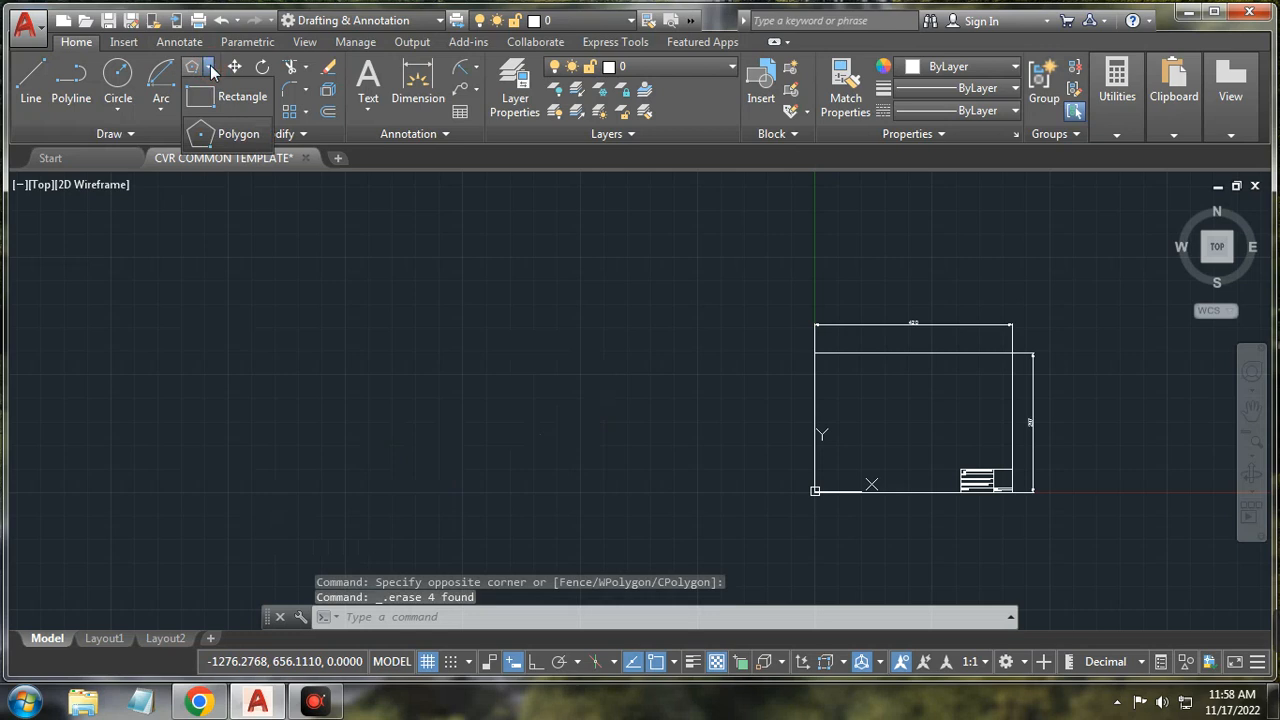
pyautogui.click(229, 134)
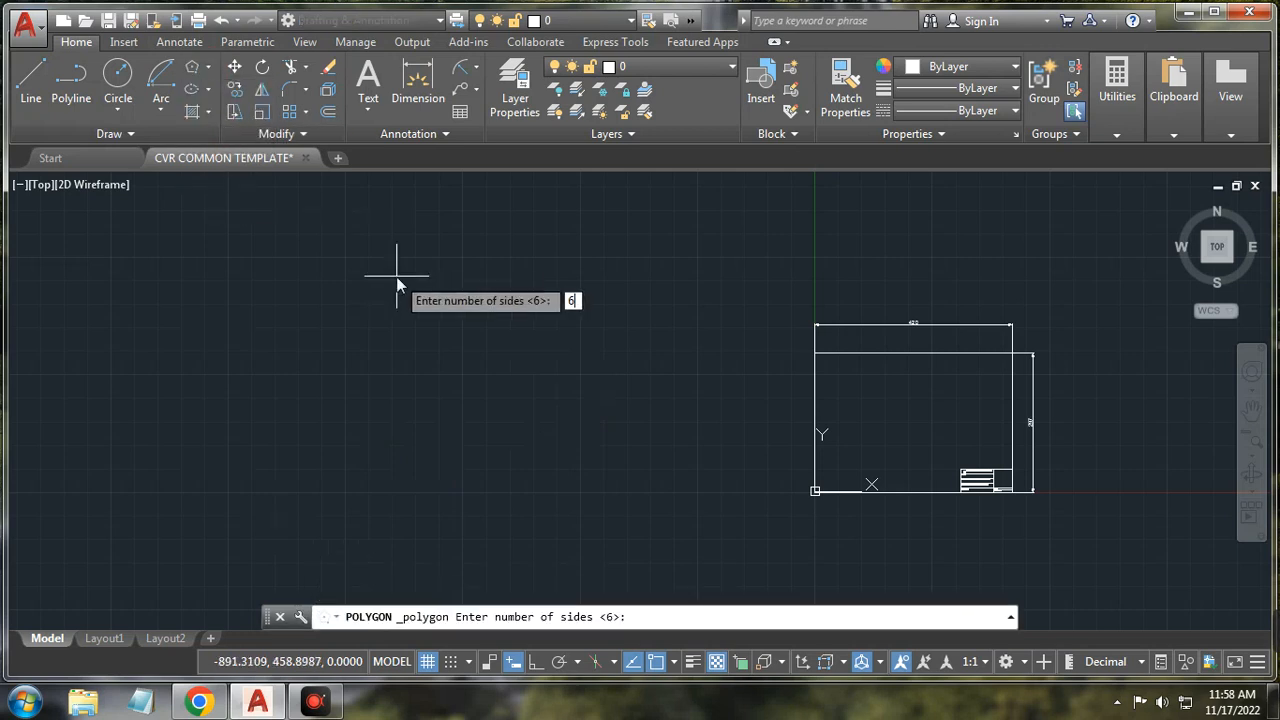
pyautogui.press('Return')
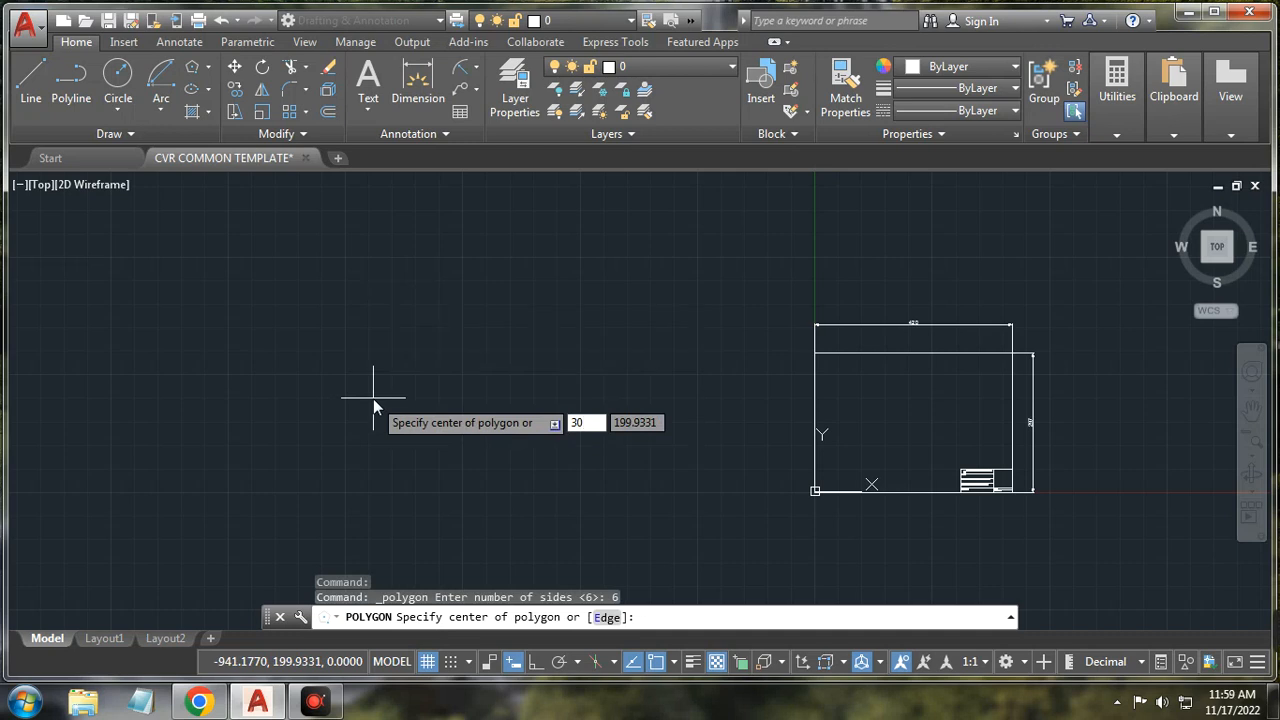
pyautogui.press('Return')
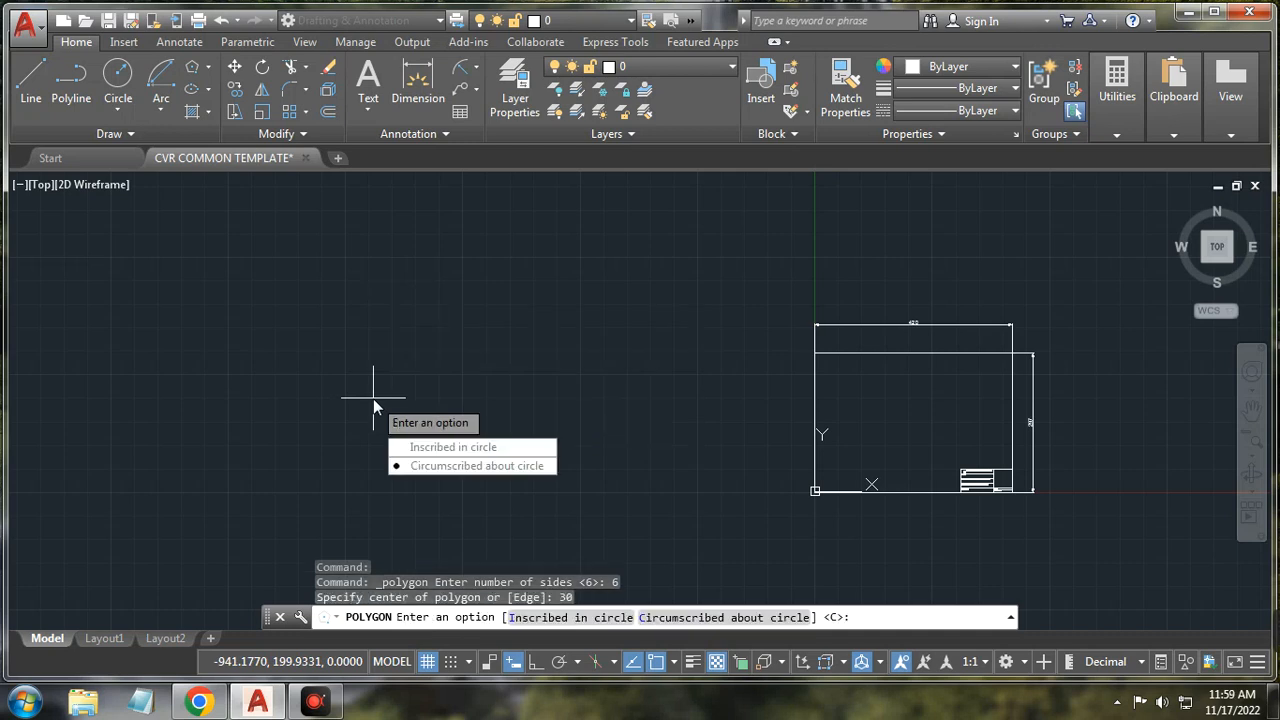
pyautogui.click(430, 448)
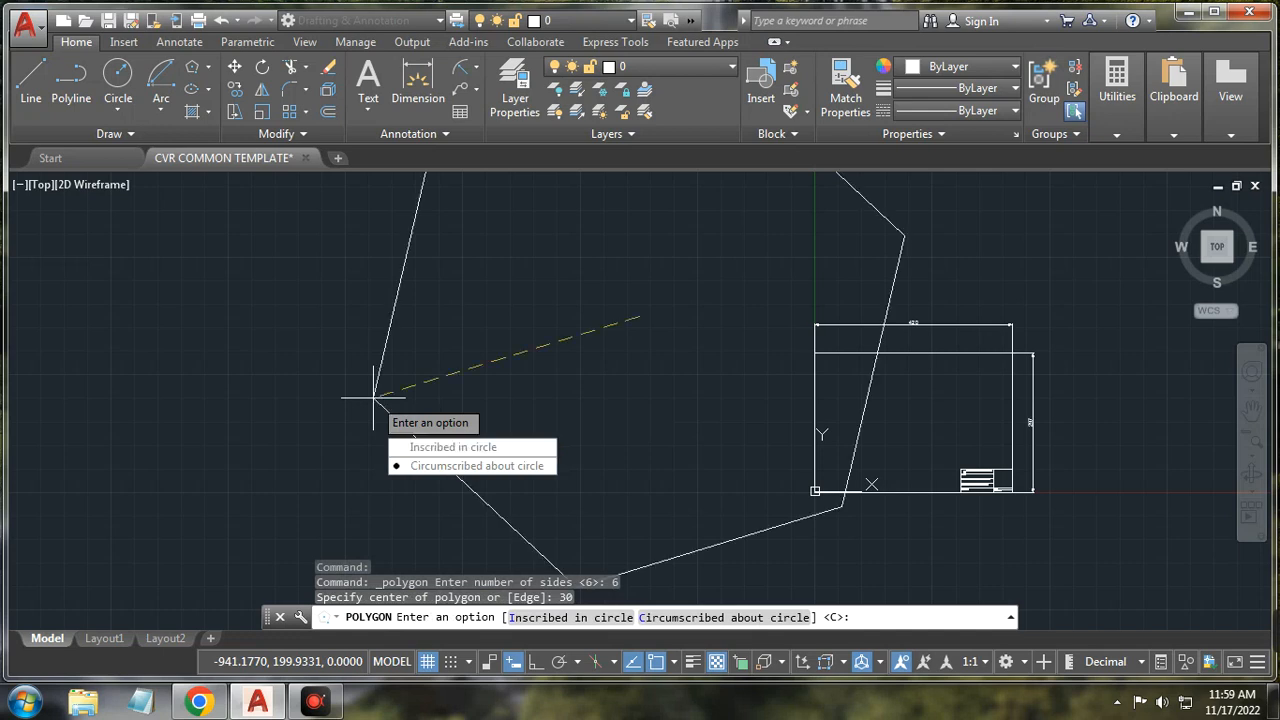
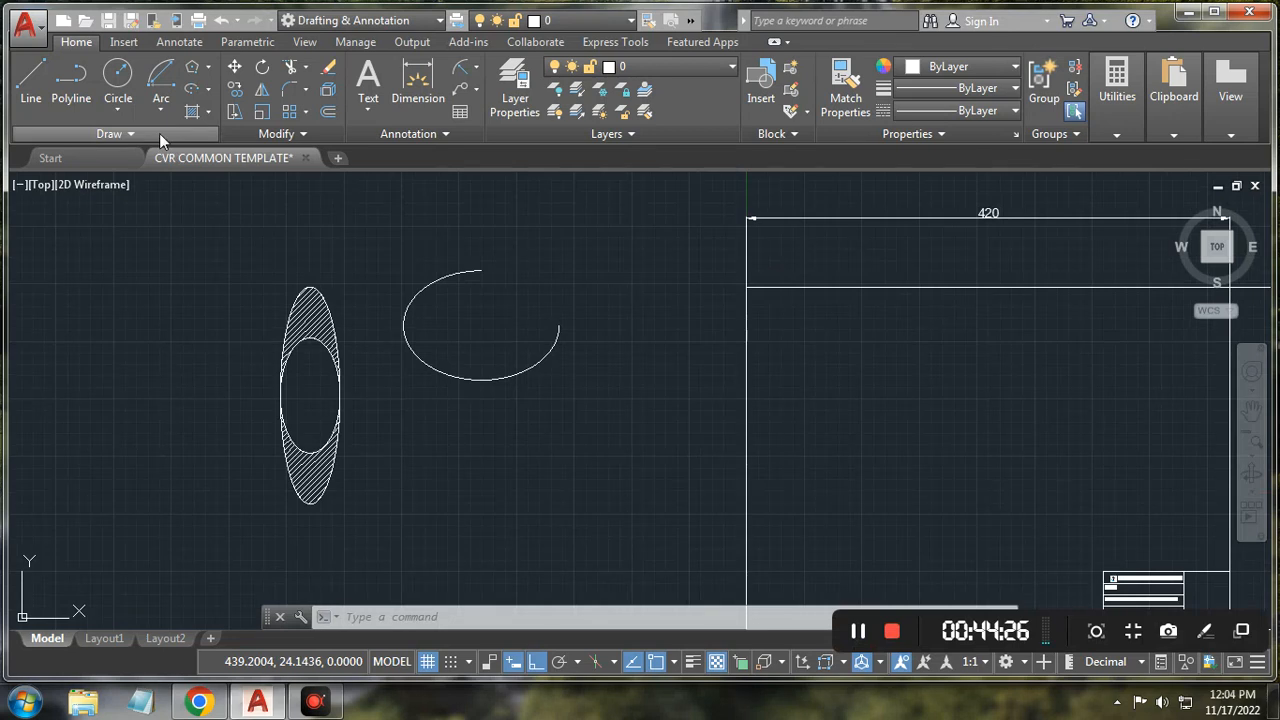
# Step: Expand the Draw panel's slide-out to show its extra drawing tools
pyautogui.click(106, 134)
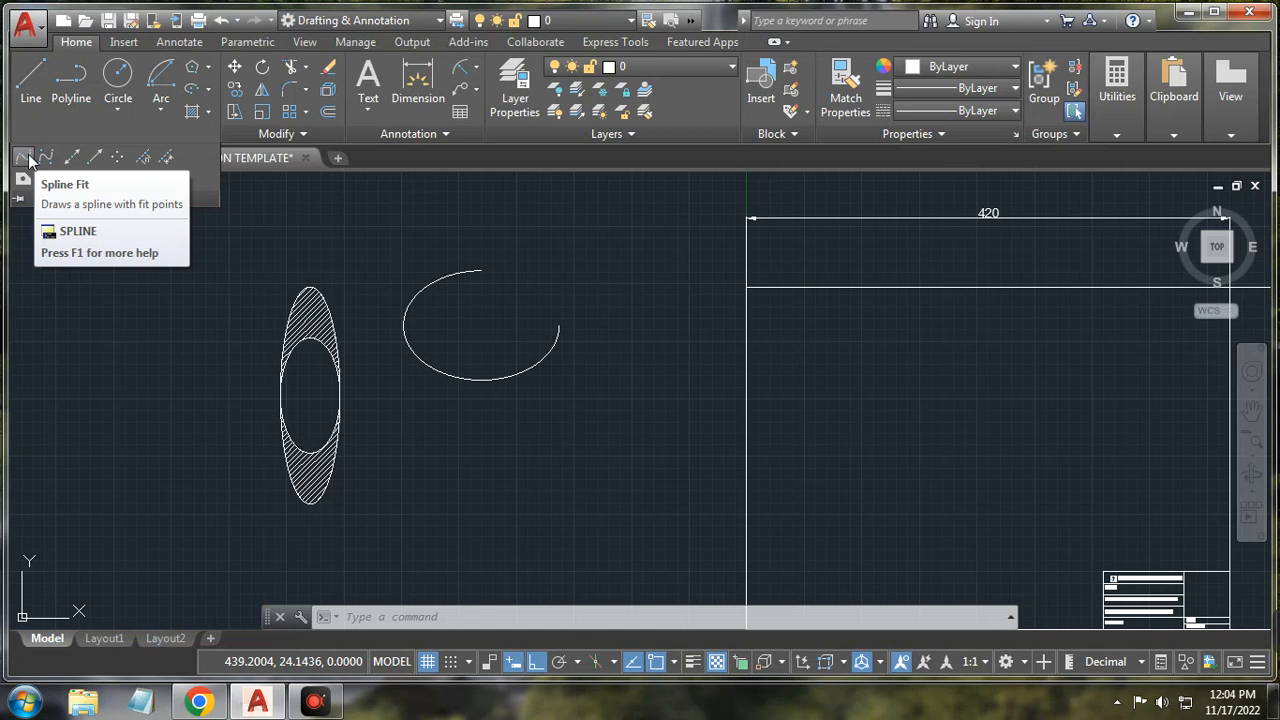
# Step: With Ortho on, draw a single horizontal line inside the drawing frame
pyautogui.click(30, 83)
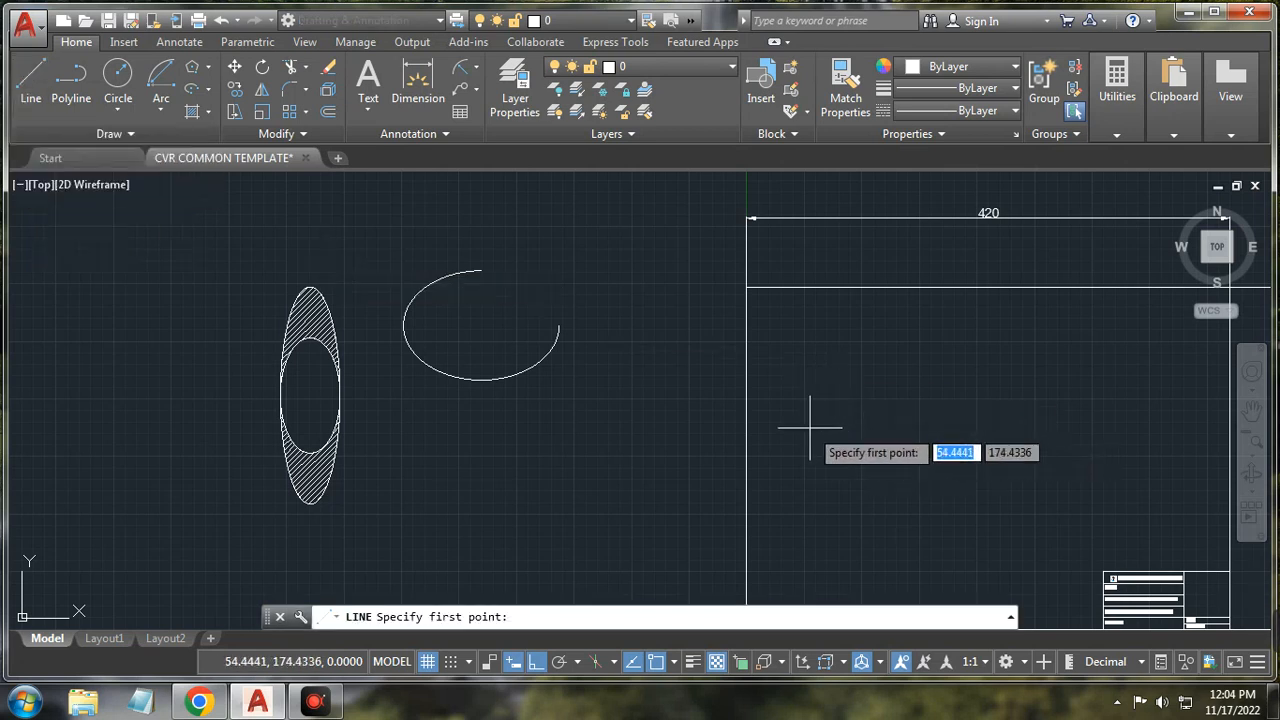
pyautogui.click(541, 668)
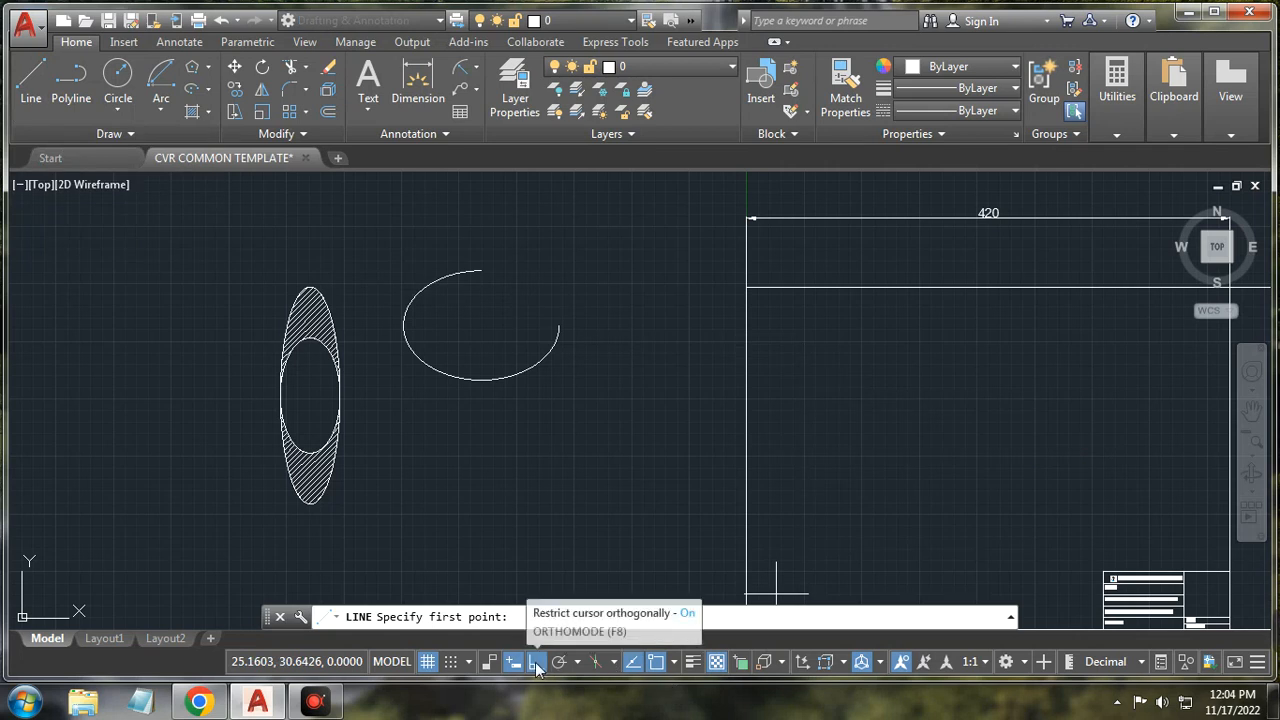
pyautogui.click(807, 439)
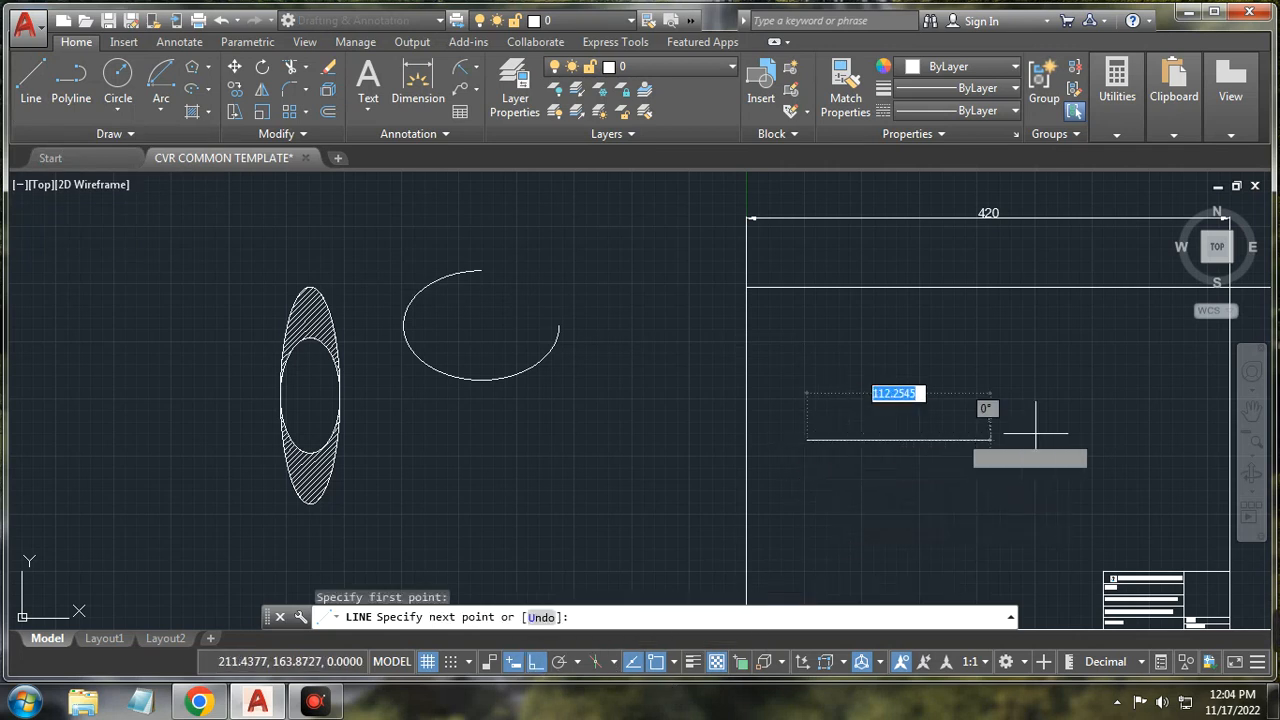
pyautogui.click(1129, 425)
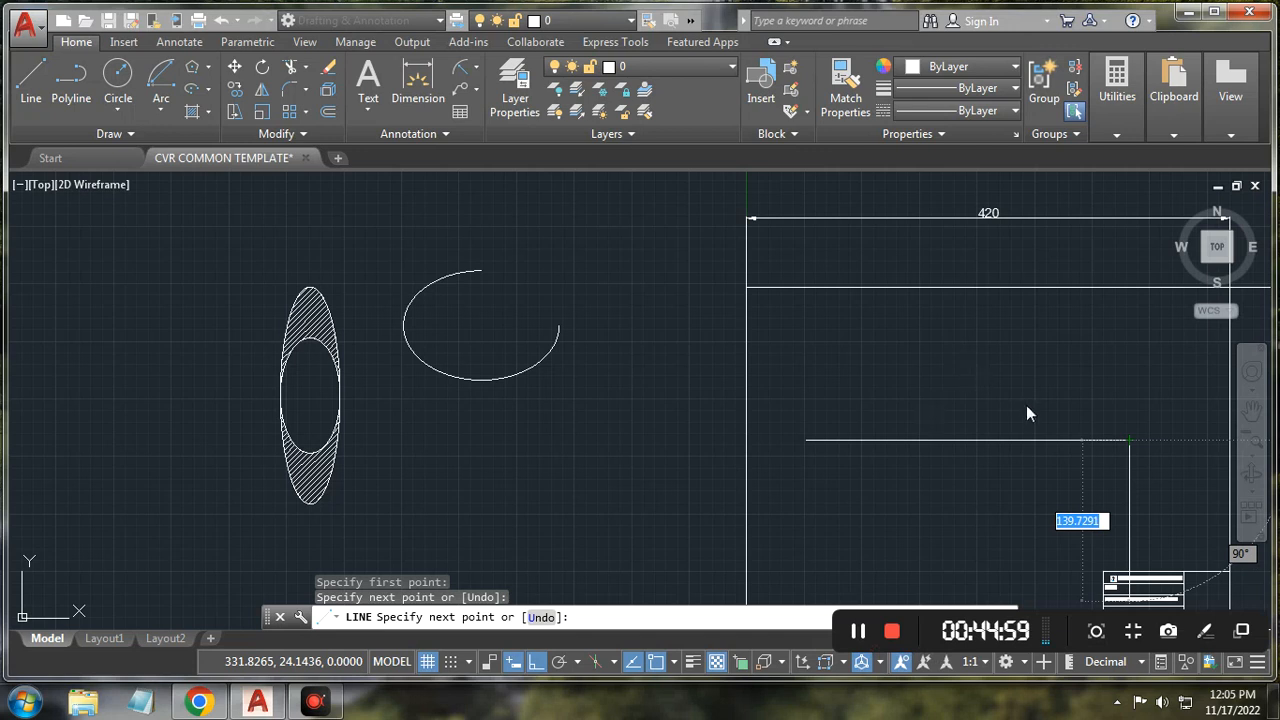
pyautogui.press('Escape')
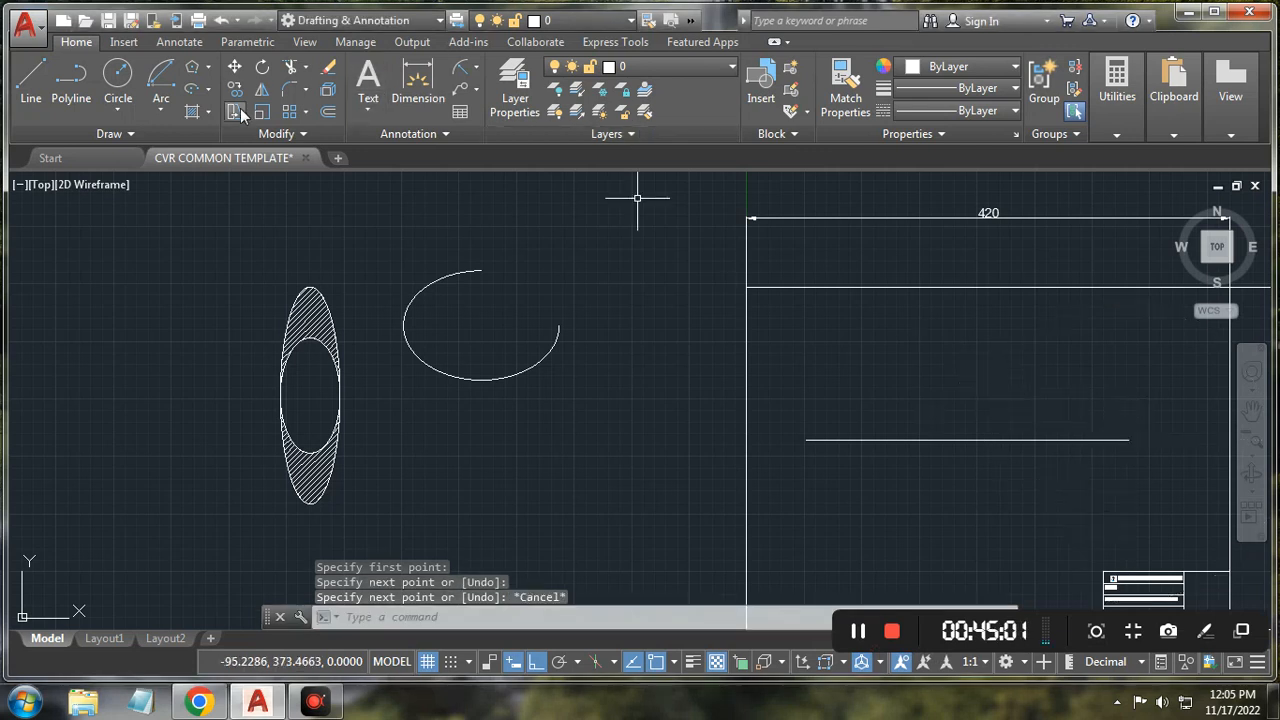
# Step: Offset the horizontal line 50 units above and below it to make three evenly spaced lines
pyautogui.click(327, 113)
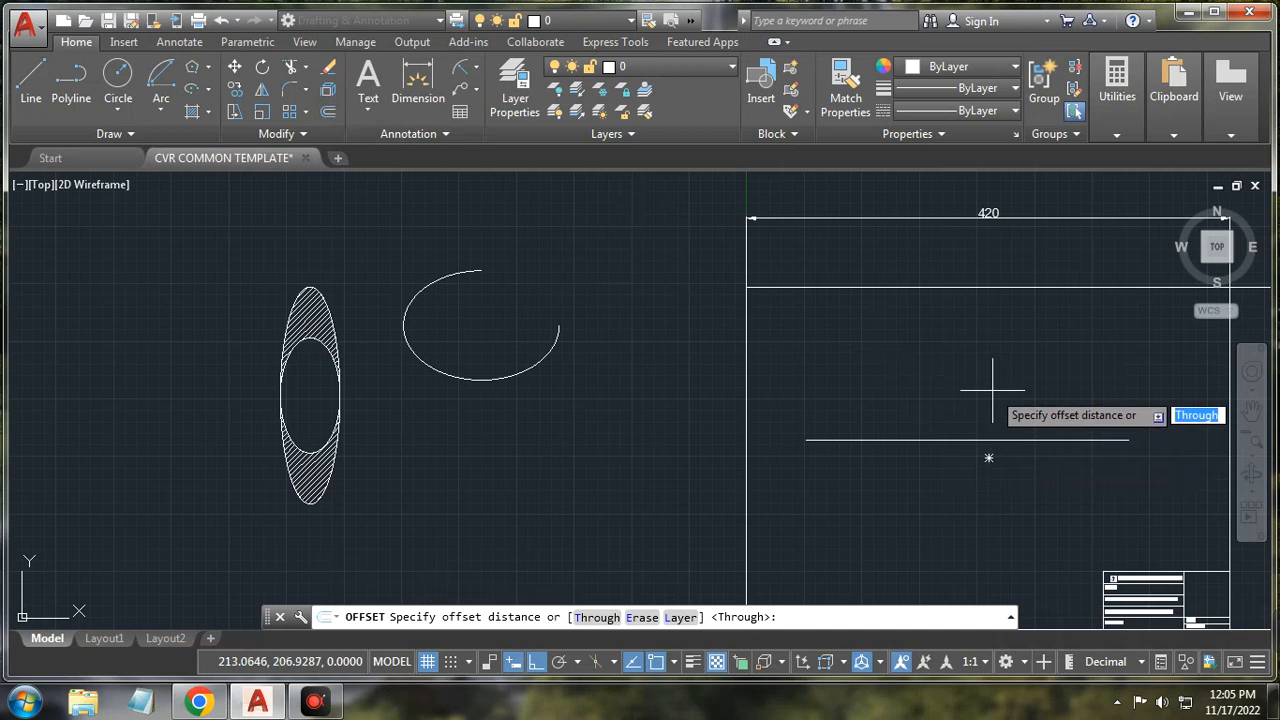
pyautogui.write('50')
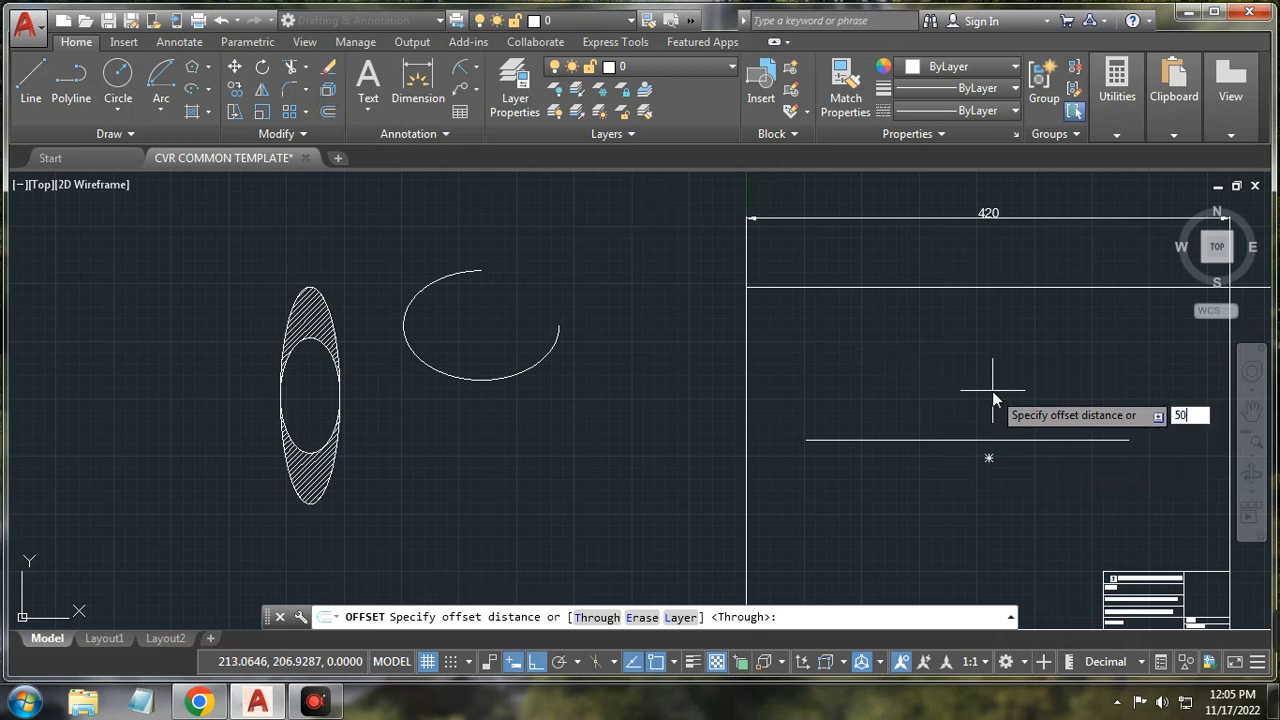
pyautogui.press('Return')
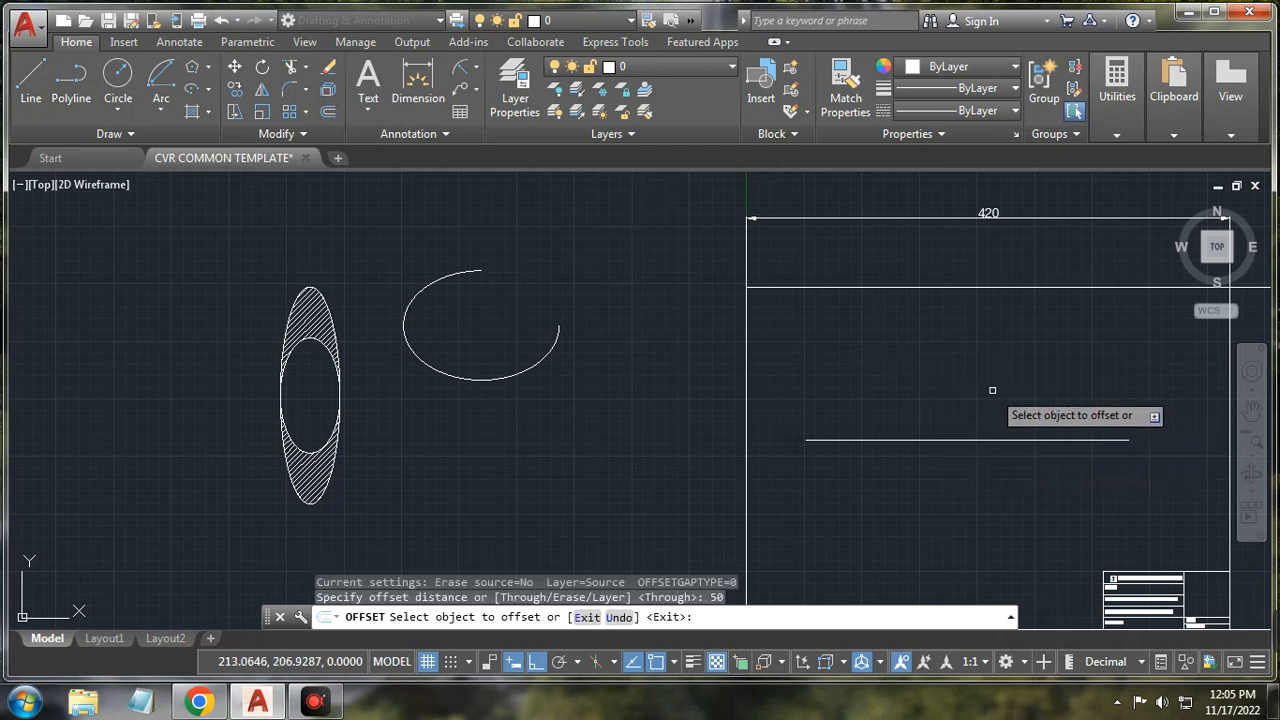
pyautogui.click(1029, 439)
pyautogui.click(1029, 401)
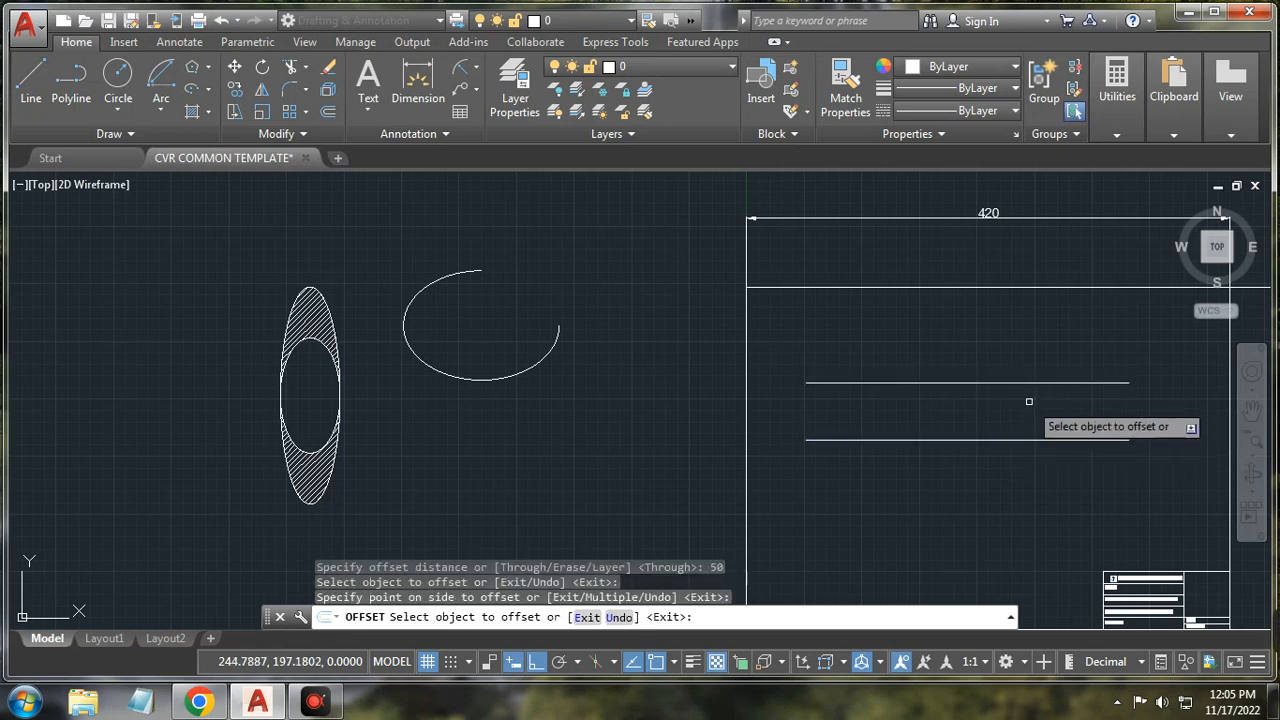
pyautogui.press('Return')
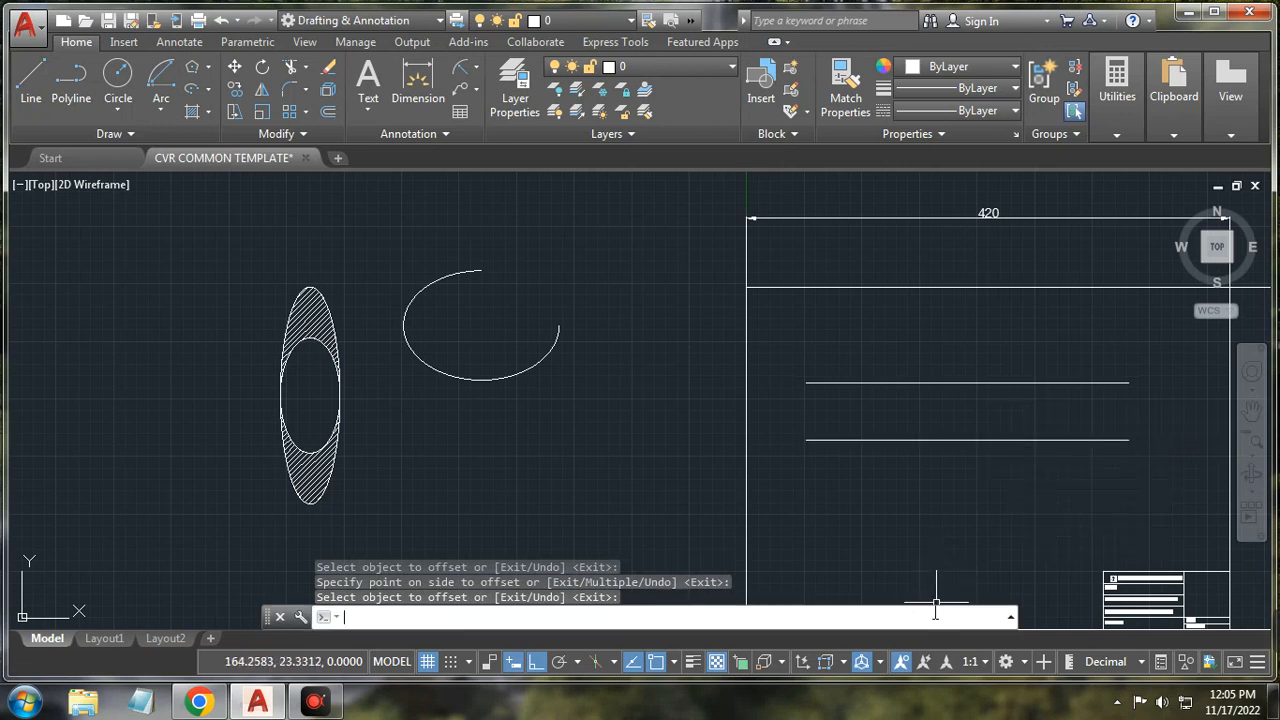
pyautogui.press('Return')
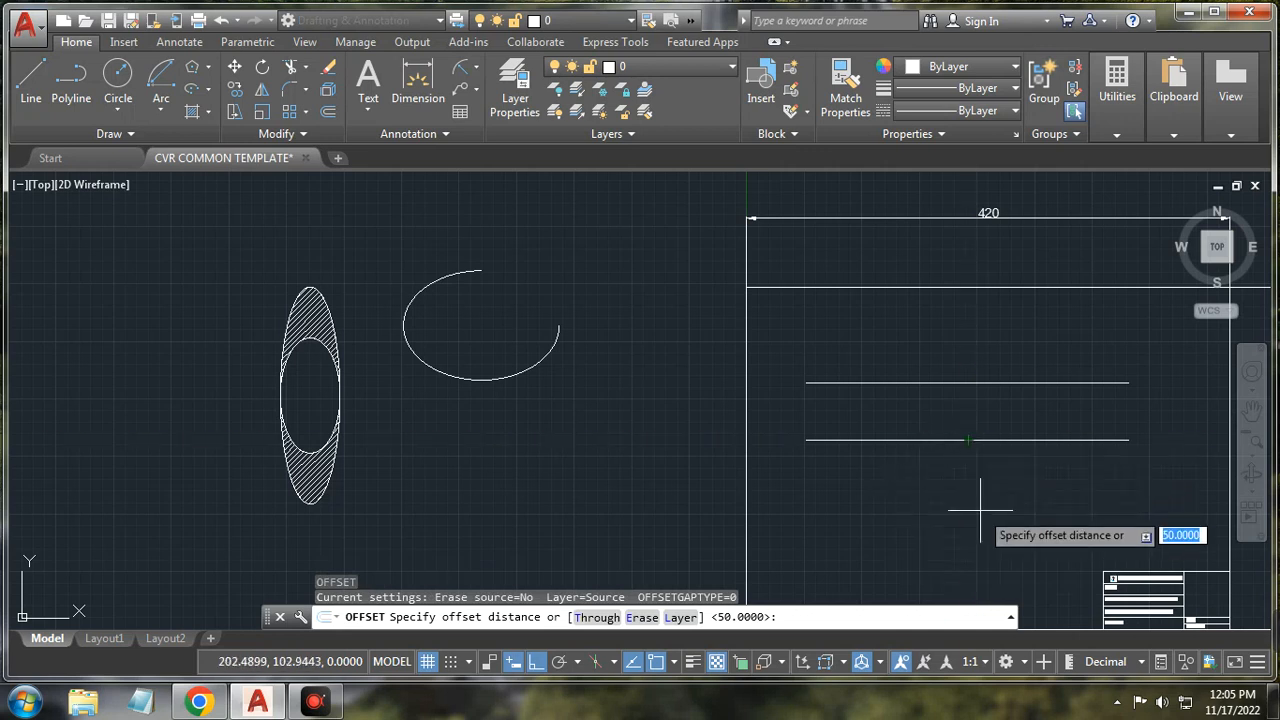
pyautogui.press('Return')
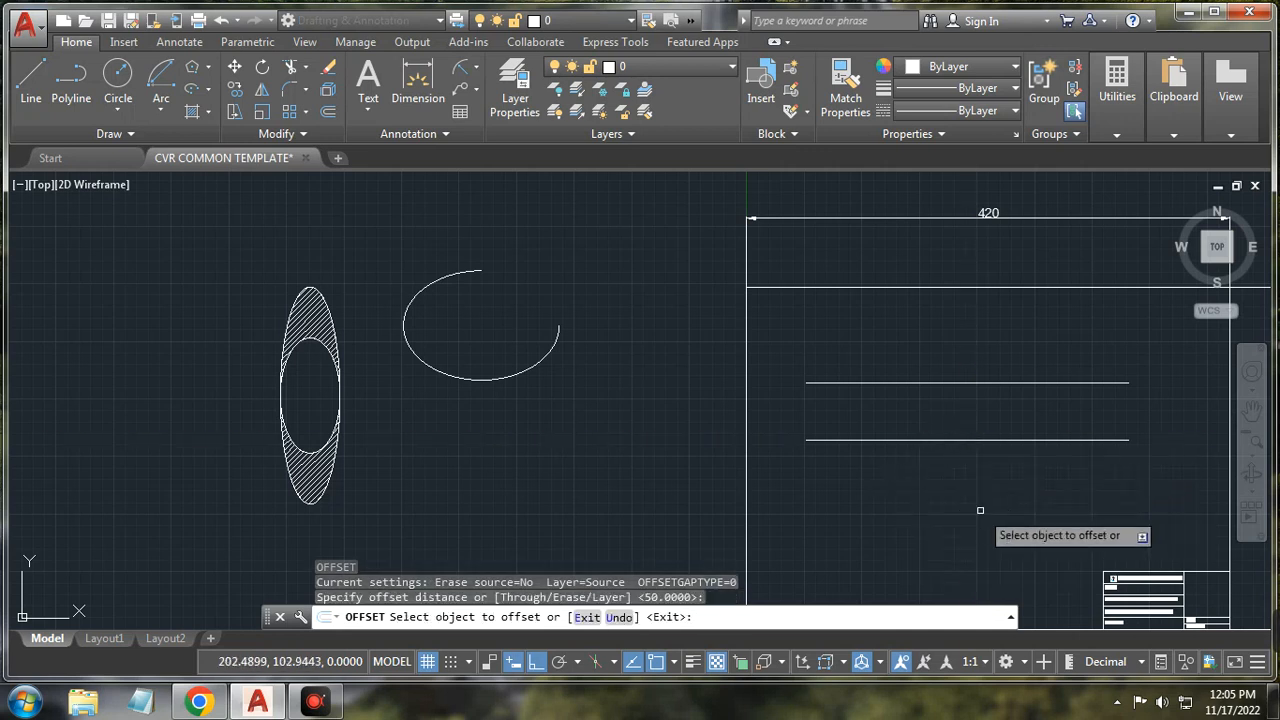
pyautogui.click(996, 440)
pyautogui.click(1000, 494)
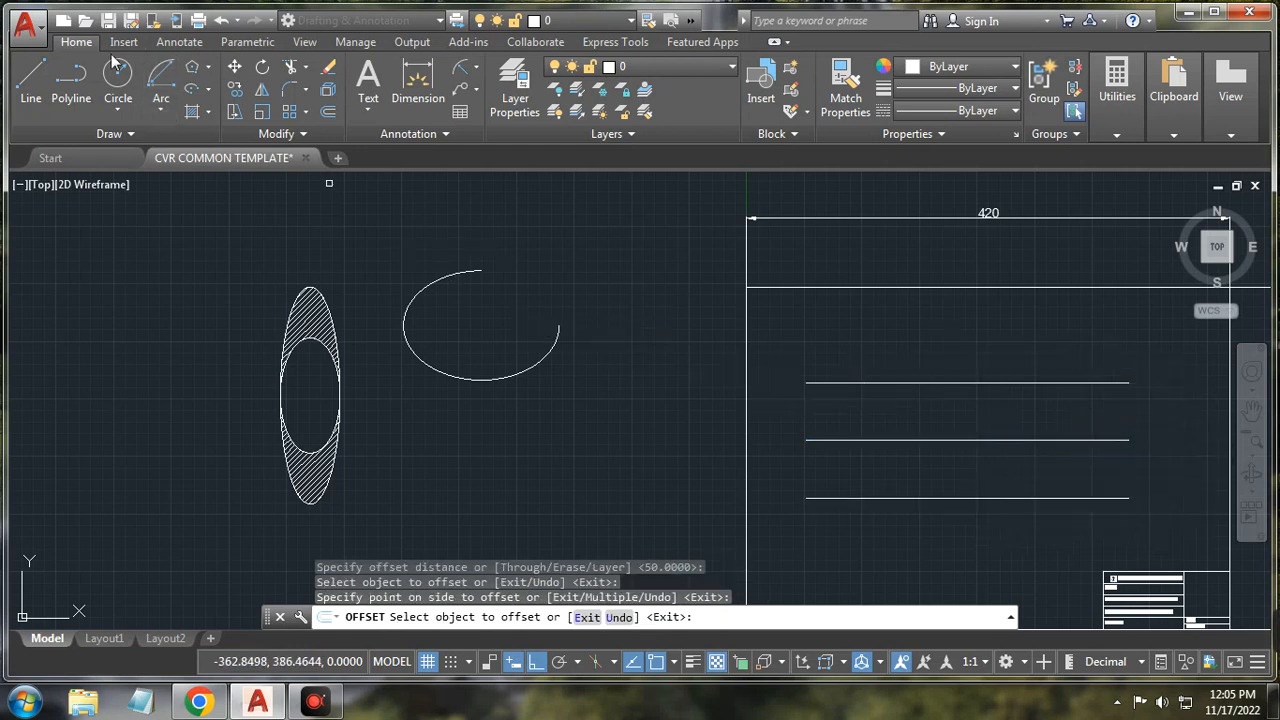
pyautogui.click(31, 80)
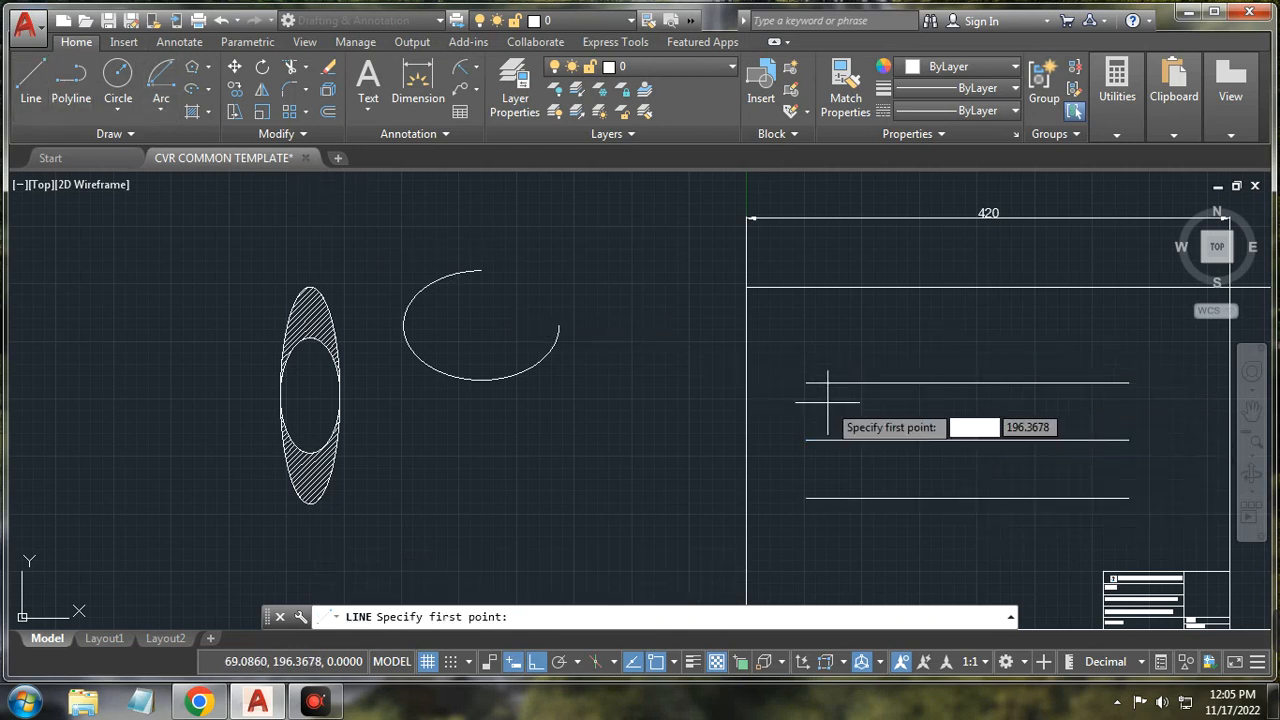
# Step: Draw a vertical line across the three lines and offset a copy 50 units to its right
pyautogui.click(832, 345)
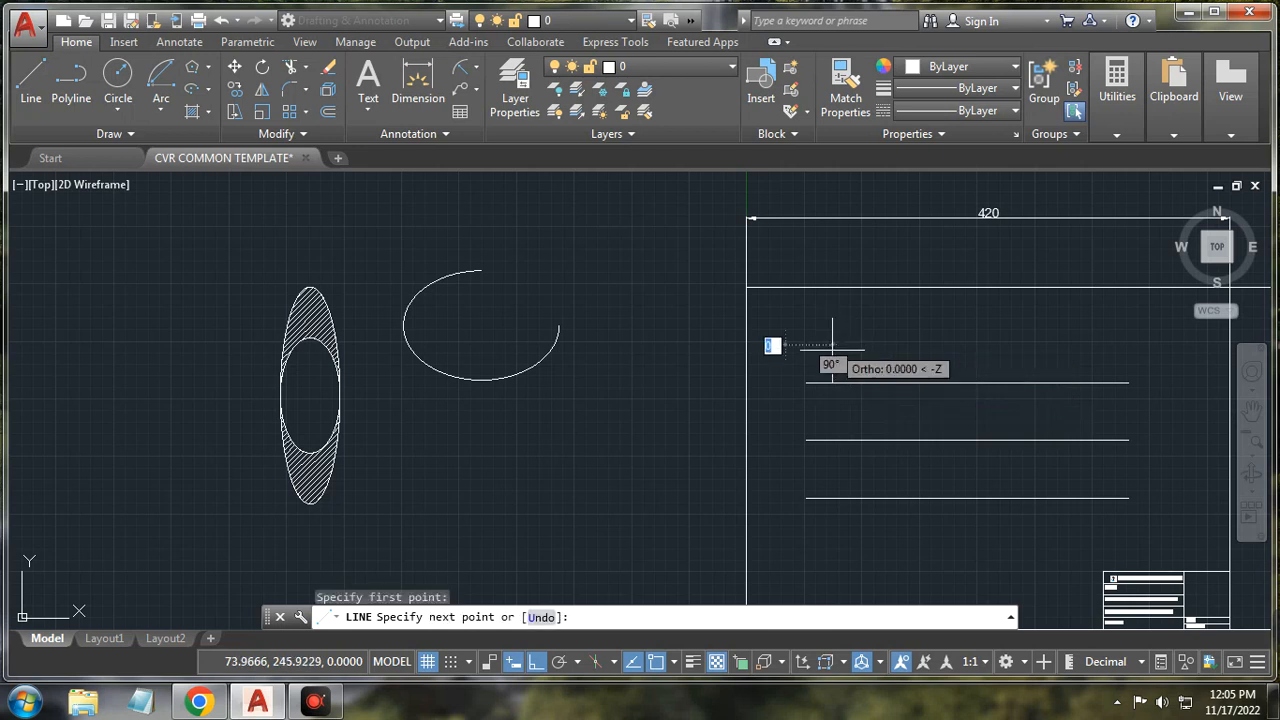
pyautogui.rightClick(922, 541)
pyautogui.click(952, 344)
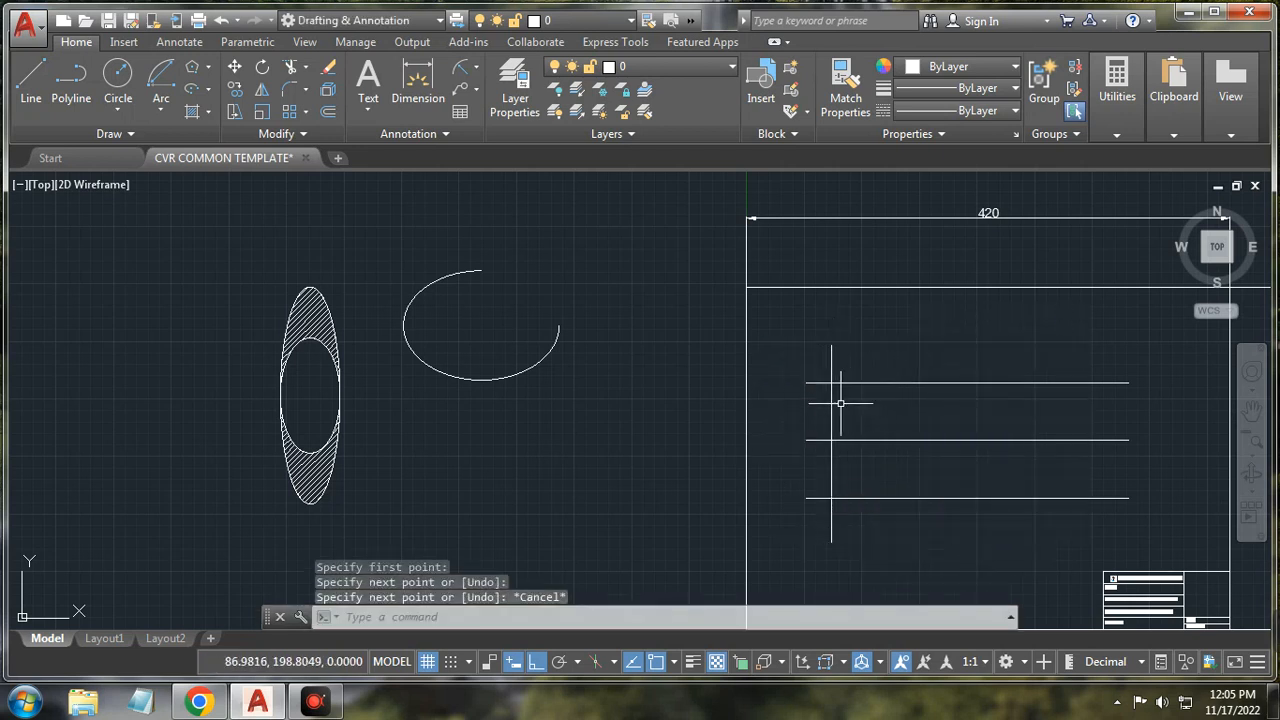
pyautogui.click(328, 113)
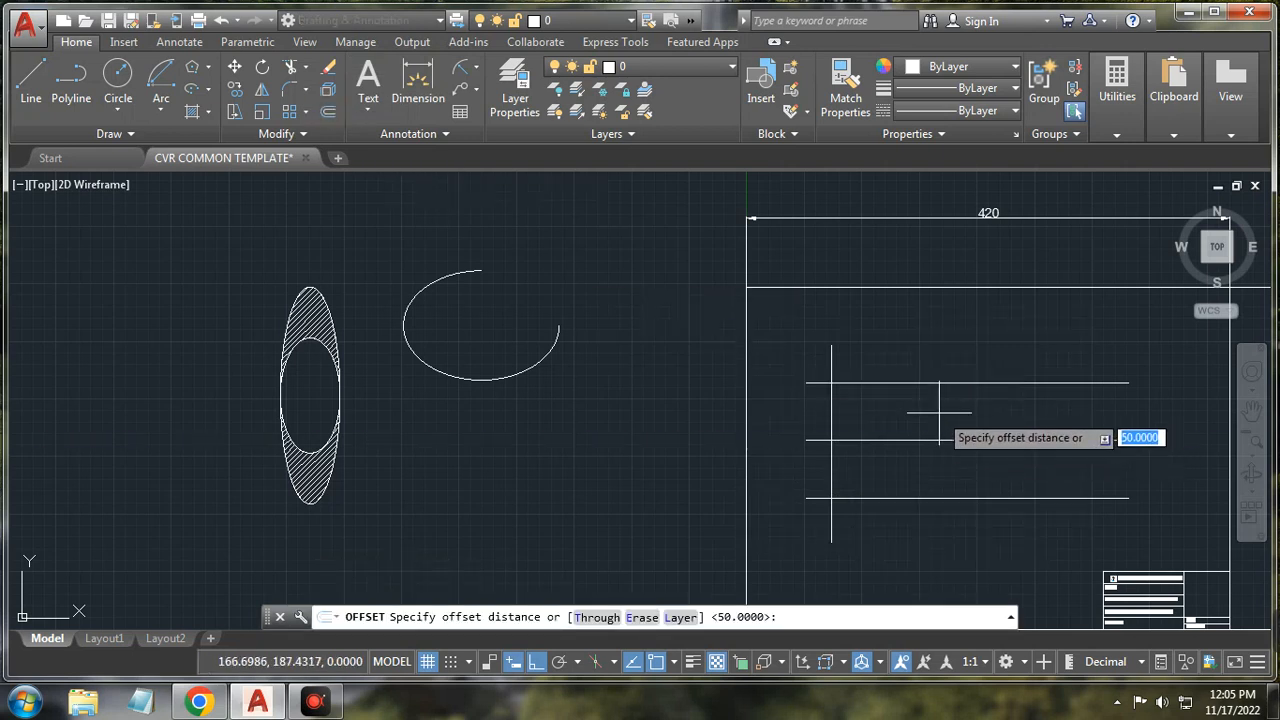
pyautogui.press('Return')
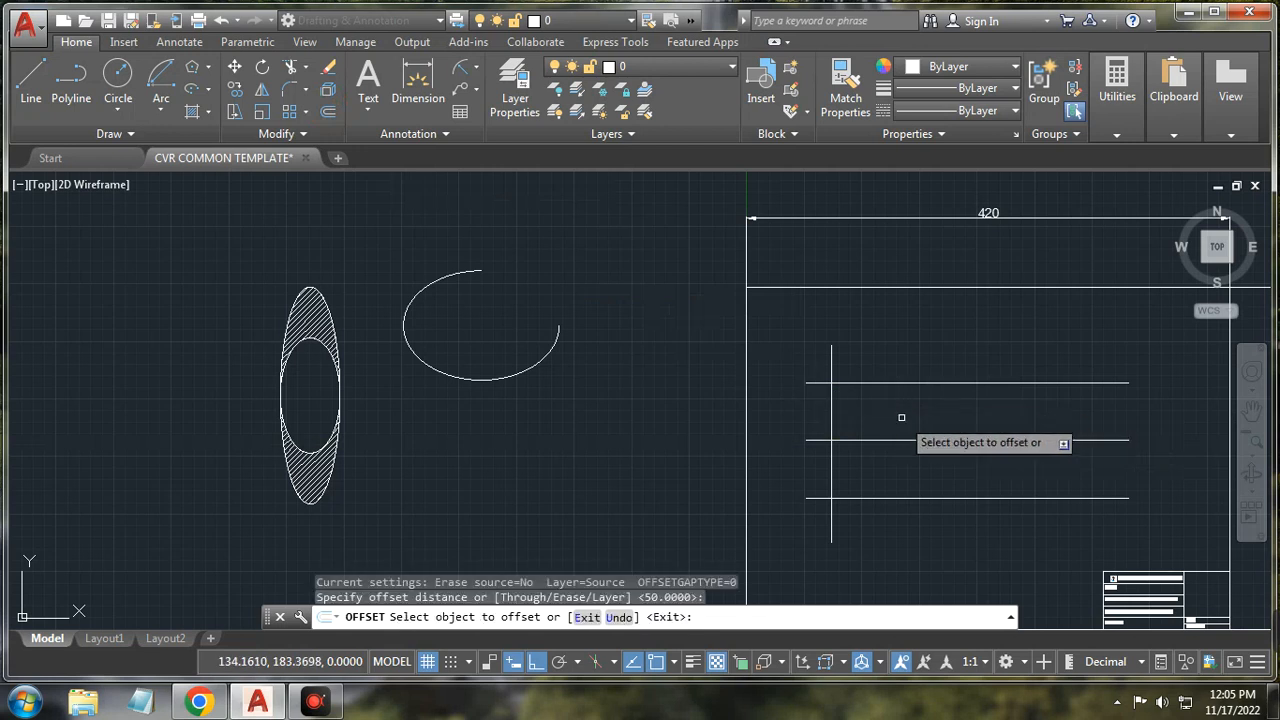
pyautogui.click(831, 406)
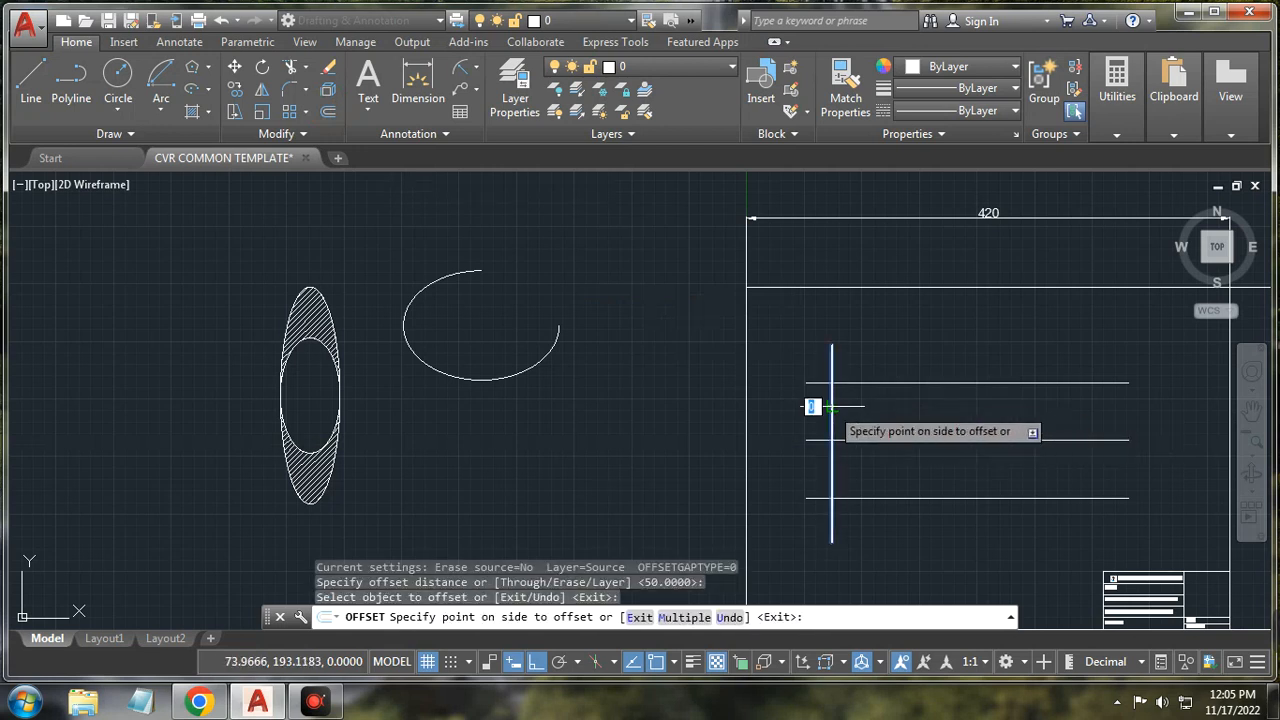
pyautogui.click(893, 411)
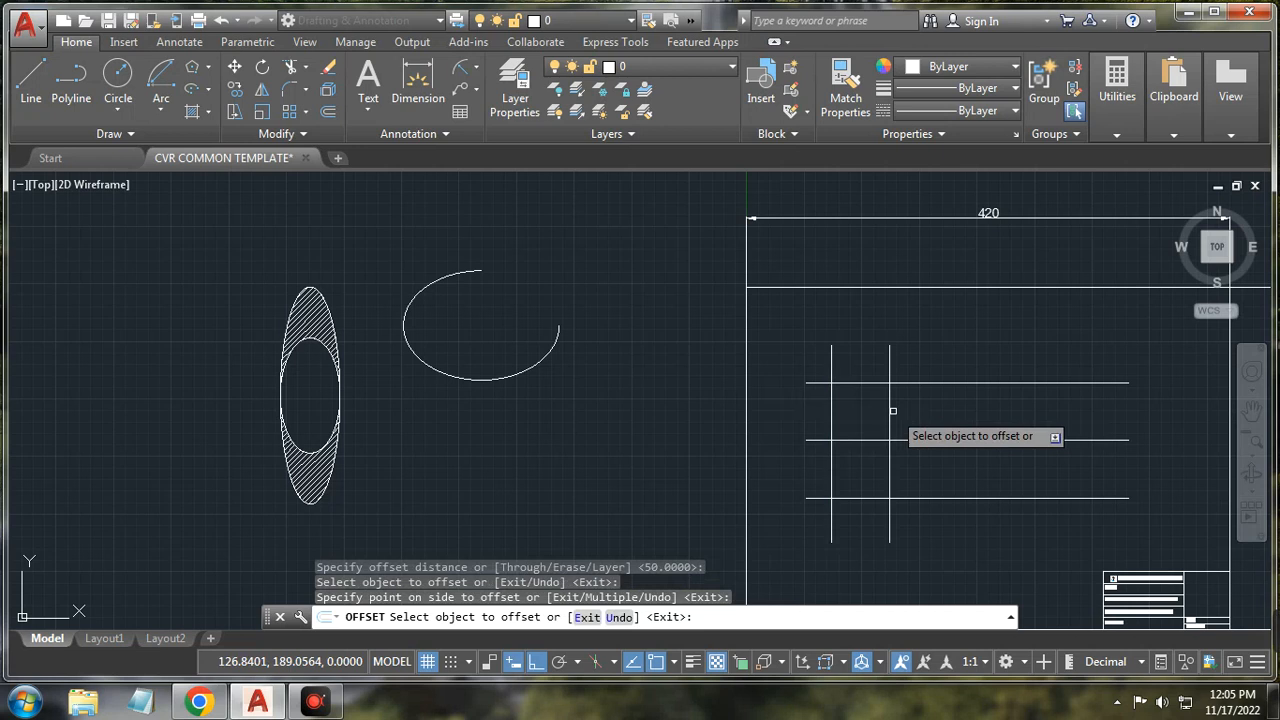
pyautogui.press('Return')
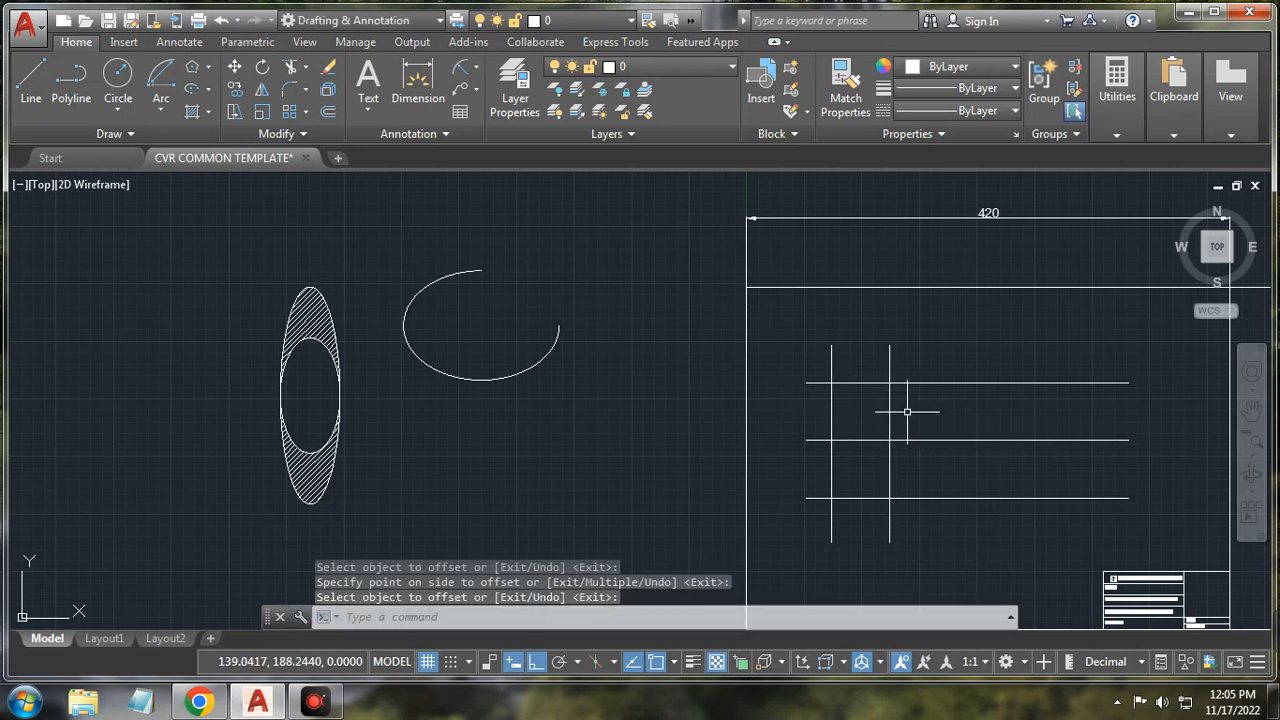
# Step: Add four more vertical lines, each offset 50 units right of the previous one
pyautogui.press('Return')
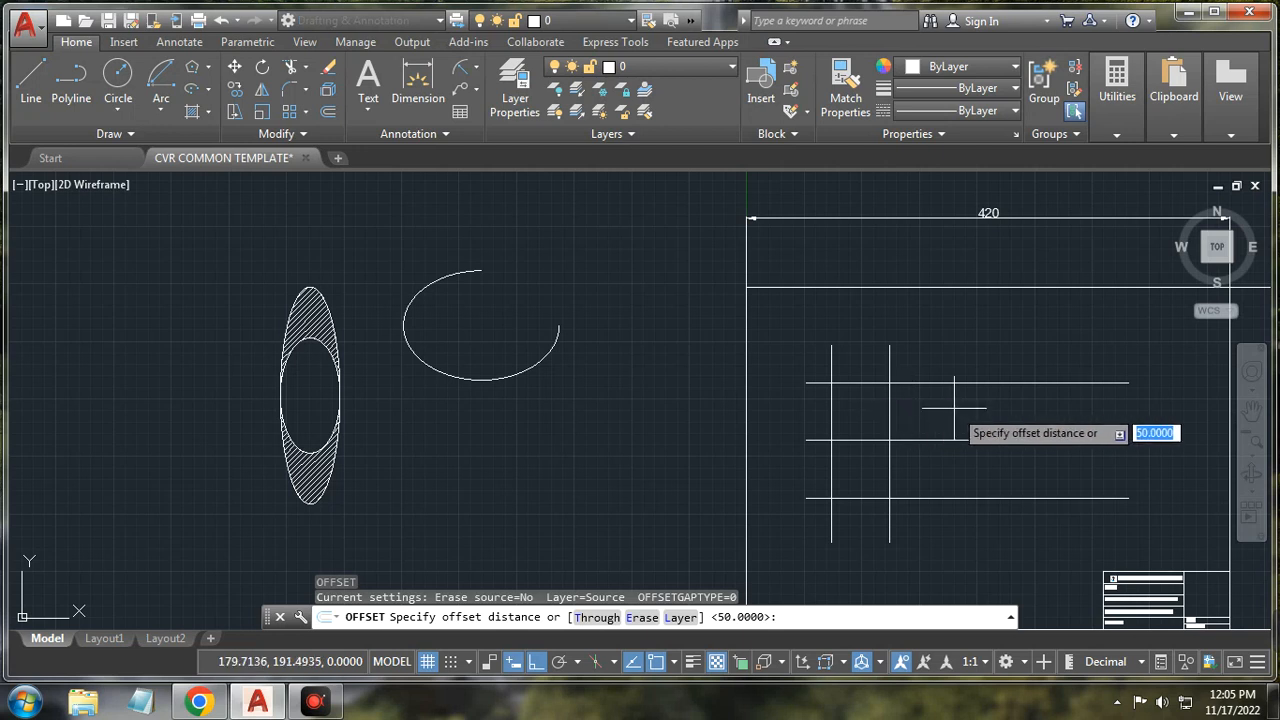
pyautogui.press('Return')
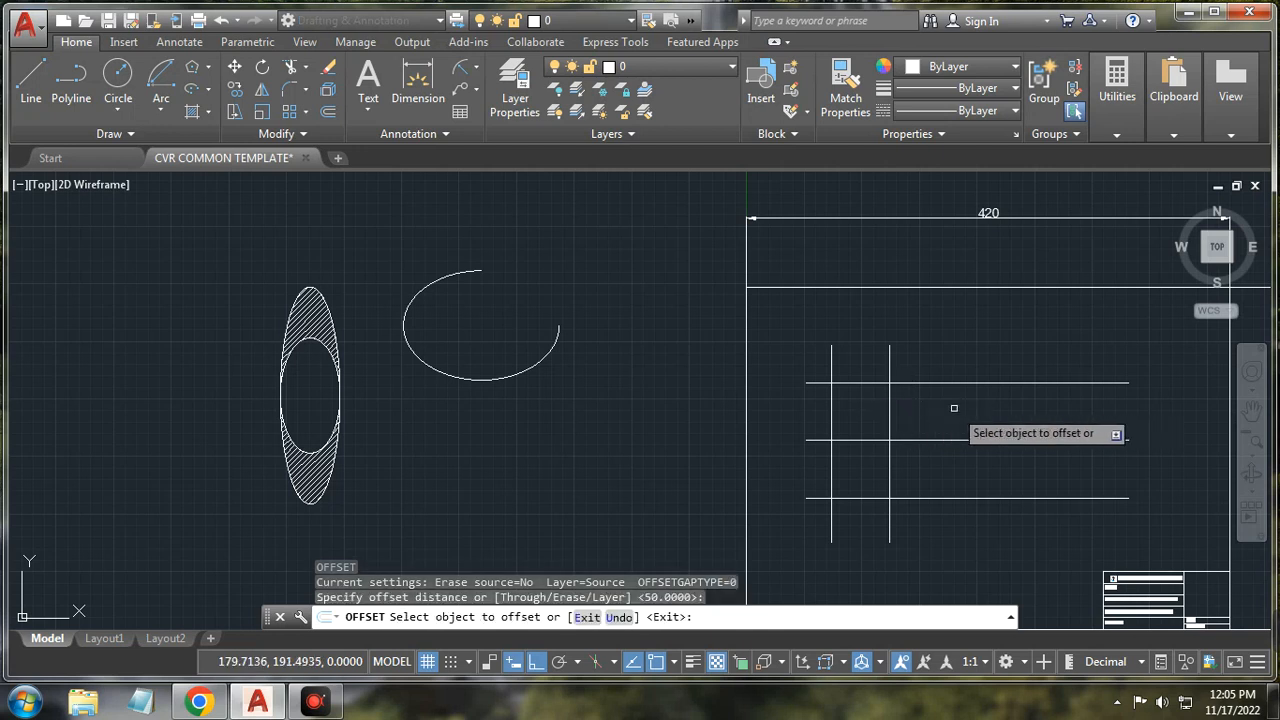
pyautogui.click(890, 436)
pyautogui.click(938, 414)
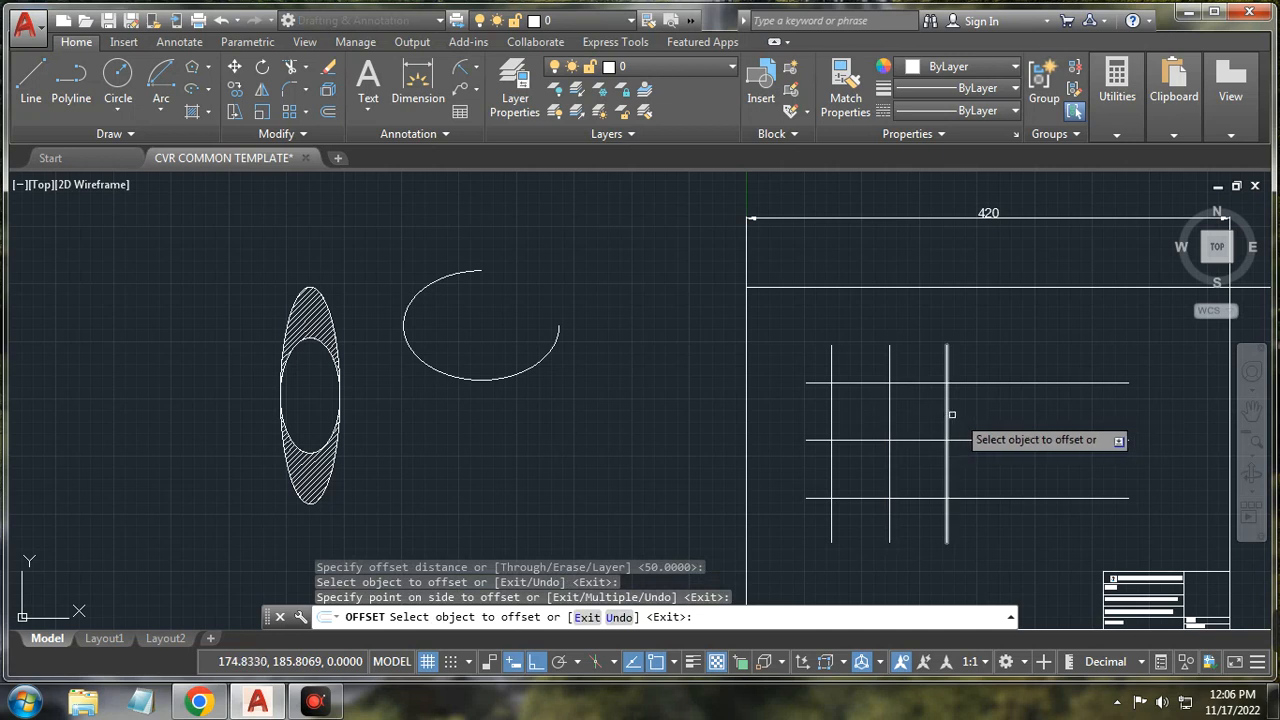
pyautogui.click(947, 416)
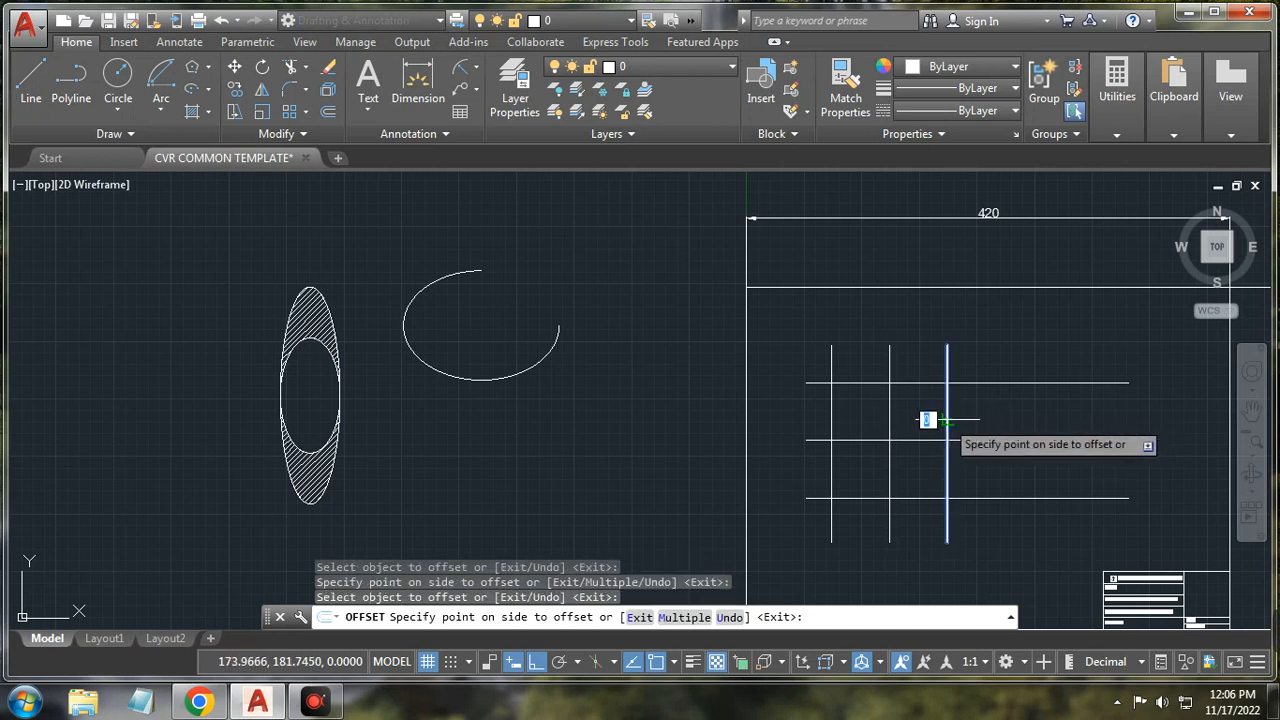
pyautogui.click(1000, 420)
pyautogui.click(1005, 418)
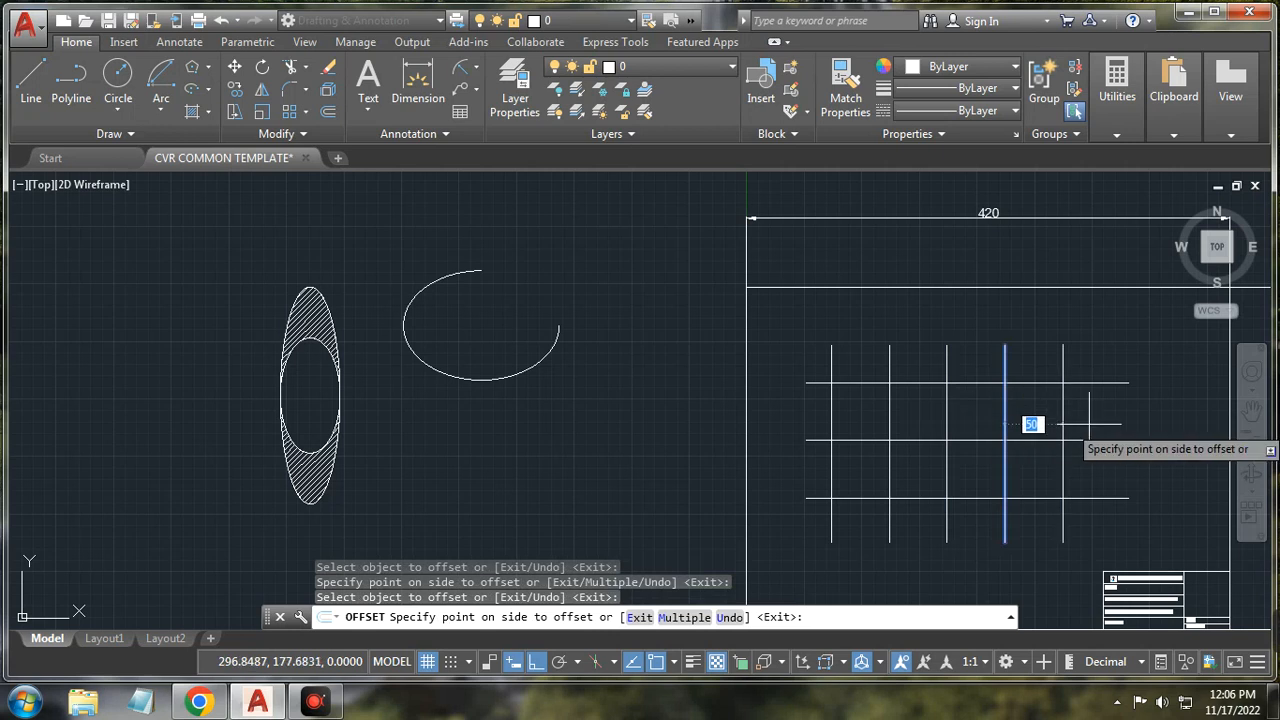
pyautogui.click(1040, 421)
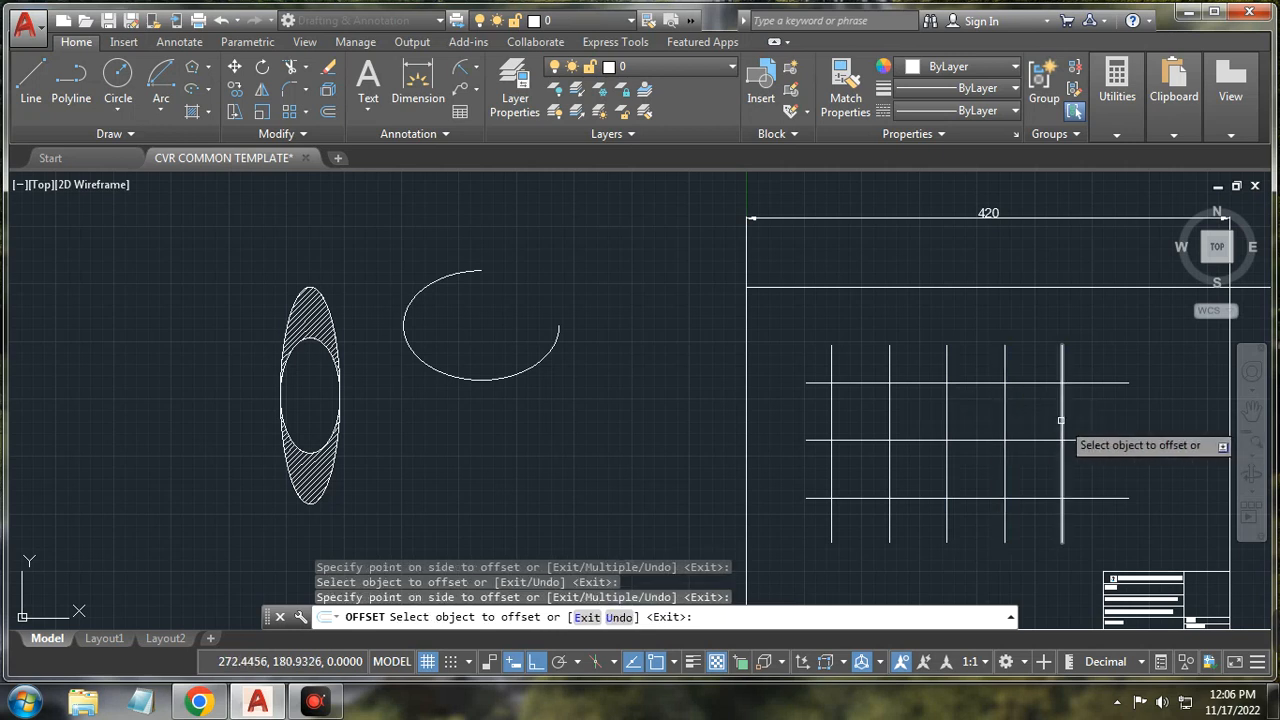
pyautogui.click(1062, 420)
pyautogui.click(1100, 420)
pyautogui.rightClick(1170, 410)
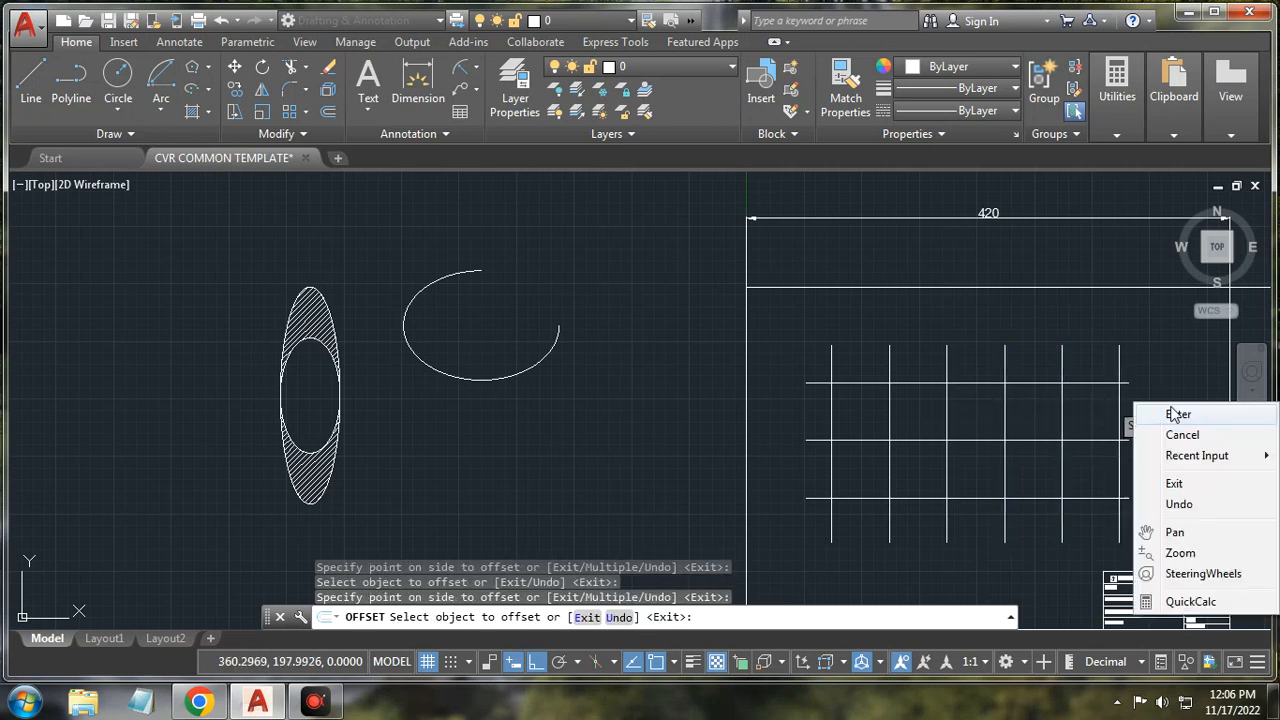
pyautogui.click(1182, 435)
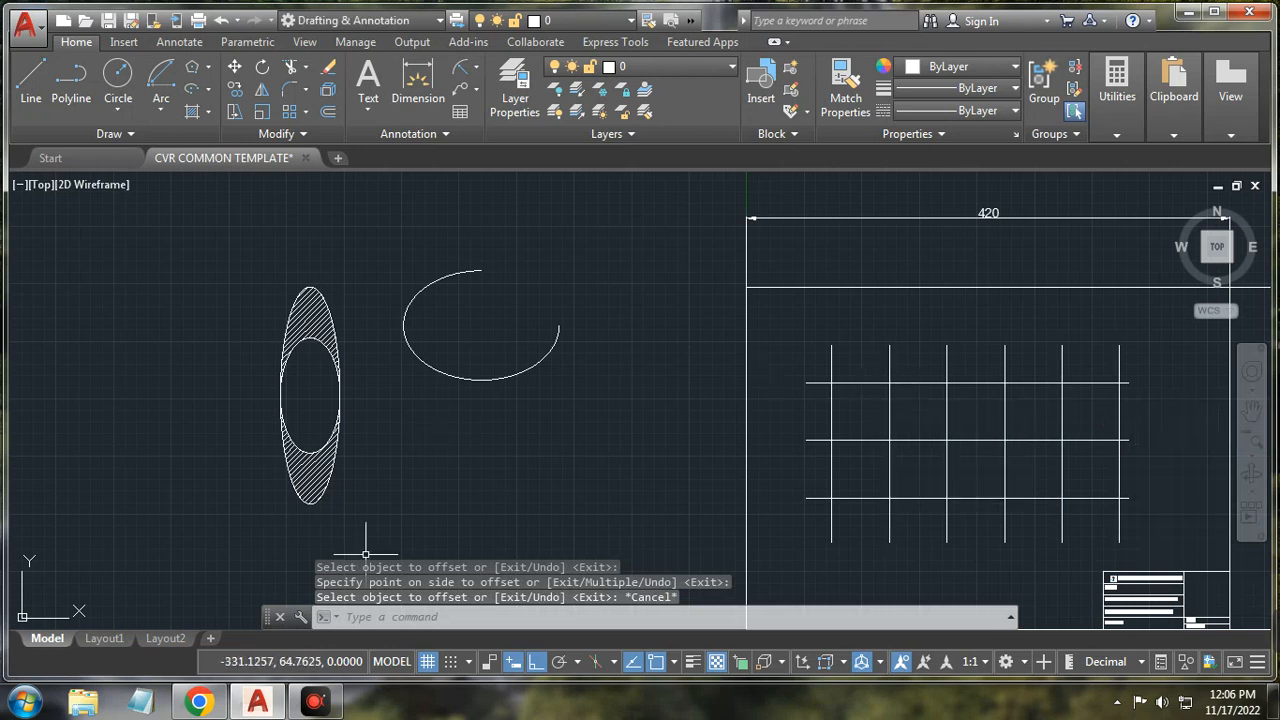
# Step: Draw a fit spline from the left middle line through crest, middle, trough, middle, to the top-right corner
pyautogui.click(112, 133)
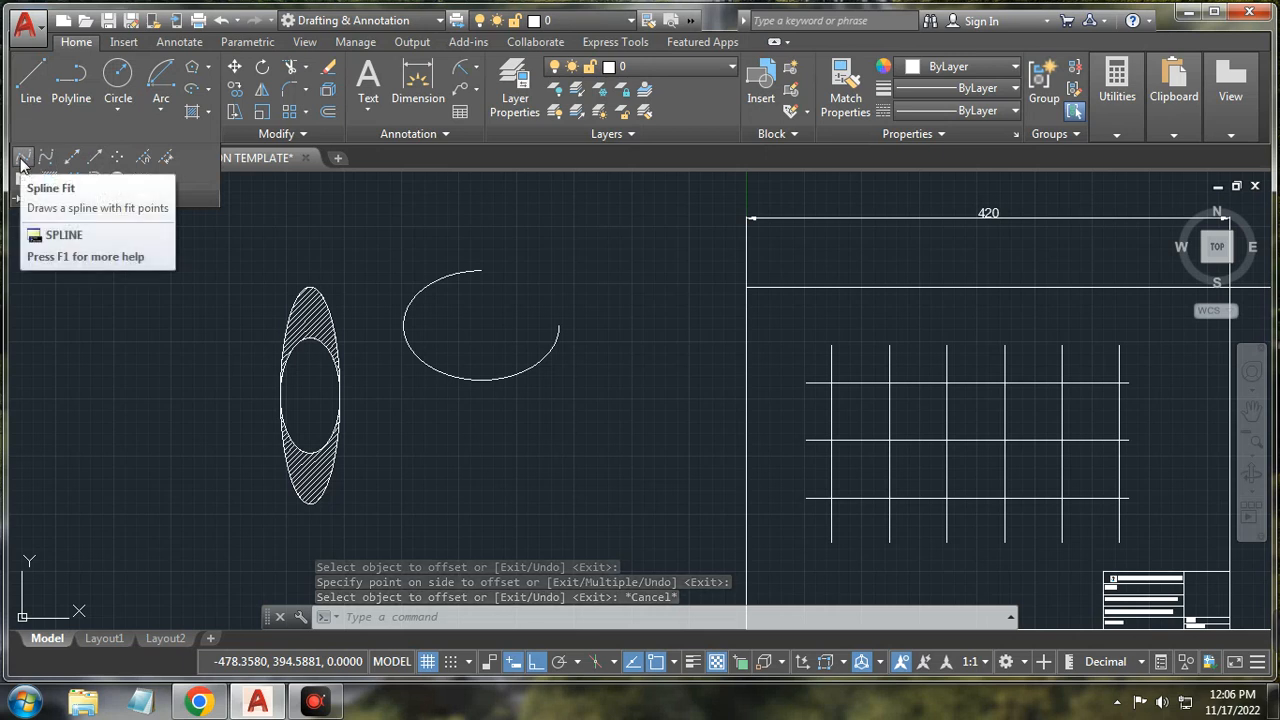
pyautogui.click(22, 159)
pyautogui.click(831, 439)
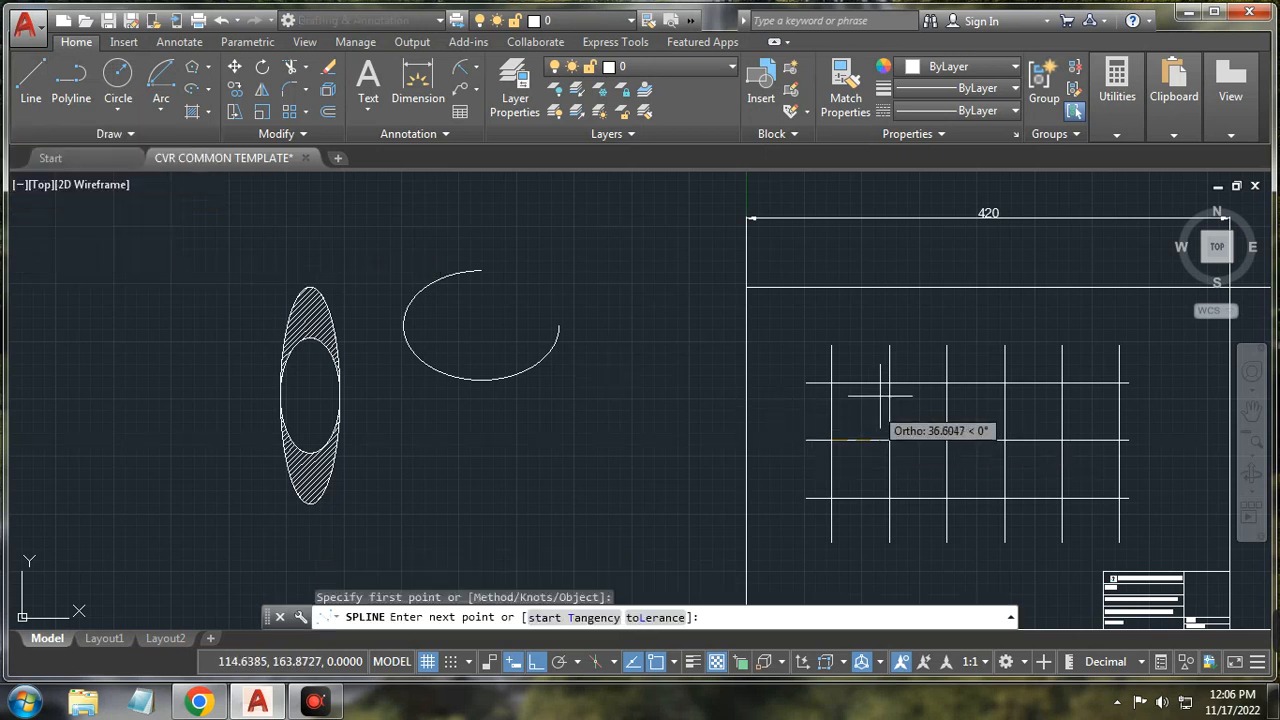
pyautogui.click(890, 383)
pyautogui.click(947, 440)
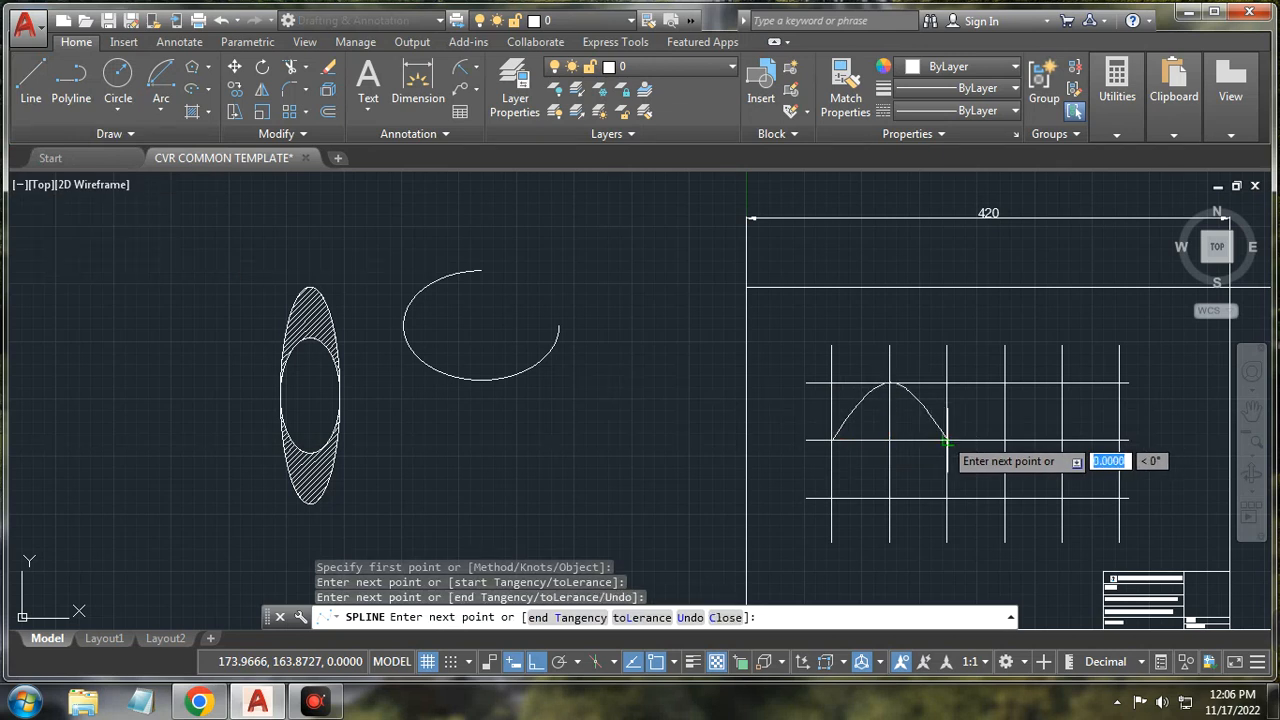
pyautogui.click(1005, 497)
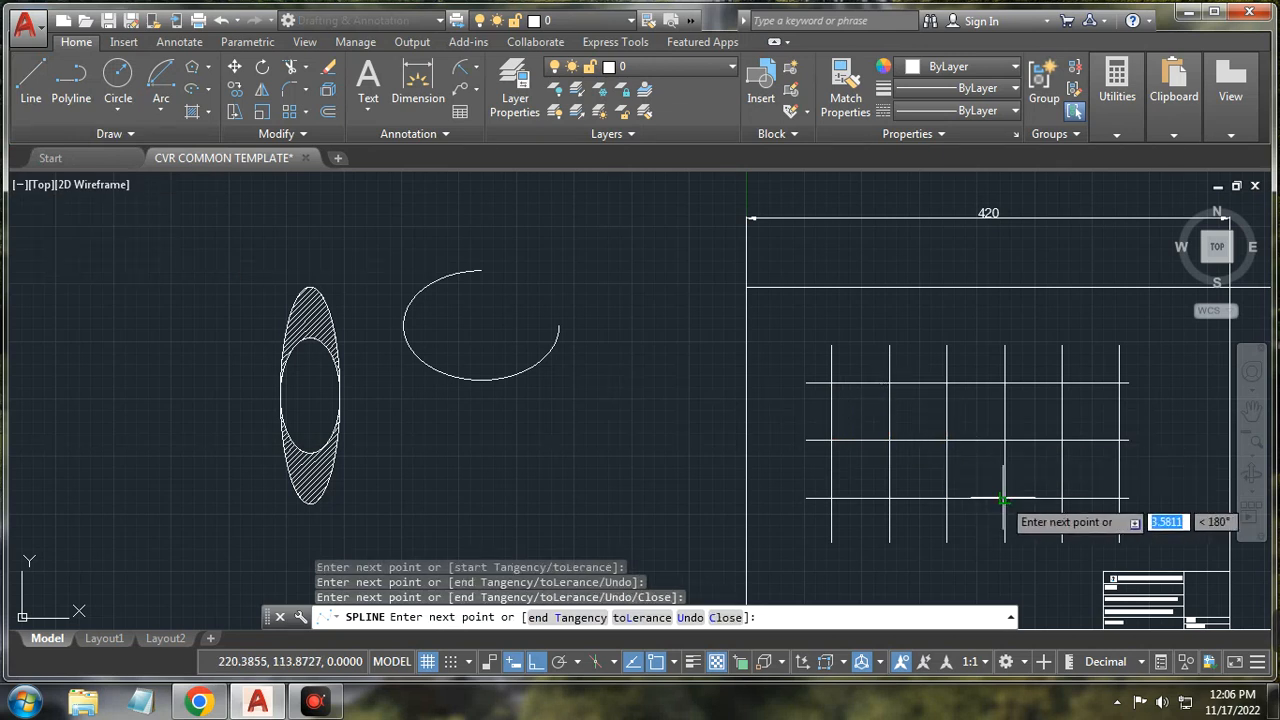
pyautogui.click(1062, 440)
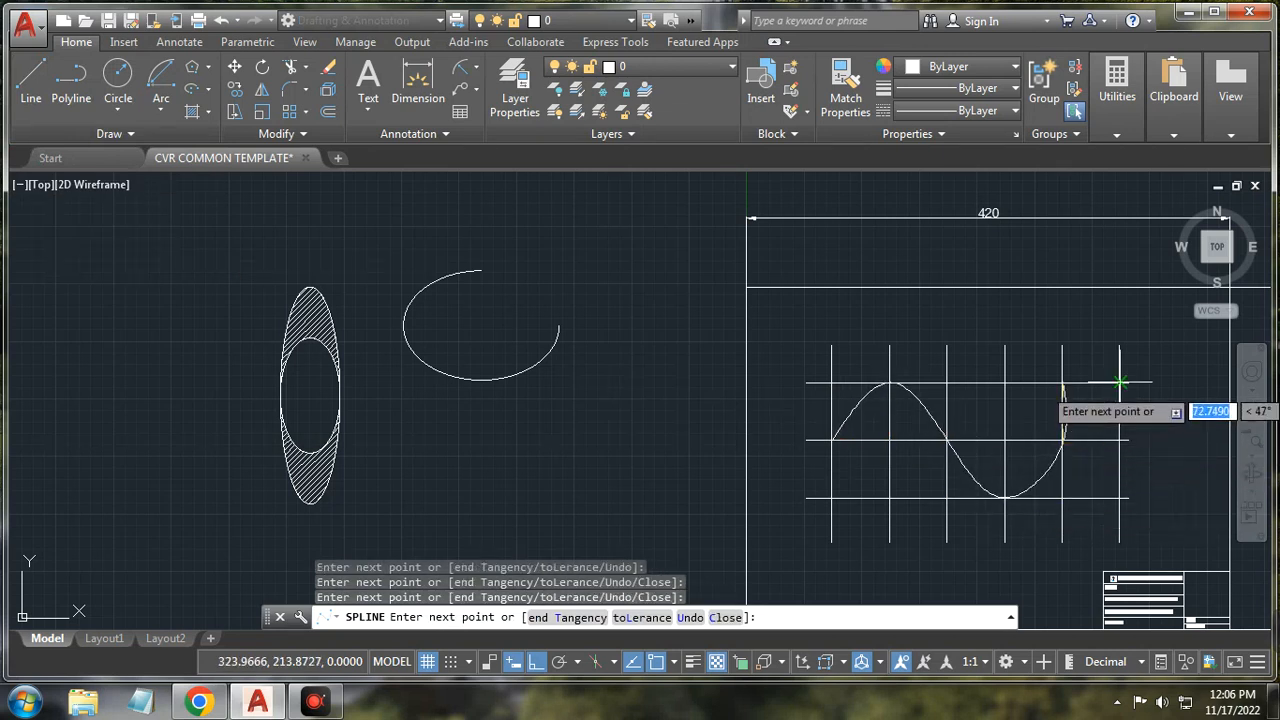
pyautogui.click(1120, 383)
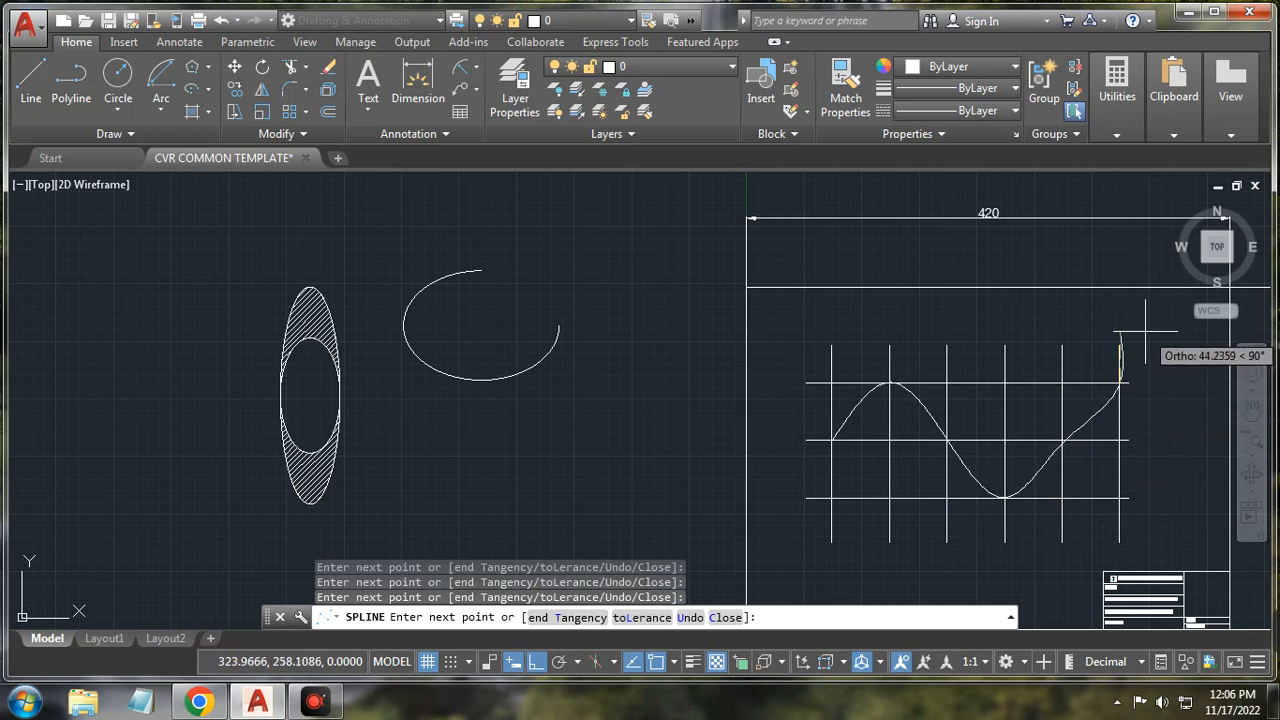
pyautogui.press('Return')
# Step: Undo that spline and redraw it through the same six grid intersections
pyautogui.scroll(5, 1108, 412)
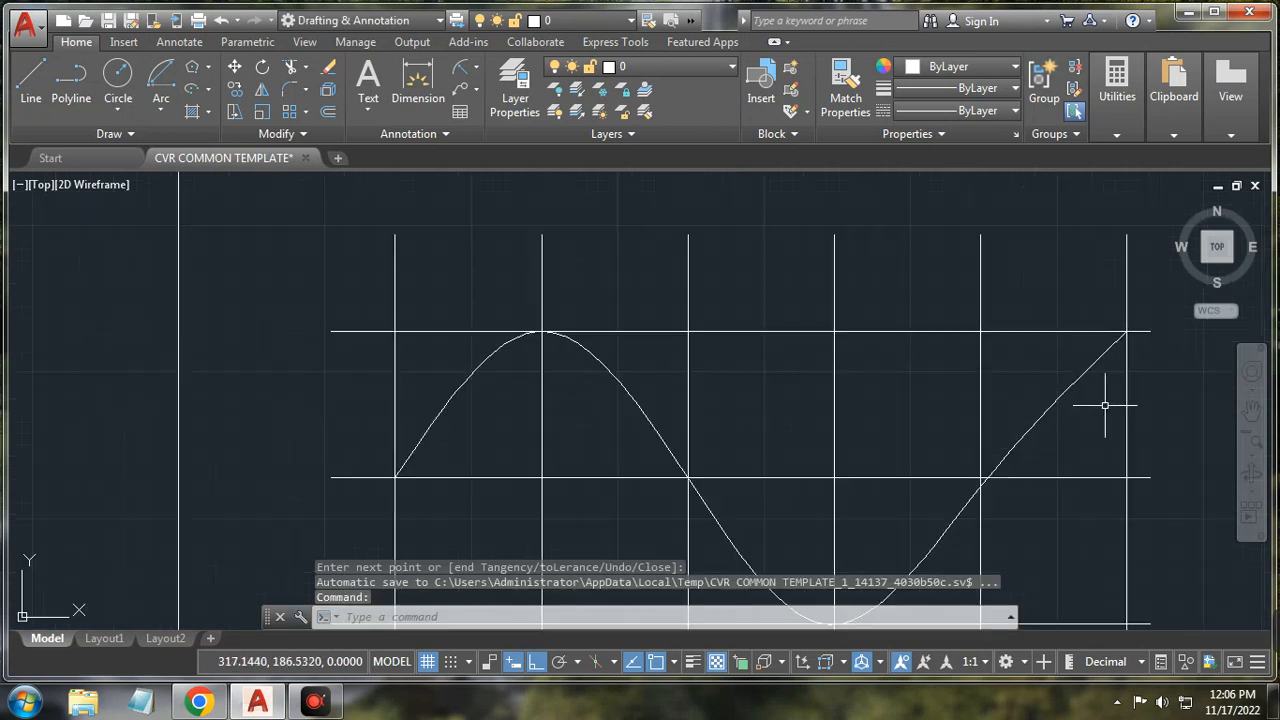
pyautogui.scroll(-6, 1103, 395)
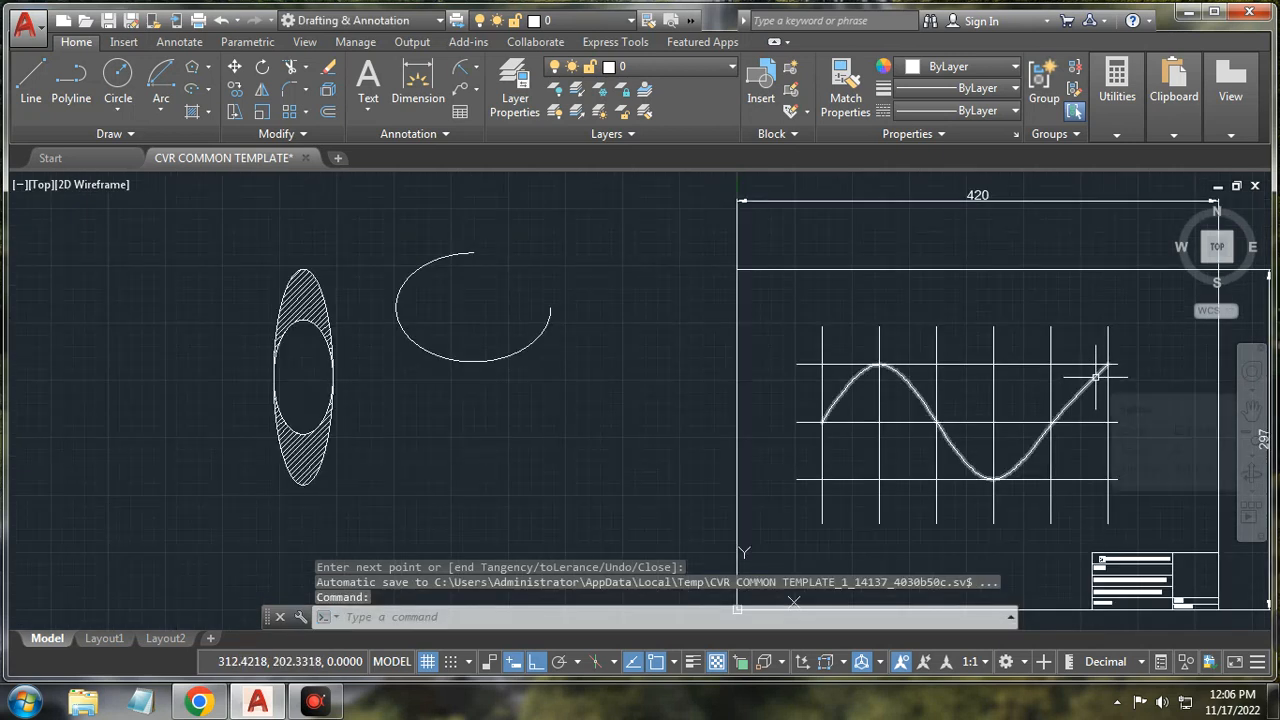
pyautogui.hotkey('ctrl', 'z')
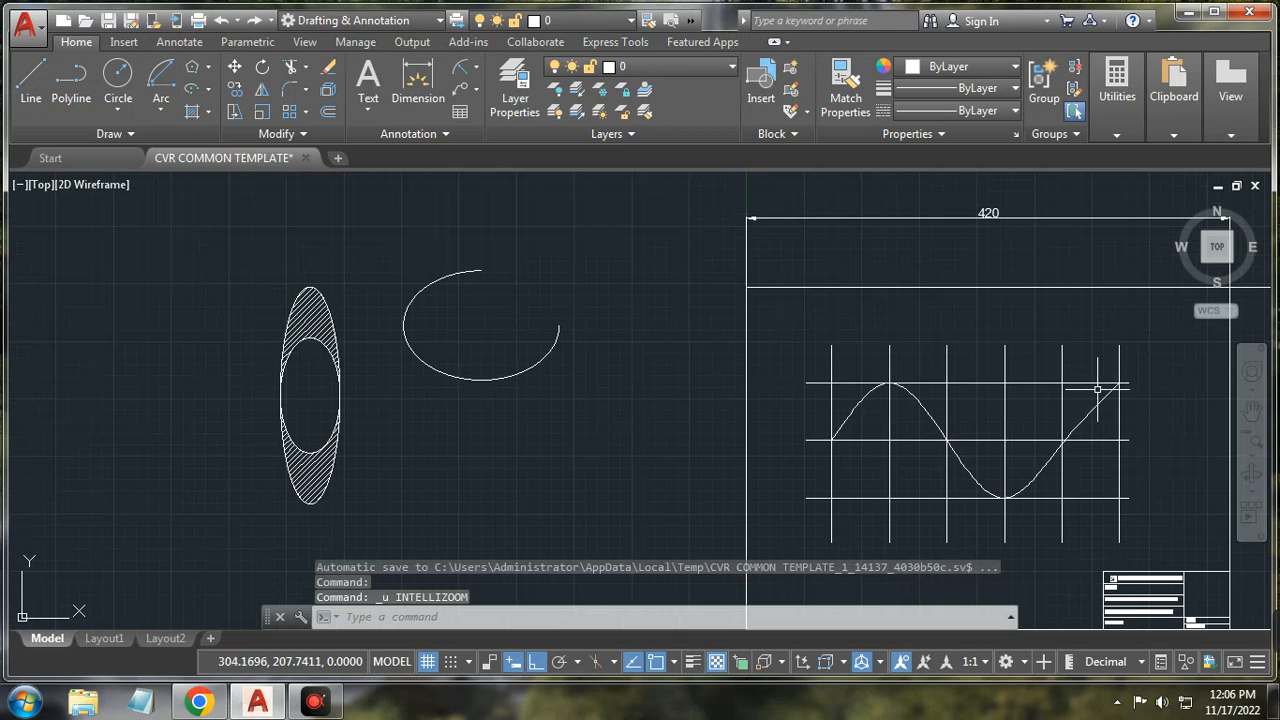
pyautogui.hotkey('ctrl', 'z')
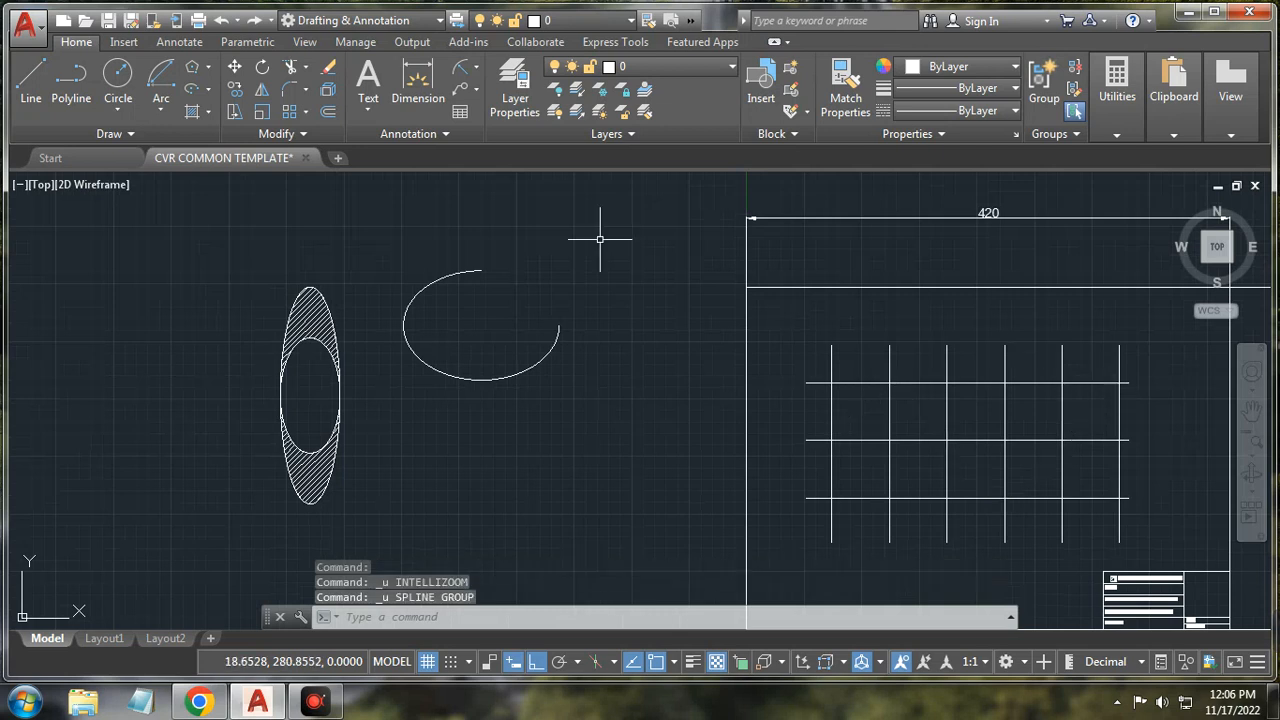
pyautogui.click(58, 133)
pyautogui.click(23, 158)
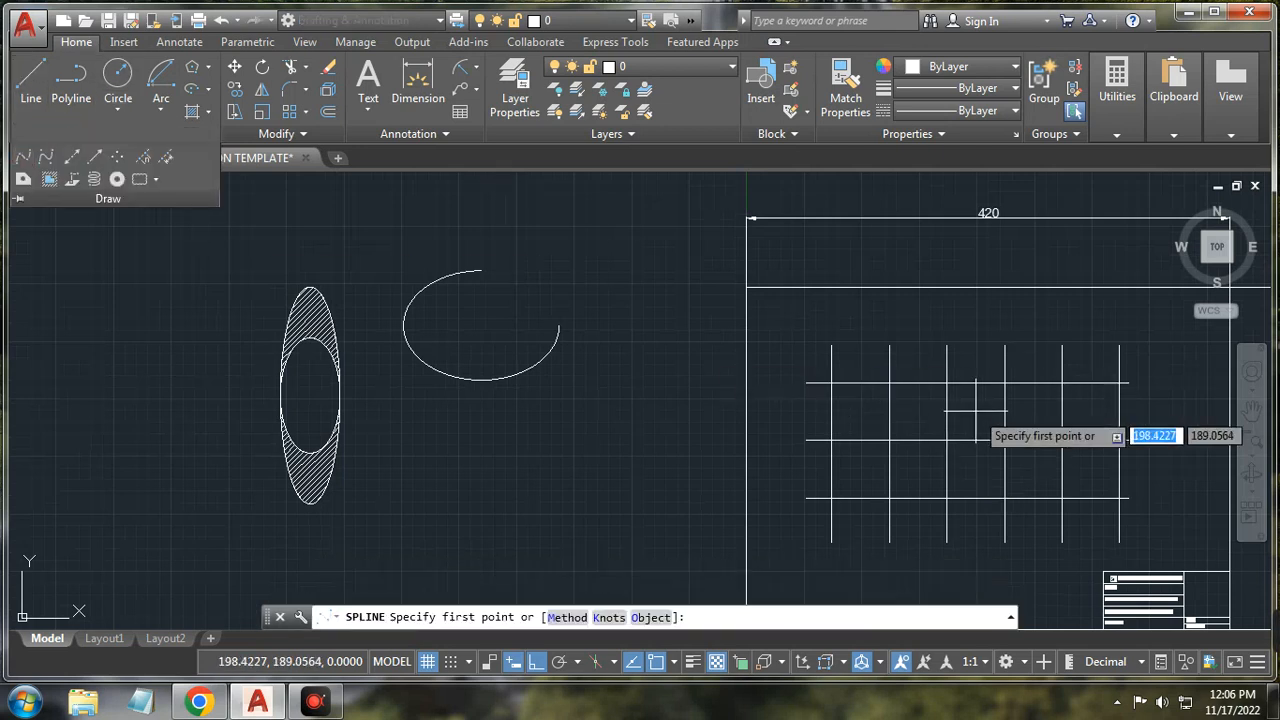
pyautogui.click(831, 440)
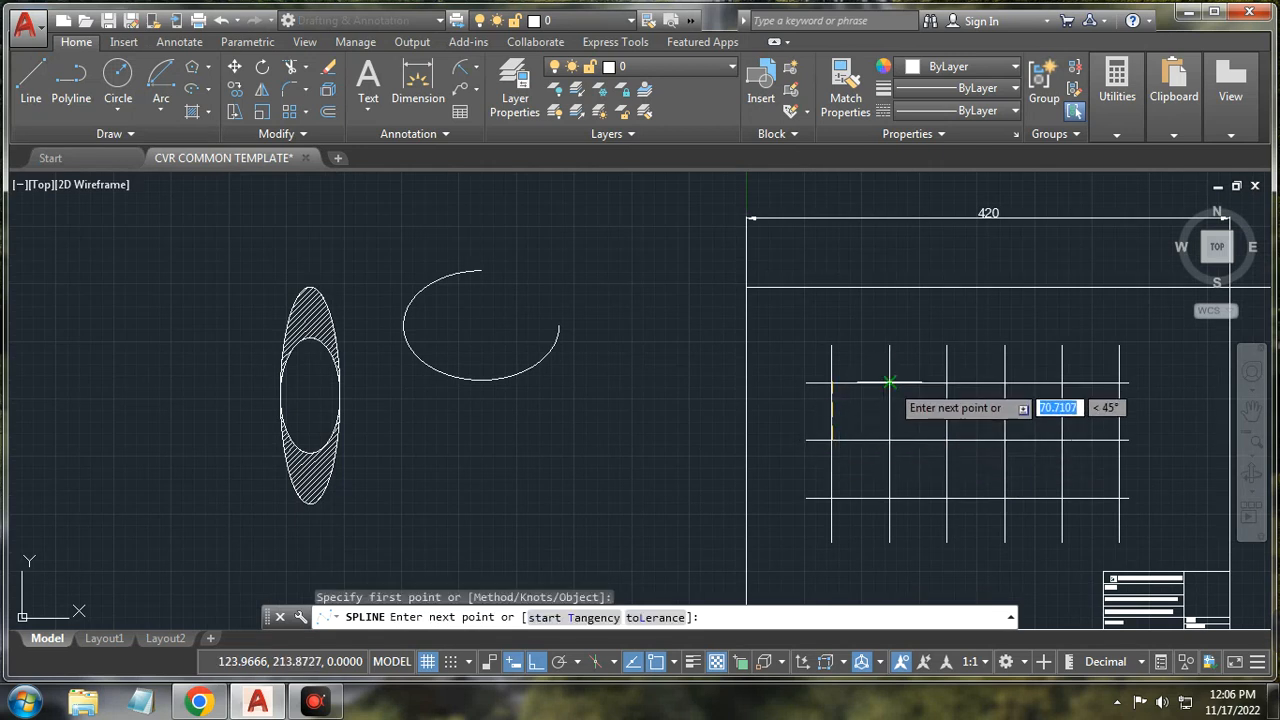
pyautogui.click(889, 383)
pyautogui.click(947, 440)
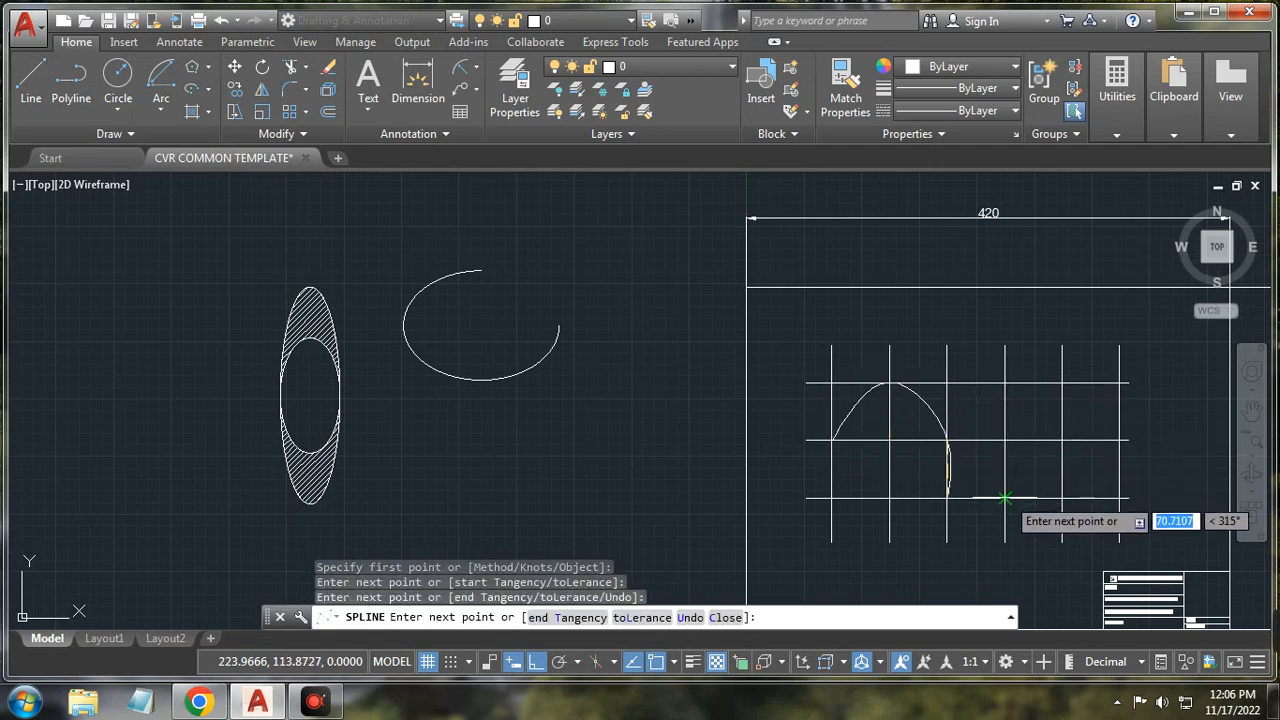
pyautogui.click(1005, 497)
pyautogui.click(1063, 440)
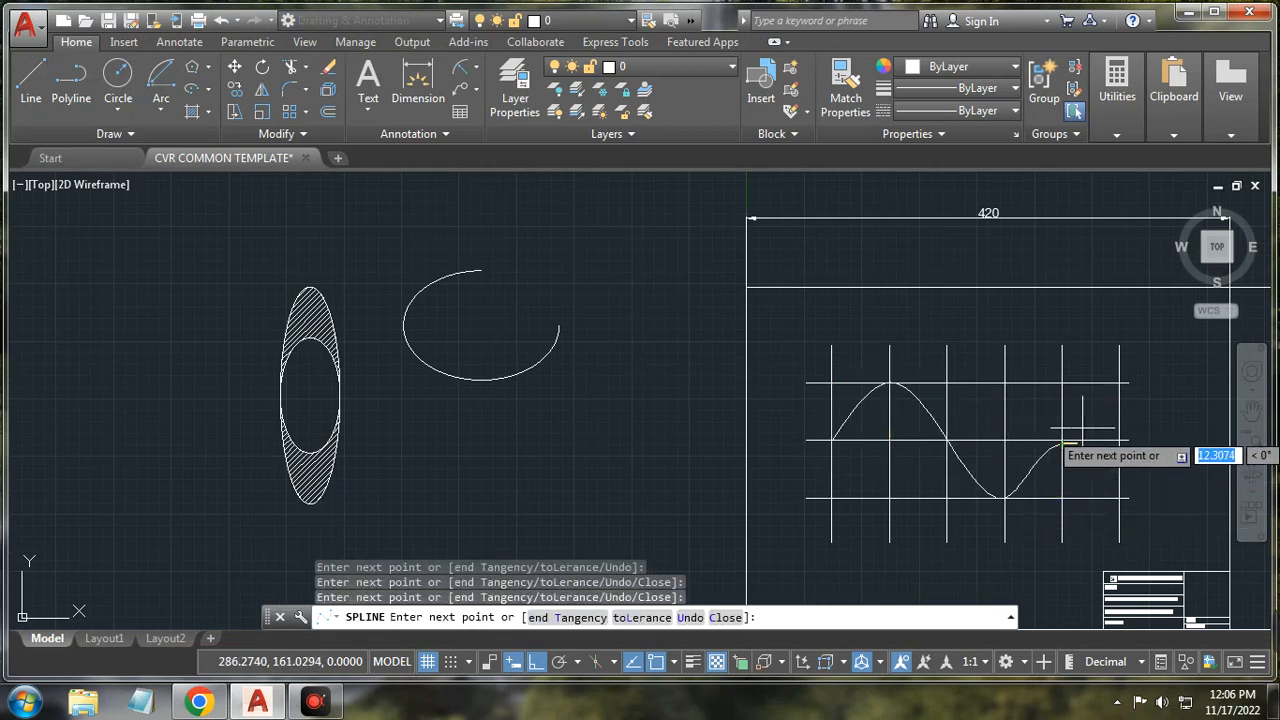
pyautogui.click(1119, 383)
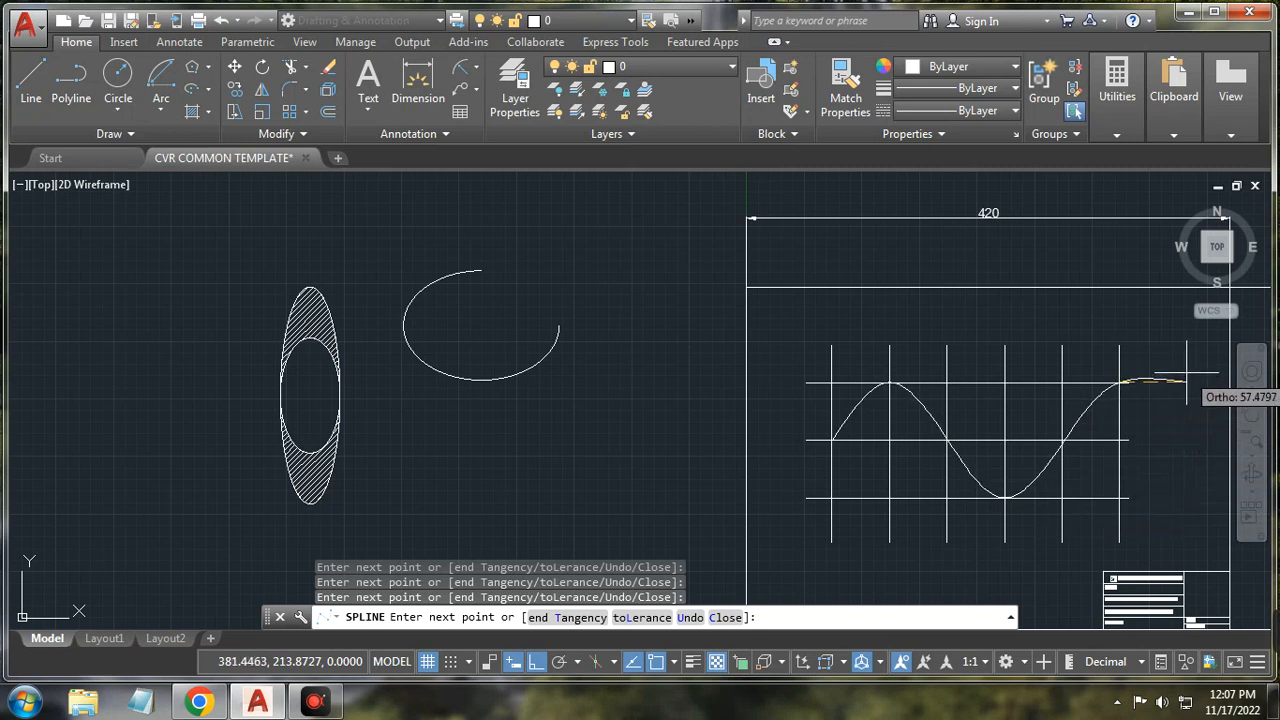
pyautogui.press('Return')
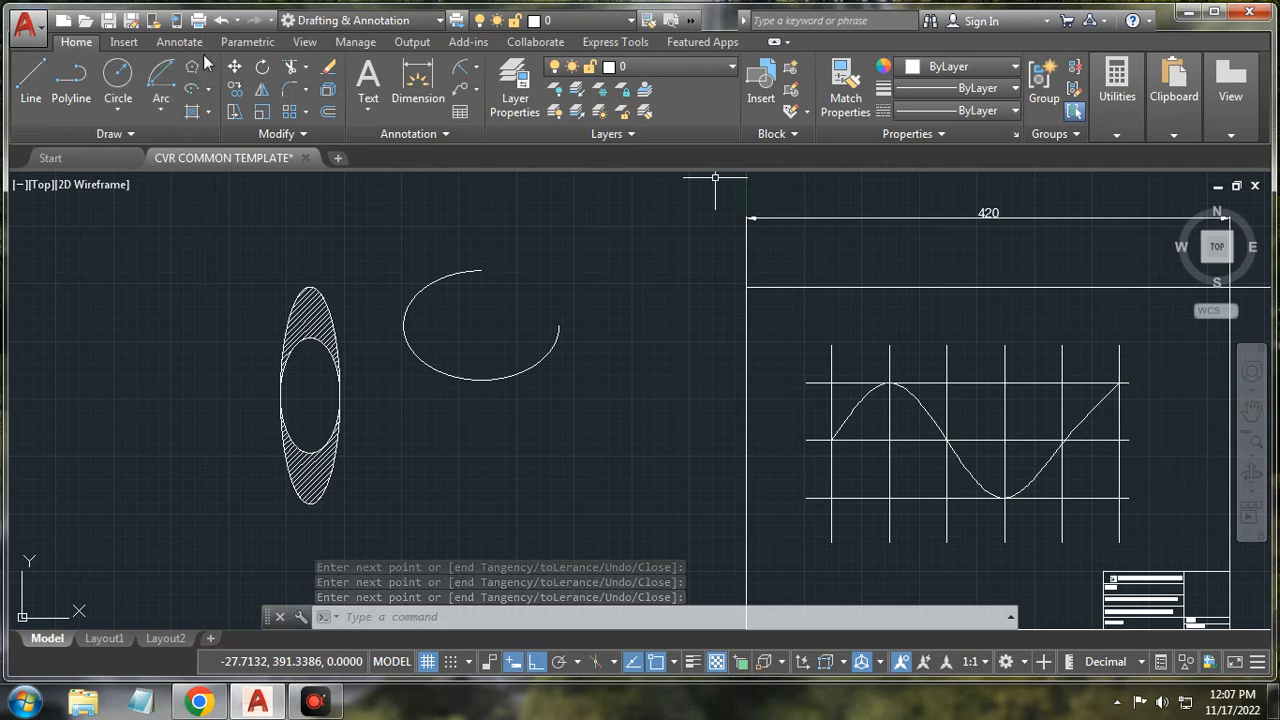
# Step: Undo the spline and pick the same six grid points for a new fit spline
pyautogui.click(221, 21)
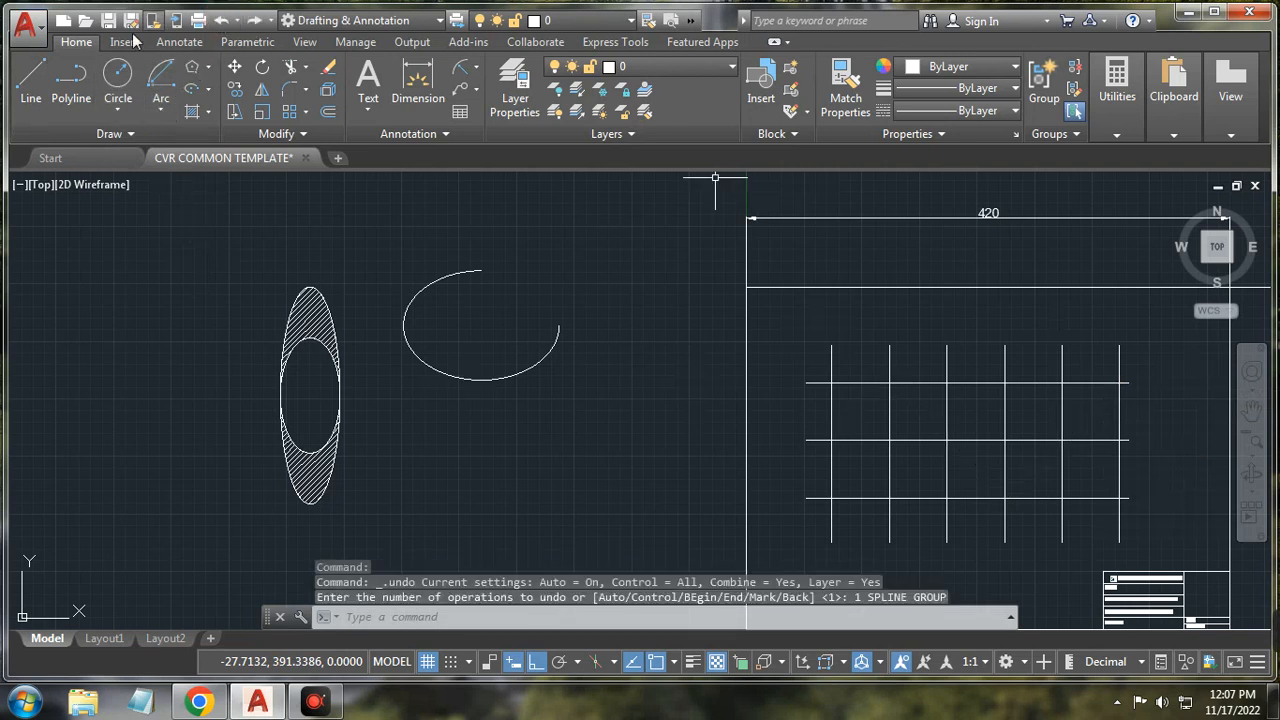
pyautogui.click(115, 134)
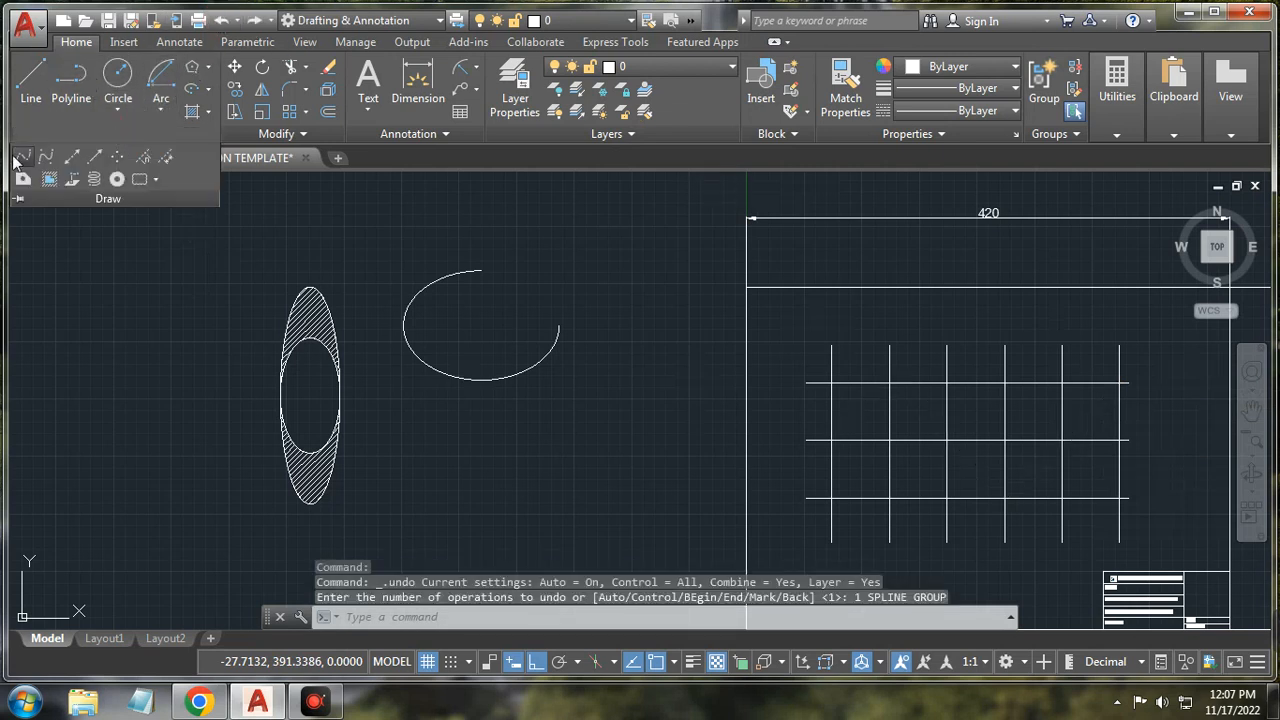
pyautogui.click(22, 157)
pyautogui.click(831, 440)
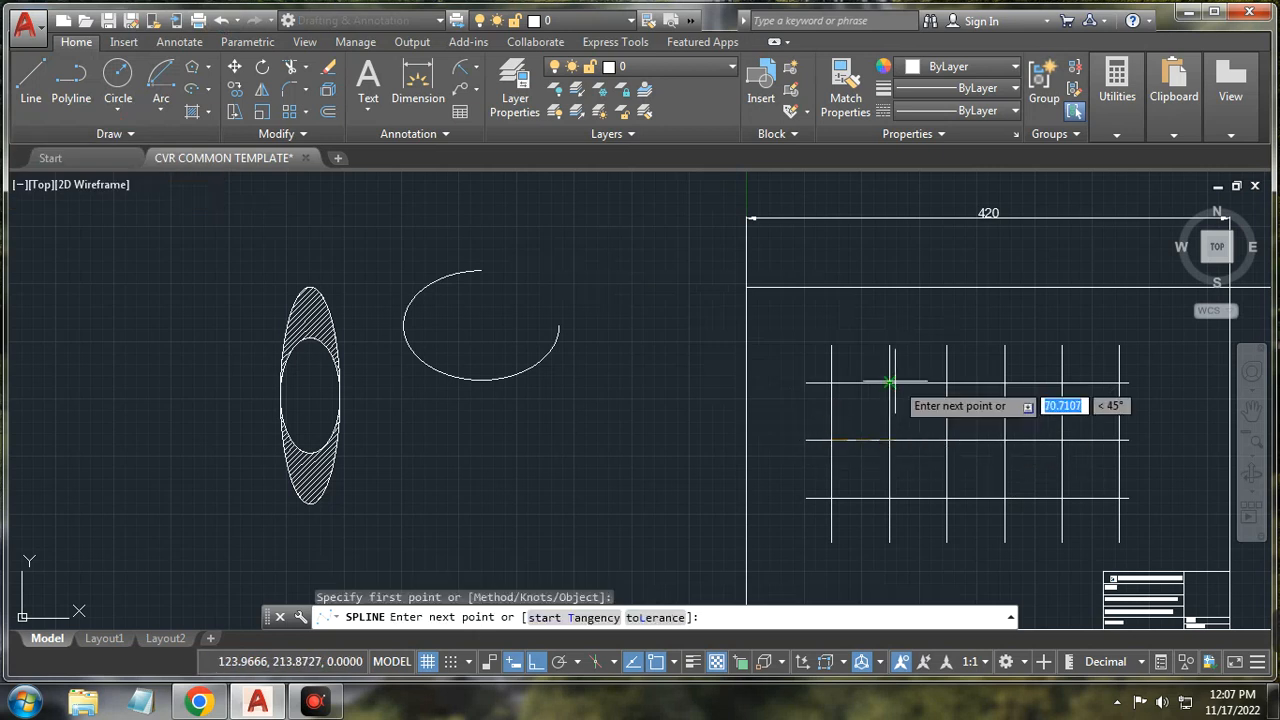
pyautogui.click(890, 382)
pyautogui.click(947, 440)
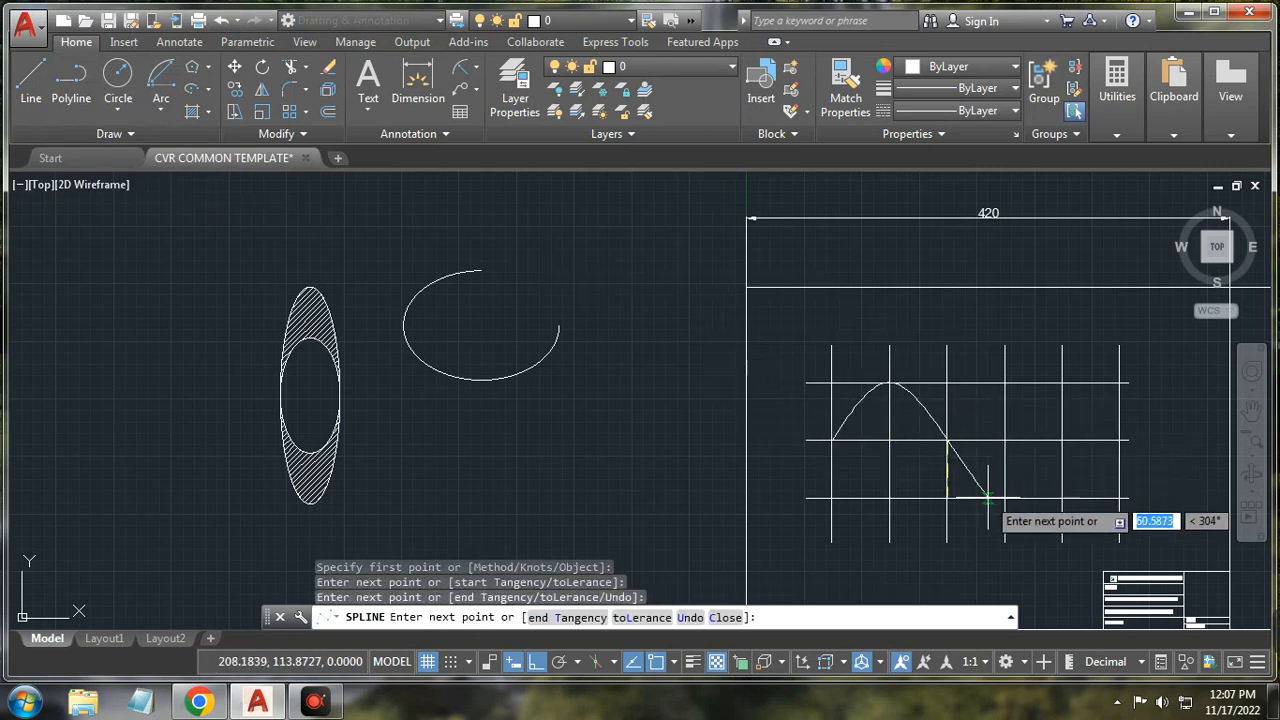
pyautogui.click(1005, 498)
pyautogui.click(1062, 440)
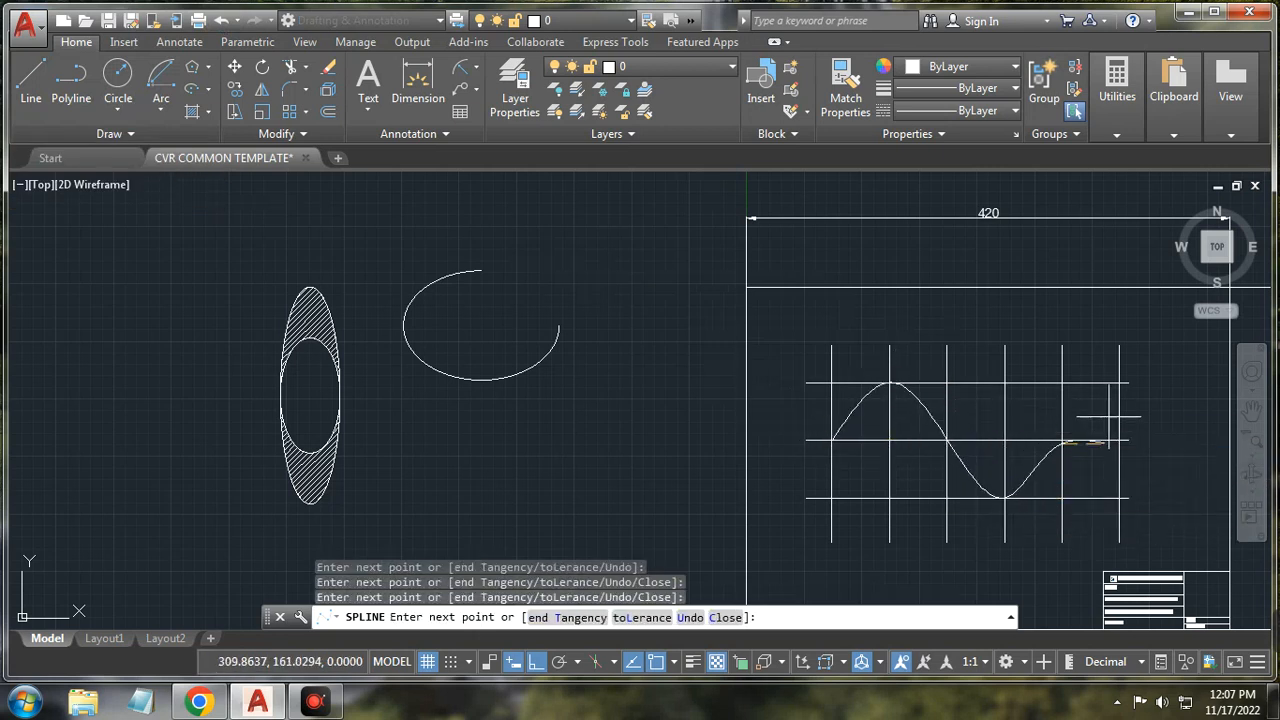
pyautogui.click(1119, 382)
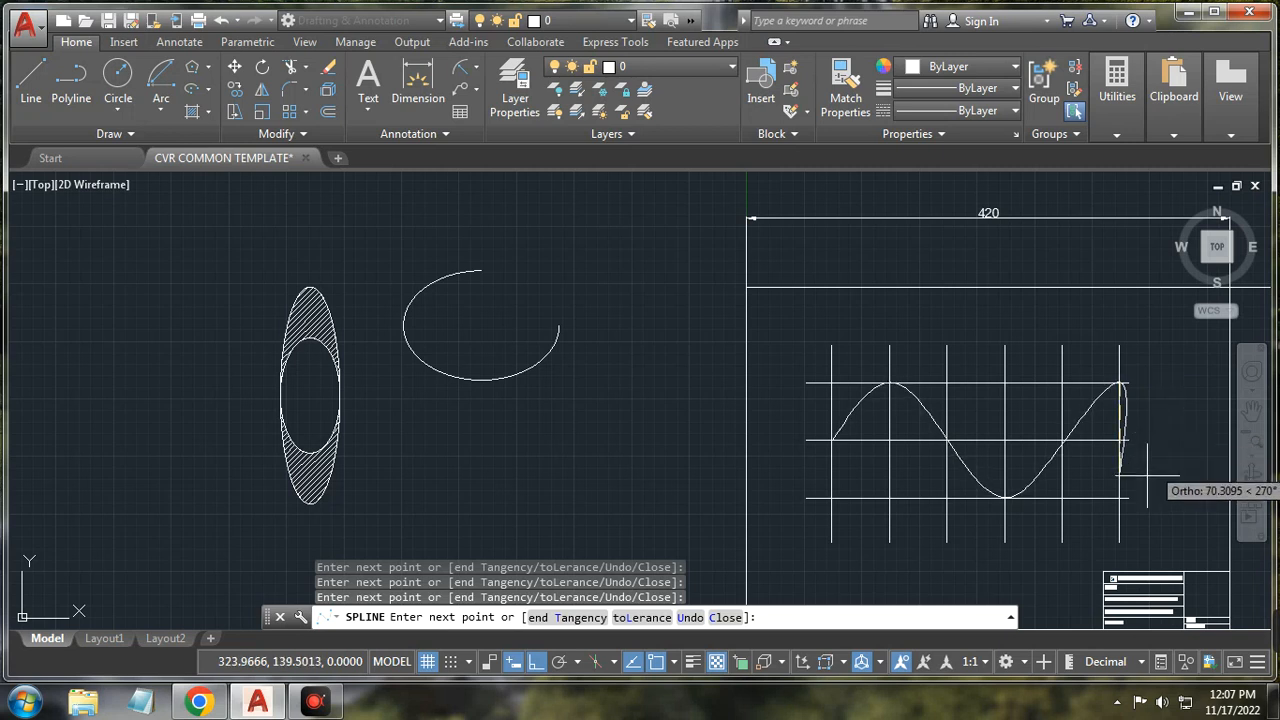
# Step: Set the spline's end tangency horizontal along the top line at the right corner
pyautogui.click(591, 622)
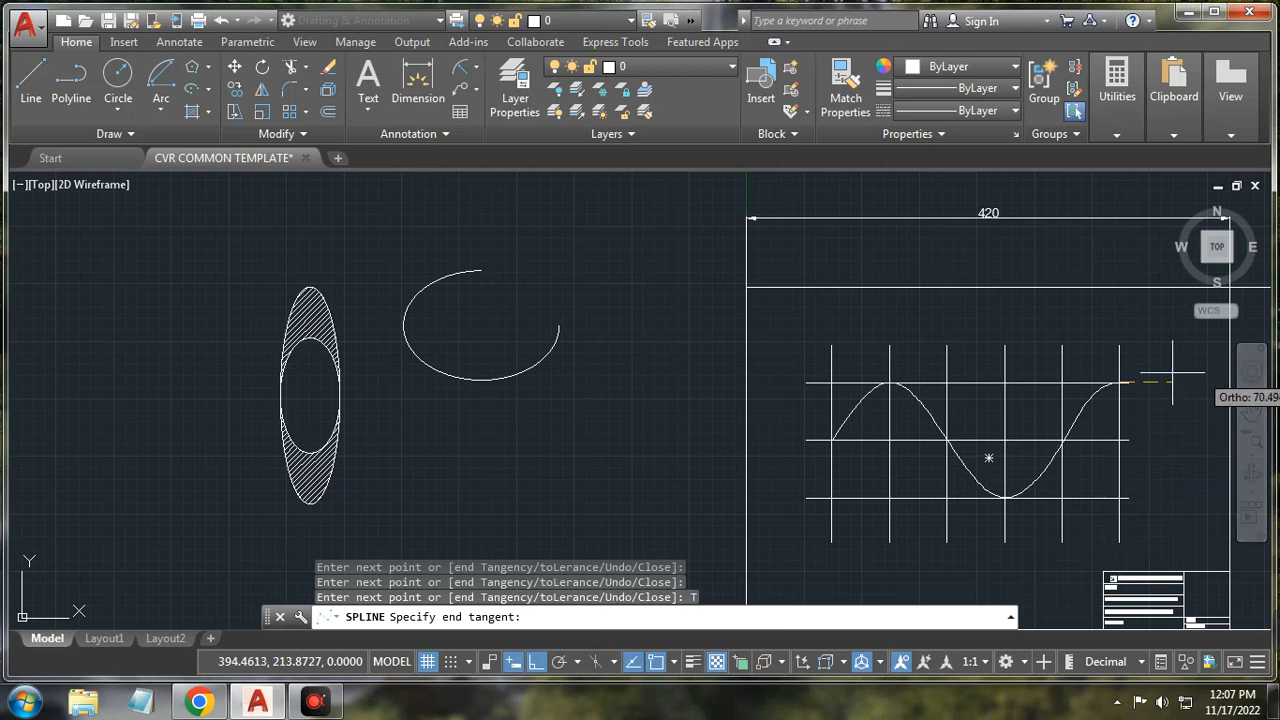
pyautogui.scroll(5, 1152, 372)
pyautogui.scroll(-8, 1124, 392)
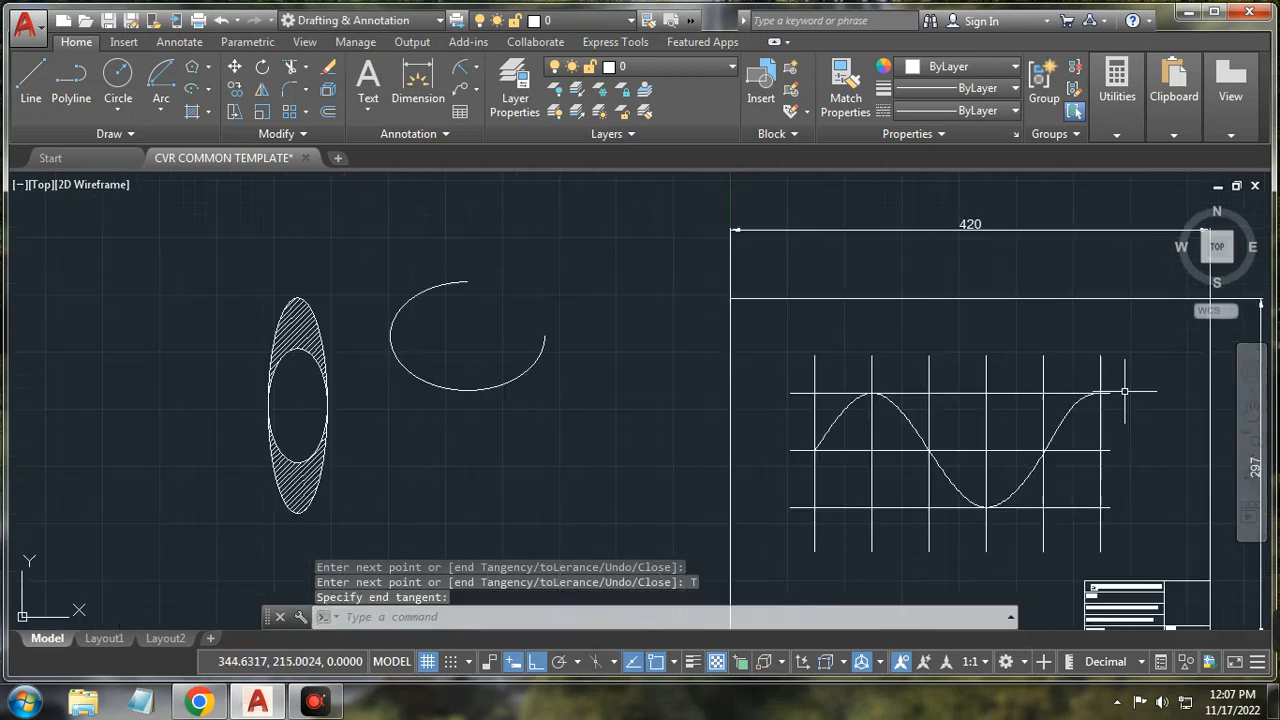
pyautogui.scroll(5, 1108, 396)
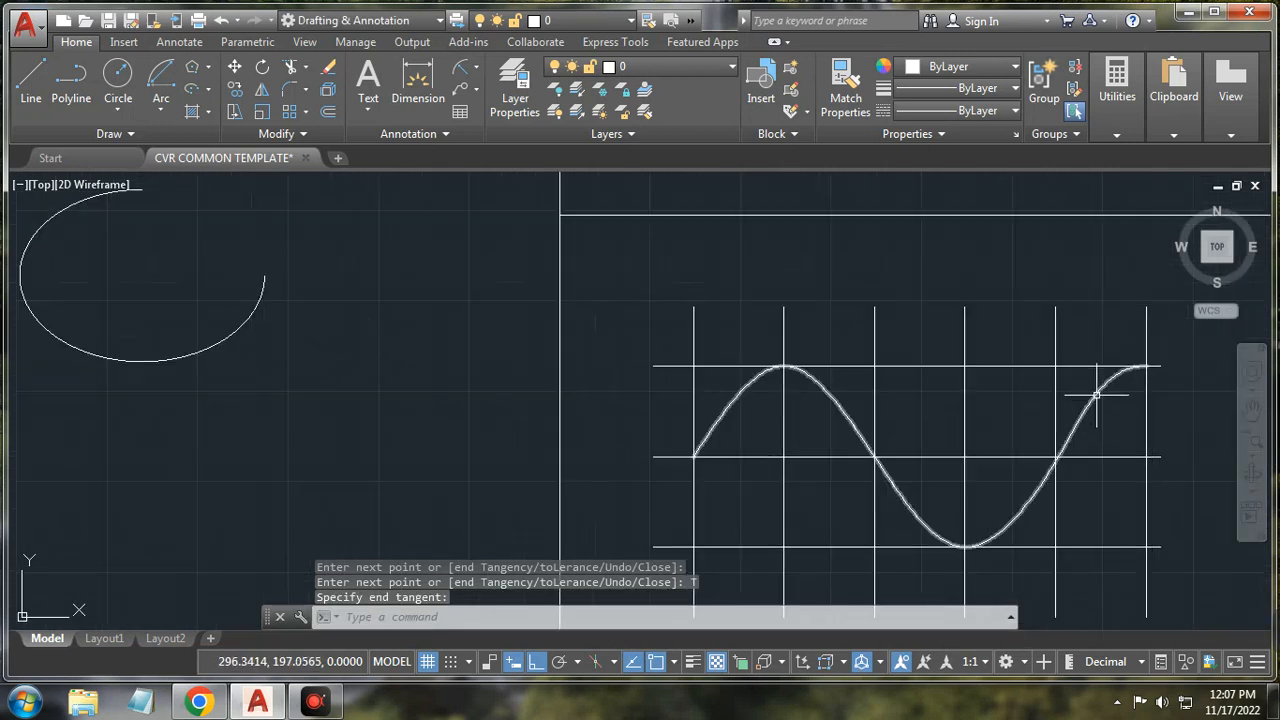
pyautogui.click(1096, 395)
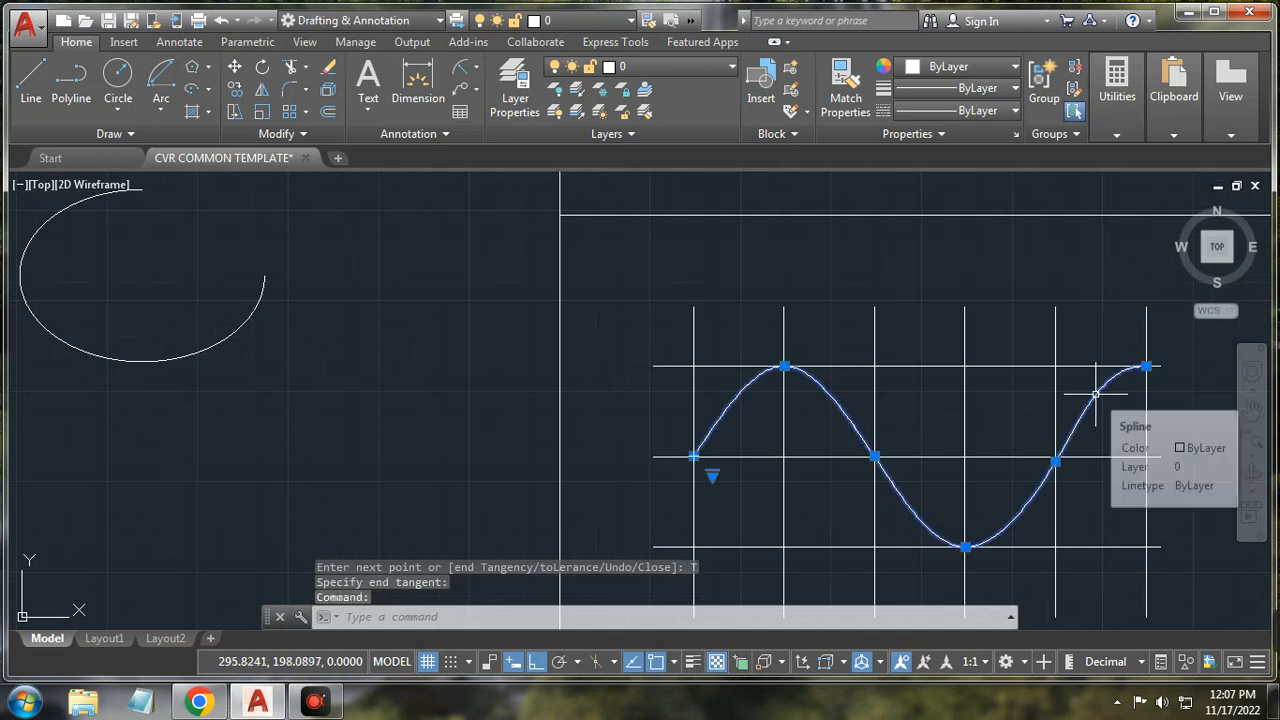
pyautogui.press('Escape')
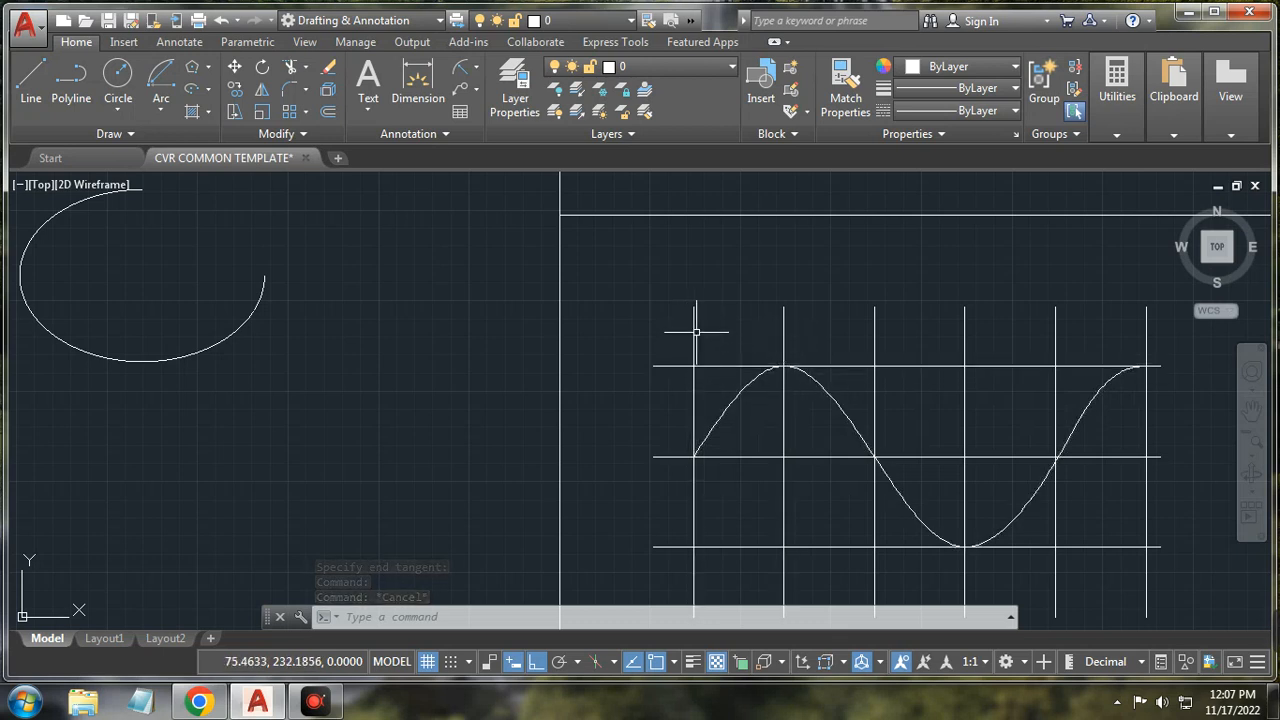
# Step: Window-select the sine curve with its grid, then clear that selection
pyautogui.click(643, 287)
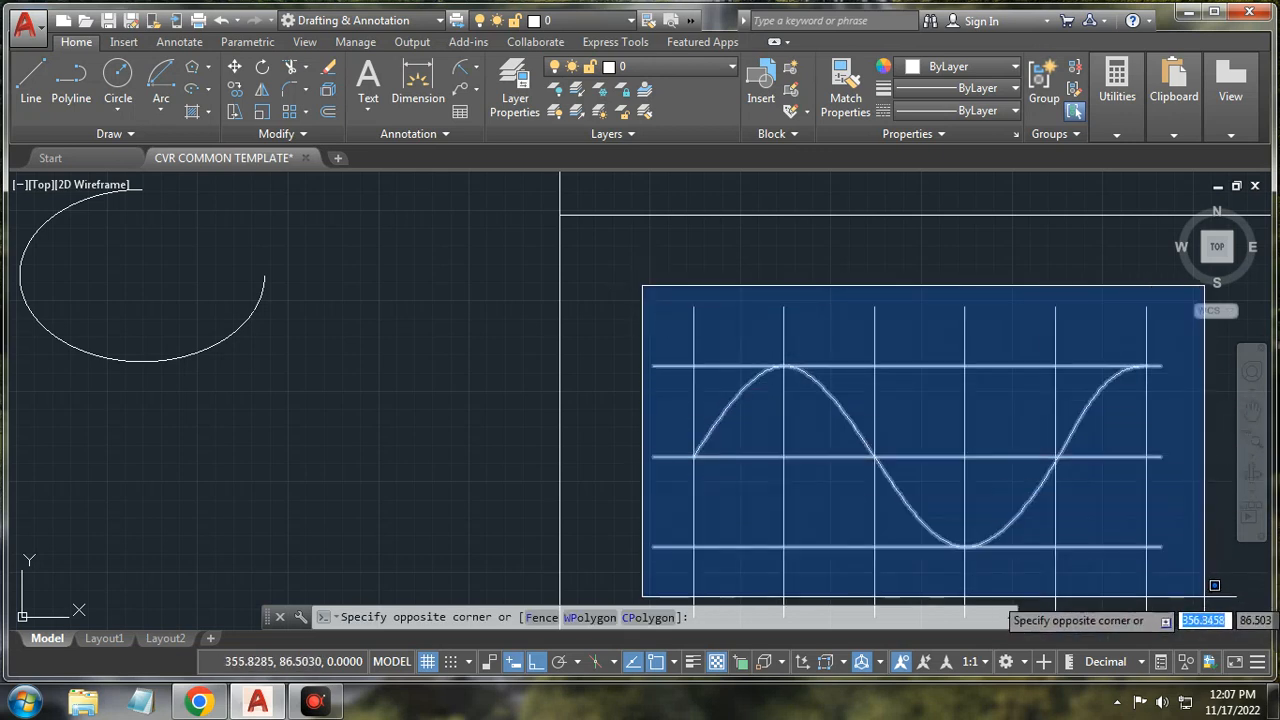
pyautogui.scroll(-4, 1190, 597)
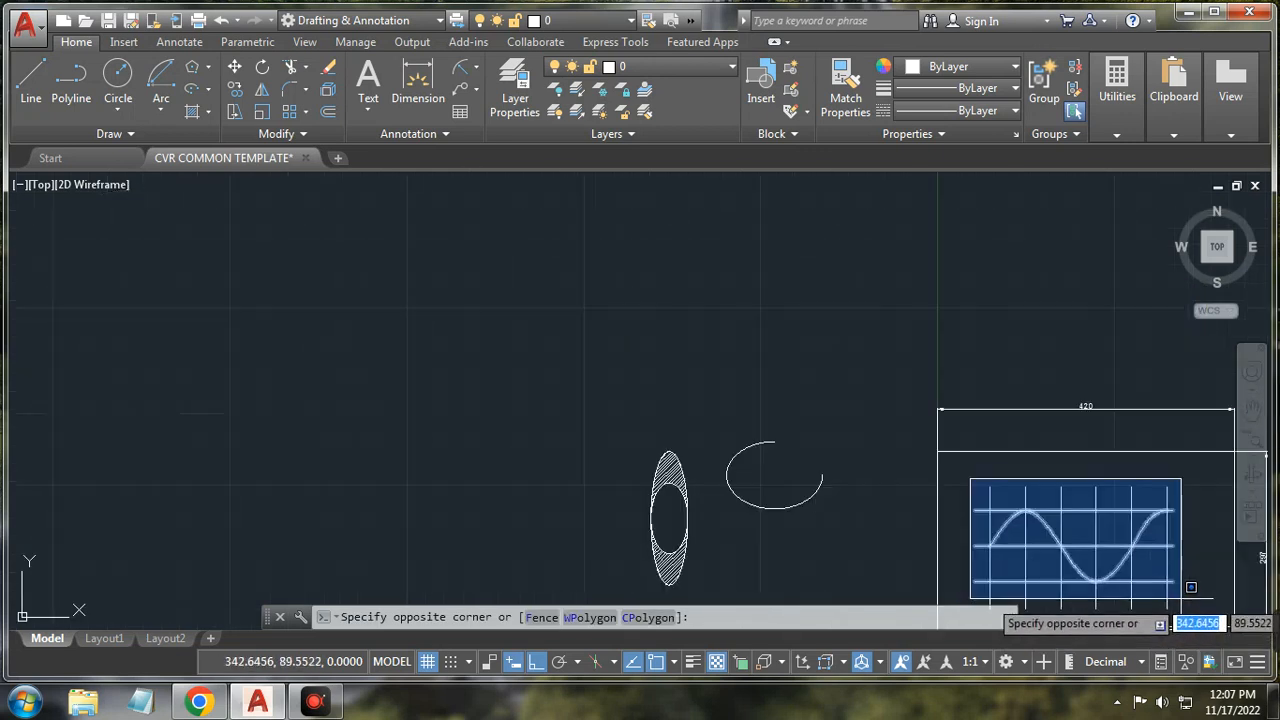
pyautogui.scroll(-2, 1167, 572)
pyautogui.scroll(7, 1180, 582)
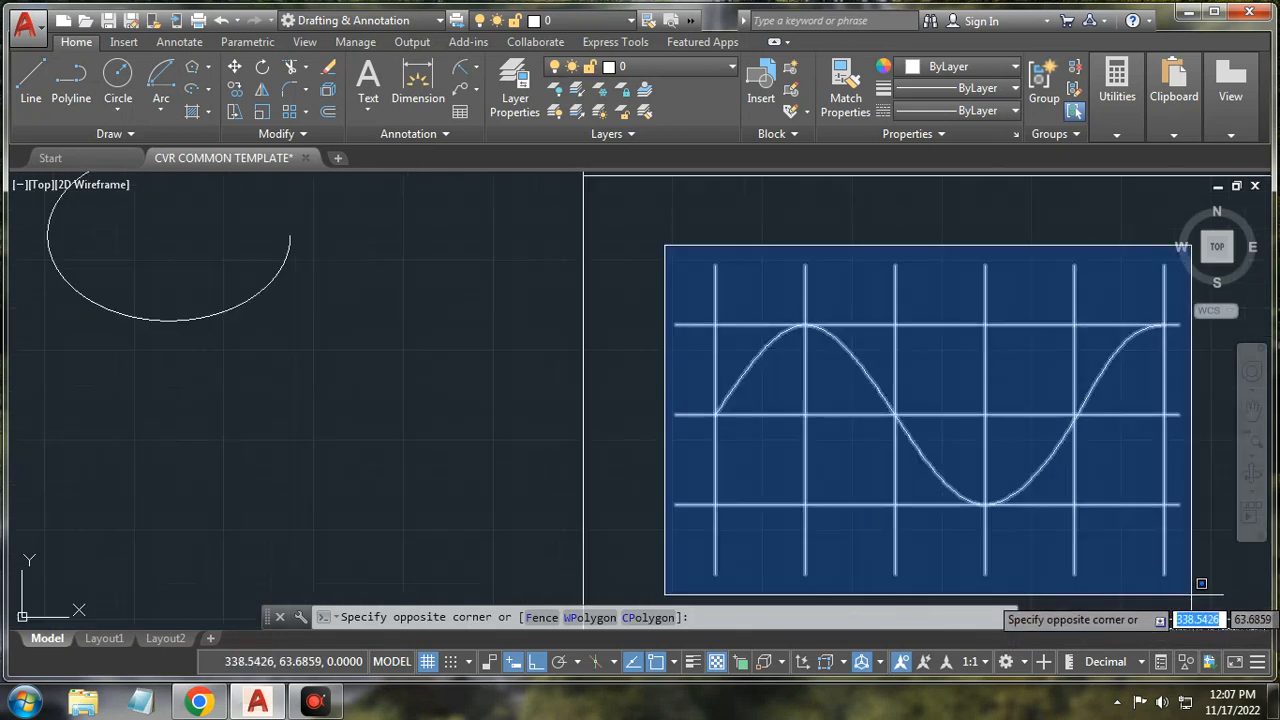
pyautogui.click(1201, 583)
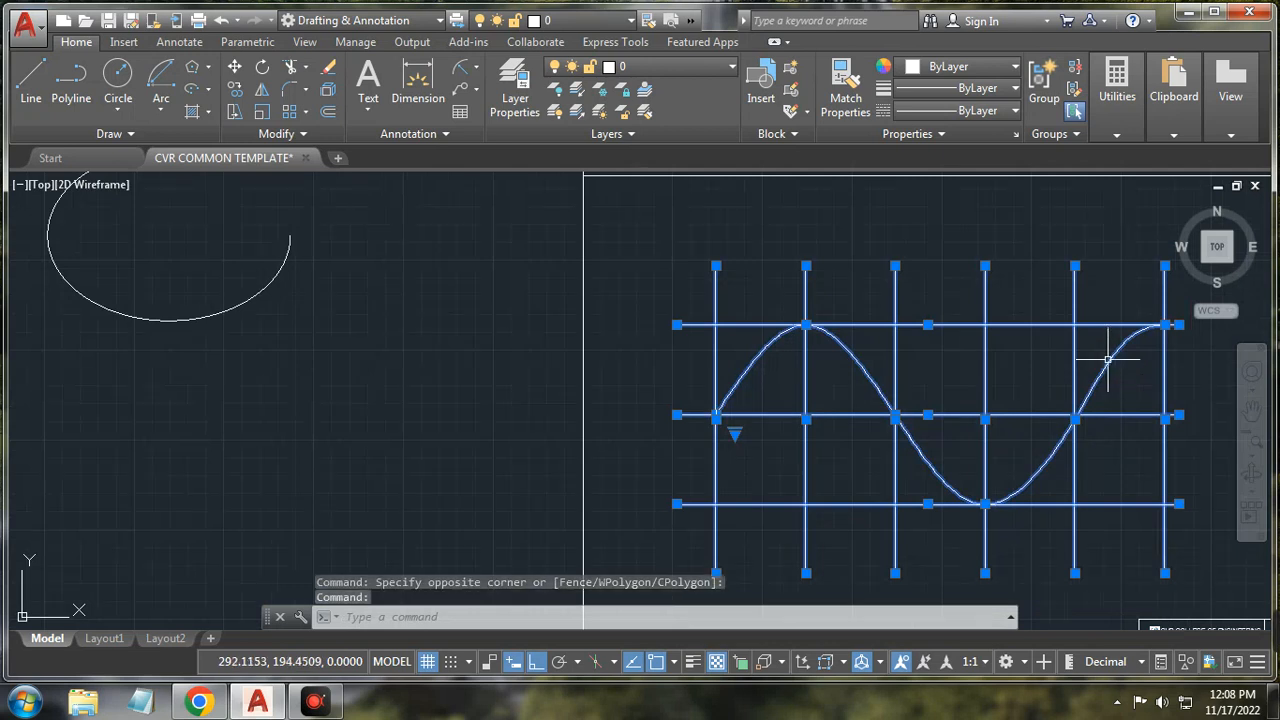
pyautogui.click(1110, 359)
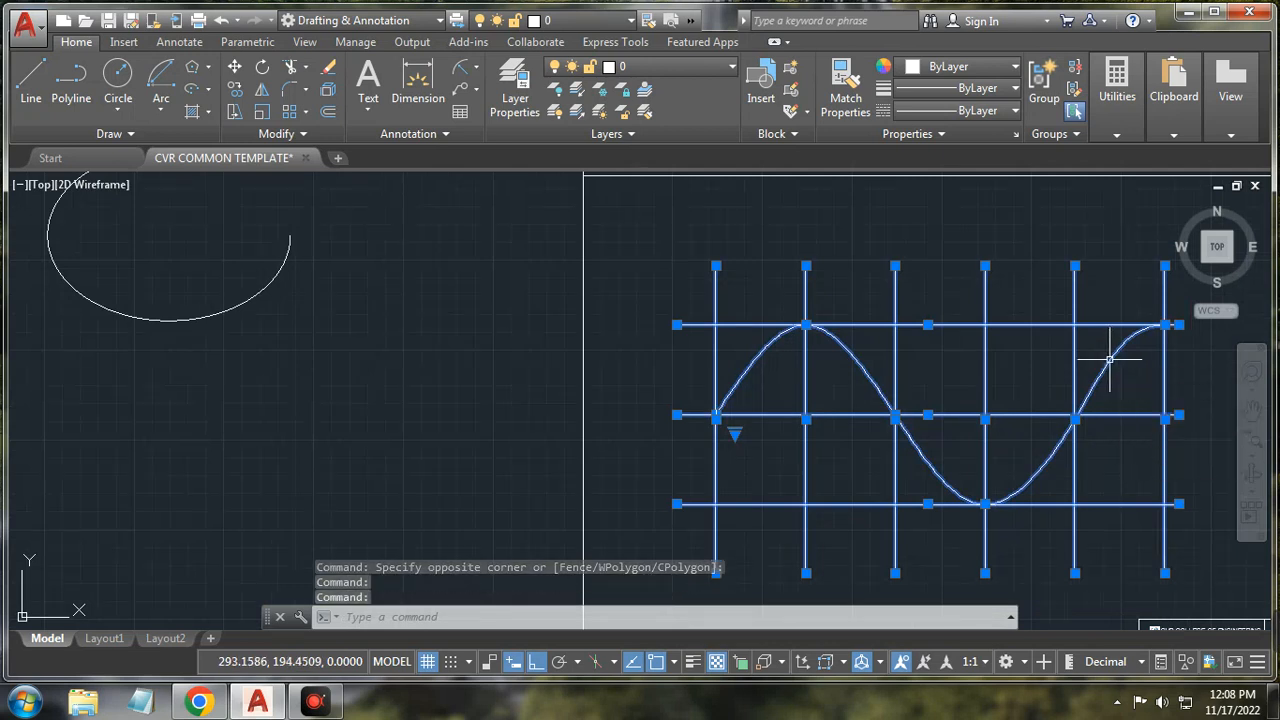
pyautogui.press('Escape')
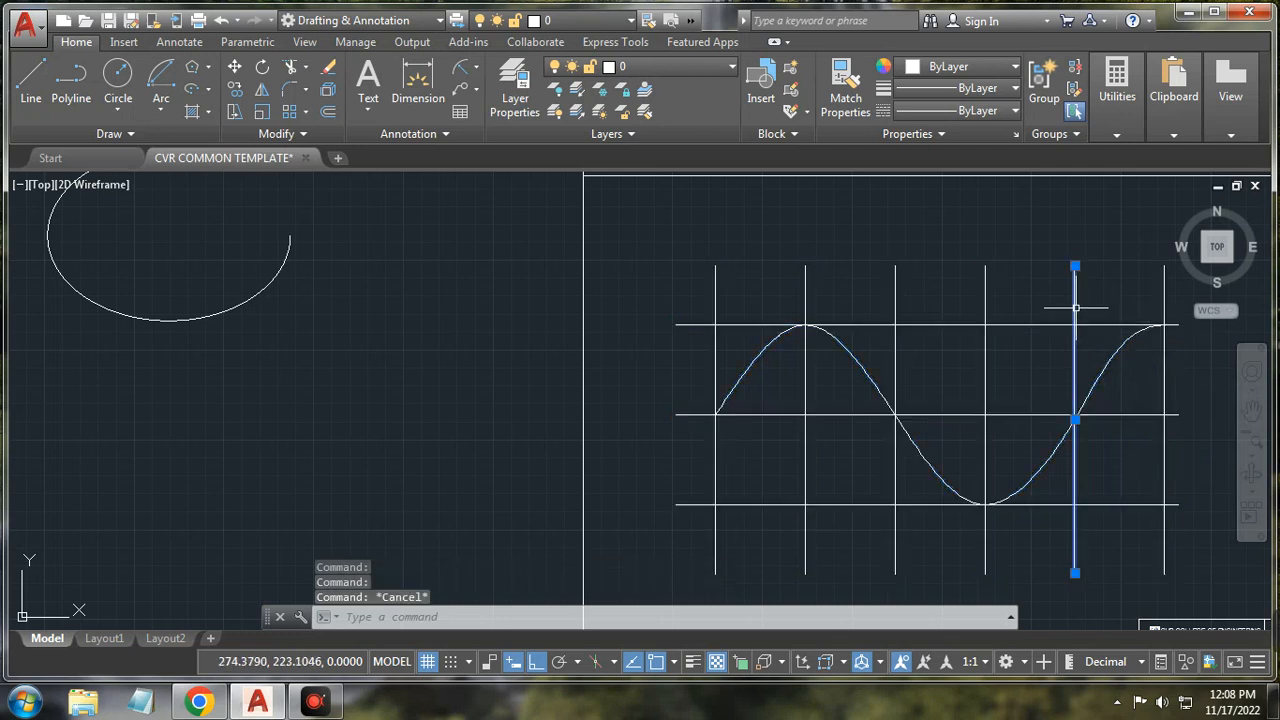
# Step: Pick the grid lines individually and delete them, keeping only the curve
pyautogui.click(1147, 420)
pyautogui.click(1142, 412)
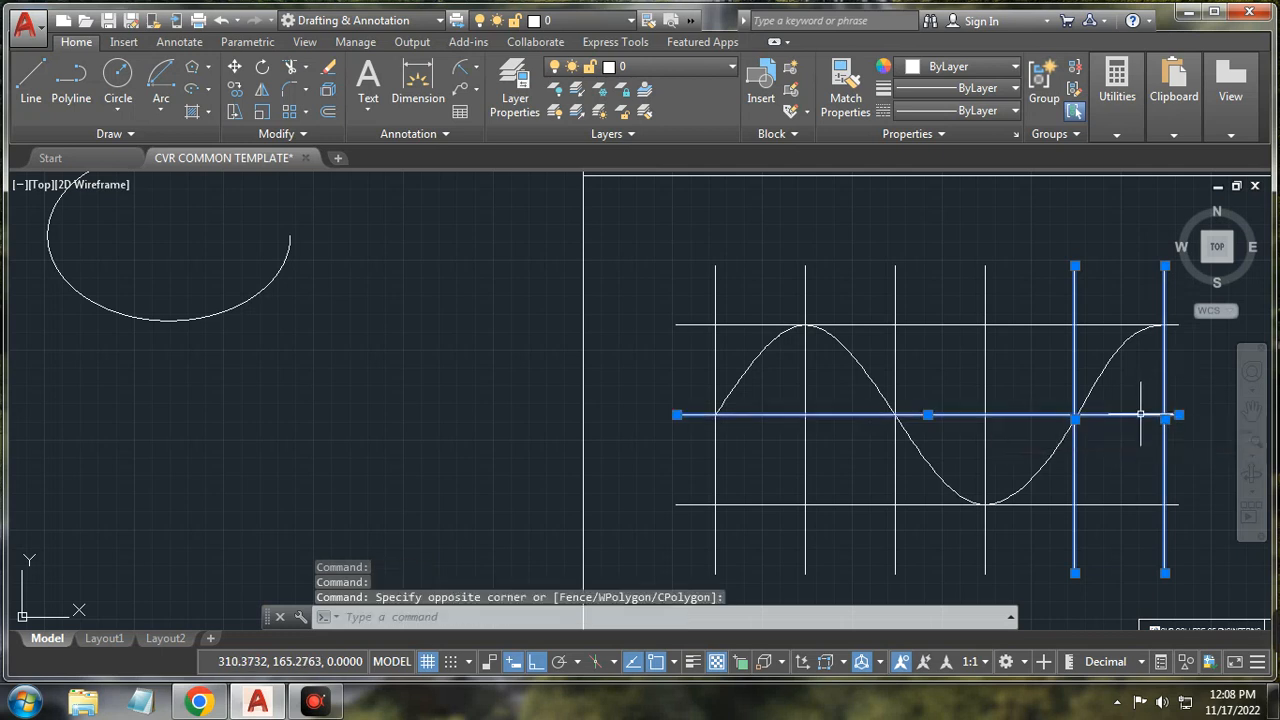
pyautogui.click(1088, 324)
pyautogui.click(1127, 505)
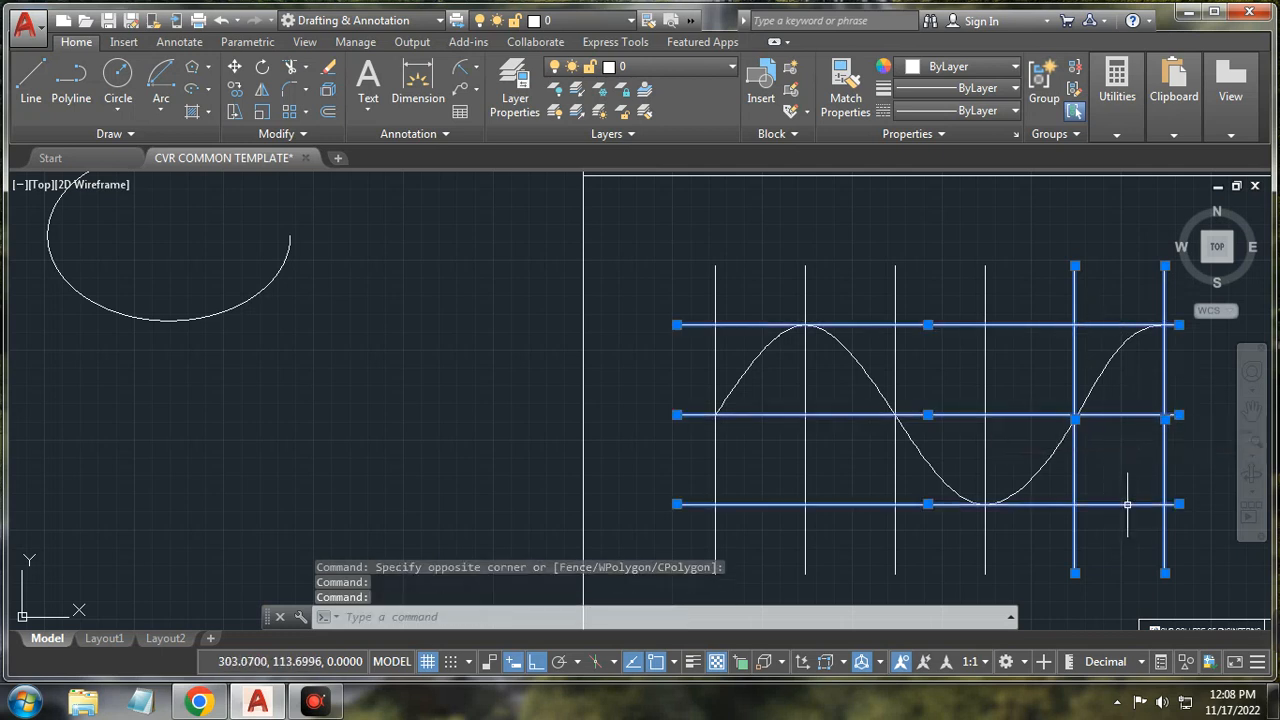
pyautogui.click(984, 437)
pyautogui.click(895, 362)
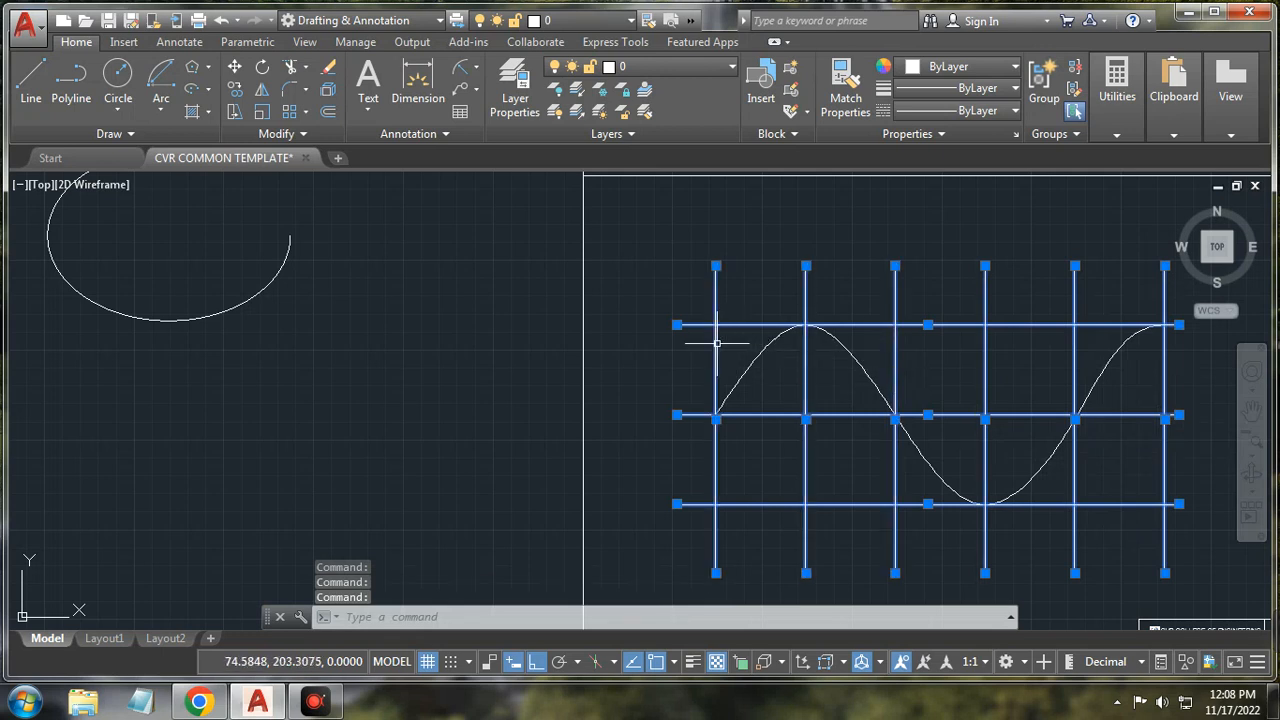
pyautogui.press('Delete')
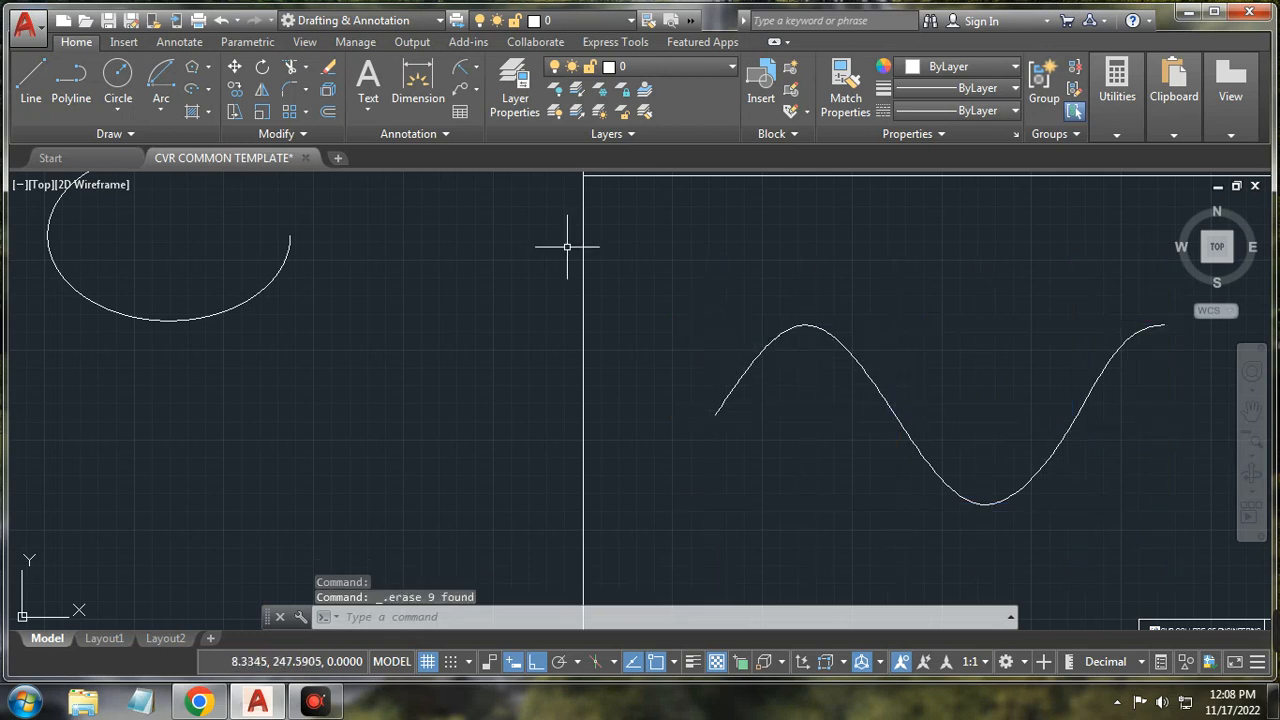
# Step: Draw a spline through the sine curve's left end, peak, middle crossing, trough, rising section and right end
pyautogui.click(45, 130)
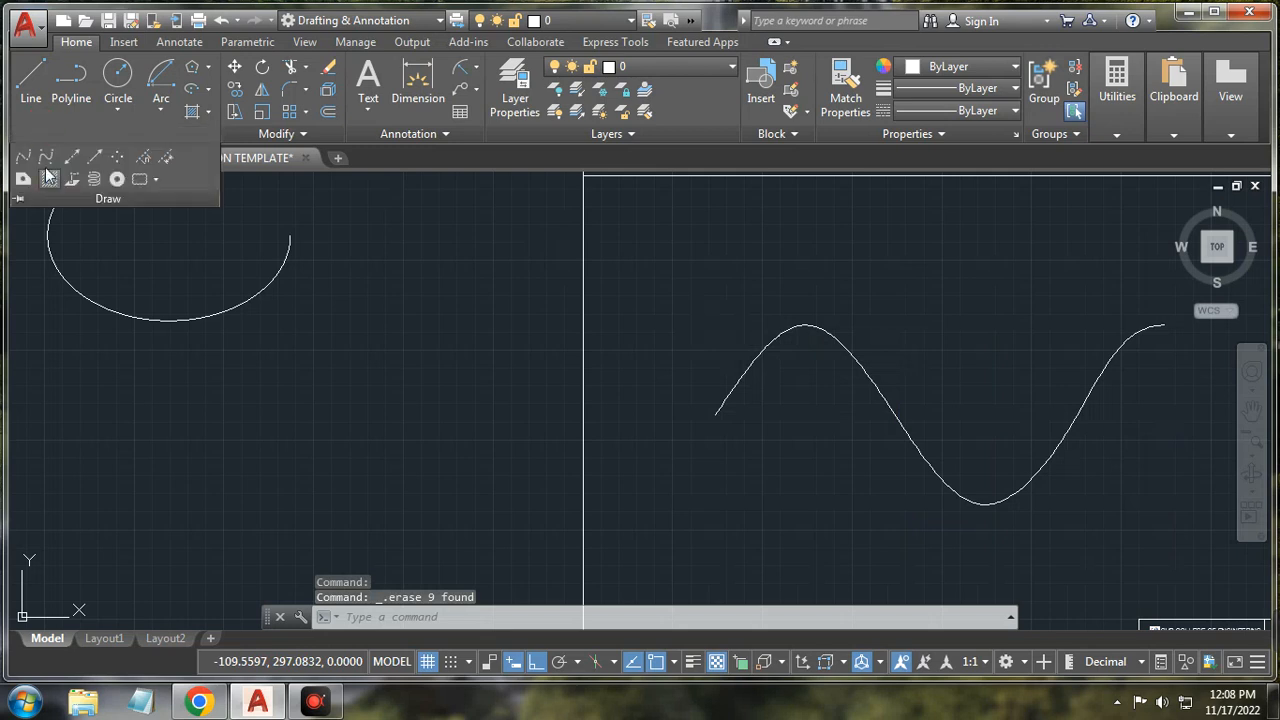
pyautogui.click(46, 160)
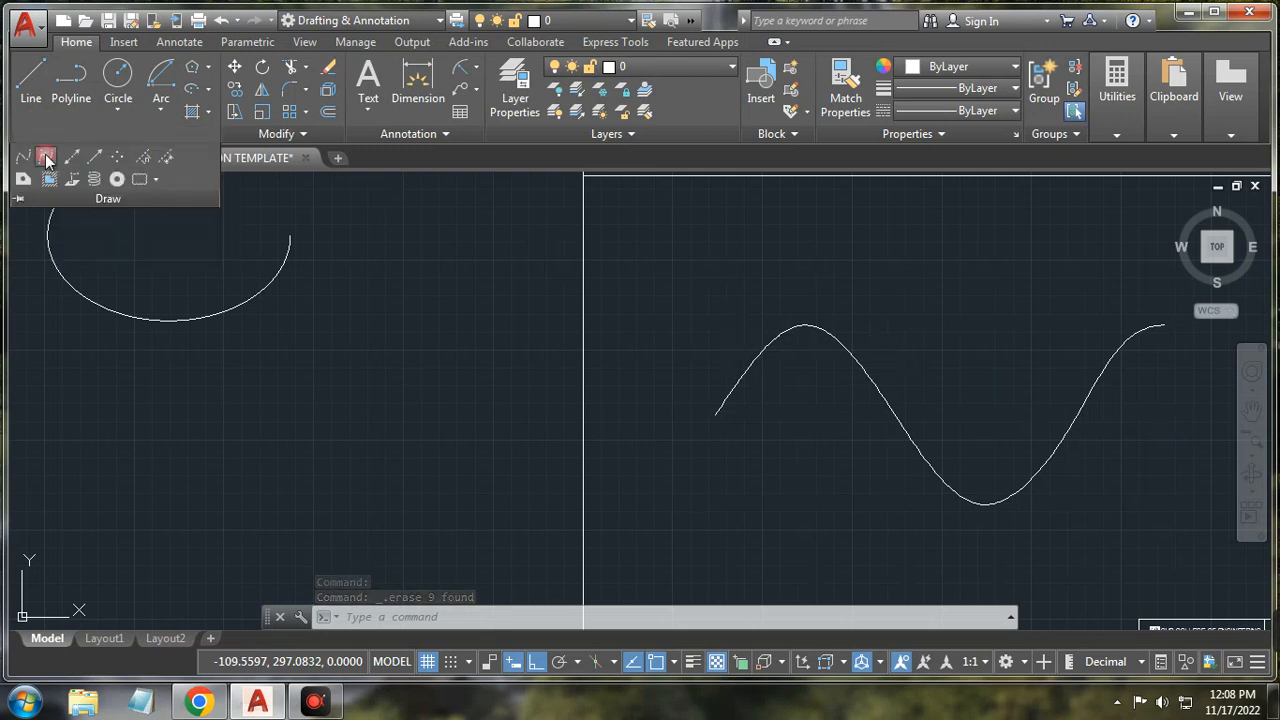
pyautogui.click(714, 412)
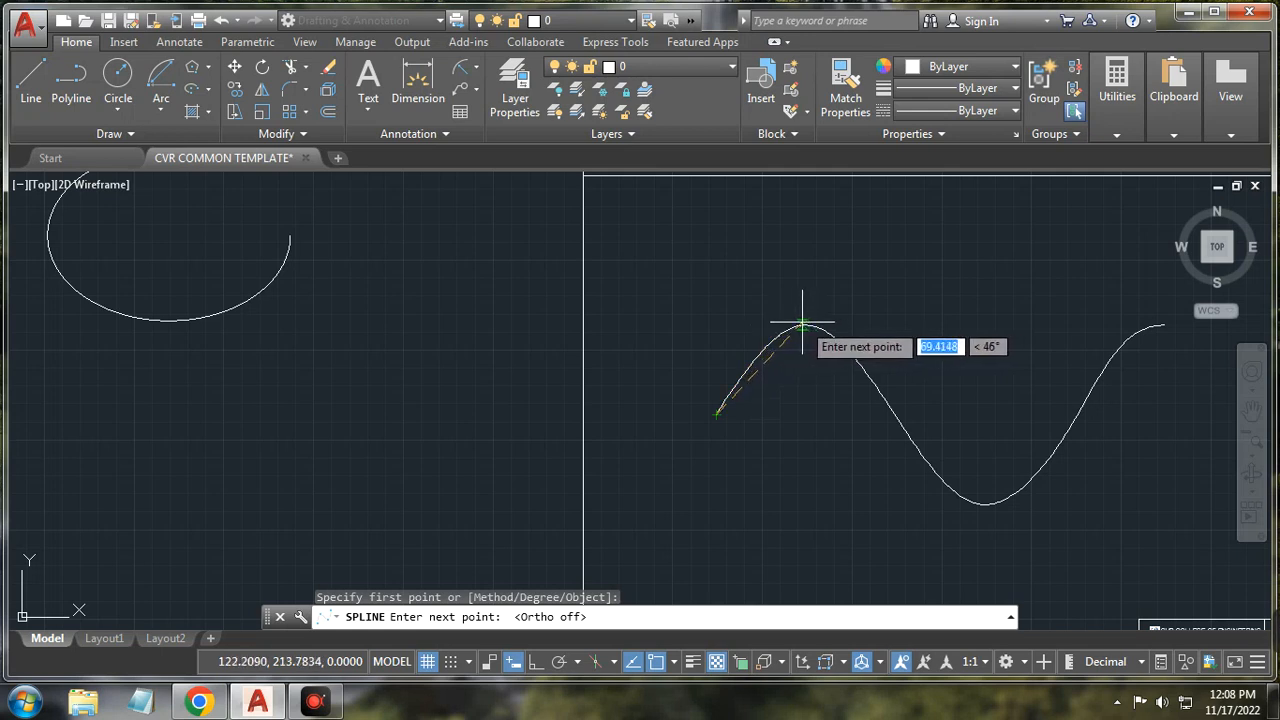
pyautogui.click(802, 324)
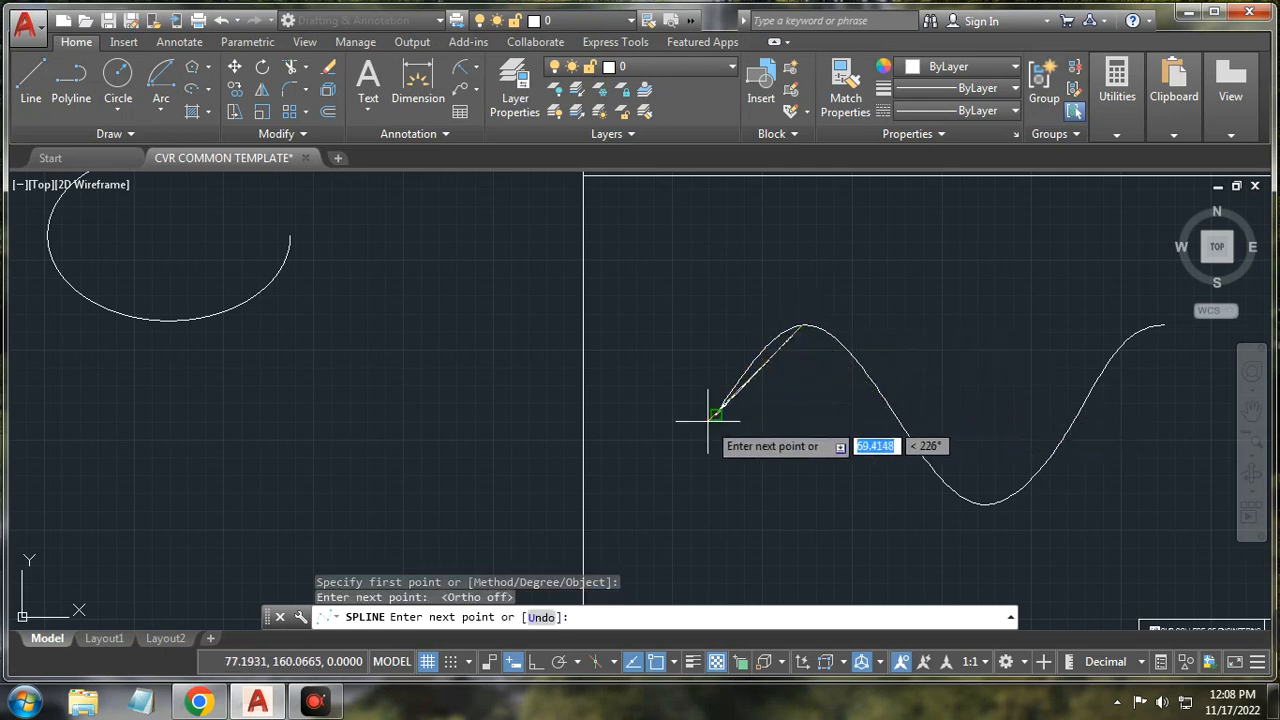
pyautogui.click(898, 415)
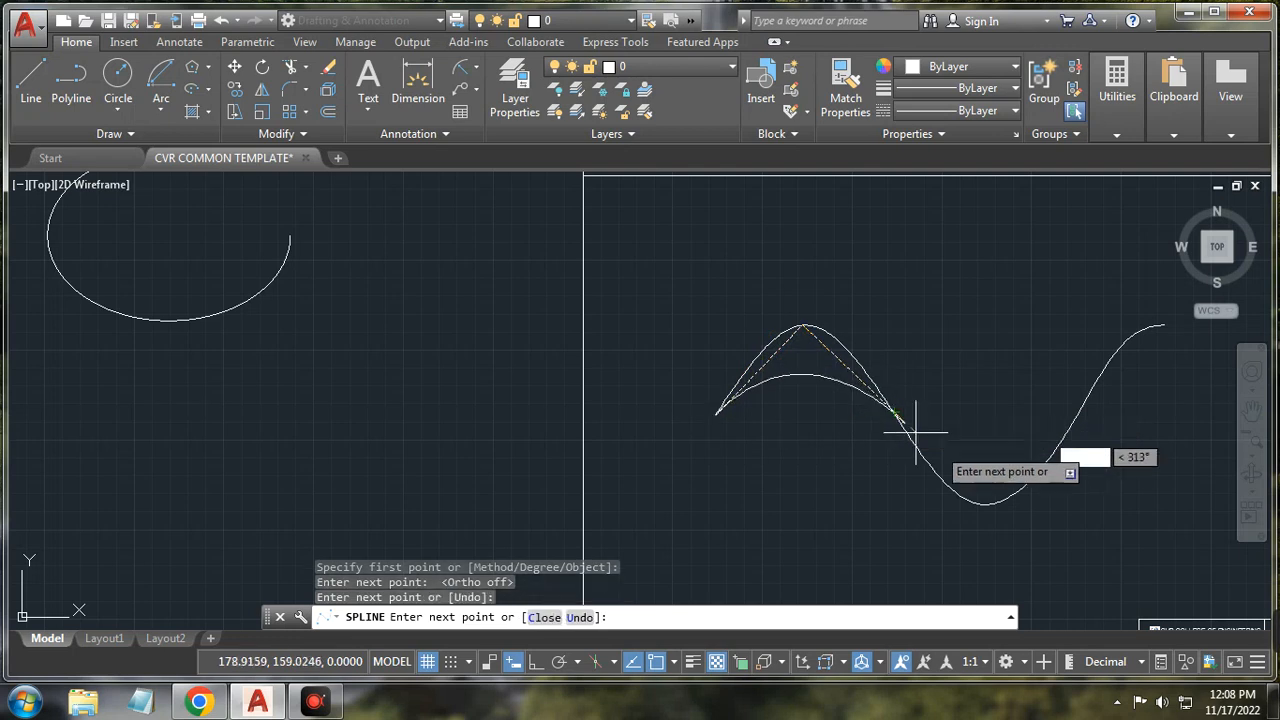
pyautogui.click(986, 504)
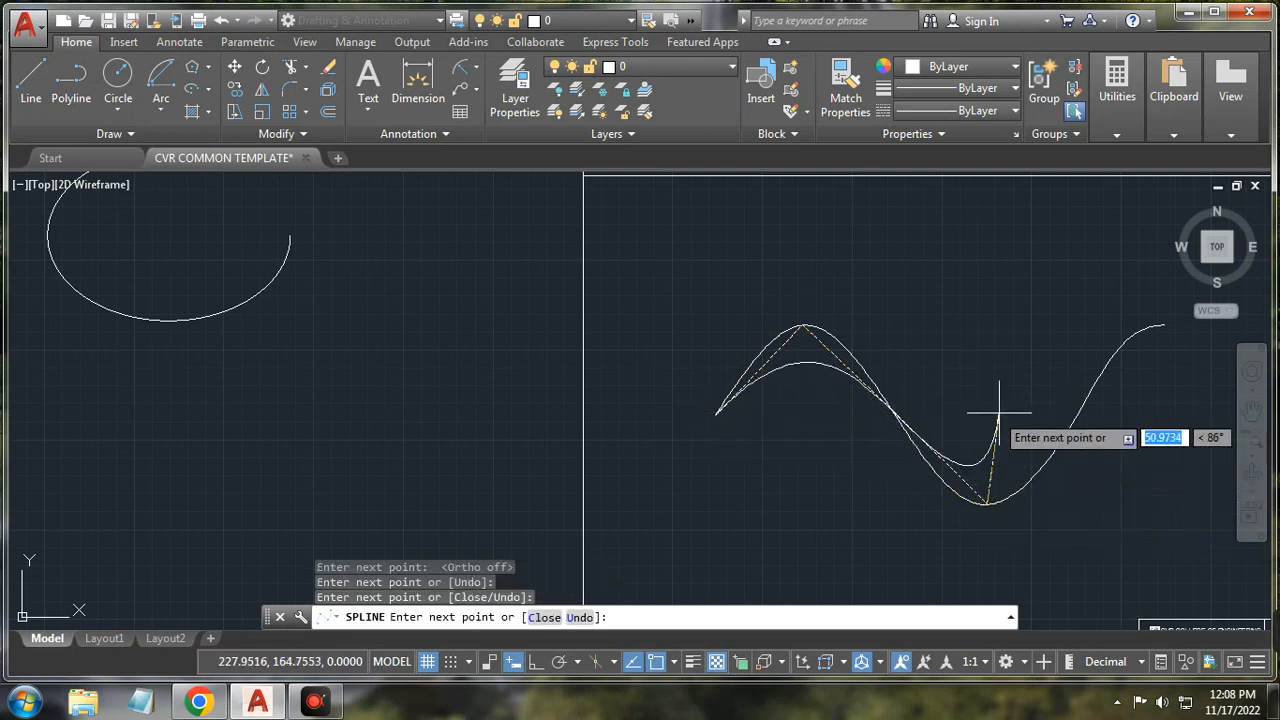
pyautogui.click(1078, 411)
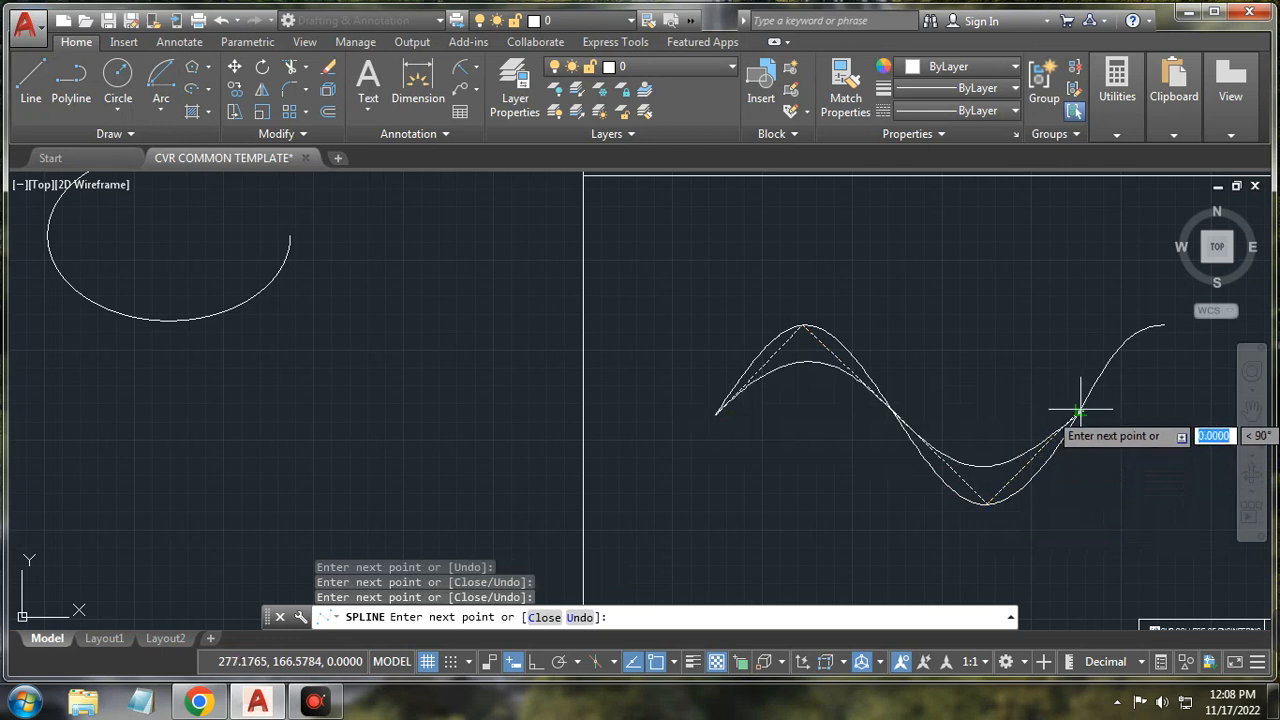
pyautogui.click(1166, 328)
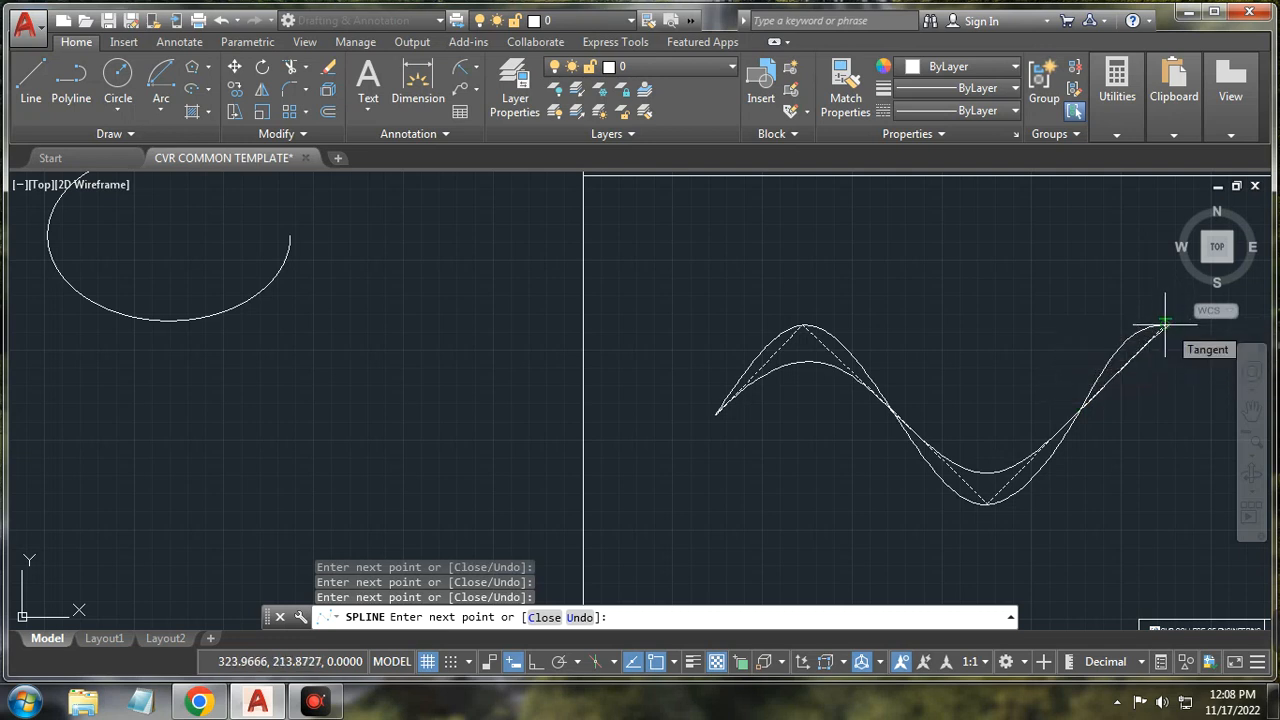
pyautogui.press('Return')
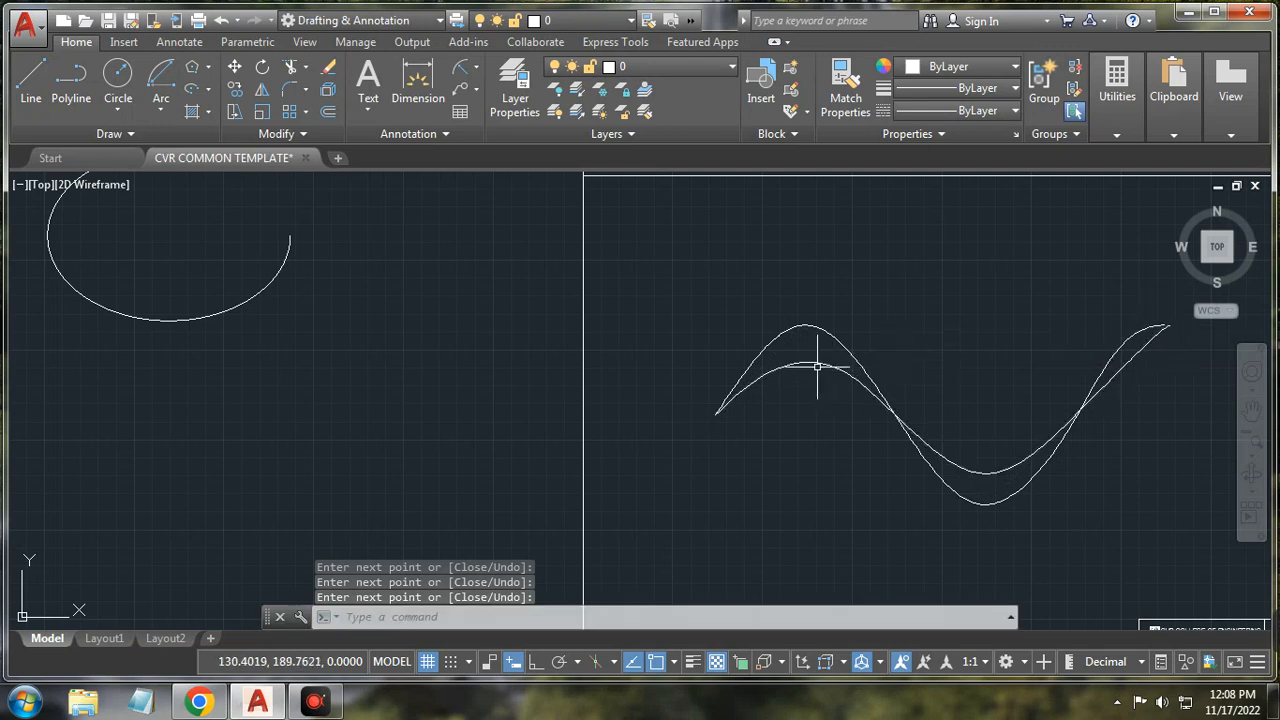
# Step: Drag the new spline's top grip up and bottom grip down to heighten its peak and deepen its trough
pyautogui.click(817, 362)
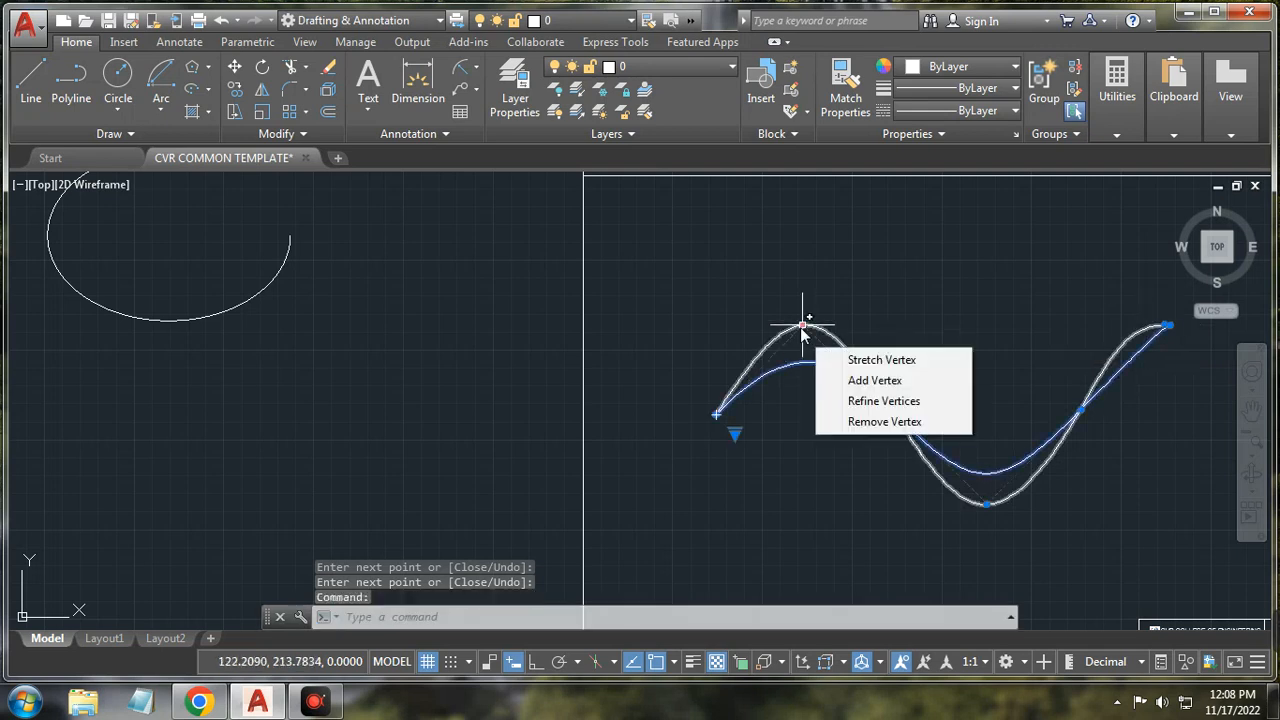
pyautogui.click(803, 328)
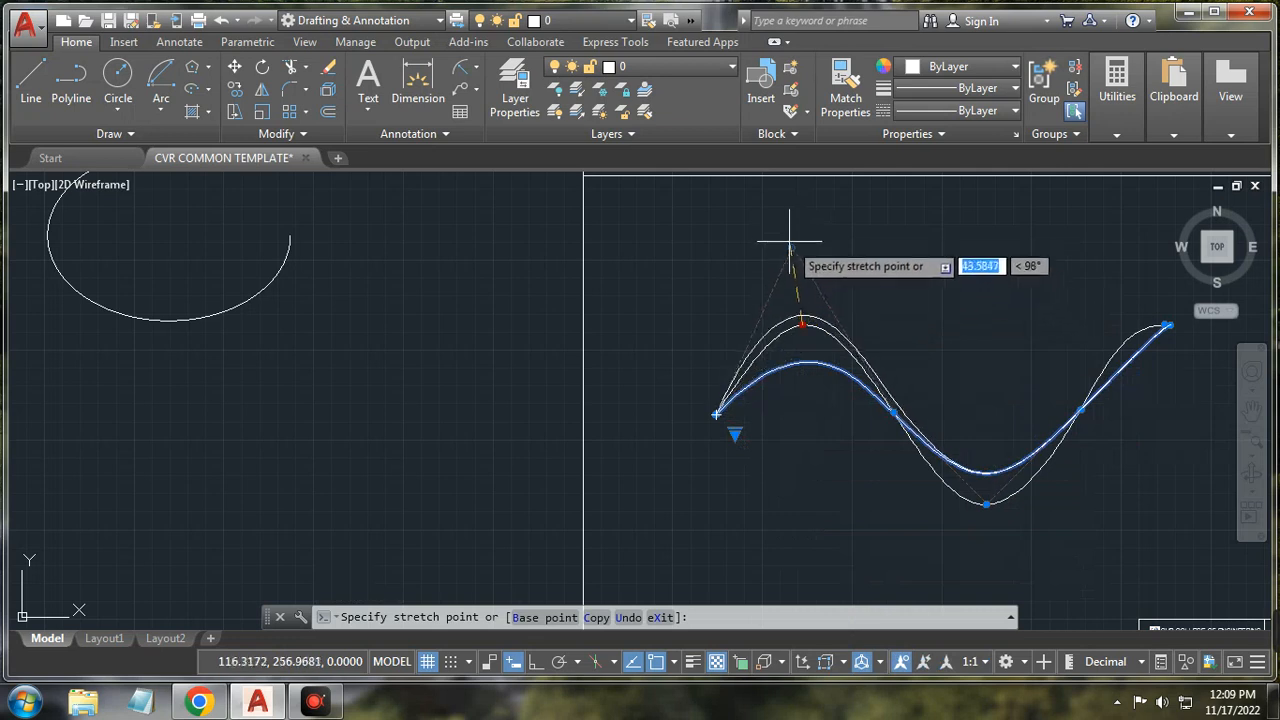
pyautogui.click(783, 210)
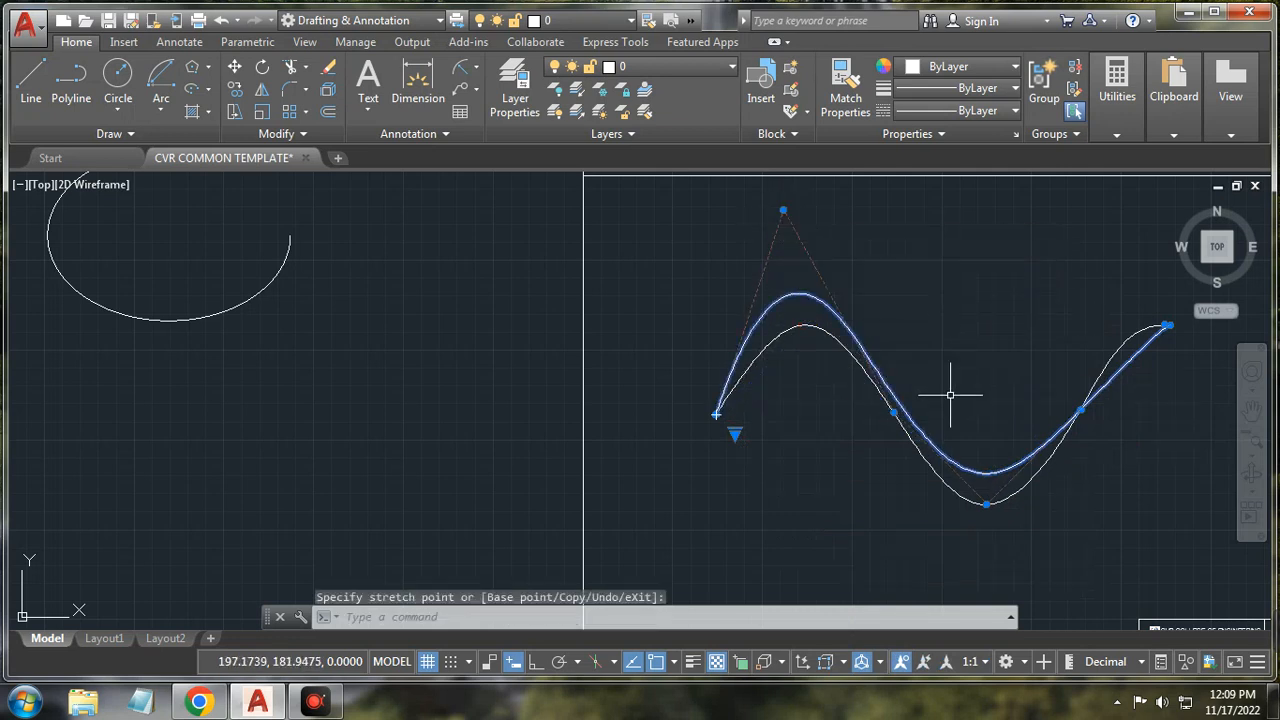
pyautogui.click(987, 505)
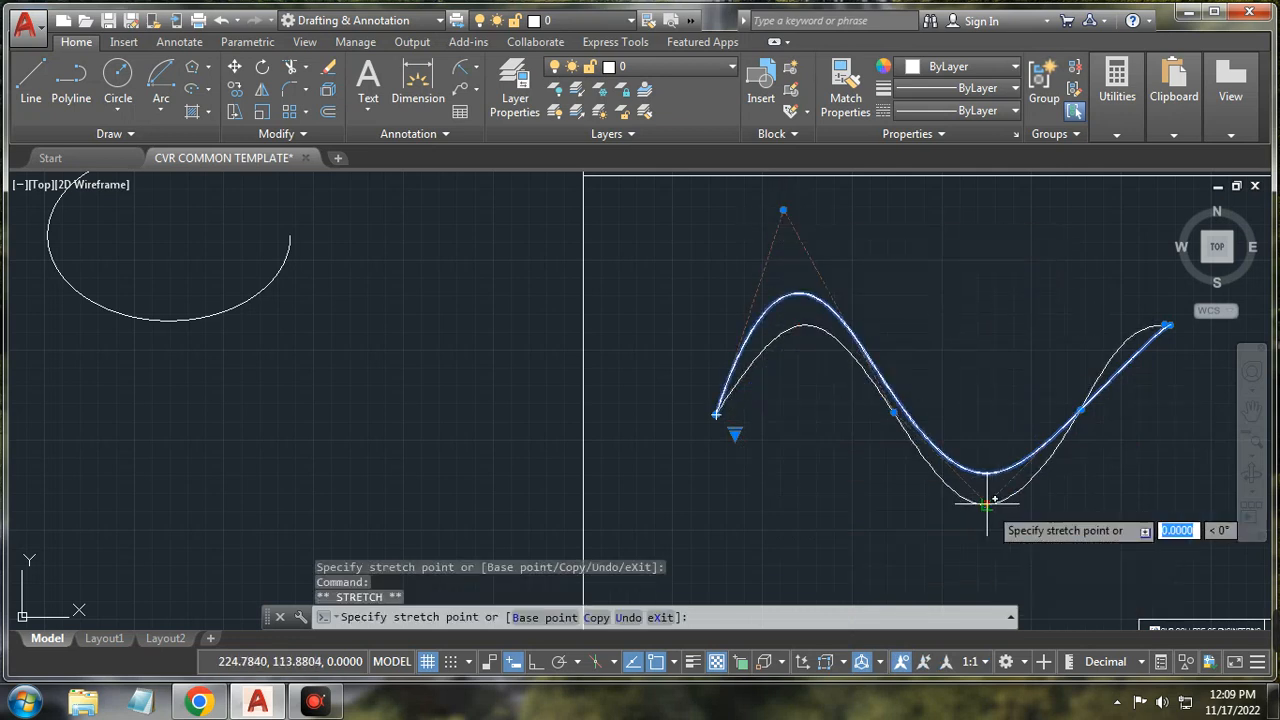
pyautogui.click(1010, 585)
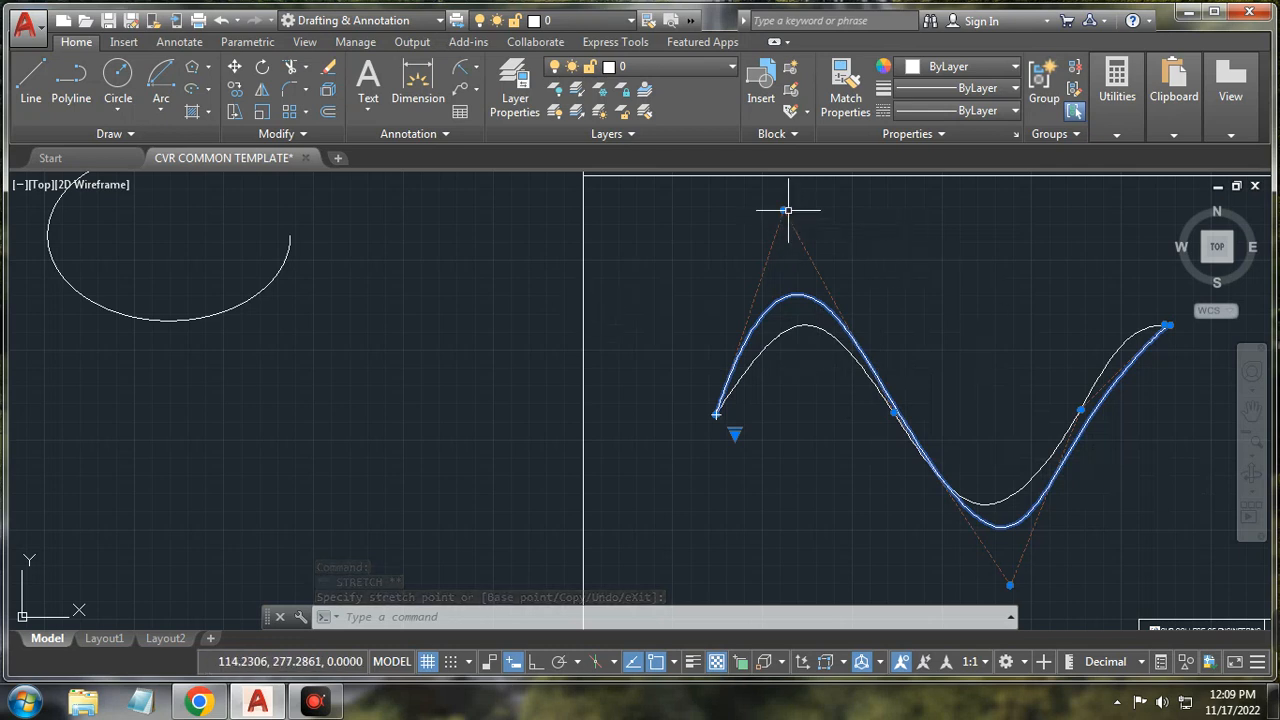
# Step: Window-select both sine splines and delete them
pyautogui.click(798, 325)
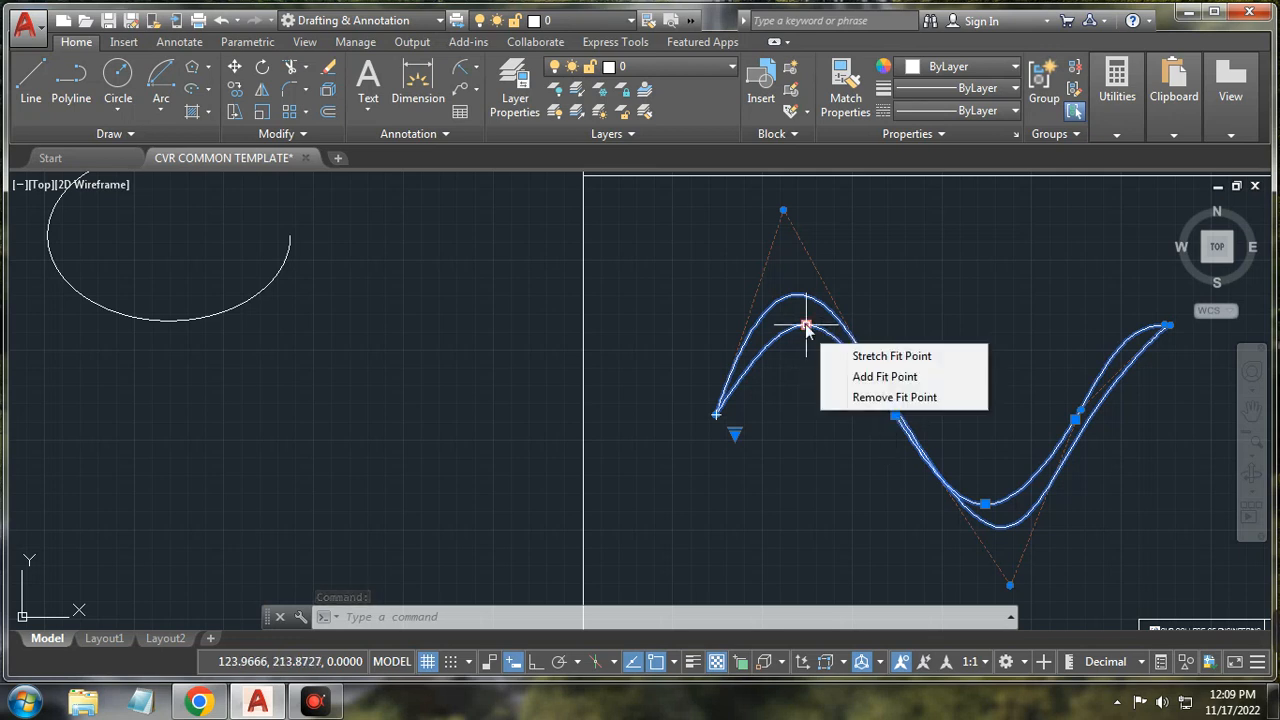
pyautogui.click(807, 327)
pyautogui.rightClick(1035, 293)
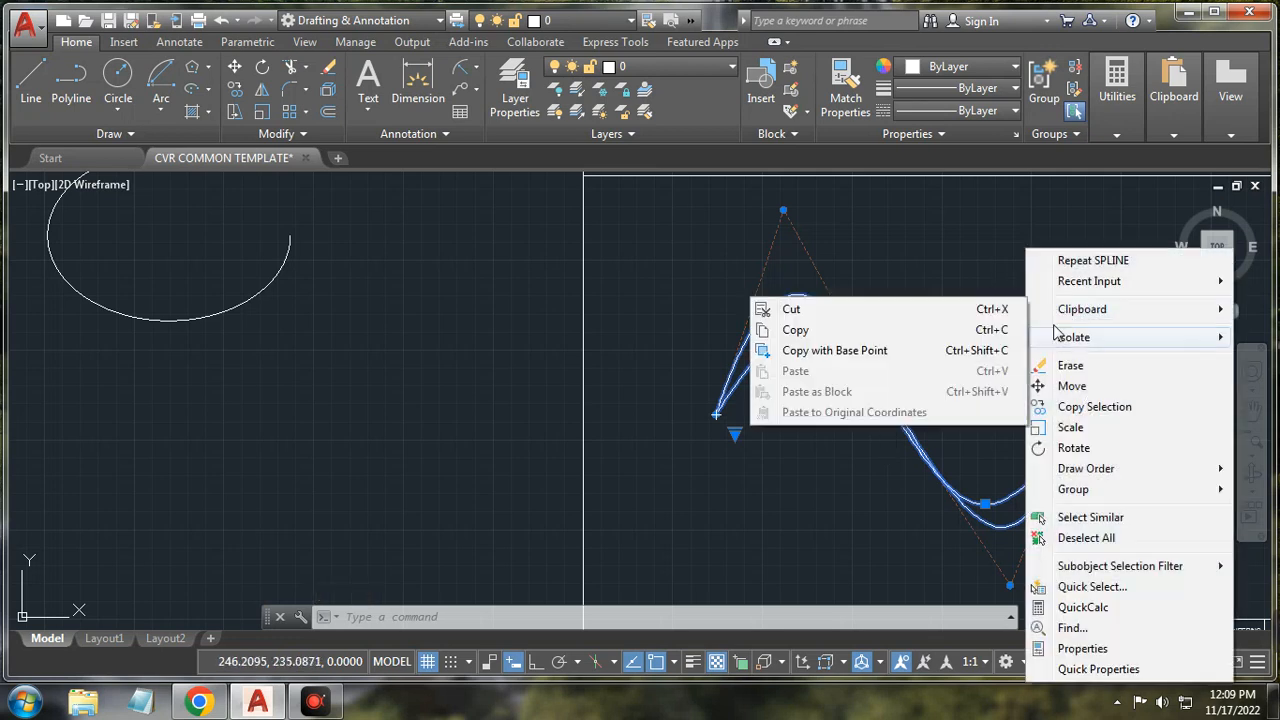
pyautogui.click(931, 224)
pyautogui.press('Escape')
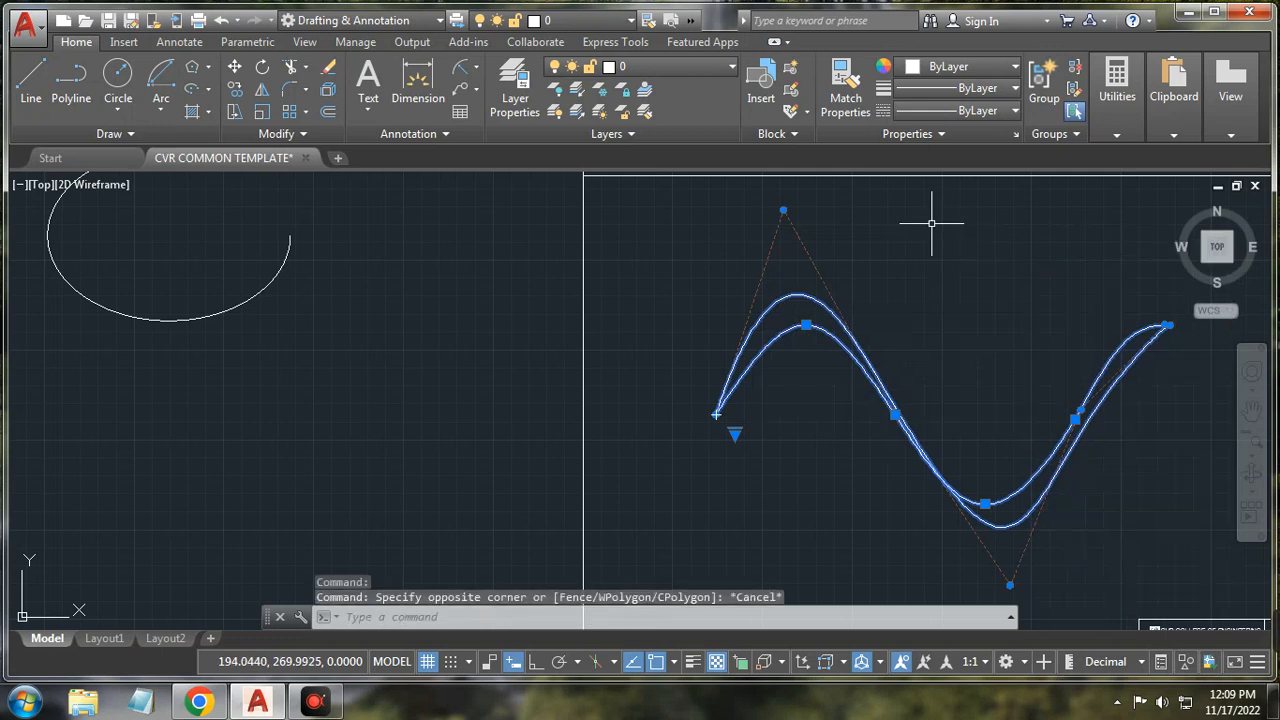
pyautogui.press('Escape')
pyautogui.click(680, 266)
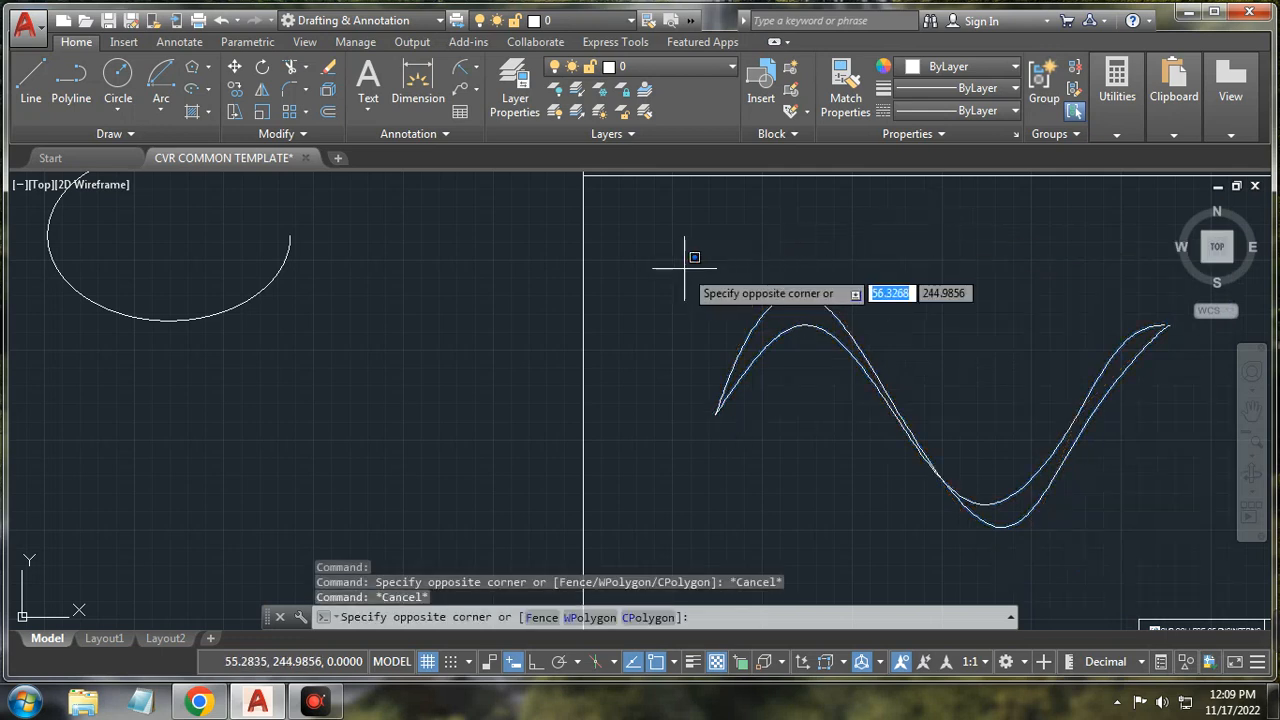
pyautogui.click(1180, 543)
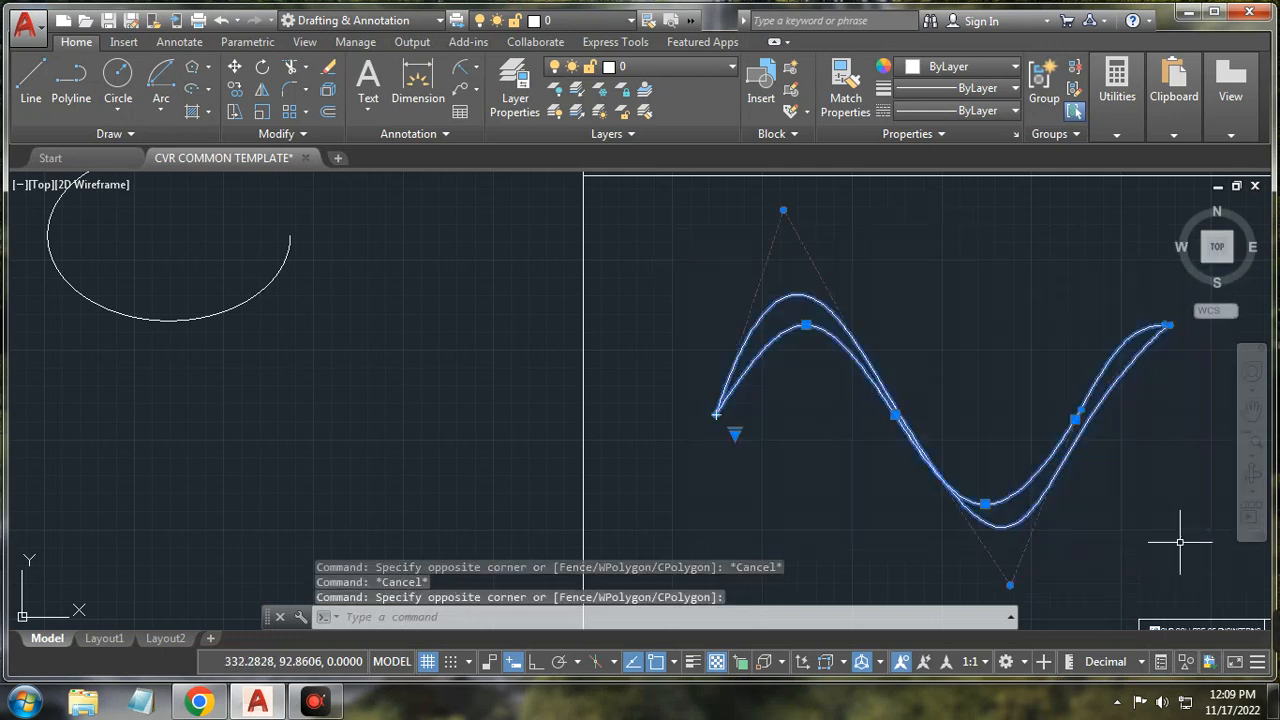
pyautogui.press('Delete')
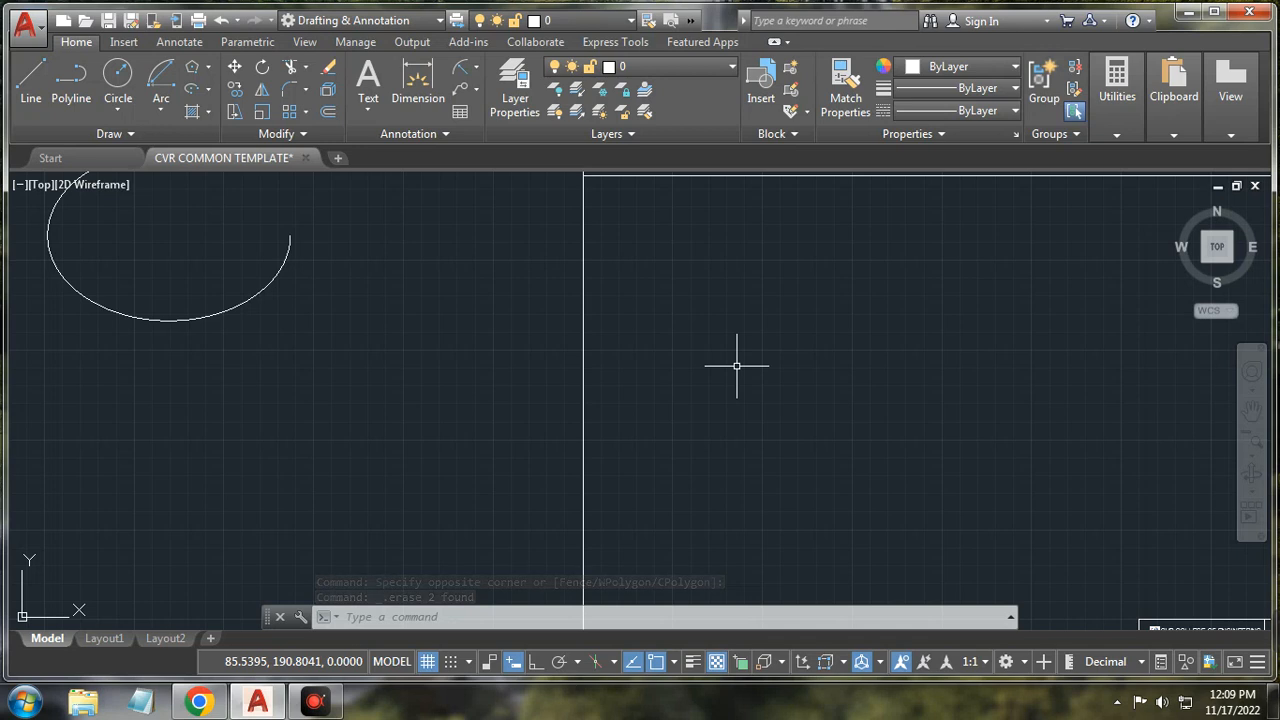
# Step: With Ortho on, place horizontal and vertical construction lines crossing at a base point inside the frame
pyautogui.click(170, 113)
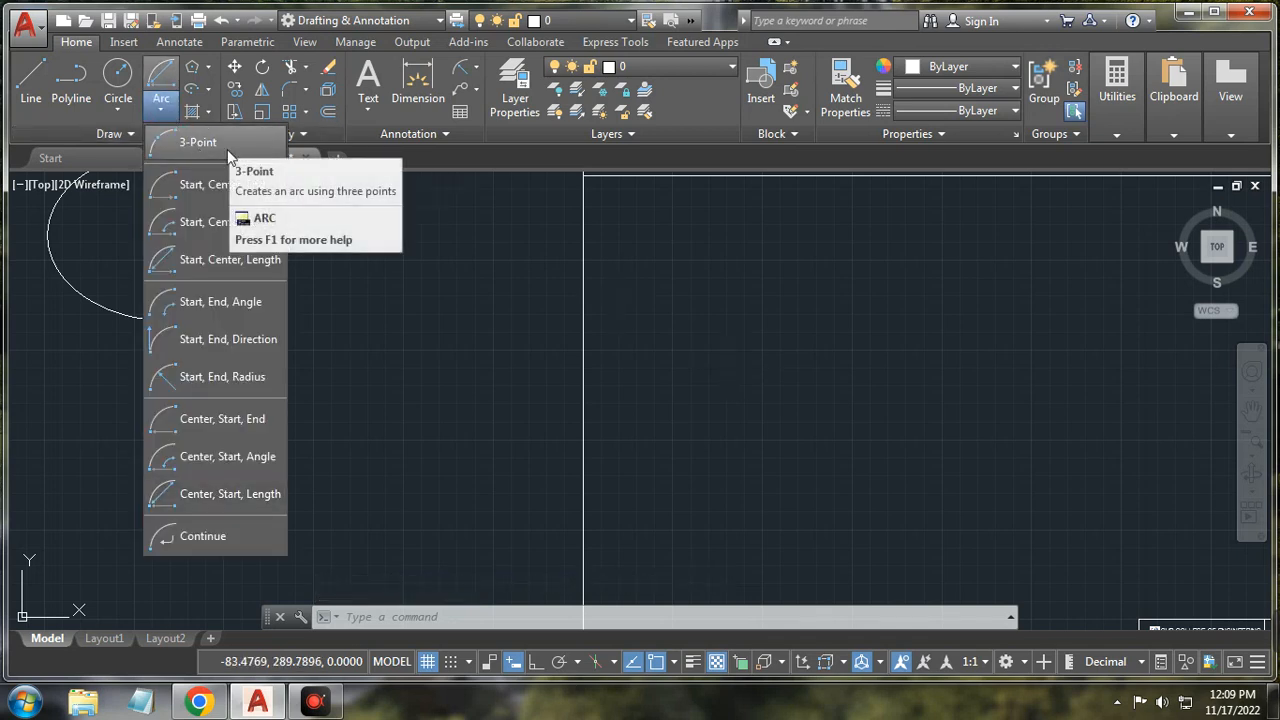
pyautogui.click(123, 139)
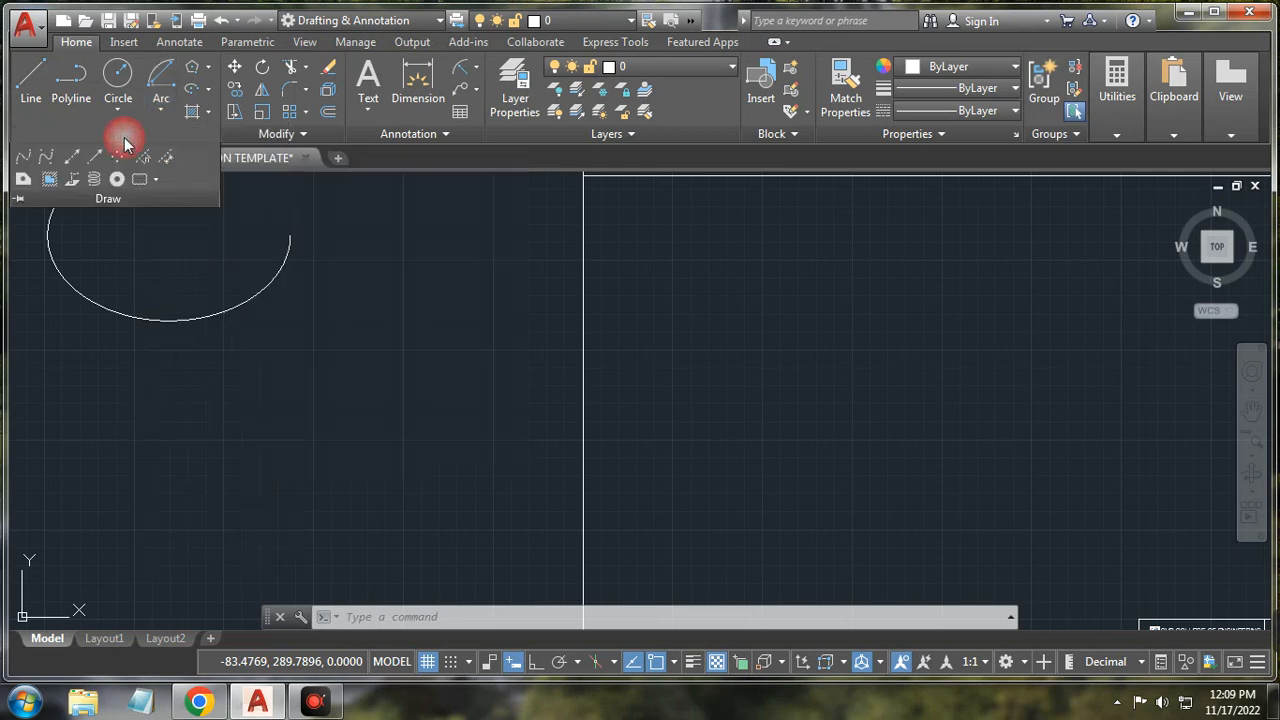
pyautogui.click(70, 160)
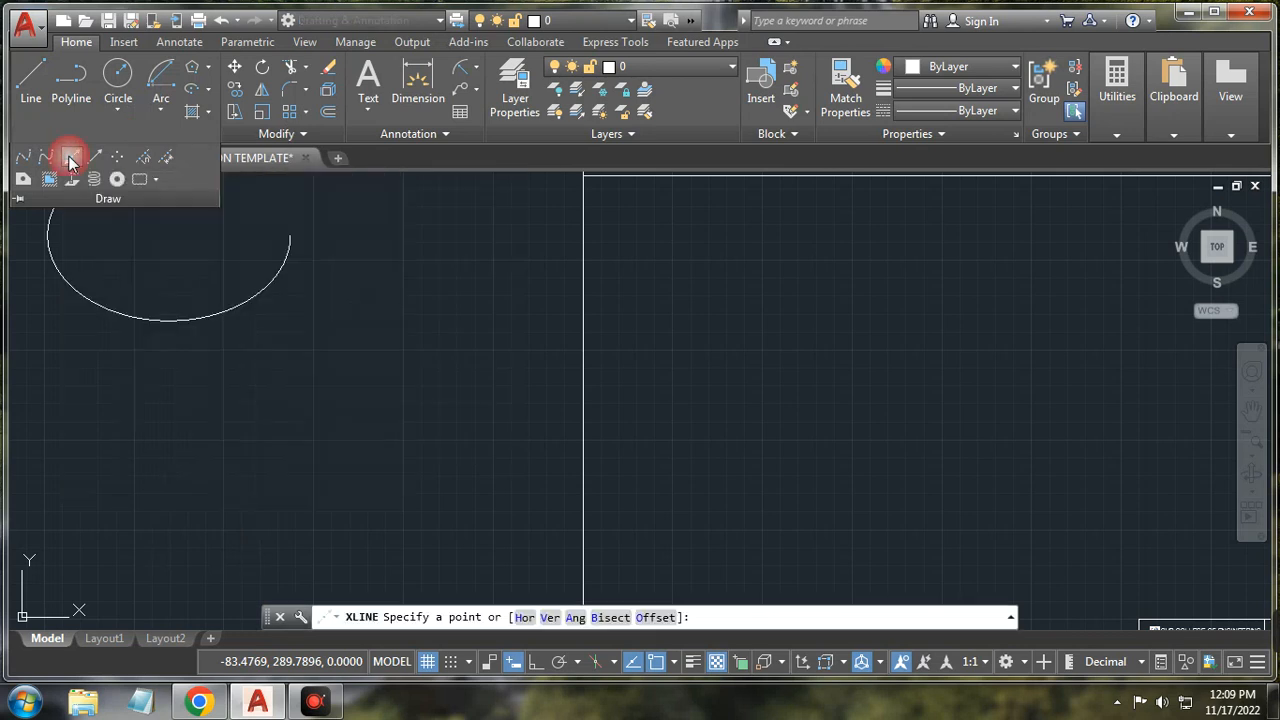
pyautogui.click(961, 441)
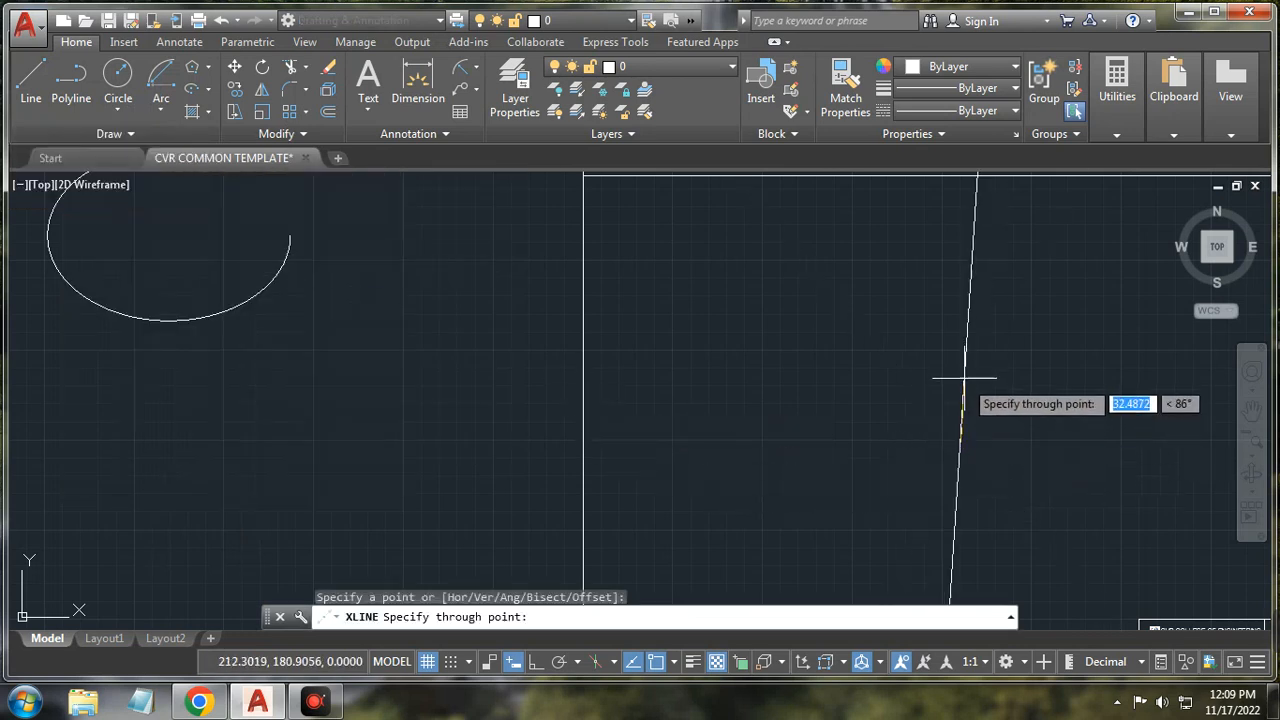
pyautogui.scroll(-6, 800, 440)
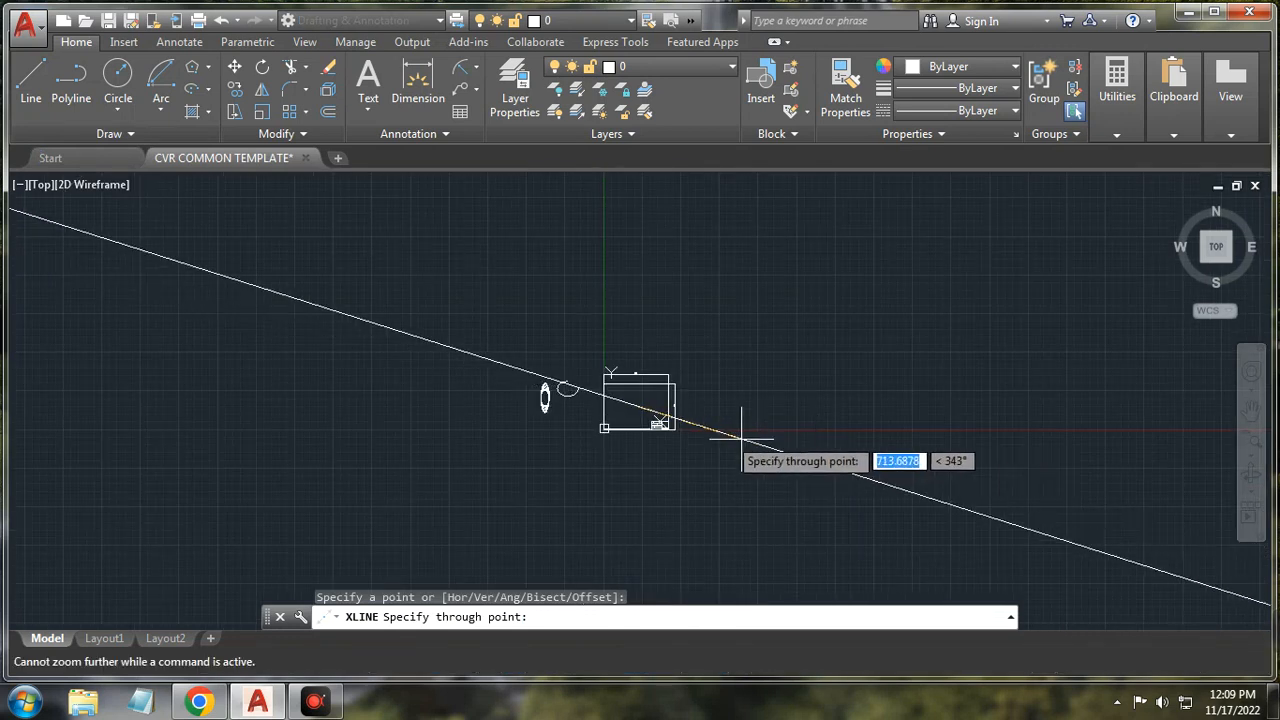
pyautogui.scroll(8, 615, 432)
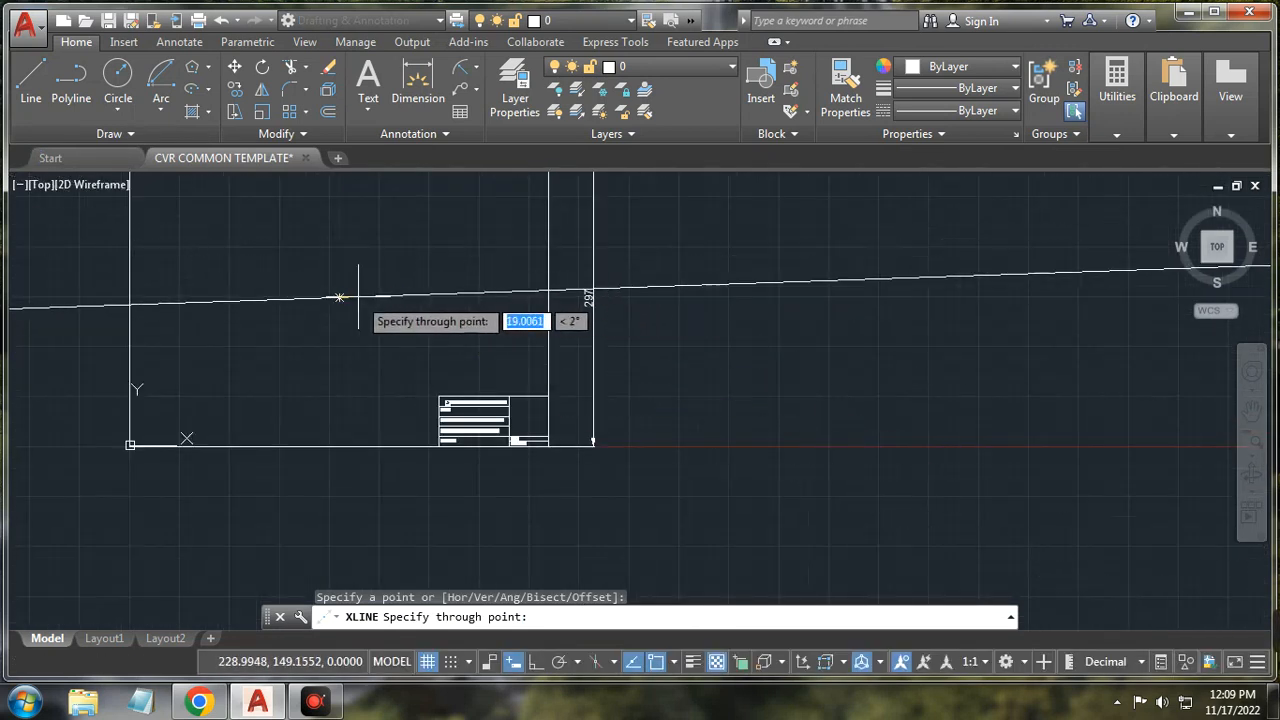
pyautogui.click(536, 661)
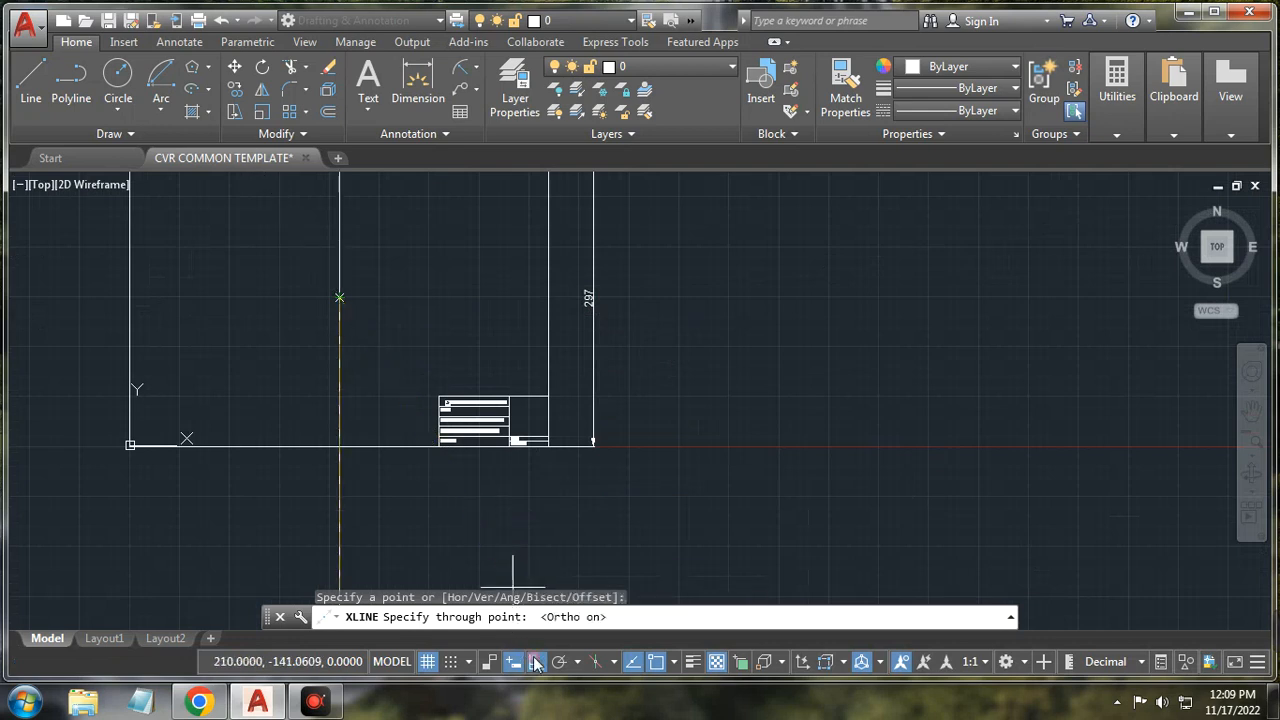
pyautogui.click(416, 315)
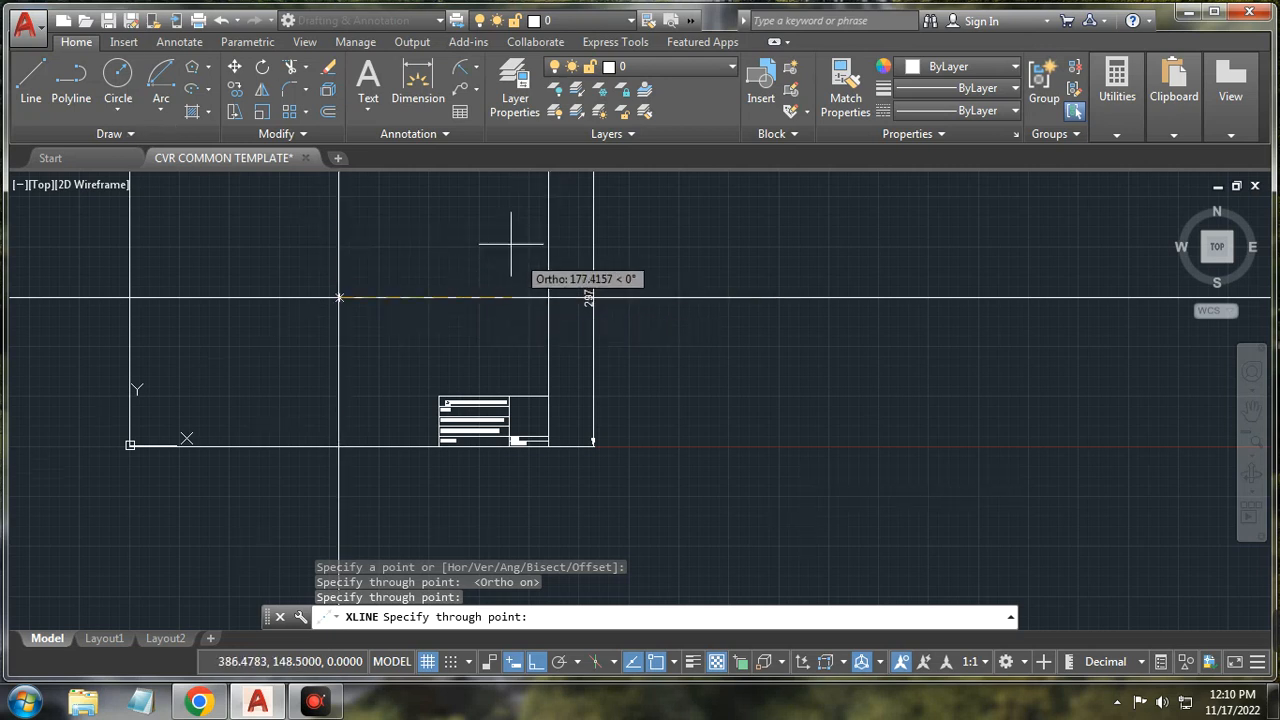
pyautogui.press('Return')
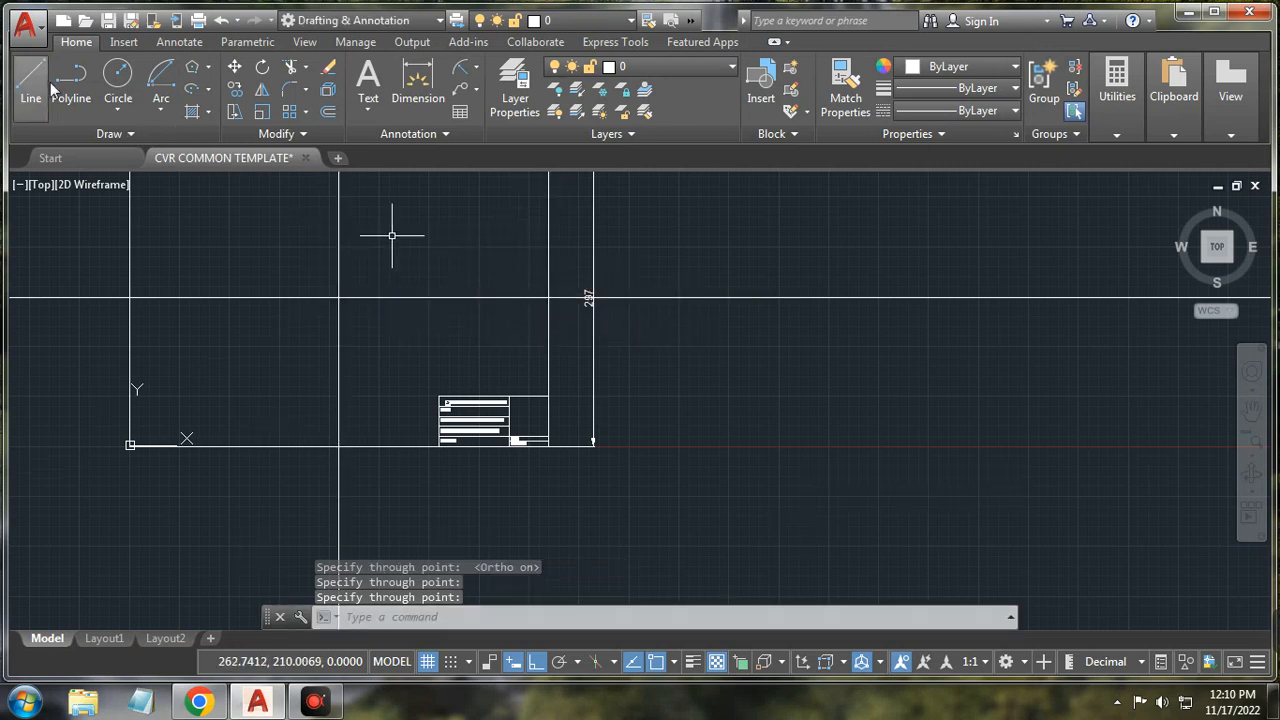
pyautogui.click(104, 131)
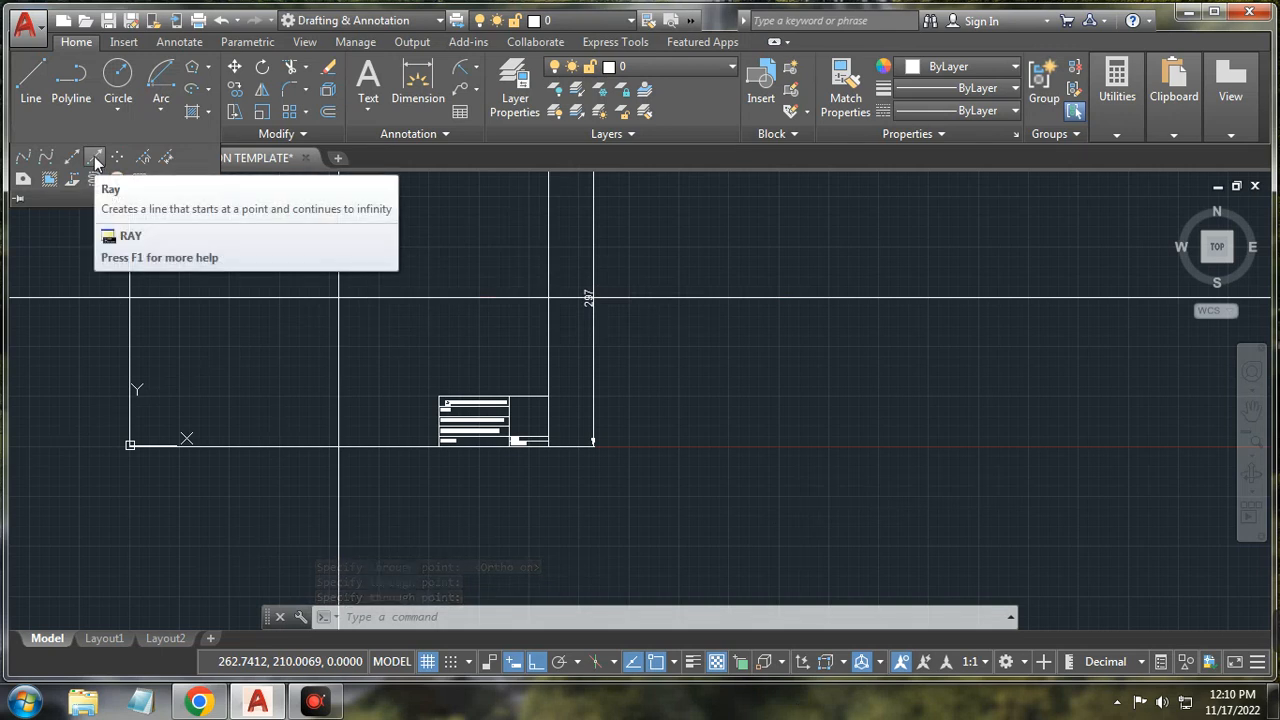
# Step: Cancel a started ray and switch Ortho off on the status bar
pyautogui.click(95, 160)
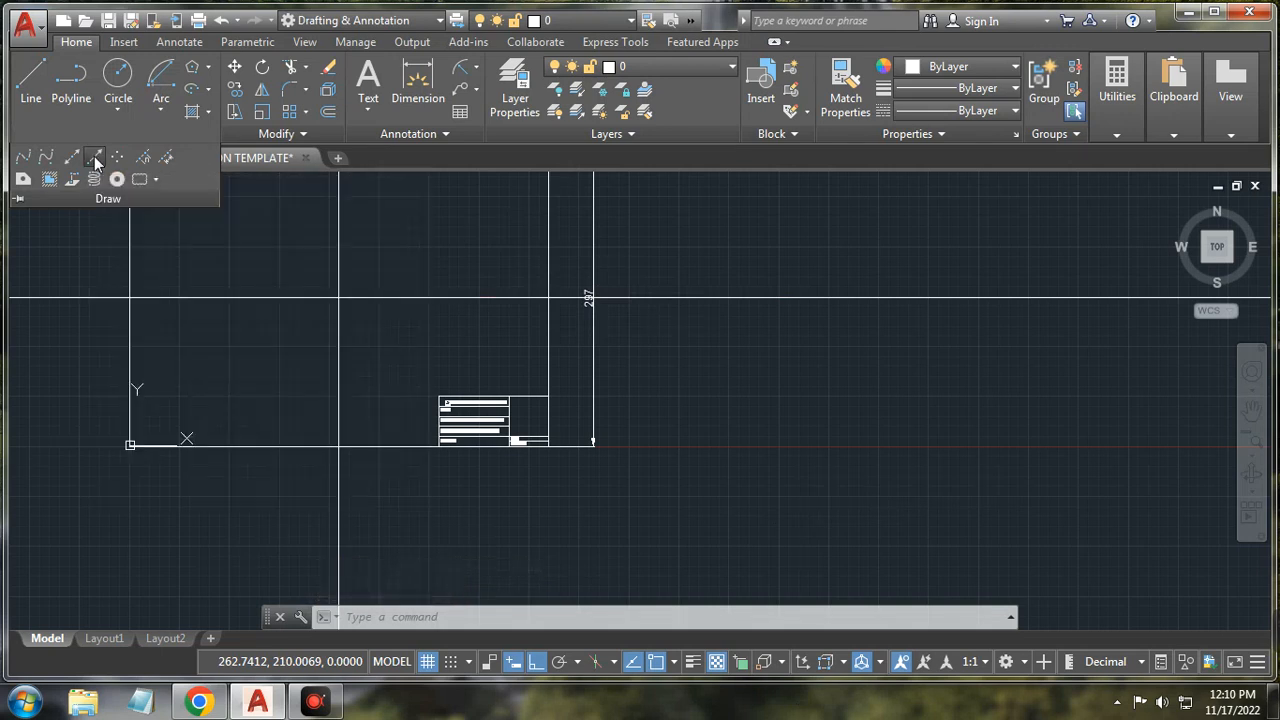
pyautogui.click(339, 298)
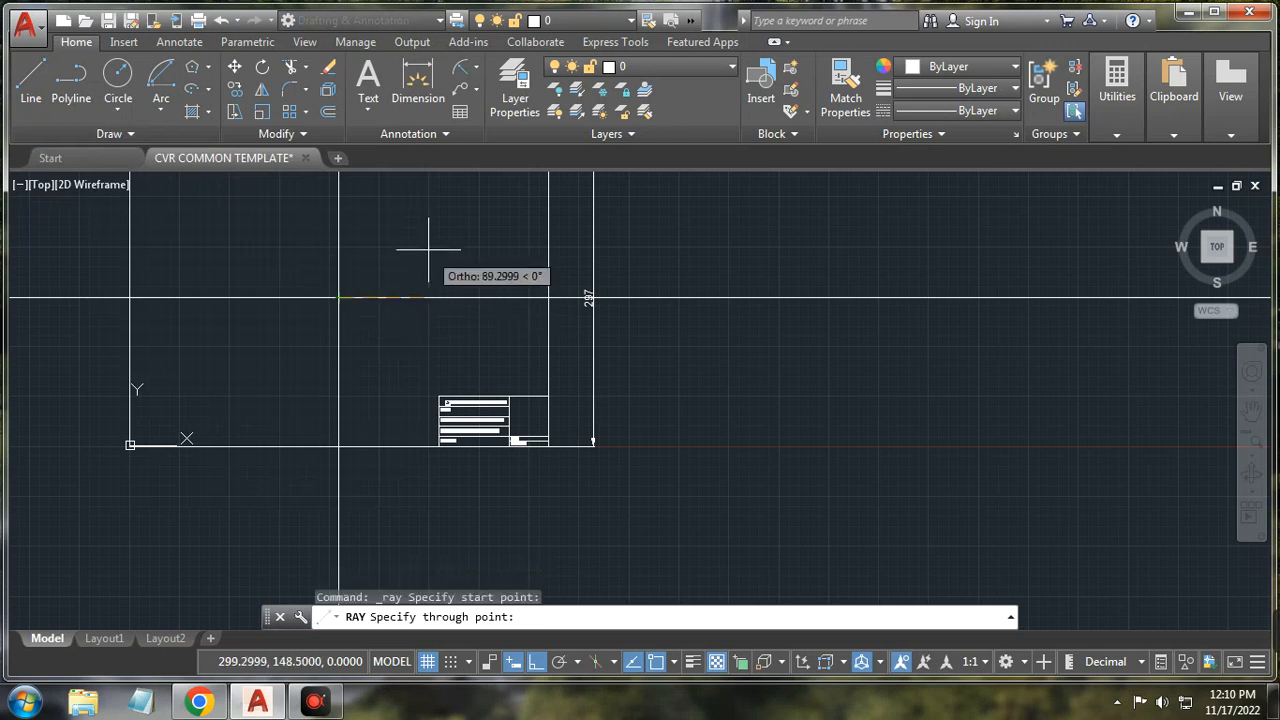
pyautogui.press('Escape')
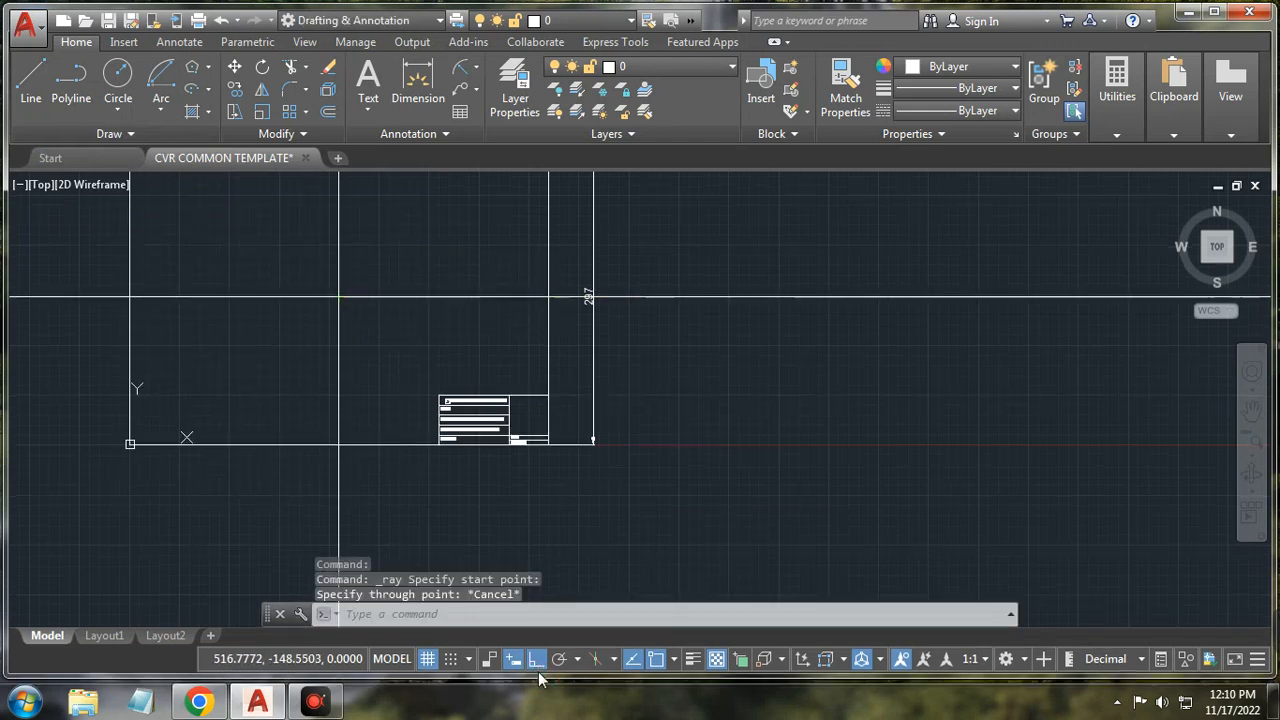
pyautogui.click(536, 660)
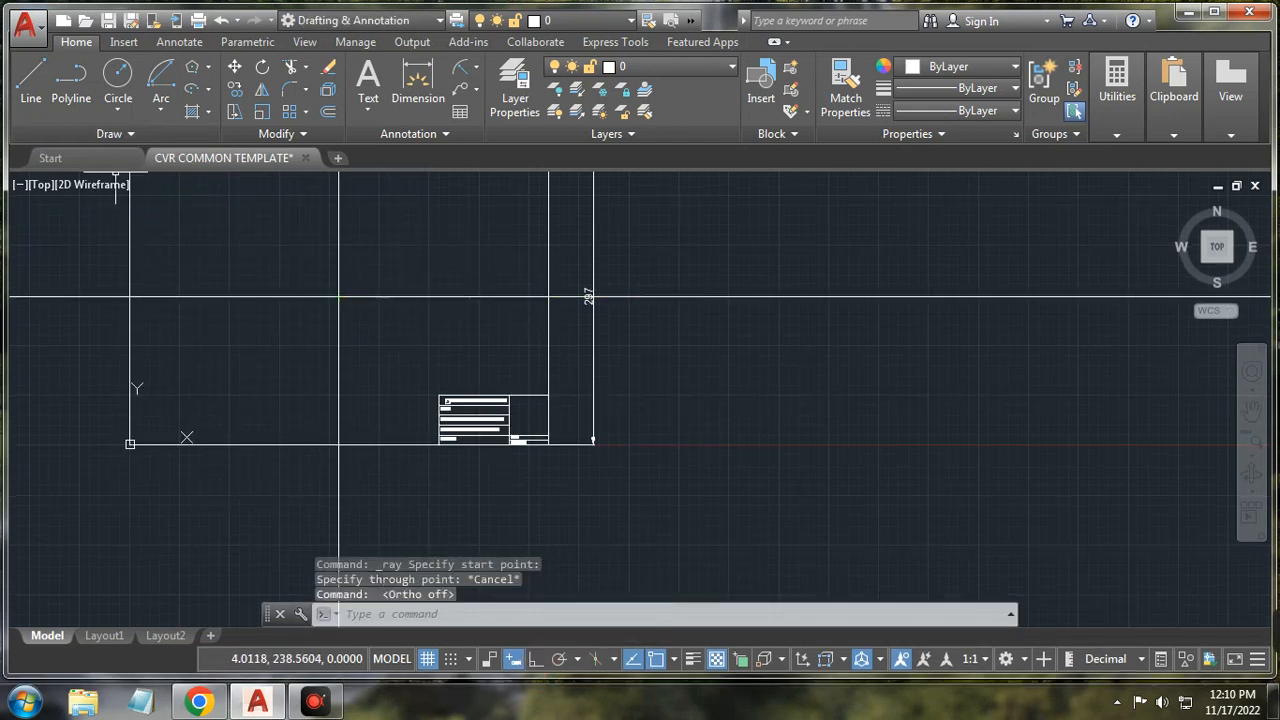
# Step: Start a ray again at the construction lines' intersection, then abandon it
pyautogui.click(84, 134)
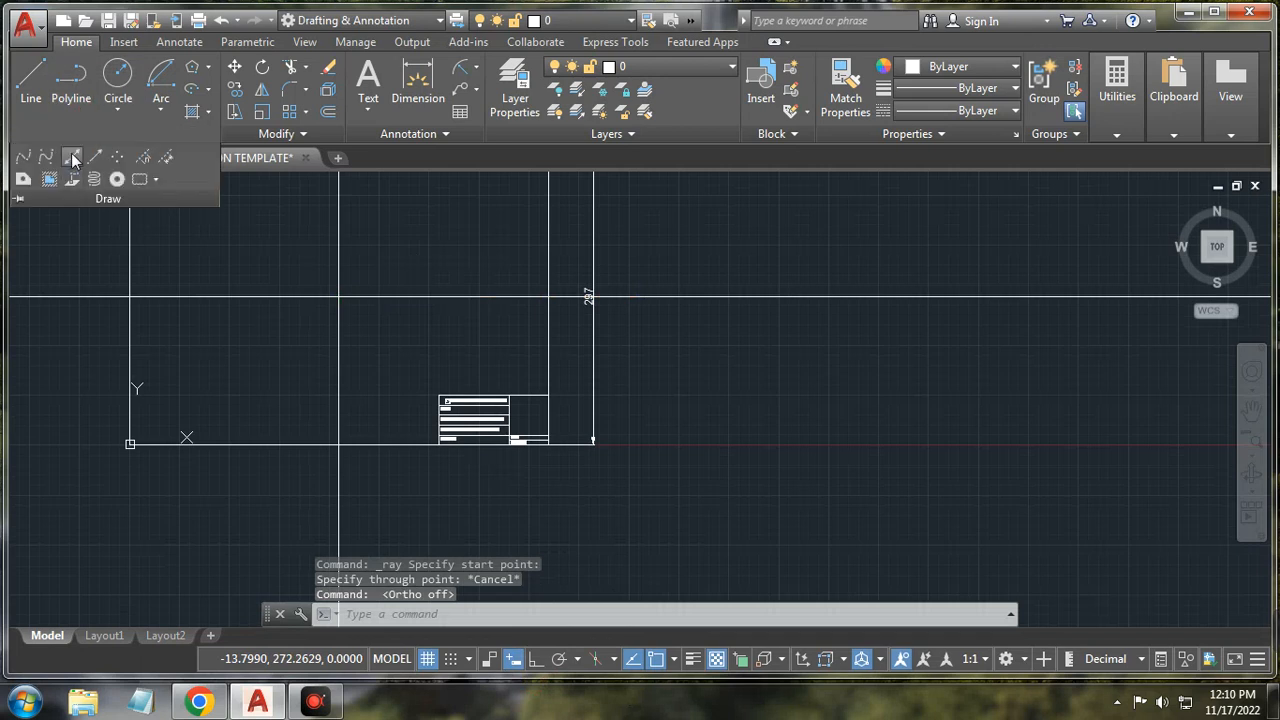
pyautogui.click(72, 157)
pyautogui.click(96, 157)
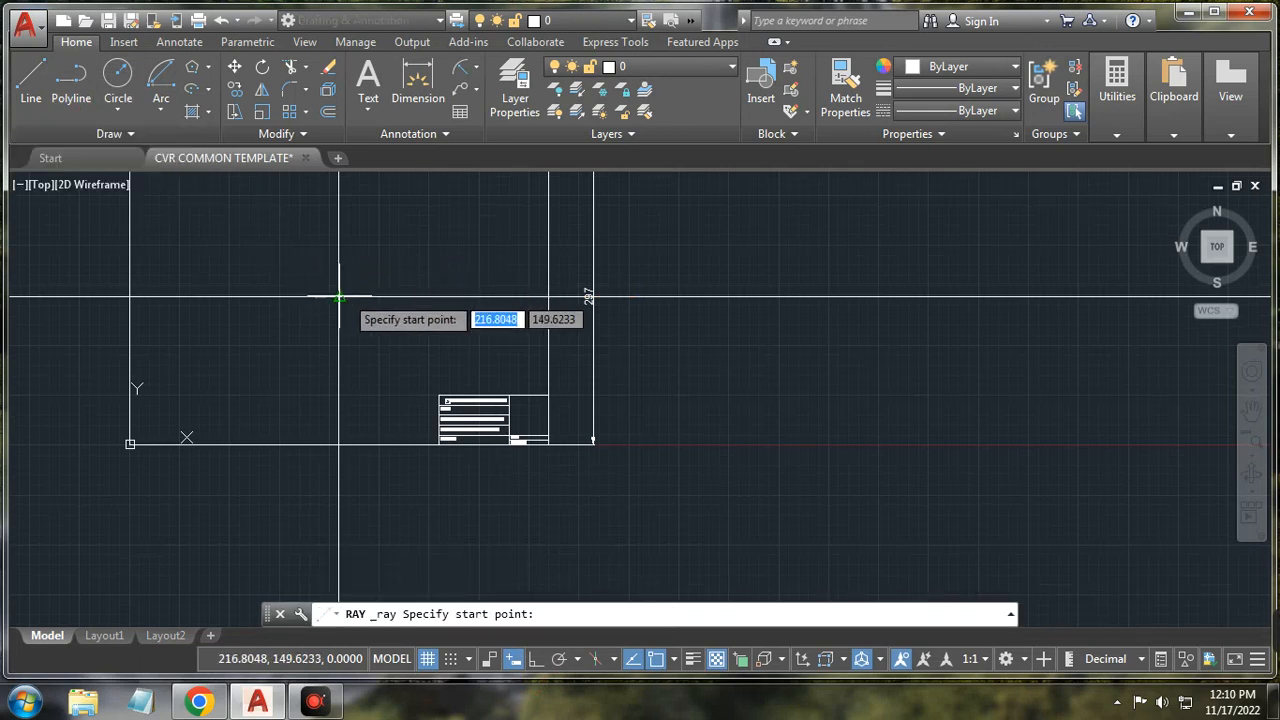
pyautogui.click(340, 296)
pyautogui.scroll(-4, 428, 255)
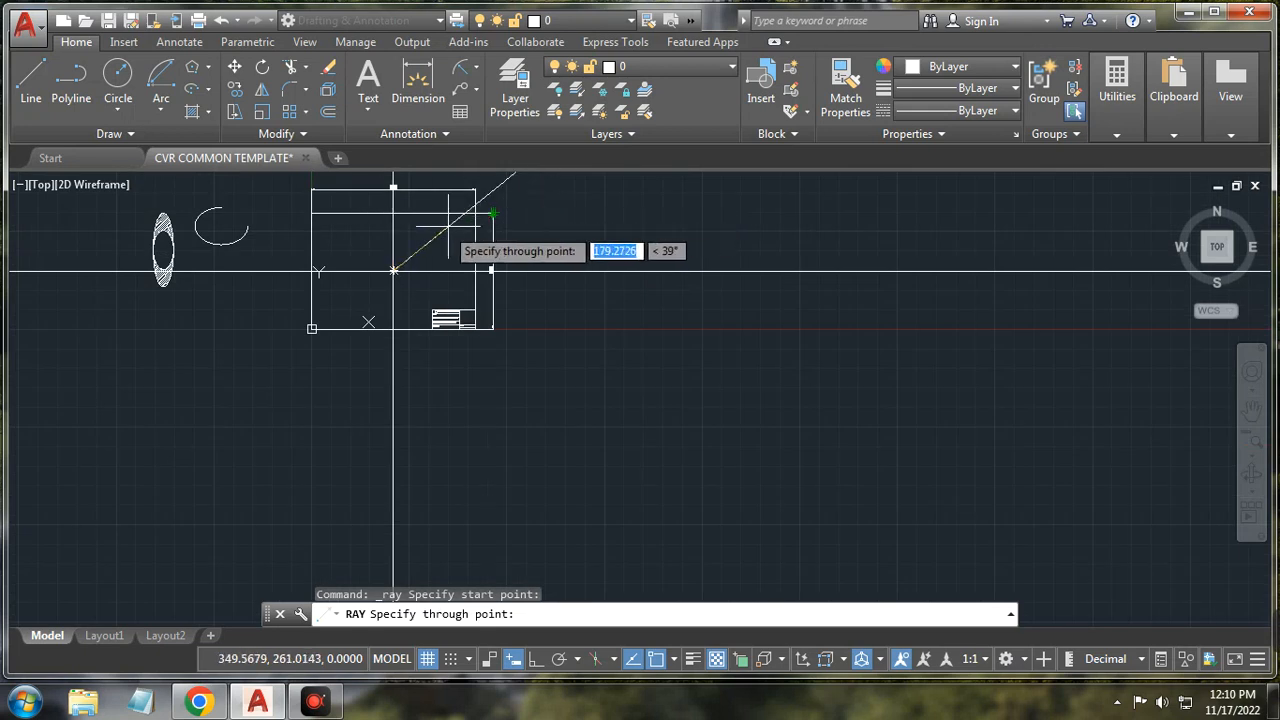
pyautogui.scroll(2, 440, 226)
pyautogui.press('Return')
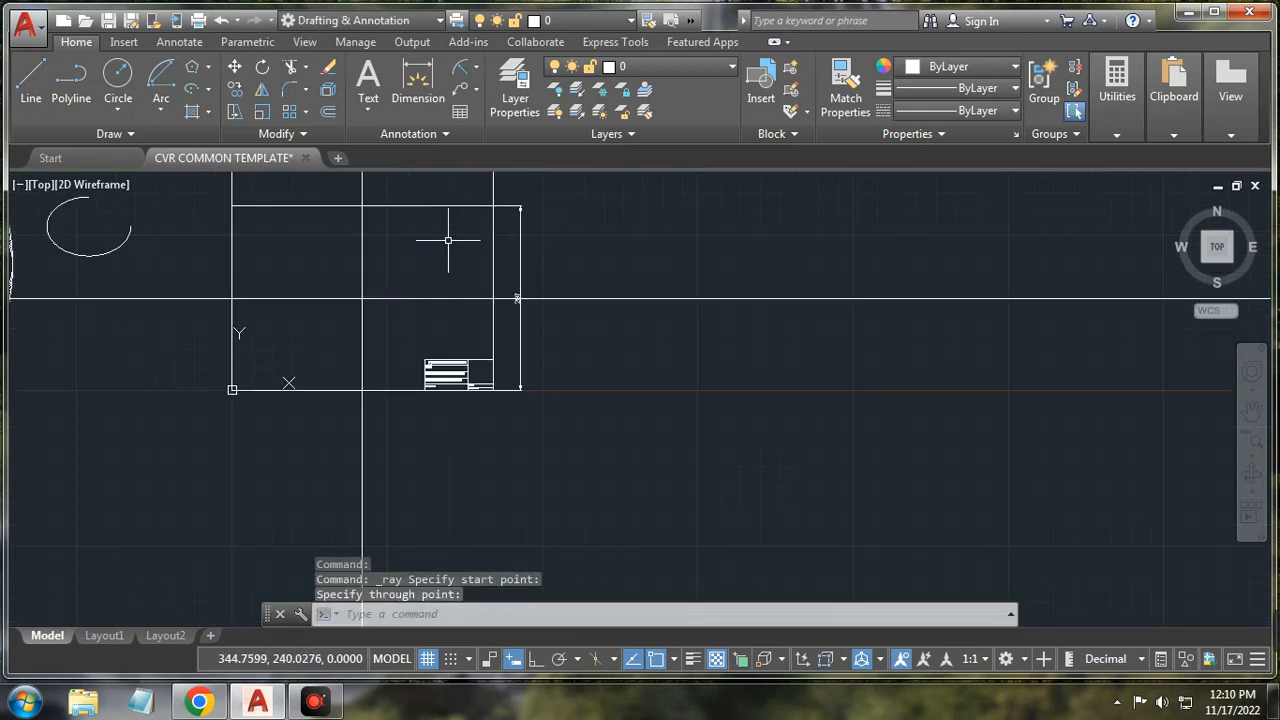
pyautogui.click(146, 133)
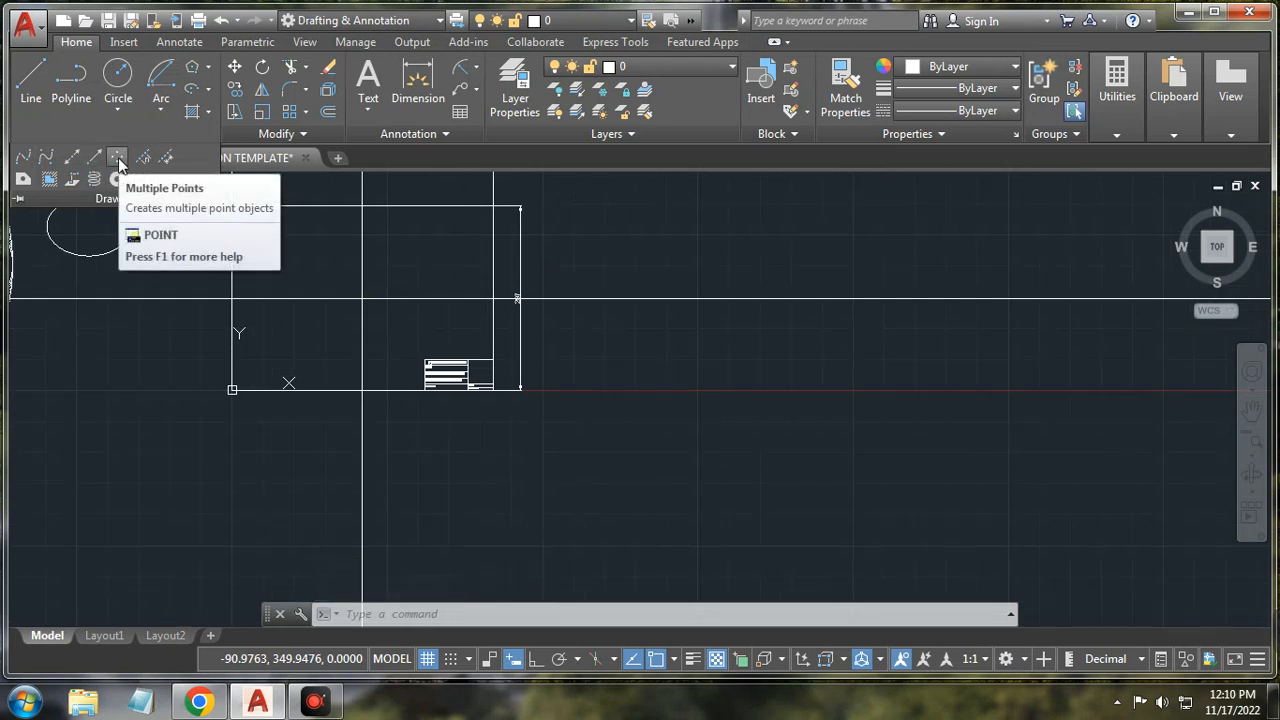
# Step: Scatter eleven point markers in a cluster below and right of the sheet frame
pyautogui.click(118, 163)
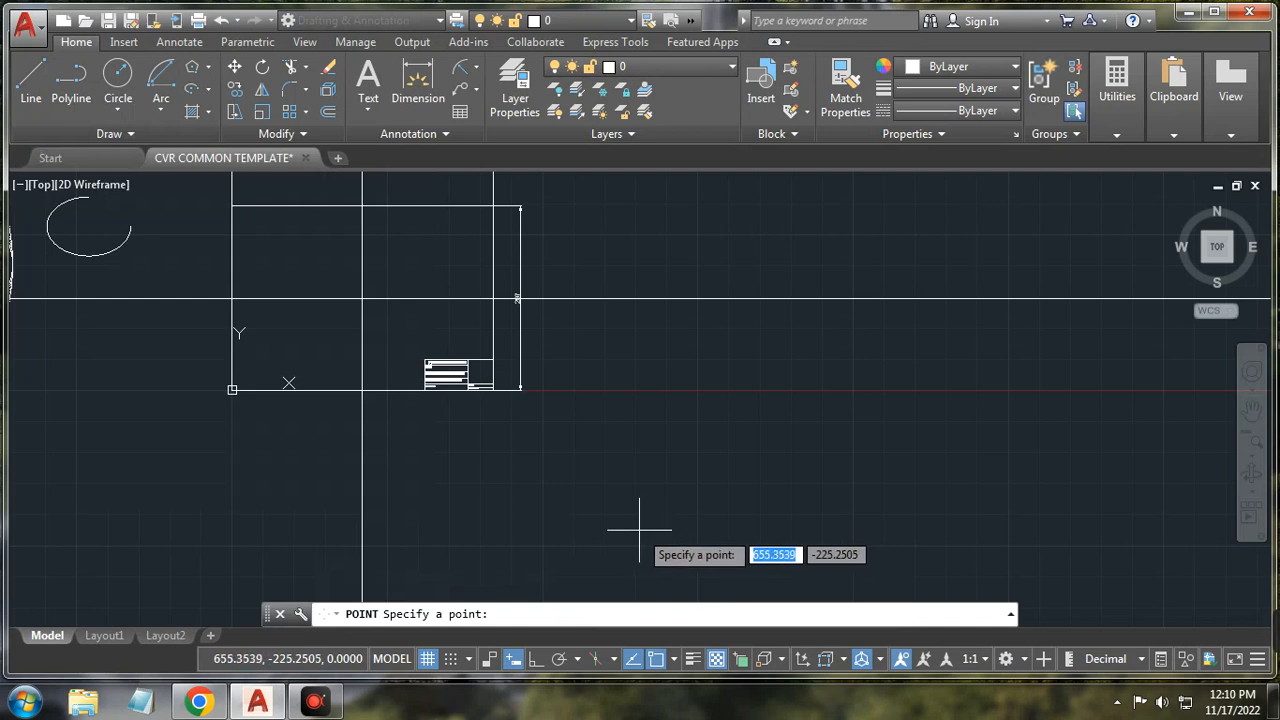
pyautogui.click(684, 466)
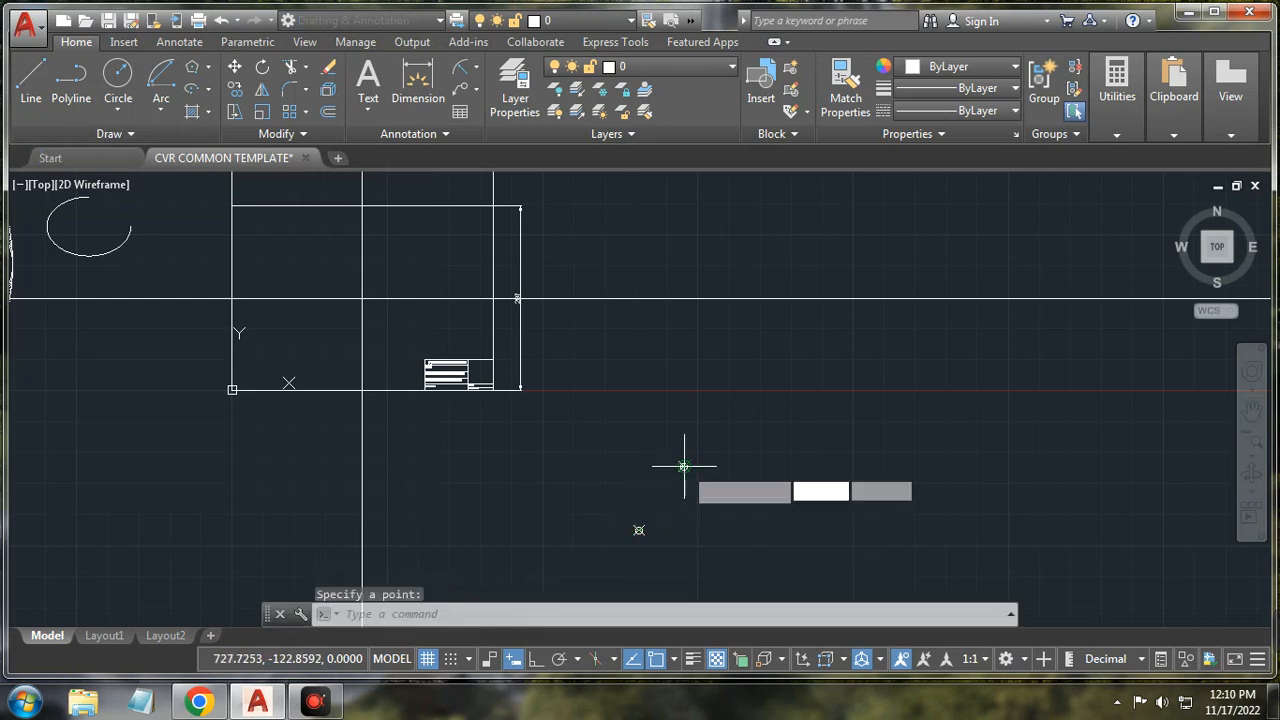
pyautogui.click(775, 466)
pyautogui.click(817, 538)
pyautogui.click(890, 496)
pyautogui.click(850, 443)
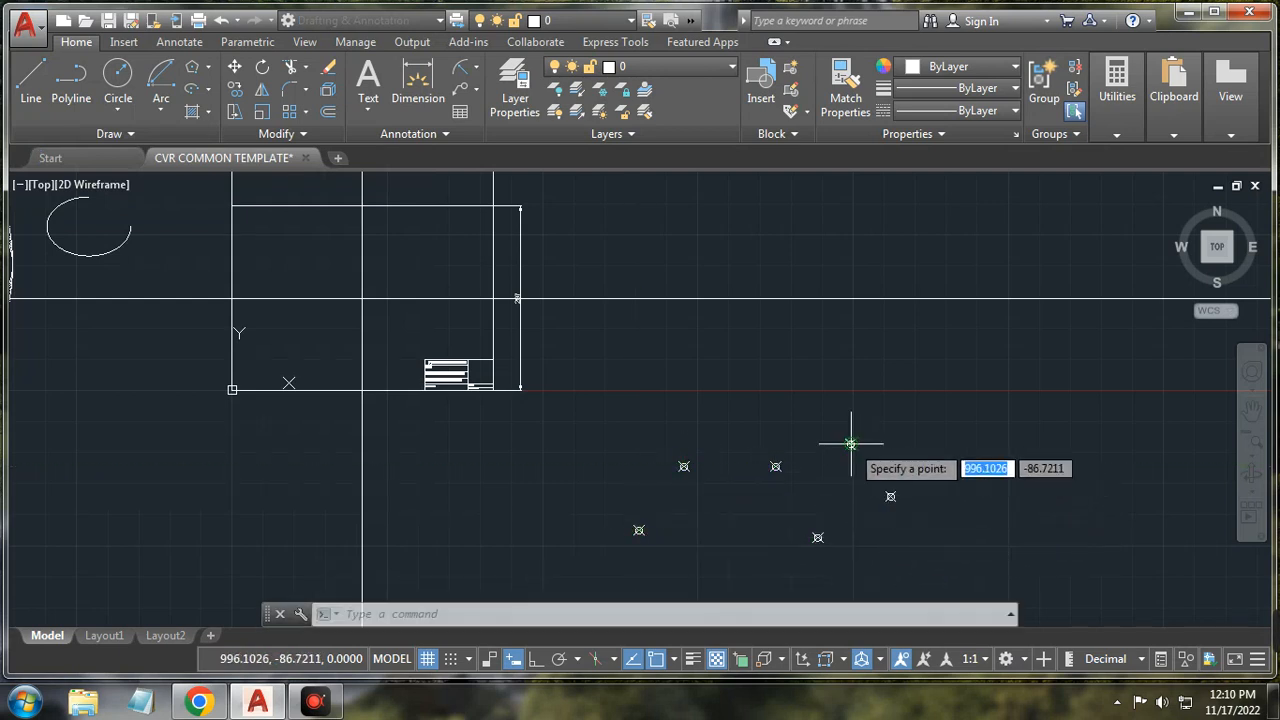
pyautogui.click(748, 414)
pyautogui.click(607, 414)
pyautogui.click(576, 460)
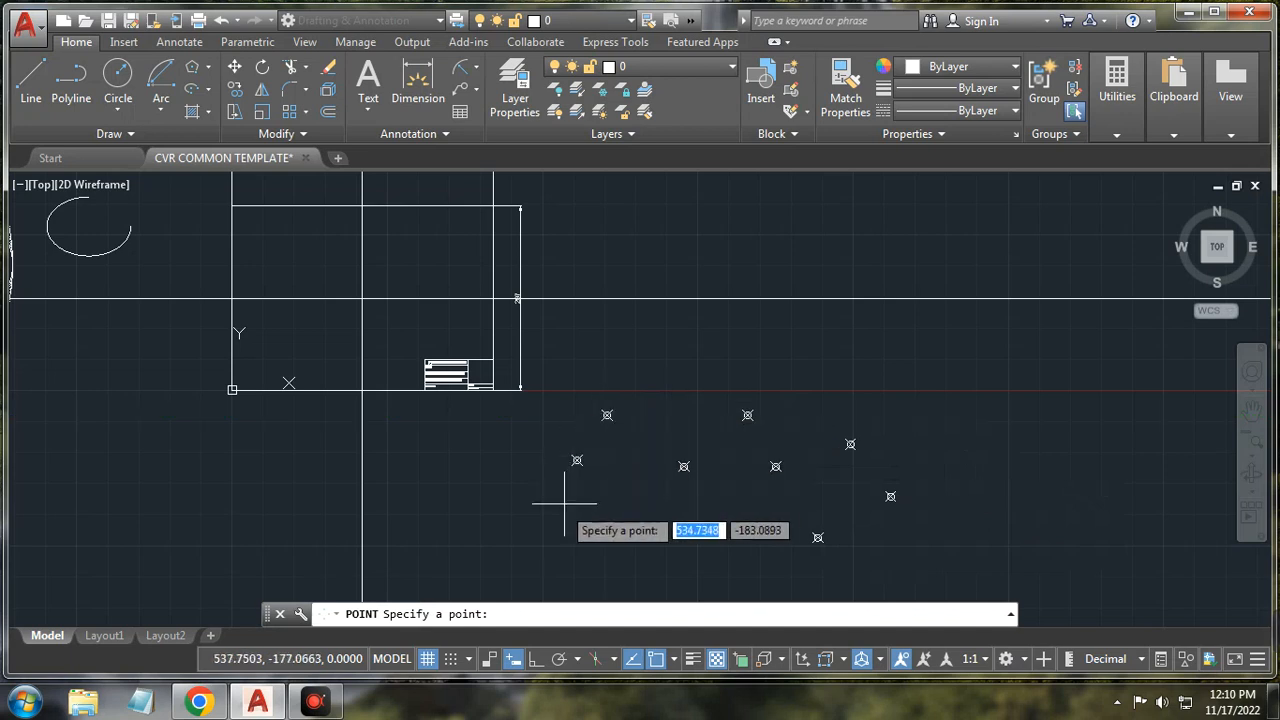
pyautogui.click(558, 530)
pyautogui.click(480, 530)
pyautogui.click(473, 460)
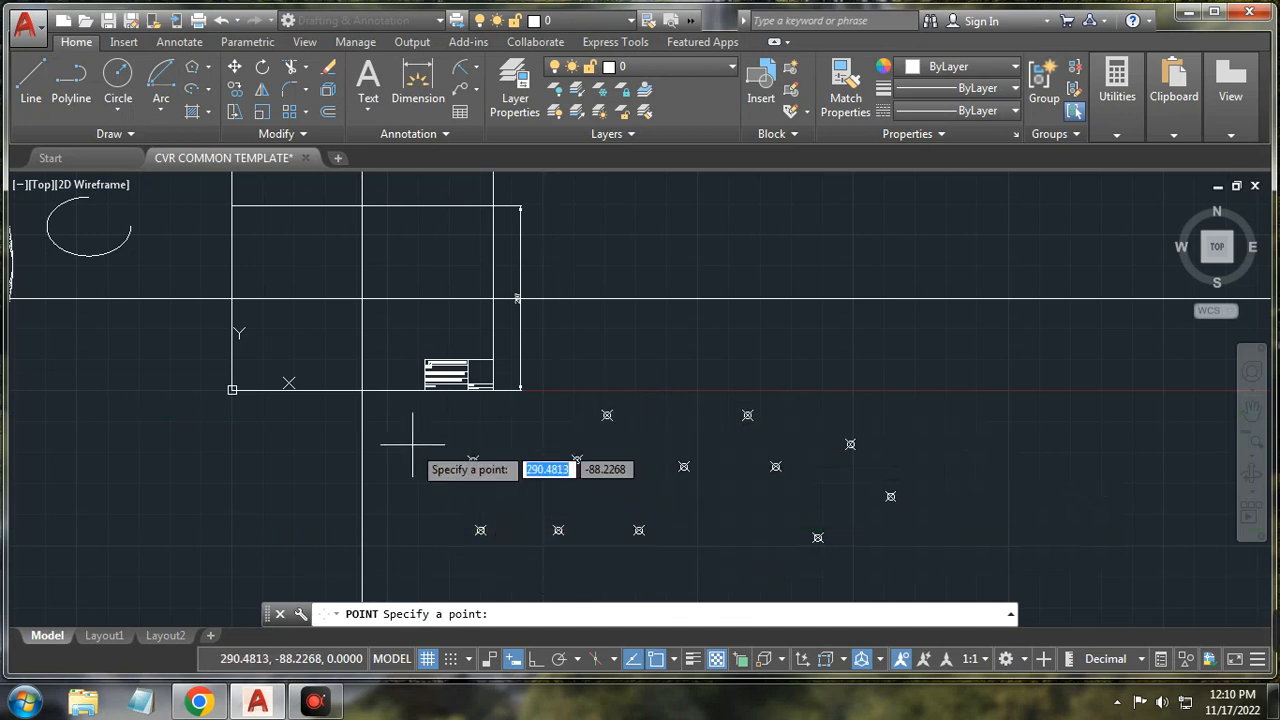
pyautogui.press('Escape')
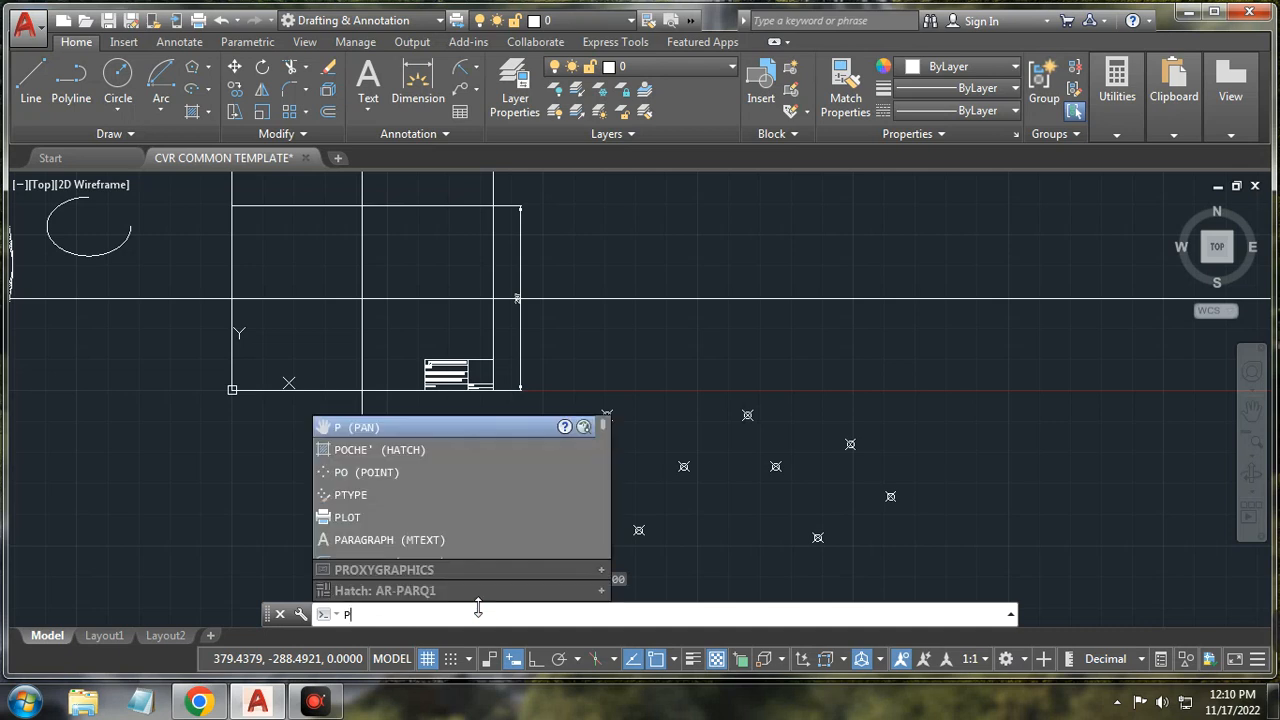
# Step: Pan the view and place one more point marker above-right of the frame
pyautogui.press('Return')
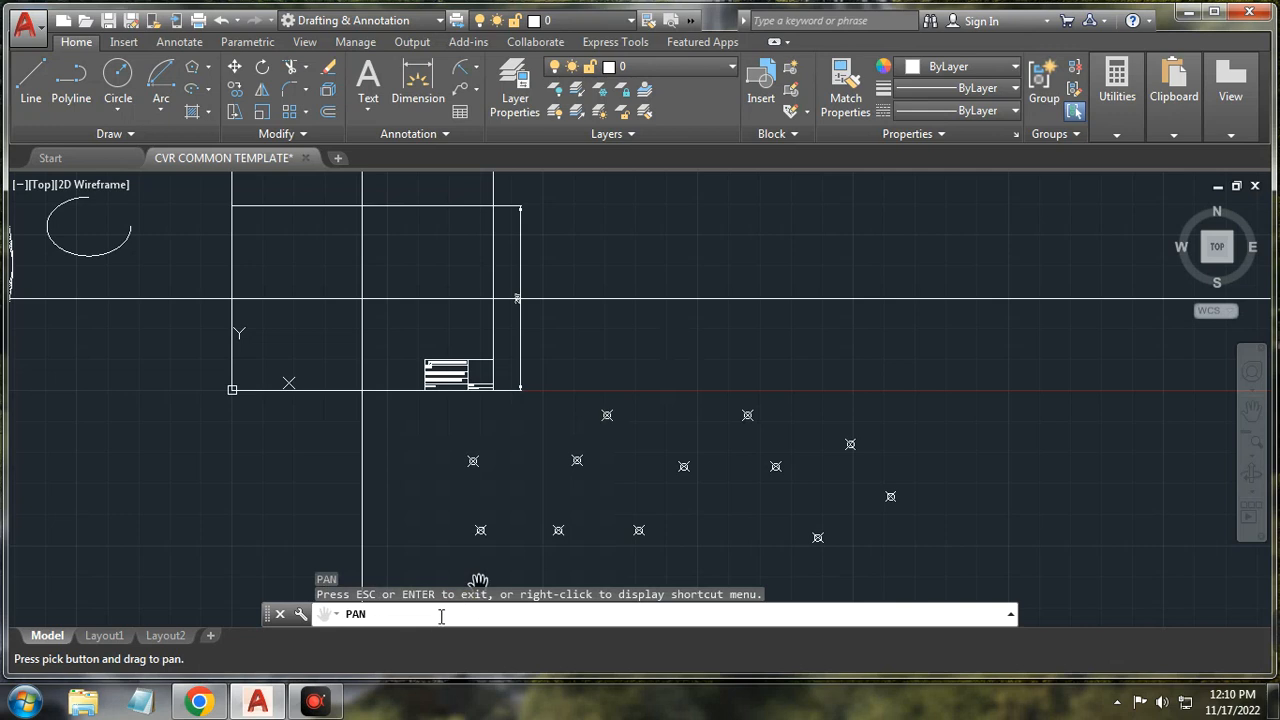
pyautogui.press('Escape')
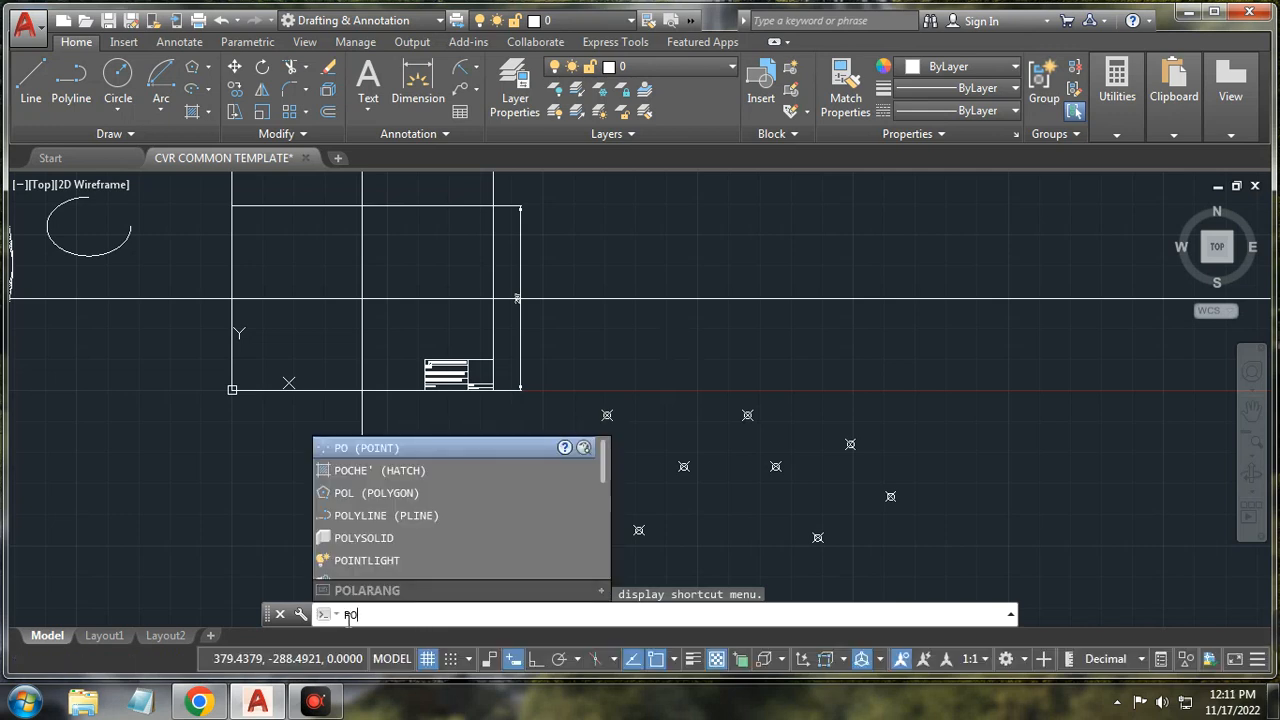
pyautogui.press('Return')
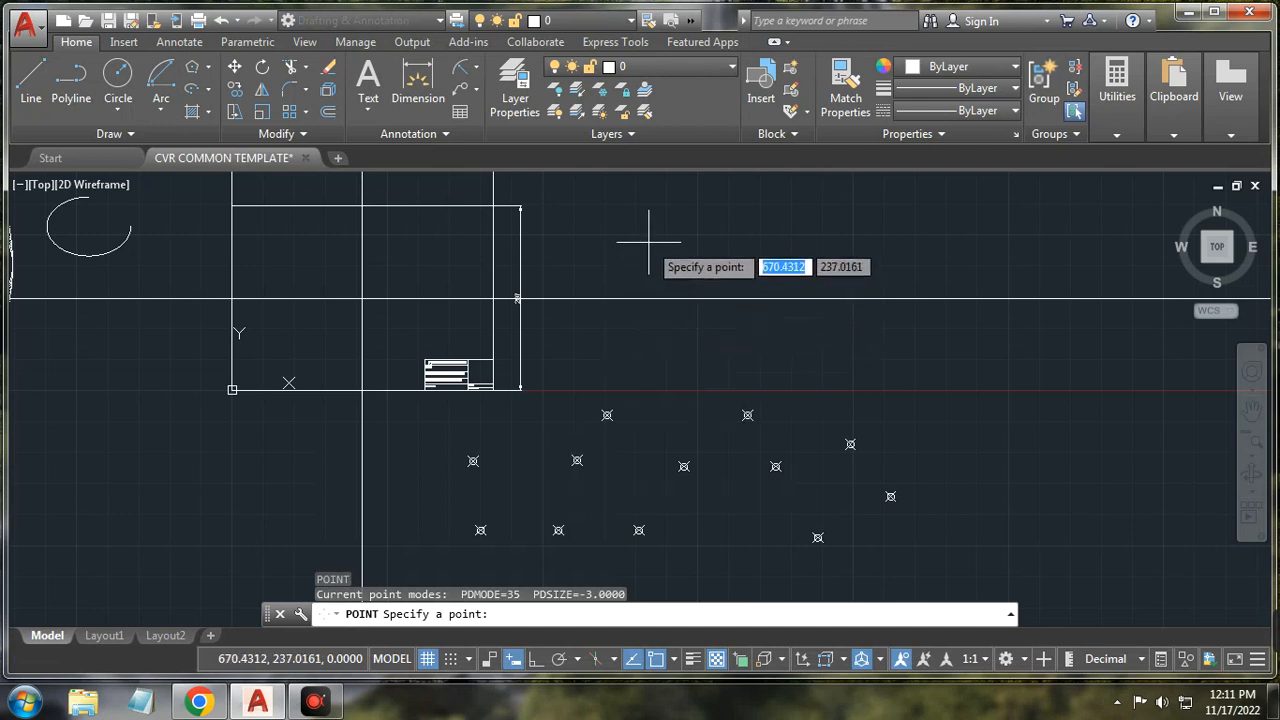
pyautogui.click(648, 241)
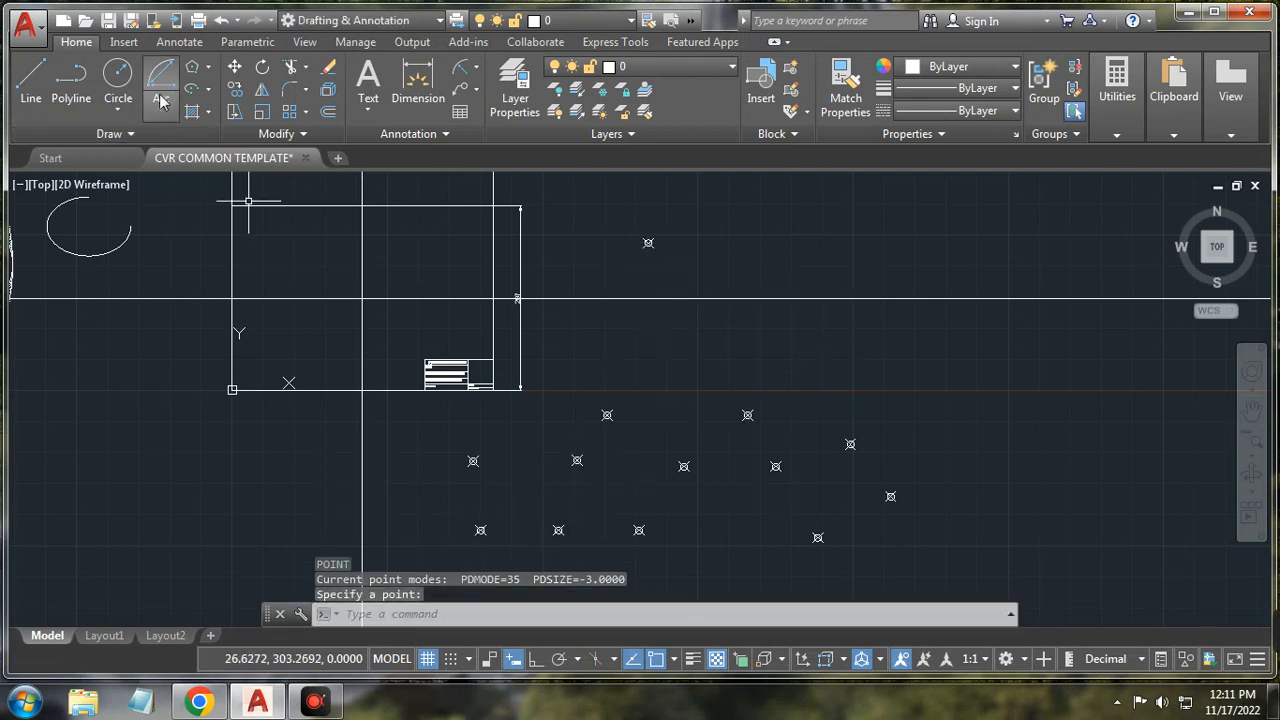
pyautogui.click(138, 135)
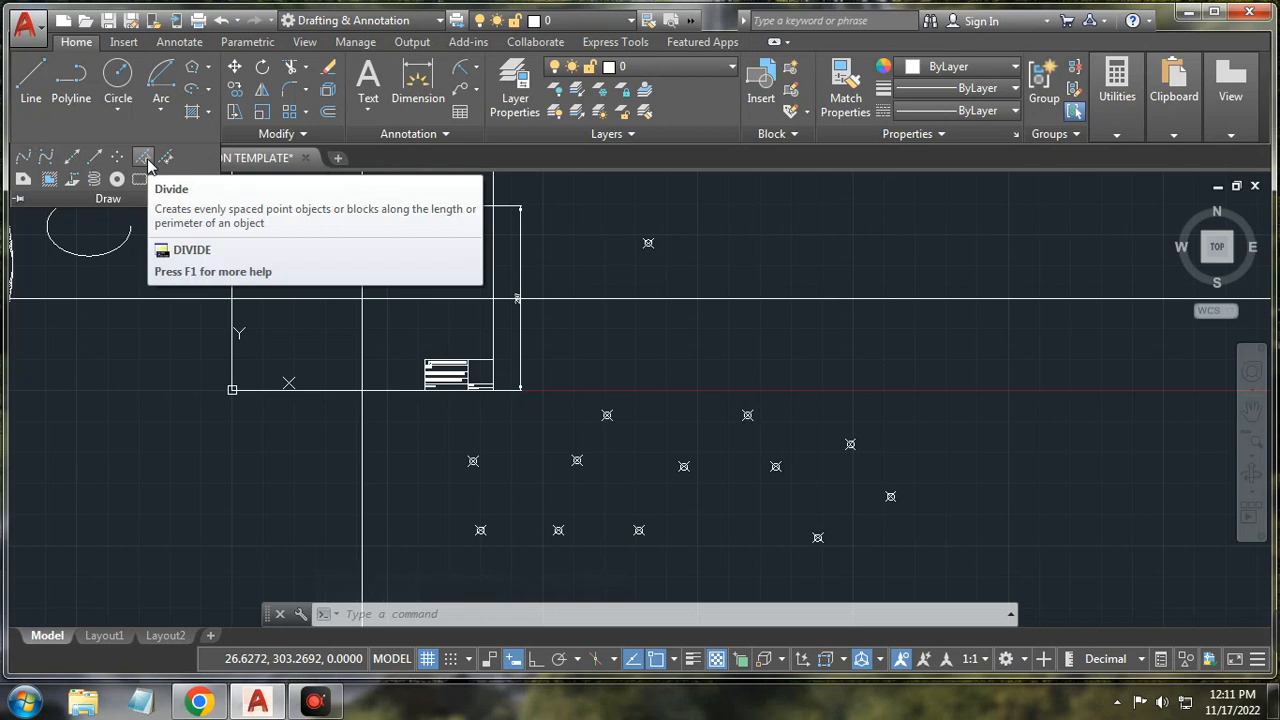
# Step: Divide the title block's top edge into 3 equal parts, then undo the zoom
pyautogui.click(144, 160)
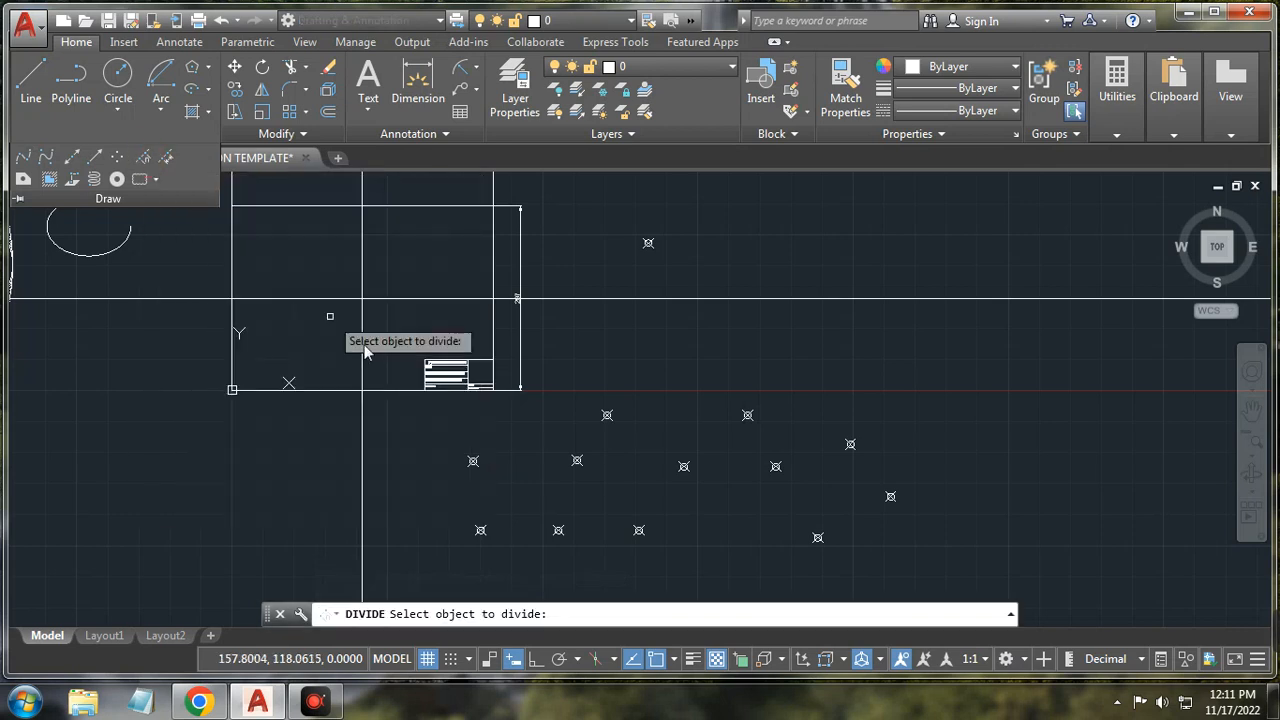
pyautogui.scroll(5, 445, 374)
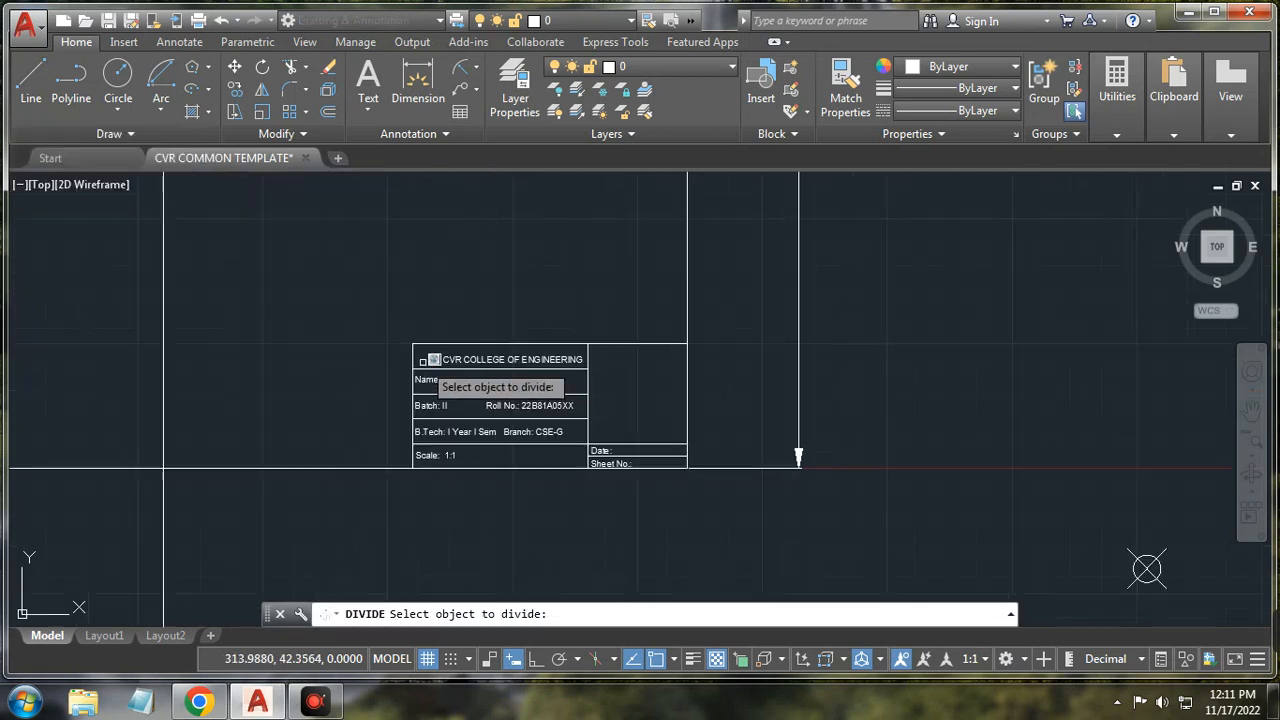
pyautogui.click(489, 342)
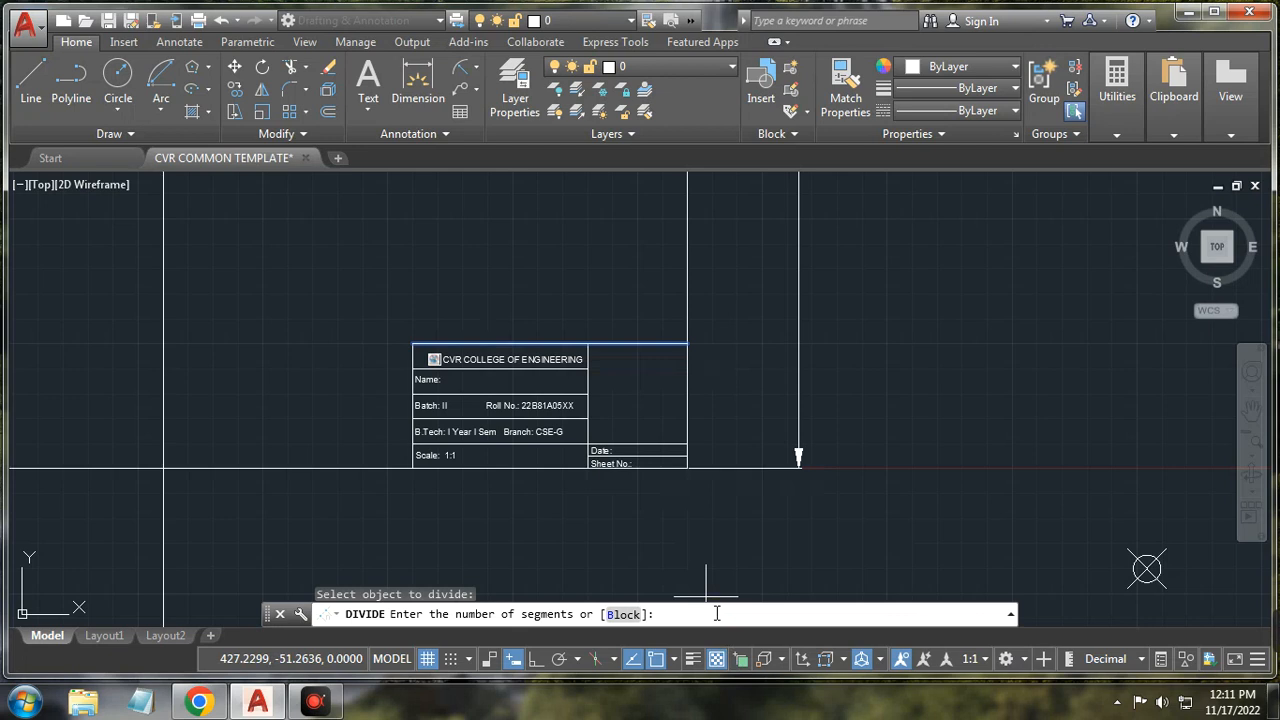
pyautogui.press('Return')
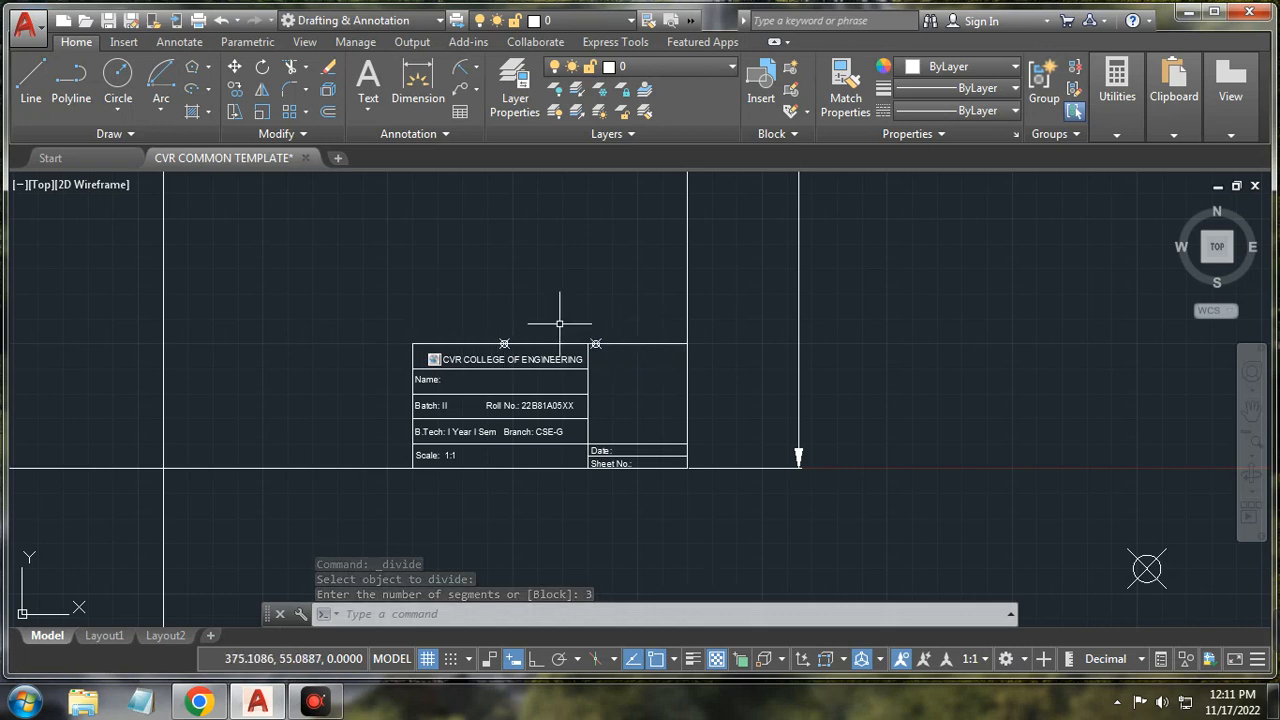
pyautogui.scroll(-2, 559, 323)
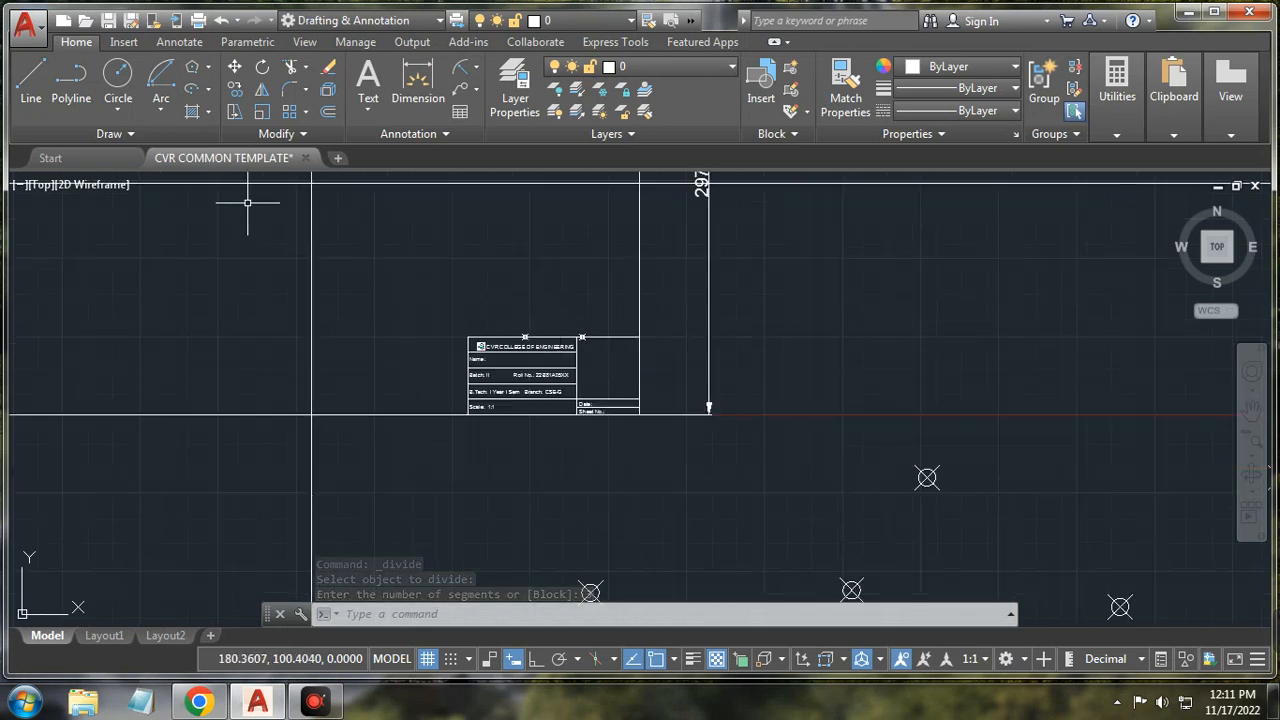
pyautogui.click(220, 21)
pyautogui.click(155, 135)
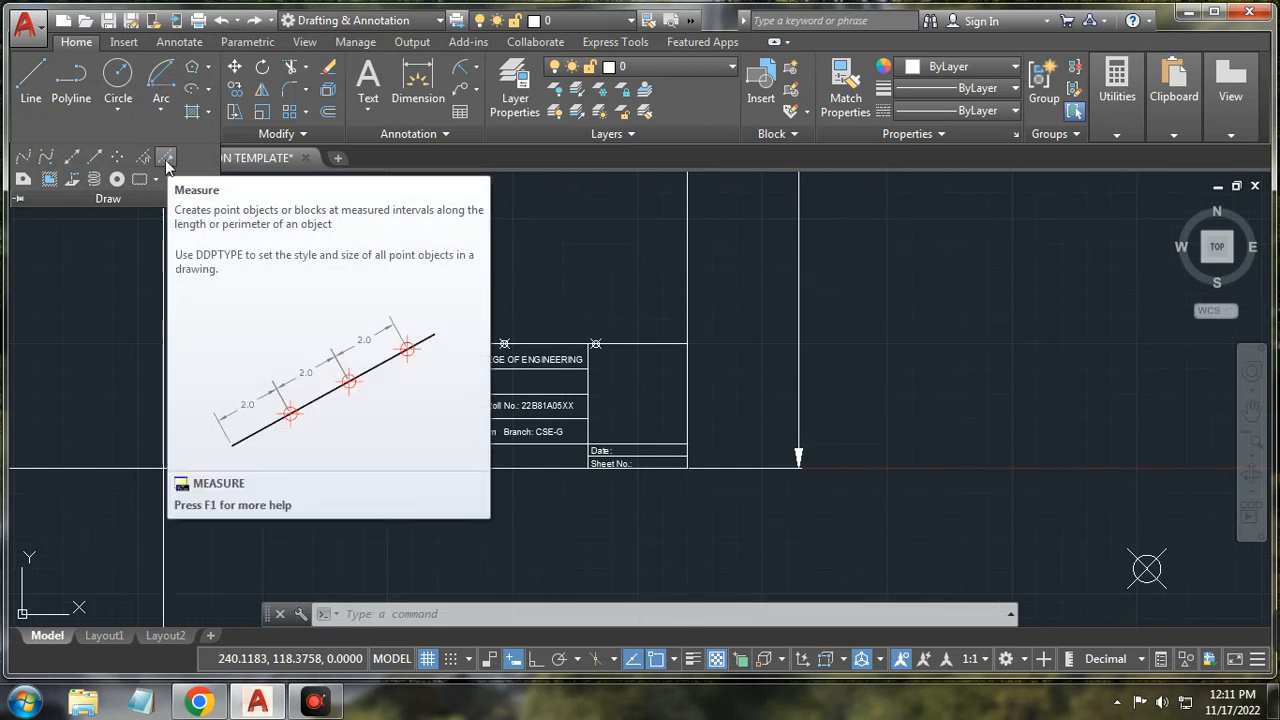
pyautogui.click(166, 163)
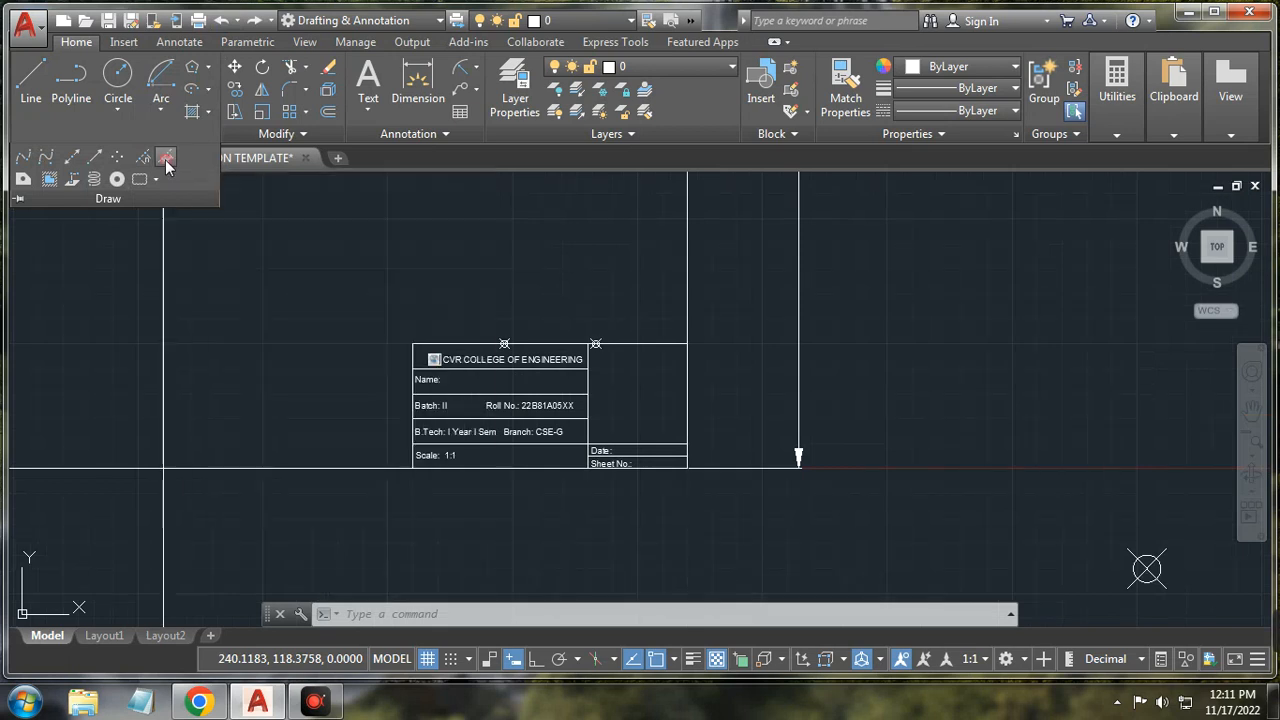
pyautogui.click(504, 343)
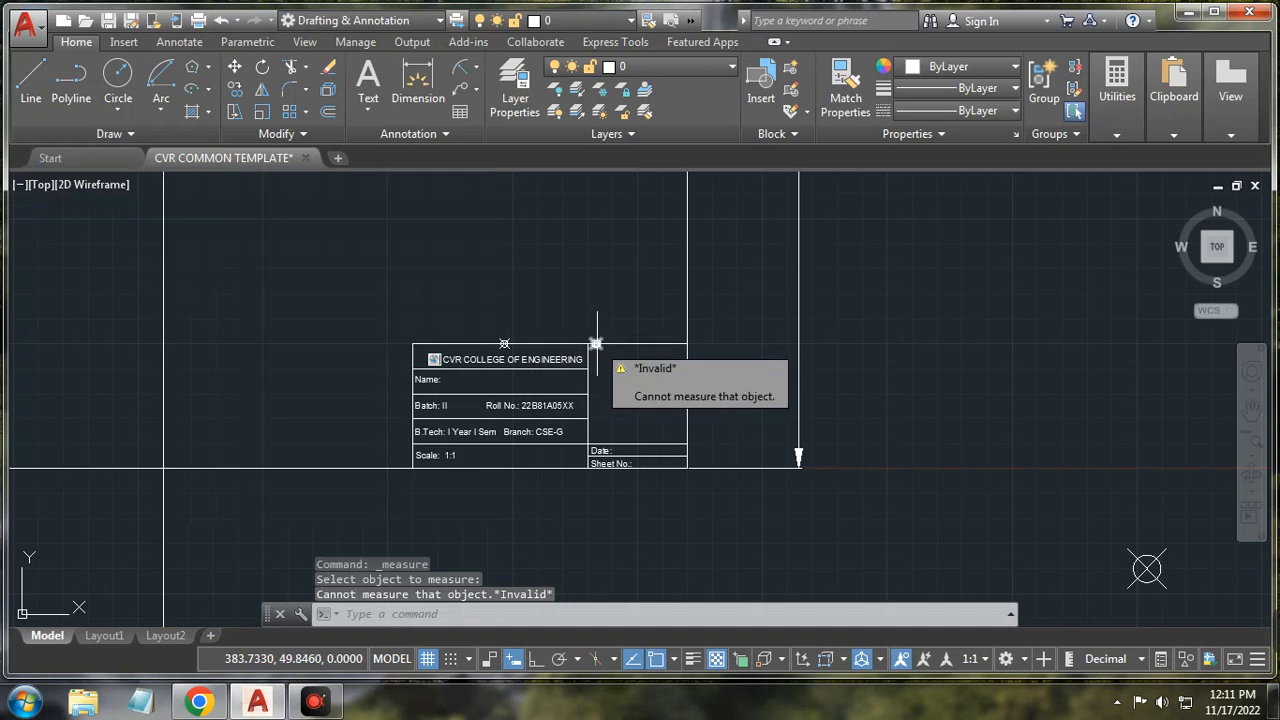
pyautogui.scroll(2, 597, 343)
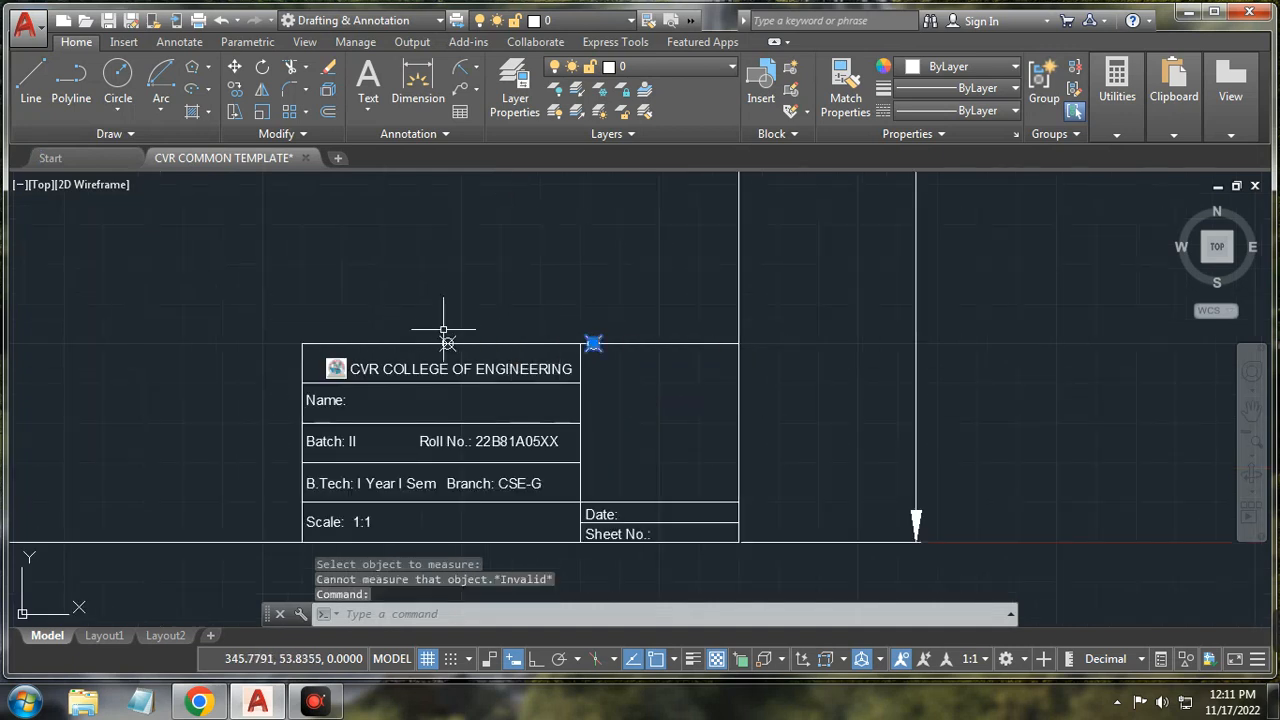
pyautogui.click(128, 133)
pyautogui.click(165, 158)
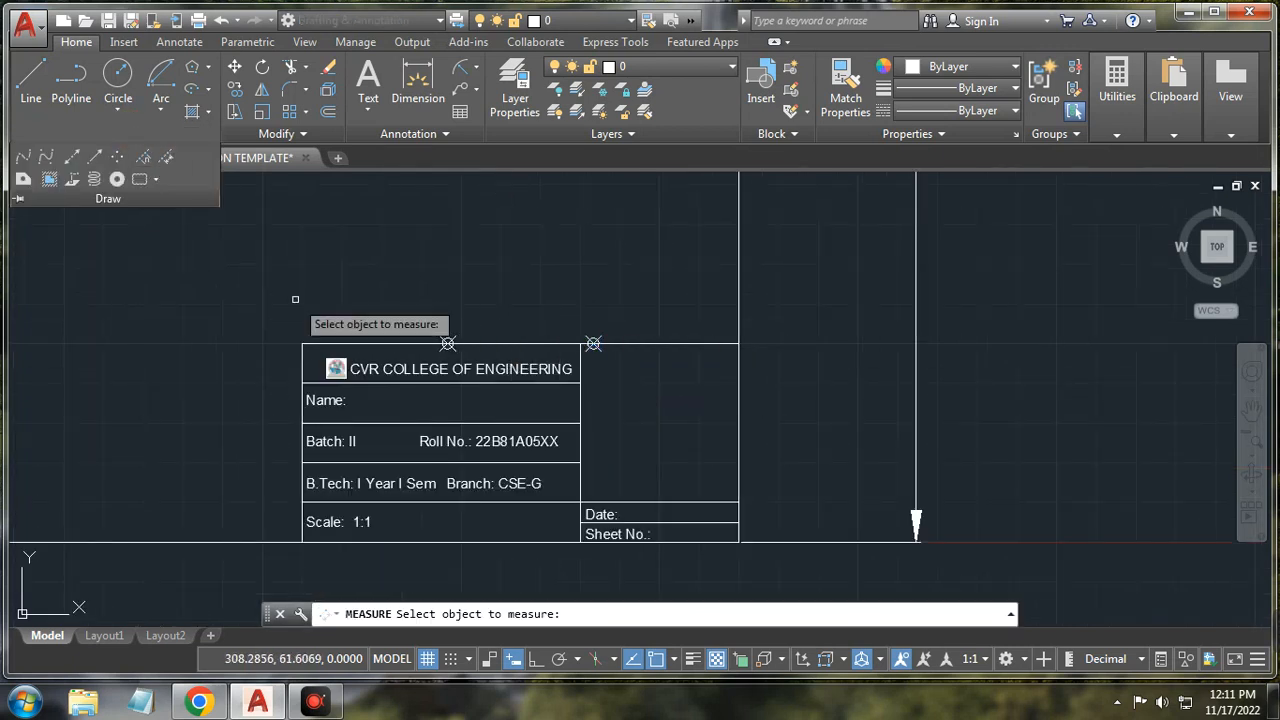
pyautogui.click(311, 343)
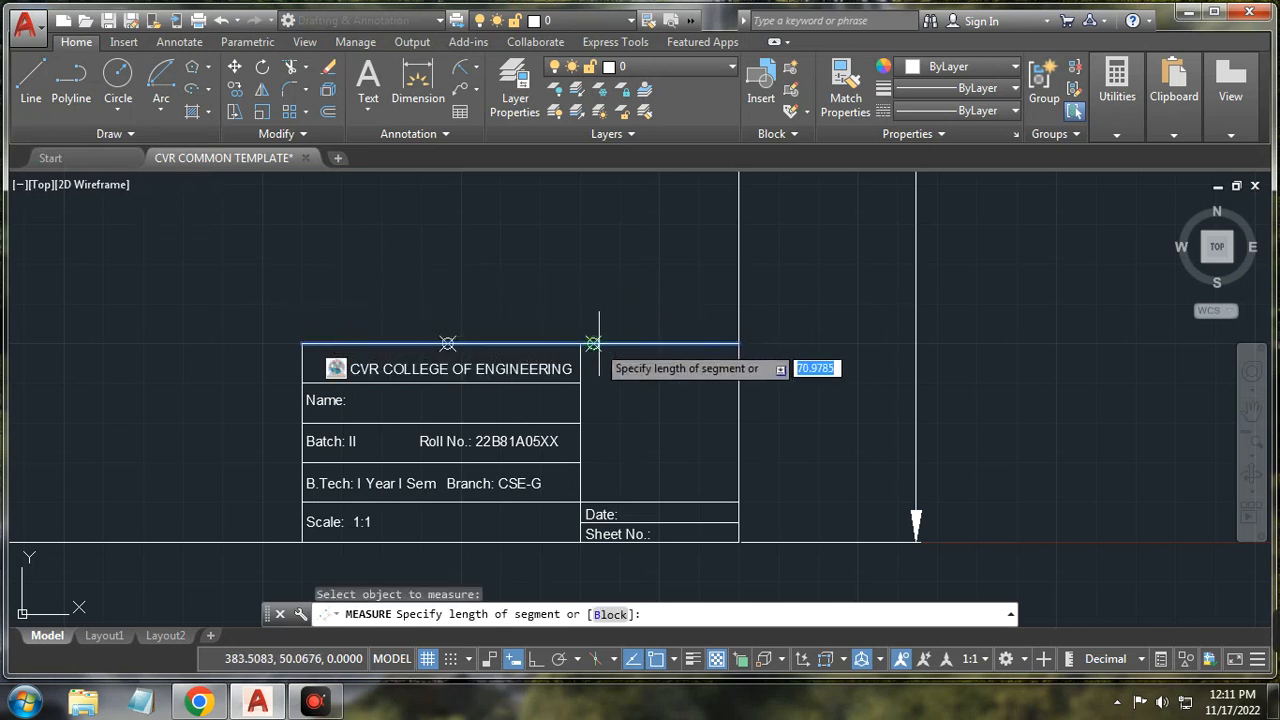
pyautogui.click(739, 343)
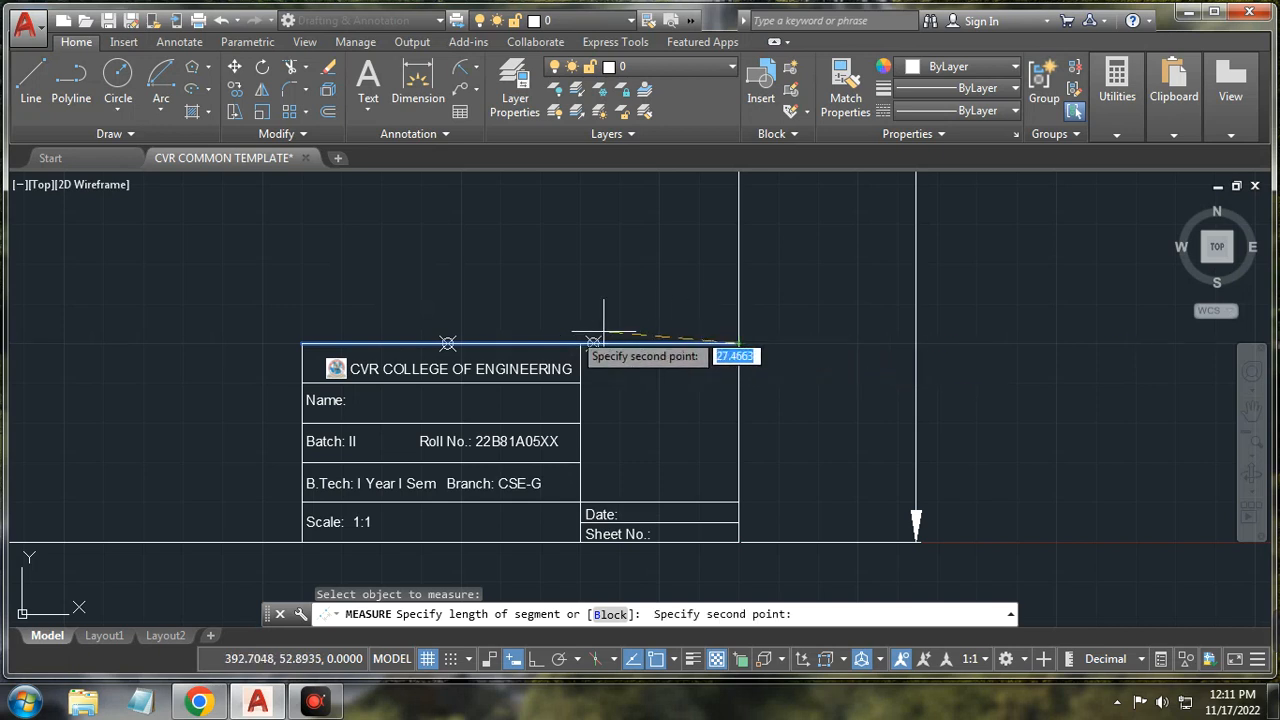
pyautogui.click(303, 343)
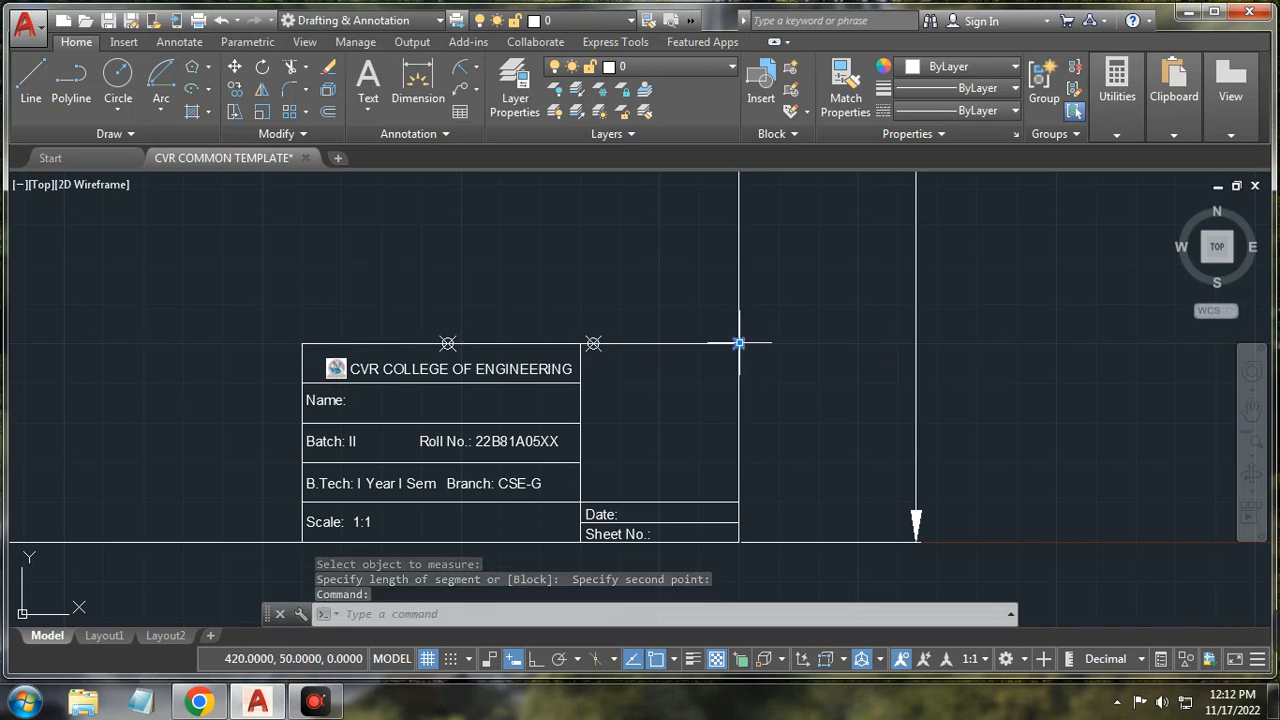
pyautogui.press('Delete')
pyautogui.click(129, 135)
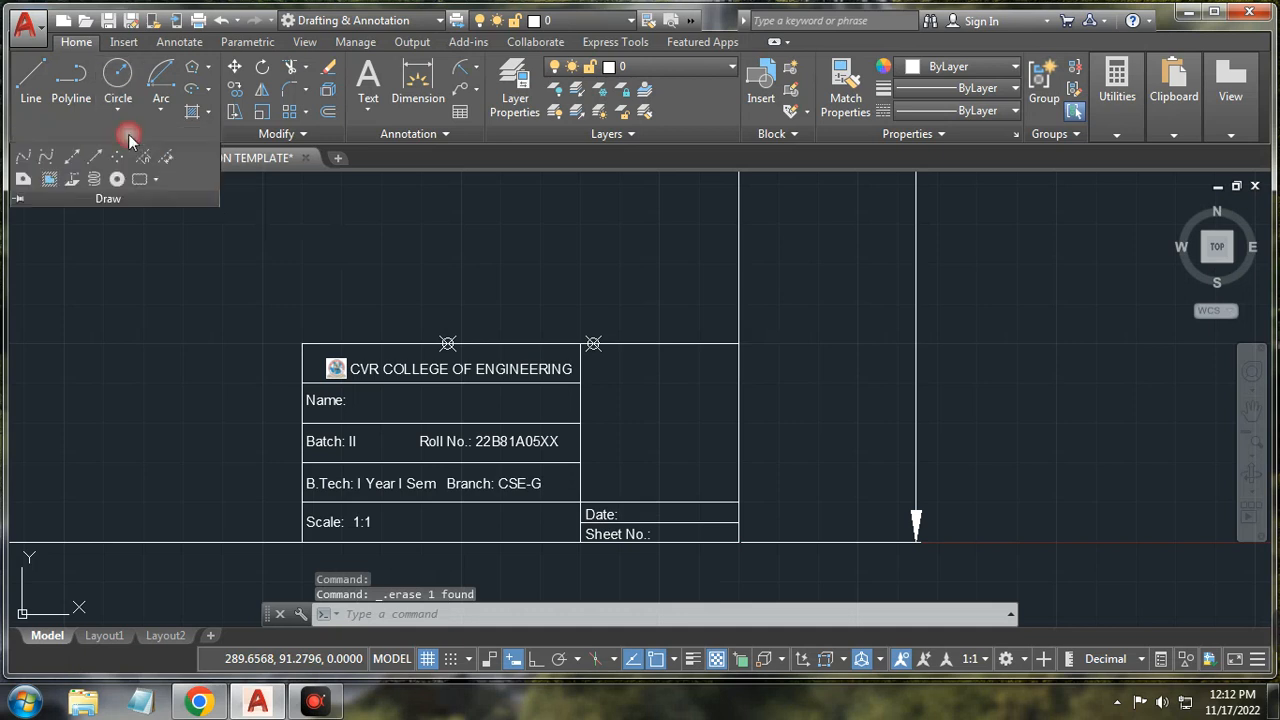
# Step: Measure the title block's left edge with point markers at 5-unit intervals
pyautogui.click(165, 162)
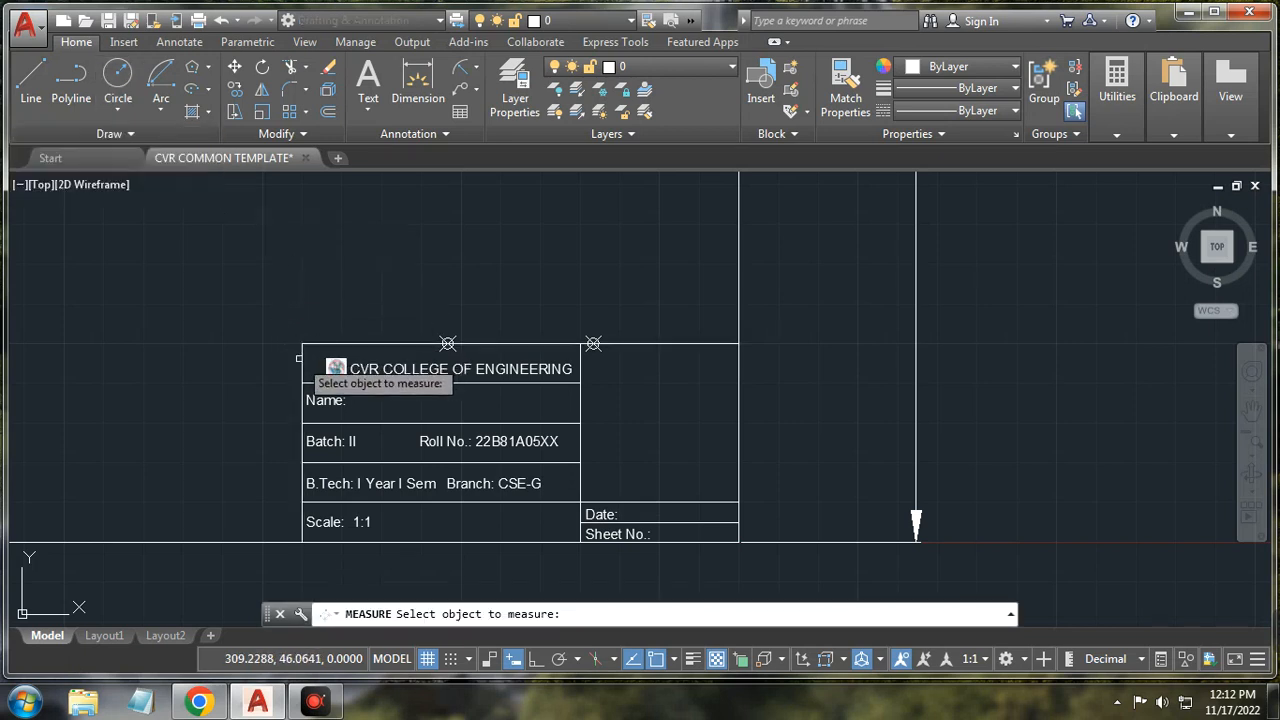
pyautogui.click(302, 357)
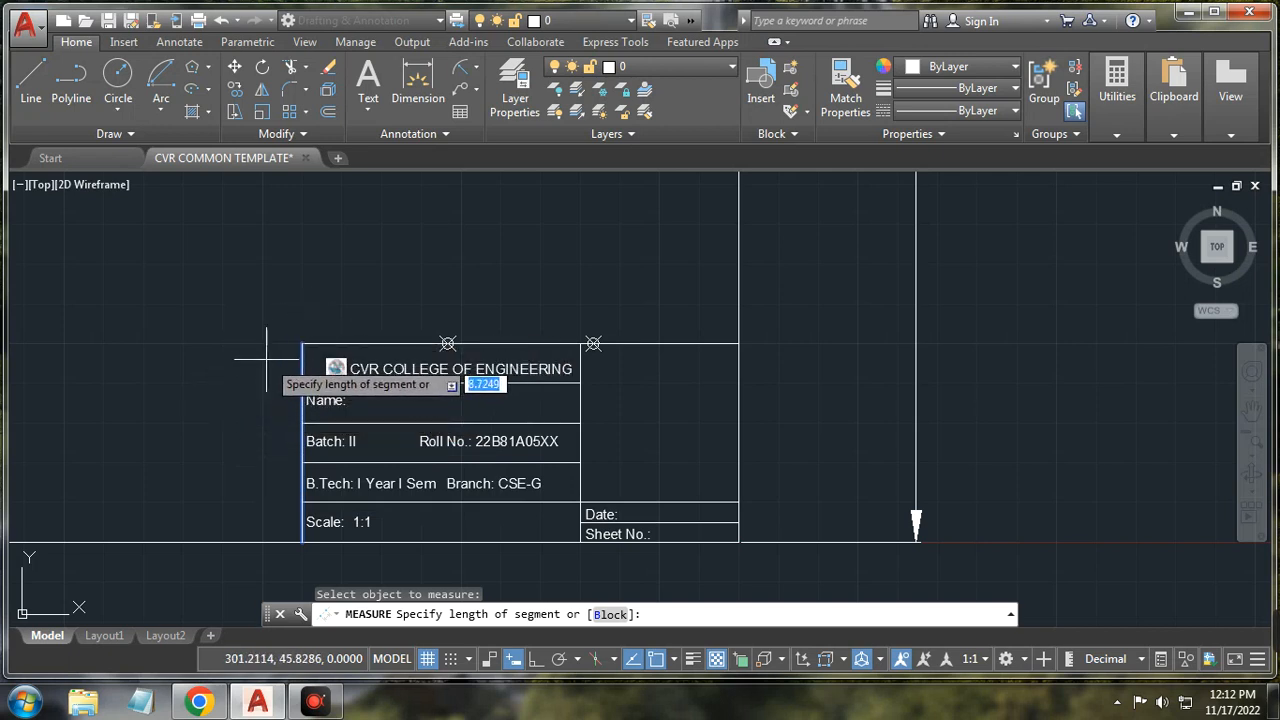
pyautogui.press('Return')
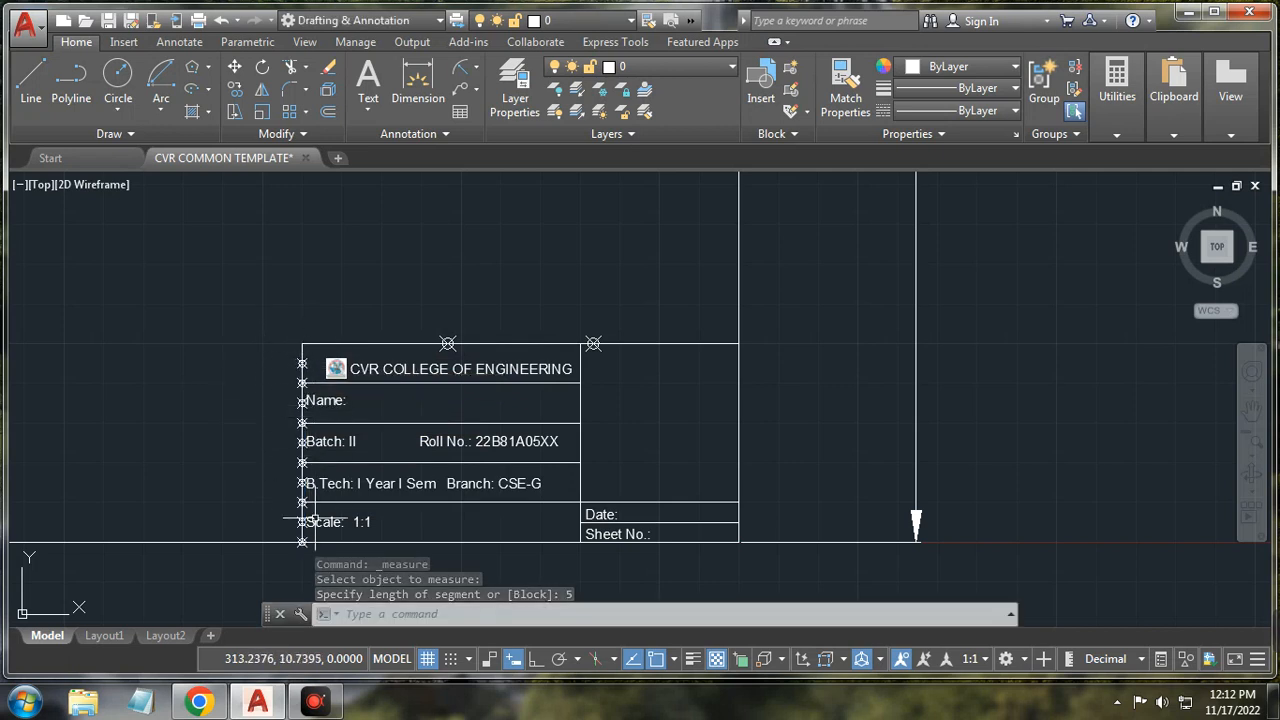
pyautogui.scroll(2, 283, 552)
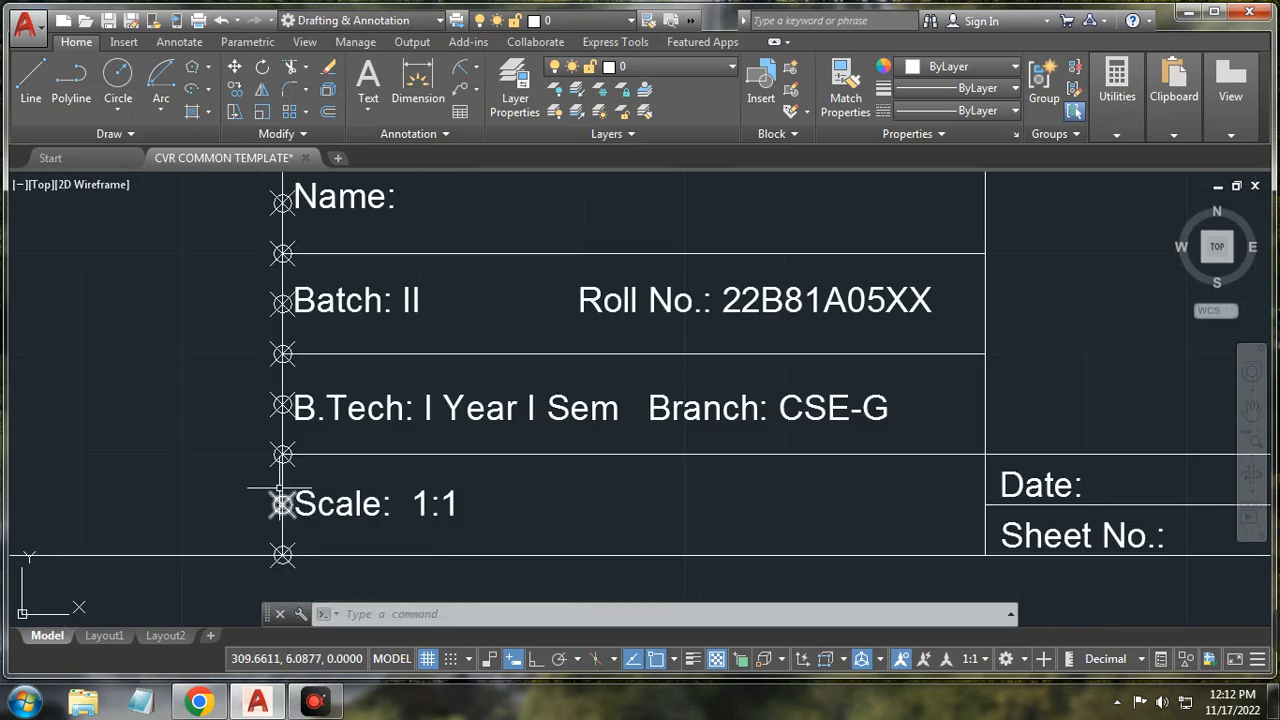
pyautogui.scroll(-2, 281, 447)
# Step: Dimension the 5-unit spacing between the bottom-left nodes of the left edge
pyautogui.click(418, 82)
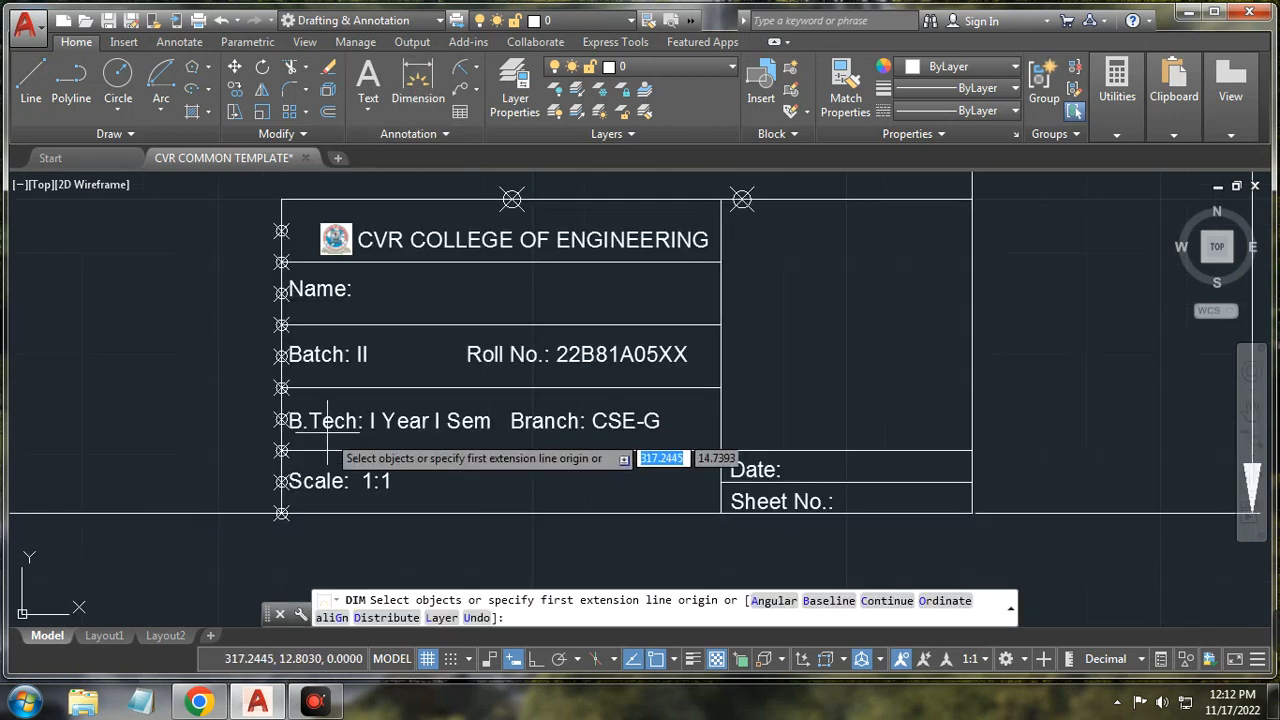
pyautogui.scroll(2, 279, 503)
pyautogui.click(280, 531)
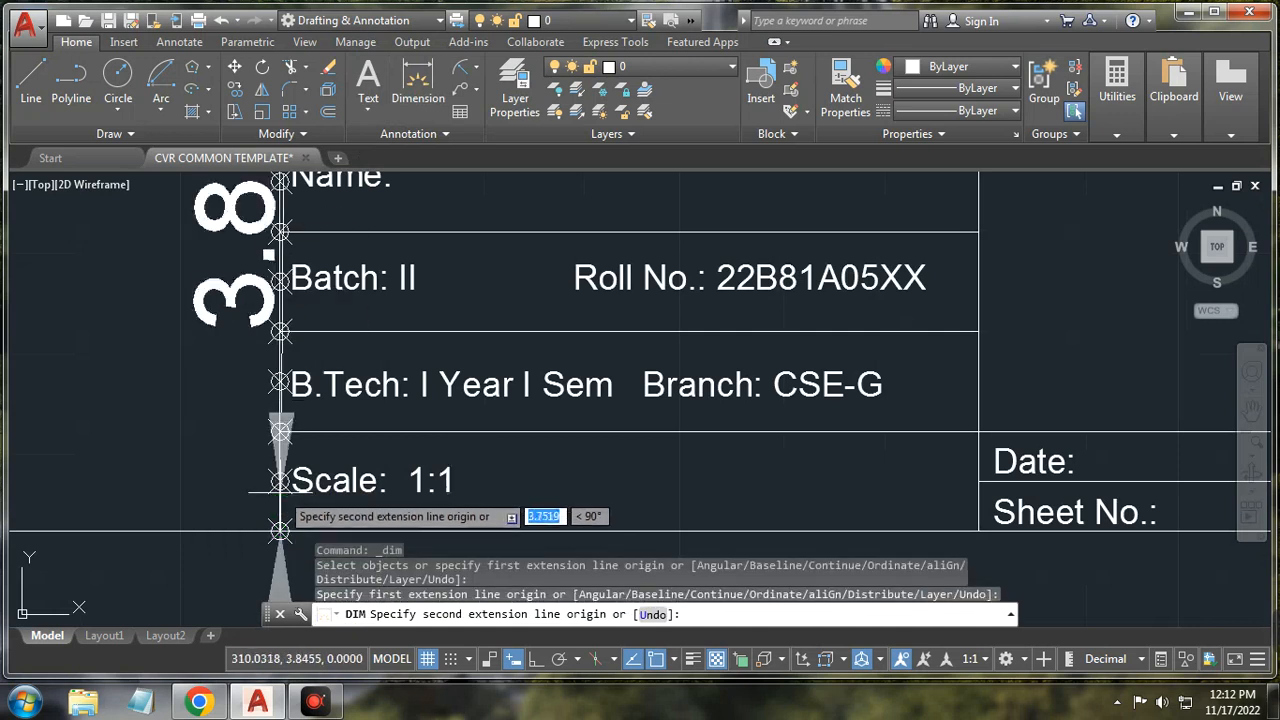
pyautogui.click(280, 481)
pyautogui.click(215, 471)
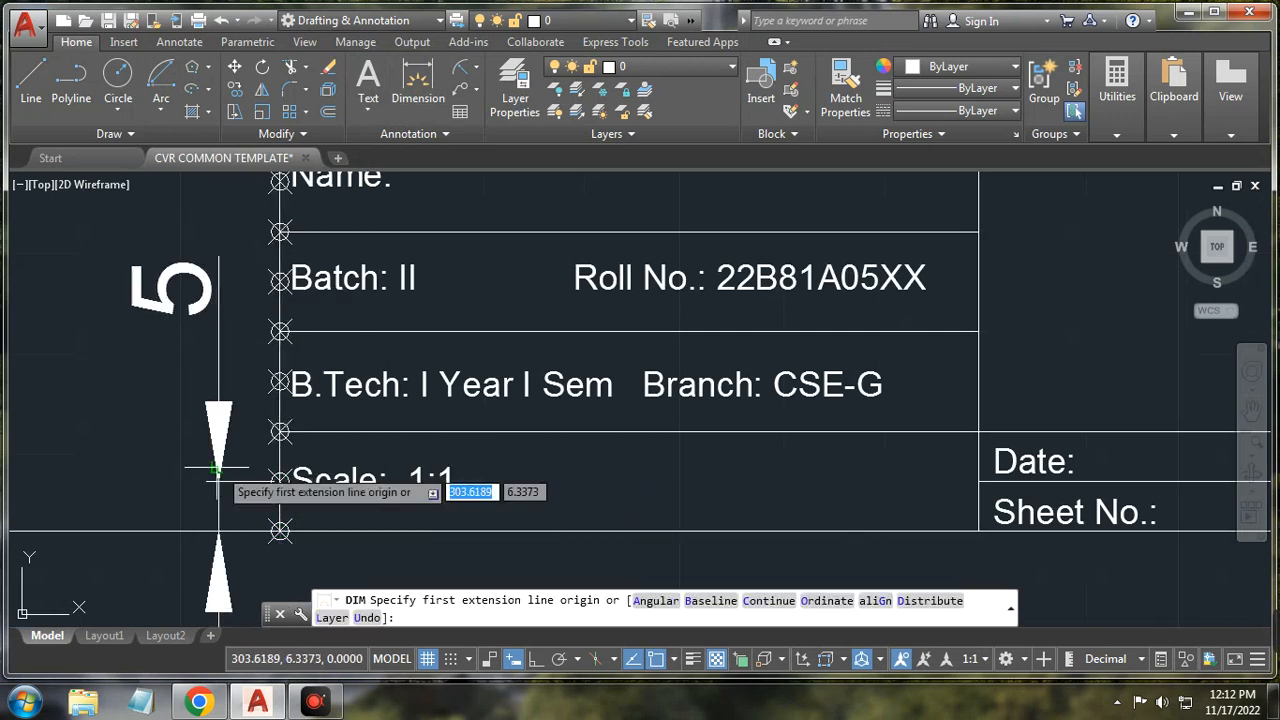
# Step: Add a second vertical 5 dimension at the top-left corner, placed further left
pyautogui.scroll(-2, 205, 366)
pyautogui.scroll(-2, 185, 368)
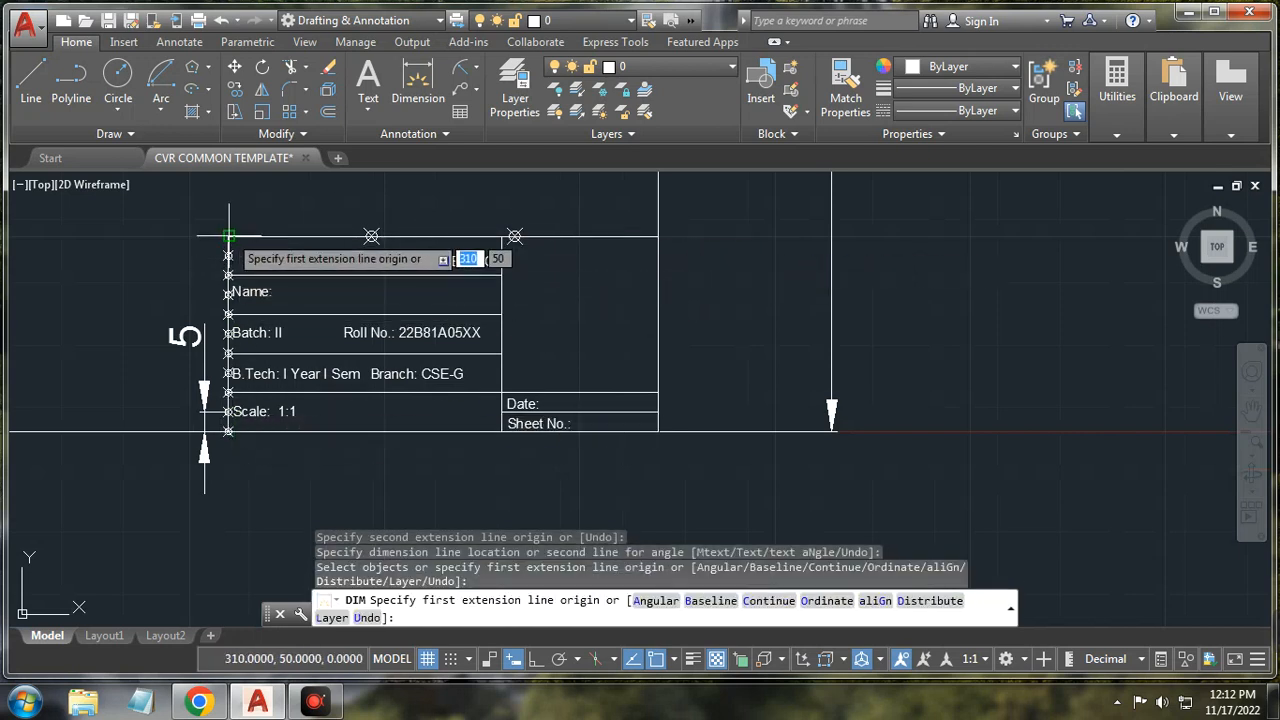
pyautogui.scroll(2, 212, 244)
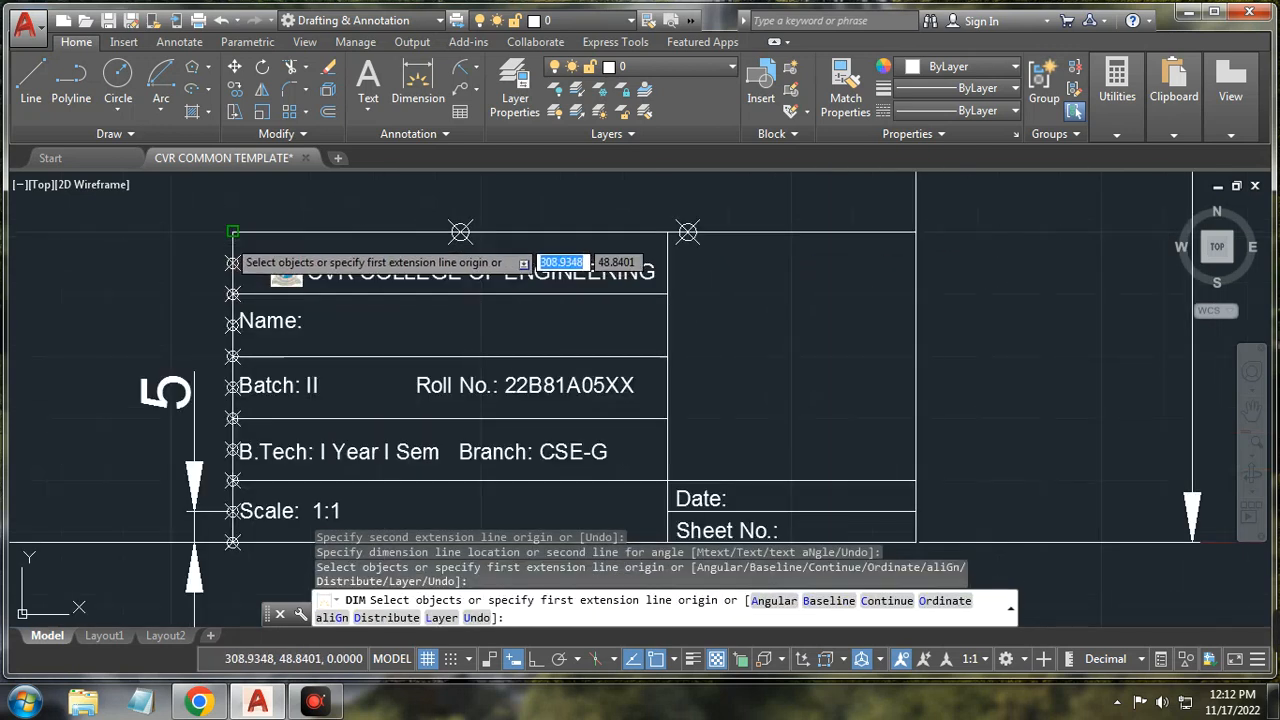
pyautogui.click(233, 231)
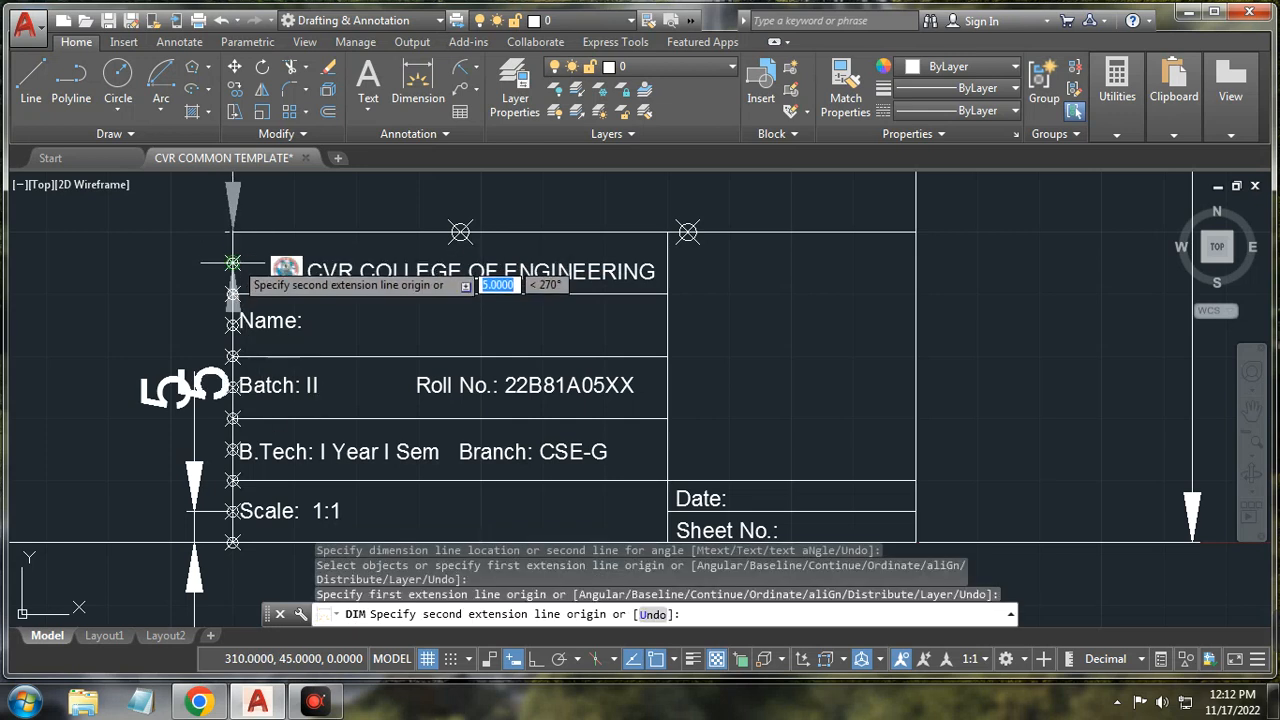
pyautogui.click(233, 263)
pyautogui.click(174, 263)
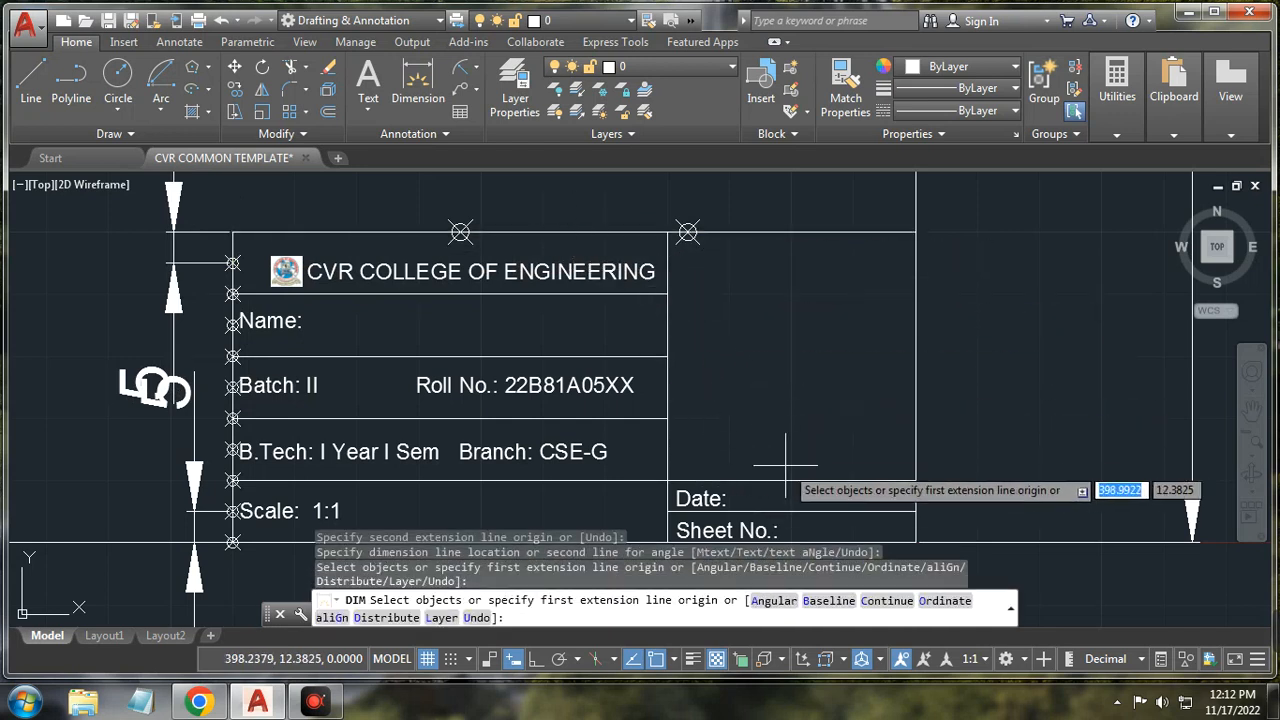
pyautogui.press('Return')
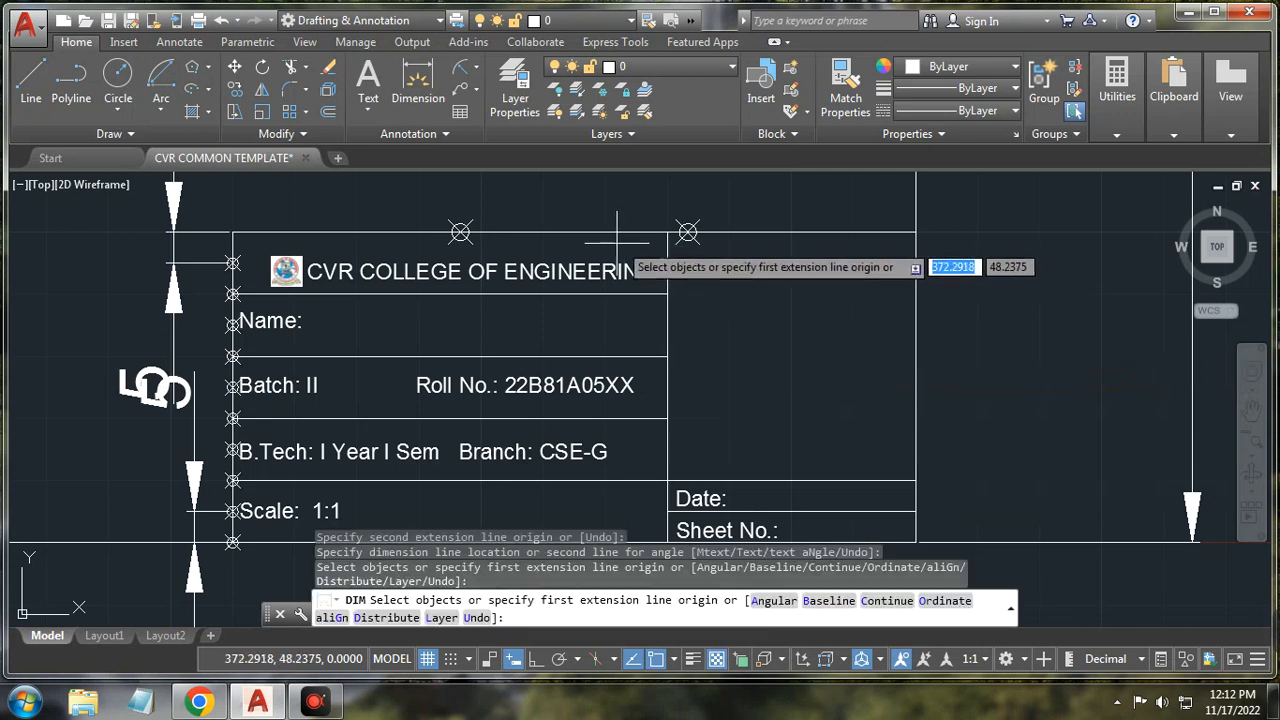
pyautogui.scroll(-3, 857, 377)
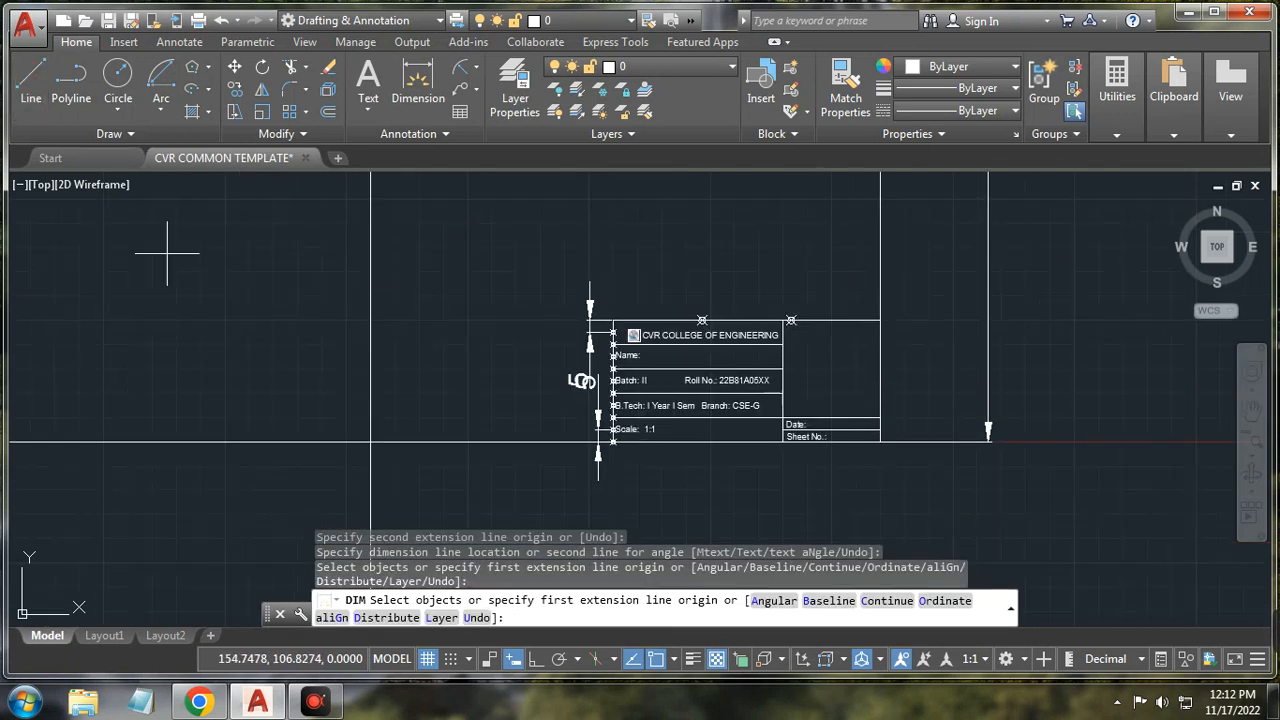
# Step: Draw a standalone vertical line left of the drawing frame with Ortho on
pyautogui.click(180, 379)
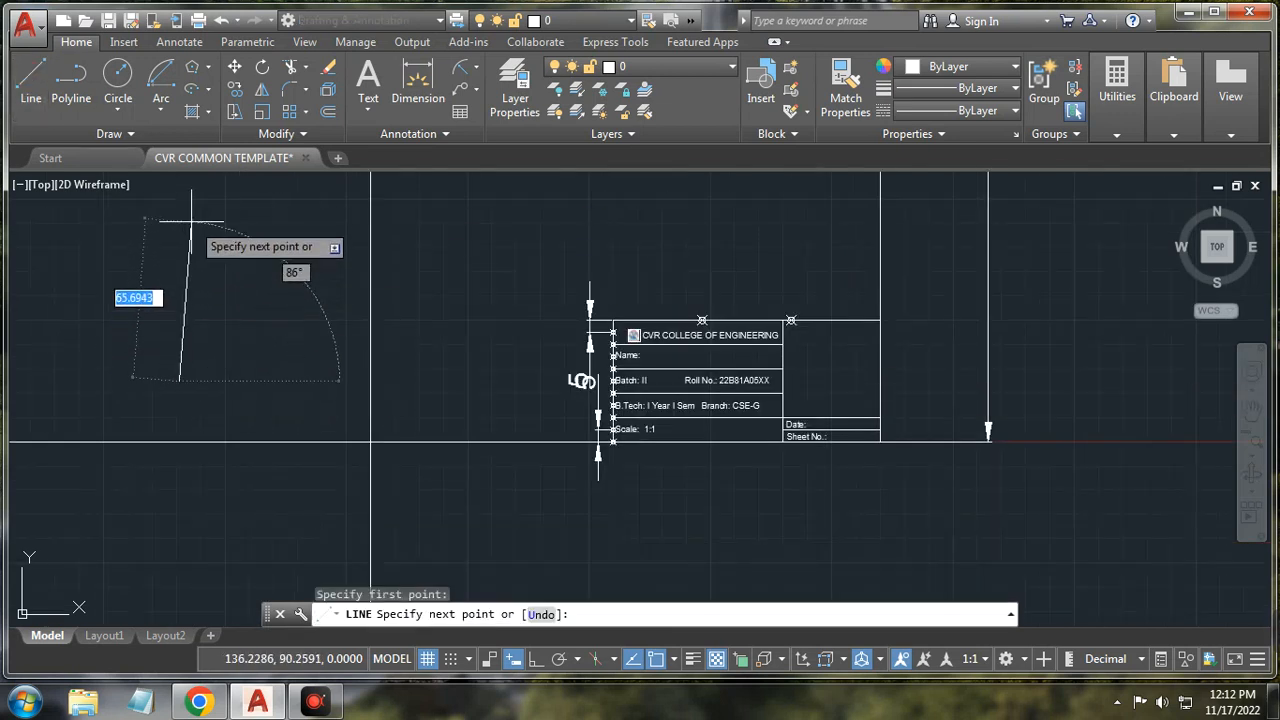
pyautogui.click(536, 659)
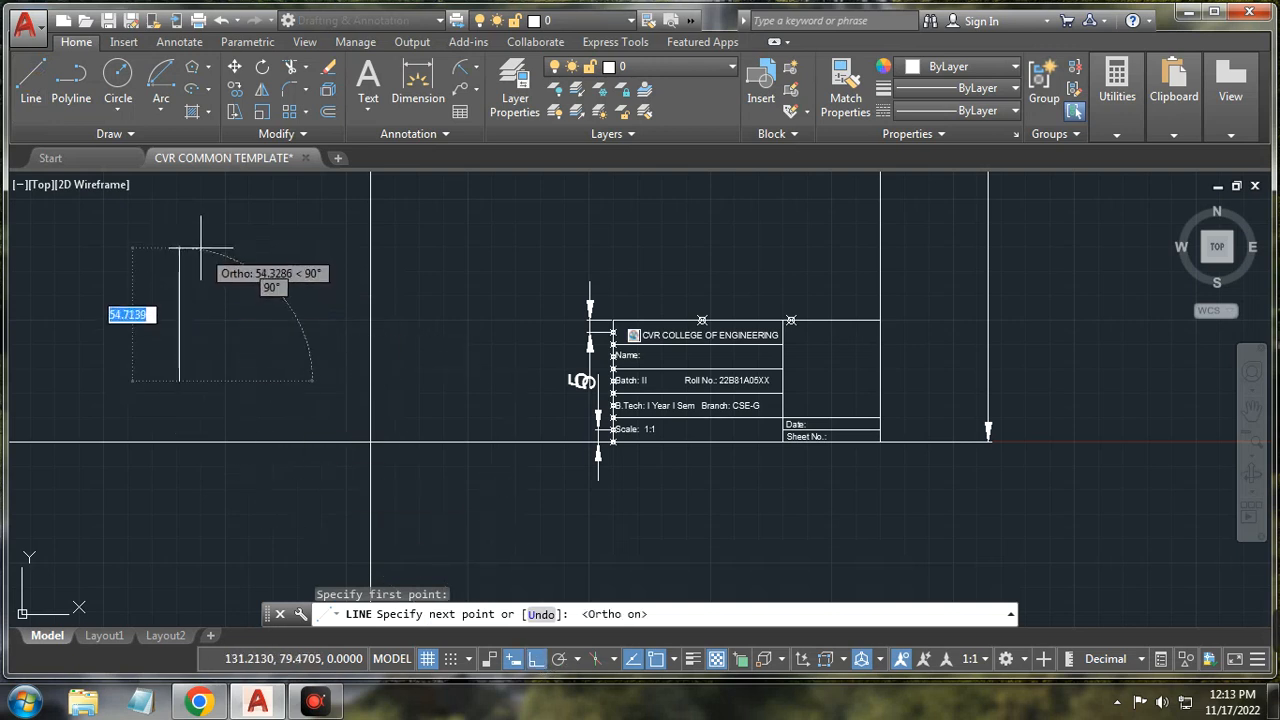
pyautogui.write('118')
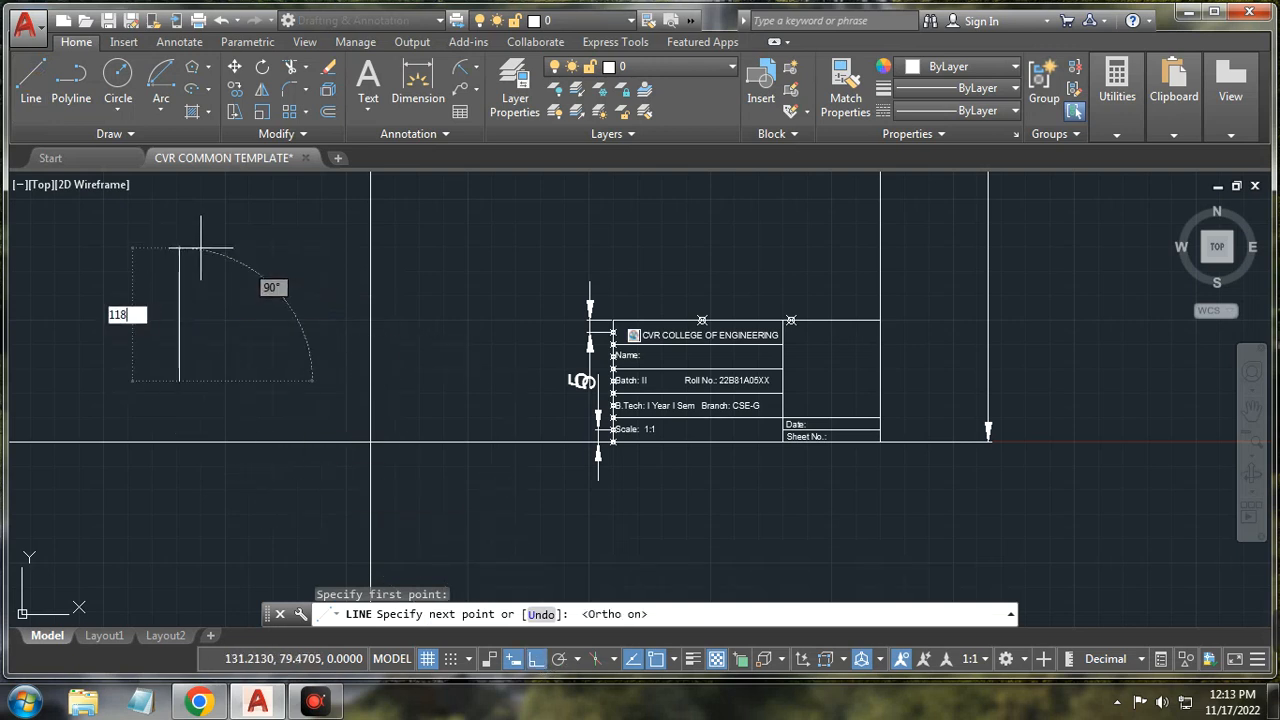
pyautogui.press('Return')
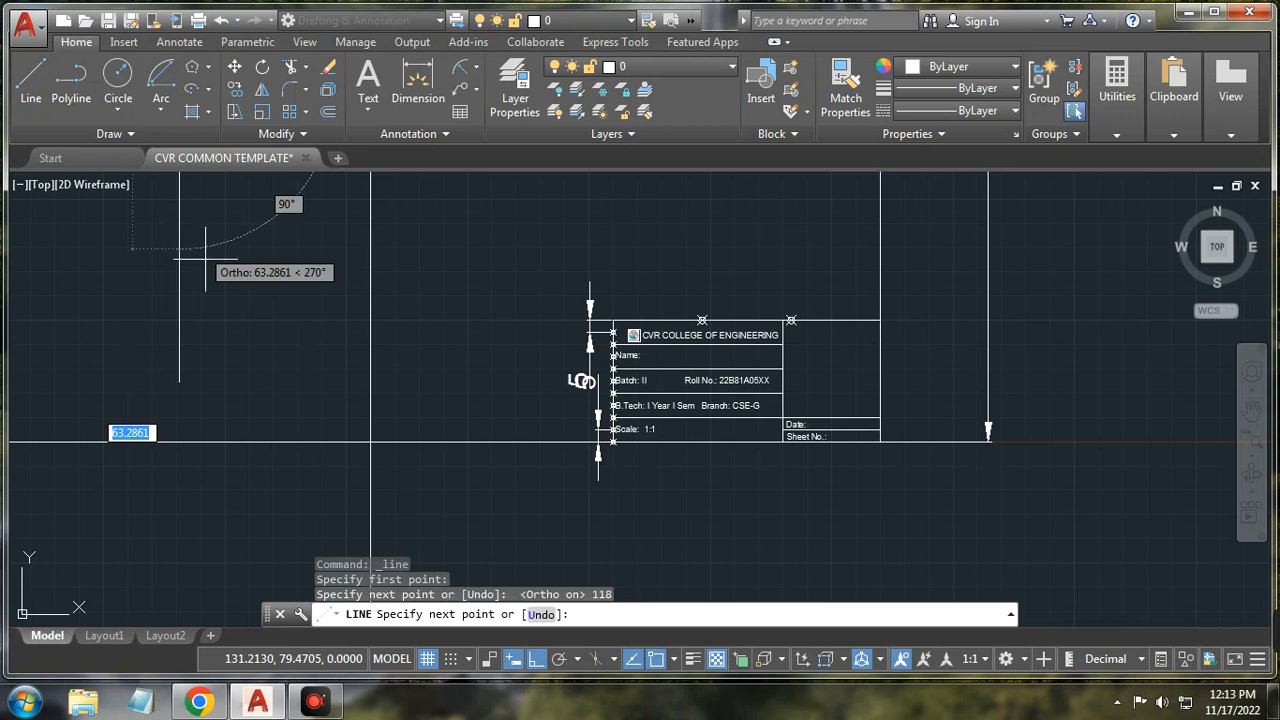
pyautogui.rightClick(283, 300)
pyautogui.click(305, 328)
pyautogui.scroll(-5, 271, 319)
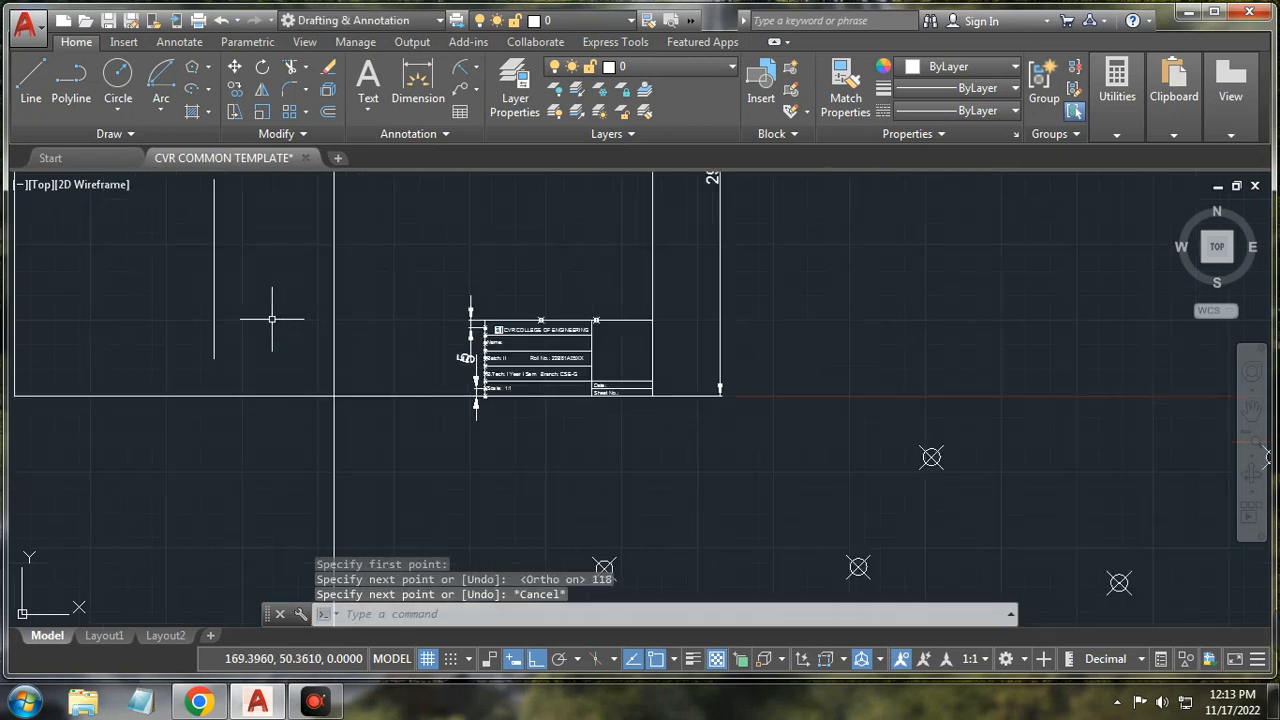
pyautogui.scroll(4, 270, 296)
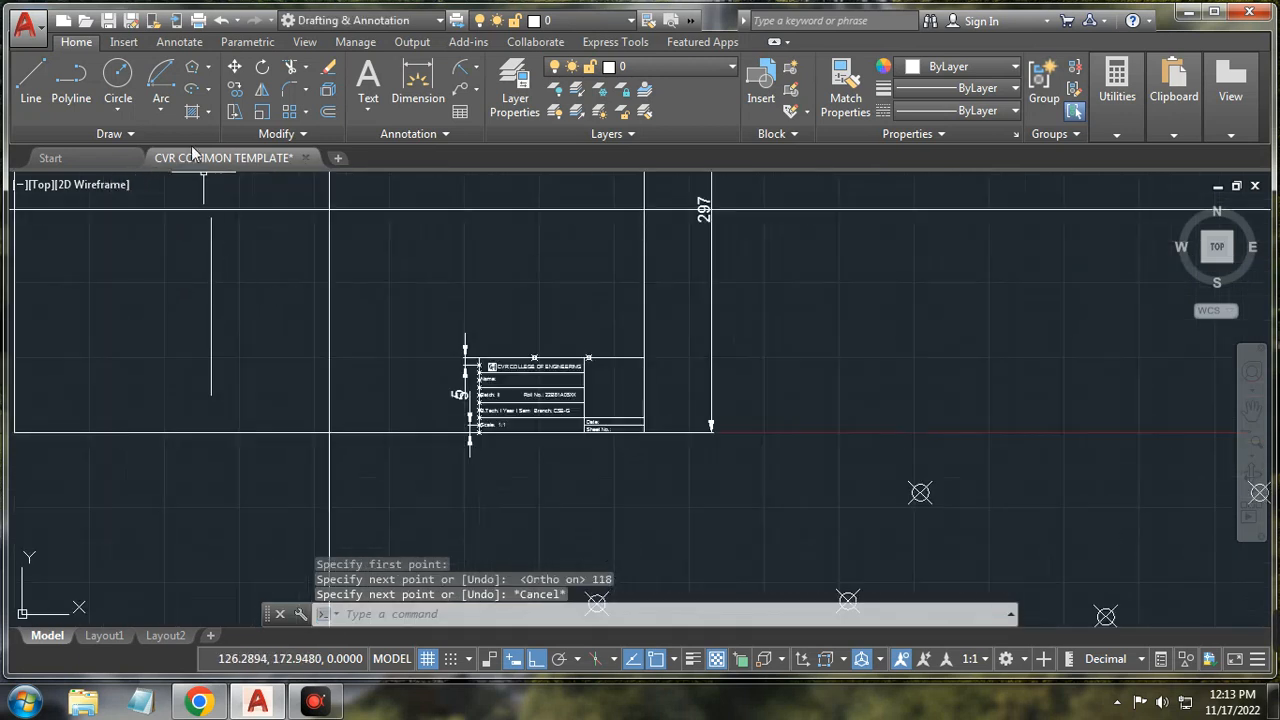
# Step: Measure the new vertical line into 5-unit segments with point markers
pyautogui.click(154, 139)
pyautogui.click(165, 157)
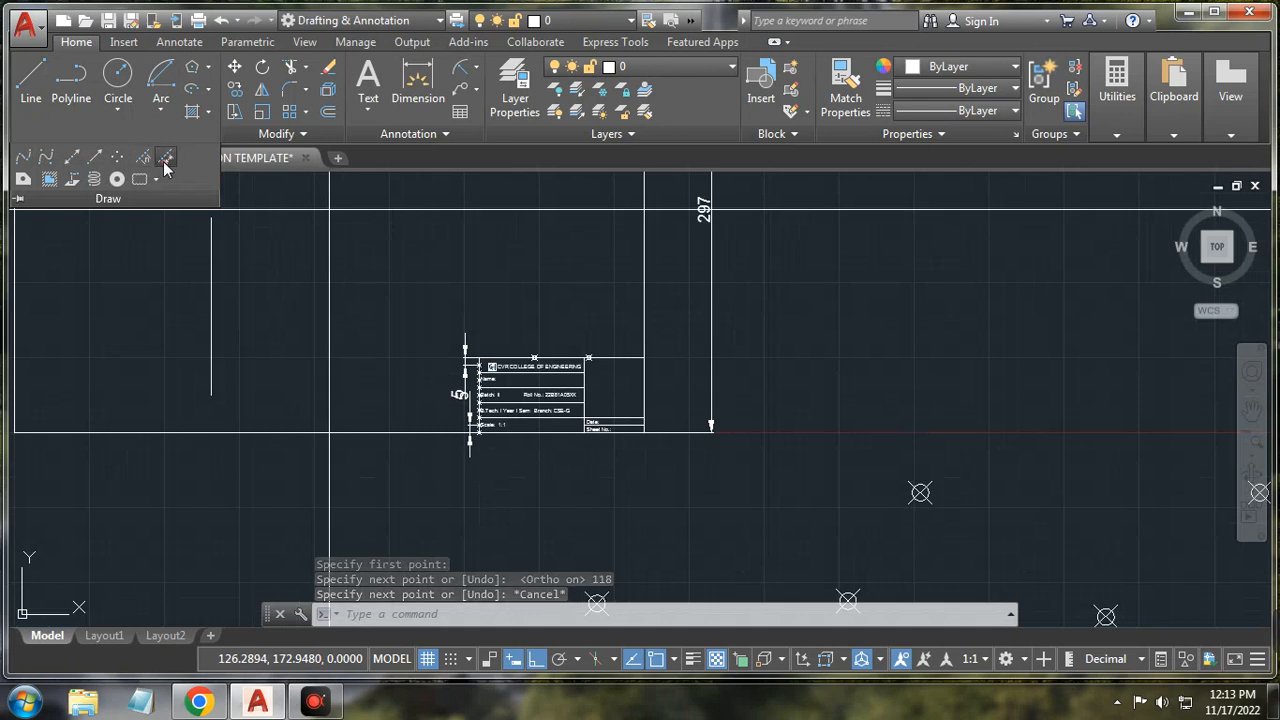
pyautogui.click(210, 278)
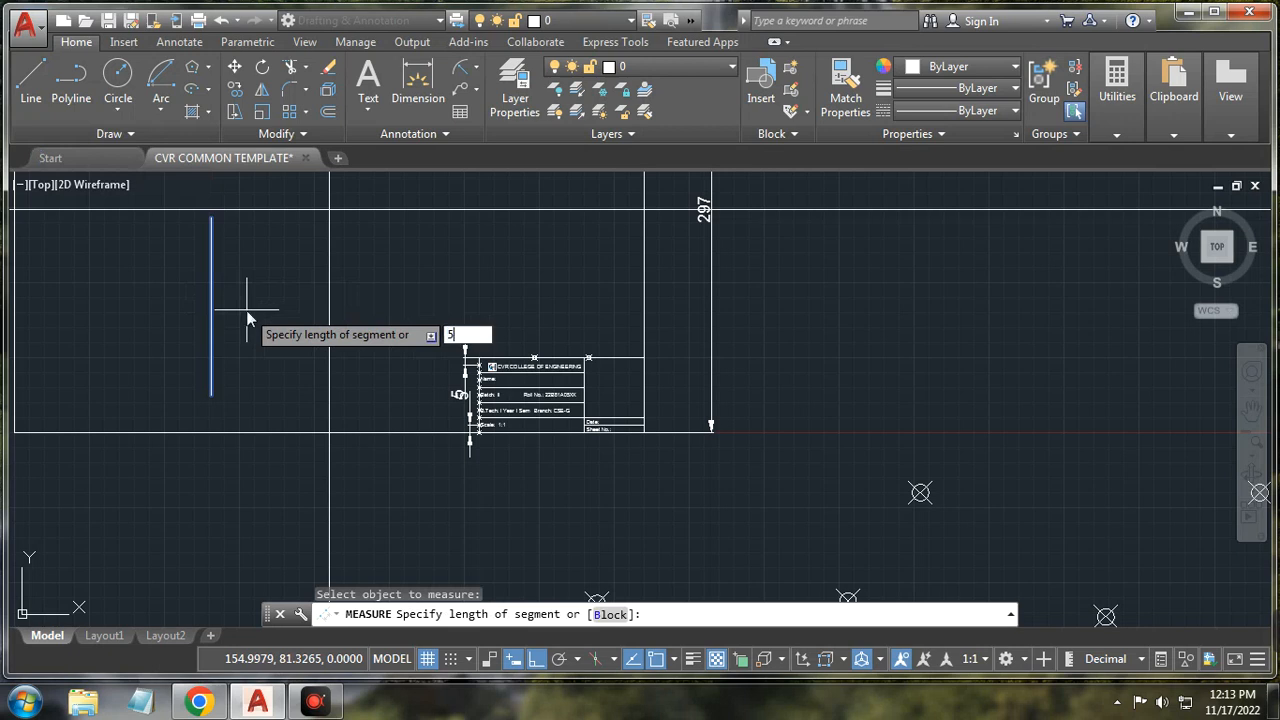
pyautogui.press('Return')
pyautogui.scroll(10, 210, 264)
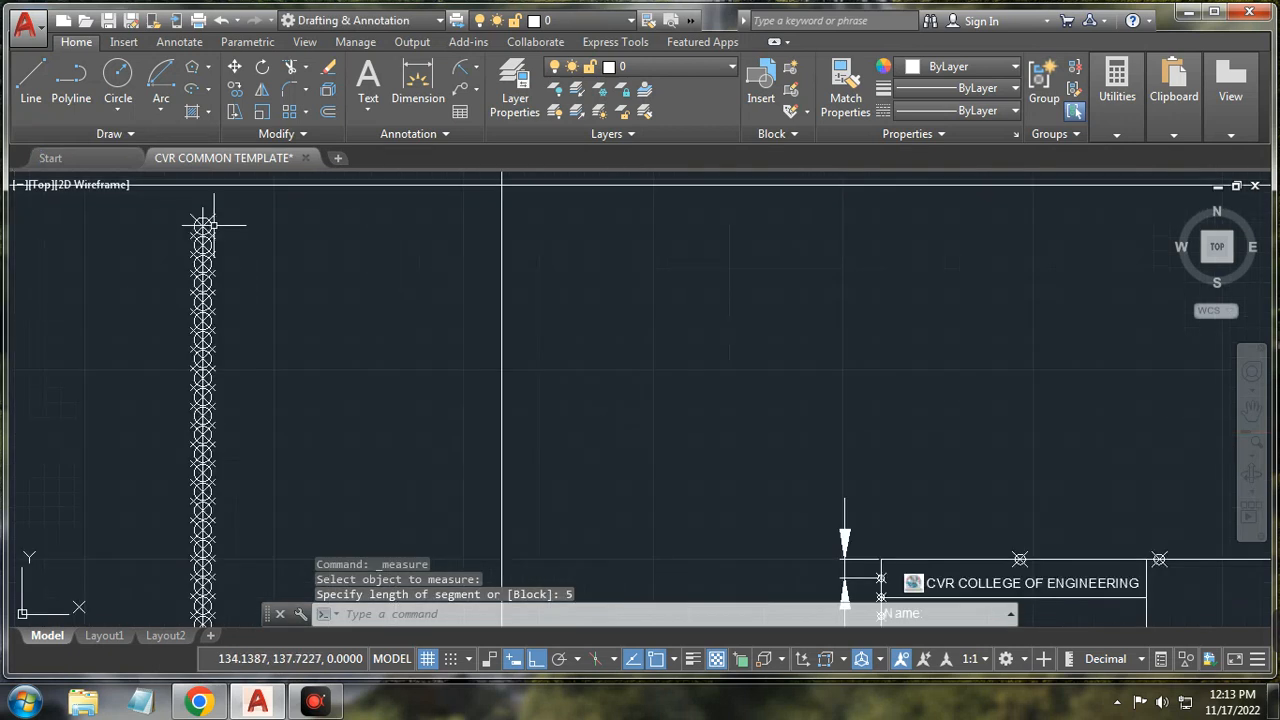
pyautogui.moveTo(259, 233); pyautogui.dragTo(273, 292, button='middle')
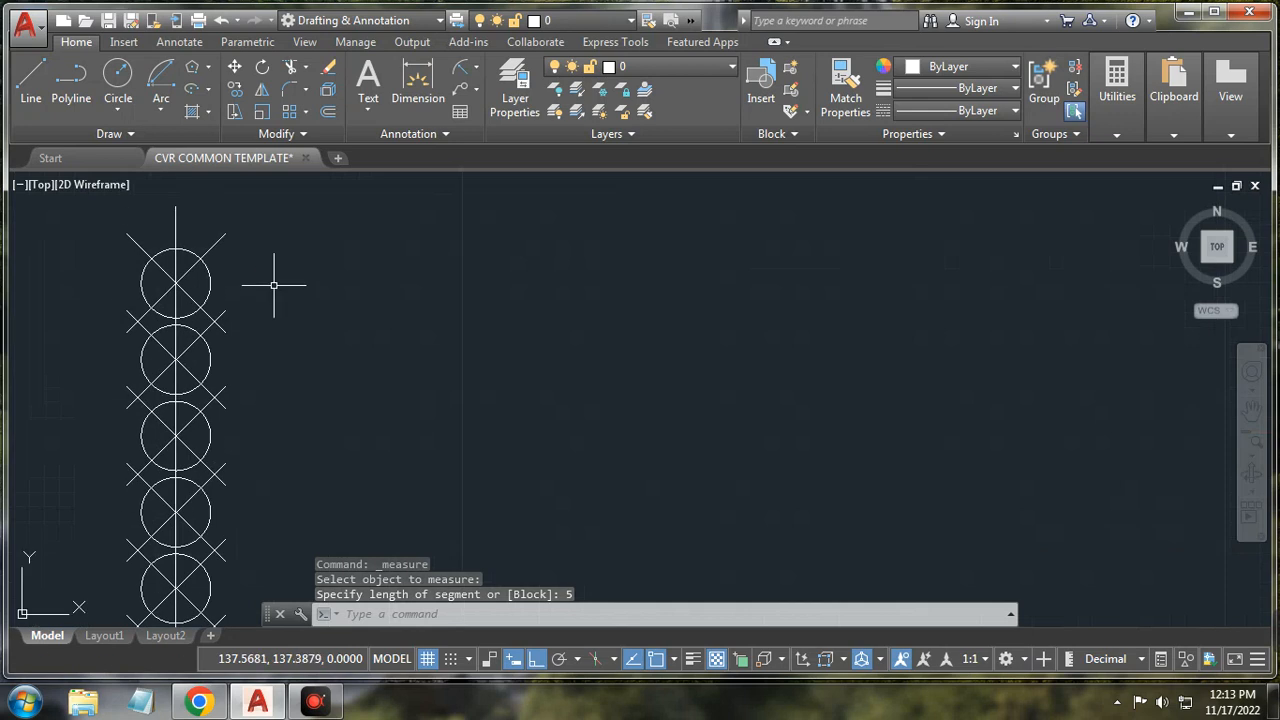
# Step: Add a vertical 5 dimension between the top two measure points, placed to the right
pyautogui.click(418, 80)
pyautogui.press('Return')
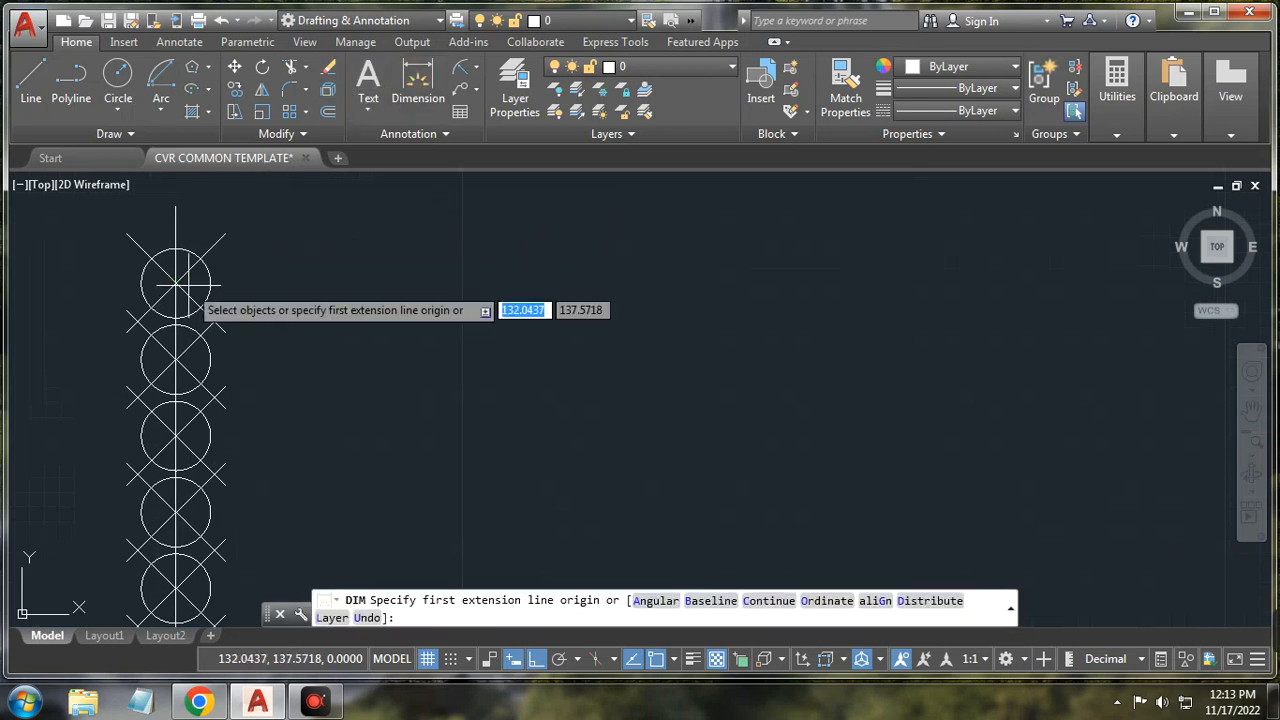
pyautogui.click(175, 283)
pyautogui.click(175, 358)
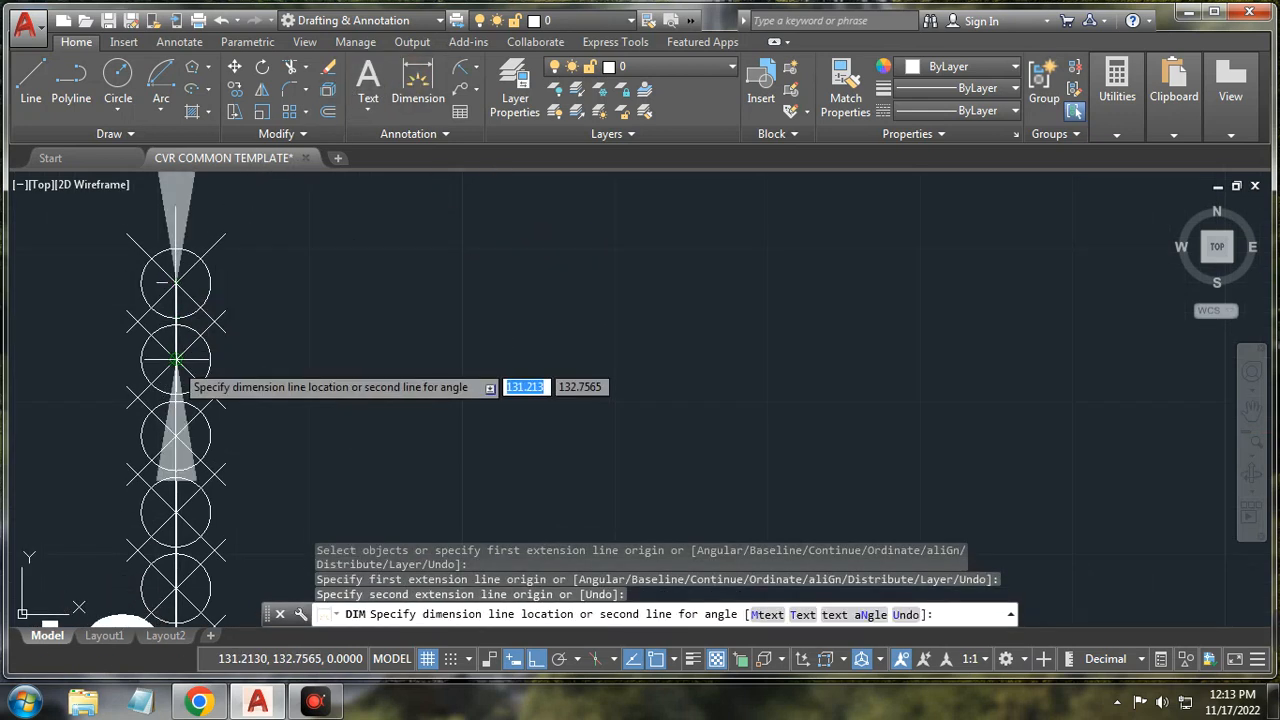
pyautogui.click(360, 378)
pyautogui.scroll(-4, 363, 381)
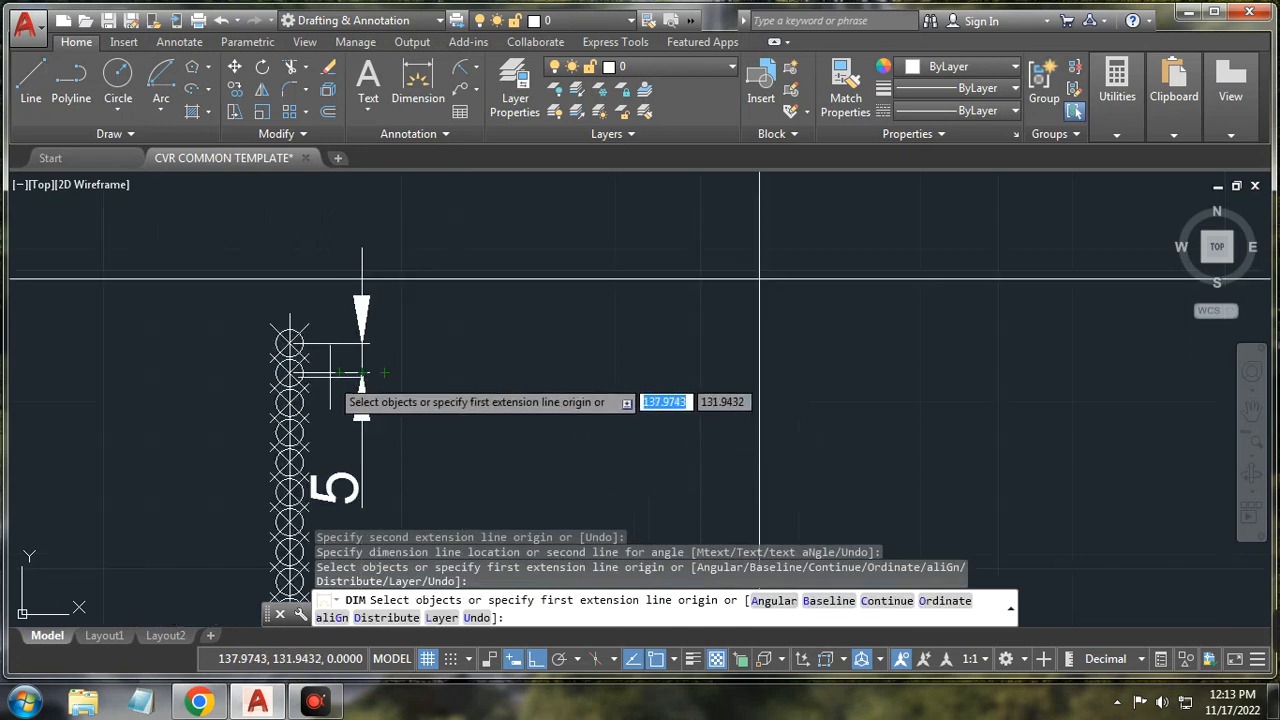
pyautogui.scroll(4, 290, 315)
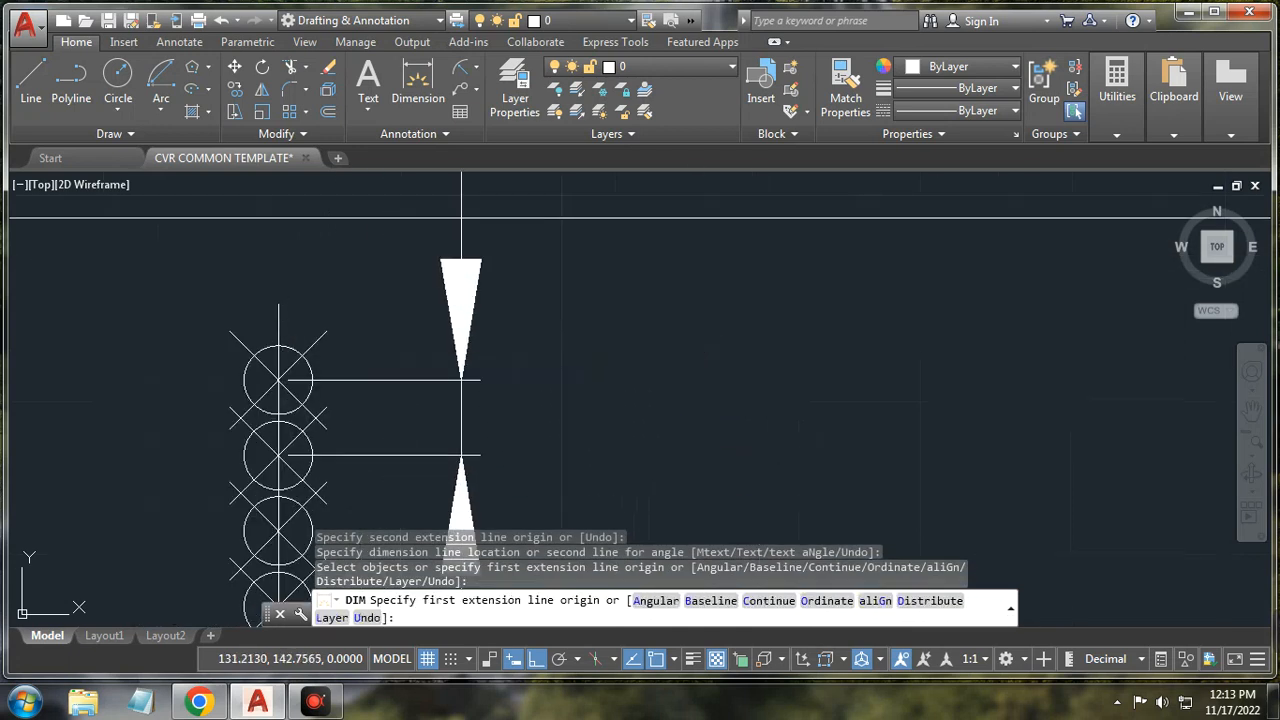
# Step: Dimension from the line's top endpoint down to the top measure point
pyautogui.click(279, 304)
pyautogui.click(278, 380)
pyautogui.click(461, 382)
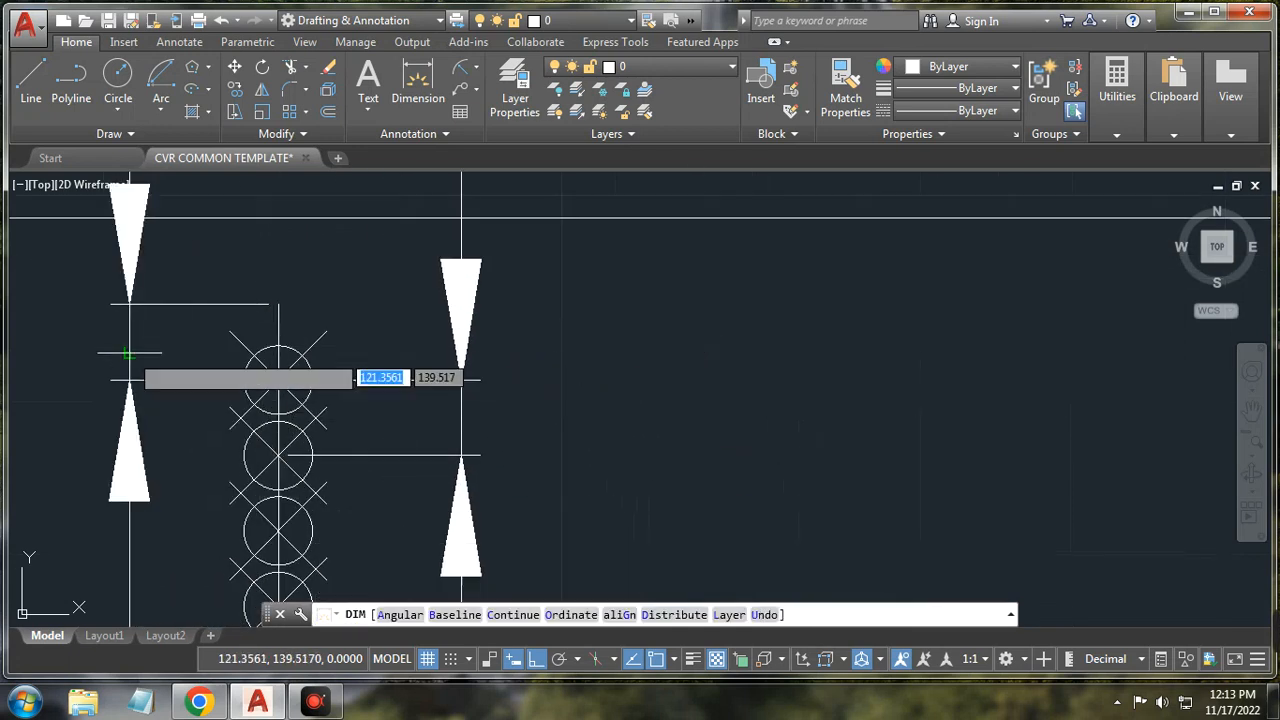
pyautogui.scroll(-4, 171, 429)
pyautogui.scroll(3, 158, 381)
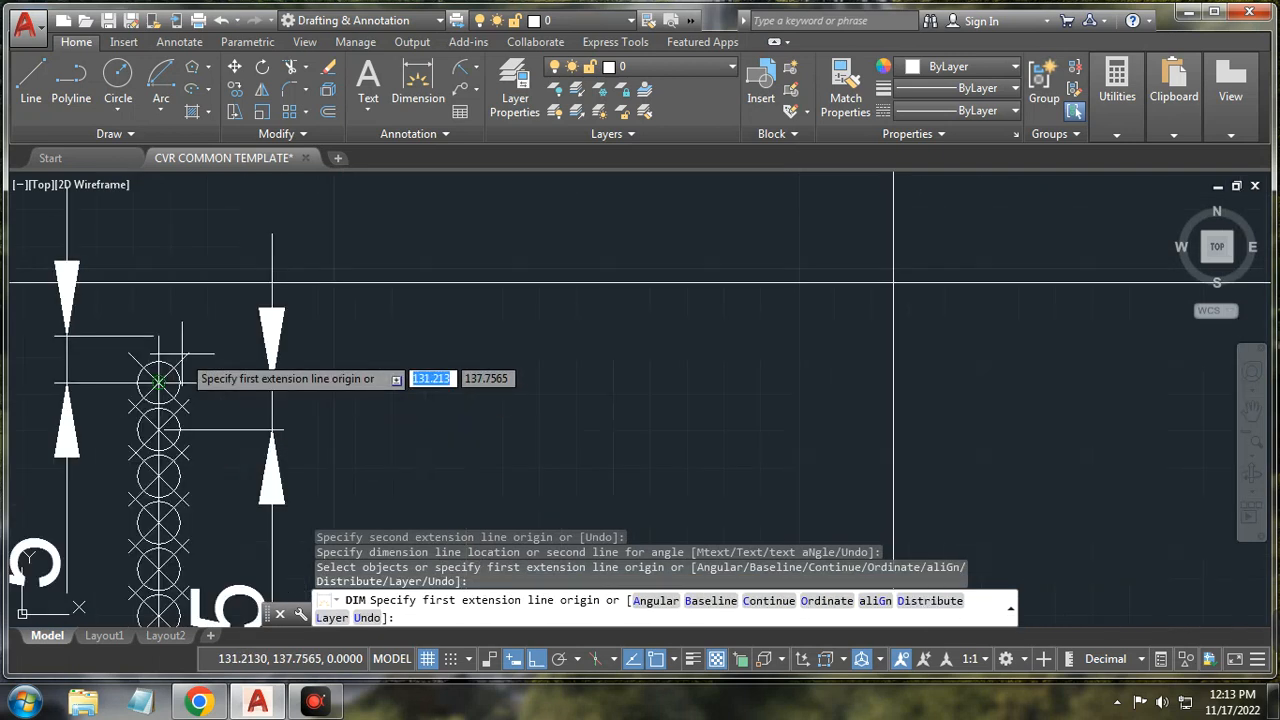
pyautogui.scroll(-4, 190, 400)
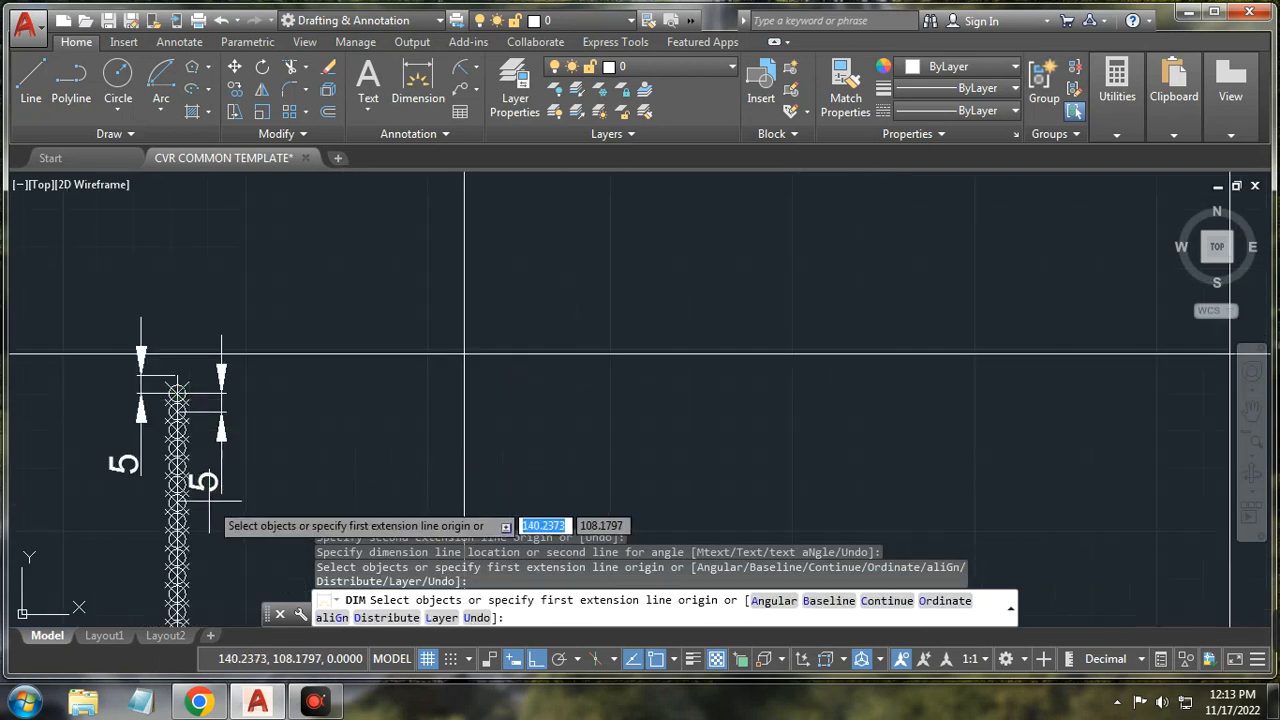
pyautogui.scroll(-4, 212, 510)
pyautogui.scroll(2, 220, 551)
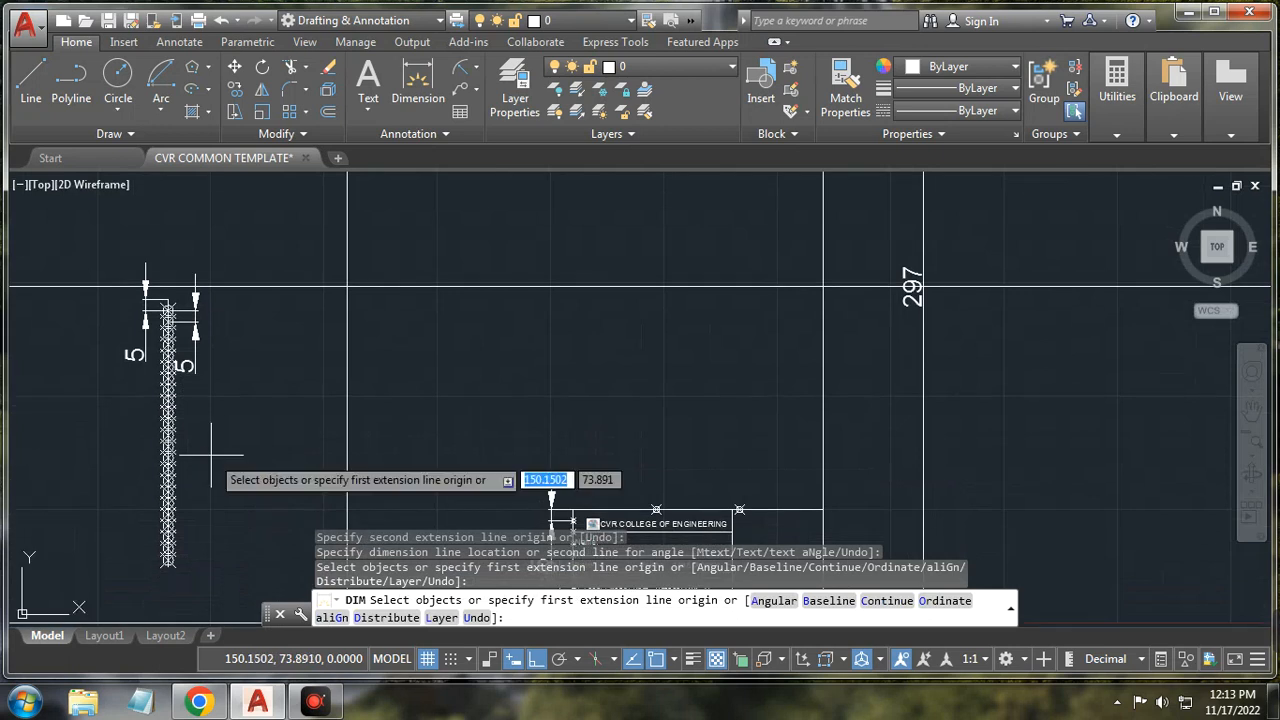
pyautogui.scroll(7, 160, 540)
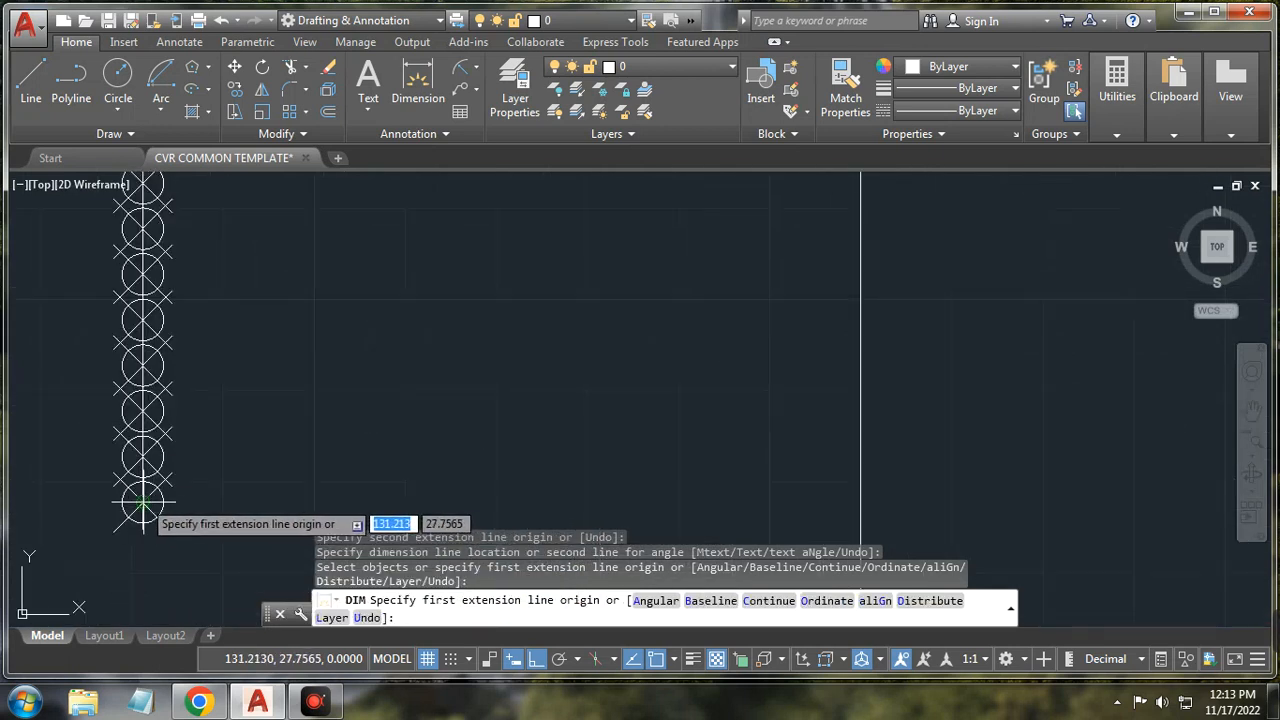
# Step: Add a vertical 5 dimension between the bottom two measure points
pyautogui.click(143, 507)
pyautogui.click(143, 460)
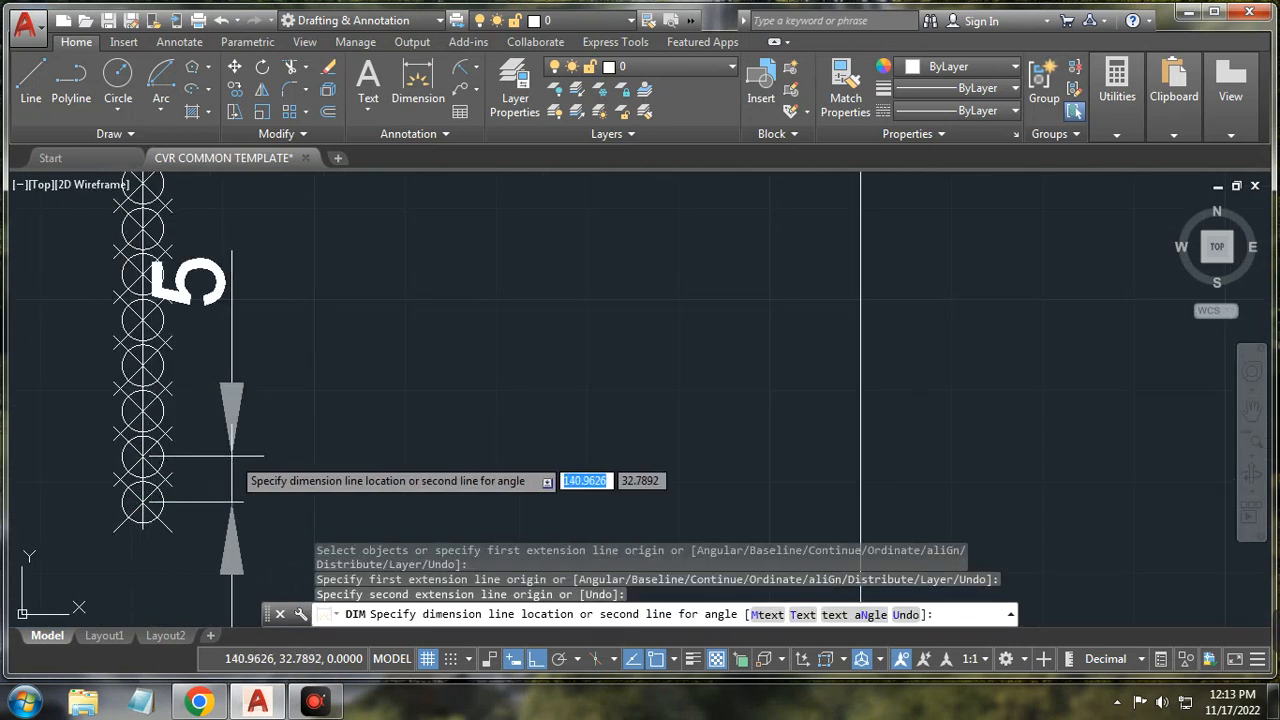
pyautogui.click(225, 480)
pyautogui.scroll(-5, 229, 470)
pyautogui.scroll(-2, 230, 458)
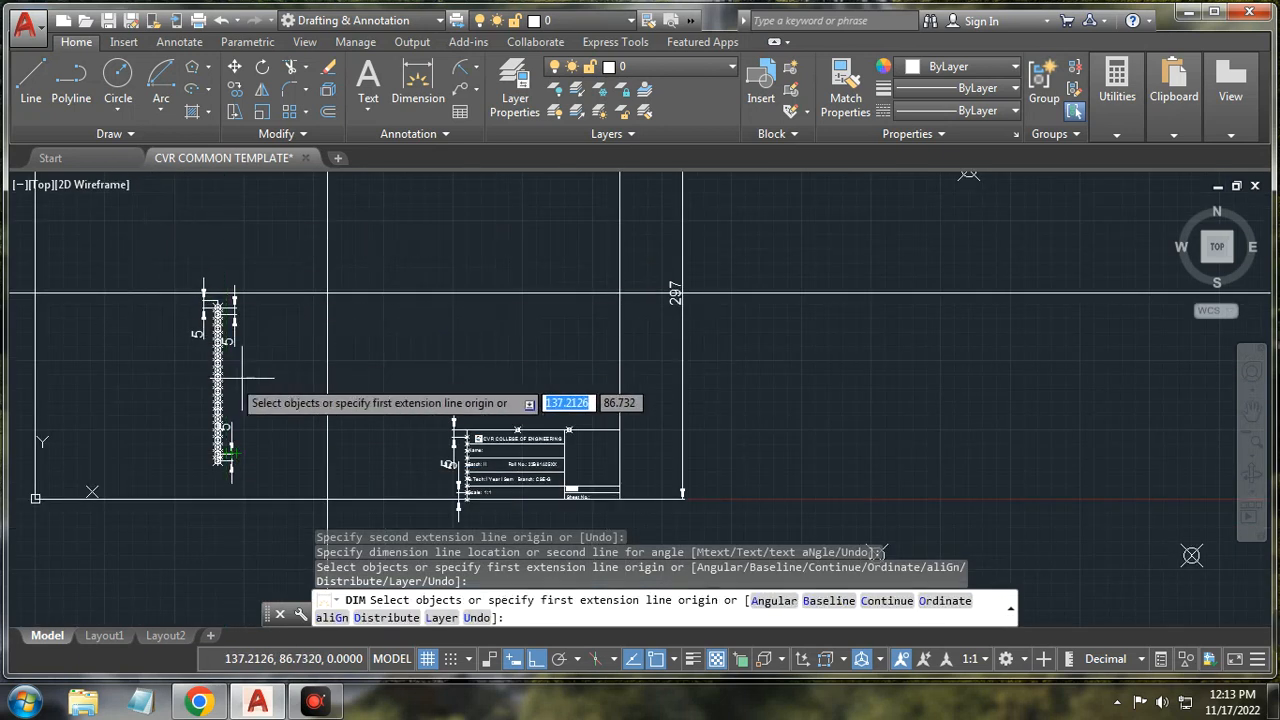
# Step: Finish dimensioning and undo the dimensions and measure points
pyautogui.press('Return')
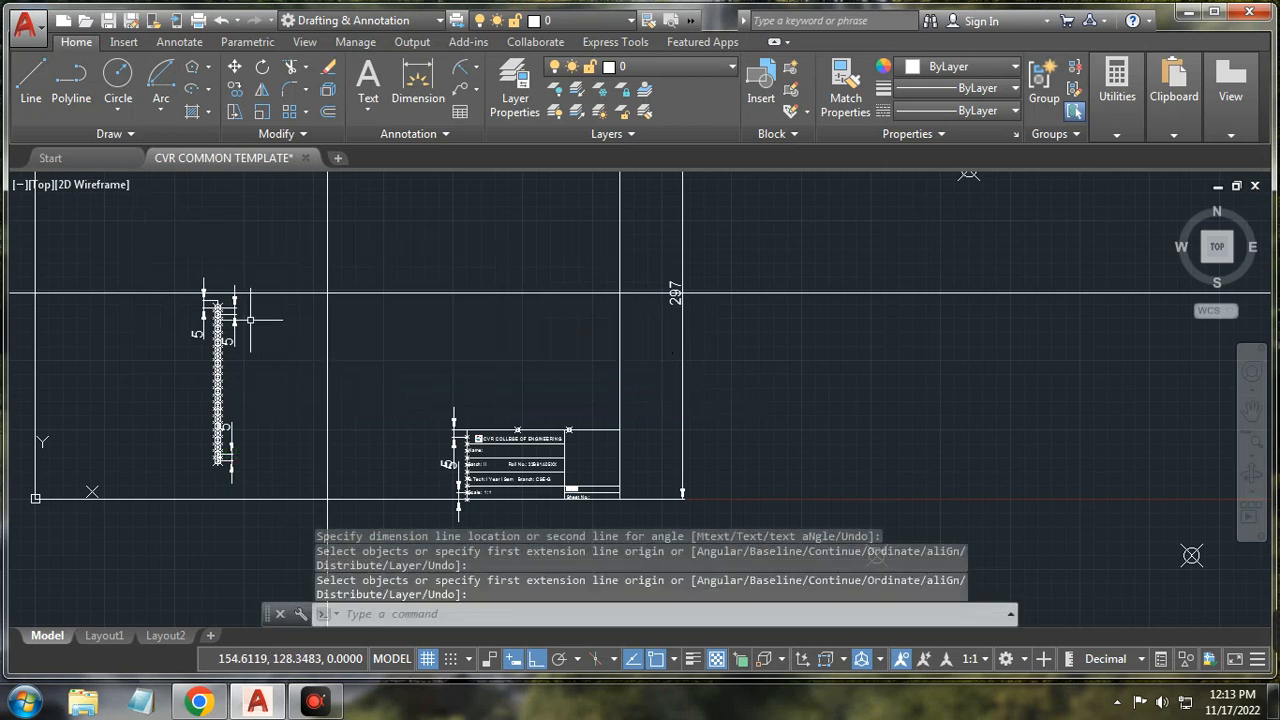
pyautogui.hotkey('ctrl', 'z')
pyautogui.hotkey('ctrl', 'z')
pyautogui.hotkey('ctrl', 'z')
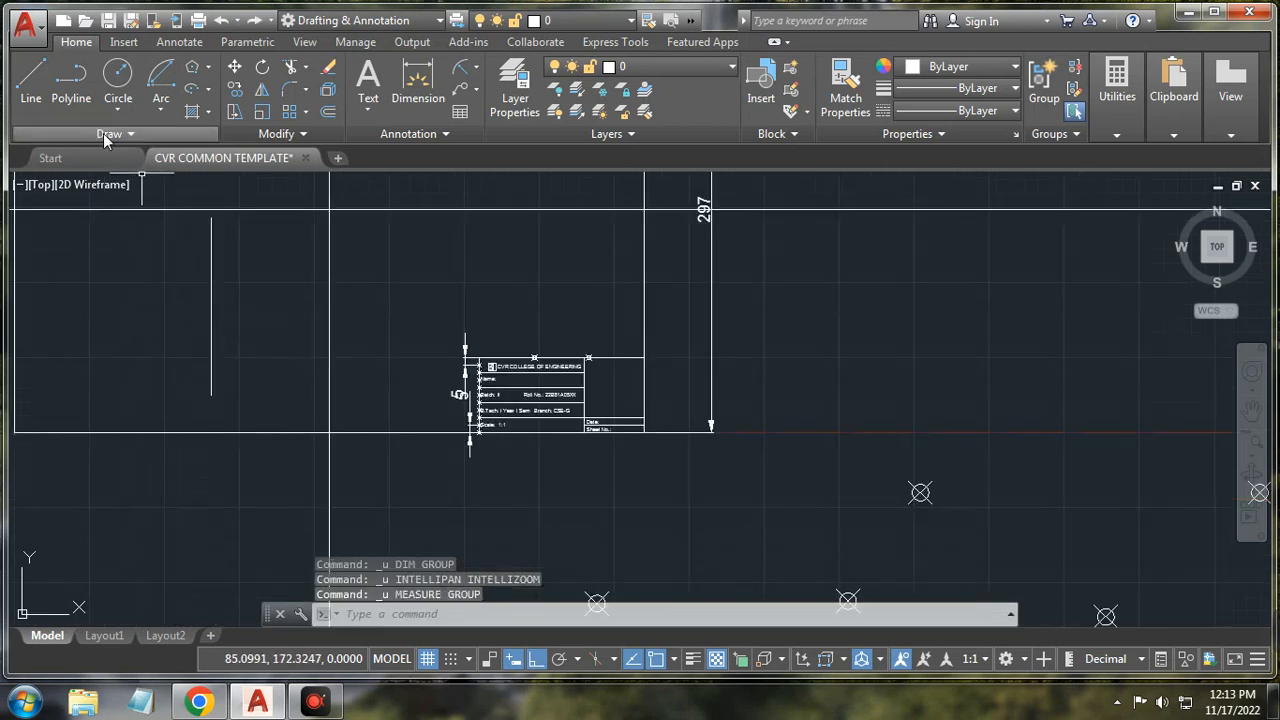
pyautogui.click(105, 136)
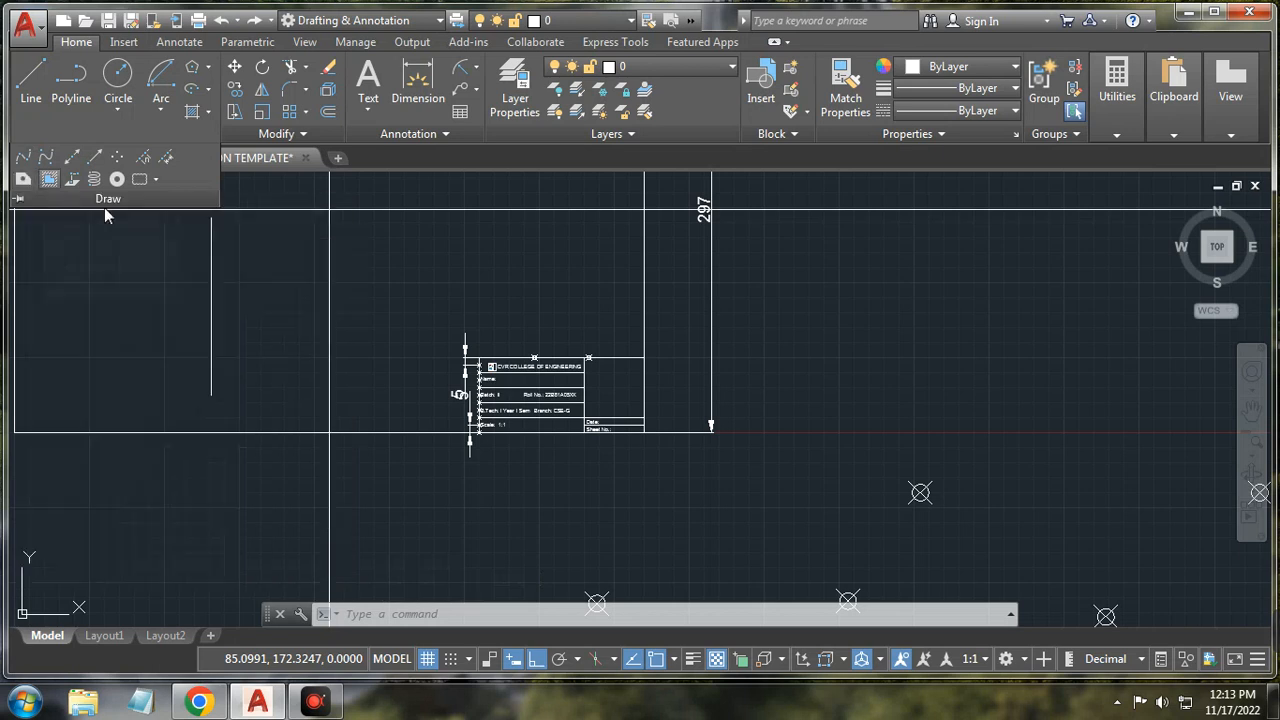
# Step: Draw a closed outline from the vertical line with two angled edges notching inward
pyautogui.click(31, 80)
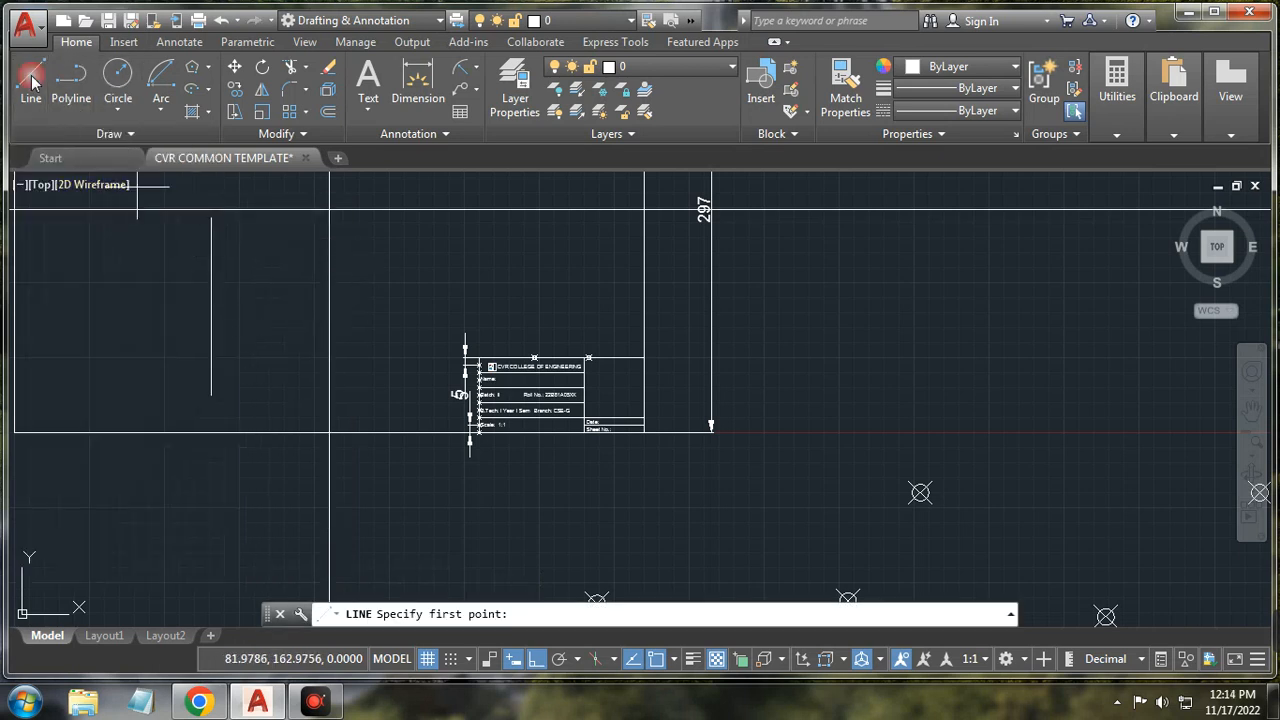
pyautogui.scroll(2, 203, 230)
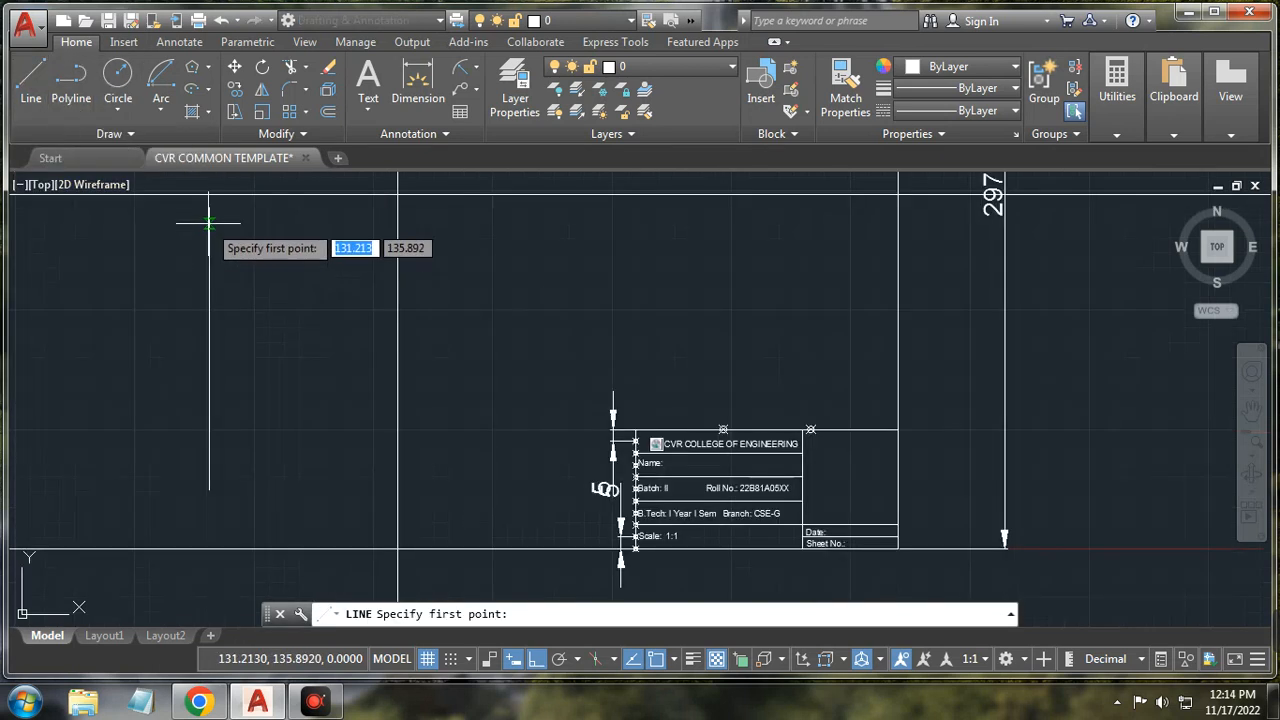
pyautogui.click(209, 208)
pyautogui.click(313, 225)
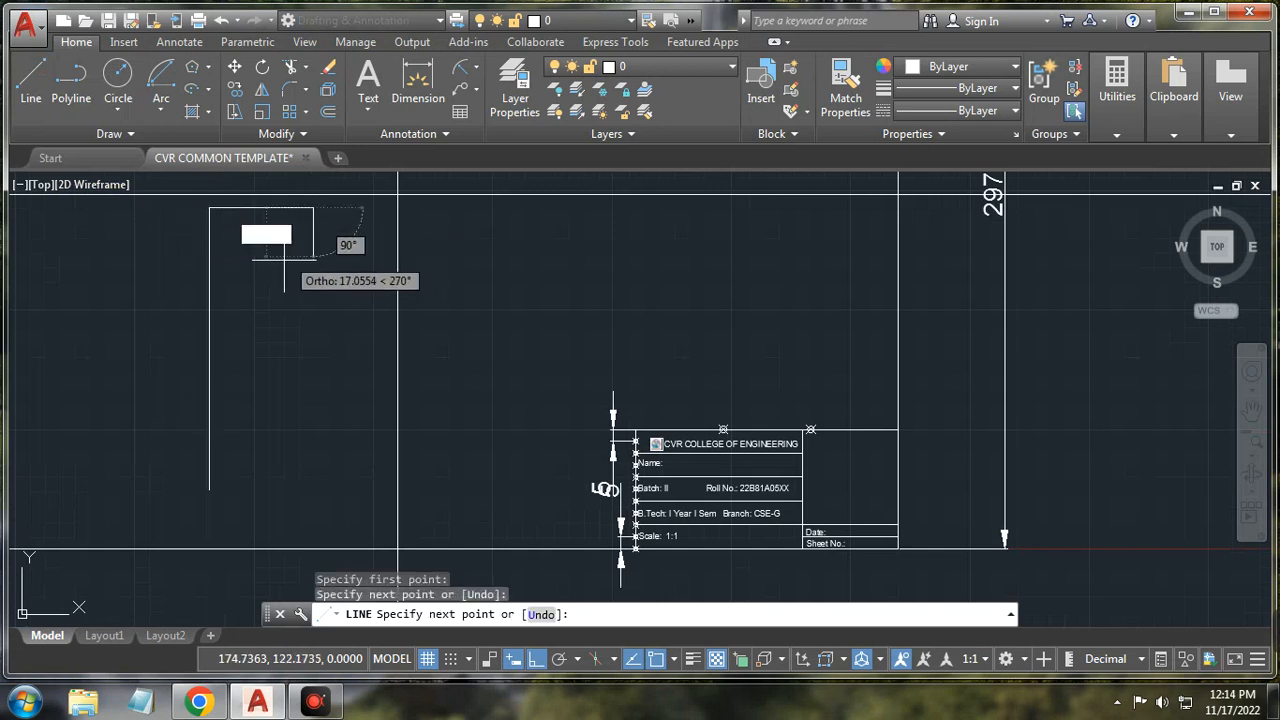
pyautogui.press('F8')
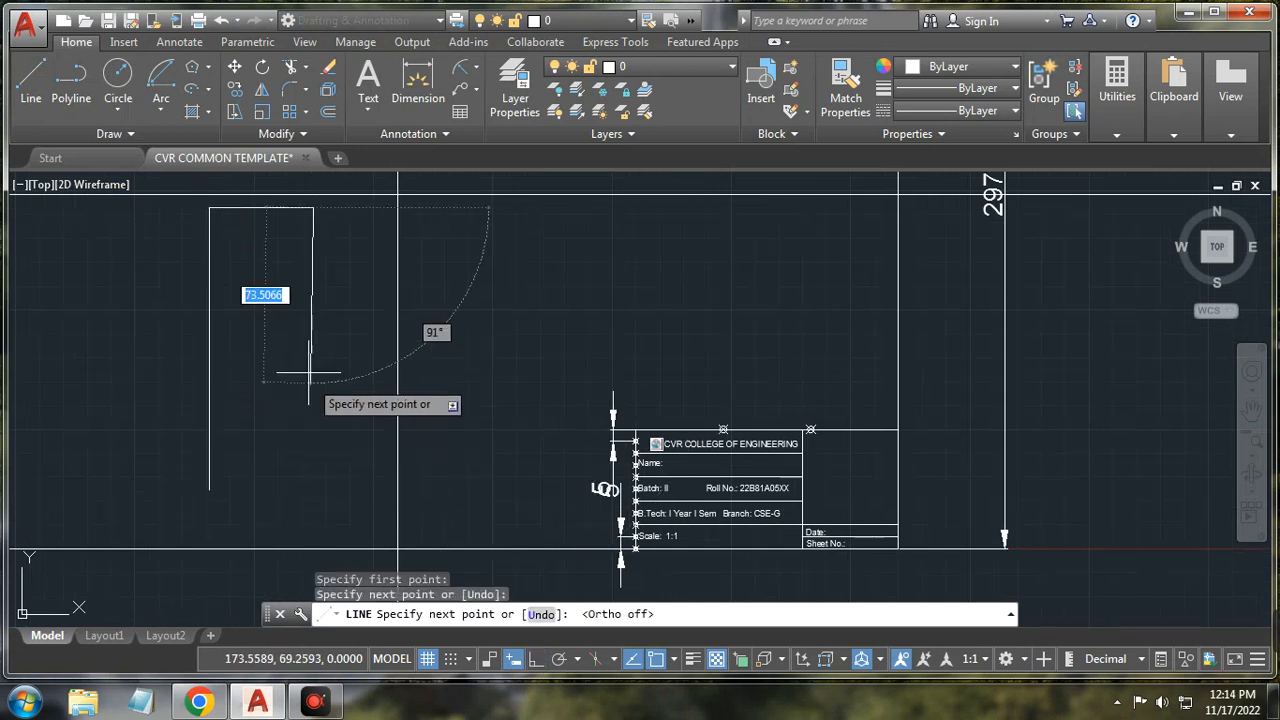
pyautogui.click(243, 295)
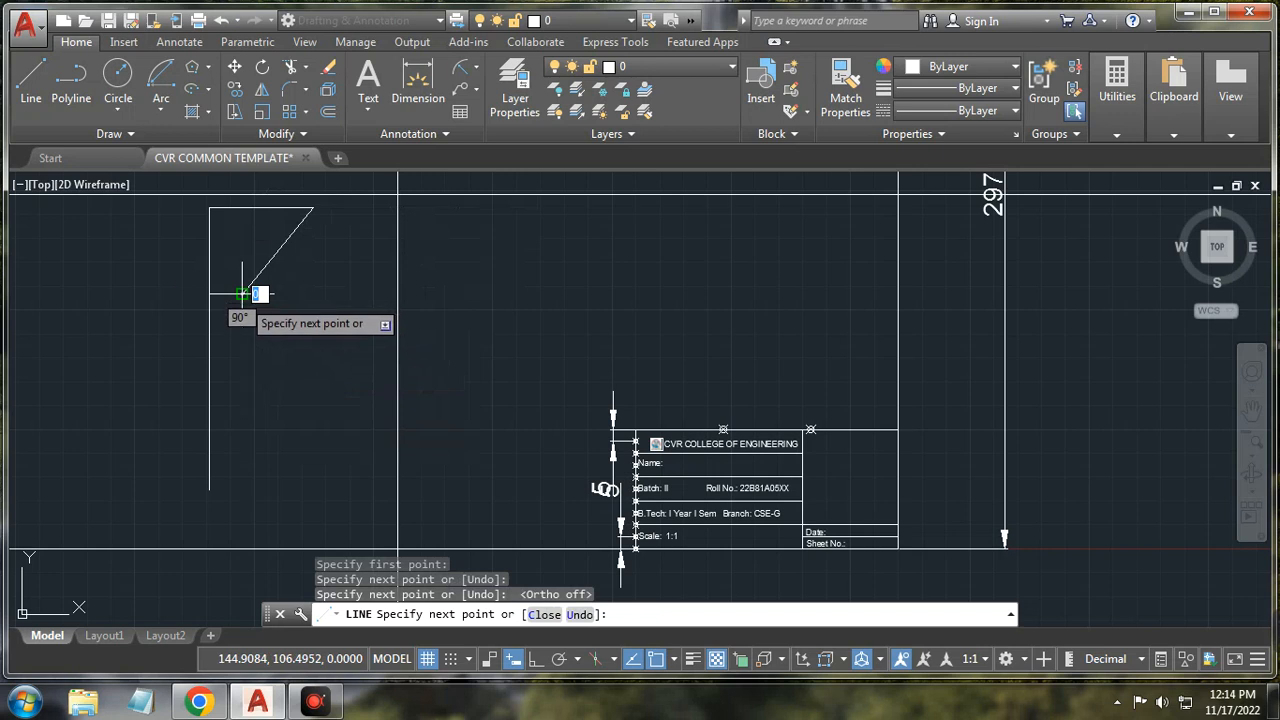
pyautogui.click(243, 405)
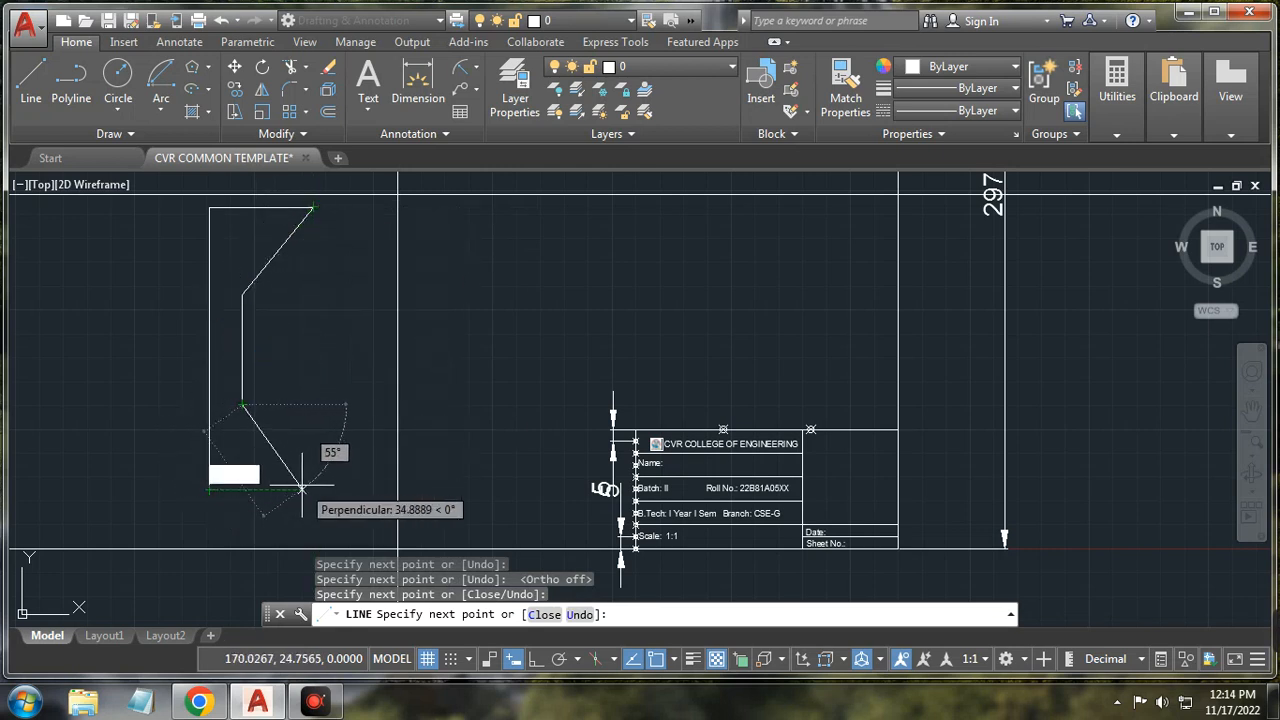
pyautogui.click(313, 490)
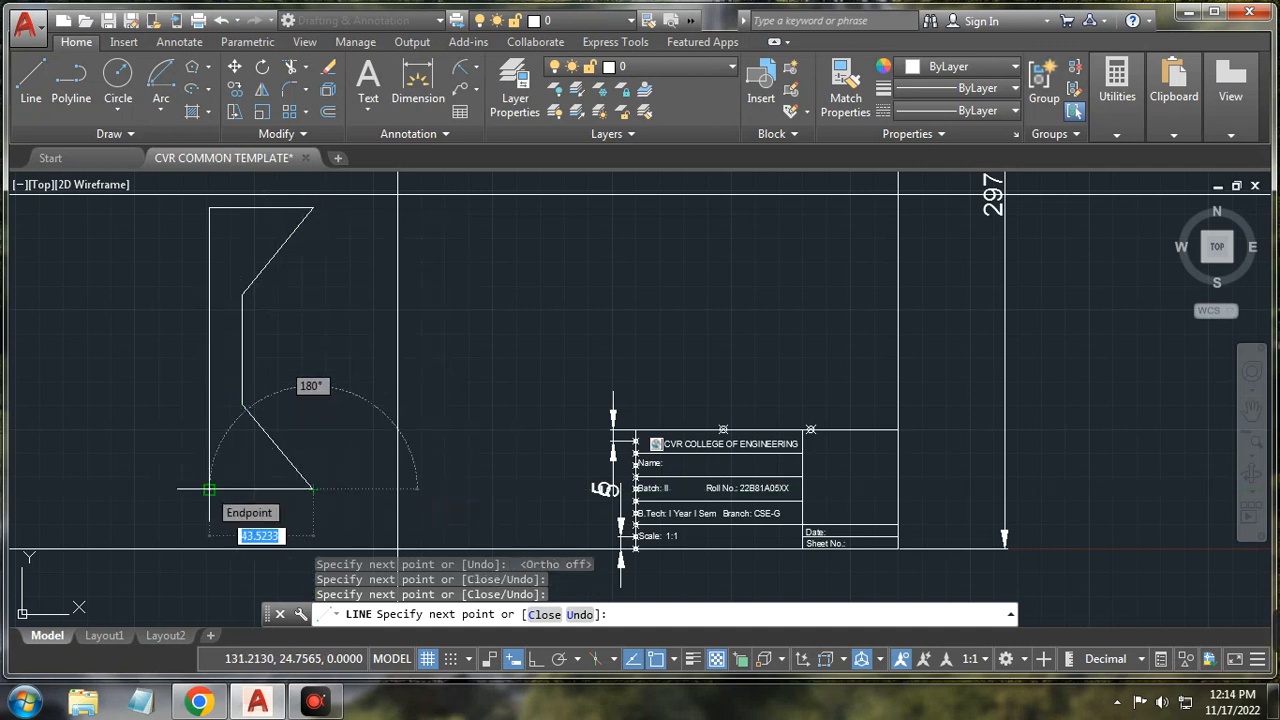
pyautogui.click(209, 490)
pyautogui.rightClick(320, 336)
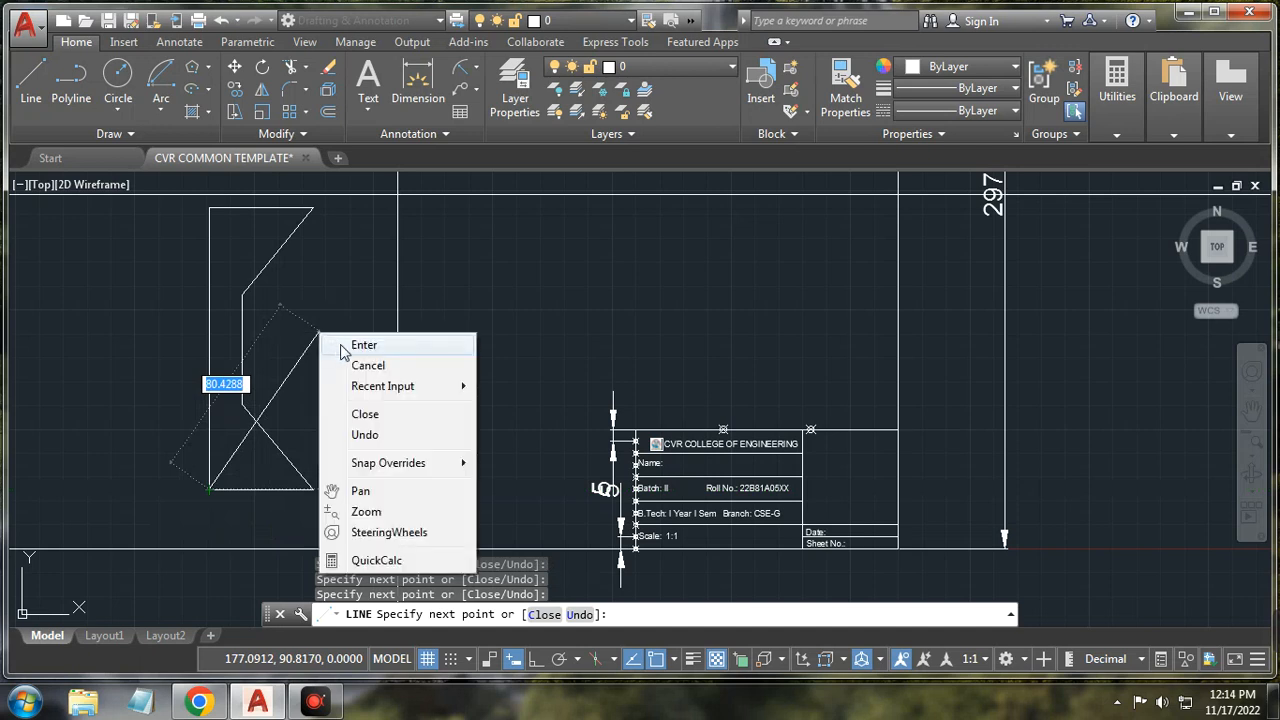
pyautogui.click(336, 365)
pyautogui.click(108, 134)
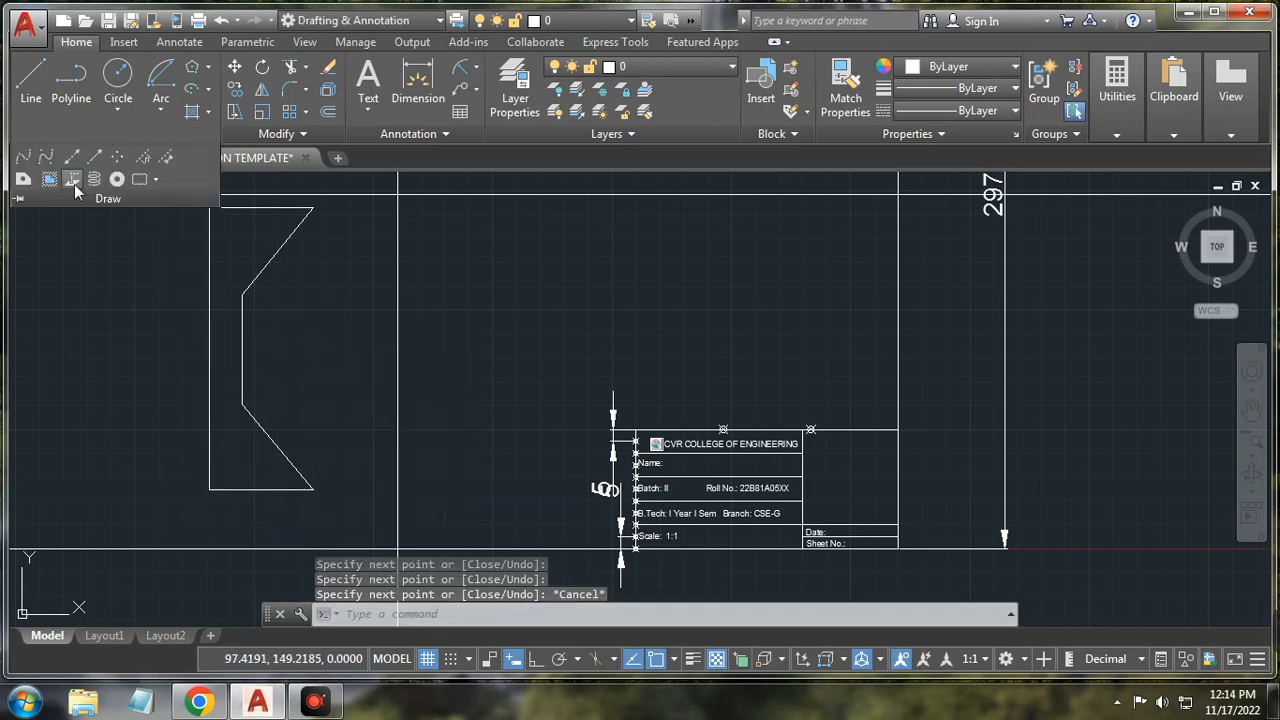
# Step: Convert the six lines of the notched outline into one region and check it
pyautogui.click(24, 181)
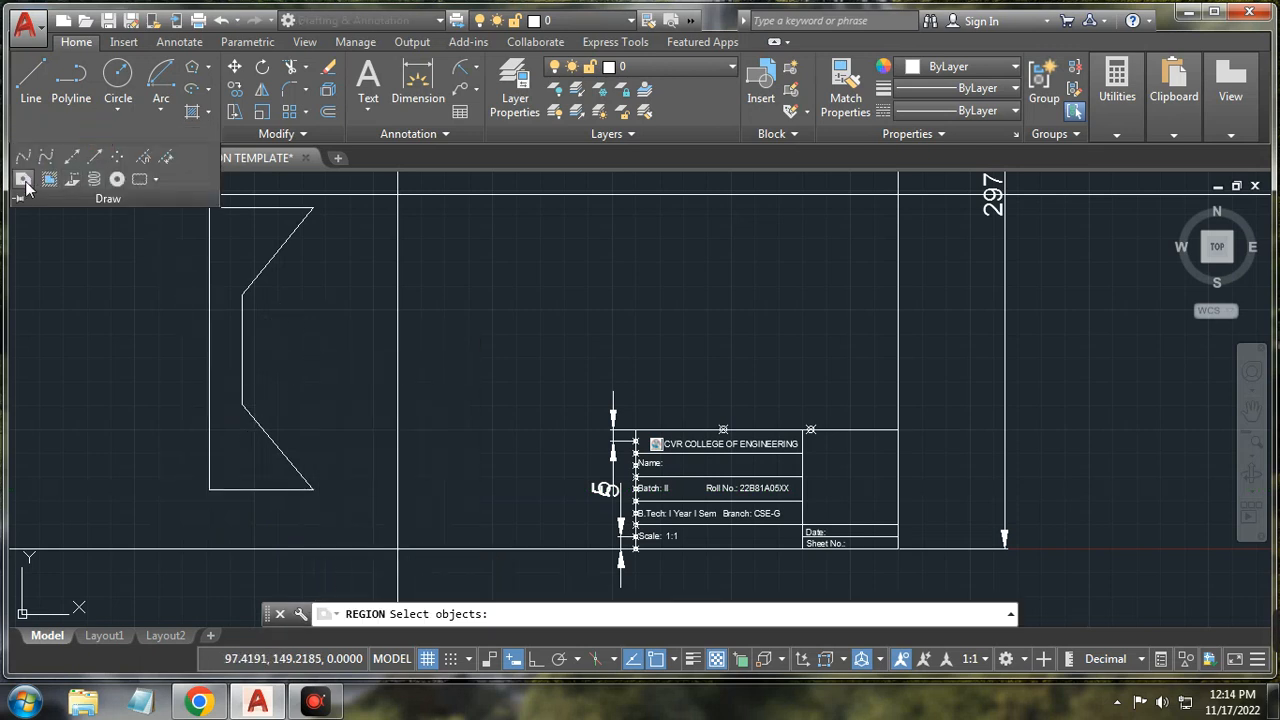
pyautogui.click(212, 349)
pyautogui.click(261, 209)
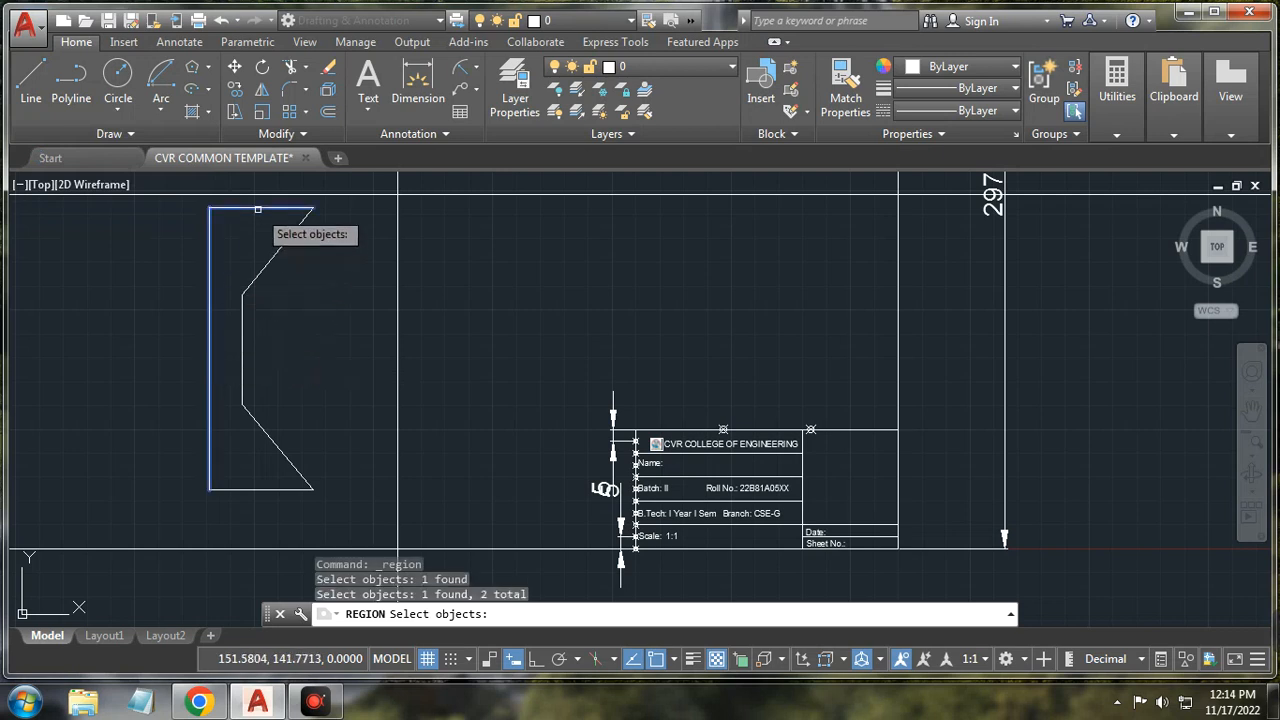
pyautogui.click(283, 240)
pyautogui.click(242, 333)
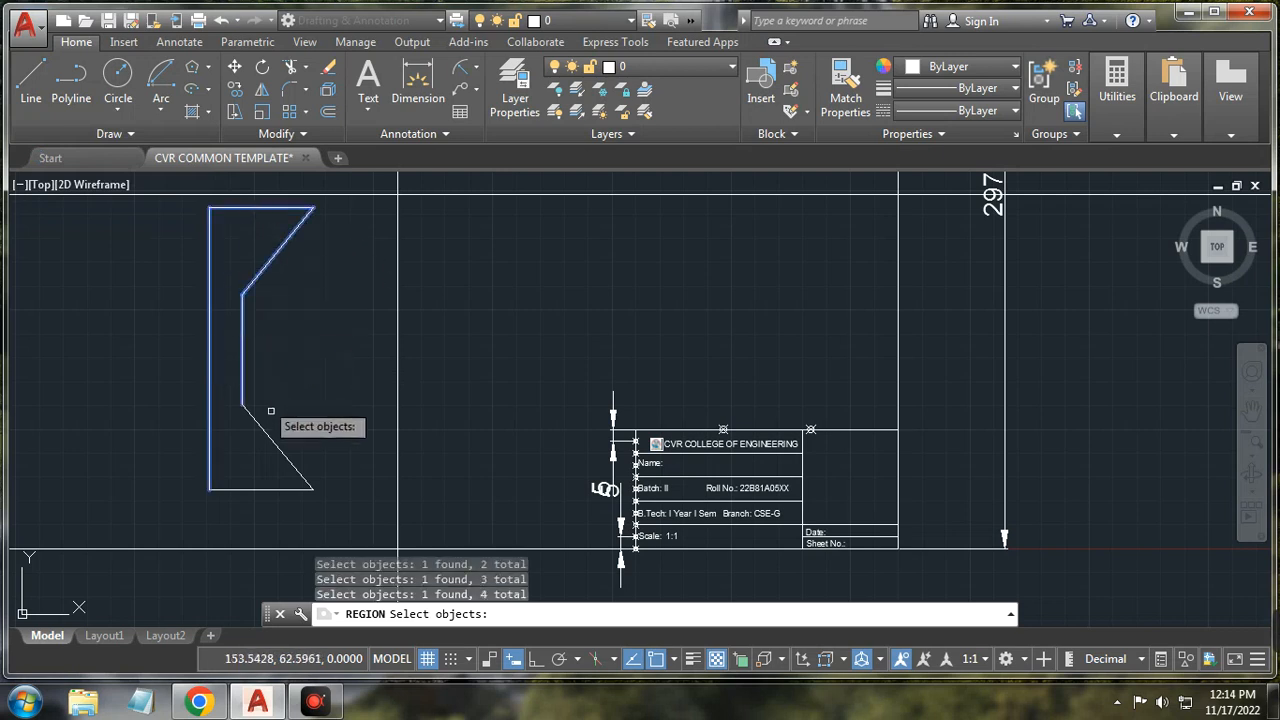
pyautogui.click(276, 443)
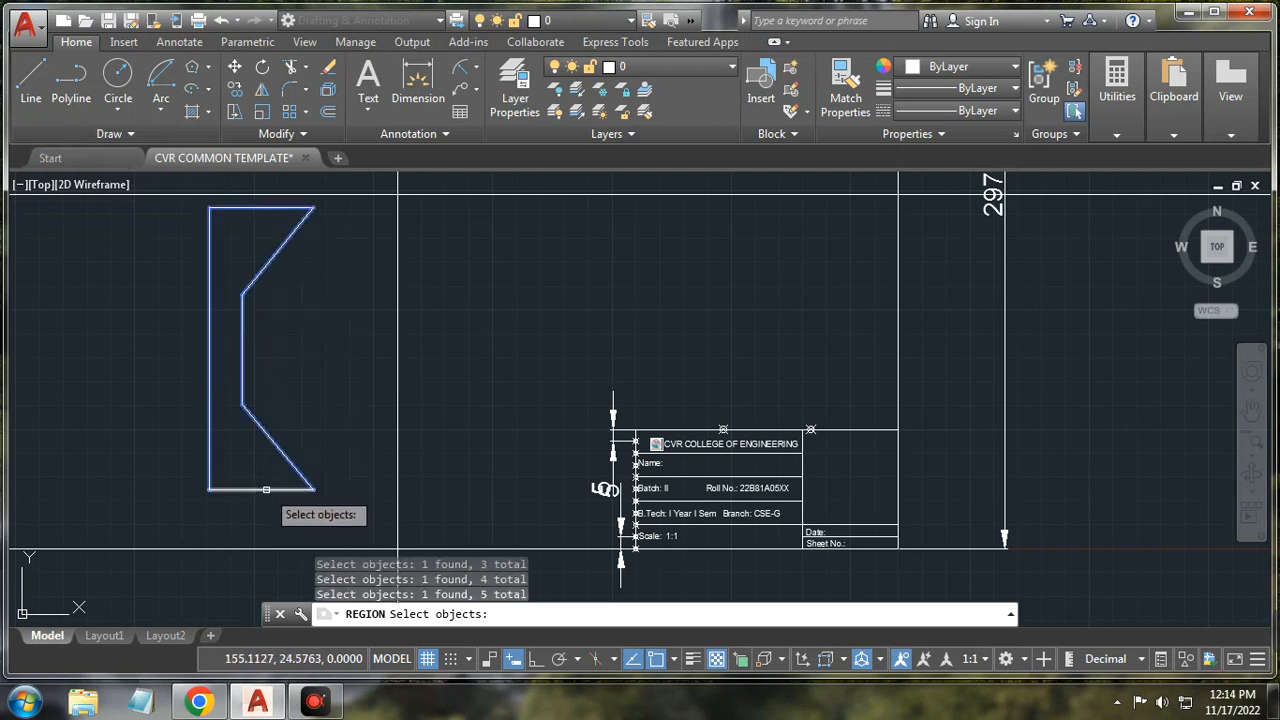
pyautogui.click(270, 488)
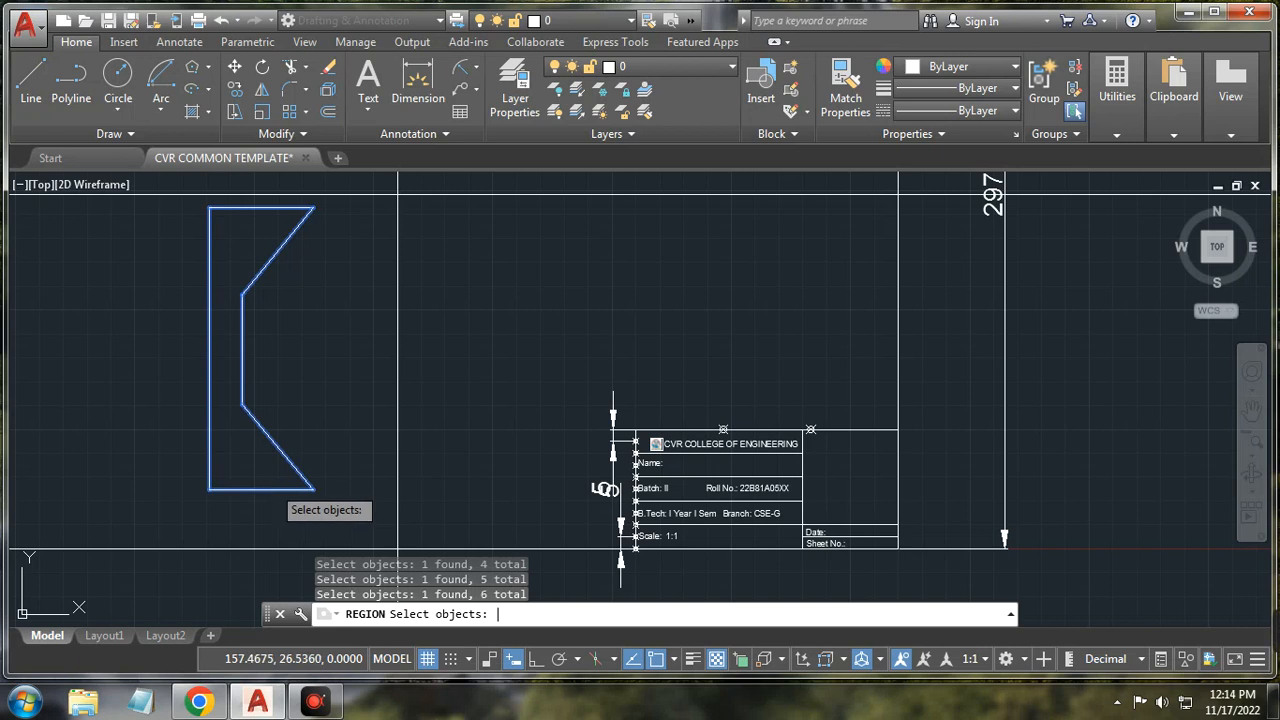
pyautogui.press('Return')
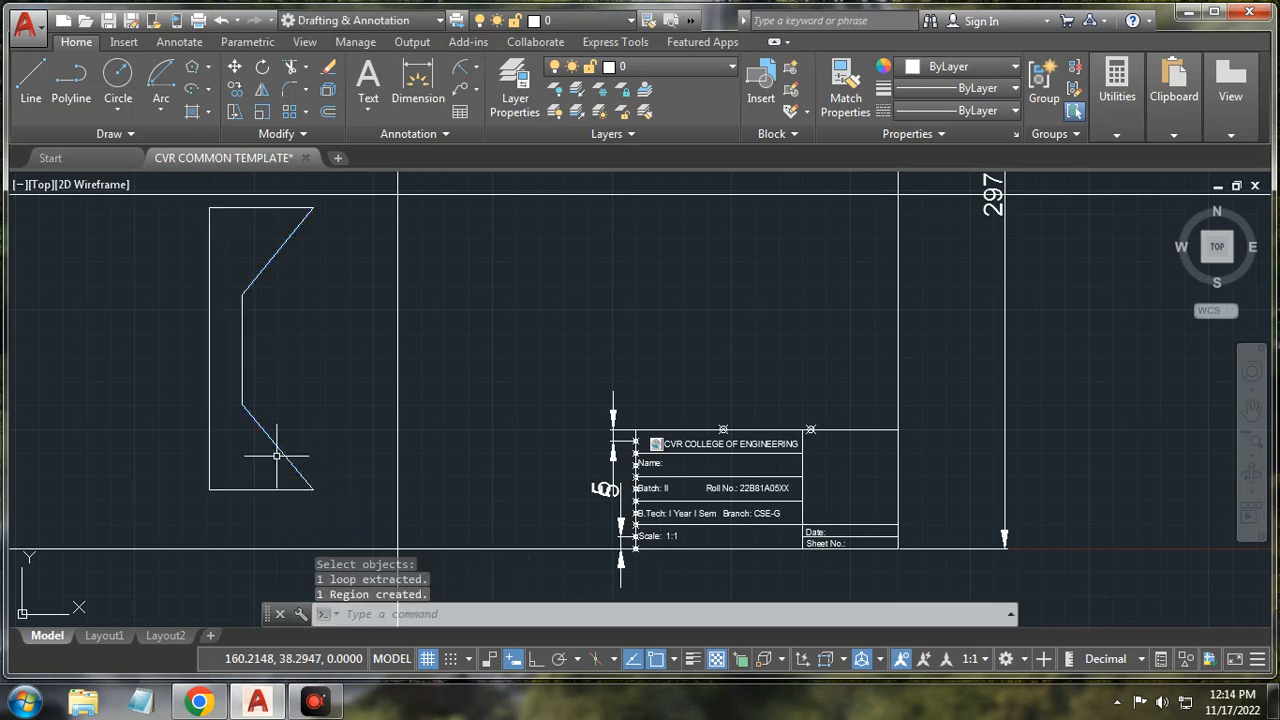
pyautogui.click(278, 449)
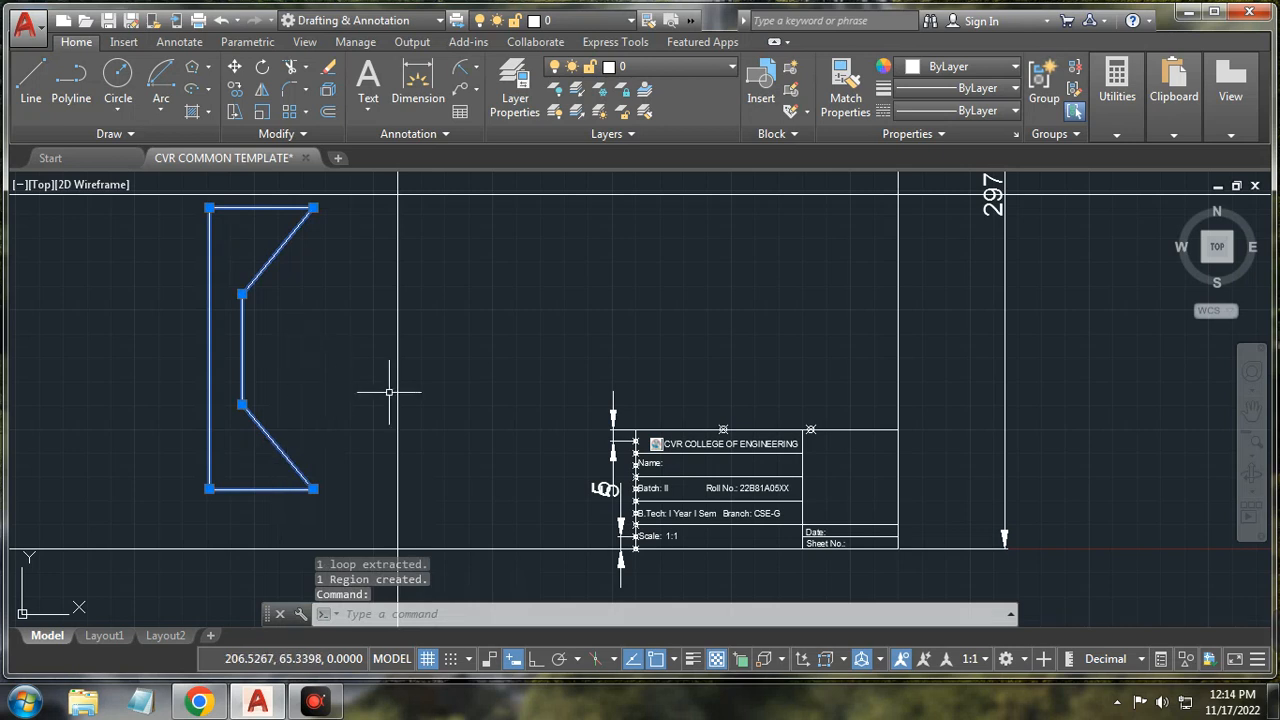
pyautogui.press('Escape')
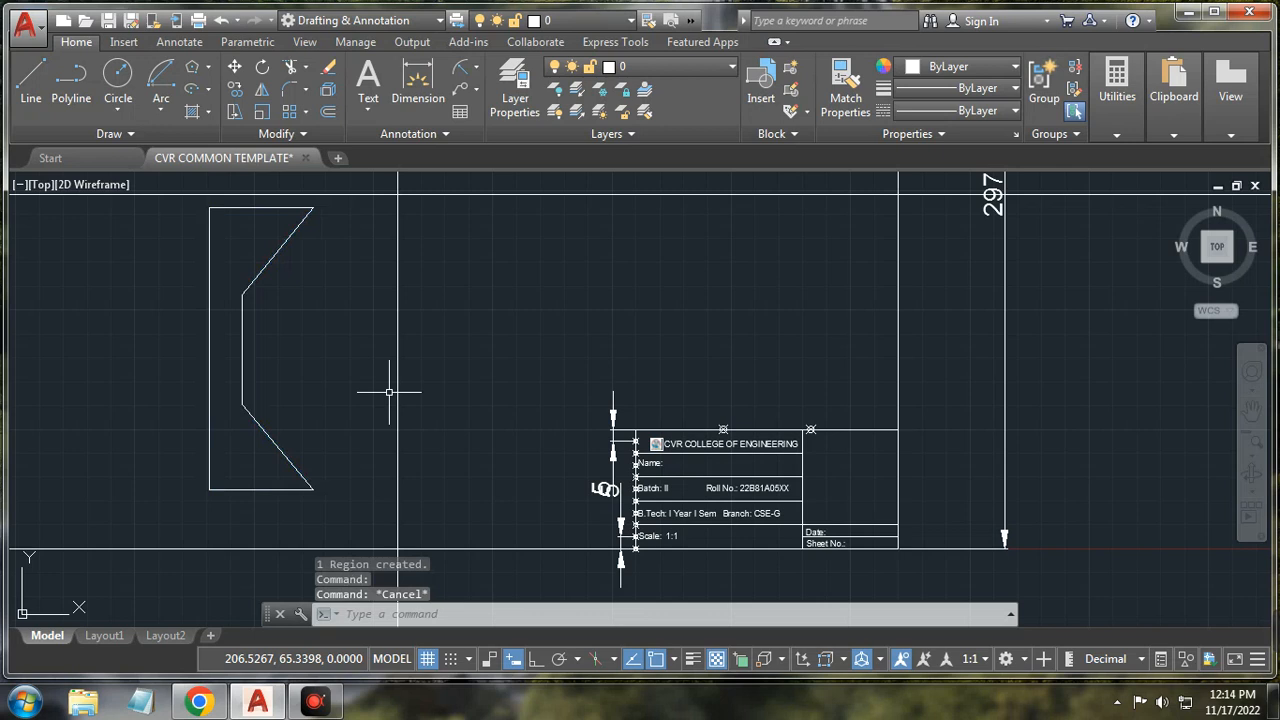
pyautogui.click(129, 133)
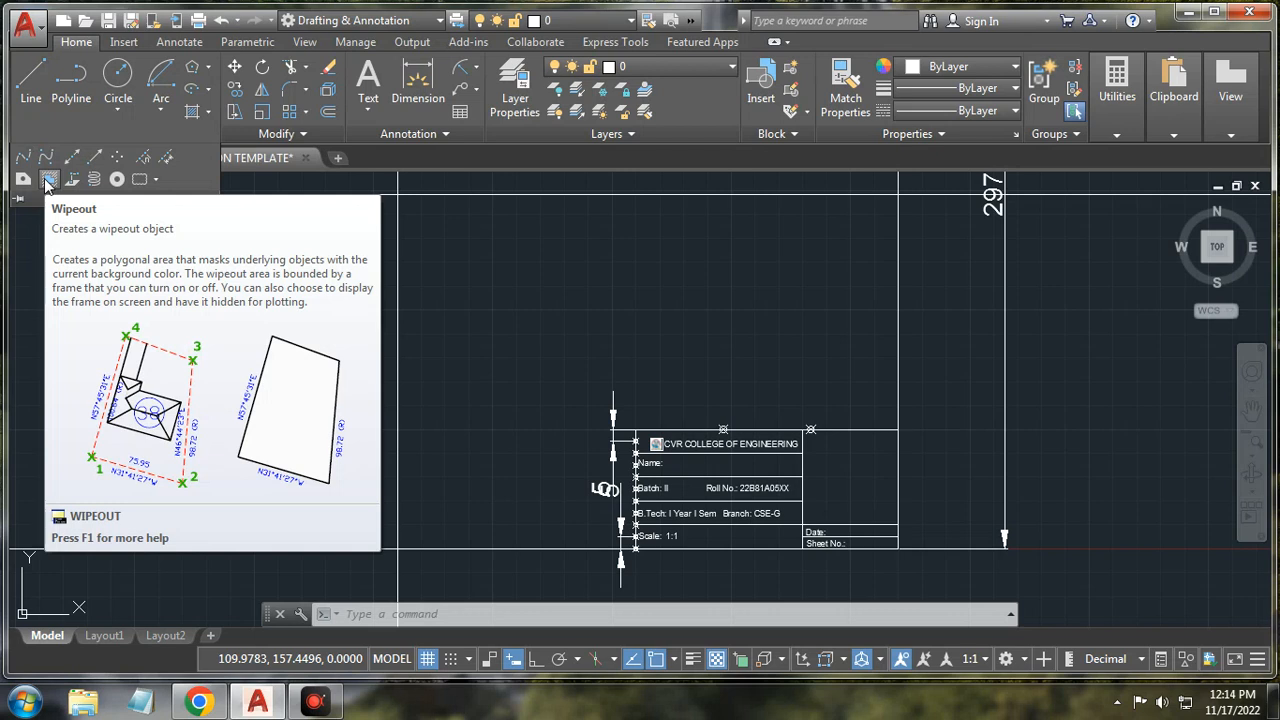
pyautogui.click(48, 180)
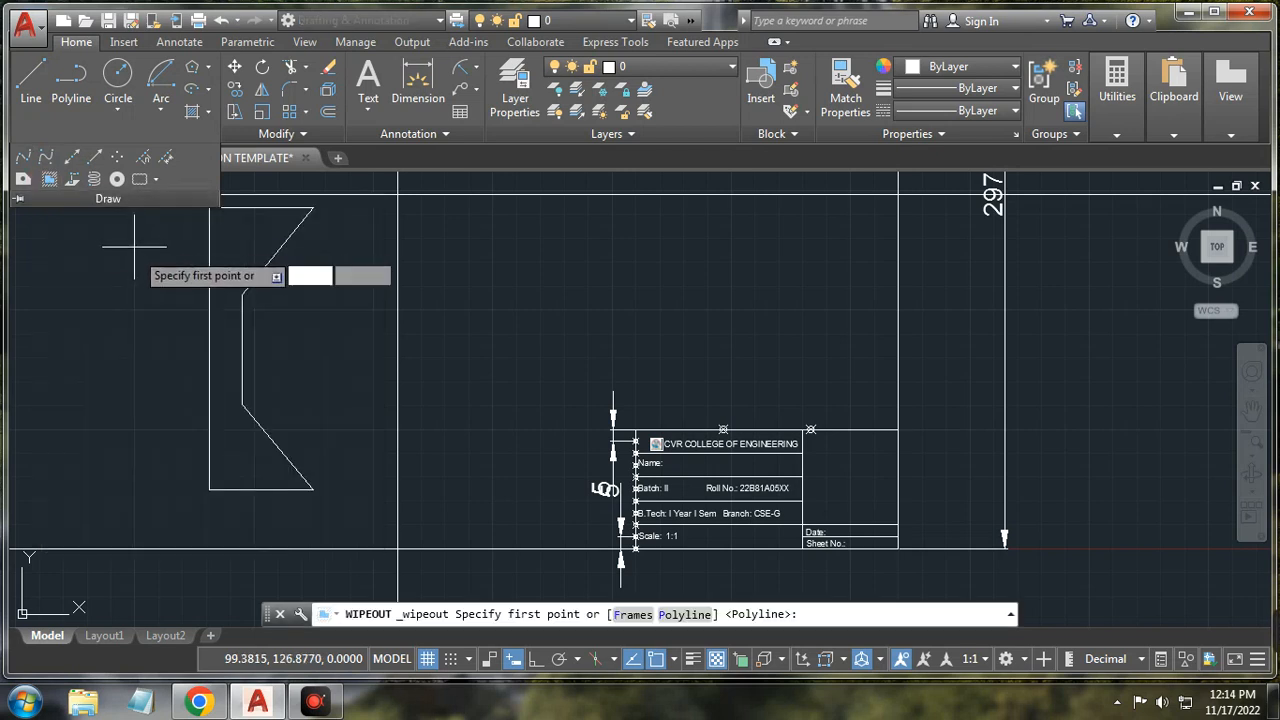
pyautogui.click(172, 208)
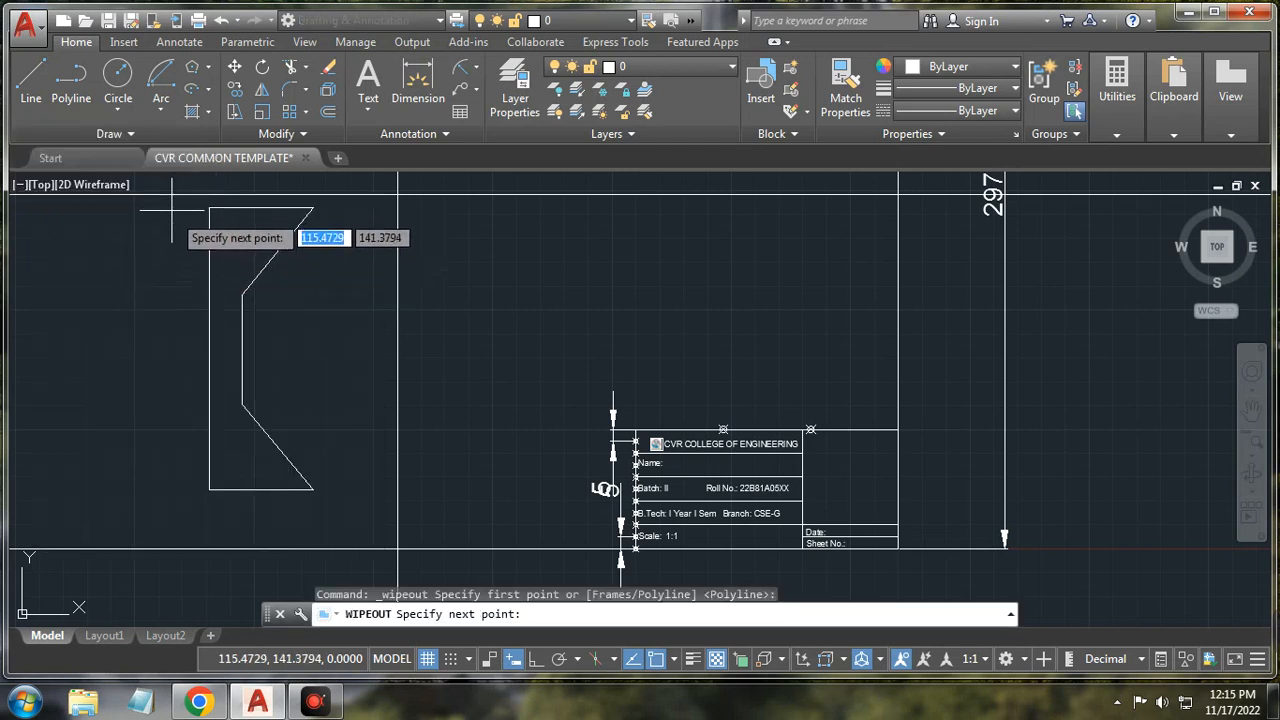
pyautogui.click(338, 207)
pyautogui.click(341, 395)
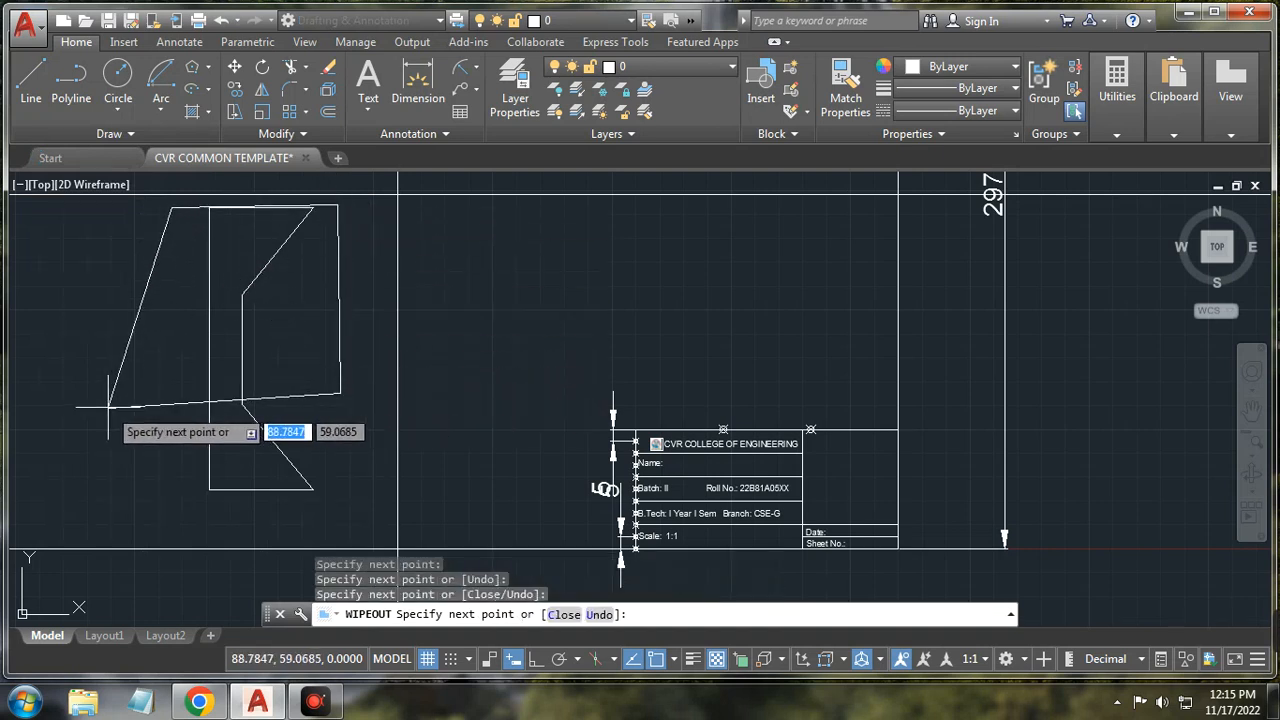
pyautogui.press('Return')
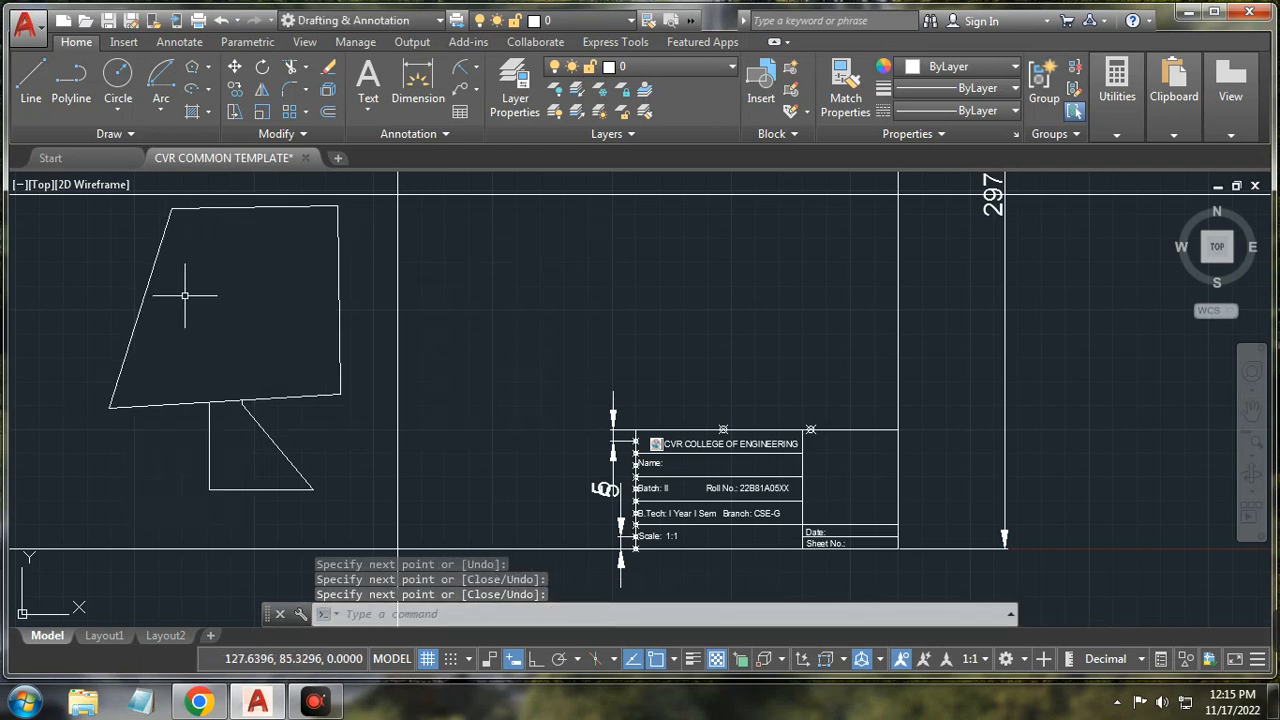
pyautogui.click(227, 208)
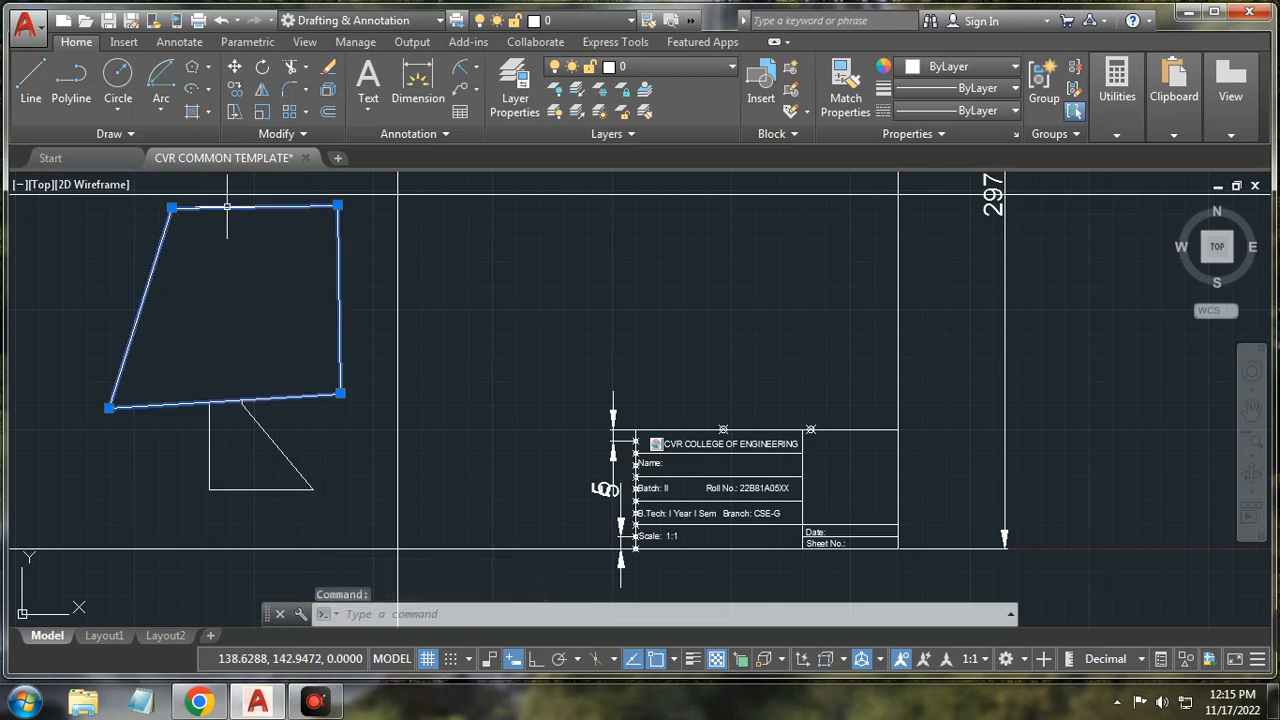
pyautogui.press('Delete')
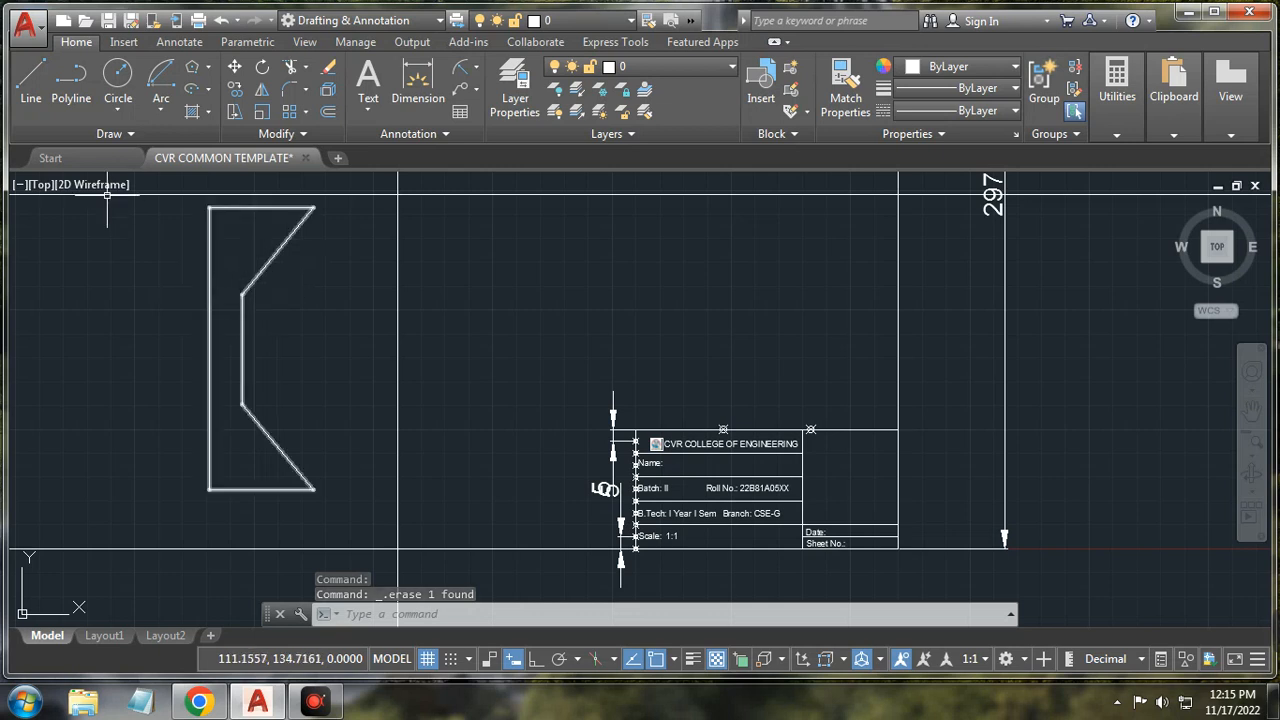
pyautogui.click(137, 131)
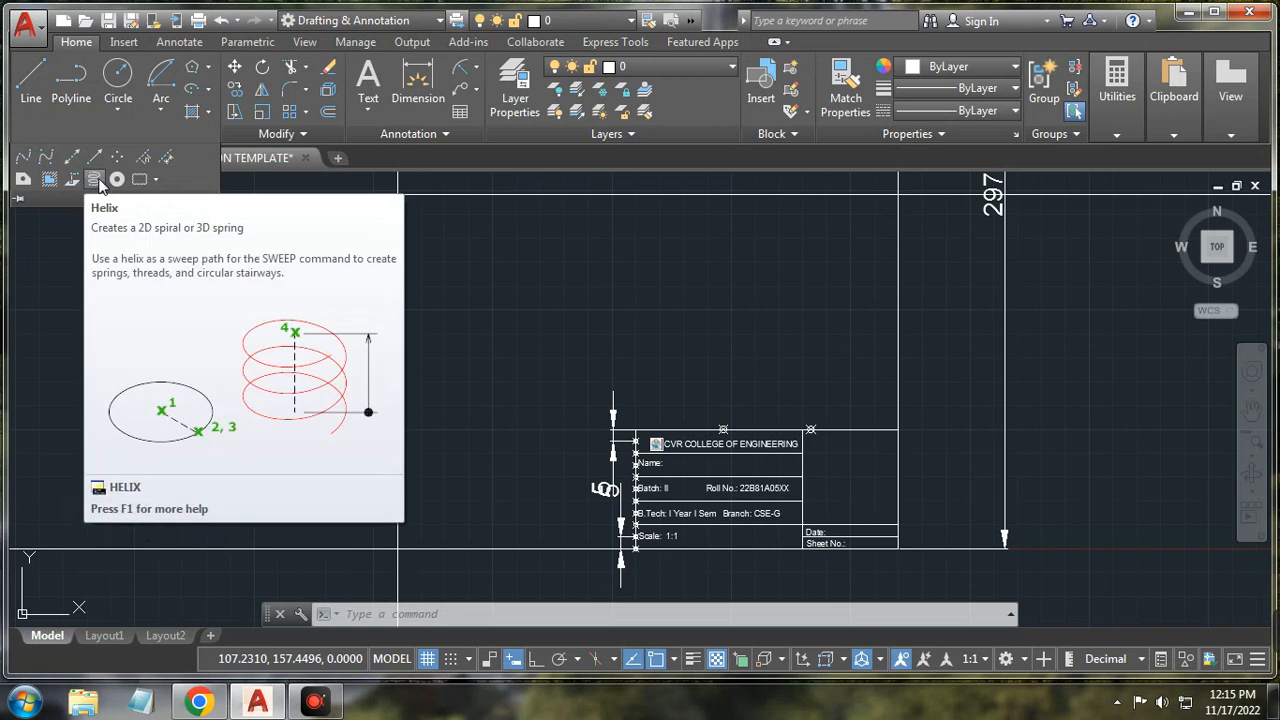
# Step: Draw a helix beside the outline with base radius 15, top radius 1, height 20
pyautogui.click(96, 181)
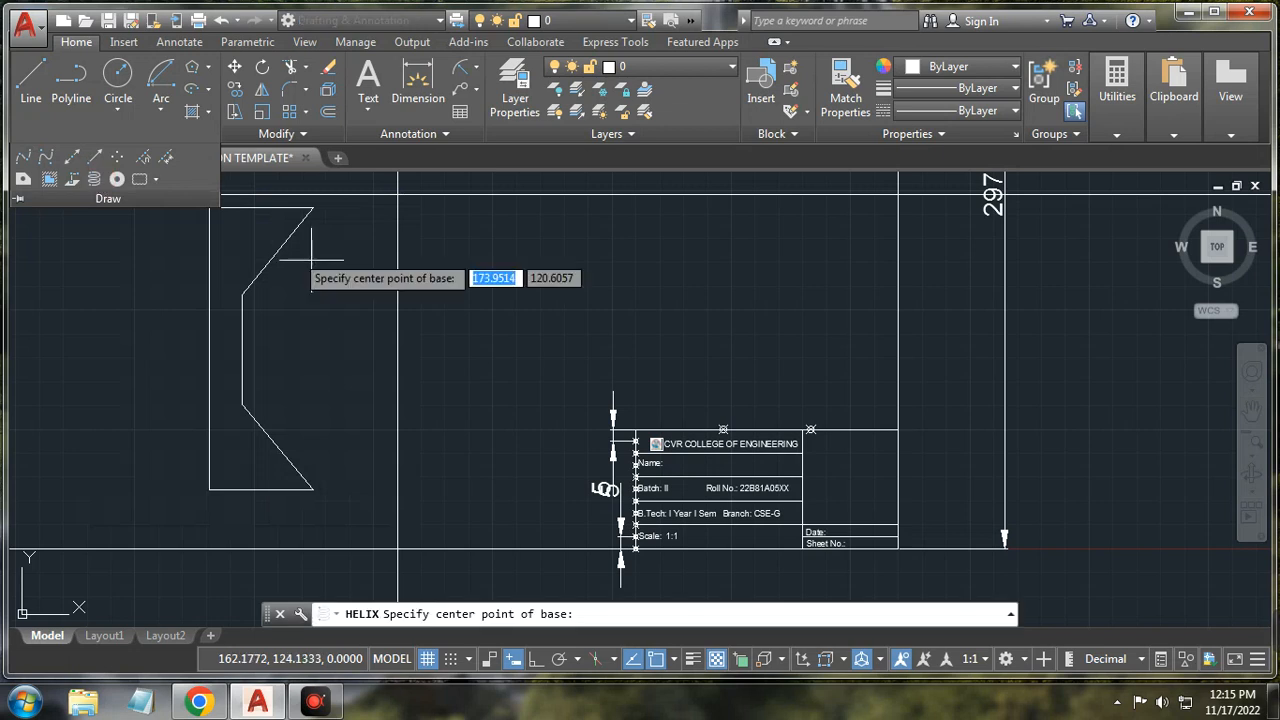
pyautogui.click(476, 357)
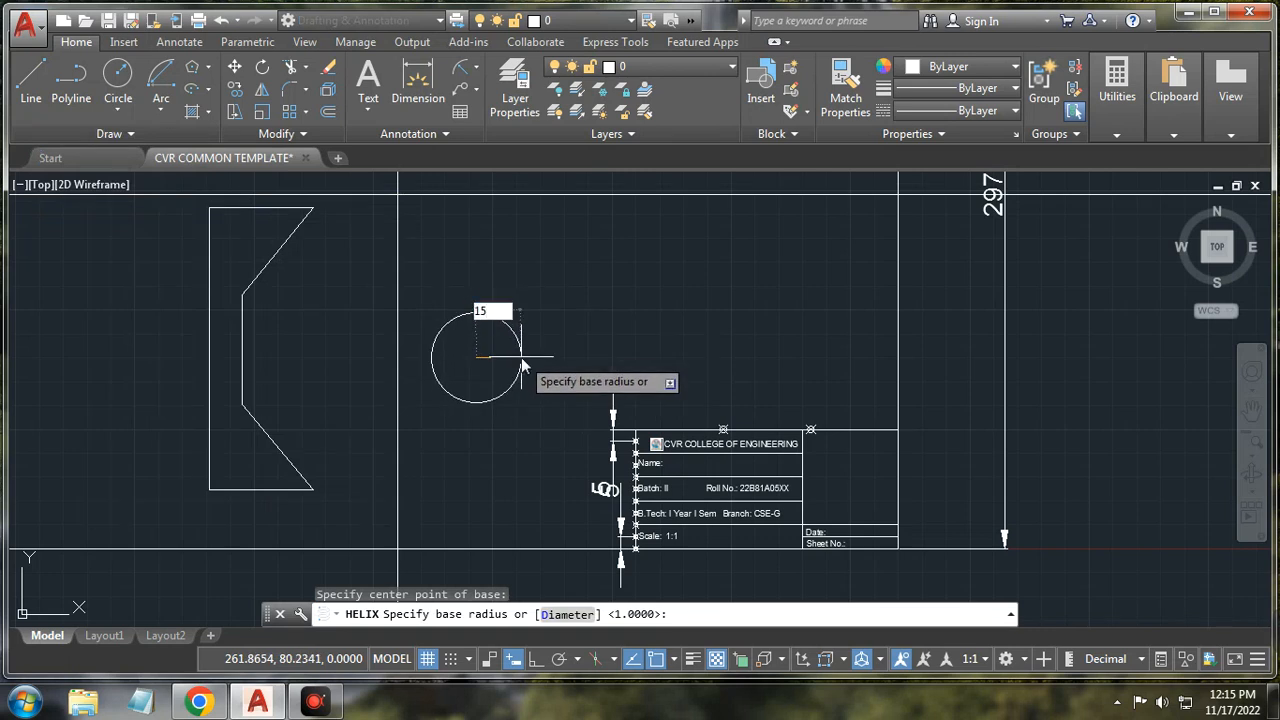
pyautogui.press('Return')
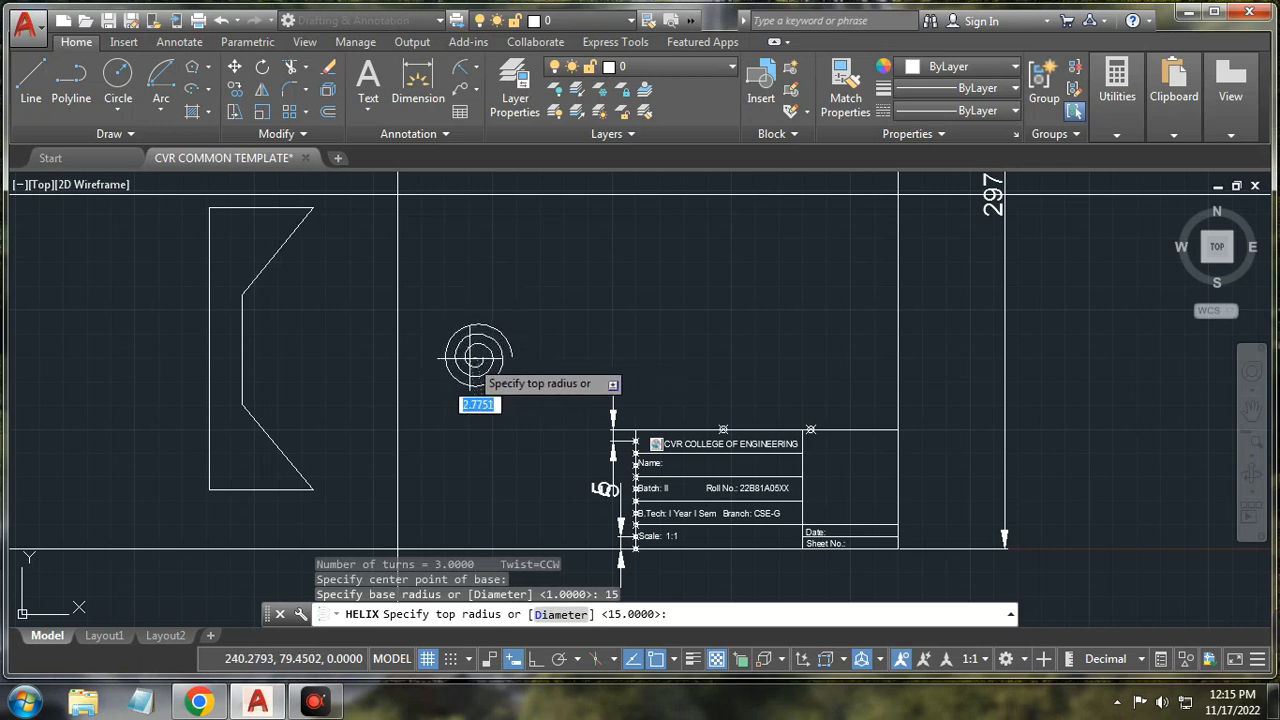
pyautogui.scroll(5, 476, 356)
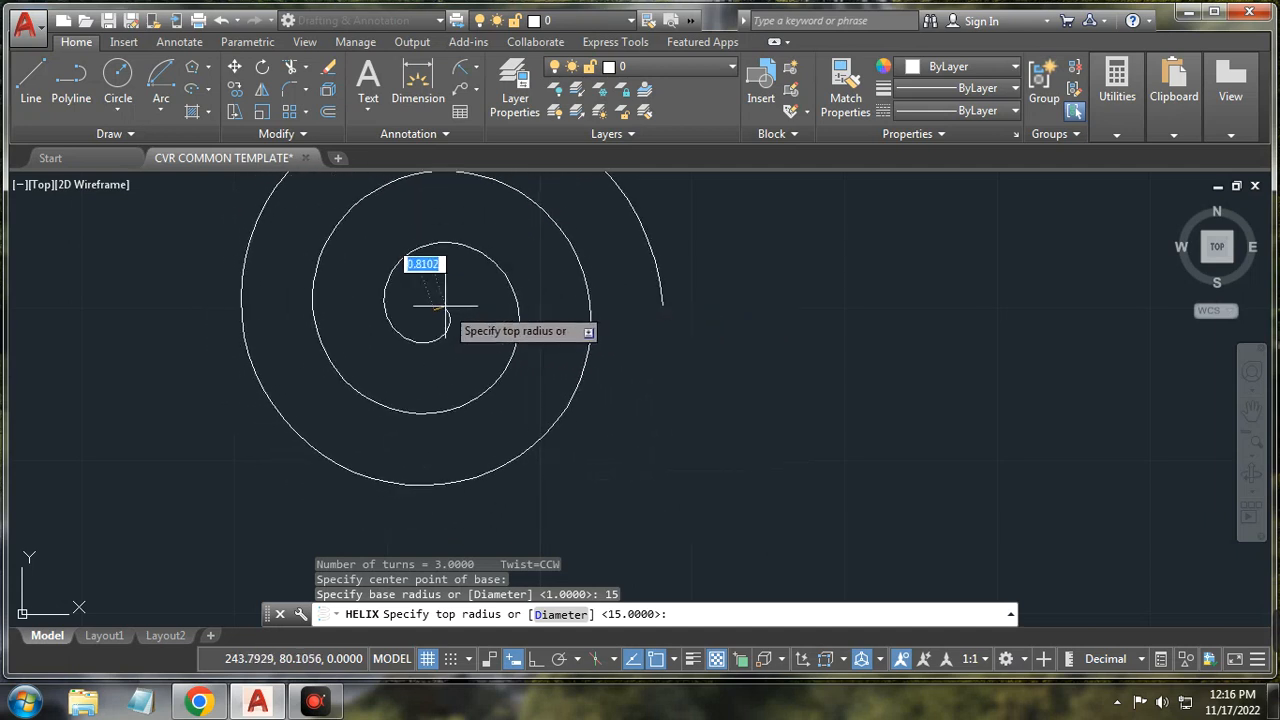
pyautogui.press('Return')
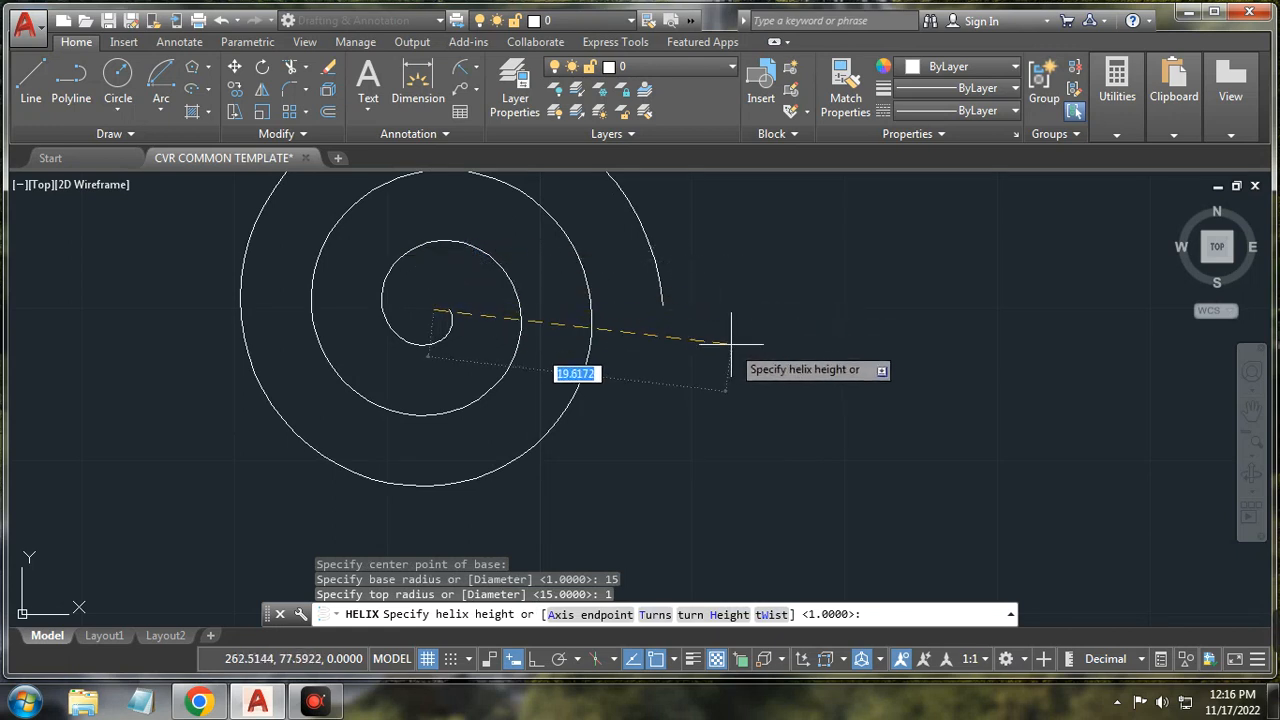
pyautogui.scroll(-3, 714, 286)
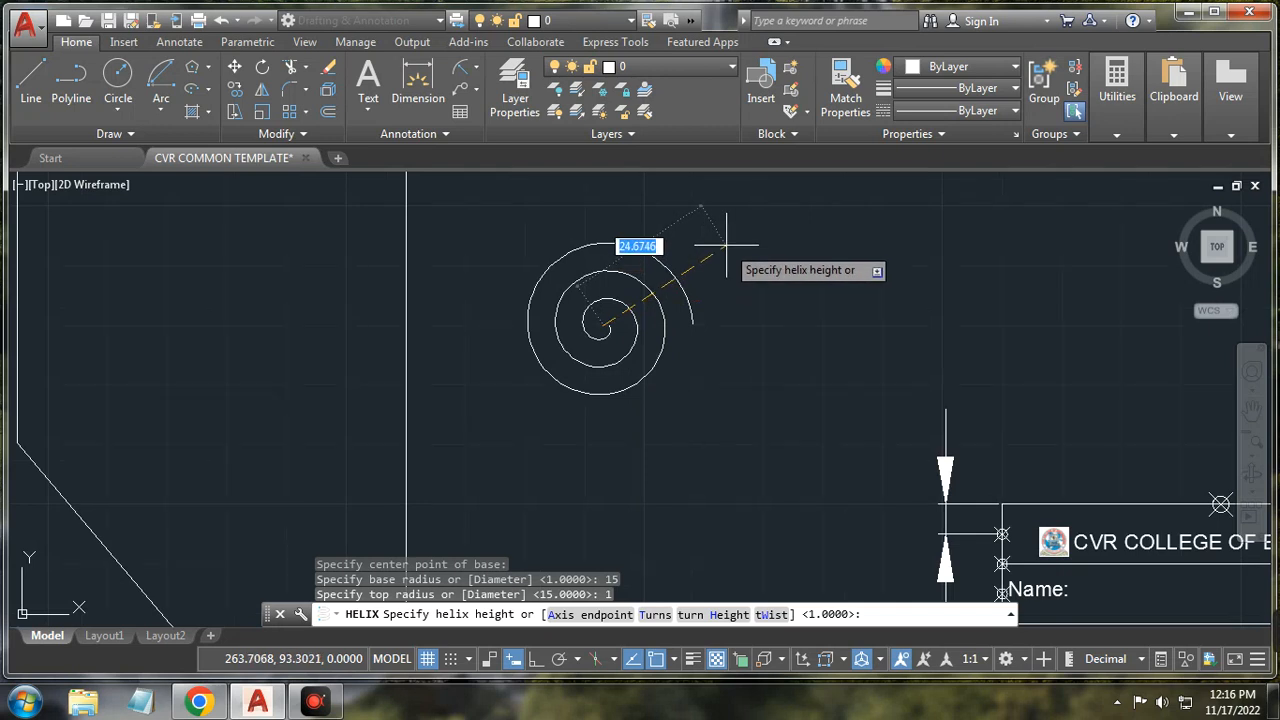
pyautogui.press('Return')
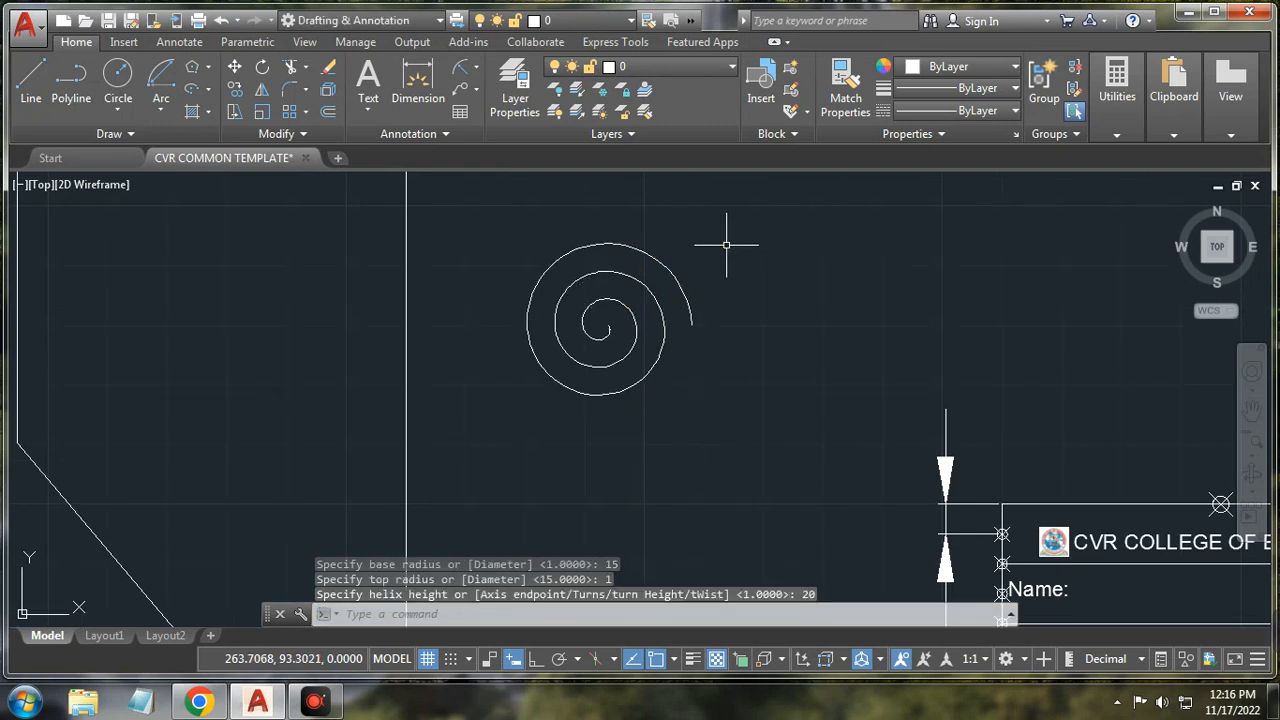
pyautogui.moveTo(686, 401); pyautogui.dragTo(678, 378, button='middle')
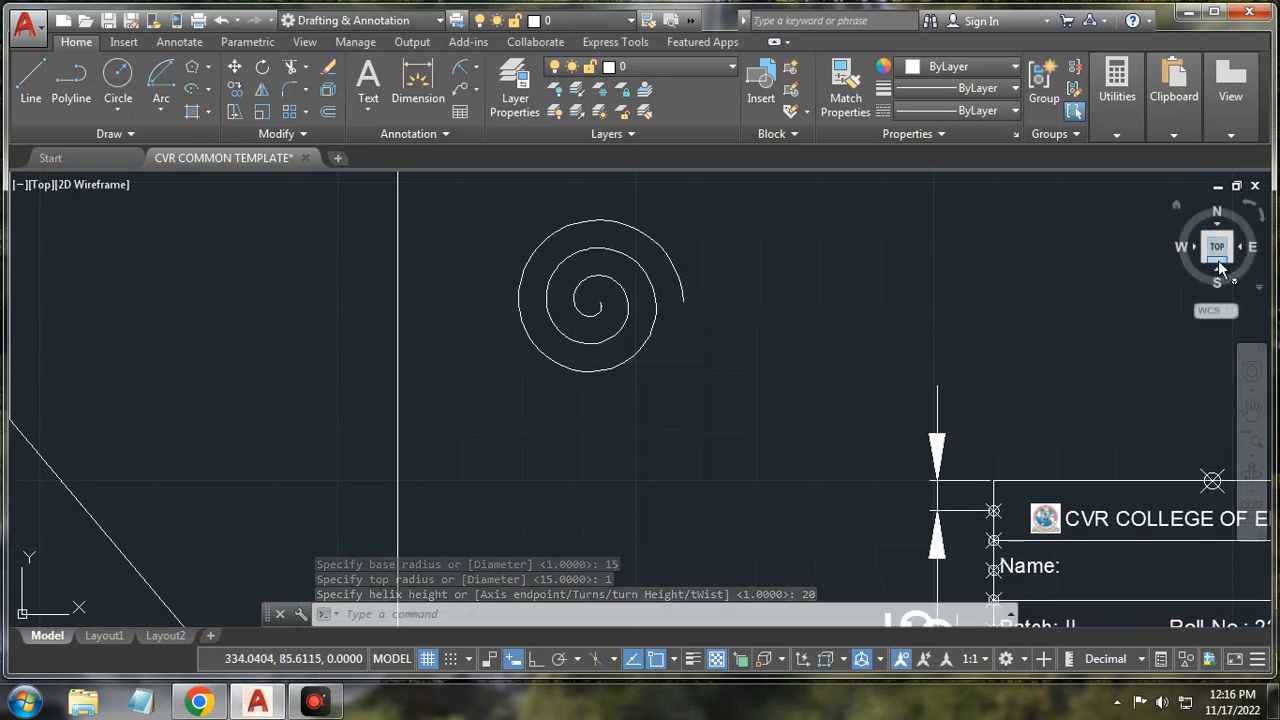
pyautogui.click(1178, 205)
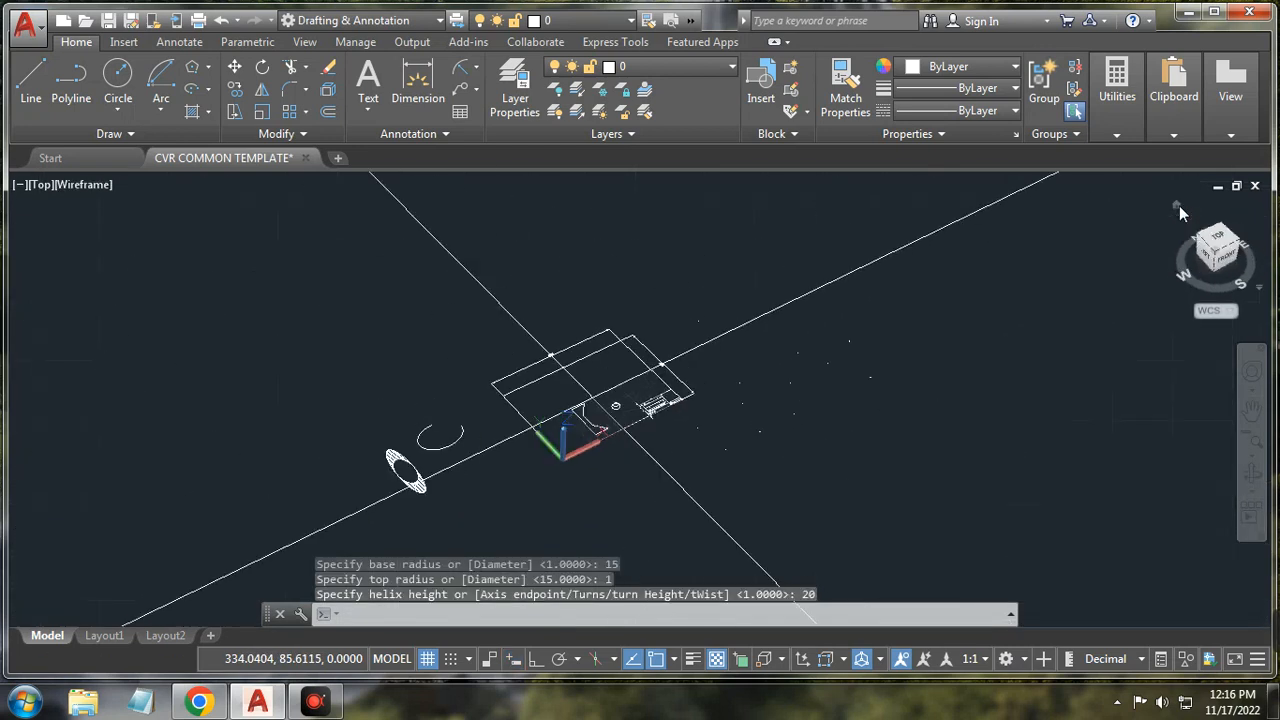
pyautogui.scroll(5, 540, 368)
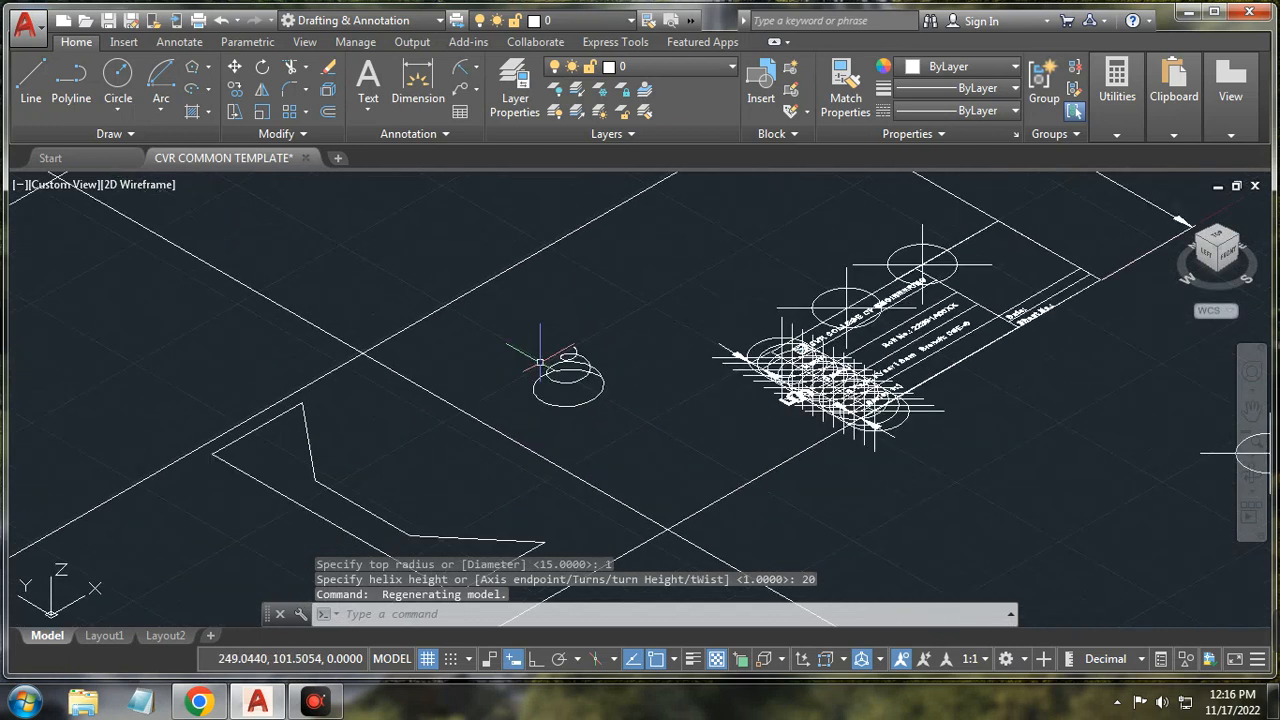
pyautogui.scroll(3, 540, 368)
pyautogui.scroll(-4, 766, 457)
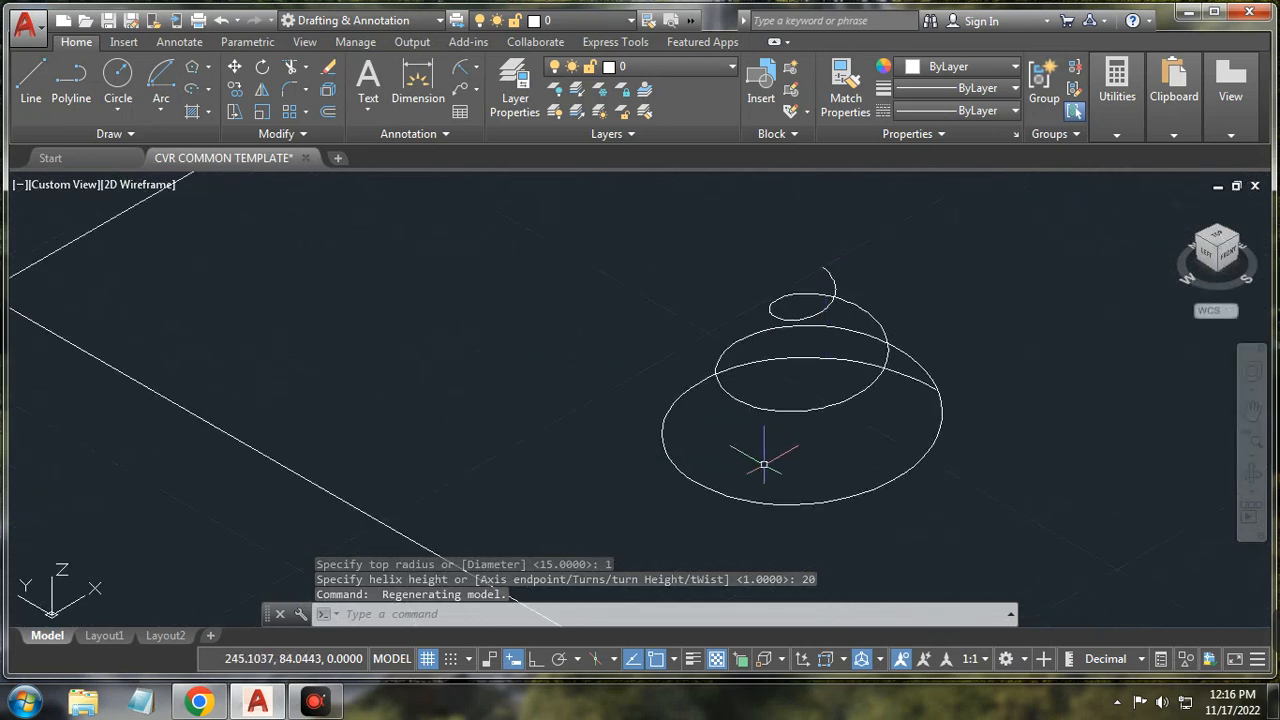
pyautogui.click(1218, 240)
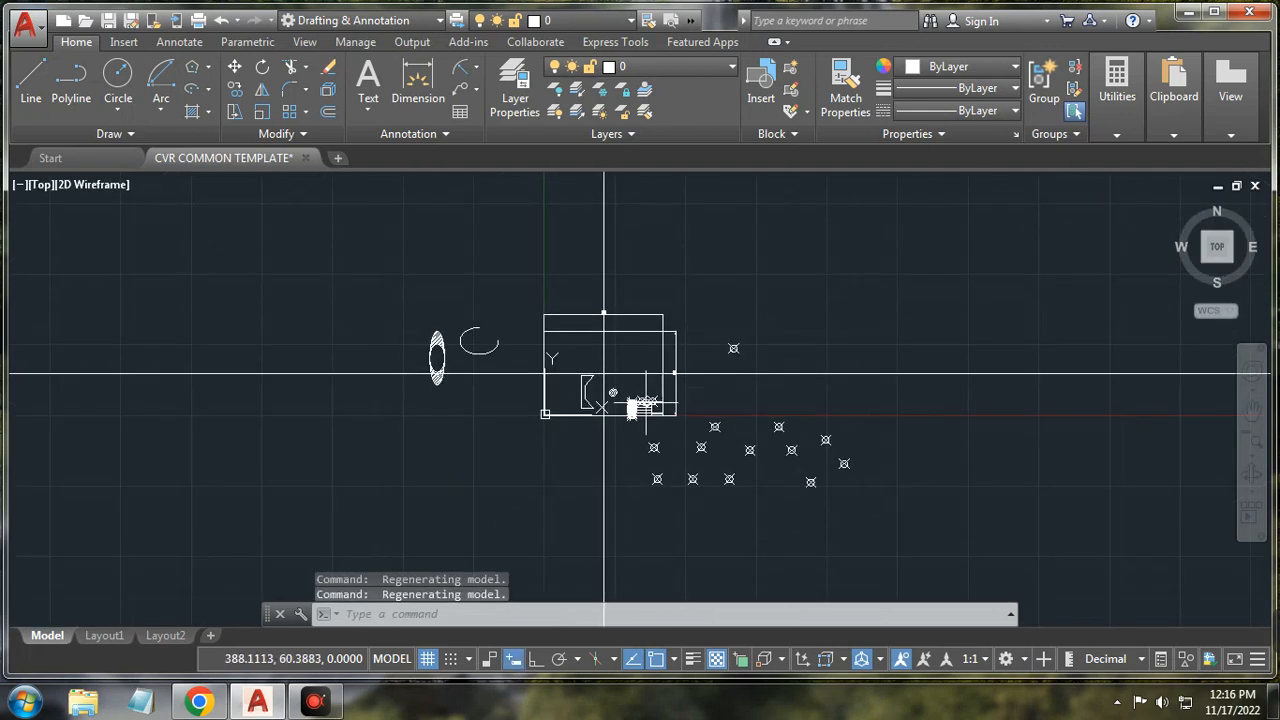
pyautogui.scroll(5, 625, 388)
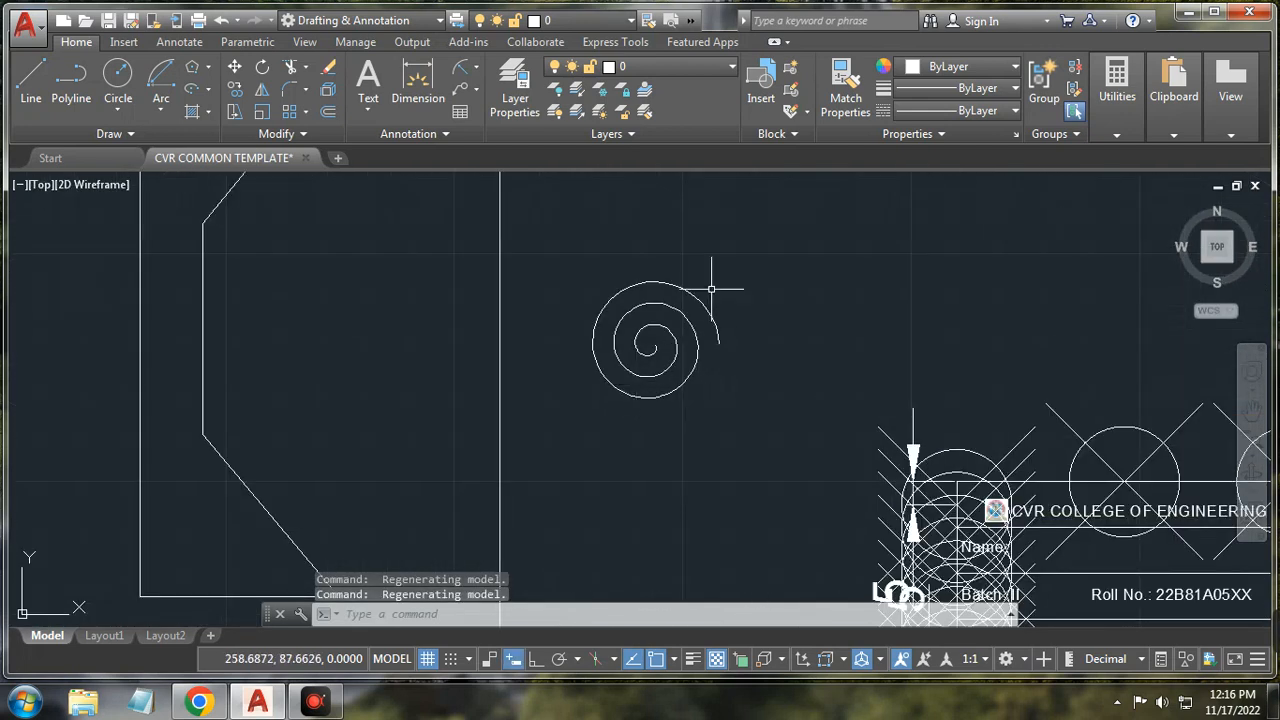
pyautogui.moveTo(712, 312)
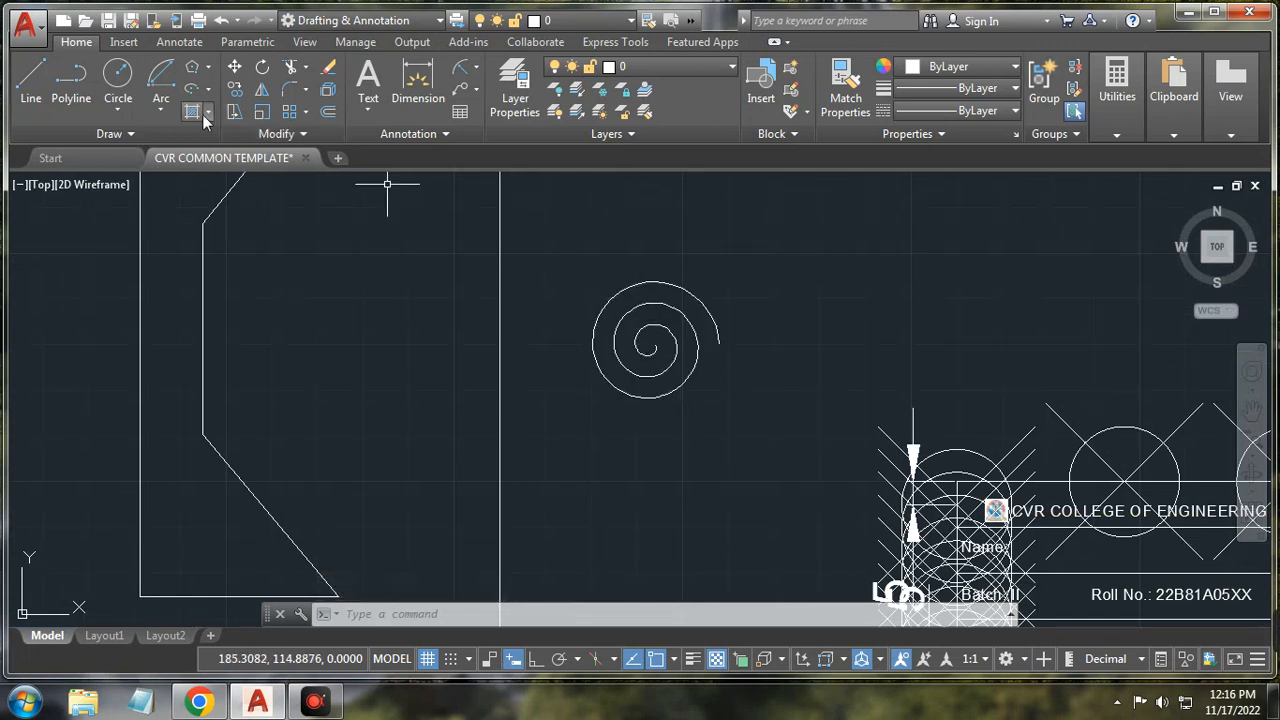
# Step: Start DONUT and pick points to define its inside and outside diameters
pyautogui.click(164, 131)
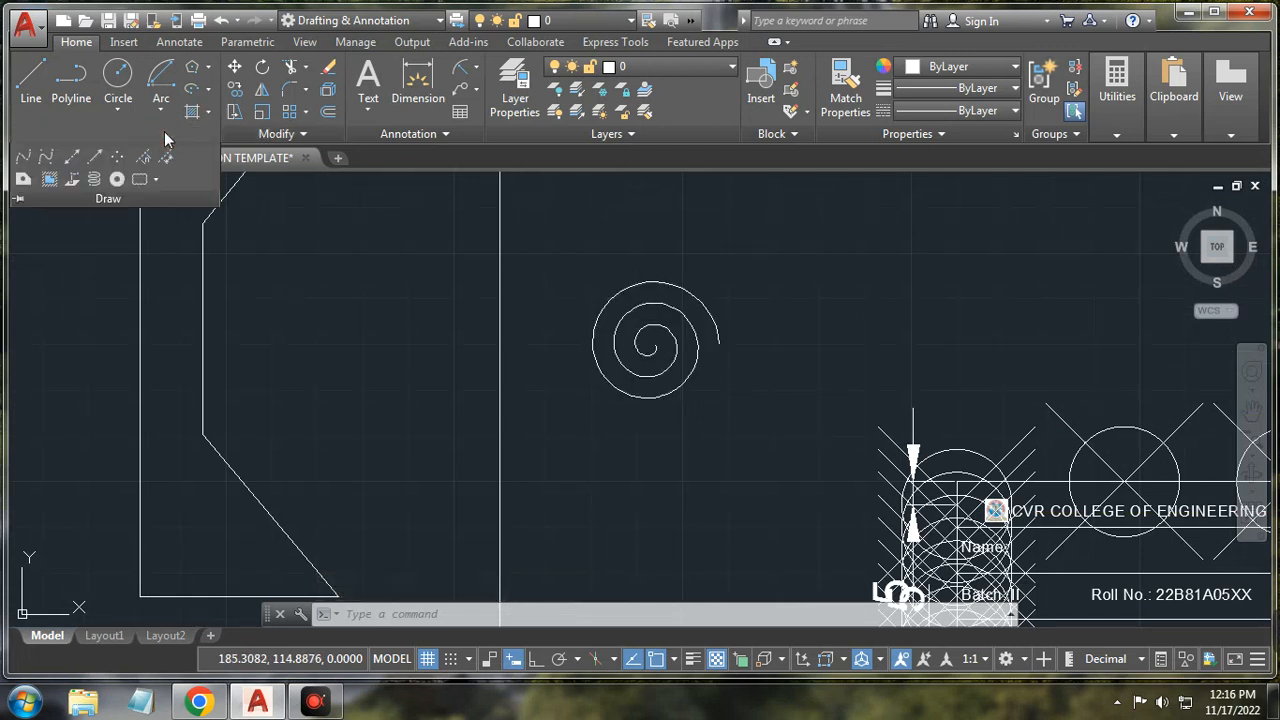
pyautogui.click(116, 180)
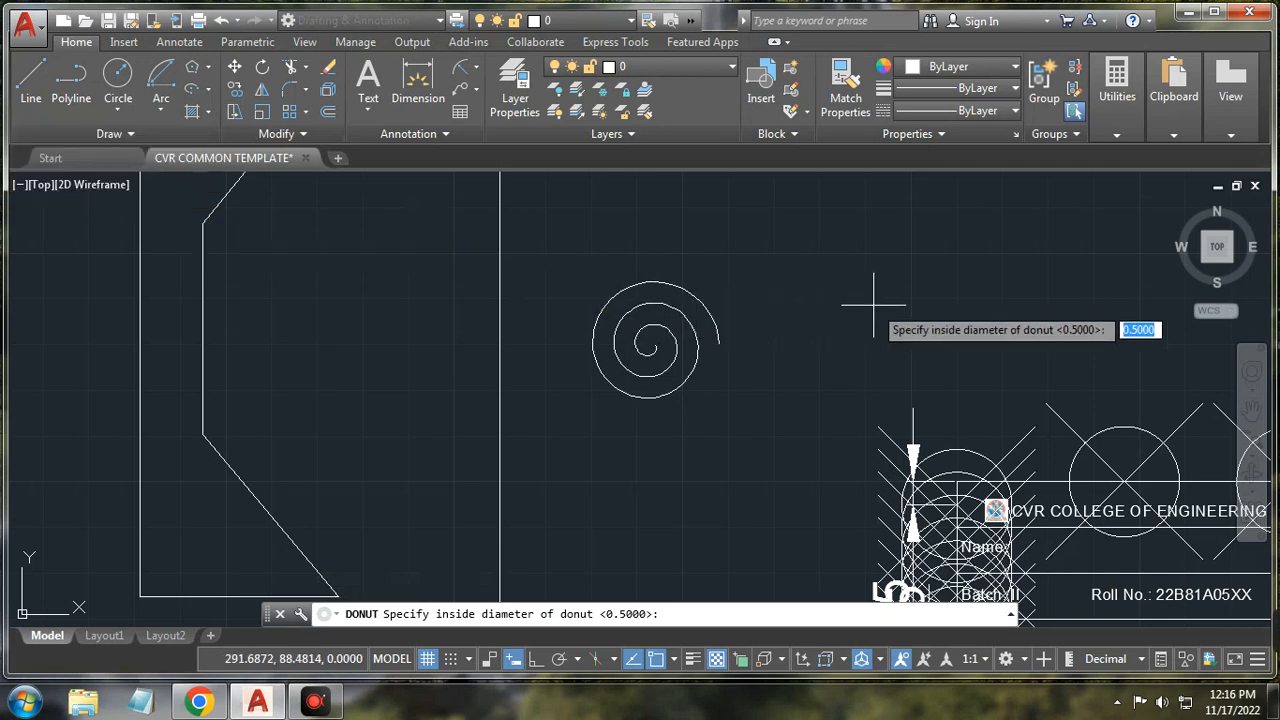
pyautogui.click(833, 272)
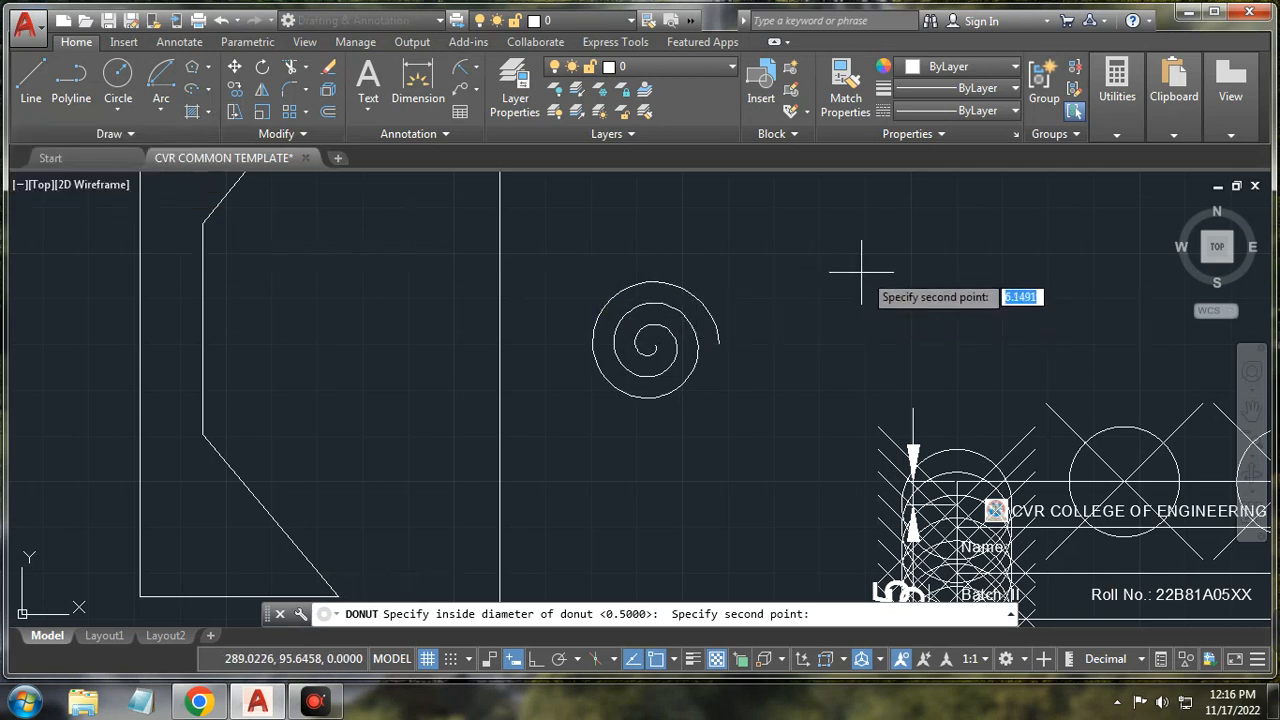
pyautogui.click(880, 272)
pyautogui.scroll(-4, 865, 274)
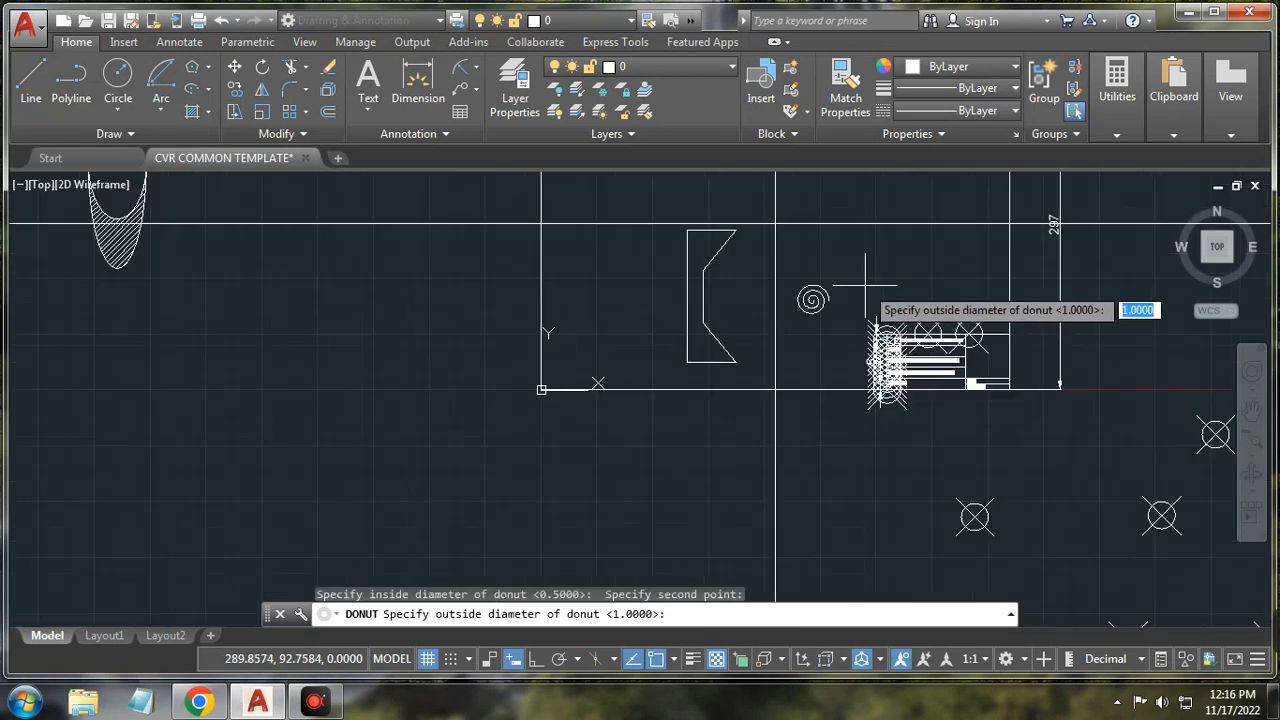
pyautogui.scroll(-3, 866, 264)
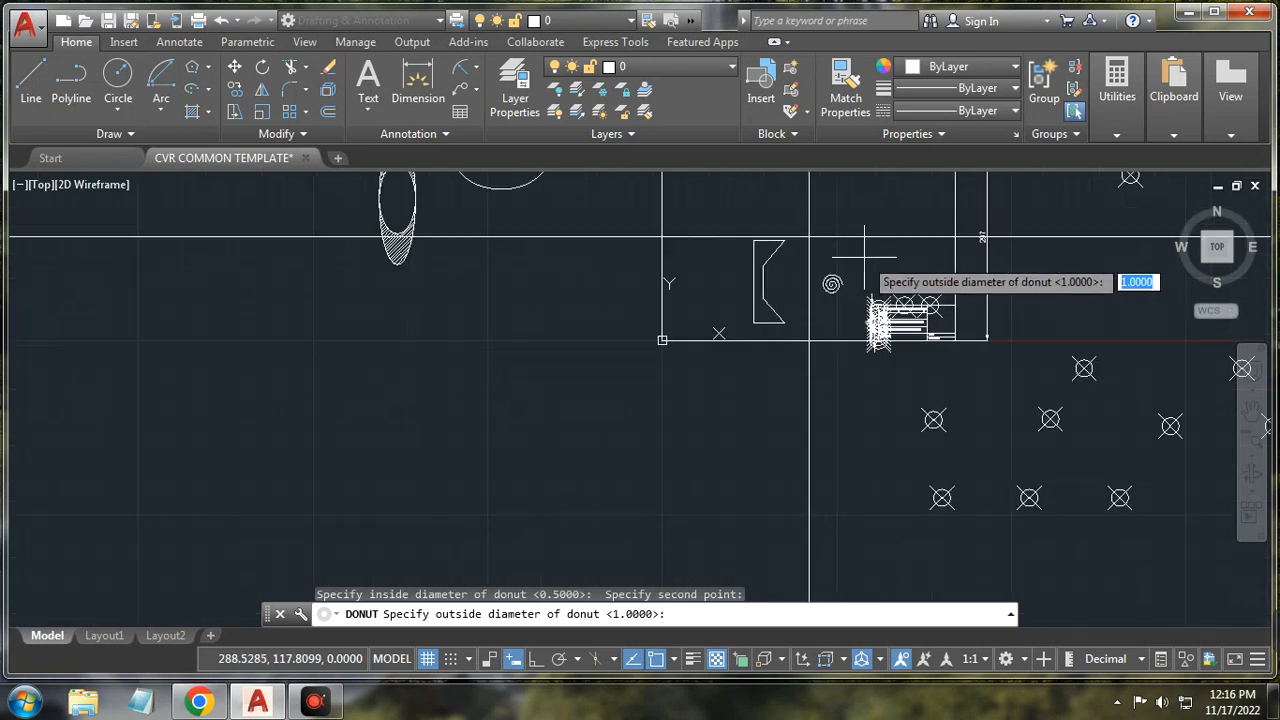
pyautogui.click(865, 260)
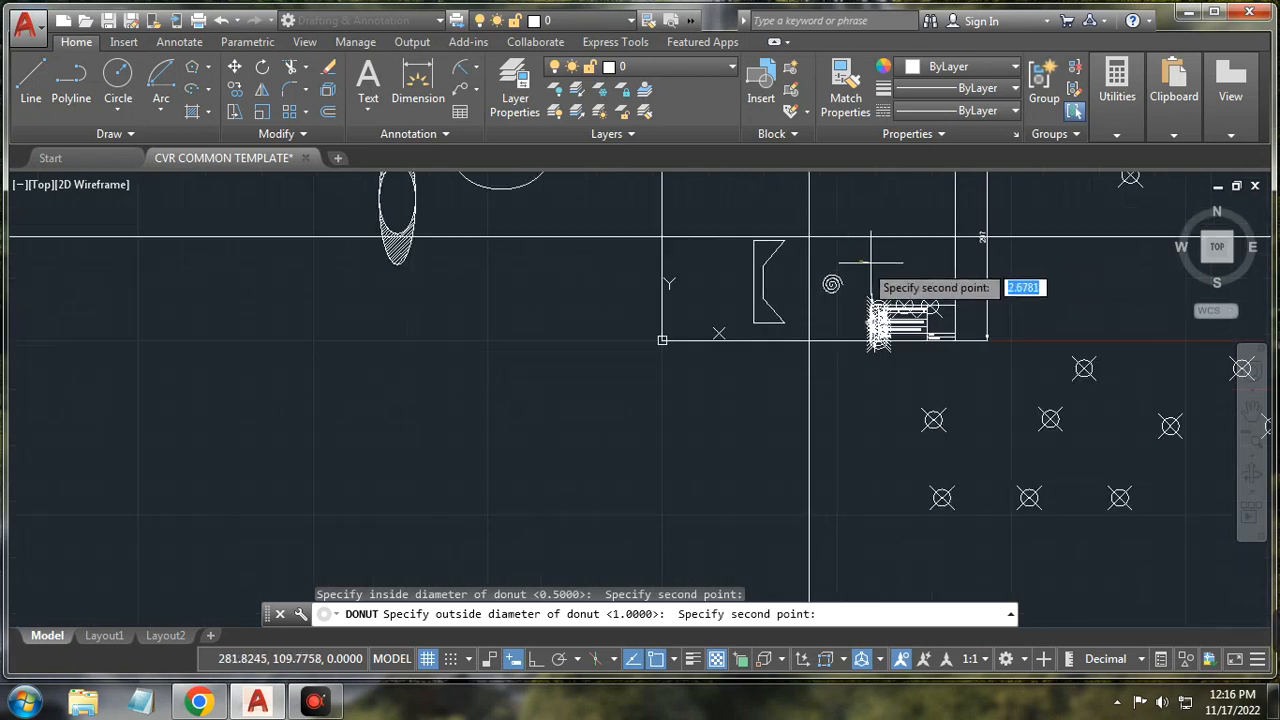
pyautogui.click(891, 263)
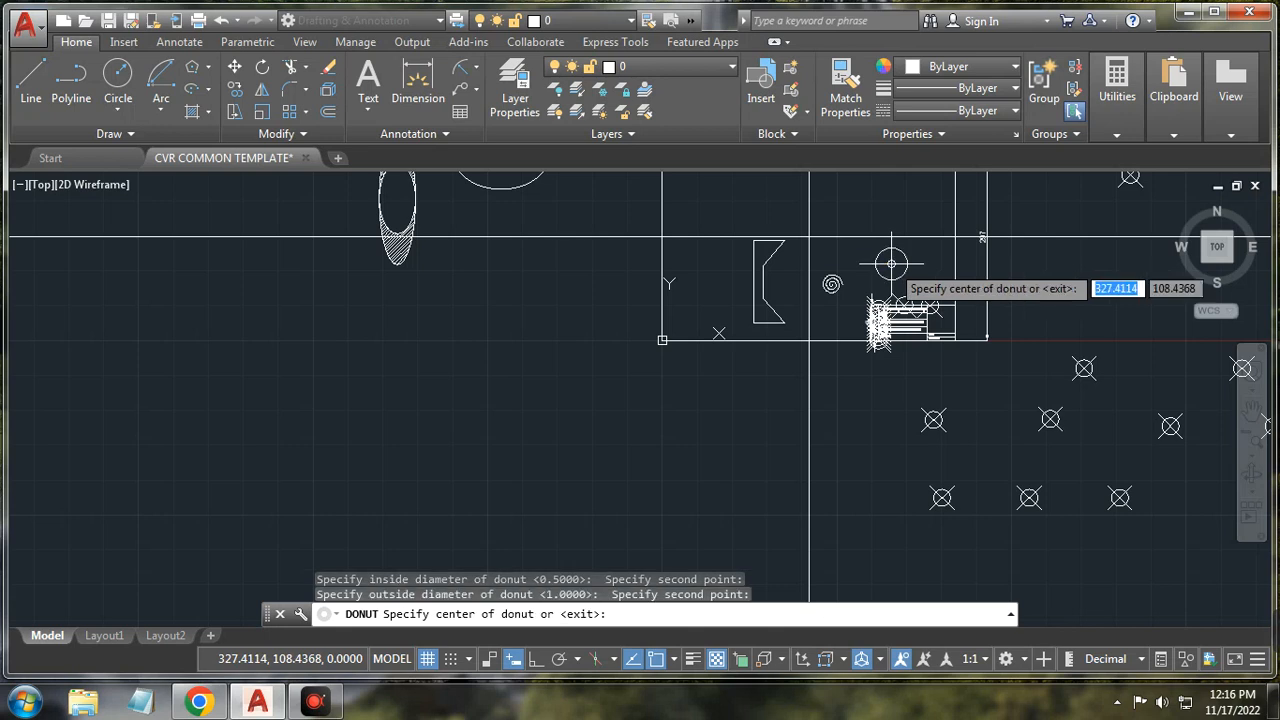
# Step: Place filled donuts: two side by side at the top and one below the spiral
pyautogui.click(866, 264)
pyautogui.scroll(2, 866, 264)
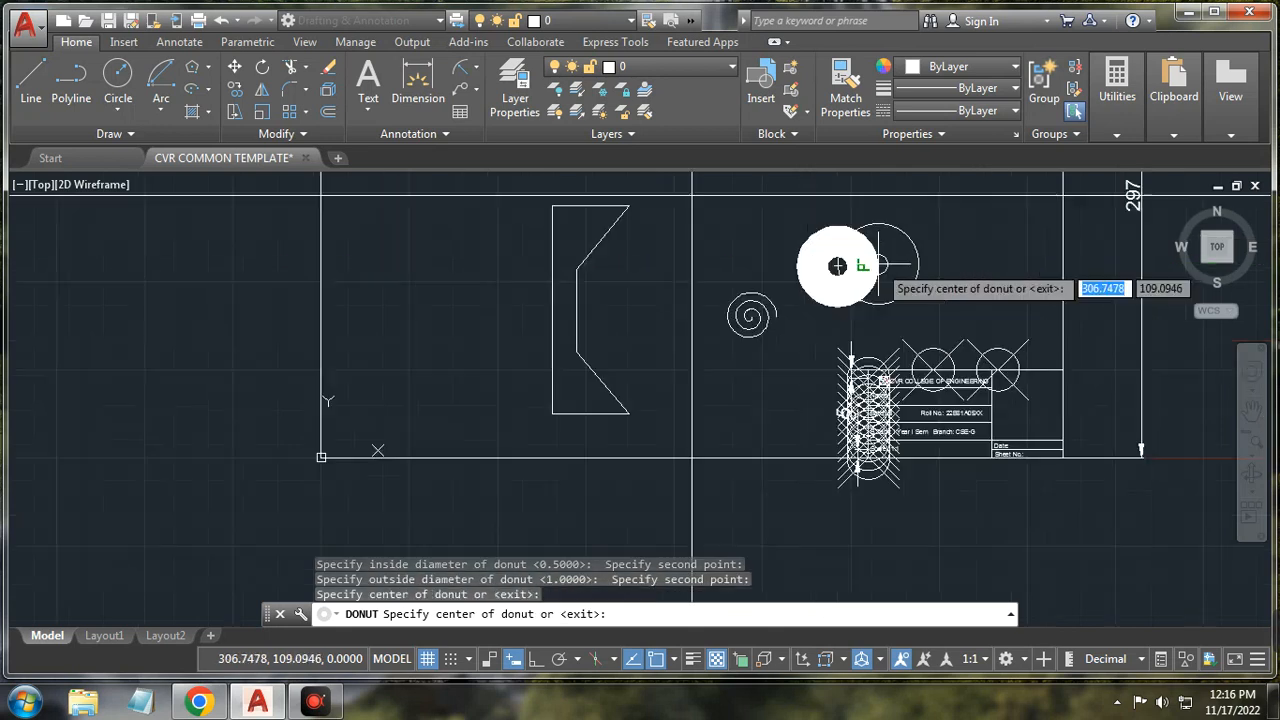
pyautogui.click(942, 265)
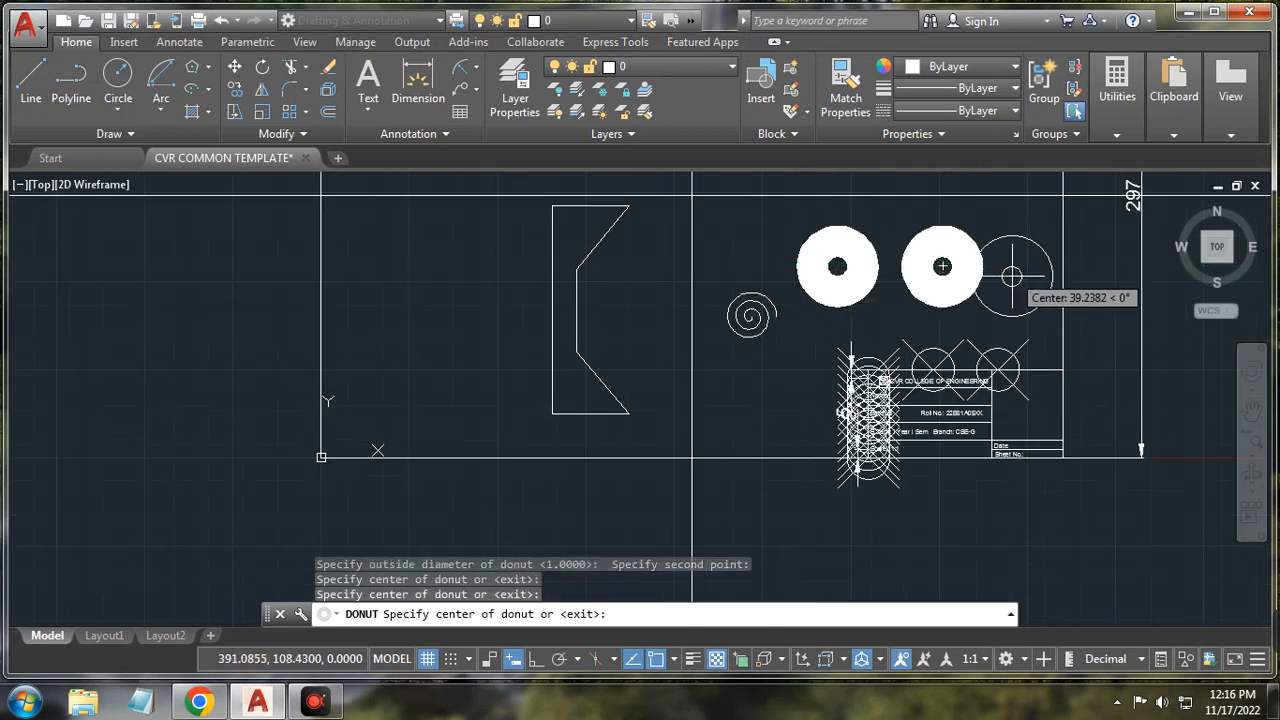
pyautogui.click(752, 395)
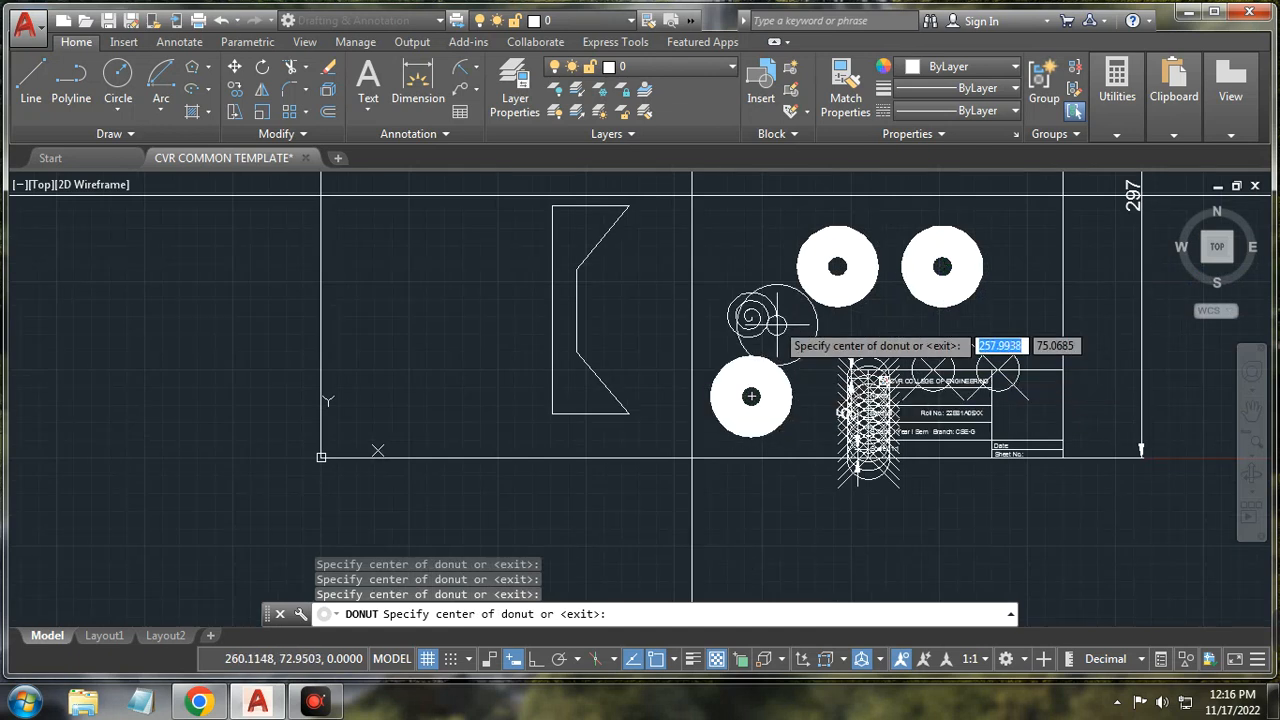
pyautogui.press('Return')
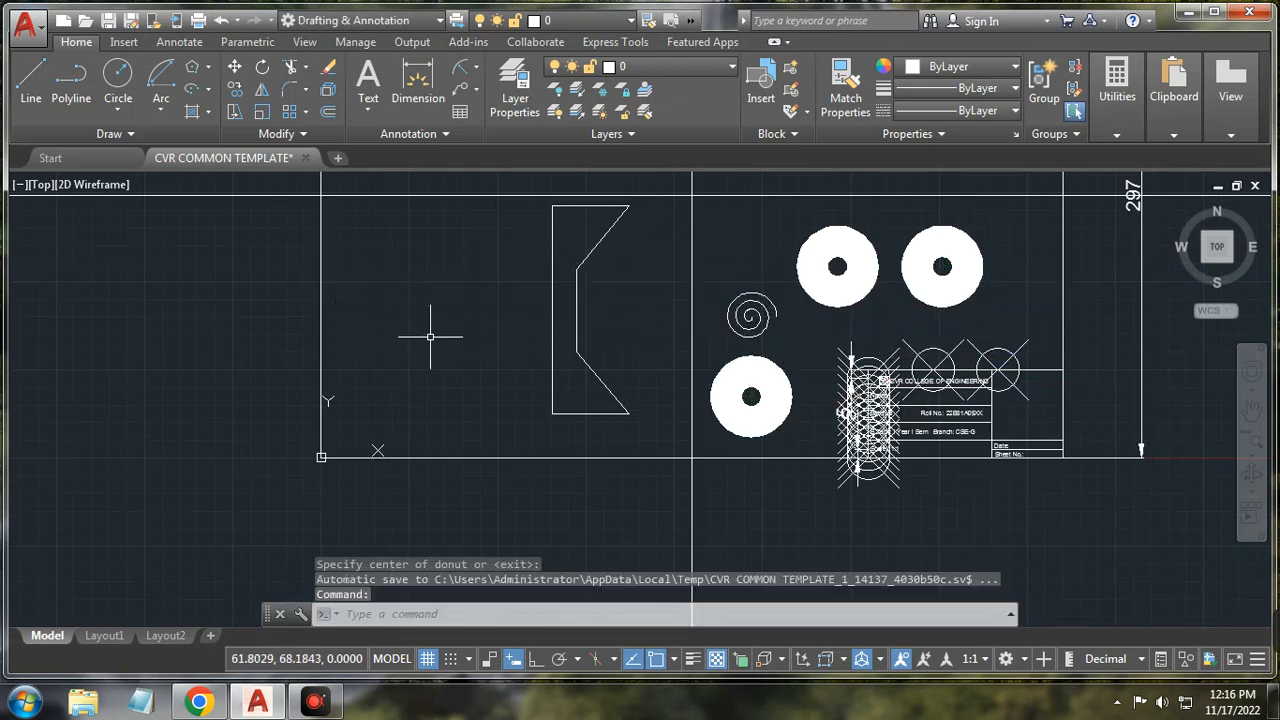
# Step: Draw a rectangular revision cloud at the lower notch of the angled outline, then turn Osnap off
pyautogui.rightClick(423, 314)
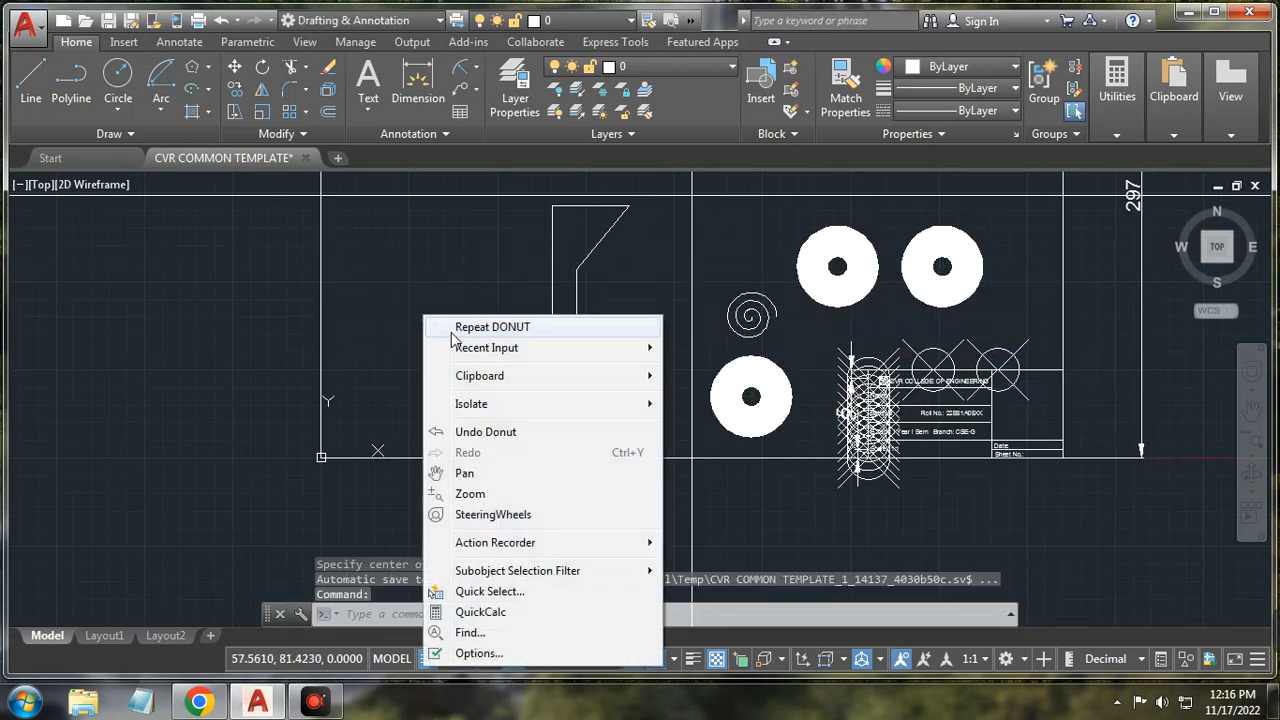
pyautogui.click(396, 299)
pyautogui.click(191, 135)
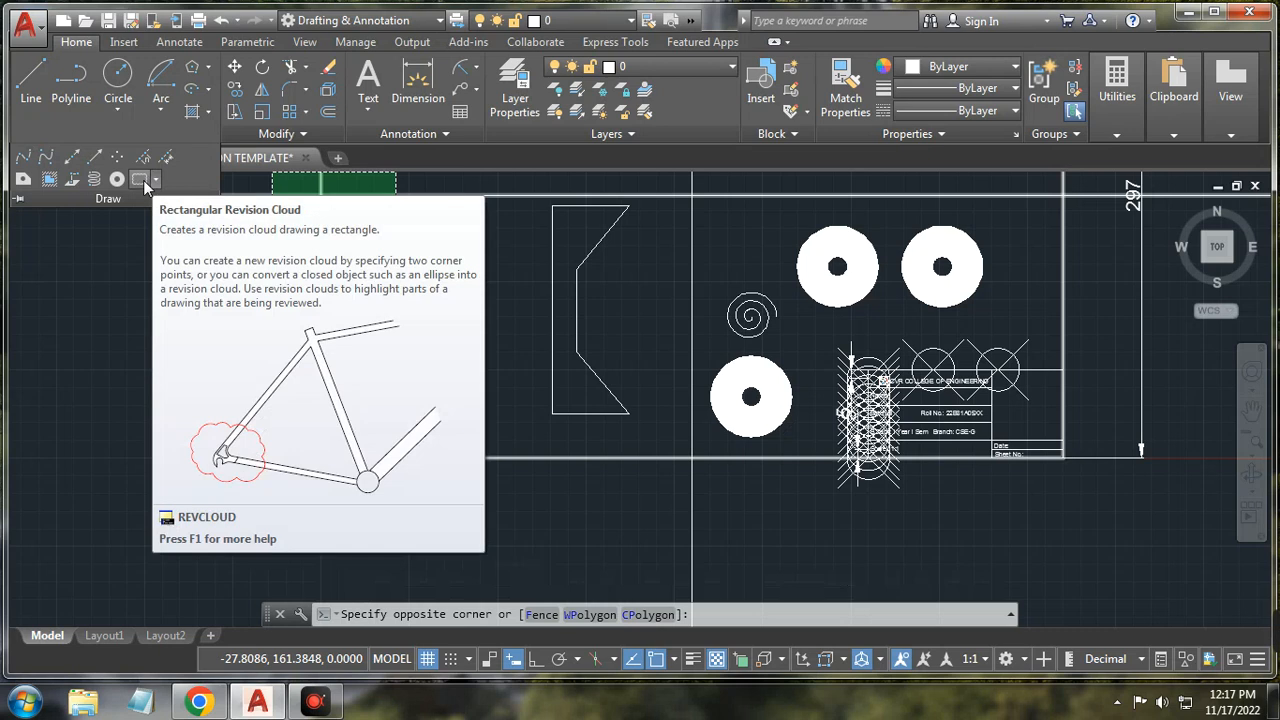
pyautogui.click(143, 185)
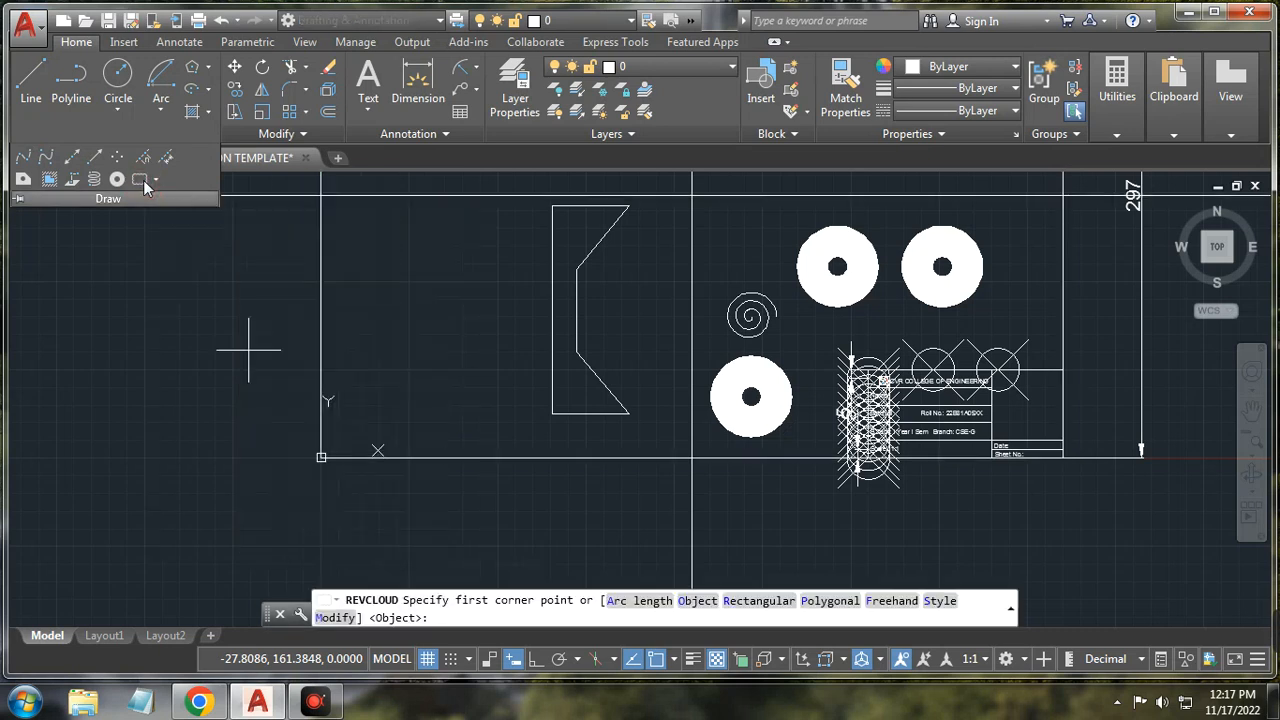
pyautogui.click(574, 412)
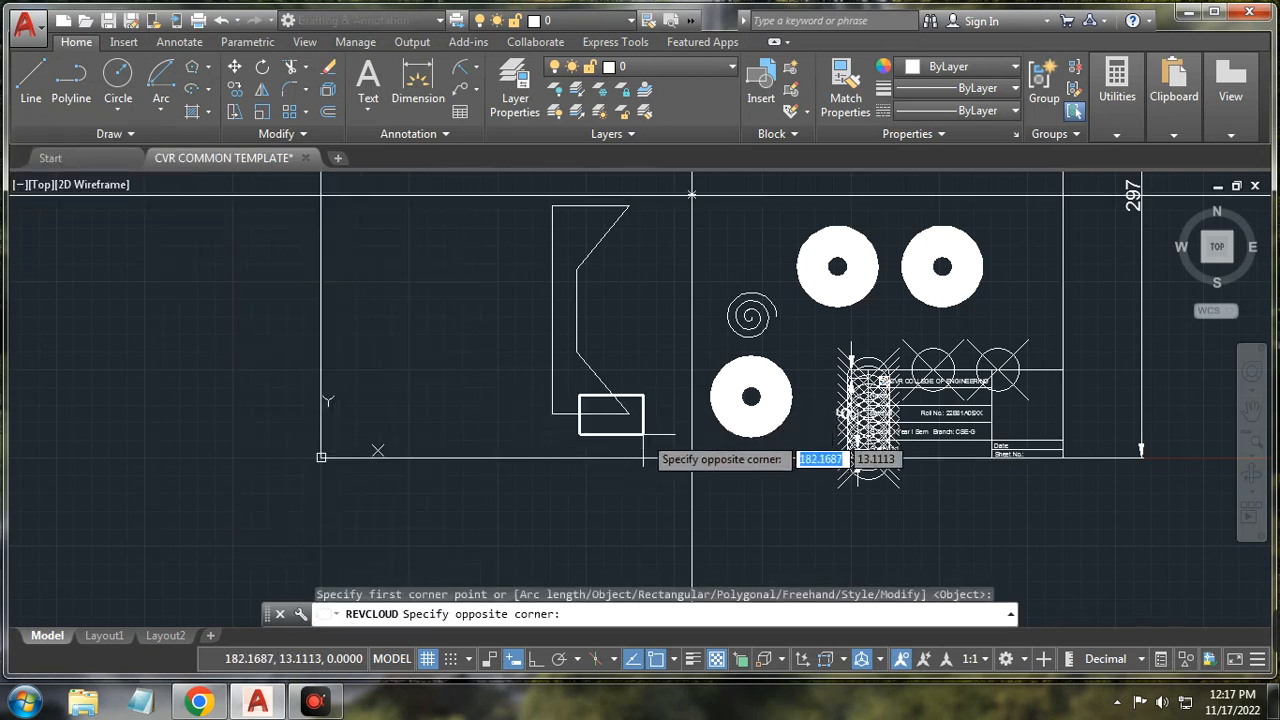
pyautogui.click(645, 433)
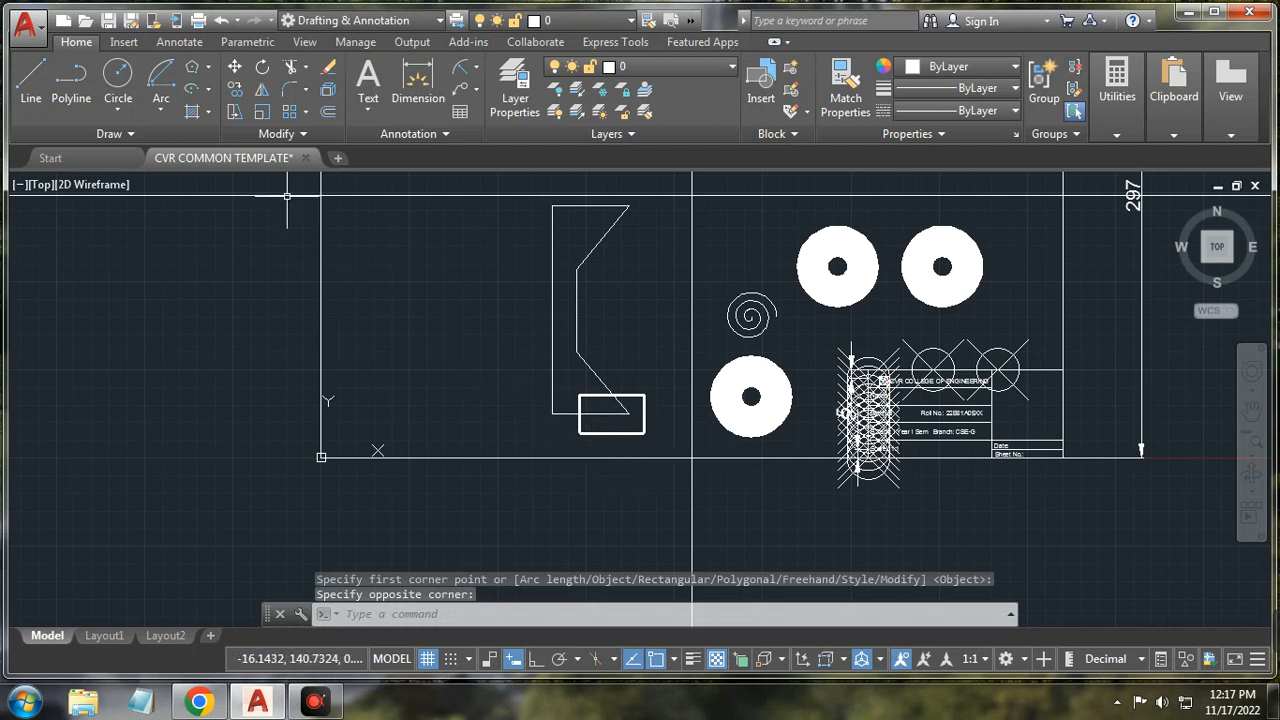
pyautogui.click(659, 664)
pyautogui.click(142, 134)
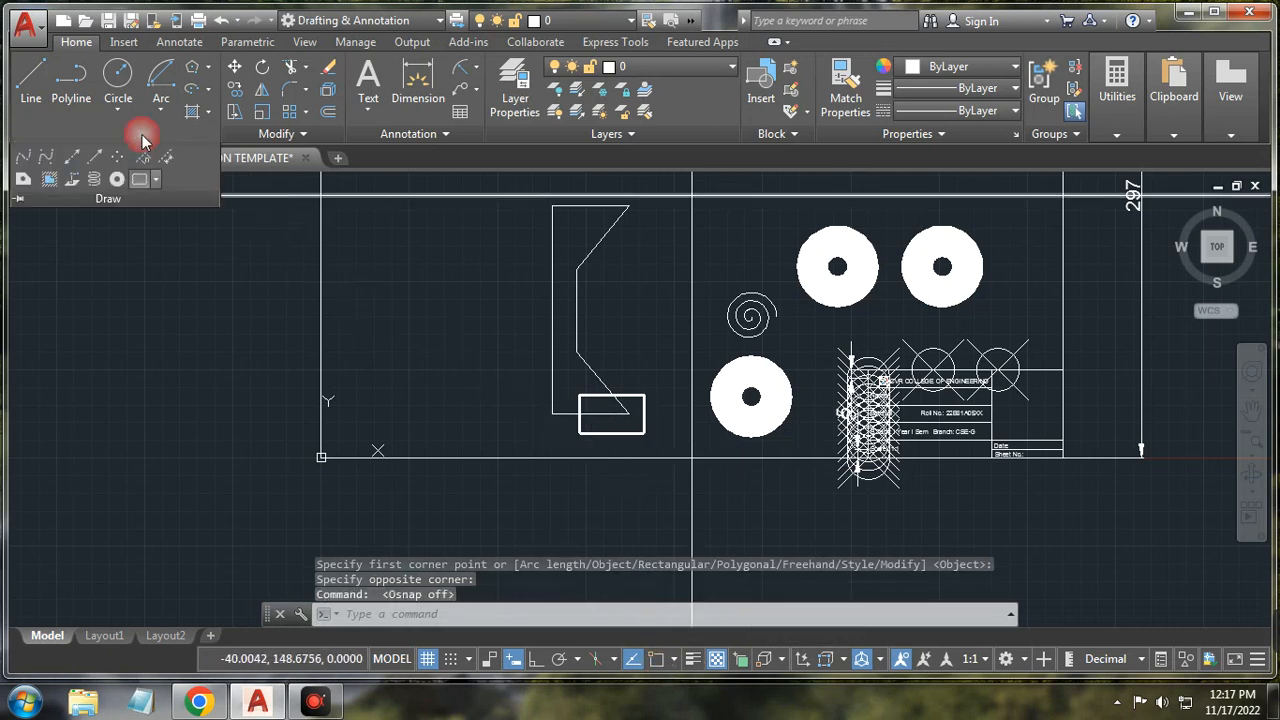
pyautogui.click(141, 180)
pyautogui.click(605, 290)
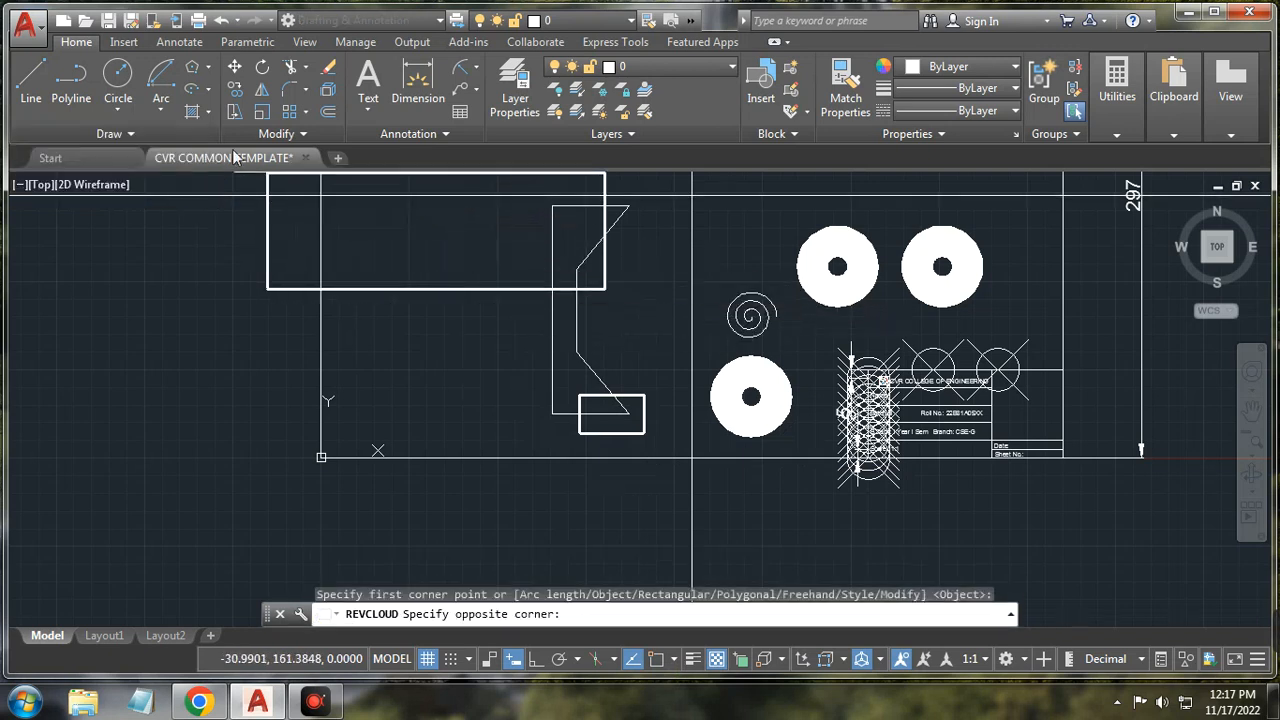
pyautogui.click(138, 135)
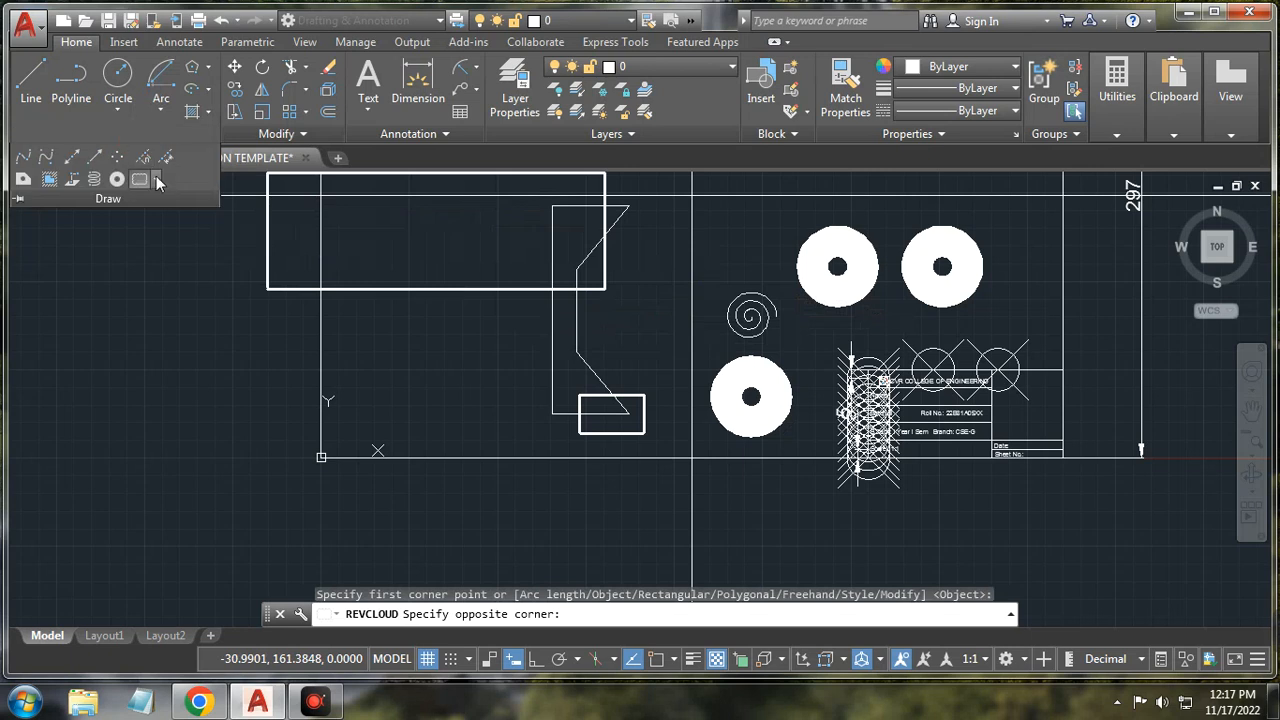
pyautogui.click(157, 180)
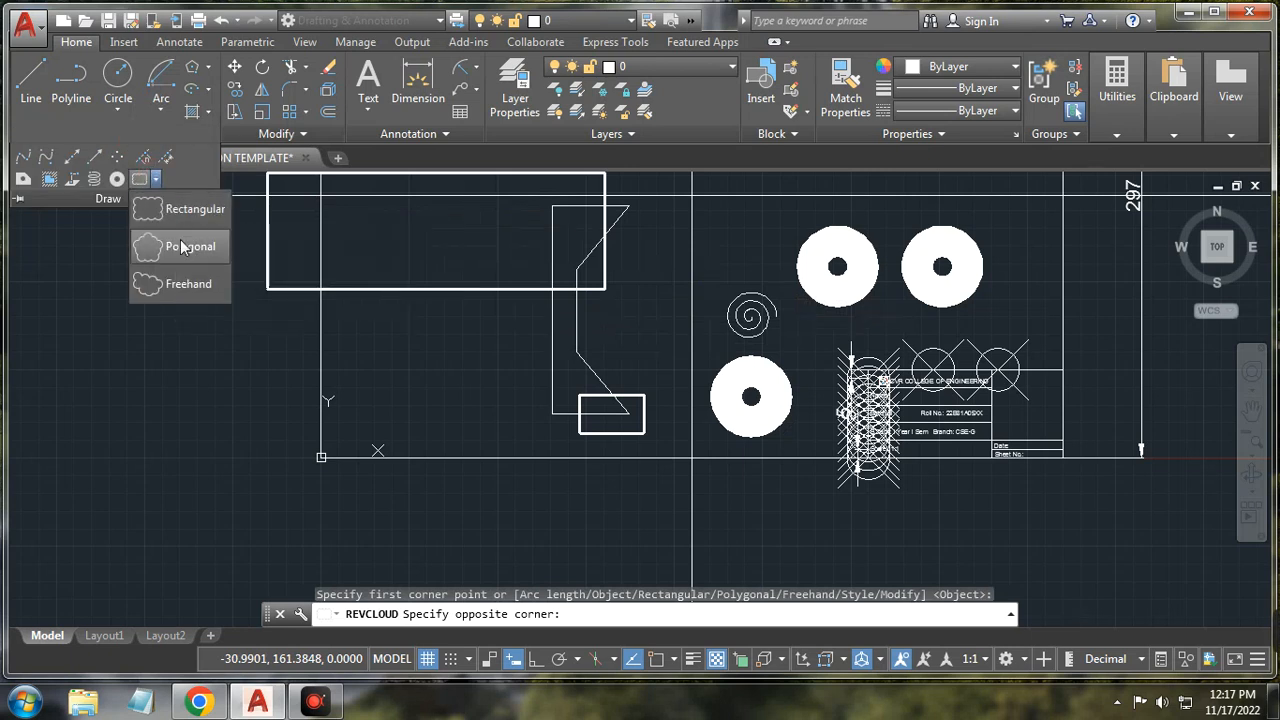
pyautogui.click(192, 286)
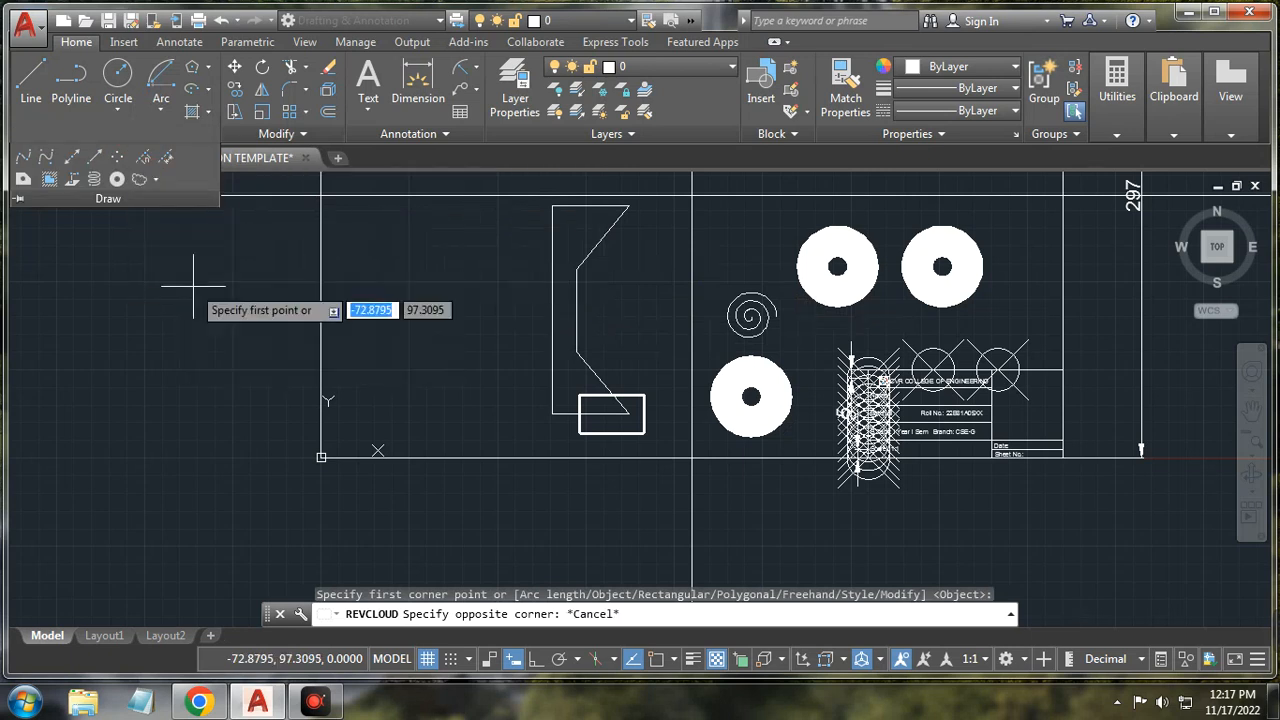
pyautogui.click(622, 280)
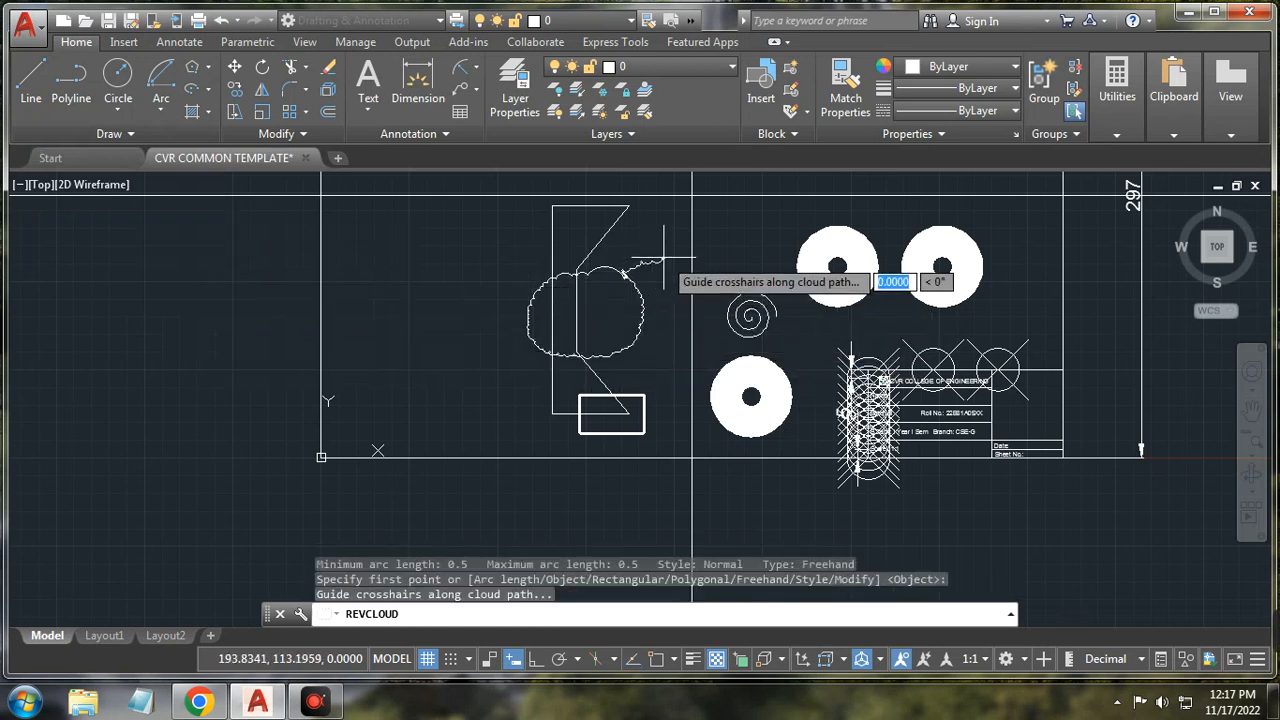
pyautogui.scroll(4, 663, 258)
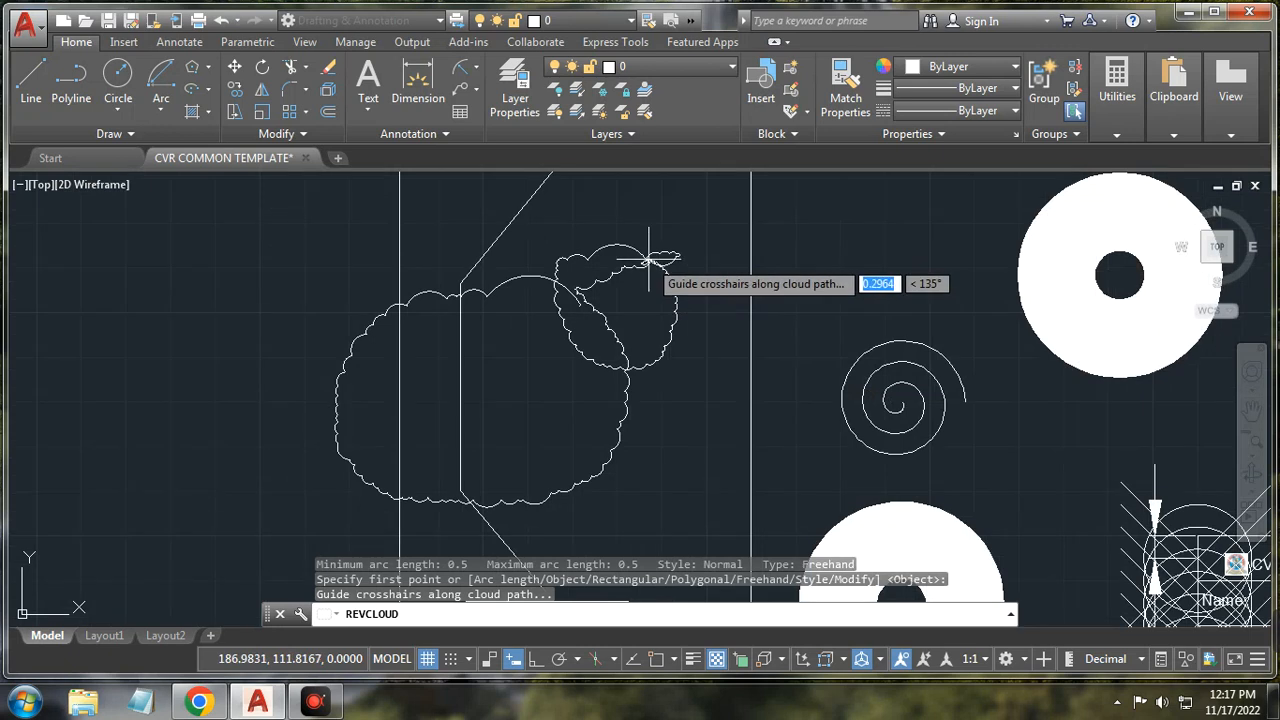
pyautogui.press('Escape')
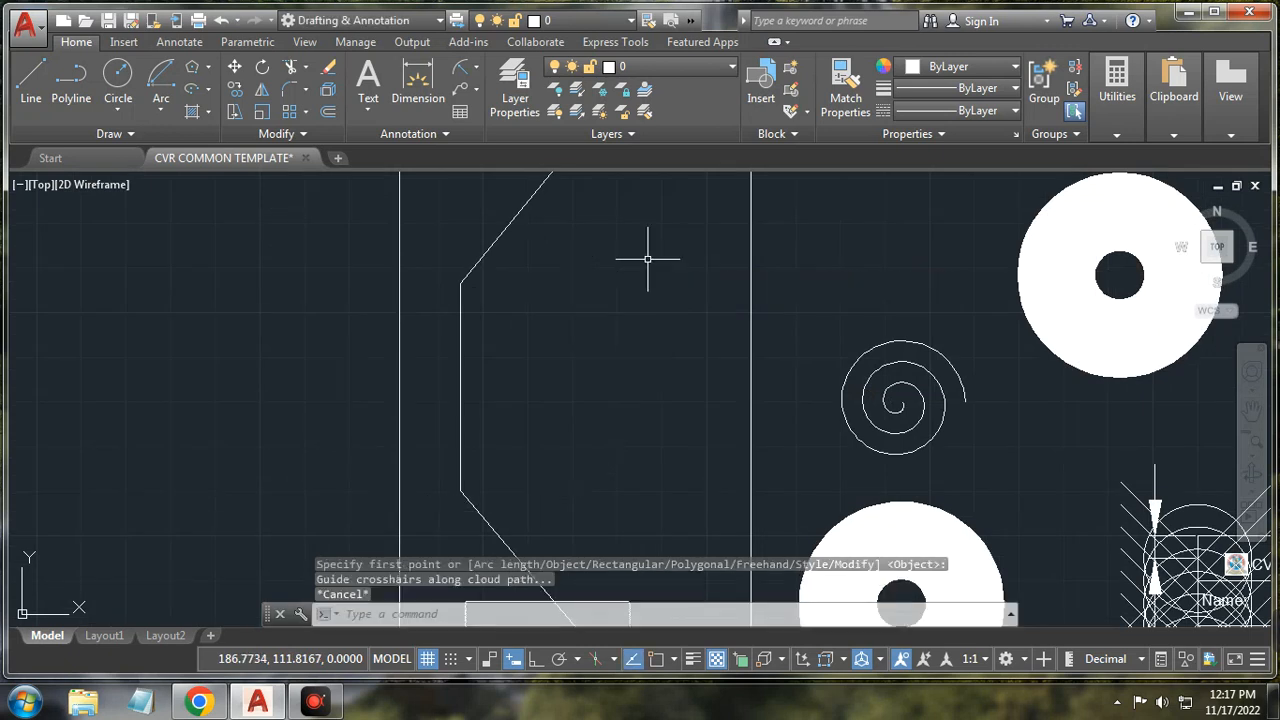
pyautogui.click(112, 133)
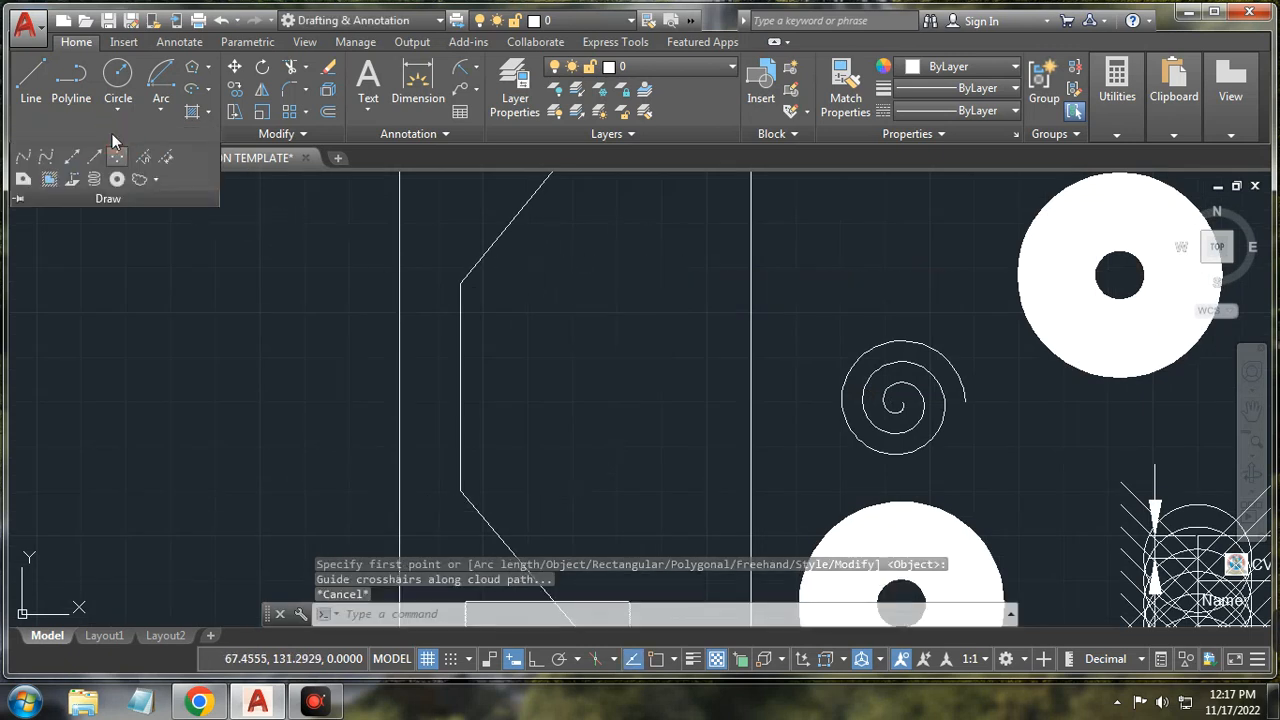
pyautogui.click(138, 181)
pyautogui.write('F')
pyautogui.press('Return')
pyautogui.click(598, 356)
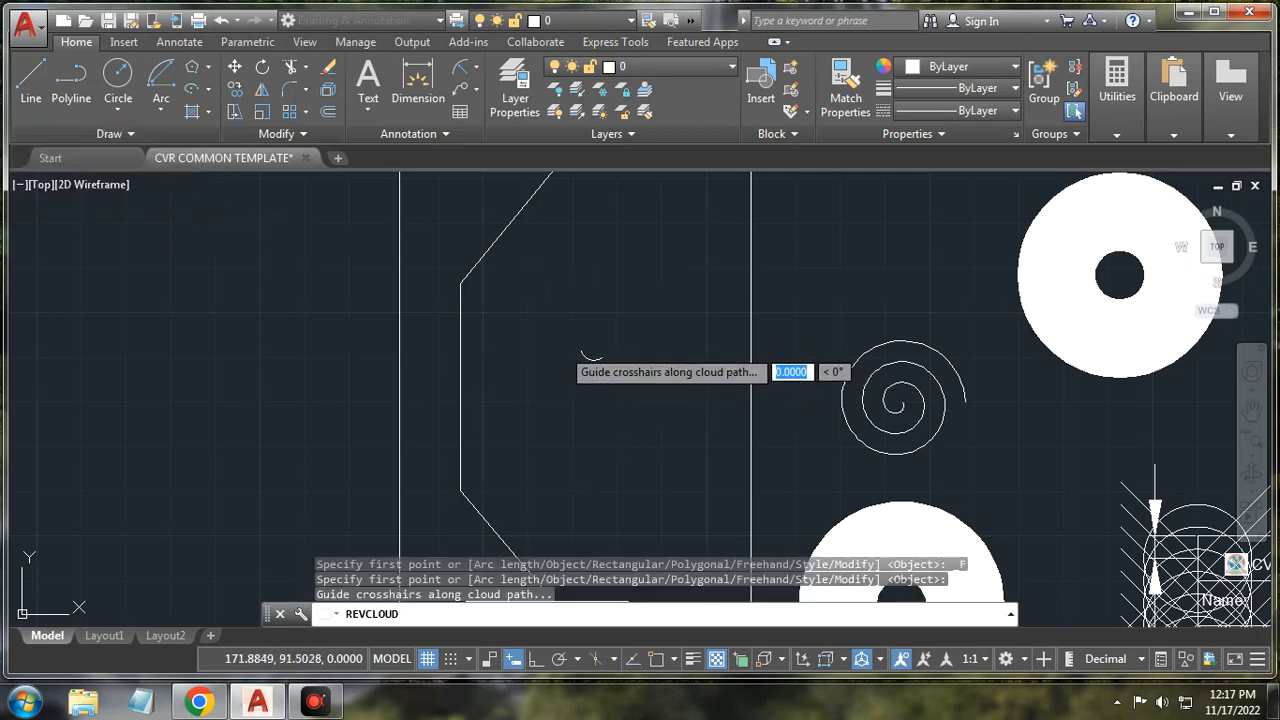
pyautogui.click(603, 352)
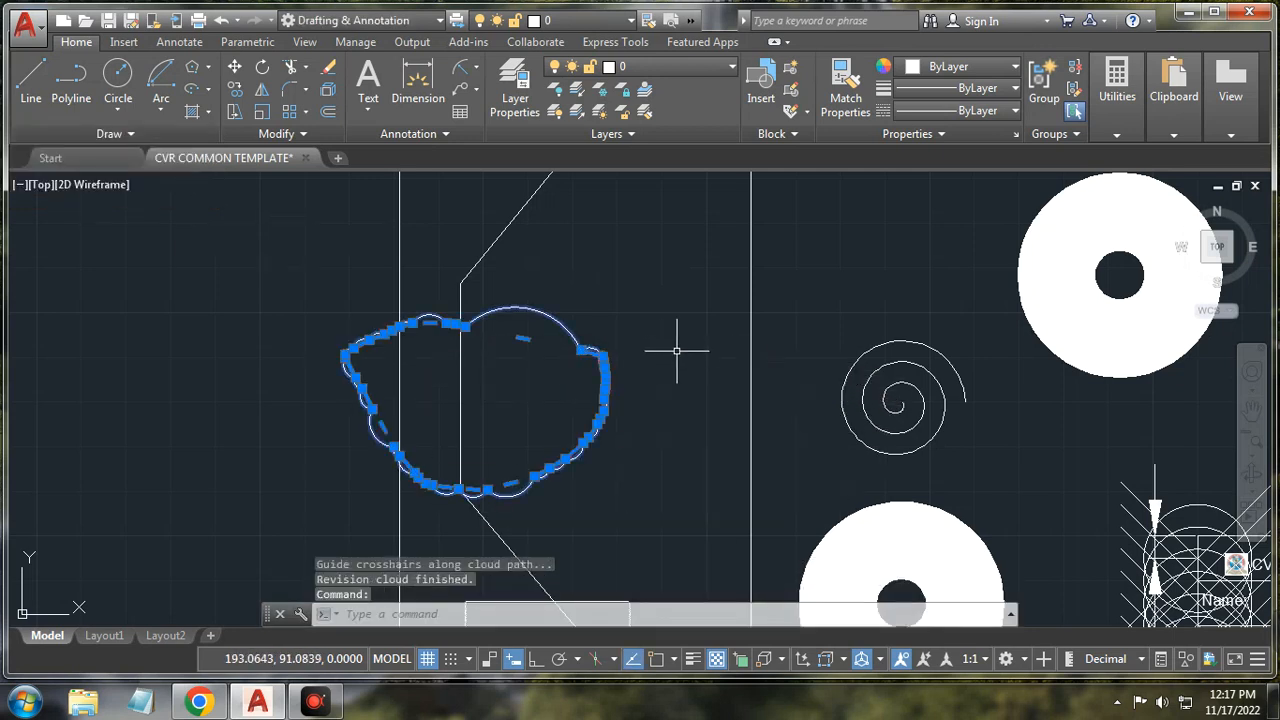
pyautogui.scroll(2, 626, 370)
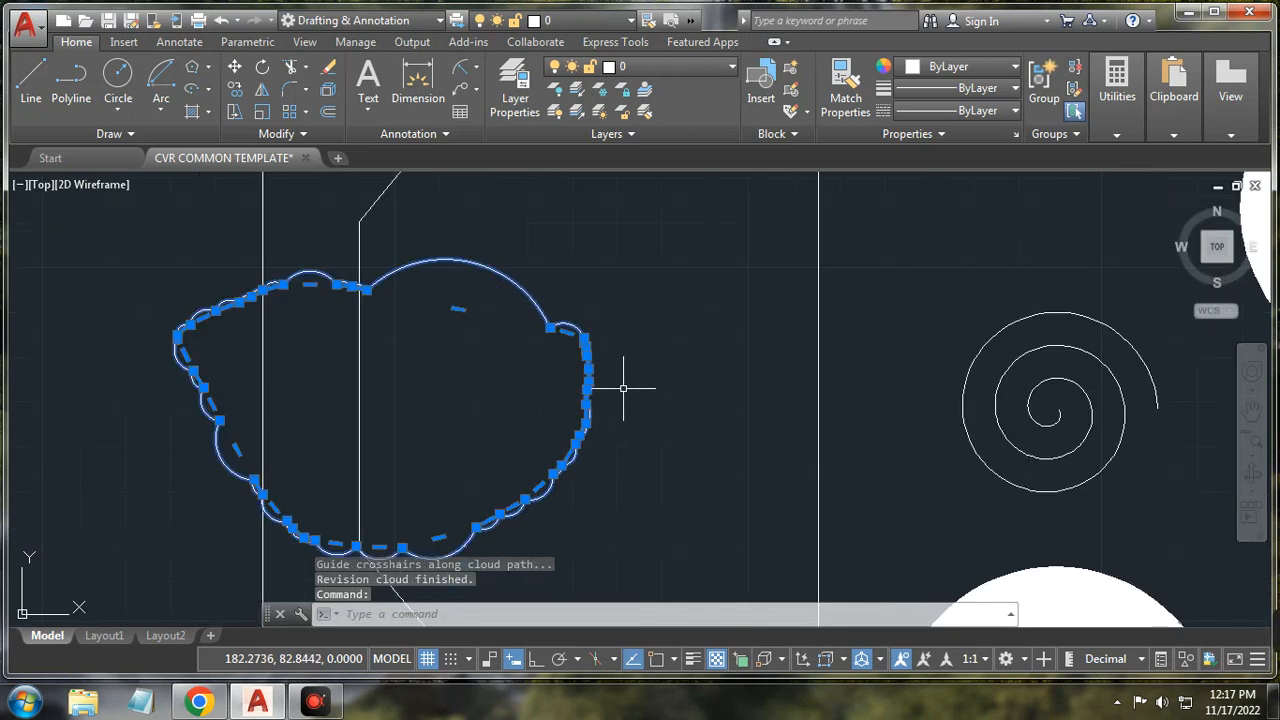
pyautogui.press('Escape')
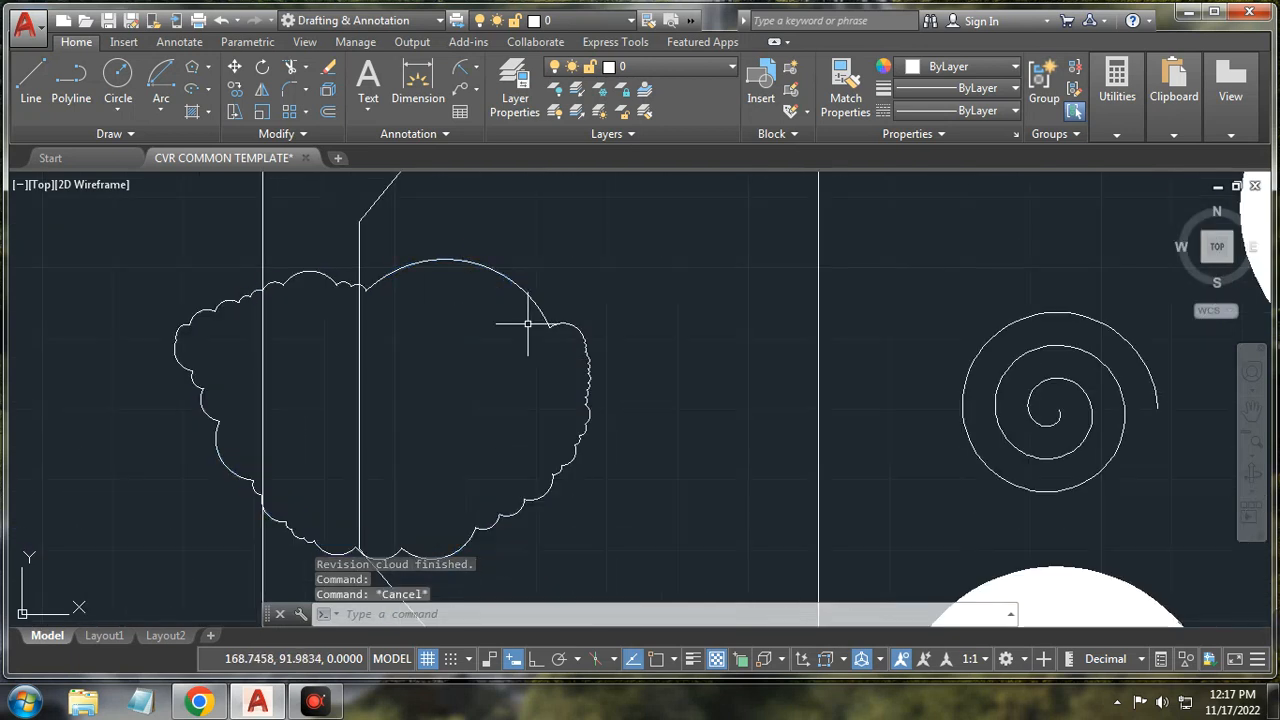
pyautogui.scroll(-5, 548, 347)
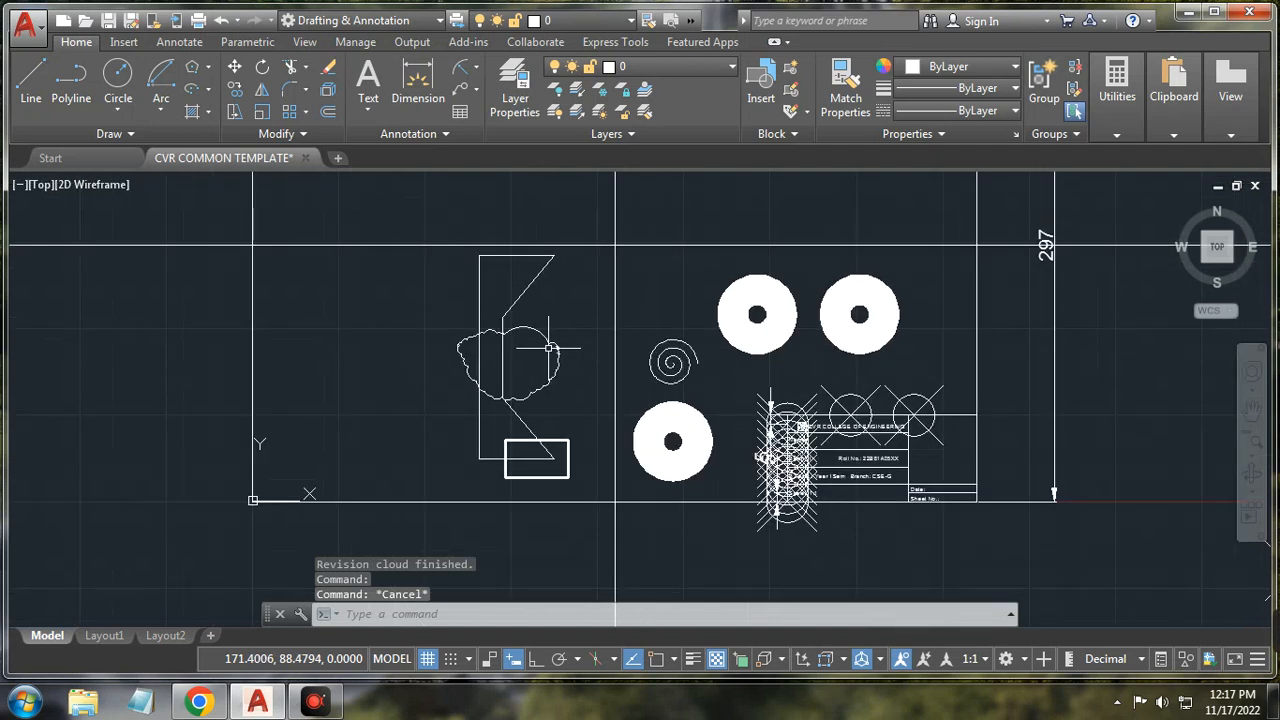
pyautogui.scroll(2, 548, 347)
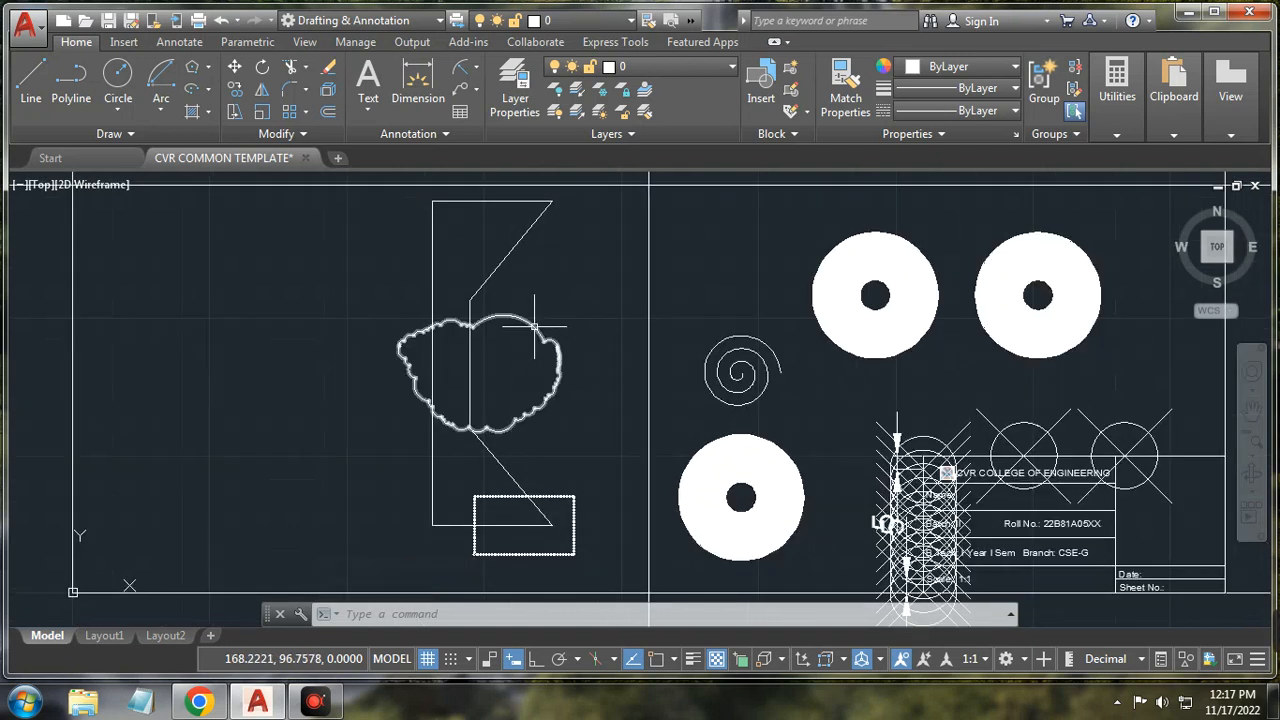
pyautogui.moveTo(533, 326)
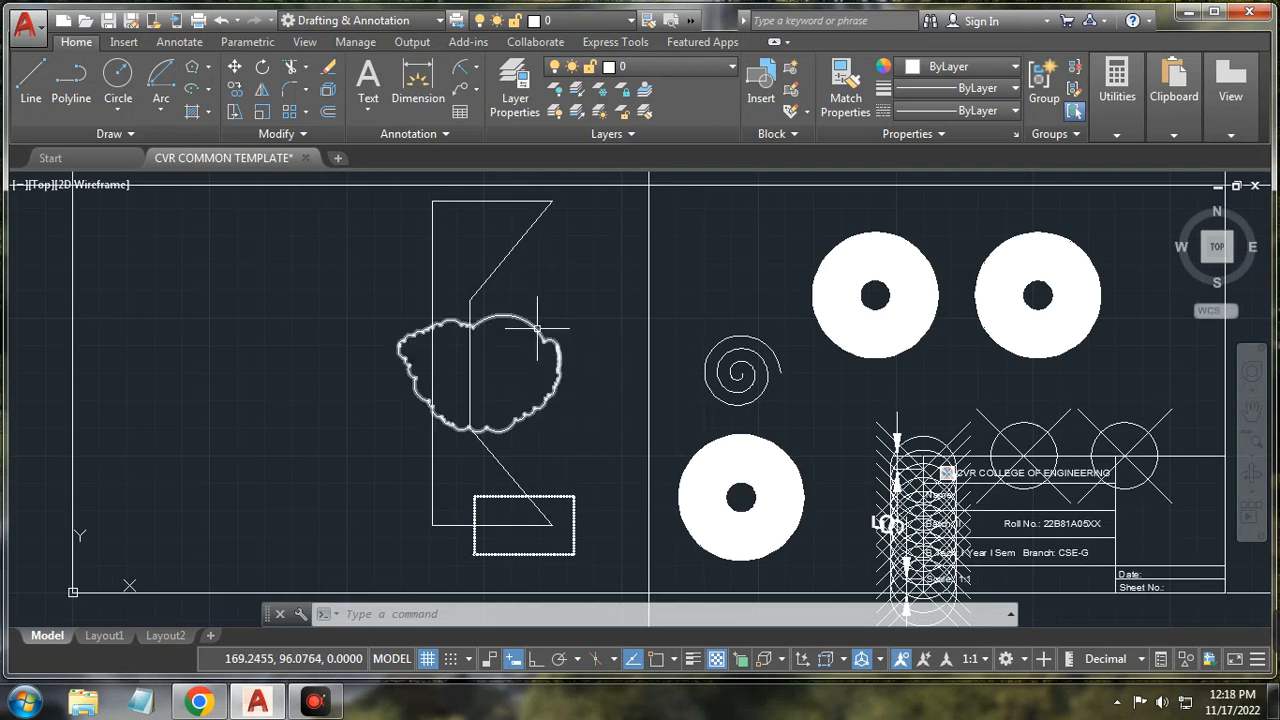
pyautogui.click(537, 326)
pyautogui.press('Delete')
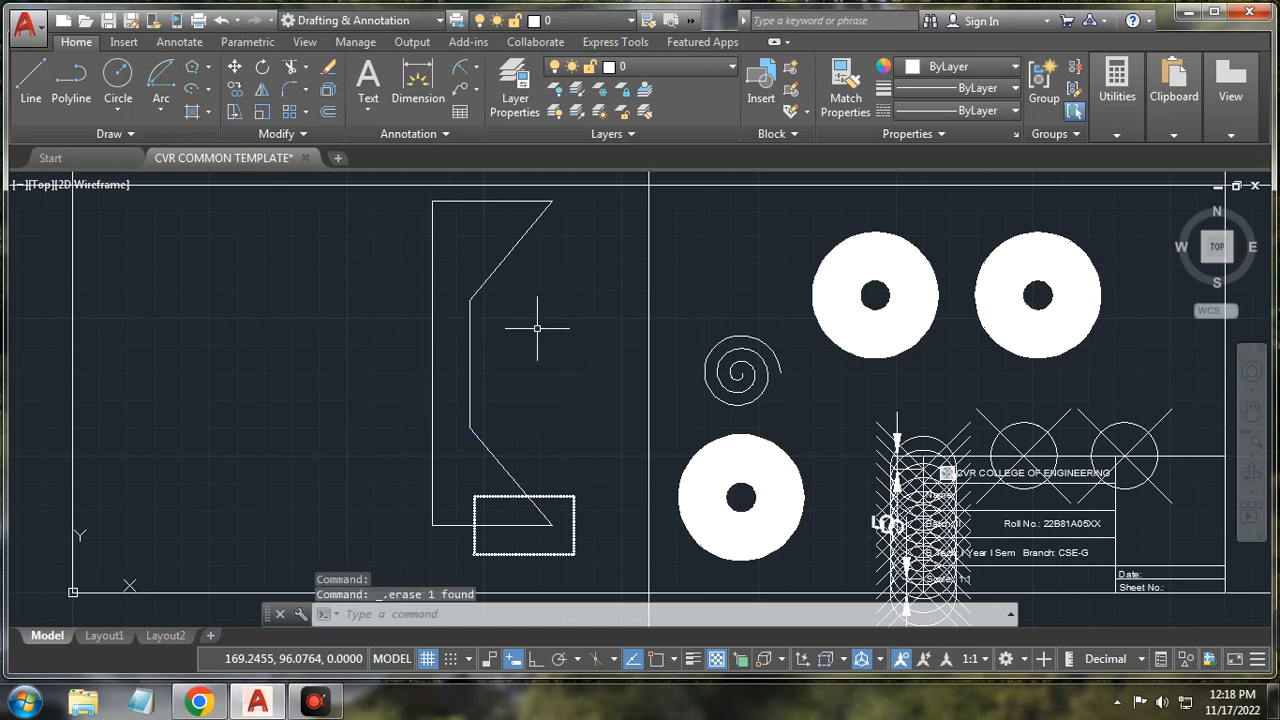
pyautogui.click(151, 136)
pyautogui.click(156, 180)
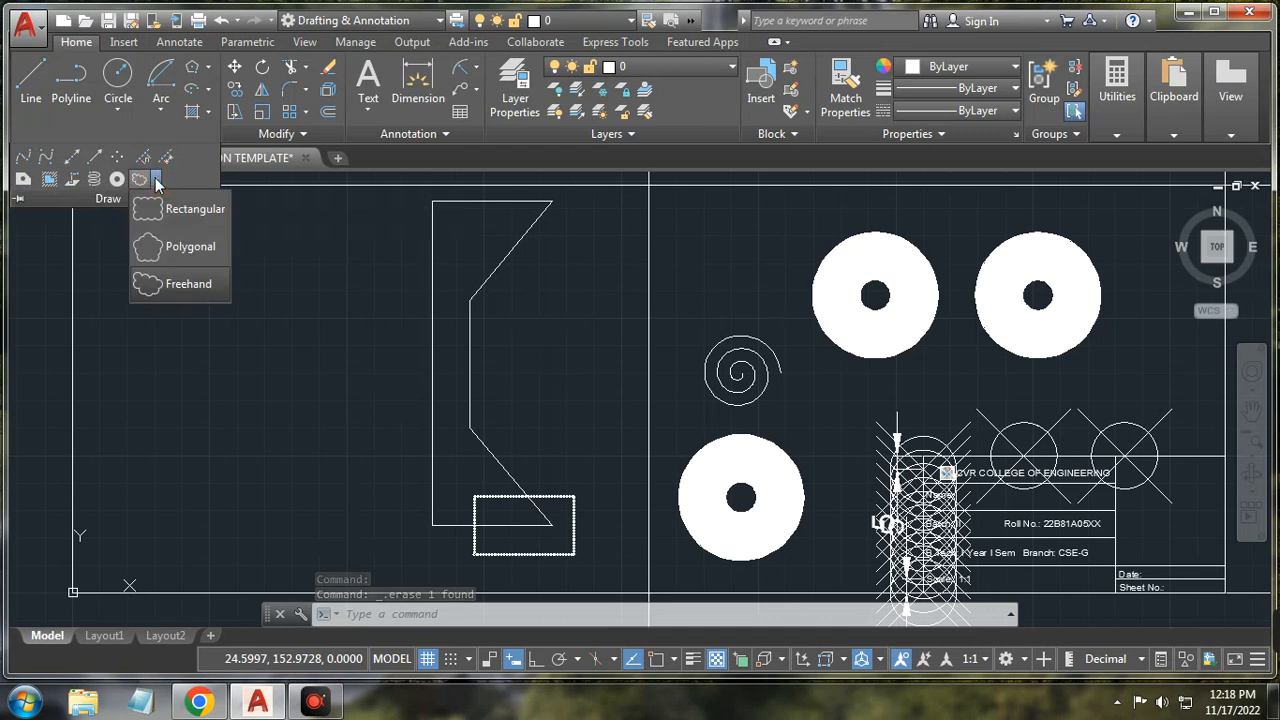
pyautogui.click(191, 247)
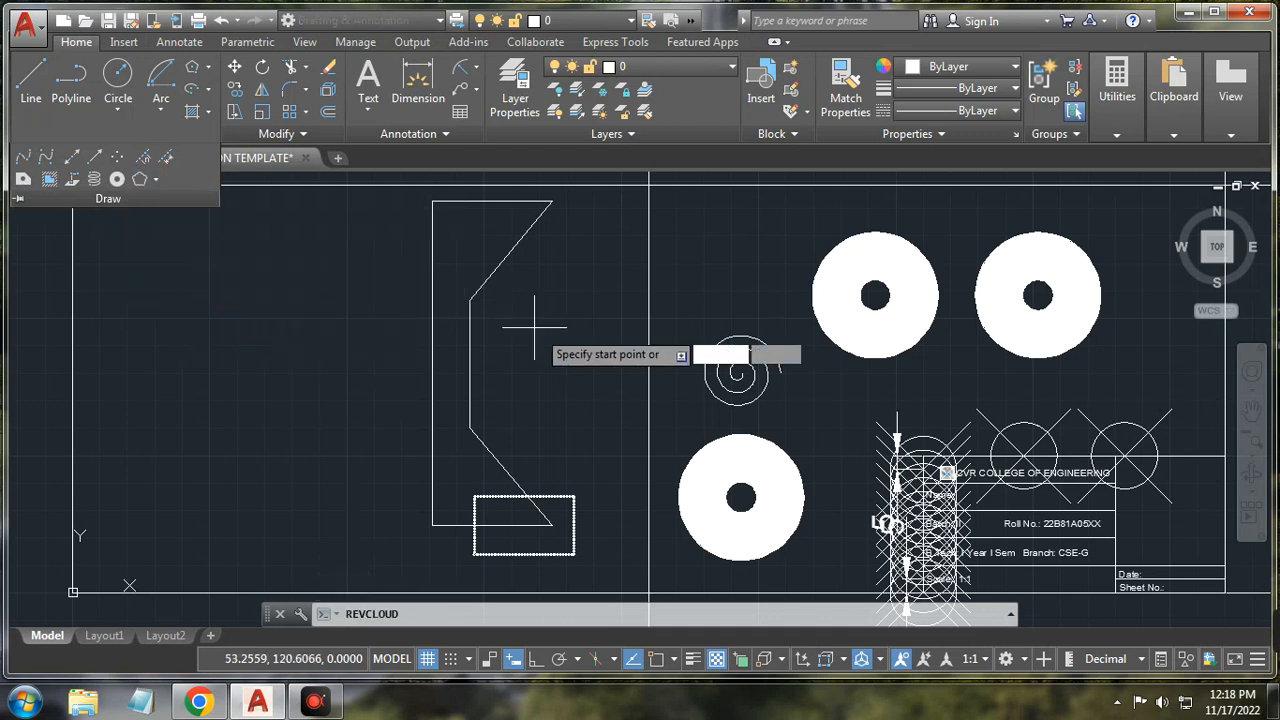
pyautogui.click(545, 337)
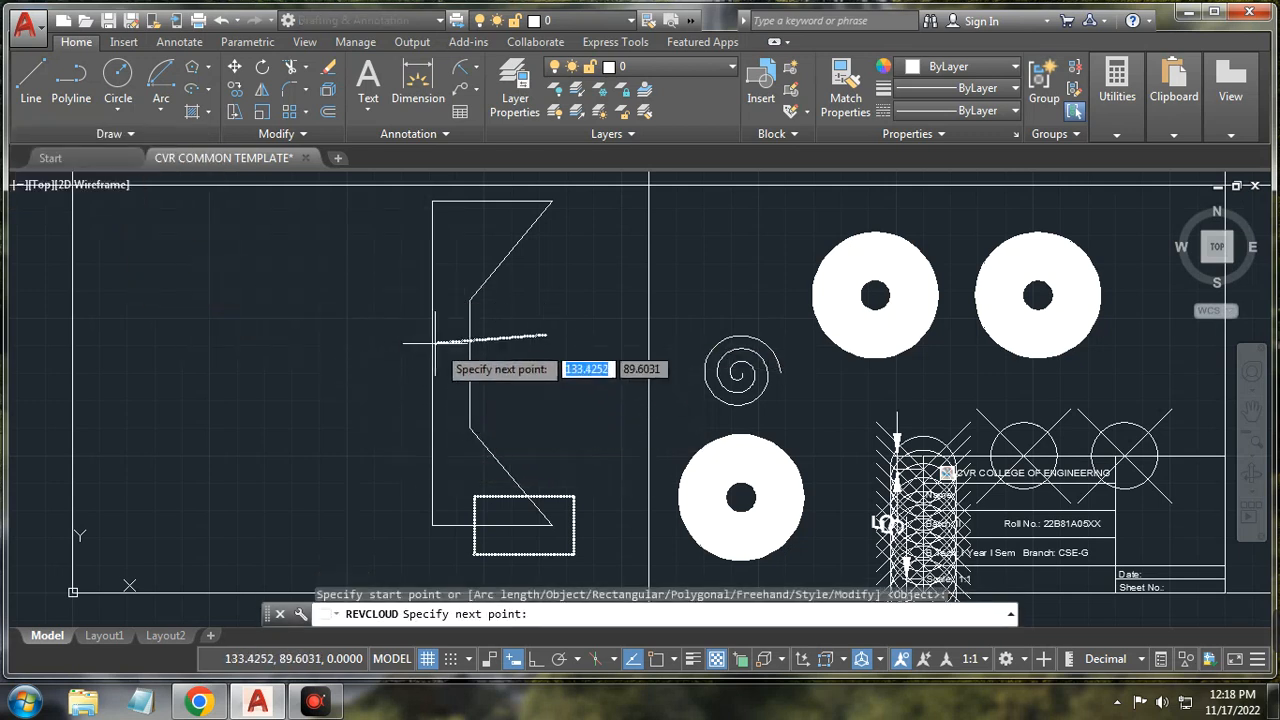
pyautogui.click(365, 330)
pyautogui.click(386, 437)
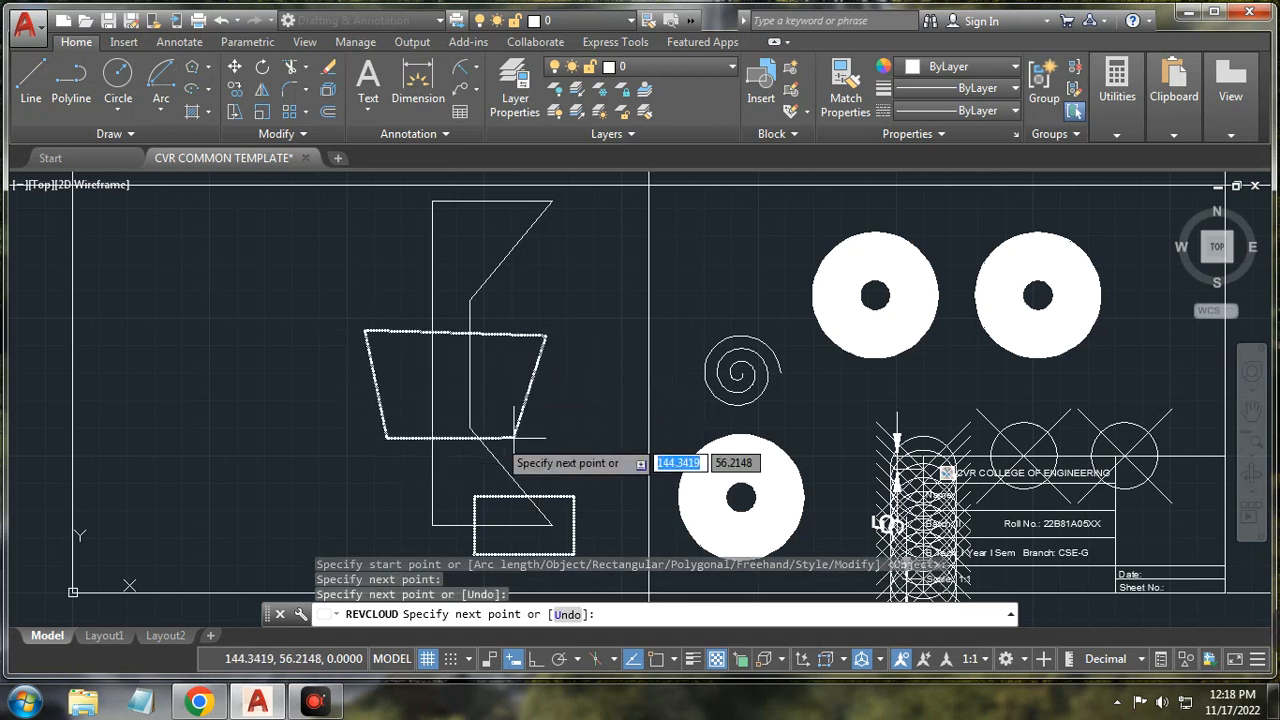
pyautogui.click(553, 435)
pyautogui.click(605, 321)
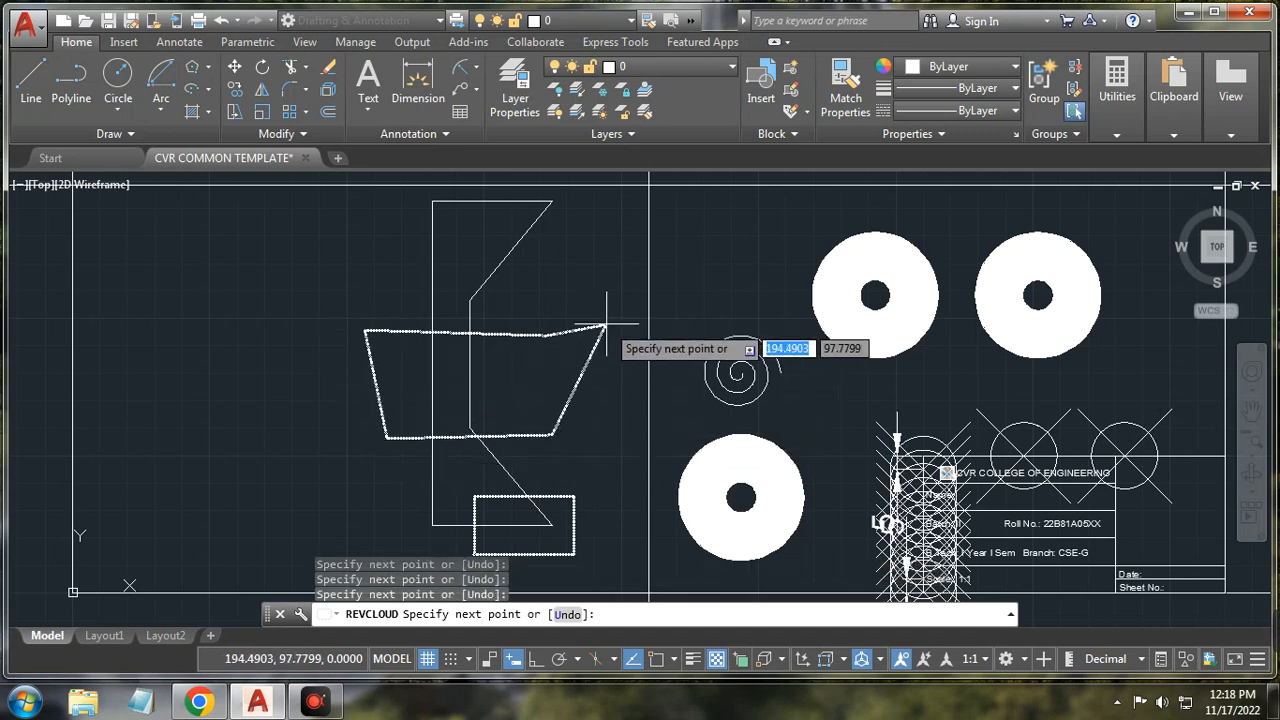
pyautogui.click(583, 258)
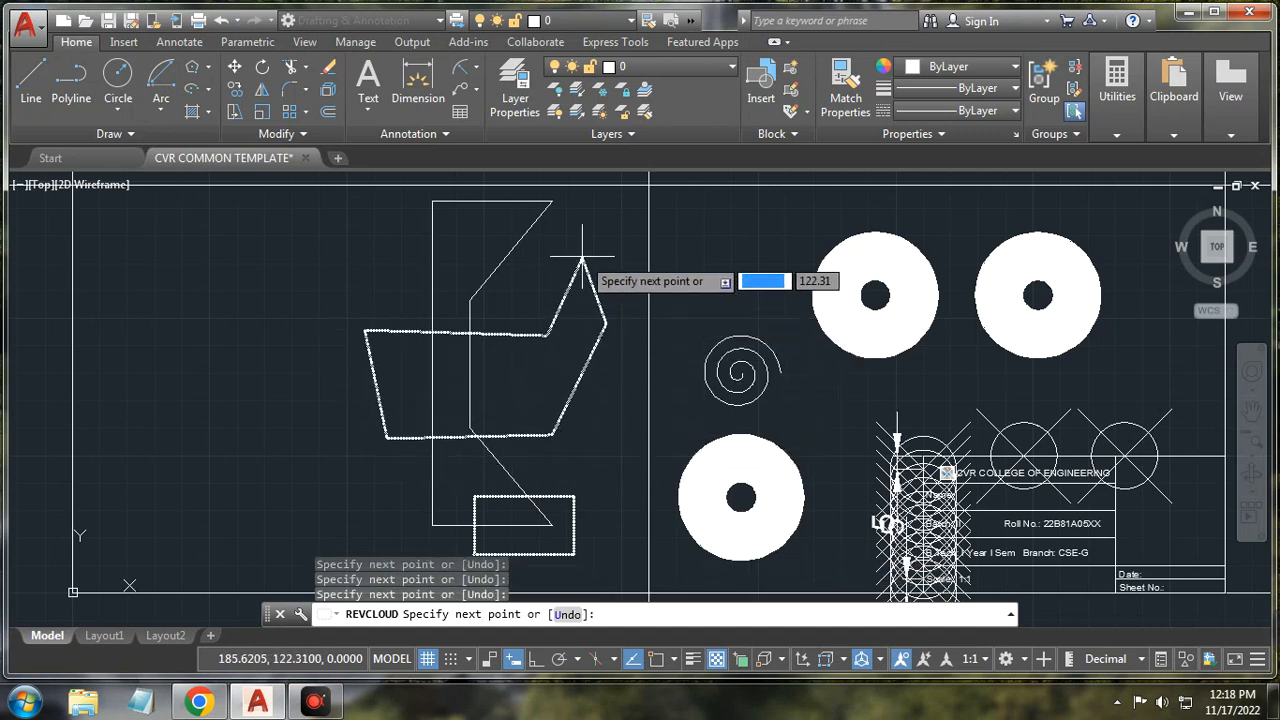
pyautogui.click(350, 266)
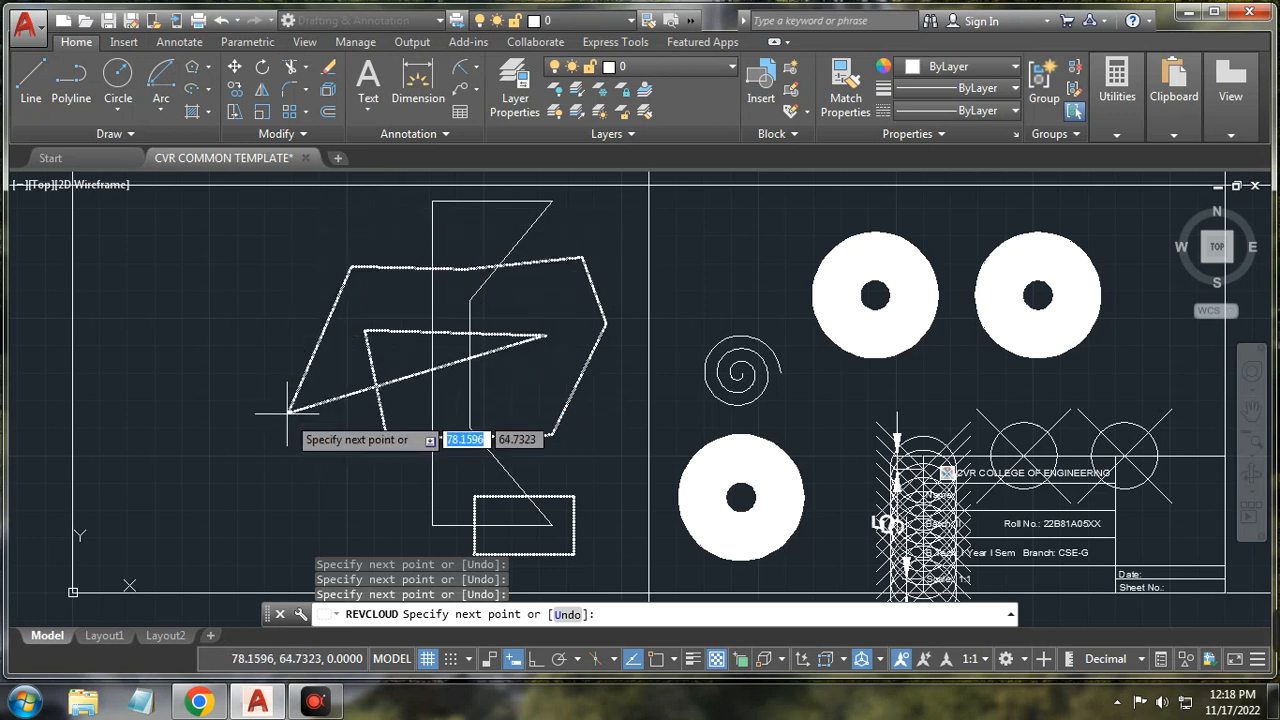
pyautogui.rightClick(226, 362)
pyautogui.click(268, 400)
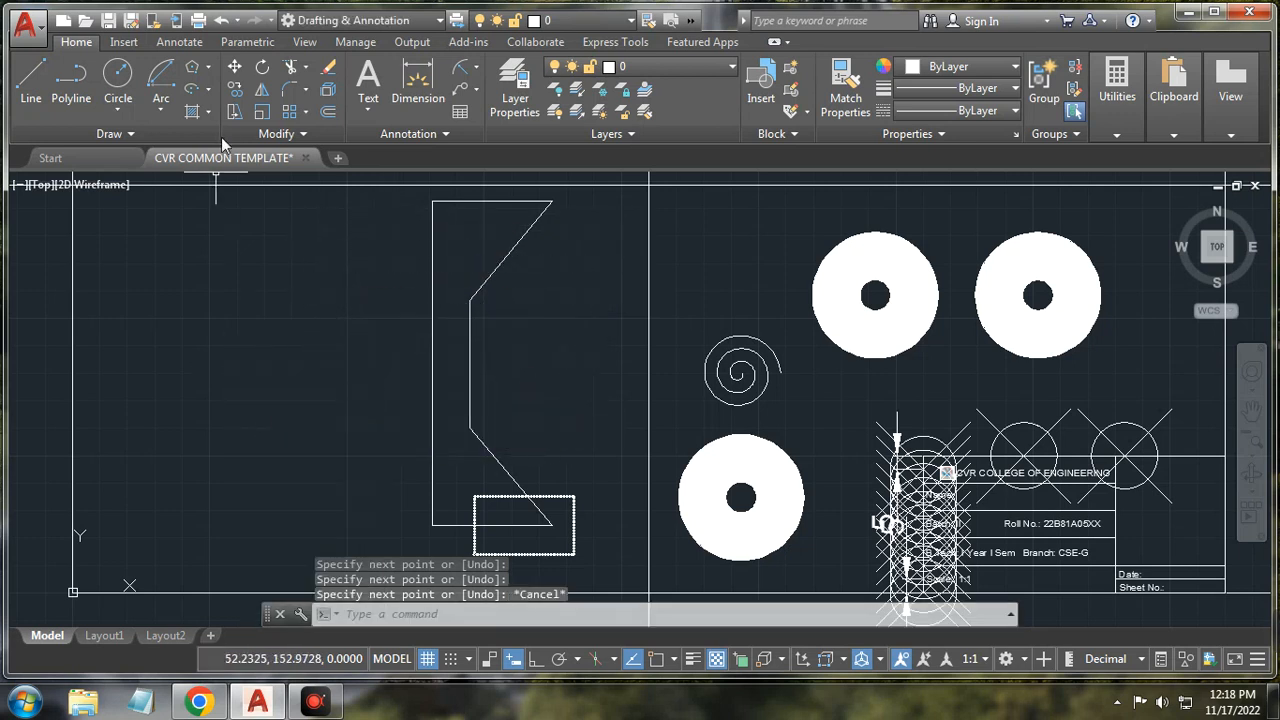
pyautogui.click(186, 133)
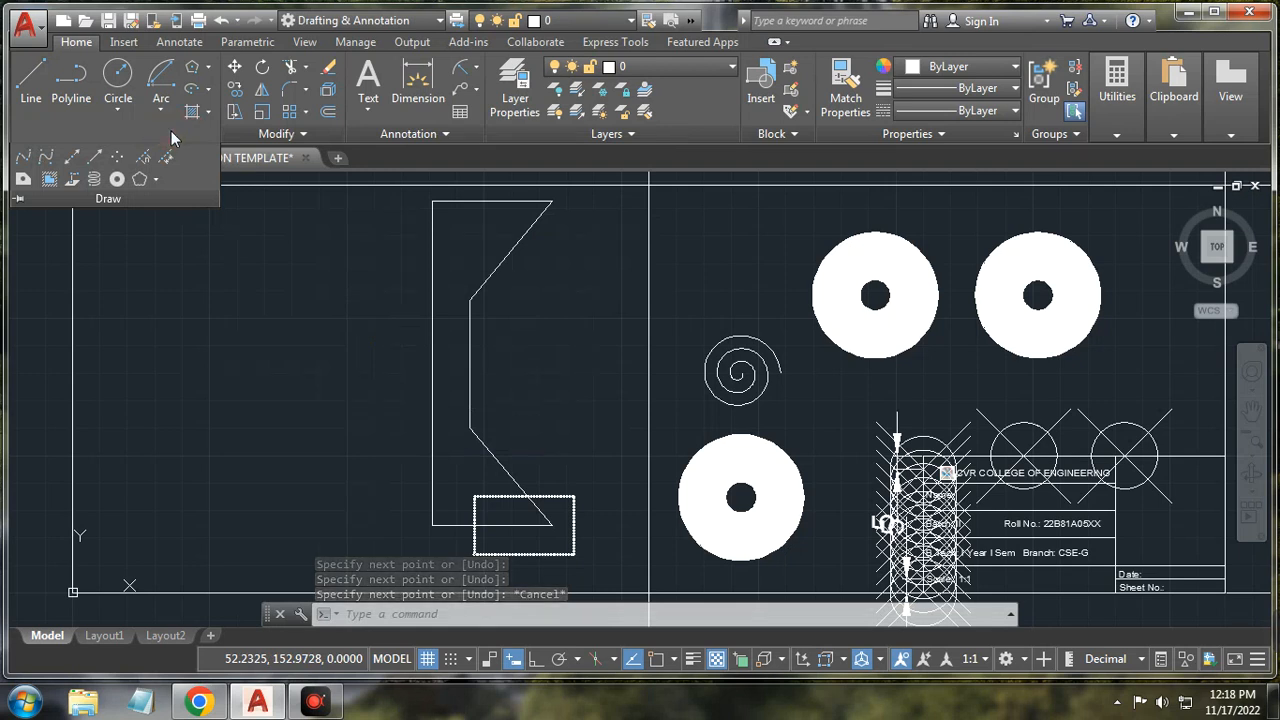
# Step: Window-select the zigzag polyline and delete it
pyautogui.click(277, 282)
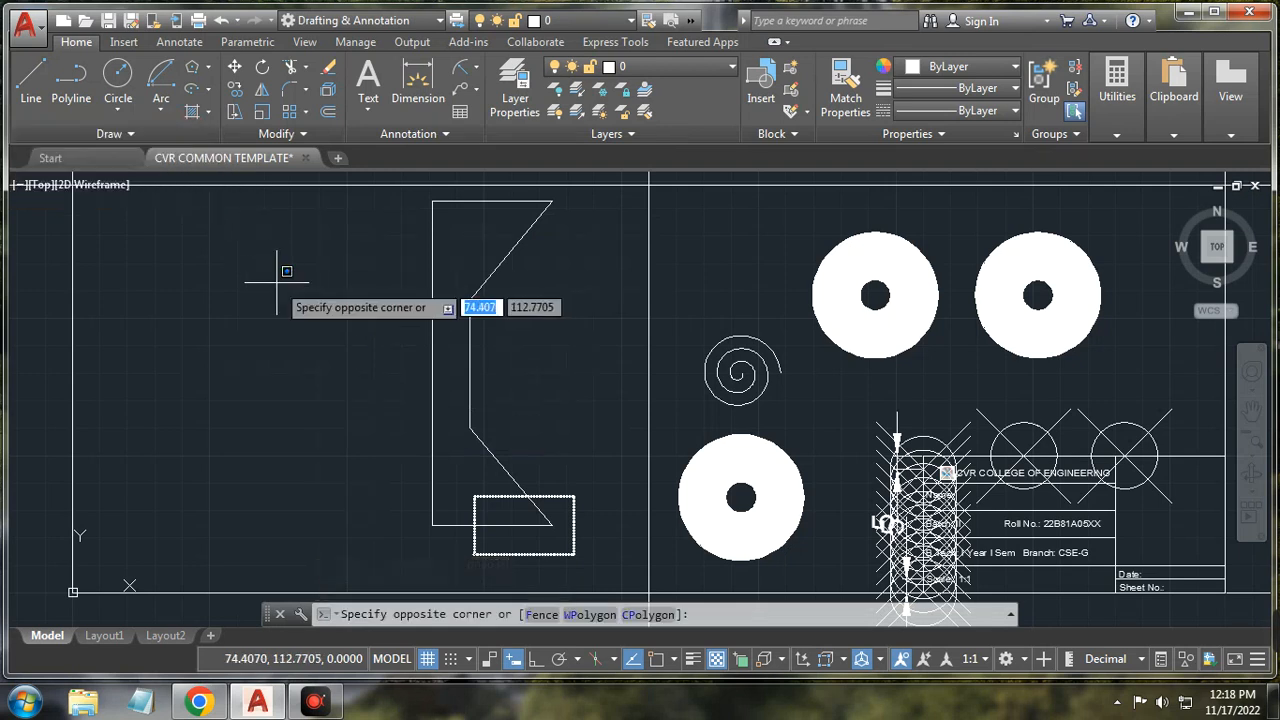
pyautogui.scroll(-2, 277, 282)
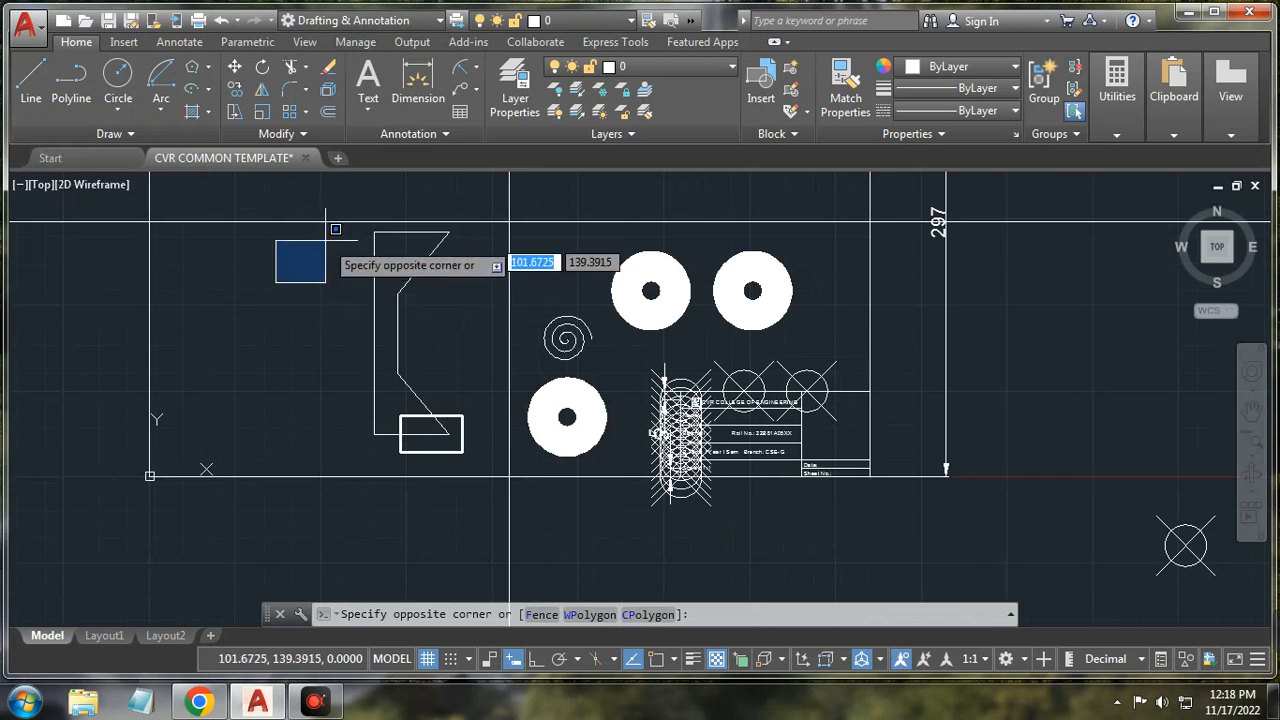
pyautogui.click(336, 251)
pyautogui.click(340, 228)
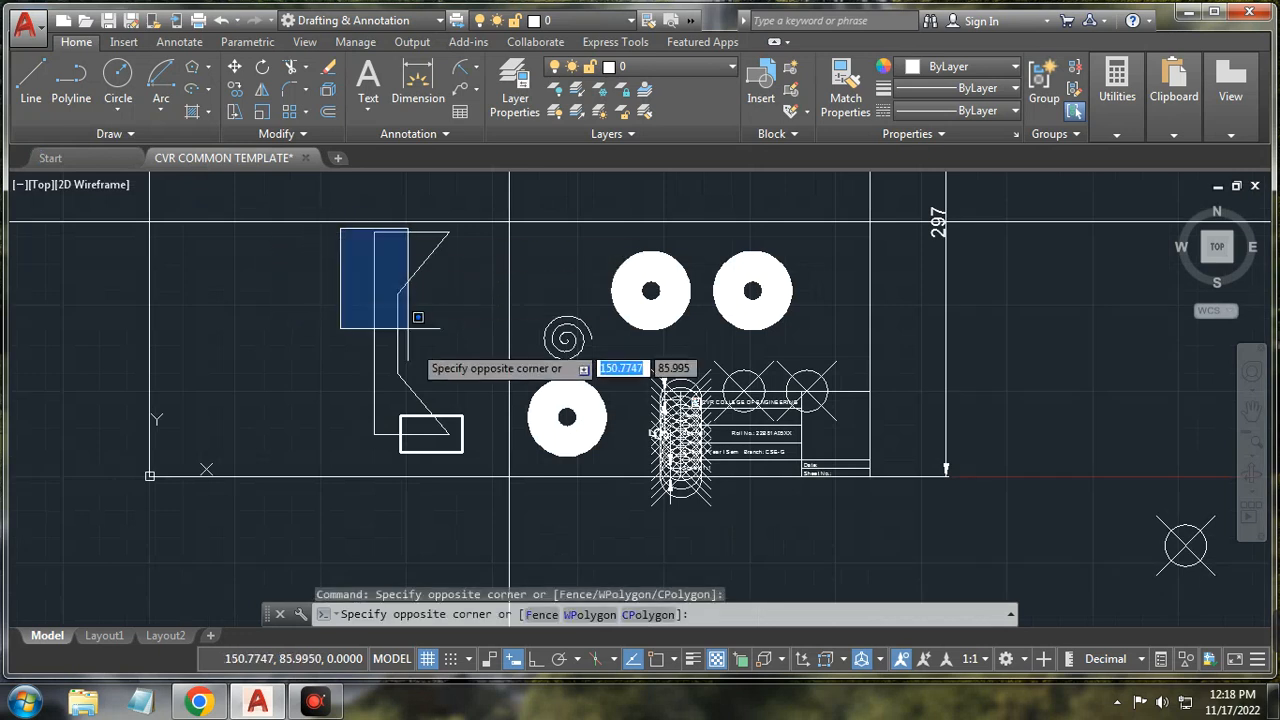
pyautogui.click(460, 457)
pyautogui.press('Delete')
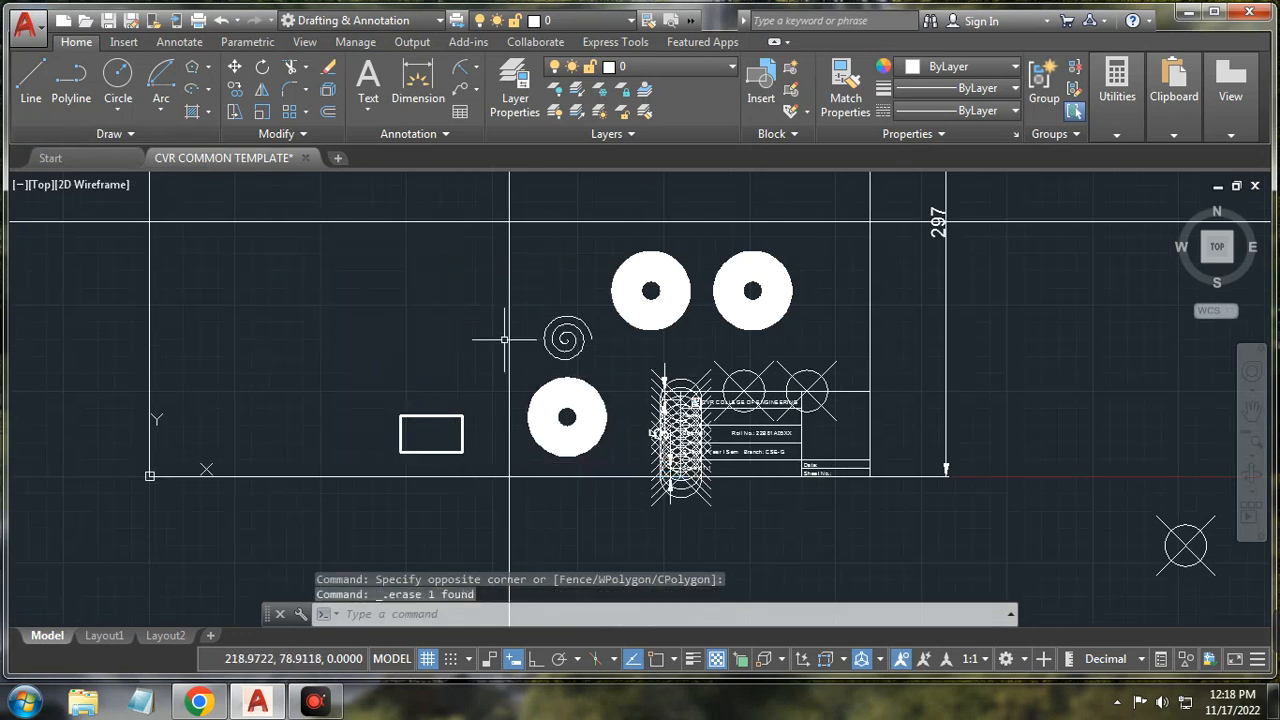
# Step: Move the small rectangle up and to the left on the sheet
pyautogui.click(235, 67)
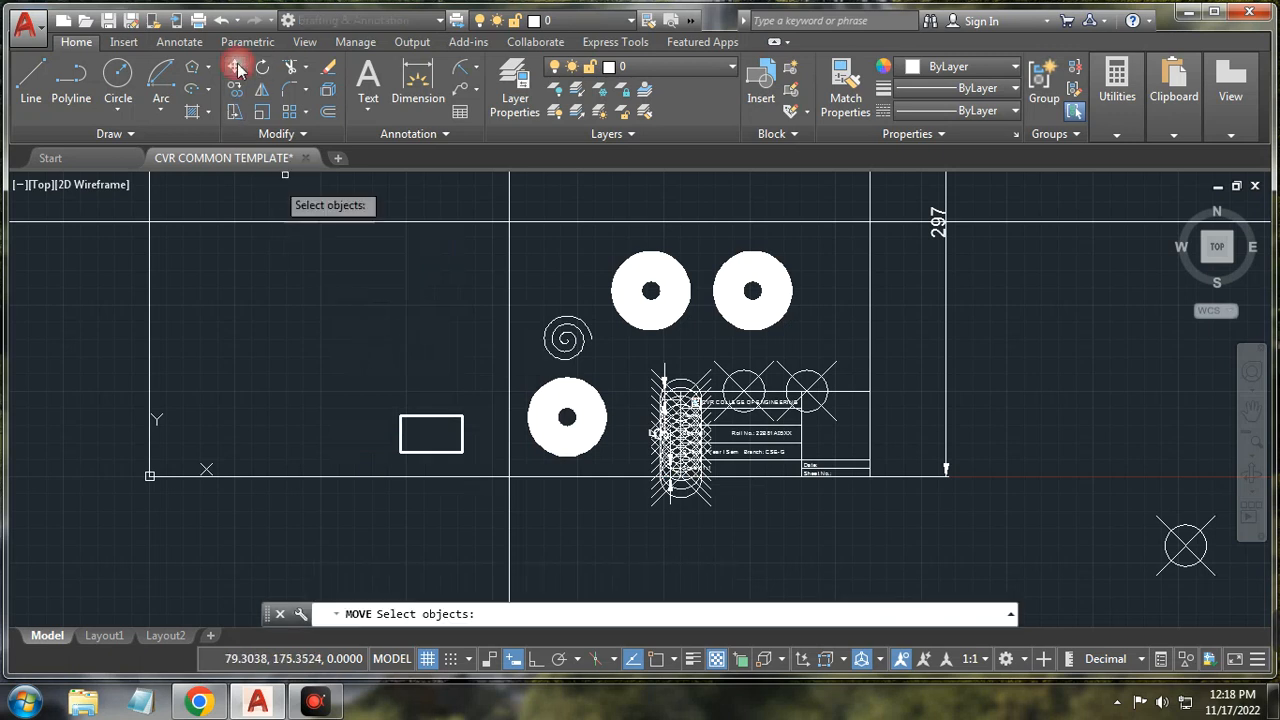
pyautogui.click(424, 414)
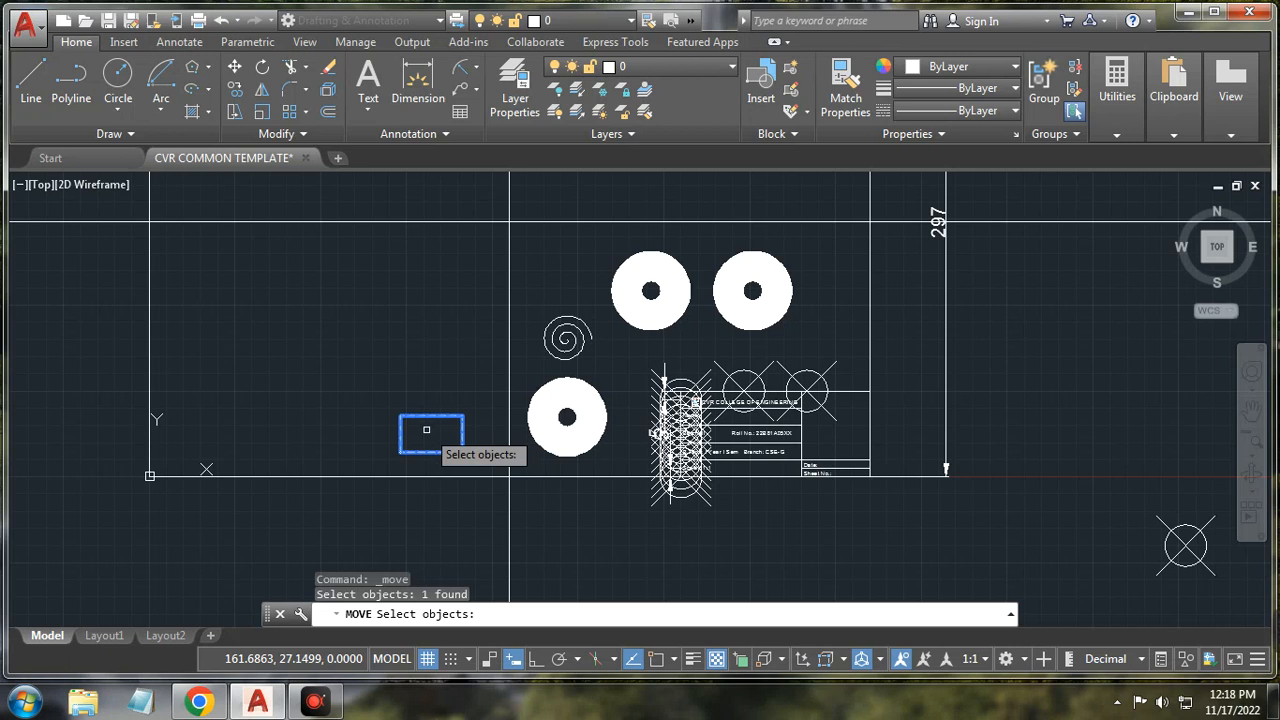
pyautogui.press('Return')
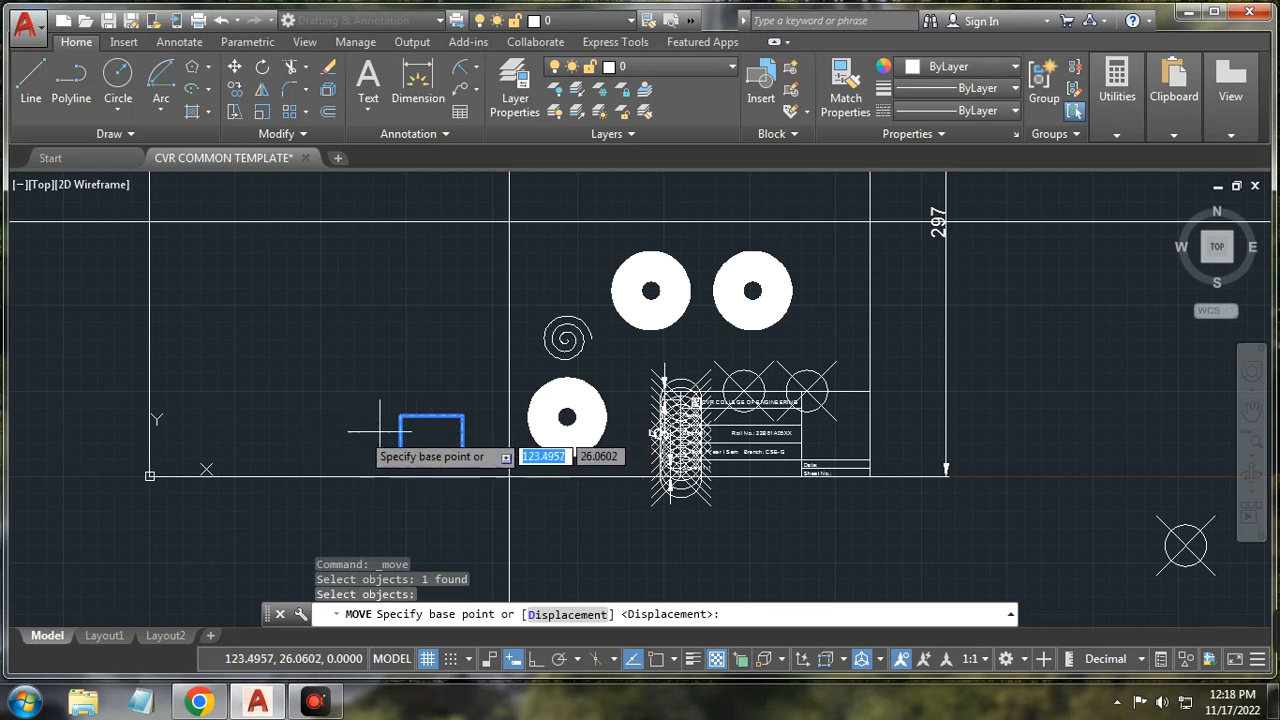
pyautogui.click(446, 419)
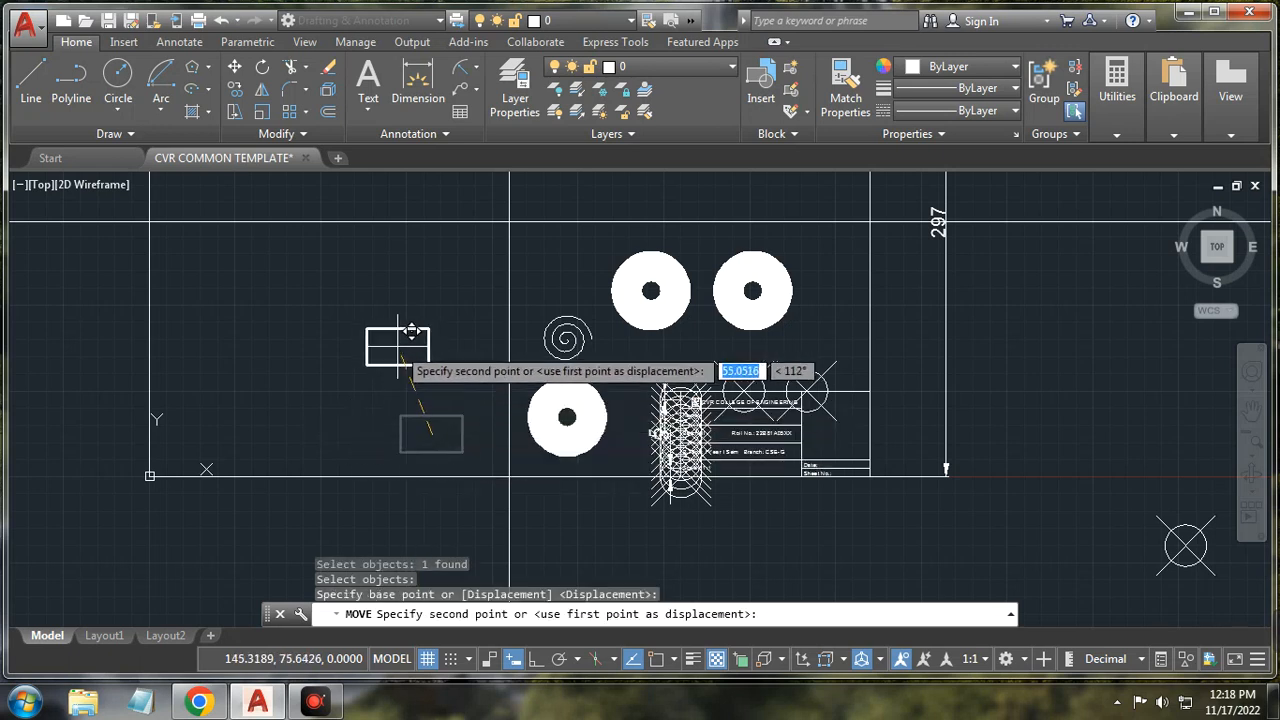
pyautogui.click(372, 320)
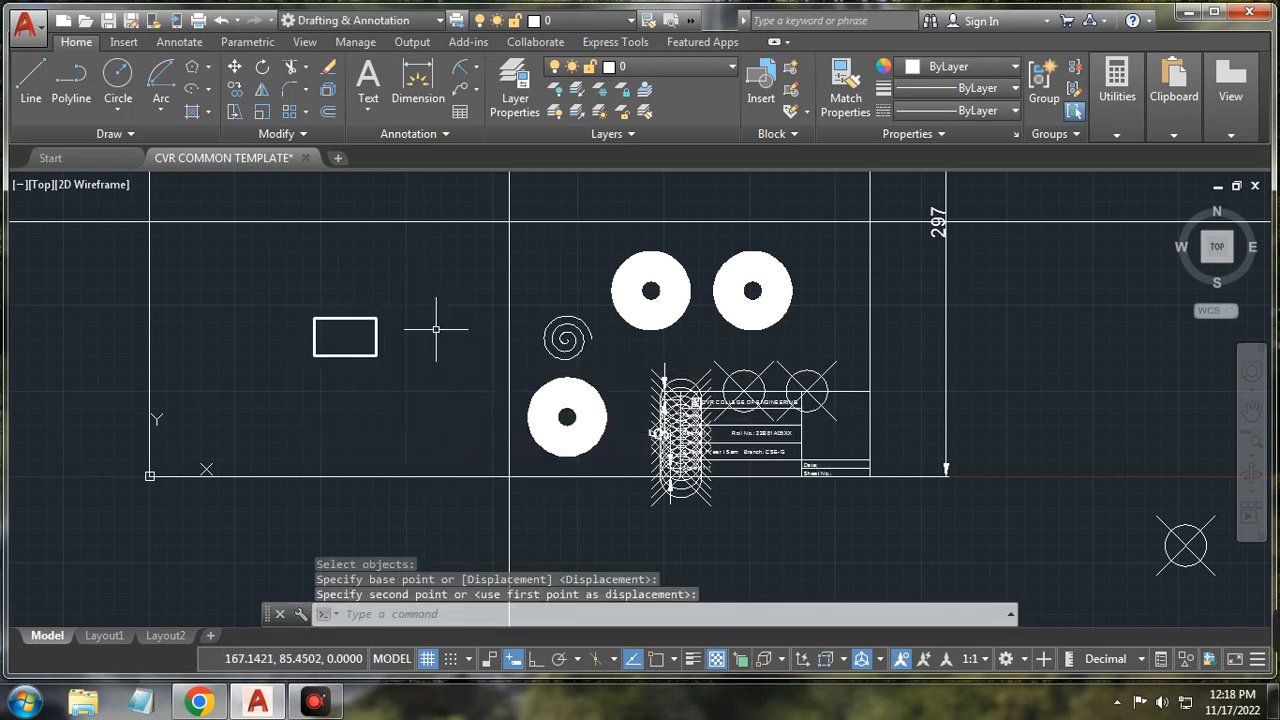
# Step: Rotate the small rectangle 30 degrees about a picked base point
pyautogui.click(264, 68)
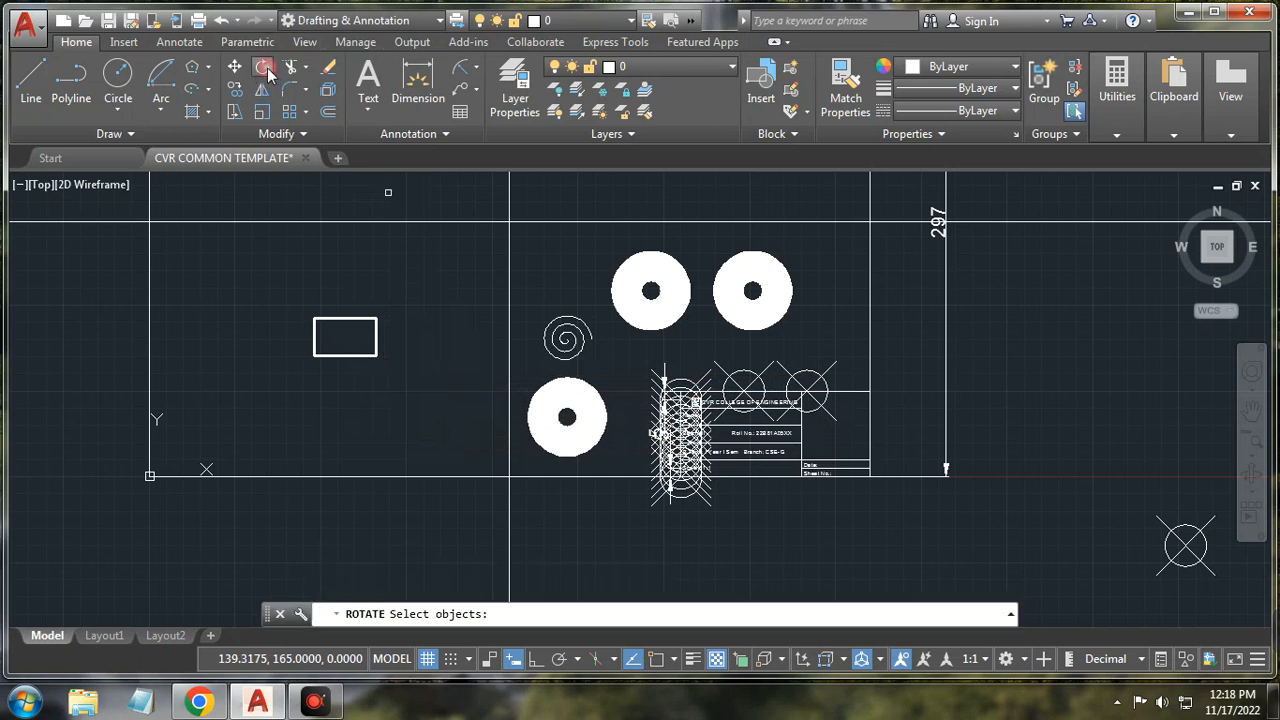
pyautogui.click(374, 340)
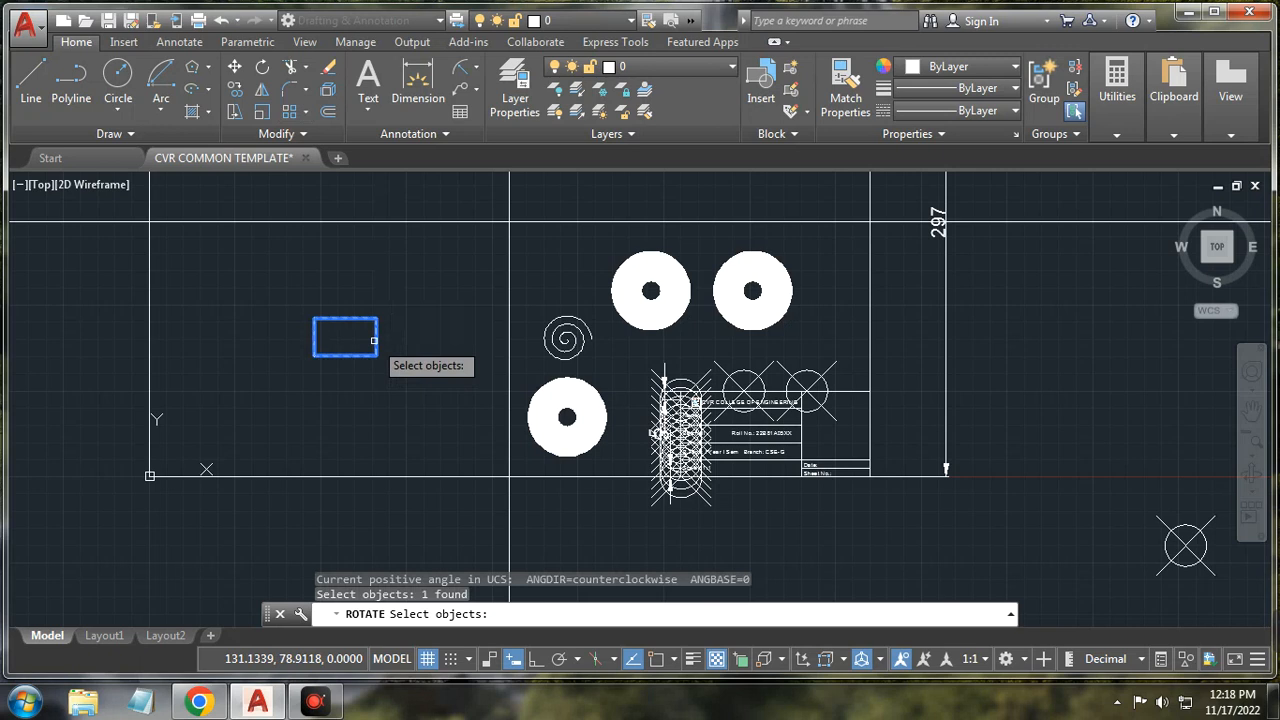
pyautogui.press('Return')
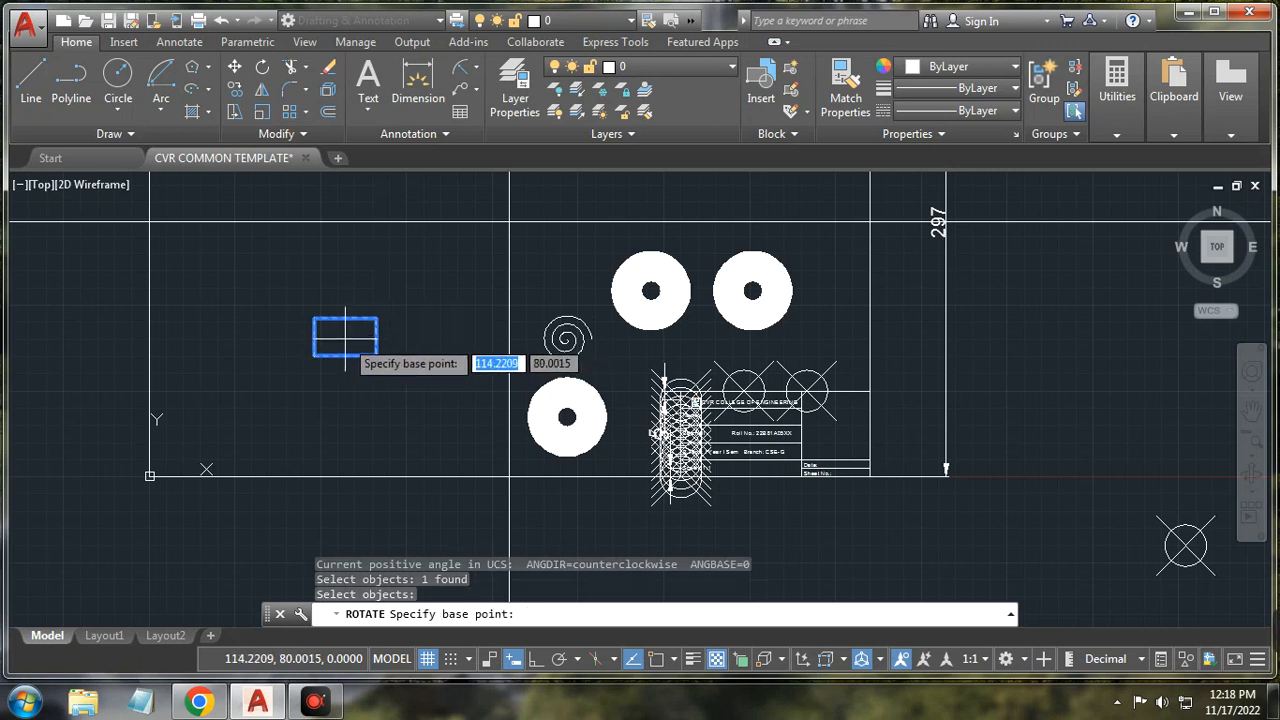
pyautogui.scroll(3, 338, 337)
pyautogui.click(350, 325)
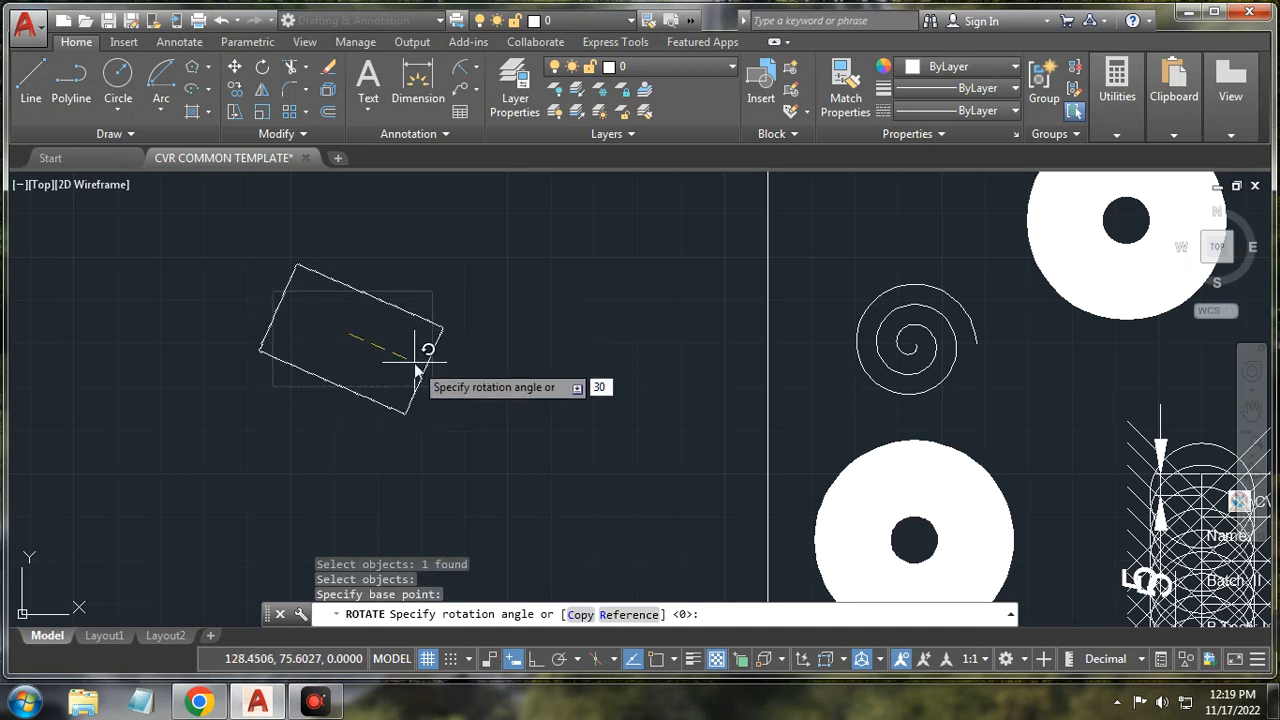
pyautogui.press('Return')
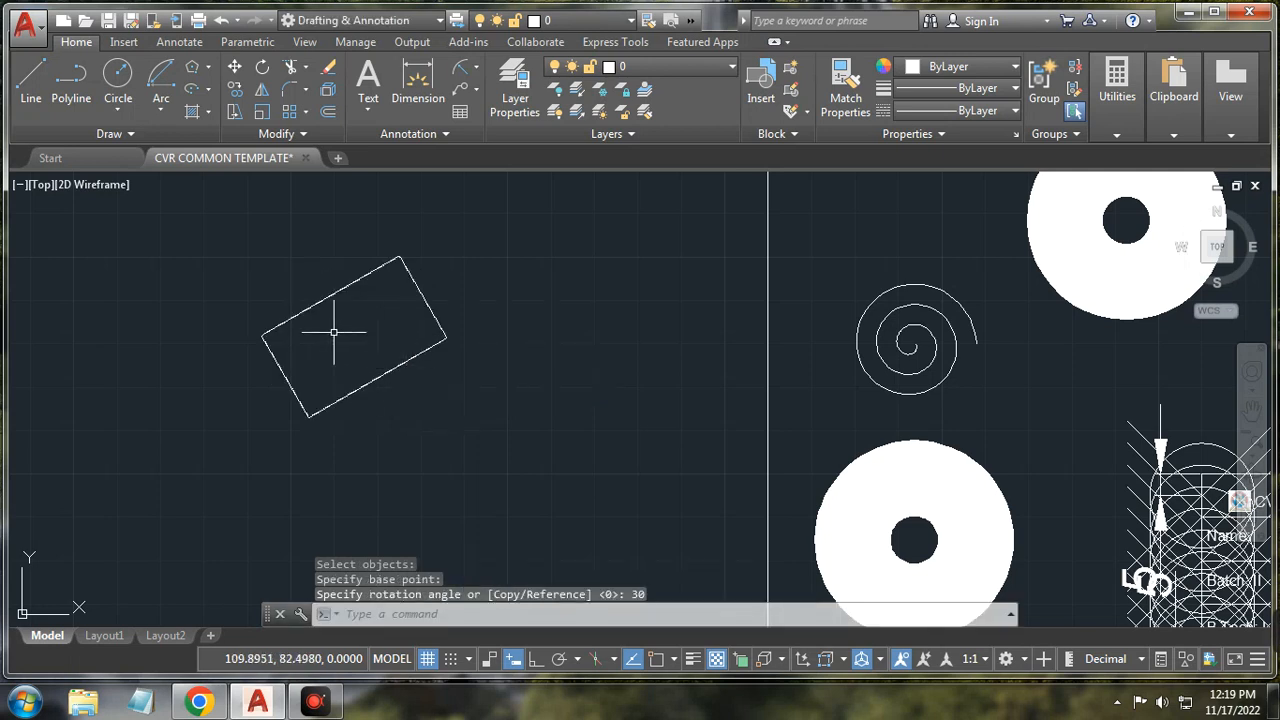
pyautogui.scroll(-2, 333, 358)
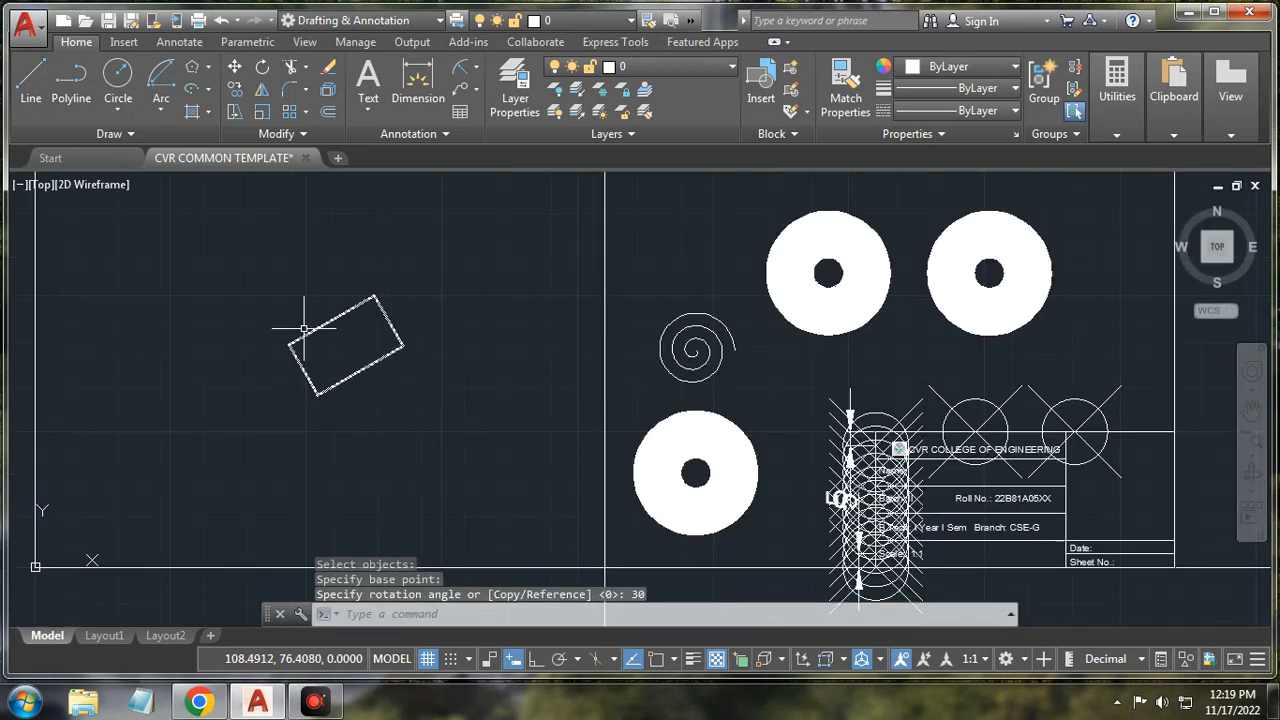
# Step: Start a line from one point and cancel it without drawing
pyautogui.click(31, 82)
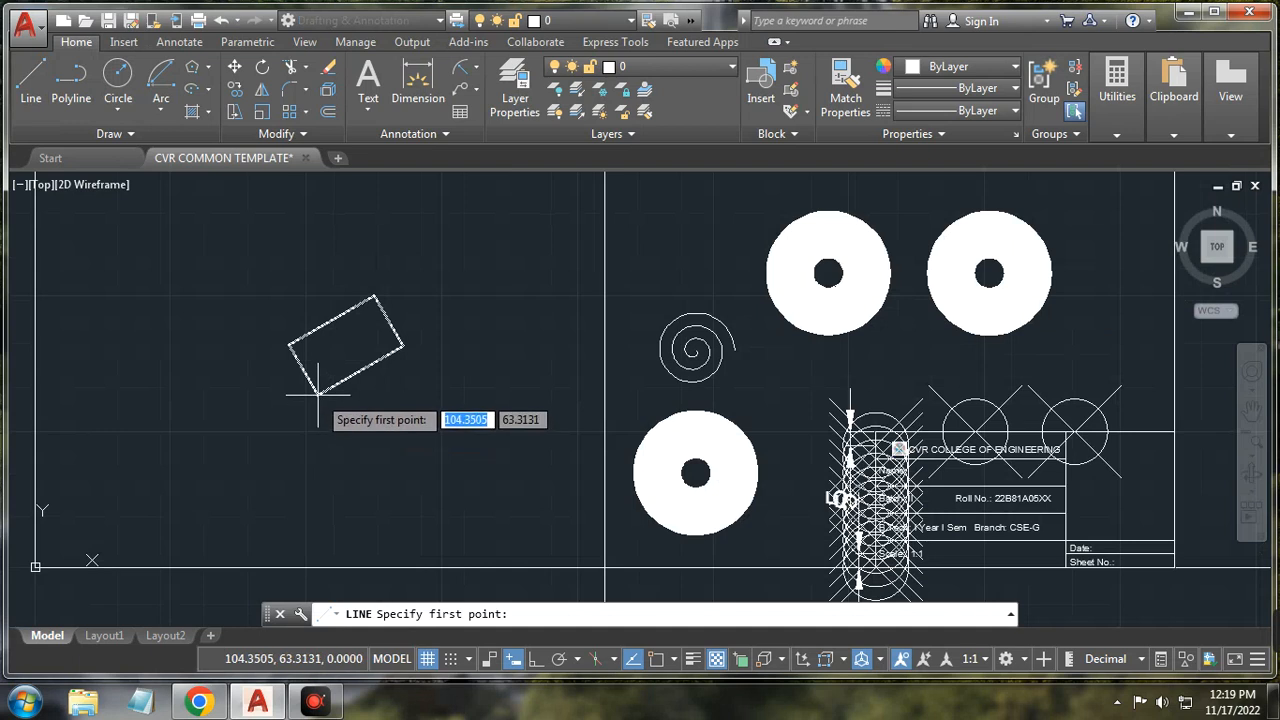
pyautogui.scroll(1, 332, 368)
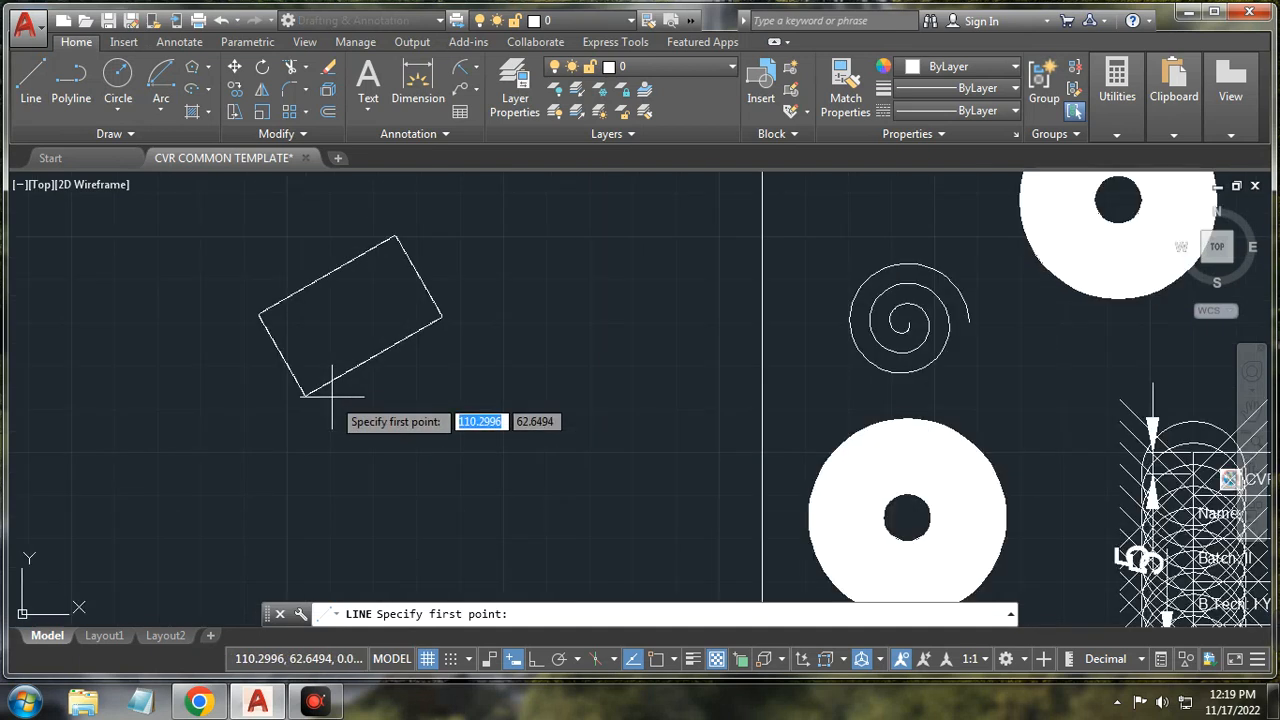
pyautogui.scroll(-1, 340, 385)
pyautogui.click(393, 498)
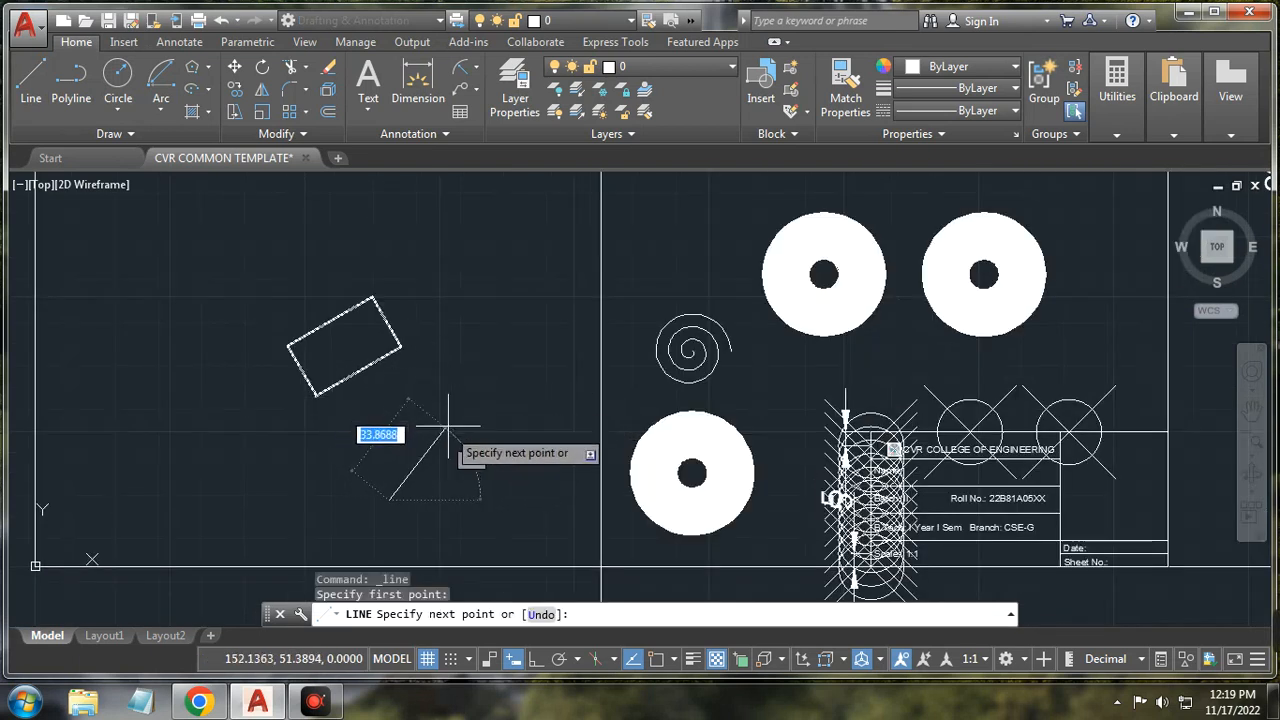
pyautogui.rightClick(451, 428)
pyautogui.click(491, 459)
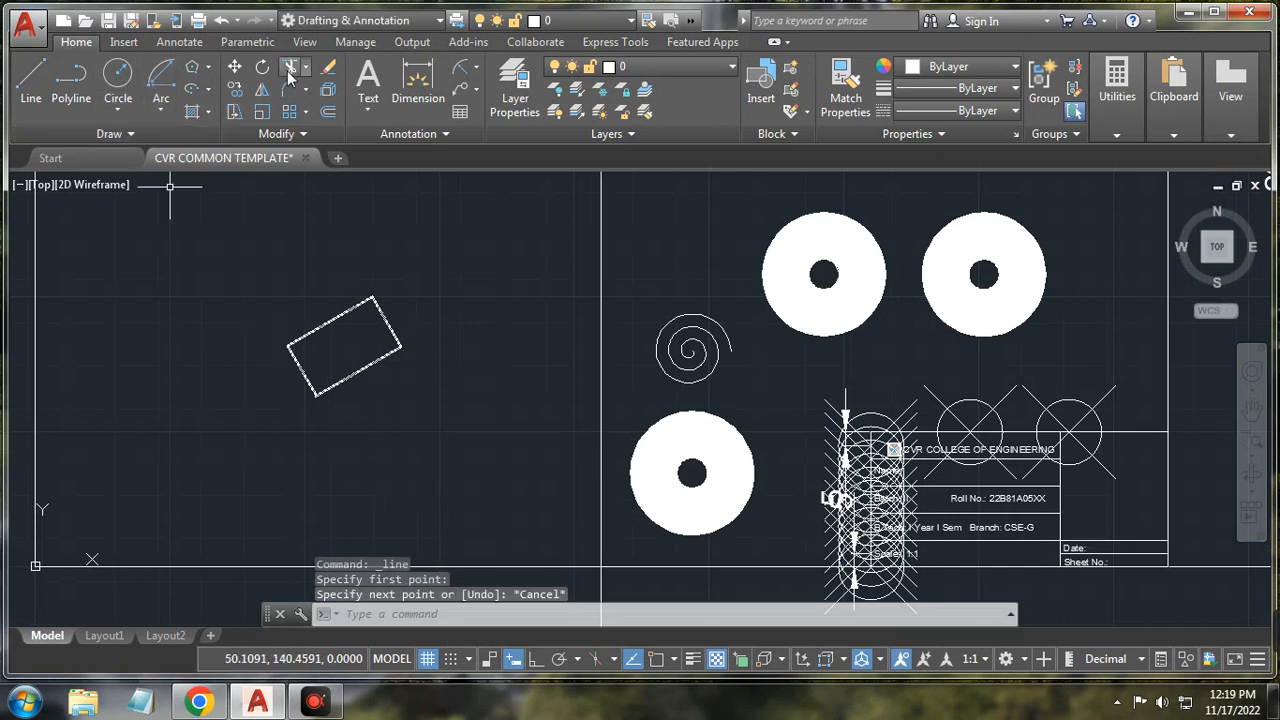
# Step: Copy the tilted rectangle from its centre to the right, lower right, below, lower left and upper left
pyautogui.click(234, 89)
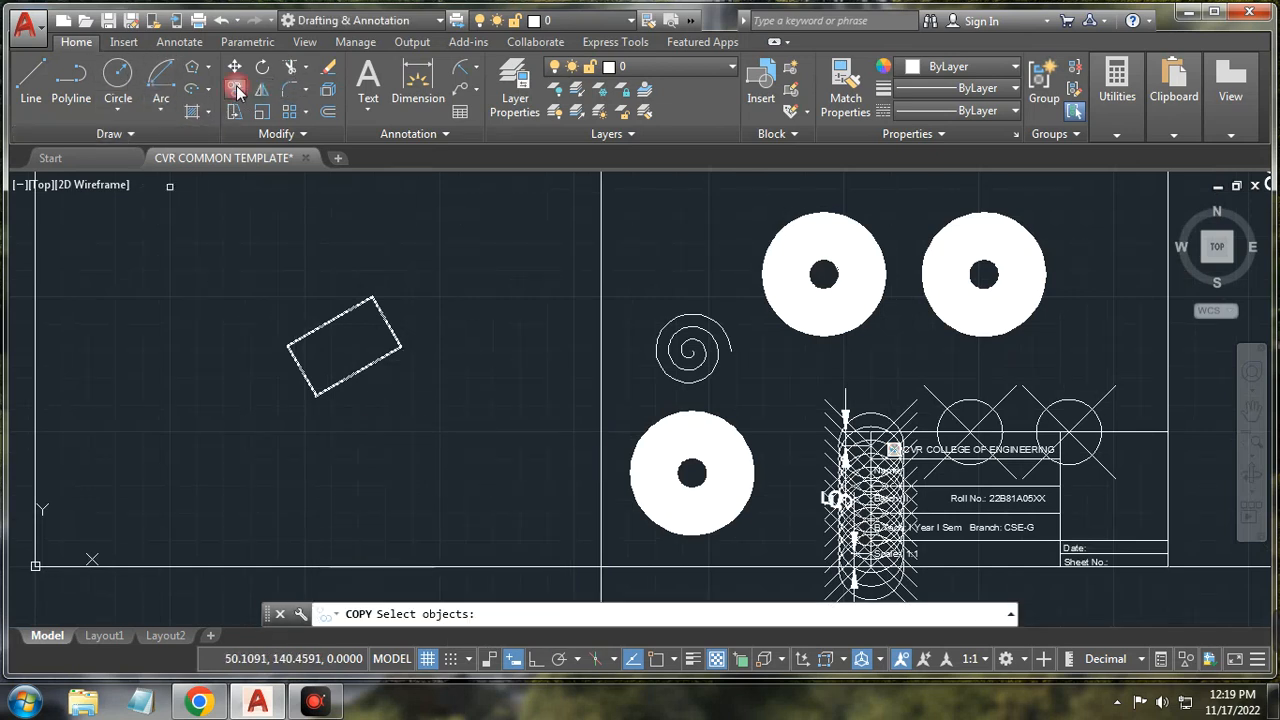
pyautogui.click(351, 307)
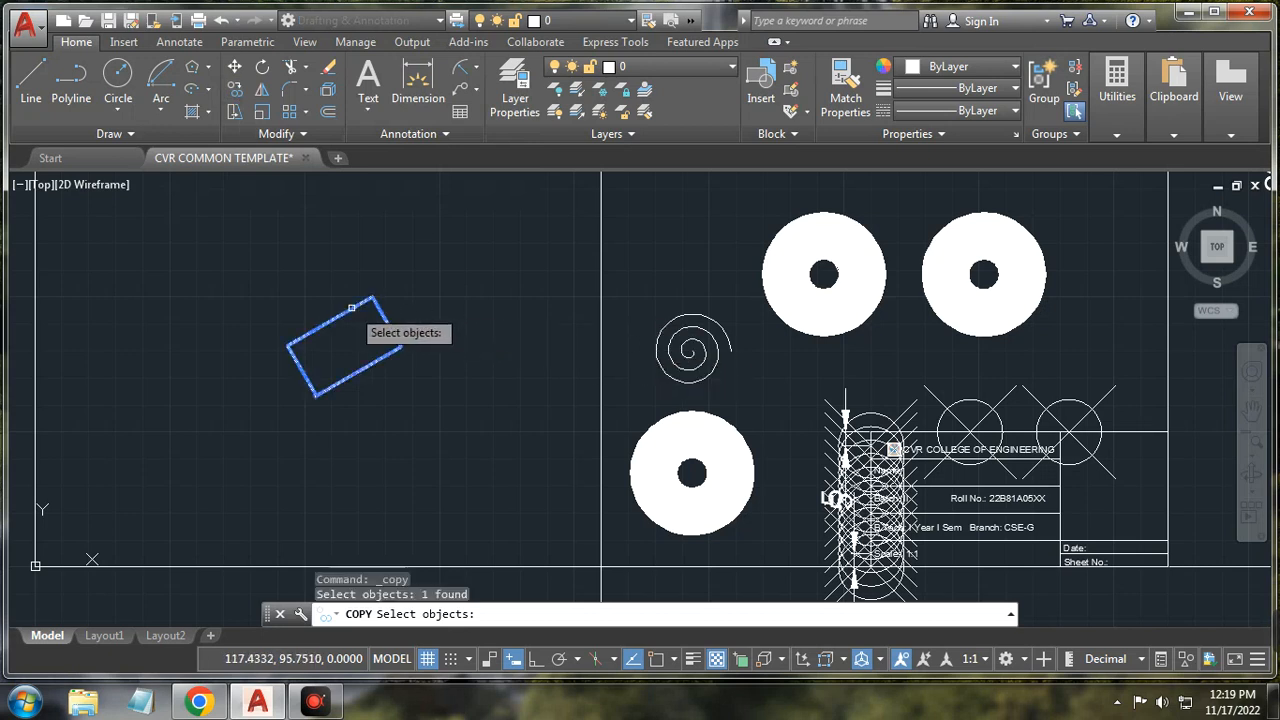
pyautogui.press('Return')
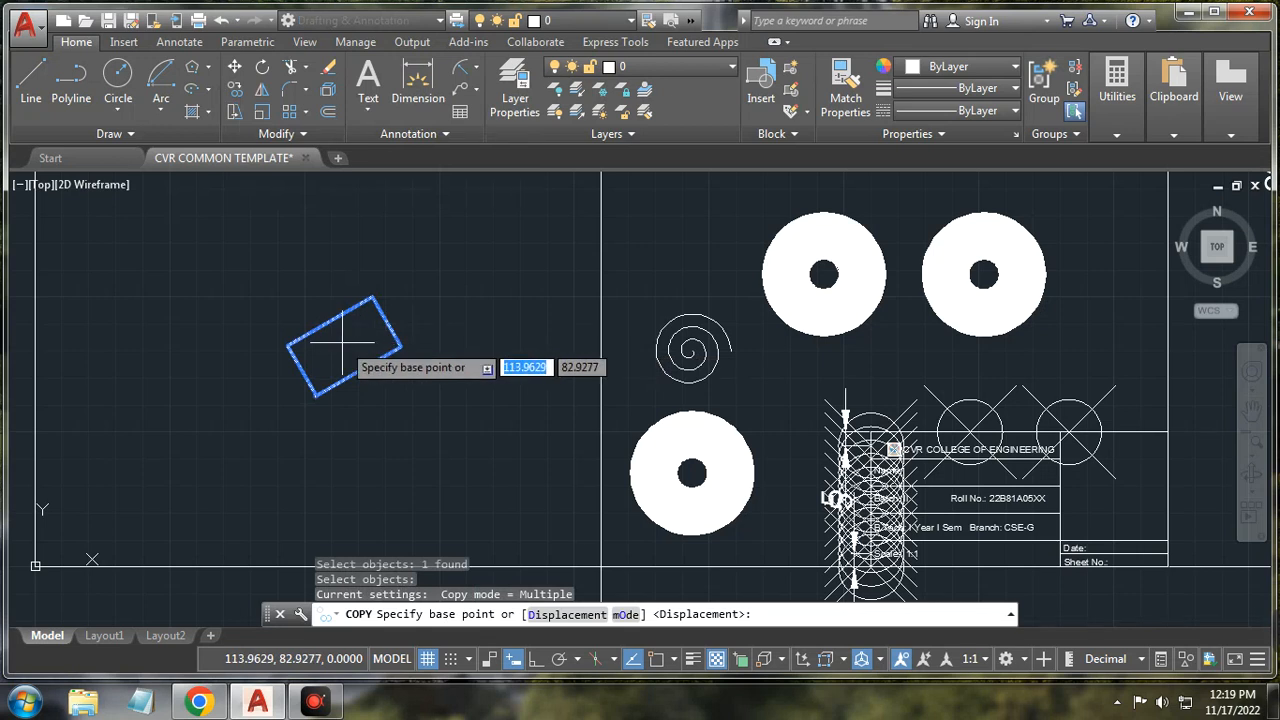
pyautogui.click(352, 333)
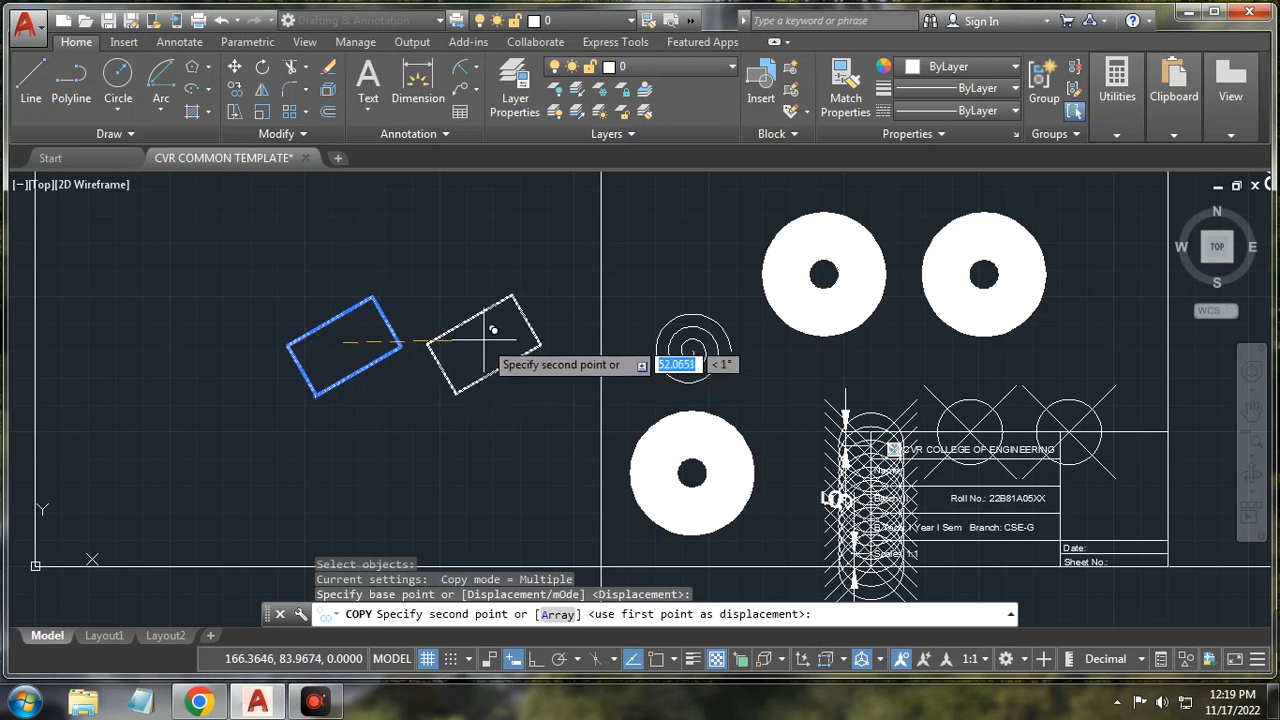
pyautogui.click(493, 330)
pyautogui.click(505, 427)
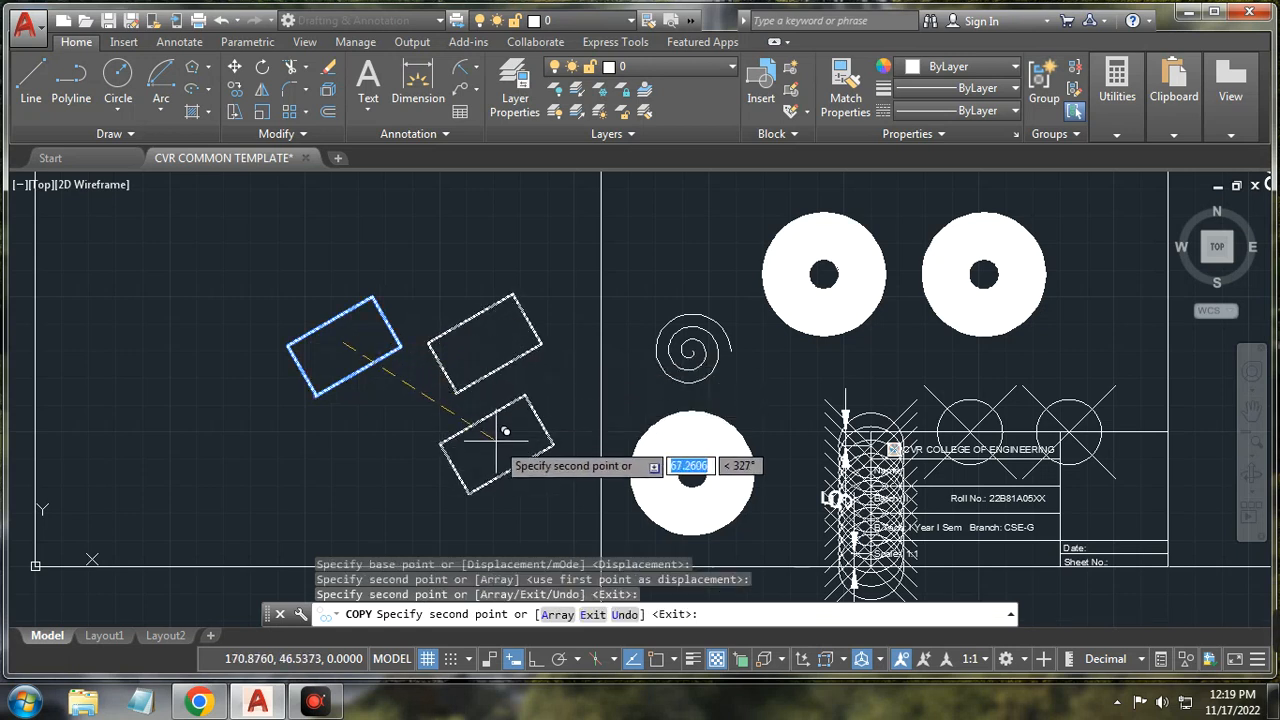
pyautogui.click(335, 458)
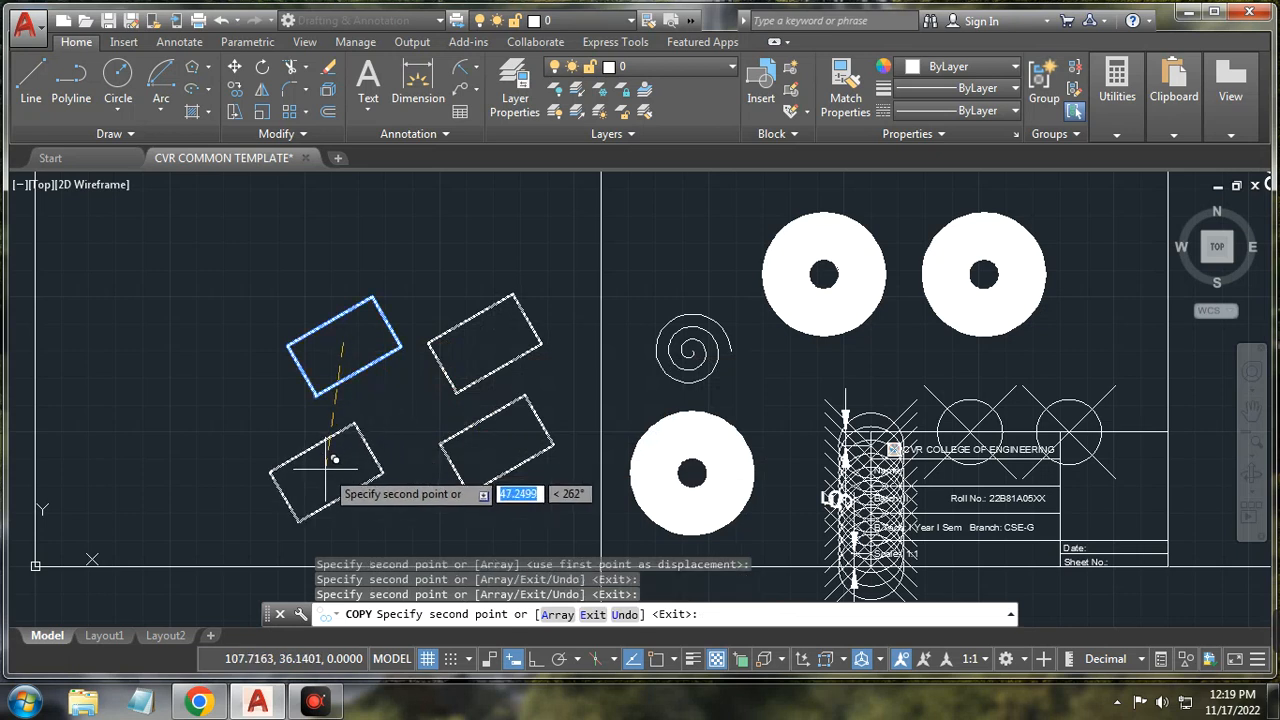
pyautogui.click(208, 420)
pyautogui.click(162, 296)
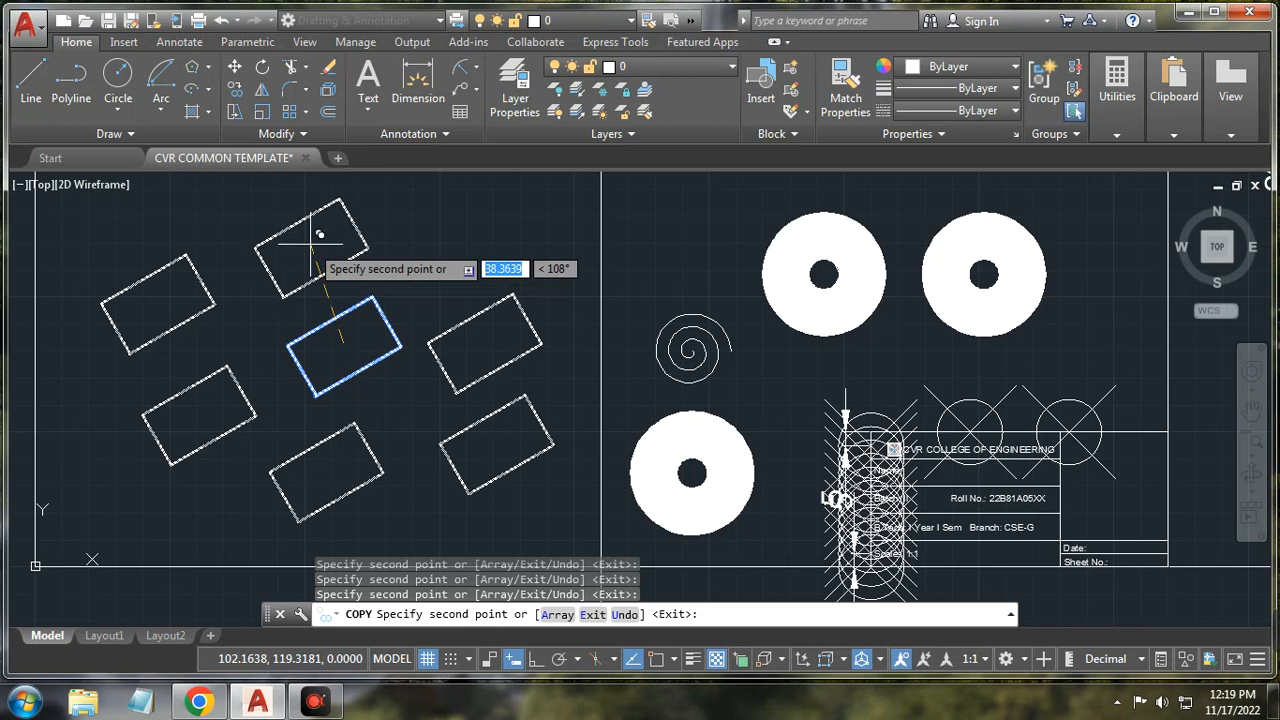
pyautogui.press('Escape')
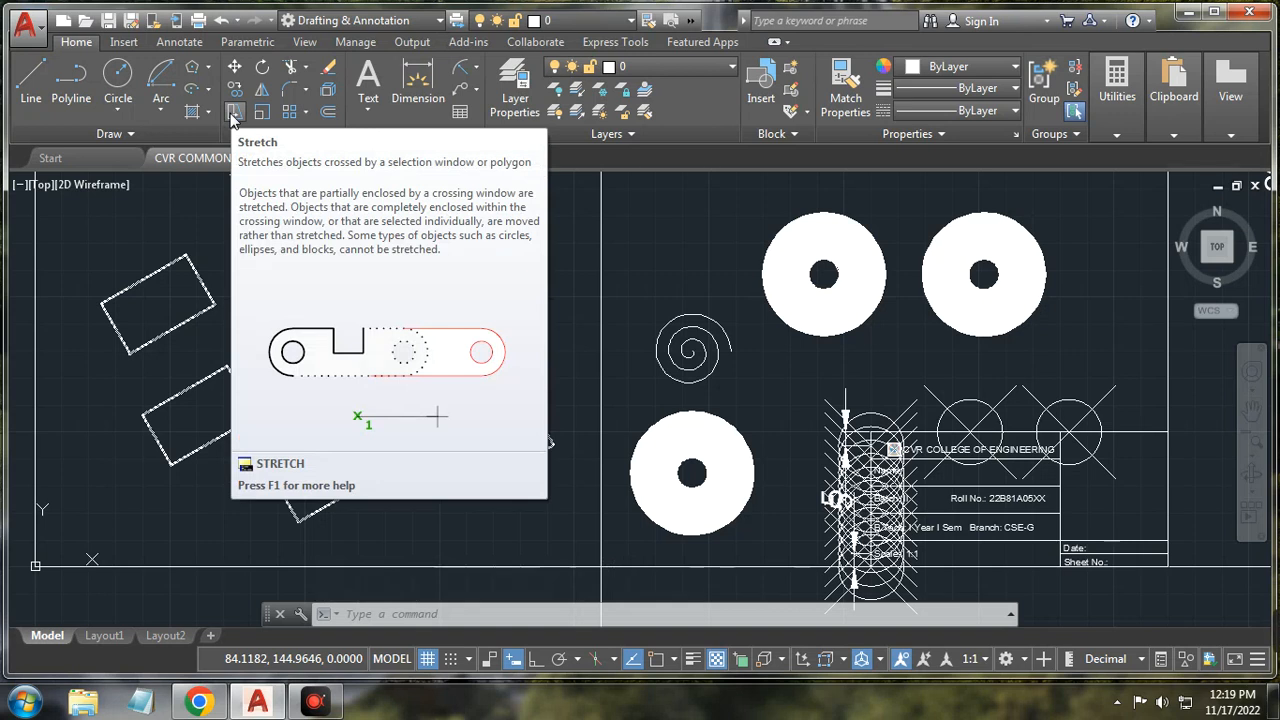
# Step: Draw a small upright rectangle above the sheet
pyautogui.click(233, 112)
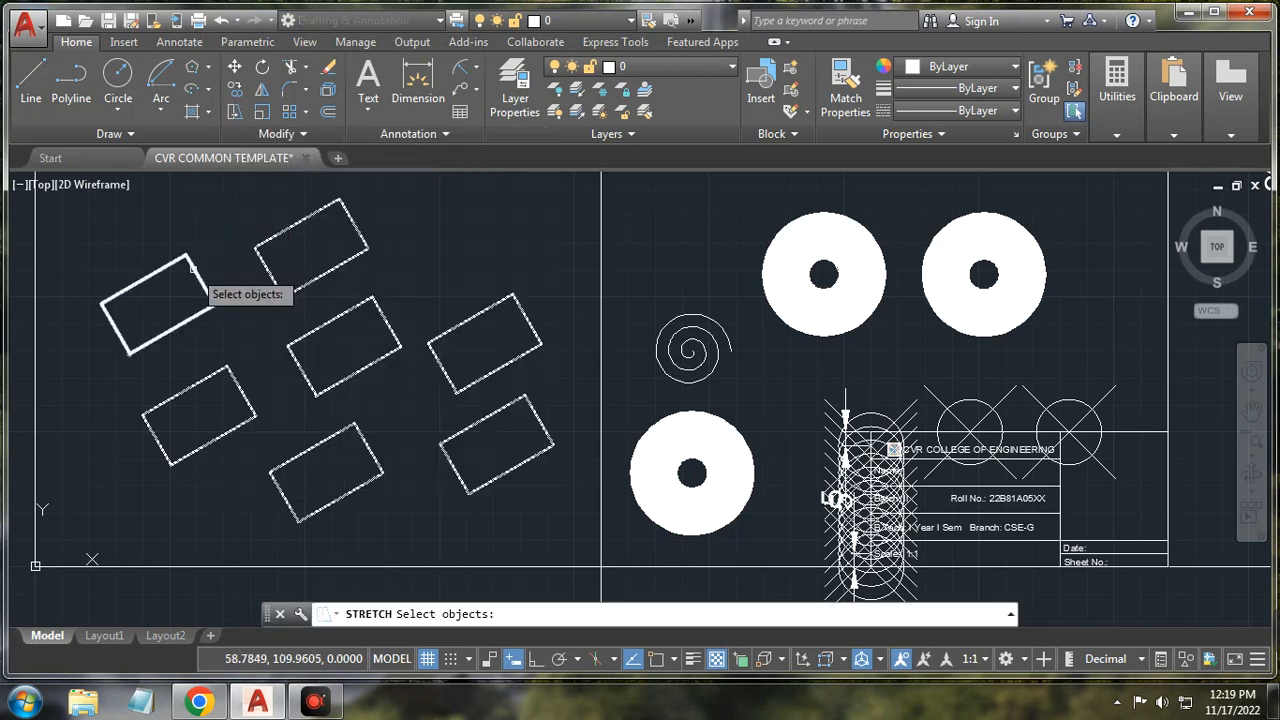
pyautogui.click(208, 67)
pyautogui.click(214, 91)
pyautogui.scroll(-3, 322, 274)
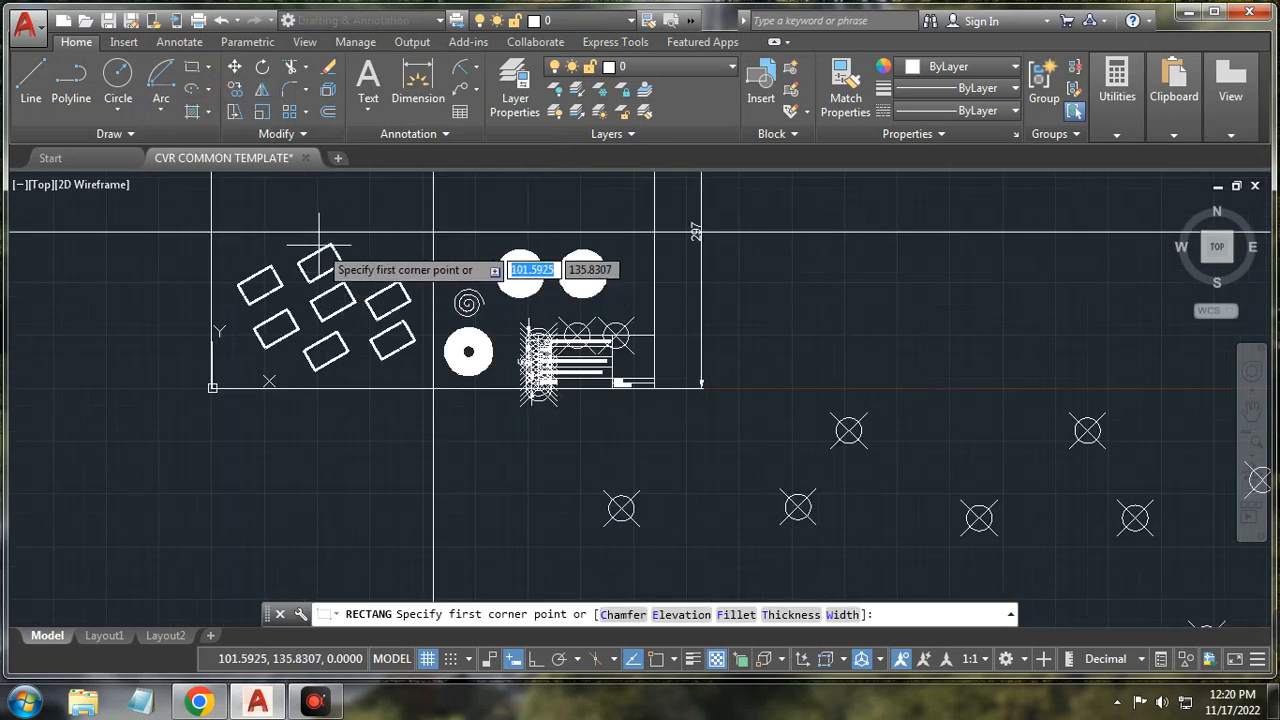
pyautogui.scroll(-2, 319, 245)
pyautogui.scroll(4, 330, 214)
pyautogui.click(180, 262)
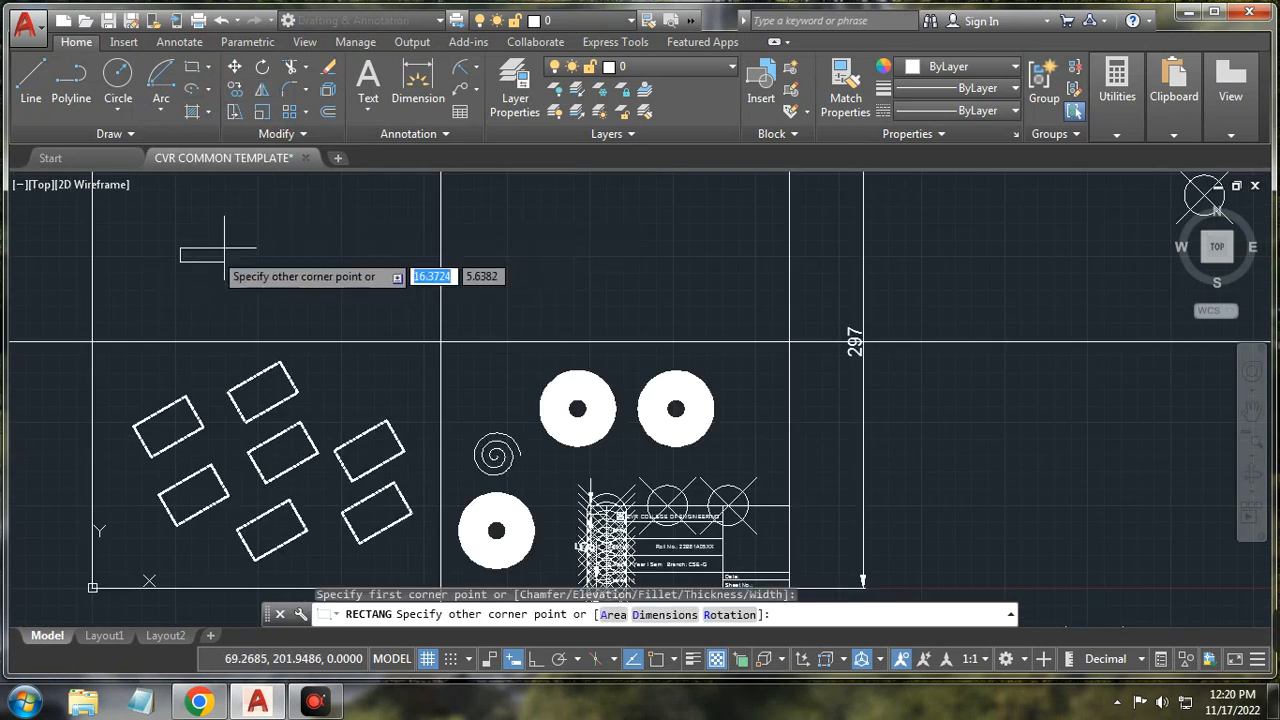
pyautogui.click(246, 228)
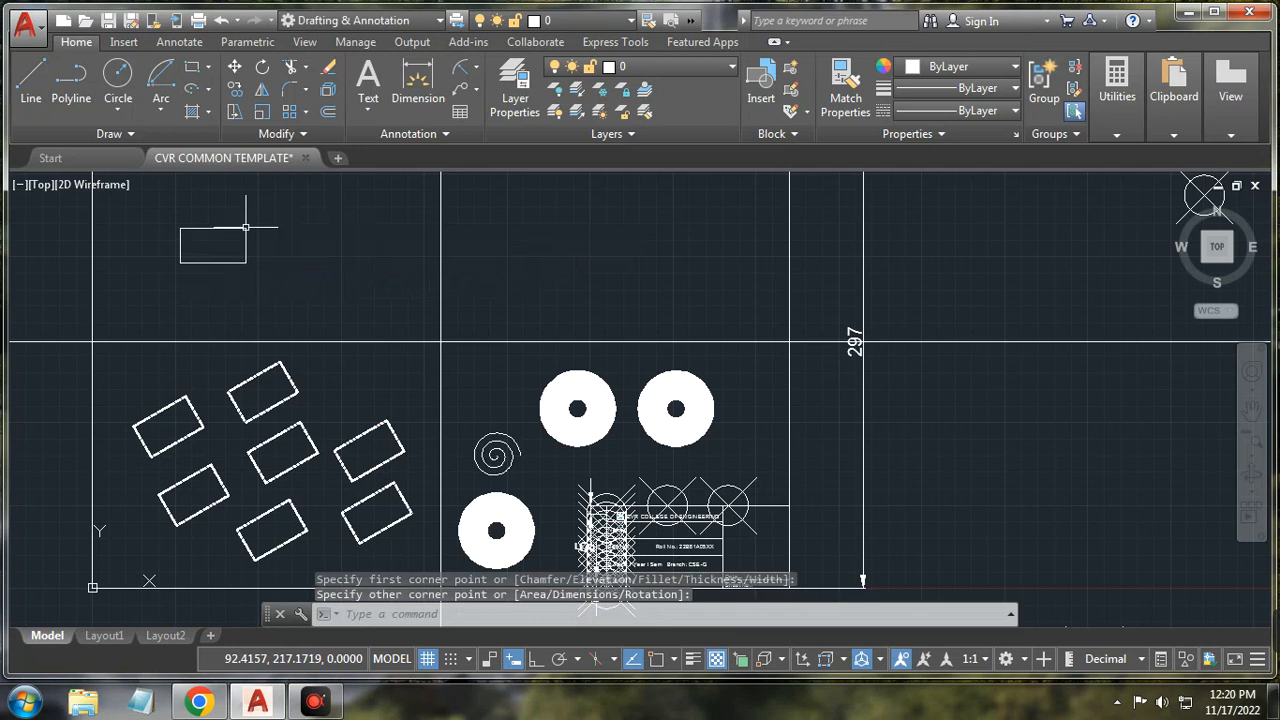
# Step: Stretch the small rectangle to shift it to the right
pyautogui.click(236, 108)
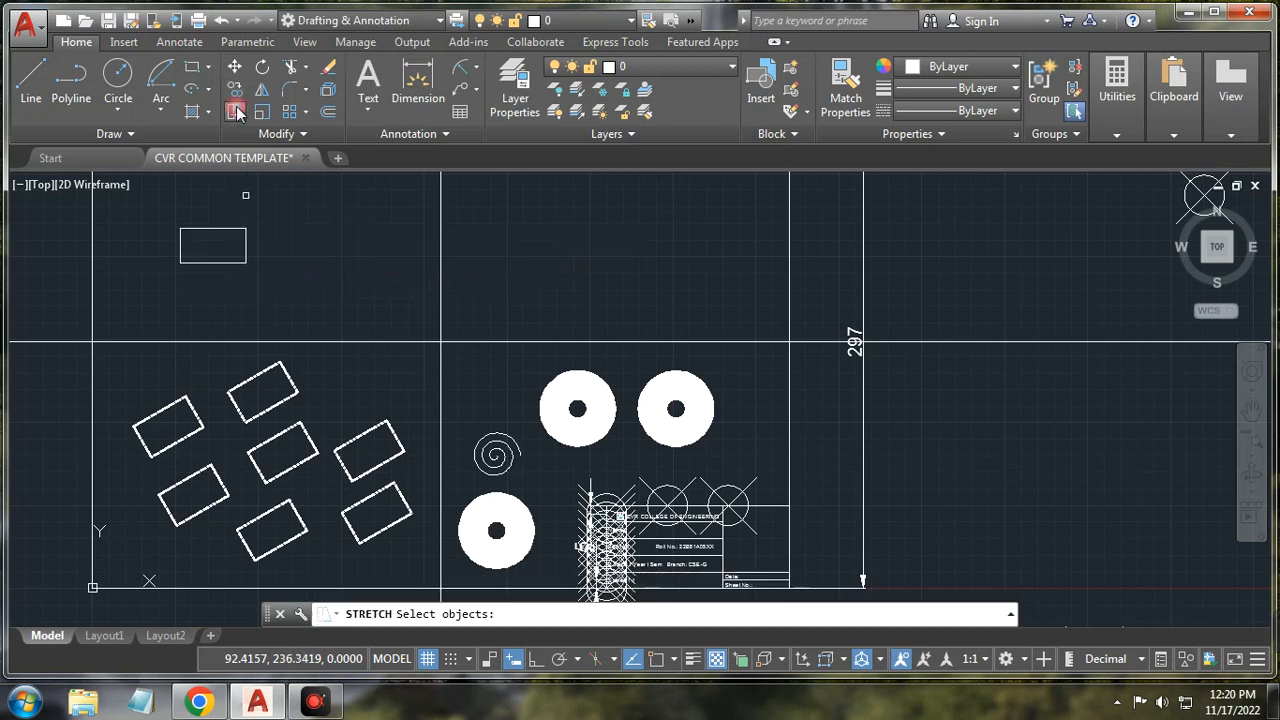
pyautogui.click(245, 242)
pyautogui.press('Return')
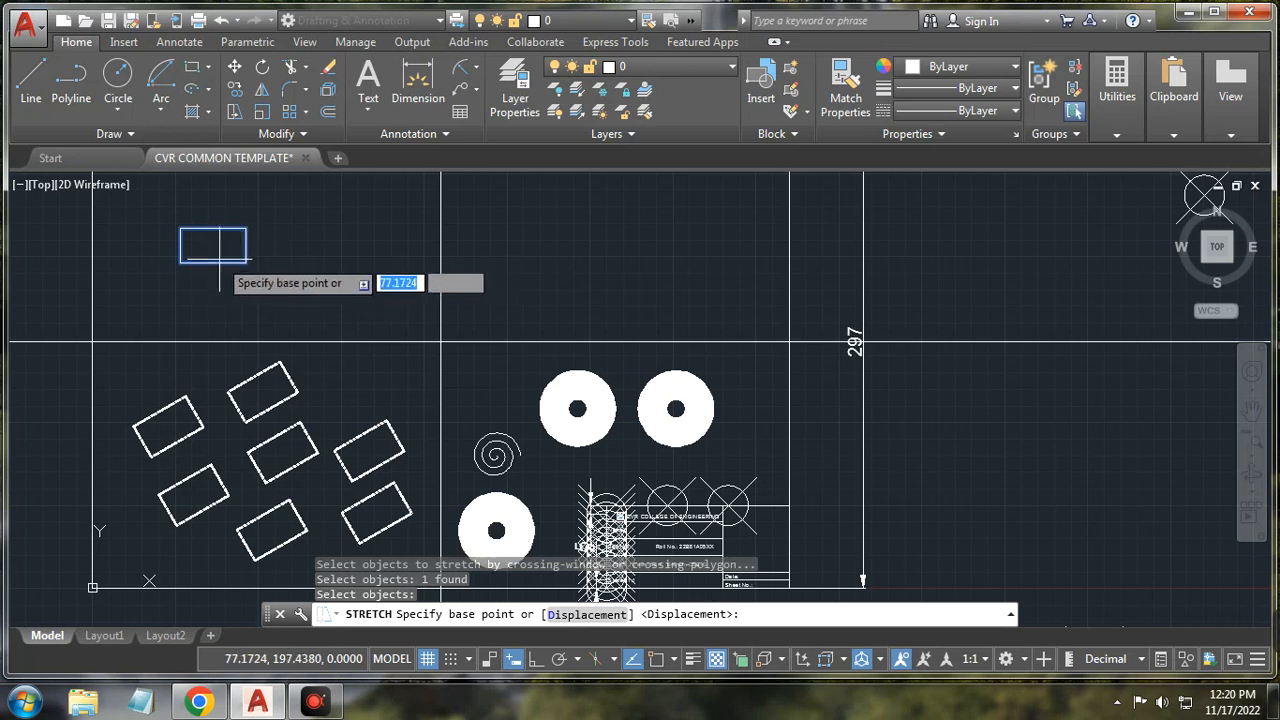
pyautogui.click(218, 250)
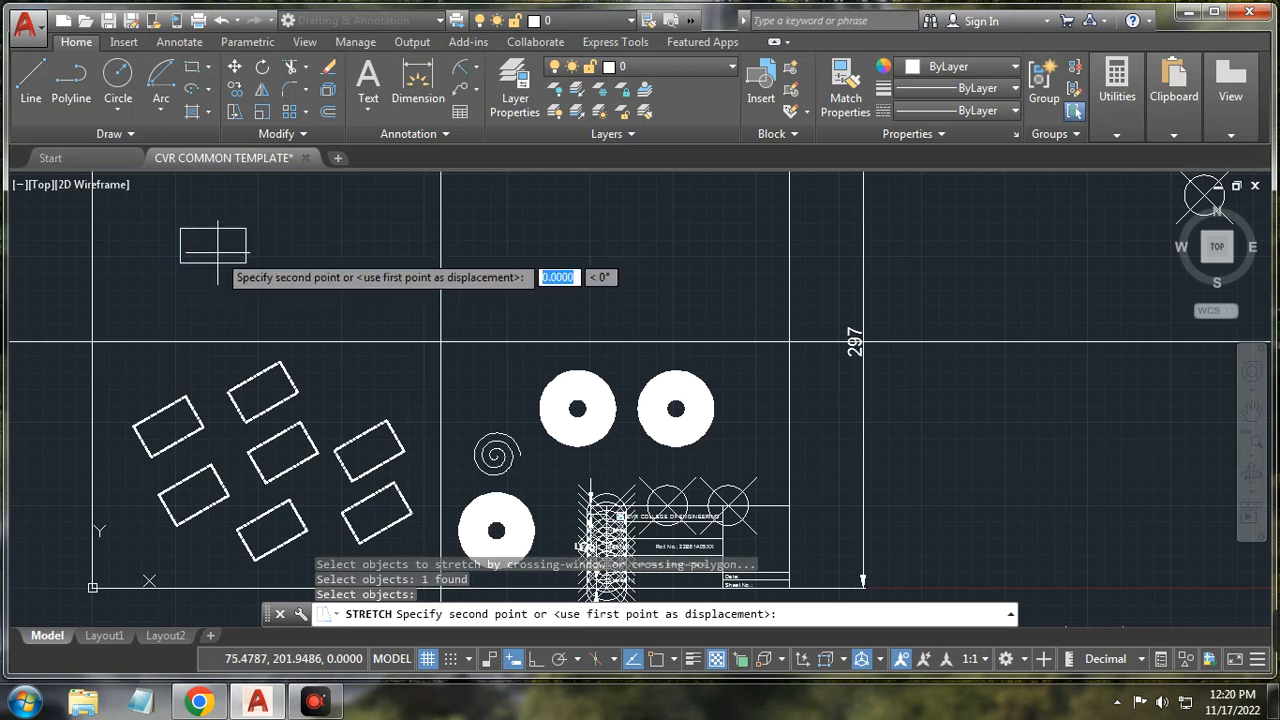
pyautogui.click(307, 258)
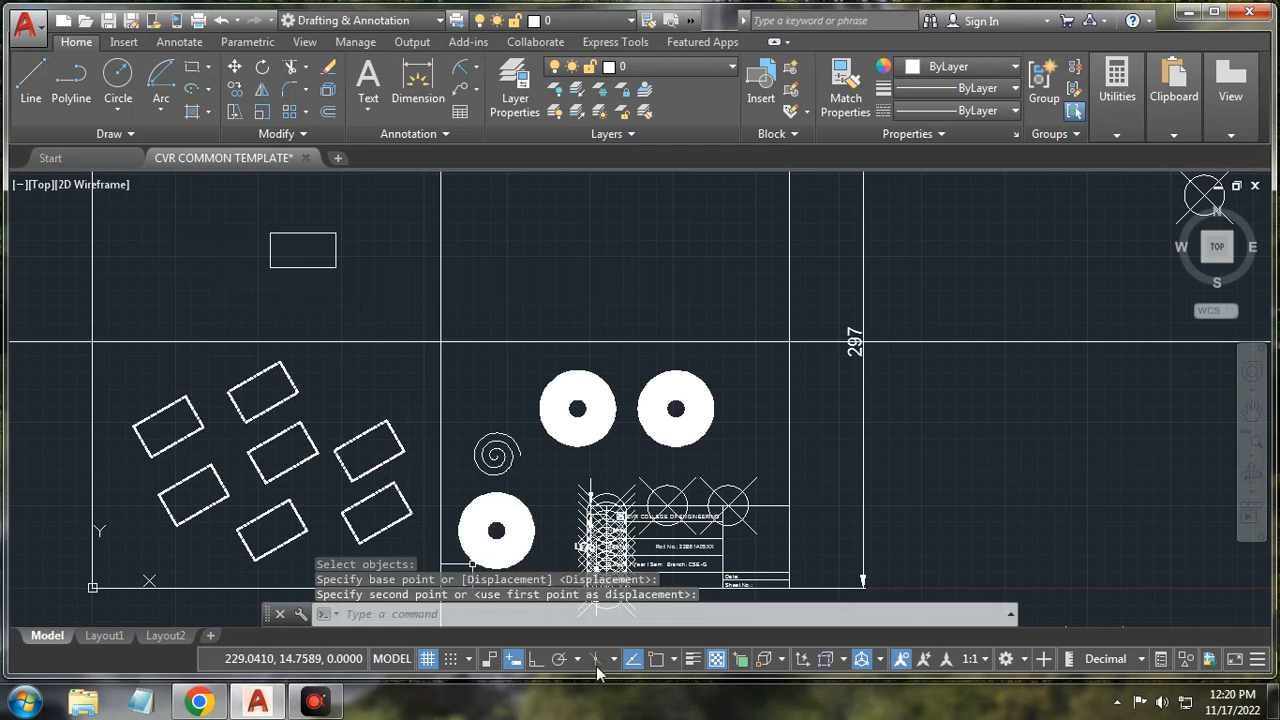
pyautogui.click(236, 112)
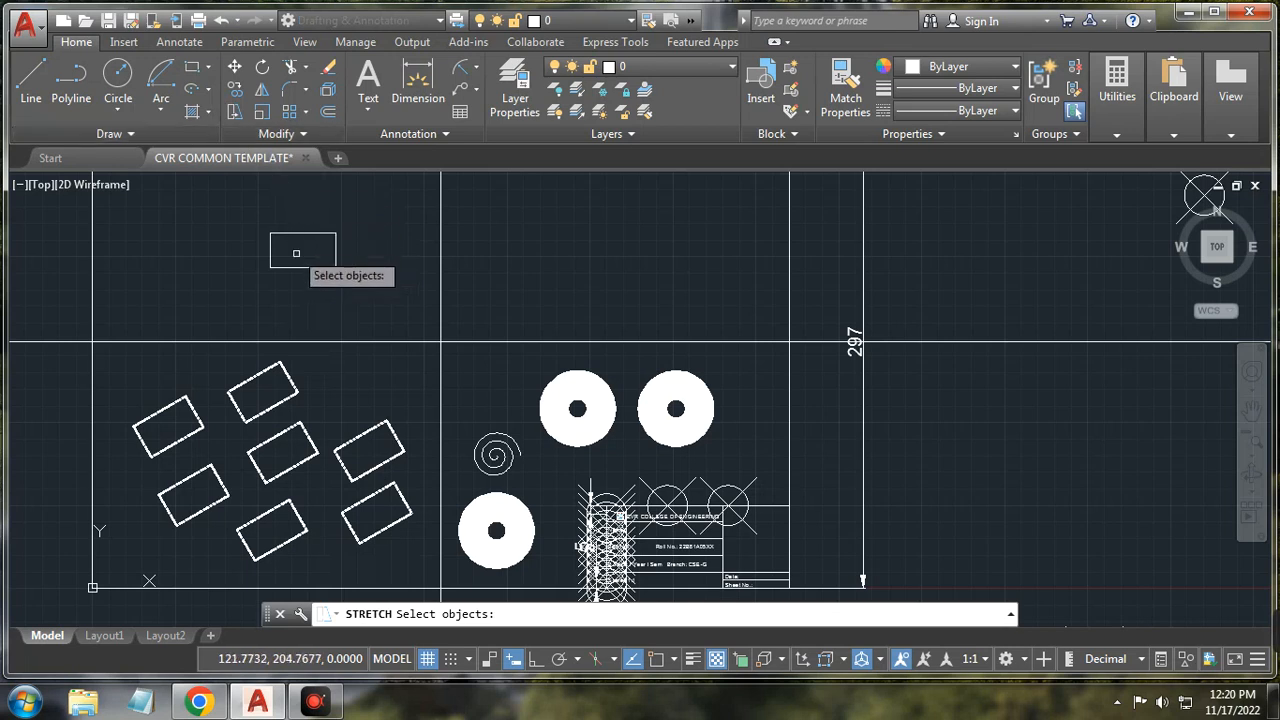
# Step: Turn Ortho mode on, then cancel the unfinished line
pyautogui.click(31, 82)
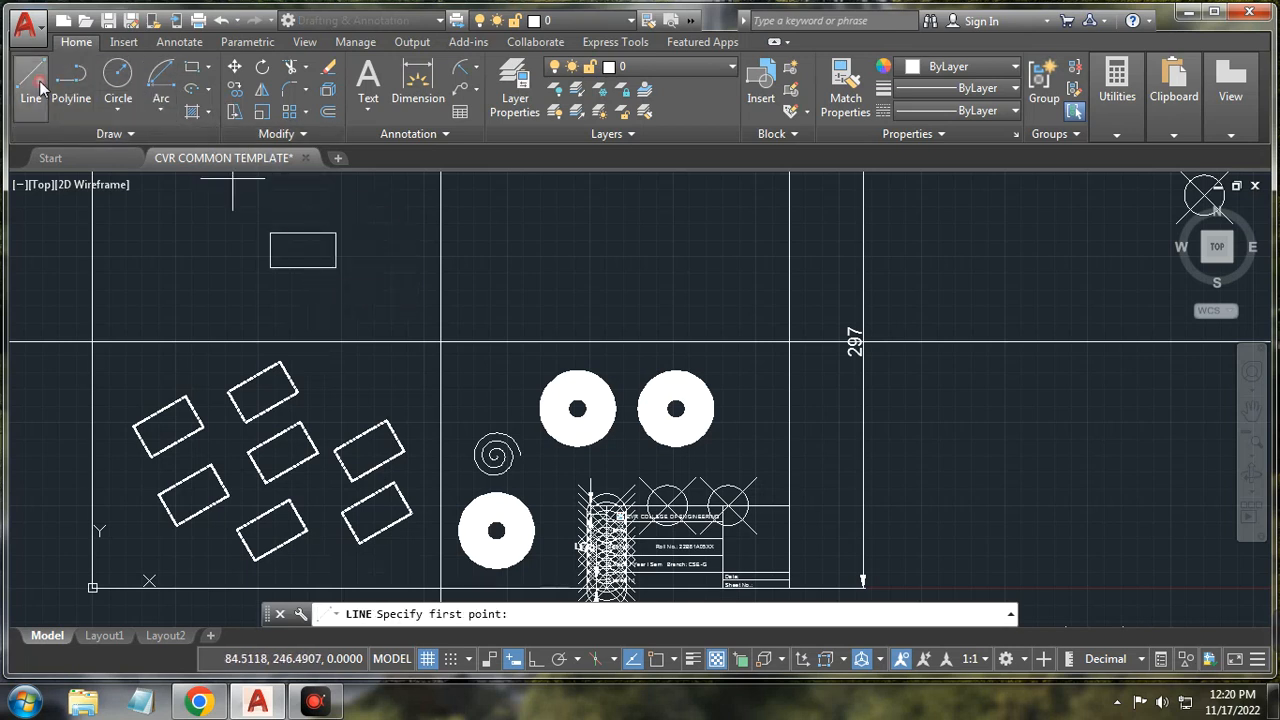
pyautogui.click(293, 212)
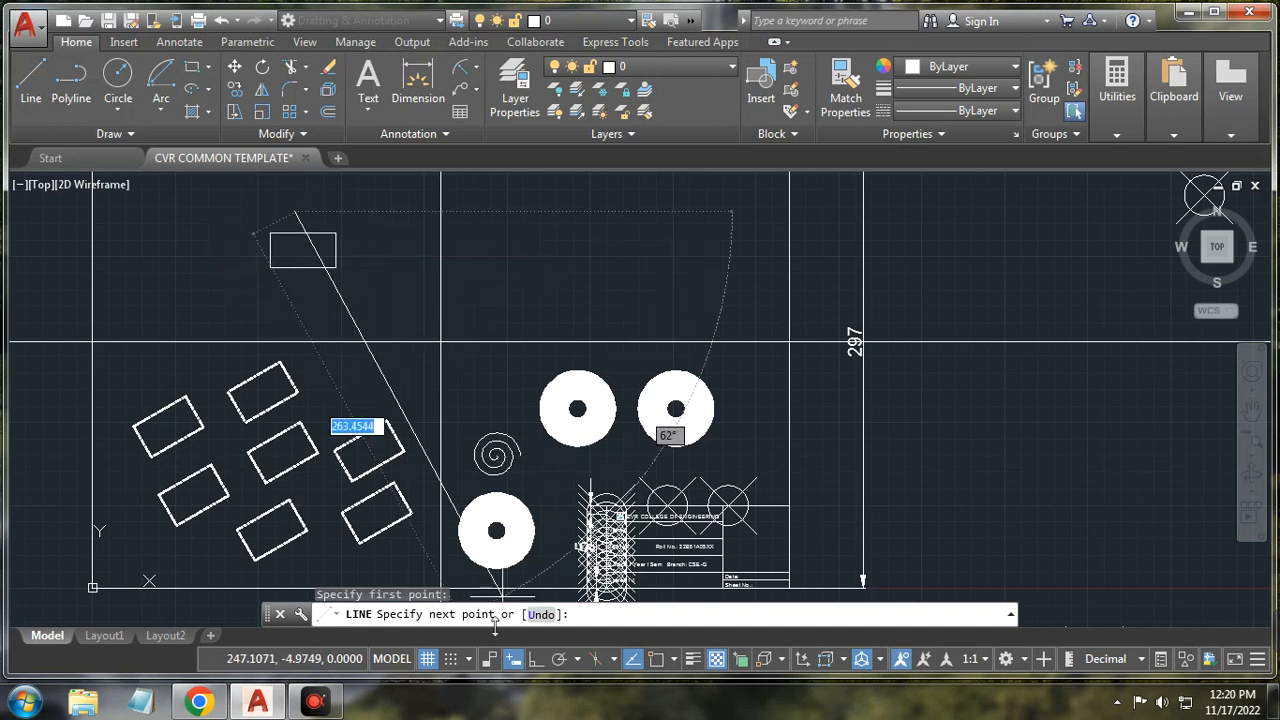
pyautogui.click(534, 660)
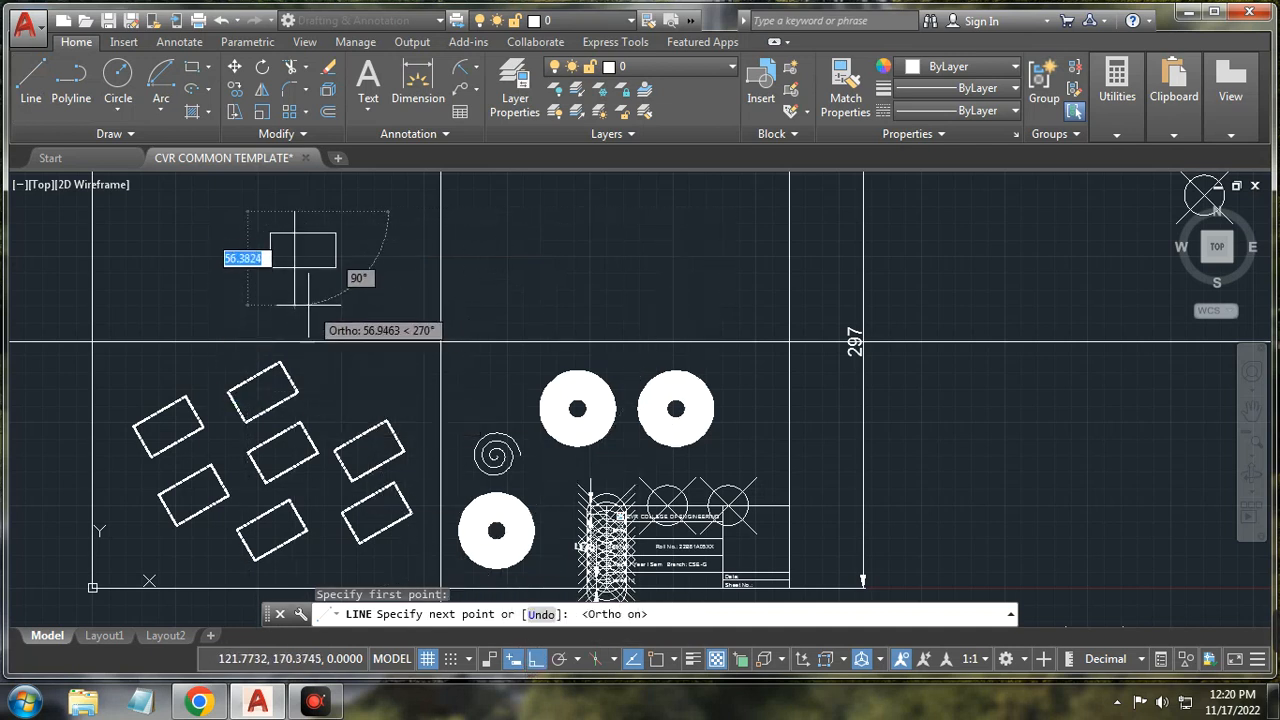
pyautogui.rightClick(386, 271)
pyautogui.click(440, 298)
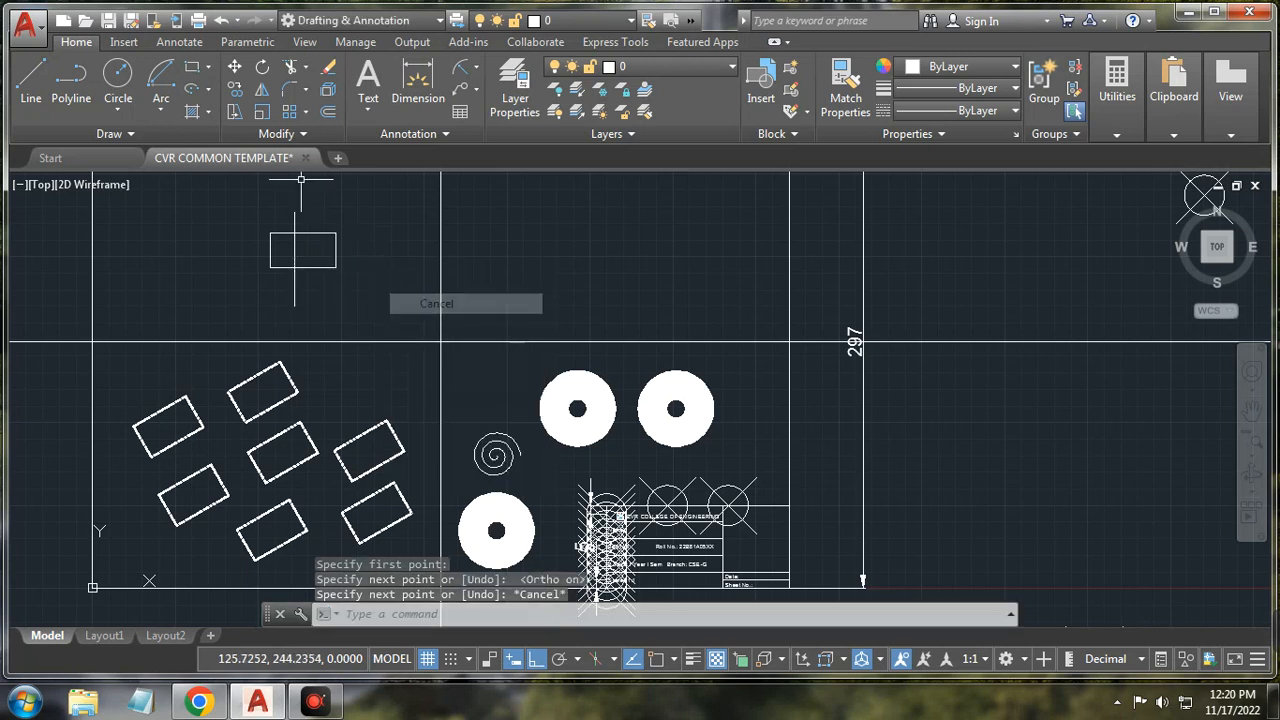
# Step: Stretch the small rectangle exactly 50 units to the right with Osnap on
pyautogui.click(236, 114)
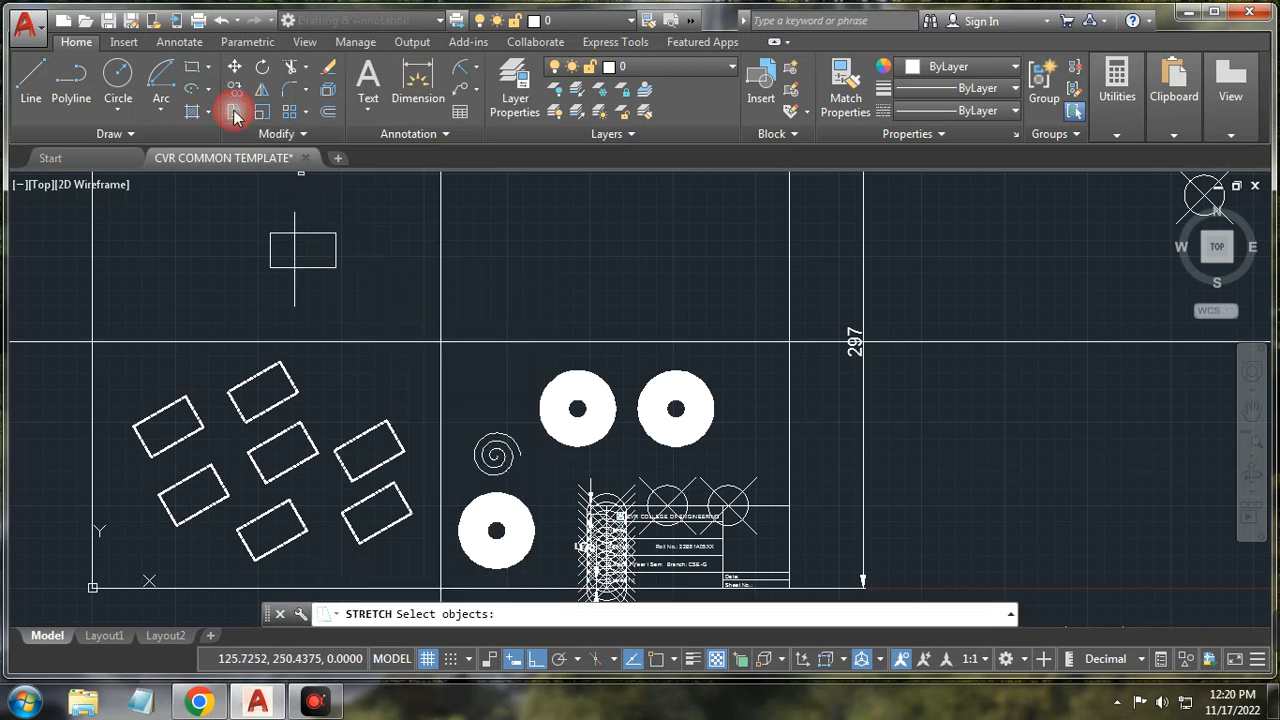
pyautogui.click(325, 233)
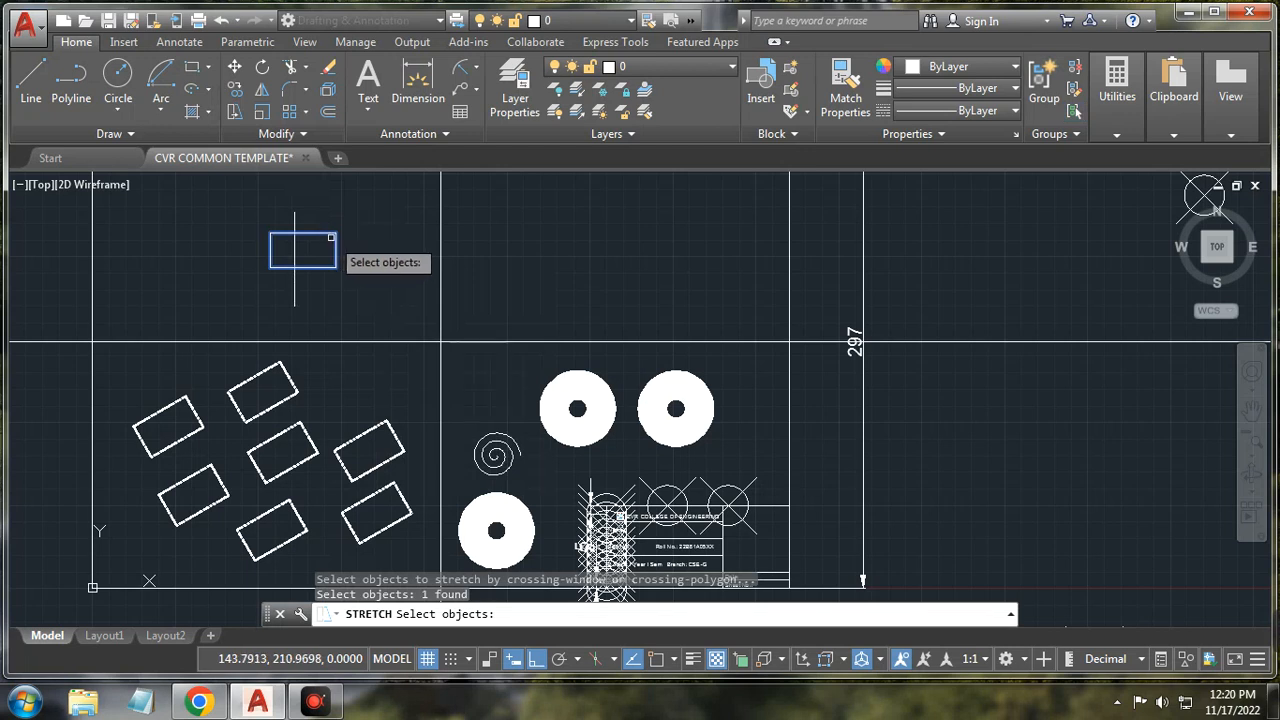
pyautogui.press('Return')
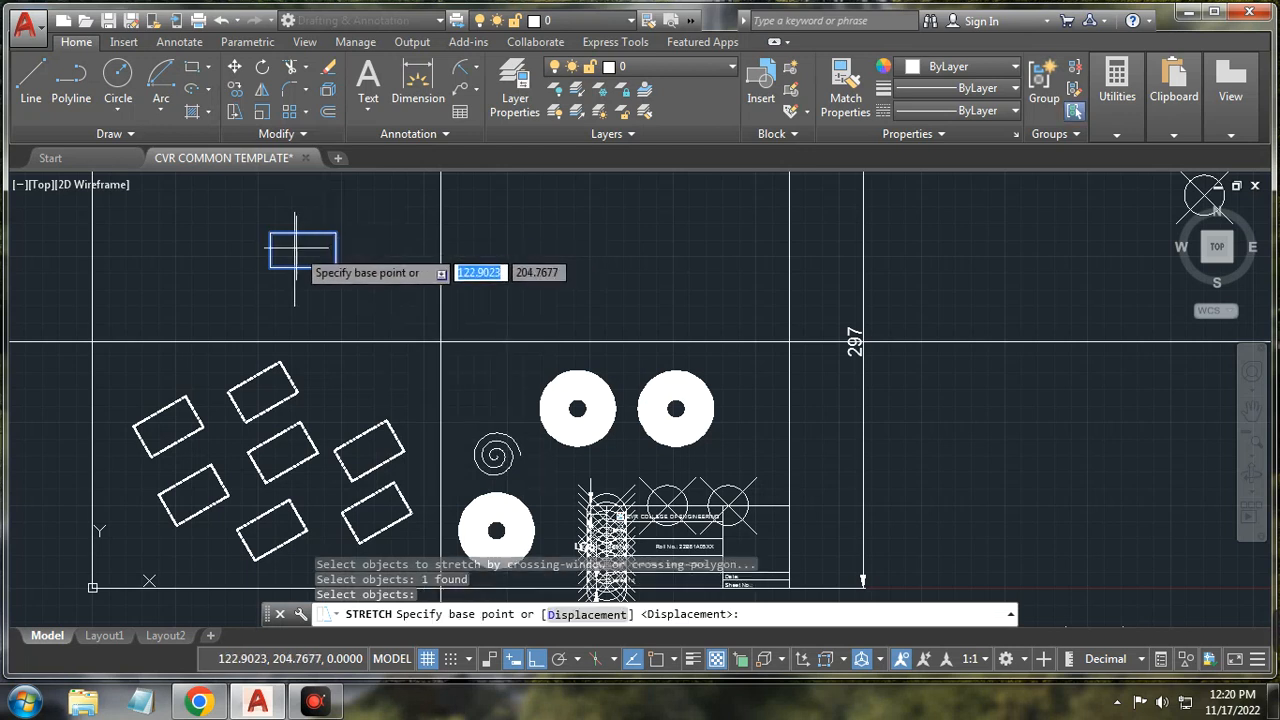
pyautogui.scroll(1, 295, 252)
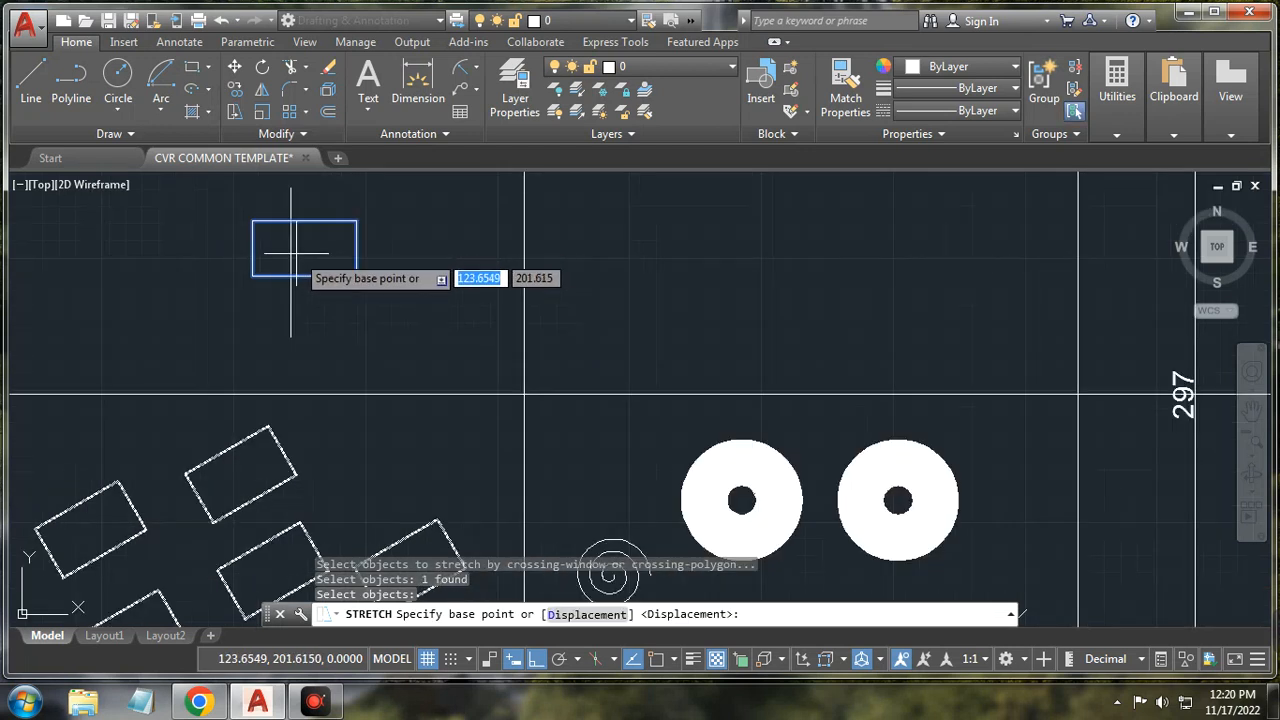
pyautogui.click(657, 659)
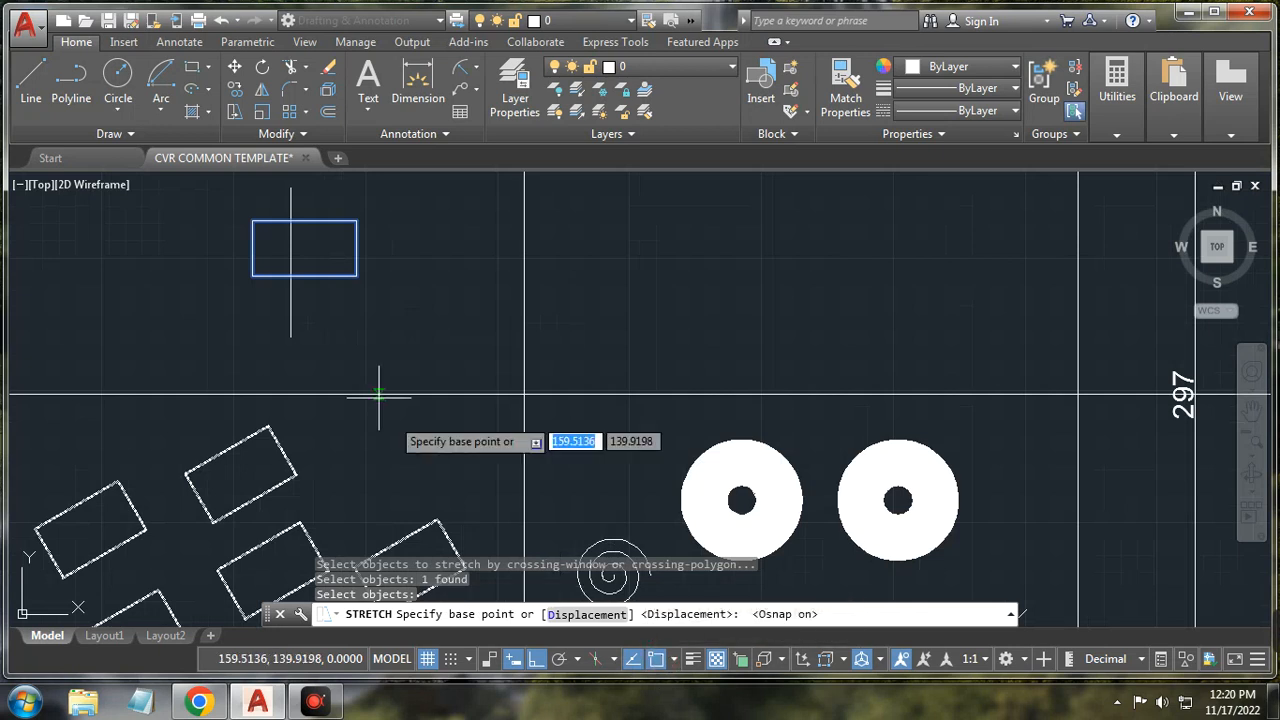
pyautogui.click(303, 247)
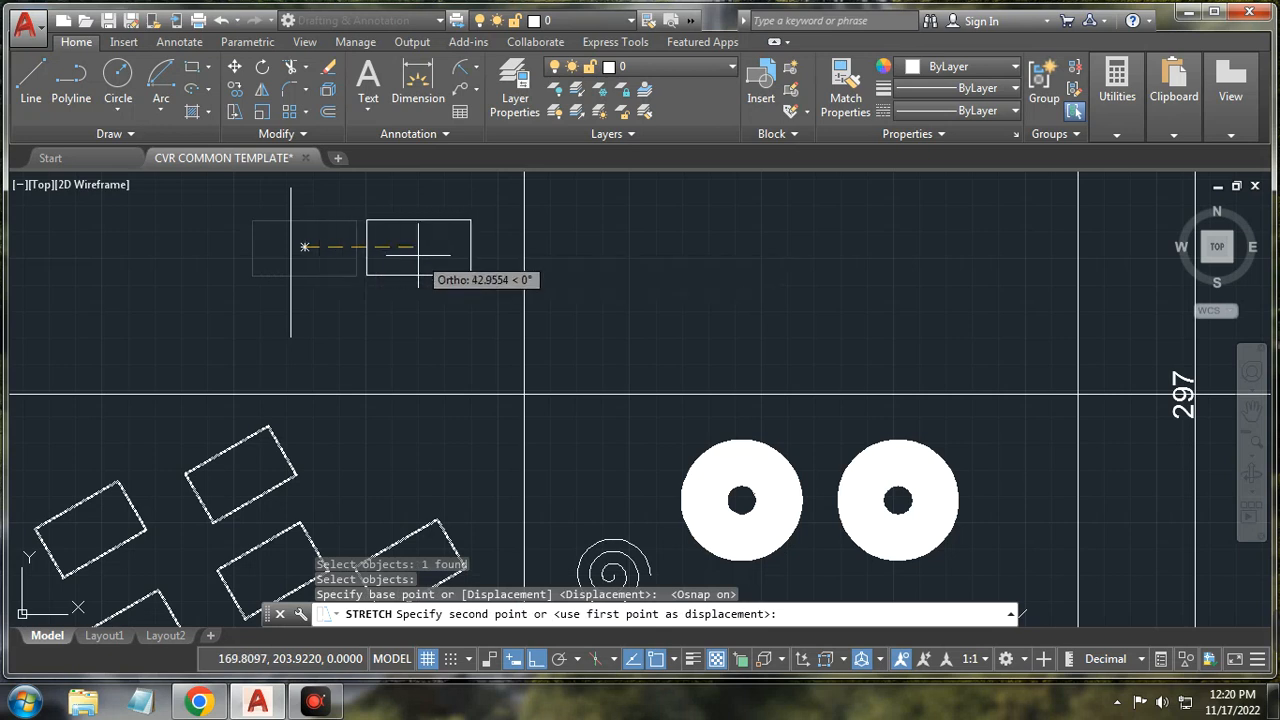
pyautogui.write('50')
pyautogui.press('Return')
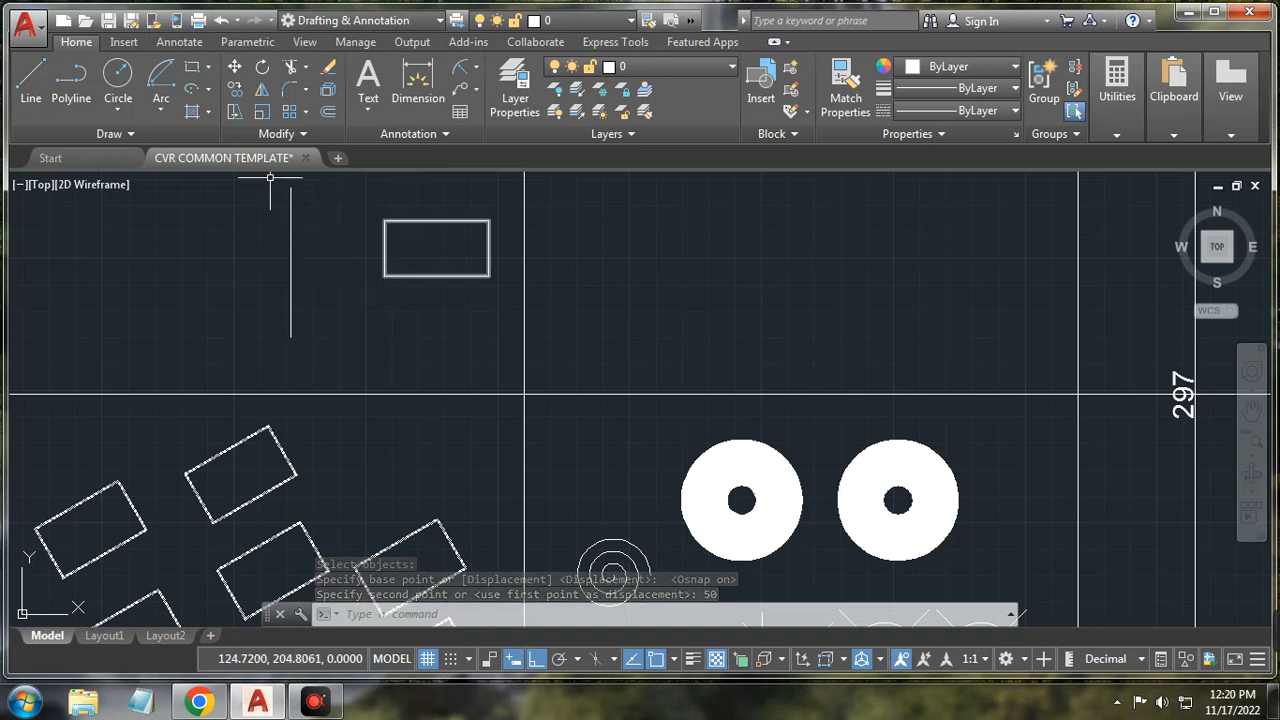
pyautogui.click(235, 112)
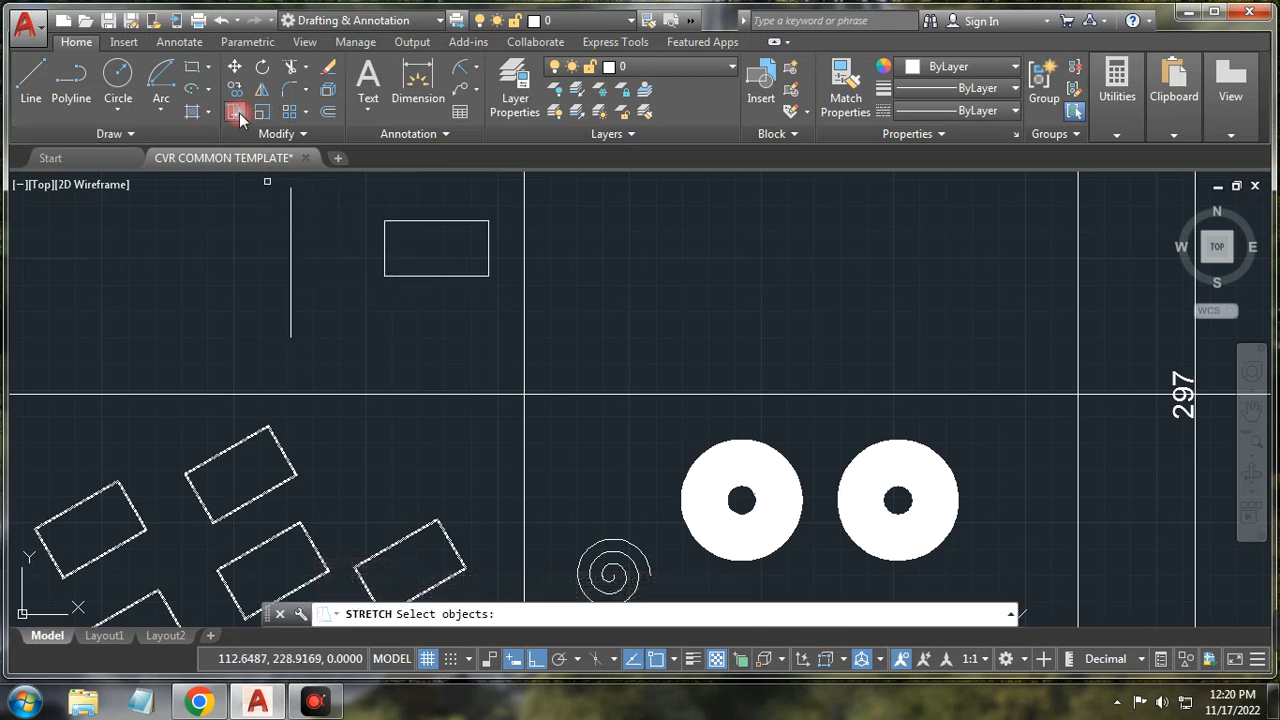
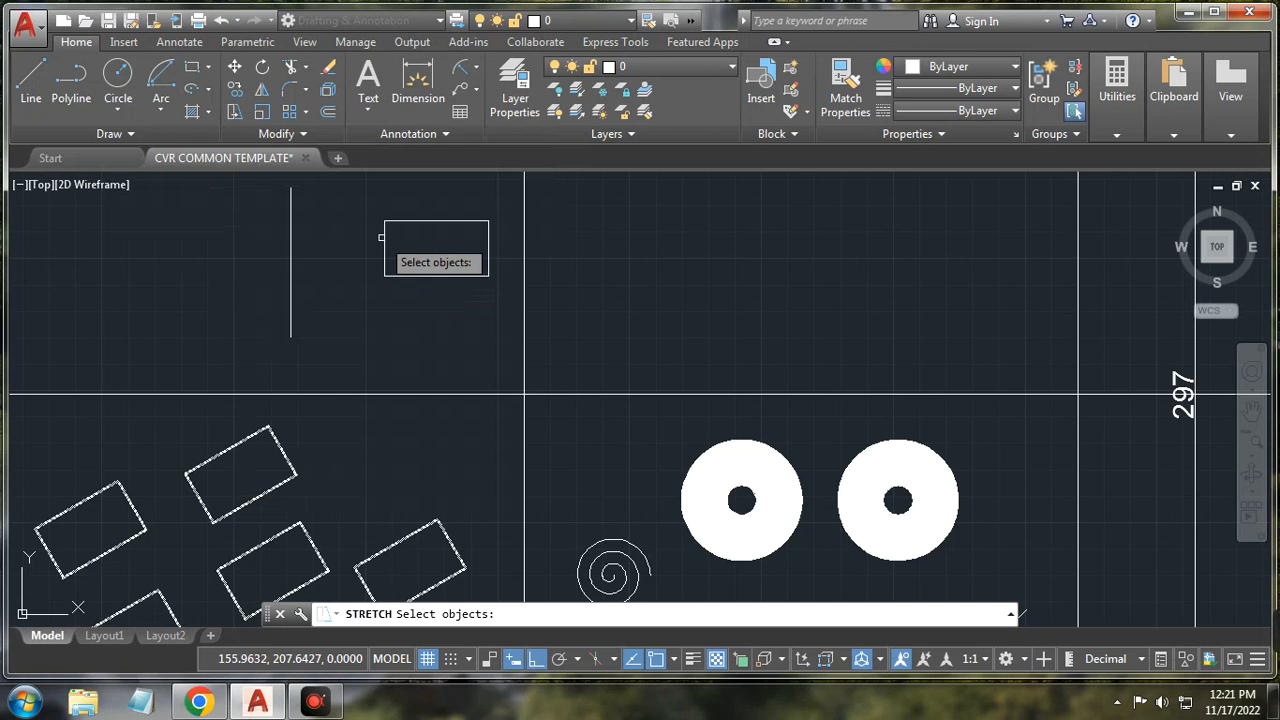
# Step: Draw a closed rectangle from four separate lines
pyautogui.click(31, 82)
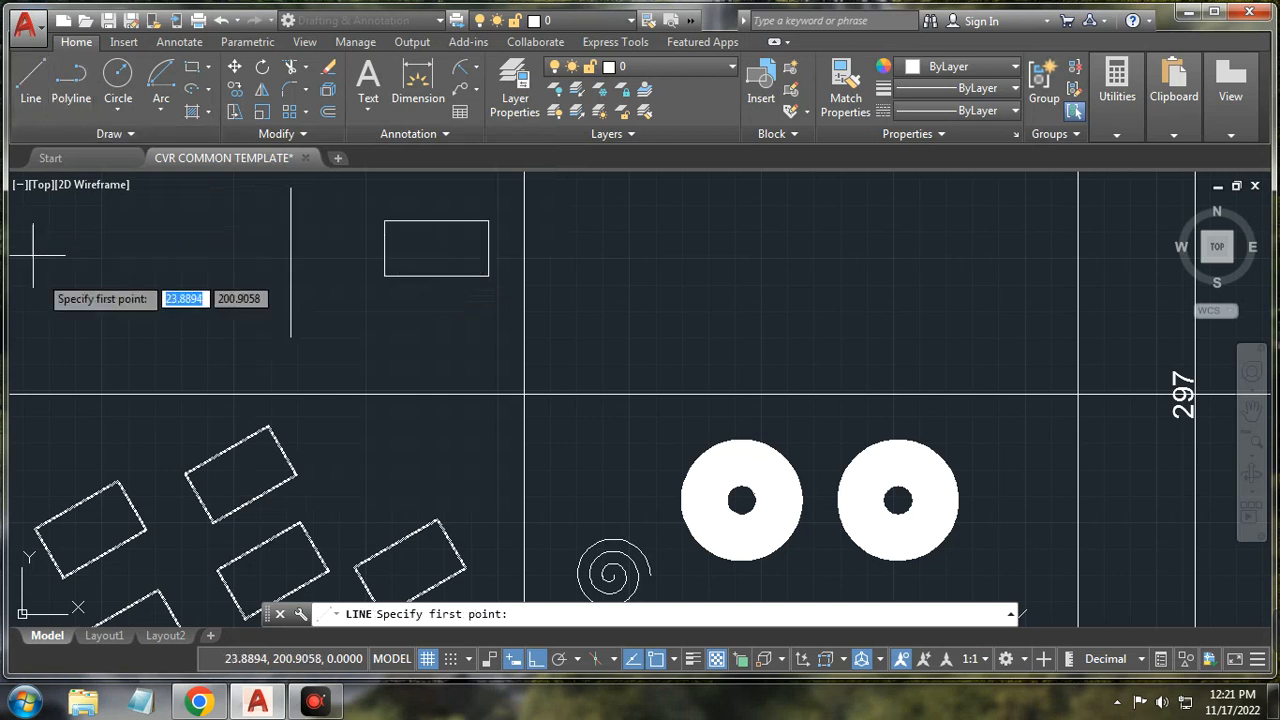
pyautogui.click(63, 320)
pyautogui.click(63, 245)
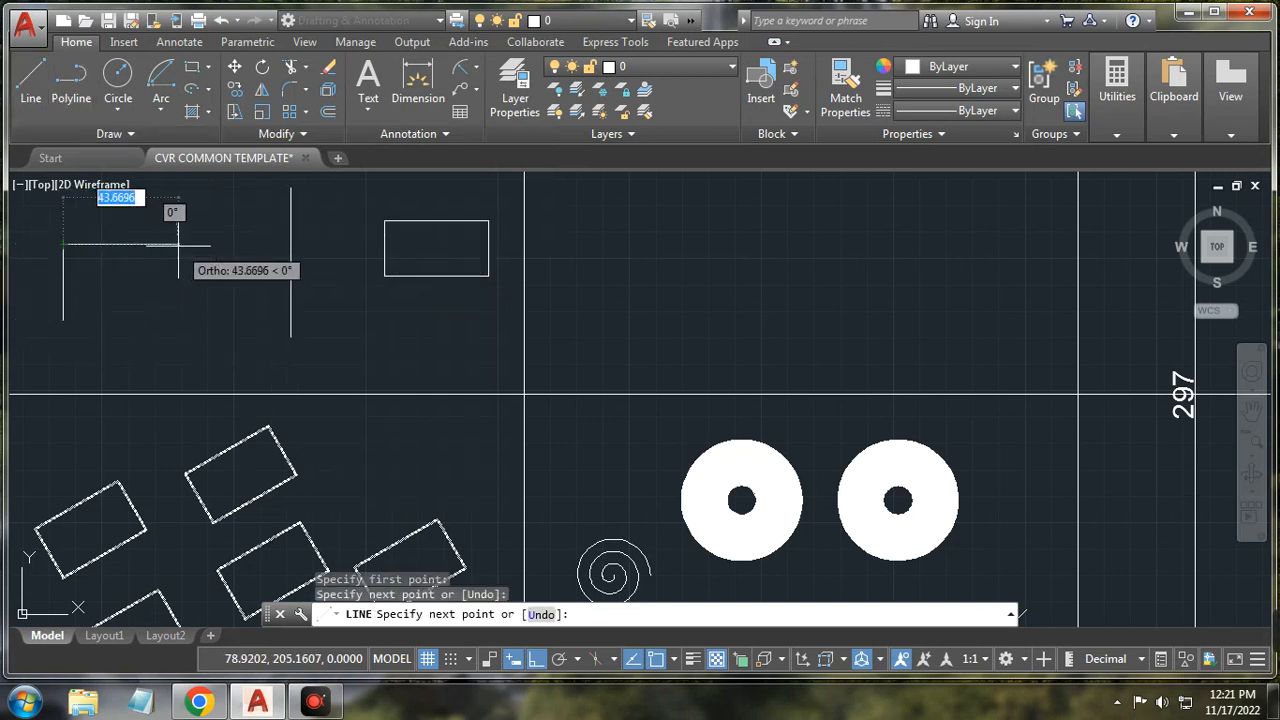
pyautogui.click(176, 245)
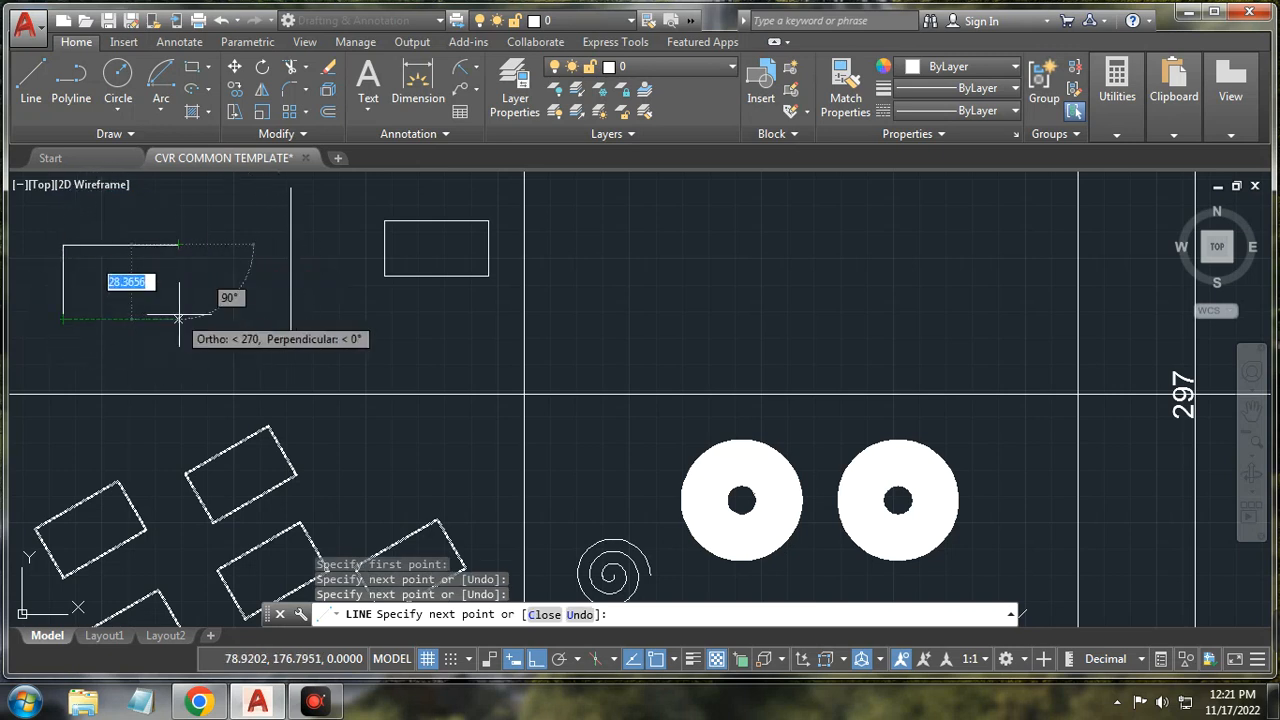
pyautogui.click(178, 319)
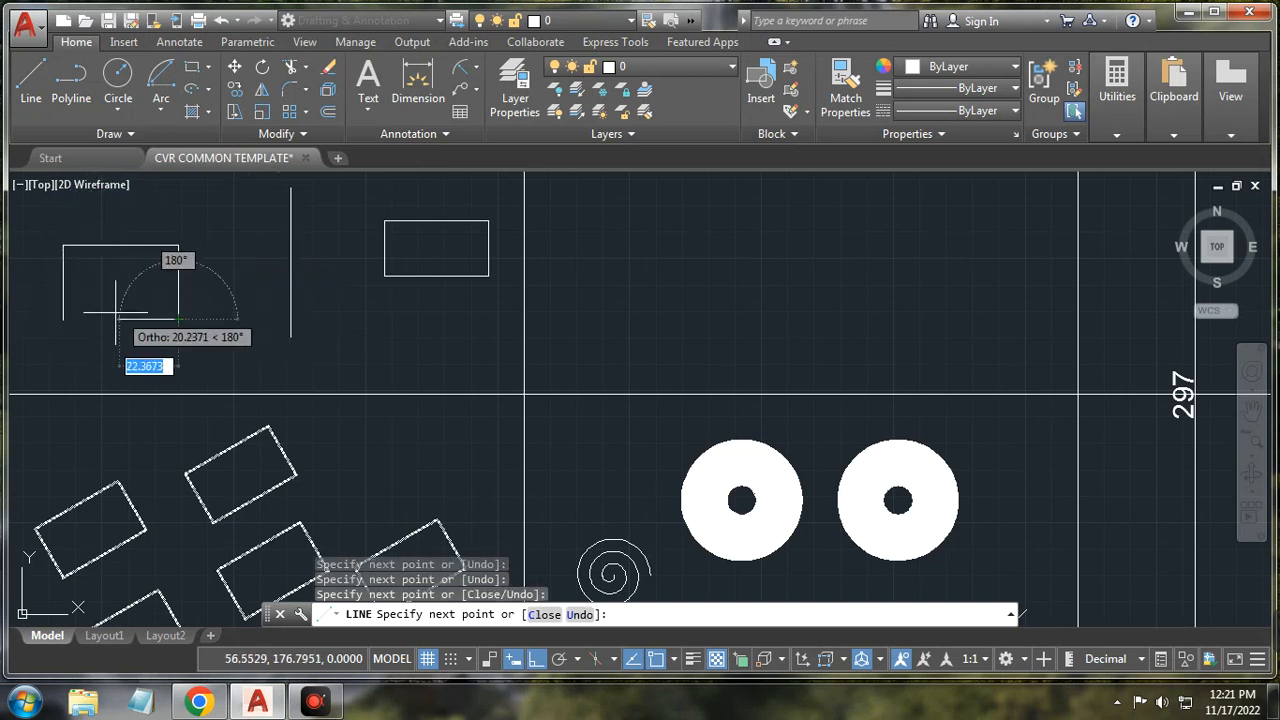
pyautogui.click(63, 320)
pyautogui.rightClick(64, 272)
pyautogui.click(125, 310)
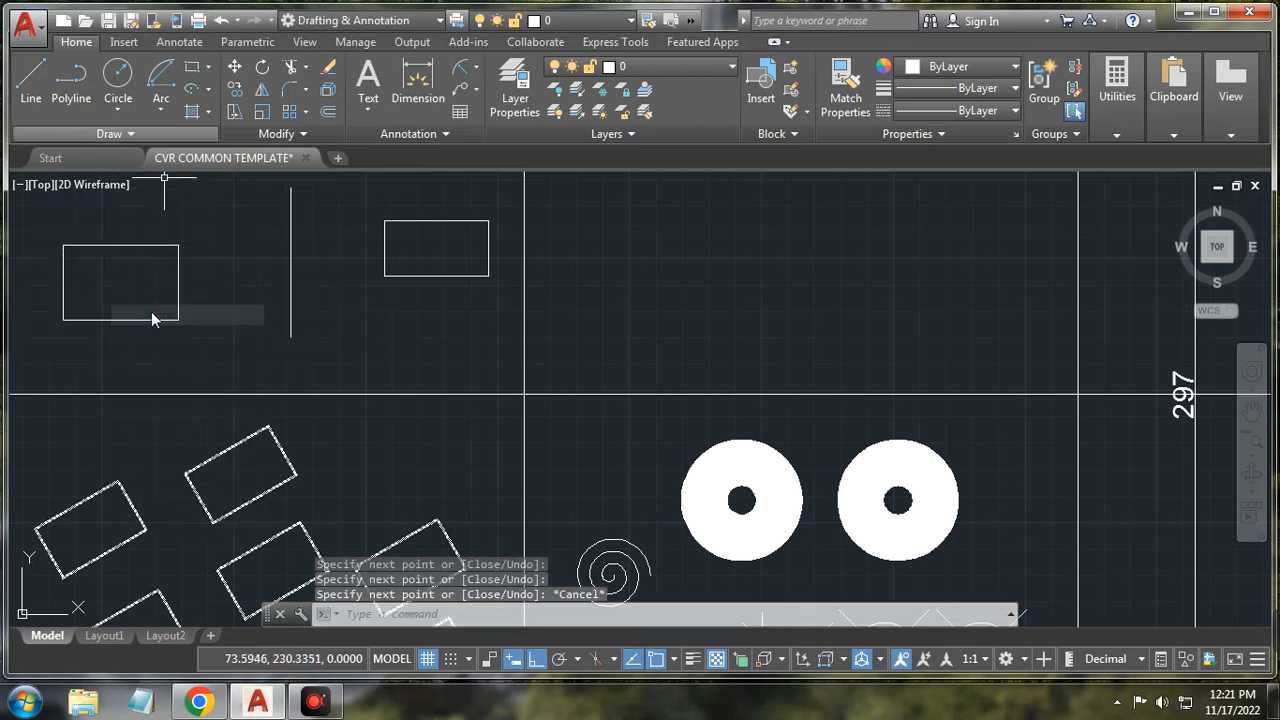
# Step: Stretch the rectangle's right, bottom and top edges 50 units to the right
pyautogui.click(234, 113)
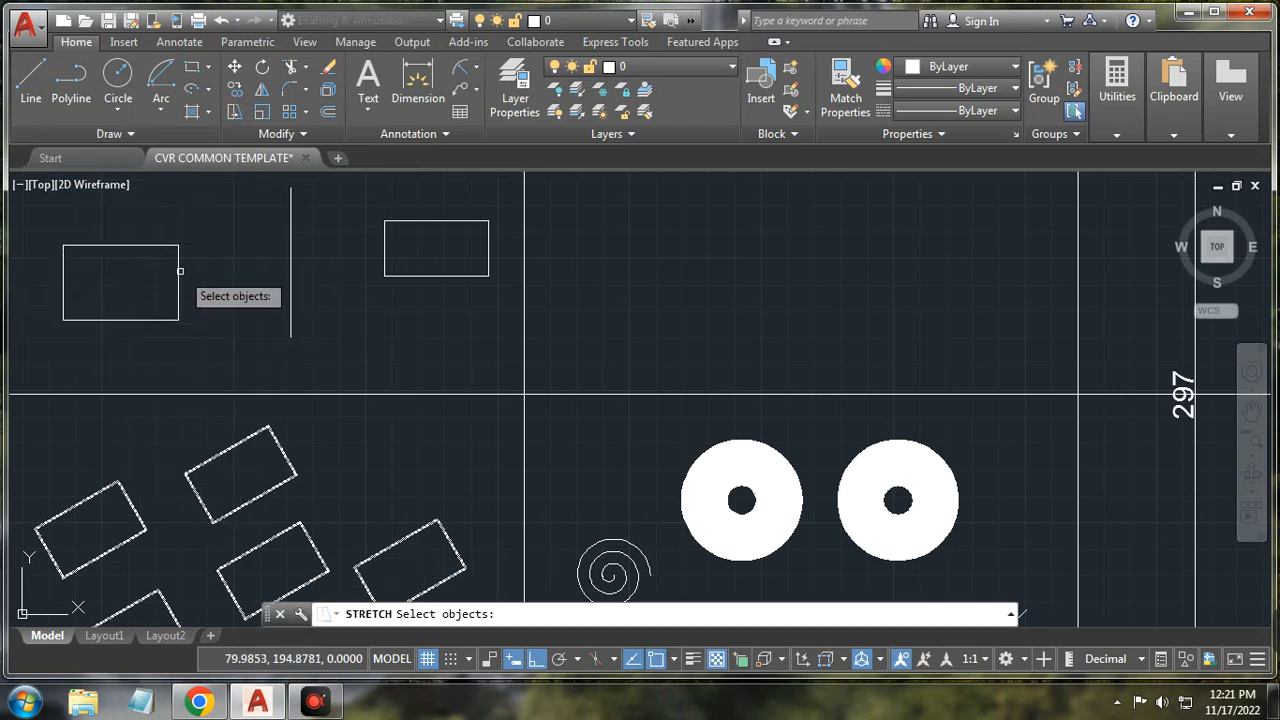
pyautogui.click(178, 268)
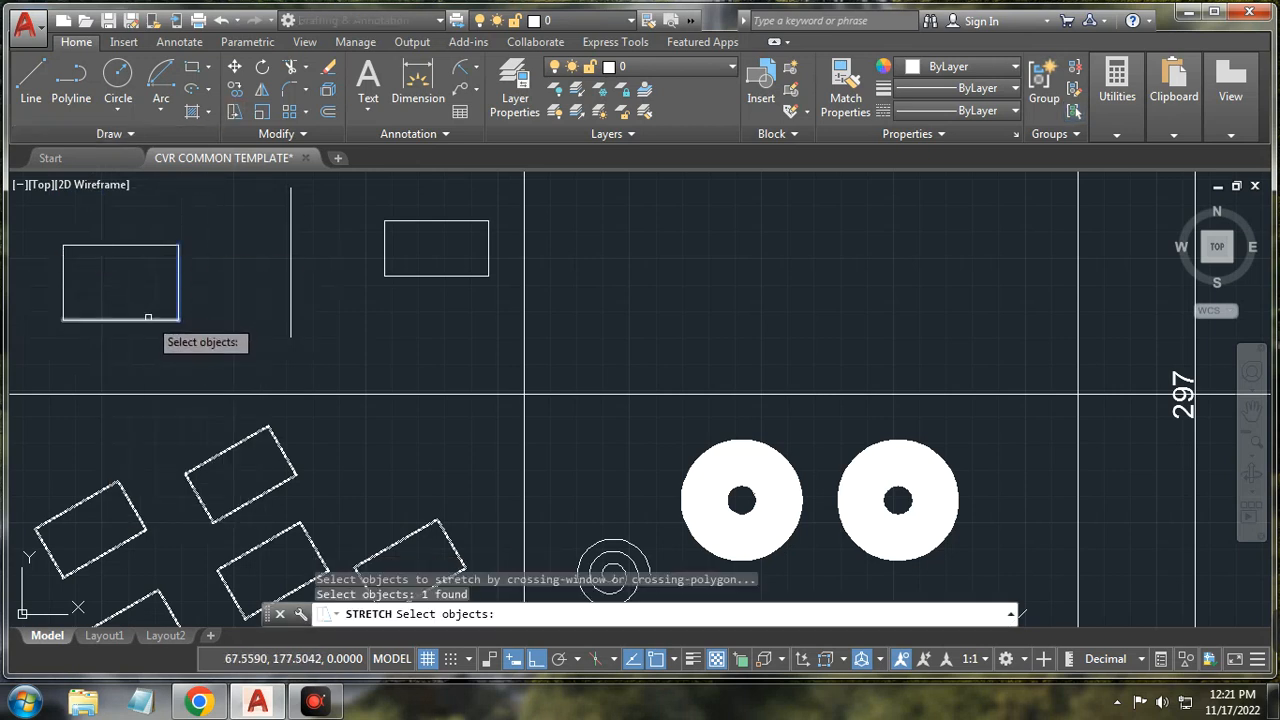
pyautogui.click(152, 319)
pyautogui.click(141, 245)
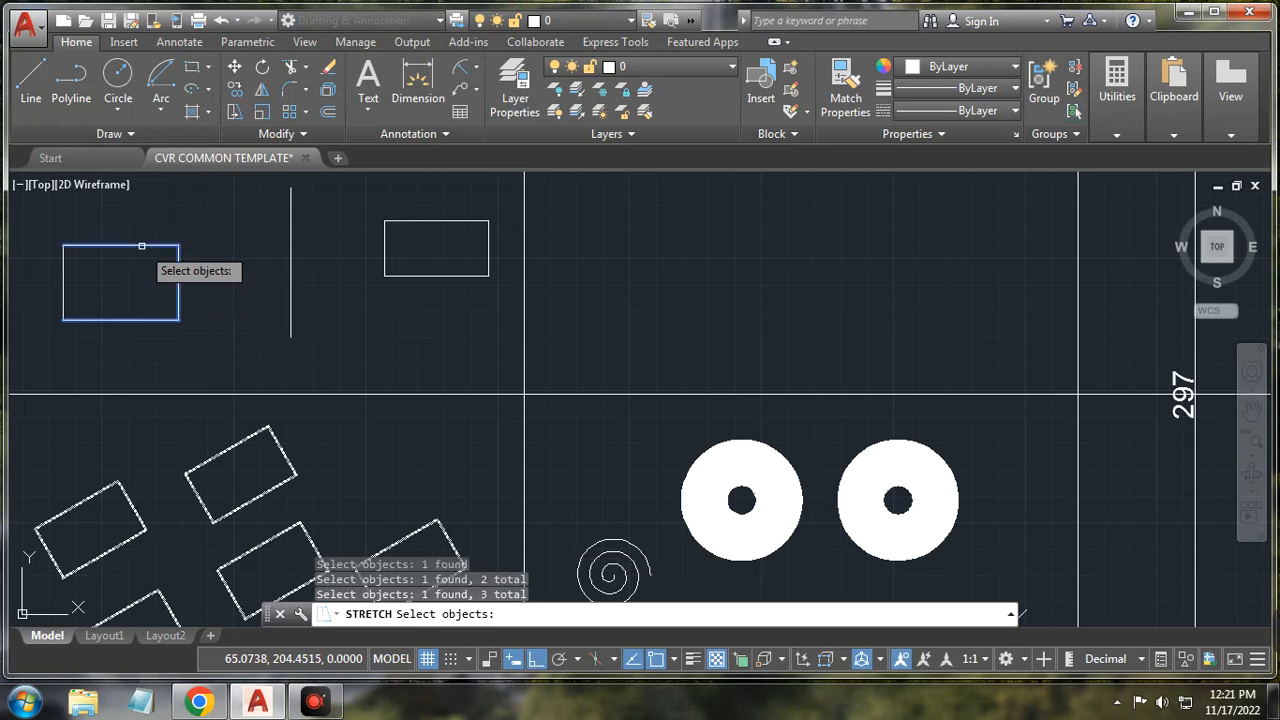
pyautogui.press('Return')
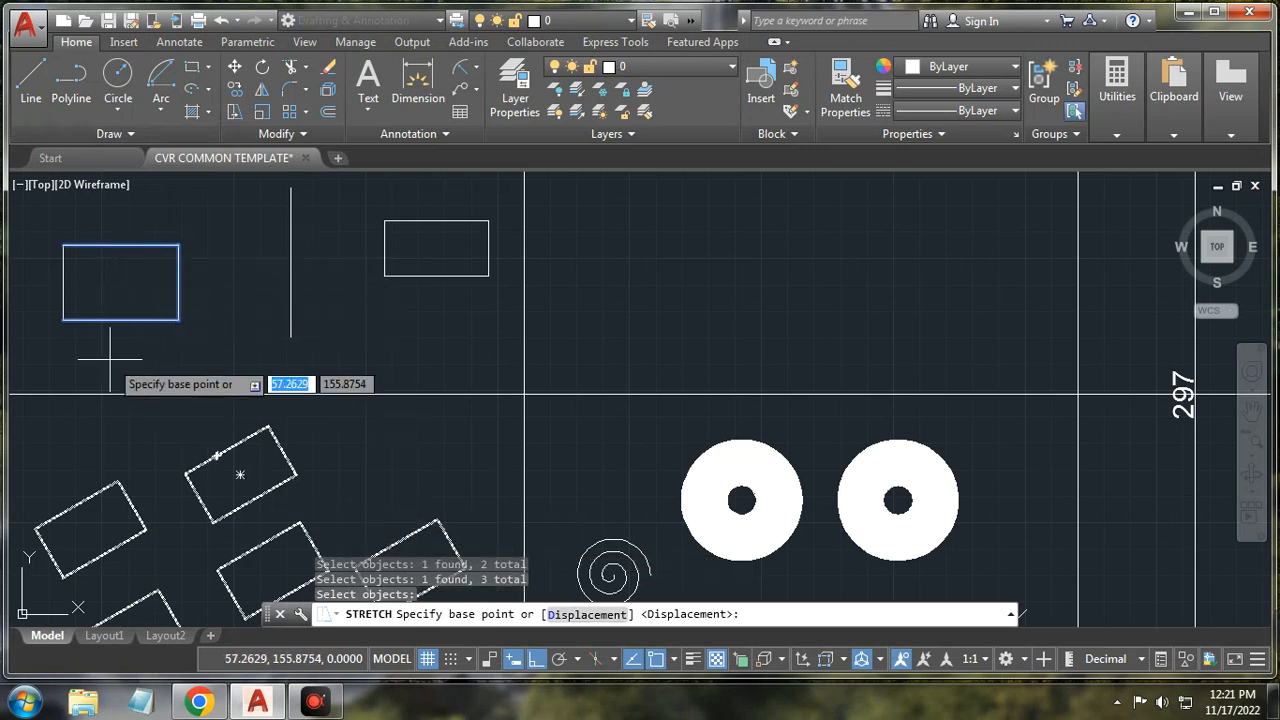
pyautogui.click(116, 277)
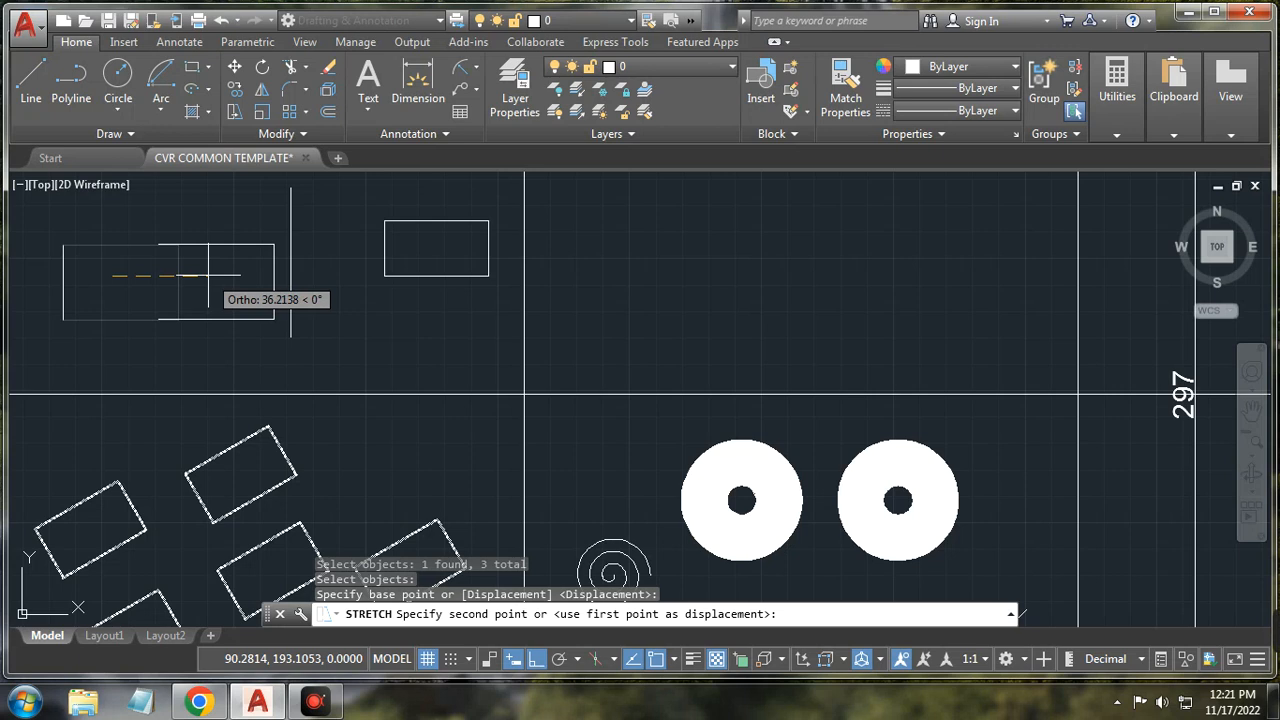
pyautogui.write('50')
pyautogui.press('Return')
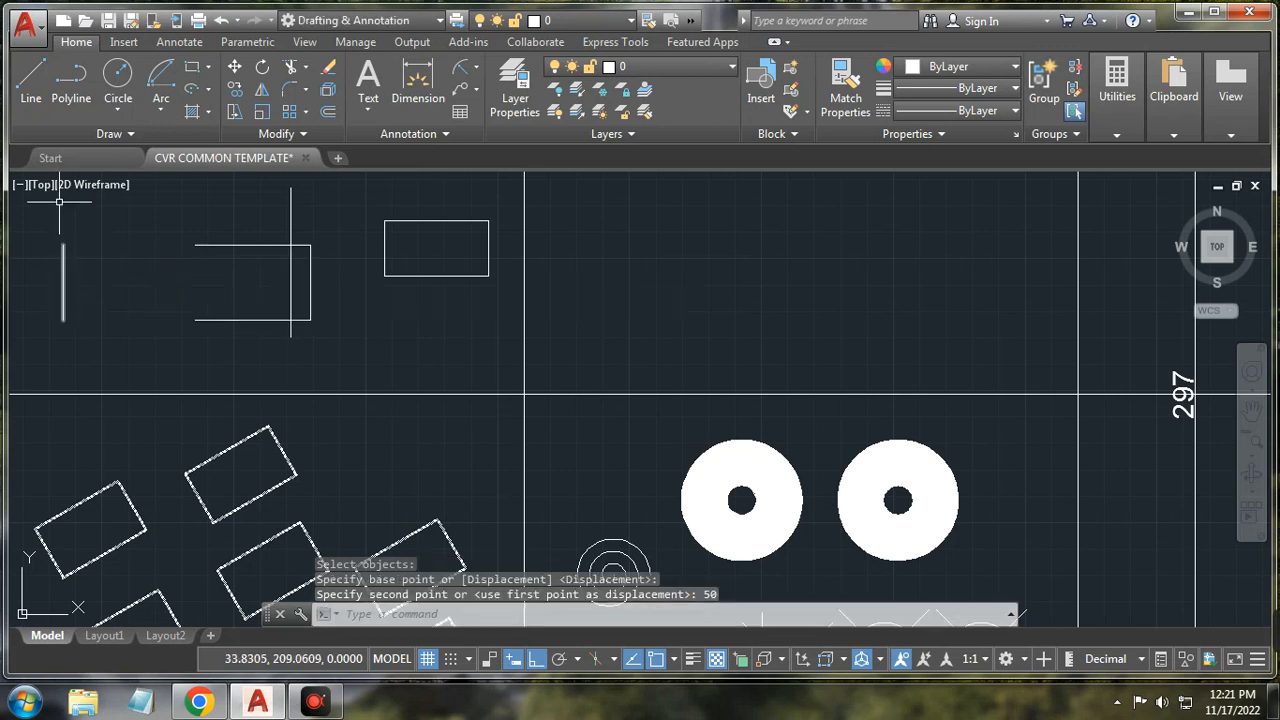
# Step: Draw a 50-unit connecting line from the top-left corner, then undo it
pyautogui.click(33, 88)
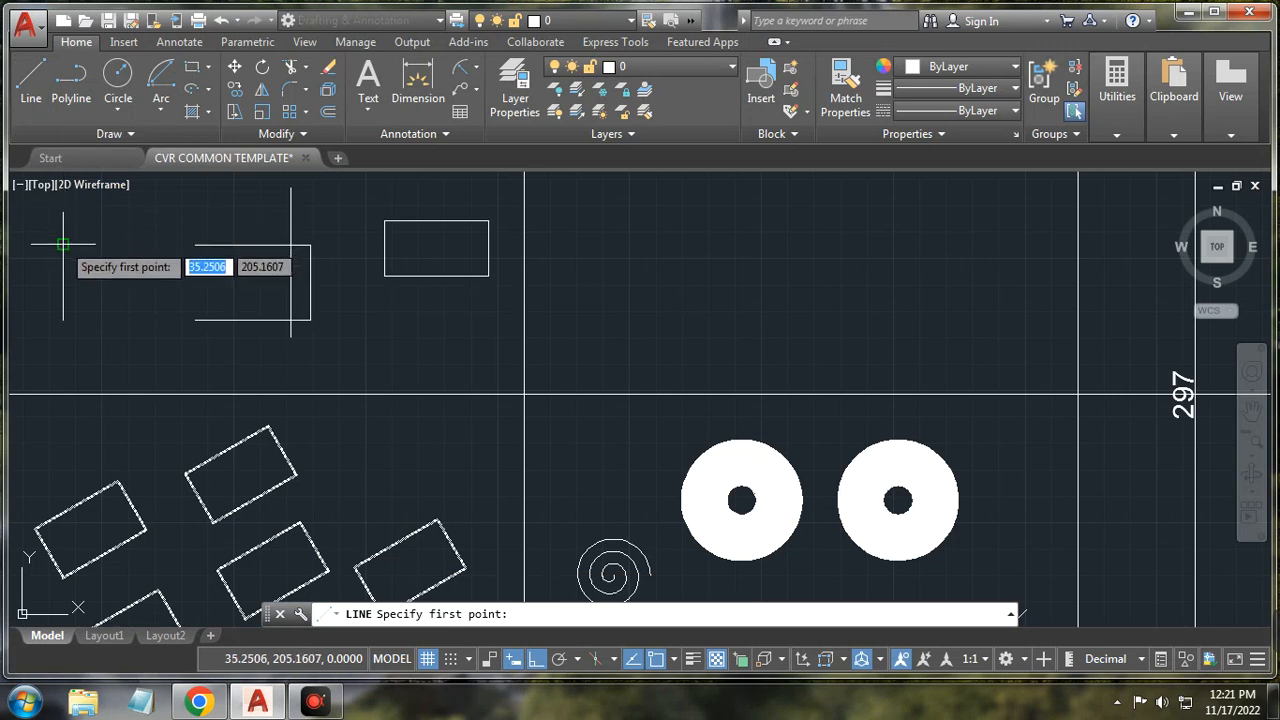
pyautogui.click(62, 244)
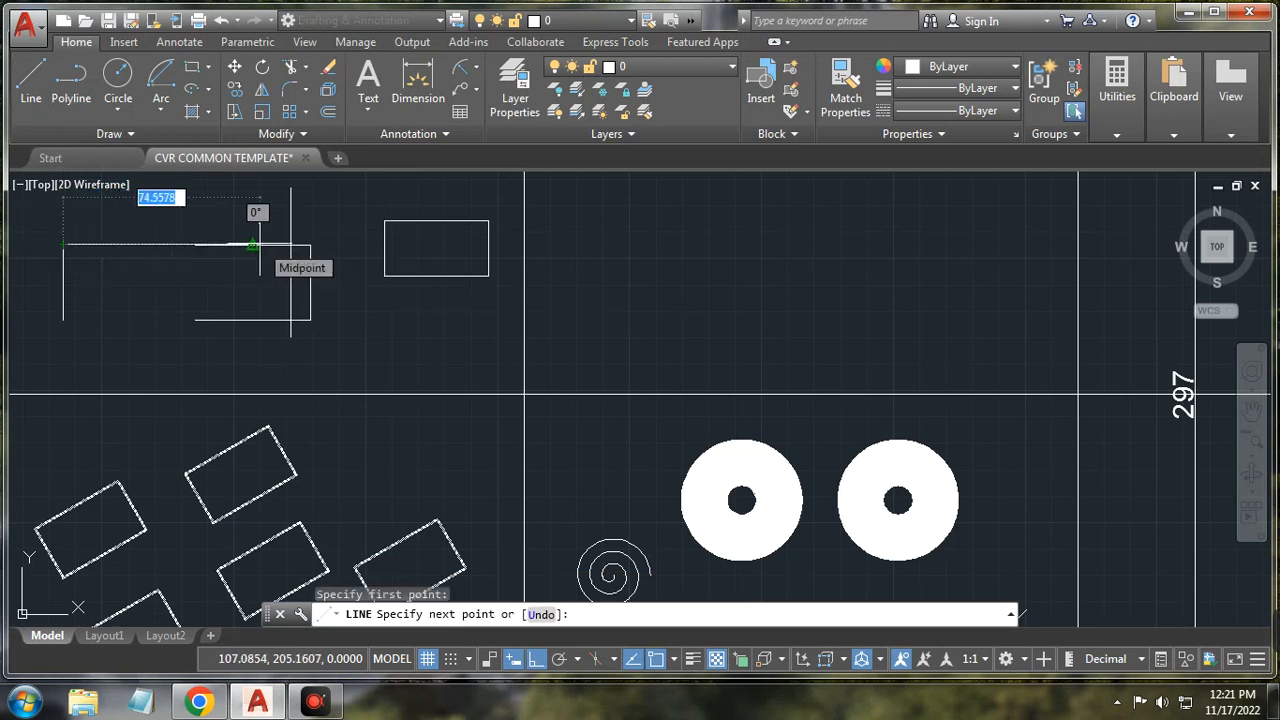
pyautogui.write('50')
pyautogui.press('Return')
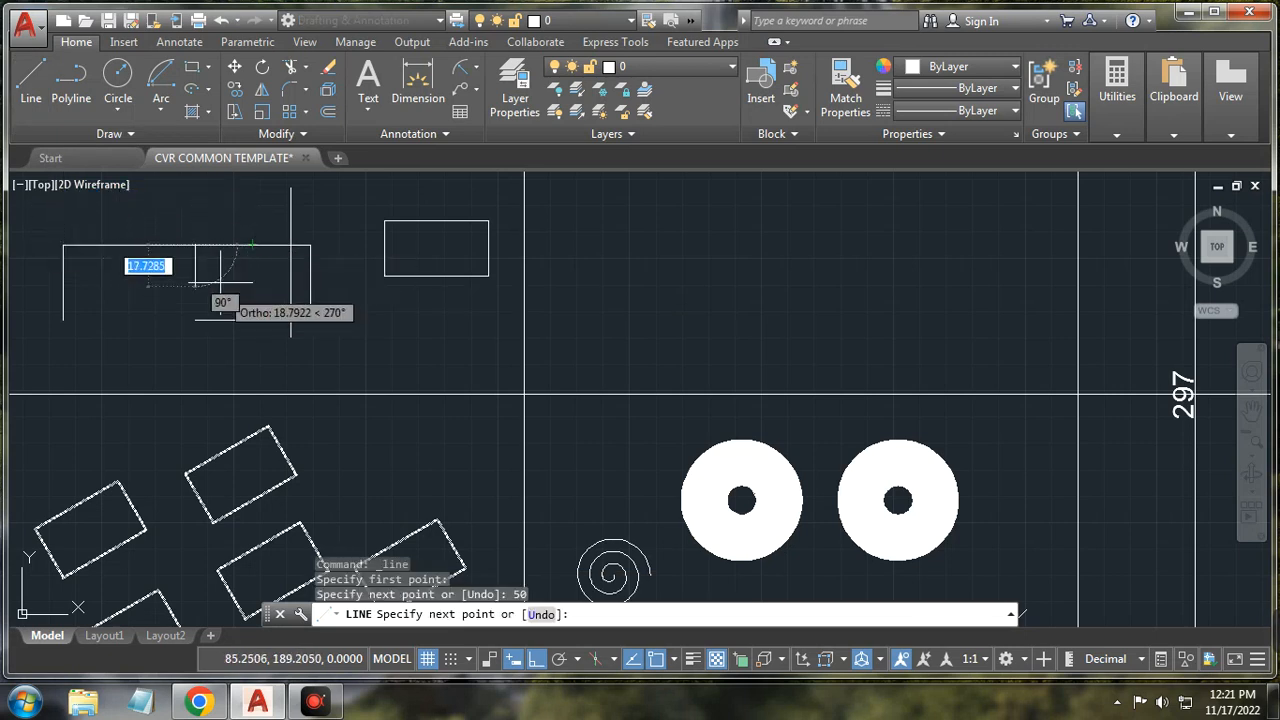
pyautogui.rightClick(222, 282)
pyautogui.click(260, 311)
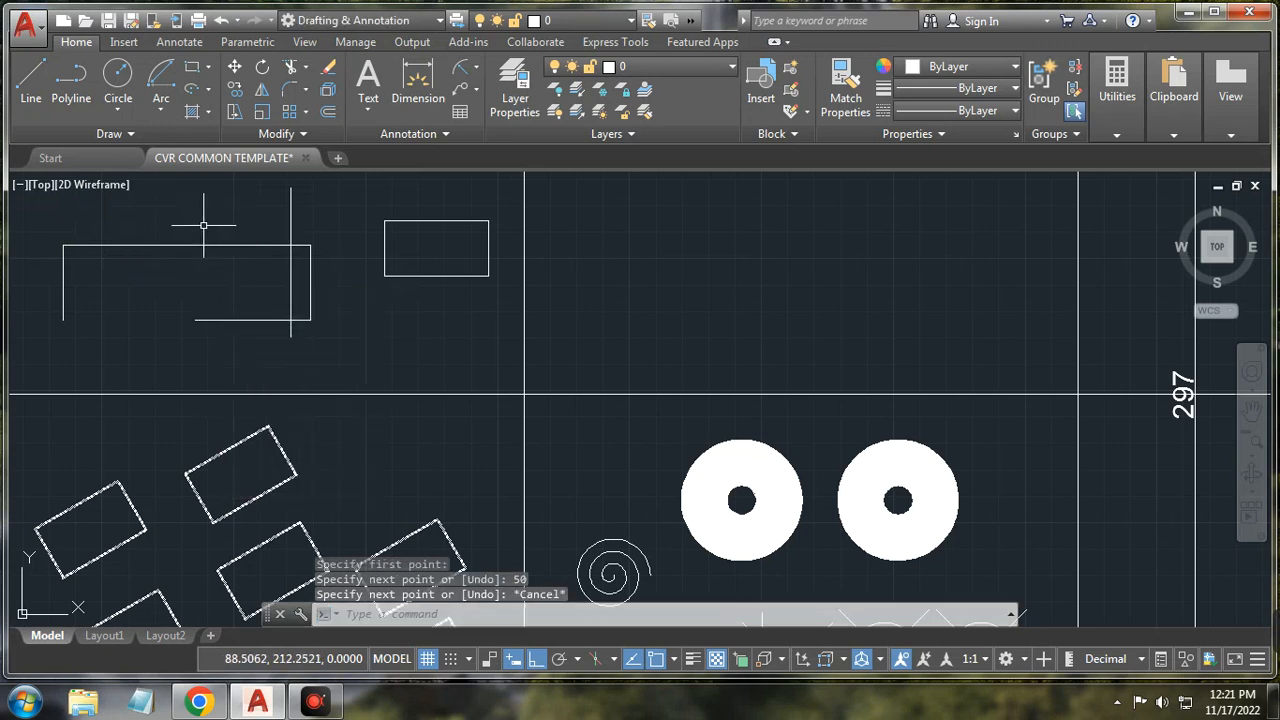
pyautogui.hotkey('ctrl', 'z')
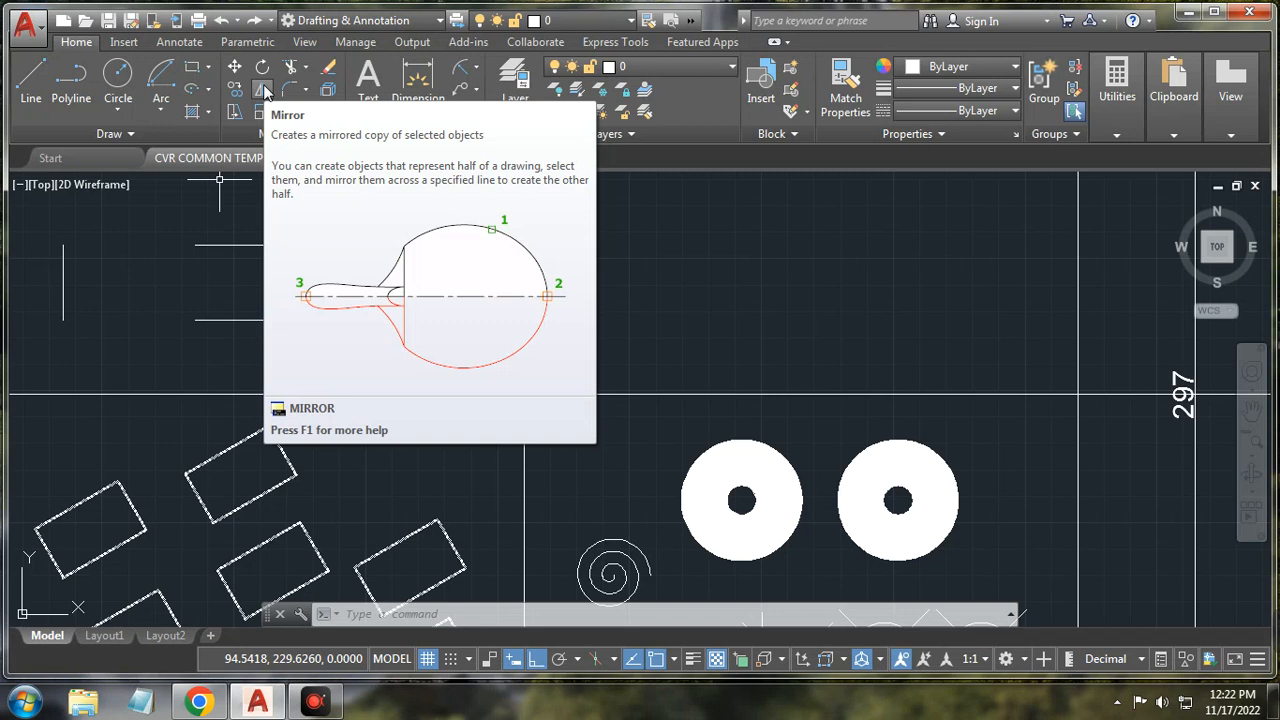
# Step: Mirror the bracket's three edges about a vertical line to the left, keeping the source
pyautogui.click(264, 90)
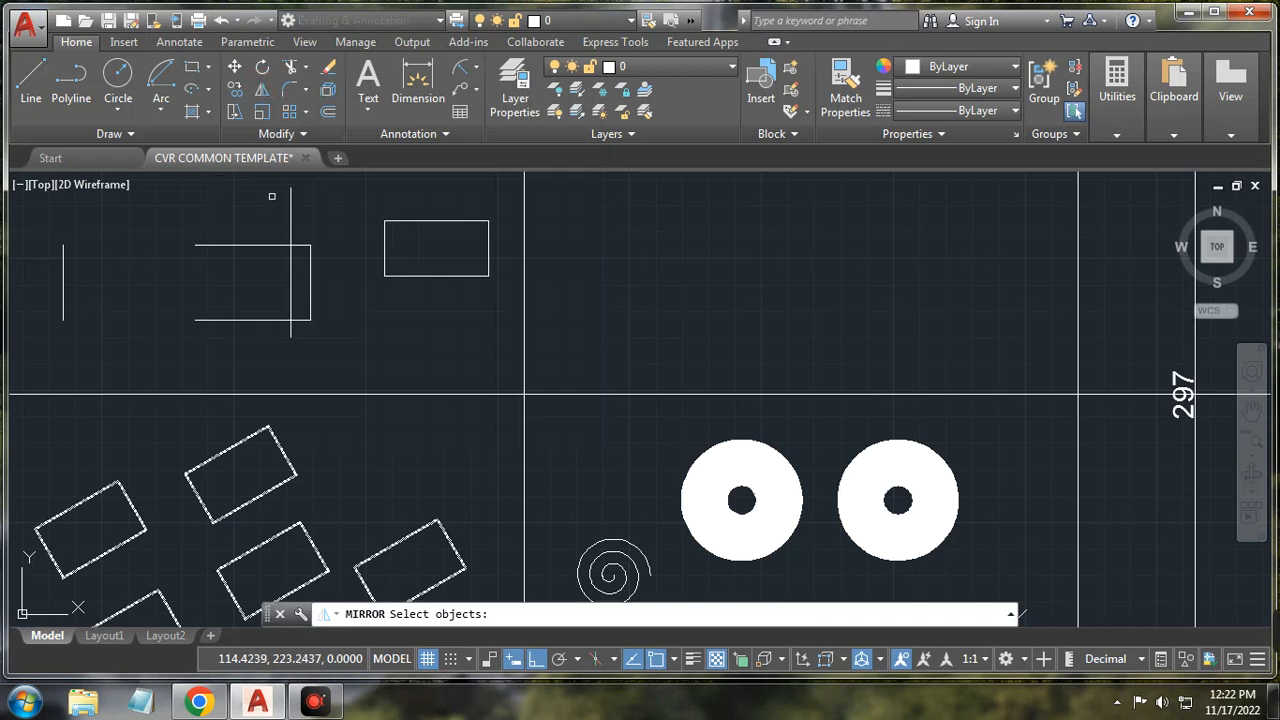
pyautogui.click(258, 246)
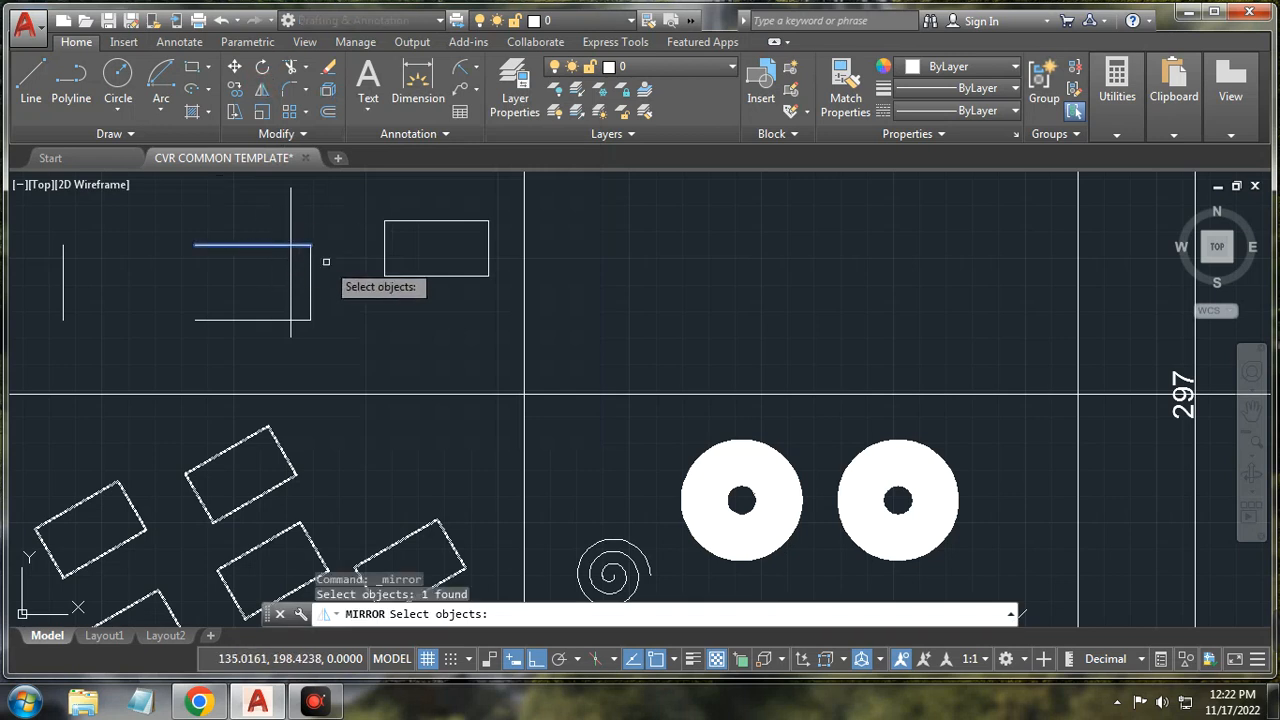
pyautogui.click(309, 285)
pyautogui.click(267, 321)
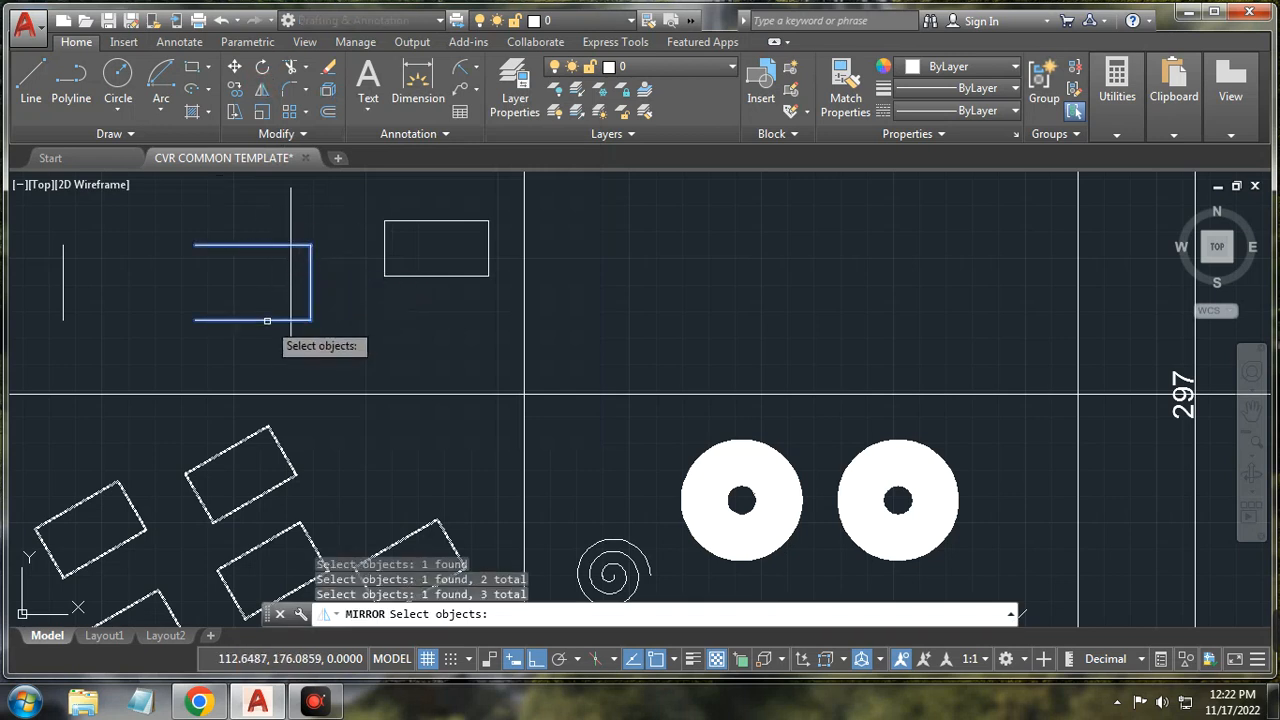
pyautogui.press('Return')
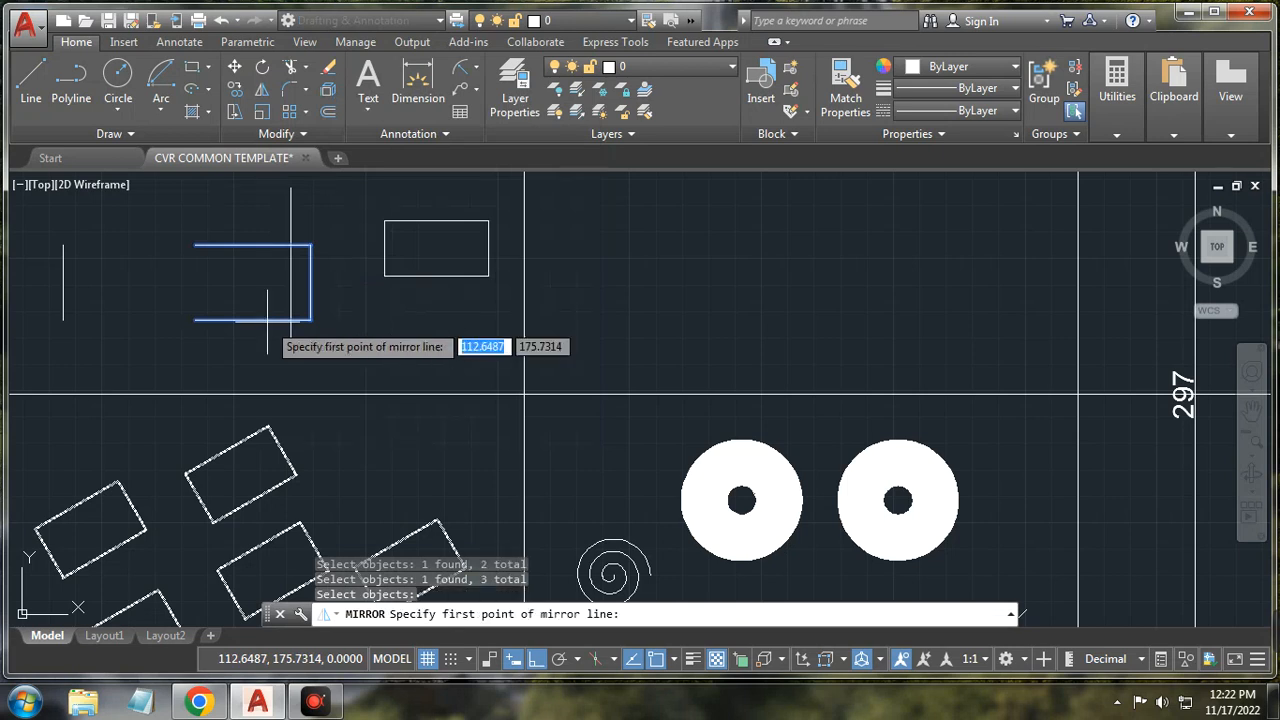
pyautogui.click(158, 320)
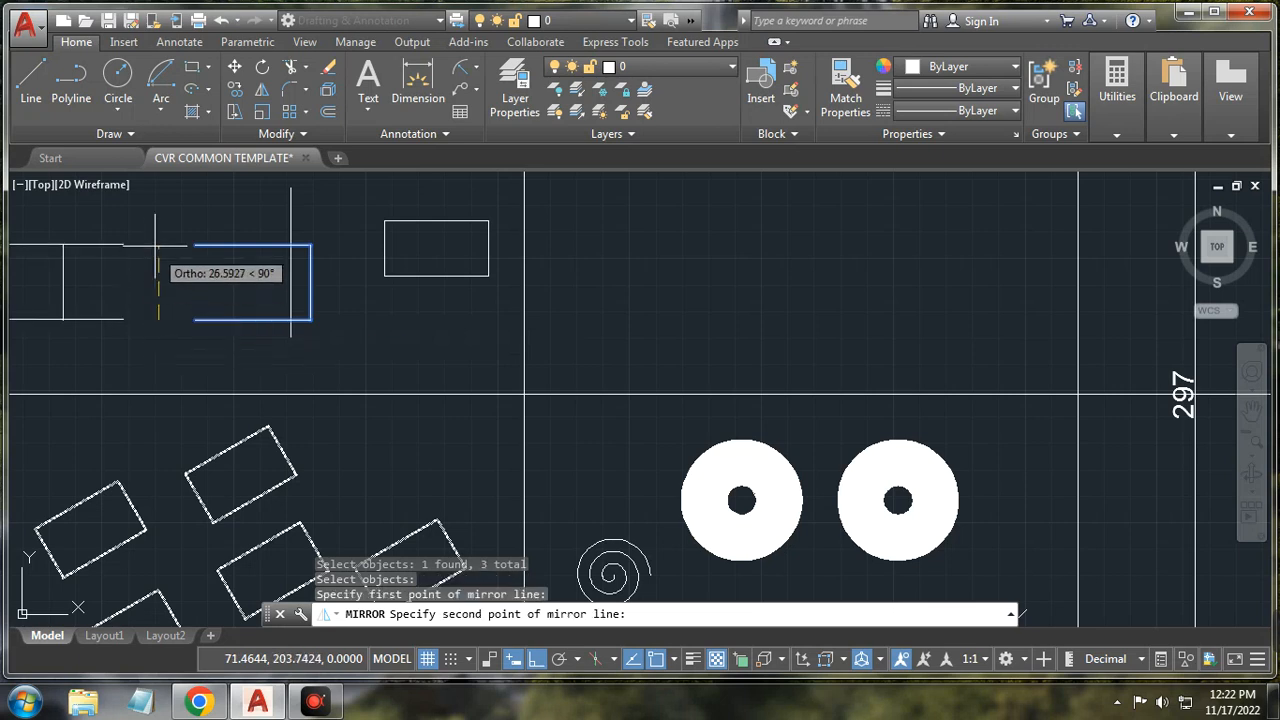
pyautogui.click(155, 237)
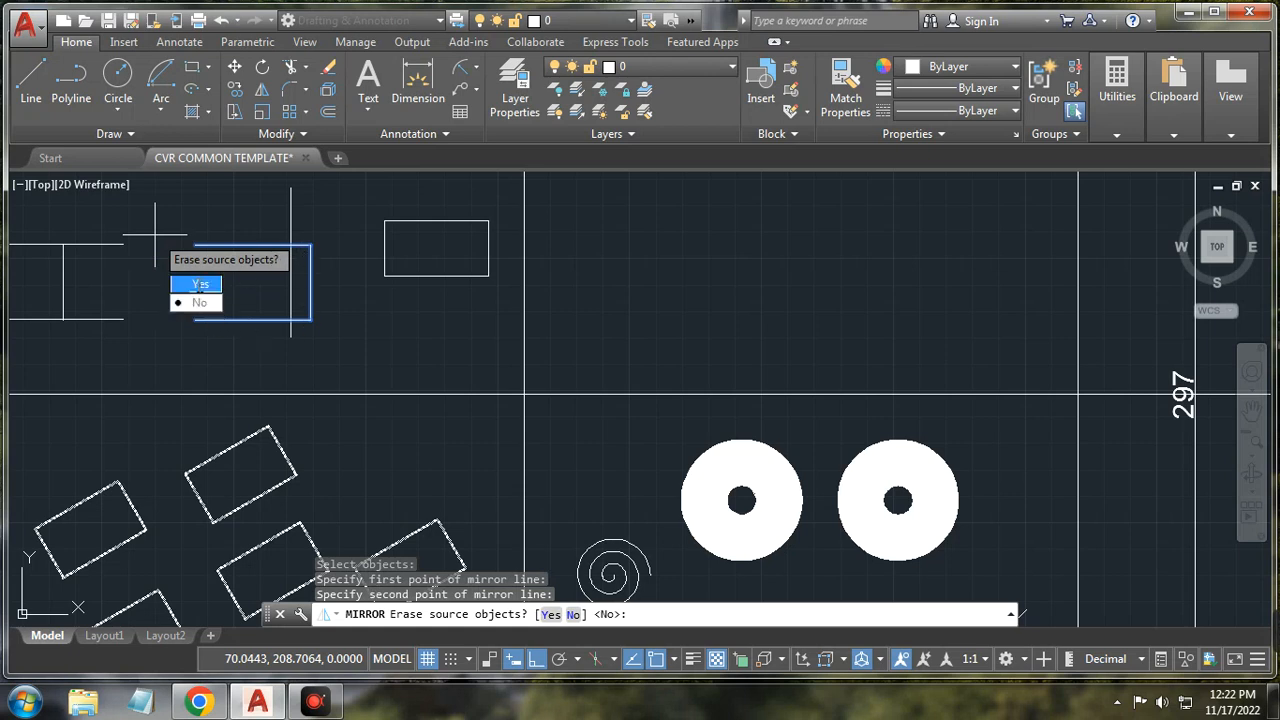
pyautogui.click(200, 302)
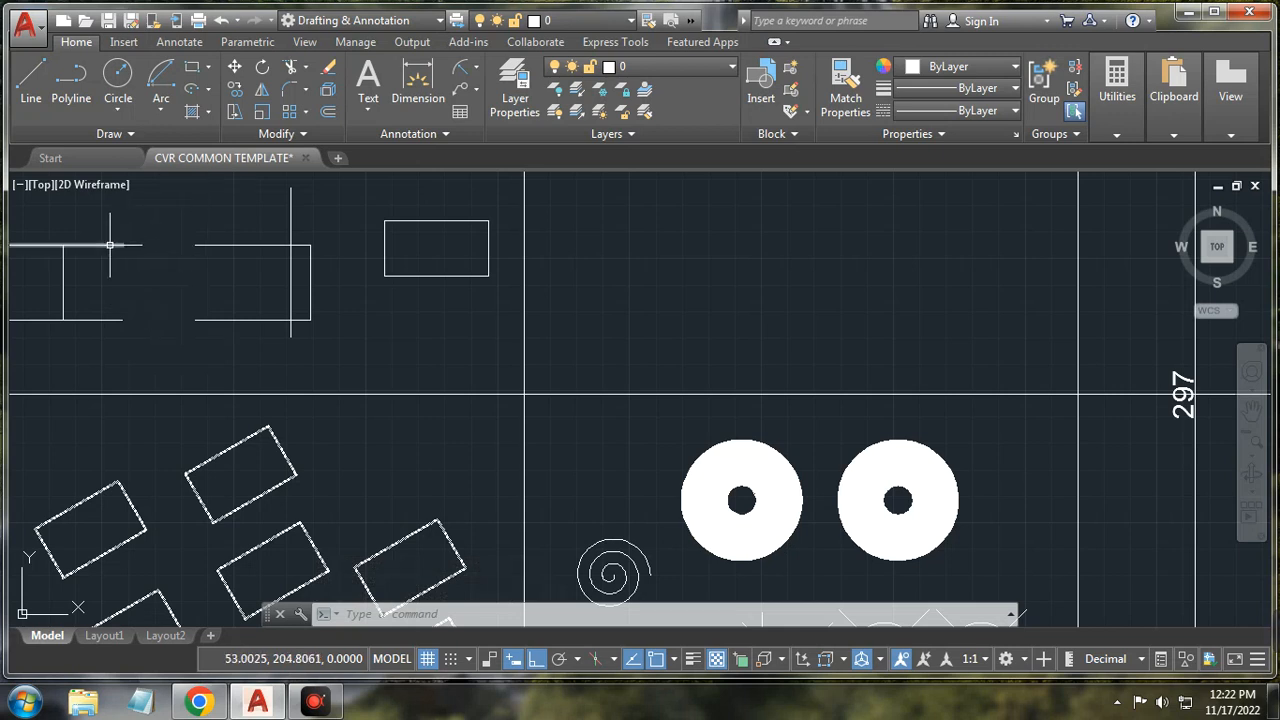
# Step: Undo the left copy and re-mirror the bracket about its open end, keeping the original
pyautogui.click(221, 20)
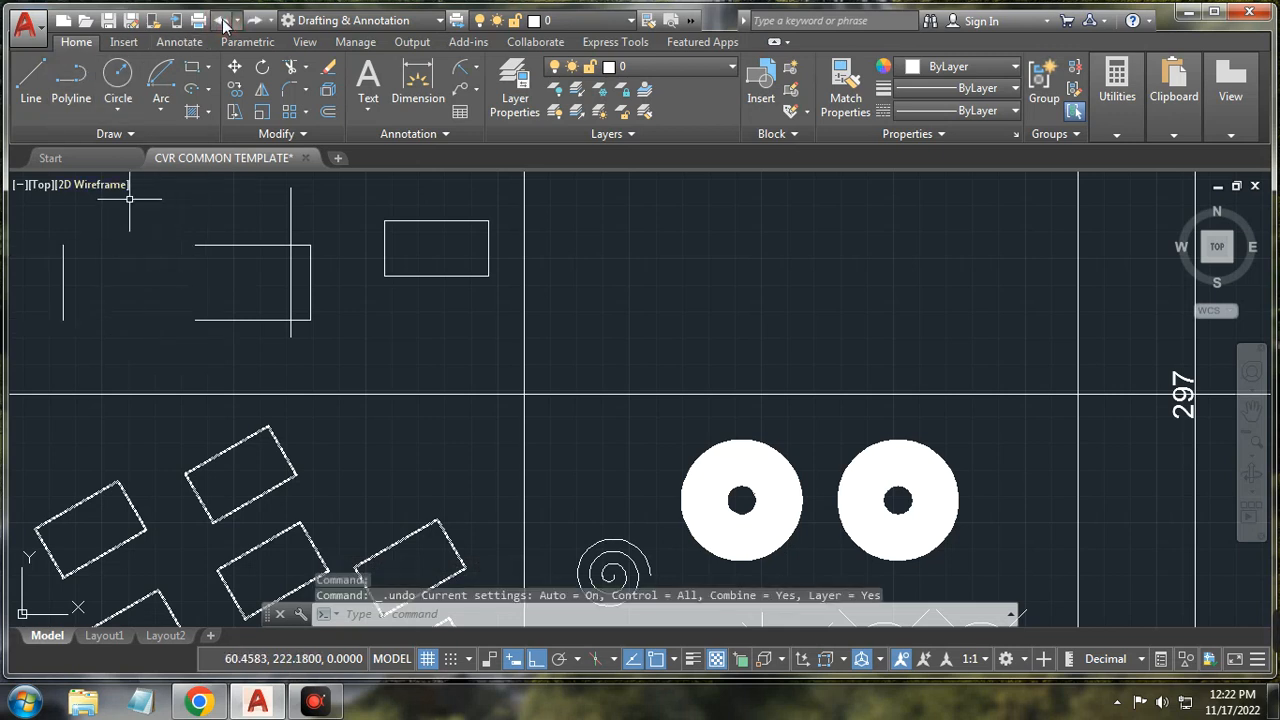
pyautogui.click(262, 92)
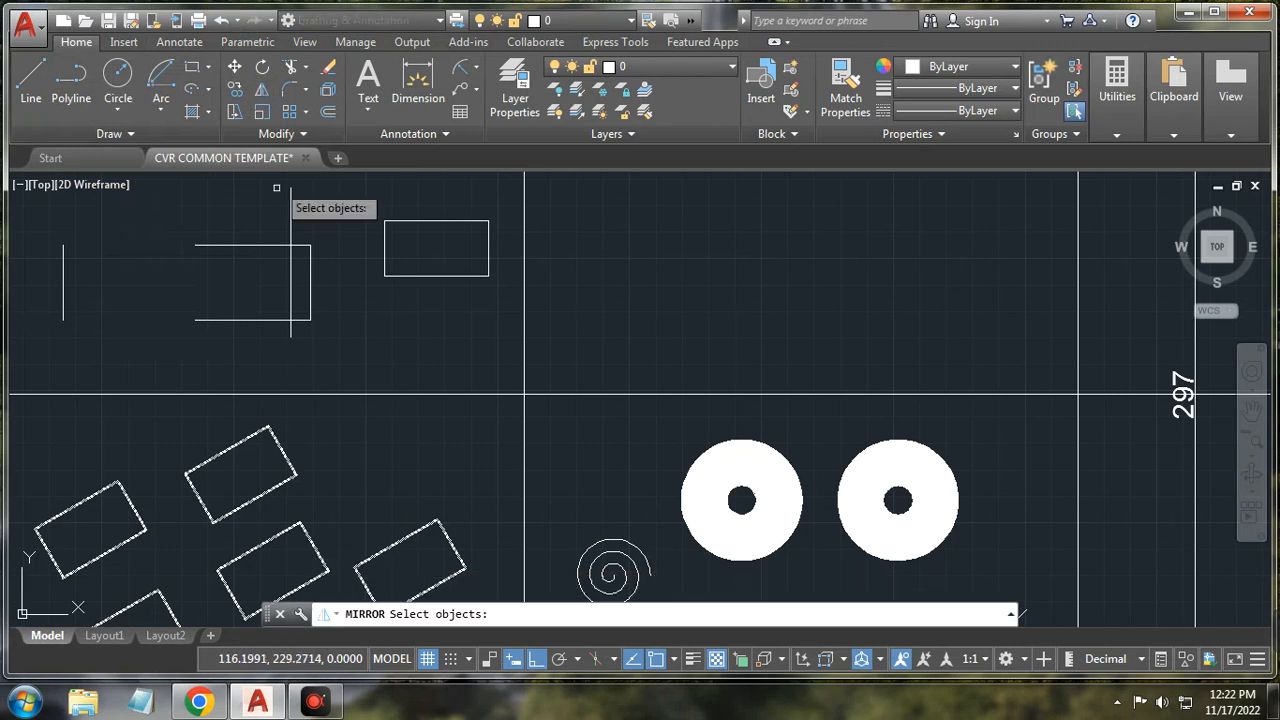
pyautogui.click(257, 245)
pyautogui.click(310, 264)
pyautogui.click(250, 321)
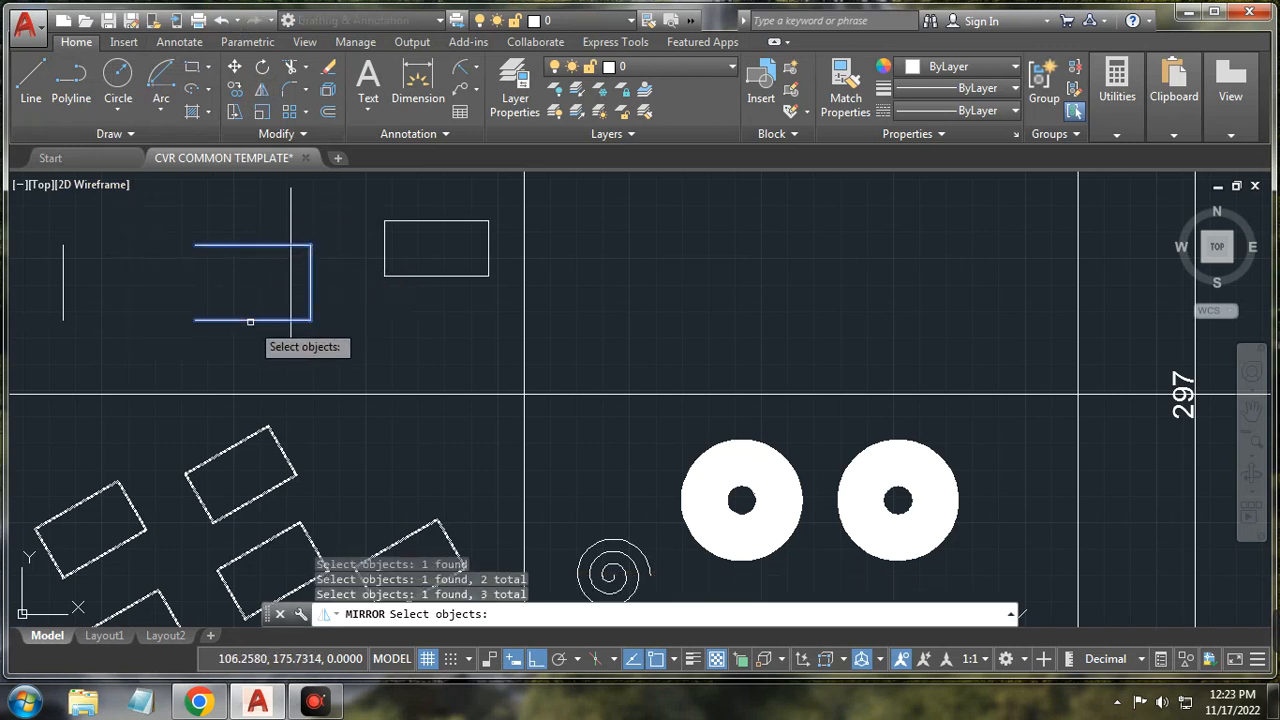
pyautogui.press('Return')
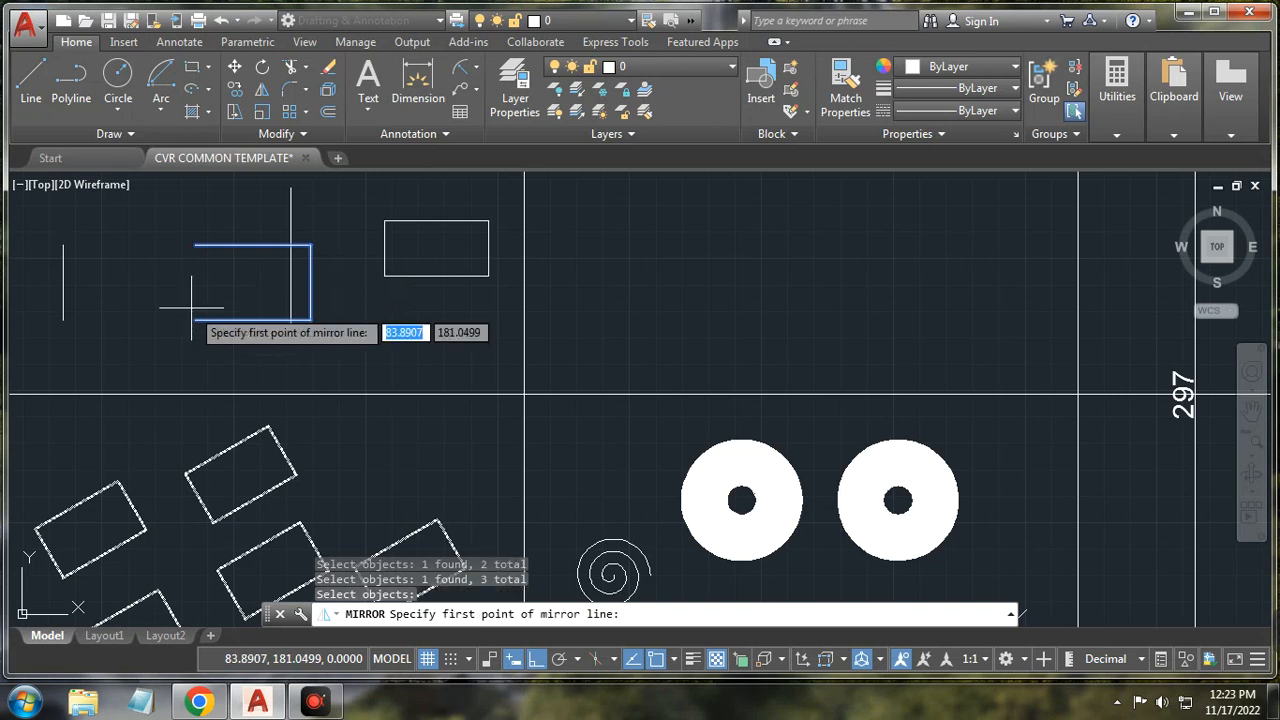
pyautogui.click(195, 320)
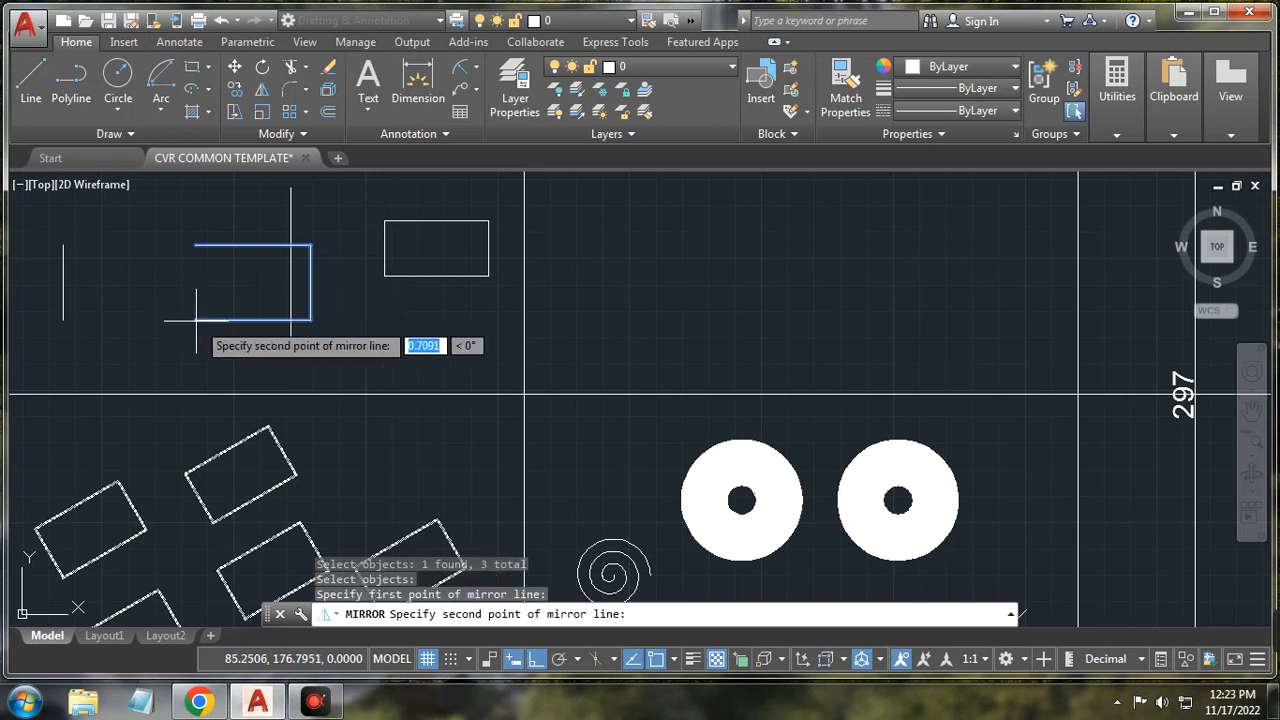
pyautogui.click(195, 245)
pyautogui.click(228, 315)
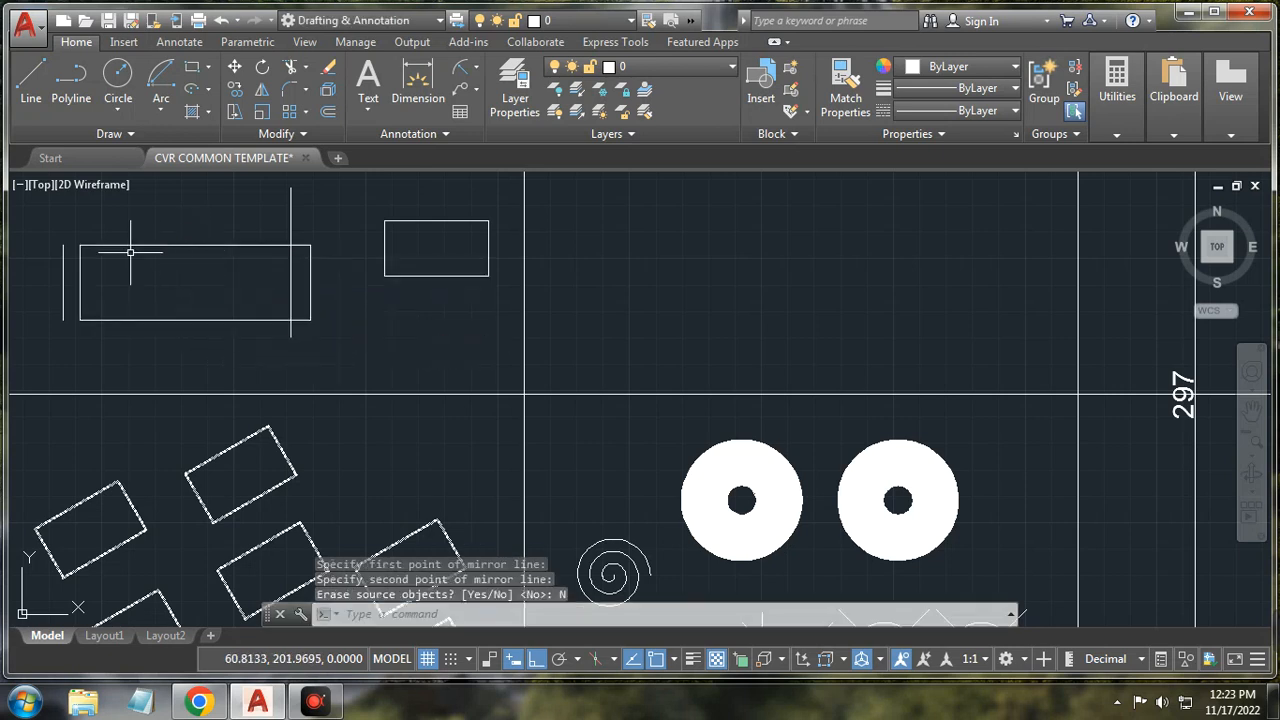
pyautogui.scroll(4, 168, 276)
pyautogui.scroll(-3, 186, 240)
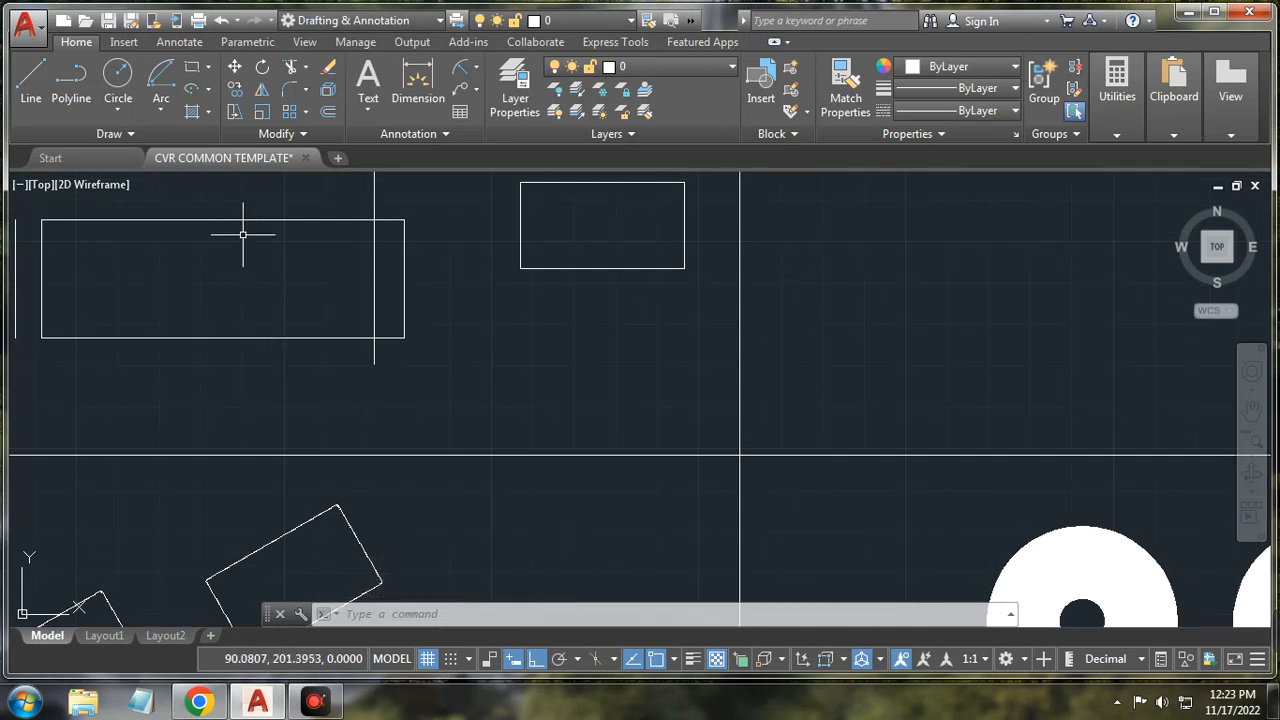
pyautogui.scroll(-2, 242, 235)
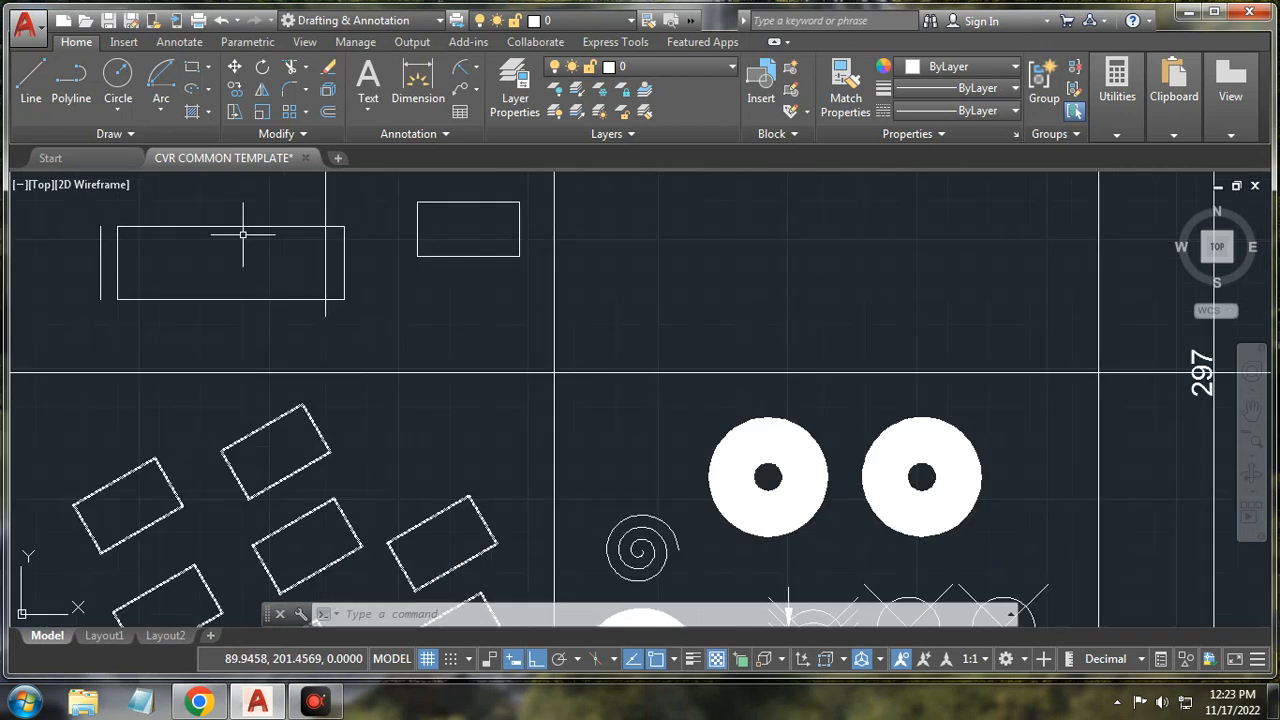
# Step: Scale the three window-selected bracket lines by 0.5 about the left-edge base point
pyautogui.click(262, 113)
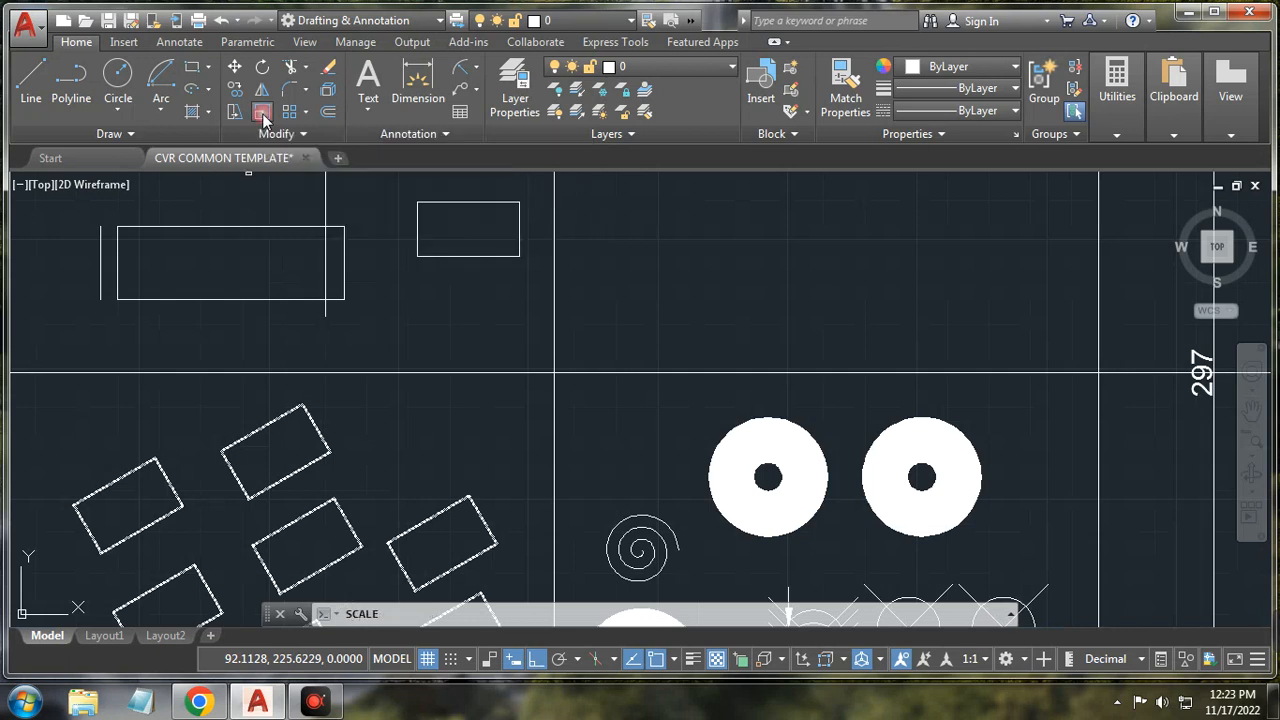
pyautogui.click(117, 212)
pyautogui.click(301, 314)
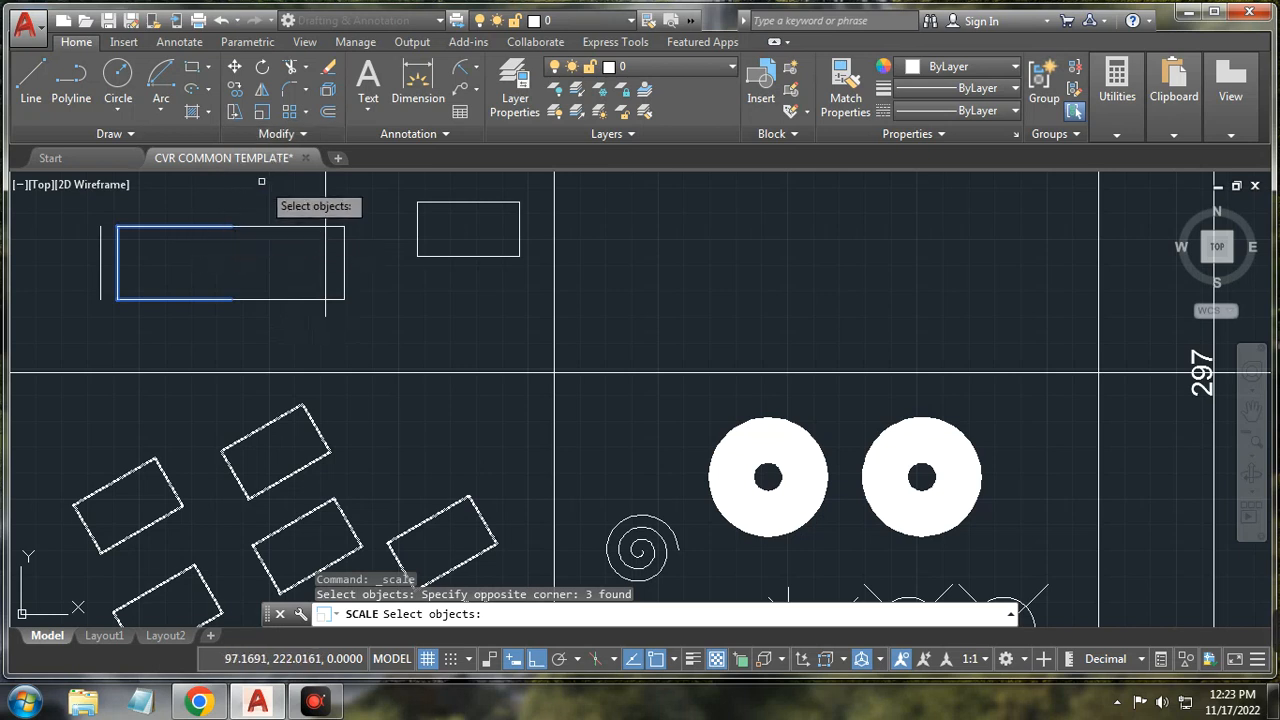
pyautogui.press('Return')
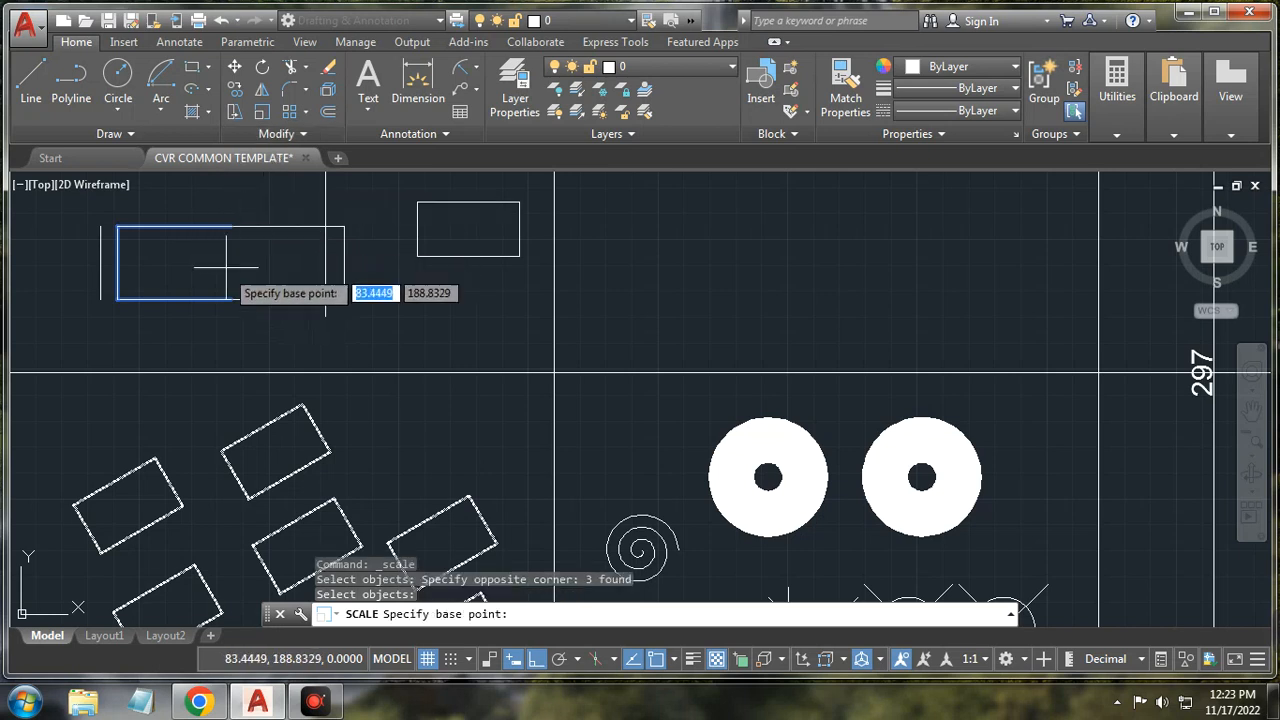
pyautogui.click(117, 262)
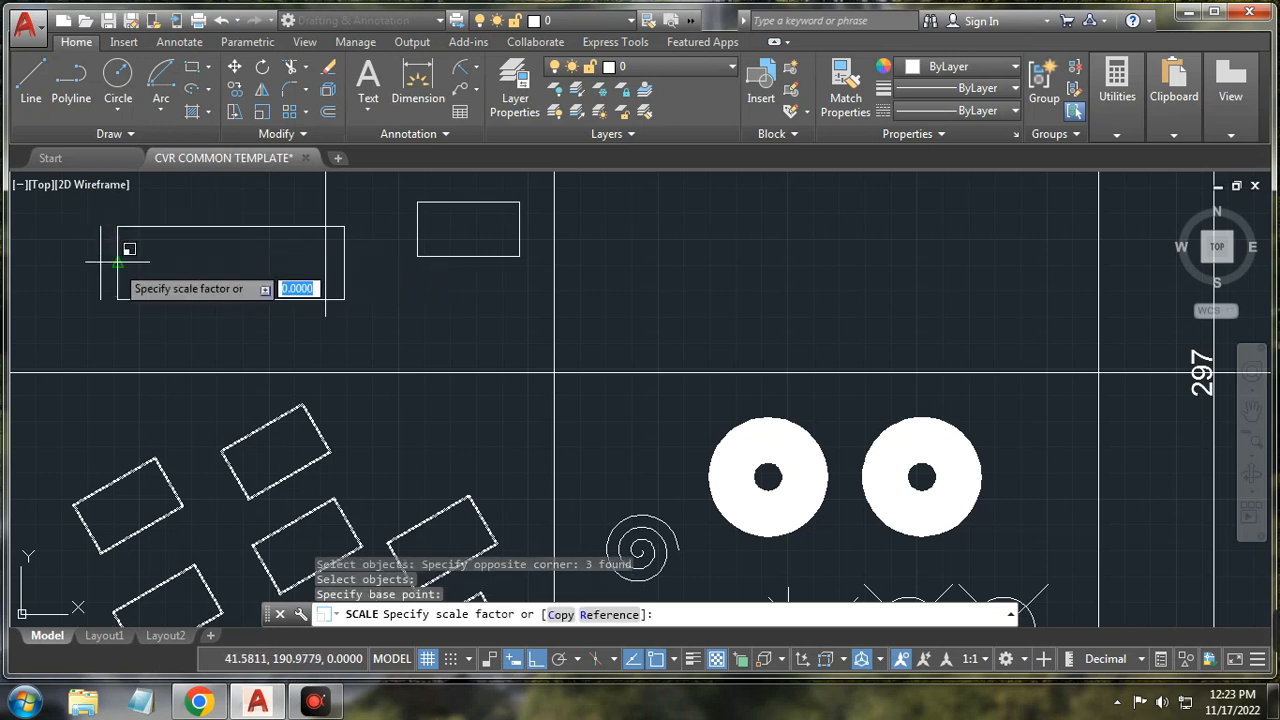
pyautogui.scroll(-4, 154, 268)
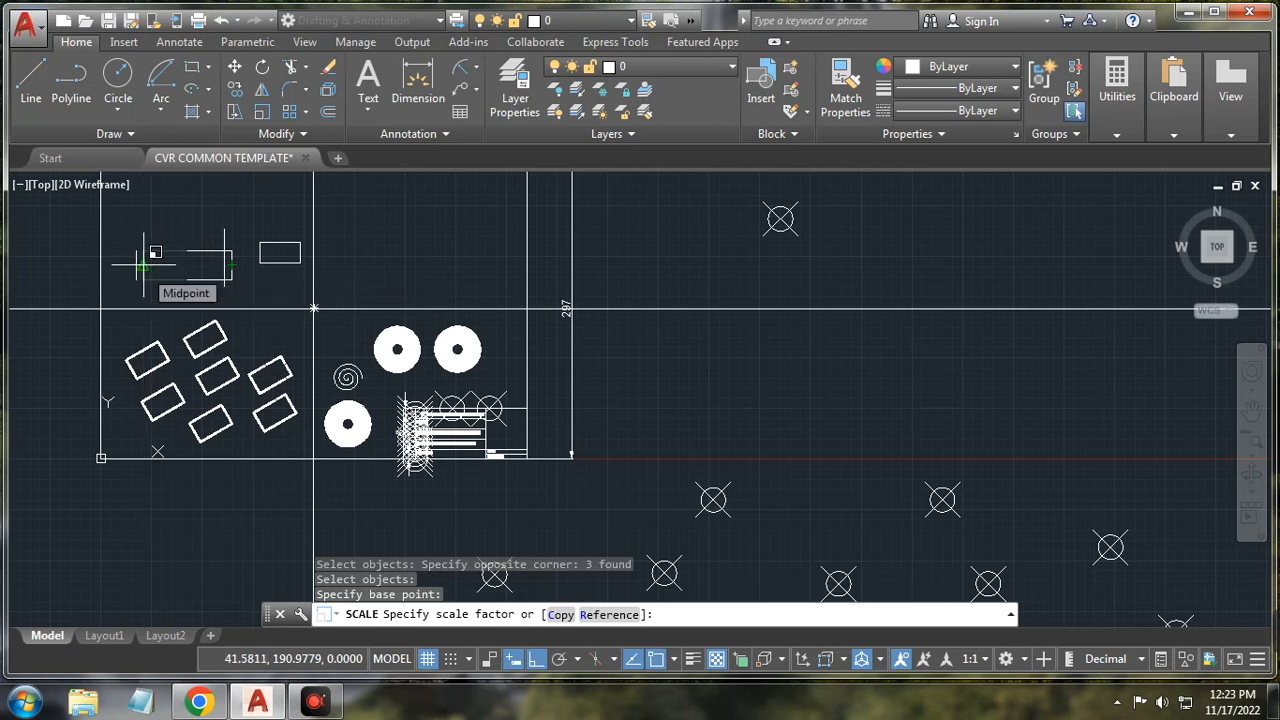
pyautogui.write('0.')
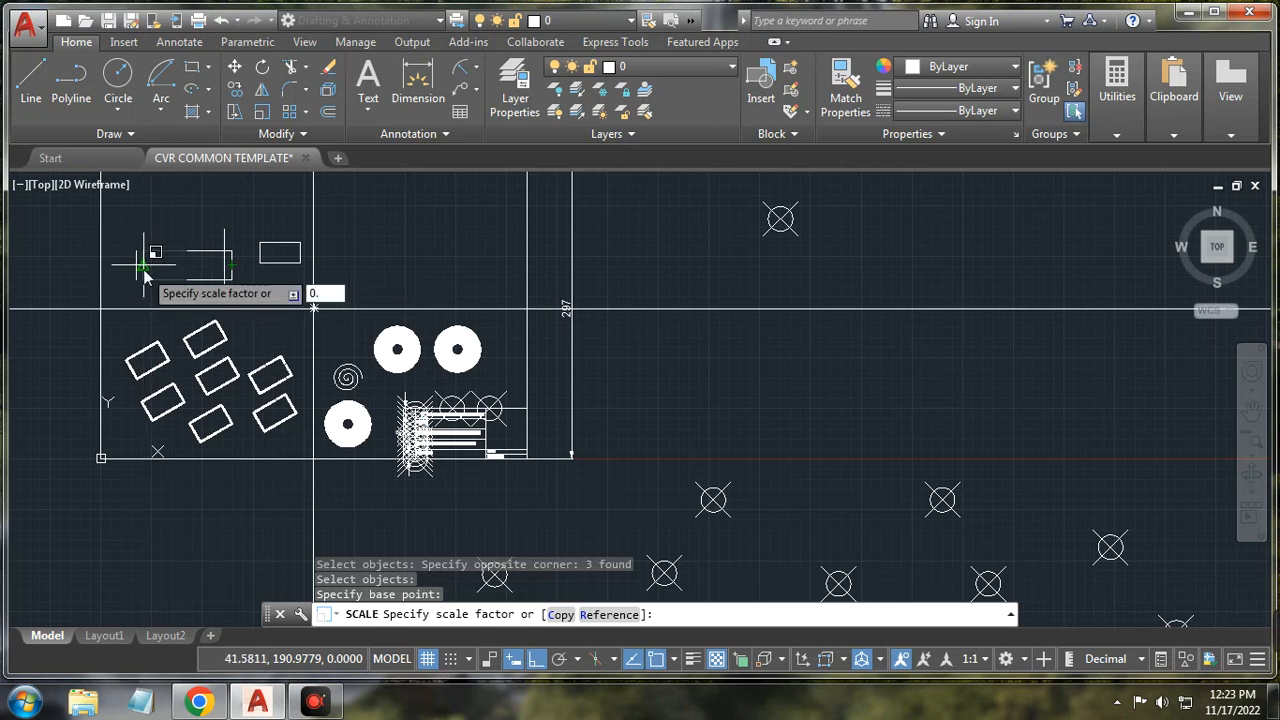
pyautogui.write('5')
pyautogui.press('Return')
pyautogui.scroll(4, 203, 267)
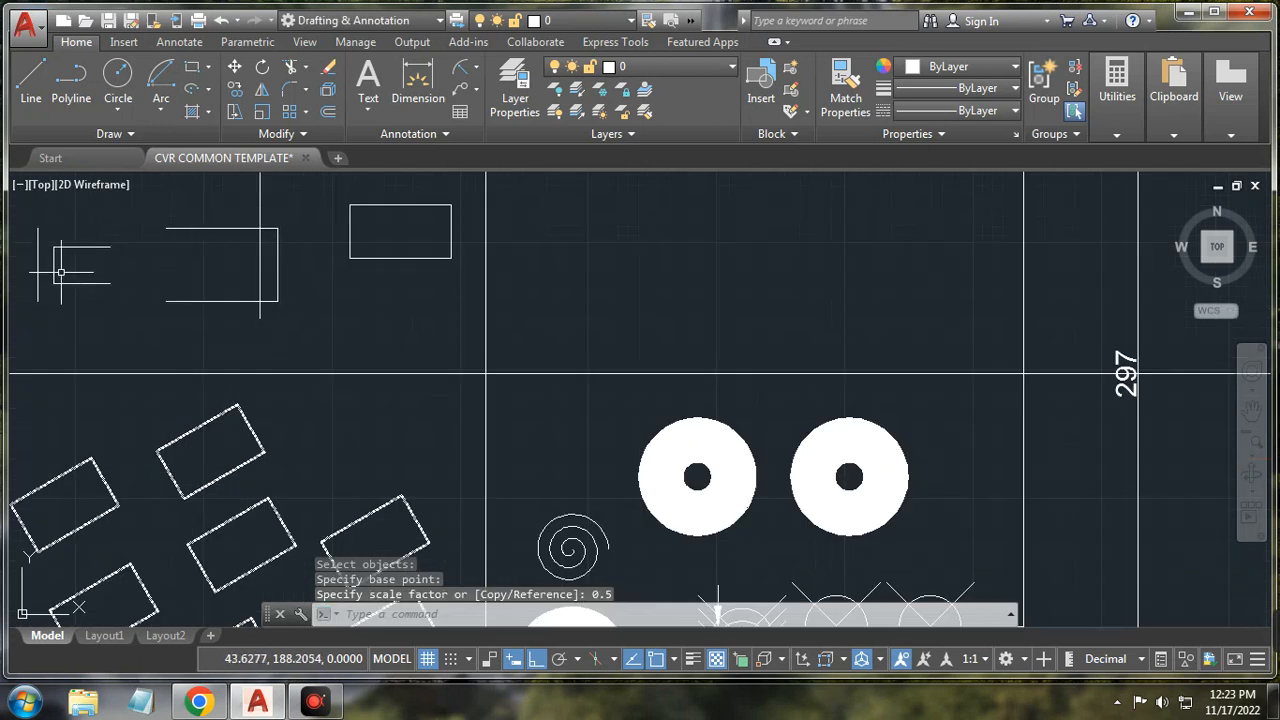
# Step: Draw lines from the small piece's top and bottom corners out and across to the big rectangle
pyautogui.click(31, 85)
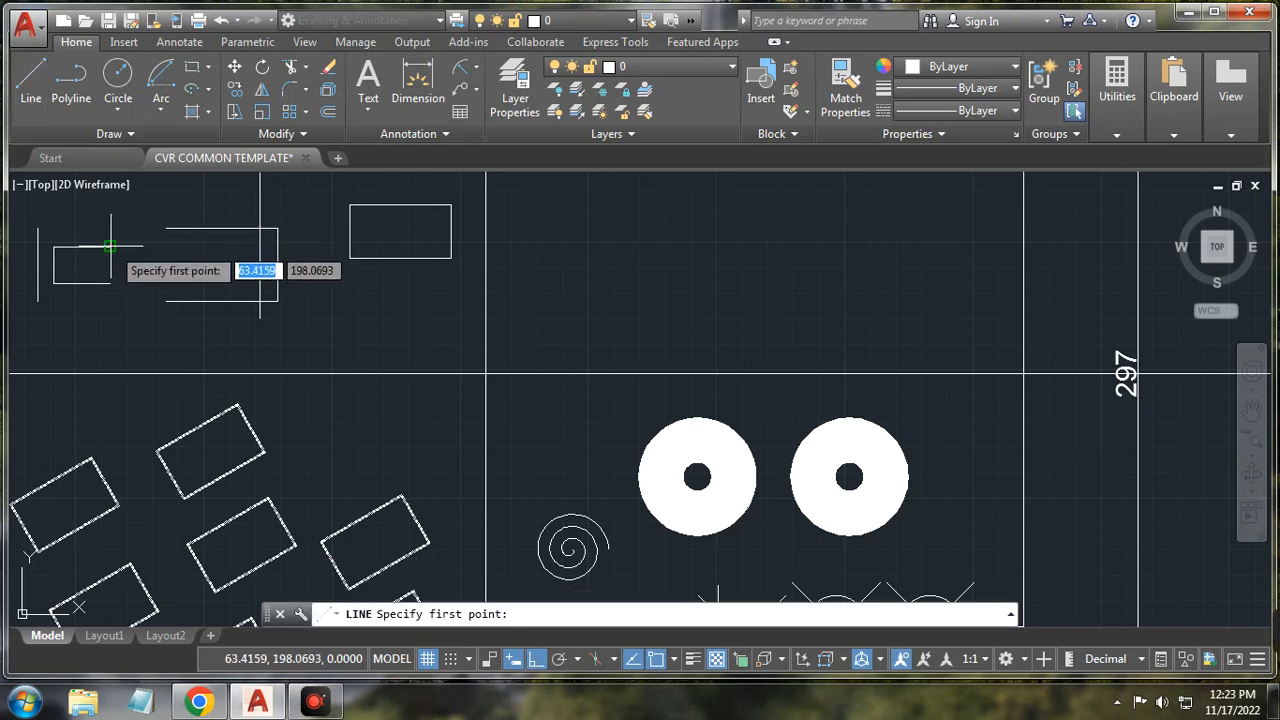
pyautogui.click(110, 246)
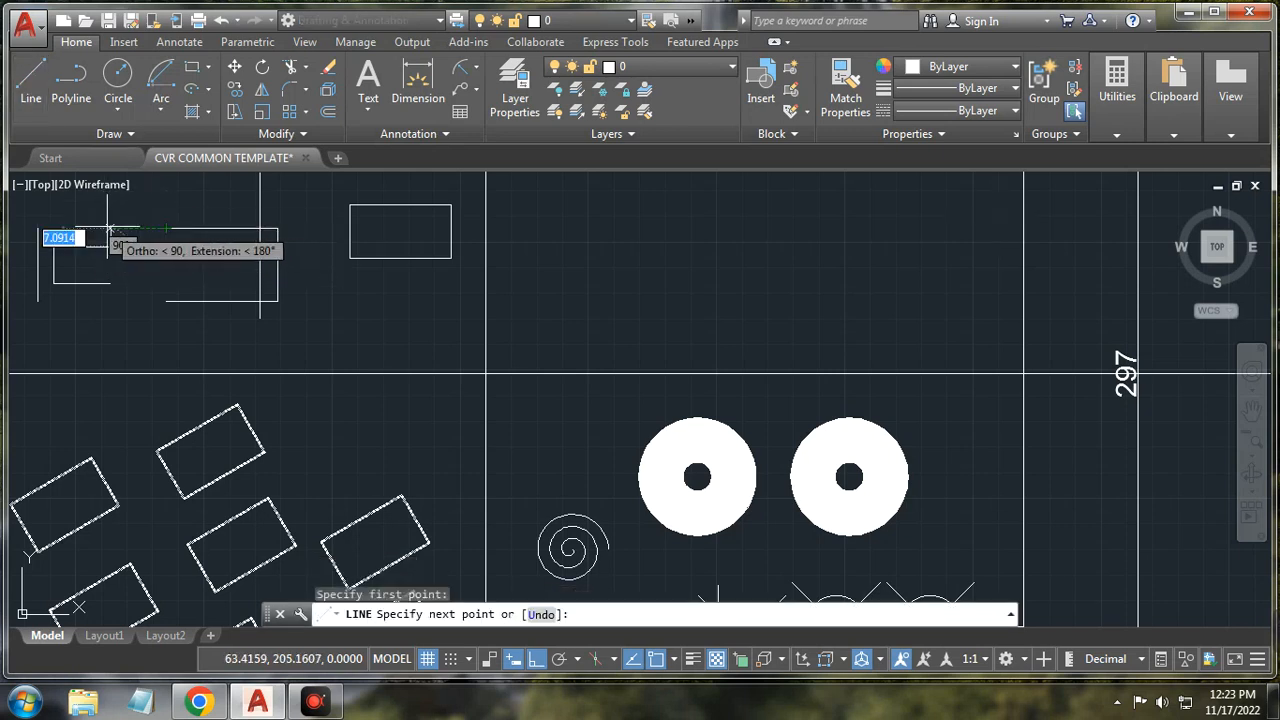
pyautogui.click(110, 229)
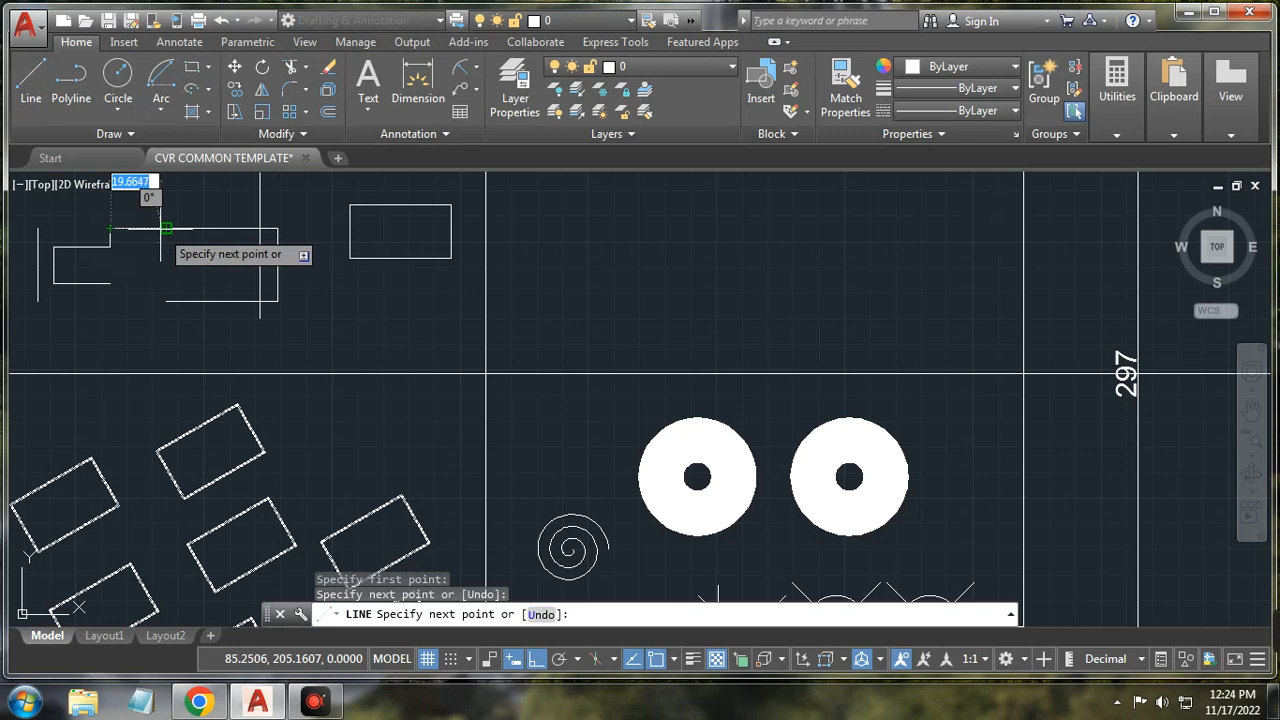
pyautogui.click(158, 229)
pyautogui.rightClick(163, 256)
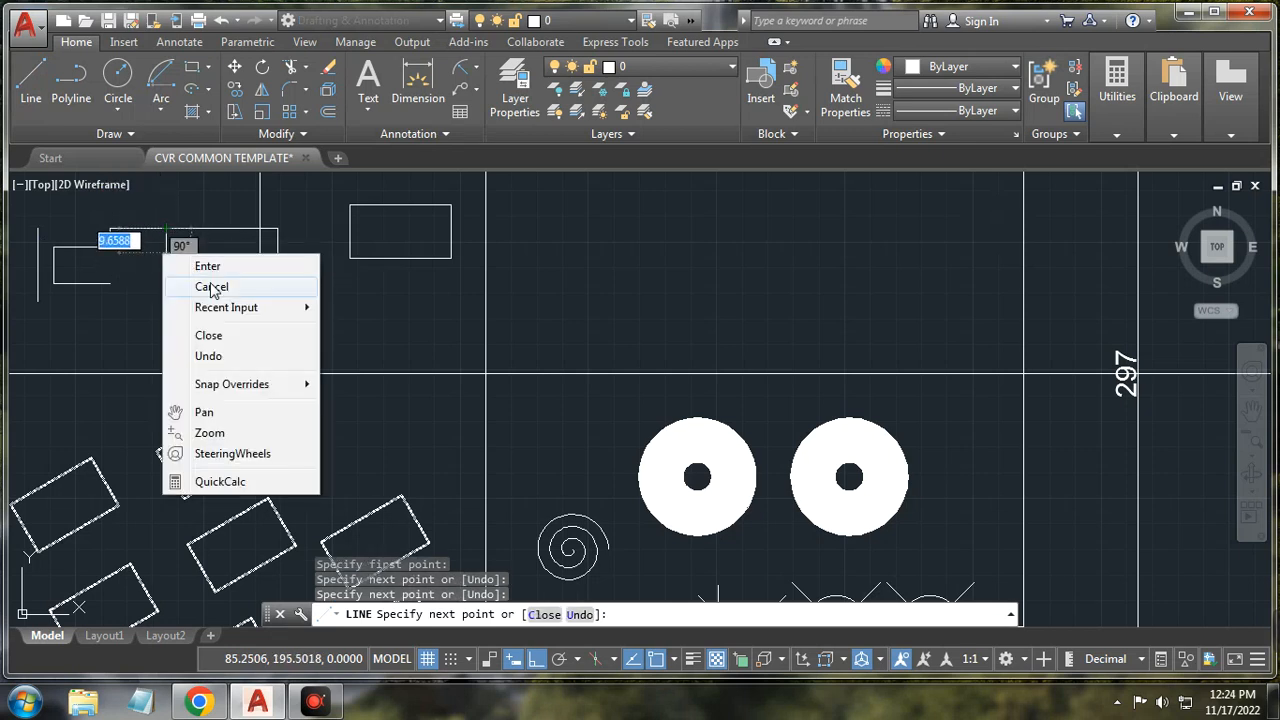
pyautogui.click(211, 287)
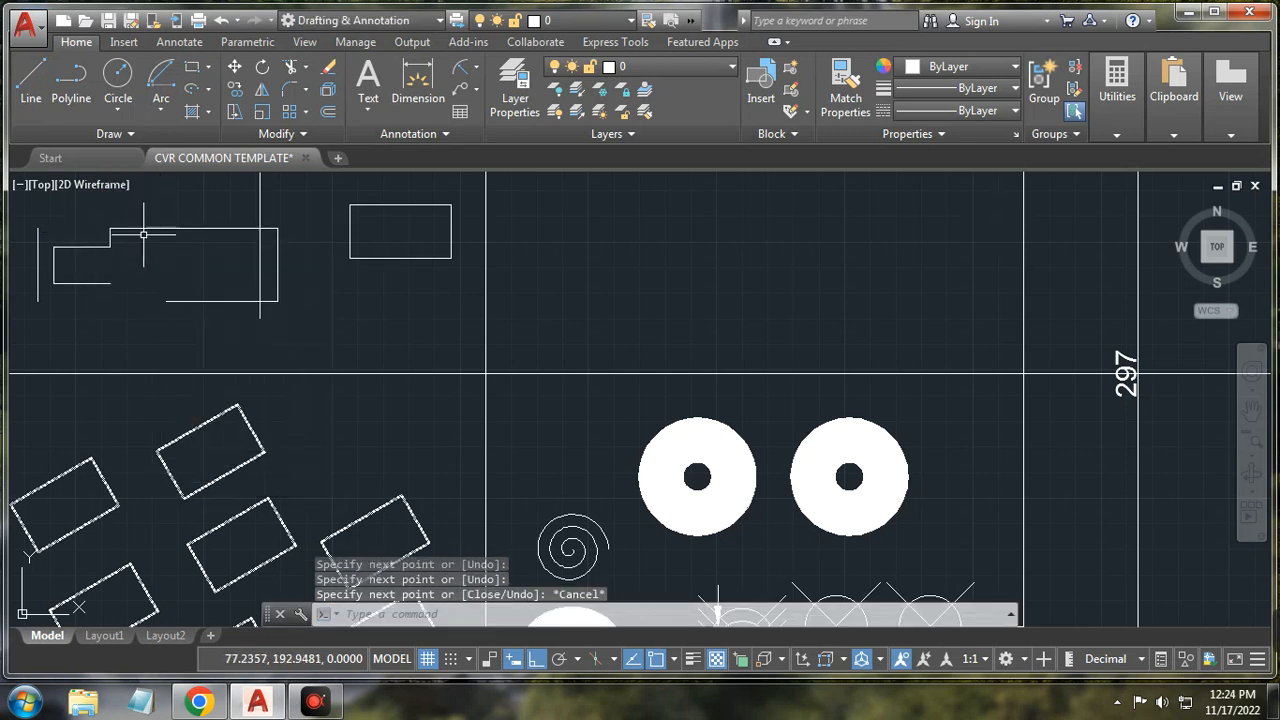
pyautogui.click(33, 80)
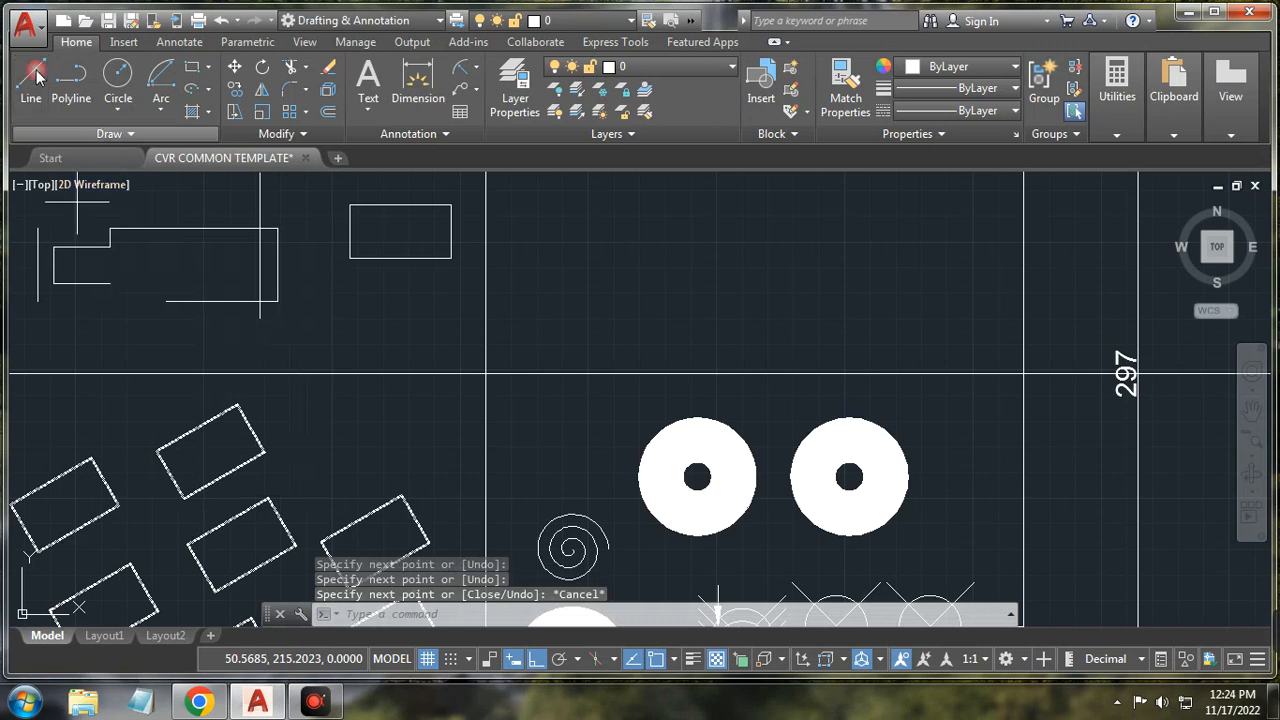
pyautogui.click(110, 283)
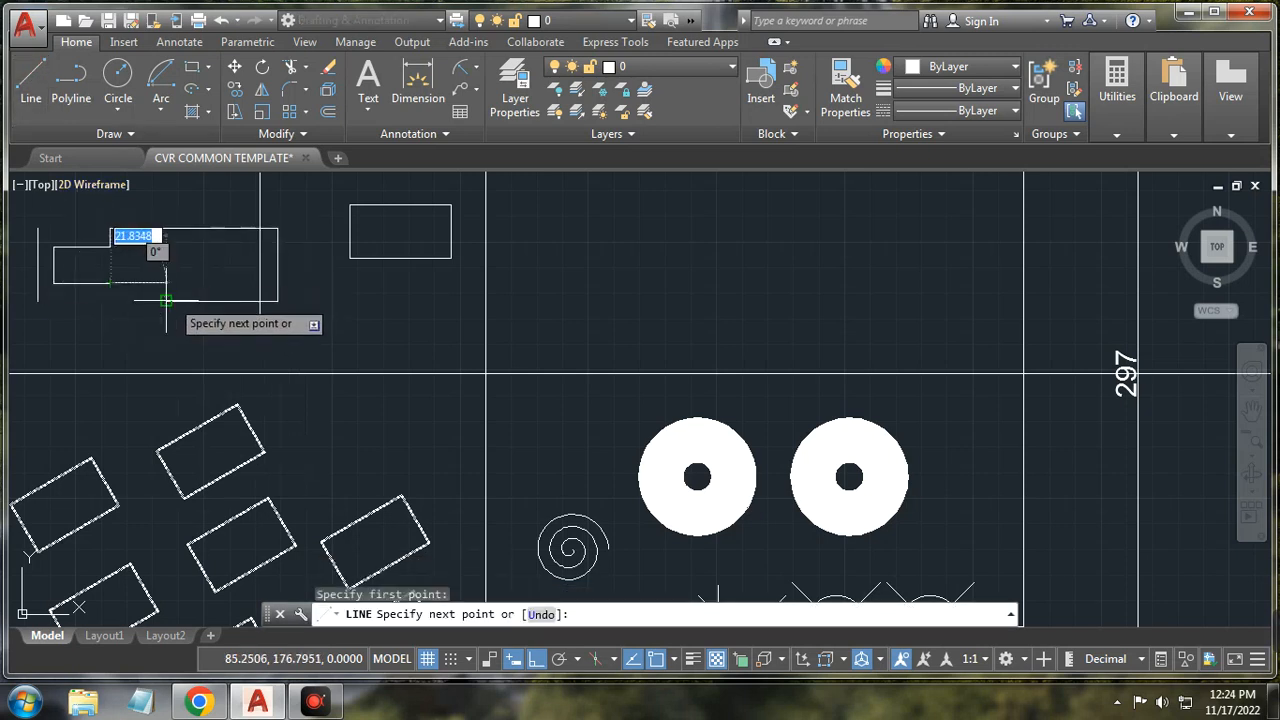
pyautogui.click(110, 300)
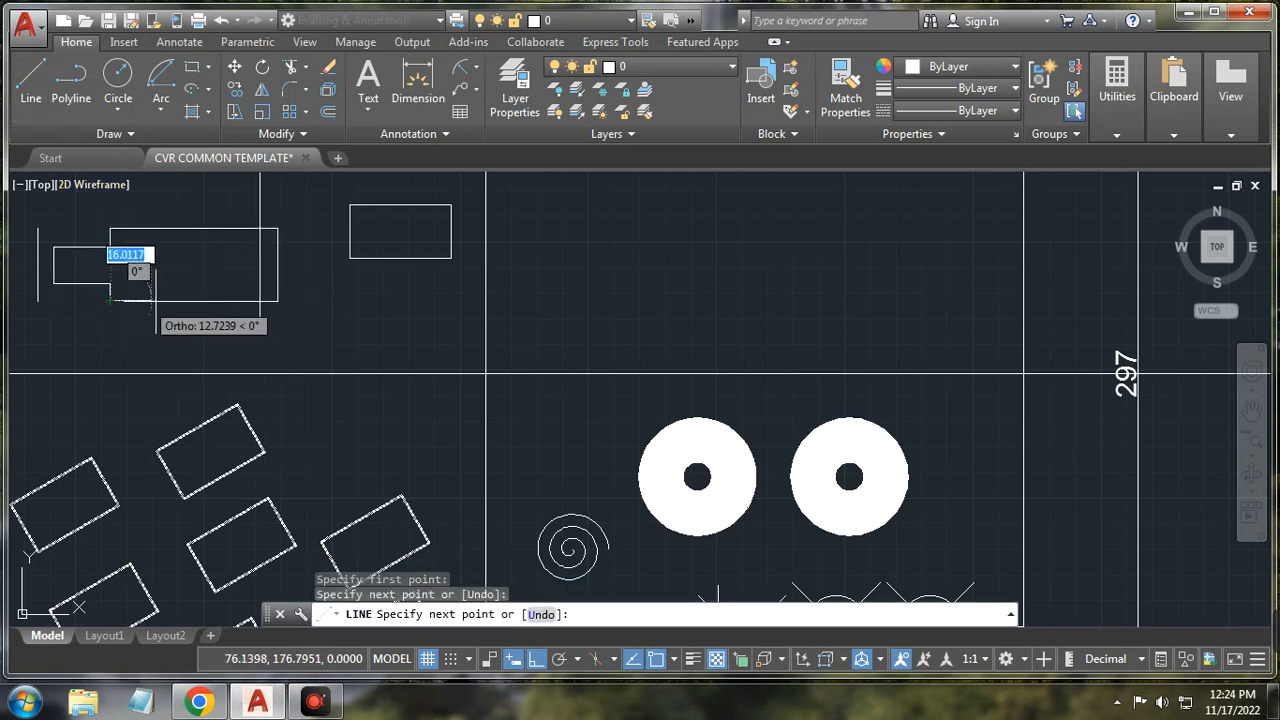
pyautogui.click(165, 298)
pyautogui.rightClick(193, 253)
pyautogui.click(235, 285)
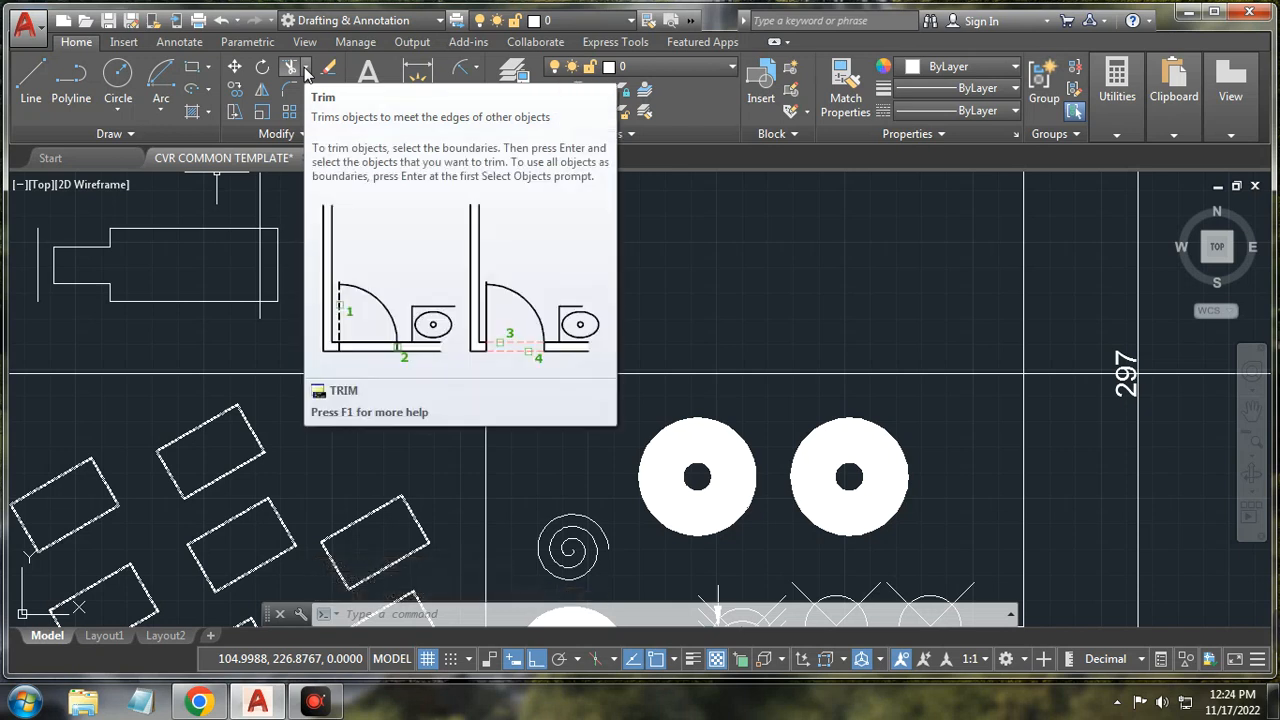
# Step: Trim away the middle stretch of the top edge using all objects as cutting edges
pyautogui.click(438, 620)
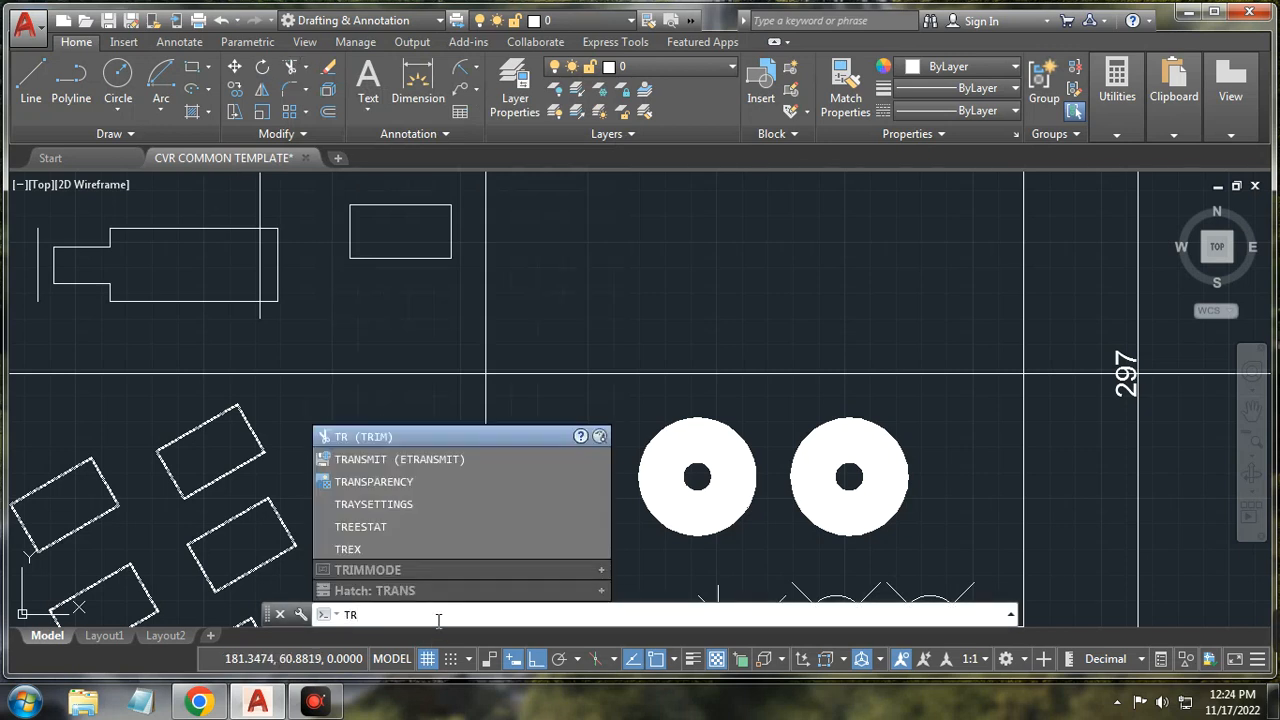
pyautogui.press('Return')
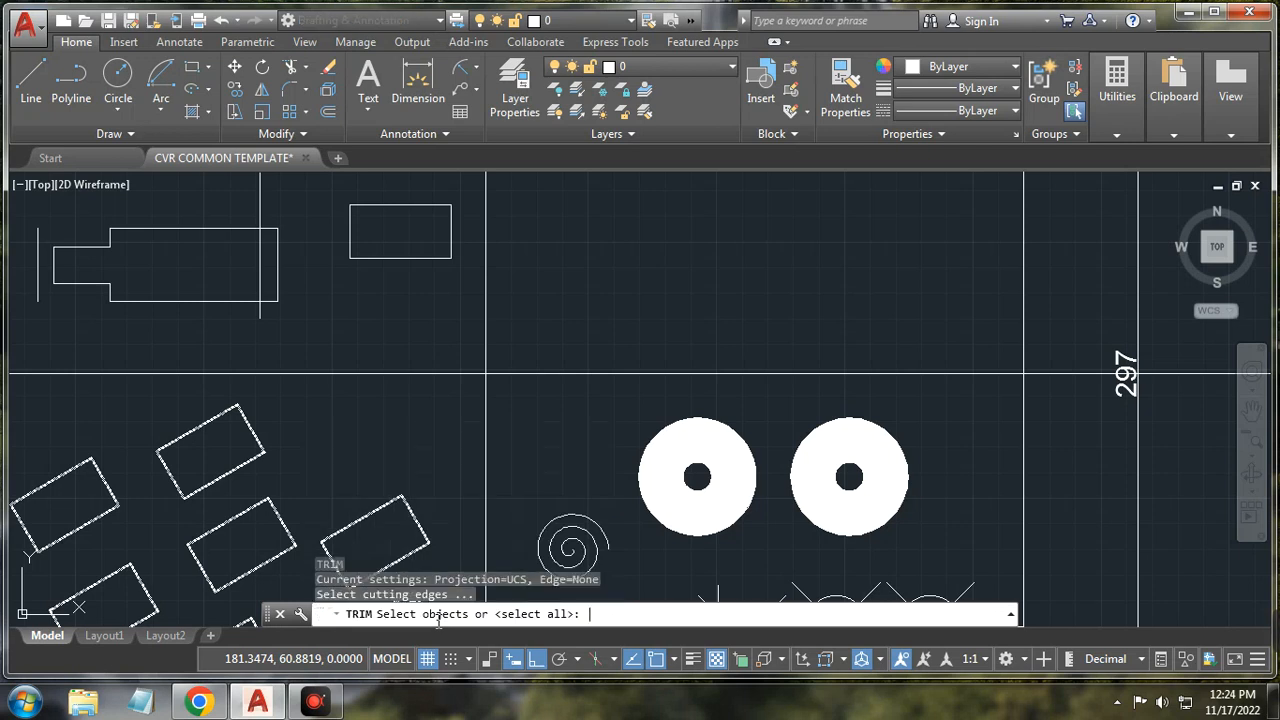
pyautogui.press('Return')
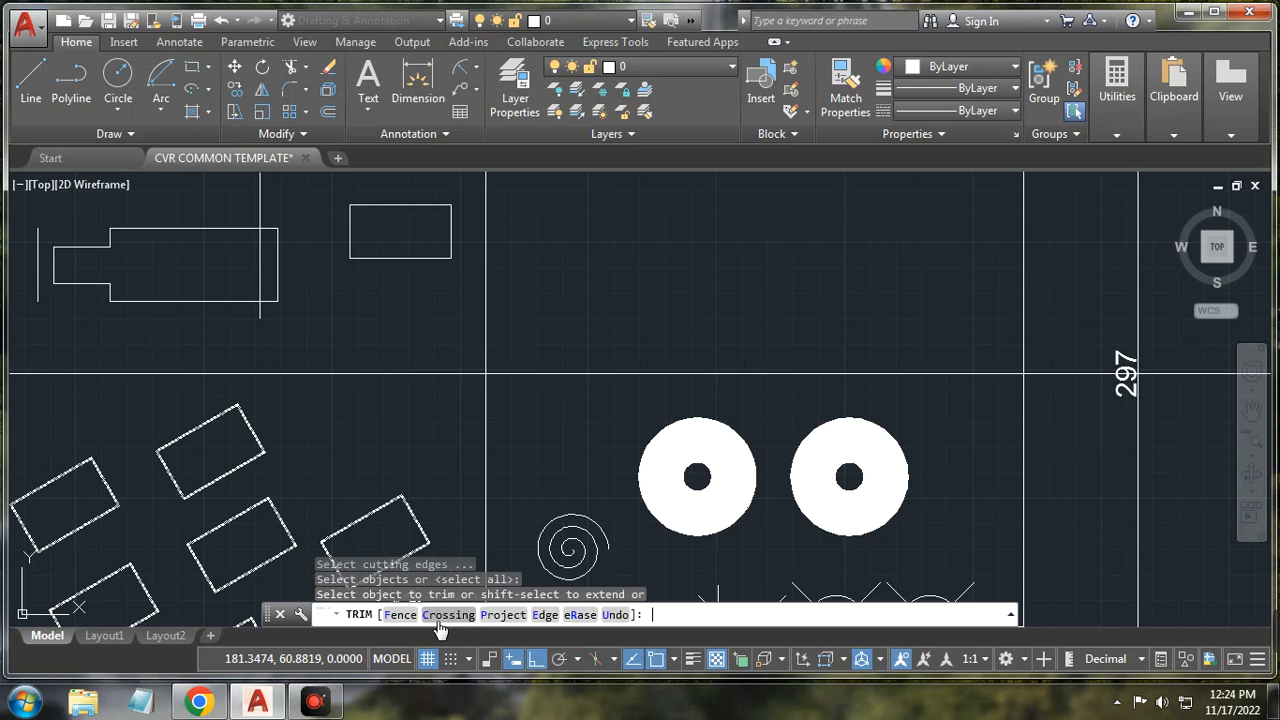
pyautogui.click(201, 229)
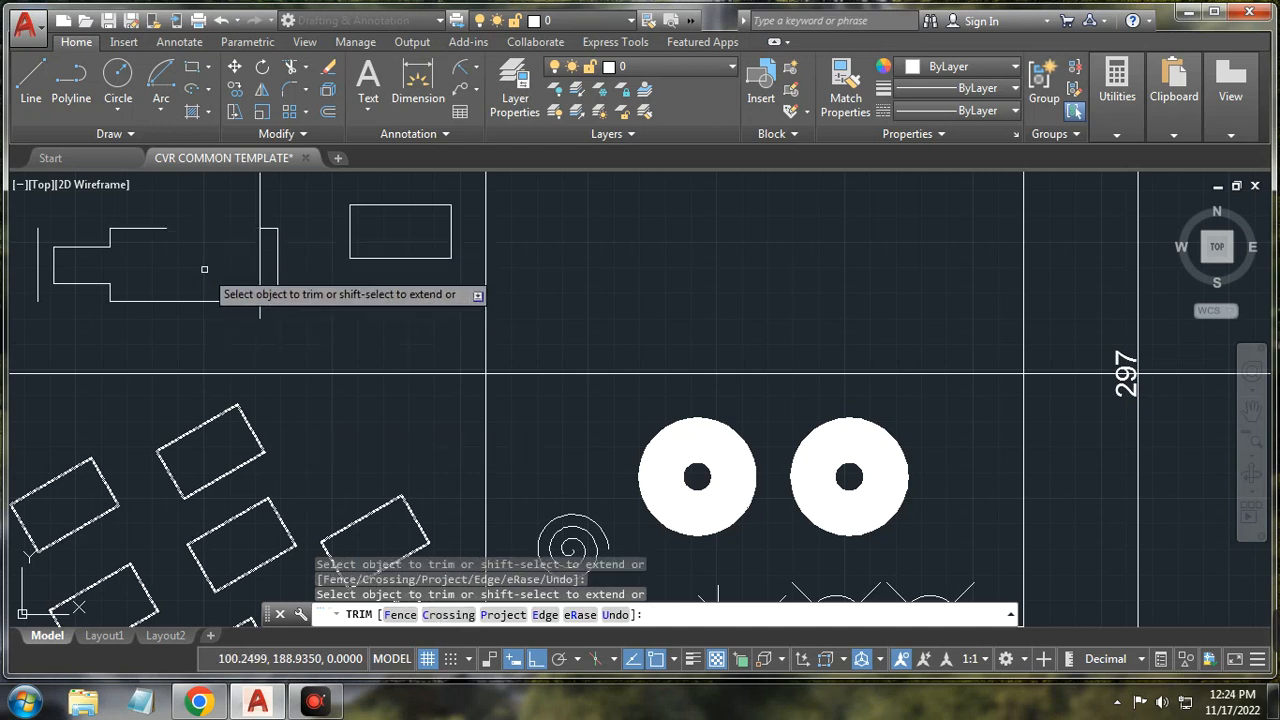
# Step: Restart TRIM and cut away the middle stretch of the bottom edge
pyautogui.click(306, 67)
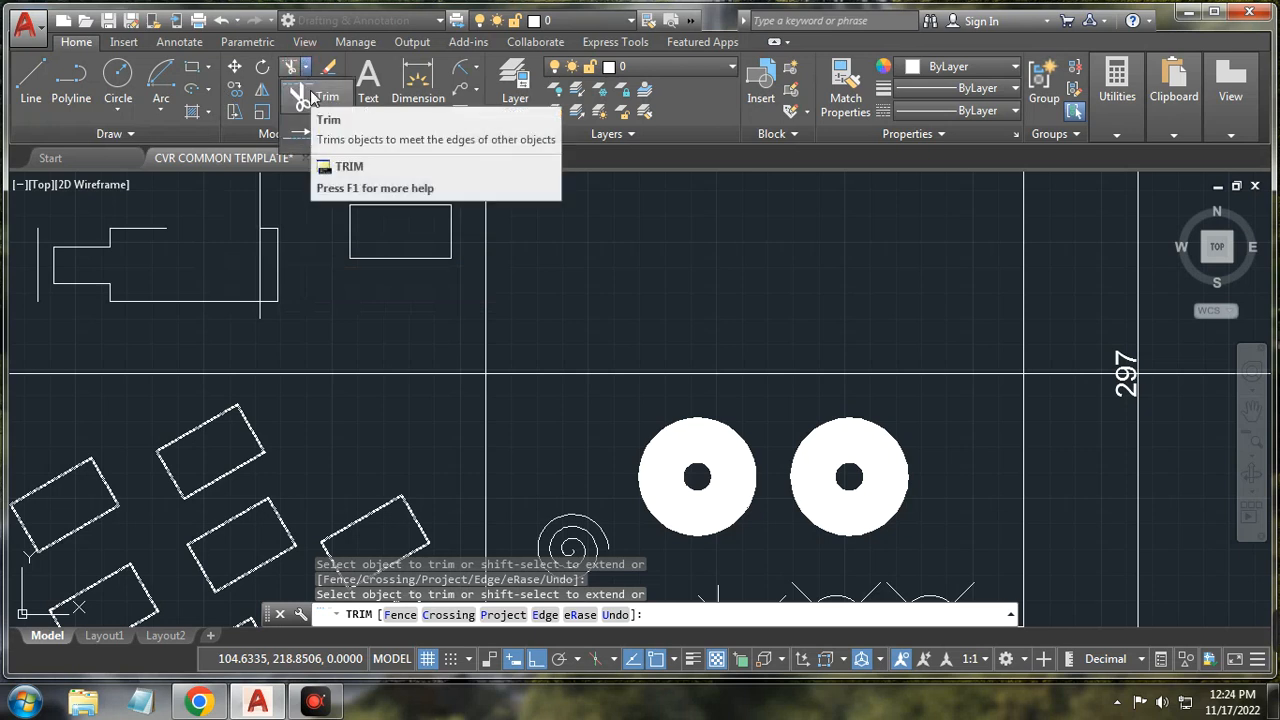
pyautogui.click(311, 94)
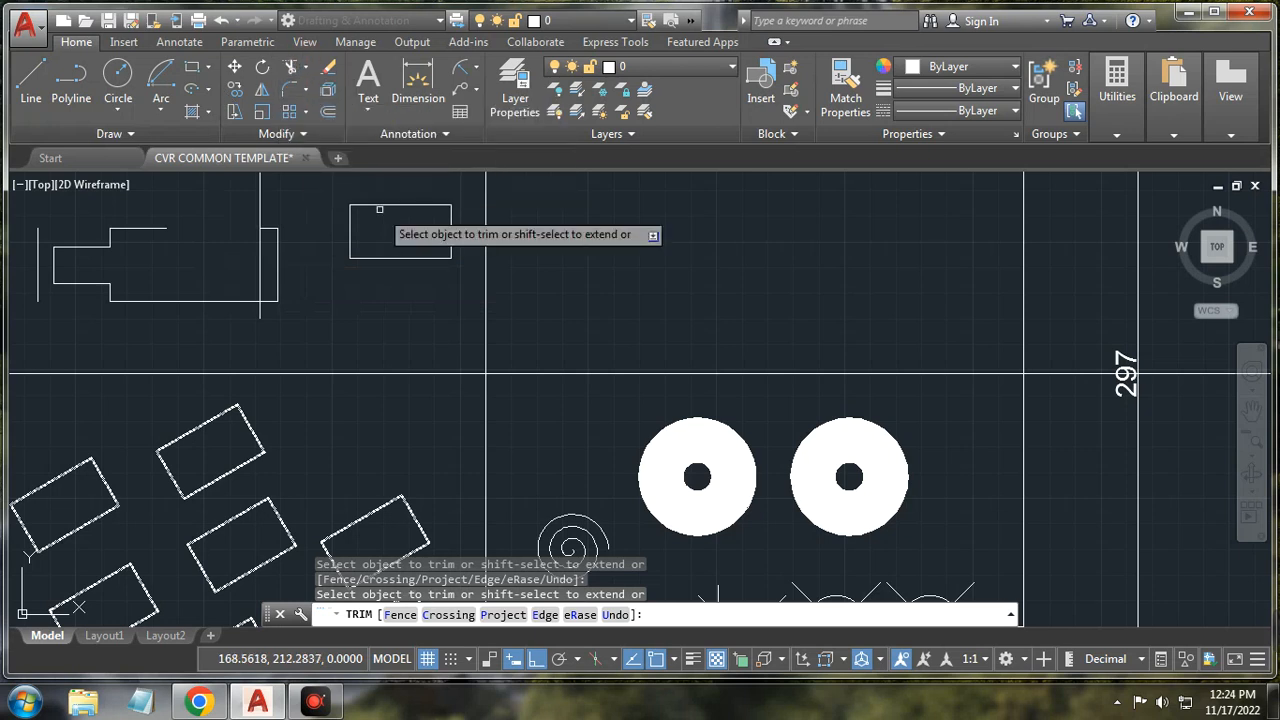
pyautogui.click(379, 288)
pyautogui.press('Escape')
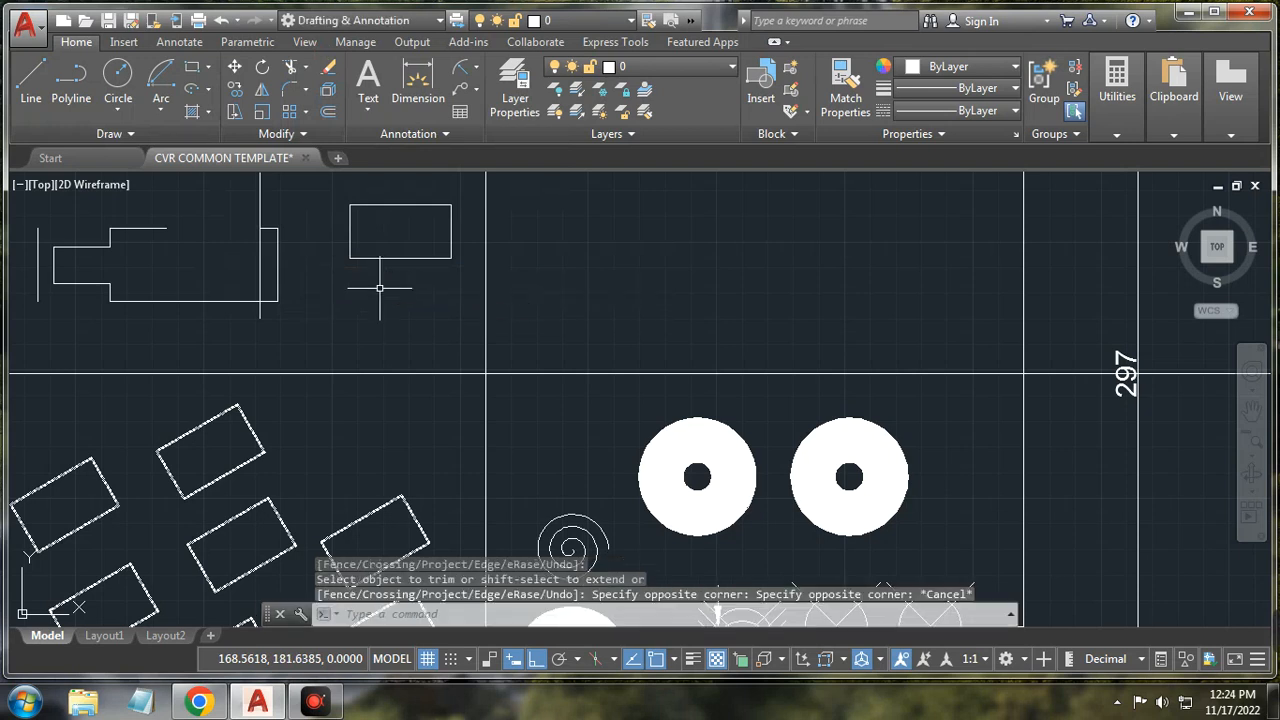
pyautogui.click(288, 68)
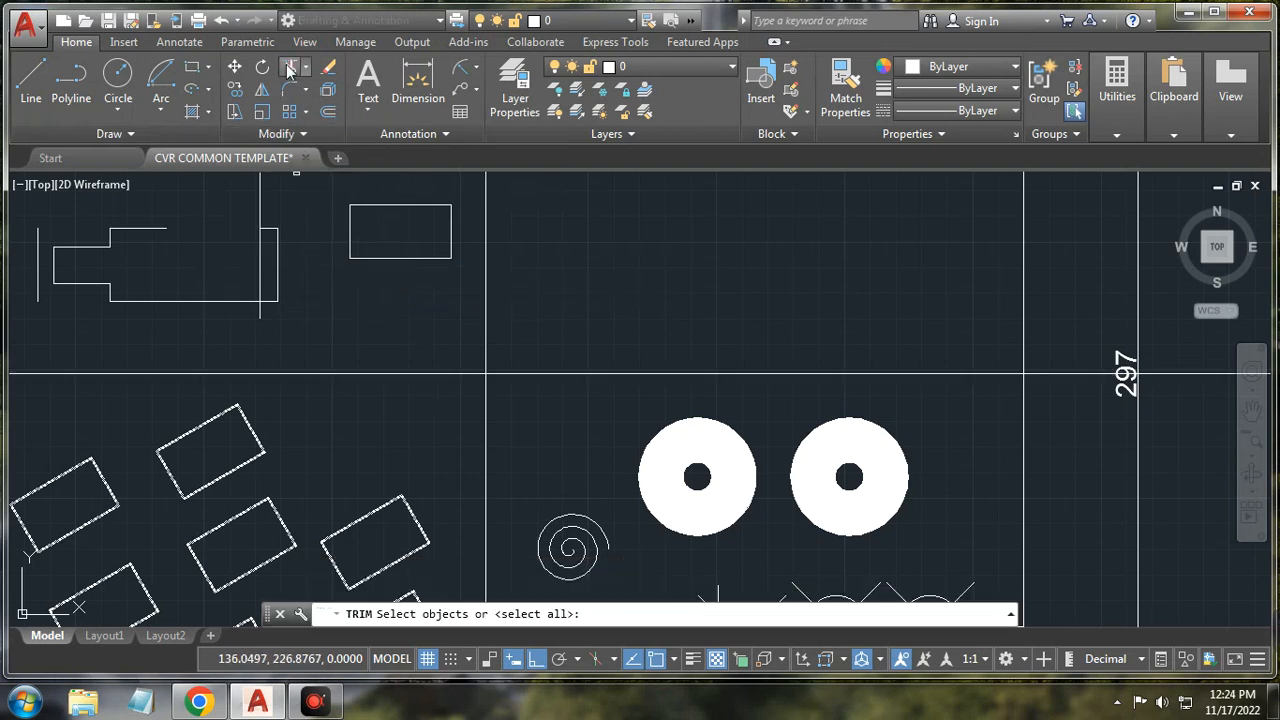
pyautogui.press('Return')
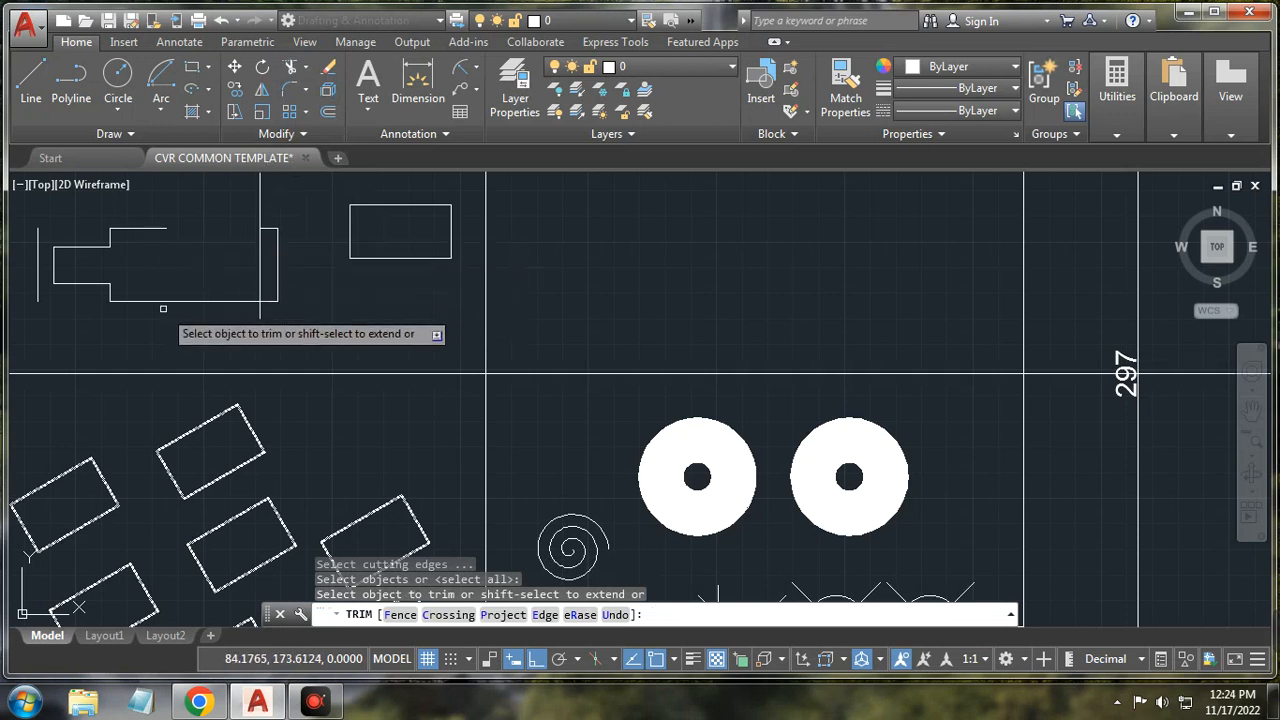
pyautogui.click(220, 298)
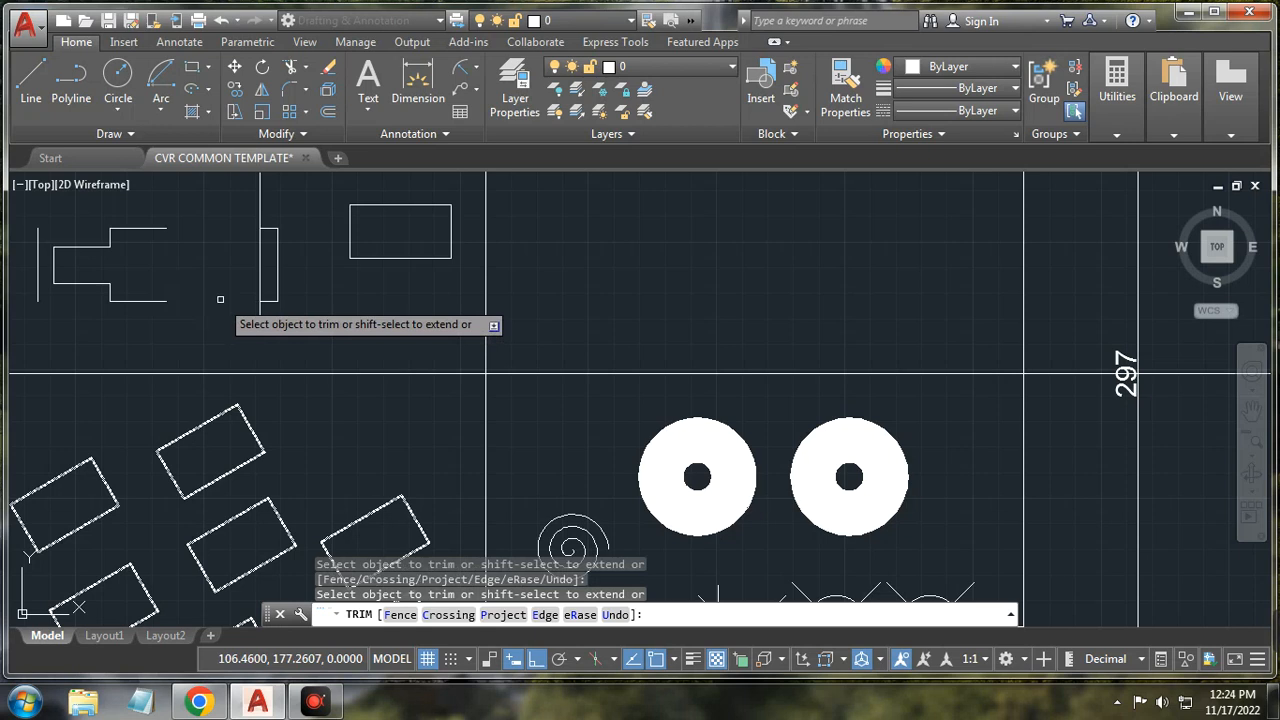
pyautogui.press('Return')
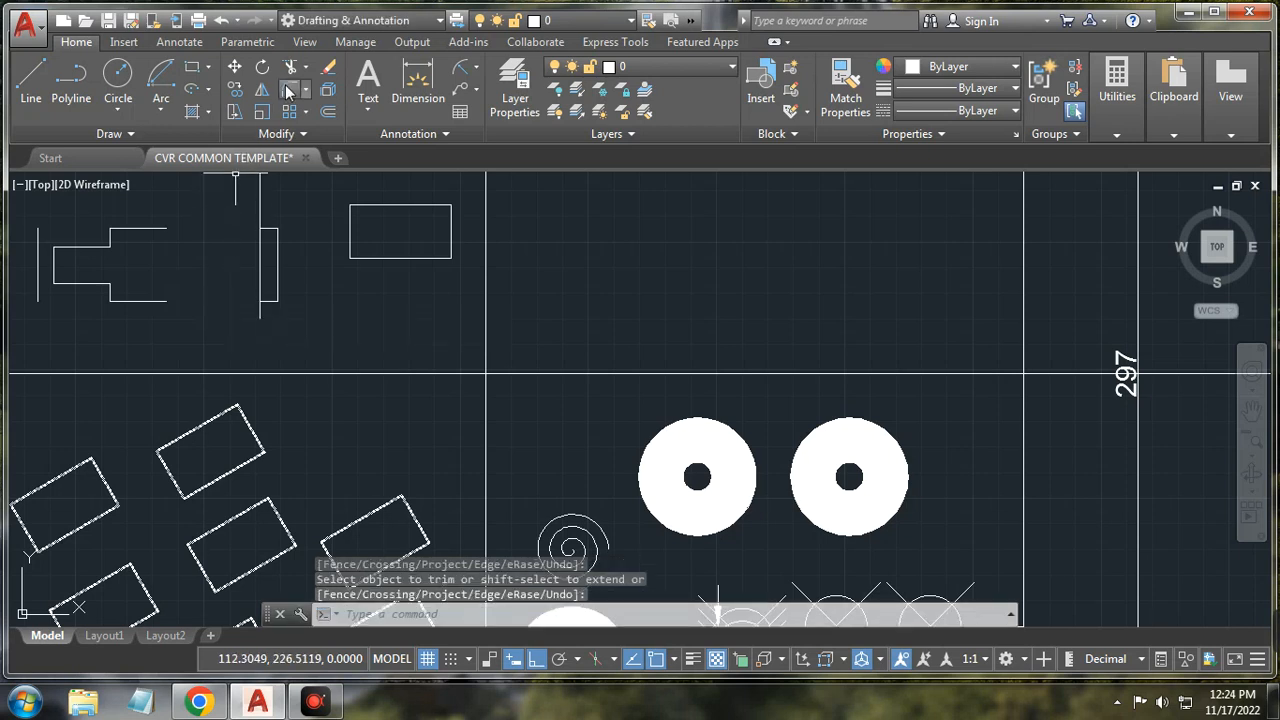
# Step: Extend the four horizontal lines of the outline to the vertical boundary line
pyautogui.click(305, 67)
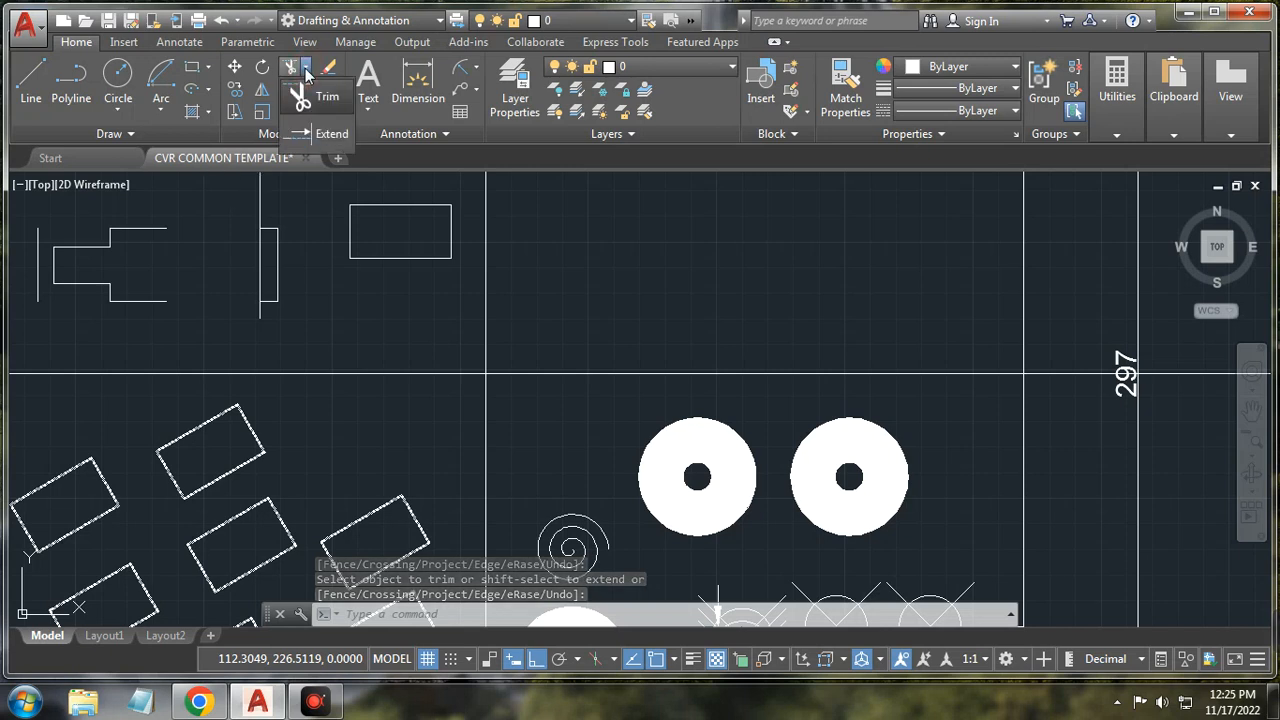
pyautogui.click(310, 135)
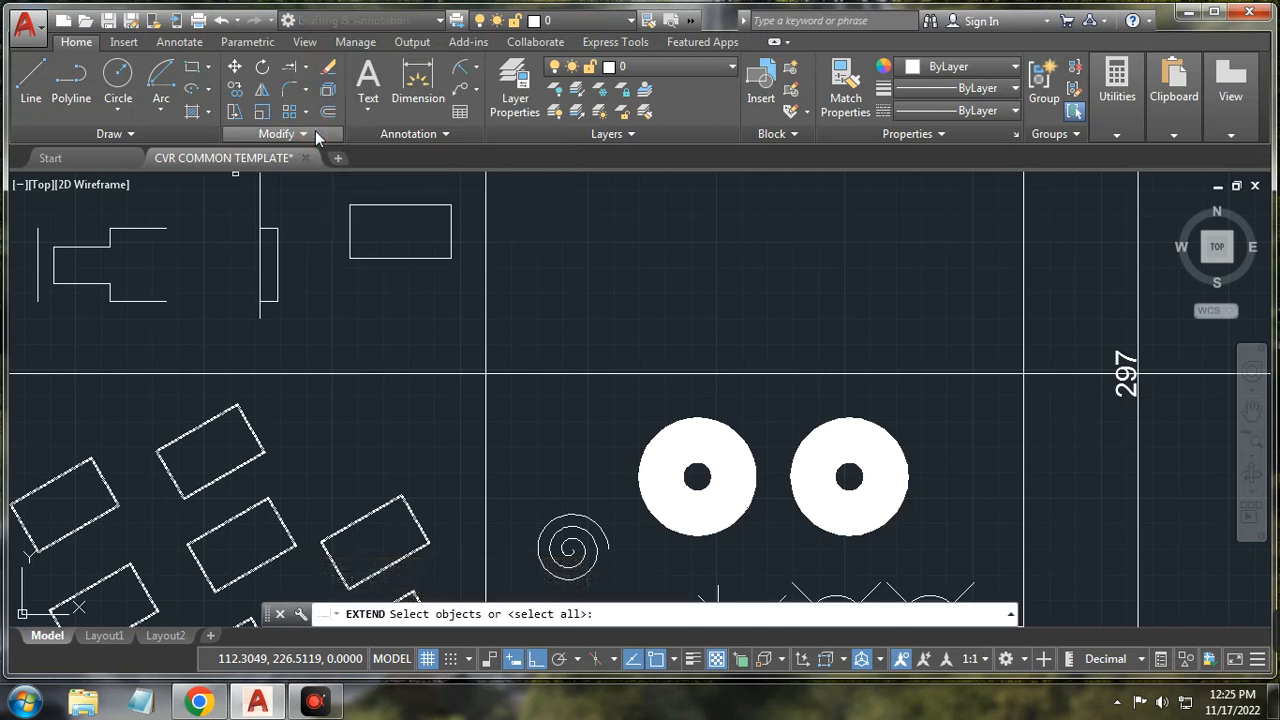
pyautogui.click(261, 195)
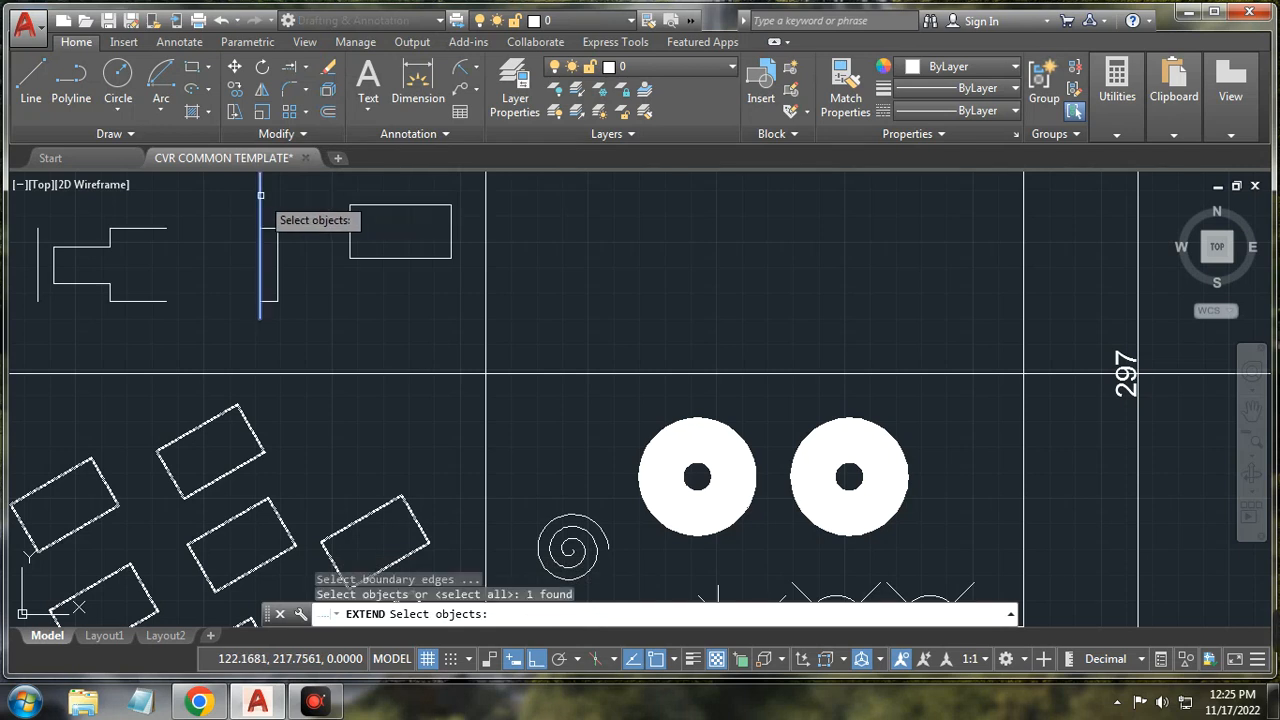
pyautogui.press('Return')
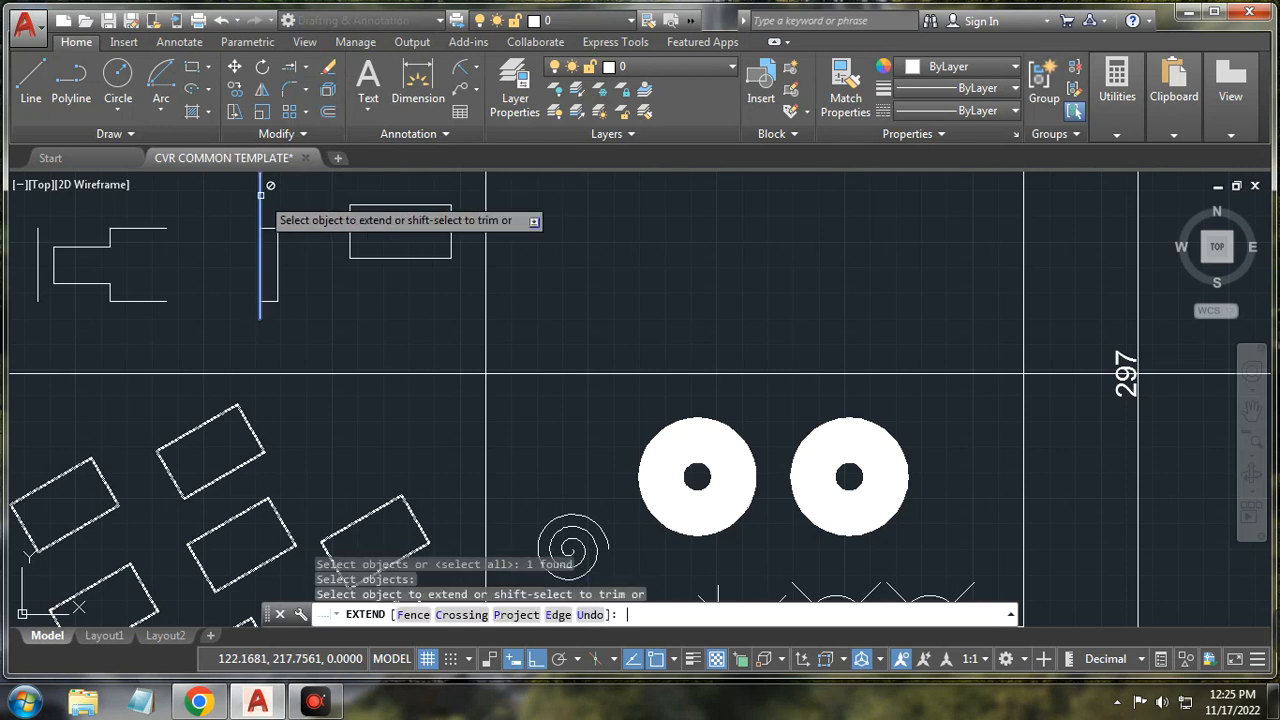
pyautogui.click(151, 229)
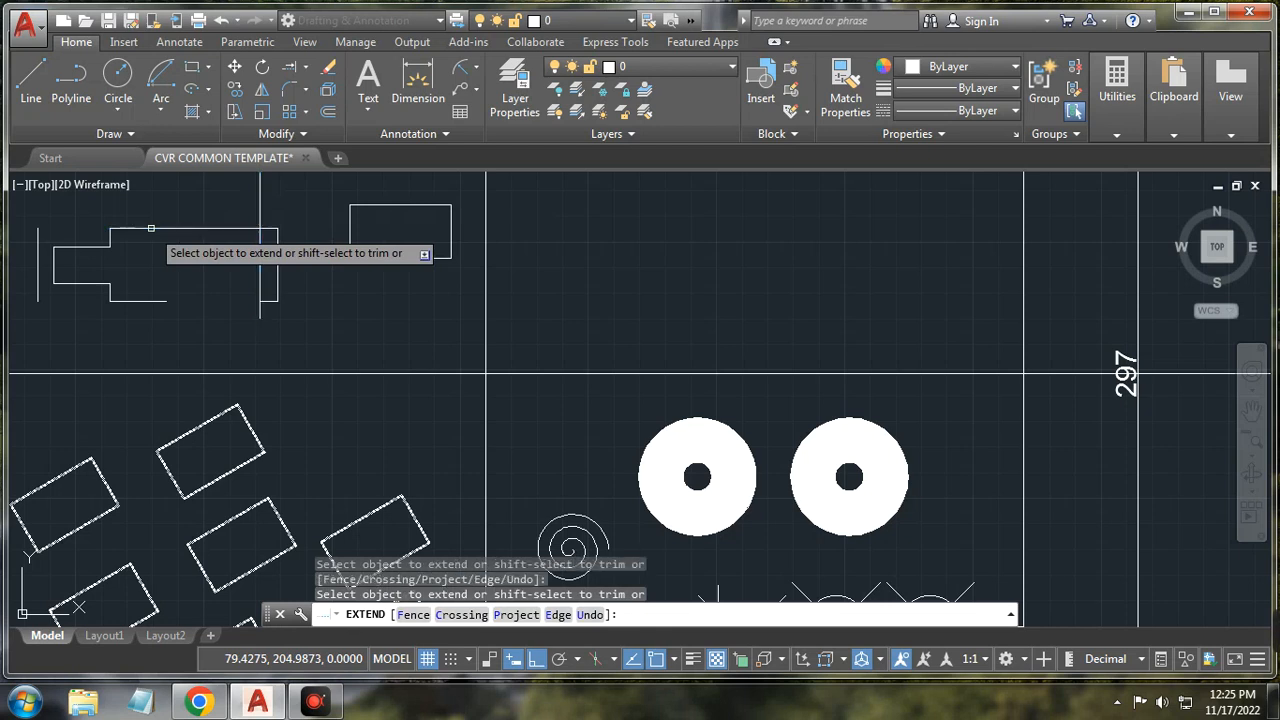
pyautogui.click(158, 299)
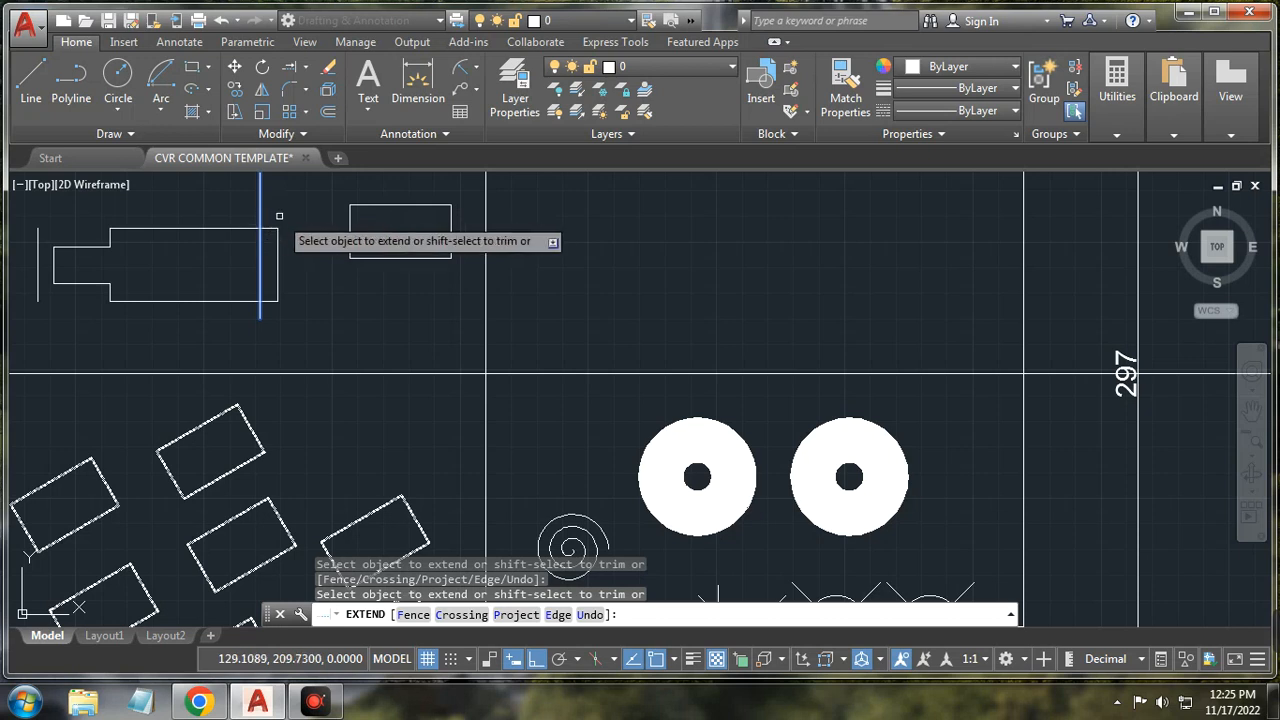
pyautogui.click(102, 243)
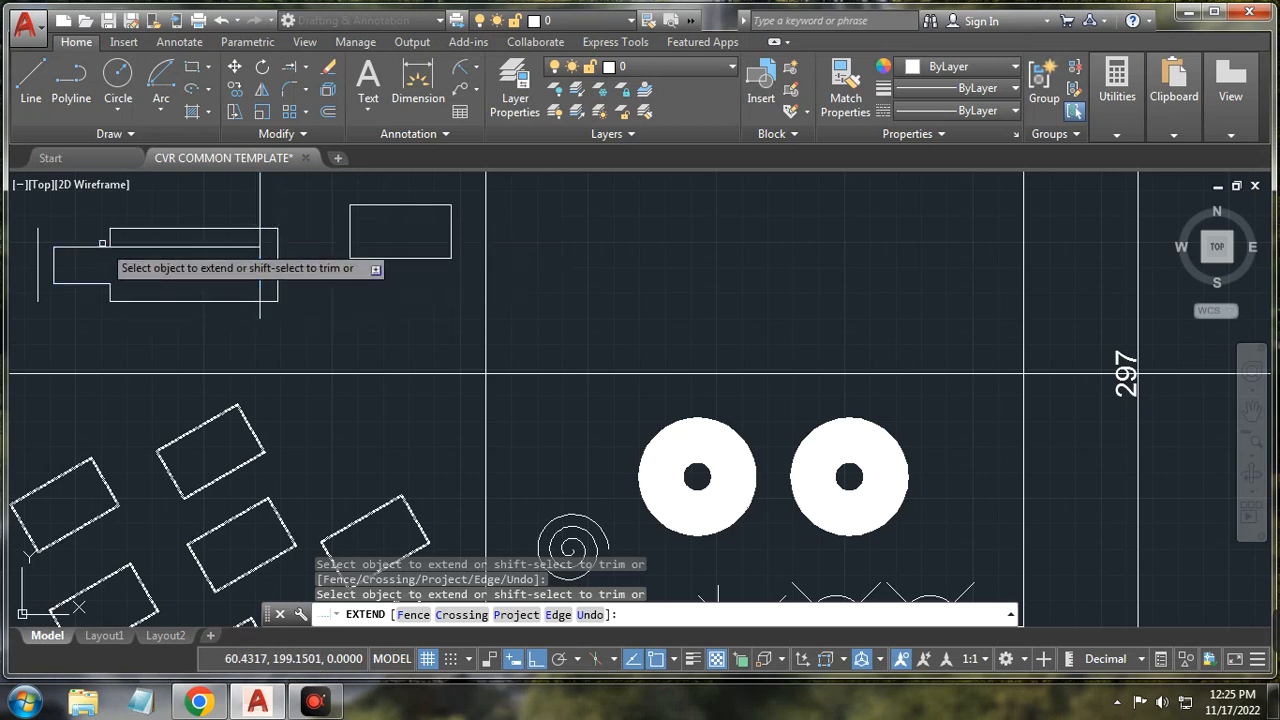
pyautogui.click(98, 282)
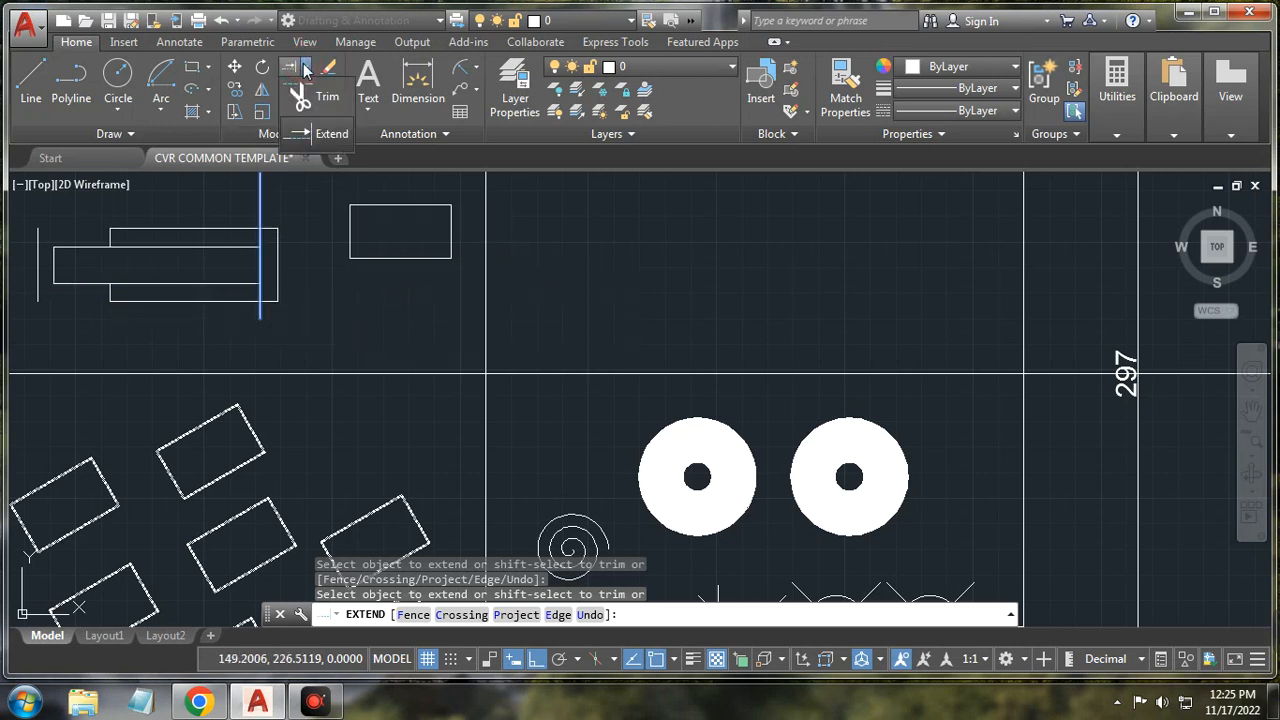
pyautogui.click(306, 89)
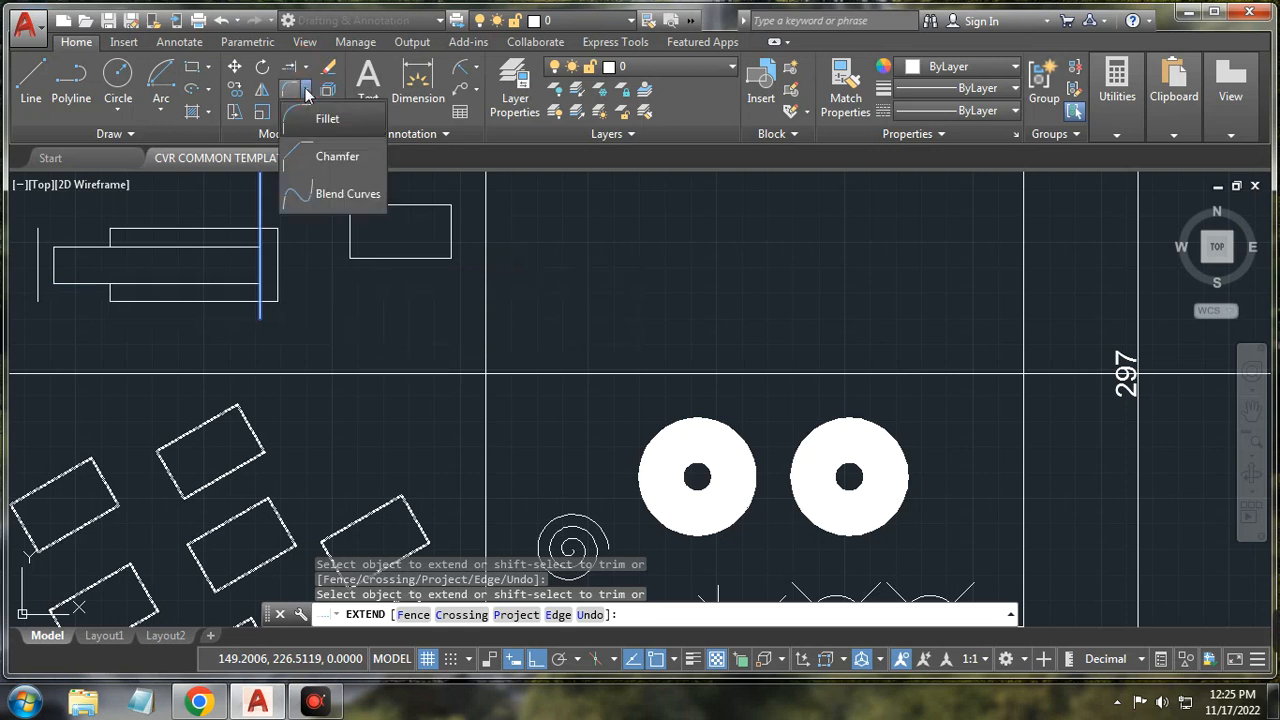
pyautogui.click(306, 90)
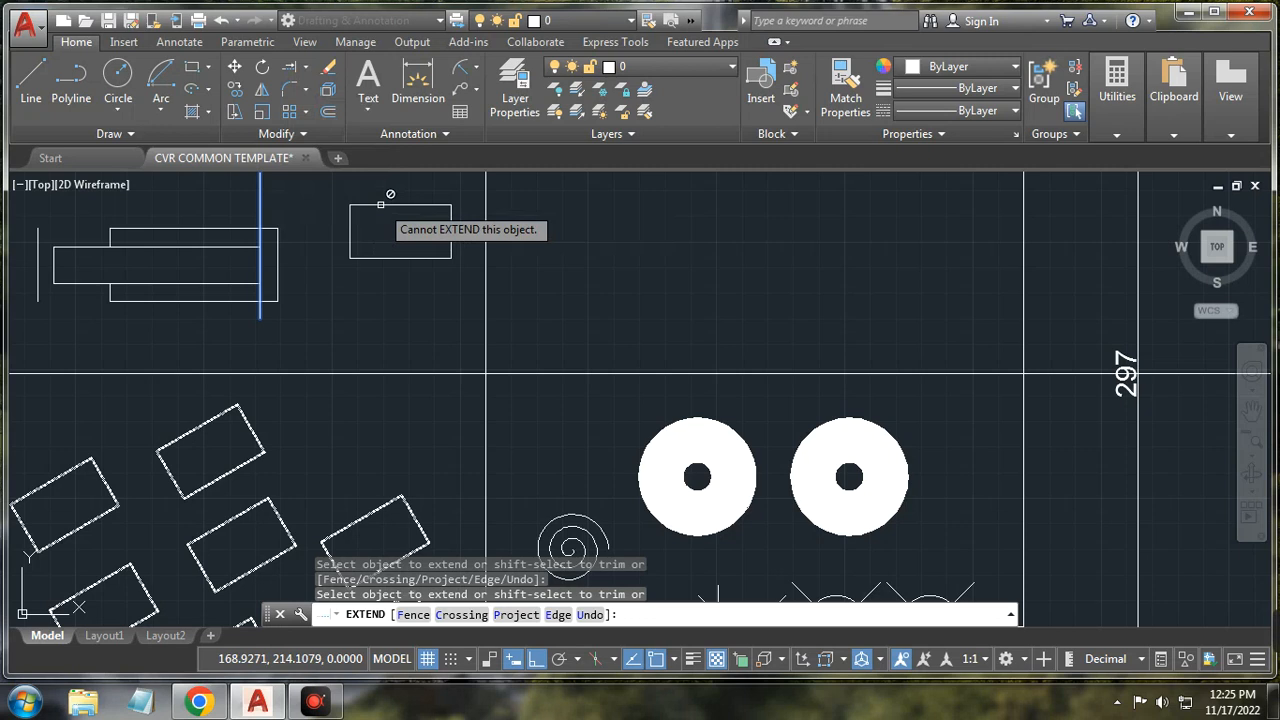
pyautogui.click(288, 90)
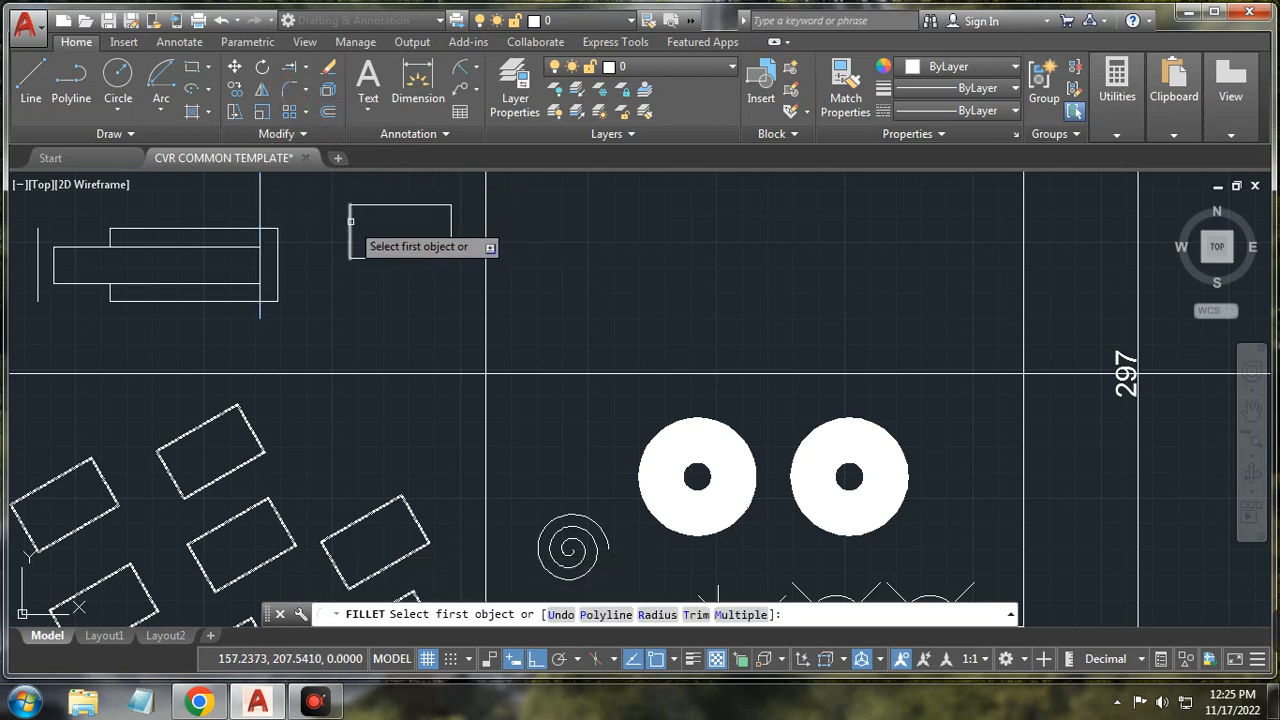
pyautogui.click(421, 204)
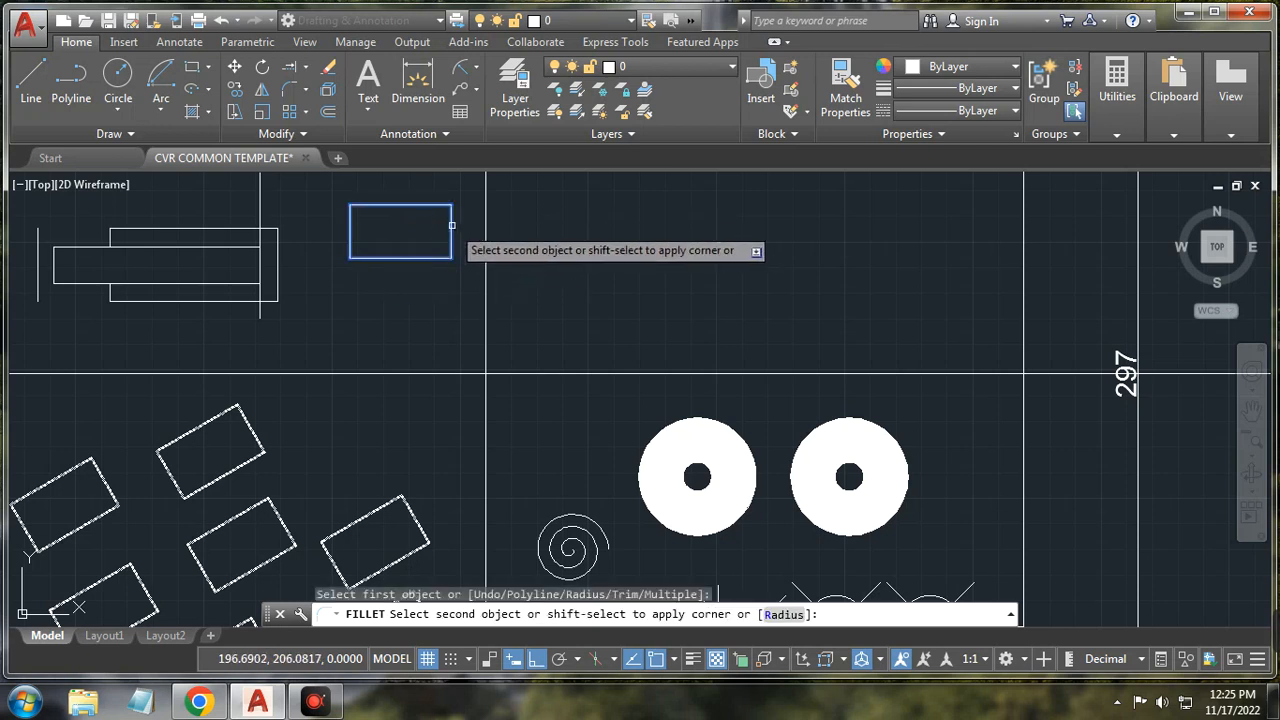
pyautogui.click(451, 225)
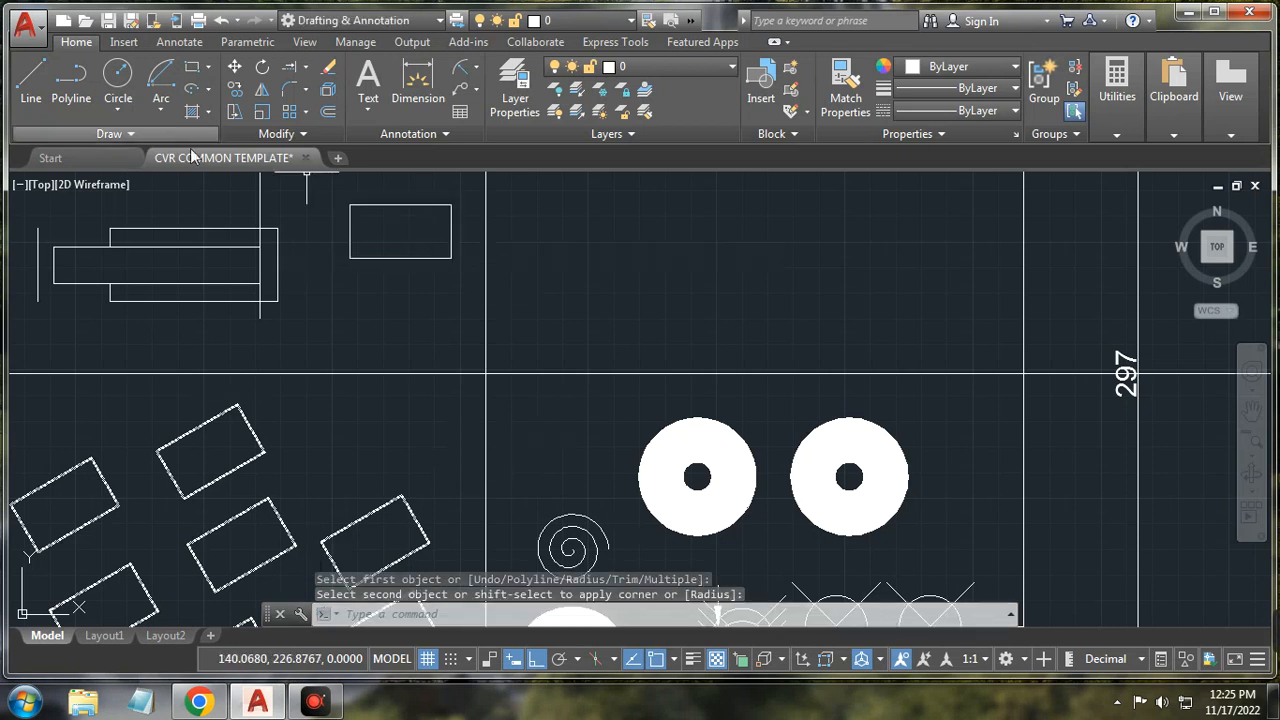
pyautogui.click(307, 94)
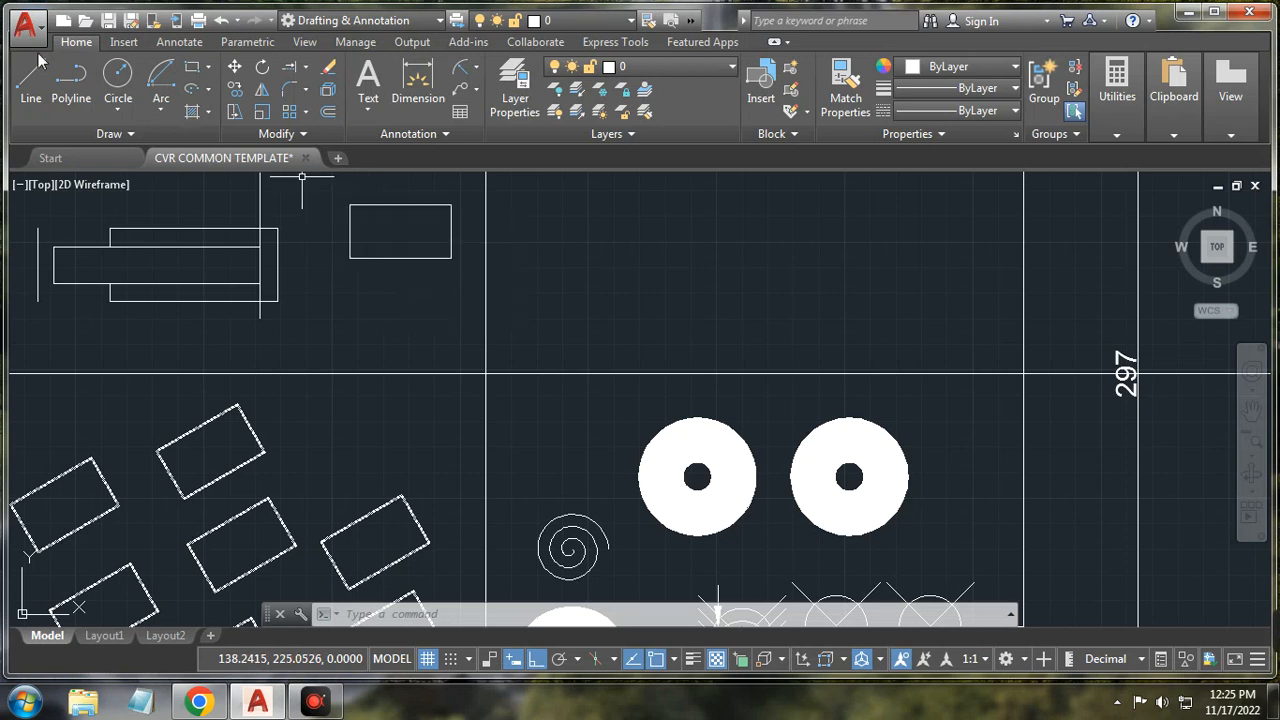
# Step: Draw a closed four-line rectangle above the two filled circles with Ortho on
pyautogui.click(193, 72)
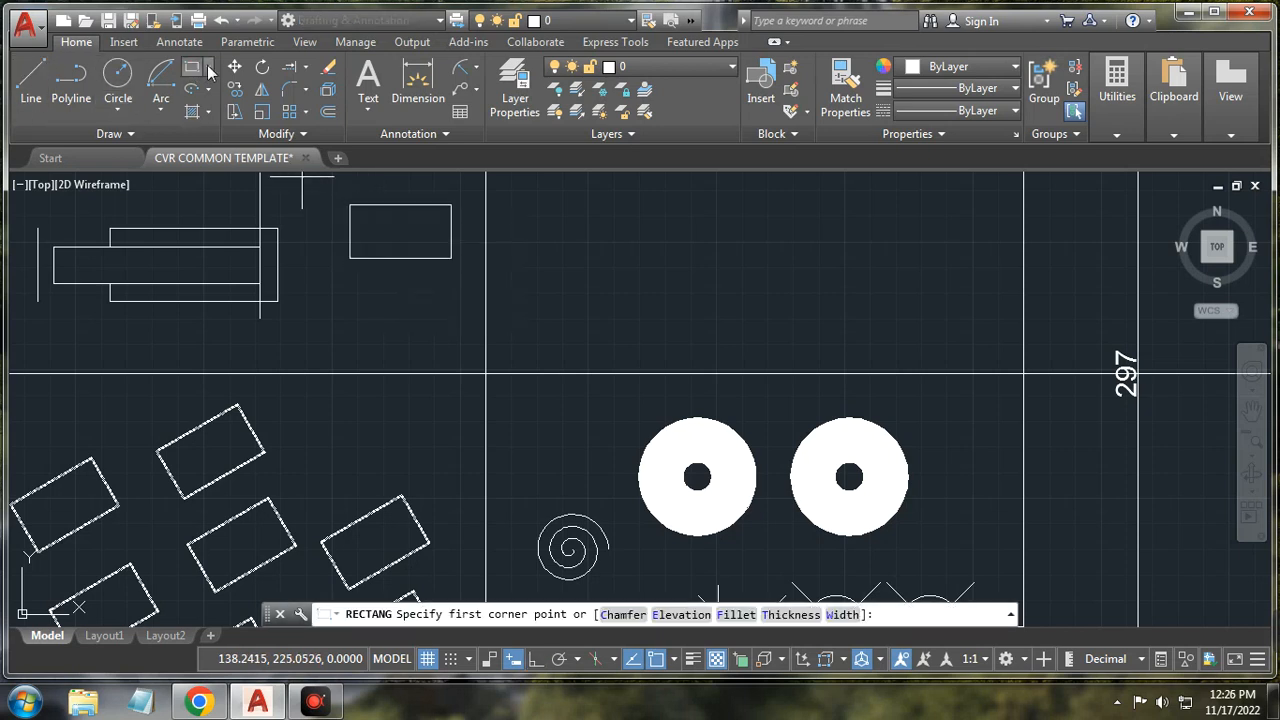
pyautogui.click(208, 68)
pyautogui.click(42, 82)
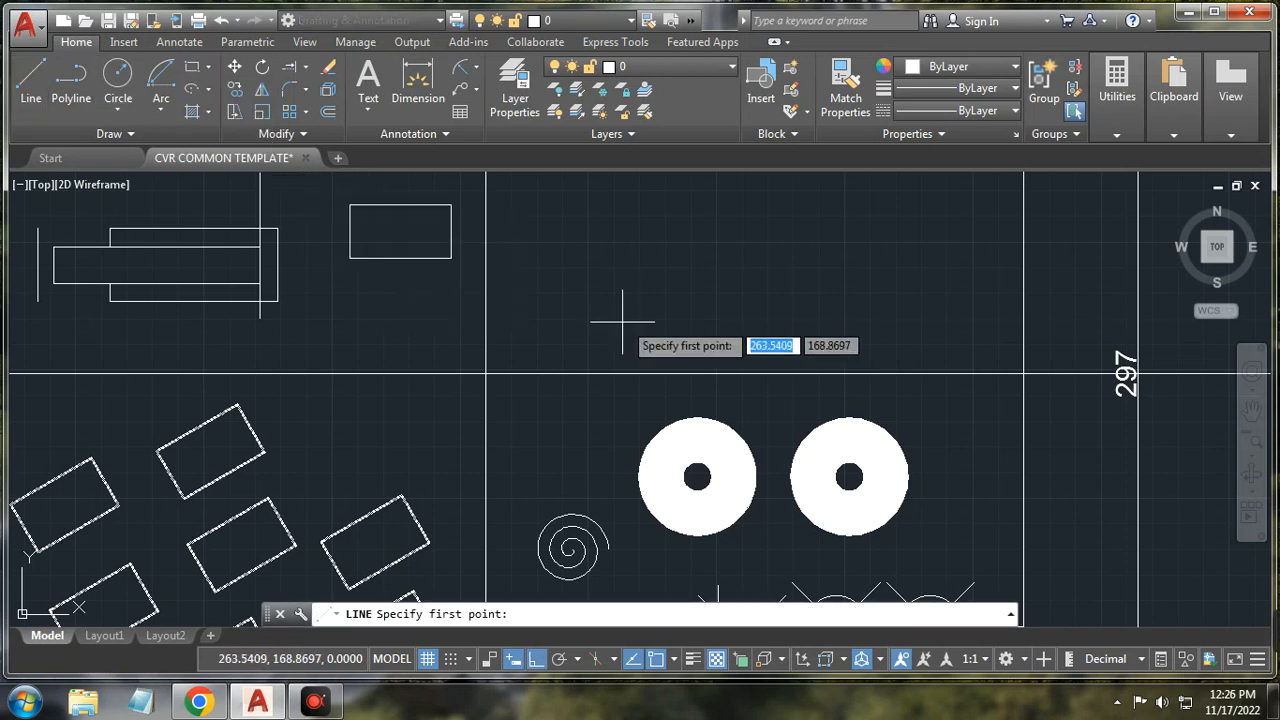
pyautogui.click(591, 327)
pyautogui.click(591, 233)
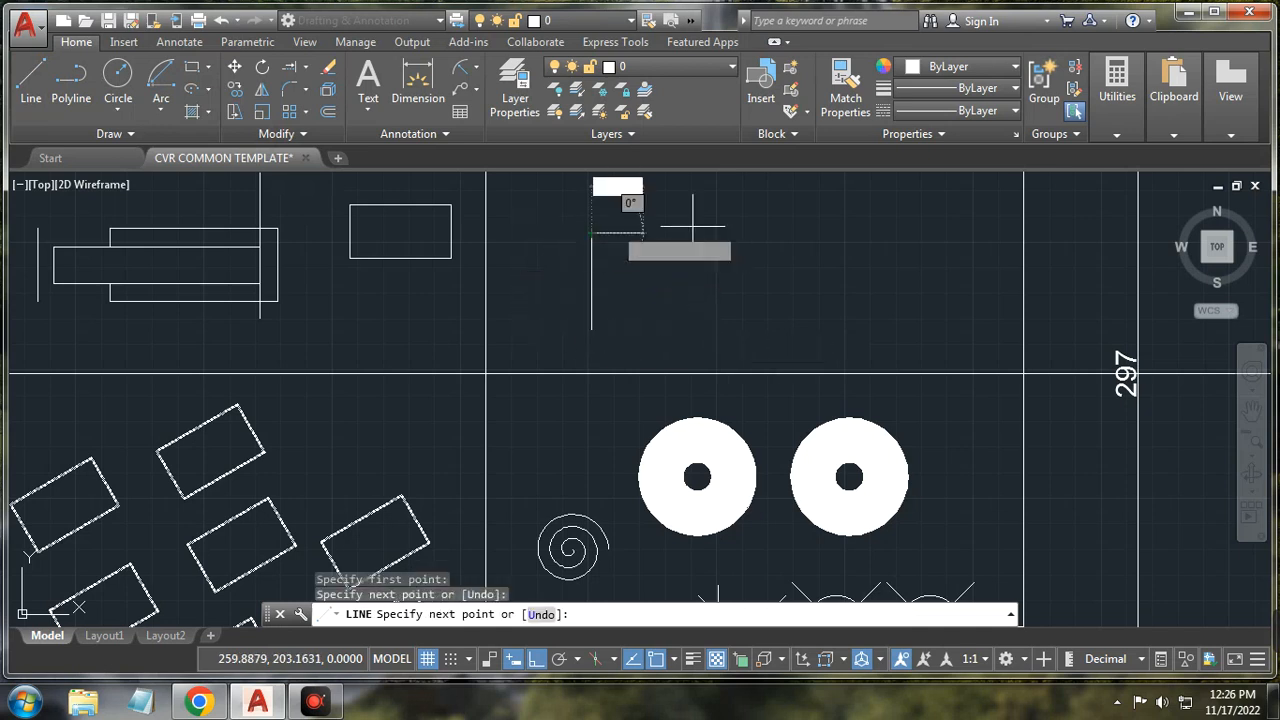
pyautogui.click(777, 234)
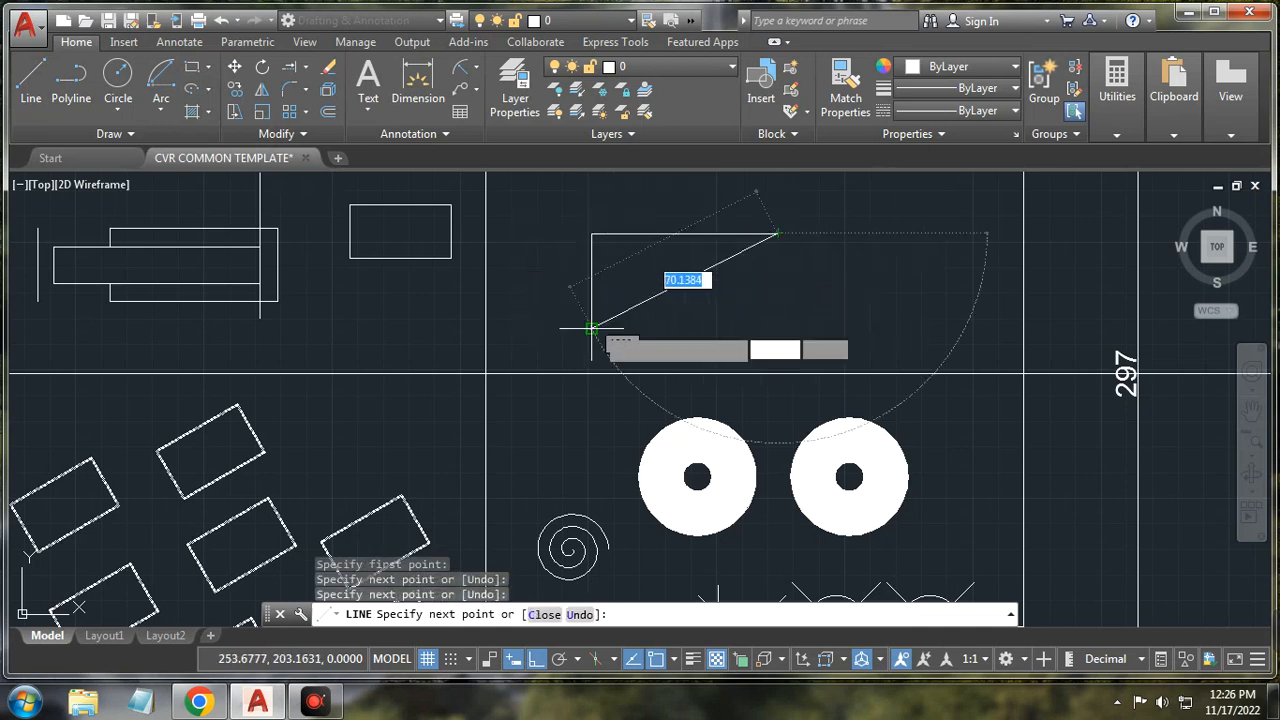
pyautogui.click(777, 327)
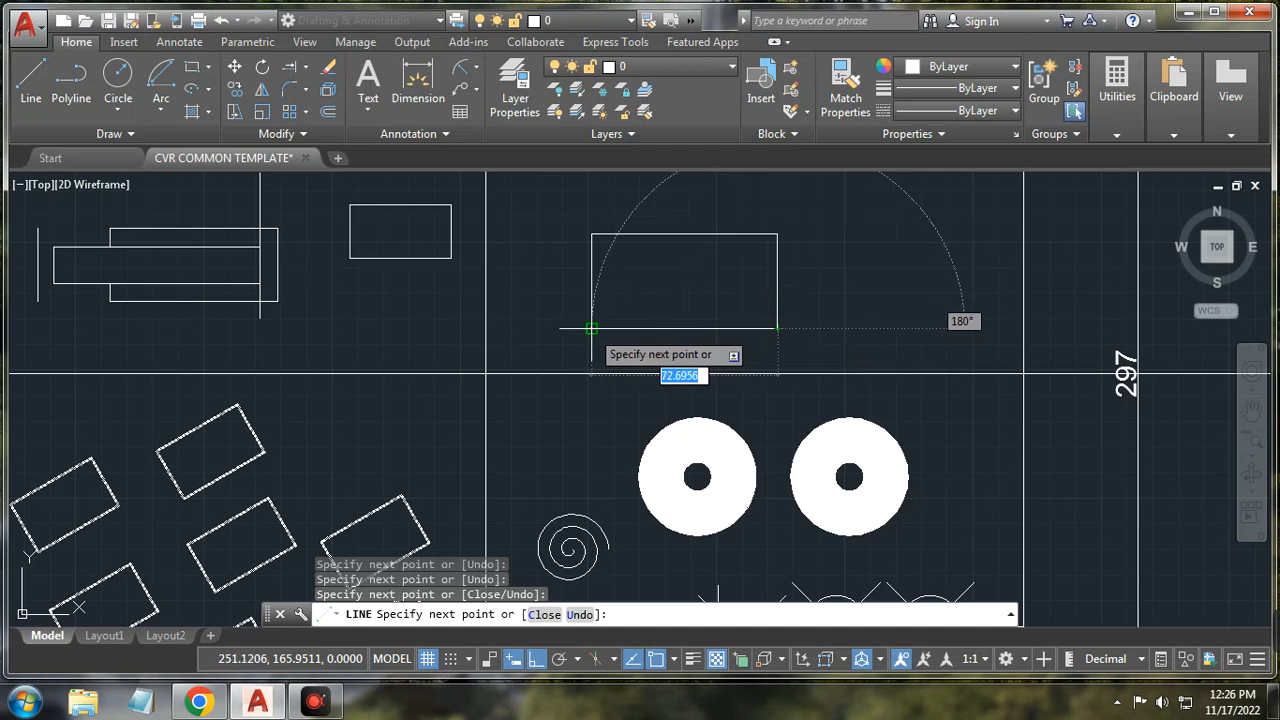
pyautogui.rightClick(540, 291)
pyautogui.click(584, 322)
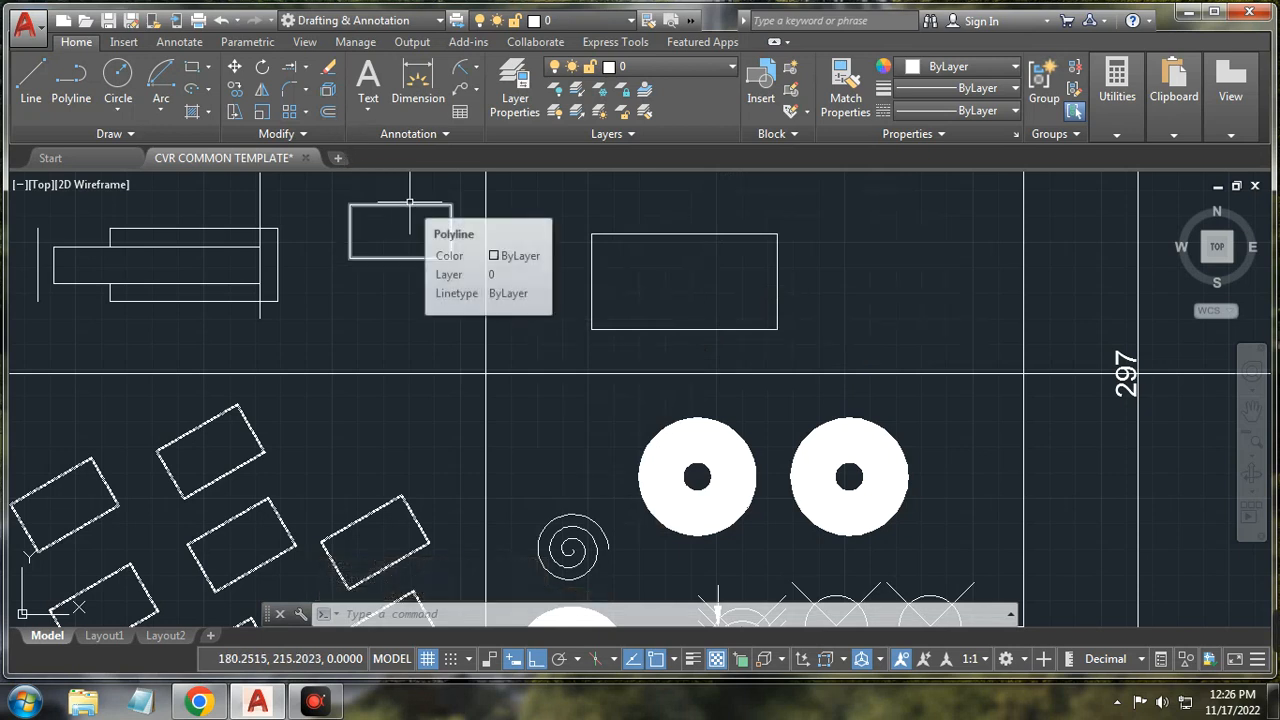
# Step: Explode the small rectangle into separate line segments
pyautogui.click(328, 92)
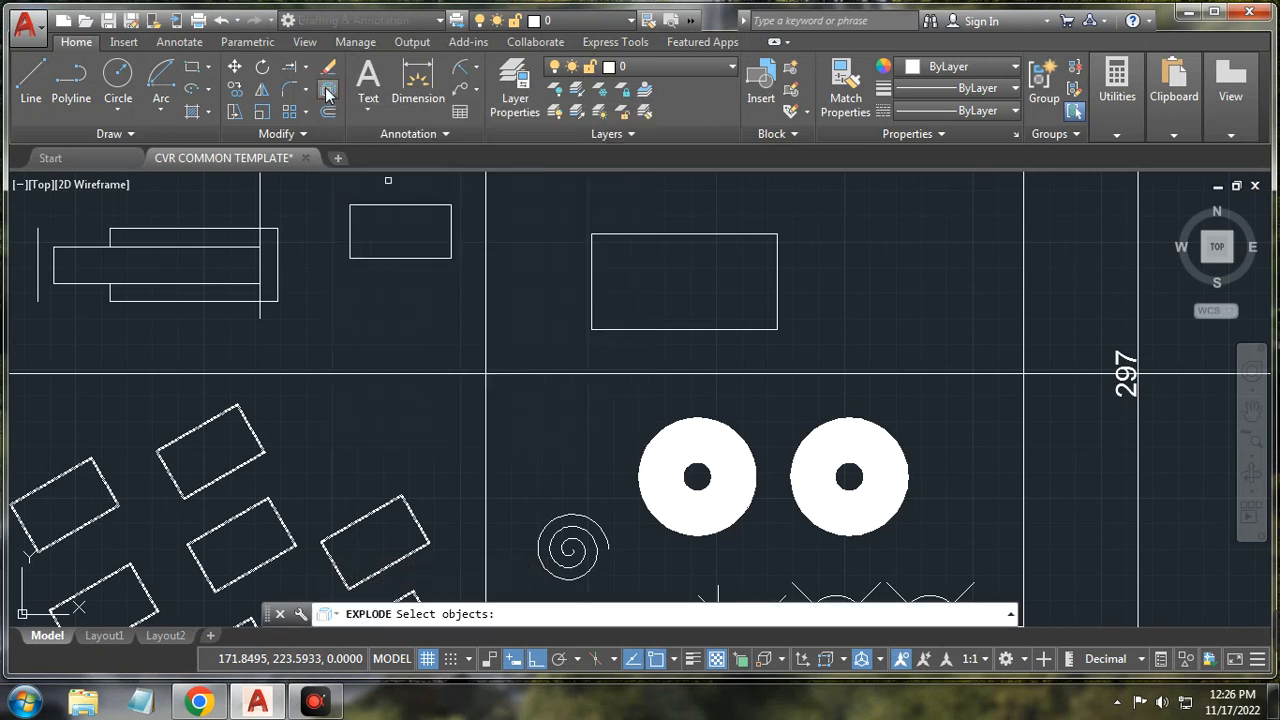
pyautogui.click(393, 204)
pyautogui.press('Return')
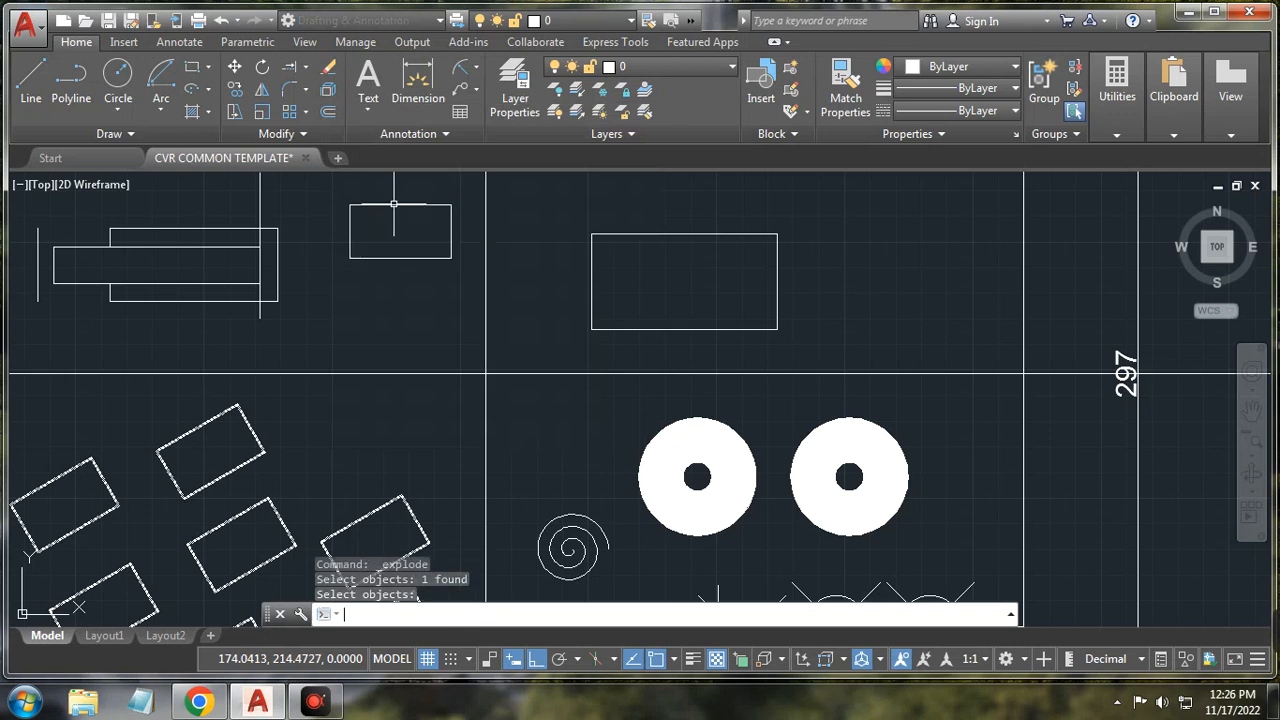
pyautogui.click(350, 228)
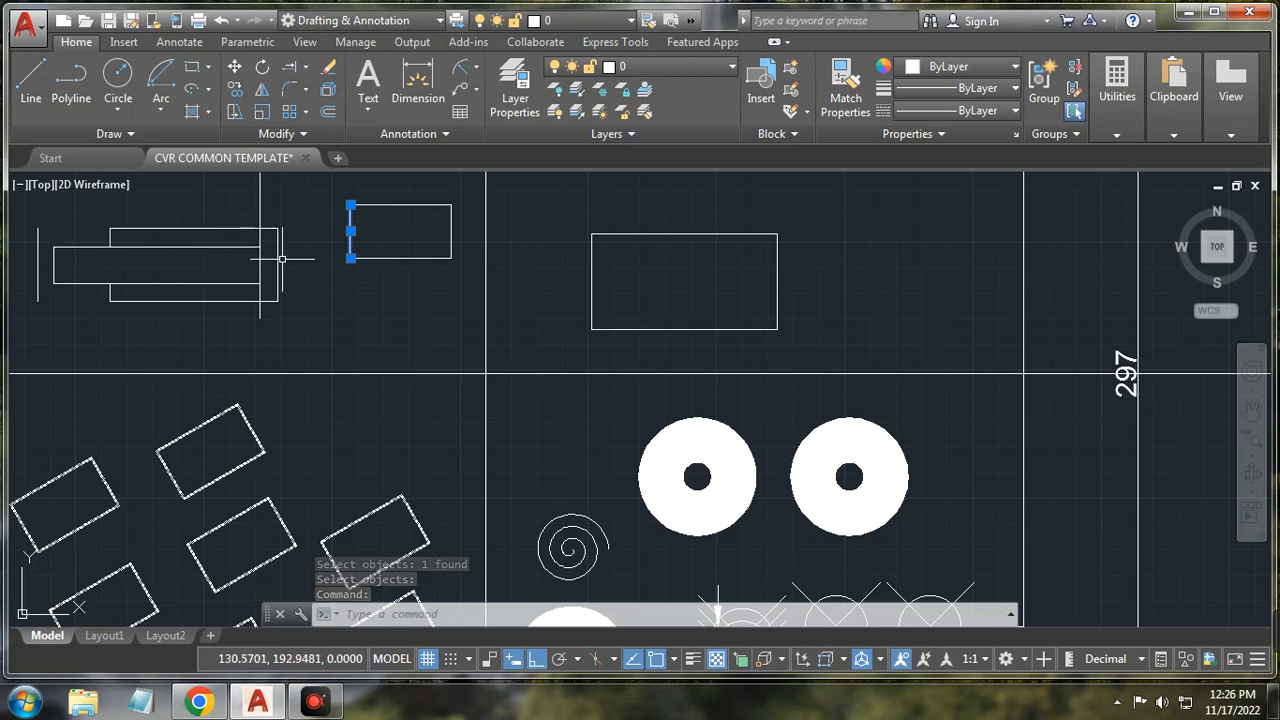
pyautogui.press('Escape')
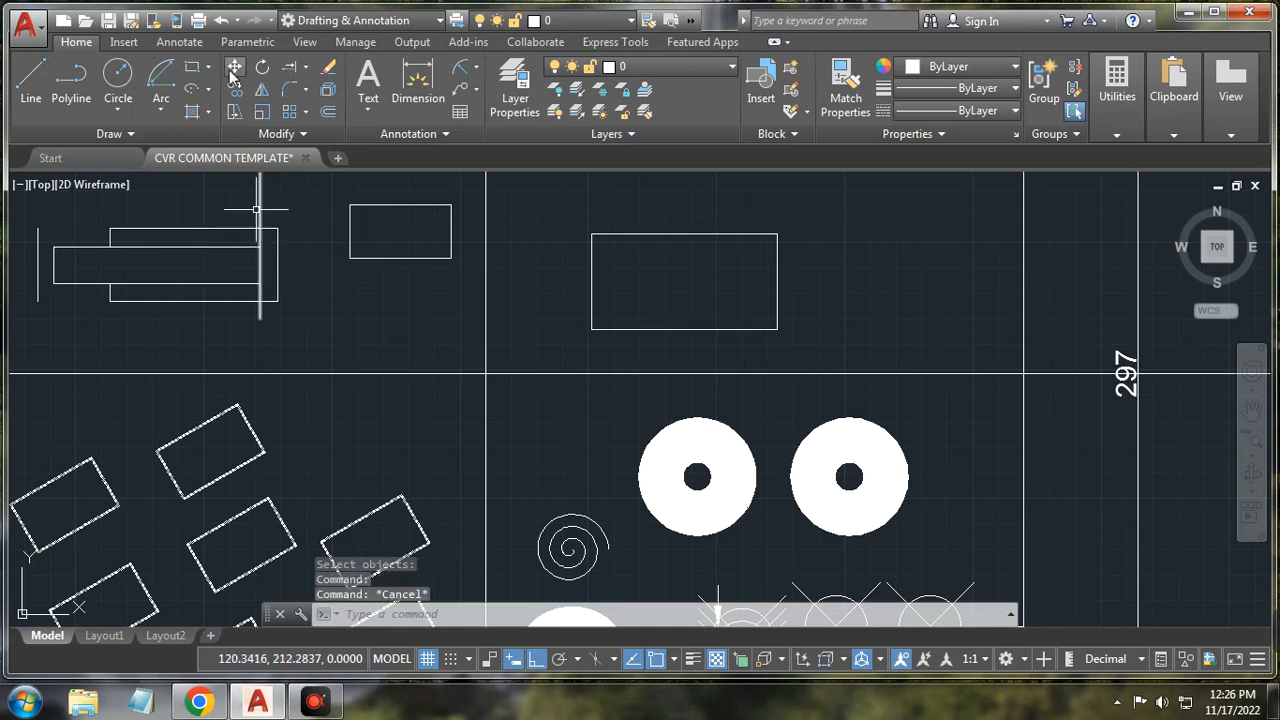
# Step: Fillet the small rectangle's top-left corner with radius 5
pyautogui.click(306, 92)
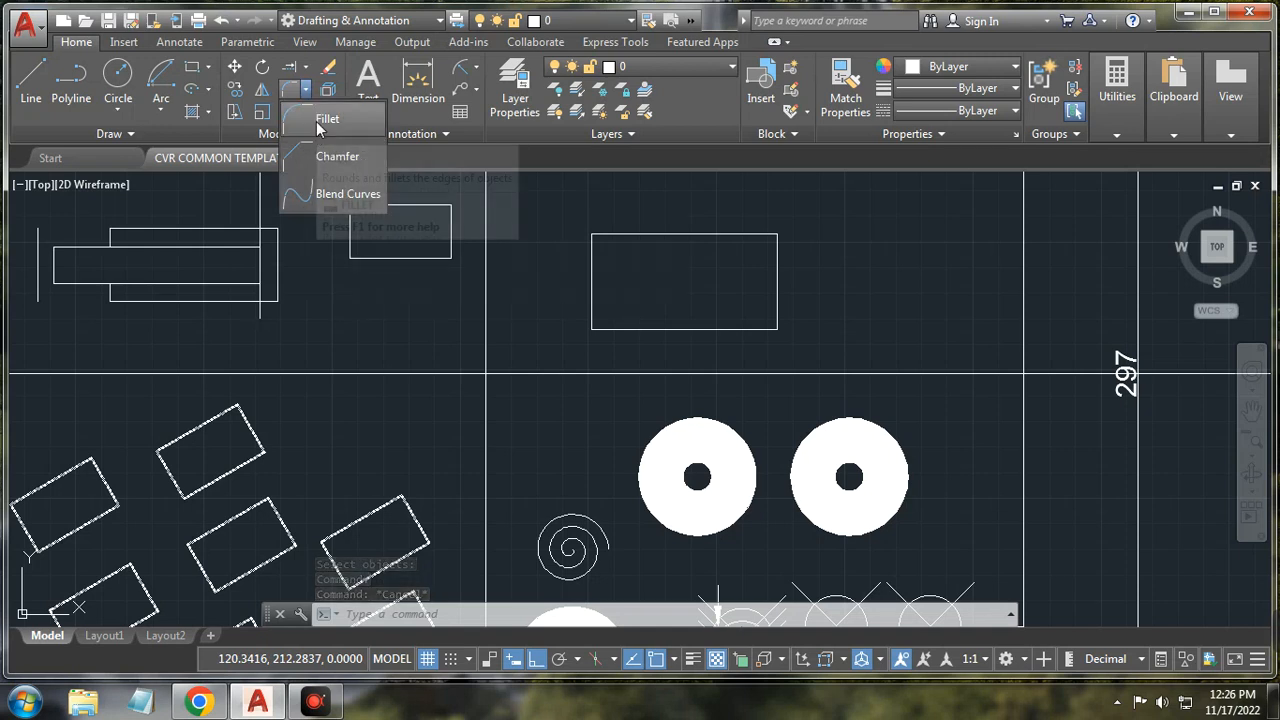
pyautogui.click(322, 119)
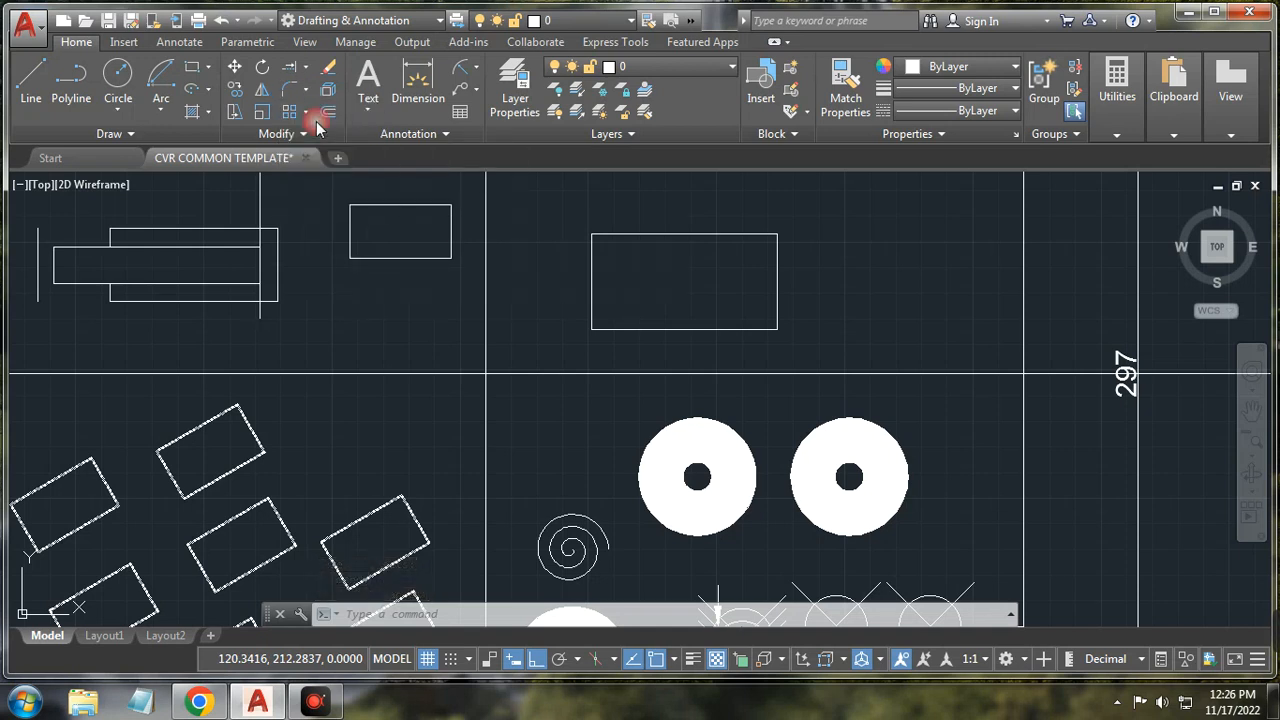
pyautogui.click(351, 214)
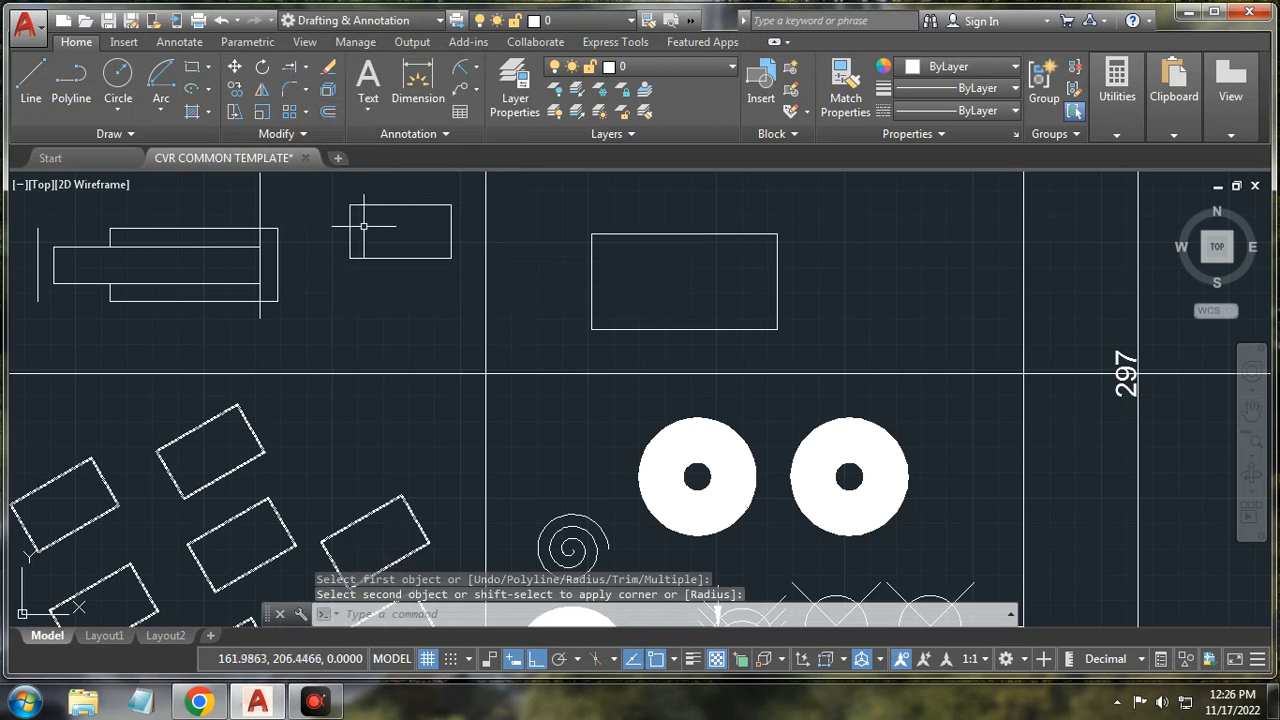
pyautogui.click(288, 92)
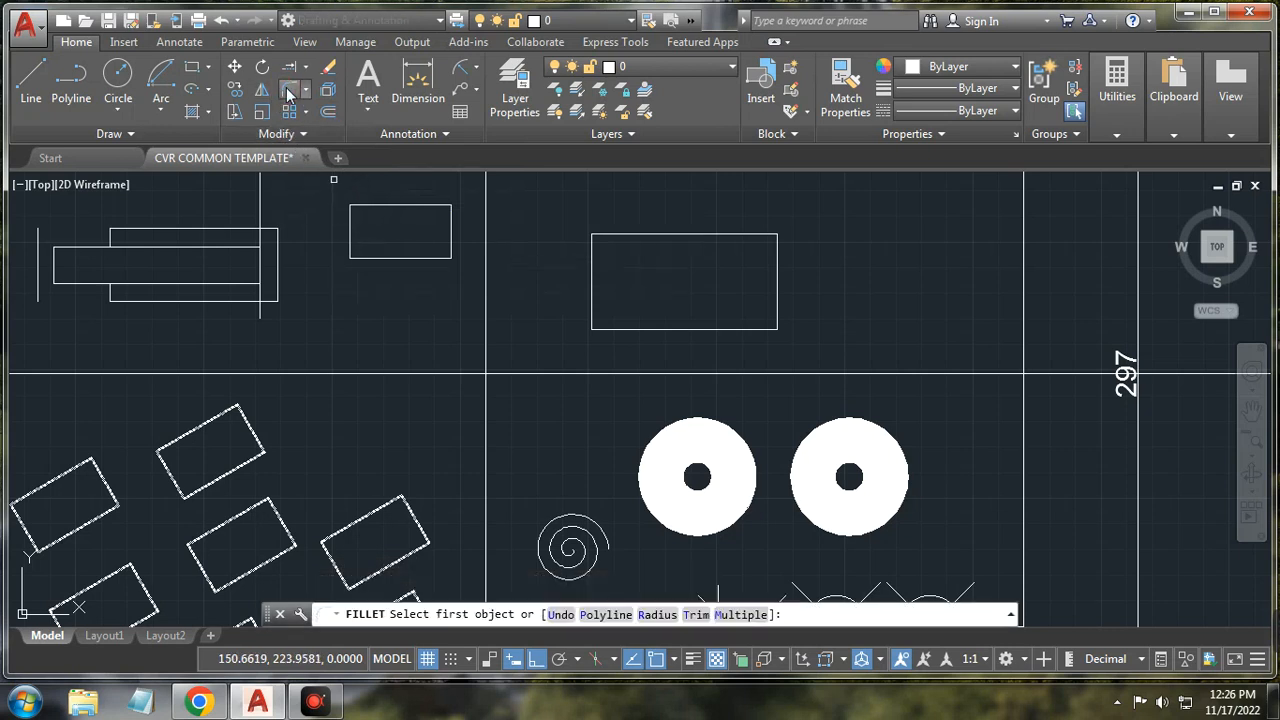
pyautogui.click(658, 615)
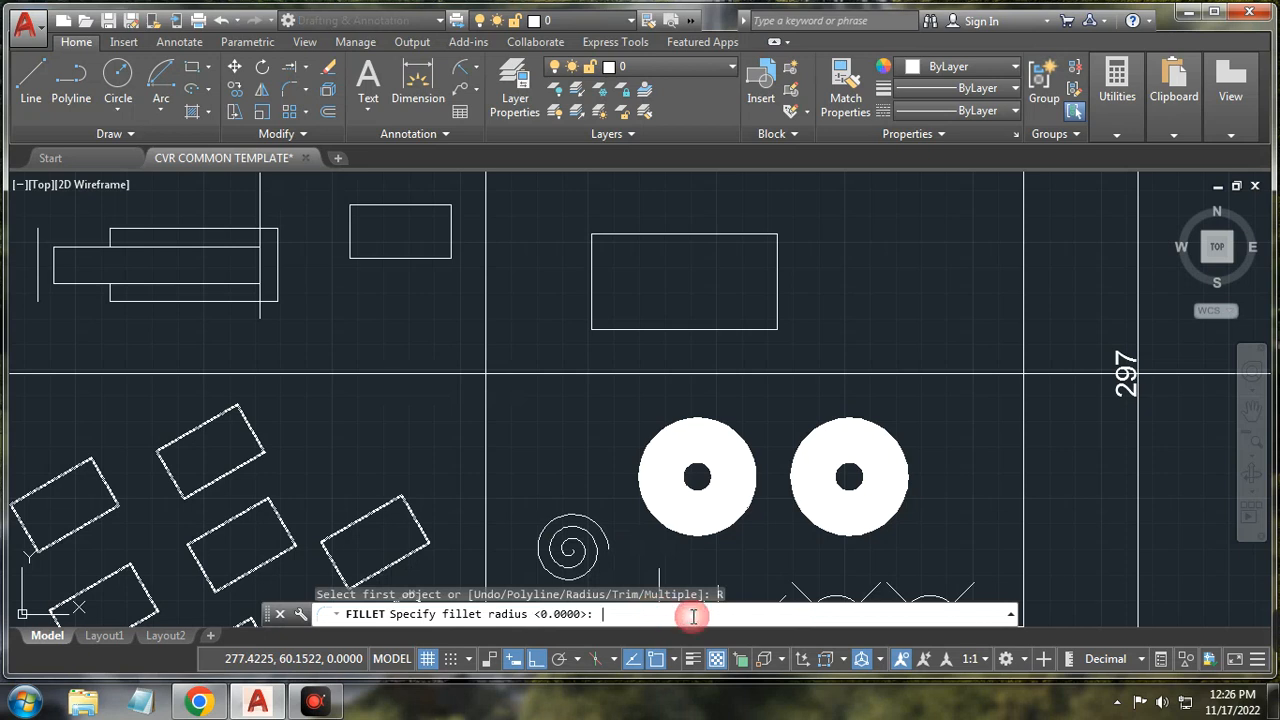
pyautogui.press('Return')
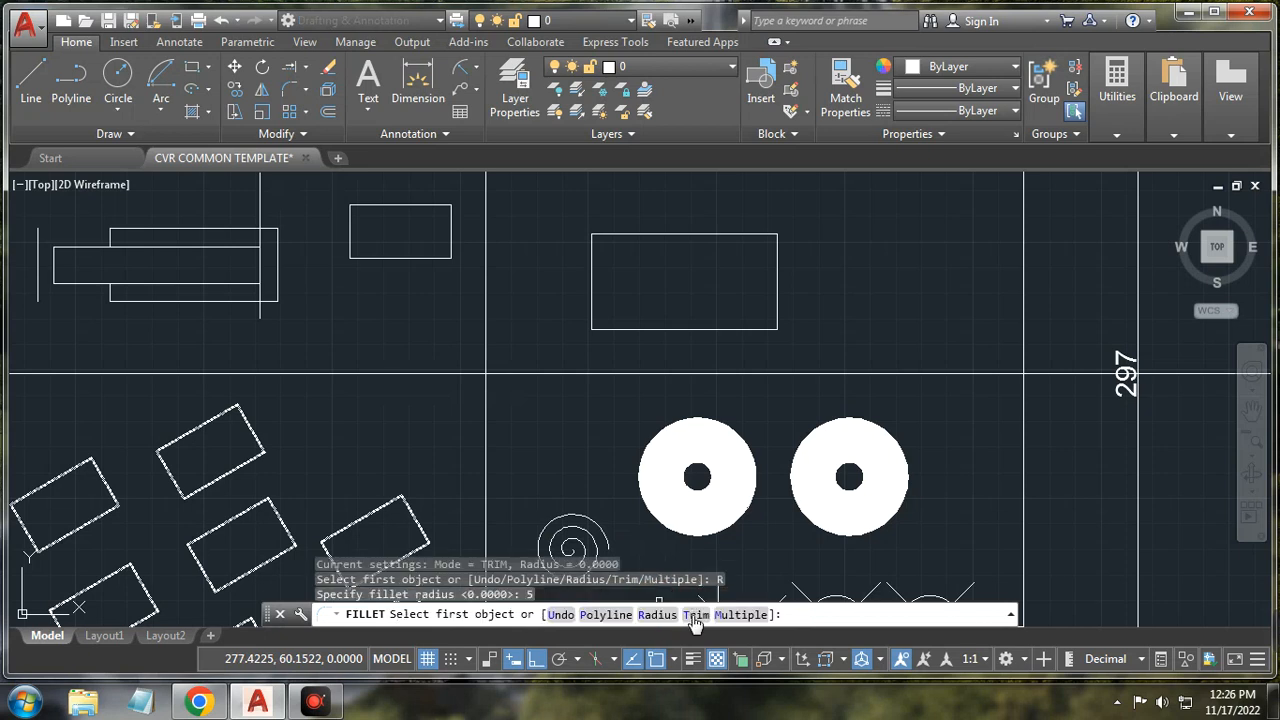
pyautogui.click(350, 214)
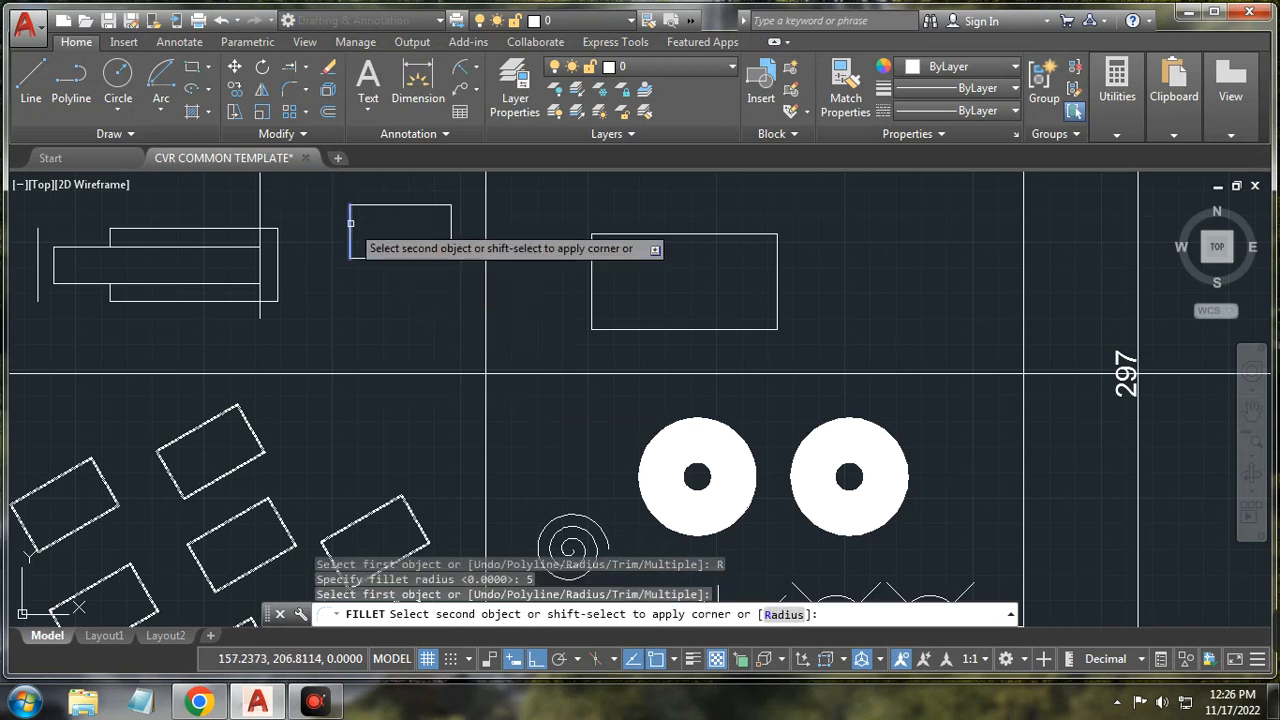
pyautogui.click(360, 206)
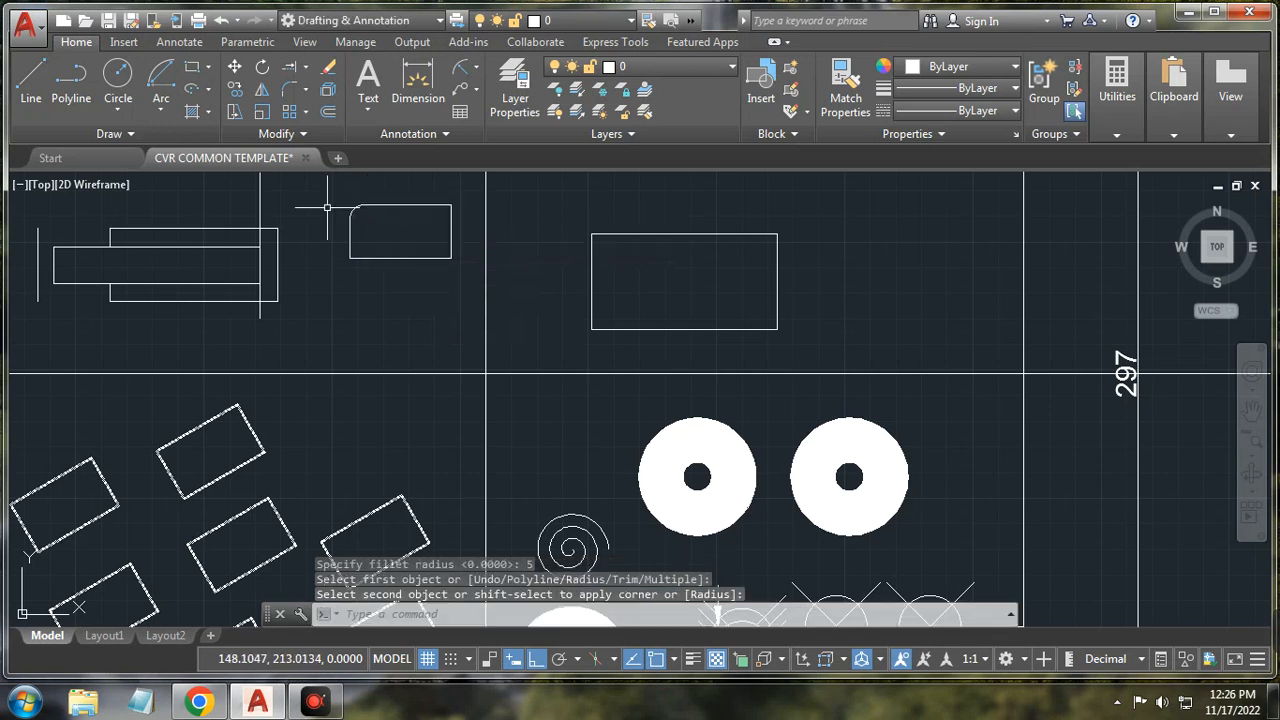
pyautogui.scroll(2, 329, 208)
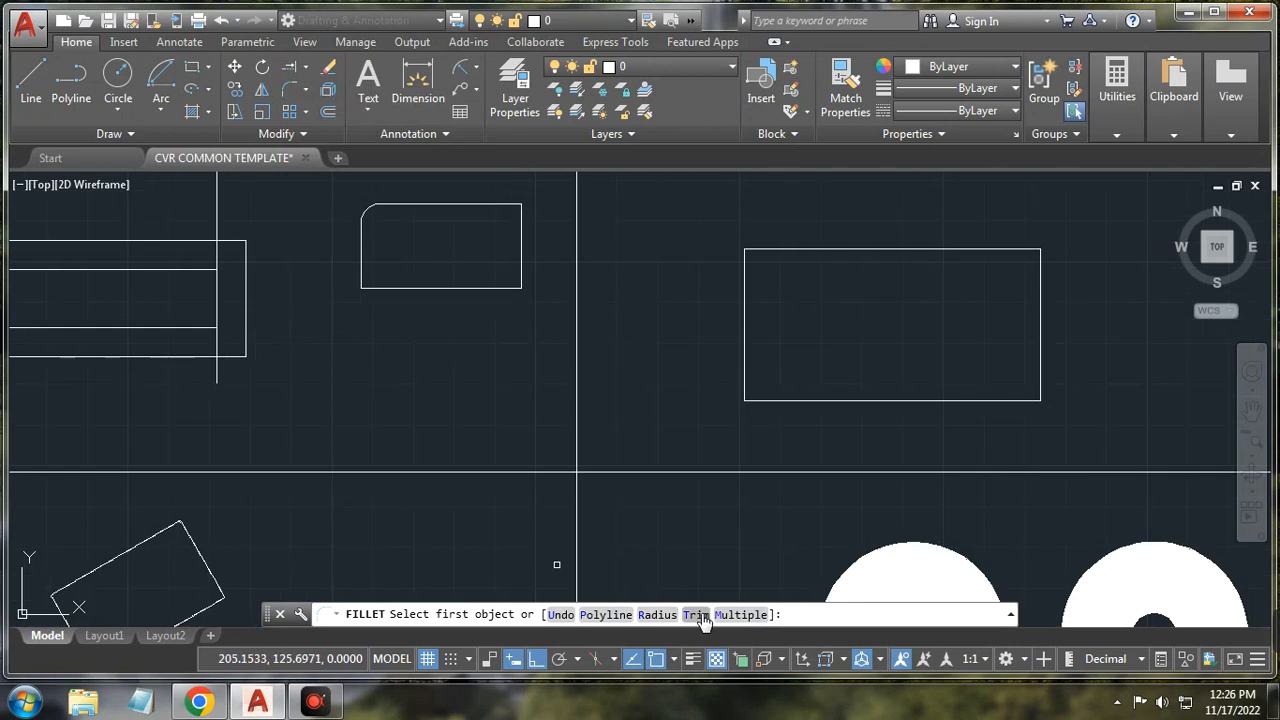
# Step: Fillet the top-right corner with radius 10 using the top and right edges
pyautogui.click(657, 614)
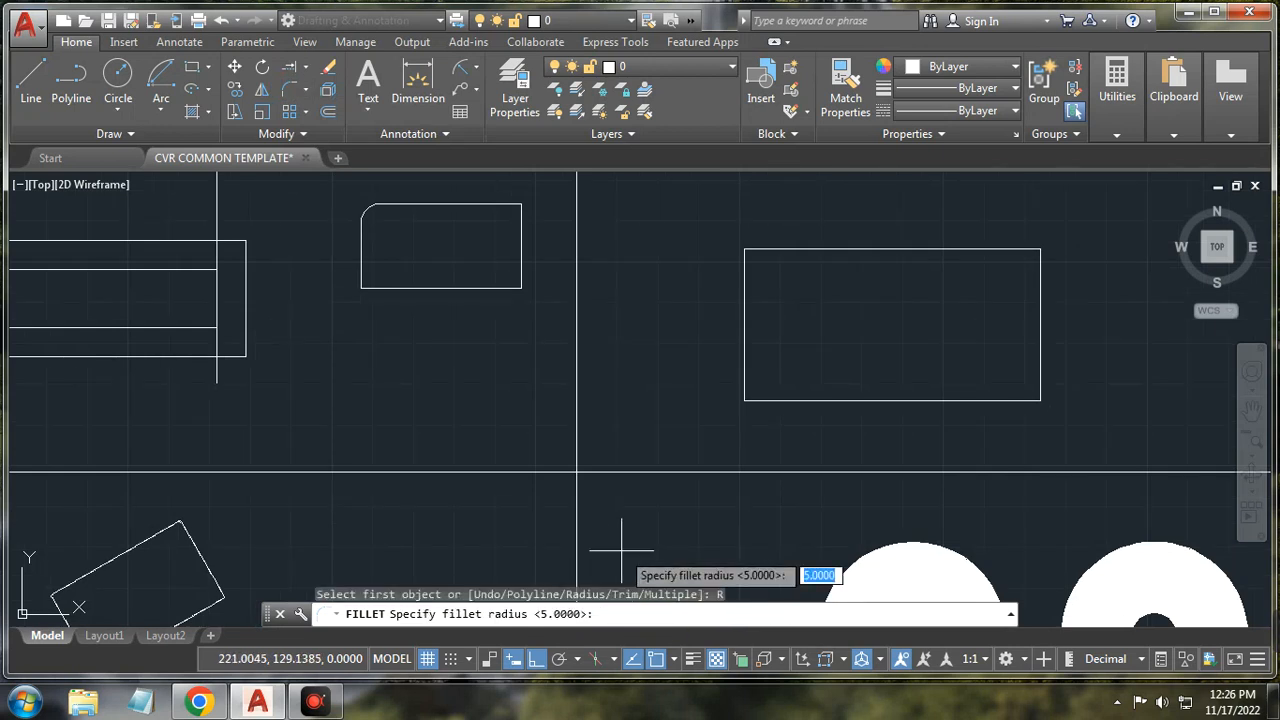
pyautogui.write('10')
pyautogui.press('Return')
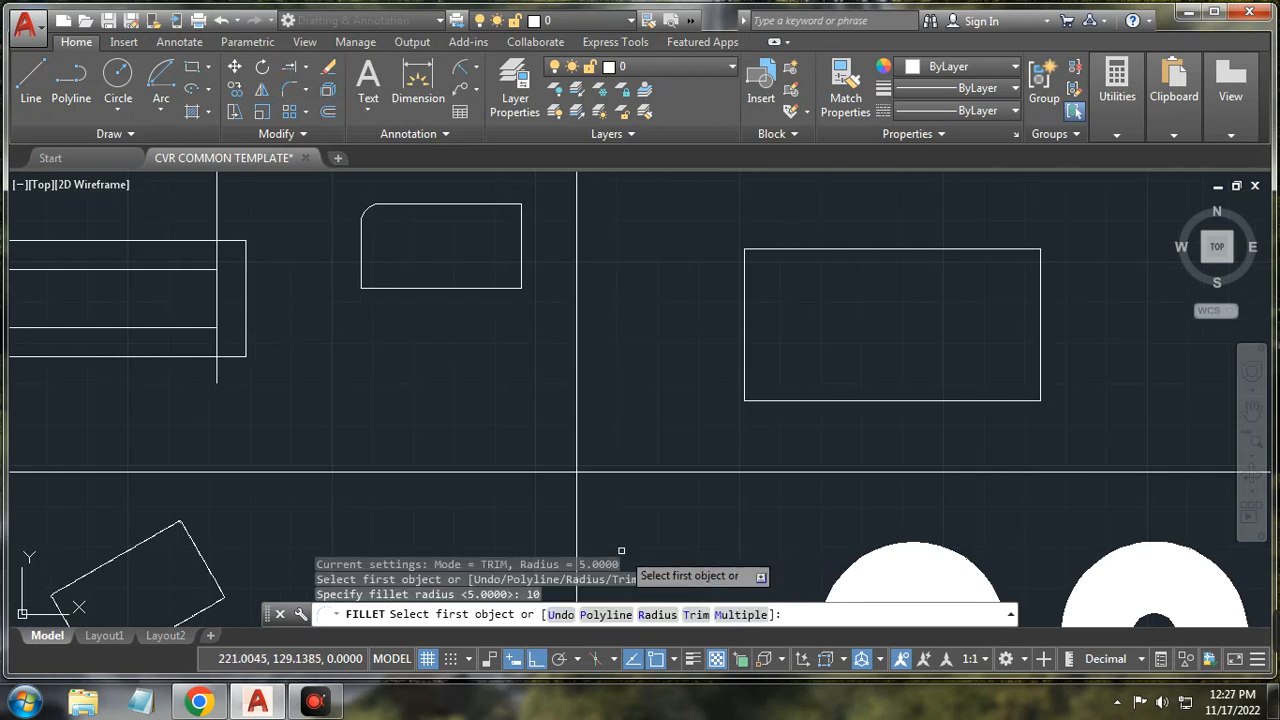
pyautogui.click(492, 205)
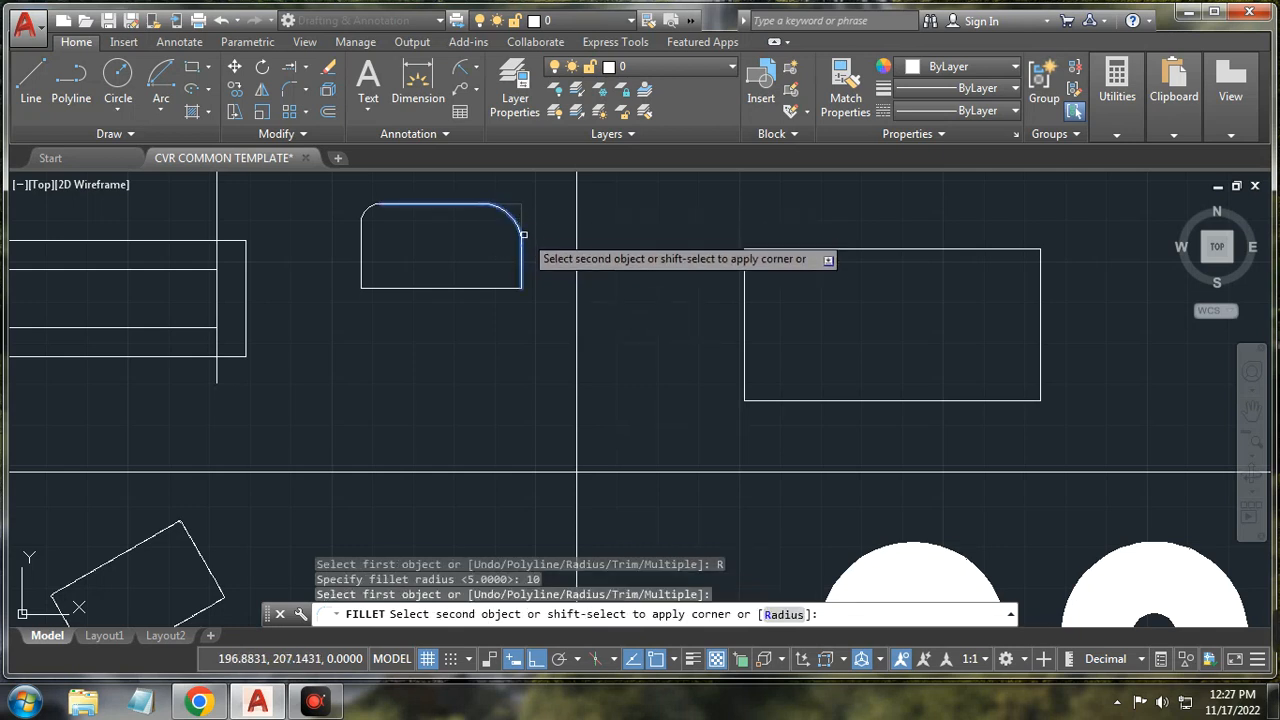
pyautogui.click(522, 236)
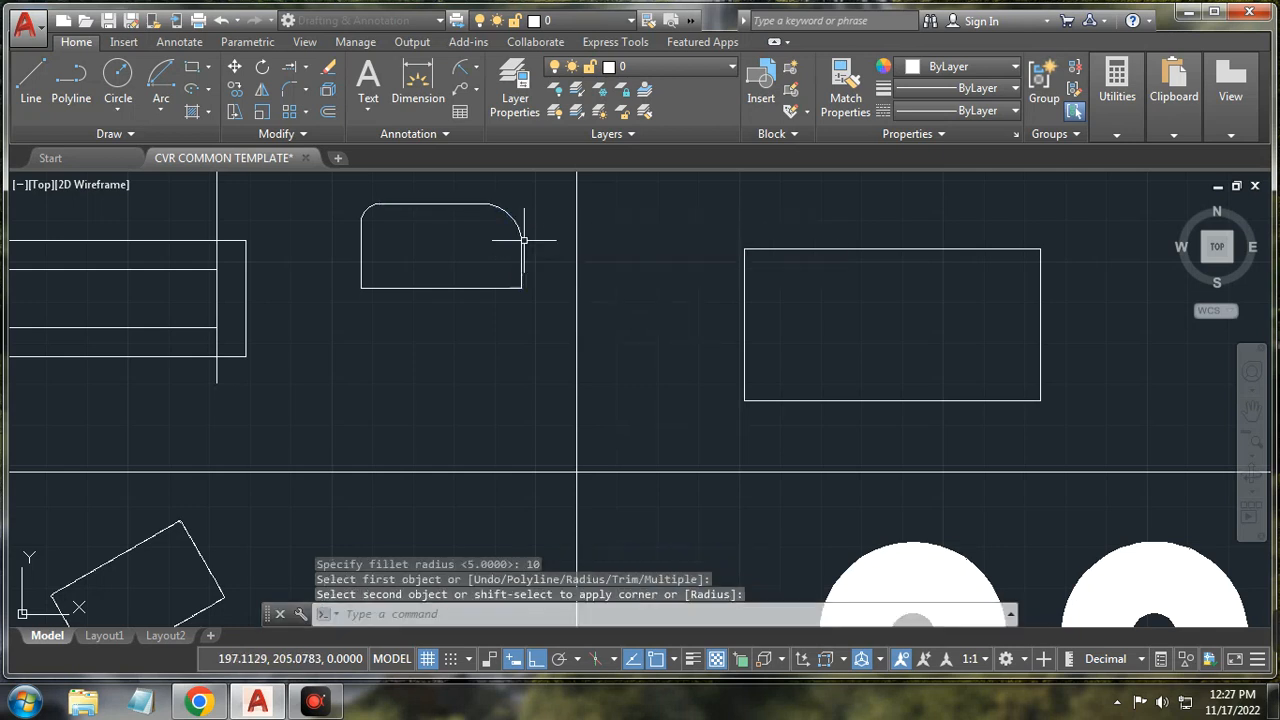
pyautogui.click(307, 91)
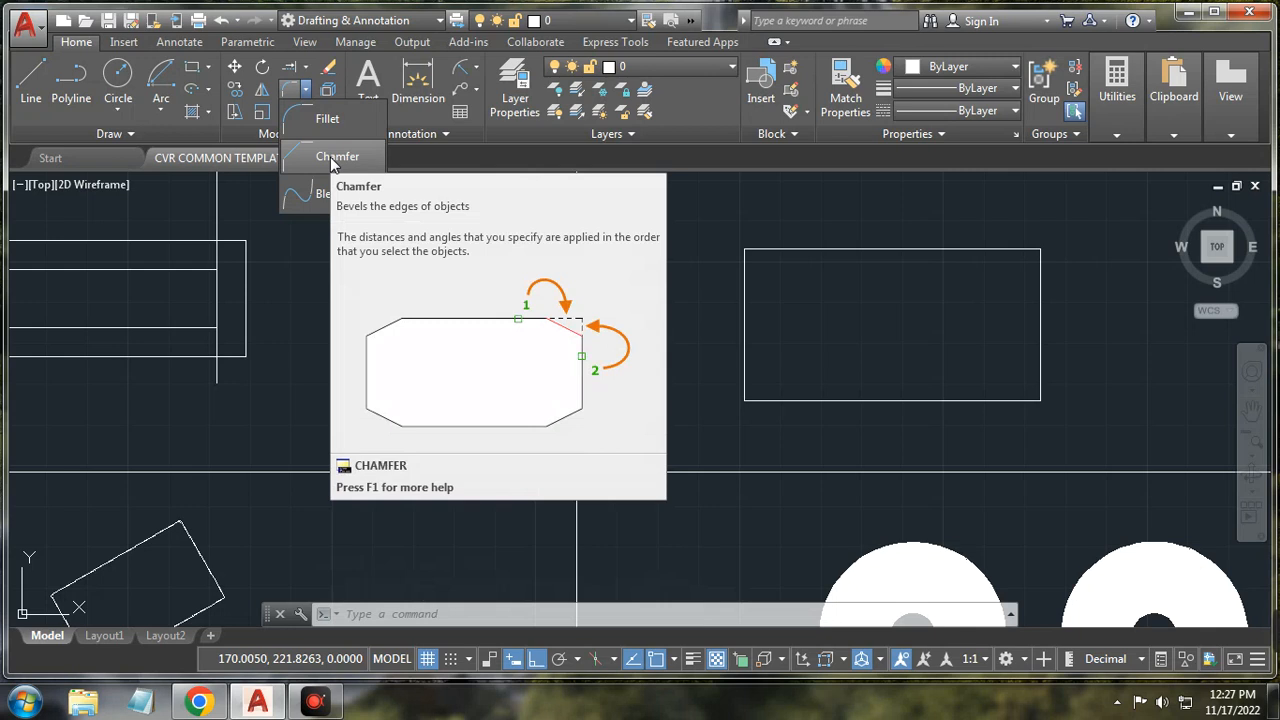
pyautogui.click(333, 160)
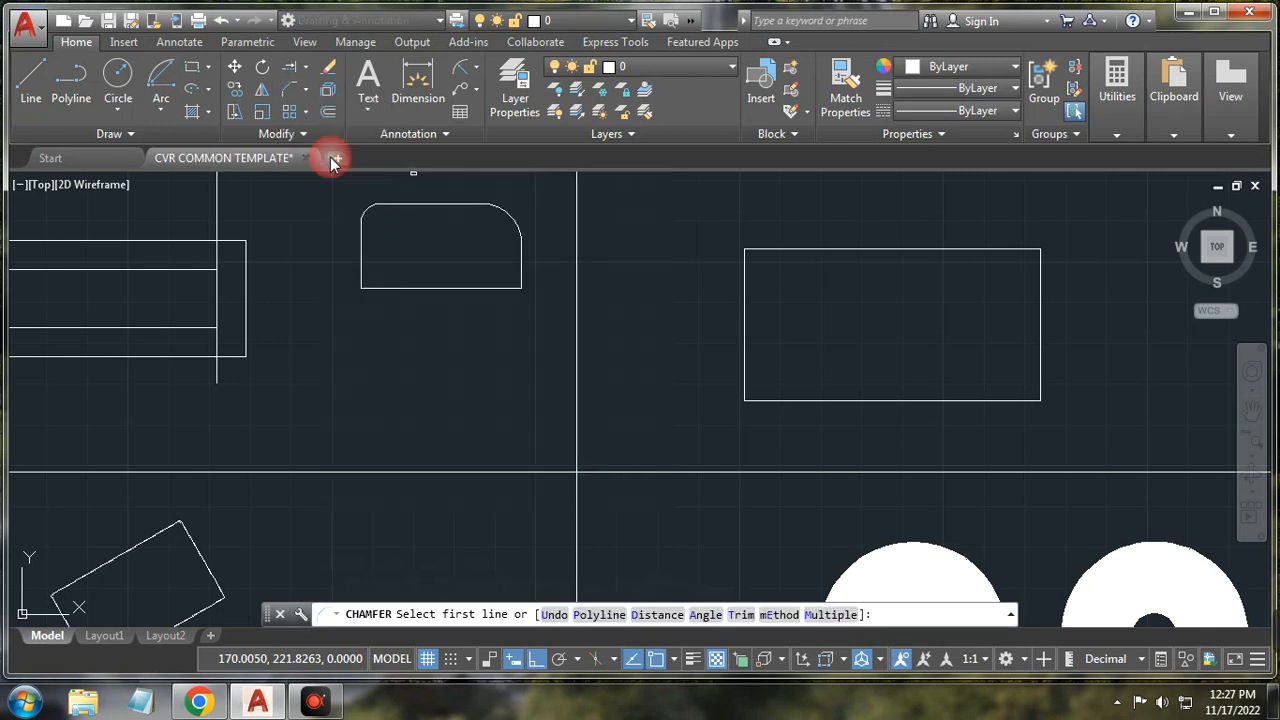
pyautogui.click(363, 265)
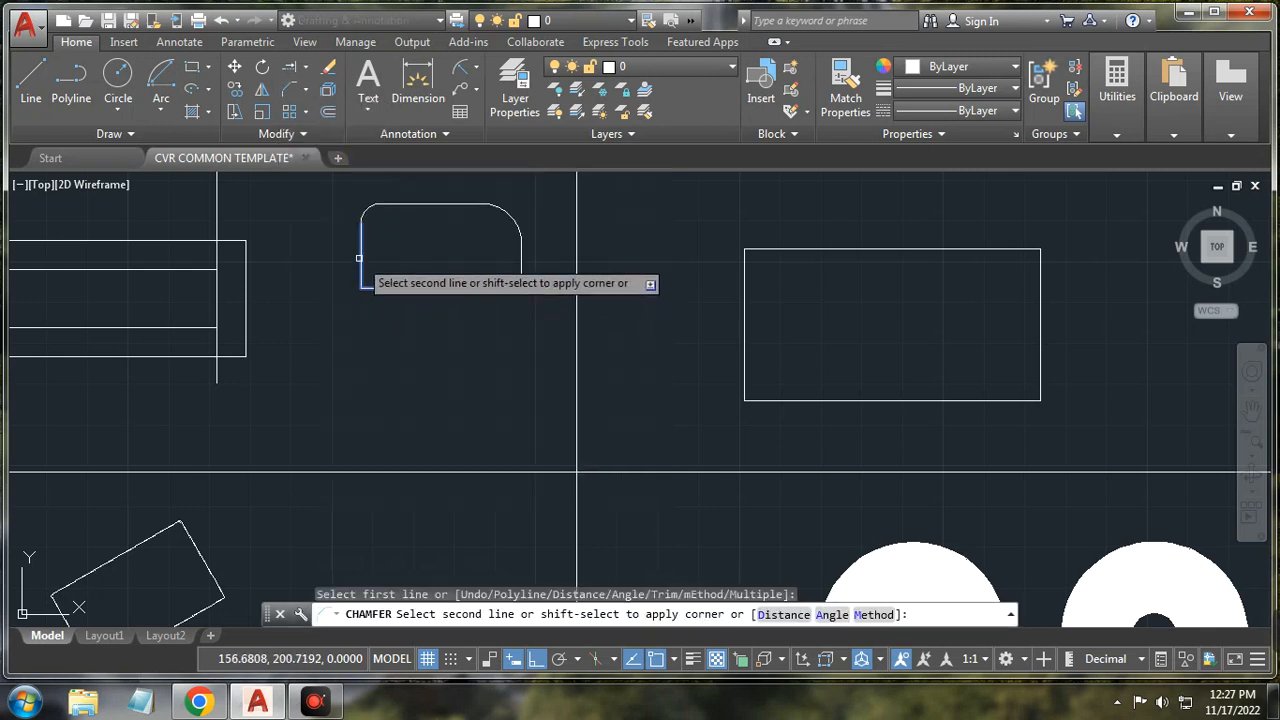
pyautogui.click(360, 259)
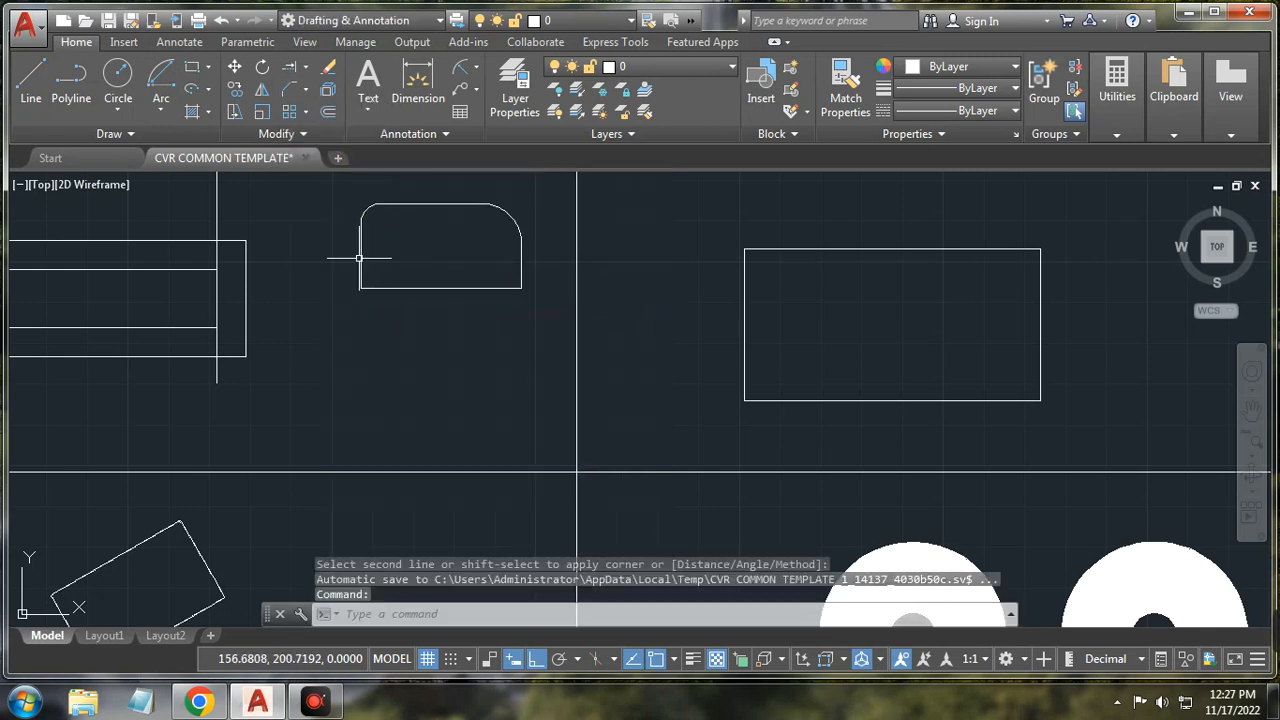
pyautogui.click(290, 92)
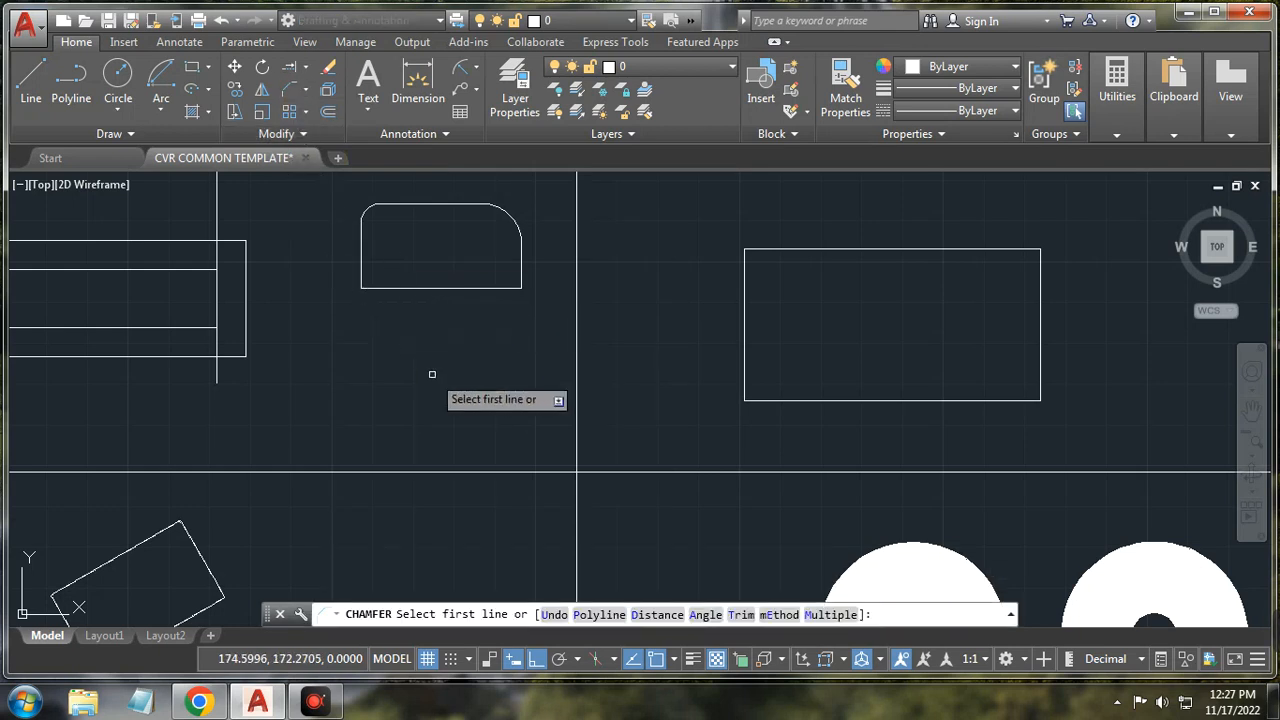
pyautogui.click(428, 288)
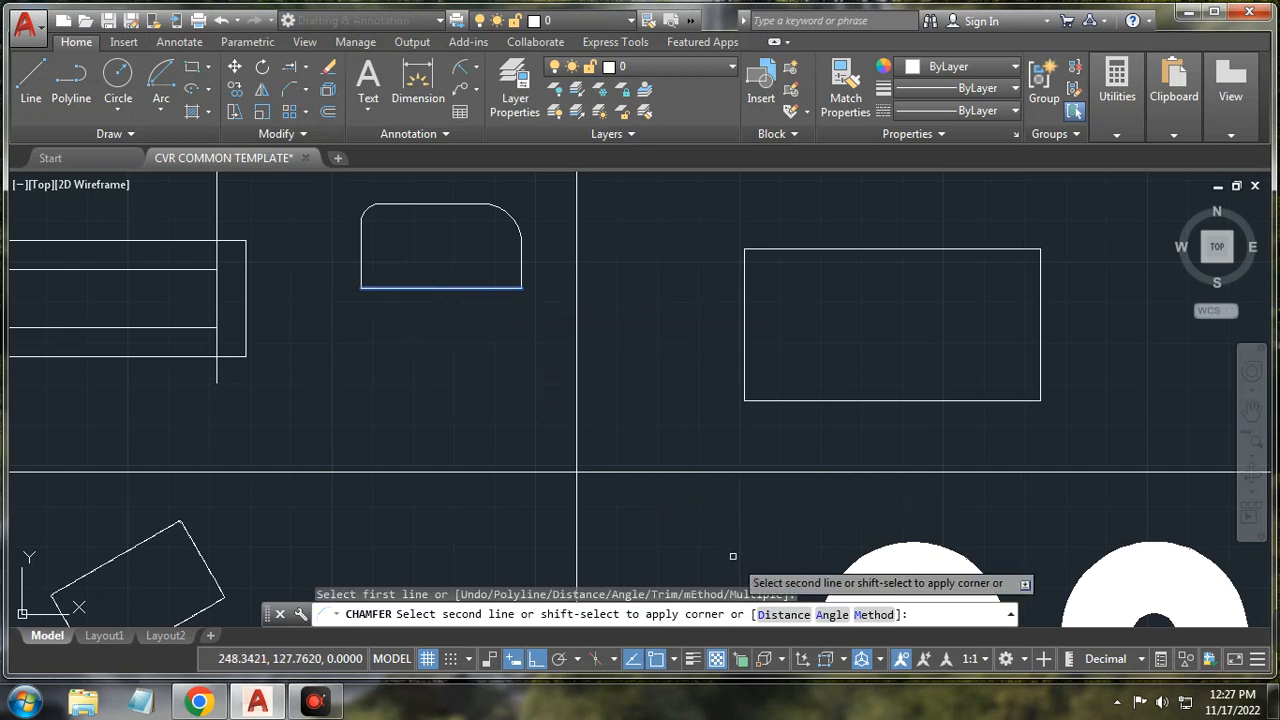
pyautogui.click(834, 615)
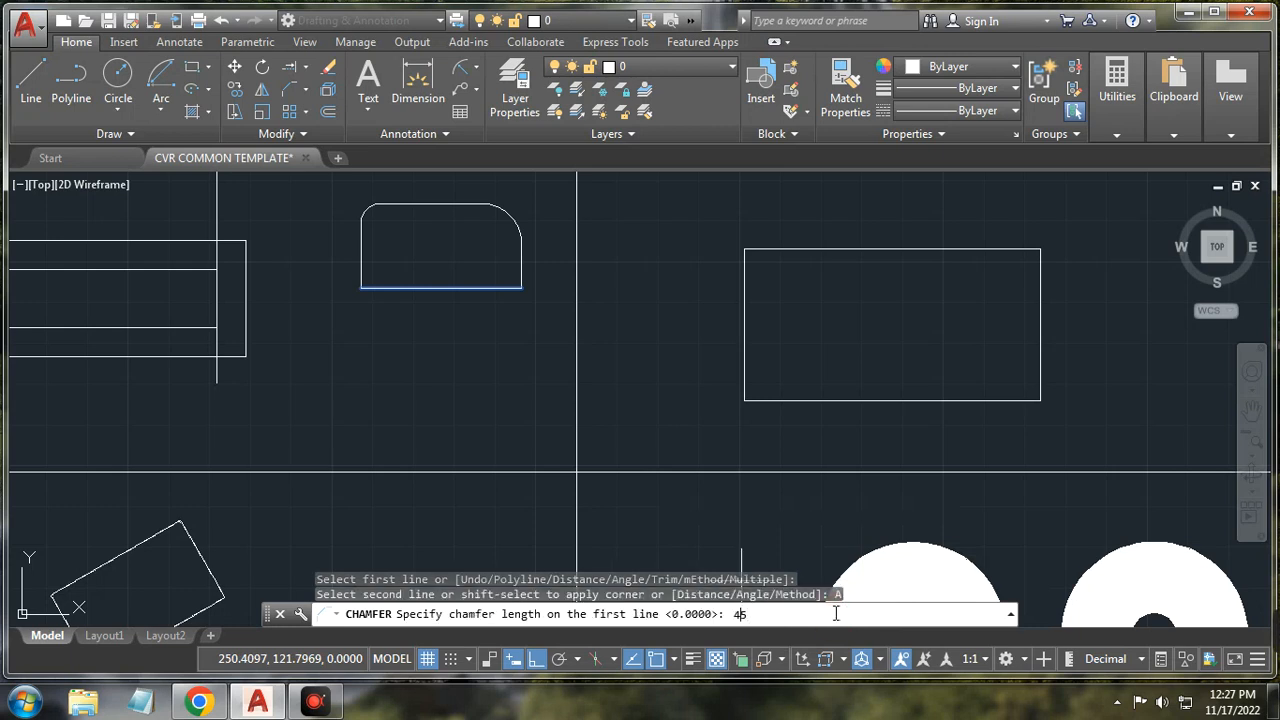
pyautogui.press('Return')
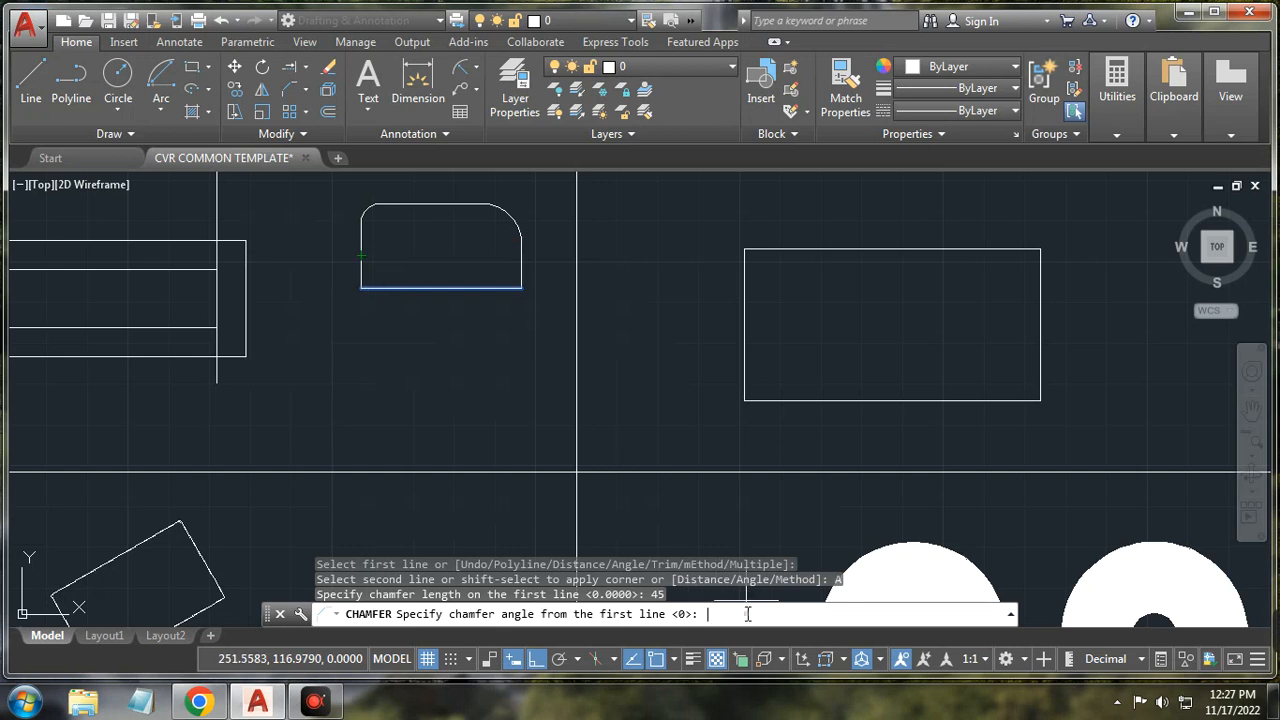
pyautogui.press('Return')
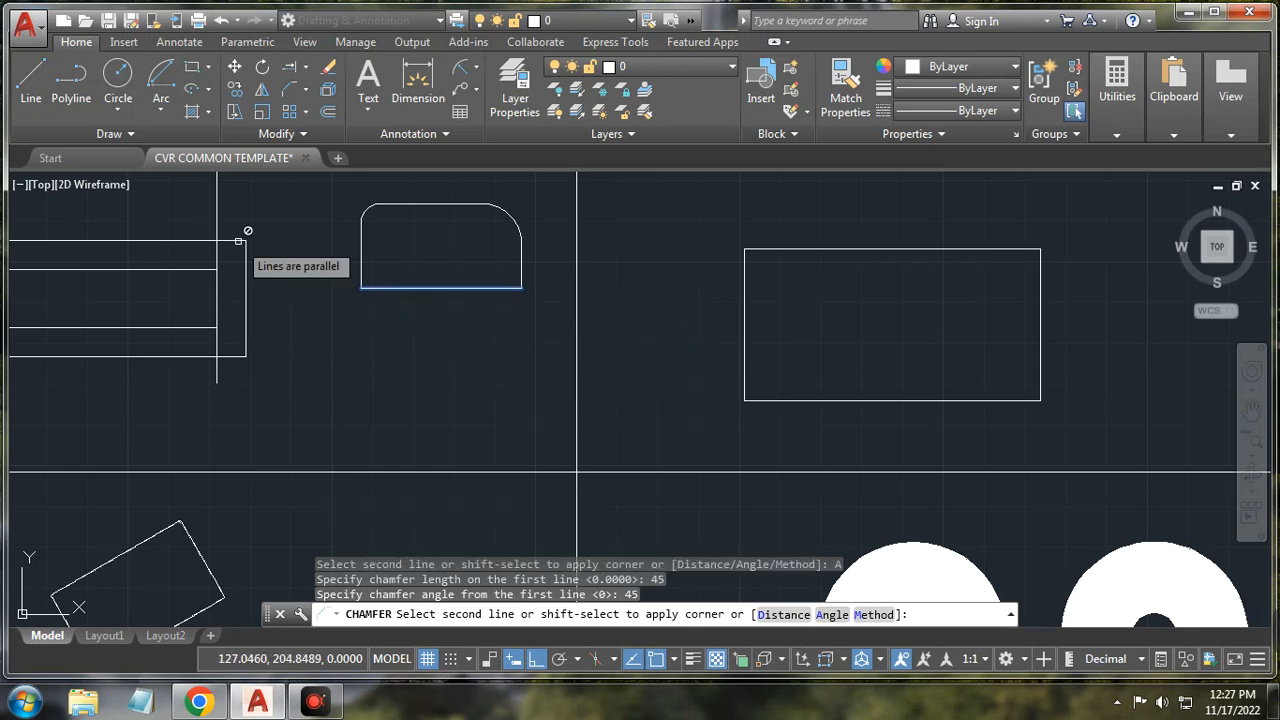
pyautogui.press('Escape')
pyautogui.press('Escape')
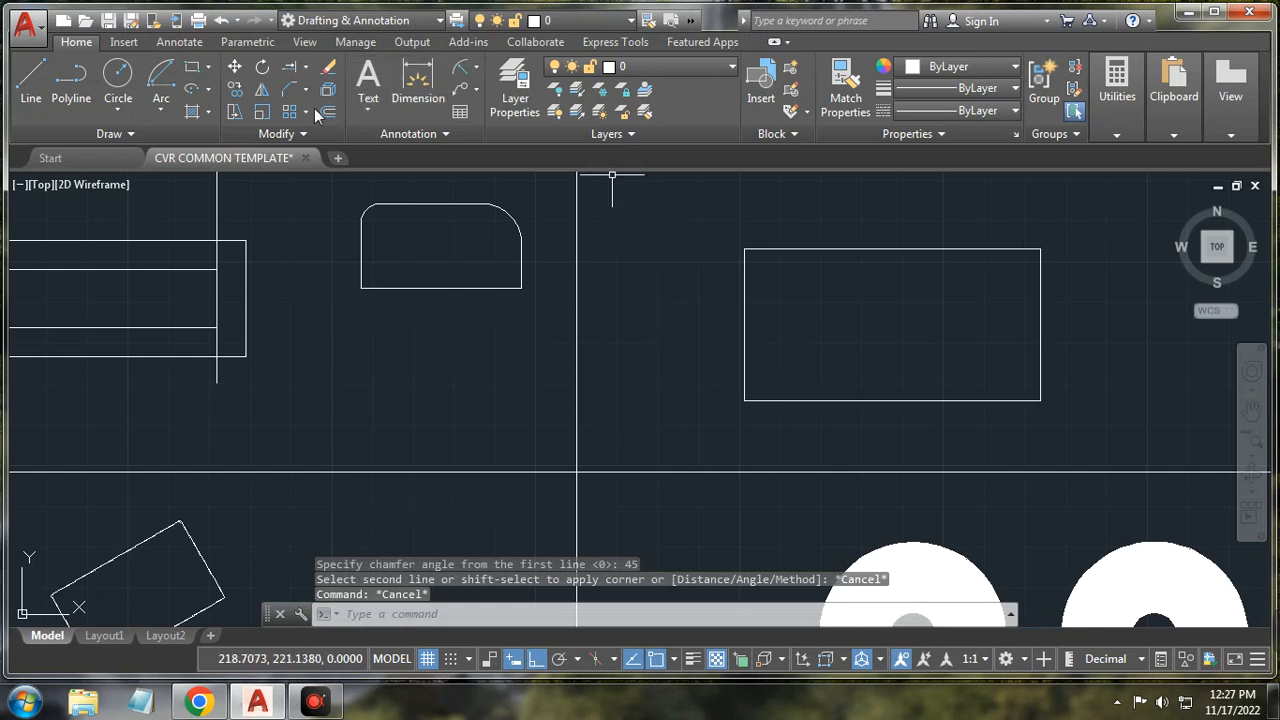
# Step: Try a length-and-angle chamfer (45 length, 45° angle) on the bottom edge, then cancel
pyautogui.click(289, 91)
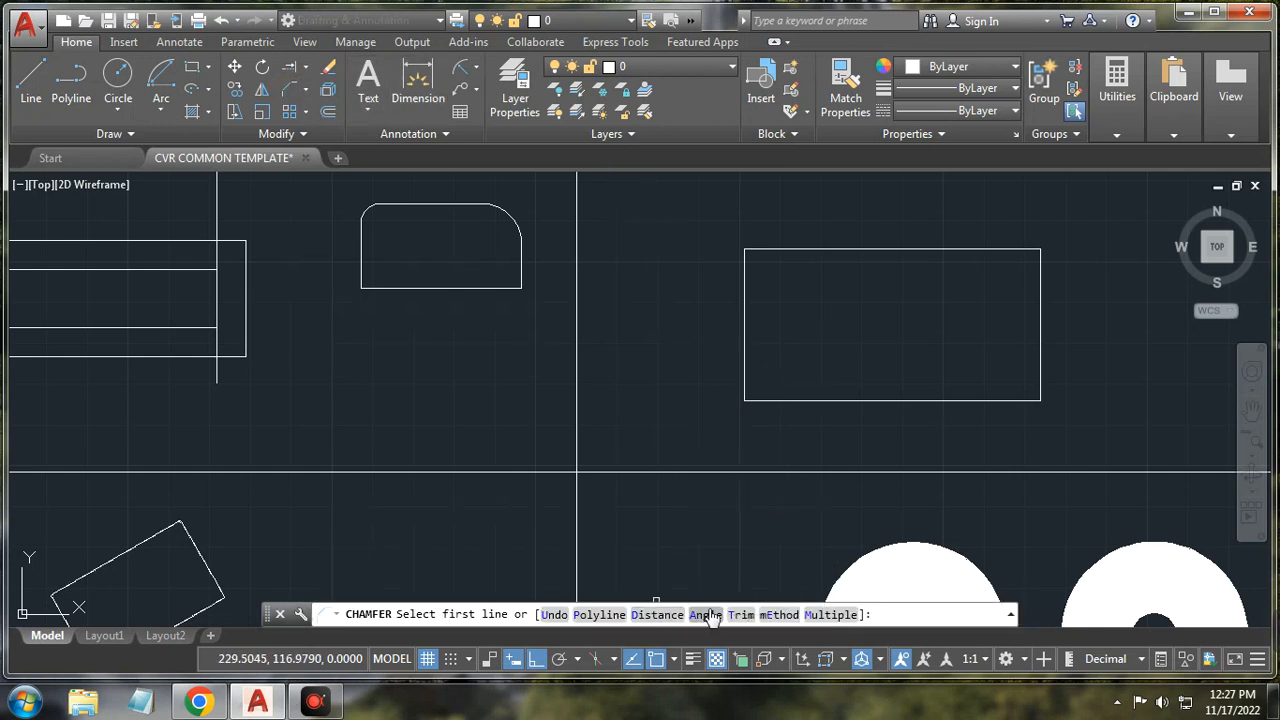
pyautogui.click(706, 615)
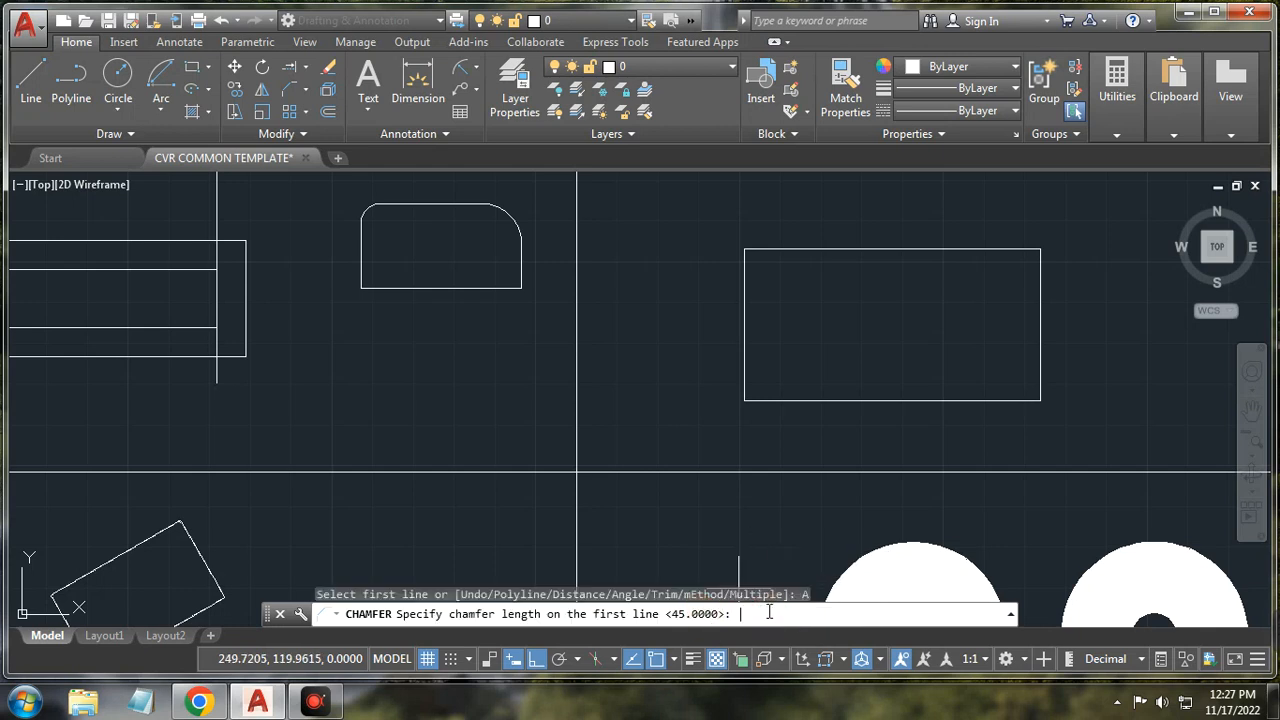
pyautogui.press('Return')
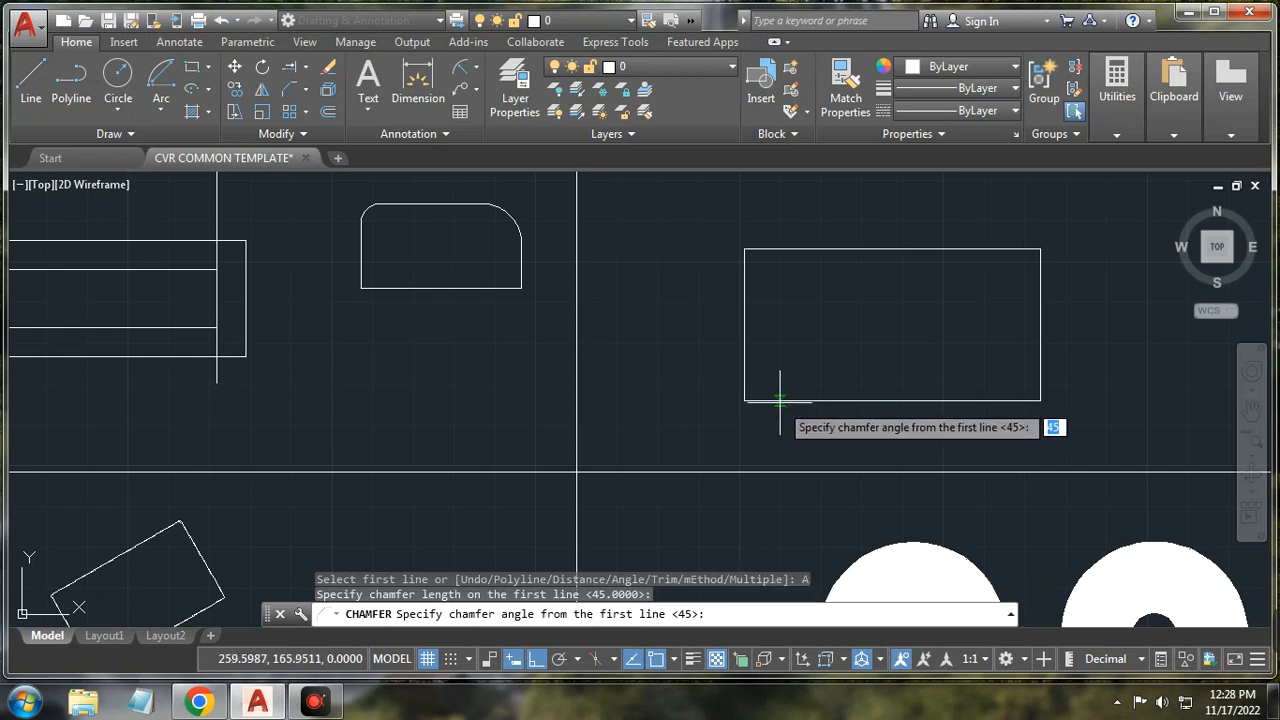
pyautogui.write('45')
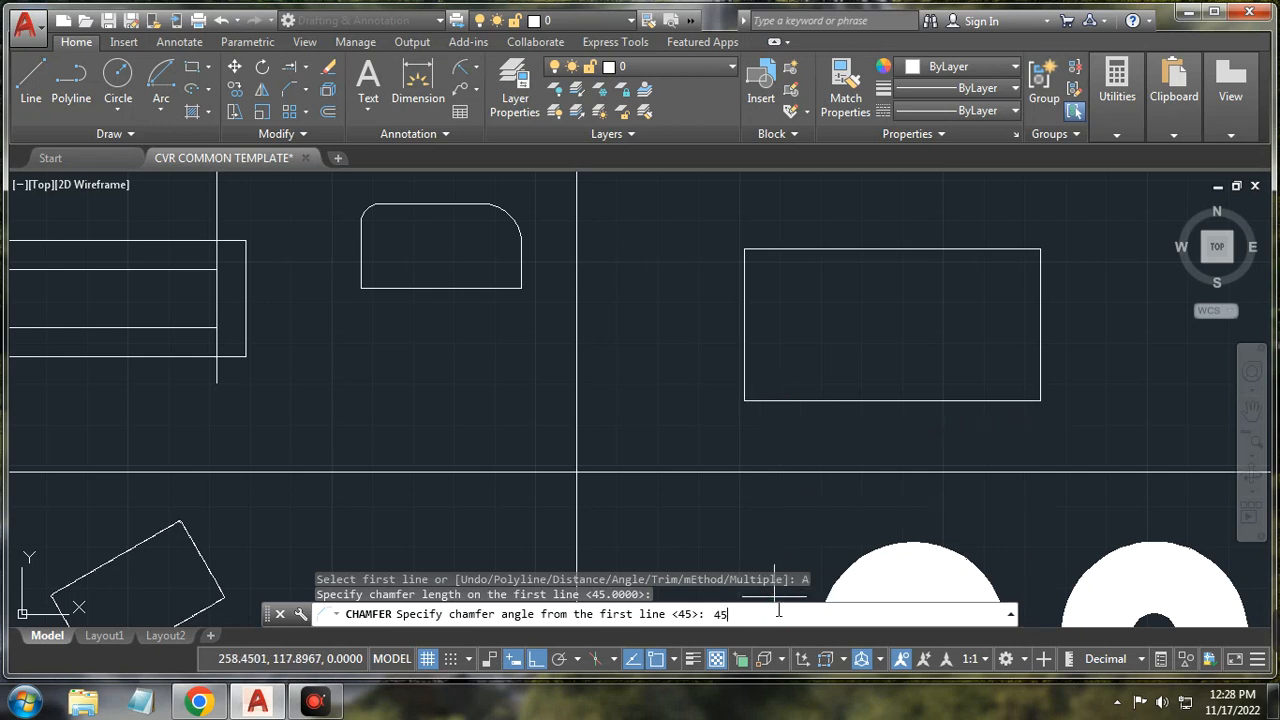
pyautogui.press('Return')
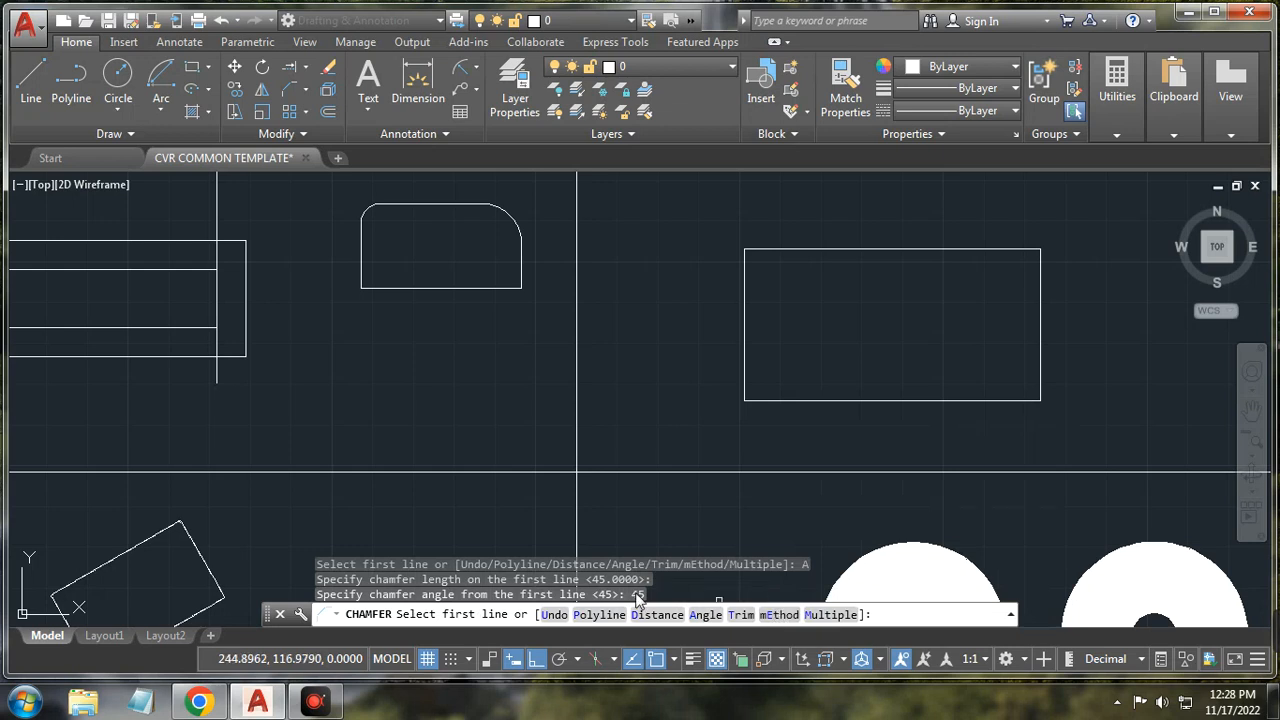
pyautogui.click(789, 400)
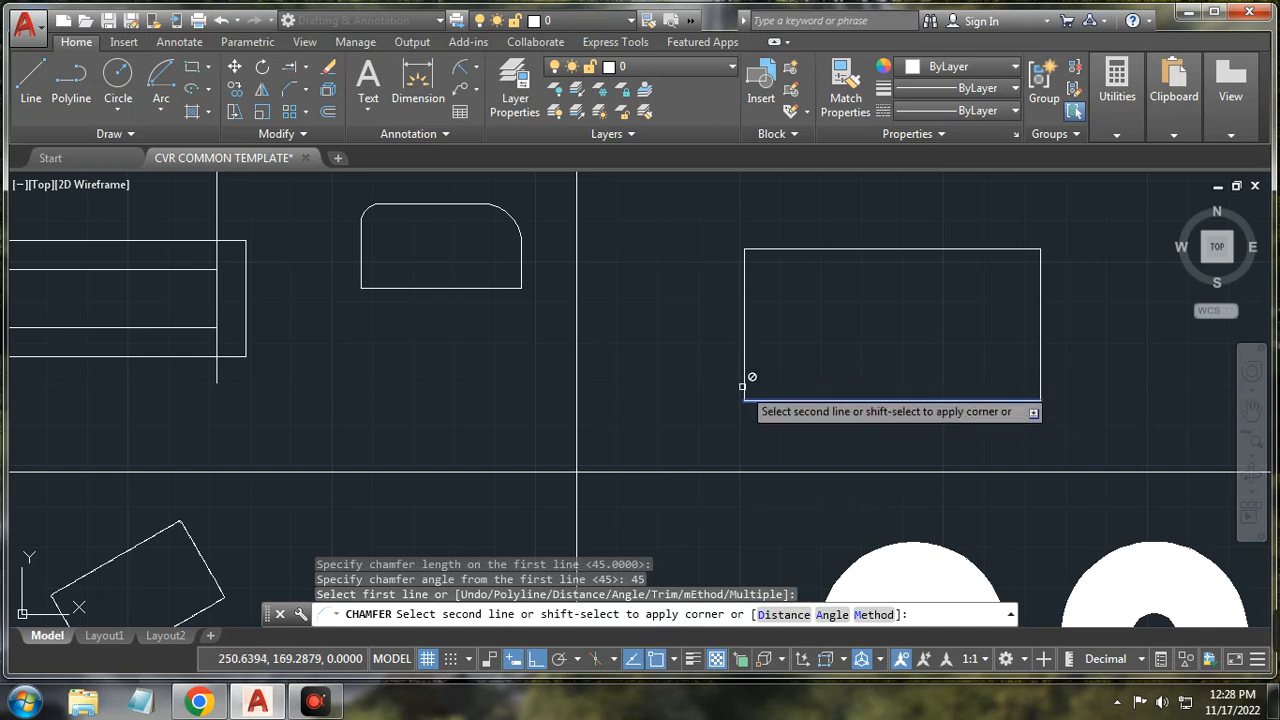
pyautogui.click(781, 615)
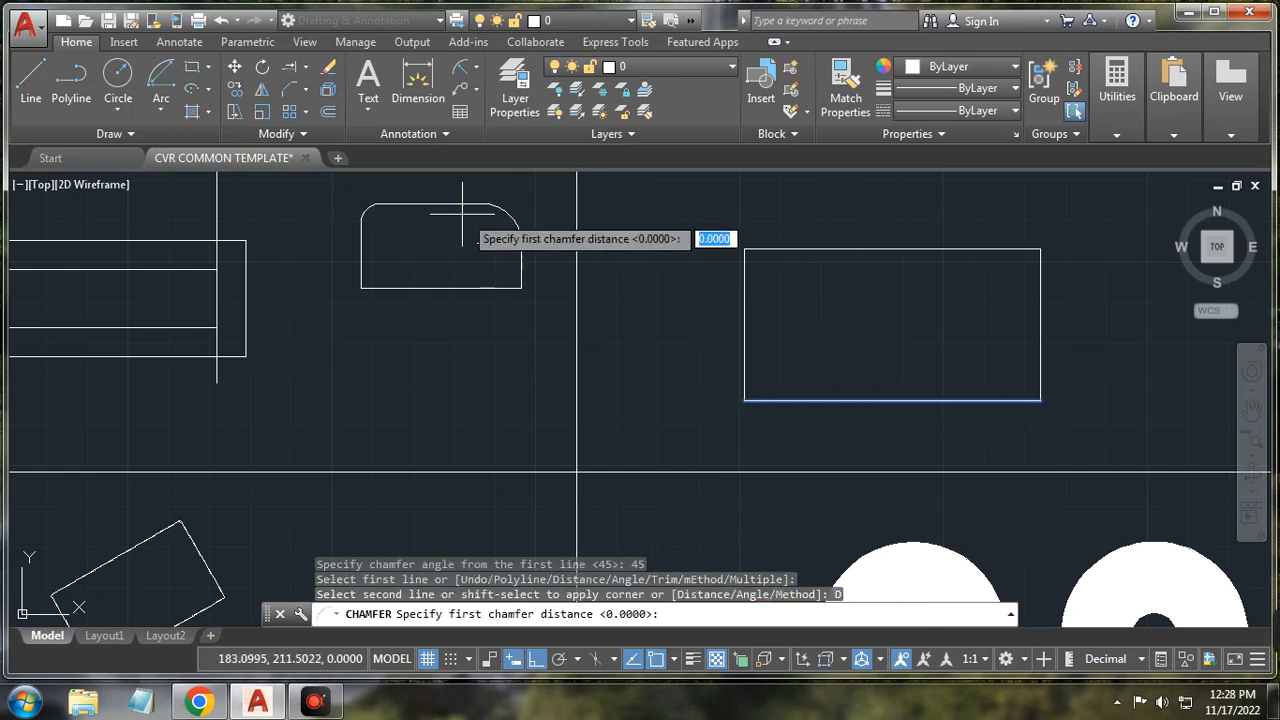
pyautogui.press('Escape')
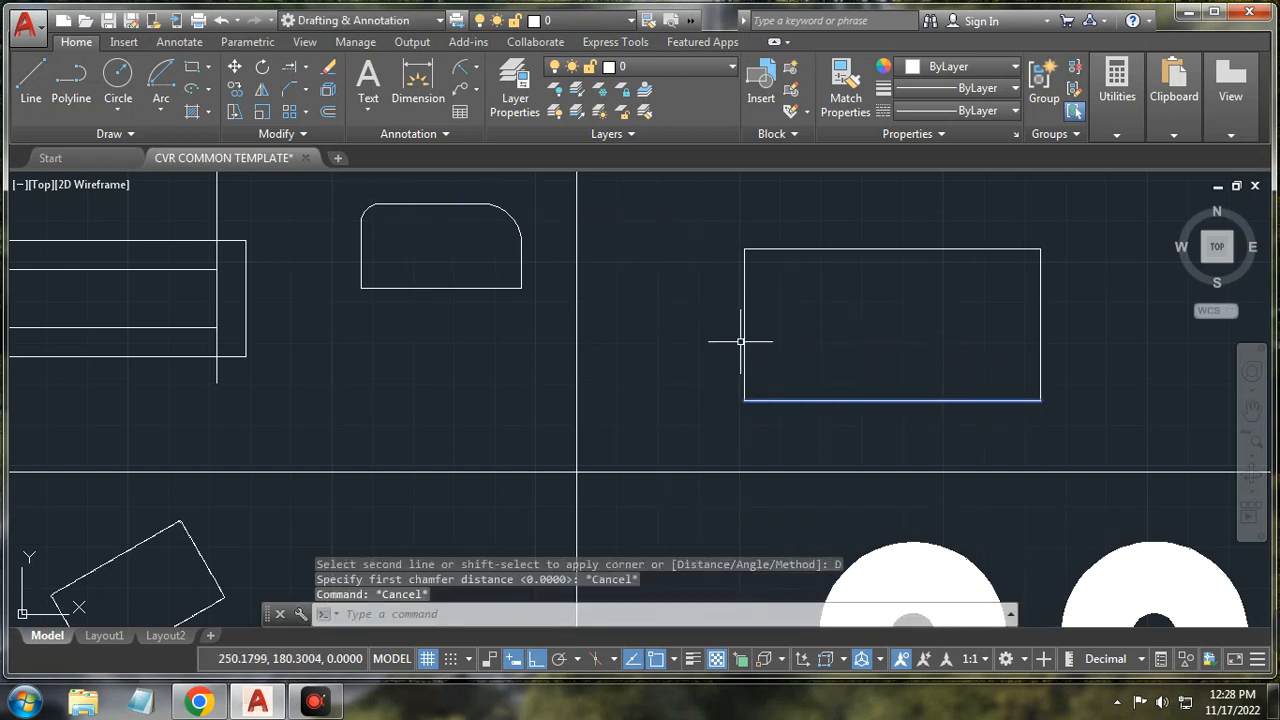
# Step: Chamfer the bottom-left corner with distances 5 and 5 between the bottom and left edges
pyautogui.click(291, 89)
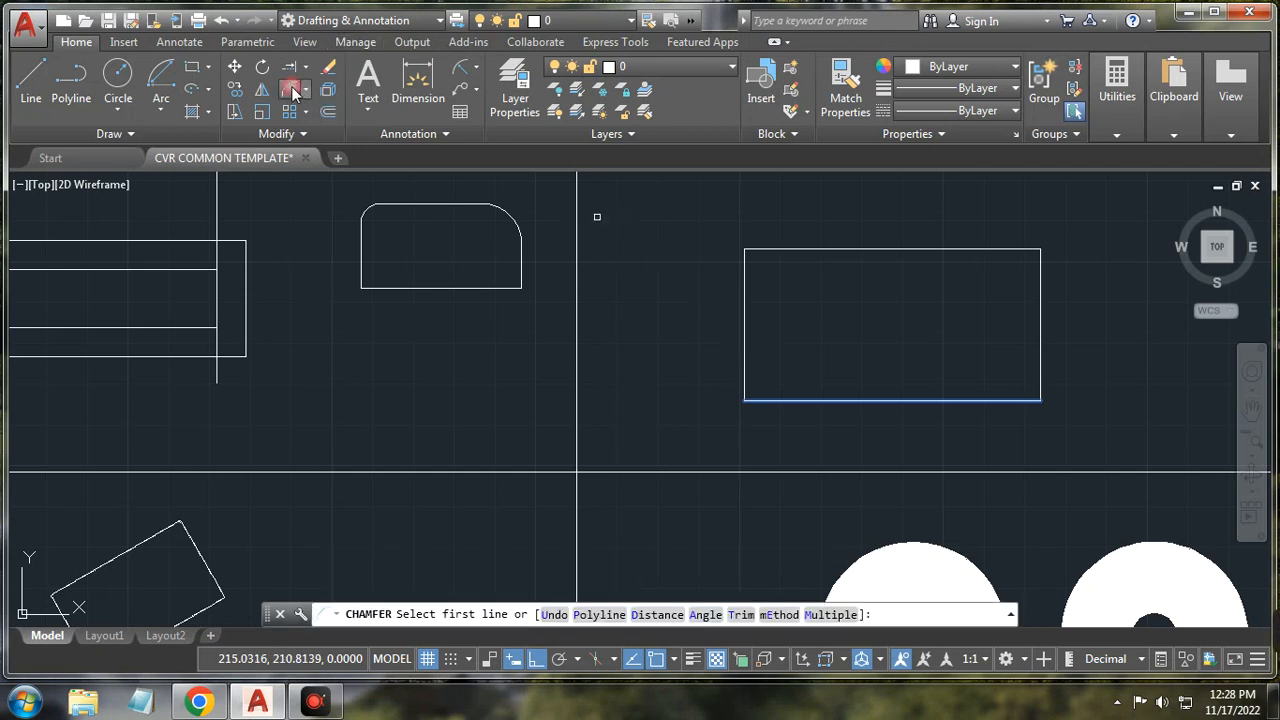
pyautogui.click(668, 614)
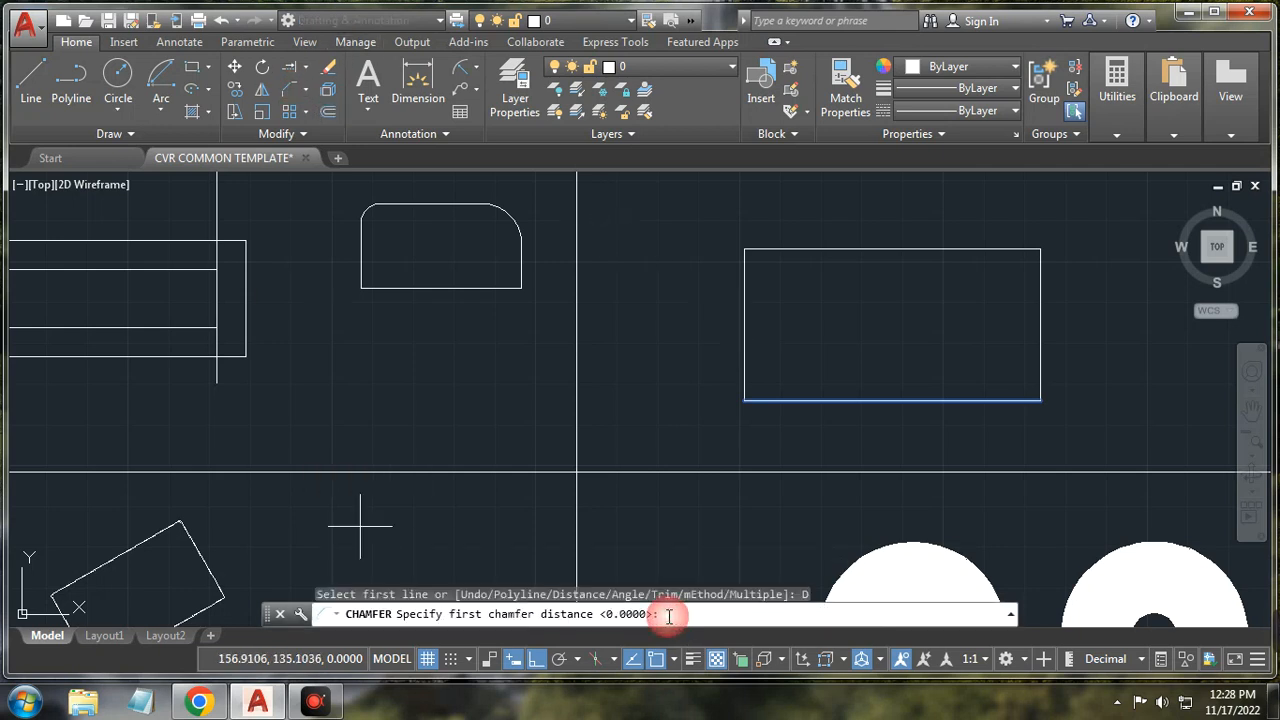
pyautogui.write('5')
pyautogui.press('Return')
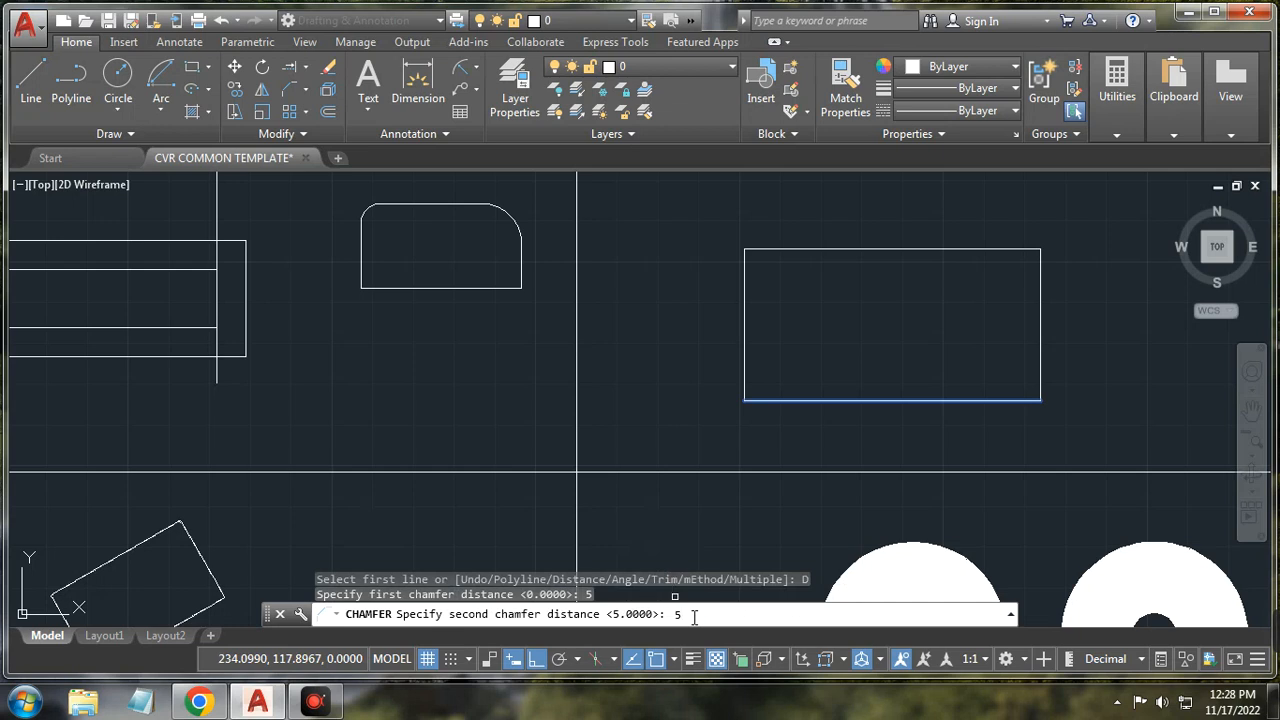
pyautogui.write('5')
pyautogui.press('Return')
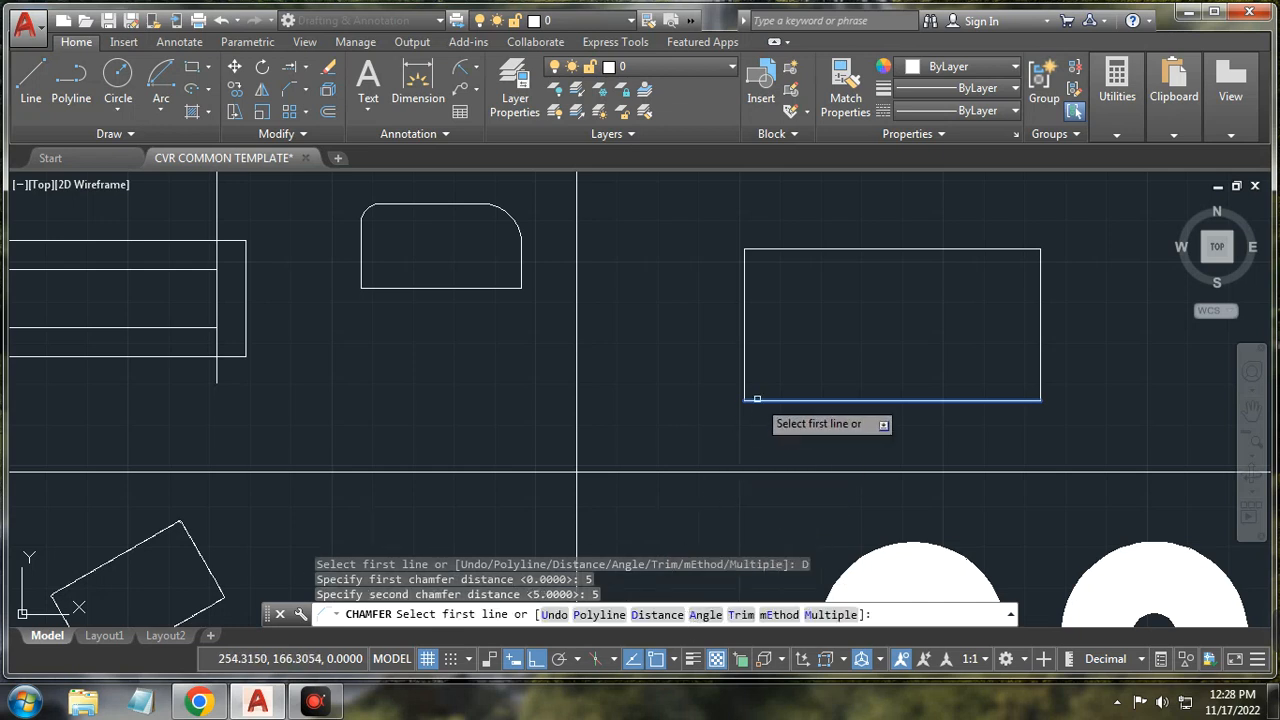
pyautogui.click(757, 399)
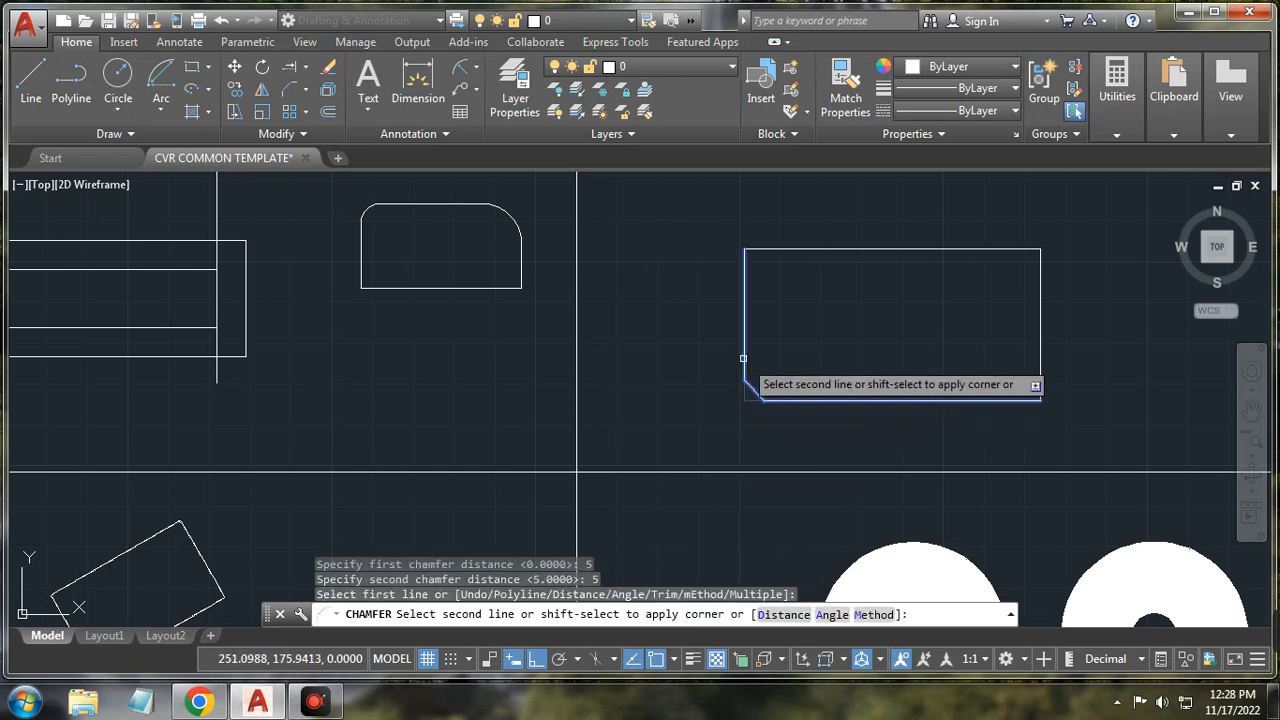
pyautogui.click(746, 357)
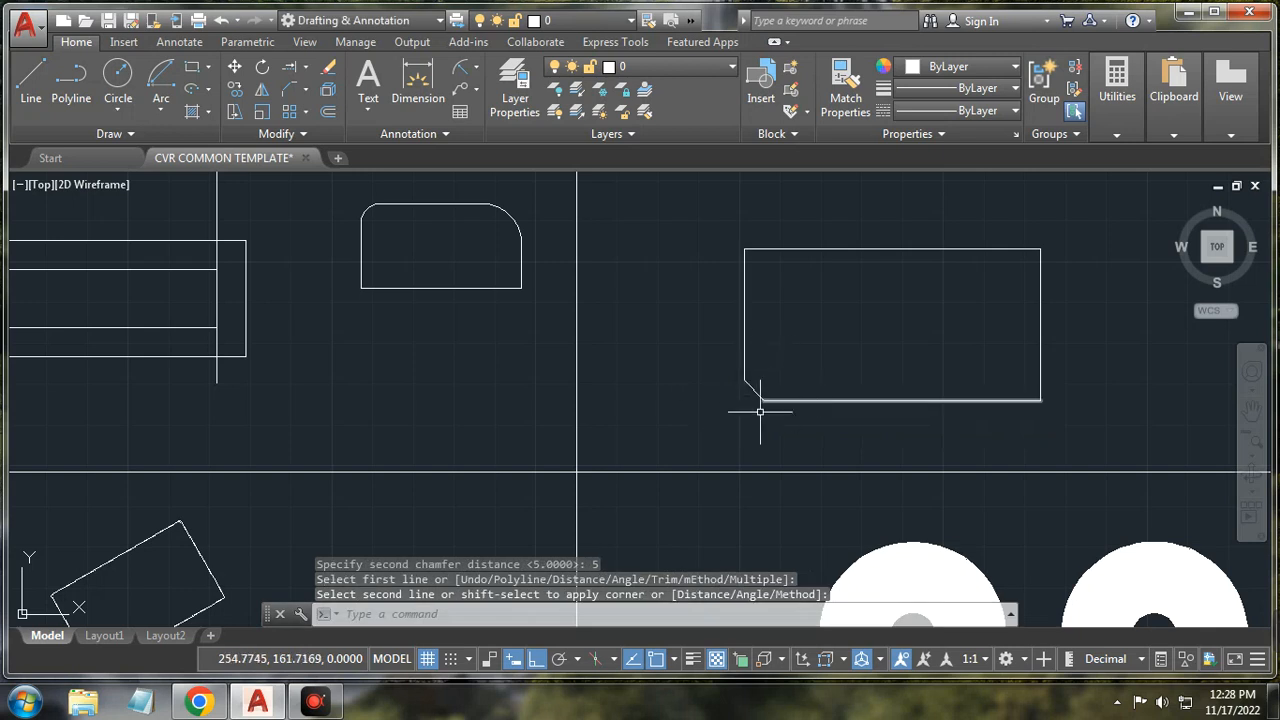
# Step: Chamfer the rectangle's bottom-right corner using the bottom and right edges, length 15 at 15°
pyautogui.click(290, 89)
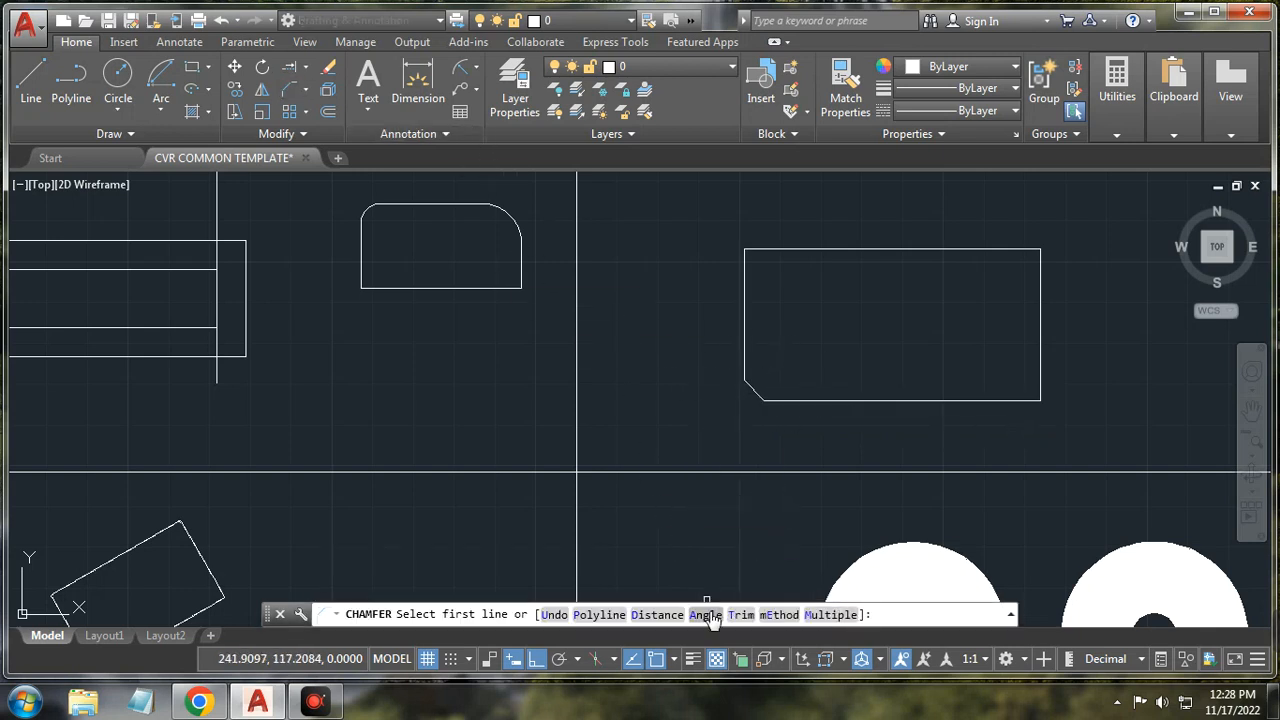
pyautogui.click(706, 615)
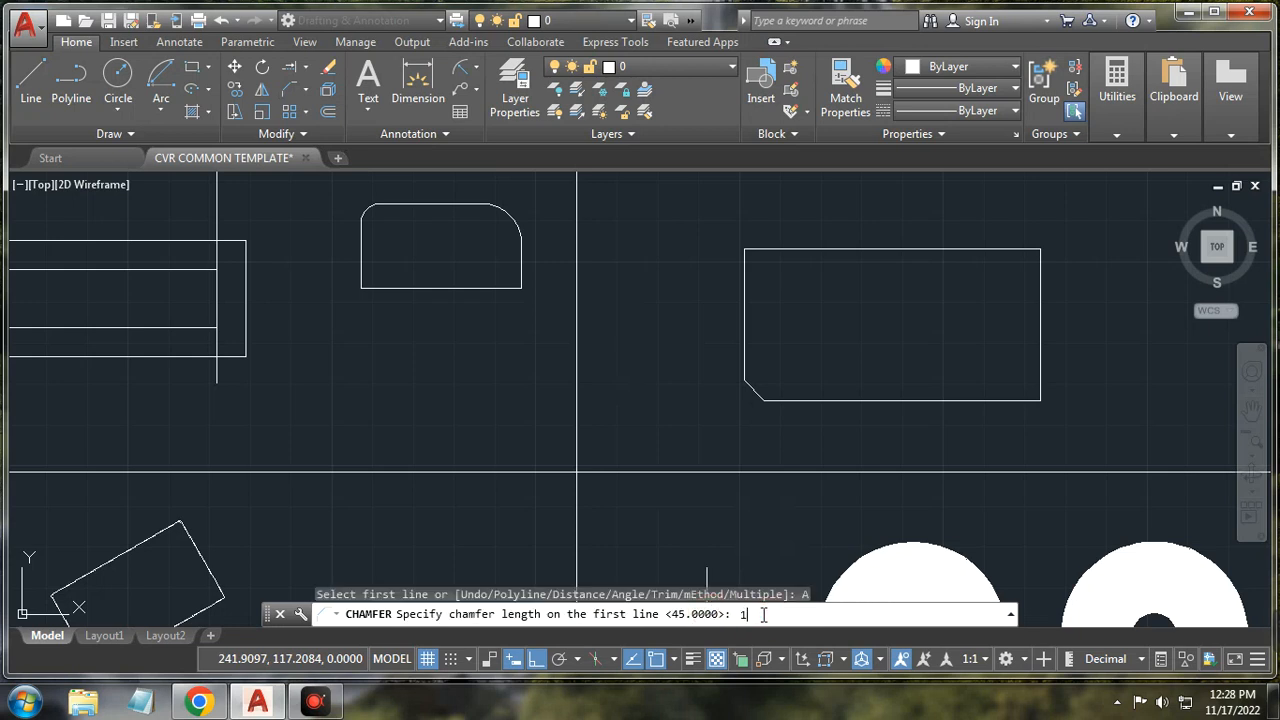
pyautogui.press('Return')
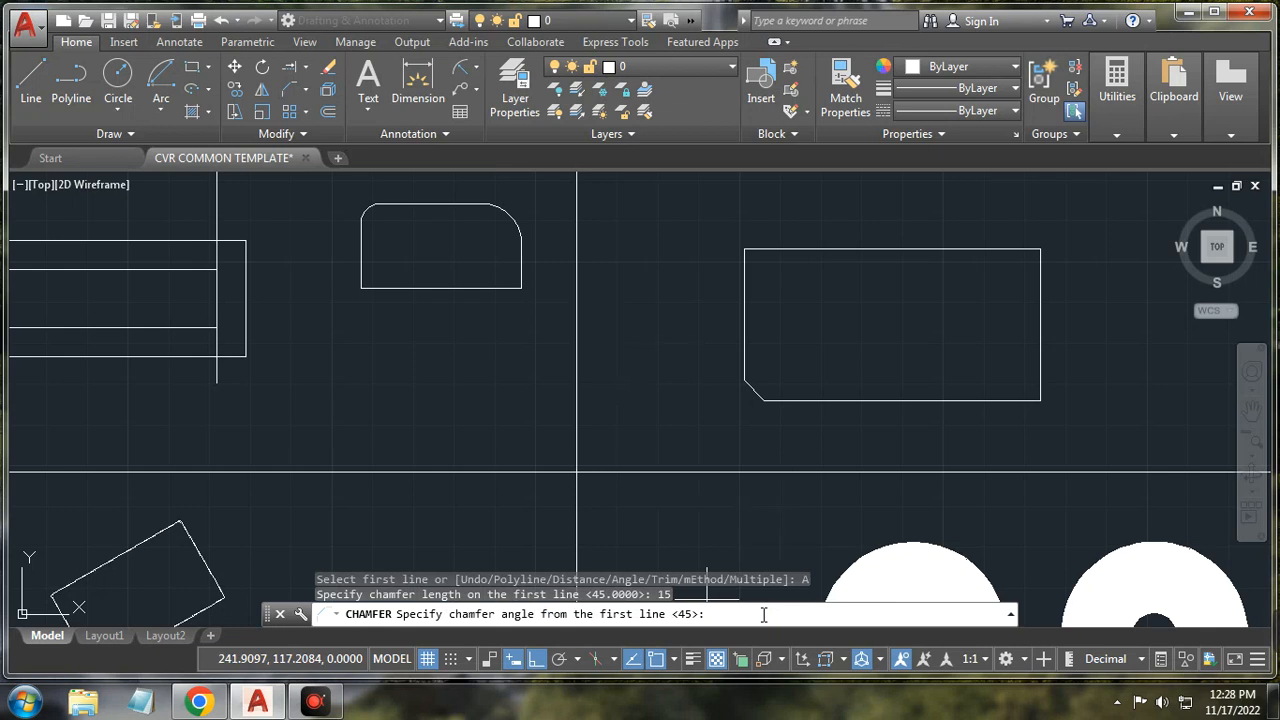
pyautogui.write('15')
pyautogui.press('Return')
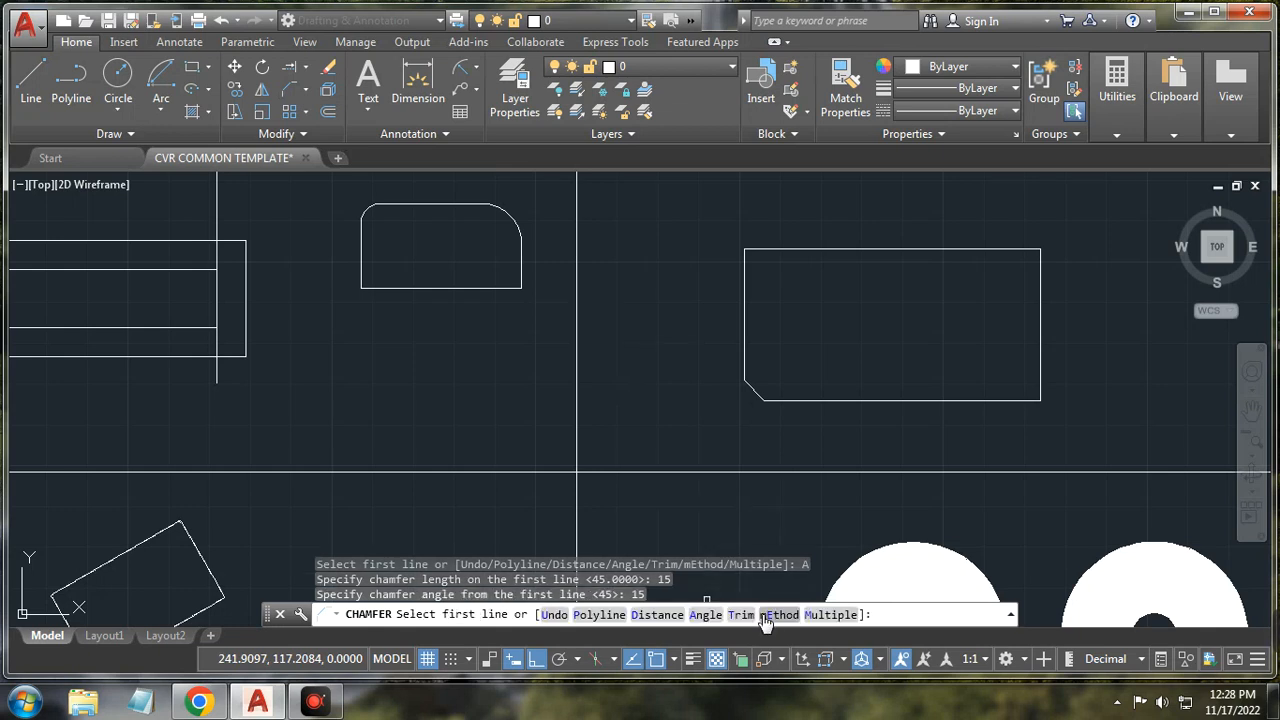
pyautogui.click(1026, 399)
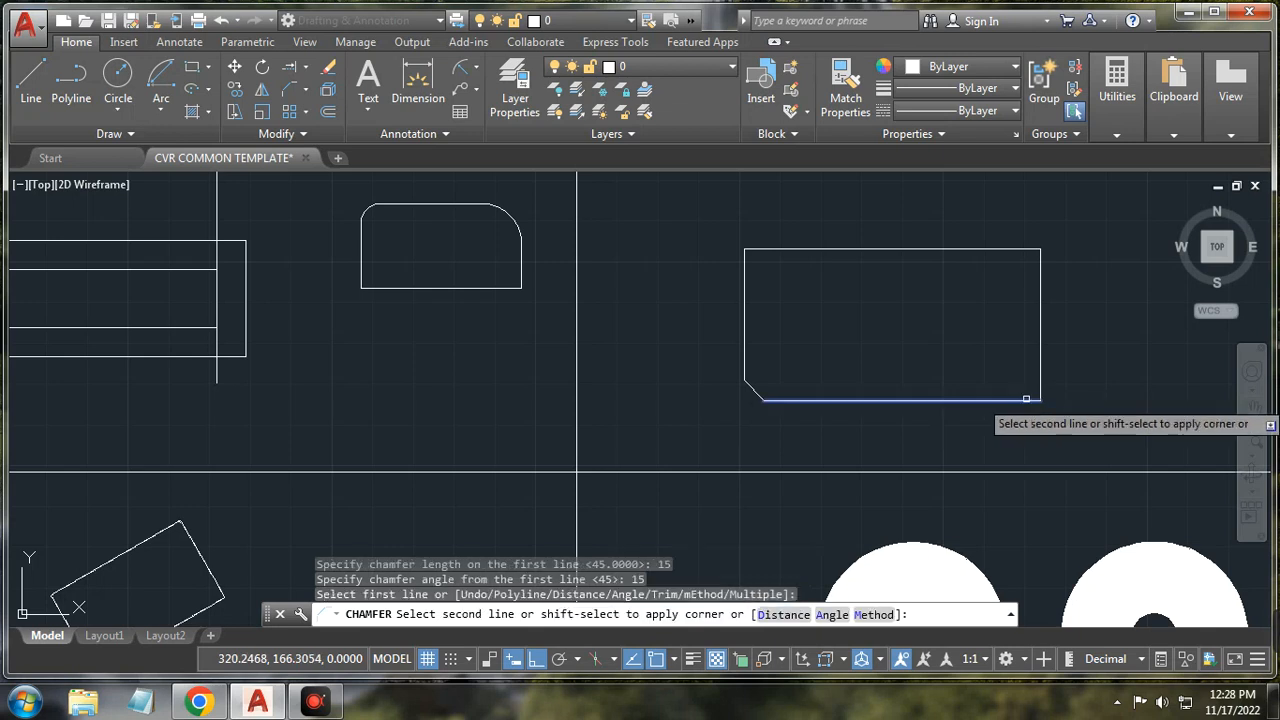
pyautogui.click(1040, 379)
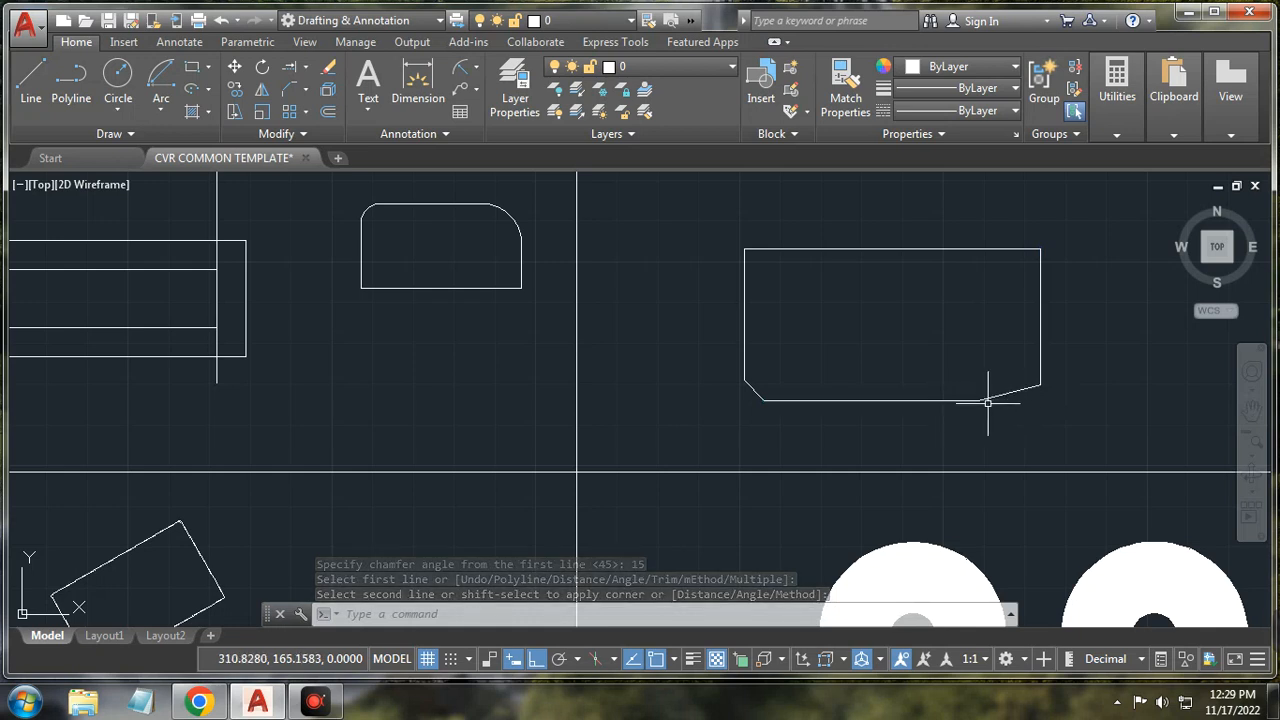
pyautogui.click(1036, 384)
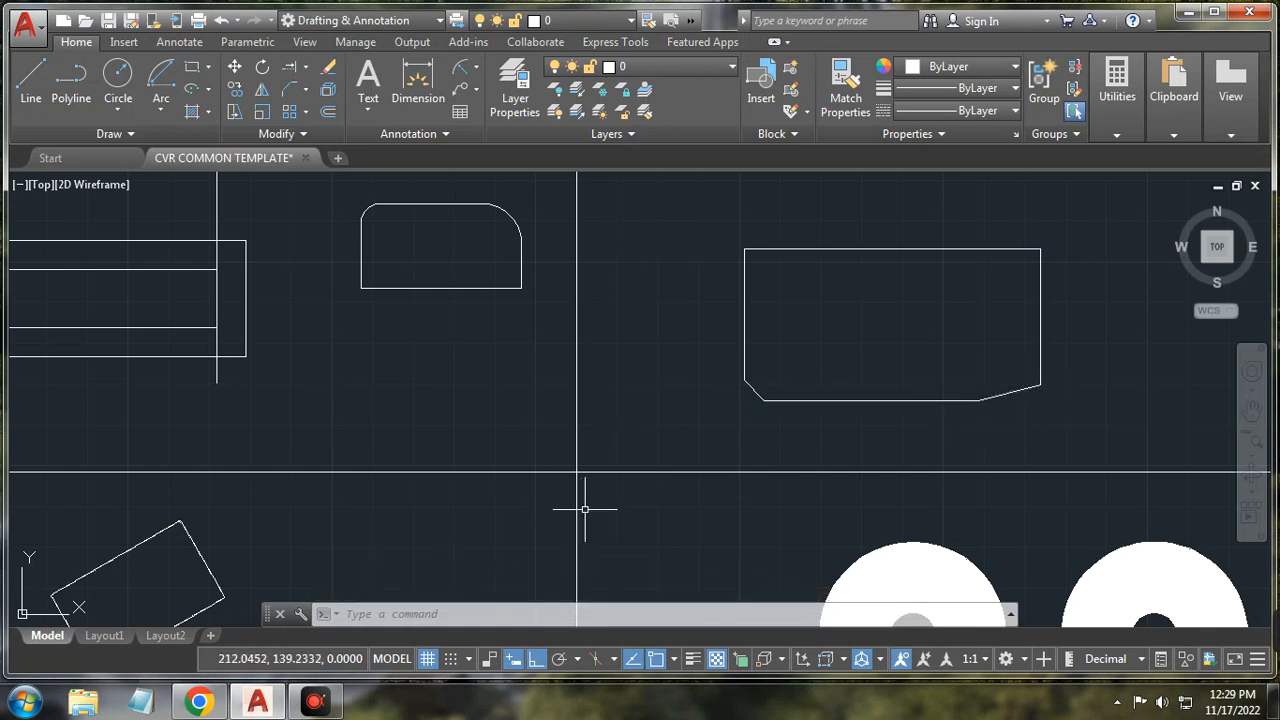
pyautogui.scroll(2, 755, 395)
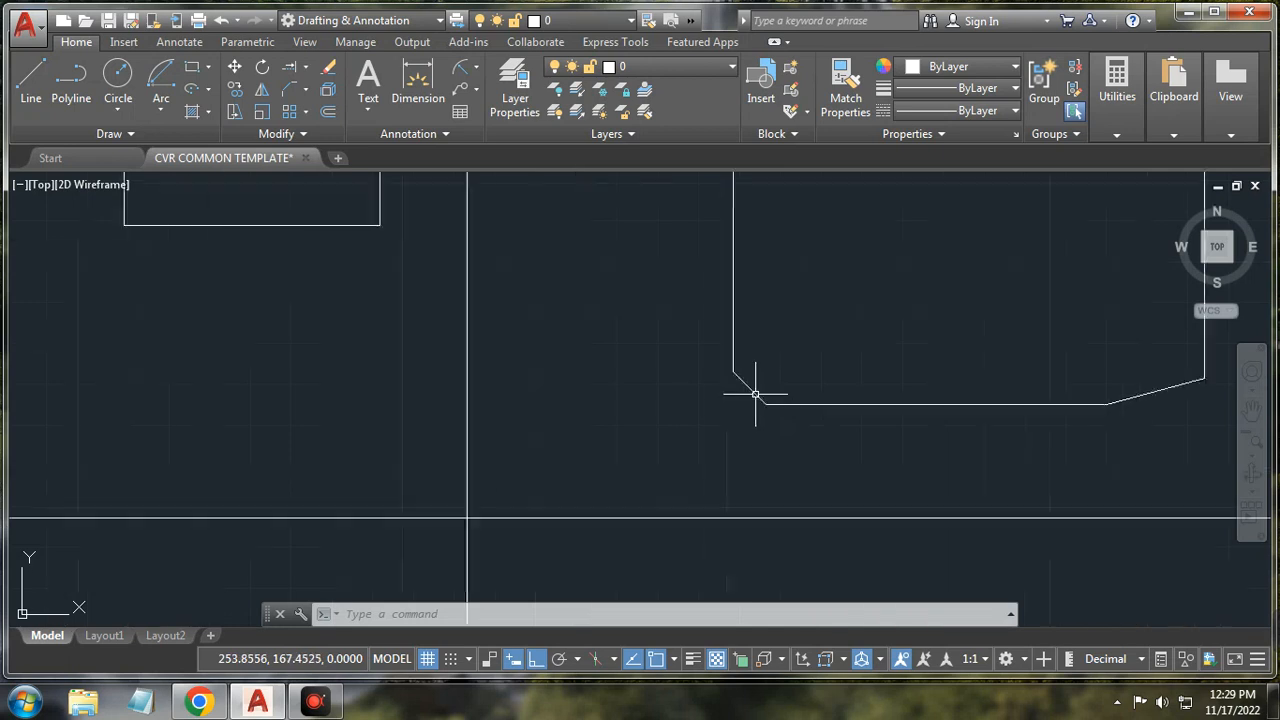
pyautogui.scroll(-1, 755, 395)
pyautogui.scroll(-1, 800, 409)
pyautogui.scroll(-1, 1057, 417)
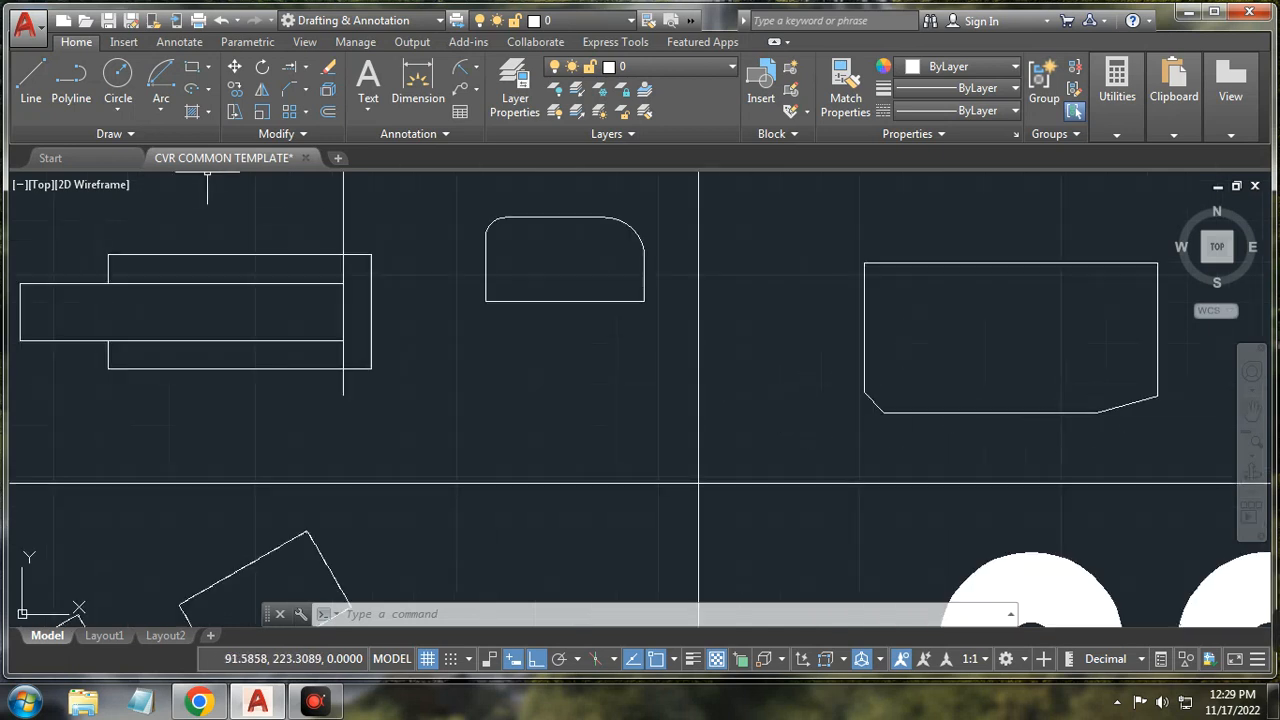
pyautogui.click(305, 92)
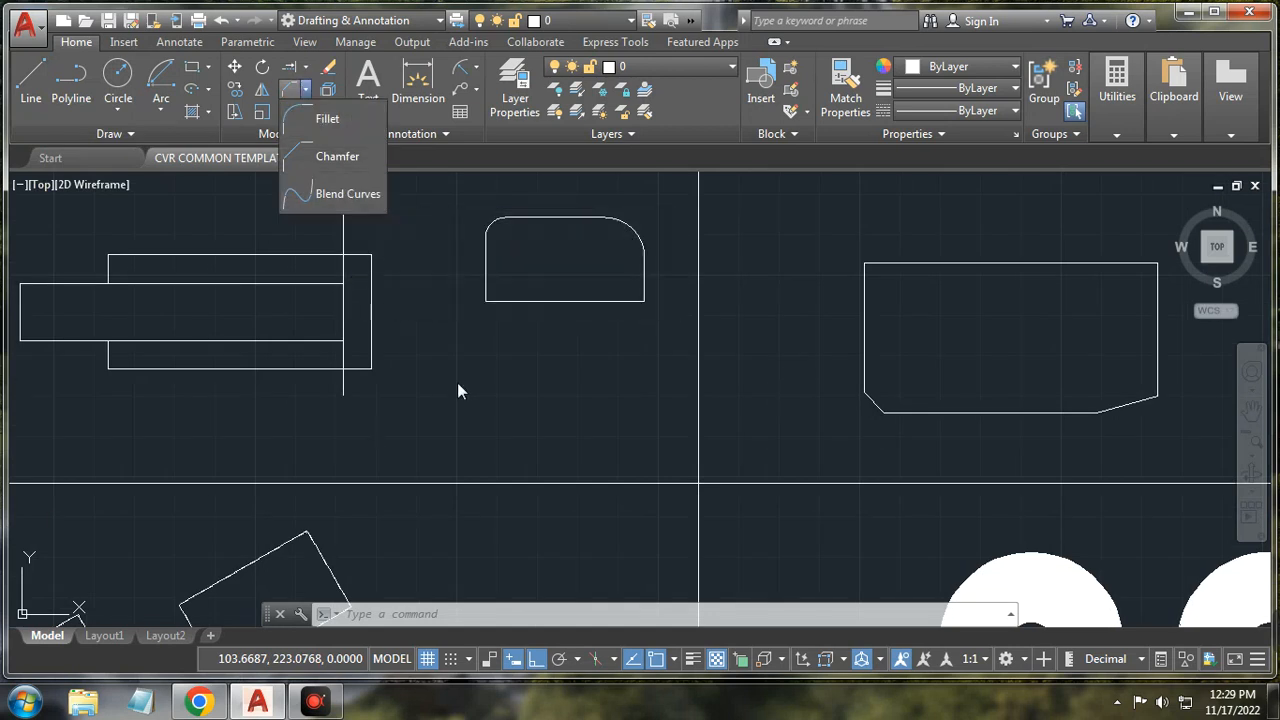
# Step: Draw a short vertical line above the chamfered rectangle
pyautogui.click(502, 365)
pyautogui.scroll(-2, 502, 370)
pyautogui.scroll(-4, 477, 369)
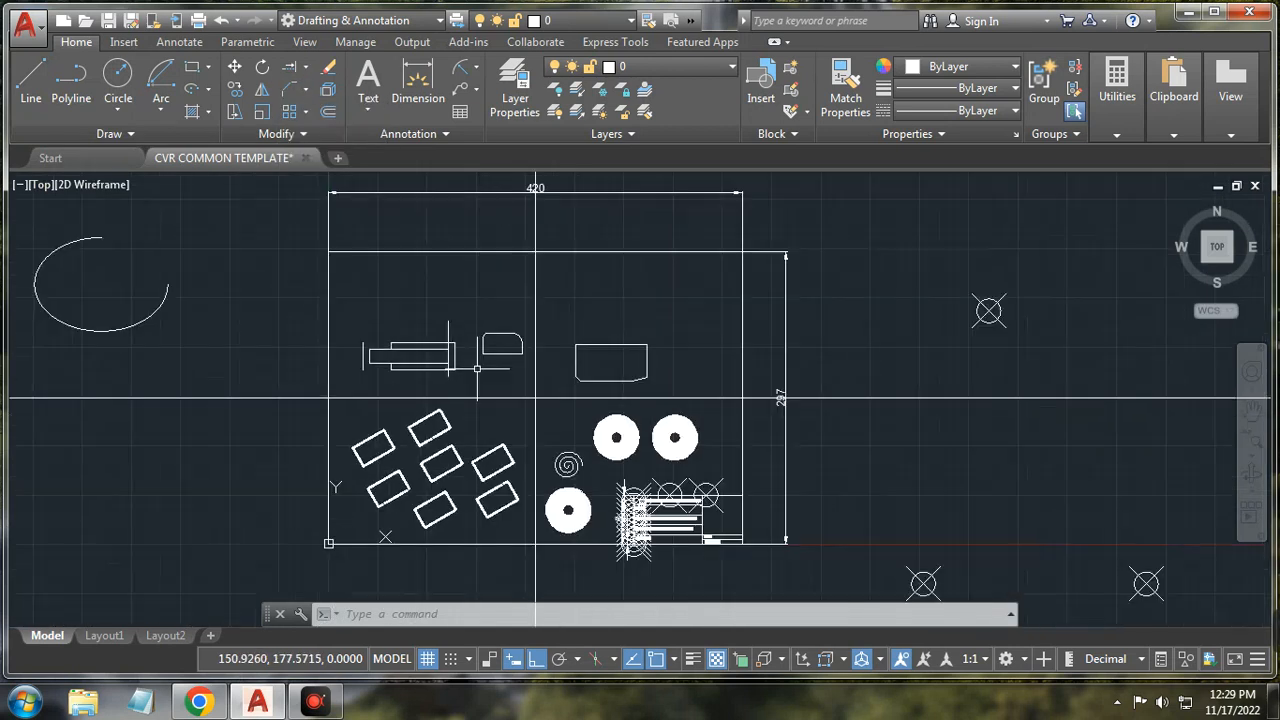
pyautogui.click(33, 80)
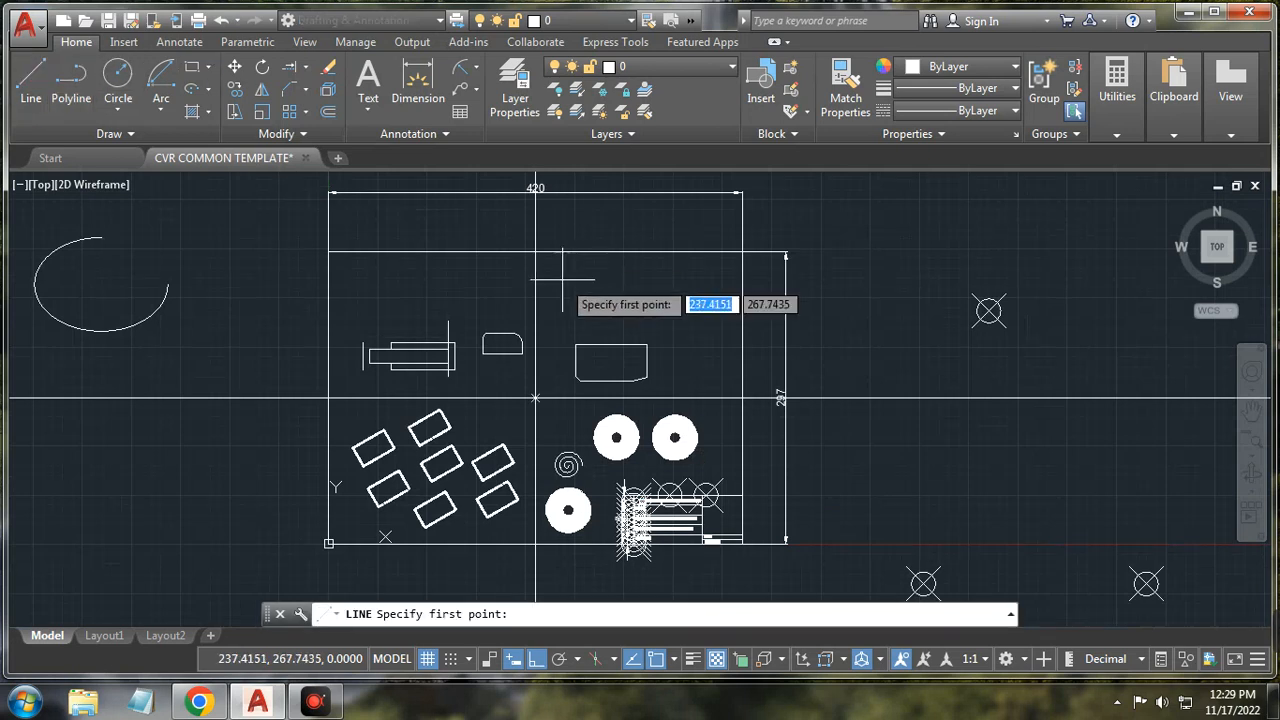
pyautogui.click(560, 270)
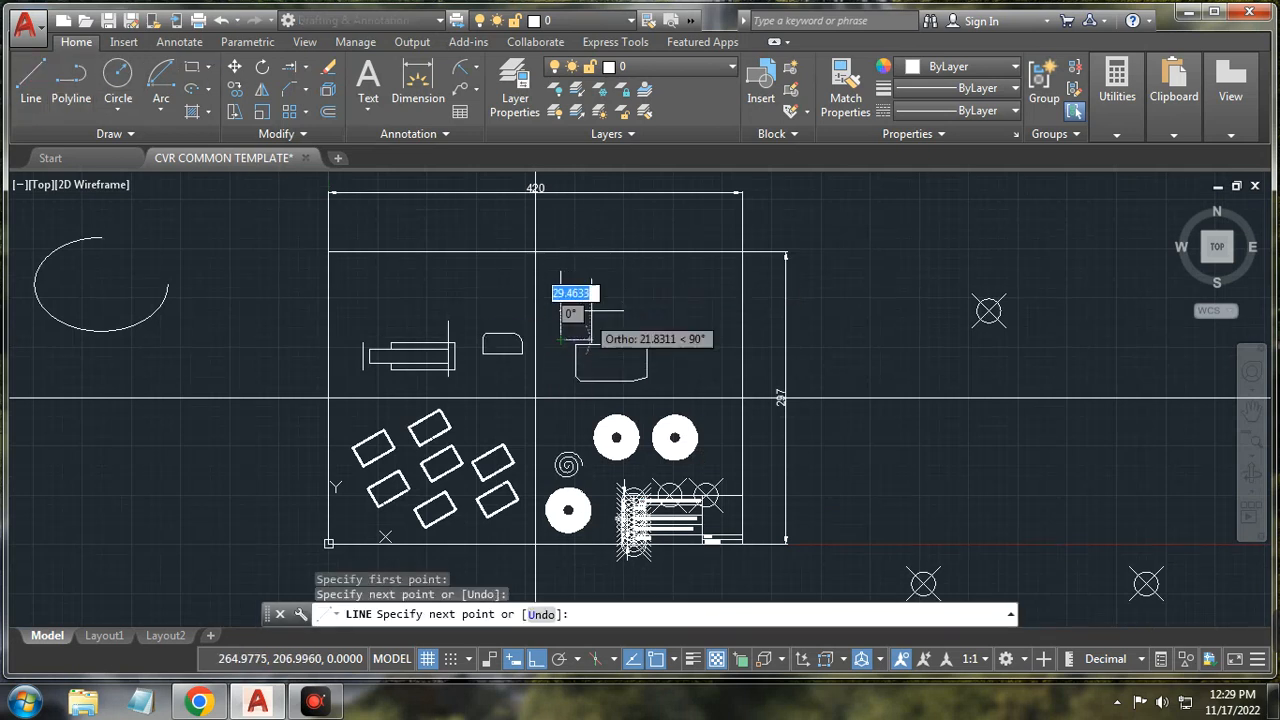
pyautogui.rightClick(594, 312)
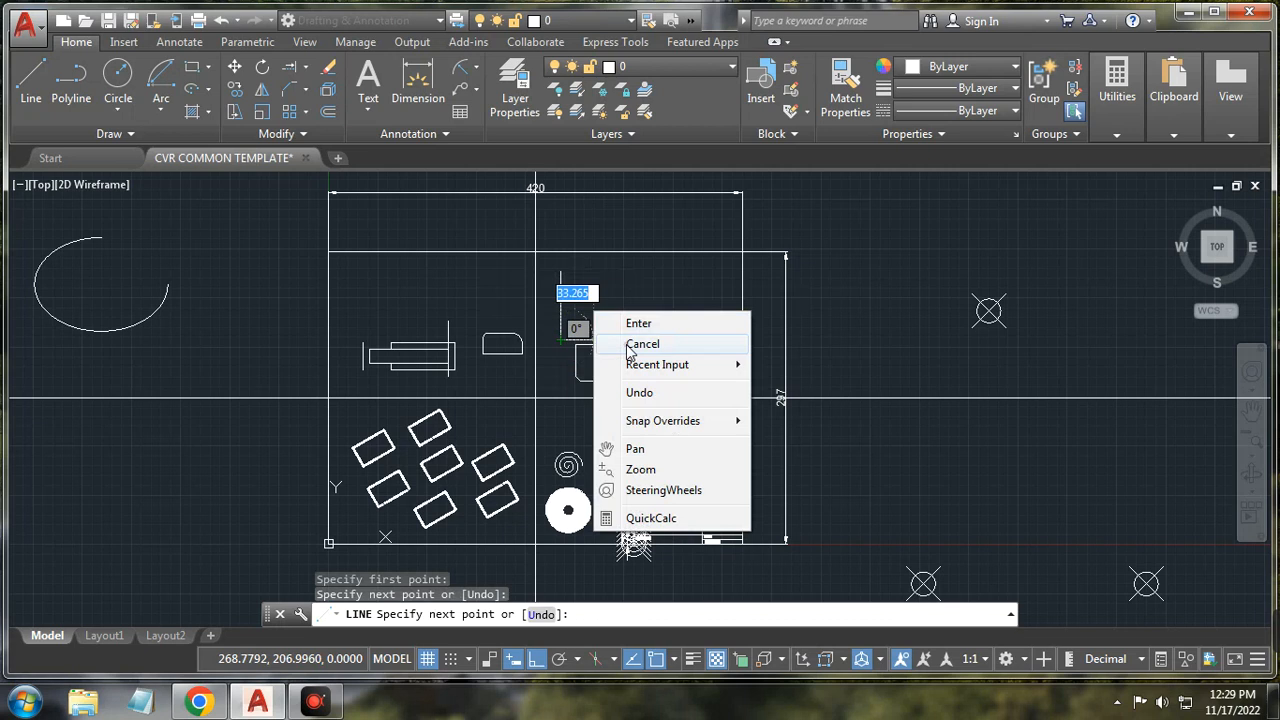
pyautogui.click(642, 344)
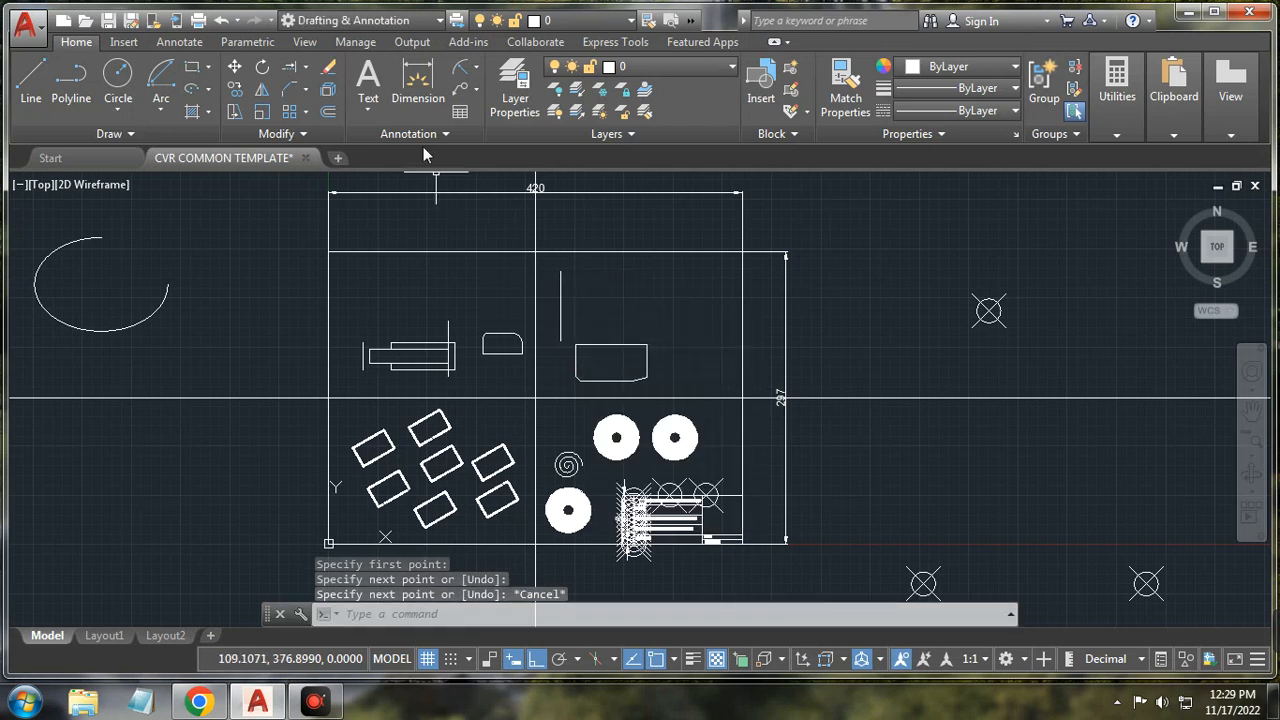
# Step: Offset the vertical line 20 units to its right
pyautogui.click(328, 111)
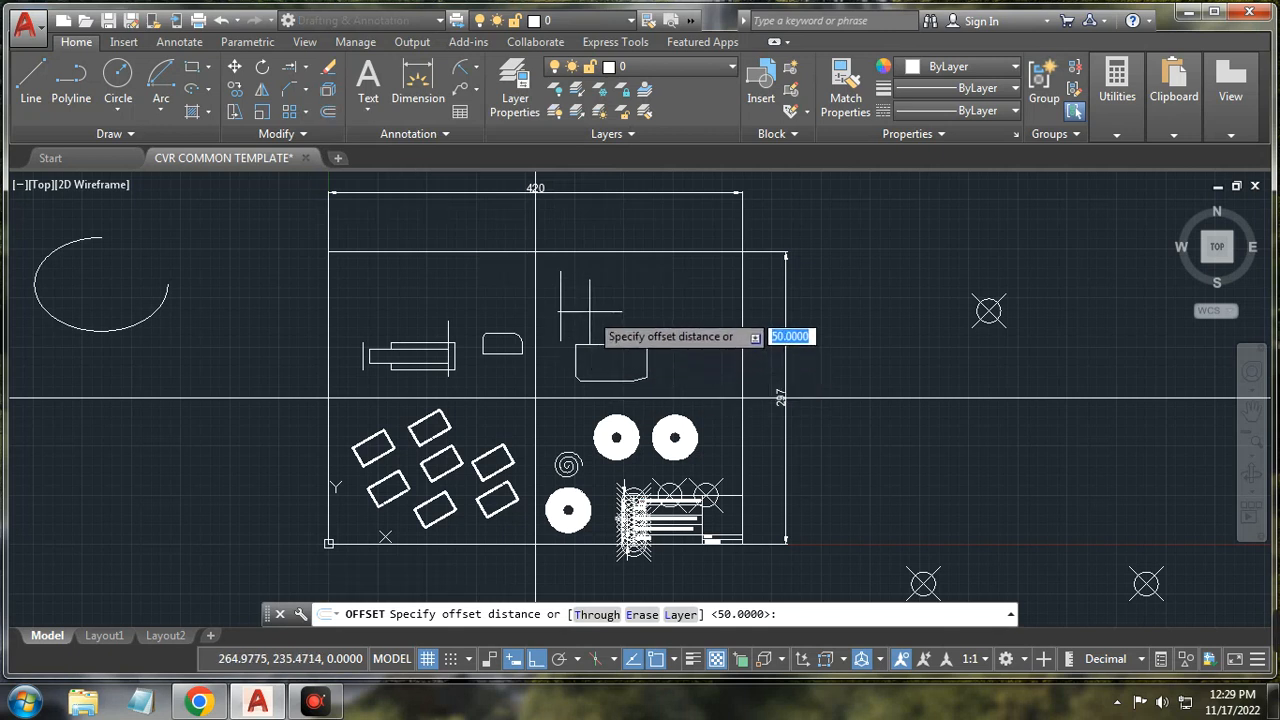
pyautogui.press('Return')
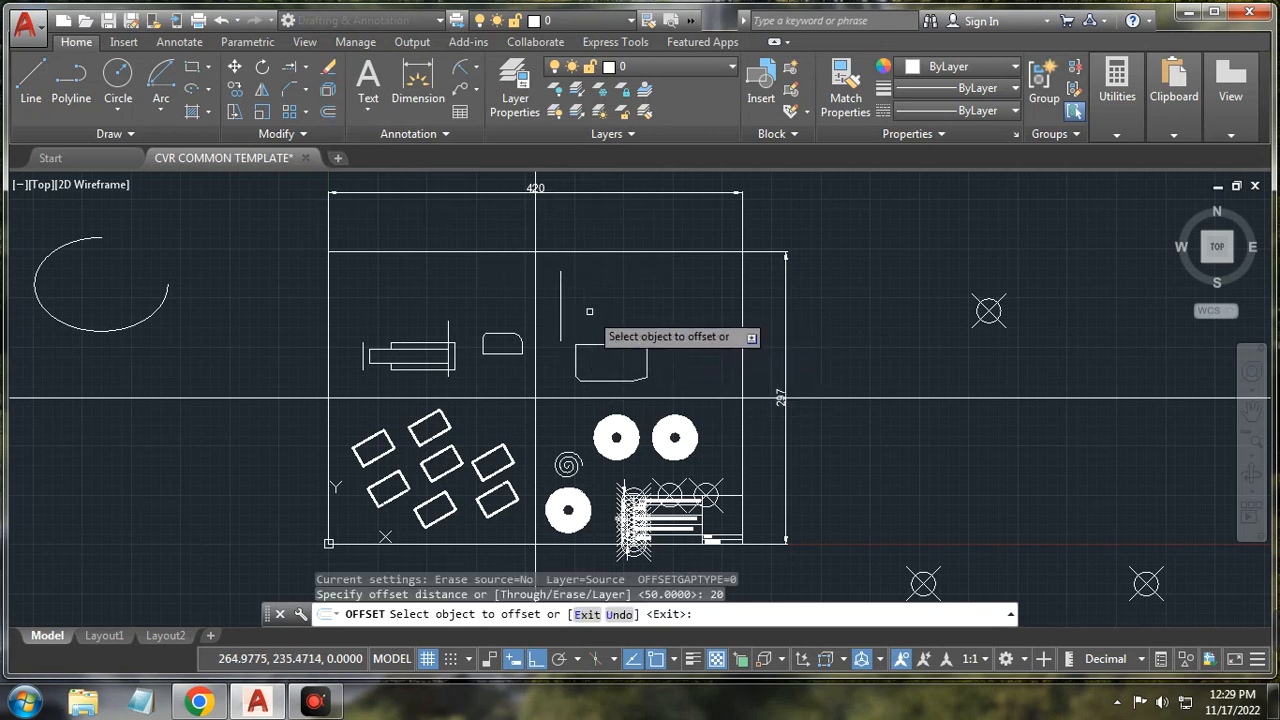
pyautogui.click(561, 300)
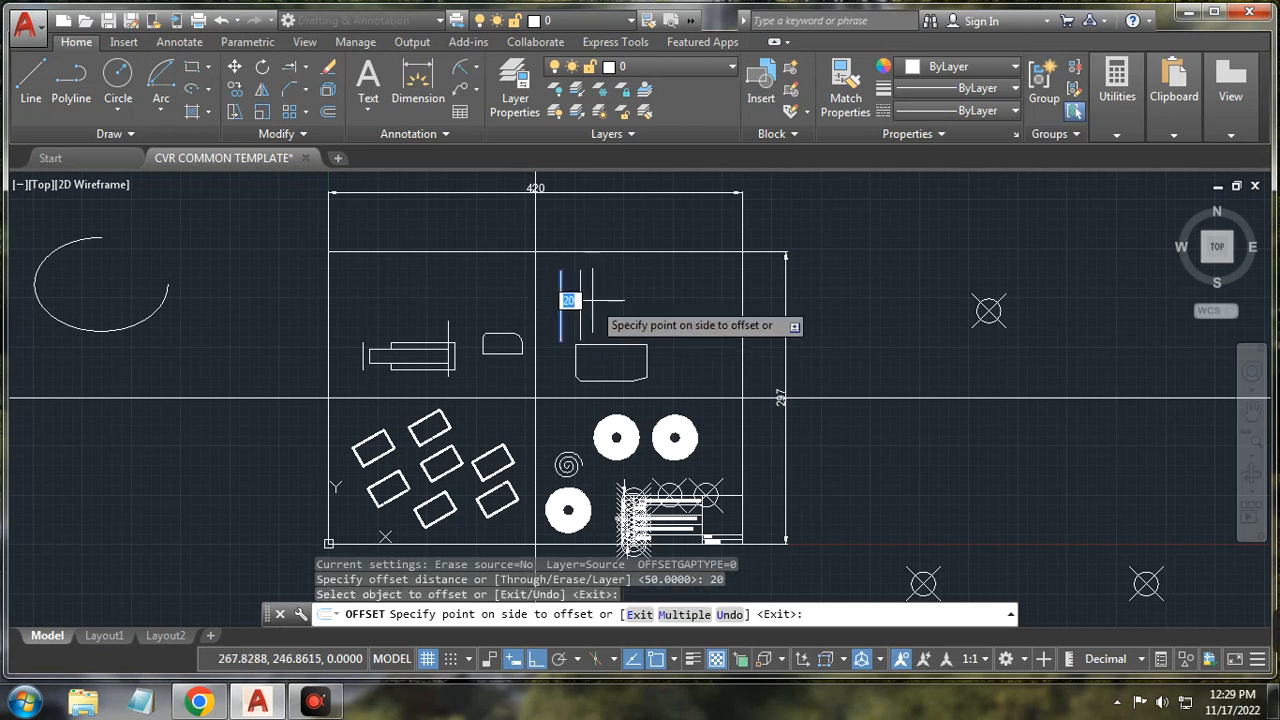
pyautogui.click(592, 300)
pyautogui.scroll(2, 598, 272)
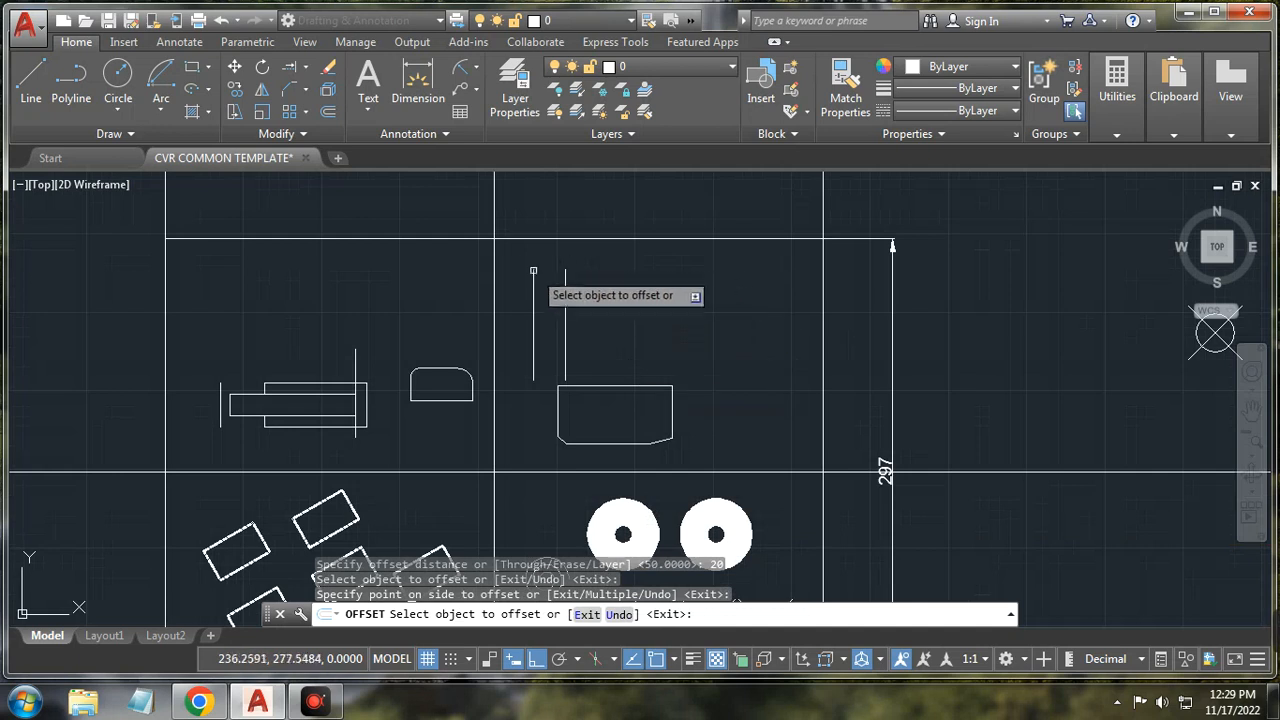
pyautogui.rightClick(645, 303)
pyautogui.click(696, 331)
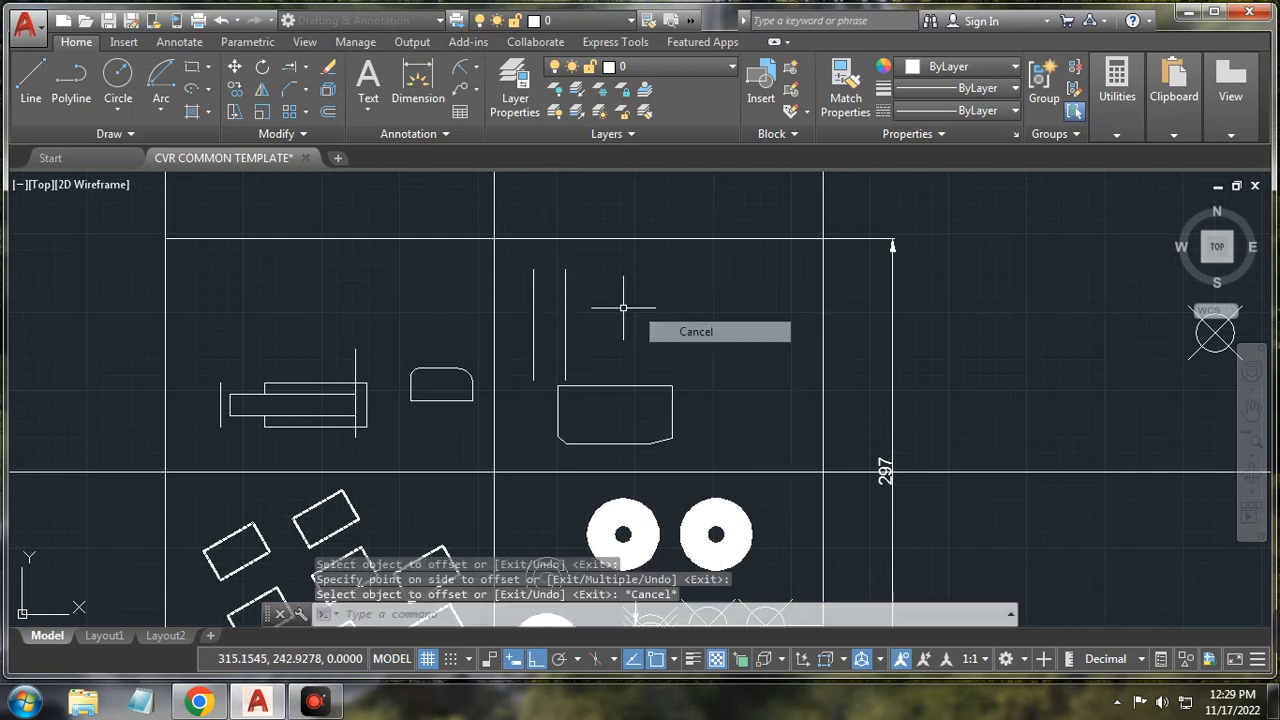
pyautogui.click(305, 89)
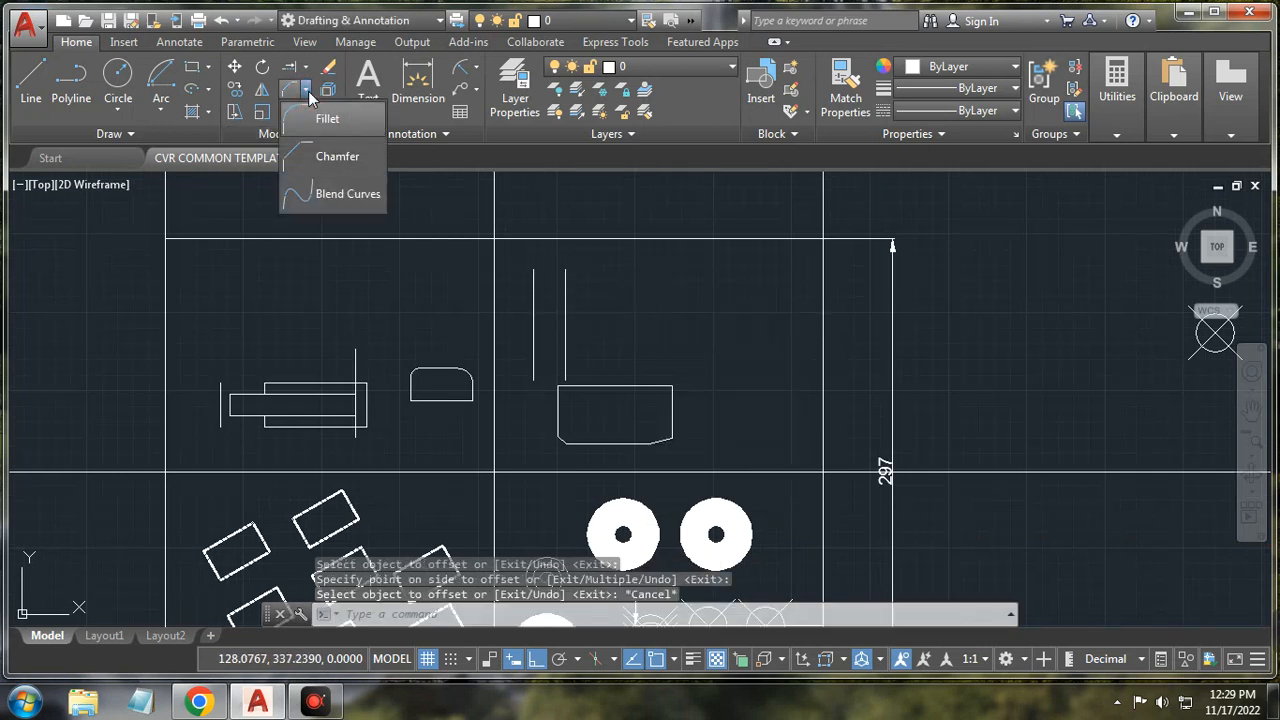
# Step: Join the tops of the two vertical lines with a blend curve
pyautogui.click(330, 194)
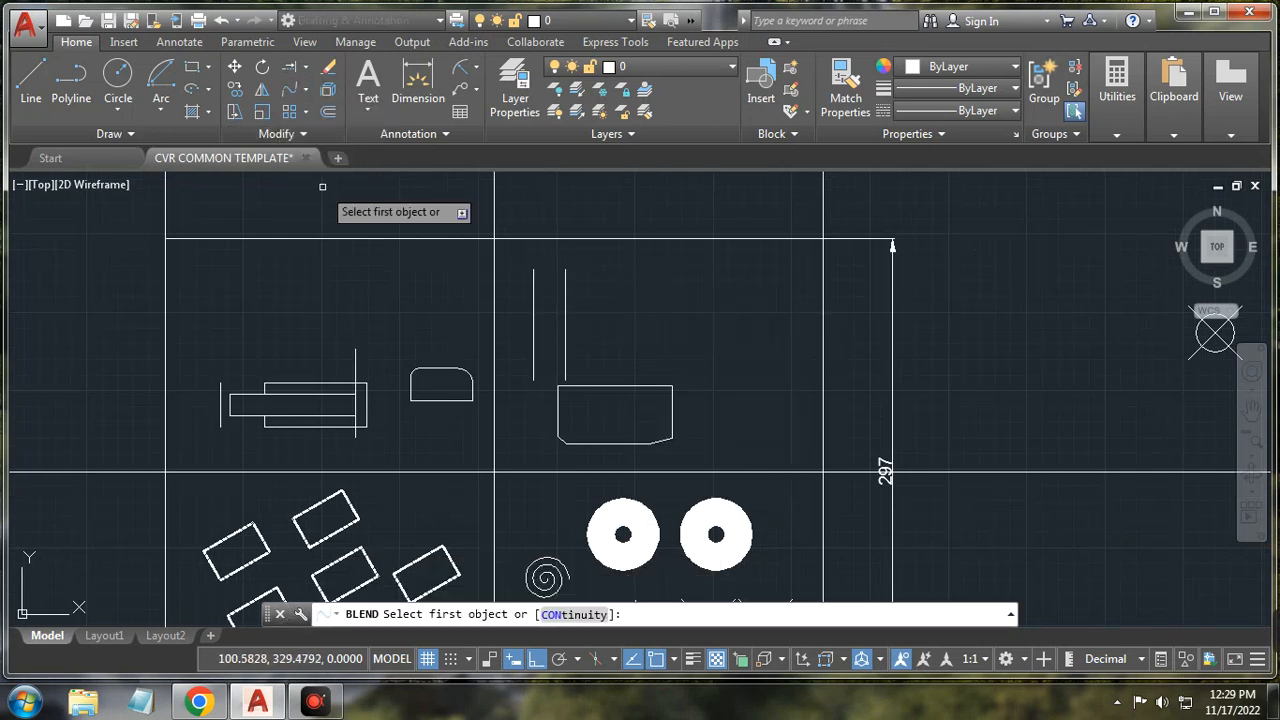
pyautogui.click(532, 319)
pyautogui.rightClick(532, 318)
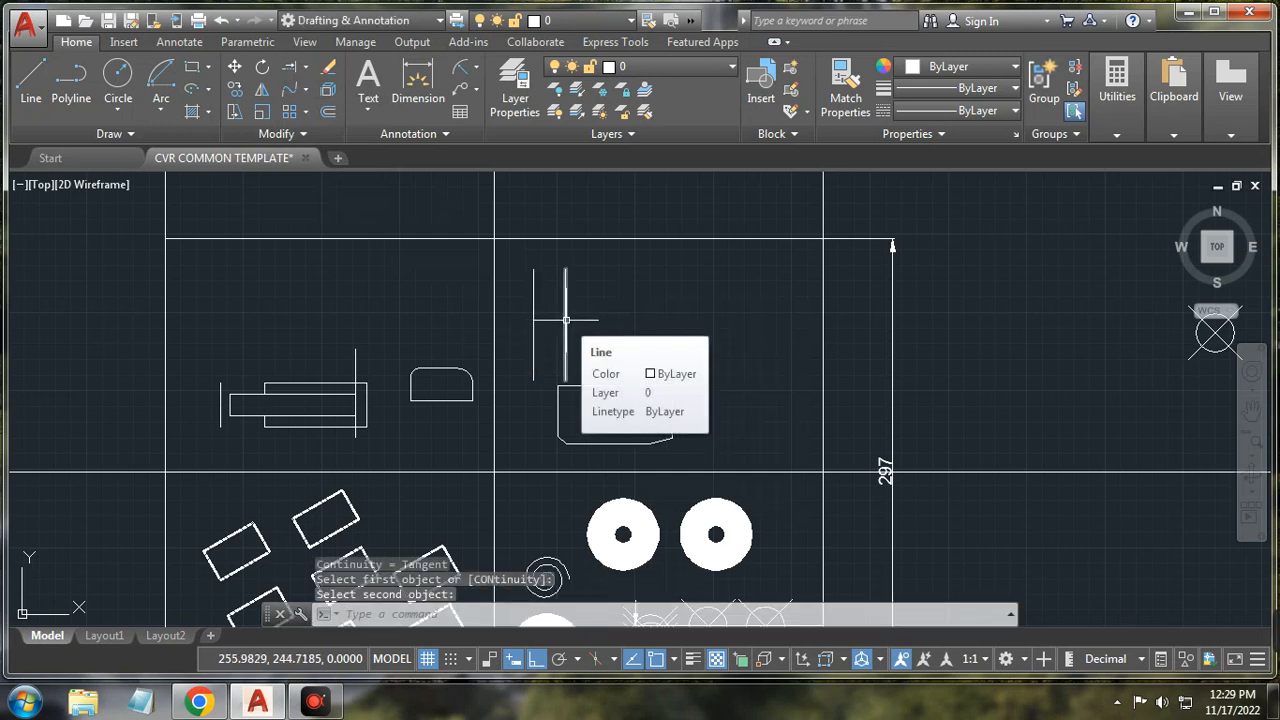
pyautogui.click(565, 324)
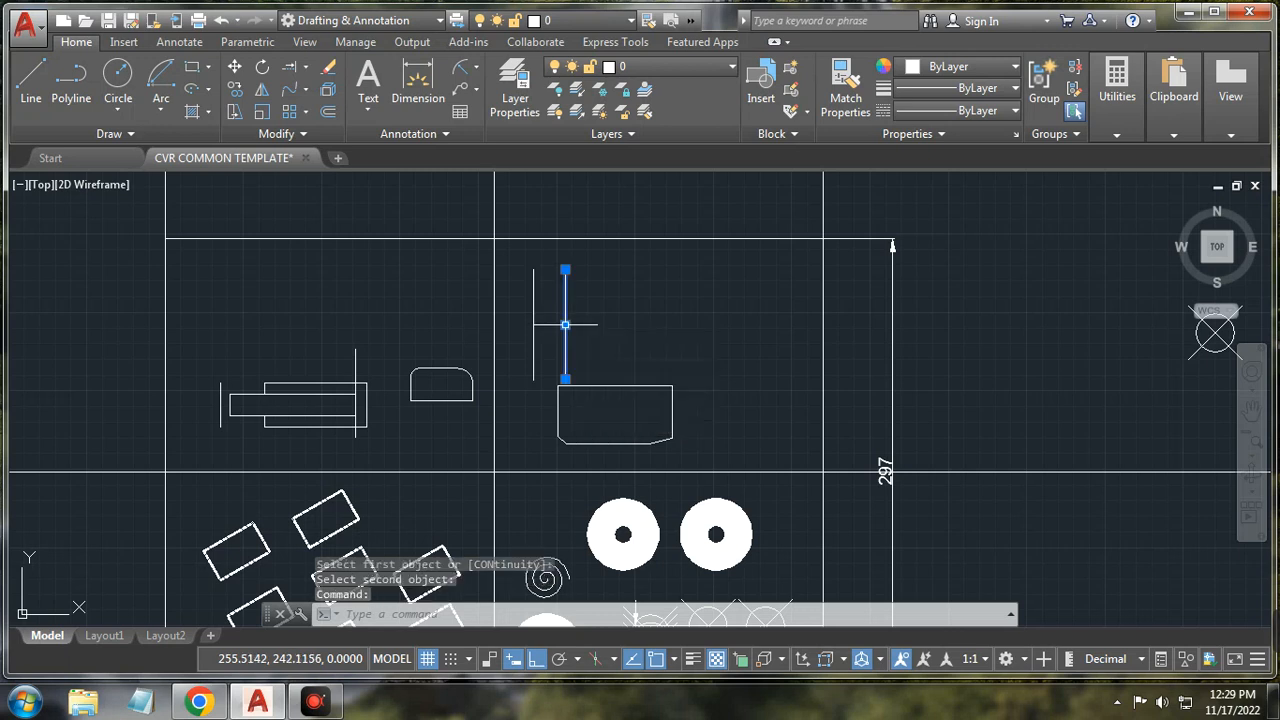
pyautogui.click(307, 90)
pyautogui.click(320, 191)
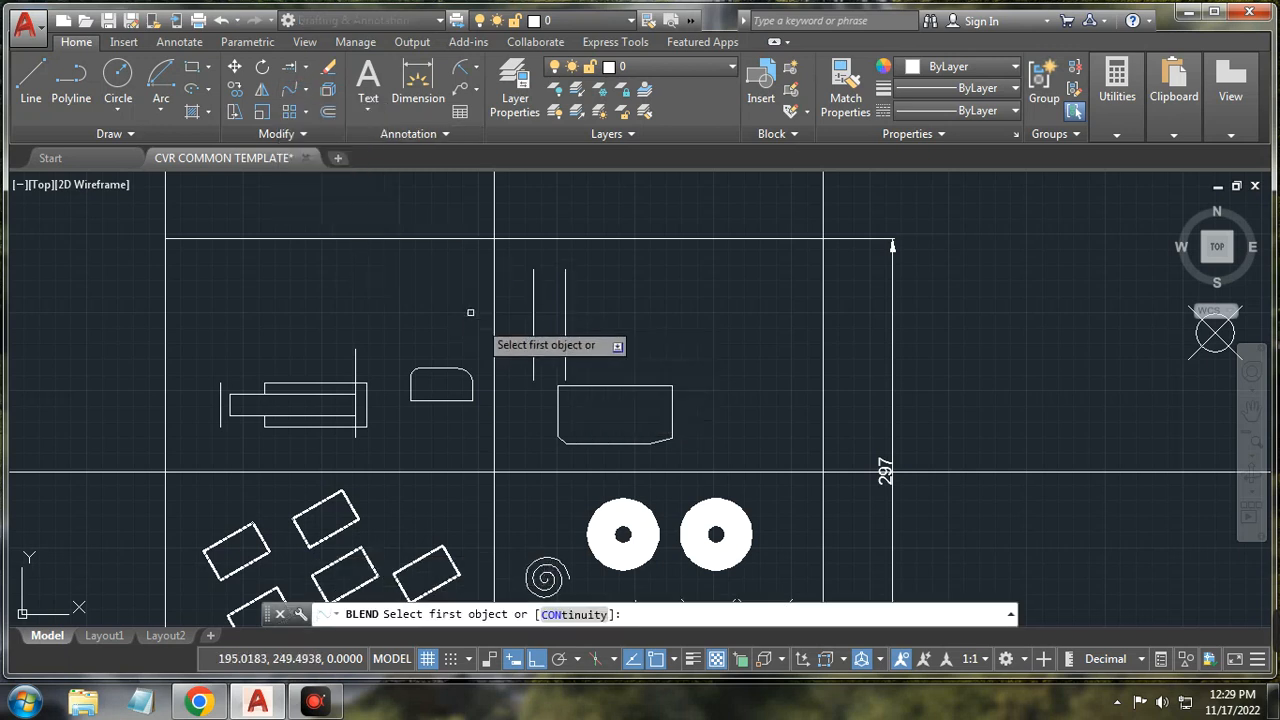
pyautogui.click(565, 277)
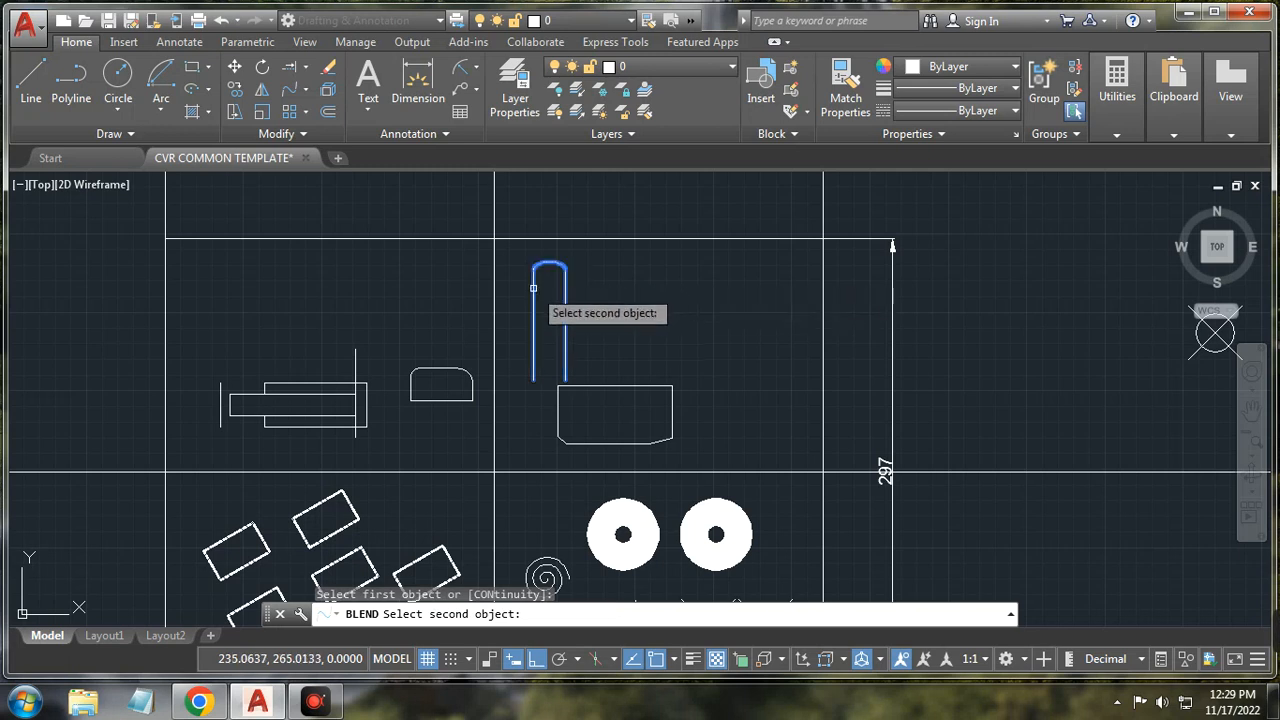
pyautogui.click(533, 288)
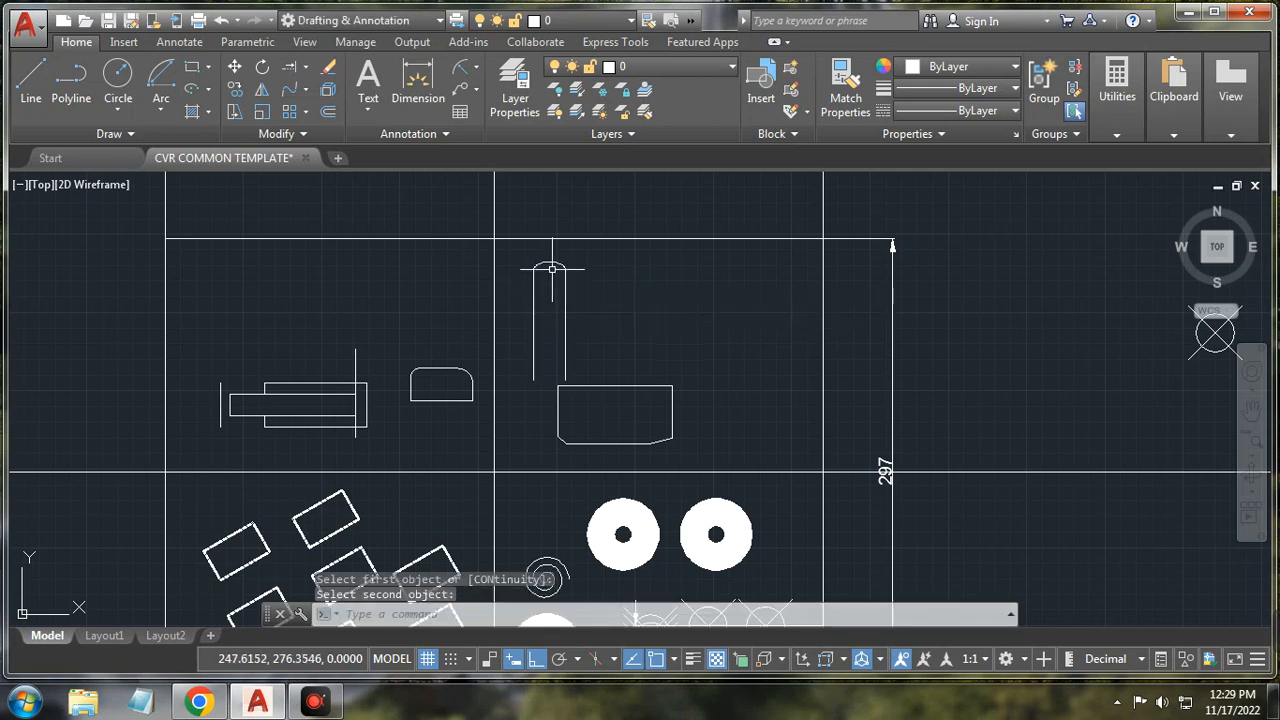
# Step: Drag the blend curve's end grips to reshape it into a rounded, symmetric arch
pyautogui.scroll(2, 552, 268)
pyautogui.click(545, 260)
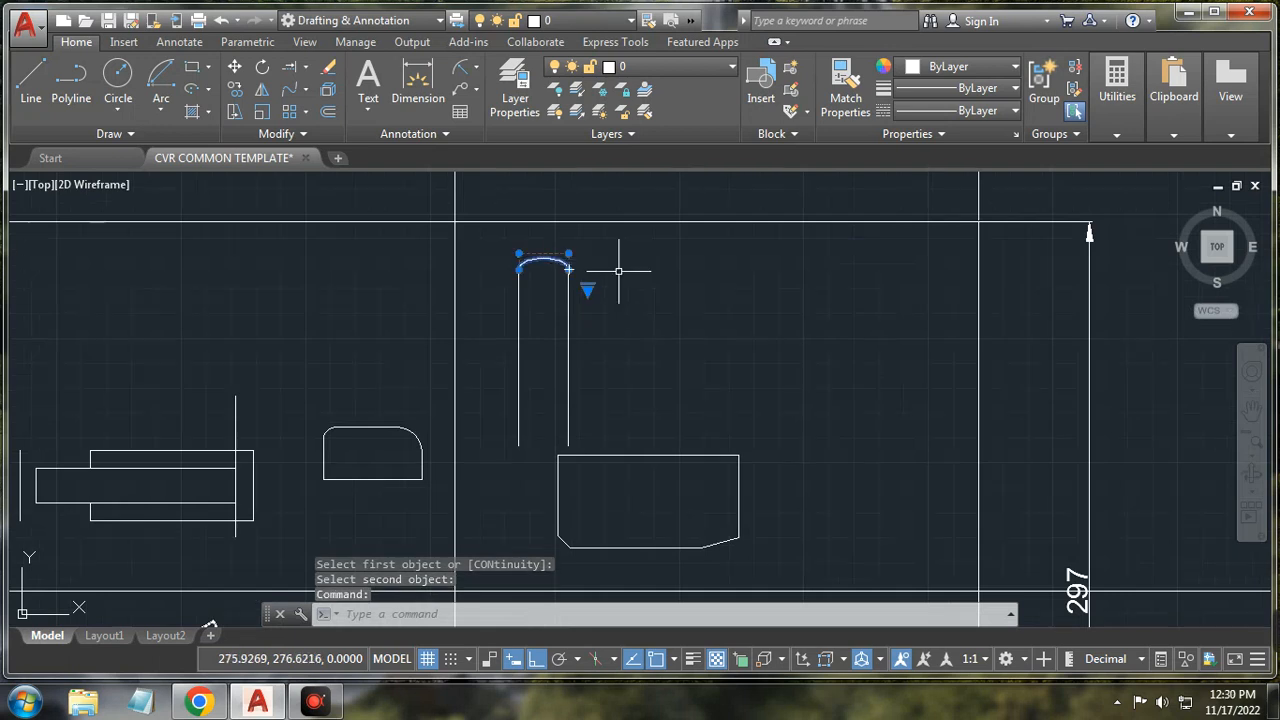
pyautogui.click(519, 254)
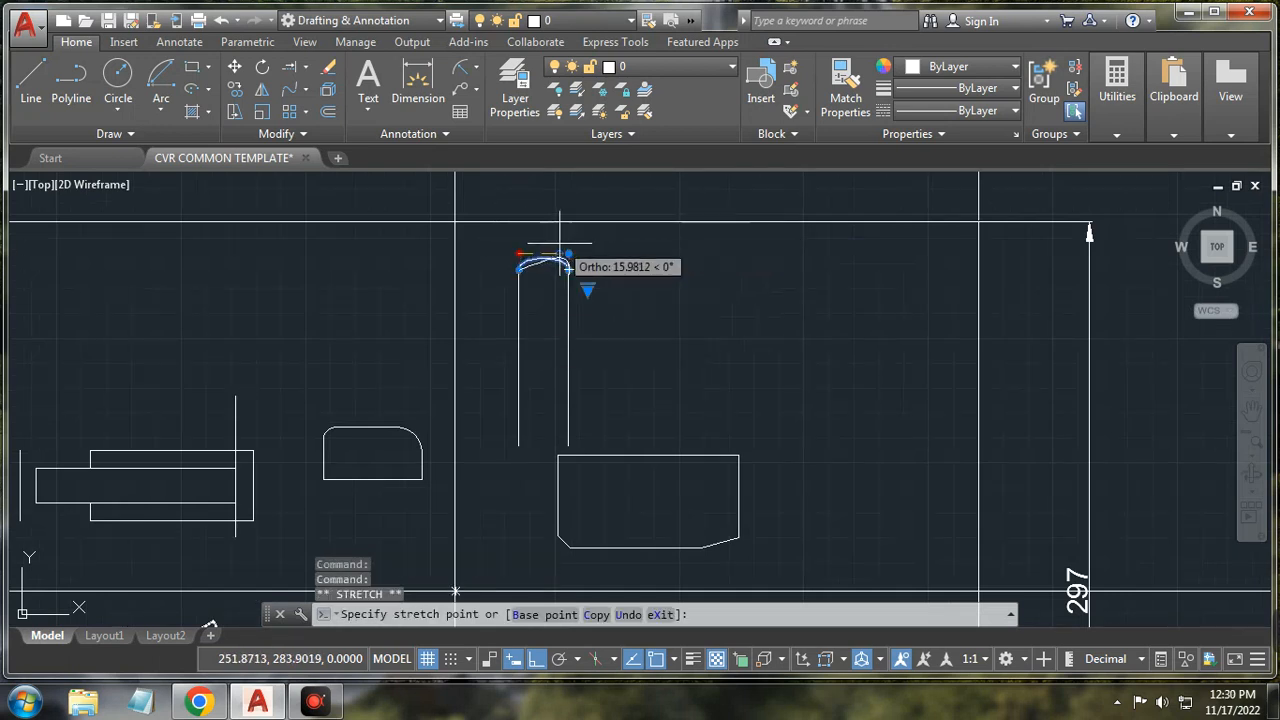
pyautogui.click(563, 249)
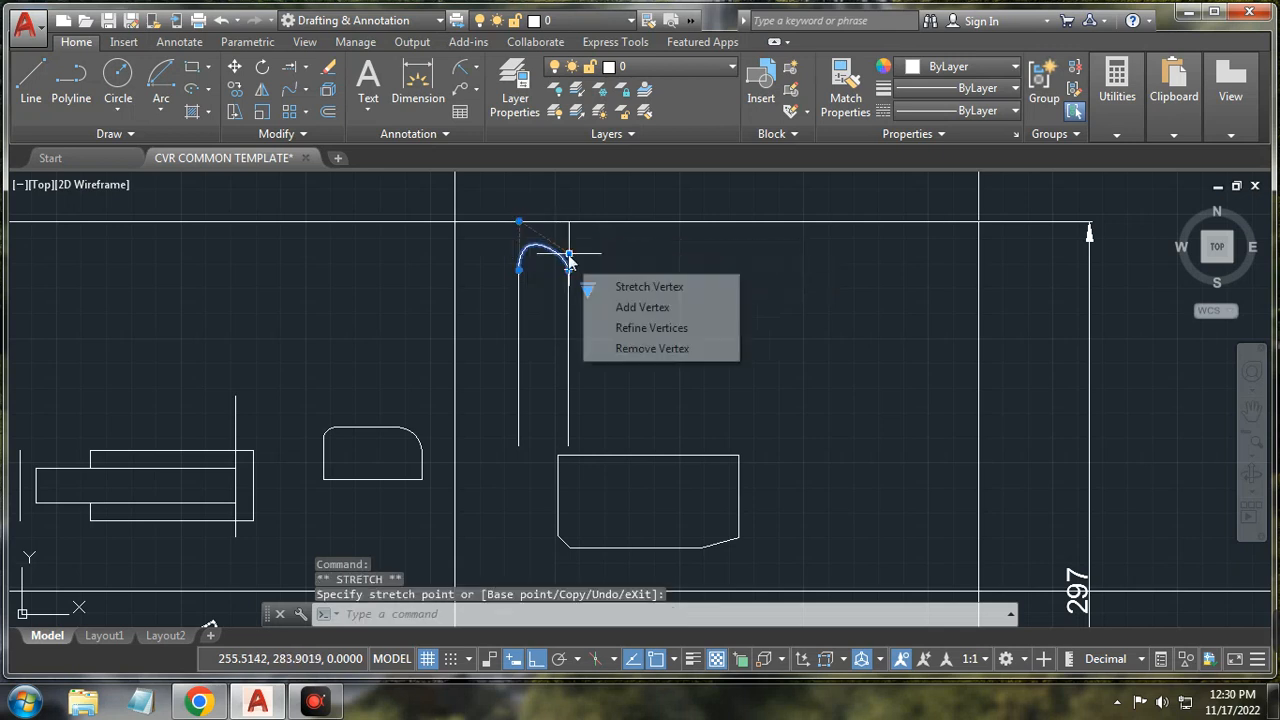
pyautogui.click(563, 249)
pyautogui.click(568, 222)
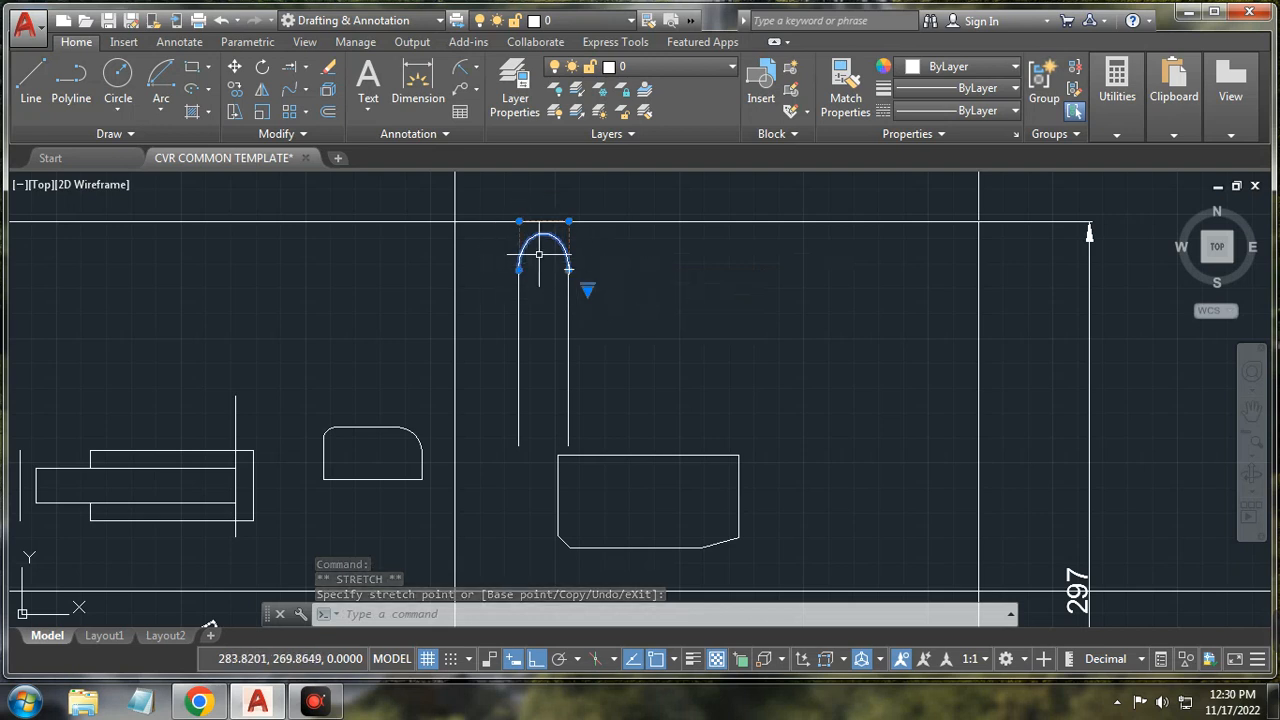
pyautogui.press('Escape')
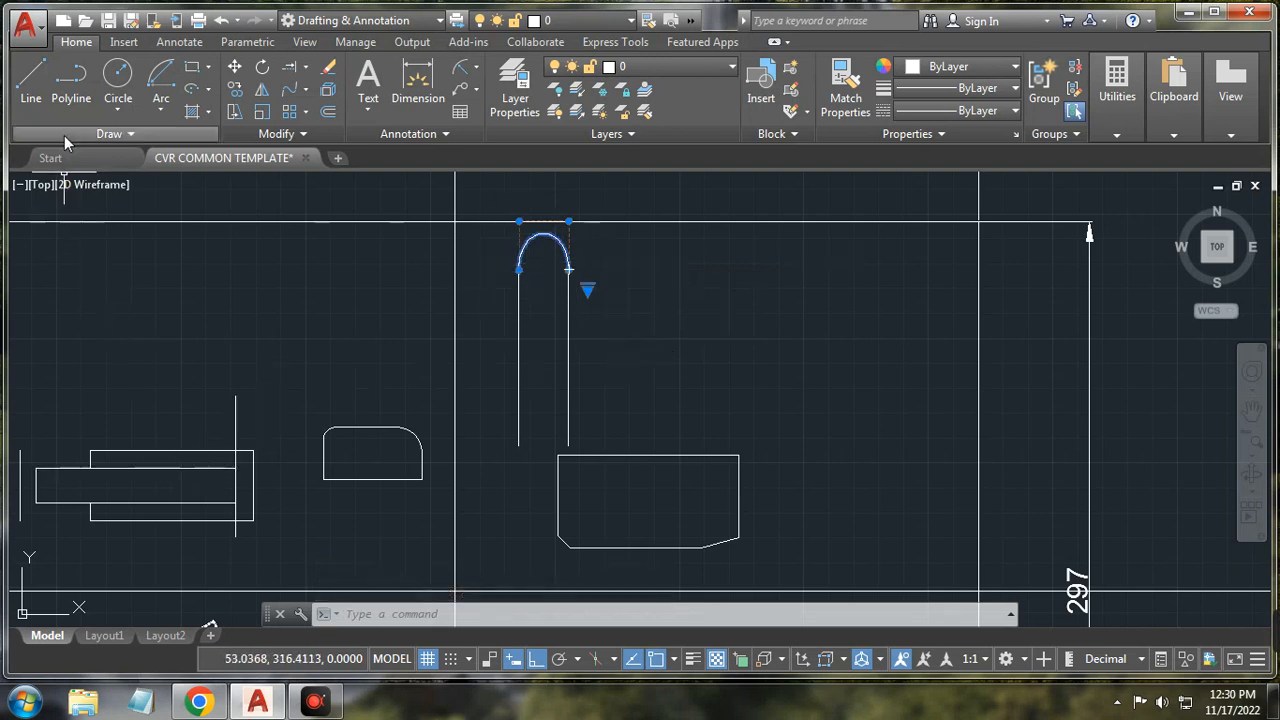
# Step: Draw a diagonal line with Ortho turned off
pyautogui.click(33, 80)
pyautogui.click(680, 402)
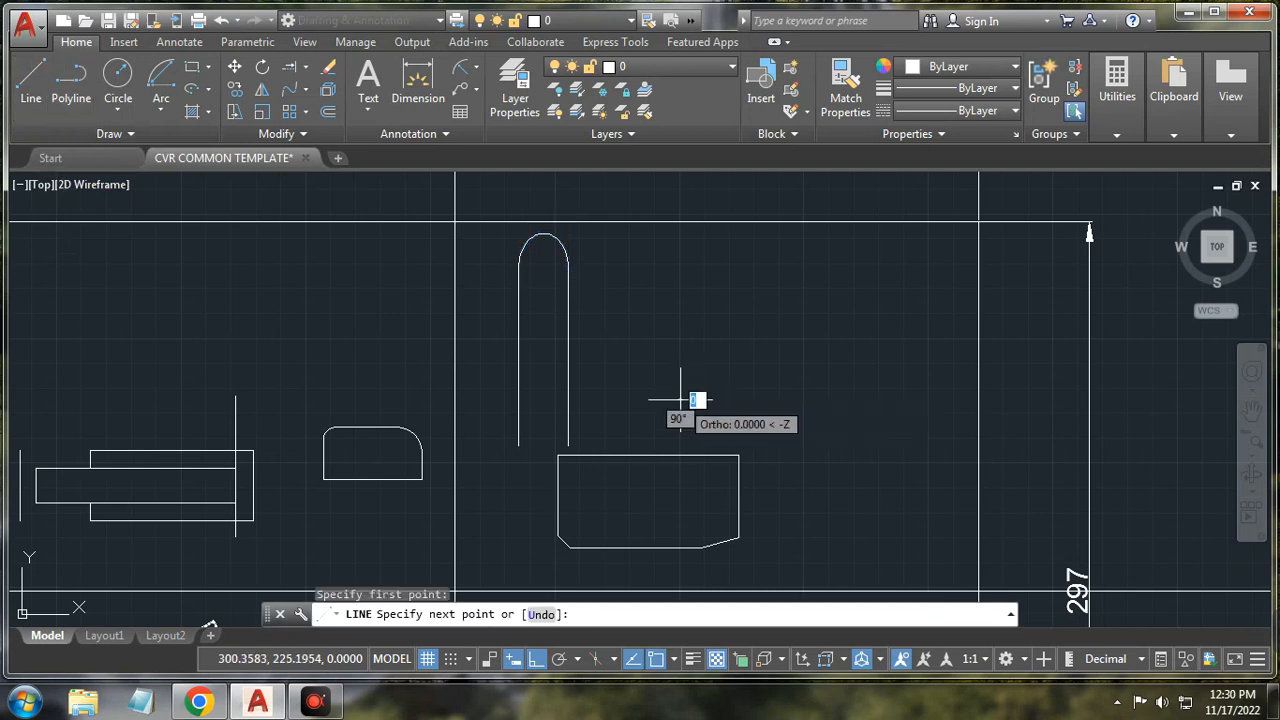
pyautogui.click(636, 662)
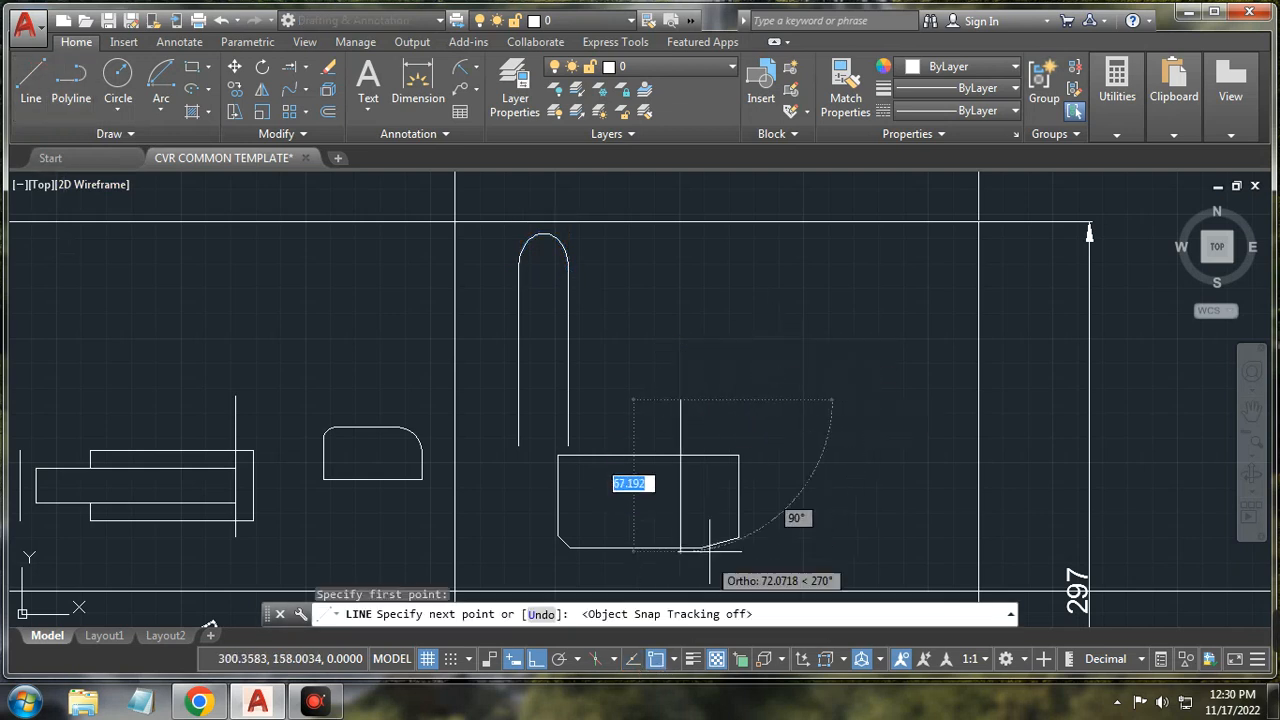
pyautogui.click(634, 660)
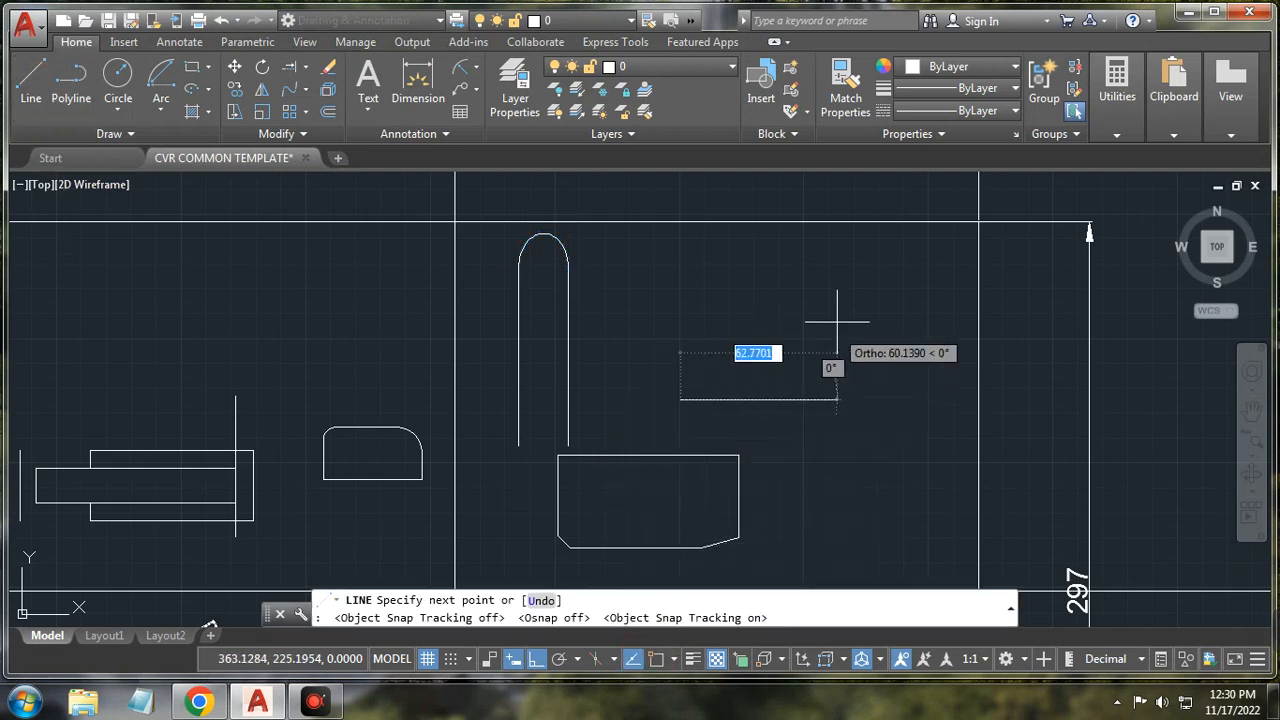
pyautogui.click(535, 658)
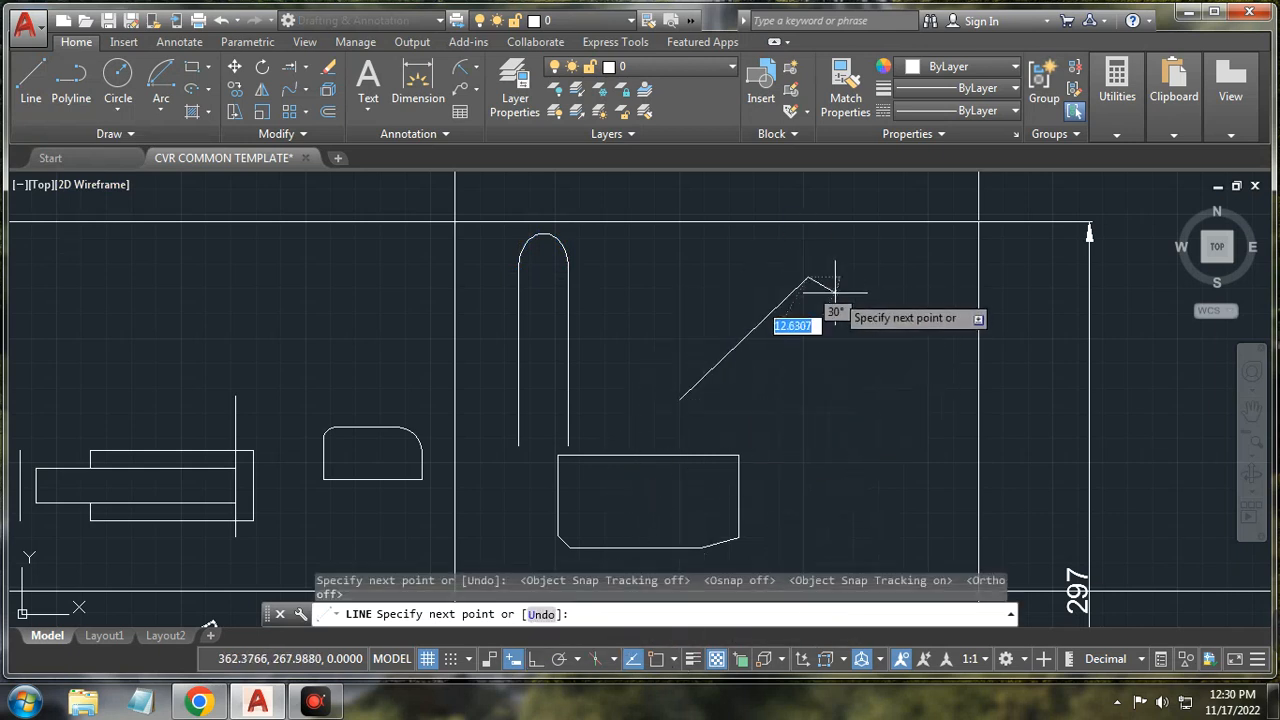
pyautogui.rightClick(836, 286)
pyautogui.click(868, 329)
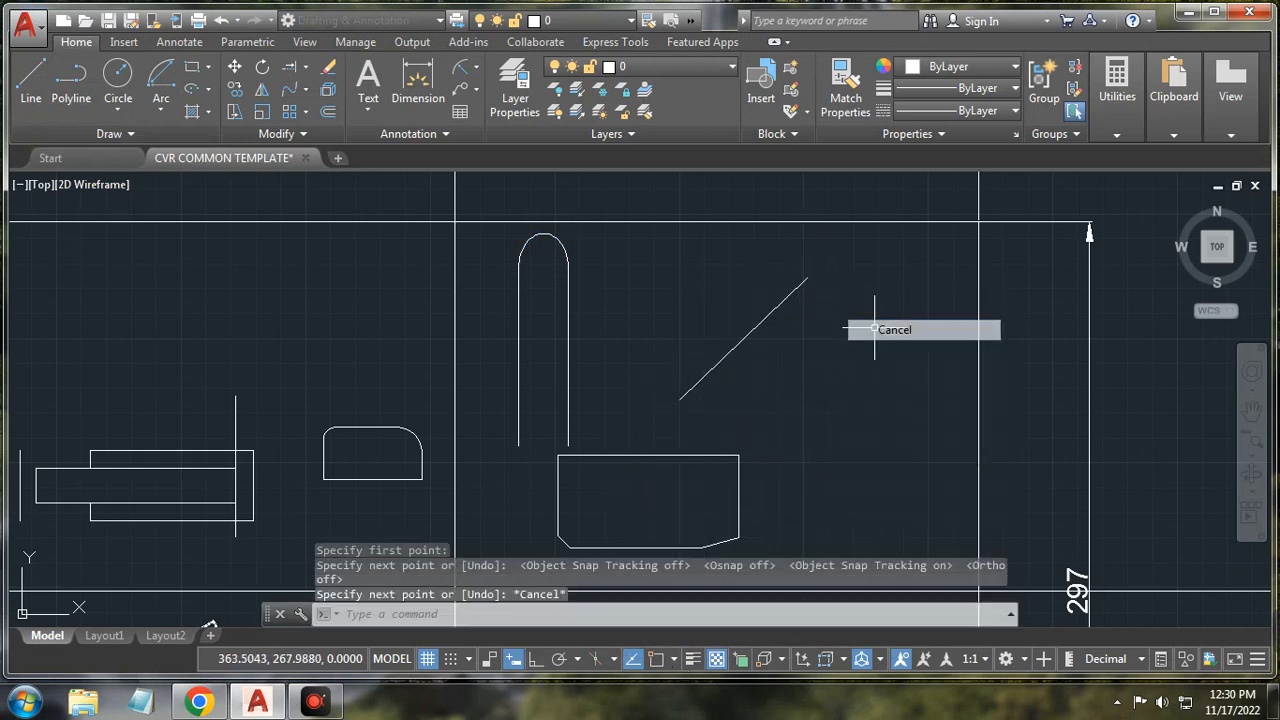
# Step: Offset the diagonal line by 20 to create a parallel copy below it
pyautogui.click(326, 115)
pyautogui.press('Return')
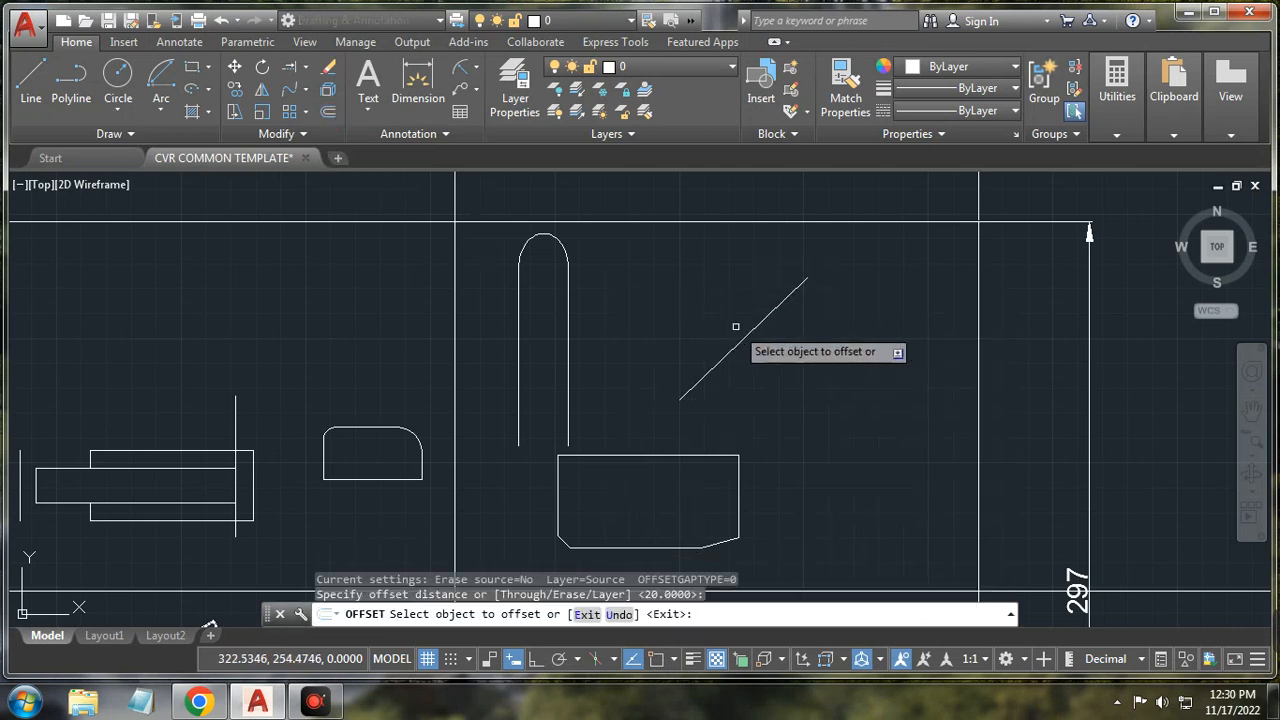
pyautogui.click(750, 333)
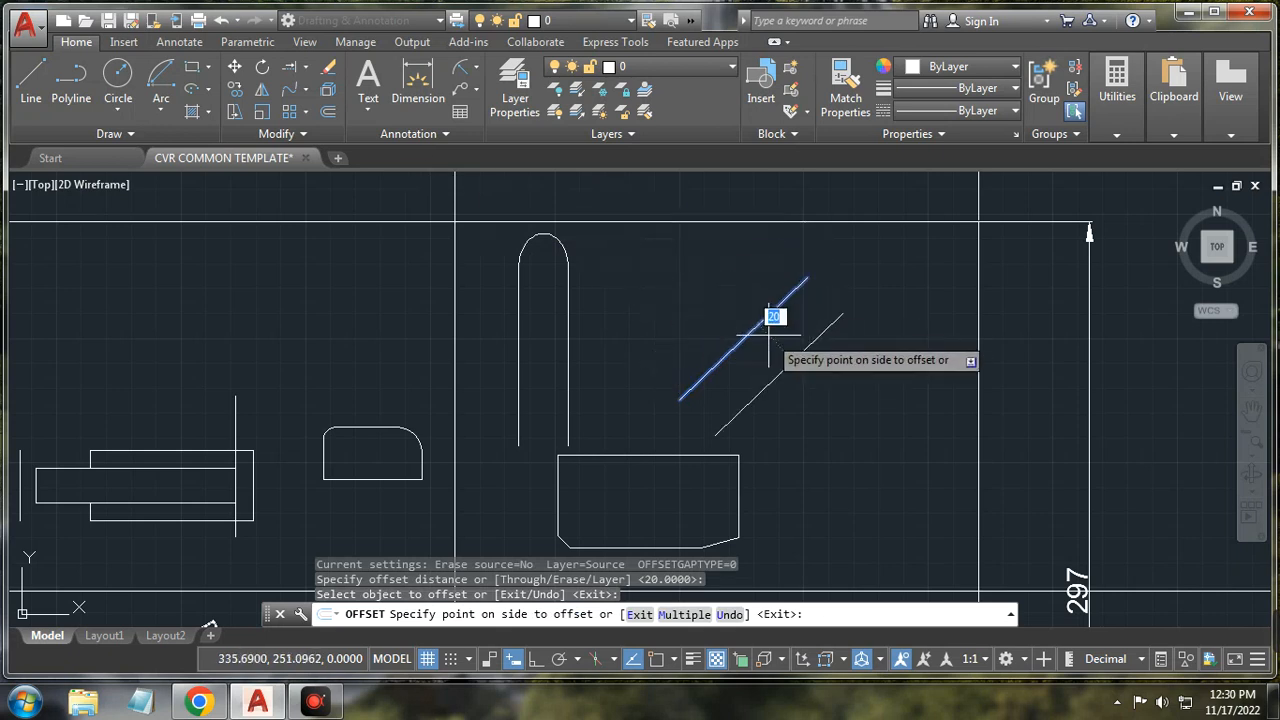
pyautogui.rightClick(788, 348)
pyautogui.click(777, 373)
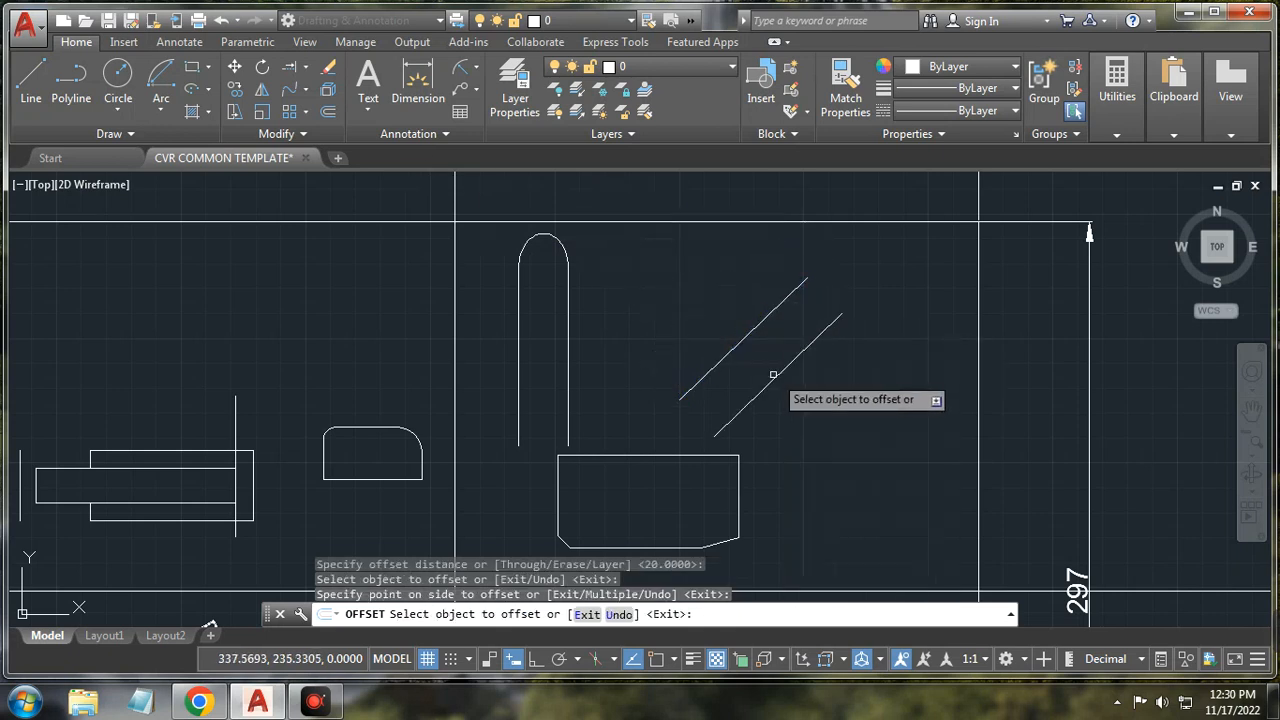
# Step: Join the upper ends of the two diagonal lines with a blend curve
pyautogui.click(306, 92)
pyautogui.click(337, 192)
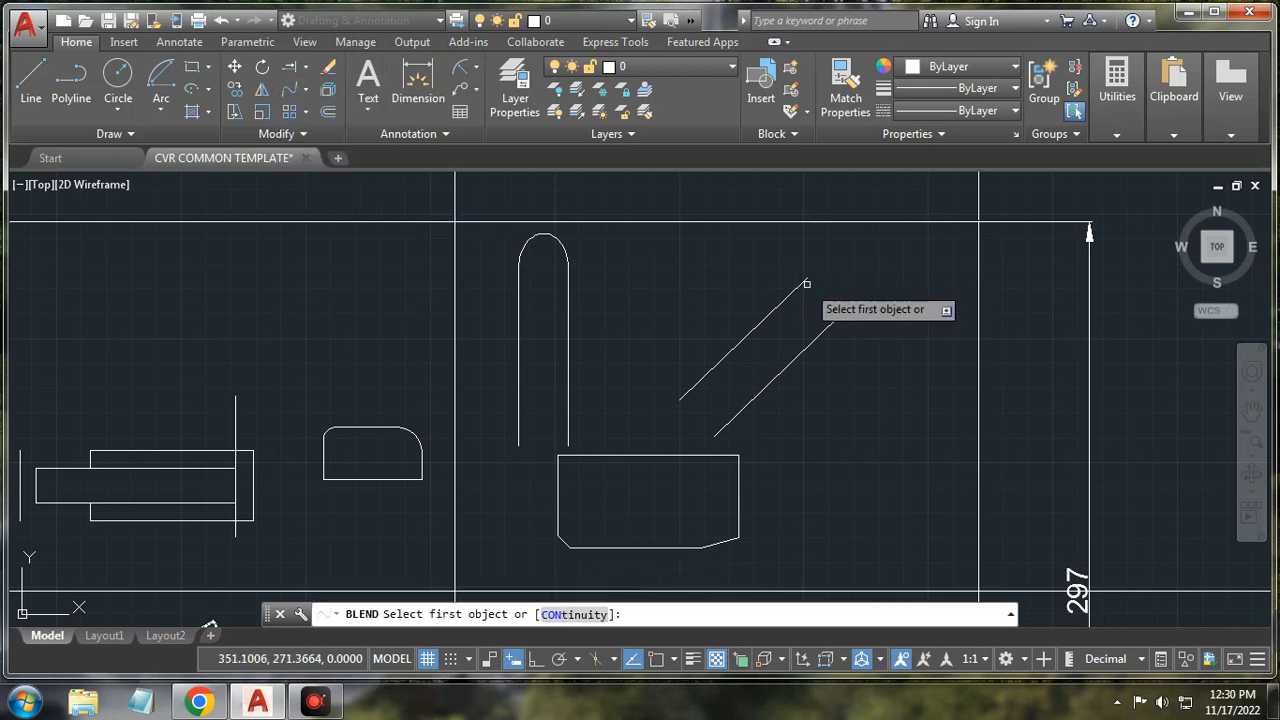
pyautogui.click(801, 284)
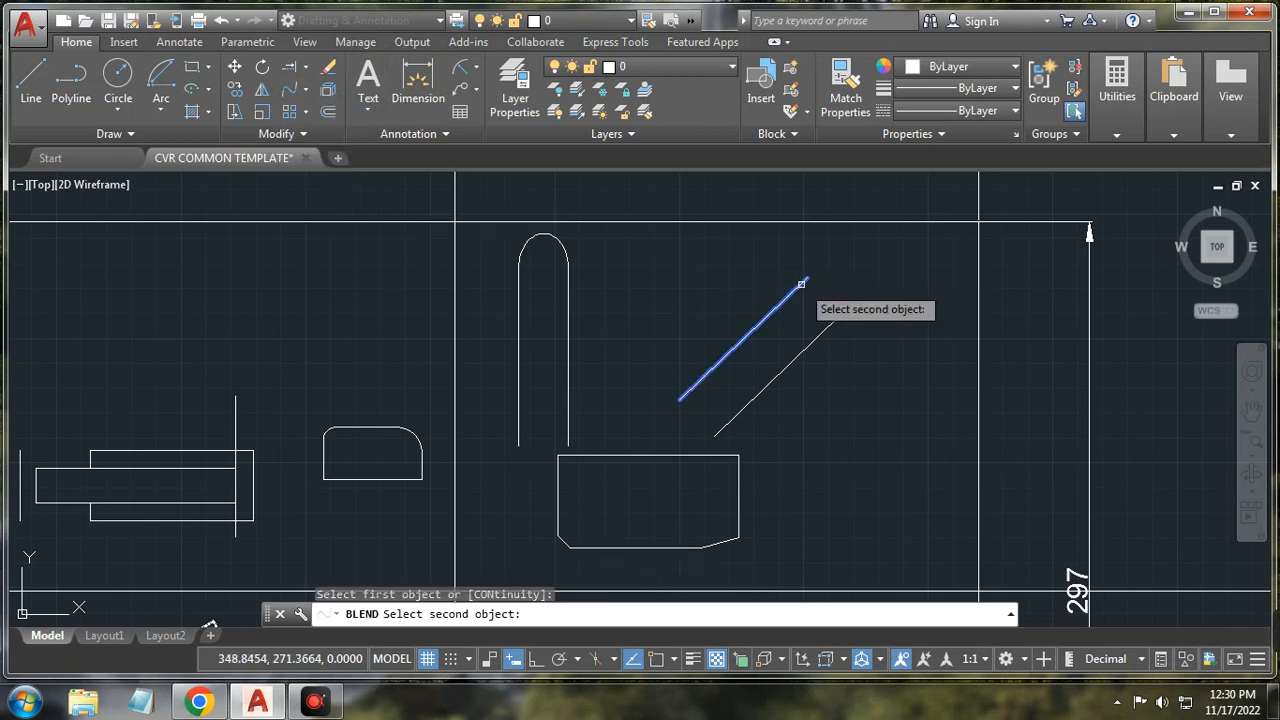
pyautogui.click(829, 324)
pyautogui.scroll(2, 835, 305)
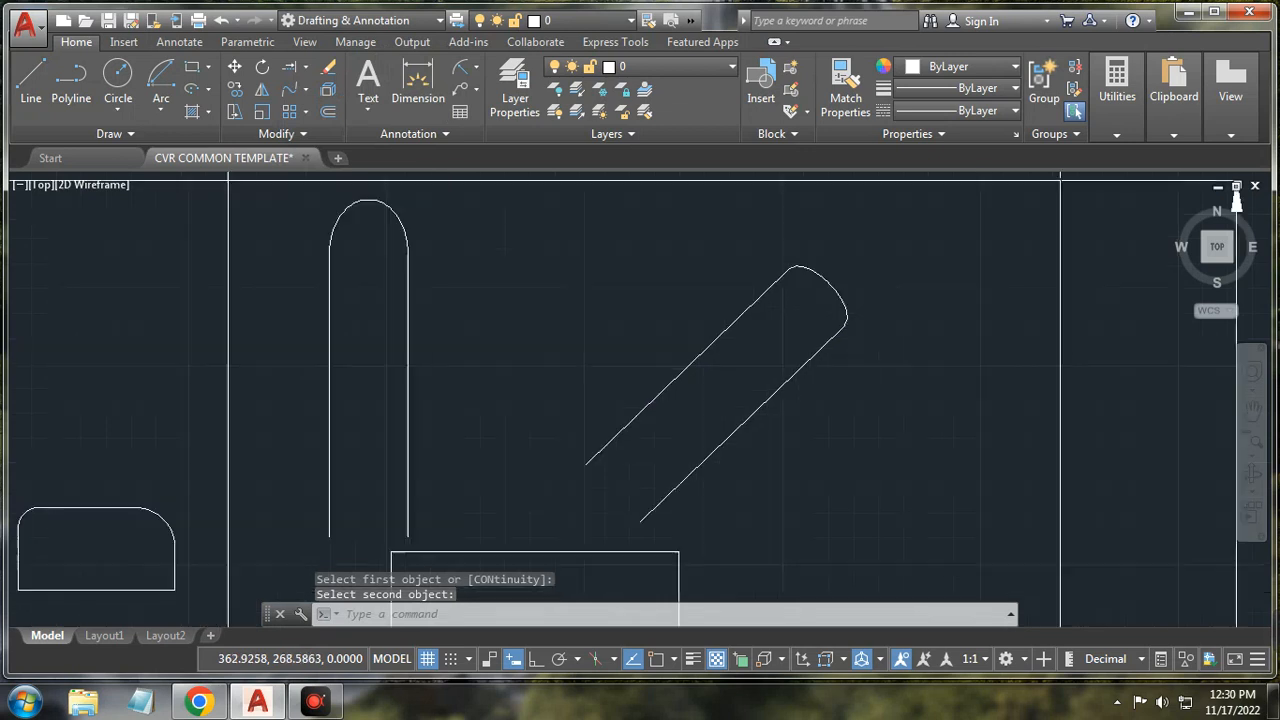
pyautogui.scroll(2, 834, 286)
pyautogui.scroll(-6, 831, 293)
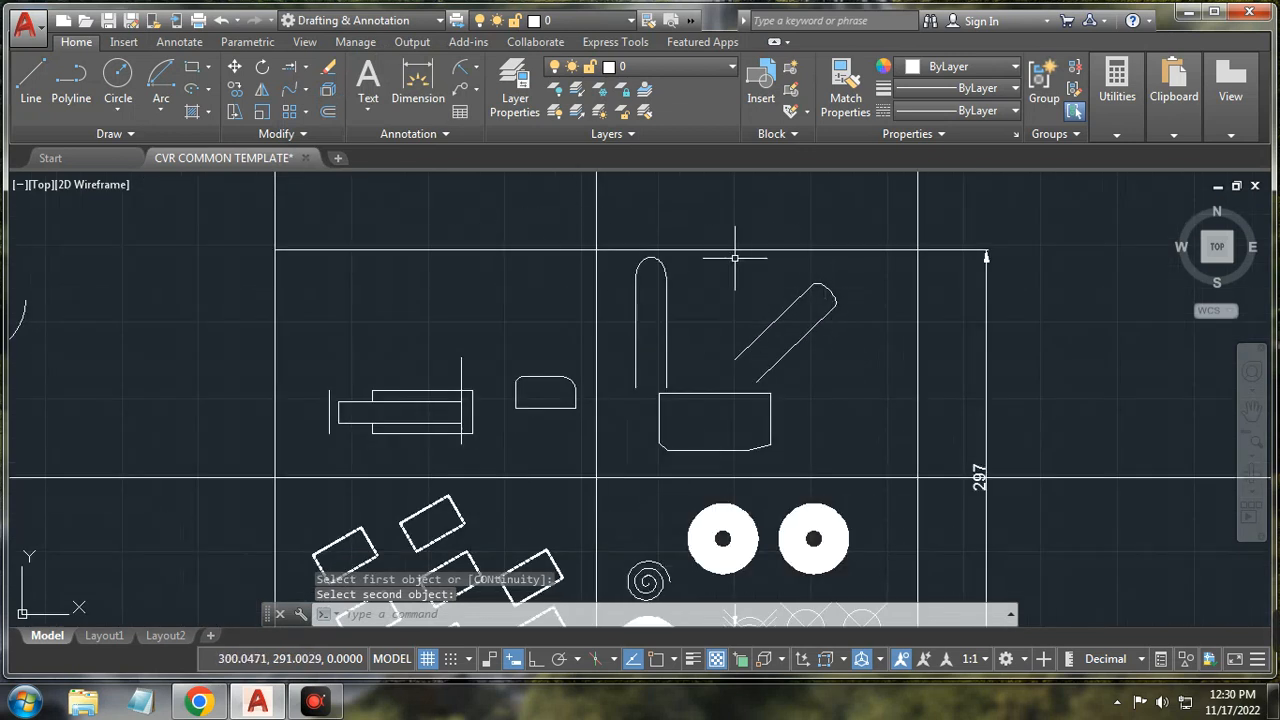
pyautogui.scroll(-2, 404, 185)
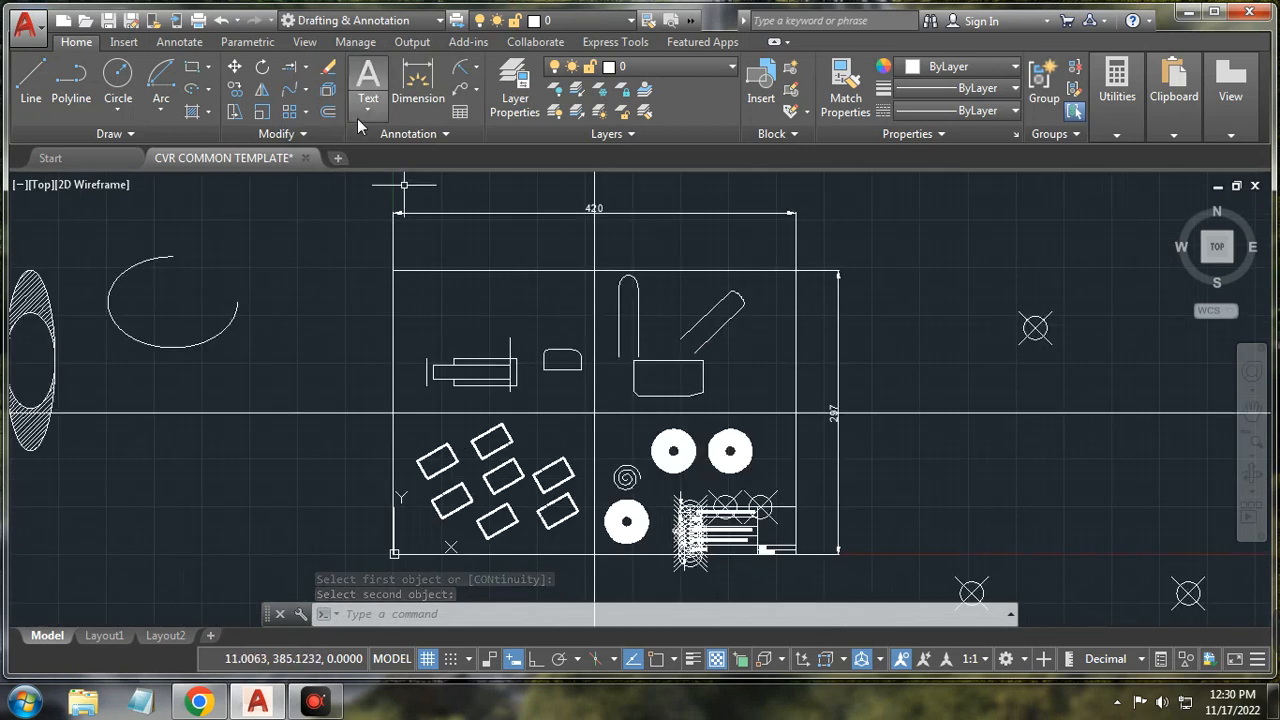
# Step: Erase the rounded vertical shape, the two diagonal lines and the chamfer line
pyautogui.click(327, 70)
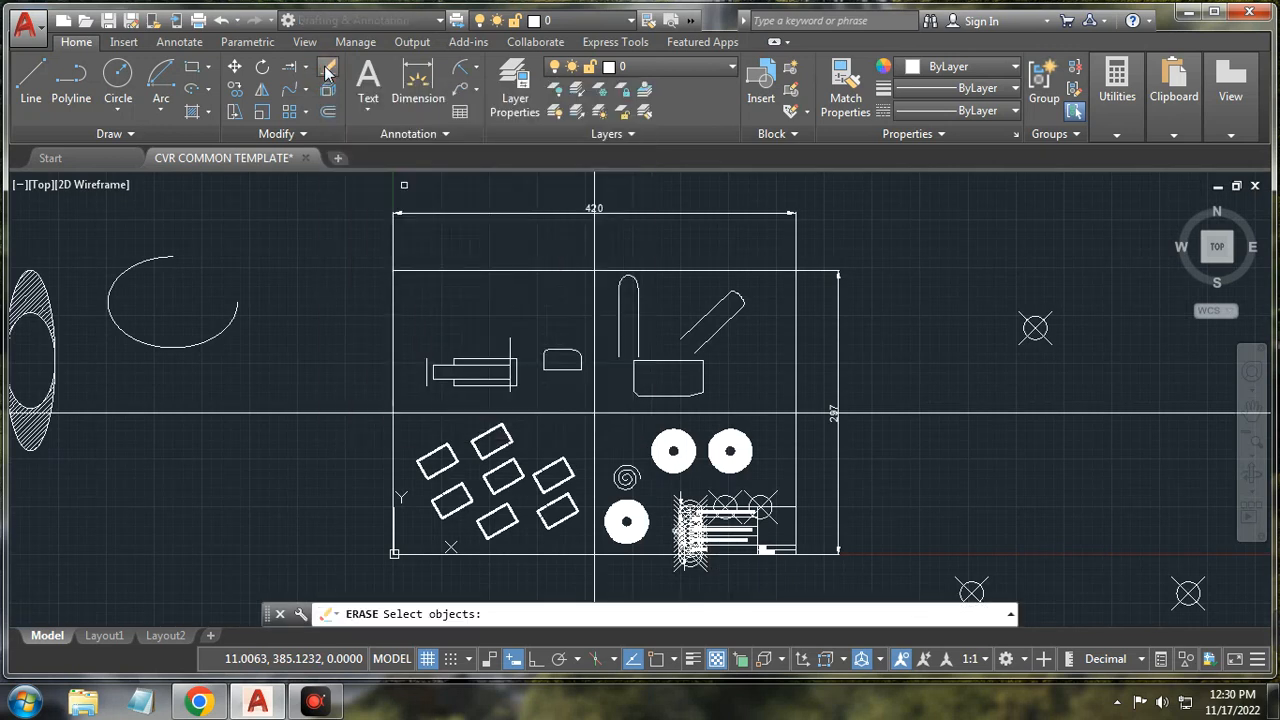
pyautogui.click(635, 279)
pyautogui.click(737, 295)
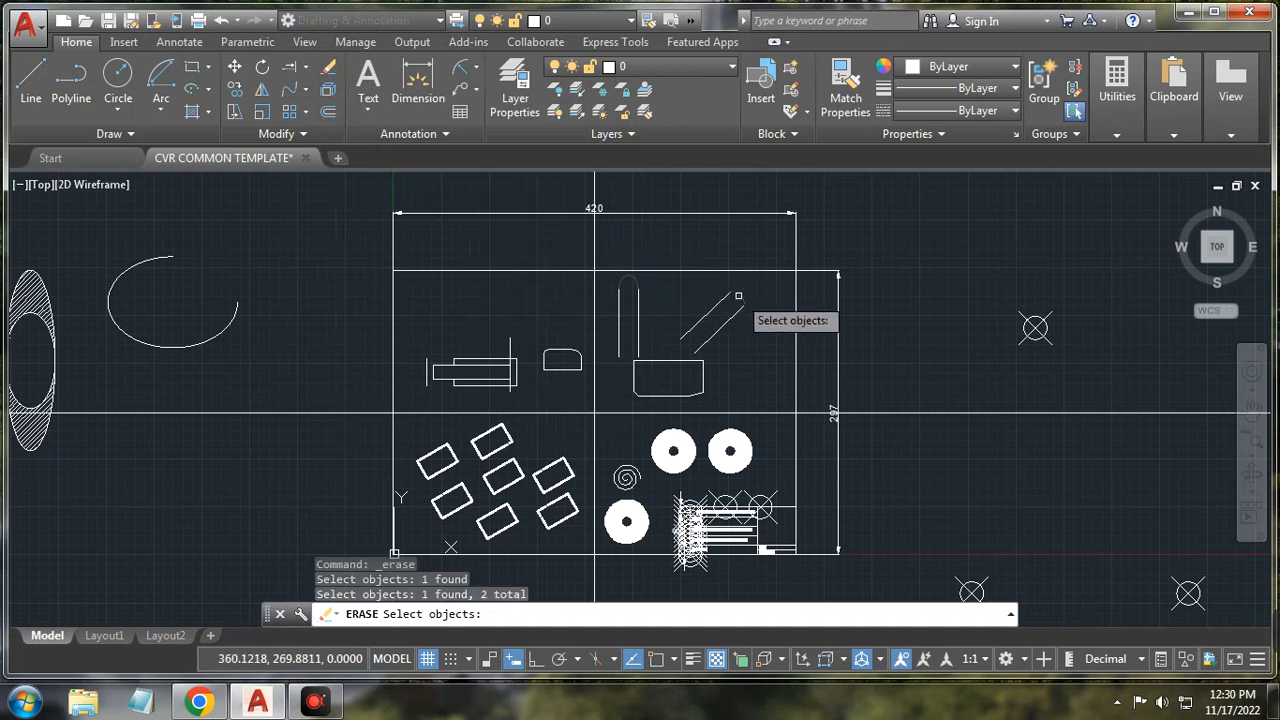
pyautogui.click(731, 318)
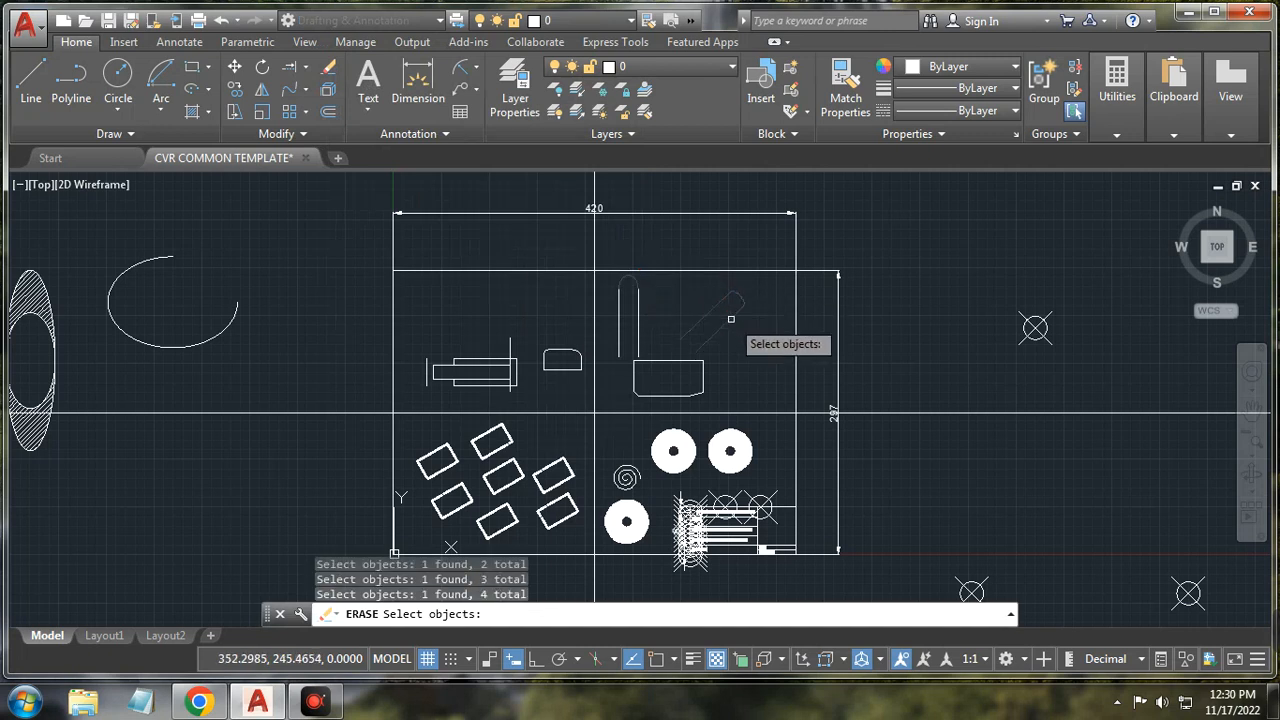
pyautogui.scroll(5, 692, 399)
pyautogui.click(701, 386)
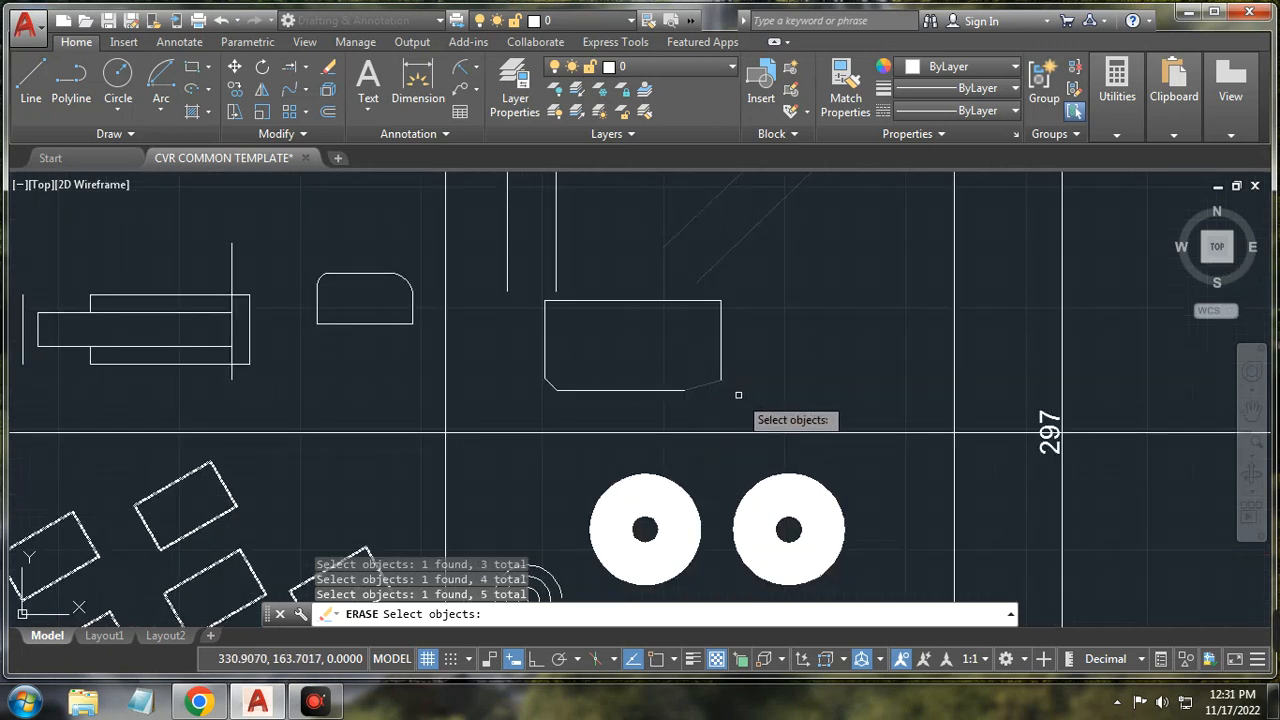
pyautogui.press('Return')
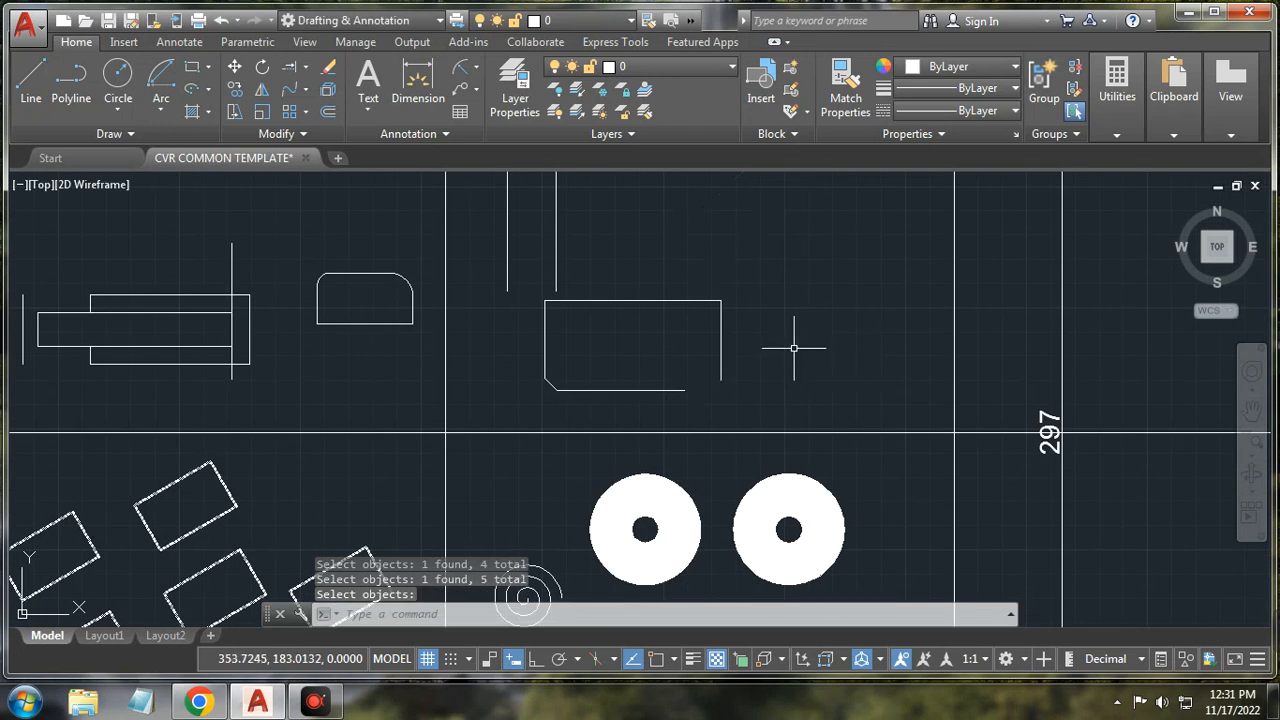
pyautogui.scroll(-2, 760, 341)
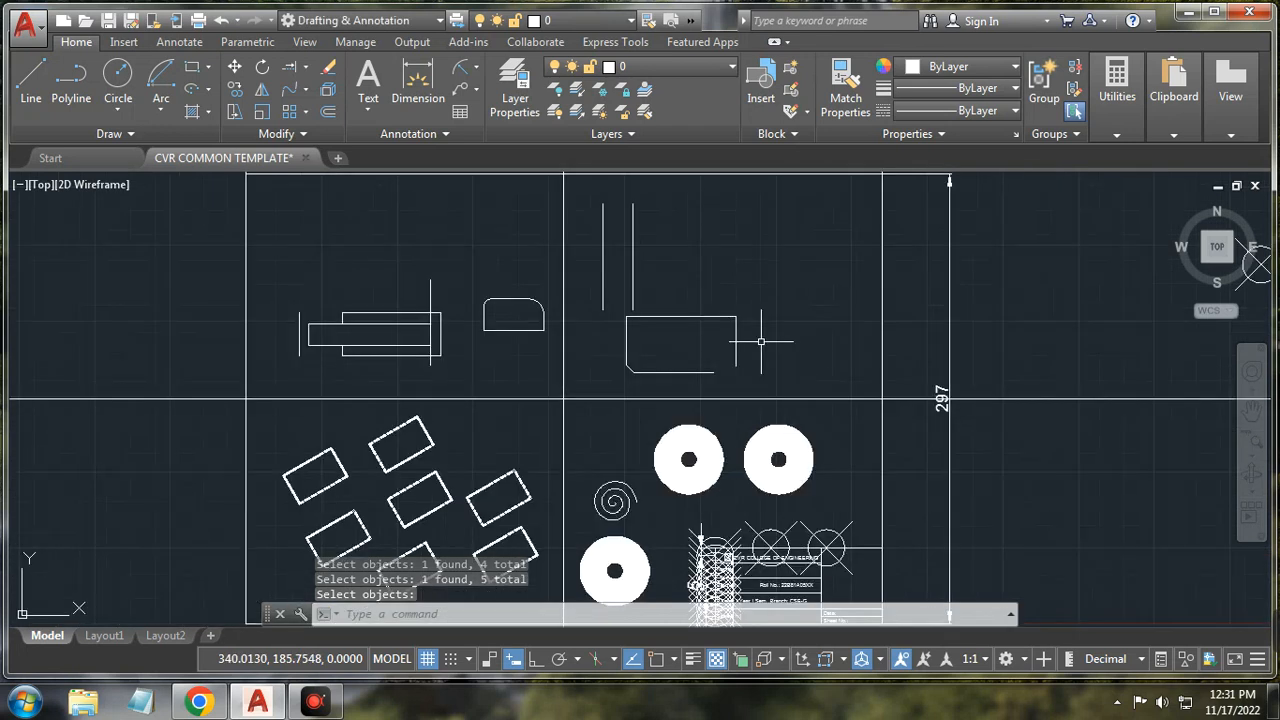
# Step: Erase the two furniture blocks at the top-left using a crossing window
pyautogui.click(305, 113)
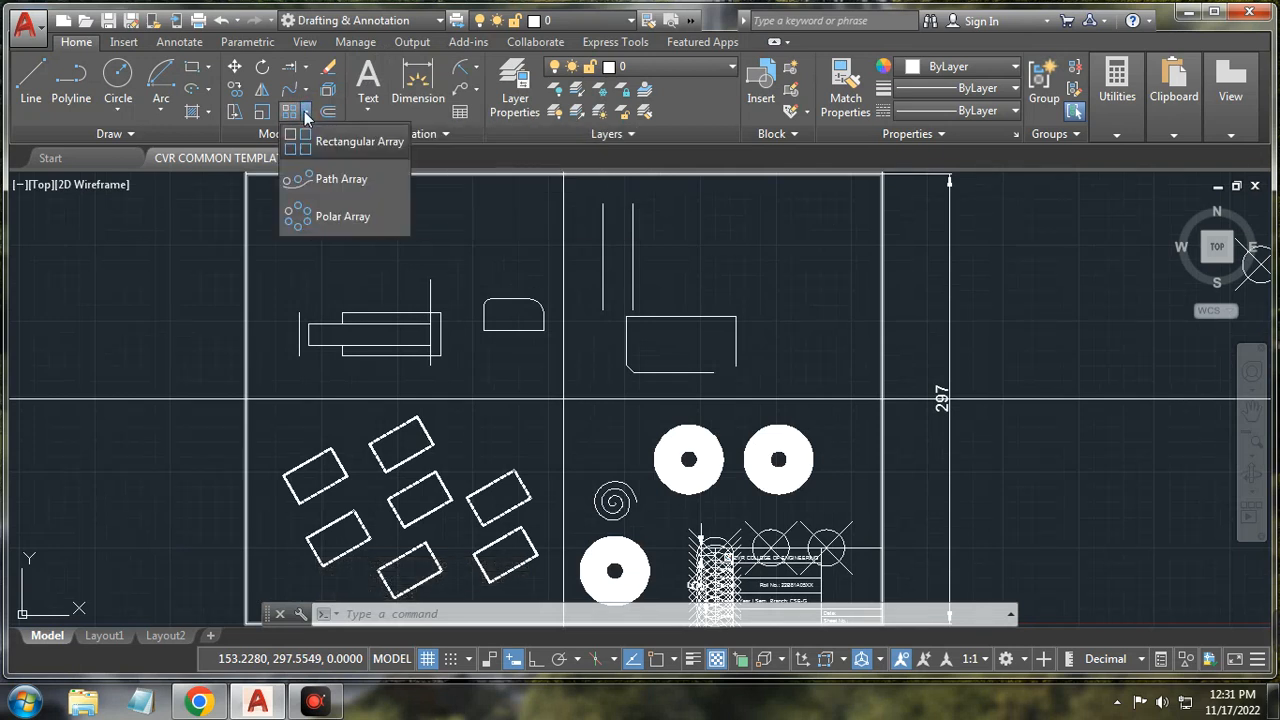
pyautogui.click(305, 112)
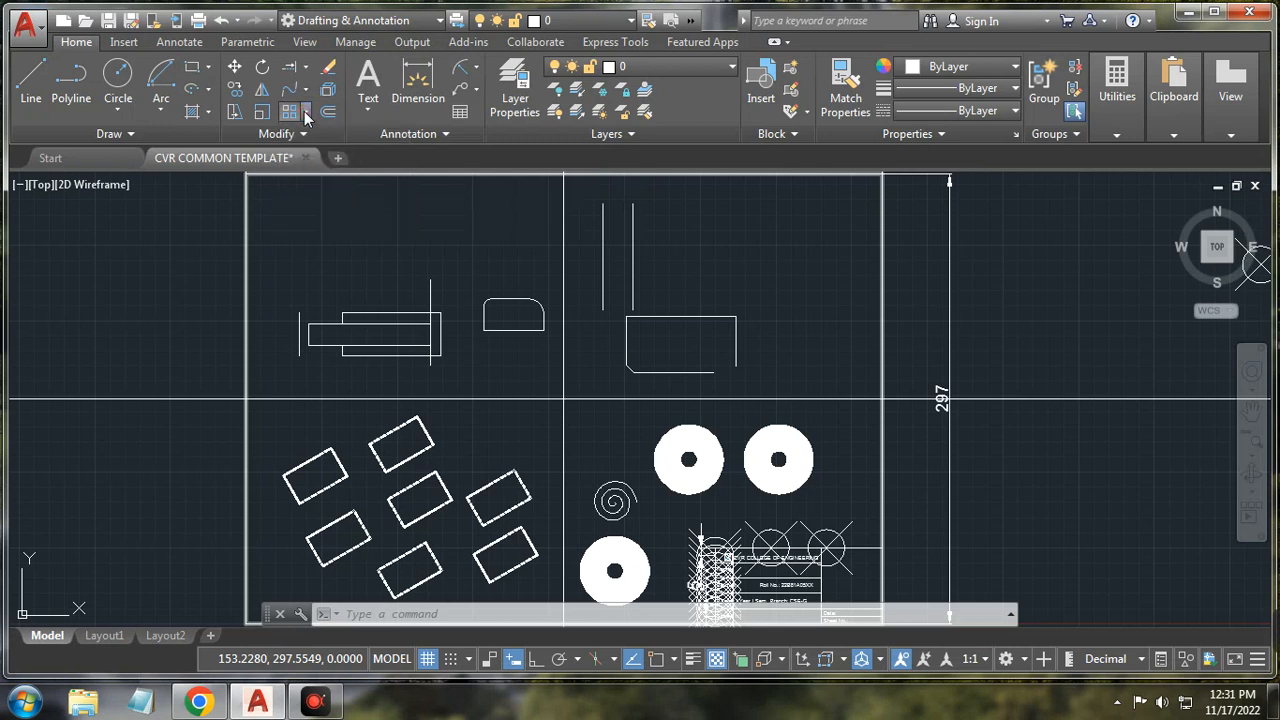
pyautogui.scroll(-5, 240, 240)
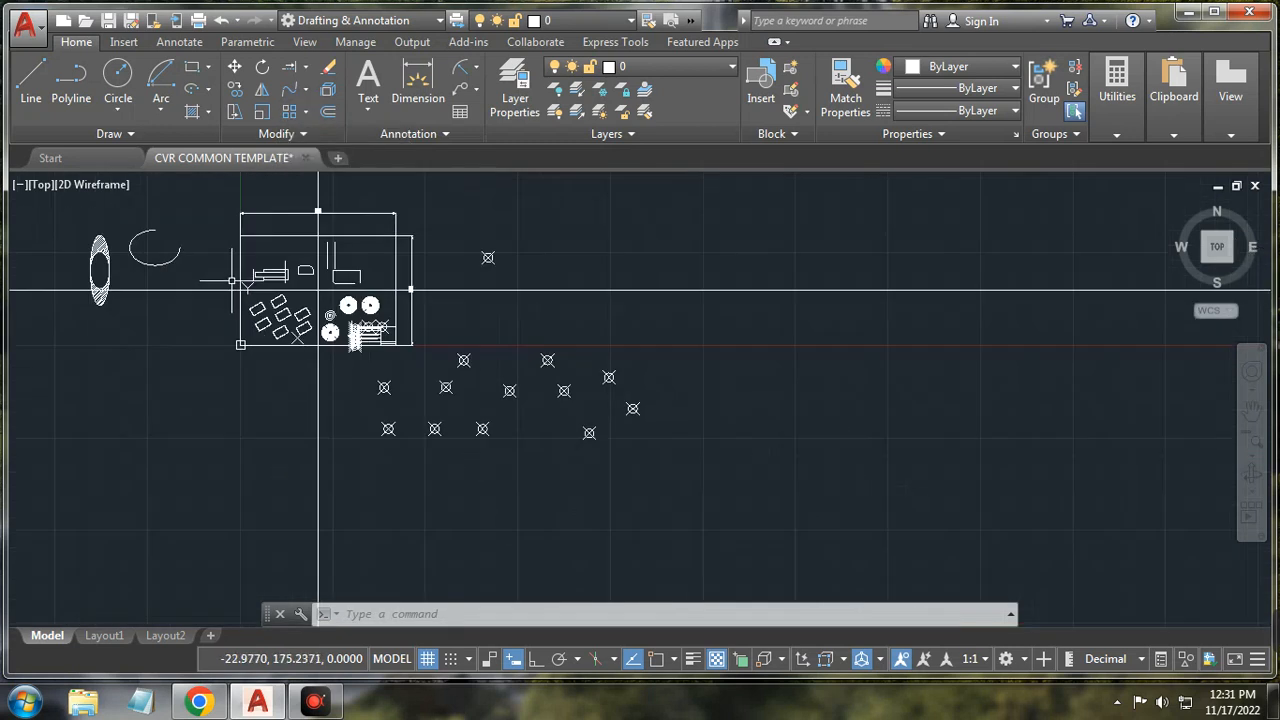
pyautogui.scroll(4, 318, 290)
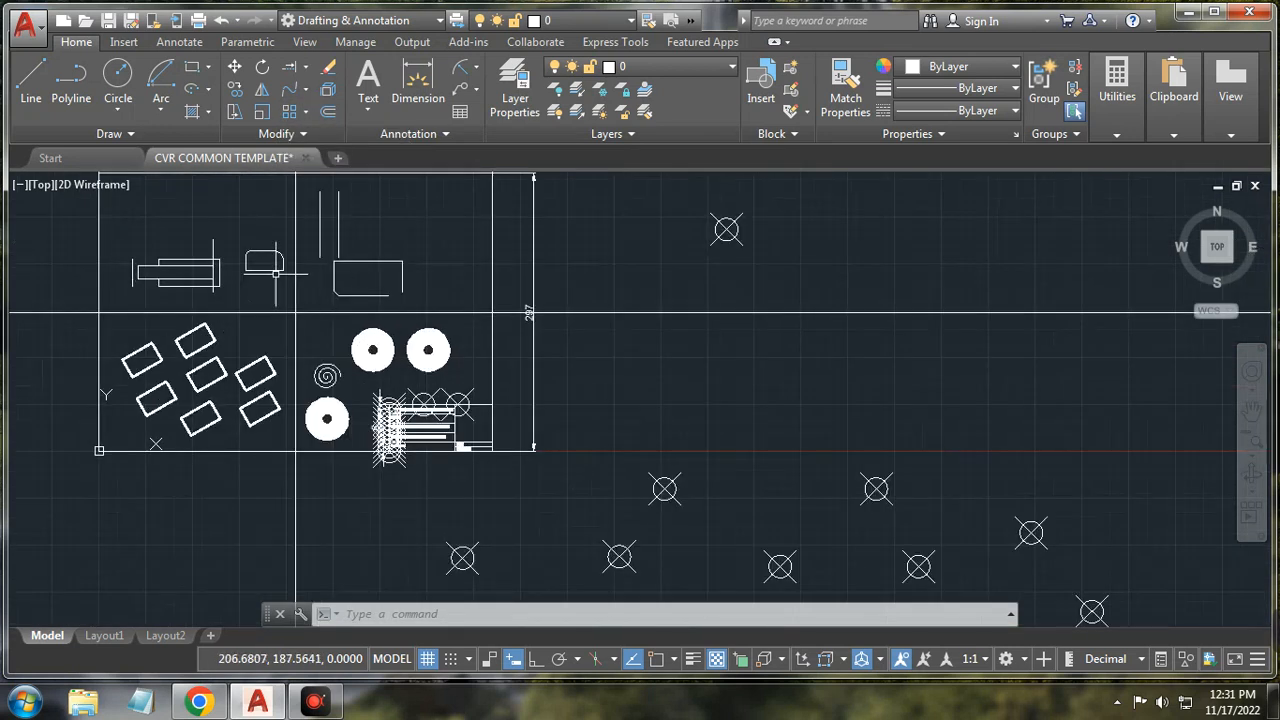
pyautogui.click(281, 298)
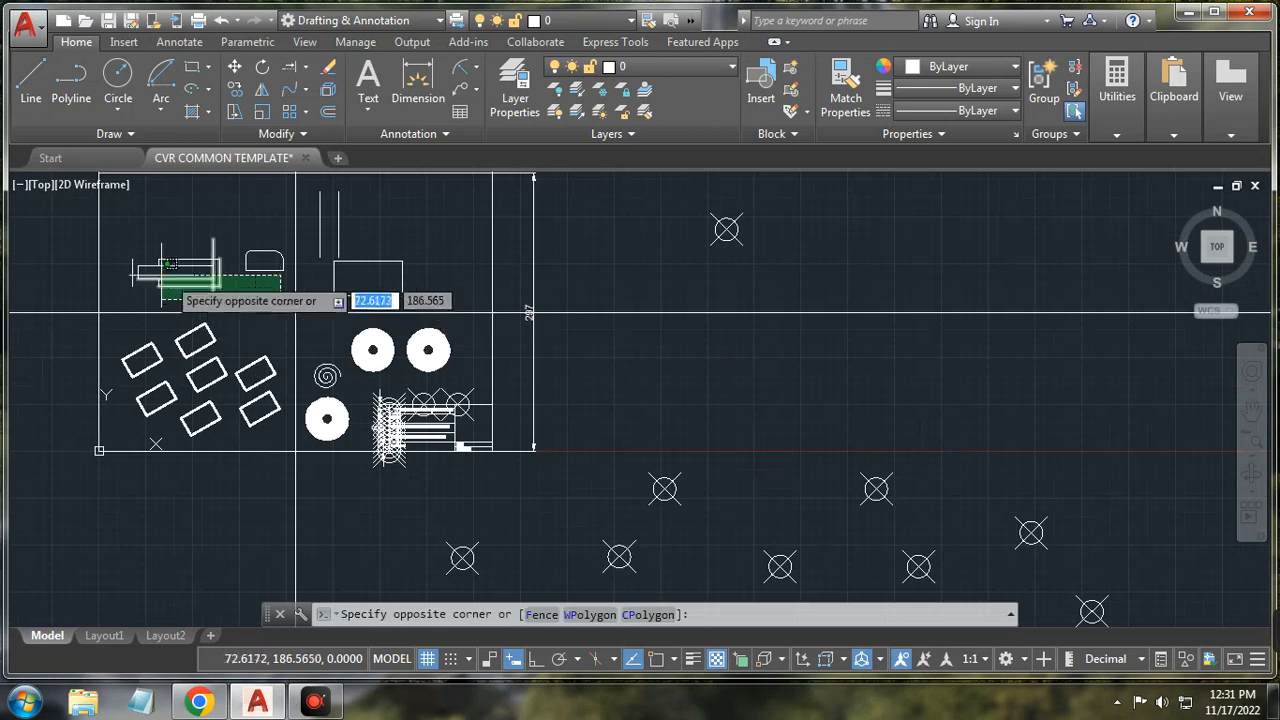
pyautogui.click(124, 220)
pyautogui.press('Delete')
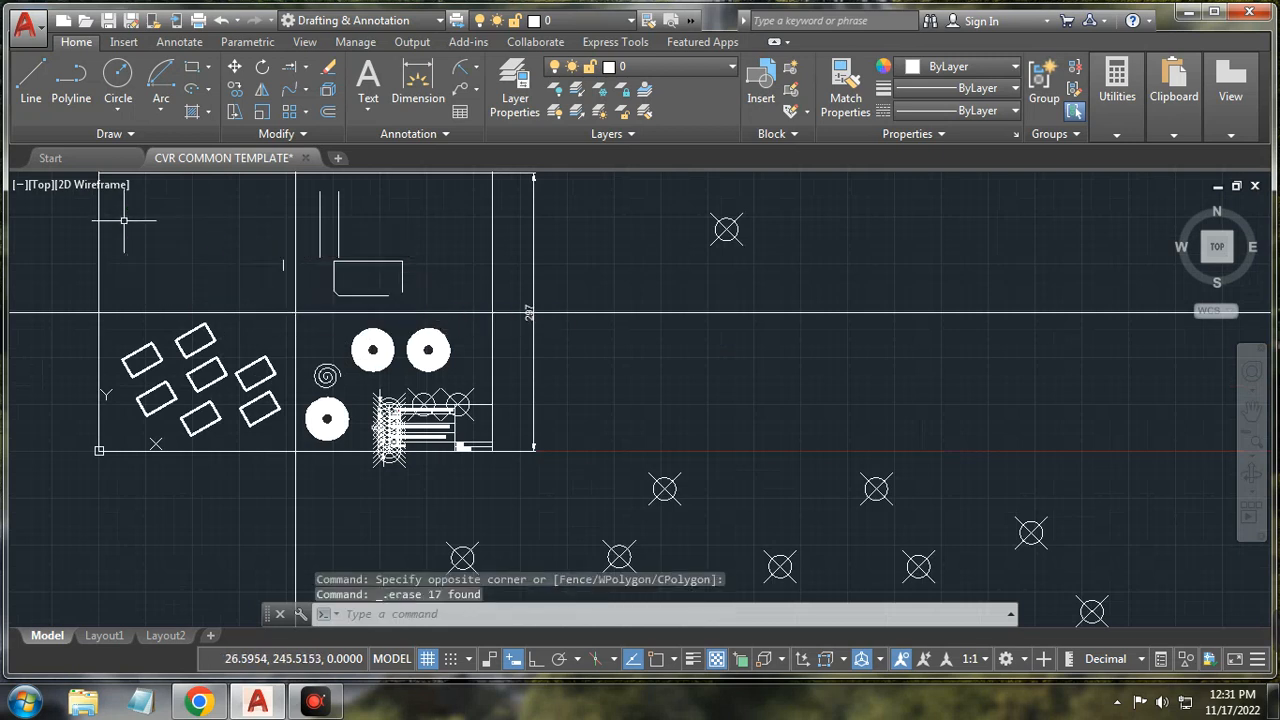
pyautogui.scroll(-3, 160, 265)
pyautogui.scroll(5, 200, 310)
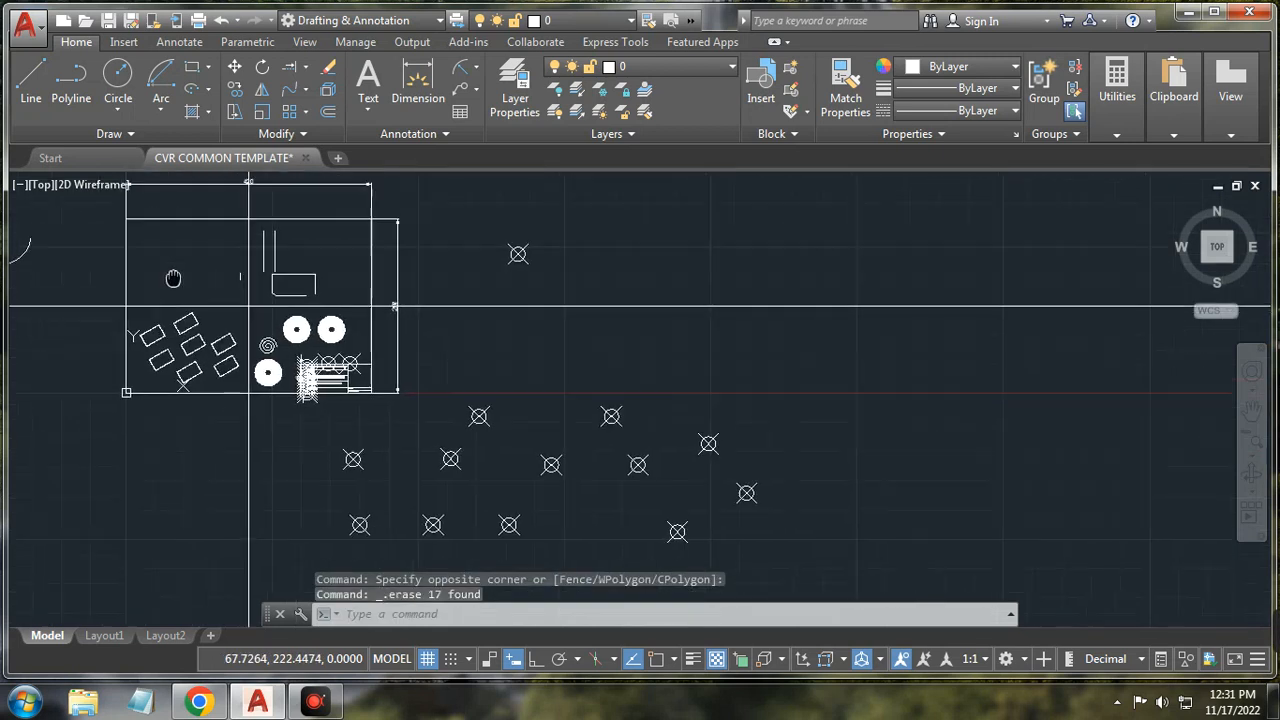
# Step: Draw a small circle near the sheet's top-left and choose Rectangular Array
pyautogui.click(118, 80)
pyautogui.click(154, 342)
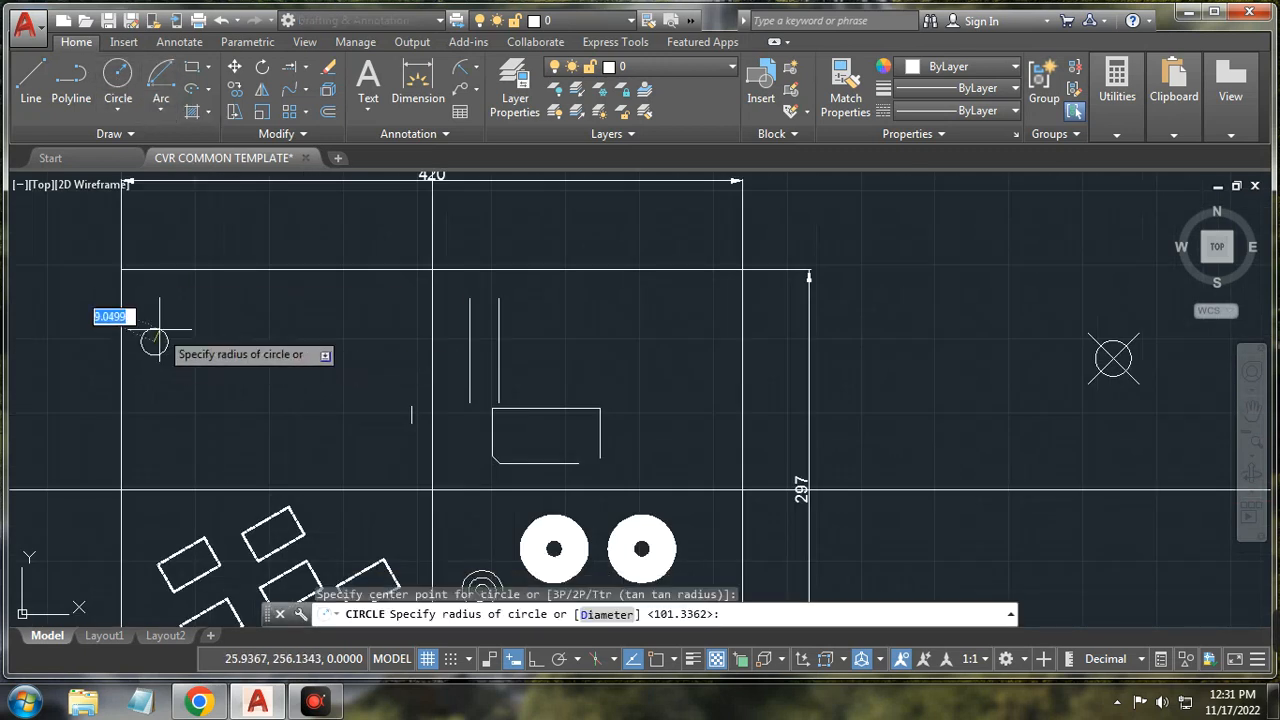
pyautogui.click(142, 331)
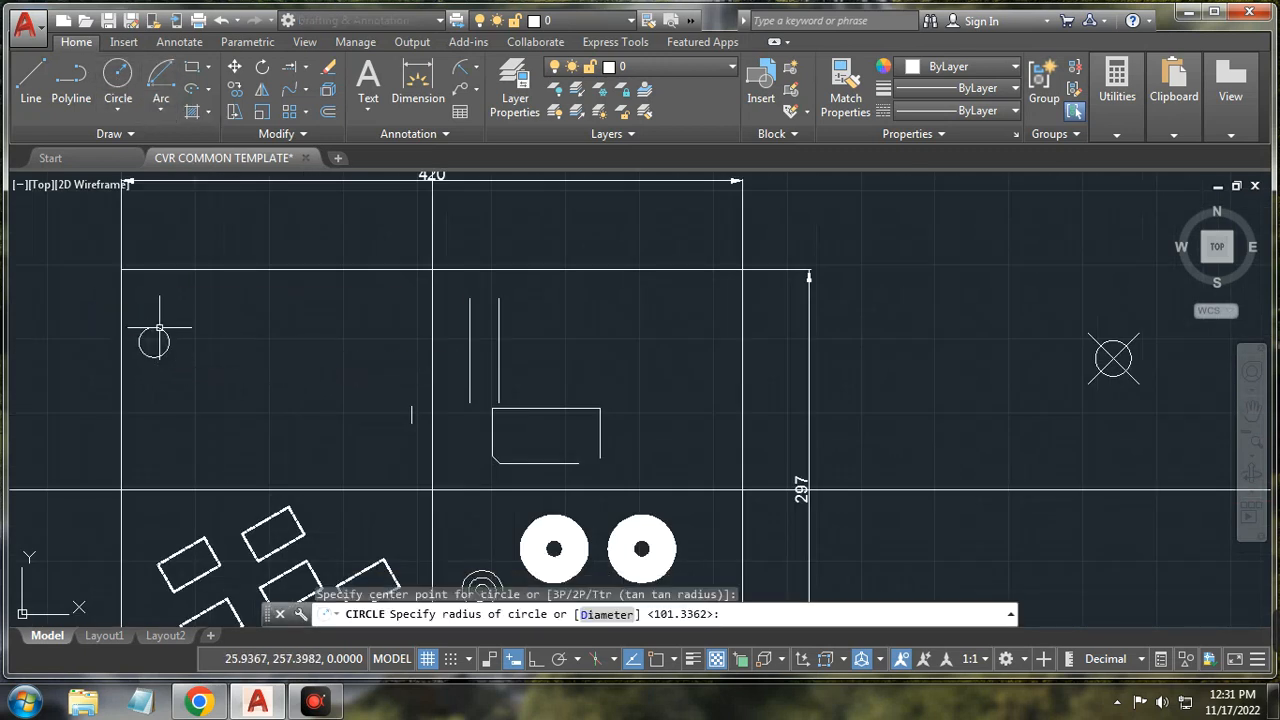
pyautogui.click(307, 112)
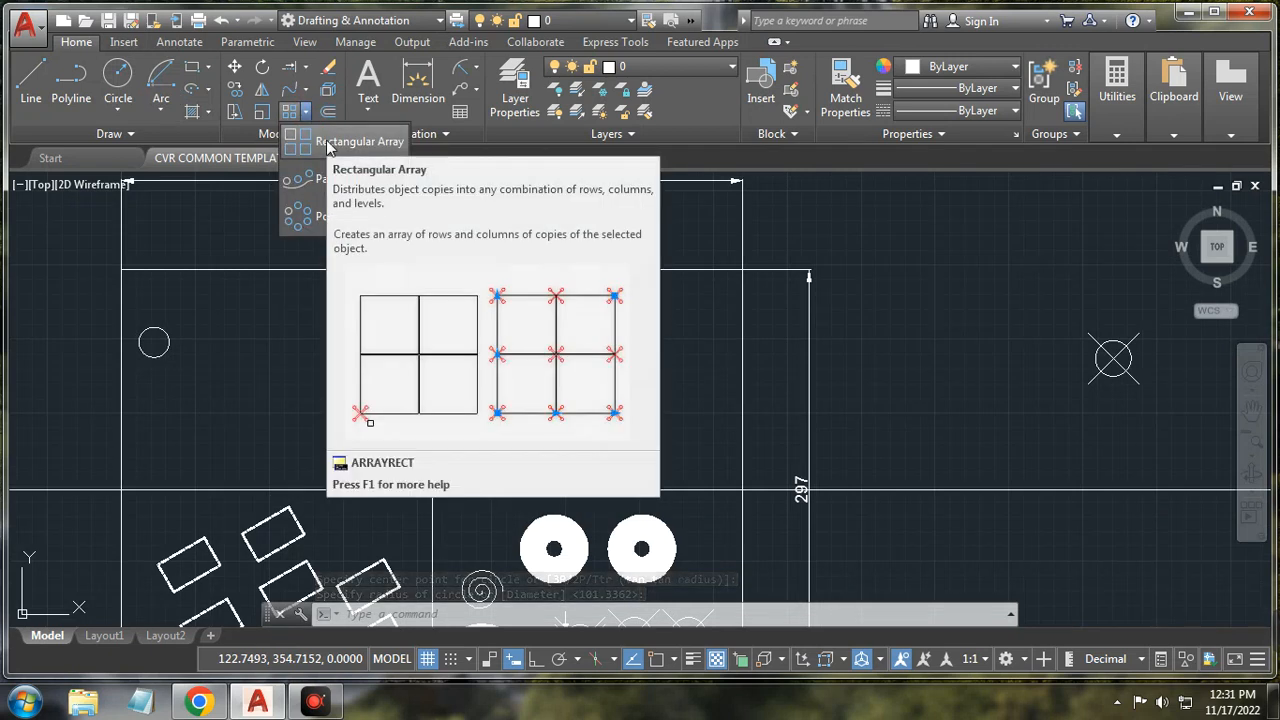
pyautogui.click(329, 146)
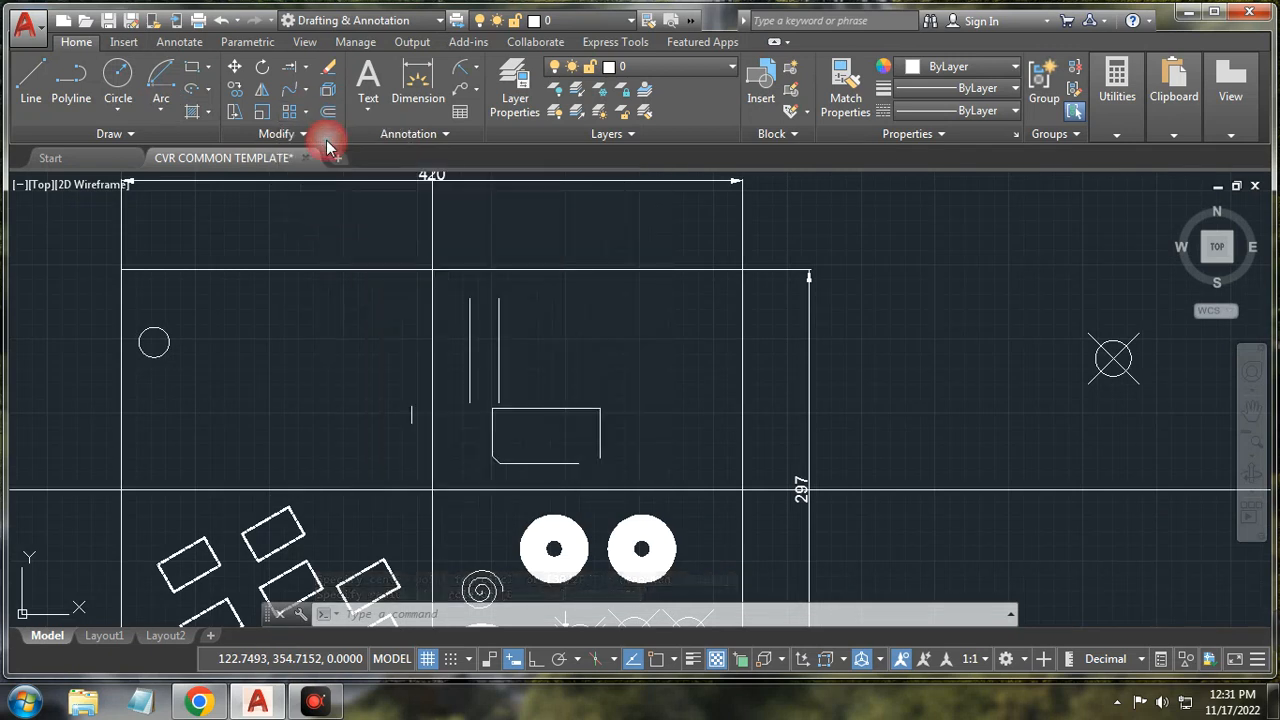
# Step: Array the circle into 3 columns and rows with 50-unit spacing, then close the array
pyautogui.click(164, 332)
pyautogui.press('Return')
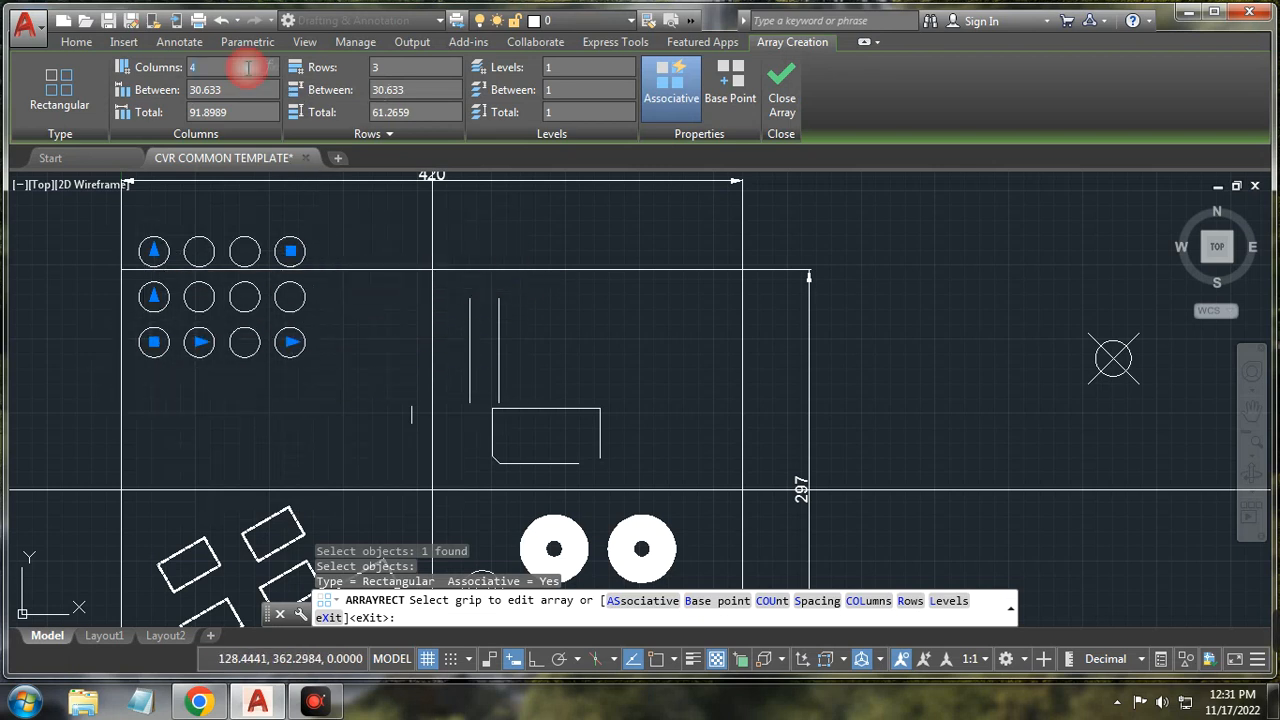
pyautogui.press('Return')
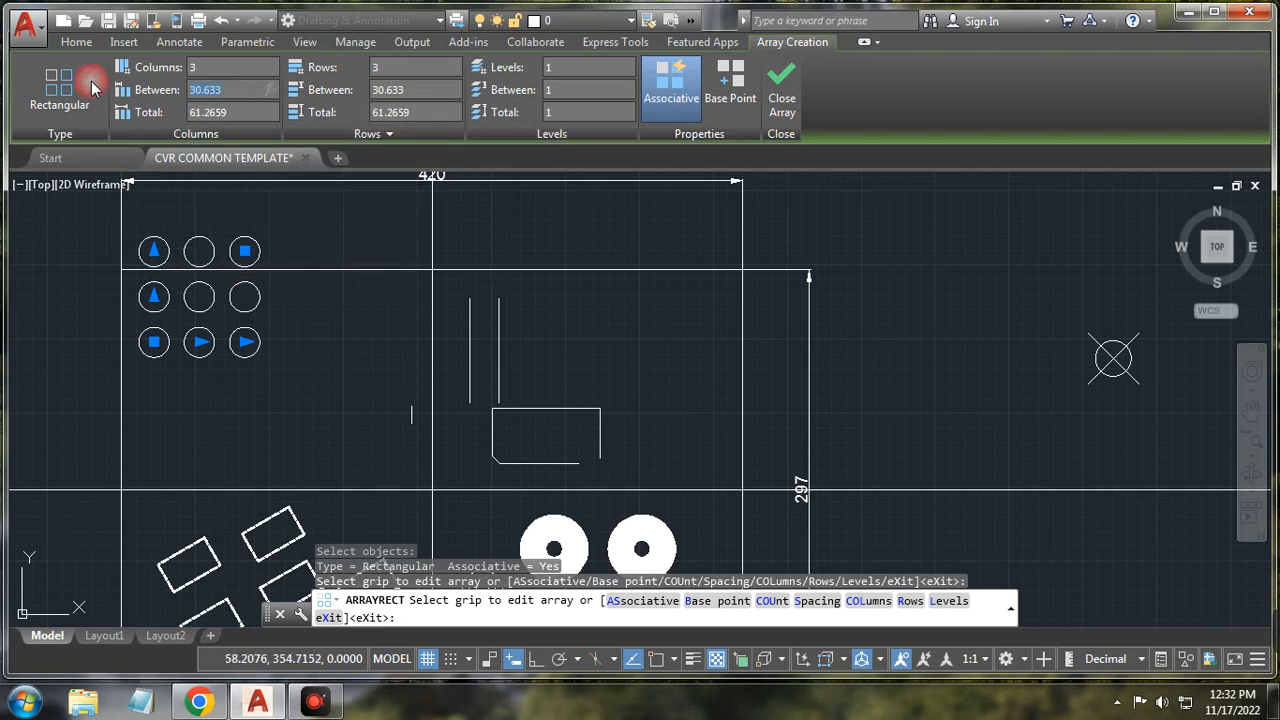
pyautogui.press('Return')
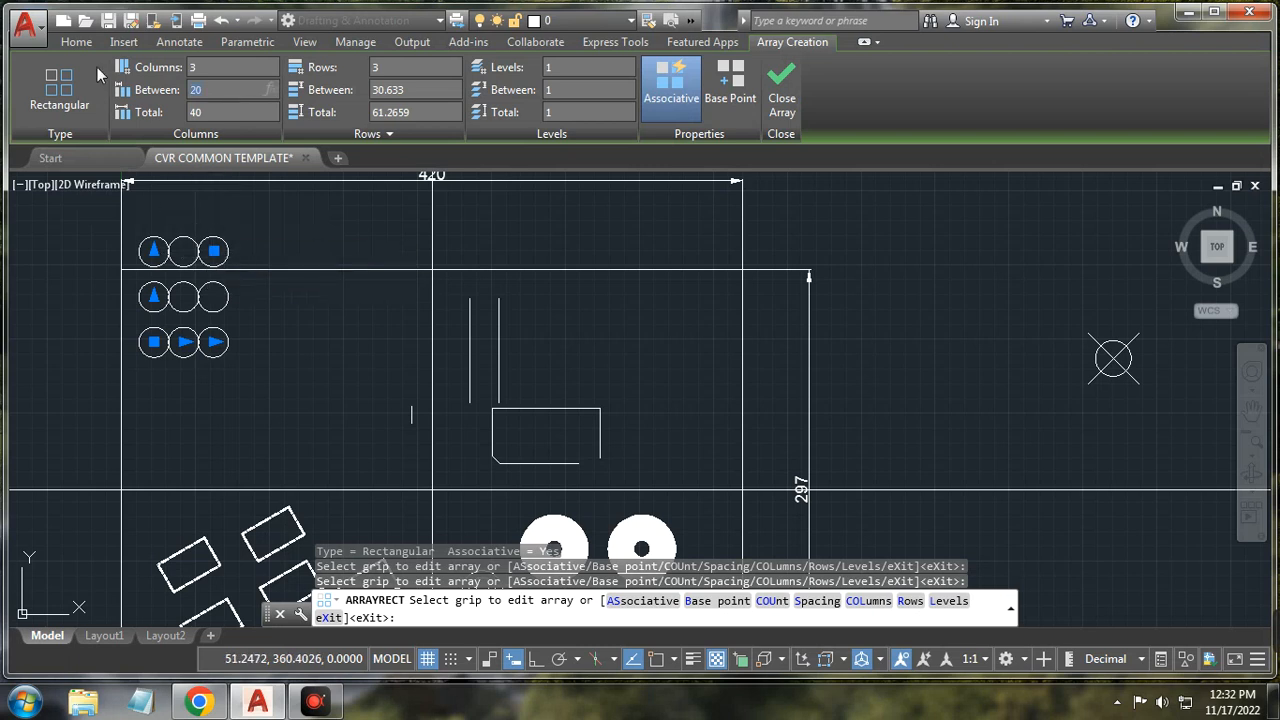
pyautogui.press('Return')
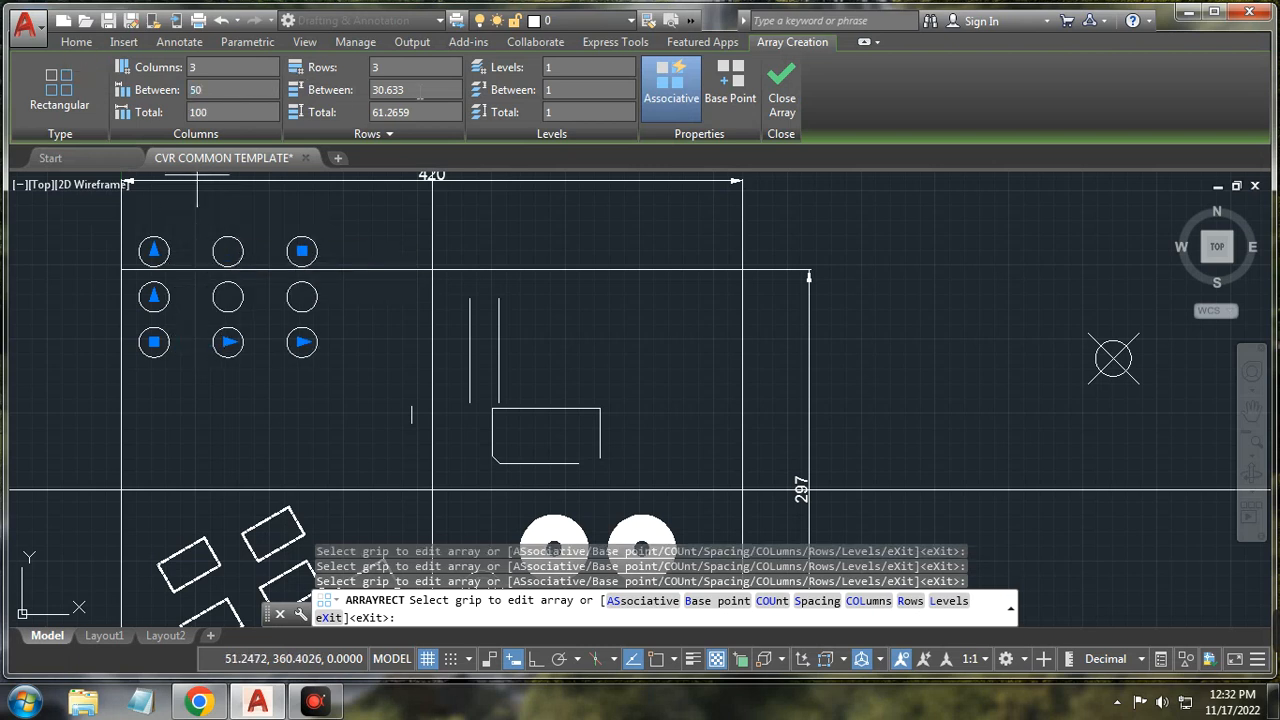
pyautogui.click(420, 90)
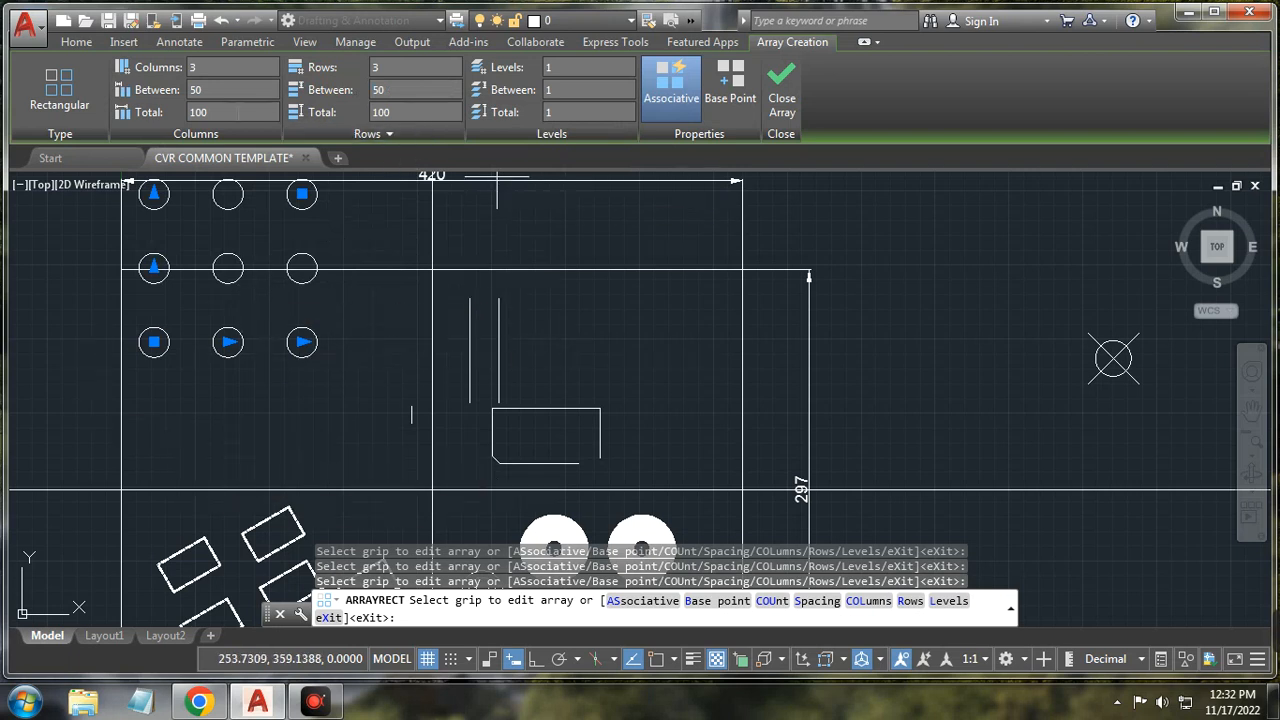
pyautogui.click(783, 103)
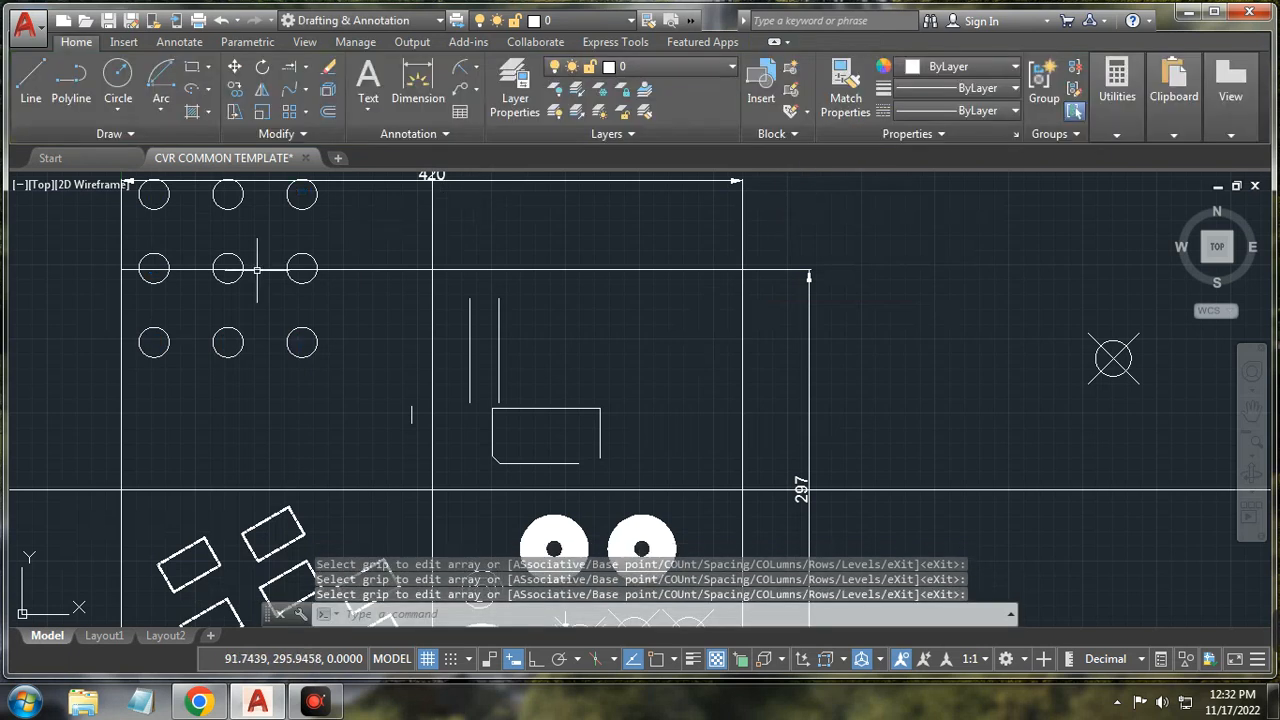
# Step: Select the 3 × 3 circle array and delete it
pyautogui.scroll(-2, 257, 269)
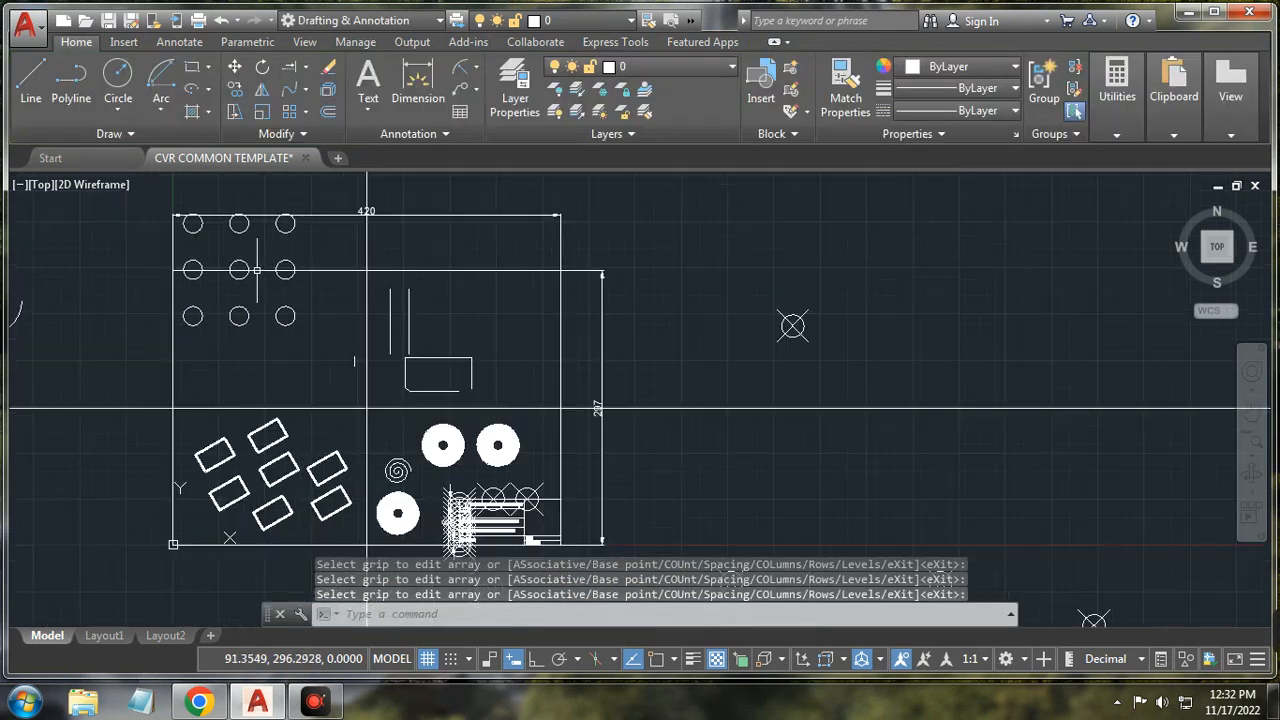
pyautogui.click(322, 331)
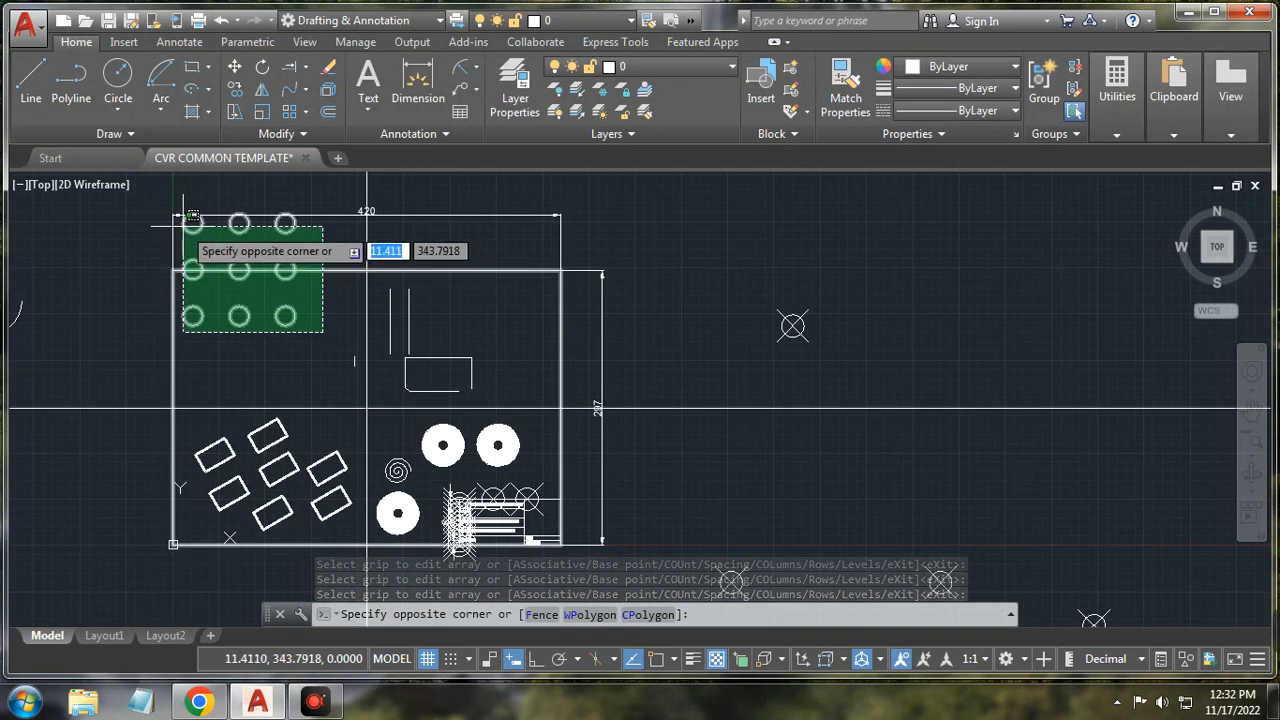
pyautogui.click(190, 218)
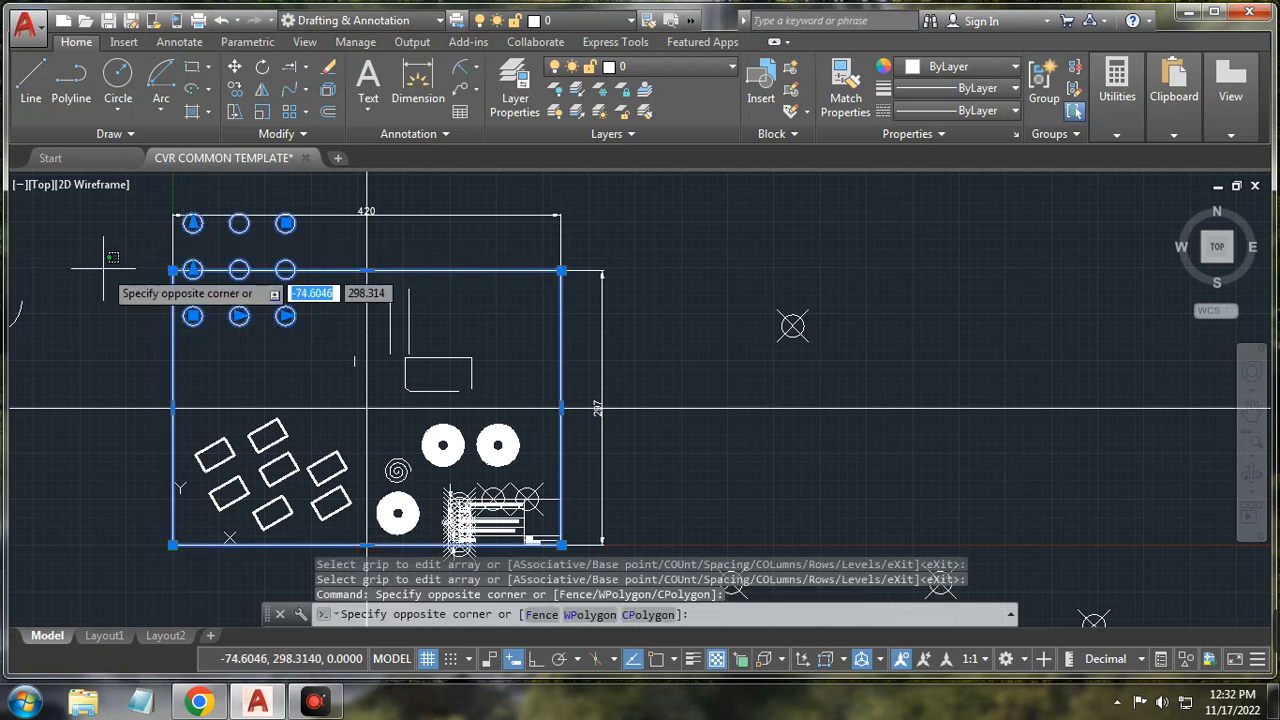
pyautogui.rightClick(110, 287)
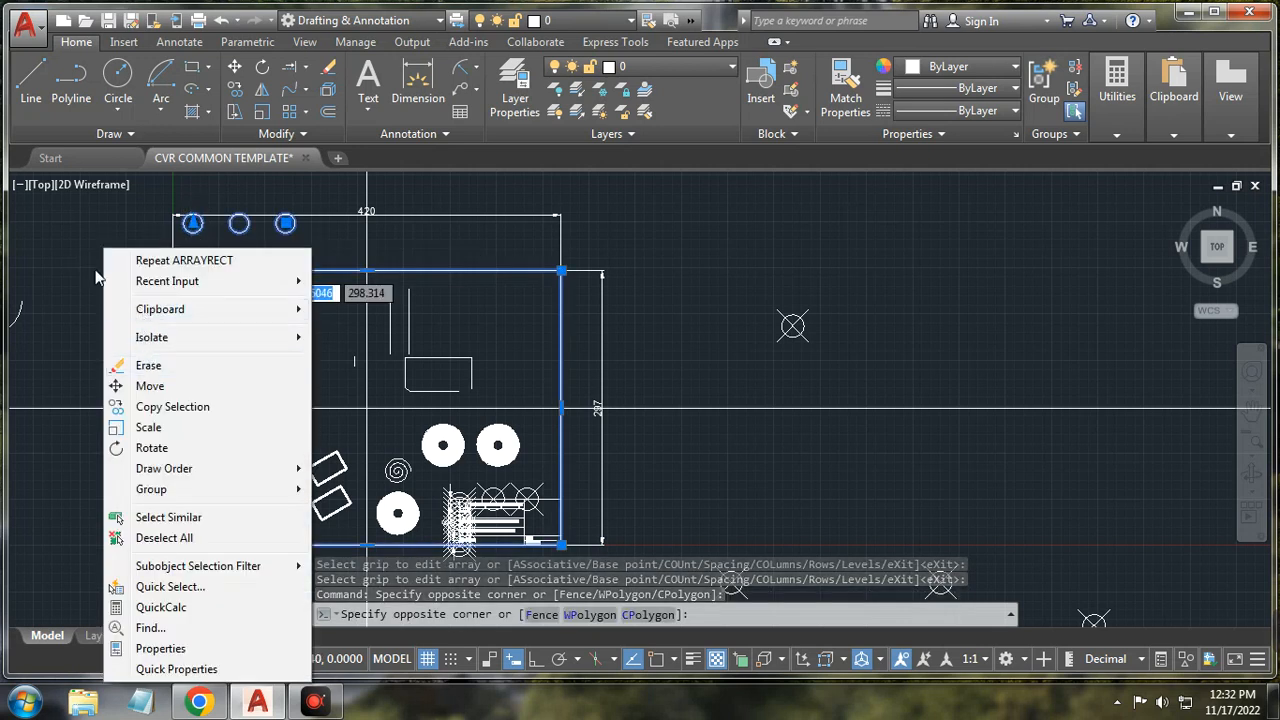
pyautogui.press('Escape')
pyautogui.press('Escape')
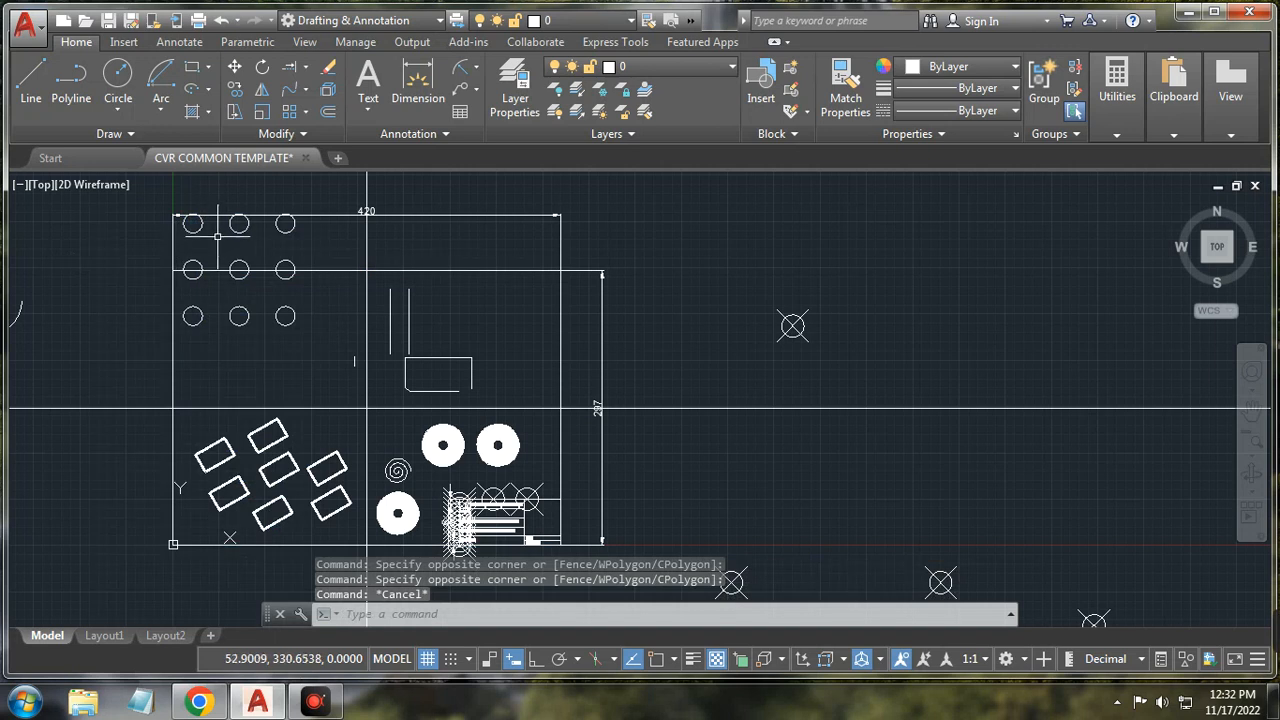
pyautogui.click(194, 224)
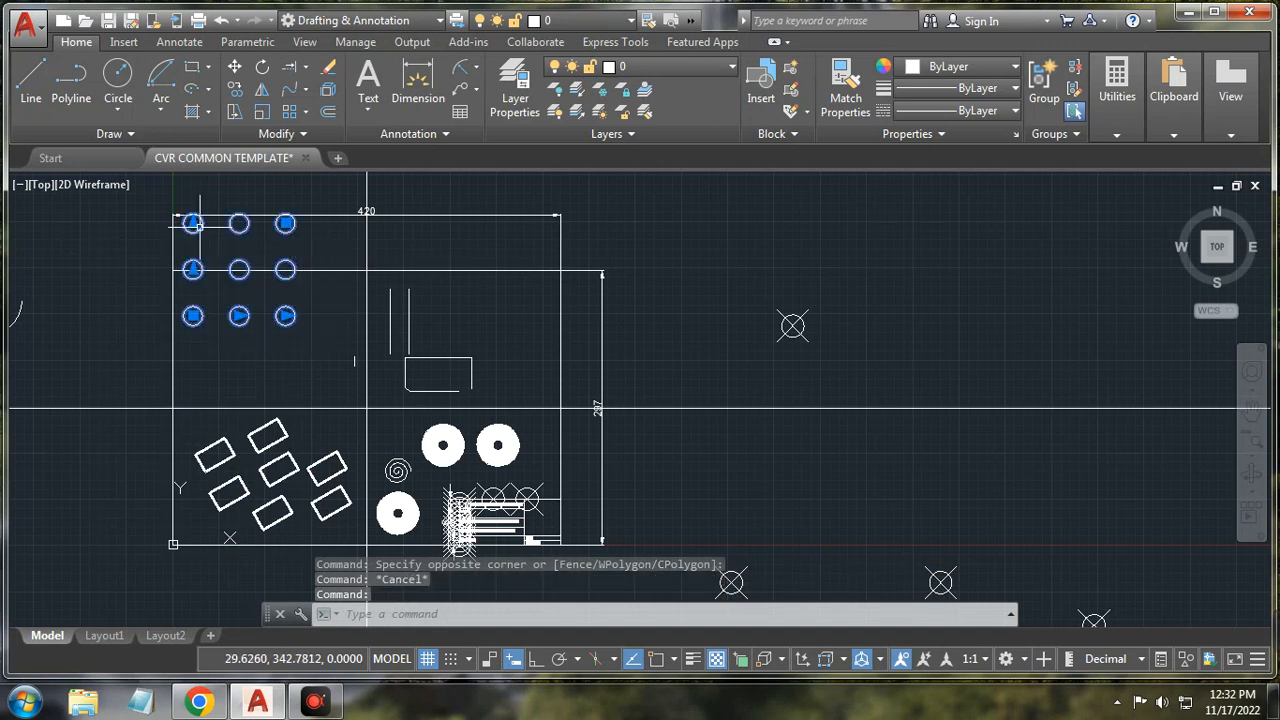
pyautogui.press('Delete')
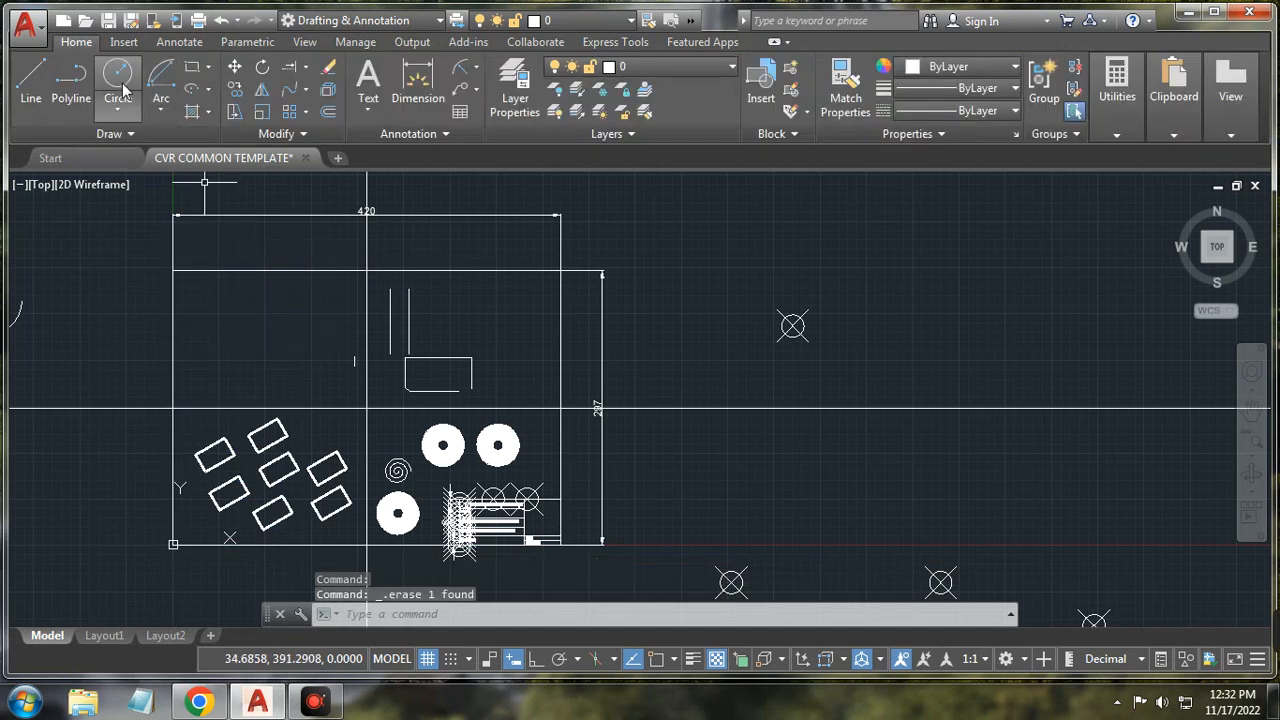
# Step: Start the Circle command with the C alias
pyautogui.write('c')
pyautogui.press('Return')
pyautogui.scroll(2, 209, 330)
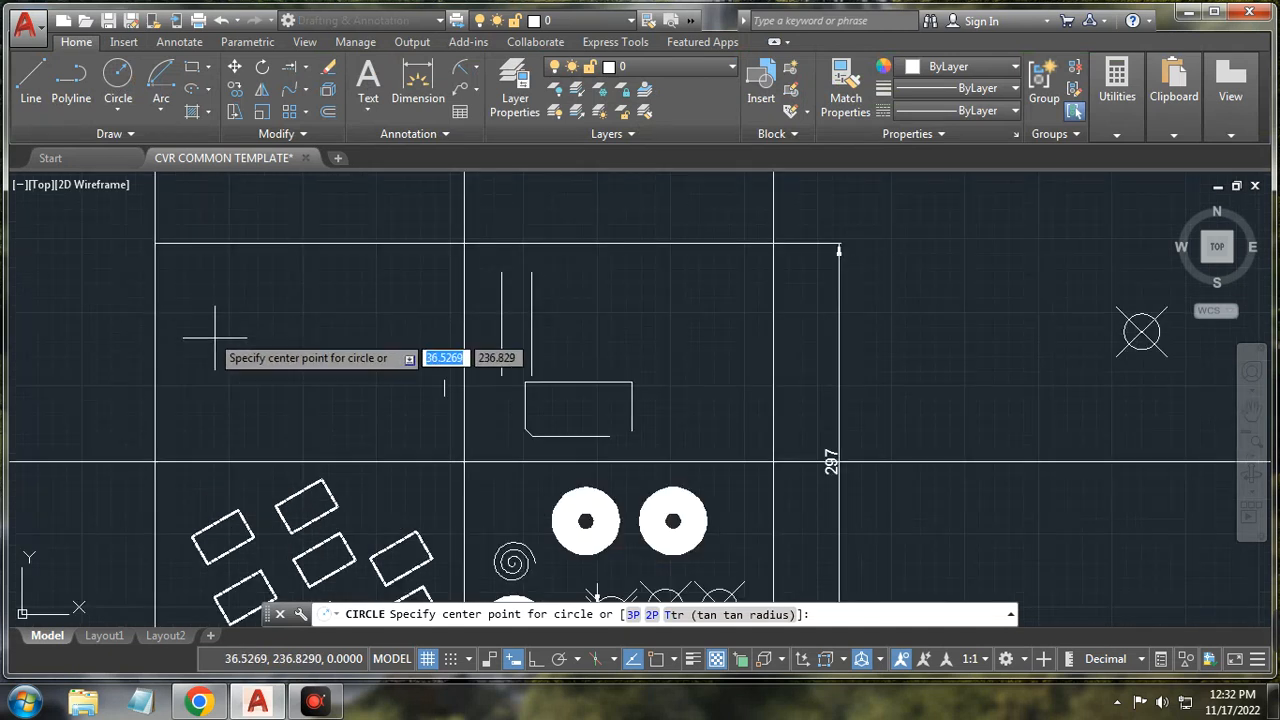
# Step: Draw a new small circle in the upper-left area, then start a line for its path
pyautogui.click(280, 340)
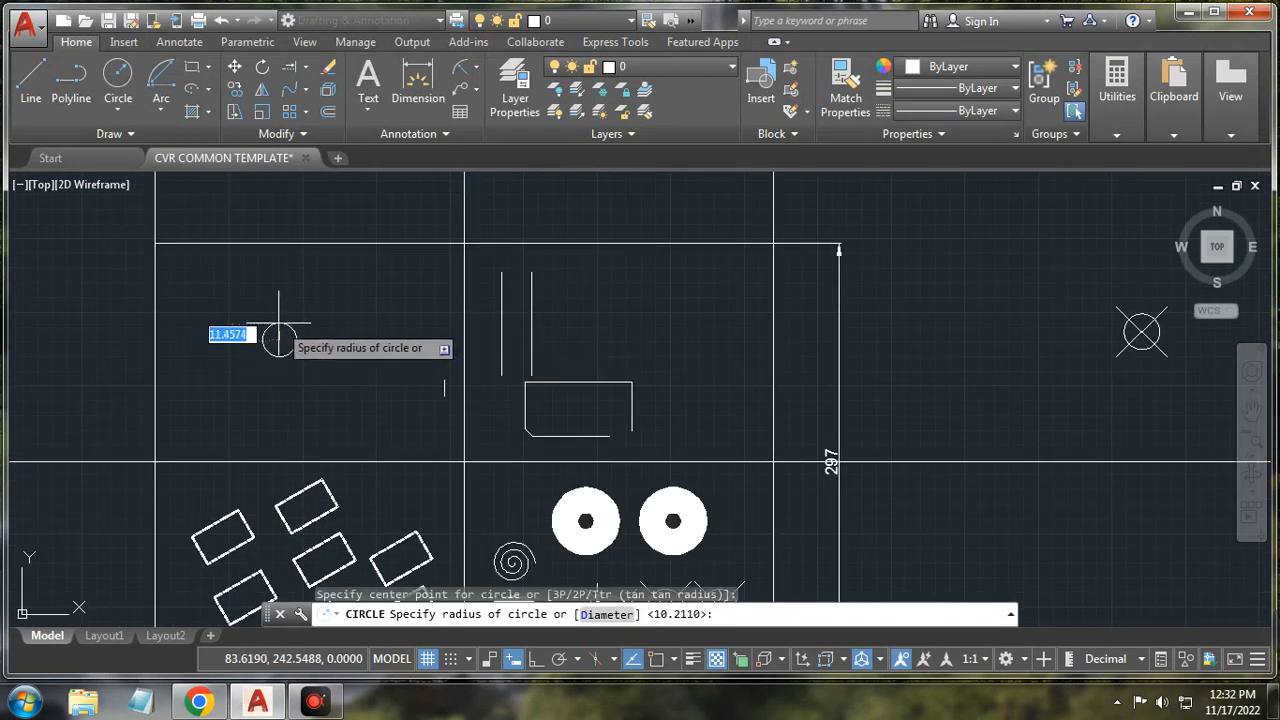
pyautogui.click(279, 323)
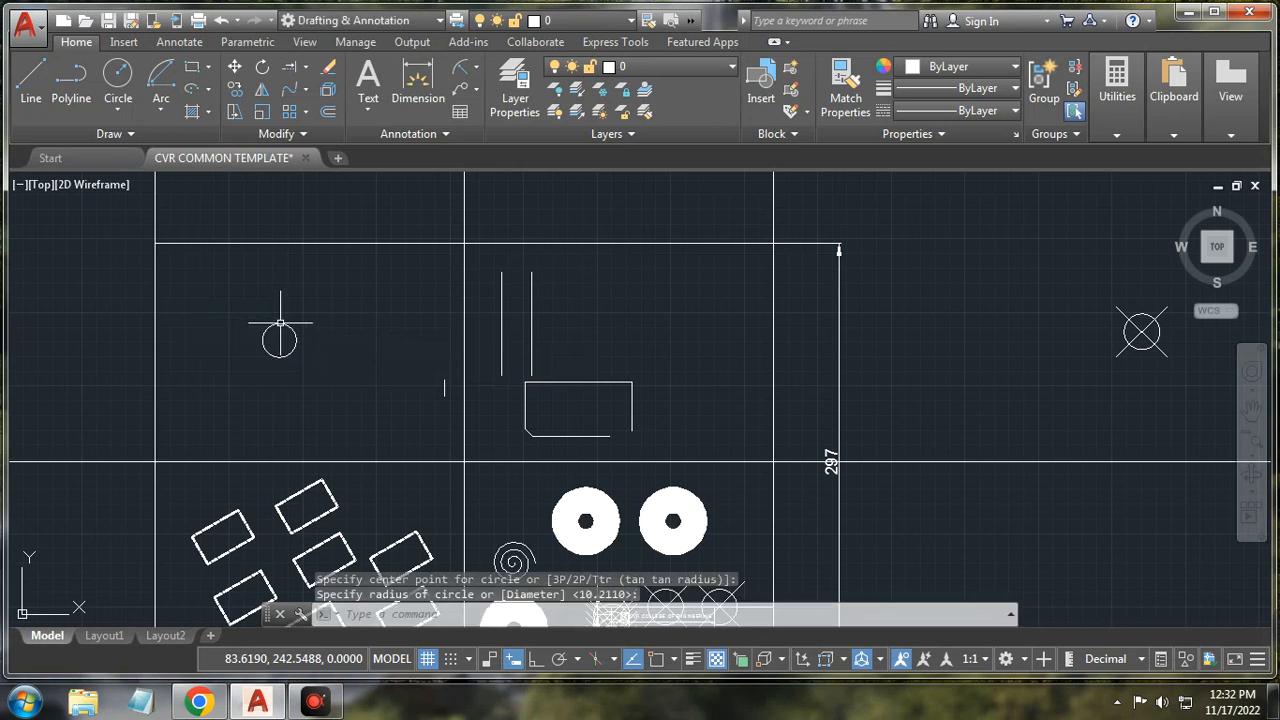
pyautogui.click(308, 113)
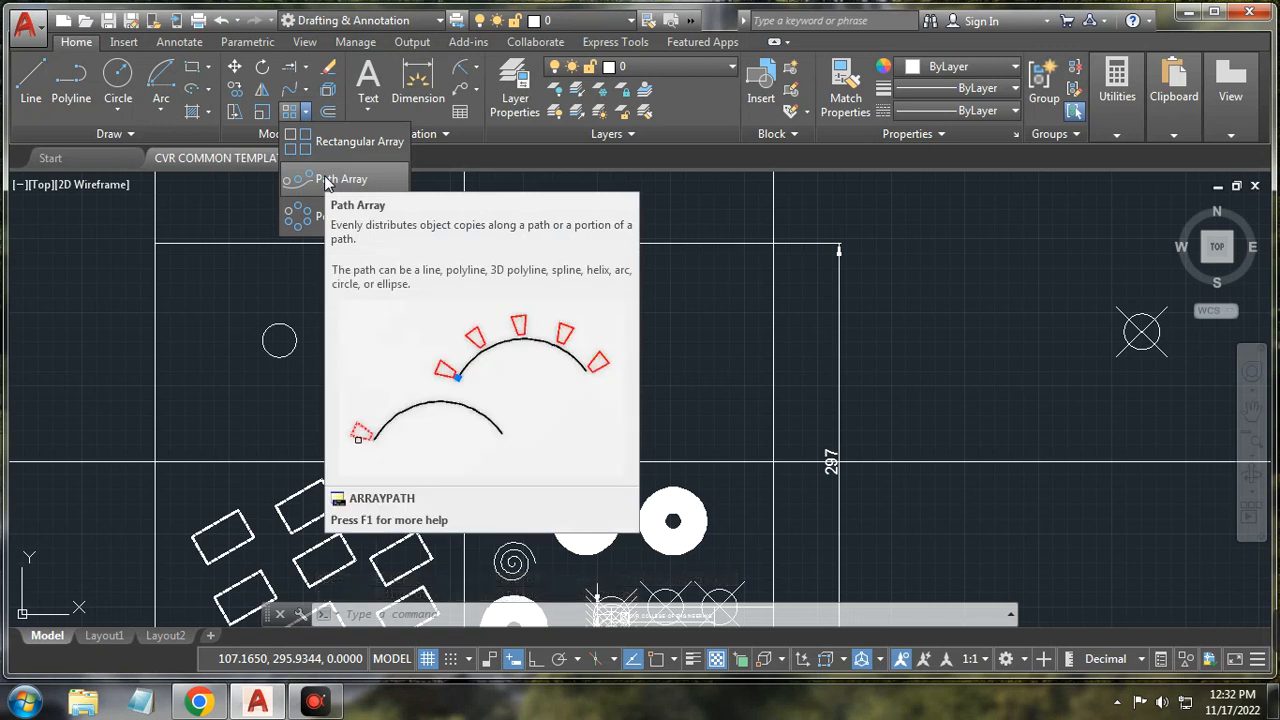
pyautogui.click(30, 82)
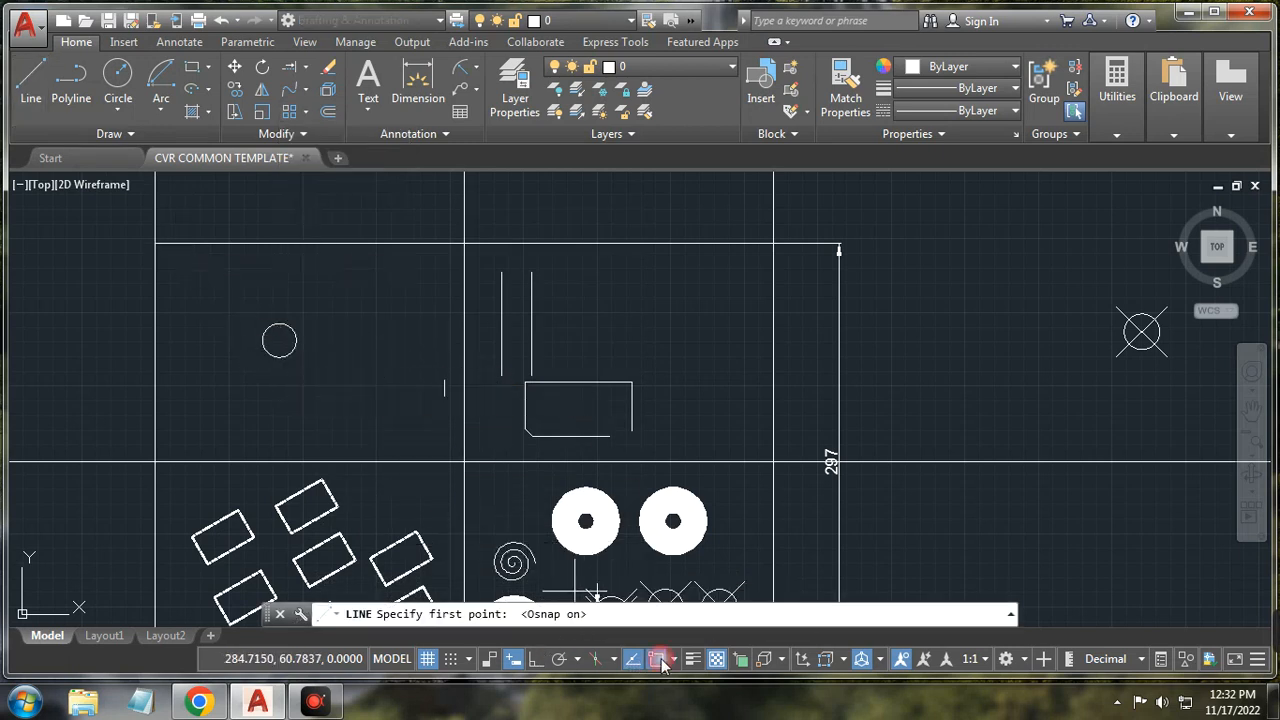
# Step: Draw a three-segment zigzag path from the circle's centre, then show the array types
pyautogui.click(280, 355)
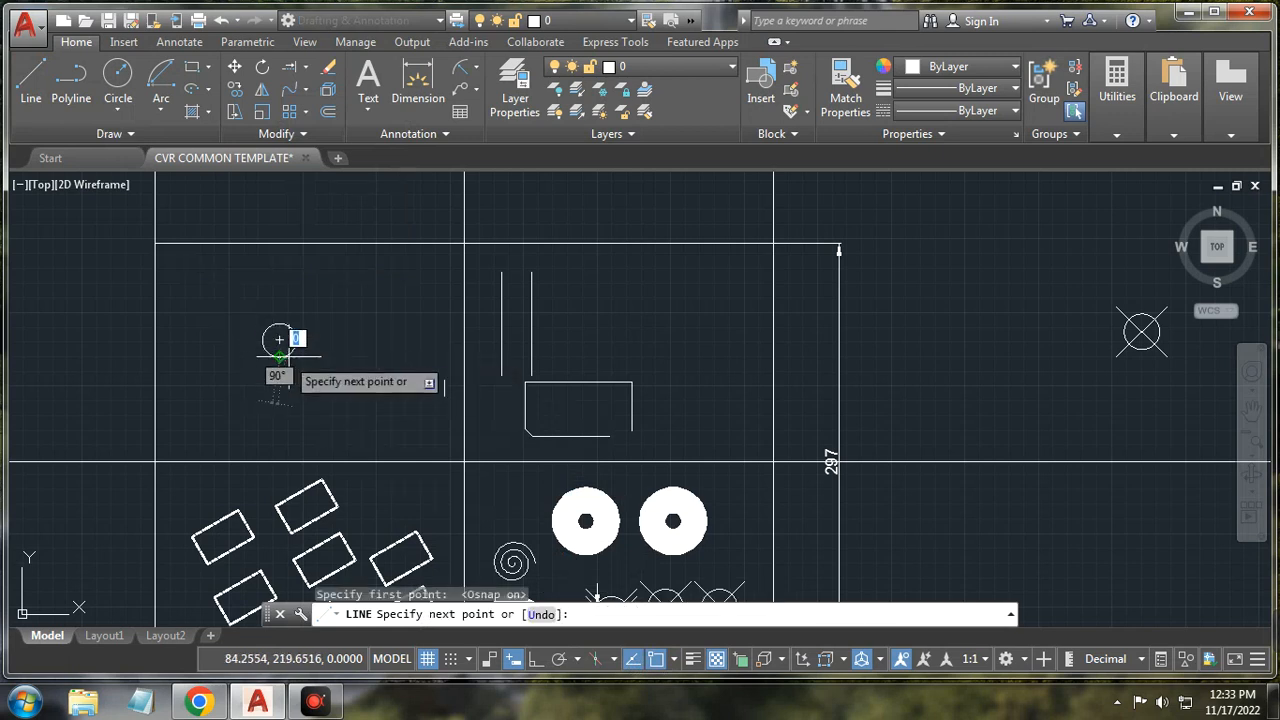
pyautogui.click(366, 285)
pyautogui.click(393, 355)
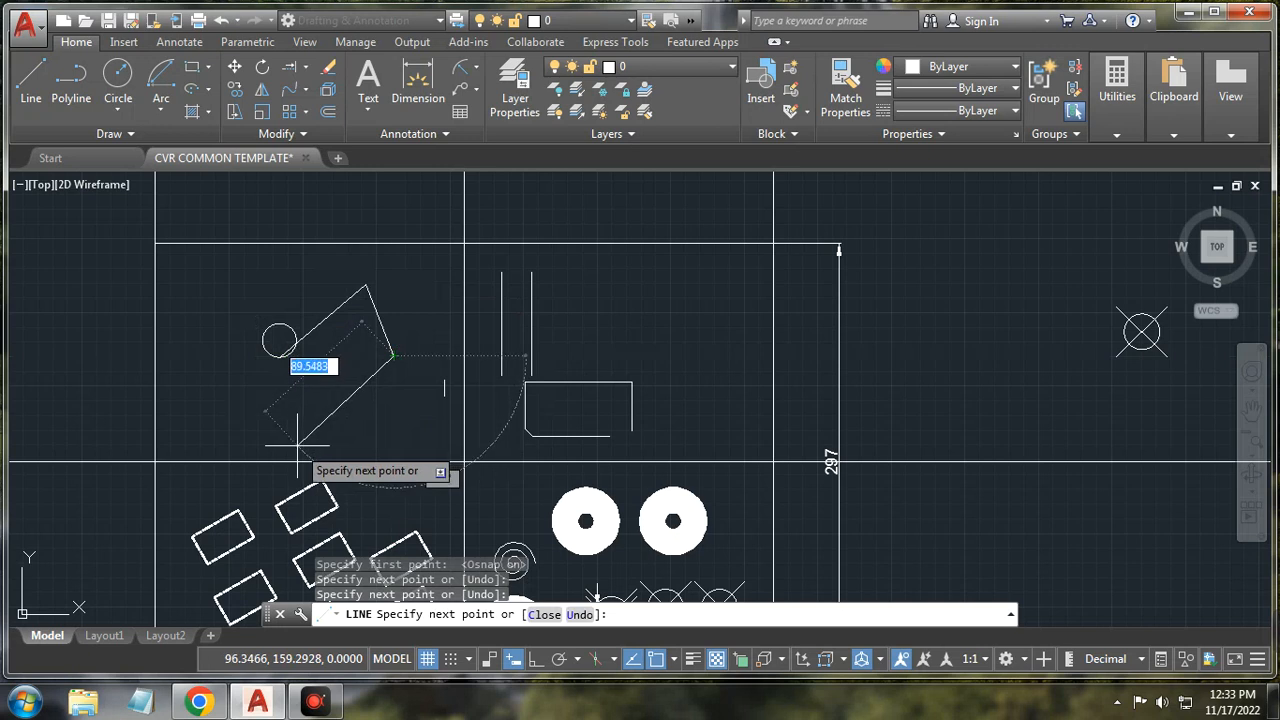
pyautogui.click(411, 401)
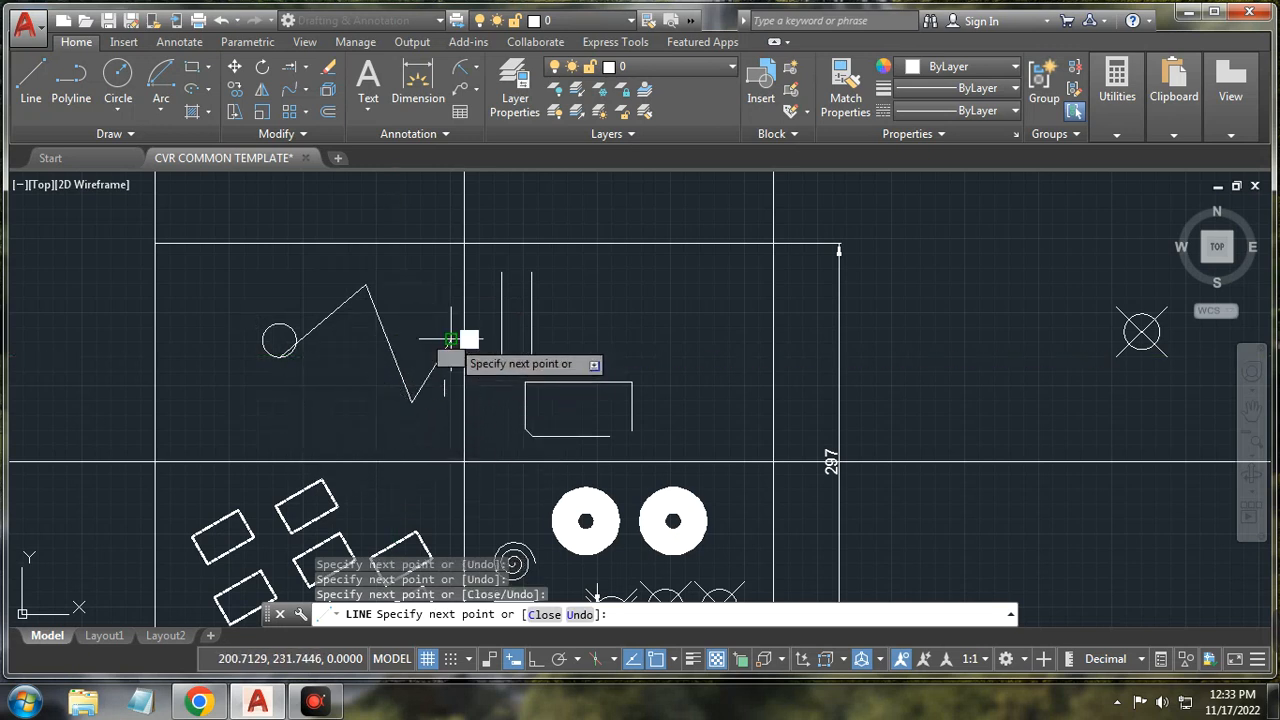
pyautogui.rightClick(437, 309)
pyautogui.click(485, 340)
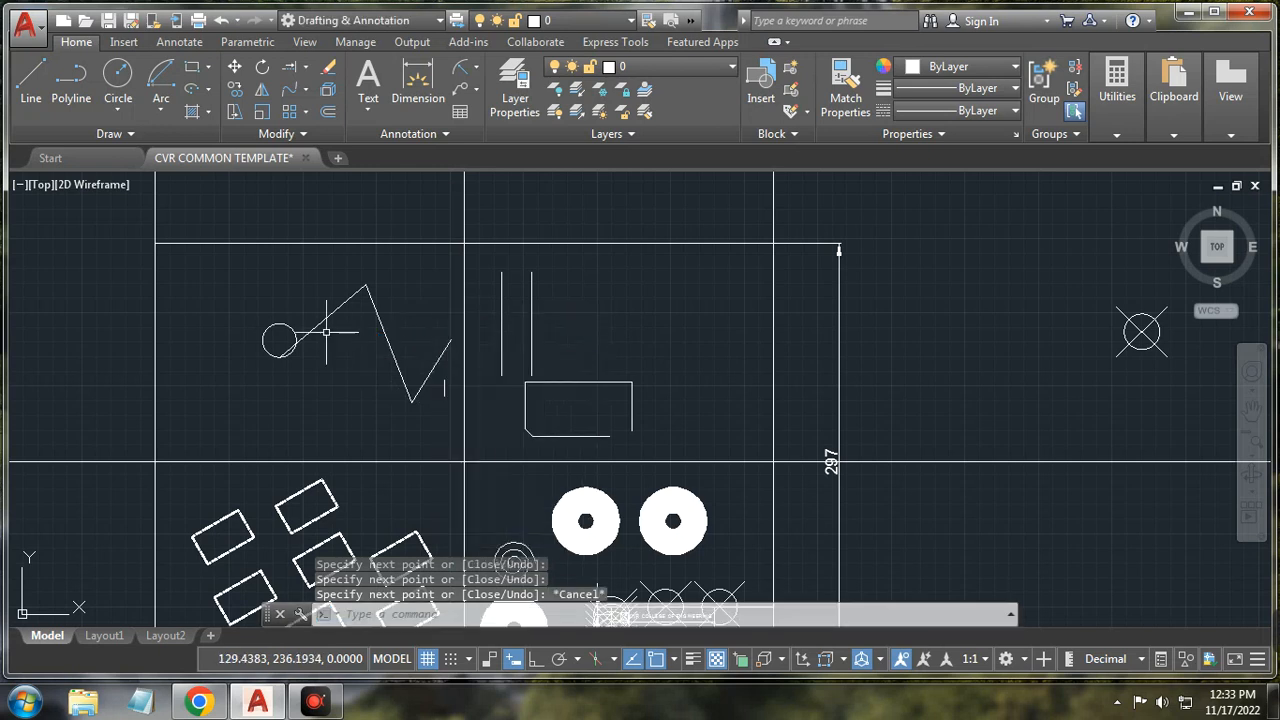
pyautogui.click(305, 111)
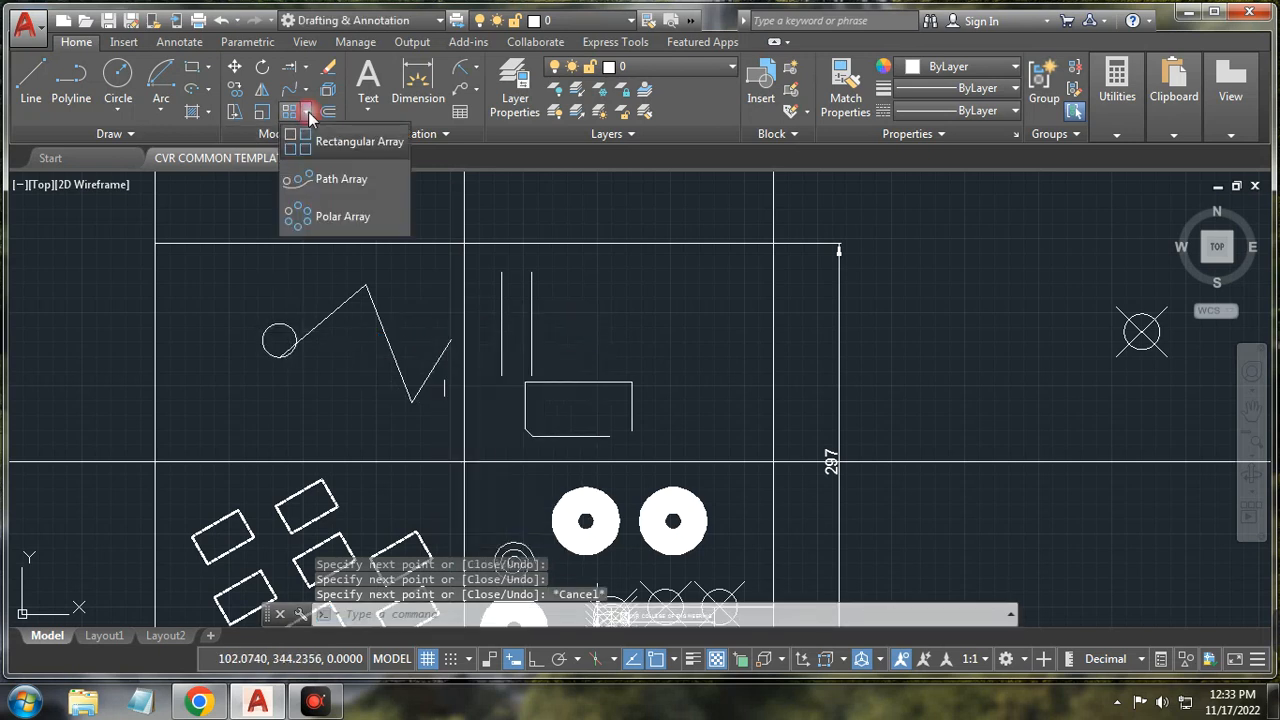
# Step: Path-array the small circle along the diagonal line of the zigzag
pyautogui.click(338, 180)
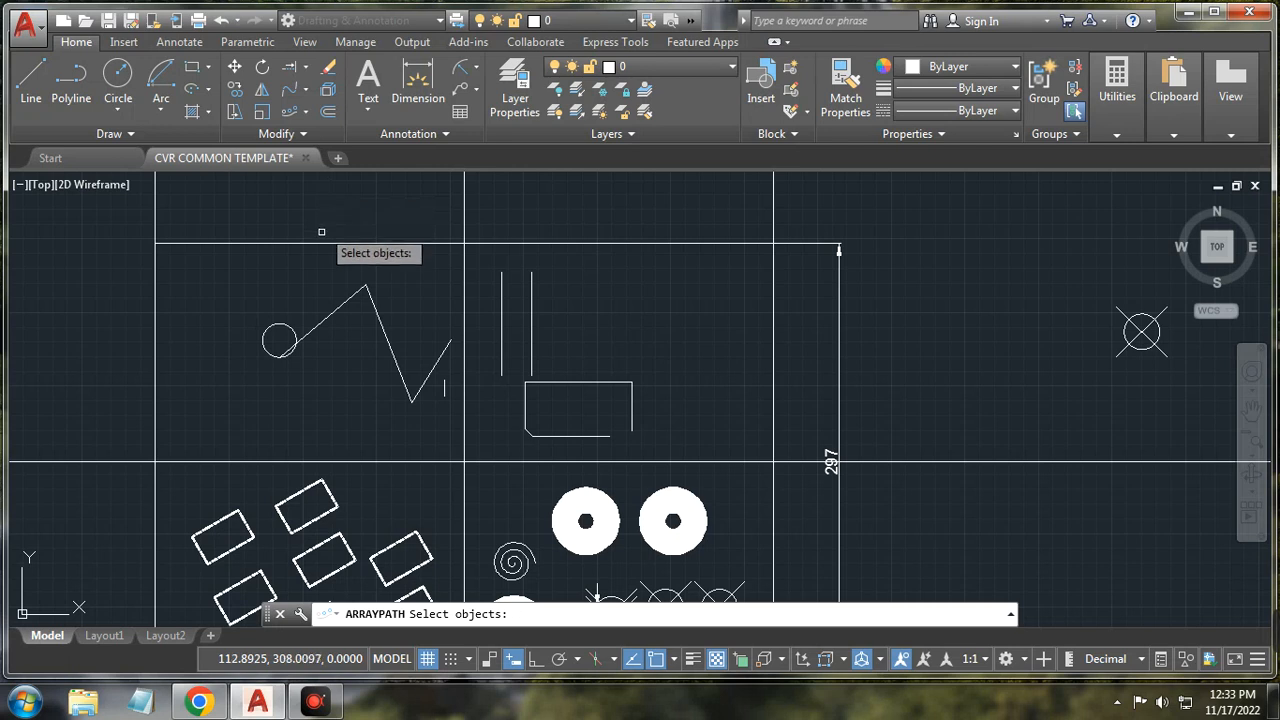
pyautogui.click(287, 326)
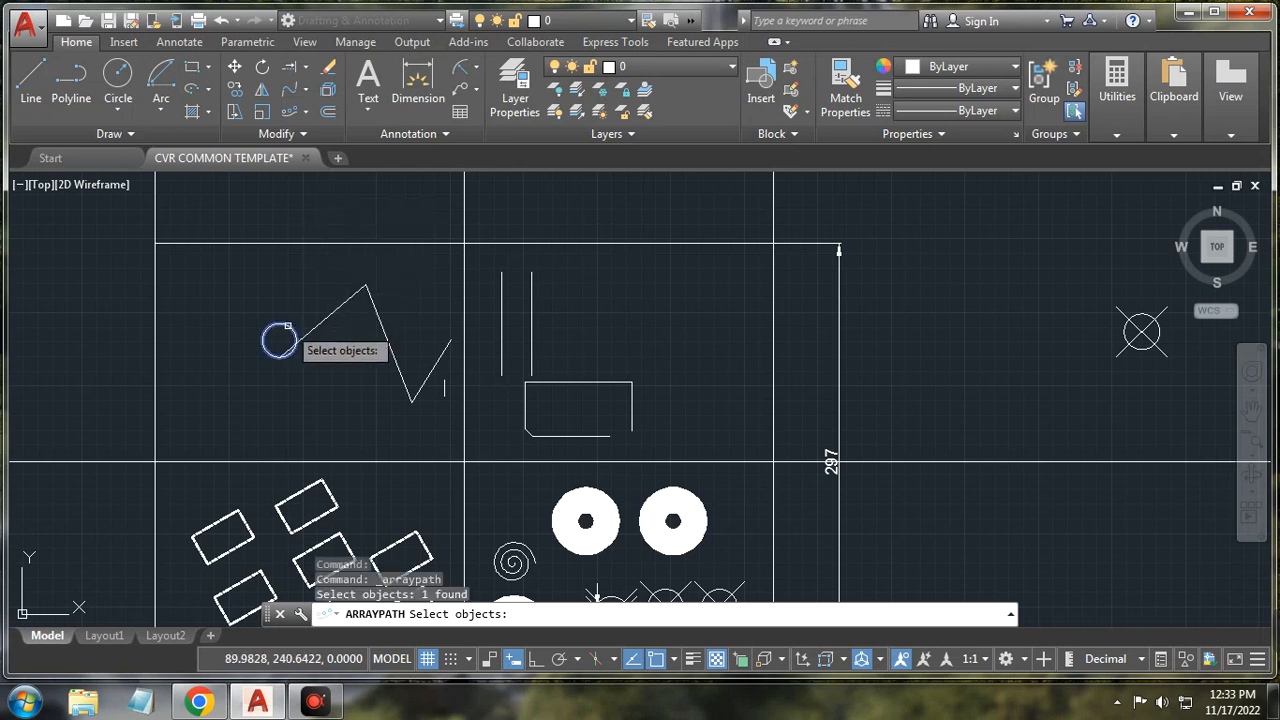
pyautogui.press('Return')
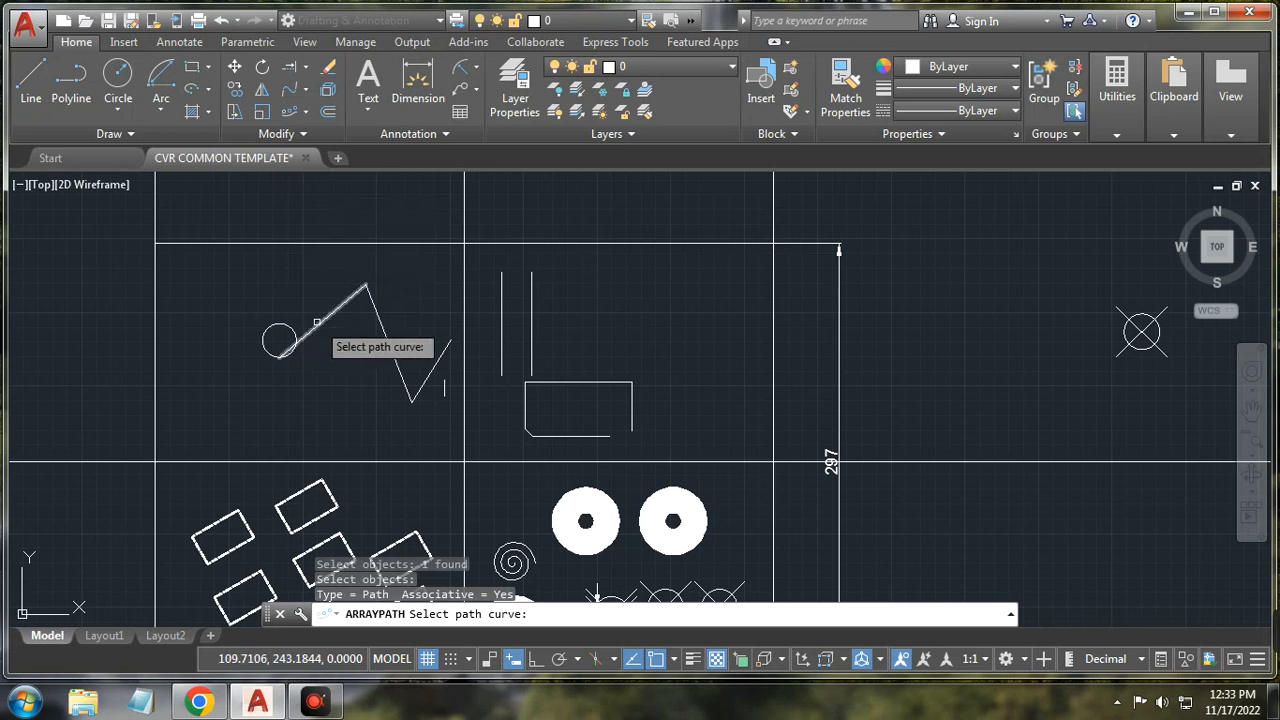
pyautogui.click(316, 323)
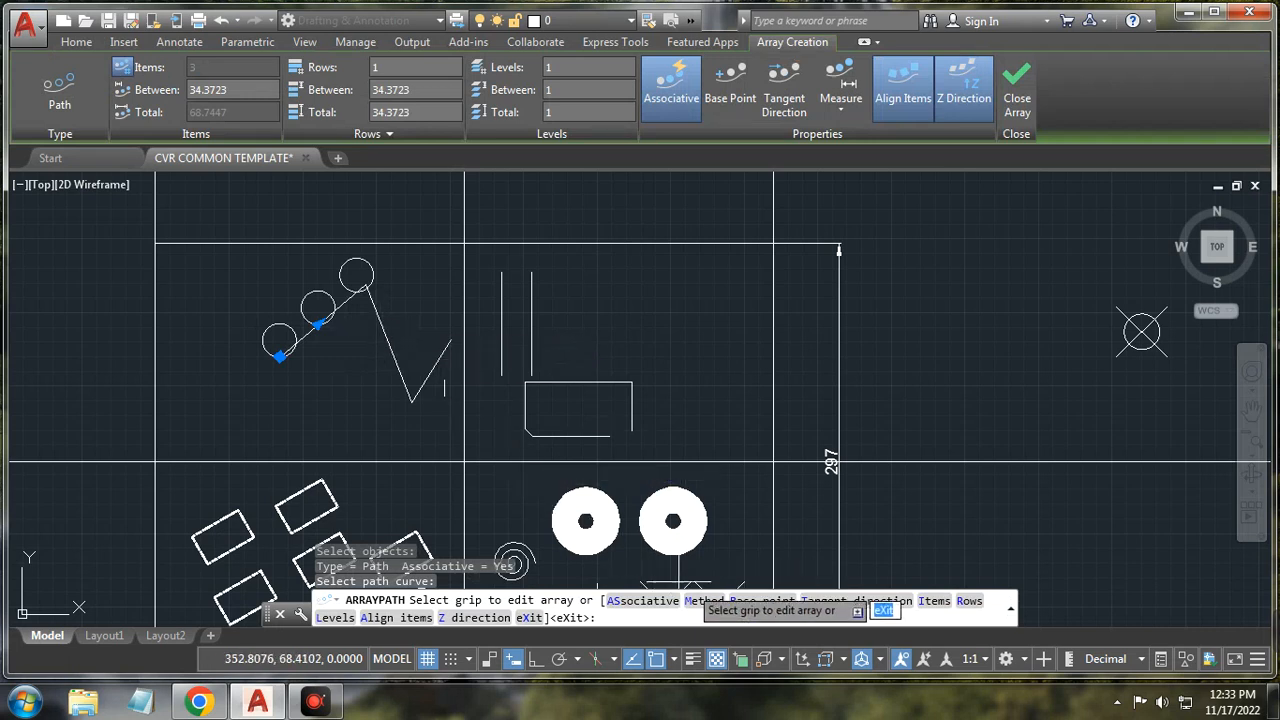
# Step: Set the array's tangent direction with two points along the diagonal, leaving three circles
pyautogui.click(822, 601)
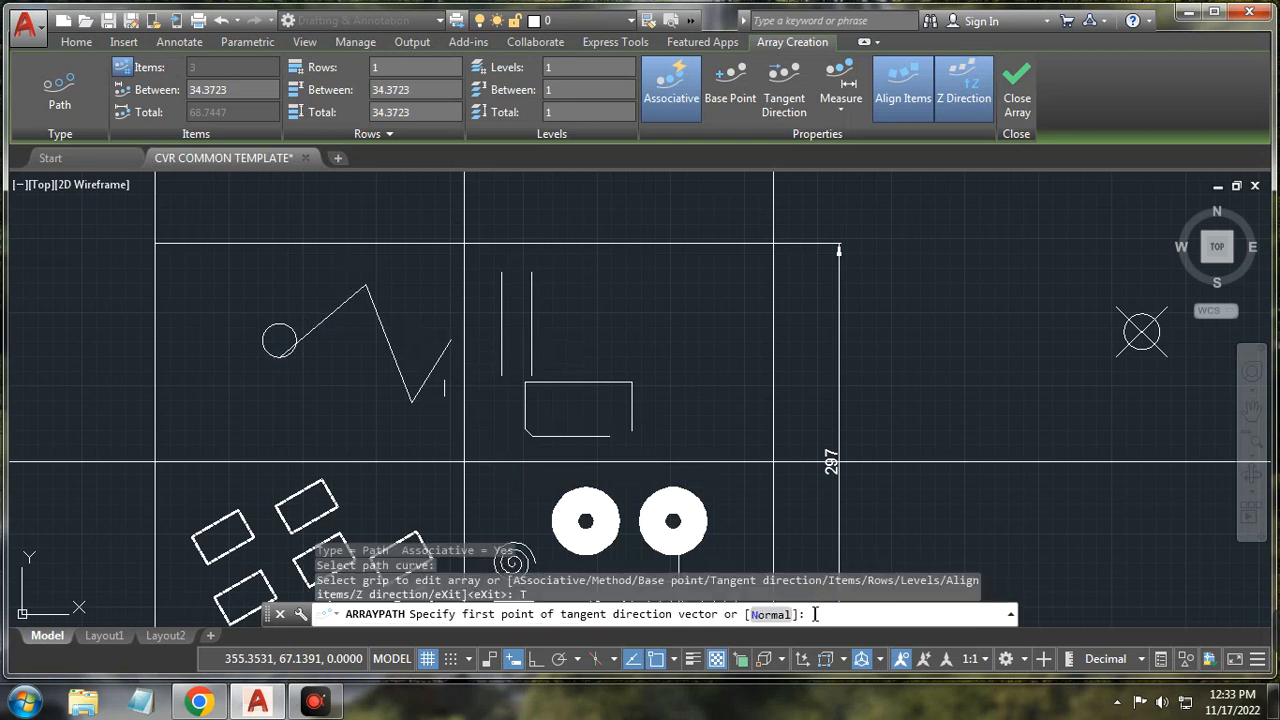
pyautogui.click(280, 341)
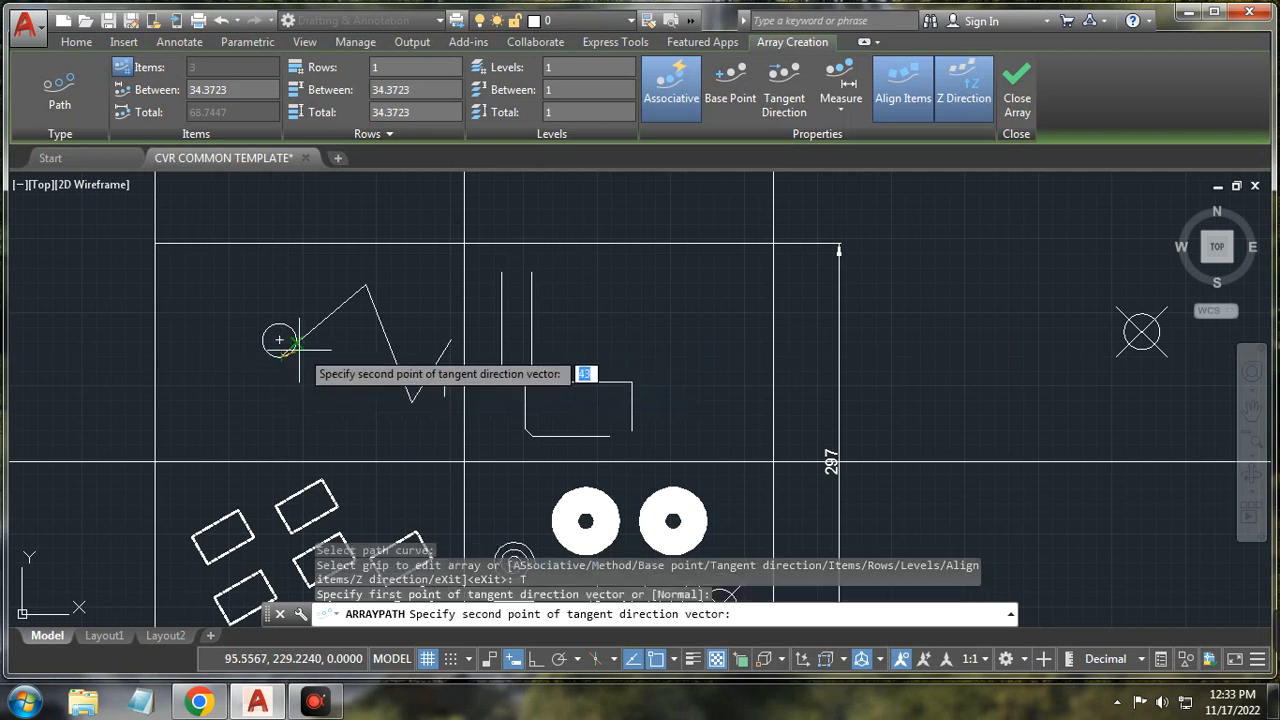
pyautogui.click(366, 286)
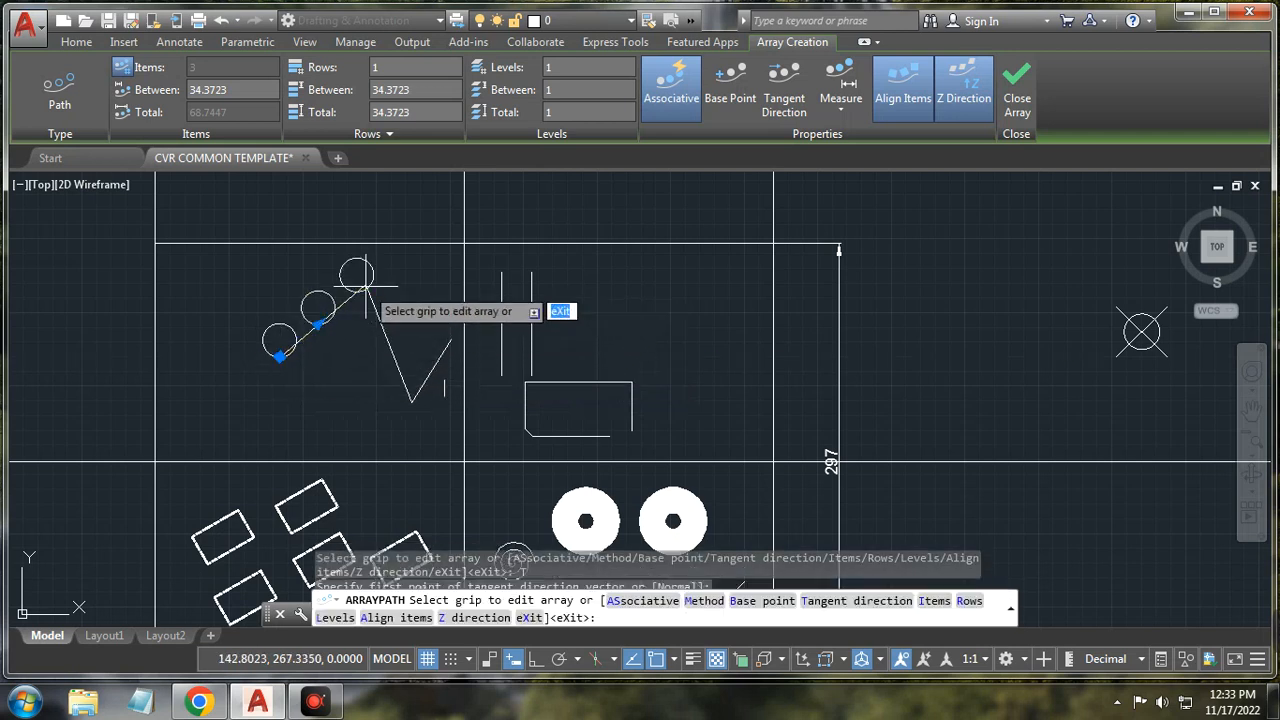
pyautogui.scroll(6, 345, 315)
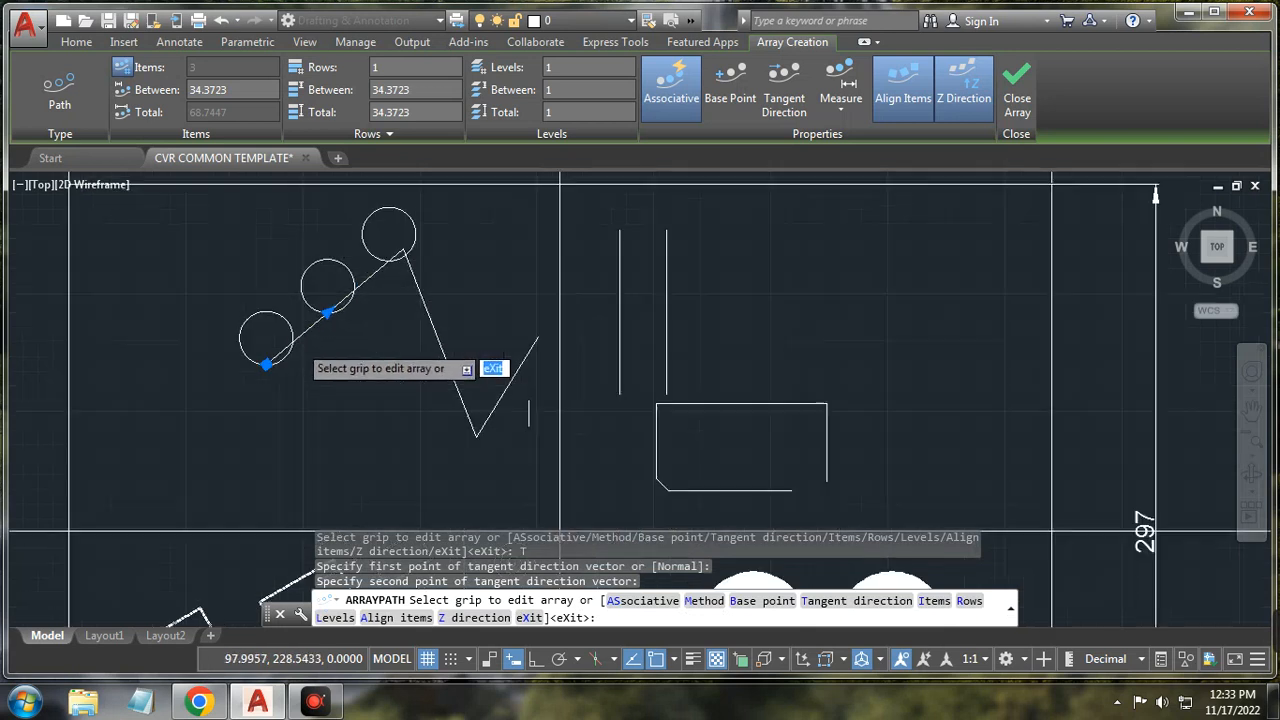
pyautogui.scroll(-6, 338, 339)
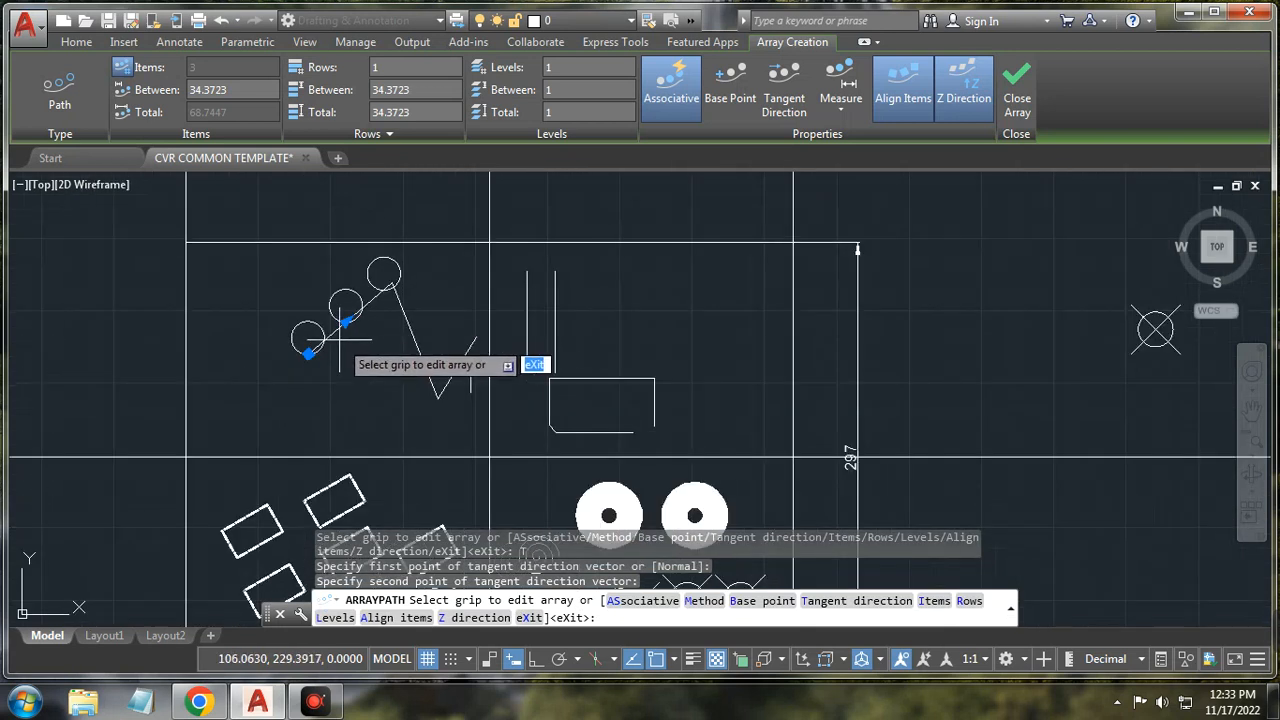
pyautogui.write('T')
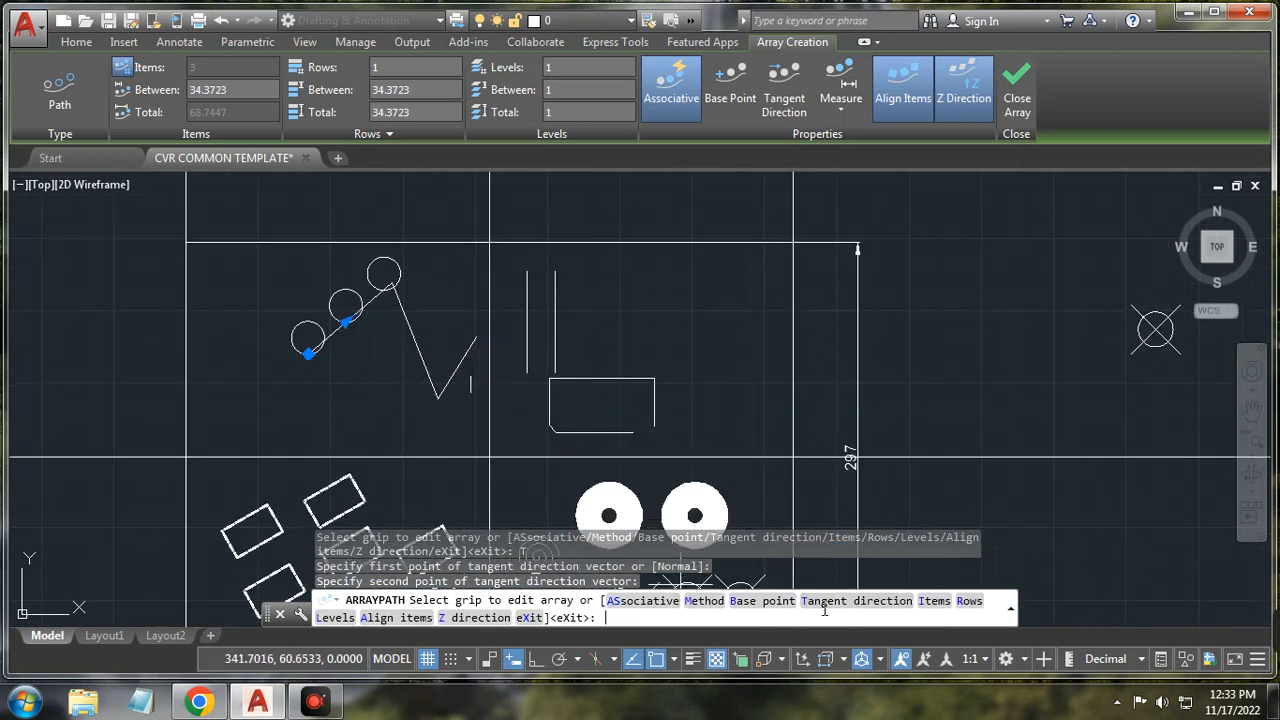
pyautogui.press('Return')
pyautogui.scroll(2, 392, 410)
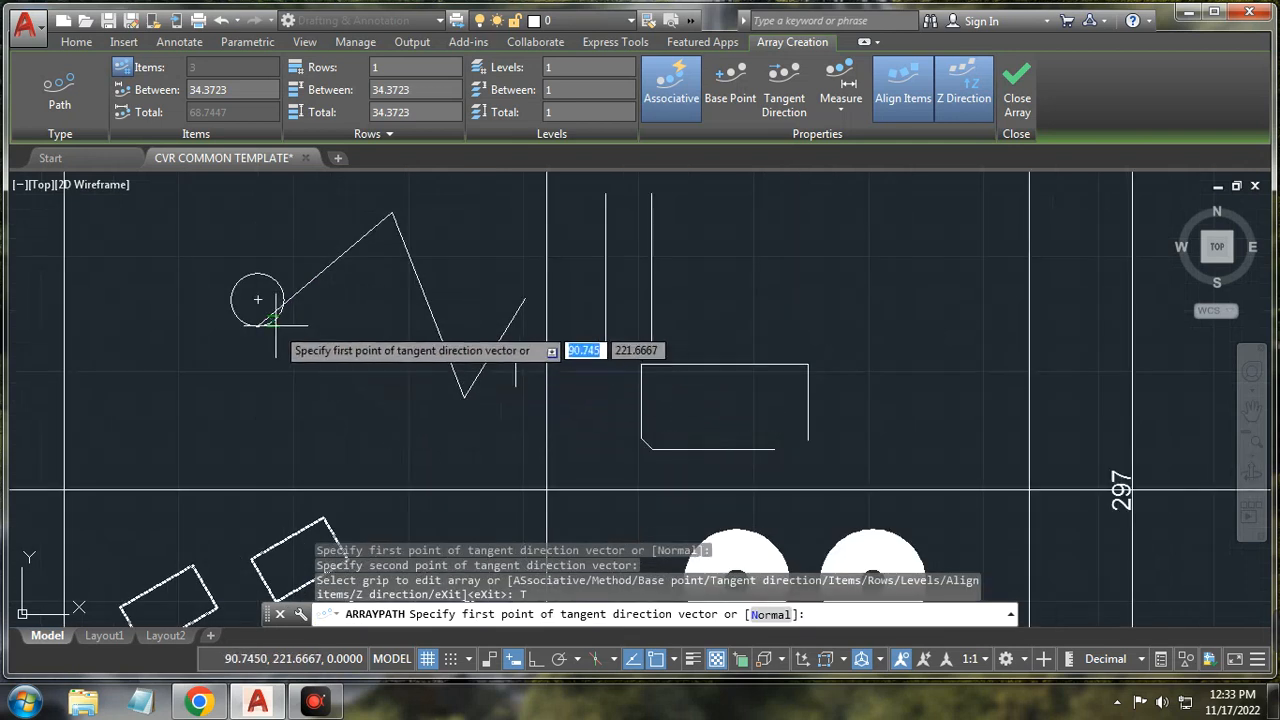
pyautogui.scroll(8, 280, 335)
pyautogui.scroll(-3, 275, 330)
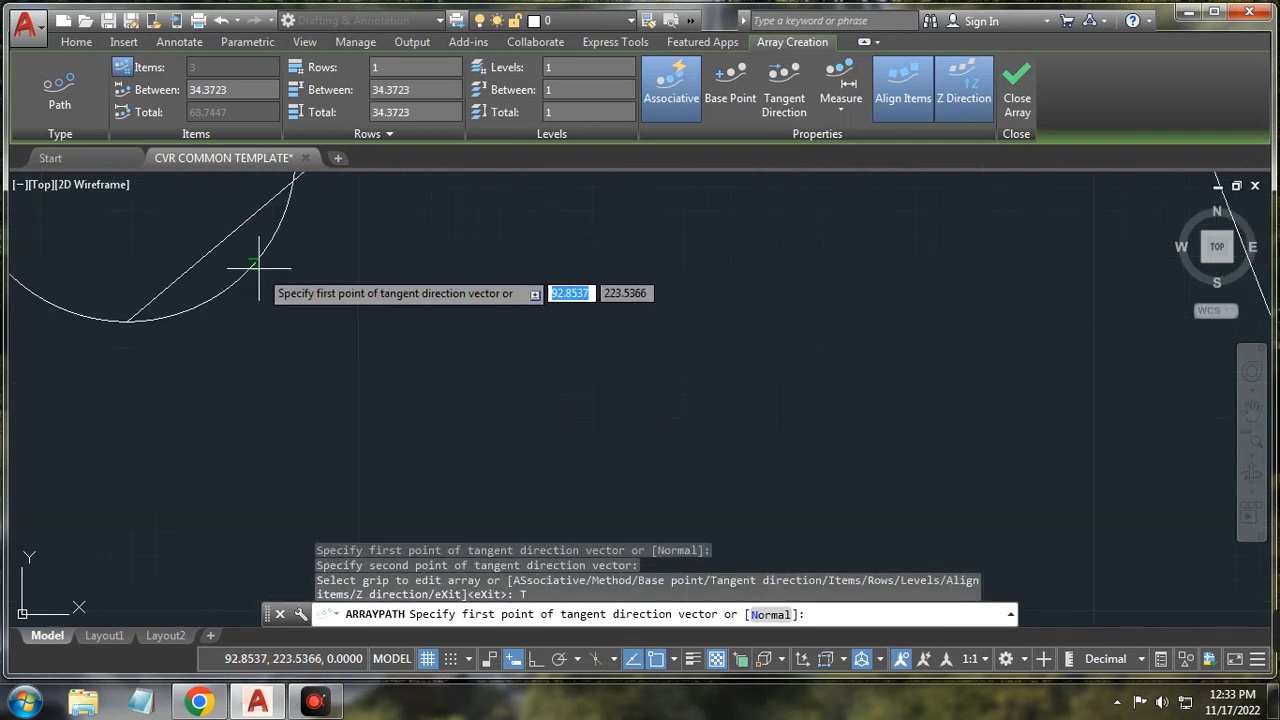
pyautogui.click(264, 285)
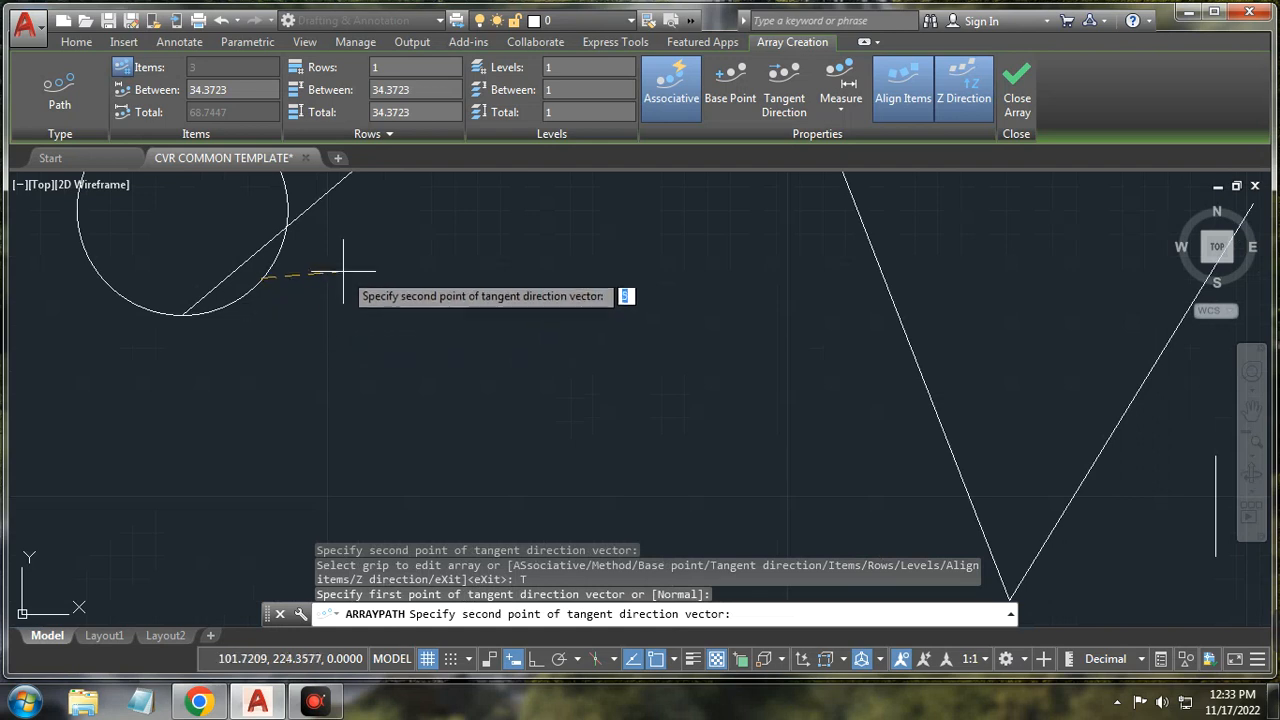
pyautogui.scroll(-5, 305, 268)
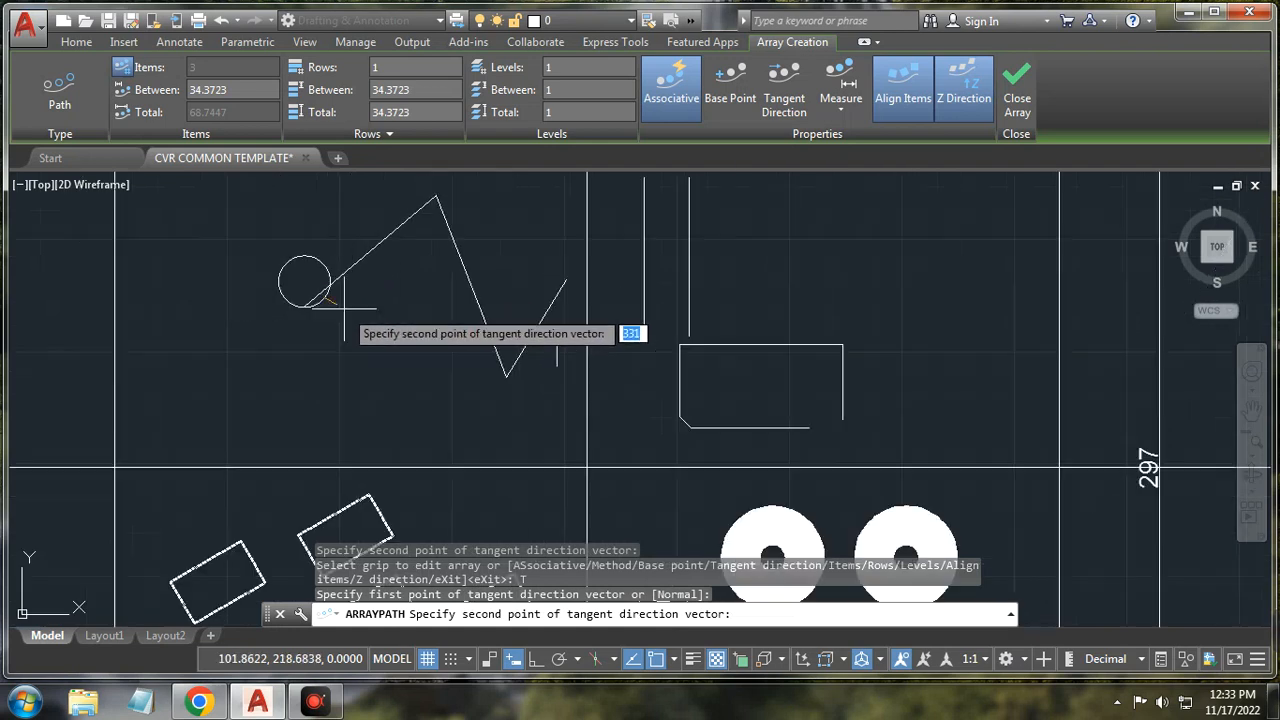
pyautogui.click(435, 195)
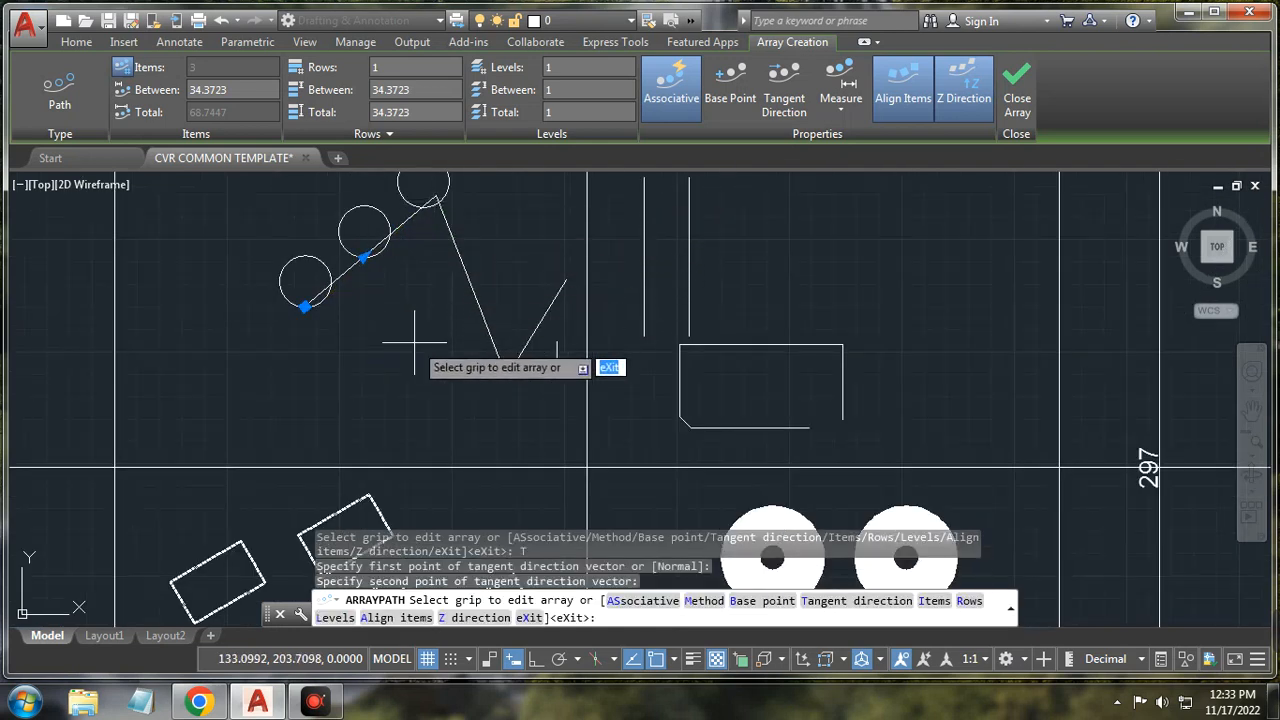
pyautogui.scroll(-2, 411, 330)
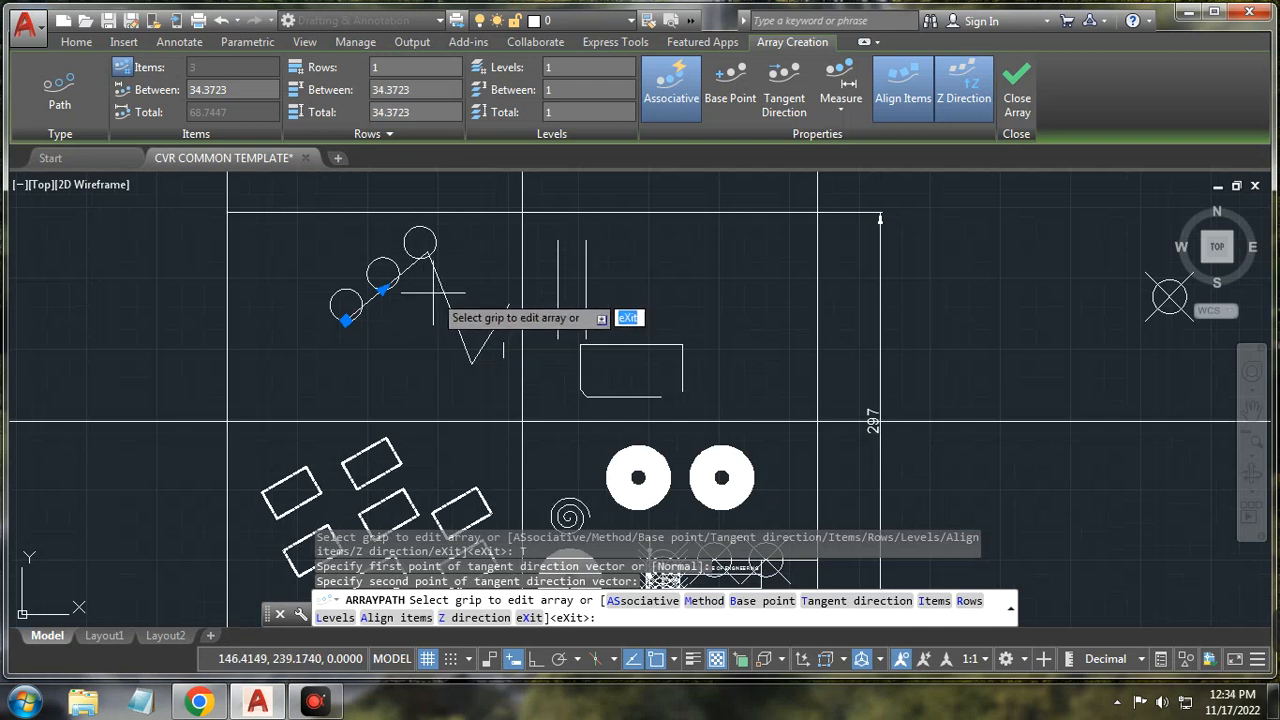
pyautogui.press('Escape')
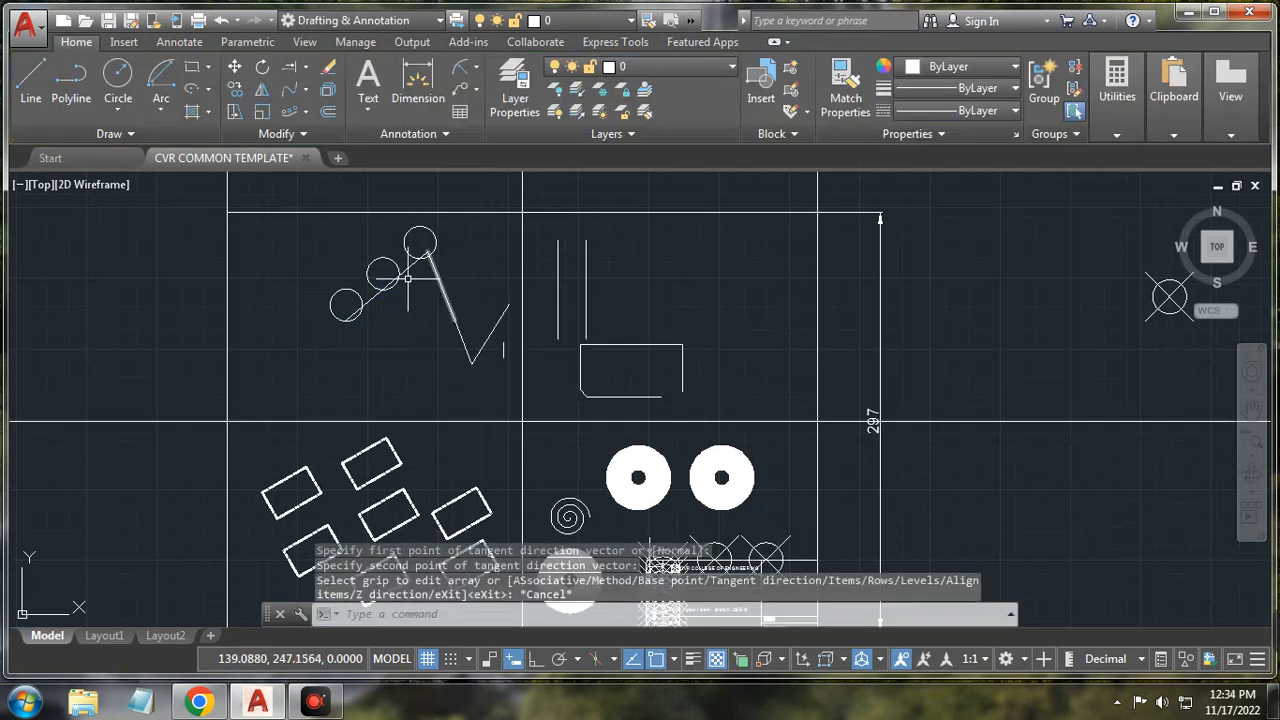
# Step: Delete the old V-shape segments, leftover line piece, diagonal line and three arrayed circles
pyautogui.click(439, 285)
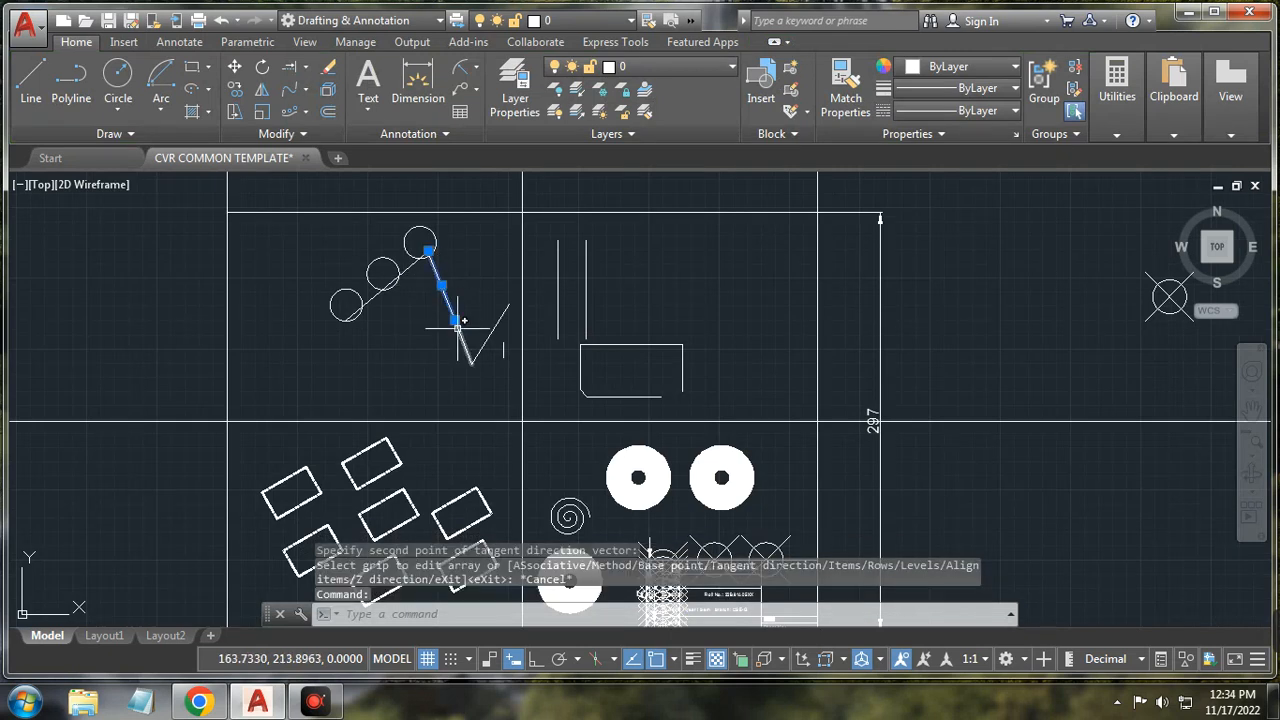
pyautogui.click(461, 335)
pyautogui.click(491, 334)
pyautogui.press('Delete')
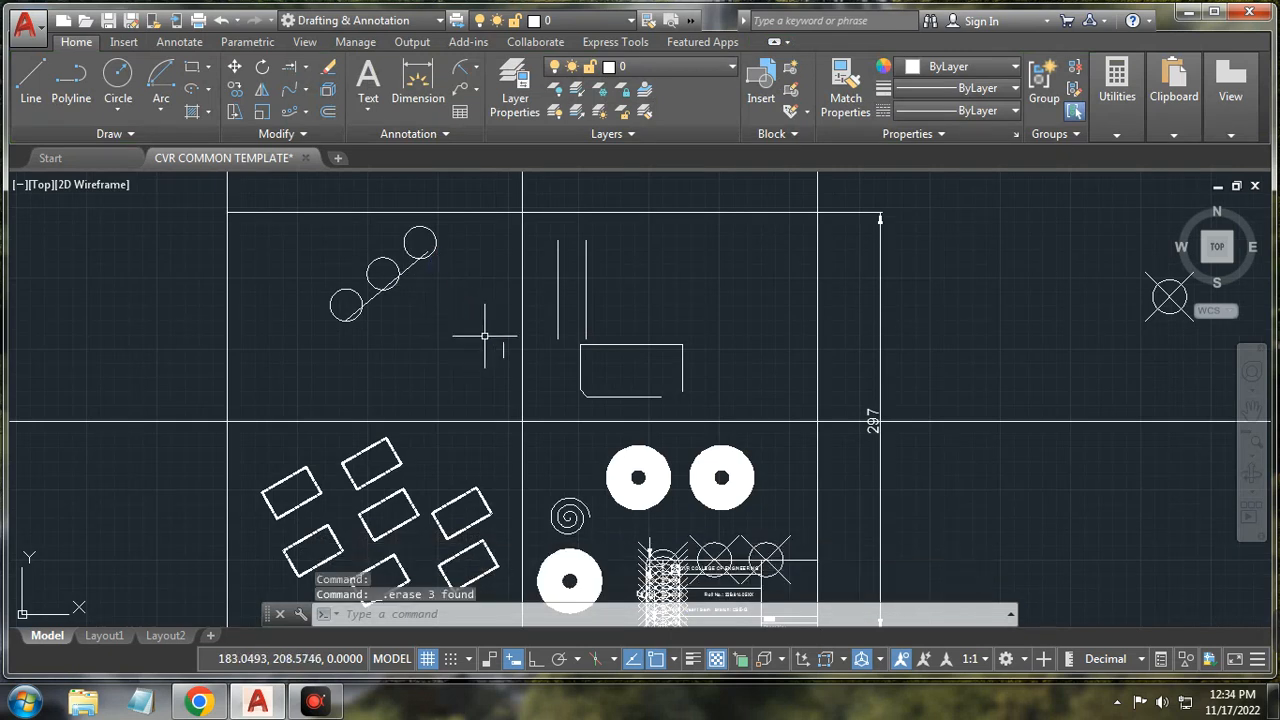
pyautogui.click(503, 349)
pyautogui.press('Delete')
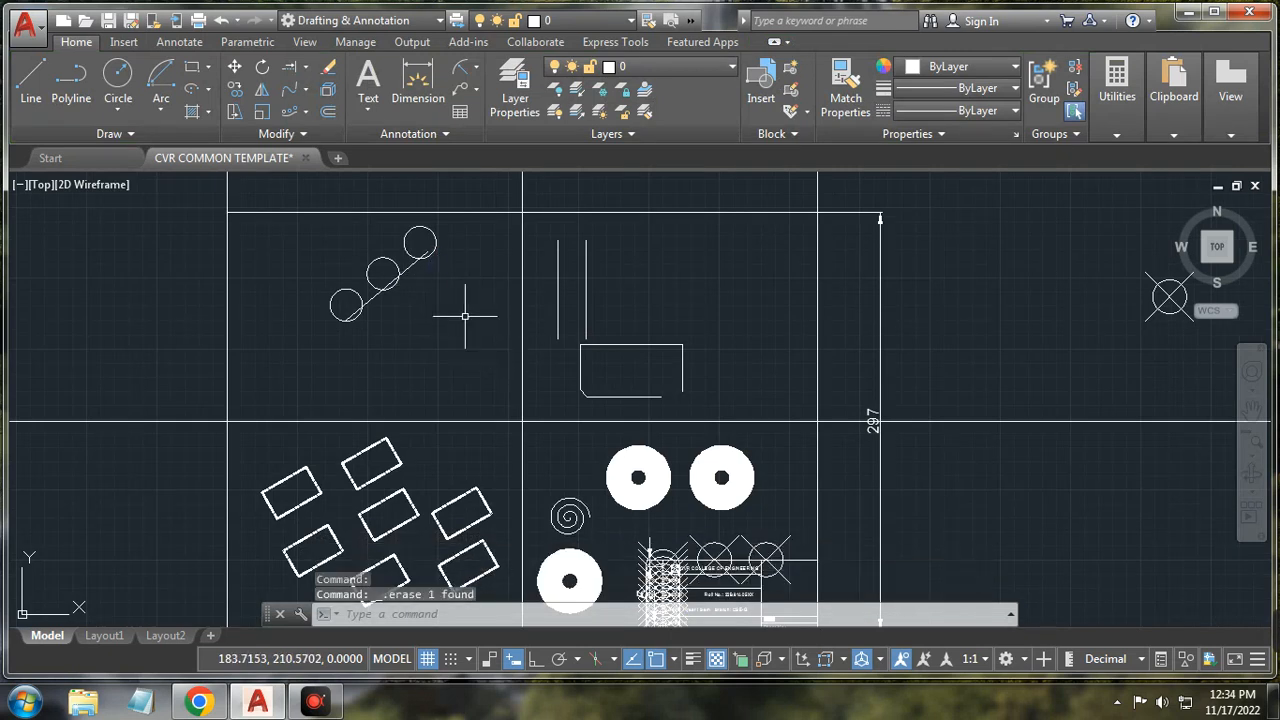
pyautogui.click(409, 268)
pyautogui.press('Delete')
pyautogui.click(430, 246)
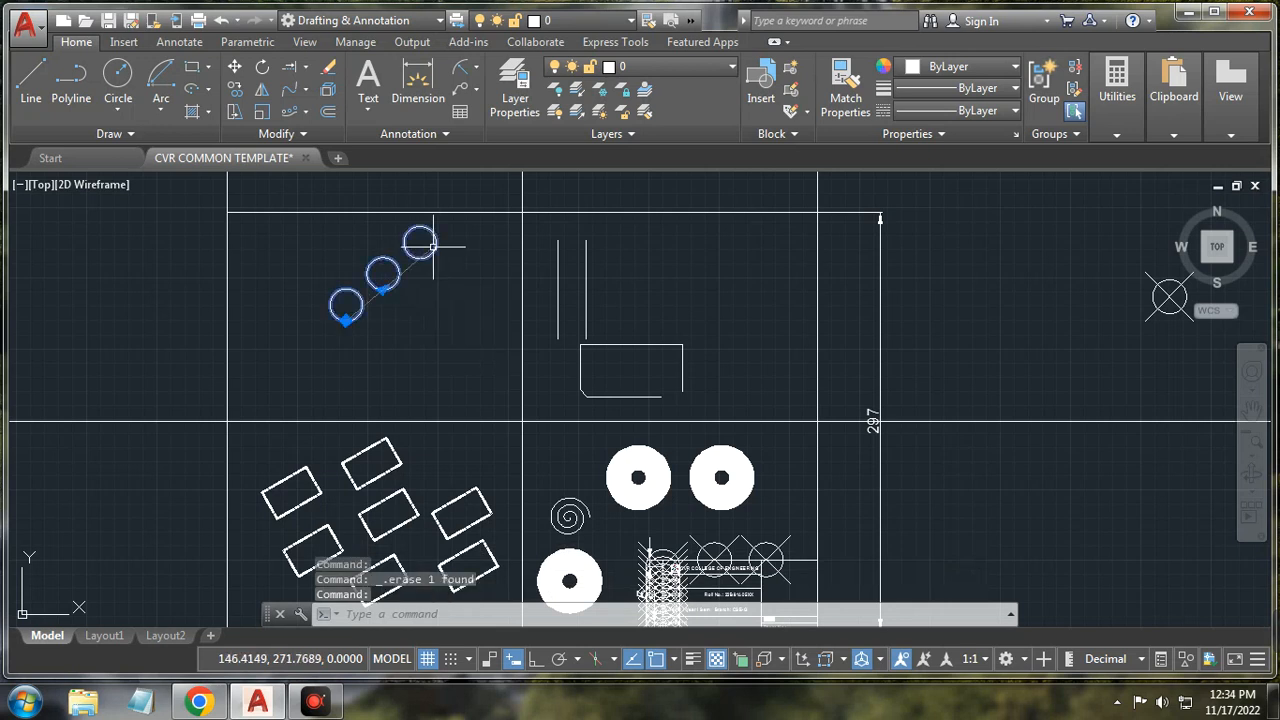
pyautogui.press('Delete')
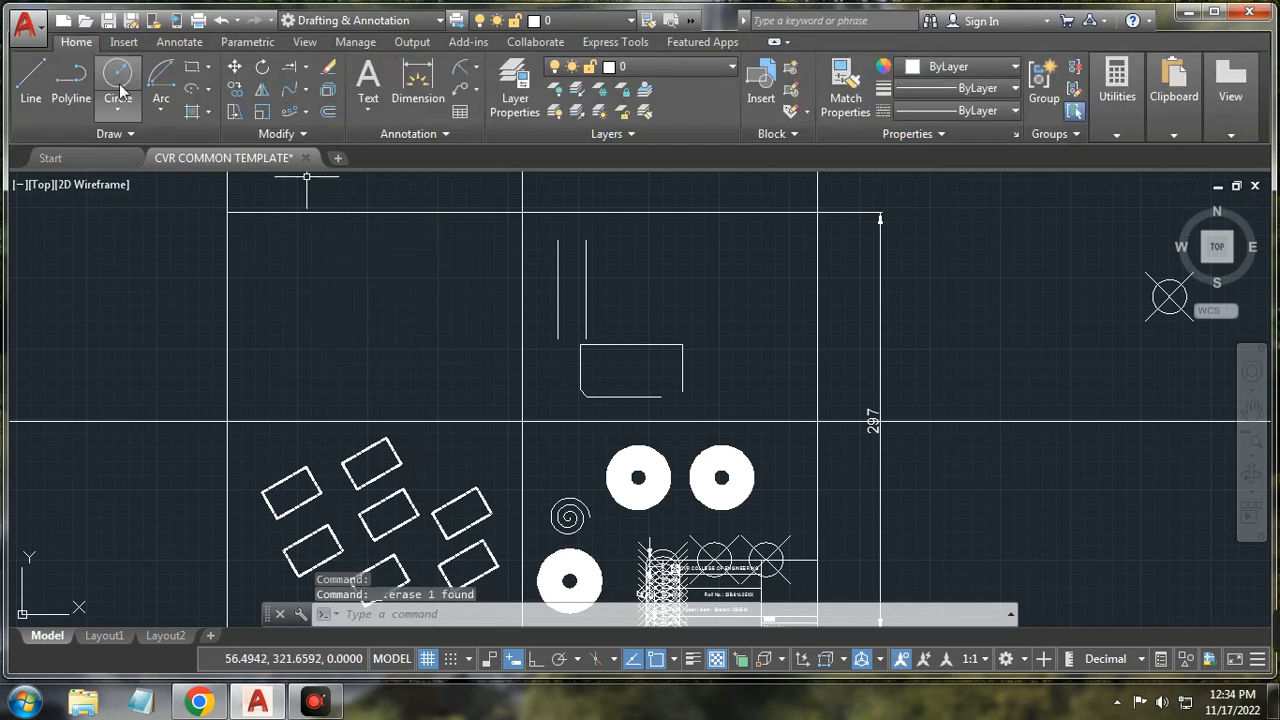
# Step: Draw a four-segment zigzag polyline in the sheet's upper-left area
pyautogui.click(74, 88)
pyautogui.click(273, 377)
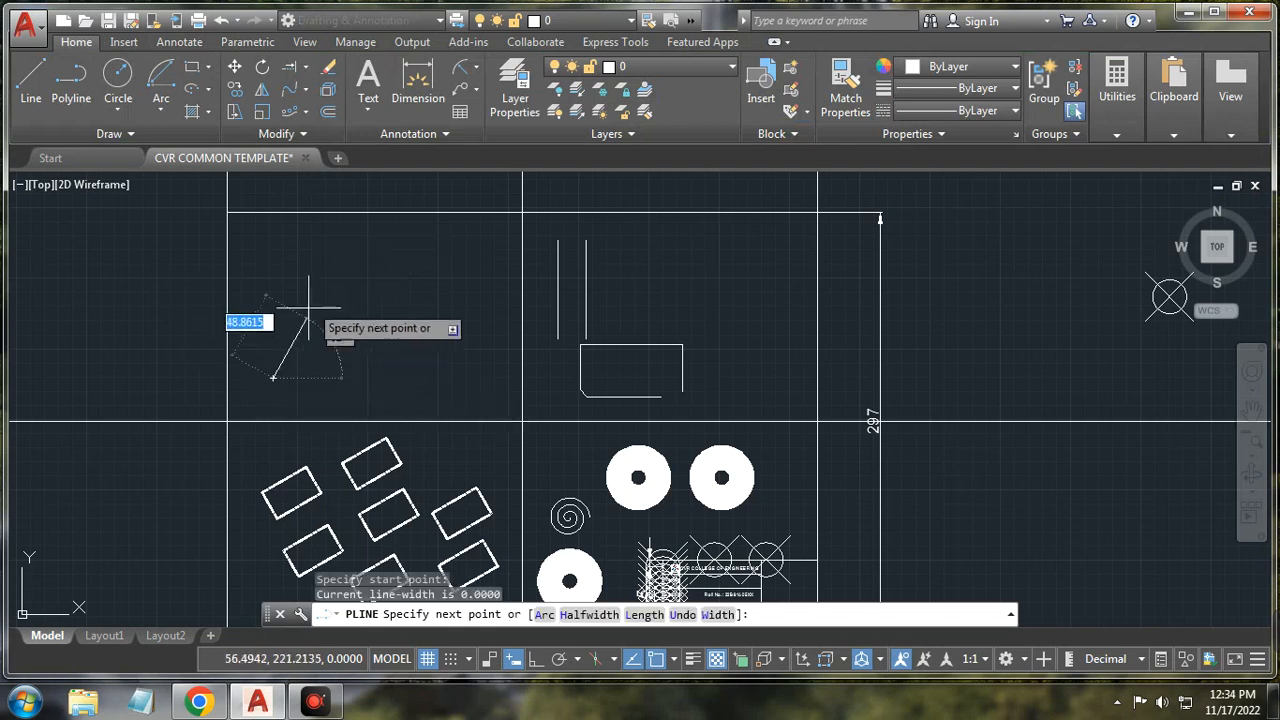
pyautogui.click(362, 352)
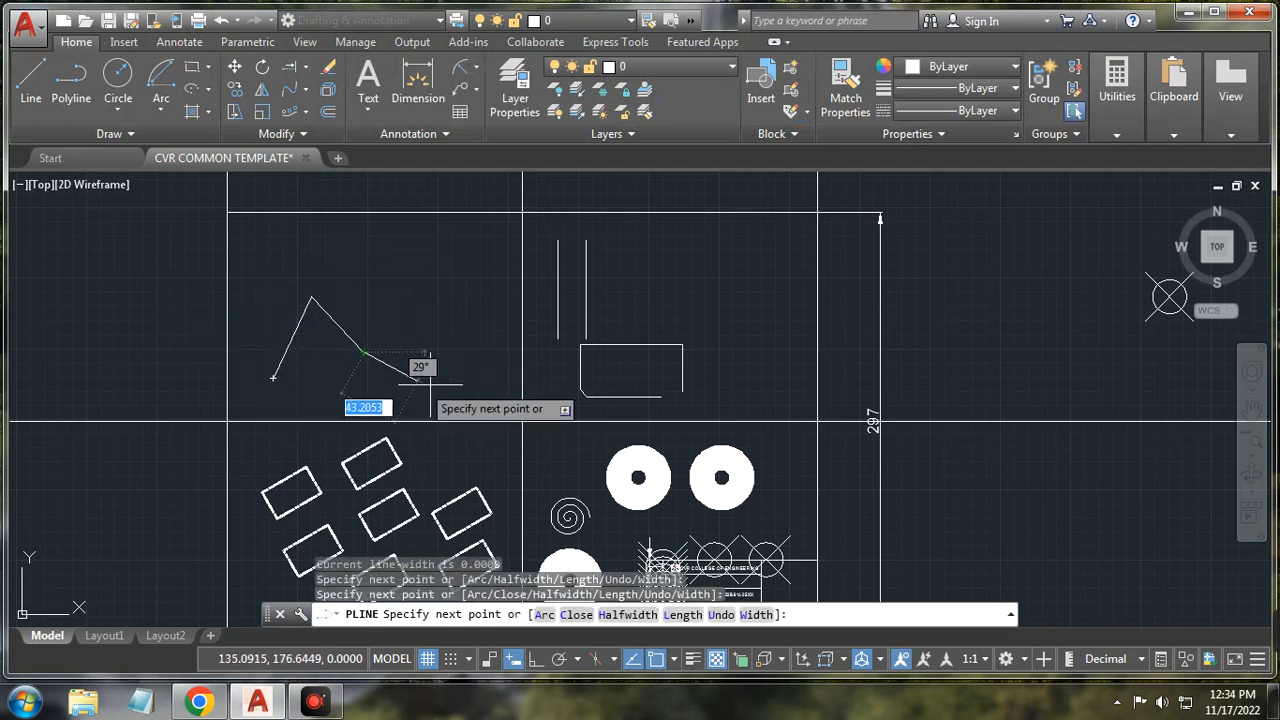
pyautogui.click(433, 385)
pyautogui.click(500, 332)
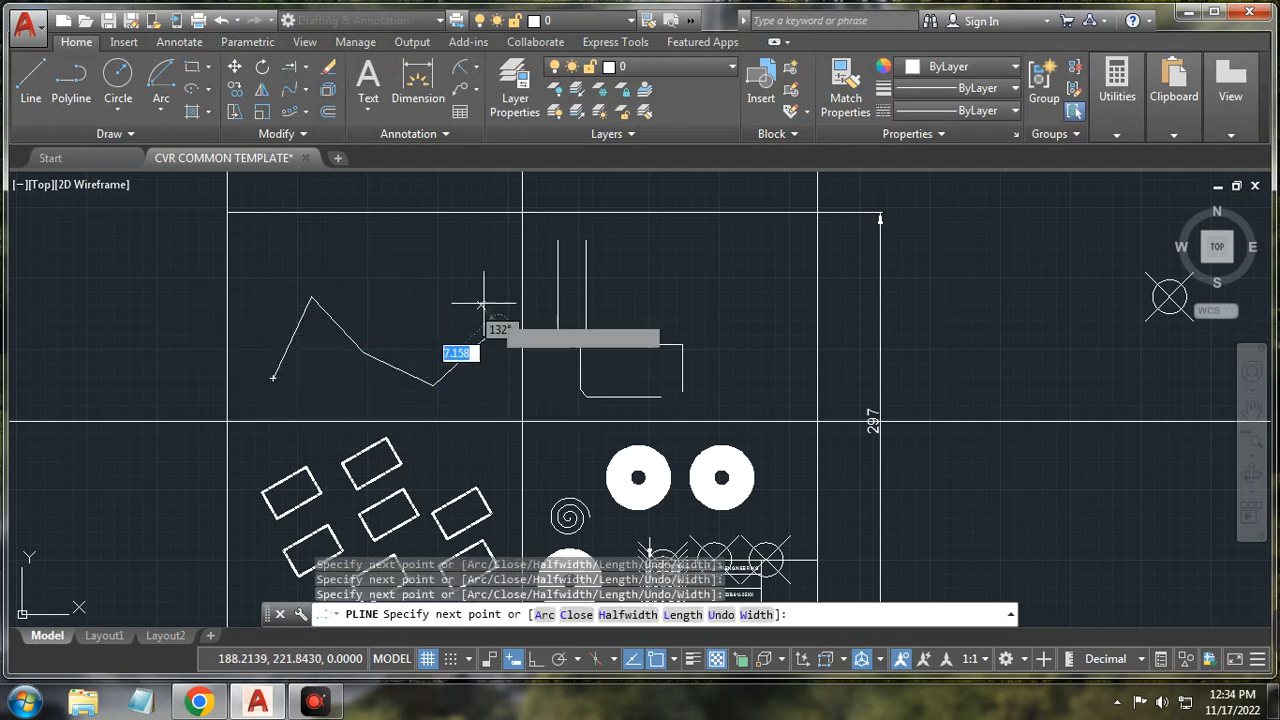
pyautogui.rightClick(477, 297)
pyautogui.click(508, 331)
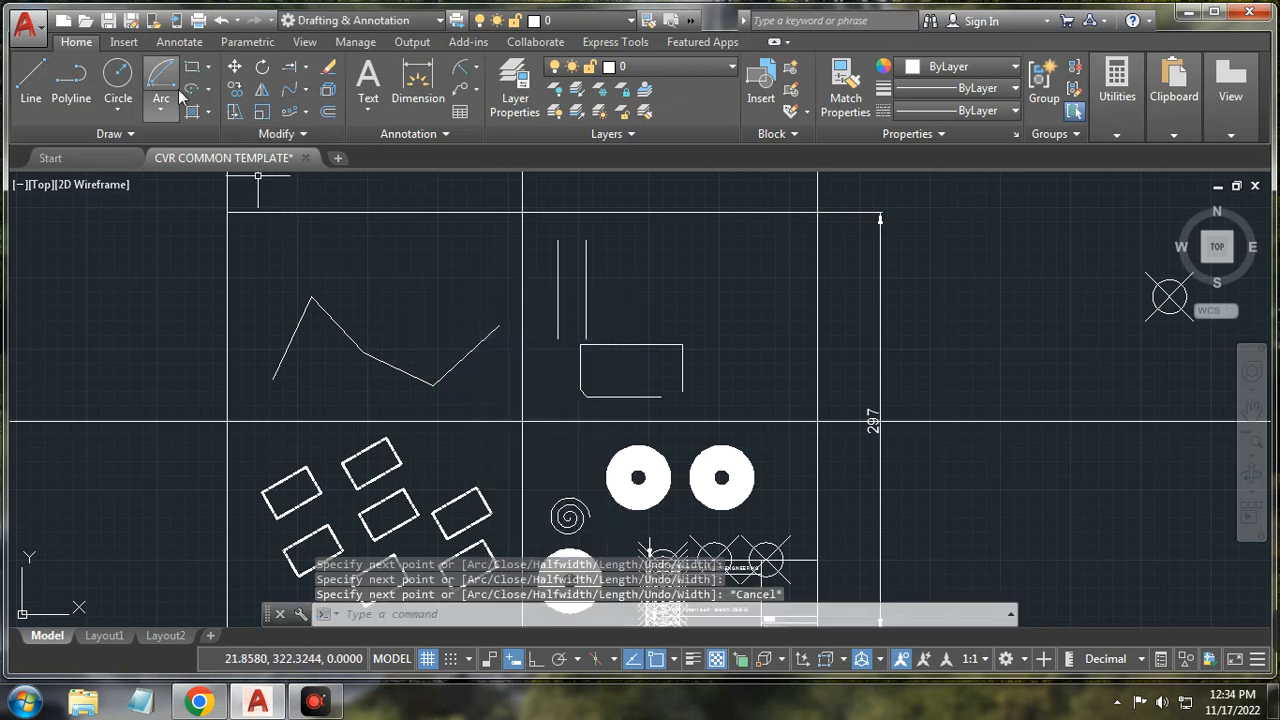
# Step: Draw a small circle centred on the polyline's lower-left start point
pyautogui.click(118, 78)
pyautogui.click(270, 386)
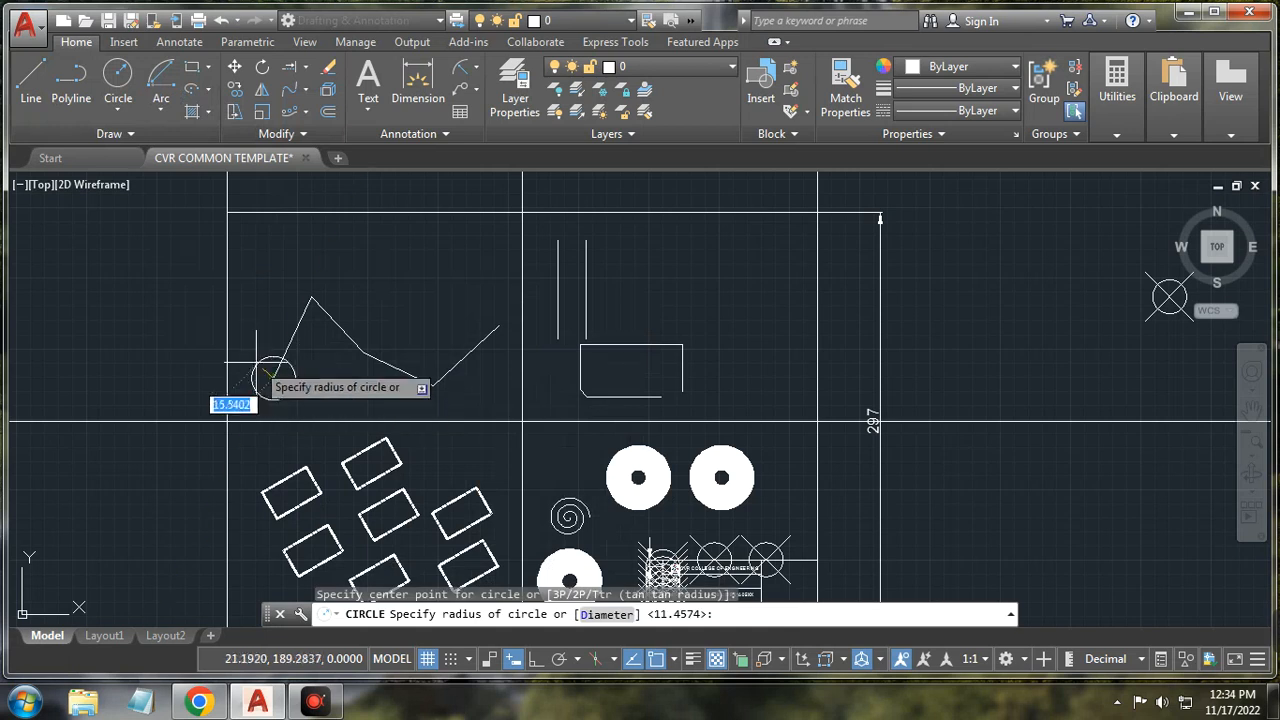
pyautogui.click(256, 363)
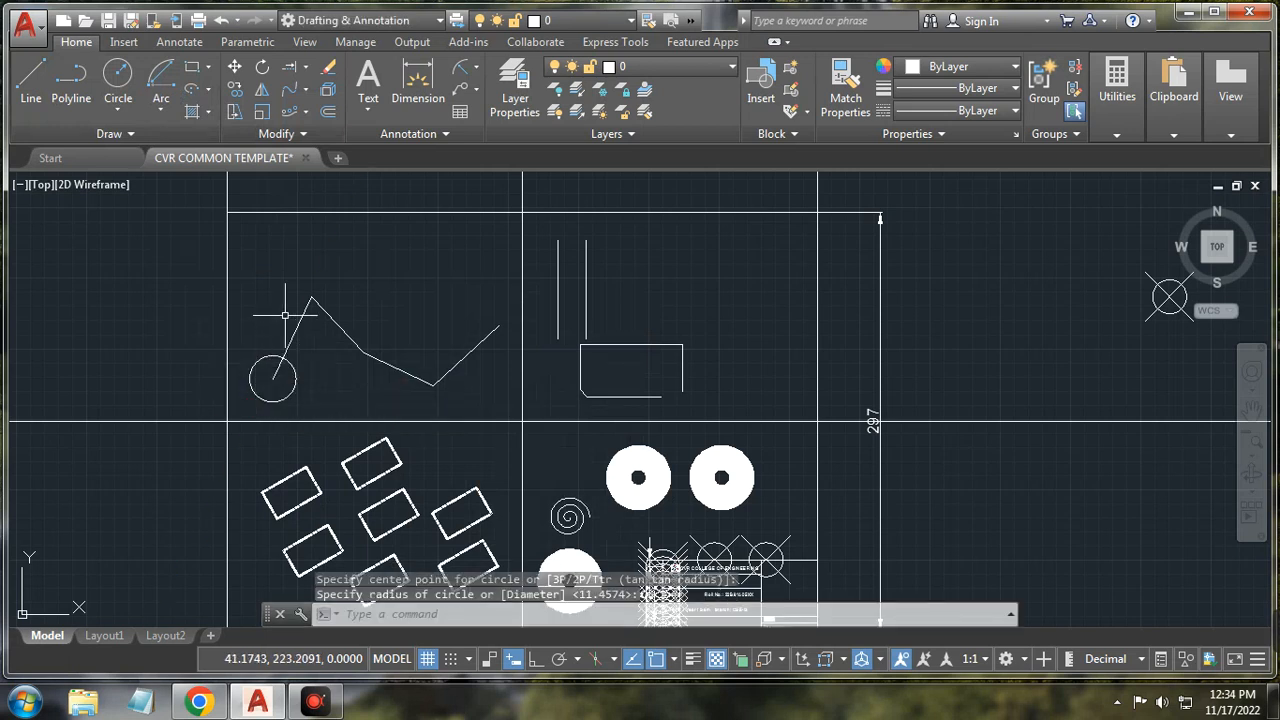
pyautogui.click(307, 117)
pyautogui.click(337, 174)
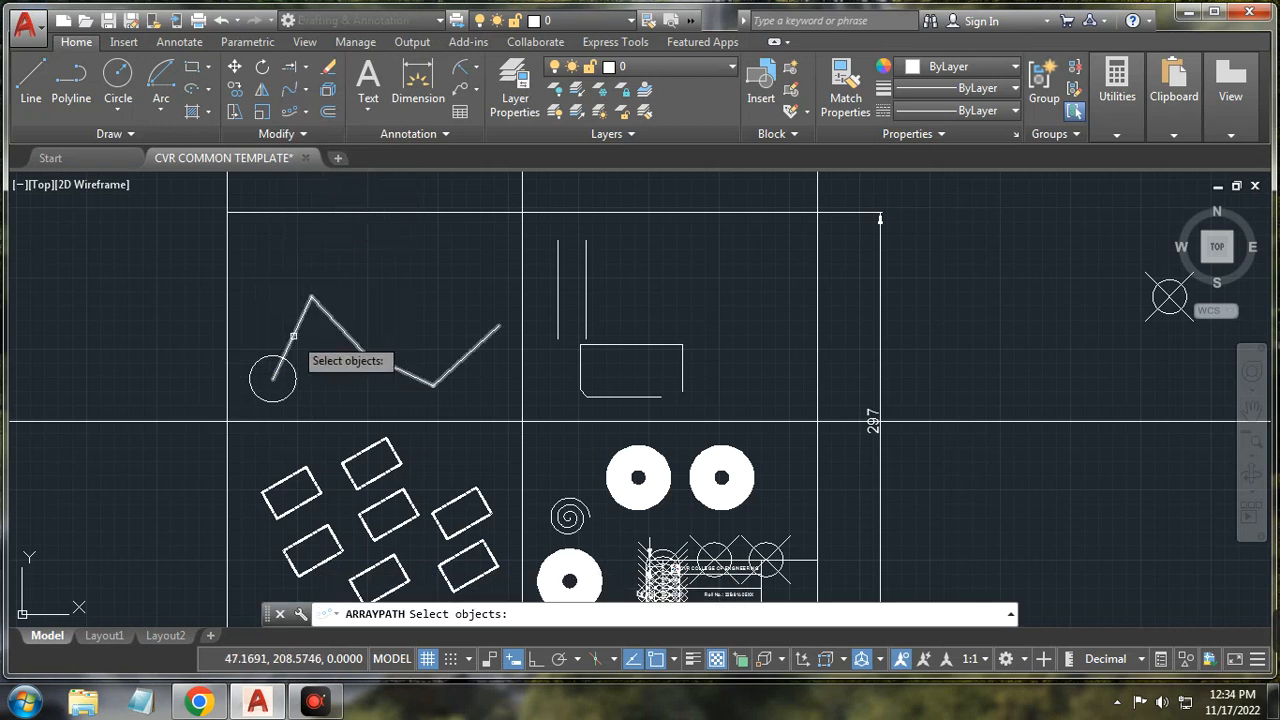
# Step: Path-array the circle along the zigzag polyline as five copies, base point at the circle's centre
pyautogui.click(269, 354)
pyautogui.press('Return')
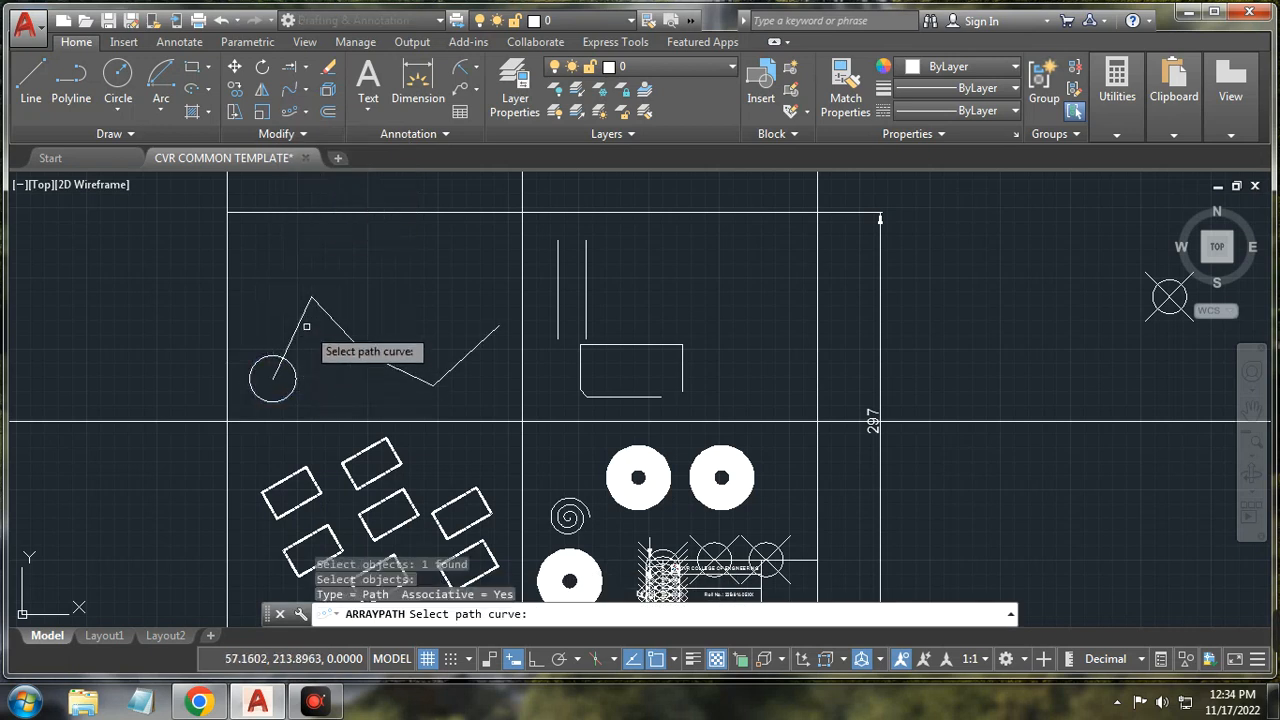
pyautogui.click(303, 330)
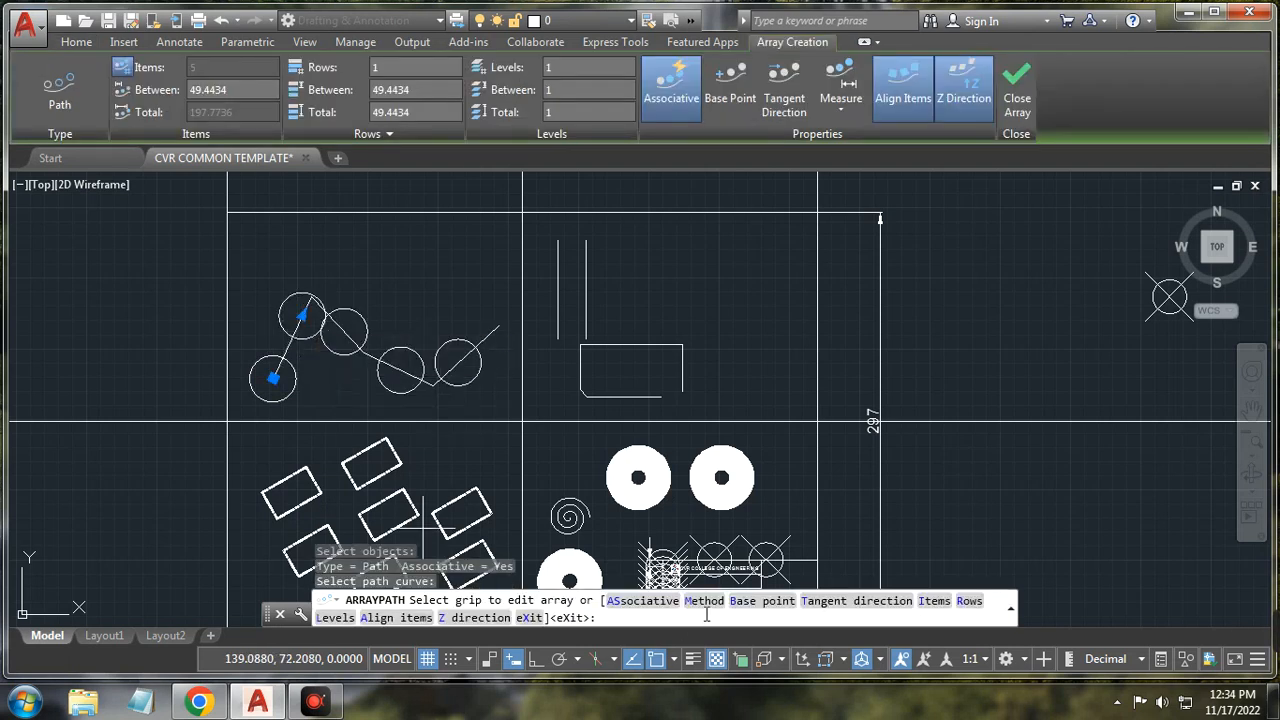
pyautogui.click(770, 601)
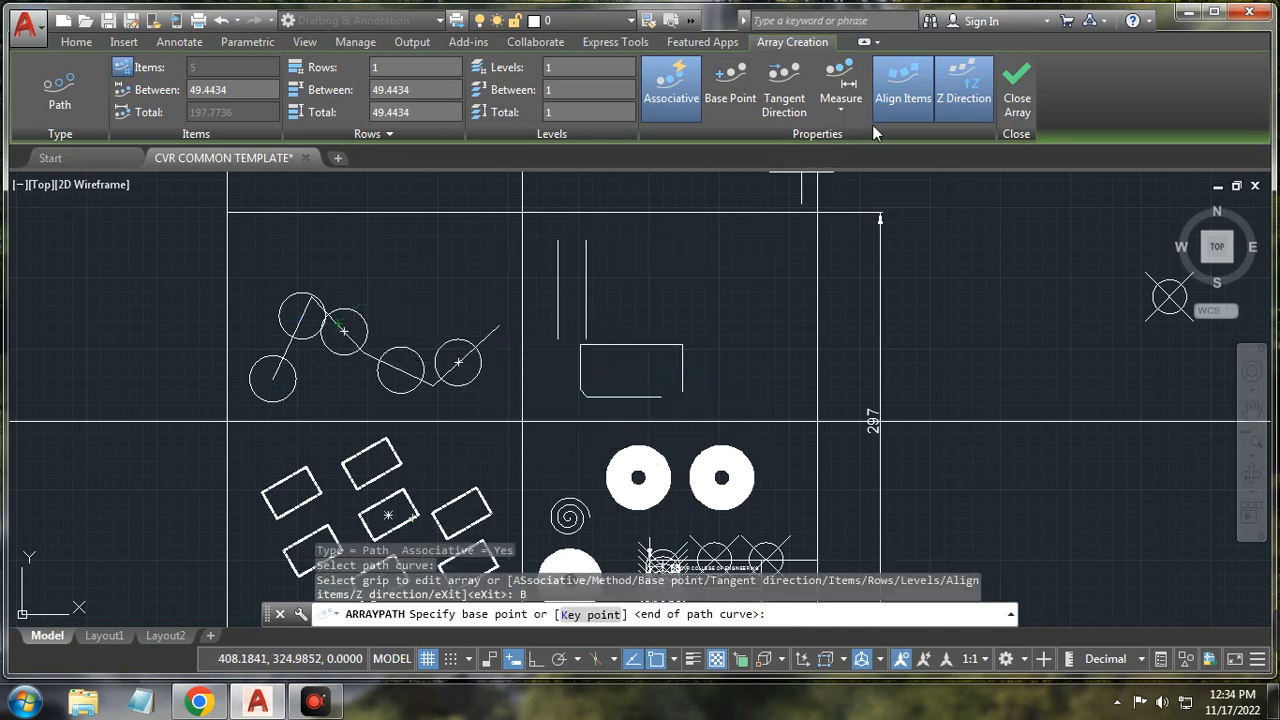
pyautogui.click(783, 90)
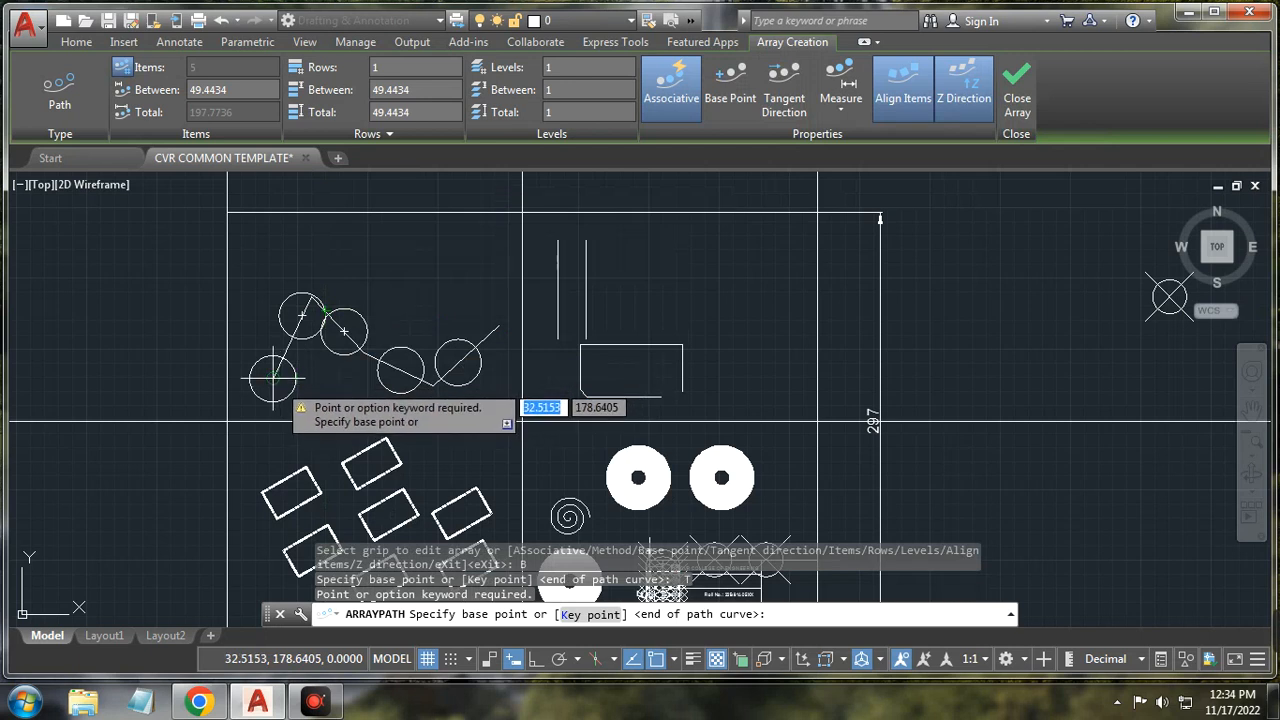
pyautogui.click(273, 377)
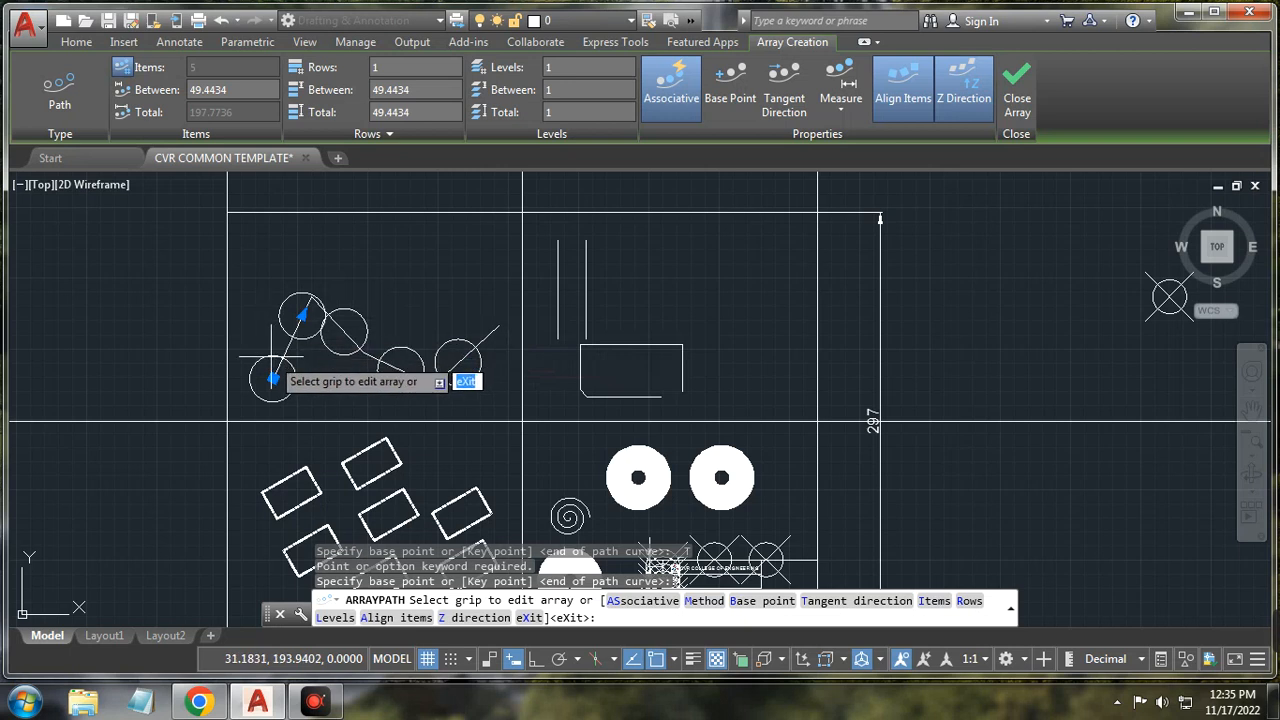
pyautogui.press('Return')
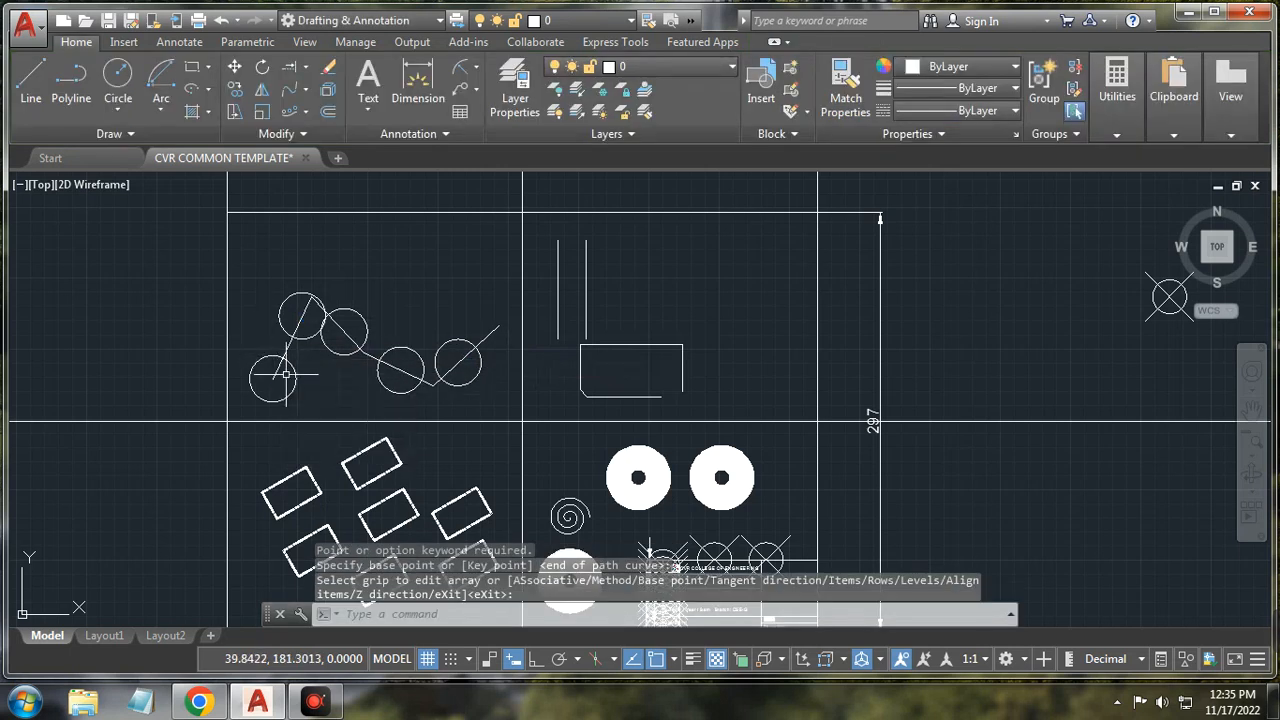
pyautogui.scroll(1, 286, 375)
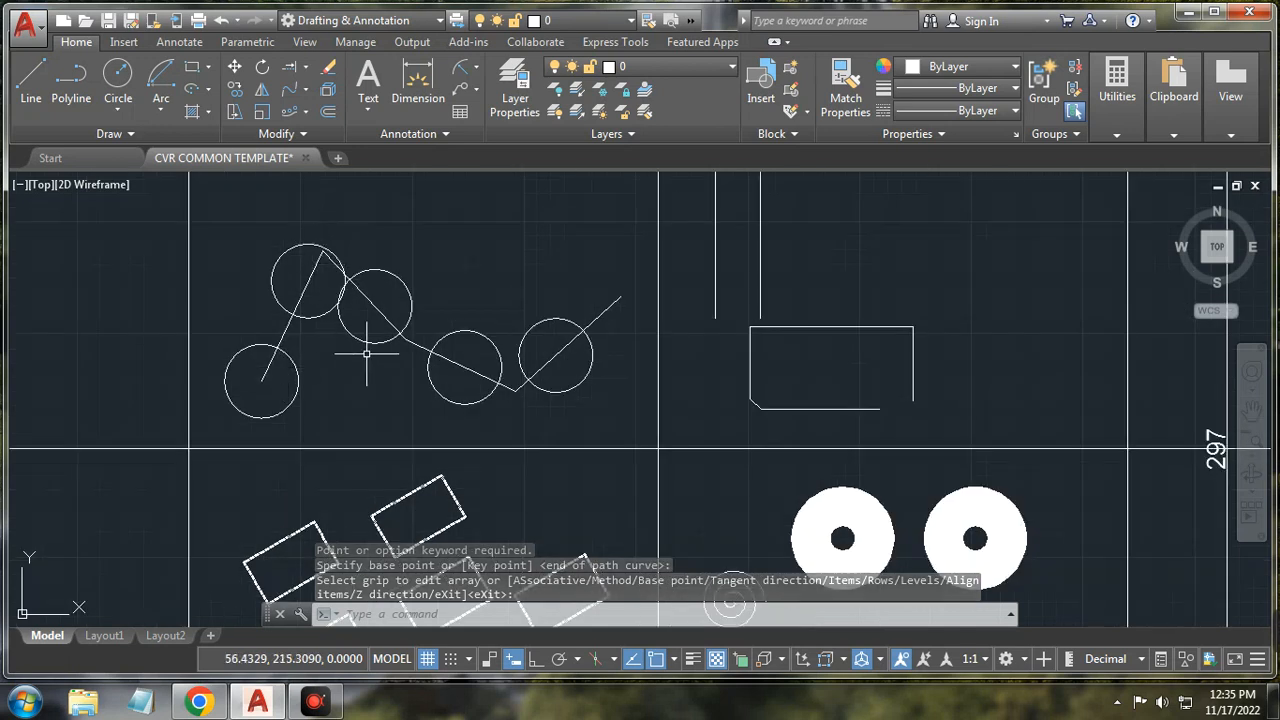
pyautogui.scroll(-1, 396, 372)
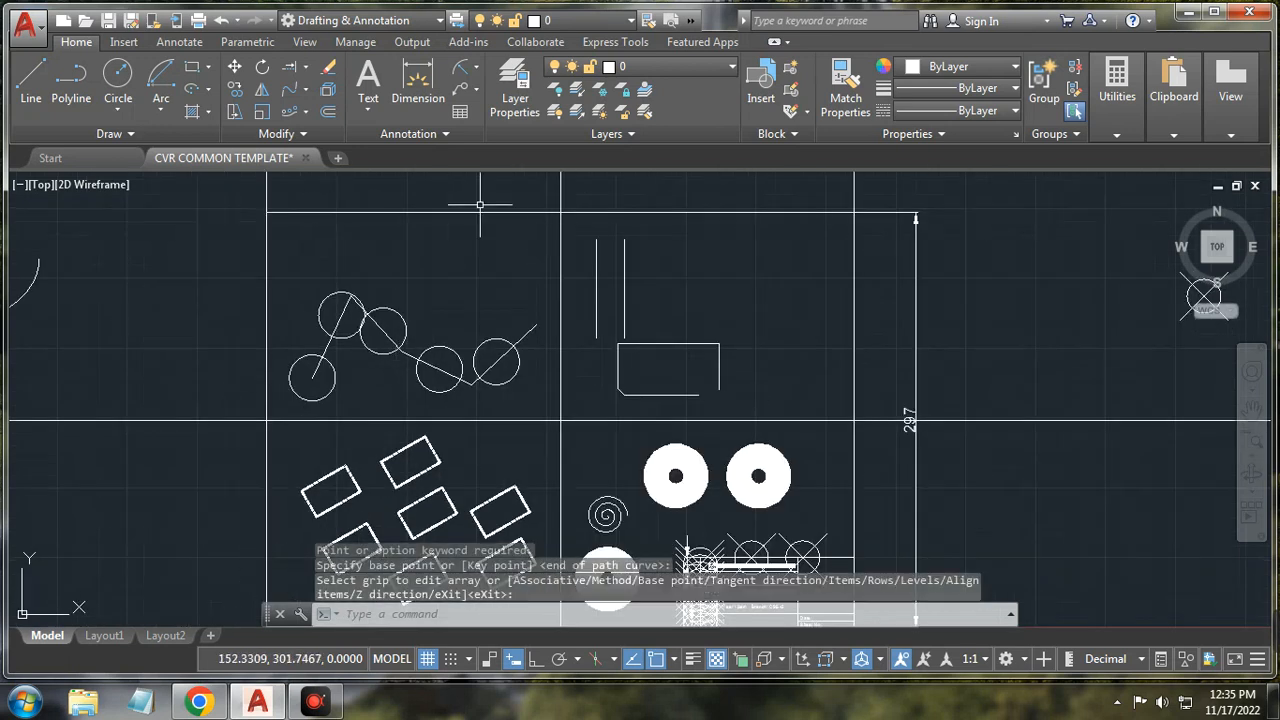
pyautogui.click(305, 112)
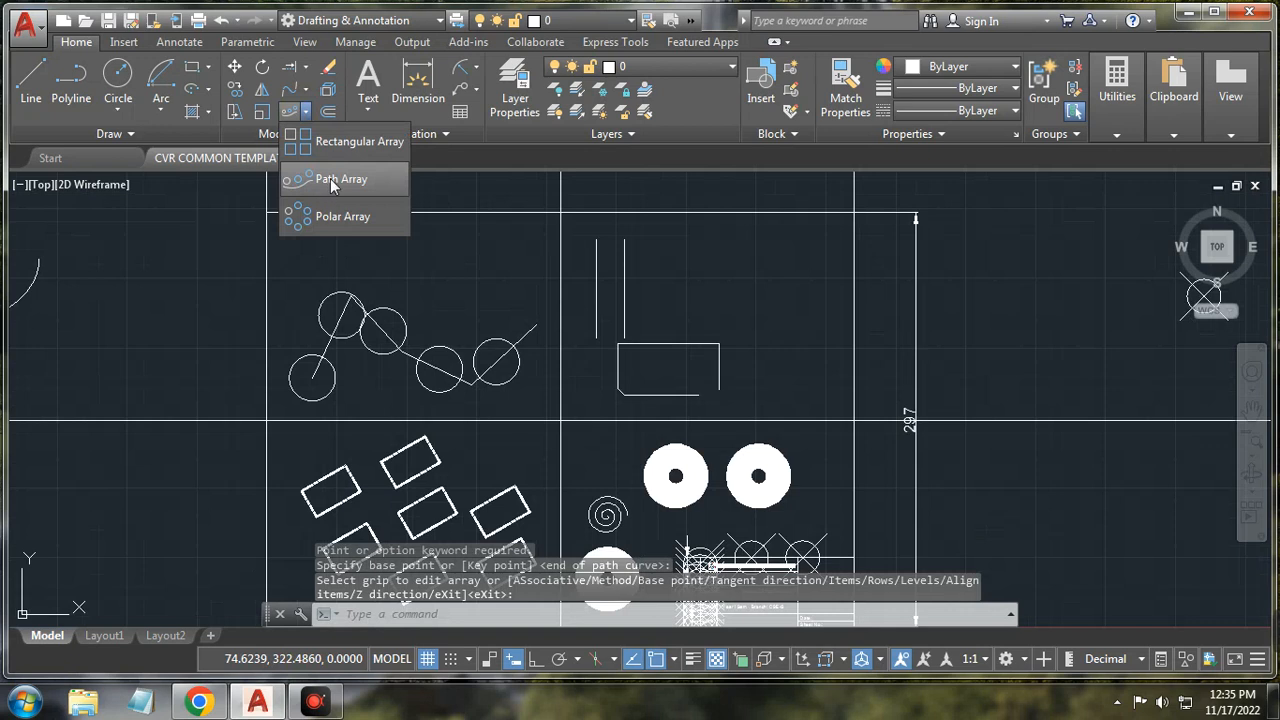
# Step: Move the five-circle path array's base point onto the lower-left circle so circles sit on the polyline
pyautogui.click(330, 345)
pyautogui.click(333, 370)
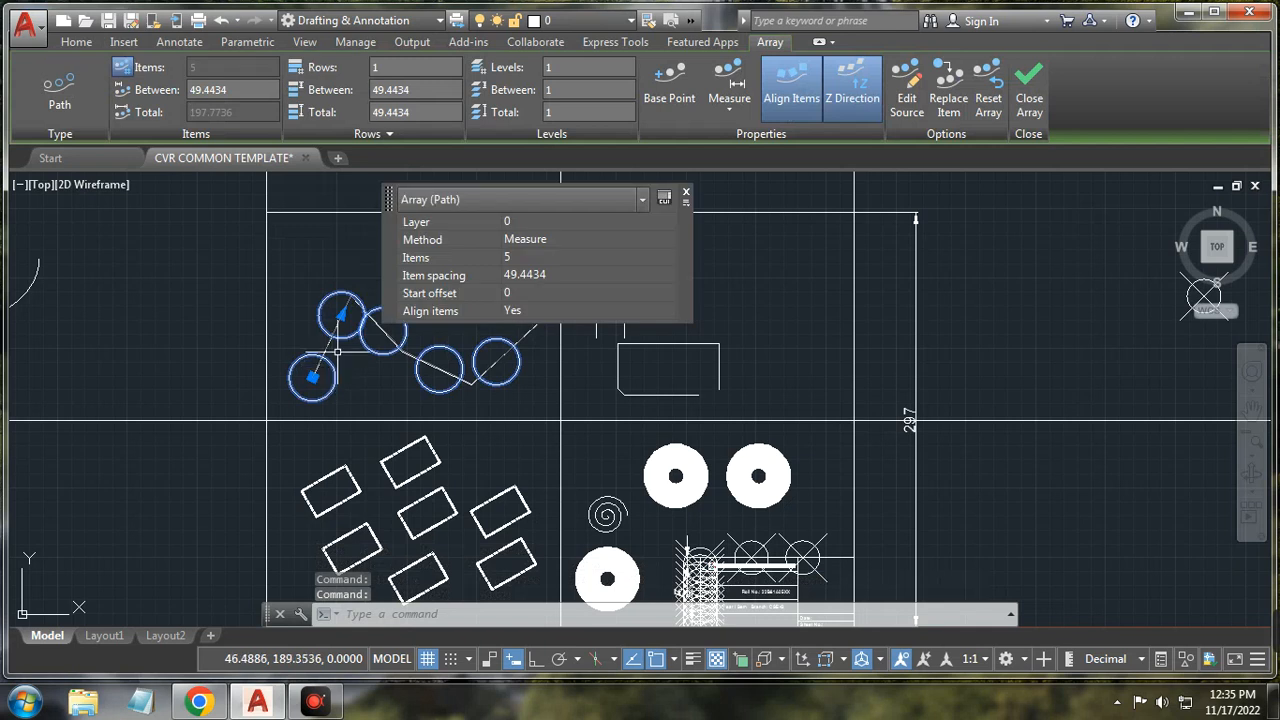
pyautogui.click(669, 90)
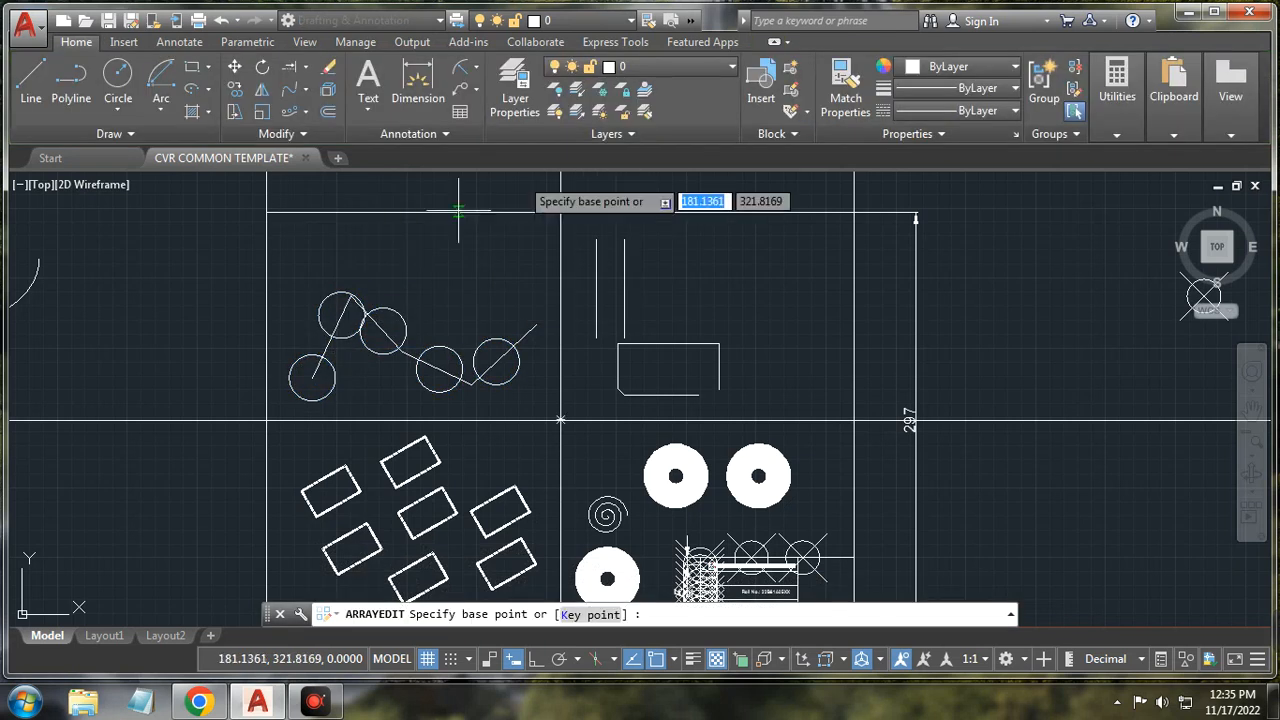
pyautogui.click(325, 389)
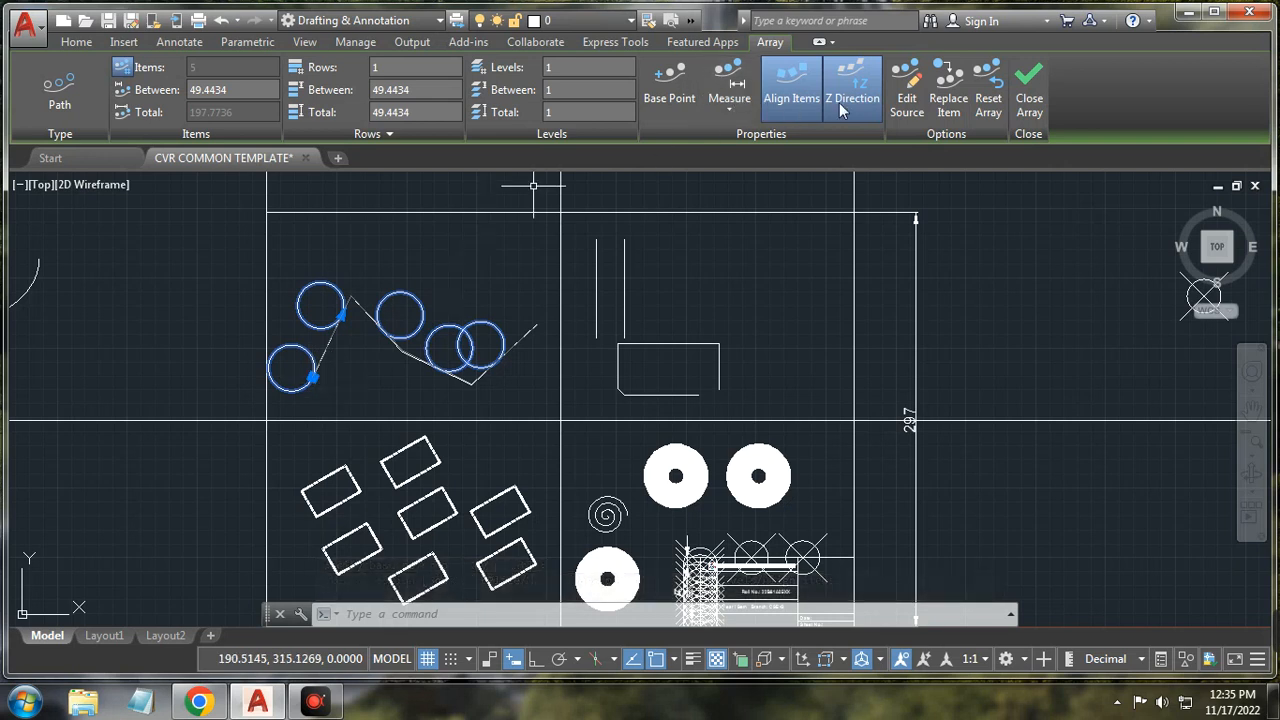
pyautogui.scroll(4, 365, 370)
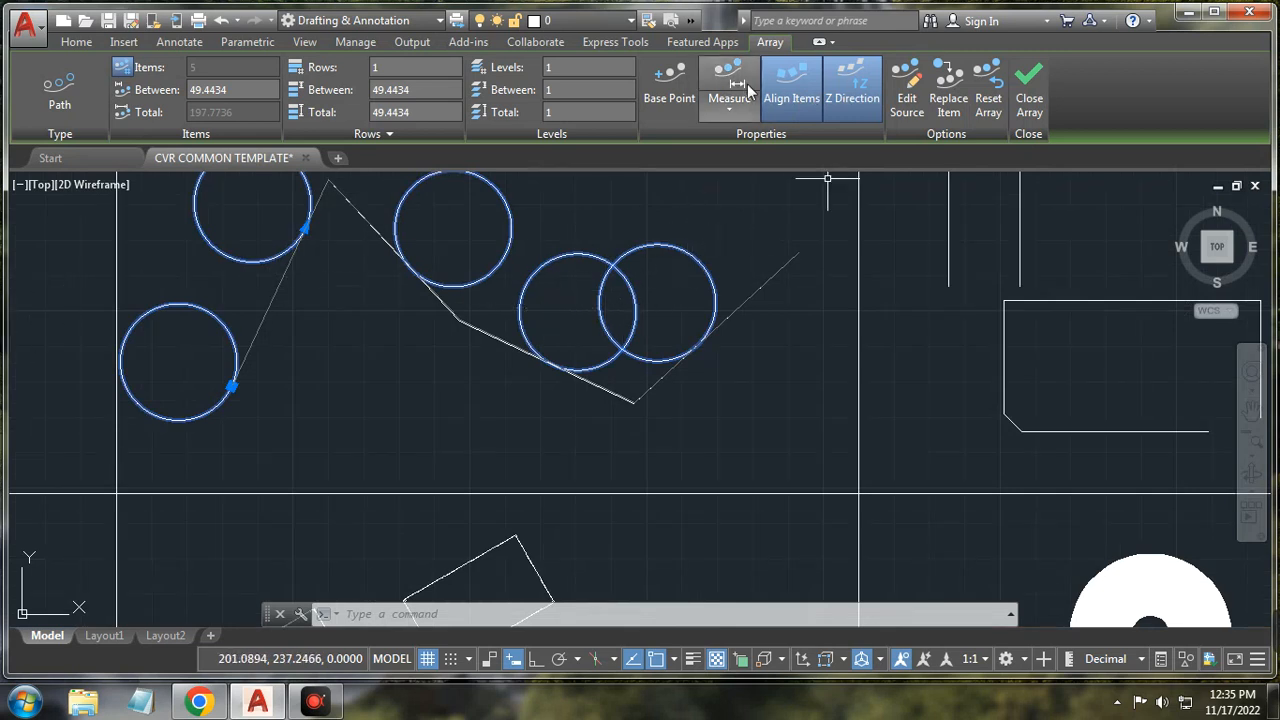
pyautogui.click(680, 90)
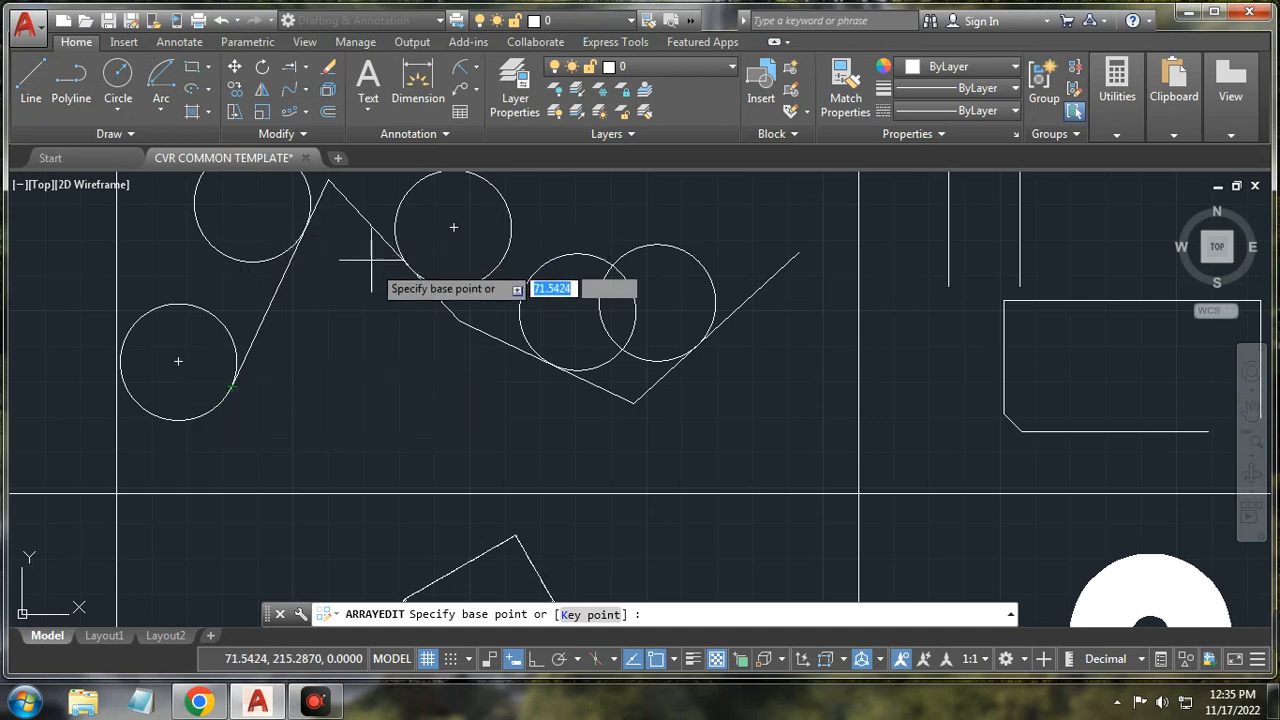
pyautogui.scroll(-3, 568, 335)
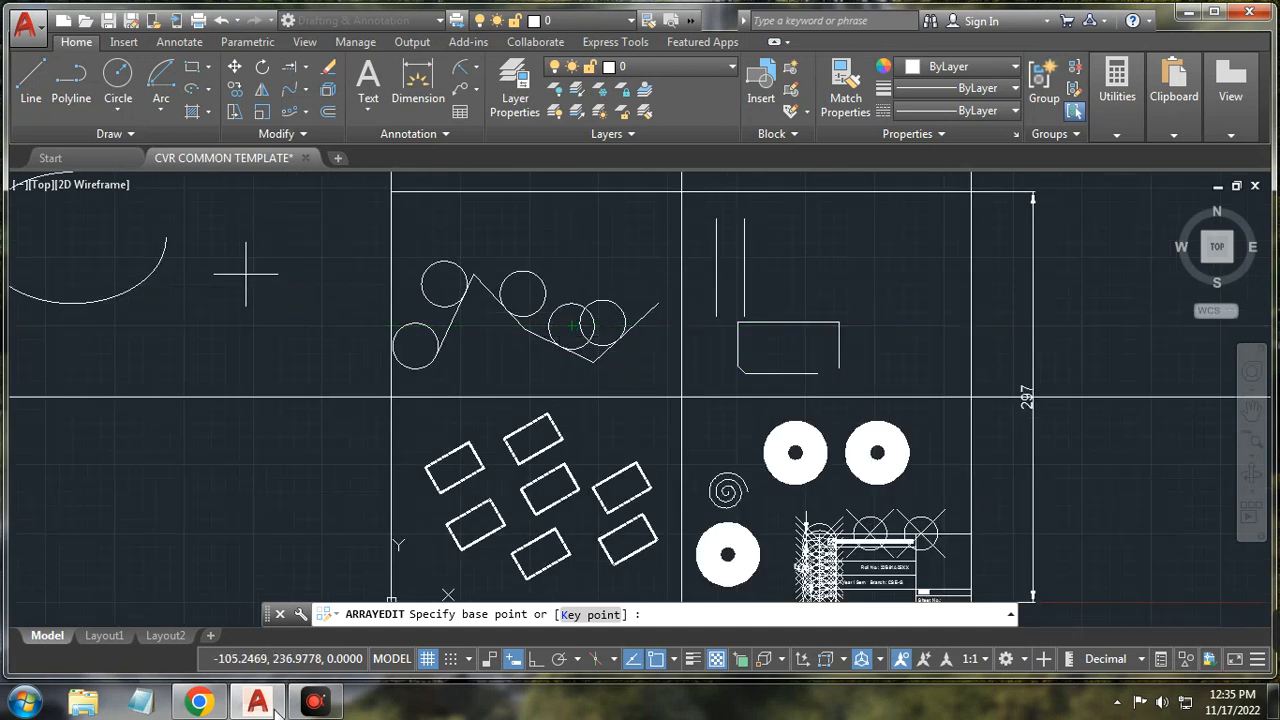
pyautogui.click(307, 113)
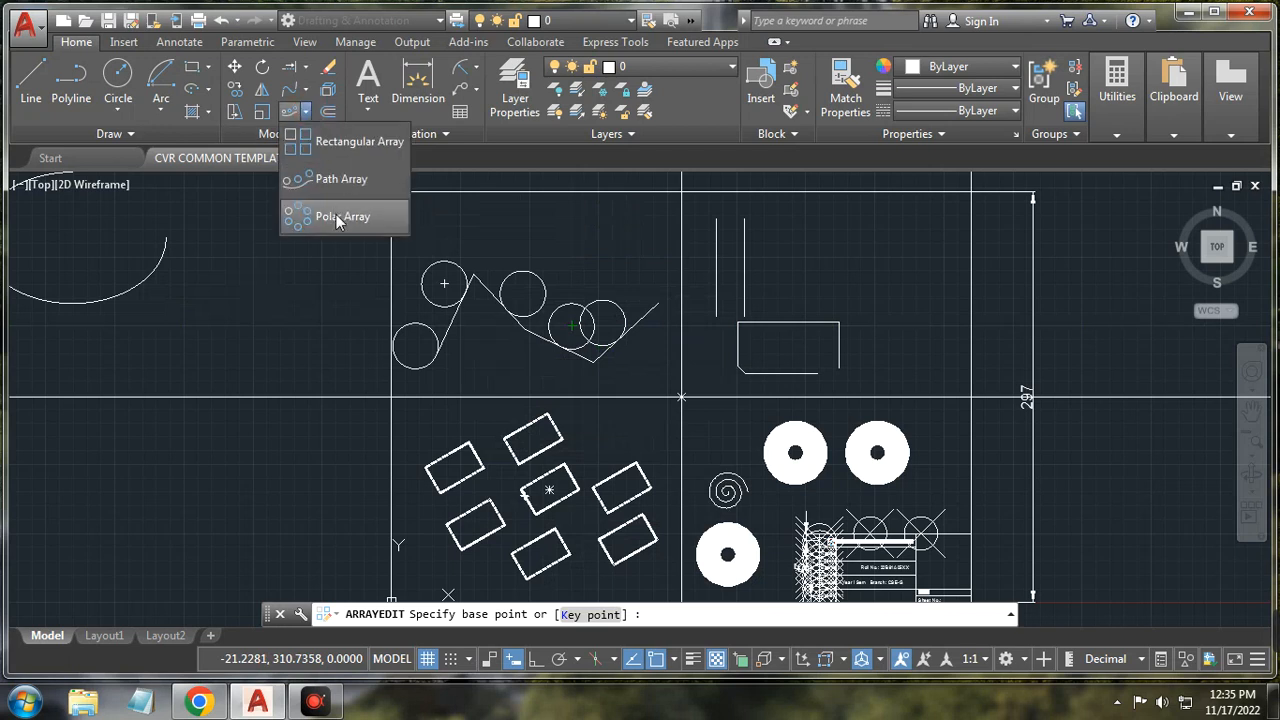
# Step: Draw a small new circle to the left of the sheet
pyautogui.click(117, 78)
pyautogui.click(223, 323)
pyautogui.click(240, 305)
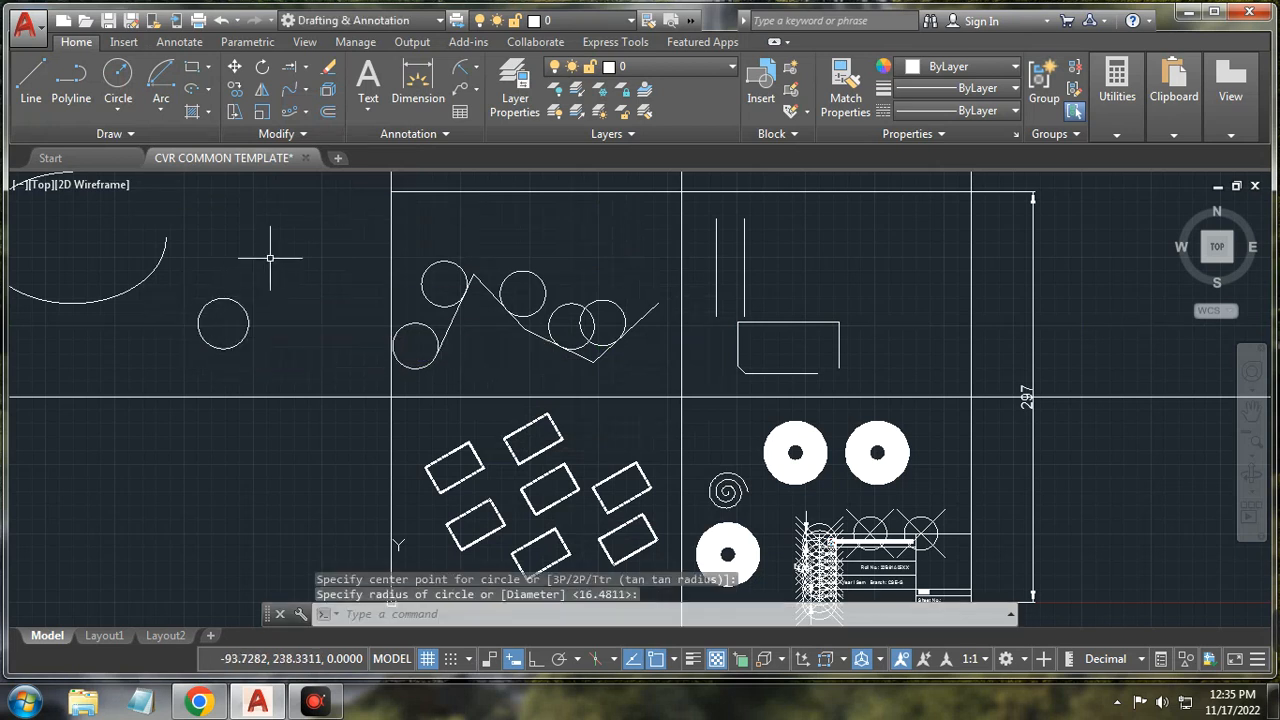
# Step: Polar-array the new circle into six copies, 30° apart over 150°, around a picked centre
pyautogui.click(307, 113)
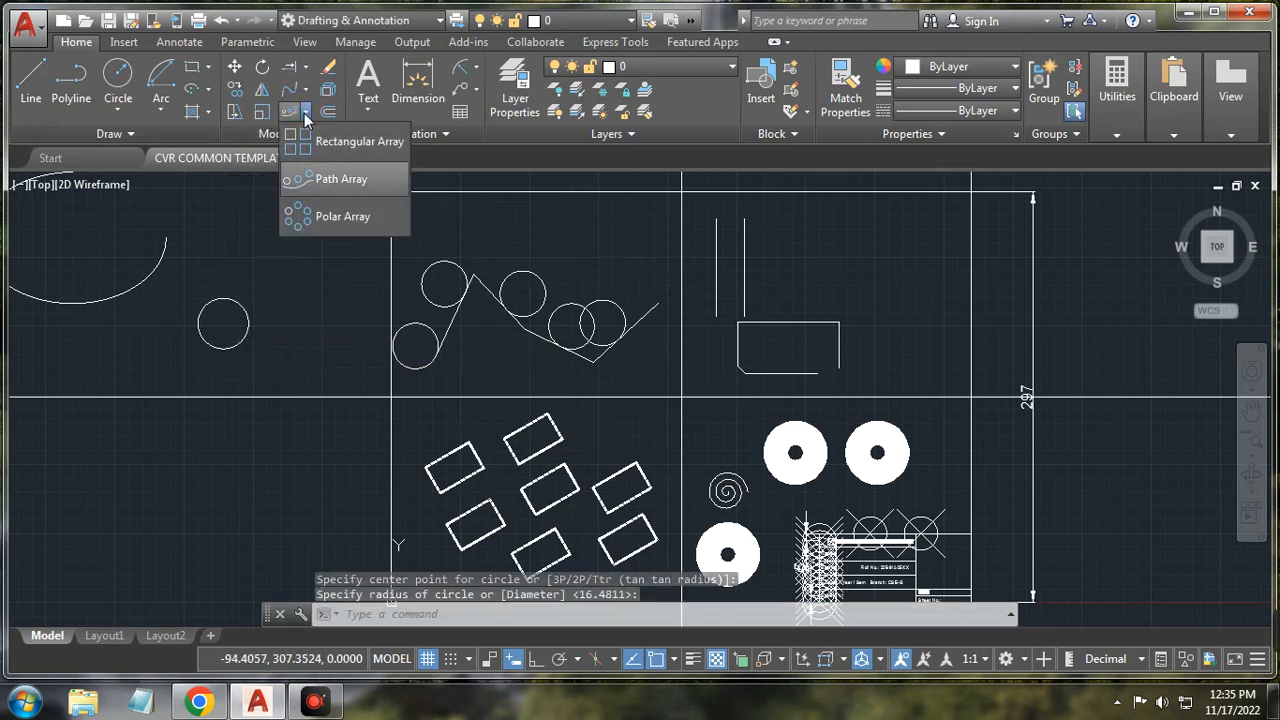
pyautogui.click(322, 215)
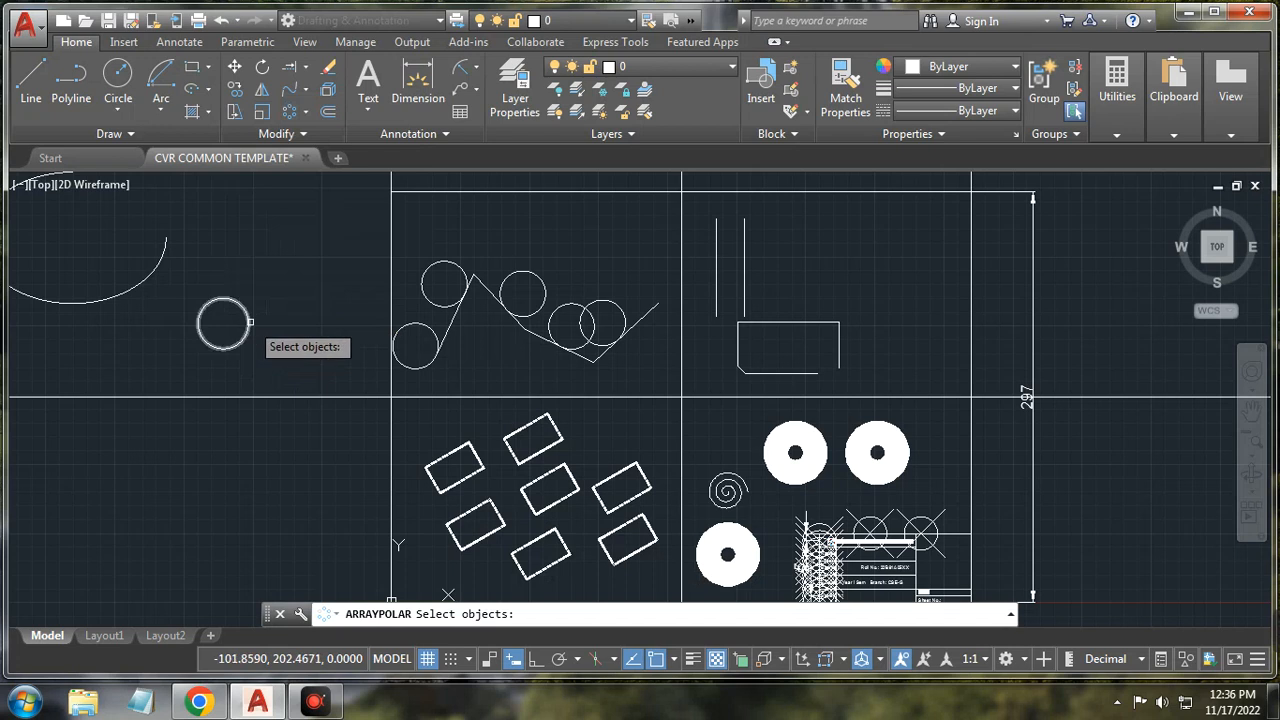
pyautogui.click(250, 322)
pyautogui.press('Return')
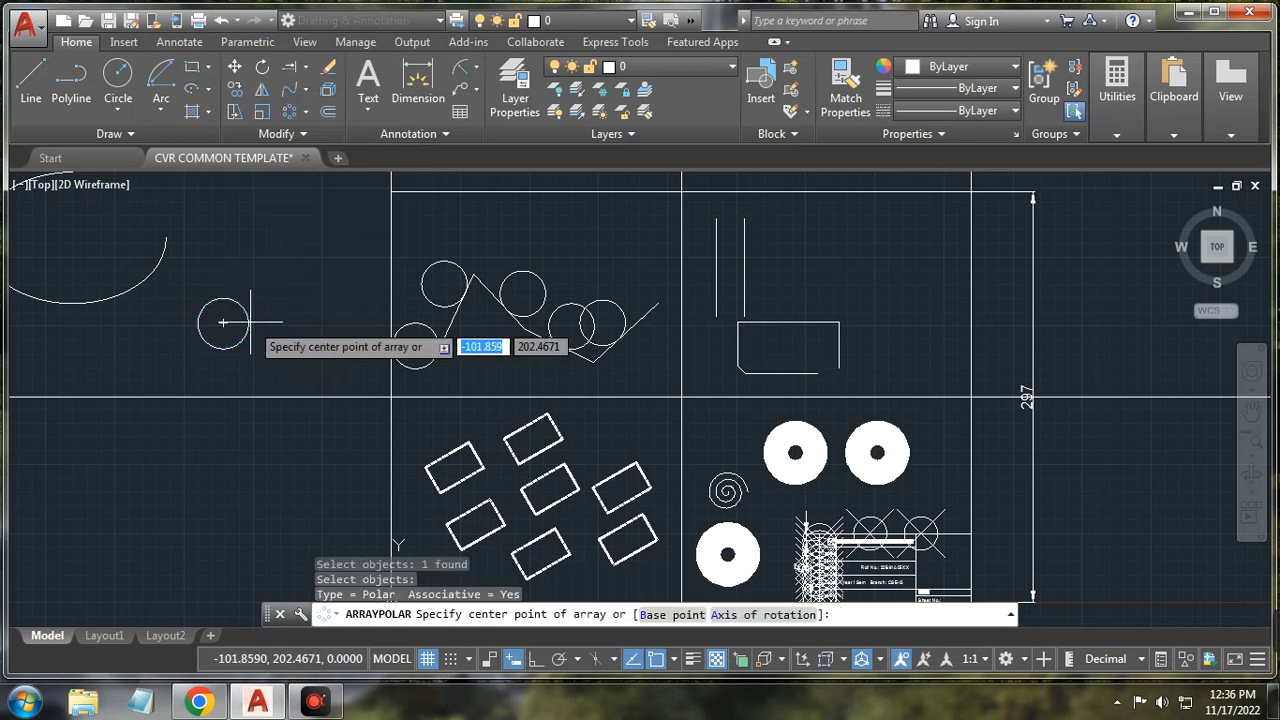
pyautogui.scroll(-4, 229, 457)
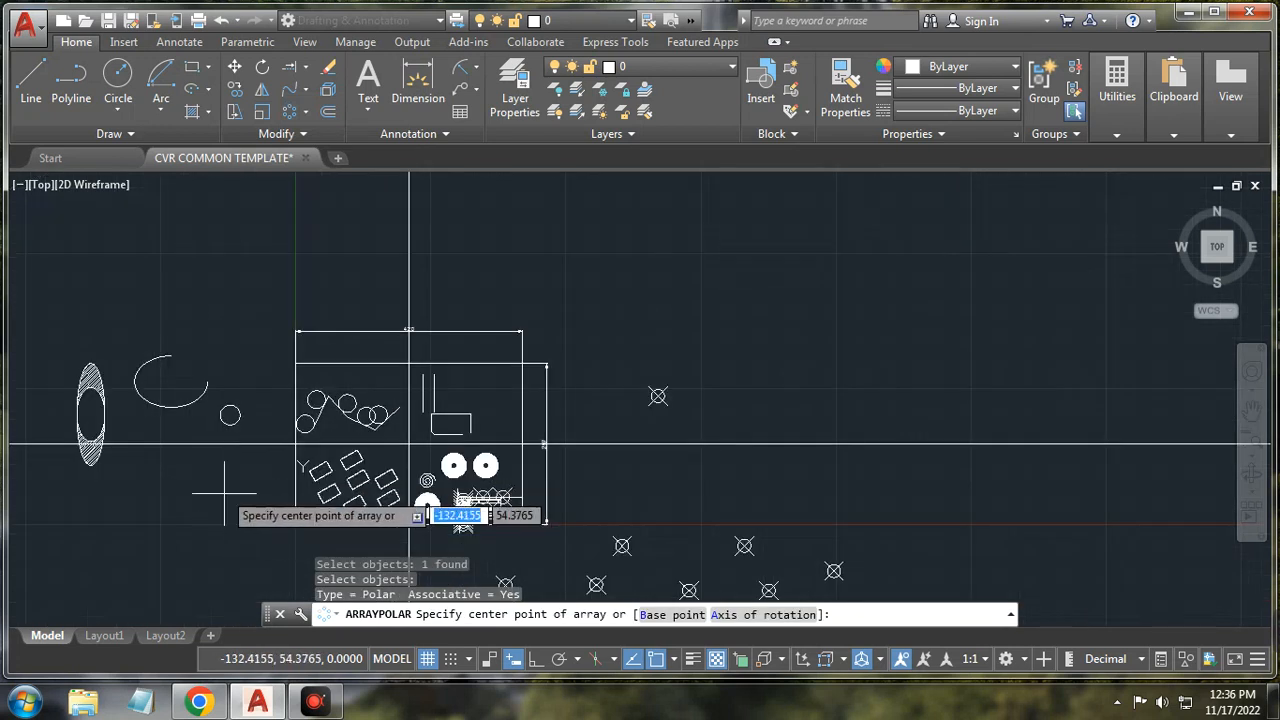
pyautogui.click(233, 479)
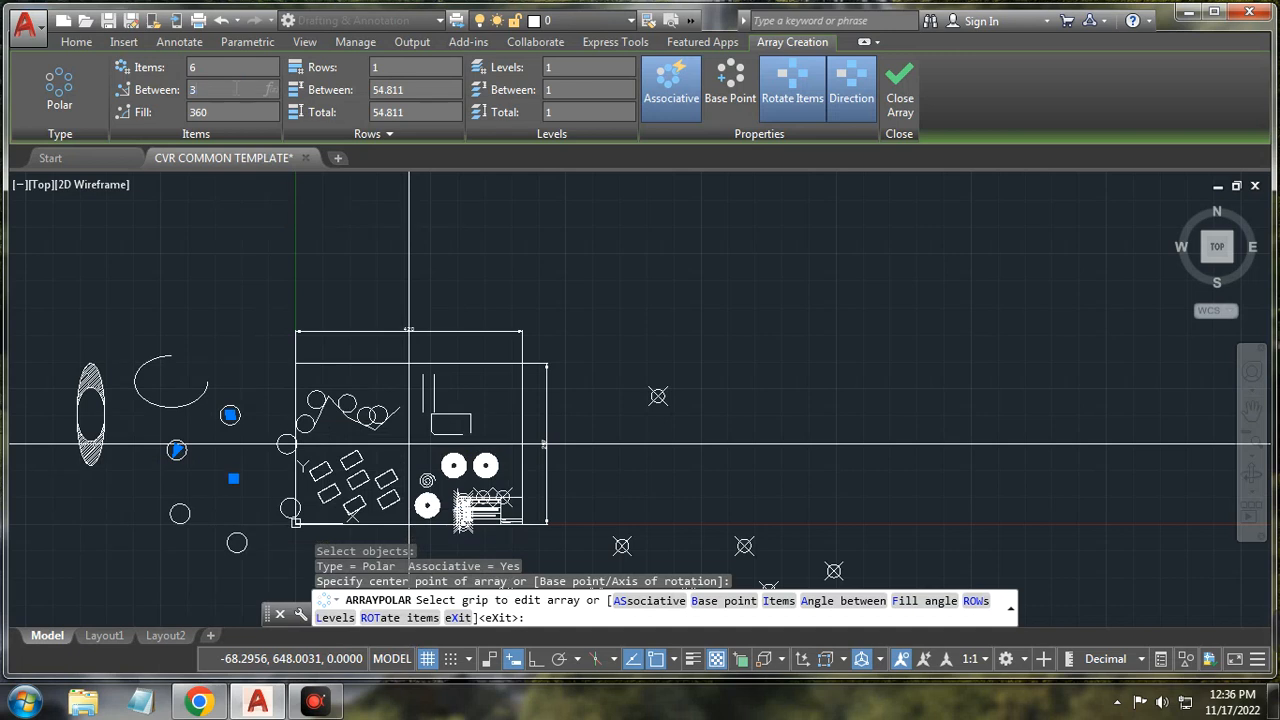
pyautogui.press('Return')
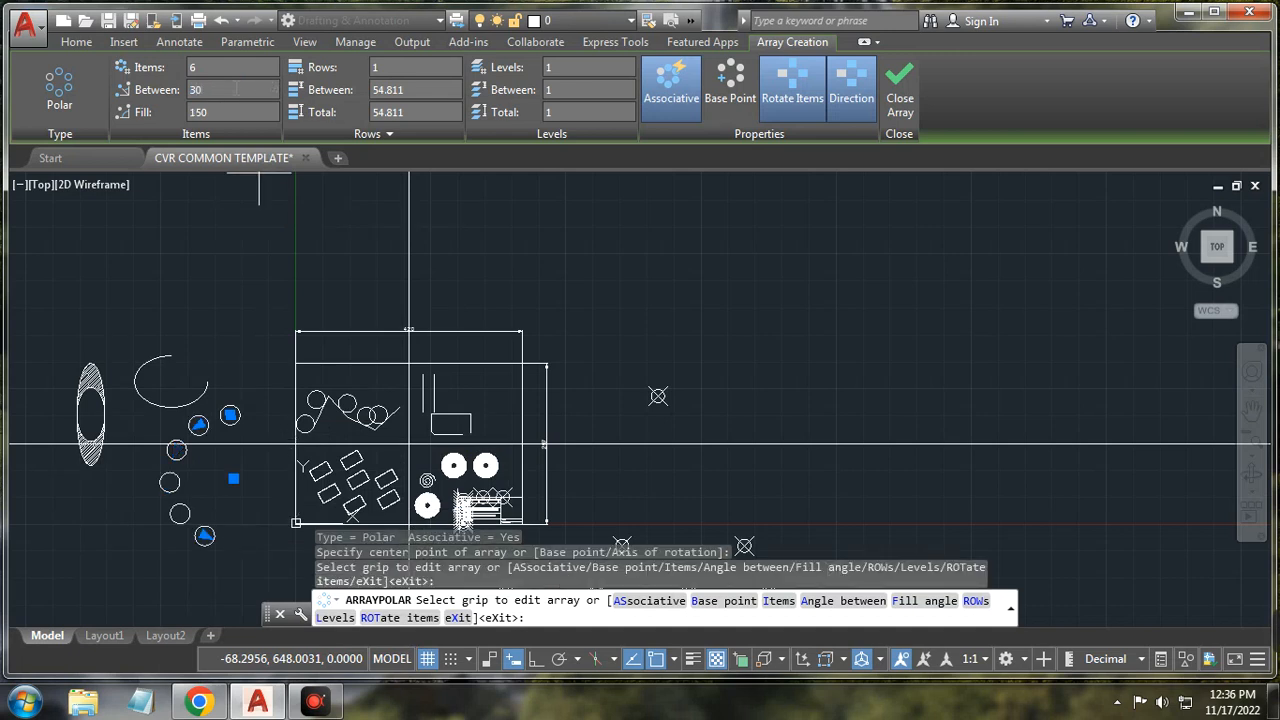
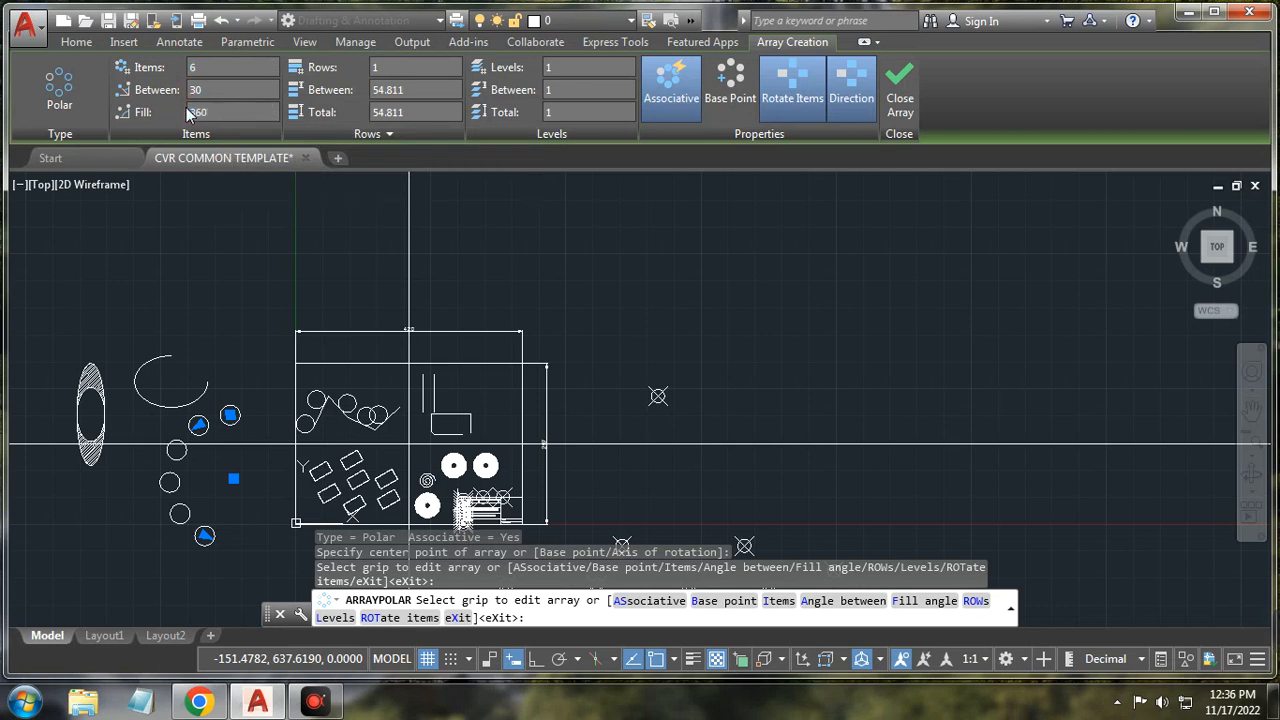
# Step: Finish the polar array as 12 circles filling 360° at 30° spacing and close it
pyautogui.press('Return')
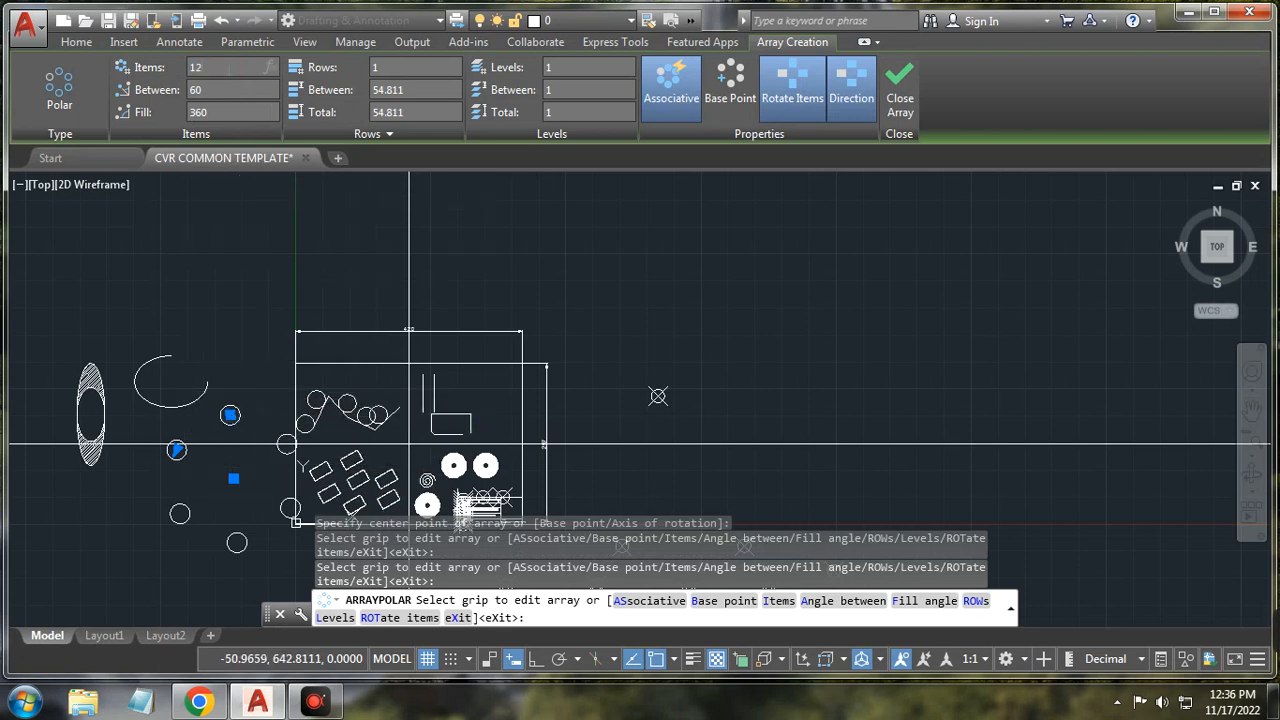
pyautogui.press('Return')
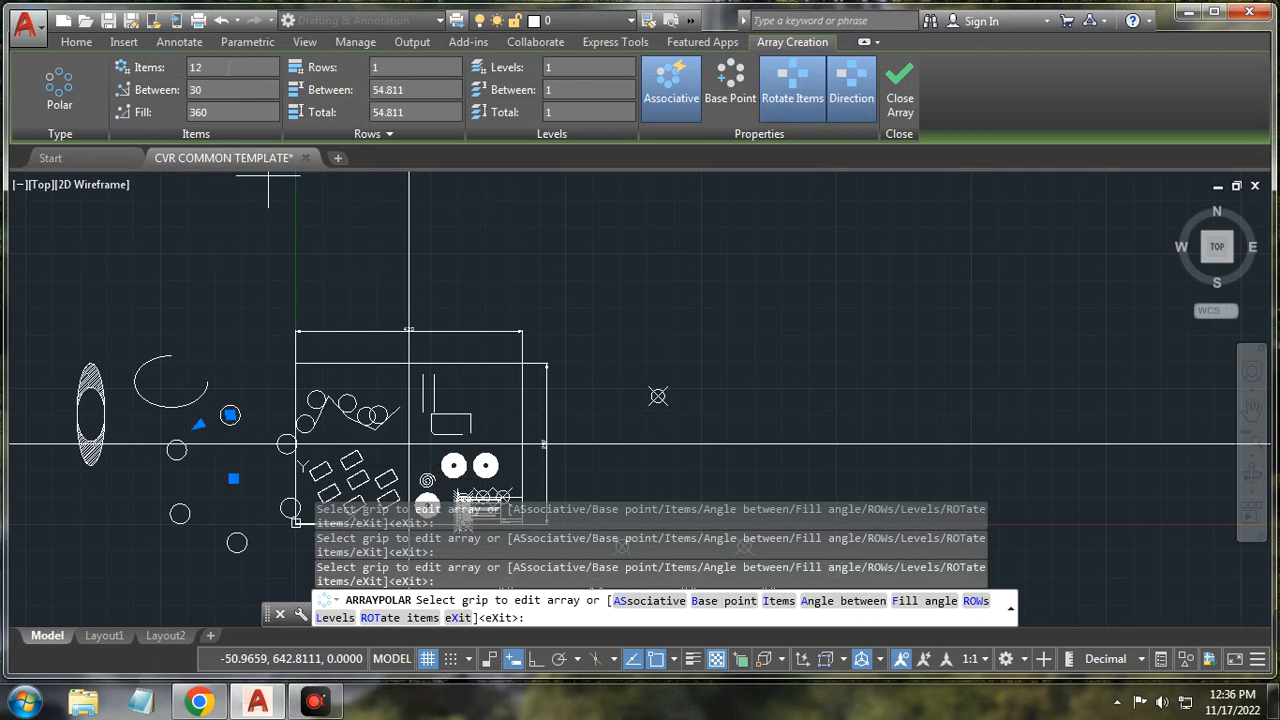
pyautogui.click(236, 69)
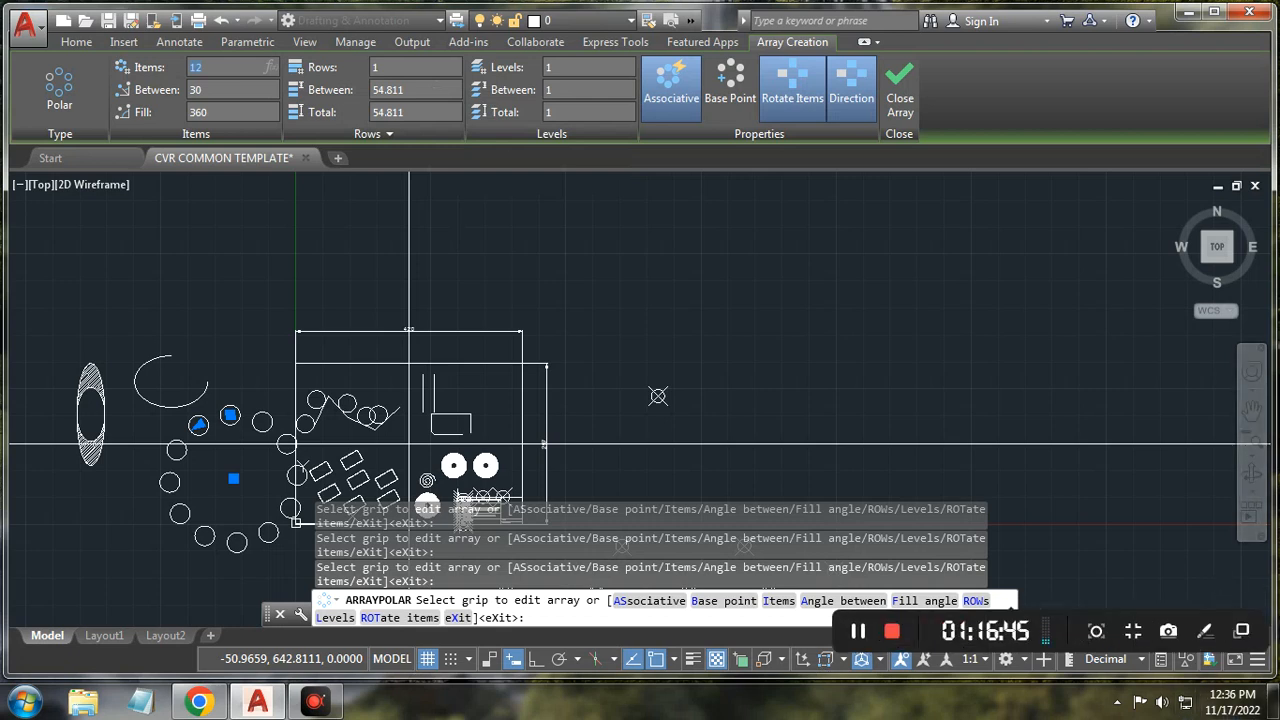
pyautogui.click(905, 105)
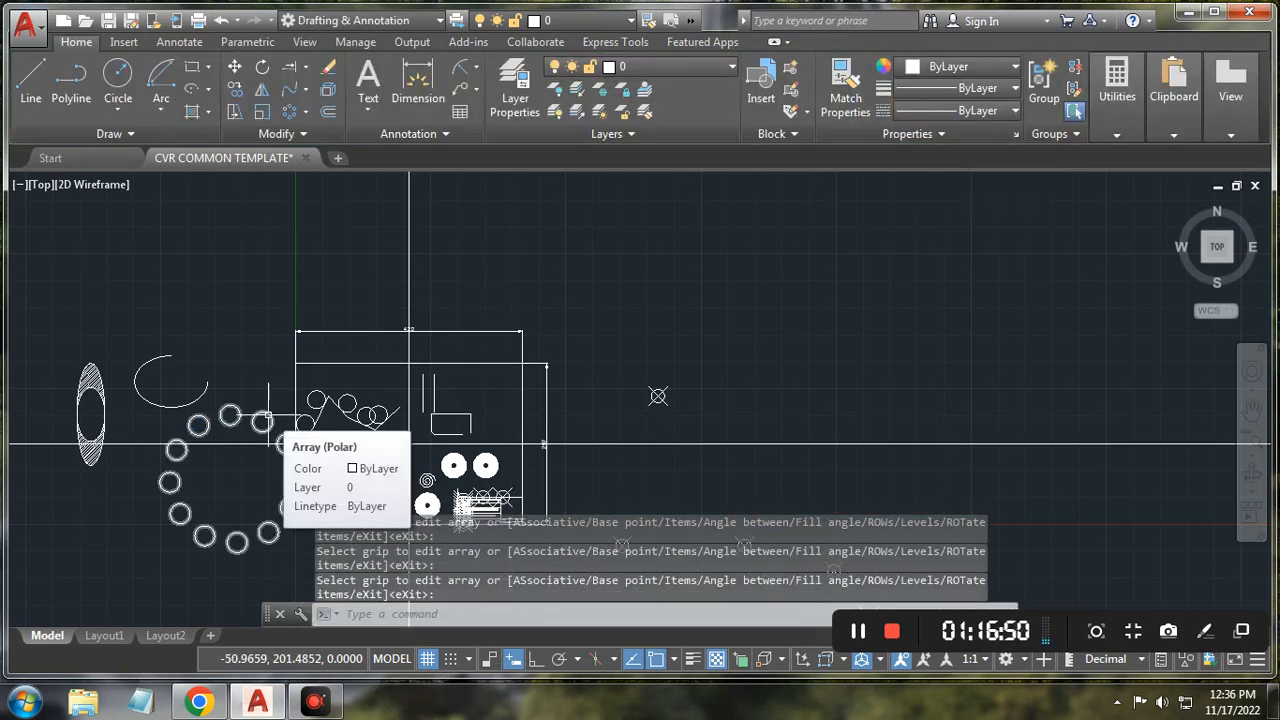
# Step: Explode the circle ring array into separate circles
pyautogui.click(272, 426)
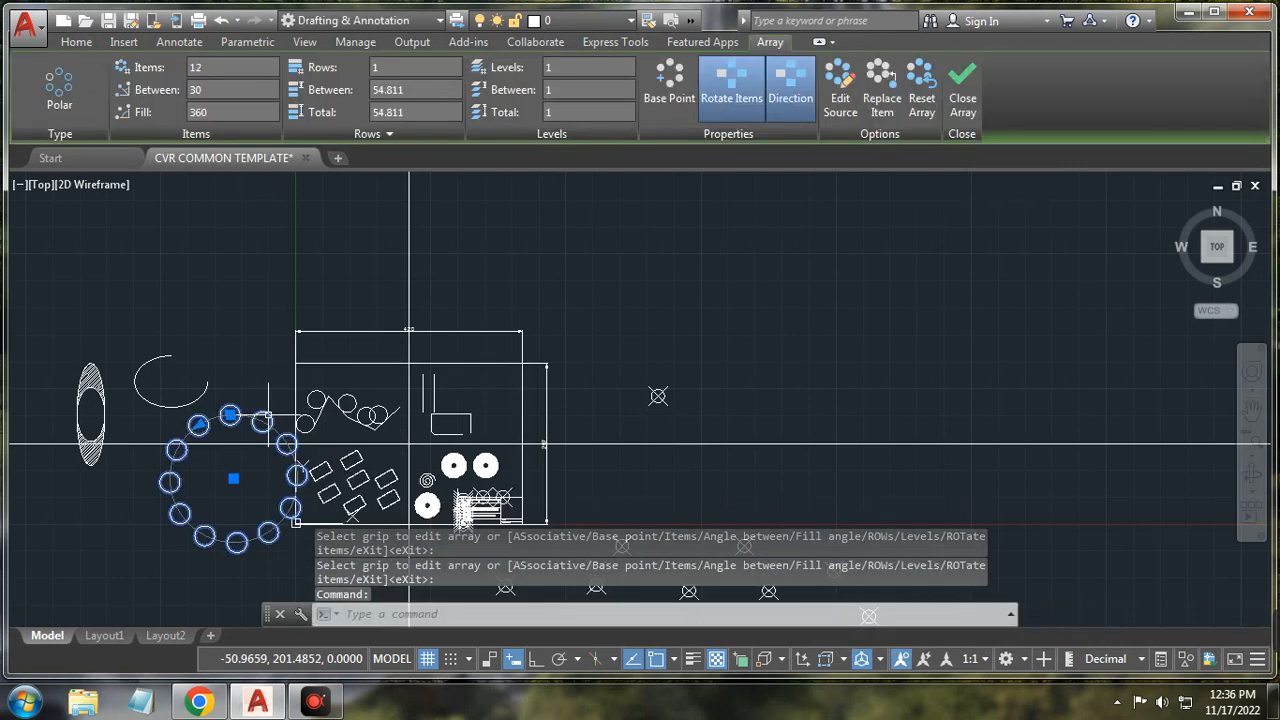
pyautogui.click(75, 43)
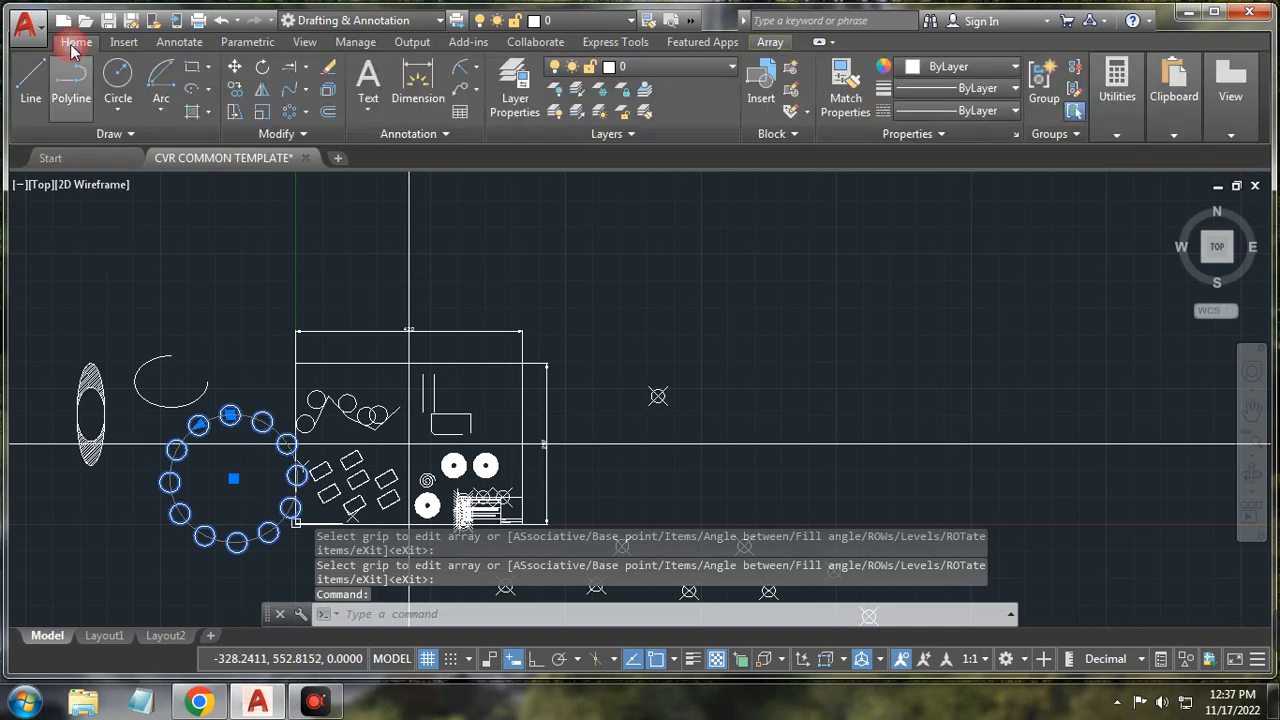
pyautogui.click(329, 90)
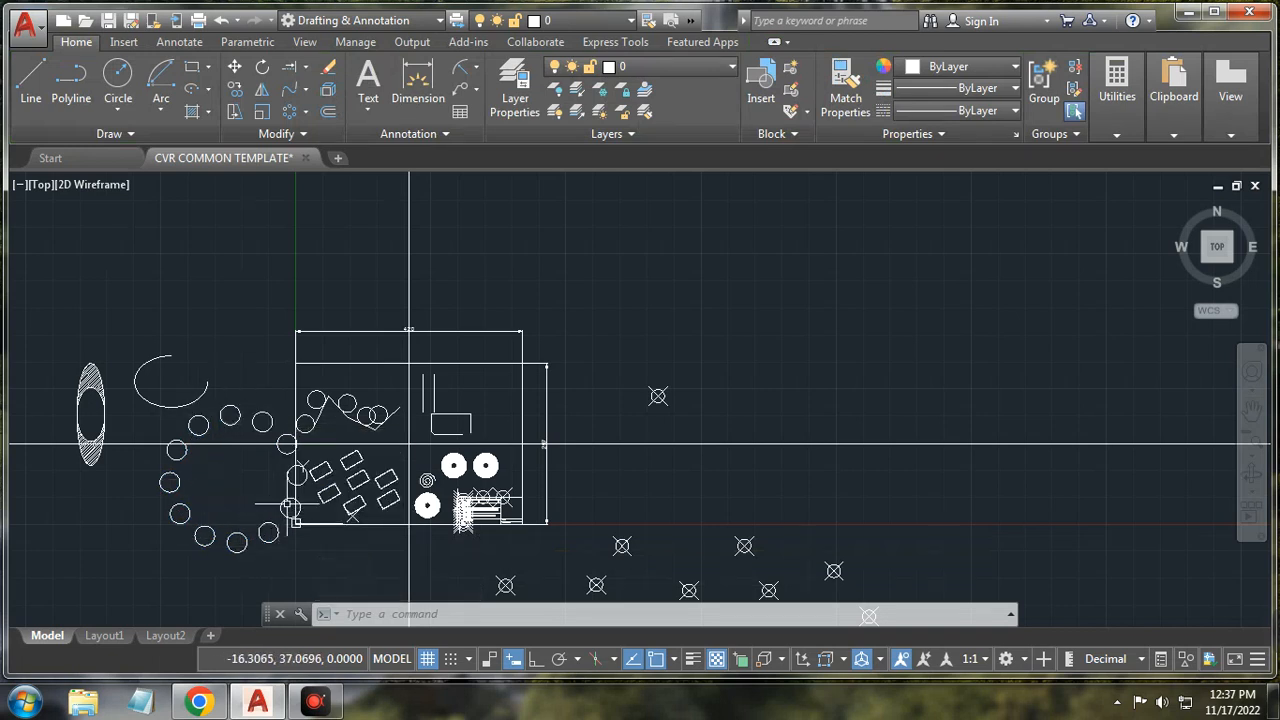
# Step: Window-select all 87 objects in the drawing and delete them
pyautogui.click(44, 260)
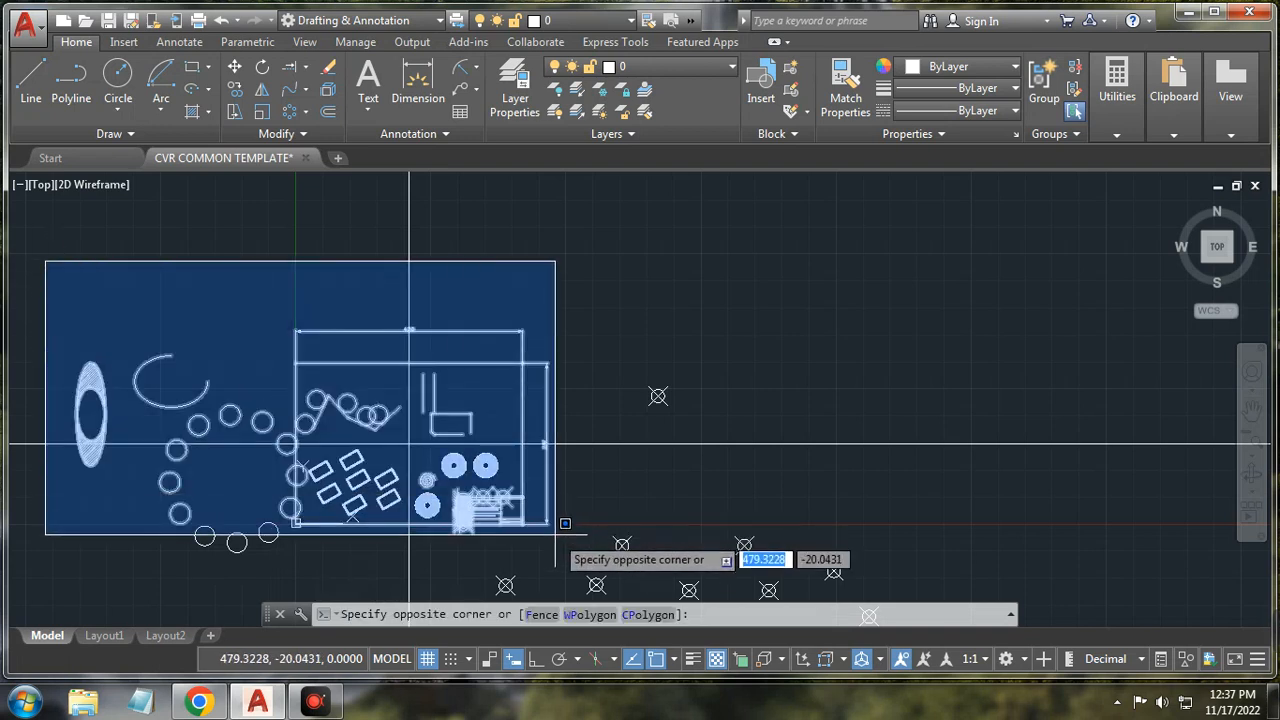
pyautogui.scroll(-4, 640, 545)
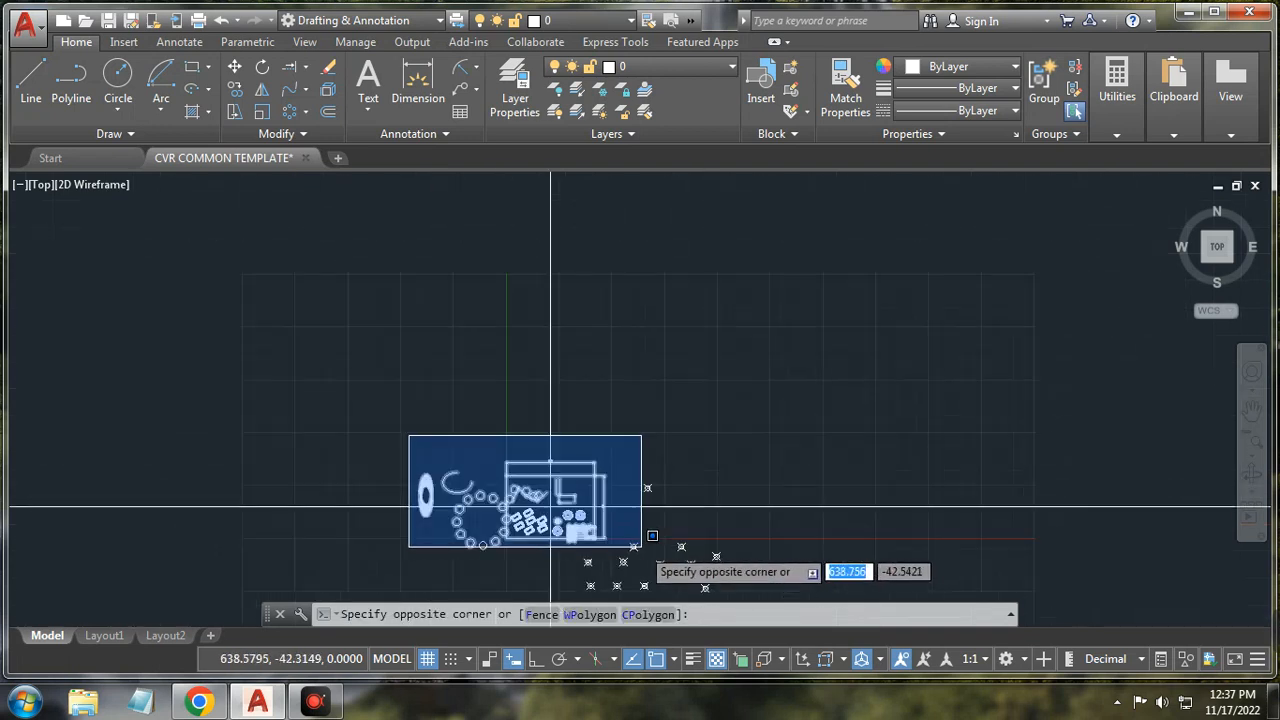
pyautogui.click(791, 598)
pyautogui.press('Delete')
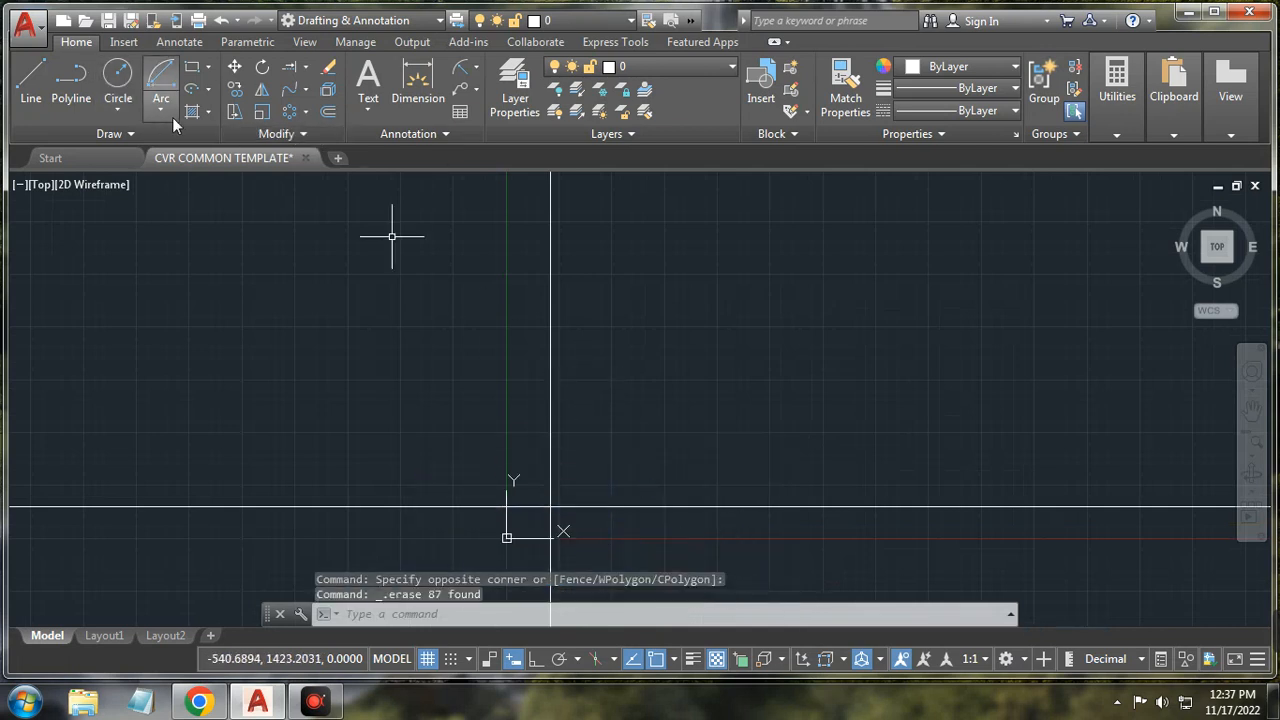
pyautogui.click(192, 66)
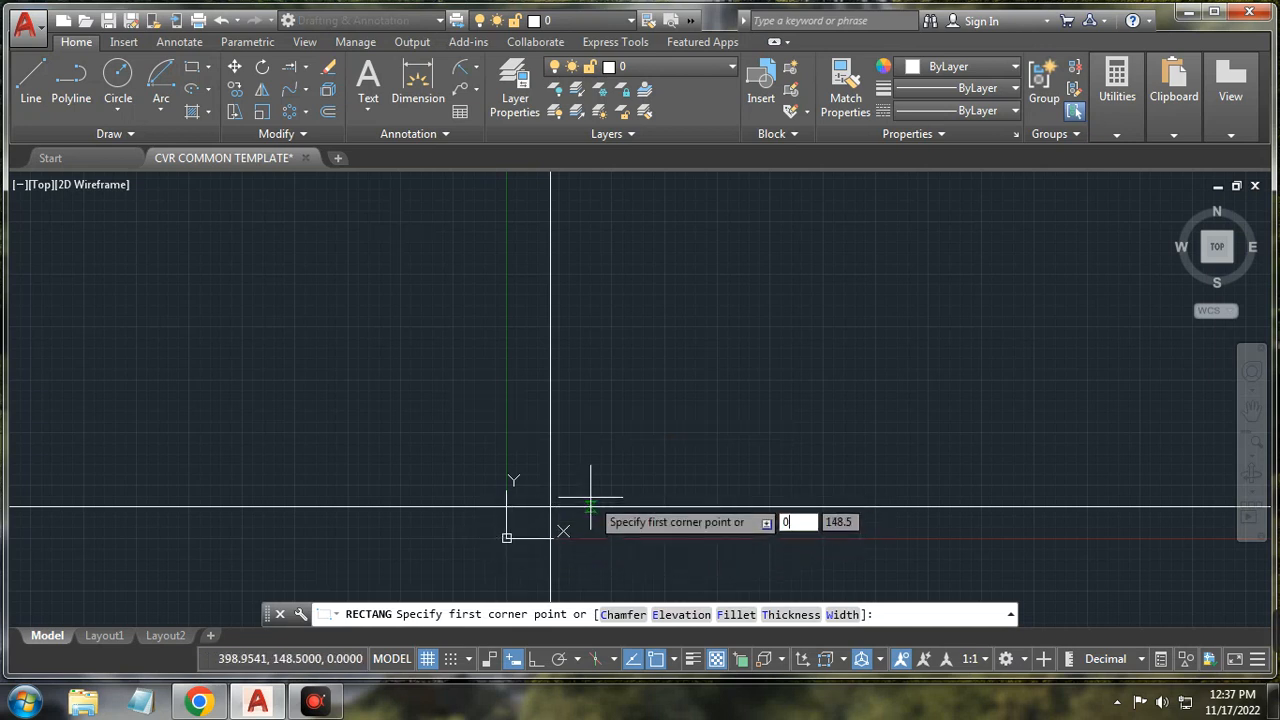
pyautogui.write('0,0')
pyautogui.press('Return')
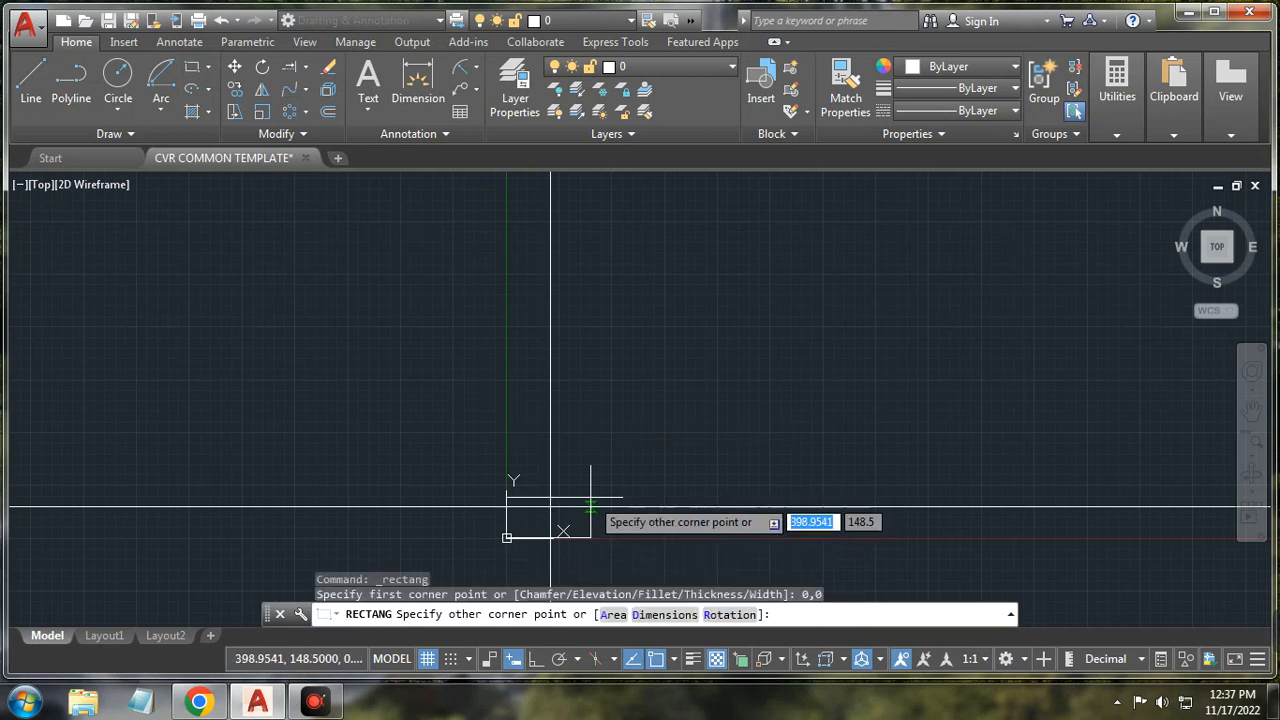
pyautogui.write('420')
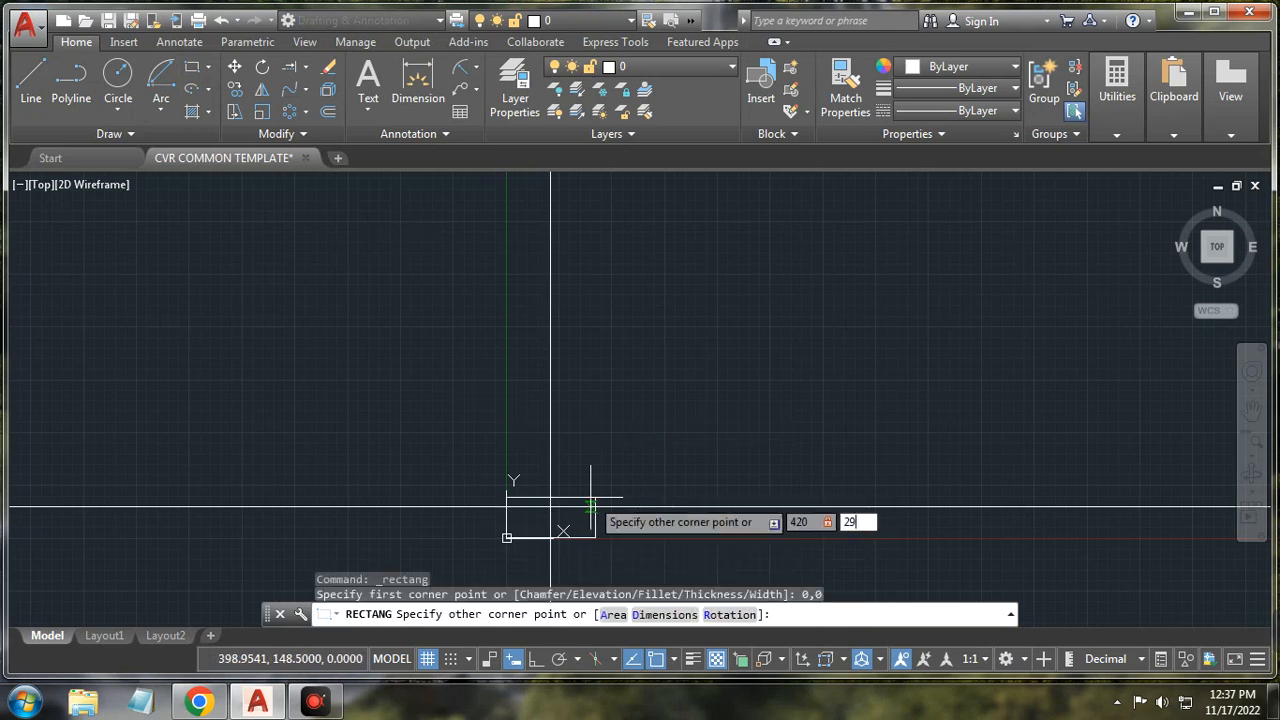
pyautogui.press('Return')
pyautogui.scroll(4, 580, 508)
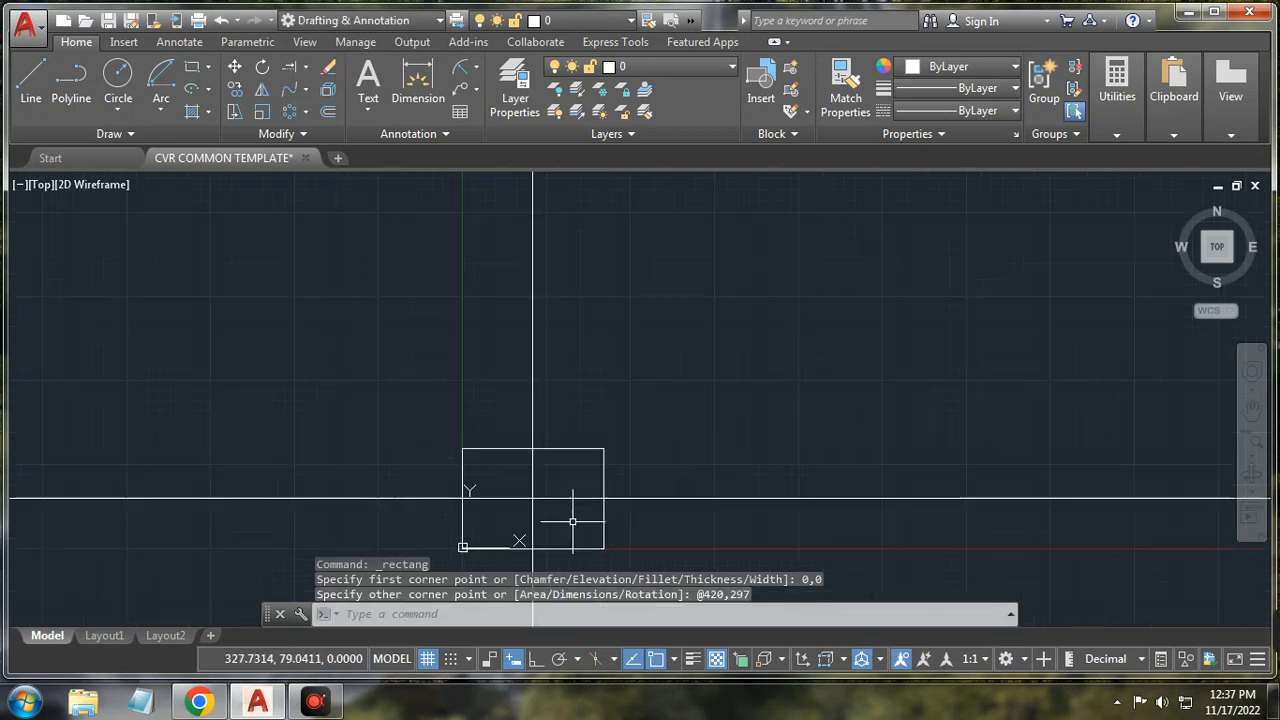
pyautogui.scroll(4, 571, 519)
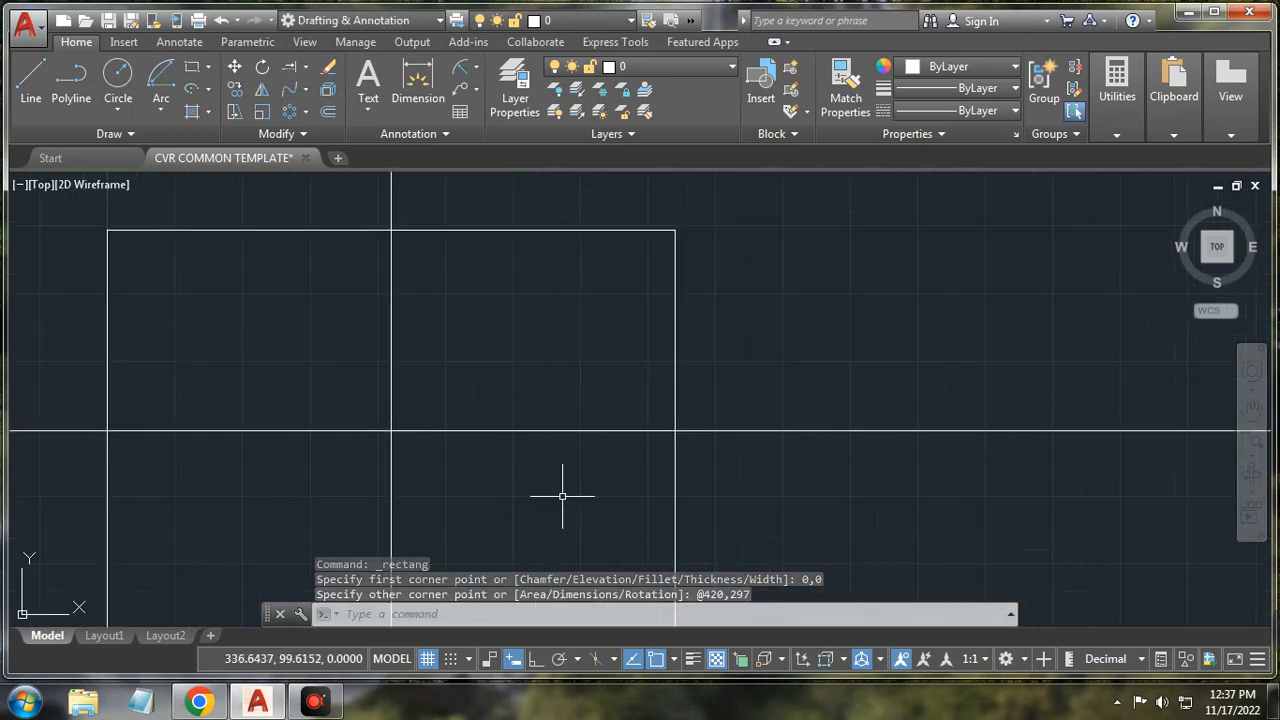
pyautogui.scroll(-3, 563, 497)
pyautogui.scroll(3, 562, 496)
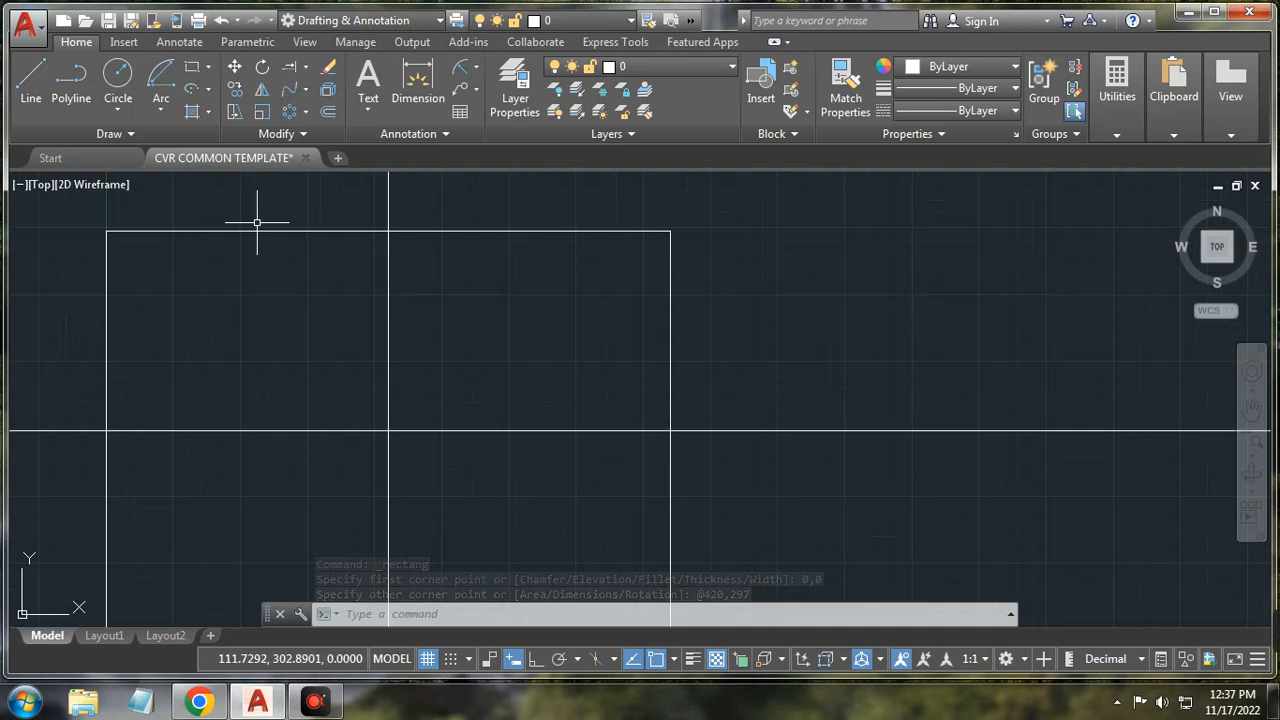
pyautogui.scroll(-4, 461, 338)
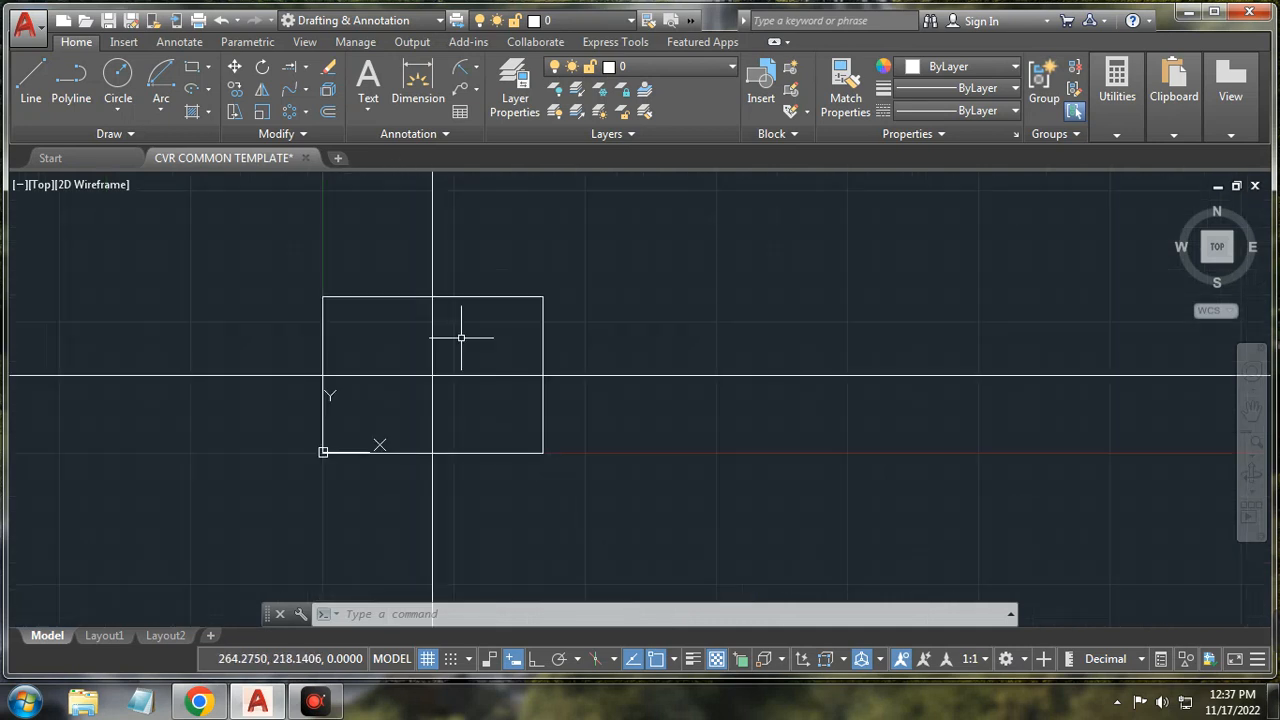
pyautogui.scroll(2, 422, 375)
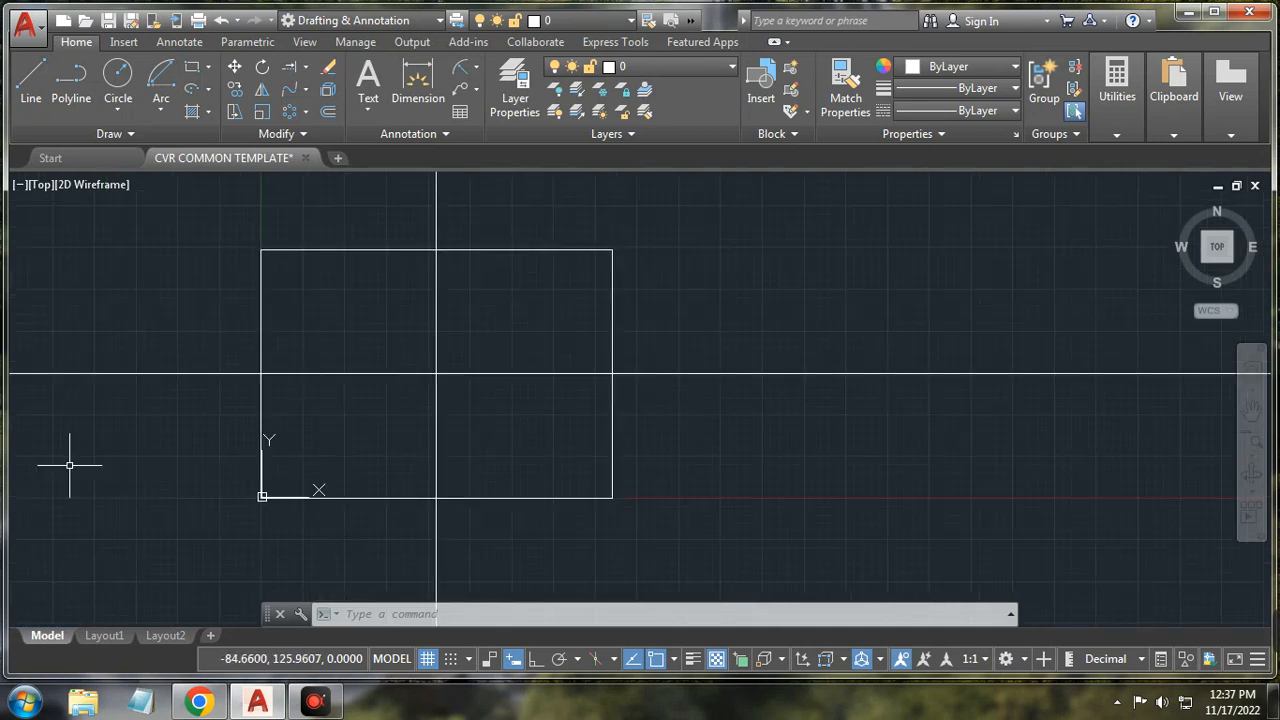
# Step: Delete the vertical and horizontal construction lines crossing the rectangle
pyautogui.click(435, 323)
pyautogui.click(485, 371)
pyautogui.press('Delete')
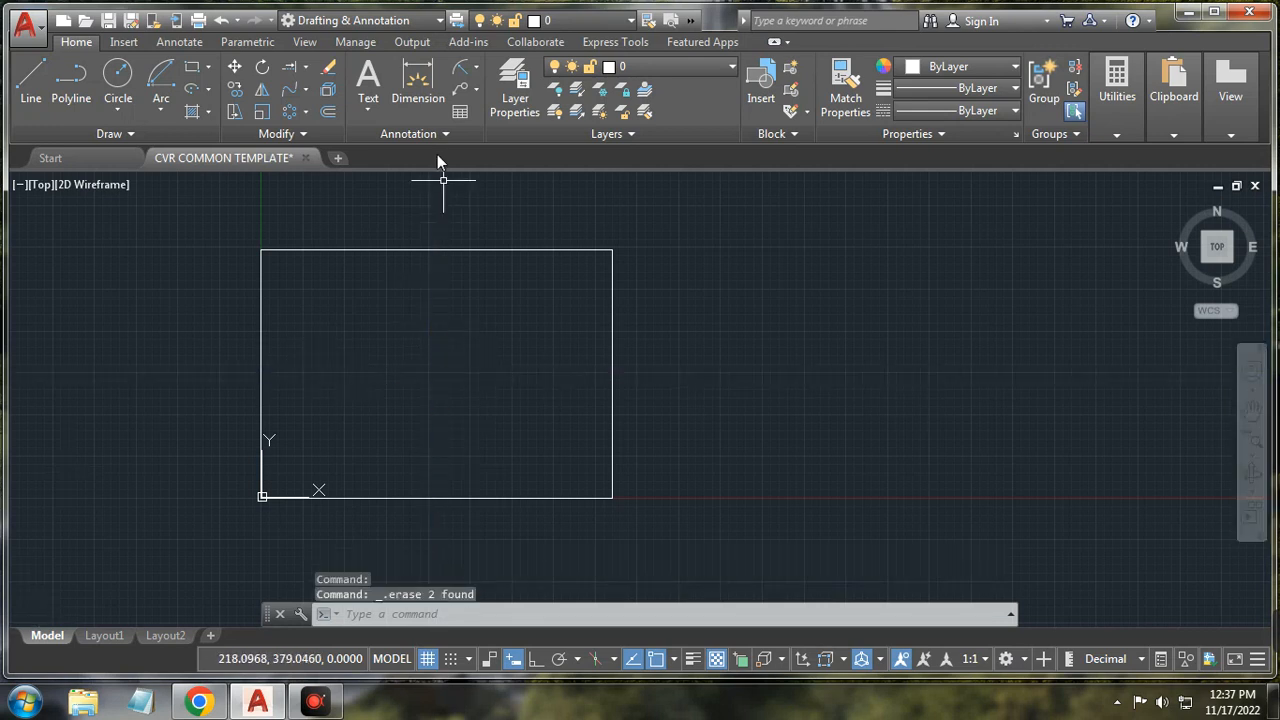
# Step: Place a multiline text label 'Name:' at text height 8 inside the rectangle
pyautogui.click(369, 110)
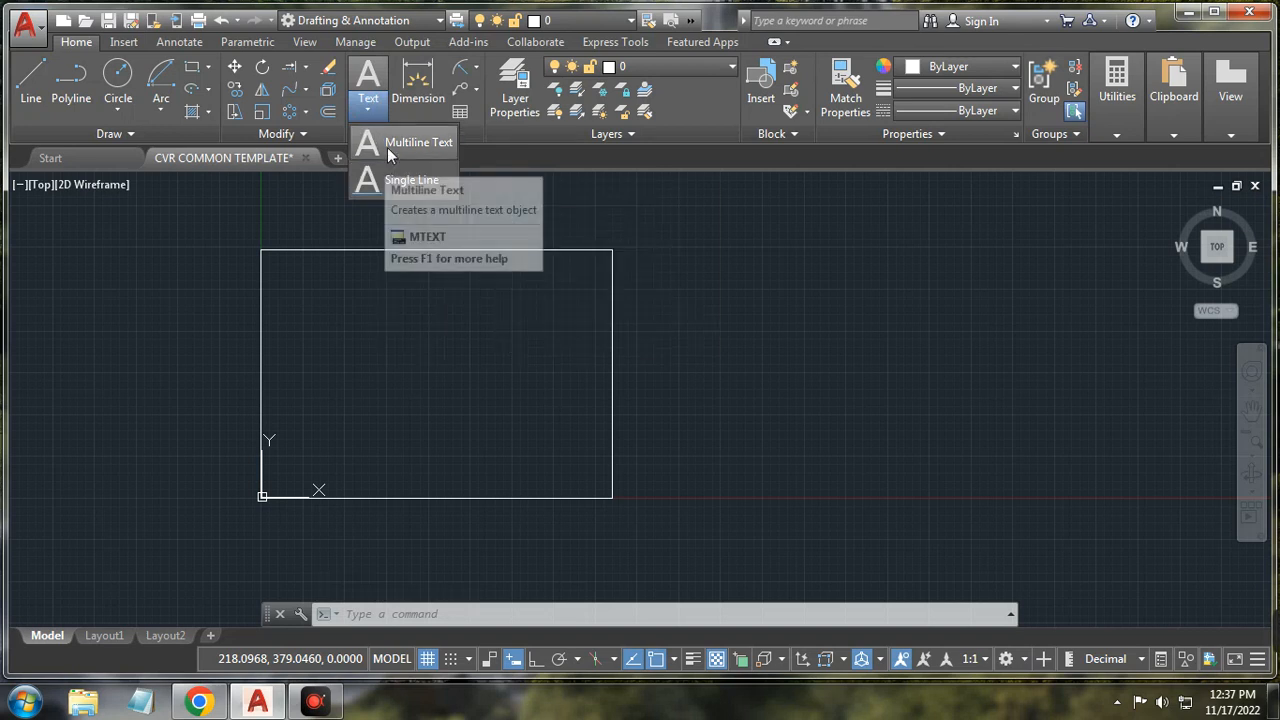
pyautogui.click(387, 147)
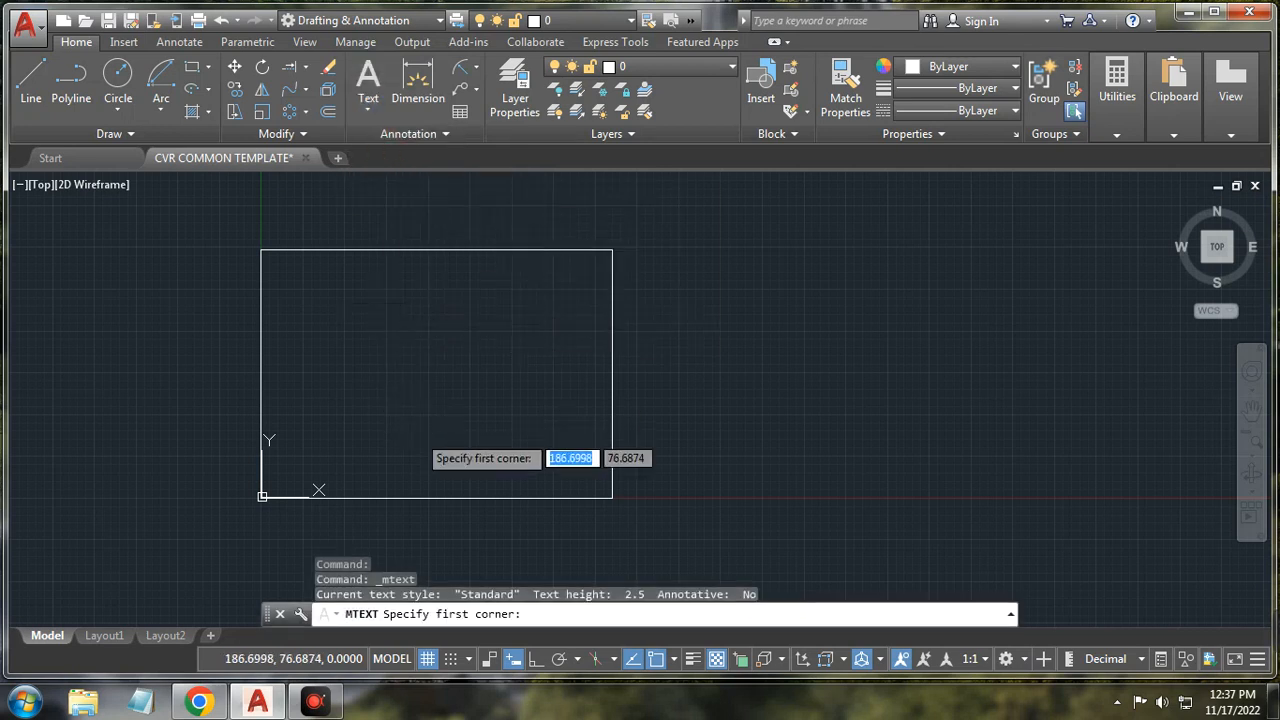
pyautogui.click(420, 432)
pyautogui.click(440, 374)
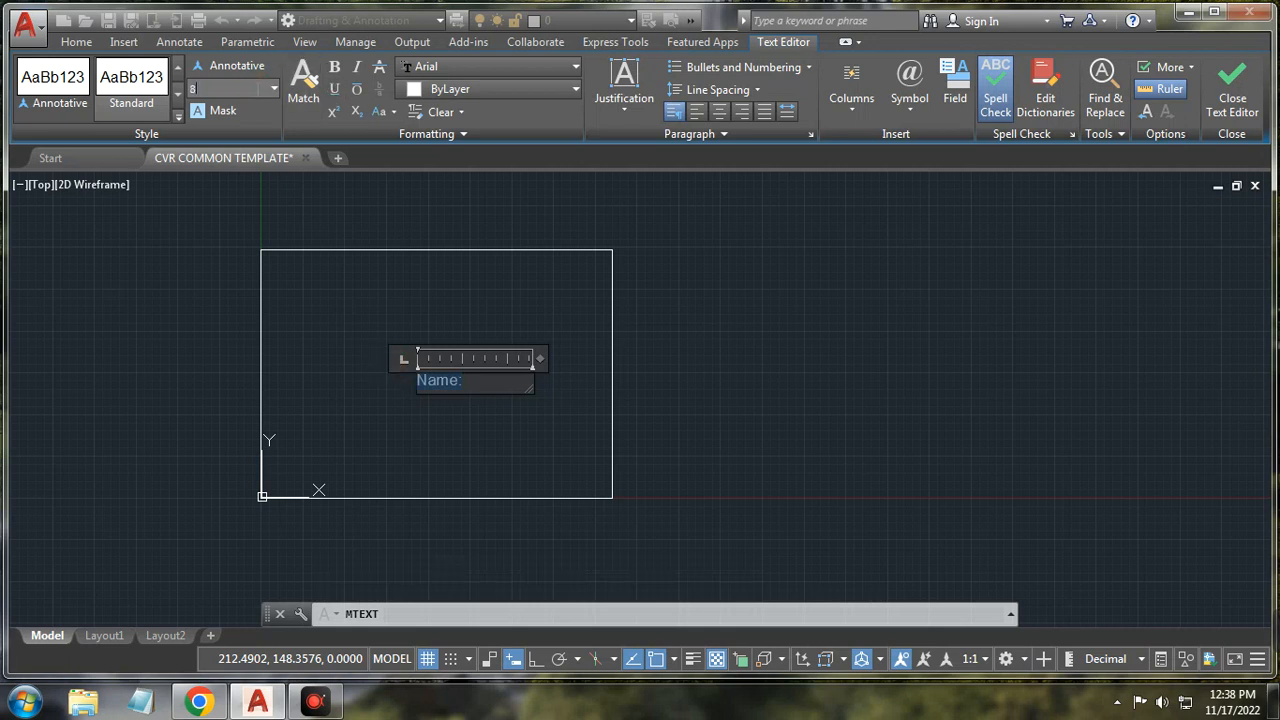
pyautogui.press('Return')
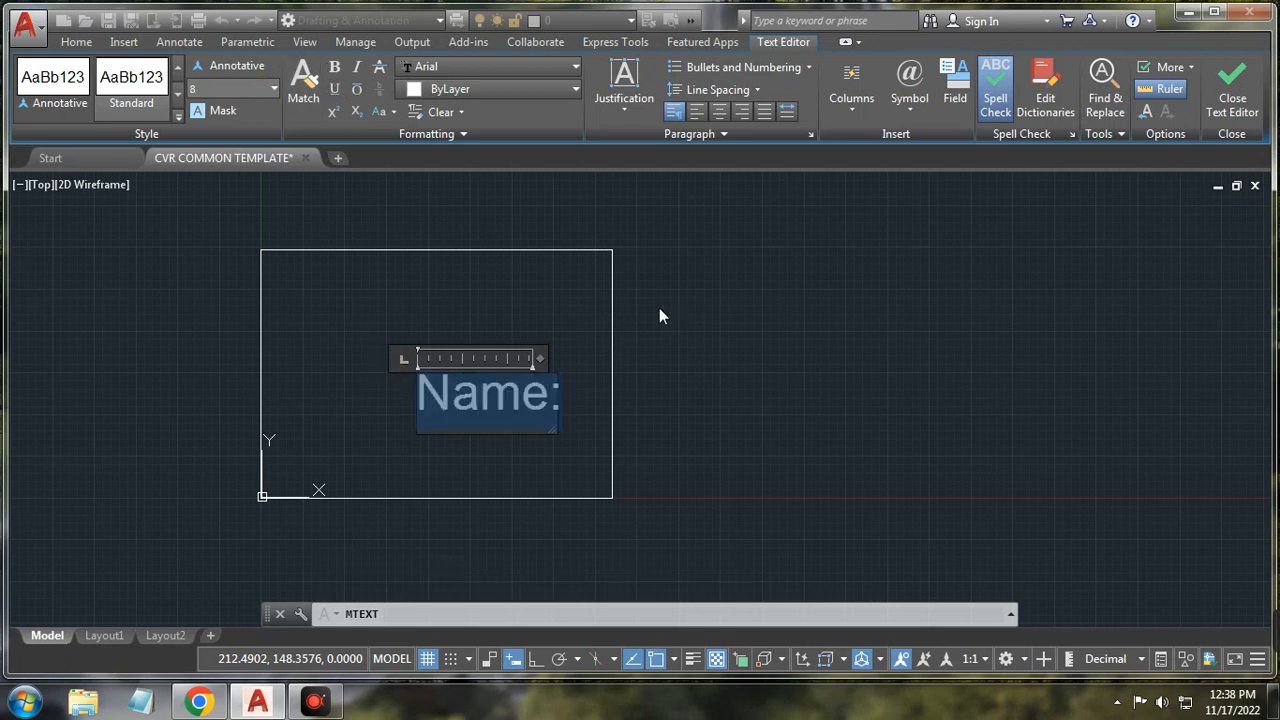
pyautogui.click(693, 384)
pyautogui.scroll(2, 465, 381)
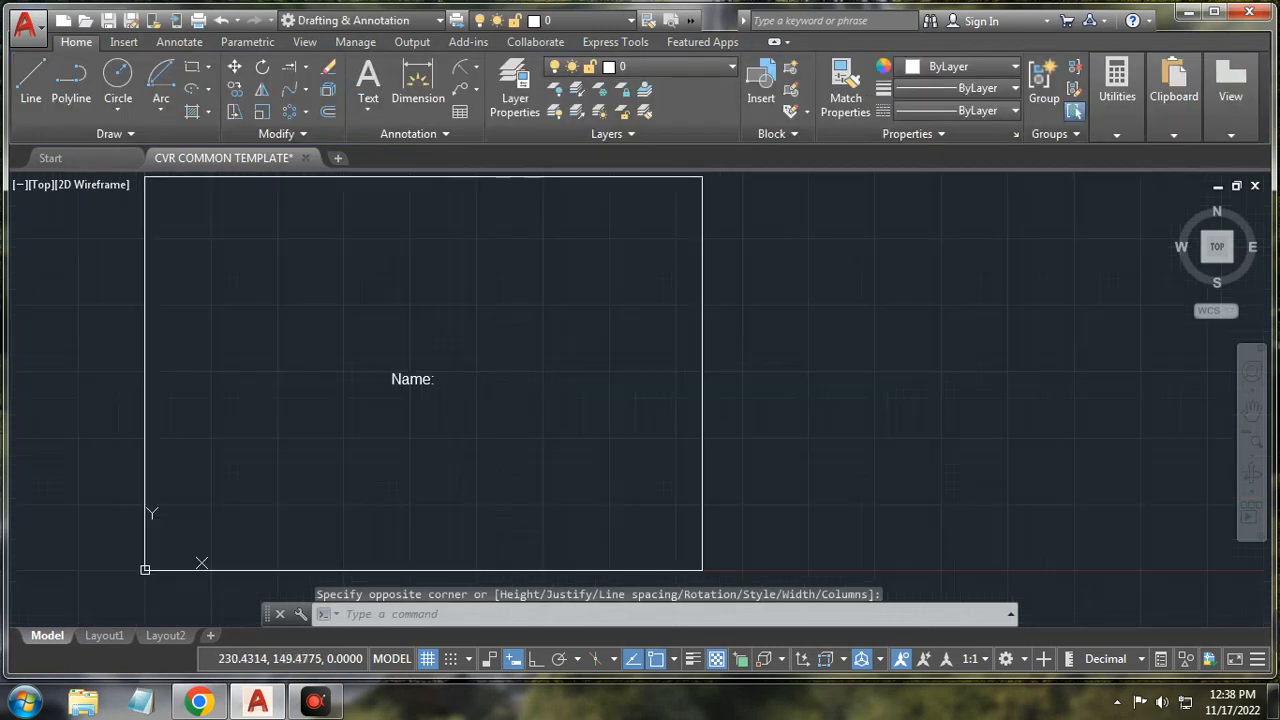
pyautogui.scroll(3, 453, 372)
# Step: Draw a closed triangle with three line segments
pyautogui.scroll(-2, 453, 372)
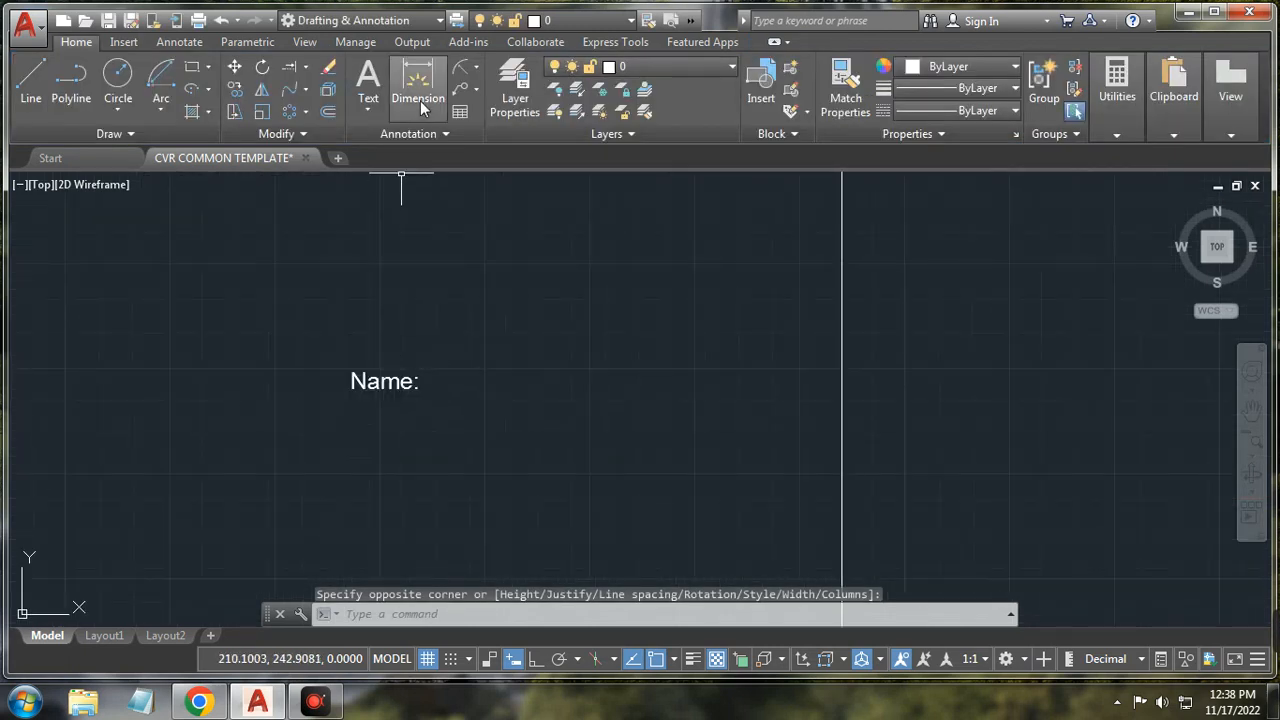
pyautogui.click(33, 82)
pyautogui.click(533, 403)
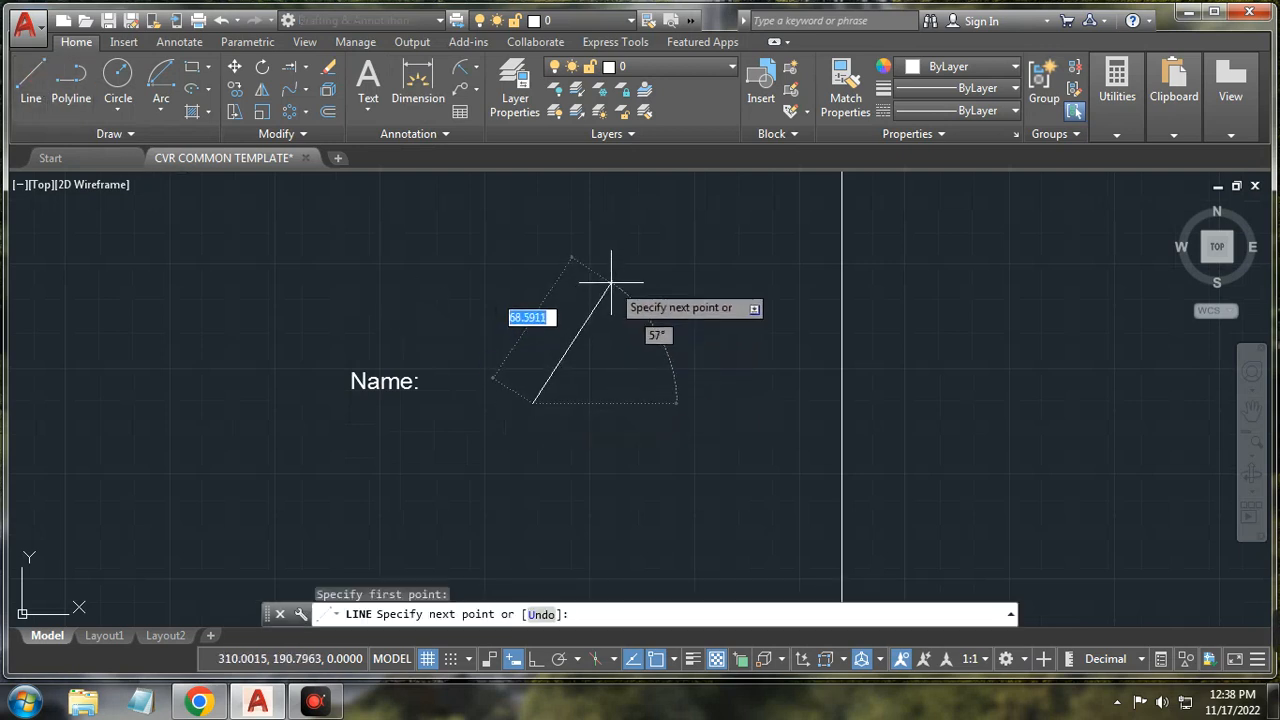
pyautogui.click(610, 283)
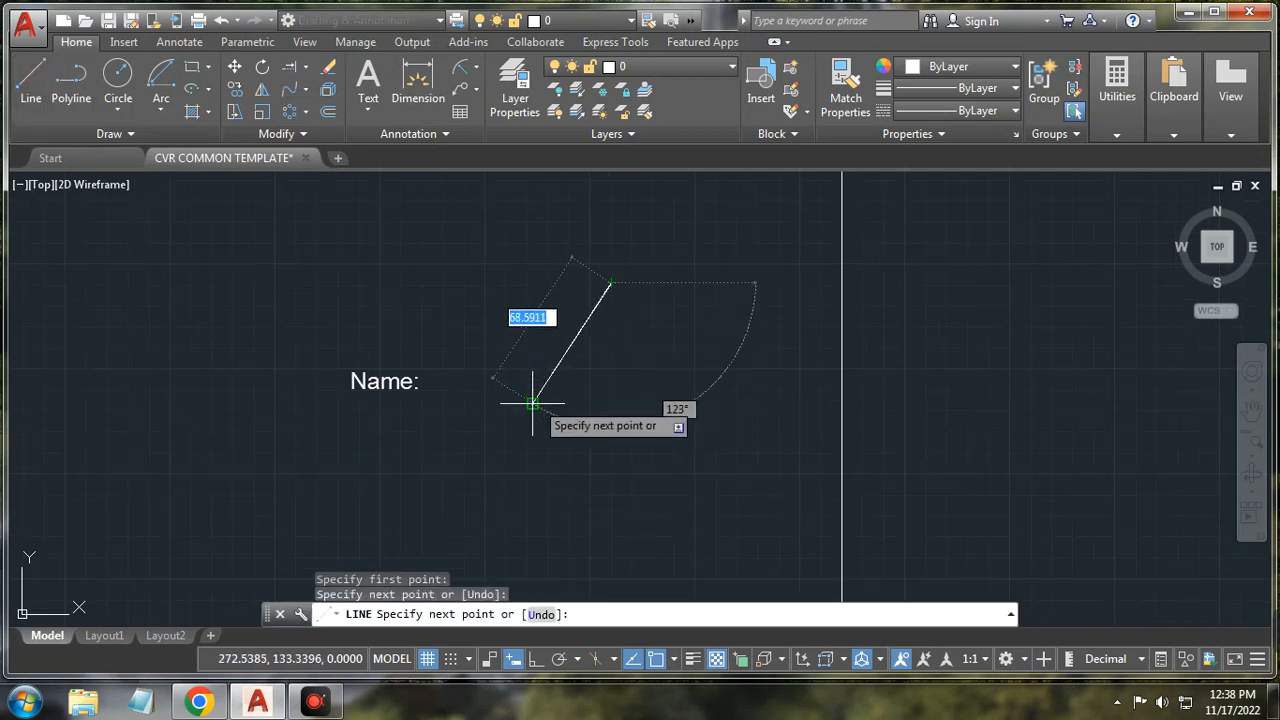
pyautogui.click(703, 403)
pyautogui.click(533, 403)
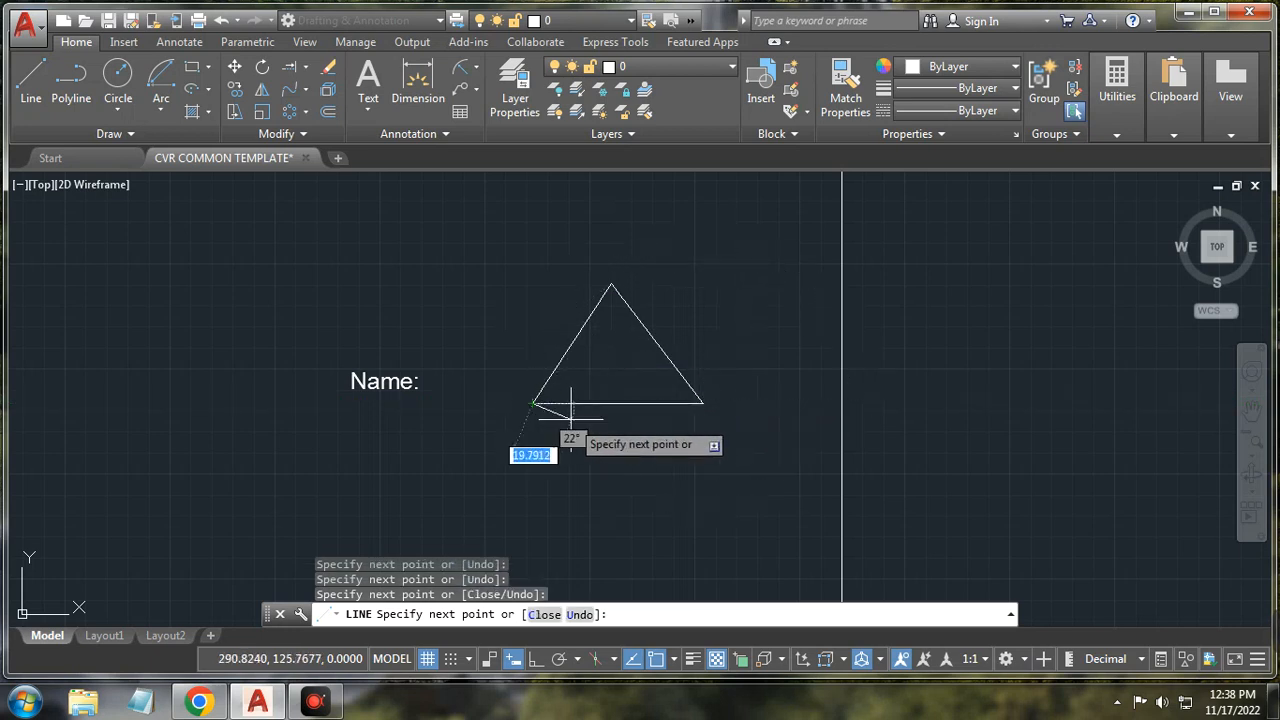
pyautogui.rightClick(580, 423)
pyautogui.click(600, 454)
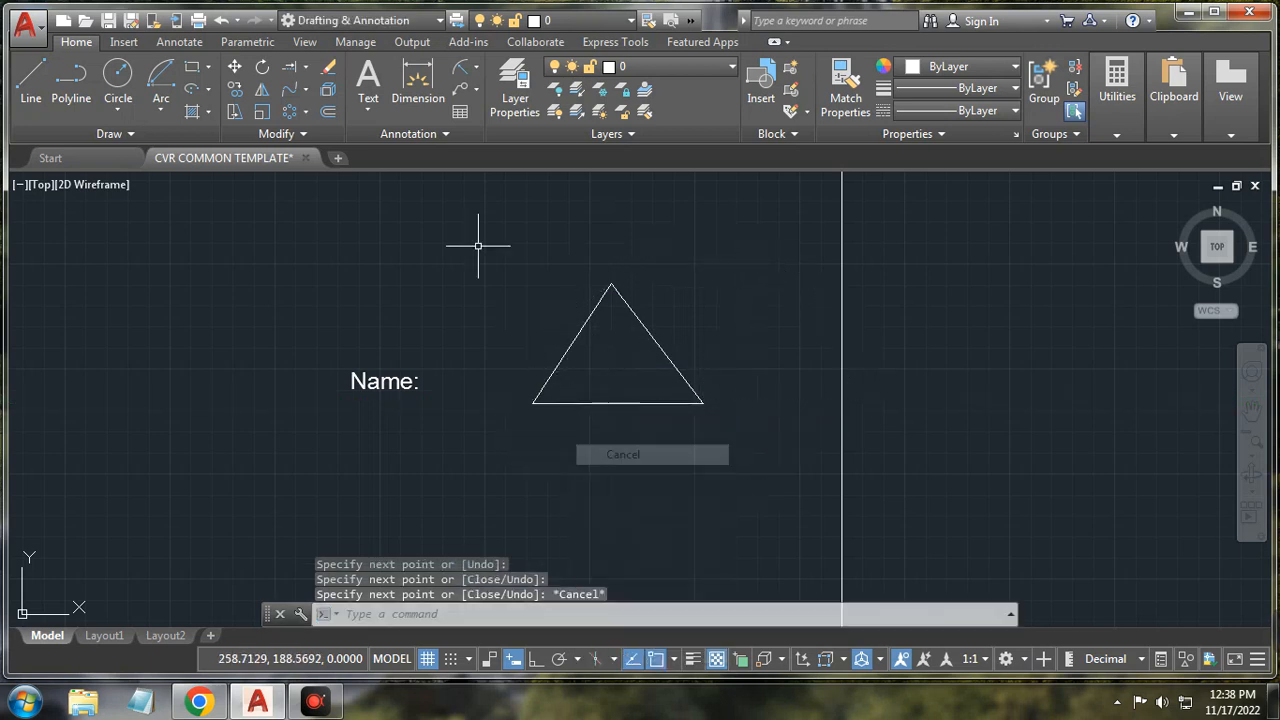
# Step: Place trial 72.5 and 81.6 dimensions on the triangle, then undo both
pyautogui.click(474, 72)
pyautogui.click(422, 92)
pyautogui.click(418, 90)
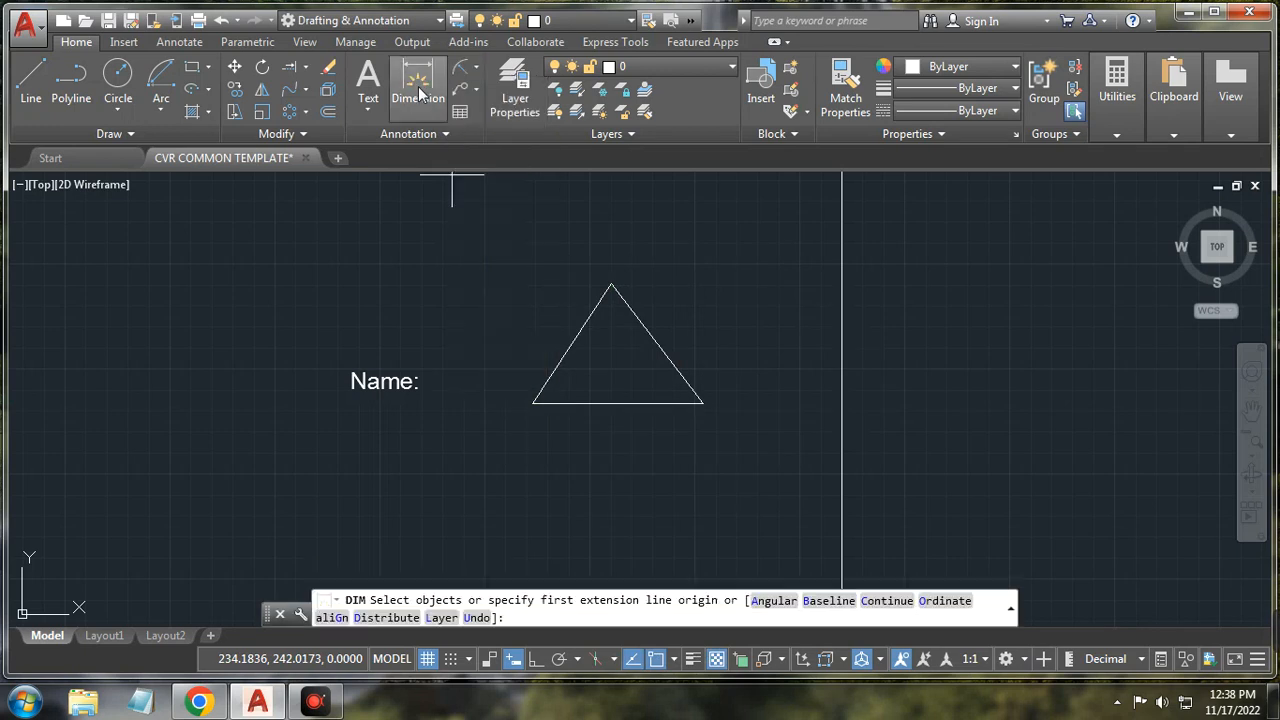
pyautogui.click(613, 285)
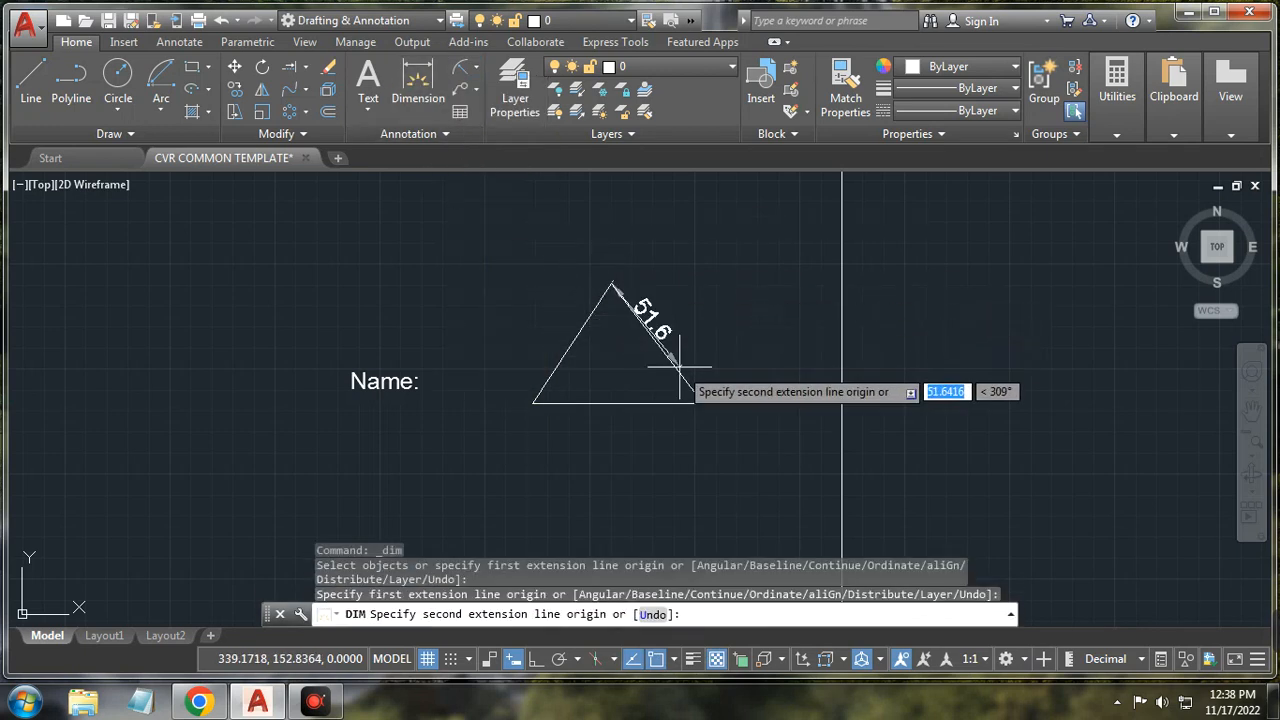
pyautogui.click(704, 402)
pyautogui.click(744, 369)
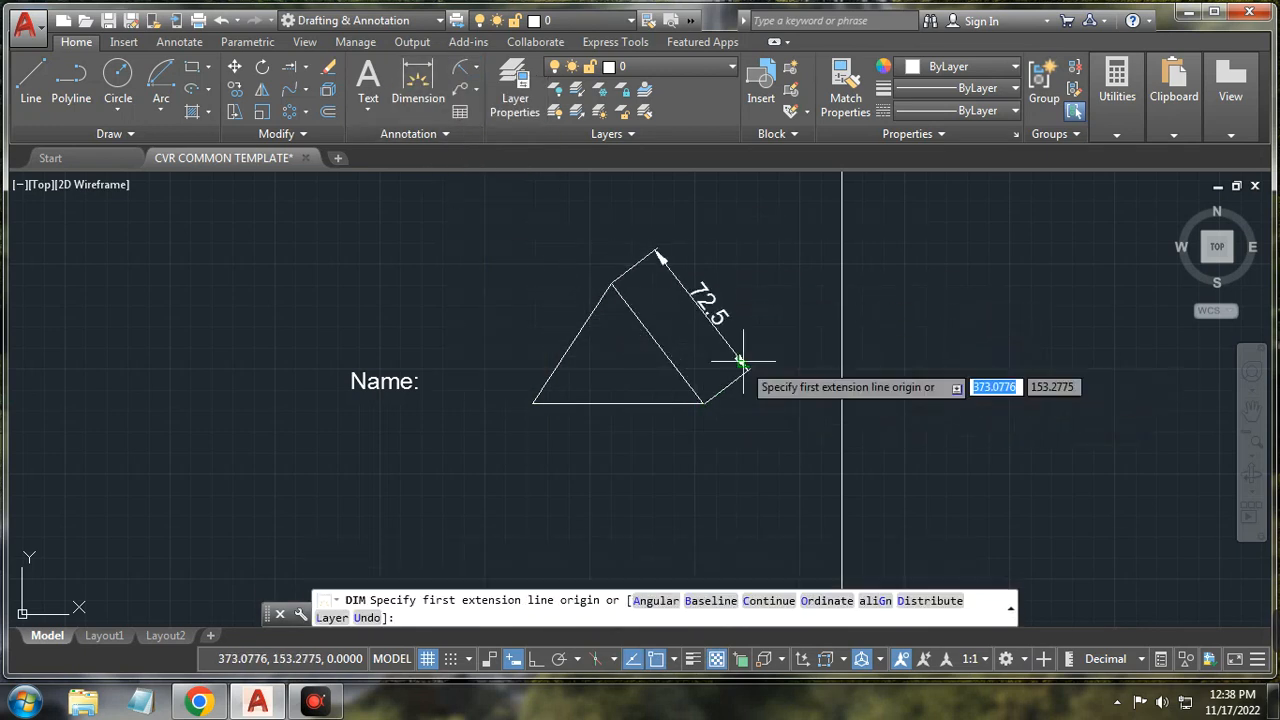
pyautogui.click(533, 403)
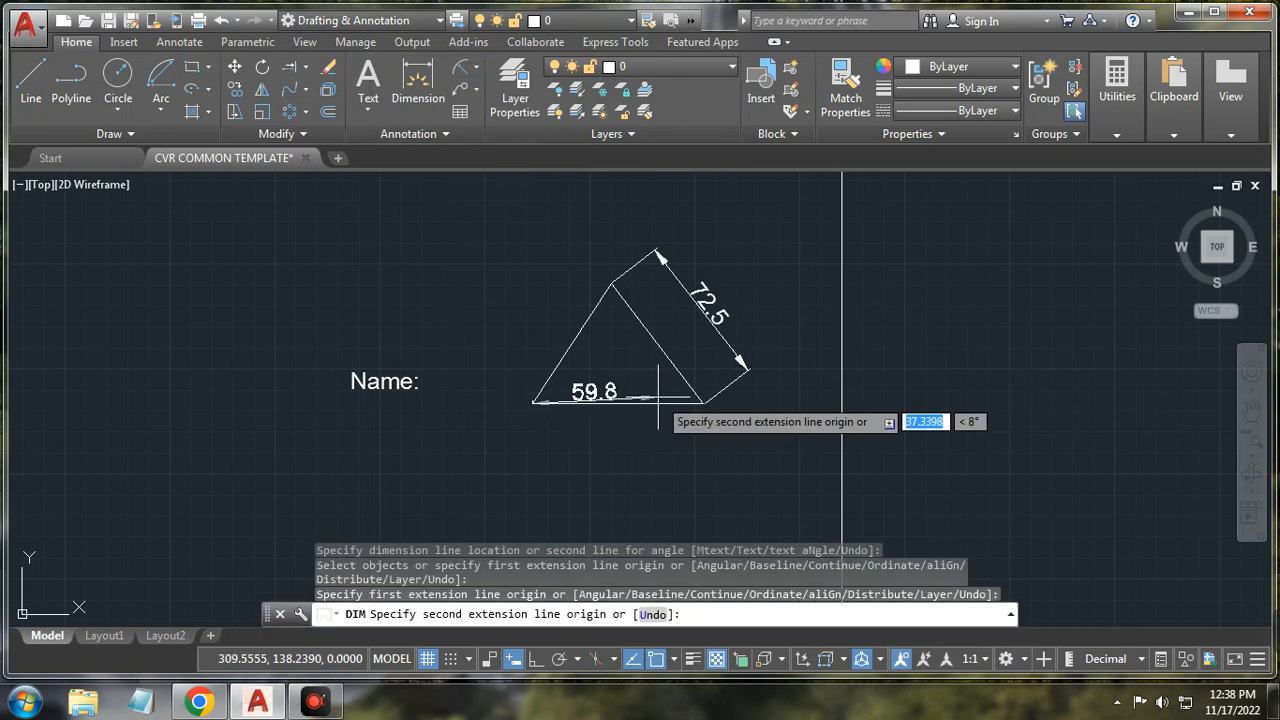
pyautogui.click(700, 404)
pyautogui.click(690, 447)
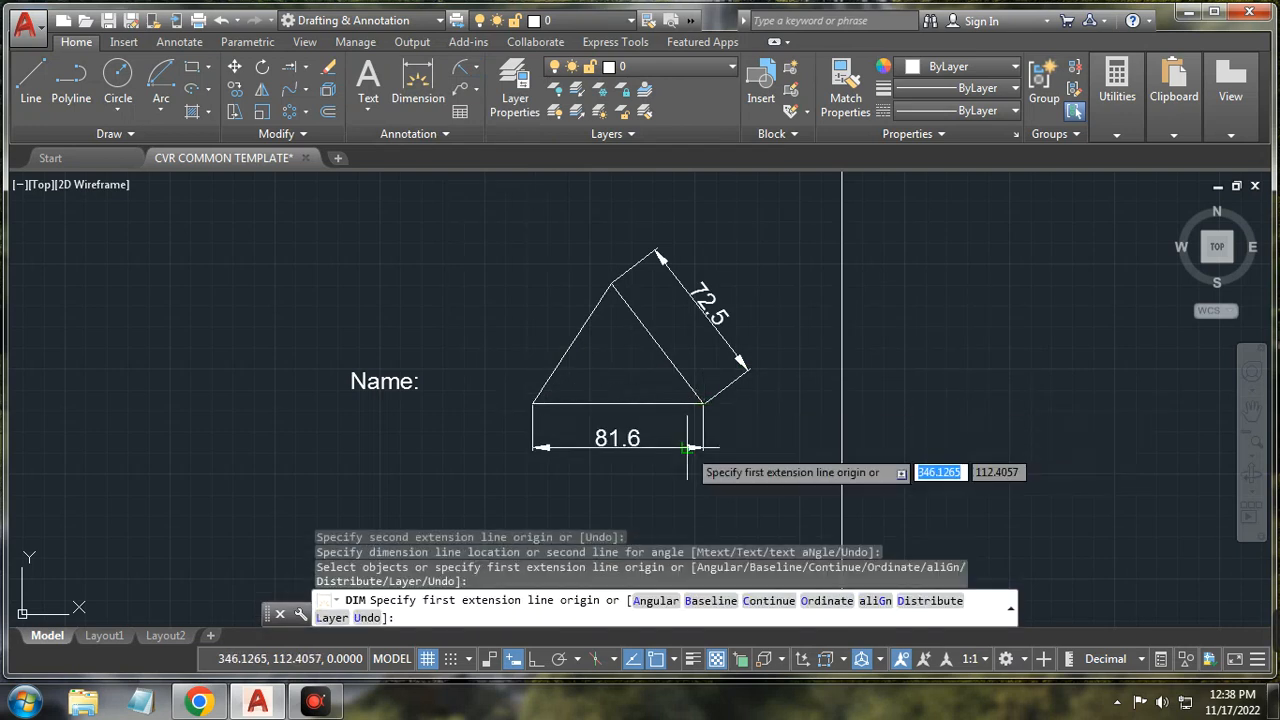
pyautogui.hotkey('ctrl', 'z')
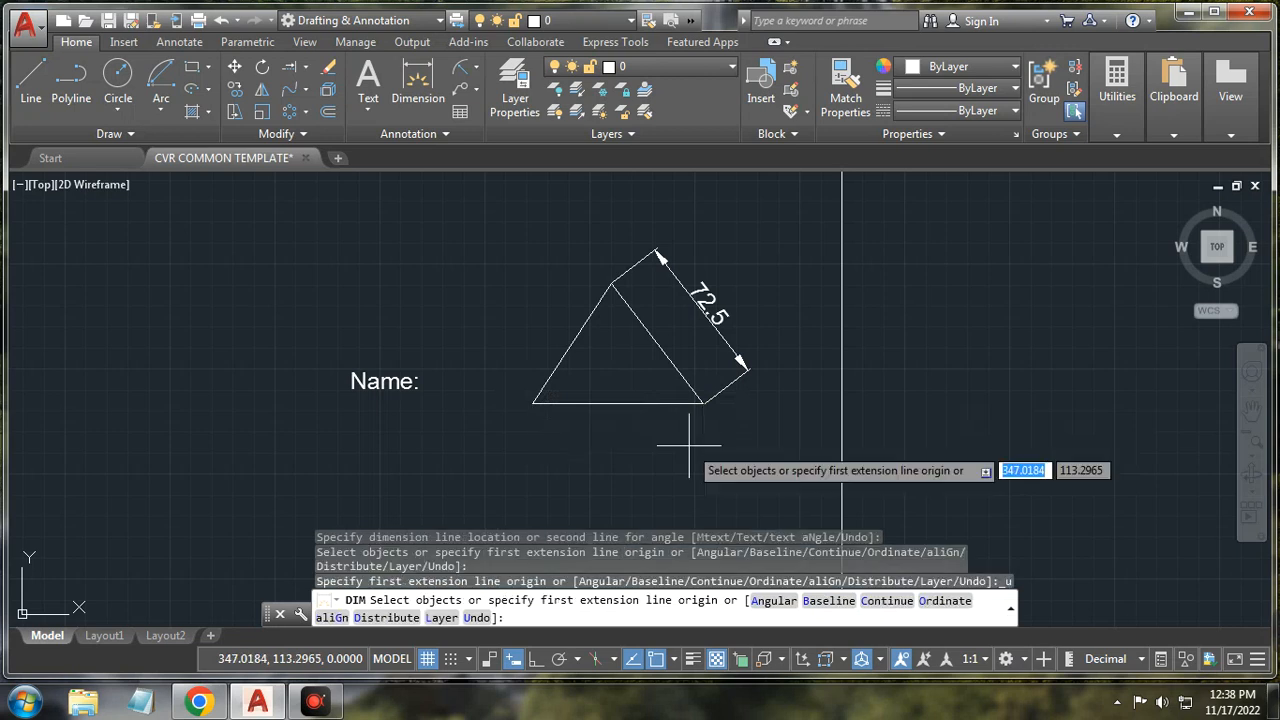
pyautogui.hotkey('ctrl', 'z')
# Step: Add a linear 81.6 dimension below the base and an aligned 72.5 dimension on the right side
pyautogui.click(475, 66)
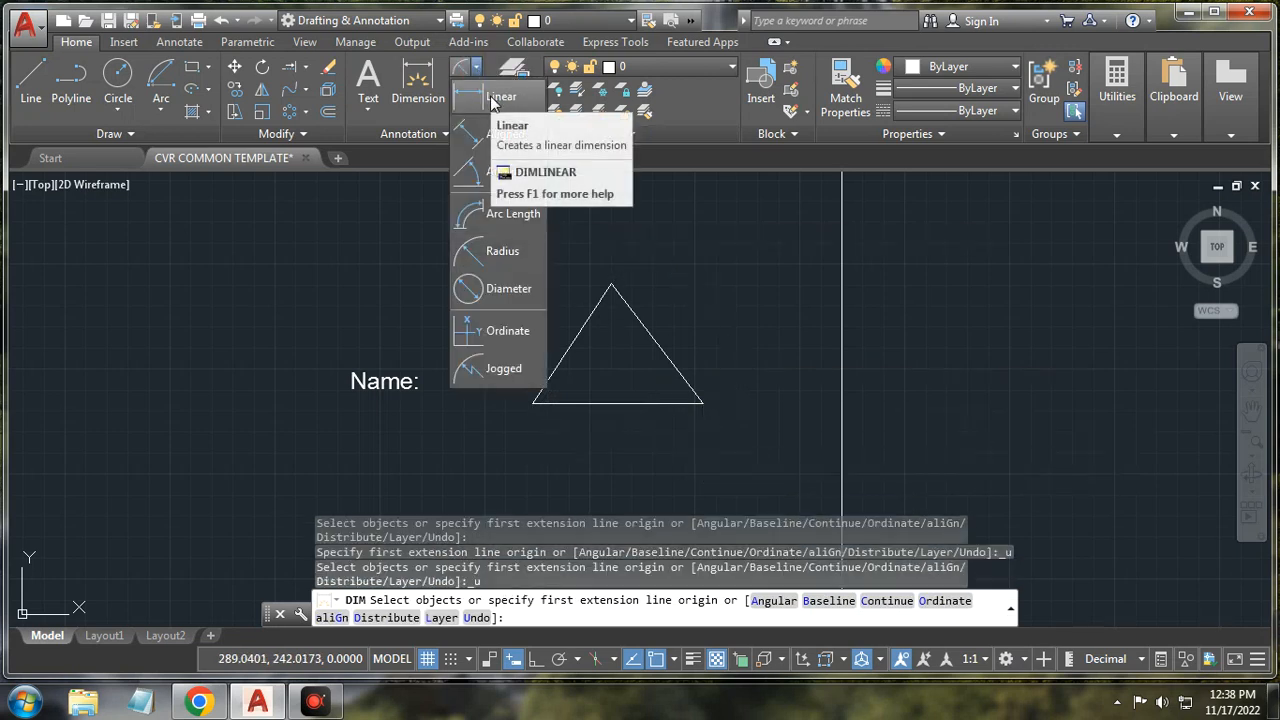
pyautogui.click(495, 100)
pyautogui.click(533, 403)
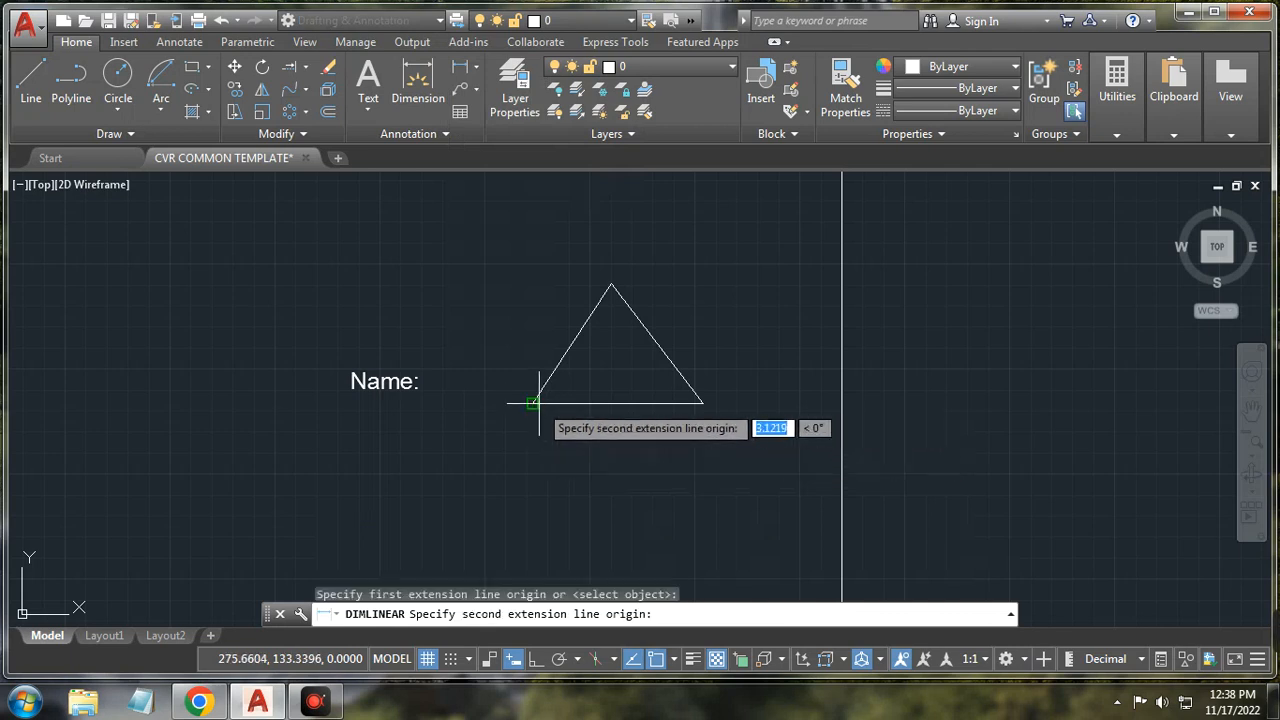
pyautogui.click(704, 403)
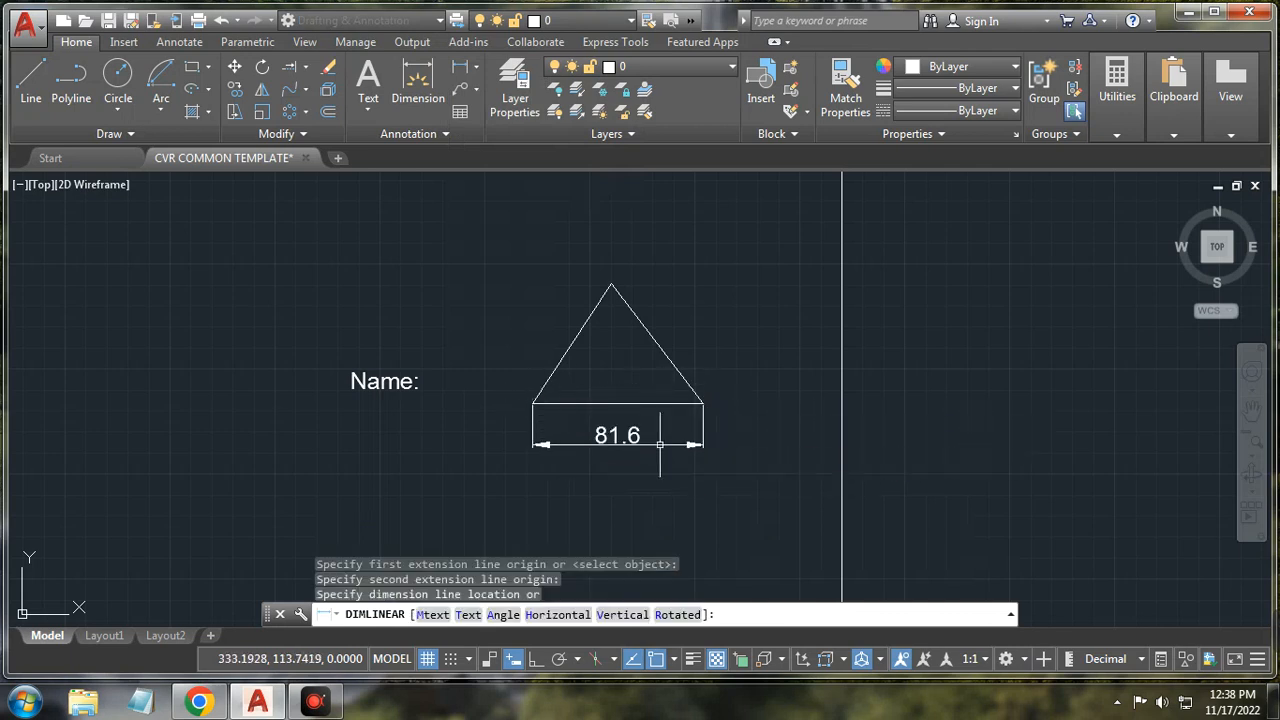
pyautogui.click(695, 444)
pyautogui.click(476, 67)
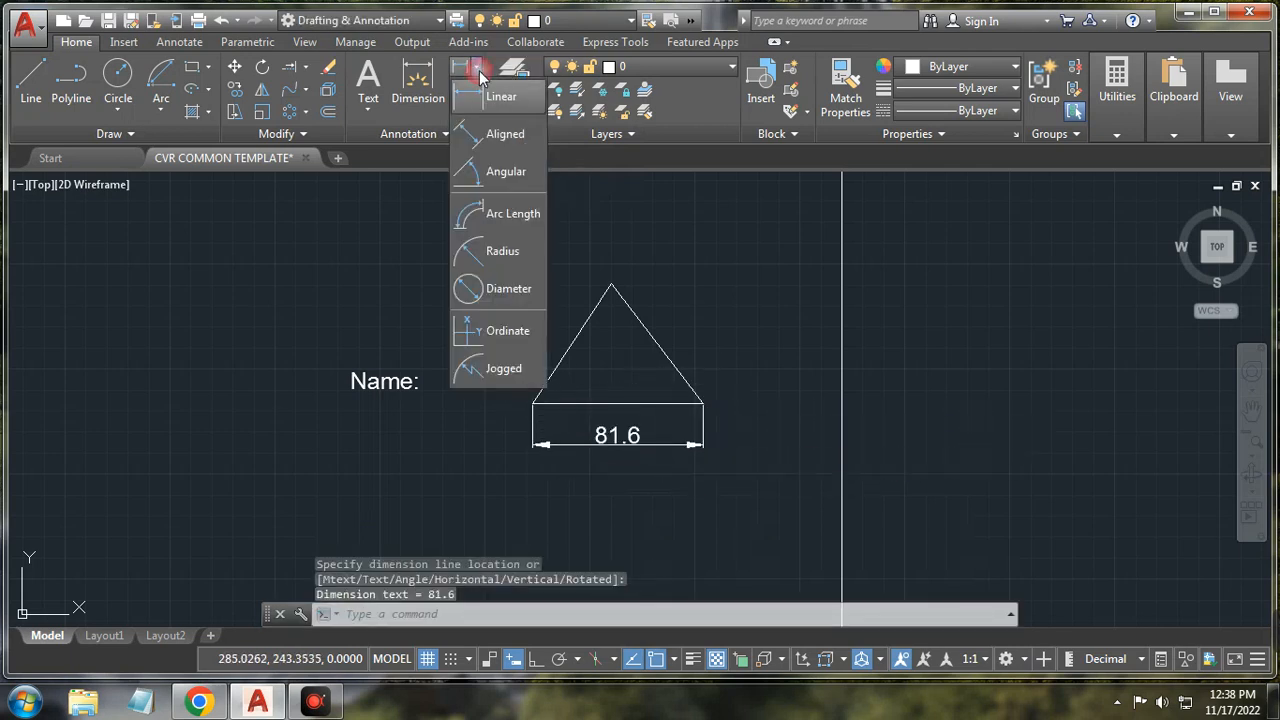
pyautogui.click(490, 134)
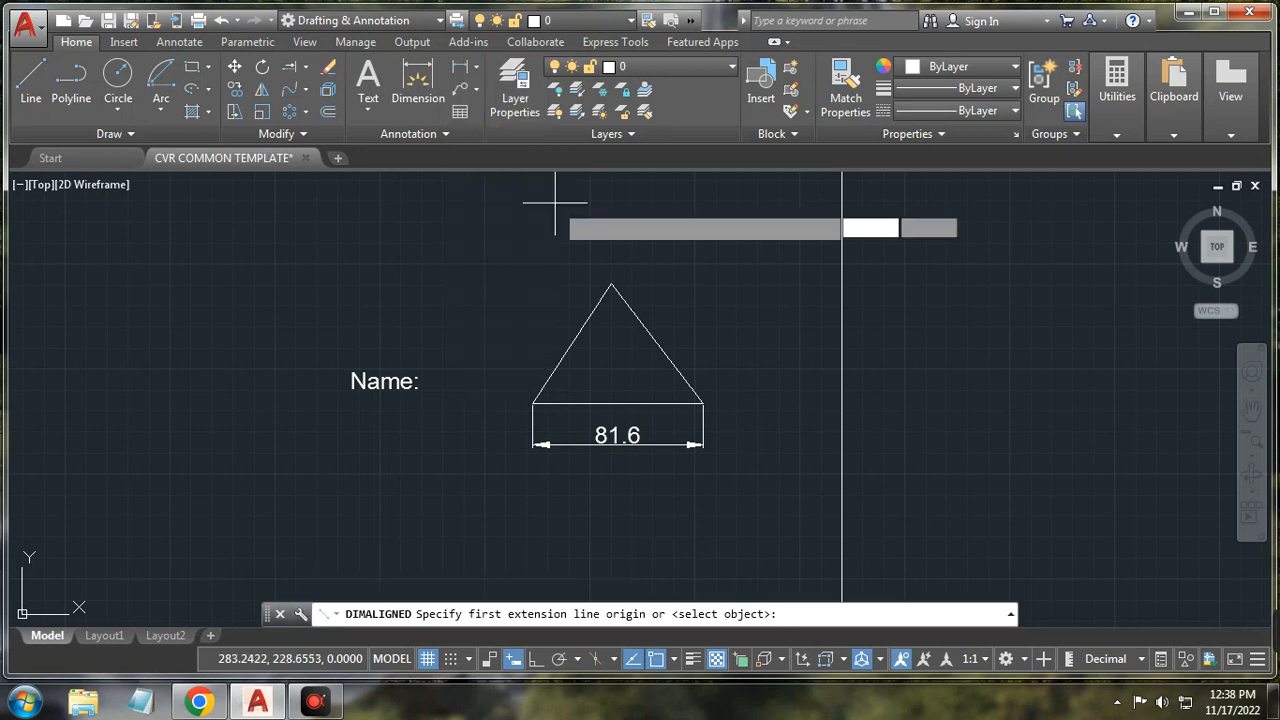
pyautogui.click(612, 286)
pyautogui.click(704, 403)
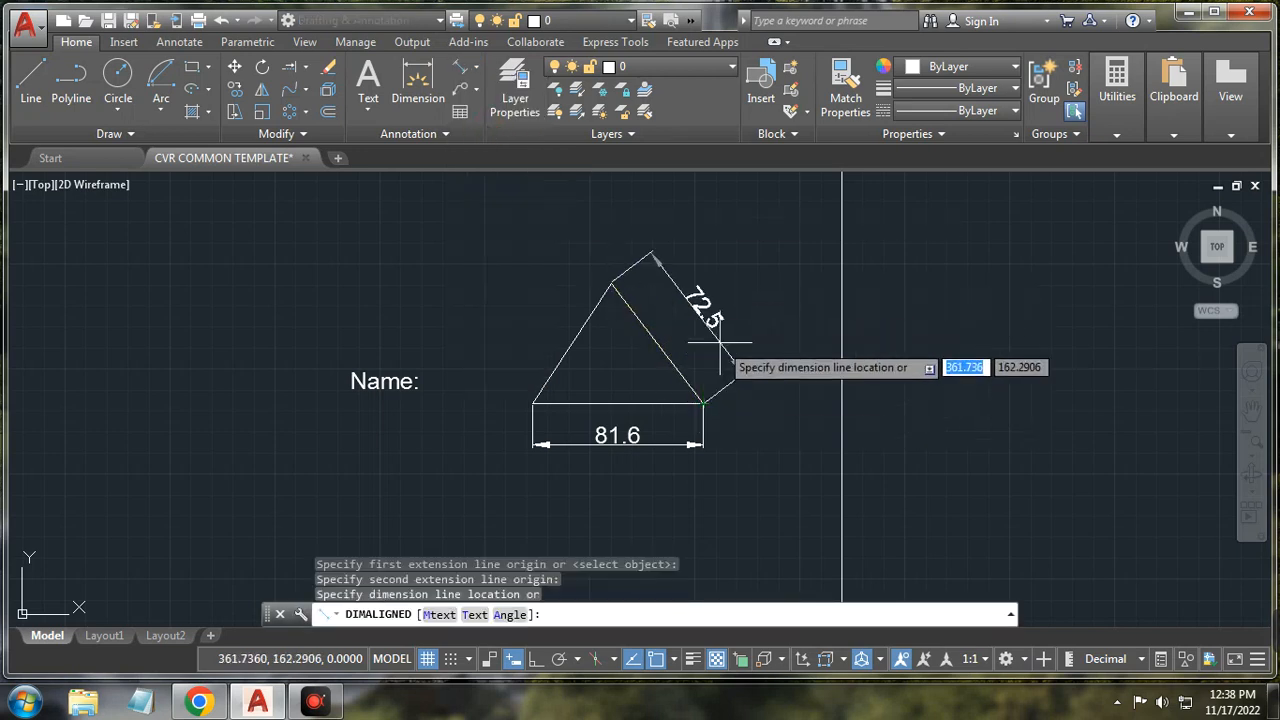
pyautogui.click(692, 283)
# Step: Add a linear 57.5 height dimension to the left of the triangle
pyautogui.click(476, 67)
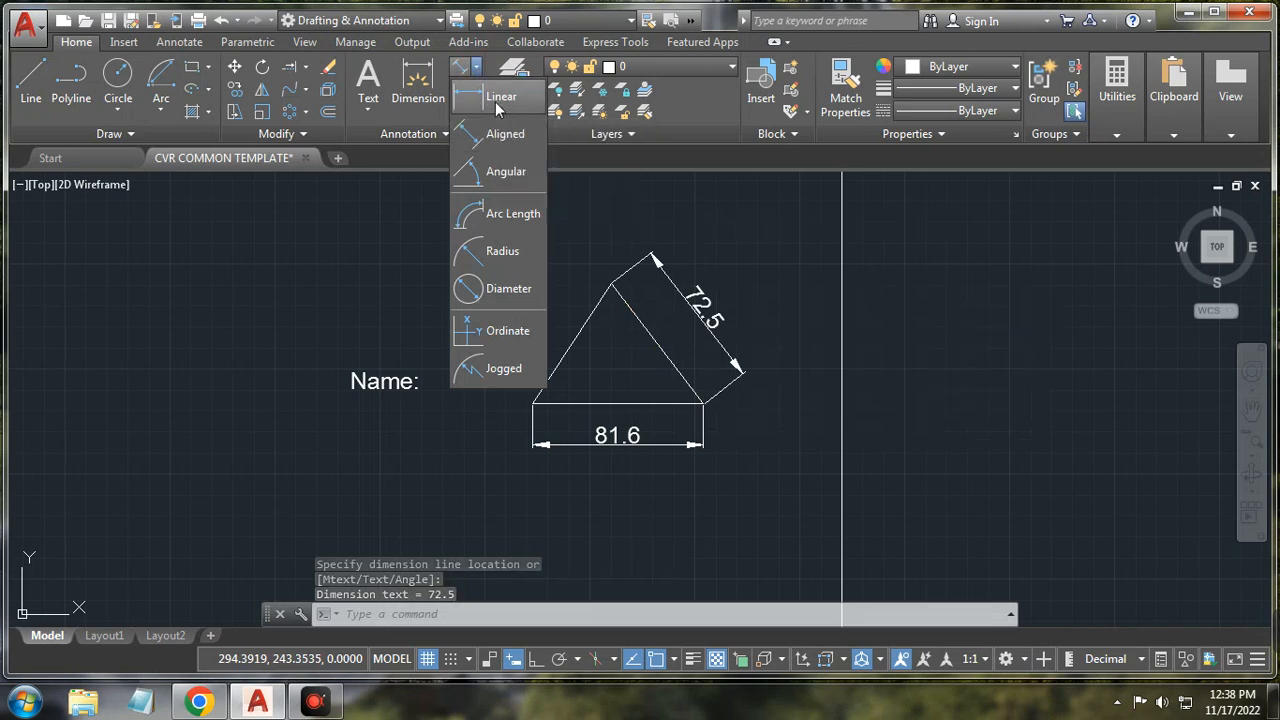
pyautogui.click(497, 101)
pyautogui.click(611, 283)
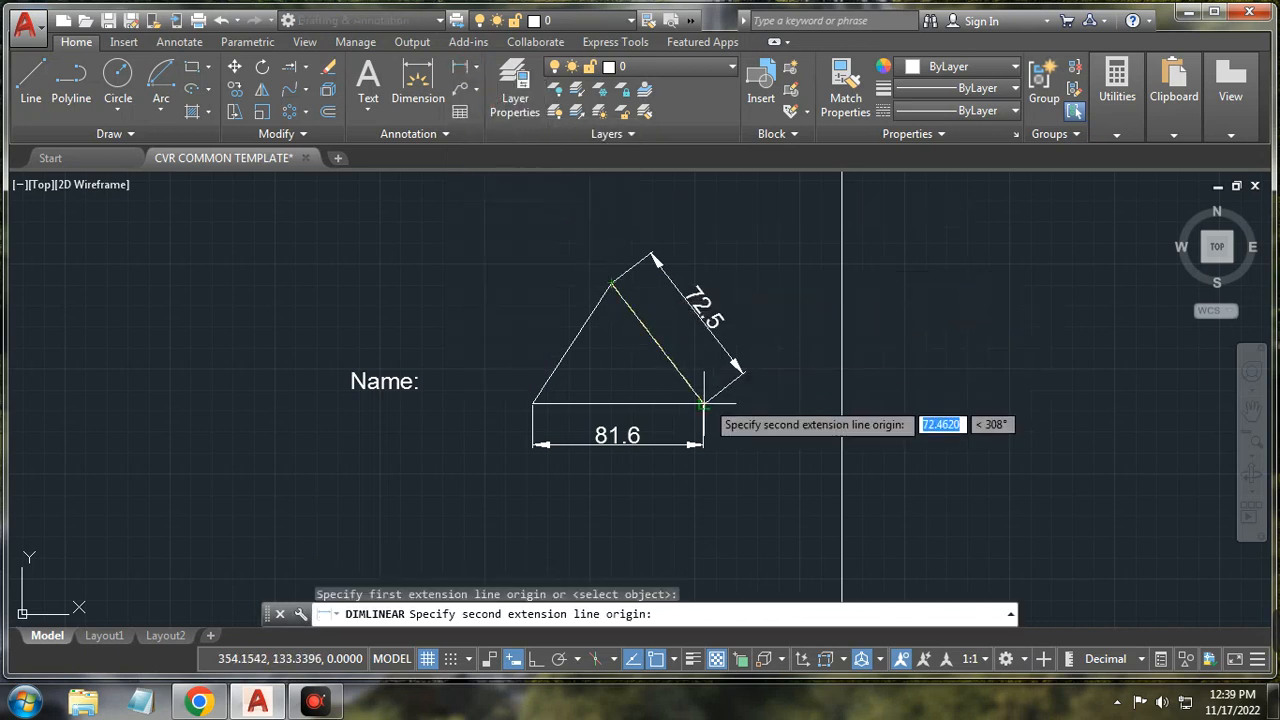
pyautogui.click(704, 403)
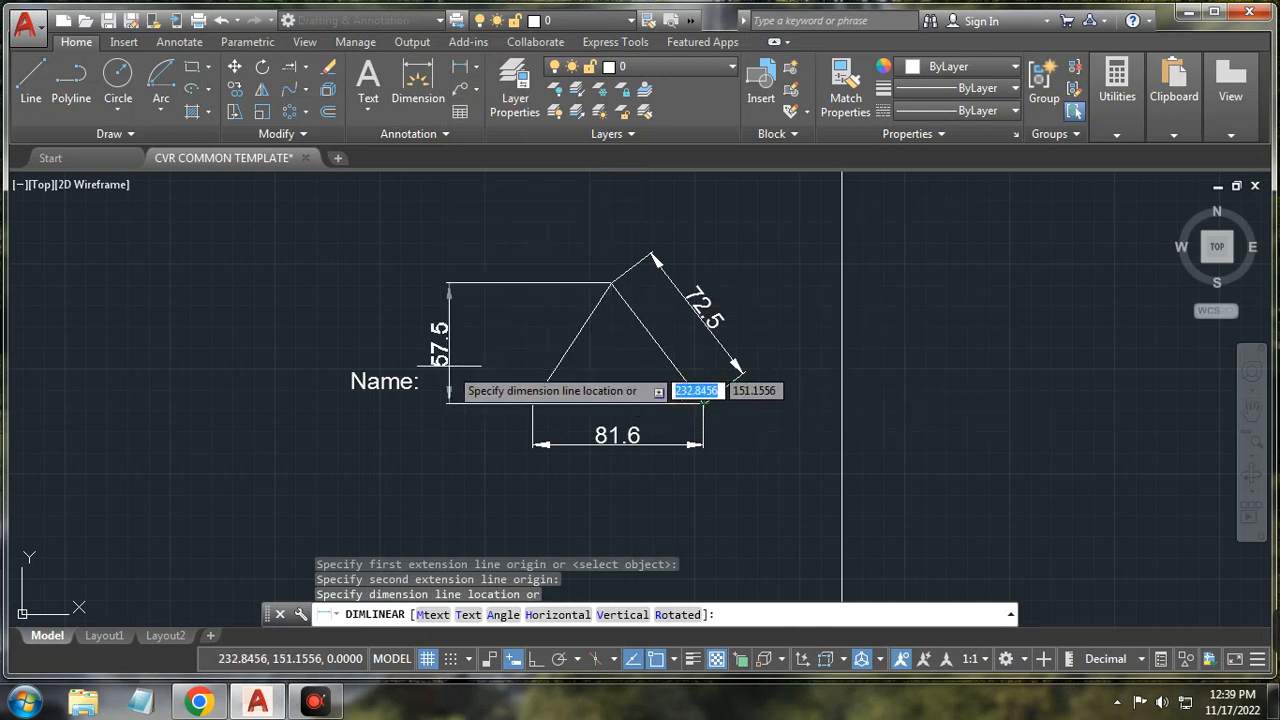
pyautogui.click(448, 366)
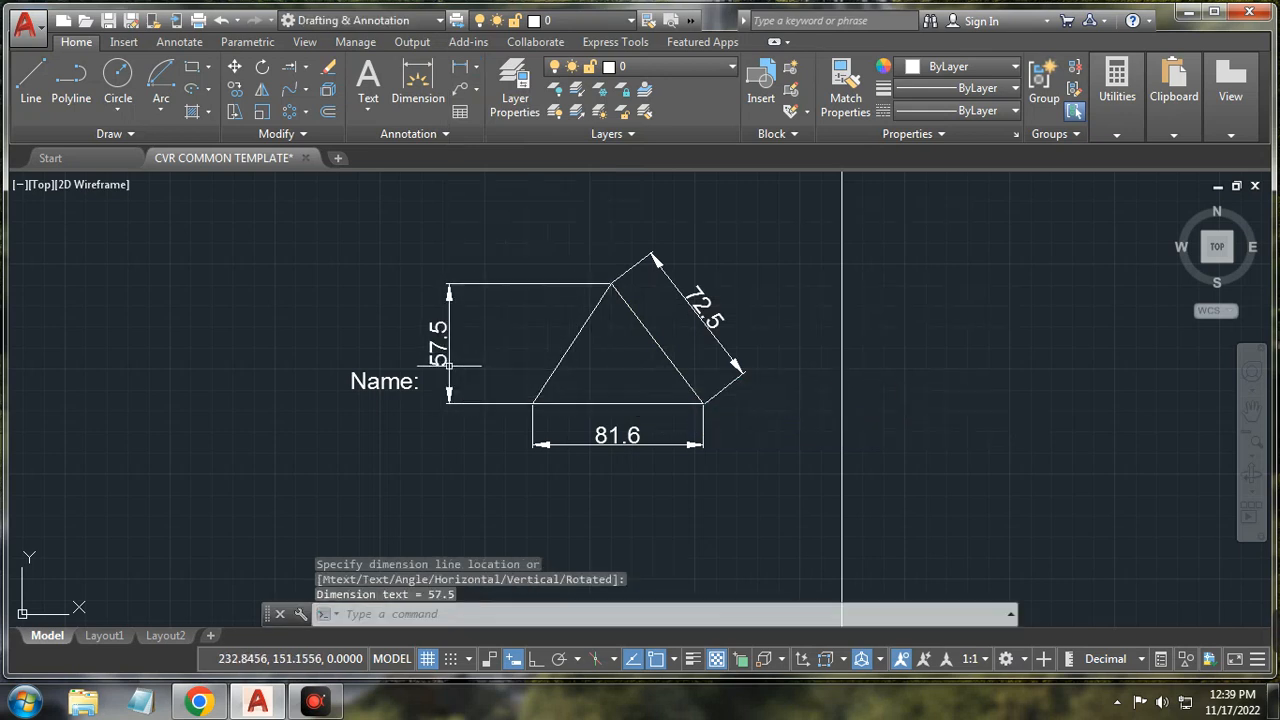
# Step: Add a 71° angular dimension between the two sloping sides at the triangle's apex
pyautogui.click(477, 68)
pyautogui.click(503, 174)
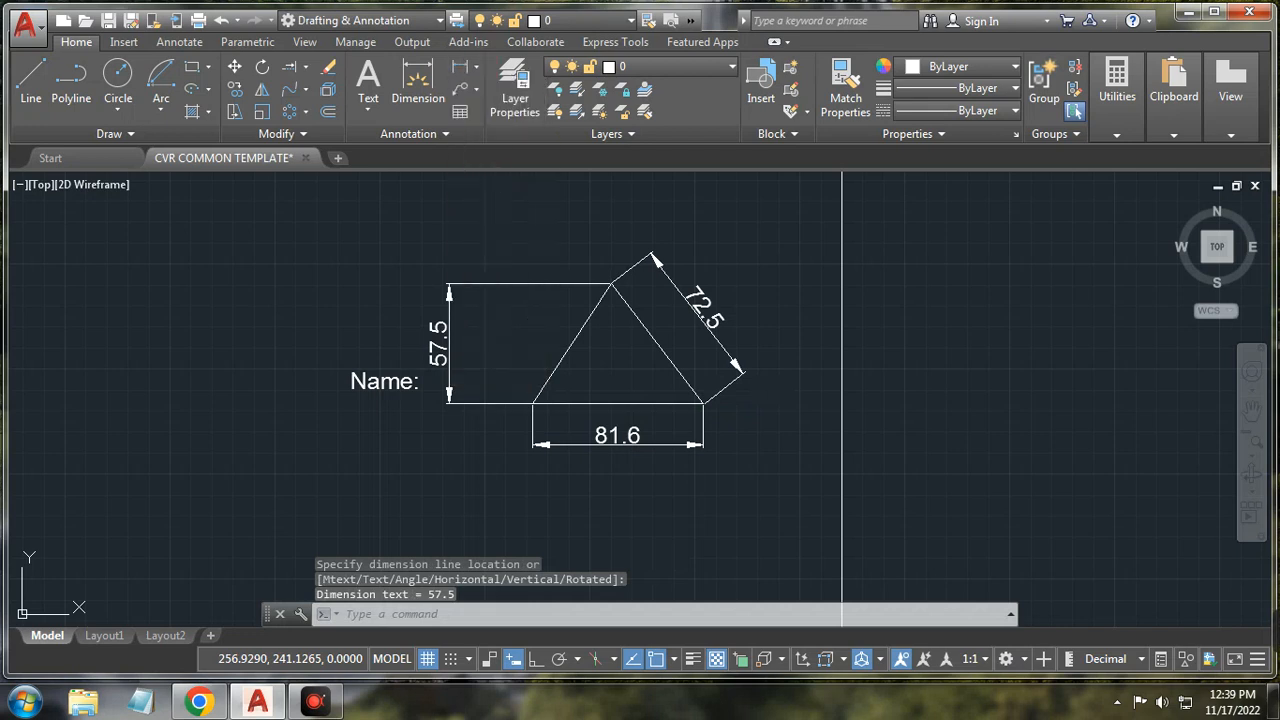
pyautogui.click(658, 346)
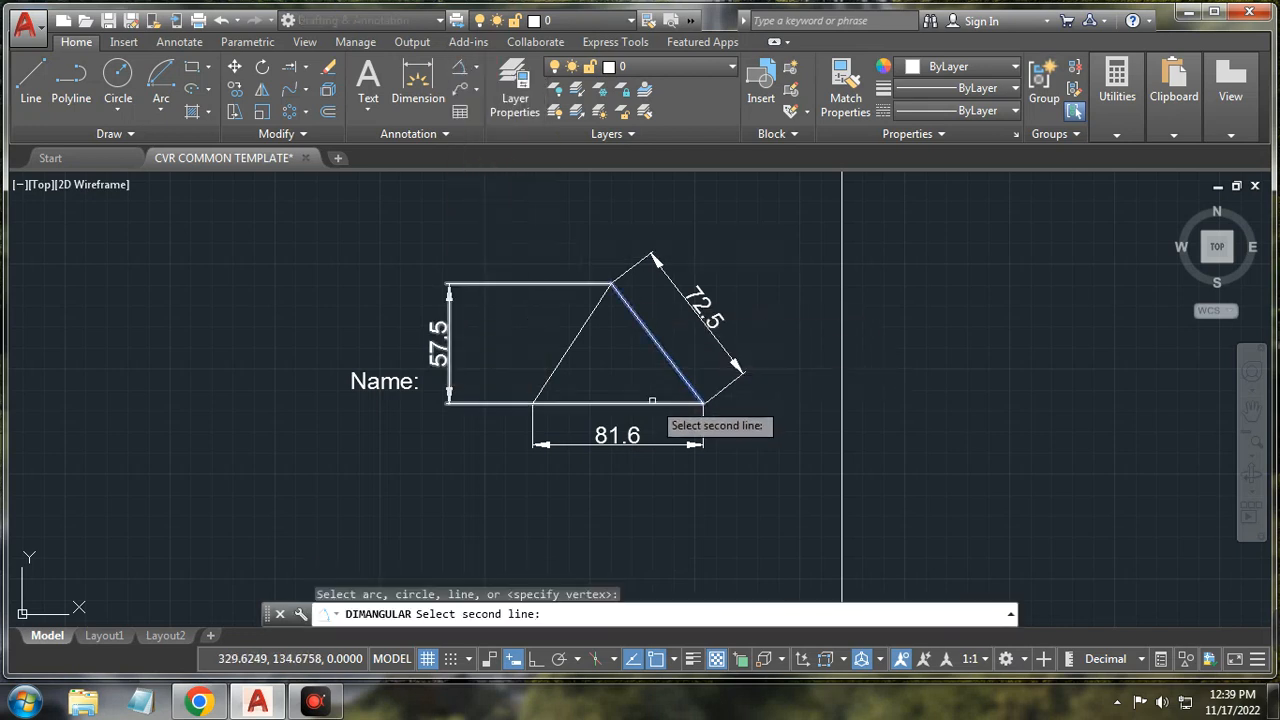
pyautogui.click(591, 314)
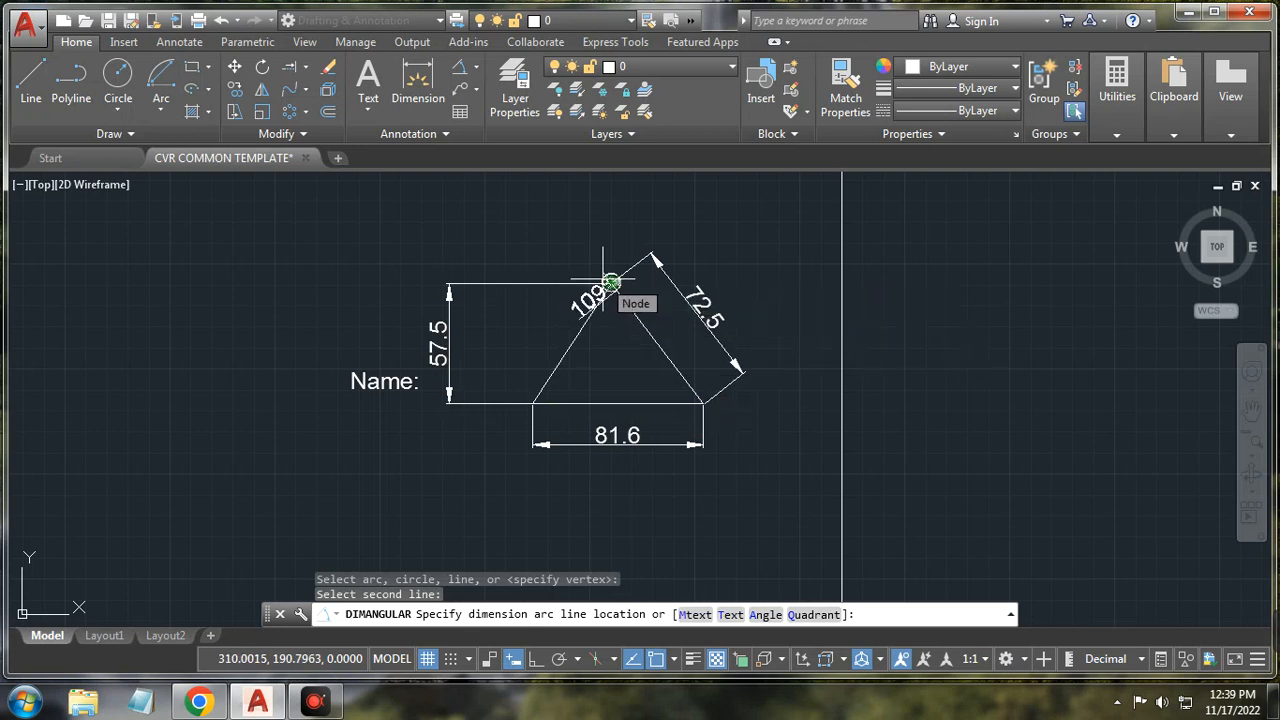
pyautogui.scroll(5, 603, 283)
pyautogui.scroll(-2, 603, 281)
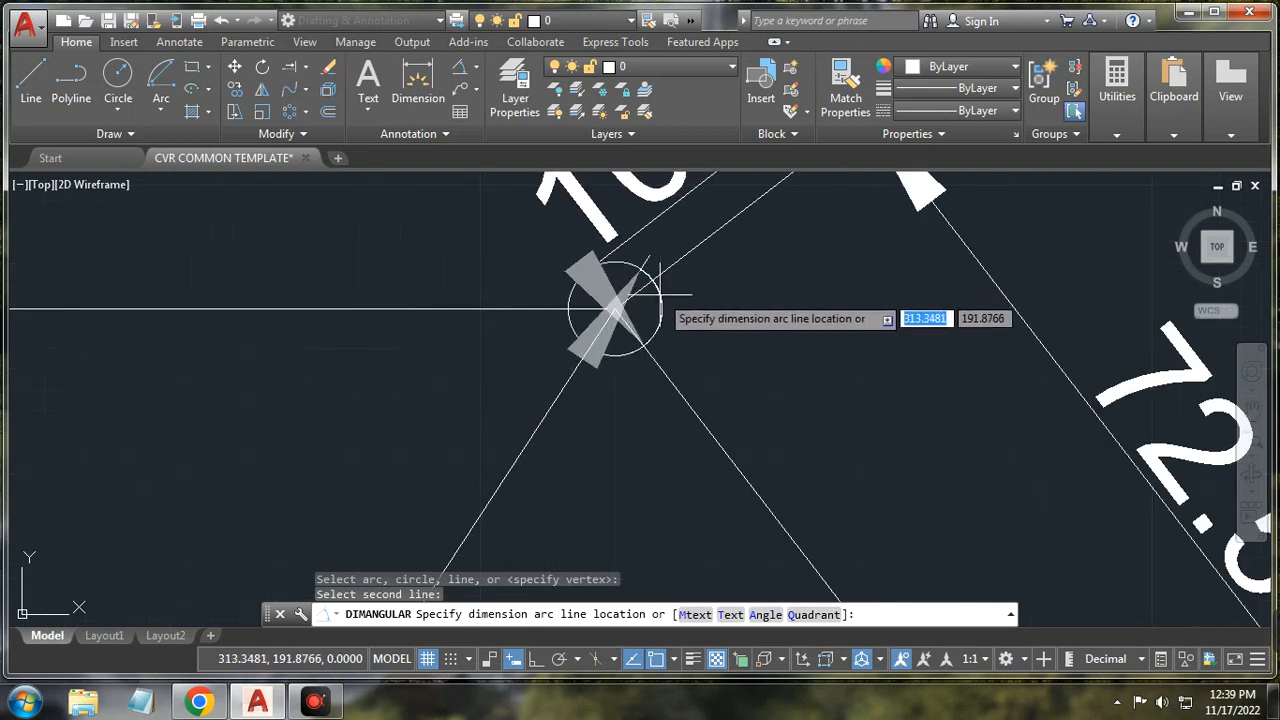
pyautogui.scroll(-3, 630, 290)
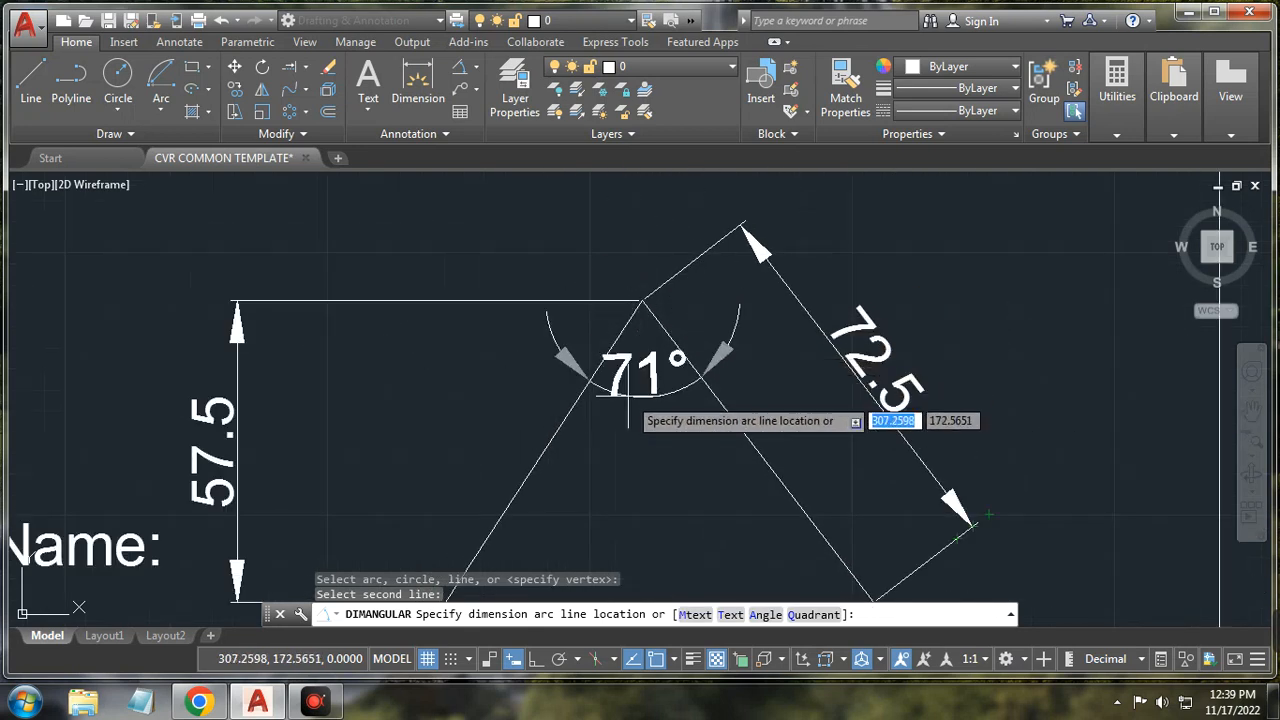
pyautogui.click(630, 470)
pyautogui.scroll(-3, 636, 342)
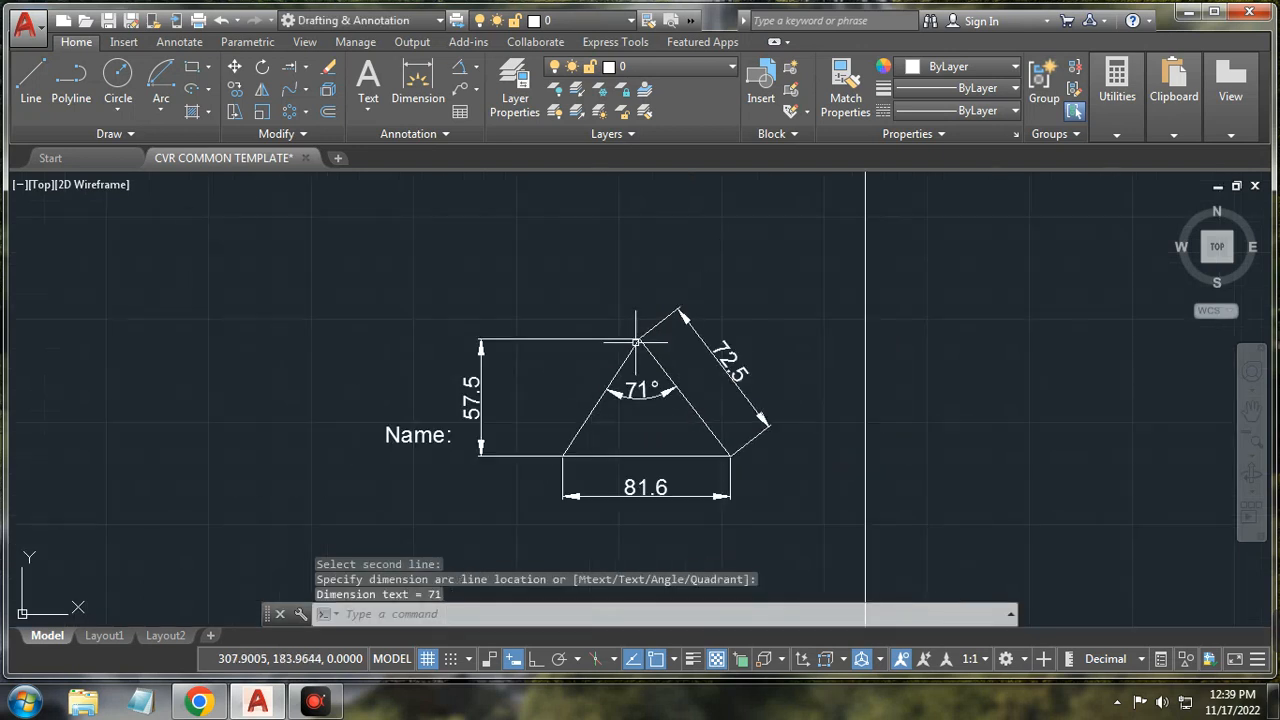
pyautogui.click(479, 70)
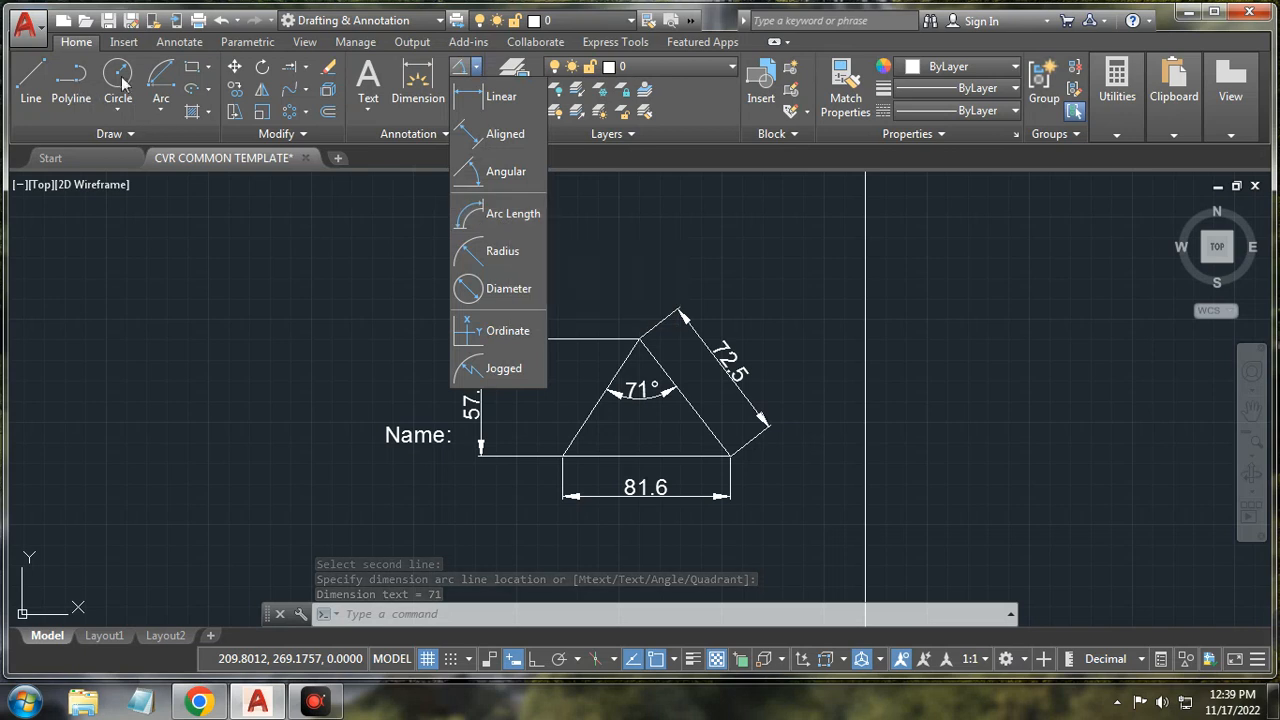
# Step: Draw a three-point arc to the left of the triangle
pyautogui.click(166, 111)
pyautogui.click(166, 111)
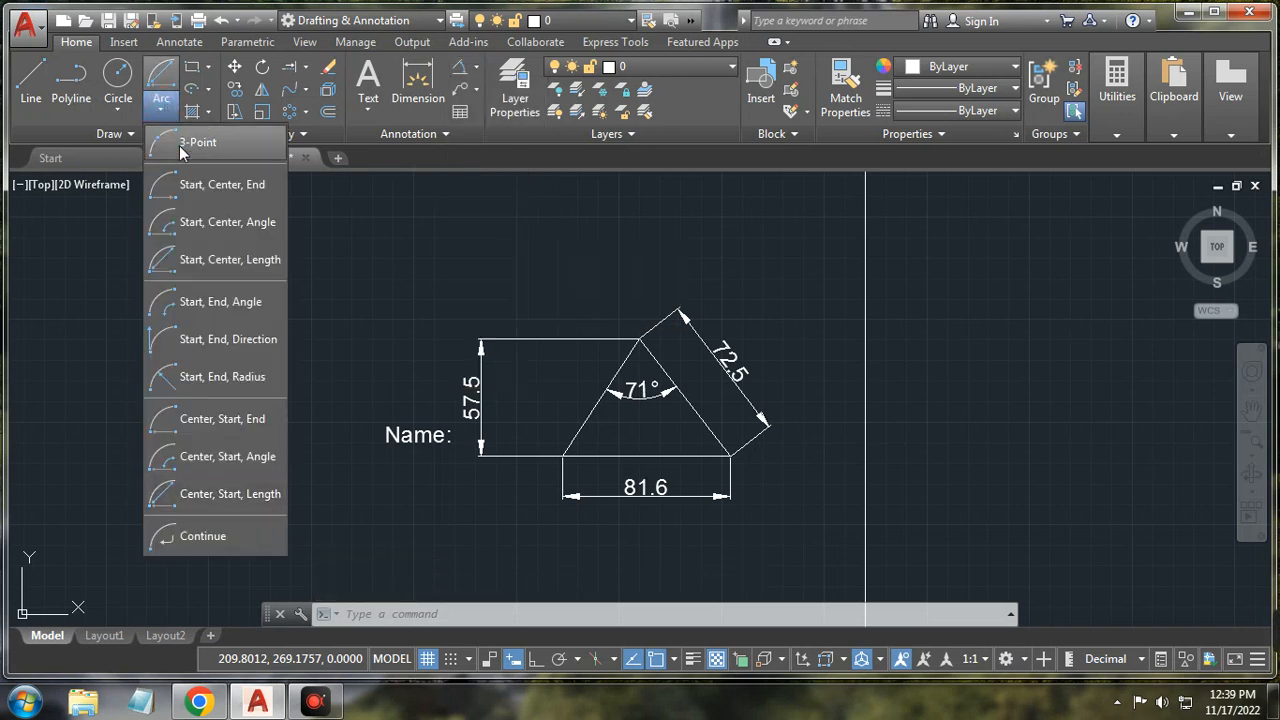
pyautogui.click(182, 145)
pyautogui.click(153, 406)
pyautogui.click(188, 296)
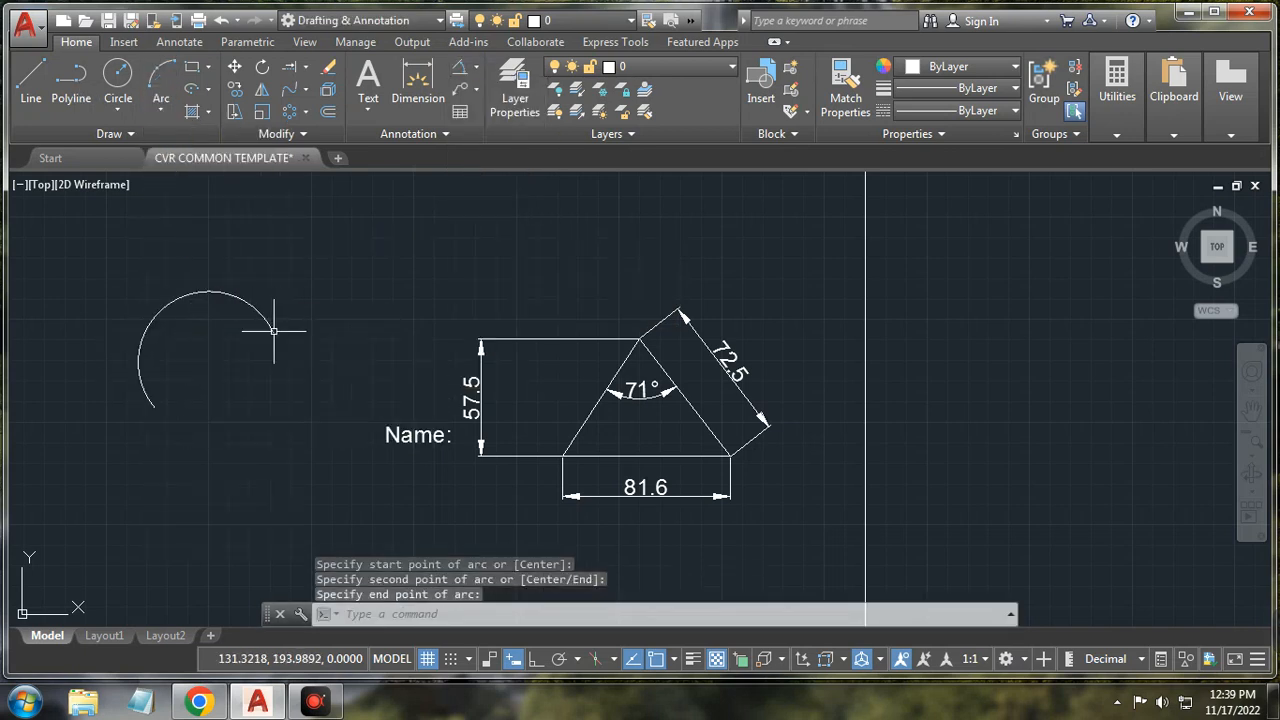
pyautogui.click(273, 330)
# Step: Add a 117.1 arc length dimension to the new arc
pyautogui.click(478, 70)
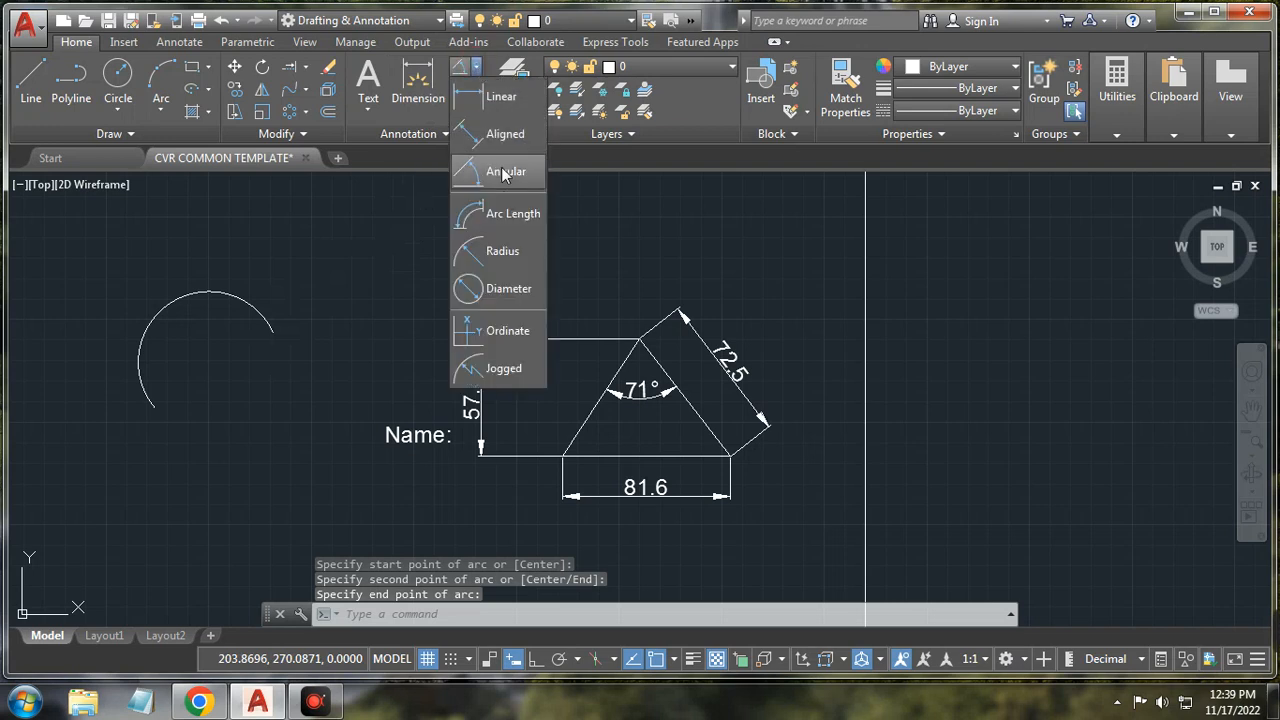
pyautogui.click(493, 286)
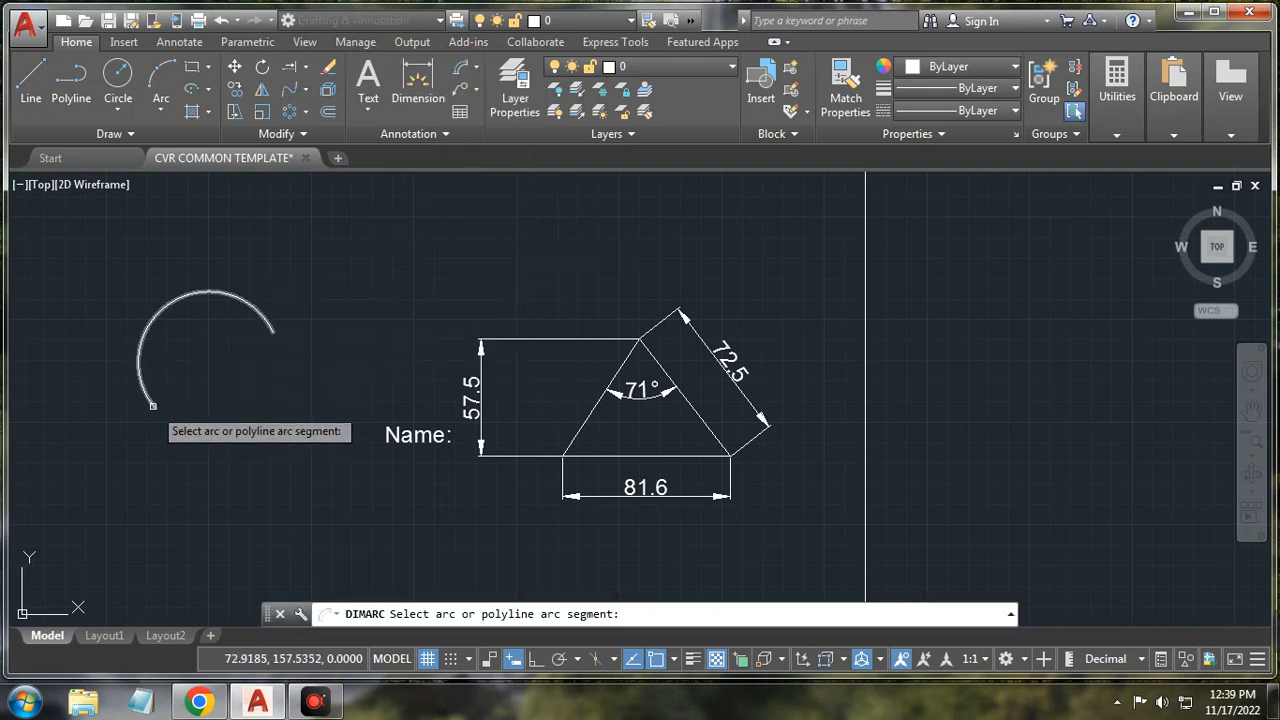
pyautogui.click(153, 405)
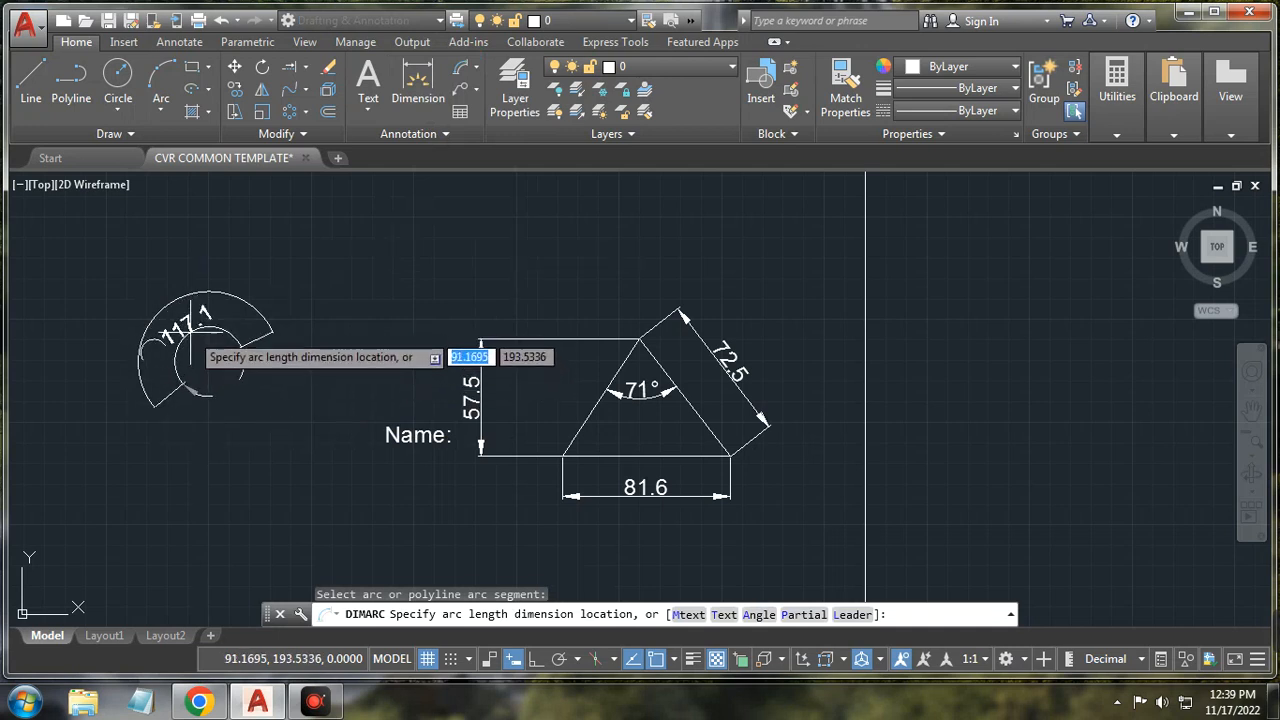
pyautogui.click(208, 355)
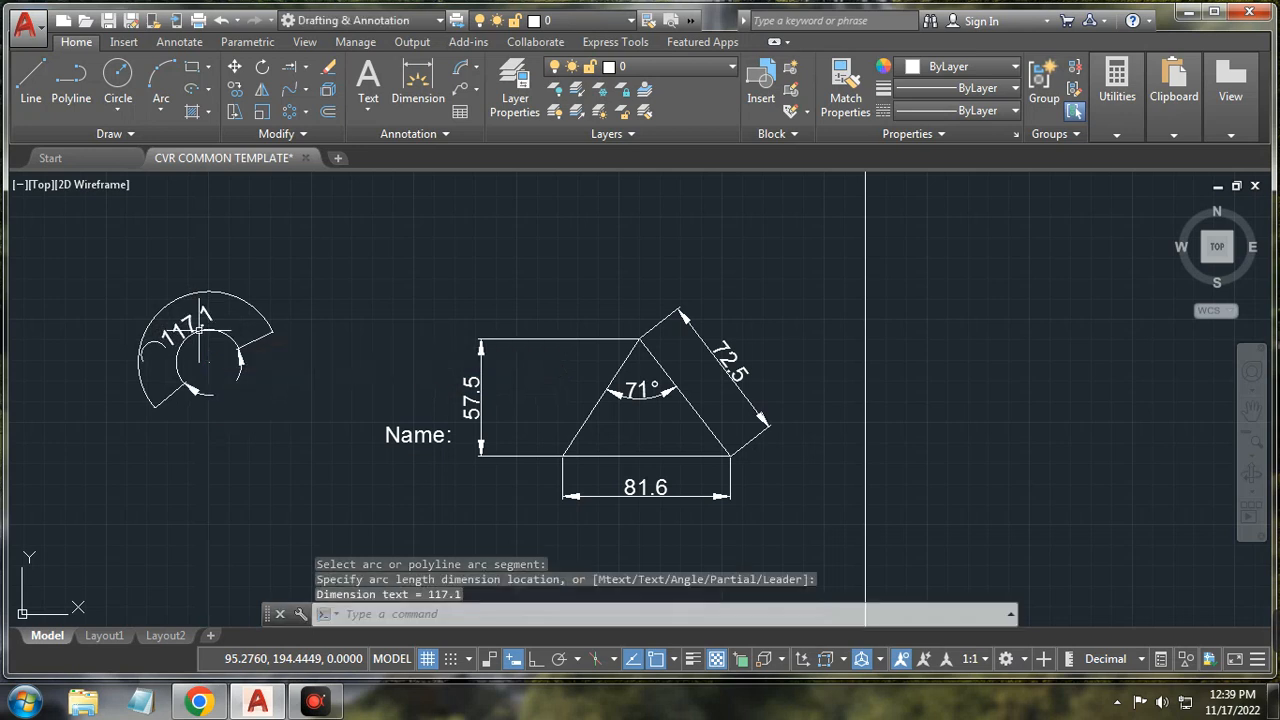
# Step: Add an R34.4 radius dimension above the arc
pyautogui.click(483, 75)
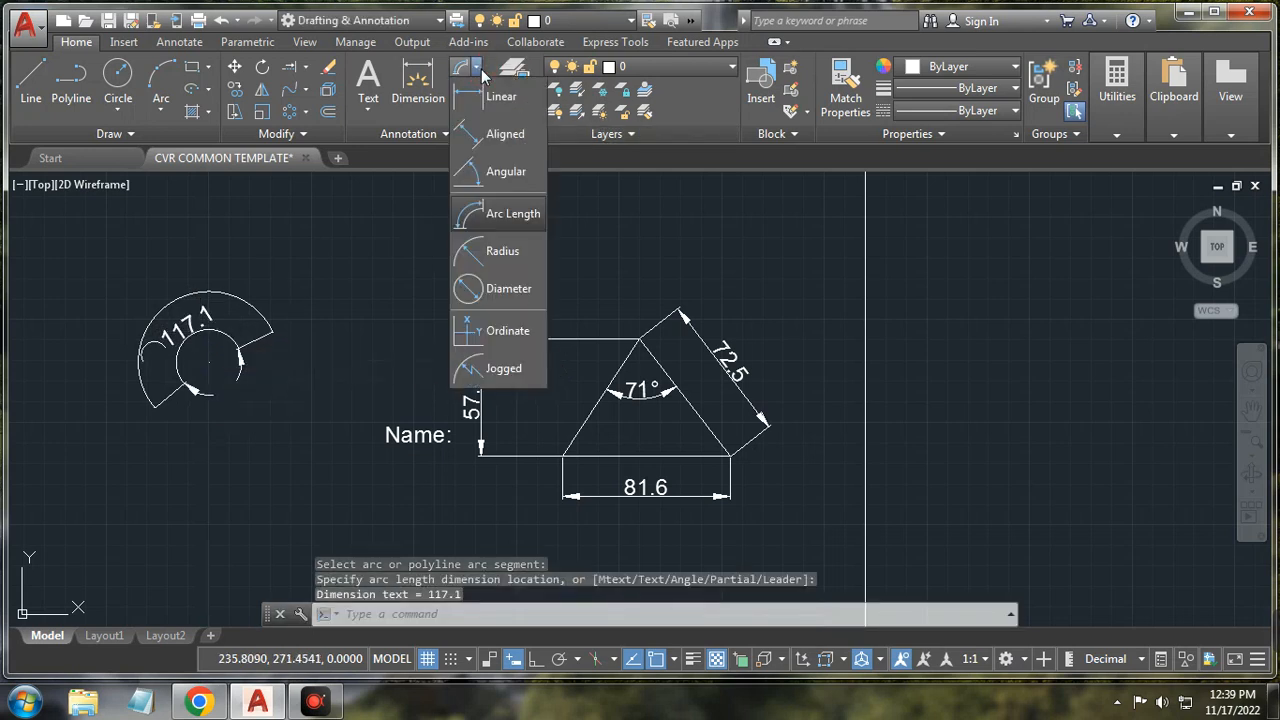
pyautogui.click(497, 258)
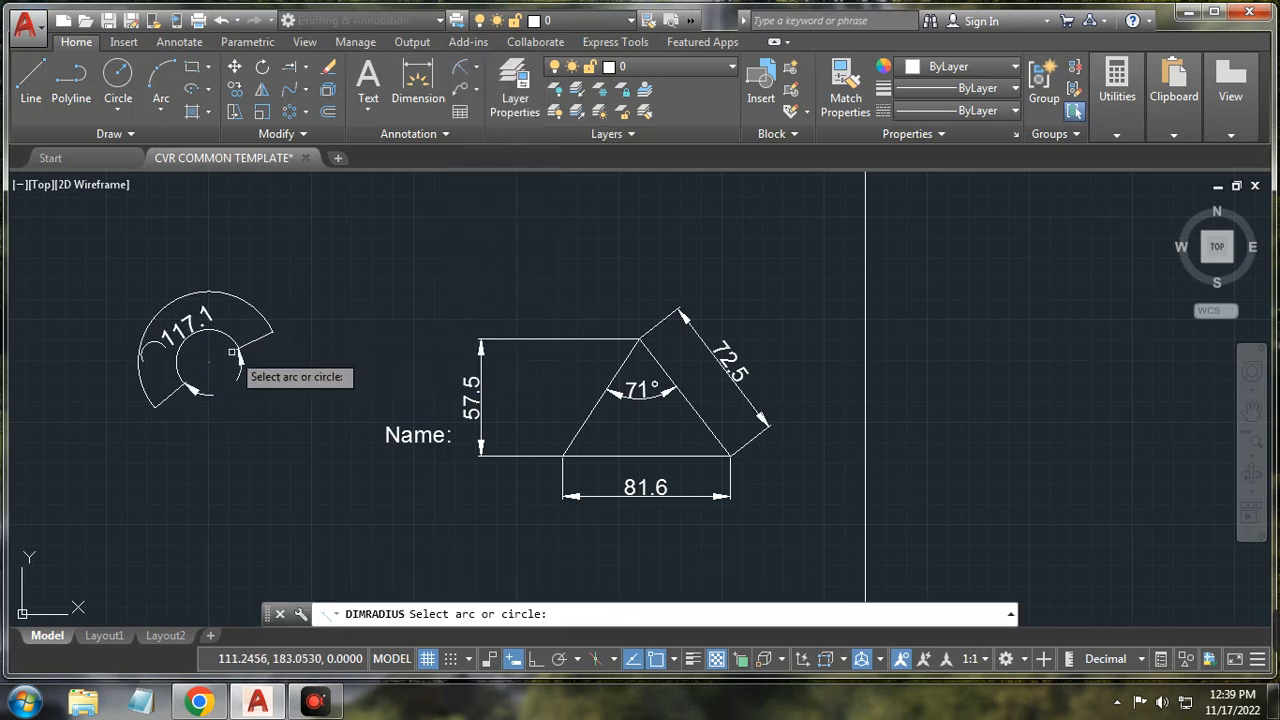
pyautogui.click(238, 298)
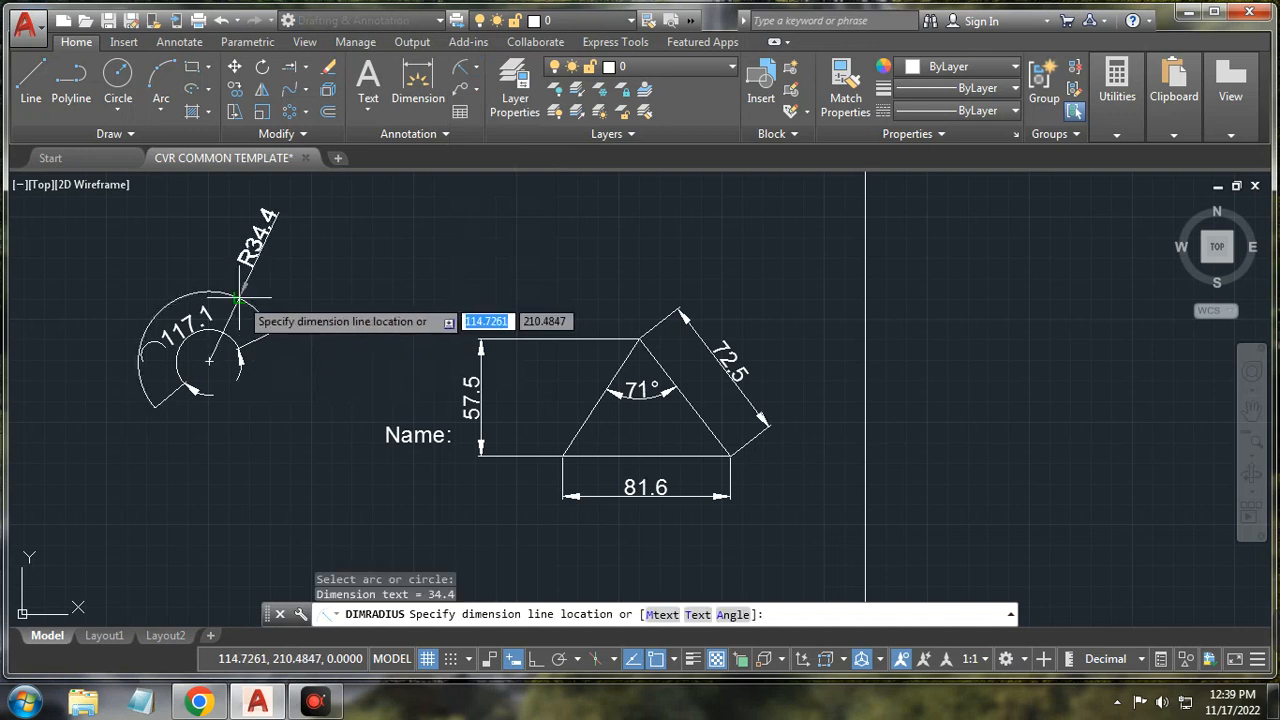
pyautogui.click(302, 230)
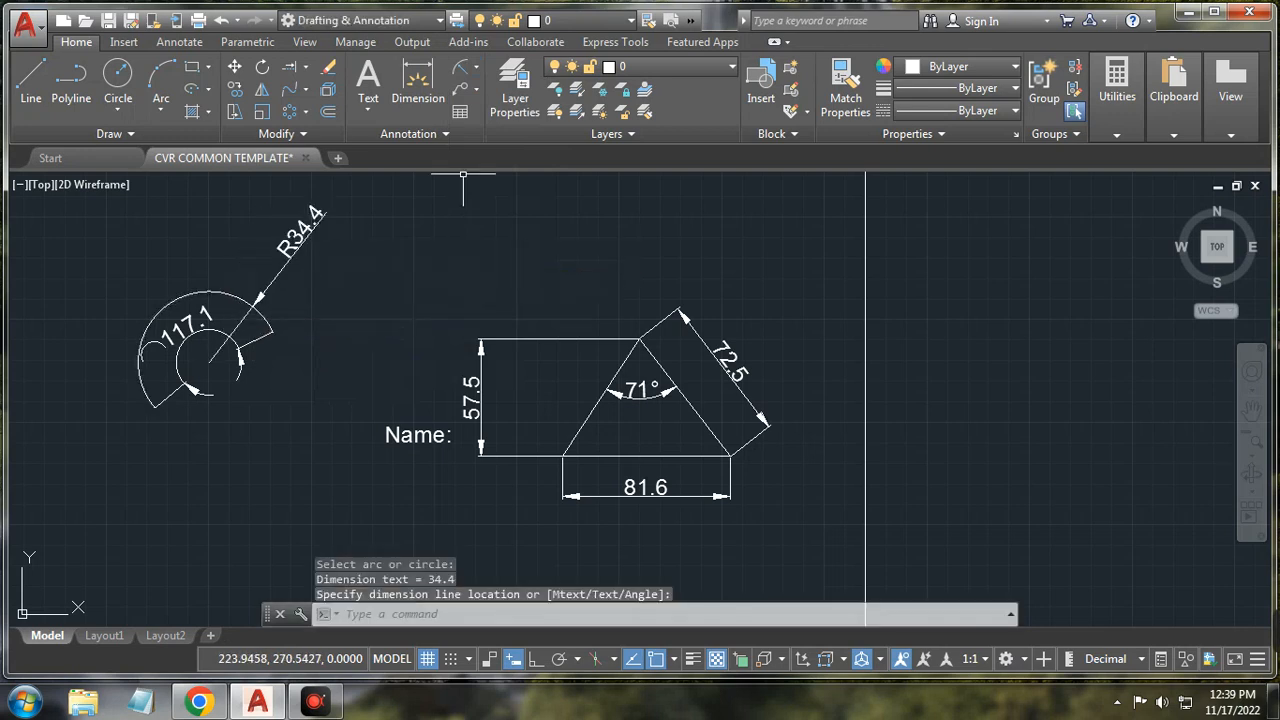
# Step: Add a Ø68.9 diameter dimension to the arc at its upper left
pyautogui.click(478, 90)
pyautogui.click(479, 72)
pyautogui.click(479, 72)
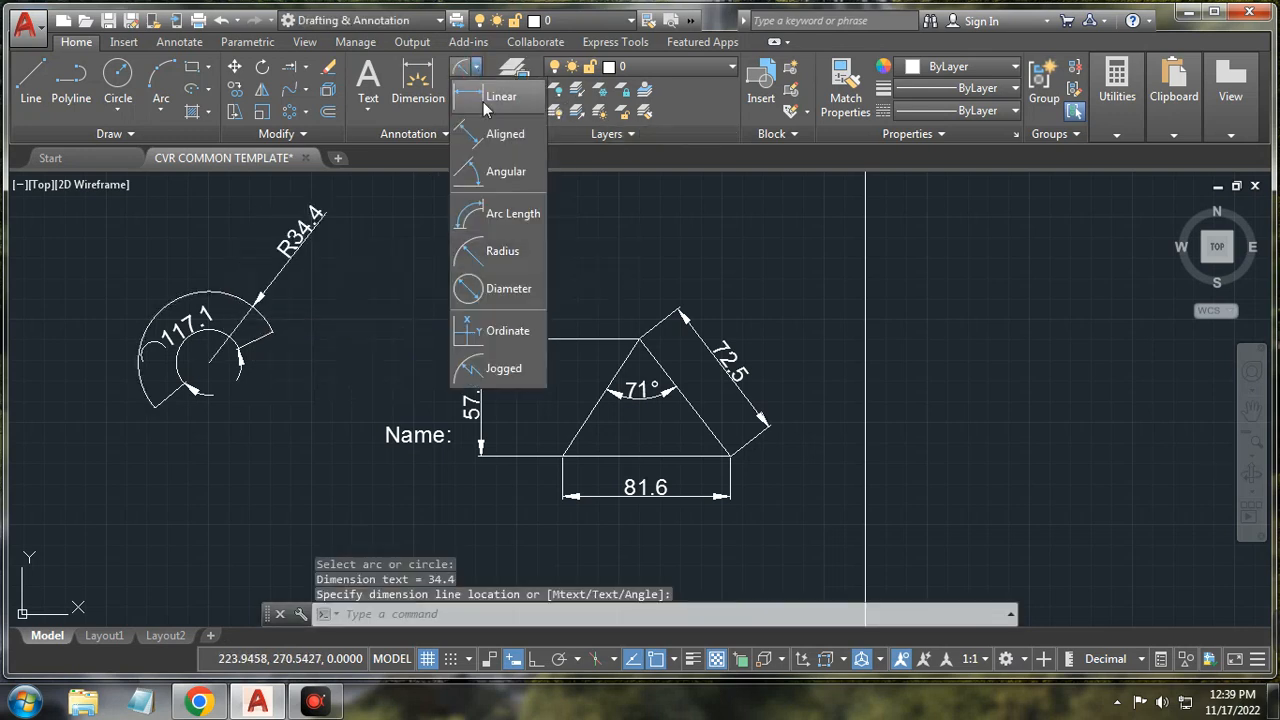
pyautogui.click(470, 290)
pyautogui.click(213, 292)
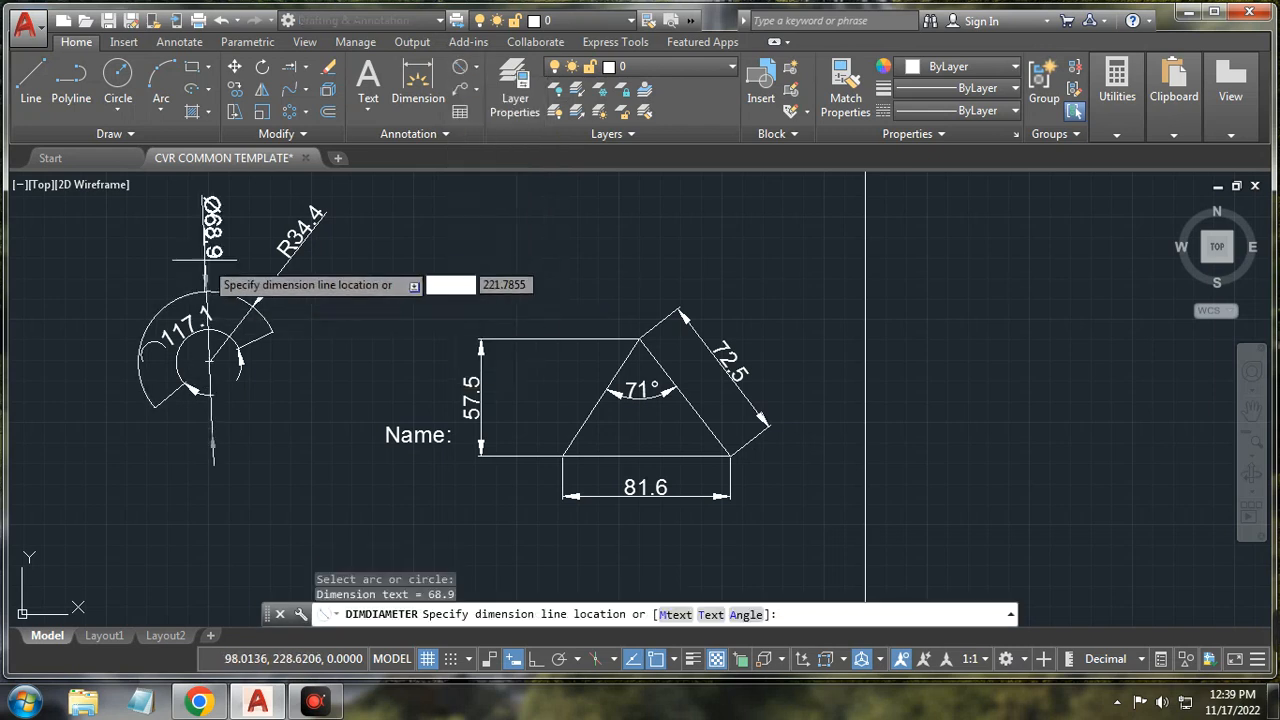
pyautogui.click(108, 258)
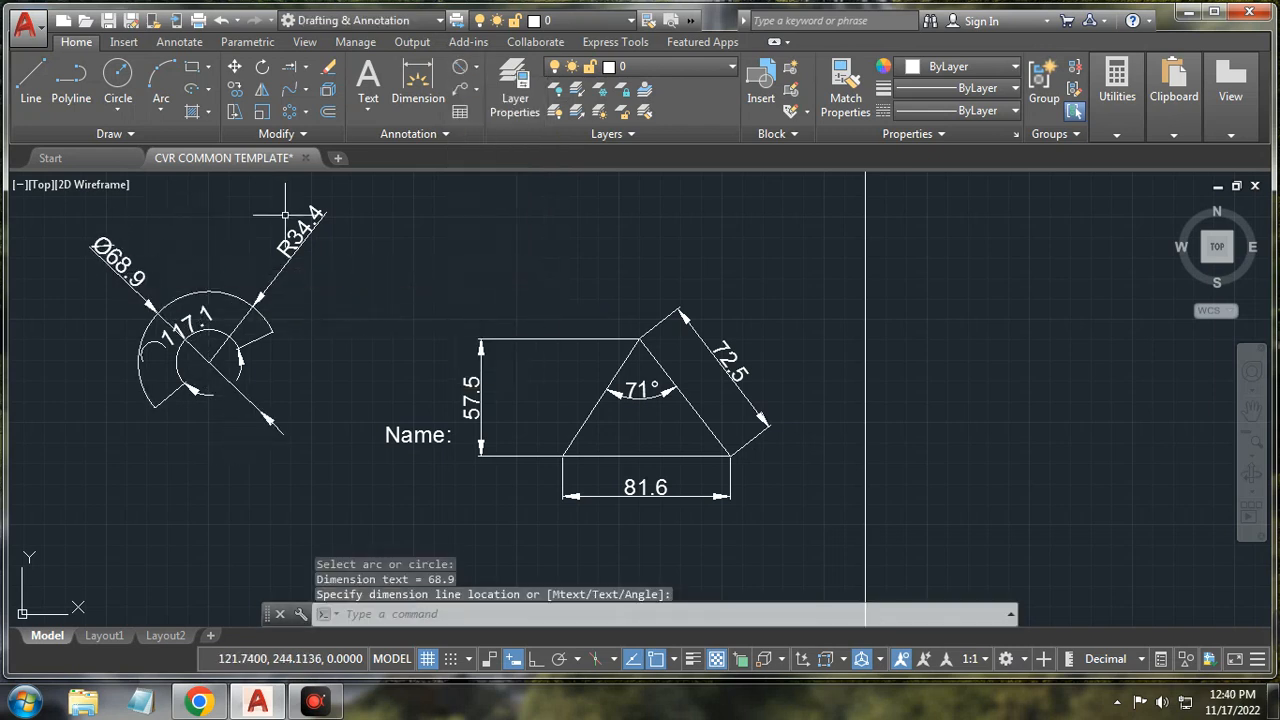
pyautogui.click(478, 89)
pyautogui.click(476, 67)
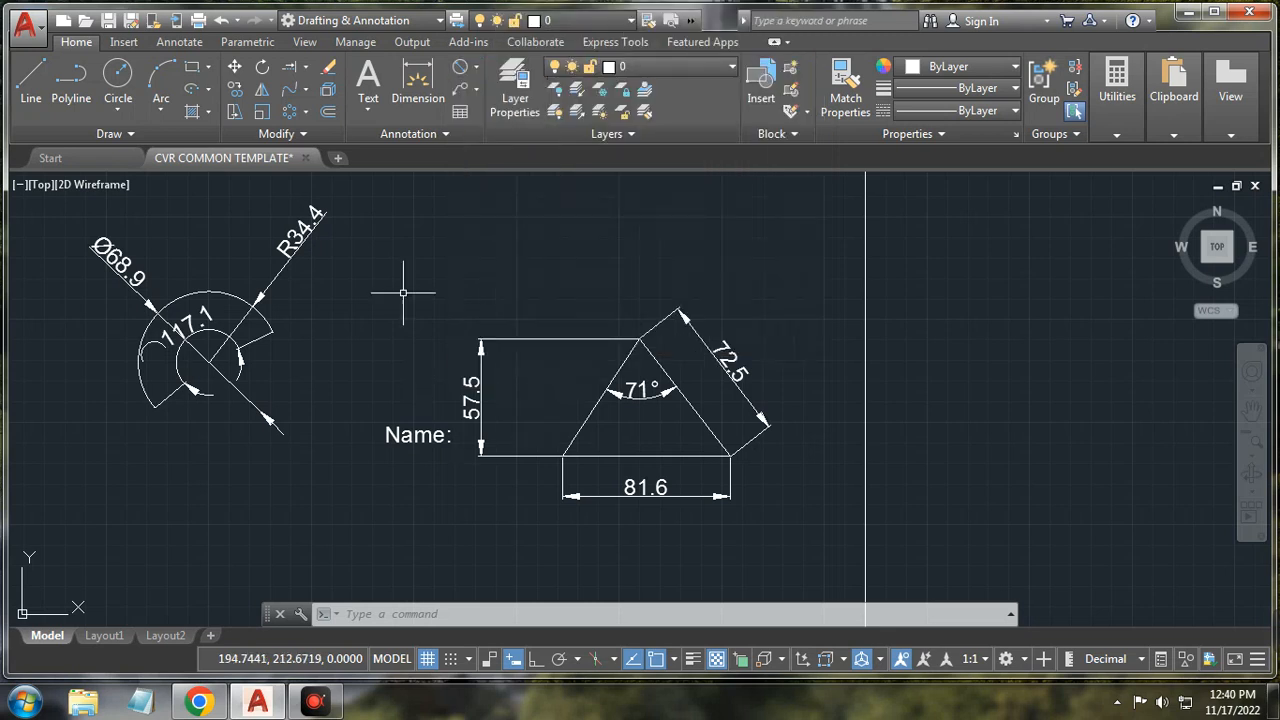
# Step: Add a multileader pointing at the arc, labelled R50 with text height 8
pyautogui.click(474, 68)
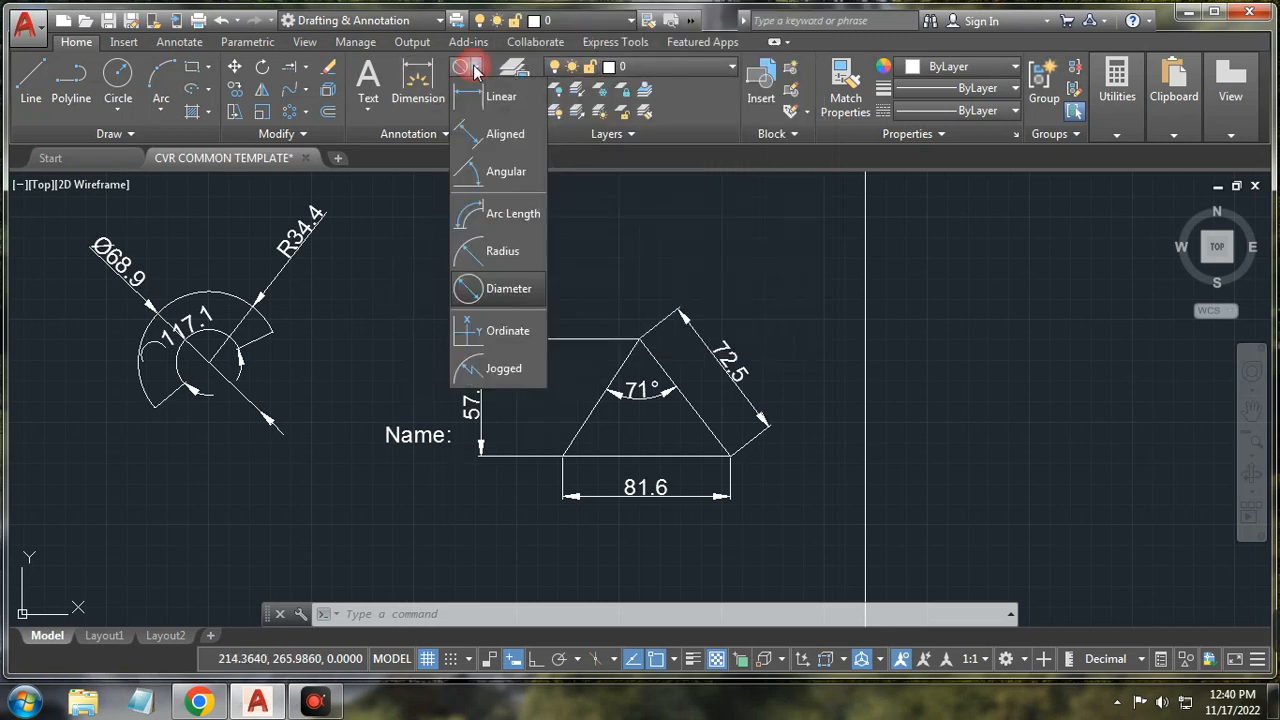
pyautogui.click(482, 98)
pyautogui.click(477, 90)
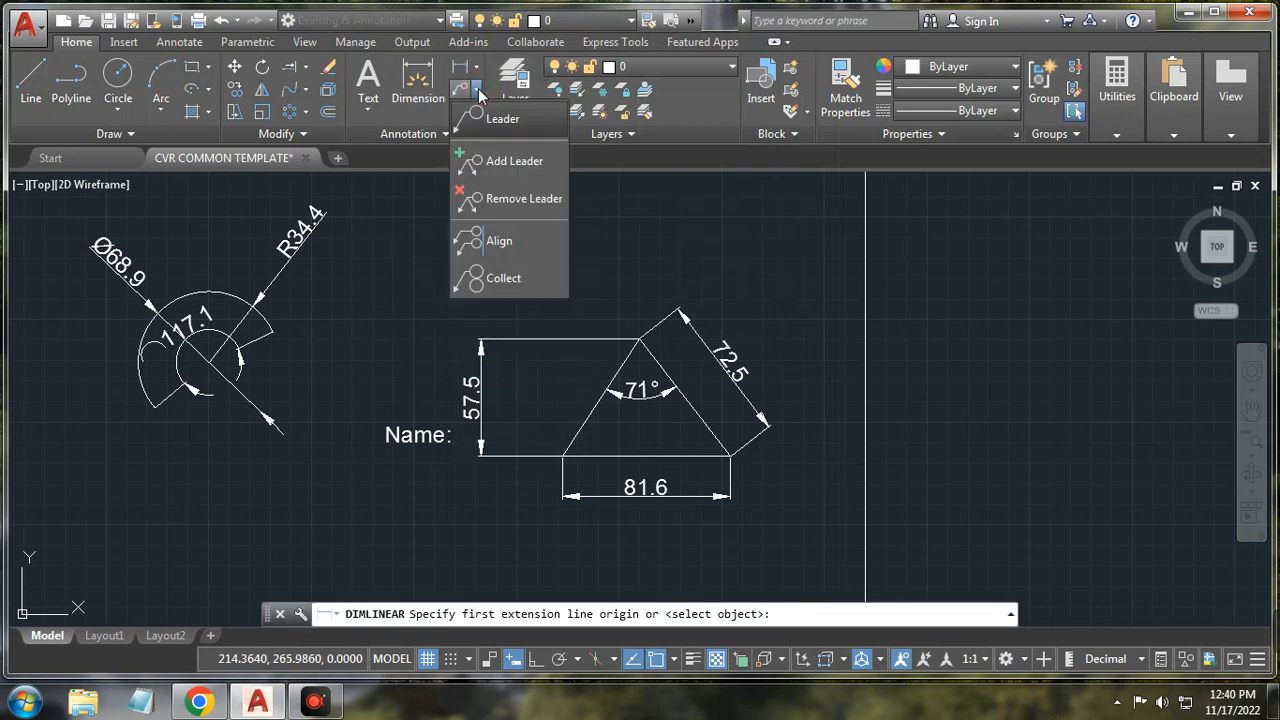
pyautogui.click(490, 118)
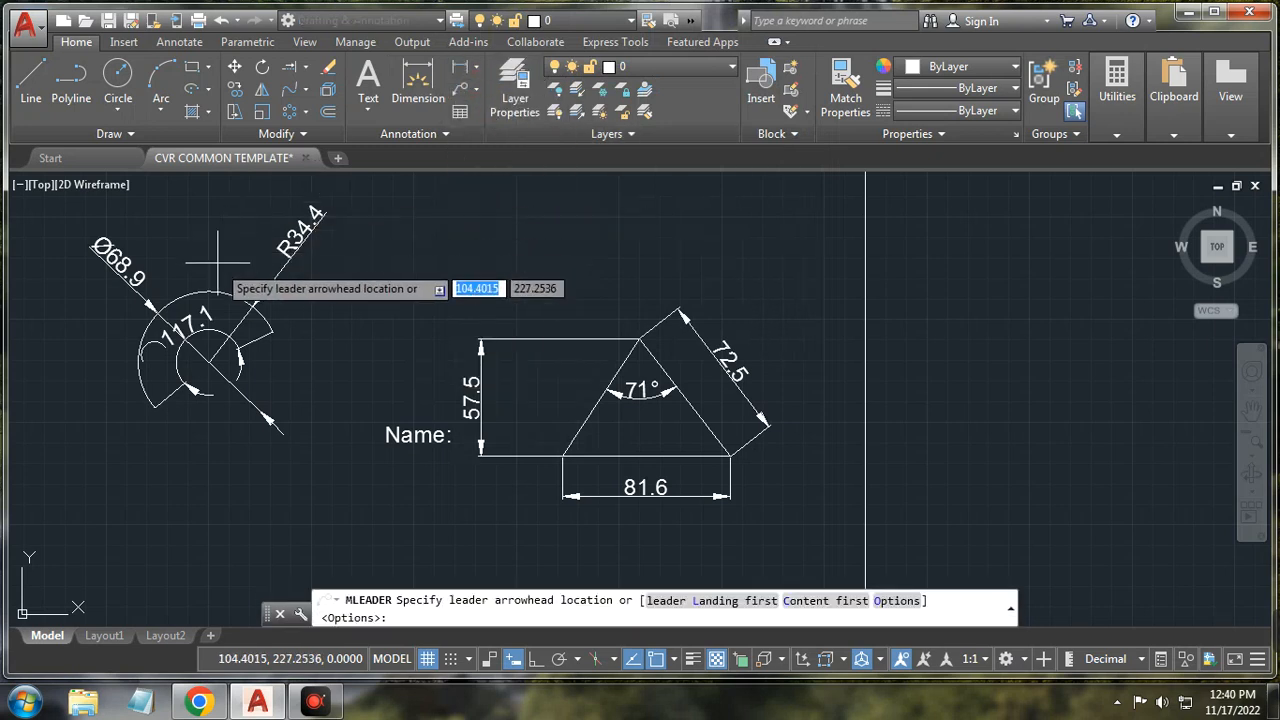
pyautogui.click(184, 294)
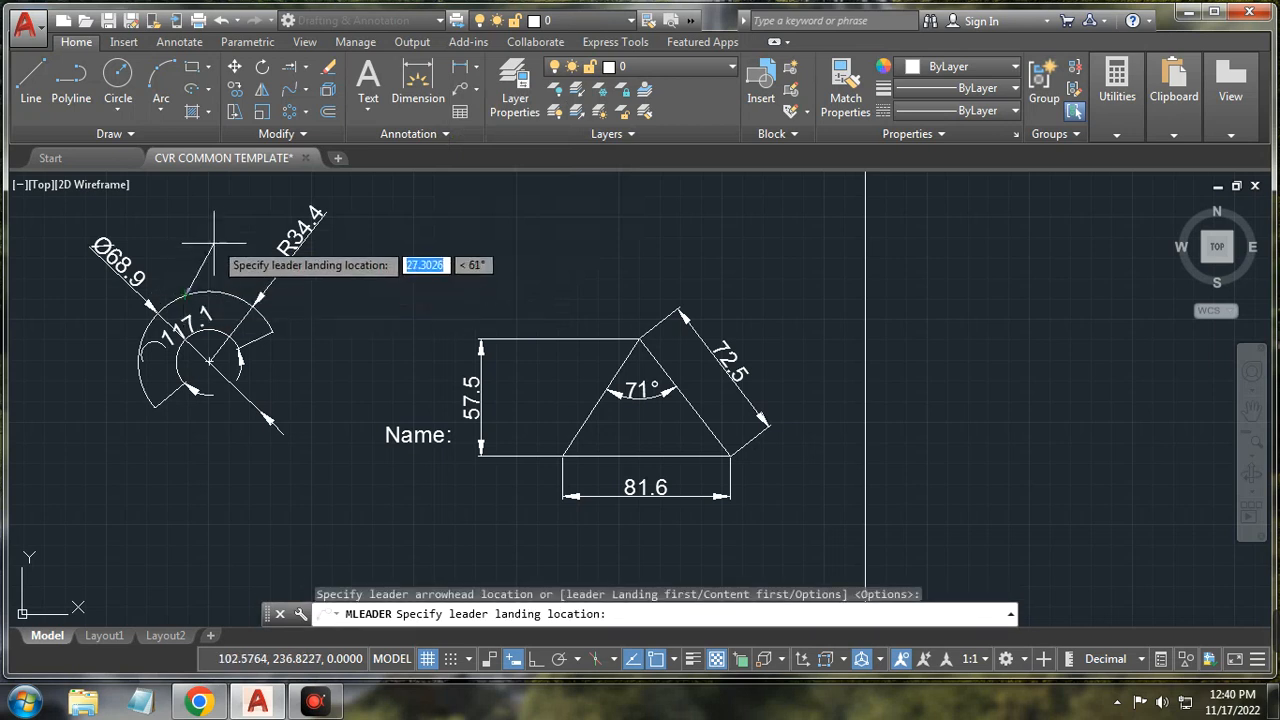
pyautogui.click(245, 218)
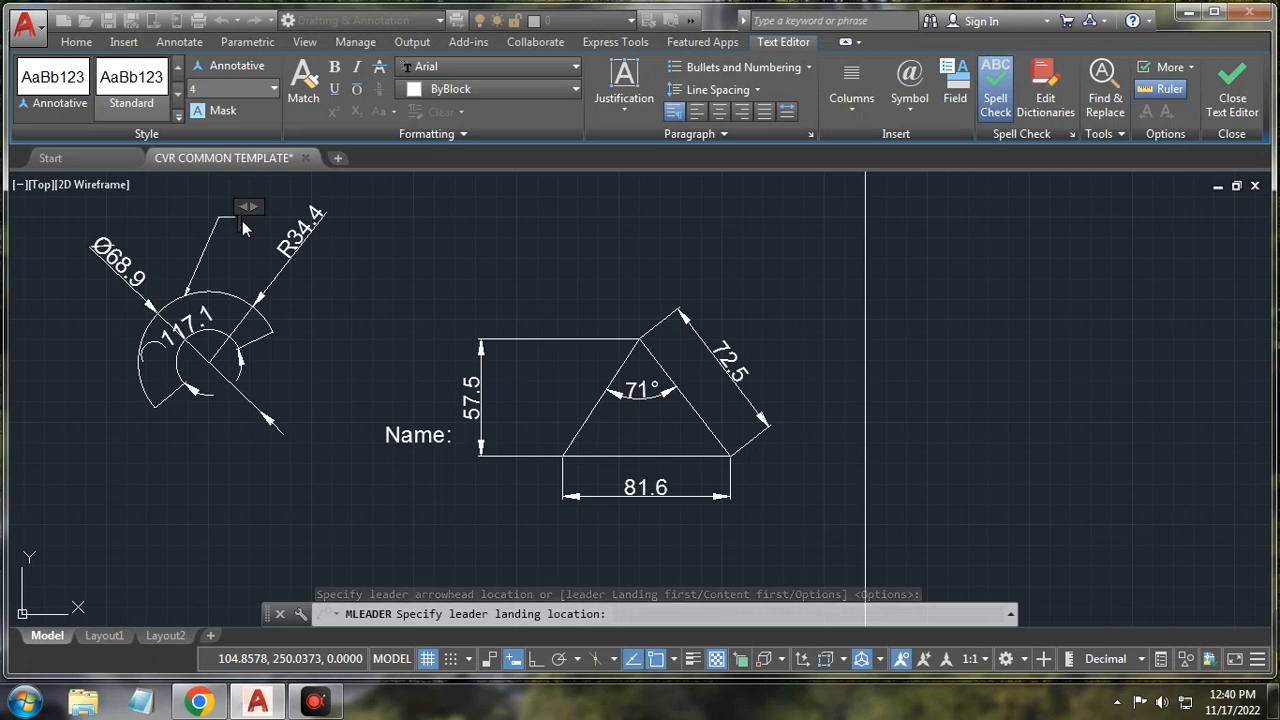
pyautogui.write('R50')
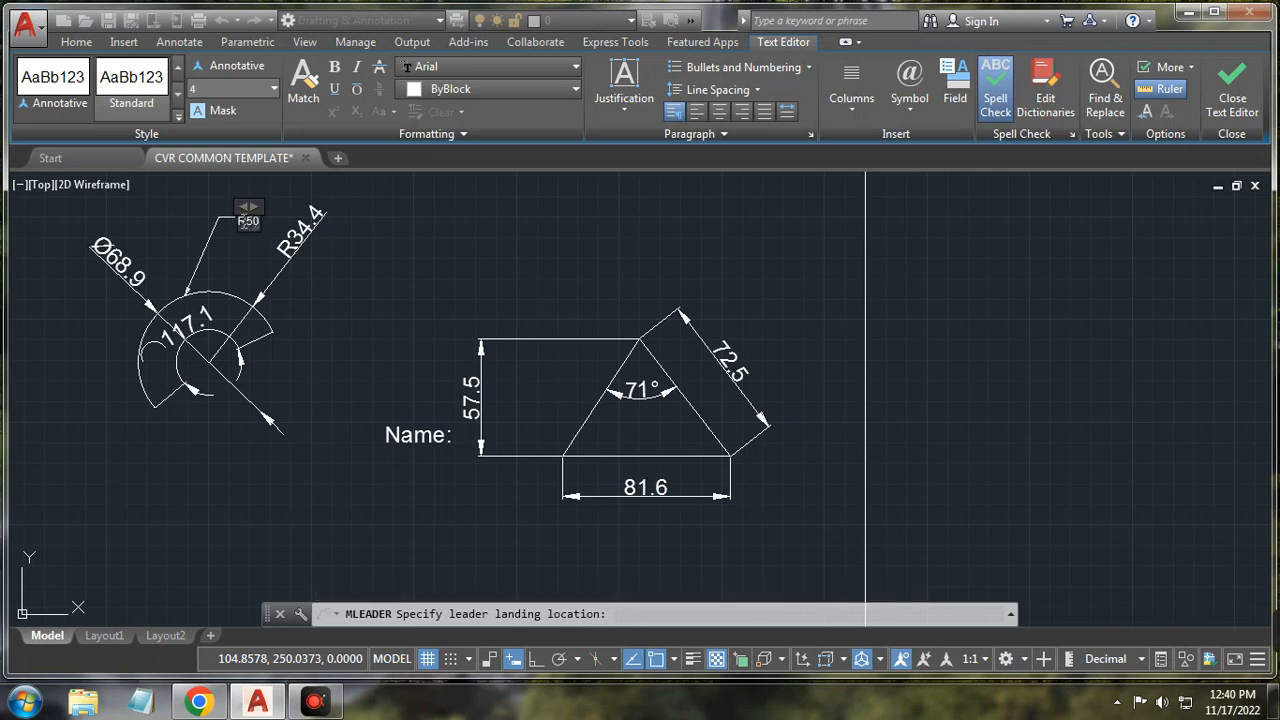
pyautogui.hotkey('shift', 'Left')
pyautogui.hotkey('shift', 'Left')
pyautogui.press('Return')
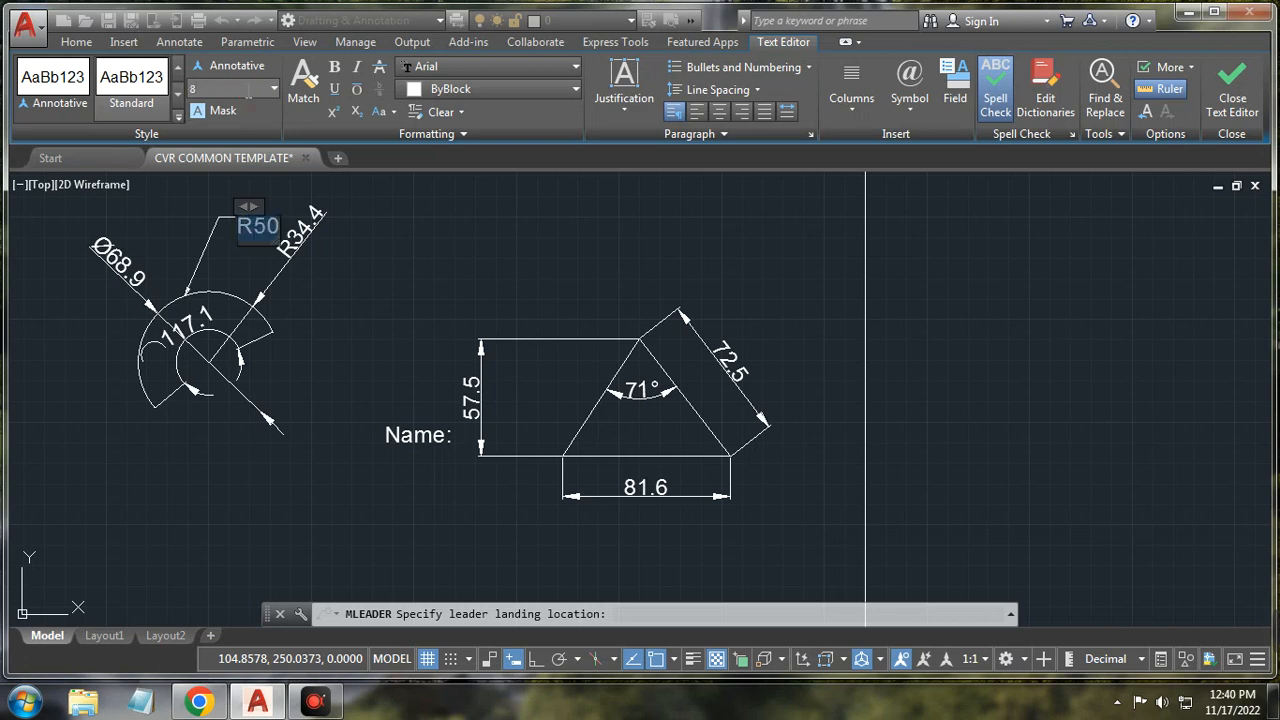
pyautogui.click(407, 244)
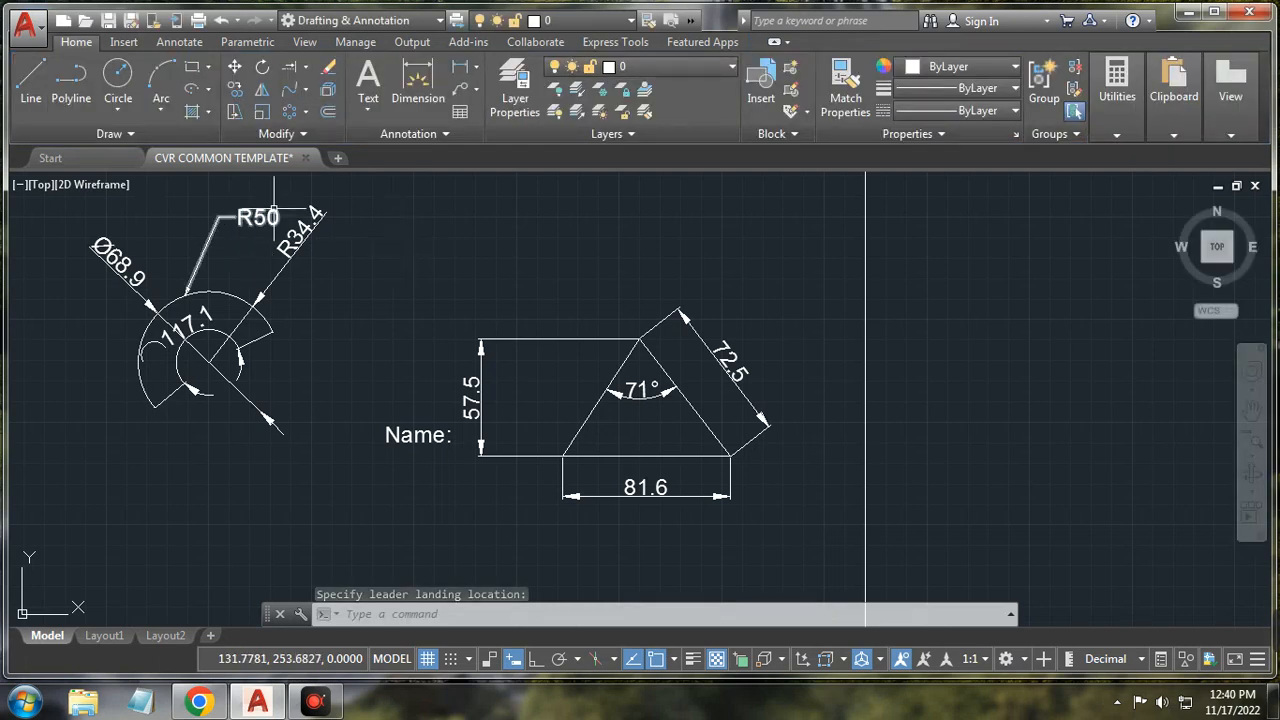
pyautogui.click(476, 89)
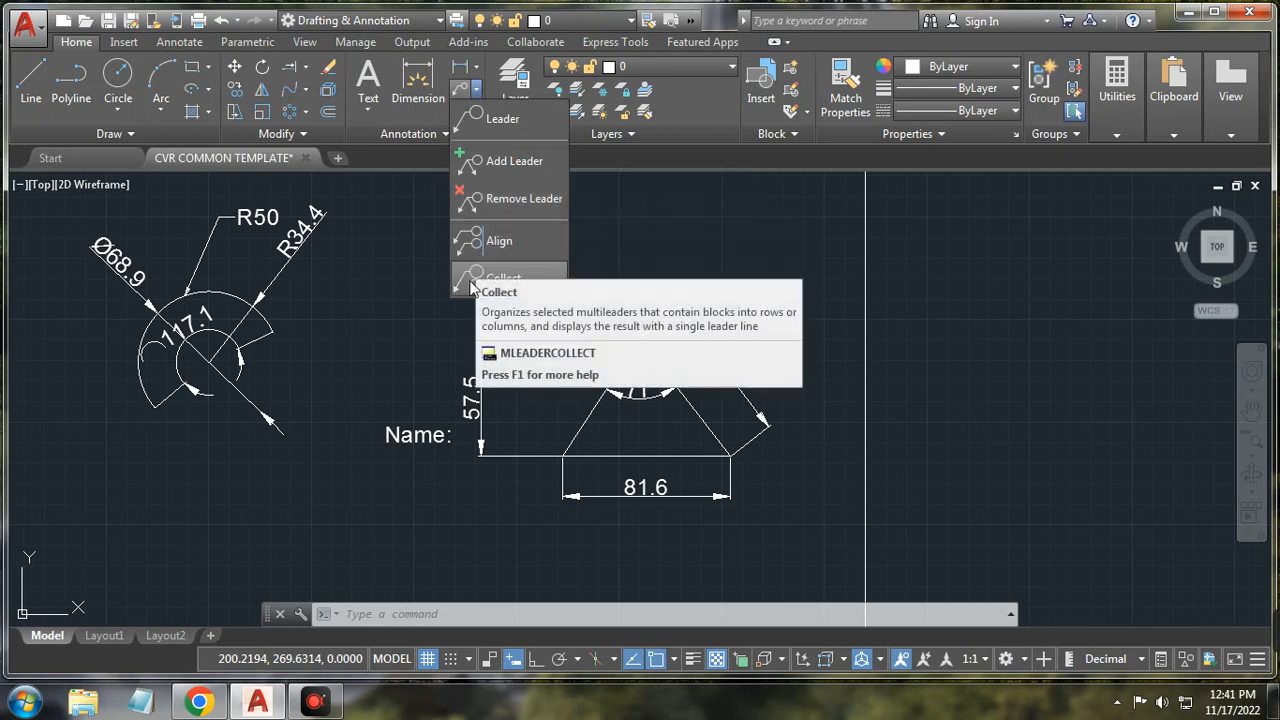
pyautogui.click(410, 274)
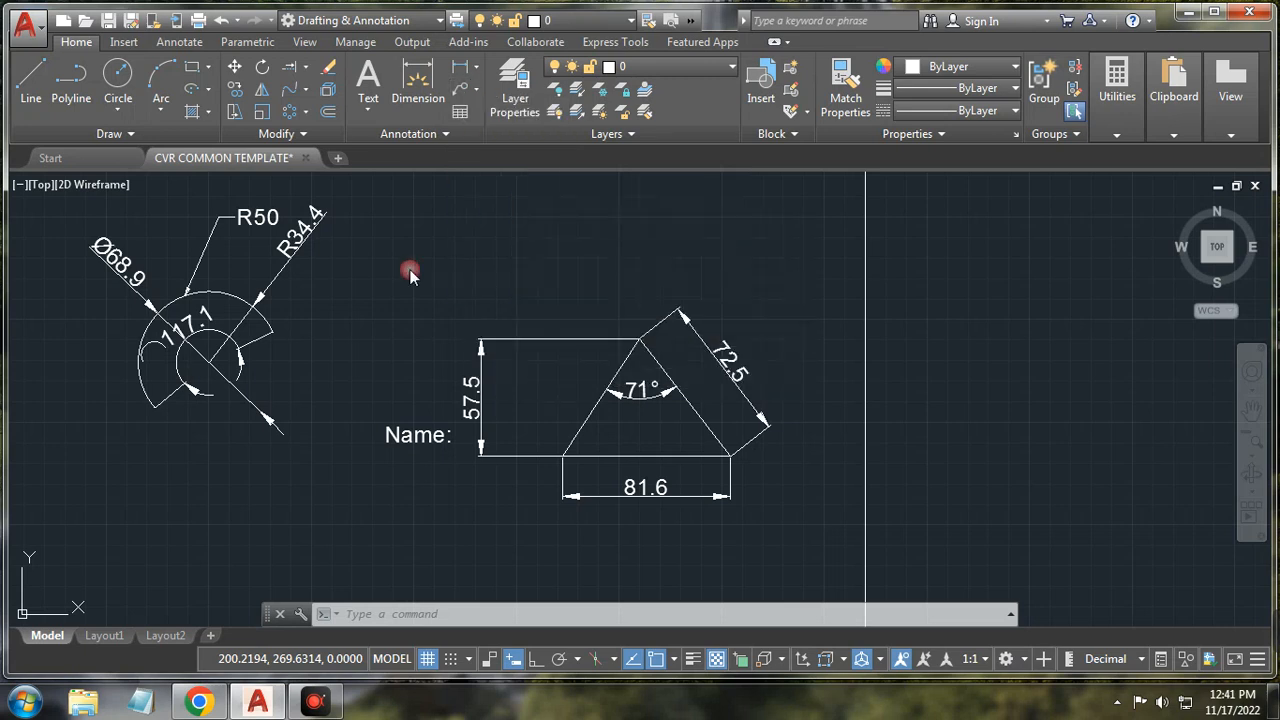
pyautogui.click(459, 114)
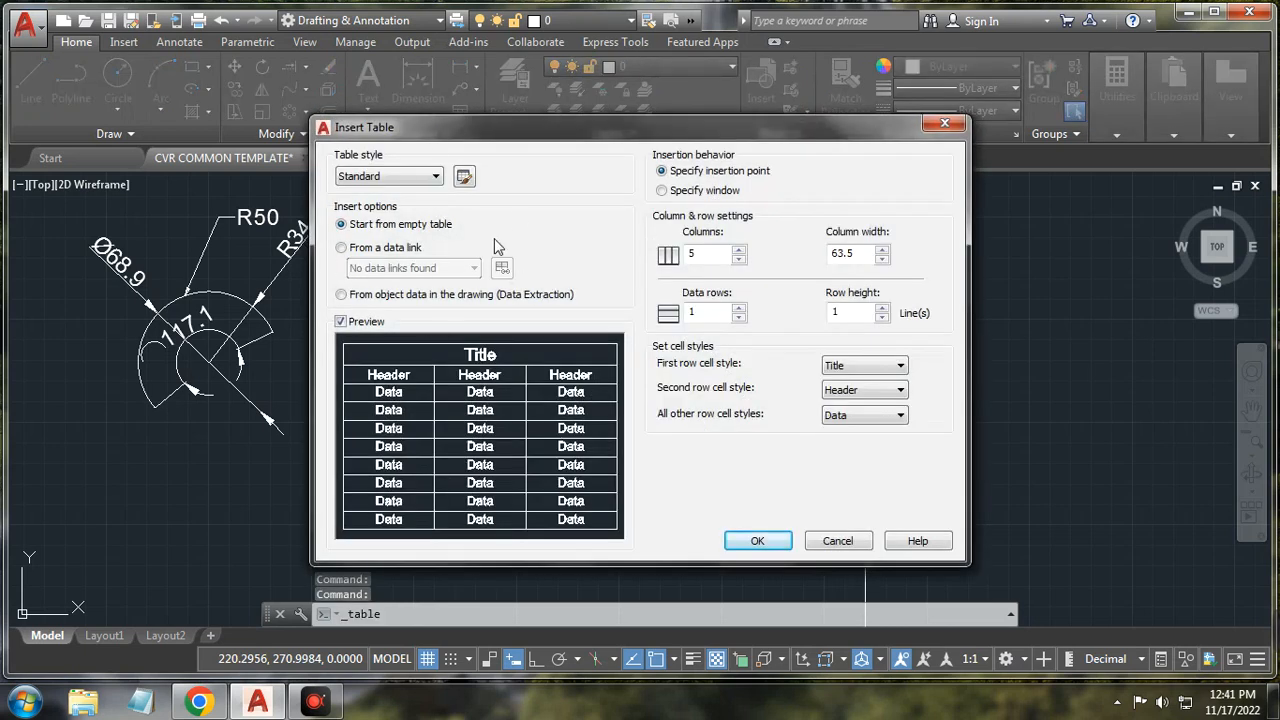
pyautogui.moveTo(708, 255); pyautogui.dragTo(620, 241)
pyautogui.write('4')
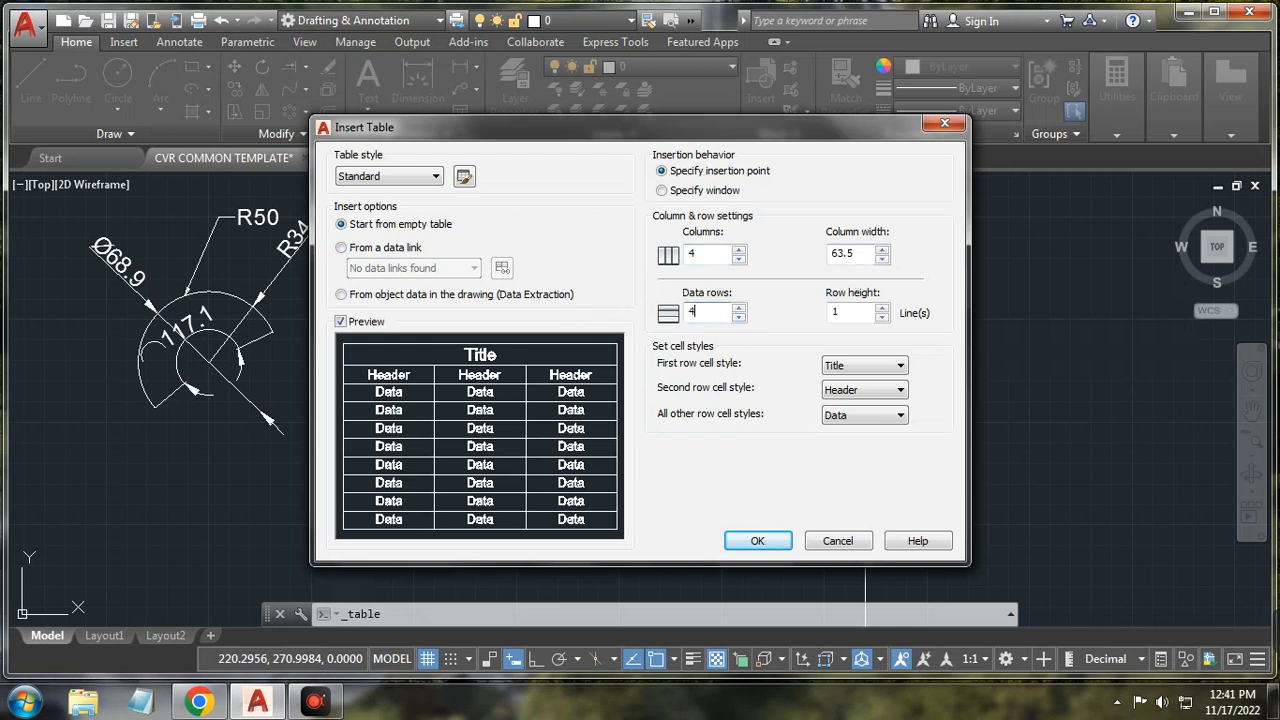
pyautogui.click(760, 542)
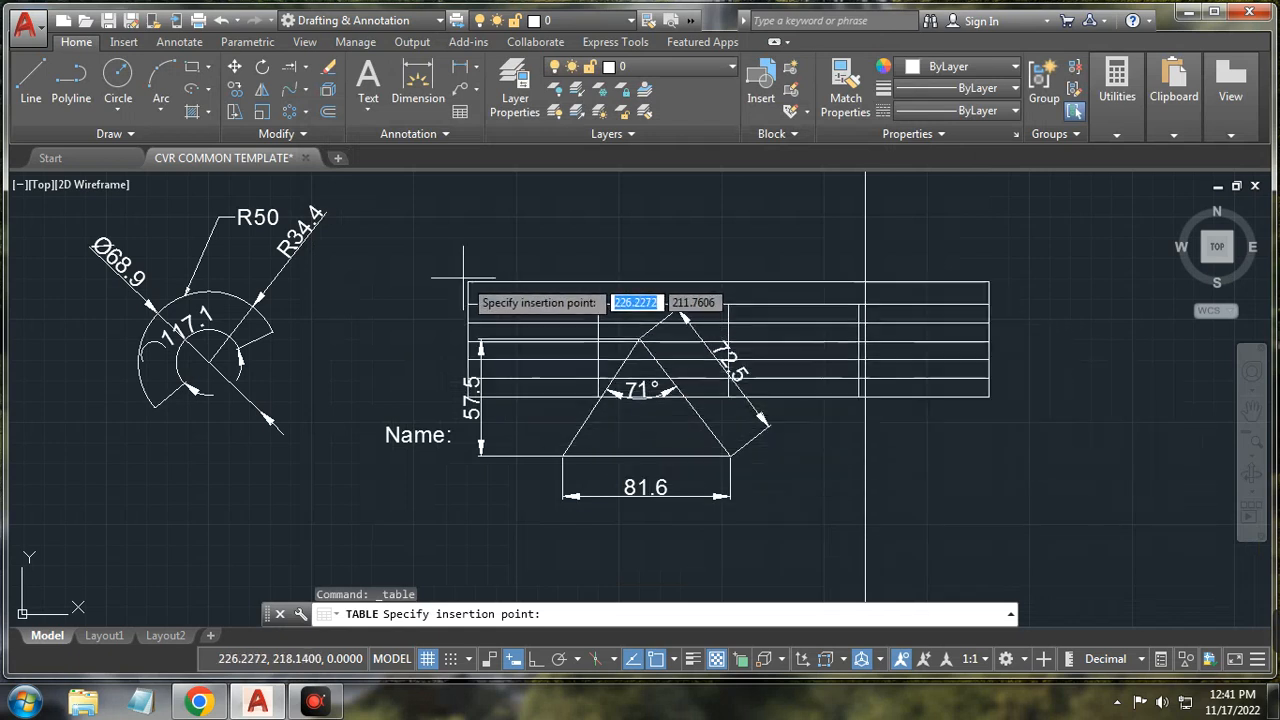
pyautogui.scroll(-4, 396, 215)
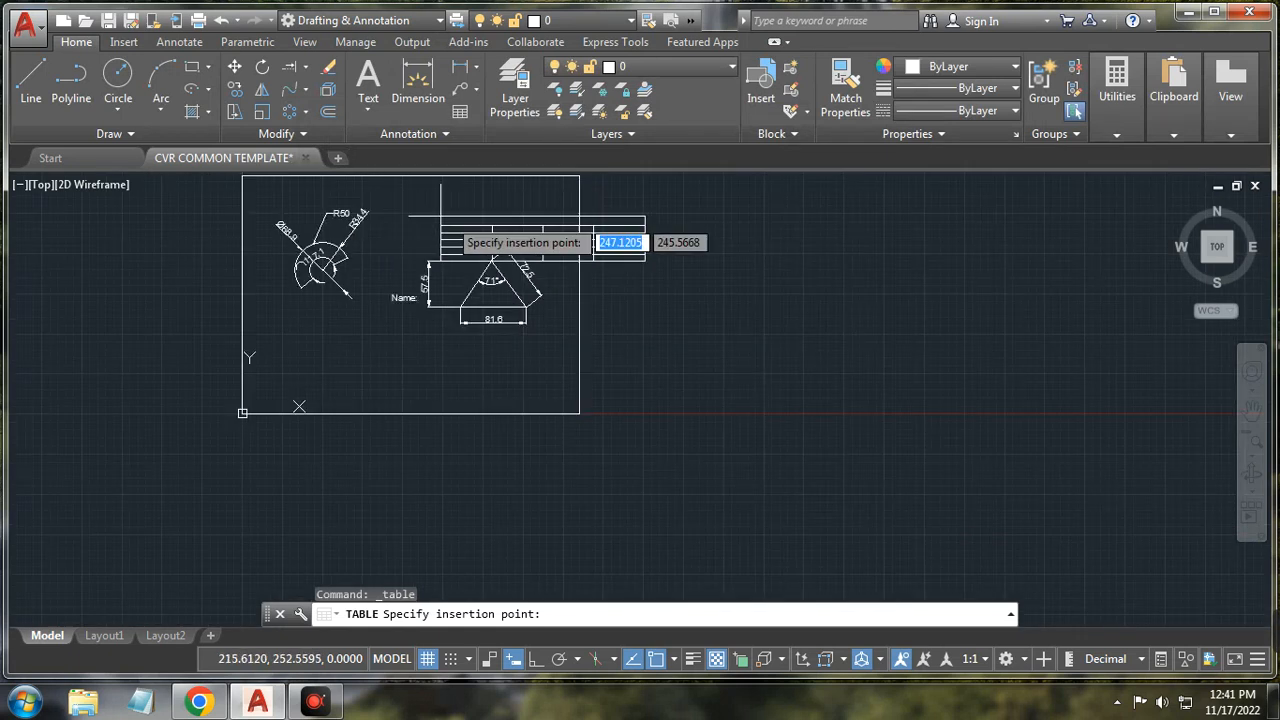
pyautogui.click(663, 303)
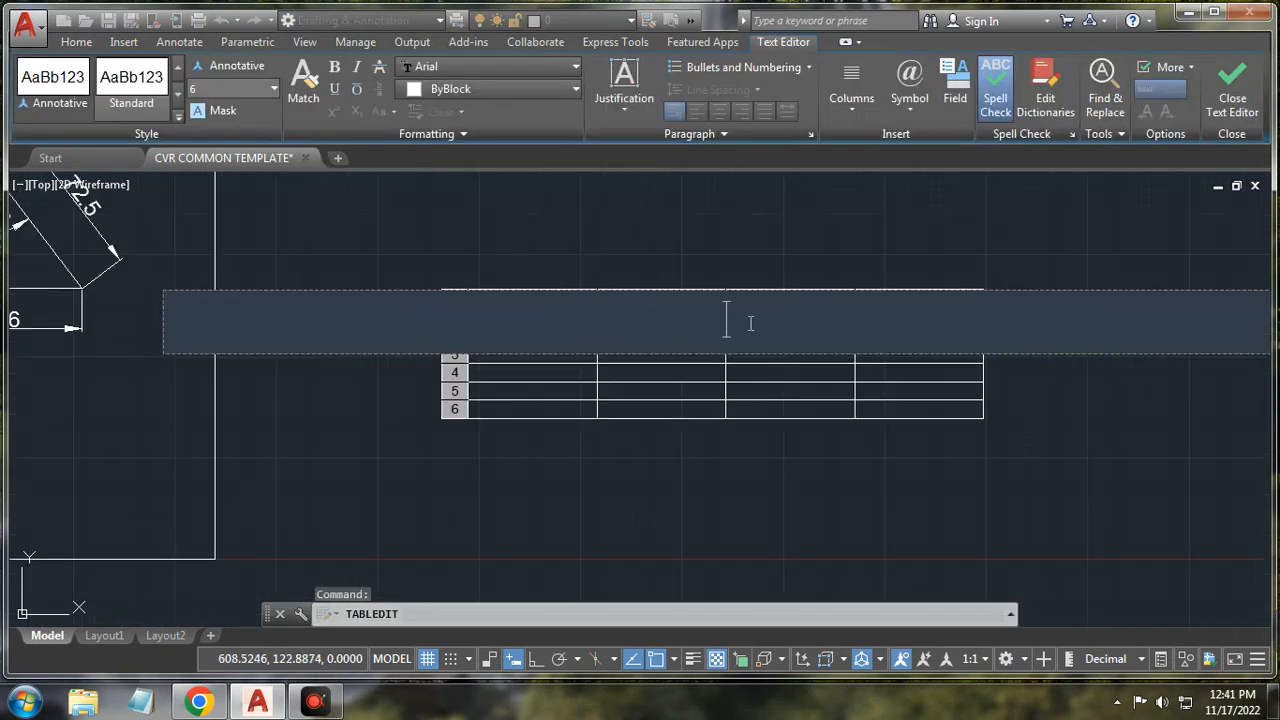
pyautogui.write('nljkhl')
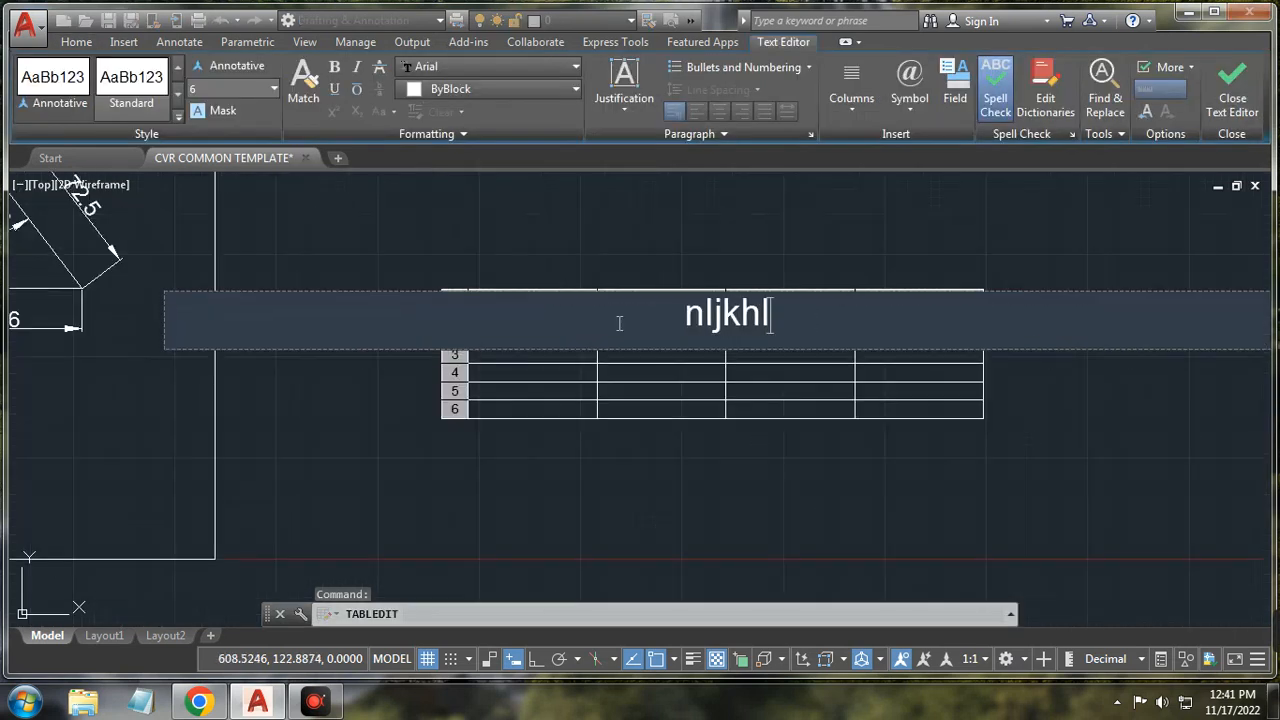
pyautogui.press('Tab')
pyautogui.write('mbmnb')
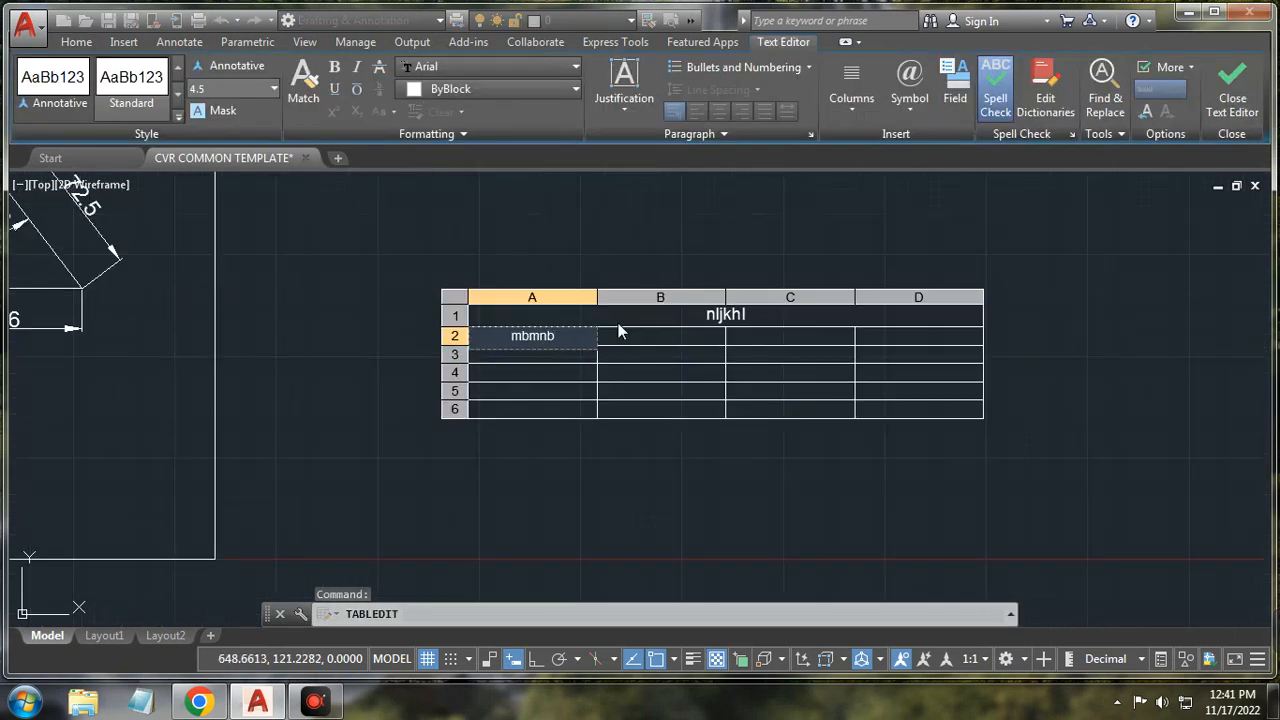
pyautogui.press('Return')
pyautogui.write('kjbk')
pyautogui.press('Return')
pyautogui.write('jnkjn')
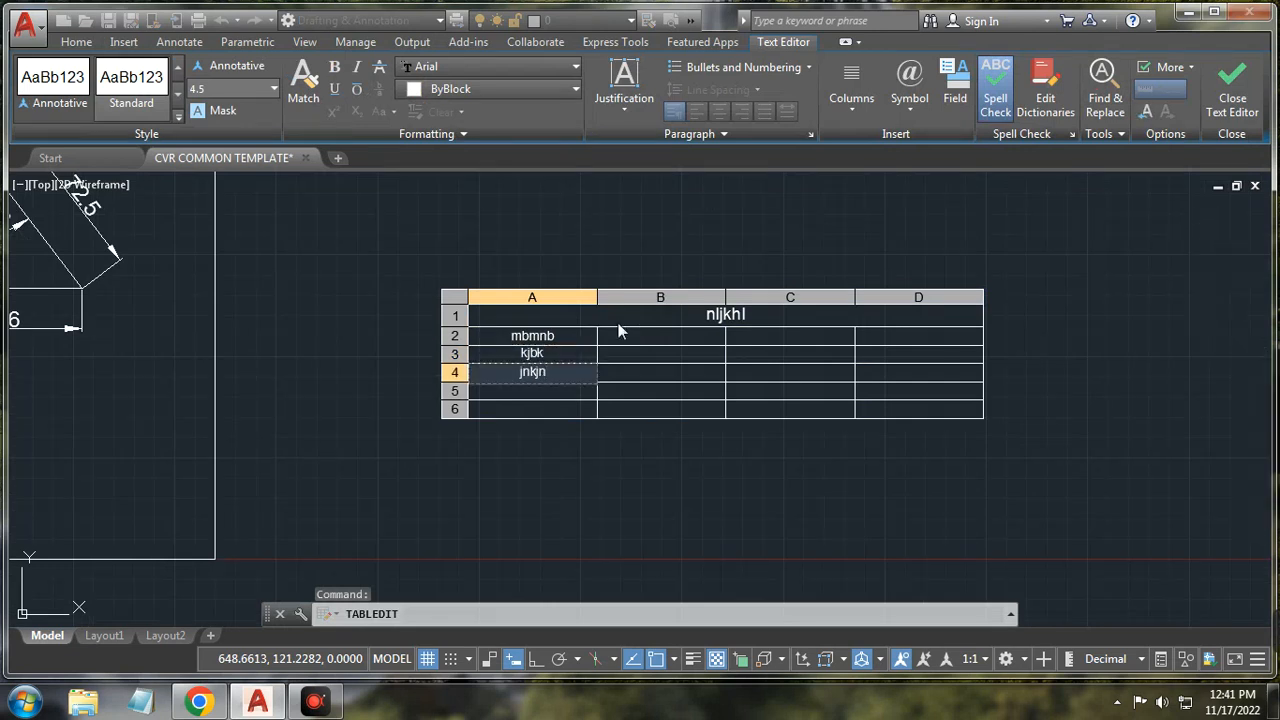
pyautogui.press('Return')
pyautogui.write('jhvj')
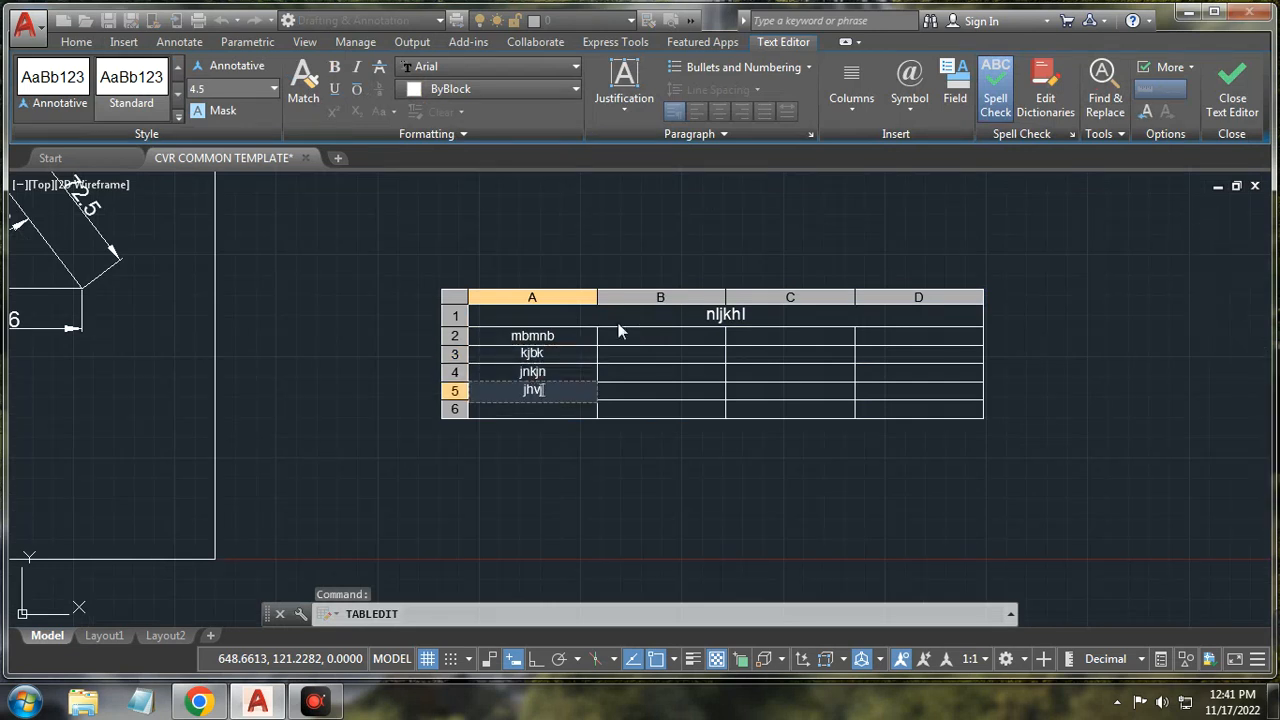
pyautogui.press('Return')
pyautogui.write('ikjhik')
pyautogui.press('Escape')
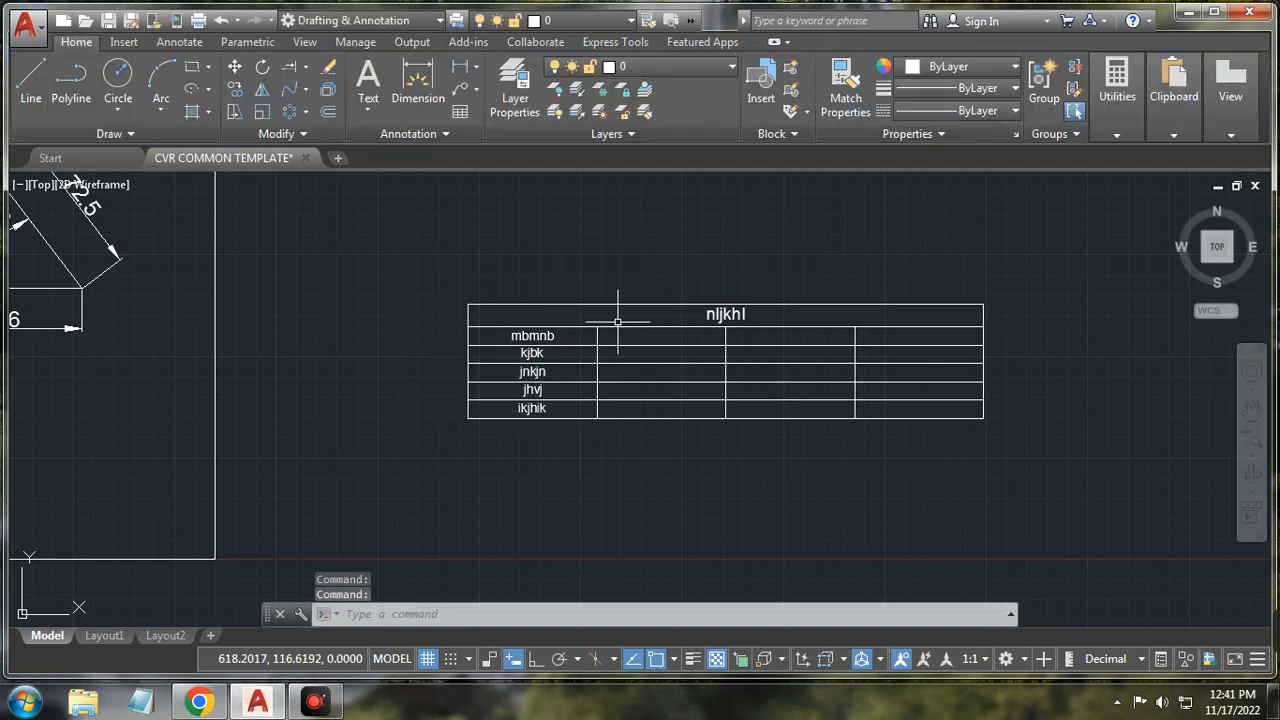
pyautogui.click(700, 340)
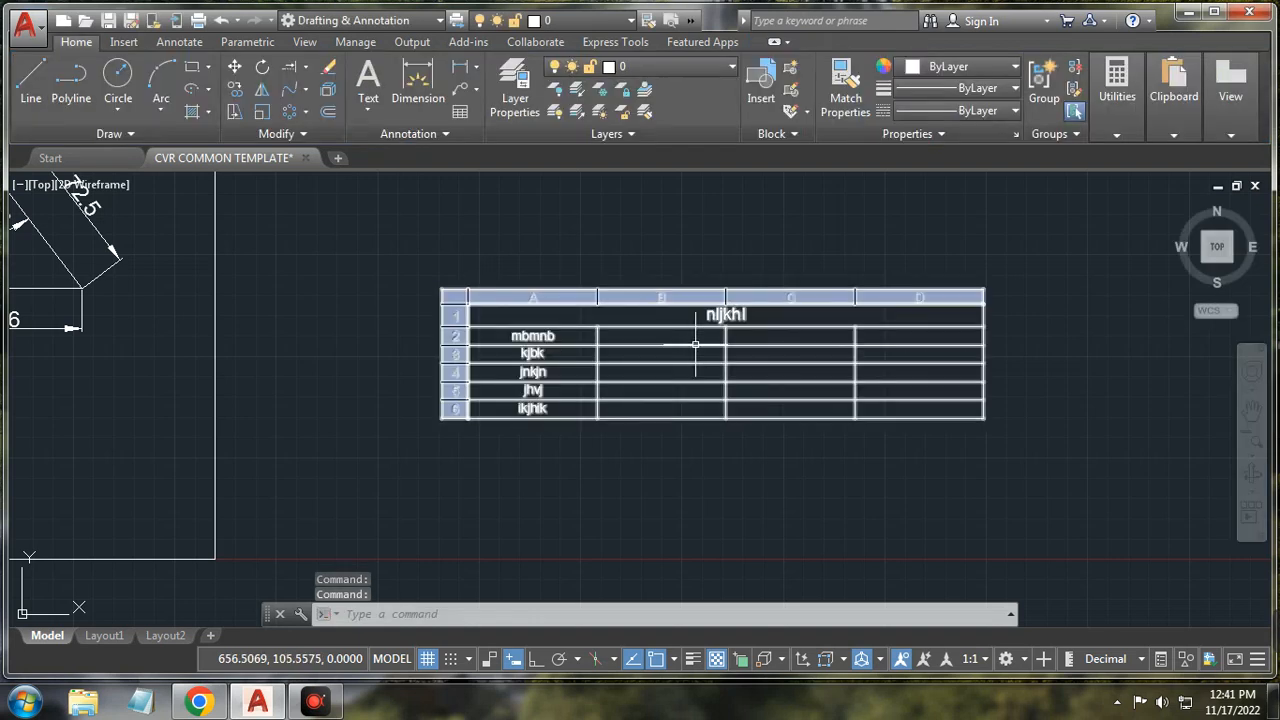
pyautogui.press('Escape')
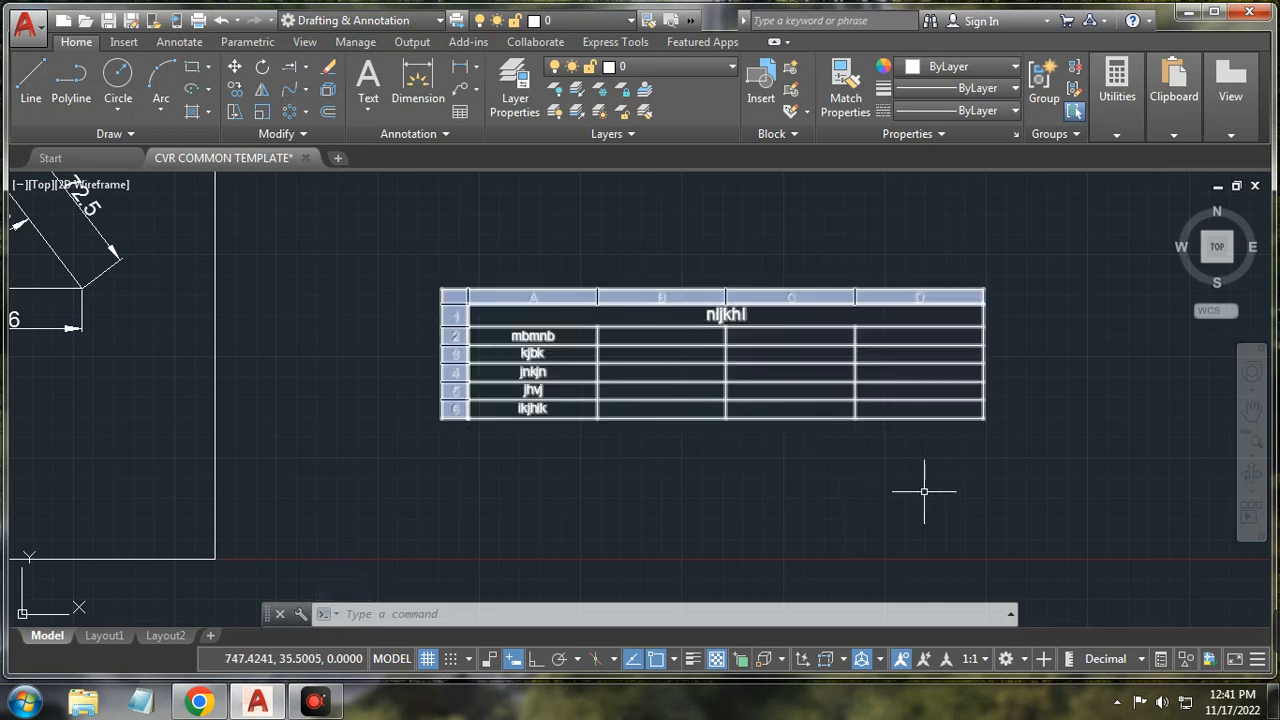
pyautogui.click(1034, 452)
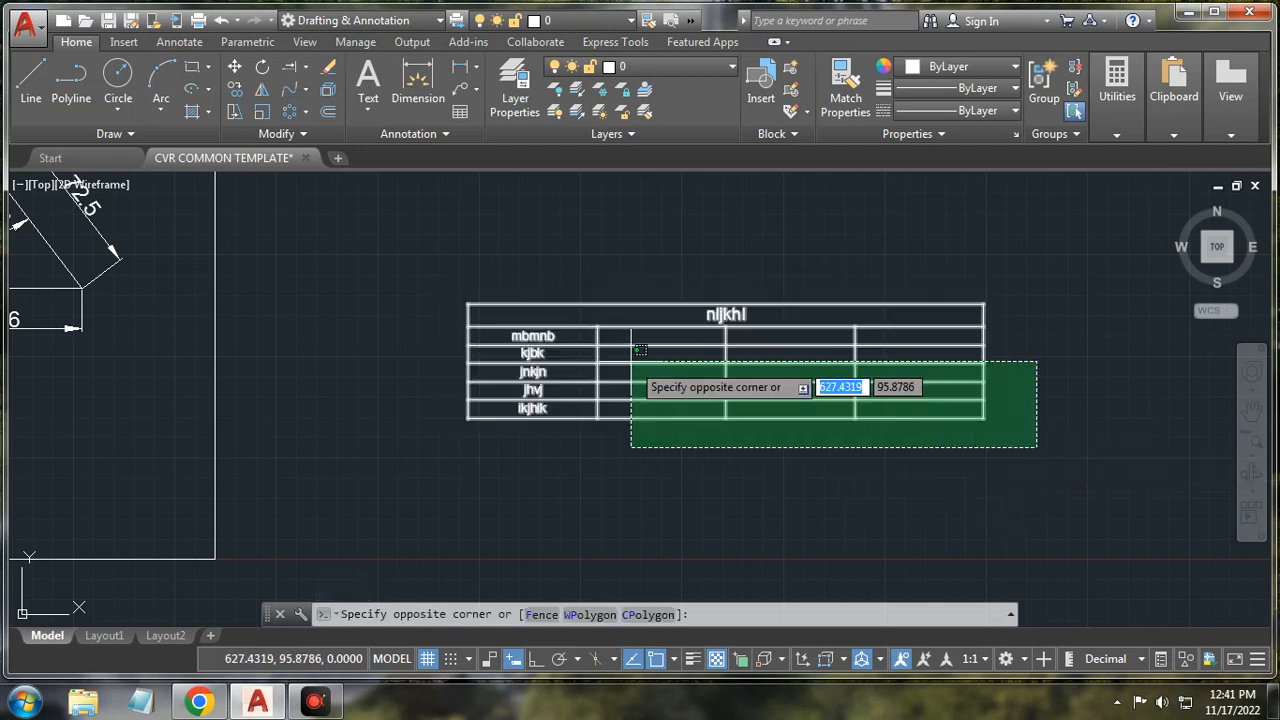
pyautogui.click(429, 270)
pyautogui.press('Delete')
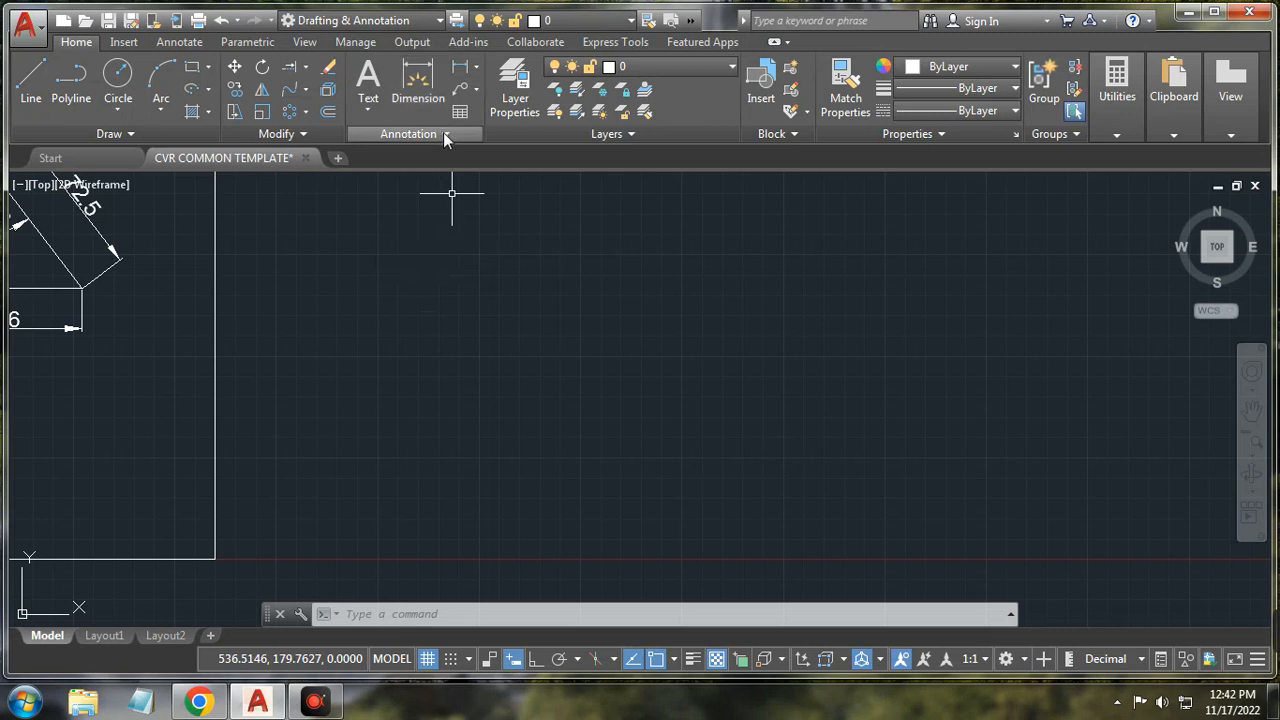
# Step: Briefly expand the Annotation panel, dismiss it, then expand the Modify panel slide-out
pyautogui.click(406, 134)
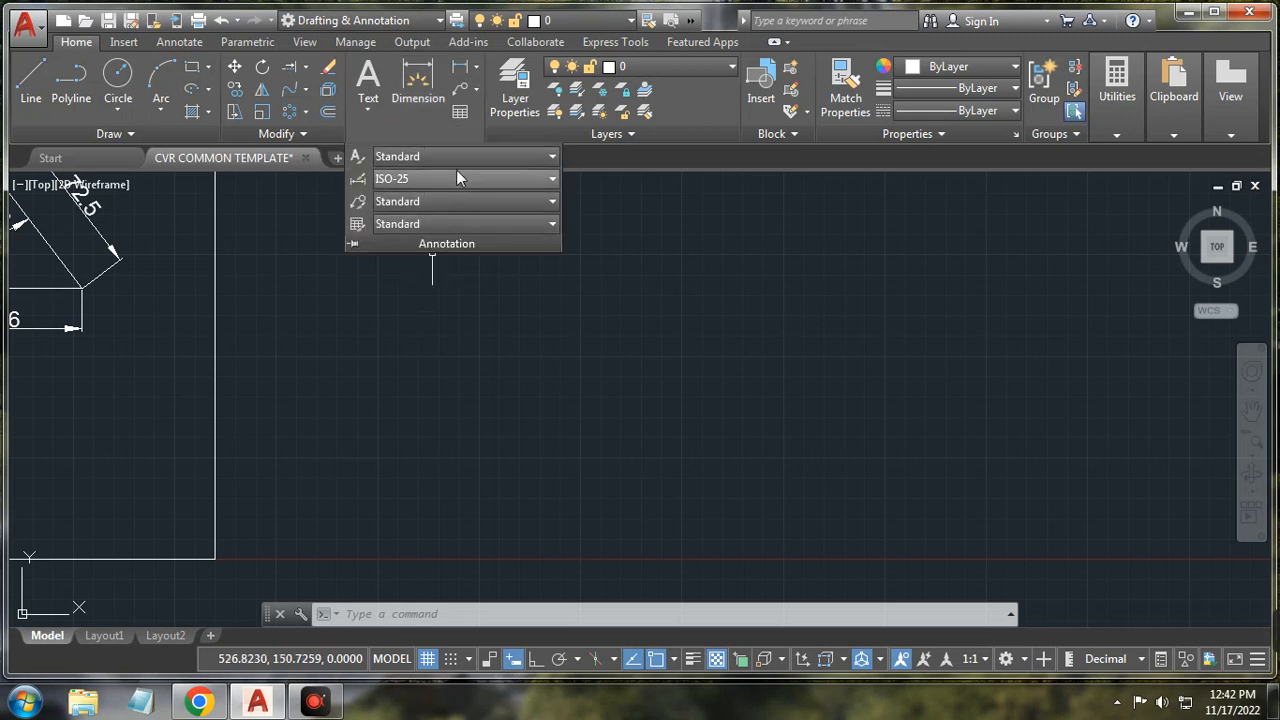
pyautogui.click(355, 312)
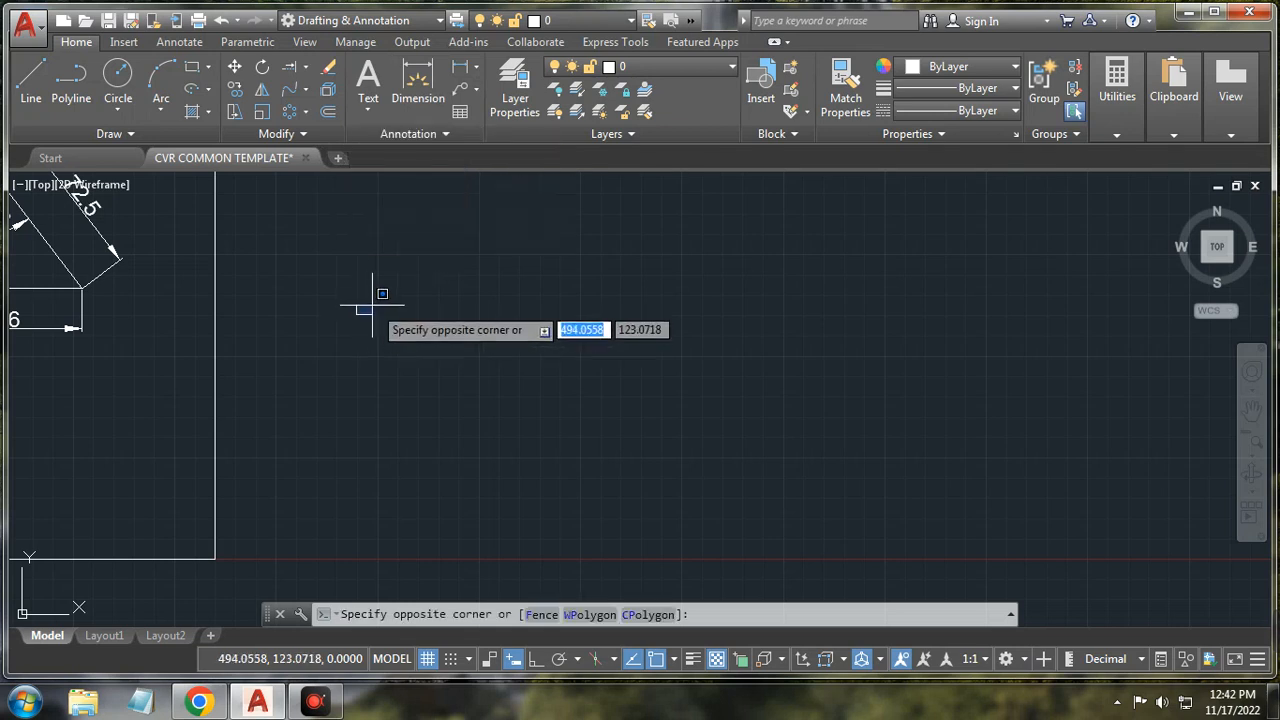
pyautogui.click(403, 252)
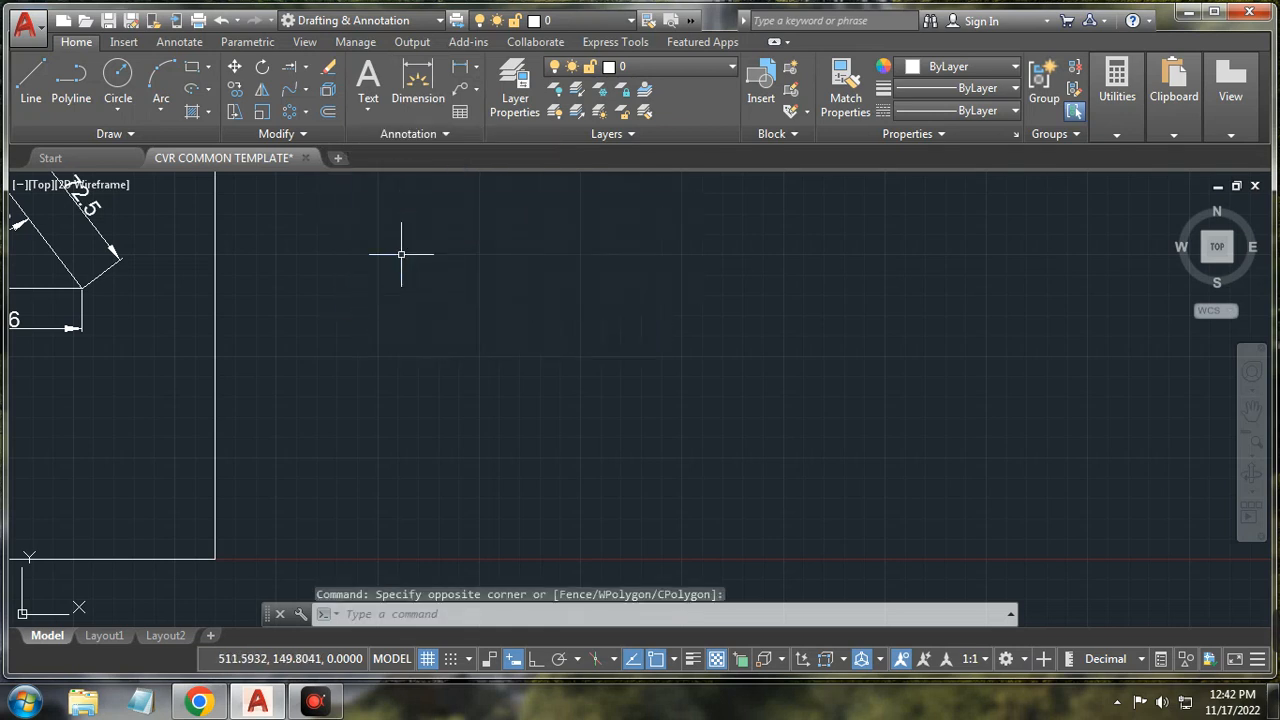
pyautogui.click(317, 140)
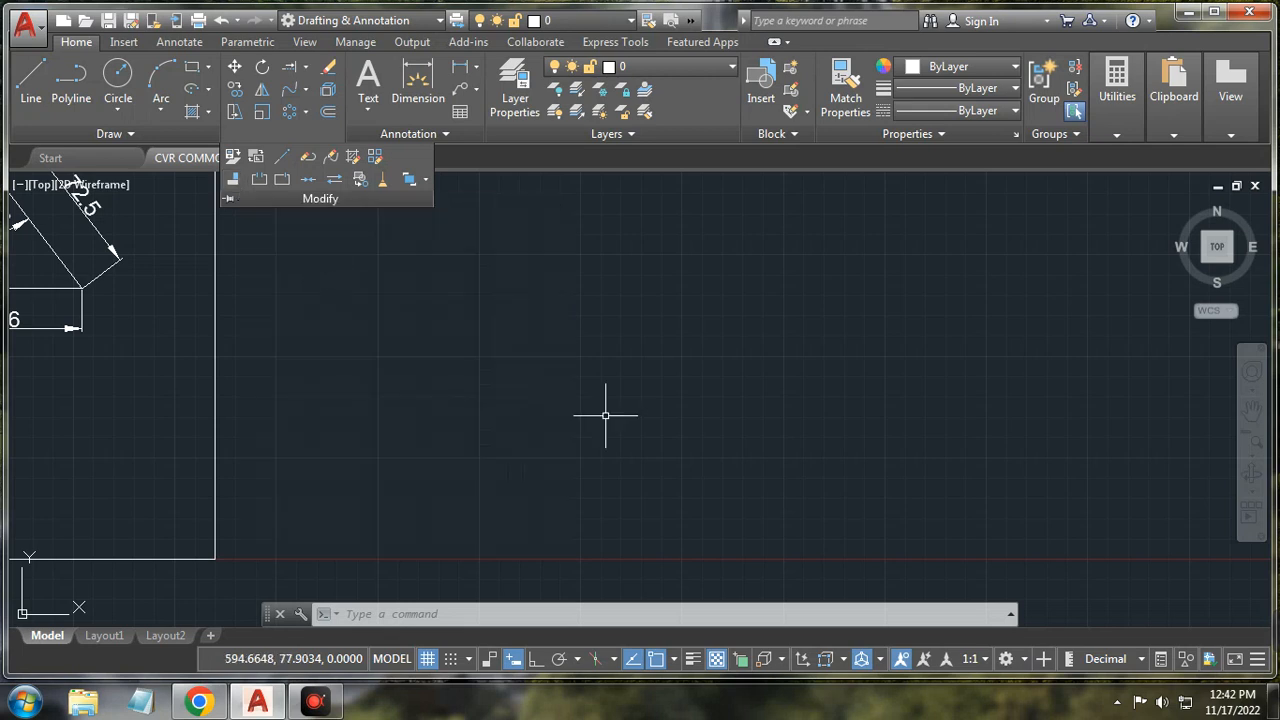
# Step: Draw a single diagonal line sloping up to the right
pyautogui.click(31, 80)
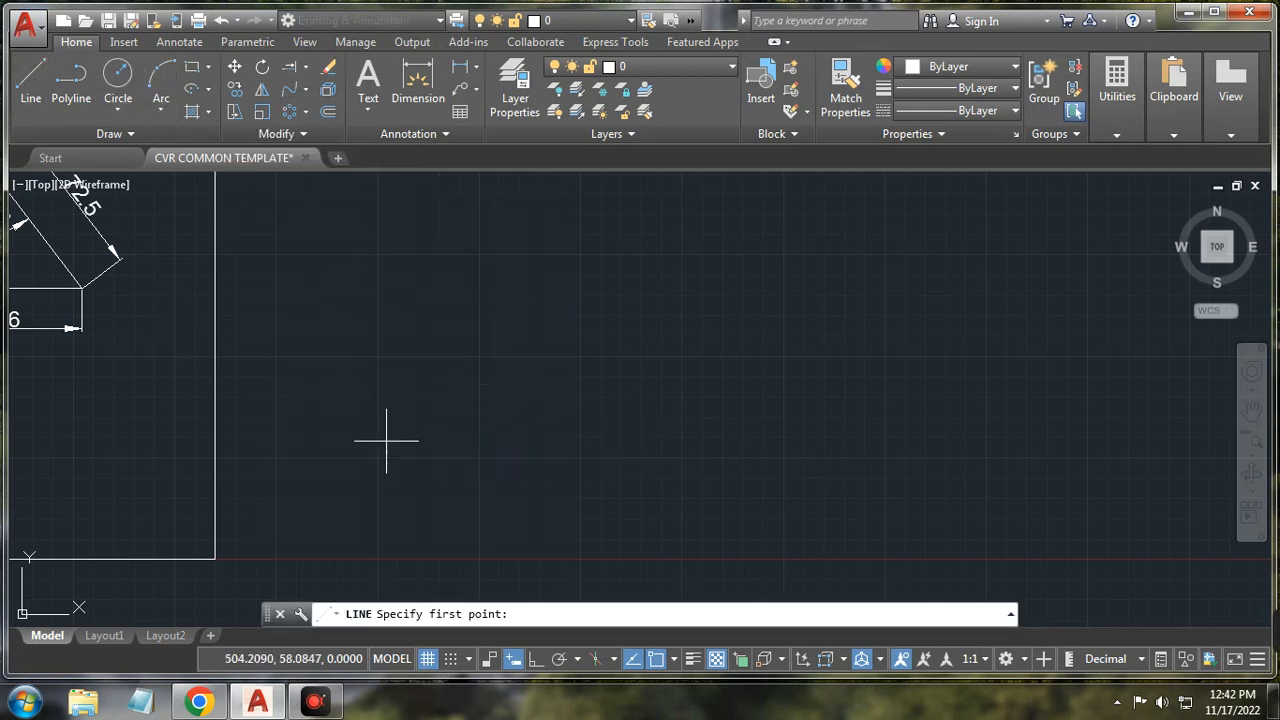
pyautogui.click(386, 440)
pyautogui.click(530, 280)
pyautogui.rightClick(601, 284)
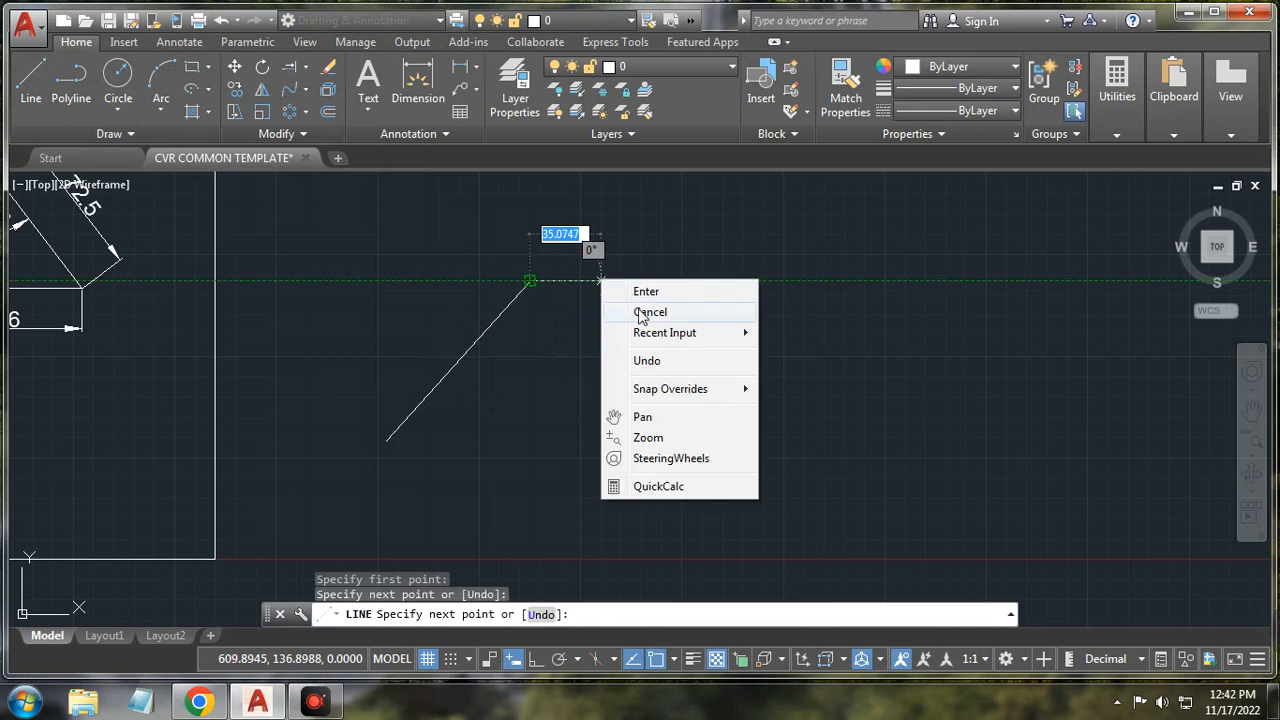
pyautogui.click(649, 312)
# Step: Draw a tall narrow rectangle to the right of the line
pyautogui.click(118, 110)
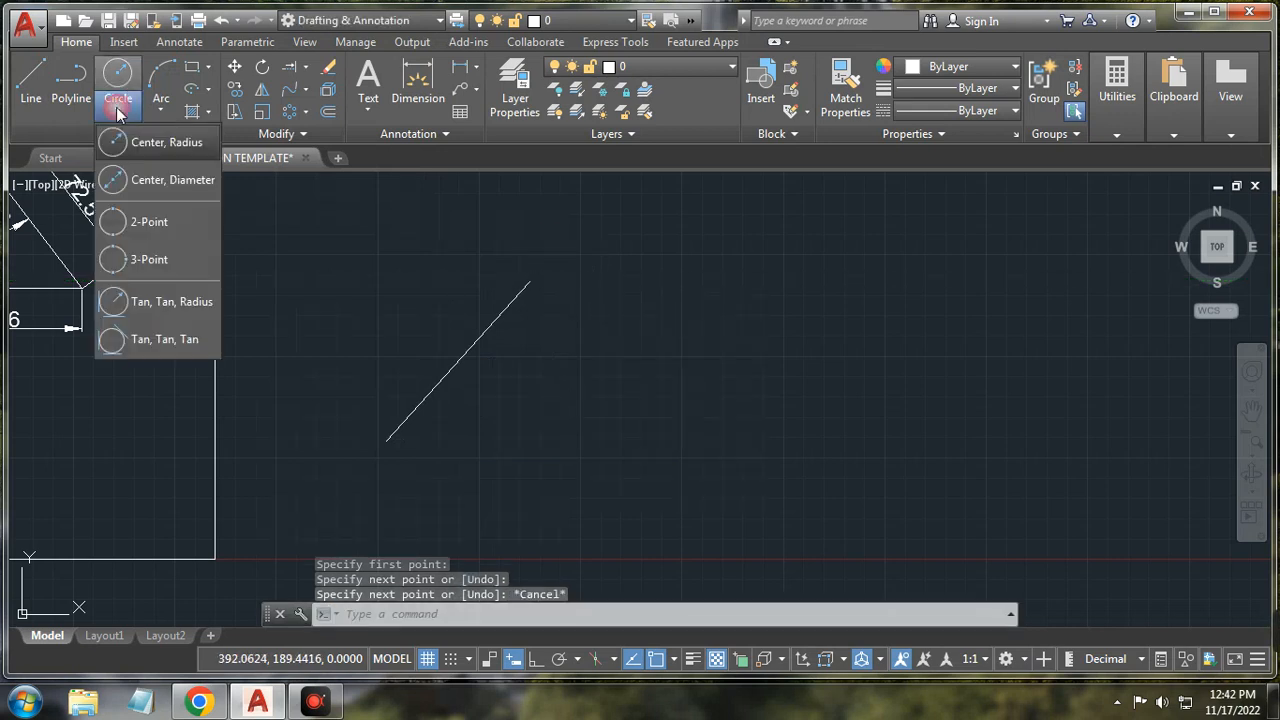
pyautogui.click(192, 66)
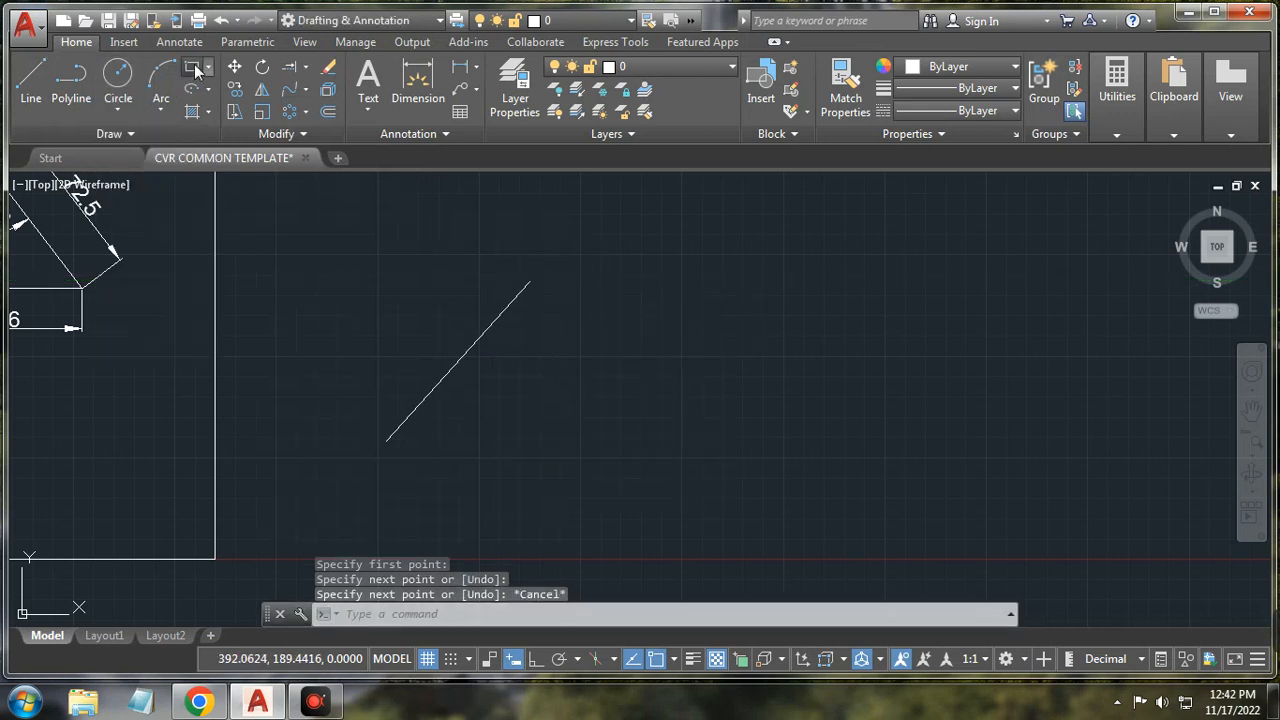
pyautogui.click(614, 474)
pyautogui.click(679, 359)
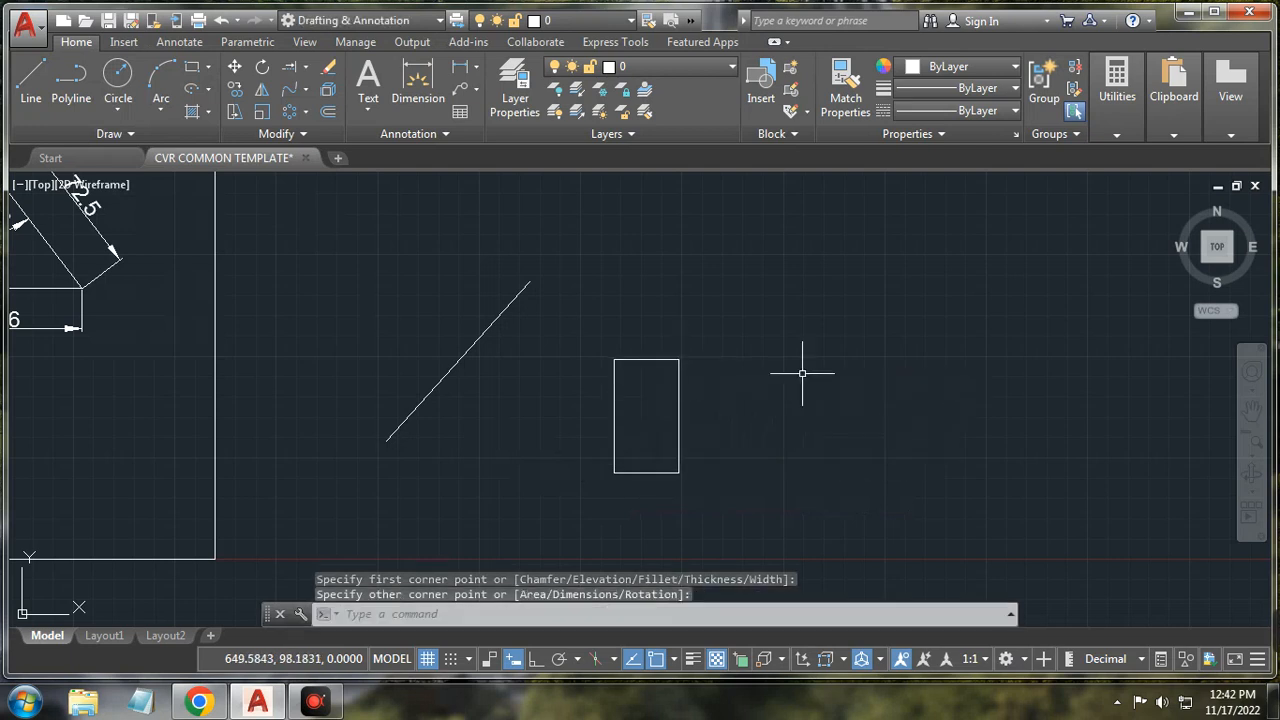
pyautogui.rightClick(838, 397)
# Step: Align the rectangle's left edge onto the diagonal line without scaling, then undo it
pyautogui.click(785, 344)
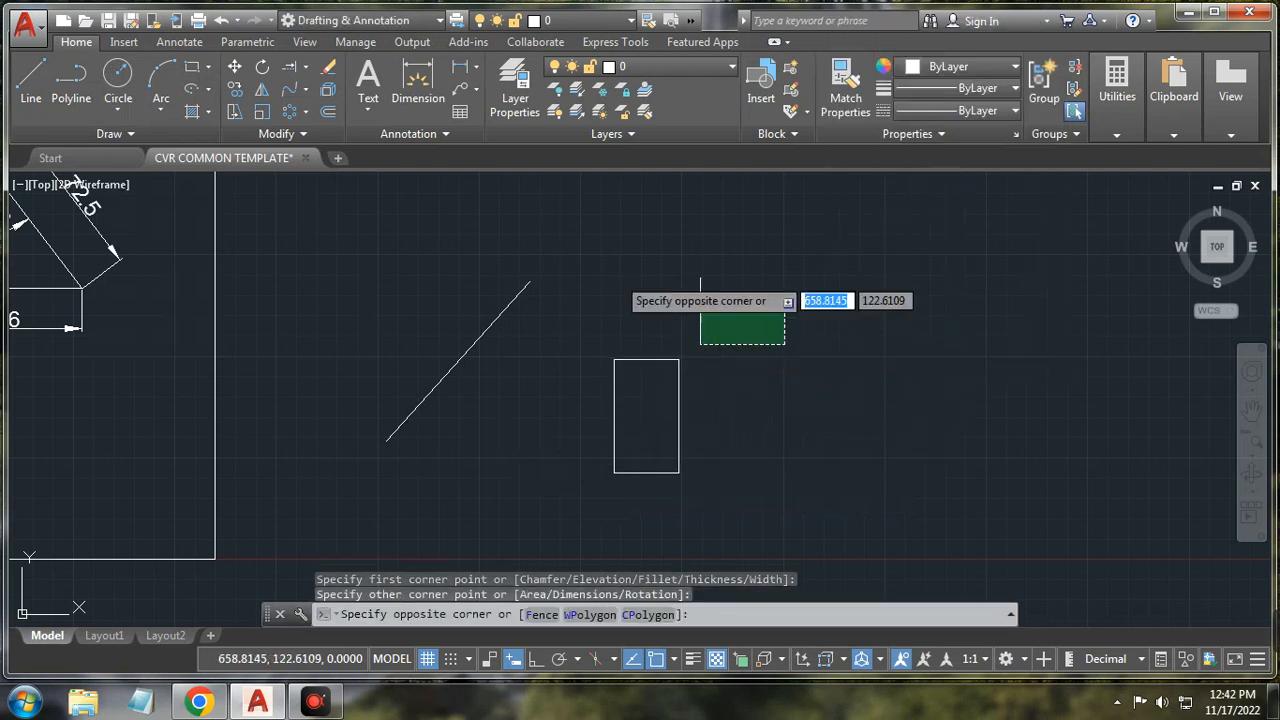
pyautogui.click(305, 133)
pyautogui.click(248, 182)
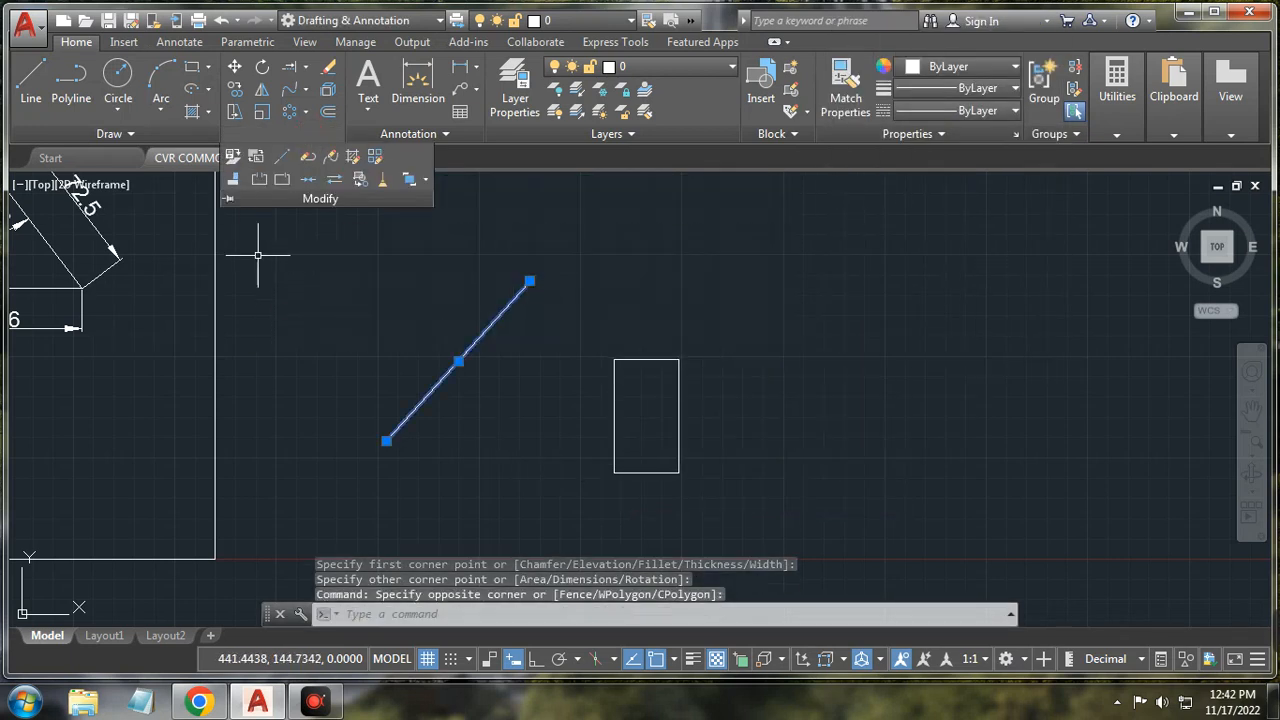
pyautogui.press('Escape')
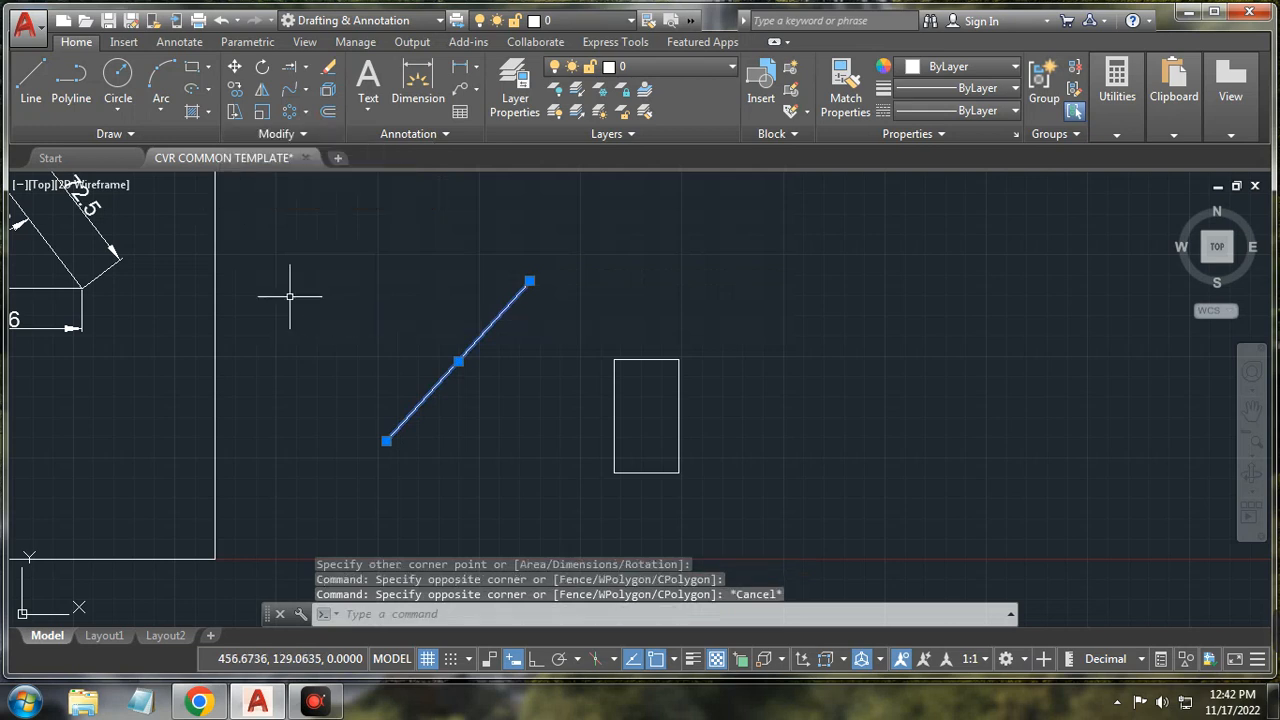
pyautogui.click(278, 133)
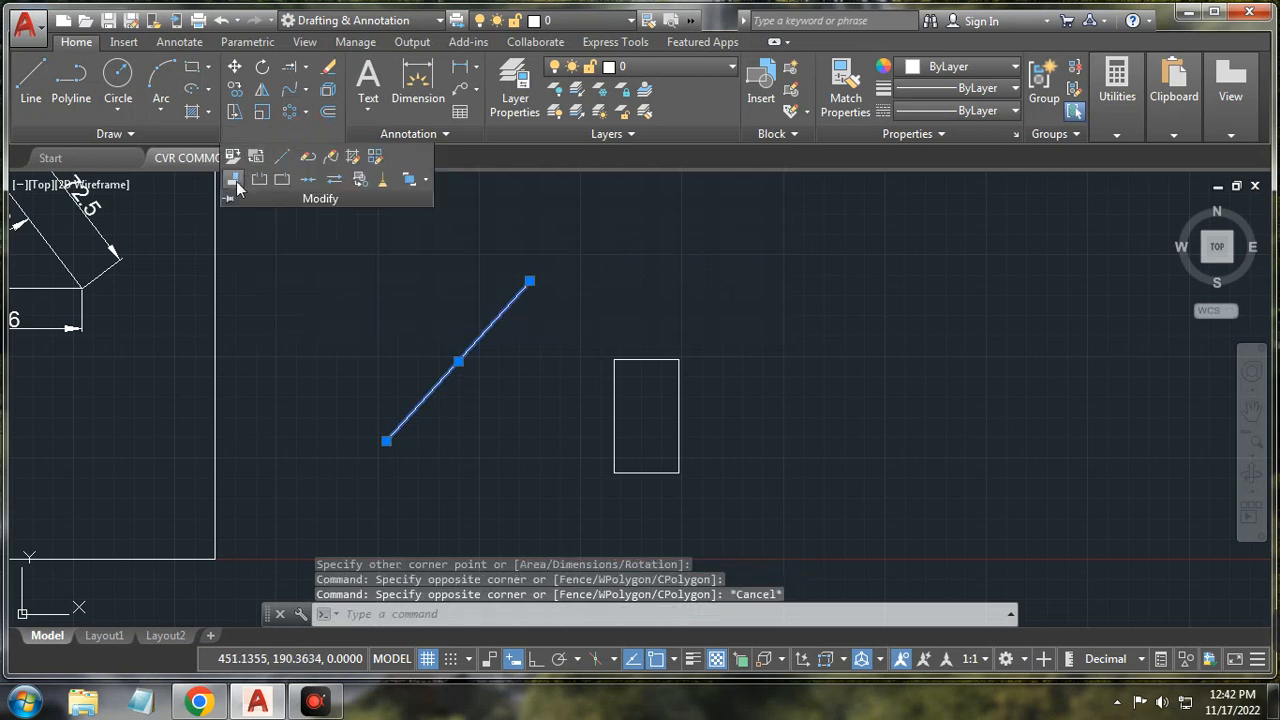
pyautogui.click(234, 179)
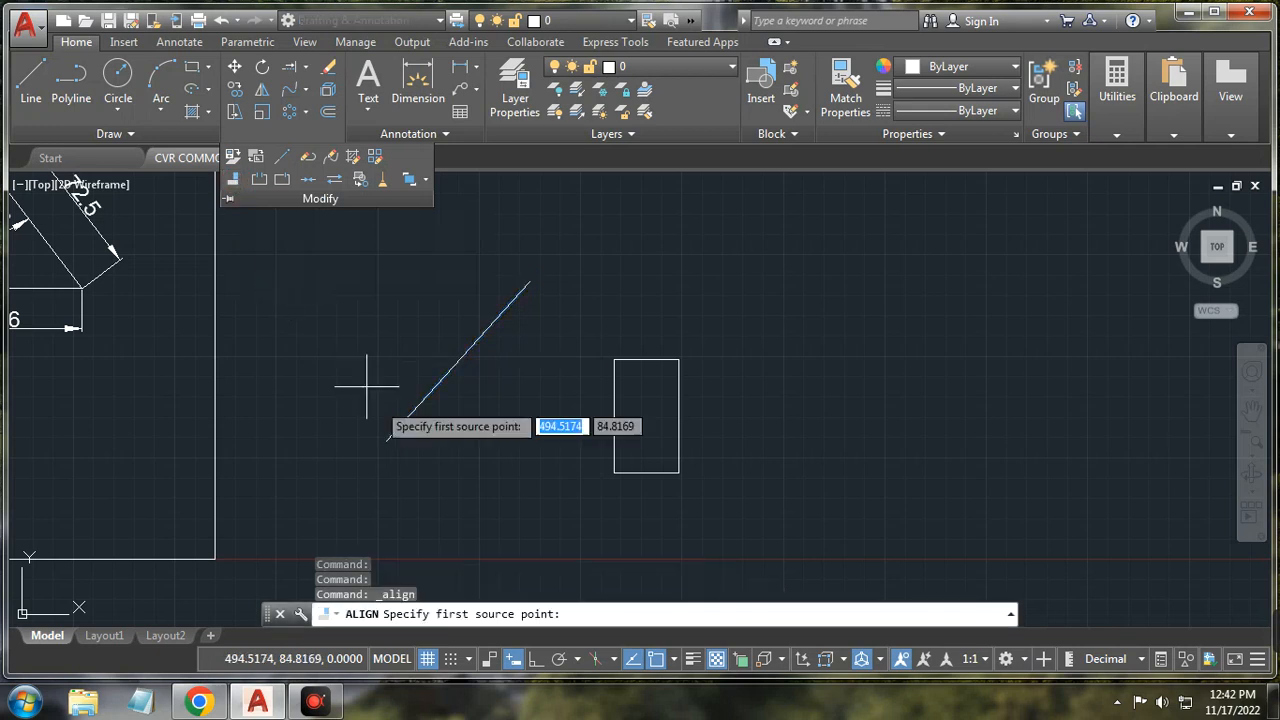
pyautogui.click(614, 358)
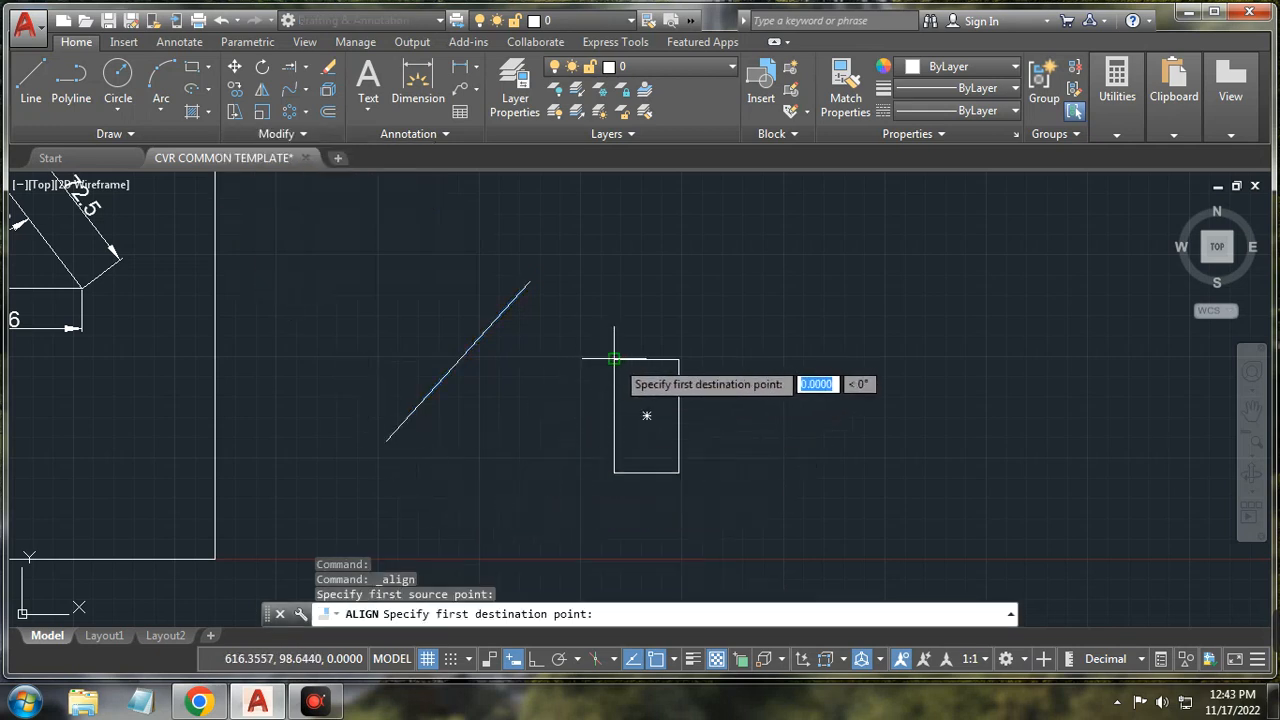
pyautogui.click(498, 317)
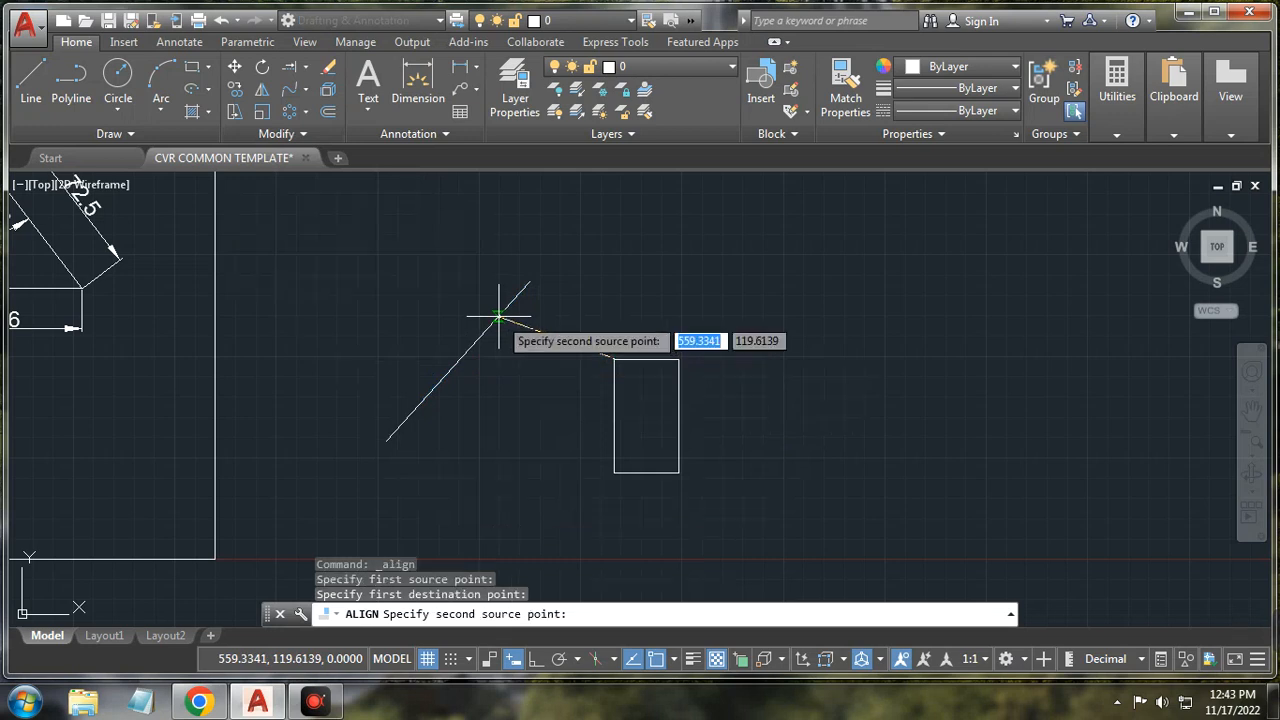
pyautogui.click(614, 472)
pyautogui.click(419, 410)
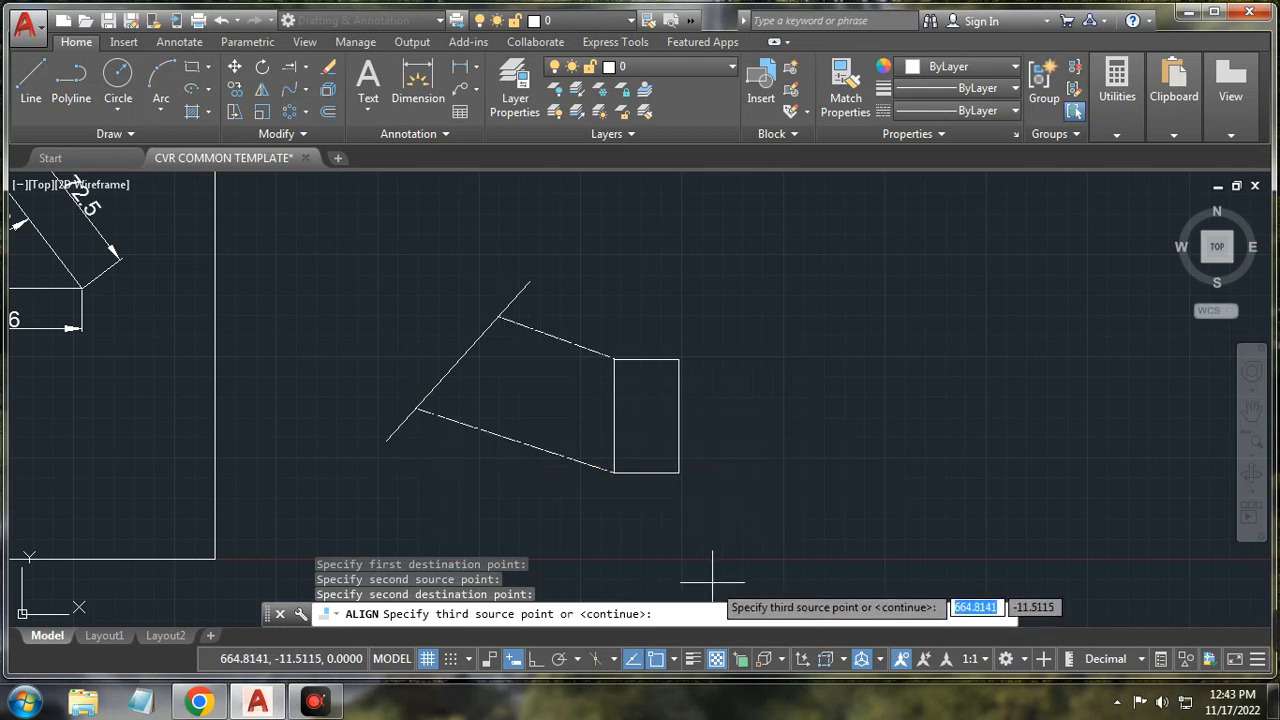
pyautogui.press('Return')
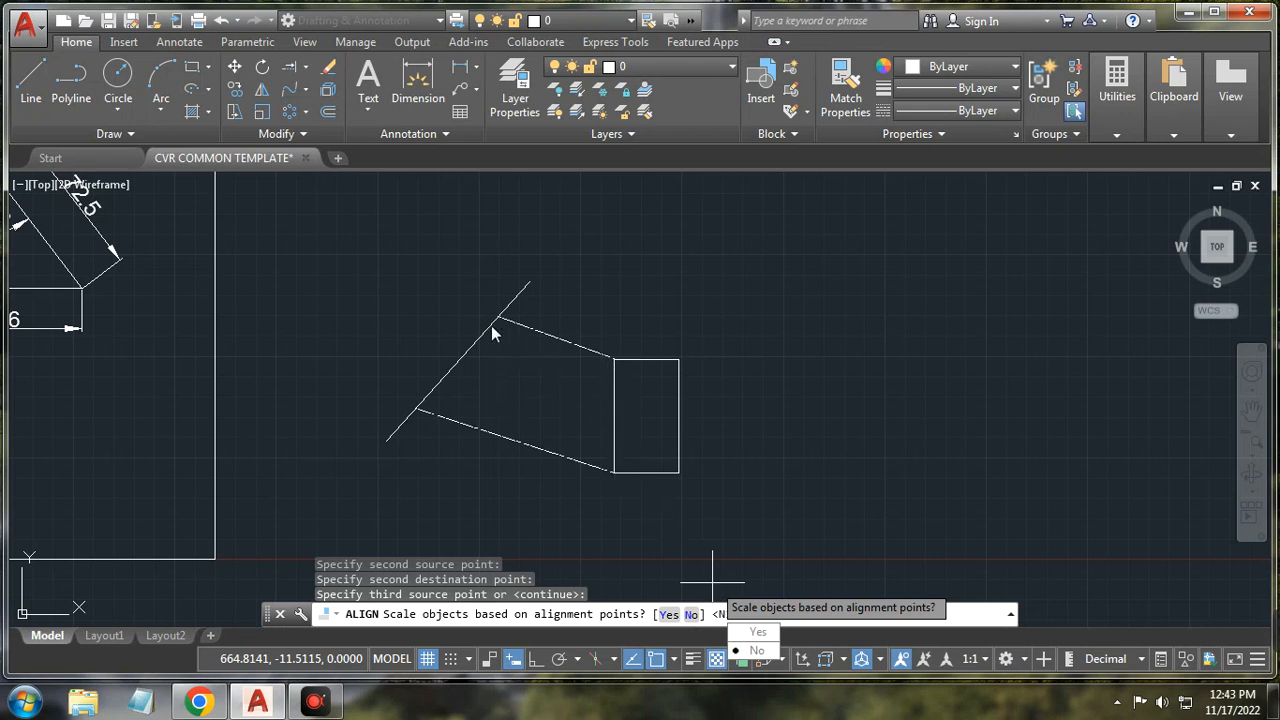
pyautogui.click(757, 651)
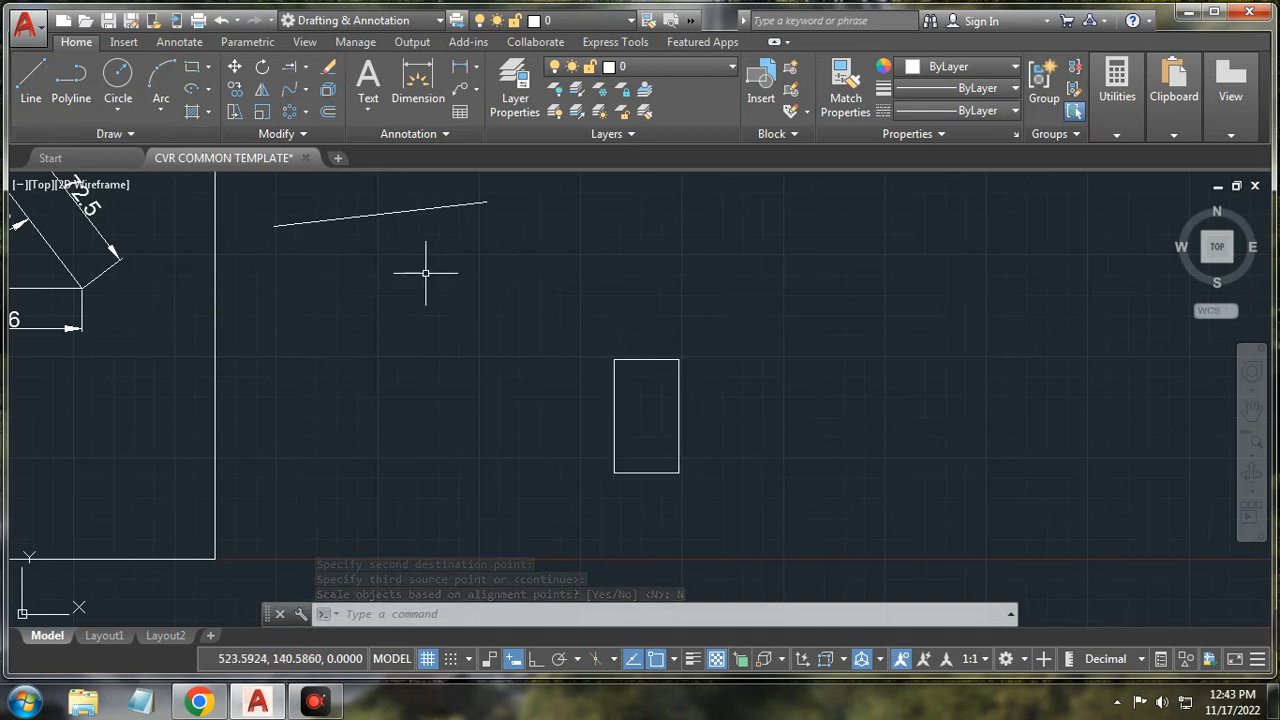
pyautogui.hotkey('ctrl', 'z')
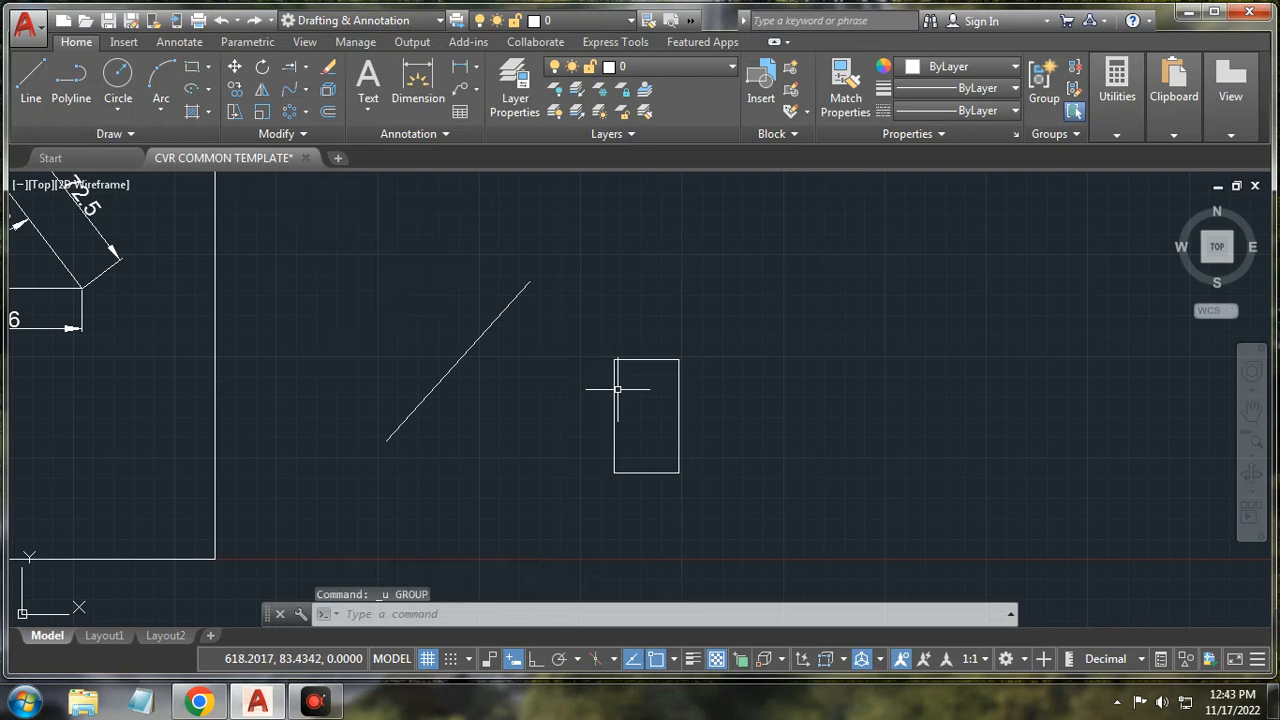
# Step: Explode the rectangle into separate lines
pyautogui.moveTo(615, 388)
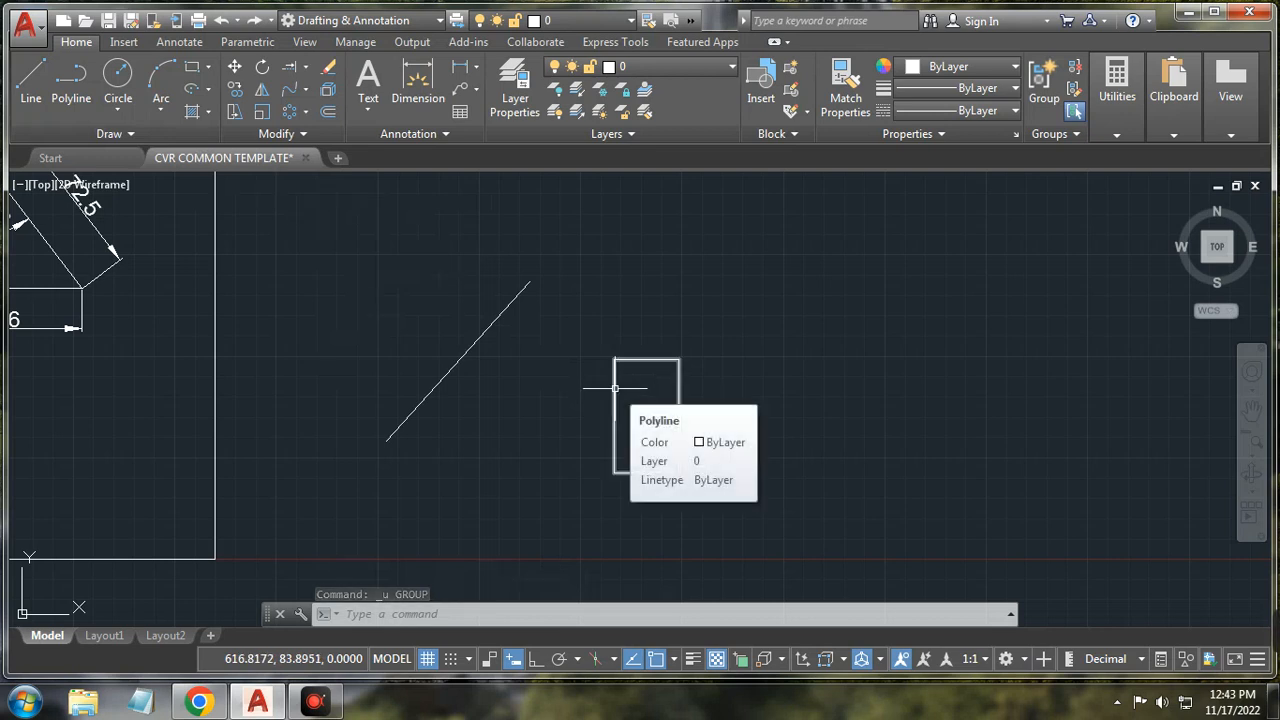
pyautogui.click(615, 388)
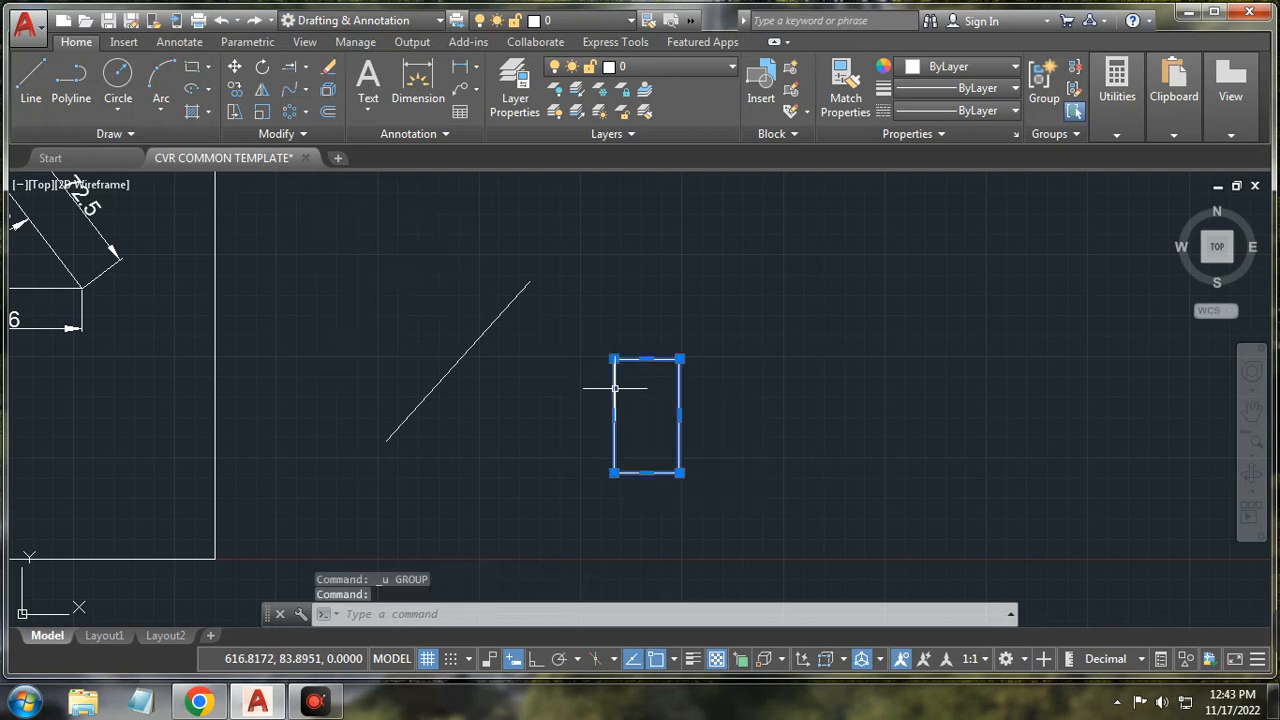
pyautogui.click(328, 89)
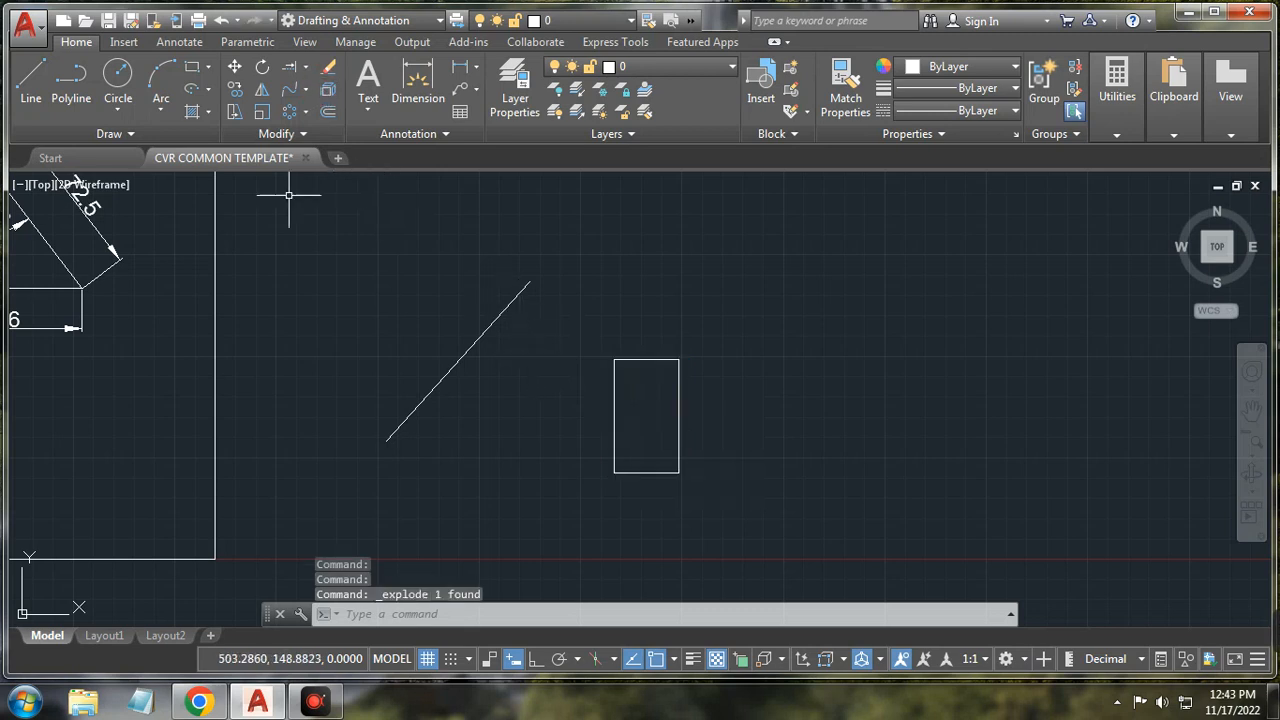
# Step: Align the diagonal line to the rectangle's top-left and bottom-left corners without scaling
pyautogui.click(303, 134)
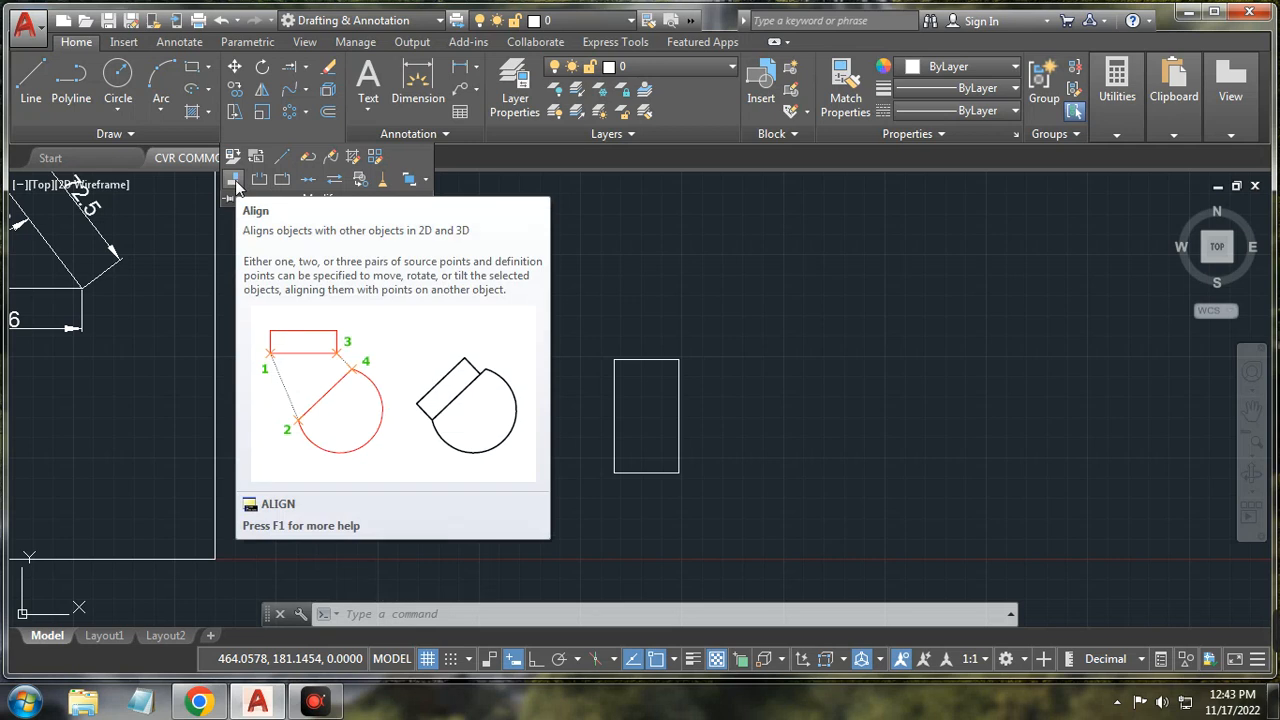
pyautogui.click(236, 186)
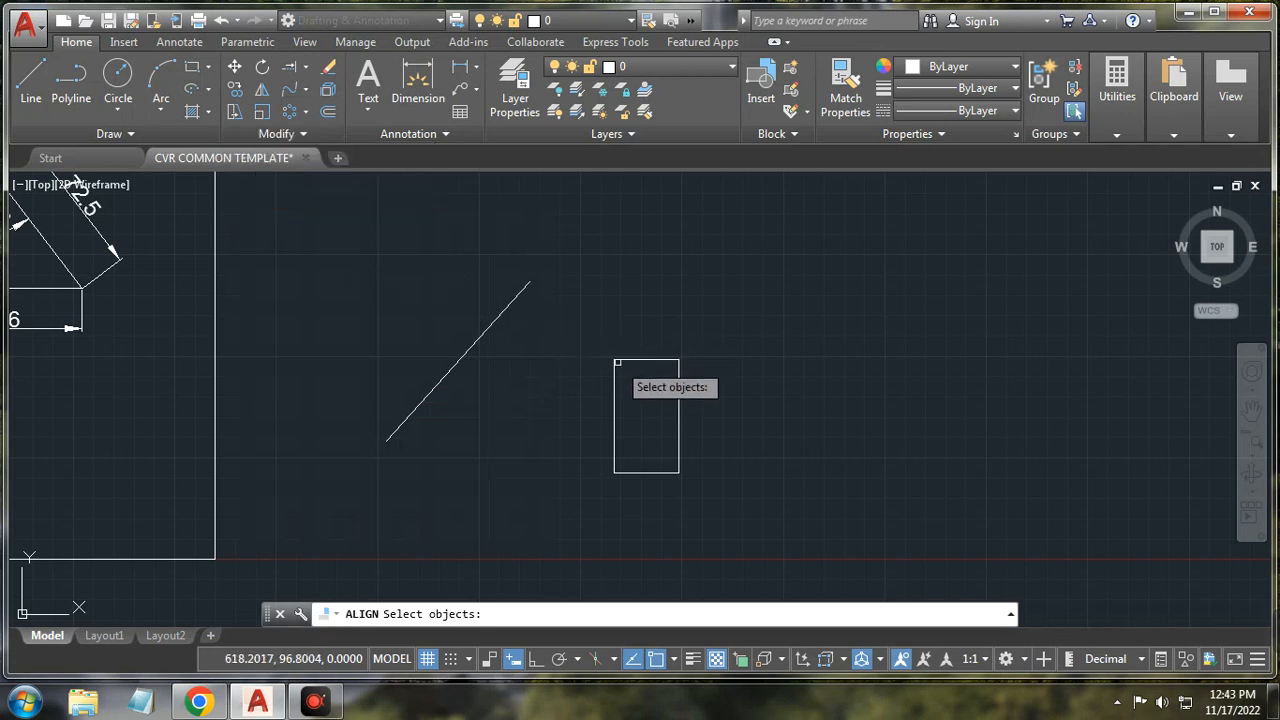
pyautogui.click(476, 340)
pyautogui.press('Return')
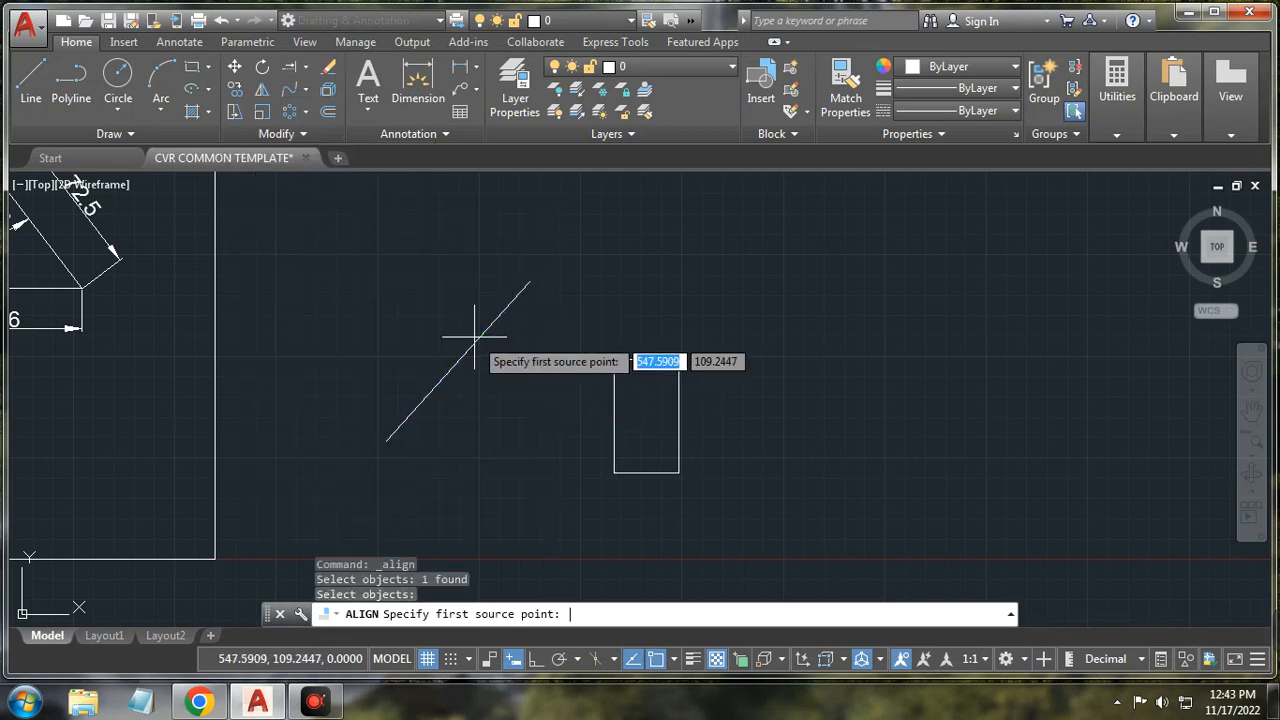
pyautogui.click(483, 335)
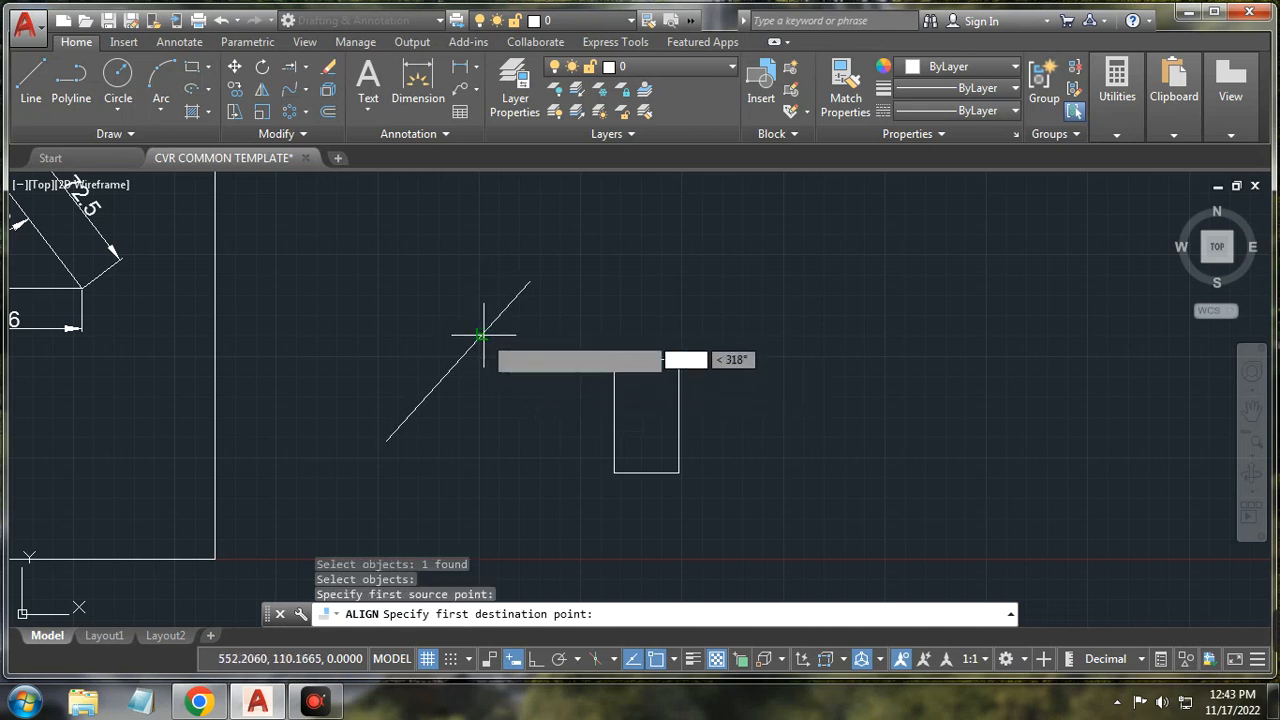
pyautogui.click(612, 359)
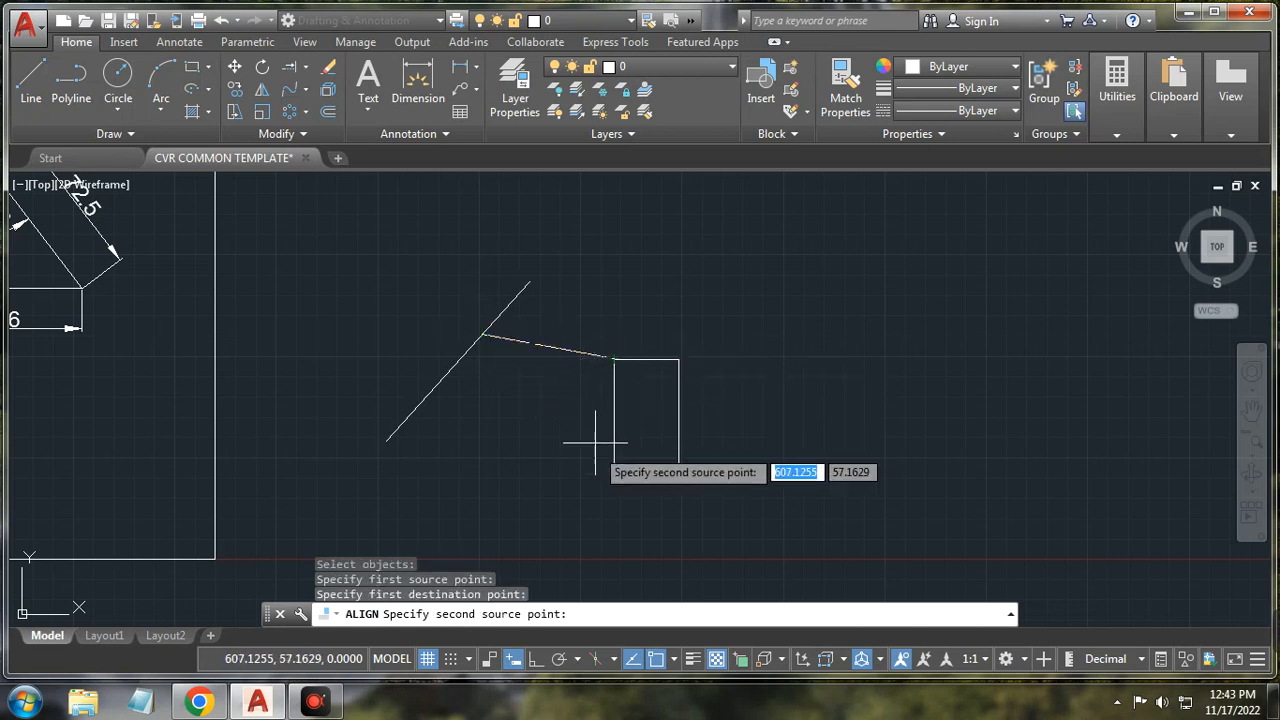
pyautogui.click(426, 398)
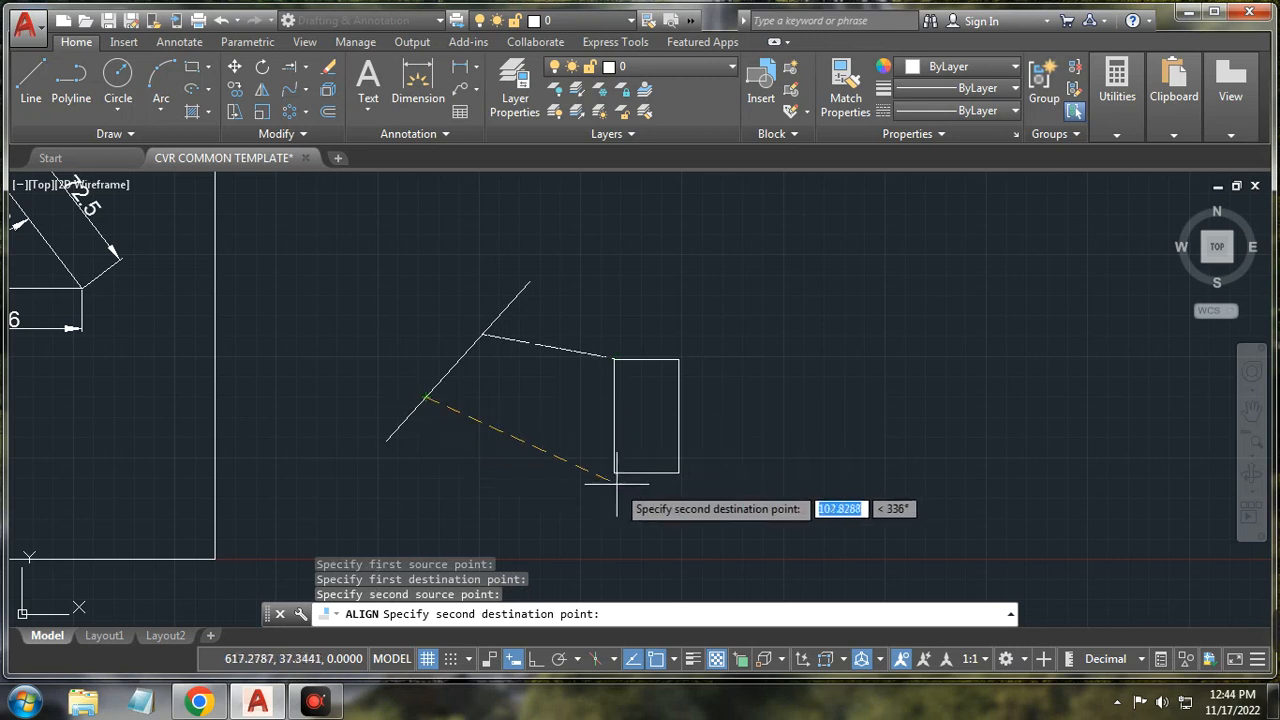
pyautogui.click(613, 472)
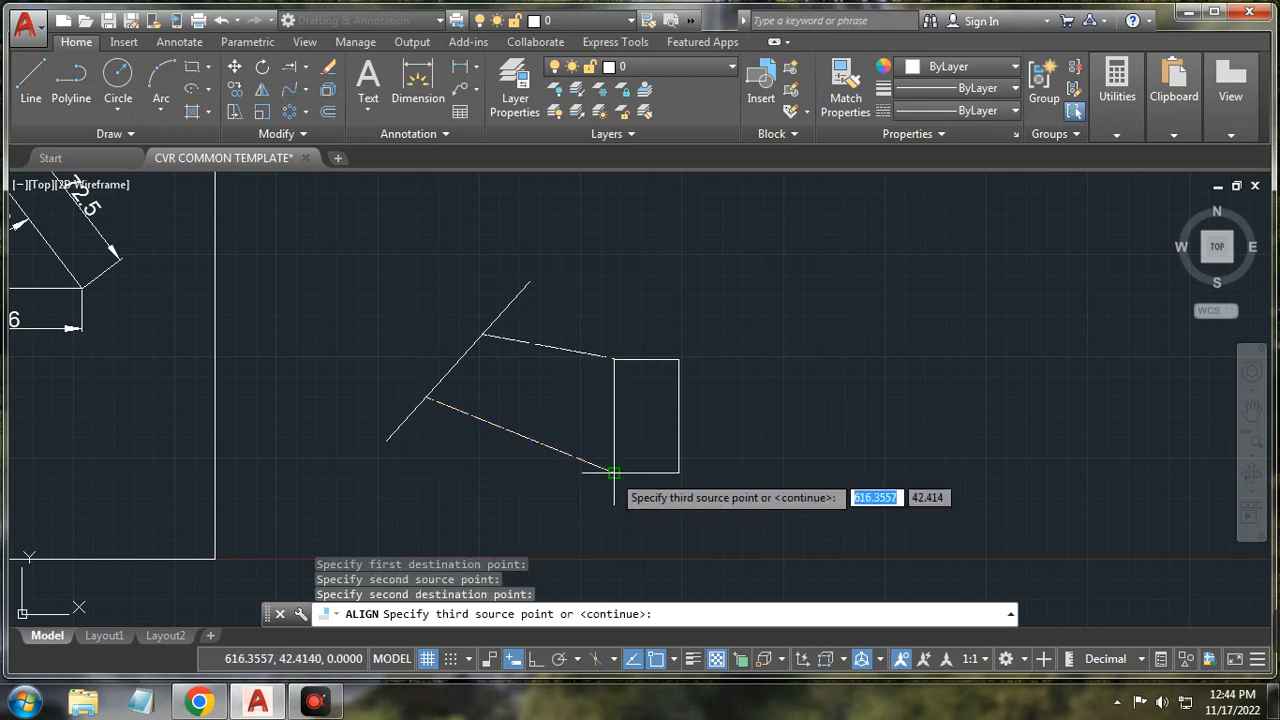
pyautogui.press('Return')
pyautogui.press('Down')
pyautogui.press('Down')
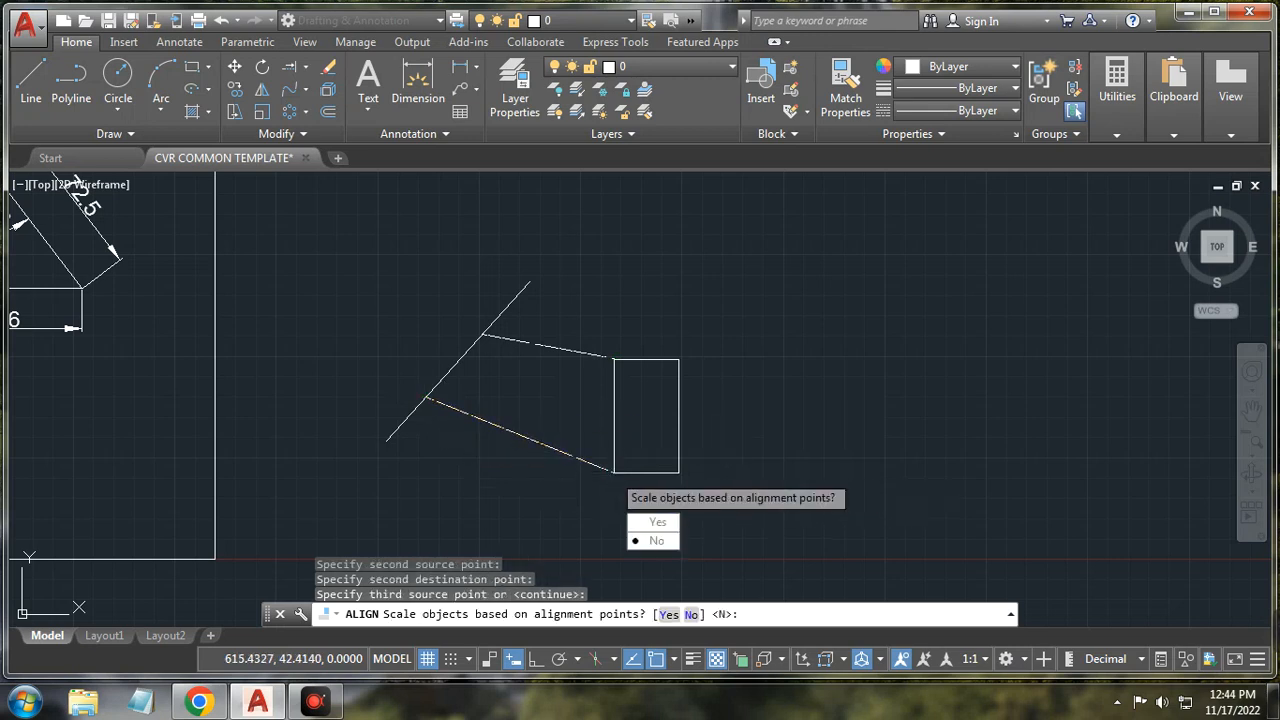
pyautogui.press('Return')
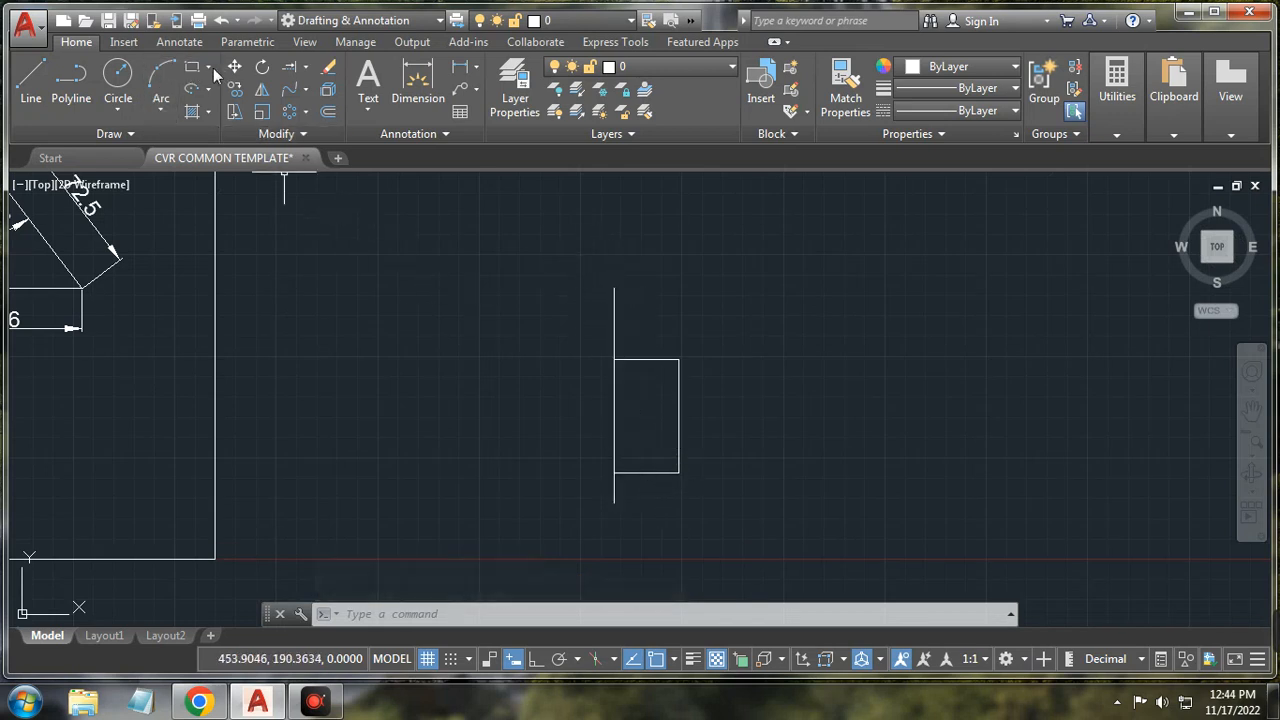
# Step: Draw a closed triangle with three line segments
pyautogui.click(31, 78)
pyautogui.click(380, 452)
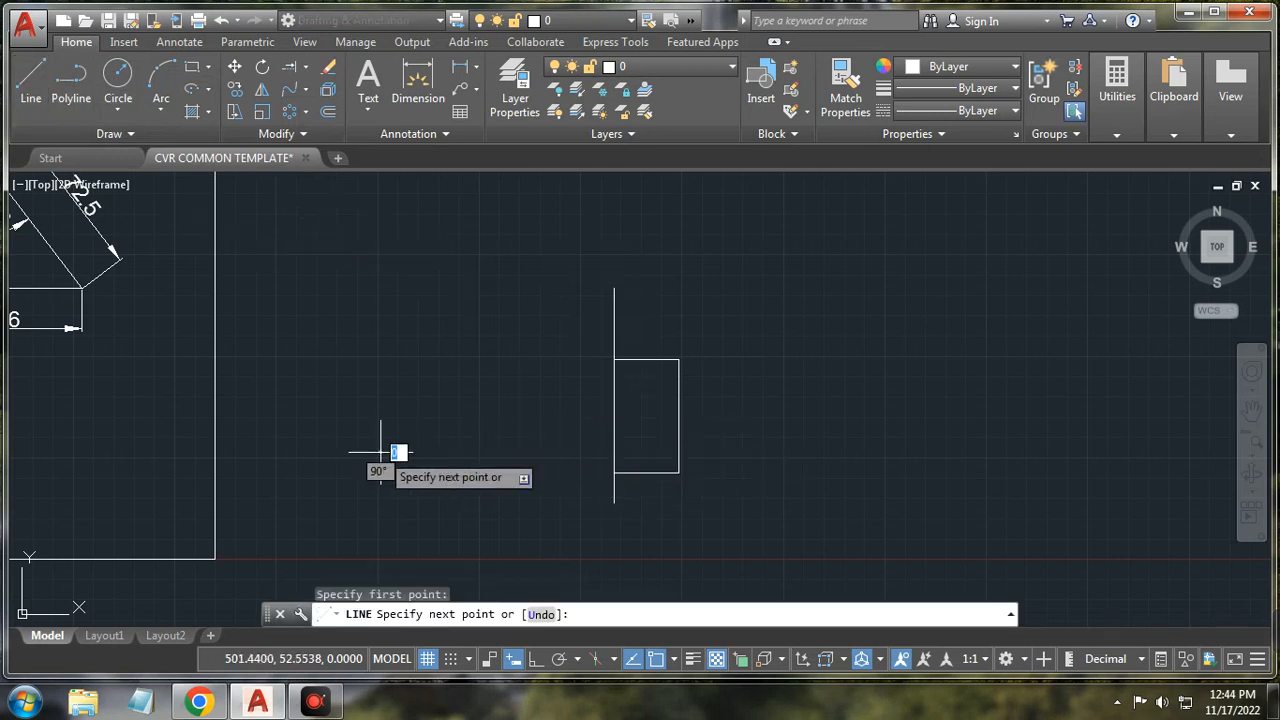
pyautogui.click(440, 343)
pyautogui.click(488, 440)
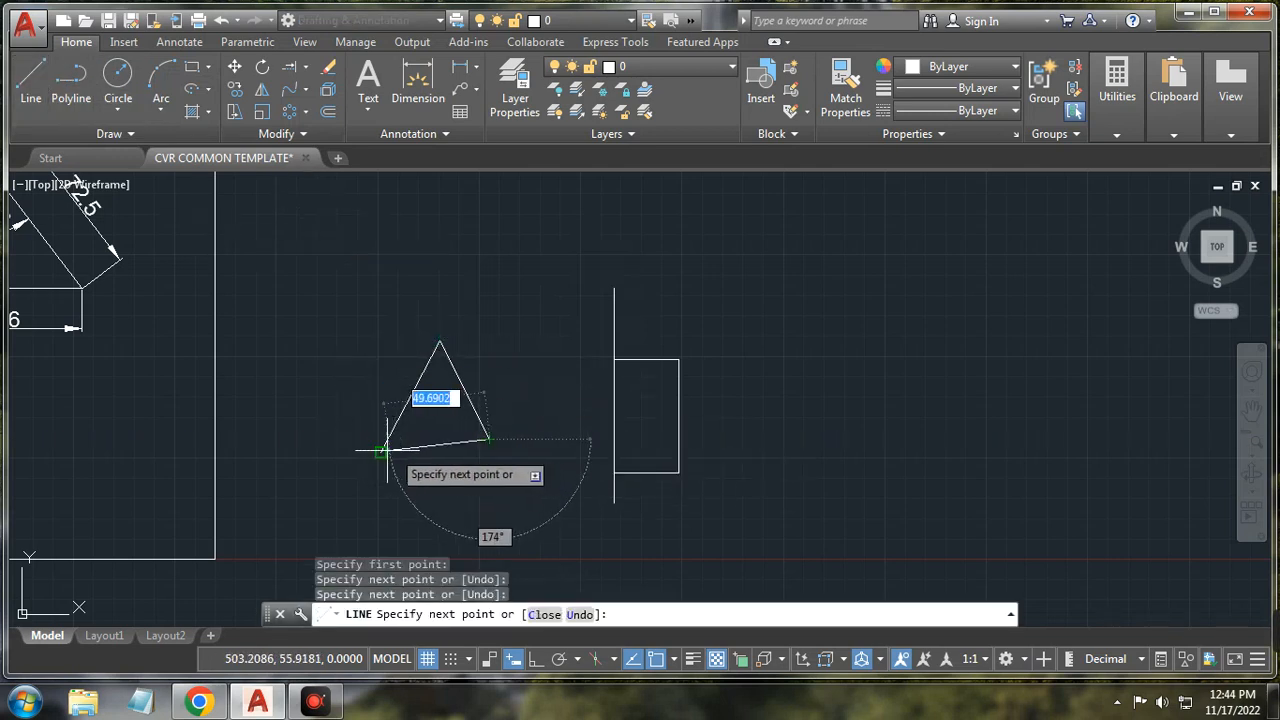
pyautogui.click(381, 451)
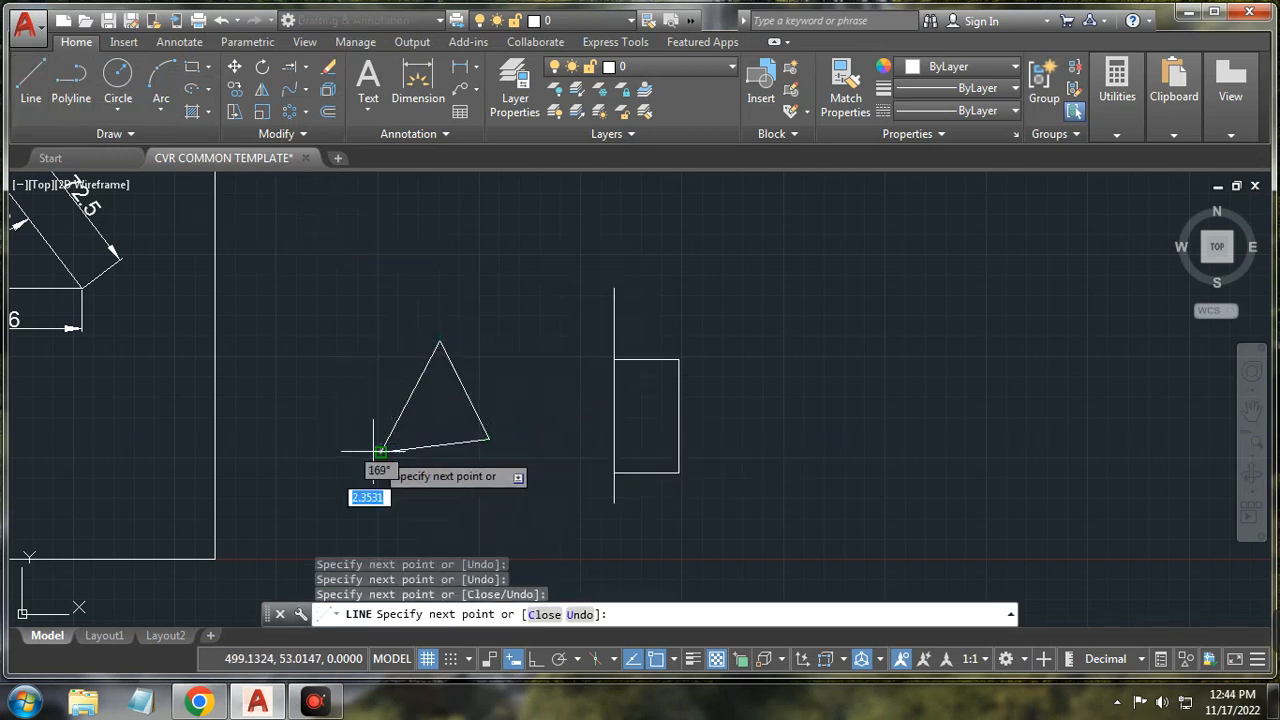
pyautogui.rightClick(566, 288)
pyautogui.click(590, 312)
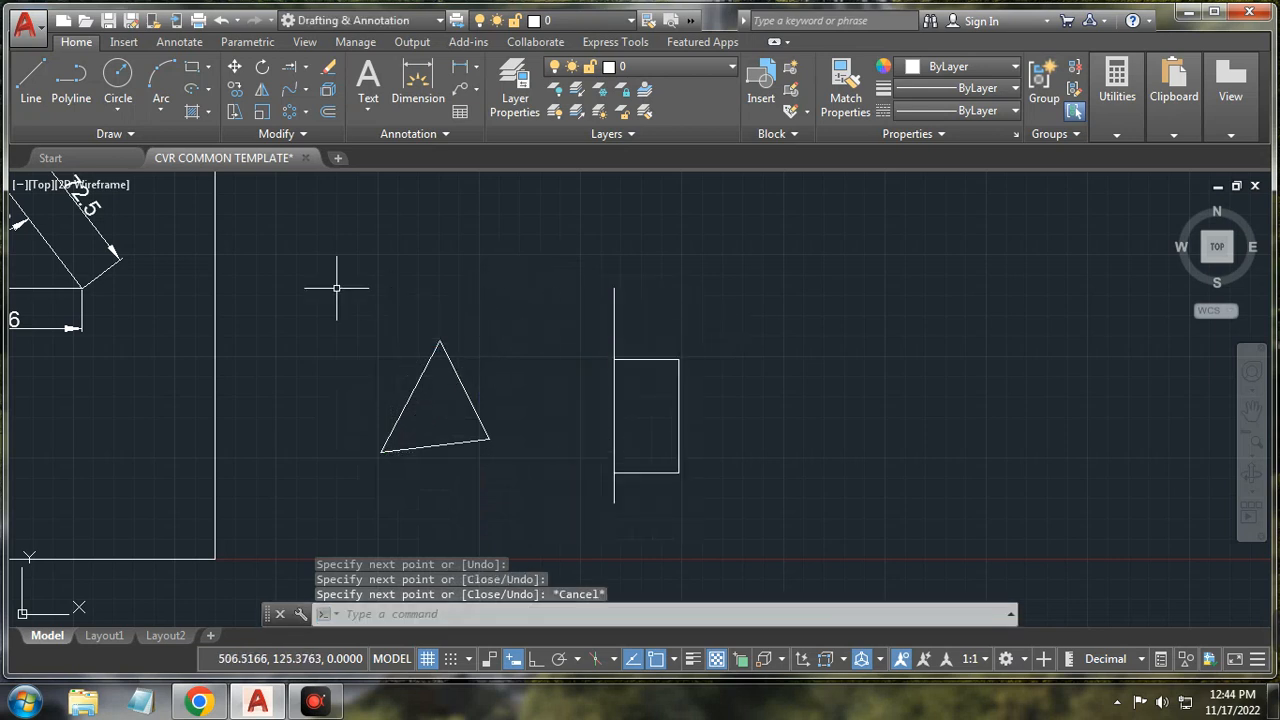
# Step: Align the triangle's apex and a second point onto the vertical line without scaling
pyautogui.click(275, 134)
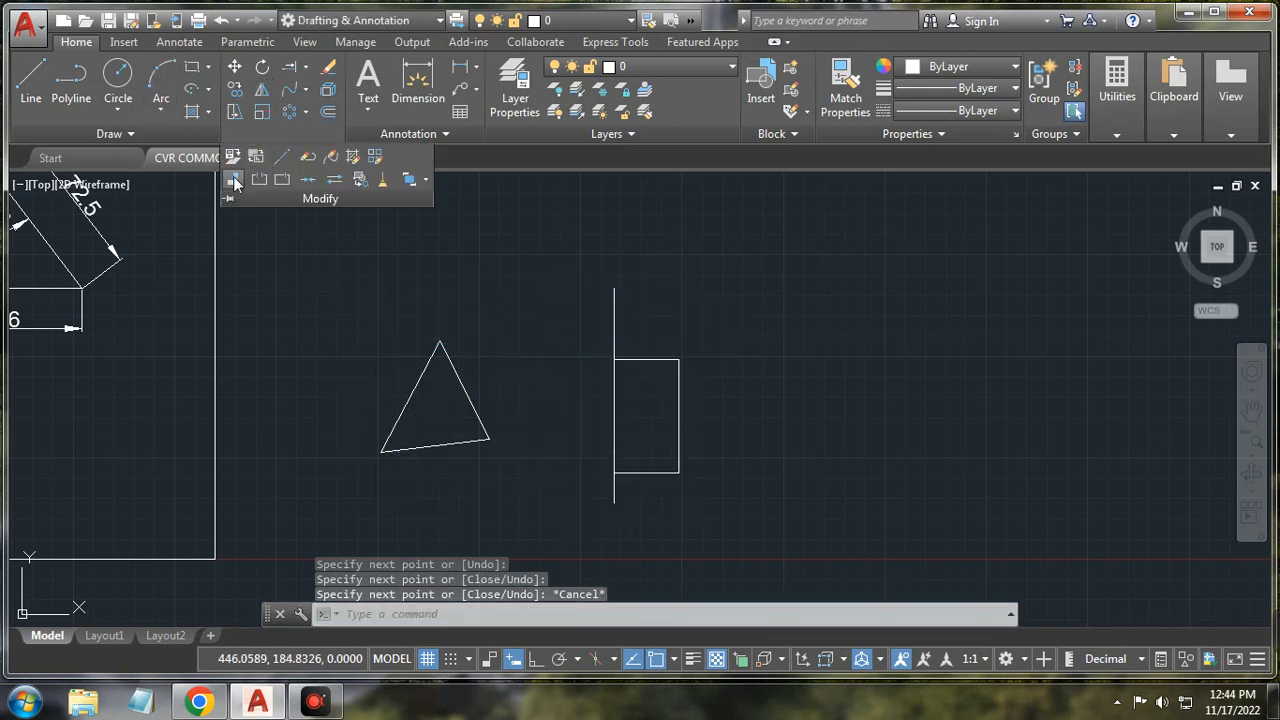
pyautogui.click(234, 181)
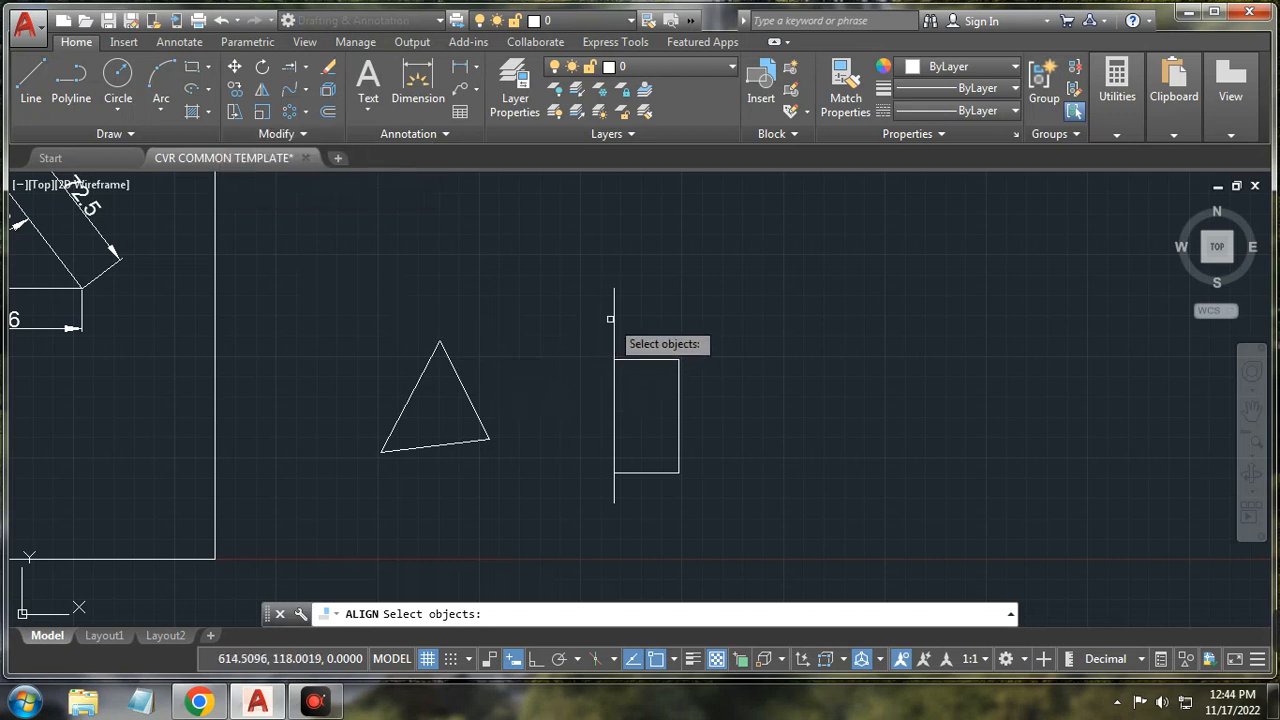
pyautogui.click(453, 365)
pyautogui.press('Return')
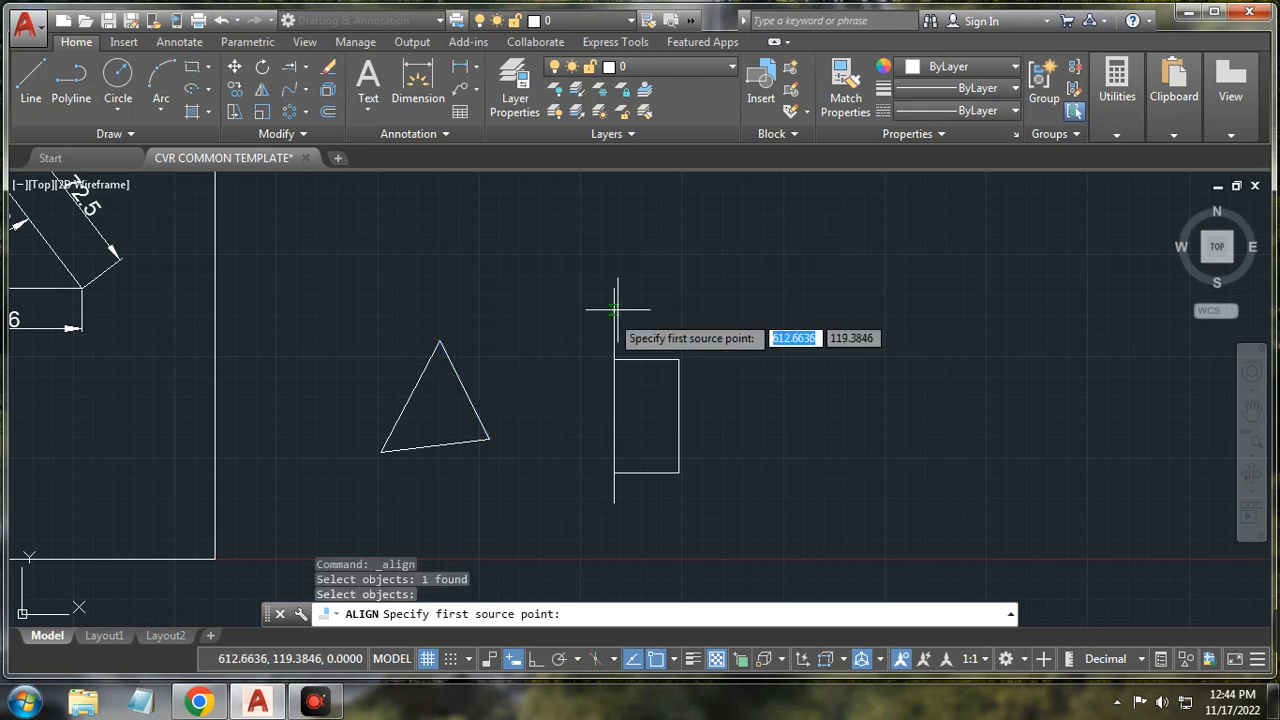
pyautogui.click(448, 362)
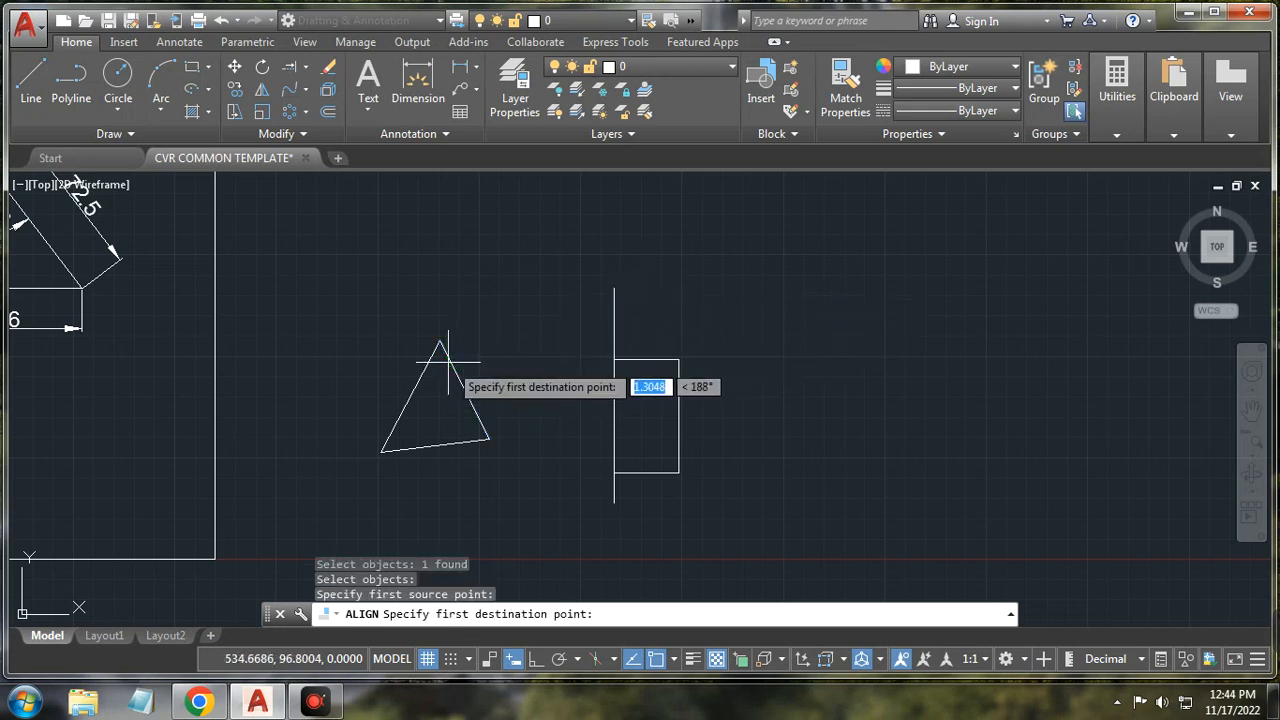
pyautogui.click(614, 318)
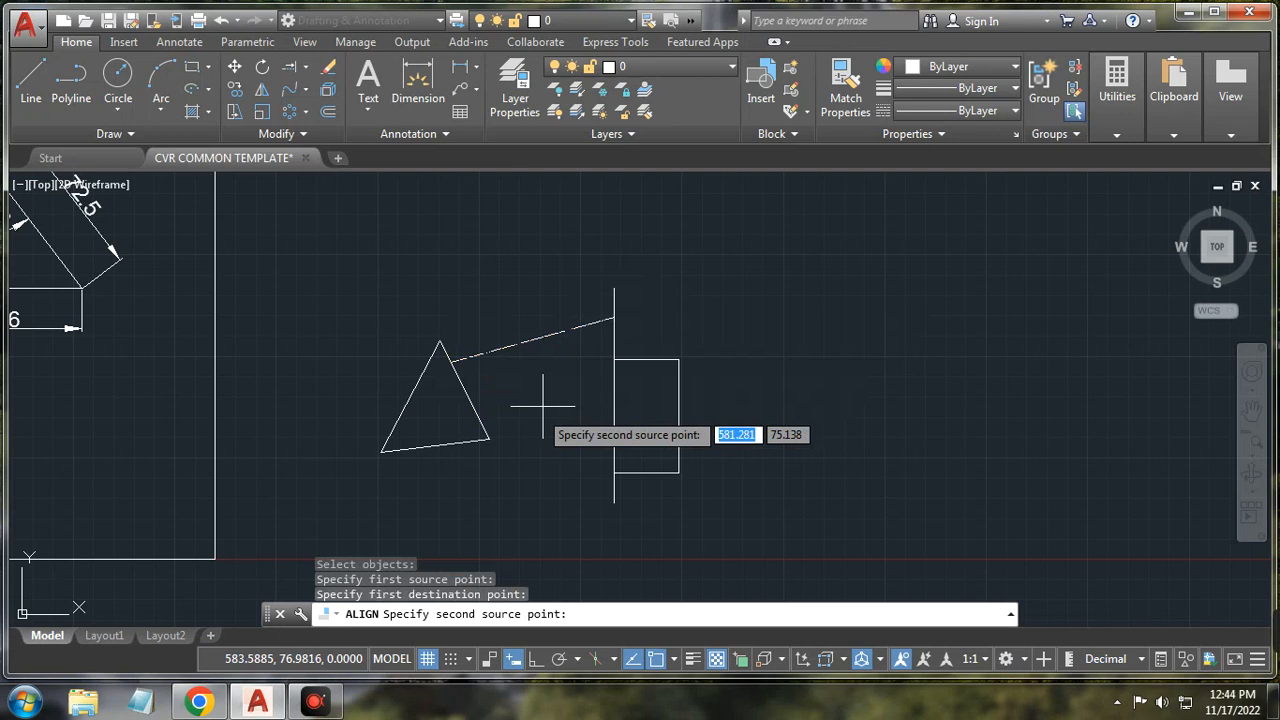
pyautogui.click(471, 407)
pyautogui.click(614, 380)
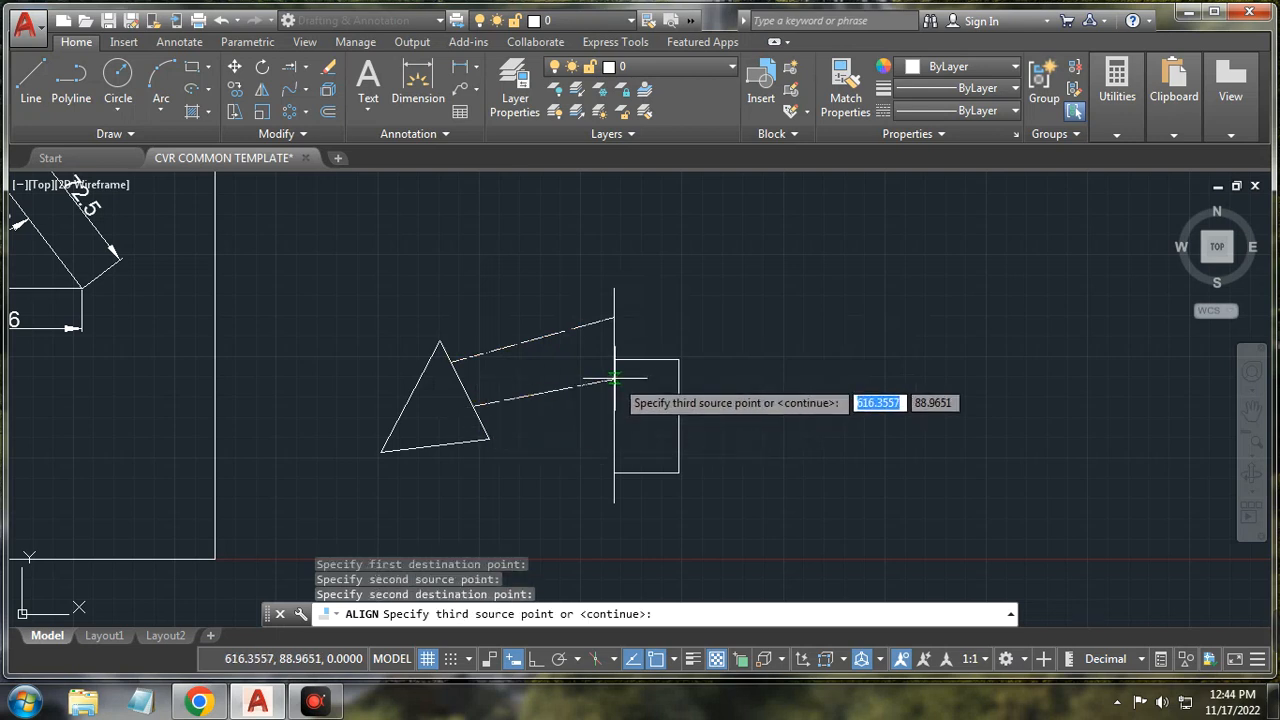
pyautogui.press('Return')
pyautogui.press('Down')
pyautogui.press('Return')
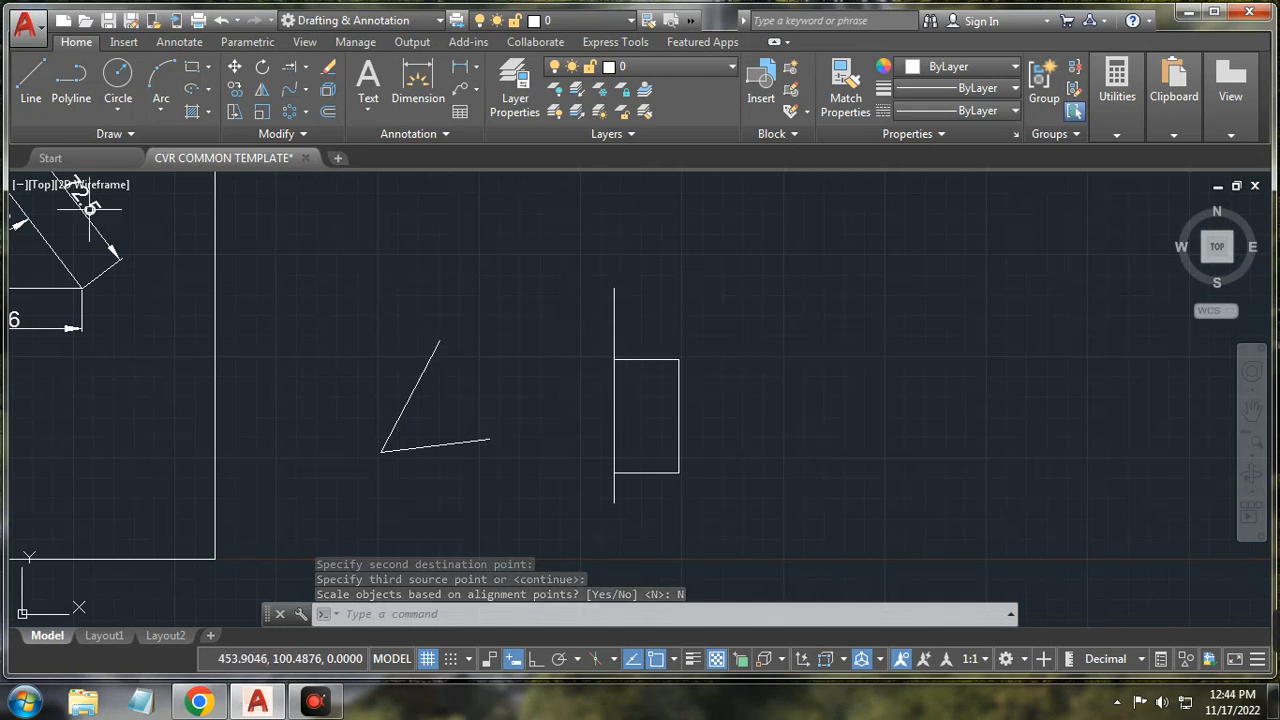
# Step: Undo that alignment and realign the triangle's apex and lower-right corner to the vertical line, unscaled
pyautogui.click(220, 22)
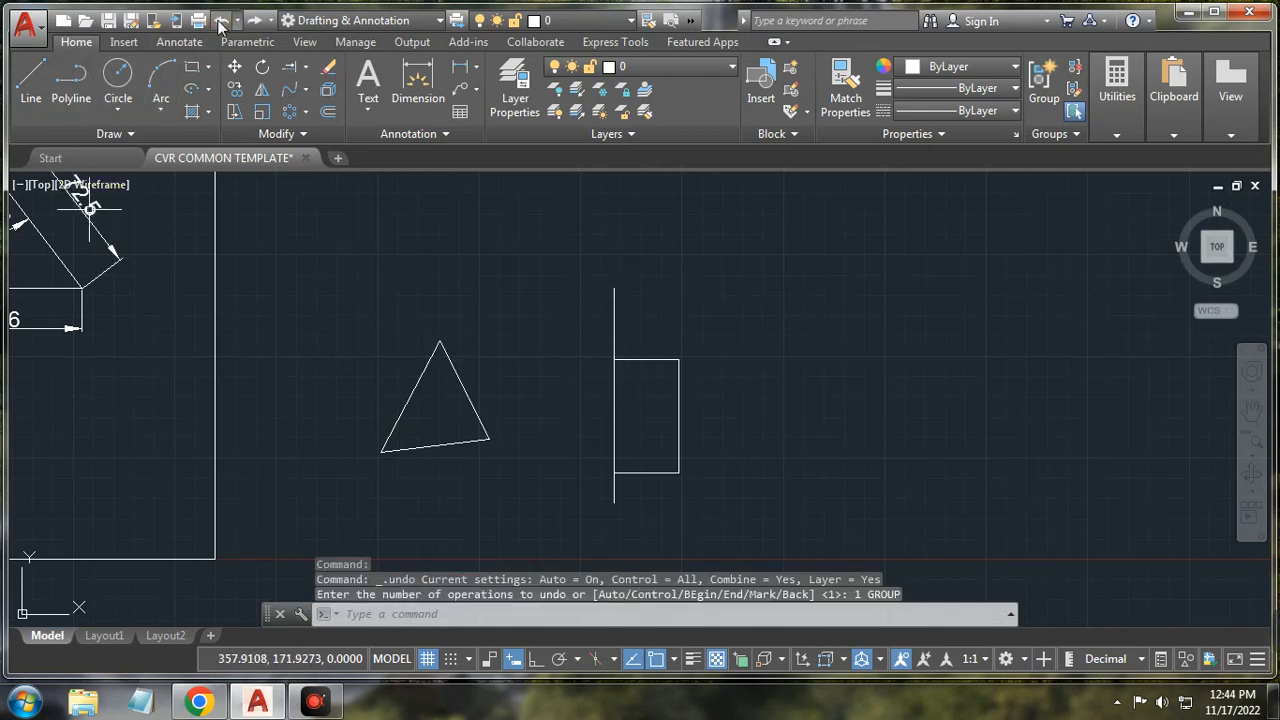
pyautogui.click(343, 301)
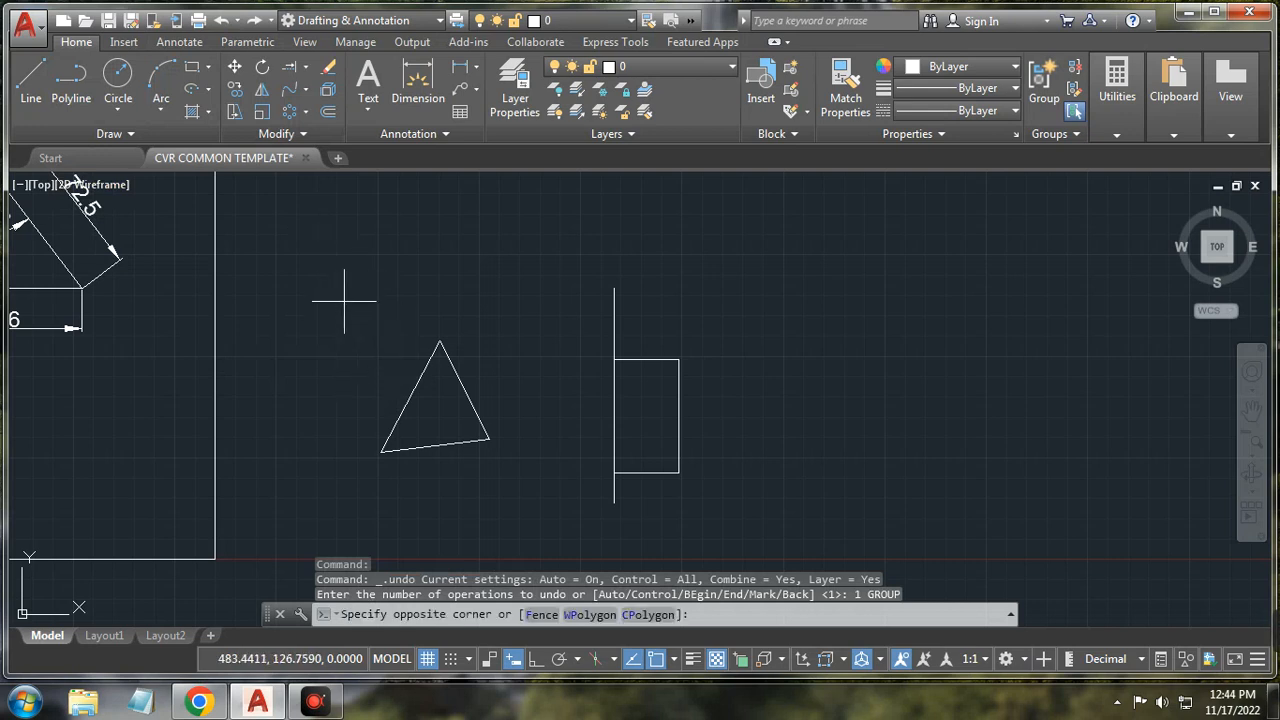
pyautogui.click(505, 494)
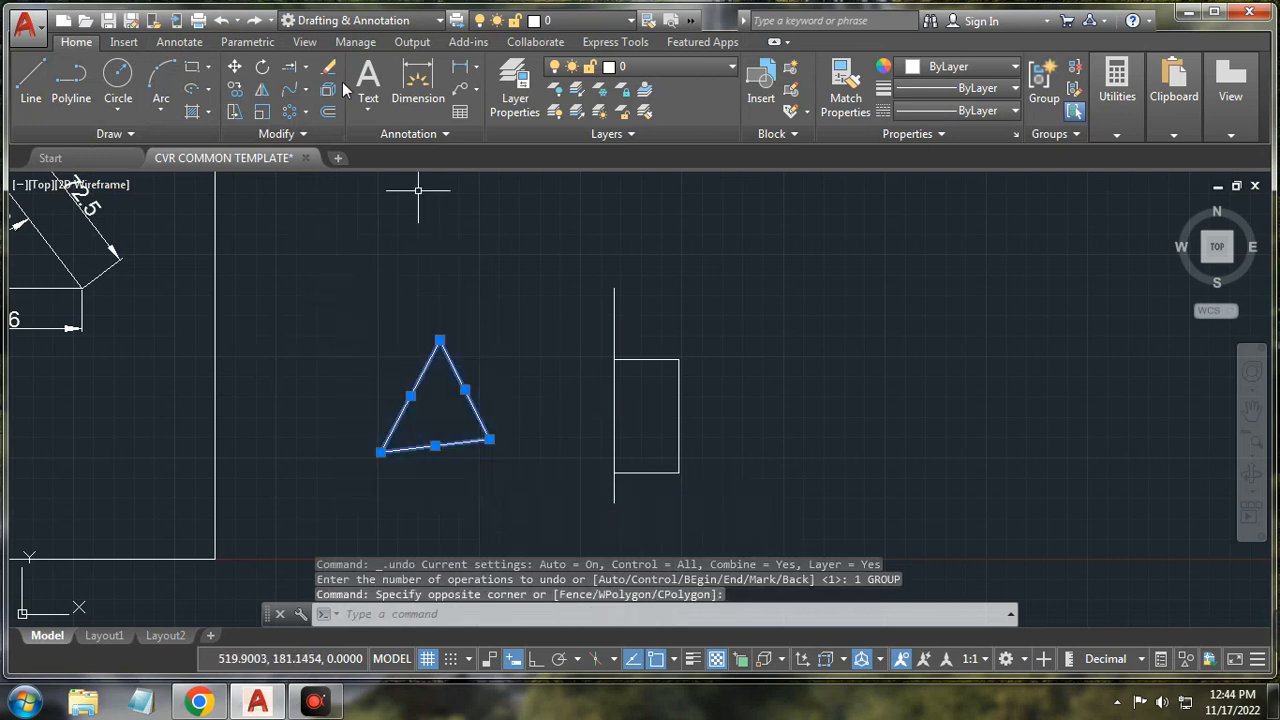
pyautogui.click(297, 135)
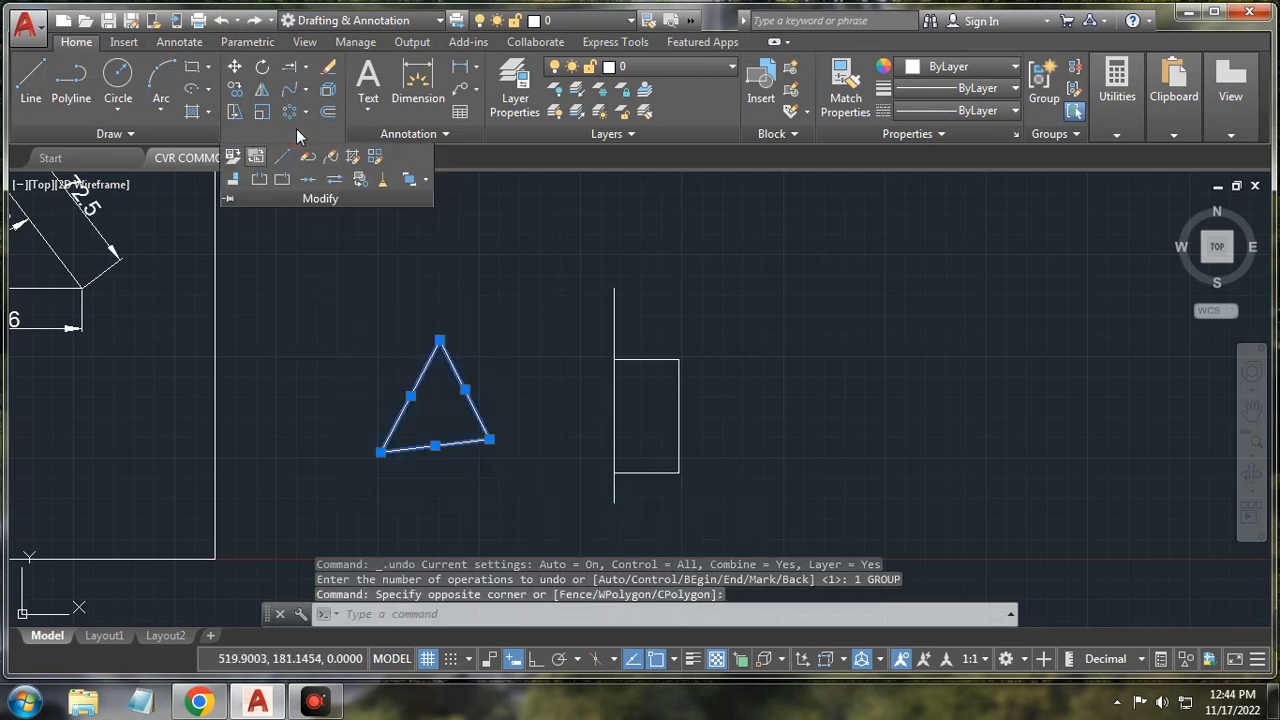
pyautogui.click(232, 184)
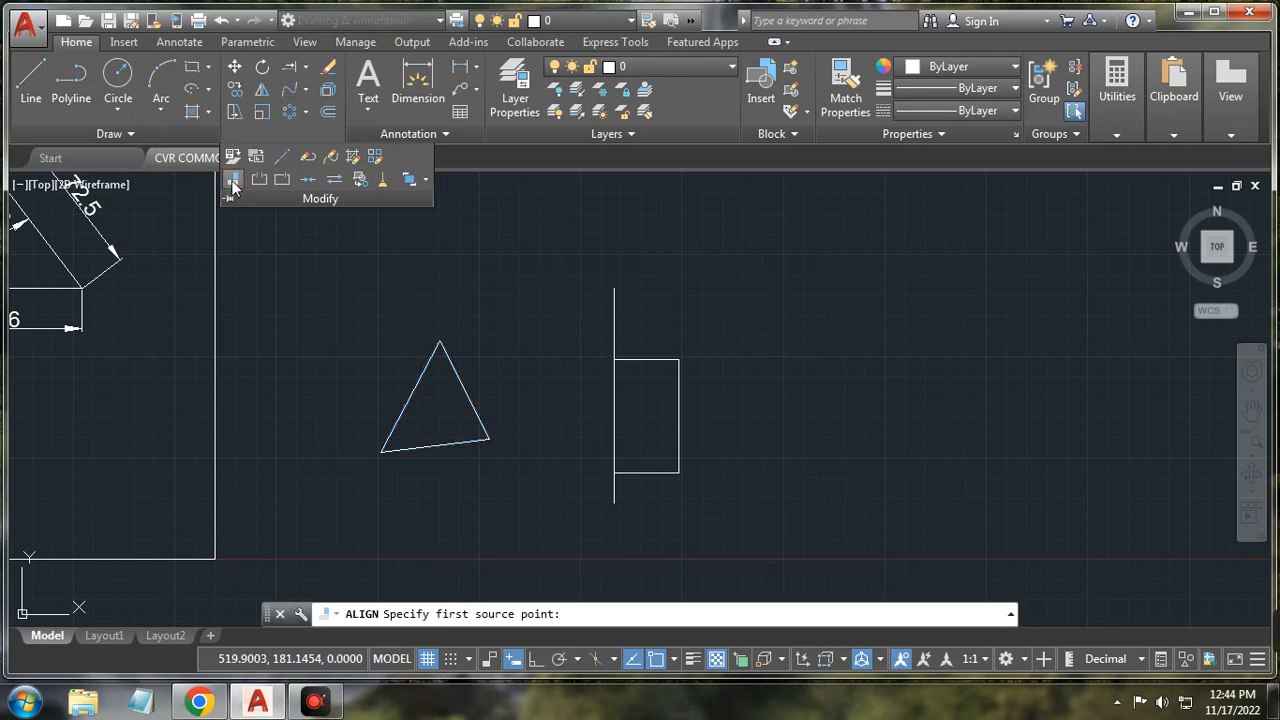
pyautogui.click(439, 340)
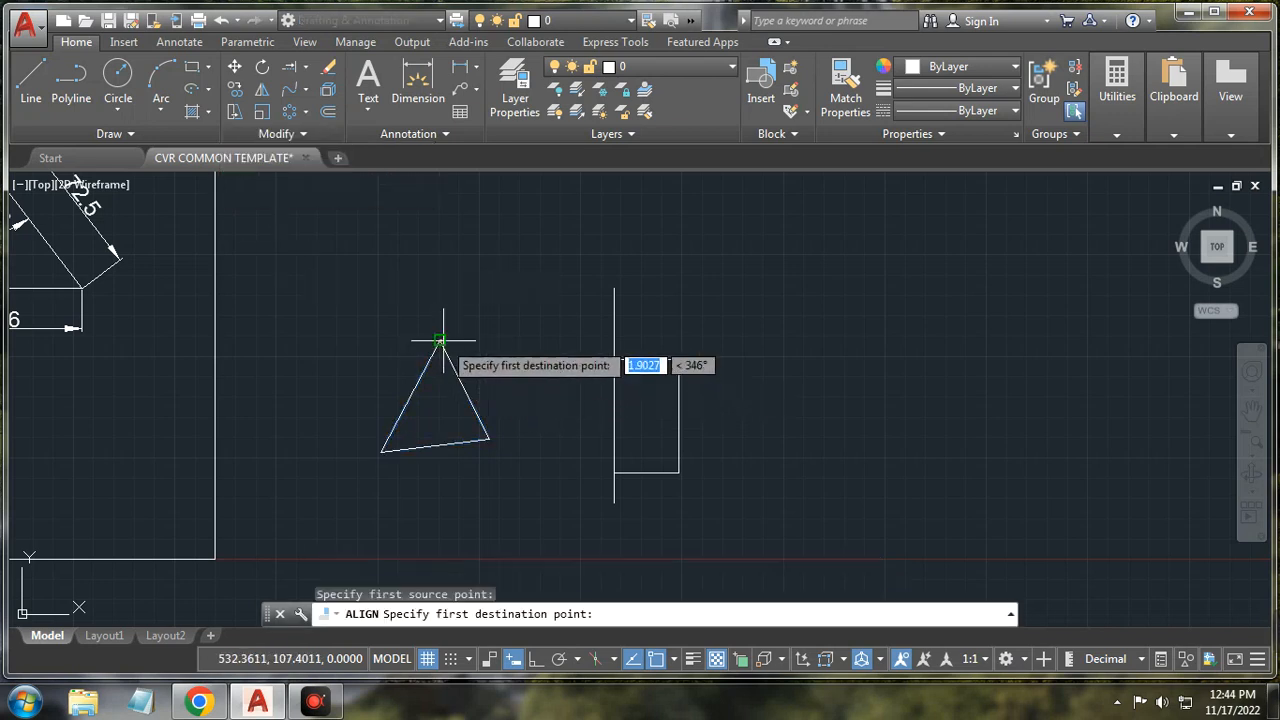
pyautogui.click(615, 296)
pyautogui.click(488, 437)
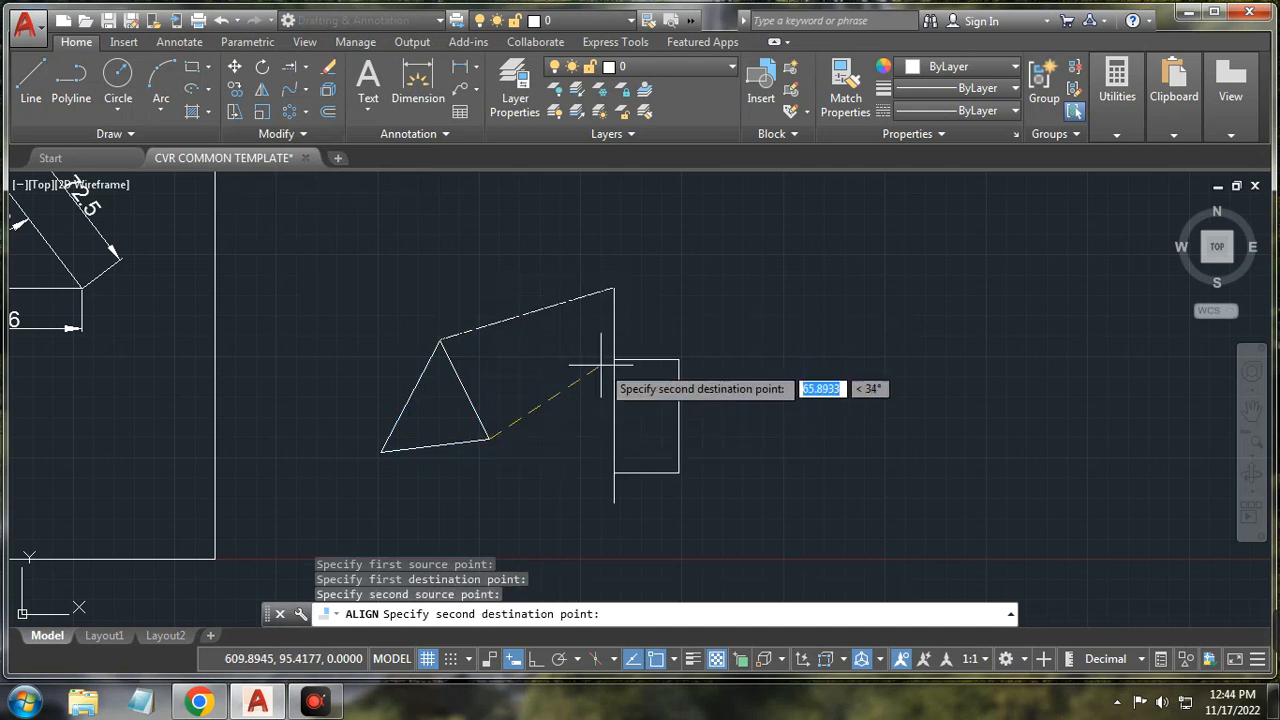
pyautogui.click(613, 347)
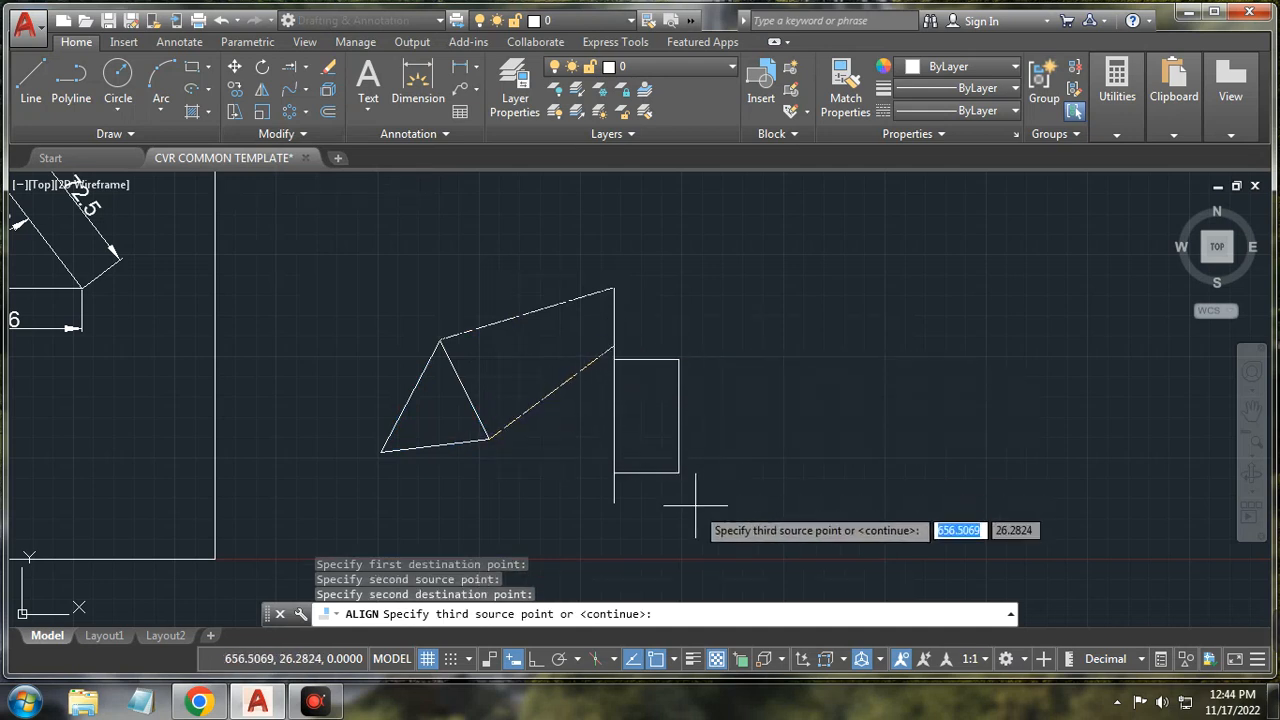
pyautogui.press('Return')
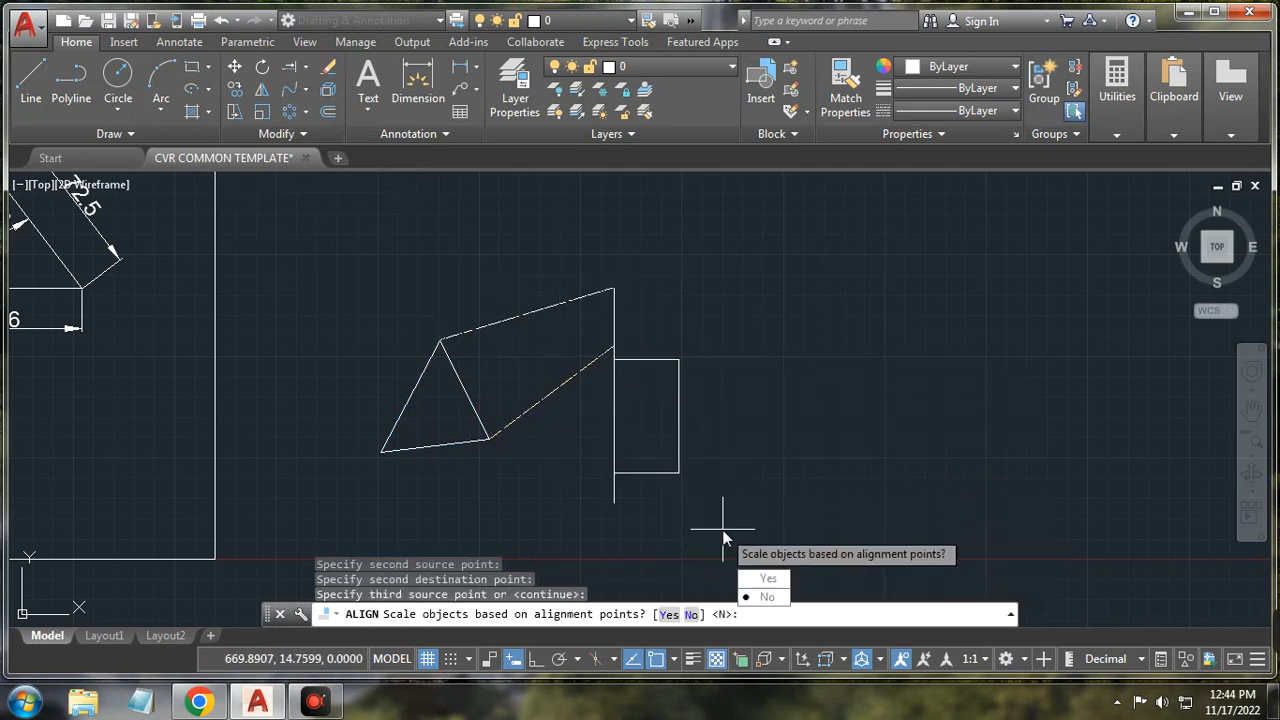
pyautogui.click(772, 598)
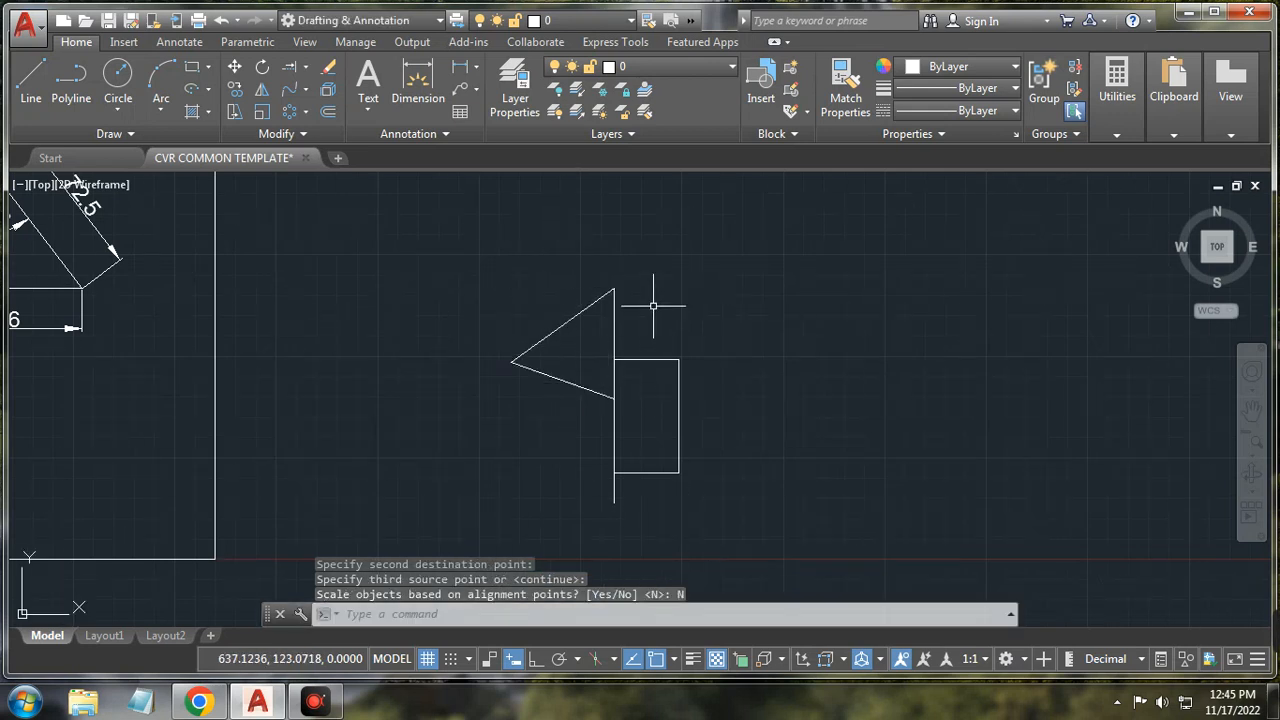
# Step: Break a gap into the triangle's upper edge
pyautogui.click(273, 133)
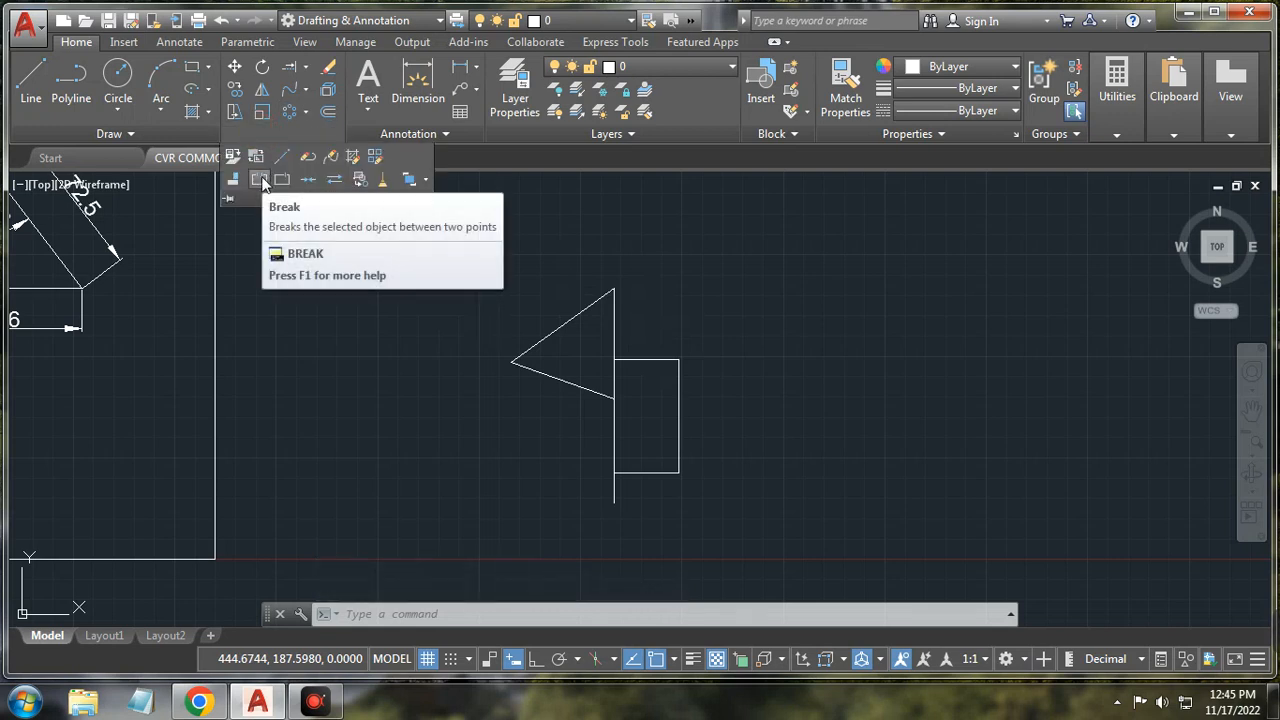
pyautogui.click(260, 180)
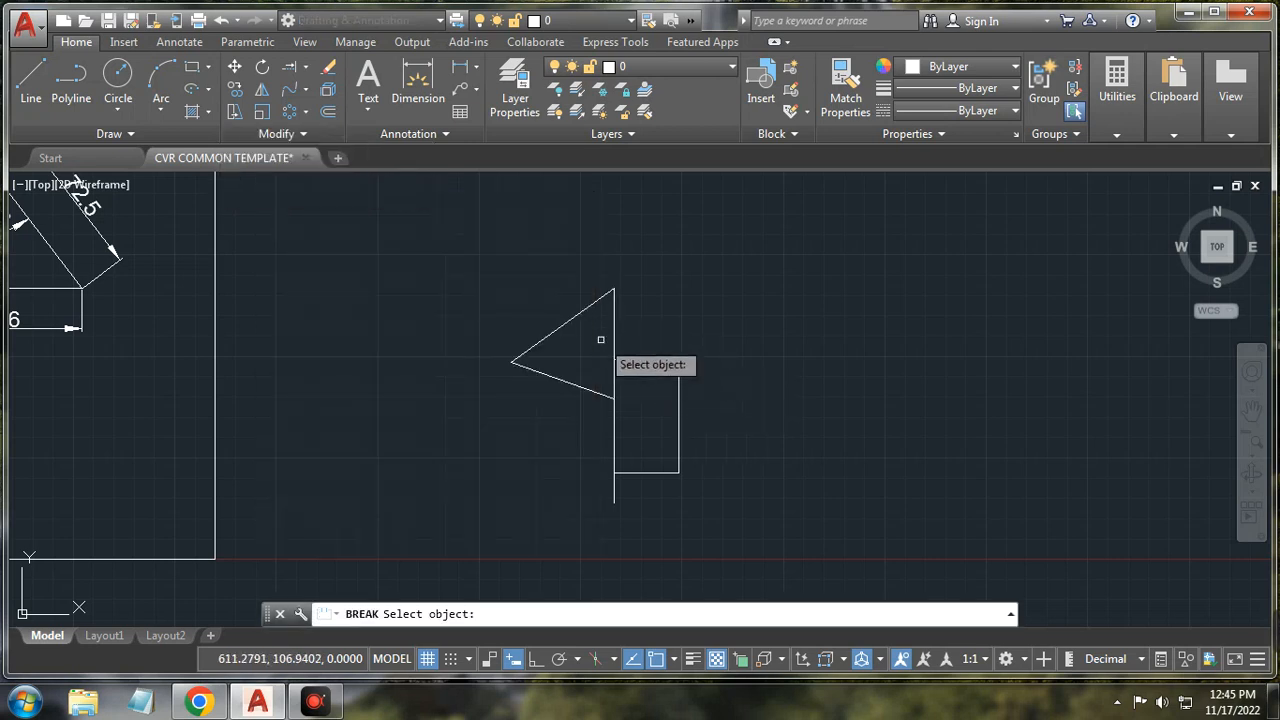
pyautogui.click(555, 328)
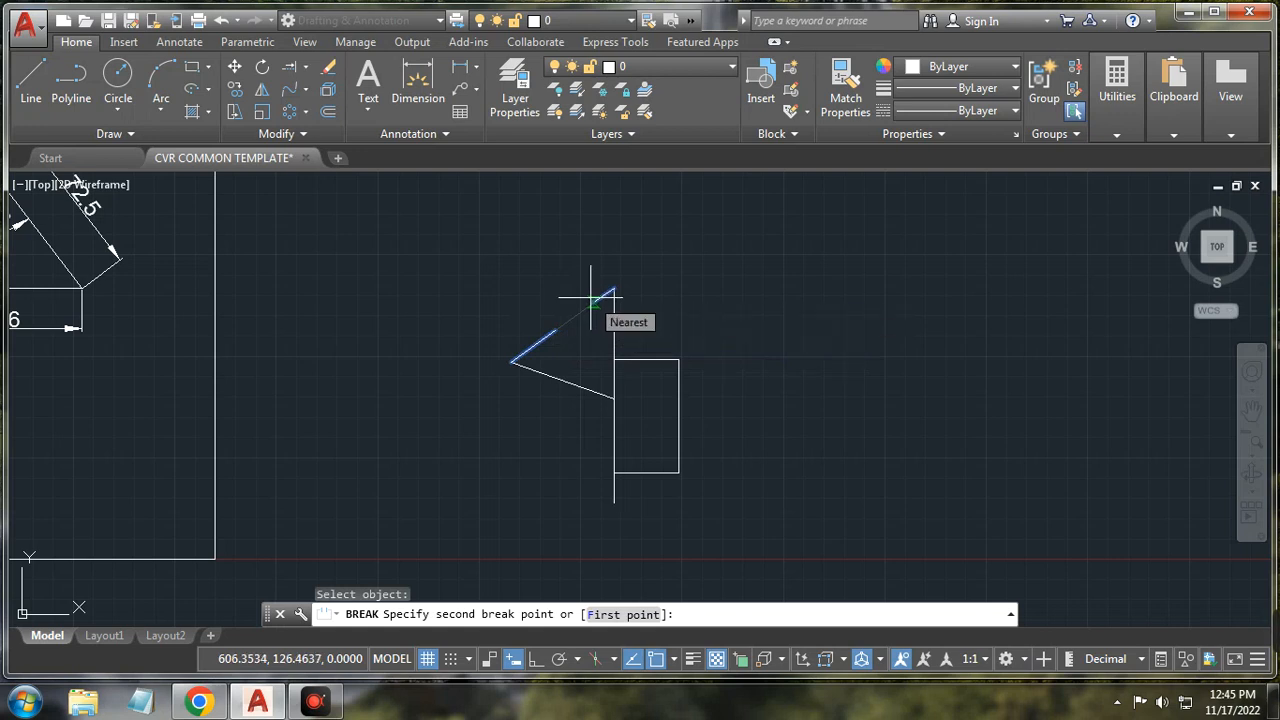
pyautogui.click(590, 297)
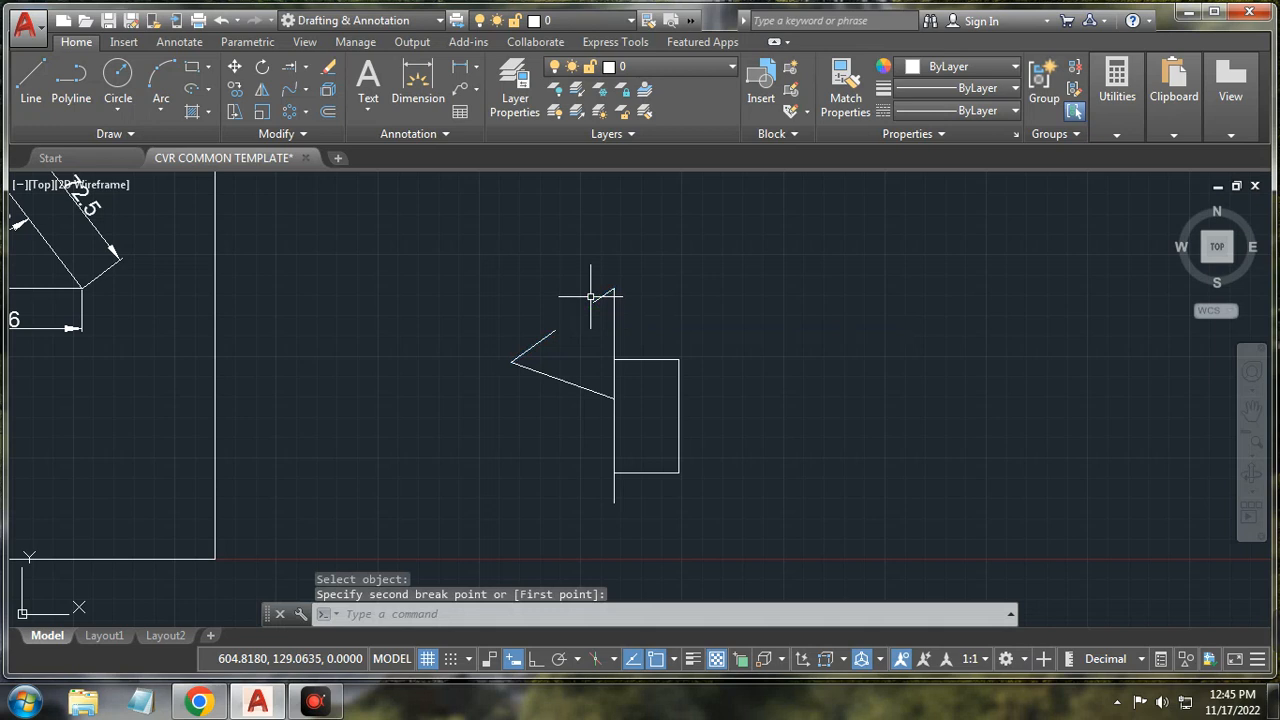
# Step: Cut a gap in the lower slanted line using the First point option
pyautogui.click(305, 133)
pyautogui.click(279, 180)
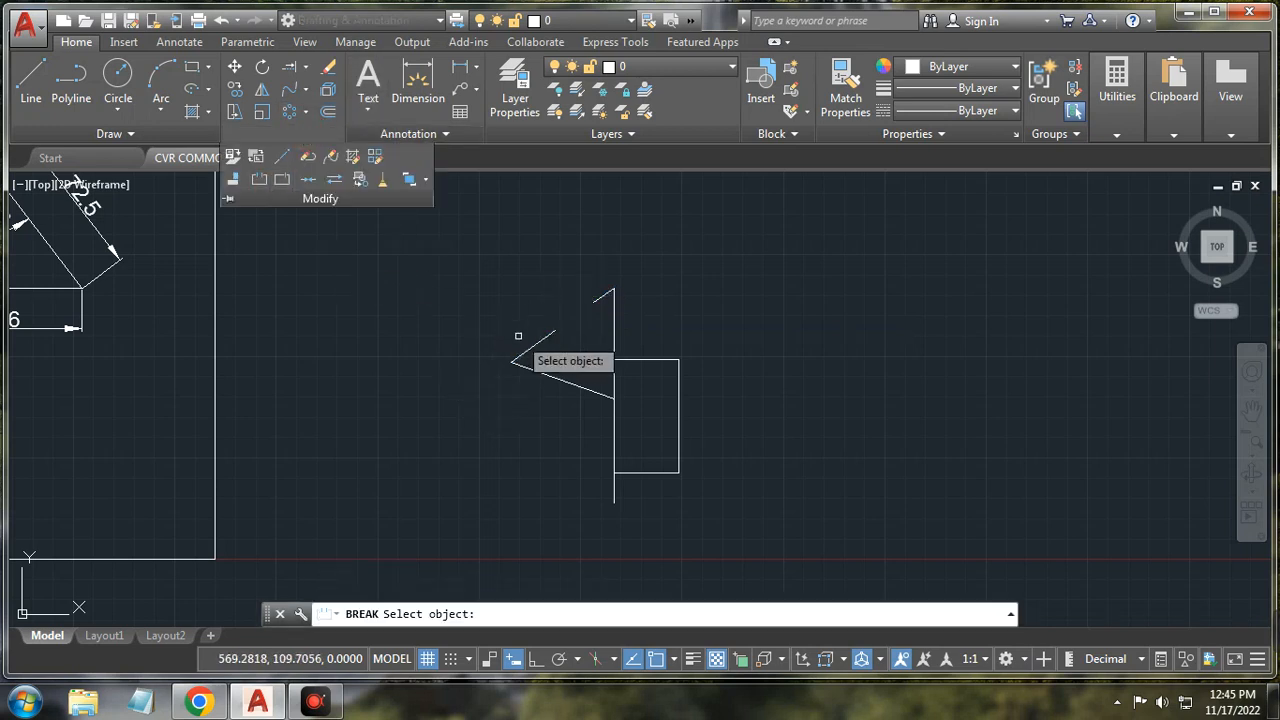
pyautogui.click(527, 366)
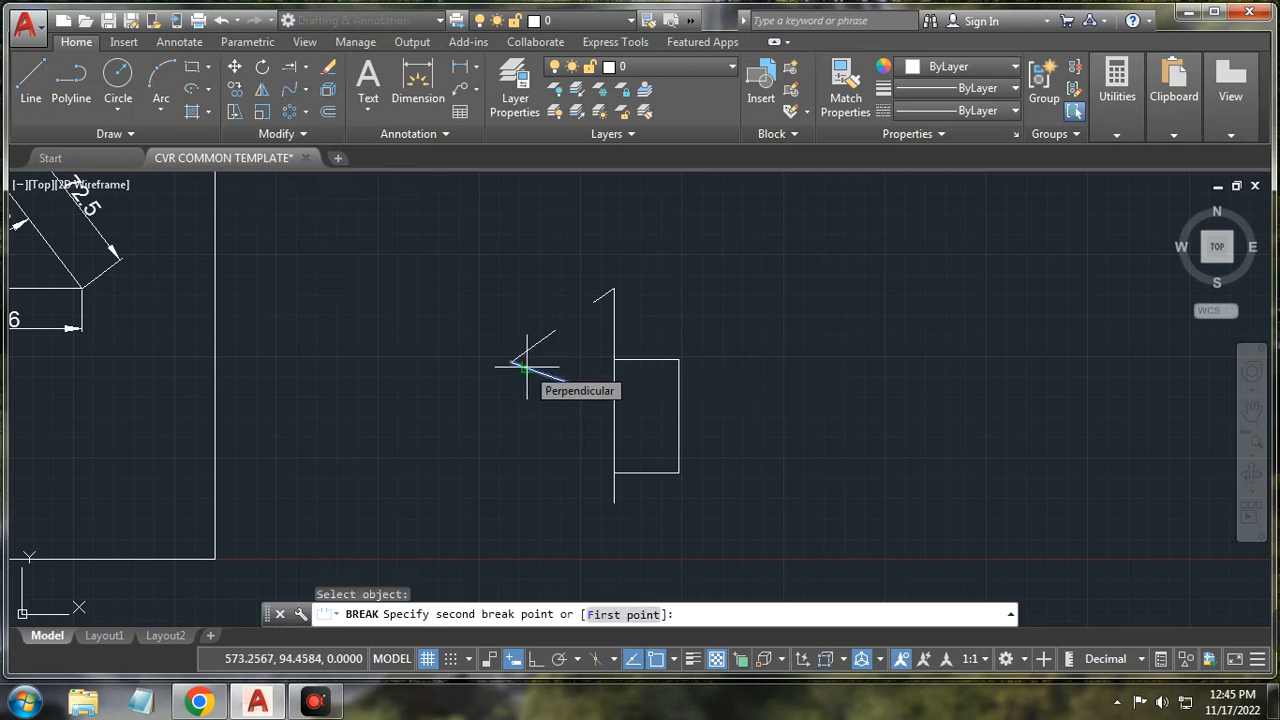
pyautogui.write('f')
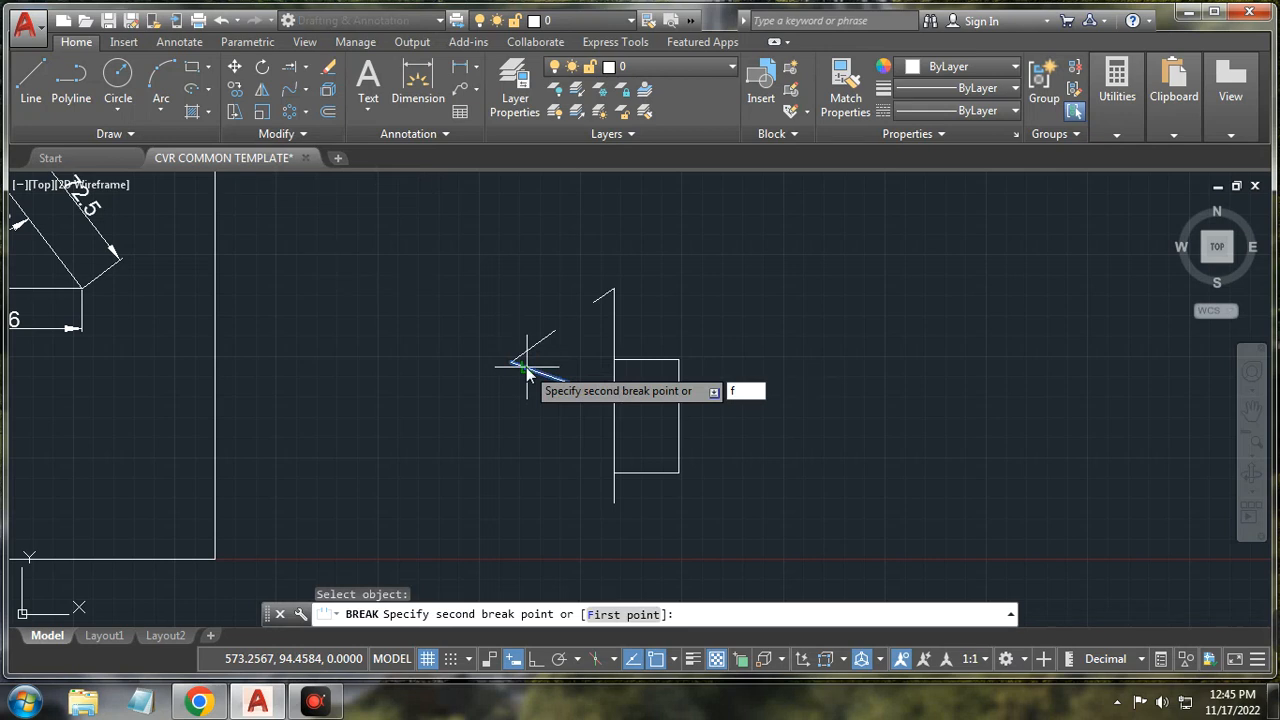
pyautogui.press('Return')
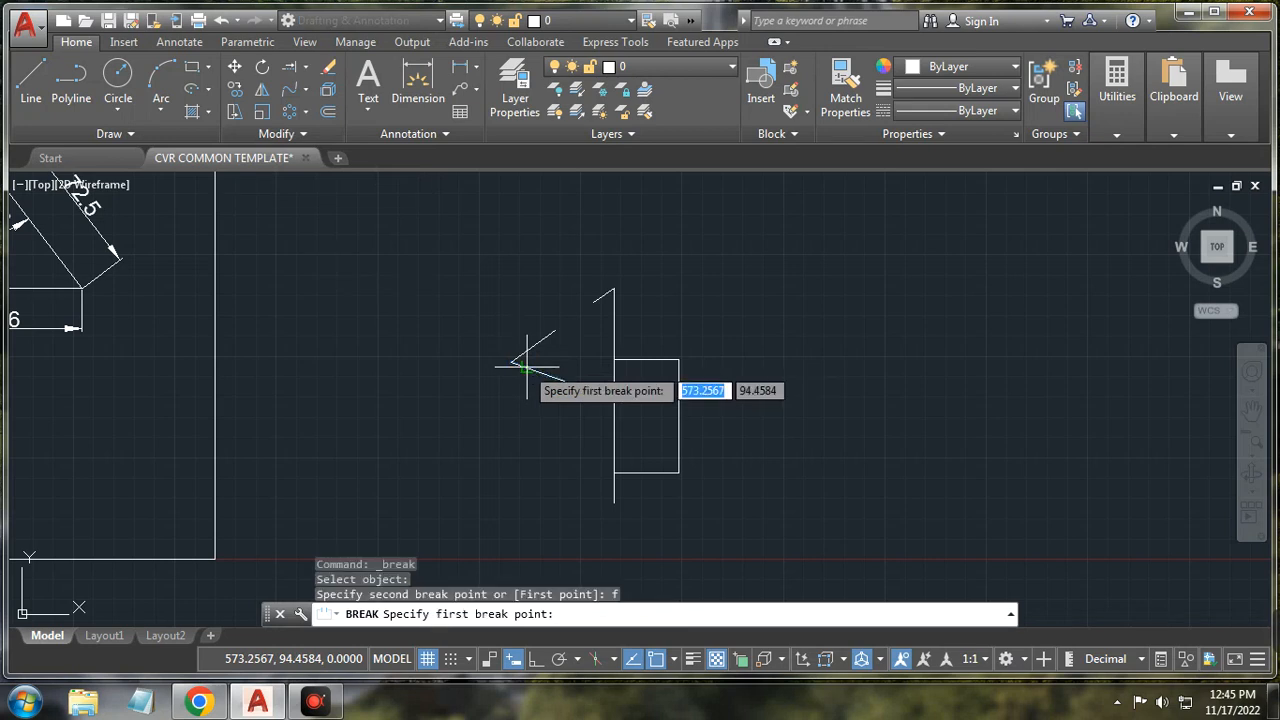
pyautogui.click(547, 376)
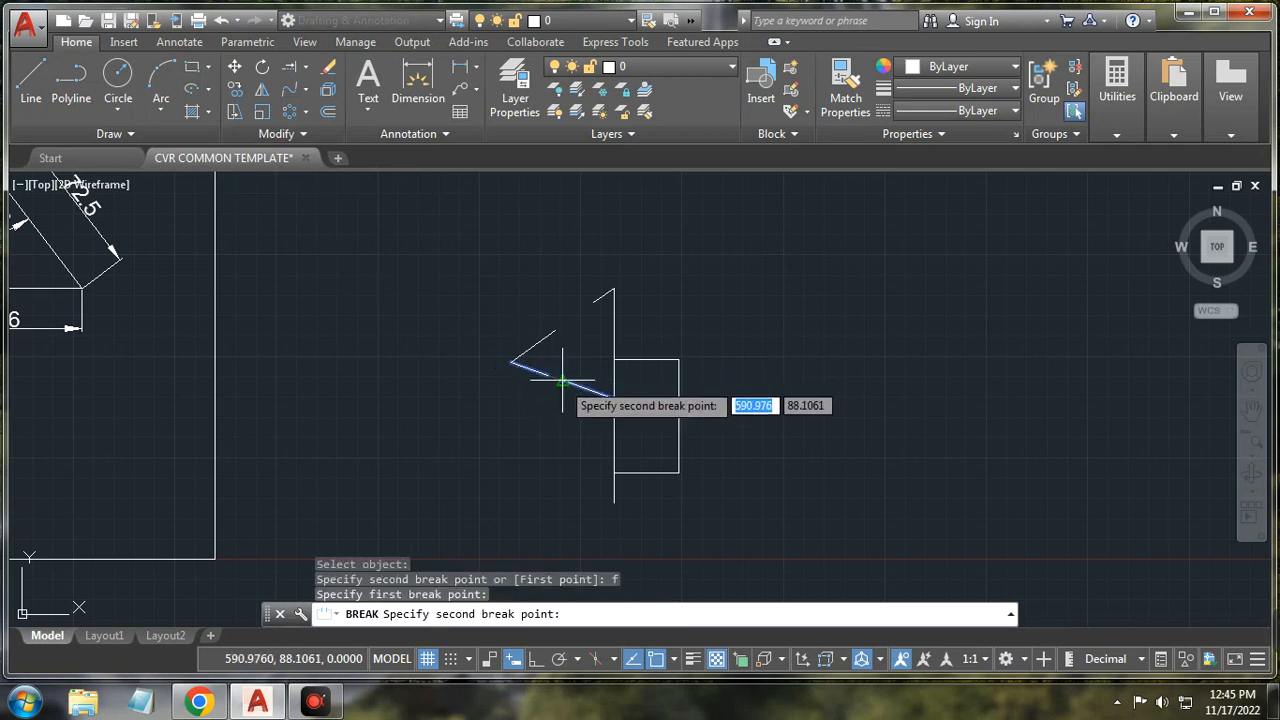
pyautogui.click(562, 378)
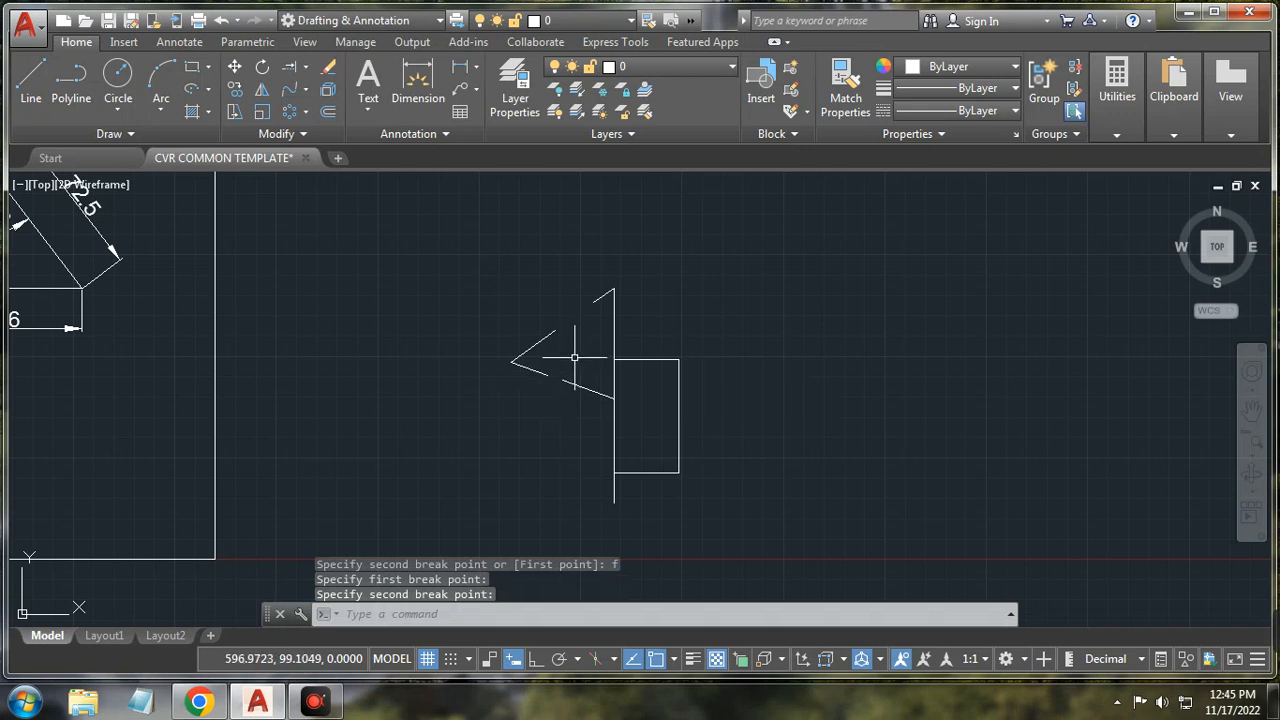
pyautogui.click(265, 137)
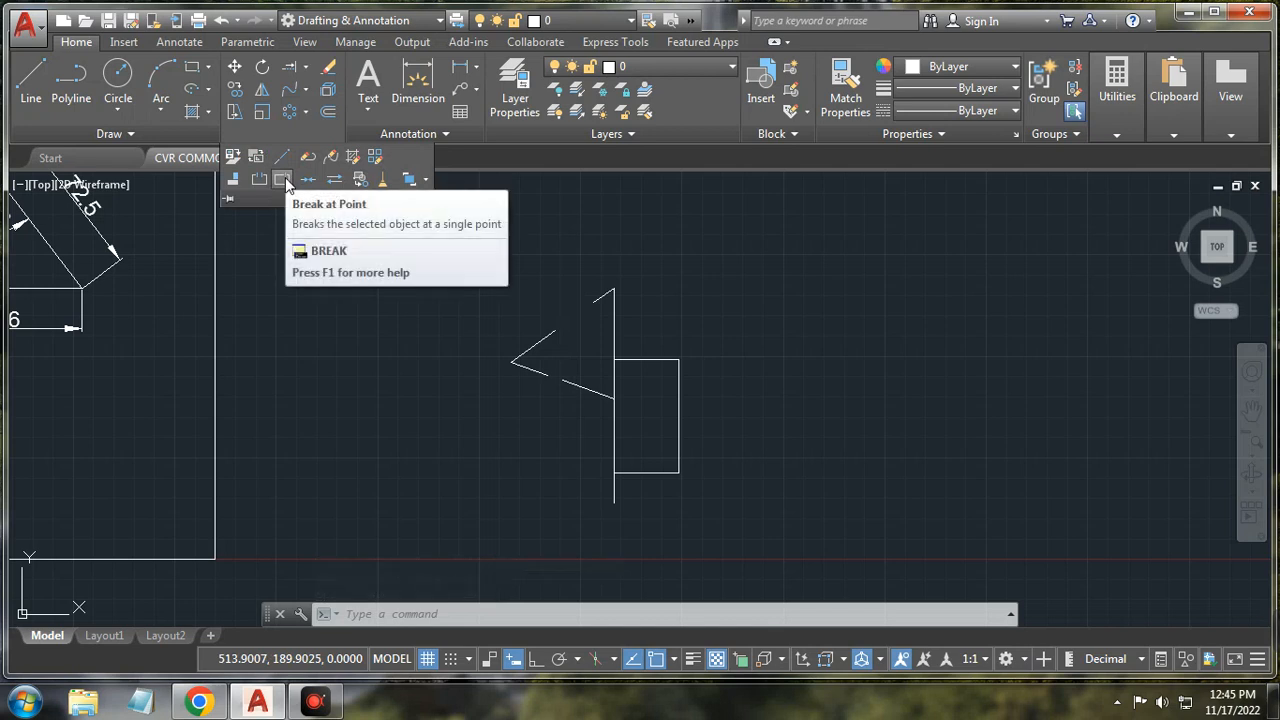
# Step: Split the upper slanted line at a single point, using @ as the second point
pyautogui.click(284, 179)
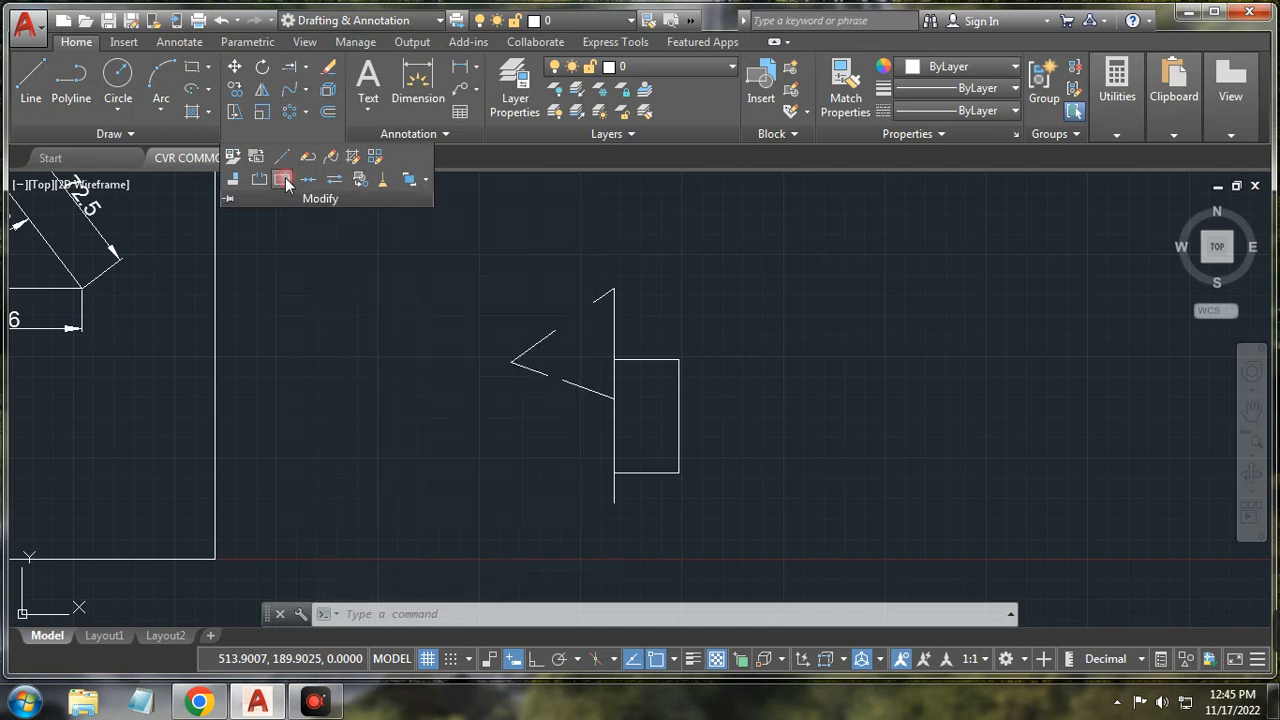
pyautogui.click(613, 301)
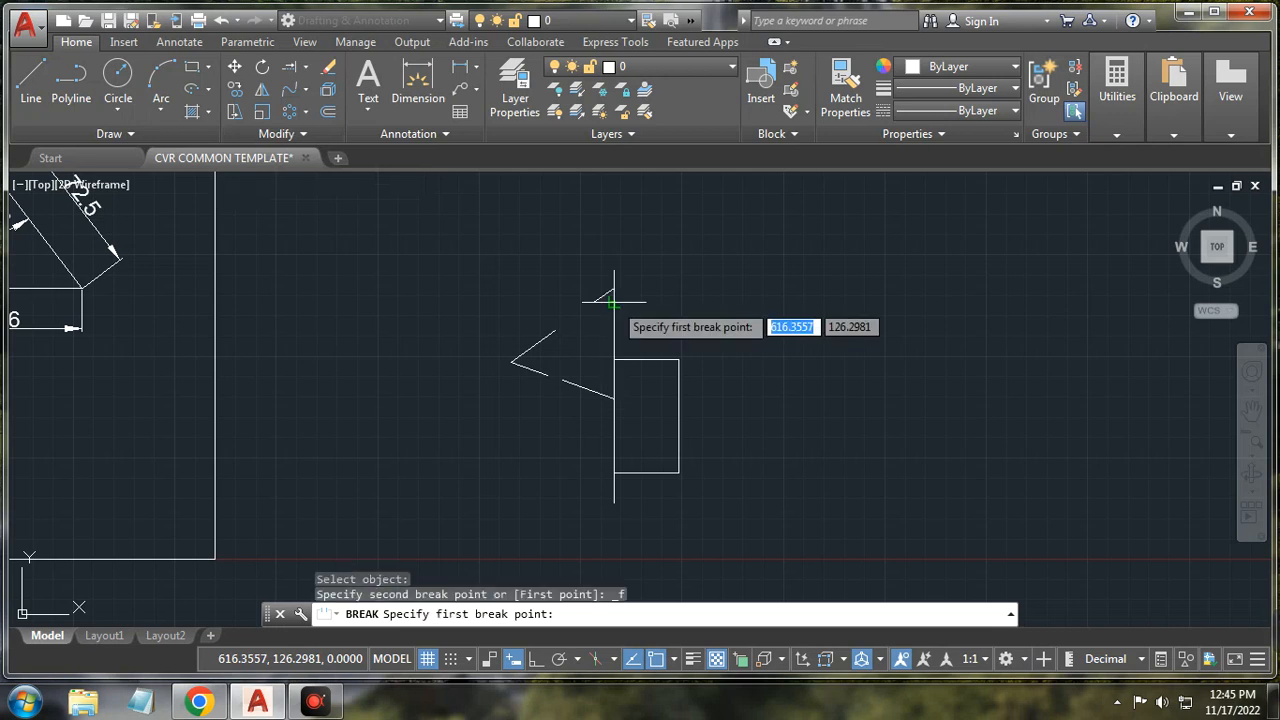
pyautogui.click(614, 301)
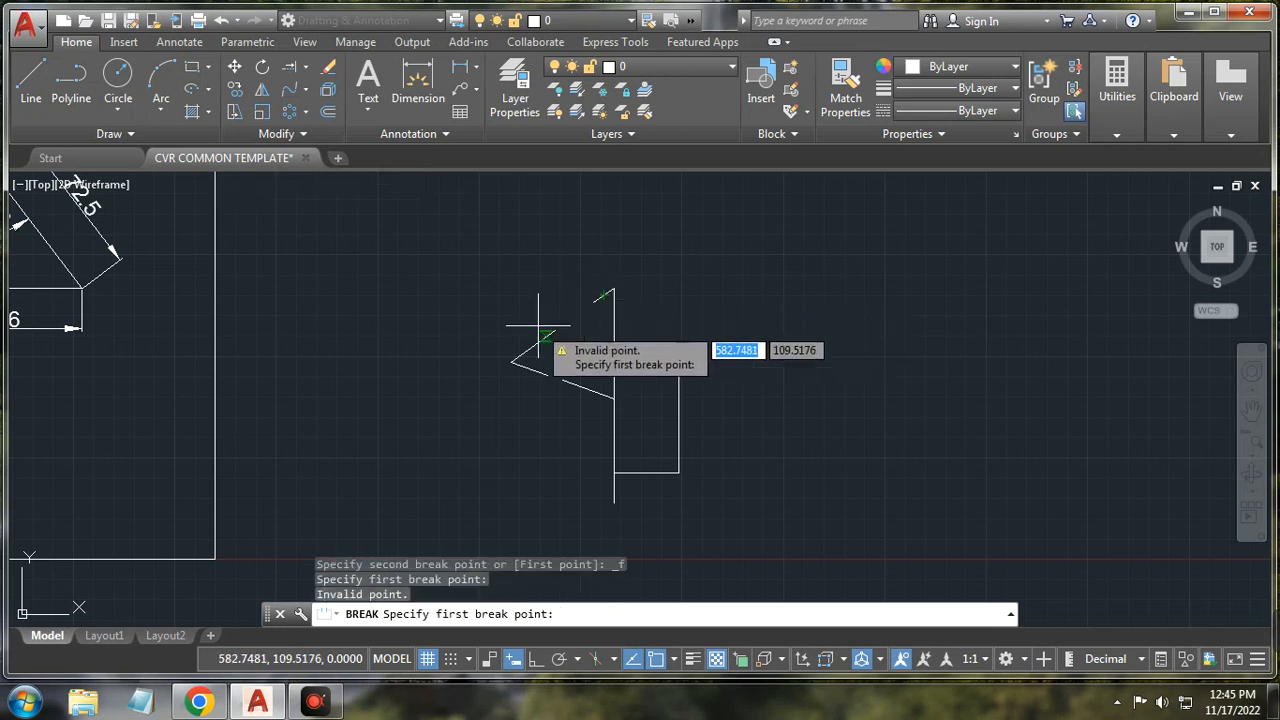
pyautogui.scroll(2, 543, 339)
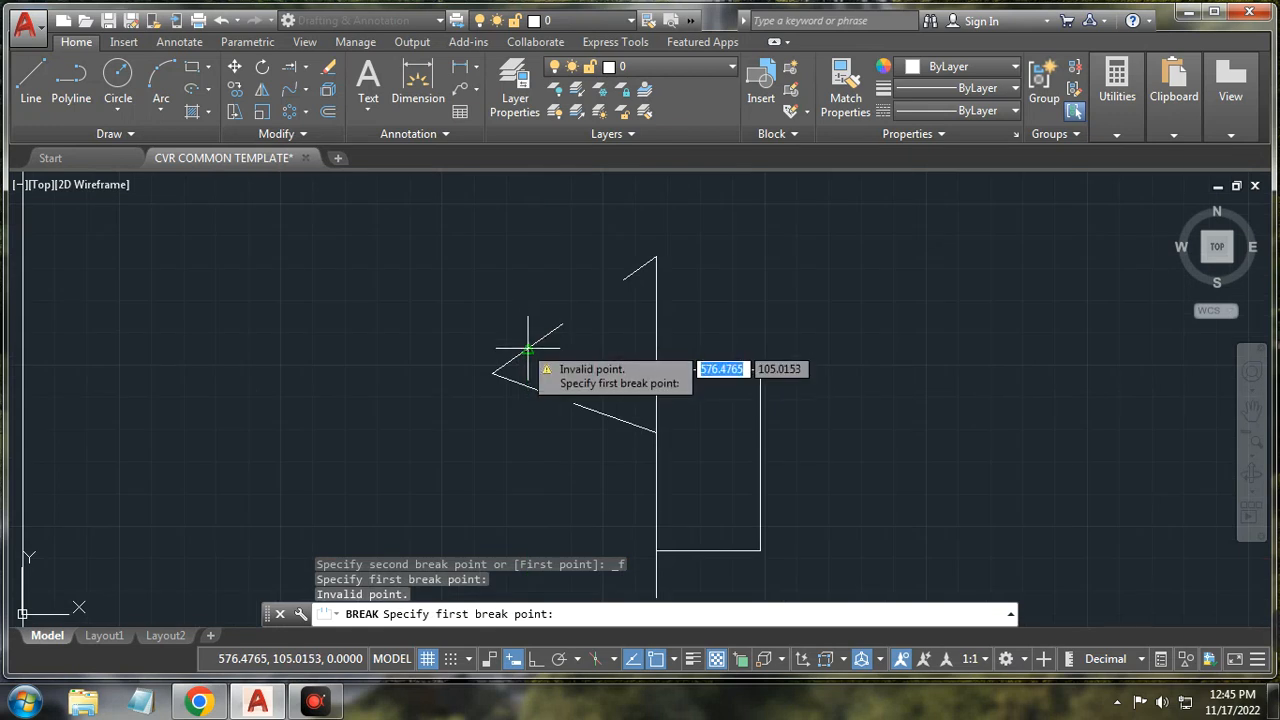
pyautogui.click(524, 342)
pyautogui.write('@')
pyautogui.press('Return')
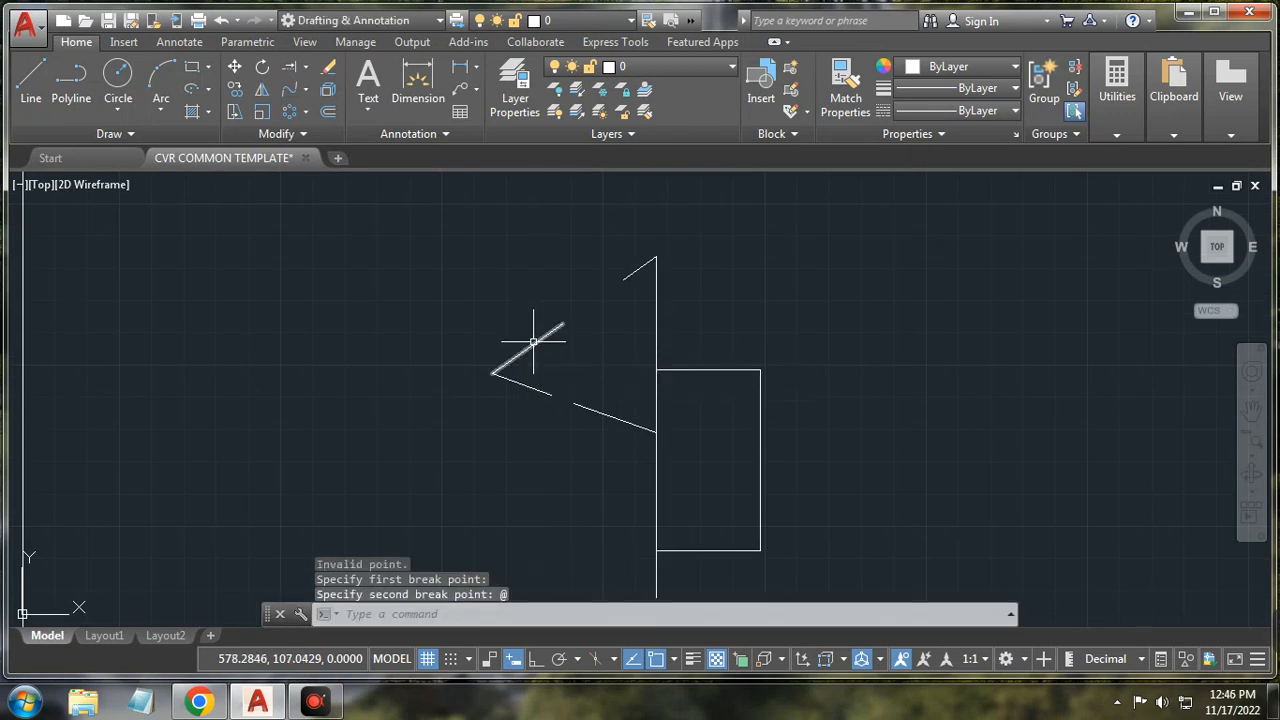
pyautogui.click(533, 341)
# Step: Break the upper slanted line at a point again and select both resulting pieces
pyautogui.click(305, 133)
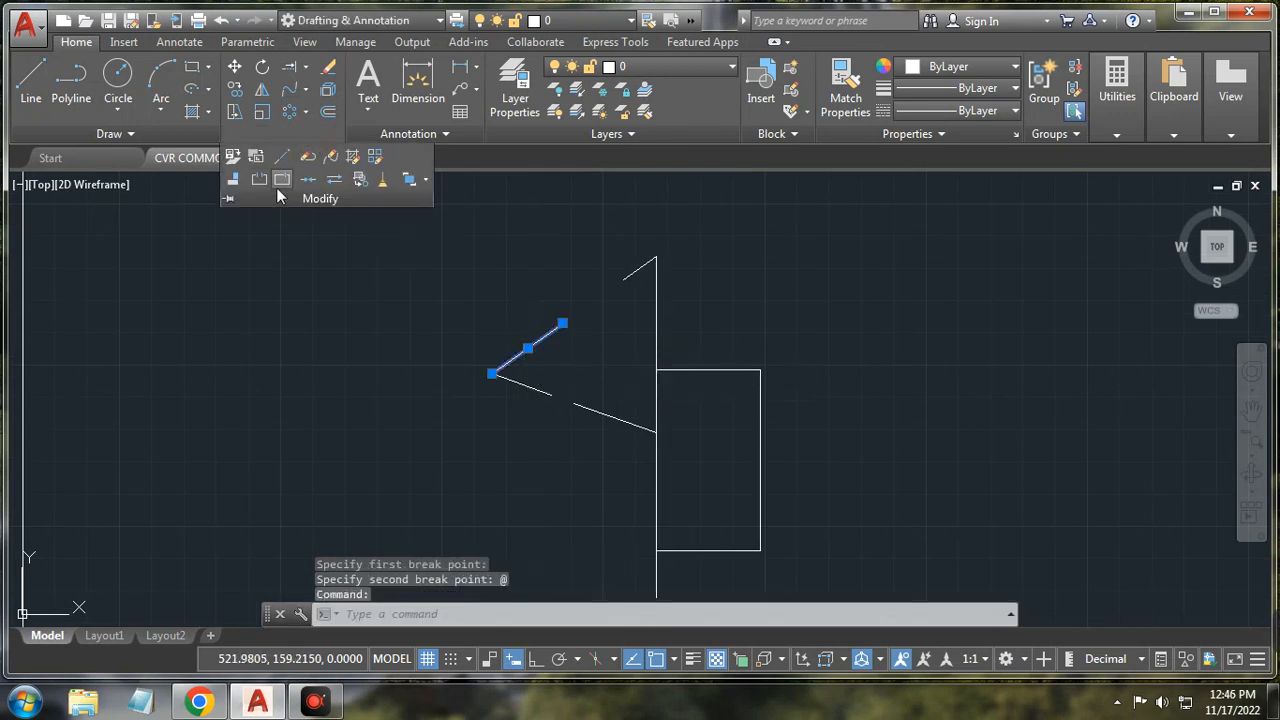
pyautogui.click(283, 178)
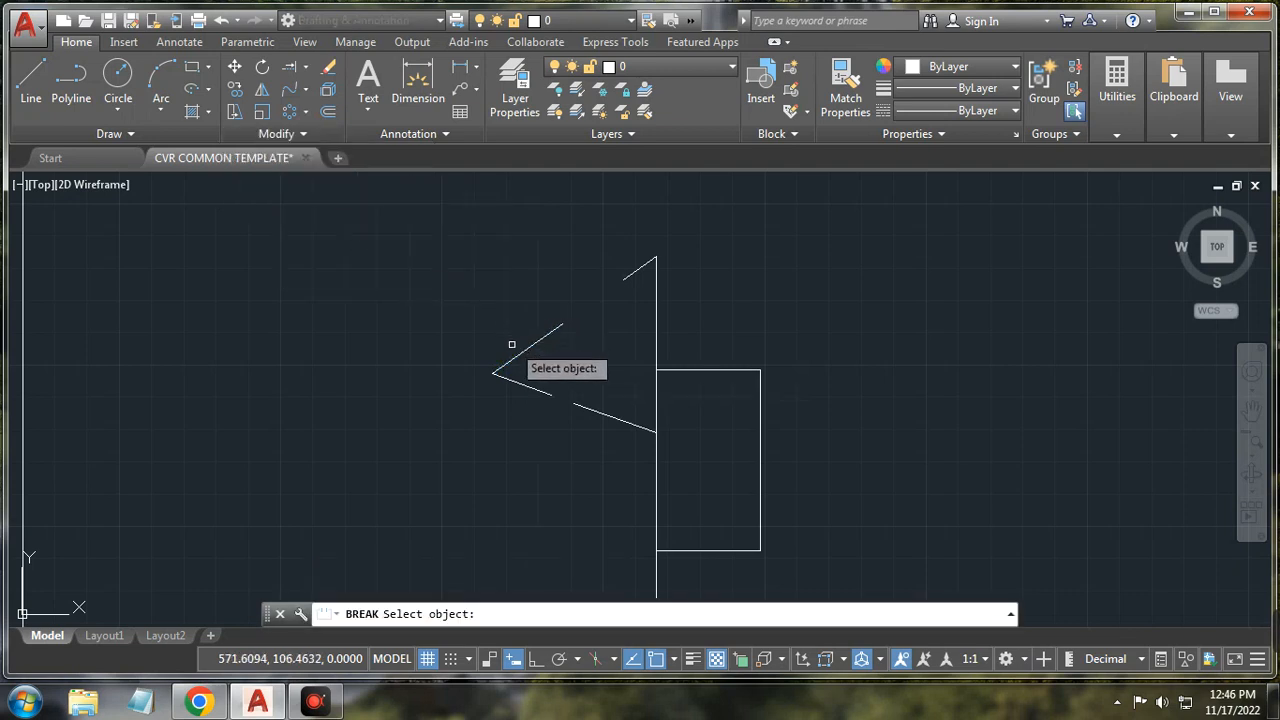
pyautogui.click(521, 350)
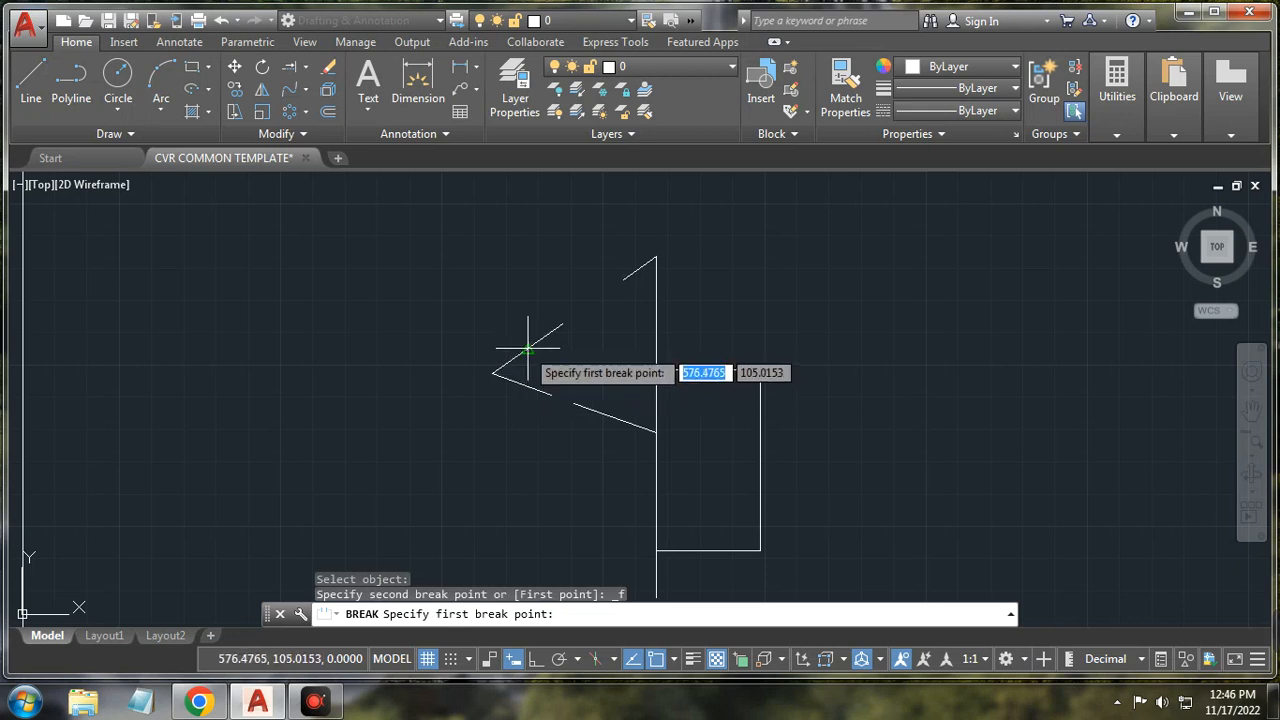
pyautogui.click(524, 351)
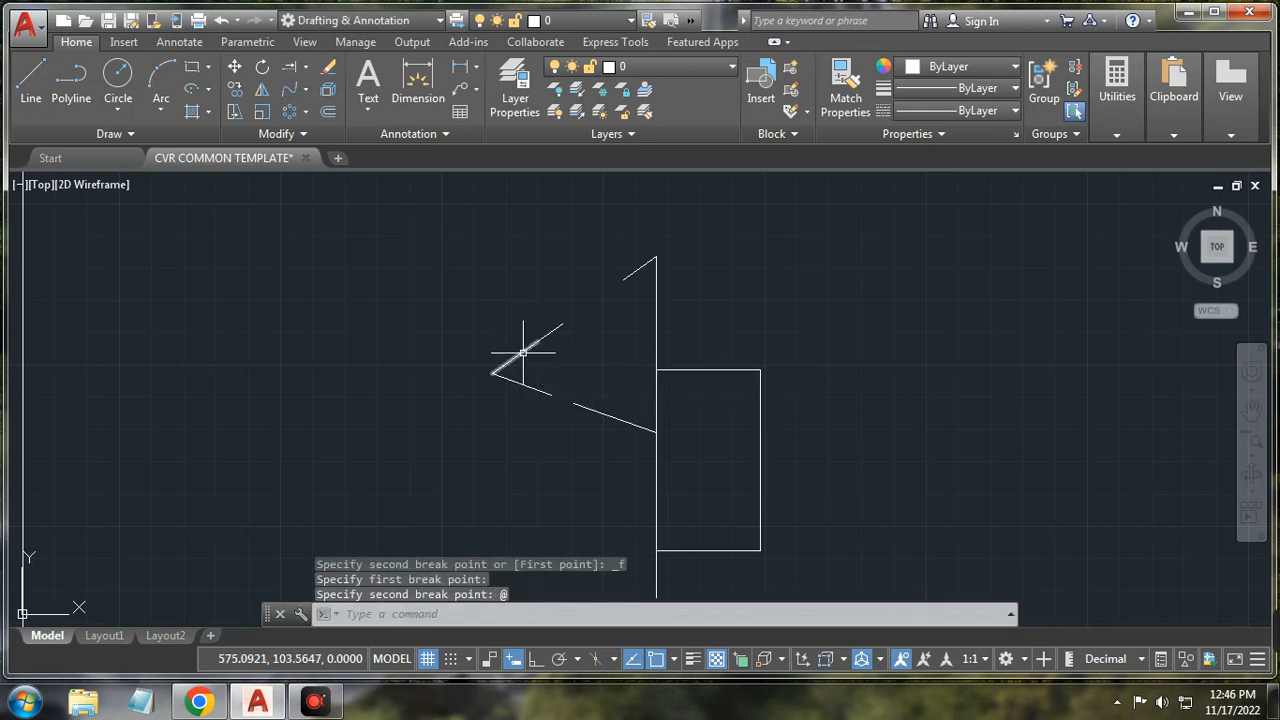
pyautogui.click(533, 340)
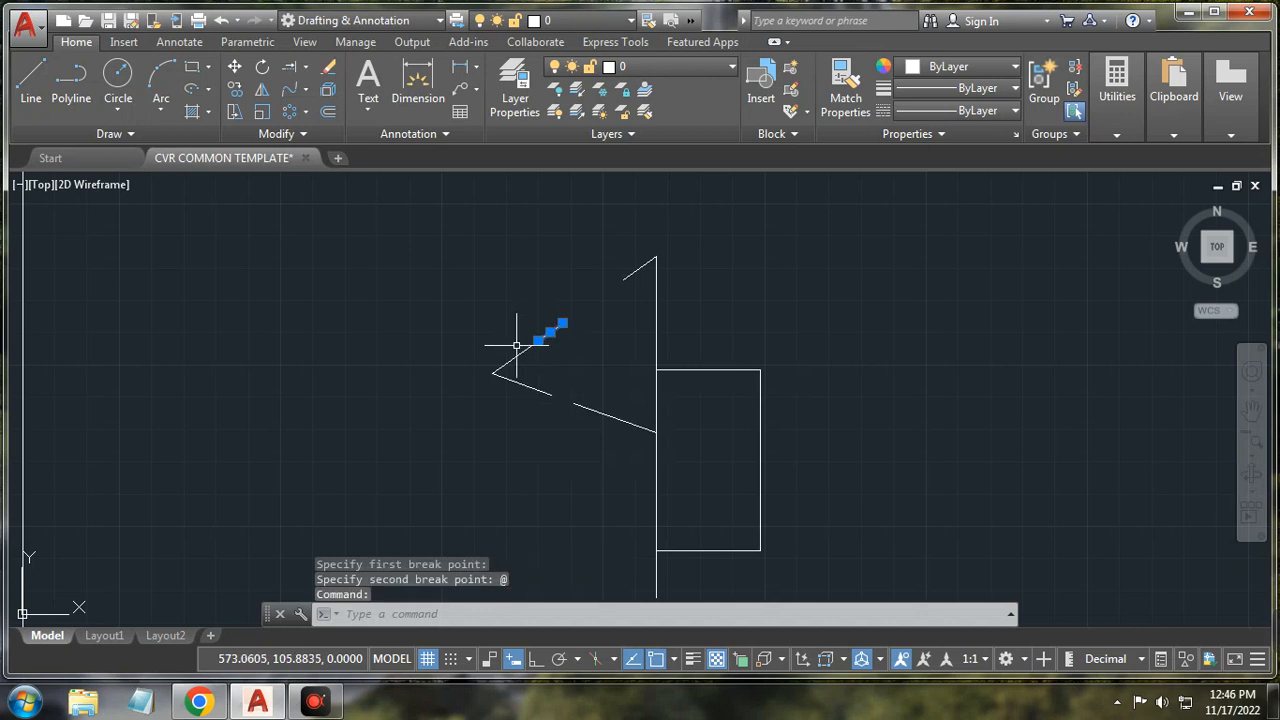
pyautogui.click(510, 360)
pyautogui.rightClick(376, 289)
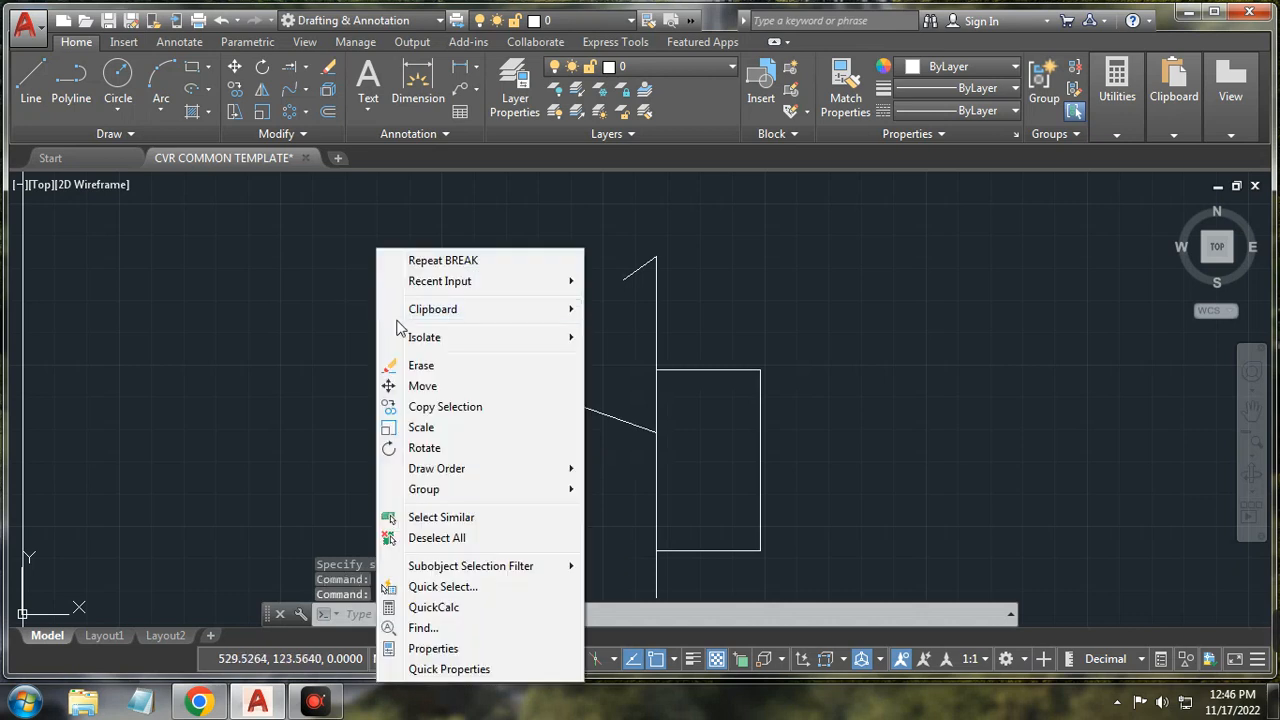
pyautogui.click(296, 298)
pyautogui.press('Escape')
pyautogui.press('Escape')
pyautogui.press('Escape')
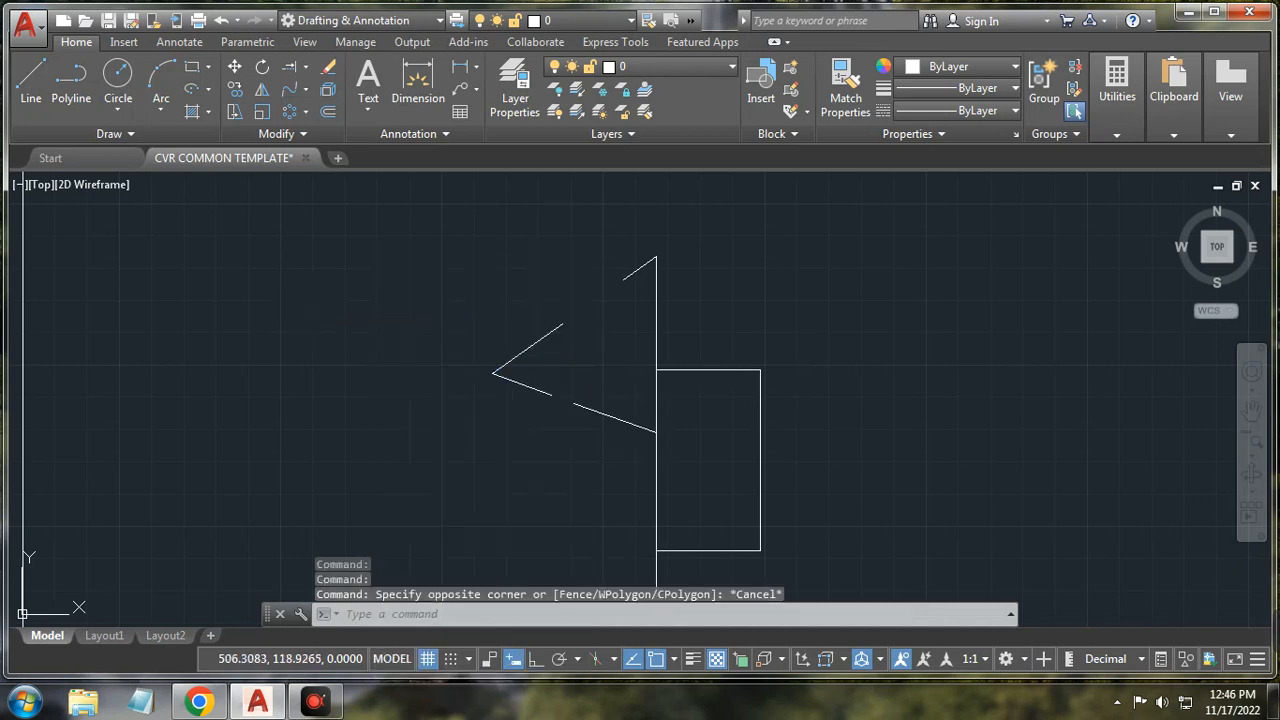
pyautogui.click(300, 134)
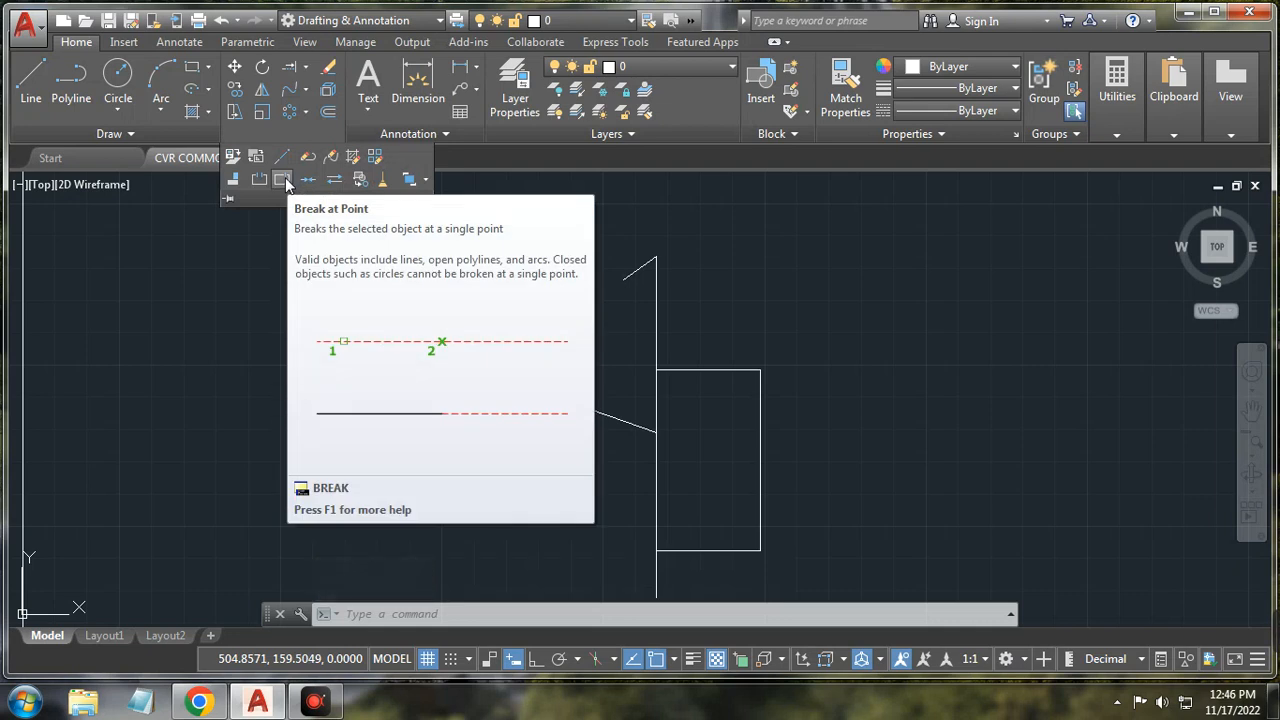
# Step: Join both pieces of the triangle's upper side into one line and check the result
pyautogui.click(270, 133)
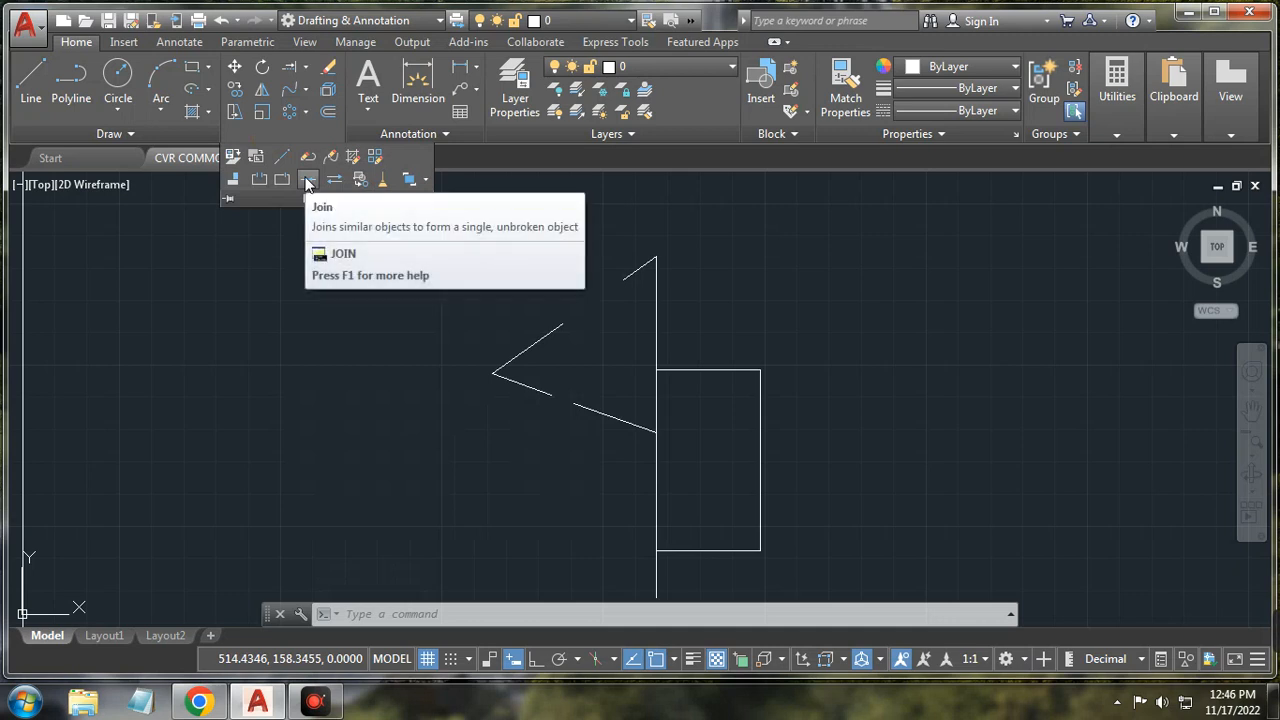
pyautogui.click(307, 180)
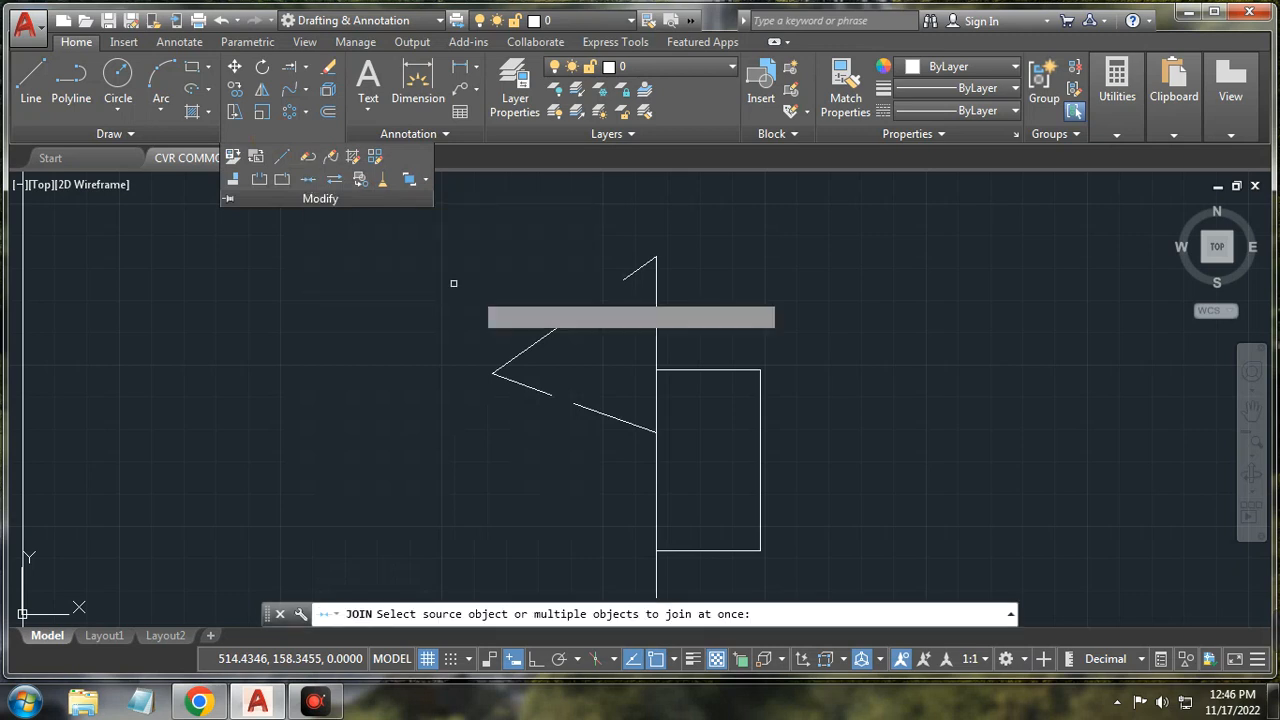
pyautogui.click(557, 329)
pyautogui.click(530, 349)
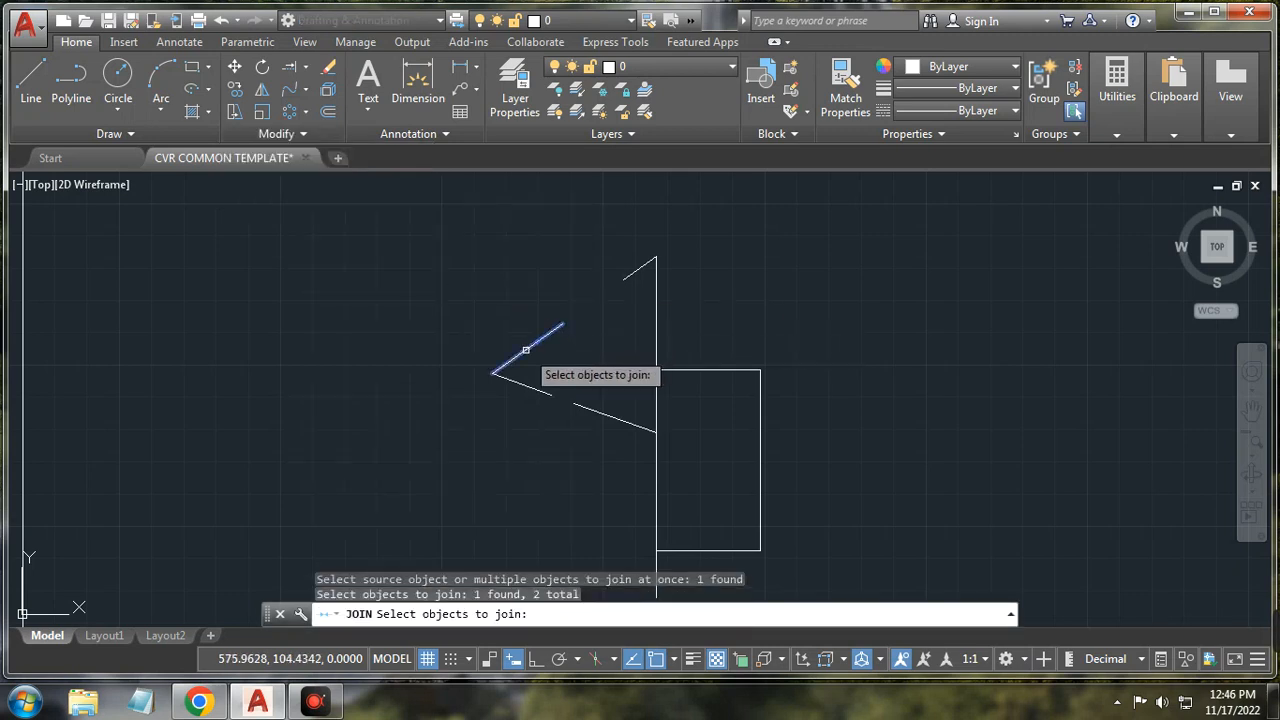
pyautogui.press('Return')
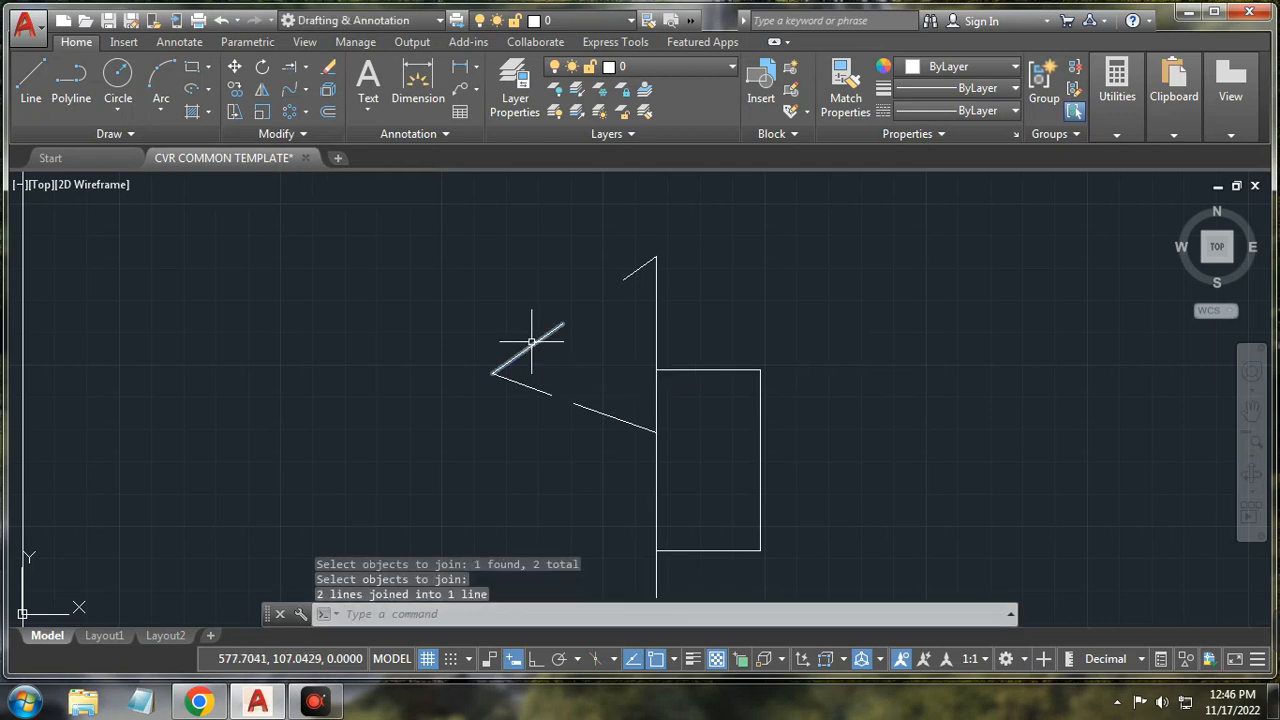
pyautogui.click(517, 356)
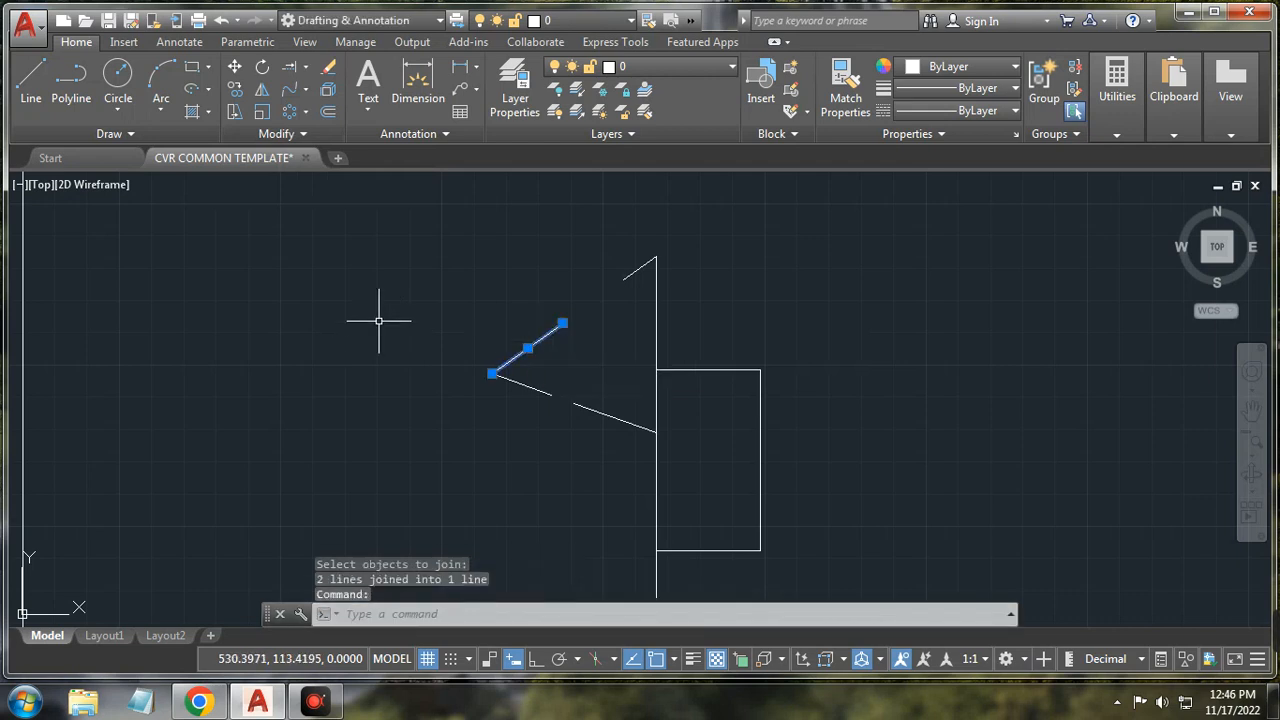
pyautogui.press('Escape')
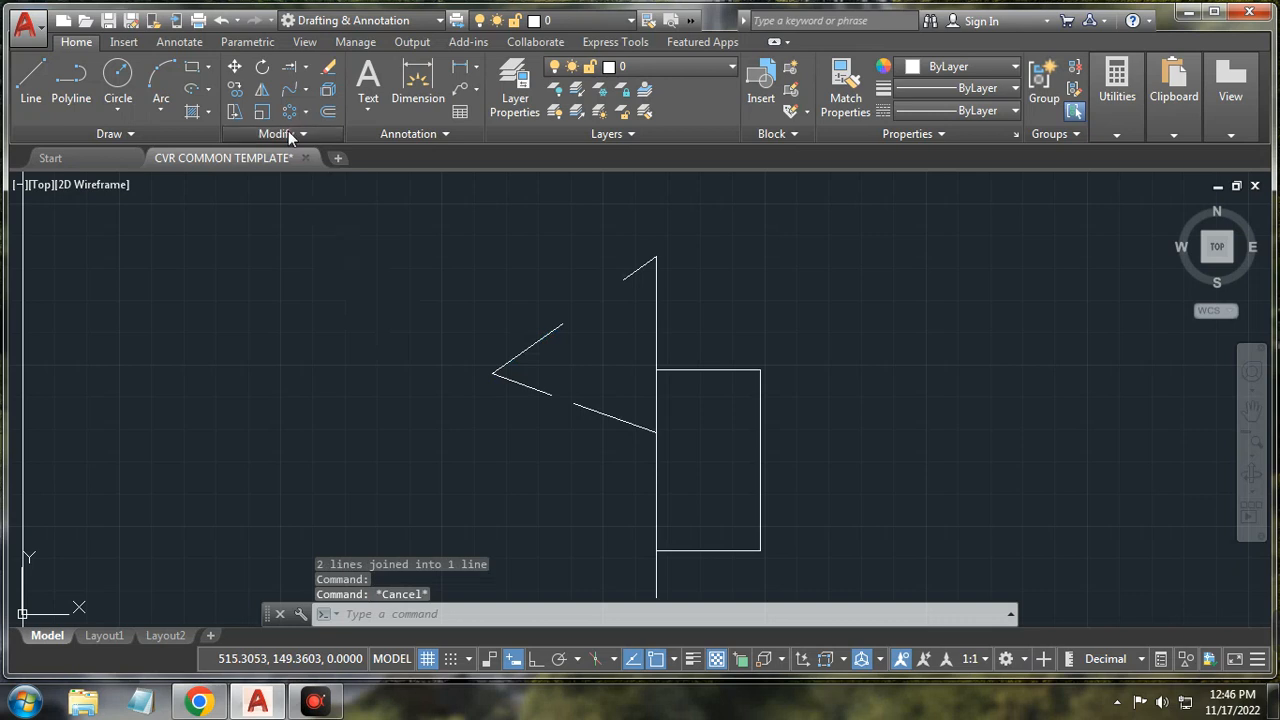
pyautogui.click(288, 131)
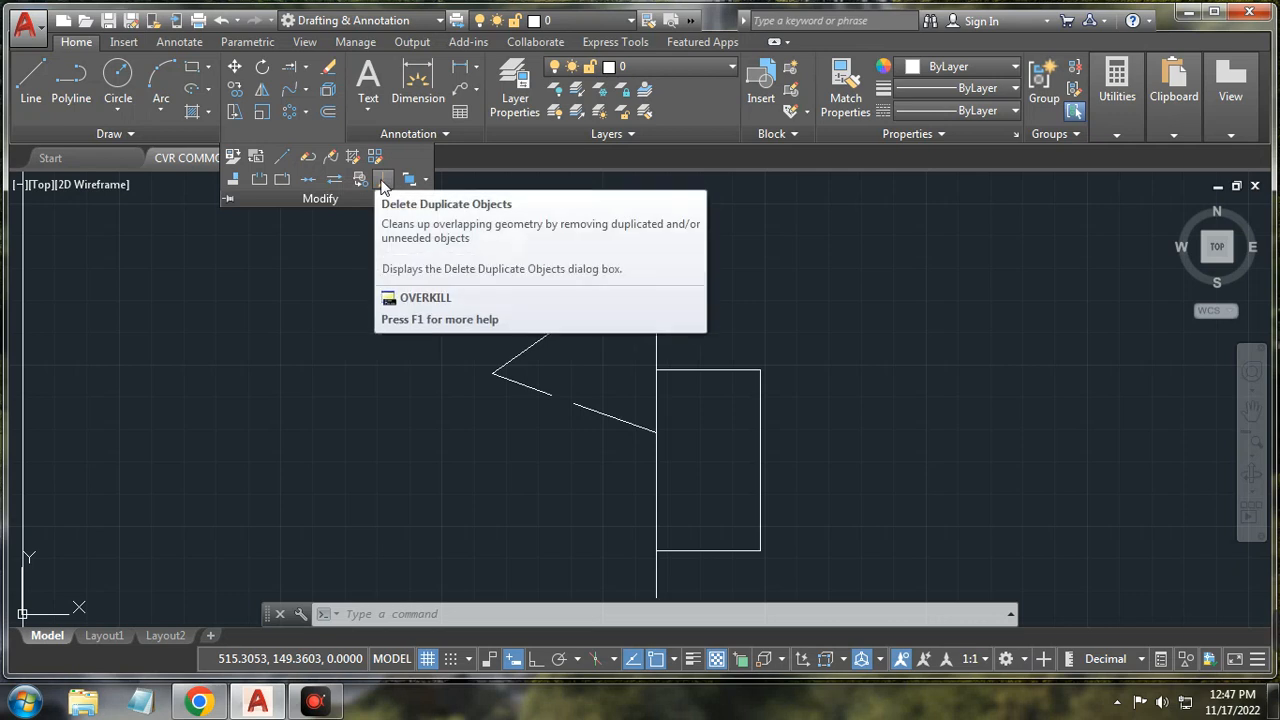
pyautogui.click(383, 182)
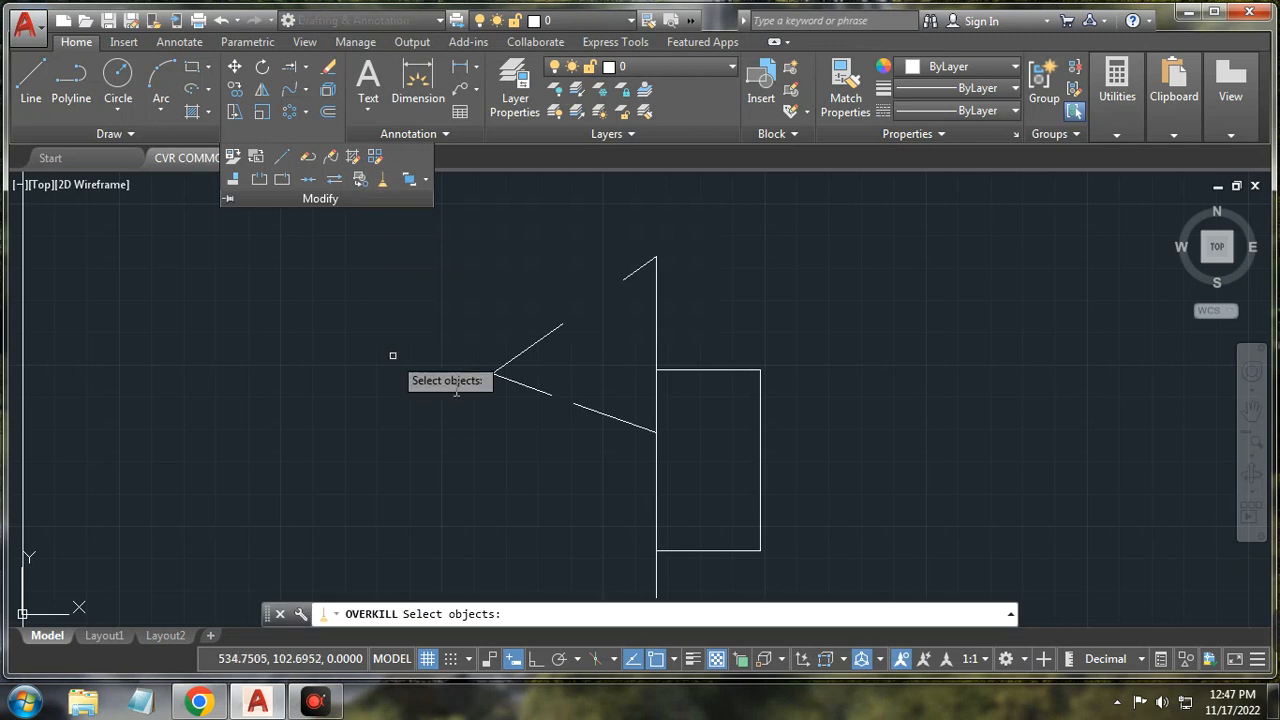
pyautogui.click(536, 342)
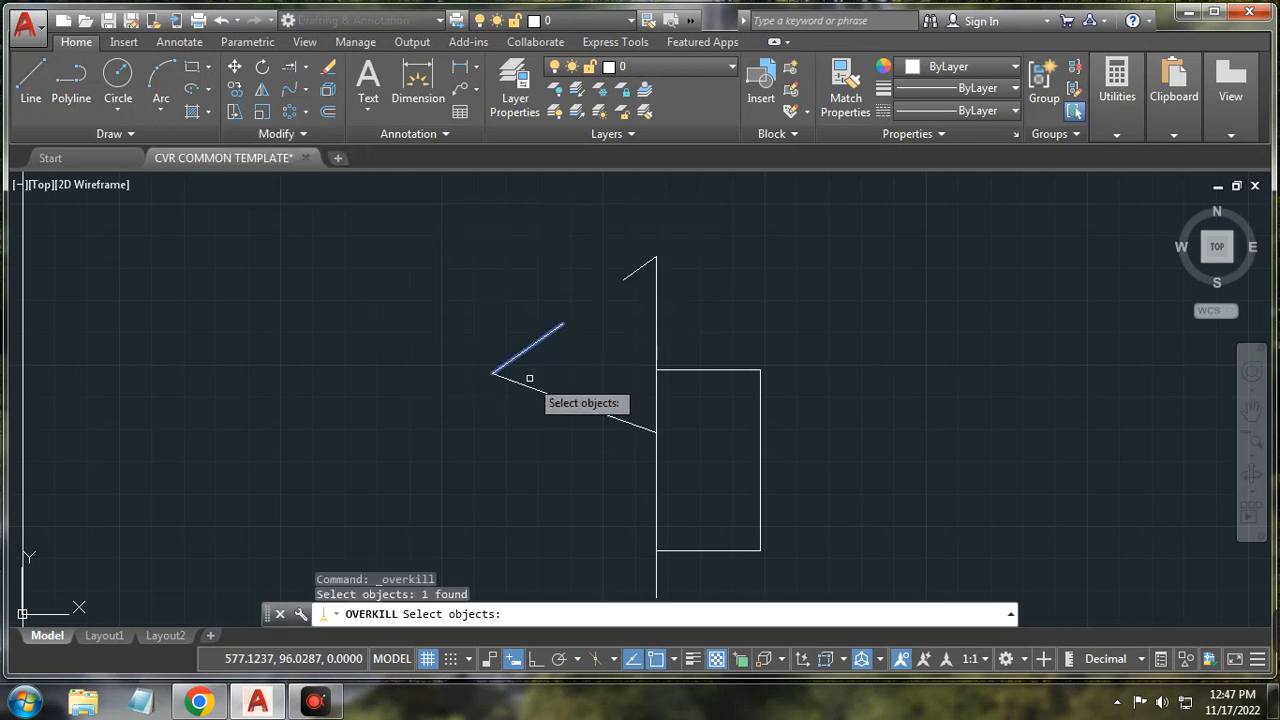
pyautogui.click(527, 385)
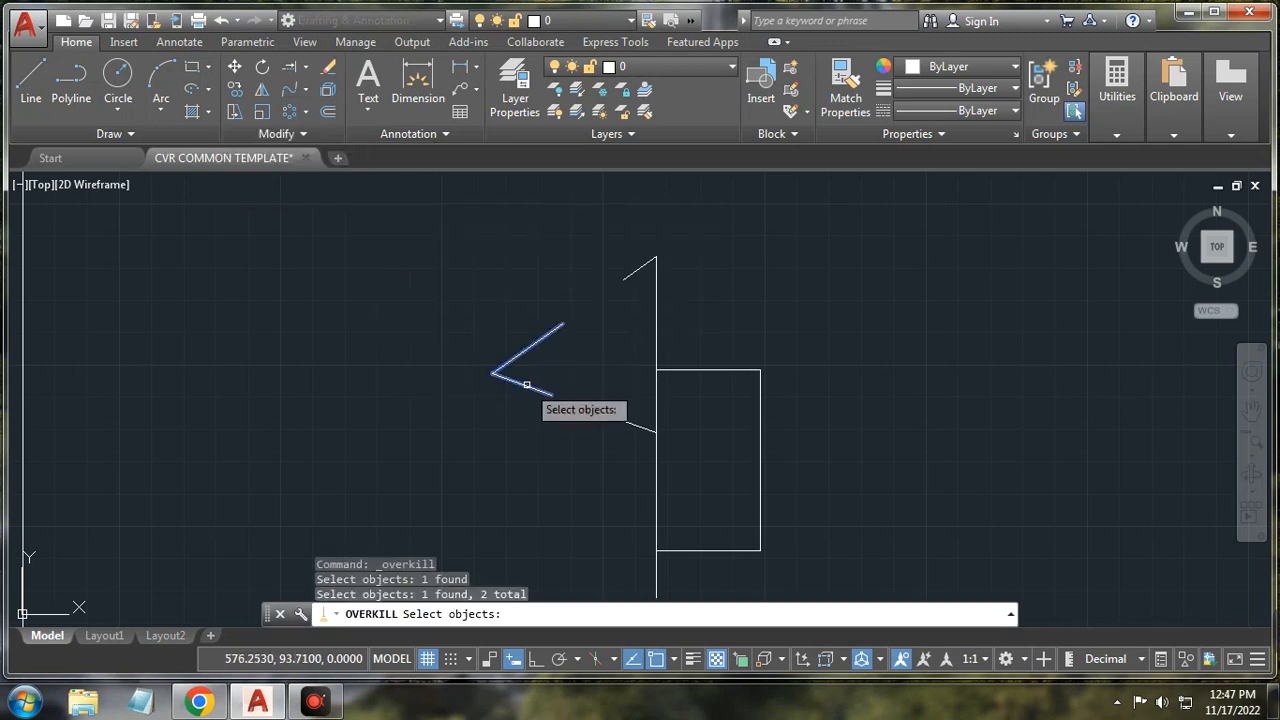
pyautogui.press('Return')
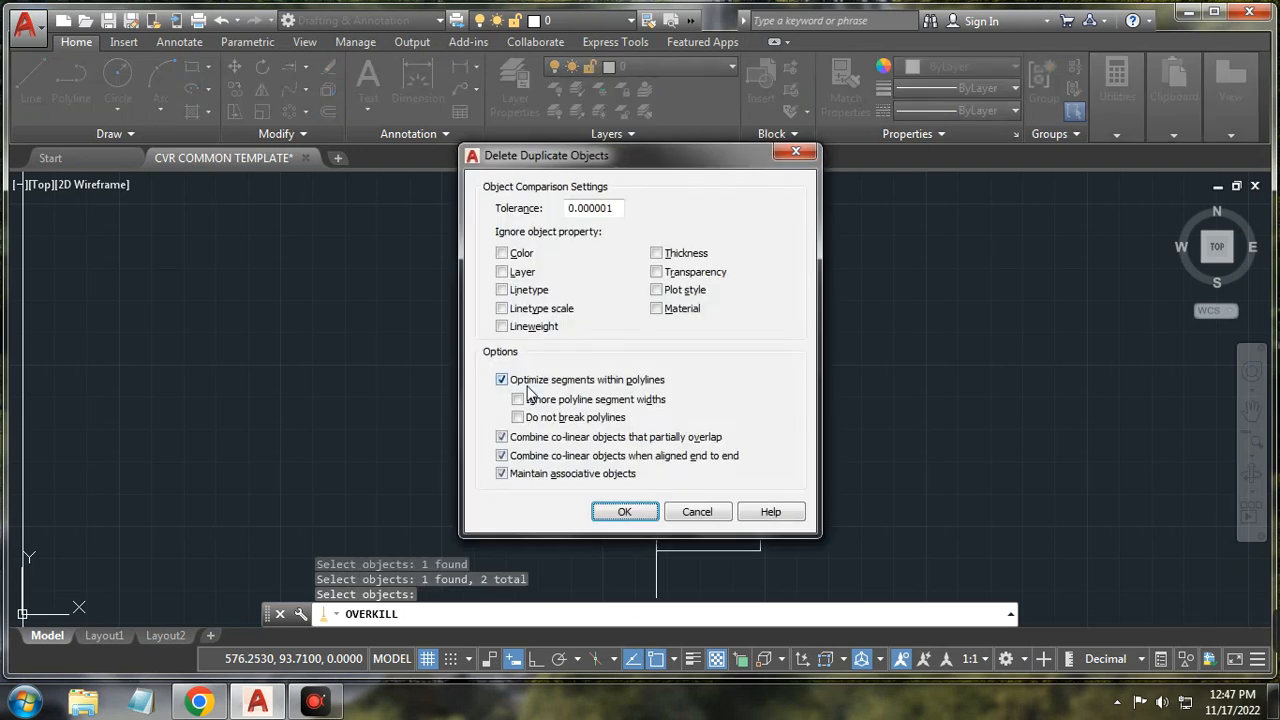
pyautogui.click(695, 512)
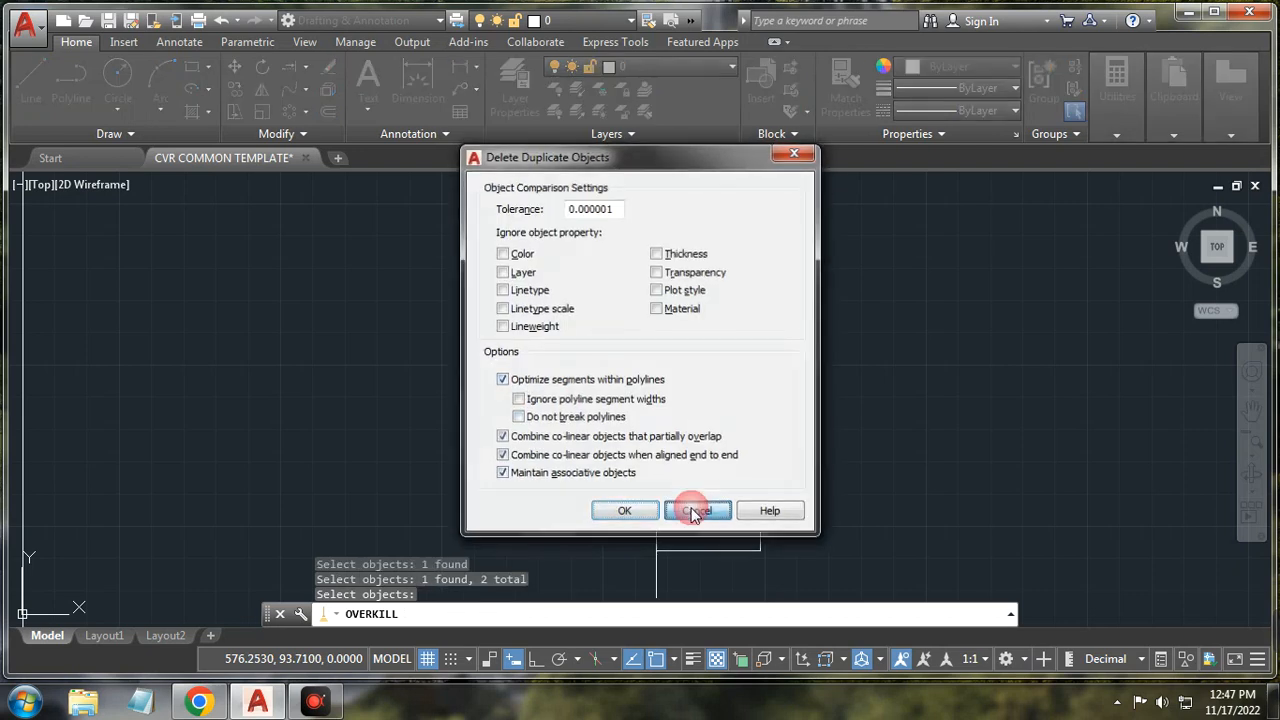
pyautogui.scroll(-7, 555, 300)
pyautogui.scroll(5, 270, 288)
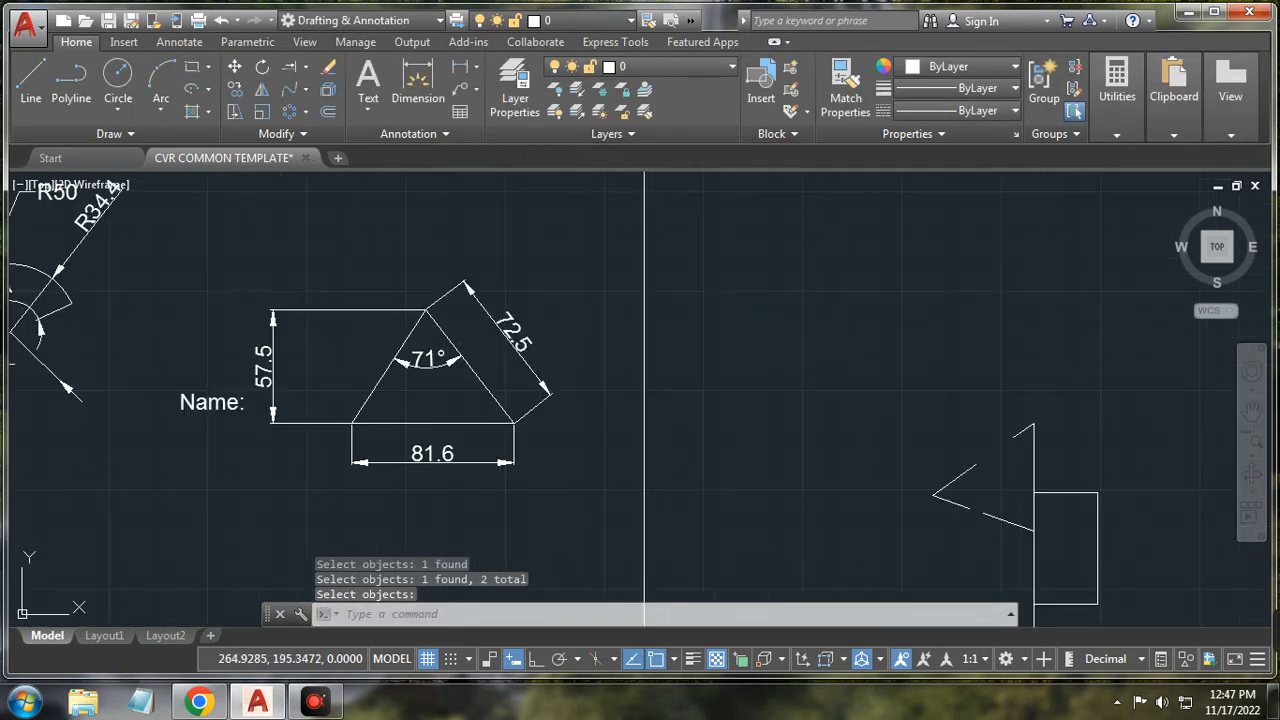
pyautogui.click(290, 133)
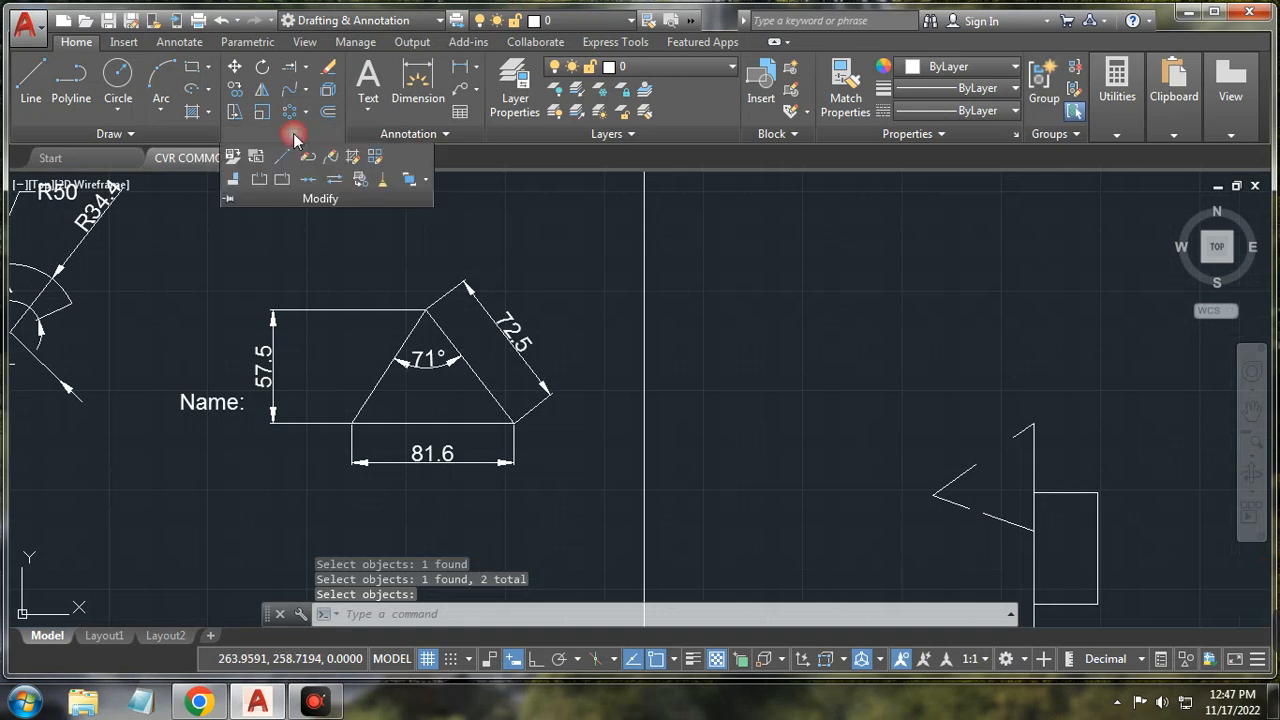
pyautogui.click(427, 182)
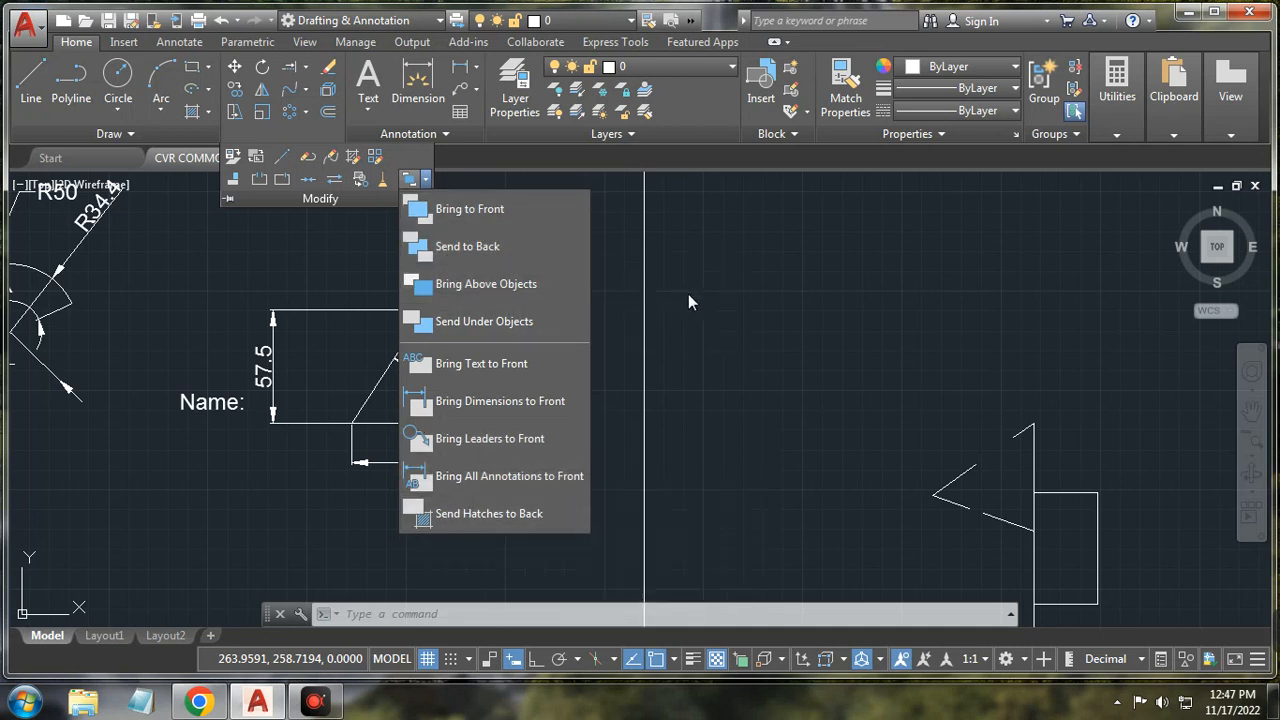
pyautogui.click(519, 227)
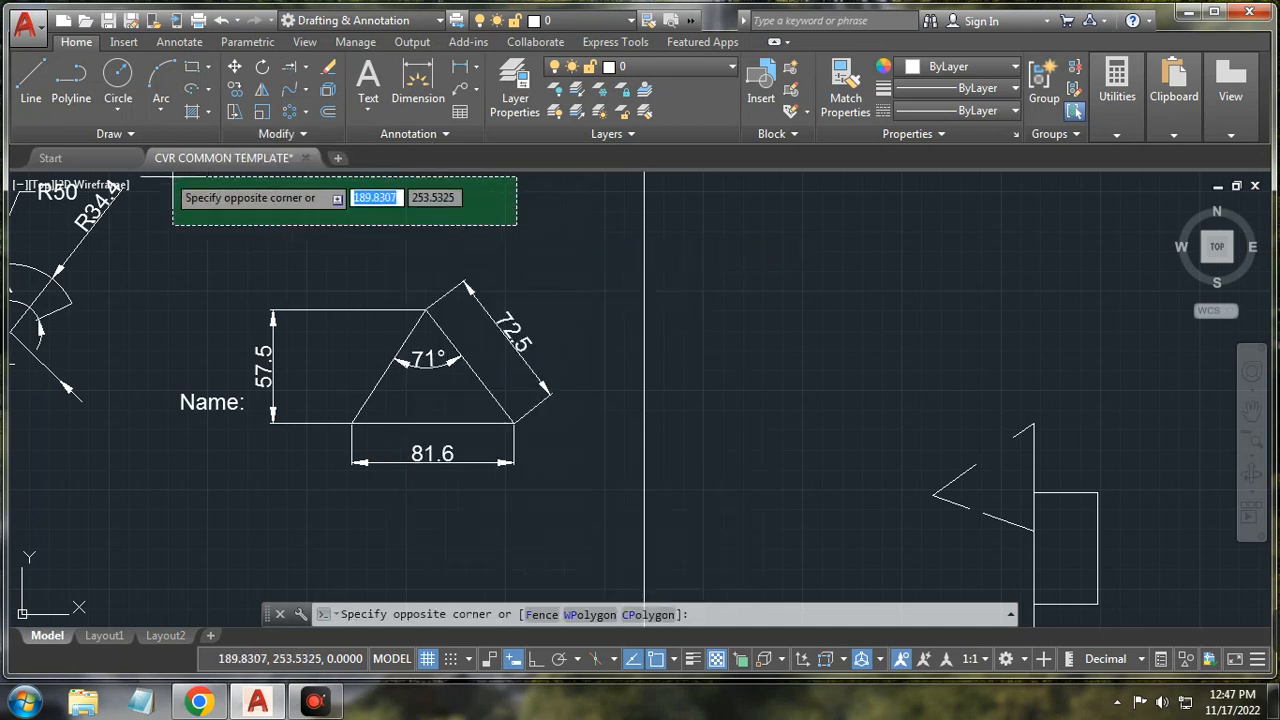
pyautogui.click(186, 223)
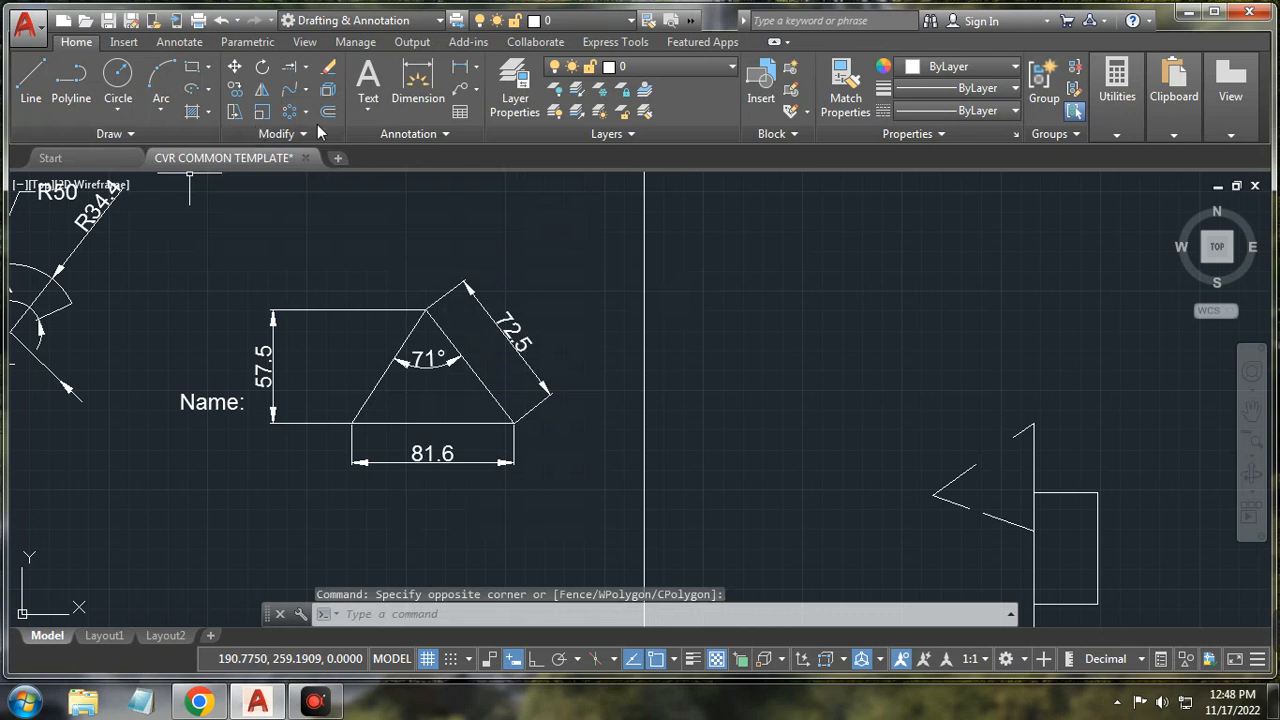
pyautogui.moveTo(1275, 632)
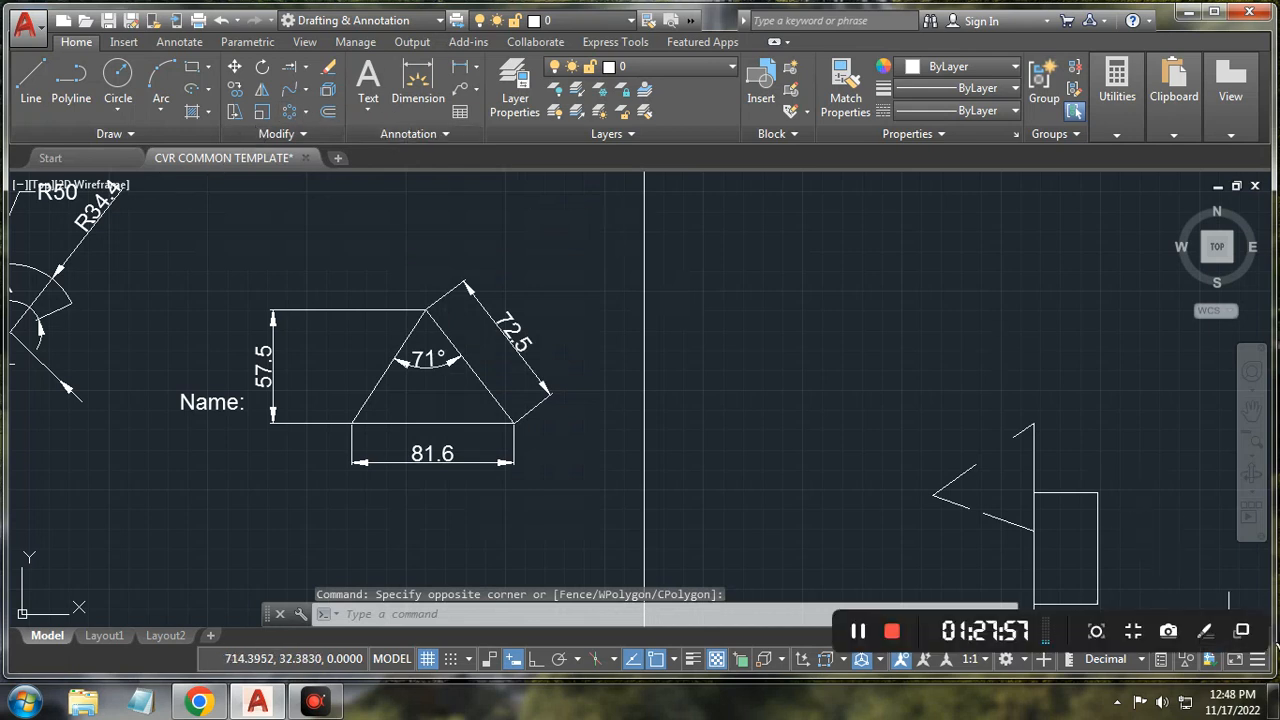
pyautogui.click(858, 632)
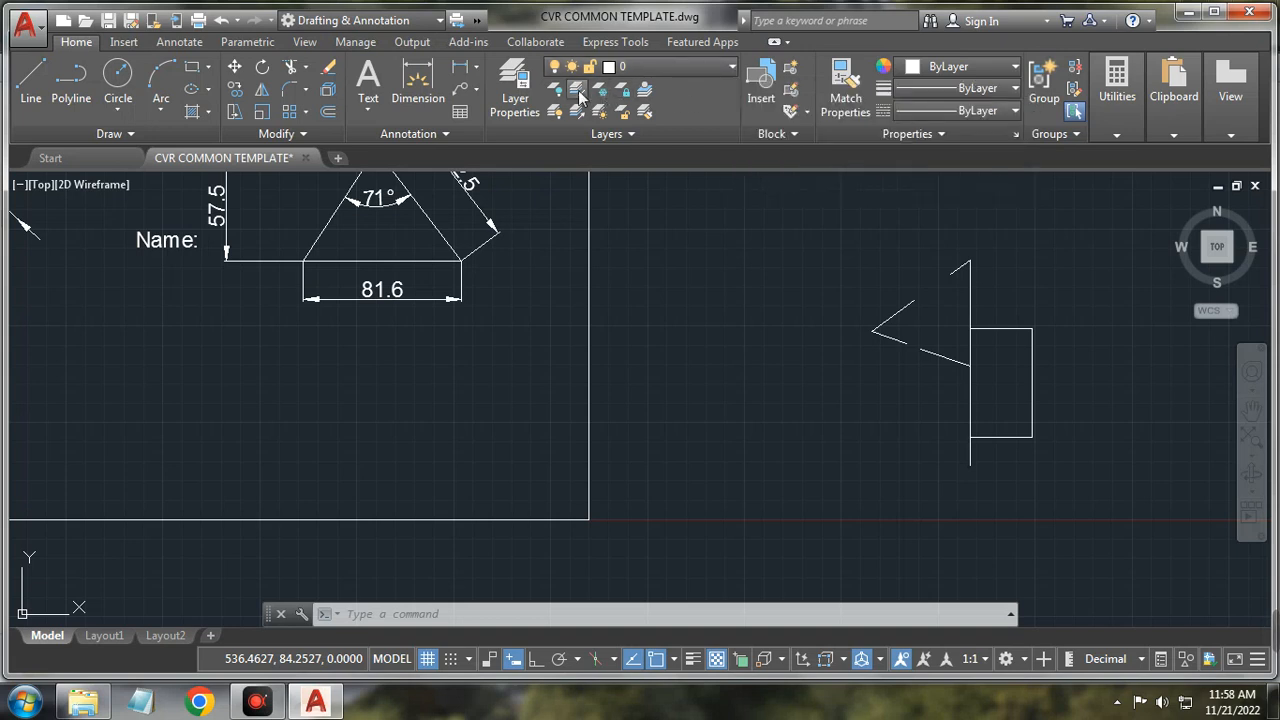
# Step: Open the Layer Properties Manager, widen it, and resize columns through New VP Freeze to show fully
pyautogui.click(523, 87)
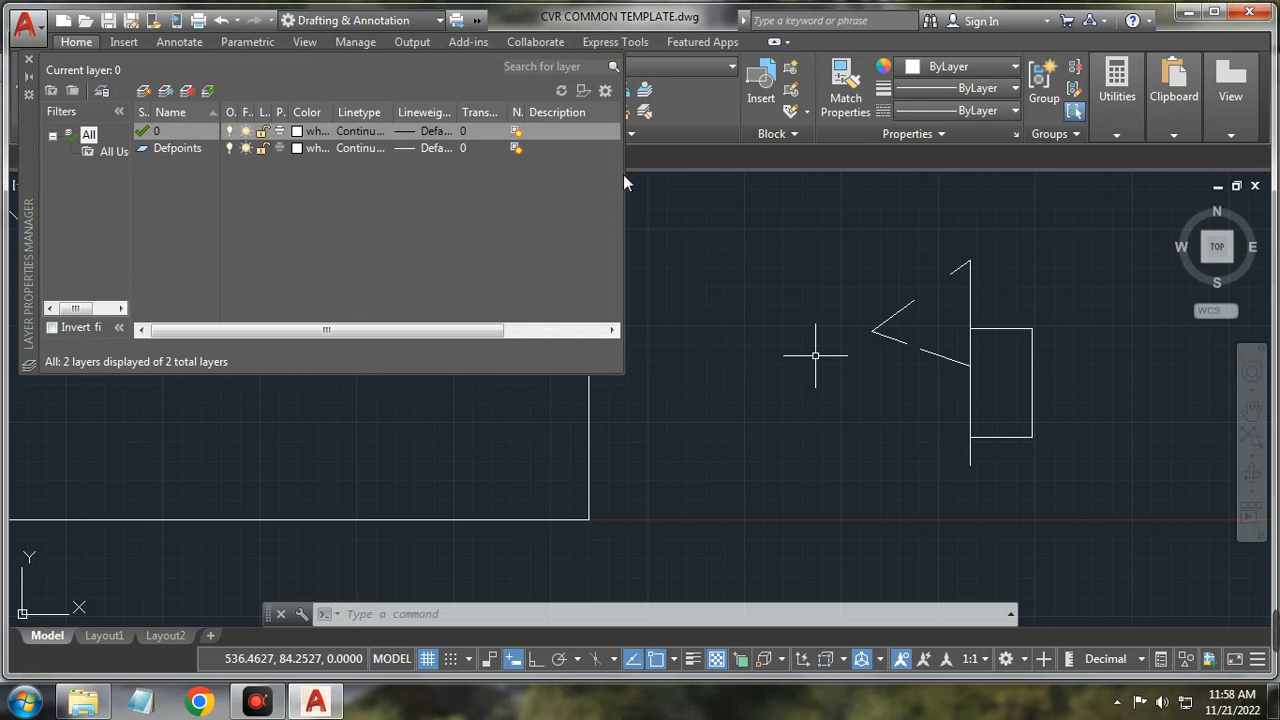
pyautogui.moveTo(623, 190); pyautogui.dragTo(928, 218)
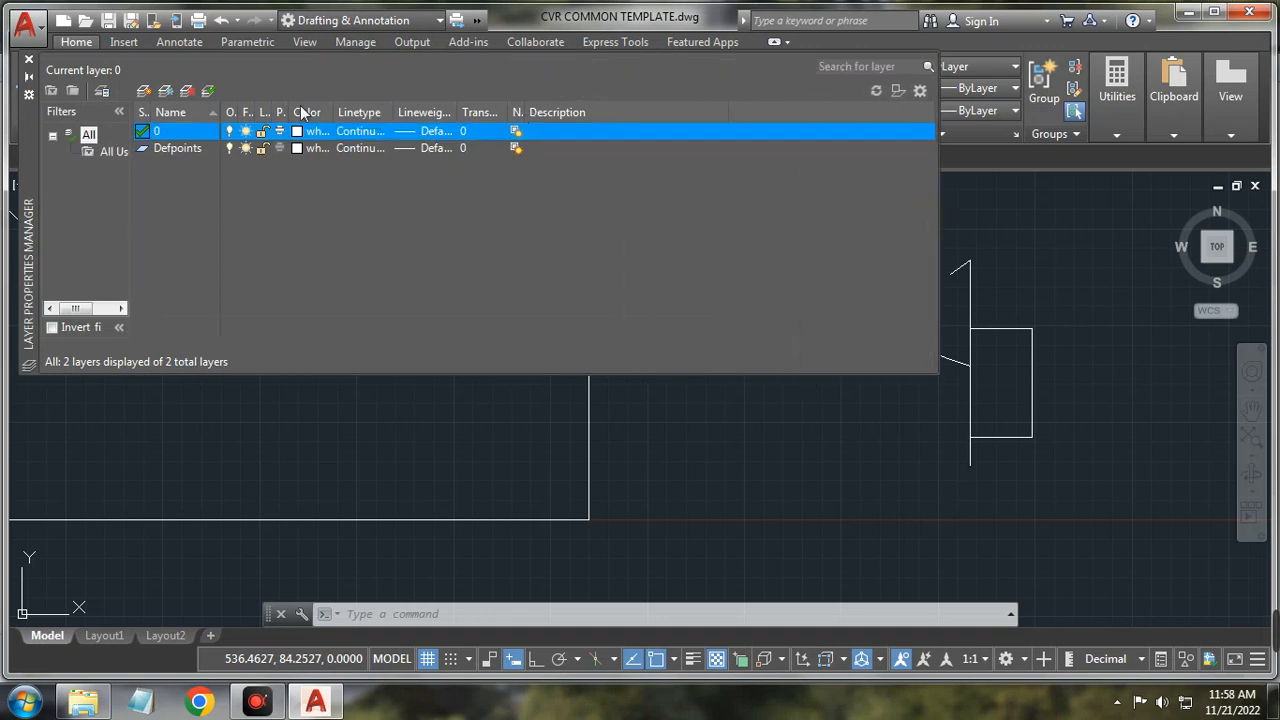
pyautogui.moveTo(240, 112); pyautogui.dragTo(292, 112)
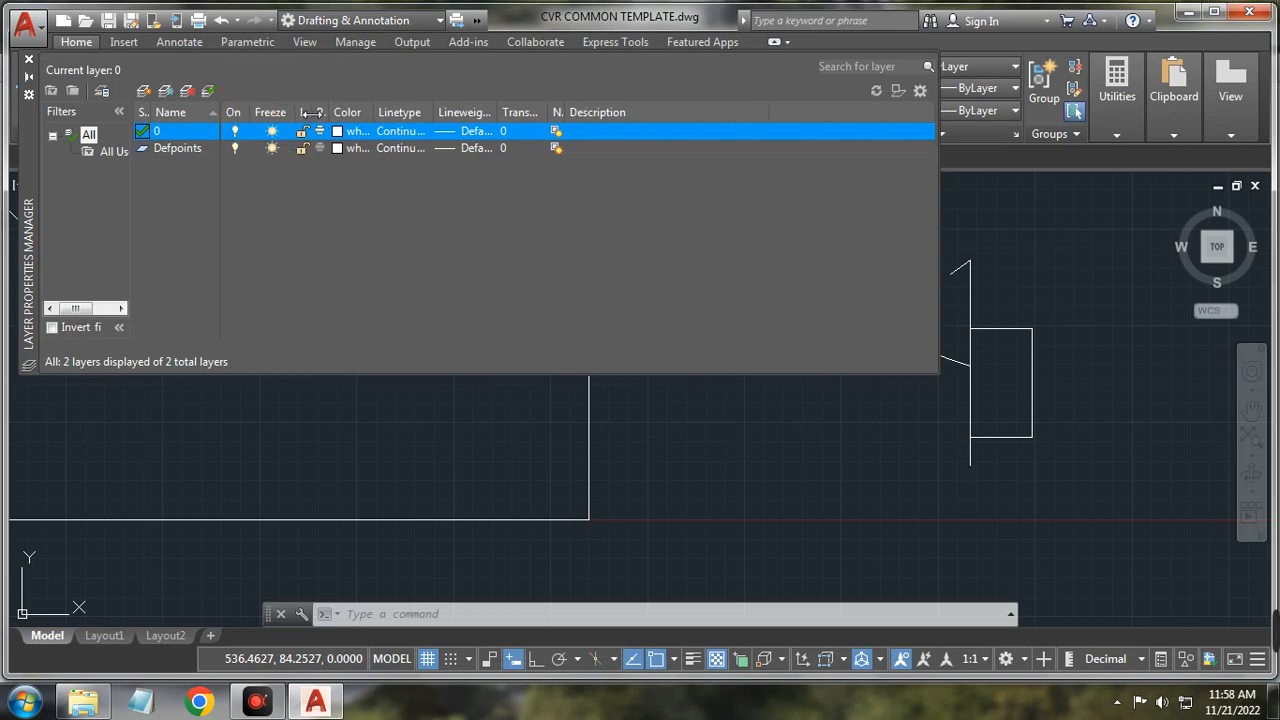
pyautogui.moveTo(313, 112); pyautogui.dragTo(420, 112)
pyautogui.doubleClick(476, 112)
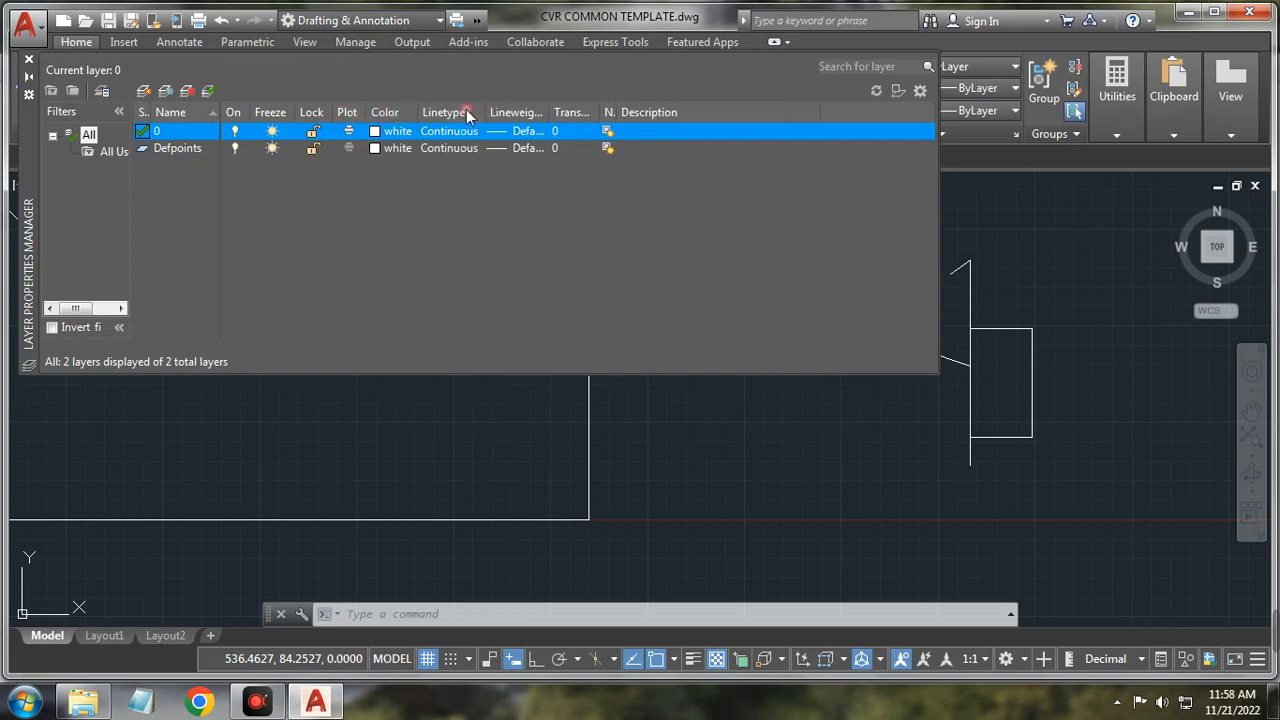
pyautogui.doubleClick(547, 112)
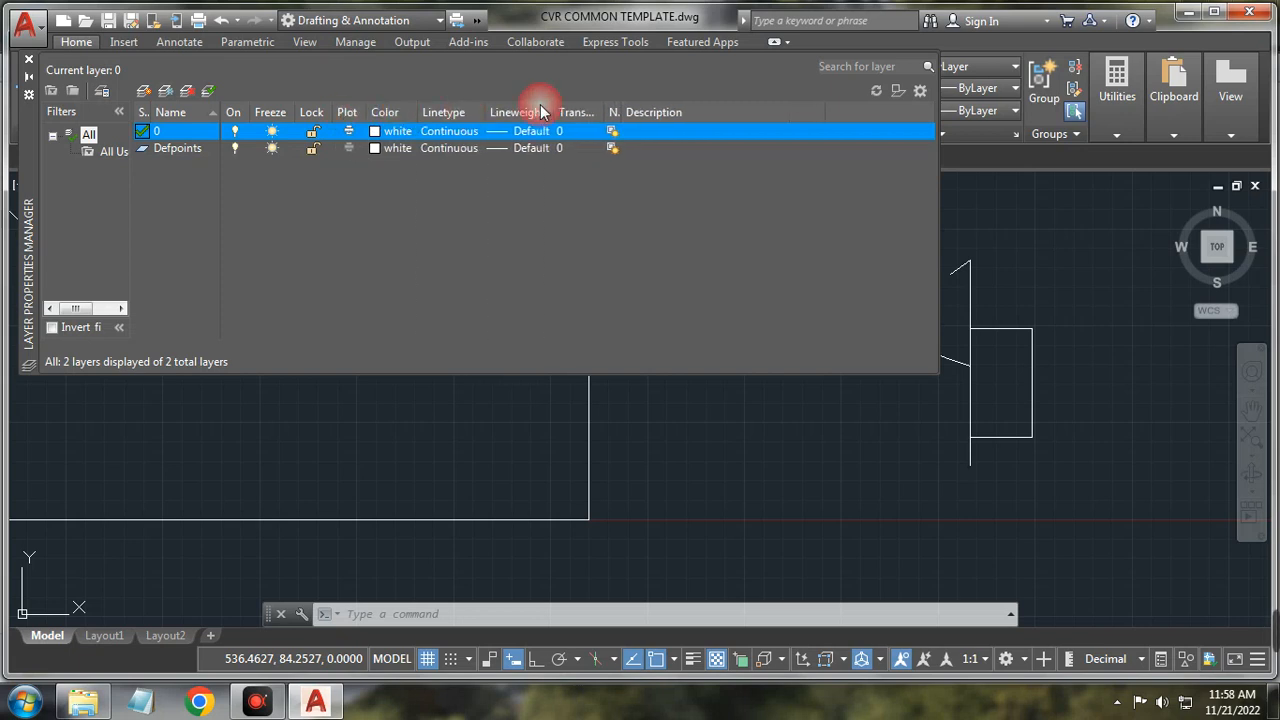
pyautogui.doubleClick(604, 112)
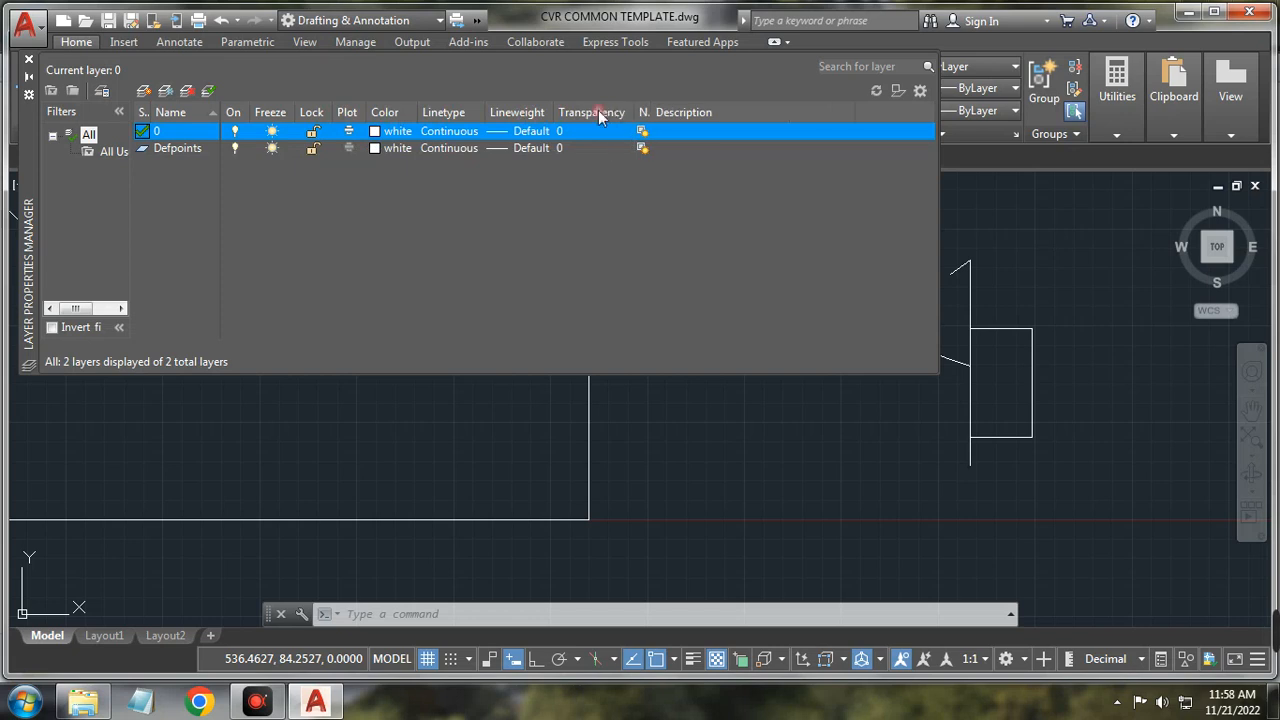
pyautogui.doubleClick(652, 112)
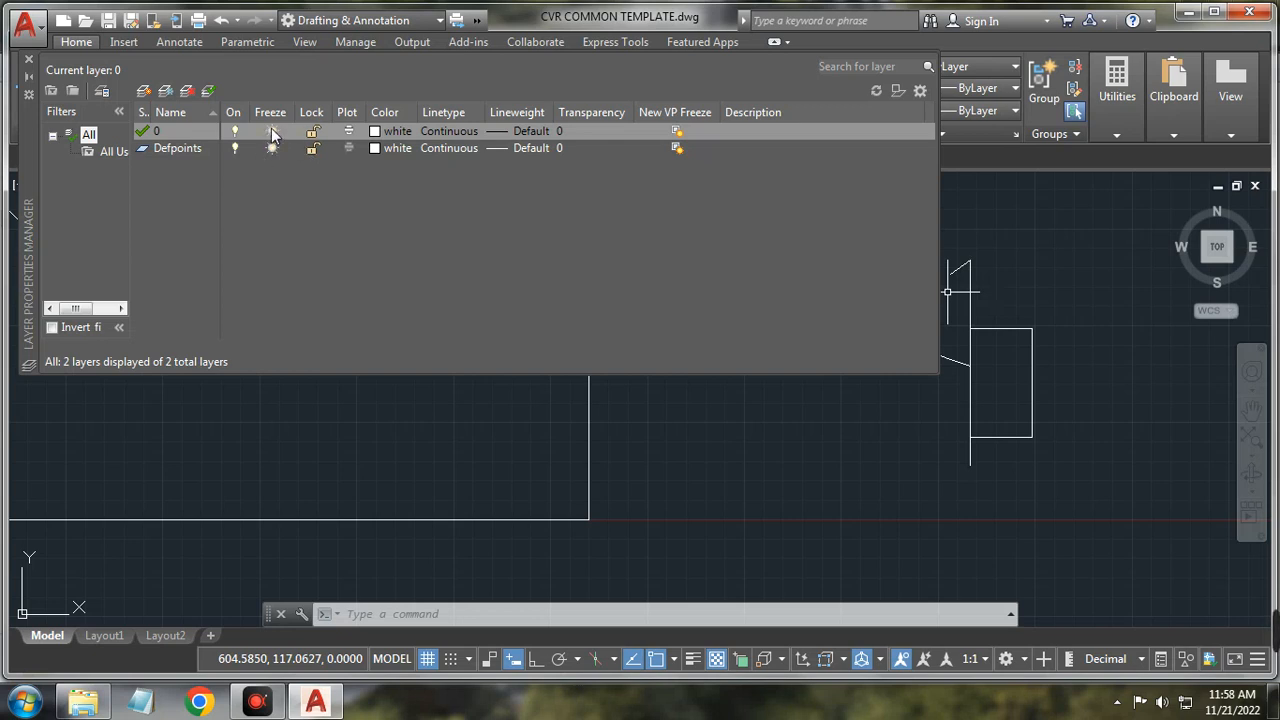
pyautogui.click(969, 399)
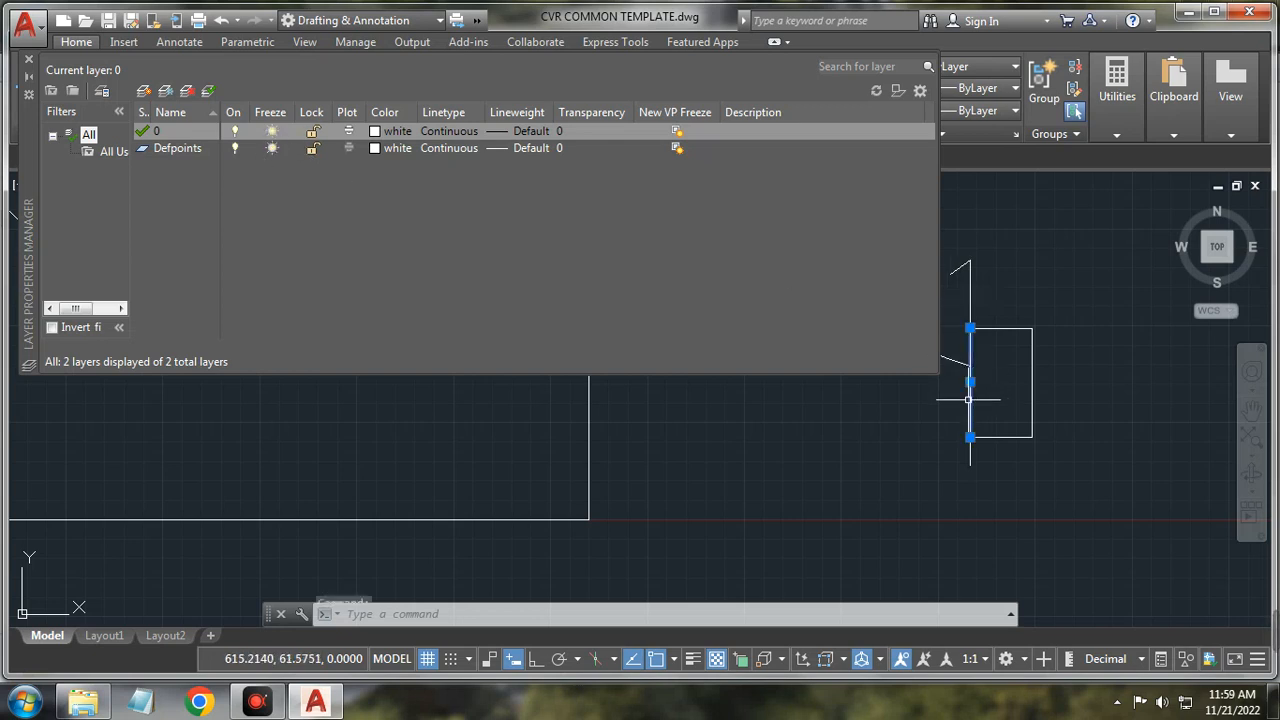
pyautogui.click(272, 134)
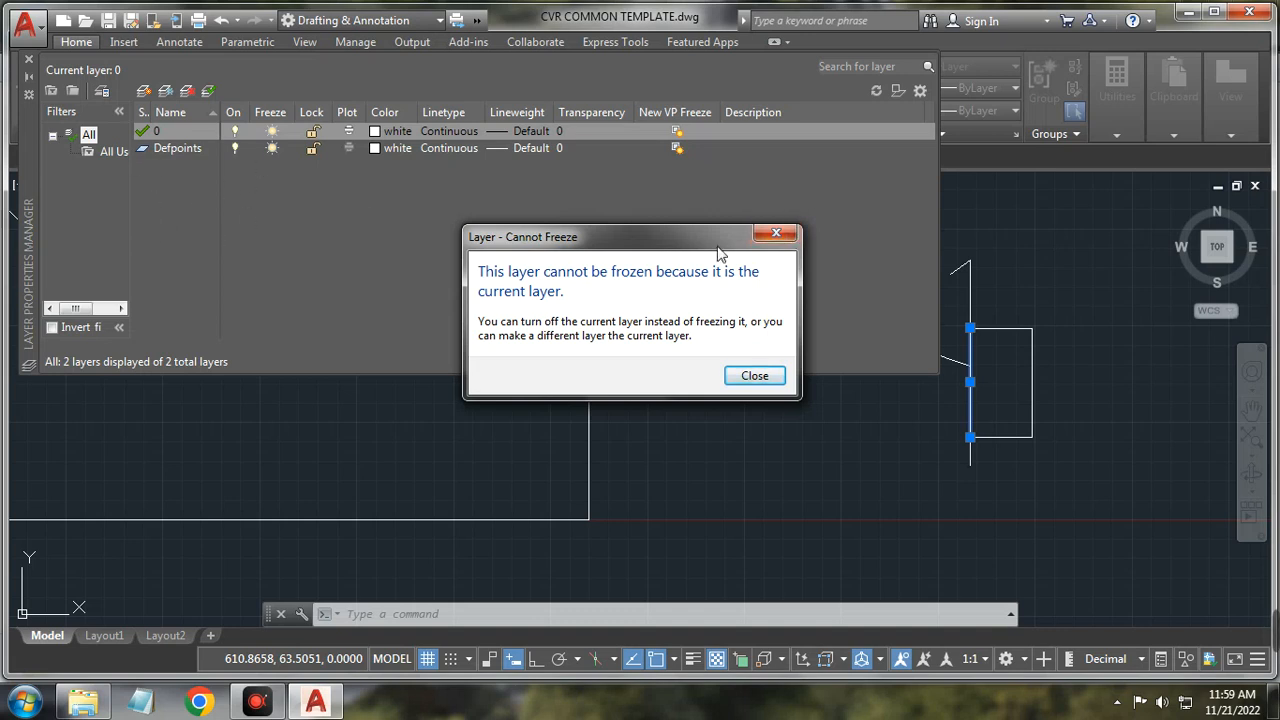
pyautogui.click(775, 235)
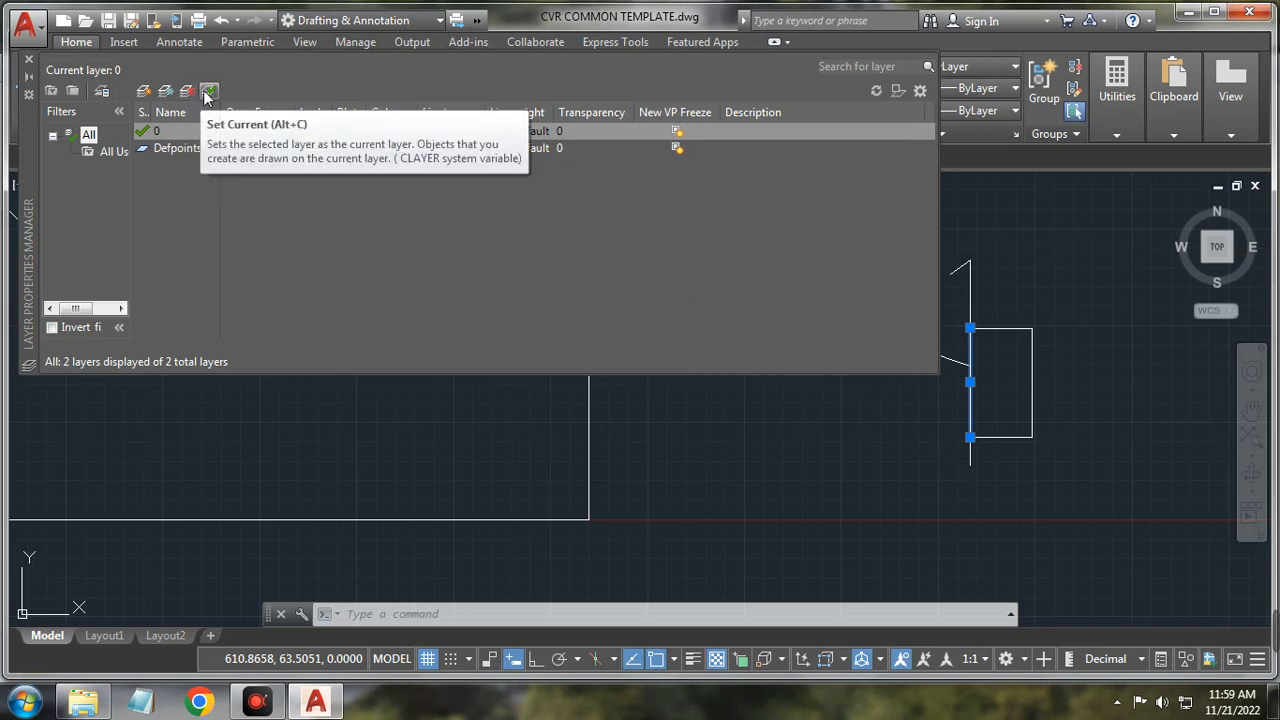
# Step: Create the new layer Layer1 and bring up its colour selection
pyautogui.click(145, 91)
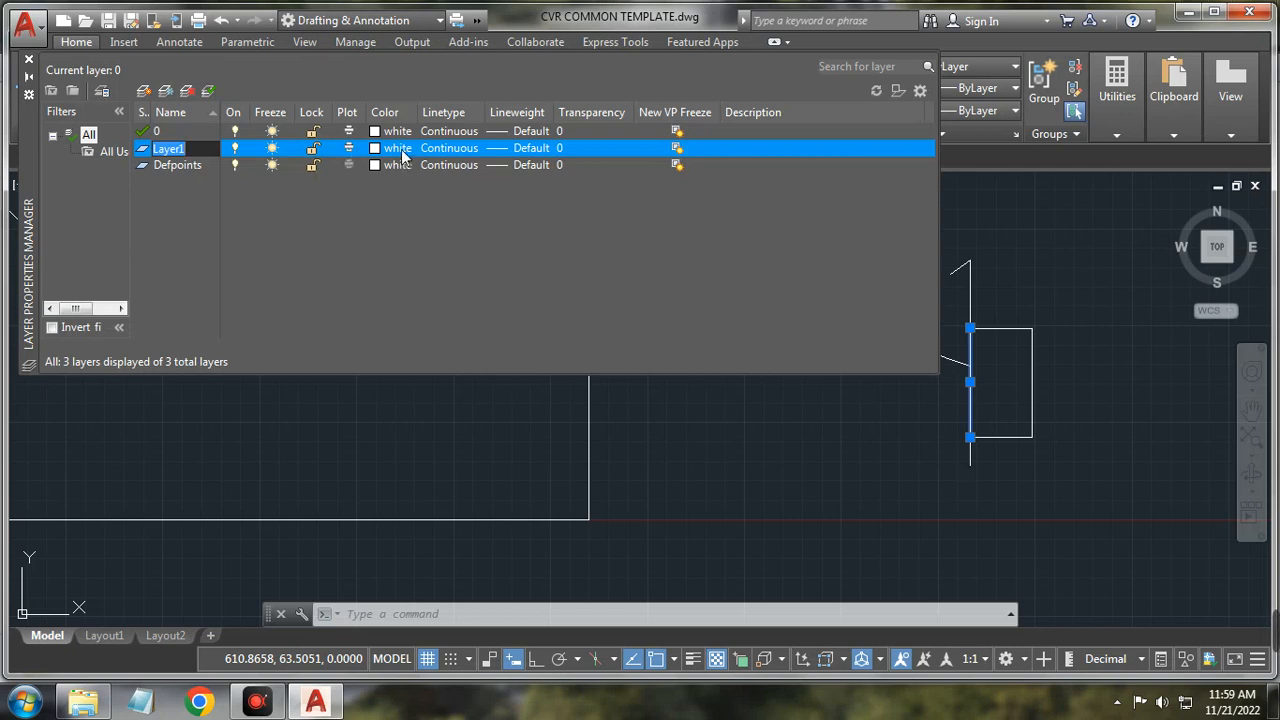
pyautogui.click(392, 148)
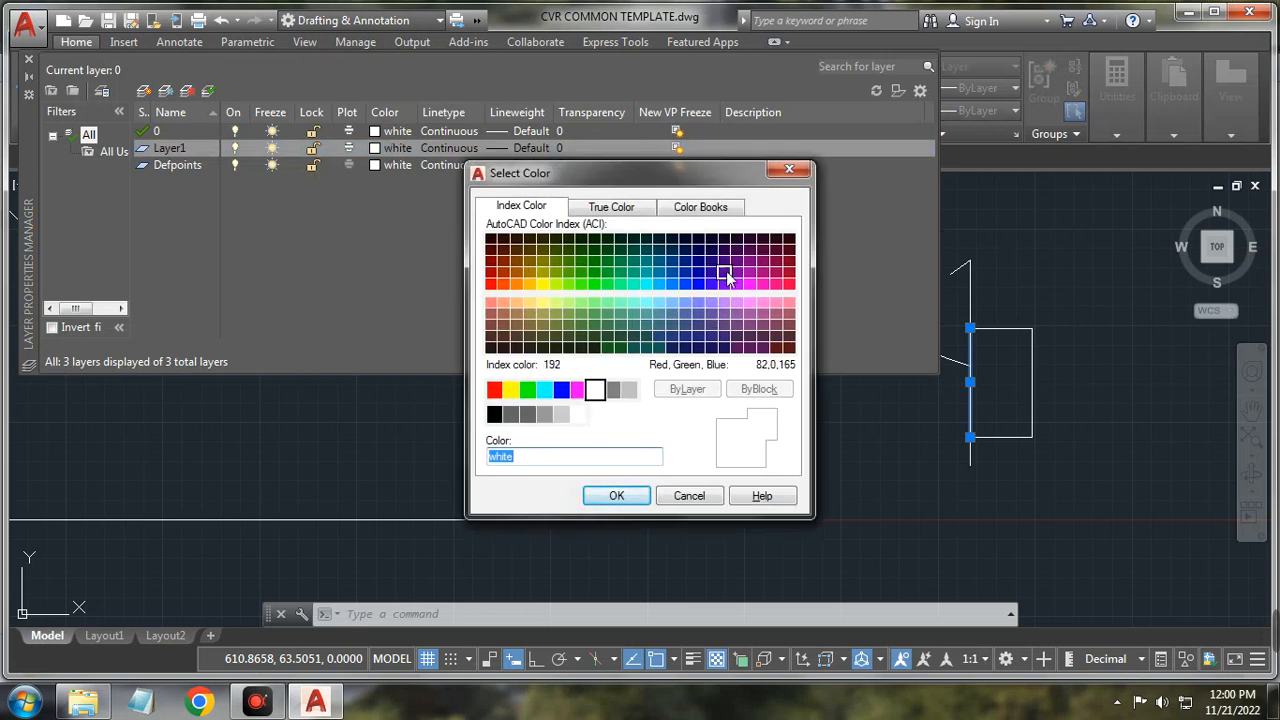
# Step: Leave the colour unchanged and browse the loadable CENTER linetypes for Layer1
pyautogui.click(789, 169)
pyautogui.click(461, 149)
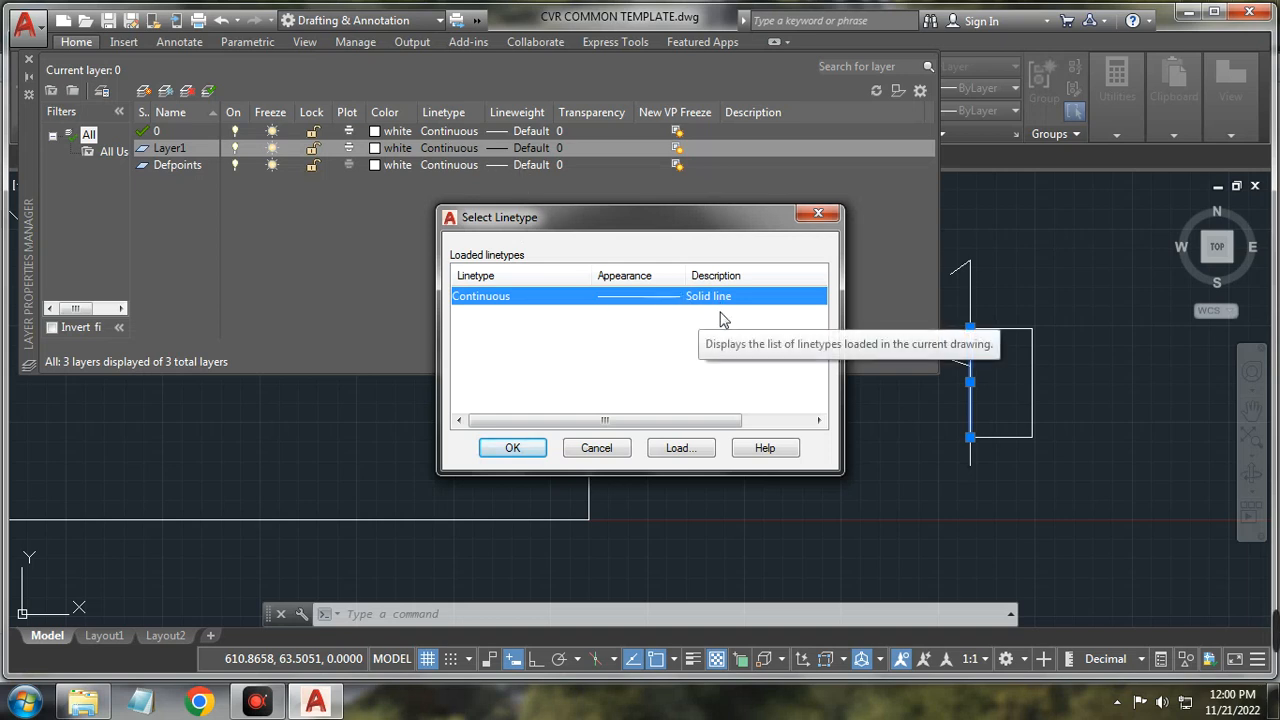
pyautogui.click(680, 448)
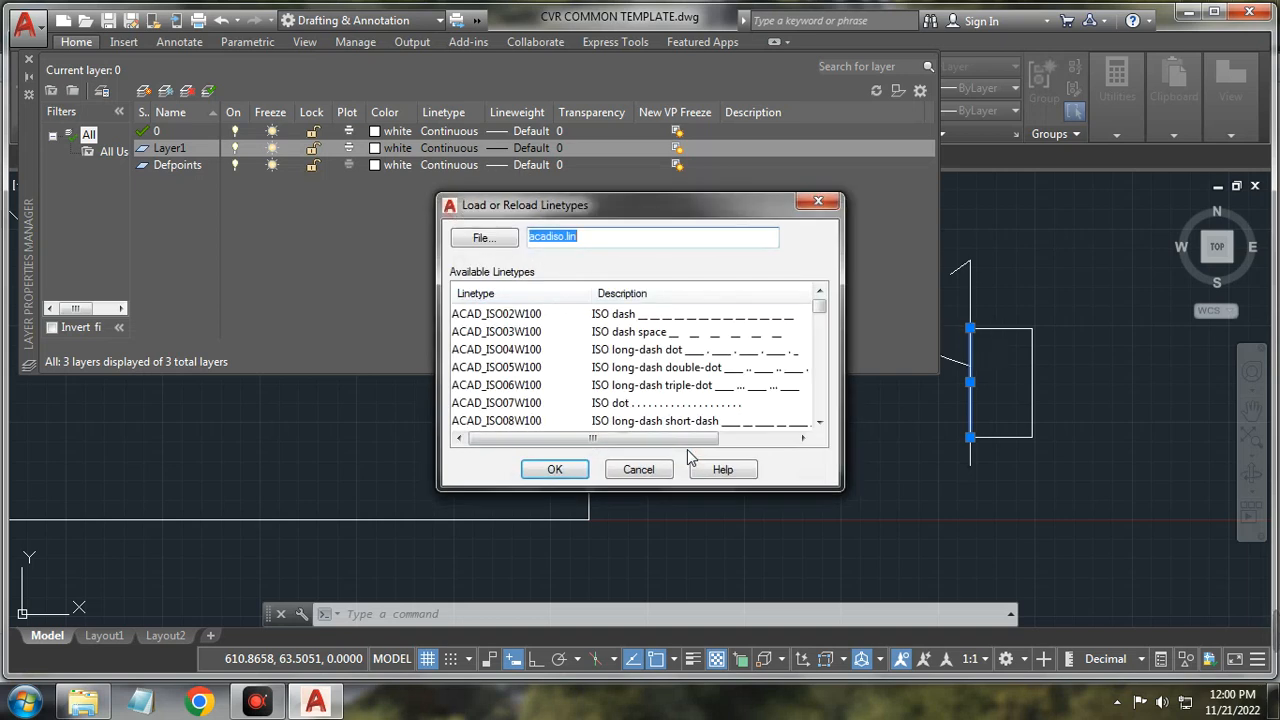
pyautogui.click(508, 369)
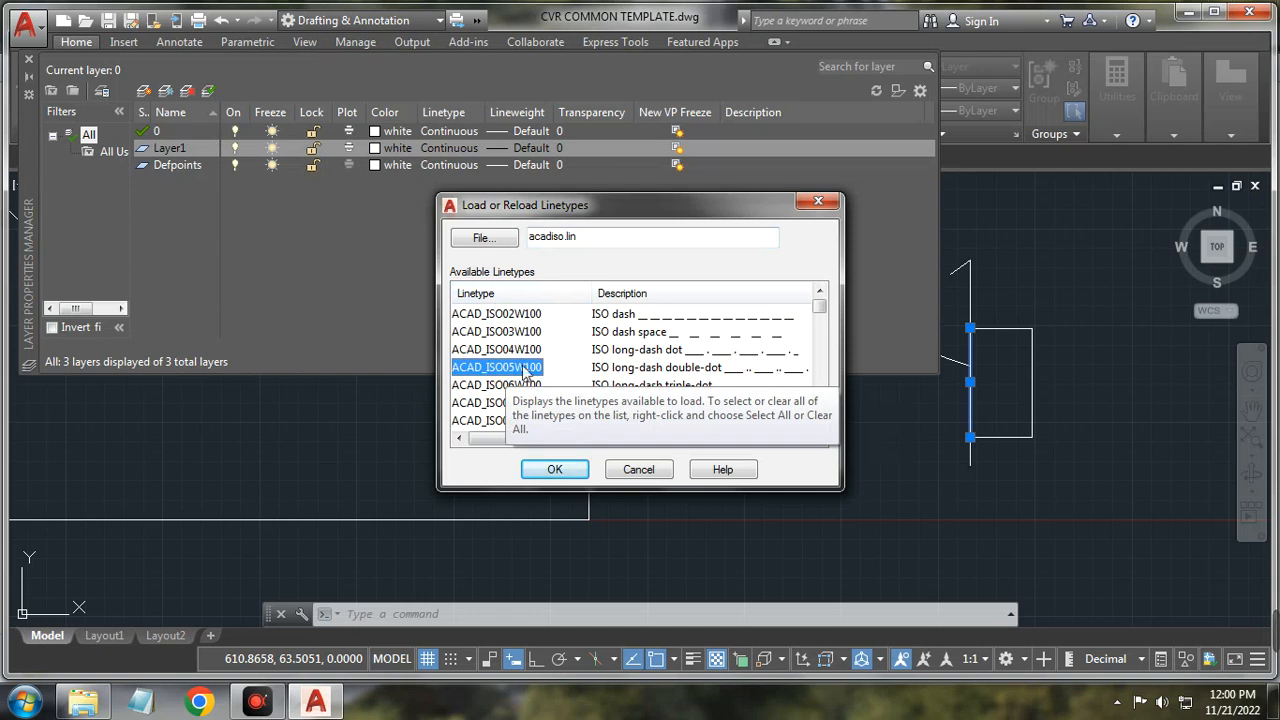
pyautogui.press('c')
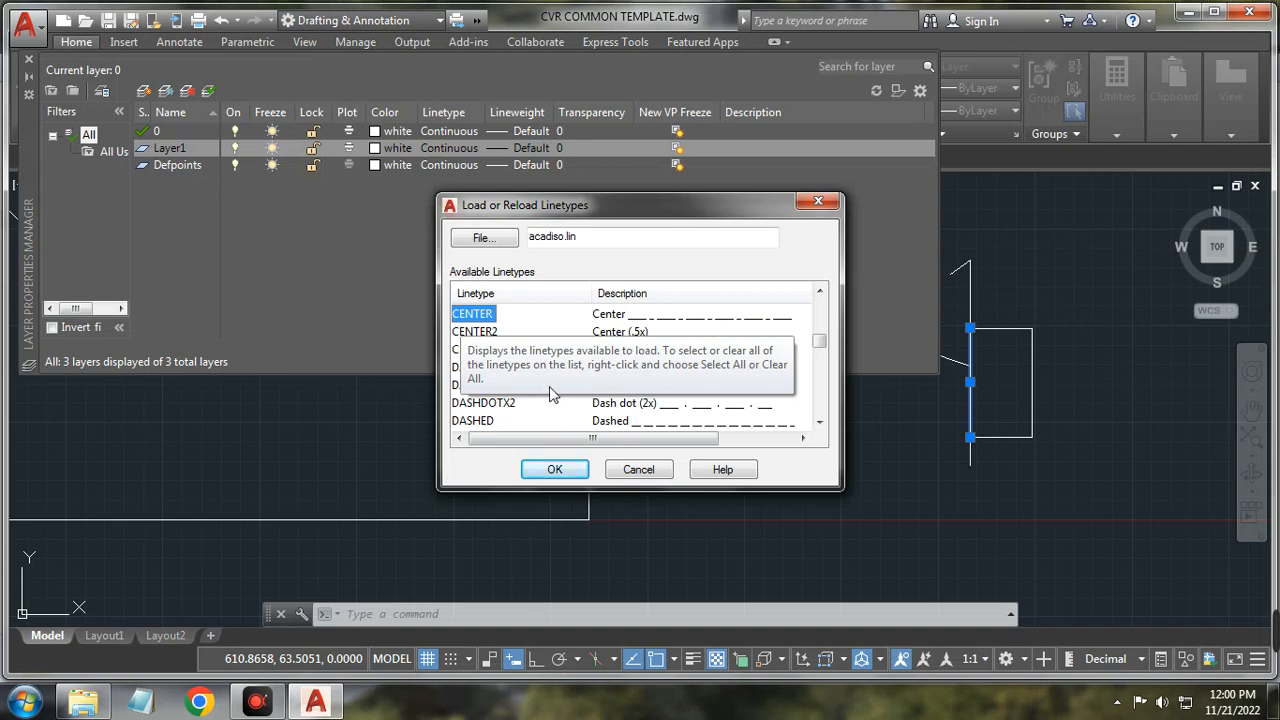
pyautogui.click(470, 351)
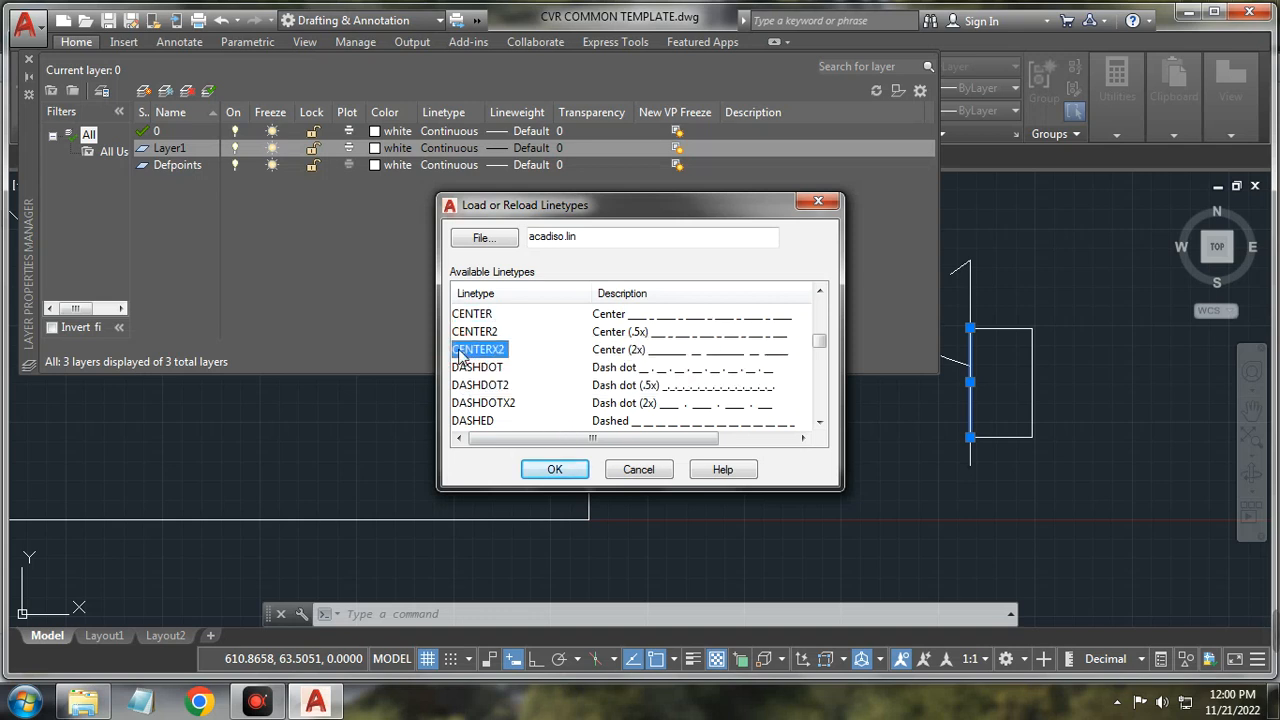
pyautogui.click(481, 333)
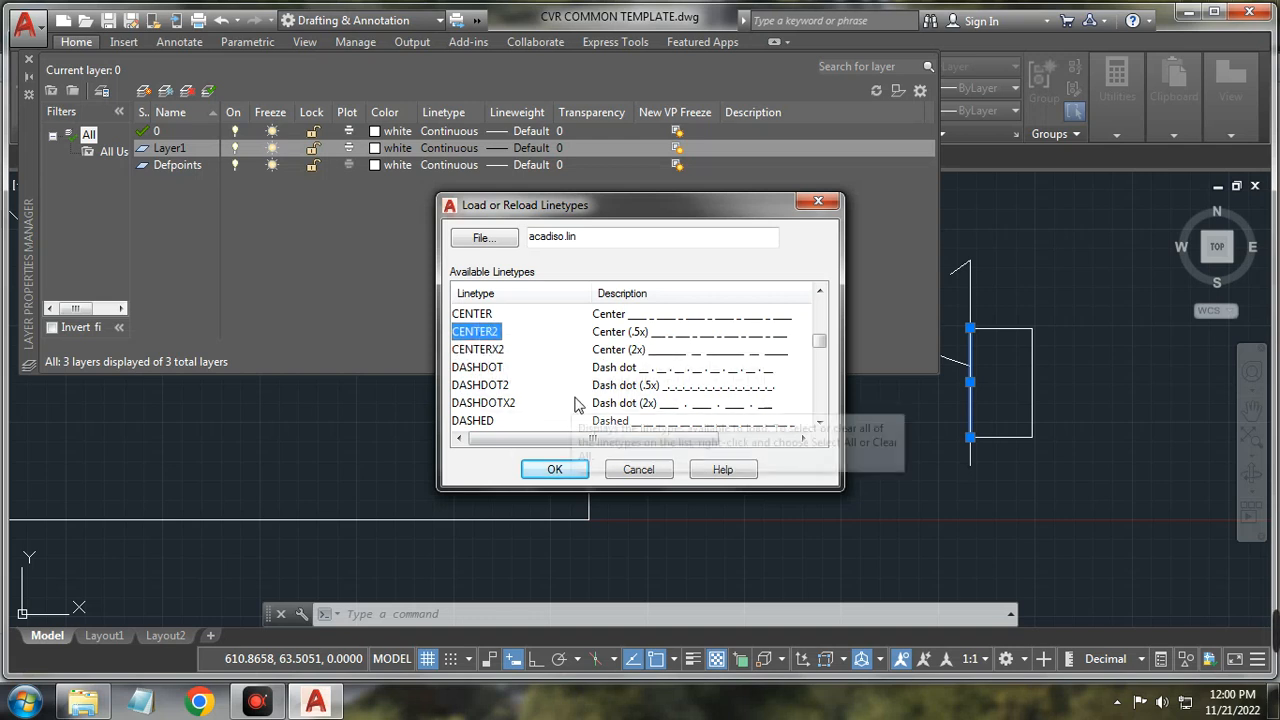
pyautogui.click(495, 352)
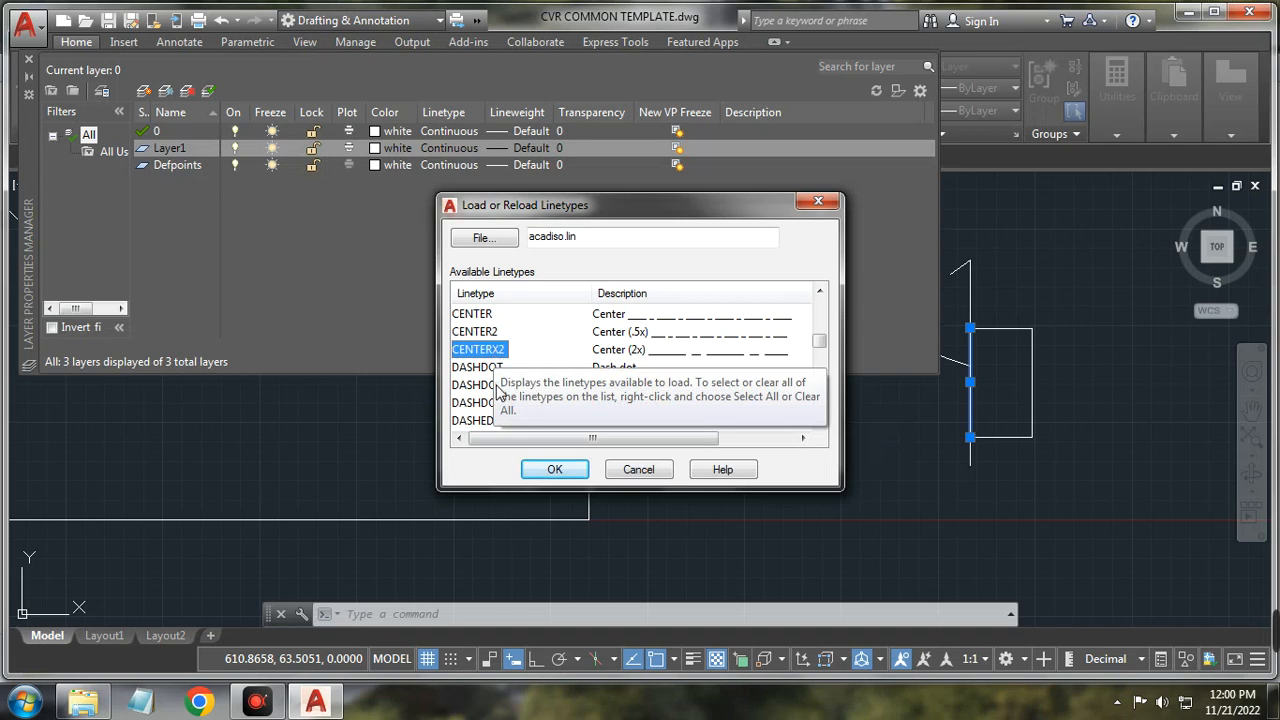
pyautogui.click(484, 386)
# Step: Load the CENTER2 linetype and assign it to Layer1
pyautogui.moveTo(820, 342); pyautogui.dragTo(822, 382)
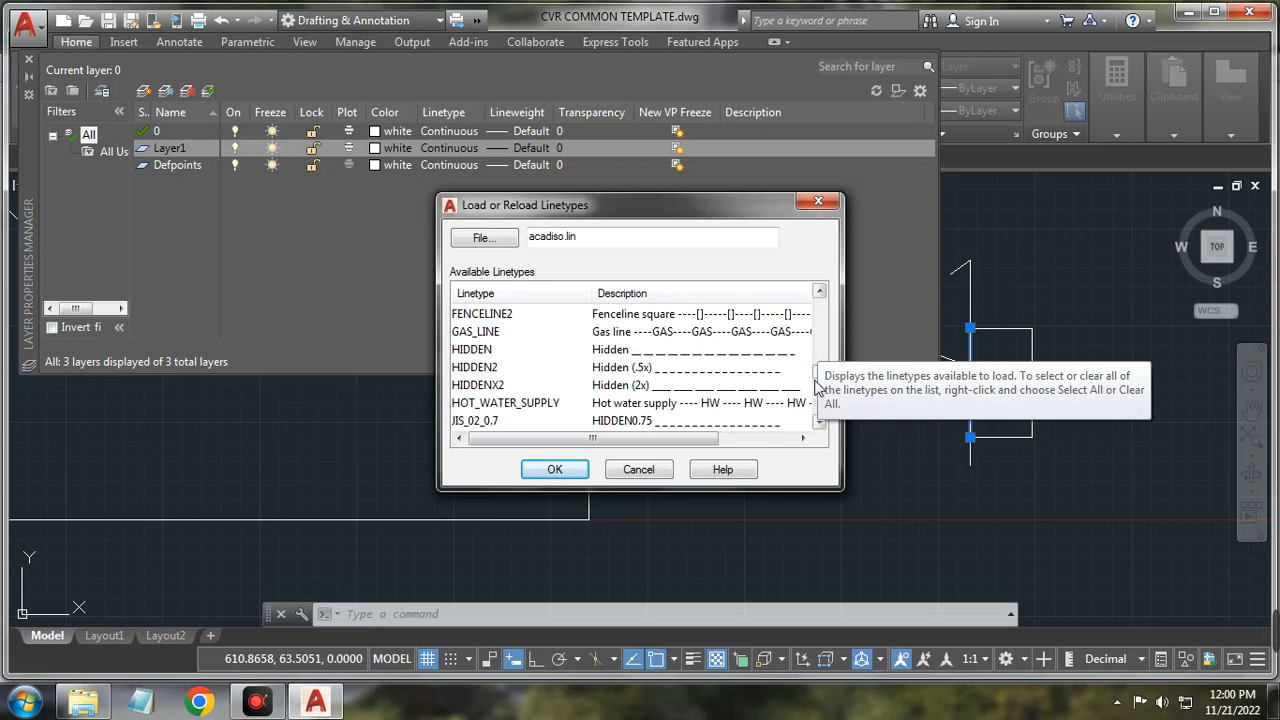
pyautogui.moveTo(816, 376); pyautogui.dragTo(828, 413)
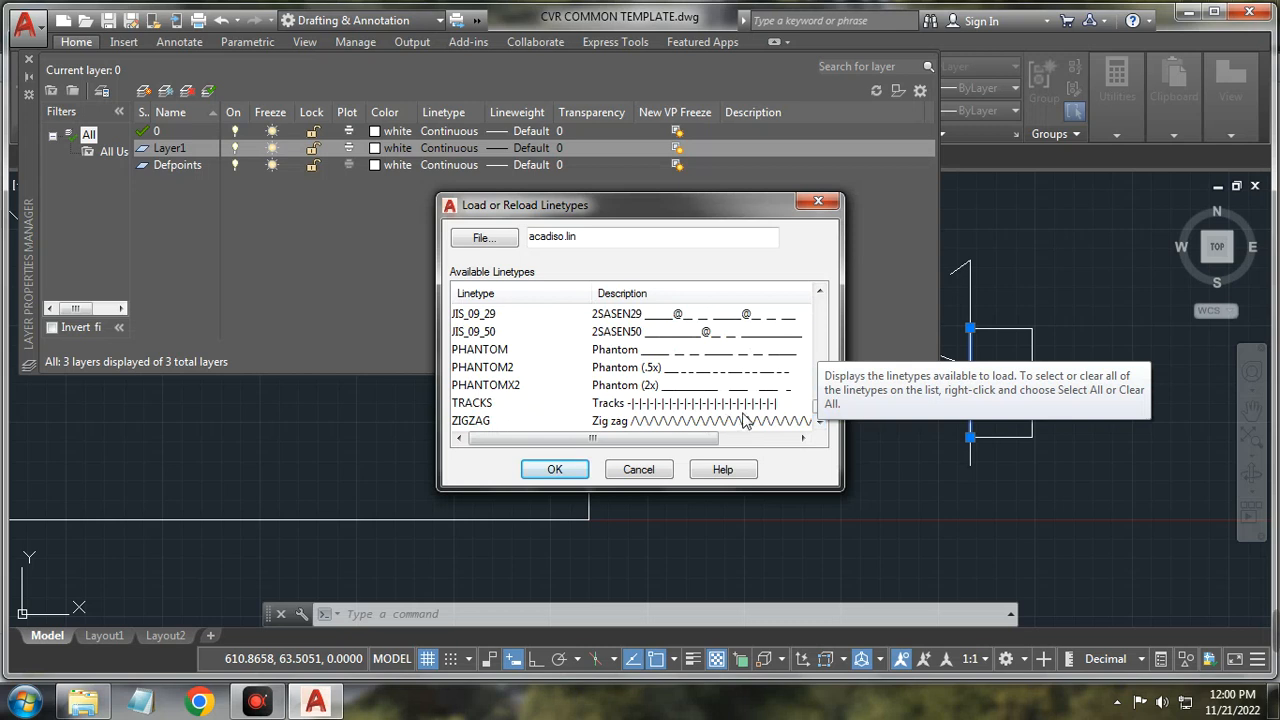
pyautogui.moveTo(818, 410); pyautogui.dragTo(820, 302)
pyautogui.click(500, 385)
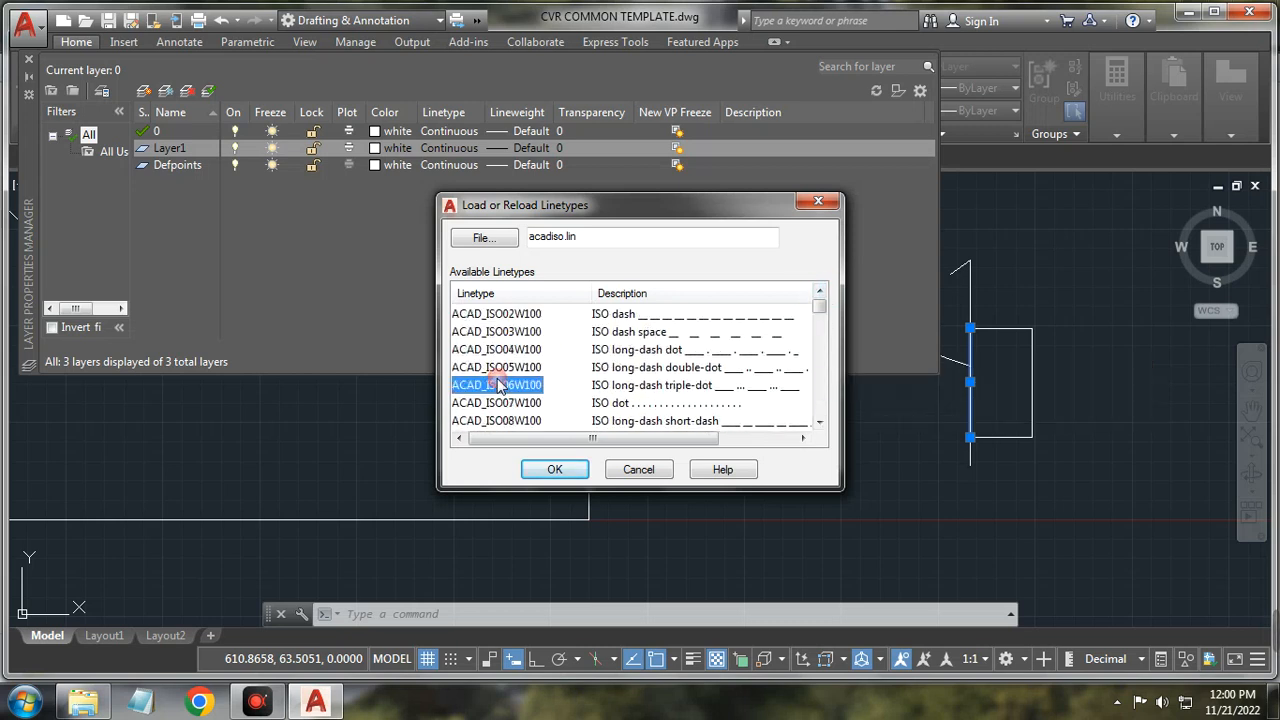
pyautogui.press('c')
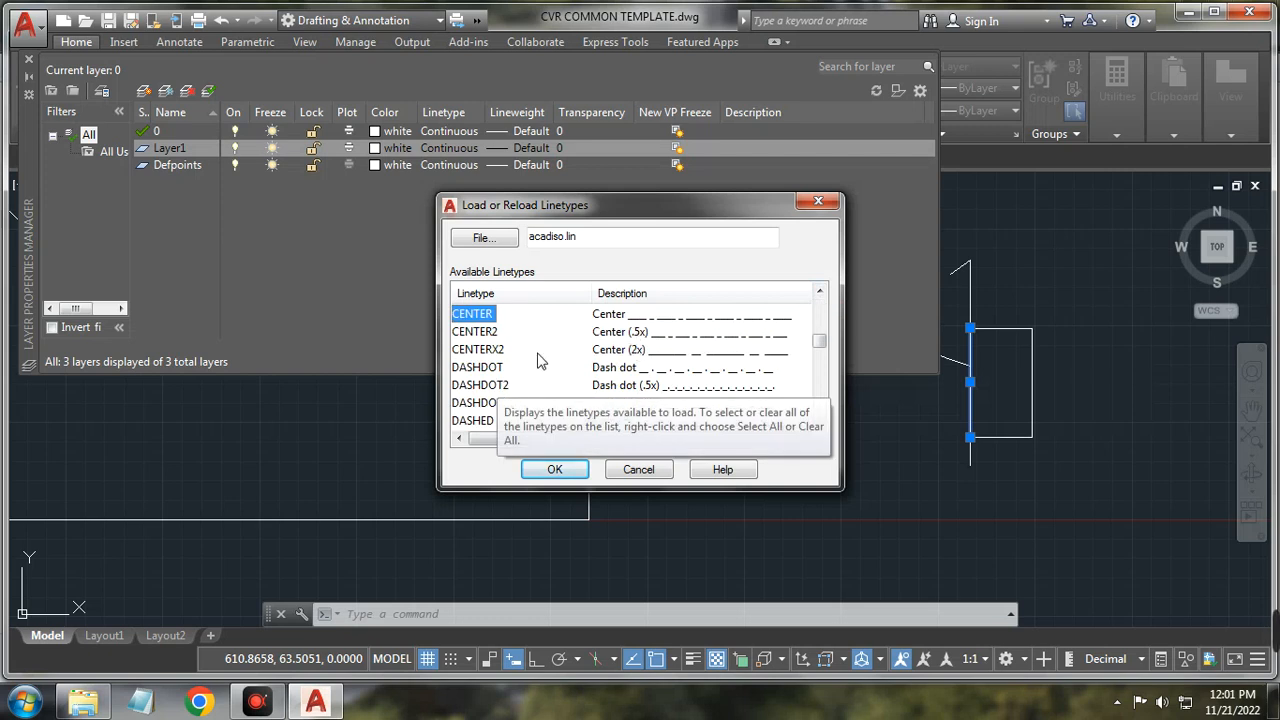
pyautogui.click(481, 333)
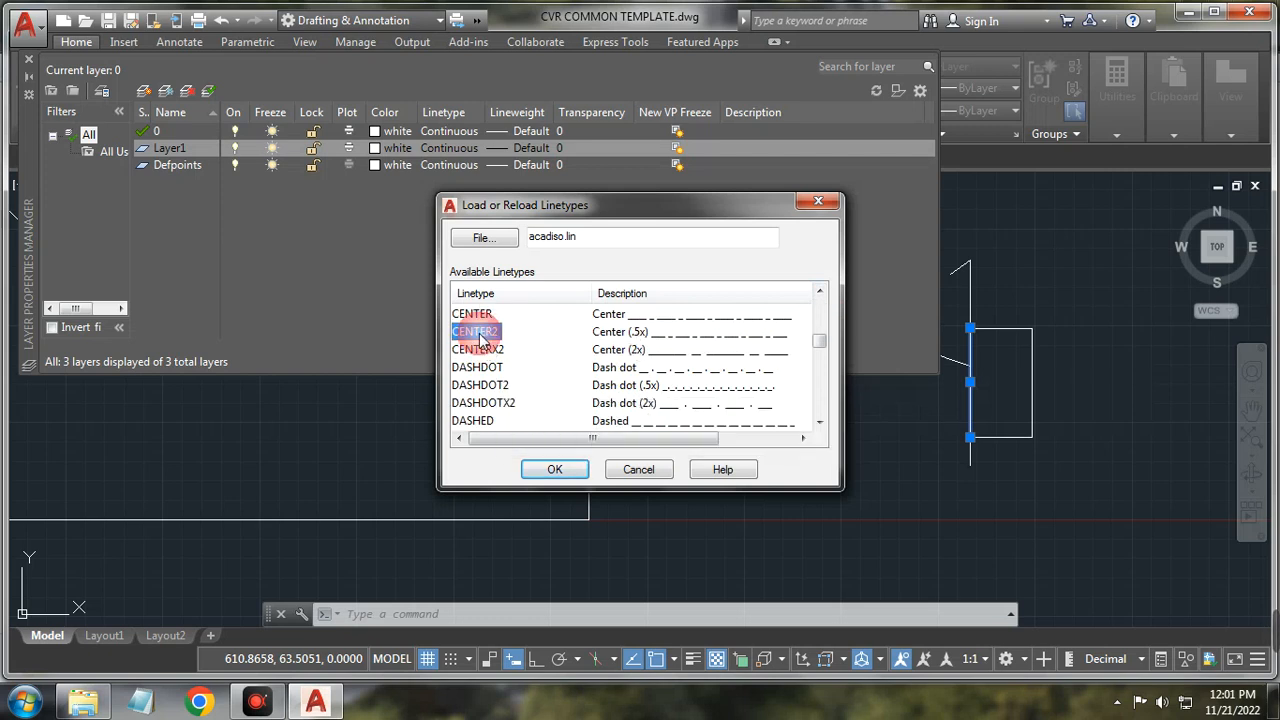
pyautogui.click(575, 471)
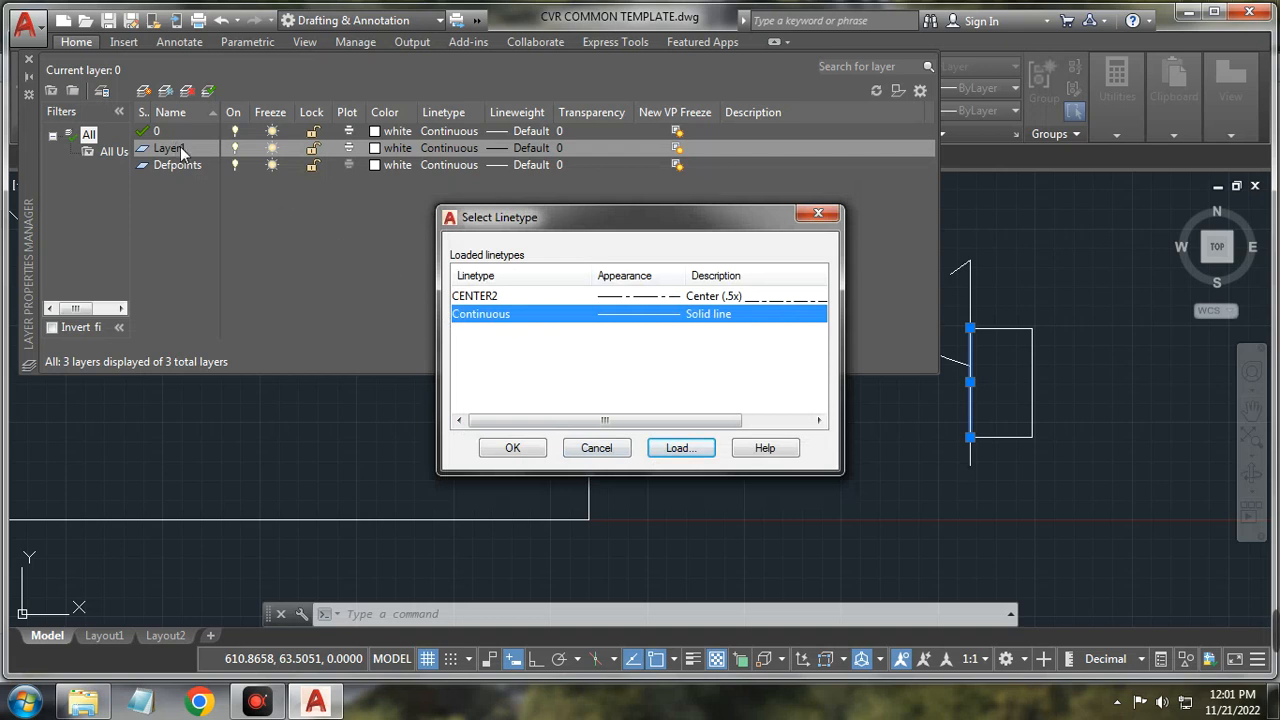
pyautogui.click(583, 296)
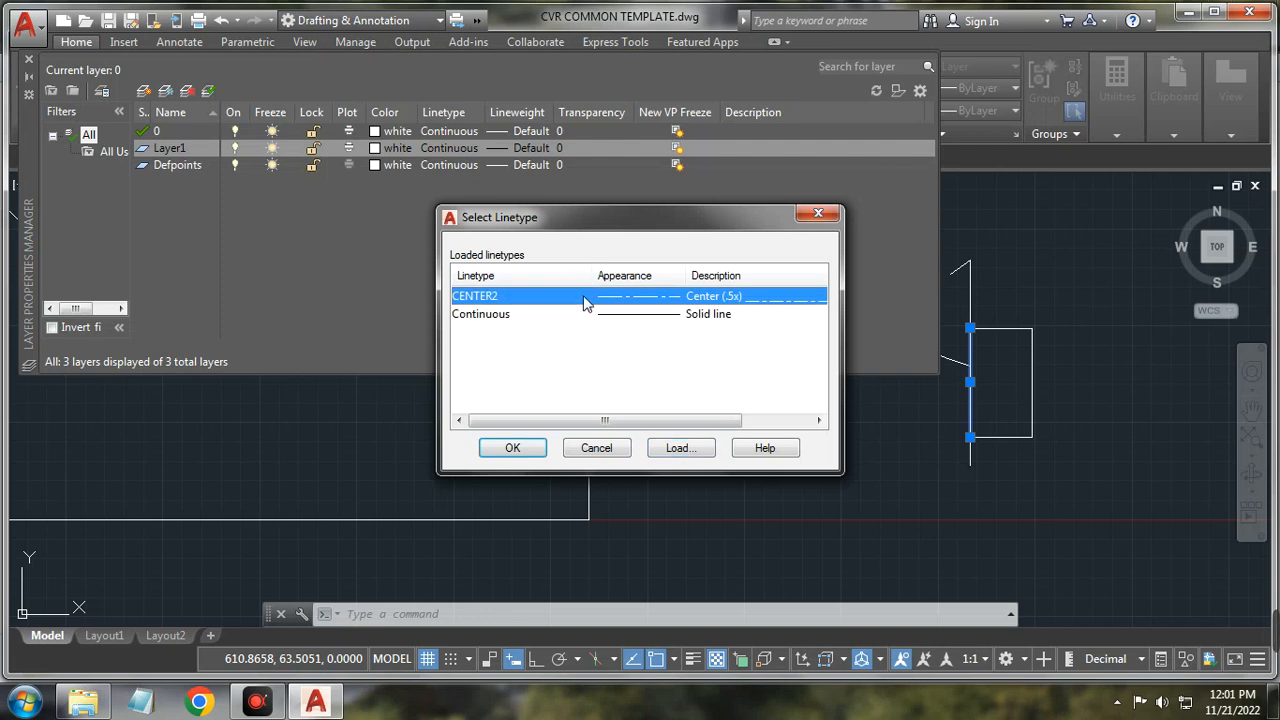
pyautogui.click(512, 448)
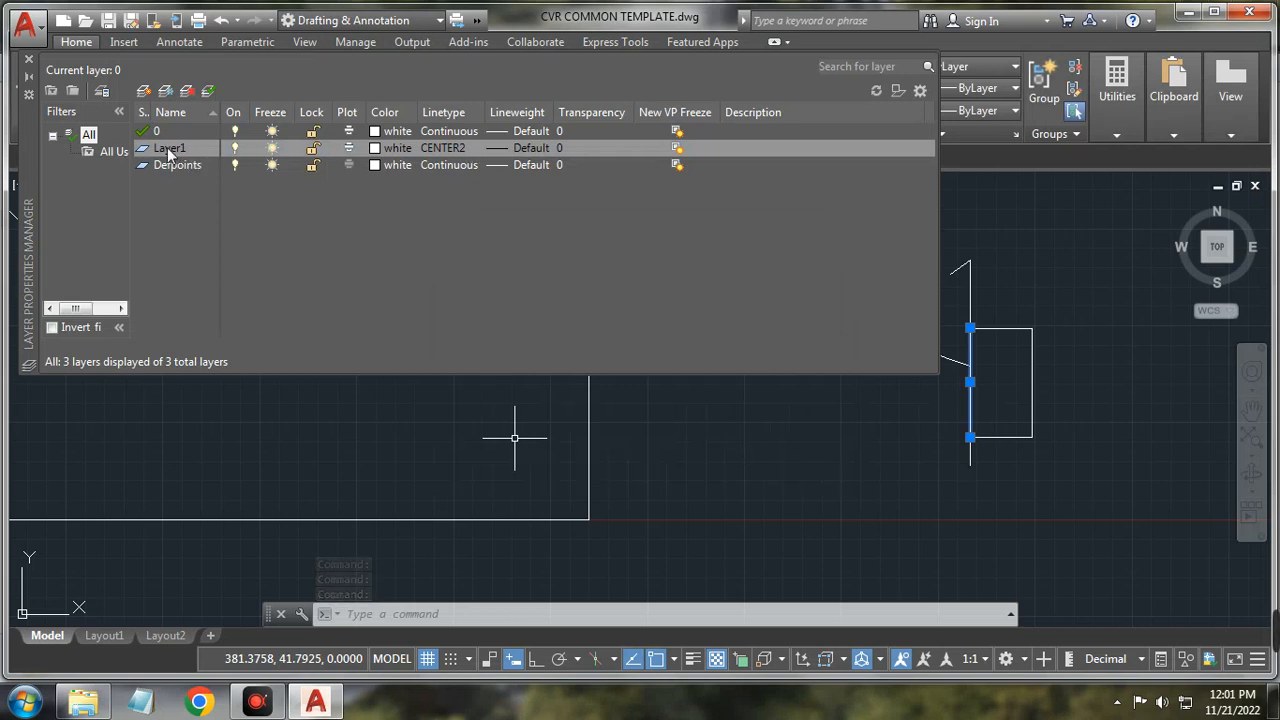
# Step: Give Layer1 a blue colour and a 0.40 mm lineweight
pyautogui.click(396, 148)
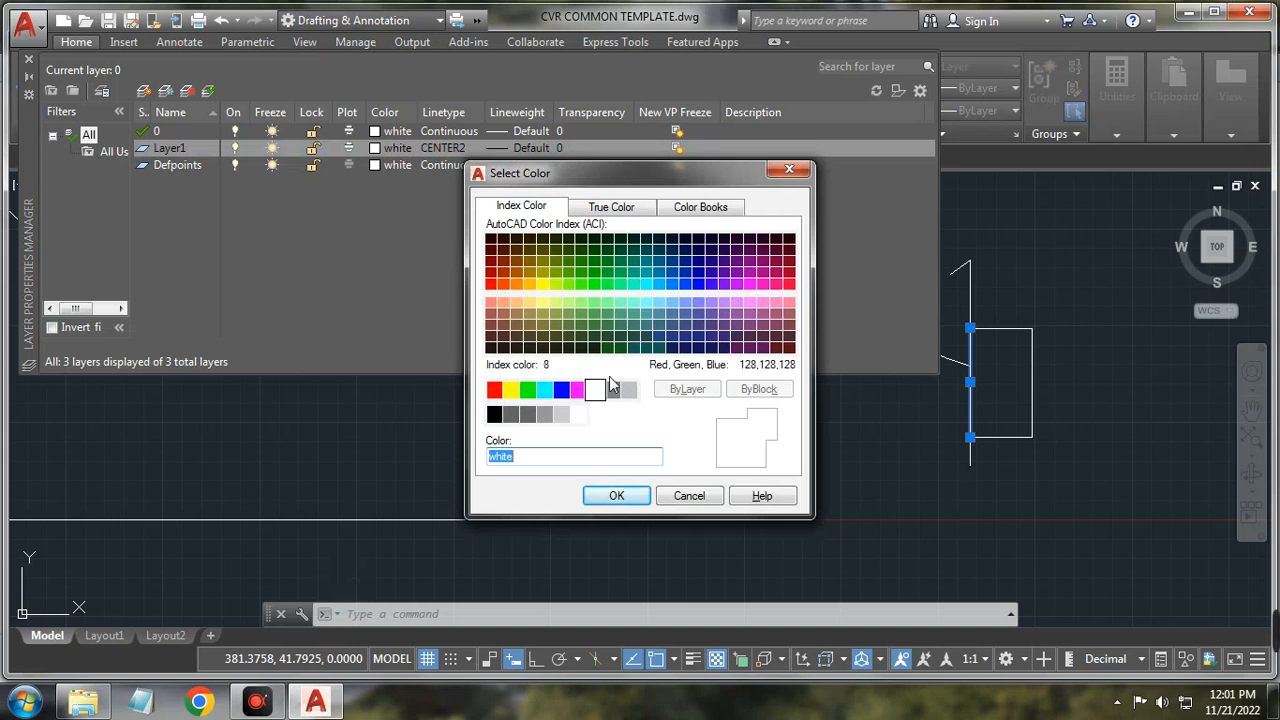
pyautogui.click(561, 390)
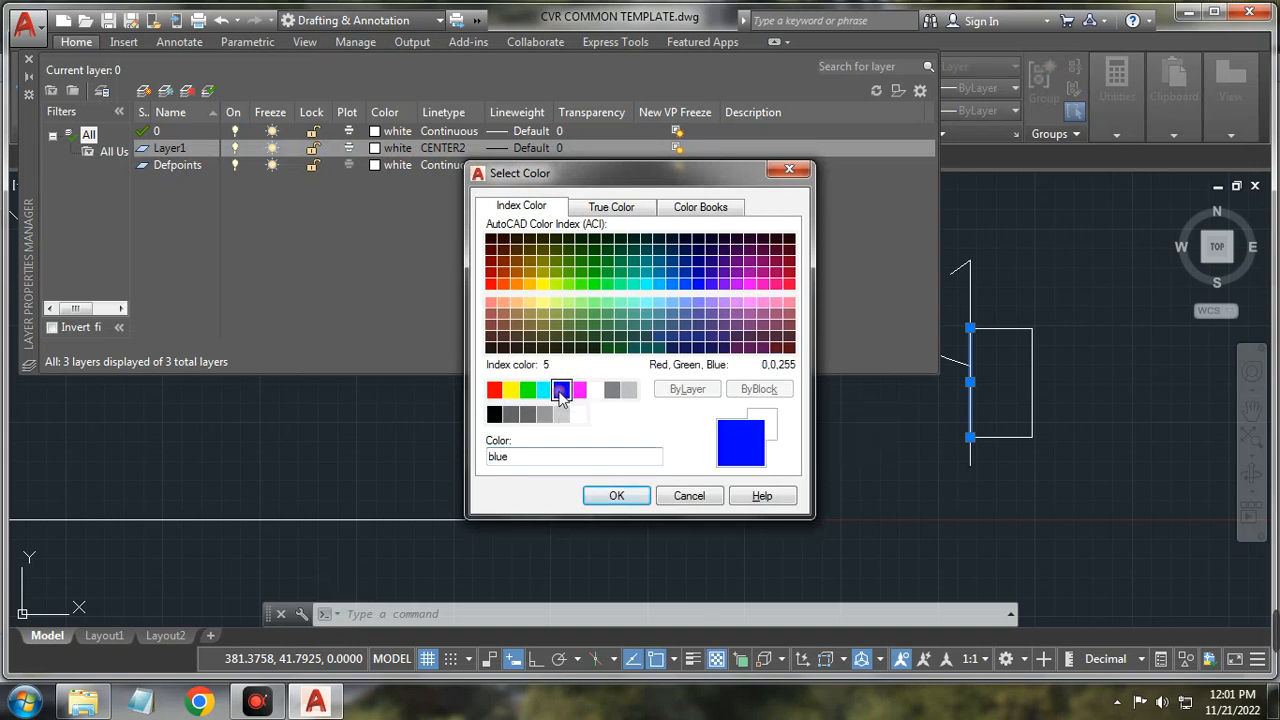
pyautogui.click(616, 496)
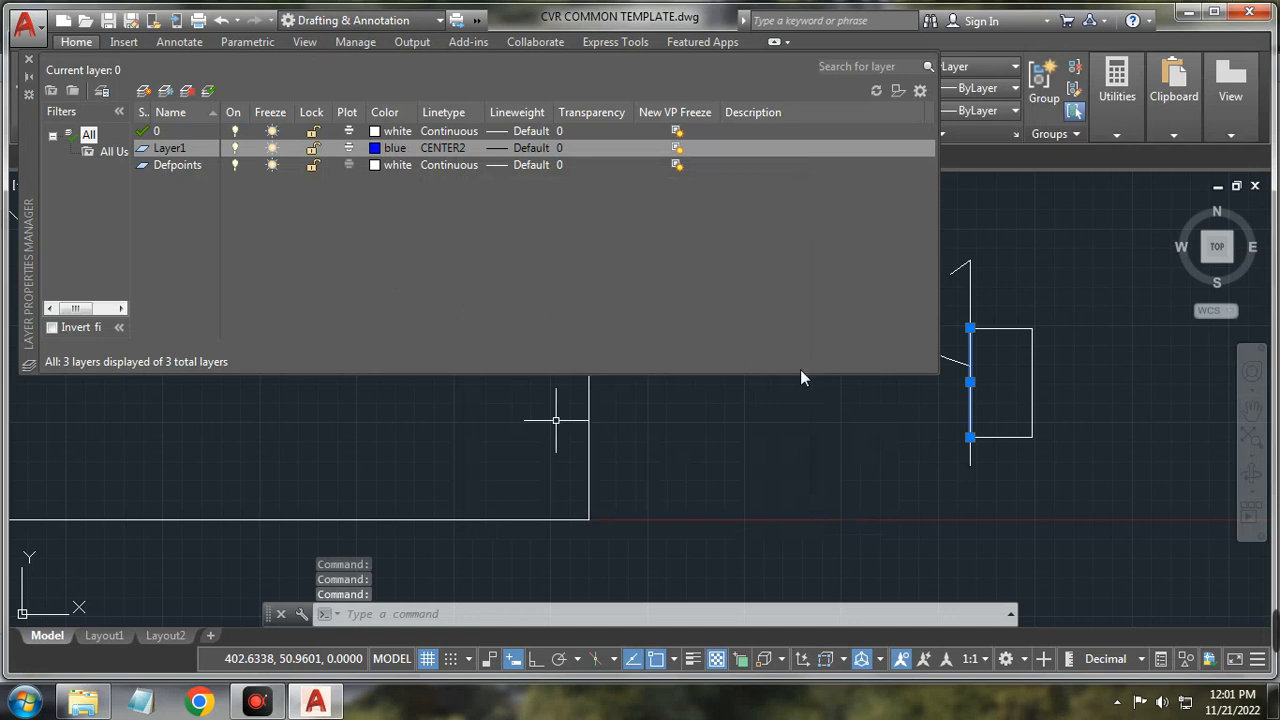
pyautogui.click(522, 150)
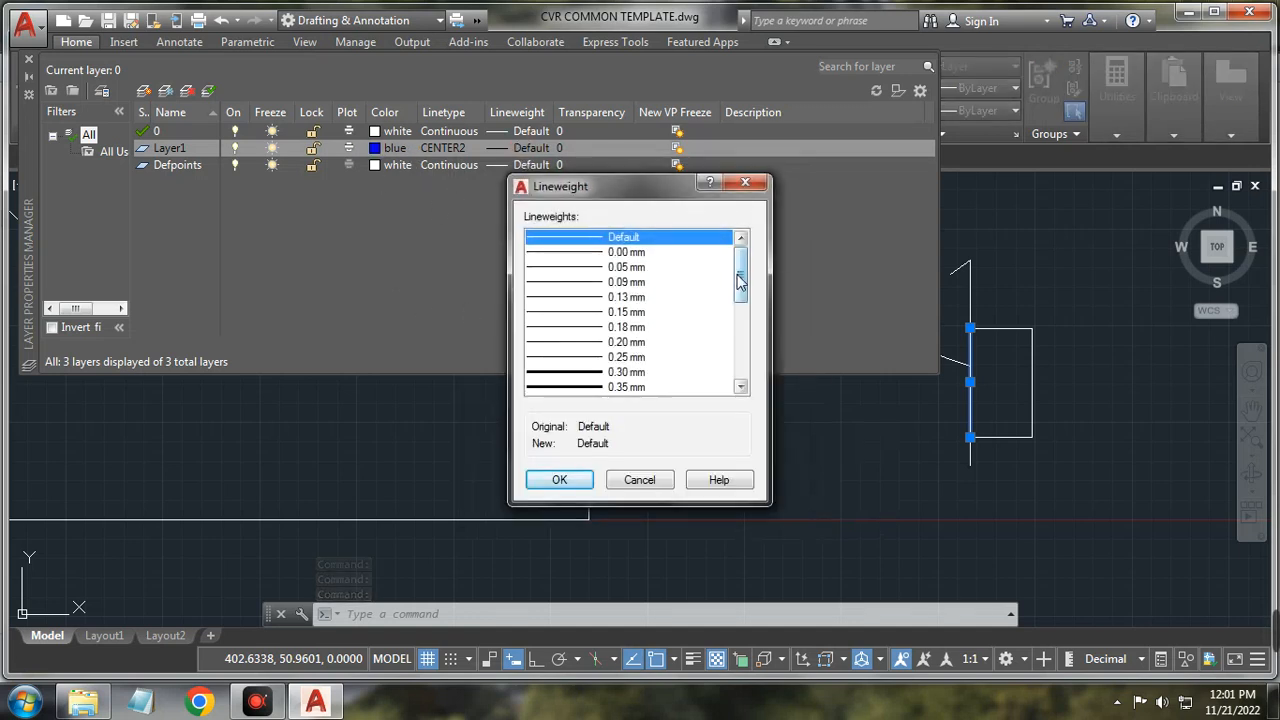
pyautogui.scroll(-2, 740, 285)
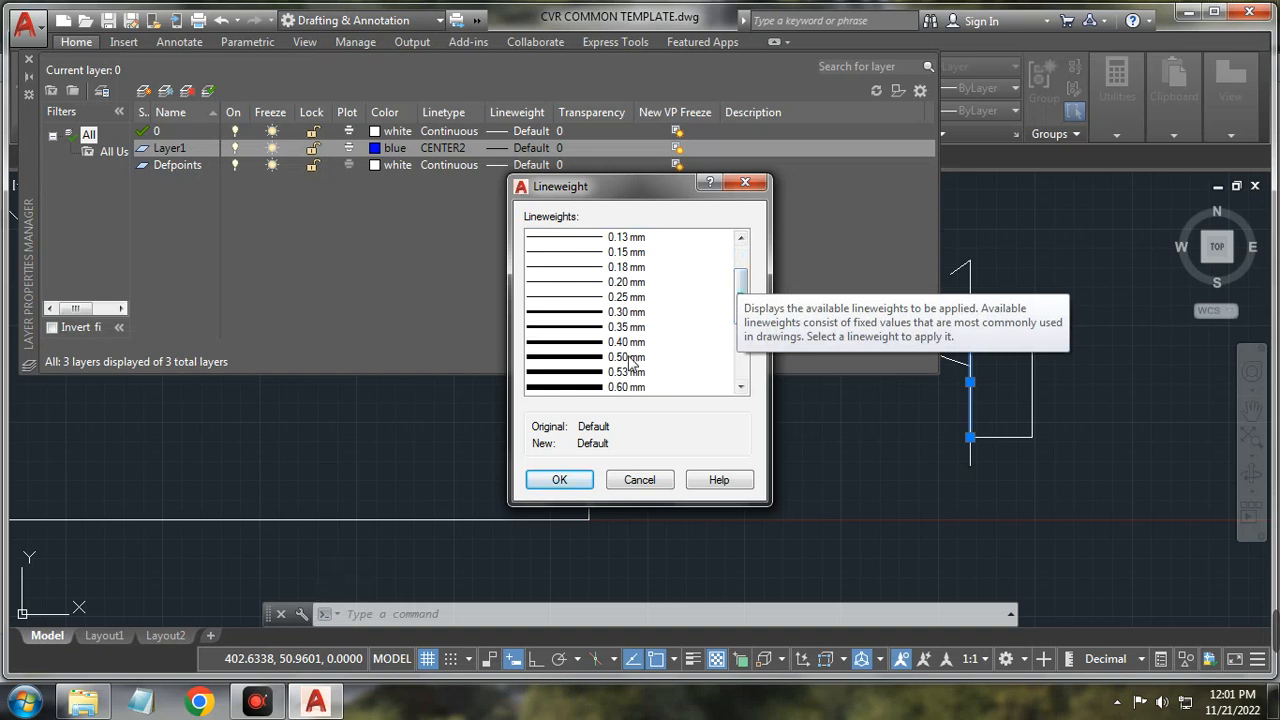
pyautogui.click(628, 342)
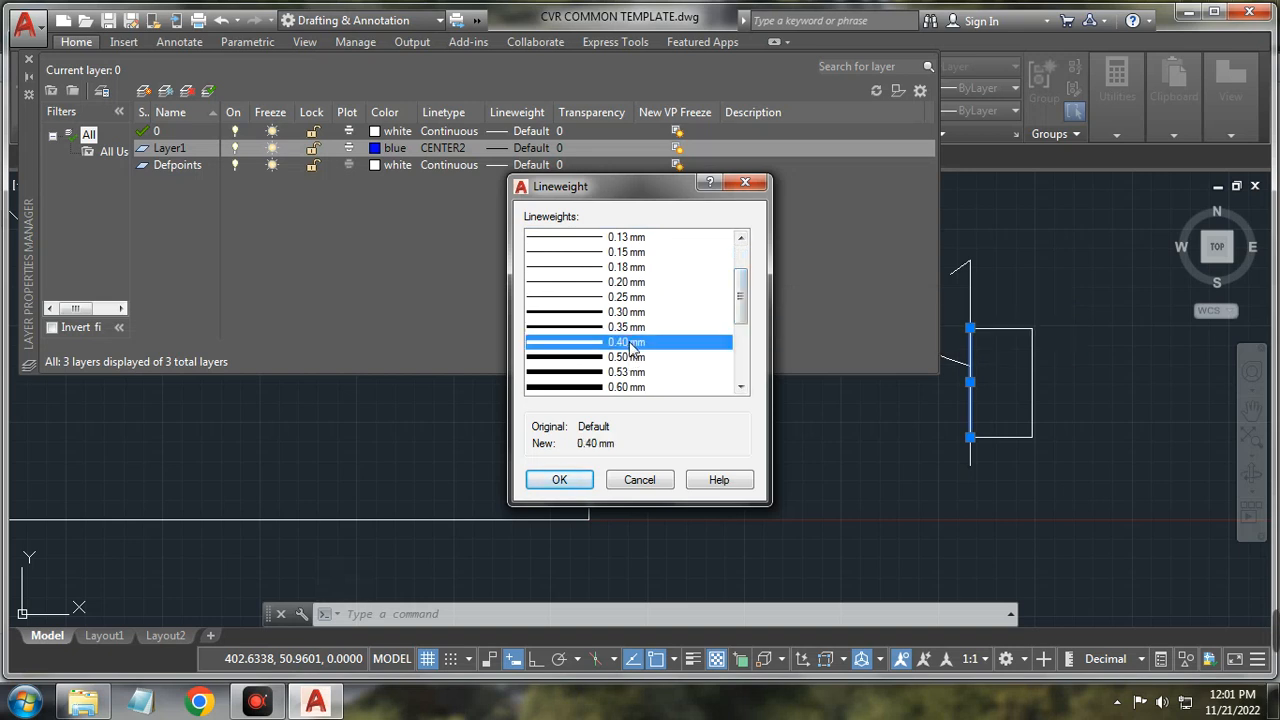
pyautogui.click(563, 479)
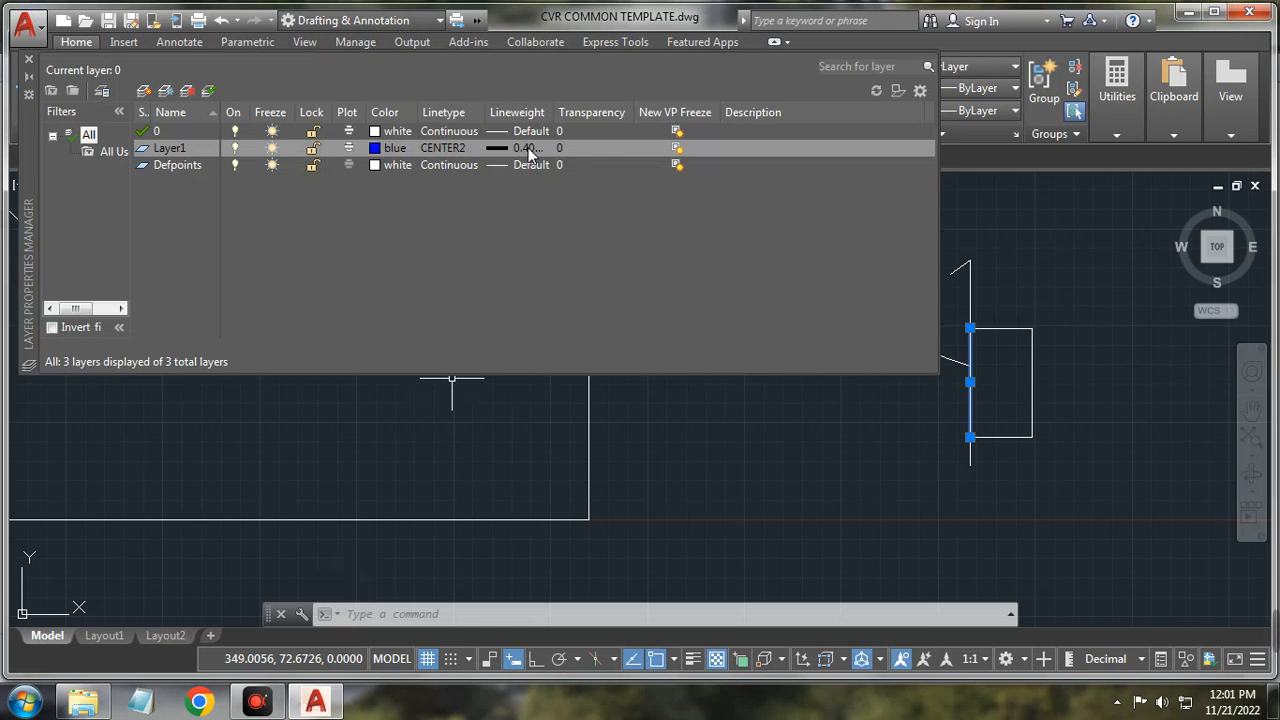
# Step: Make Layer1 current, draw a three-point polyline peaking near the middle, and select it
pyautogui.rightClick(187, 157)
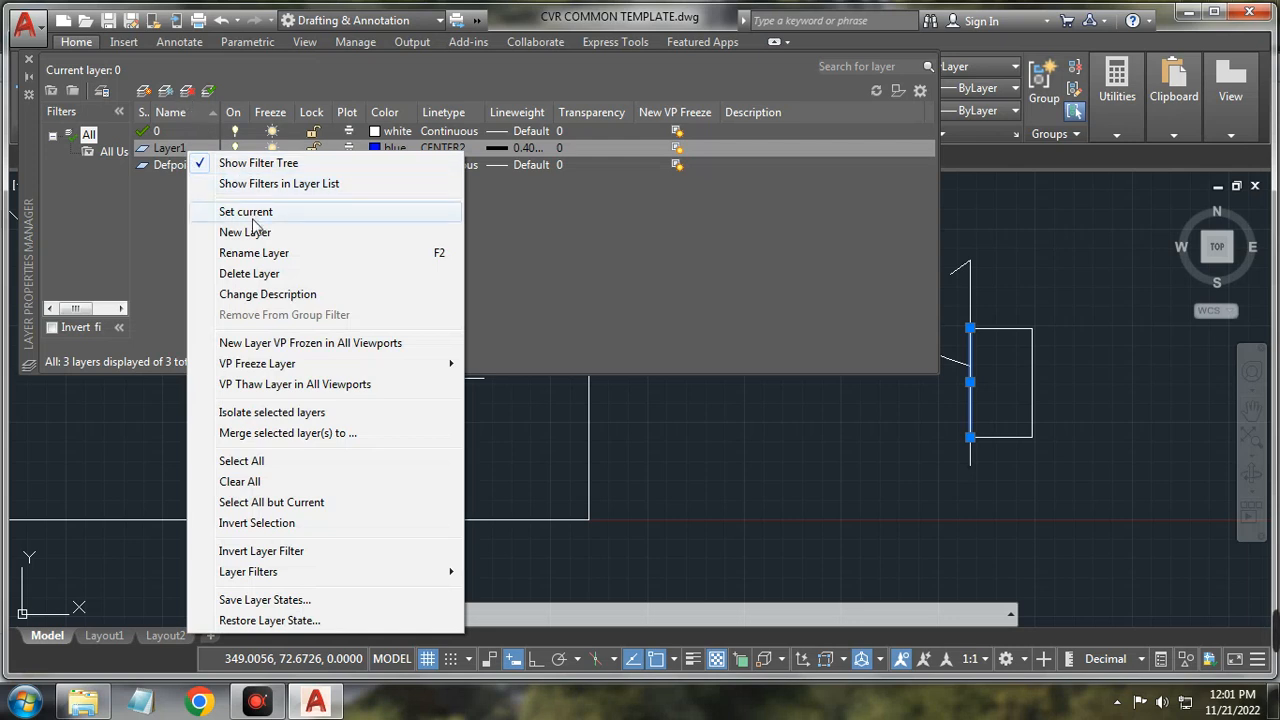
pyautogui.click(255, 215)
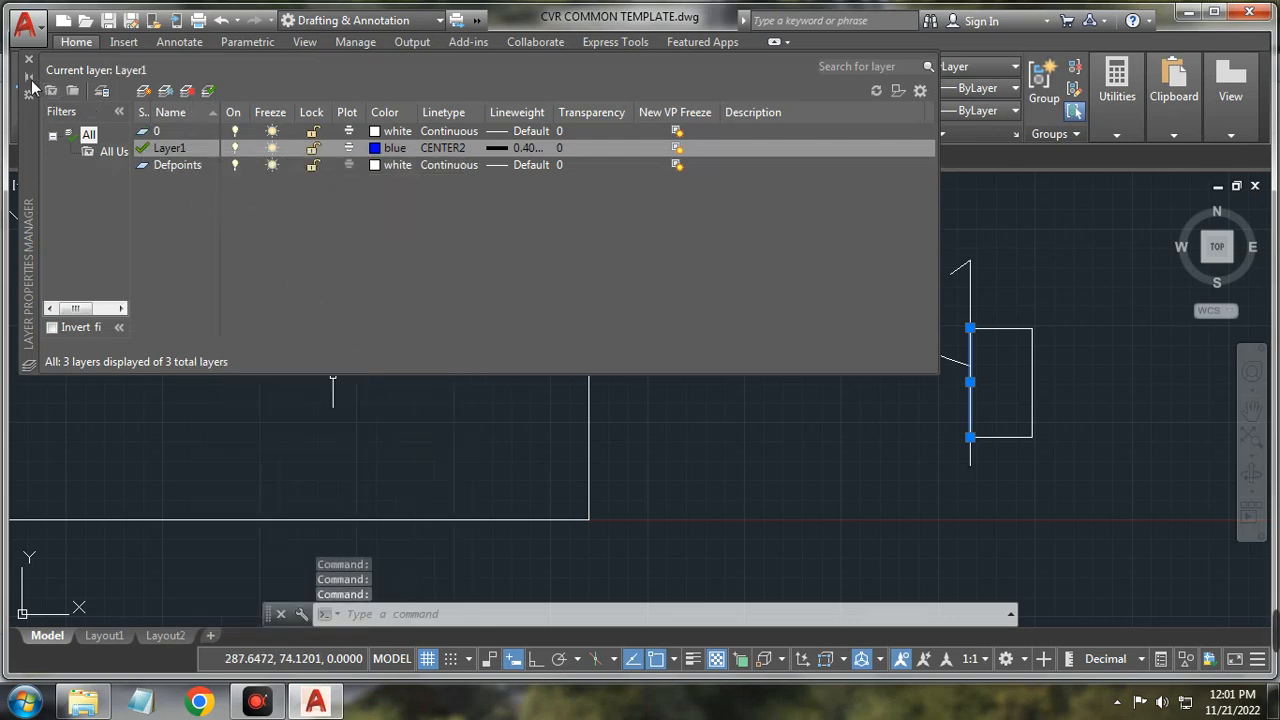
pyautogui.click(78, 75)
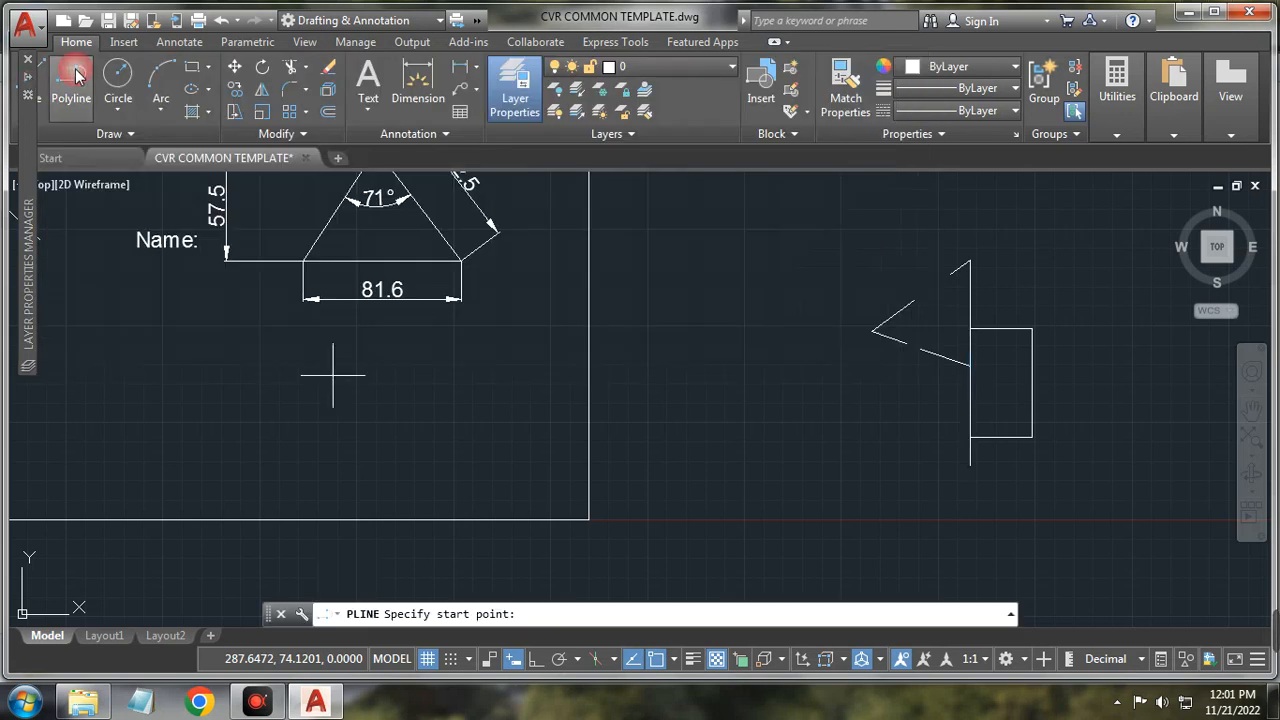
pyautogui.click(300, 465)
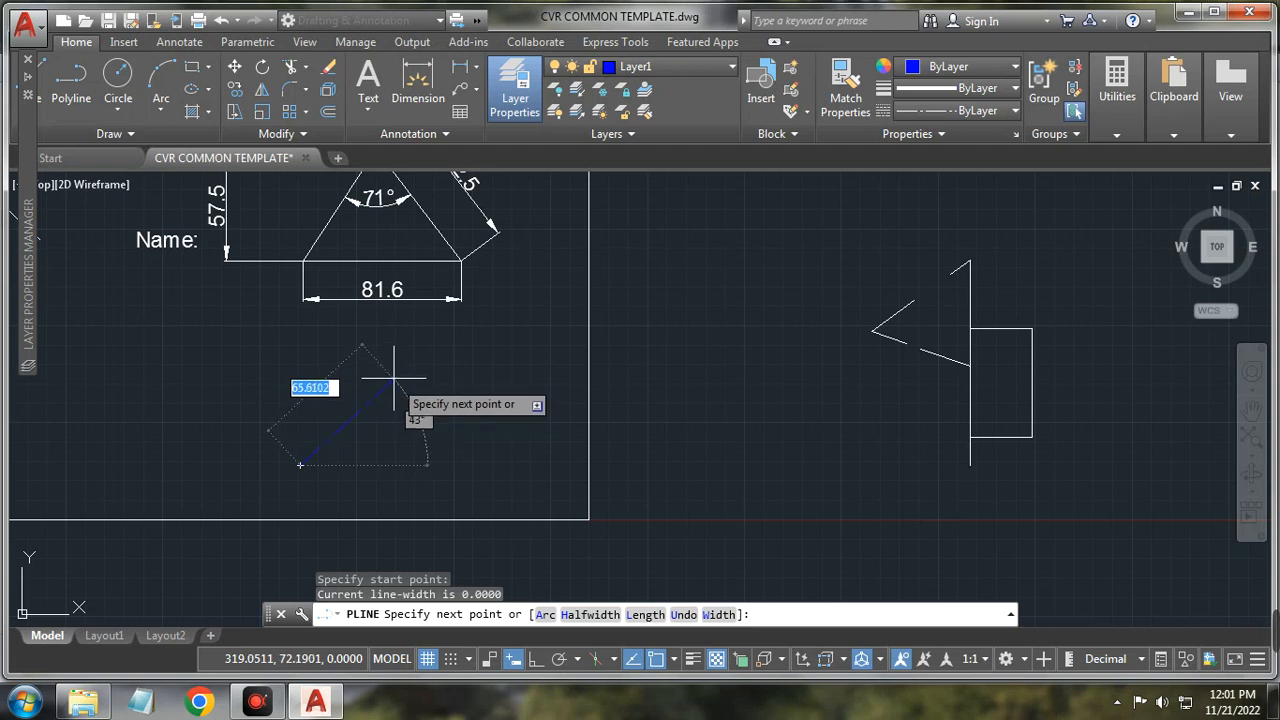
pyautogui.click(660, 242)
pyautogui.click(765, 408)
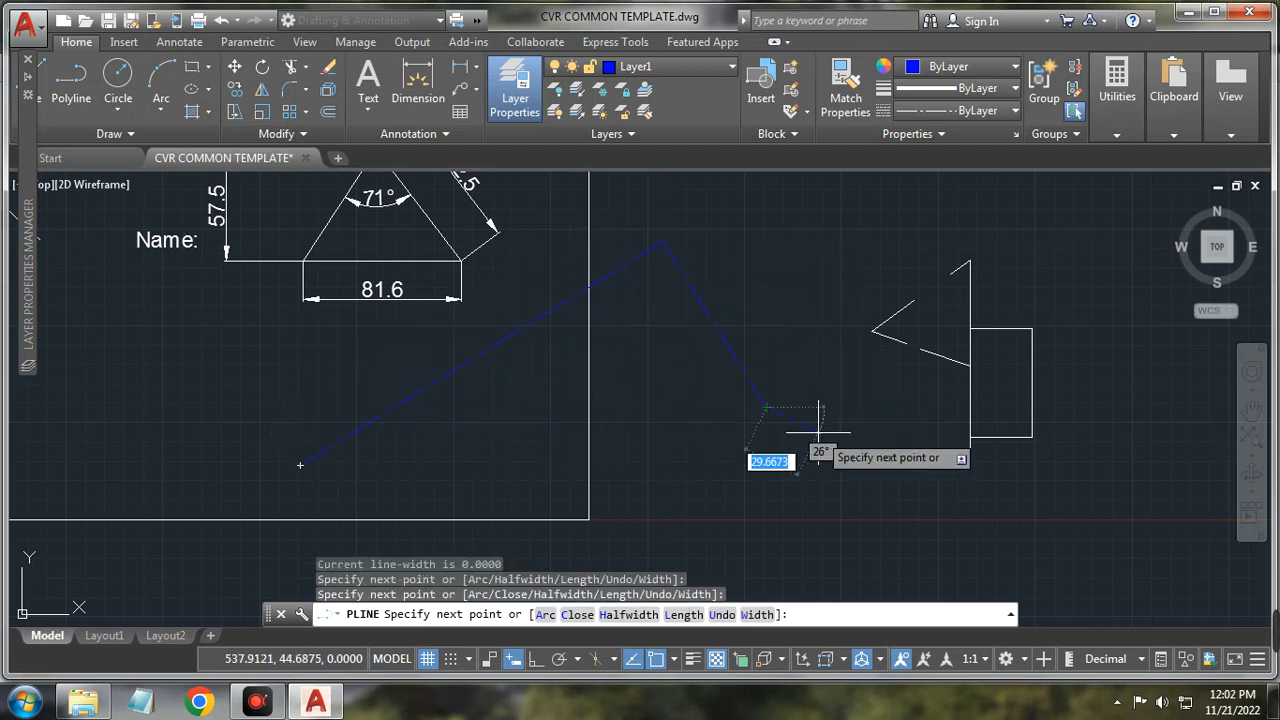
pyautogui.press('Escape')
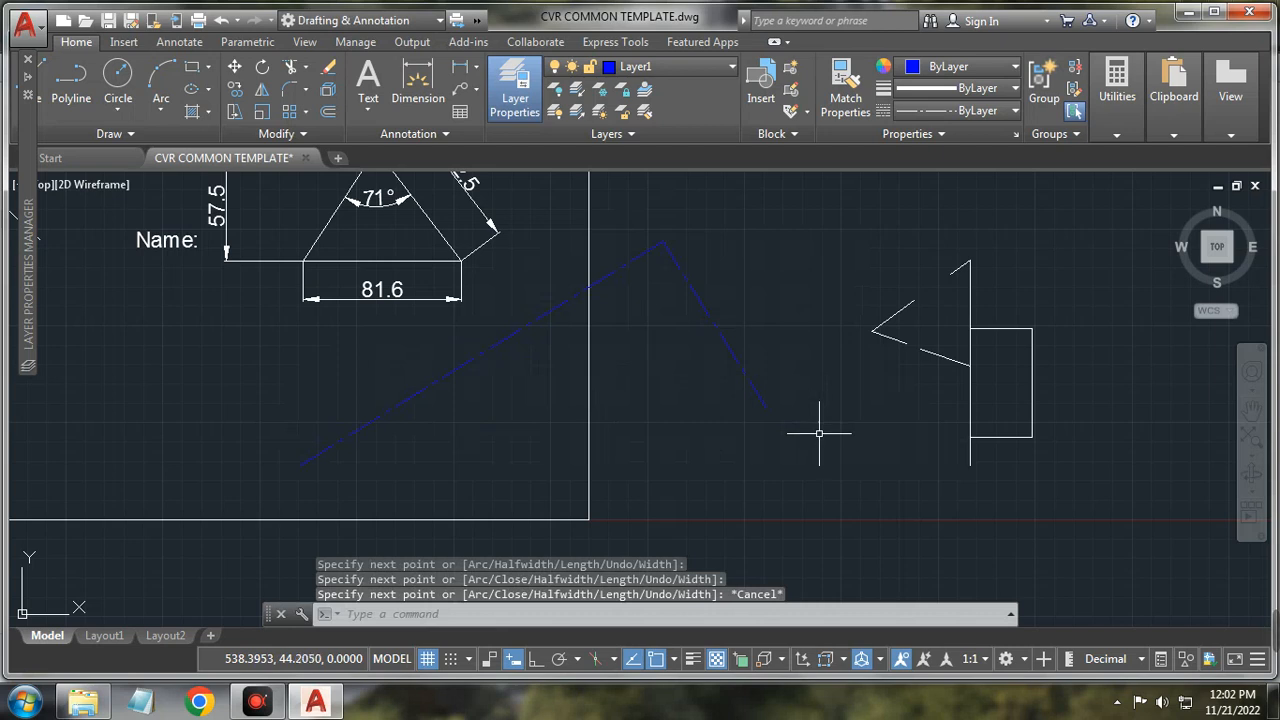
pyautogui.click(679, 266)
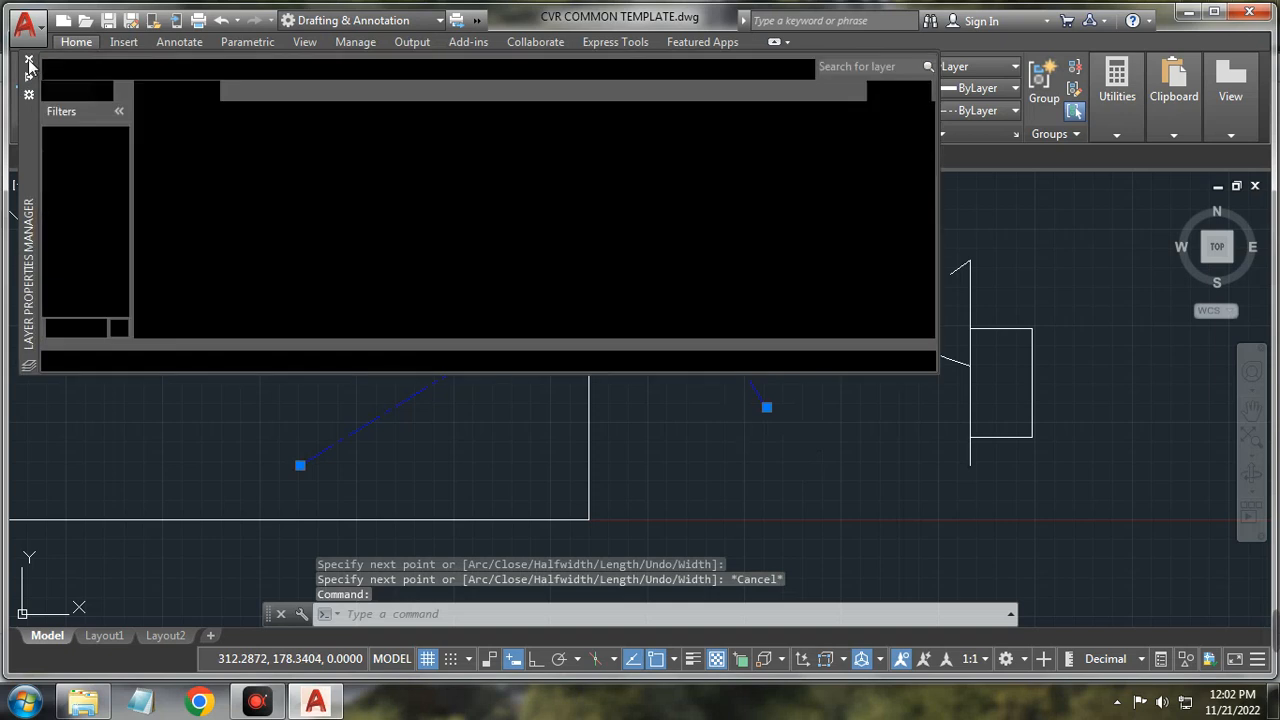
pyautogui.click(28, 62)
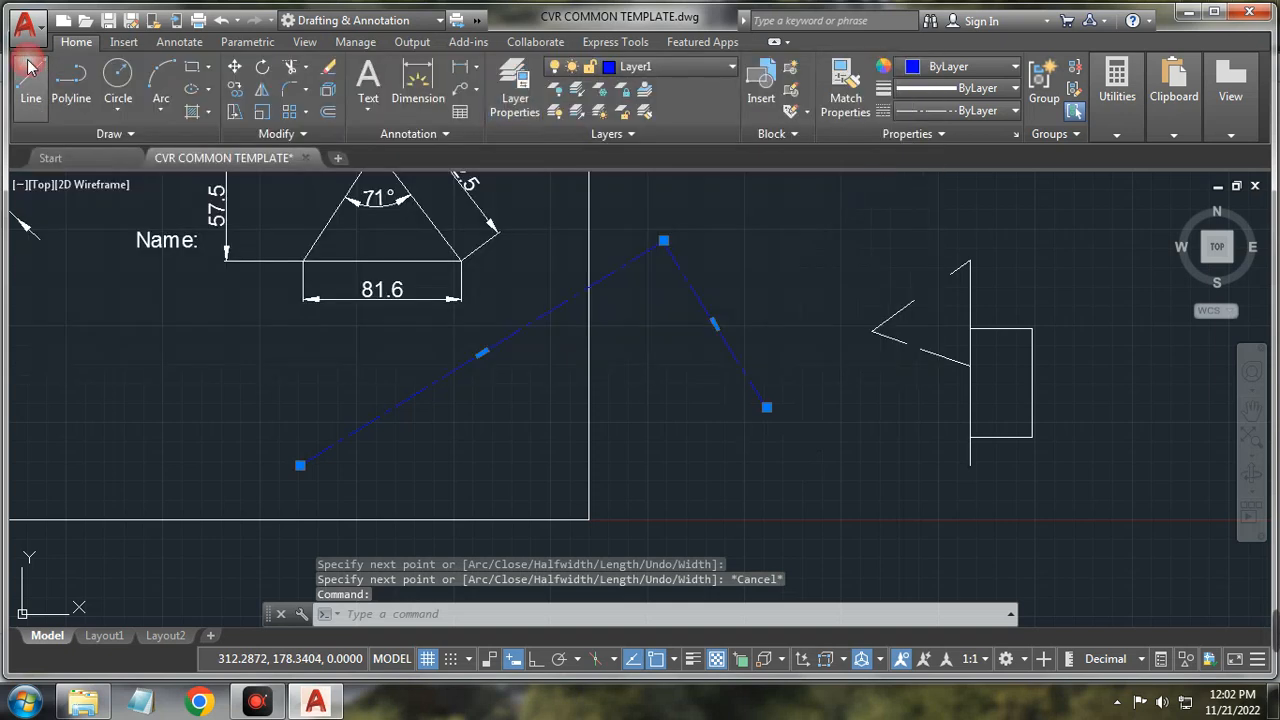
# Step: Set the polyline's colour to ByBlock and its layer to 0 in Properties, then deselect it
pyautogui.rightClick(707, 316)
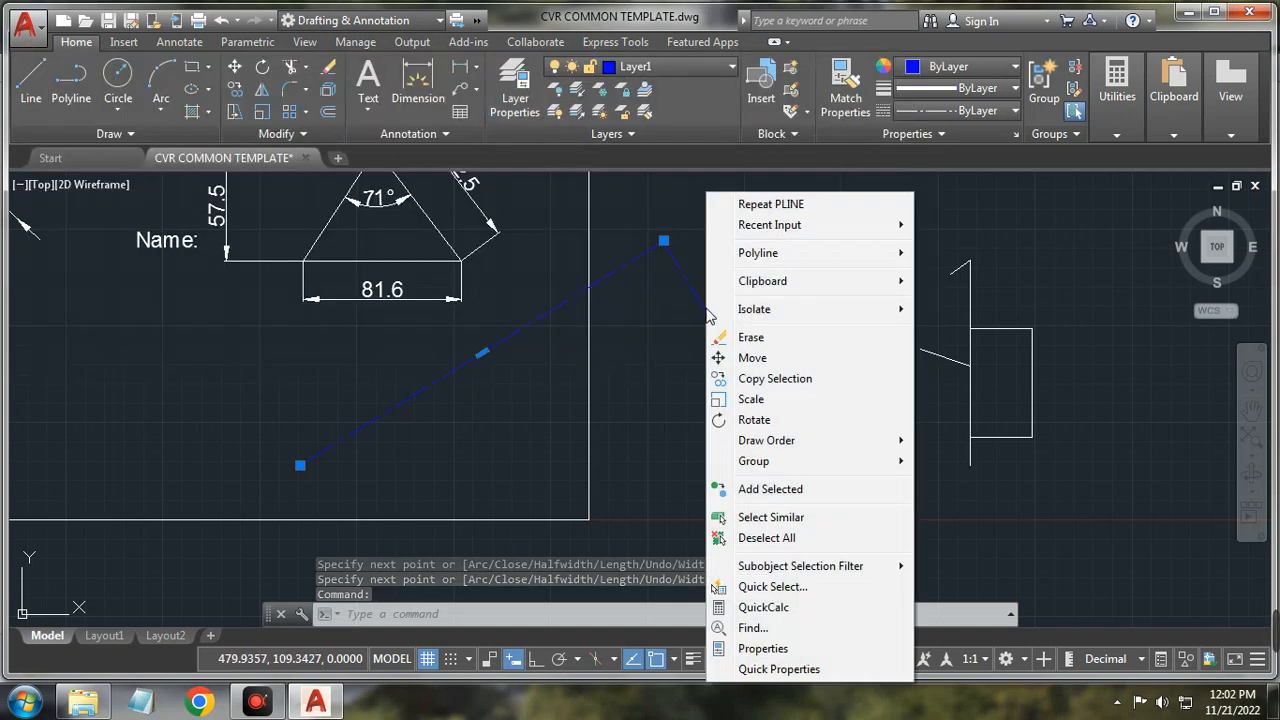
pyautogui.click(763, 648)
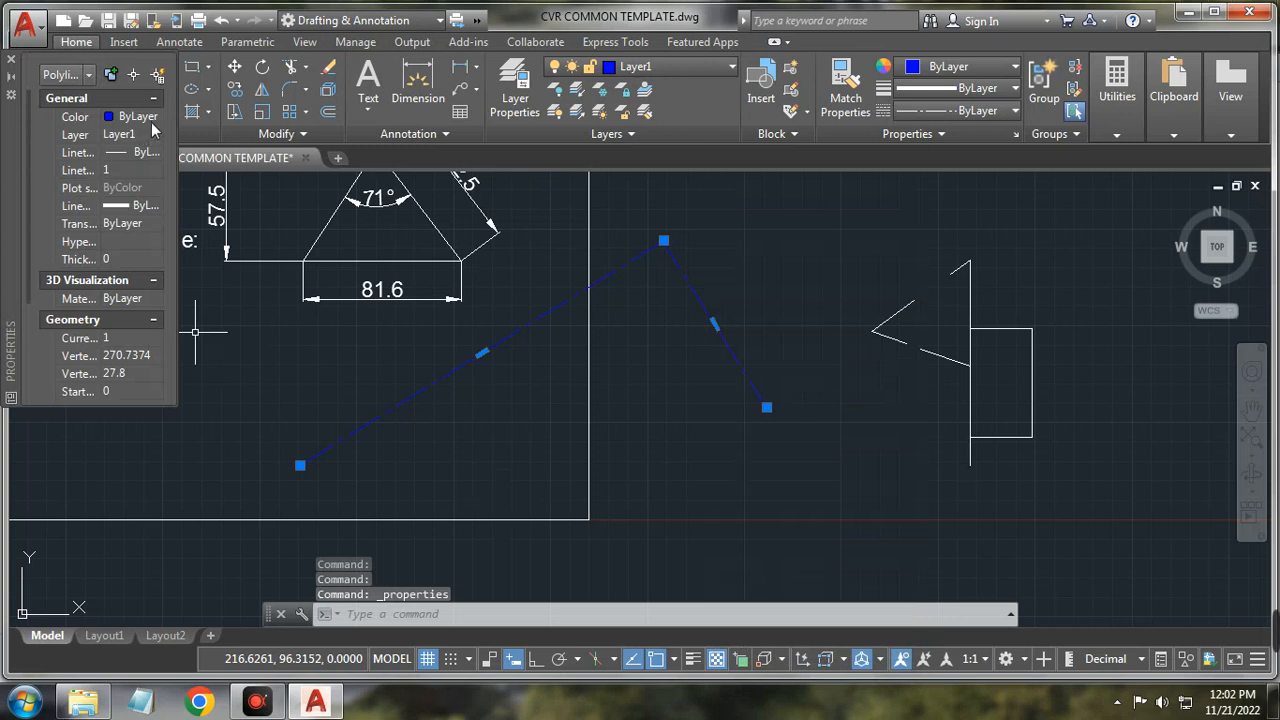
pyautogui.click(153, 122)
pyautogui.click(156, 118)
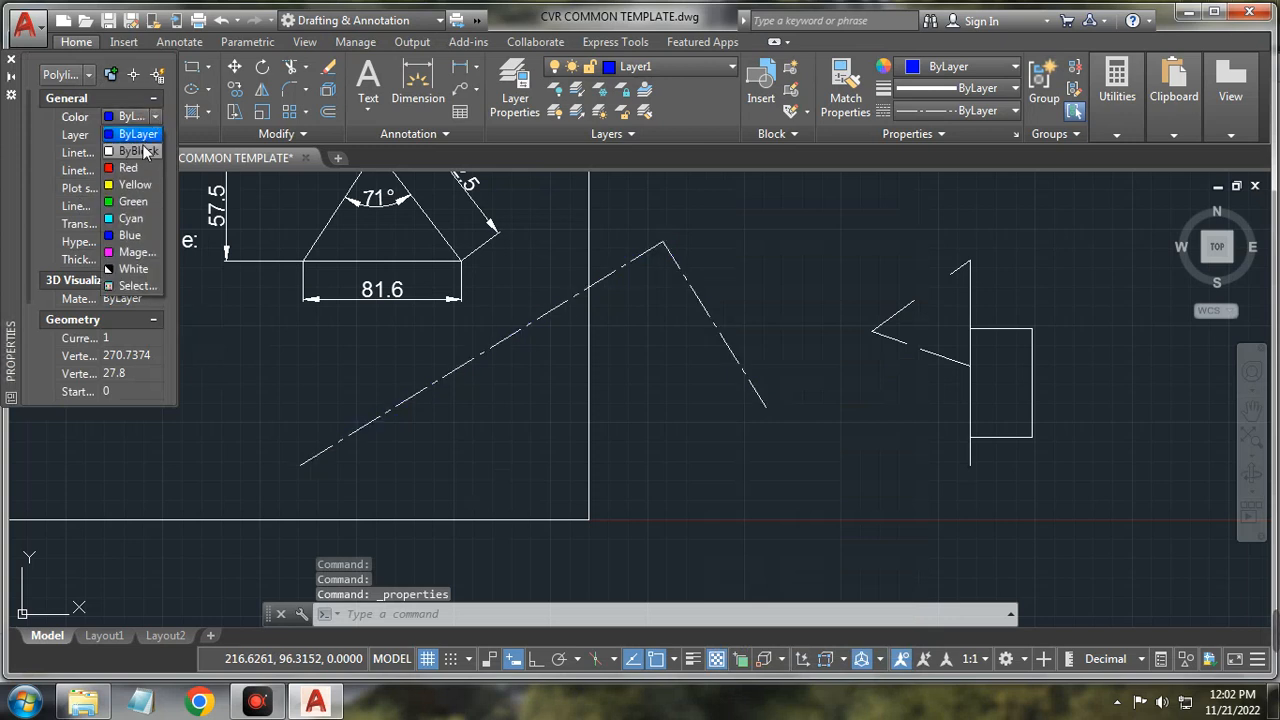
pyautogui.click(140, 151)
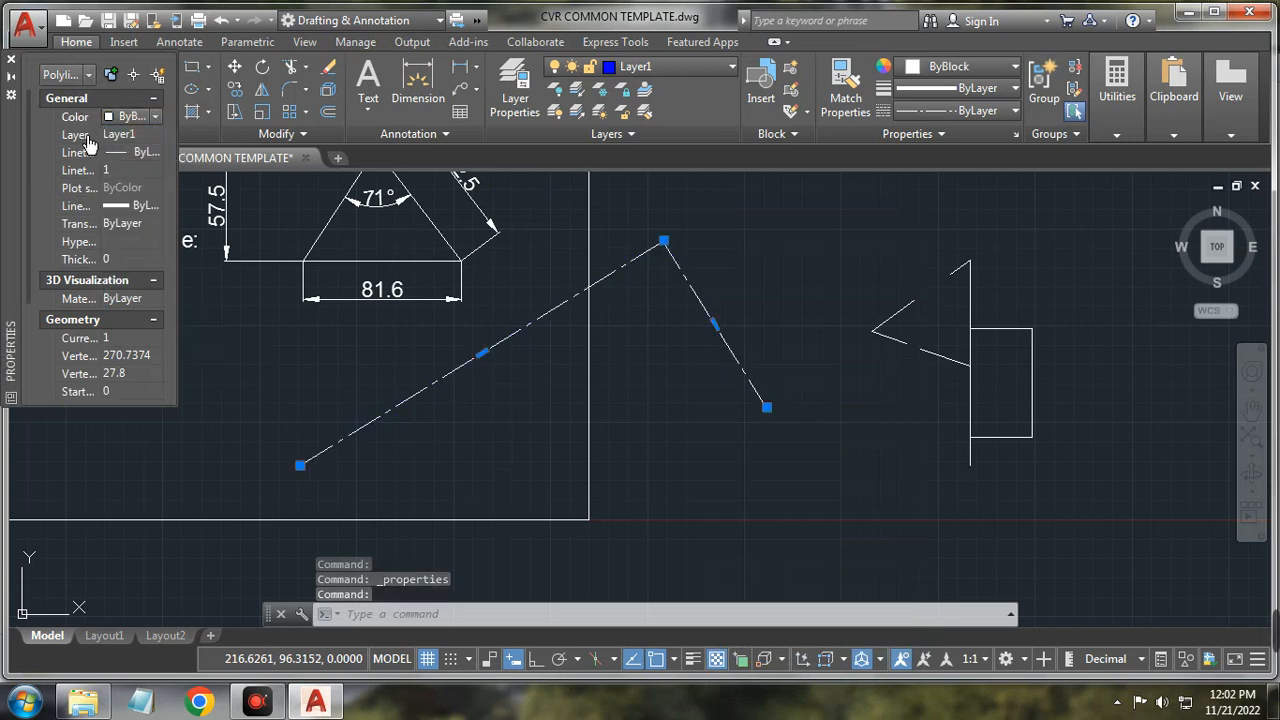
pyautogui.click(155, 134)
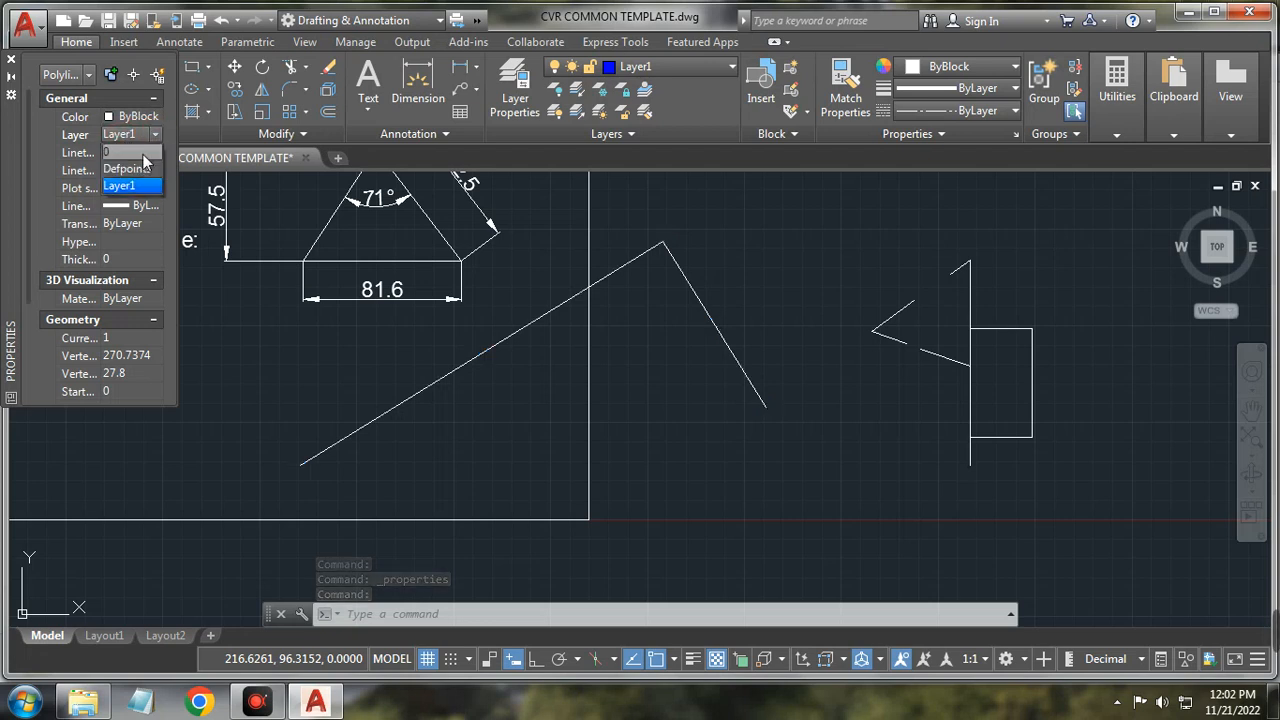
pyautogui.click(143, 153)
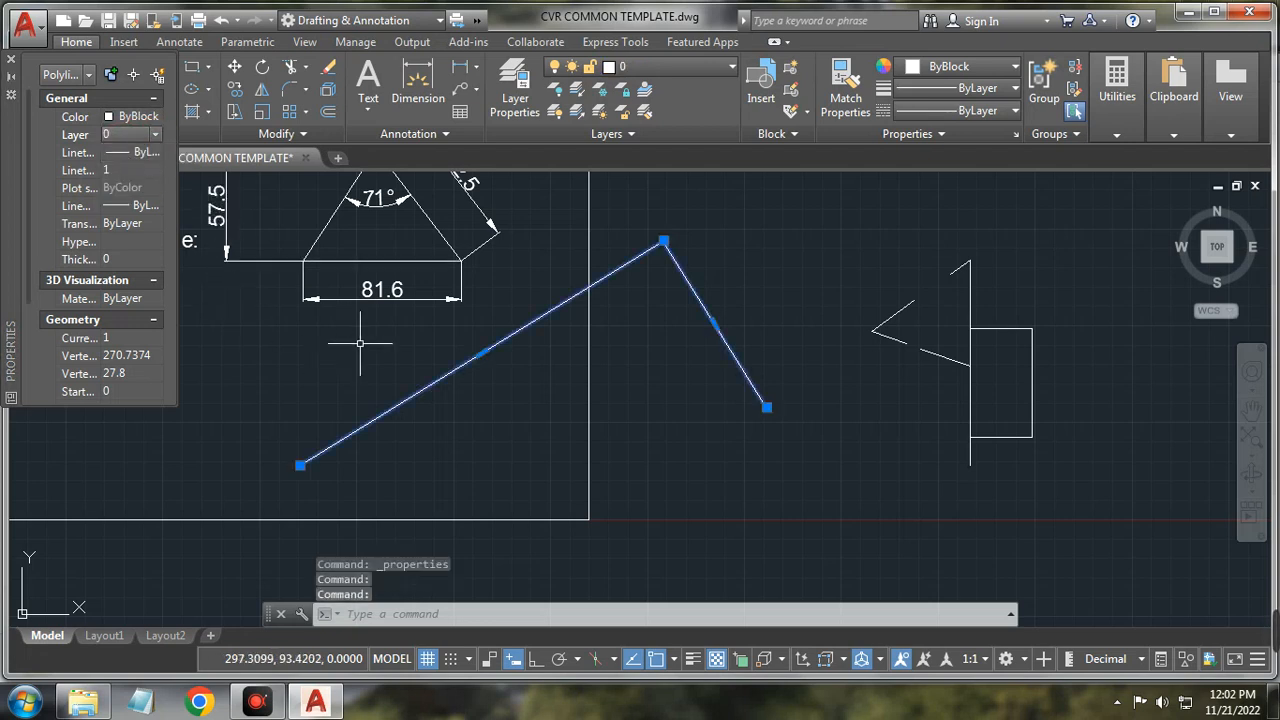
pyautogui.click(680, 432)
pyautogui.press('Escape')
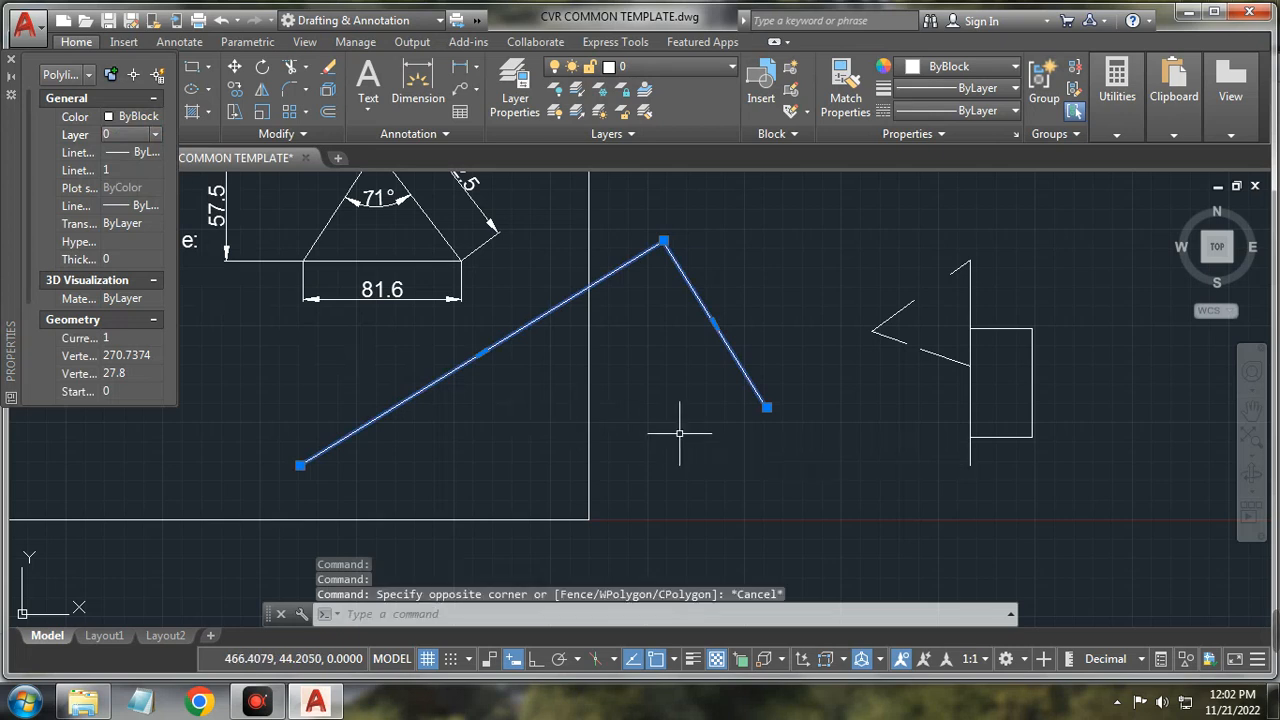
pyautogui.press('Escape')
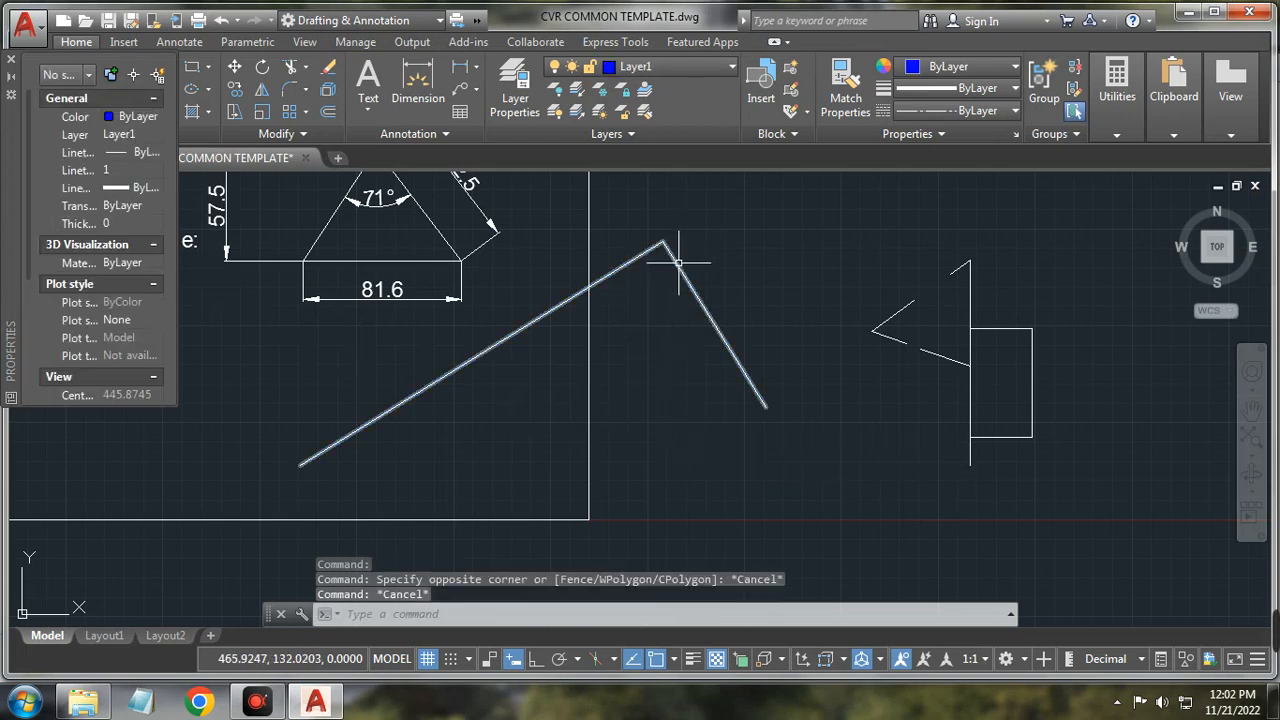
pyautogui.scroll(4, 660, 280)
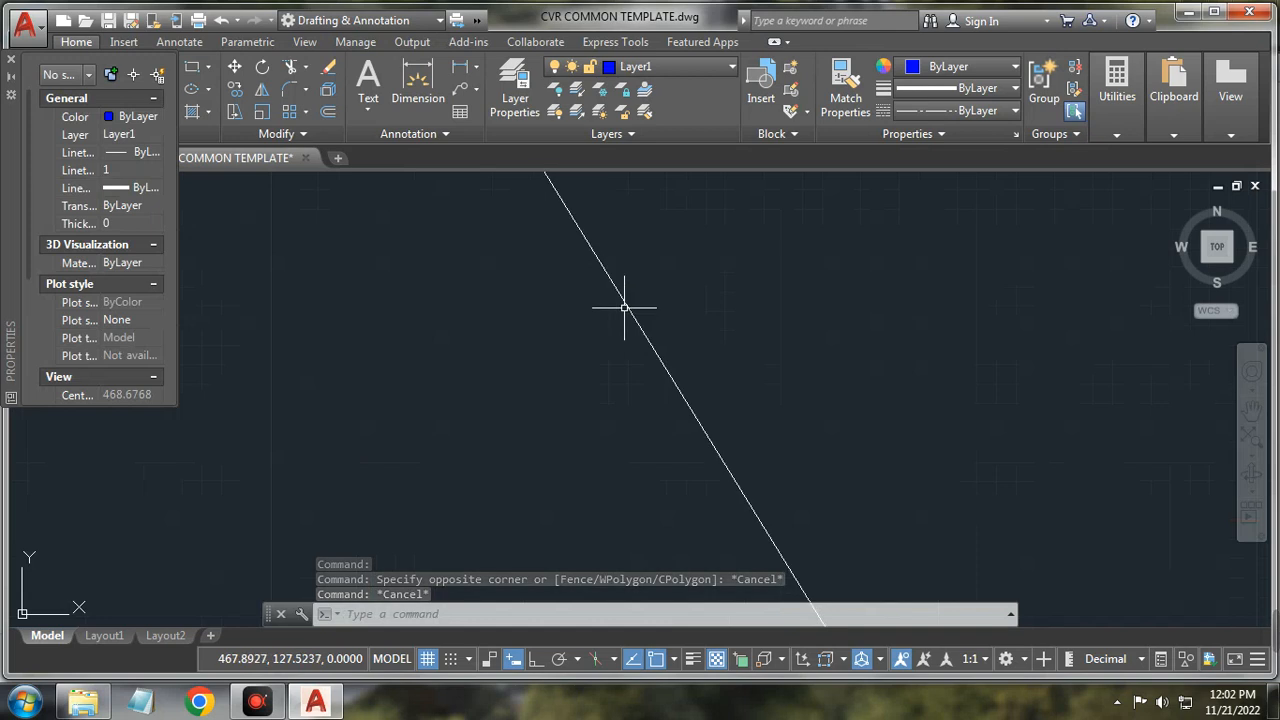
pyautogui.scroll(-4, 622, 305)
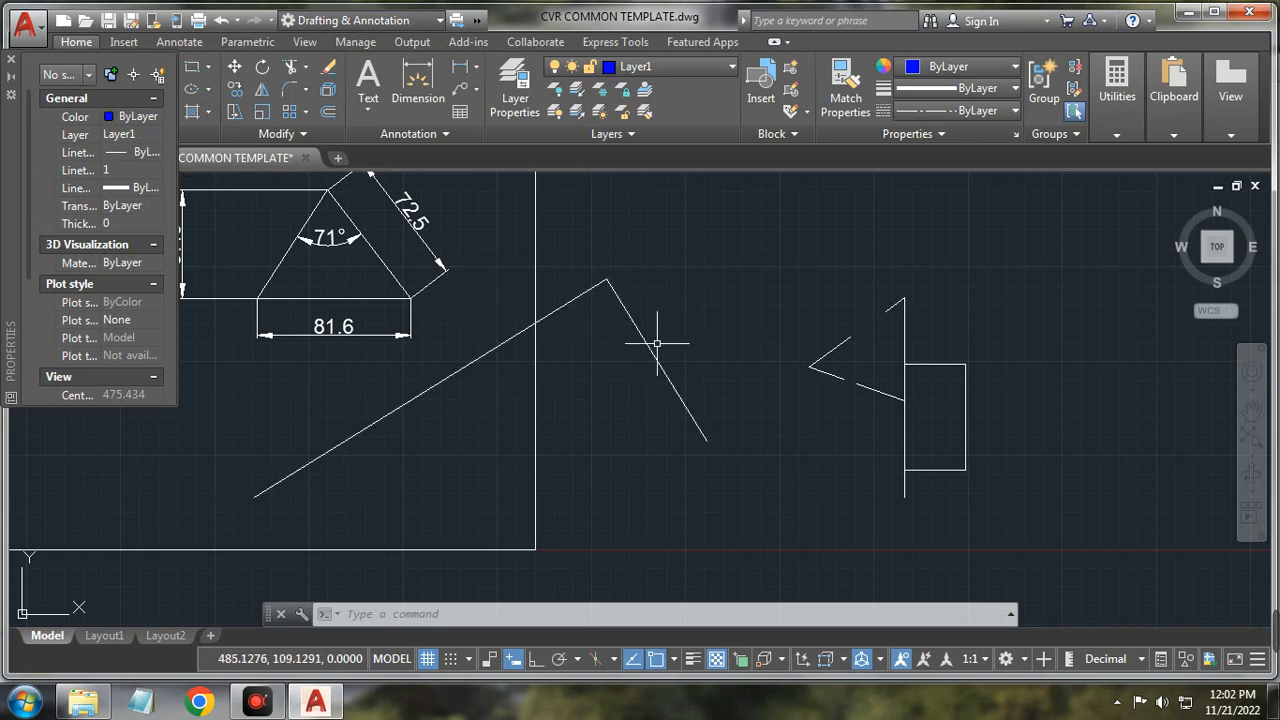
# Step: Move the short vertical line at right onto Layer1 so it shows blue, then deselect it
pyautogui.click(905, 333)
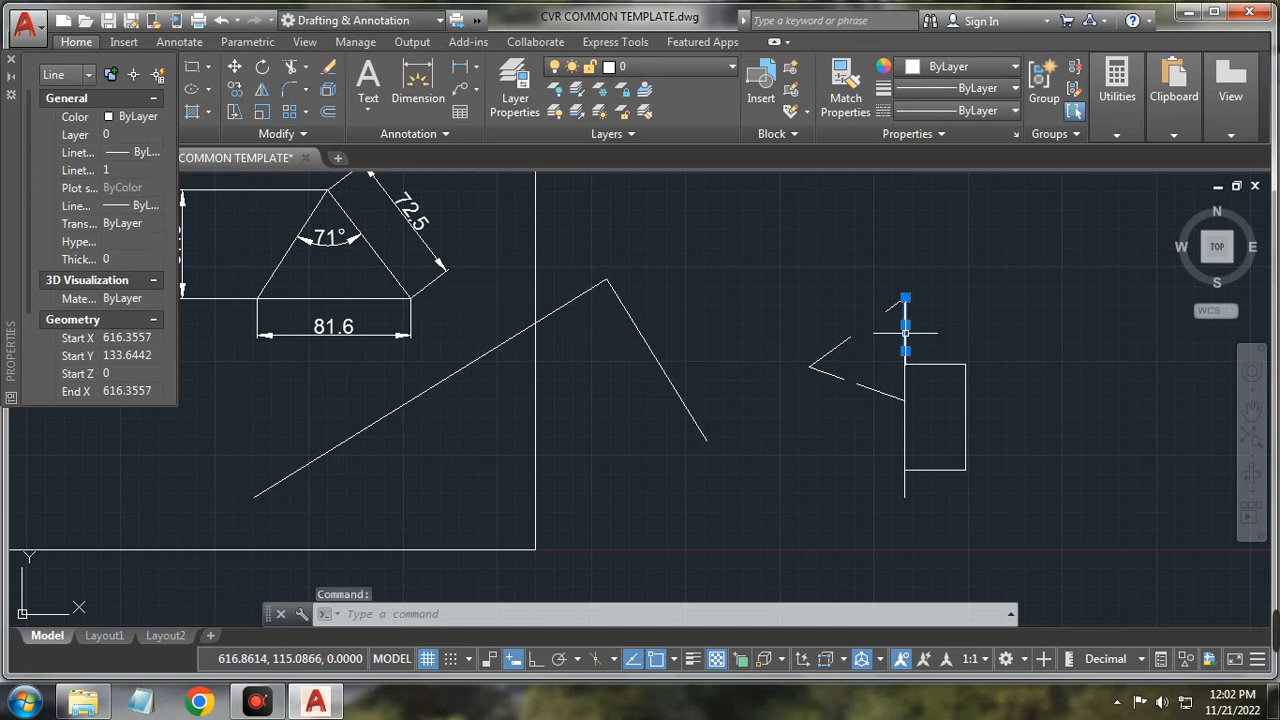
pyautogui.click(150, 134)
pyautogui.click(148, 186)
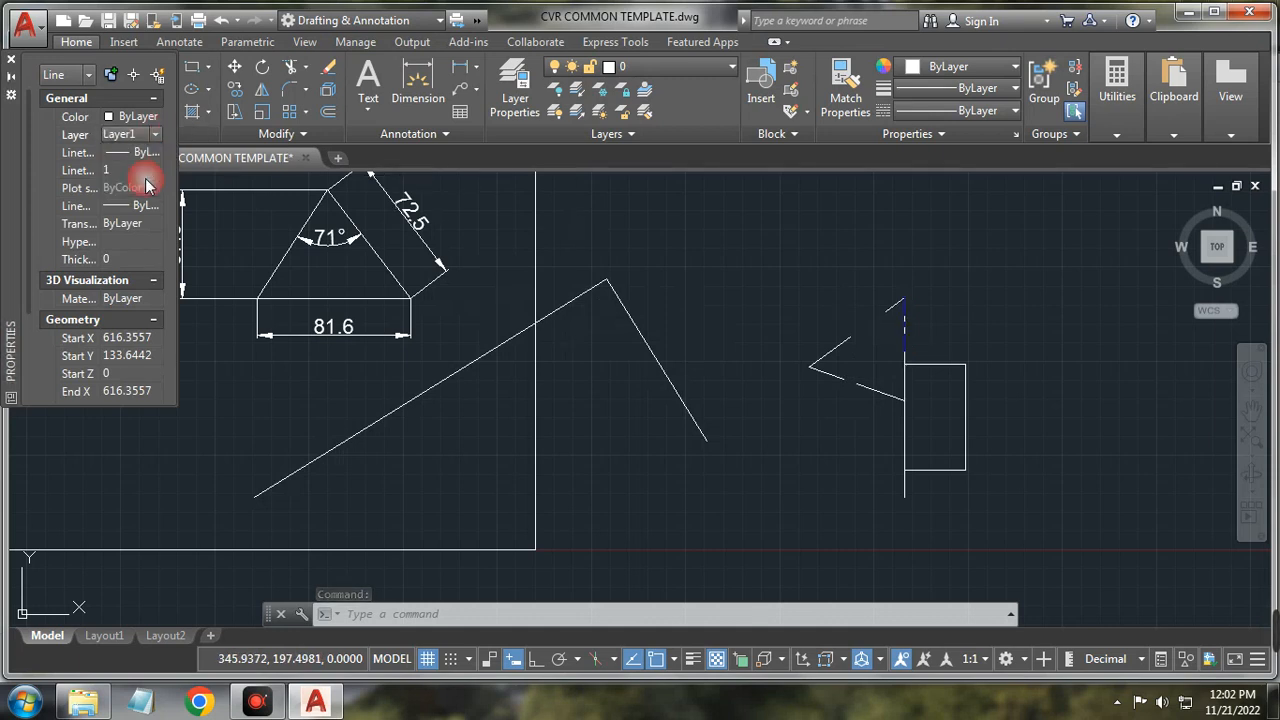
pyautogui.click(764, 284)
pyautogui.press('Escape')
pyautogui.press('Escape')
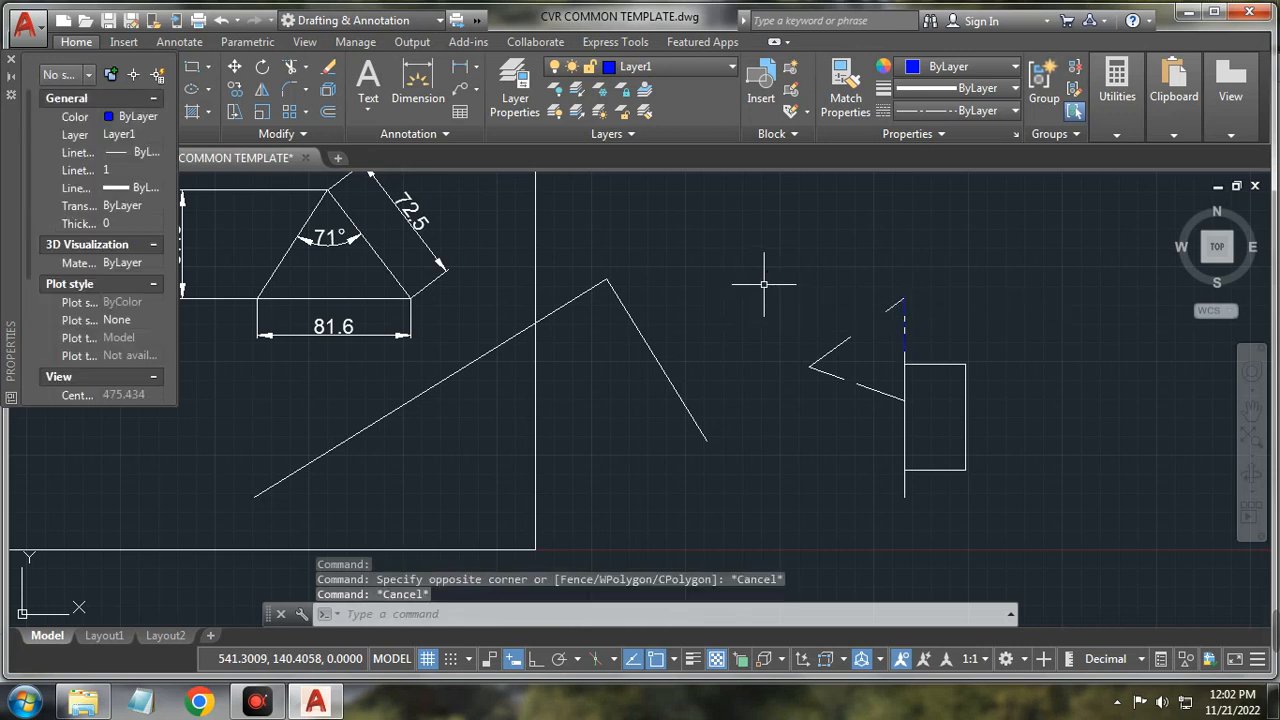
pyautogui.scroll(5, 957, 314)
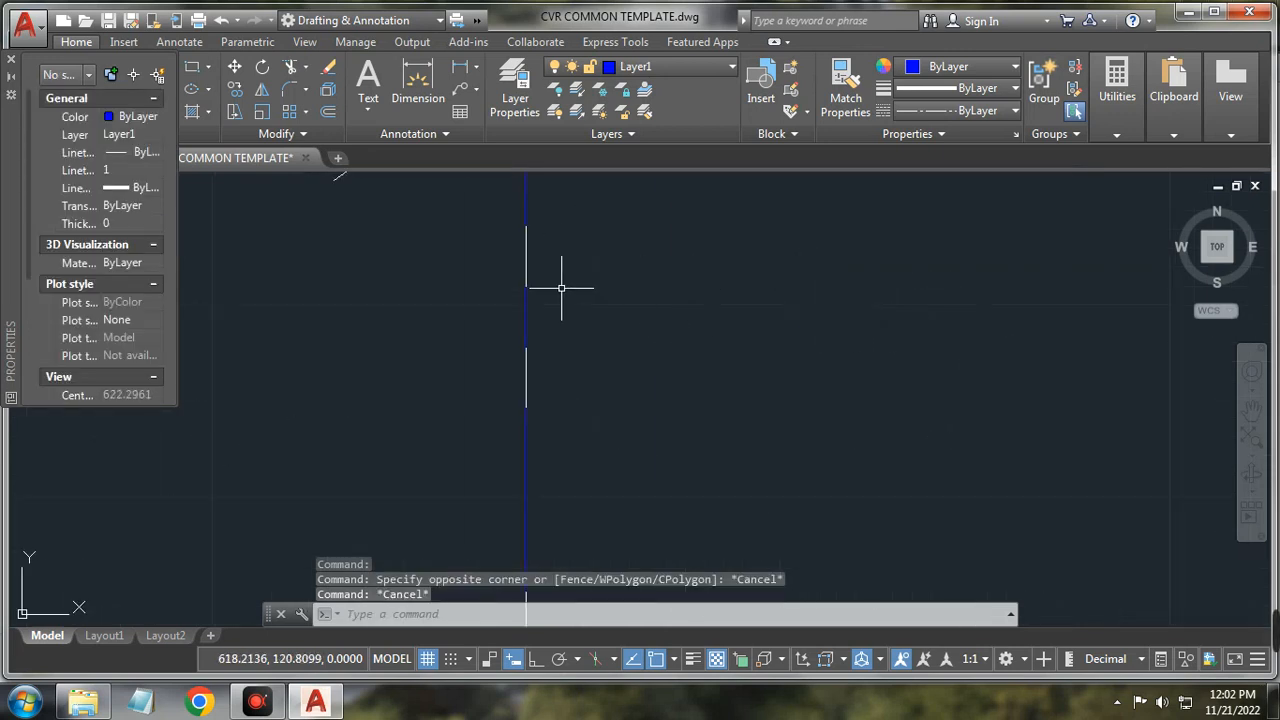
pyautogui.scroll(-2, 629, 423)
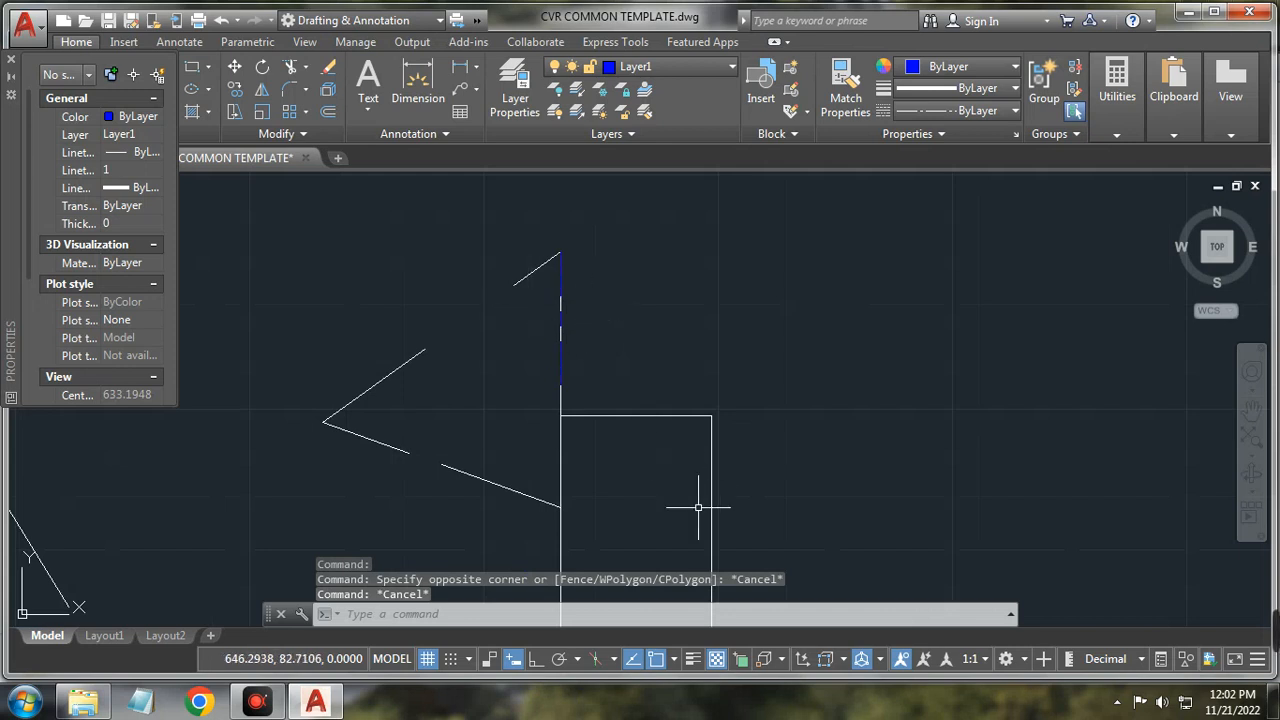
# Step: Toggle lineweight display on and off, then close the Properties palette
pyautogui.click(692, 659)
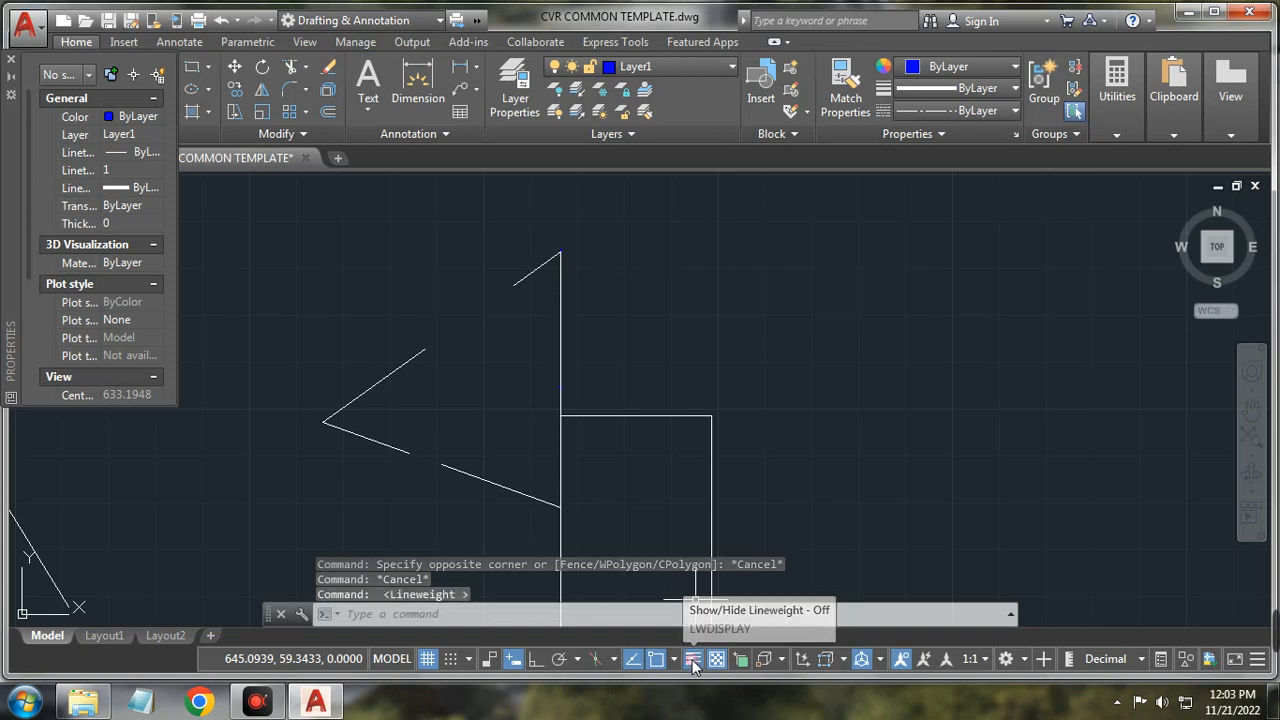
pyautogui.click(692, 659)
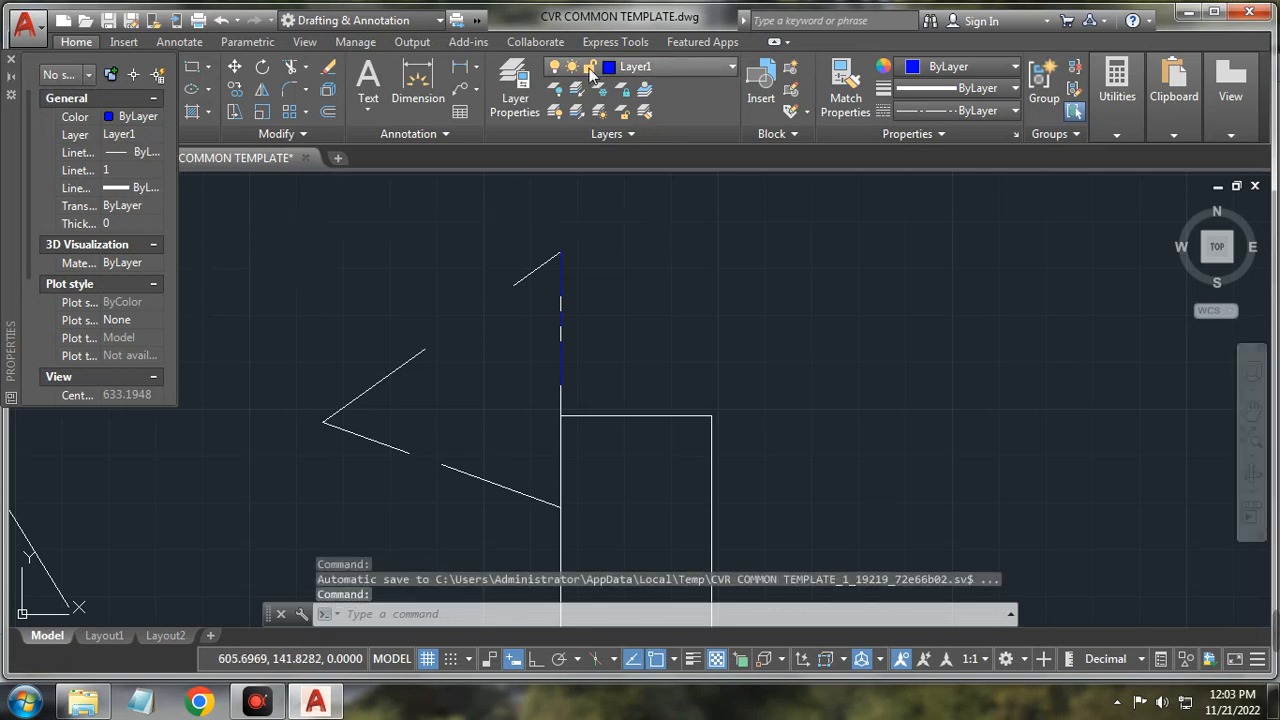
pyautogui.click(728, 68)
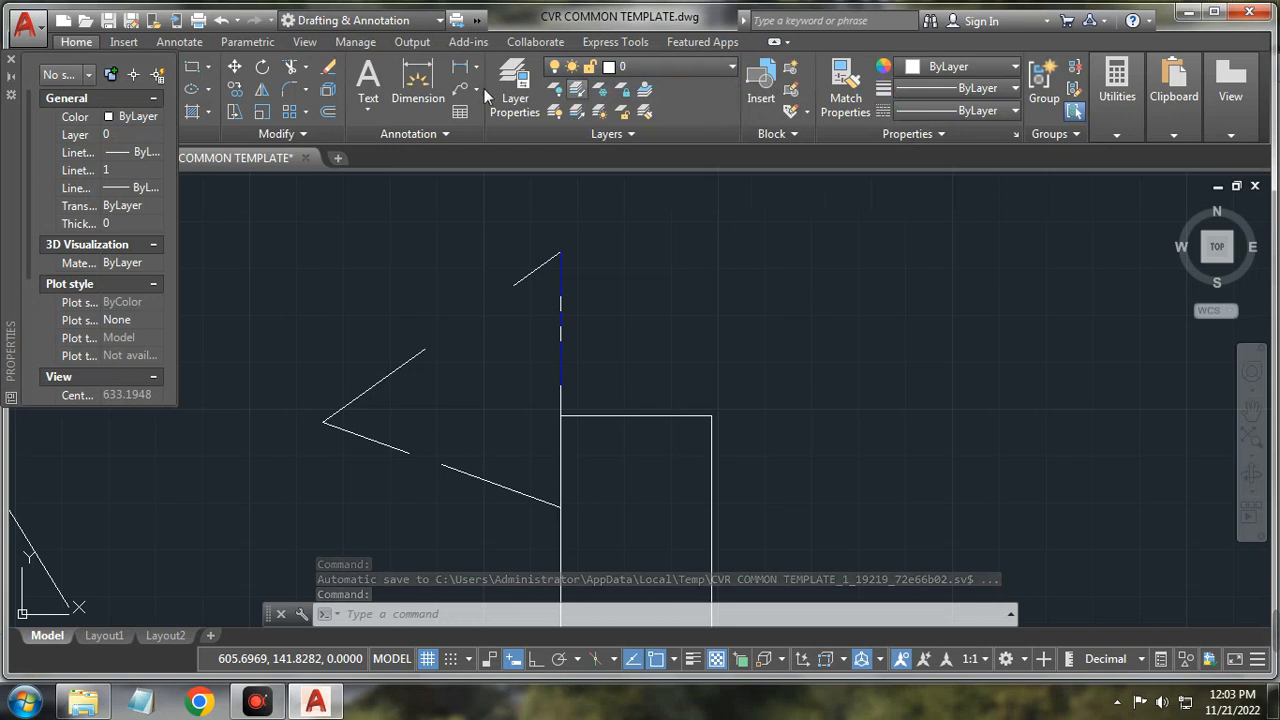
pyautogui.click(12, 60)
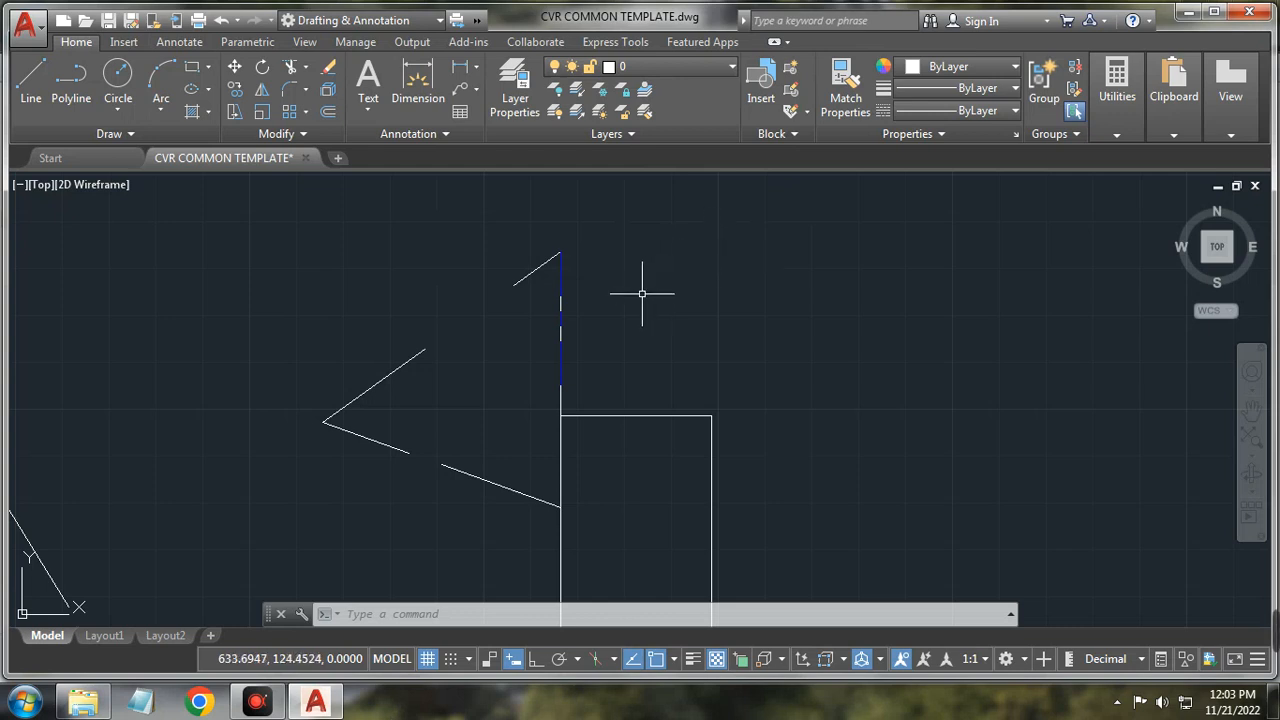
# Step: Select the rectangle's top edge and set its colour to ByBlock in Properties
pyautogui.scroll(-1, 642, 290)
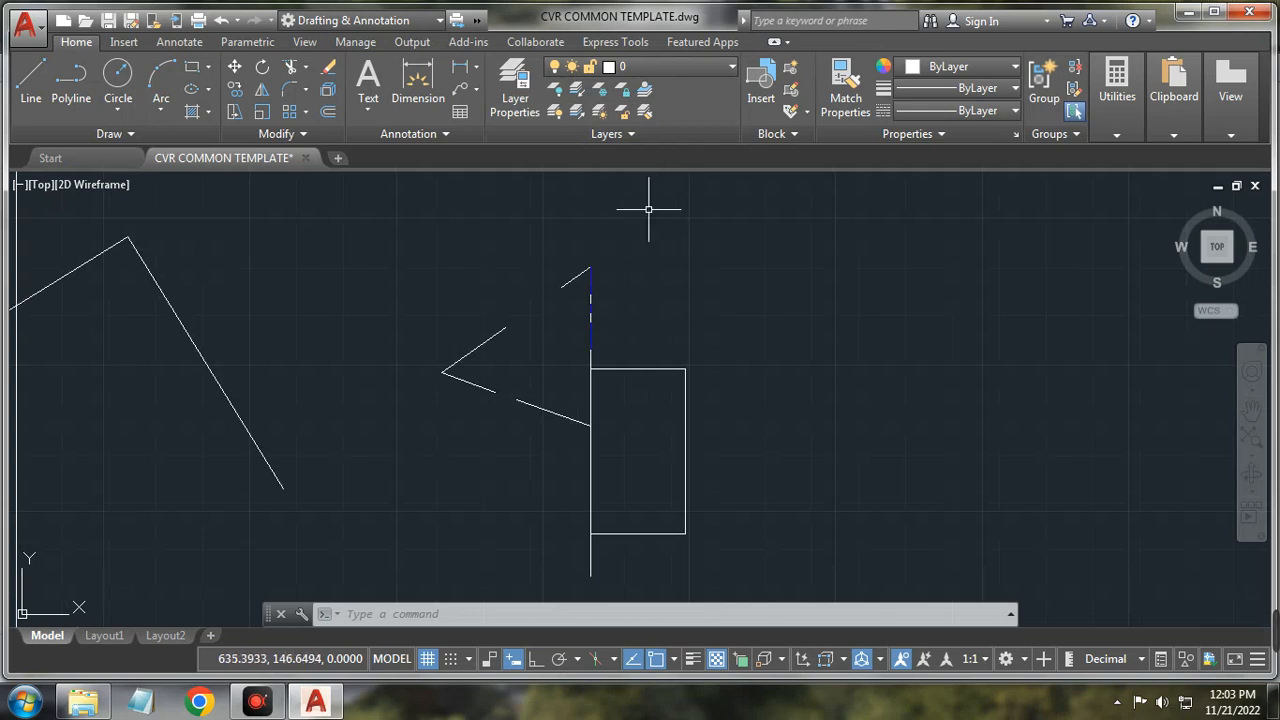
pyautogui.click(632, 134)
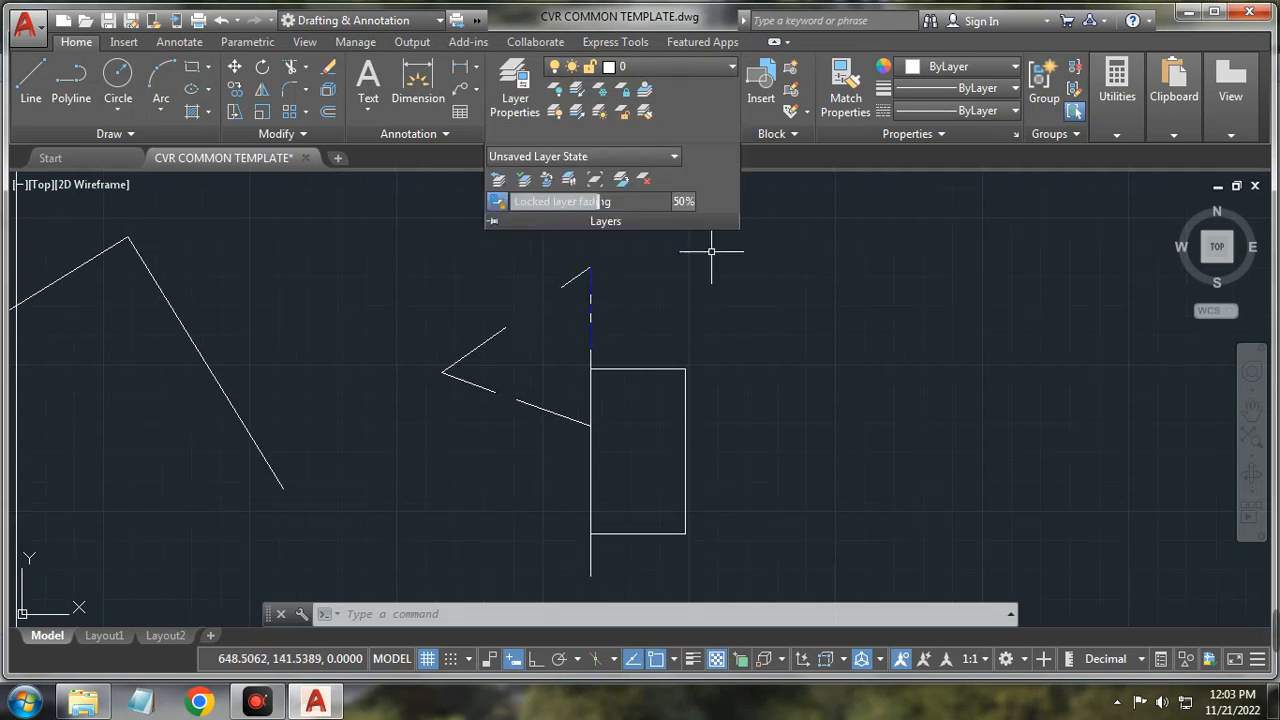
pyautogui.click(736, 269)
pyautogui.click(644, 361)
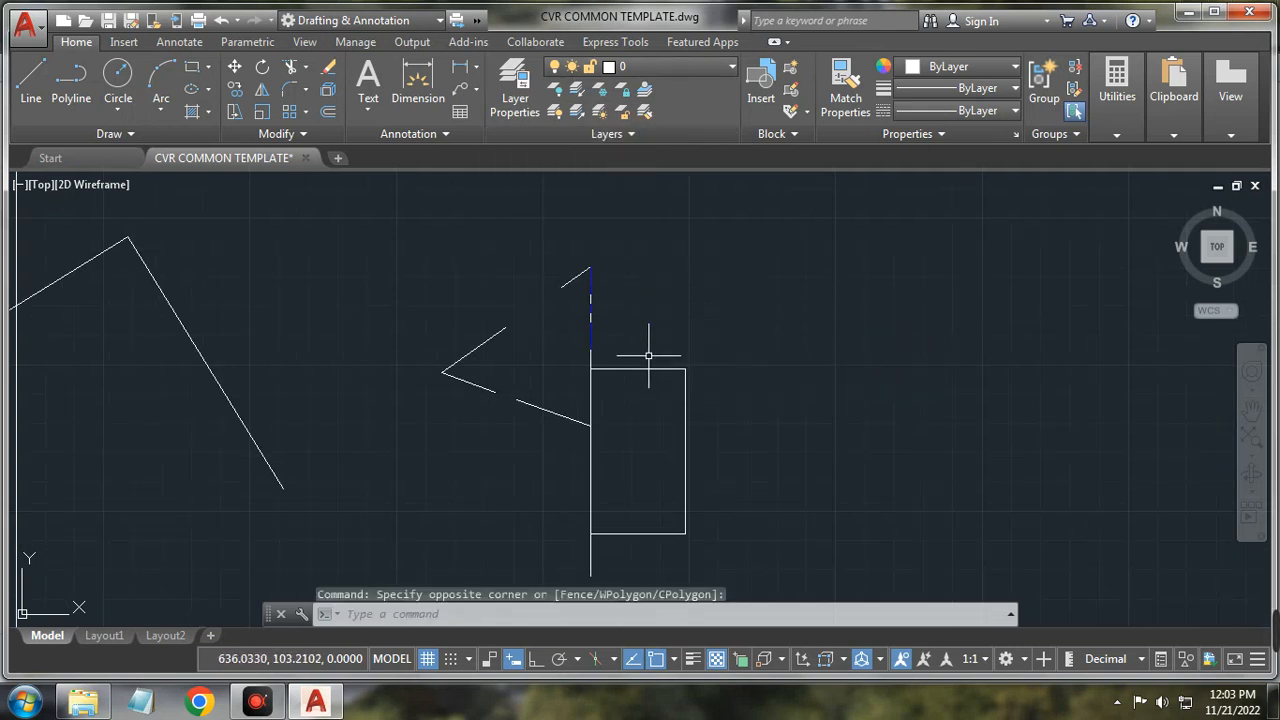
pyautogui.click(643, 369)
pyautogui.rightClick(643, 369)
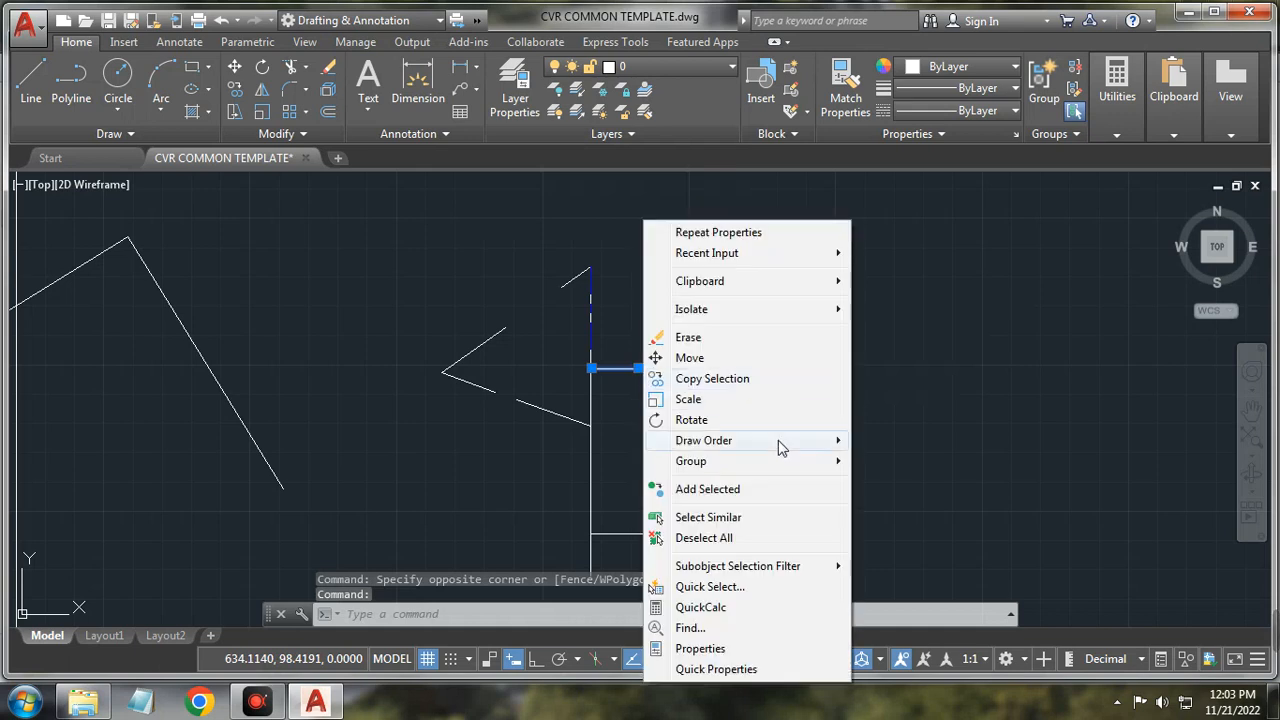
pyautogui.click(792, 648)
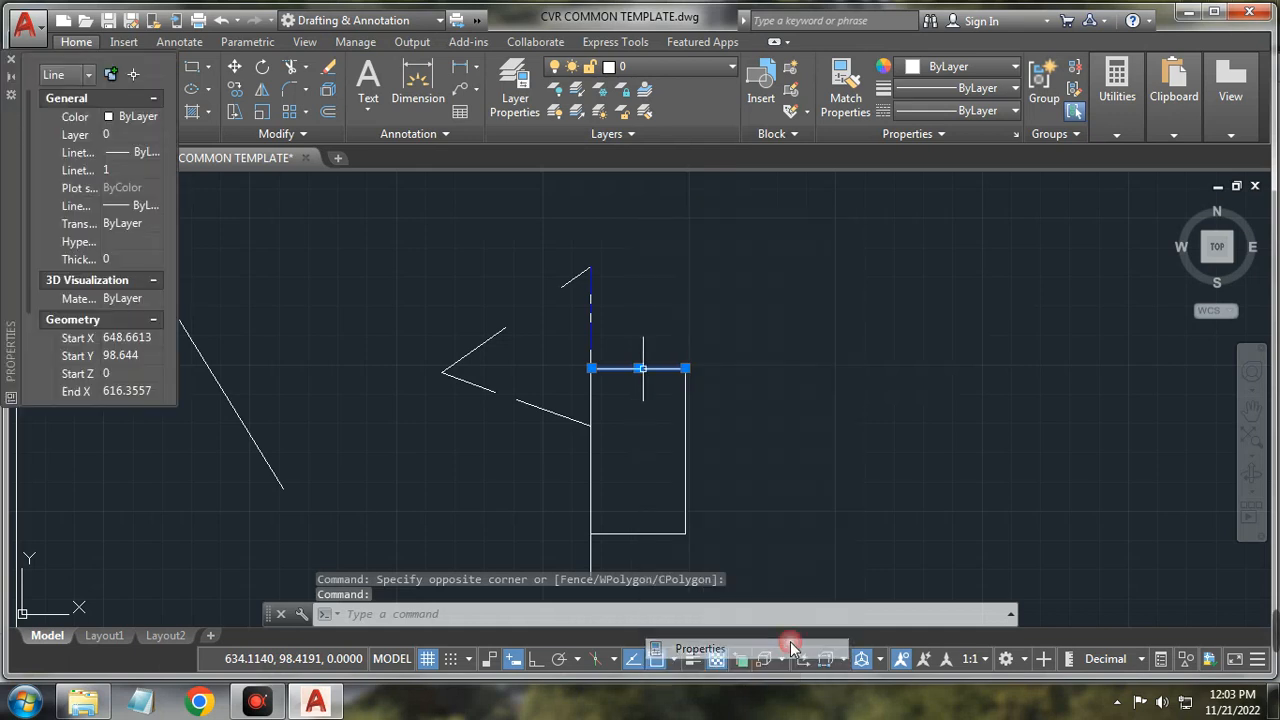
pyautogui.click(142, 117)
pyautogui.click(156, 117)
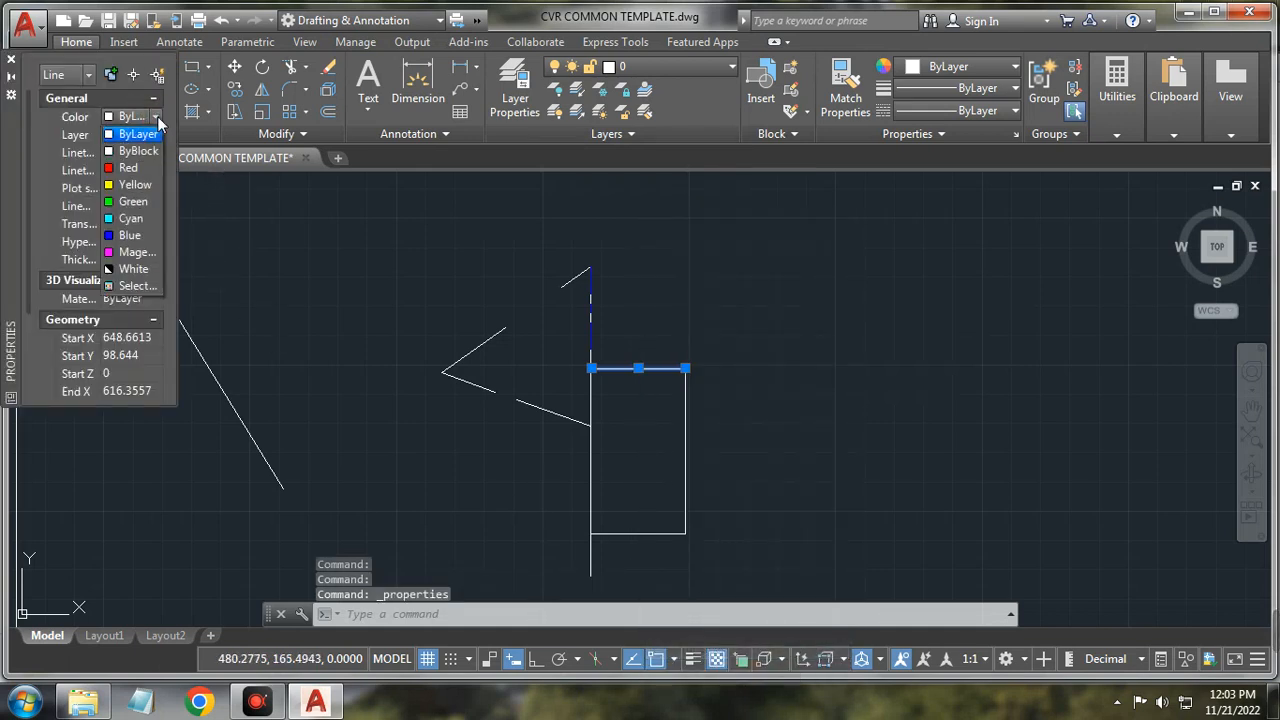
pyautogui.click(145, 156)
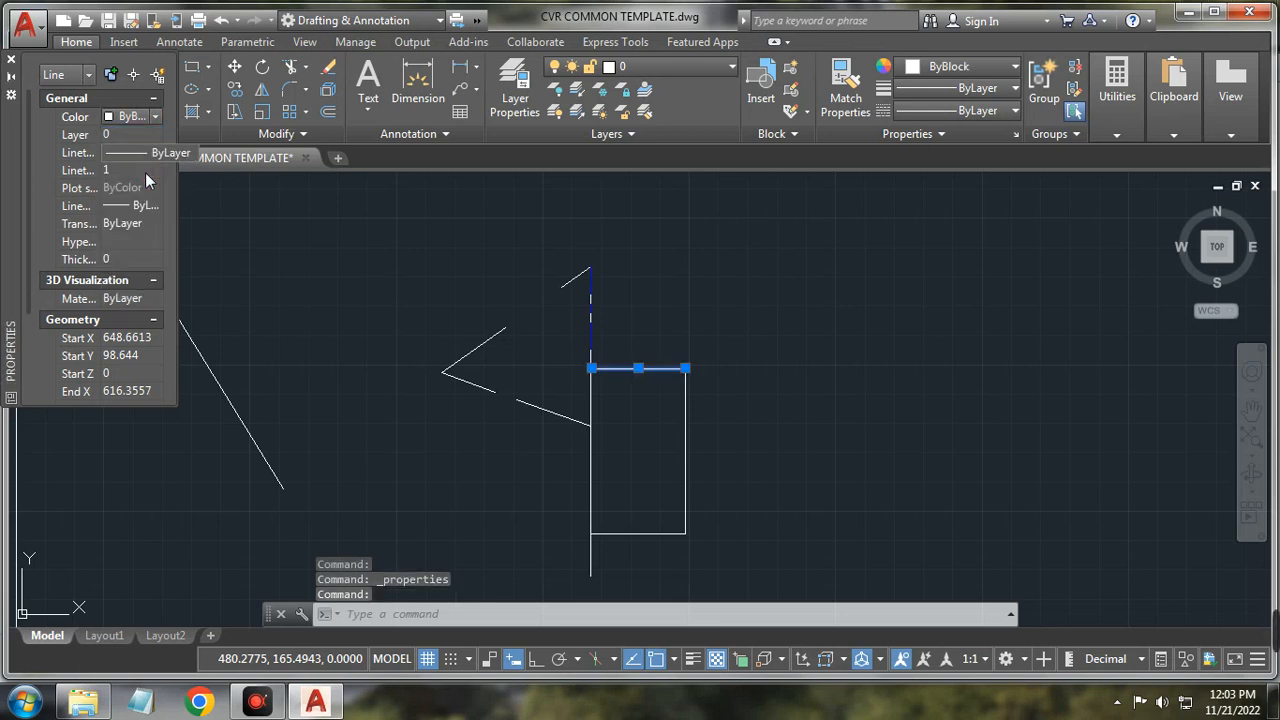
# Step: Give the edge the CENTER linetype and 0.05 mm lineweight, show lineweights, and deselect
pyautogui.click(139, 154)
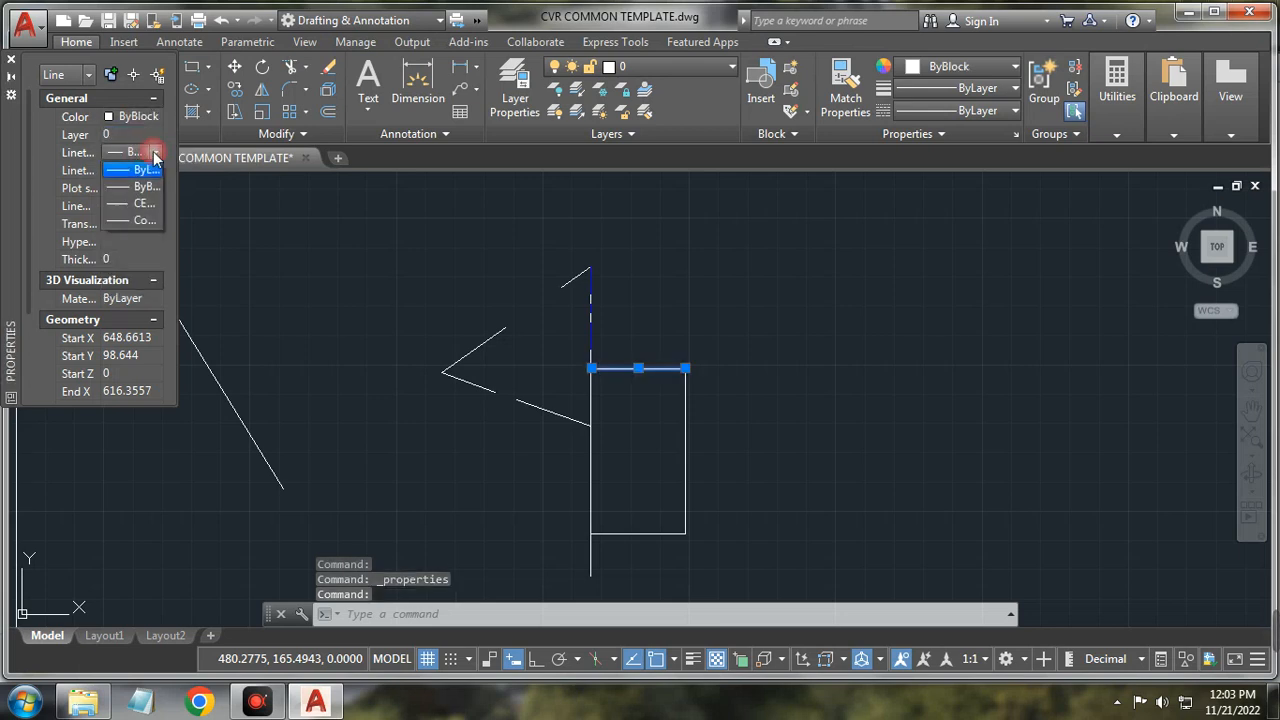
pyautogui.click(143, 204)
pyautogui.click(155, 206)
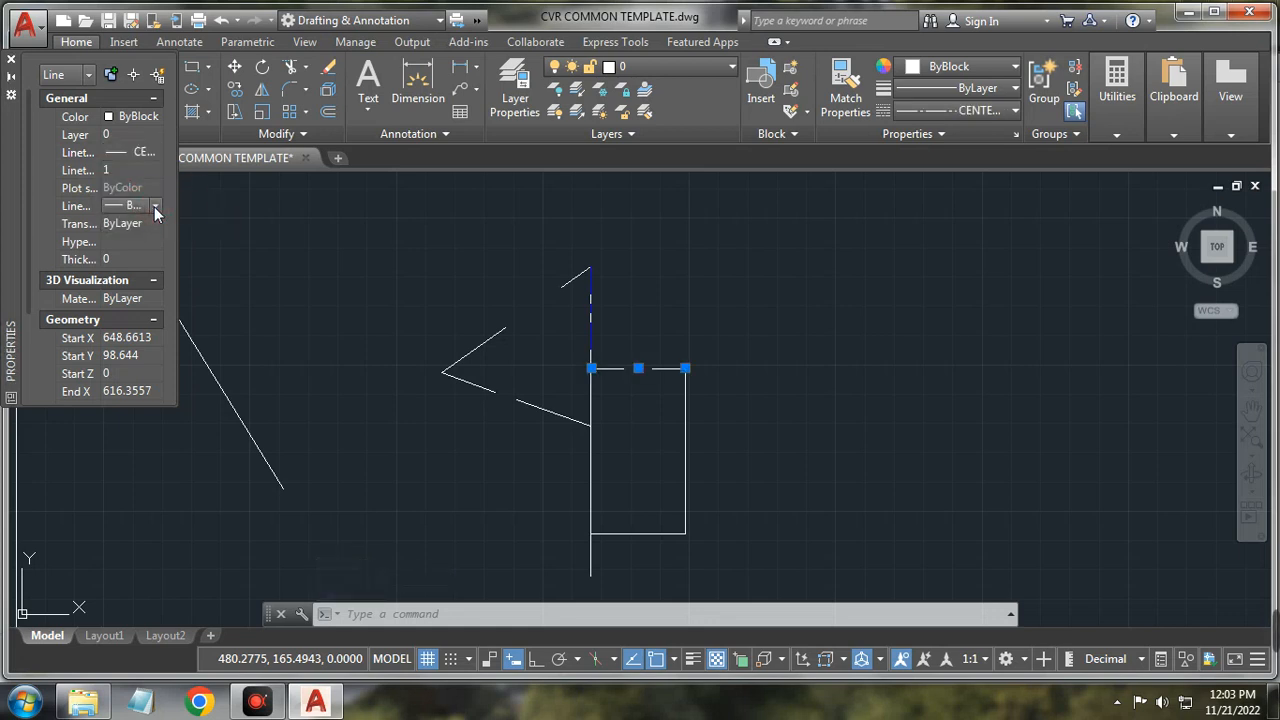
pyautogui.click(155, 206)
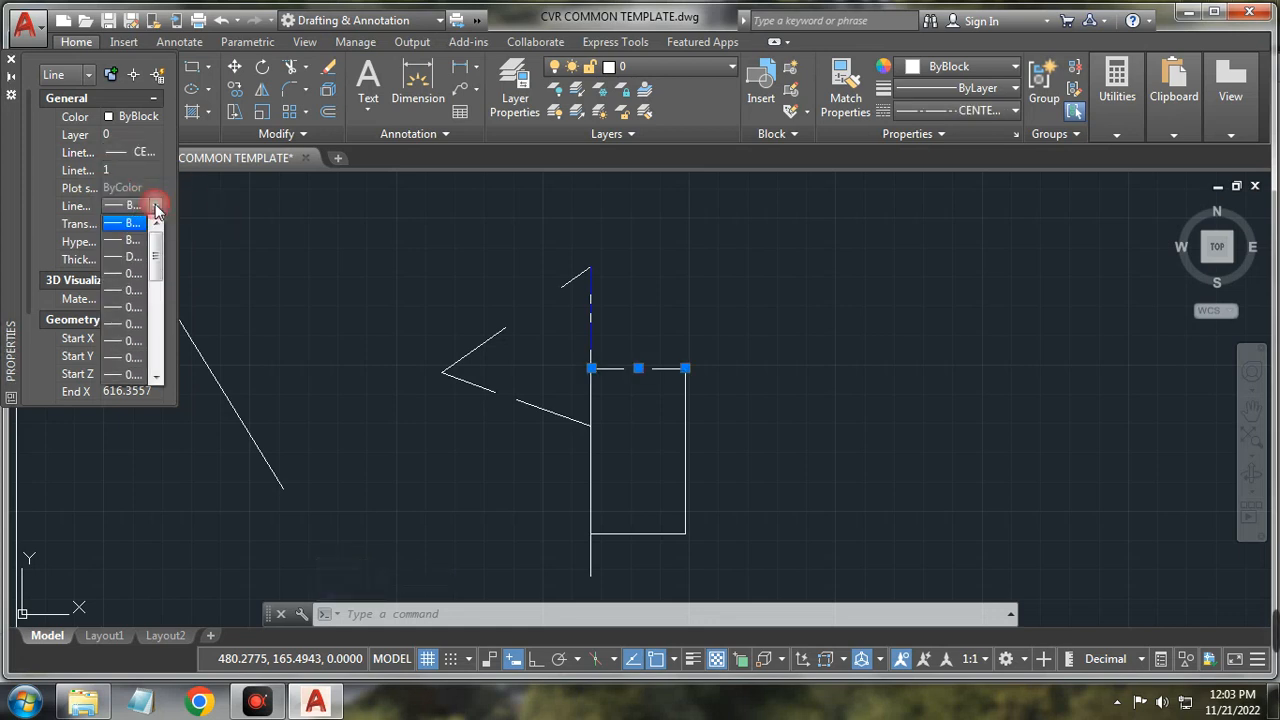
pyautogui.click(140, 306)
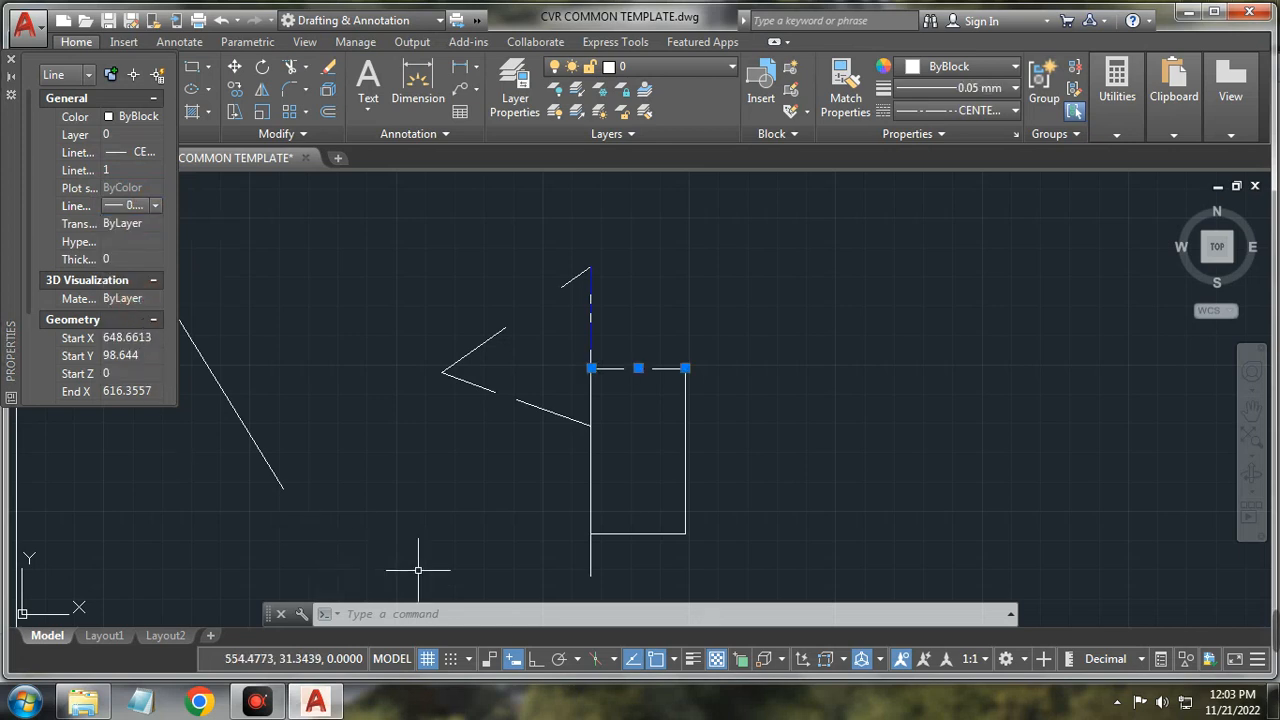
pyautogui.click(695, 665)
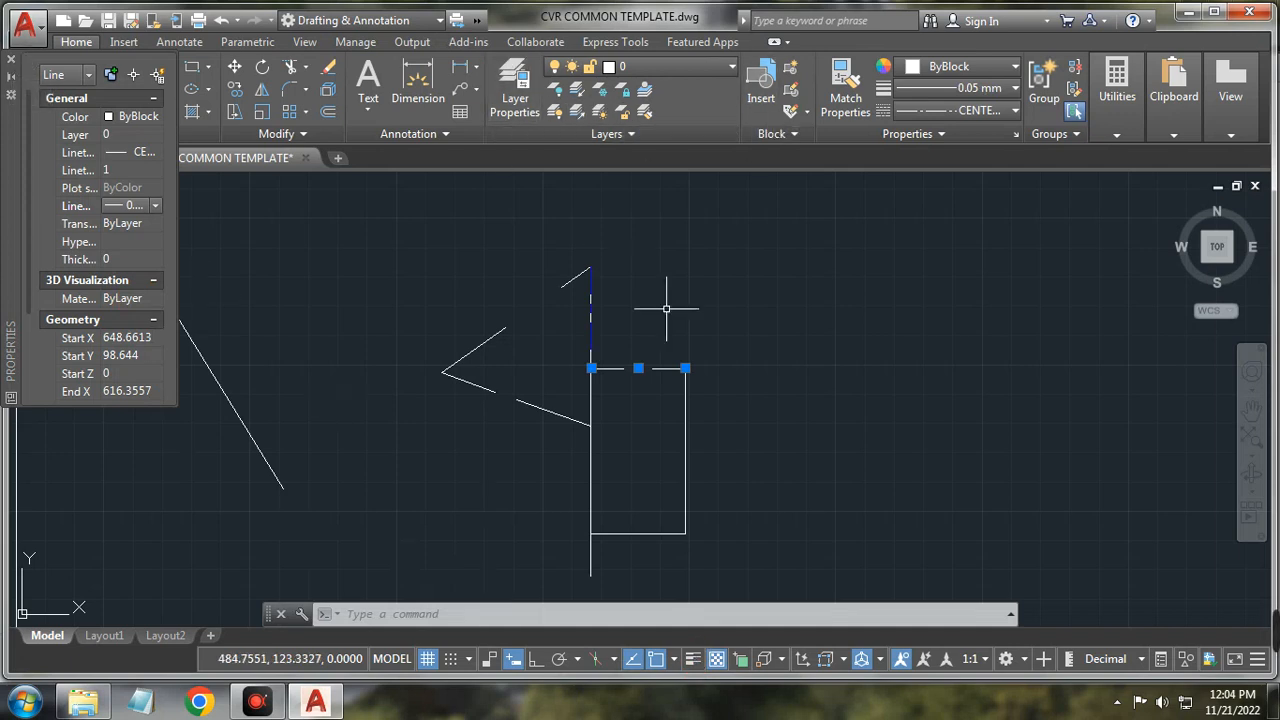
pyautogui.press('Escape')
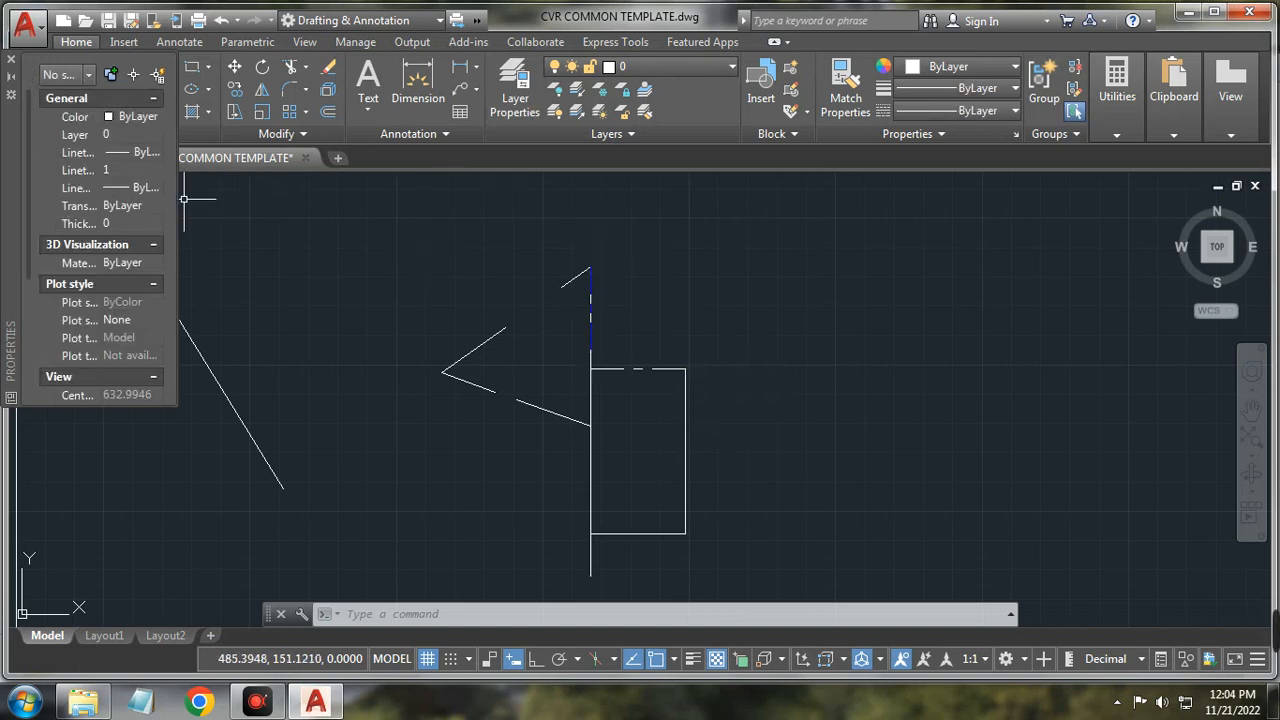
# Step: Close the Properties palette and undo the last change with Ctrl+Z
pyautogui.click(12, 61)
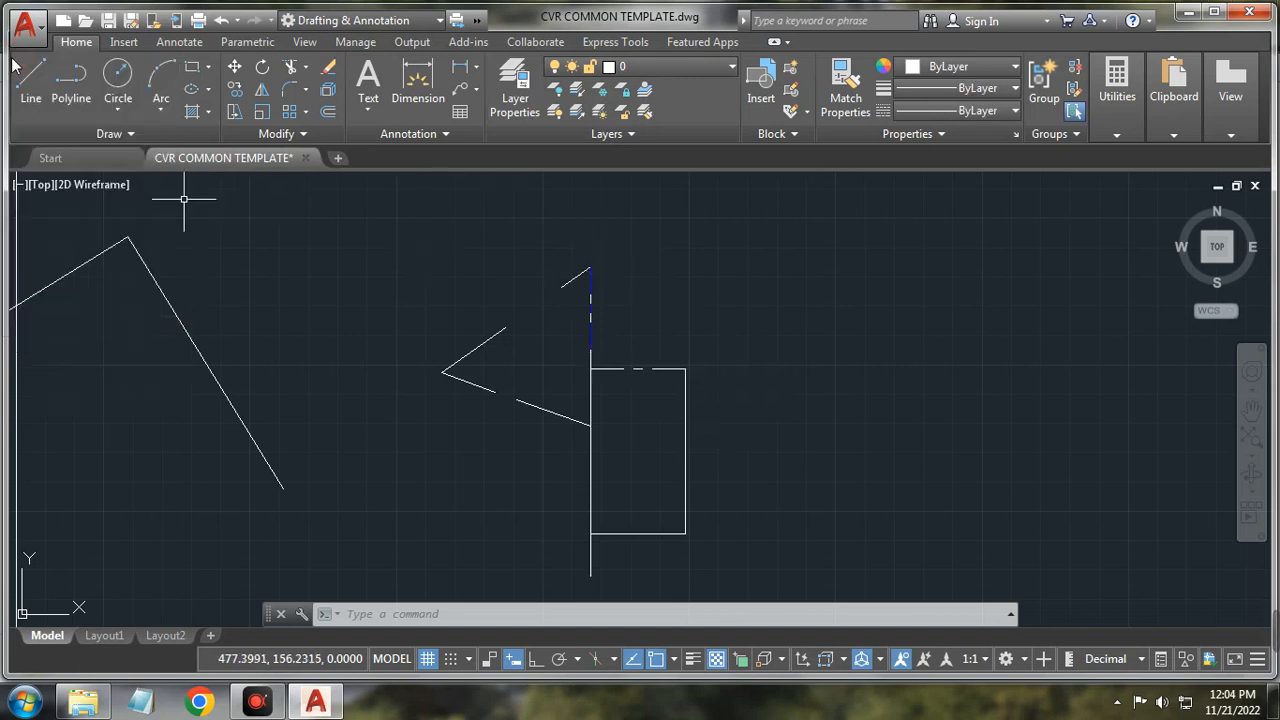
pyautogui.scroll(2, 641, 292)
pyautogui.click(561, 320)
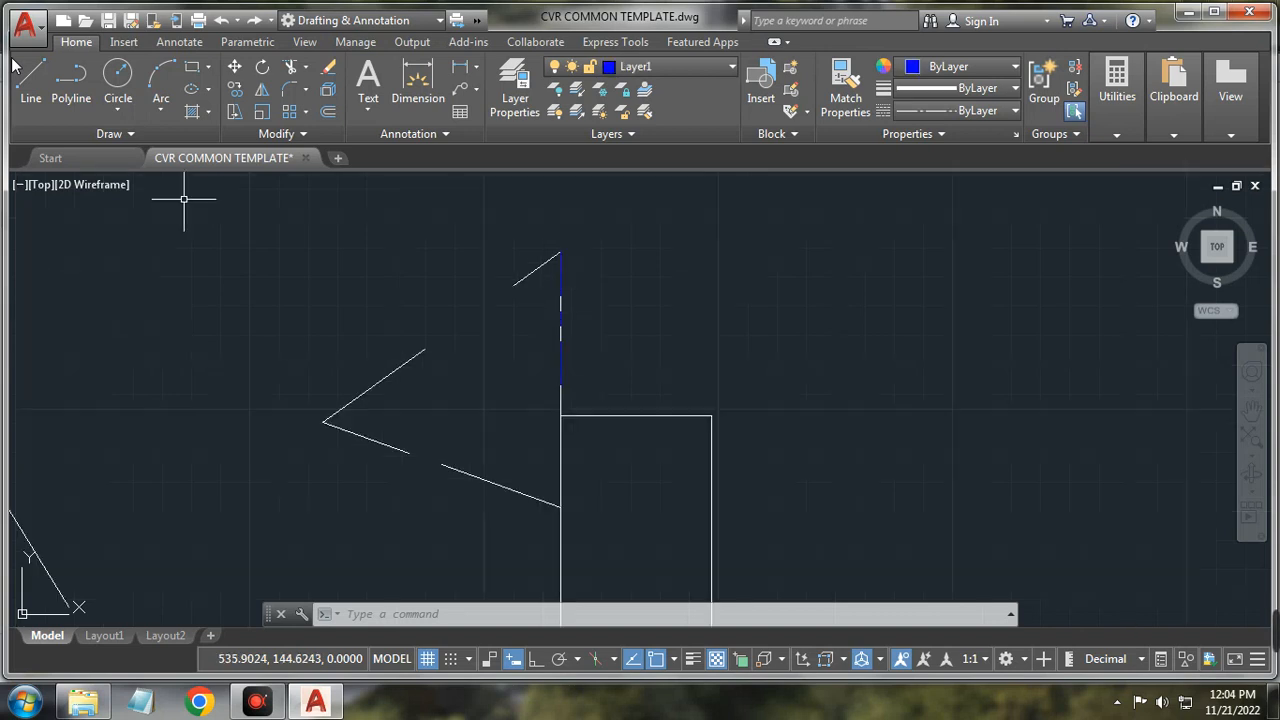
pyautogui.hotkey('ctrl', 'z')
pyautogui.hotkey('ctrl', 'z')
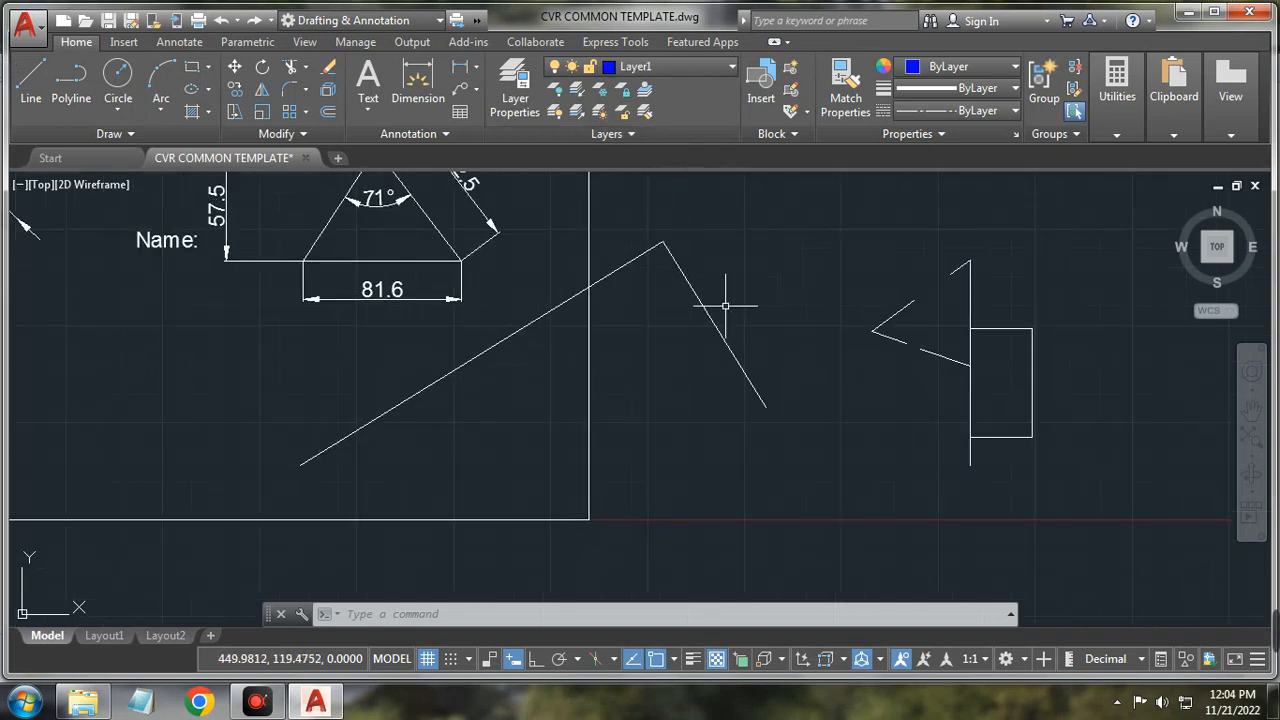
# Step: Make layer 0 current and expand the Block panel's extra tools
pyautogui.click(733, 66)
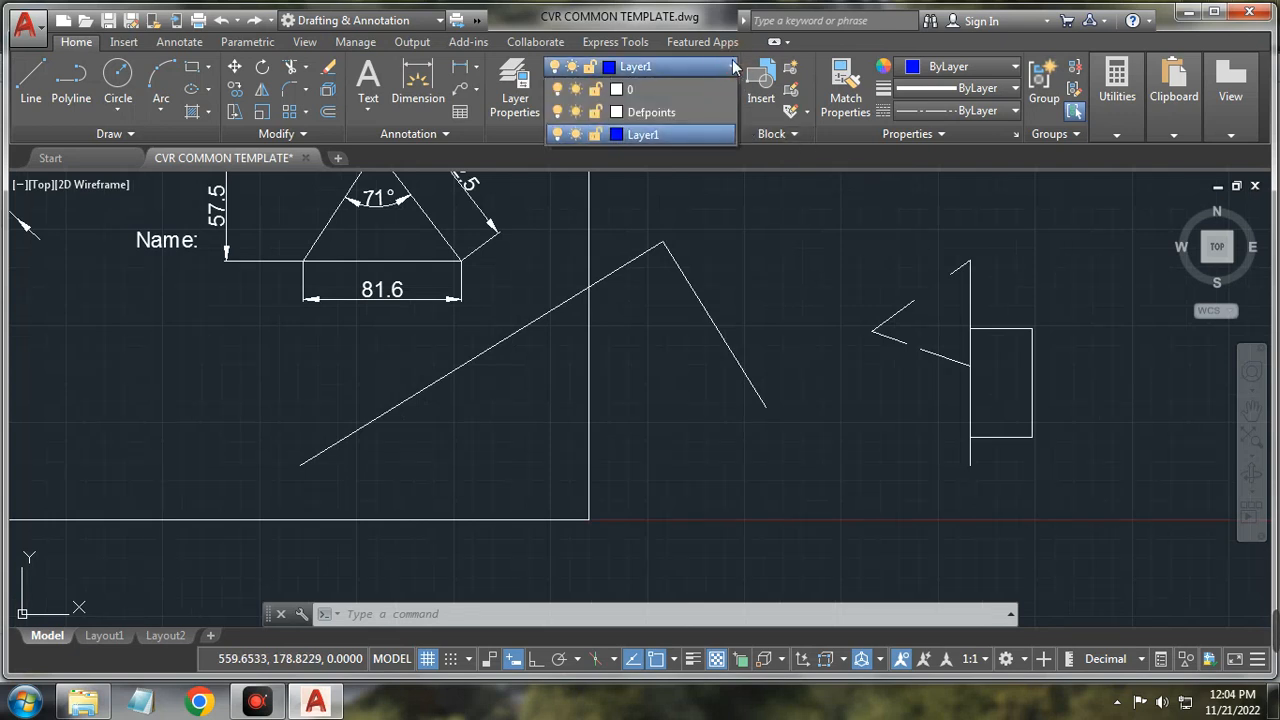
pyautogui.click(696, 86)
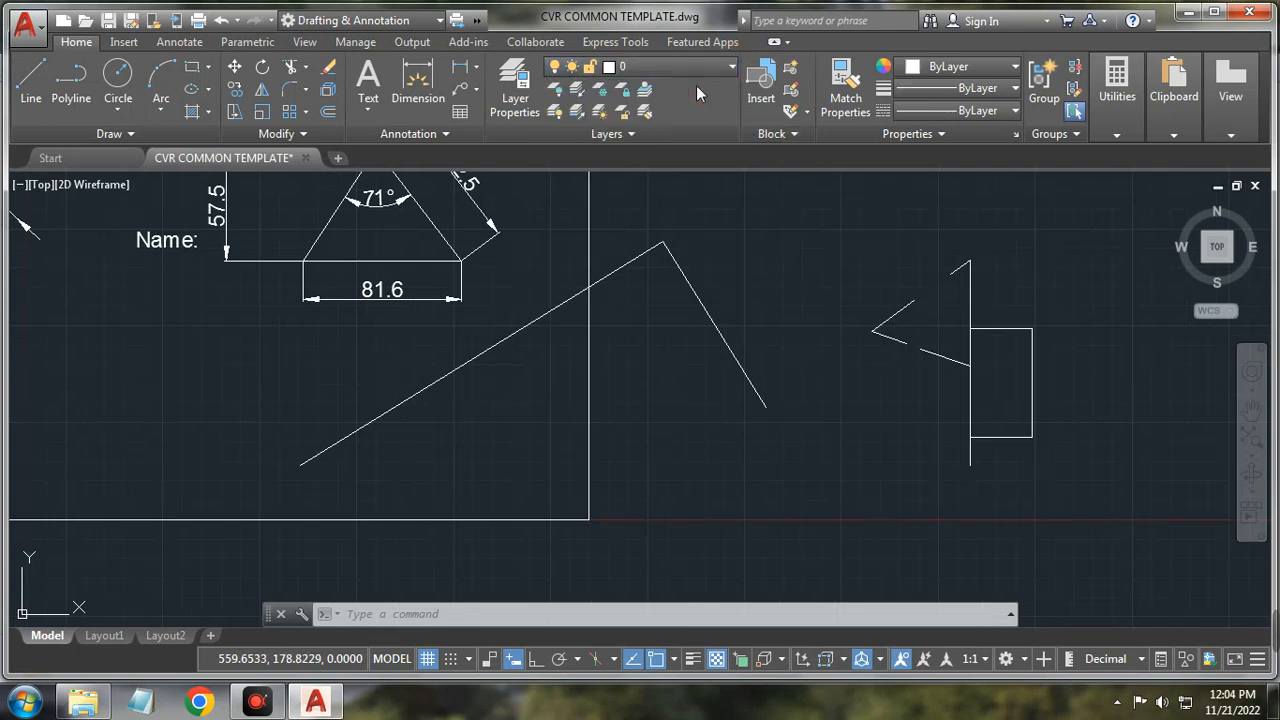
pyautogui.click(790, 140)
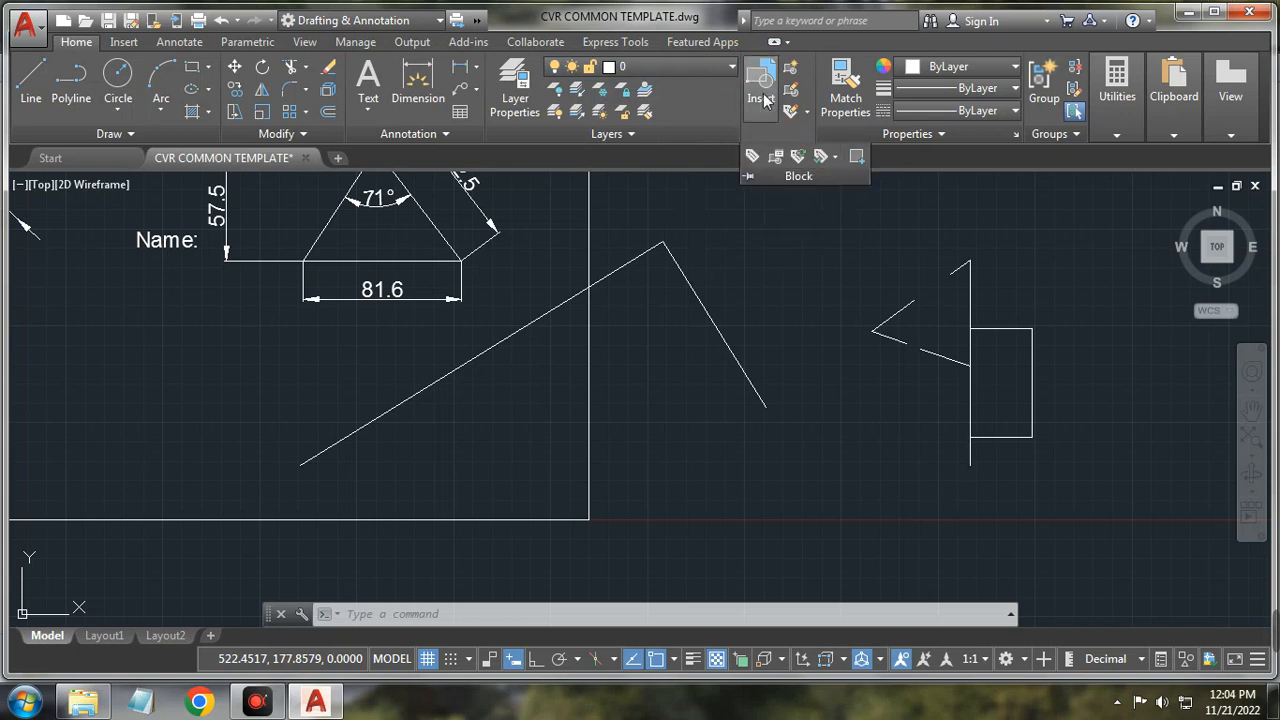
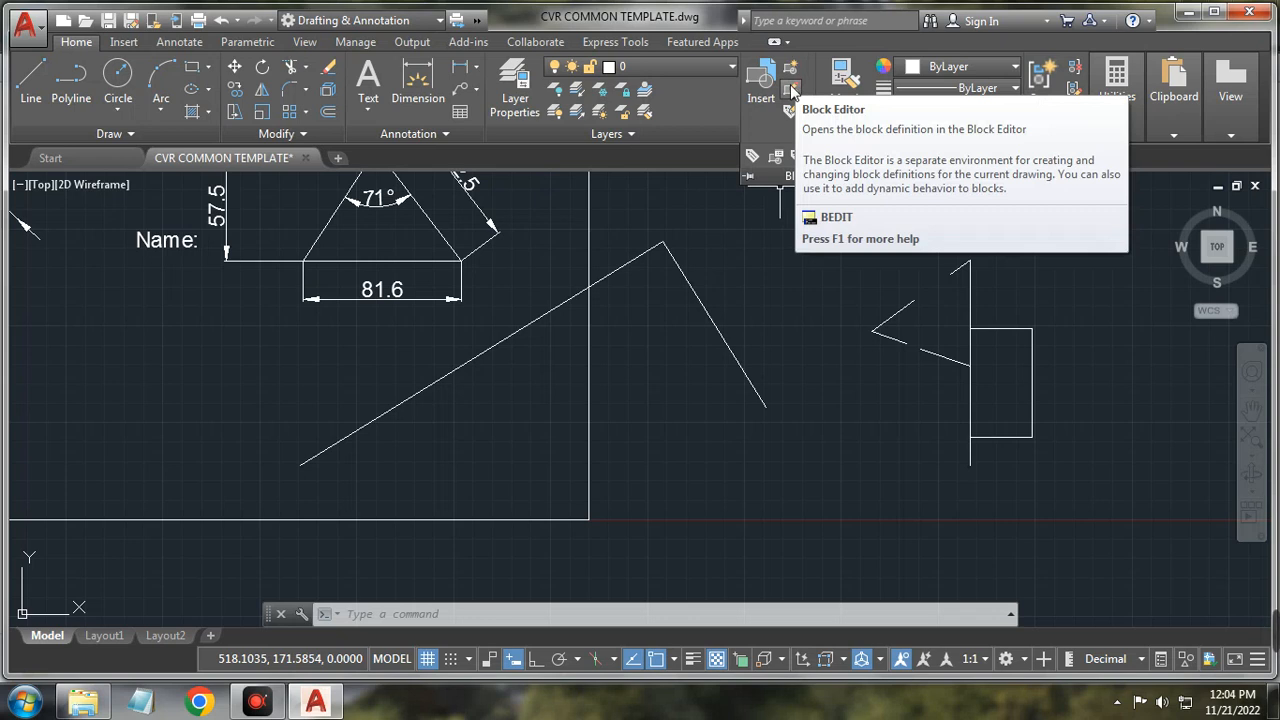
# Step: Undo the last zoom and start a block named 'rec' without picking any objects
pyautogui.click(1011, 329)
pyautogui.hotkey('ctrl', 'z')
pyautogui.press('Escape')
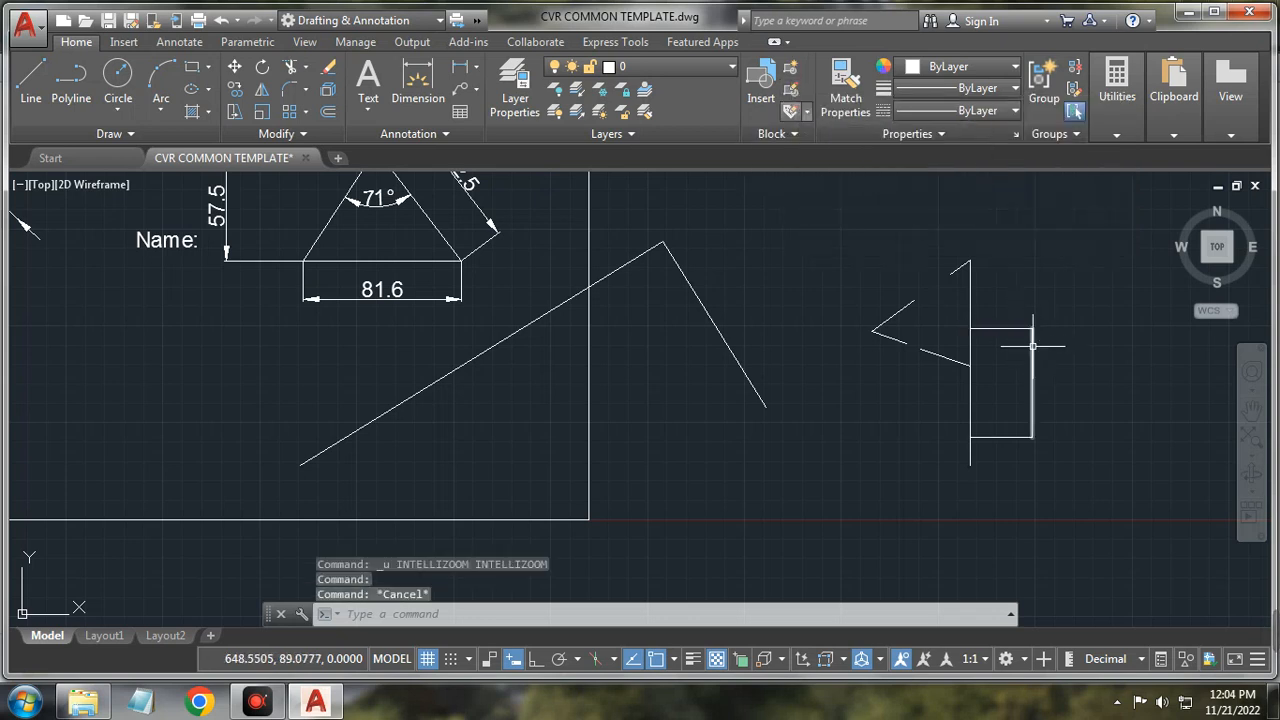
pyautogui.click(791, 75)
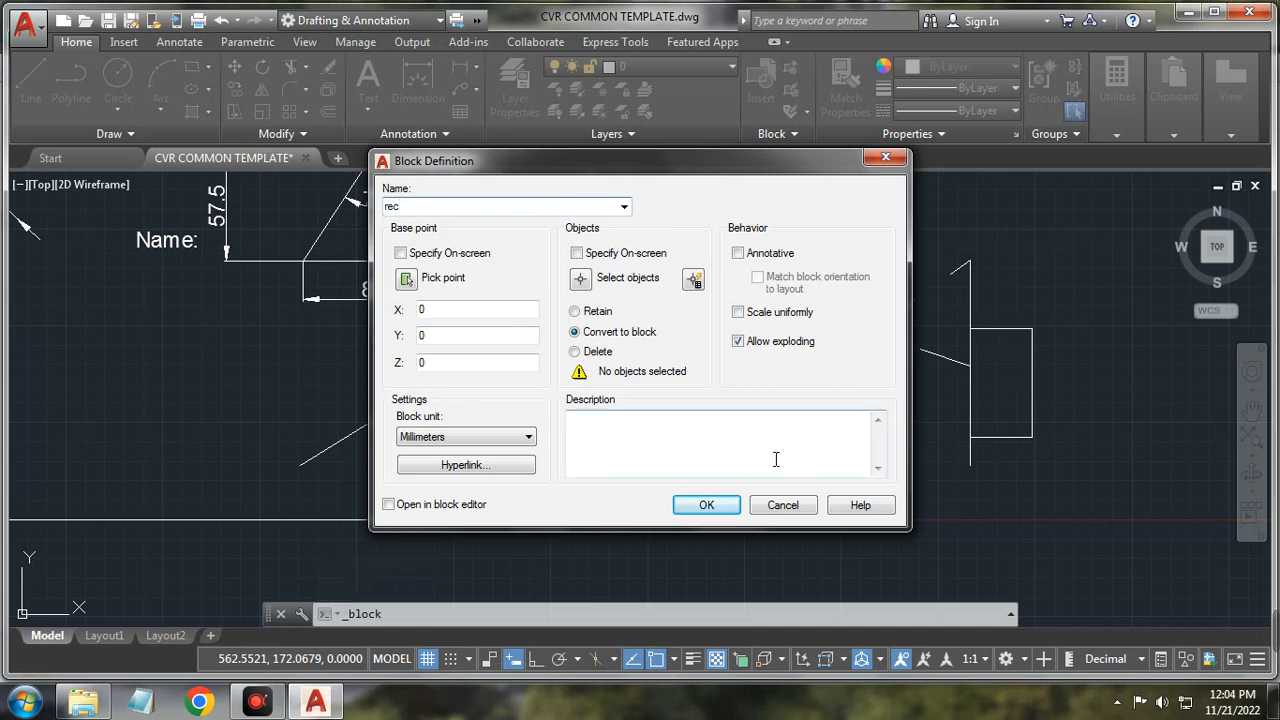
pyautogui.click(707, 504)
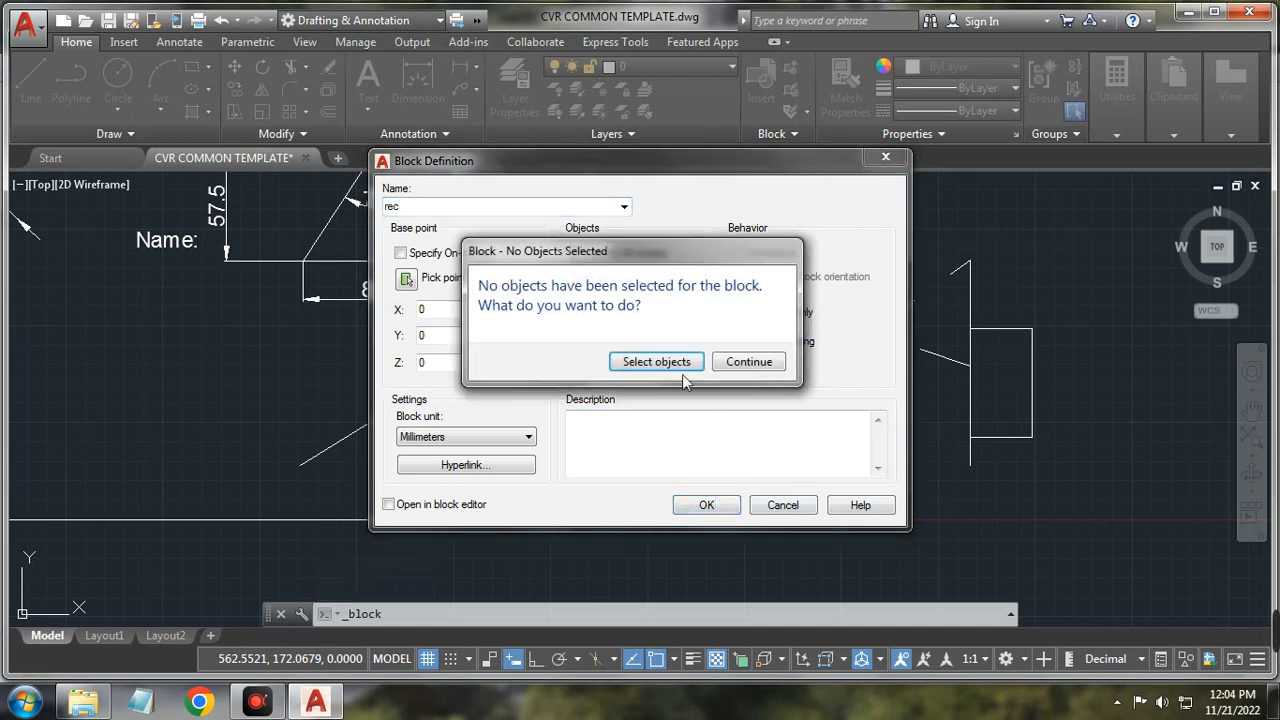
pyautogui.click(749, 364)
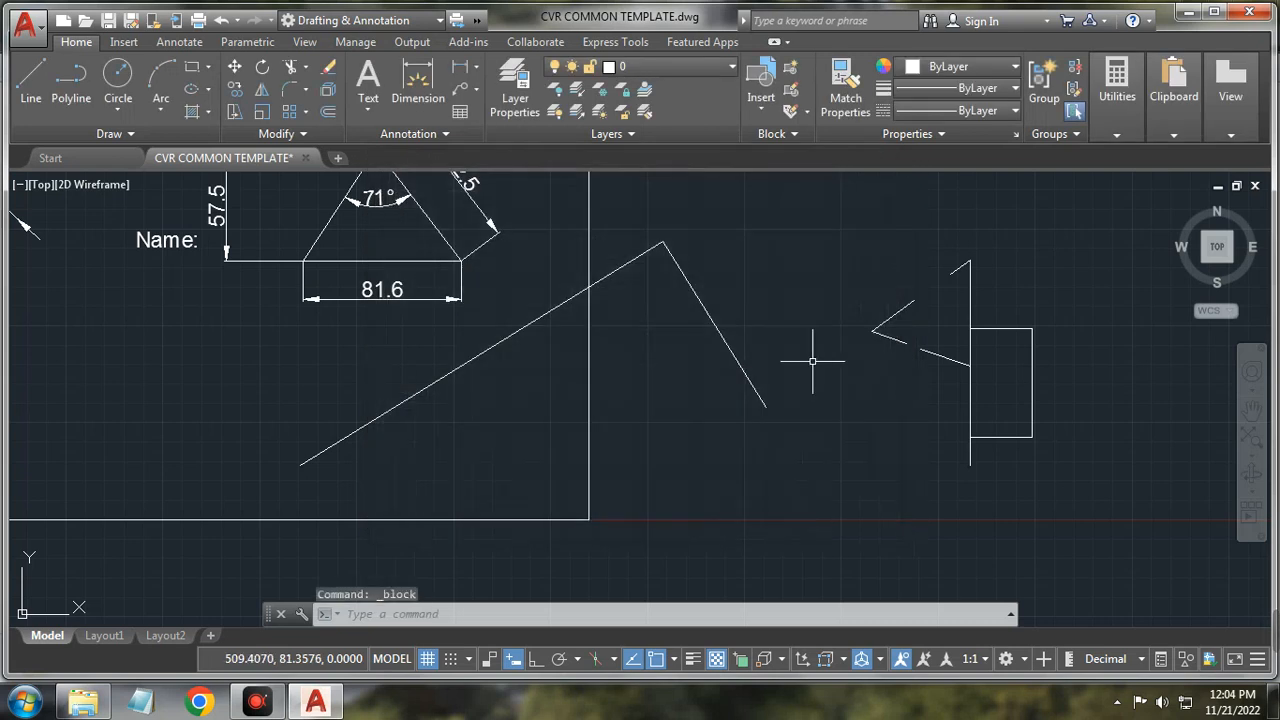
# Step: Select the rectangle's top, right, bottom and left lines, then clear the selection
pyautogui.click(1022, 326)
pyautogui.click(1036, 349)
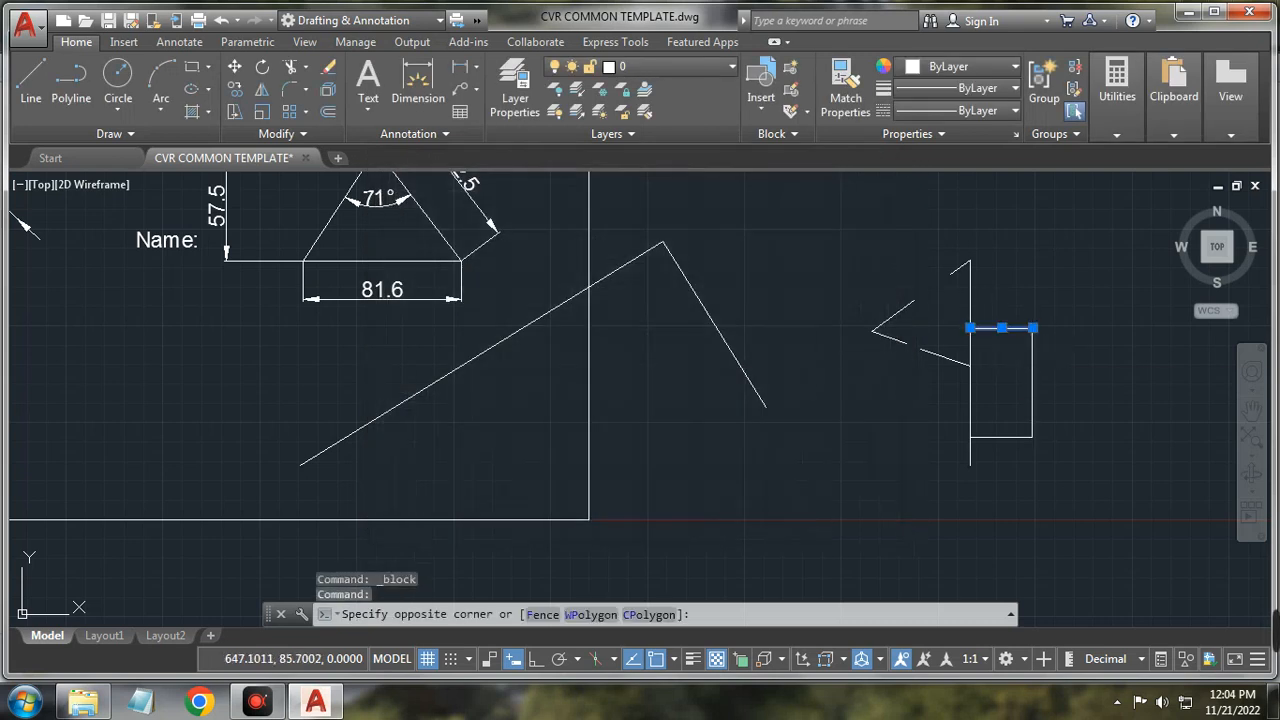
pyautogui.click(998, 352)
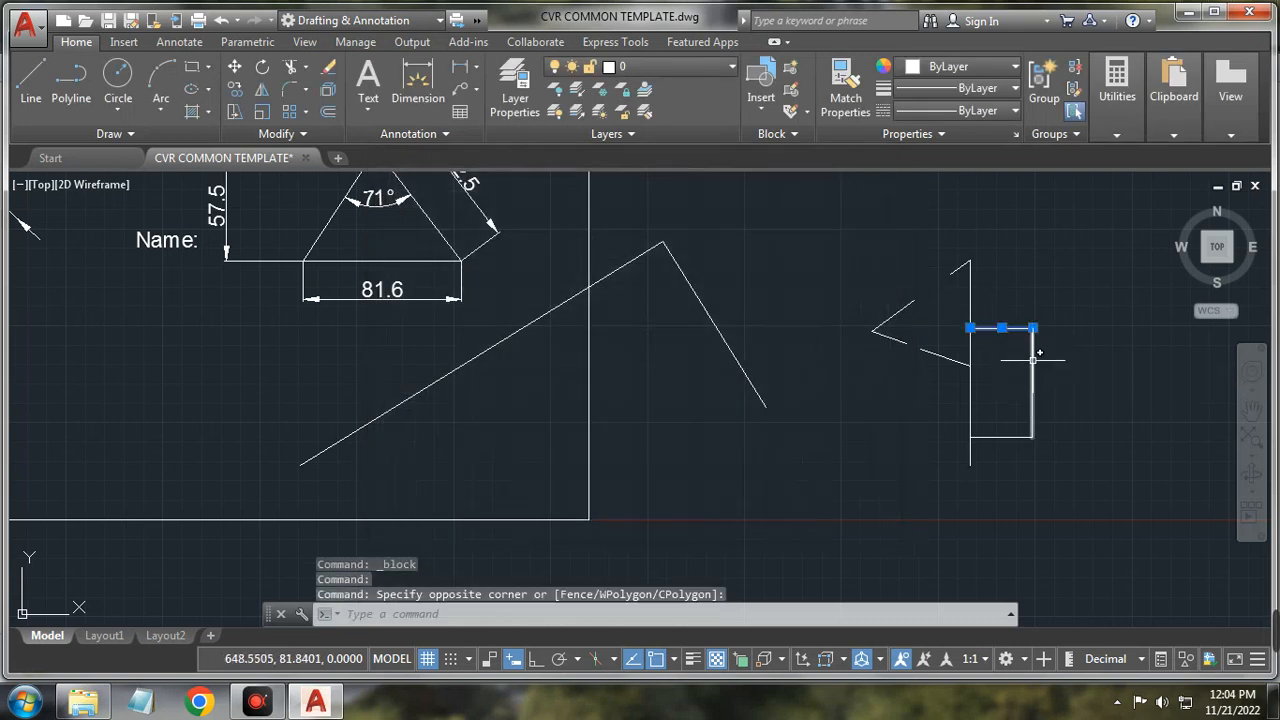
pyautogui.click(1003, 436)
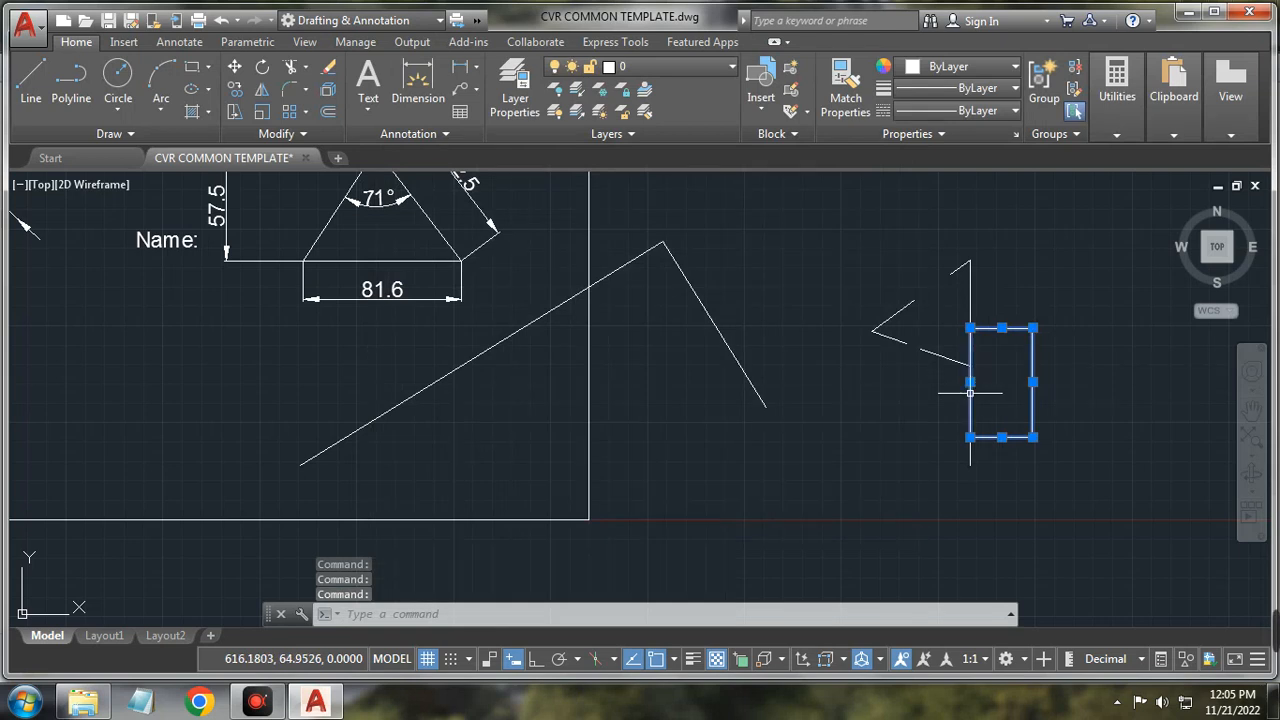
pyautogui.click(970, 353)
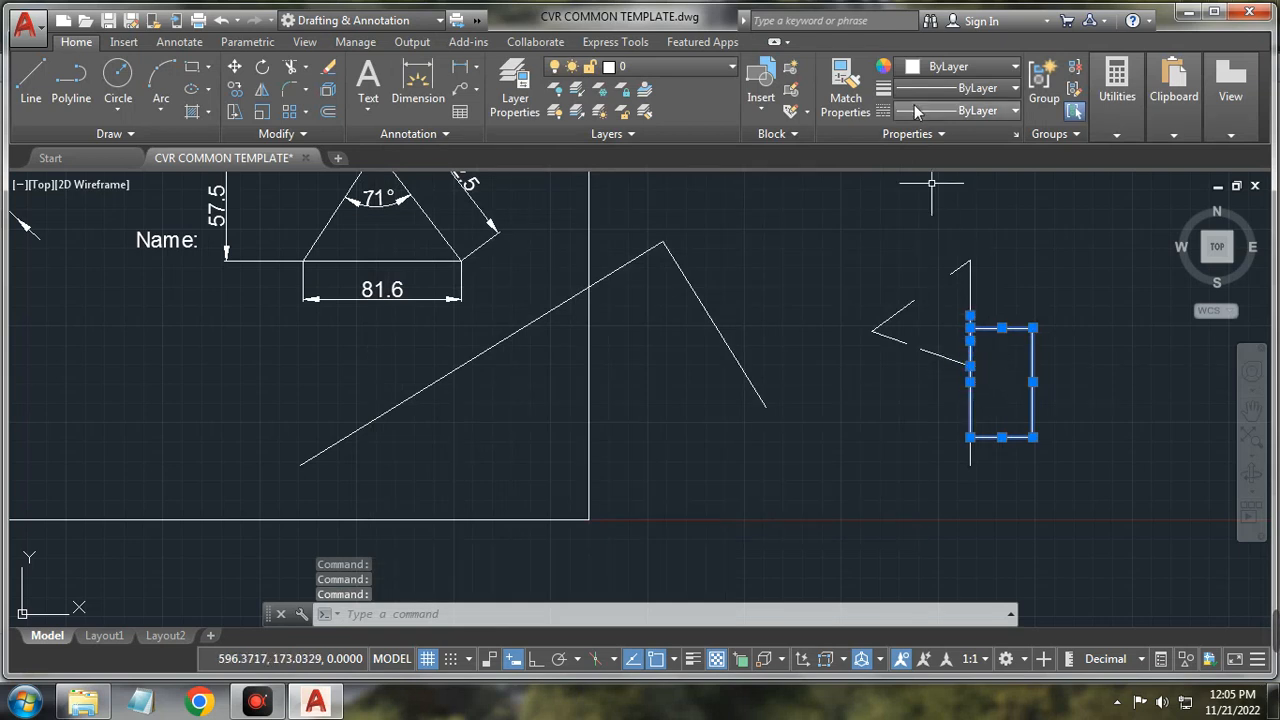
pyautogui.press('Escape')
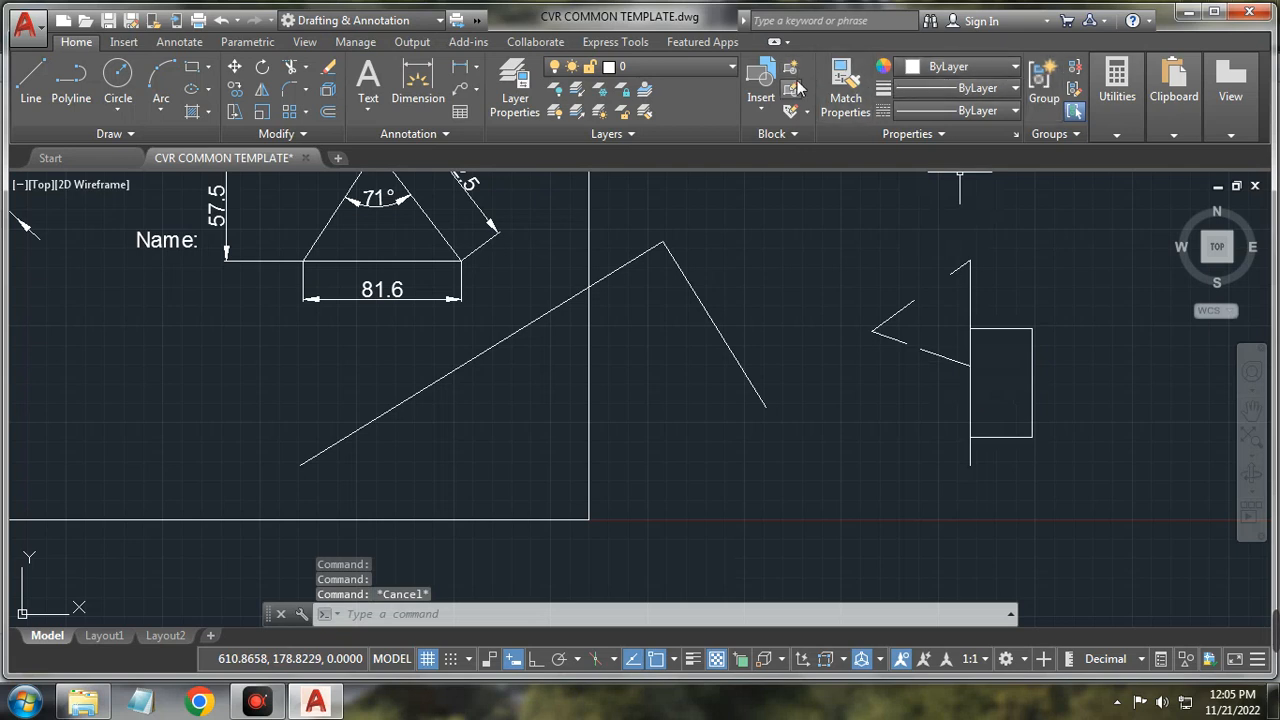
# Step: Try the single-block Edit Attribute tool and the extra Block tools, then cancel both
pyautogui.click(791, 112)
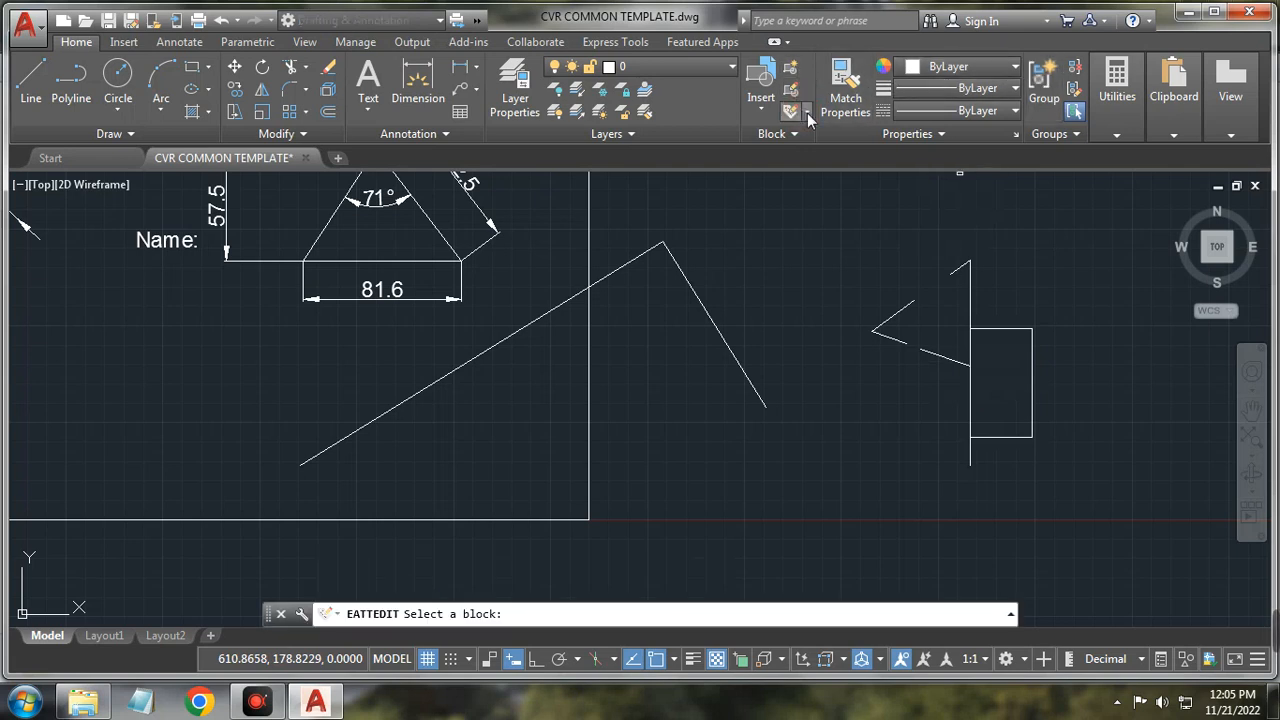
pyautogui.click(807, 114)
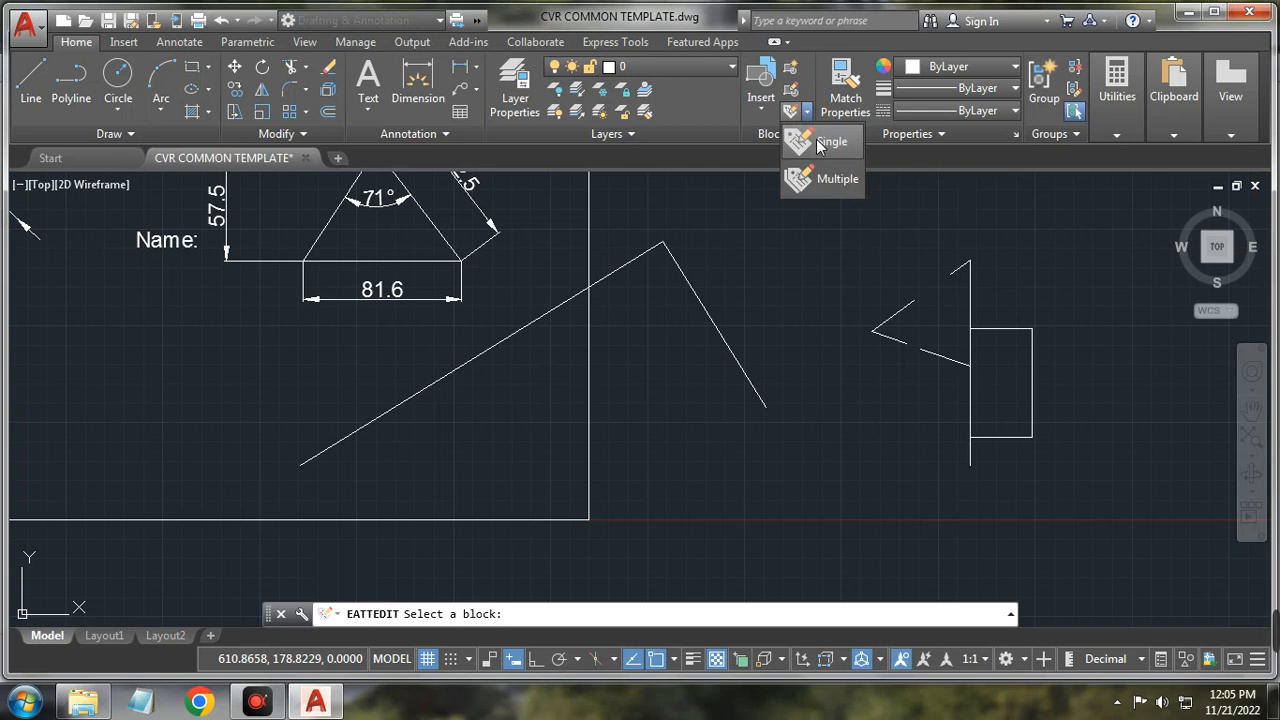
pyautogui.click(818, 145)
pyautogui.press('Escape')
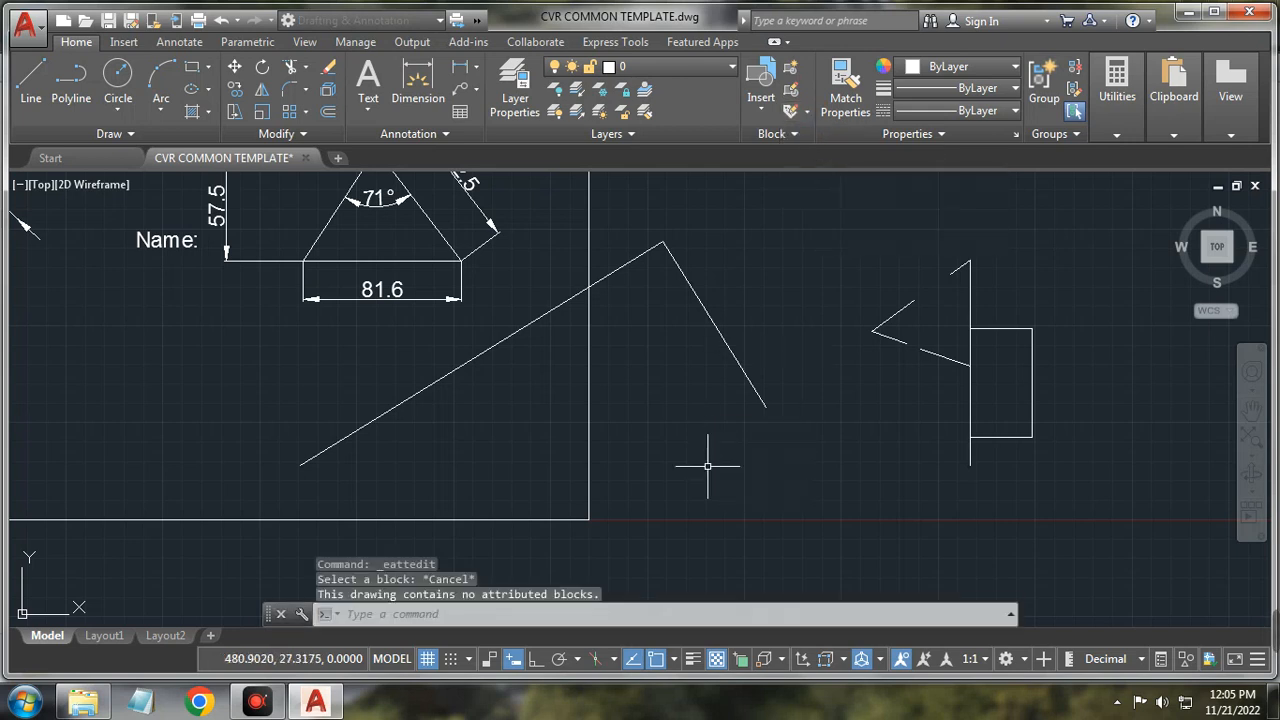
pyautogui.press('Escape')
pyautogui.click(797, 136)
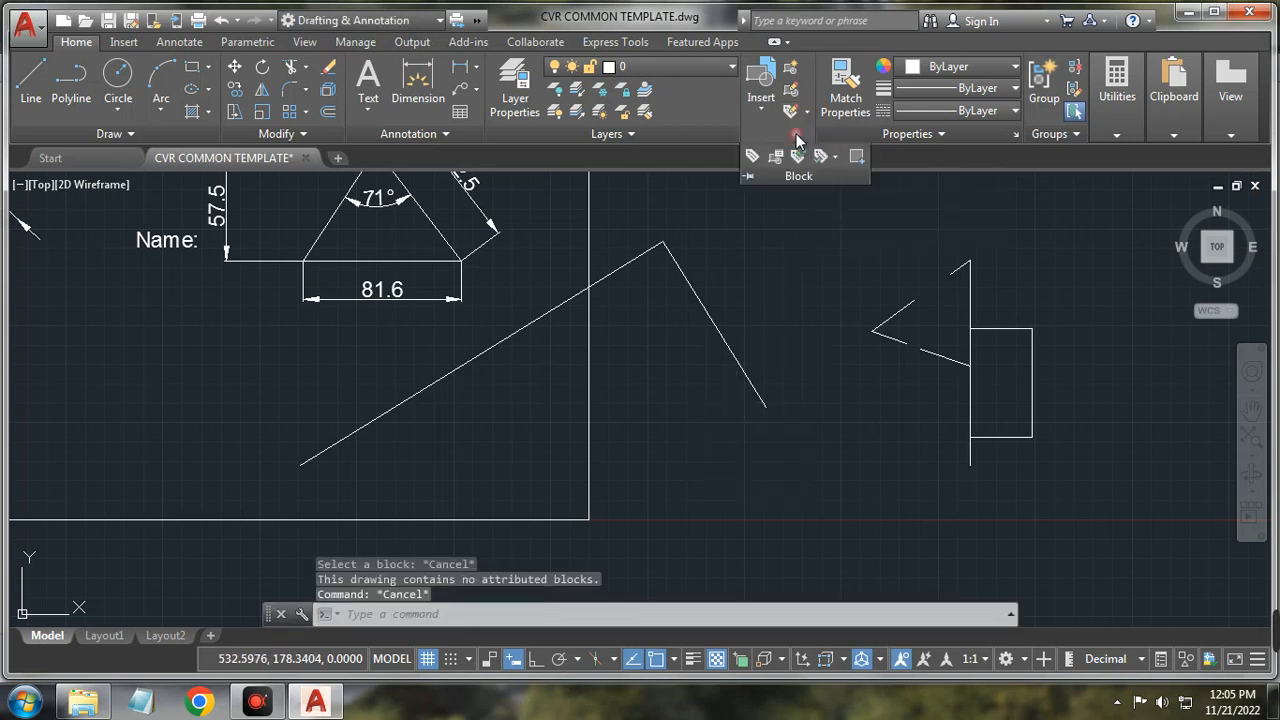
pyautogui.press('Escape')
pyautogui.click(823, 277)
pyautogui.press('Escape')
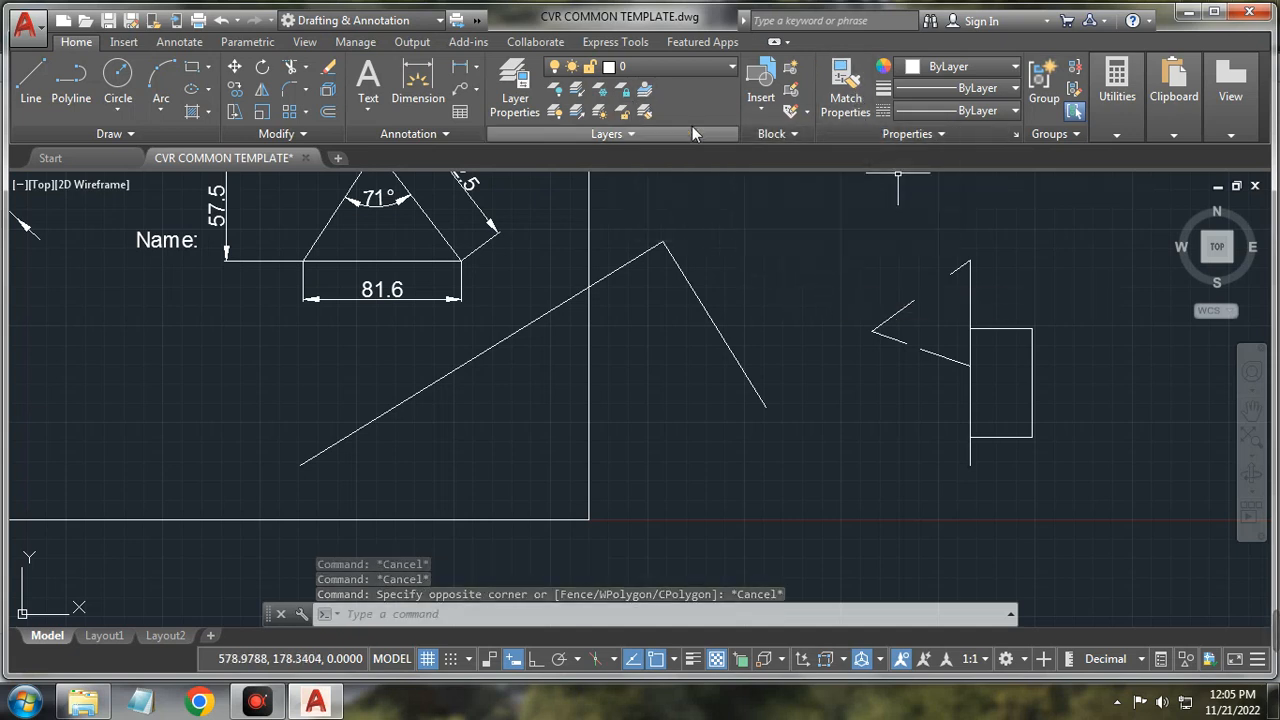
# Step: Give the rectangle's top line a 0.35 mm lineweight and turn on lineweight display
pyautogui.click(688, 282)
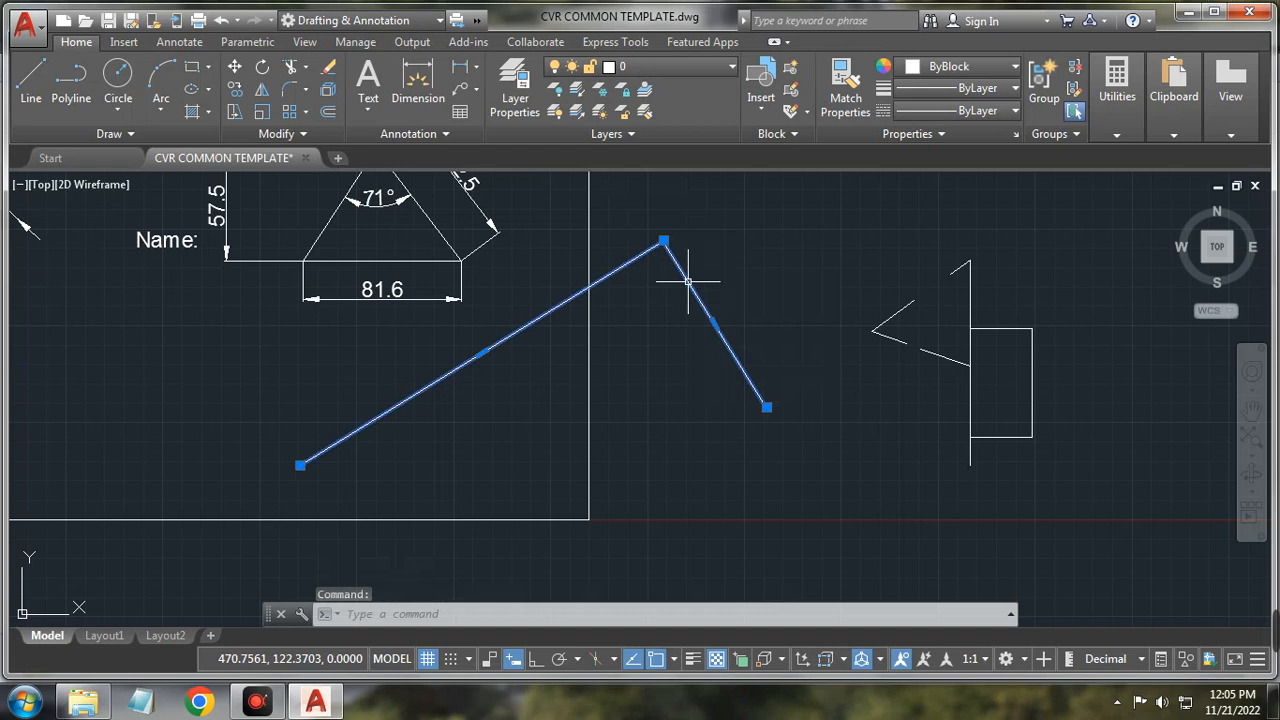
pyautogui.click(840, 225)
pyautogui.press('Escape')
pyautogui.press('Escape')
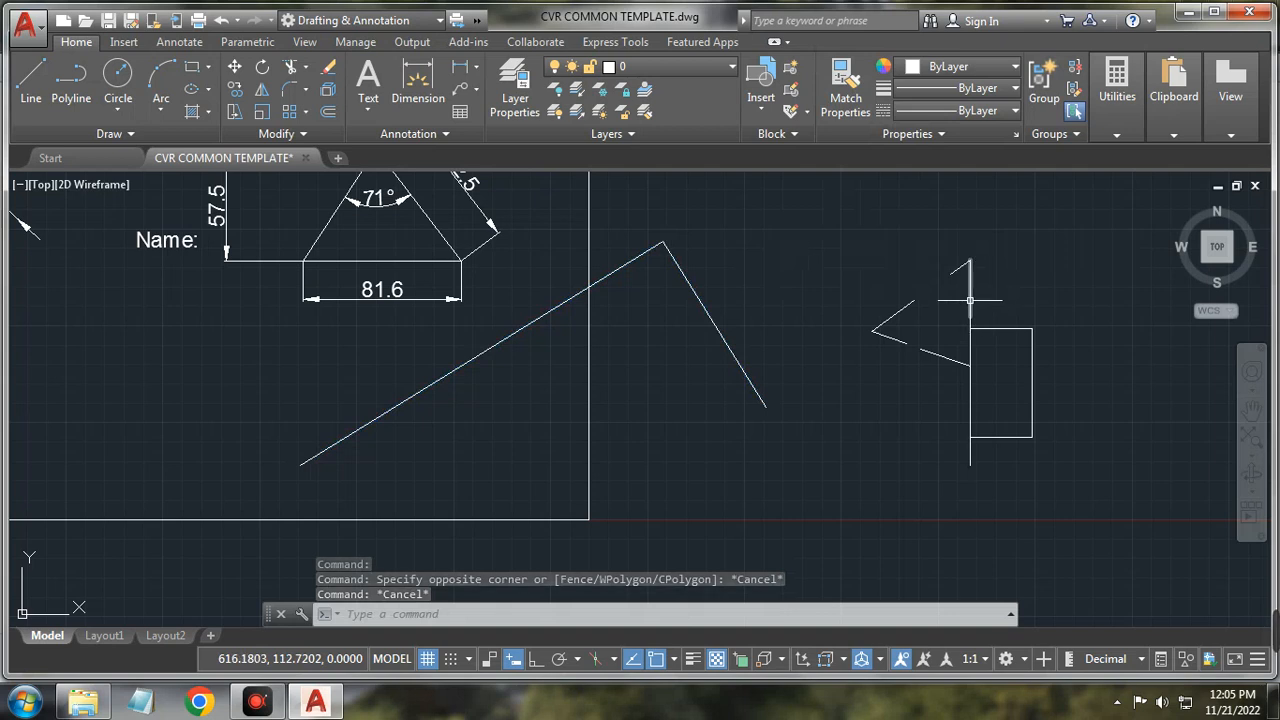
pyautogui.click(990, 328)
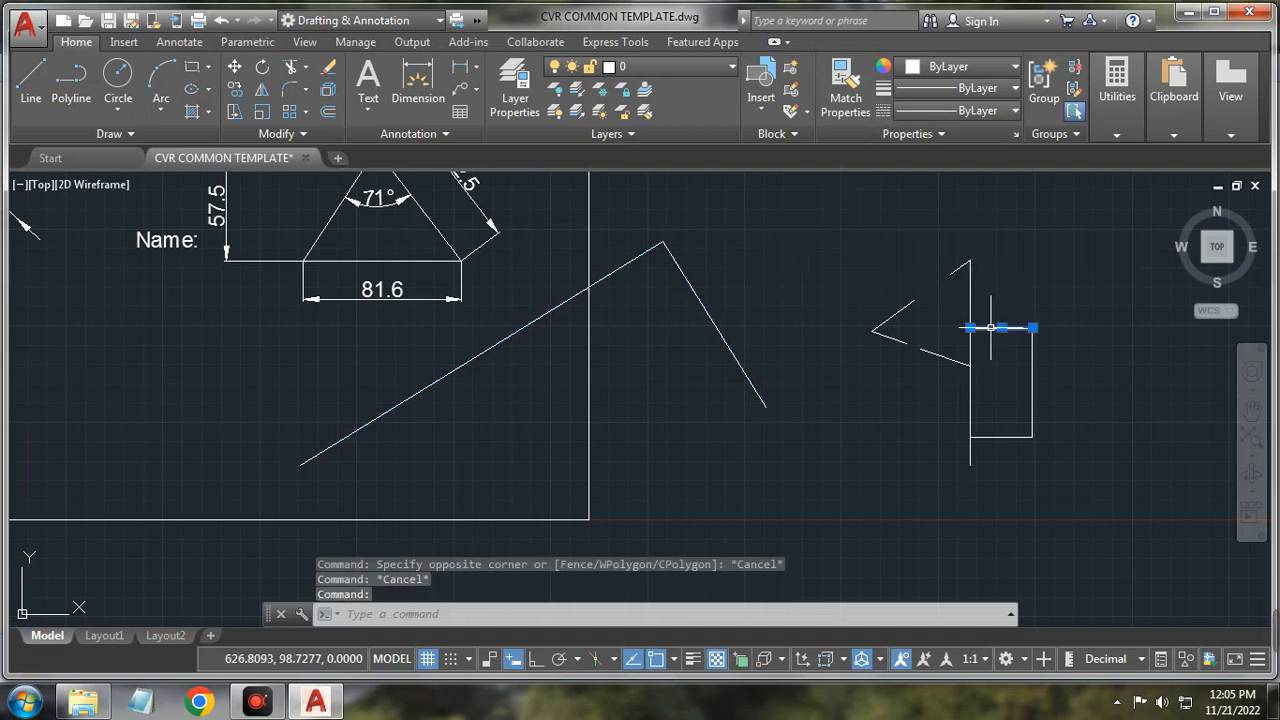
pyautogui.click(1014, 89)
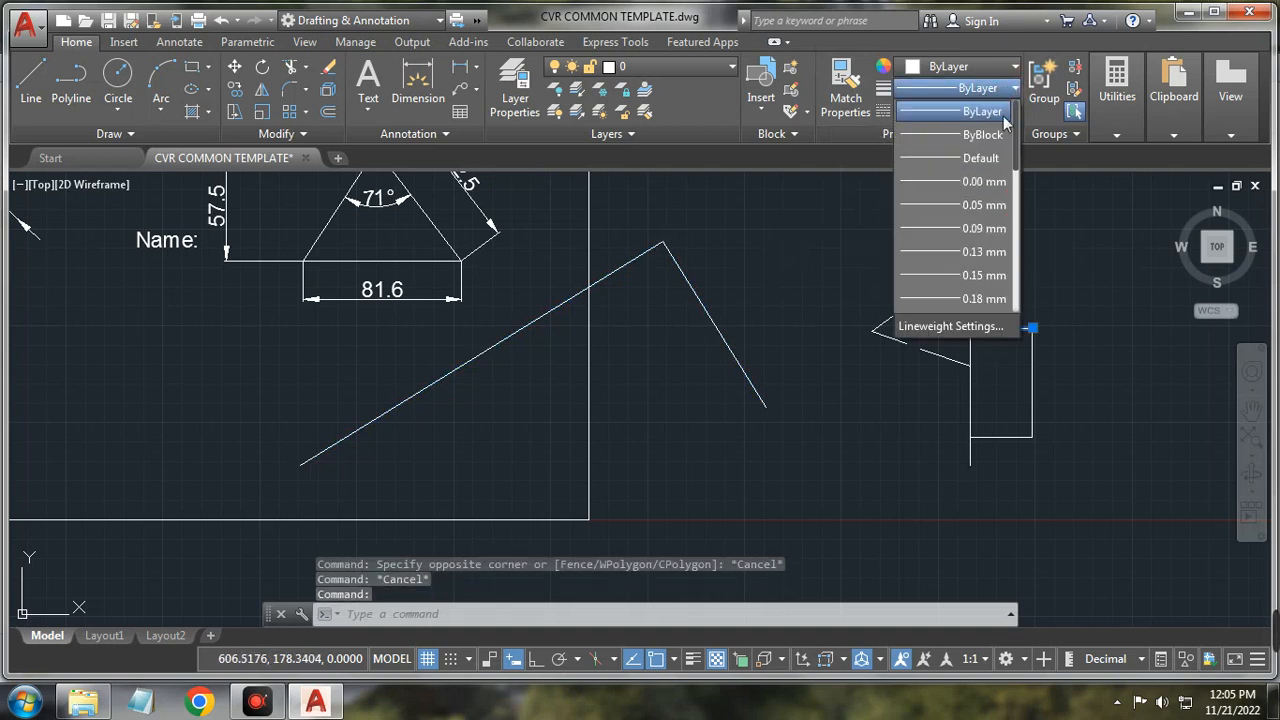
pyautogui.scroll(-5, 982, 275)
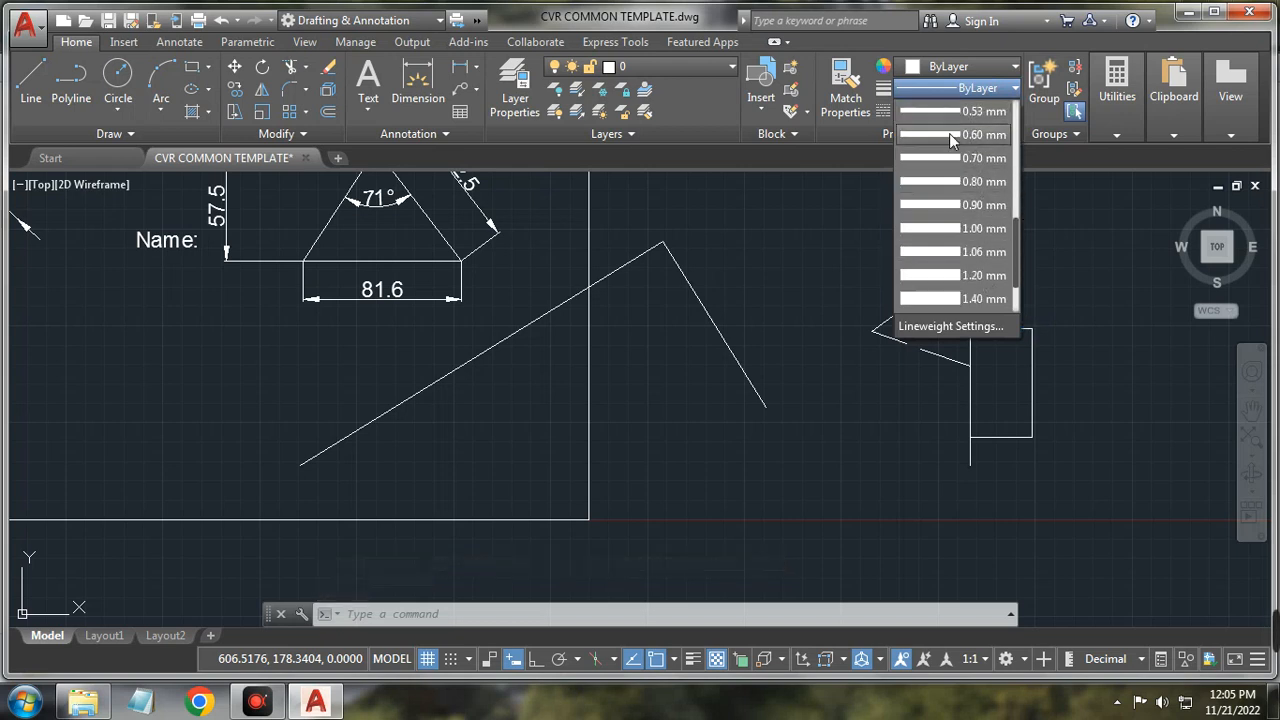
pyautogui.scroll(3, 950, 140)
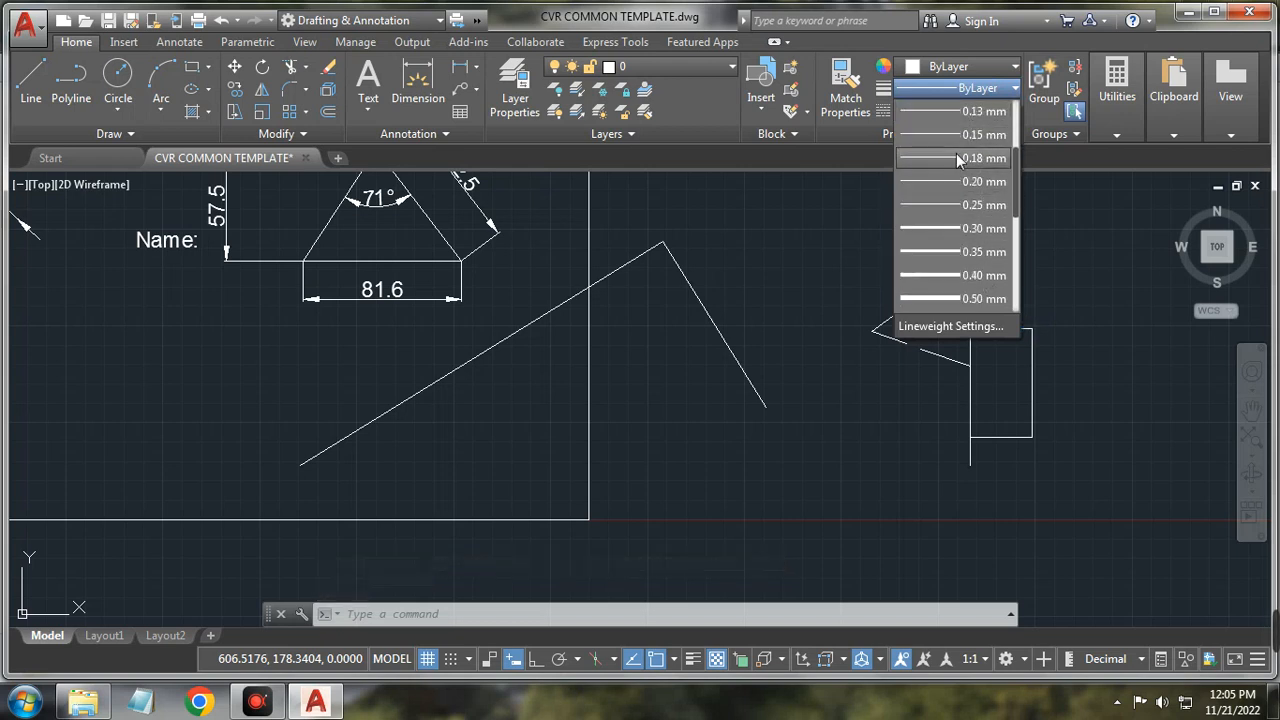
pyautogui.click(987, 262)
pyautogui.click(1000, 327)
pyautogui.click(692, 659)
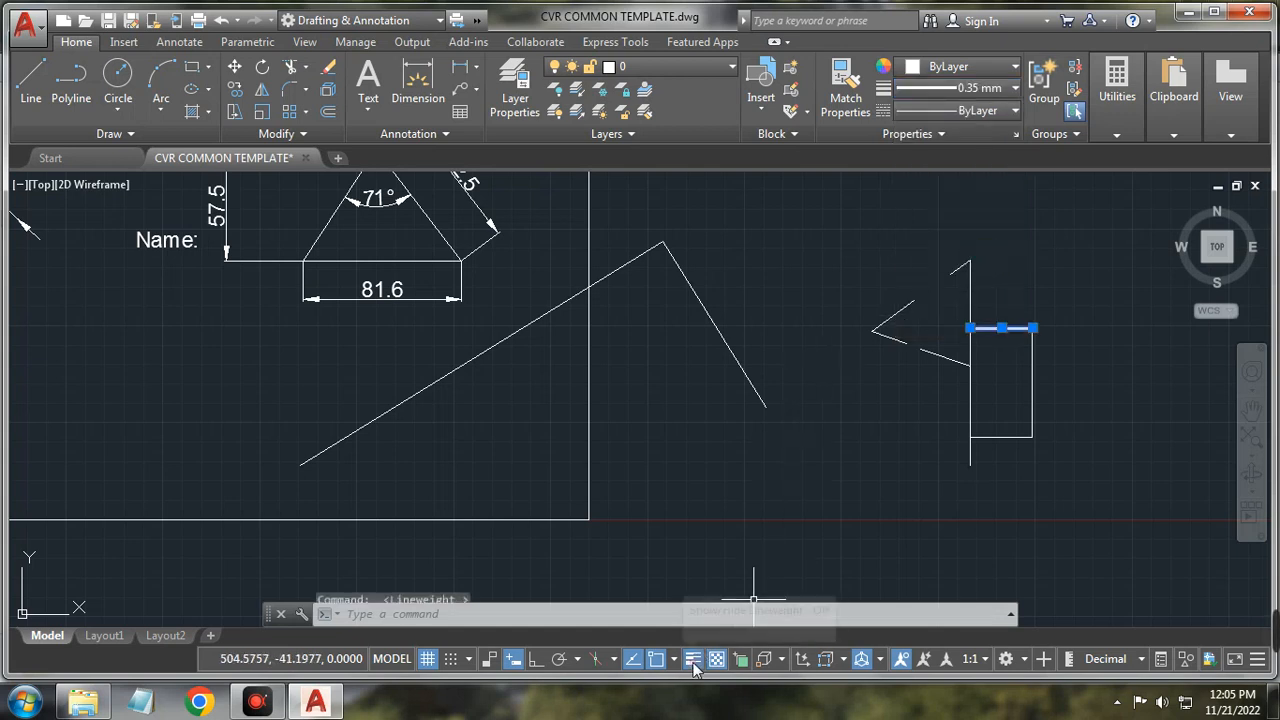
pyautogui.click(1104, 372)
pyautogui.press('Escape')
pyautogui.press('Escape')
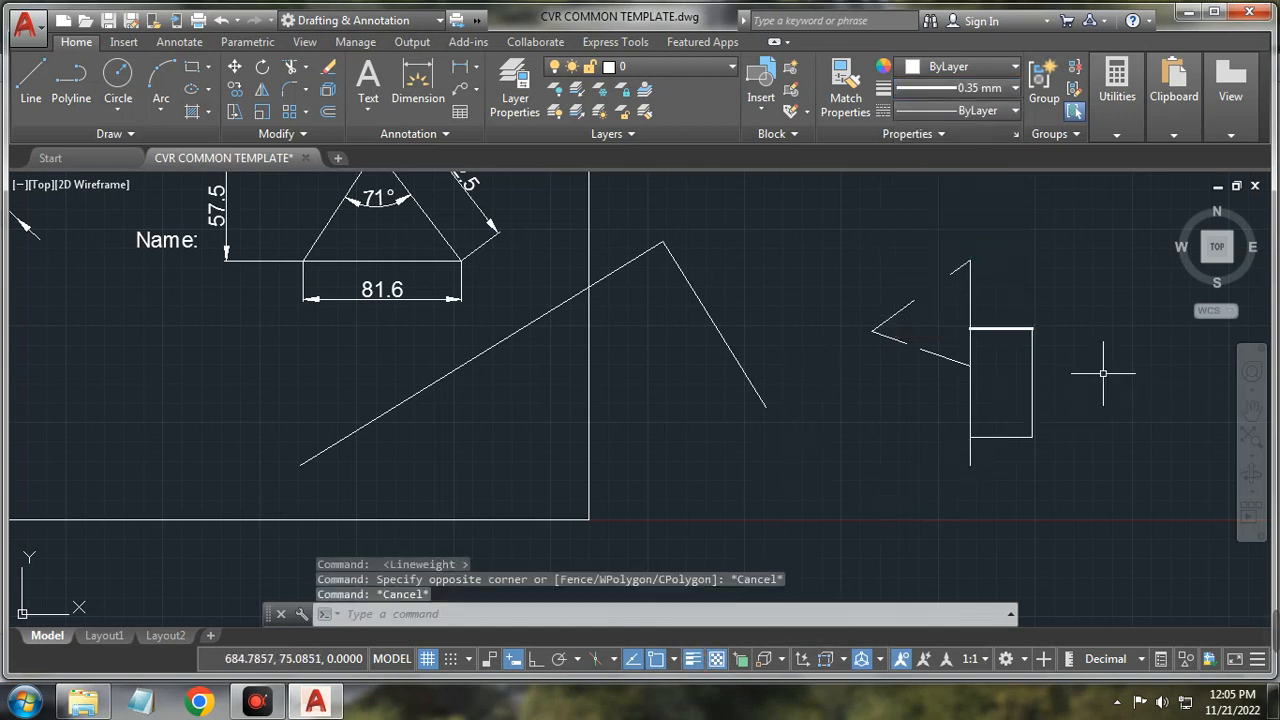
# Step: Raise the top line's lineweight to 0.50 mm
pyautogui.scroll(10, 1000, 340)
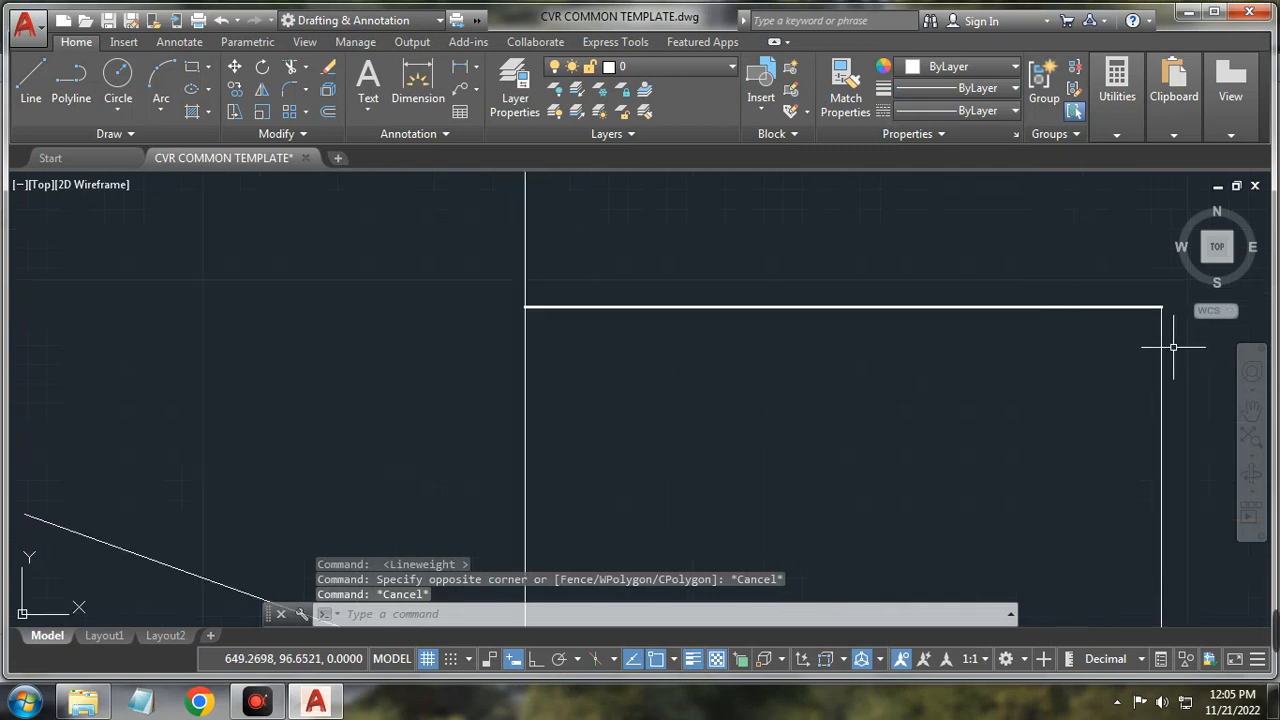
pyautogui.scroll(-4, 1111, 309)
pyautogui.click(1071, 311)
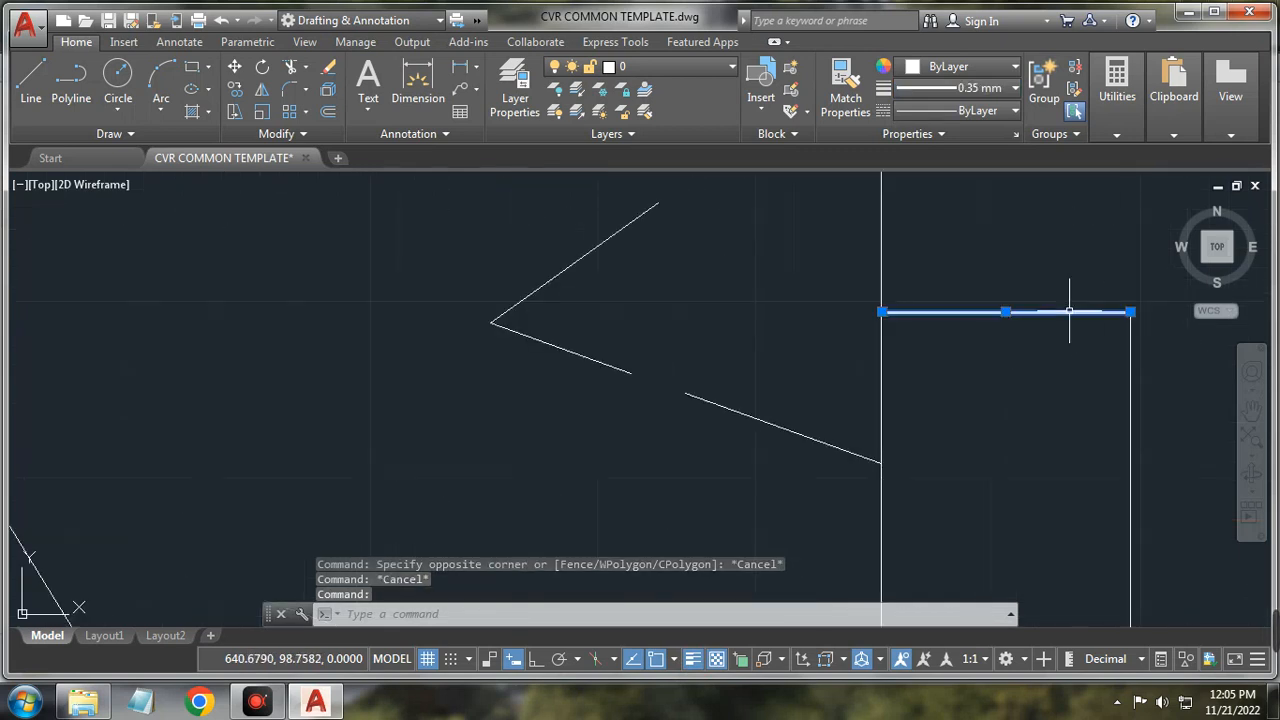
pyautogui.click(995, 88)
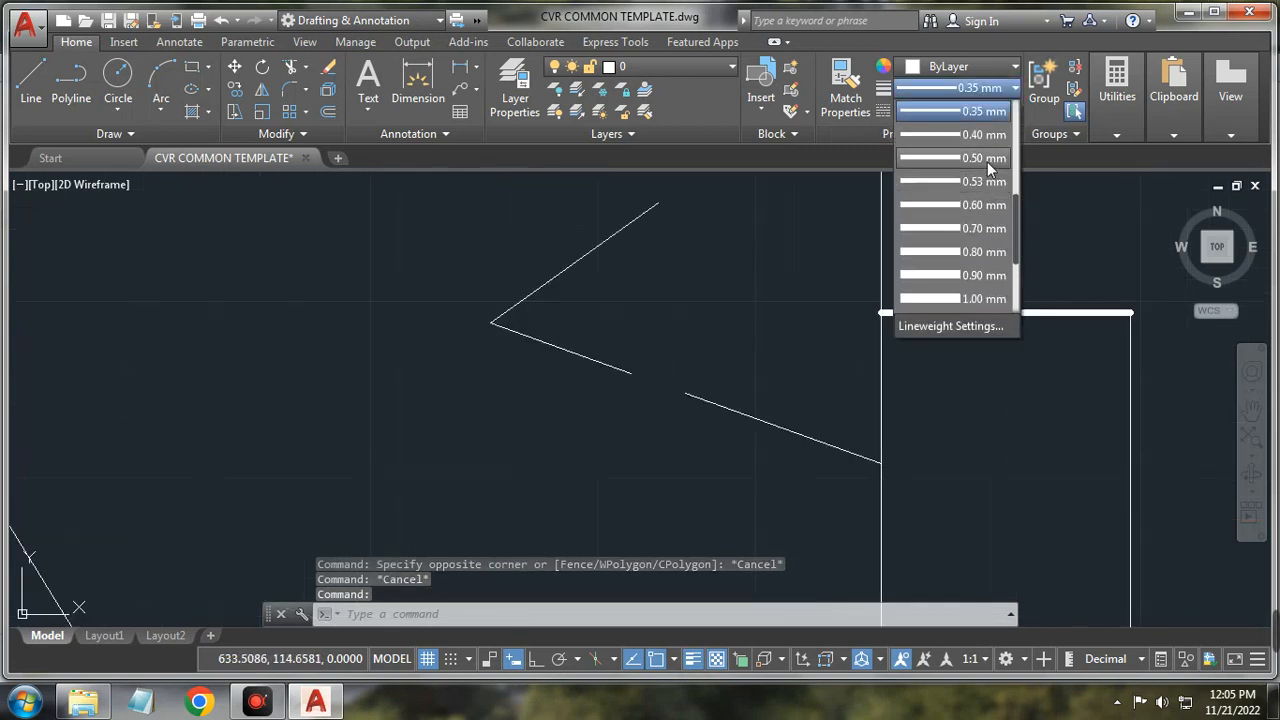
pyautogui.click(985, 158)
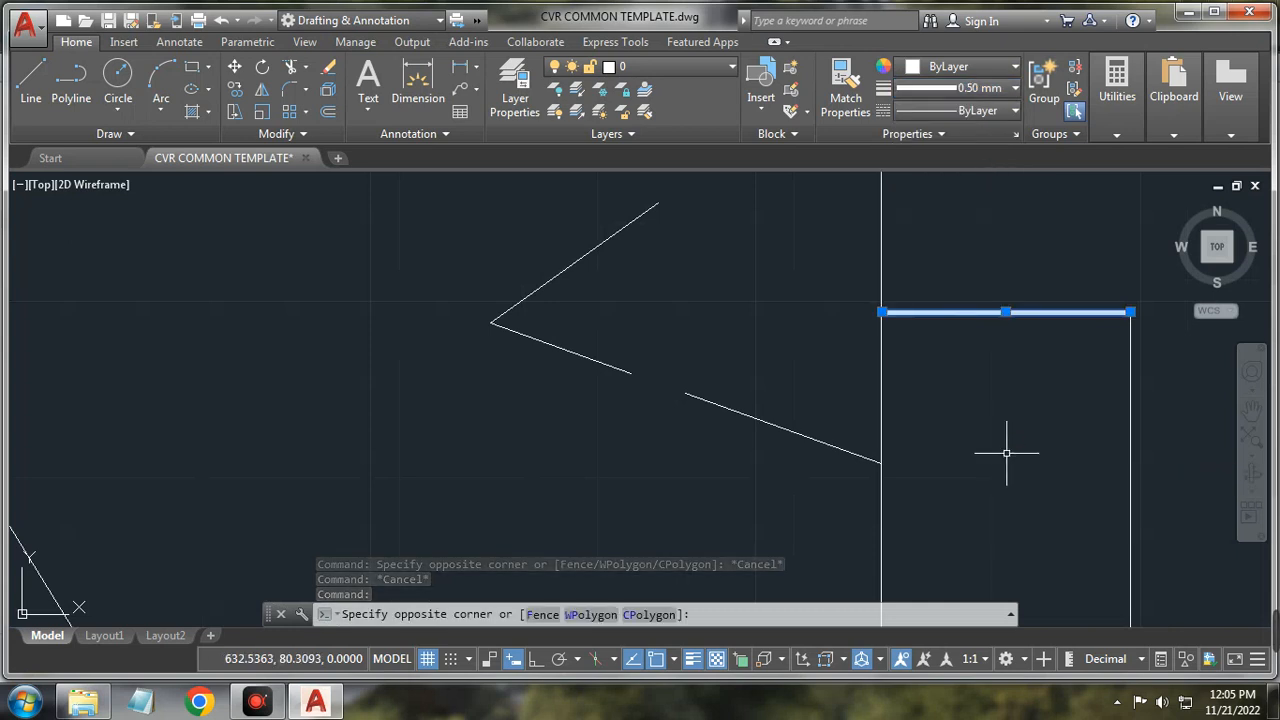
pyautogui.press('Escape')
pyautogui.scroll(-2, 1074, 380)
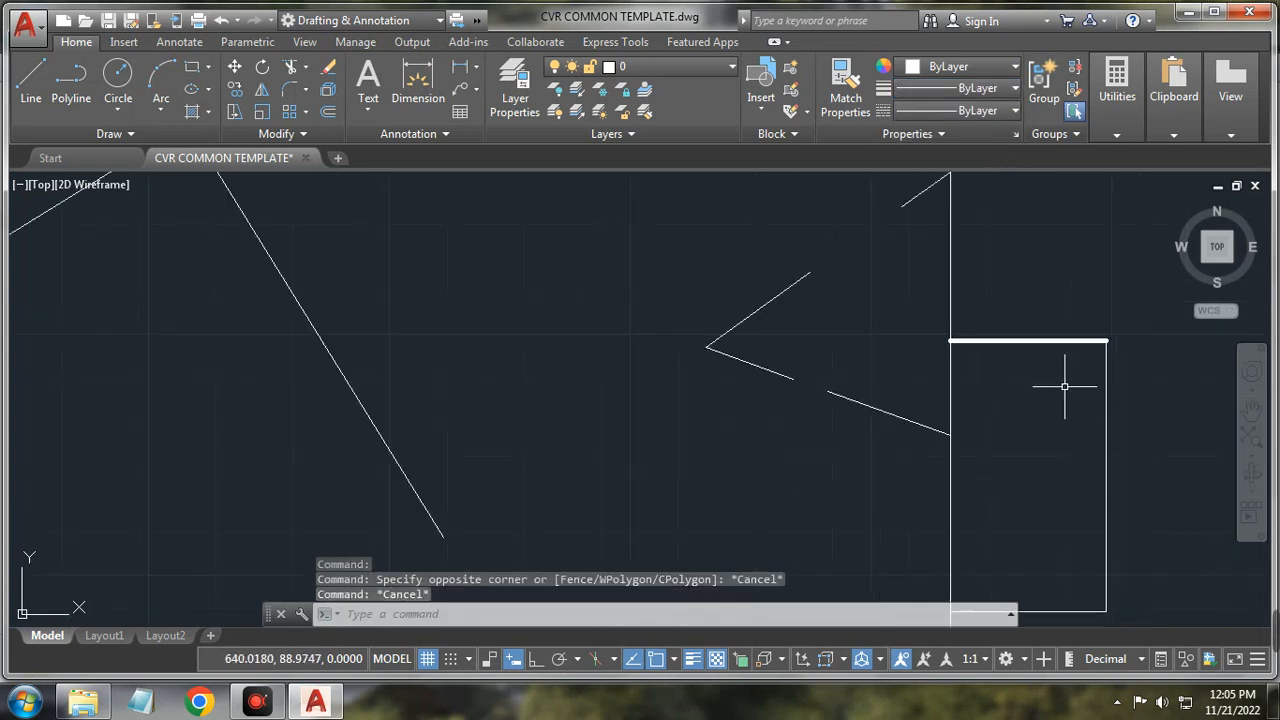
pyautogui.click(993, 113)
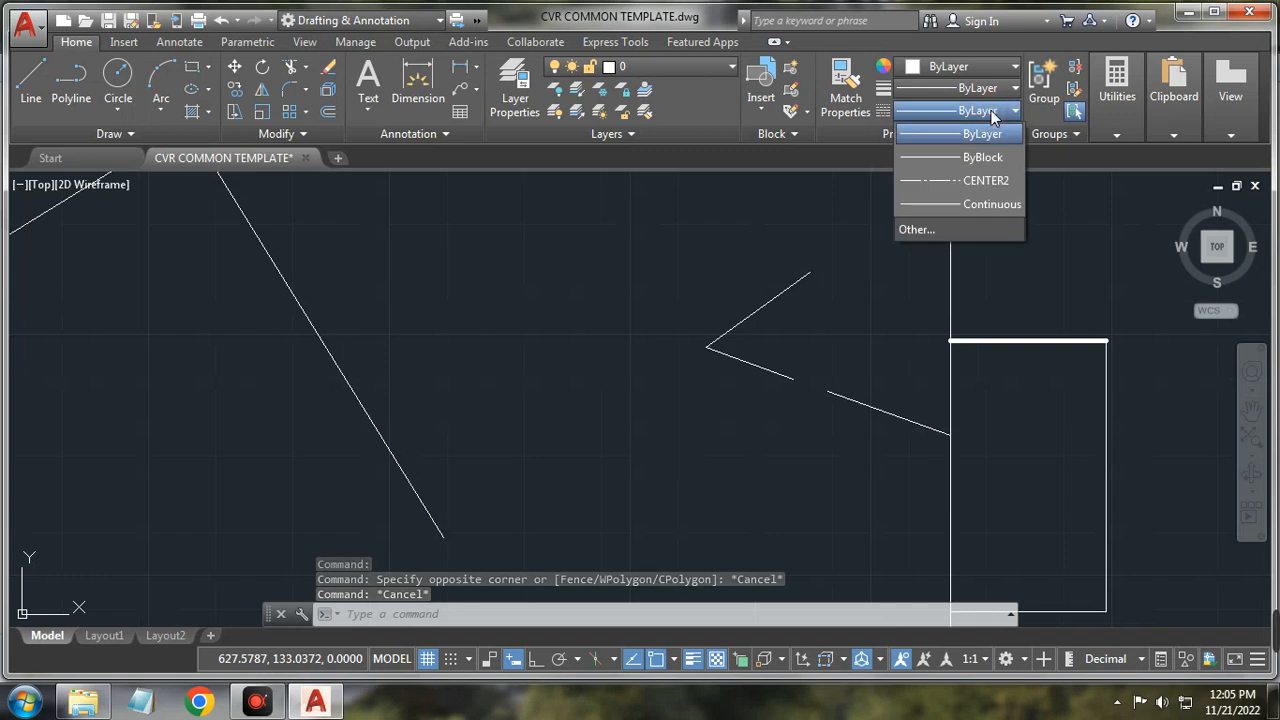
# Step: Load the HIDDEN2 linetype from acadiso.lin through the Linetype Manager's Load dialog
pyautogui.click(931, 231)
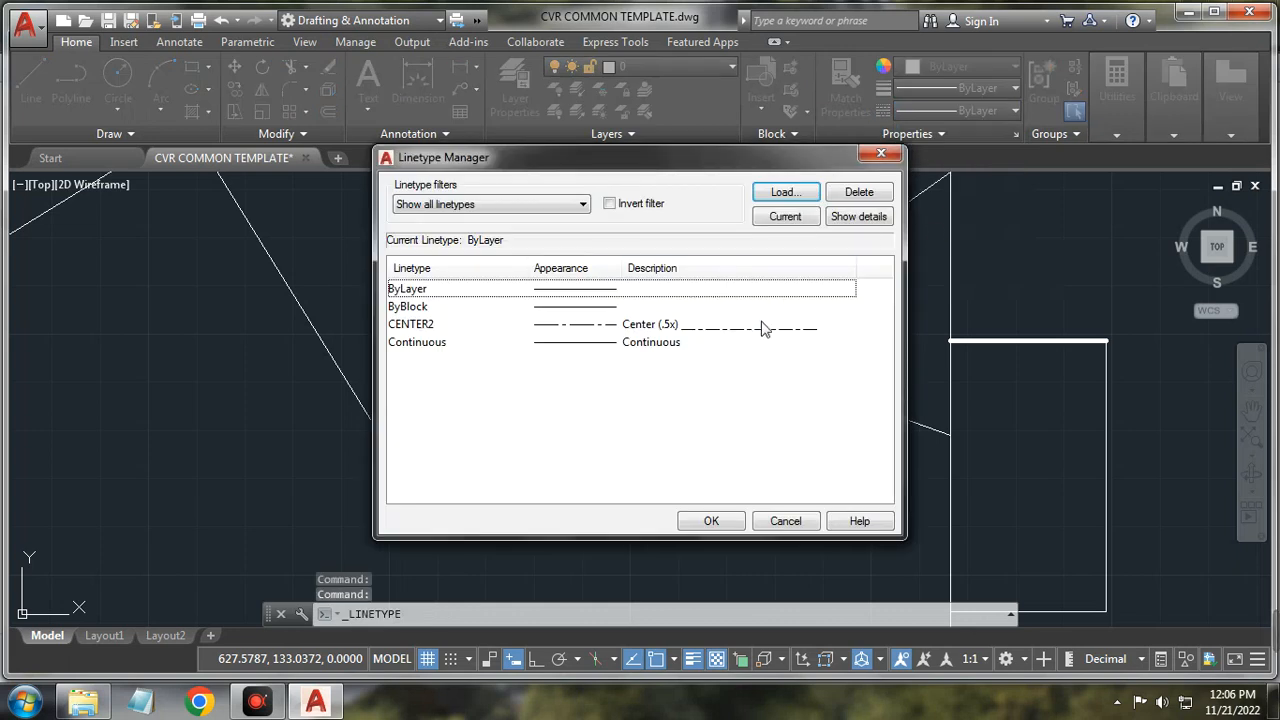
pyautogui.click(786, 192)
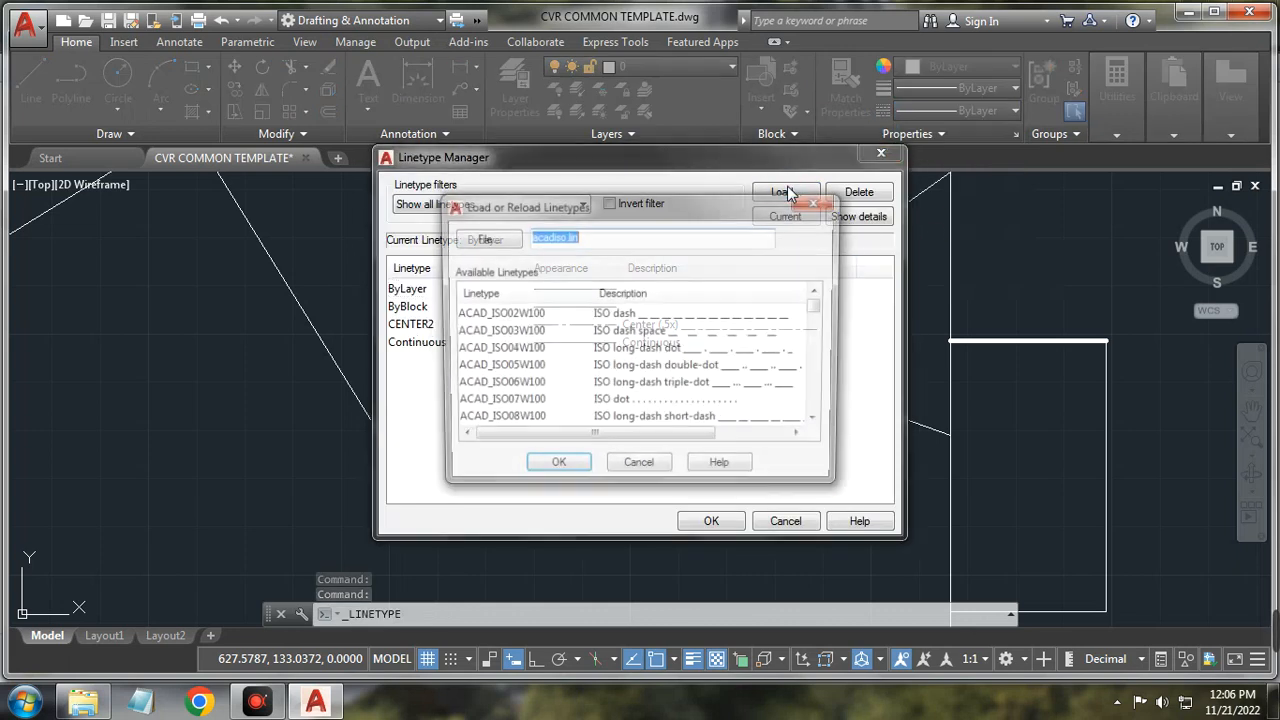
pyautogui.click(519, 389)
pyautogui.press('h')
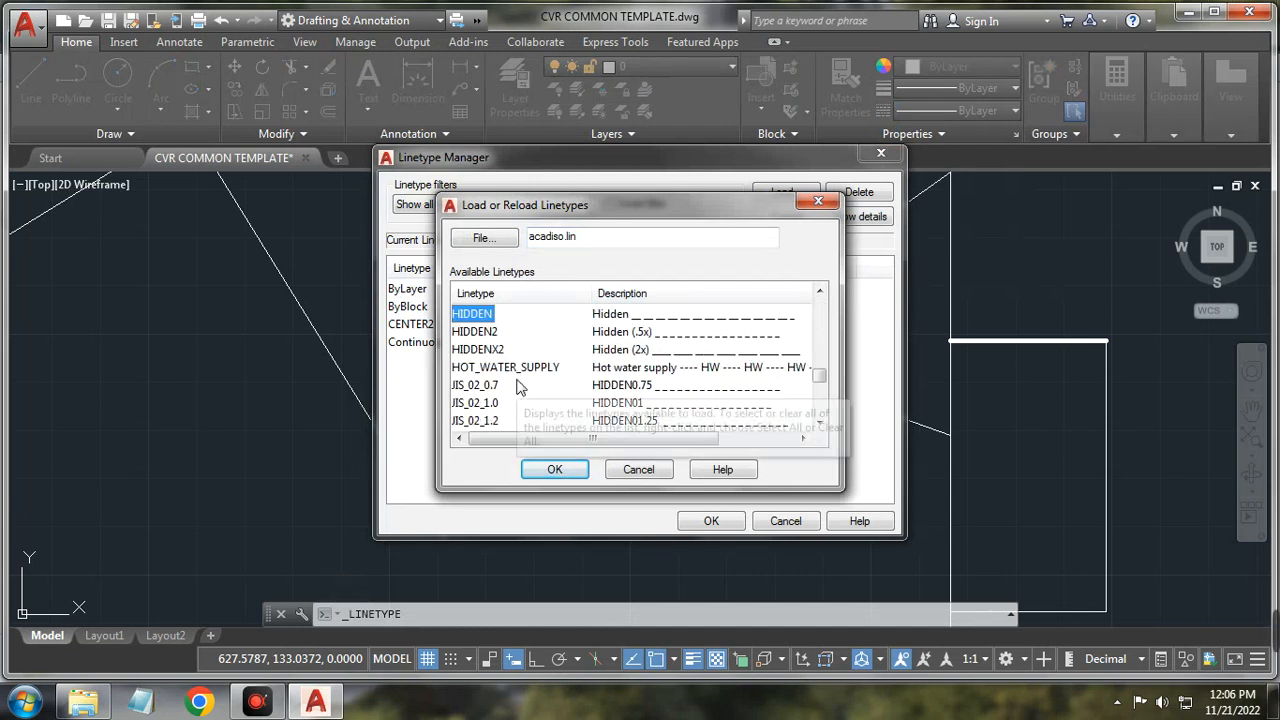
pyautogui.click(489, 333)
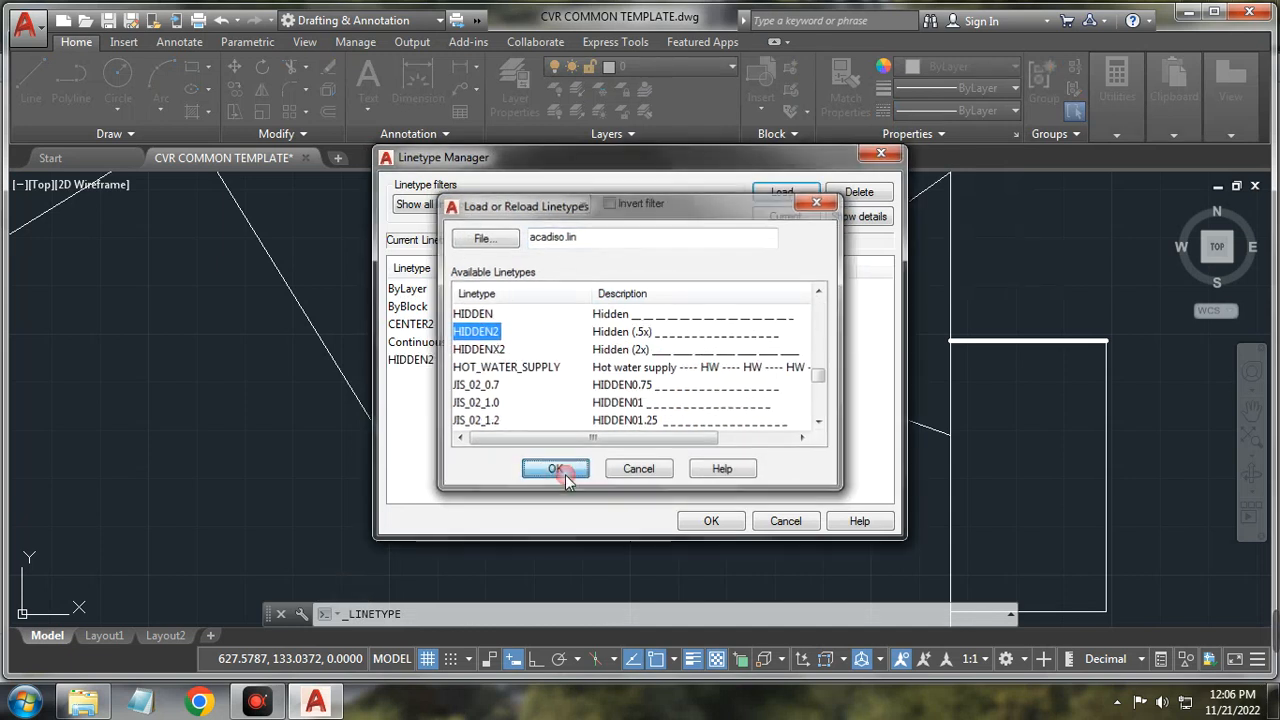
pyautogui.click(572, 474)
# Step: Close the Linetype Manager and give the rectangle's right edge the HIDDEN2 linetype
pyautogui.click(711, 522)
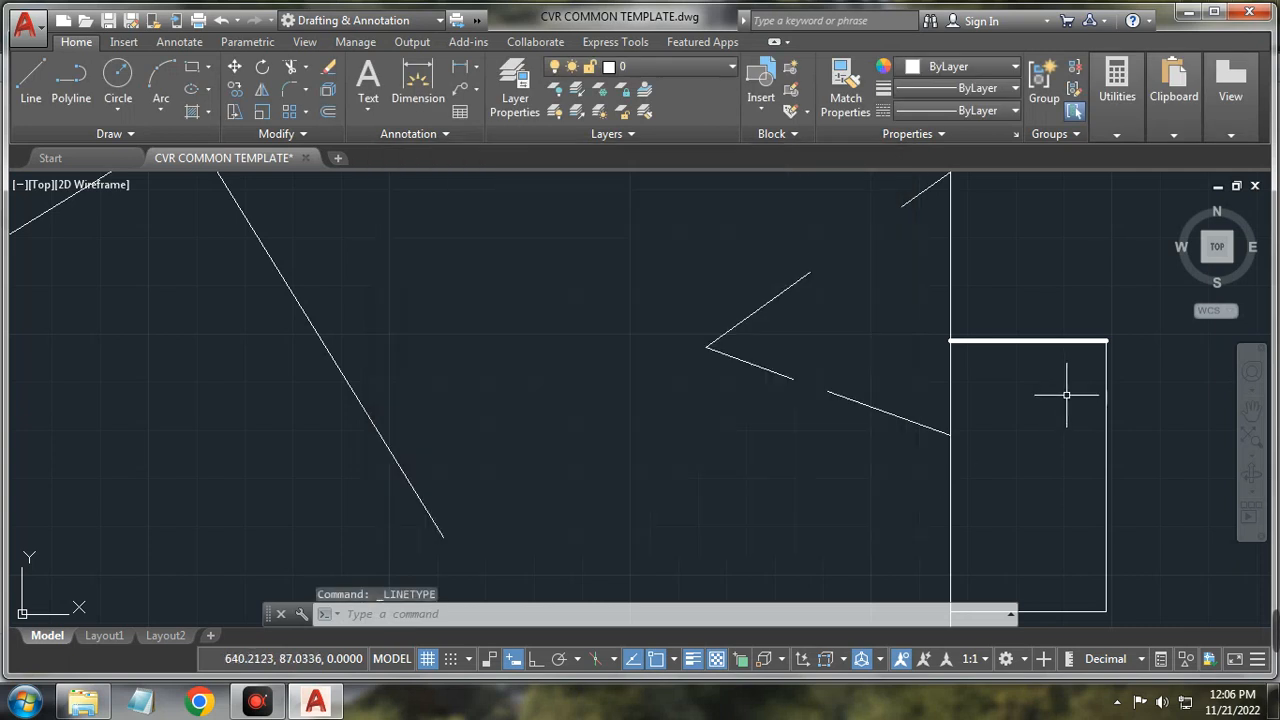
pyautogui.click(1103, 387)
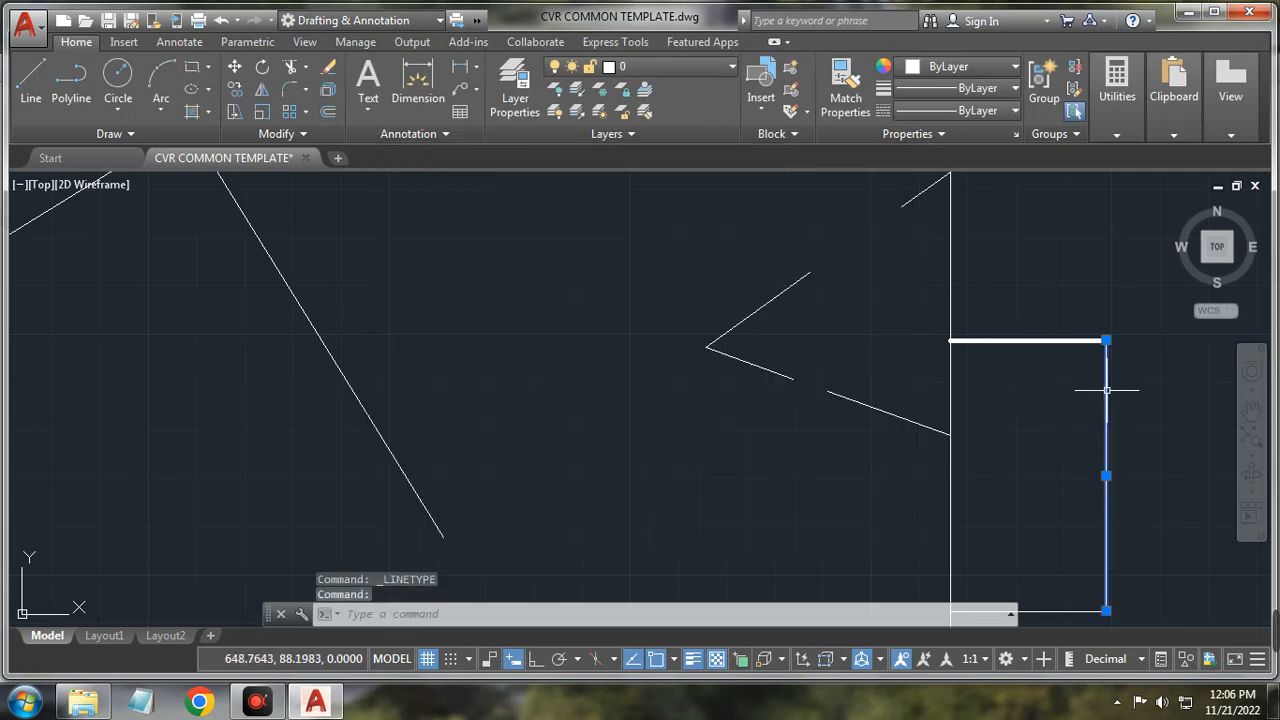
pyautogui.click(1017, 111)
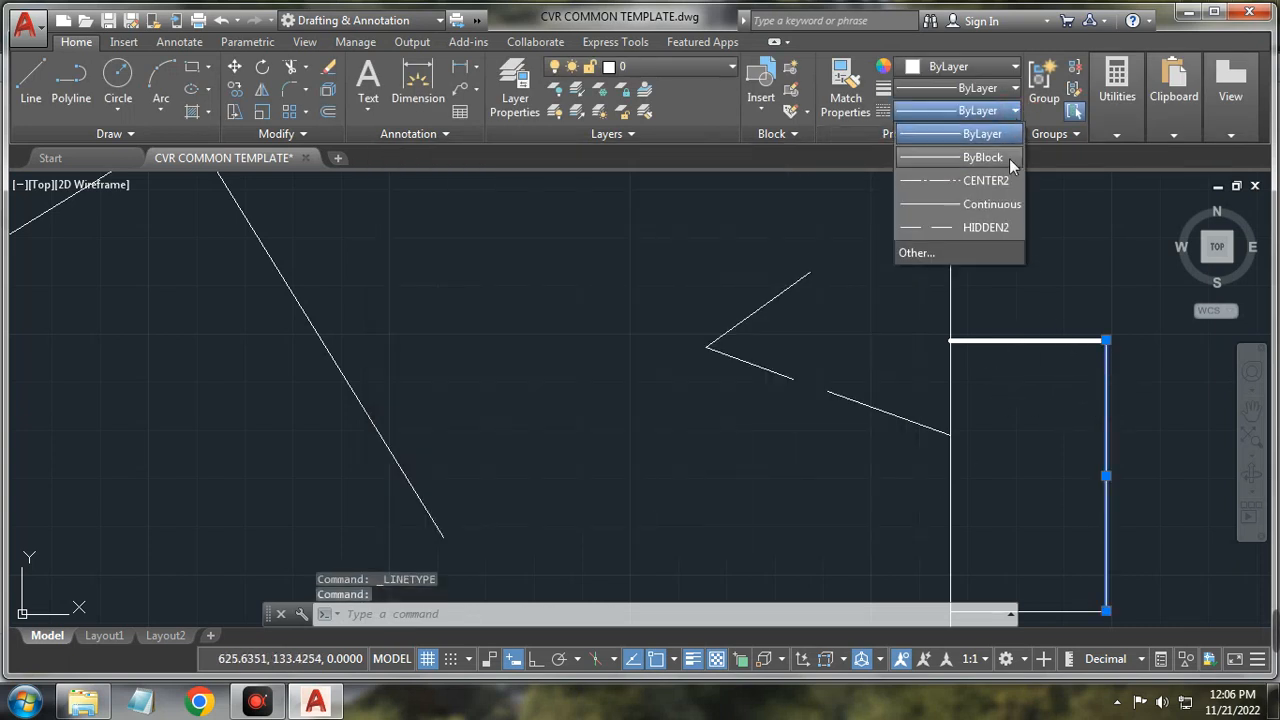
pyautogui.click(998, 227)
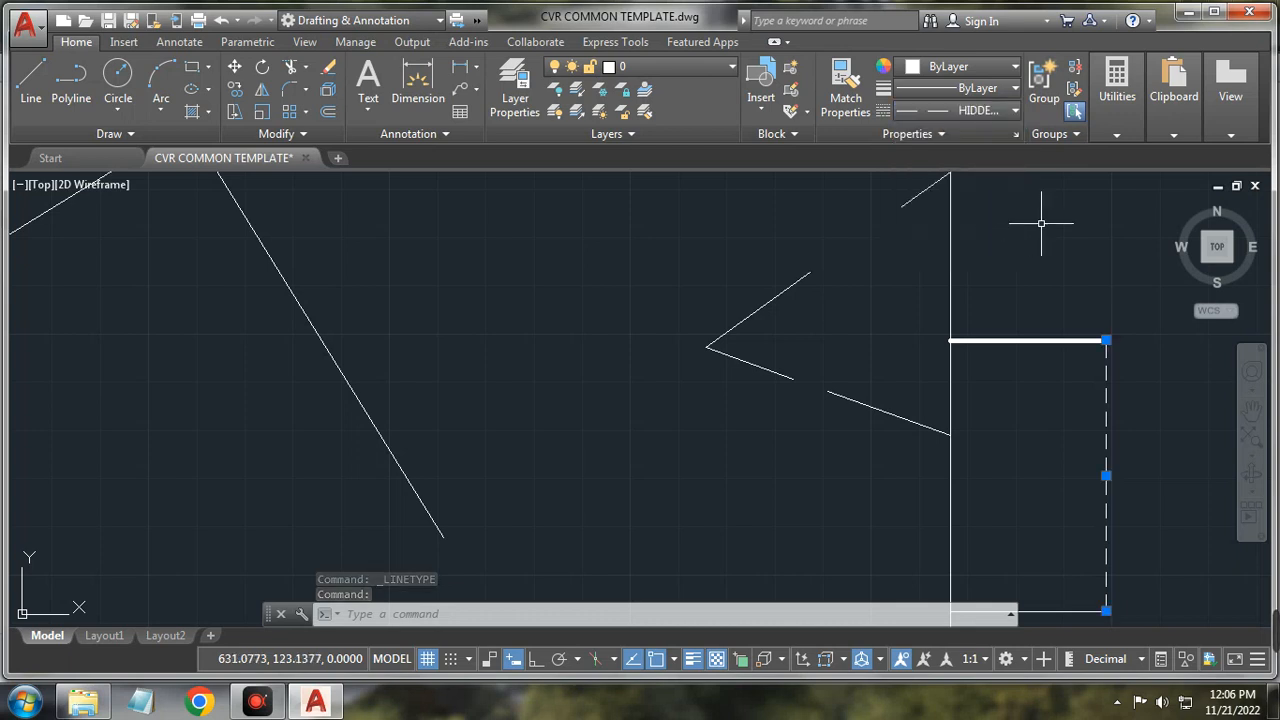
pyautogui.press('Escape')
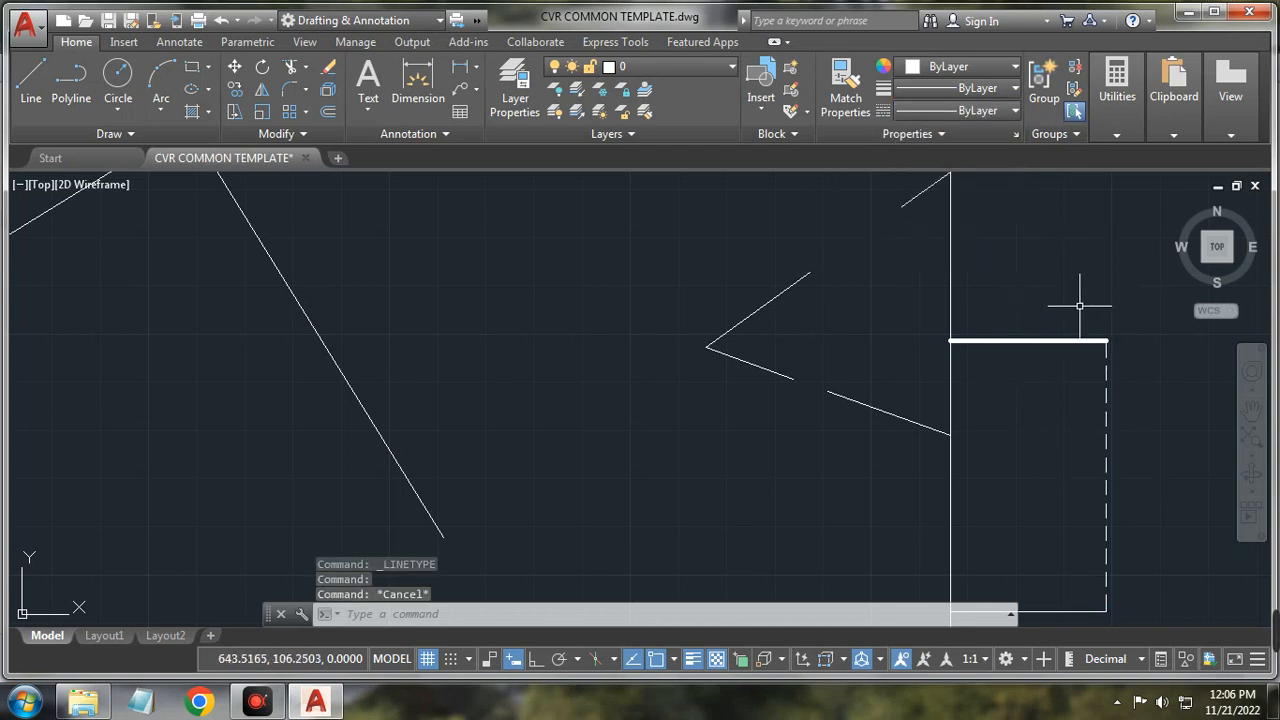
# Step: Colour the thick top line Blue, then select it again as a source
pyautogui.click(1060, 340)
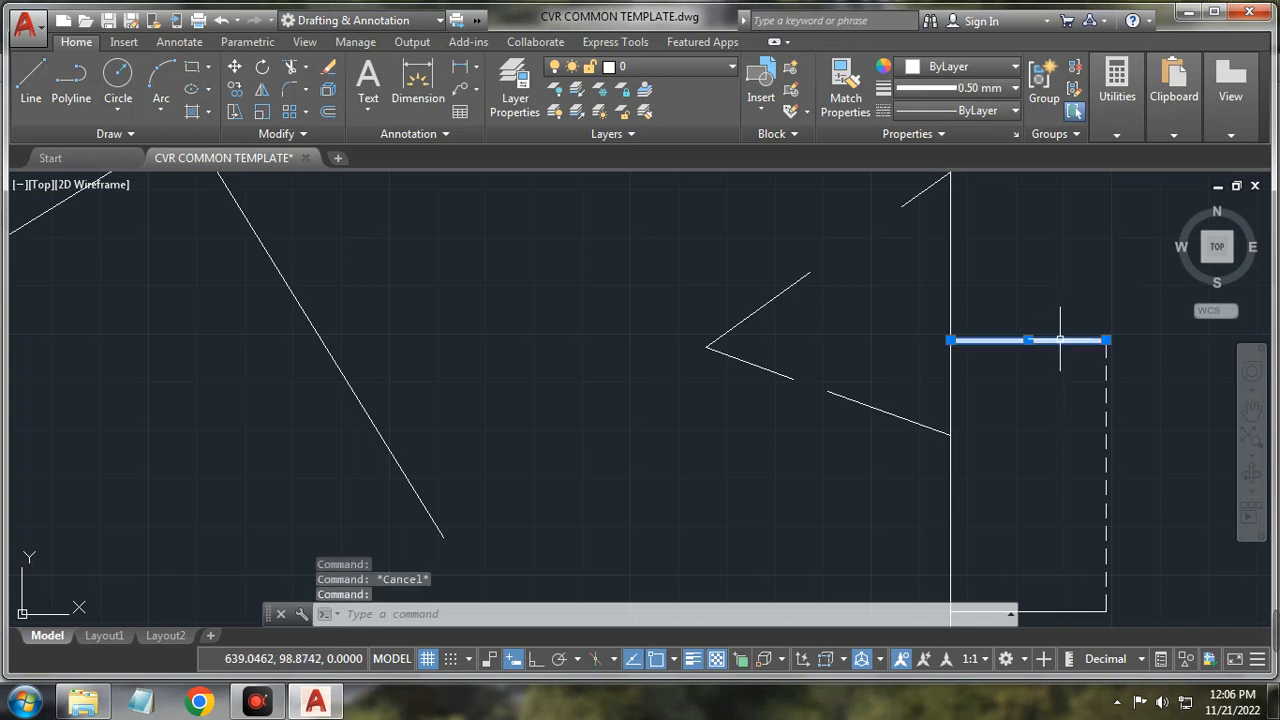
pyautogui.click(1016, 66)
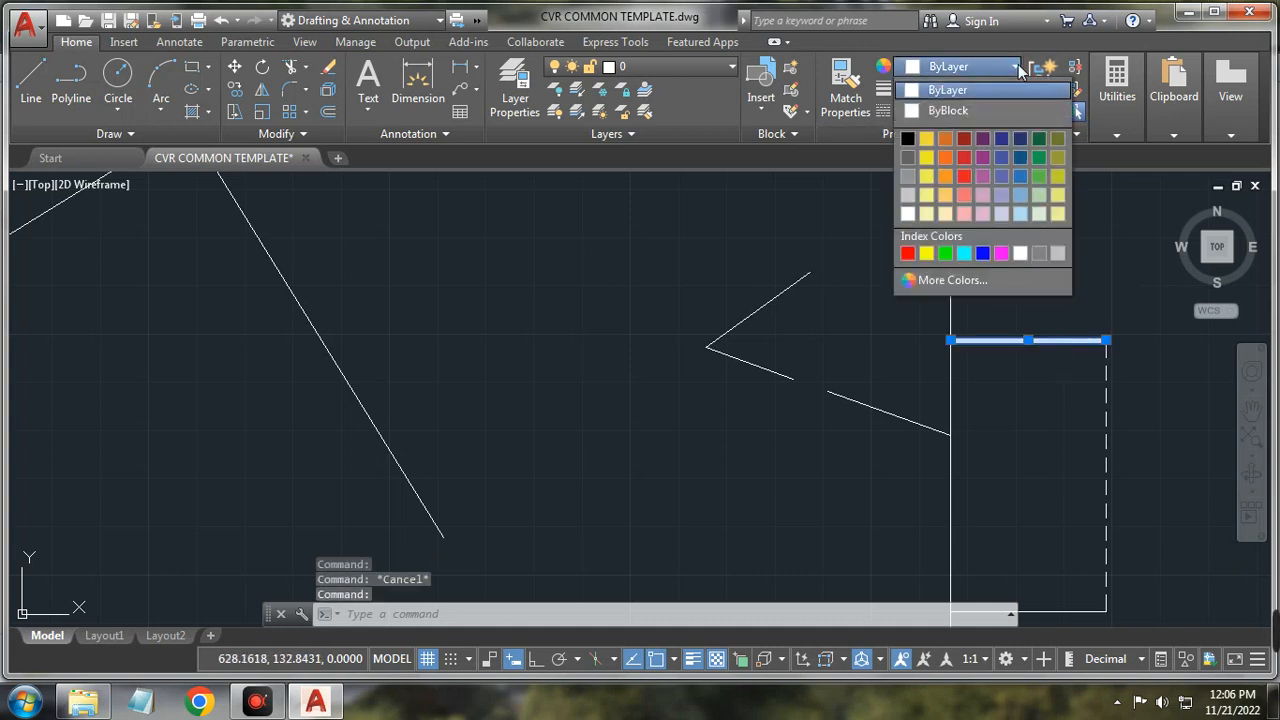
pyautogui.click(983, 253)
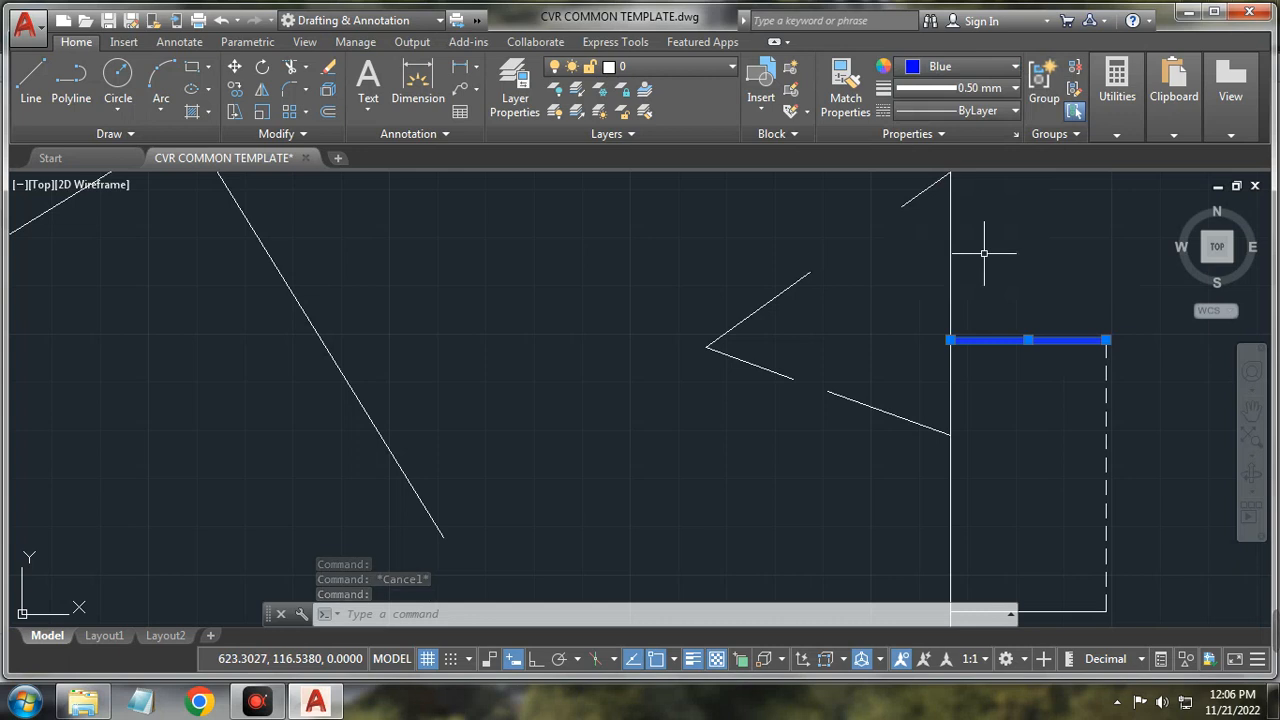
pyautogui.press('Escape')
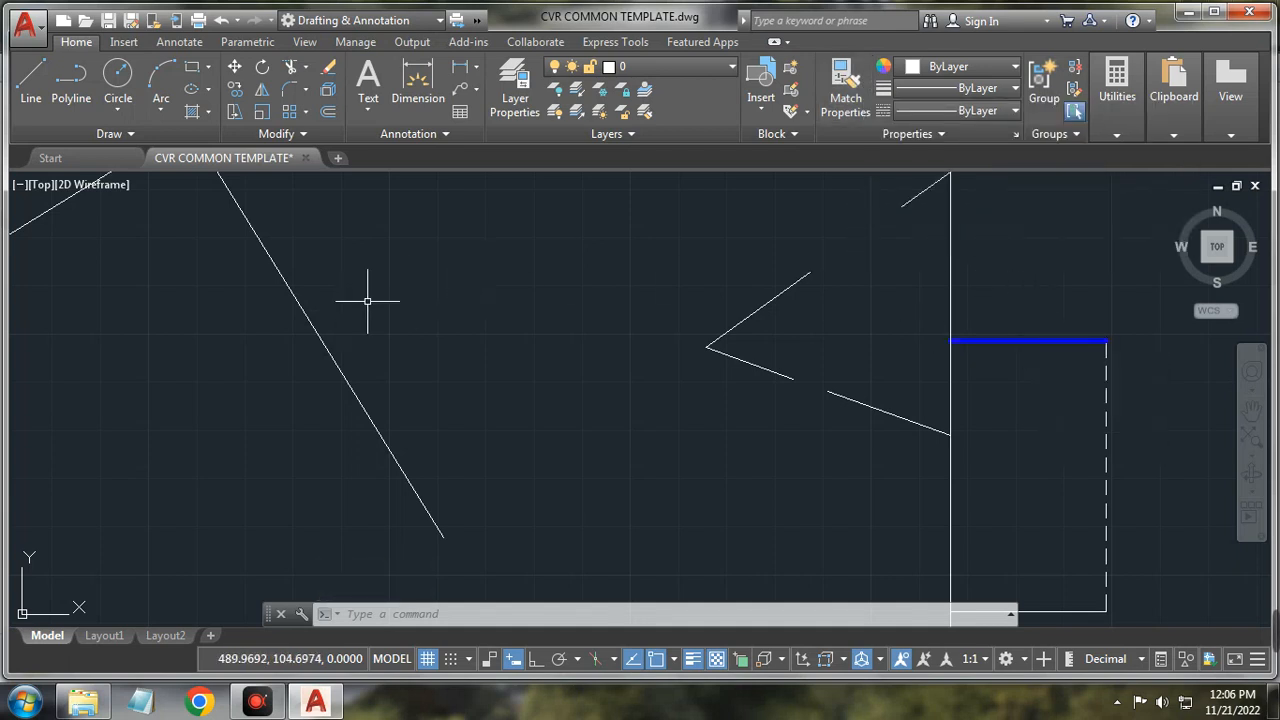
pyautogui.click(1030, 336)
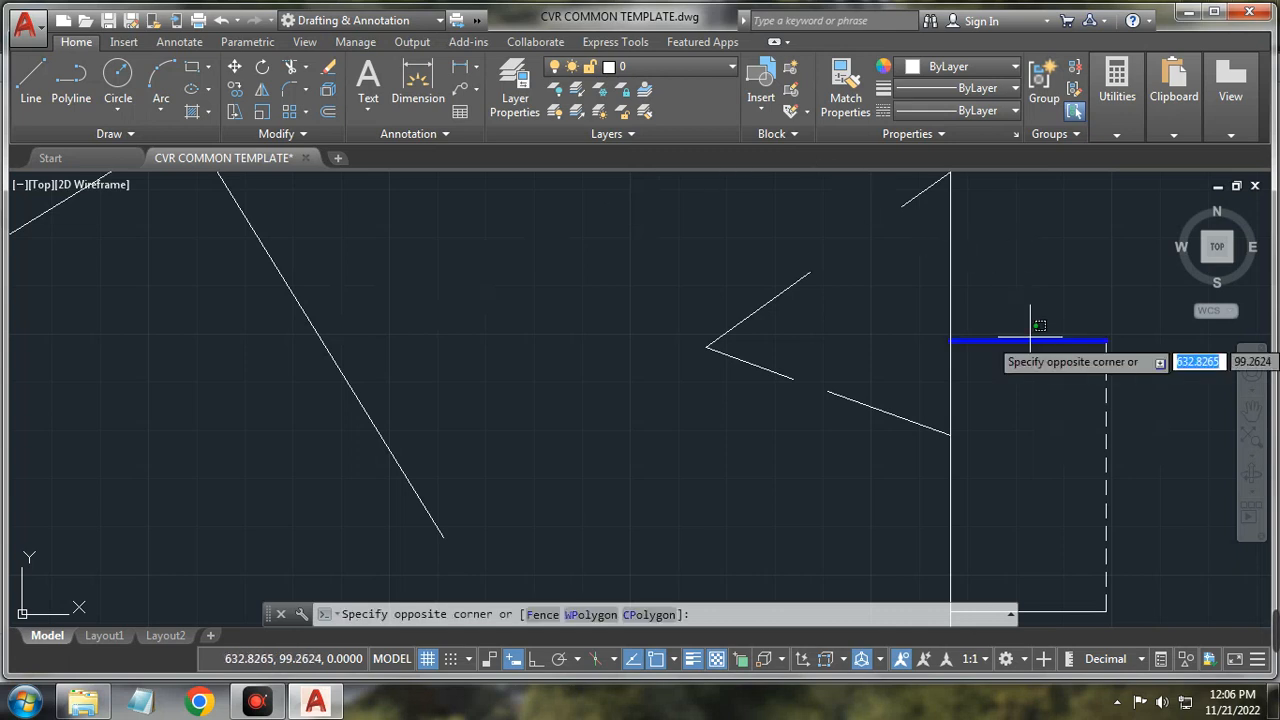
pyautogui.press('Escape')
pyautogui.press('Escape')
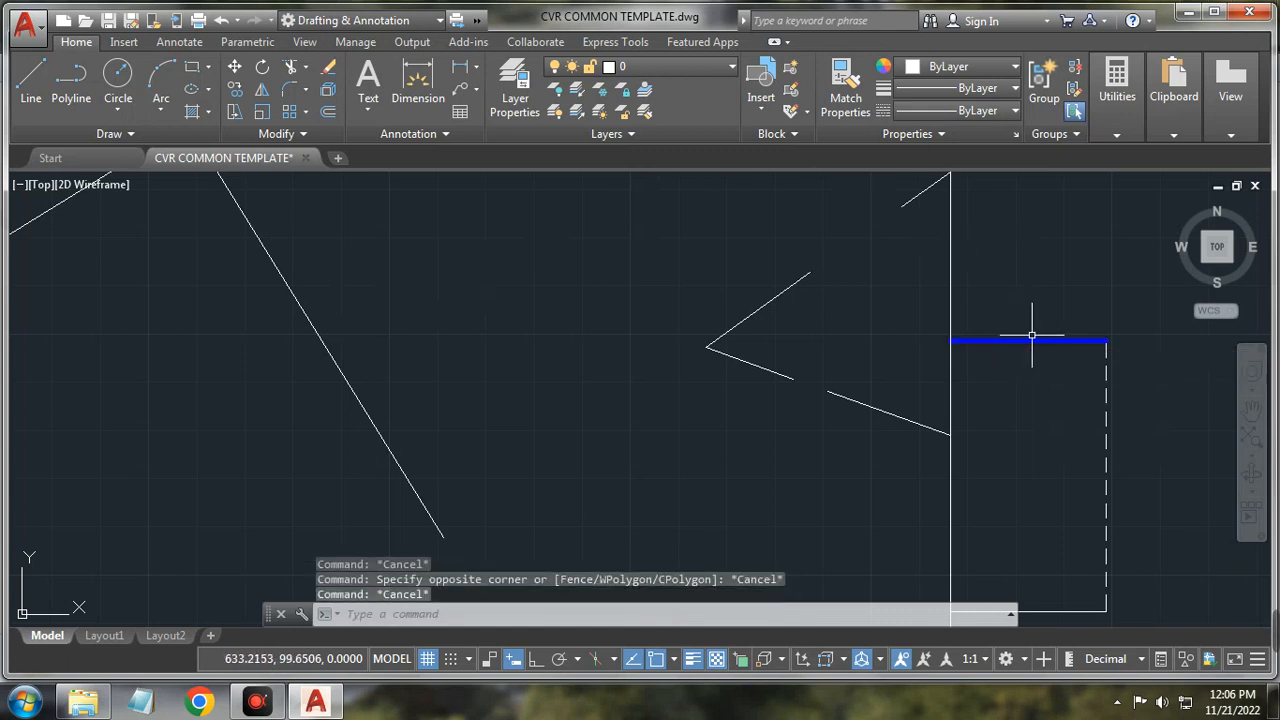
pyautogui.click(1032, 338)
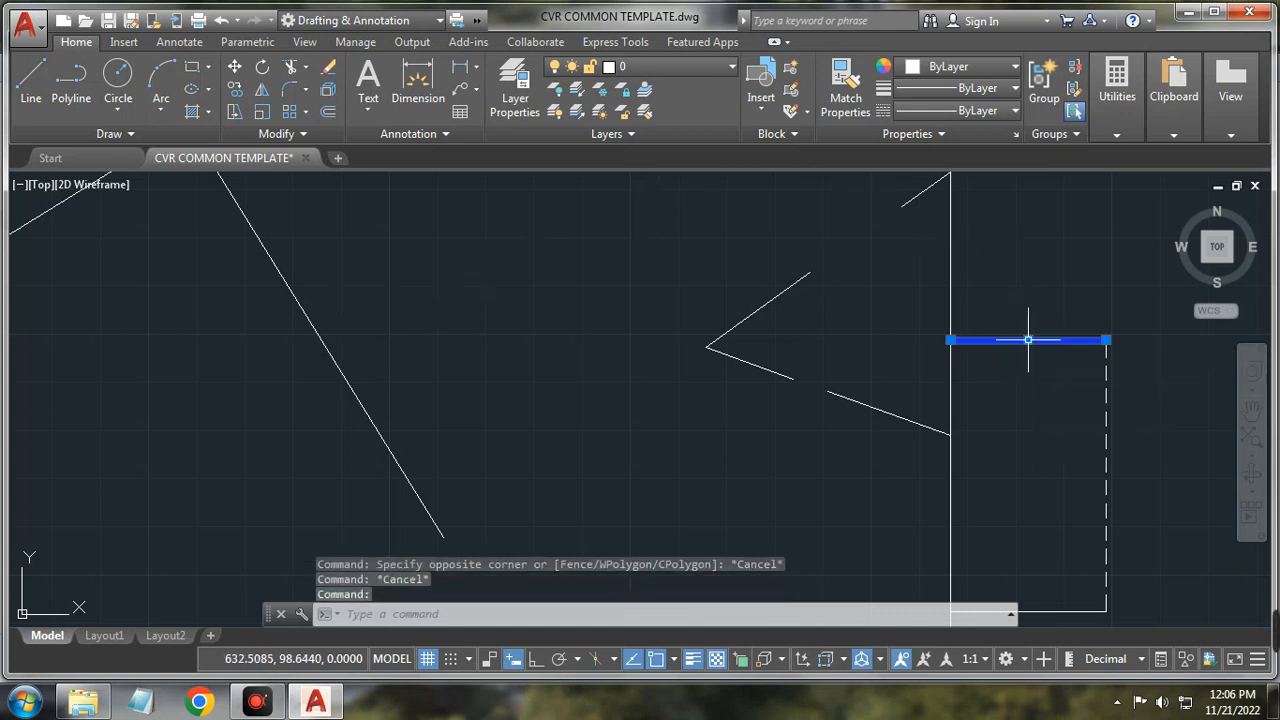
# Step: Use Match Properties to copy the blue top line's style onto the rectangle's left vertical line
pyautogui.click(845, 95)
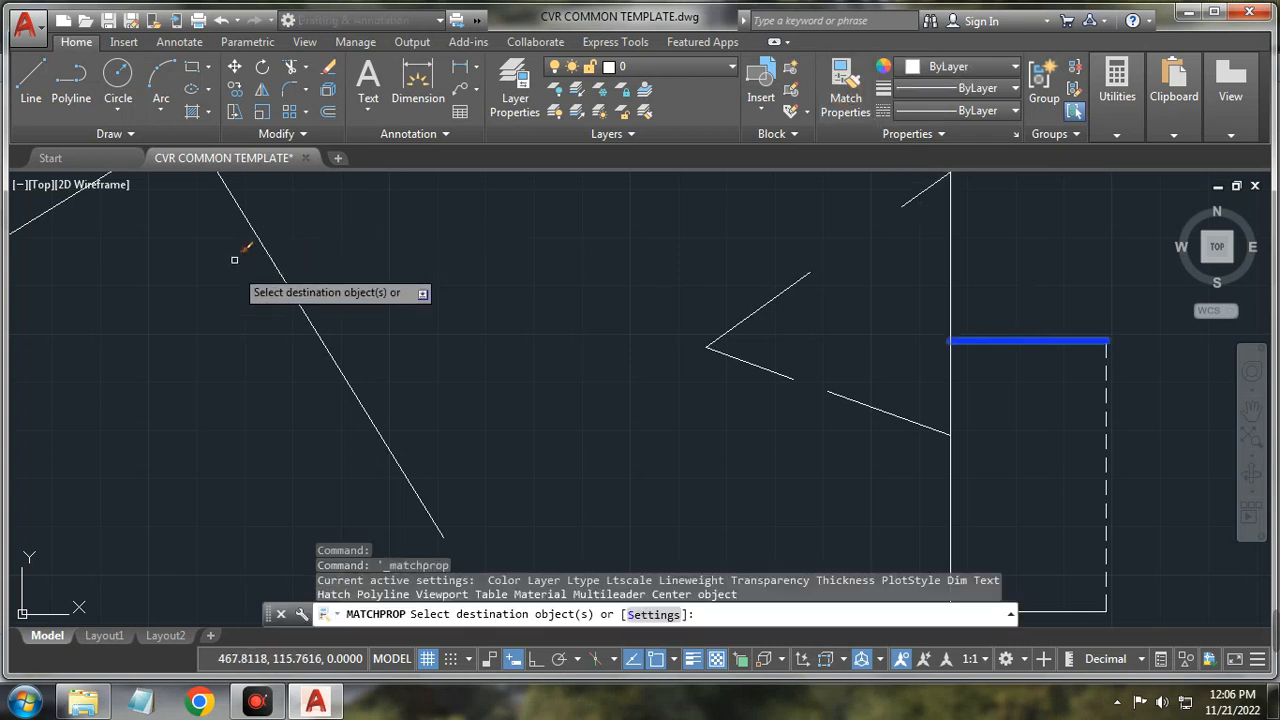
pyautogui.scroll(-3, 292, 288)
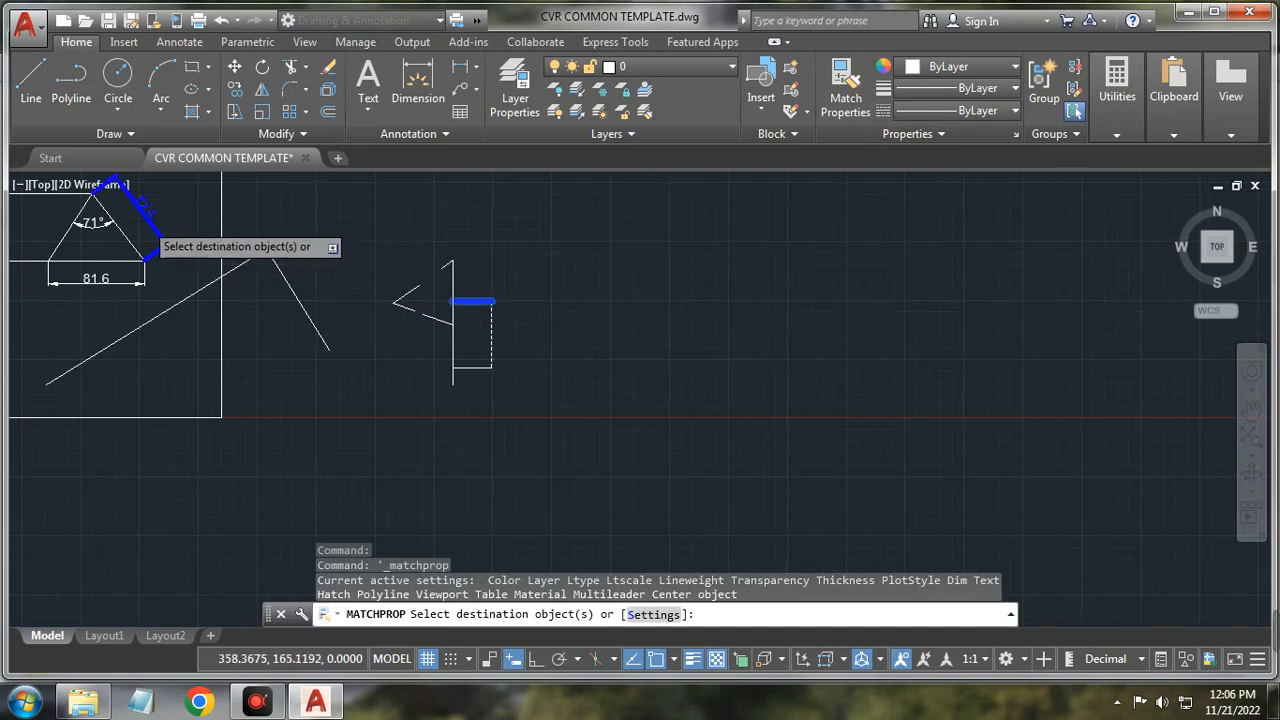
pyautogui.scroll(3, 142, 219)
pyautogui.scroll(-3, 65, 273)
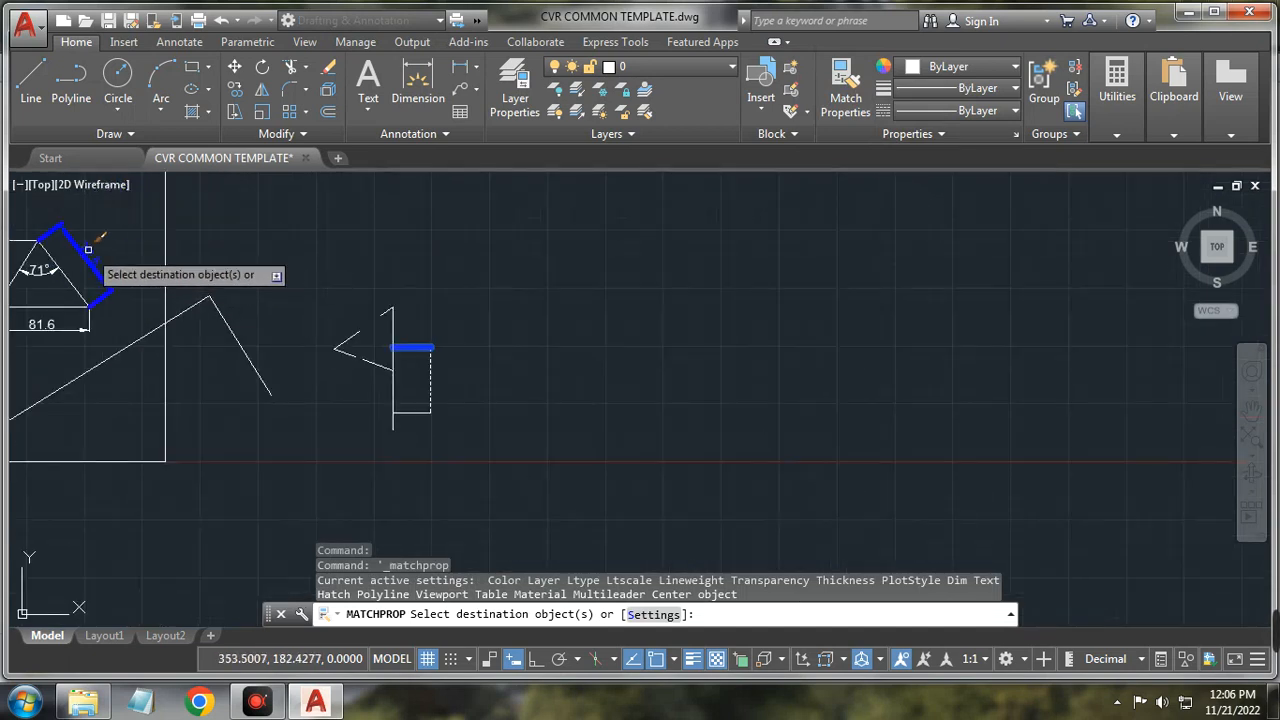
pyautogui.scroll(-4, 86, 285)
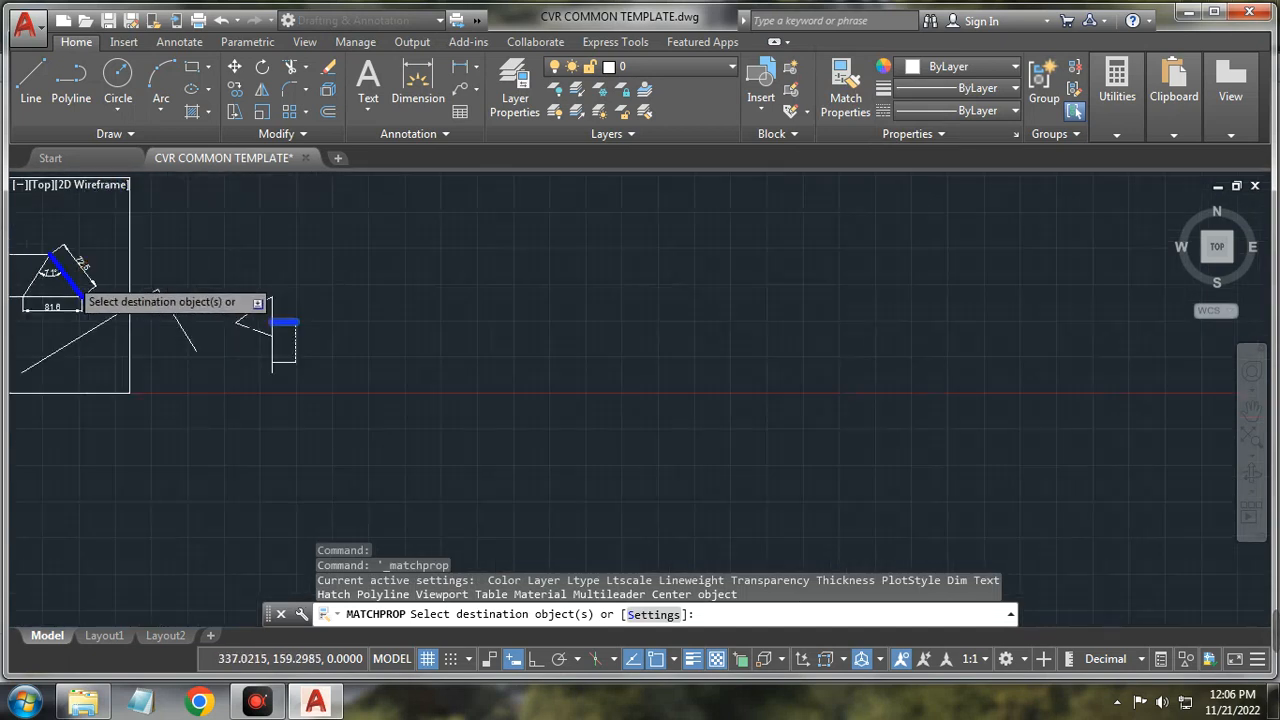
pyautogui.moveTo(46, 244); pyautogui.dragTo(301, 326, button='middle')
pyautogui.scroll(5, 295, 330)
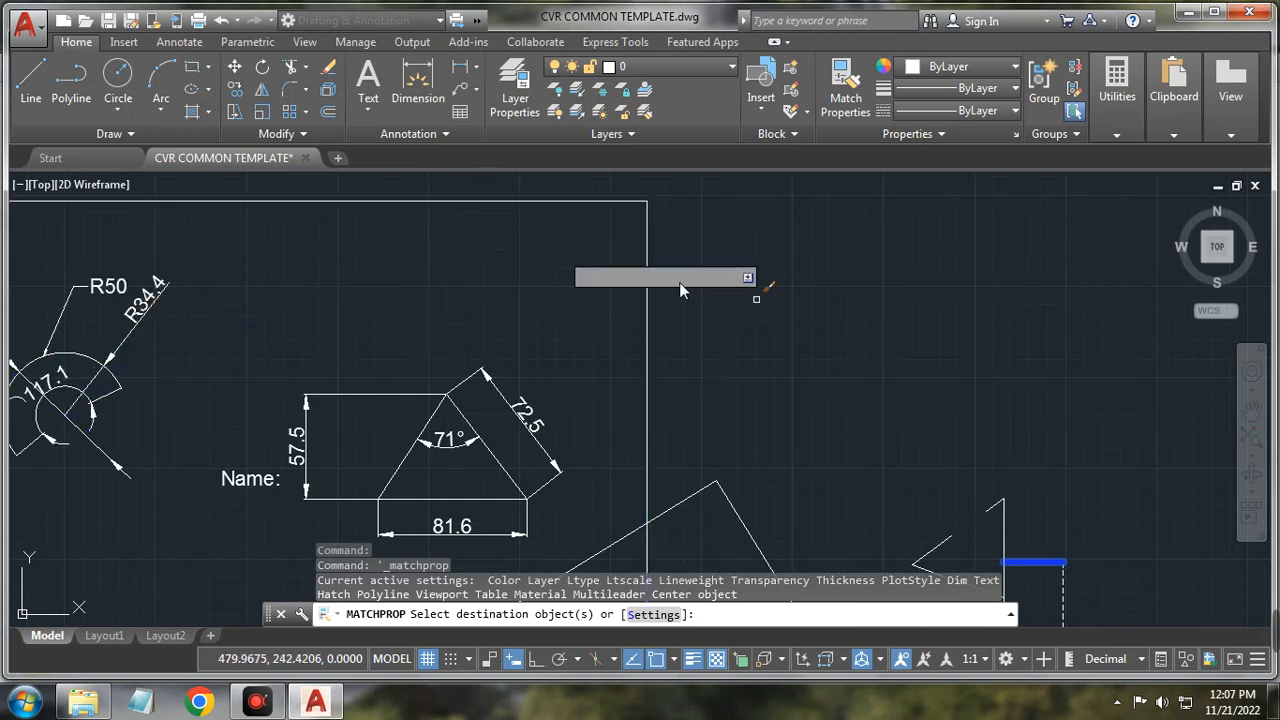
pyautogui.scroll(-4, 680, 290)
pyautogui.scroll(4, 1034, 366)
pyautogui.scroll(-4, 908, 466)
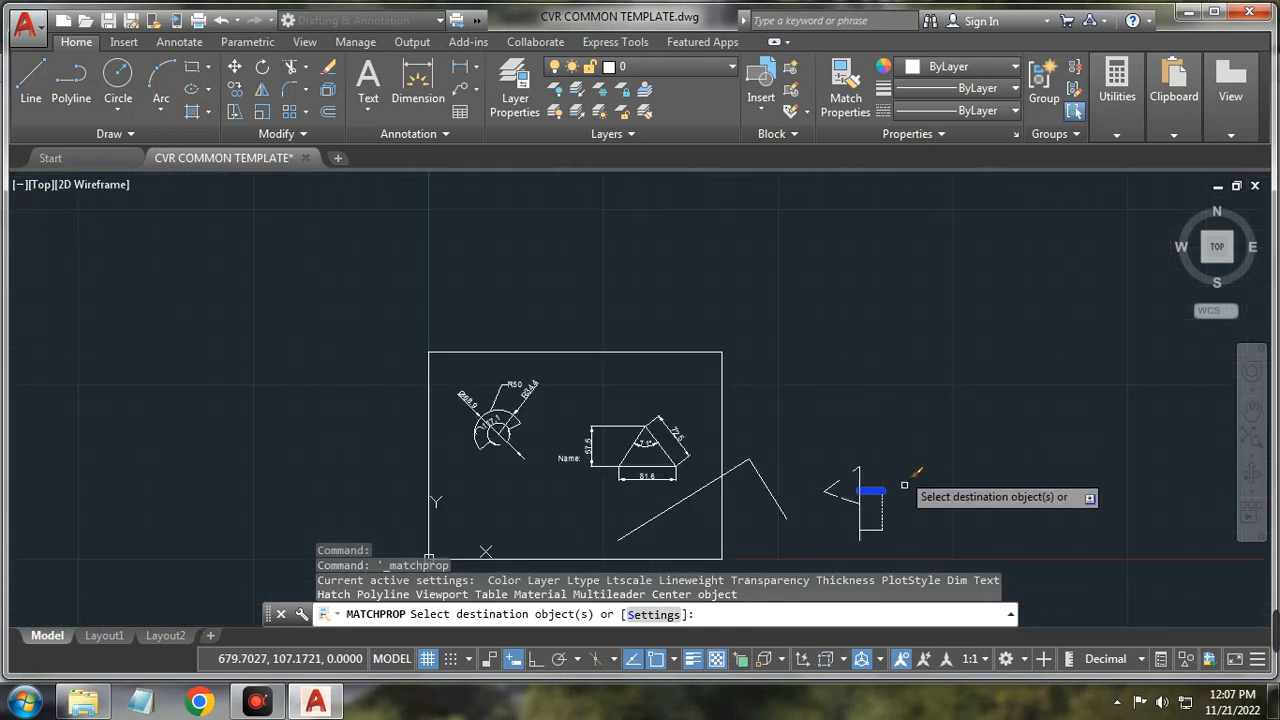
pyautogui.scroll(3, 904, 485)
pyautogui.moveTo(903, 517); pyautogui.dragTo(826, 423, button='middle')
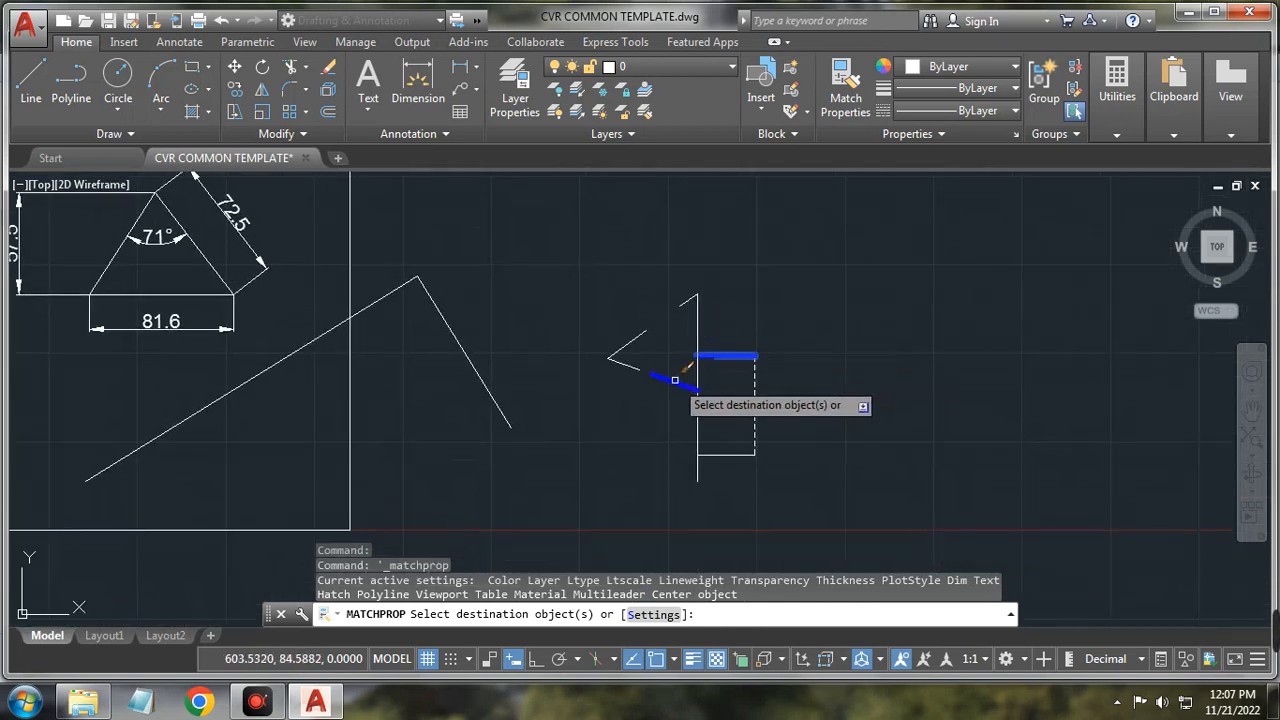
pyautogui.click(697, 437)
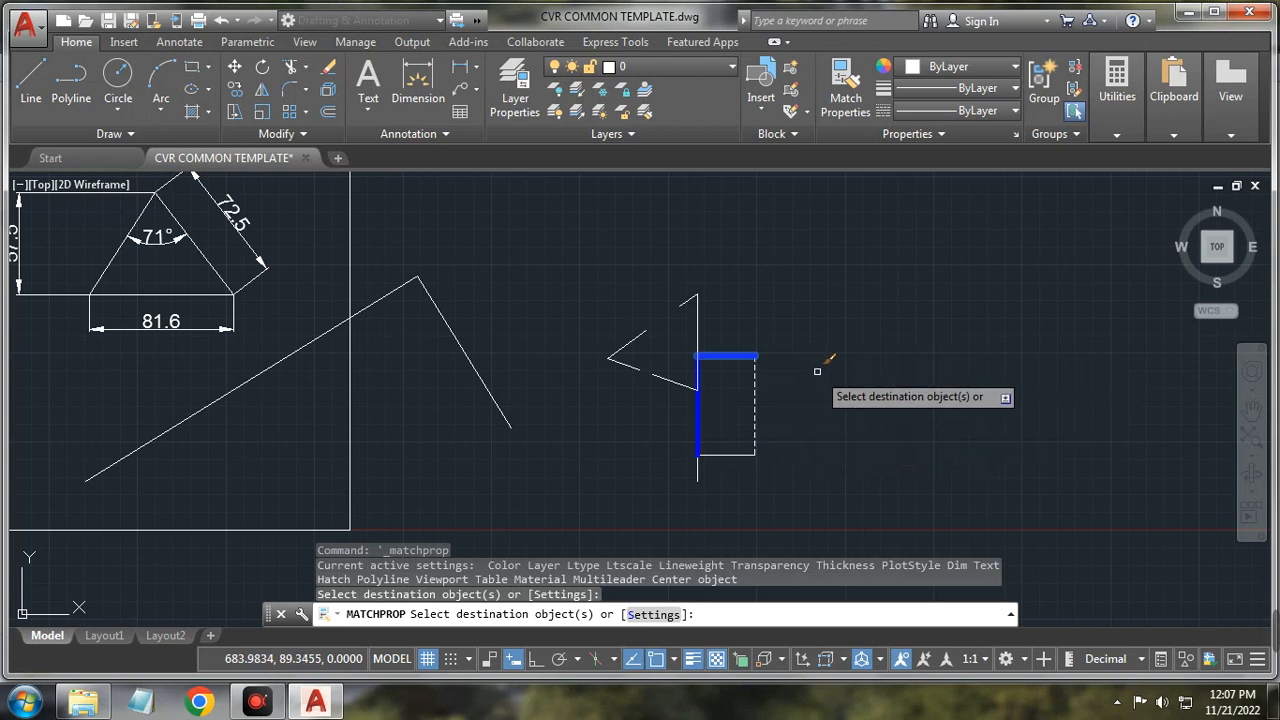
pyautogui.press('Escape')
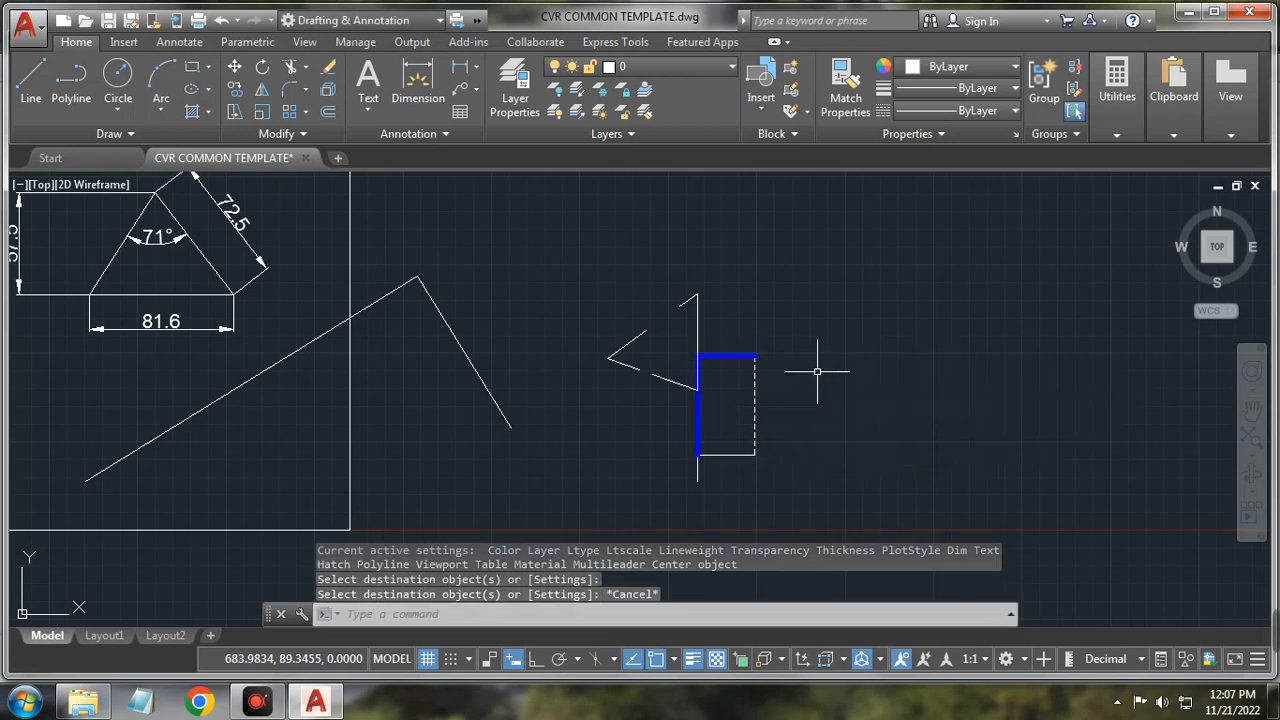
# Step: Match the dashed right edge's style onto the angled two-segment polyline
pyautogui.click(845, 100)
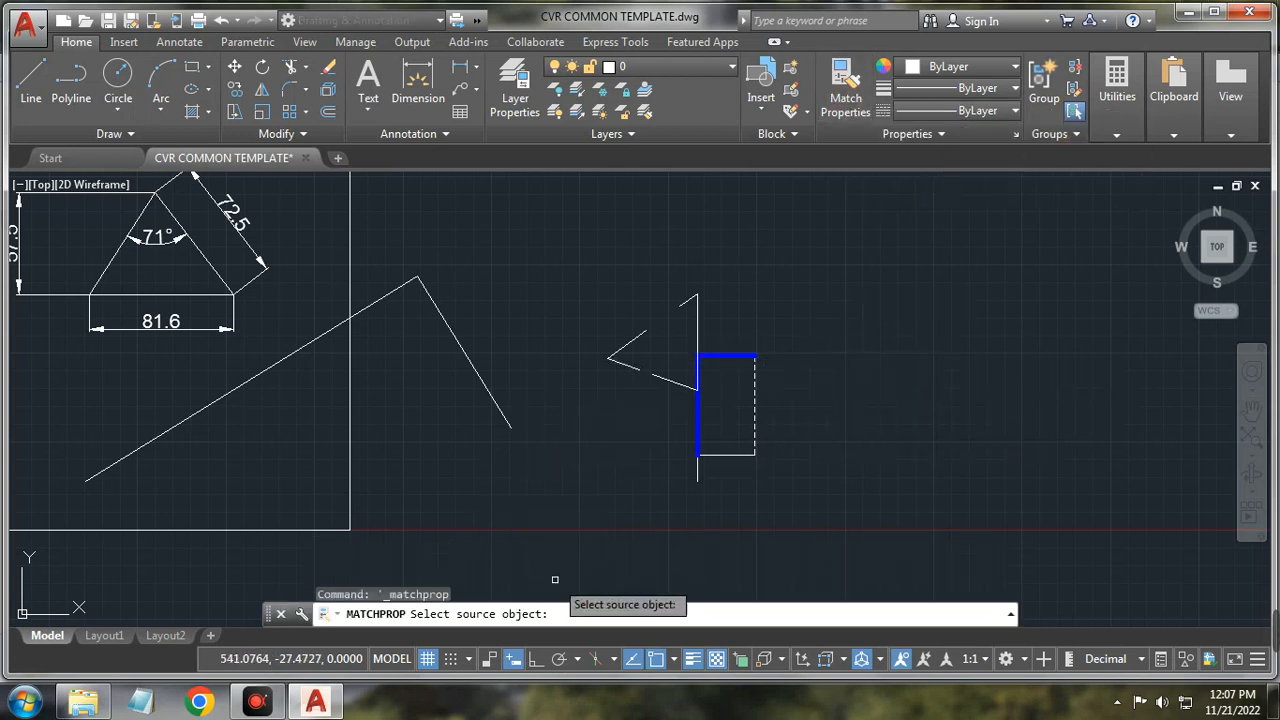
pyautogui.click(755, 399)
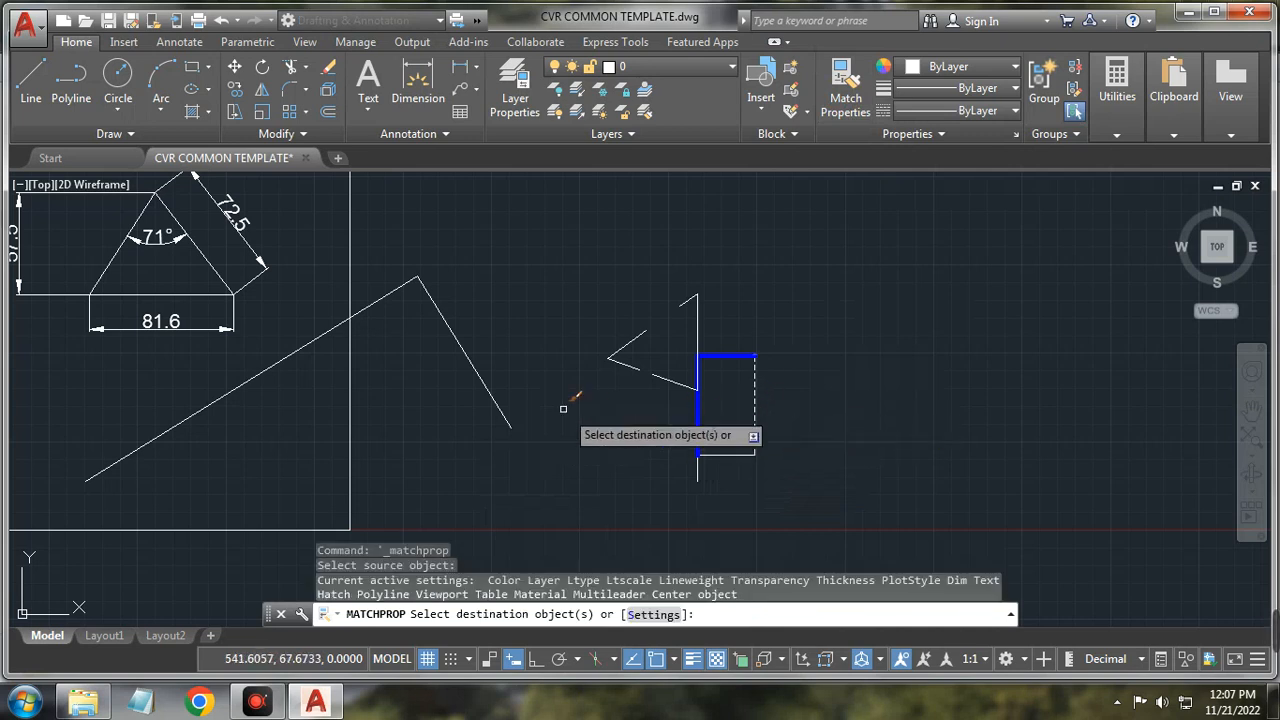
pyautogui.click(476, 370)
pyautogui.press('Escape')
pyautogui.scroll(5, 475, 334)
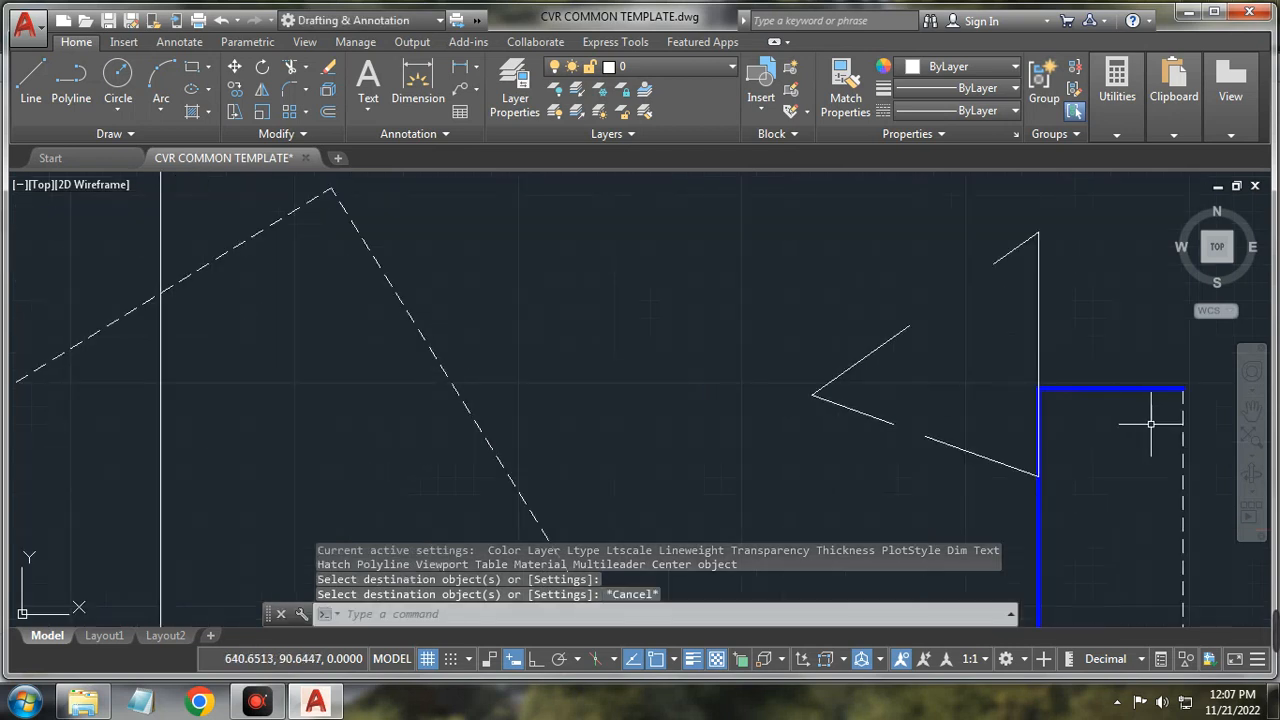
pyautogui.scroll(-4, 1135, 465)
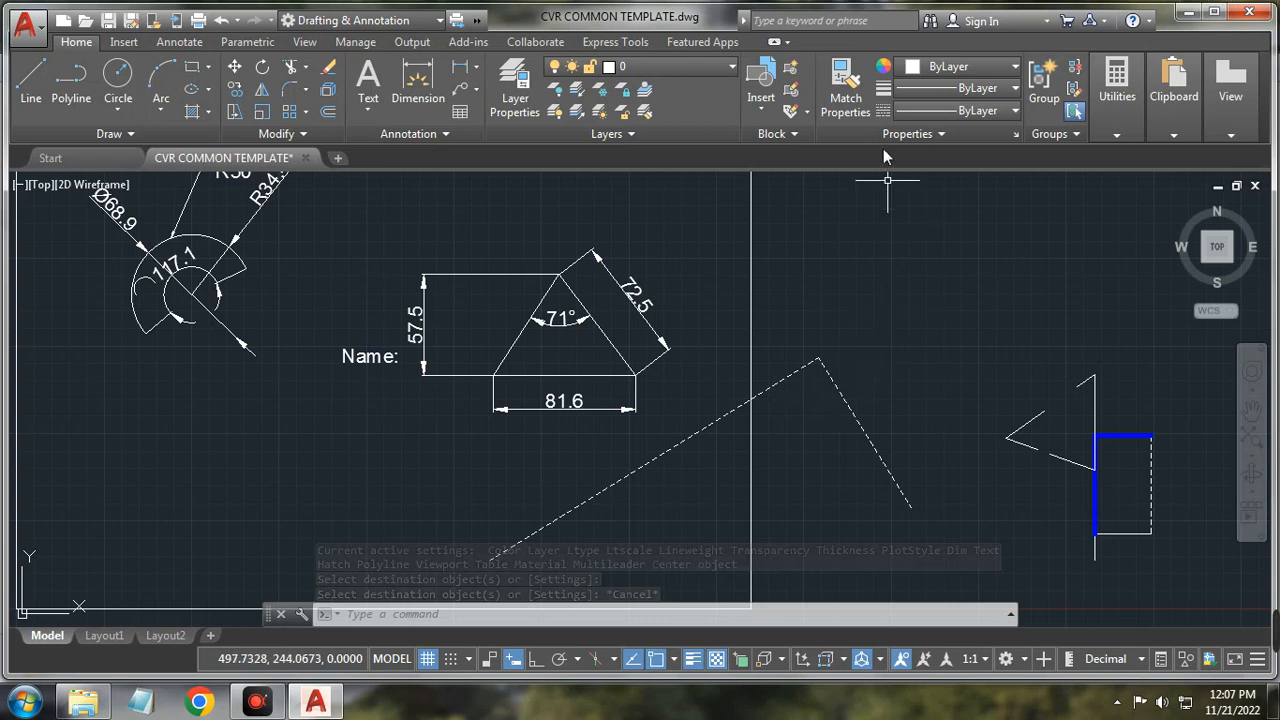
# Step: Browse the Properties and Groups panel slide-outs, then pan the drawing left
pyautogui.click(924, 135)
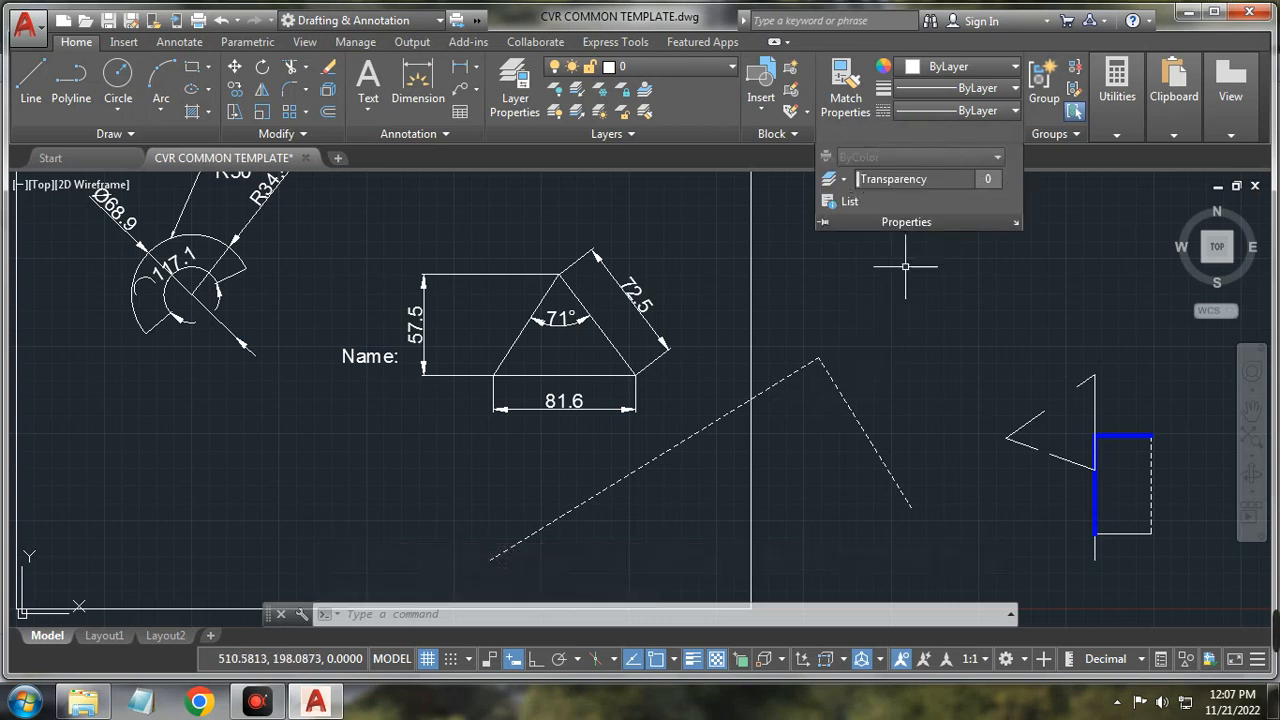
pyautogui.press('Escape')
pyautogui.click(920, 340)
pyautogui.press('Escape')
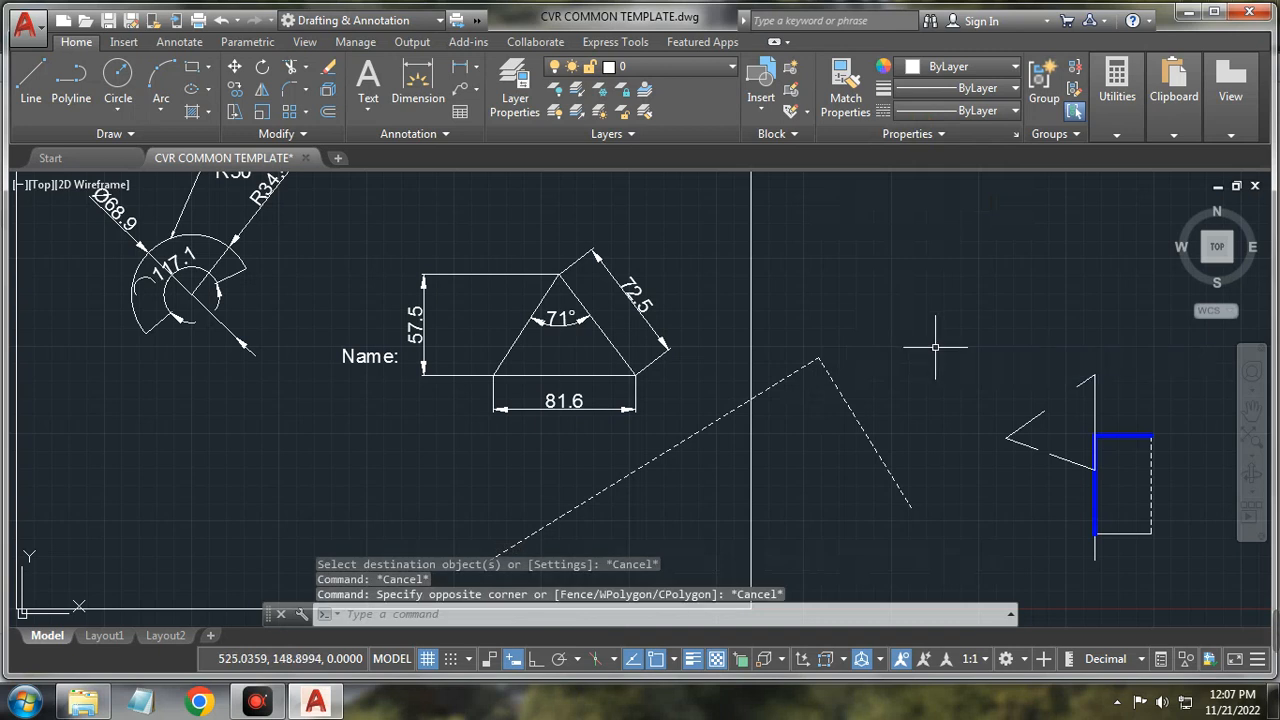
pyautogui.click(1073, 135)
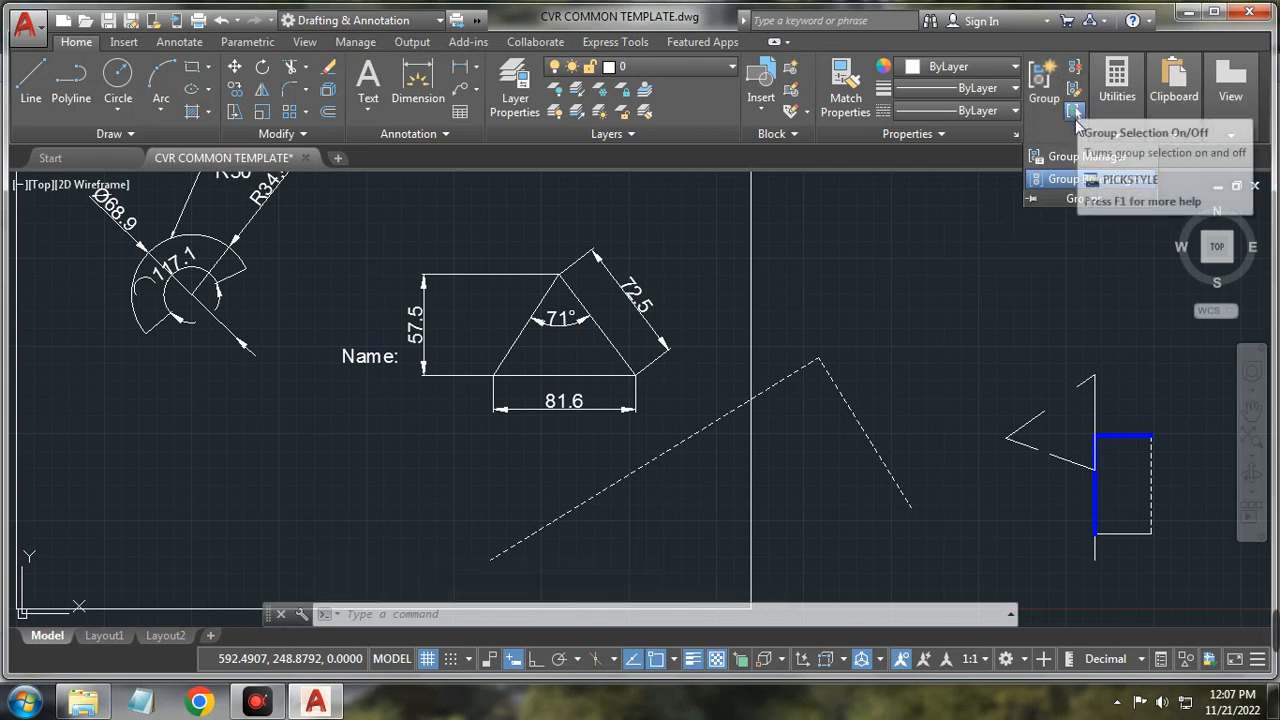
pyautogui.click(990, 292)
pyautogui.press('Escape')
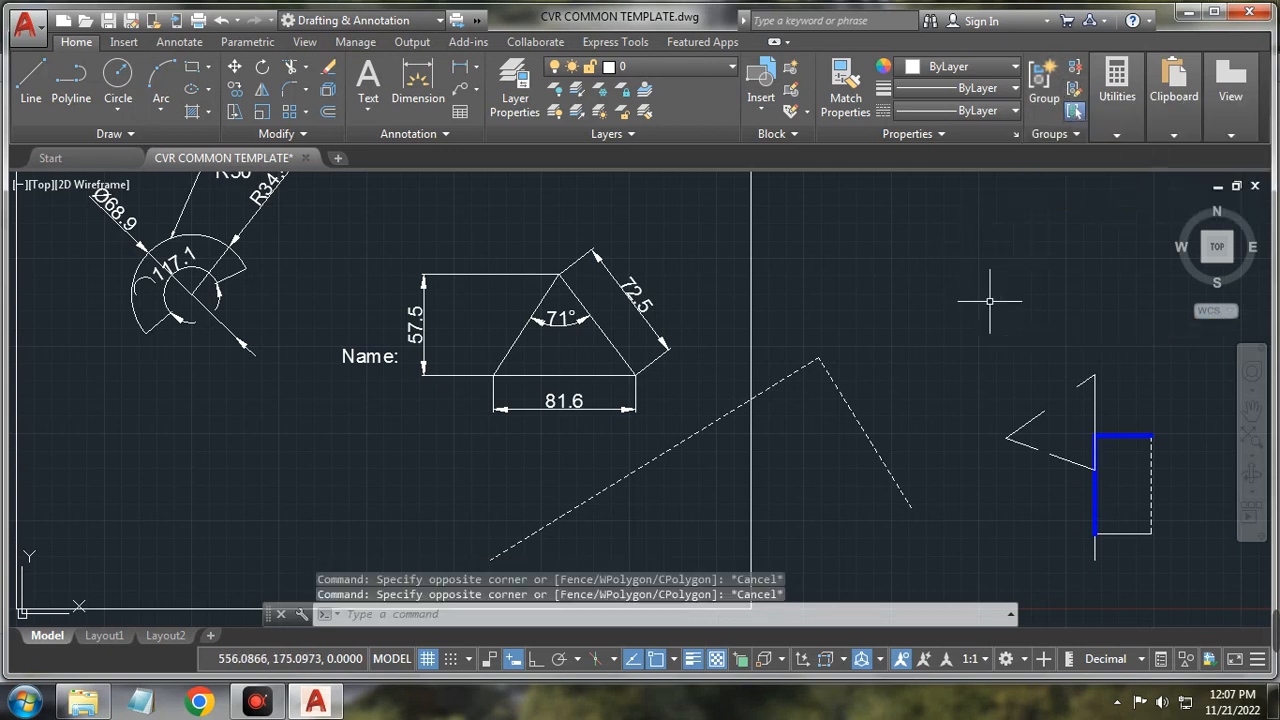
pyautogui.moveTo(983, 289); pyautogui.dragTo(825, 275, button='middle')
pyautogui.moveTo(1117, 135)
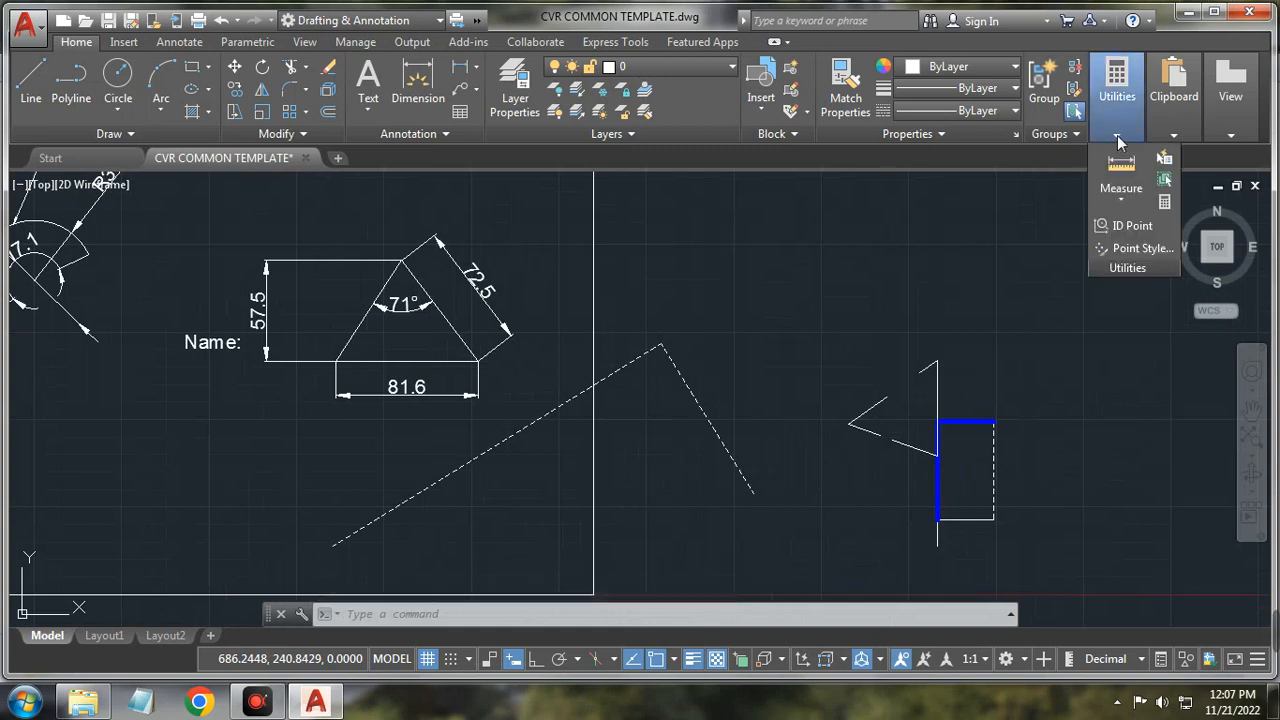
# Step: Measure the rectangle's top-right to bottom-left corner distance, getting 64.8496 at 240°
pyautogui.click(1123, 201)
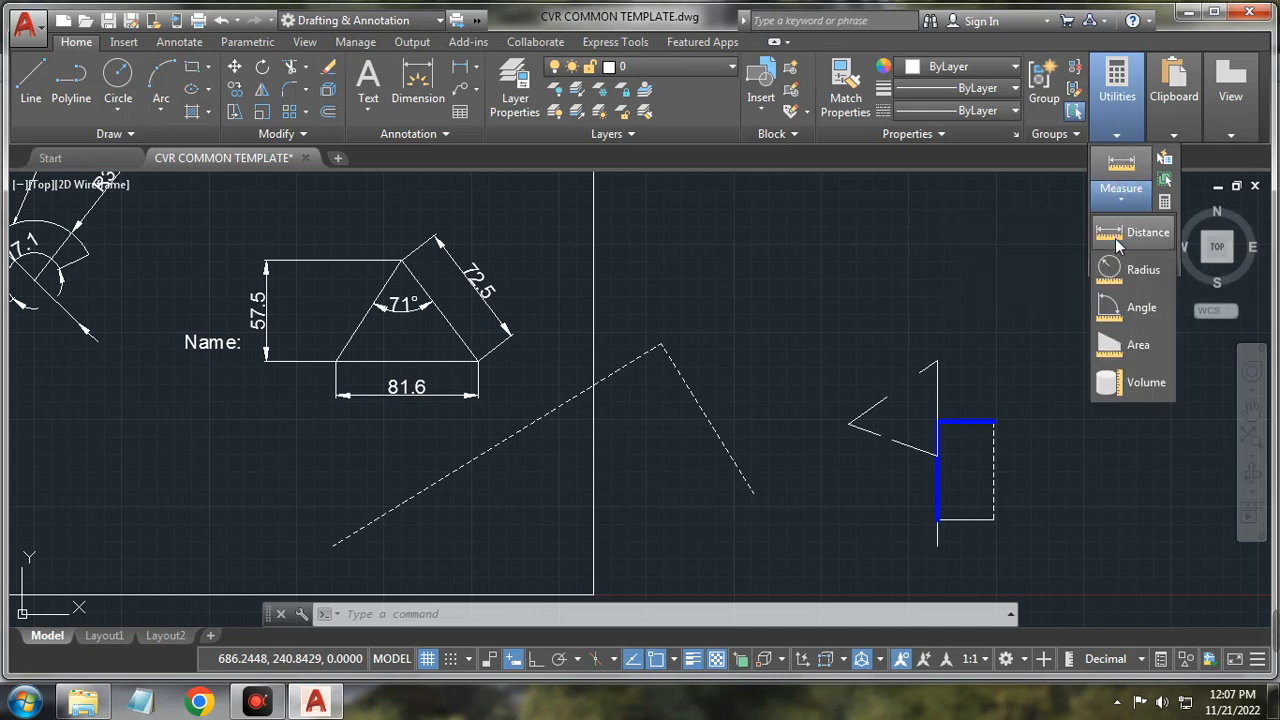
pyautogui.click(1130, 232)
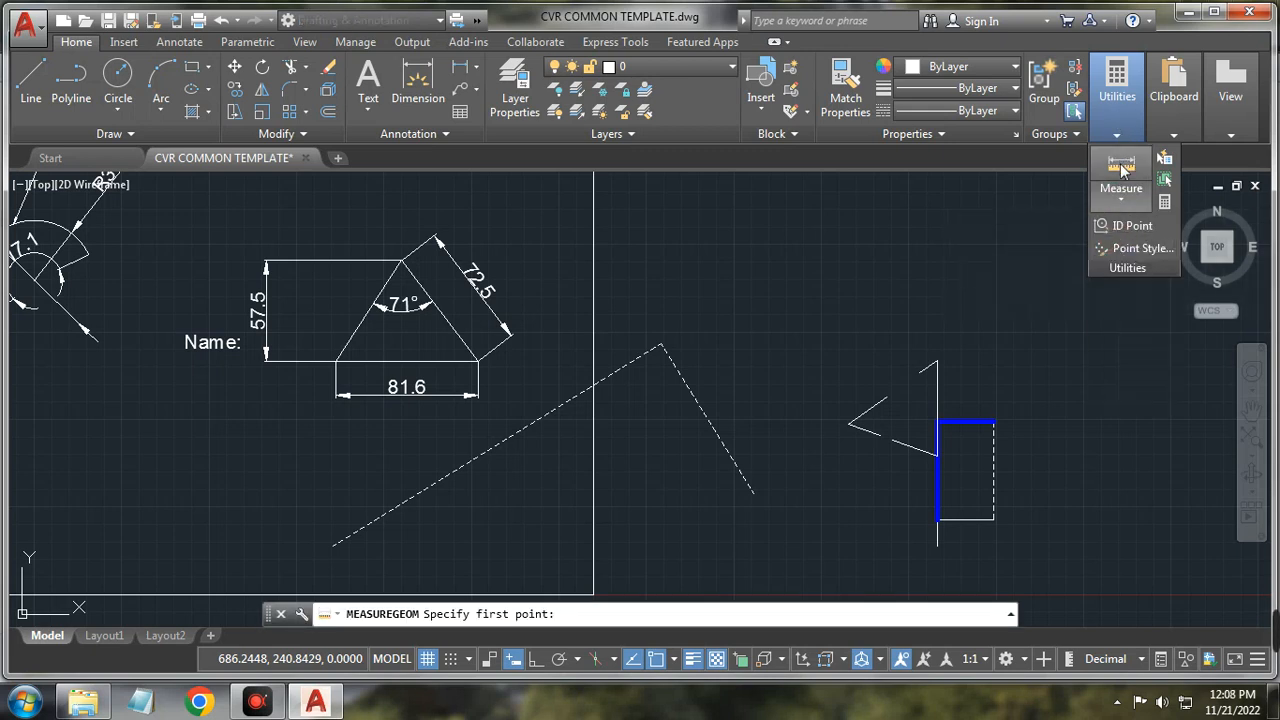
pyautogui.click(1121, 199)
pyautogui.click(1133, 234)
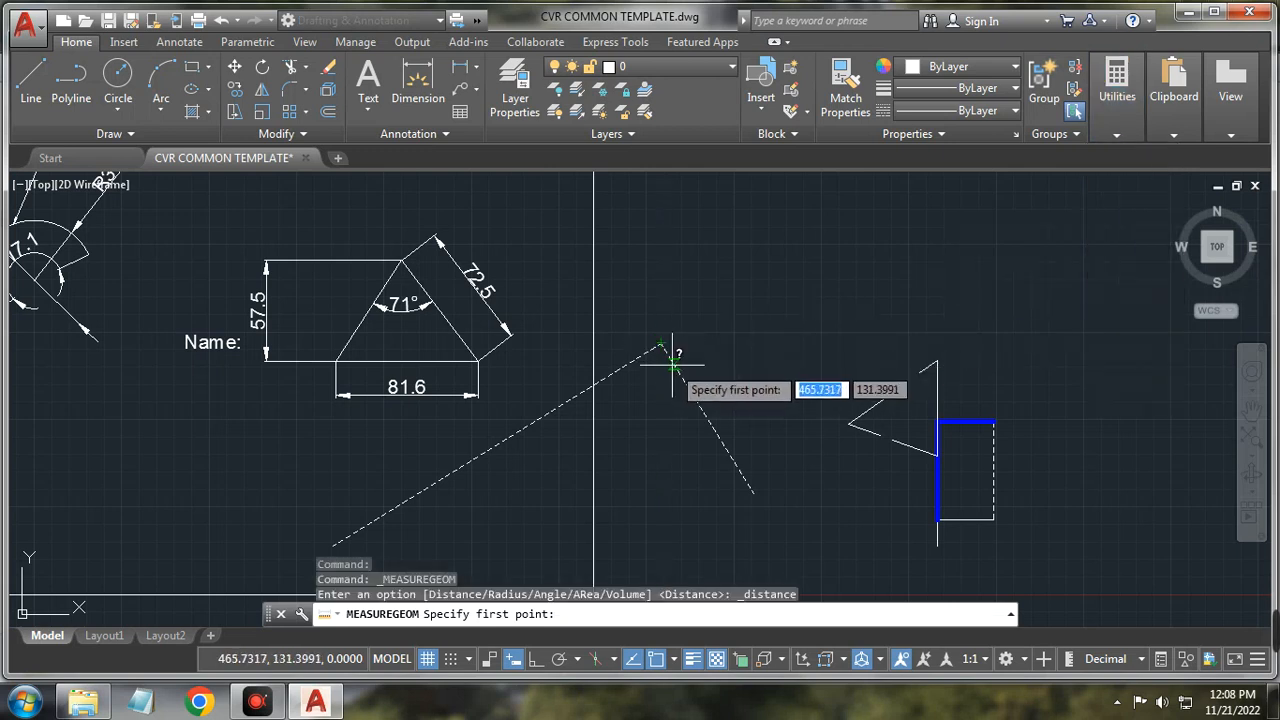
pyautogui.scroll(2, 677, 375)
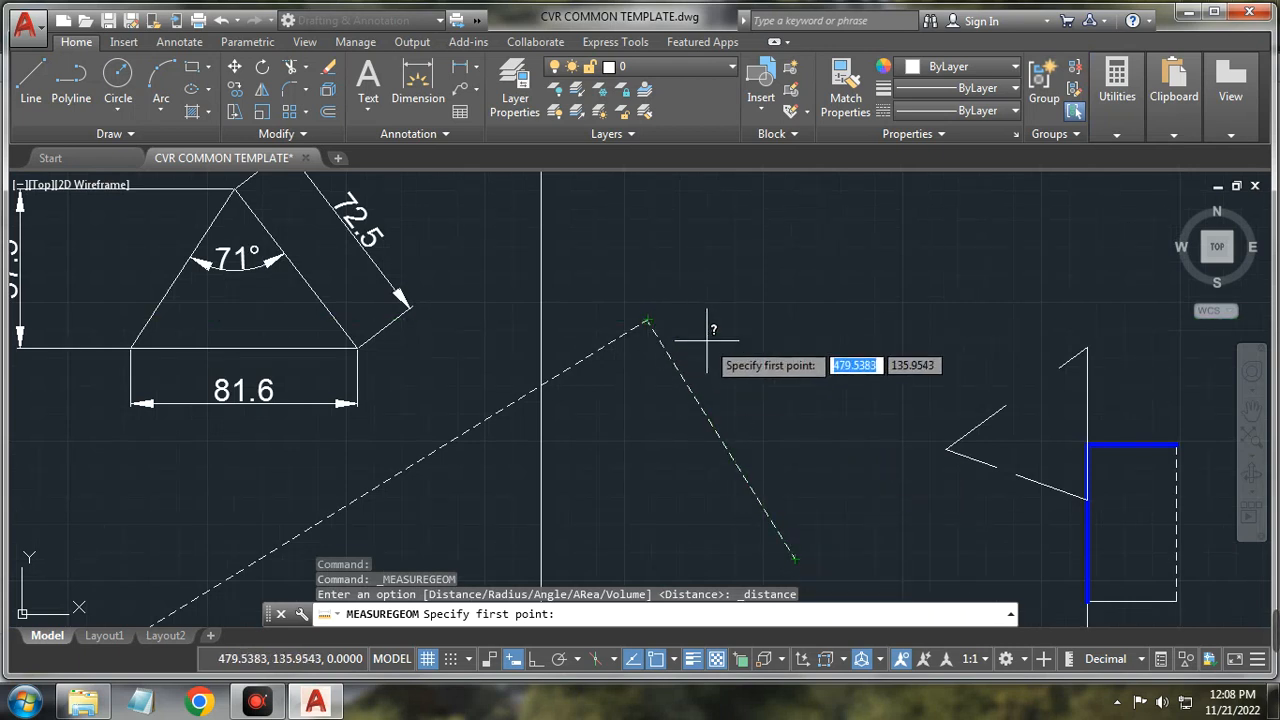
pyautogui.scroll(-3, 707, 342)
pyautogui.scroll(3, 900, 380)
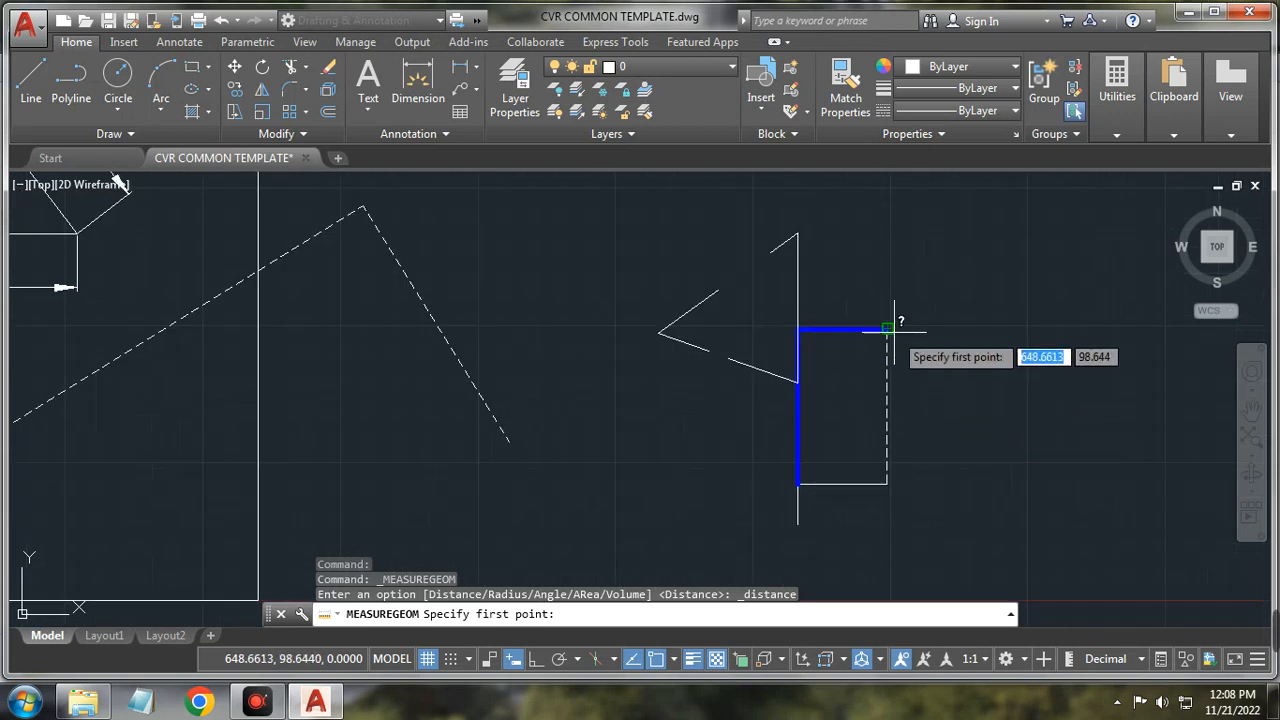
pyautogui.moveTo(1117, 95)
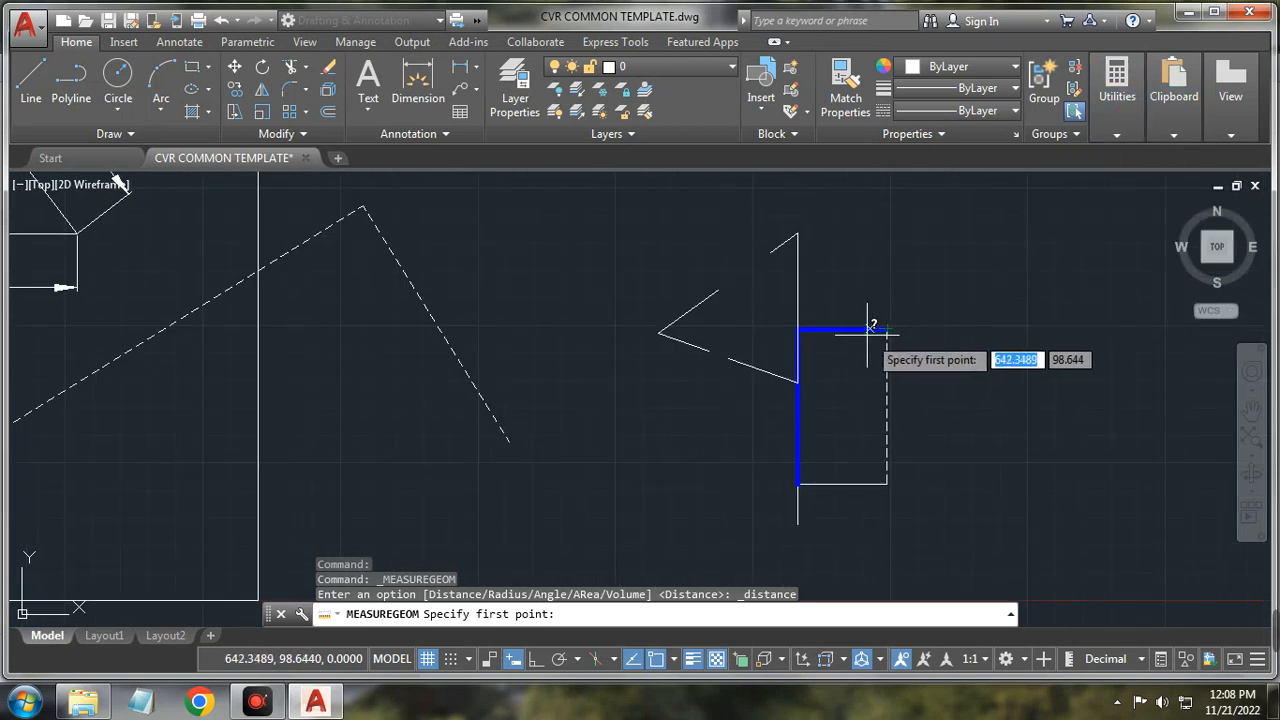
pyautogui.click(887, 328)
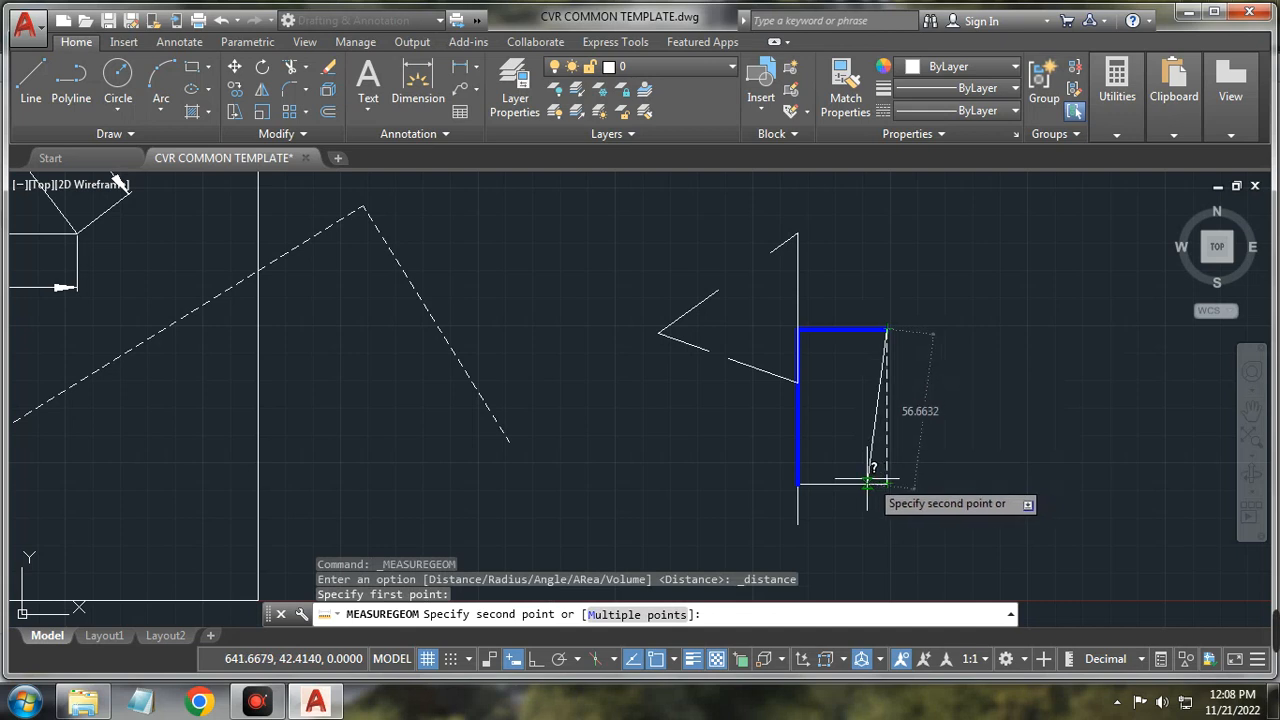
pyautogui.click(799, 484)
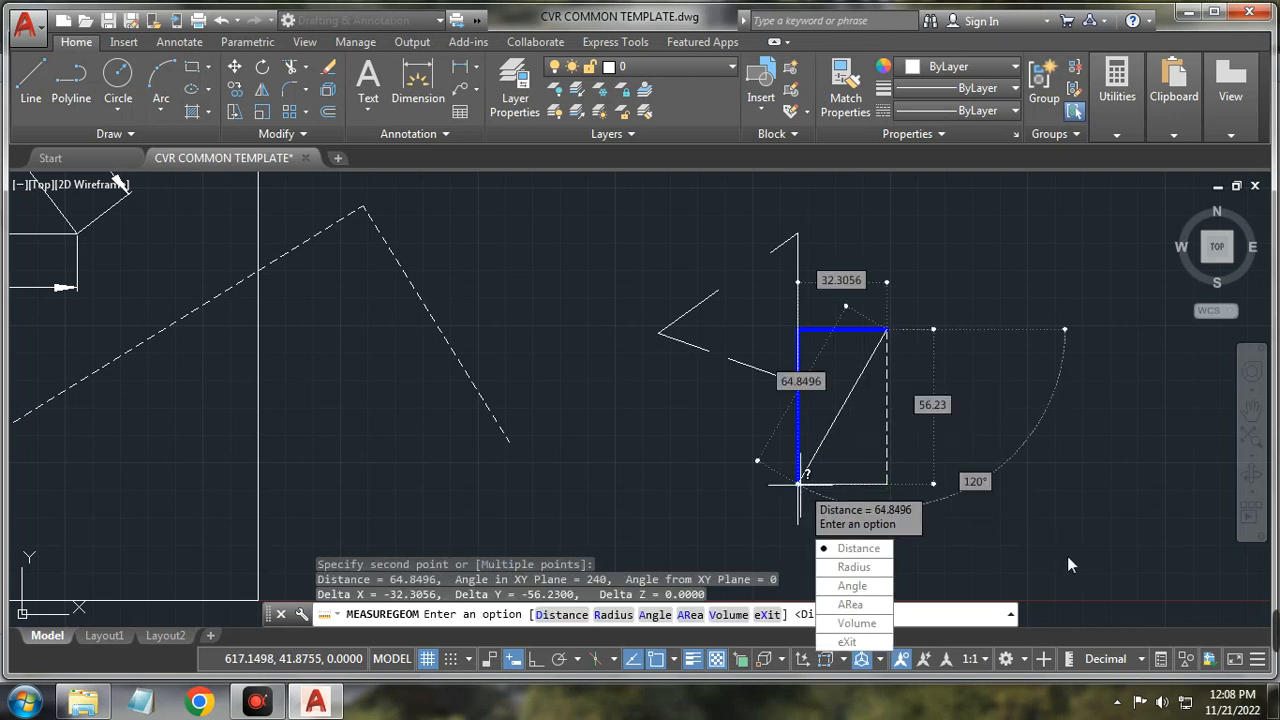
pyautogui.moveTo(1053, 545); pyautogui.dragTo(1052, 505, button='middle')
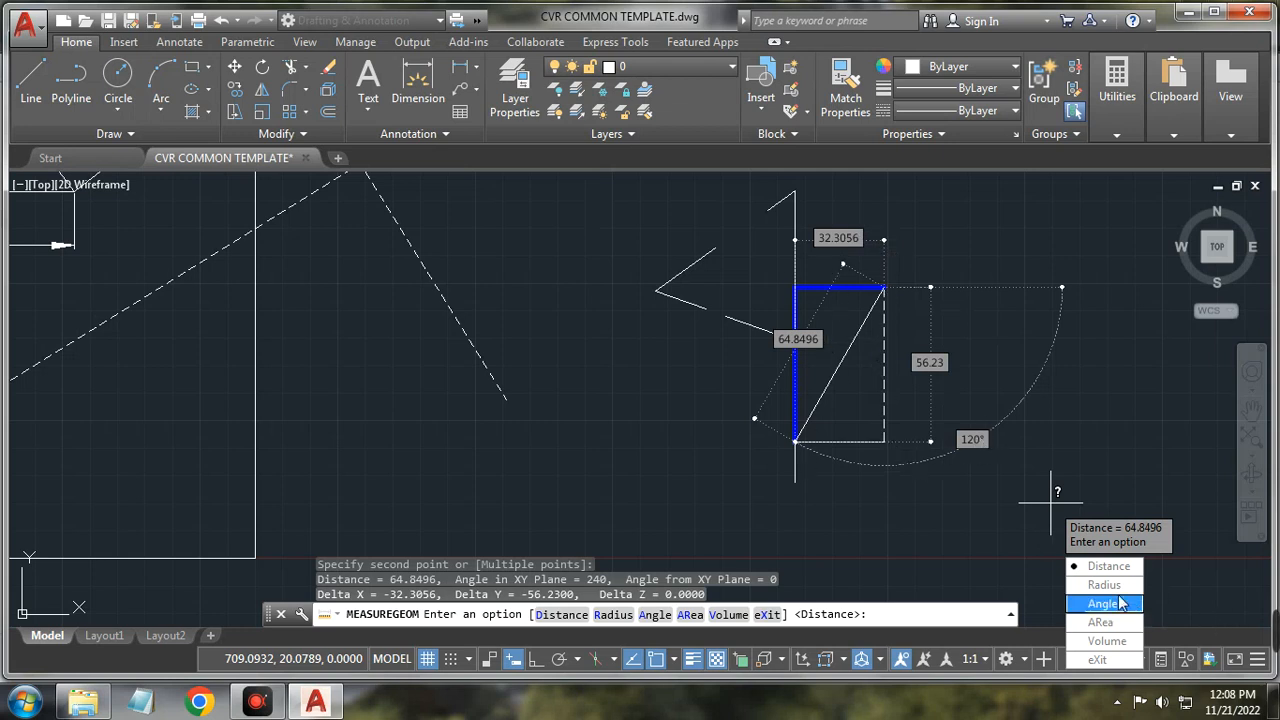
pyautogui.press('Escape')
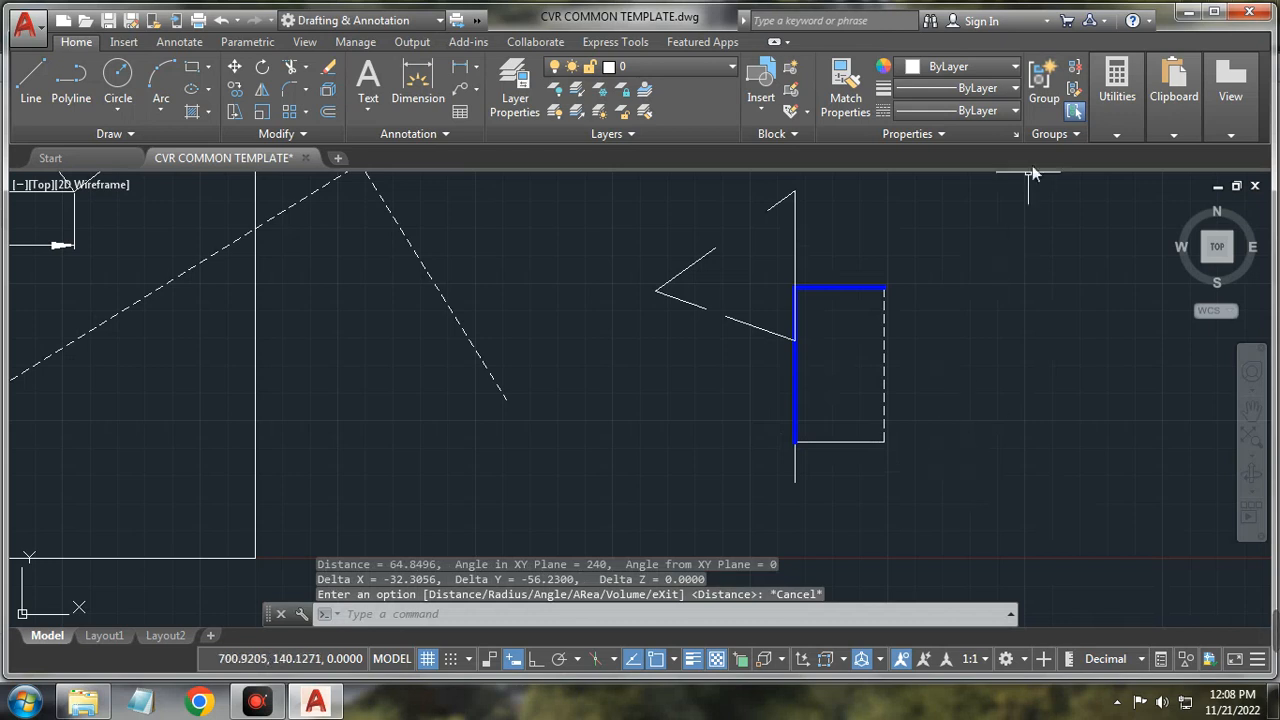
# Step: Change the point style to X marks and expand the Utilities panel again
pyautogui.click(1117, 134)
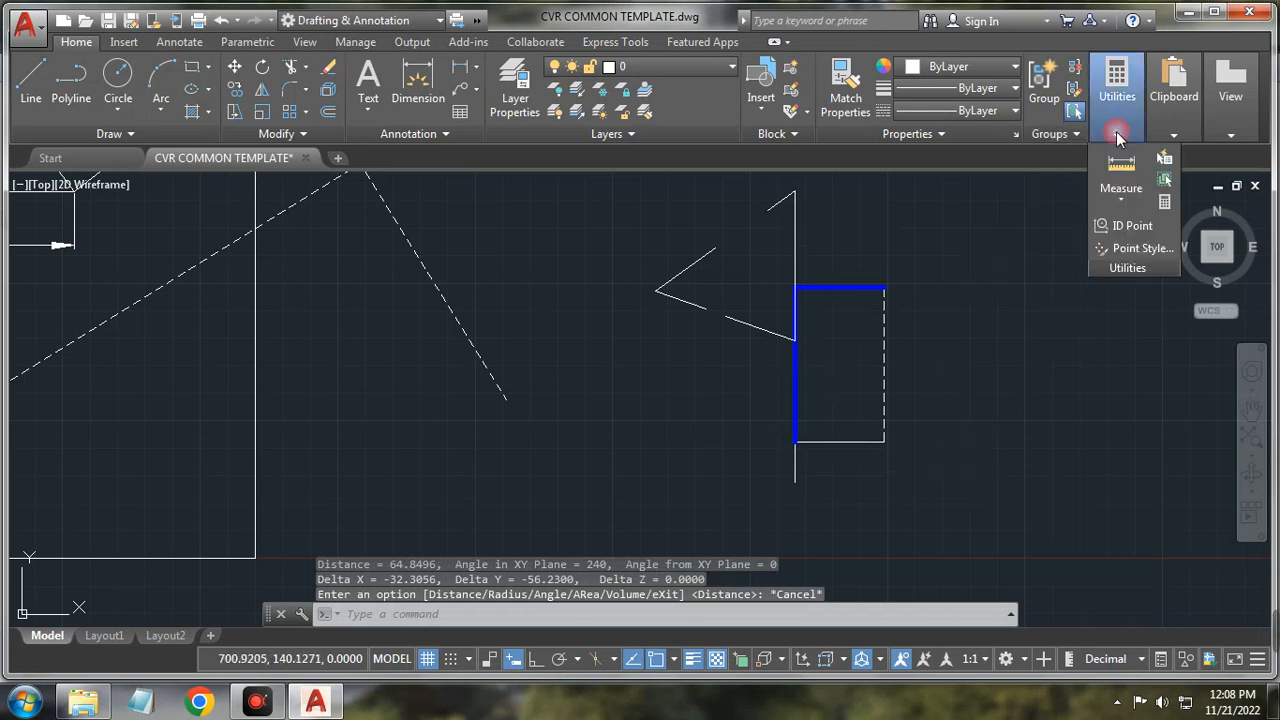
pyautogui.click(1140, 250)
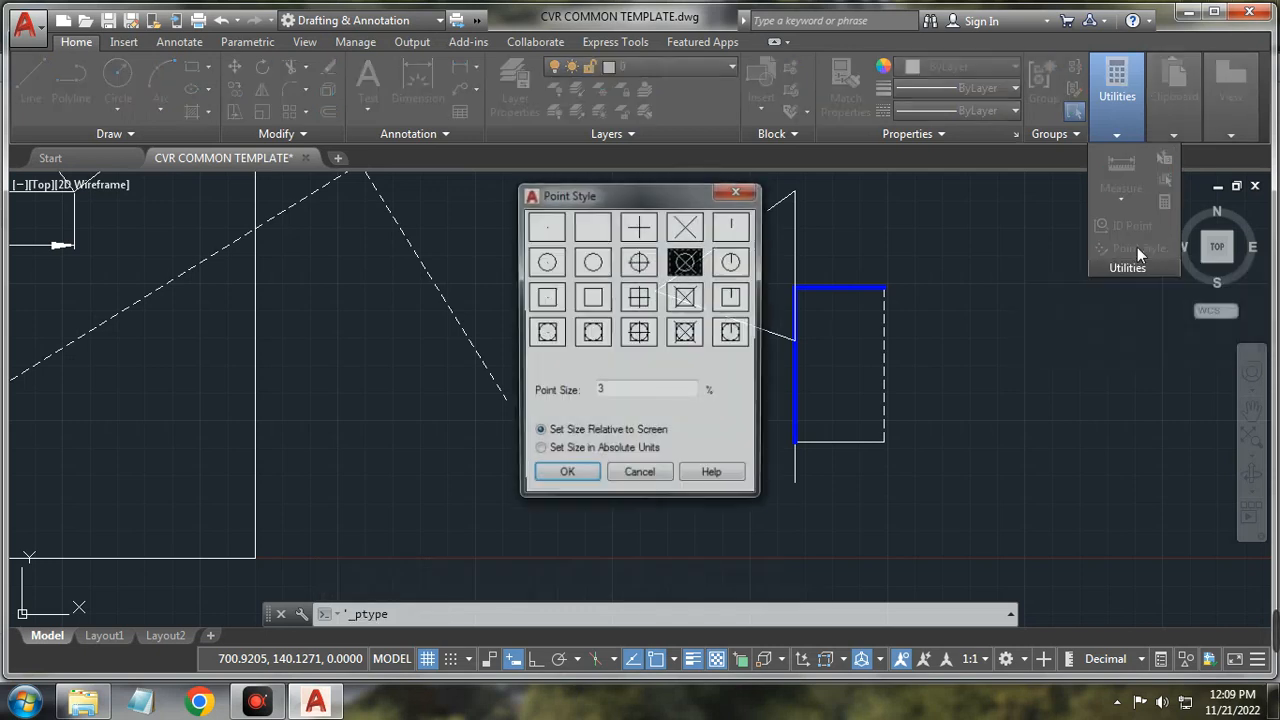
pyautogui.click(699, 231)
pyautogui.click(565, 477)
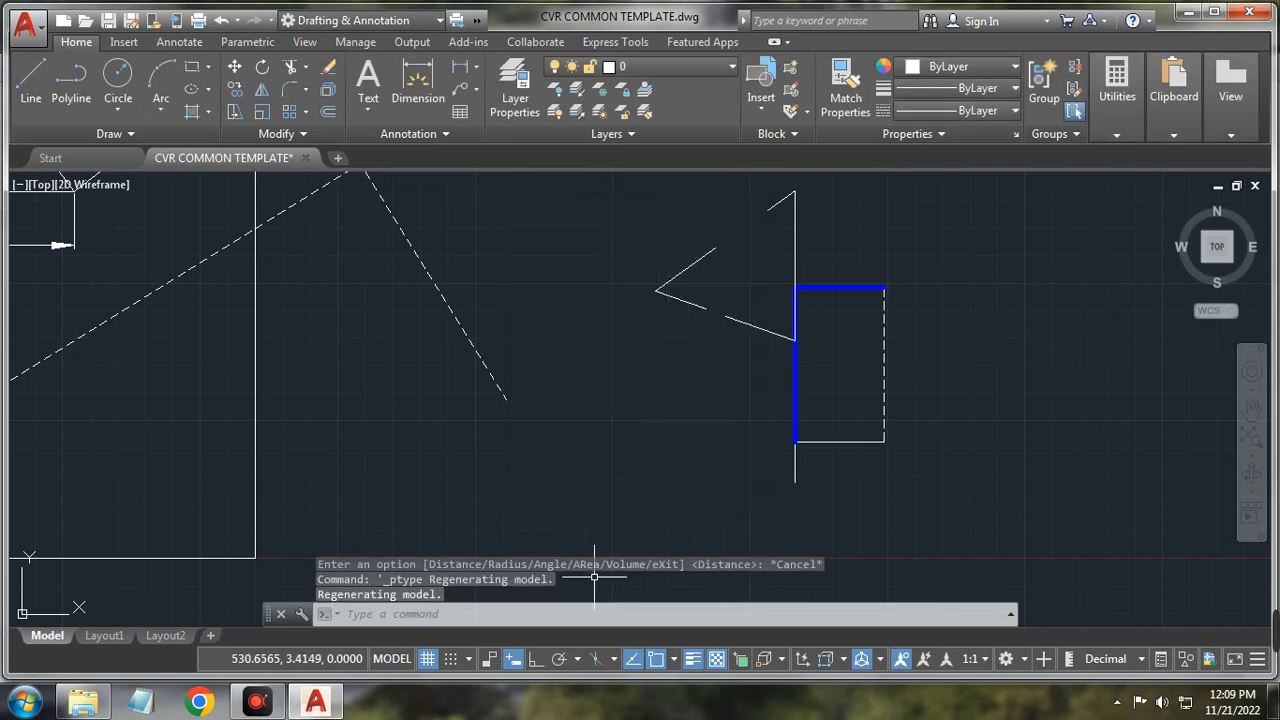
pyautogui.click(1120, 134)
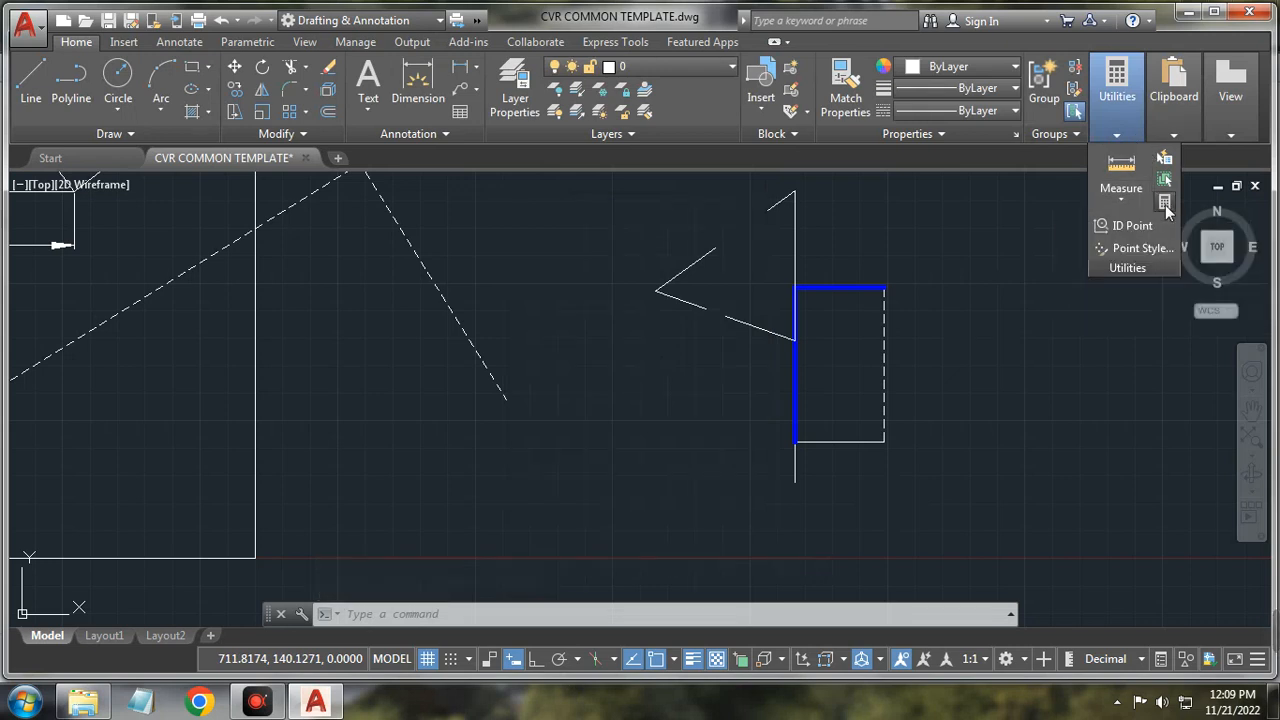
# Step: In QuickCalc, enter an expression that gives a syntax error, dismiss it, and delete the extra digit
pyautogui.click(1165, 203)
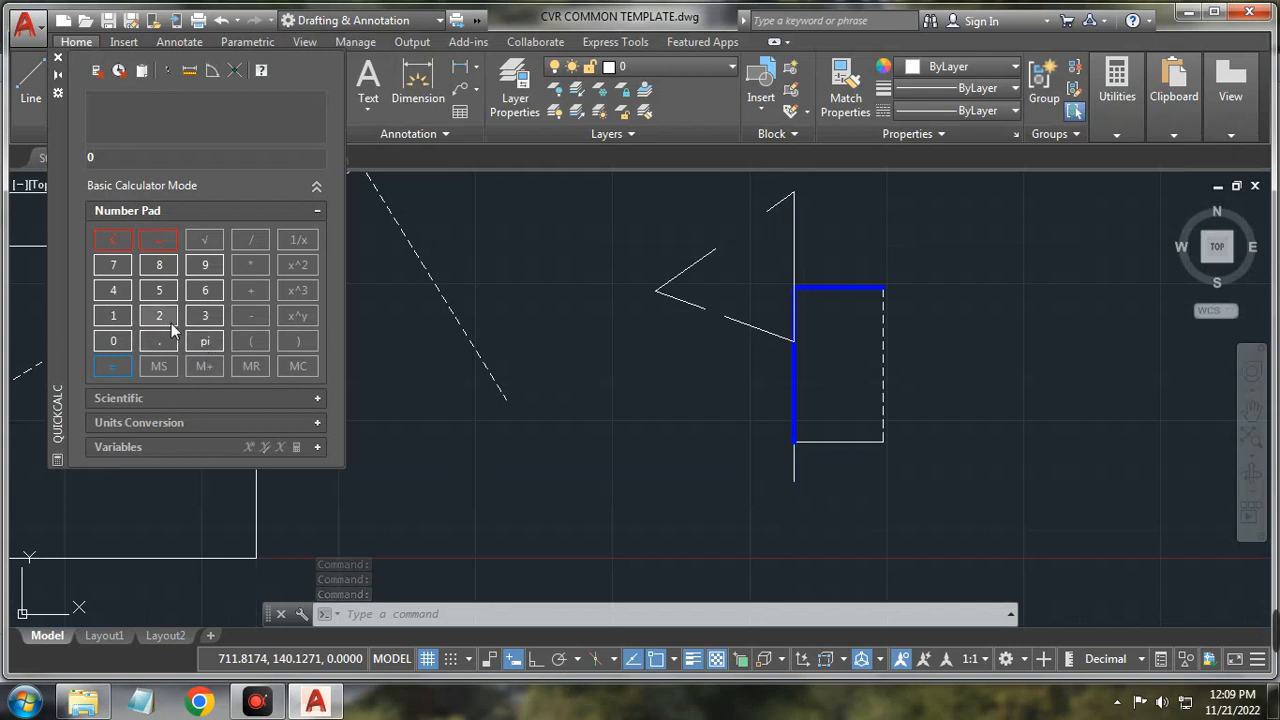
pyautogui.click(158, 316)
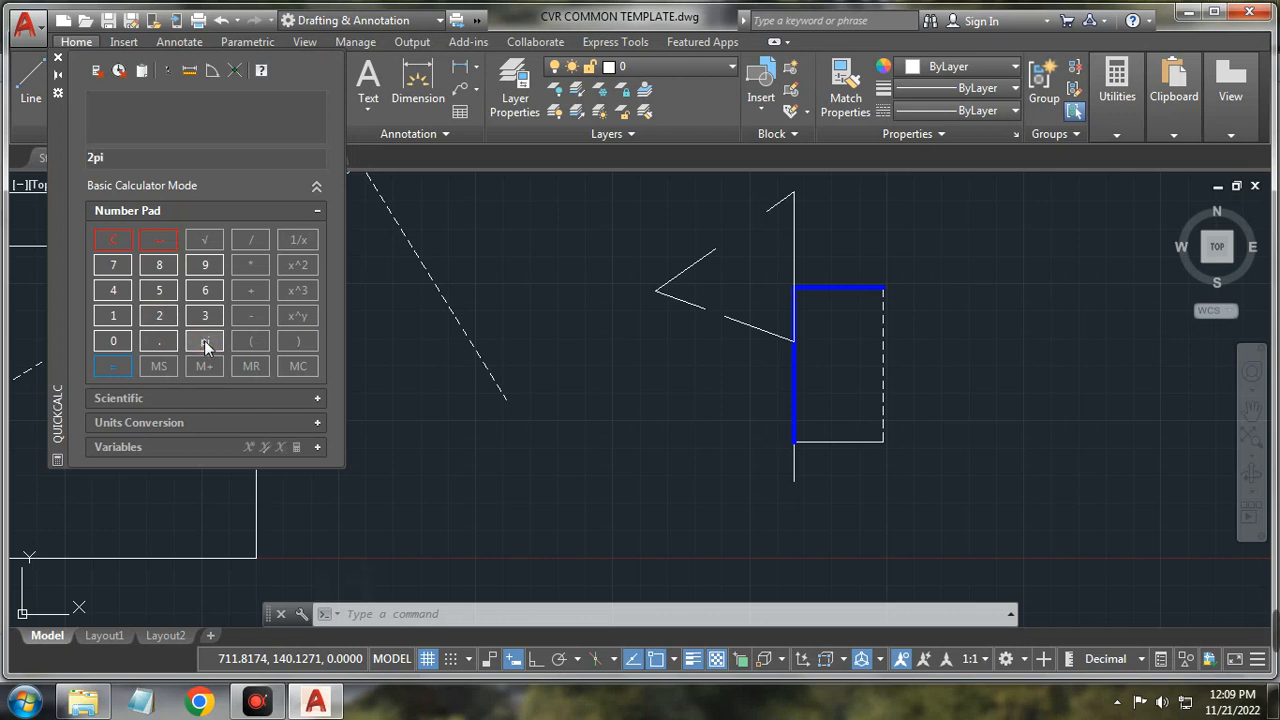
pyautogui.click(158, 292)
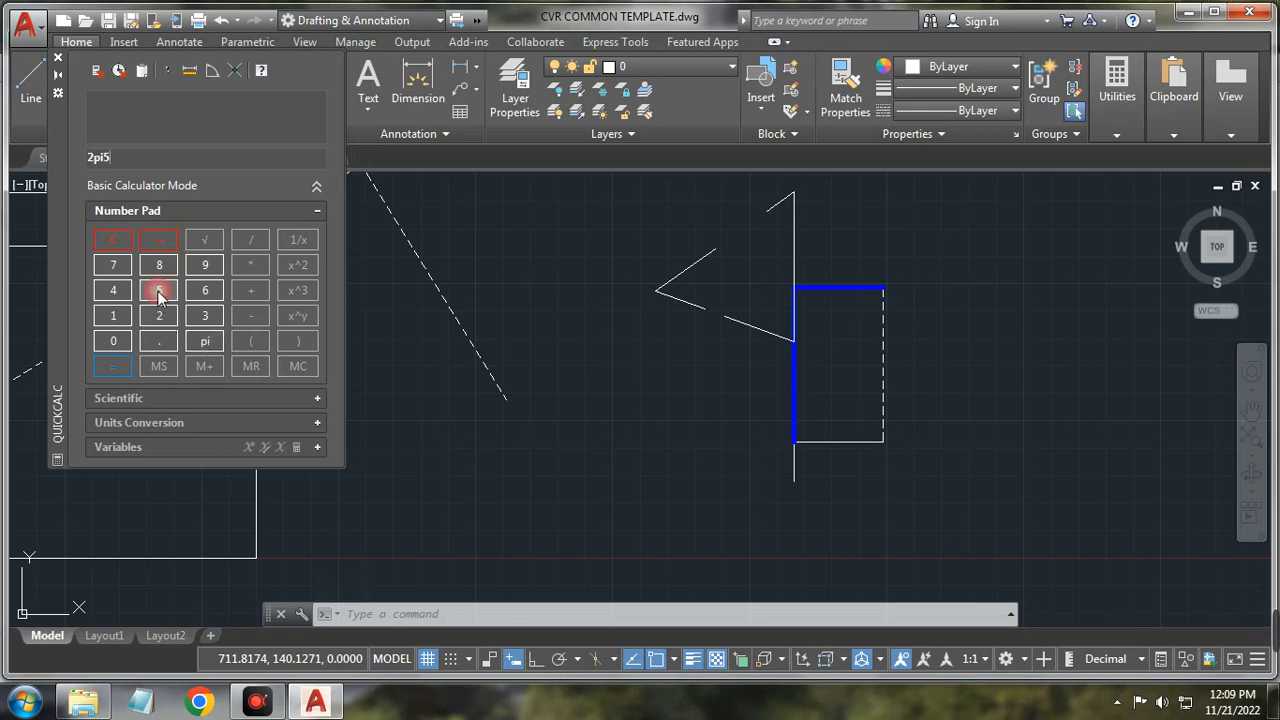
pyautogui.click(112, 366)
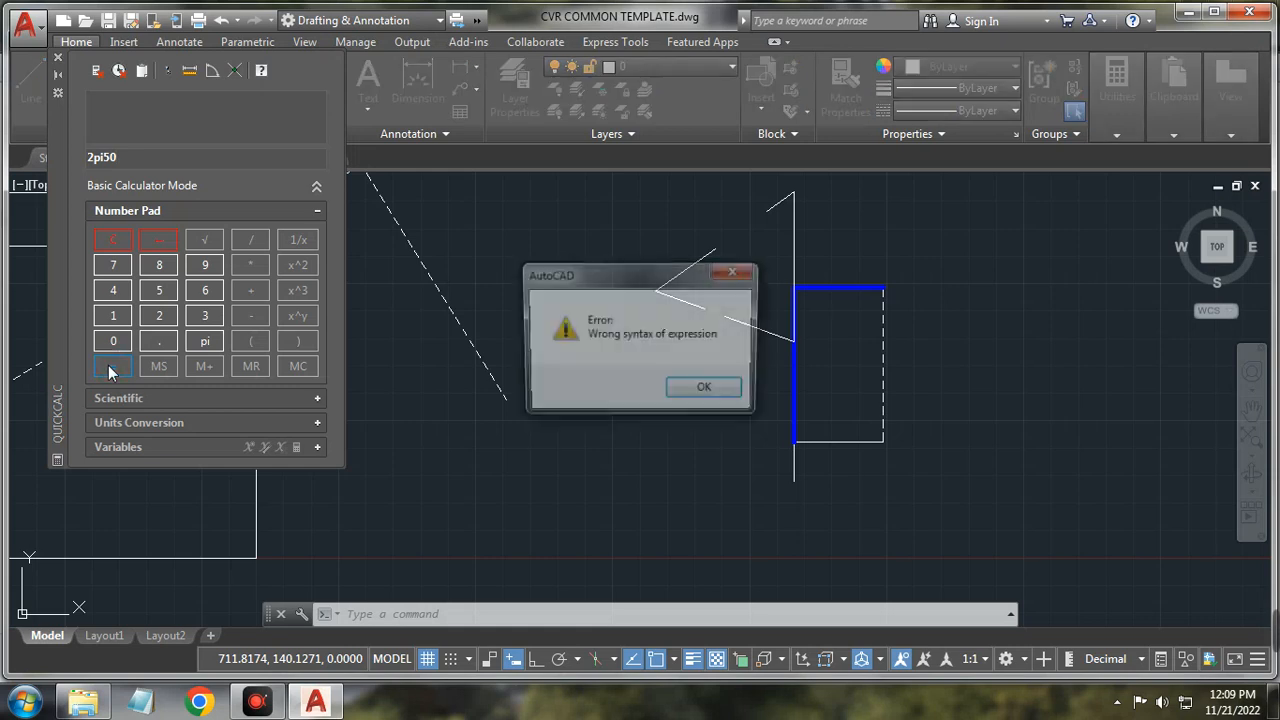
pyautogui.click(700, 391)
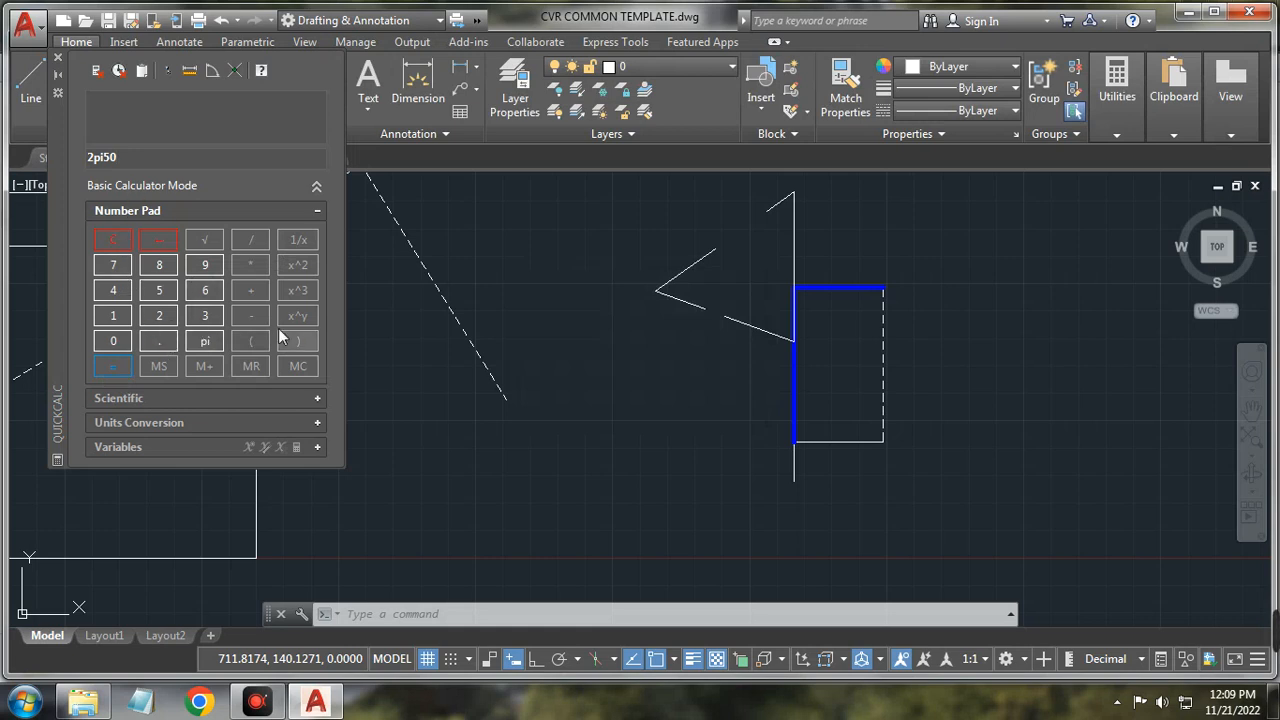
pyautogui.click(217, 156)
pyautogui.press('BackSpace')
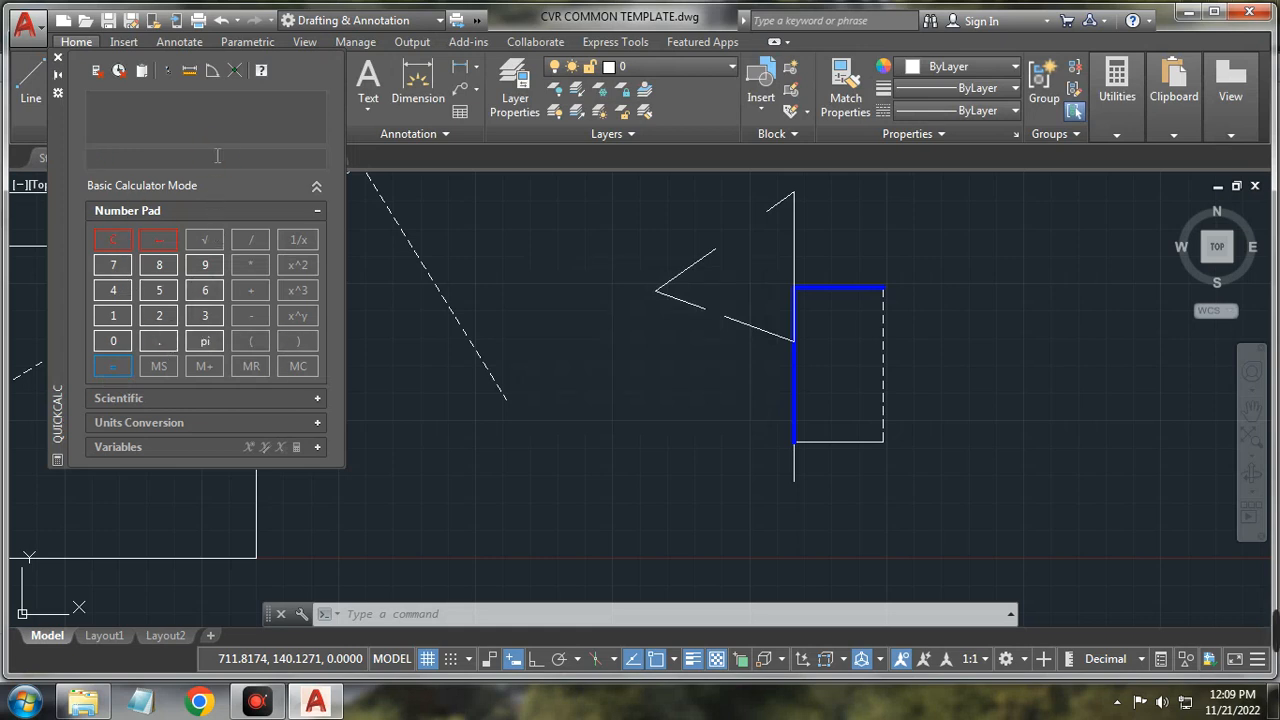
# Step: Compute 2*pi*30 as 188.495559, then close QuickCalc
pyautogui.click(252, 263)
pyautogui.click(196, 342)
pyautogui.click(254, 263)
pyautogui.click(206, 316)
pyautogui.click(113, 341)
pyautogui.click(115, 368)
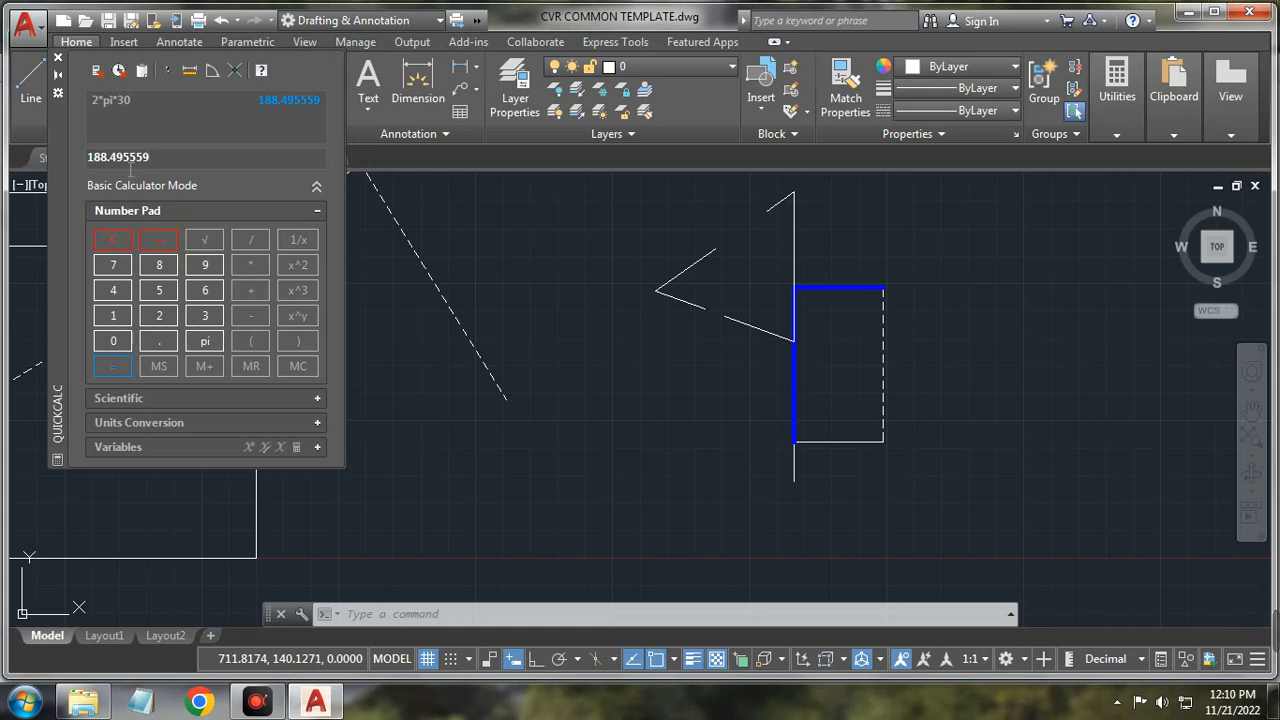
pyautogui.click(58, 59)
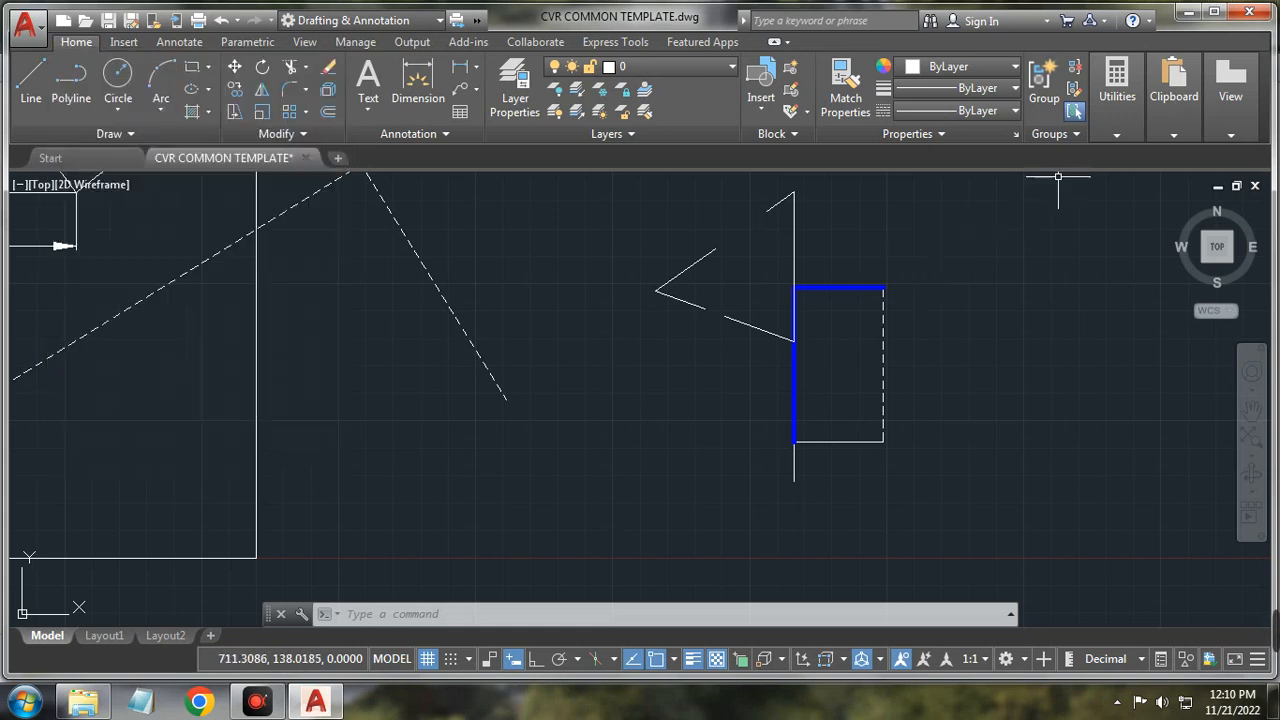
# Step: Measure two points along the dashed polyline's lower segment, getting 100.9602 at 302°
pyautogui.click(1117, 134)
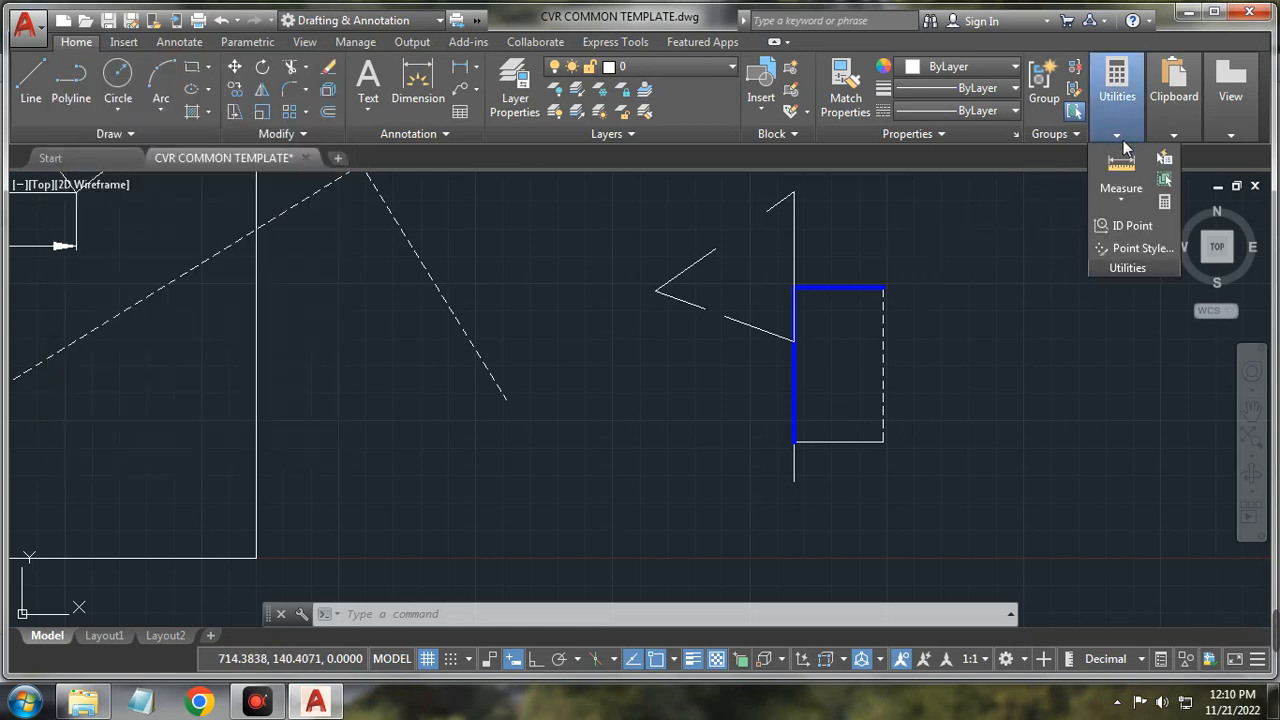
pyautogui.click(1121, 165)
pyautogui.scroll(-2, 308, 362)
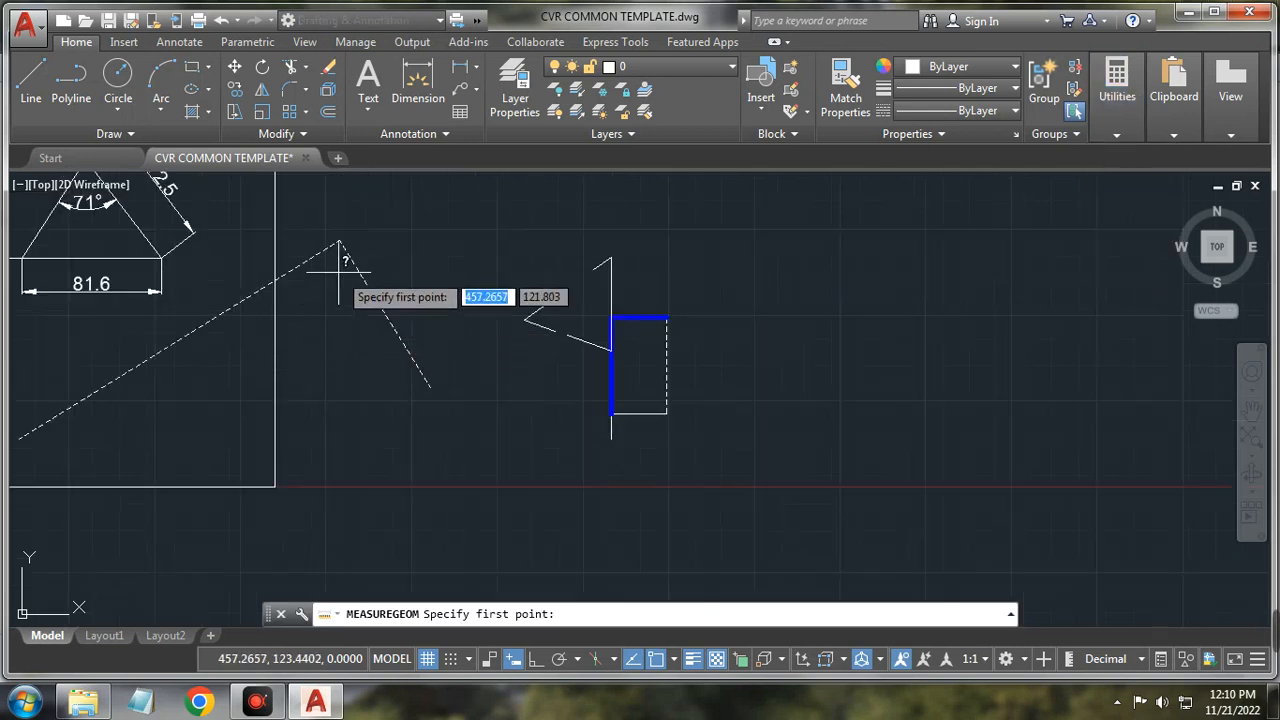
pyautogui.click(340, 240)
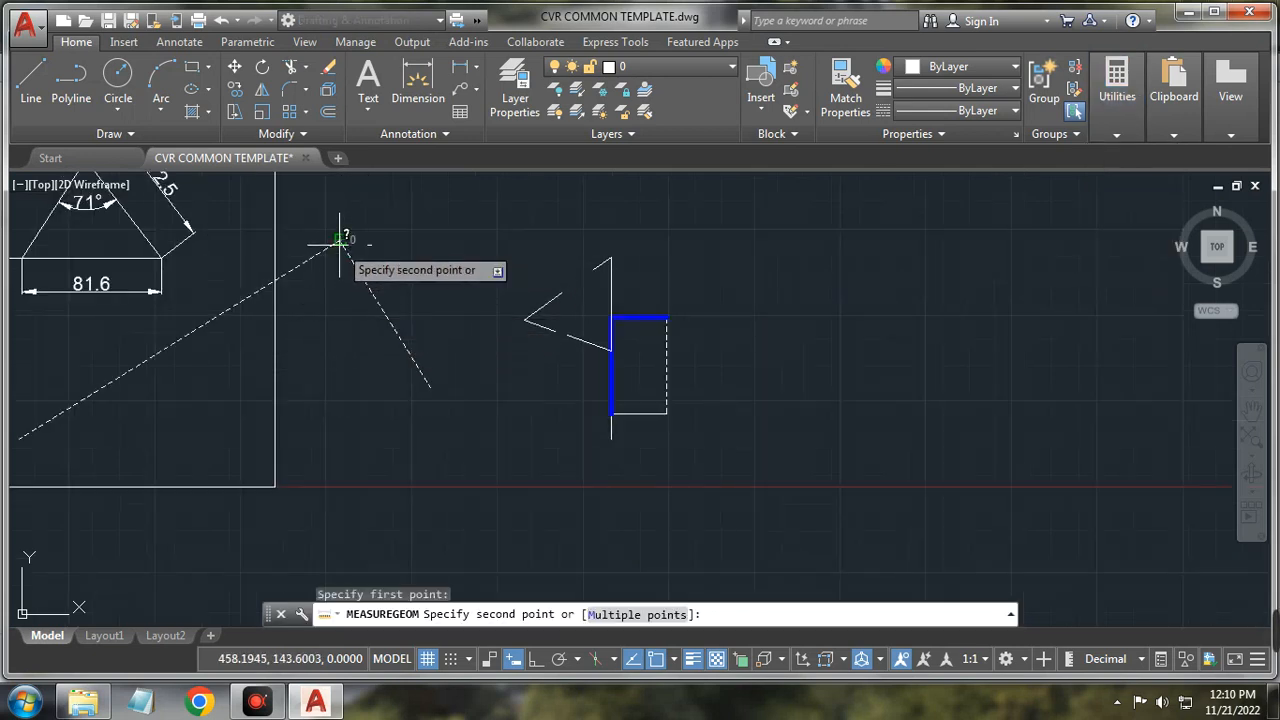
pyautogui.click(430, 386)
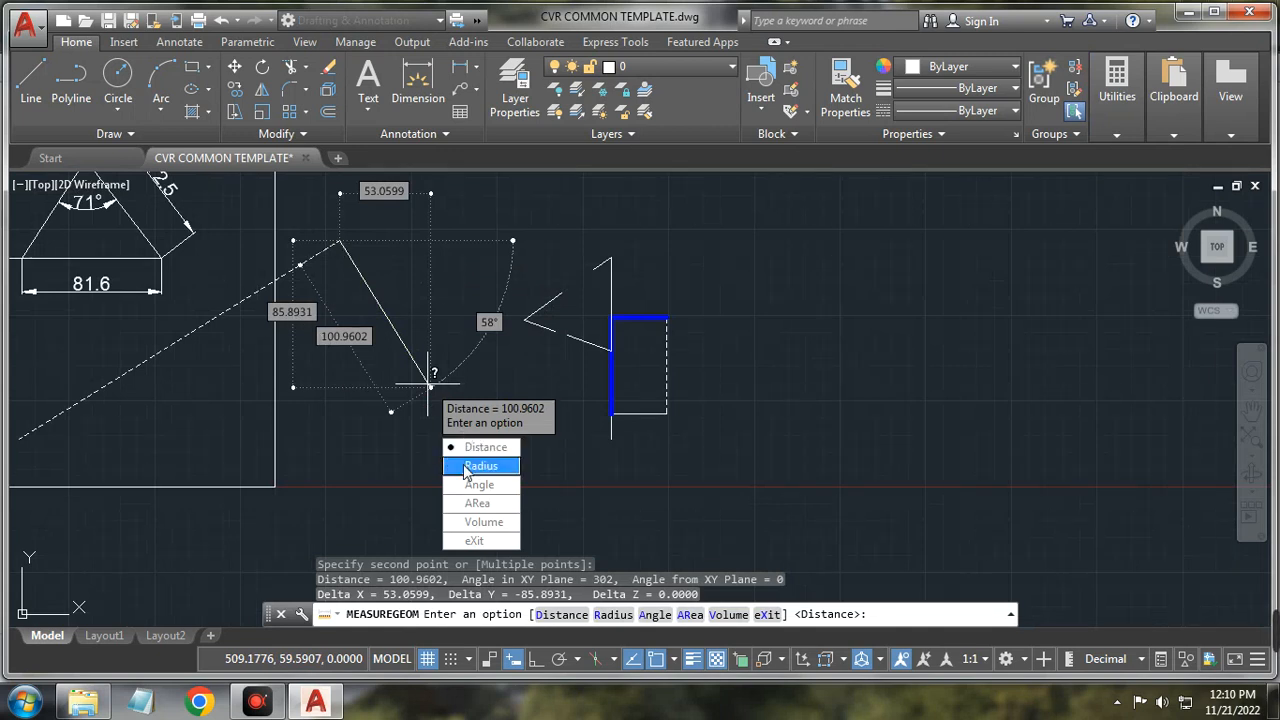
pyautogui.click(478, 540)
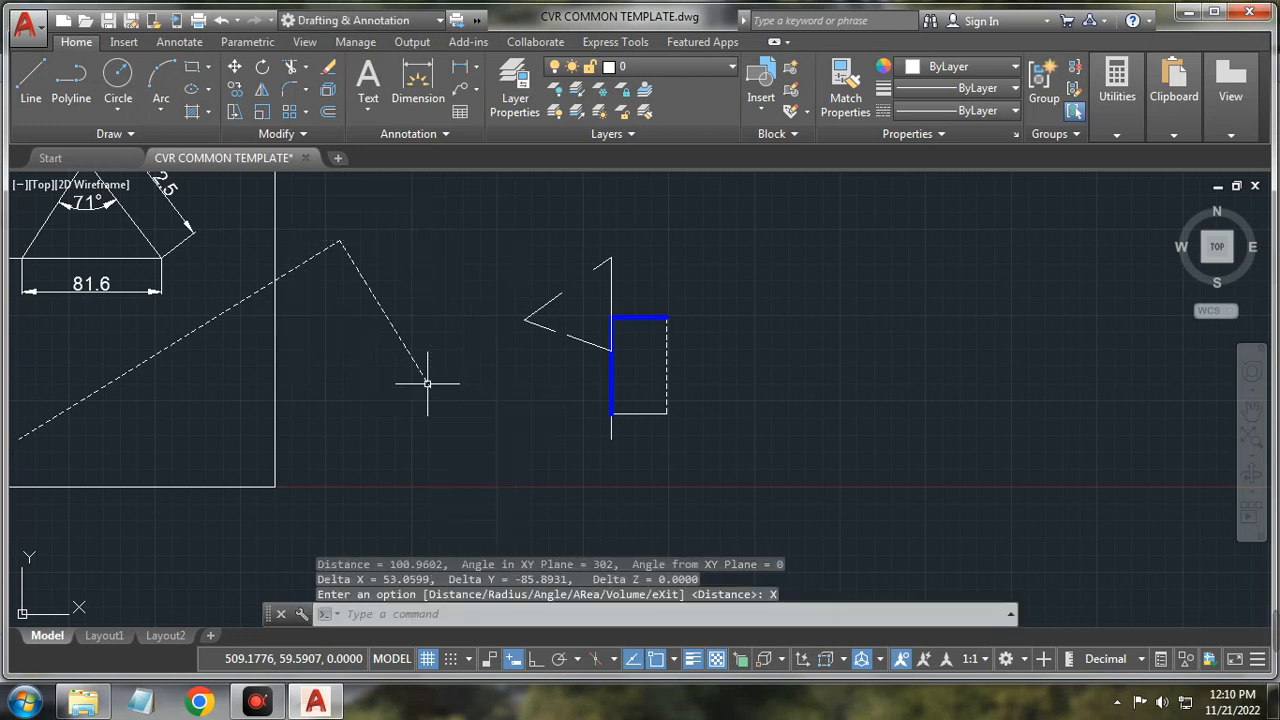
# Step: Look at the Clipboard tools, then expand the collapsed View panel
pyautogui.click(1172, 130)
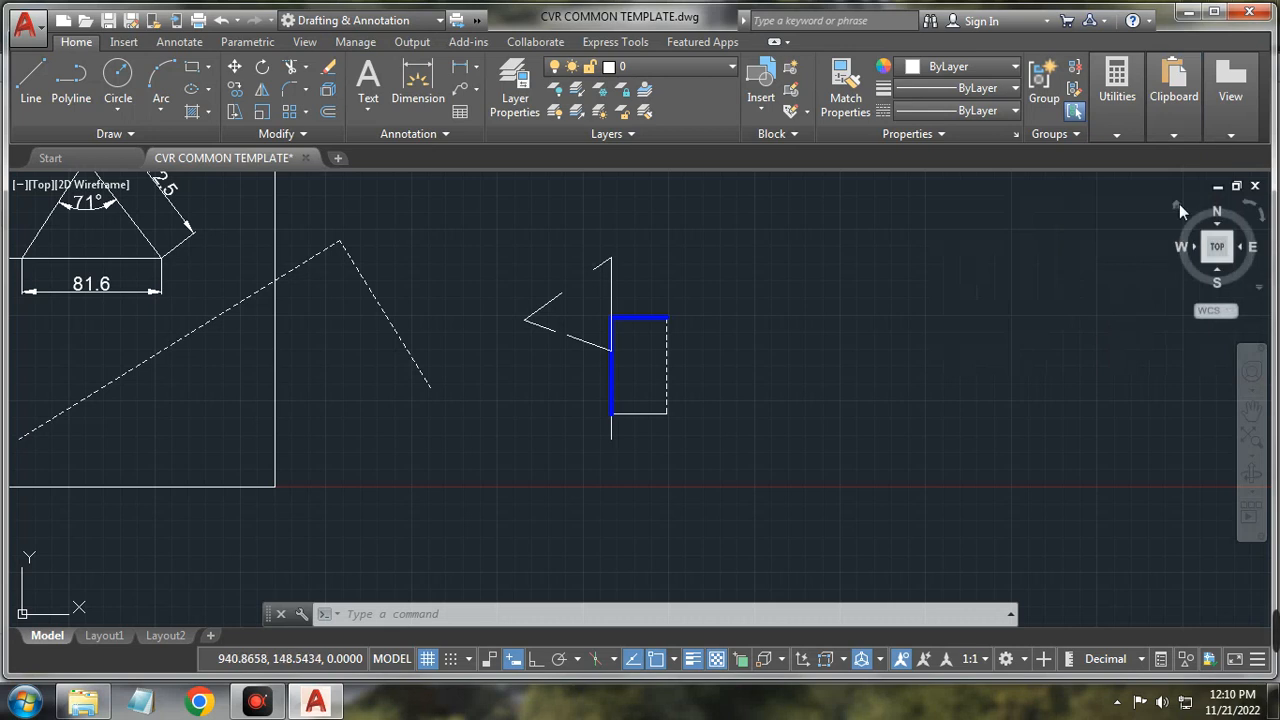
pyautogui.moveTo(1229, 140)
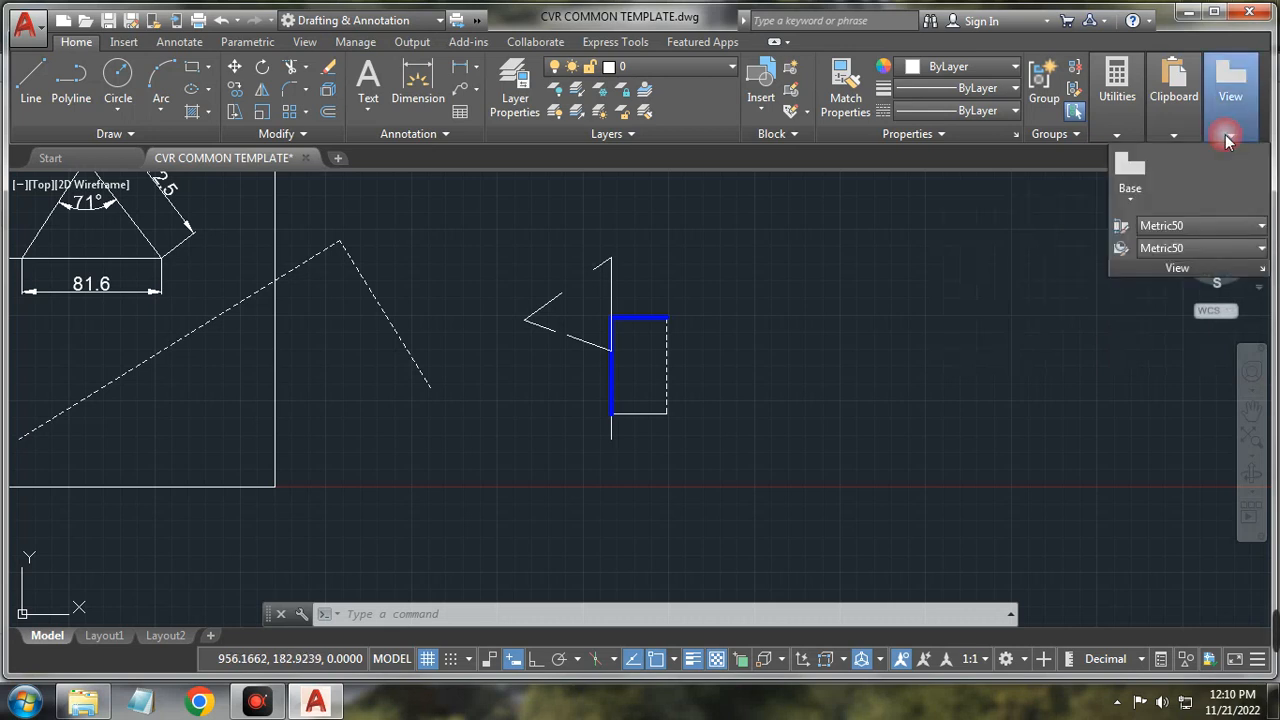
pyautogui.click(1136, 201)
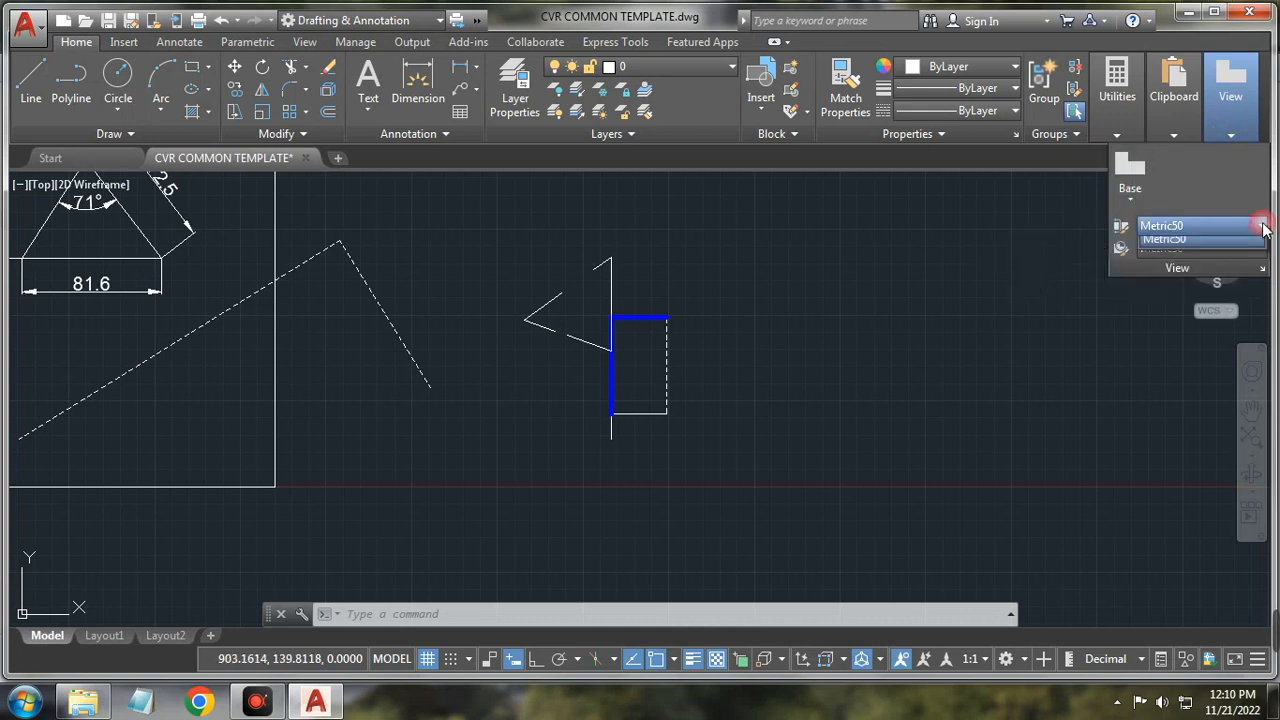
pyautogui.click(1261, 253)
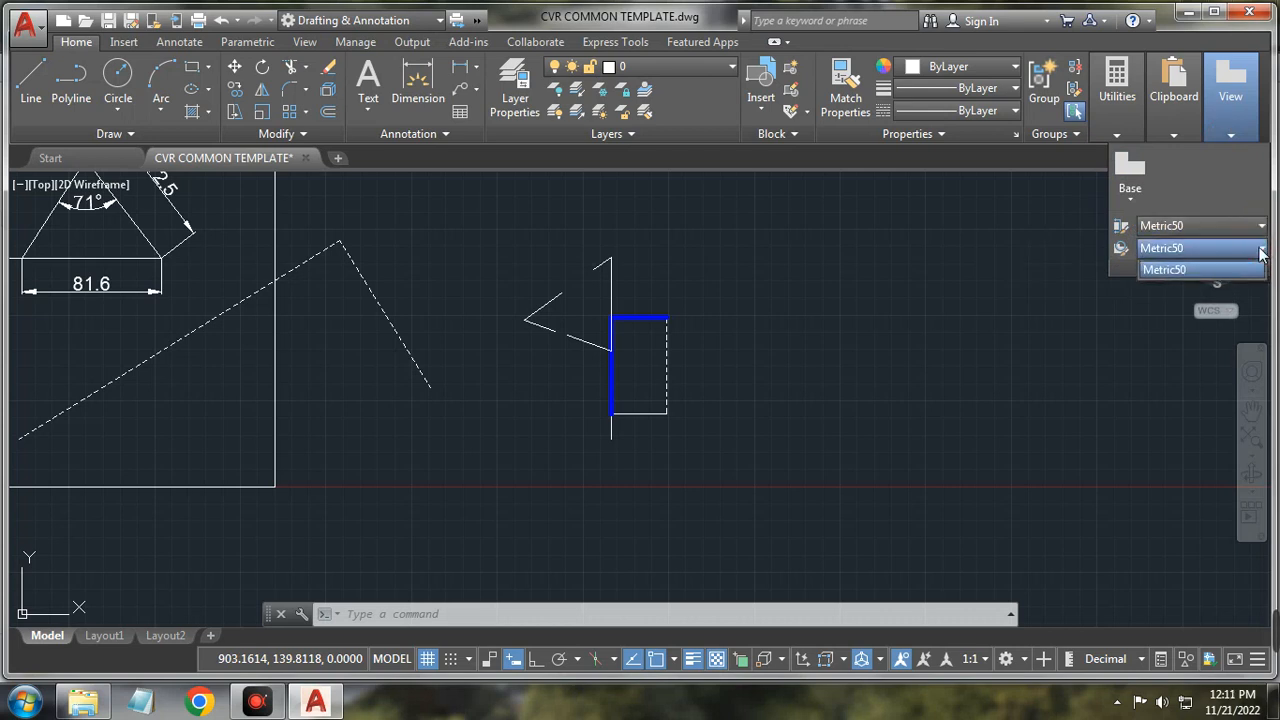
pyautogui.click(988, 256)
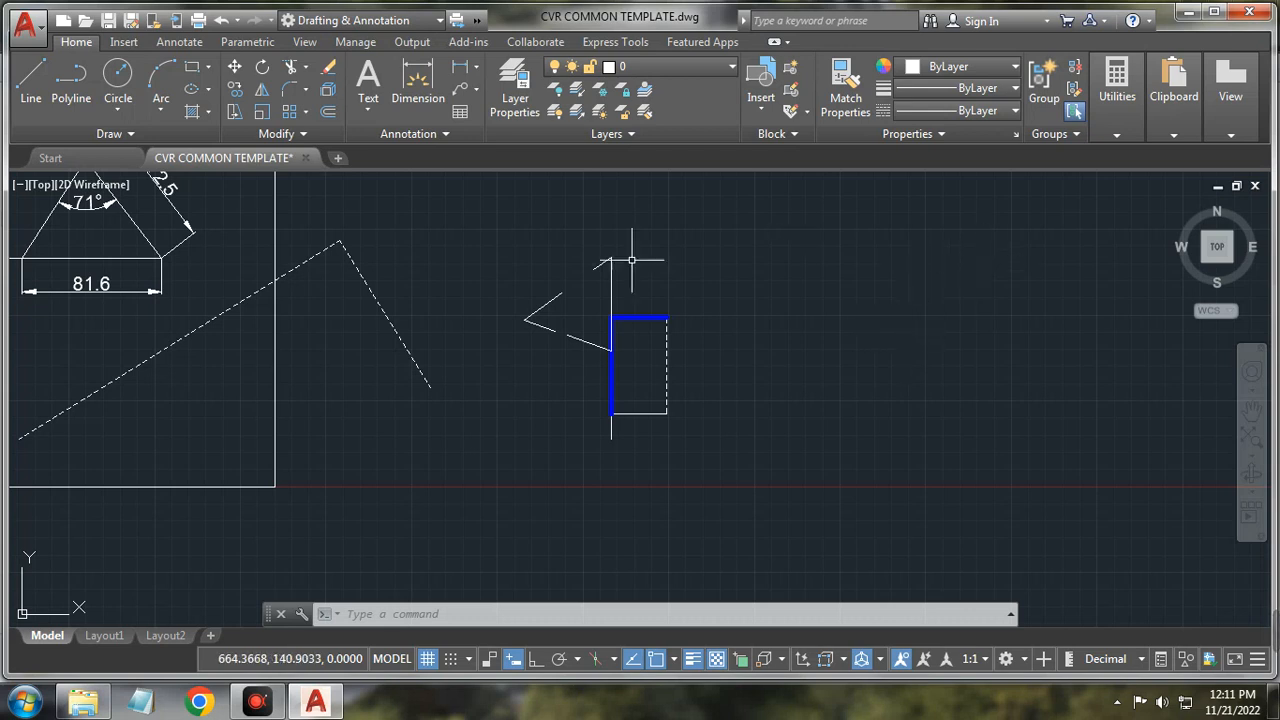
# Step: Zoom out on the drawing and bring up the ApowerREC recorder window from the taskbar
pyautogui.scroll(-4, 751, 408)
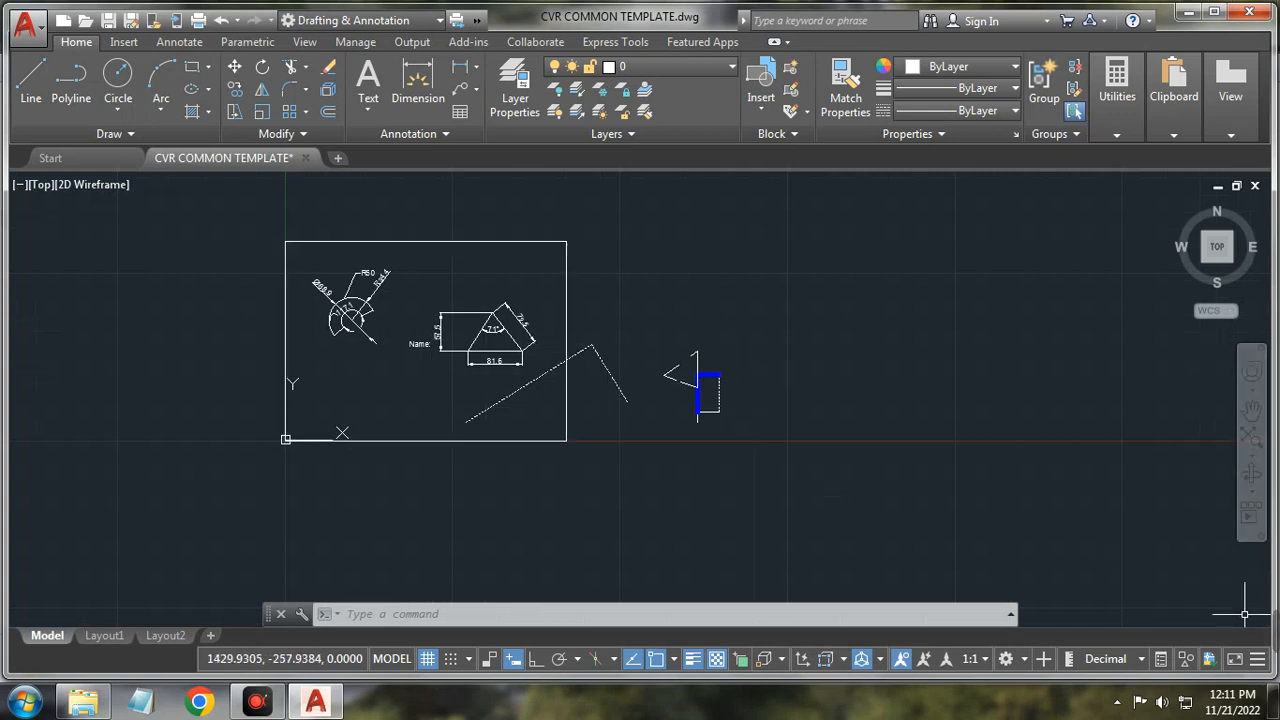
pyautogui.click(256, 702)
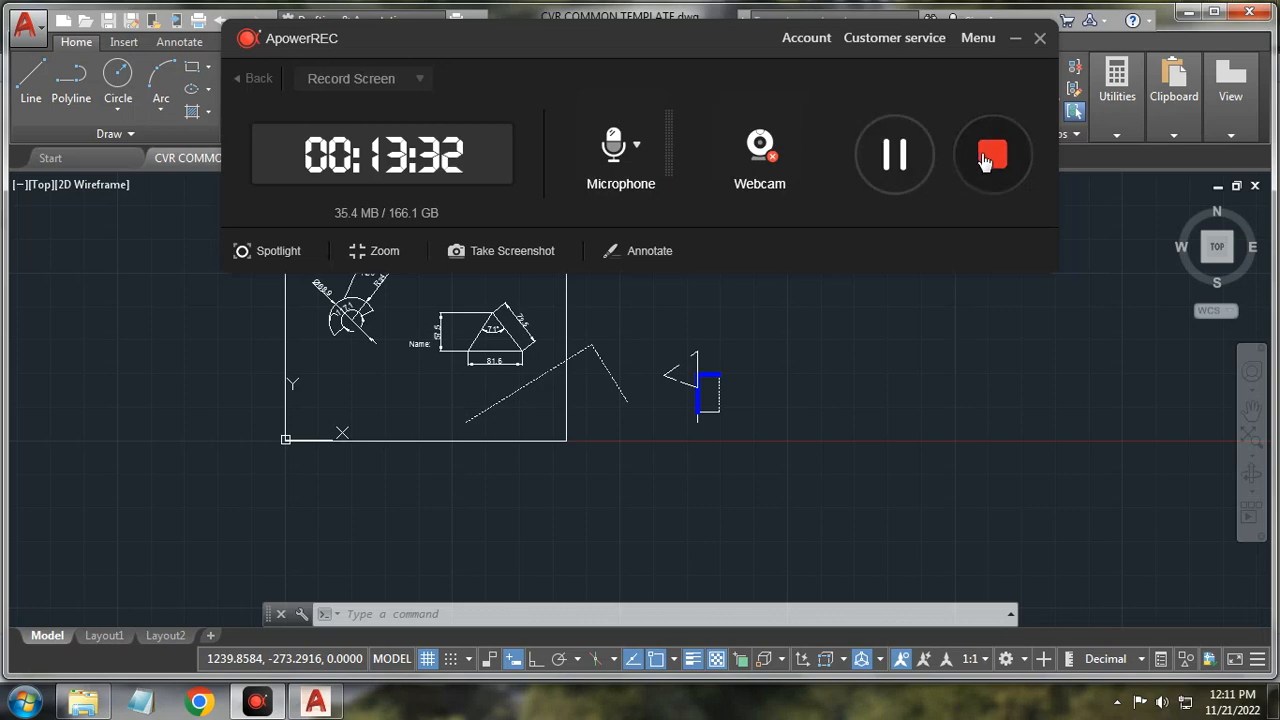